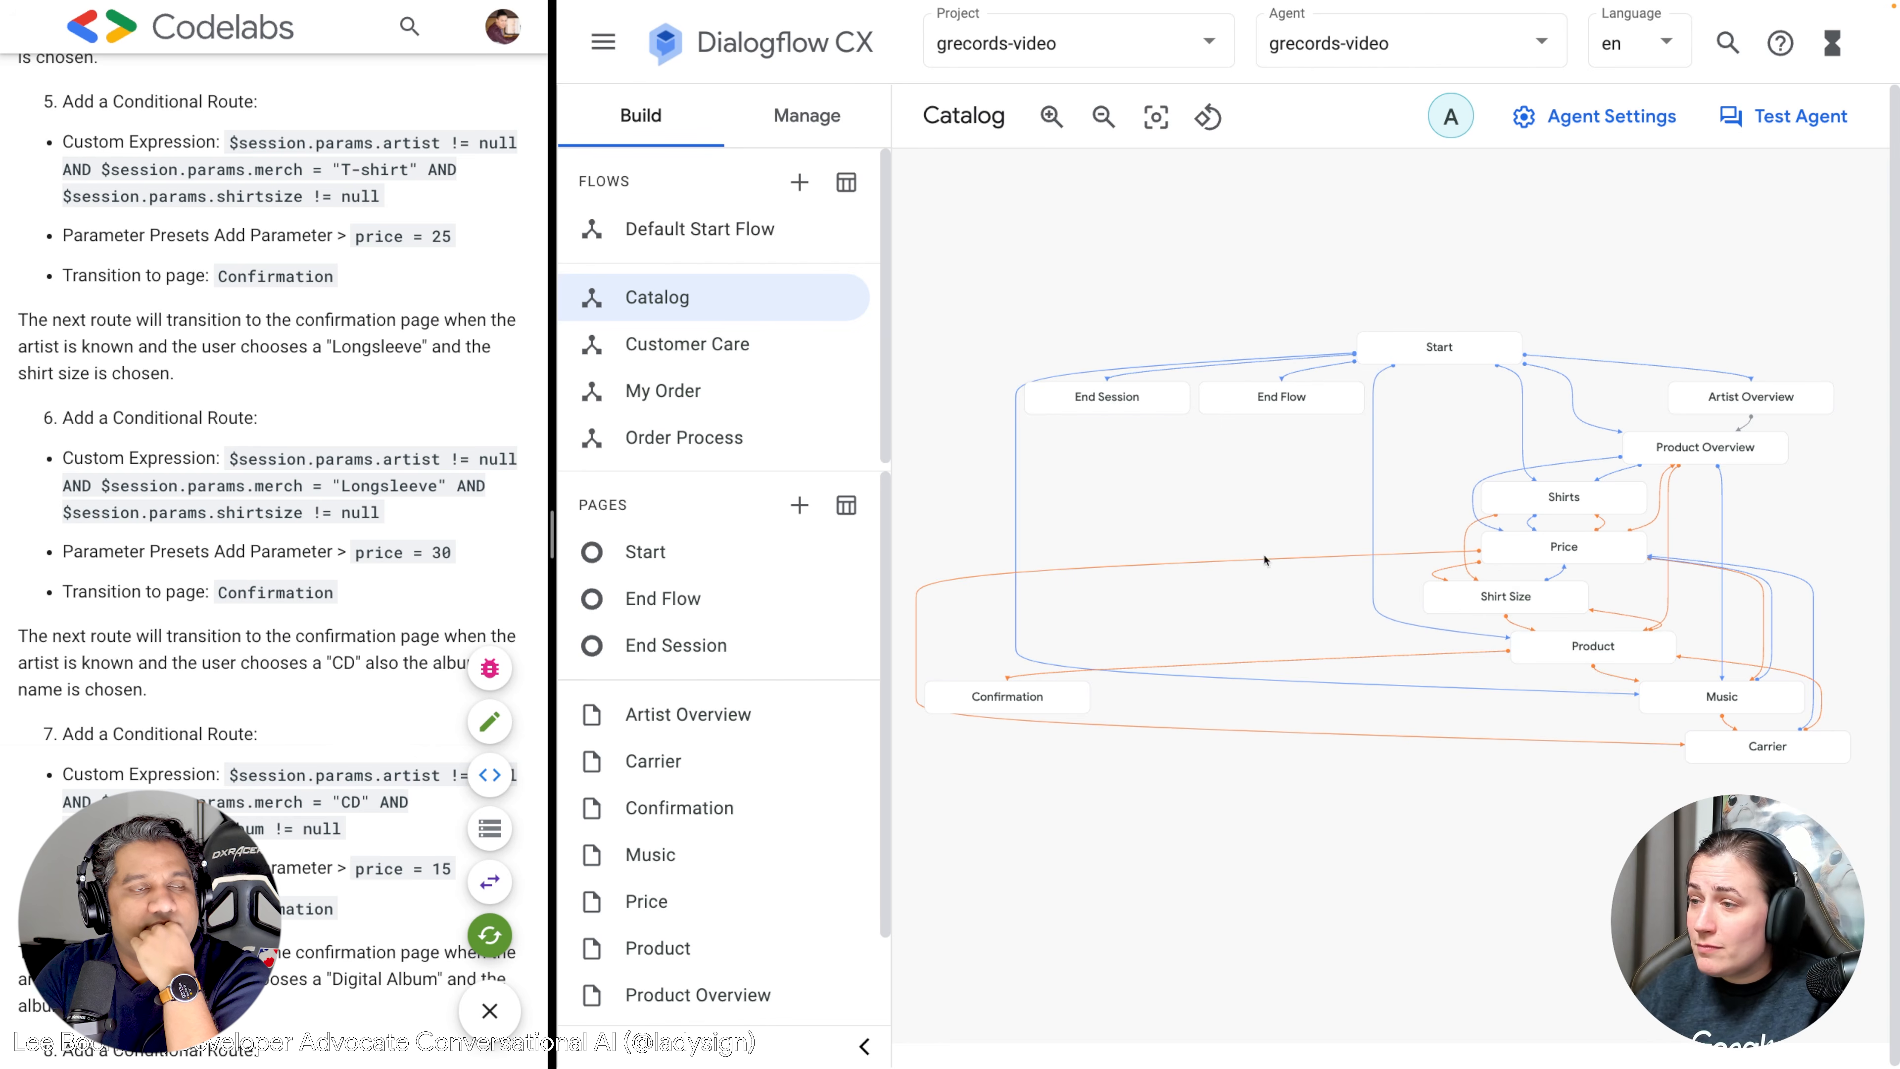
Open the Catalog Confirmation page's entry fulfillment editor and widen the codelab pane beside it.
click(1026, 697)
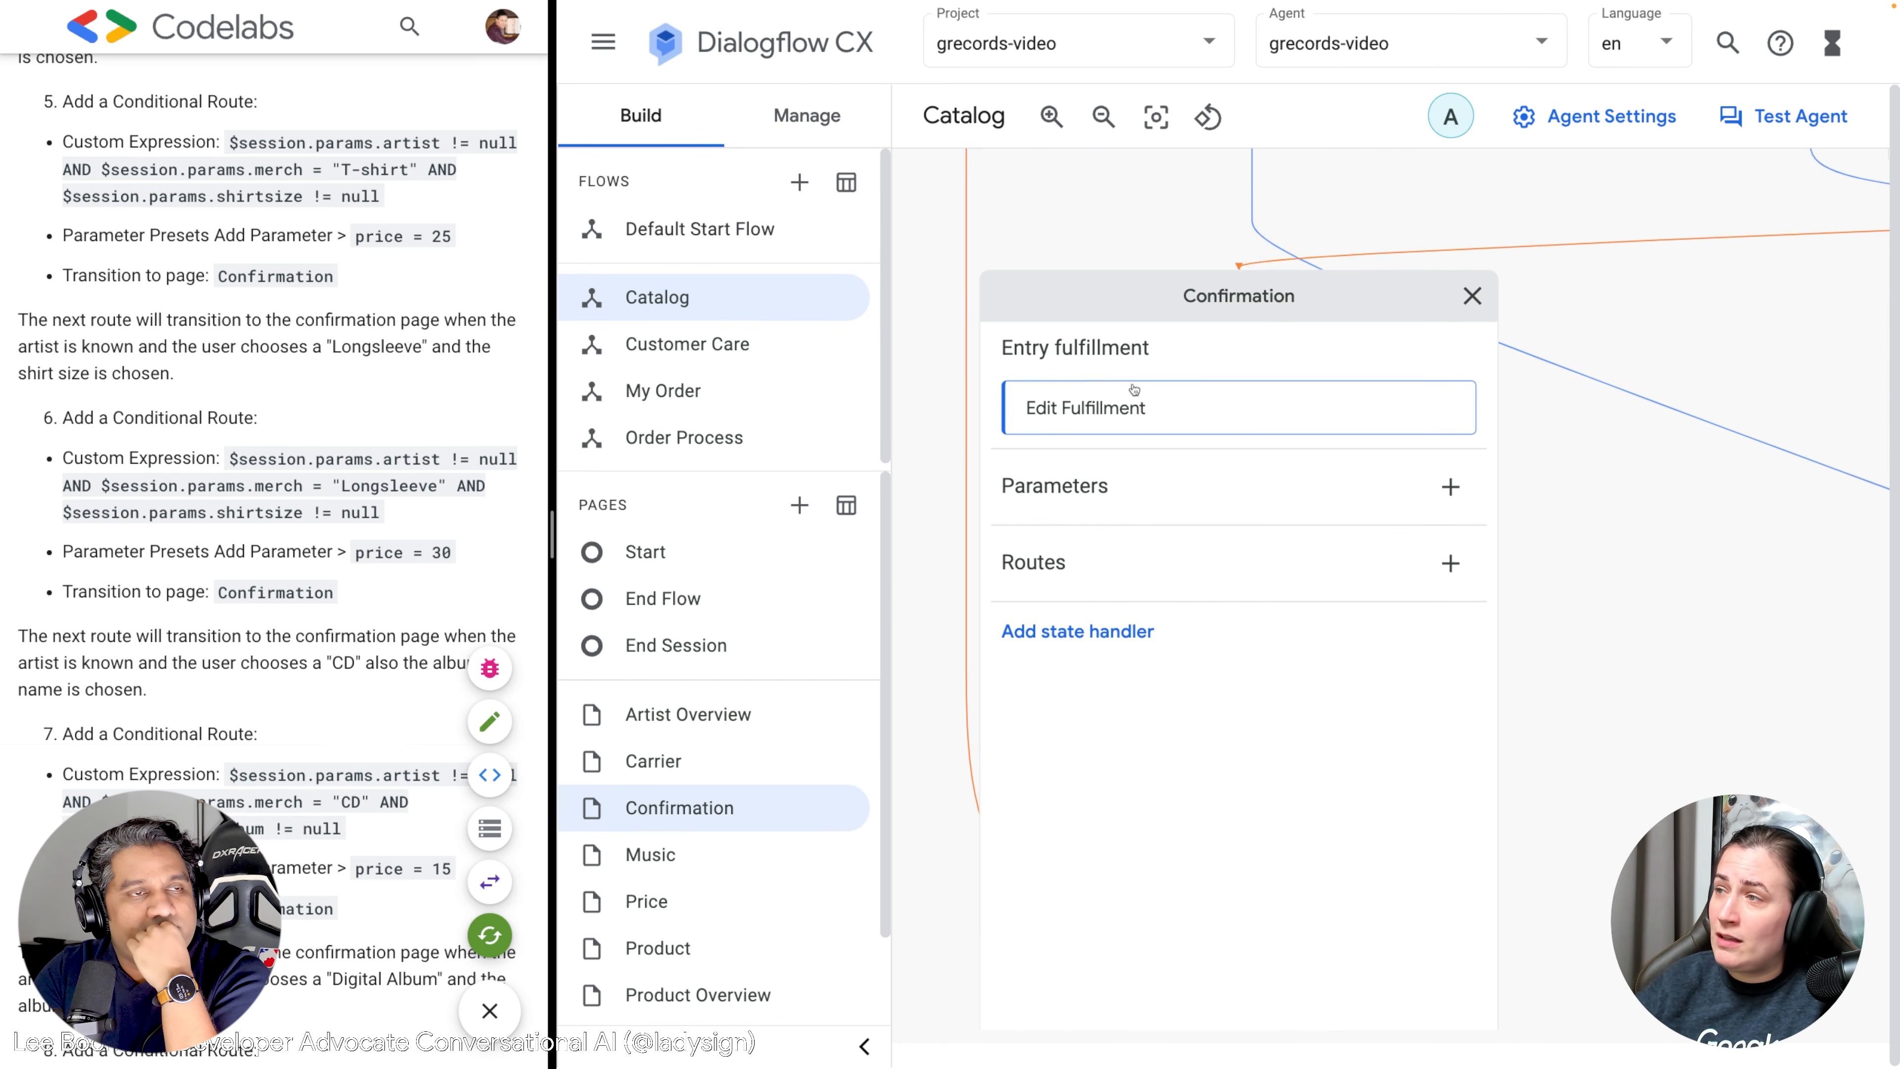
click(1153, 407)
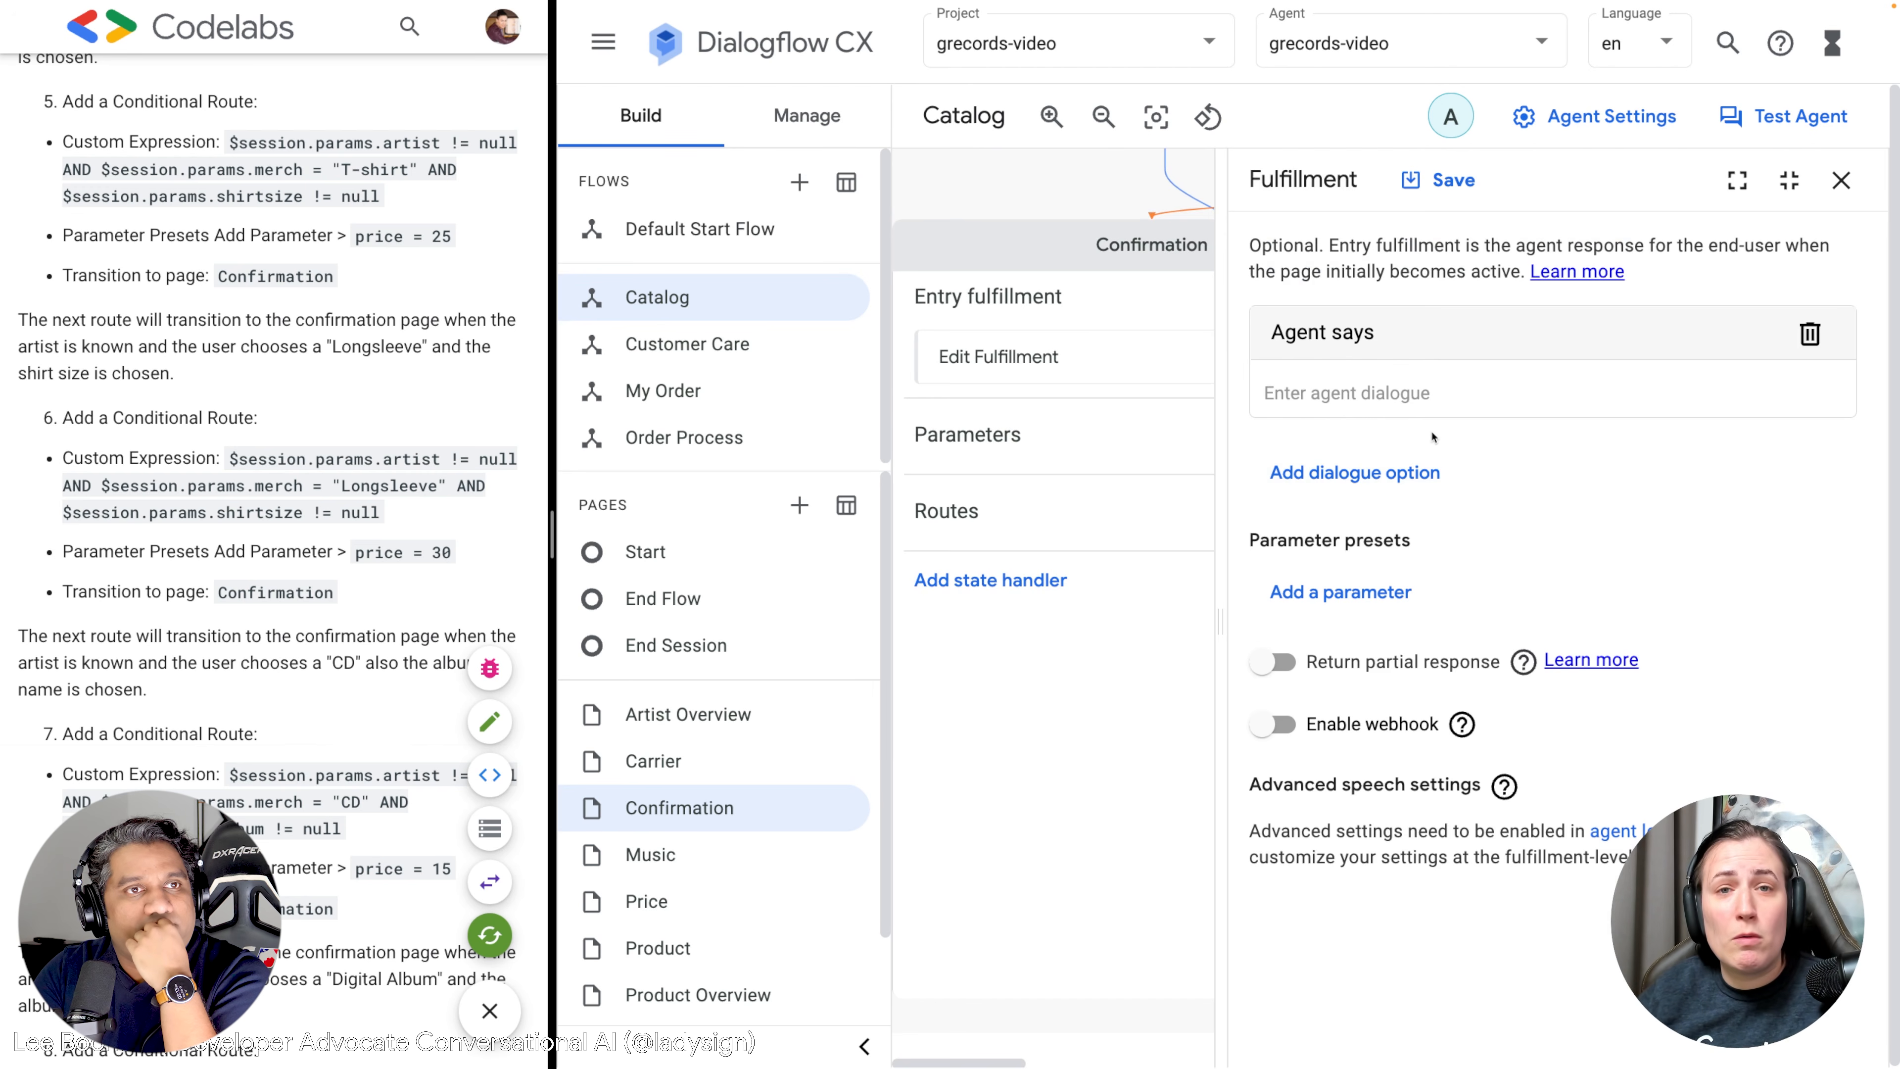
drag(552, 372, 961, 368)
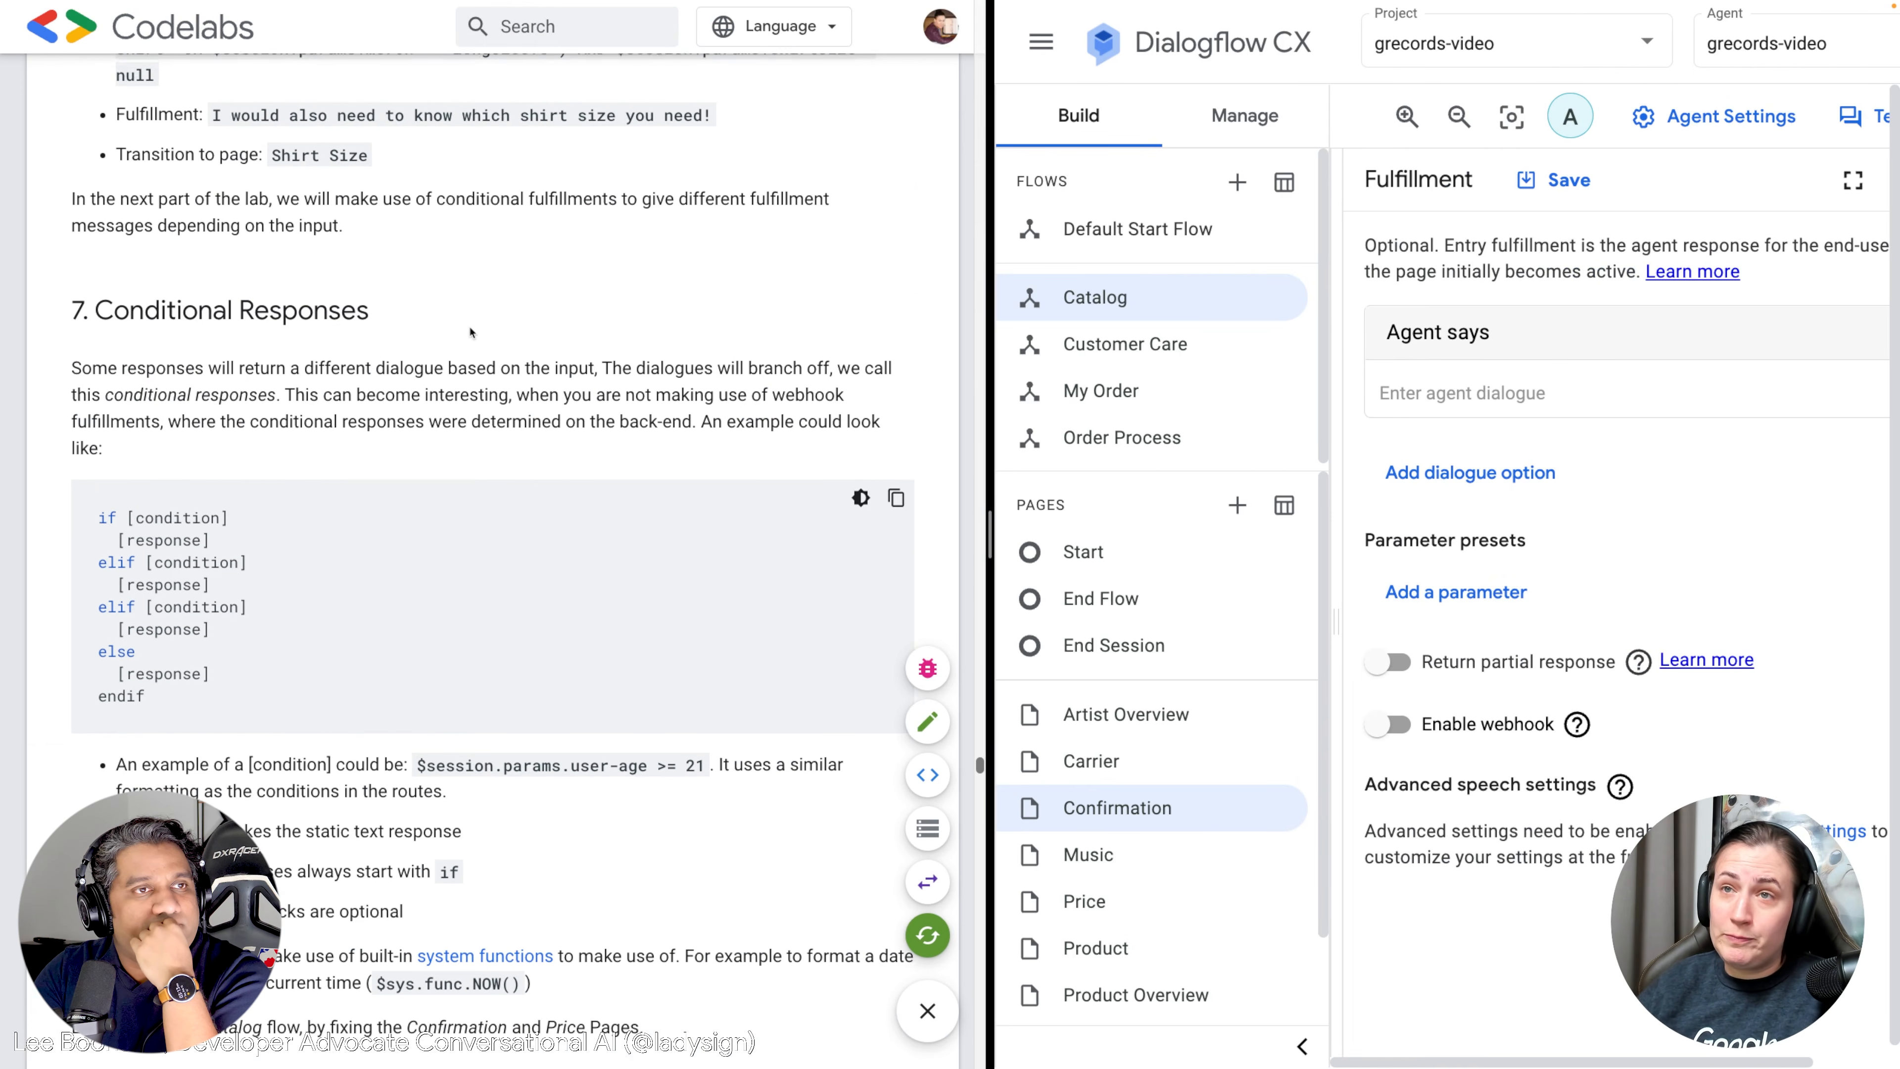
Scroll the codelab to the Confirmation Page requirements and the if/elif/else example code.
scroll(475, 334, down, 3)
scroll(475, 334, down, 2)
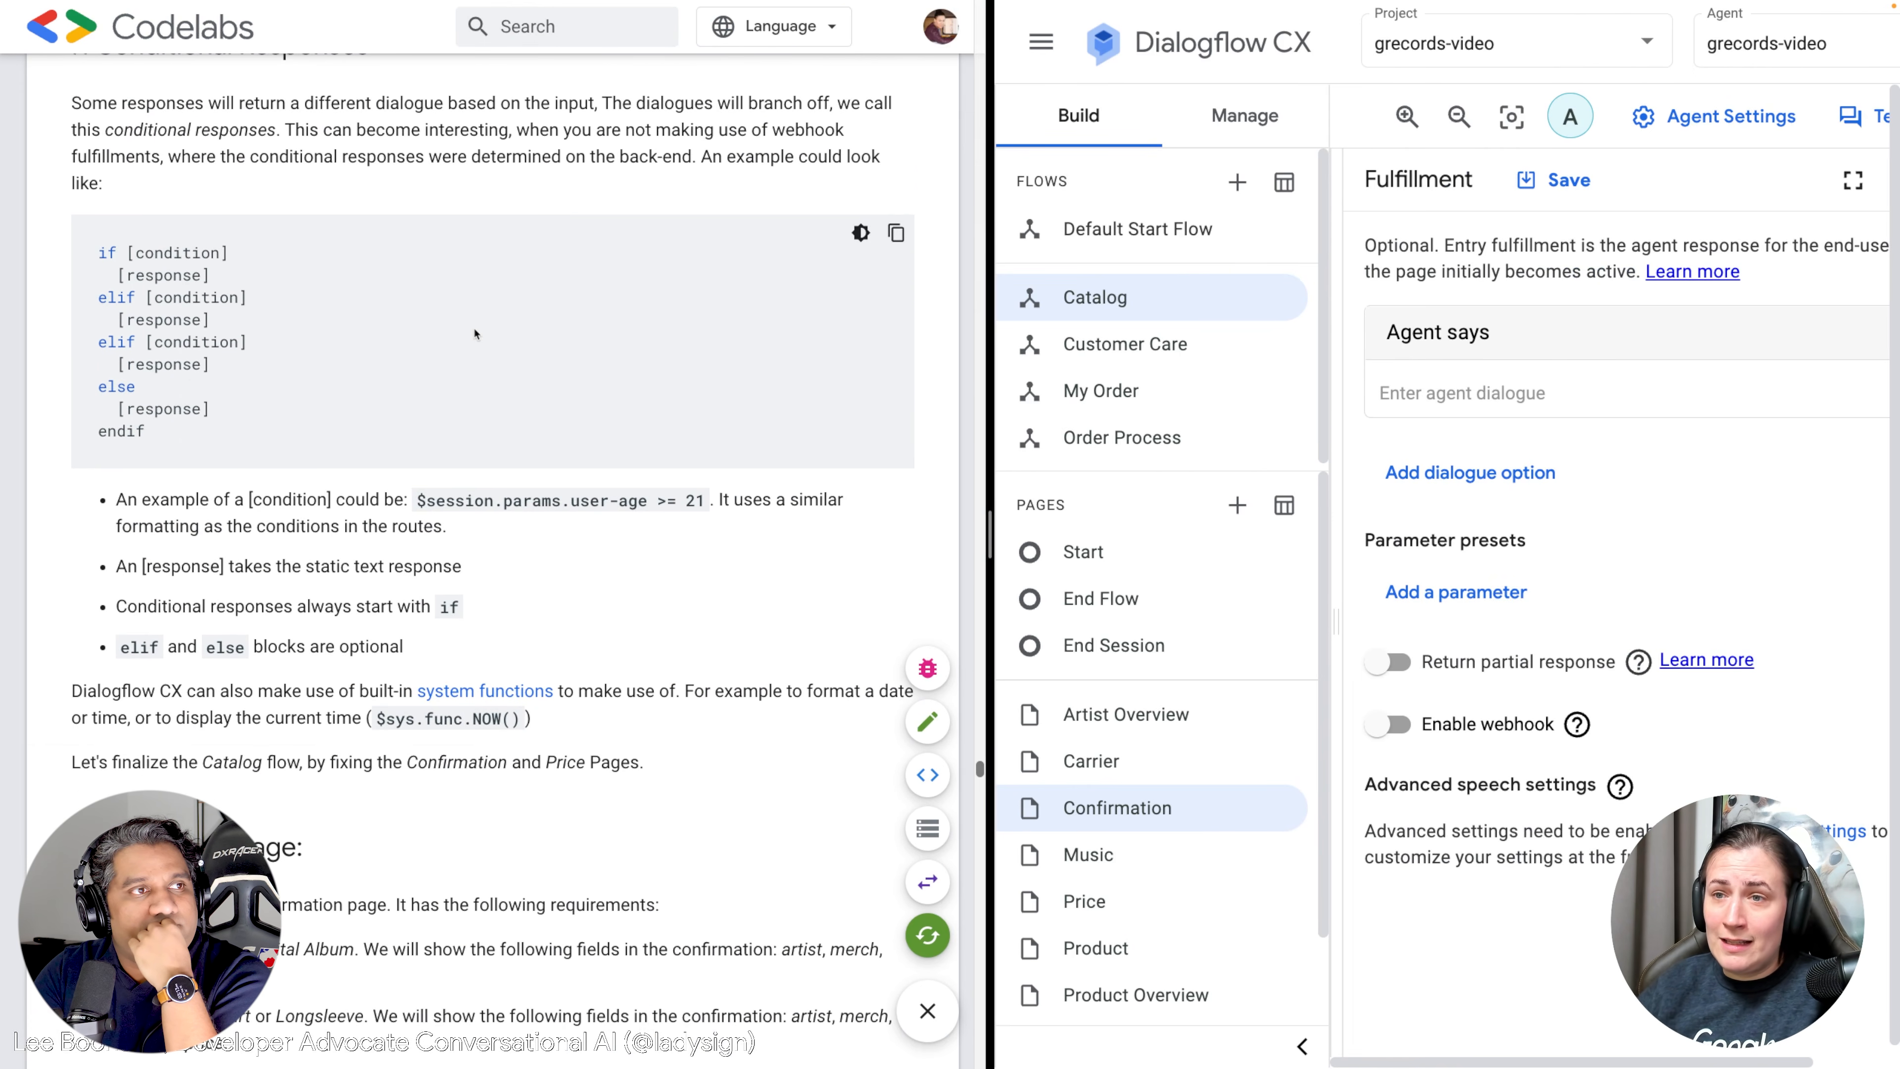
scroll(504, 355, down, 2)
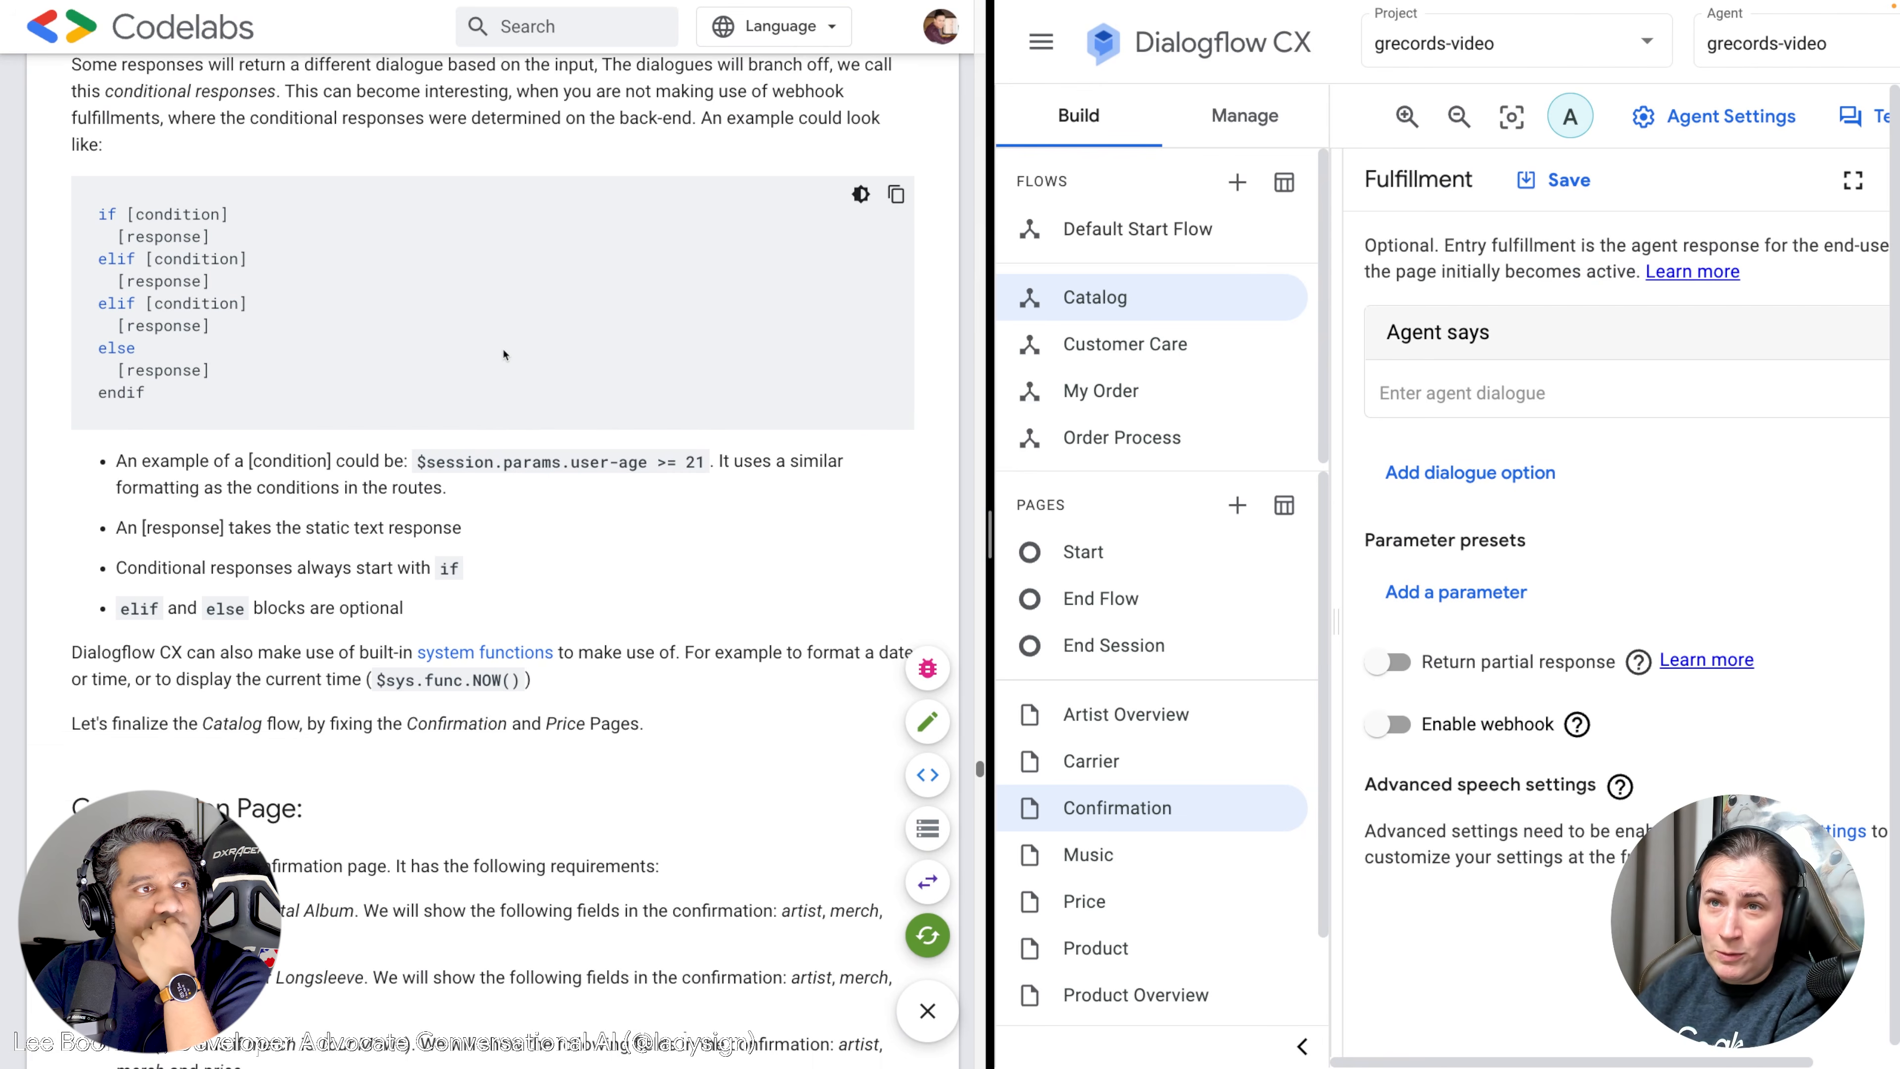
scroll(504, 354, up, 2)
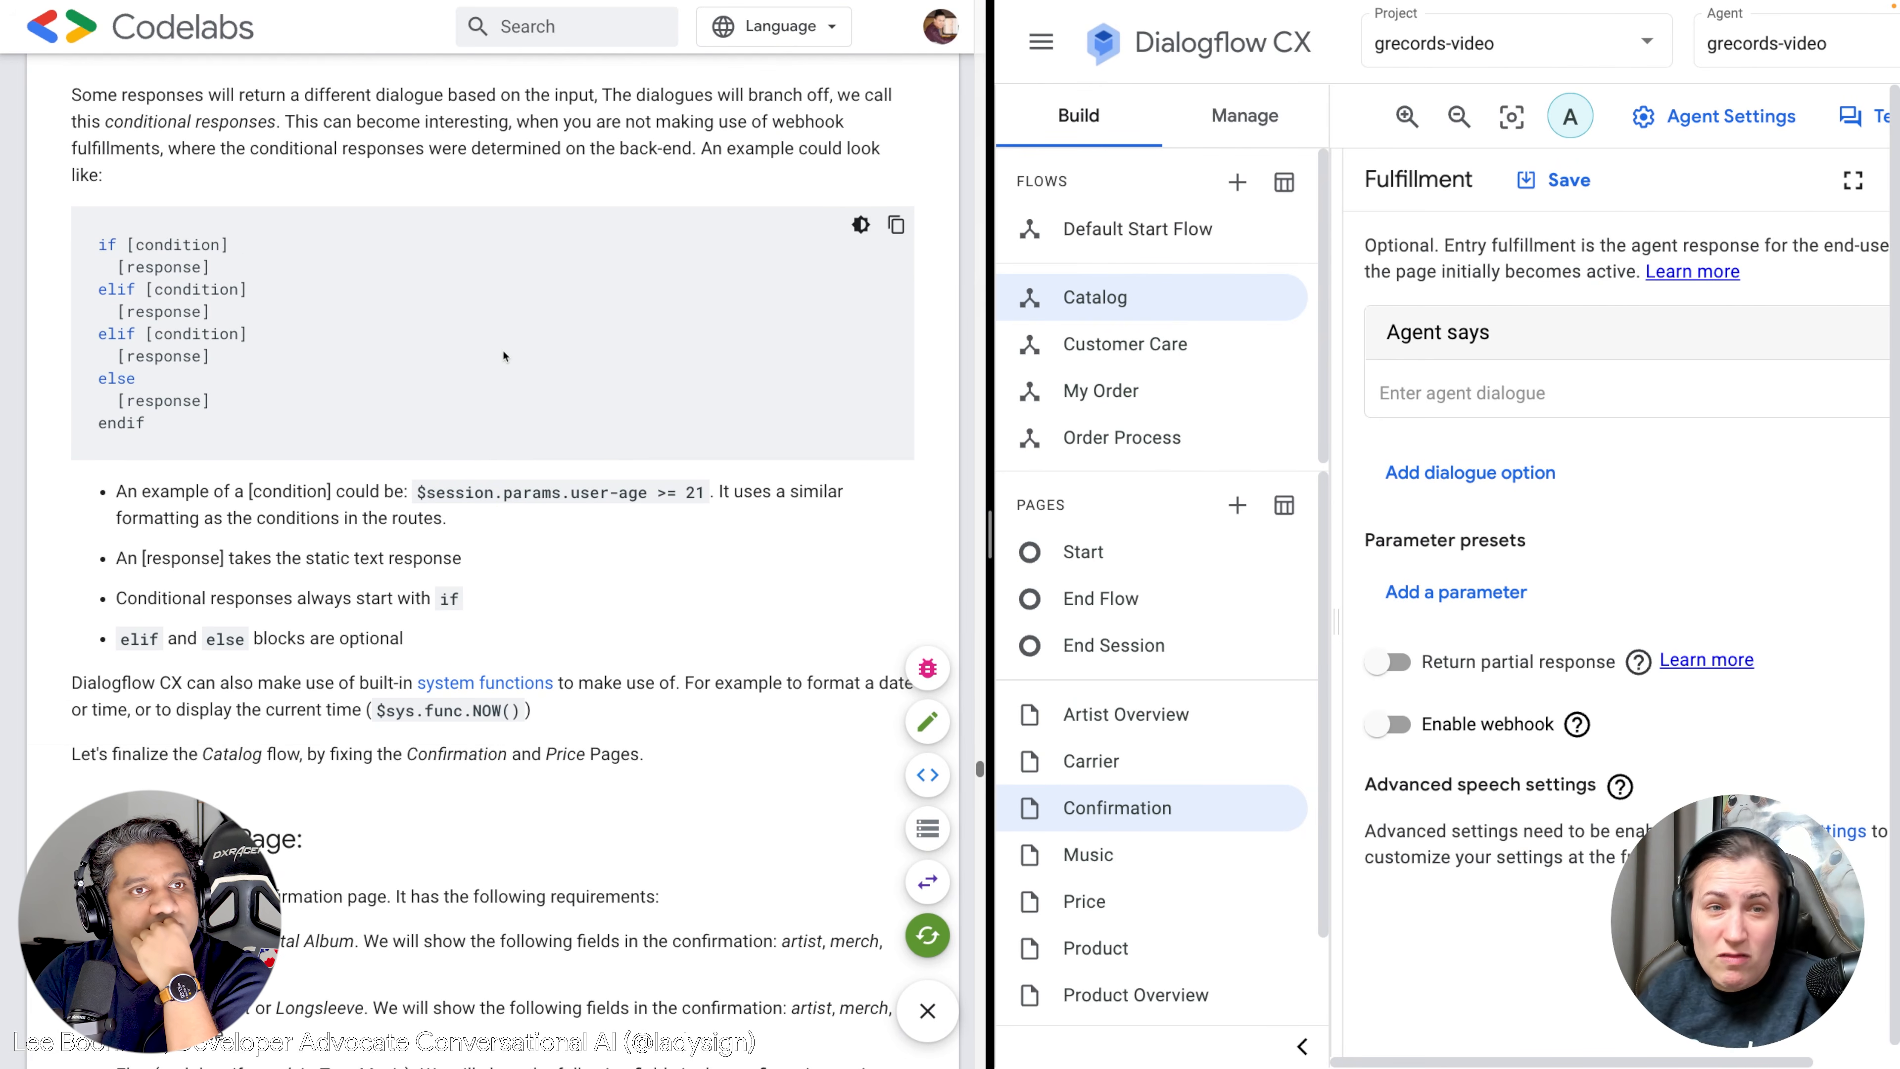
scroll(497, 355, down, 1)
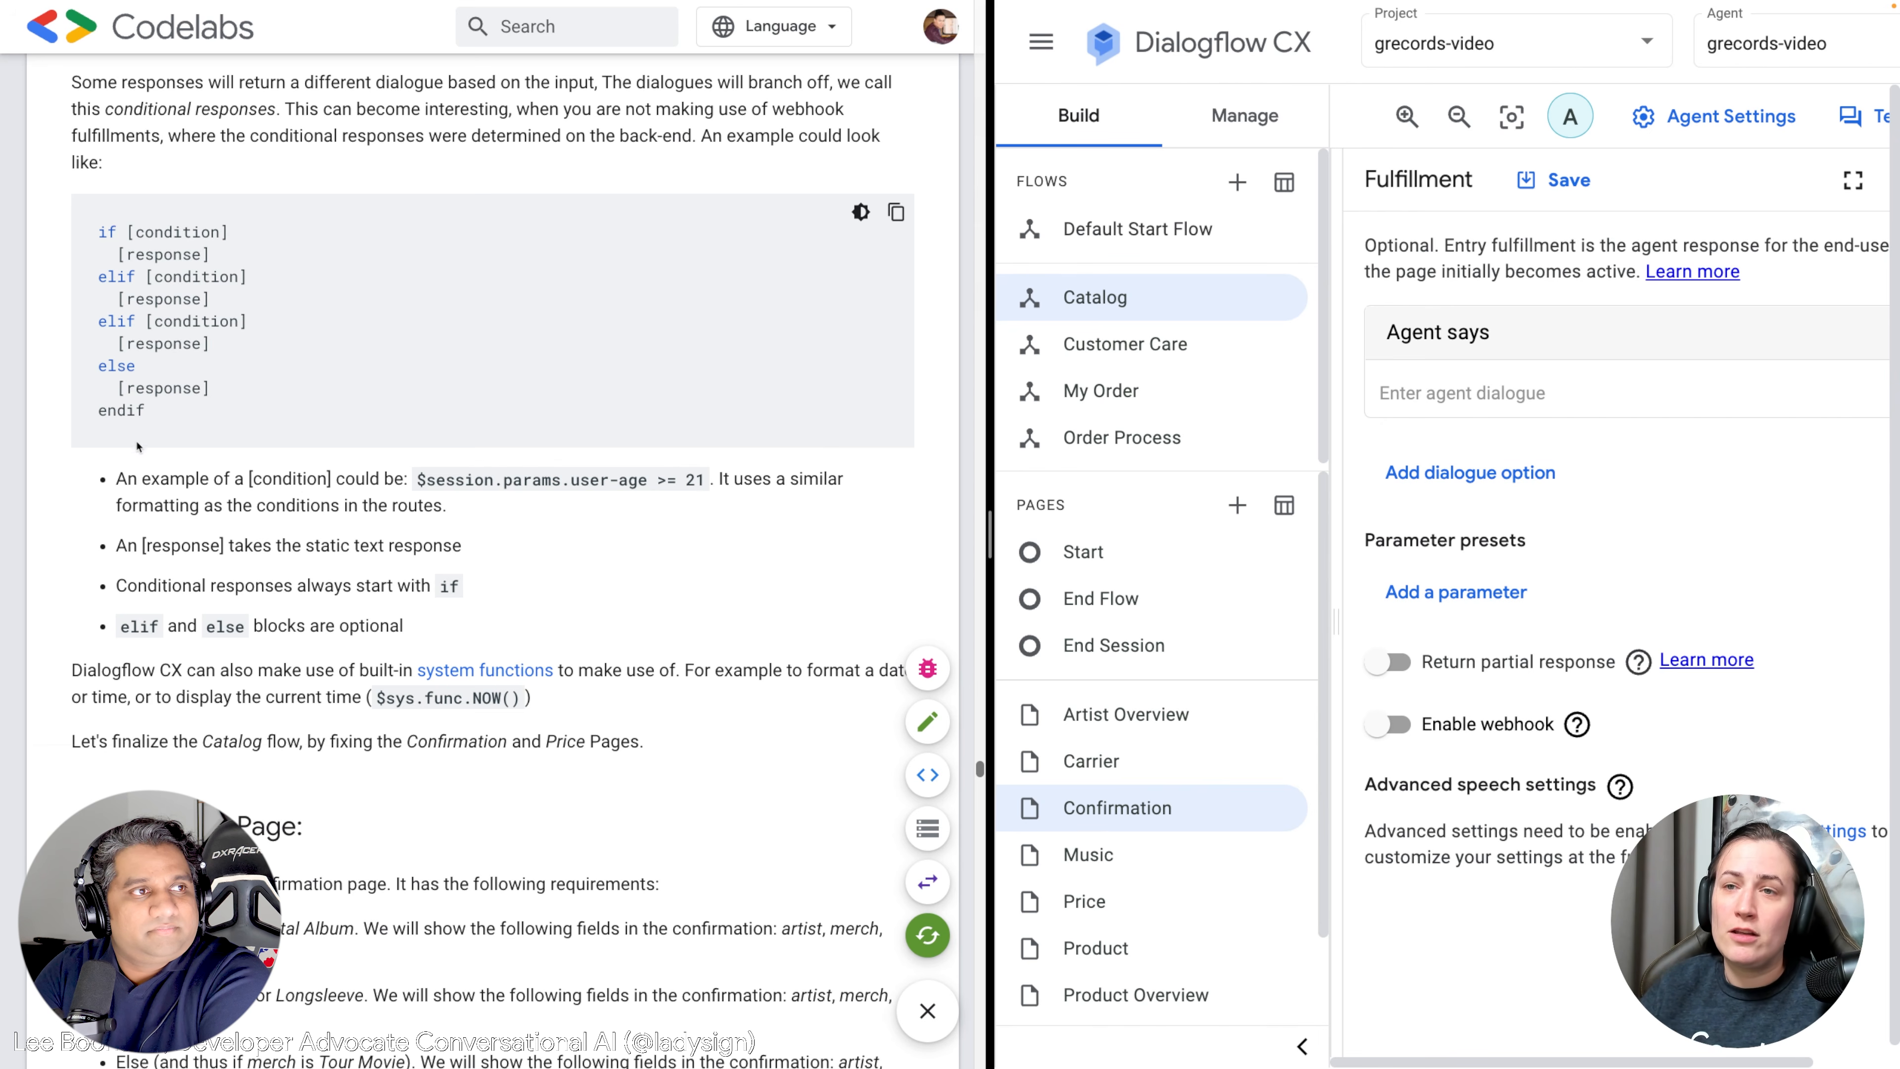
drag(146, 412, 96, 411)
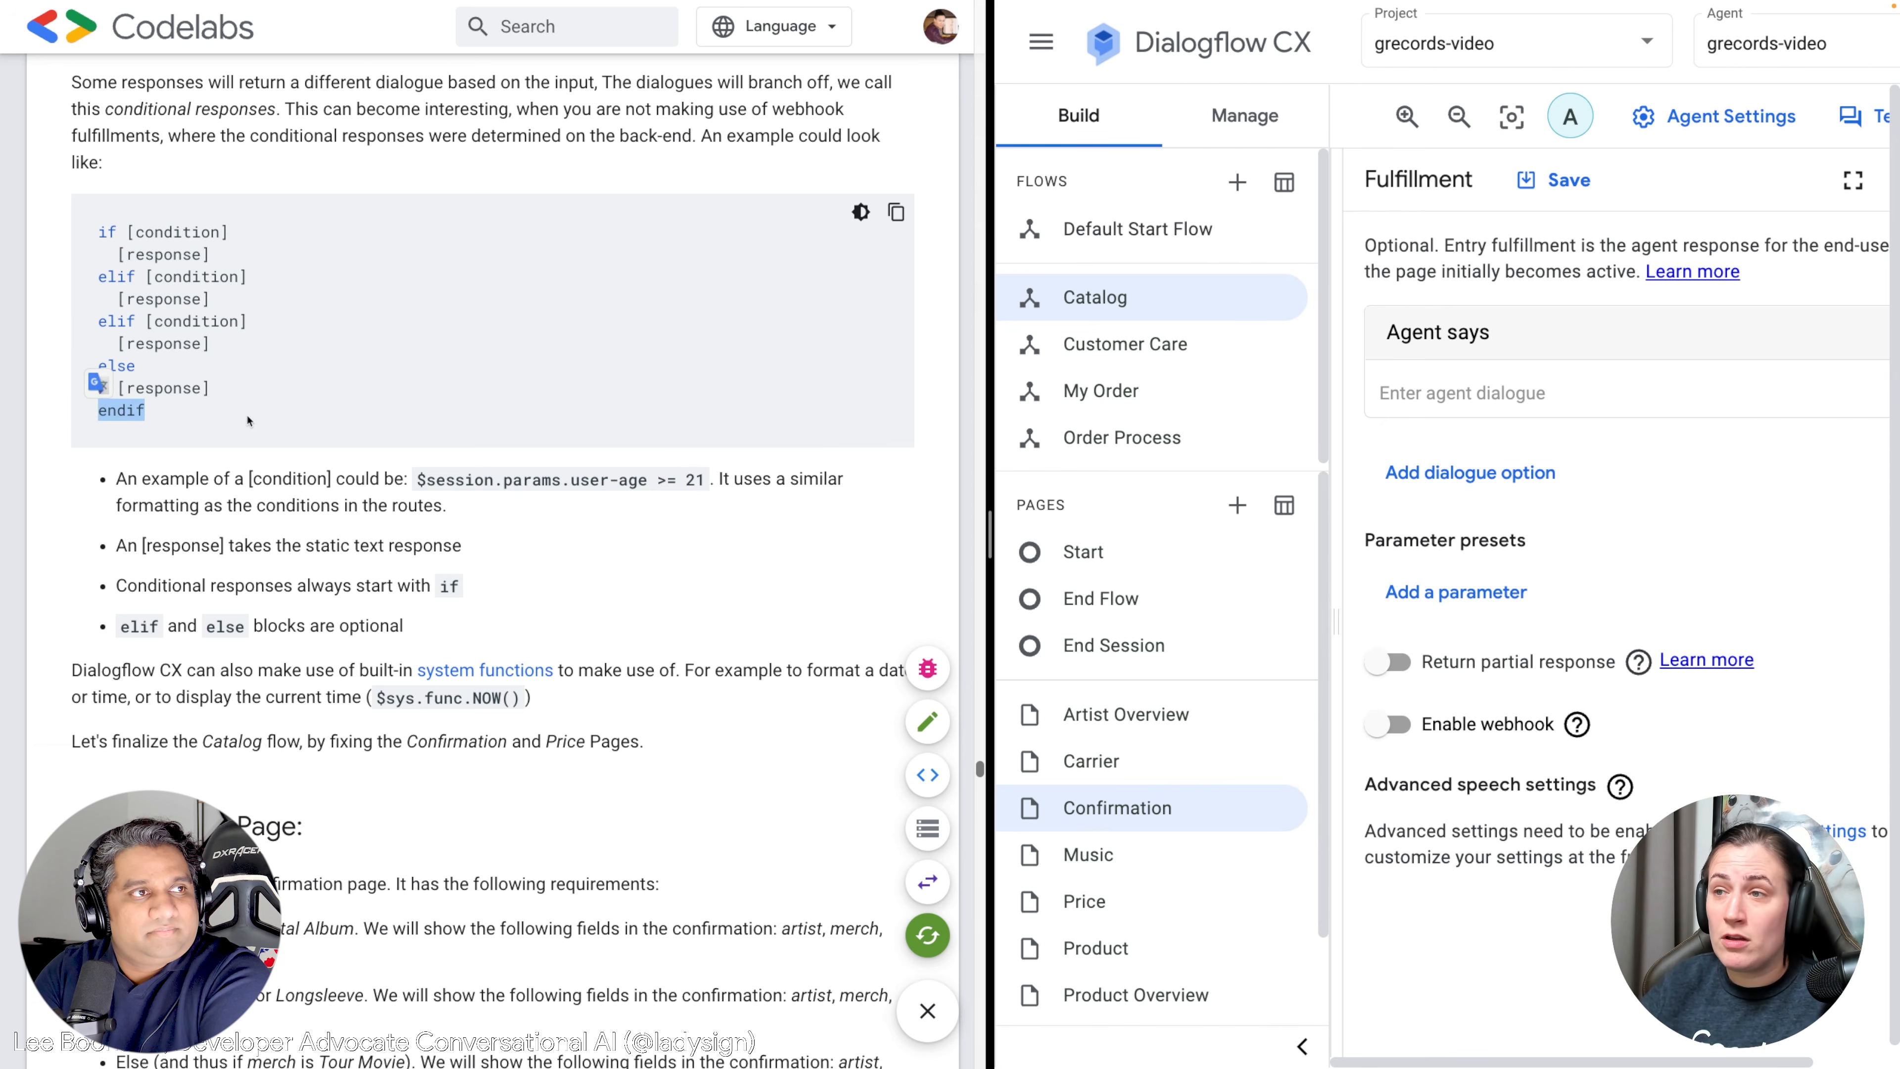
scroll(249, 421, down, 2)
scroll(430, 491, down, 1)
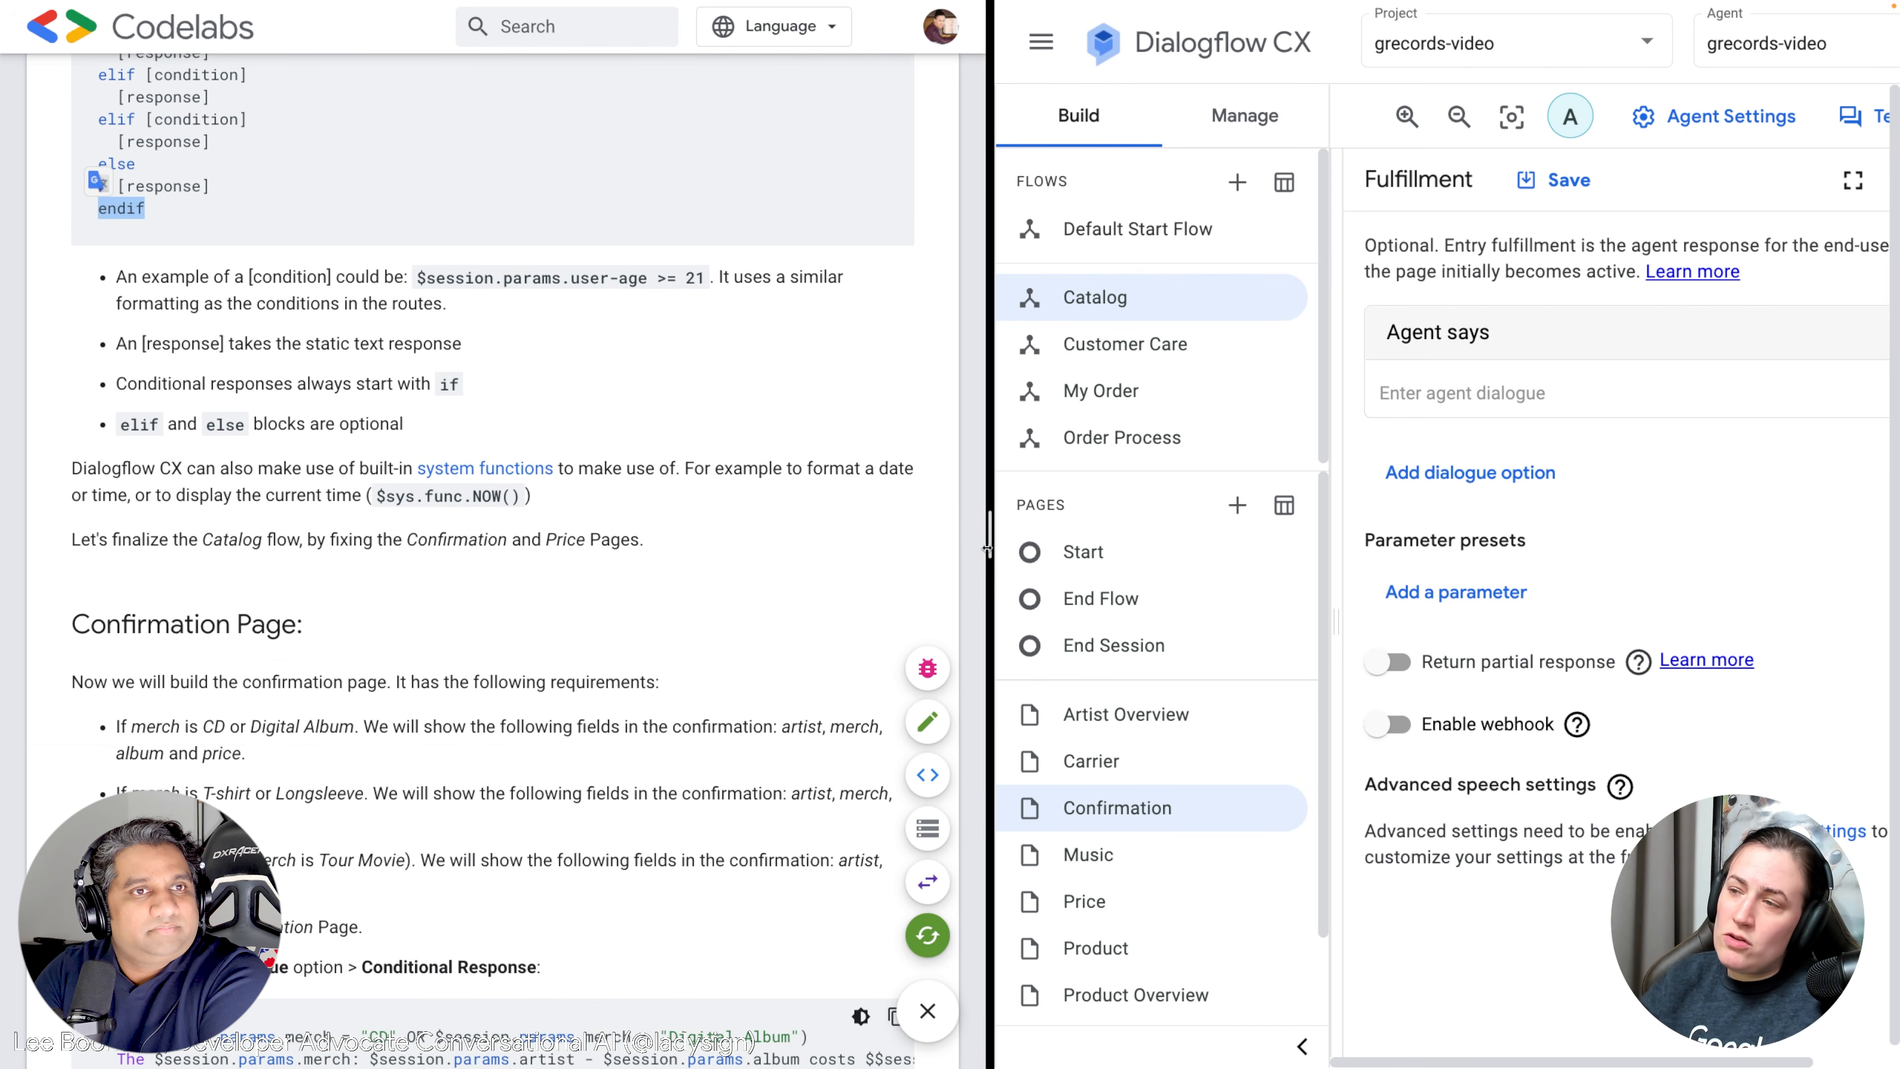
drag(988, 550, 975, 550)
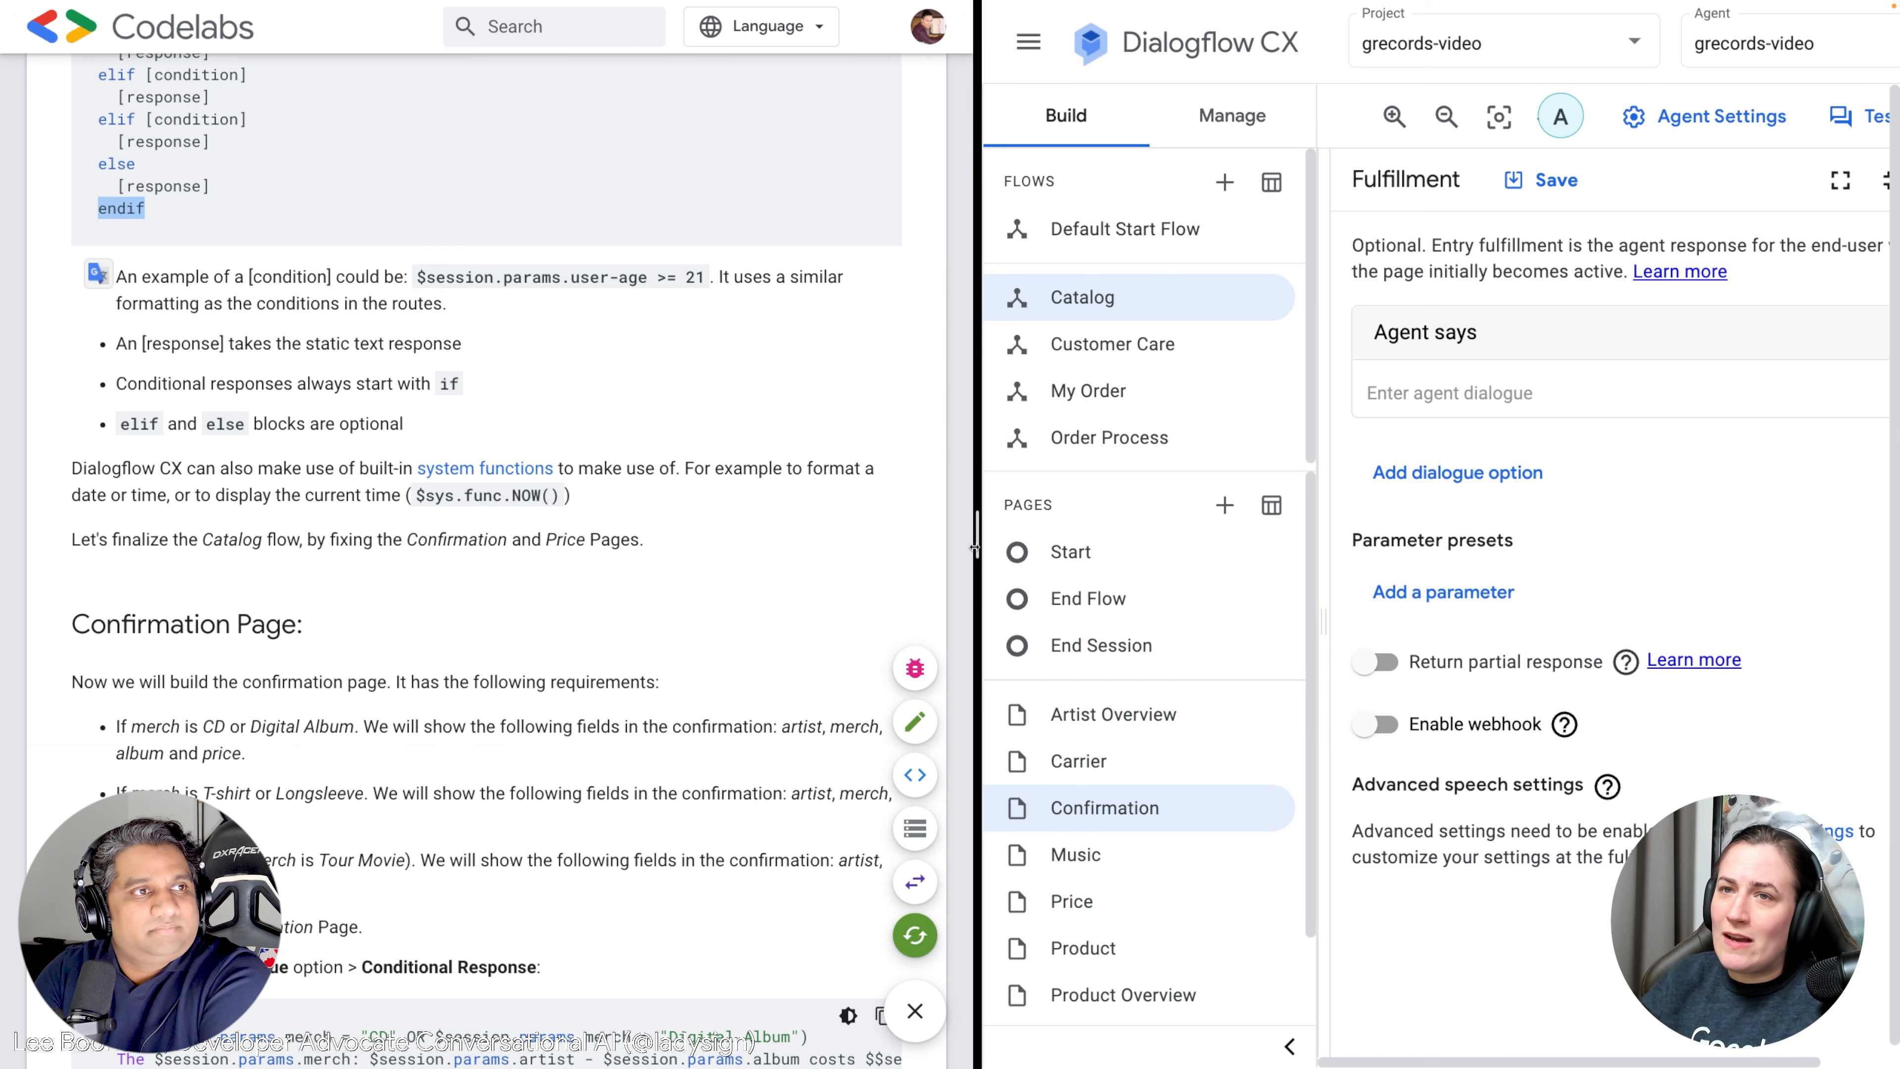
click(516, 277)
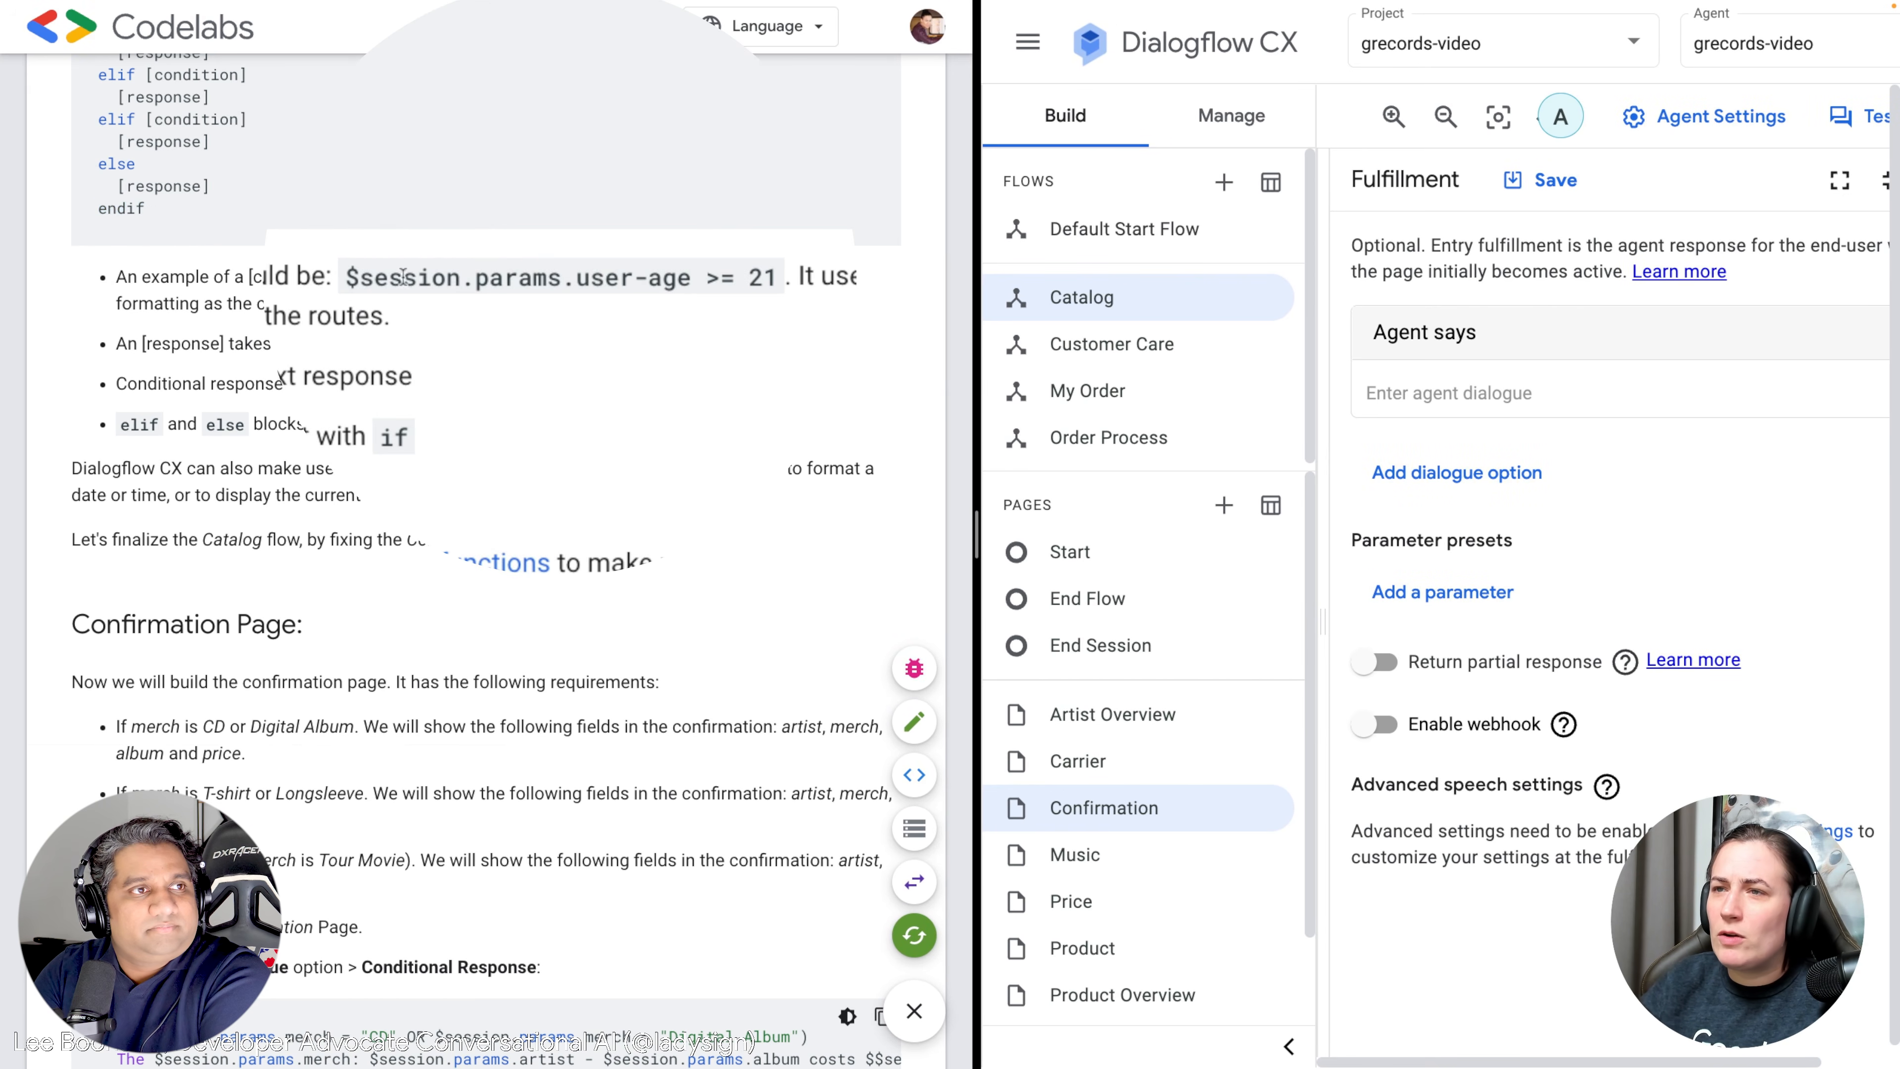
drag(367, 278, 641, 268)
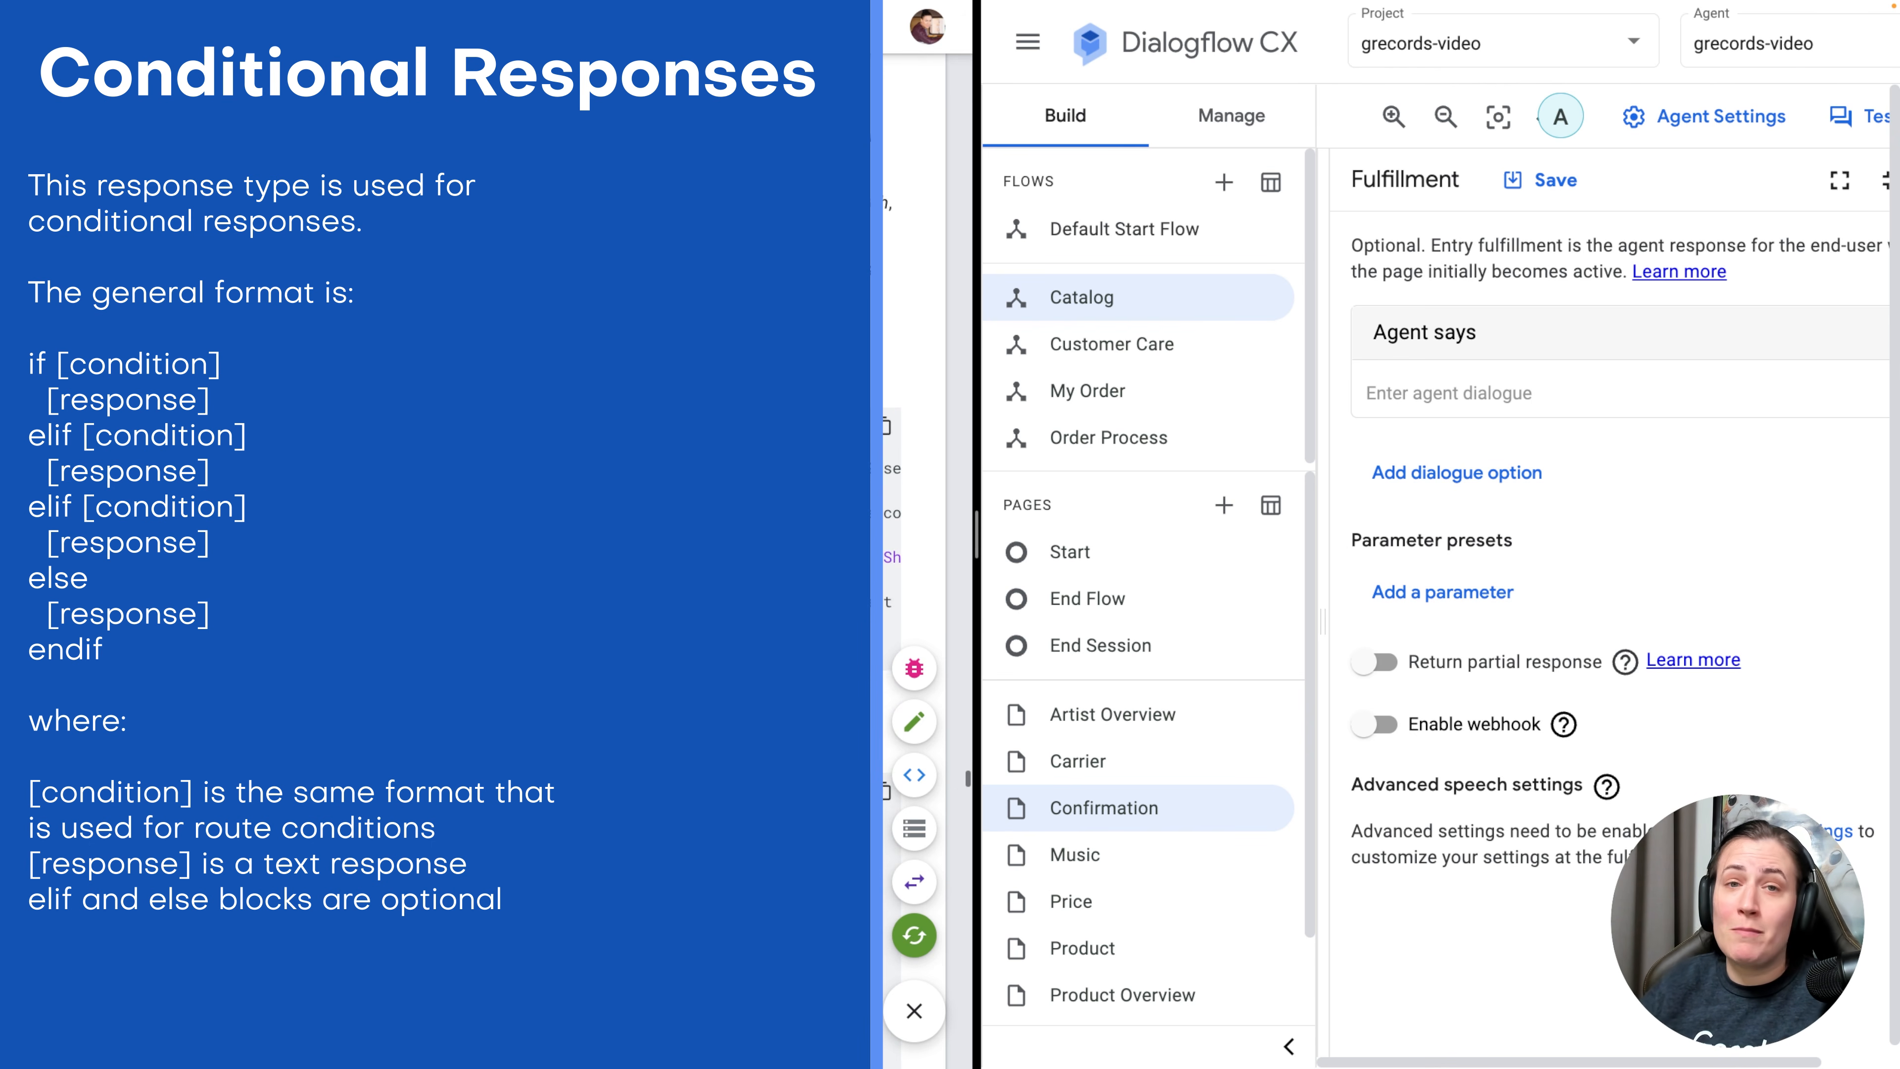
drag(978, 496, 1124, 495)
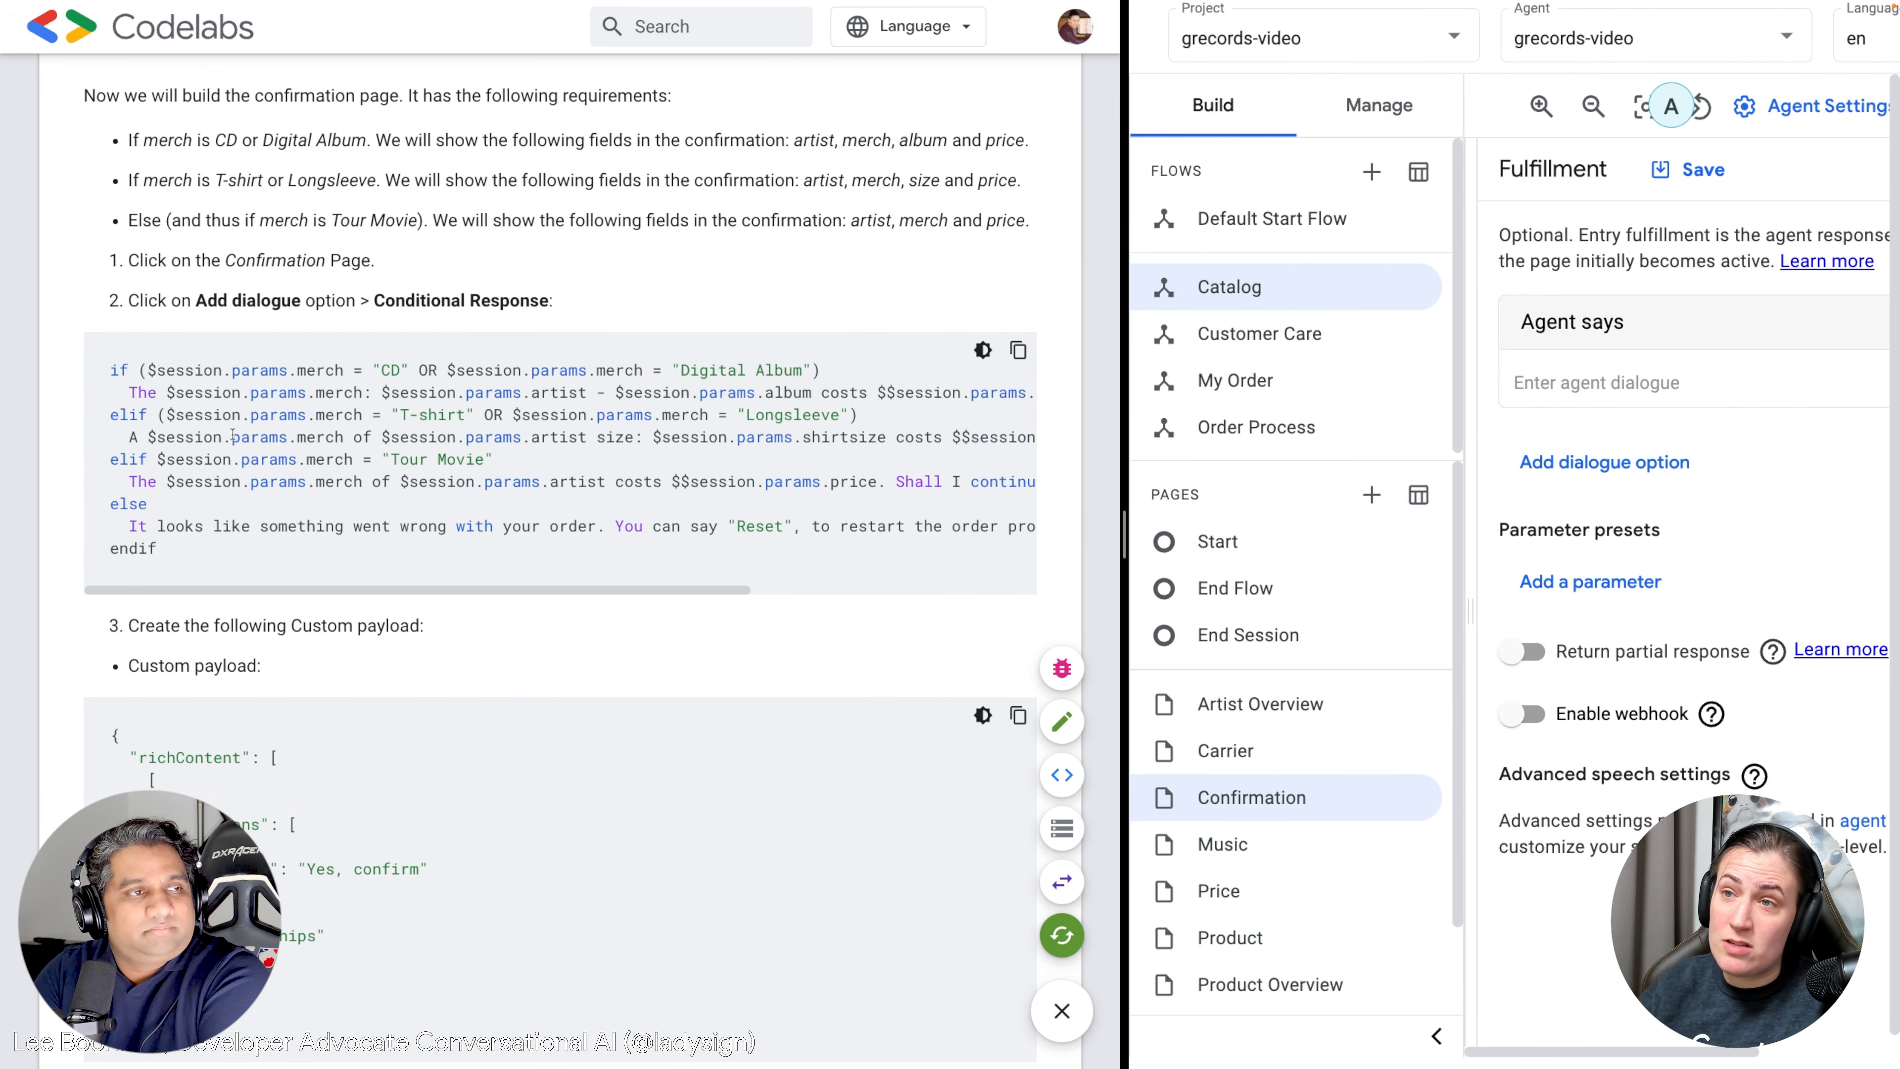
Read through the merch-based conditional response code, scrolling across its long lines.
drag(109, 370, 345, 368)
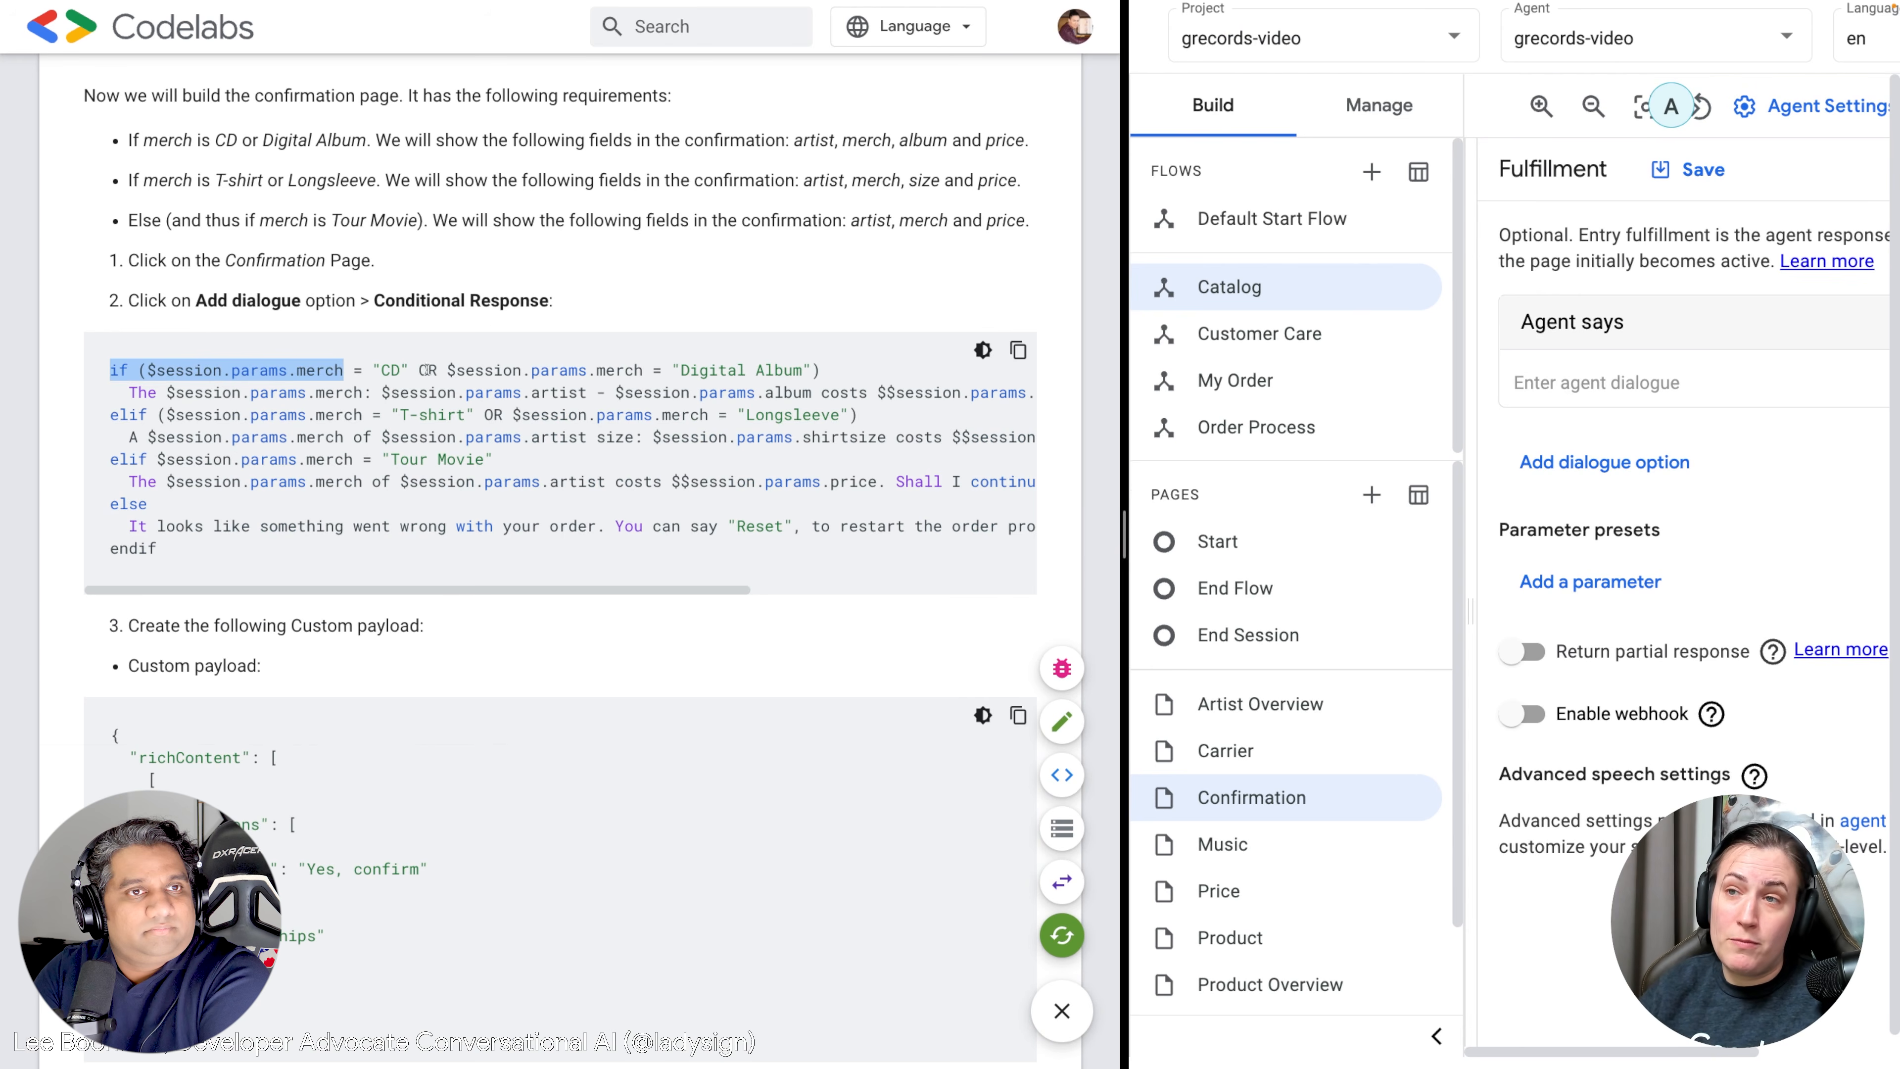
click(392, 369)
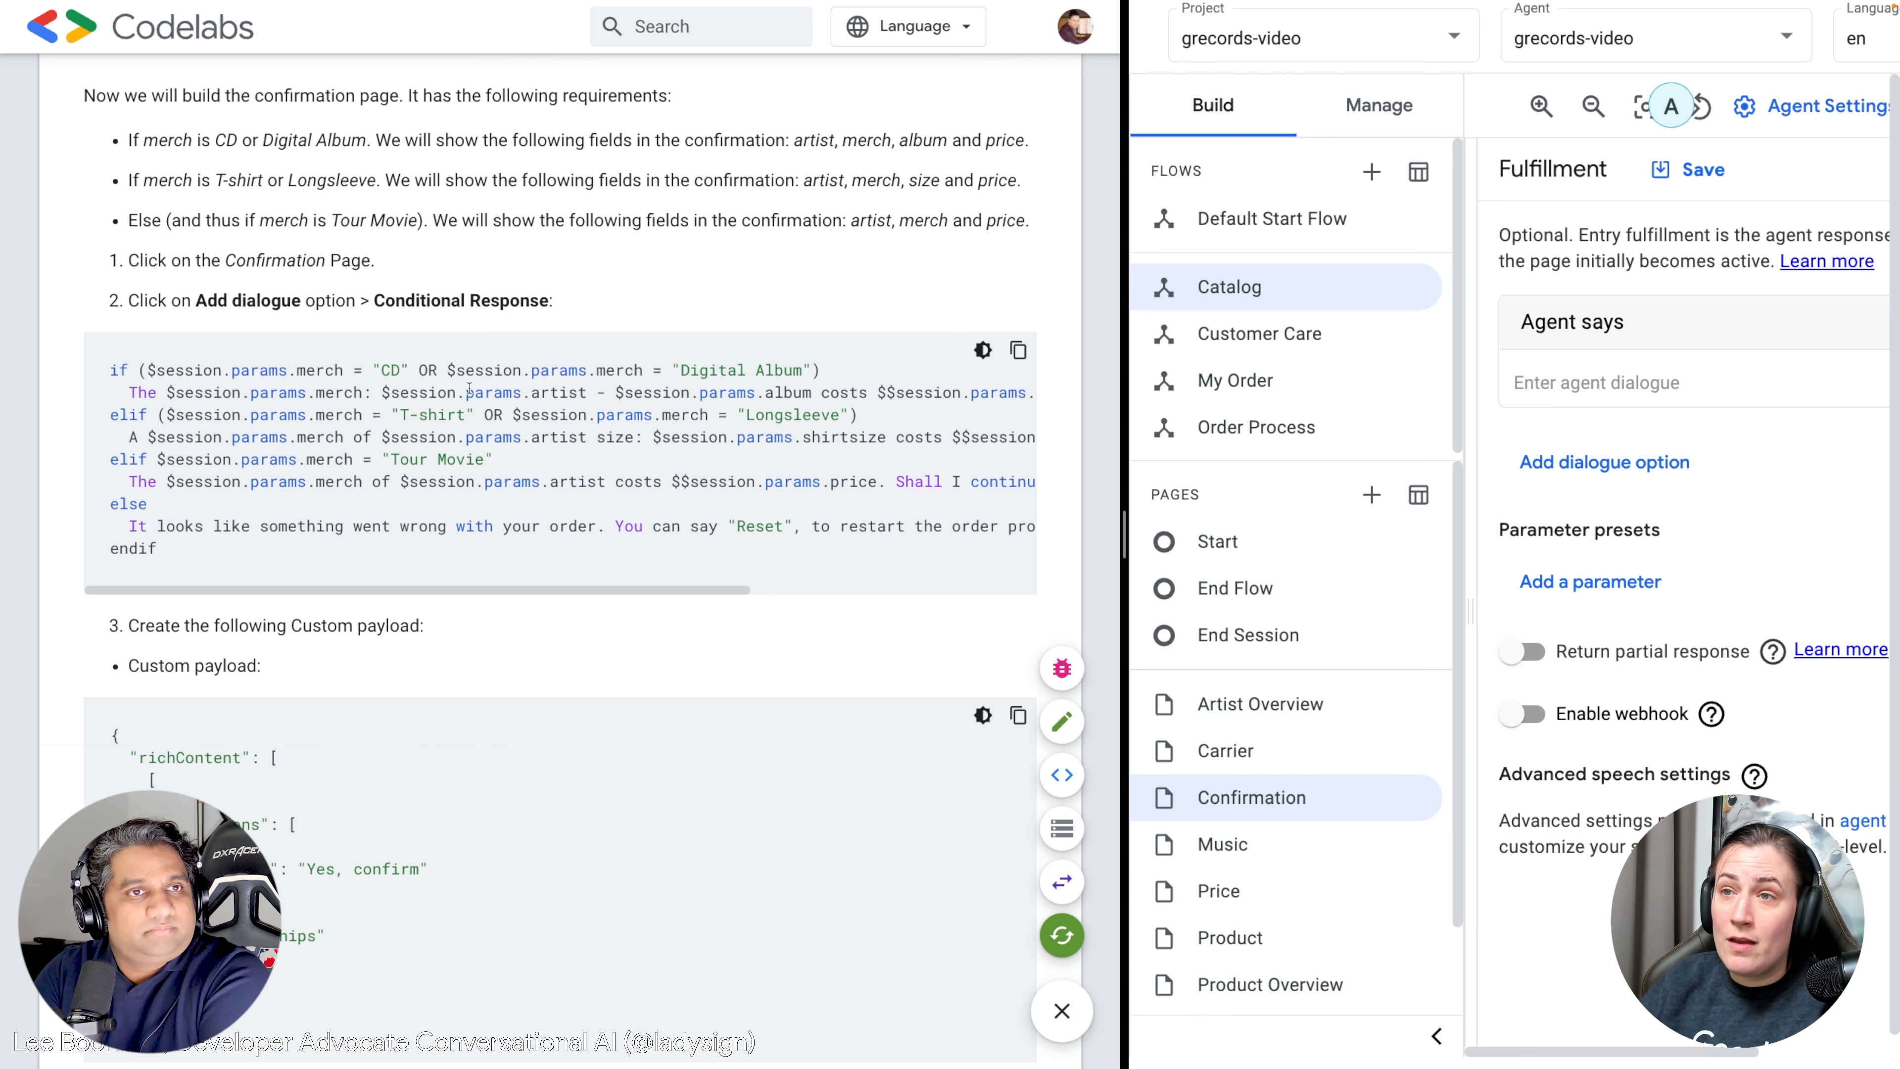
scroll(578, 392, right, 1)
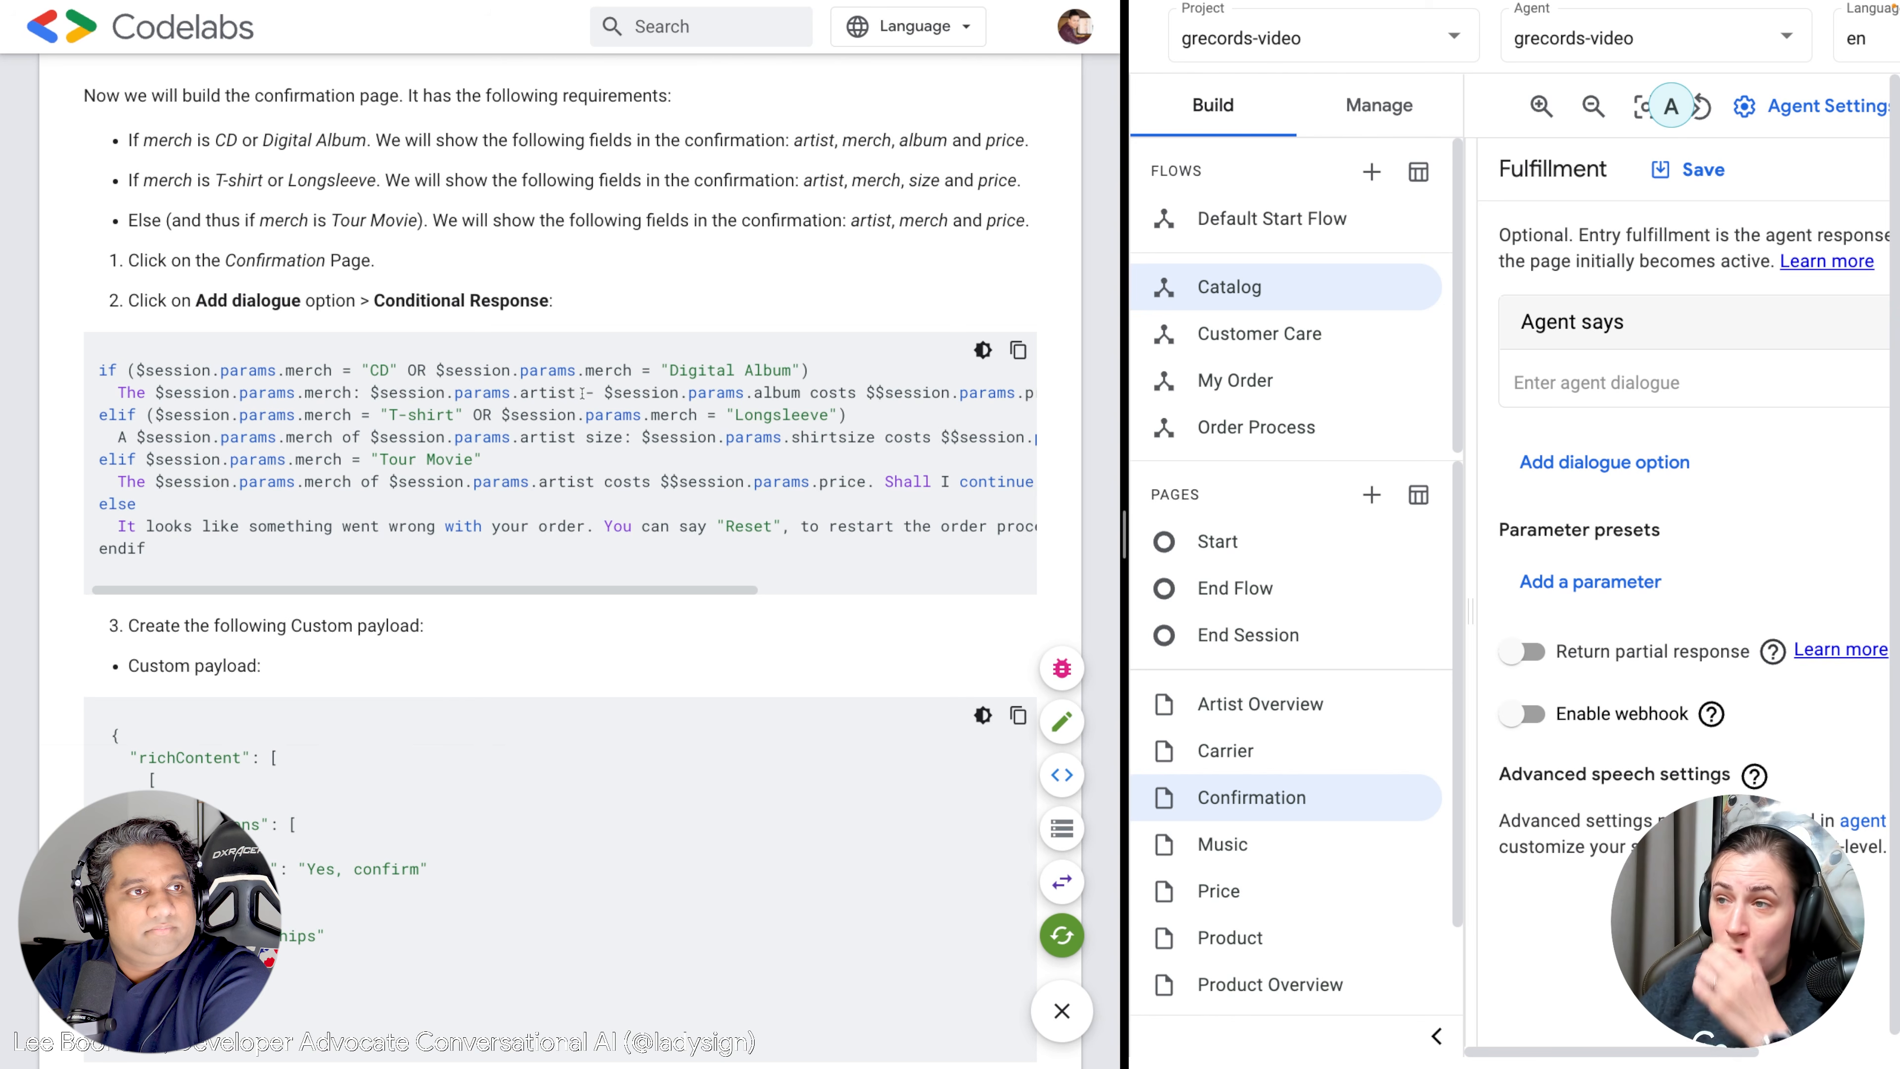
scroll(582, 393, right, 2)
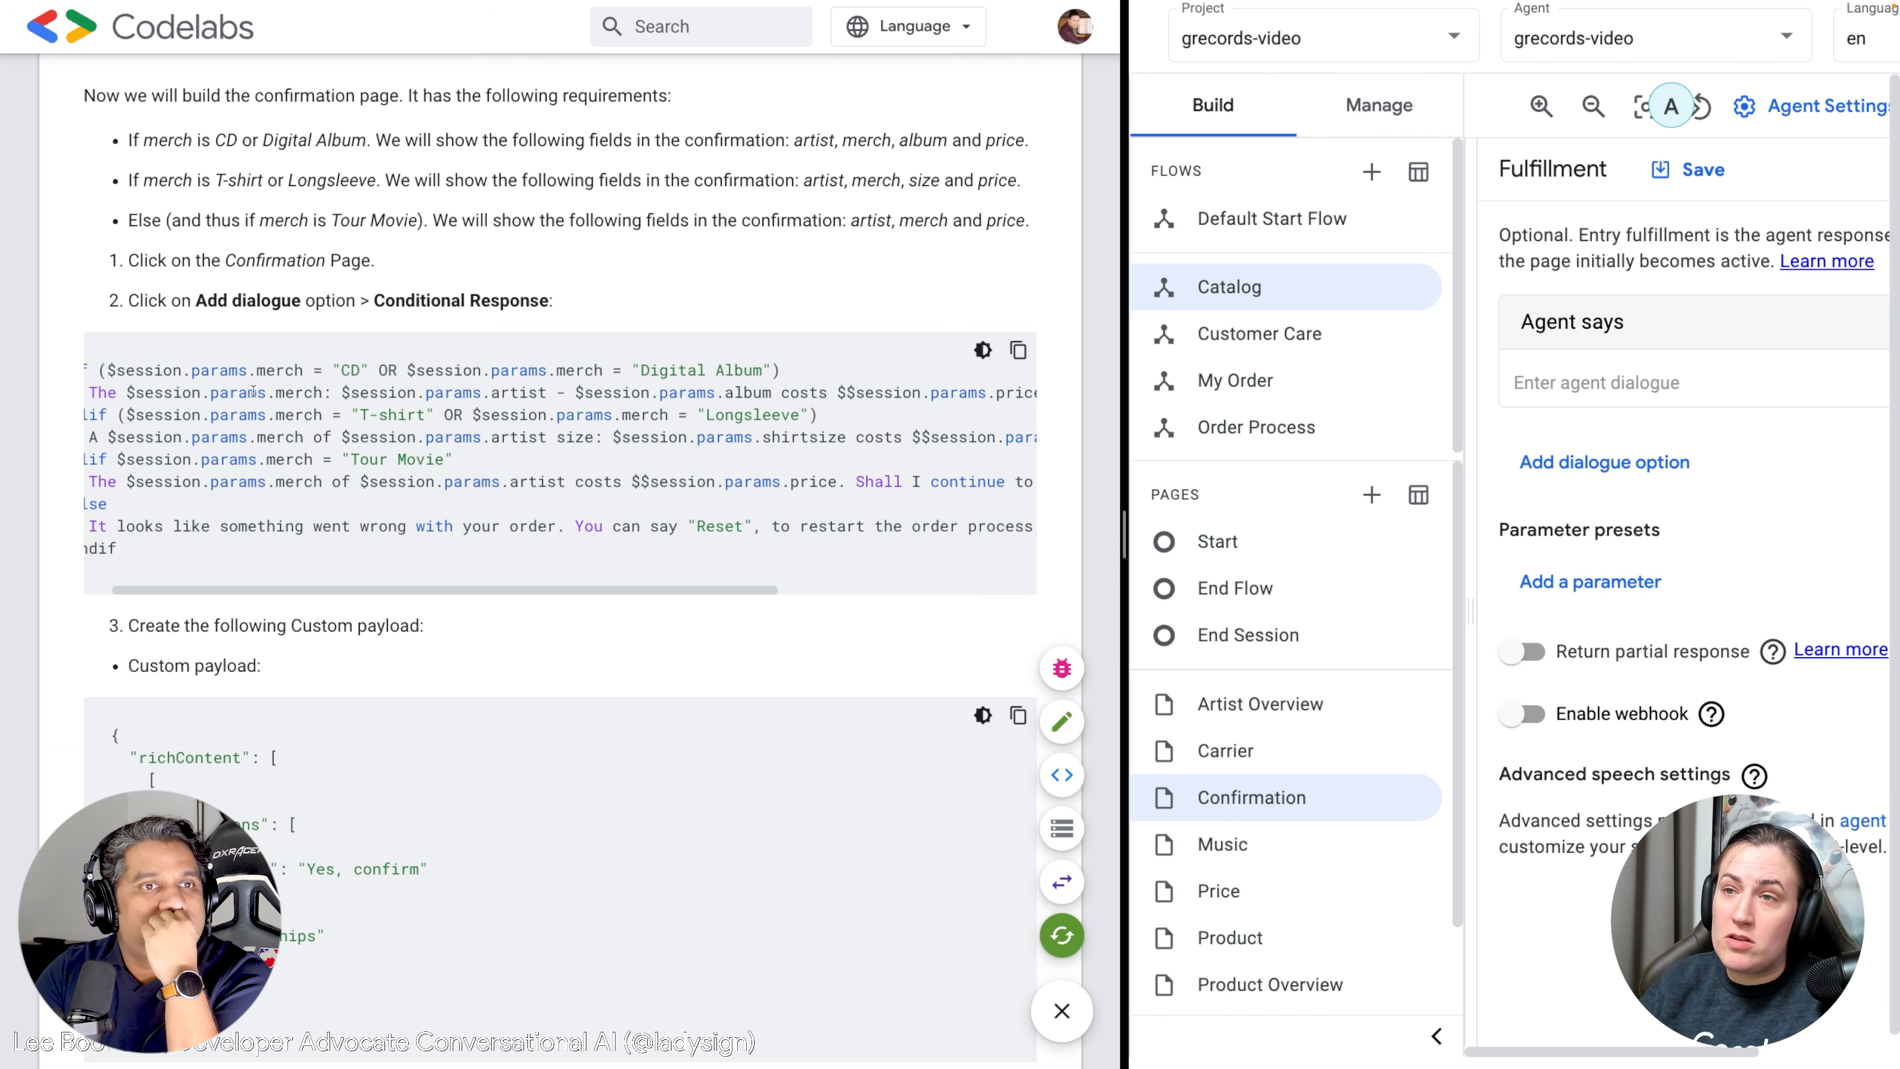
scroll(422, 387, right, 6)
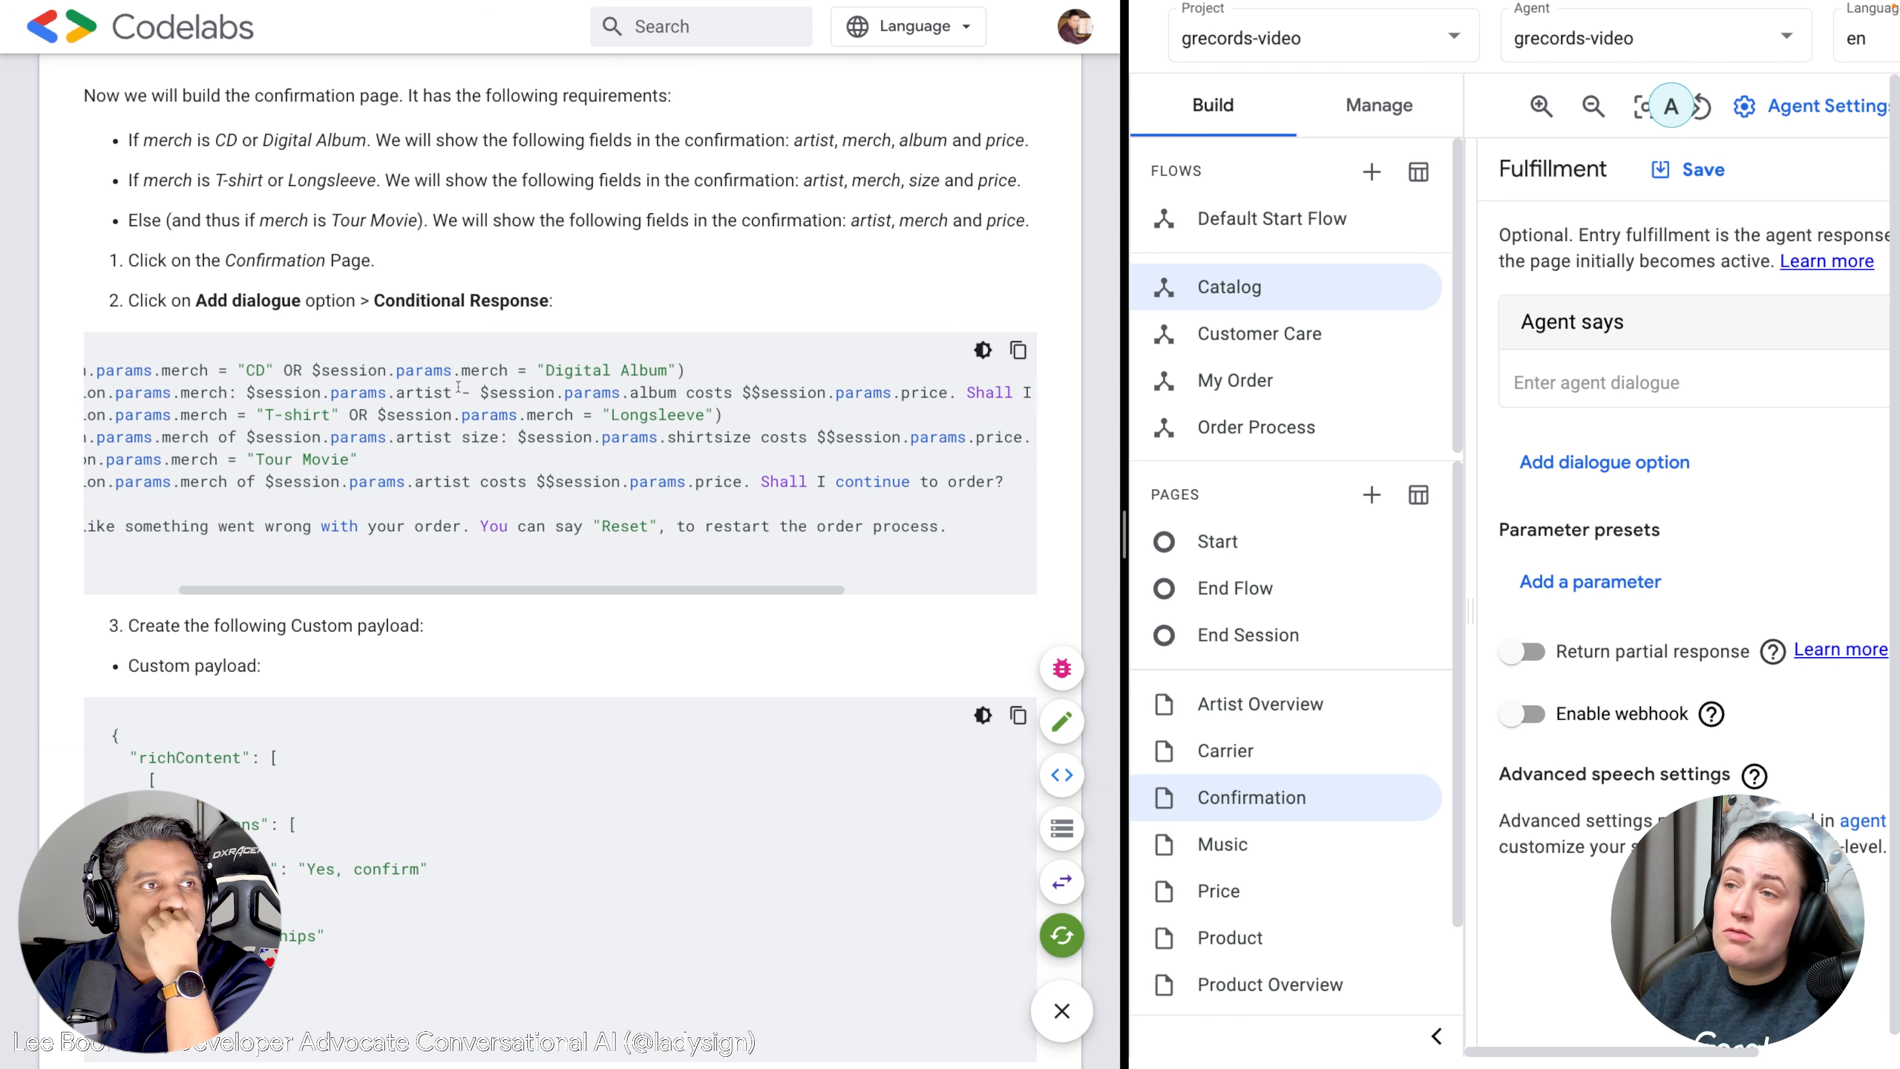
scroll(458, 387, right, 5)
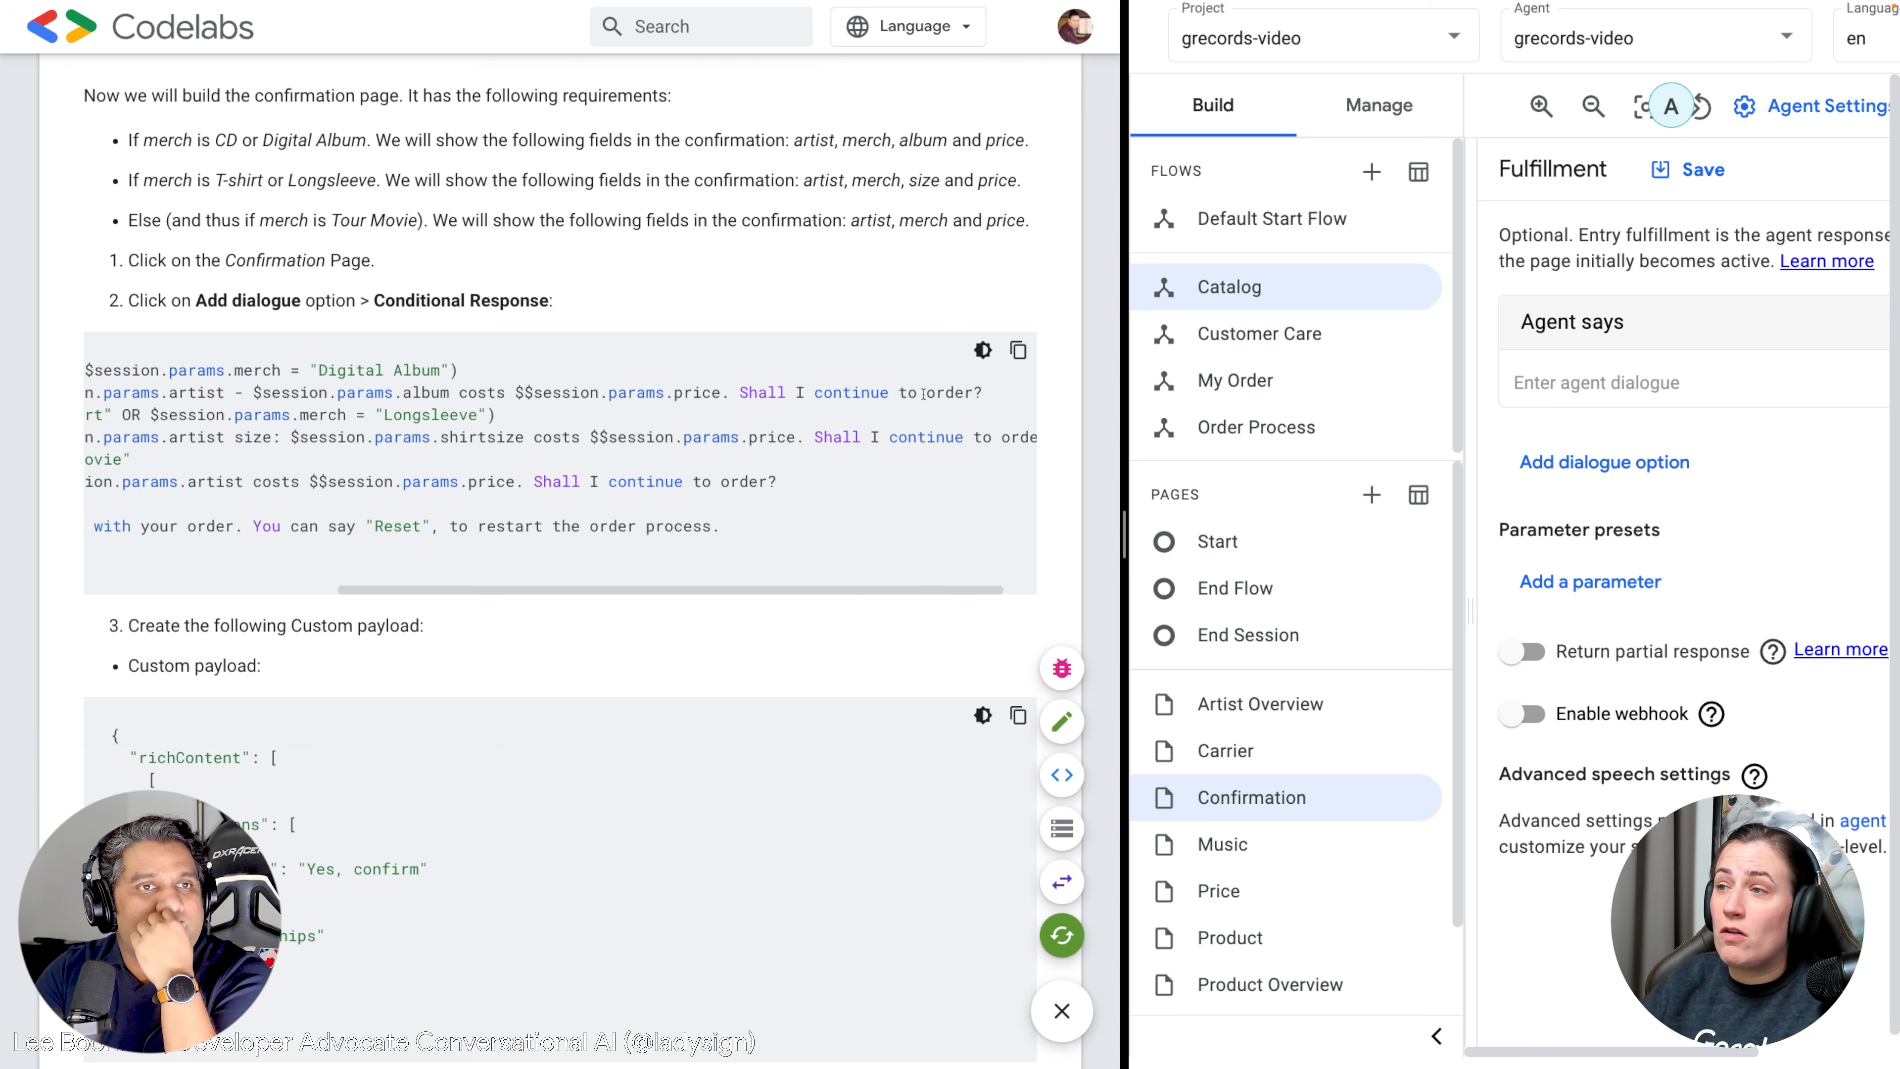
scroll(524, 404, left, 6)
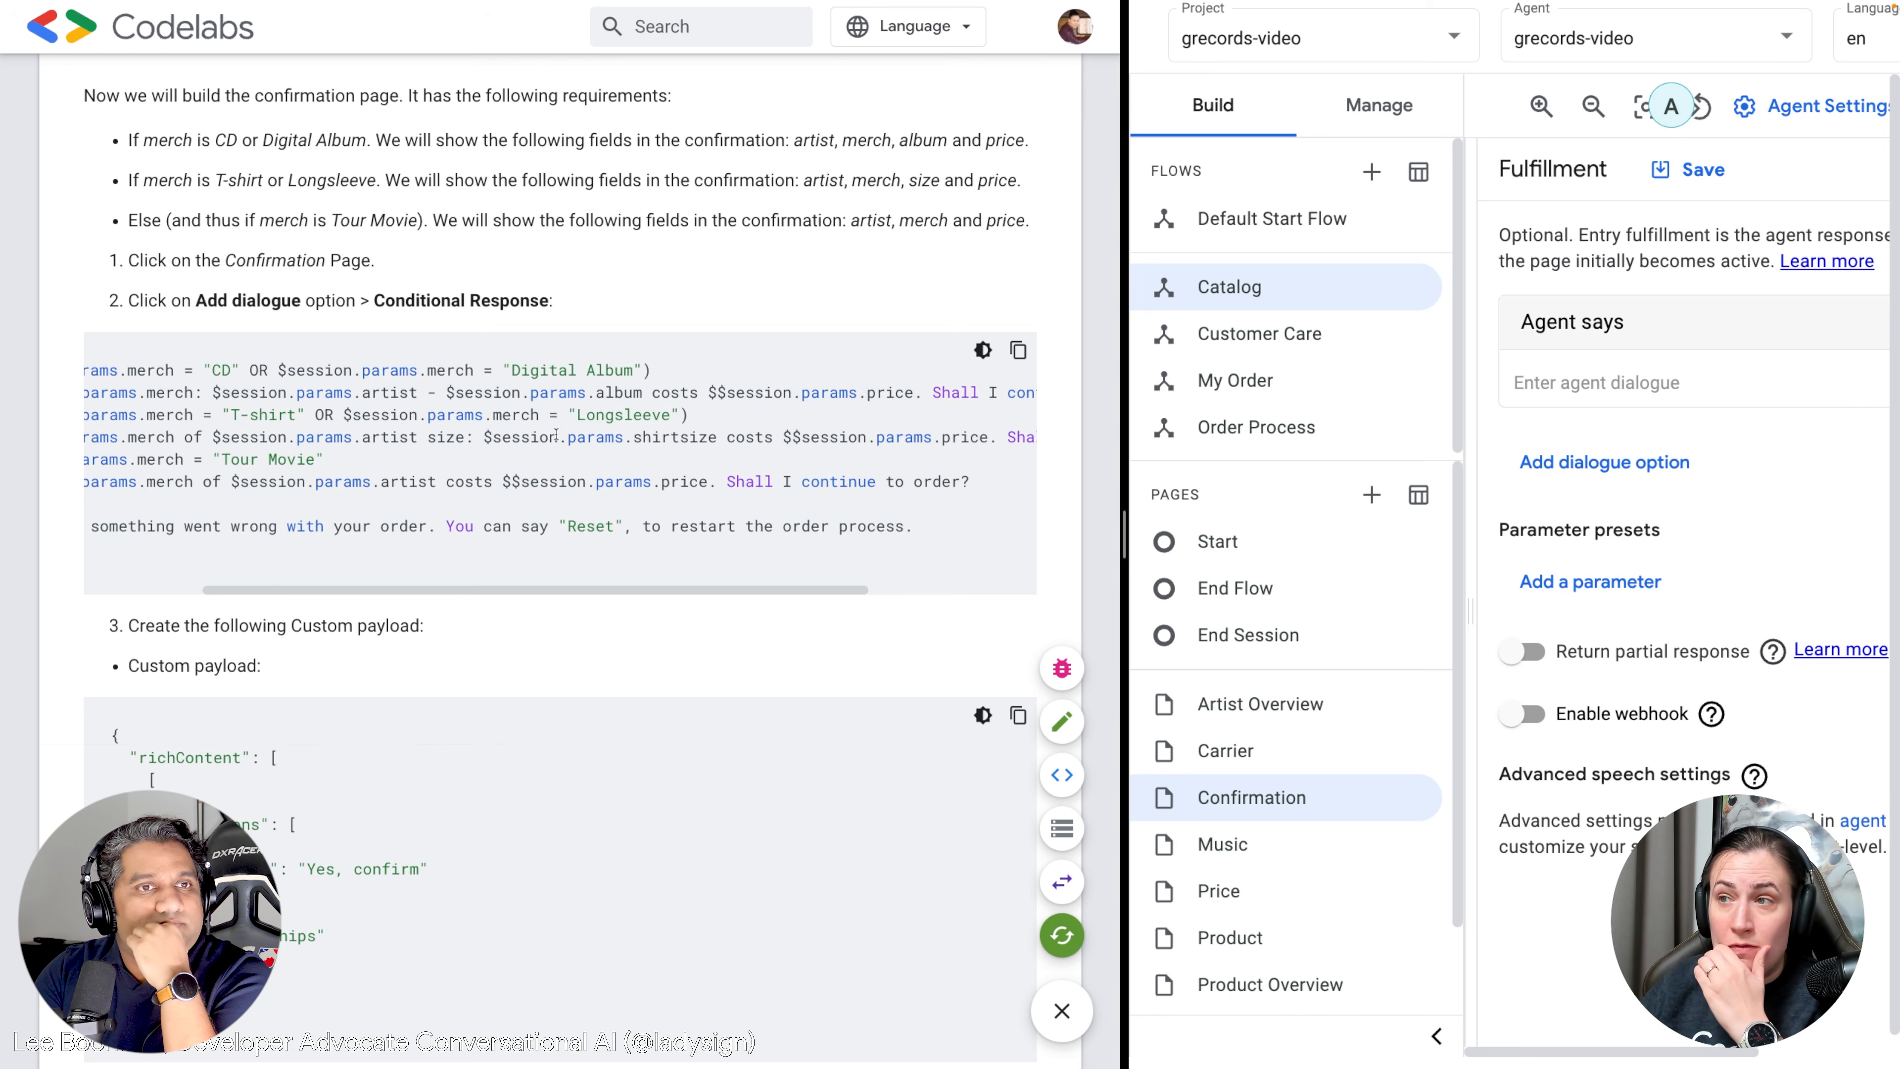
scroll(555, 434, right, 6)
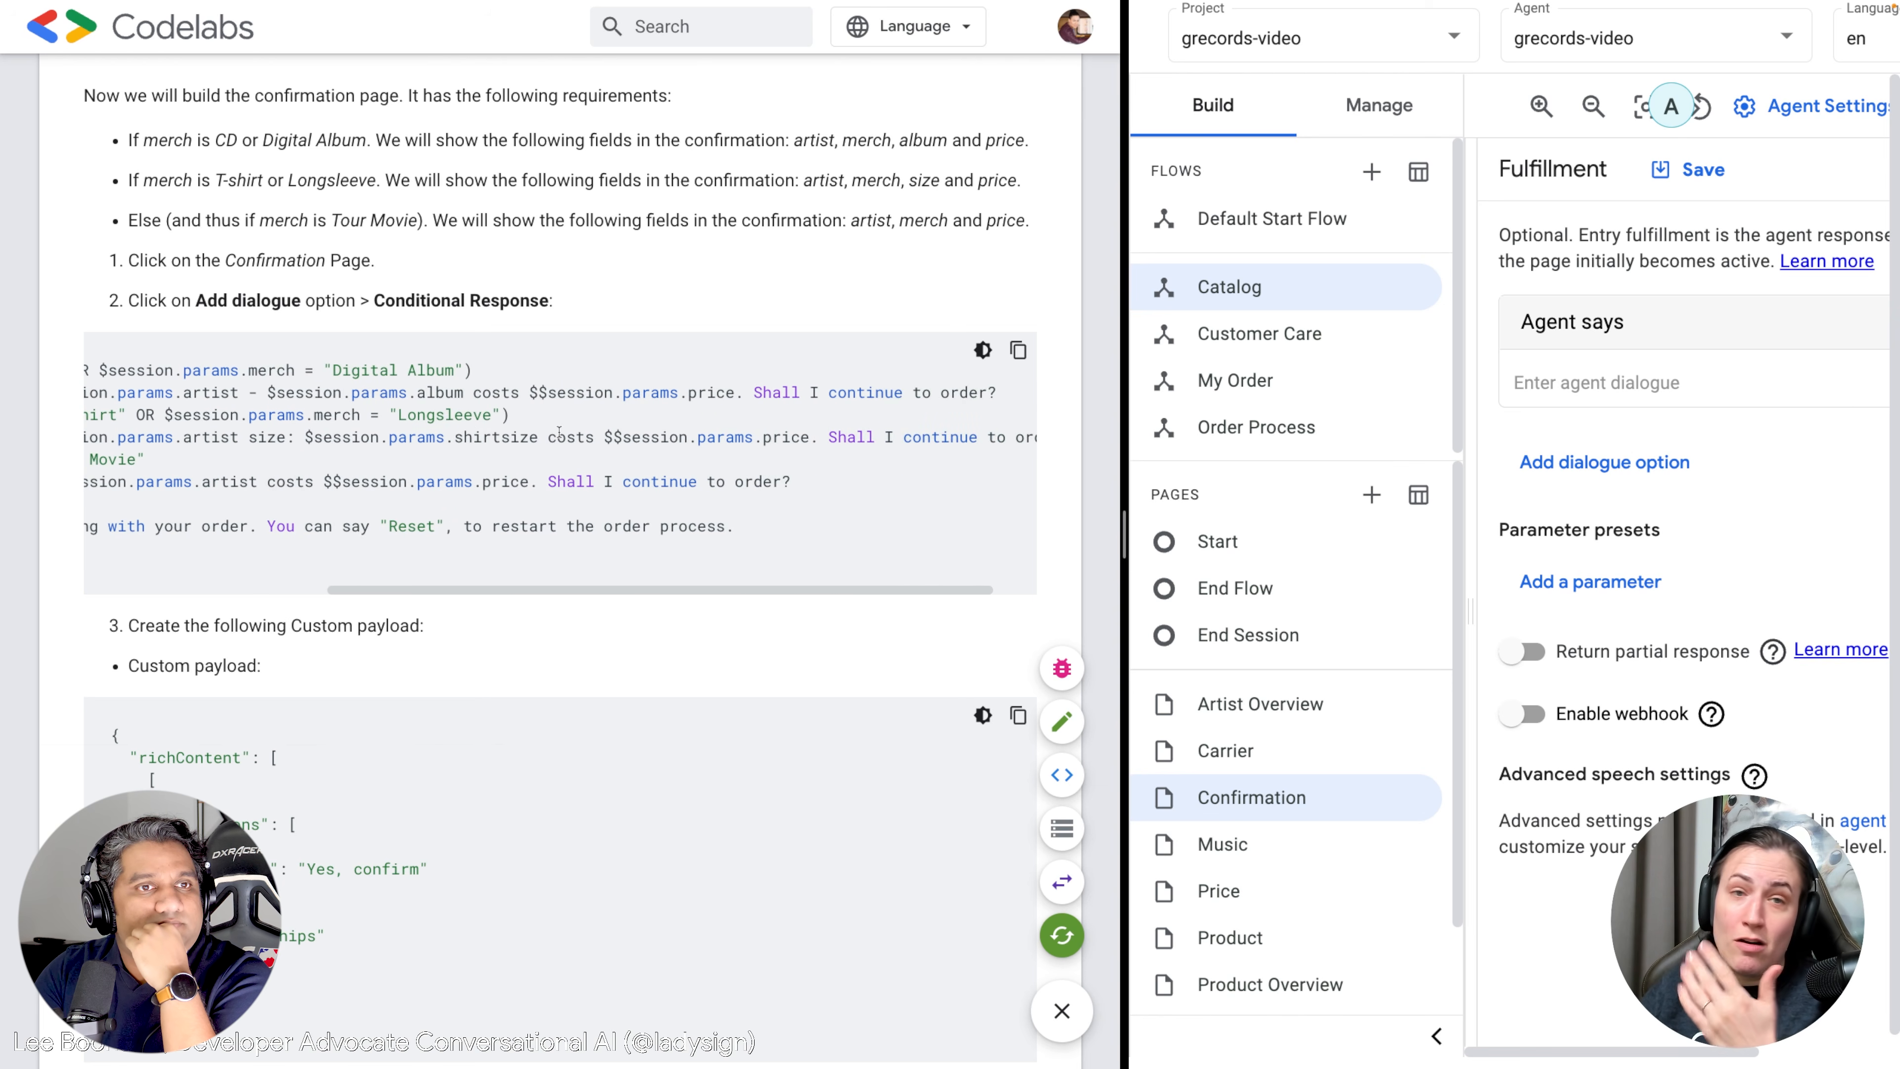
scroll(558, 434, left, 6)
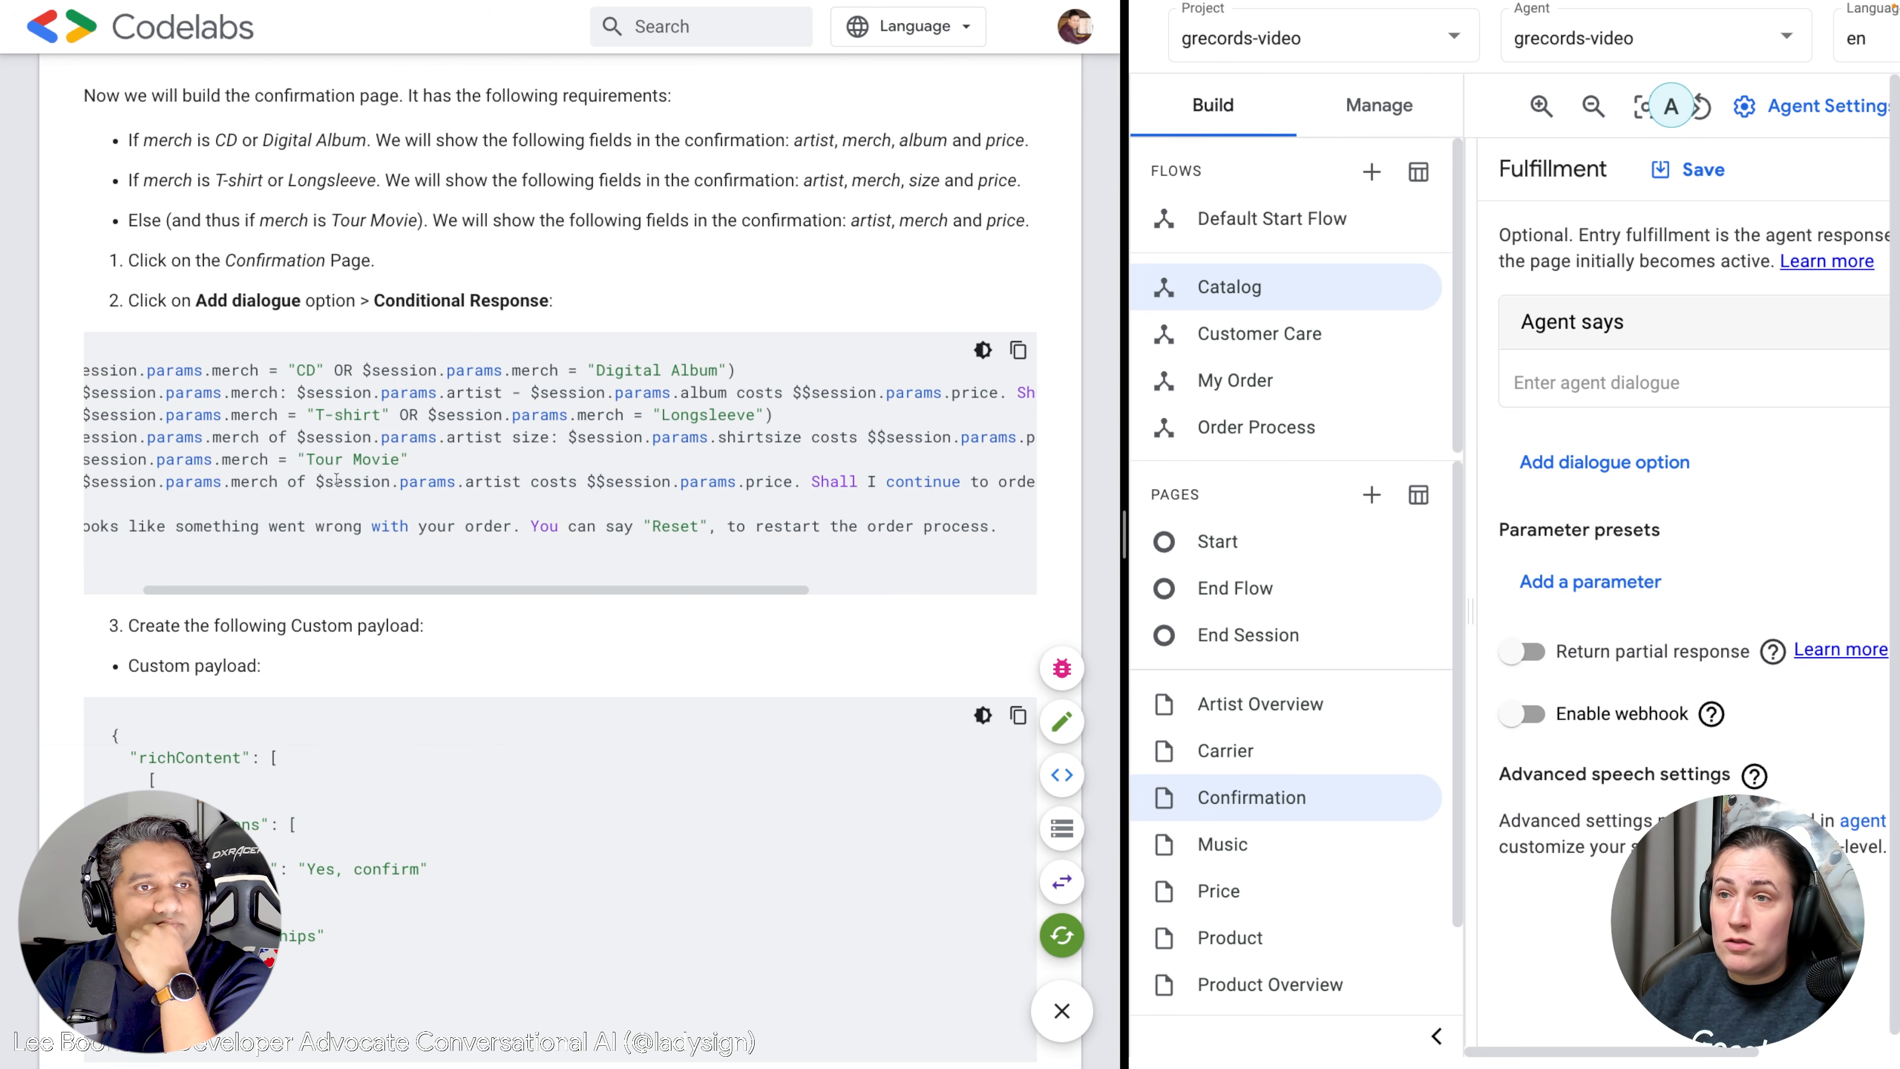
scroll(366, 475, left, 3)
scroll(370, 470, down, 2)
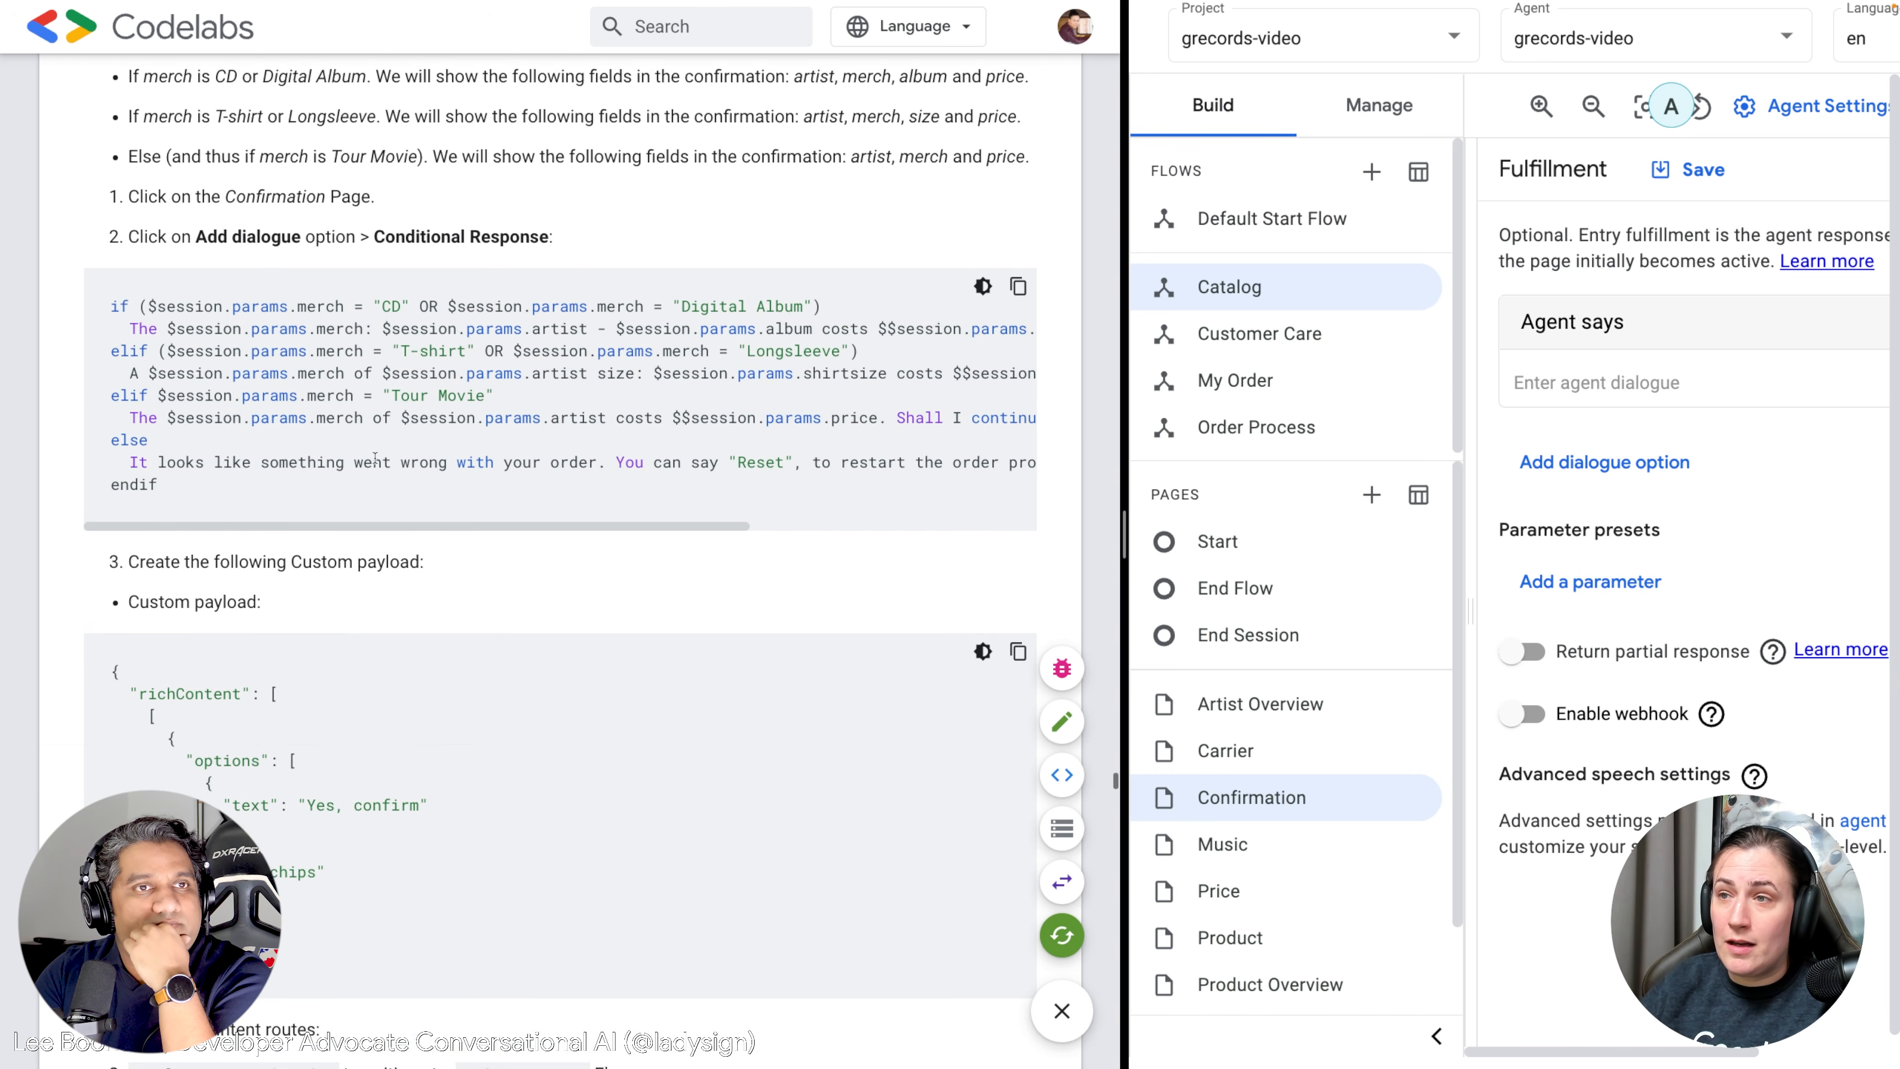
scroll(607, 421, right, 1)
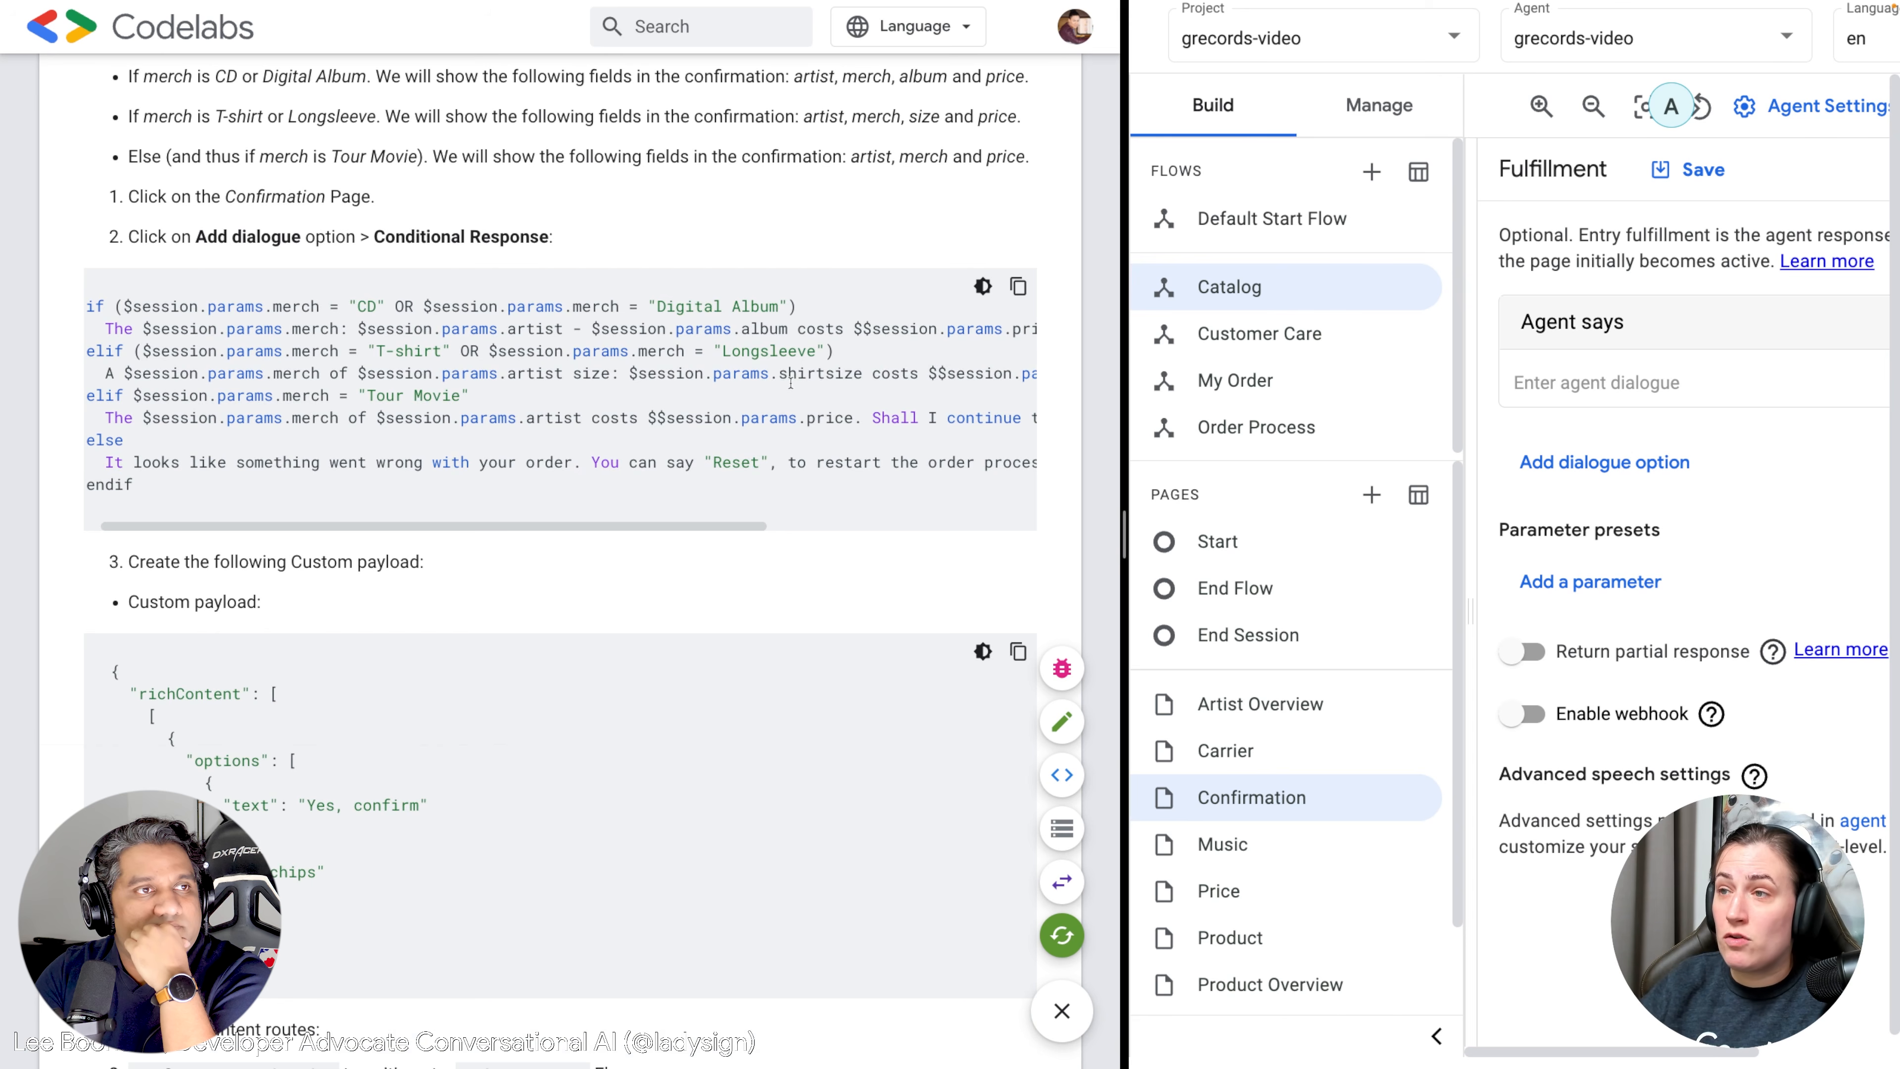
scroll(693, 424, left, 1)
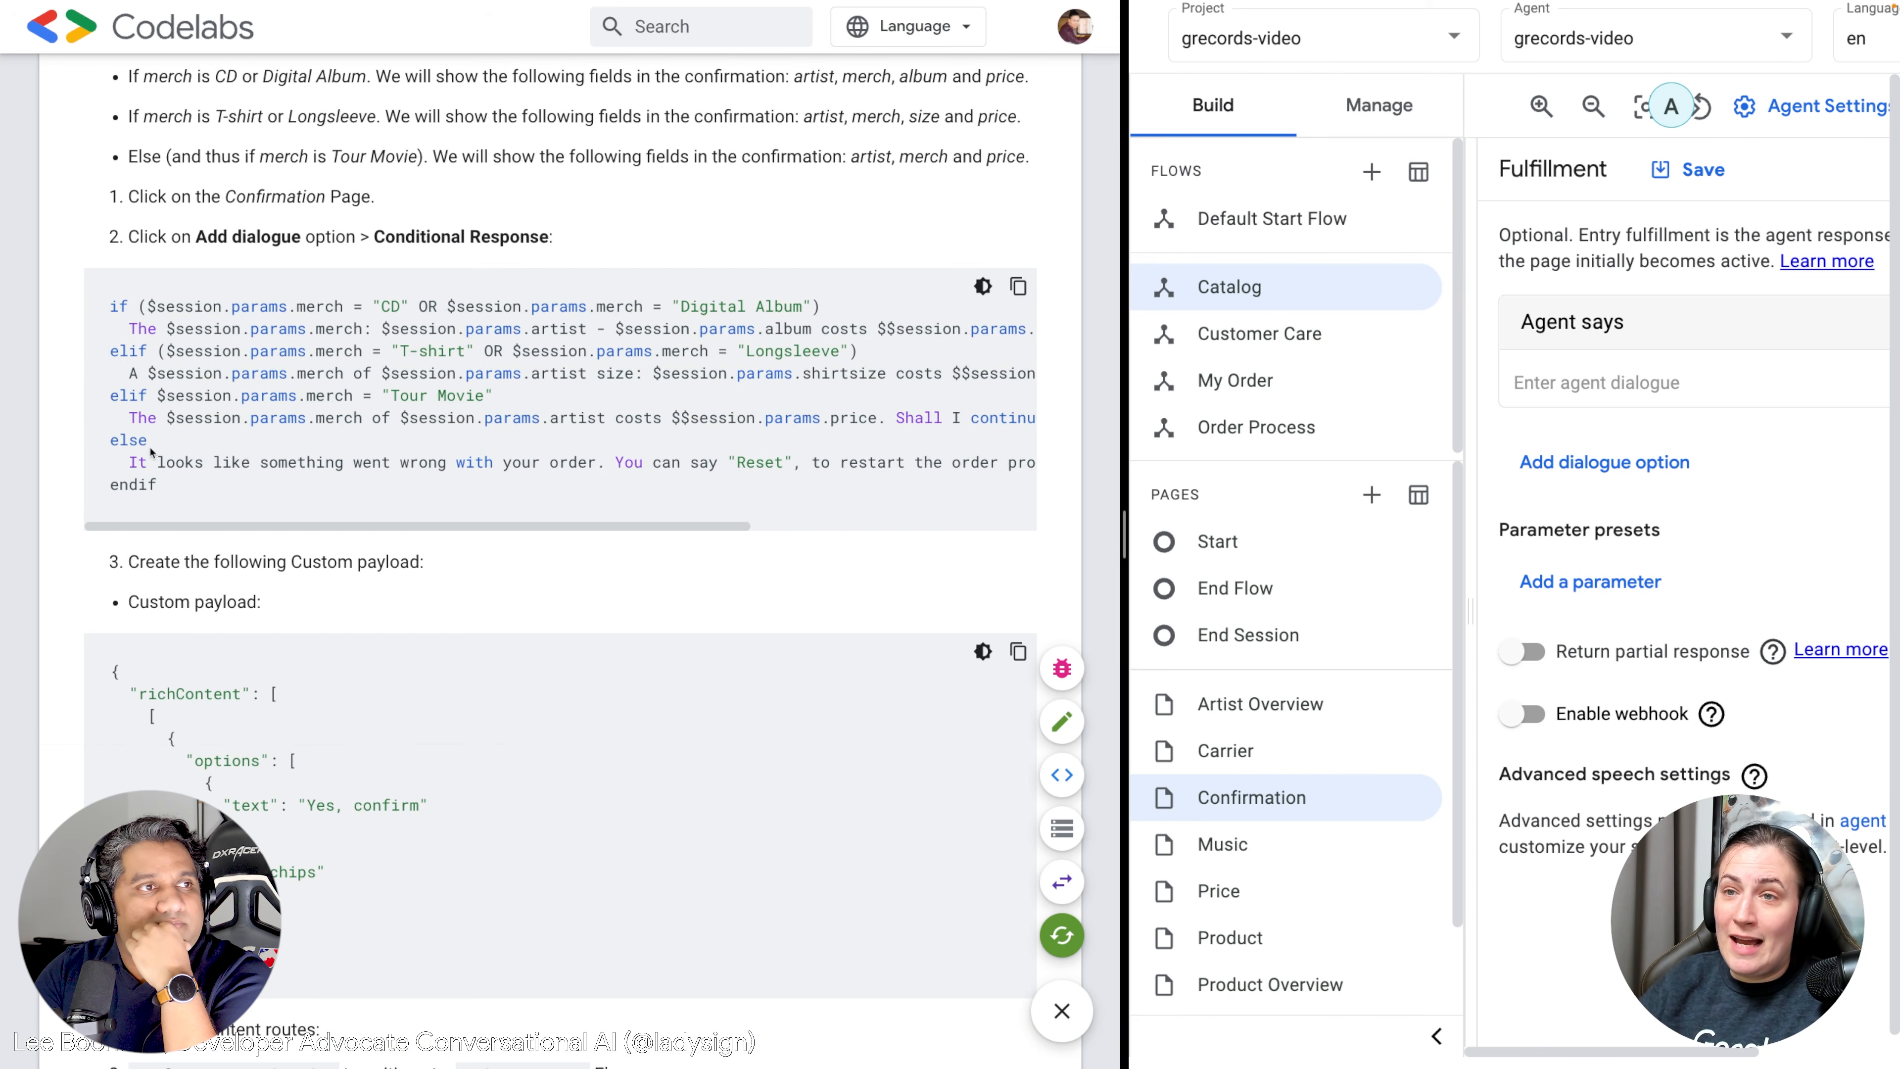
Select the full conditional response code from if to endif, then widen the Dialogflow pane.
drag(128, 462, 670, 464)
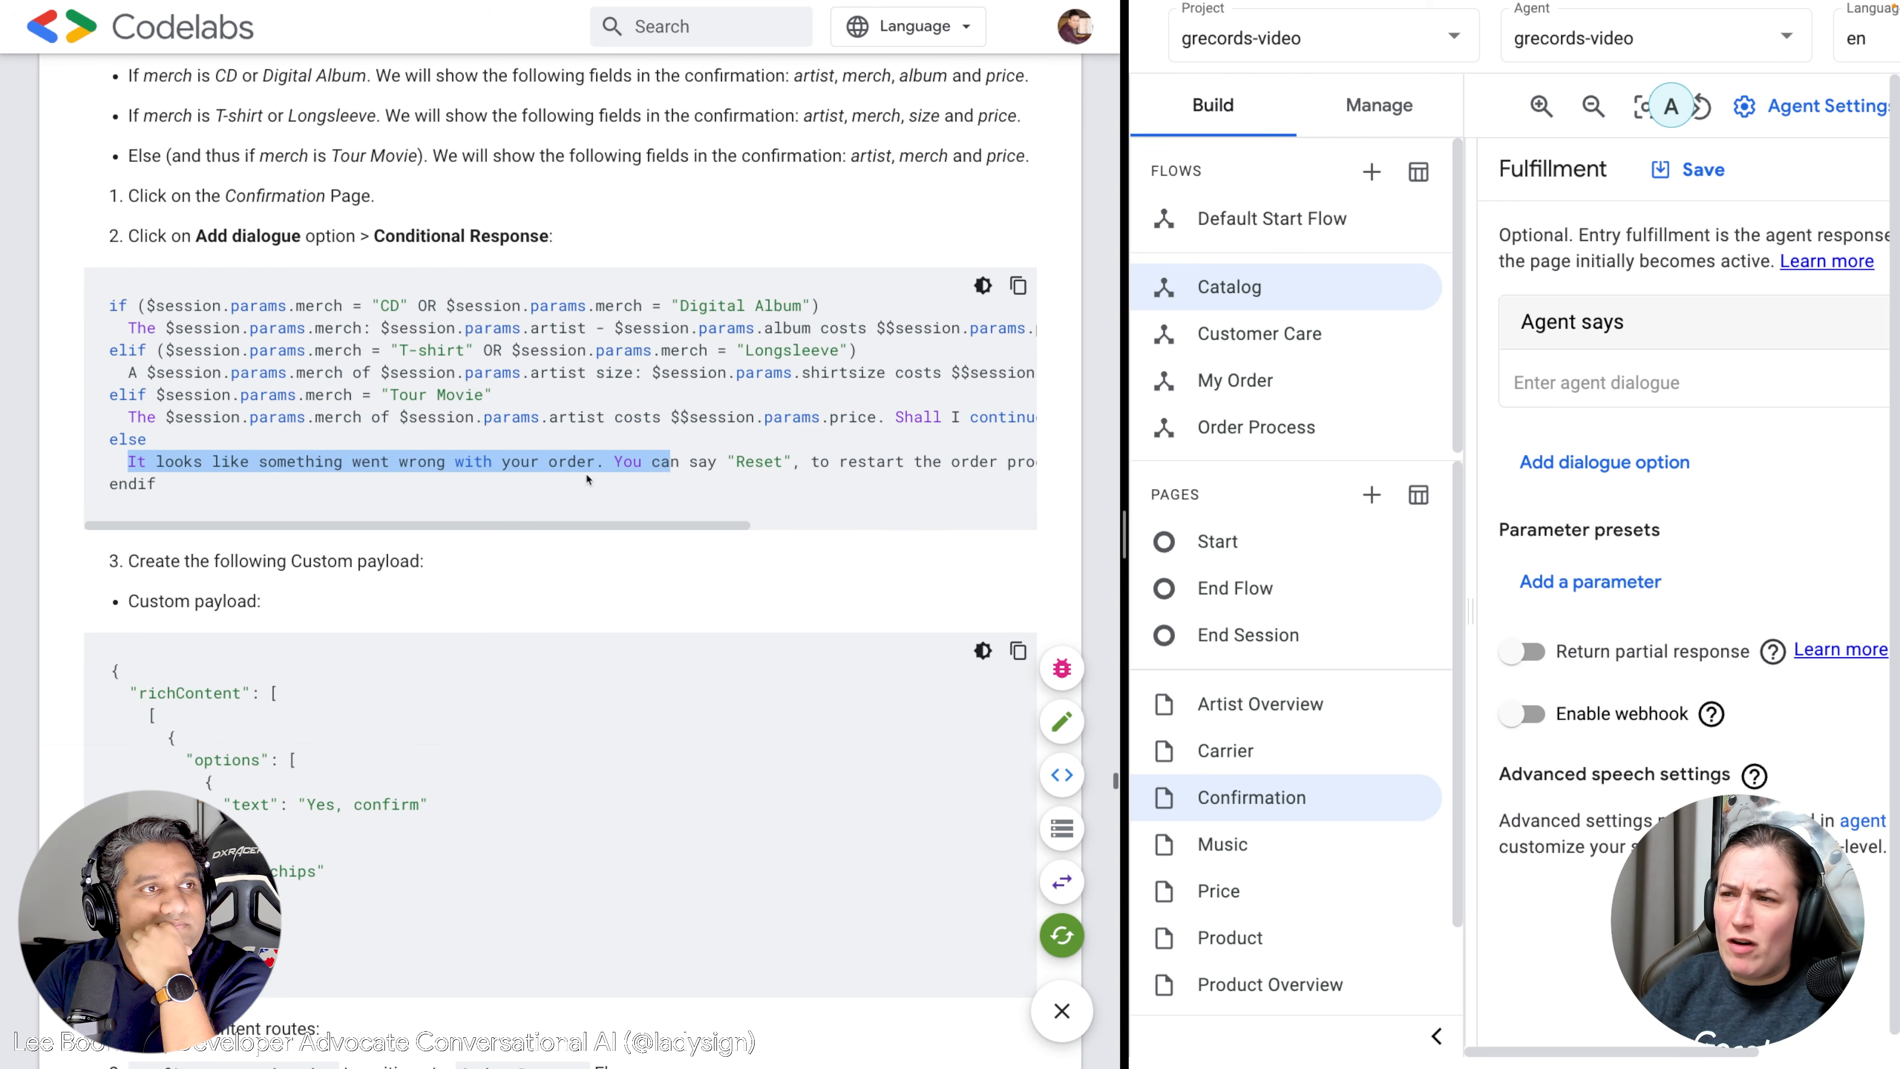
scroll(487, 446, down, 1)
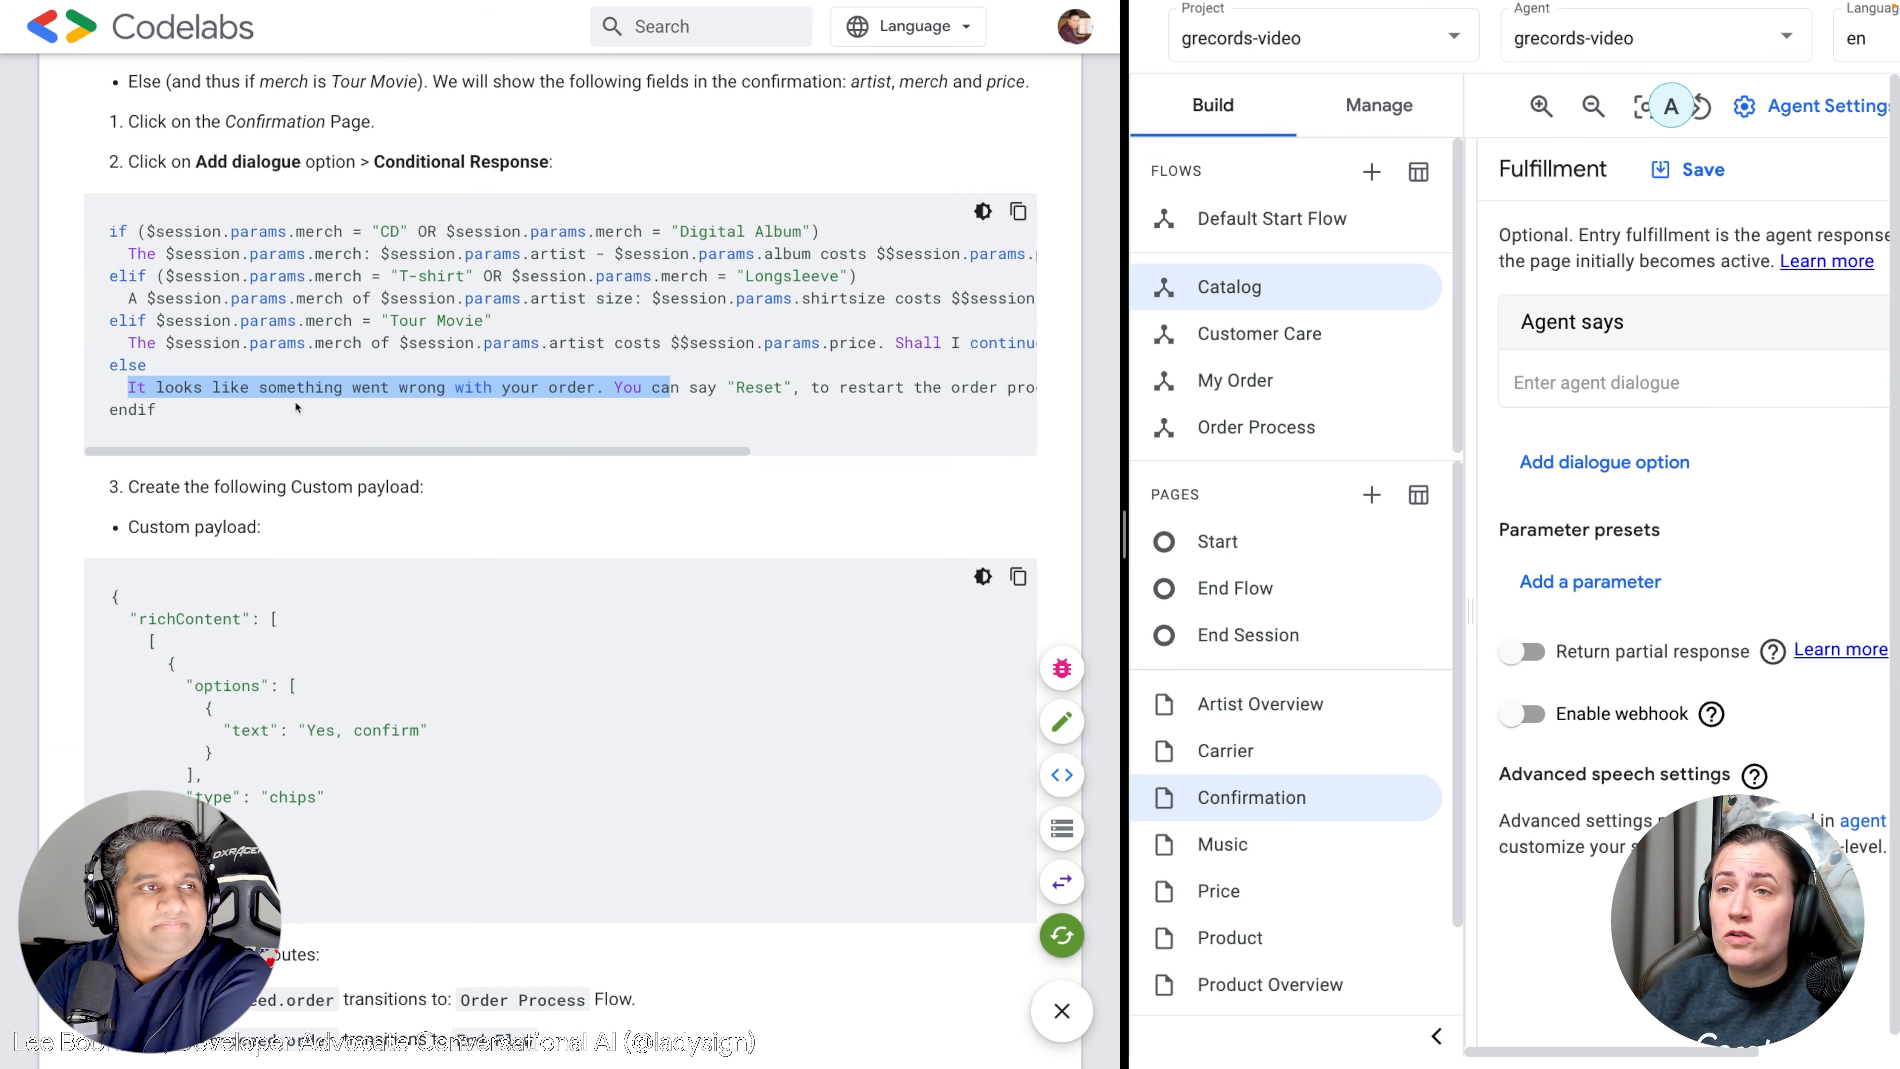
scroll(366, 453, right, 5)
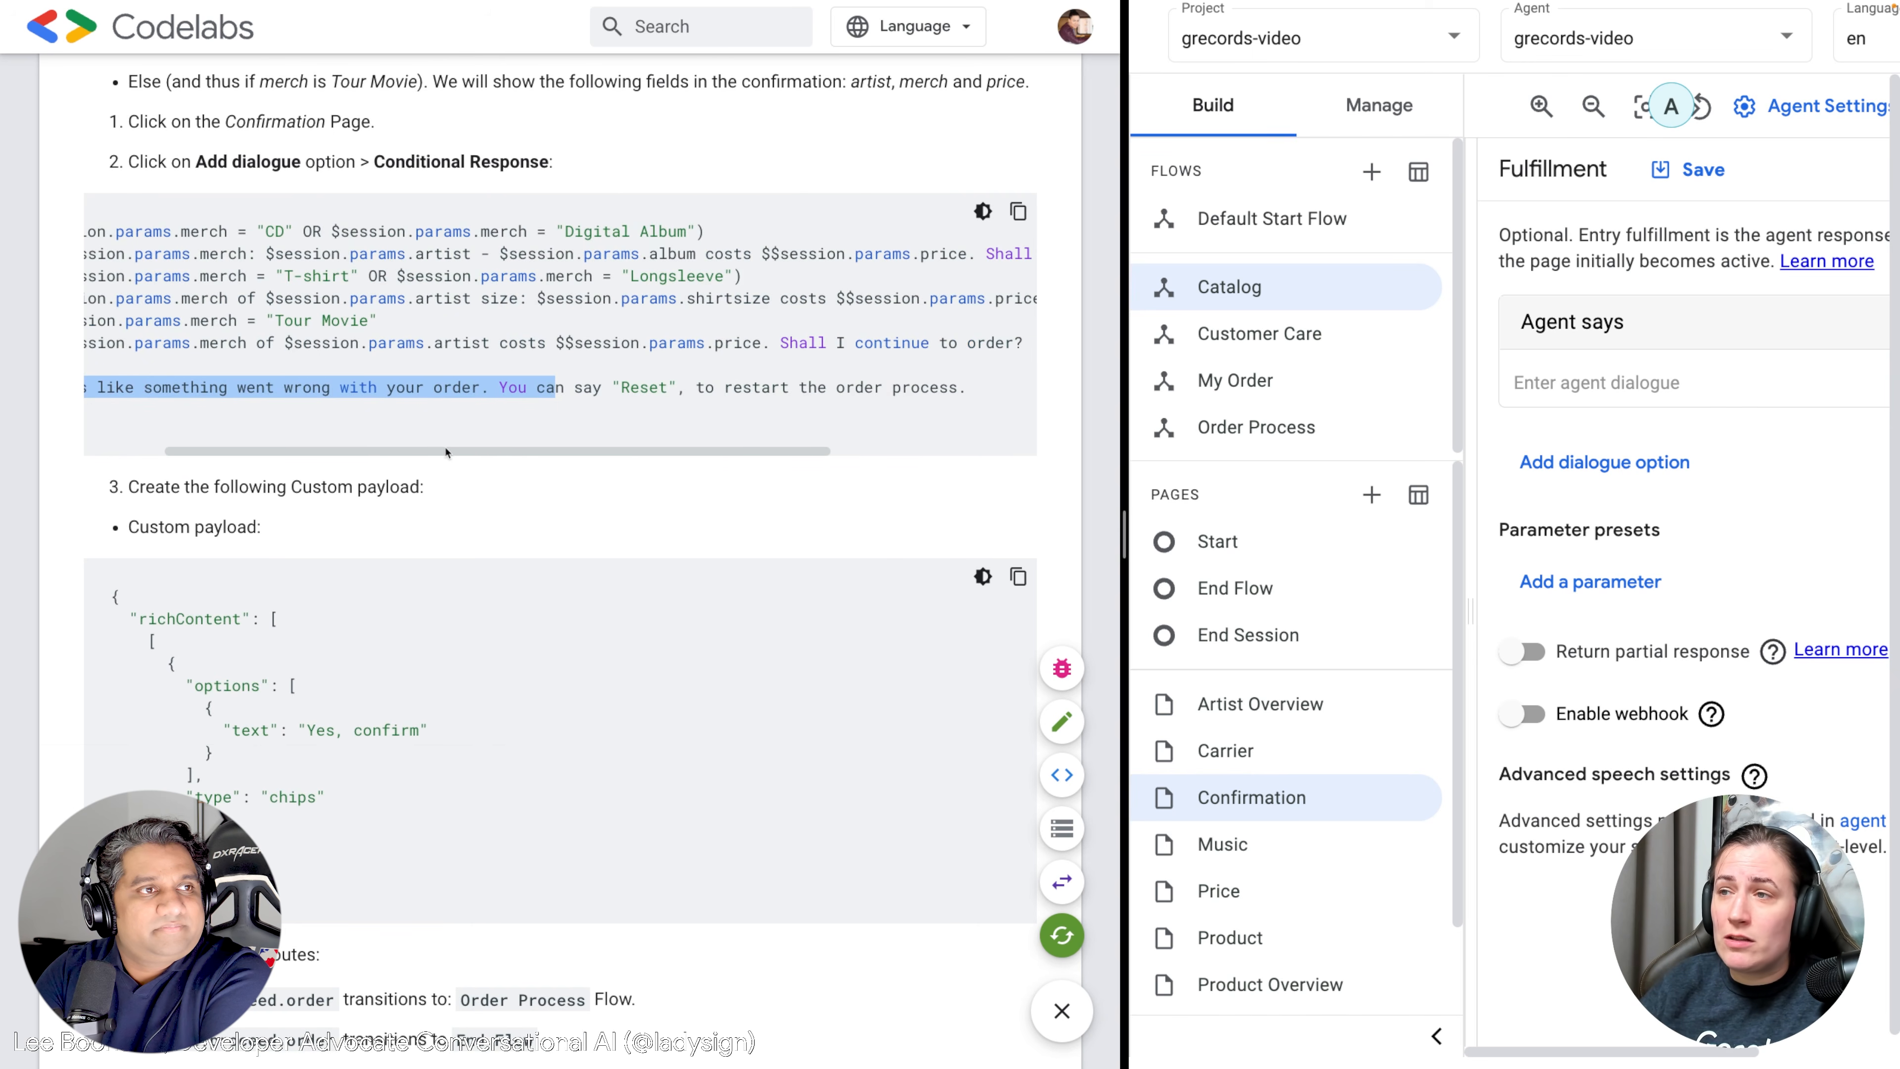
drag(884, 388, 12, 409)
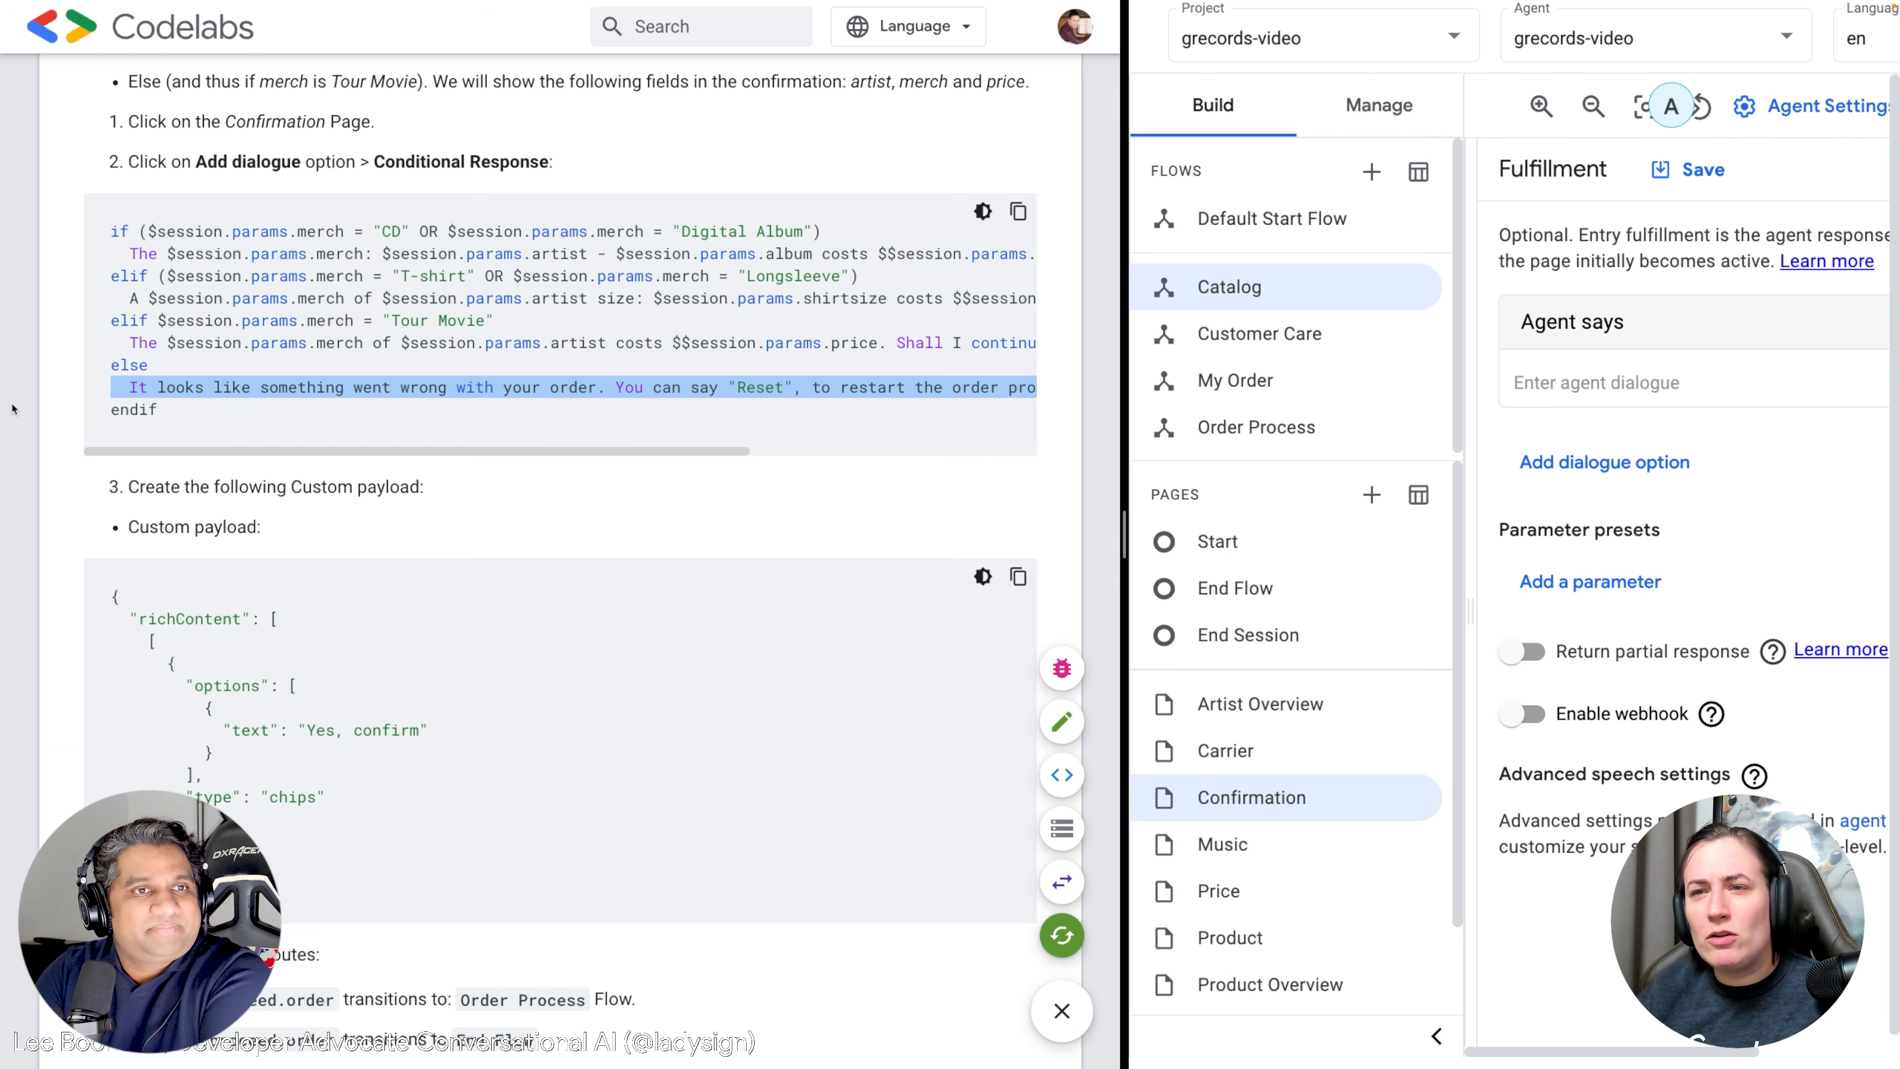
drag(174, 408, 111, 229)
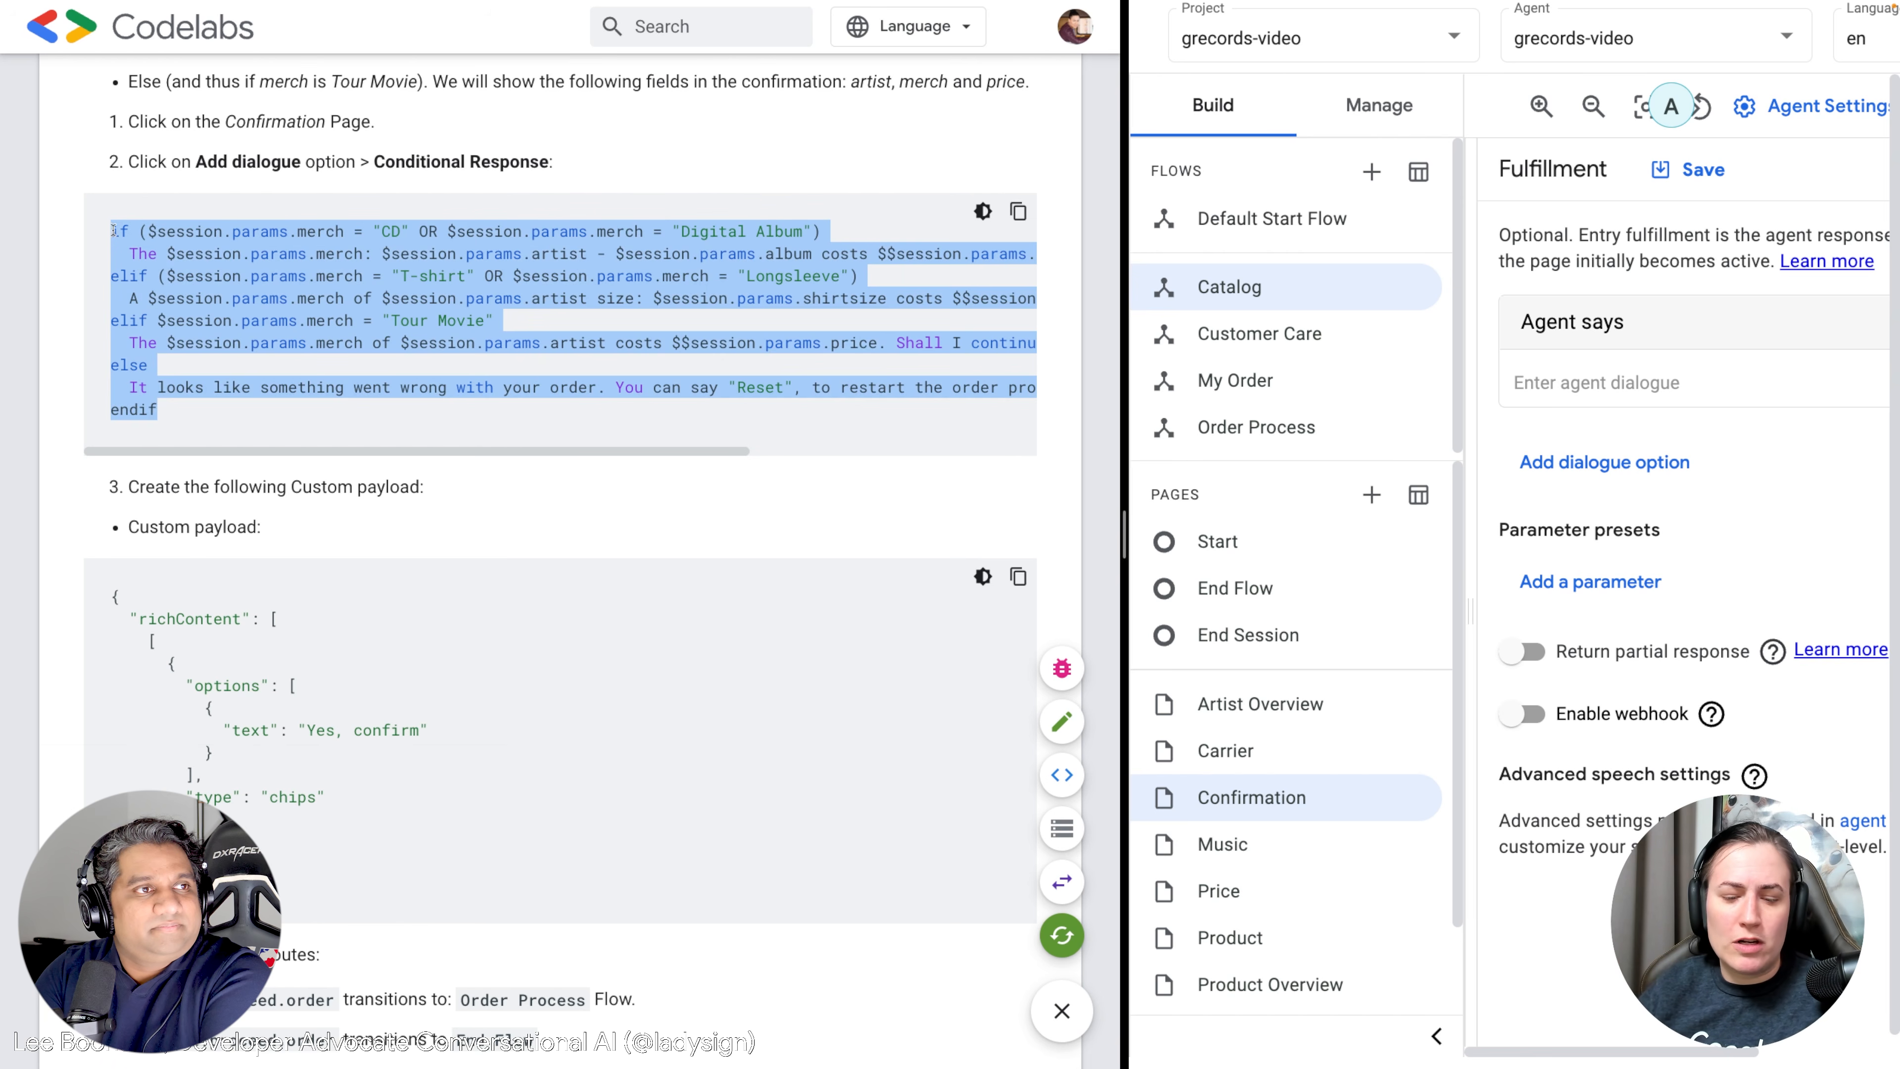
scroll(238, 351, up, 1)
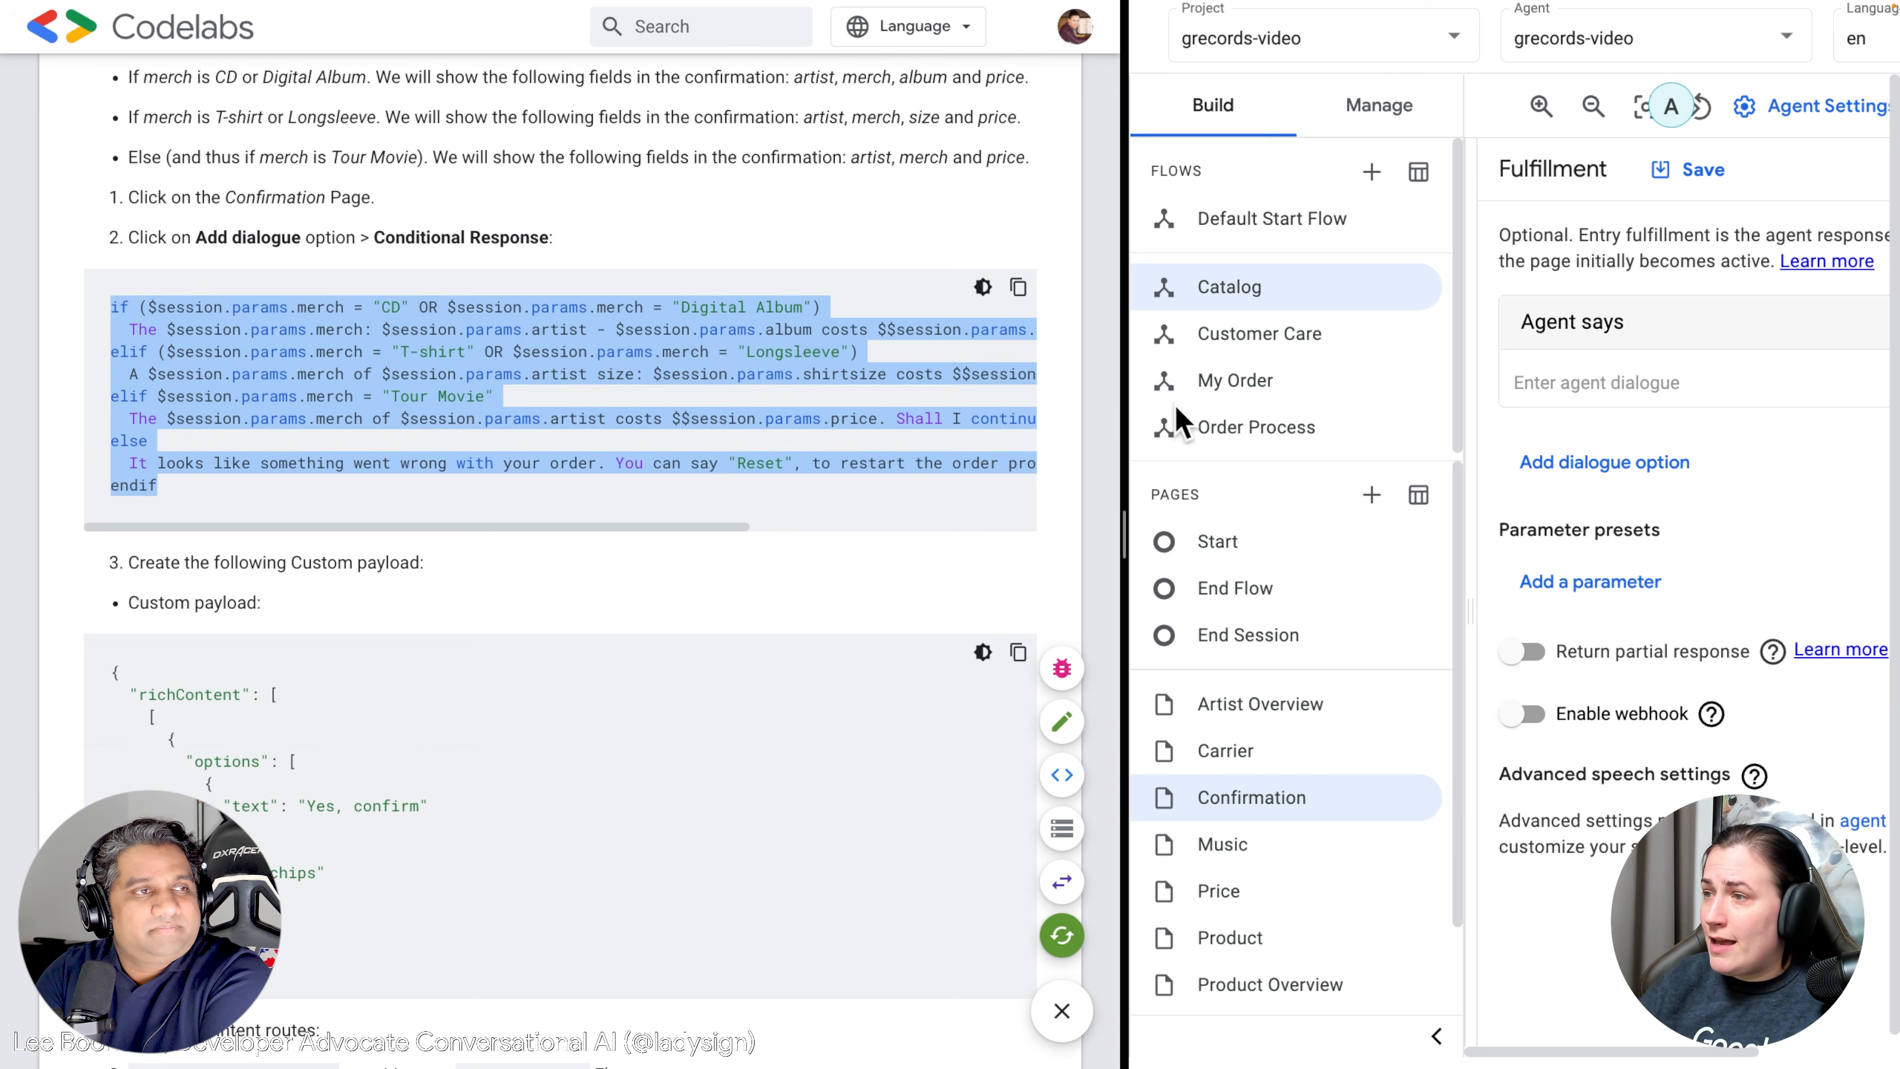
drag(1123, 416, 708, 391)
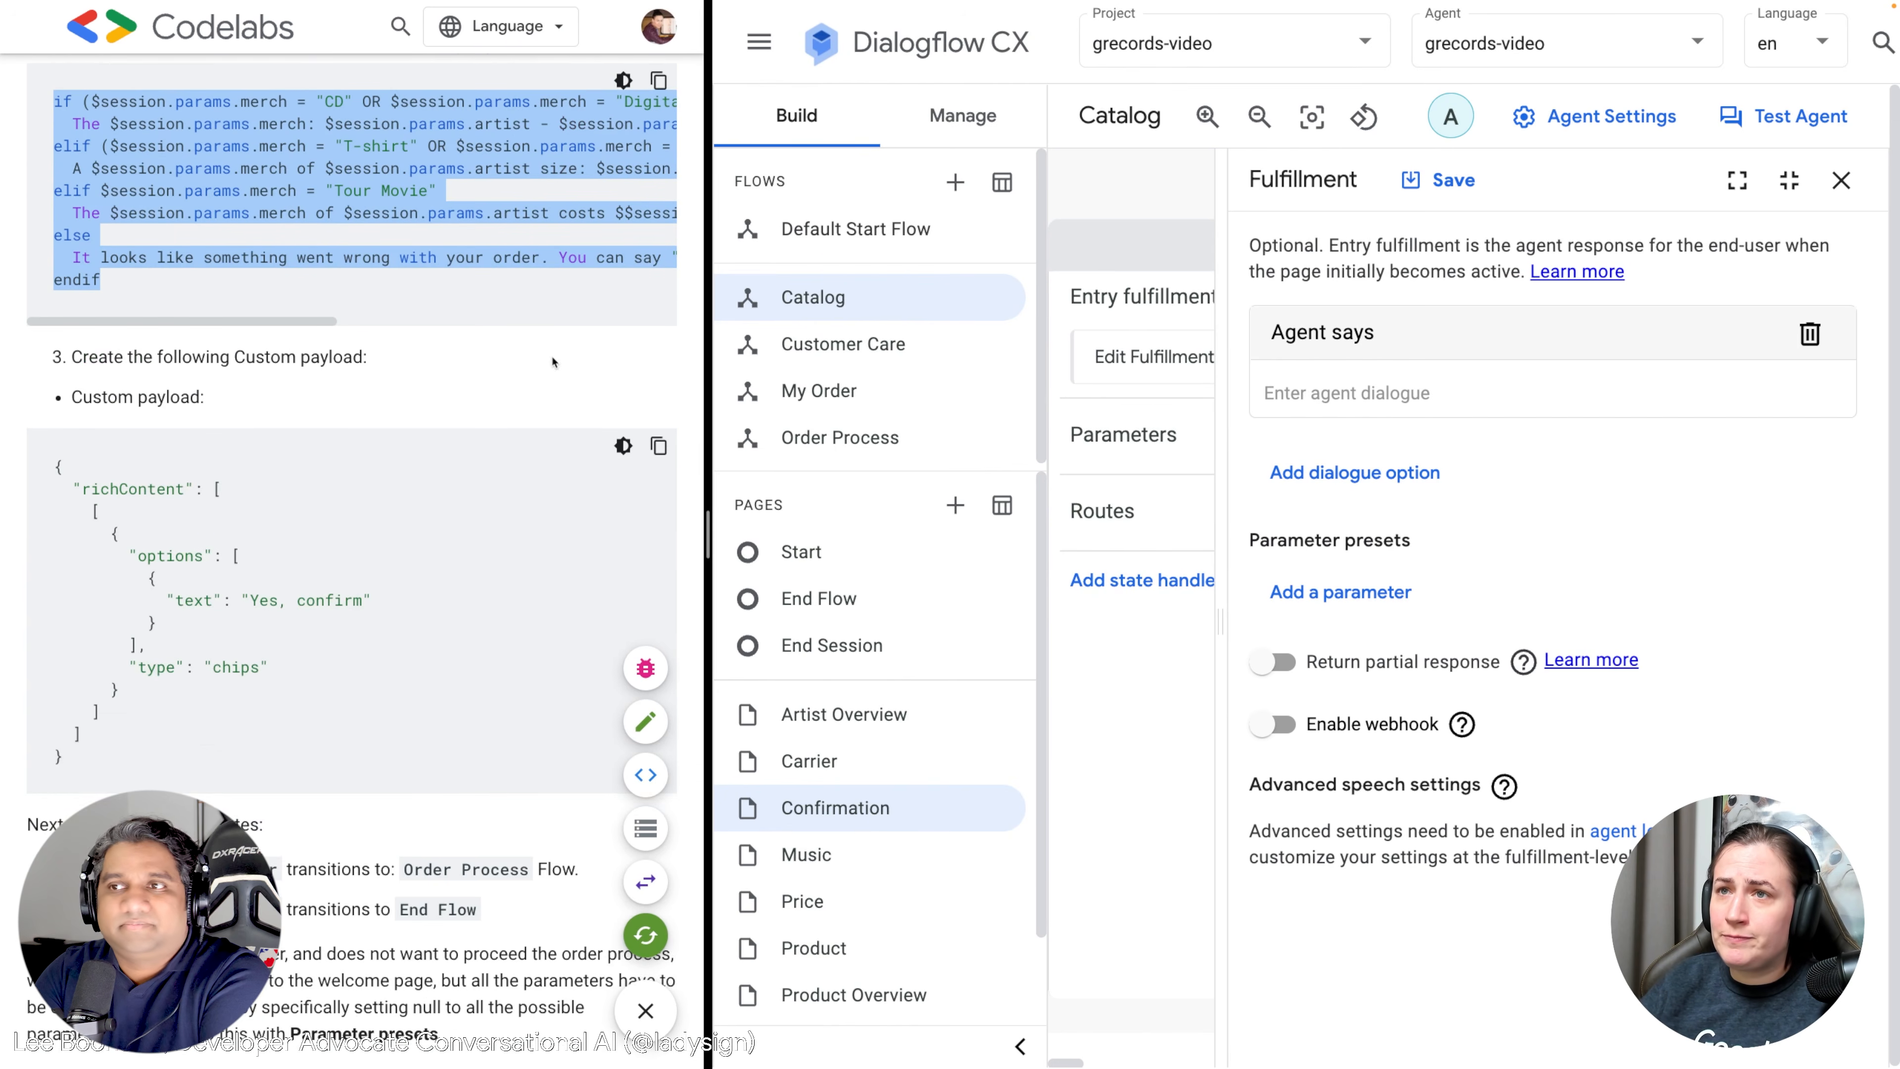
Close the Confirmation fulfillment editor and page details, then pan the Catalog graph toward Start.
scroll(553, 361, up, 2)
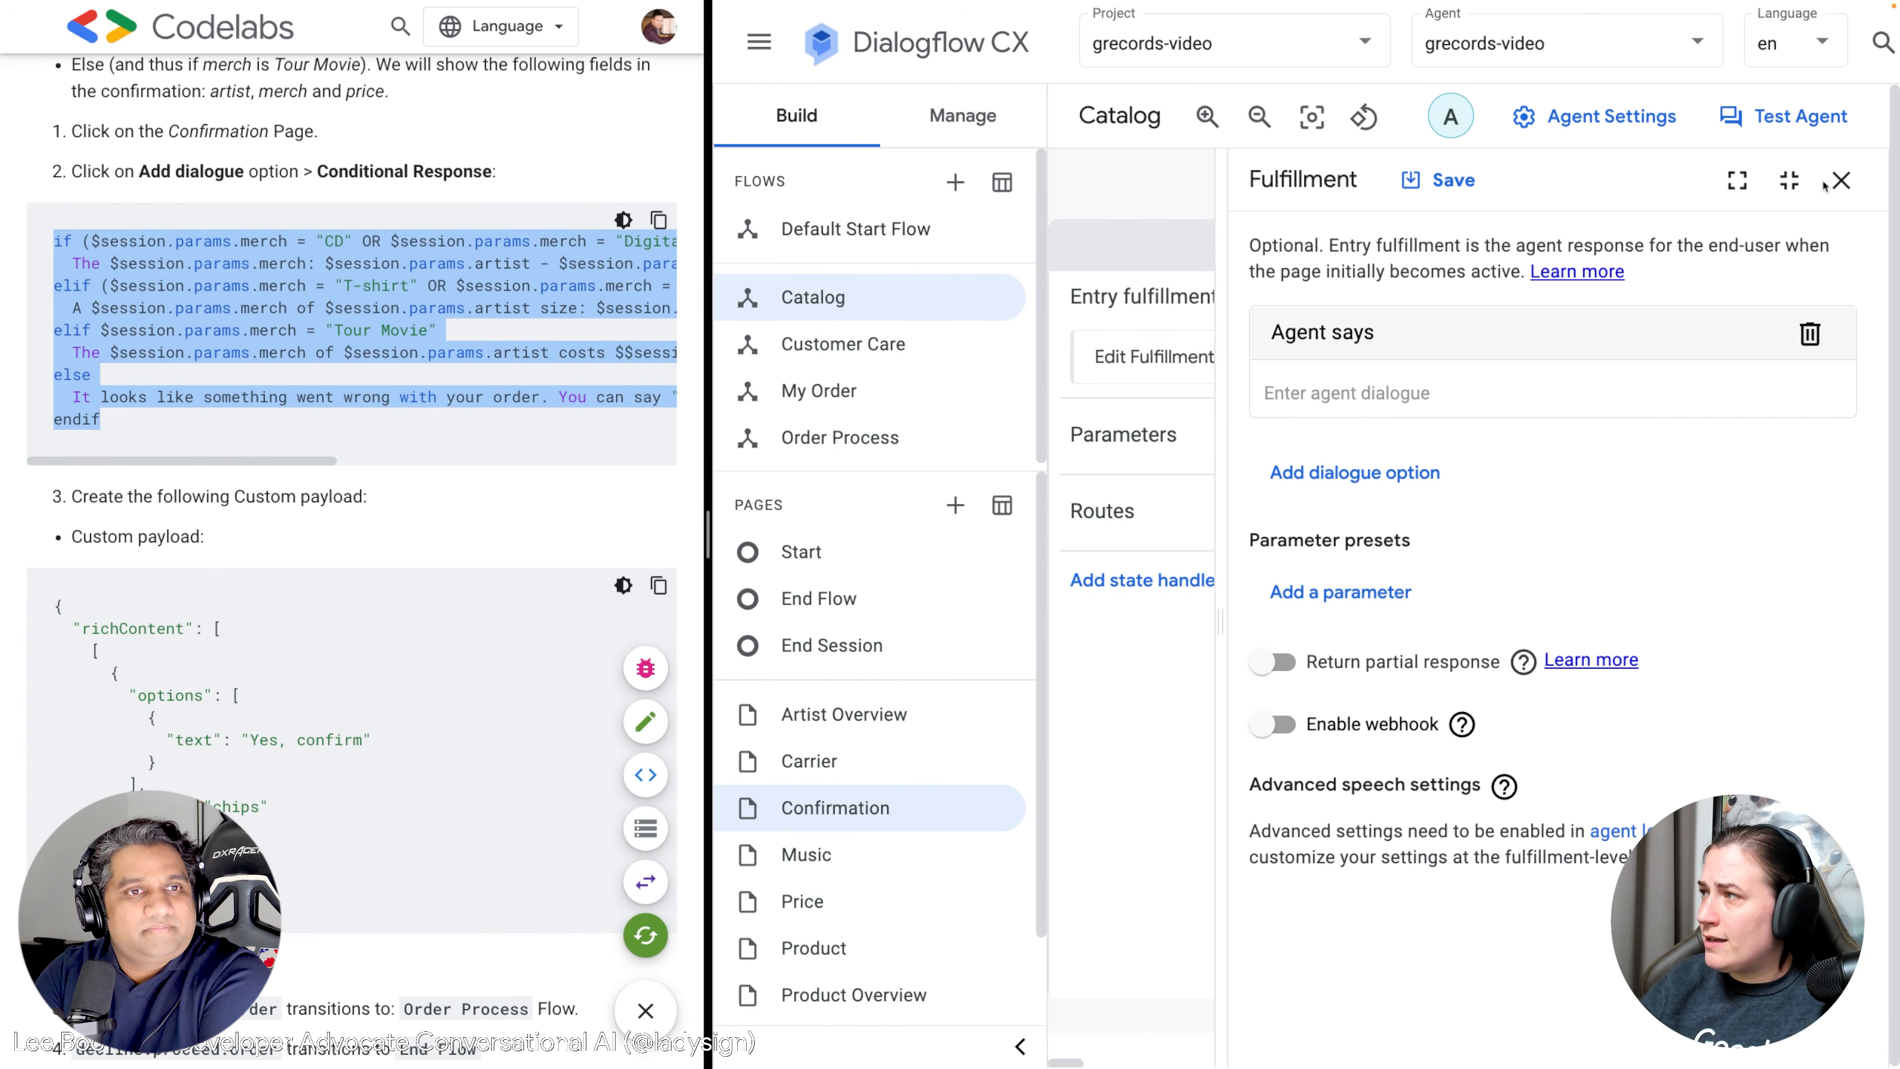
click(1841, 179)
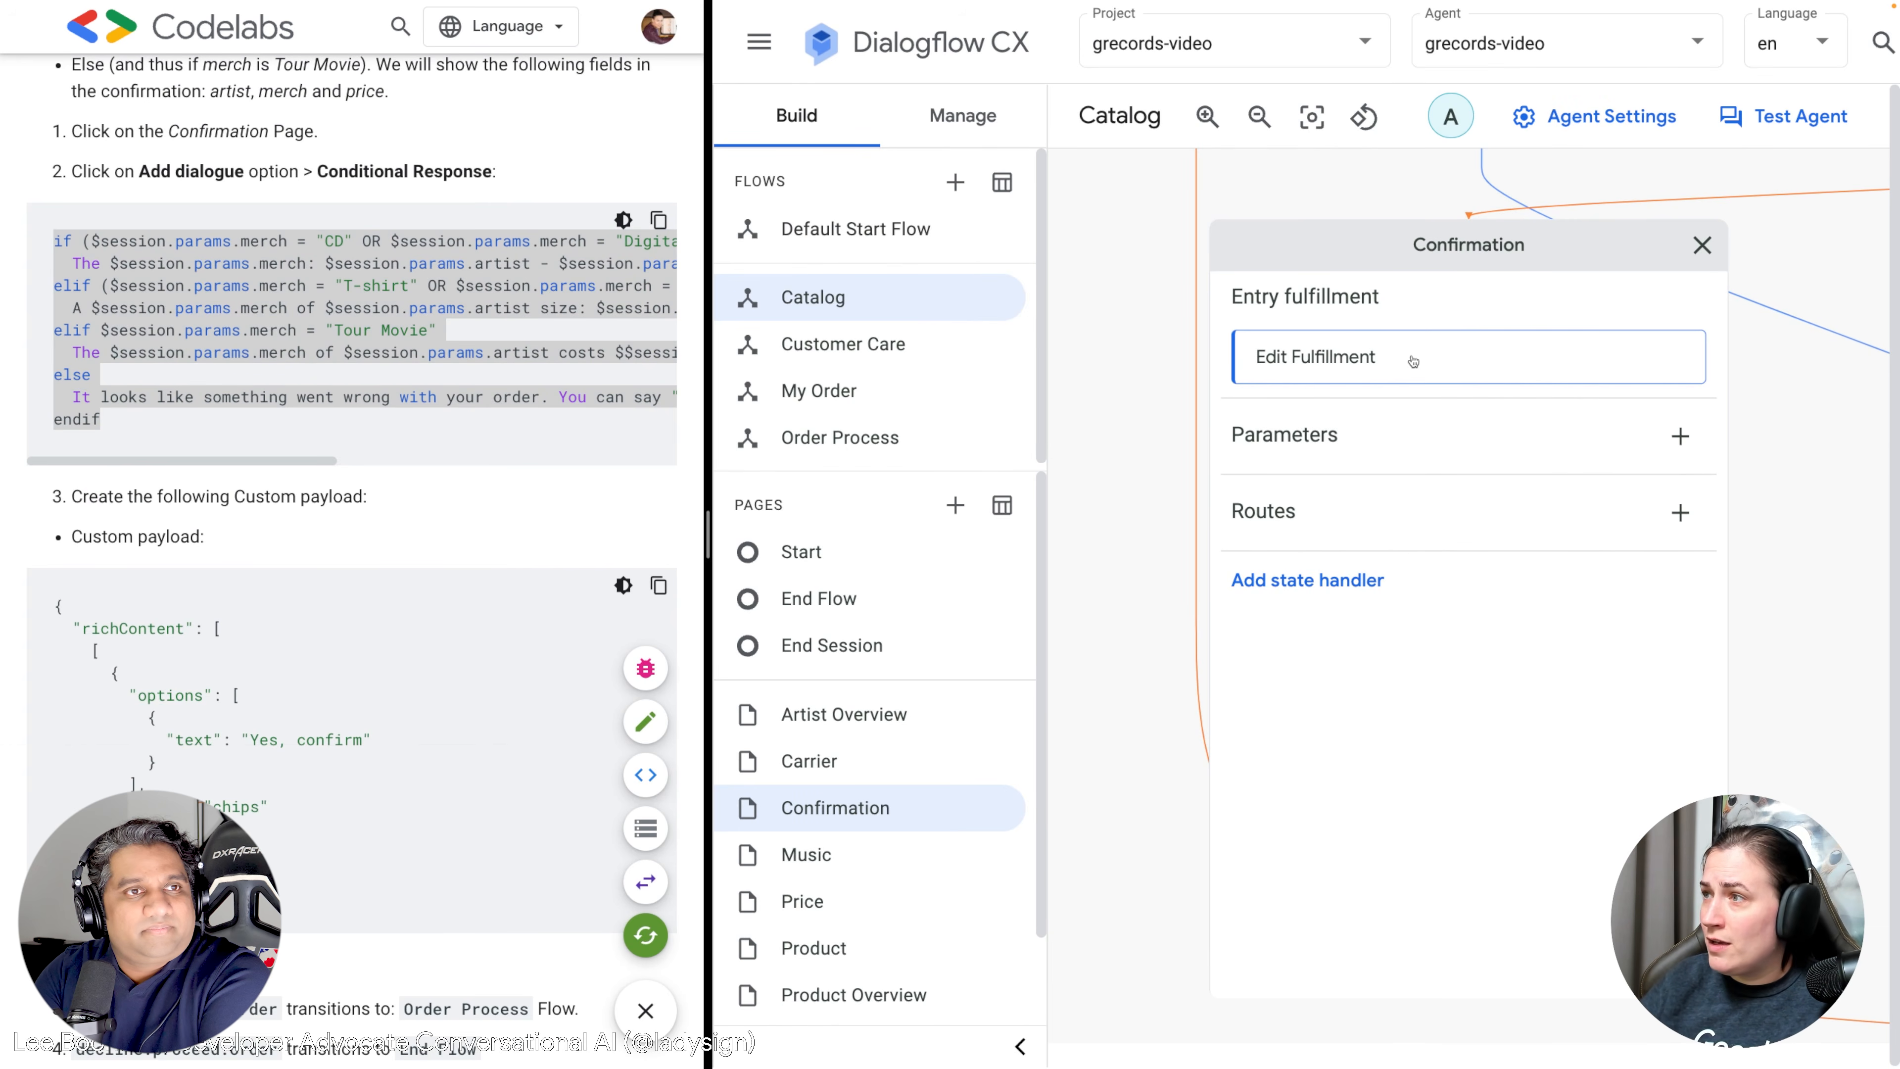
click(1386, 364)
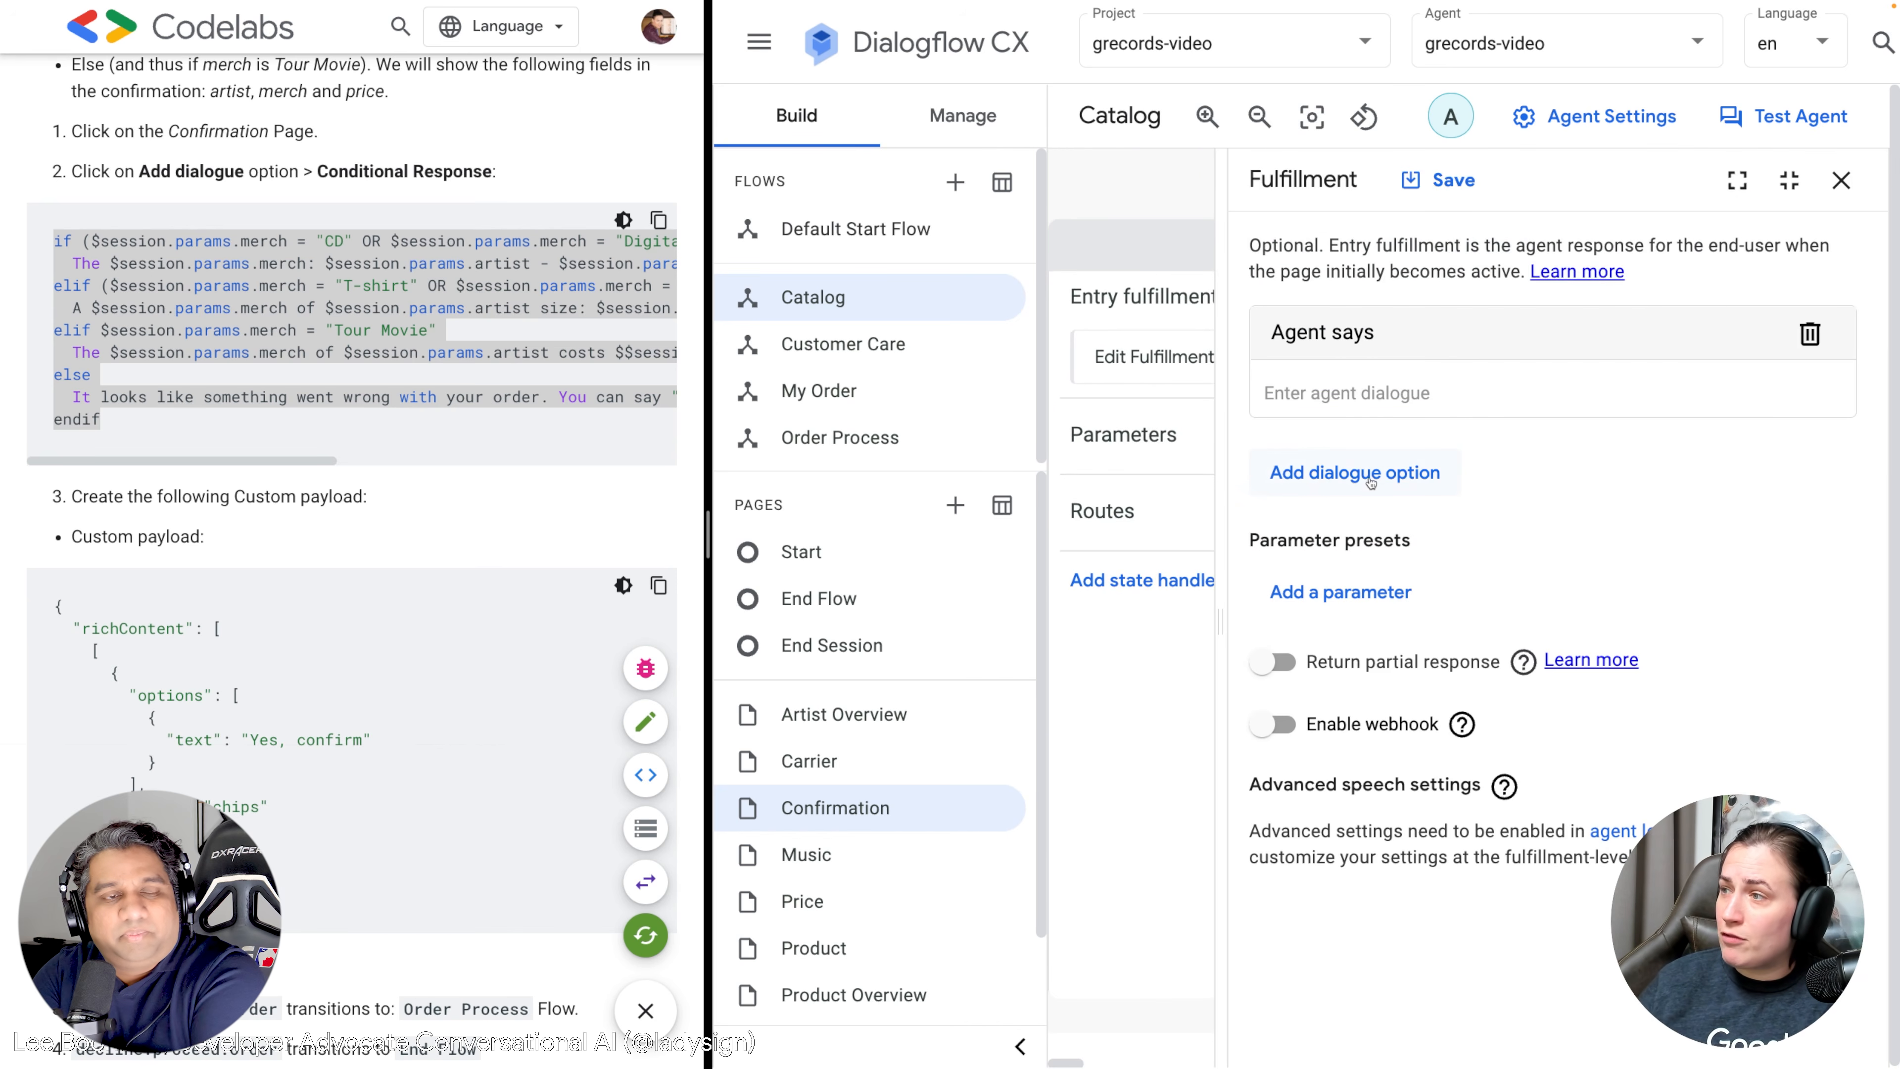
click(1371, 392)
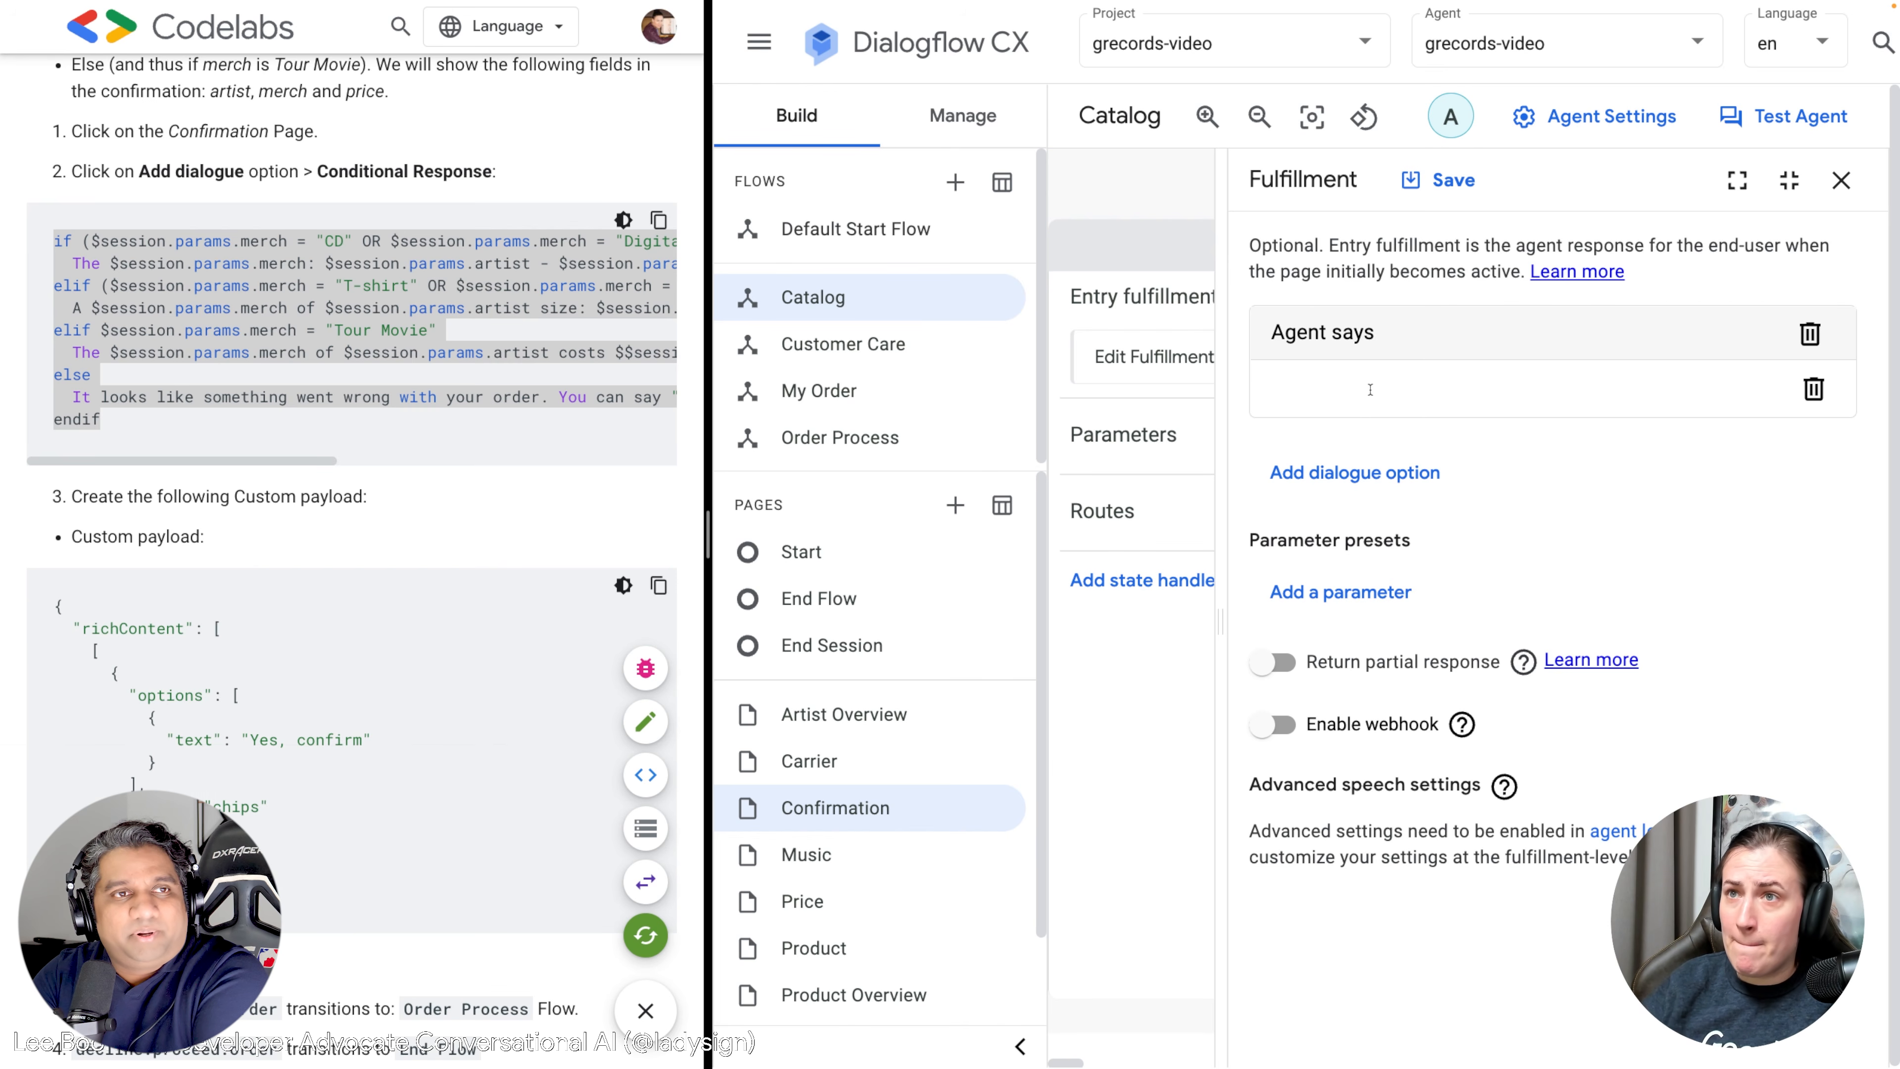
click(1841, 179)
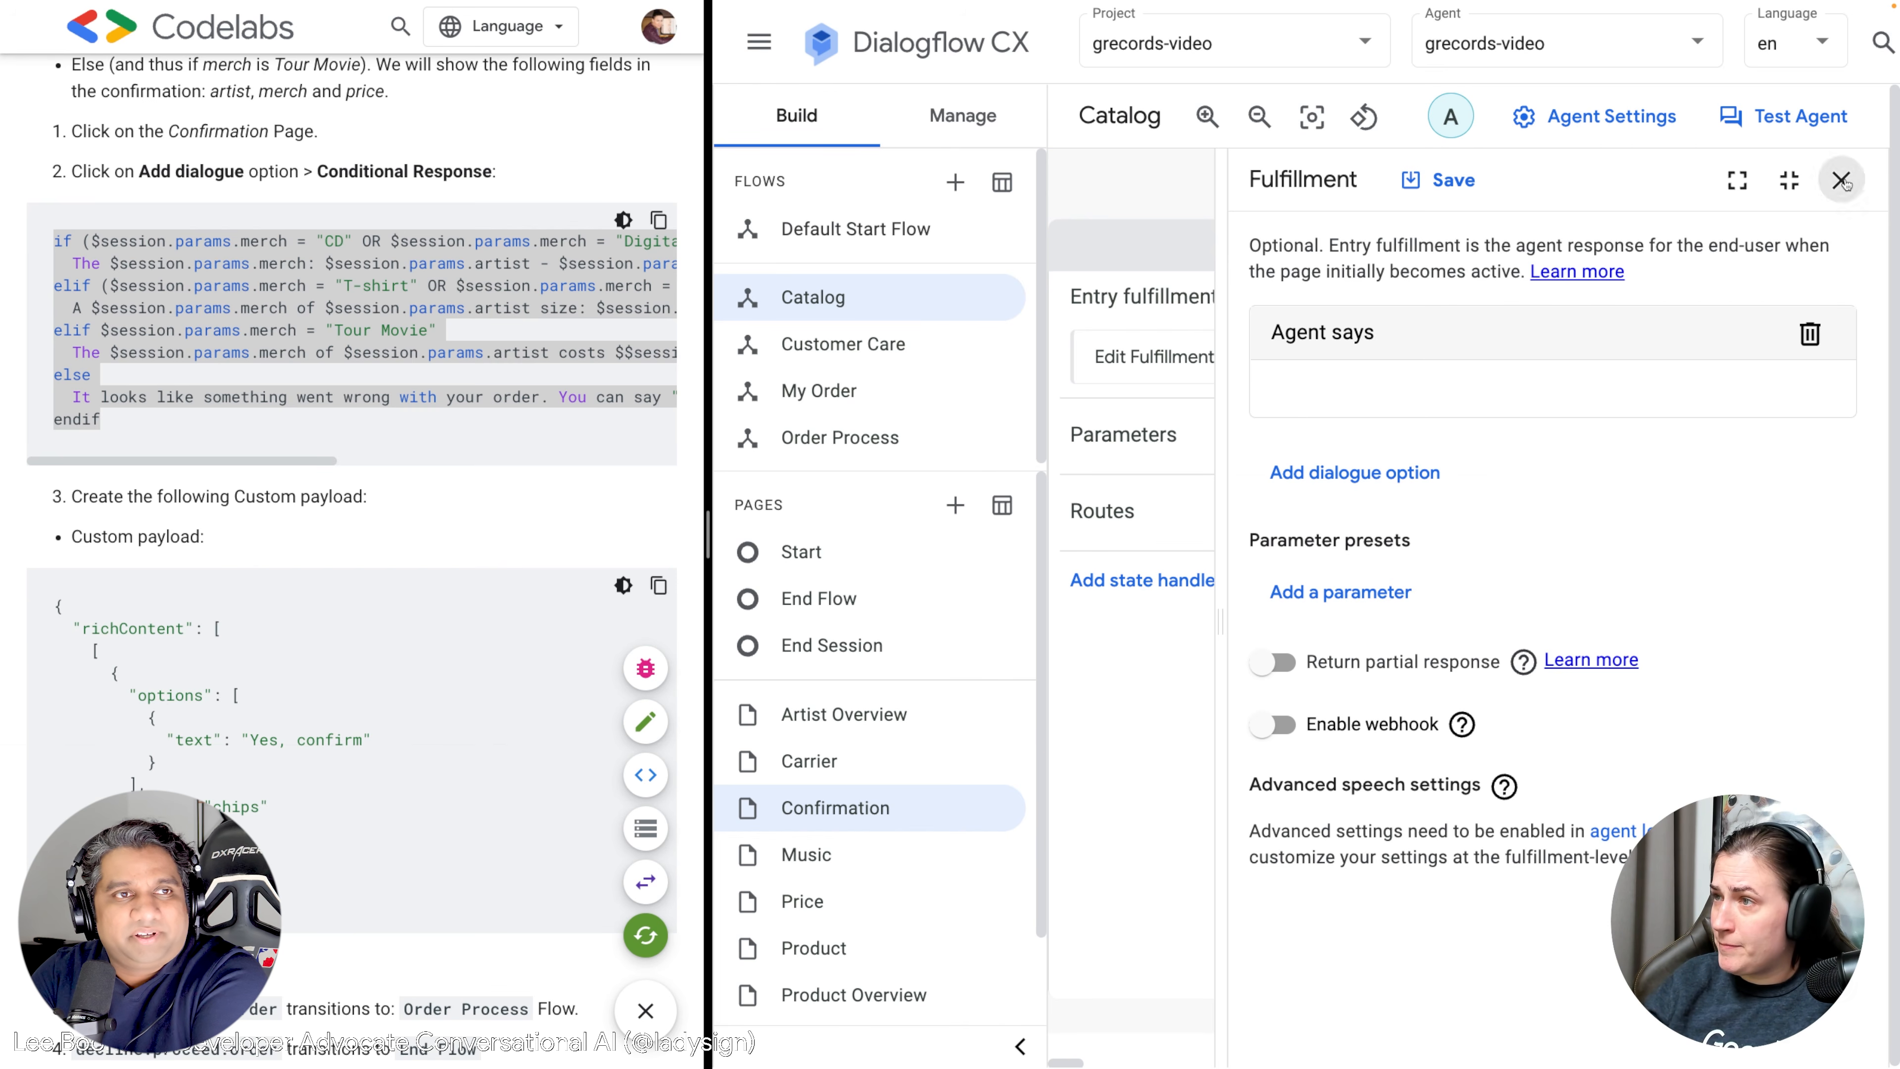
click(1702, 245)
drag(1670, 283, 1607, 643)
drag(1601, 281, 1391, 545)
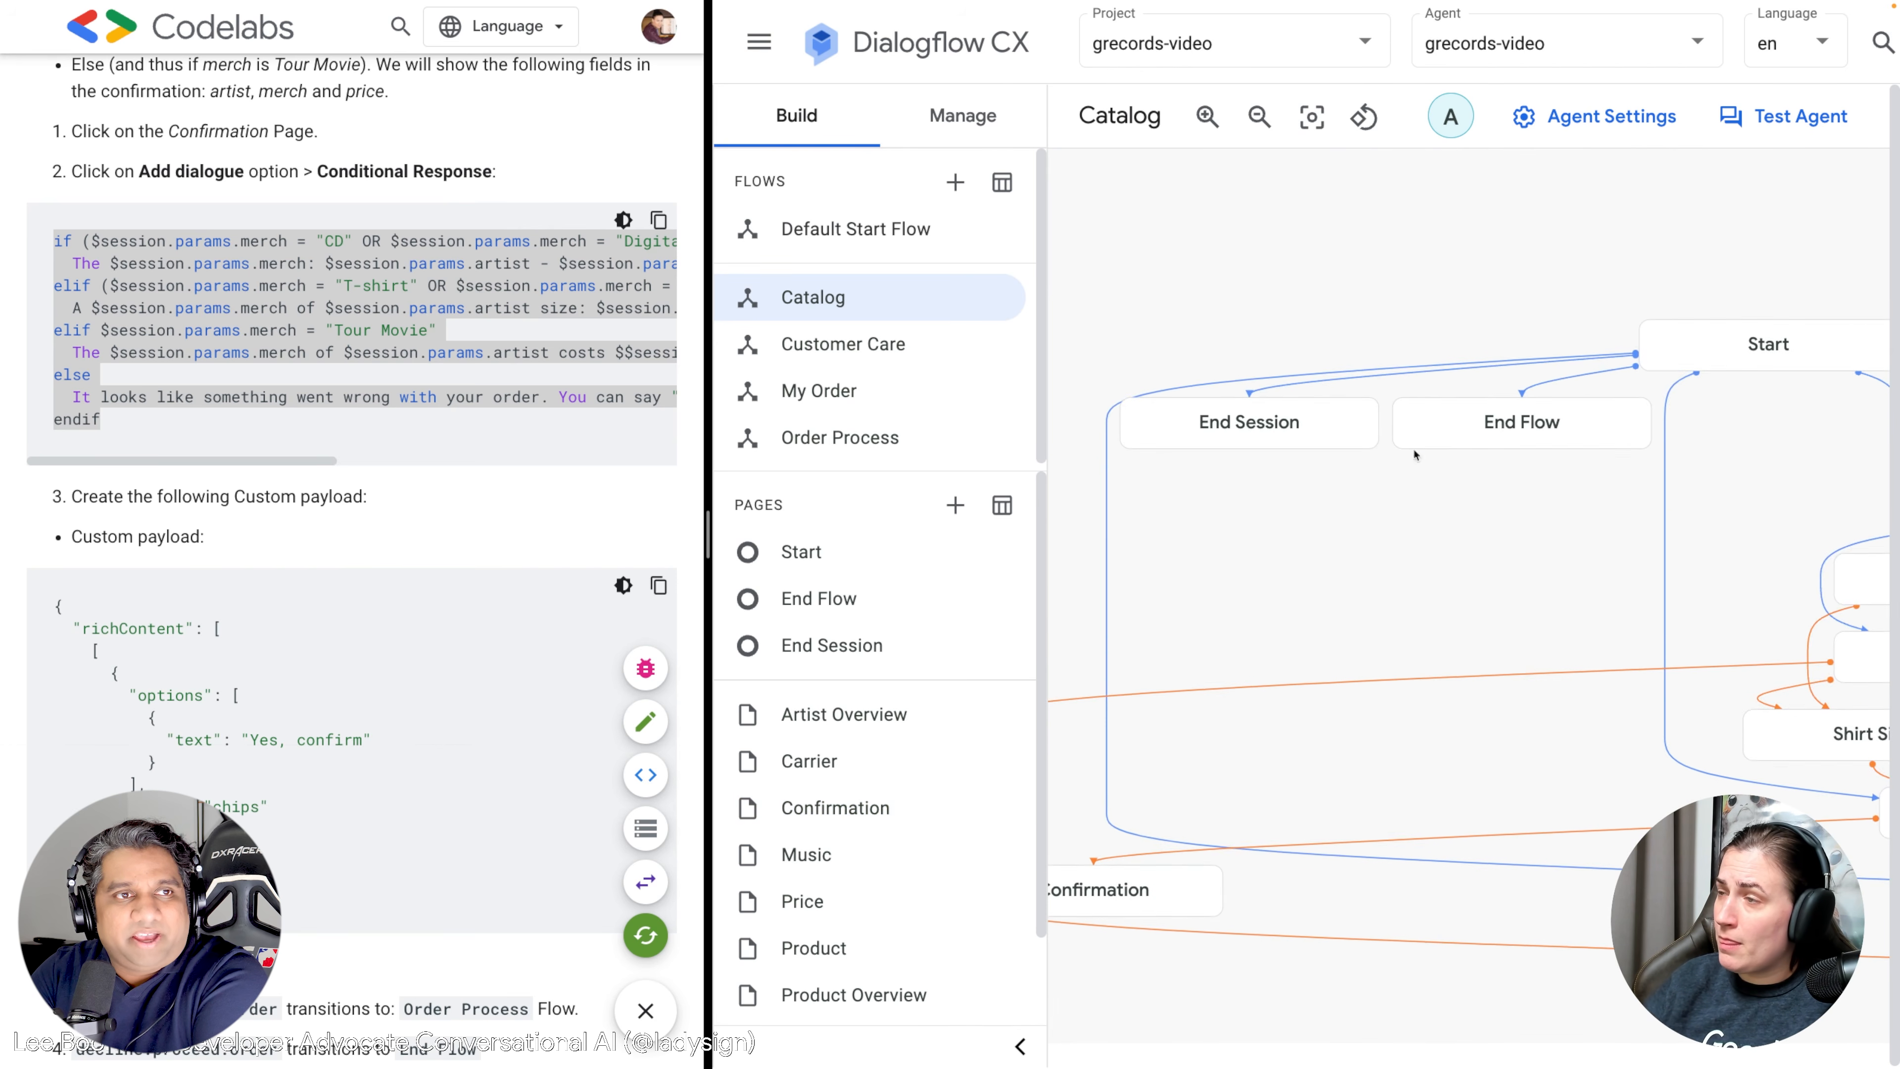
Switch to the Default Start Flow and review its Start page routes.
drag(1319, 276, 1187, 257)
click(853, 243)
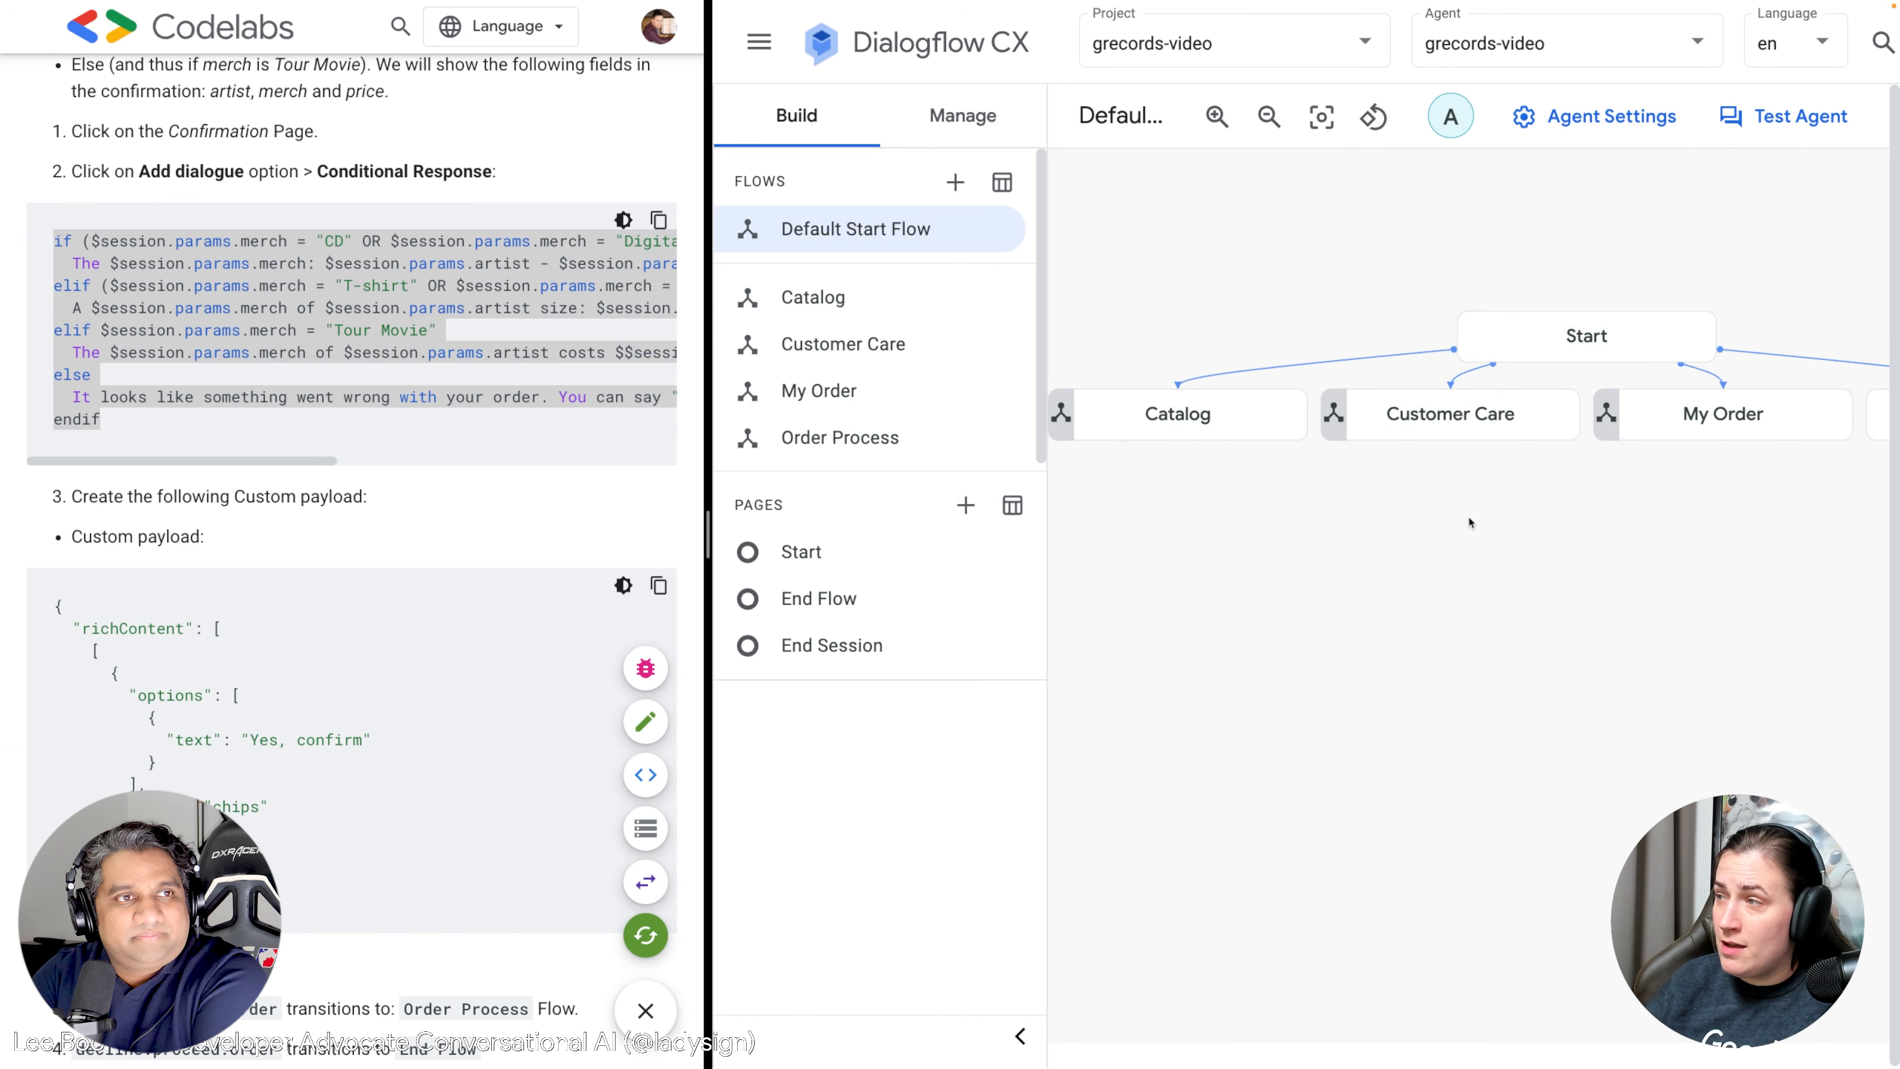
click(1597, 323)
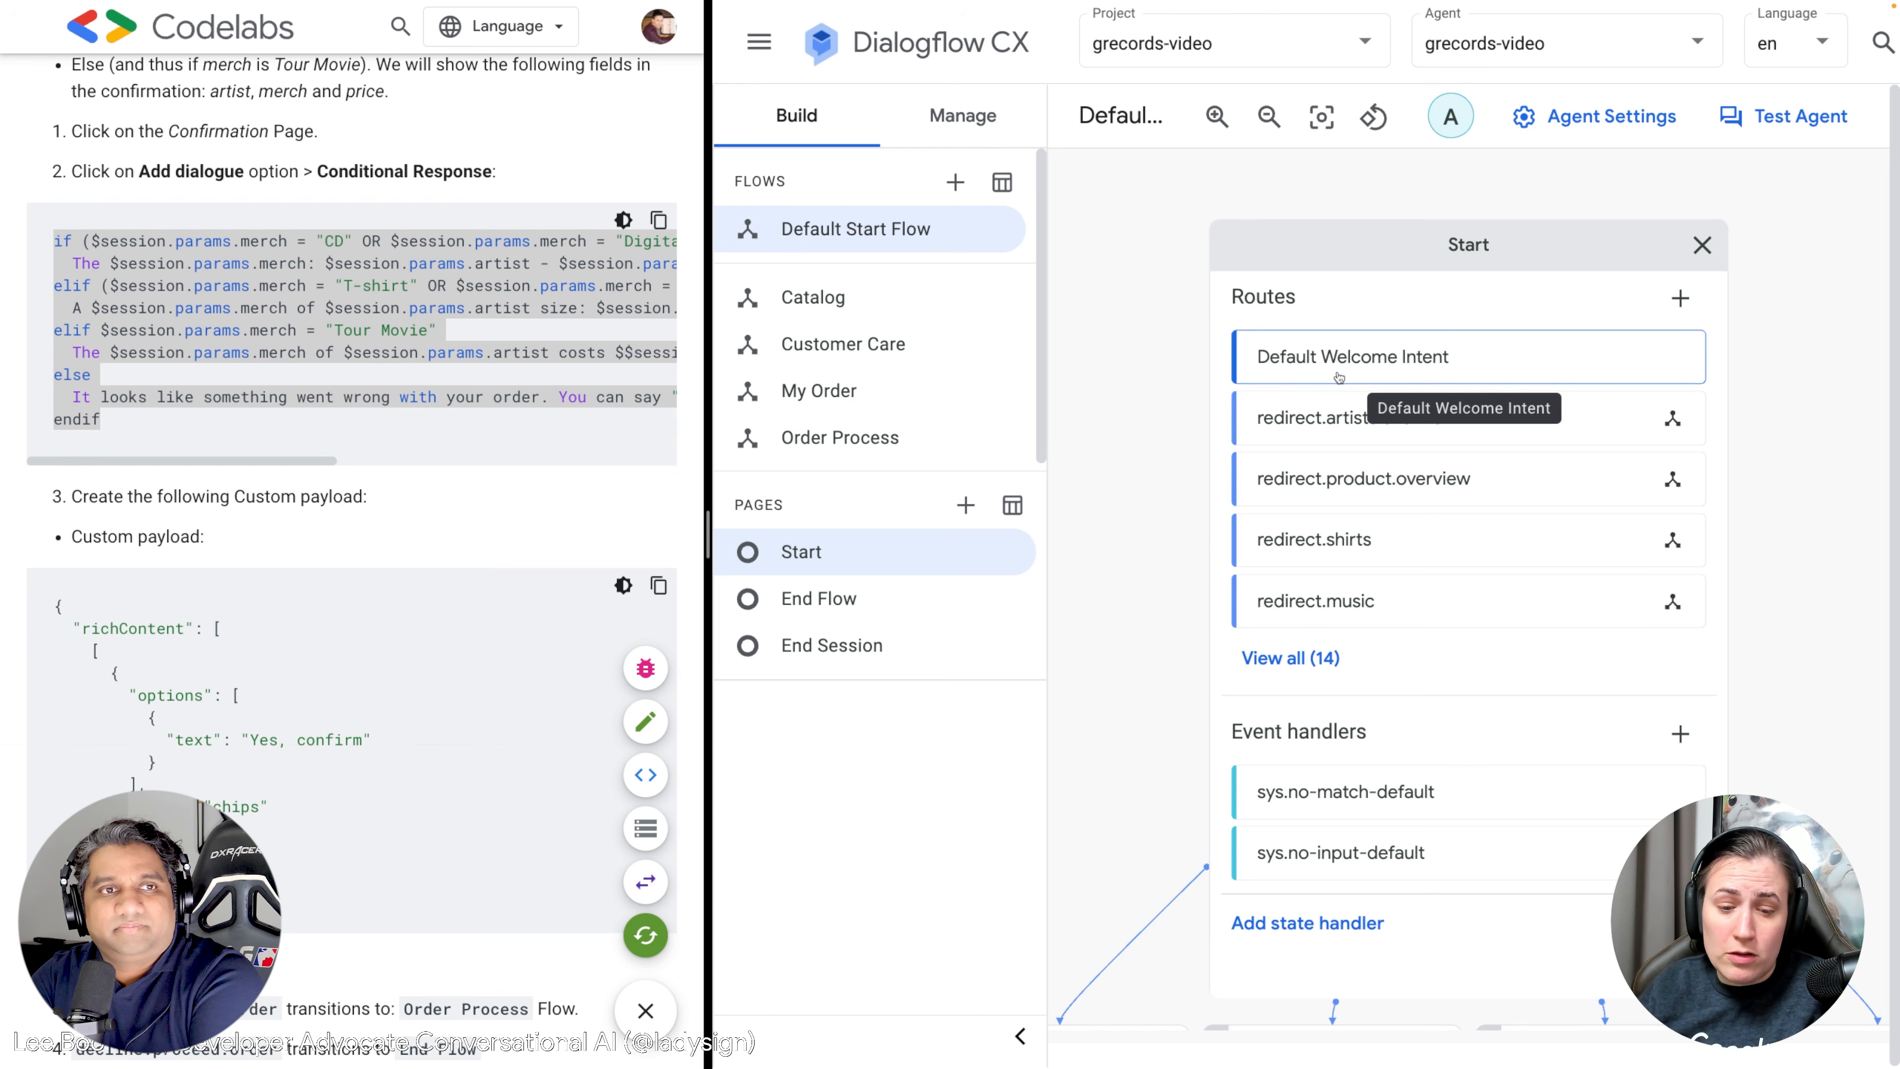
click(1702, 247)
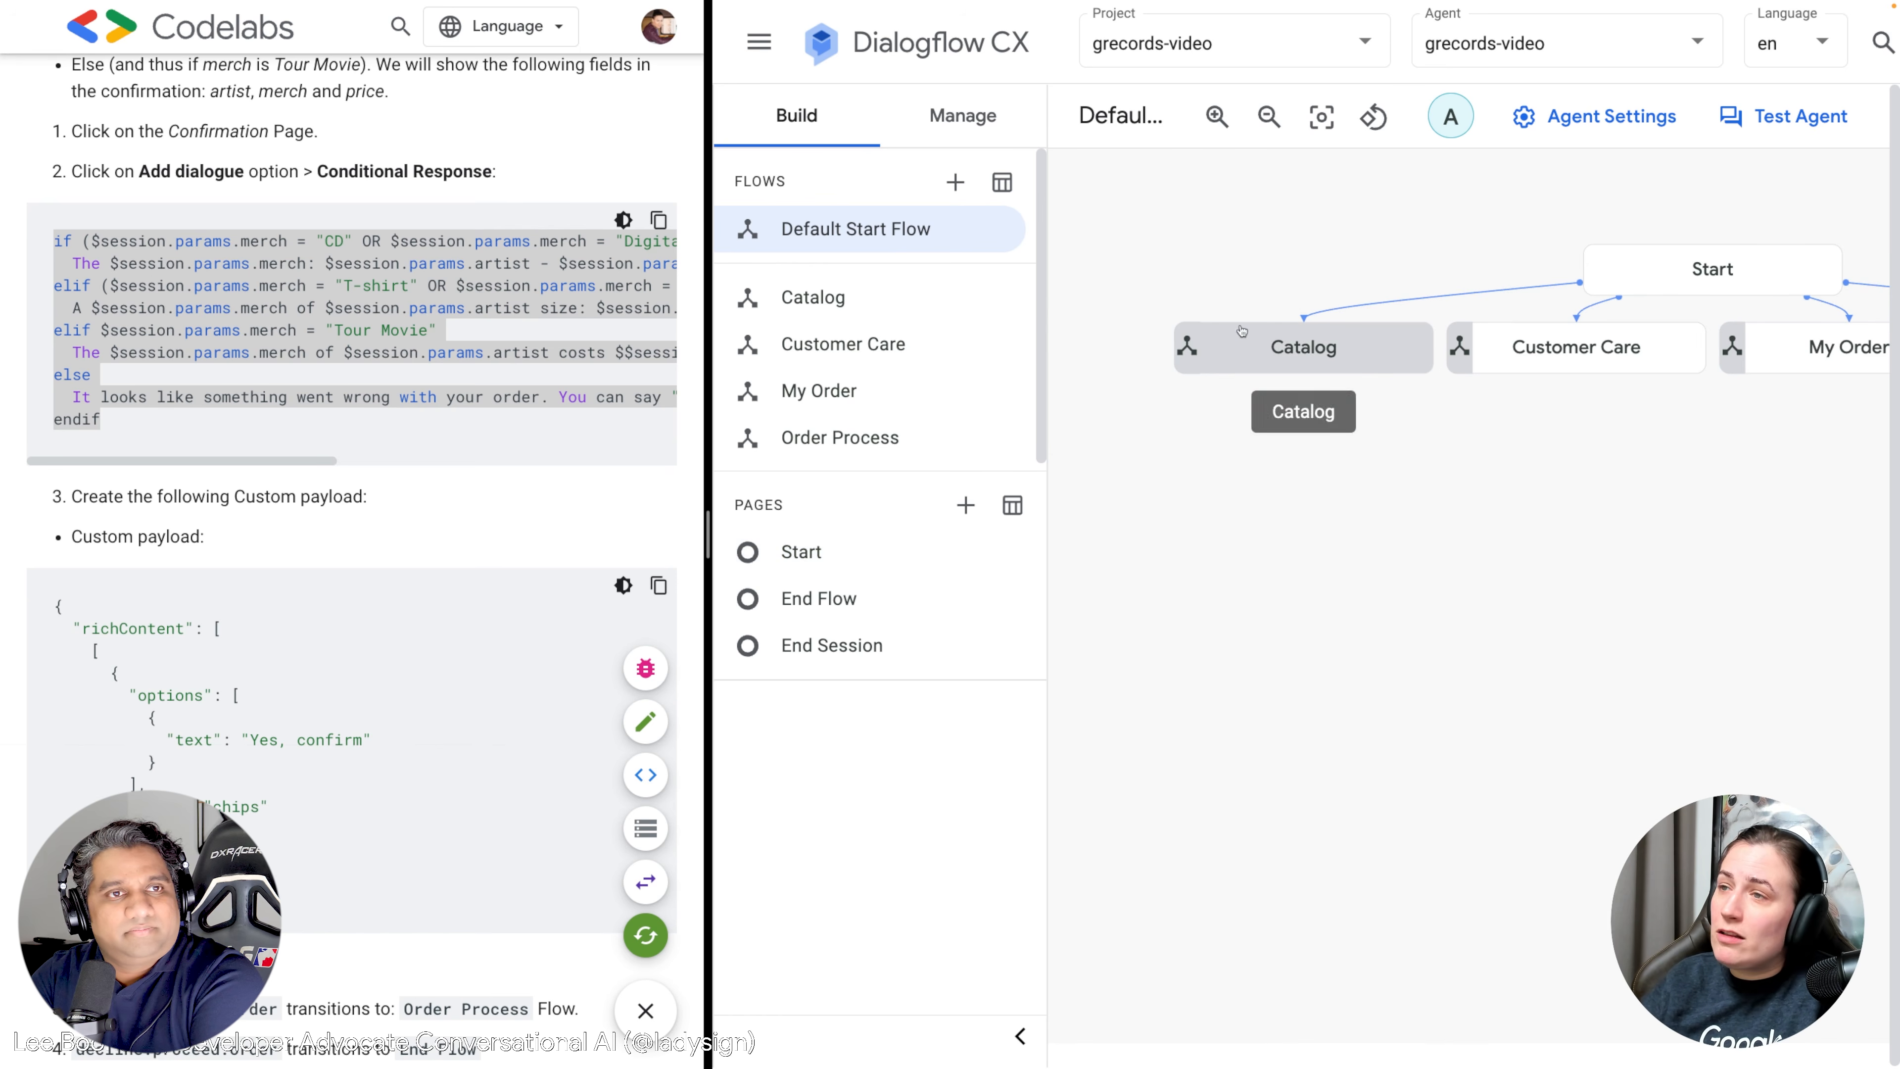
Return to the Catalog flow and open the Confirmation page details.
click(1276, 342)
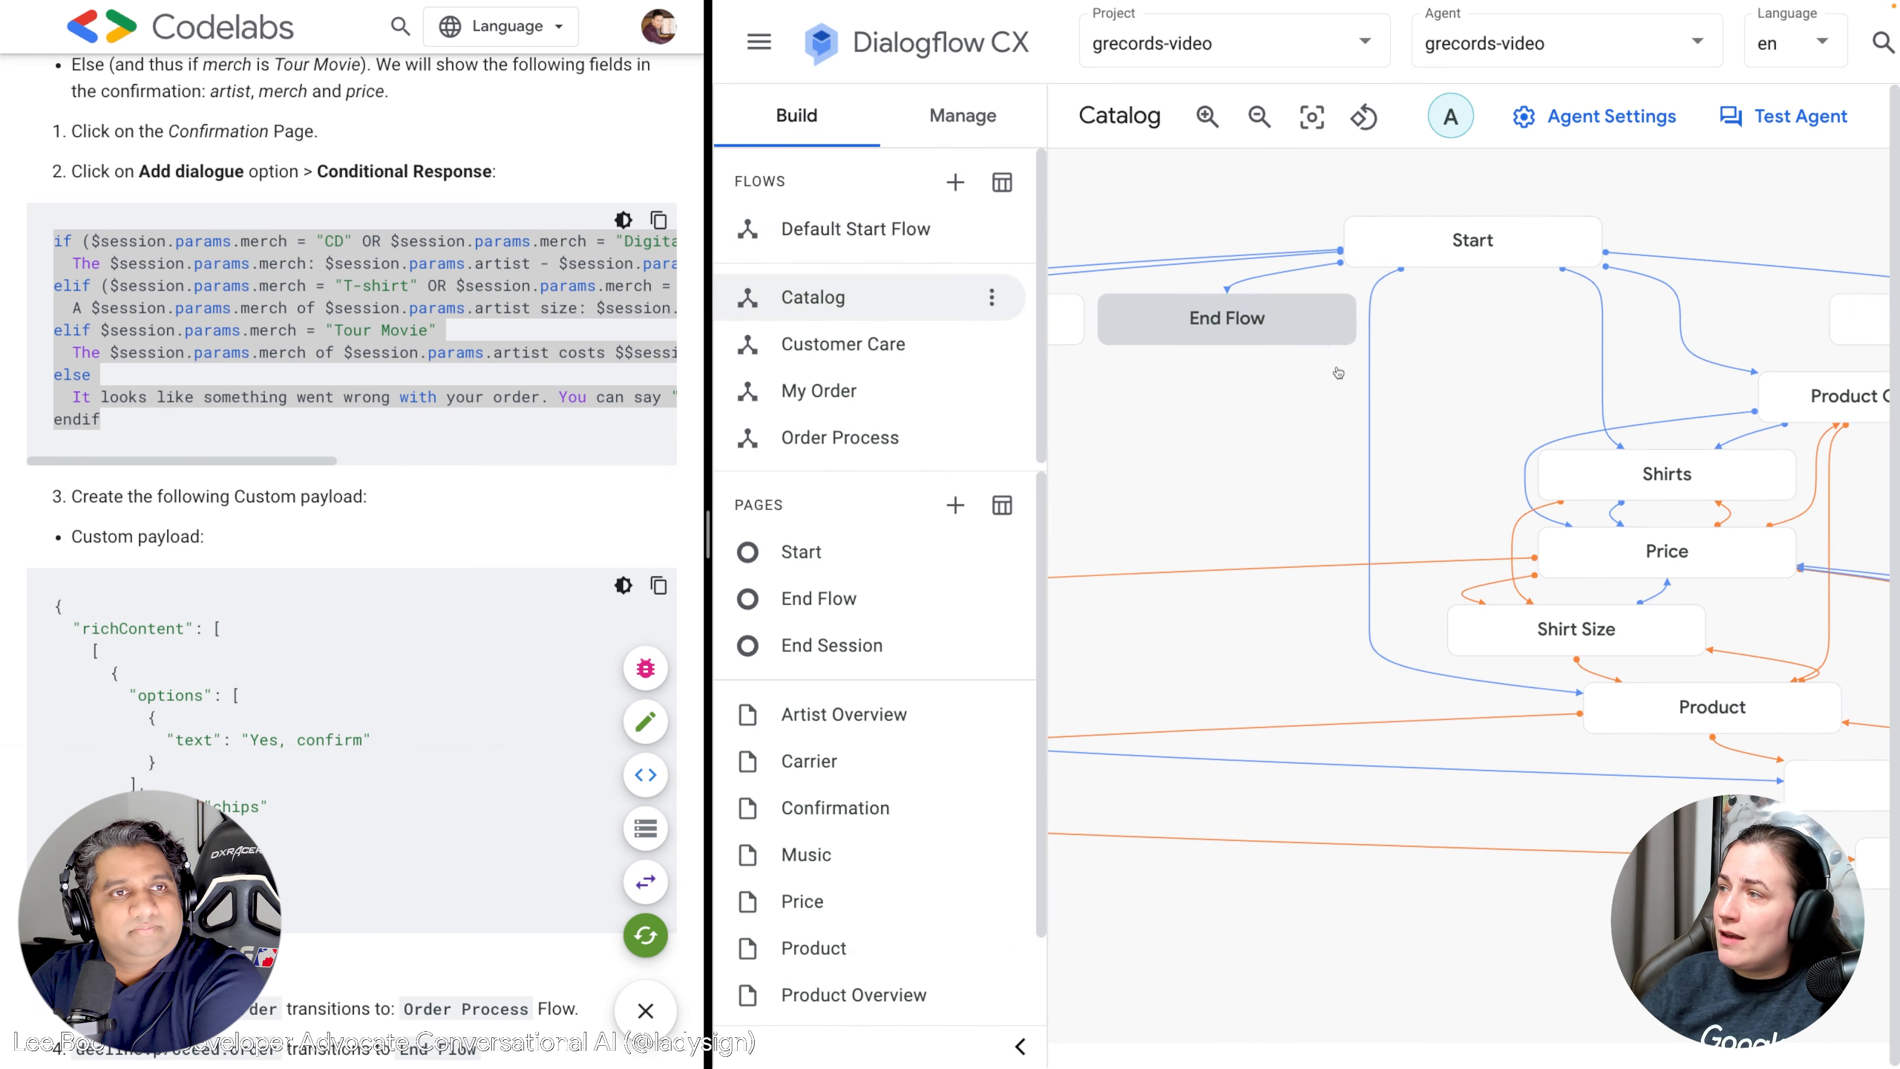
drag(1469, 441, 1110, 405)
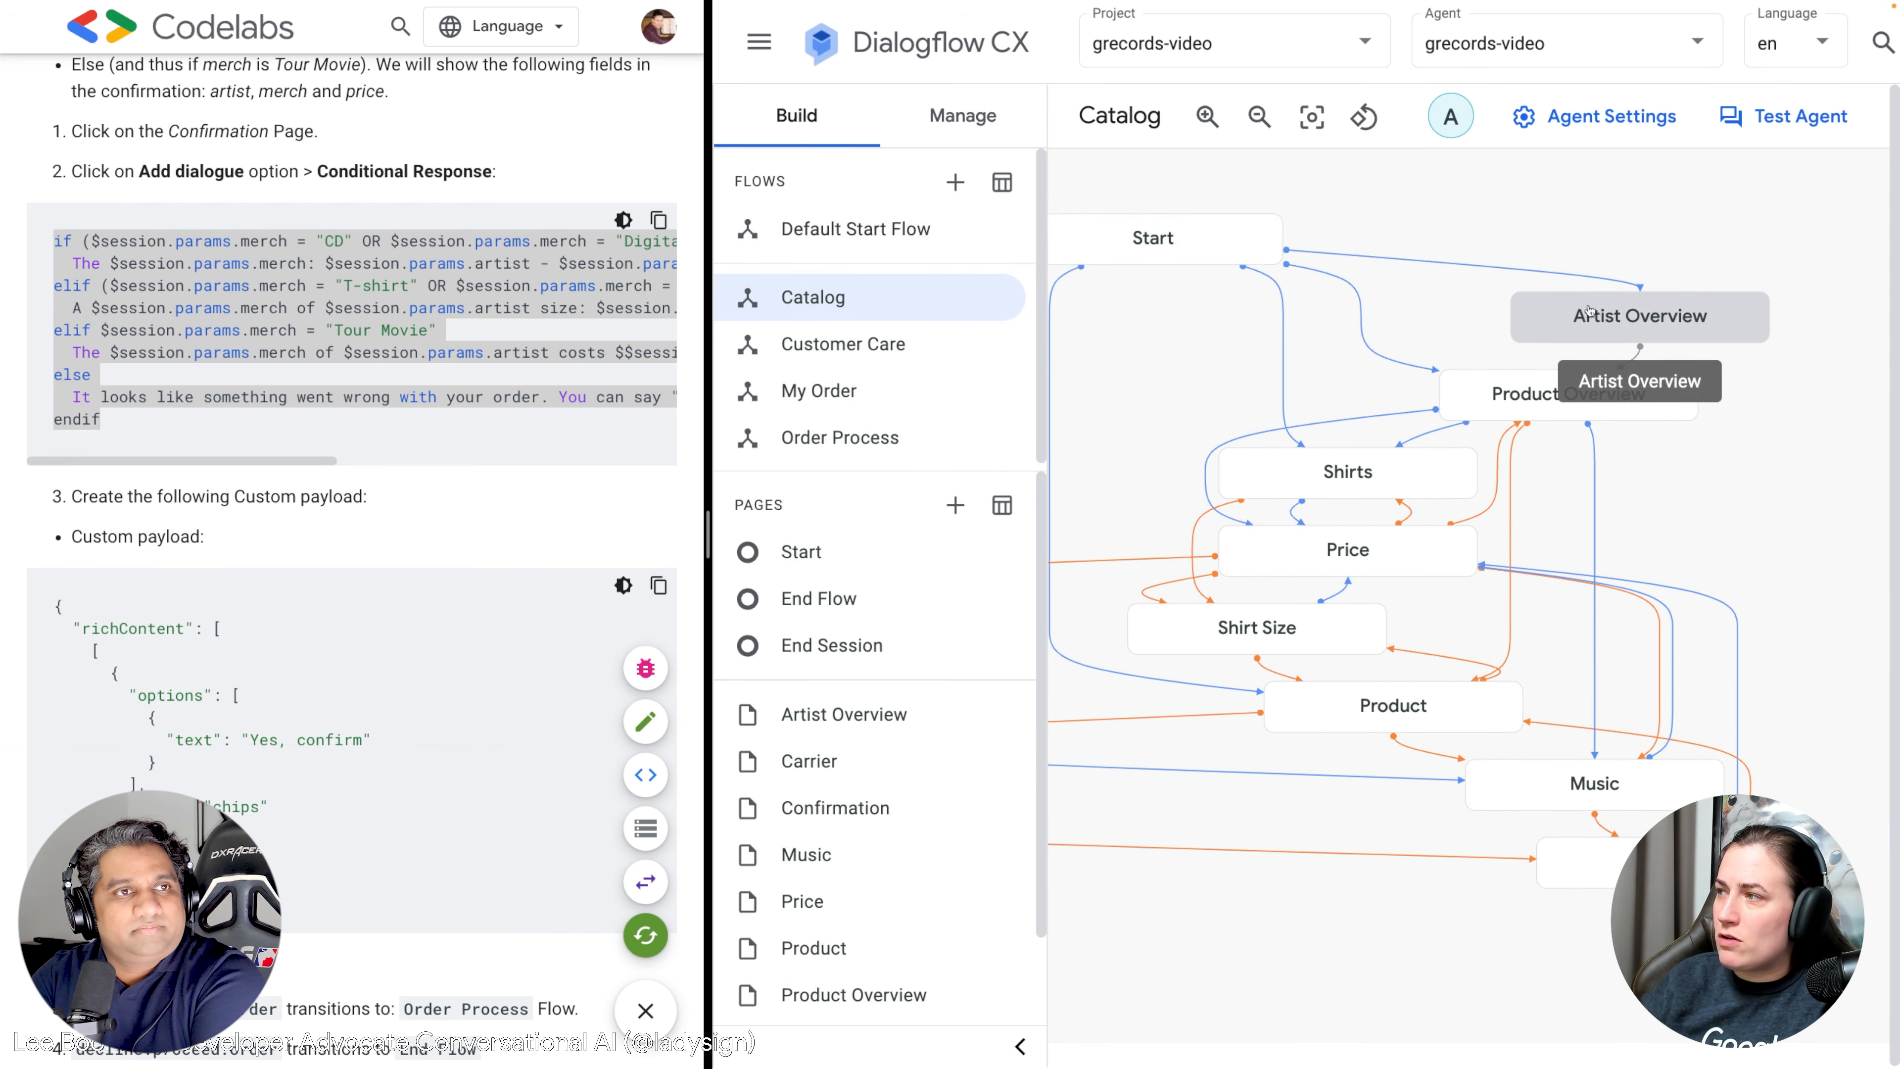
drag(1150, 406, 1401, 217)
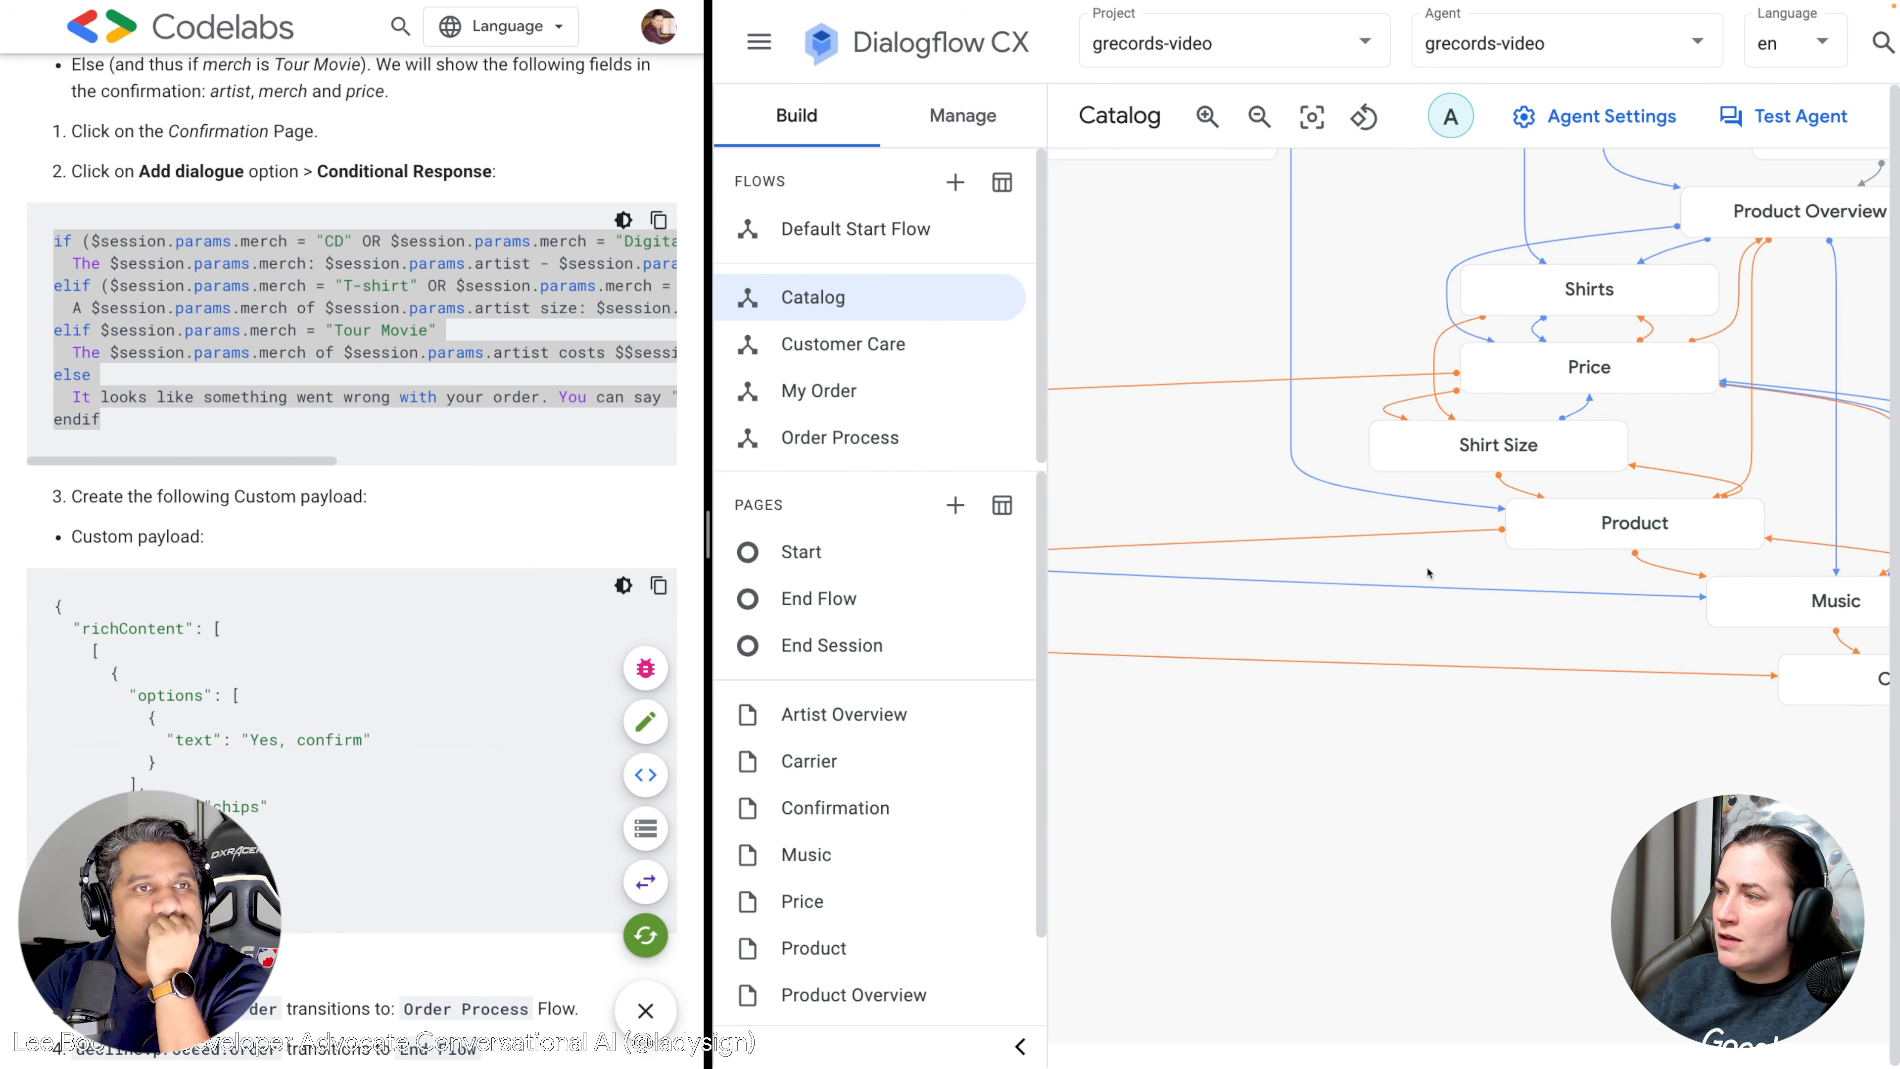
drag(1438, 566, 1522, 537)
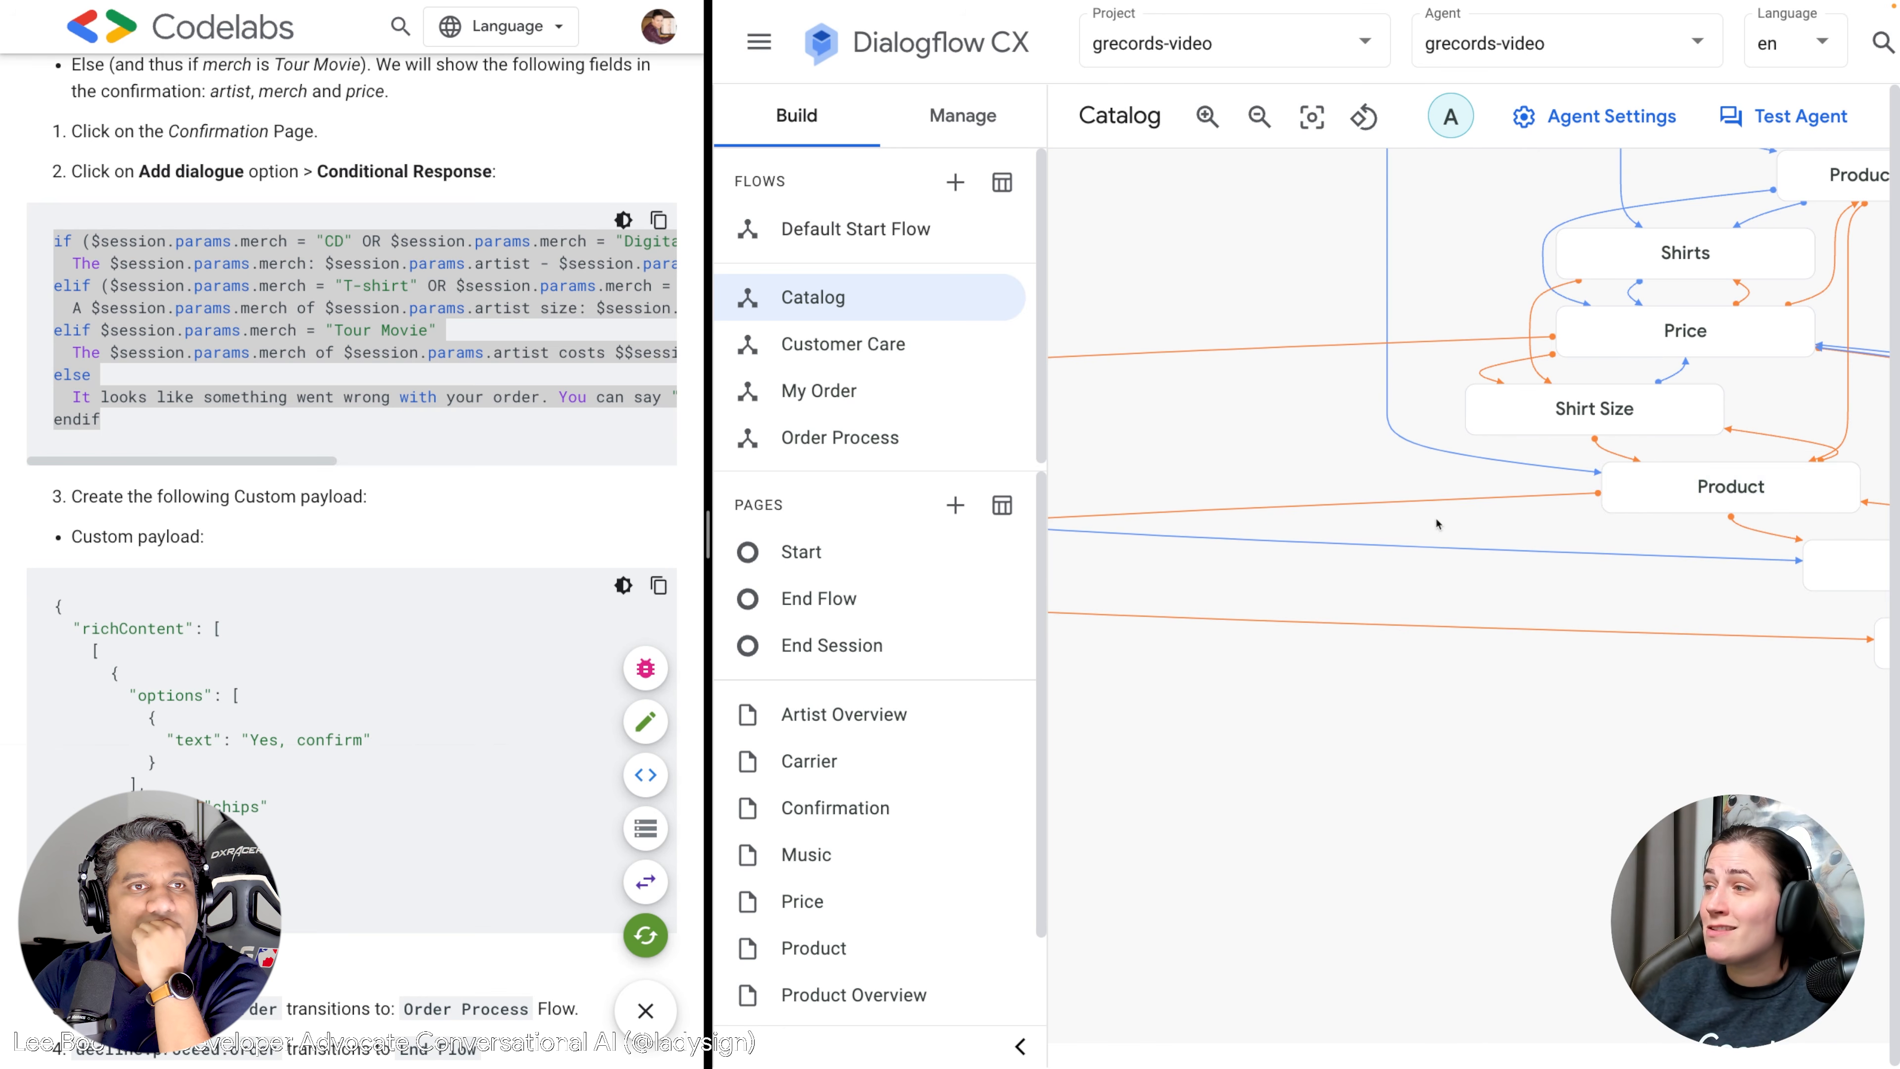
drag(1463, 515, 1725, 463)
drag(1268, 522, 1410, 511)
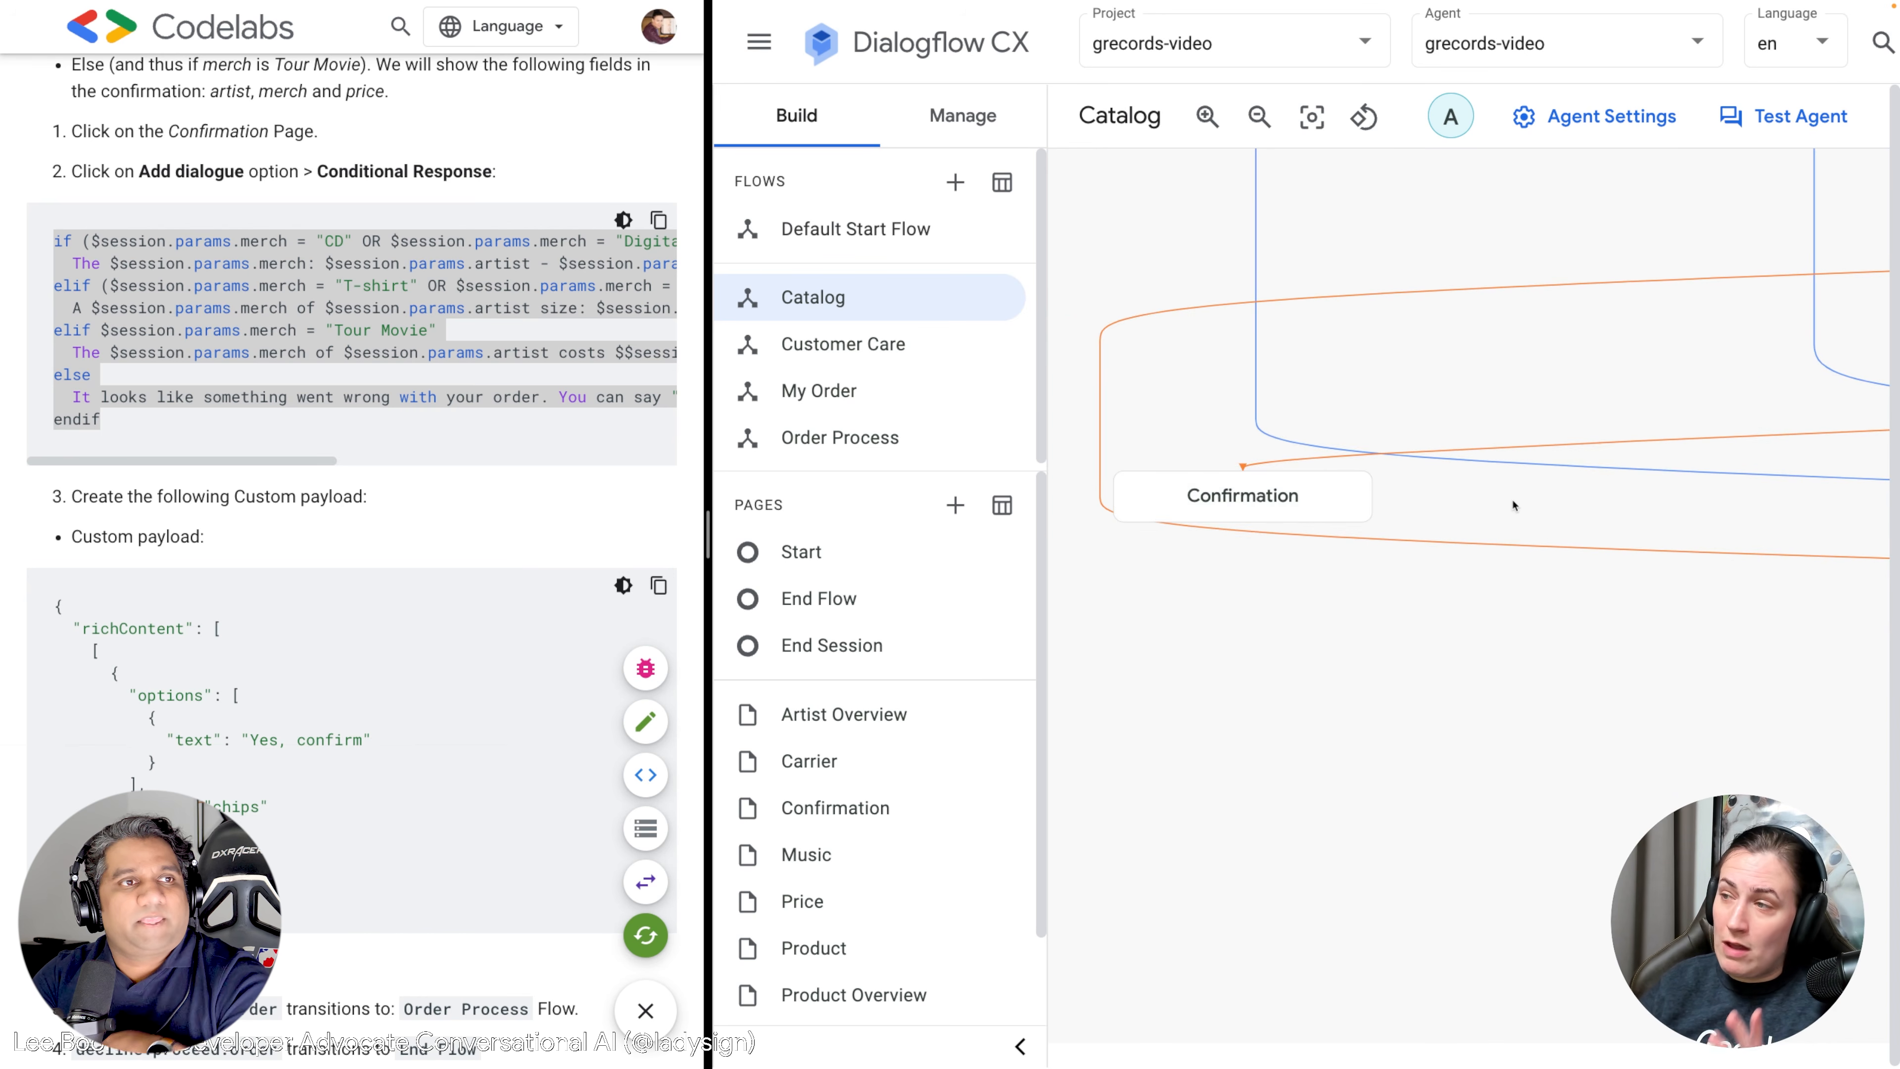
click(1263, 503)
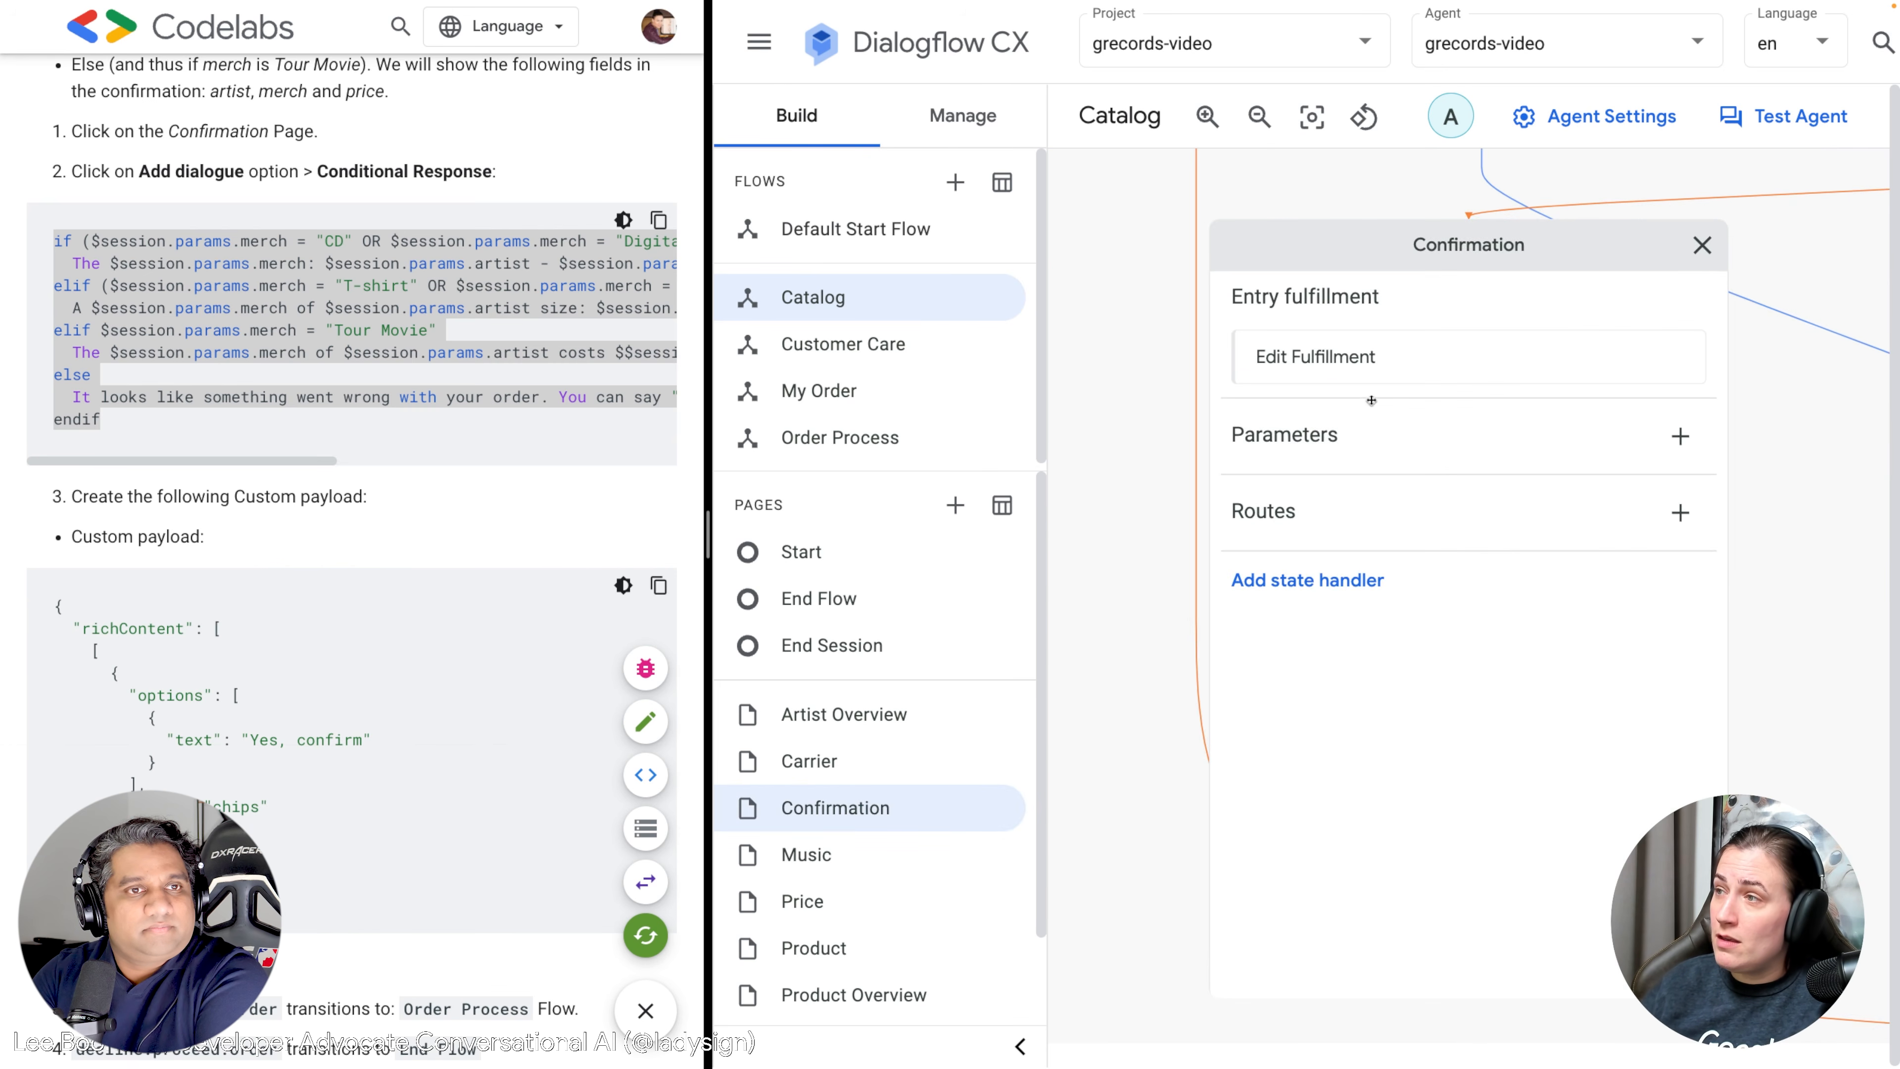
Add a conditional response to the Confirmation entry fulfillment and paste the merch if/elif/else script.
click(1336, 365)
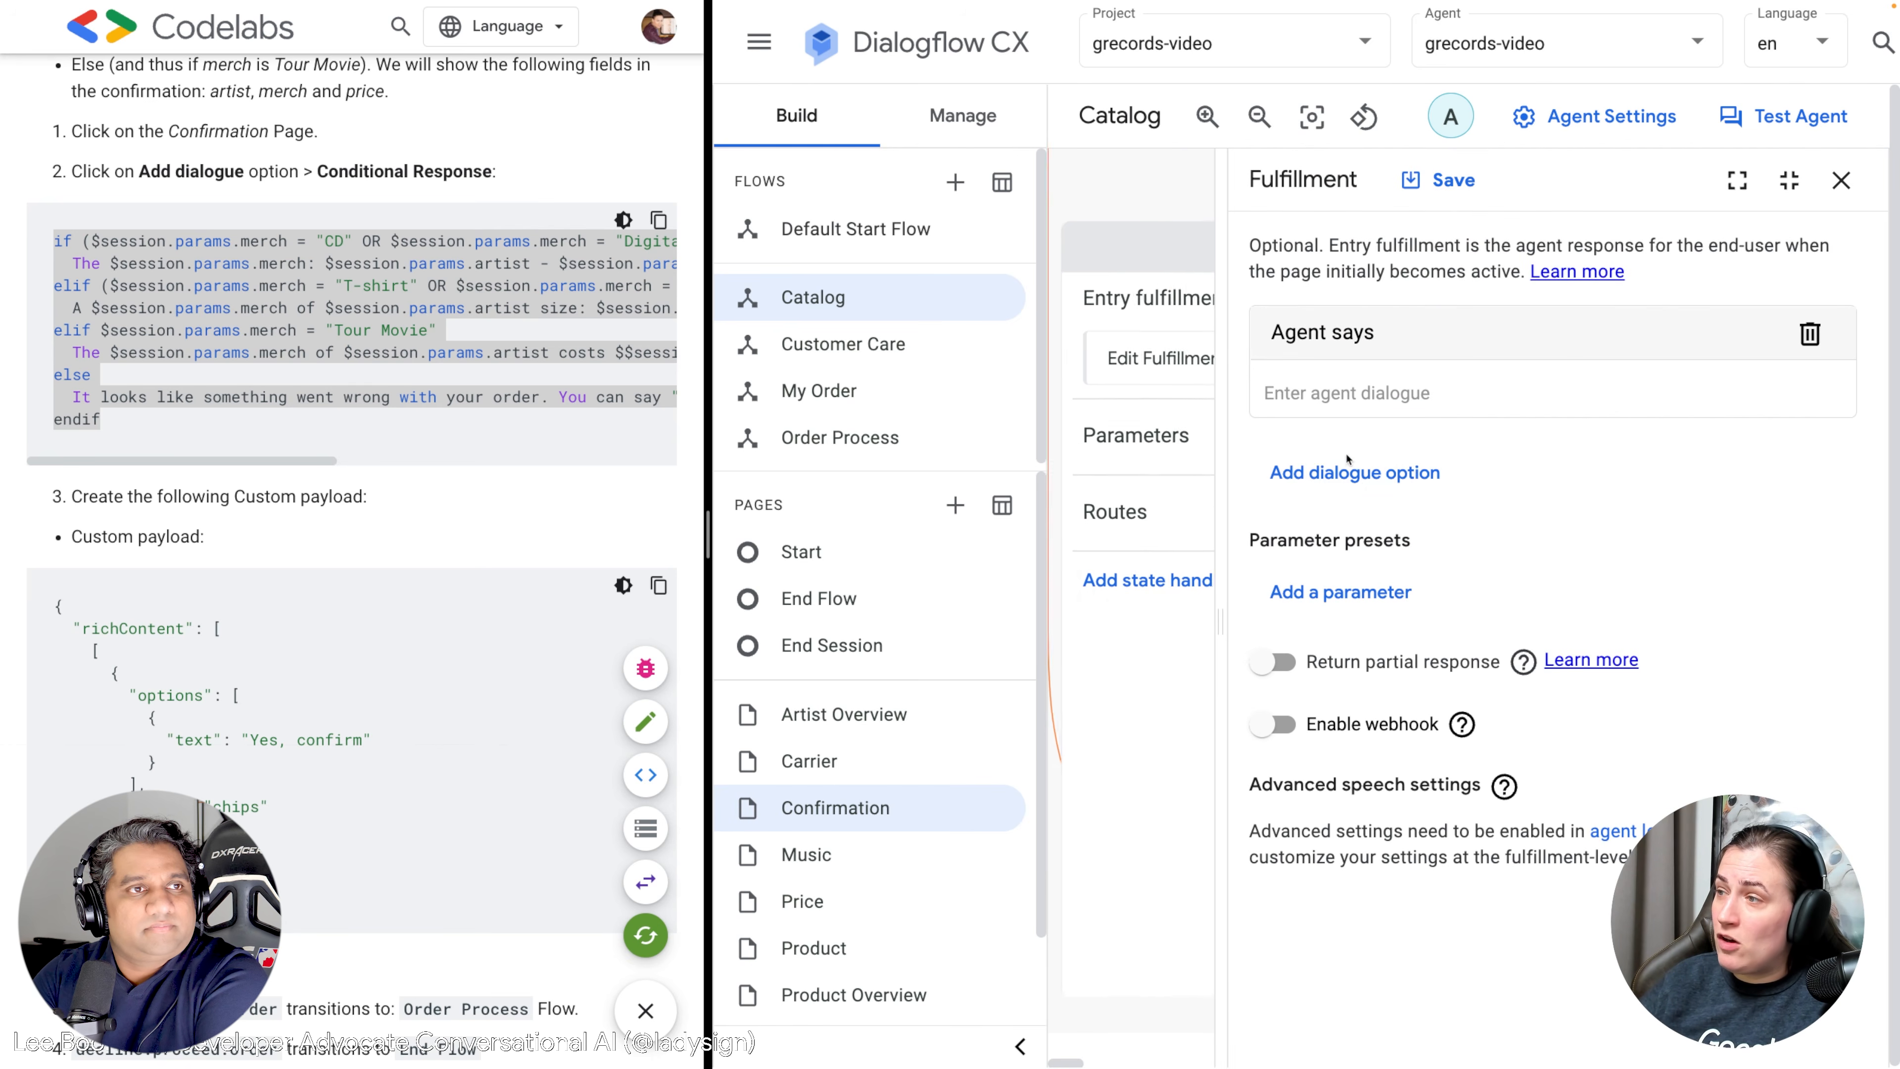
click(1390, 484)
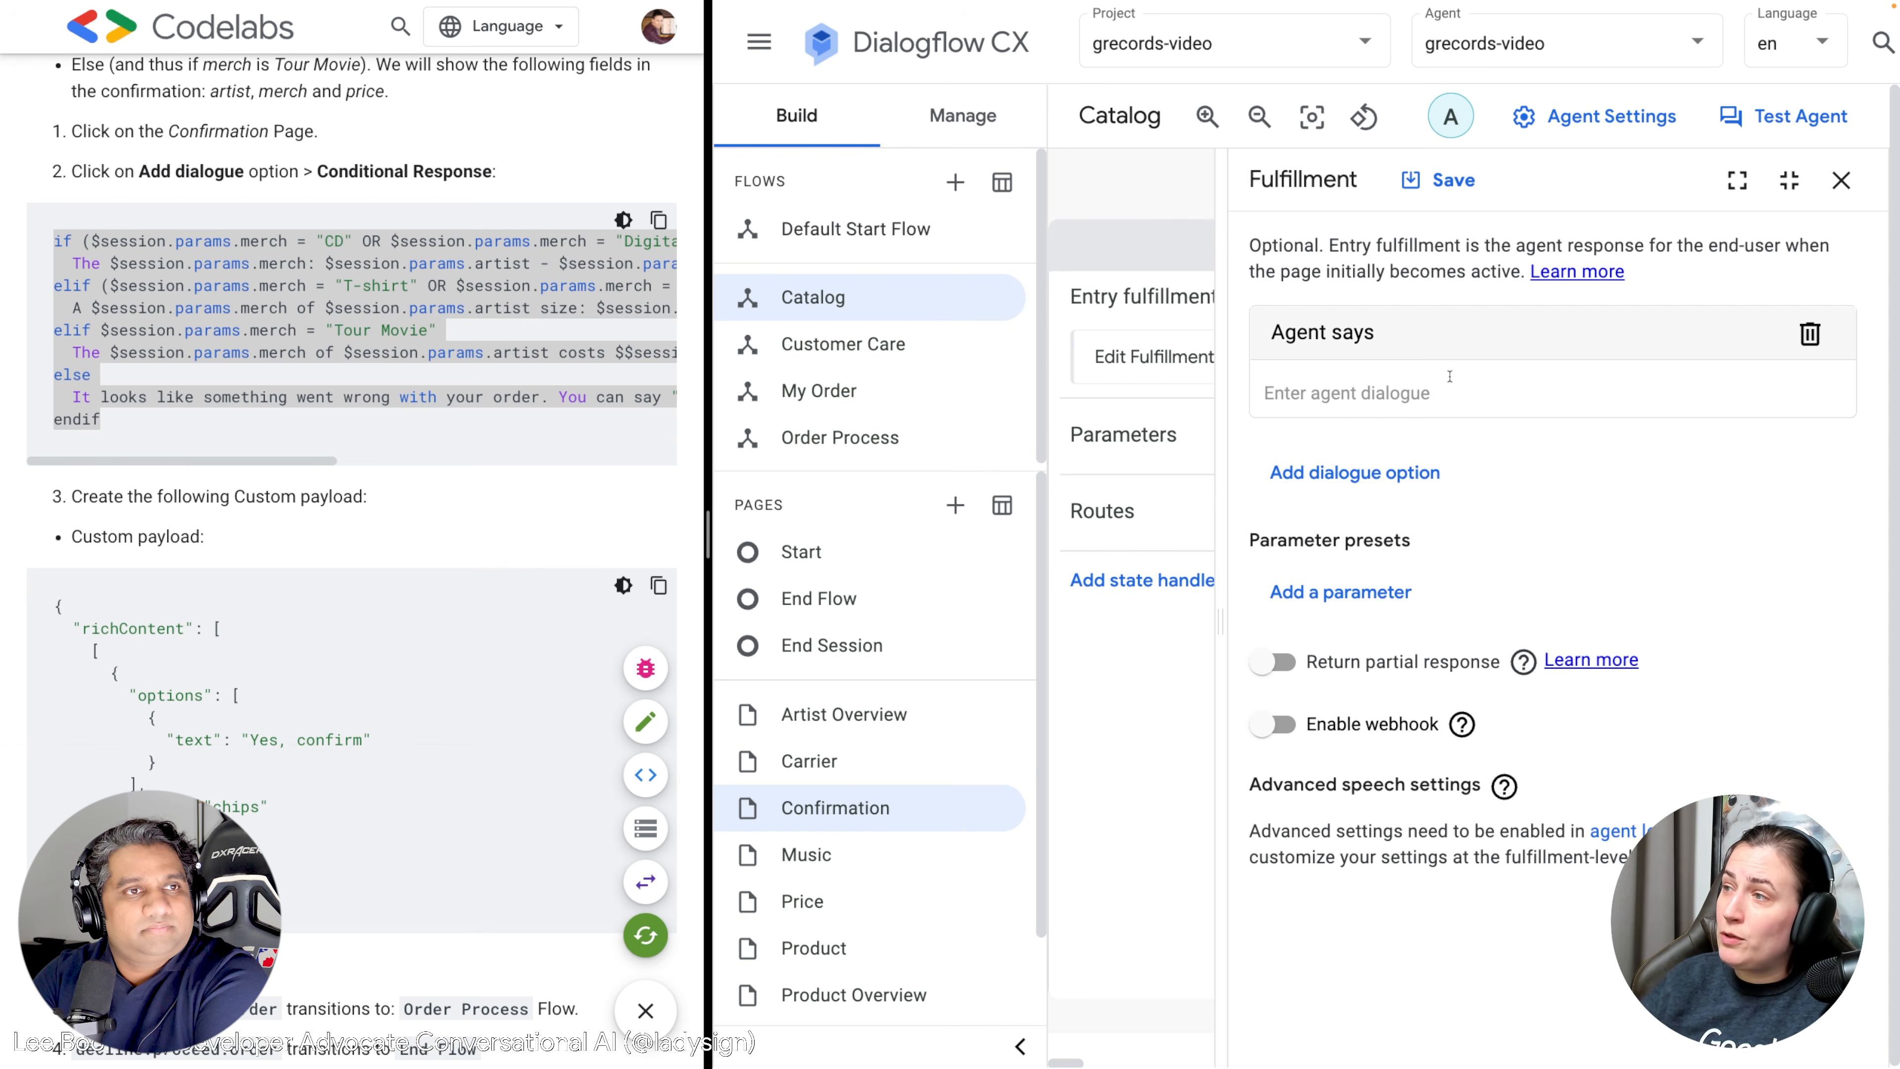
click(1377, 399)
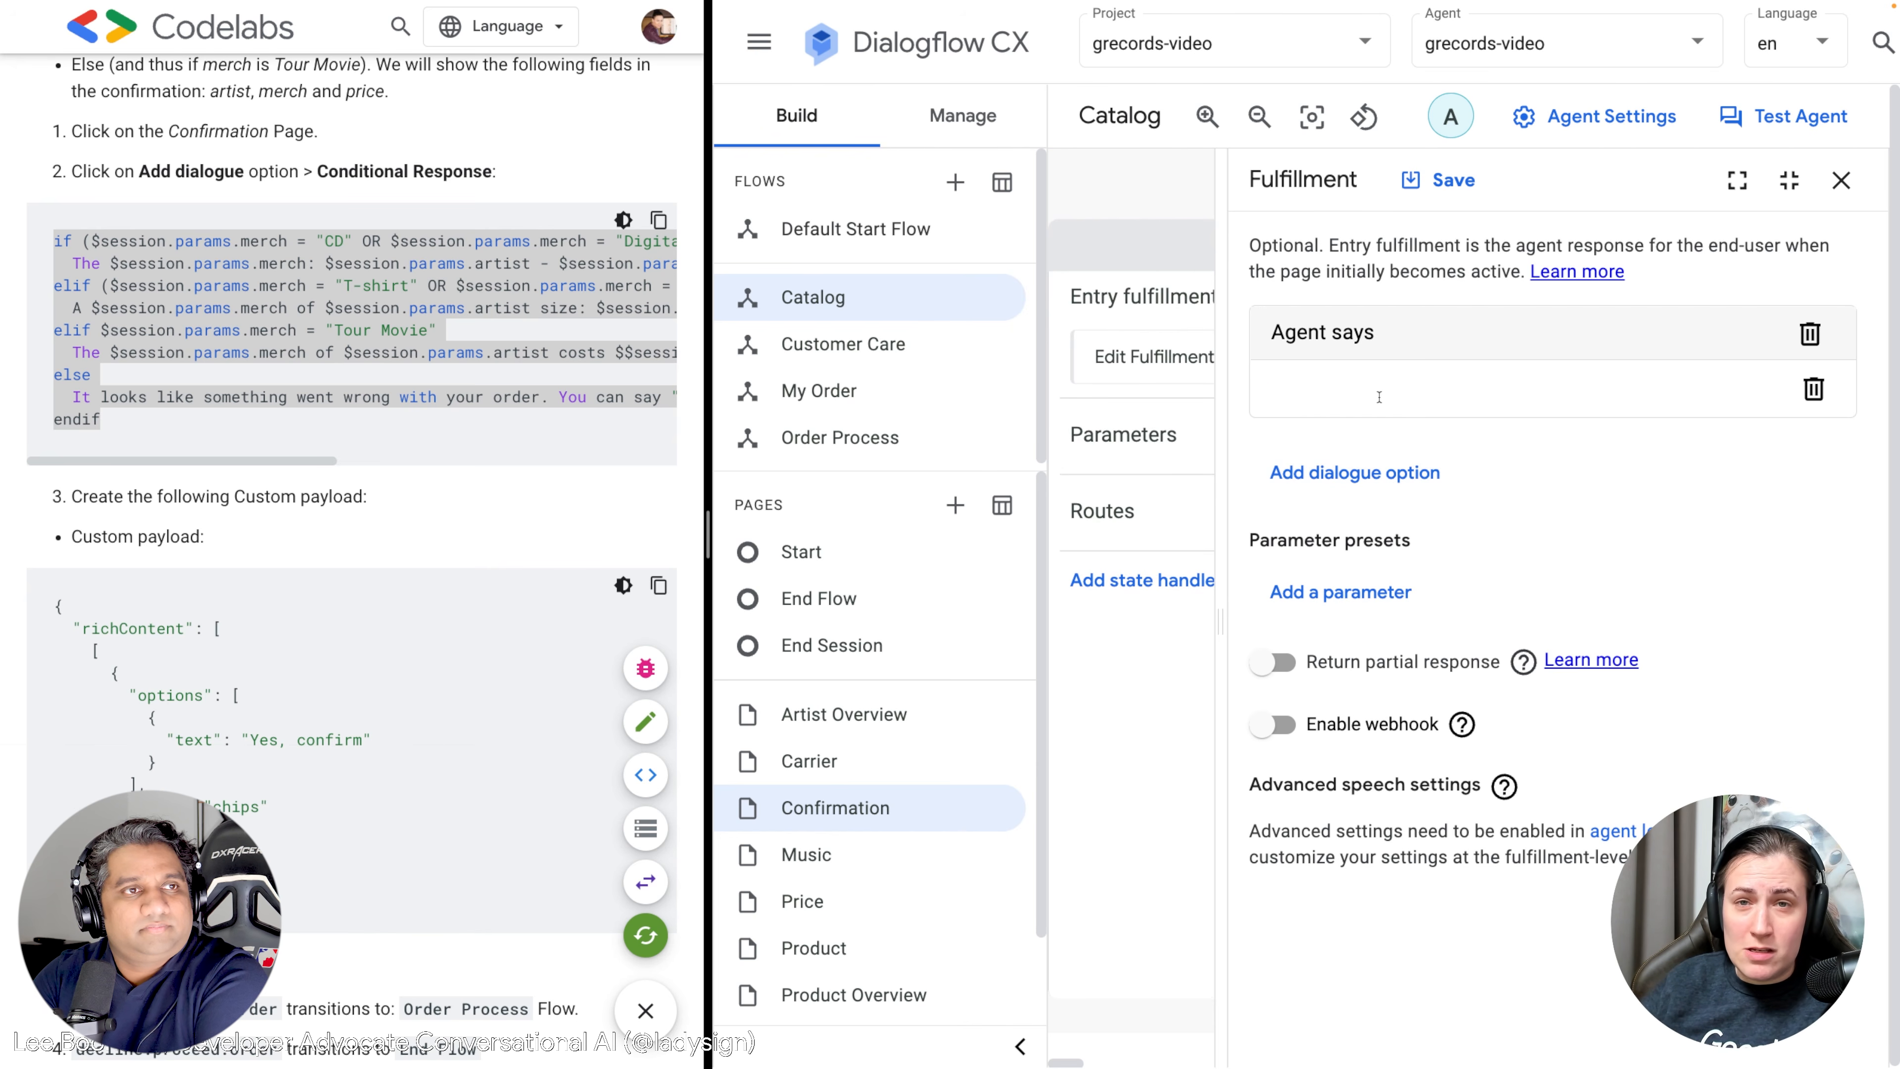
click(1358, 474)
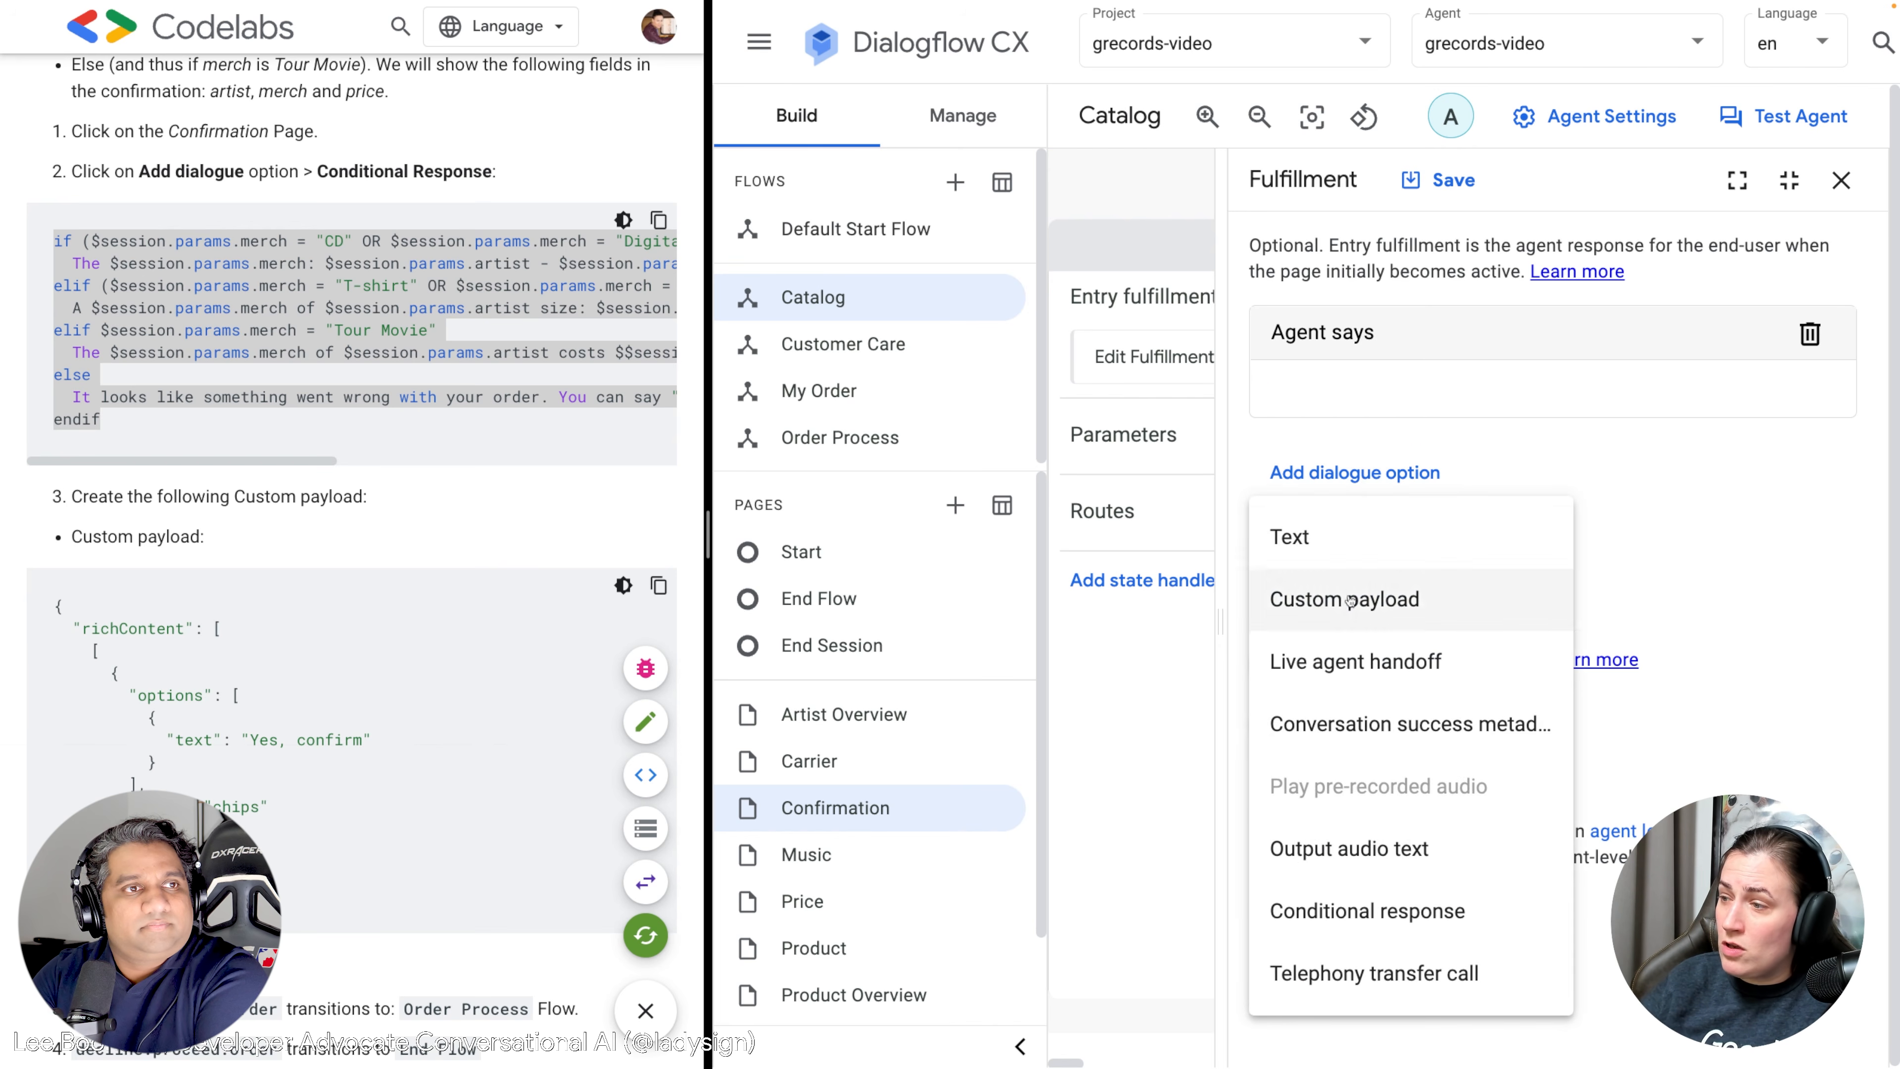
click(1354, 911)
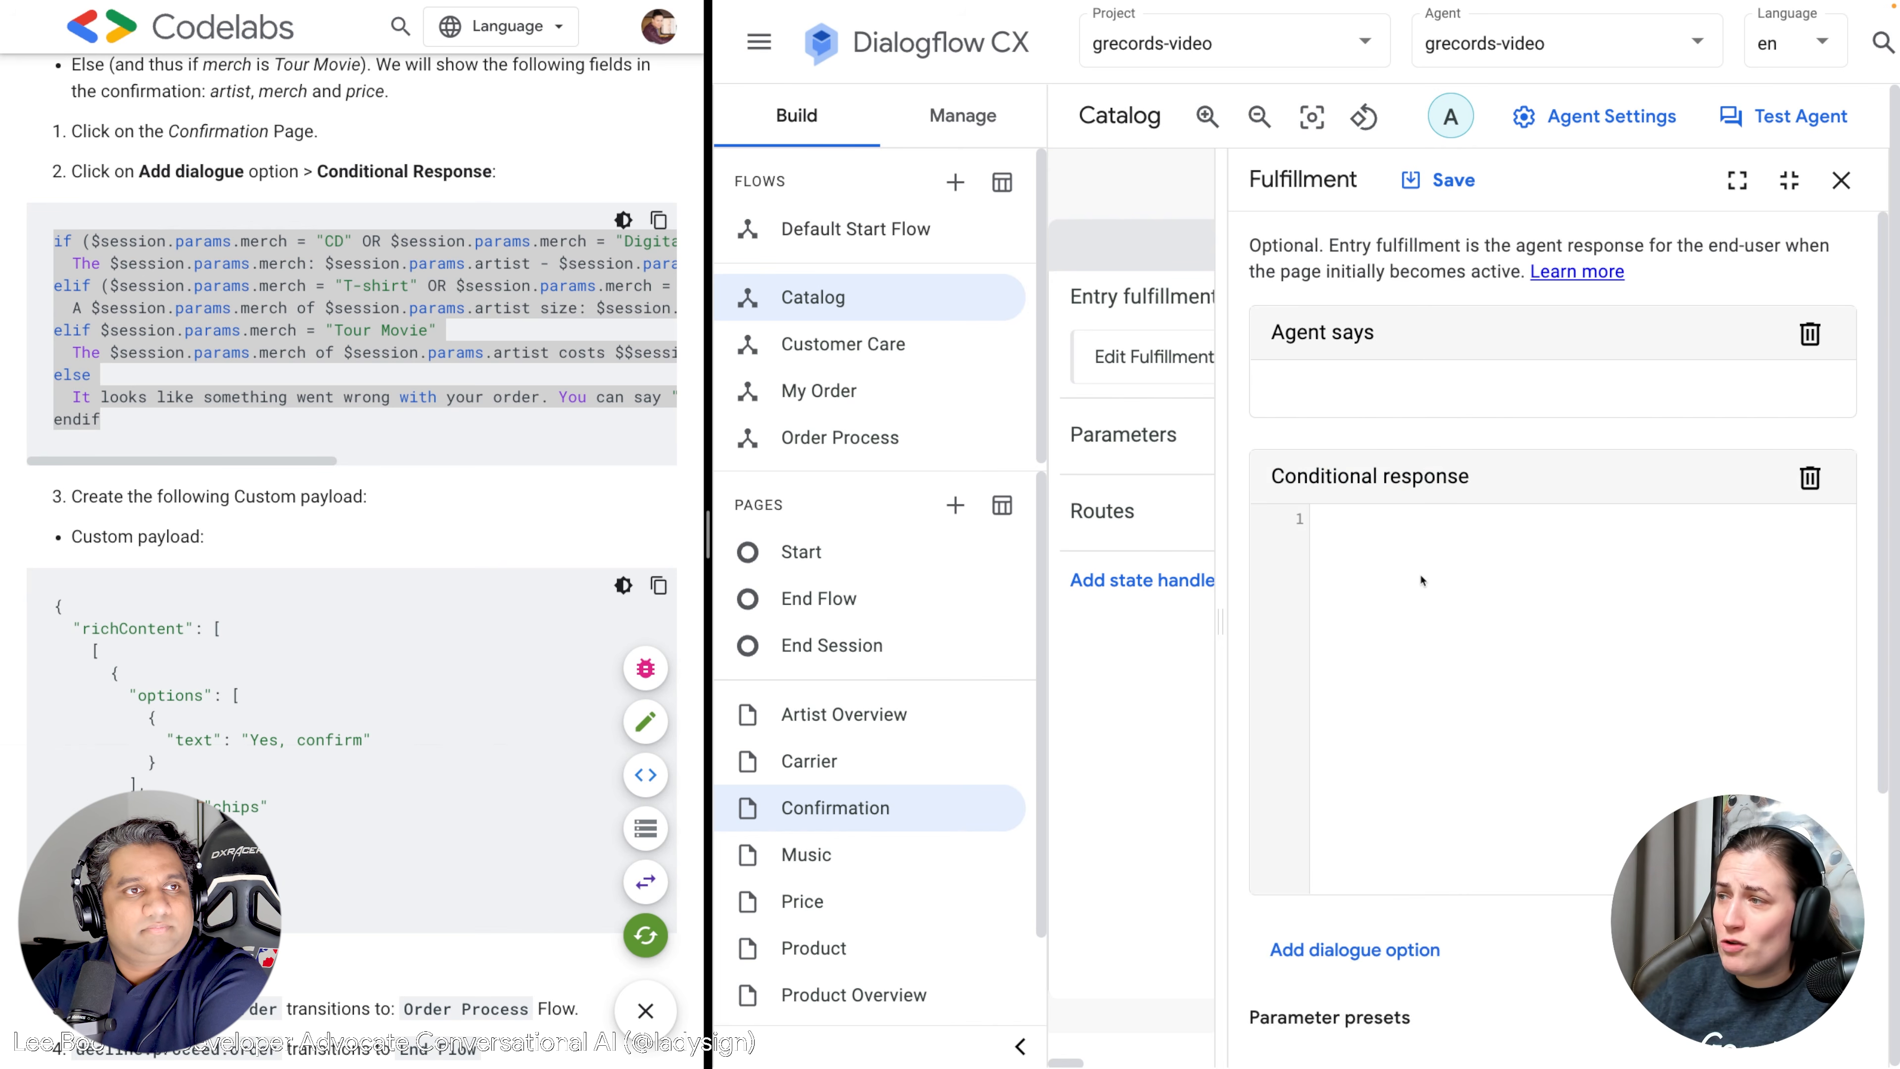
text(if ($session.params.merch = "CD" OR $session.params.merch = "Digital Album")   The $session.params.merch: $session.params.artist - $session.params.album costs $$session.params.price. Shall I continue to order? elif ($session.params.merch = "T-shirt" OR $session.params.merch = "Longsleeve")   A $session.params.merch of $session.params.artist size: $session.params.shirtsize costs $$session.params.price. Shall I continue to order? elif $session.params.merch = "Tour Movie"   The $session.params.merch of $session.params.artist costs $$session.params.price. Shall I continue to order? else   It looks like something went wrong with your order. You can say "Reset", to restart the process. endif)
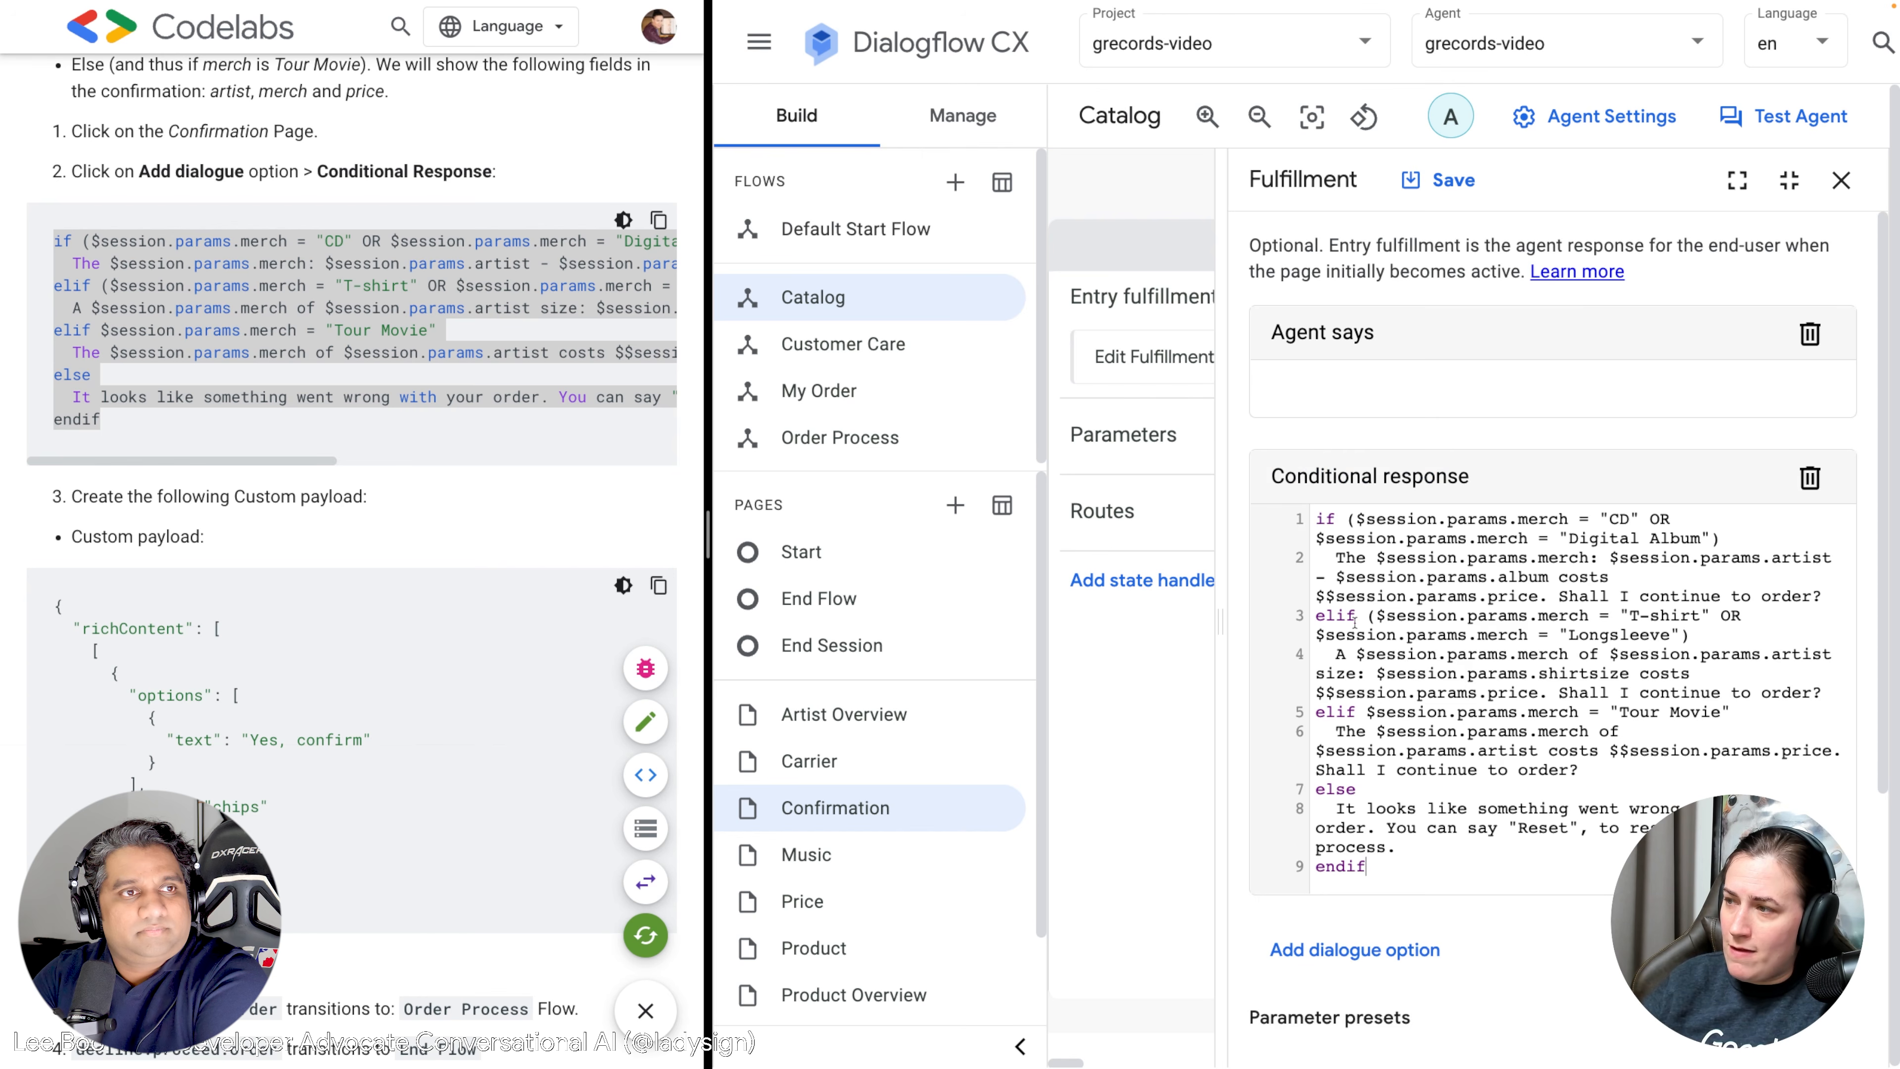
Check the pasted endif and $session.params.merch lines, then save the fulfillment.
drag(1371, 886, 1310, 859)
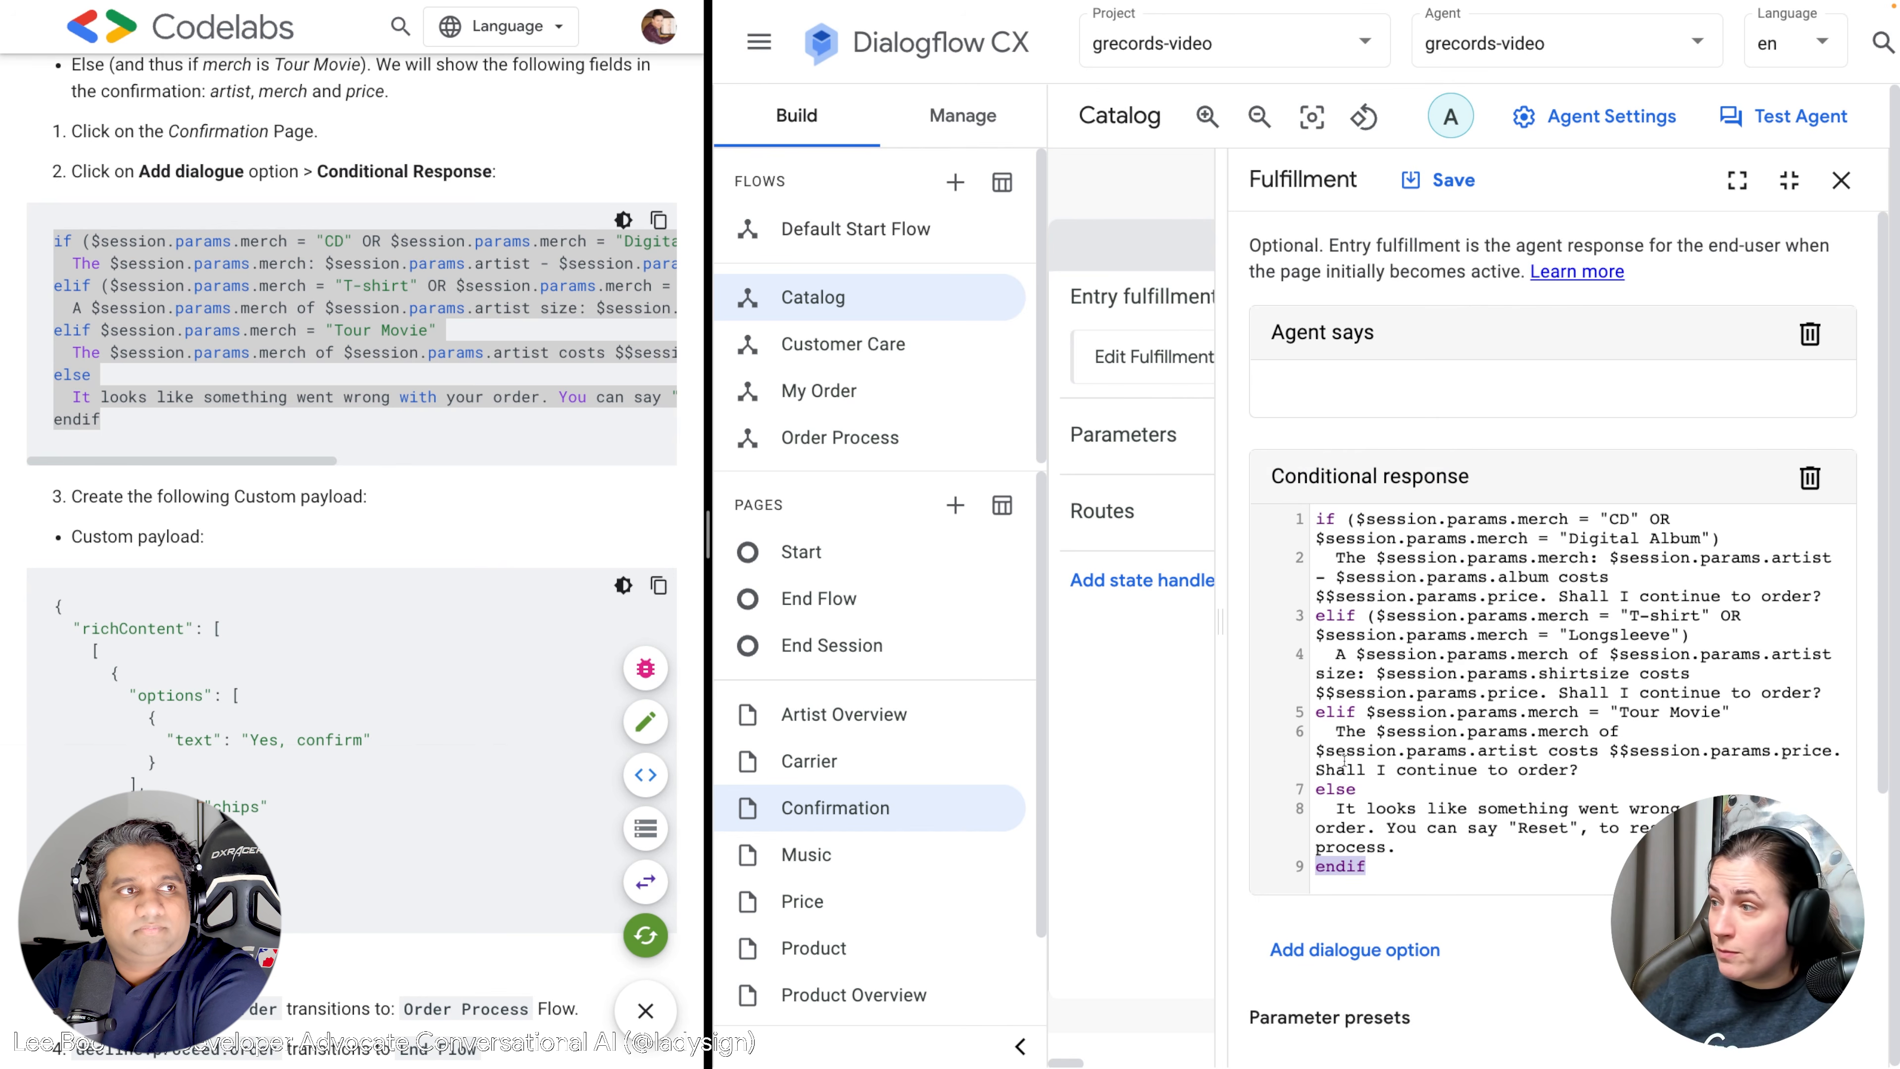
drag(1527, 635, 1316, 634)
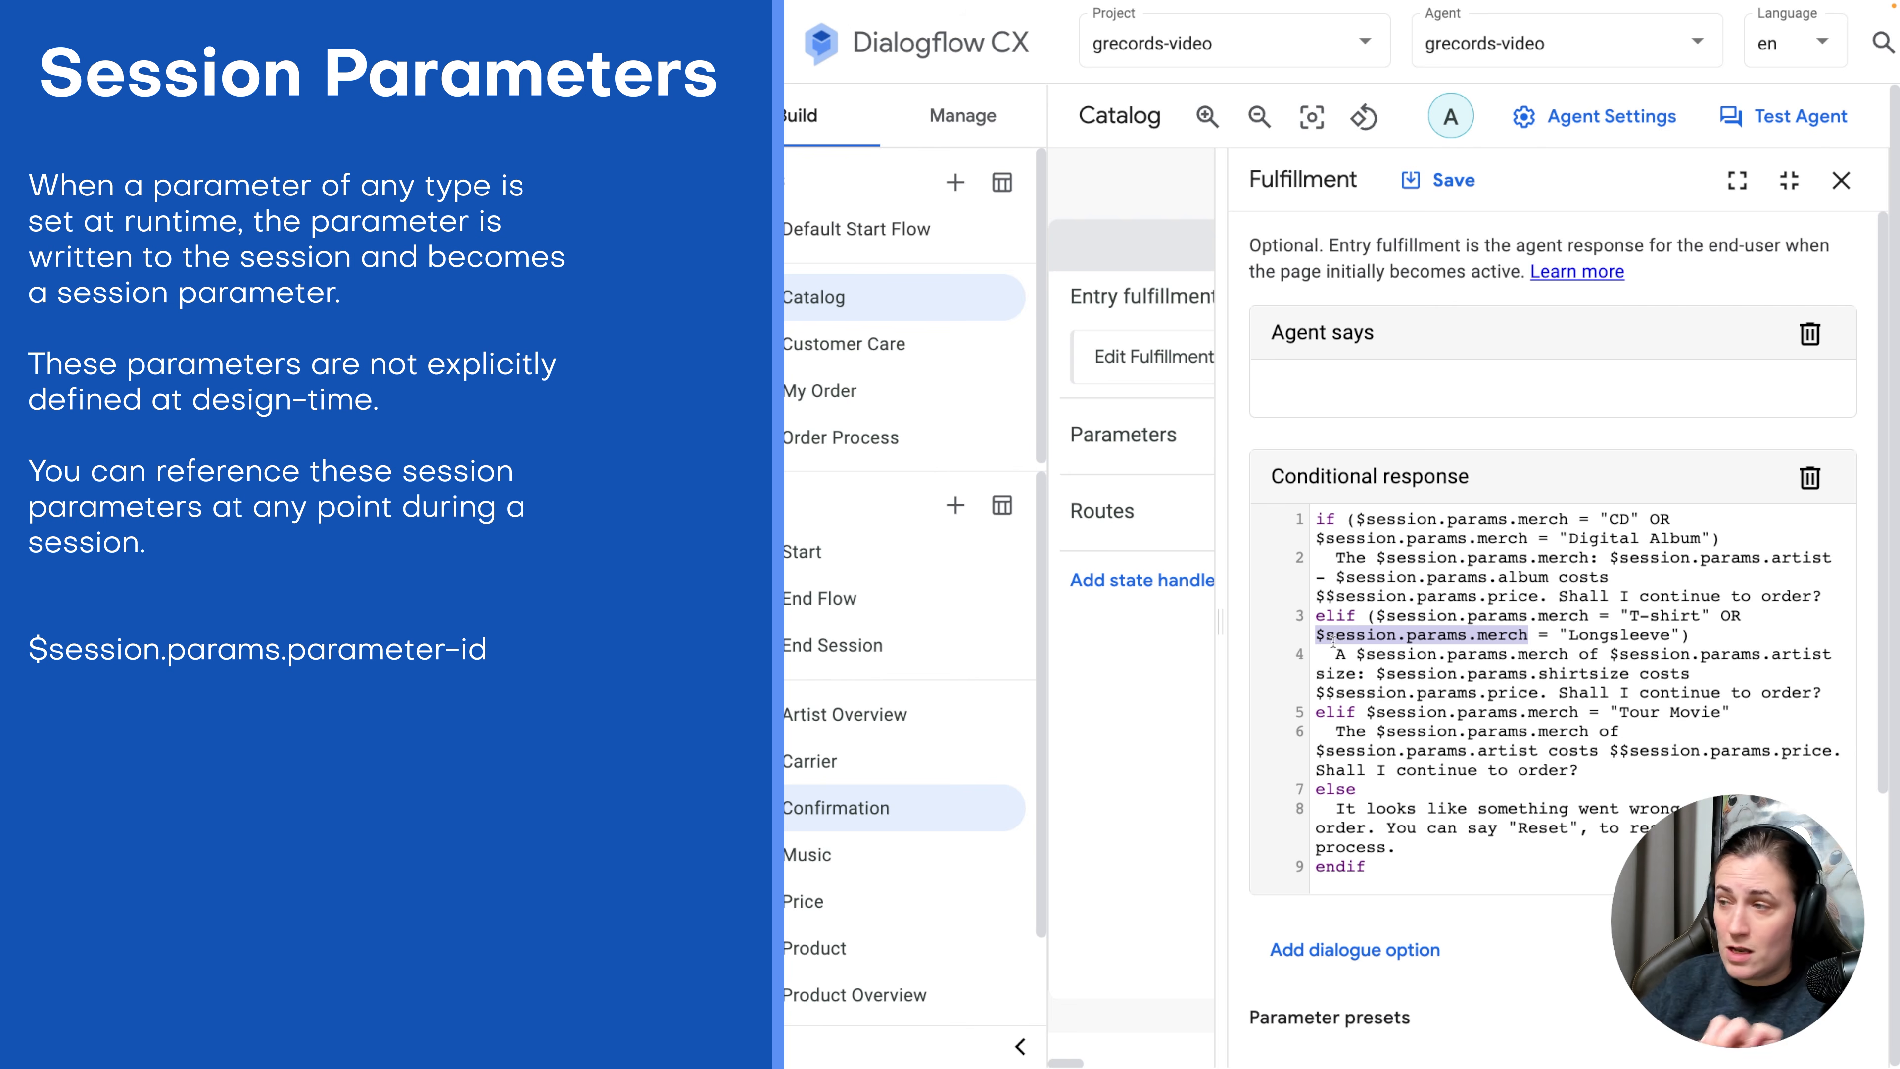
click(1499, 636)
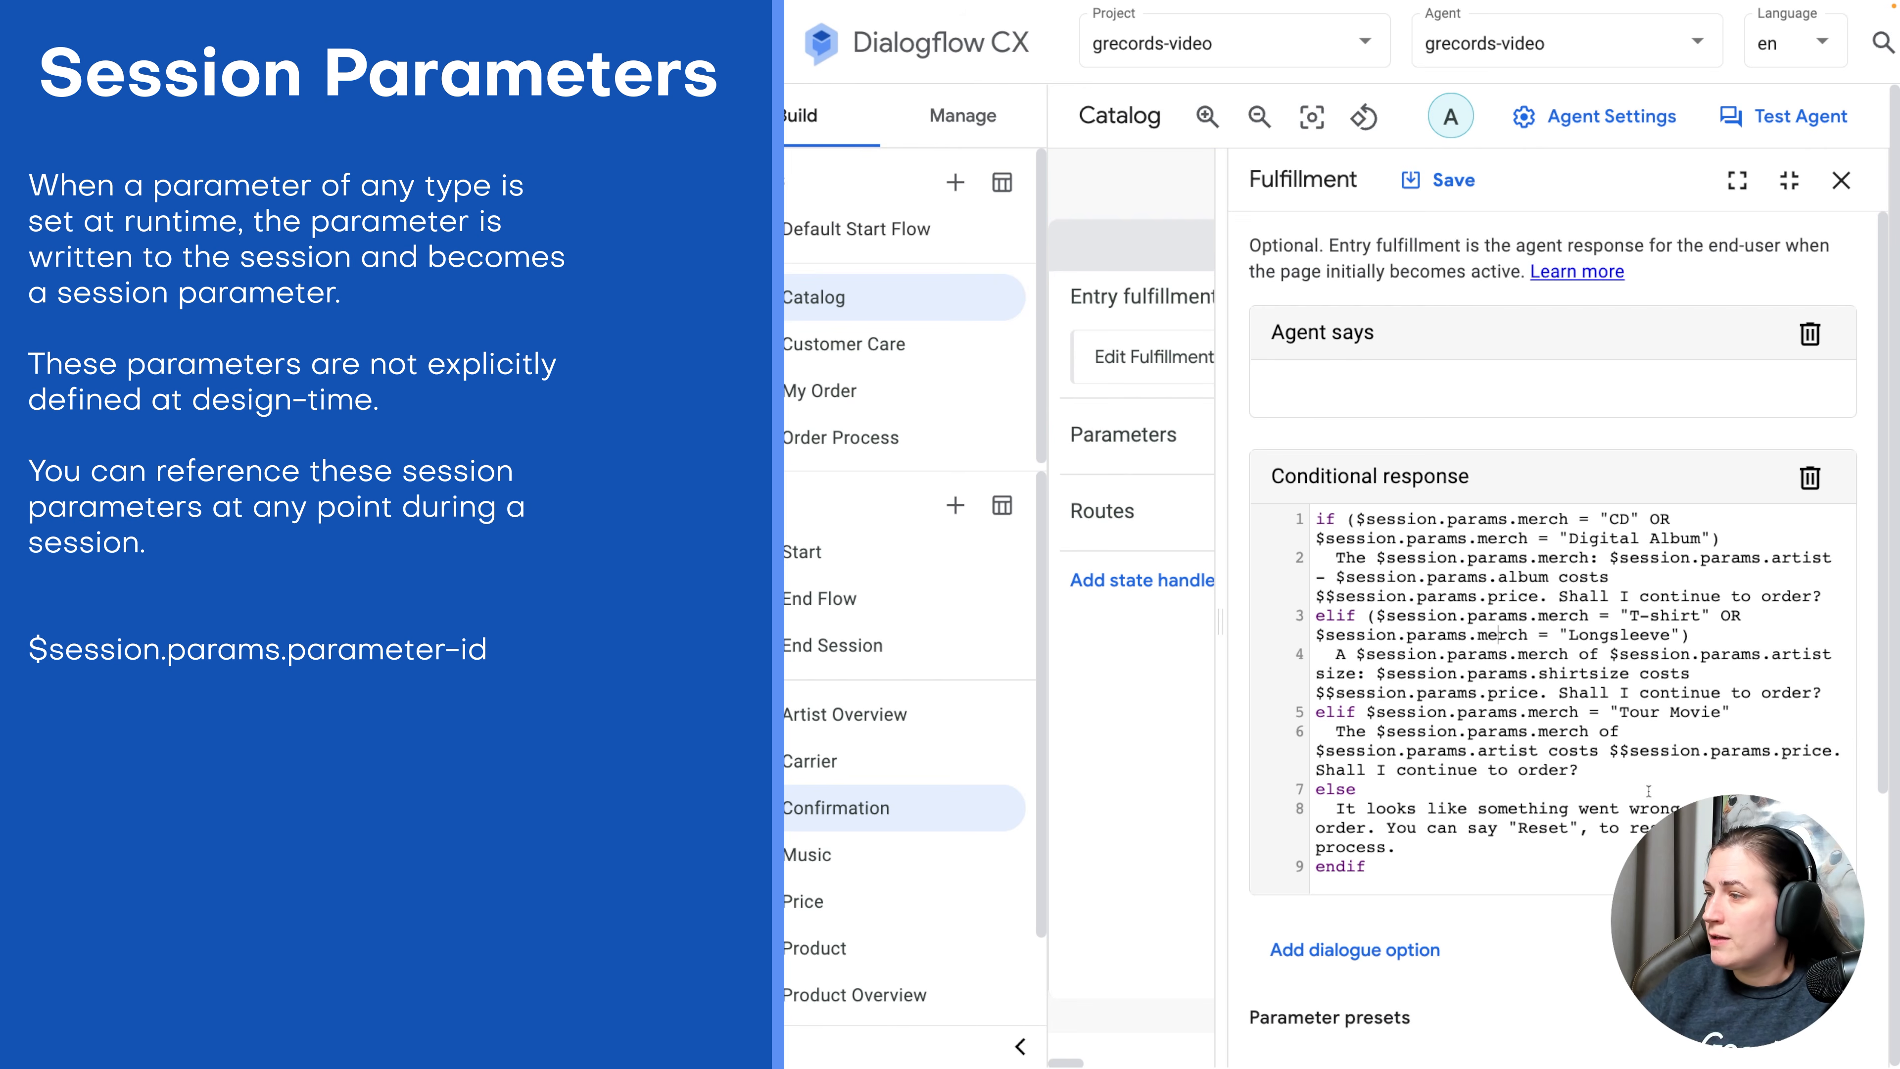
scroll(1619, 672, down, 3)
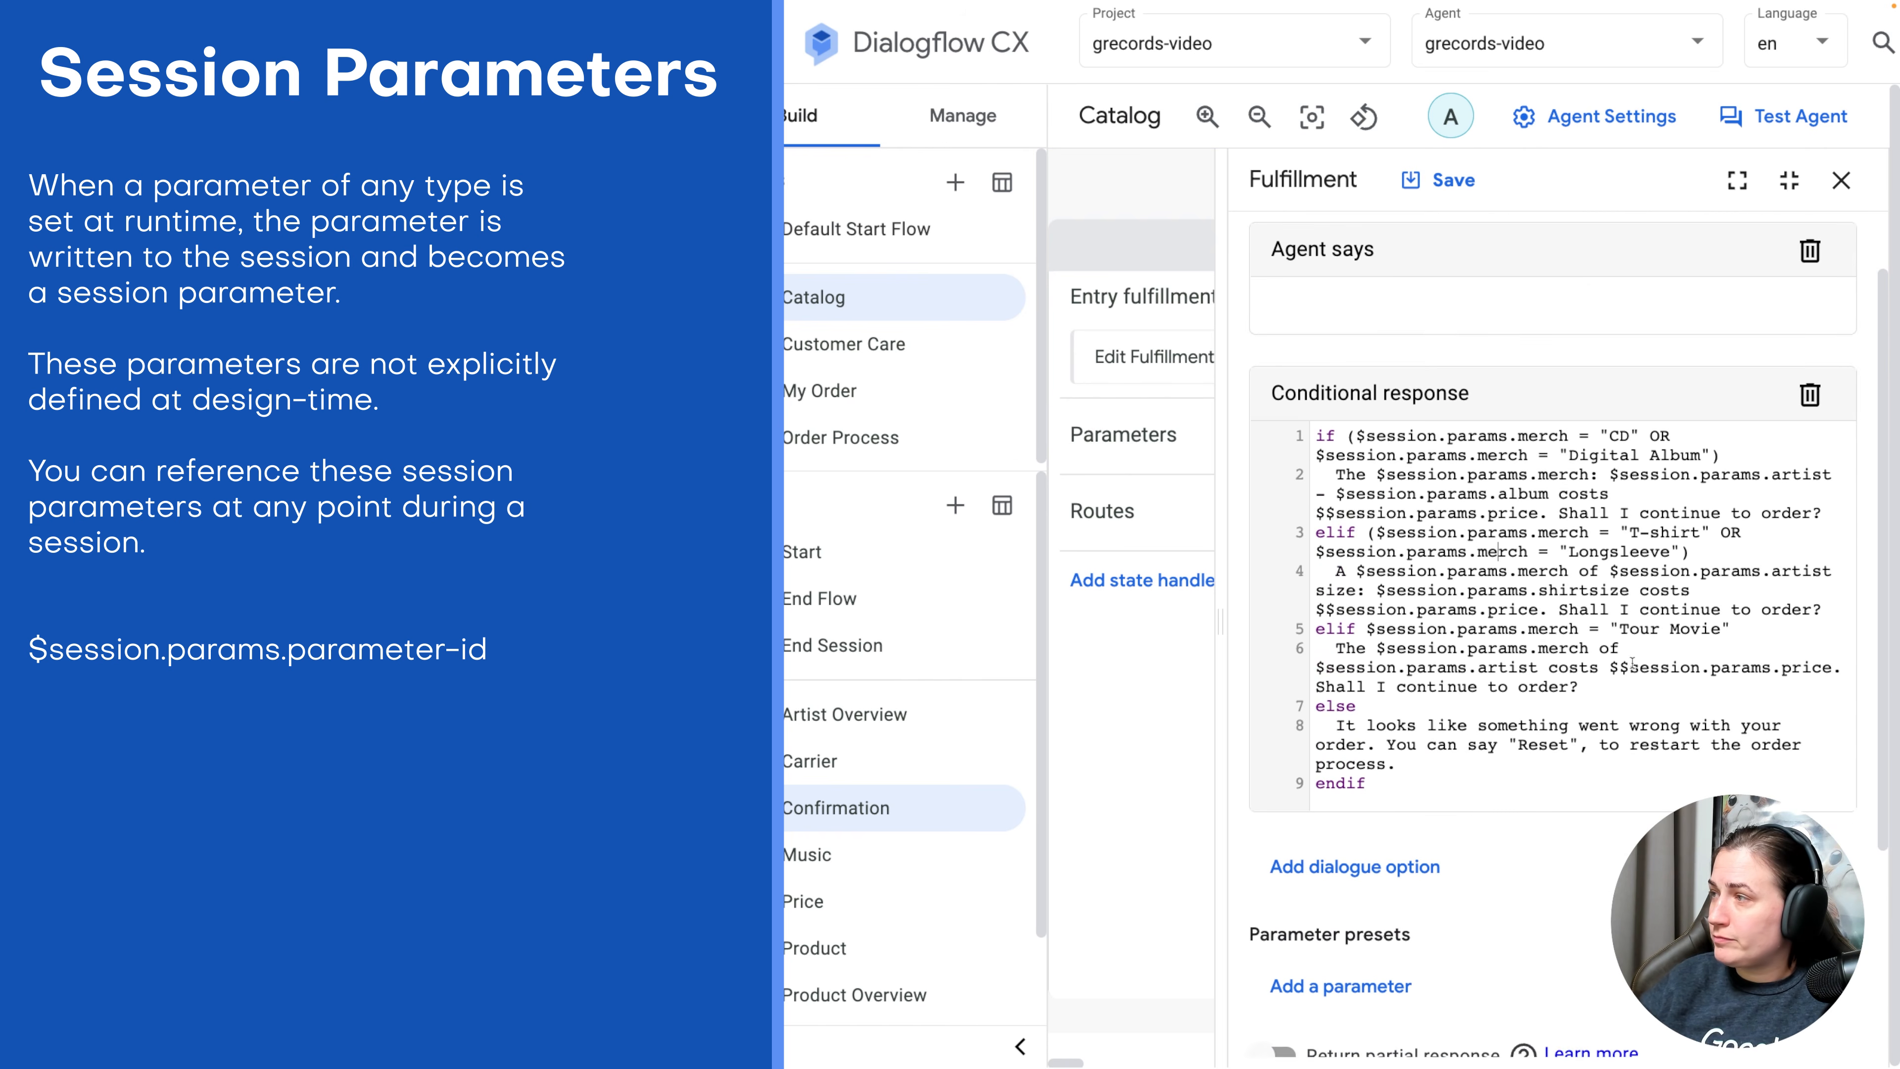
scroll(1618, 672, down, 2)
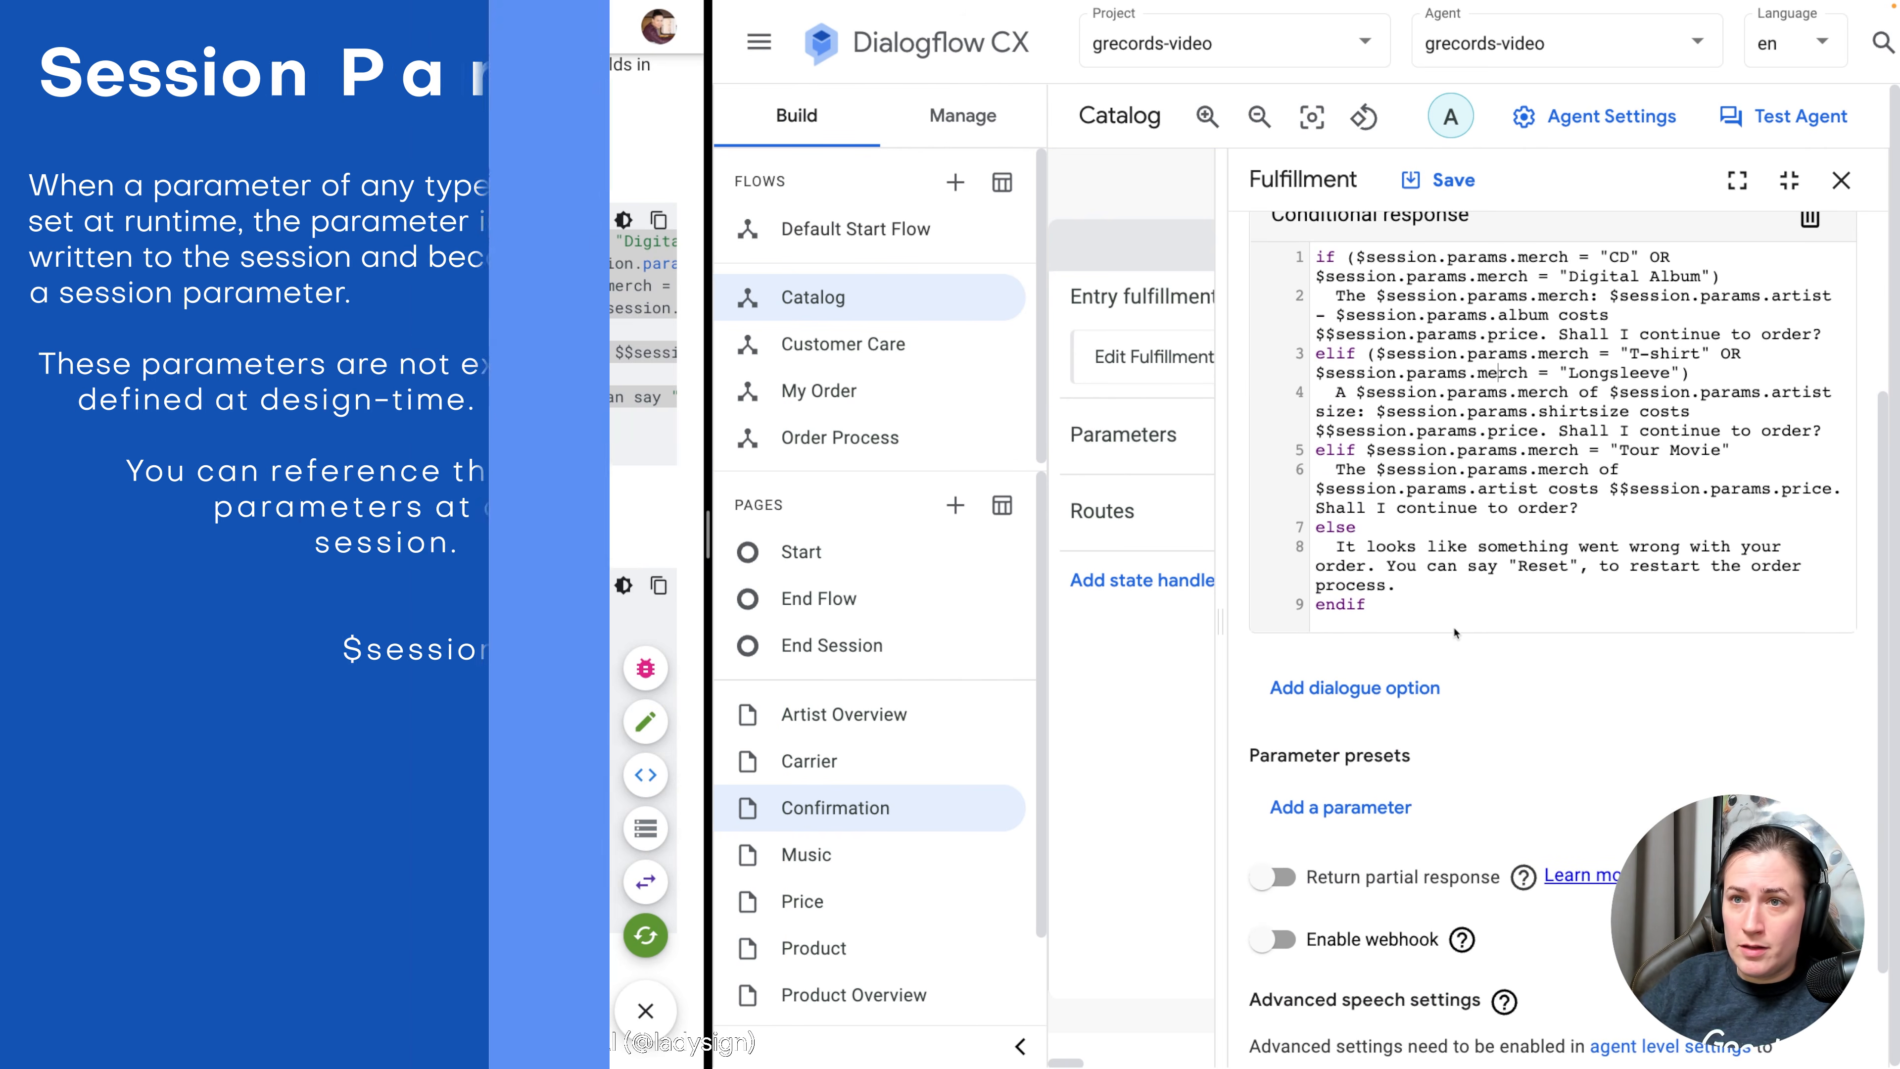
click(1453, 185)
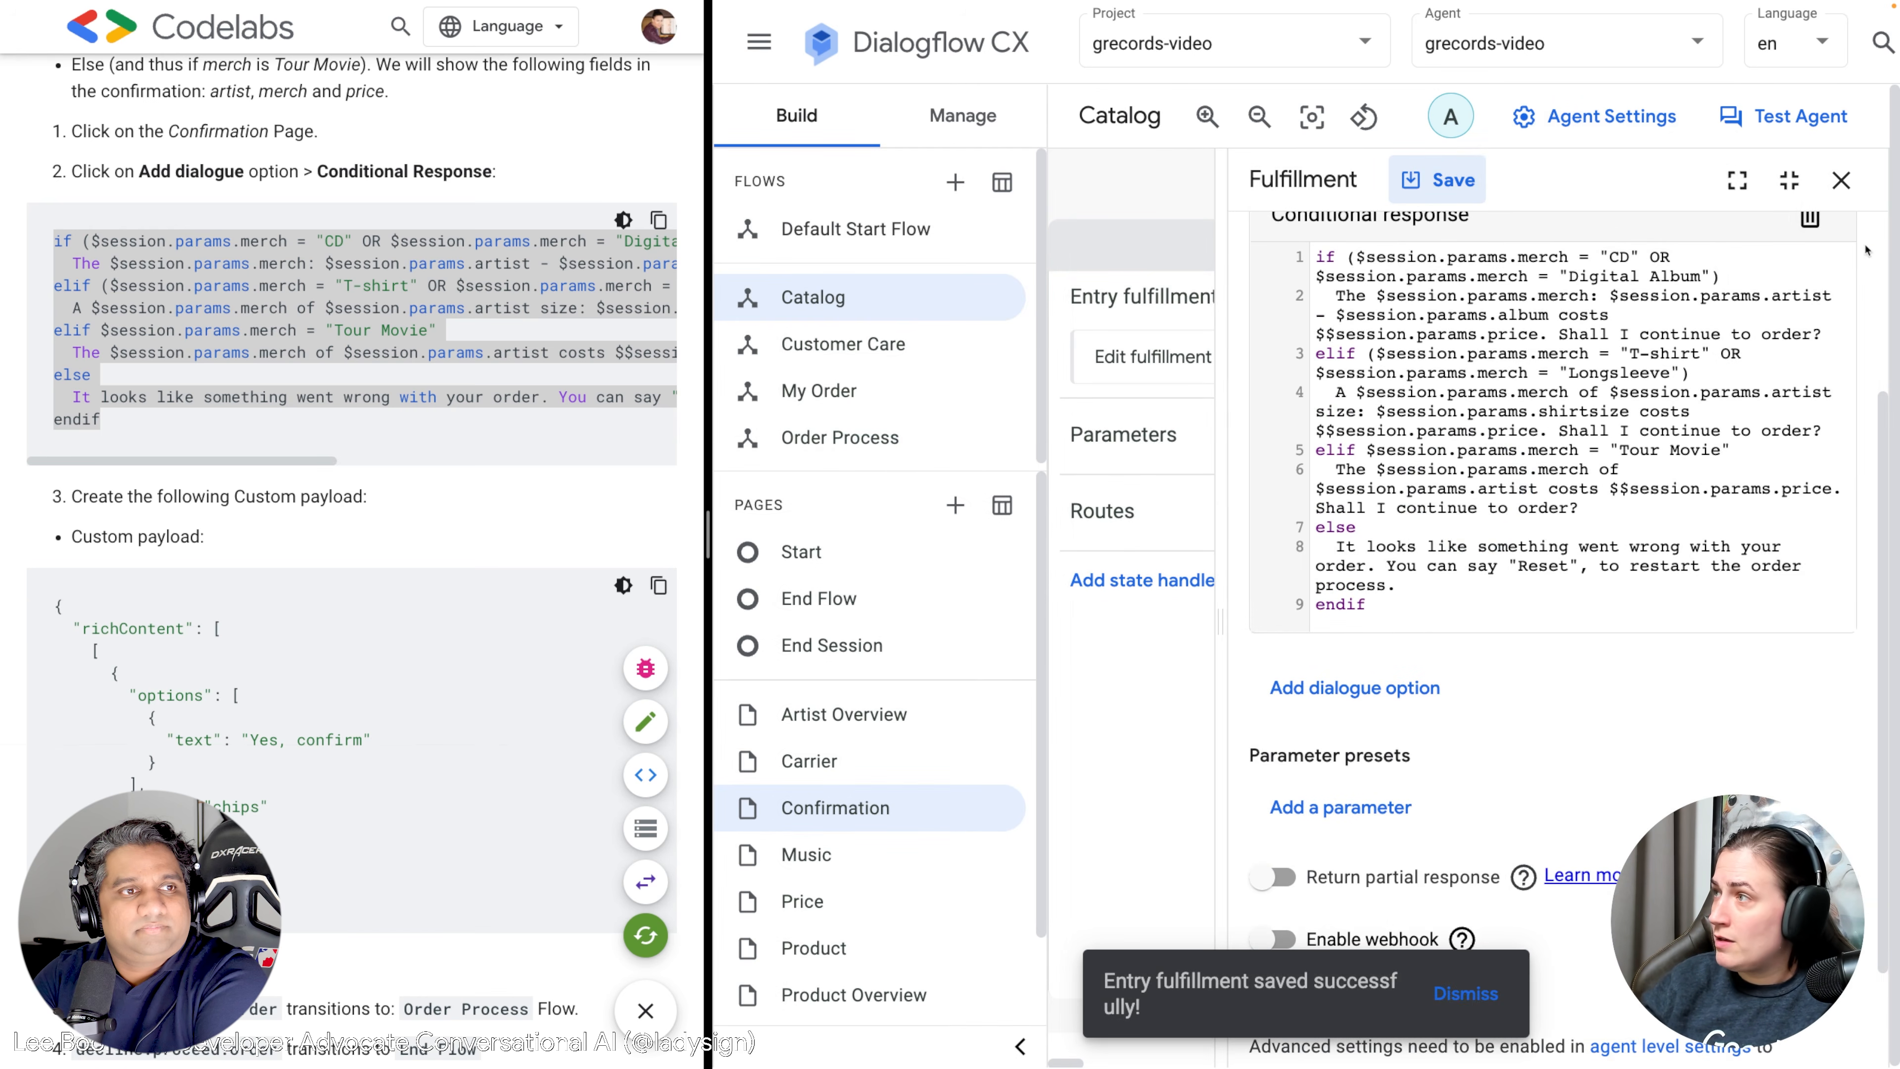
Add a custom payload to the Confirmation entry fulfillment with the 'Yes, confirm' richContent chips JSON.
click(1841, 182)
click(1302, 356)
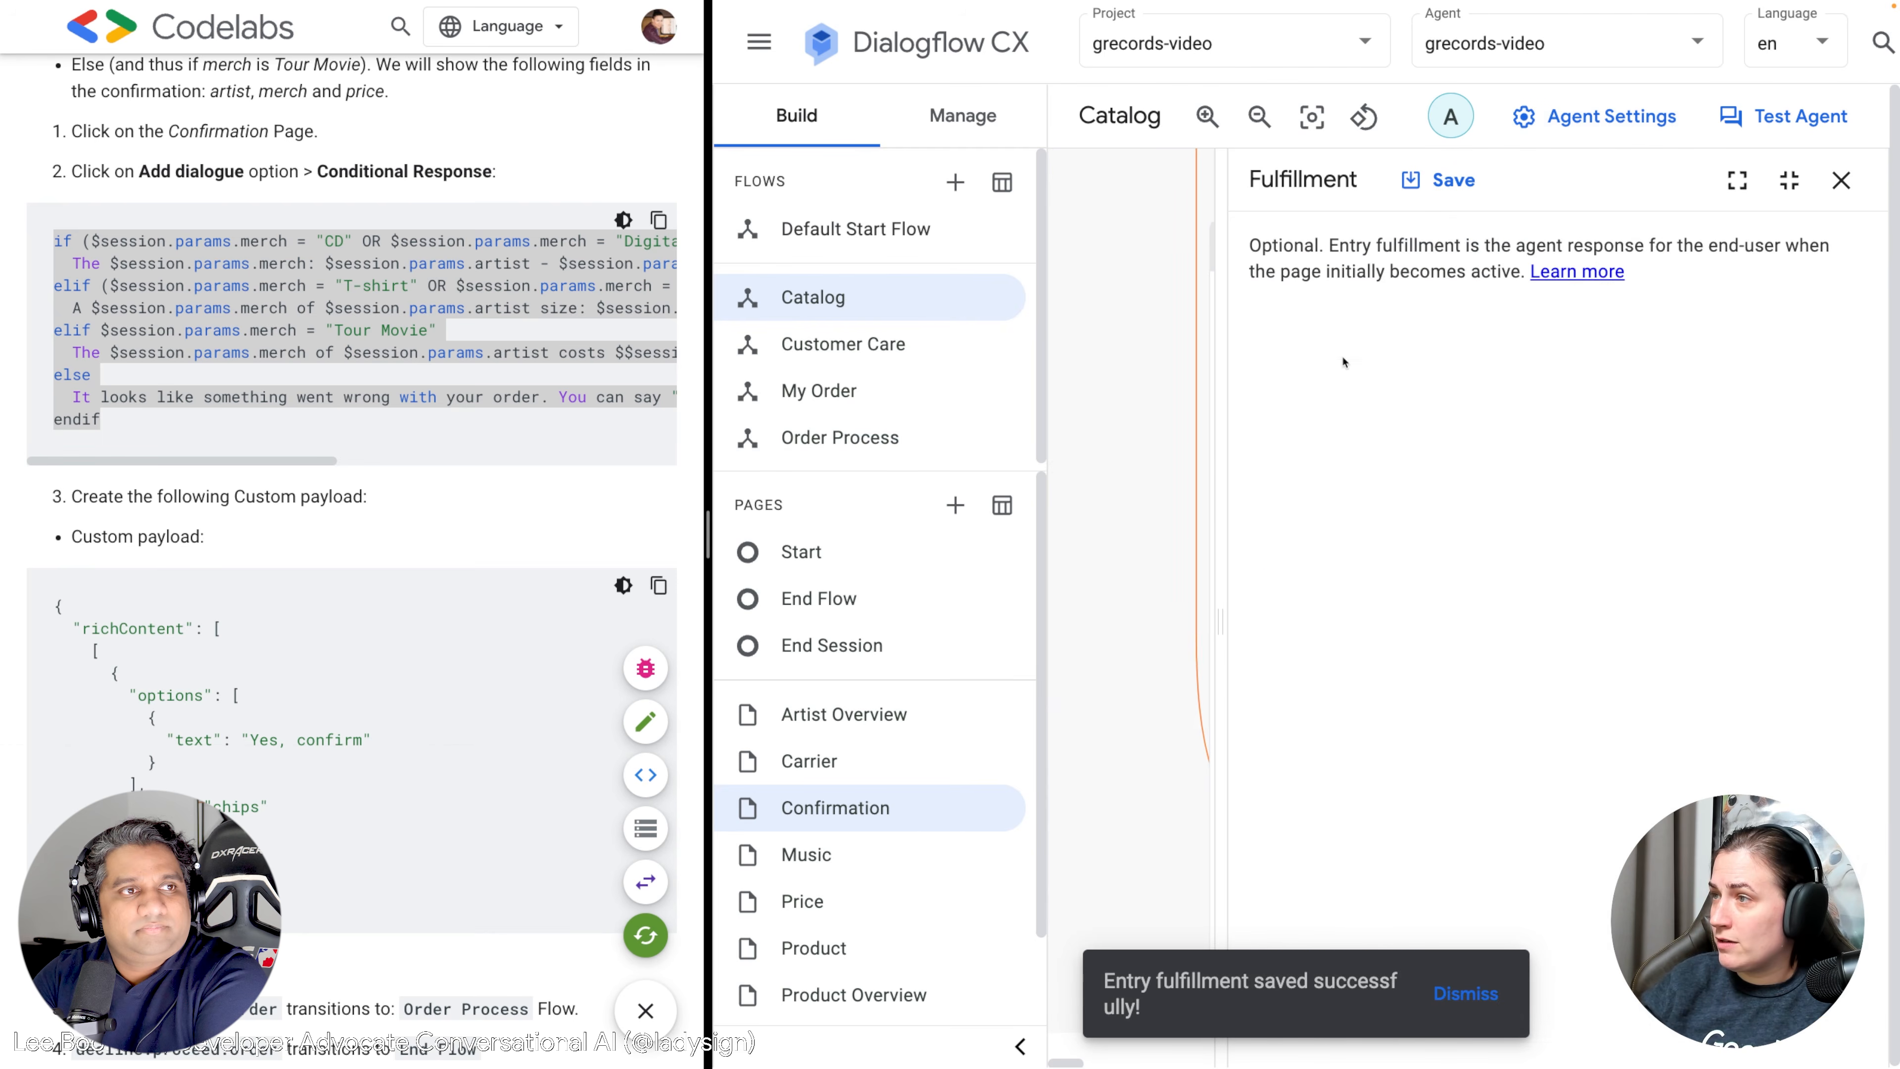
scroll(1397, 553, down, 3)
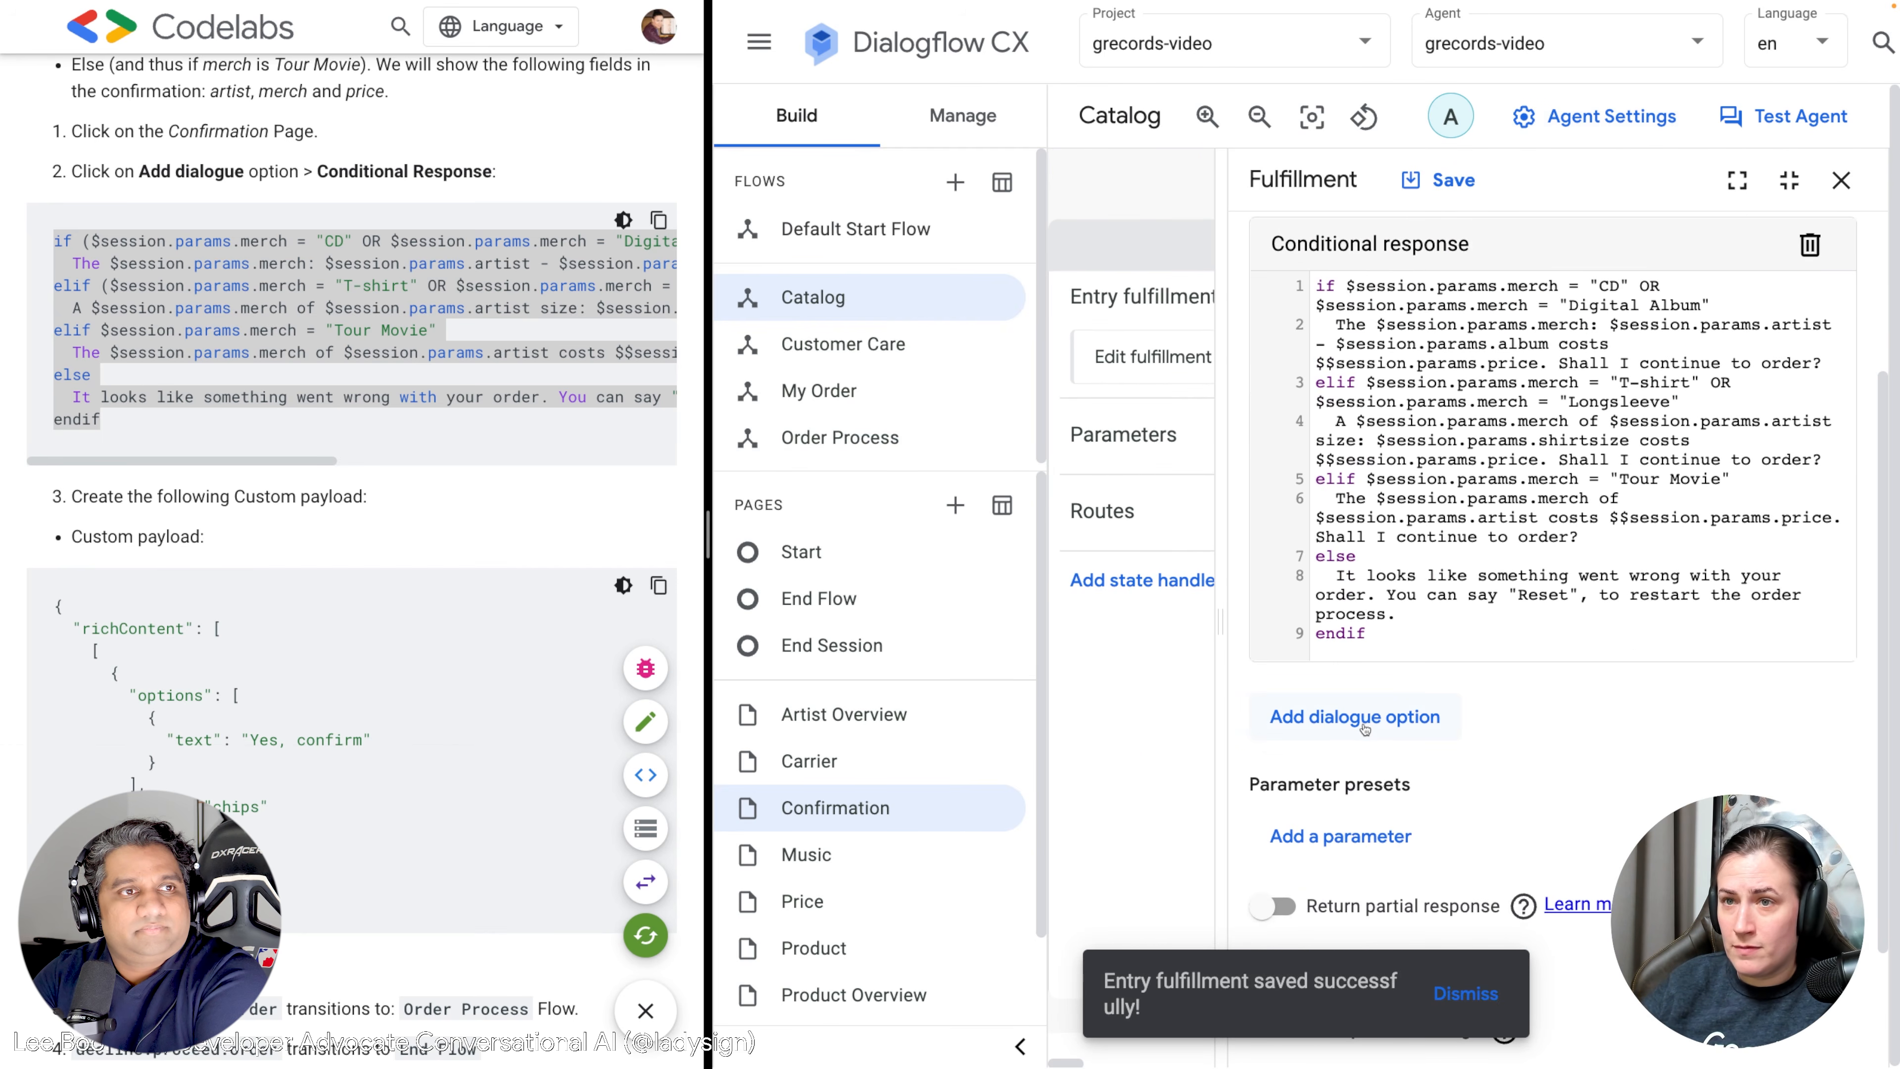
click(1368, 718)
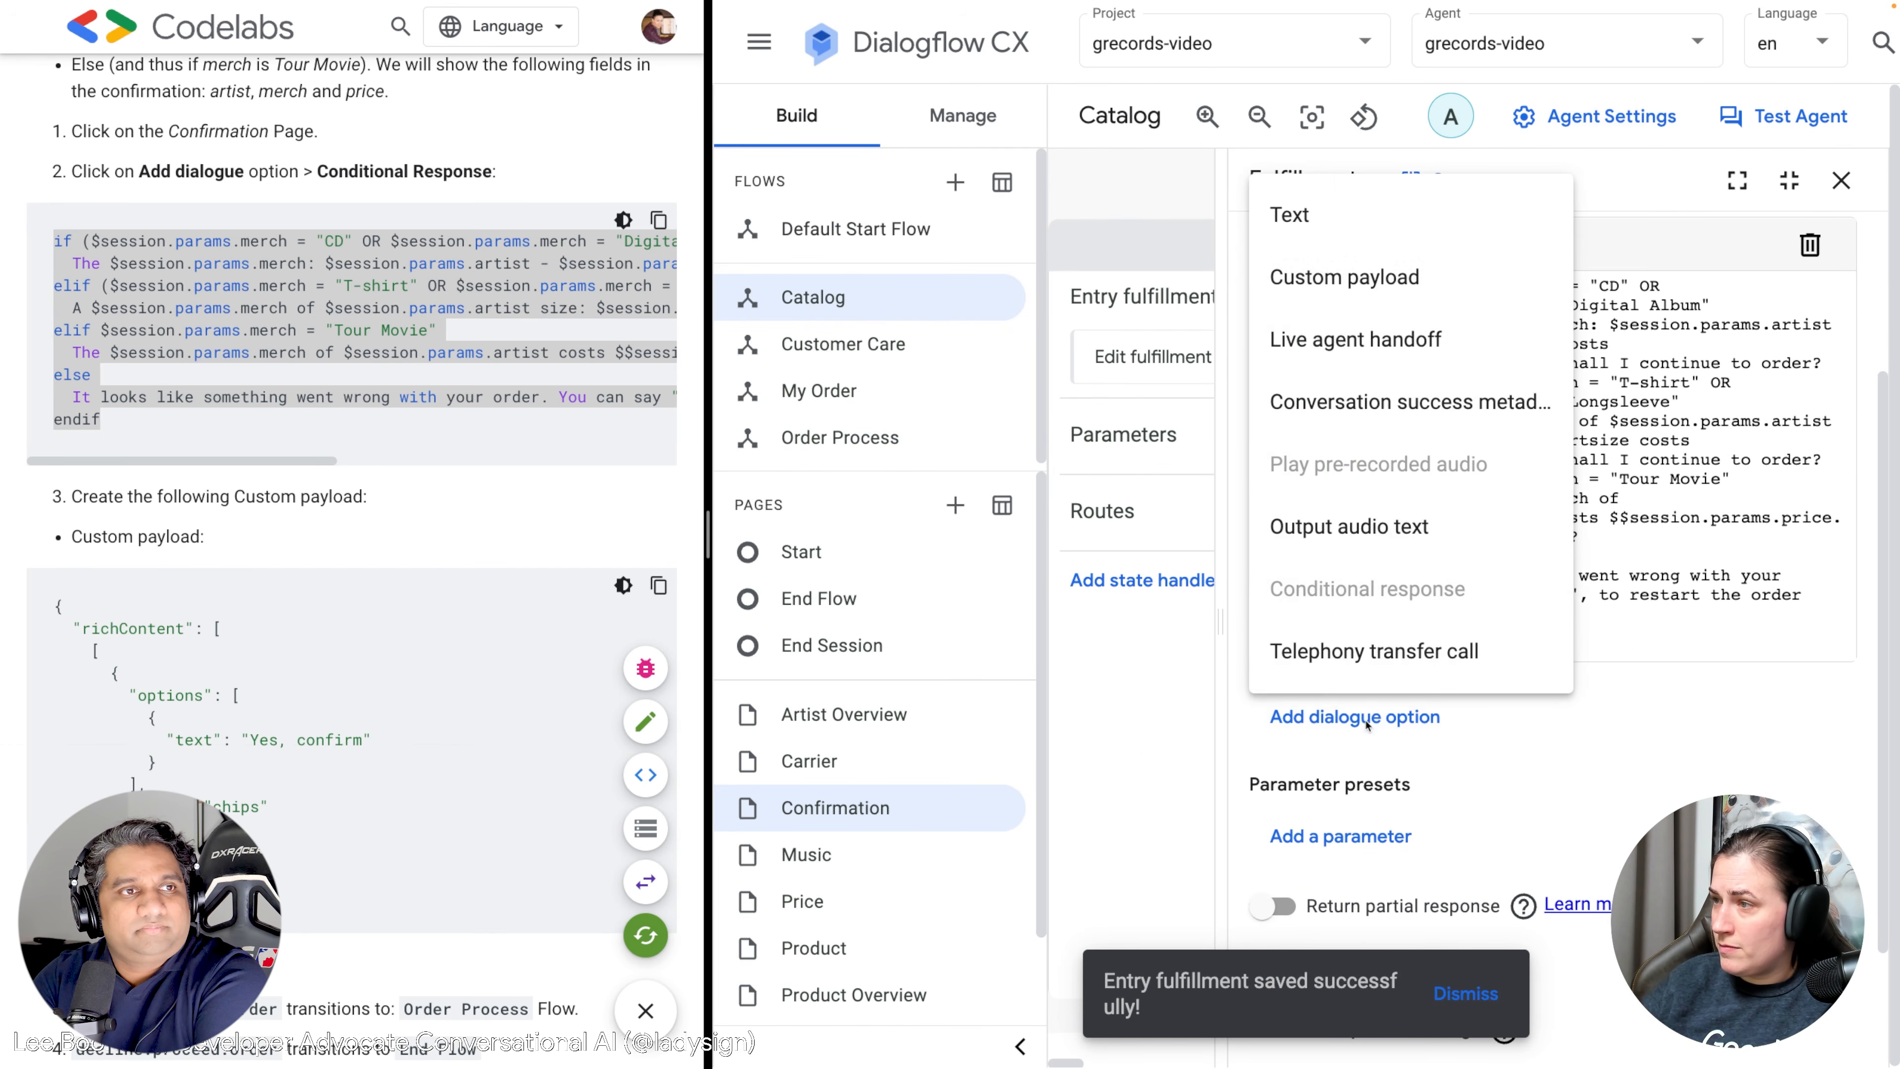
click(1376, 276)
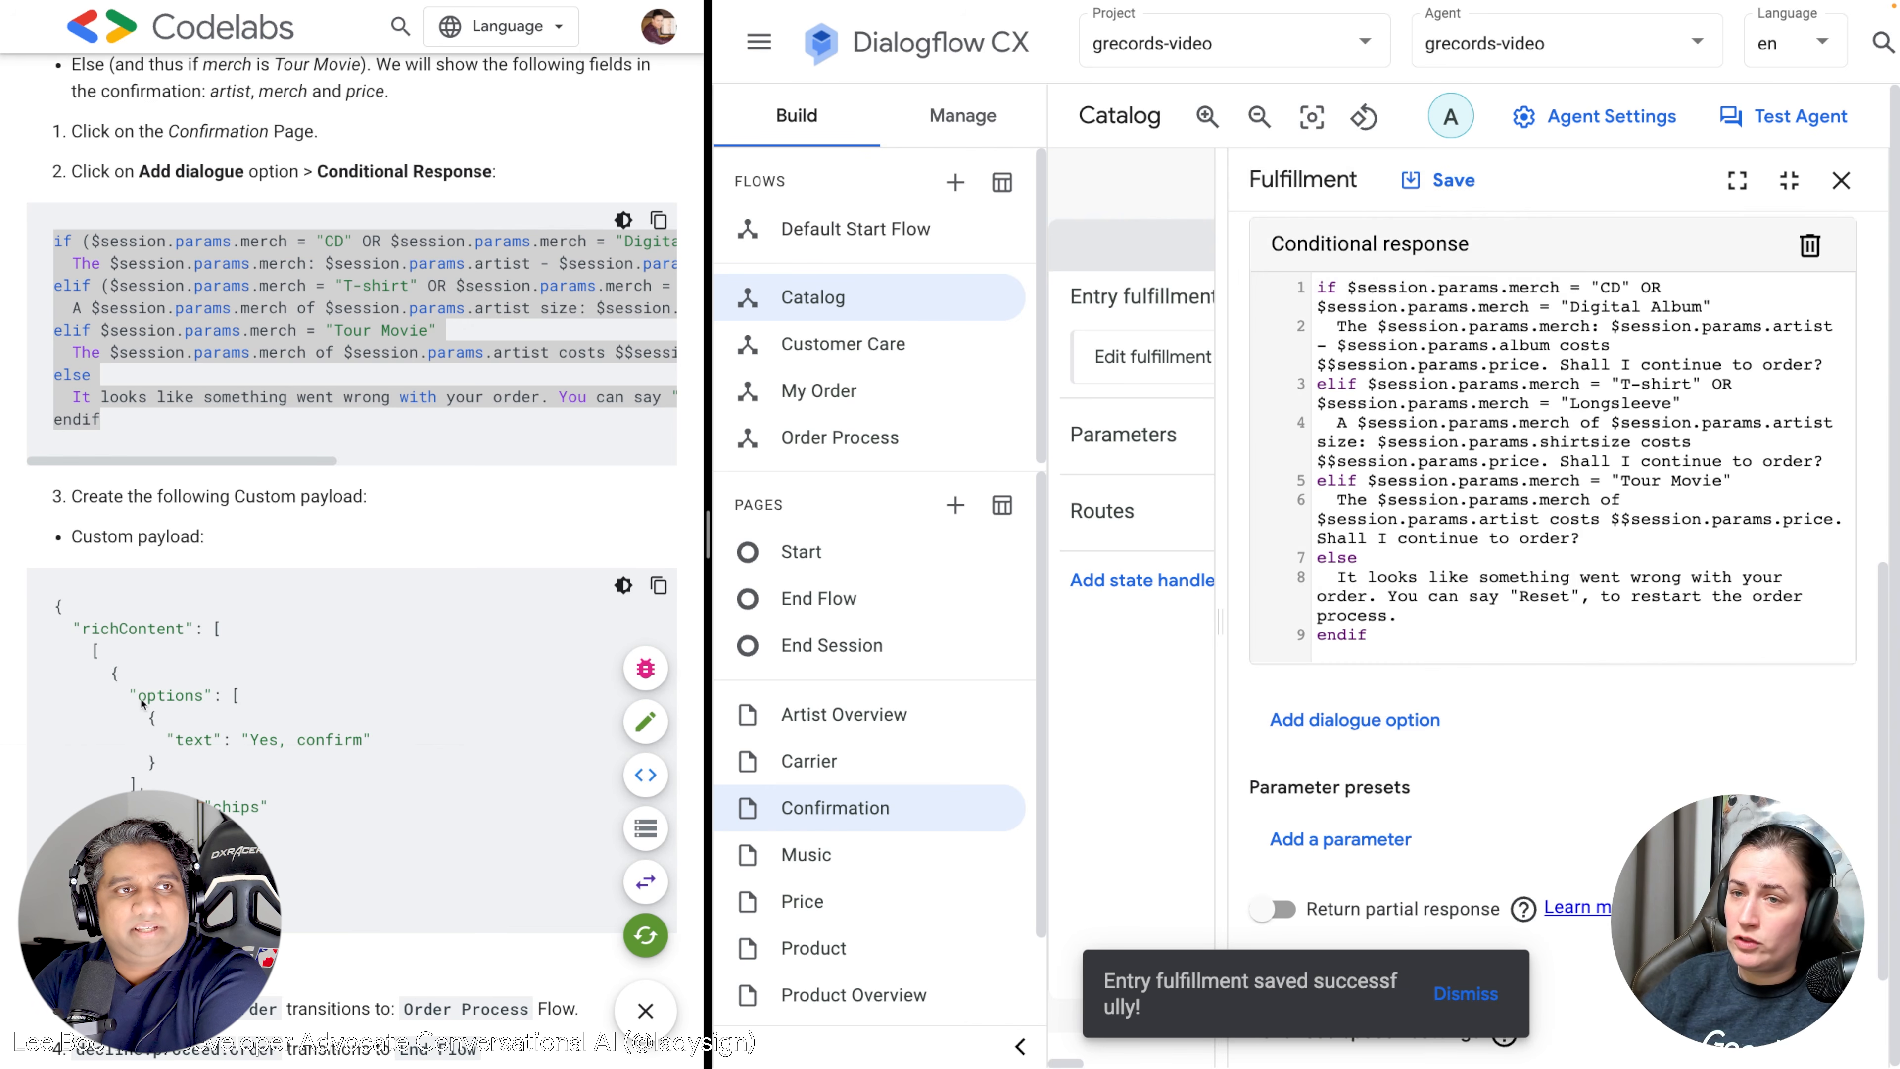
scroll(142, 704, down, 1)
drag(64, 814, 29, 531)
key(ctrl+c)
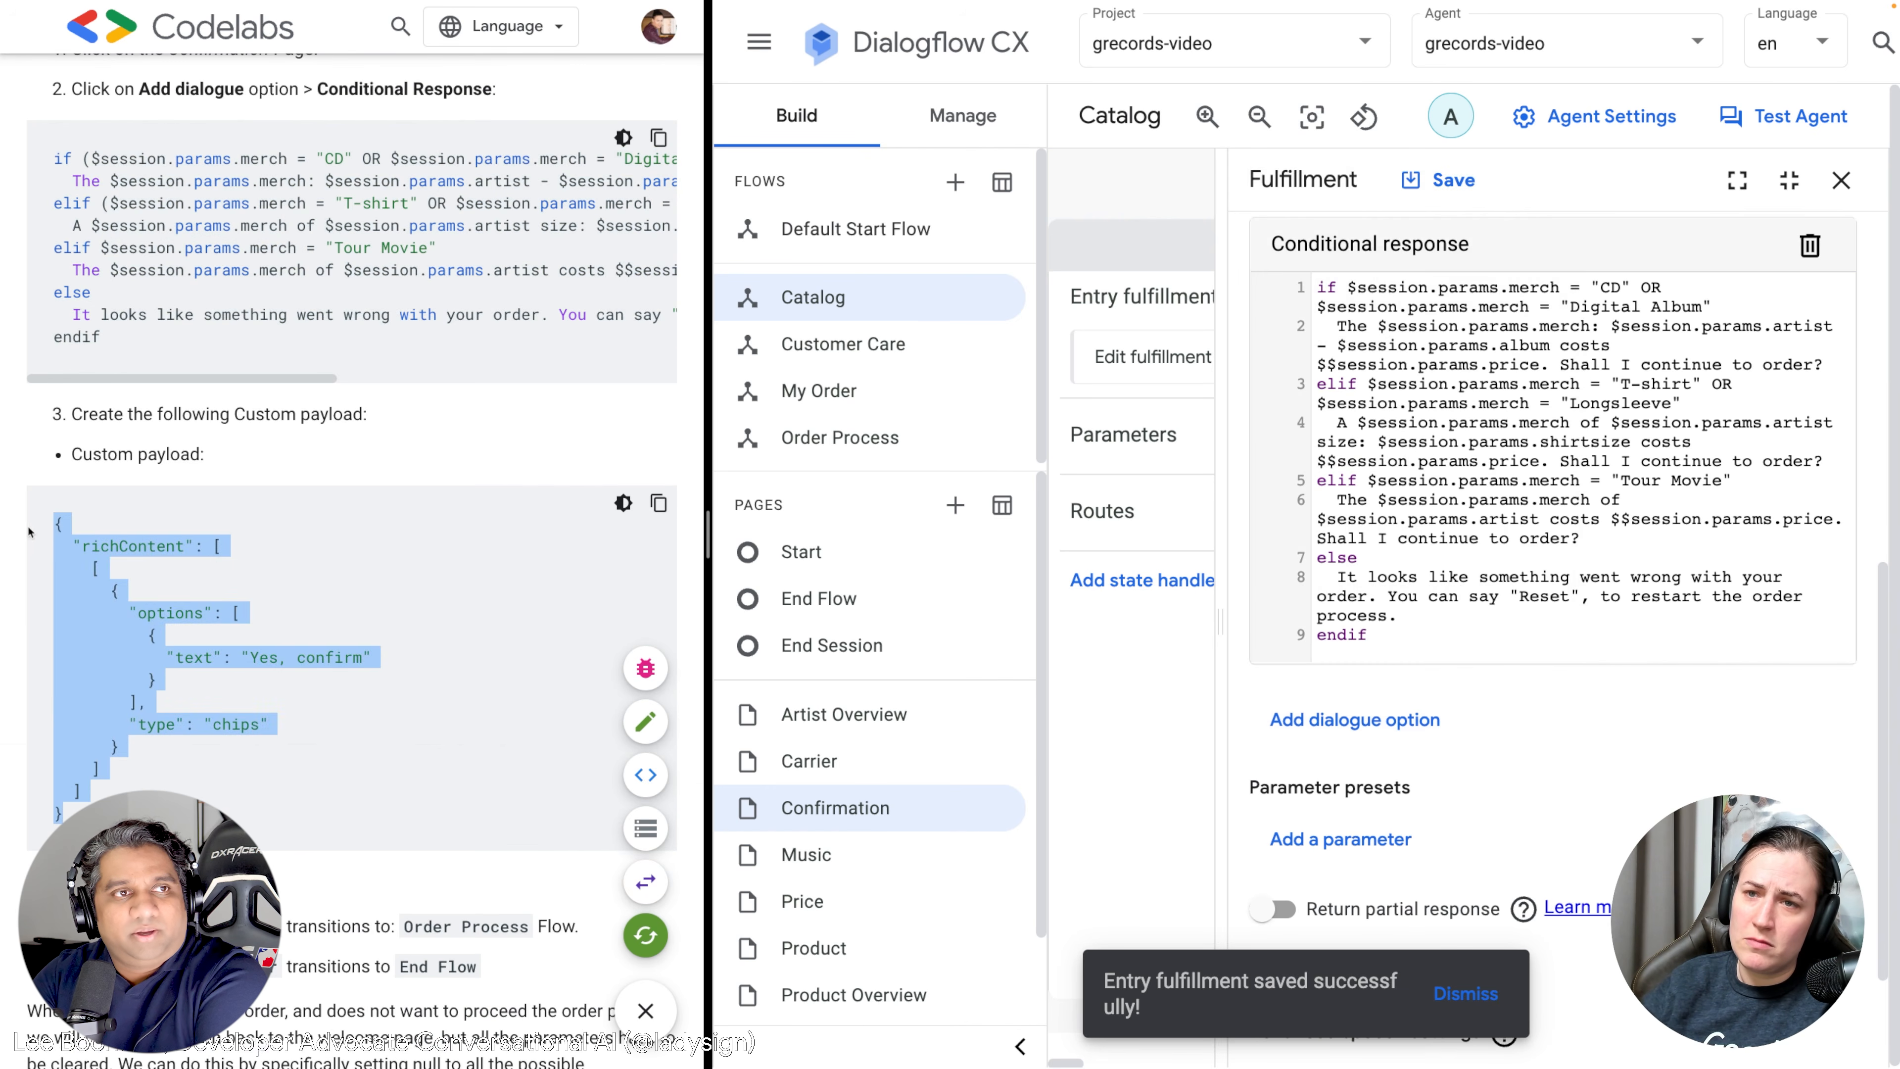
scroll(1564, 718, up, 7)
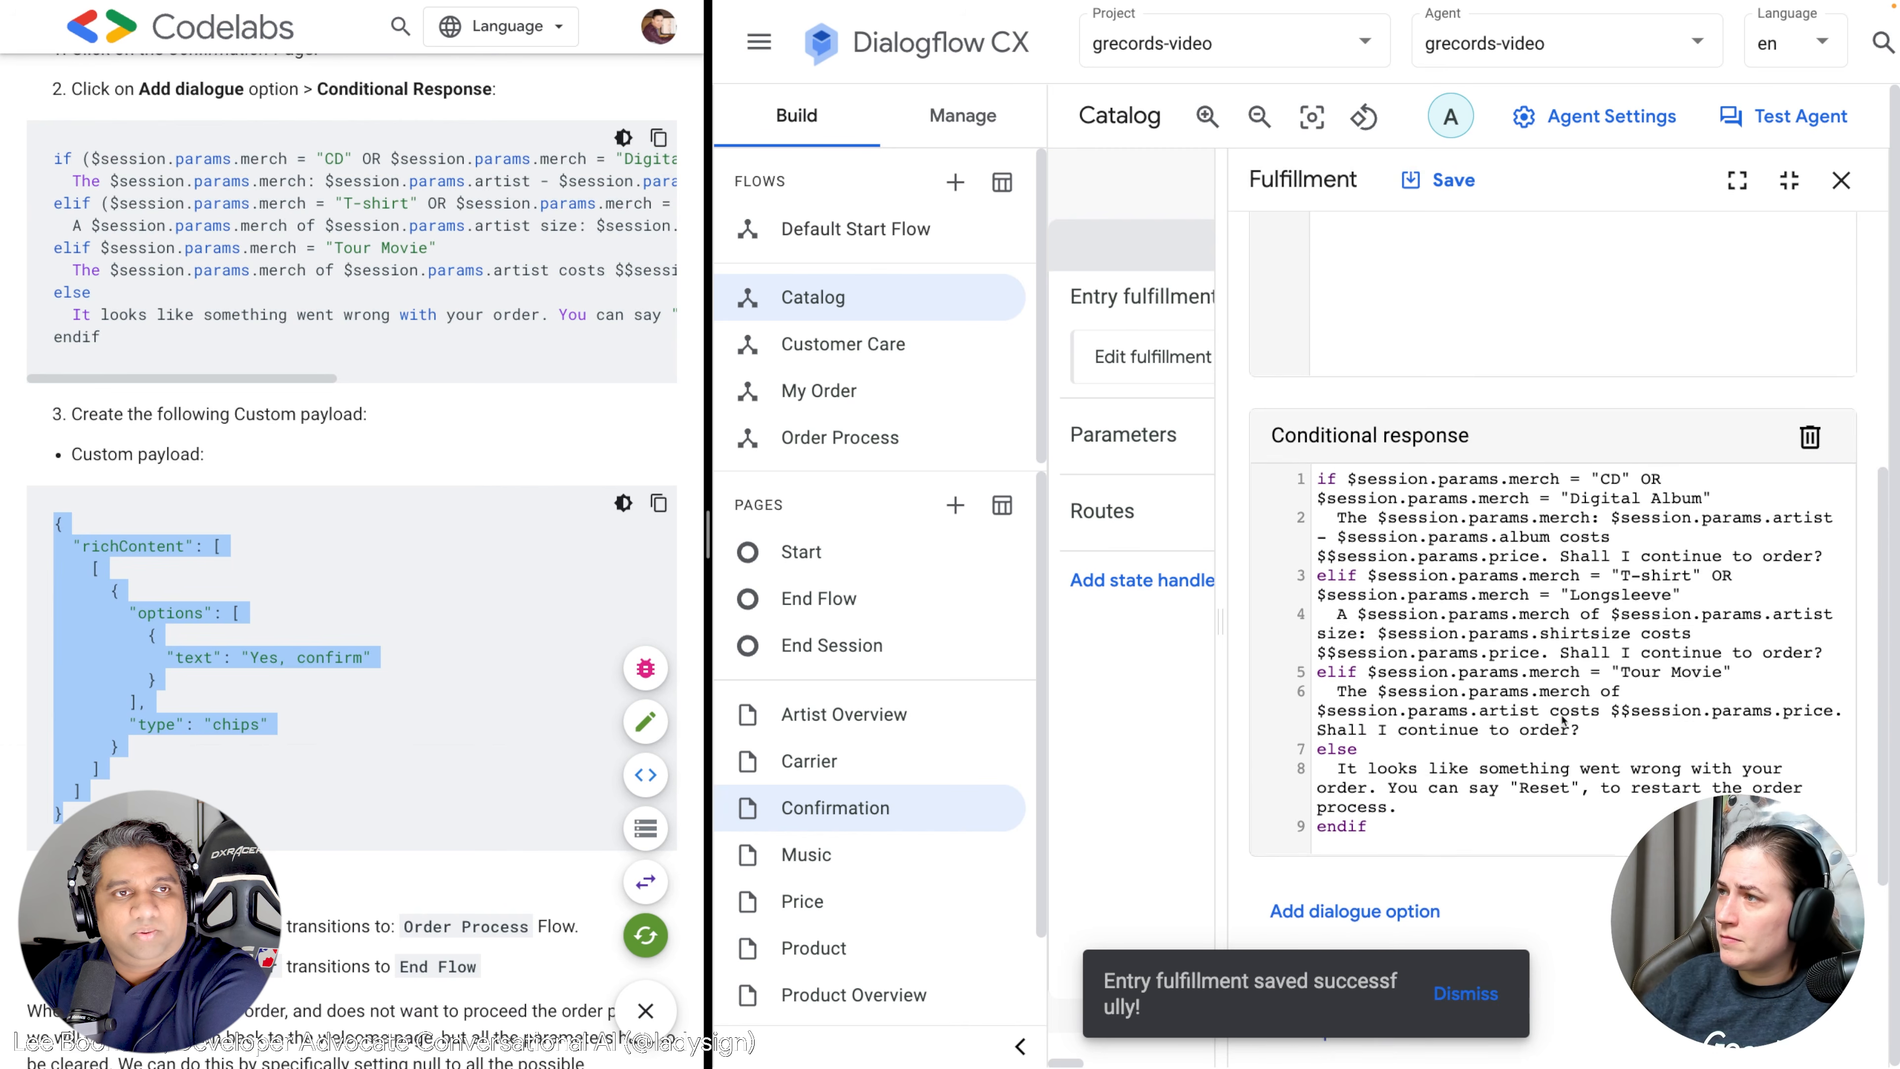
click(1431, 578)
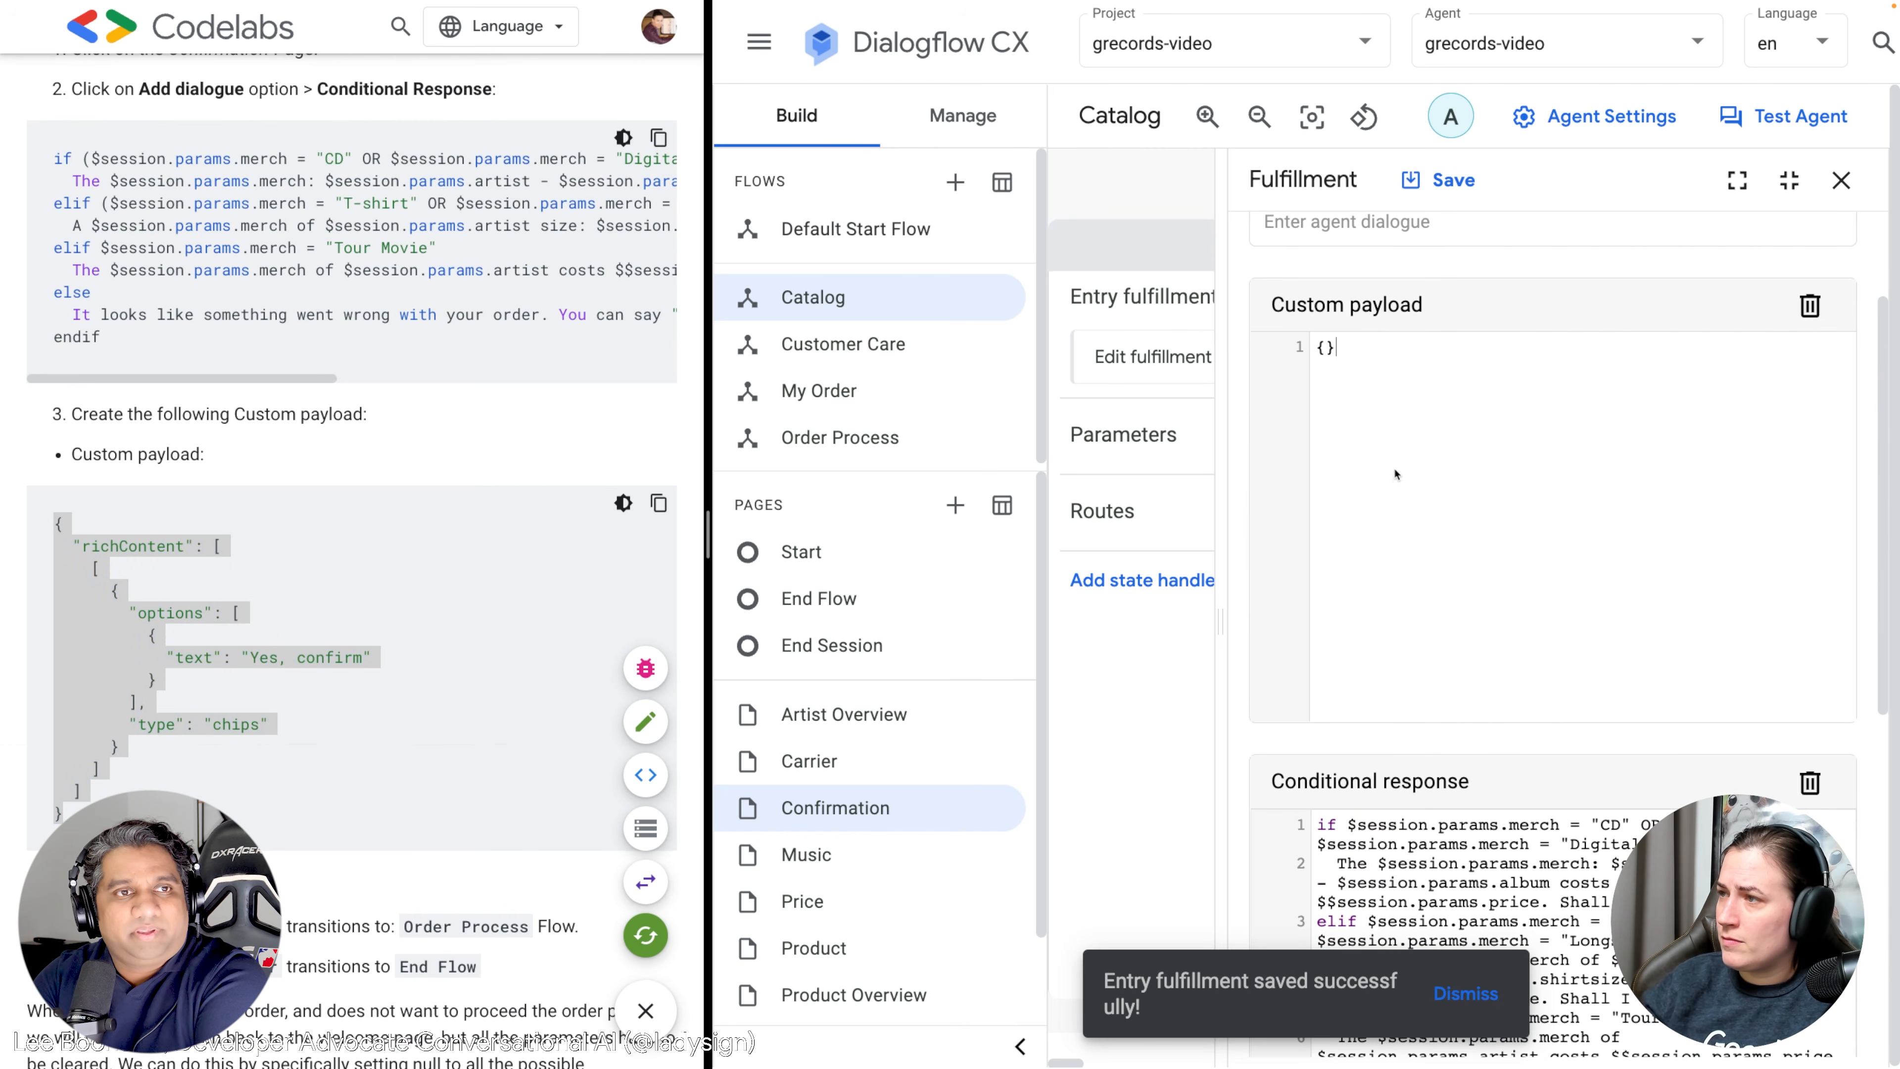
key(ctrl+a)
key(ctrl+v)
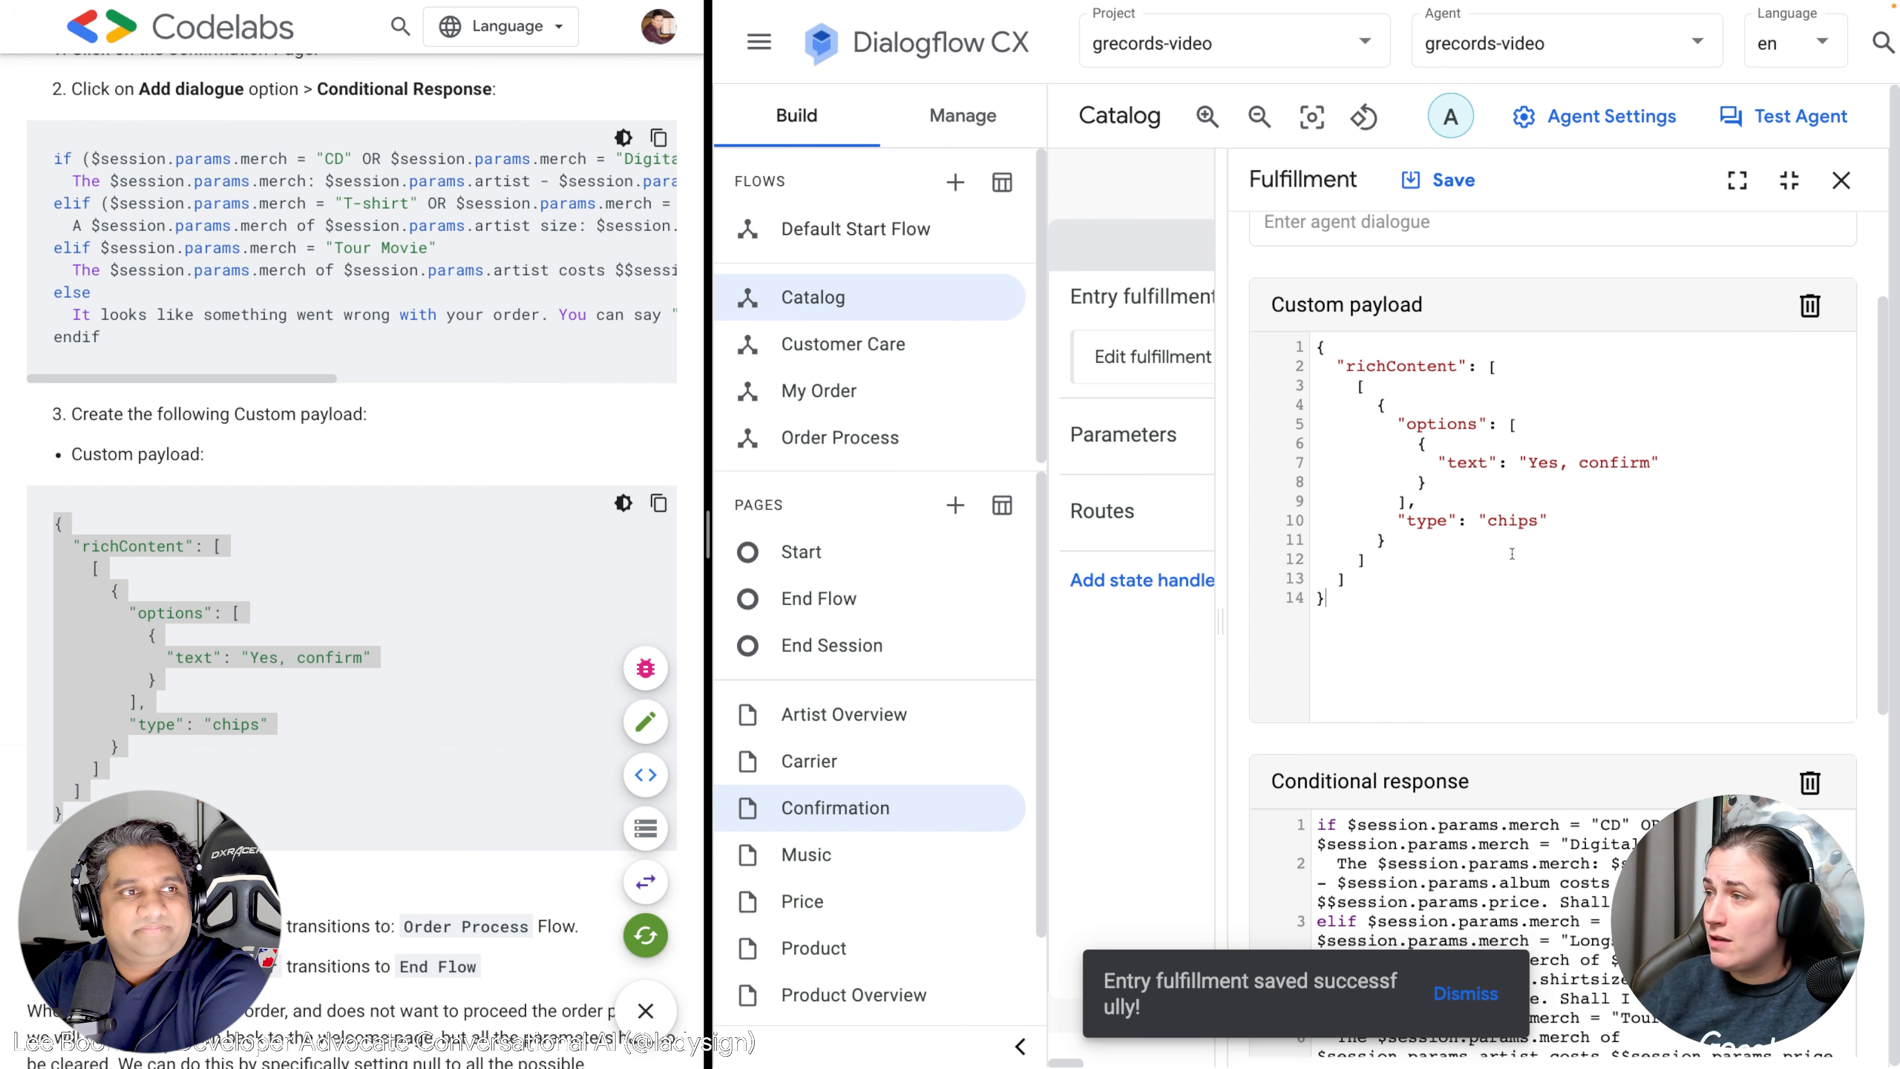
Save the fulfillment with the custom payload and close the editor.
click(1442, 180)
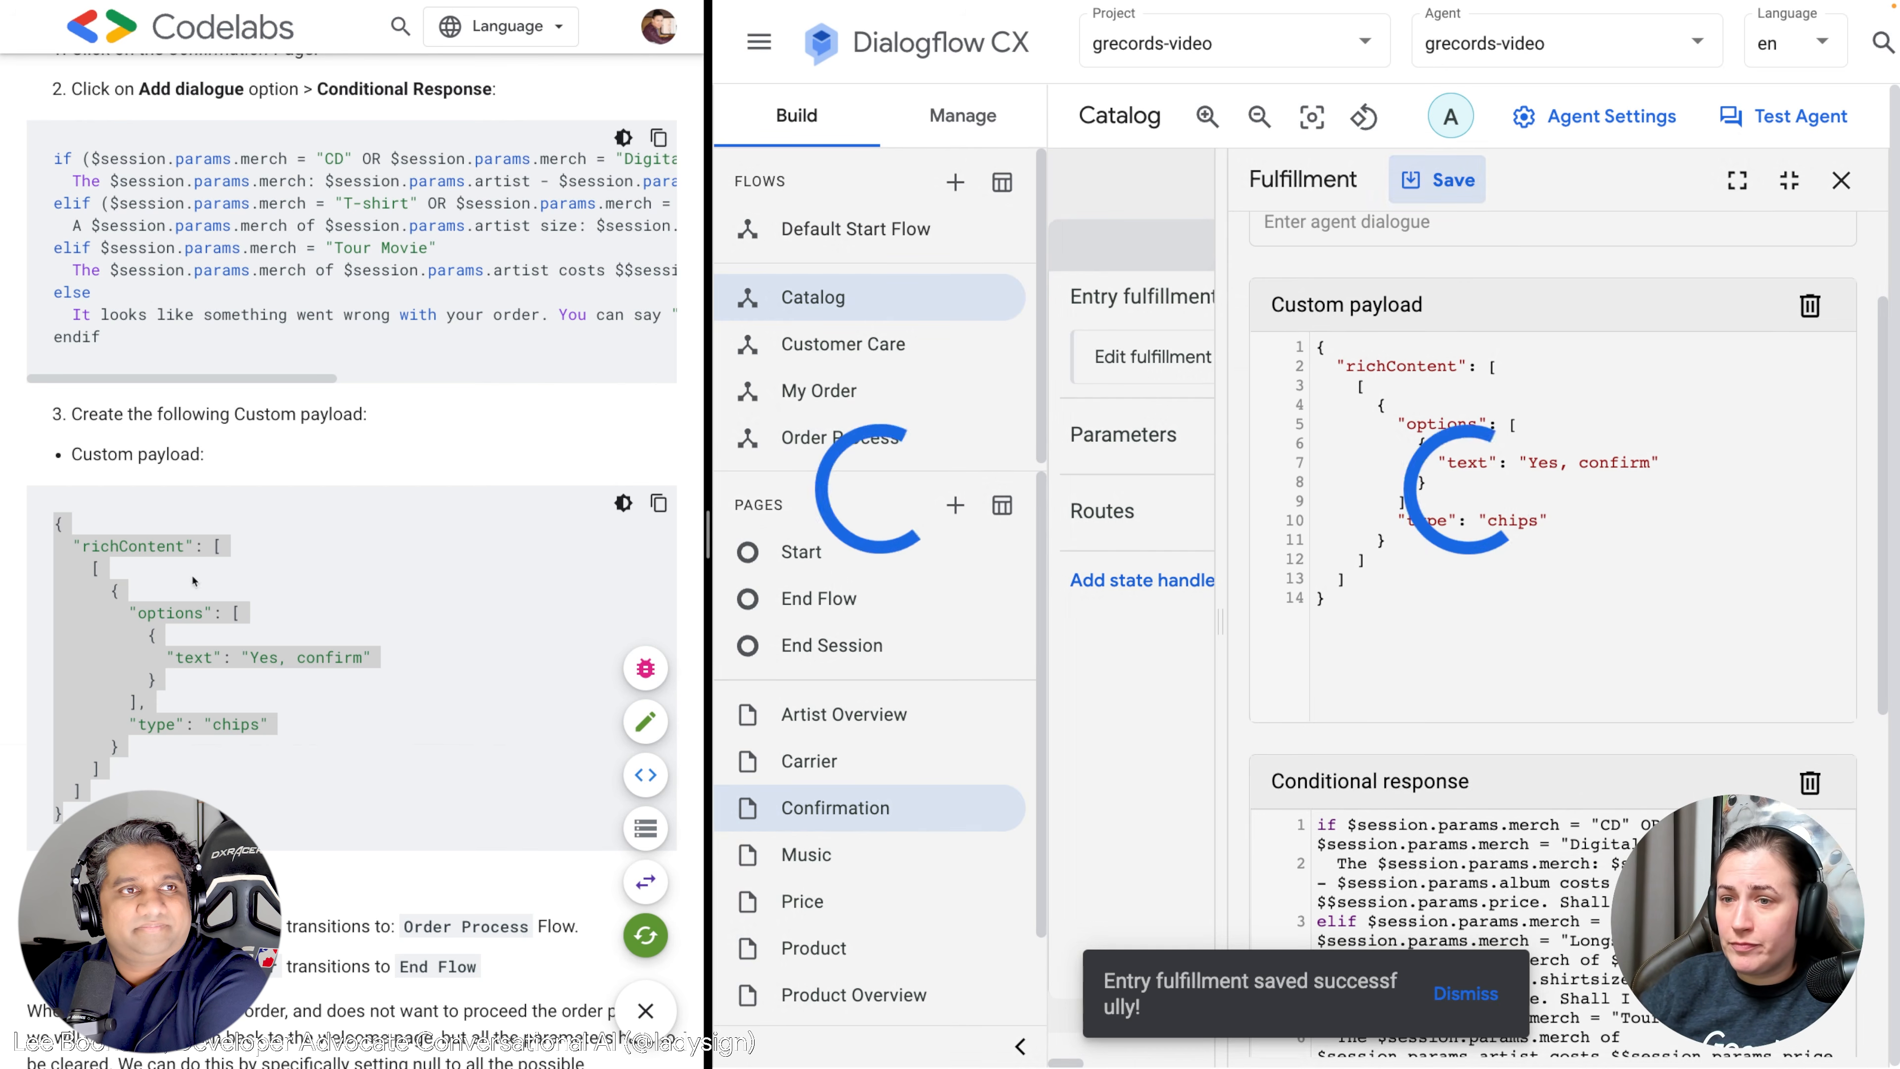
scroll(292, 650, down, 3)
scroll(292, 649, down, 2)
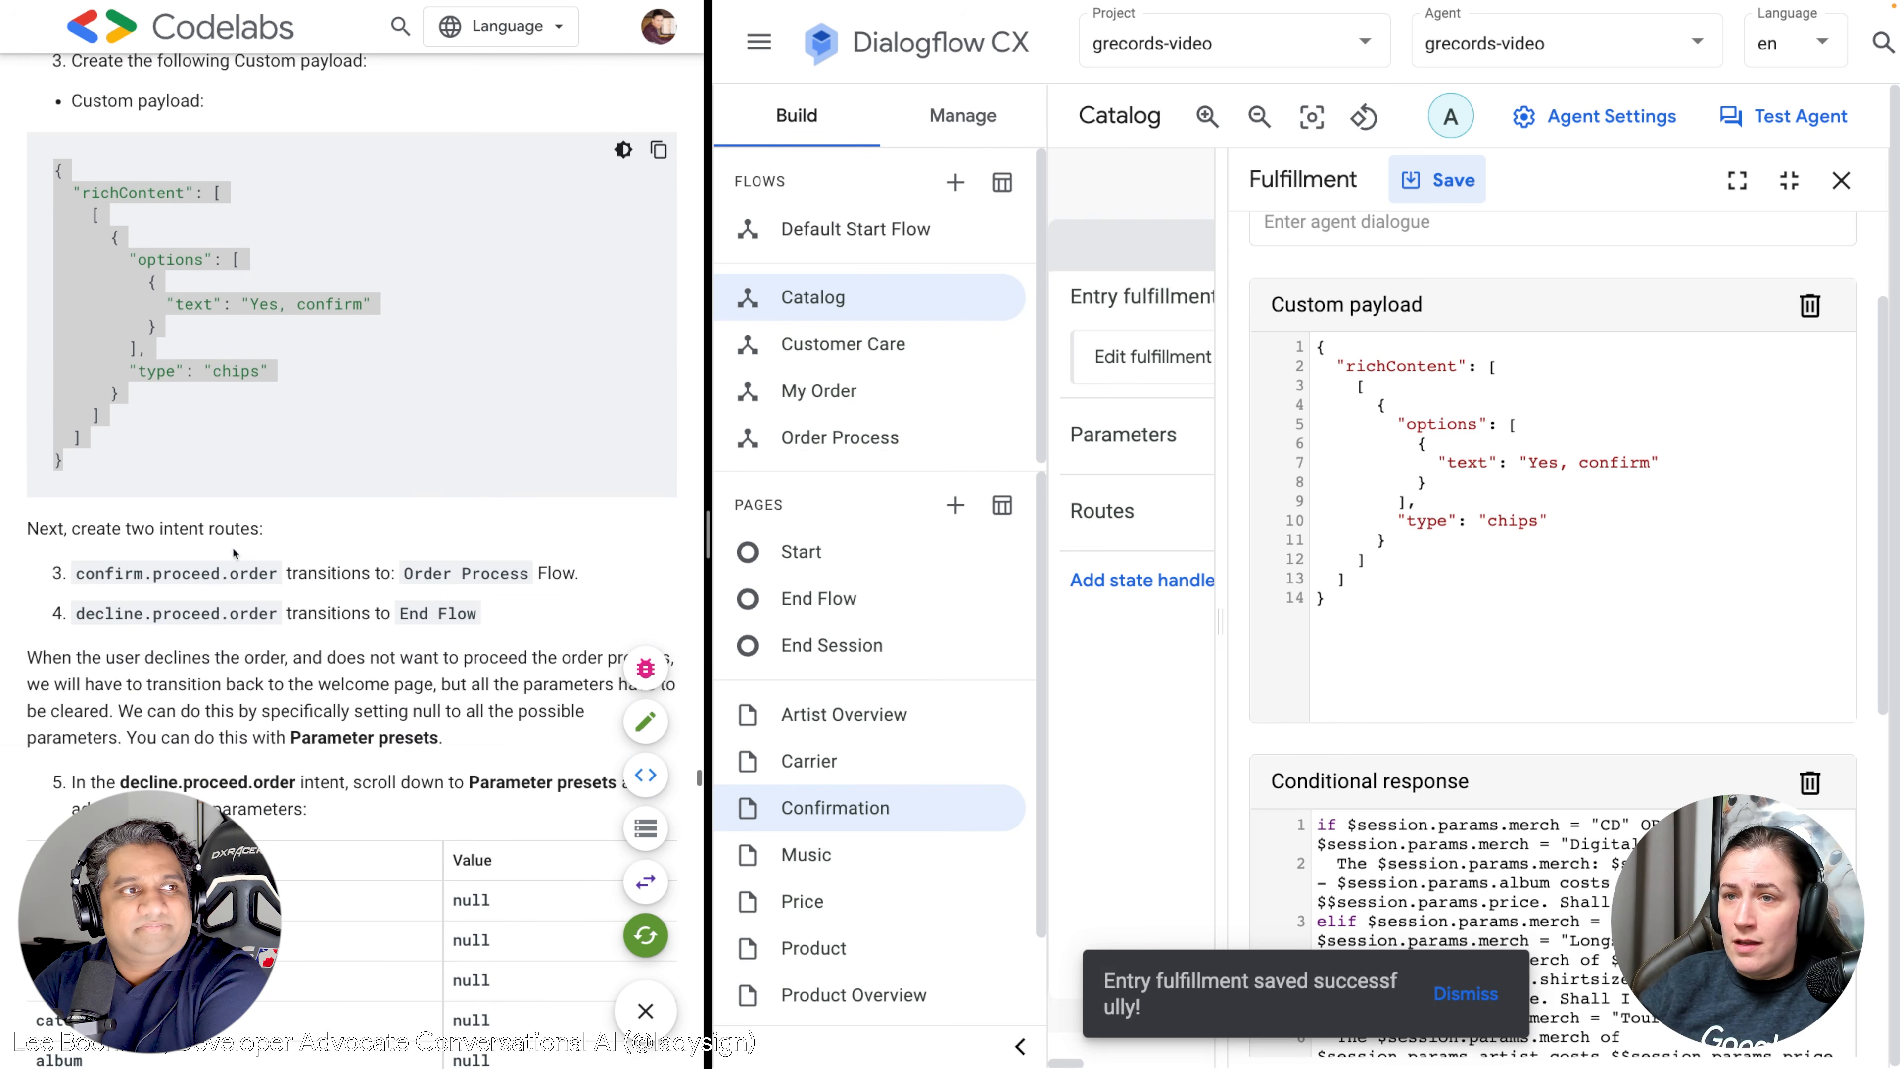
scroll(215, 573, down, 2)
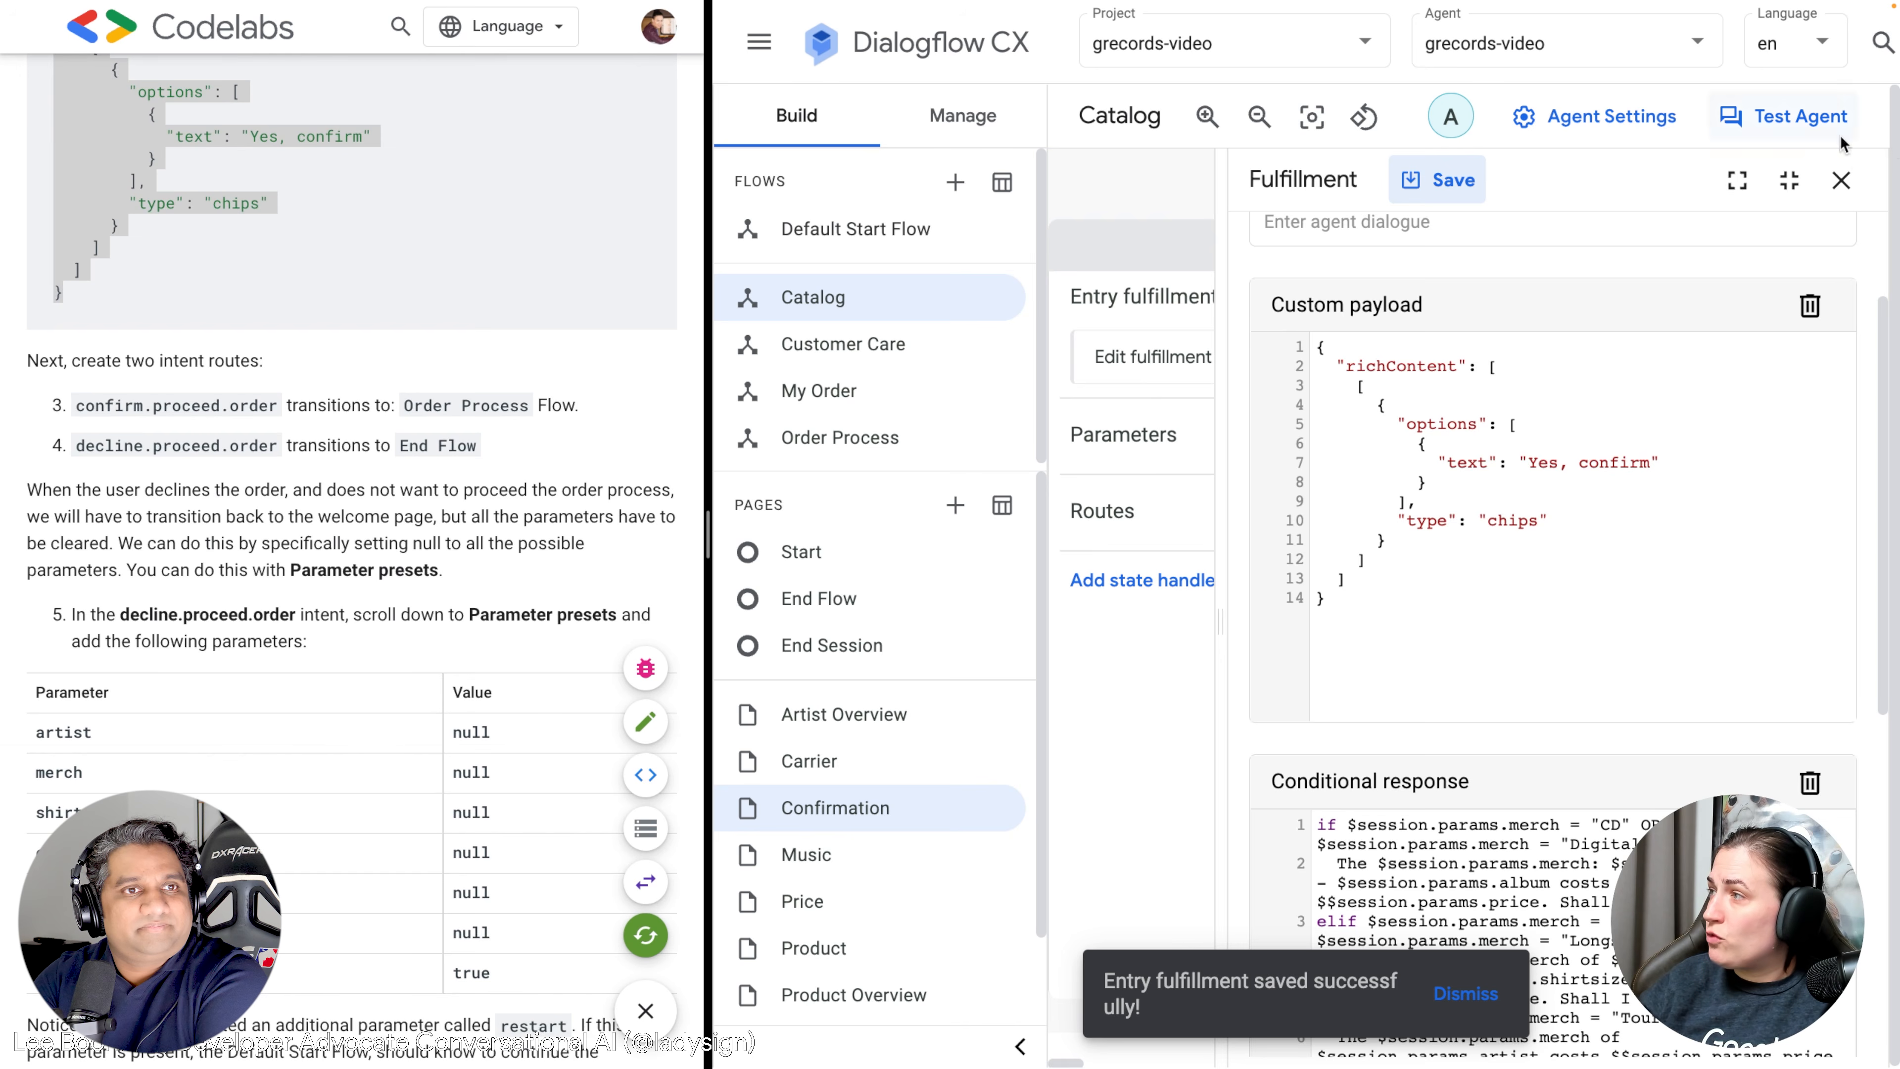
click(1841, 180)
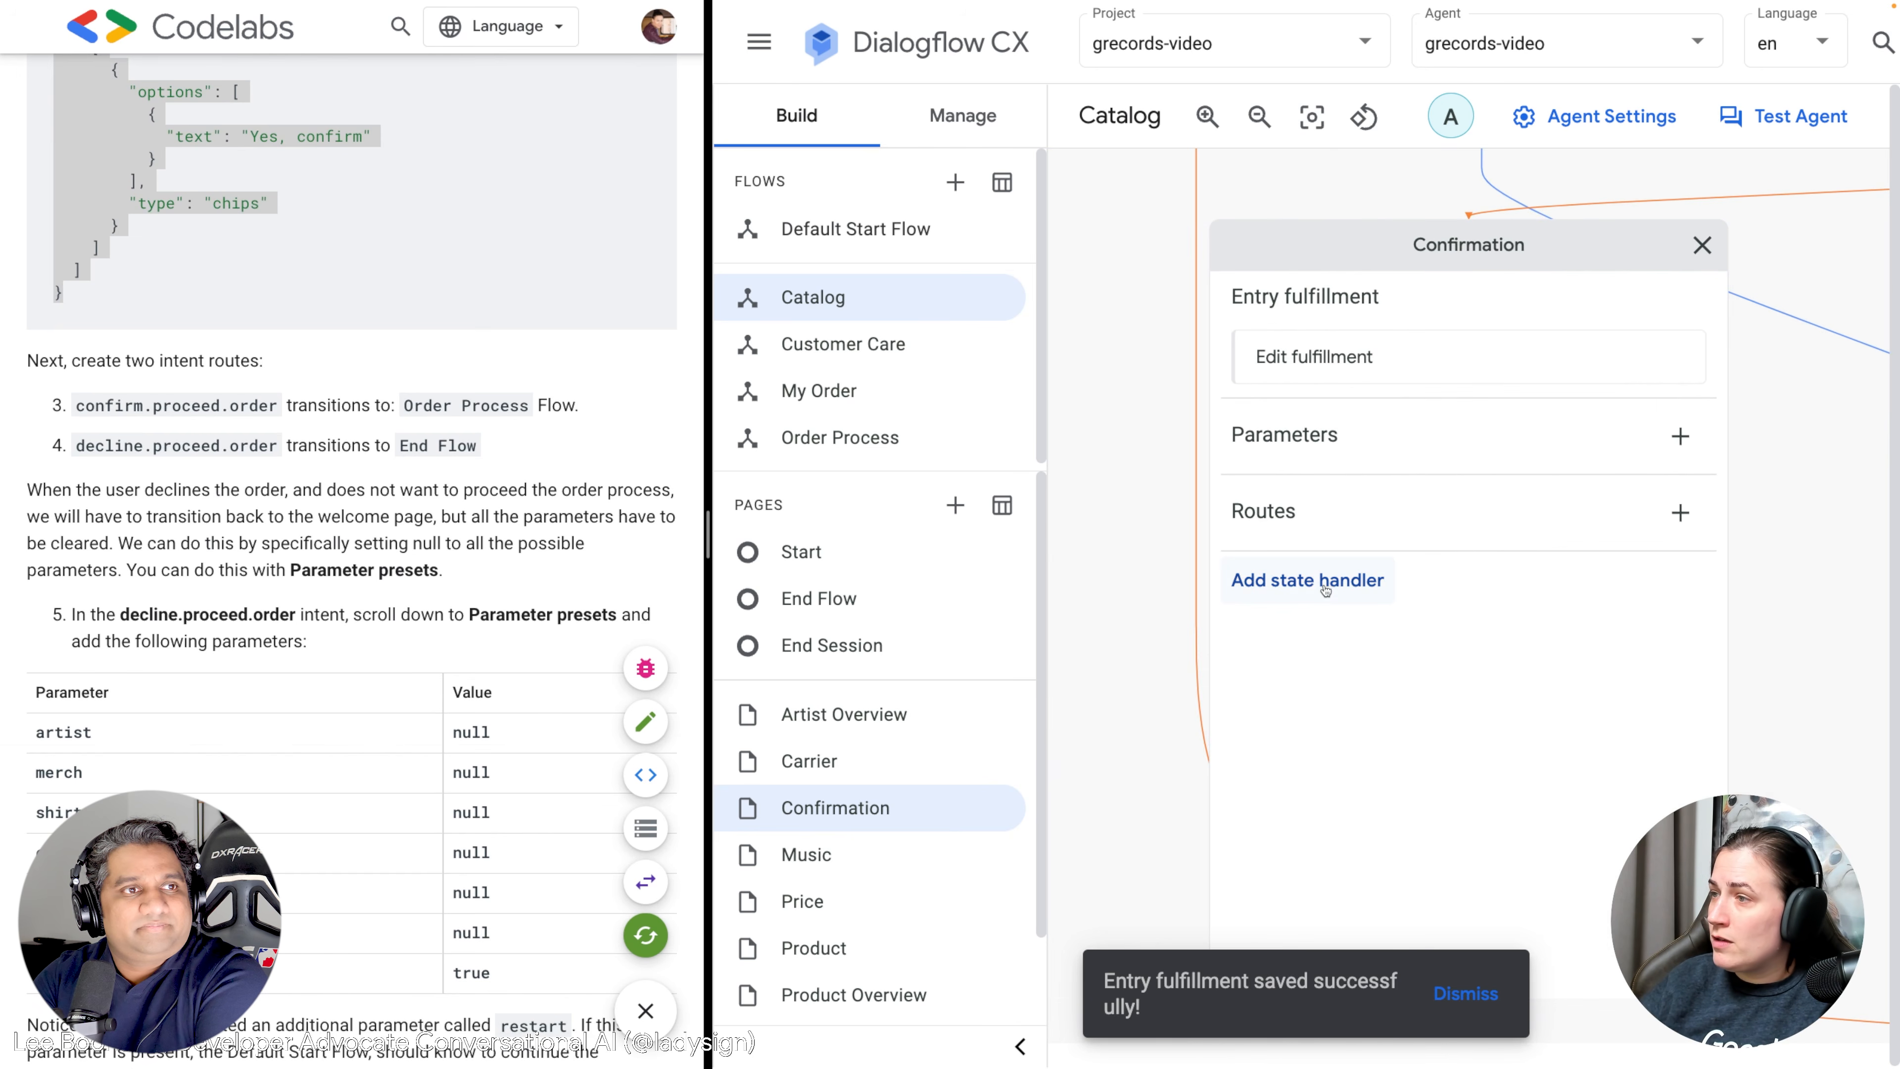
Create a new Confirmation page route triggered by the confirm.proceed.order intent.
click(1681, 514)
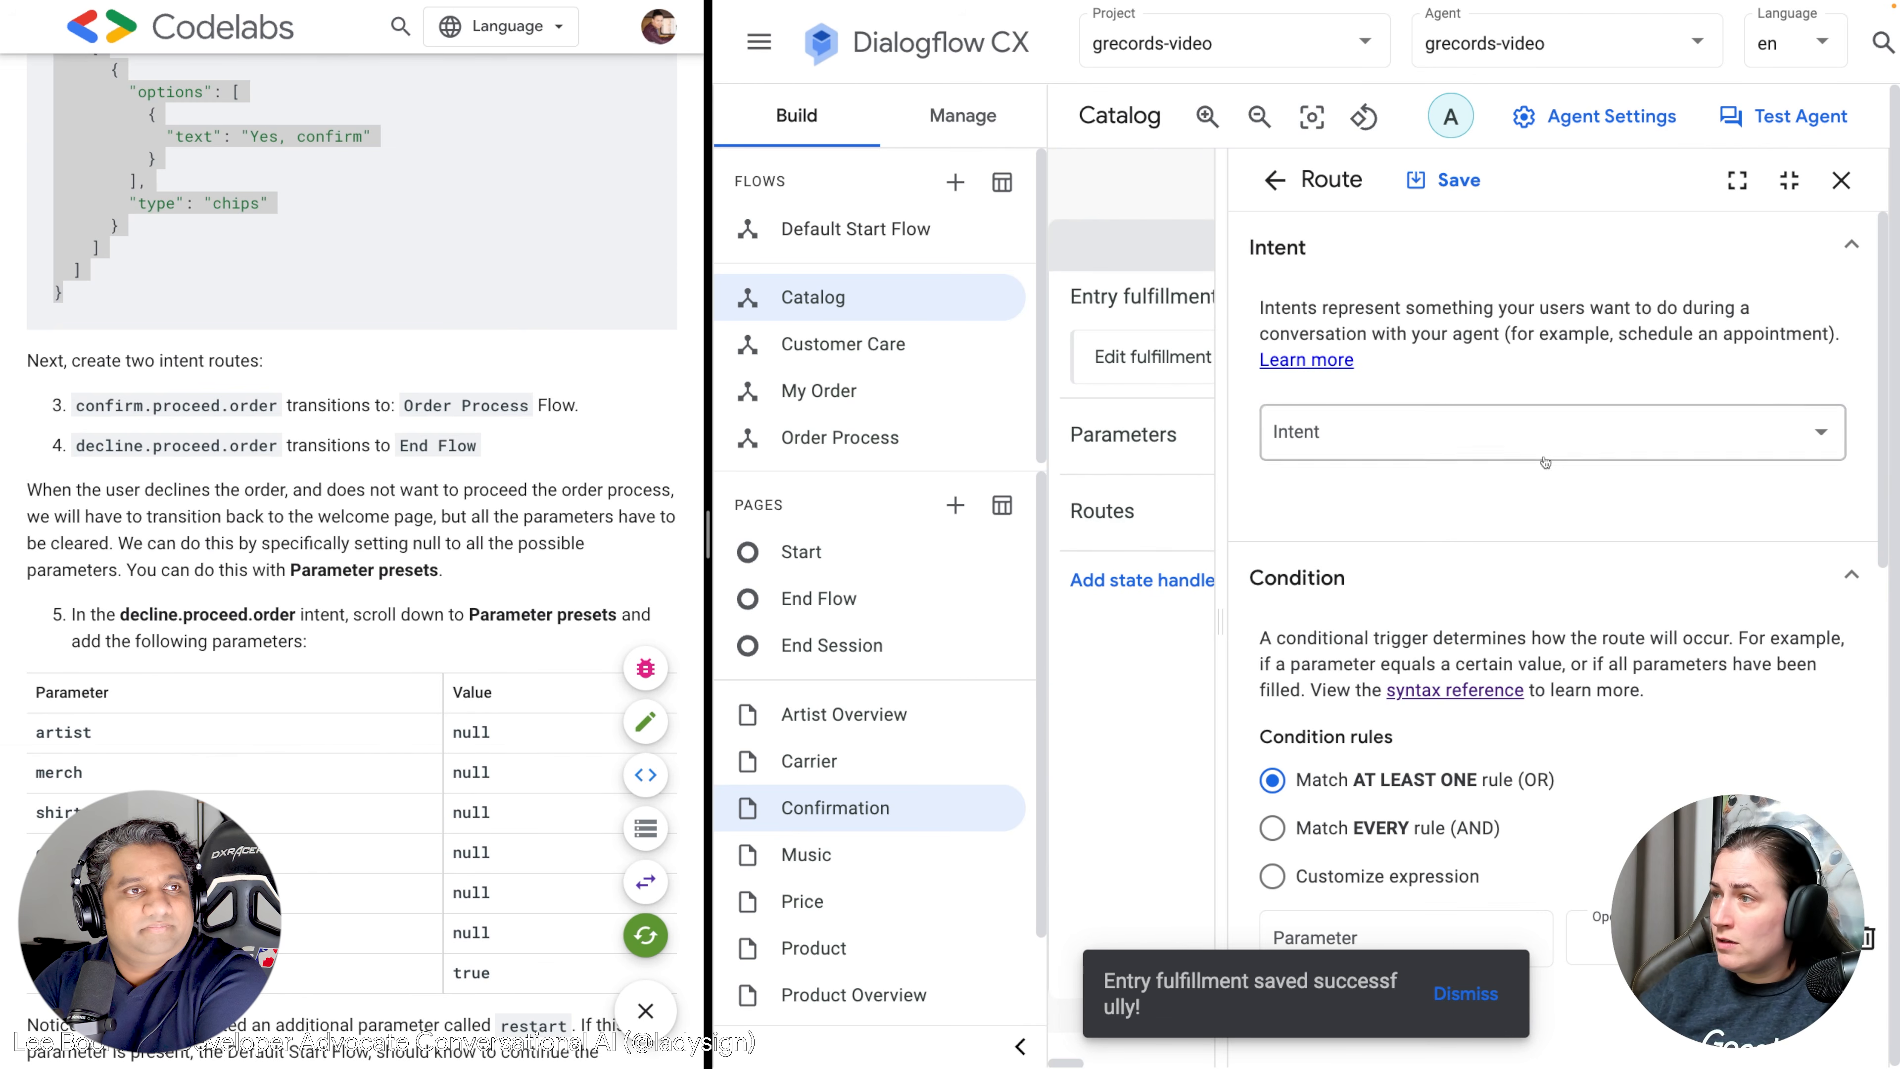
click(1524, 451)
text(conf)
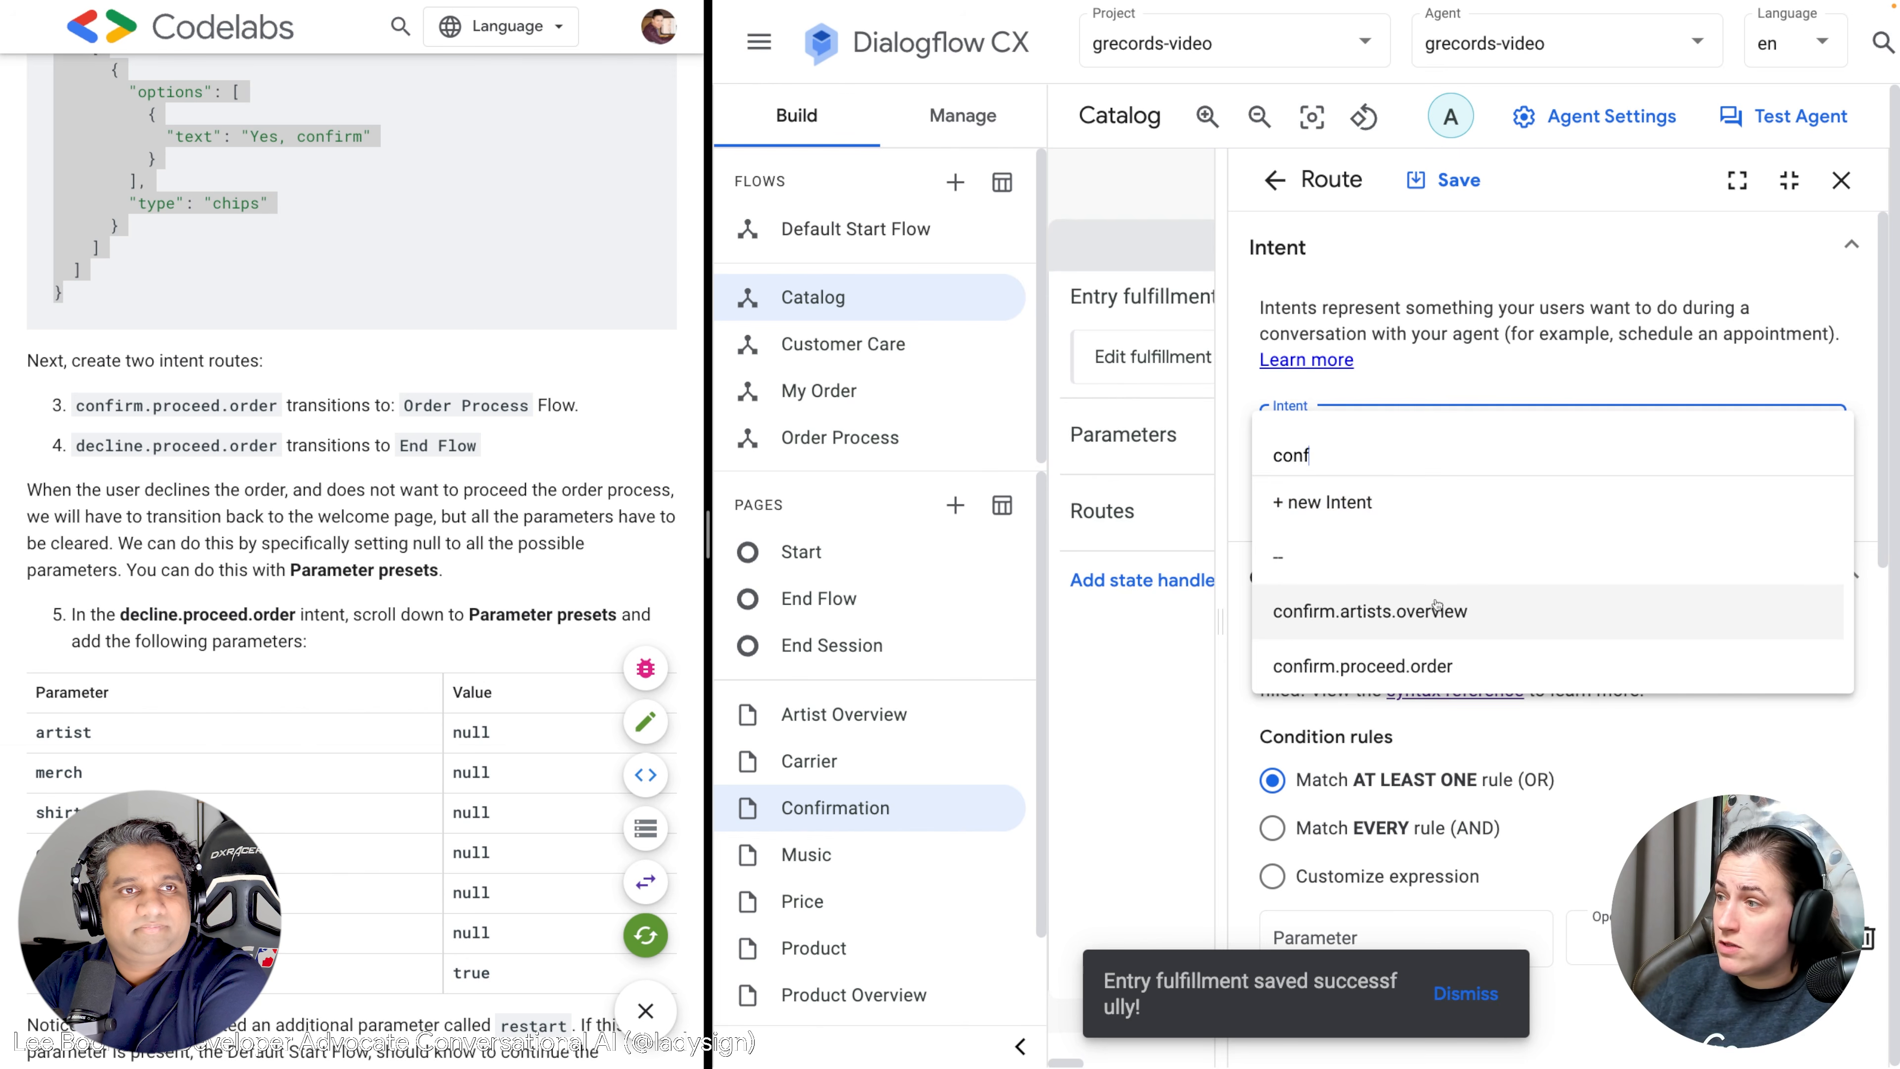
click(1426, 666)
scroll(1457, 603, down, 2)
scroll(1457, 603, down, 10)
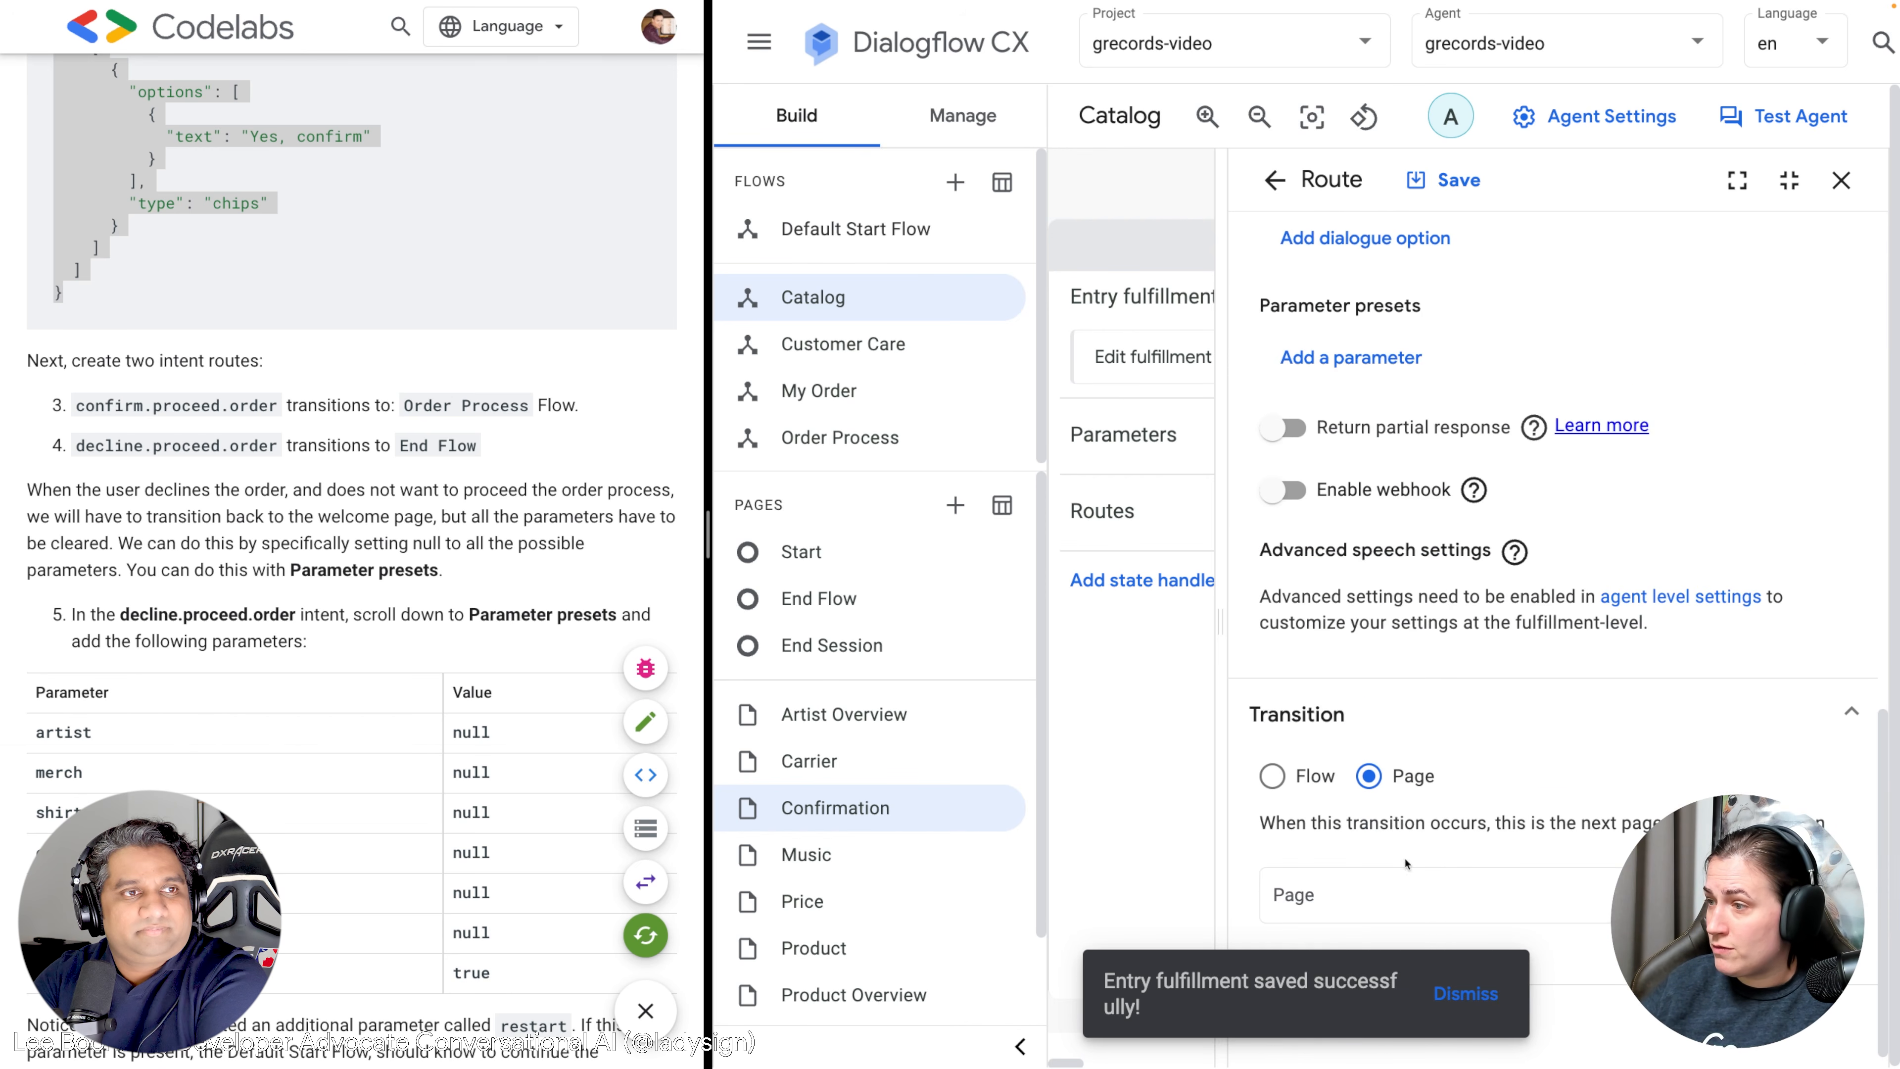
Make the route transition to the Order Process flow and save it.
click(1312, 780)
click(1469, 994)
click(1466, 902)
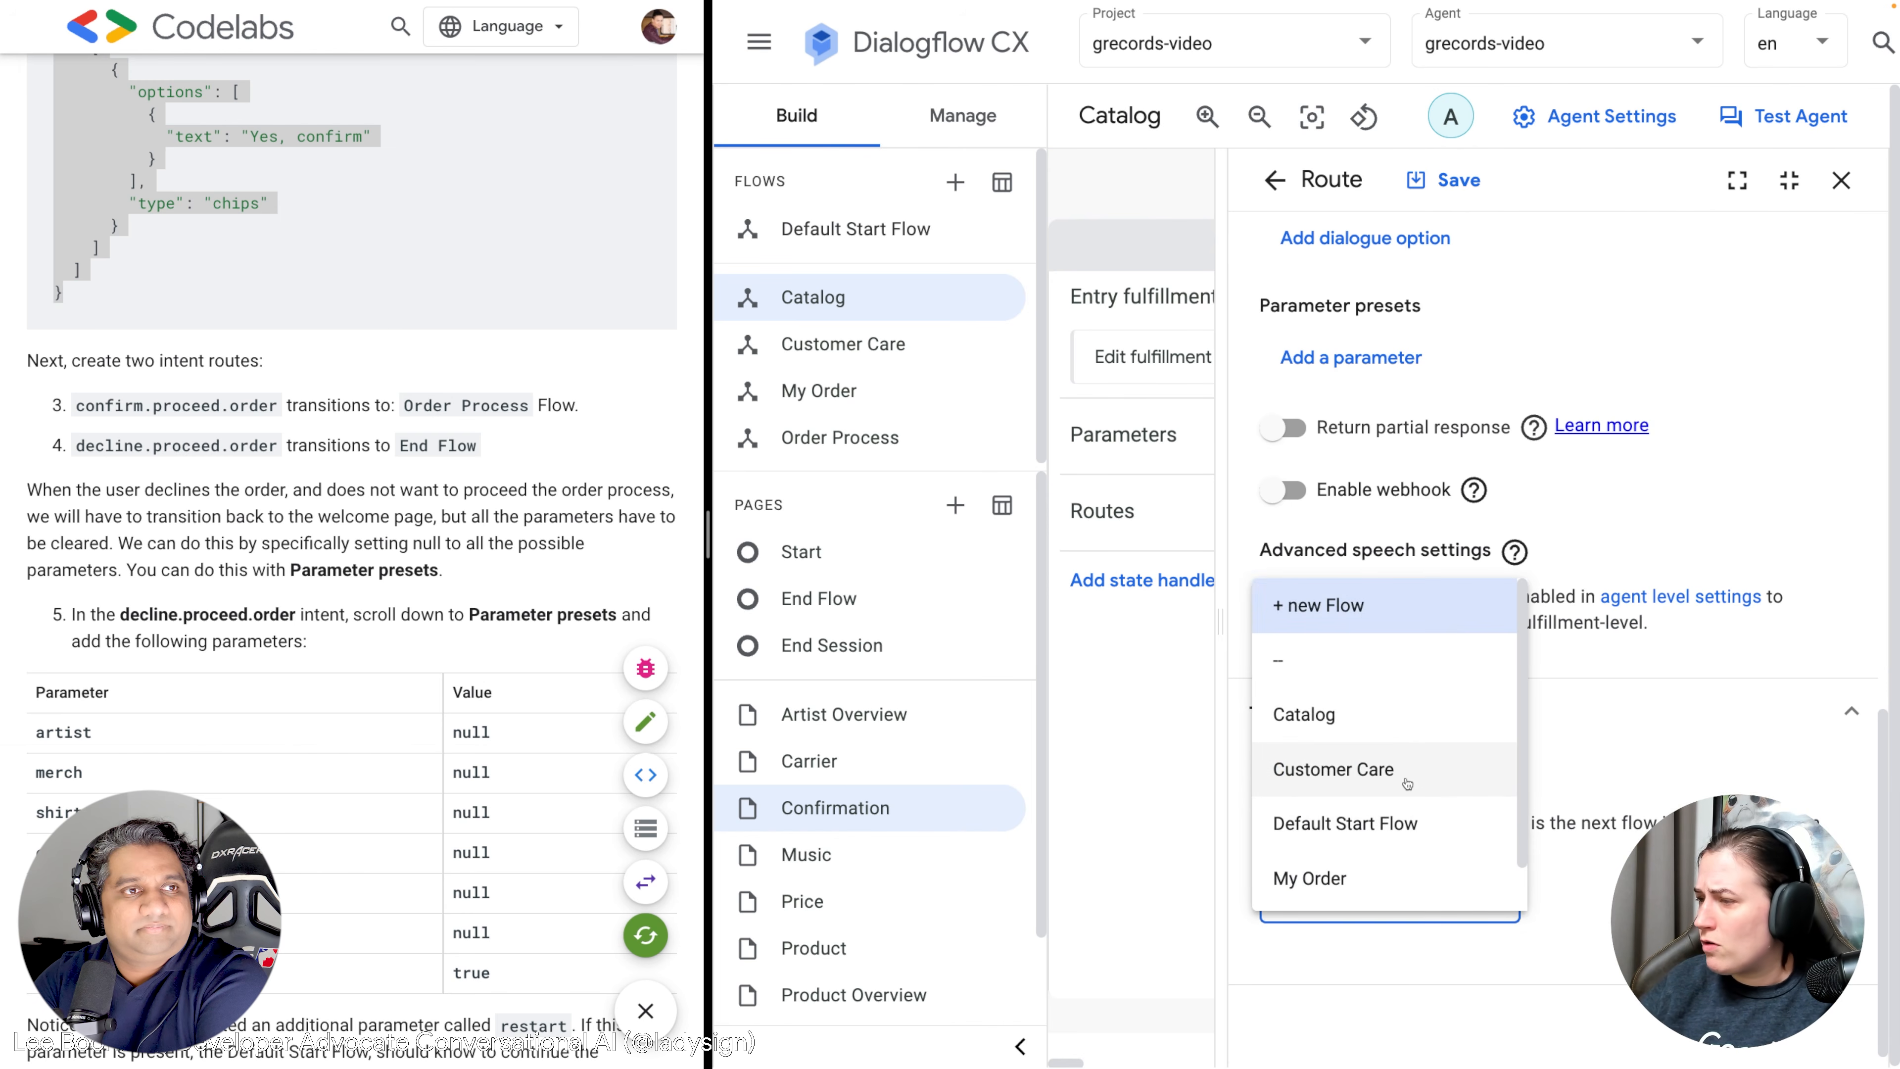
scroll(1398, 802, down, 1)
click(1358, 883)
scroll(1417, 606, up, 15)
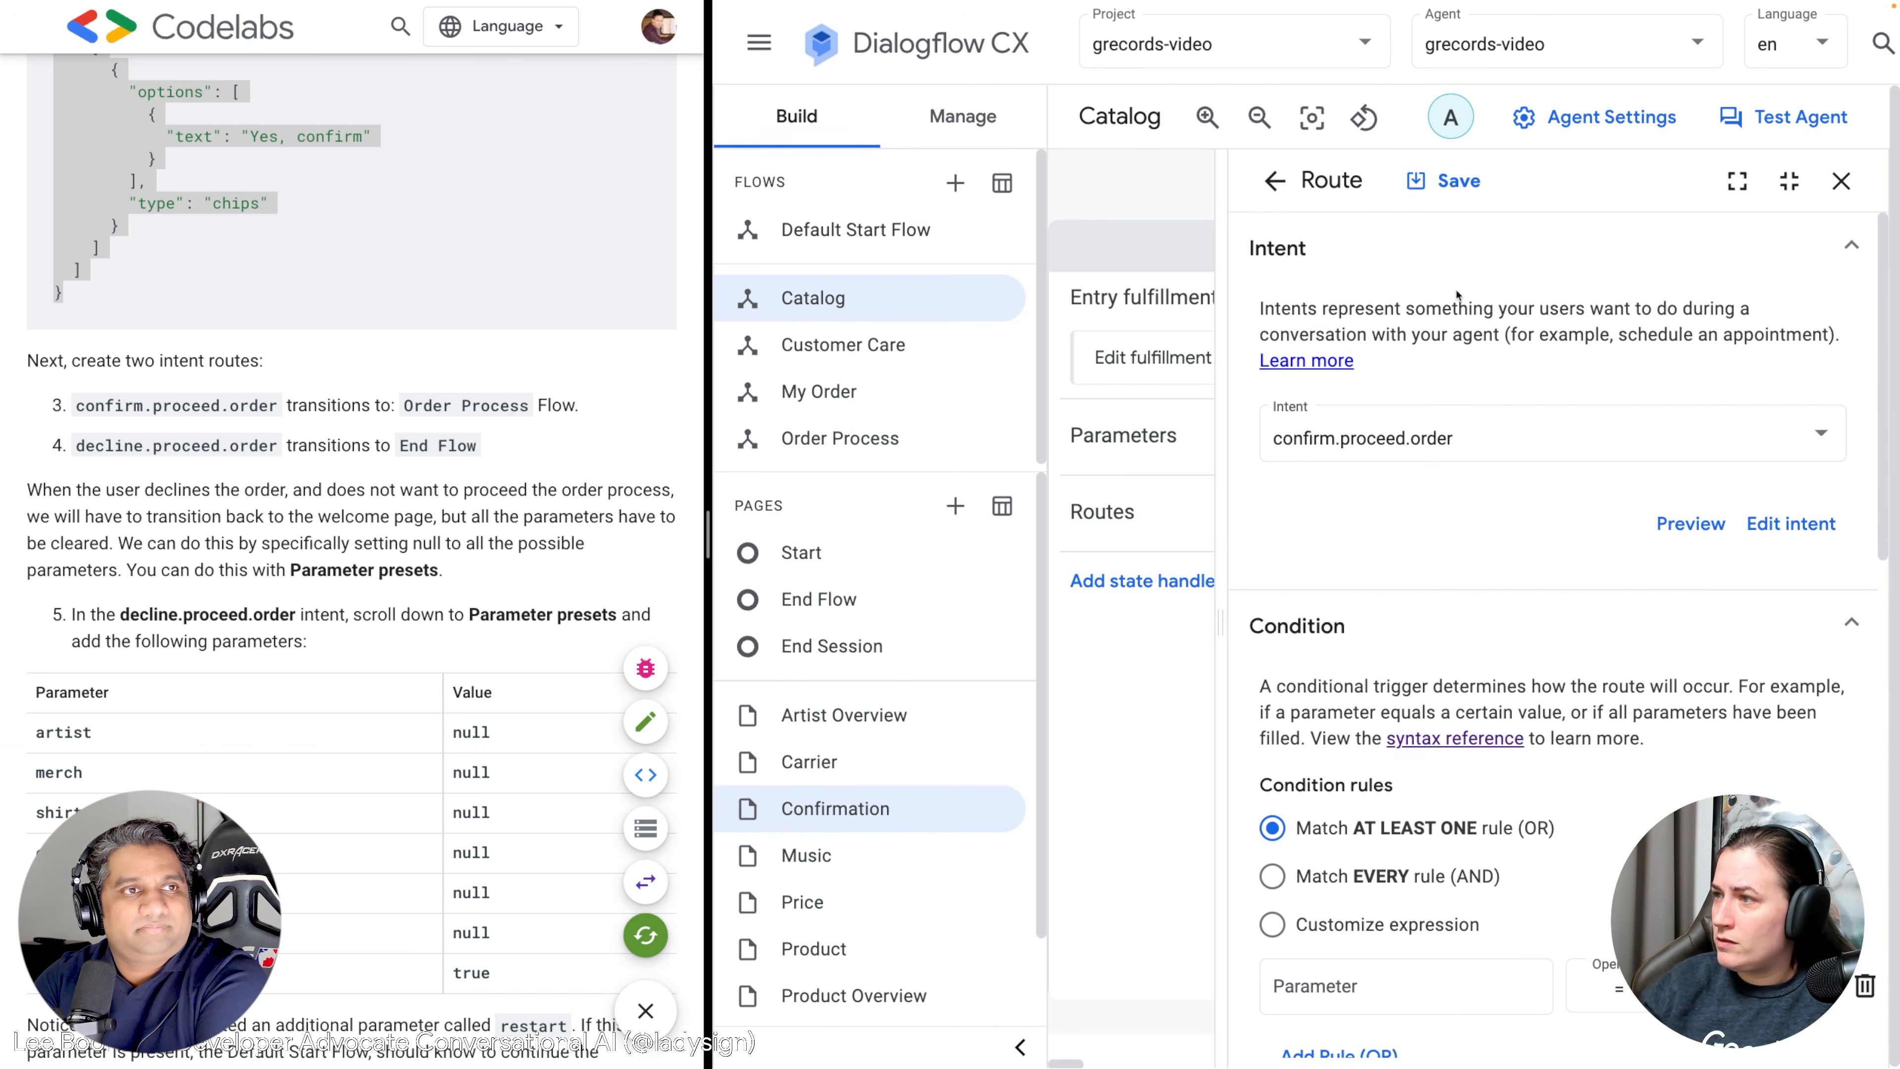
click(1453, 187)
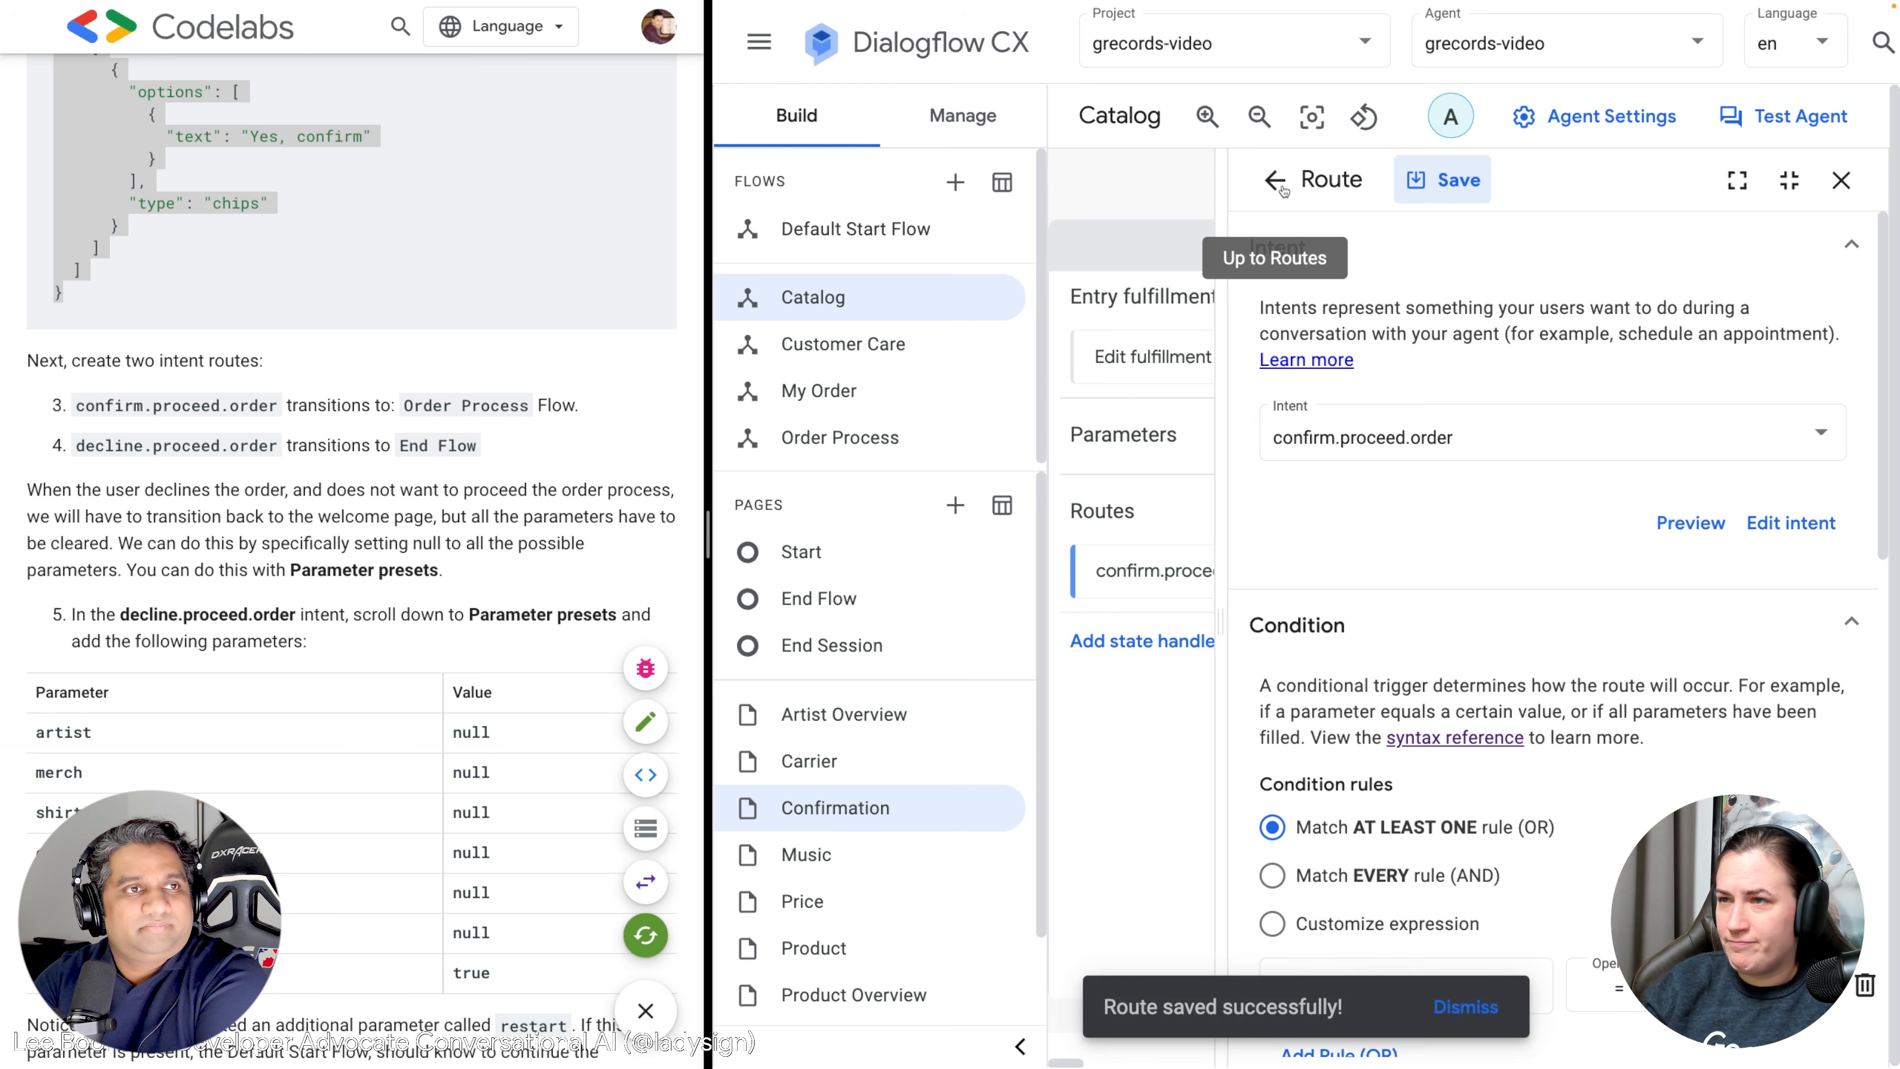
click(1281, 182)
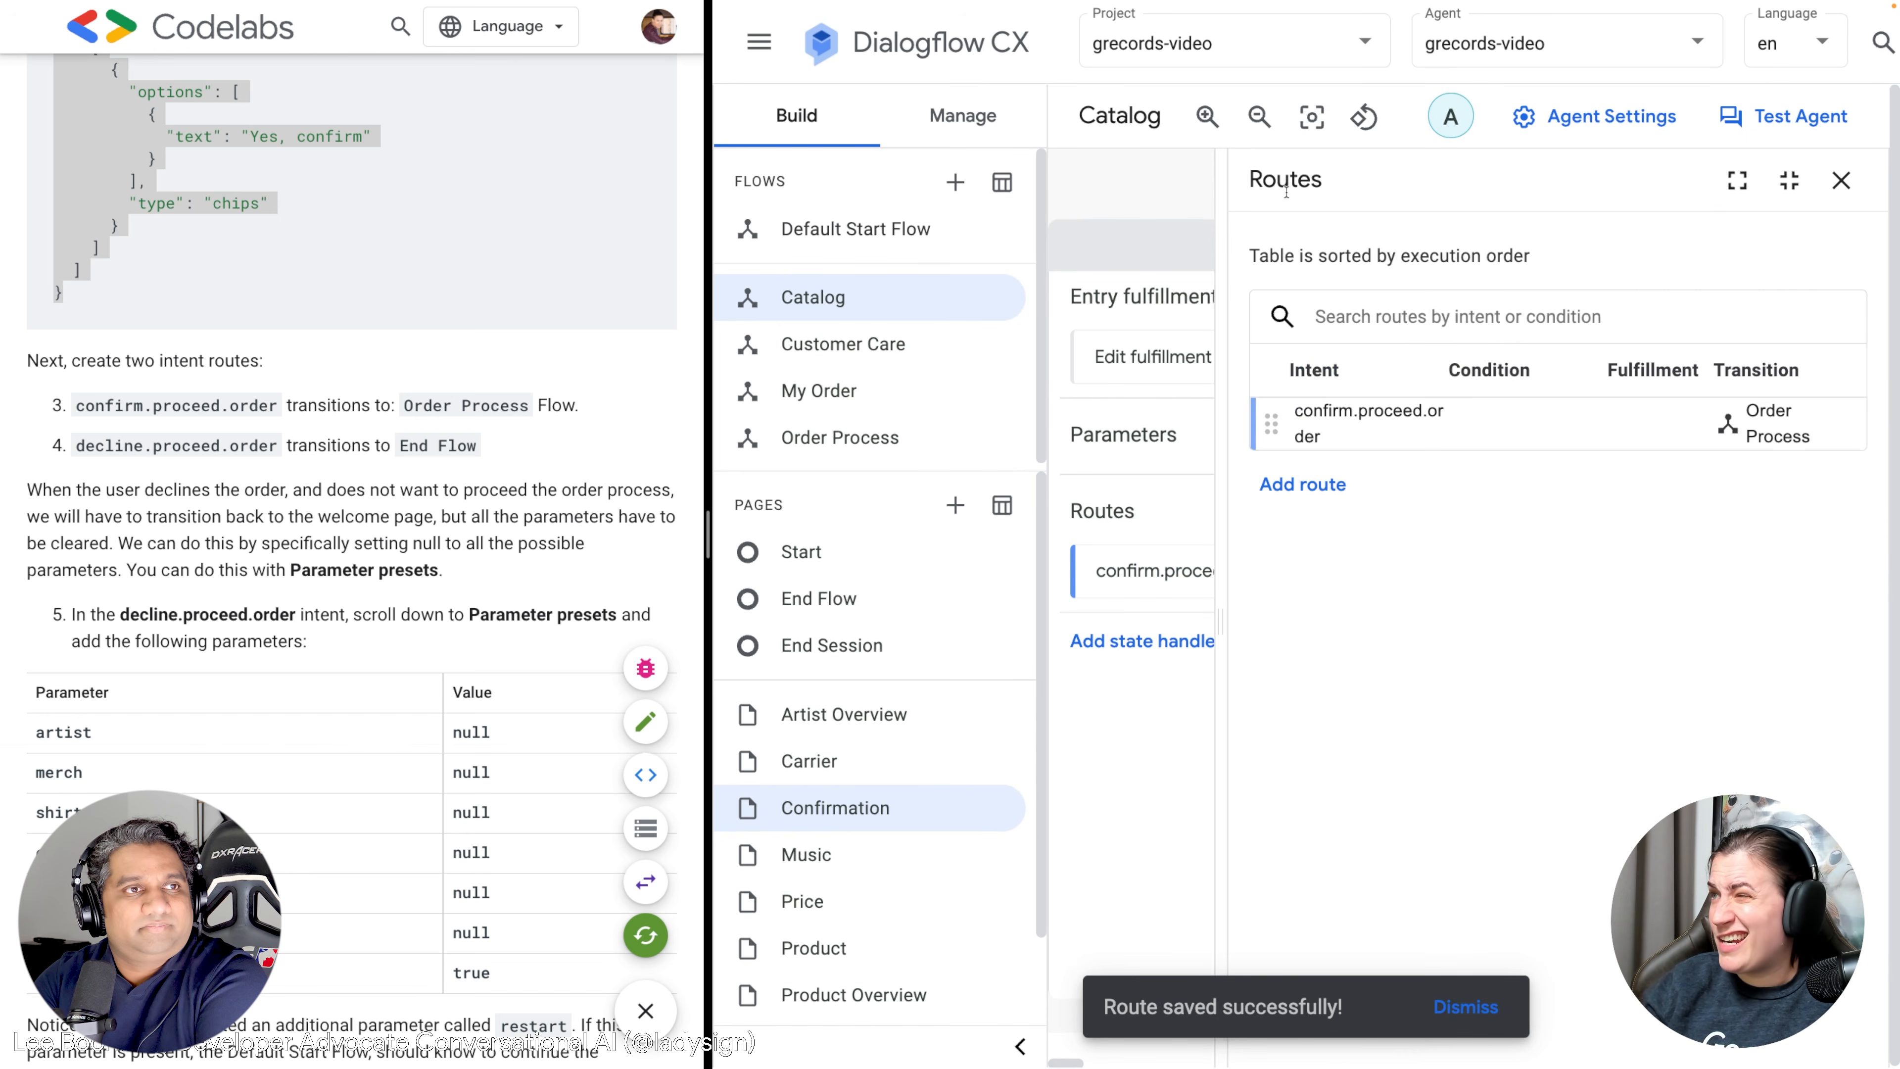
Start a second Confirmation page route using the decline.proceed.order intent.
click(1320, 486)
scroll(1431, 602, down, 1)
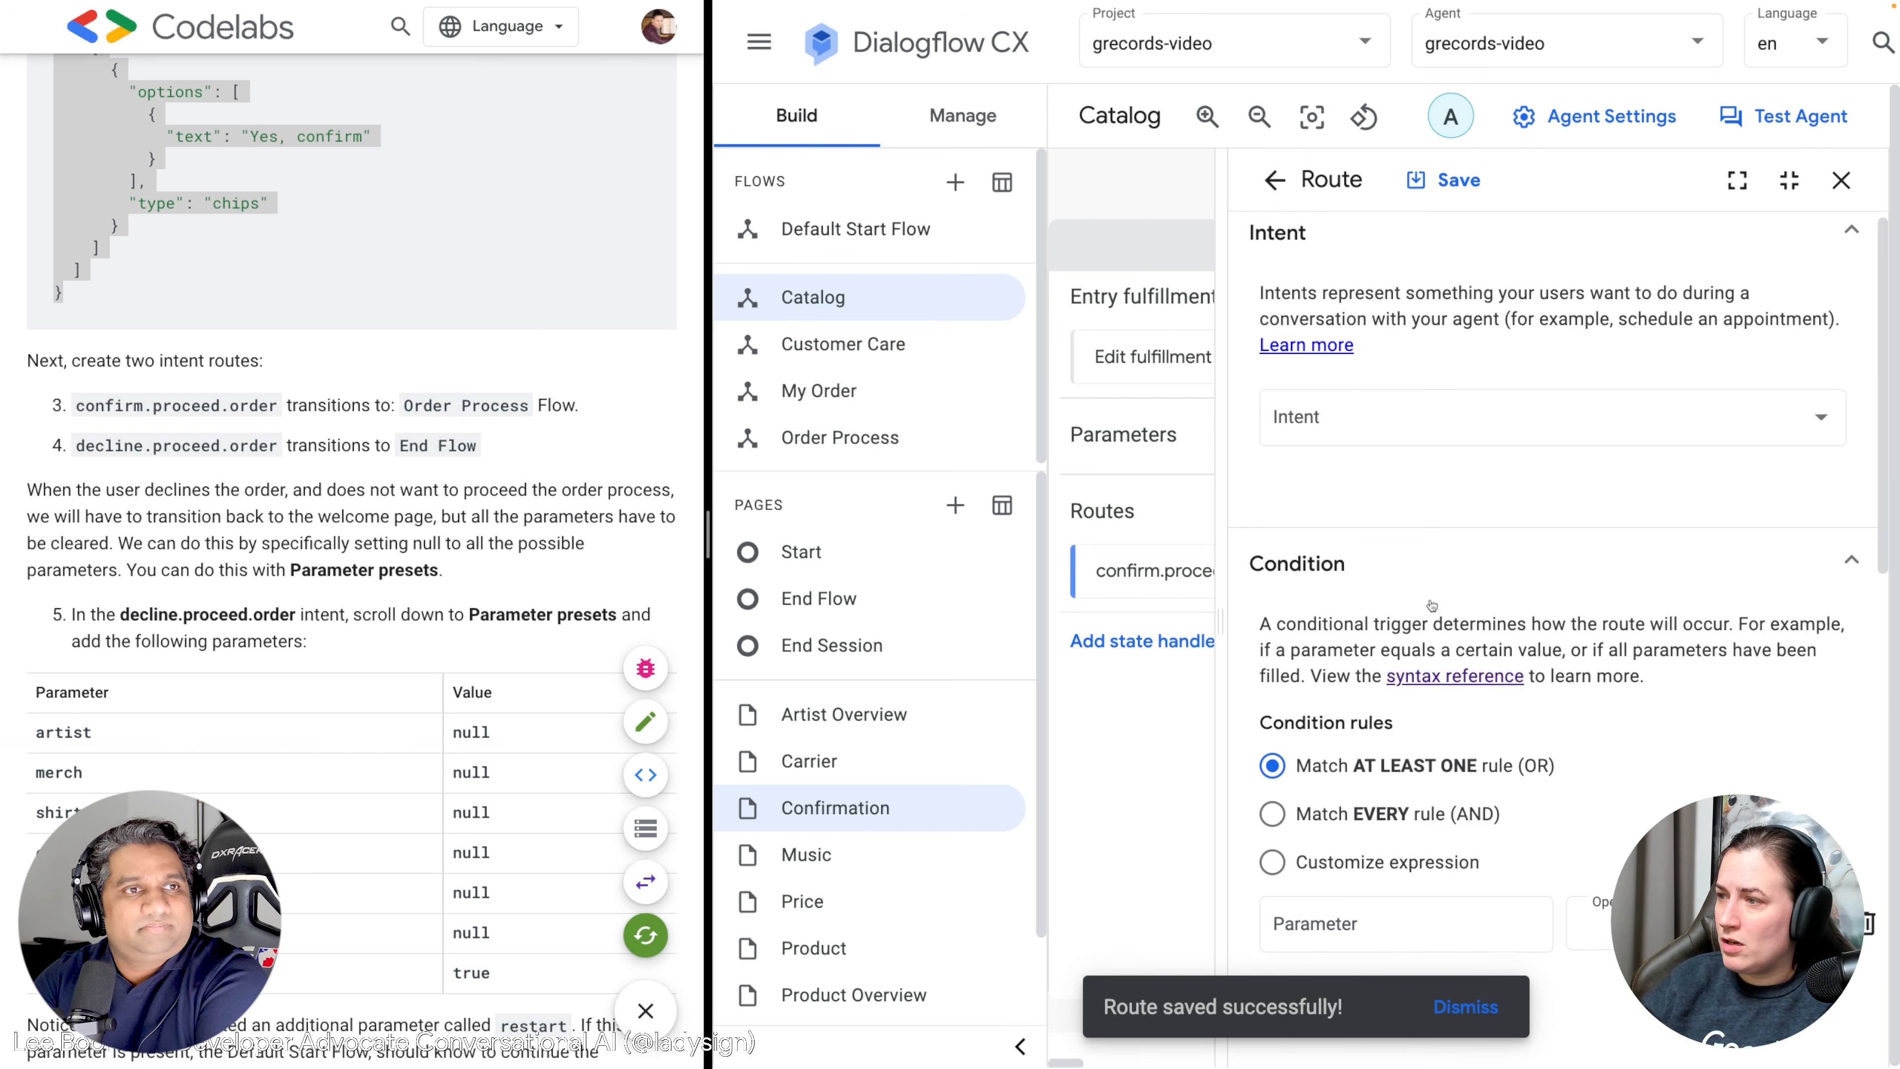
click(1396, 408)
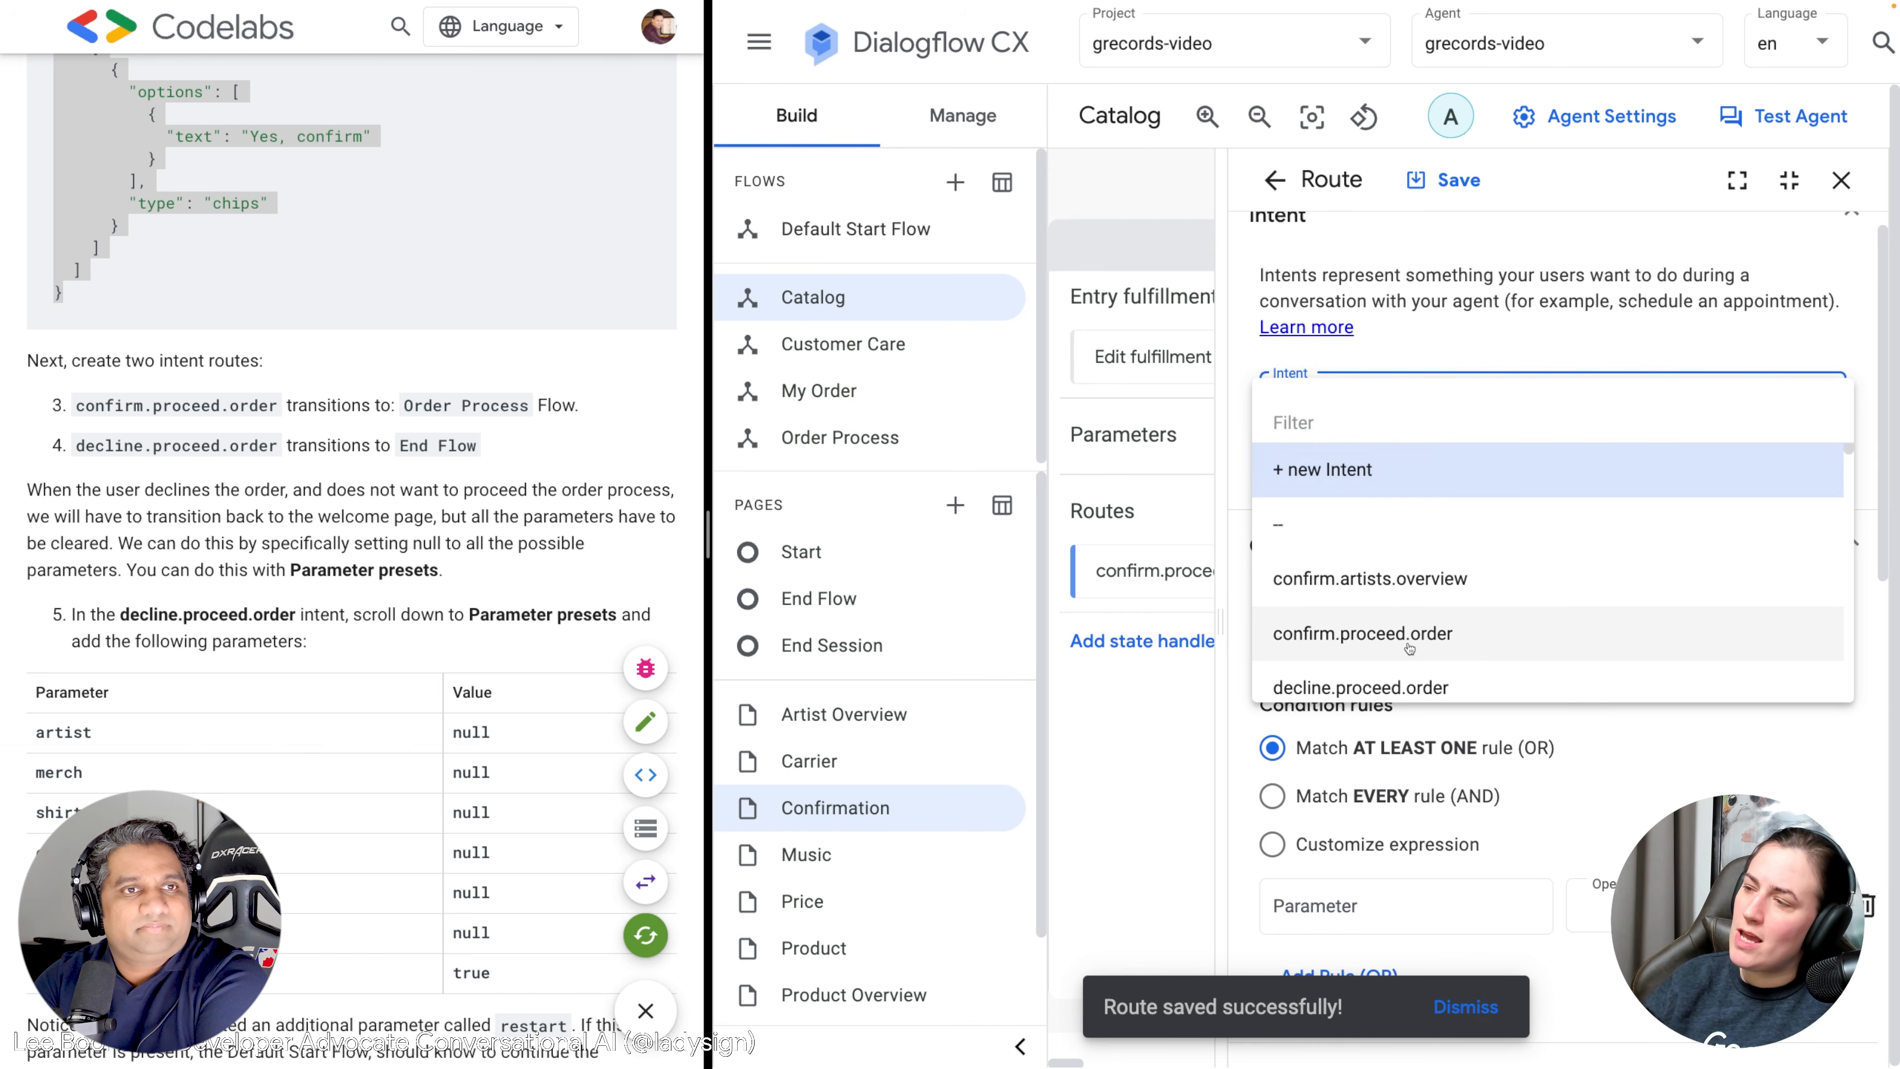
scroll(1406, 648, down, 1)
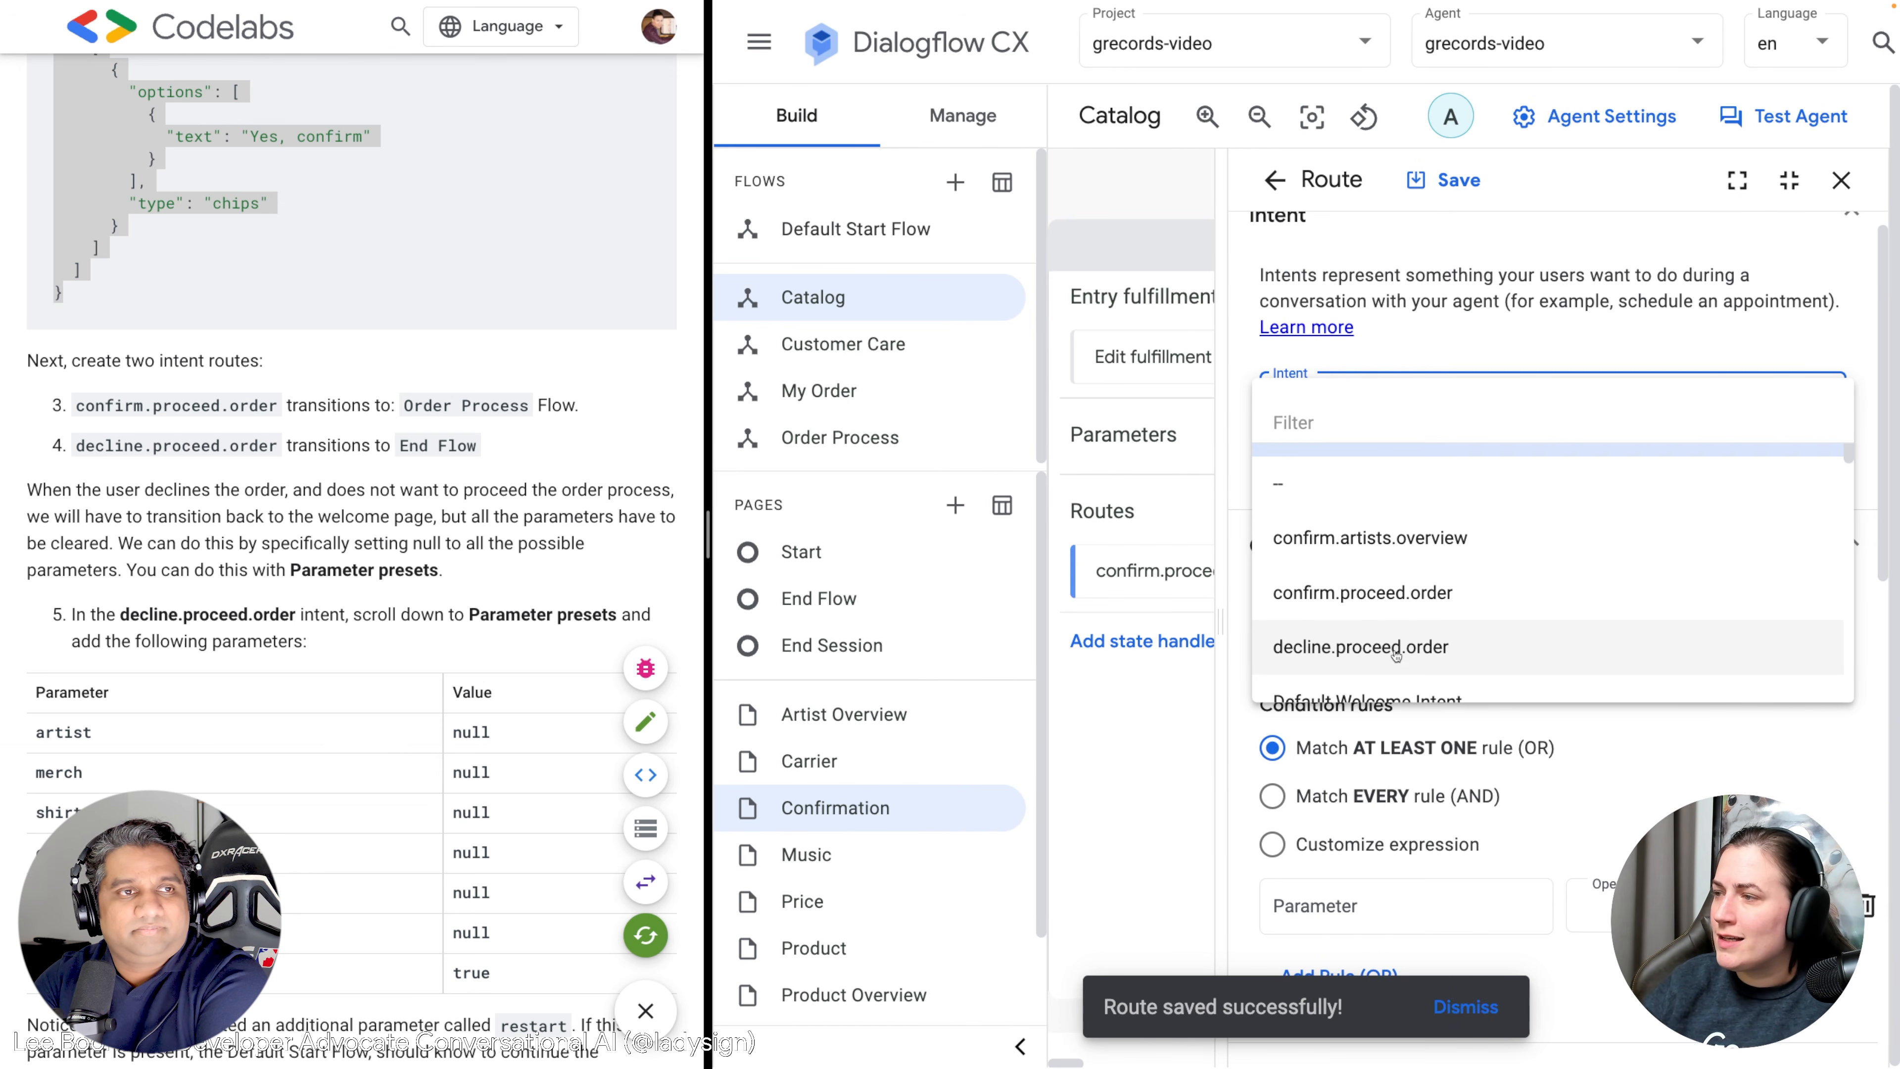
click(1425, 658)
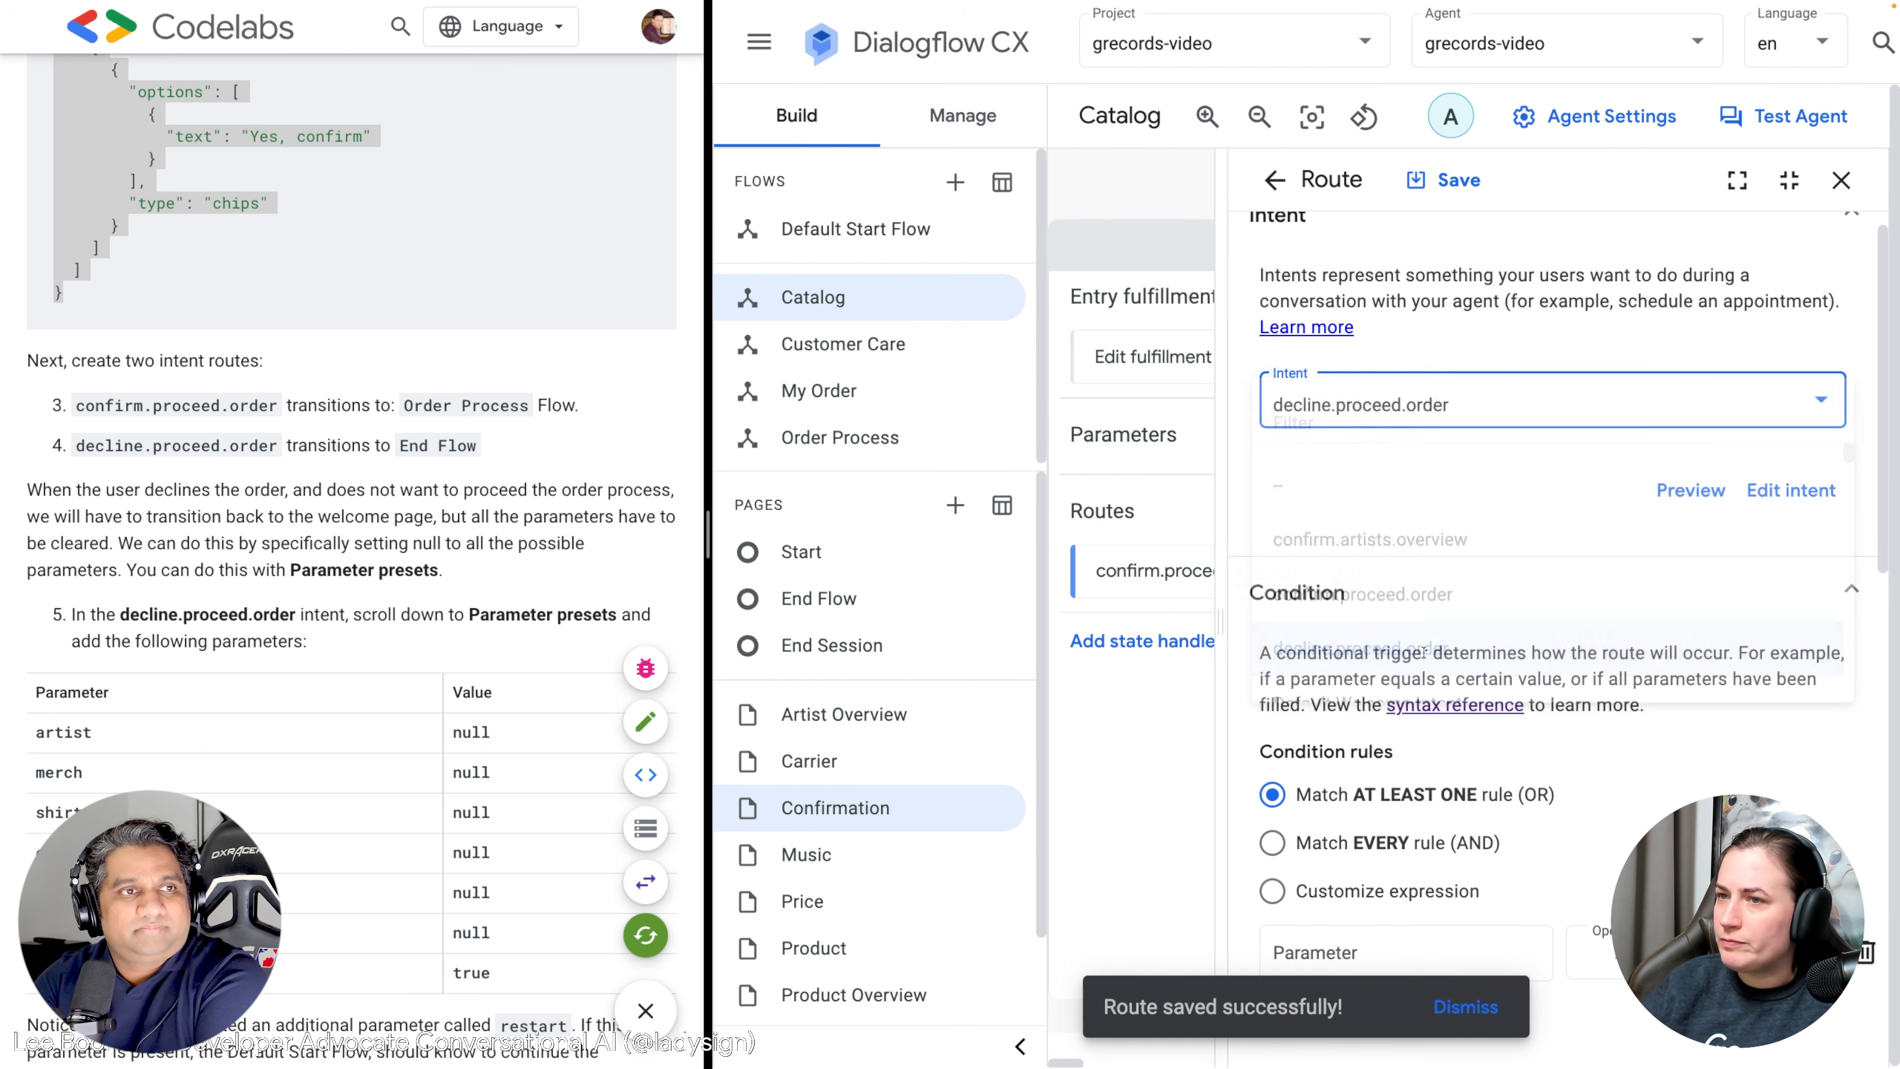
Set the decline.proceed.order route to transition to End Flow and save it.
scroll(1421, 663, down, 10)
click(1354, 905)
scroll(1344, 812, down, 7)
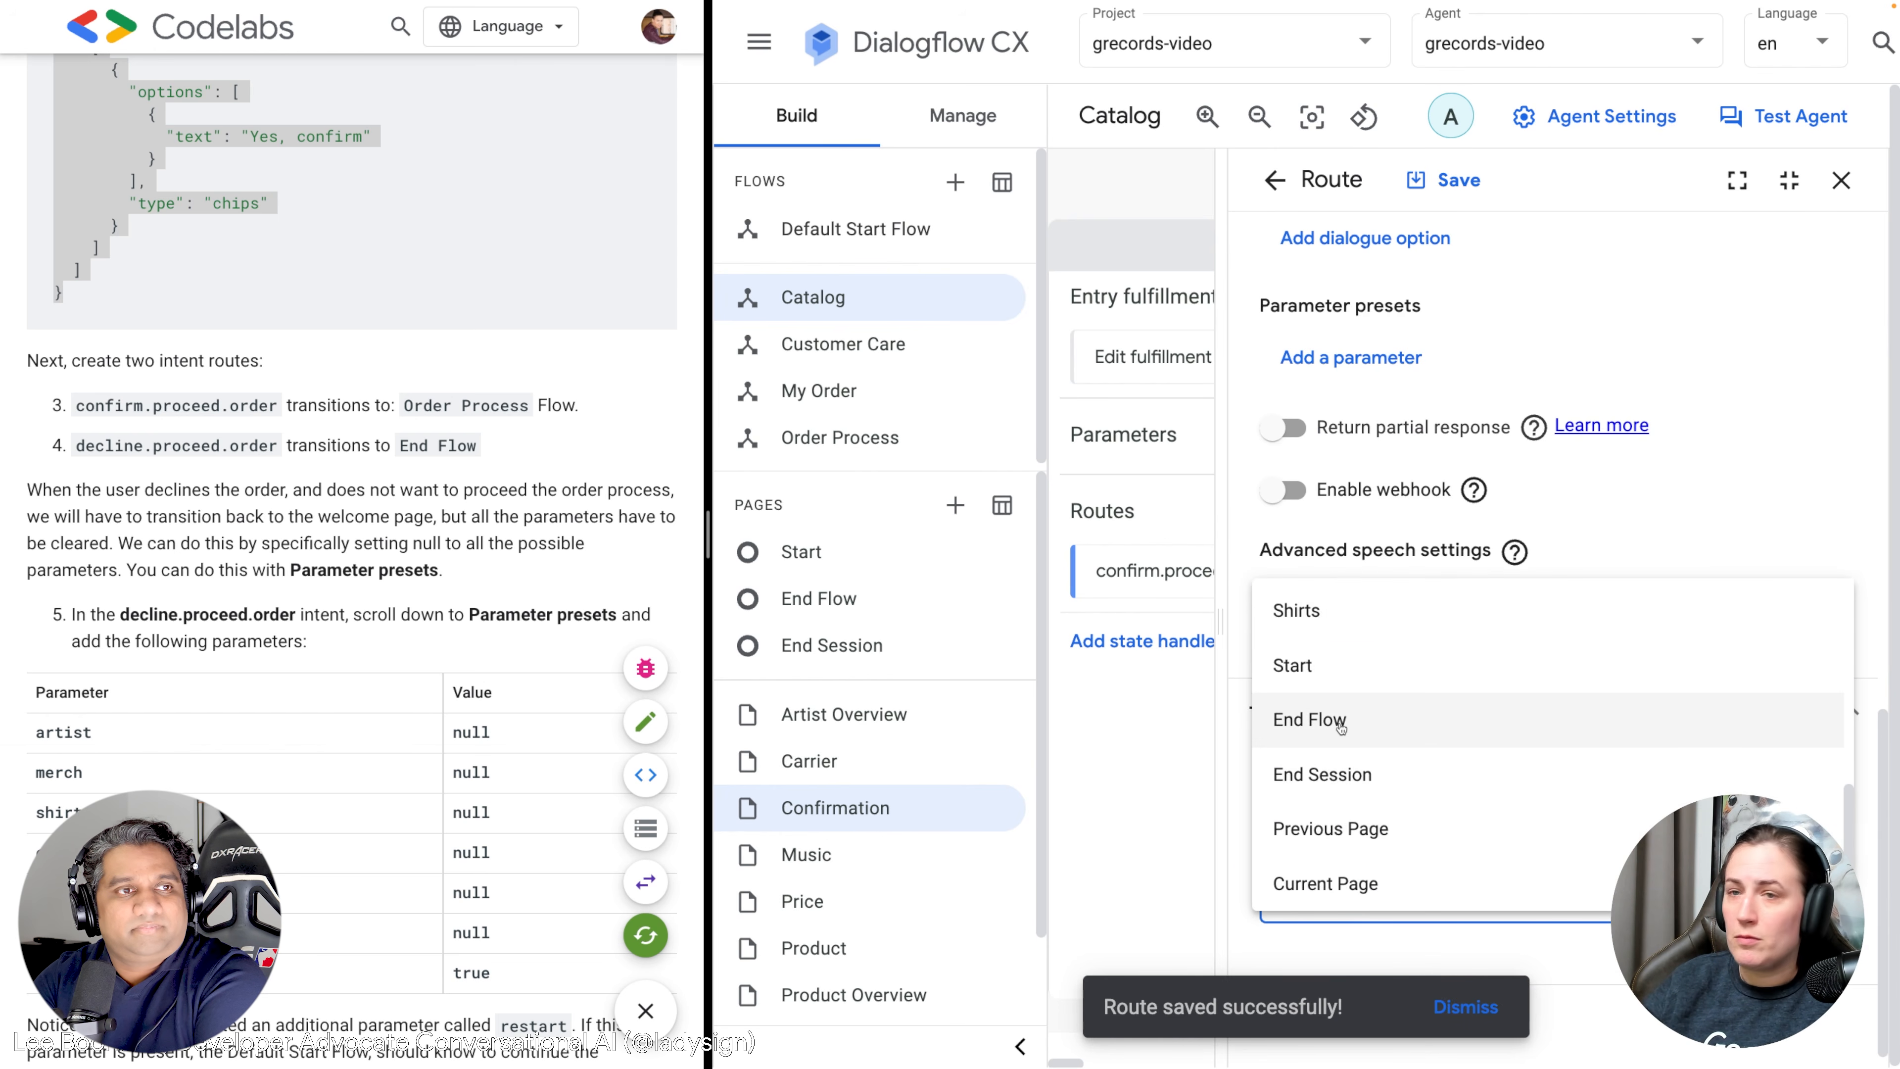
click(1342, 722)
scroll(1384, 450, up, 8)
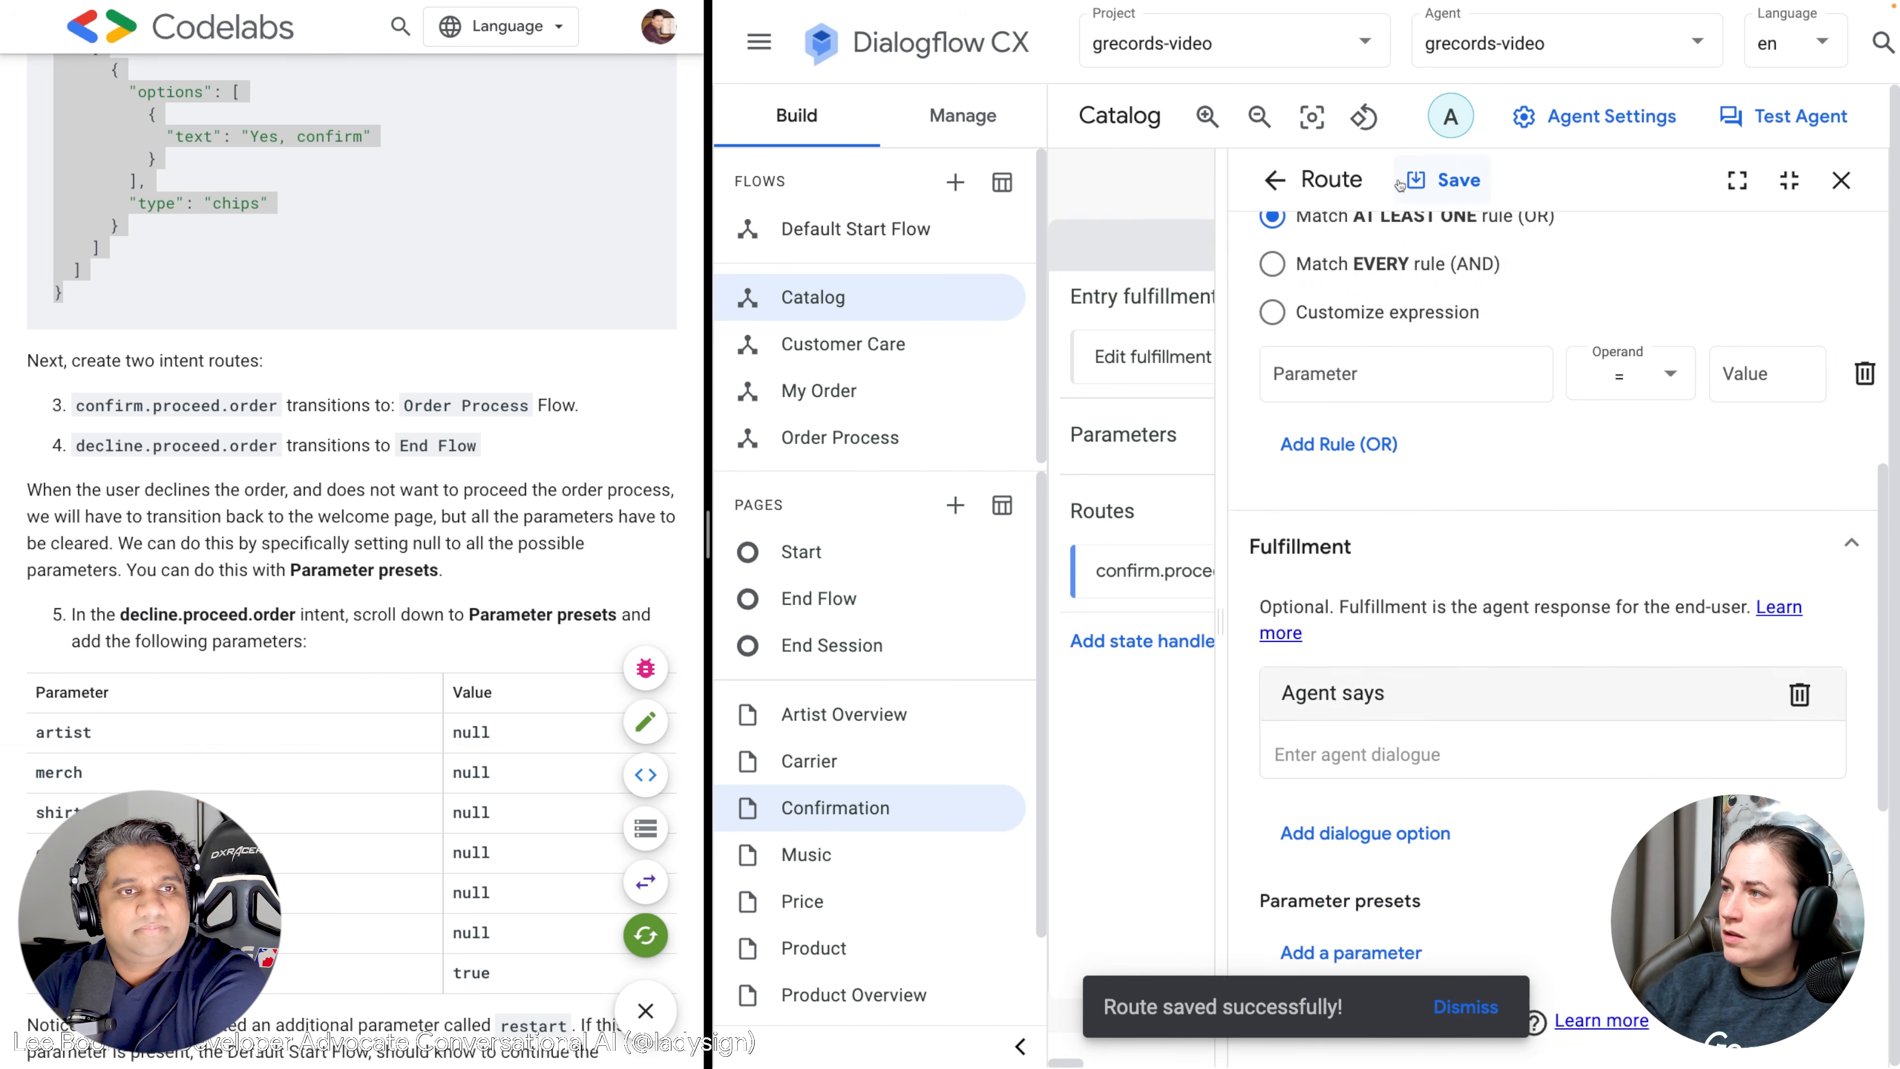
click(1440, 174)
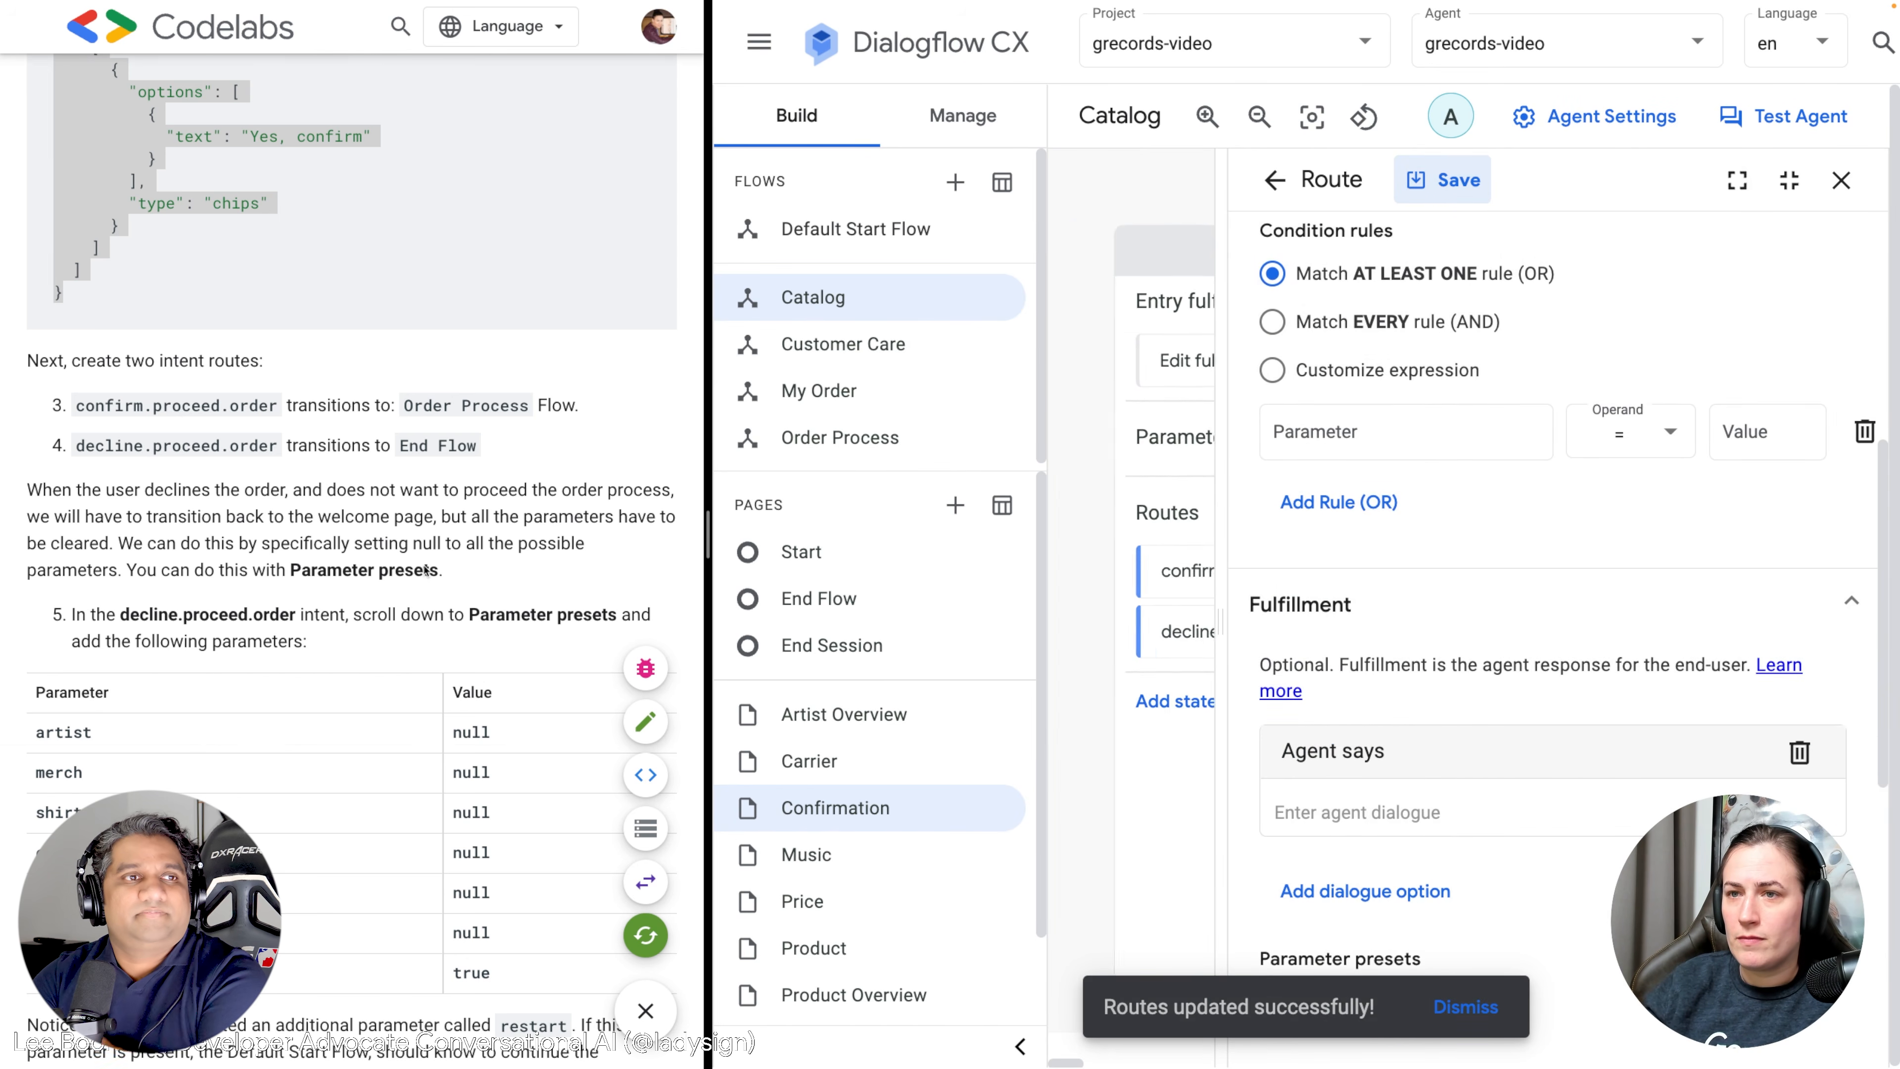
Check the codelab note on clearing parameters, resave the route, and scroll to Parameter presets.
scroll(417, 571, down, 3)
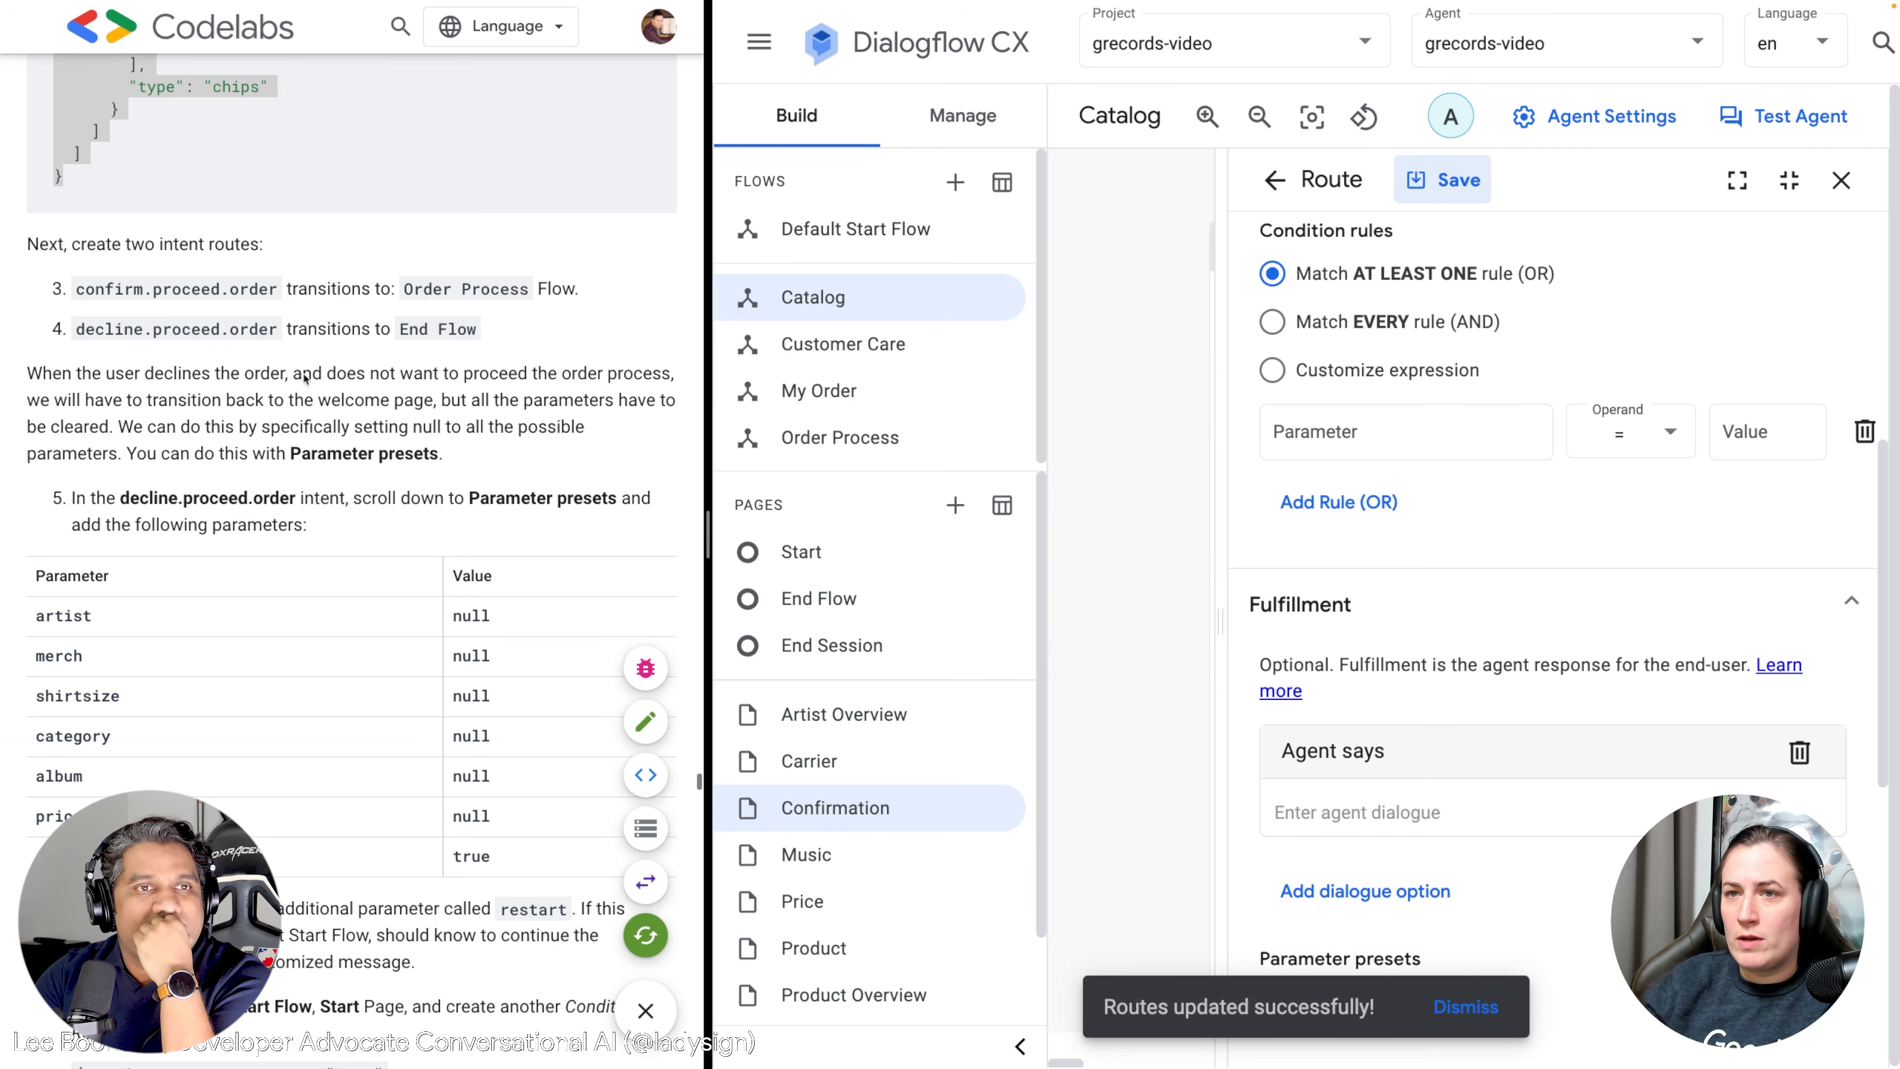
scroll(414, 395, down, 1)
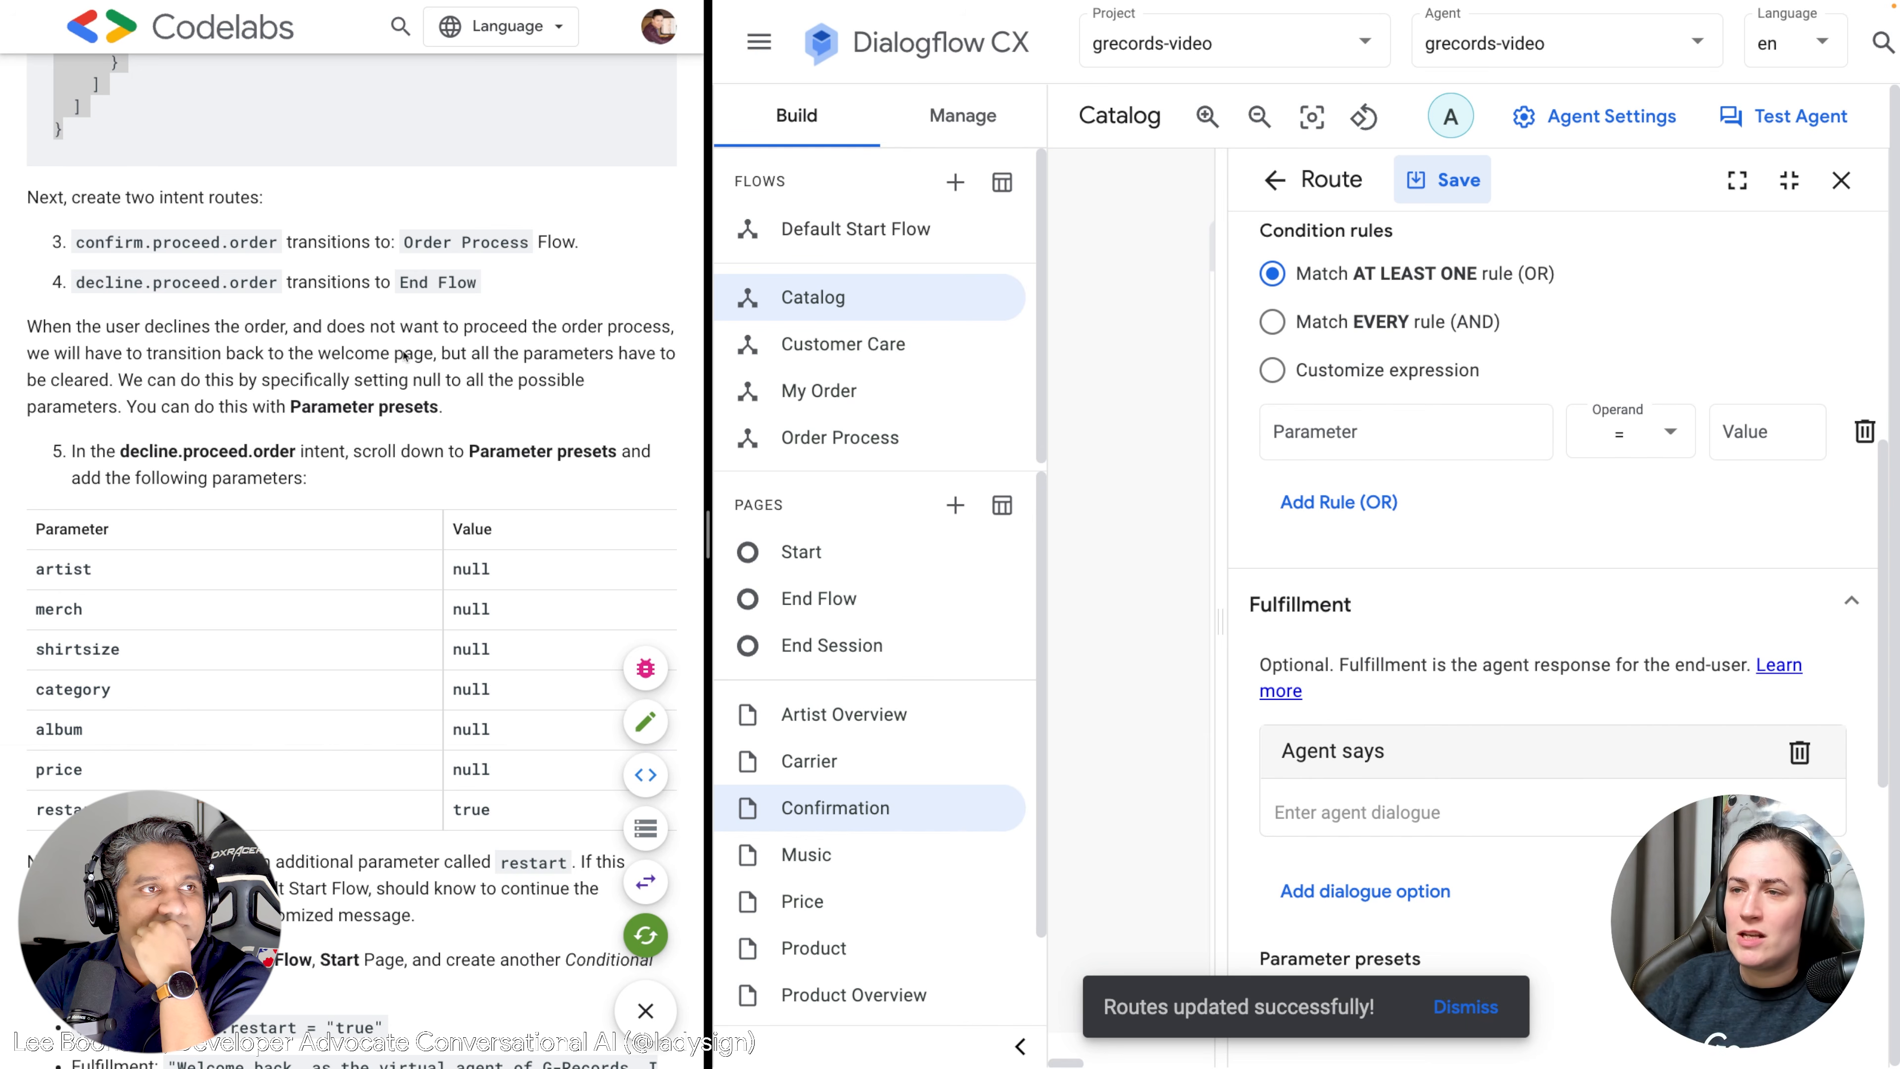
drag(437, 352, 606, 352)
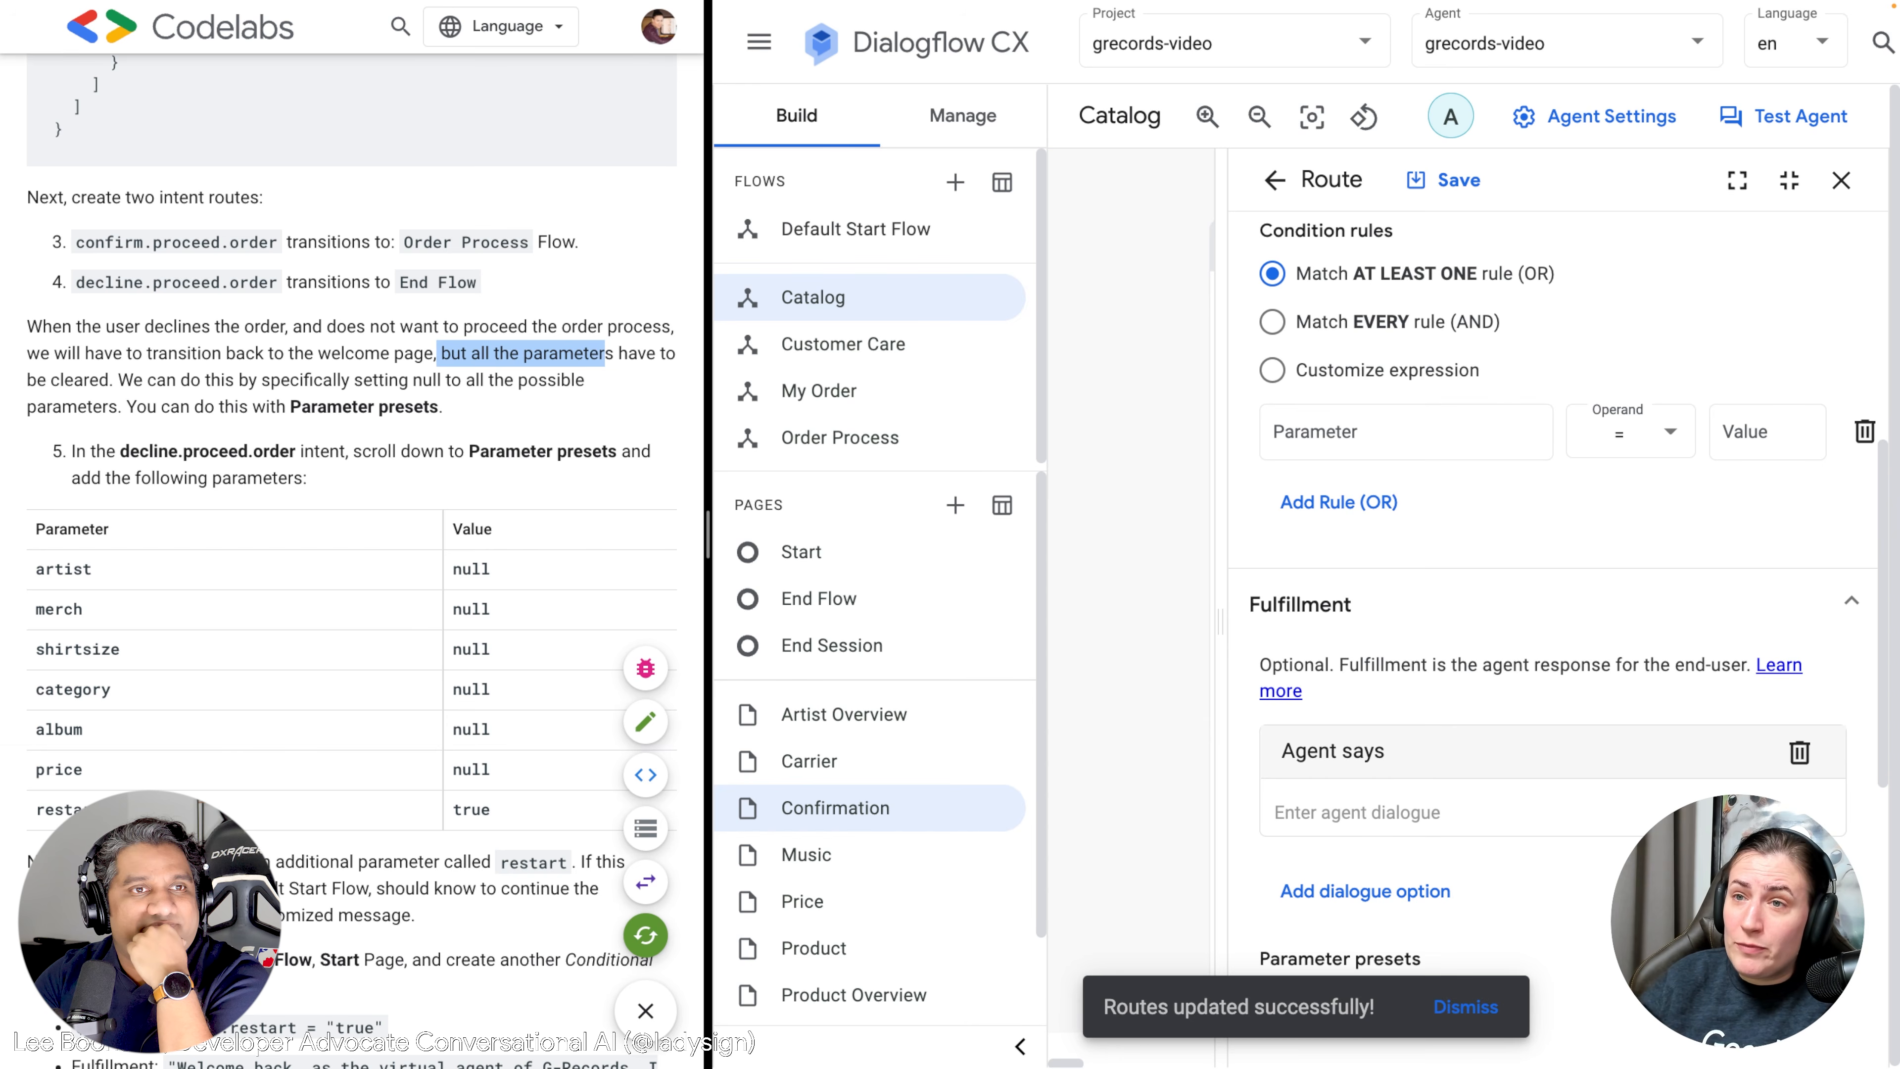
scroll(1624, 569, up, 3)
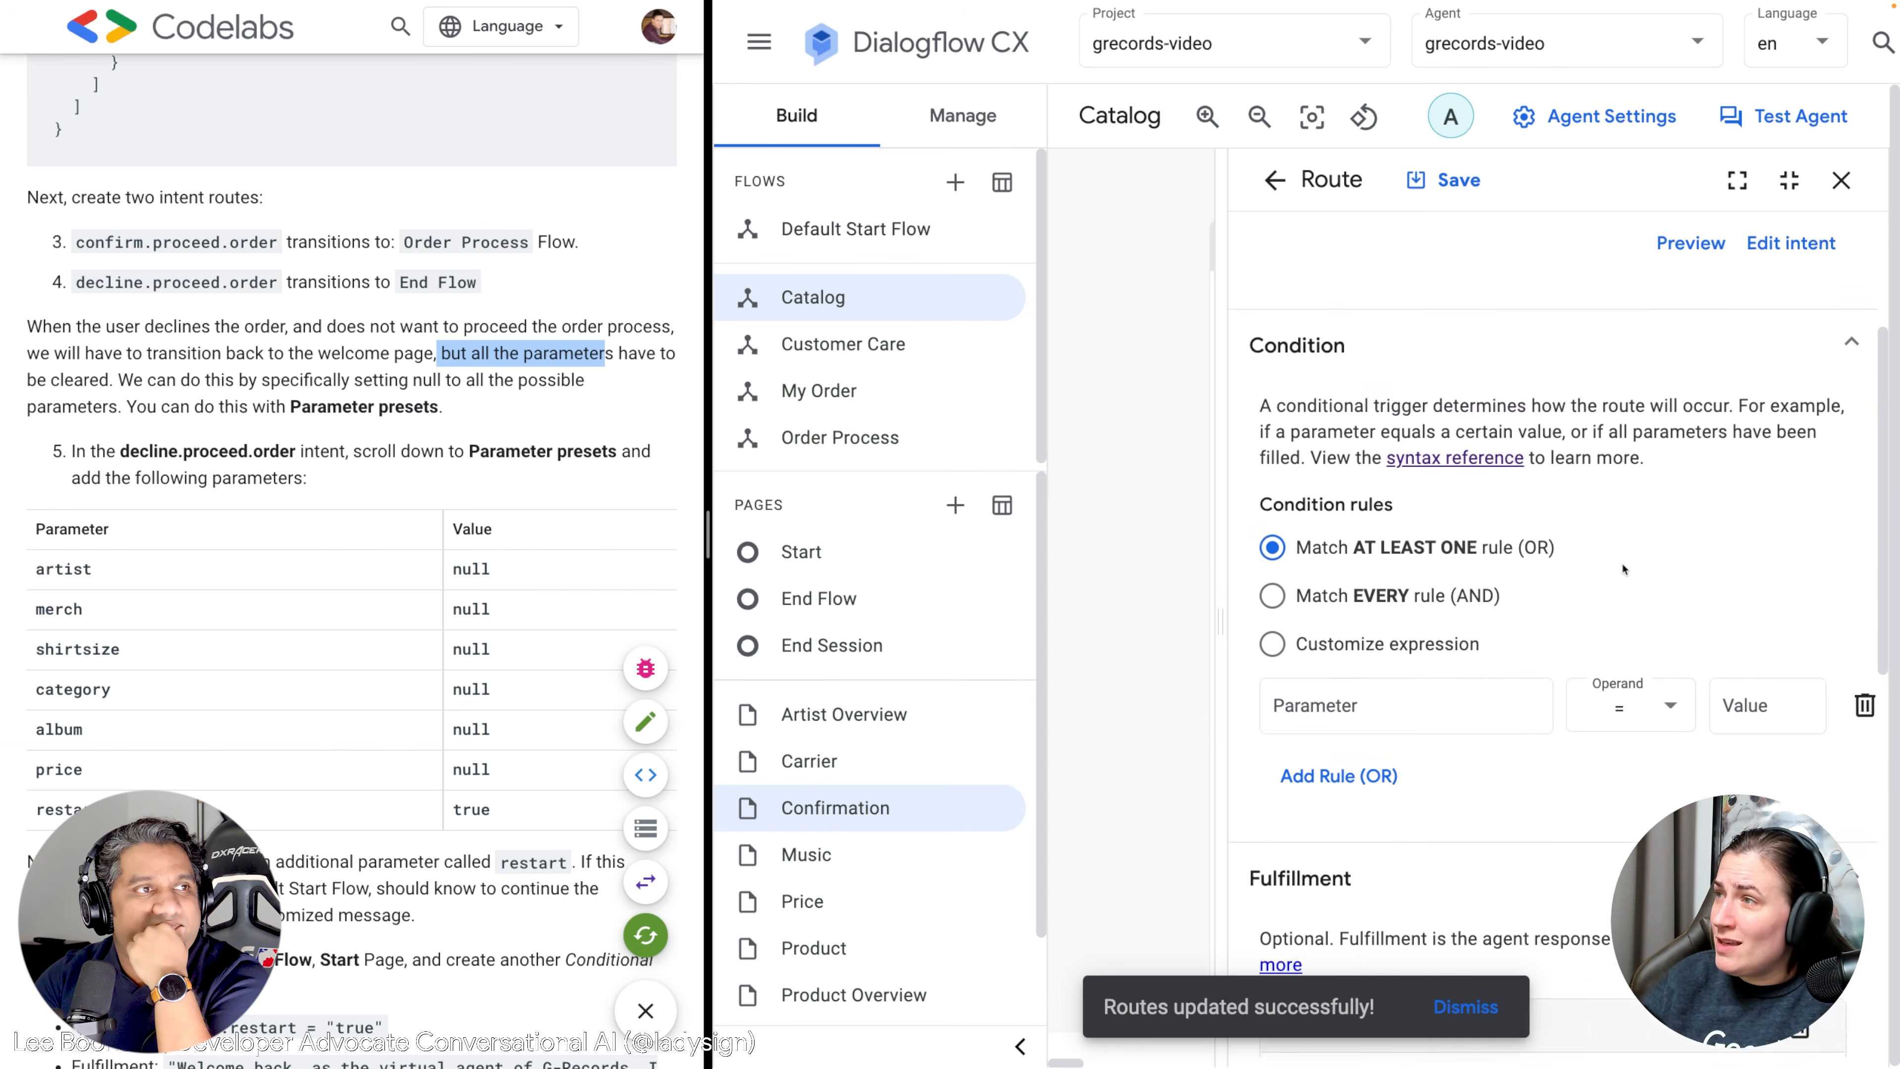
scroll(1624, 568, up, 3)
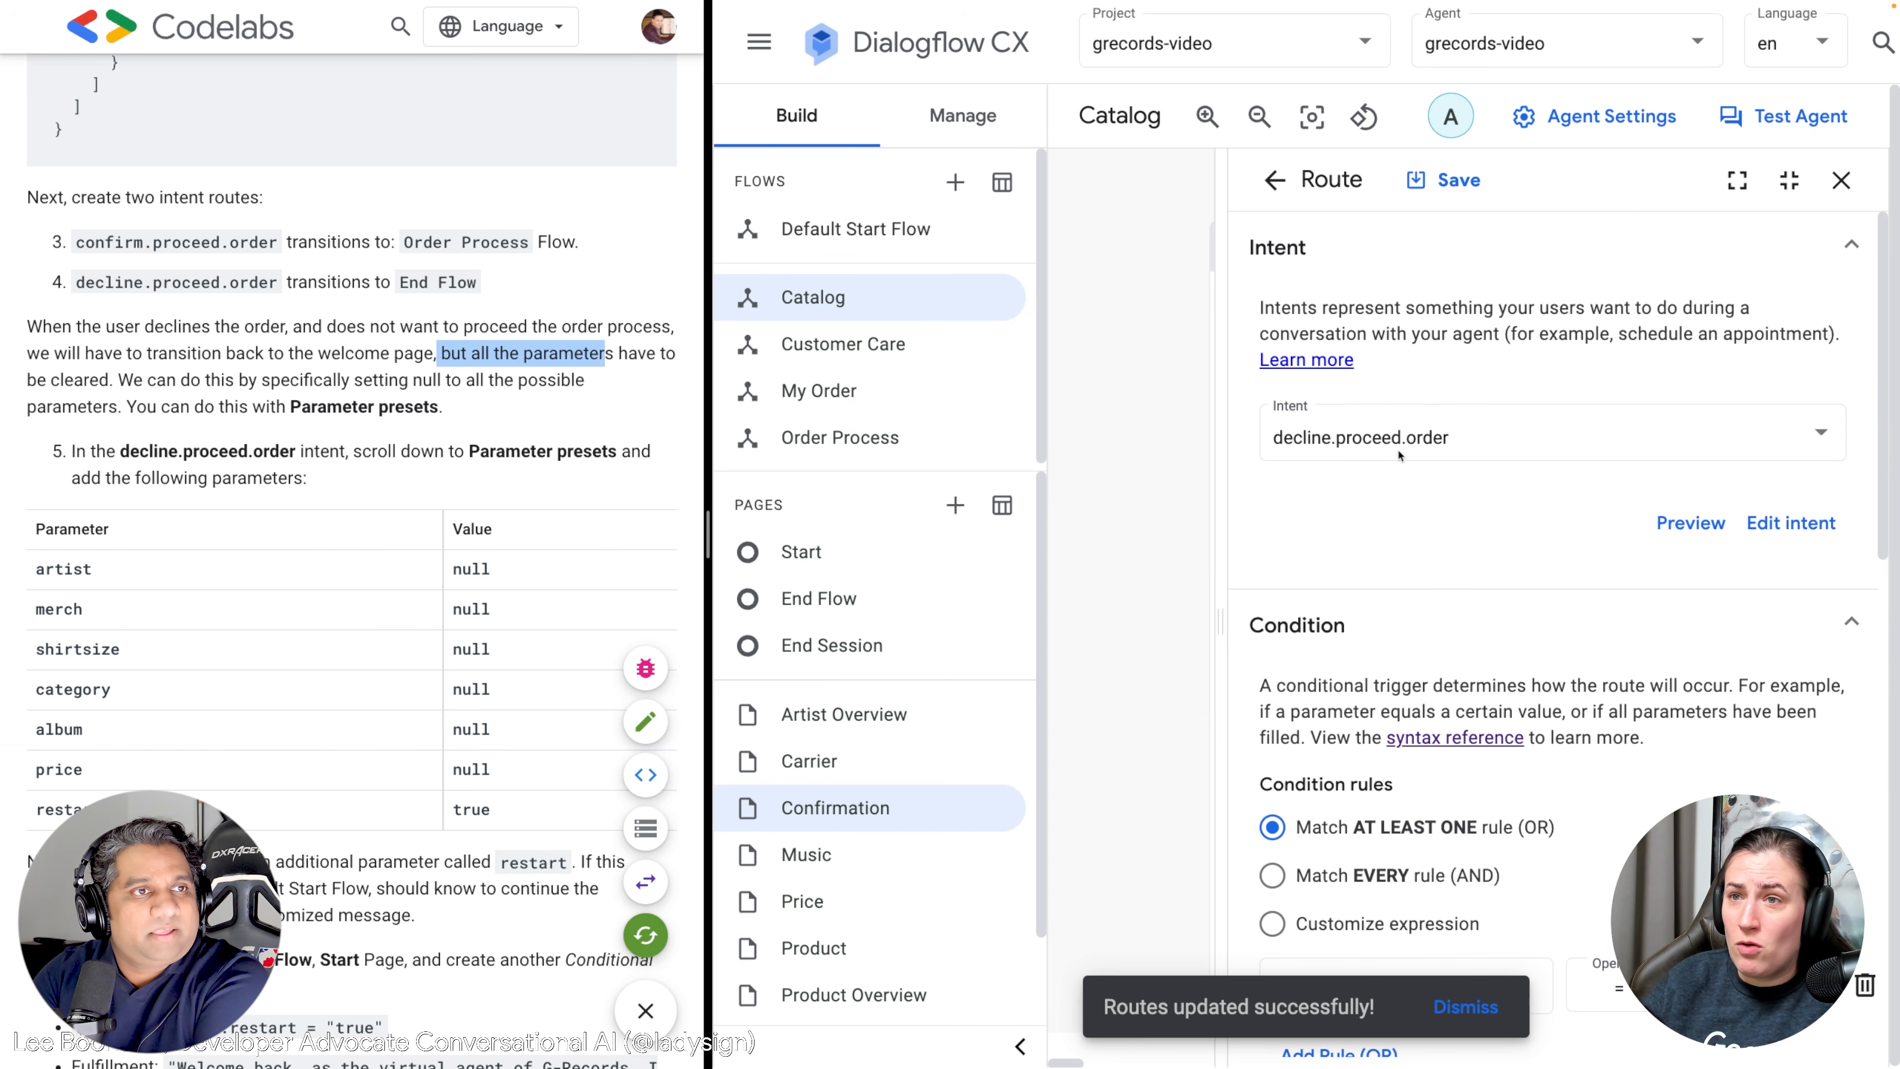
click(1447, 184)
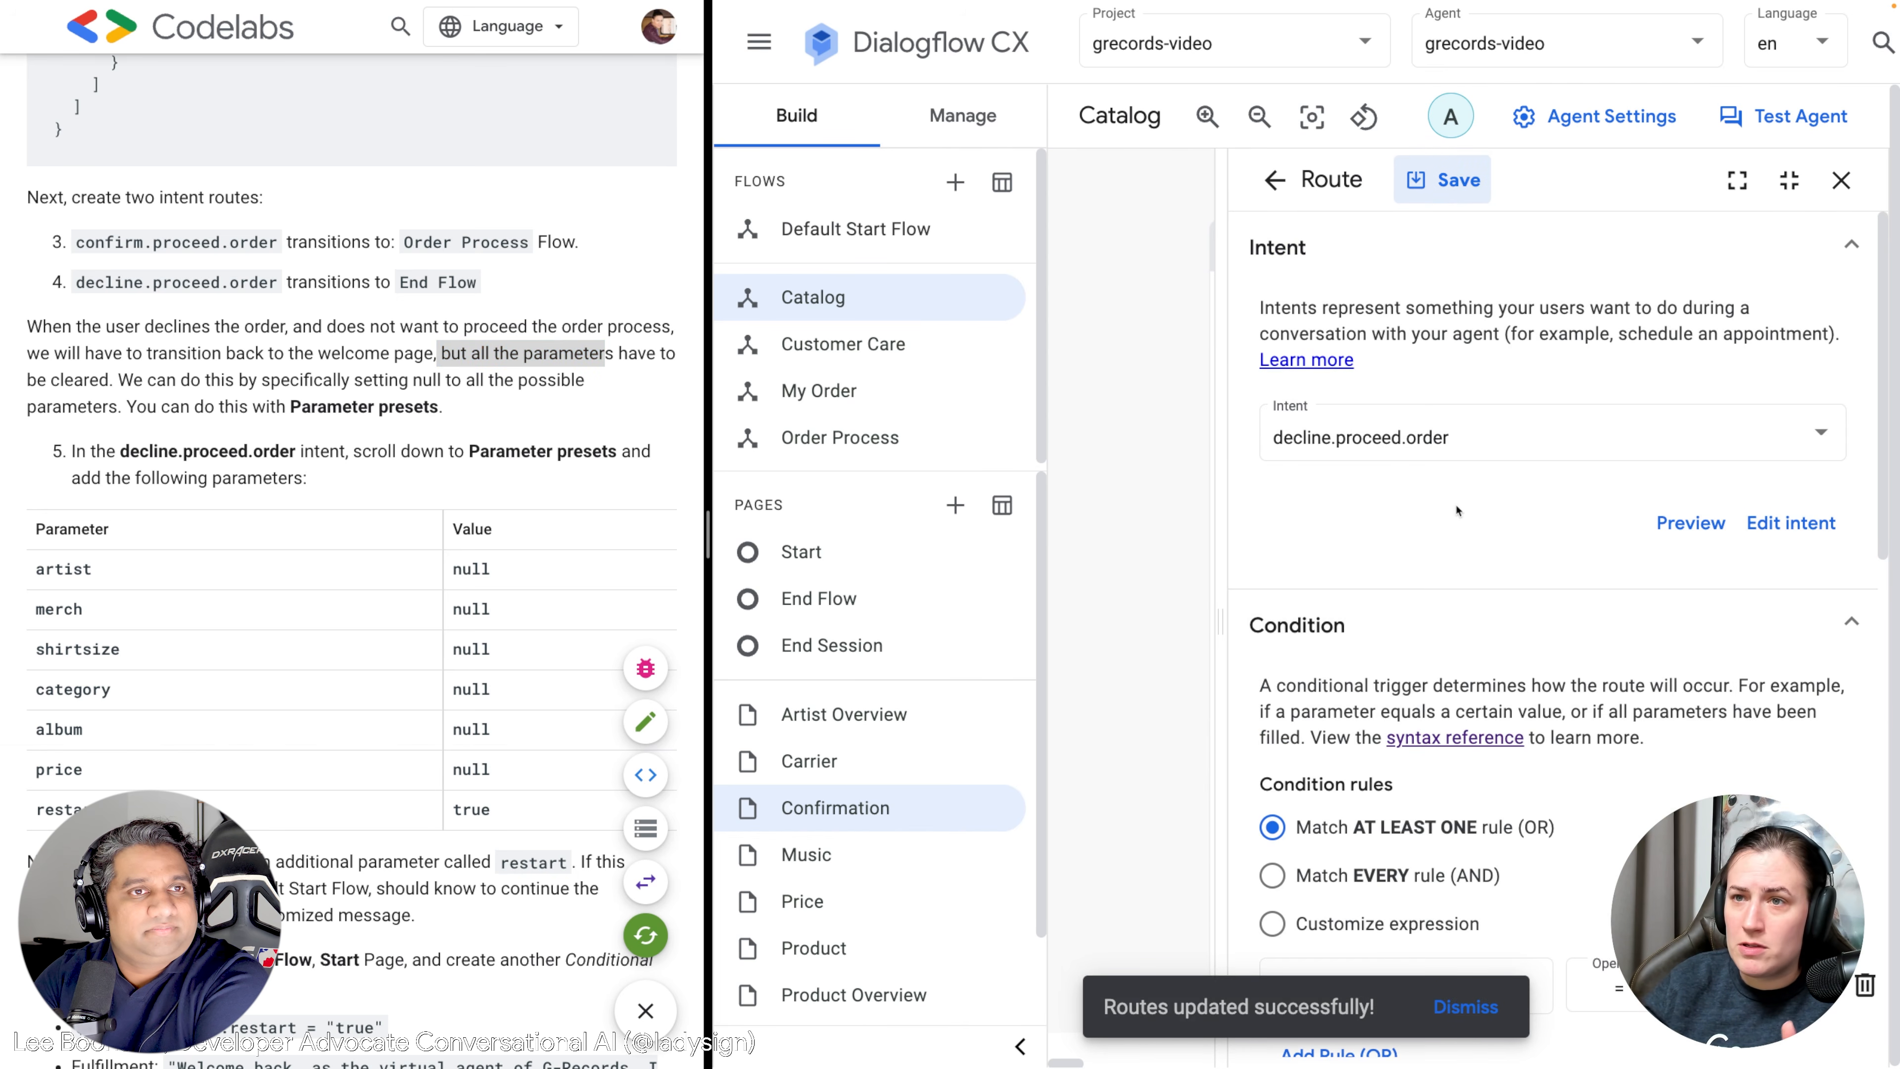
scroll(1457, 511, down, 3)
scroll(1444, 527, down, 10)
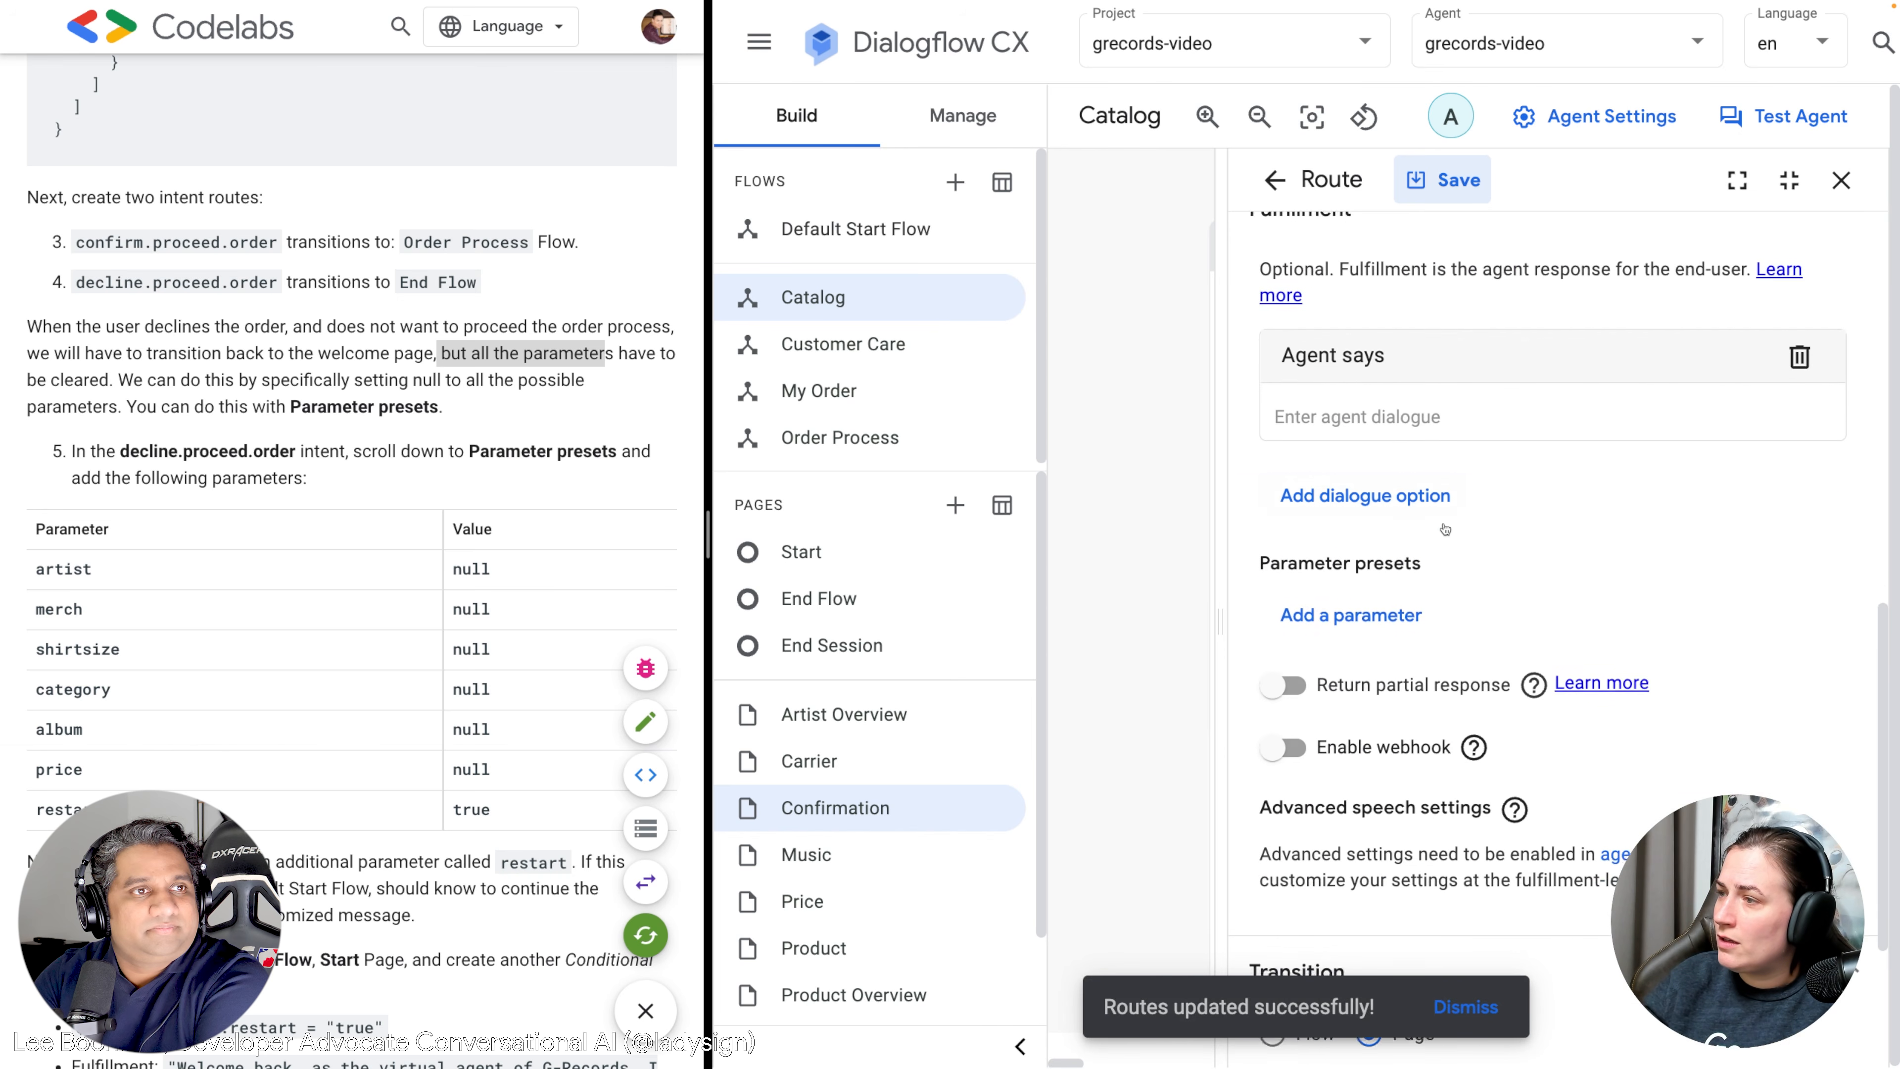
Add decline-route presets setting artist and merch to null.
click(1385, 560)
scroll(1387, 550, down, 1)
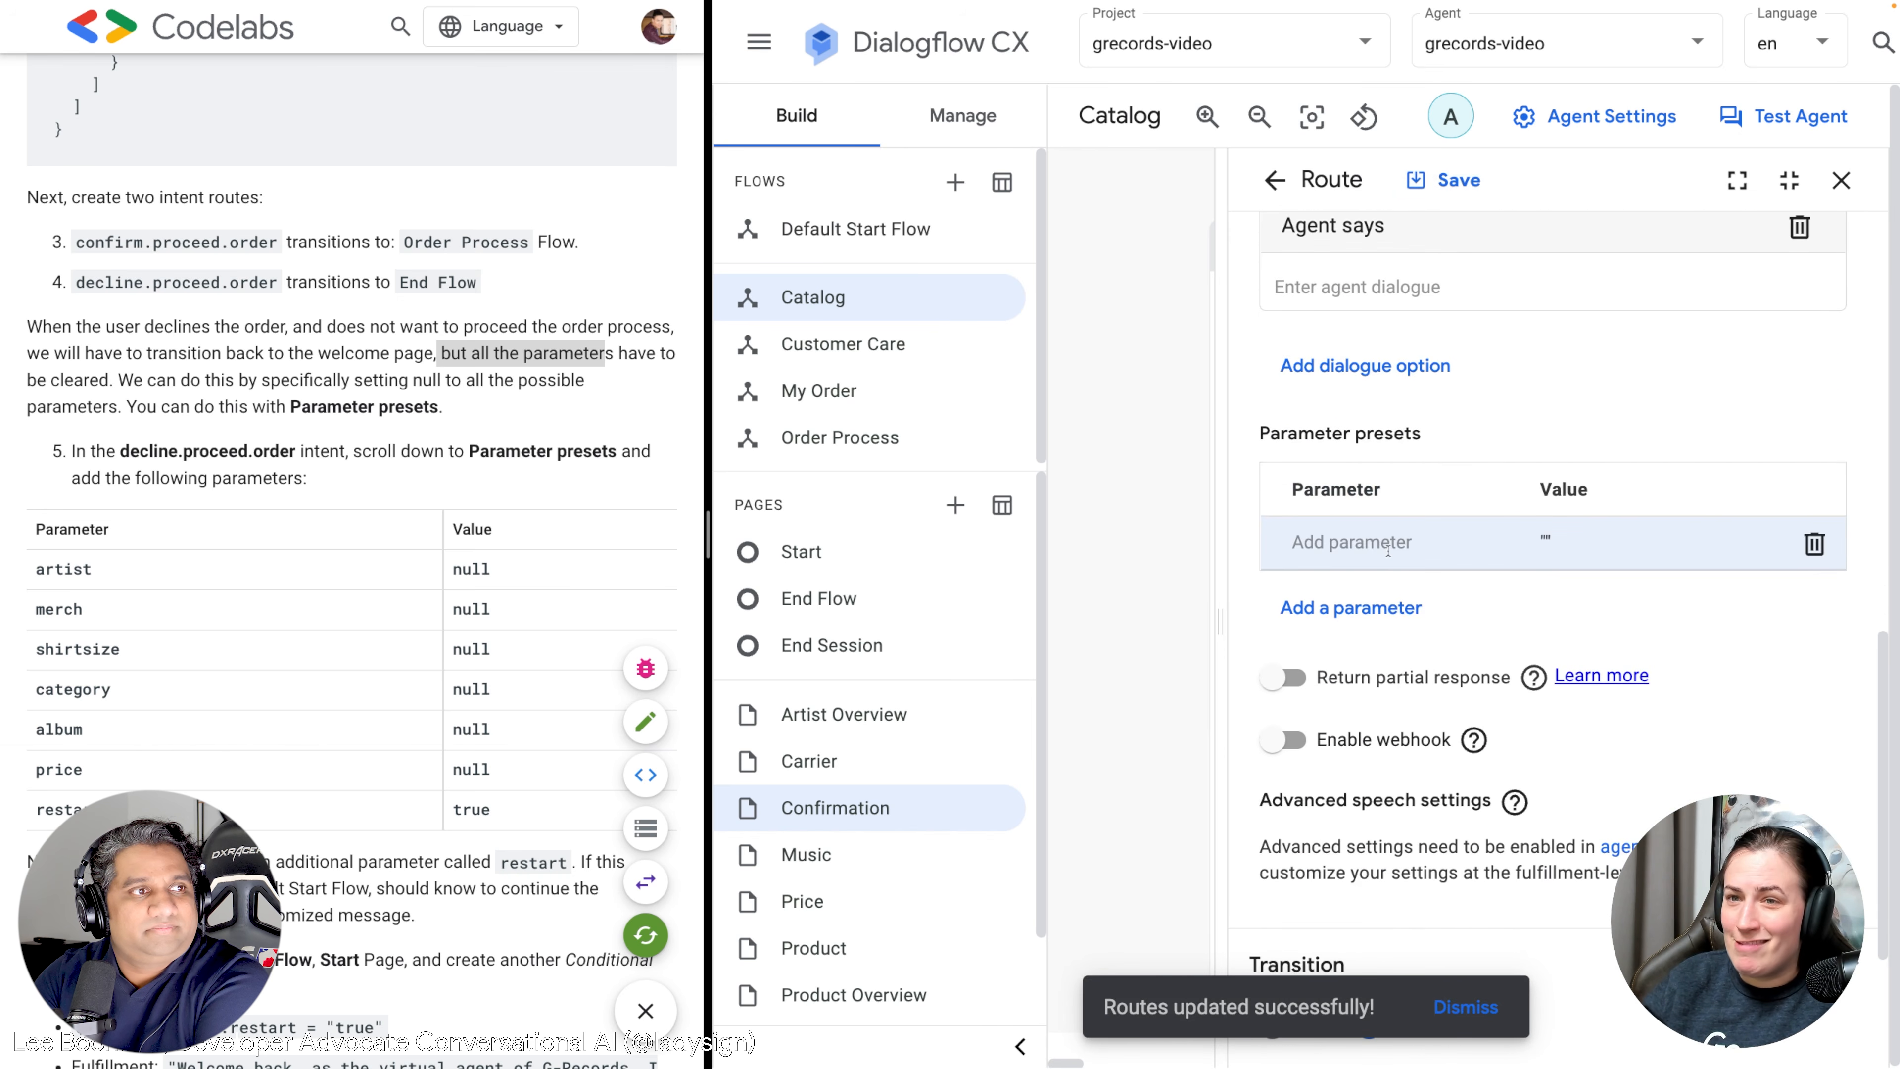
scroll(1388, 551, down, 1)
text(art)
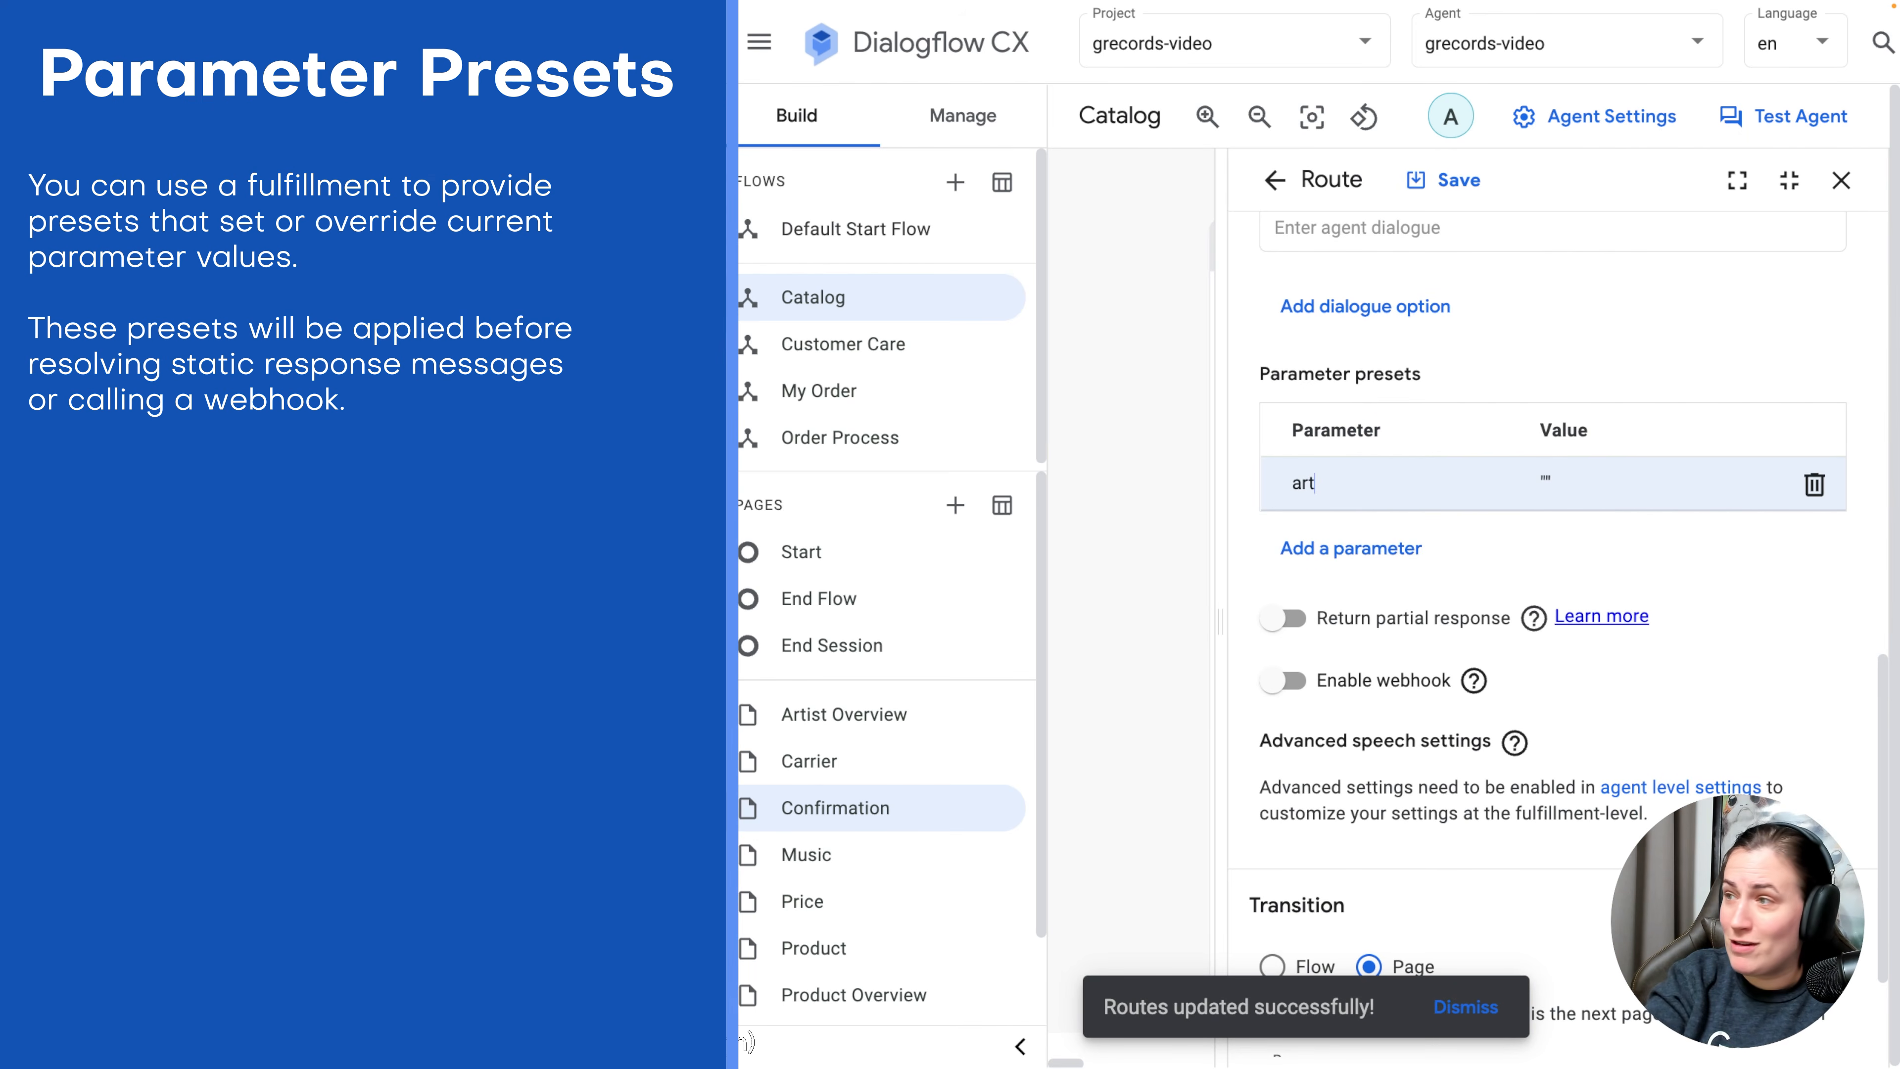
text(ist)
click(1545, 478)
text(null)
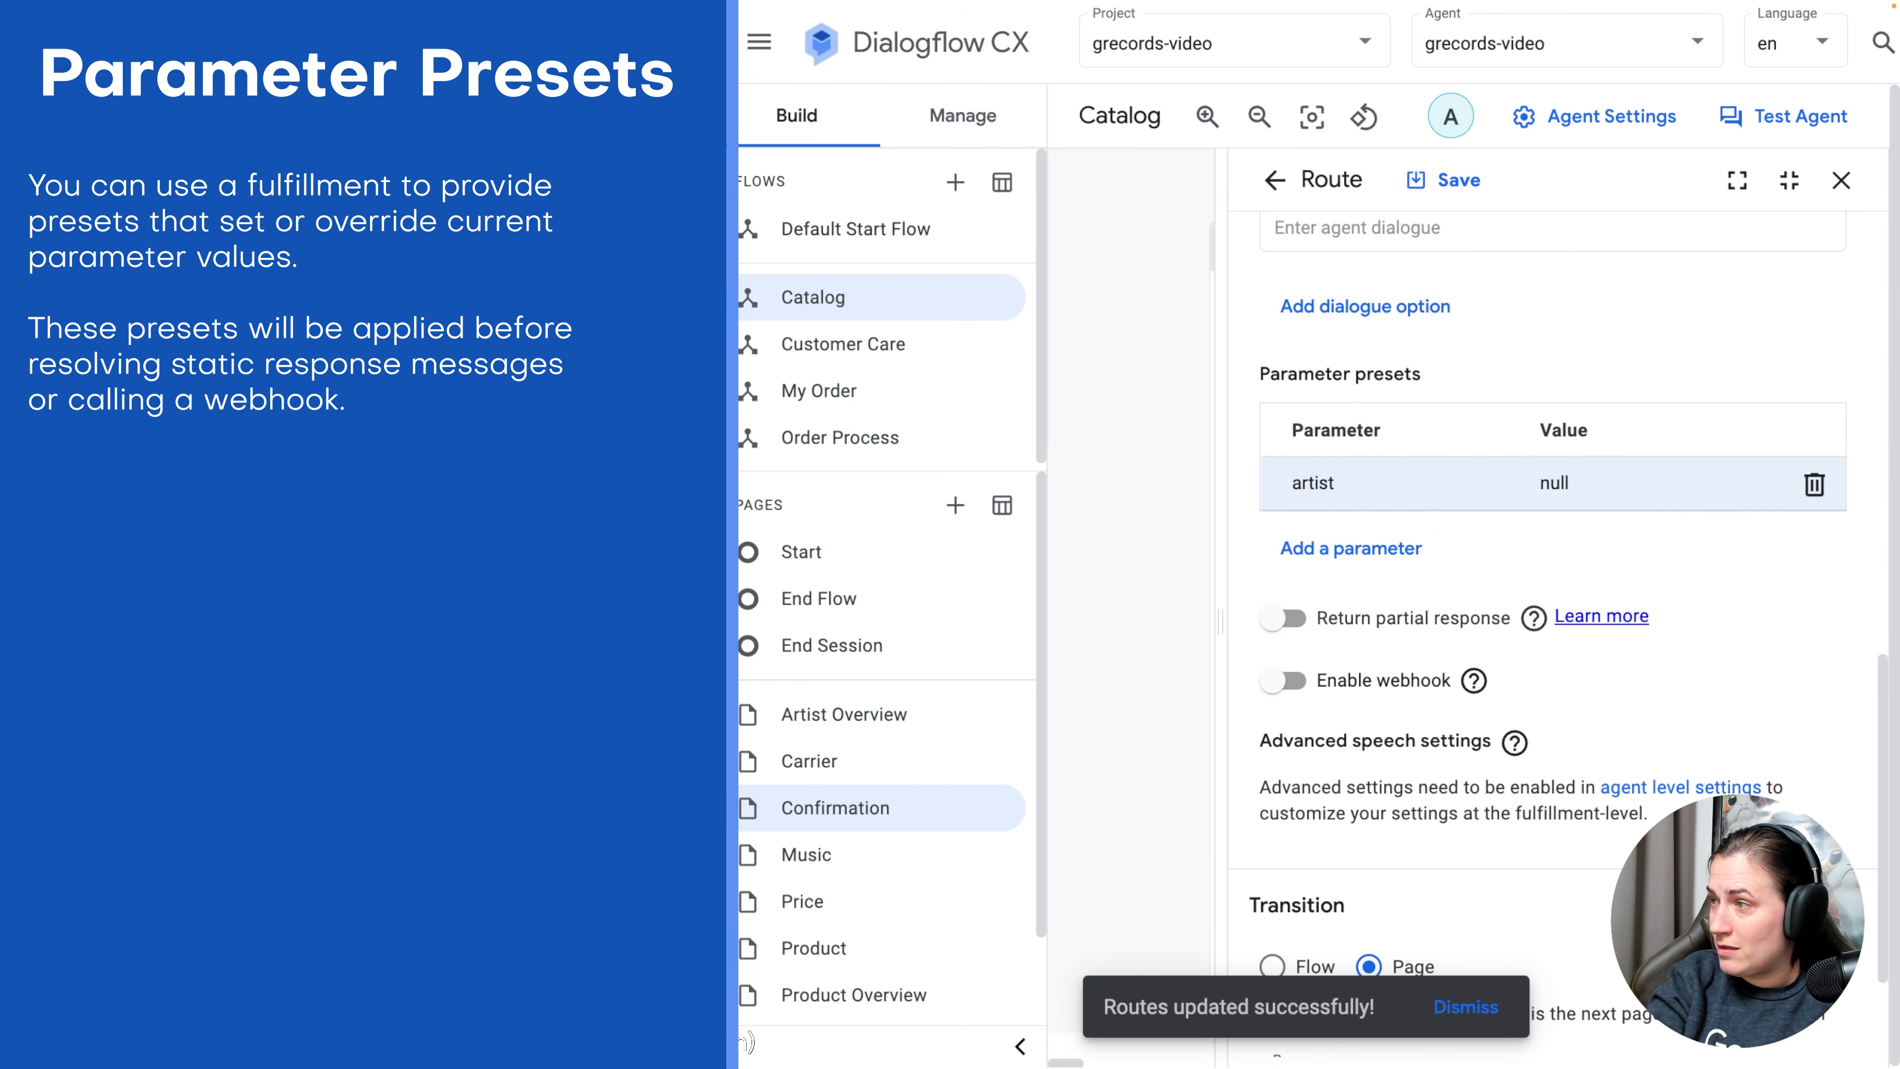
key(Tab)
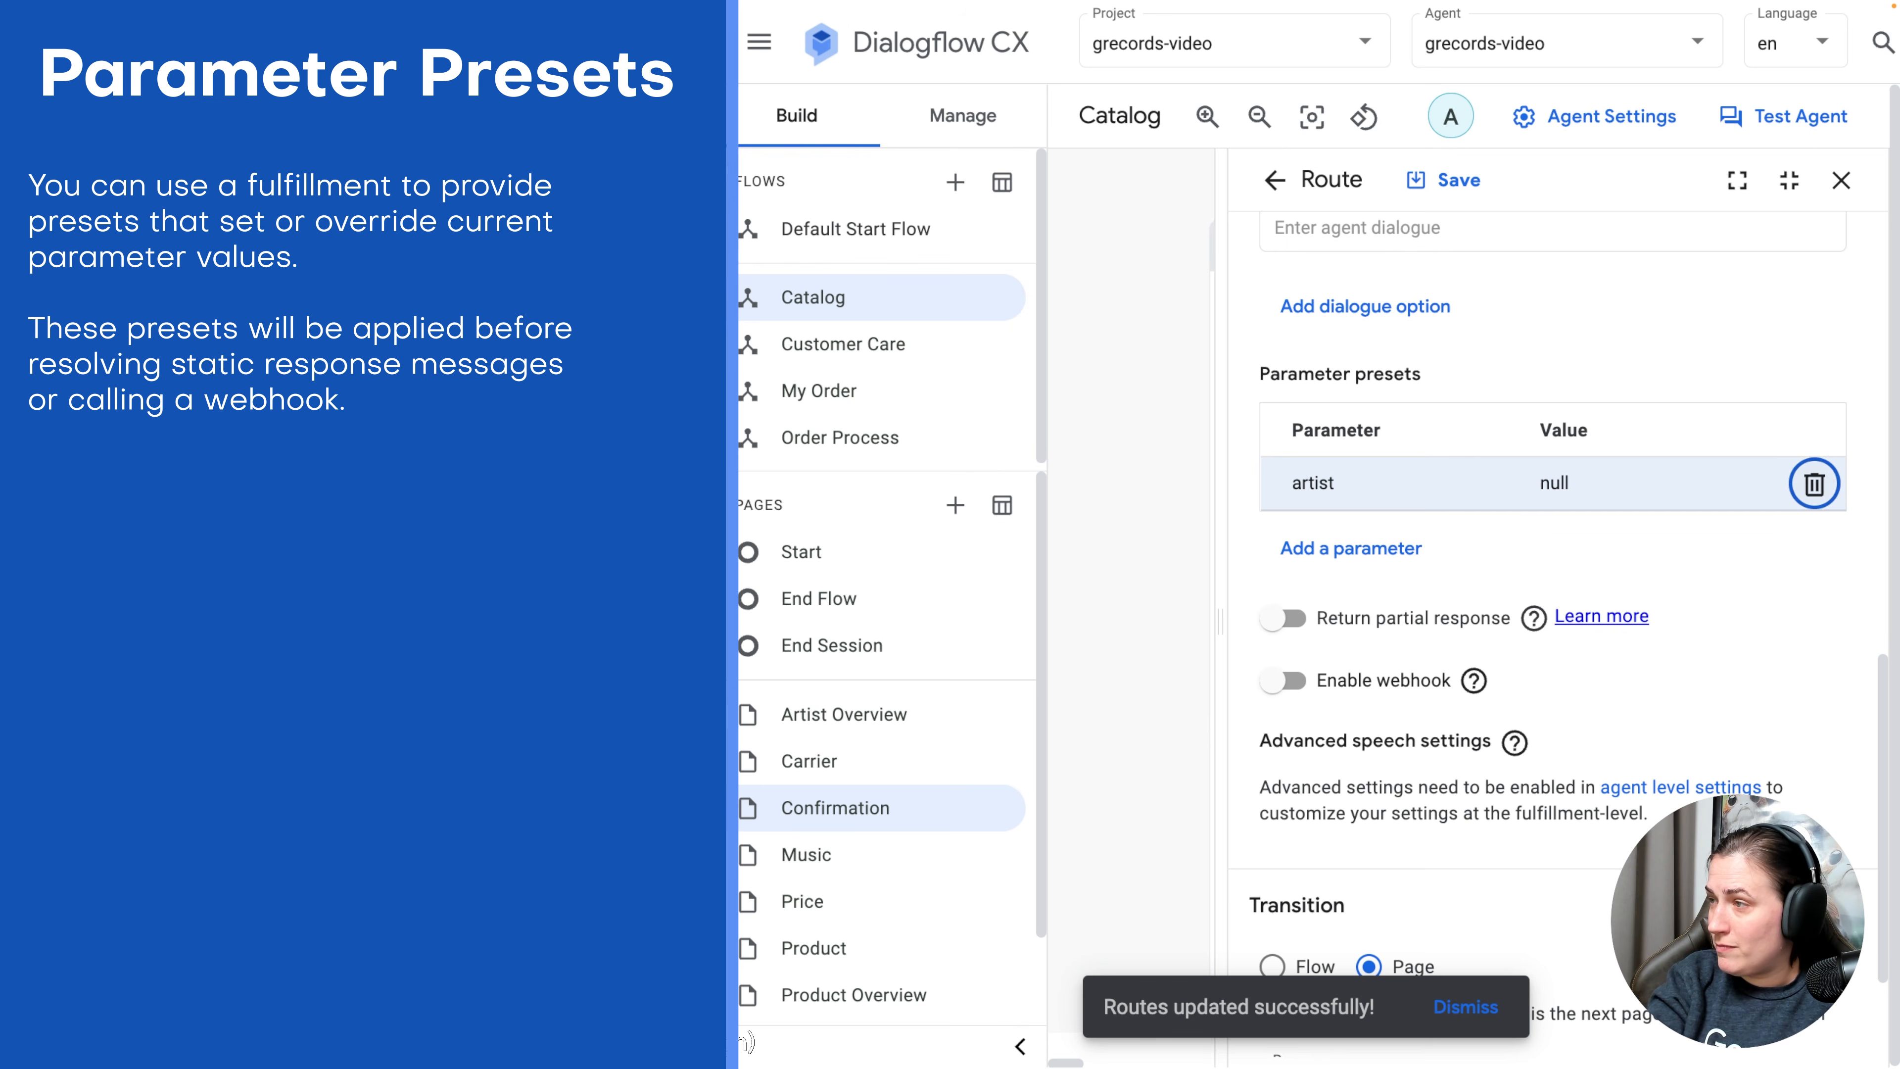
click(1357, 548)
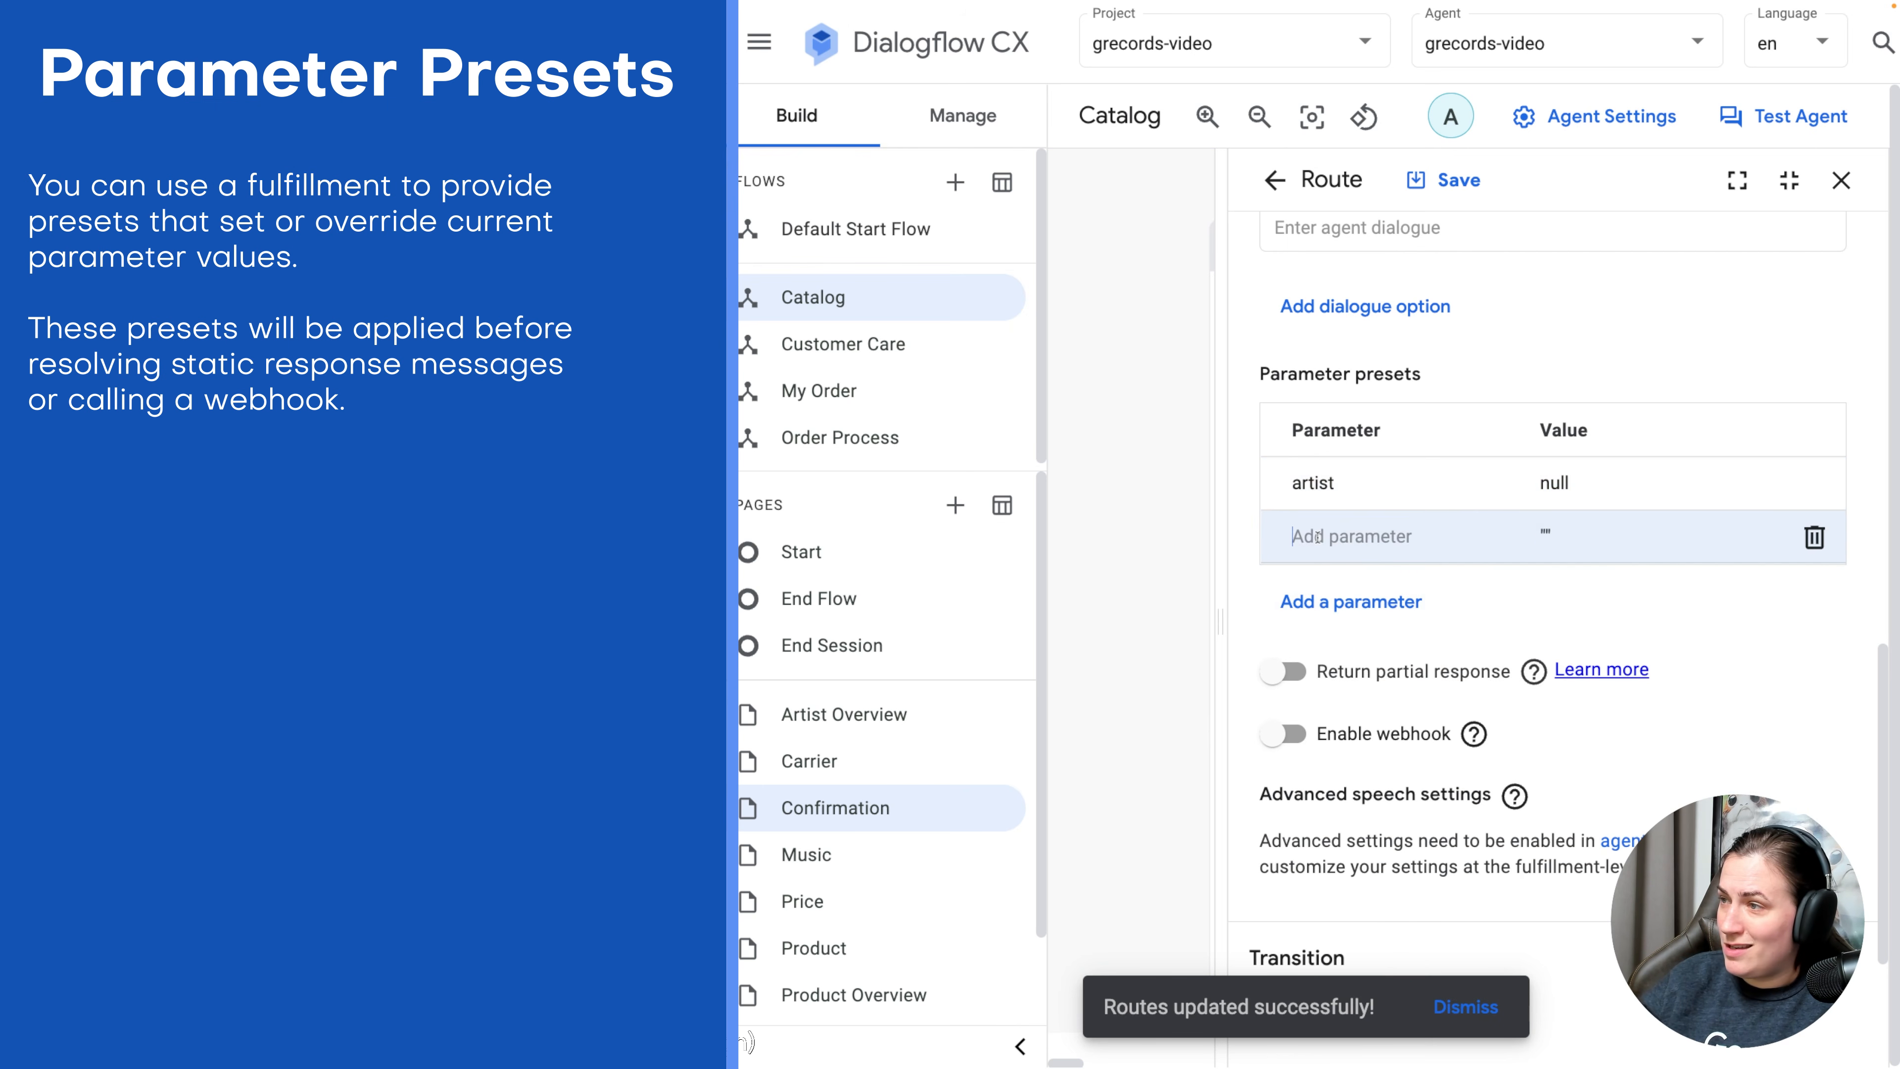
text(merch)
key(Tab)
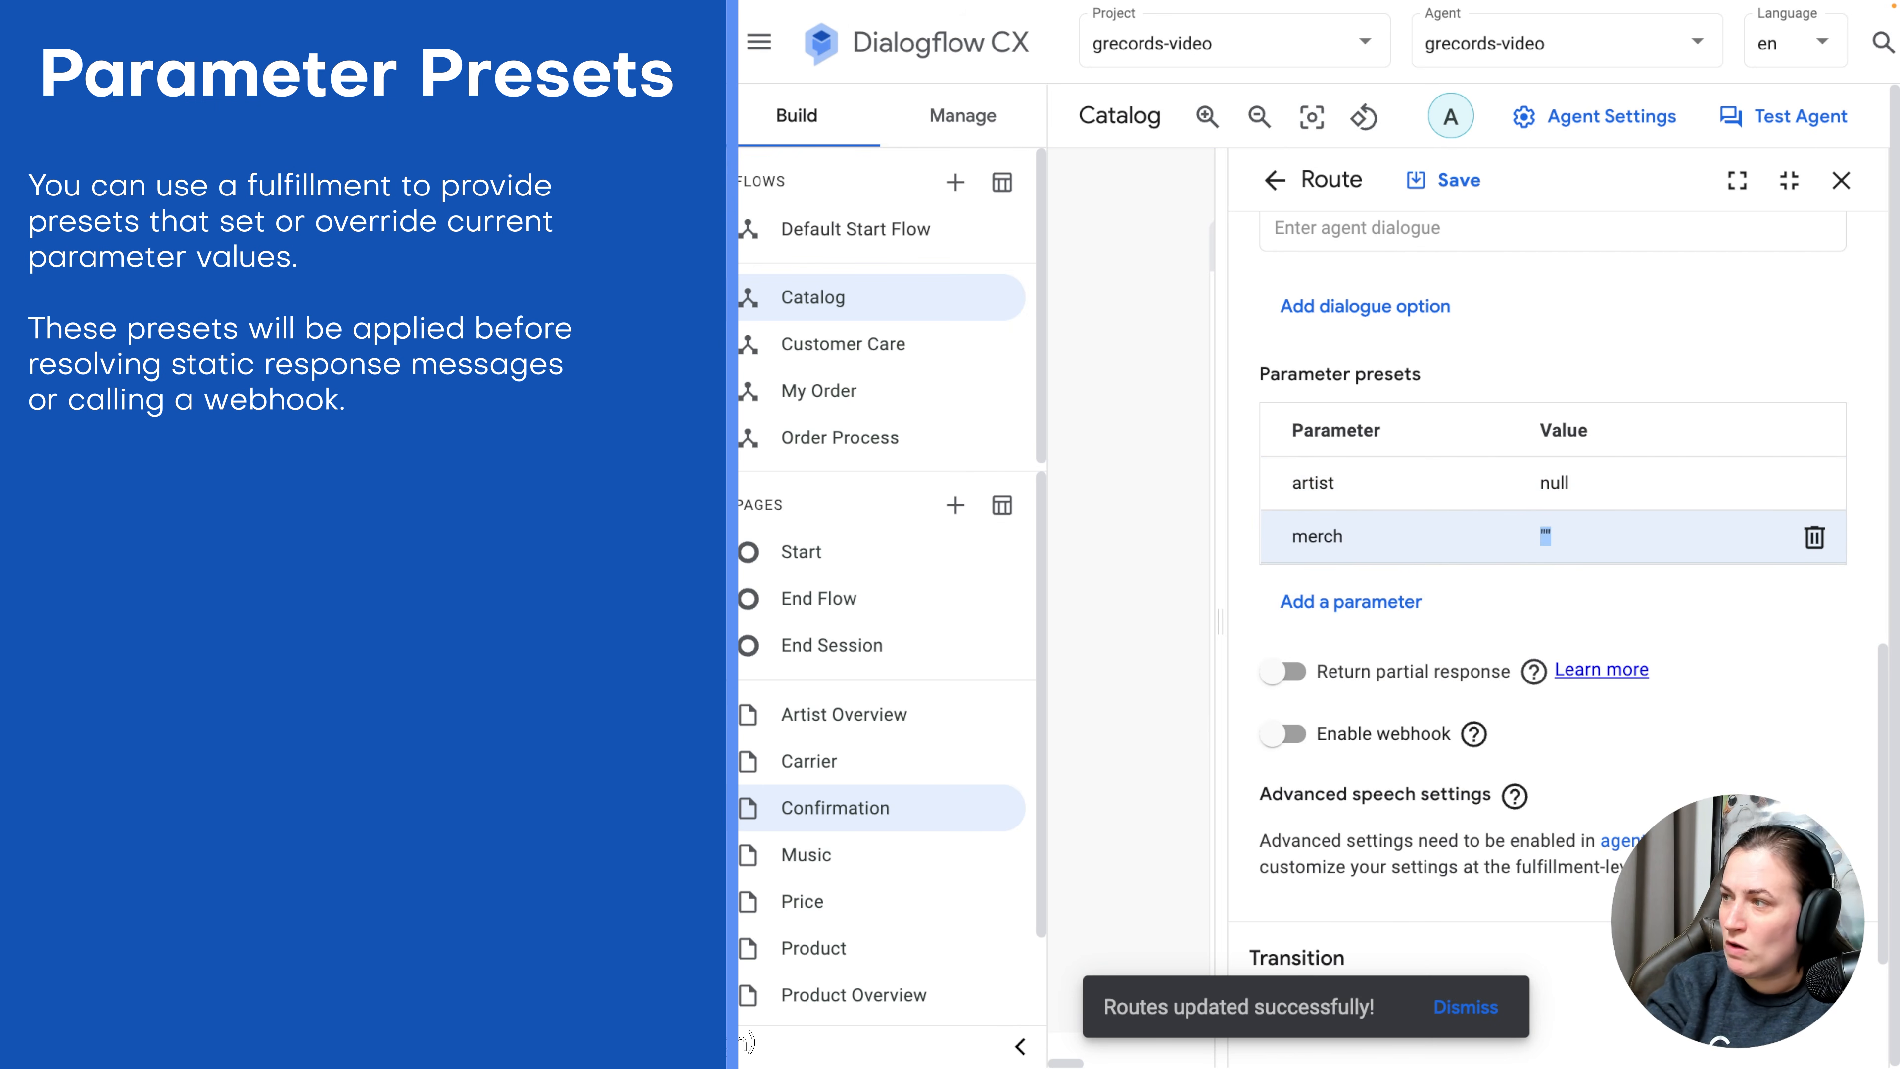
text(null)
key(Tab)
Add presets setting shirtsize and category to null.
click(1363, 604)
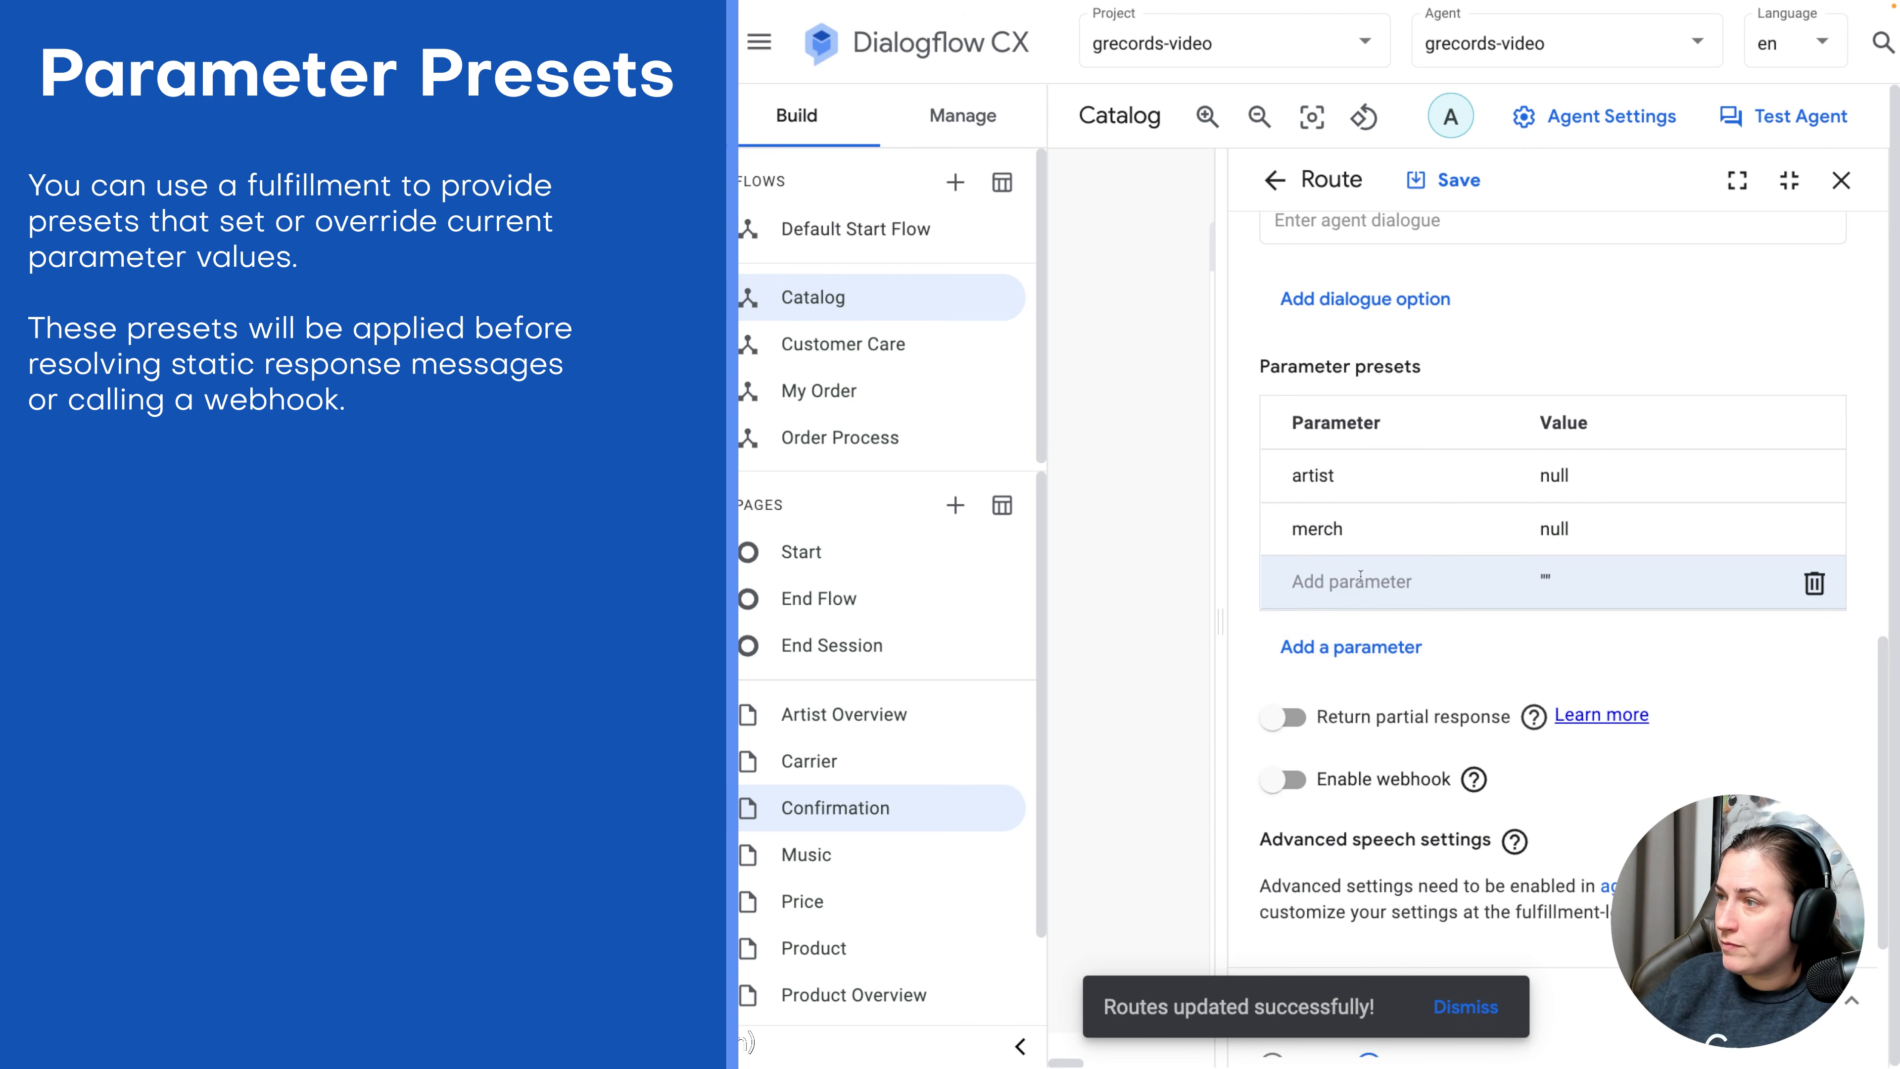
text(shirtsize)
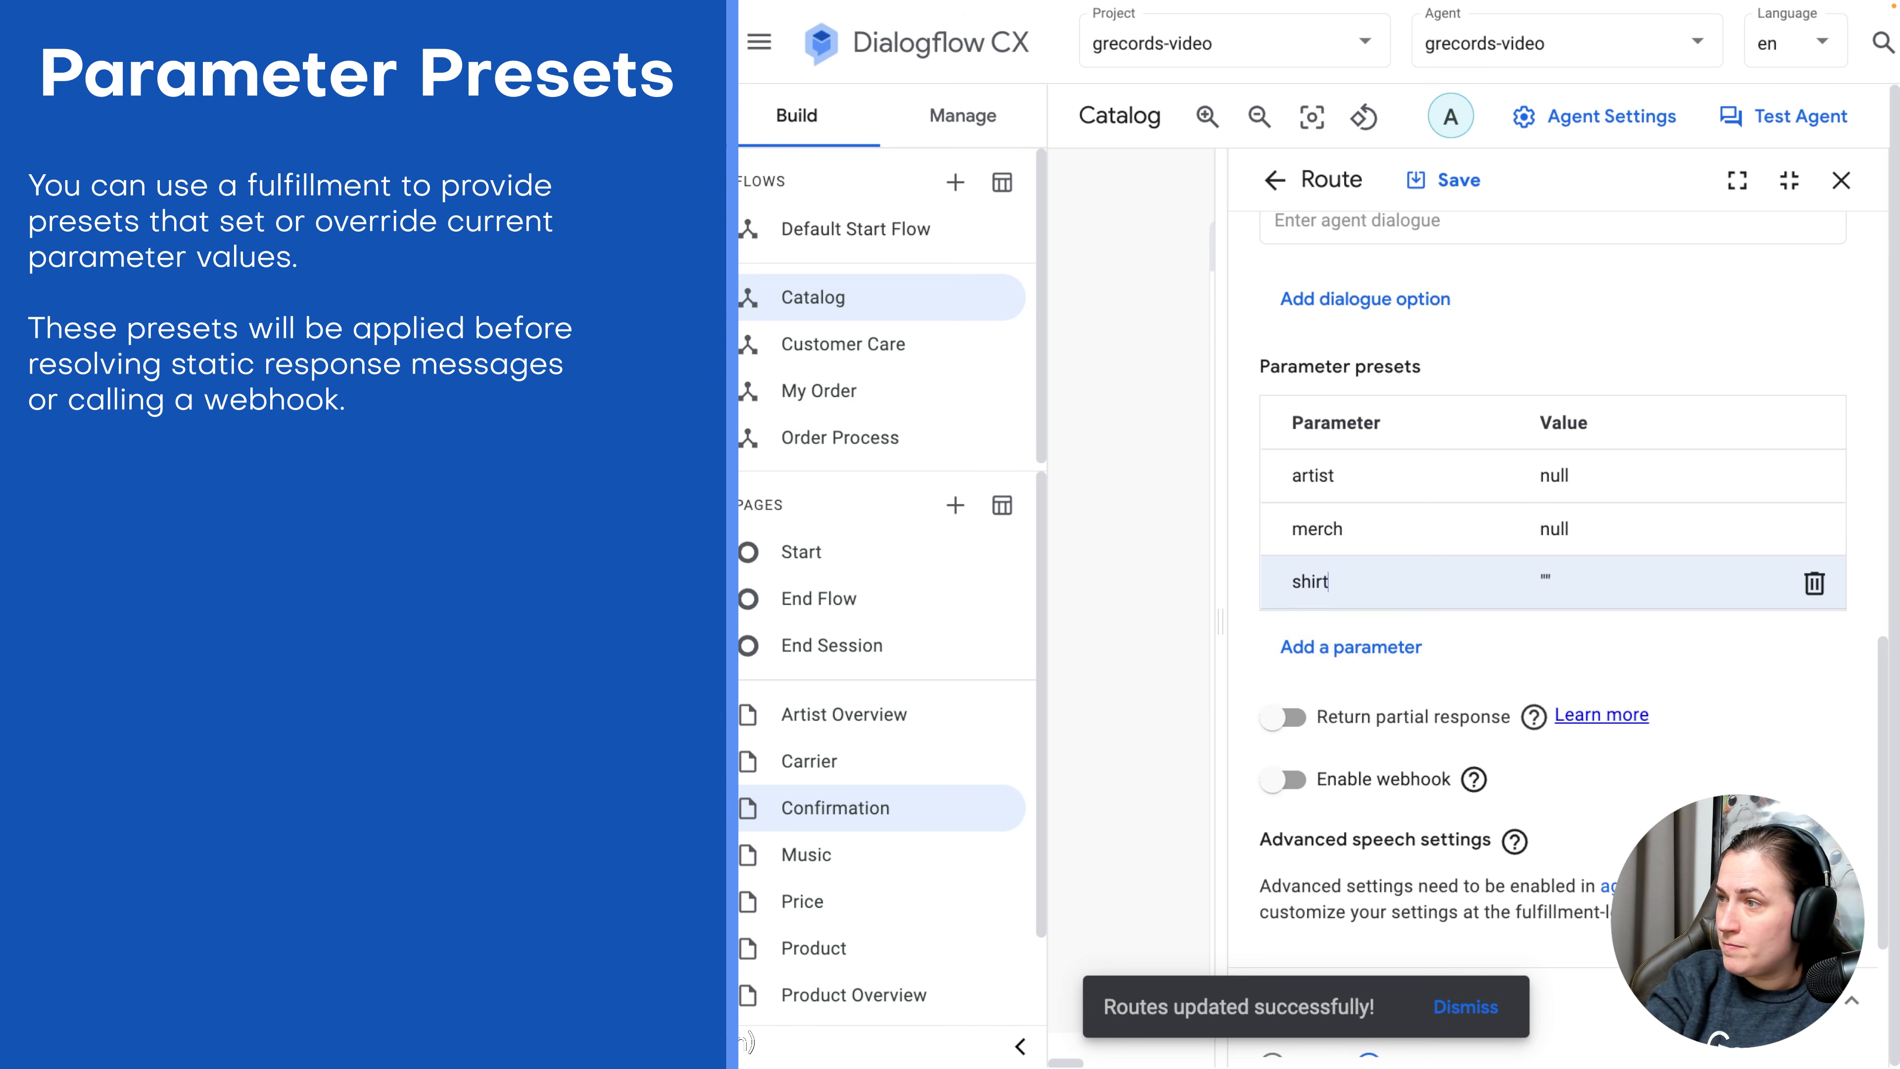
key(Tab)
text(null)
key(Tab)
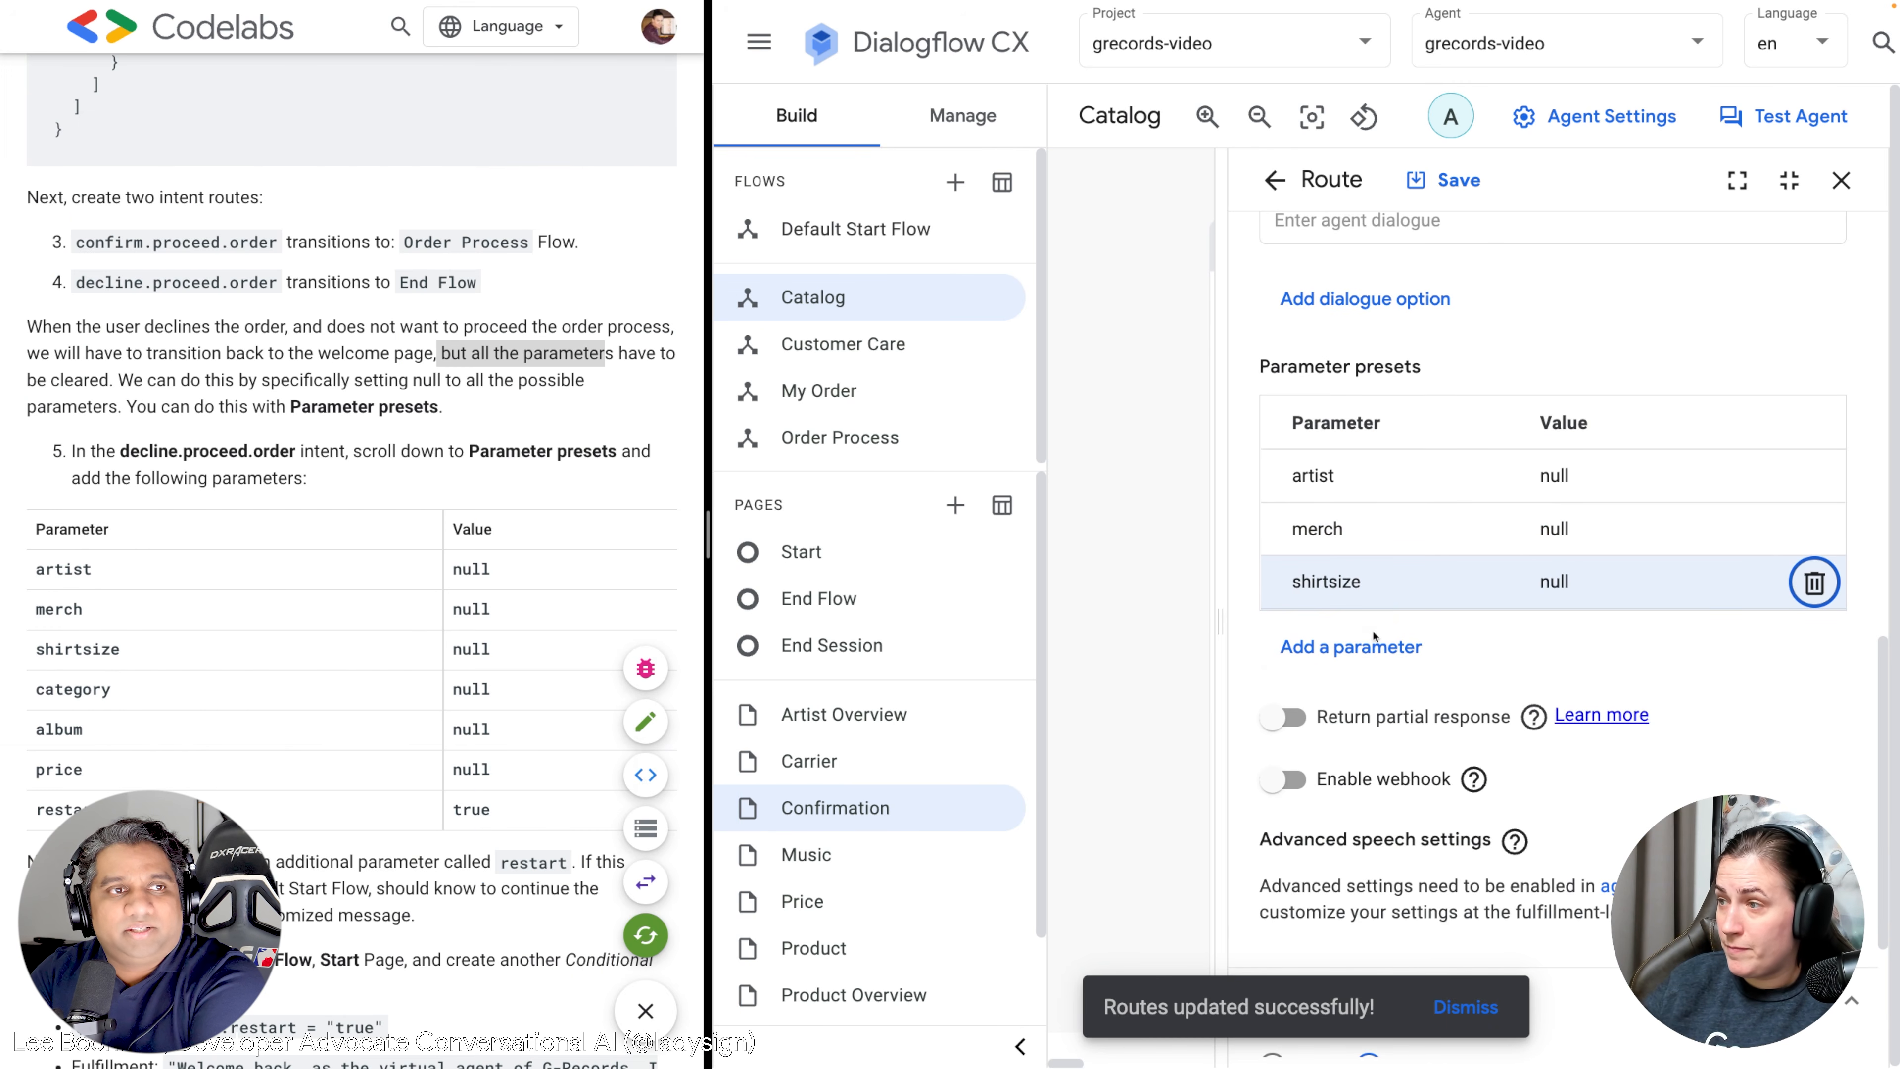
click(1366, 647)
text(category)
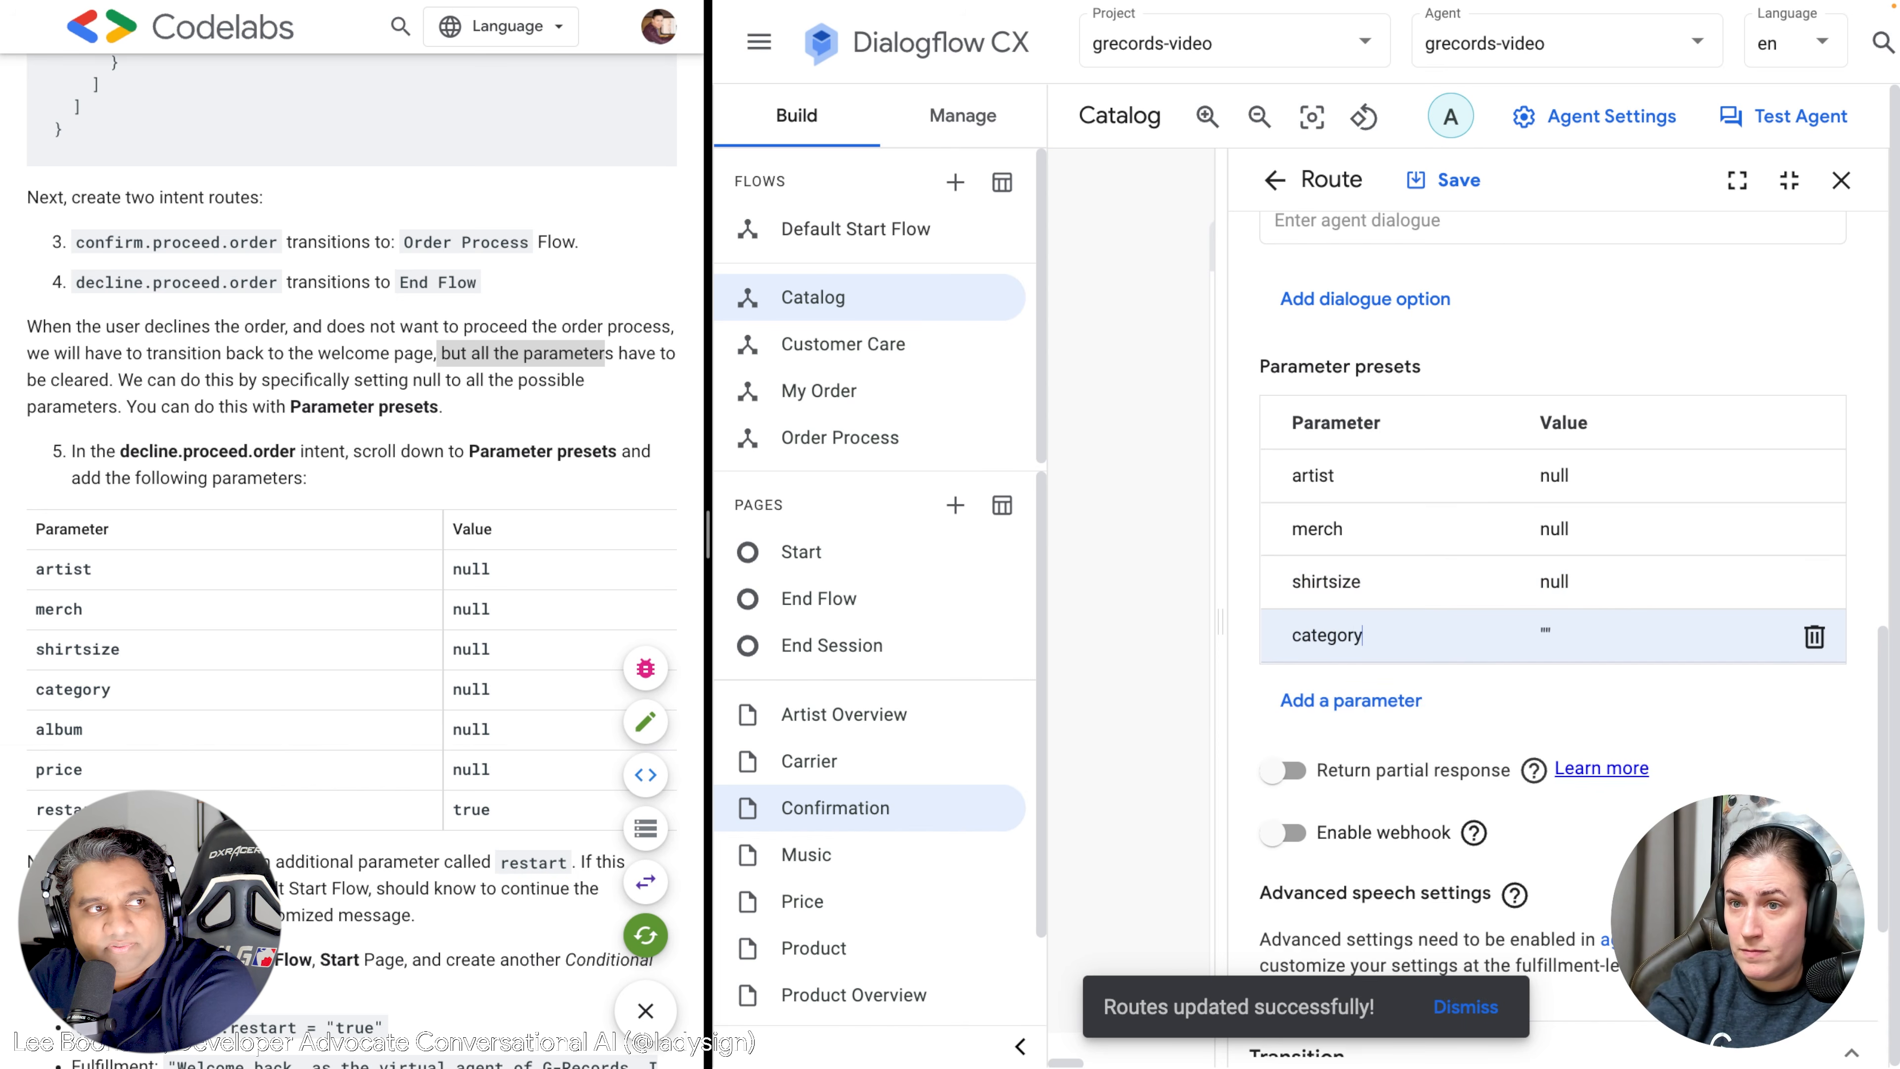
key(Tab)
text(null)
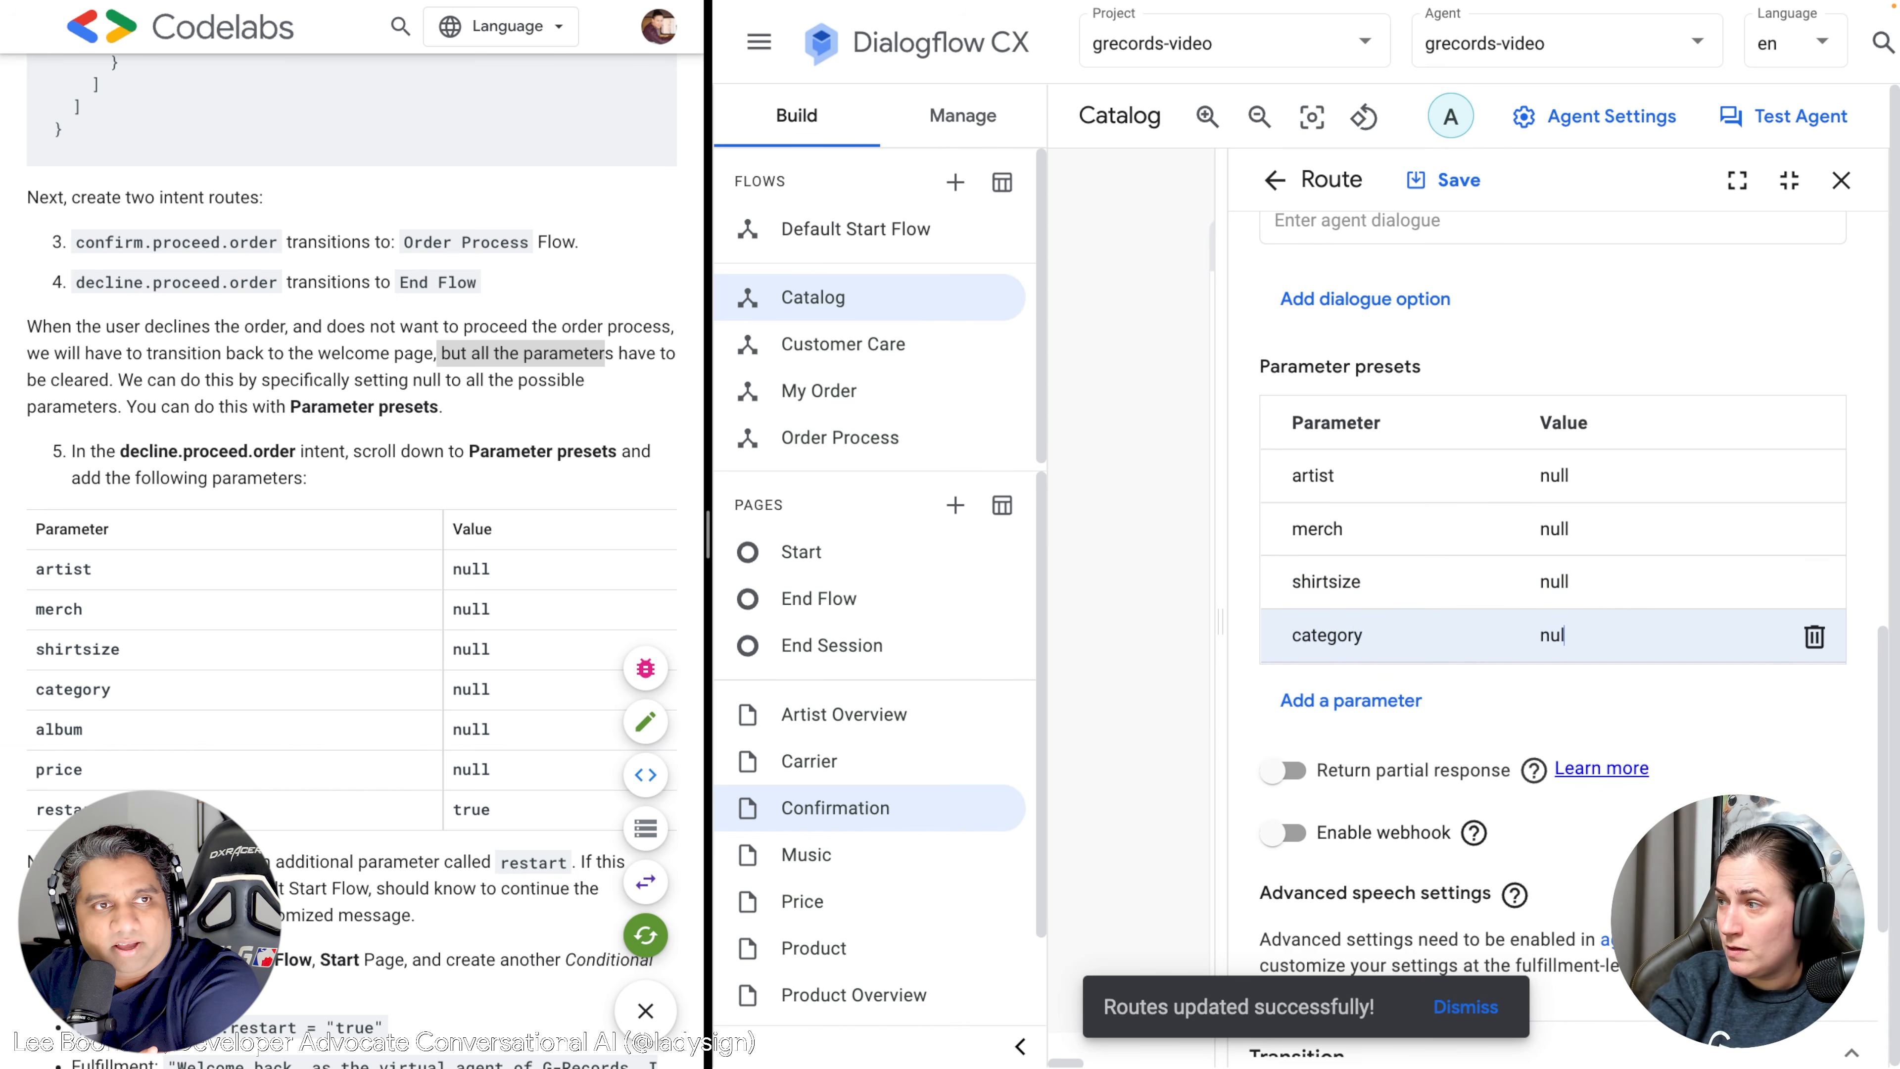
Add presets setting album and price to null.
click(1360, 698)
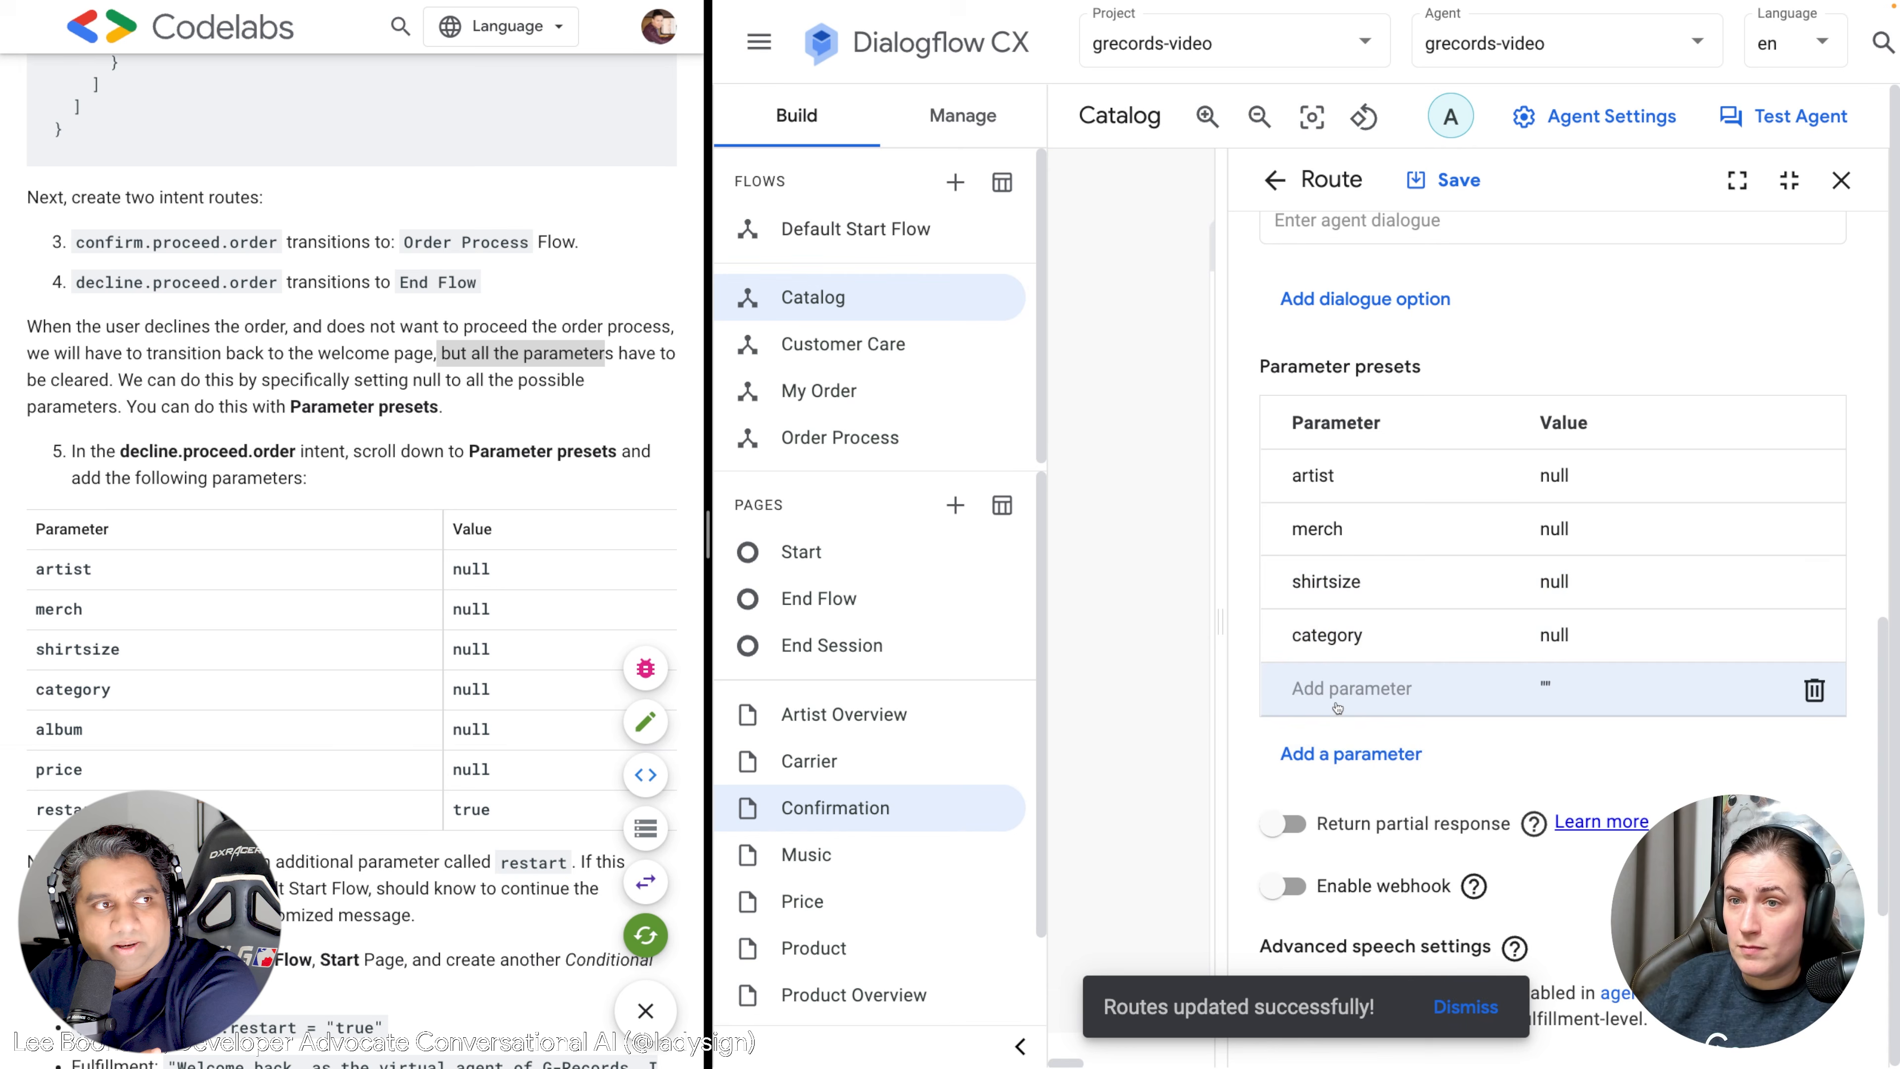
text(album)
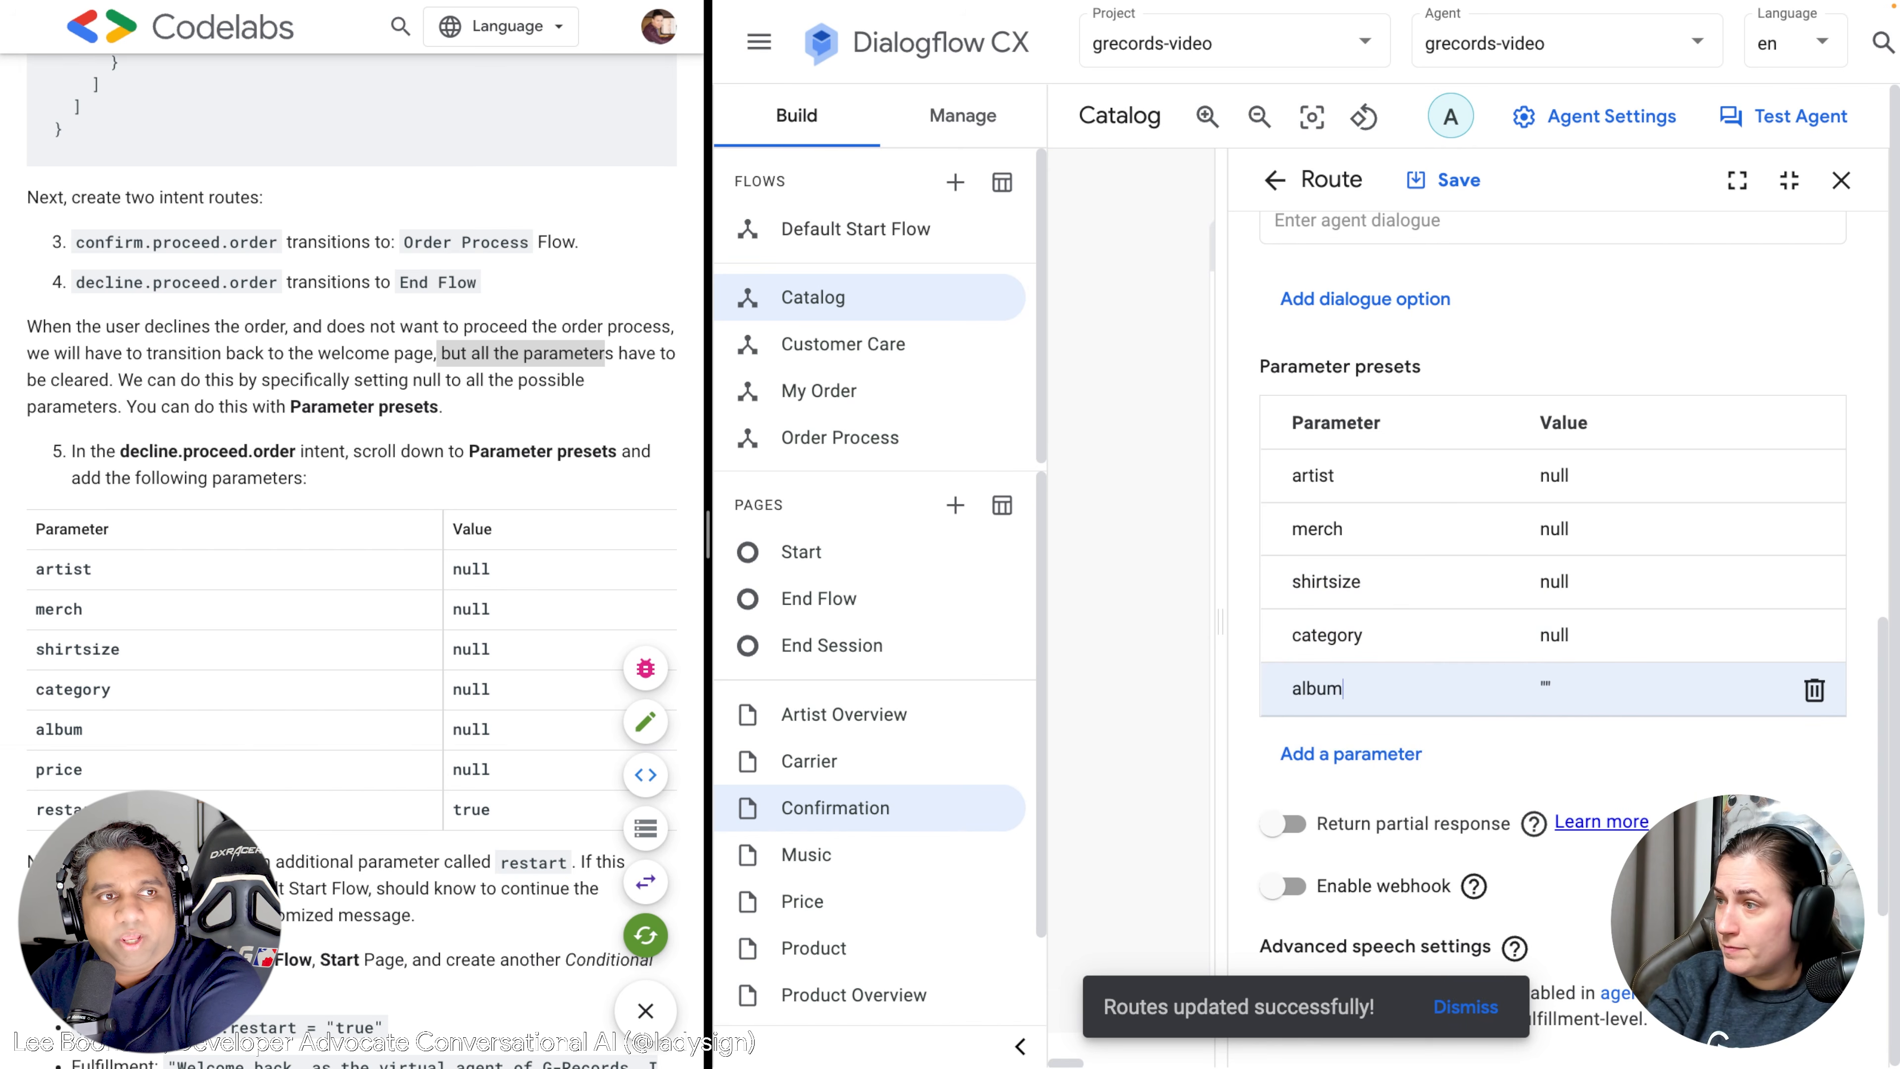
click(1559, 687)
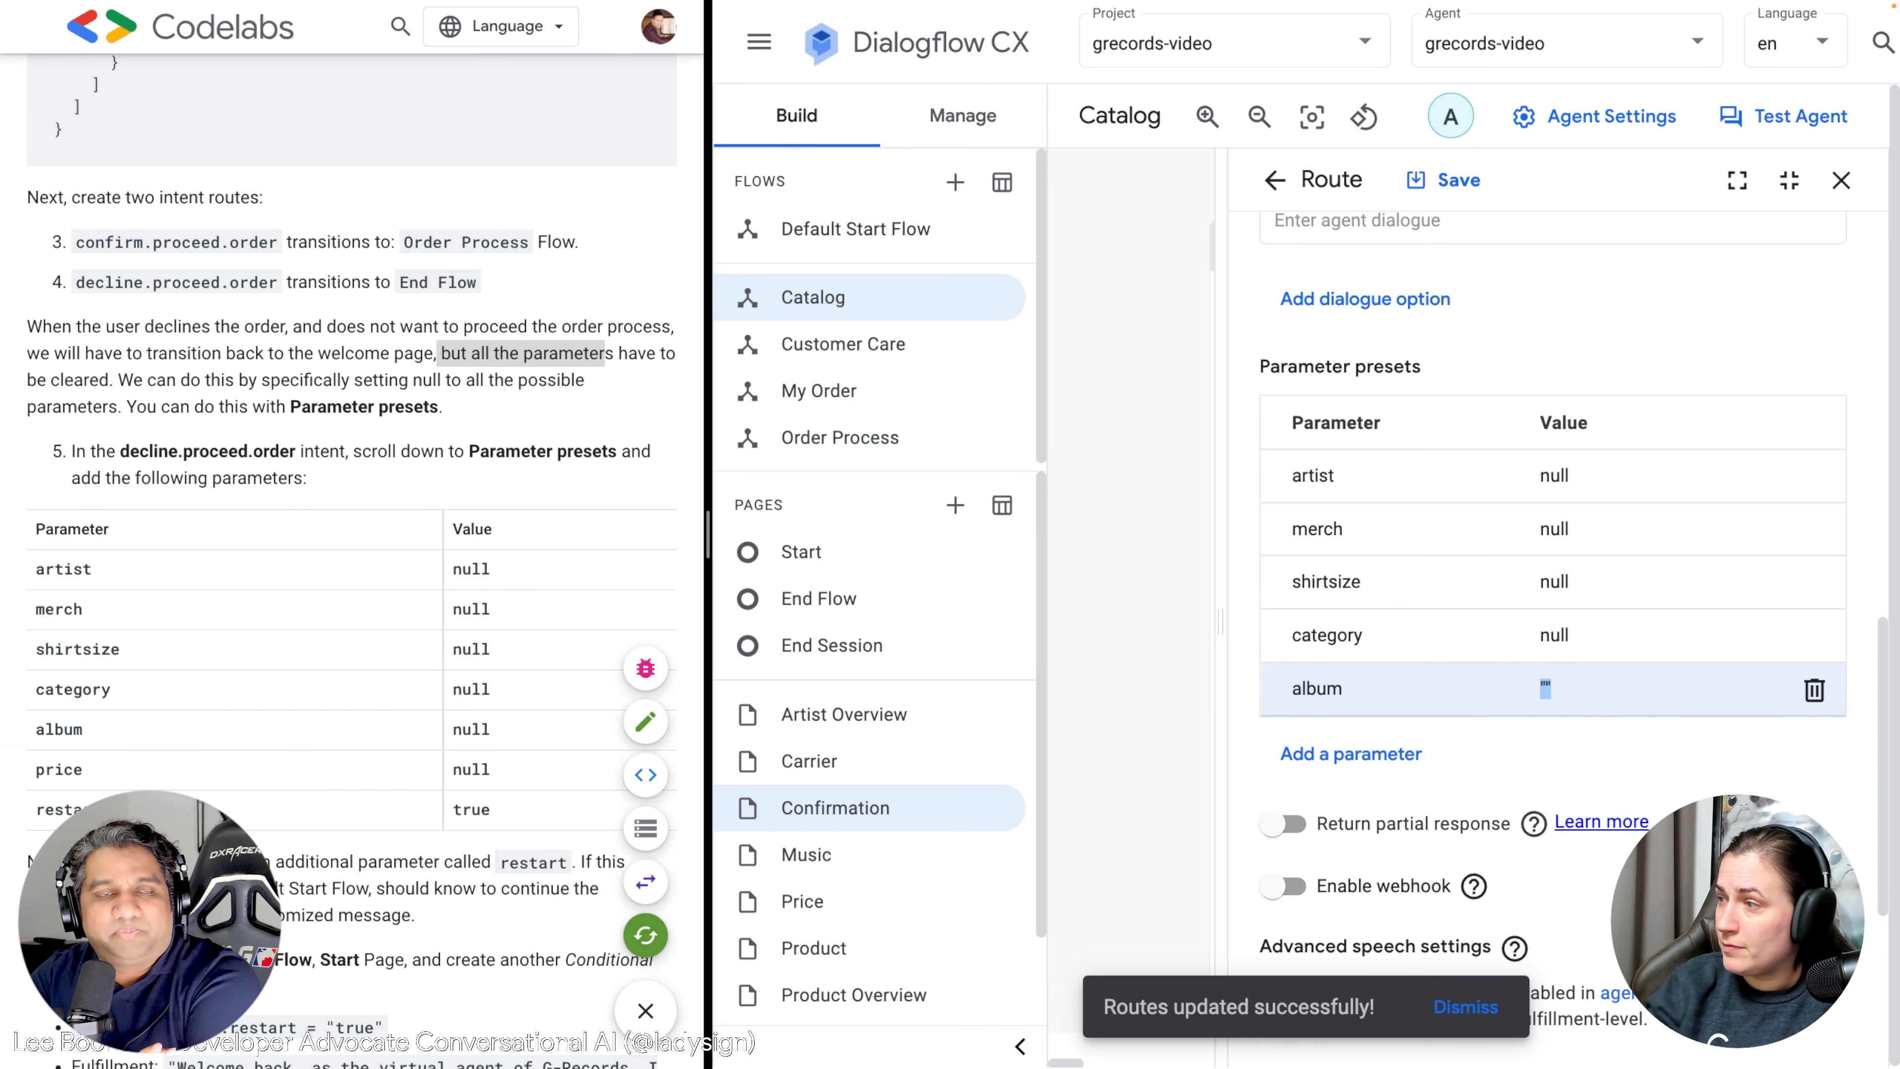
text(")
key(BackSpace)
text(null)
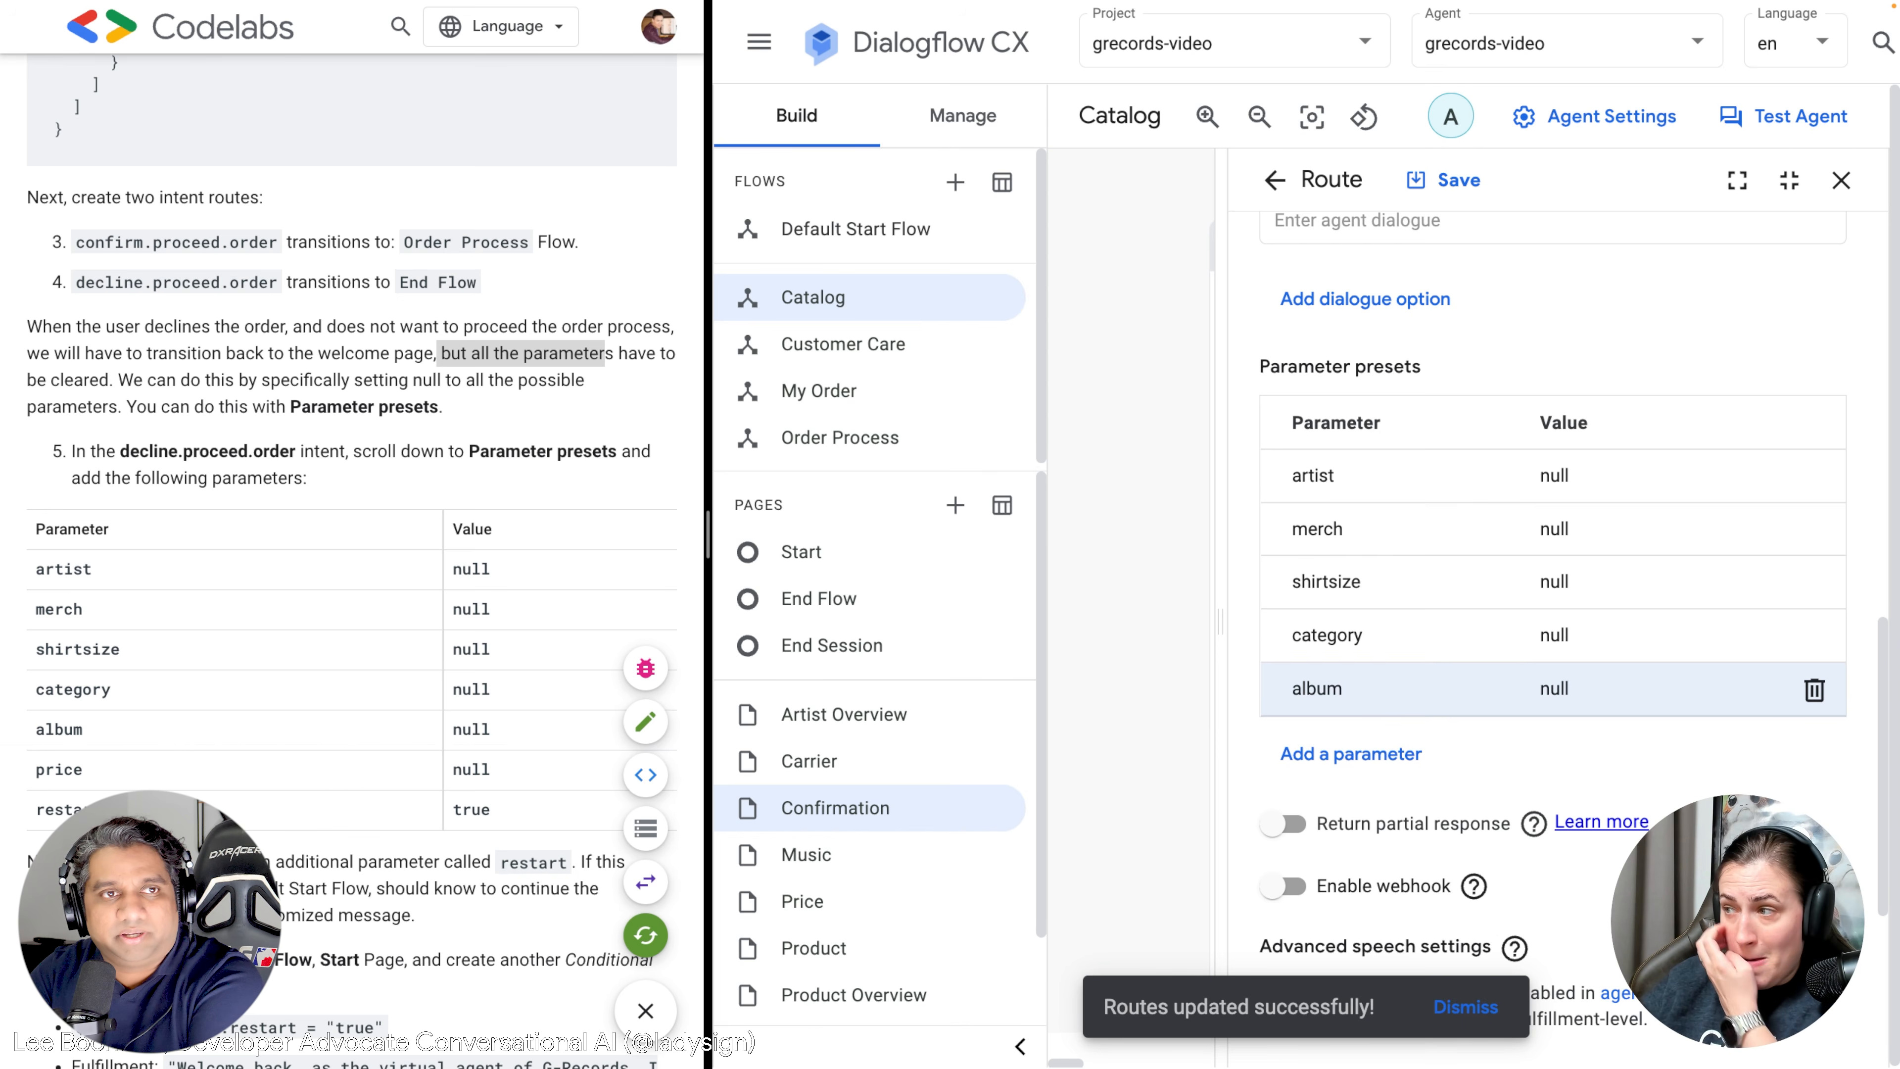
click(1375, 756)
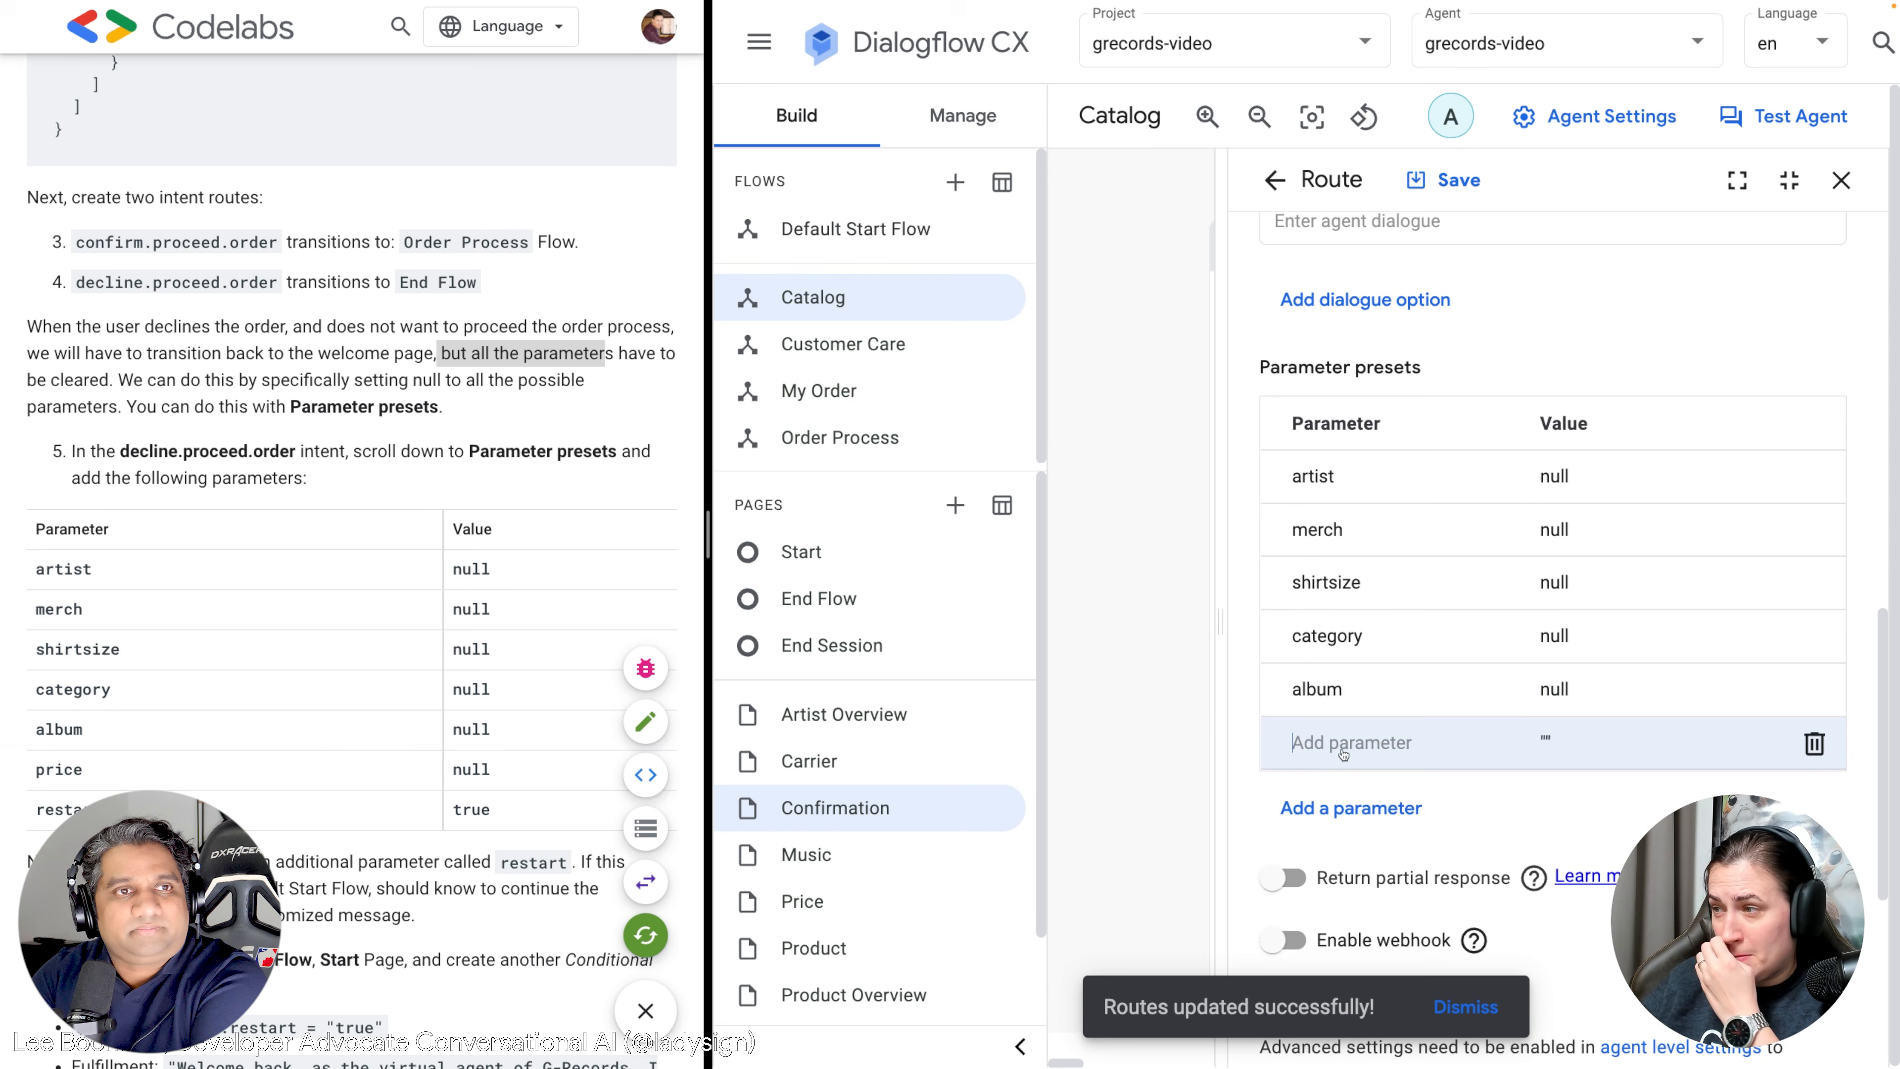
scroll(1343, 755, up, 1)
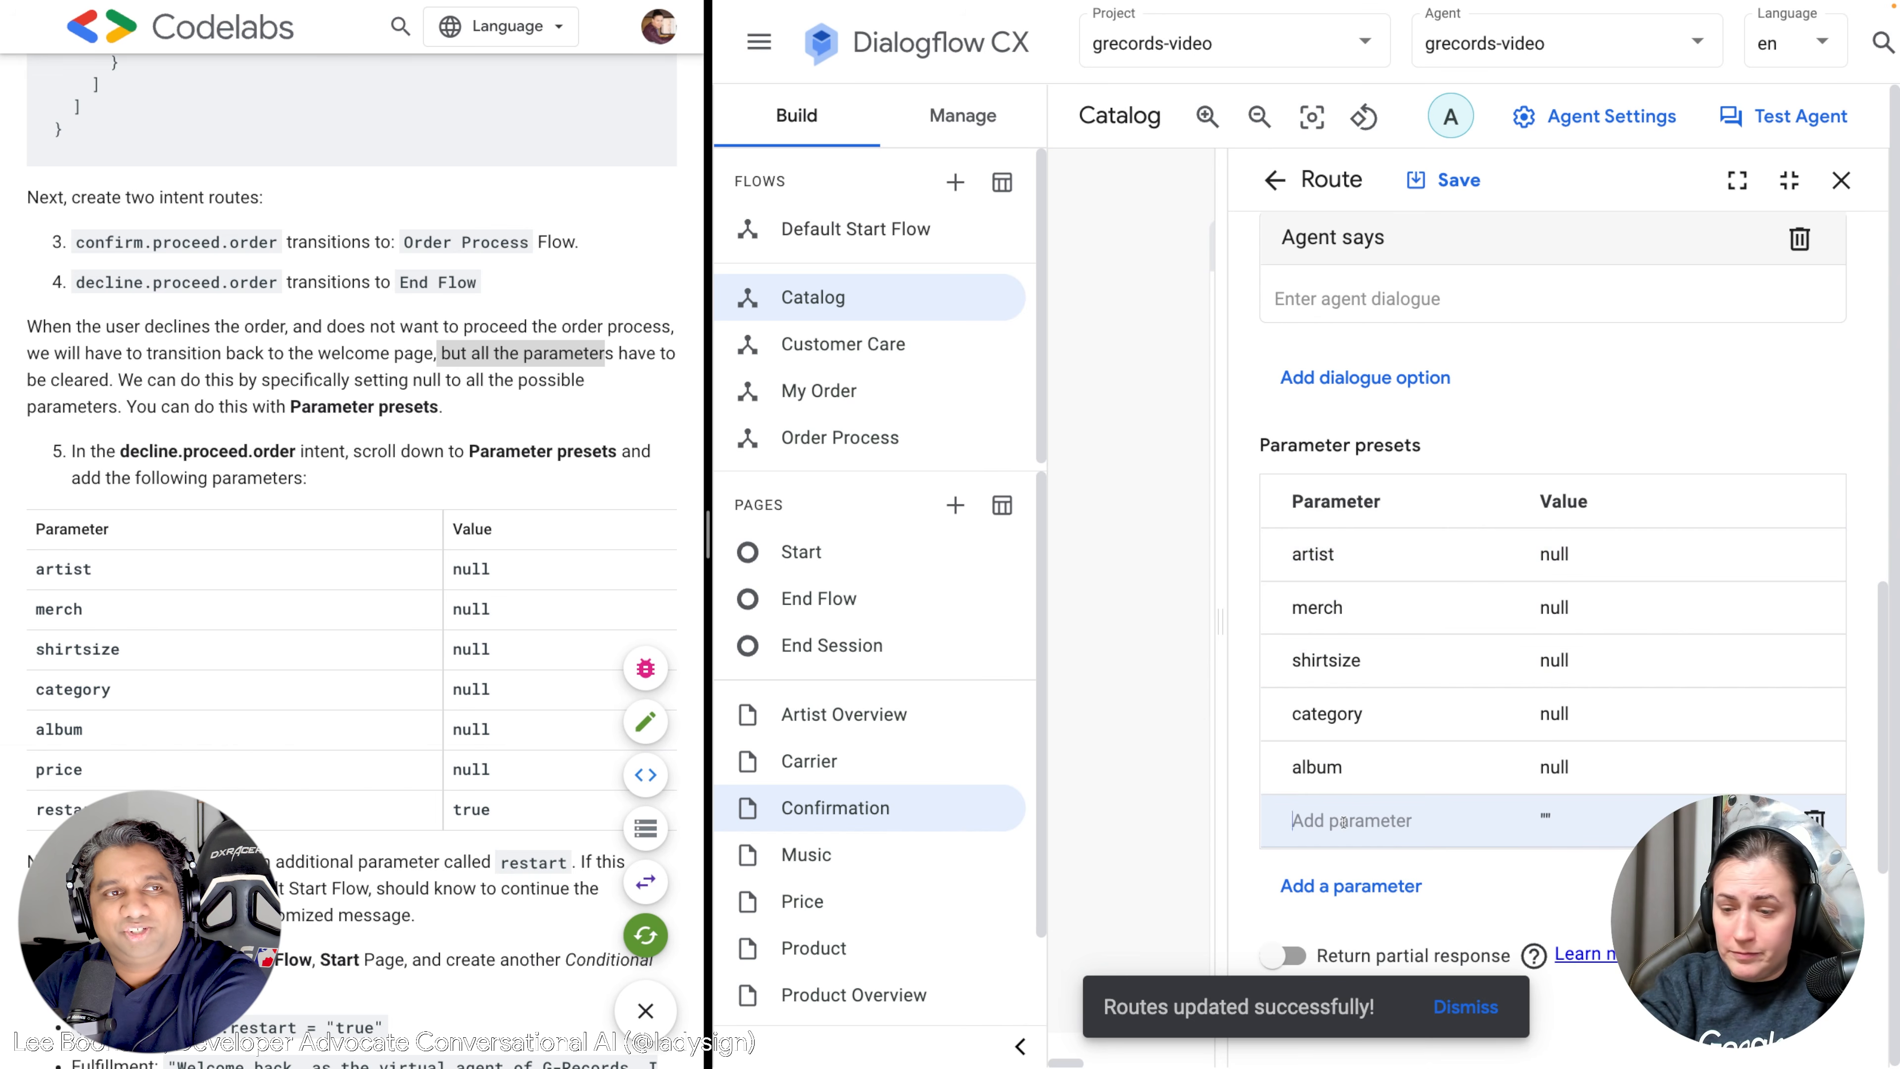
text(price)
key(Tab)
text(null)
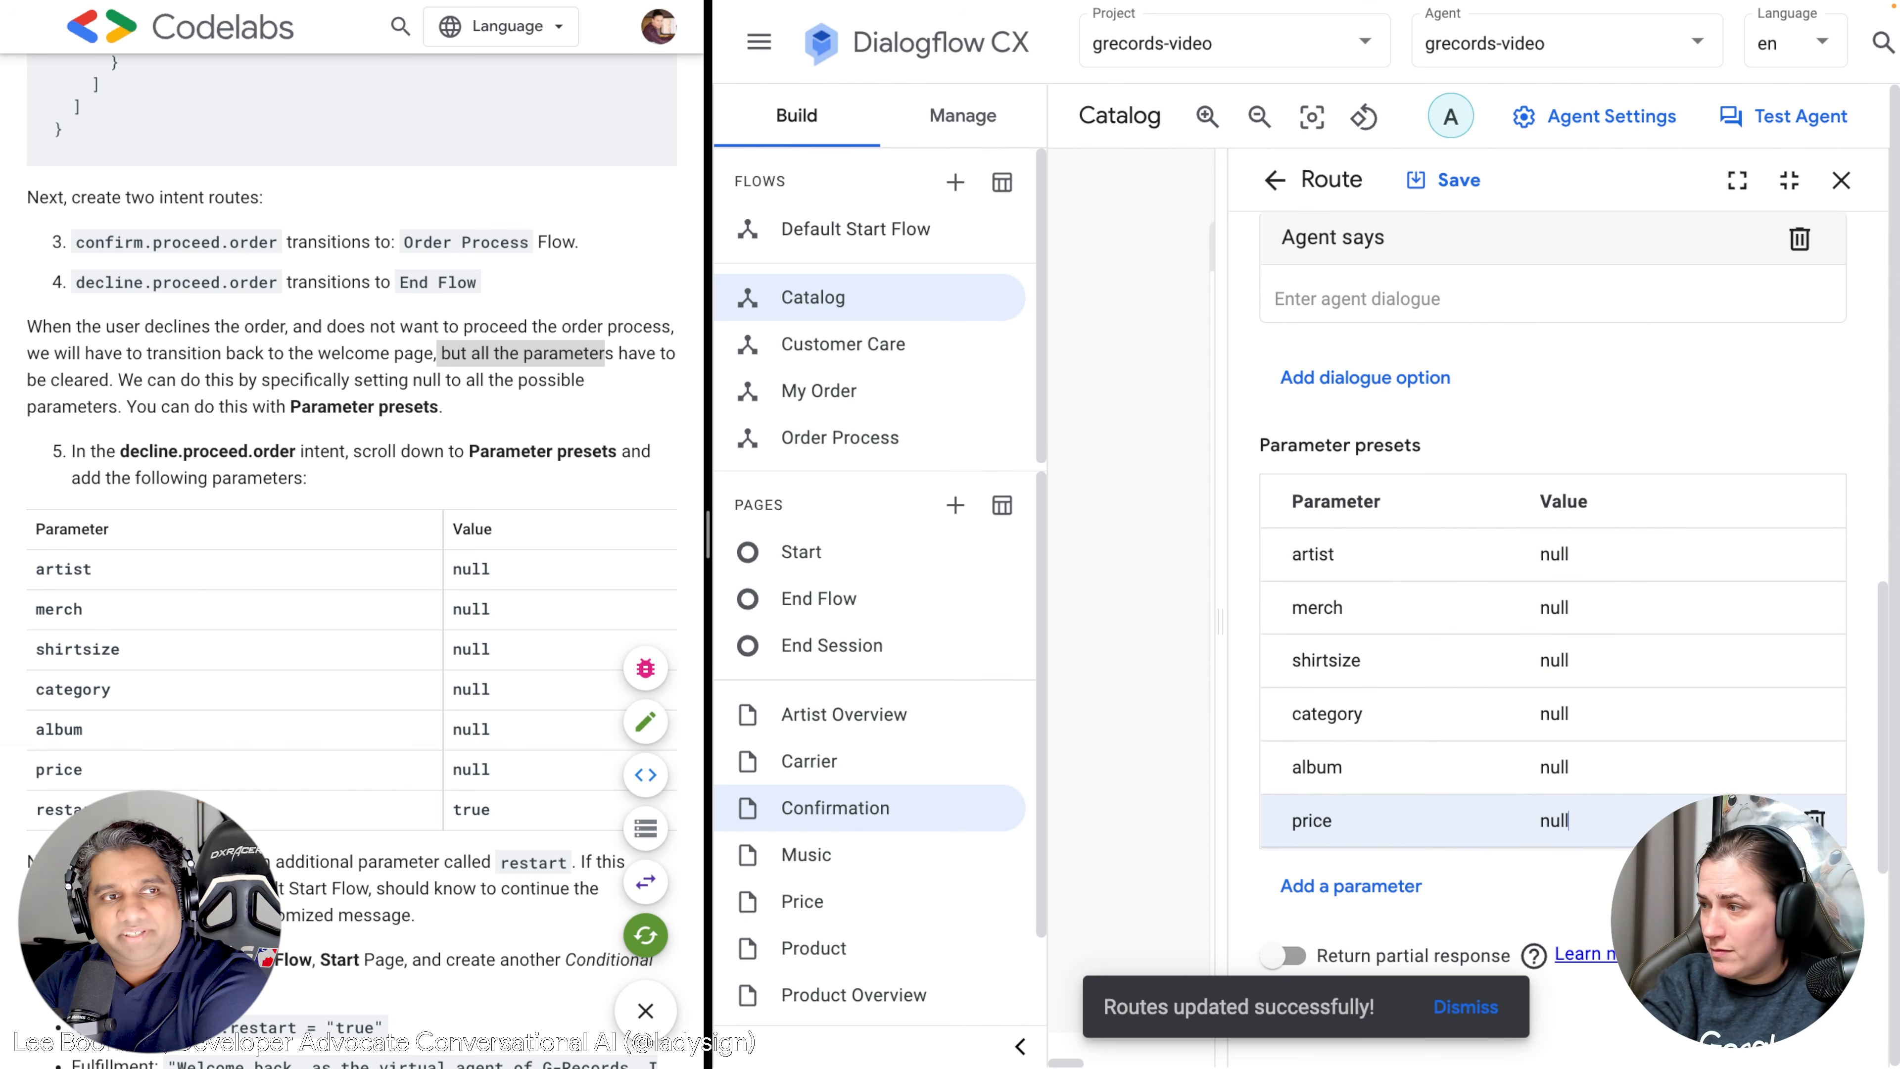
Add a restart preset with the value true.
scroll(1344, 757, down, 3)
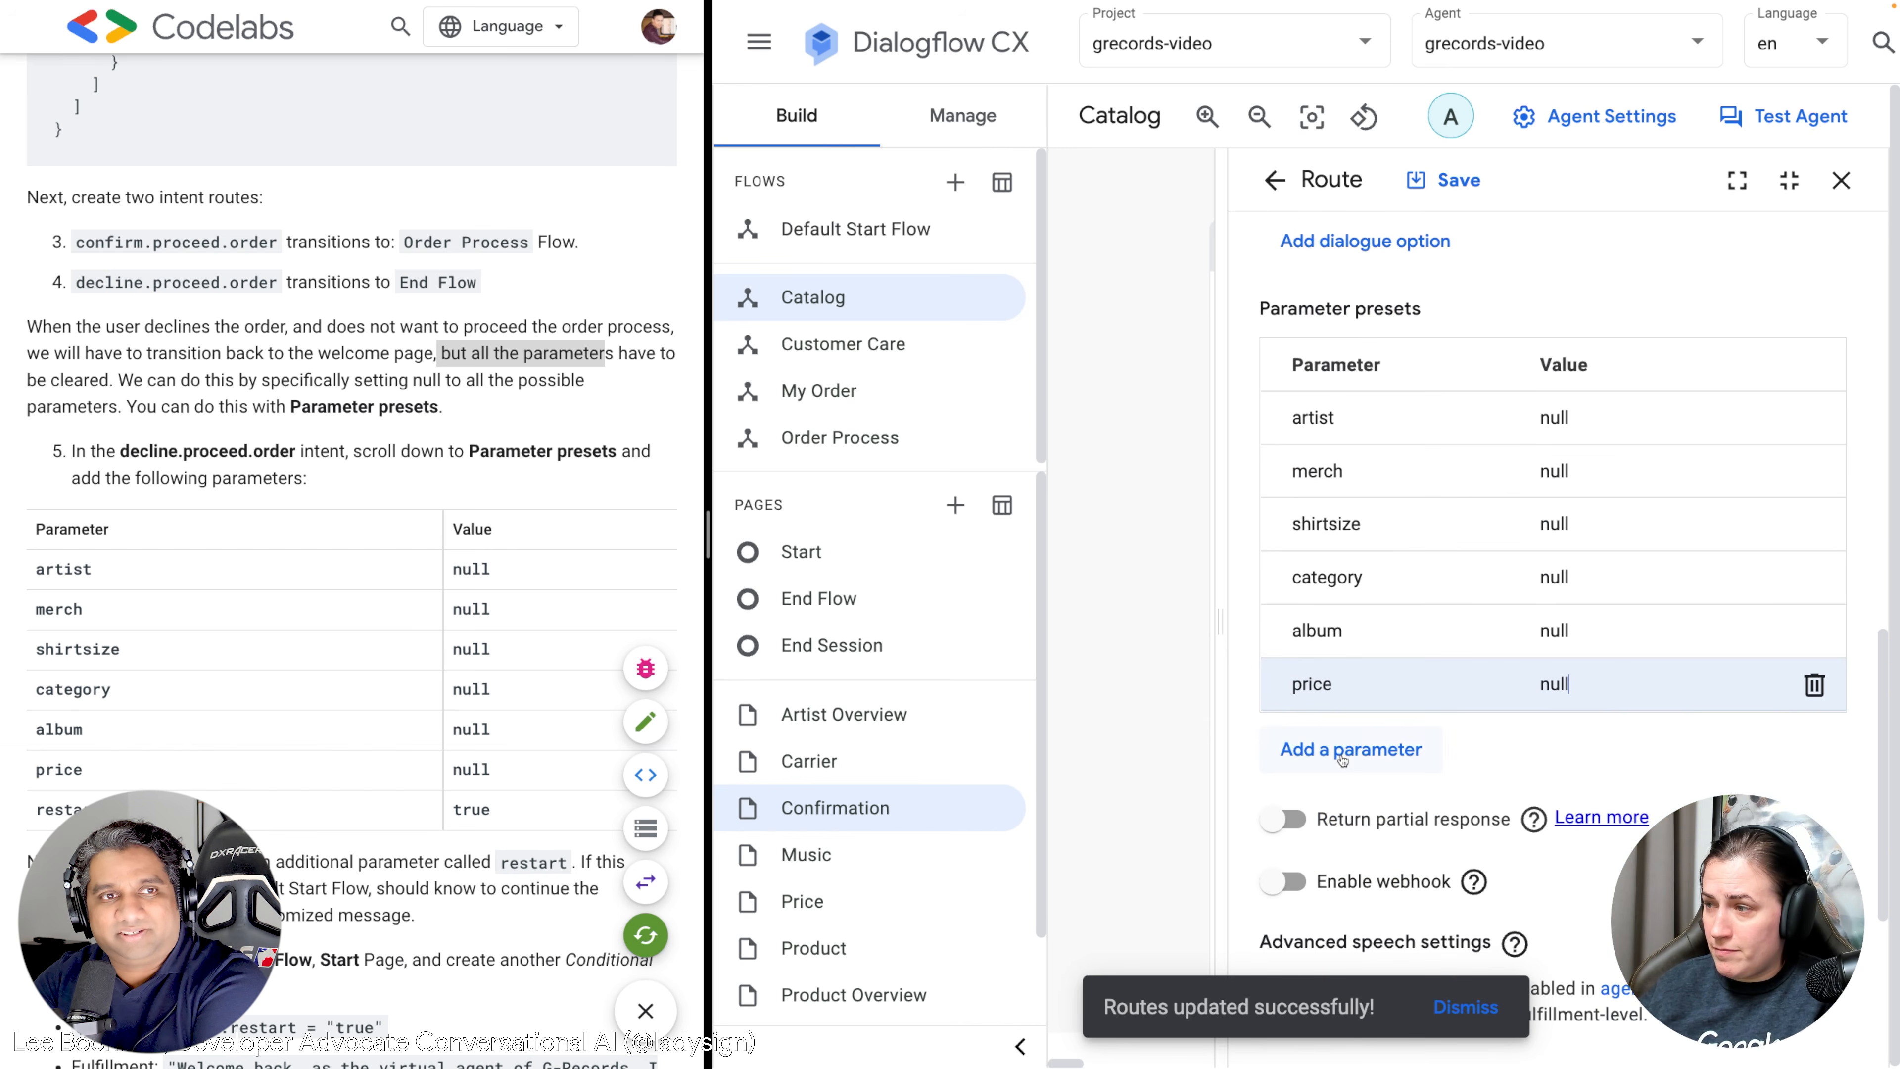
click(1344, 757)
text(restart)
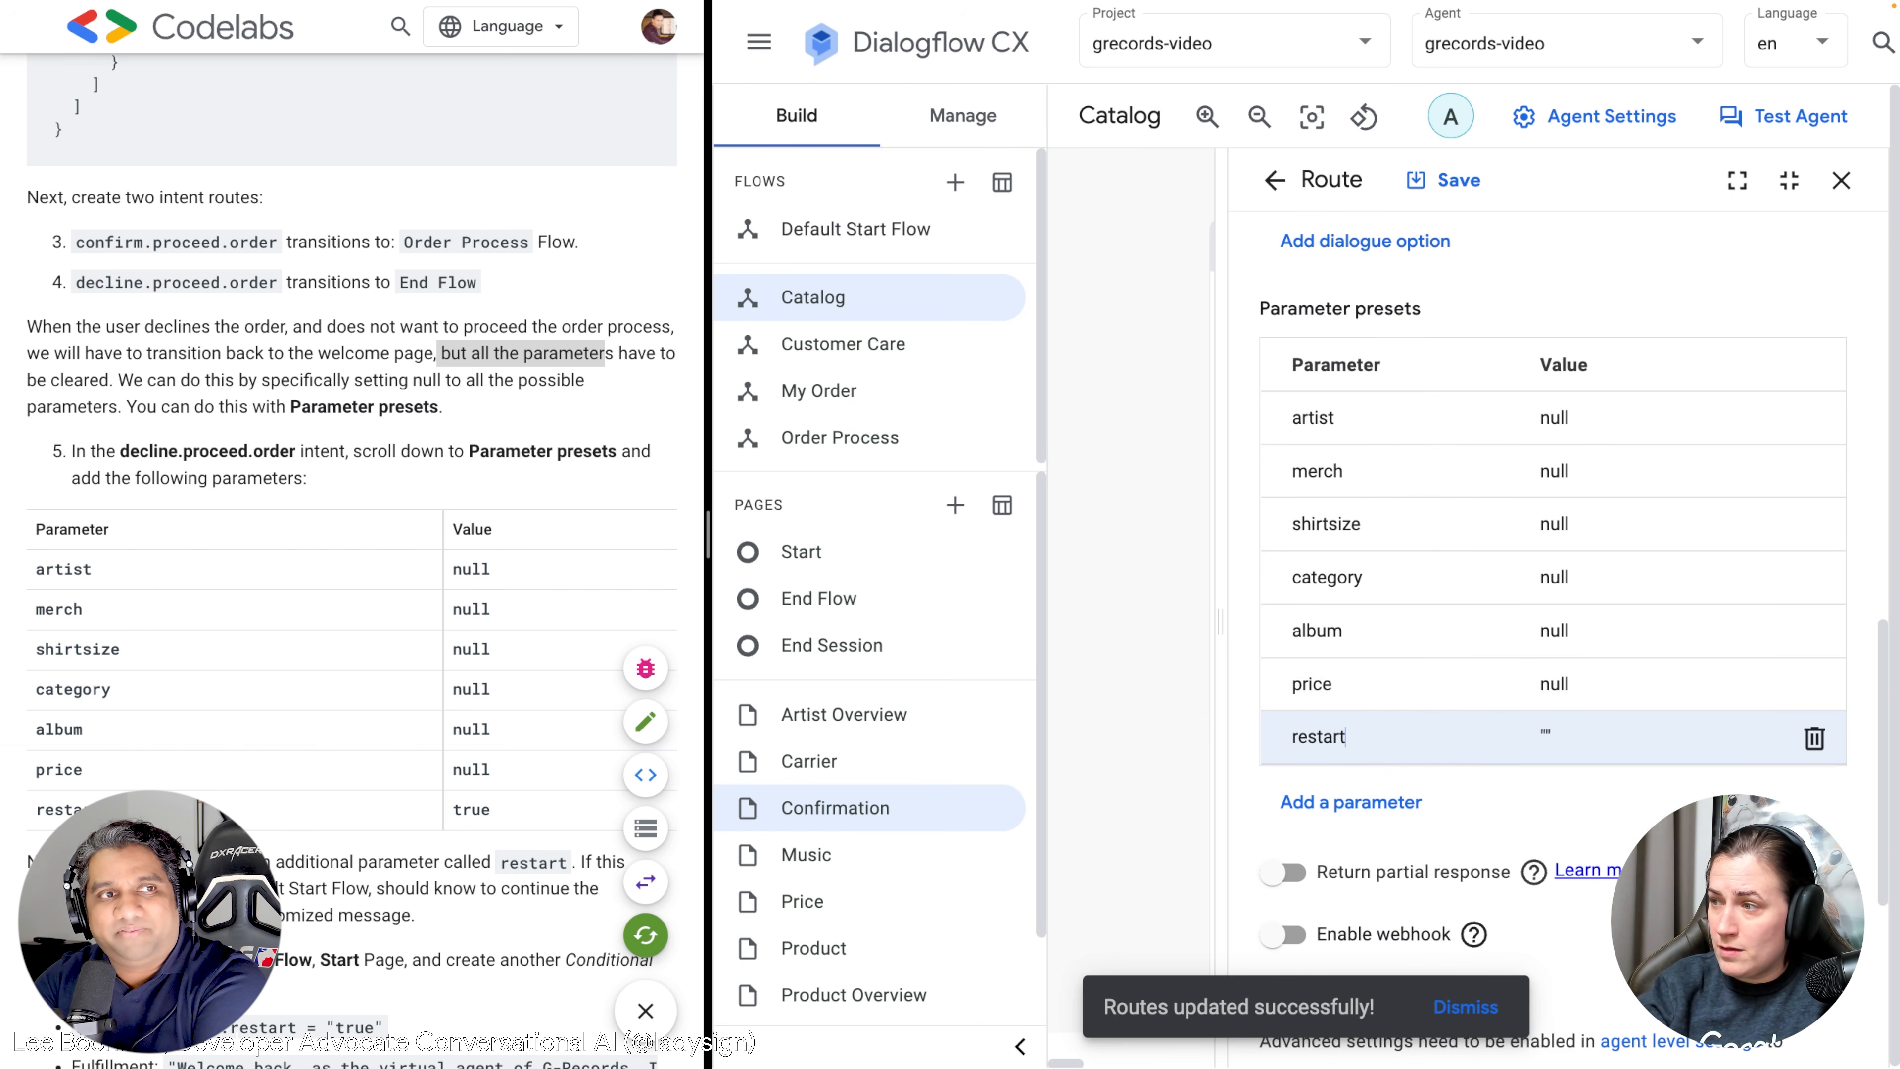
key(Tab)
text(true)
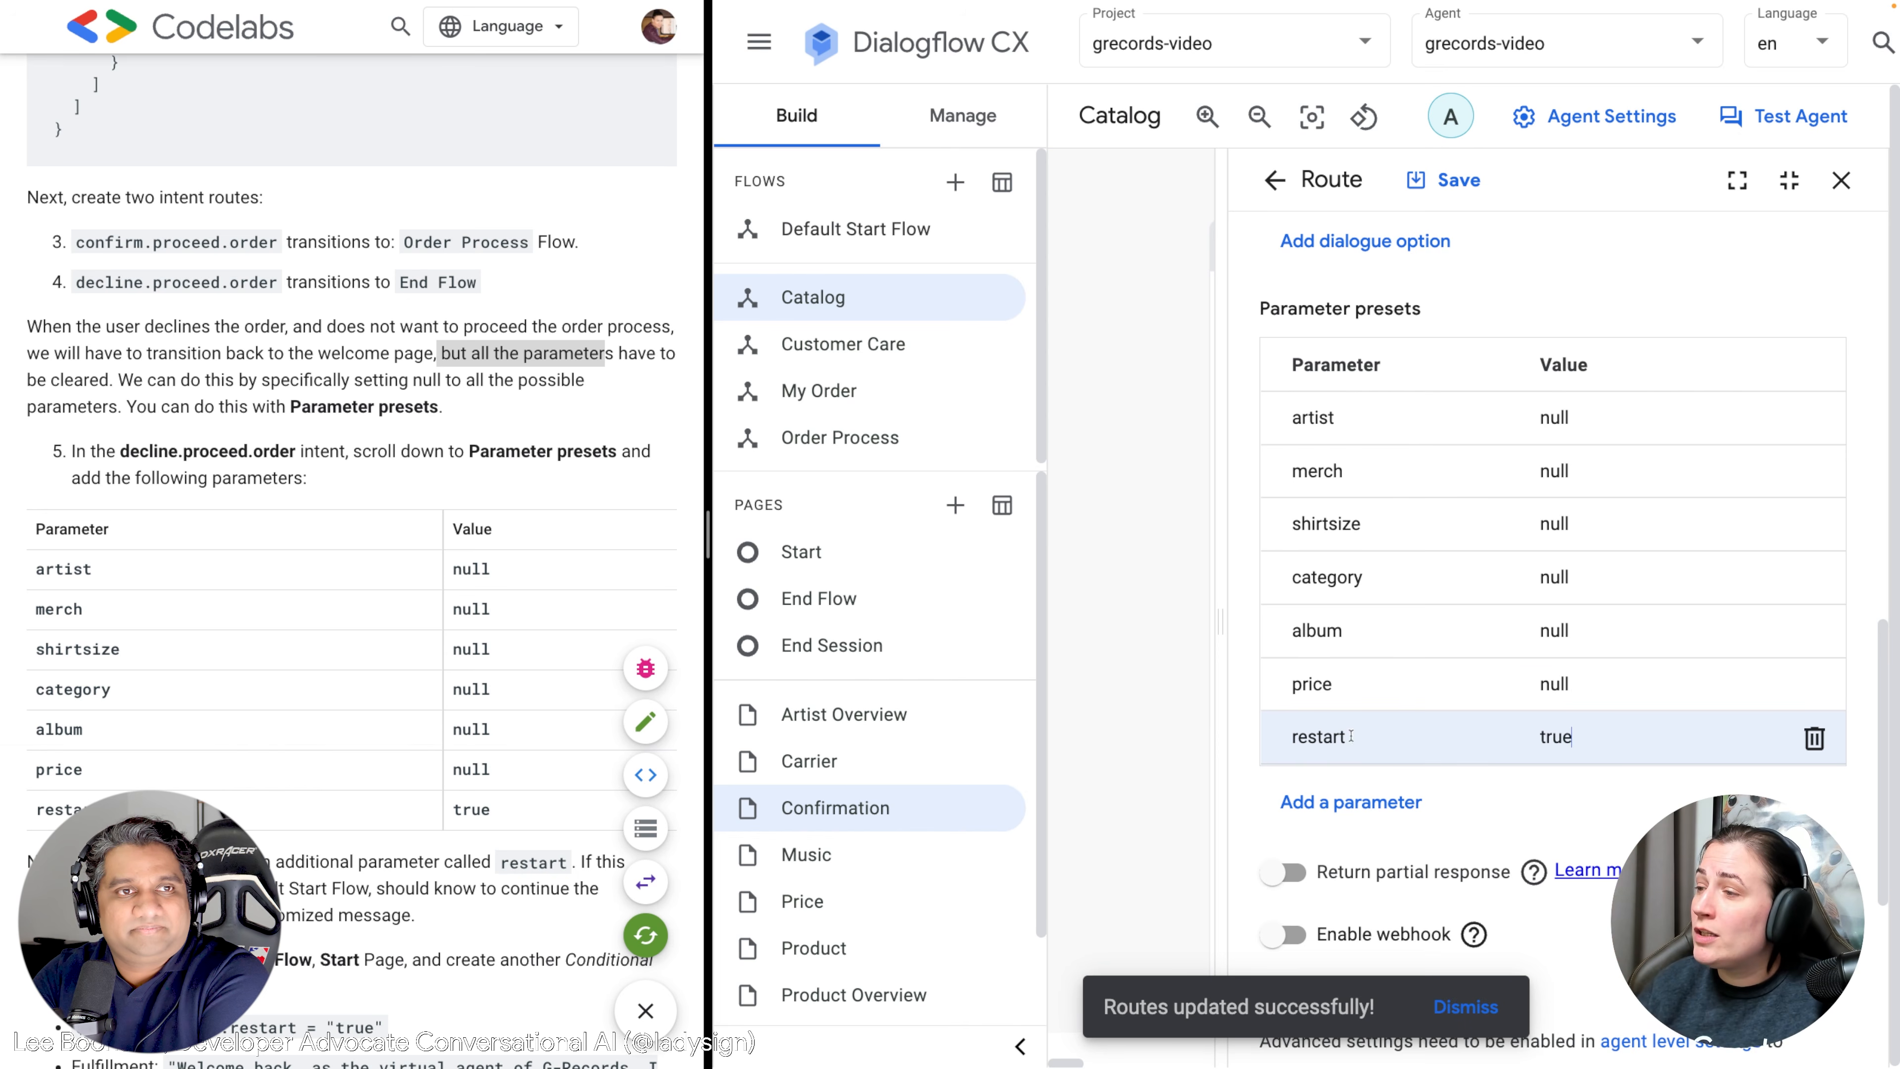
scroll(1571, 630, down, 2)
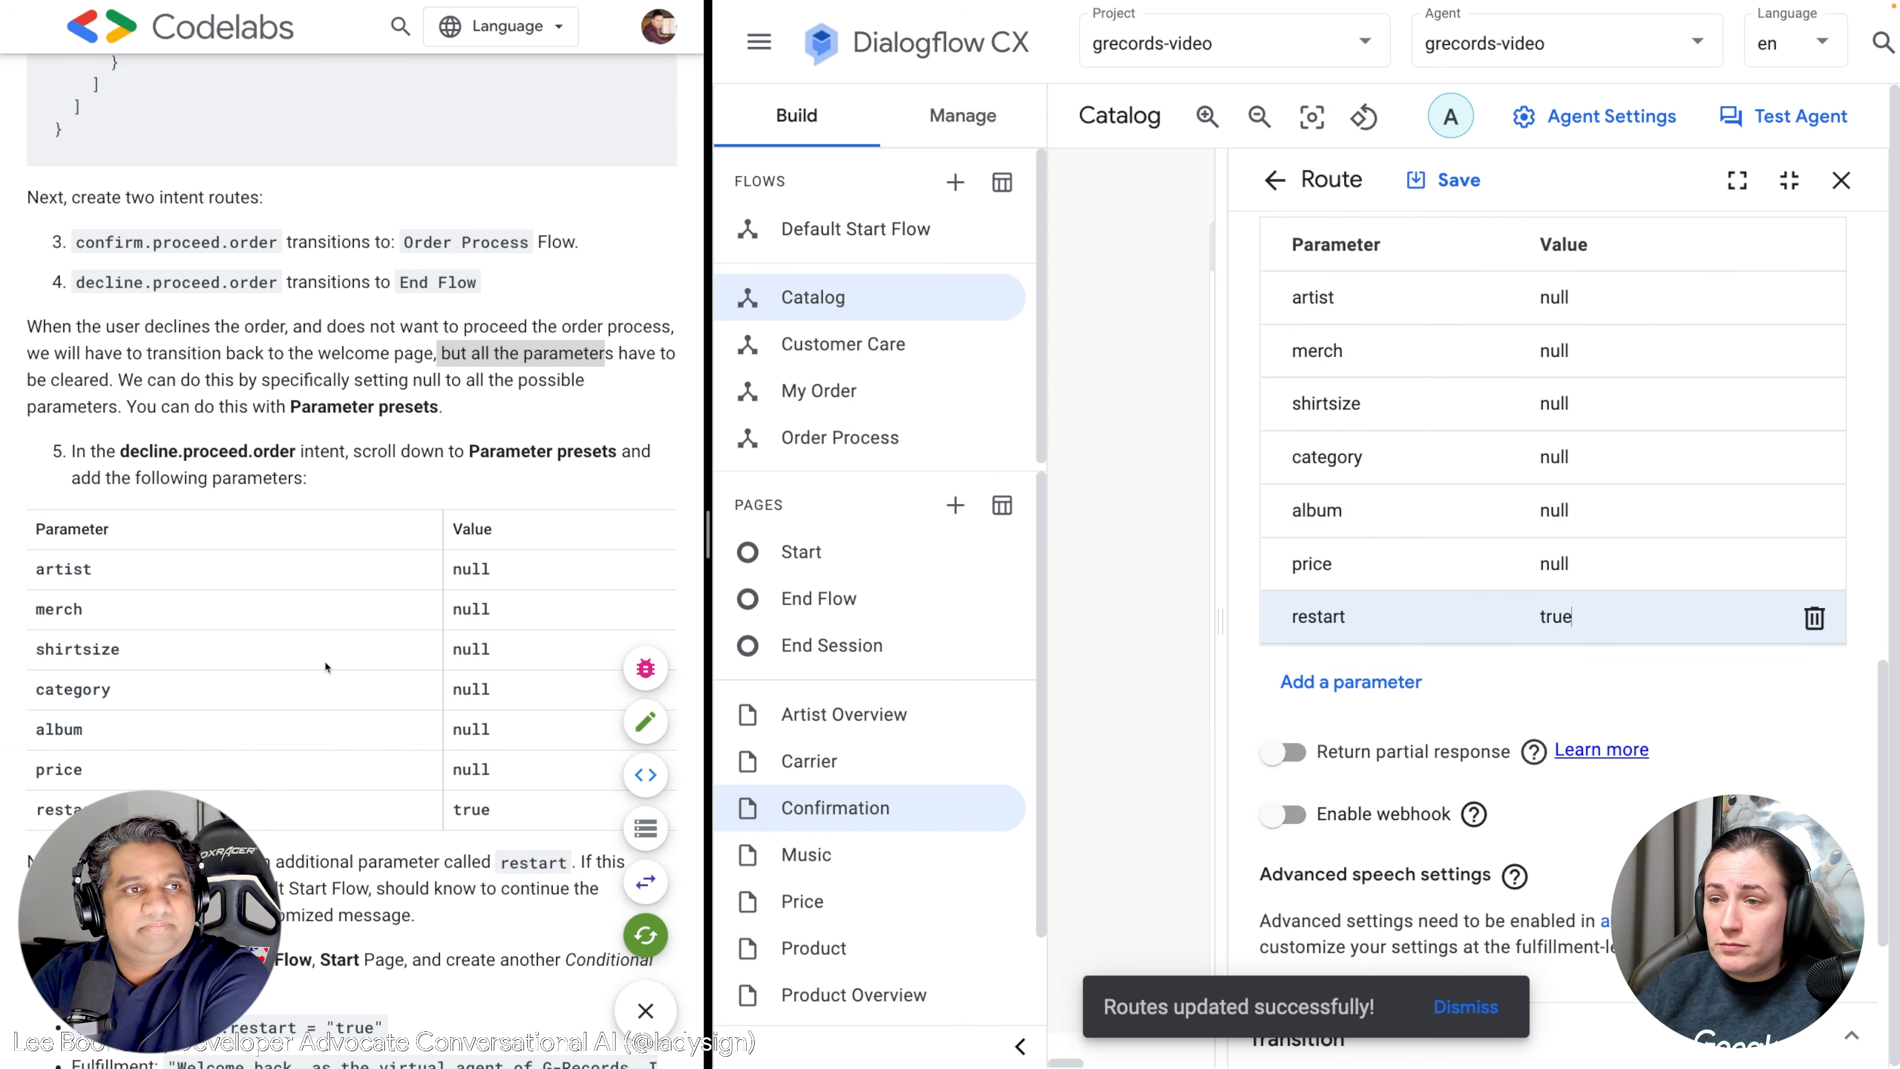
scroll(326, 666, down, 6)
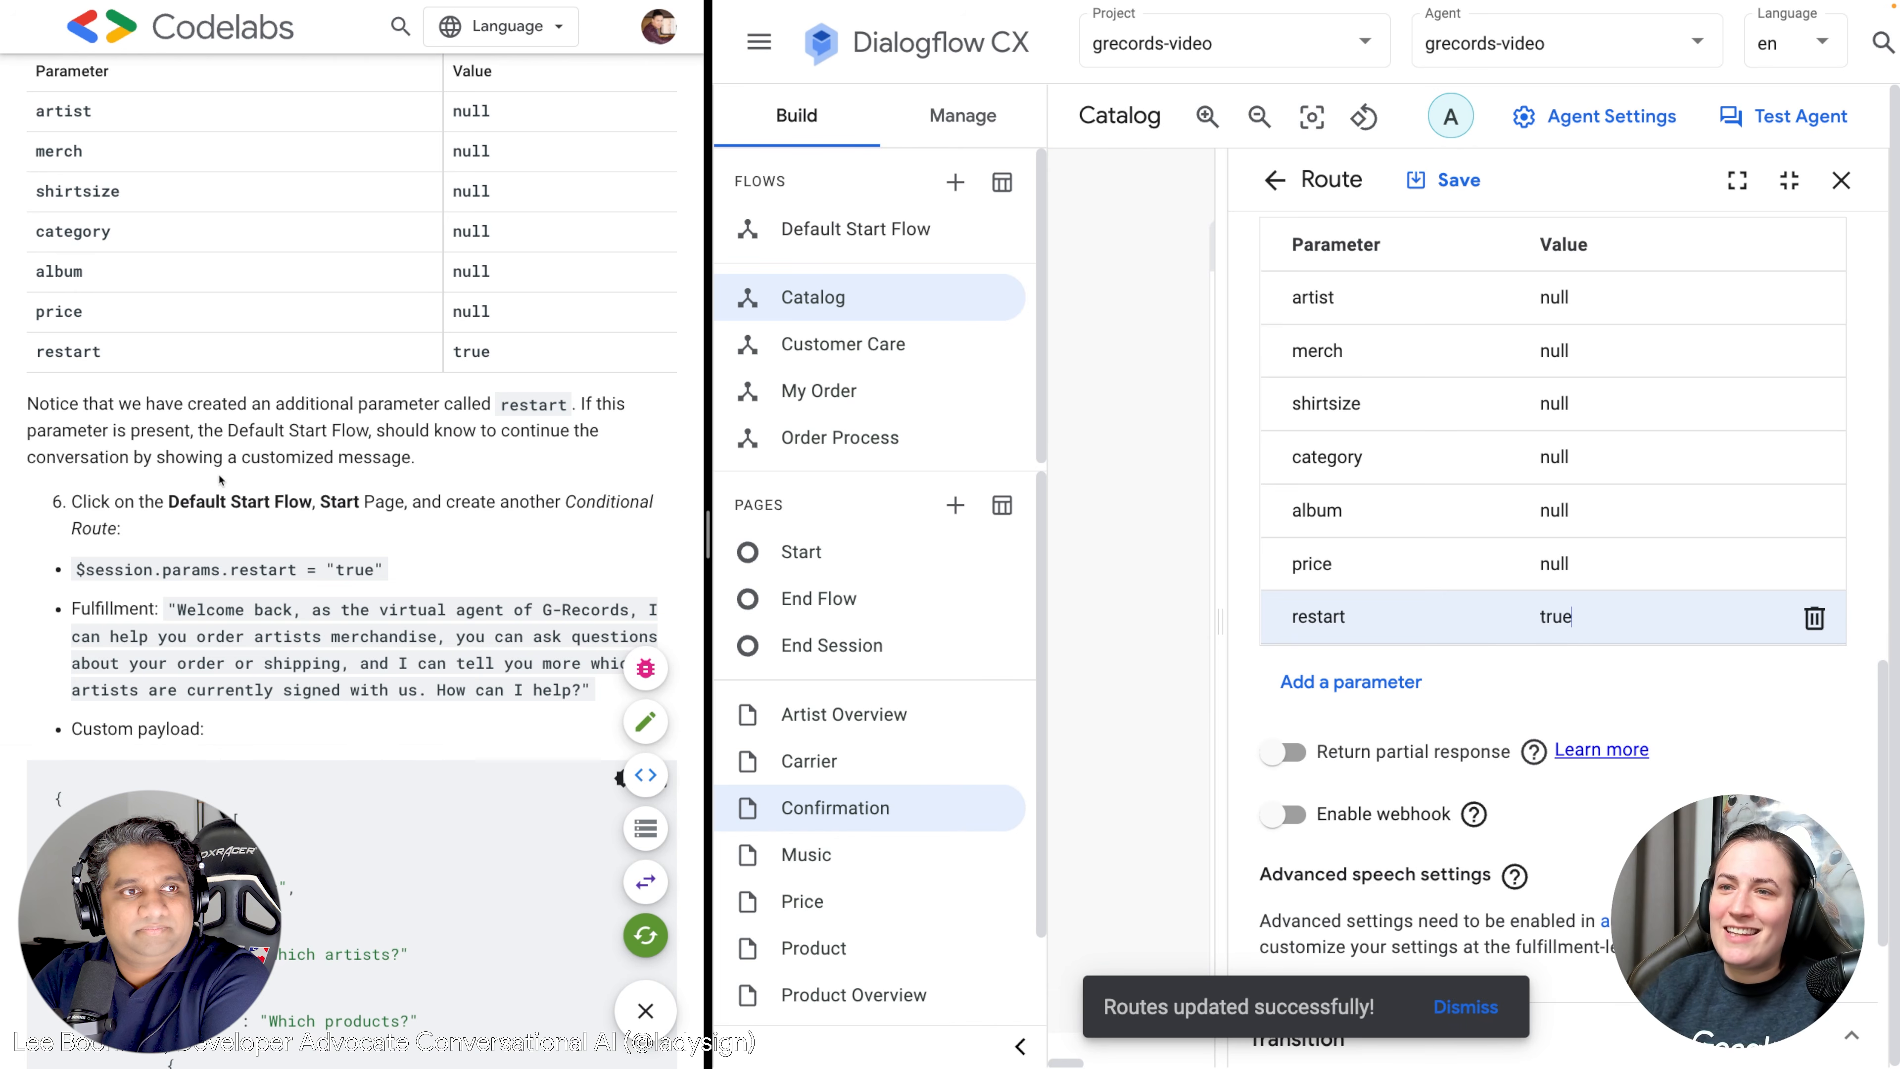
scroll(221, 480, down, 2)
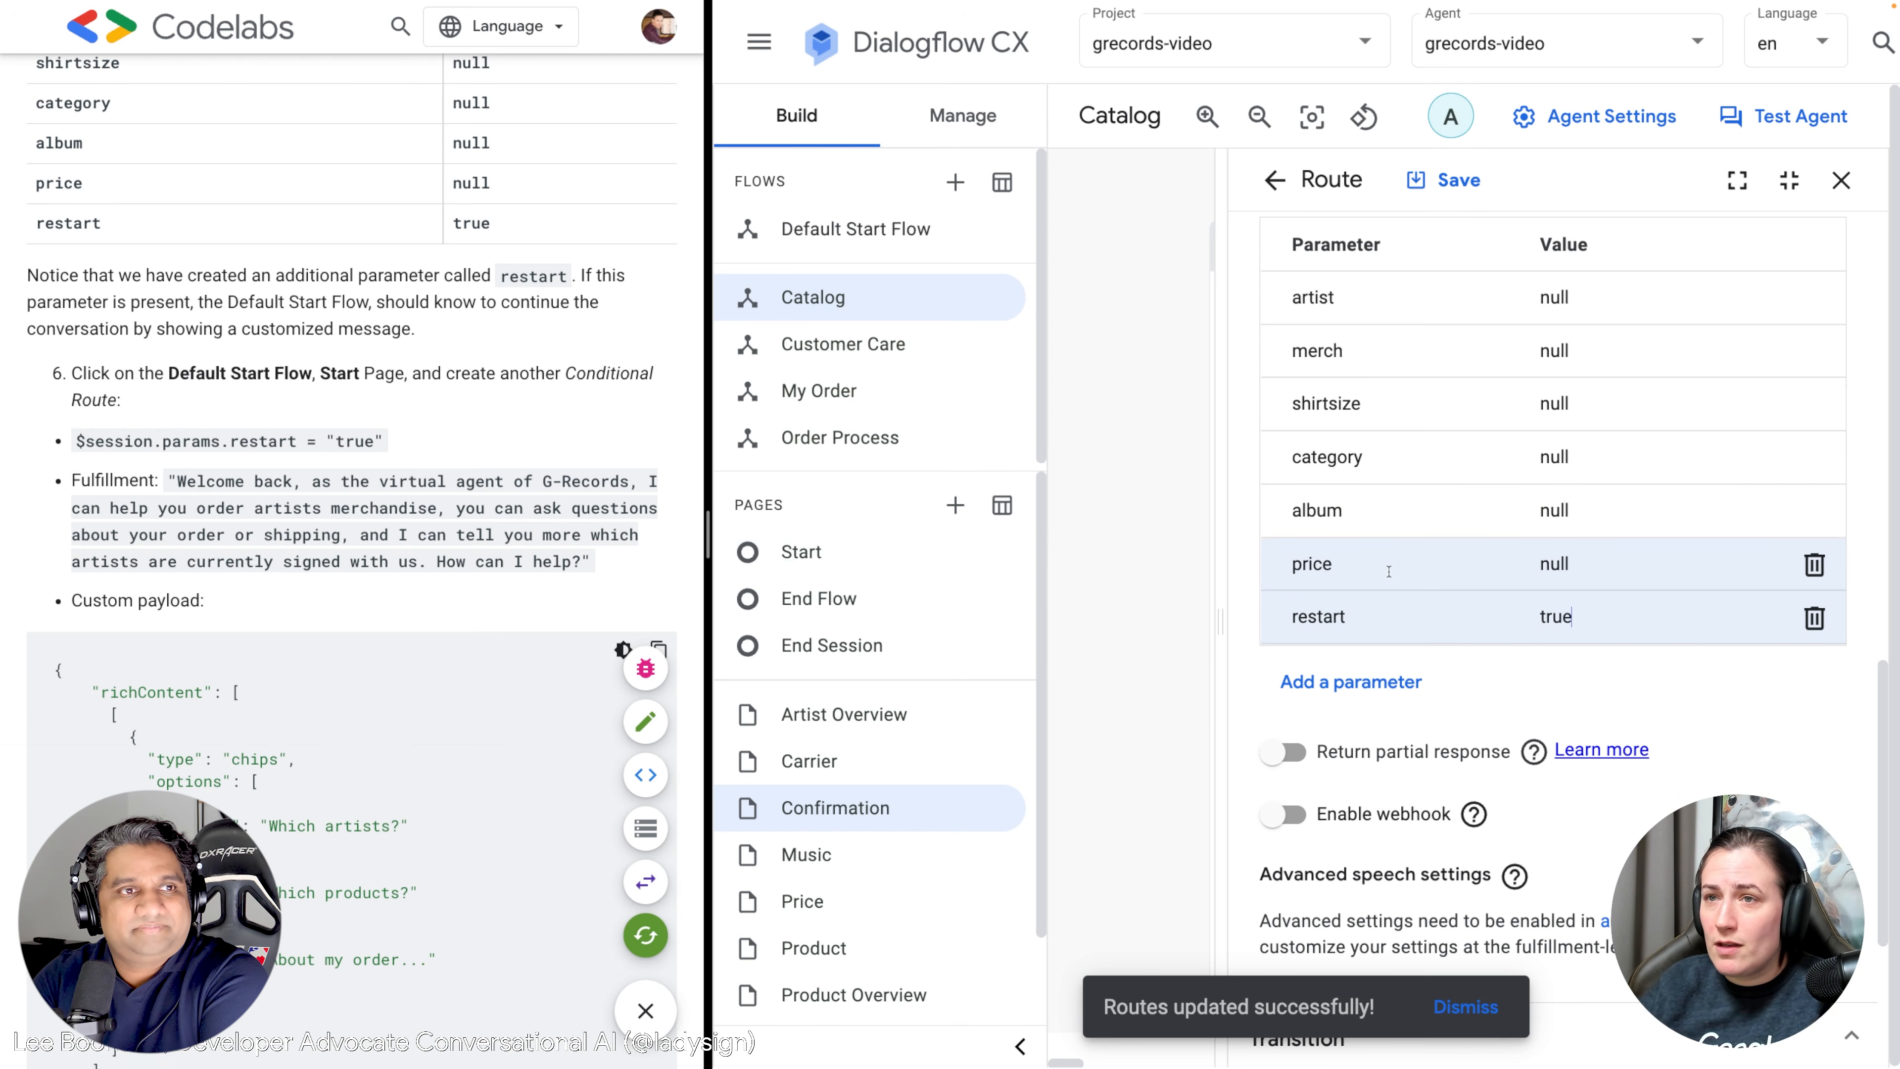
click(1457, 185)
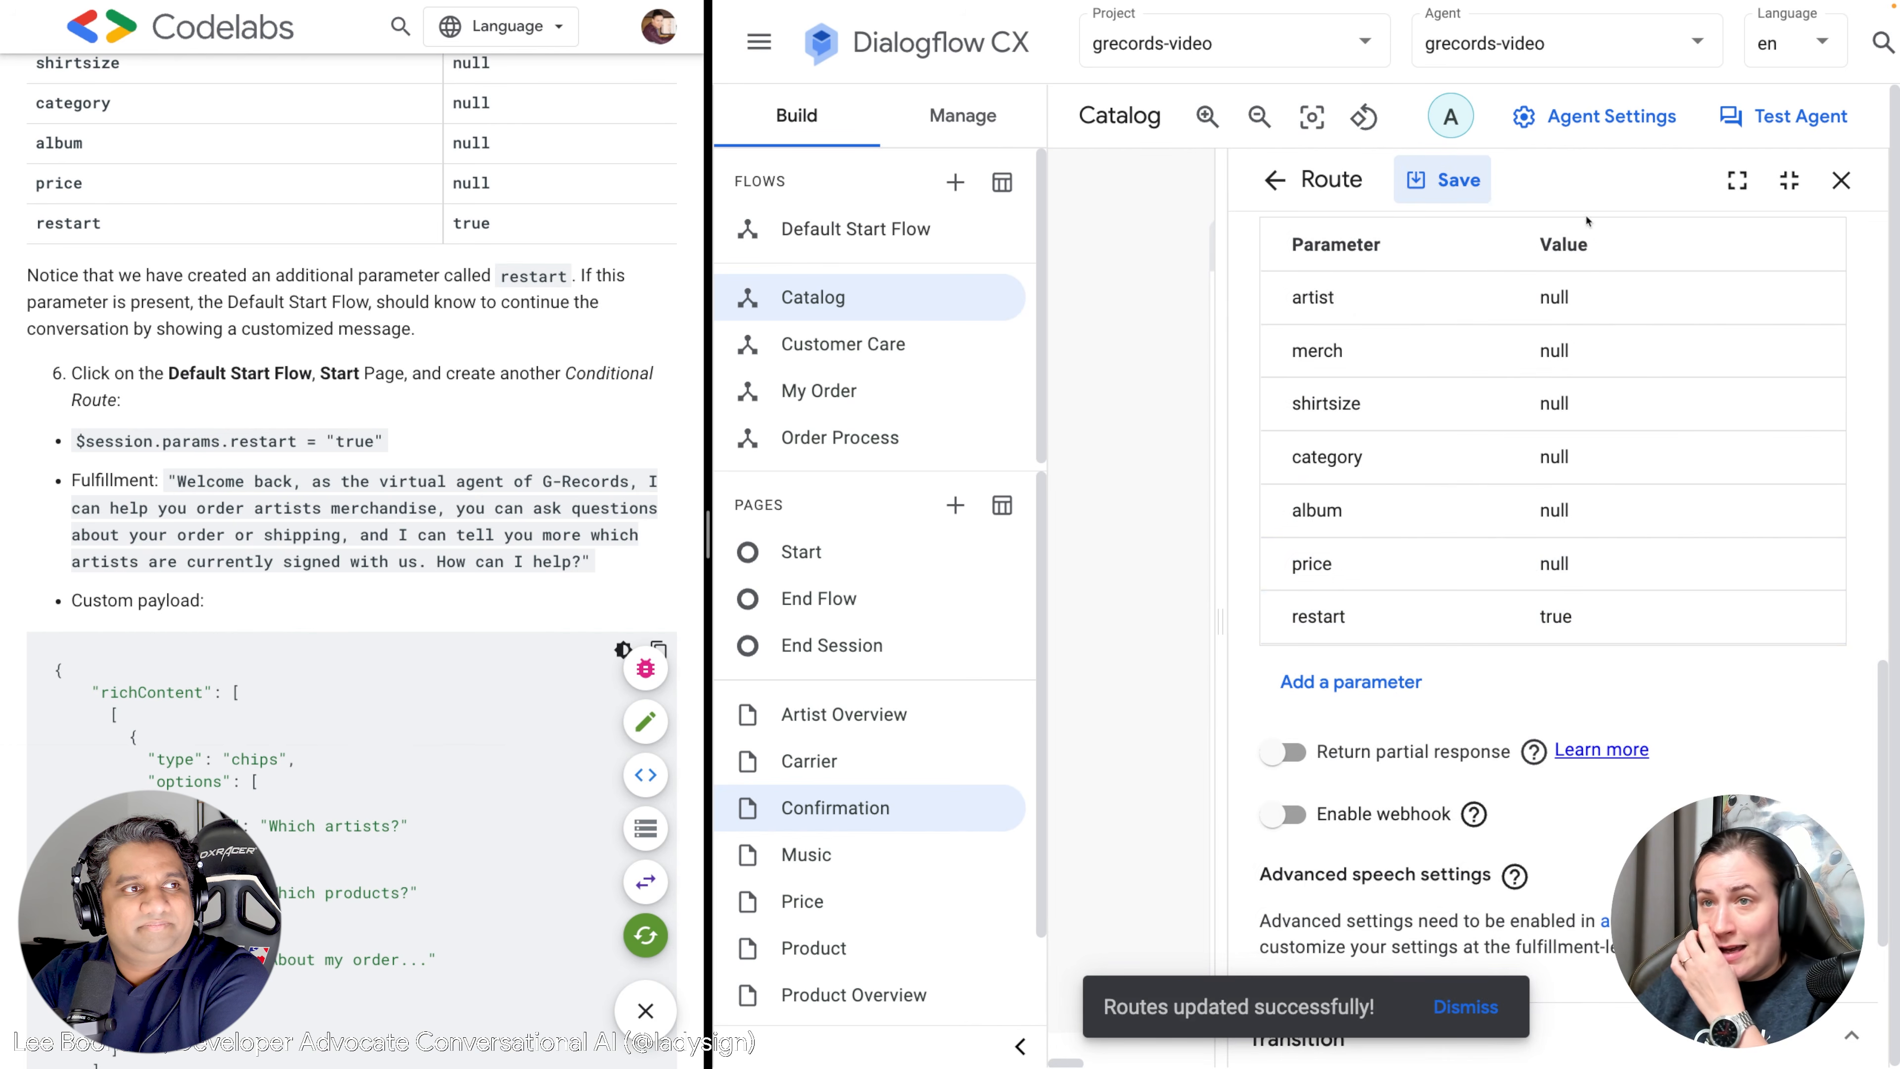
click(1841, 182)
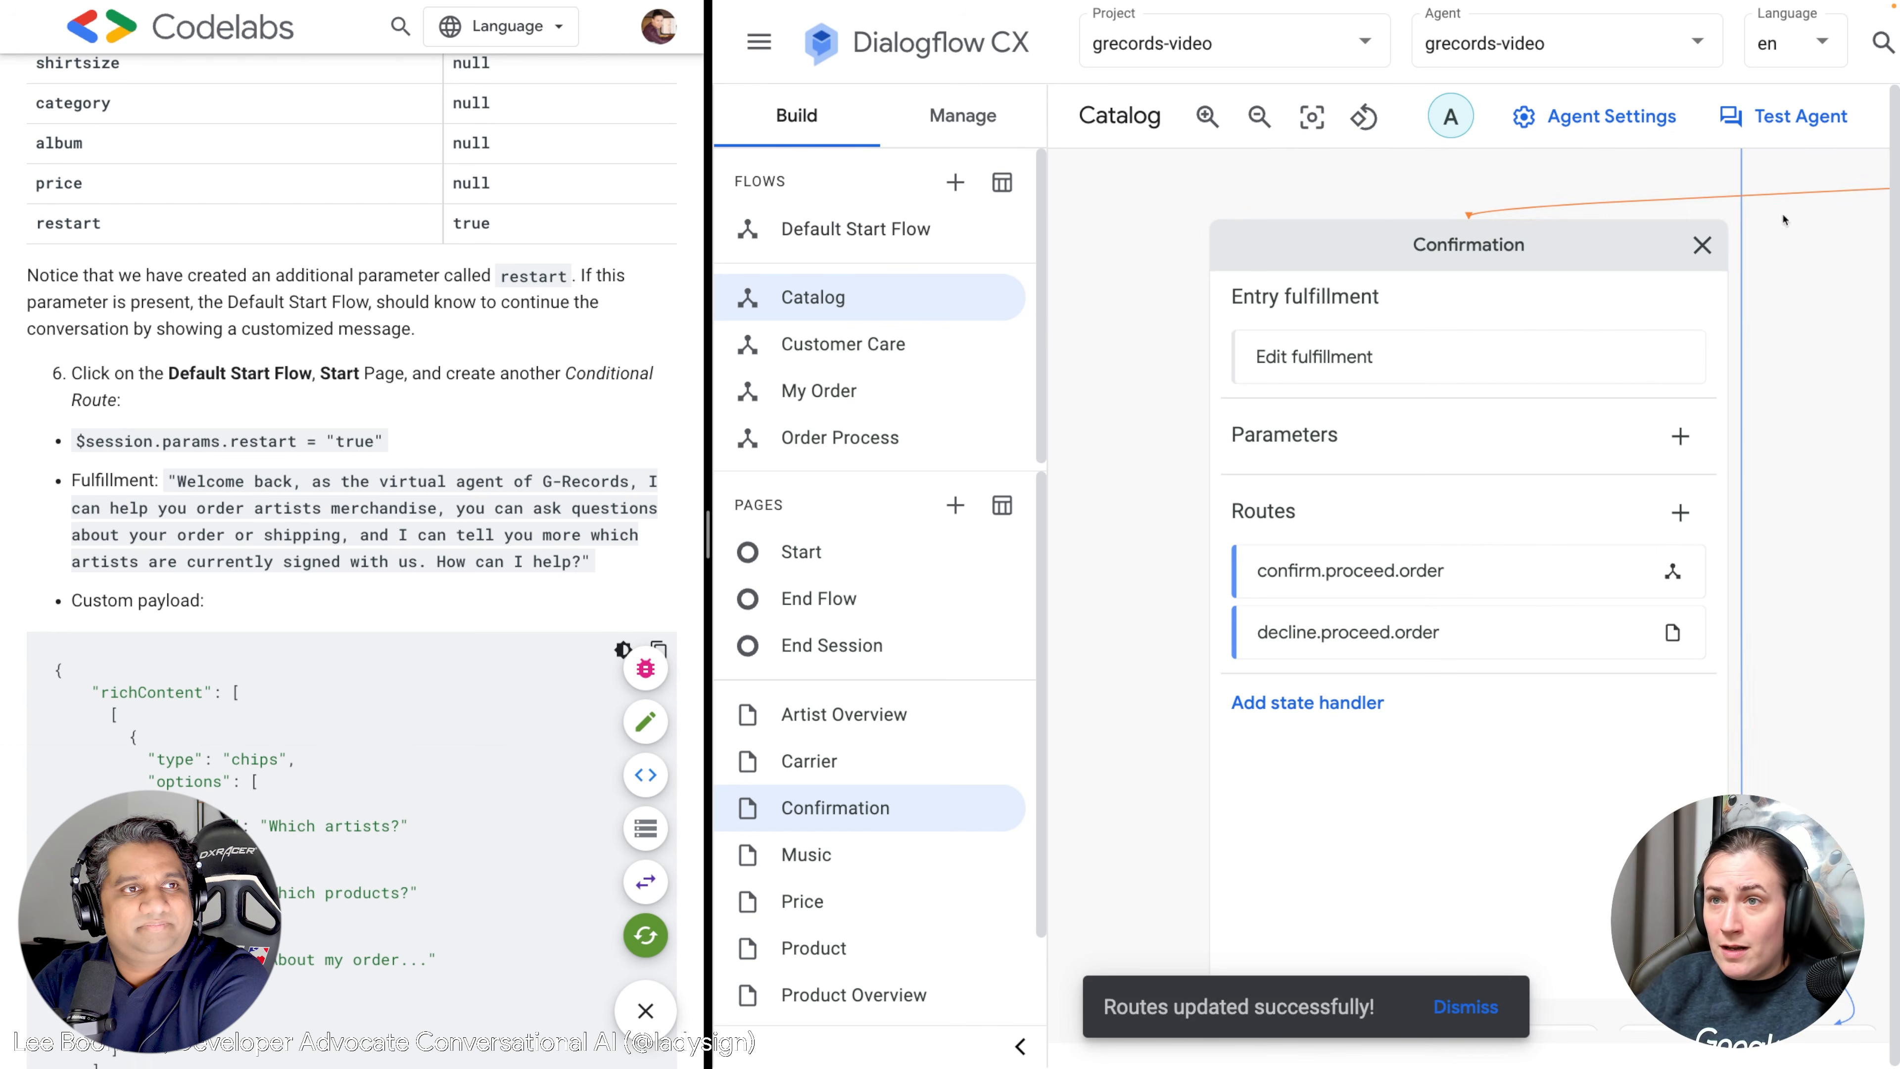
click(870, 233)
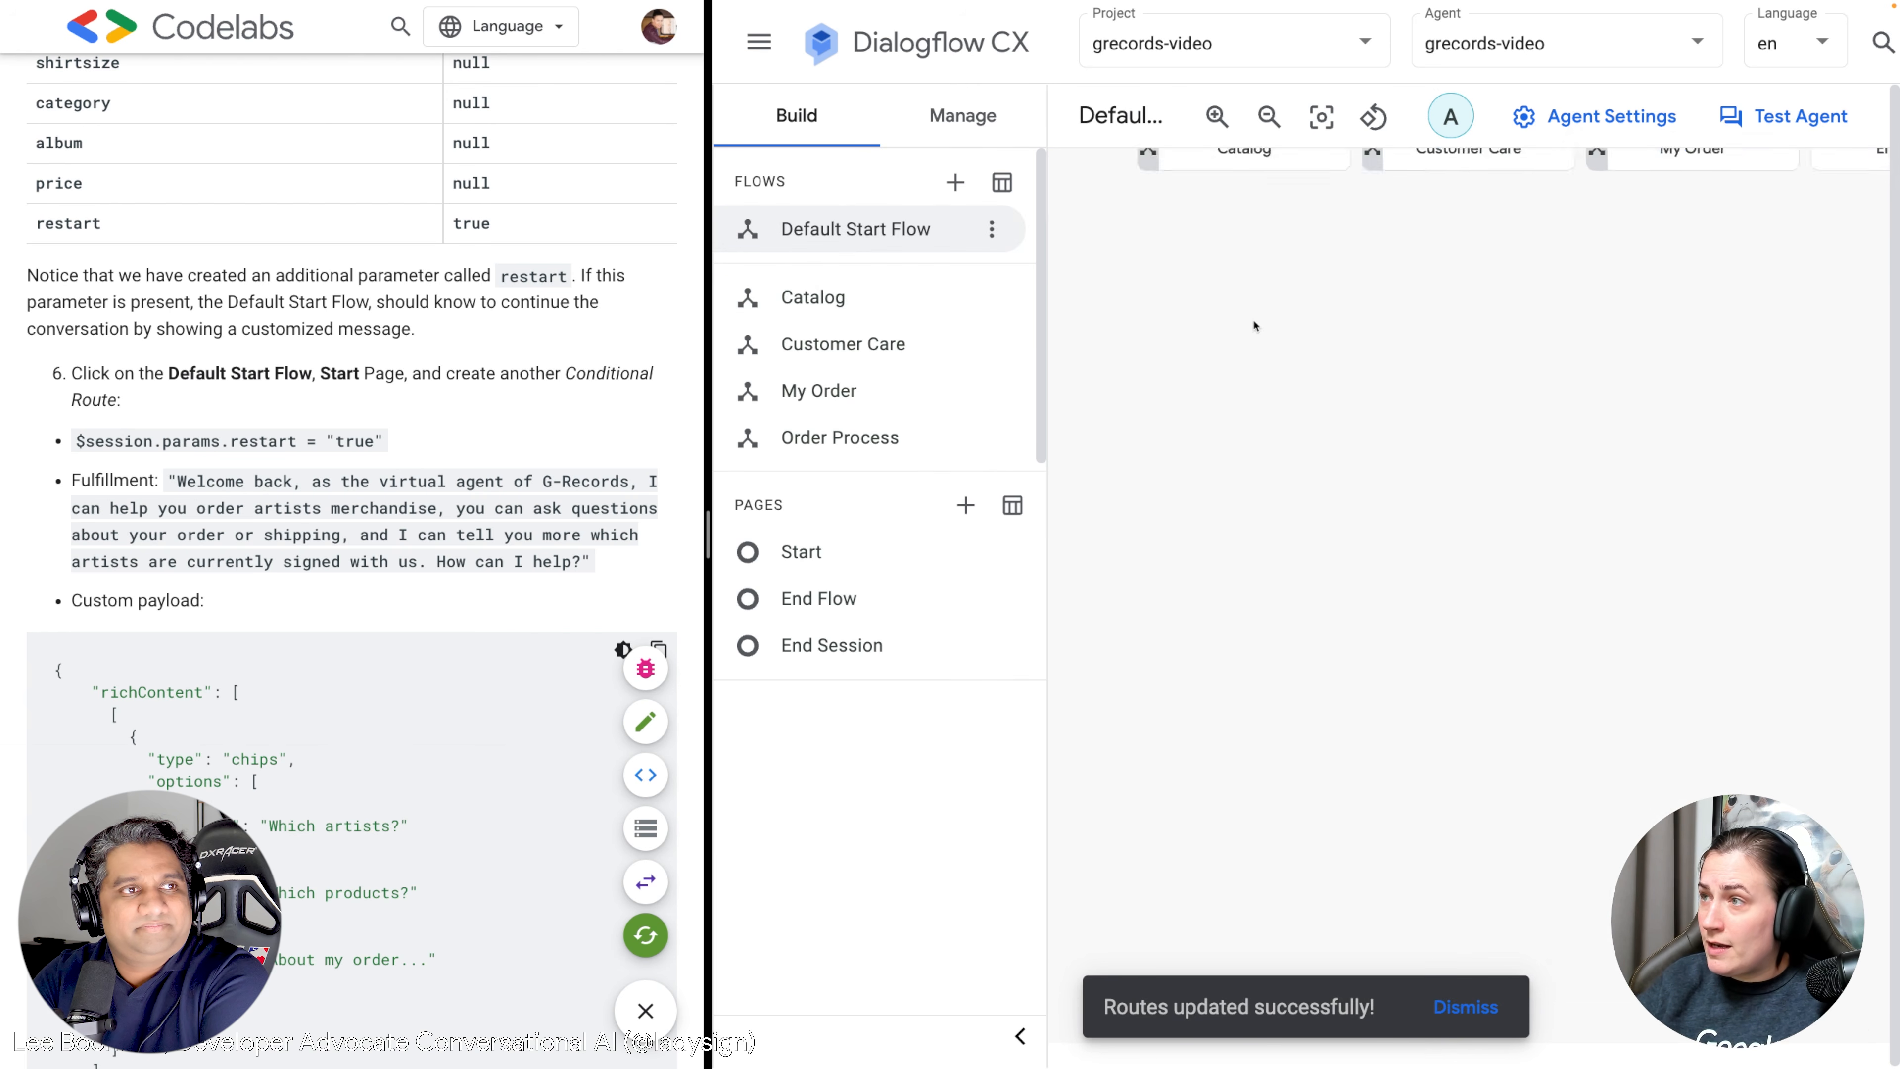
click(1473, 239)
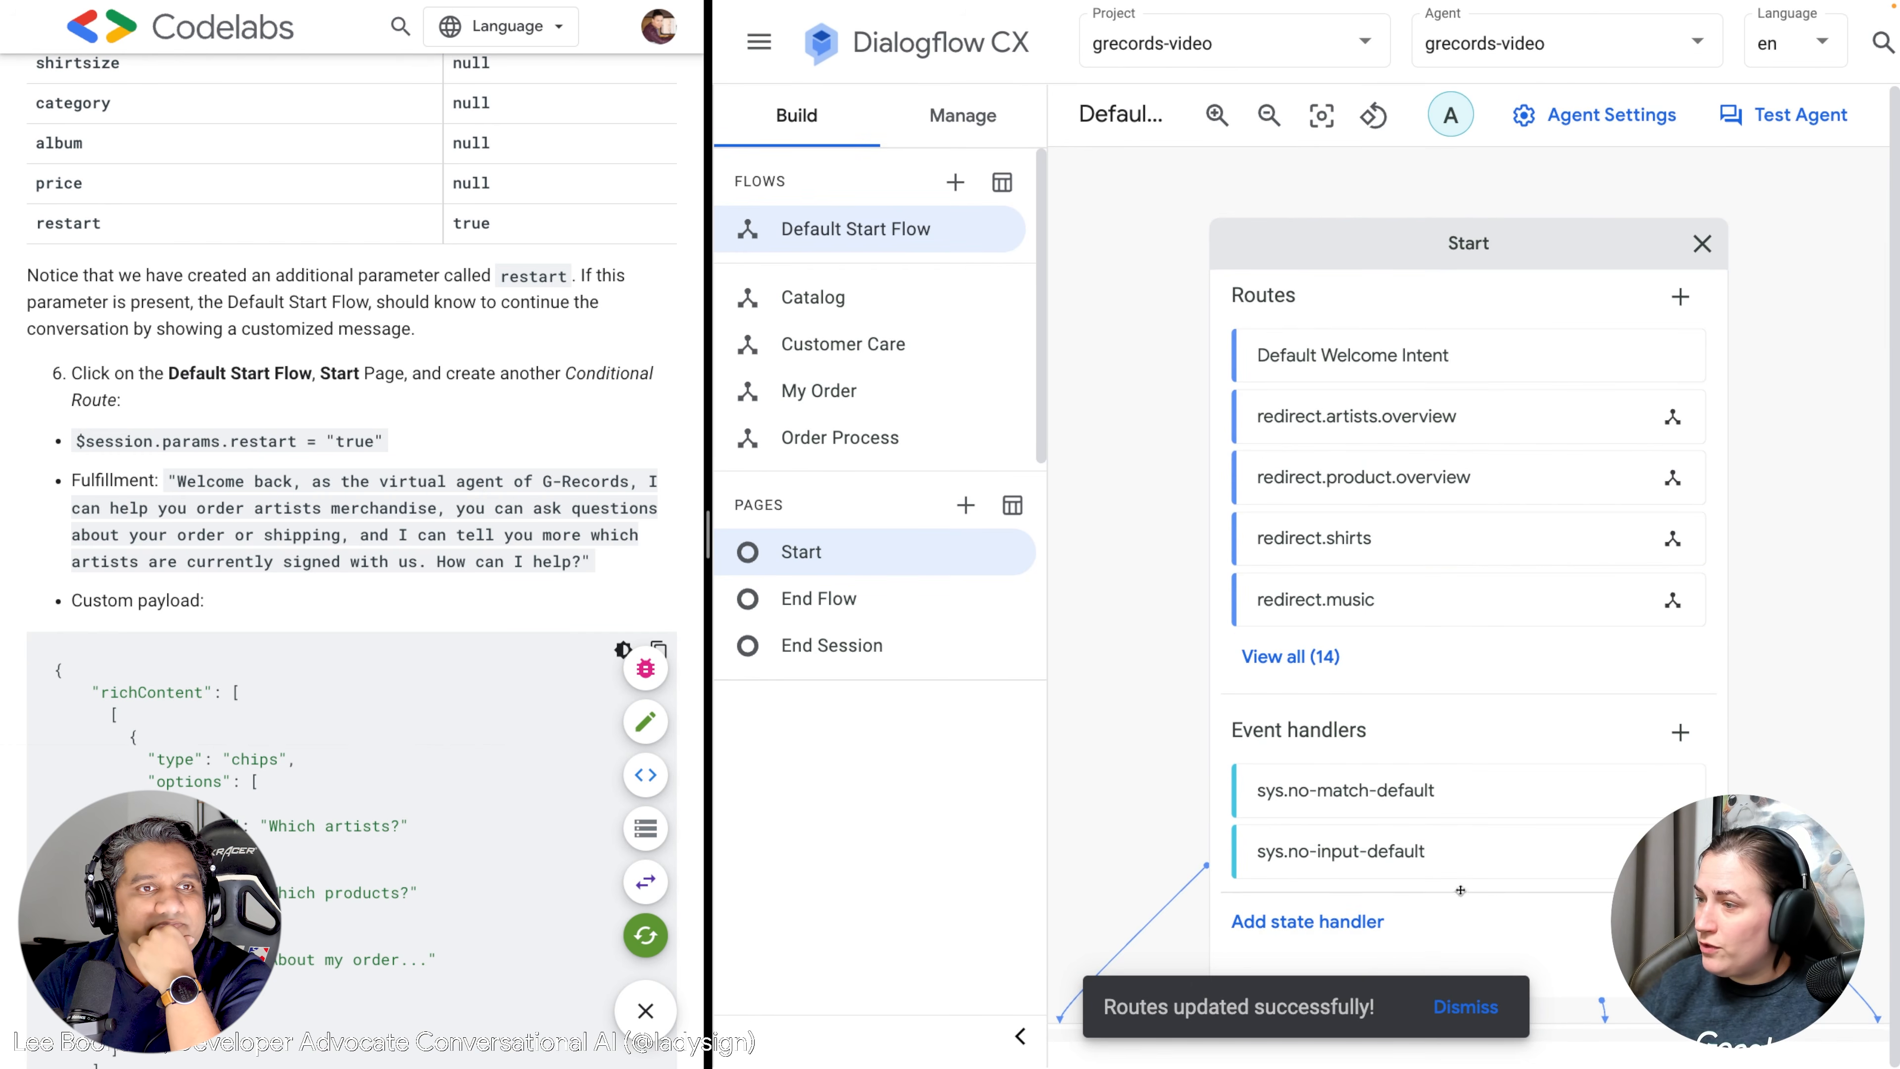
click(1307, 920)
click(1463, 1006)
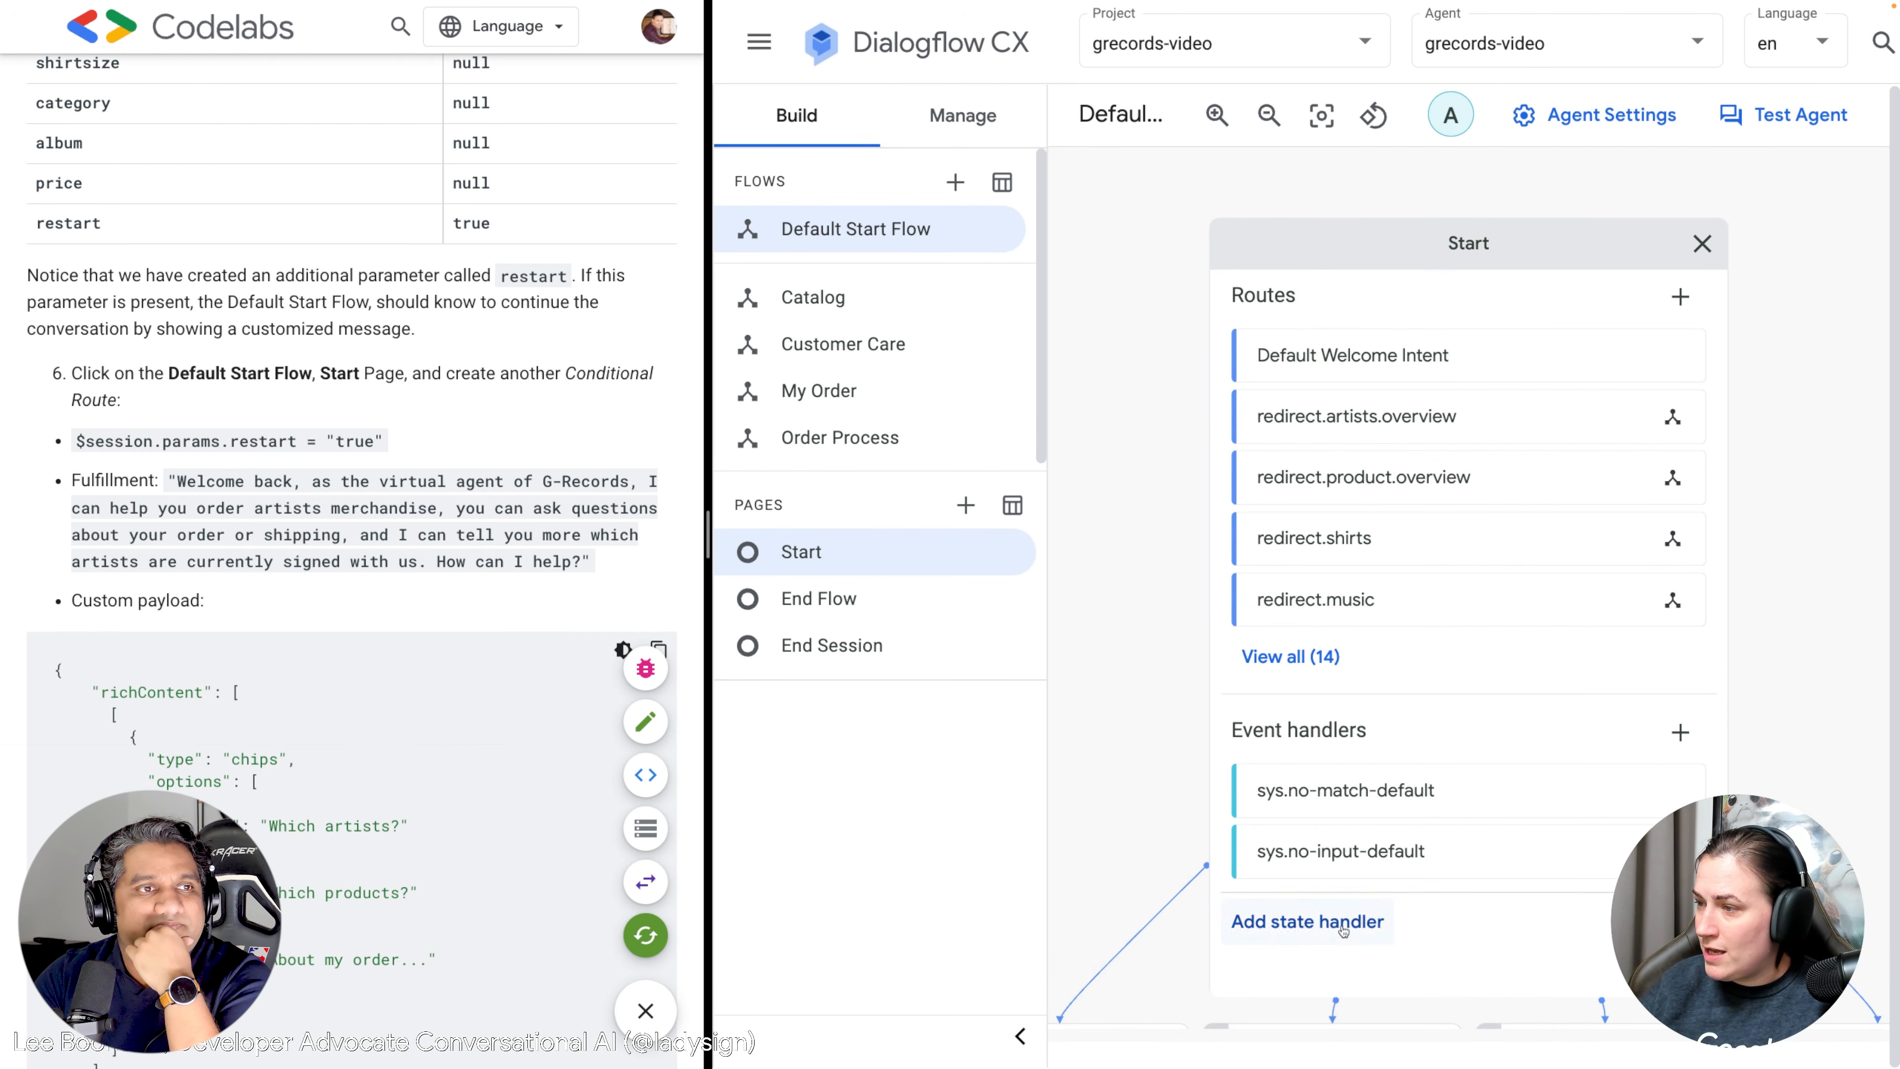
click(1317, 921)
click(1545, 641)
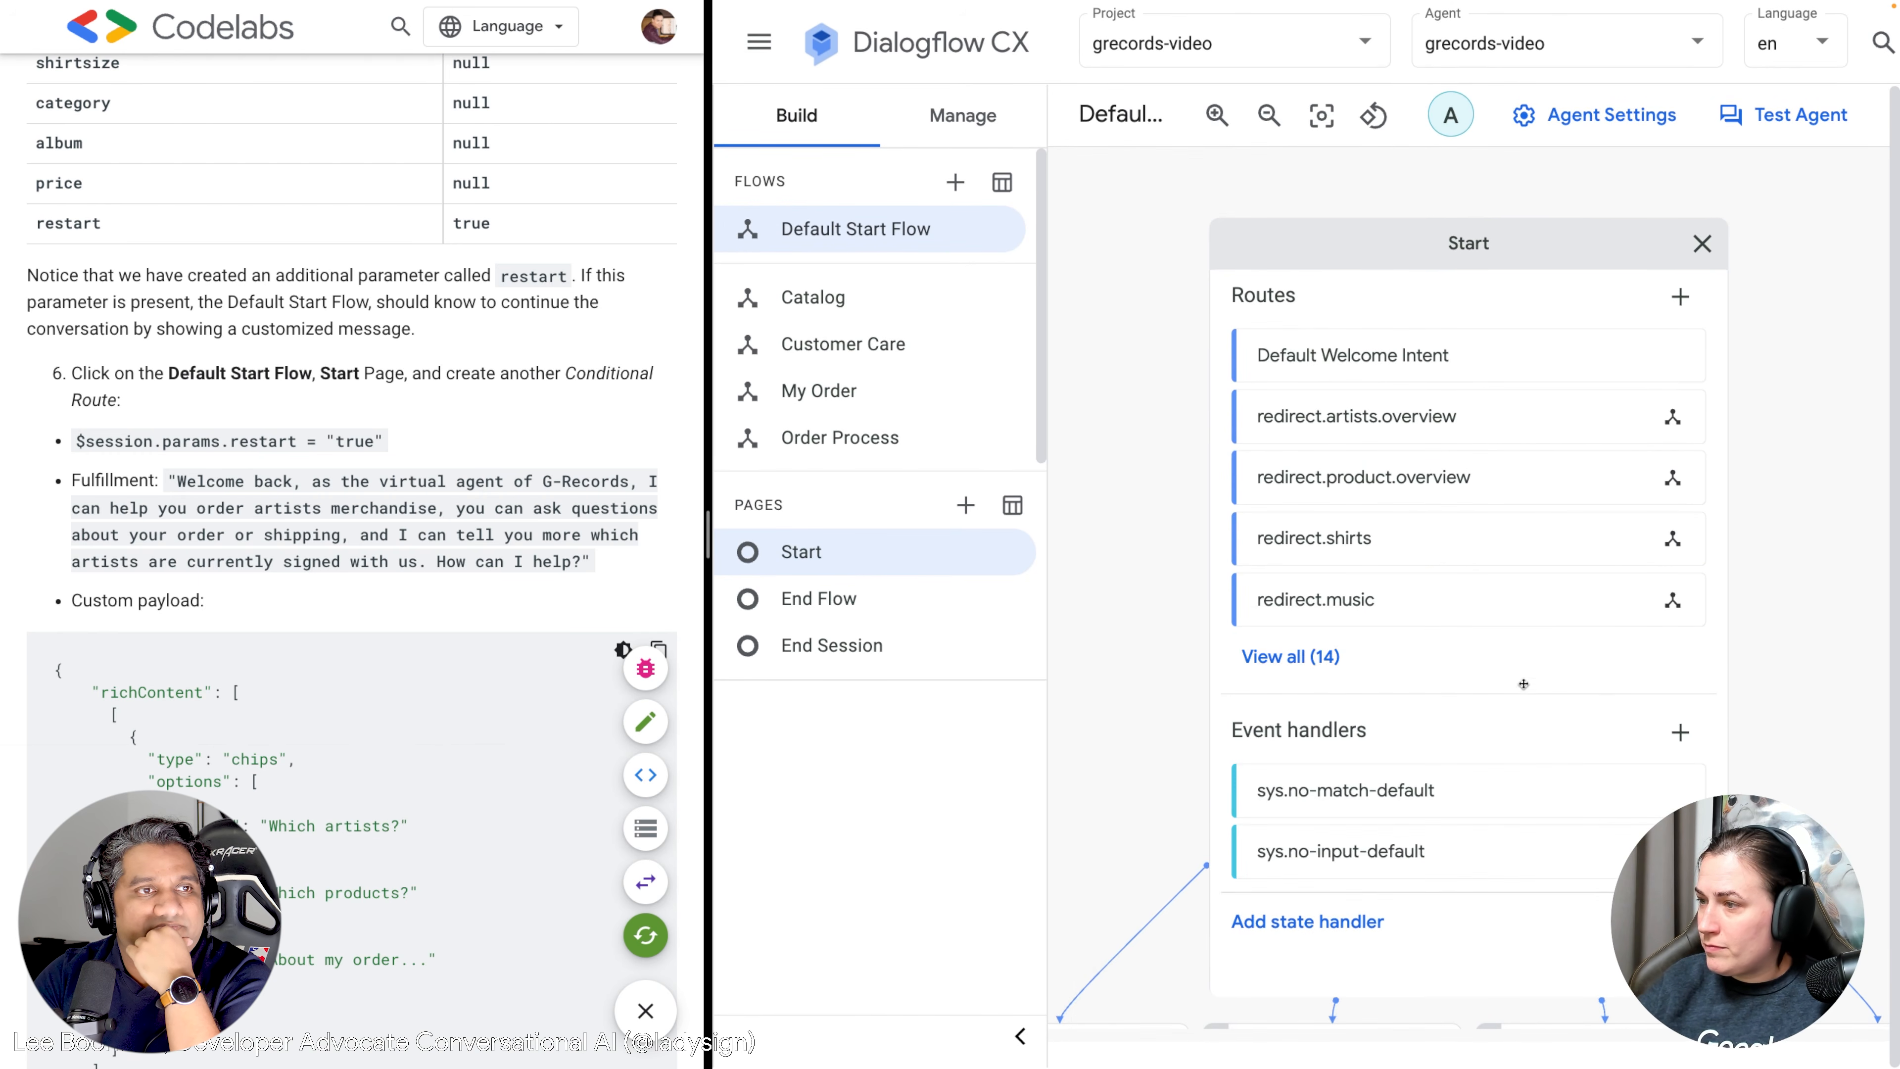
scroll(1772, 640, down, 4)
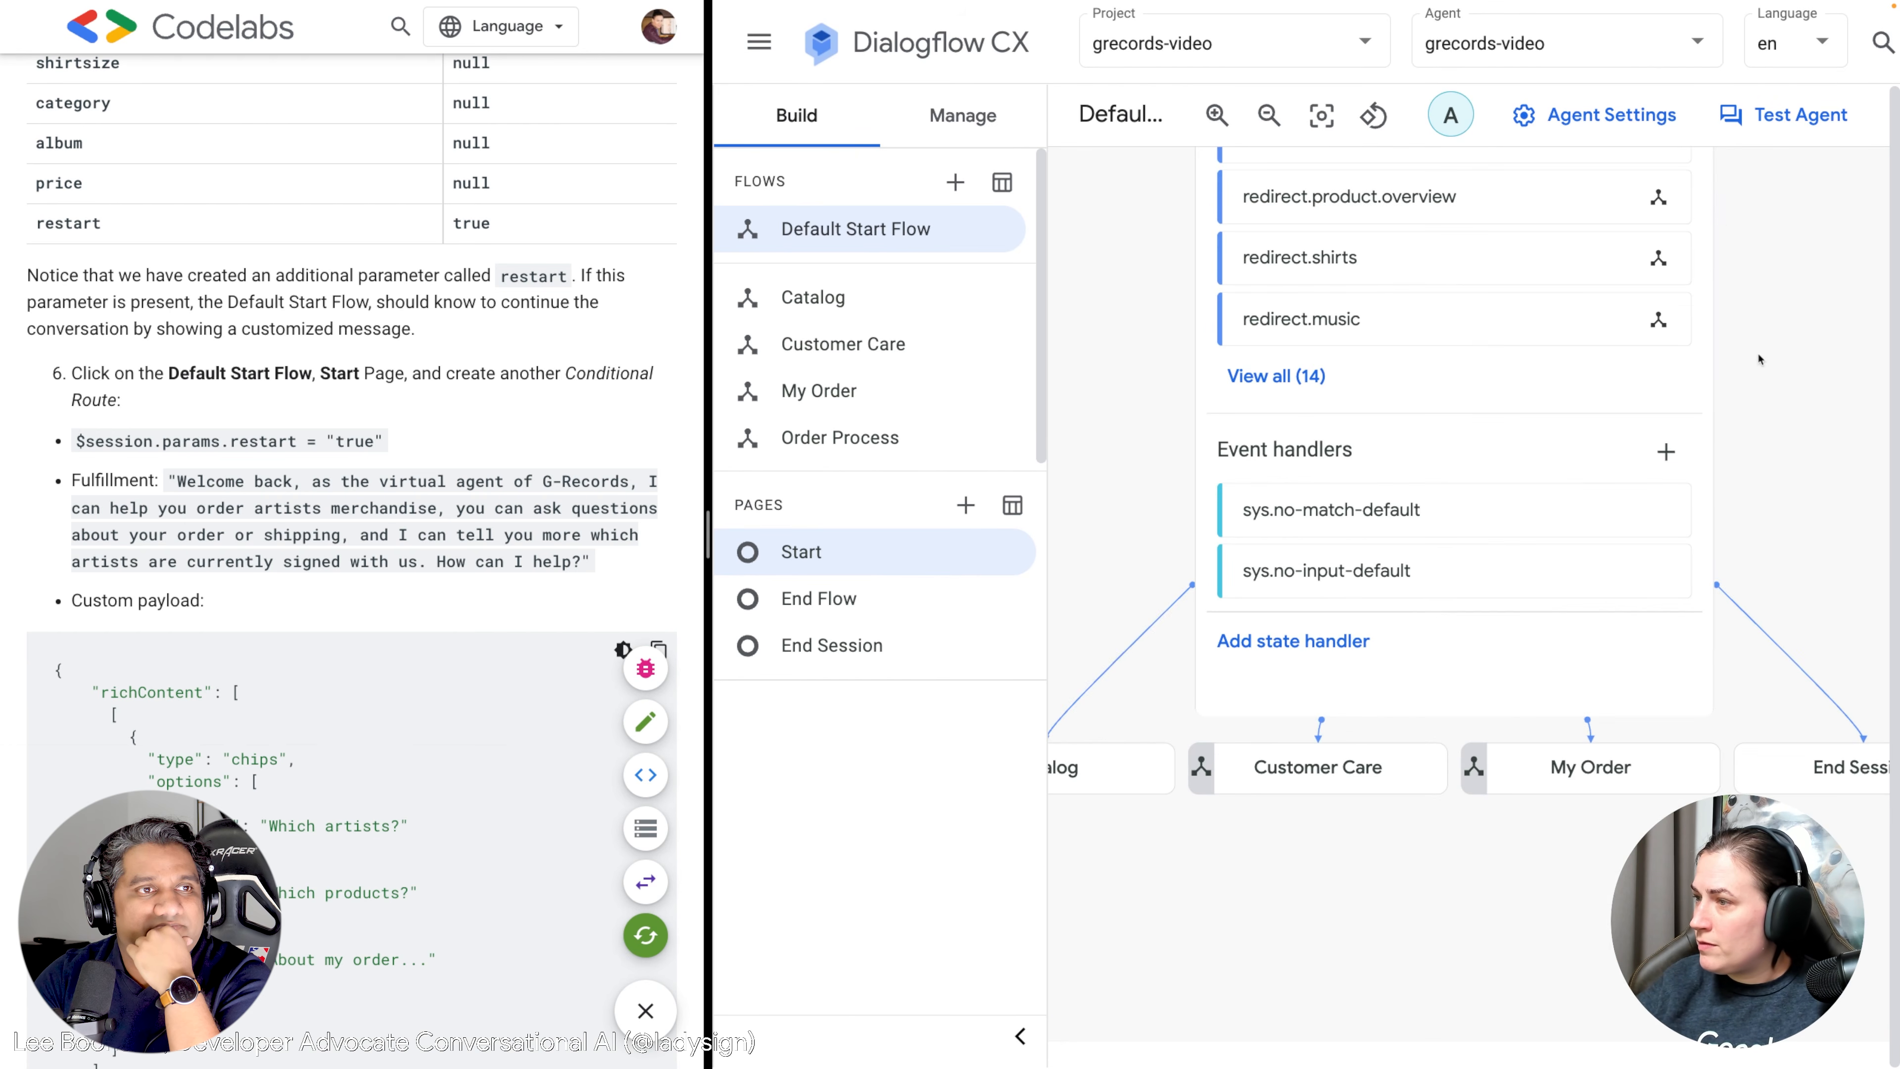
click(1301, 642)
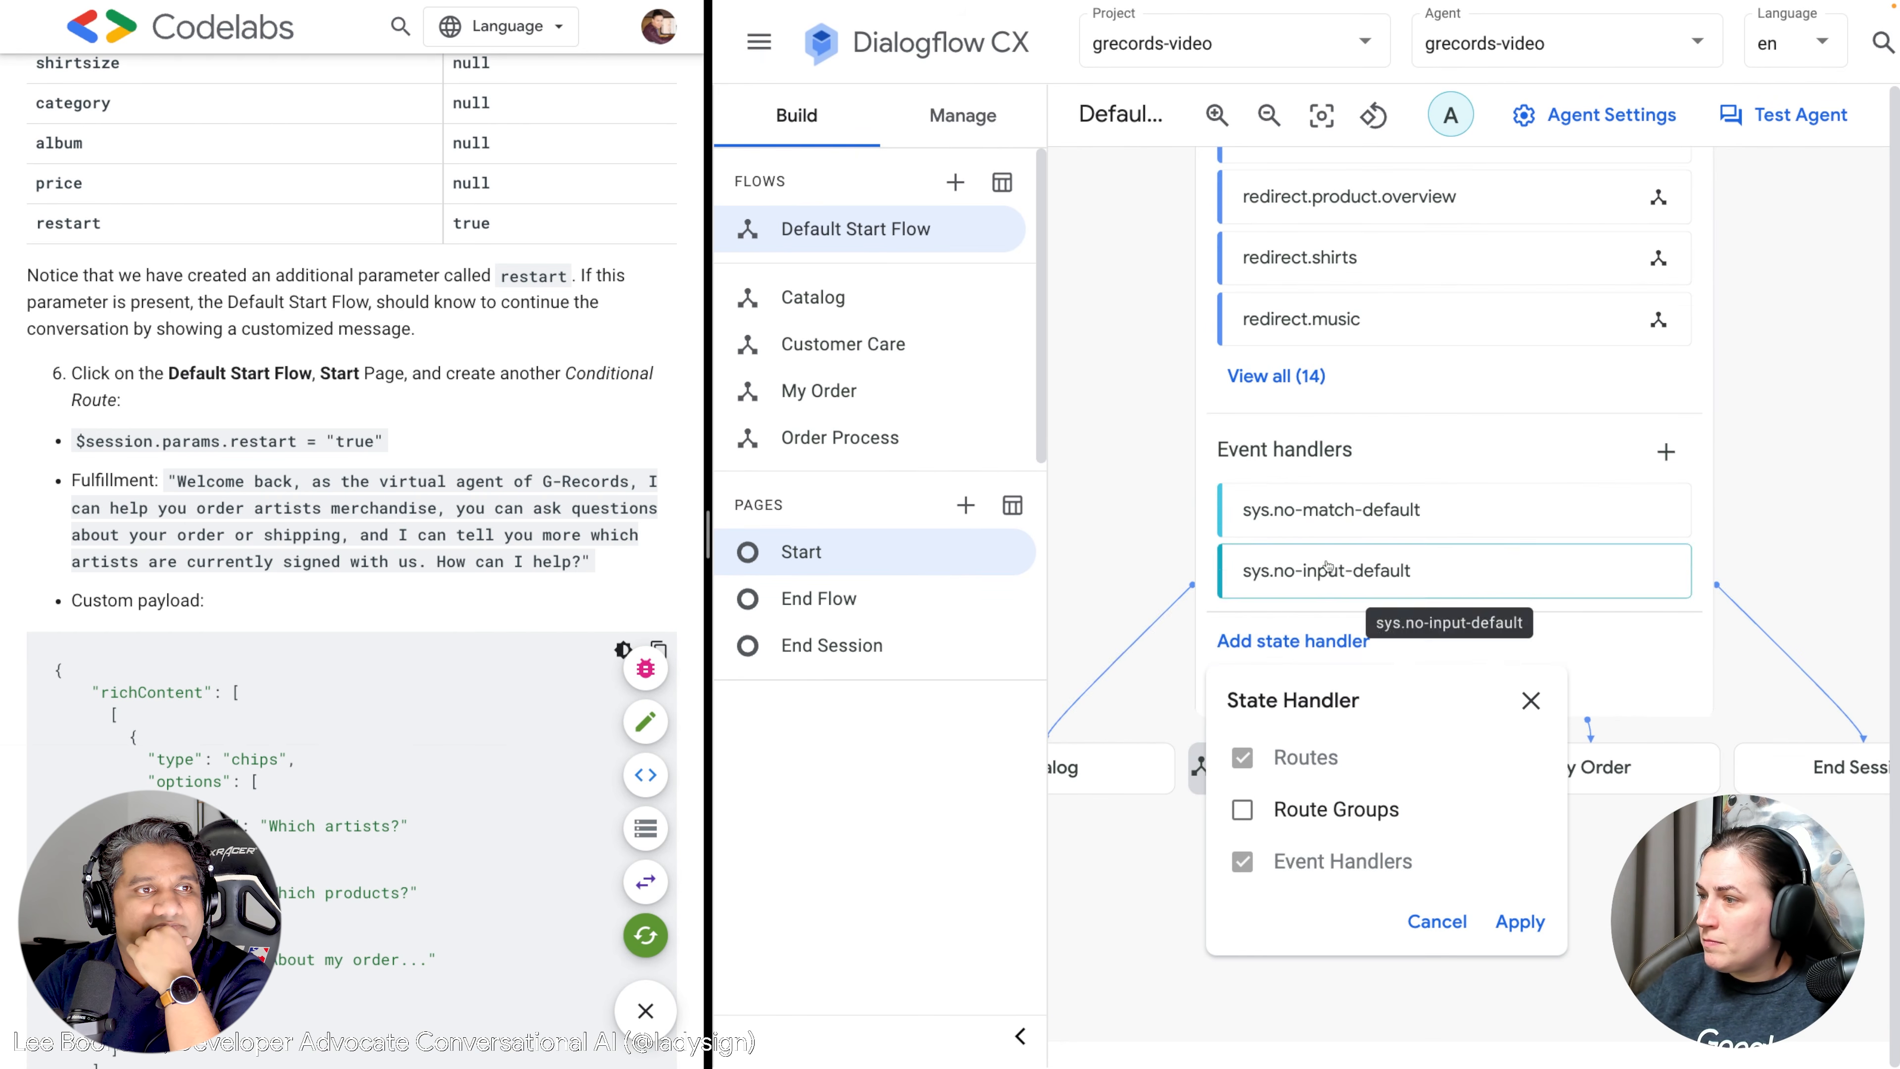
click(1269, 115)
key(ctrl+minus)
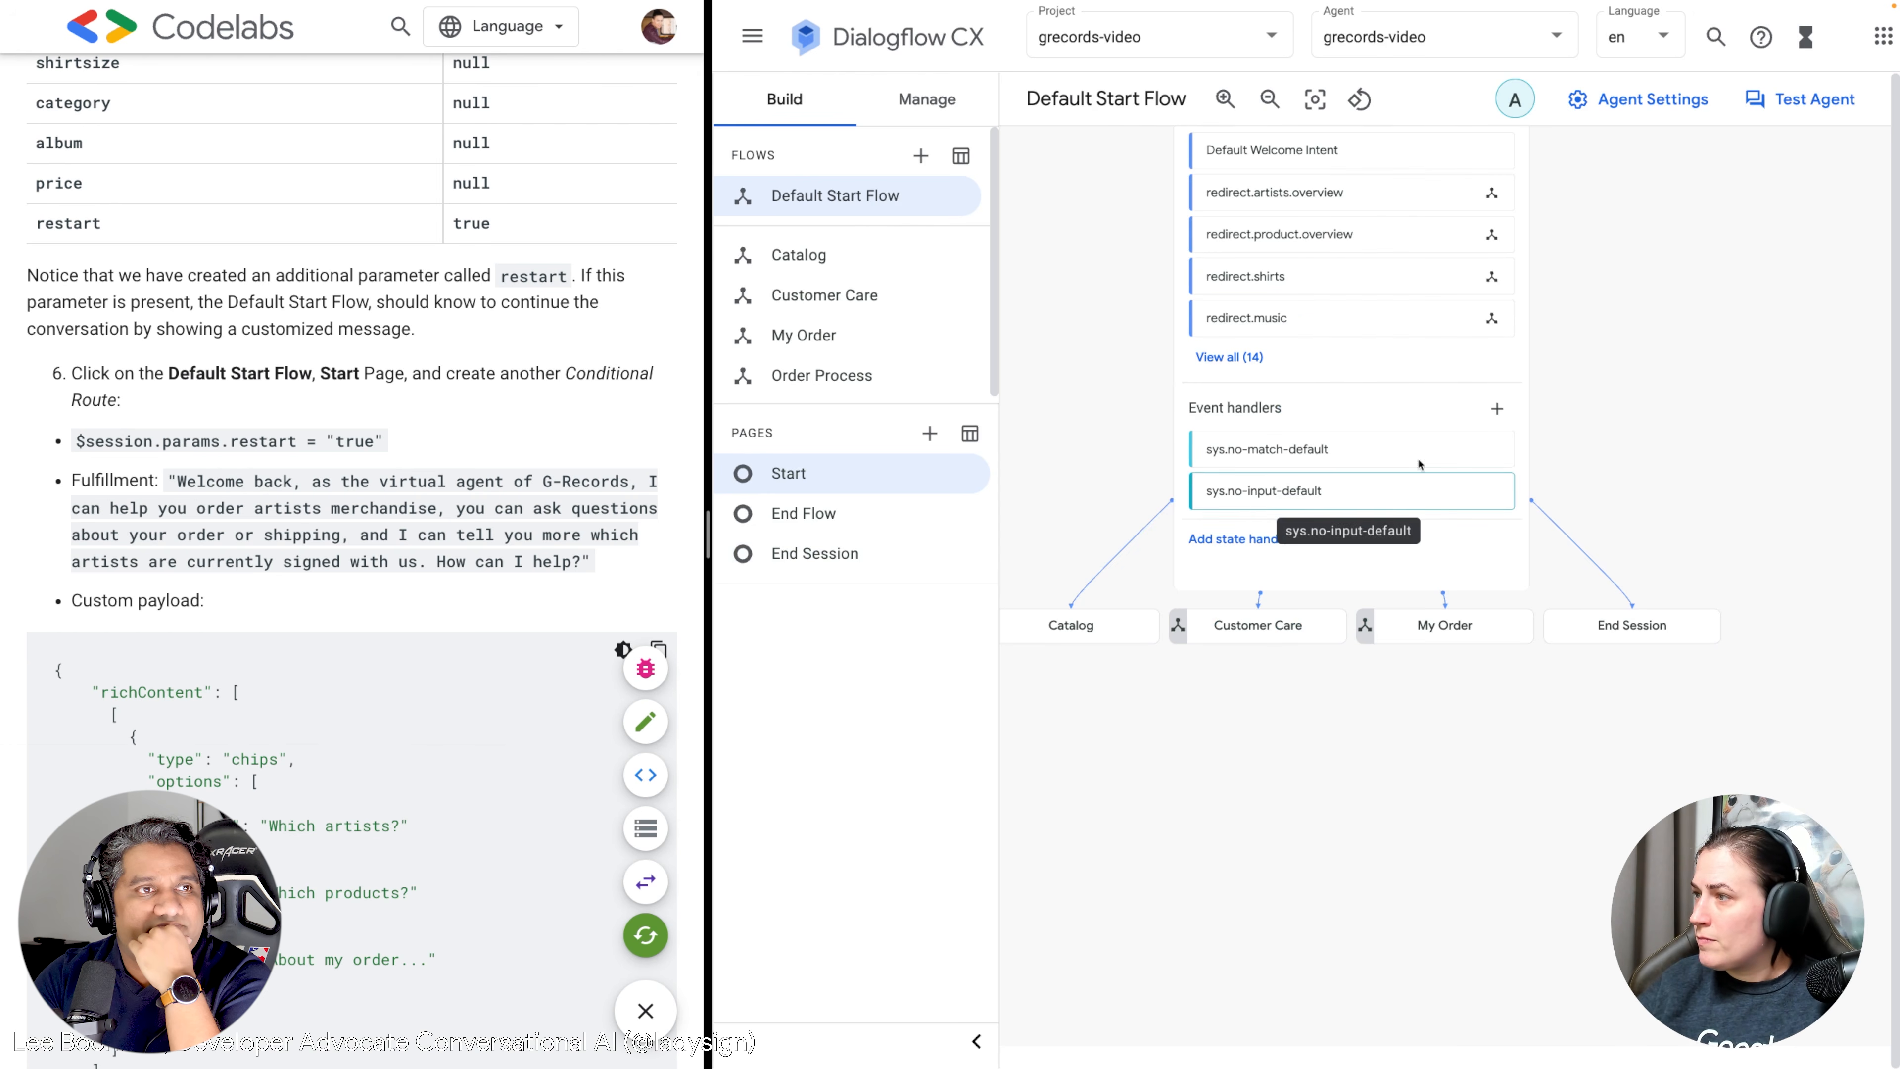
drag(1680, 353, 1669, 432)
click(1245, 728)
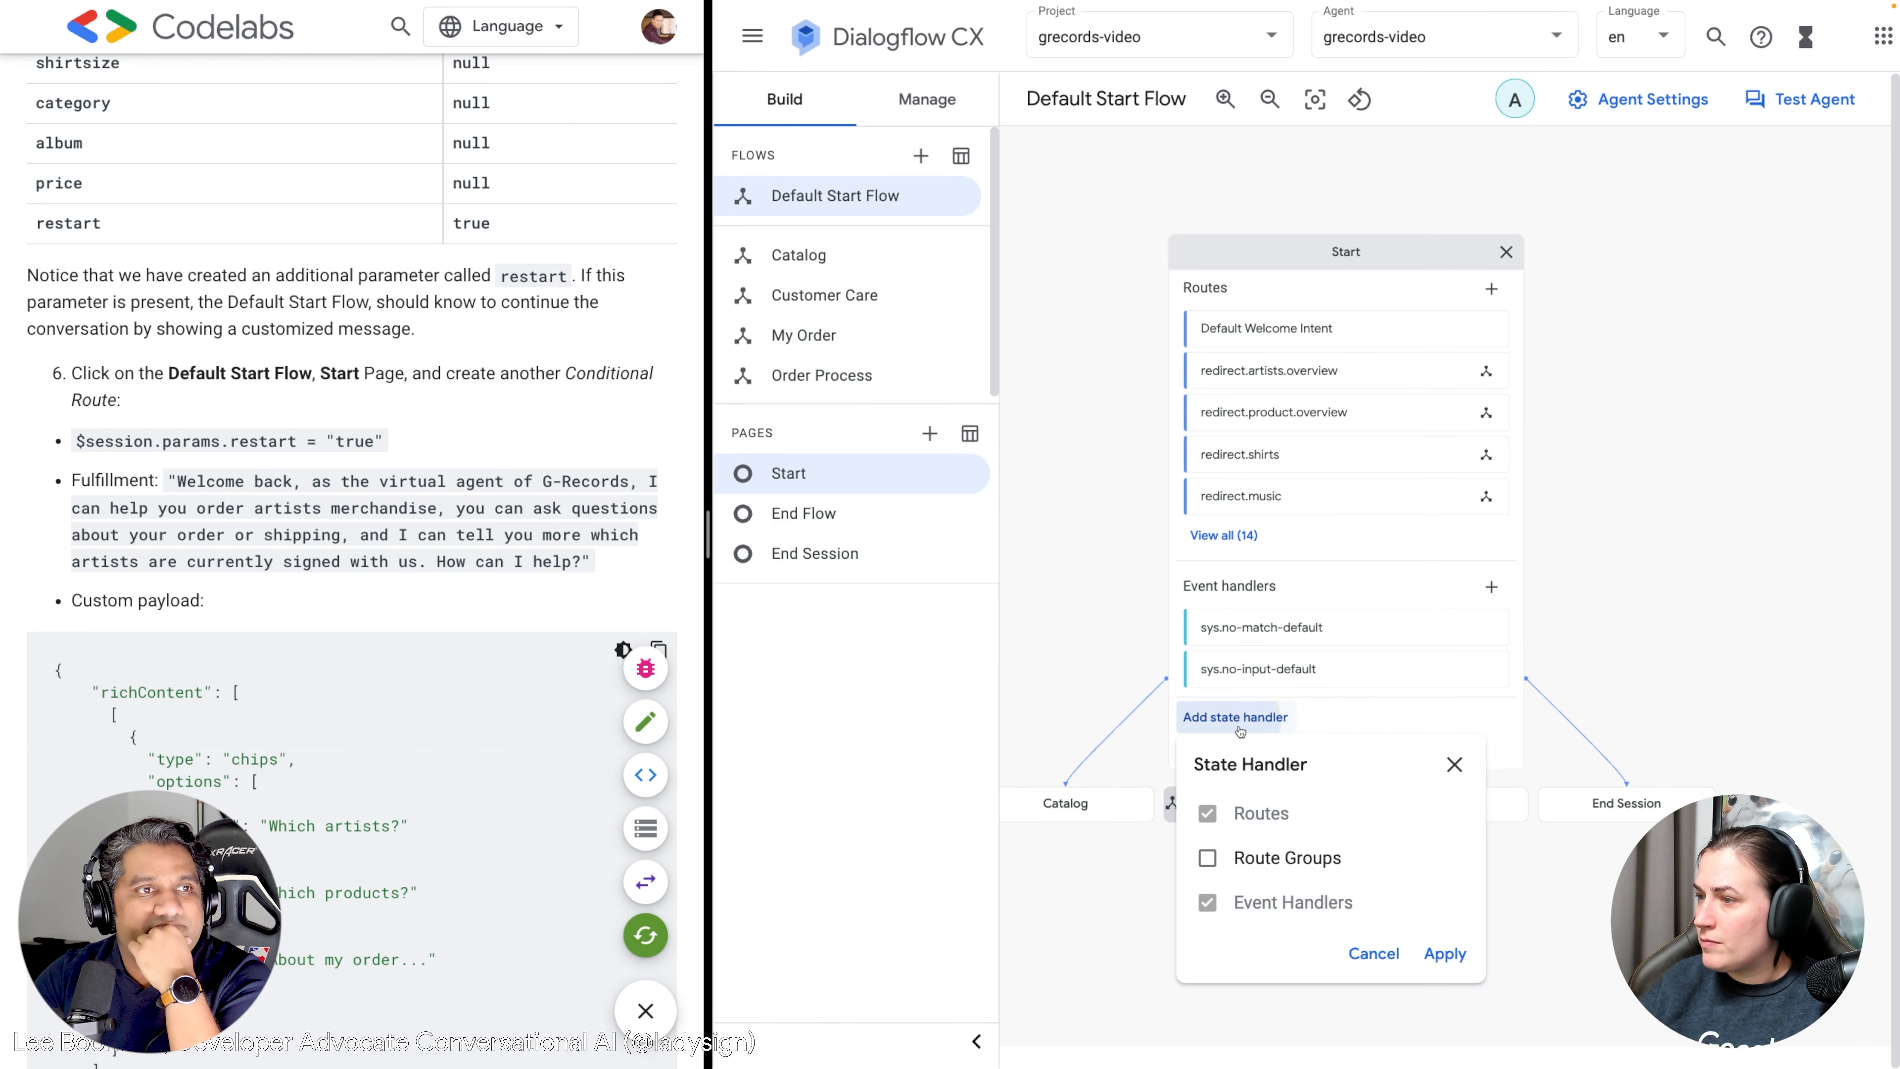
click(1037, 661)
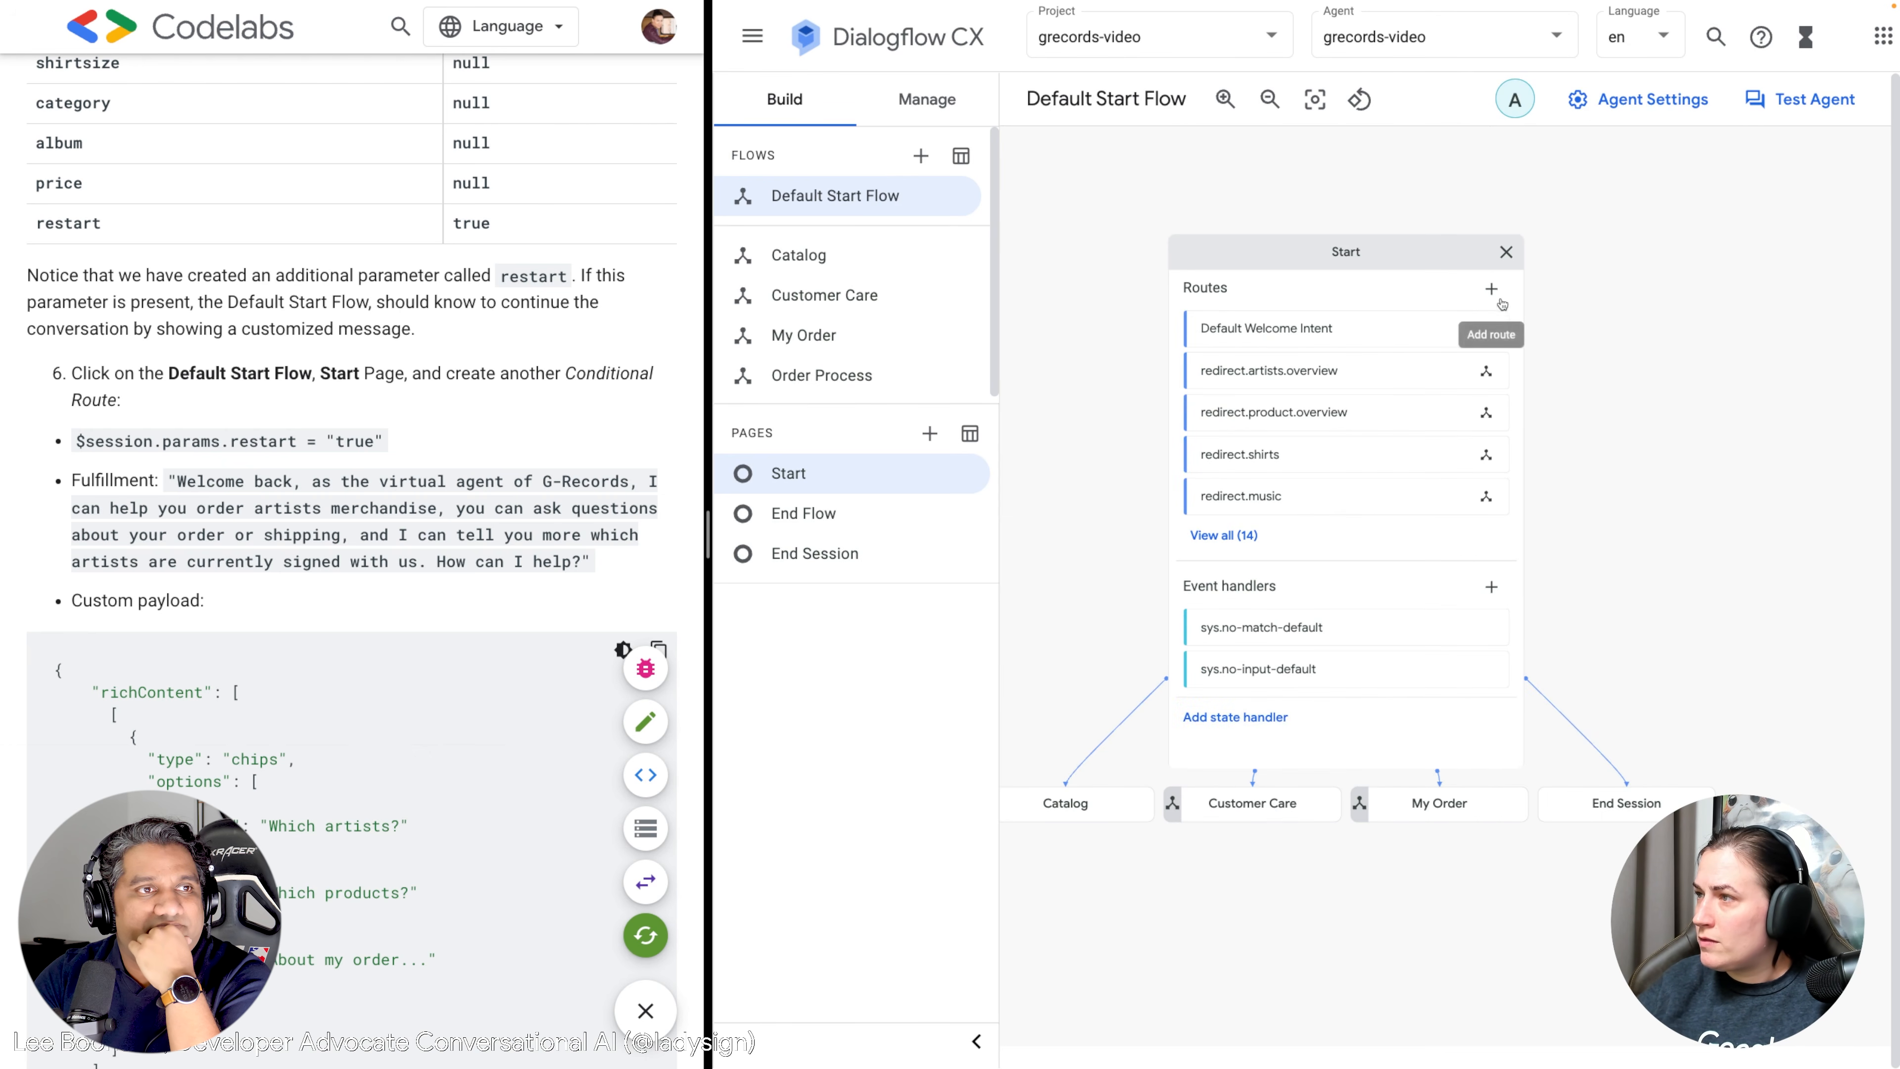
Create a new Start-page route with the custom condition $session.params.restart = "true".
click(1486, 289)
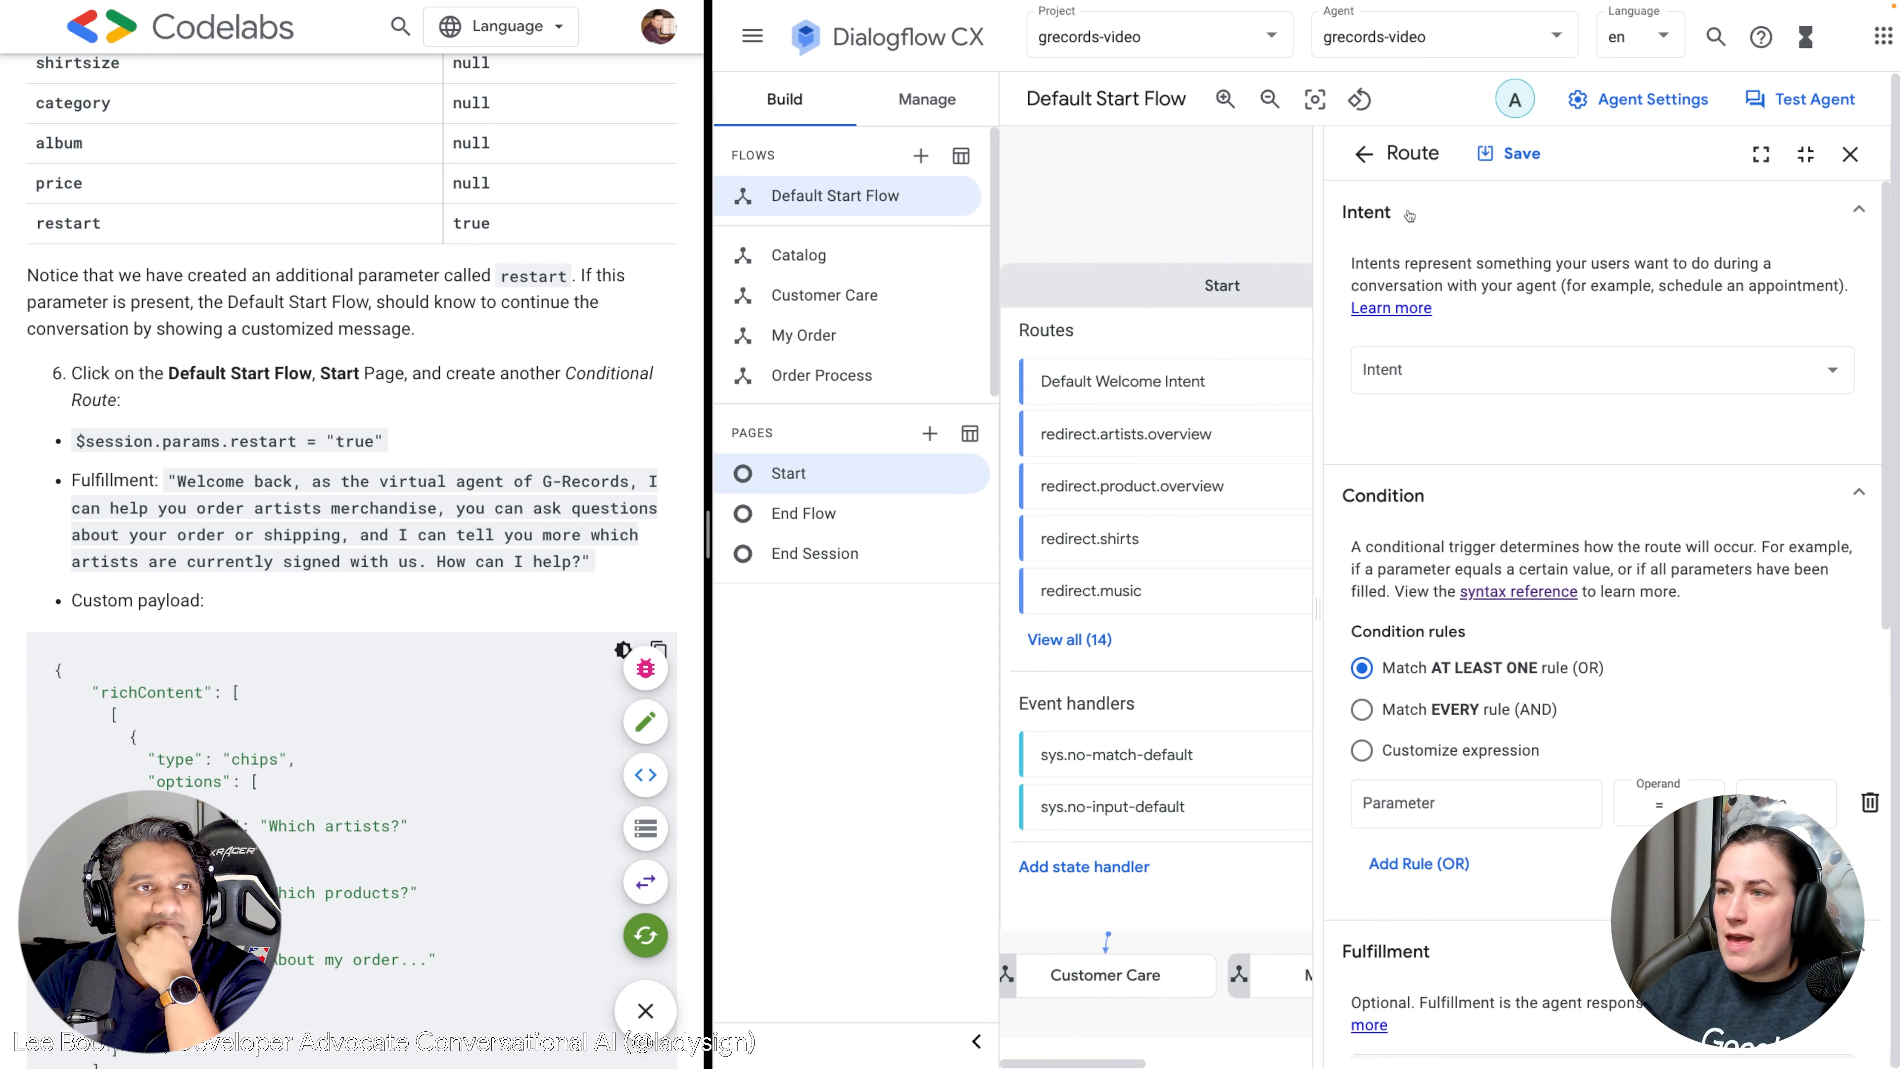
scroll(1486, 422, down, 10)
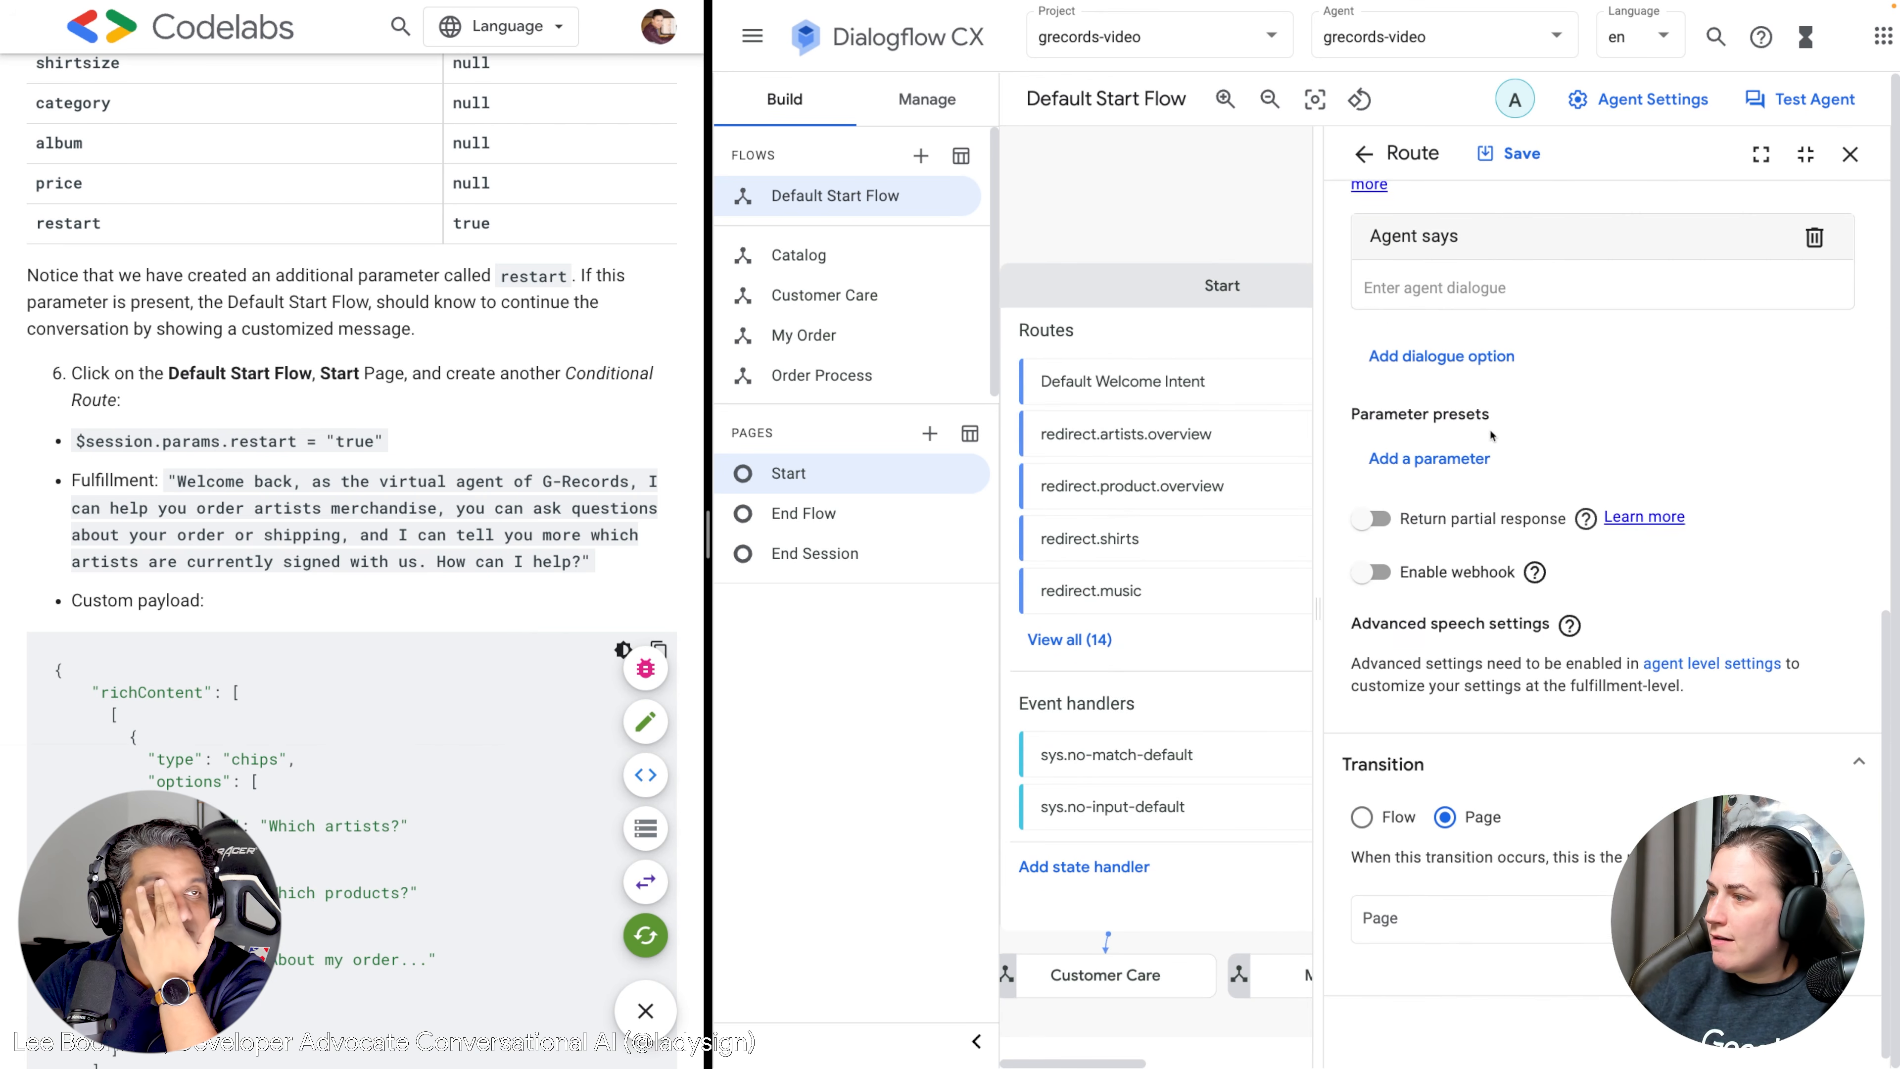
scroll(1491, 435, up, 8)
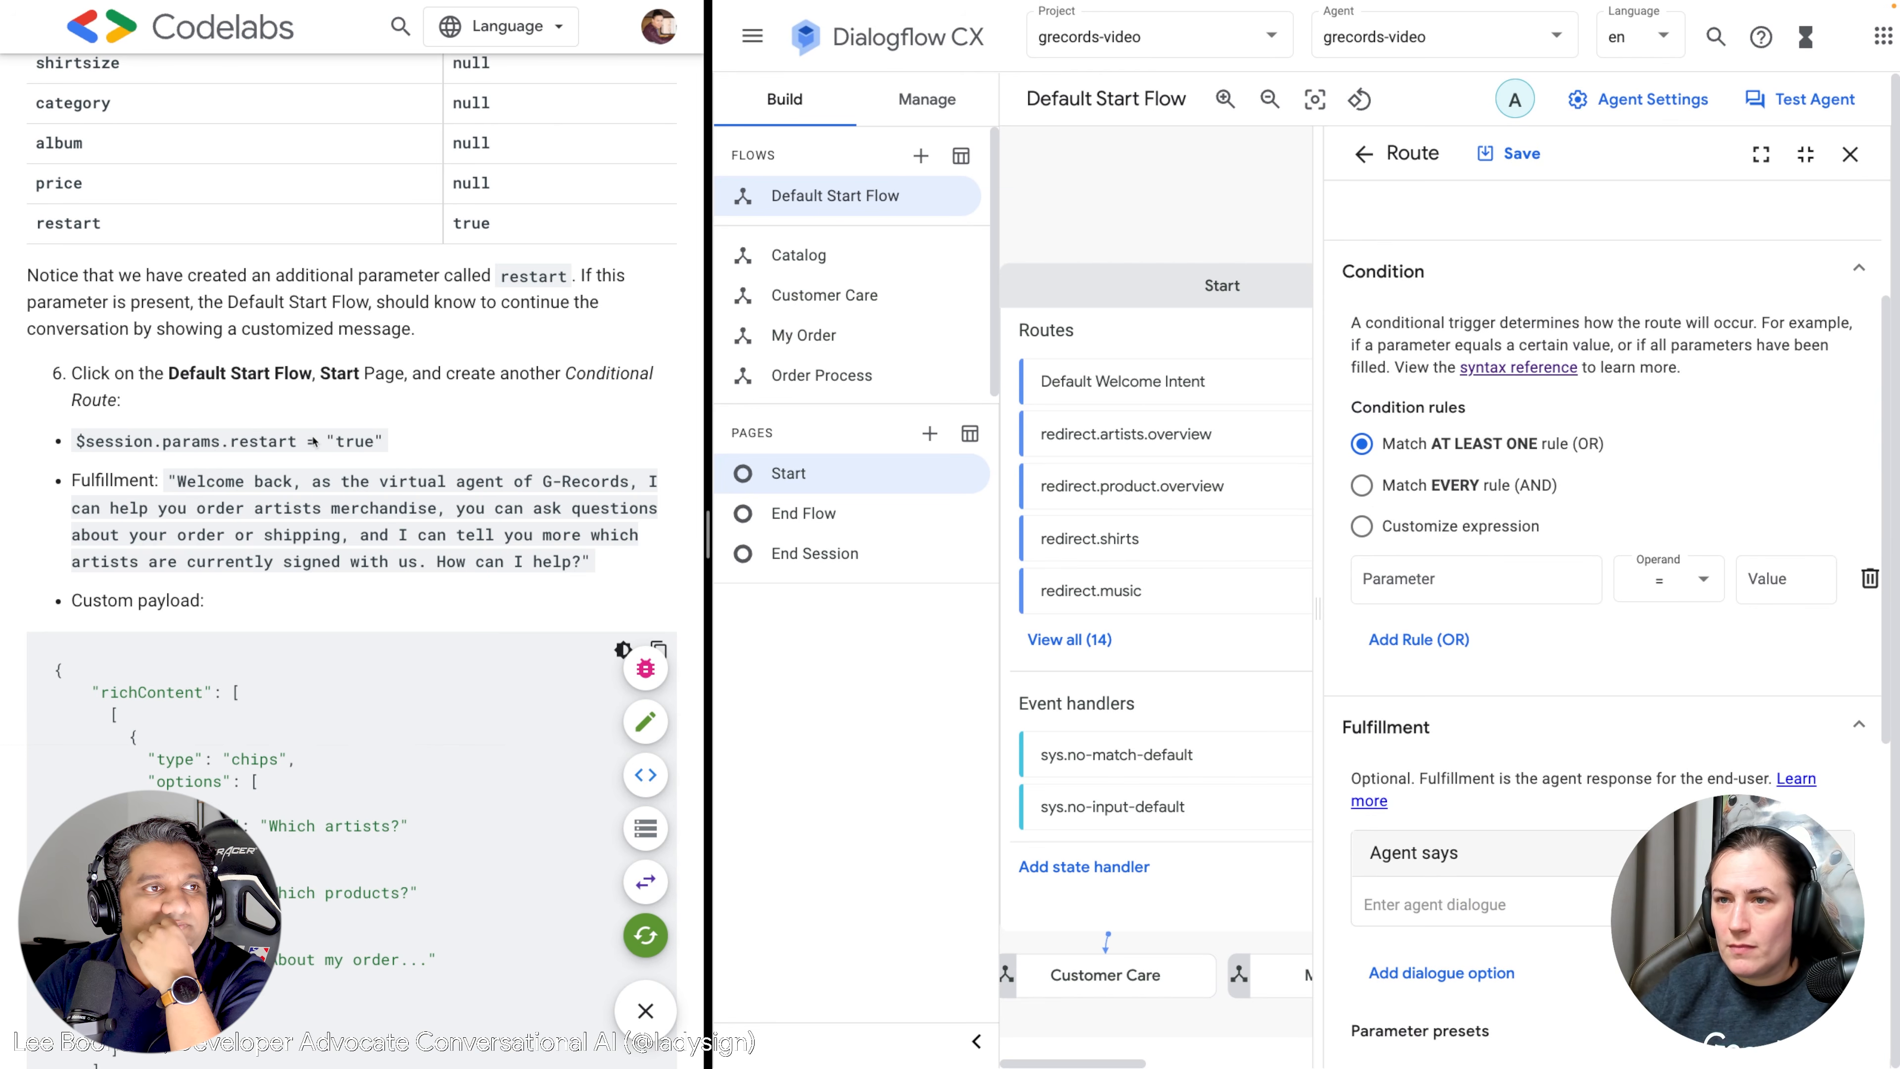
drag(400, 444, 52, 444)
key(ctrl+c)
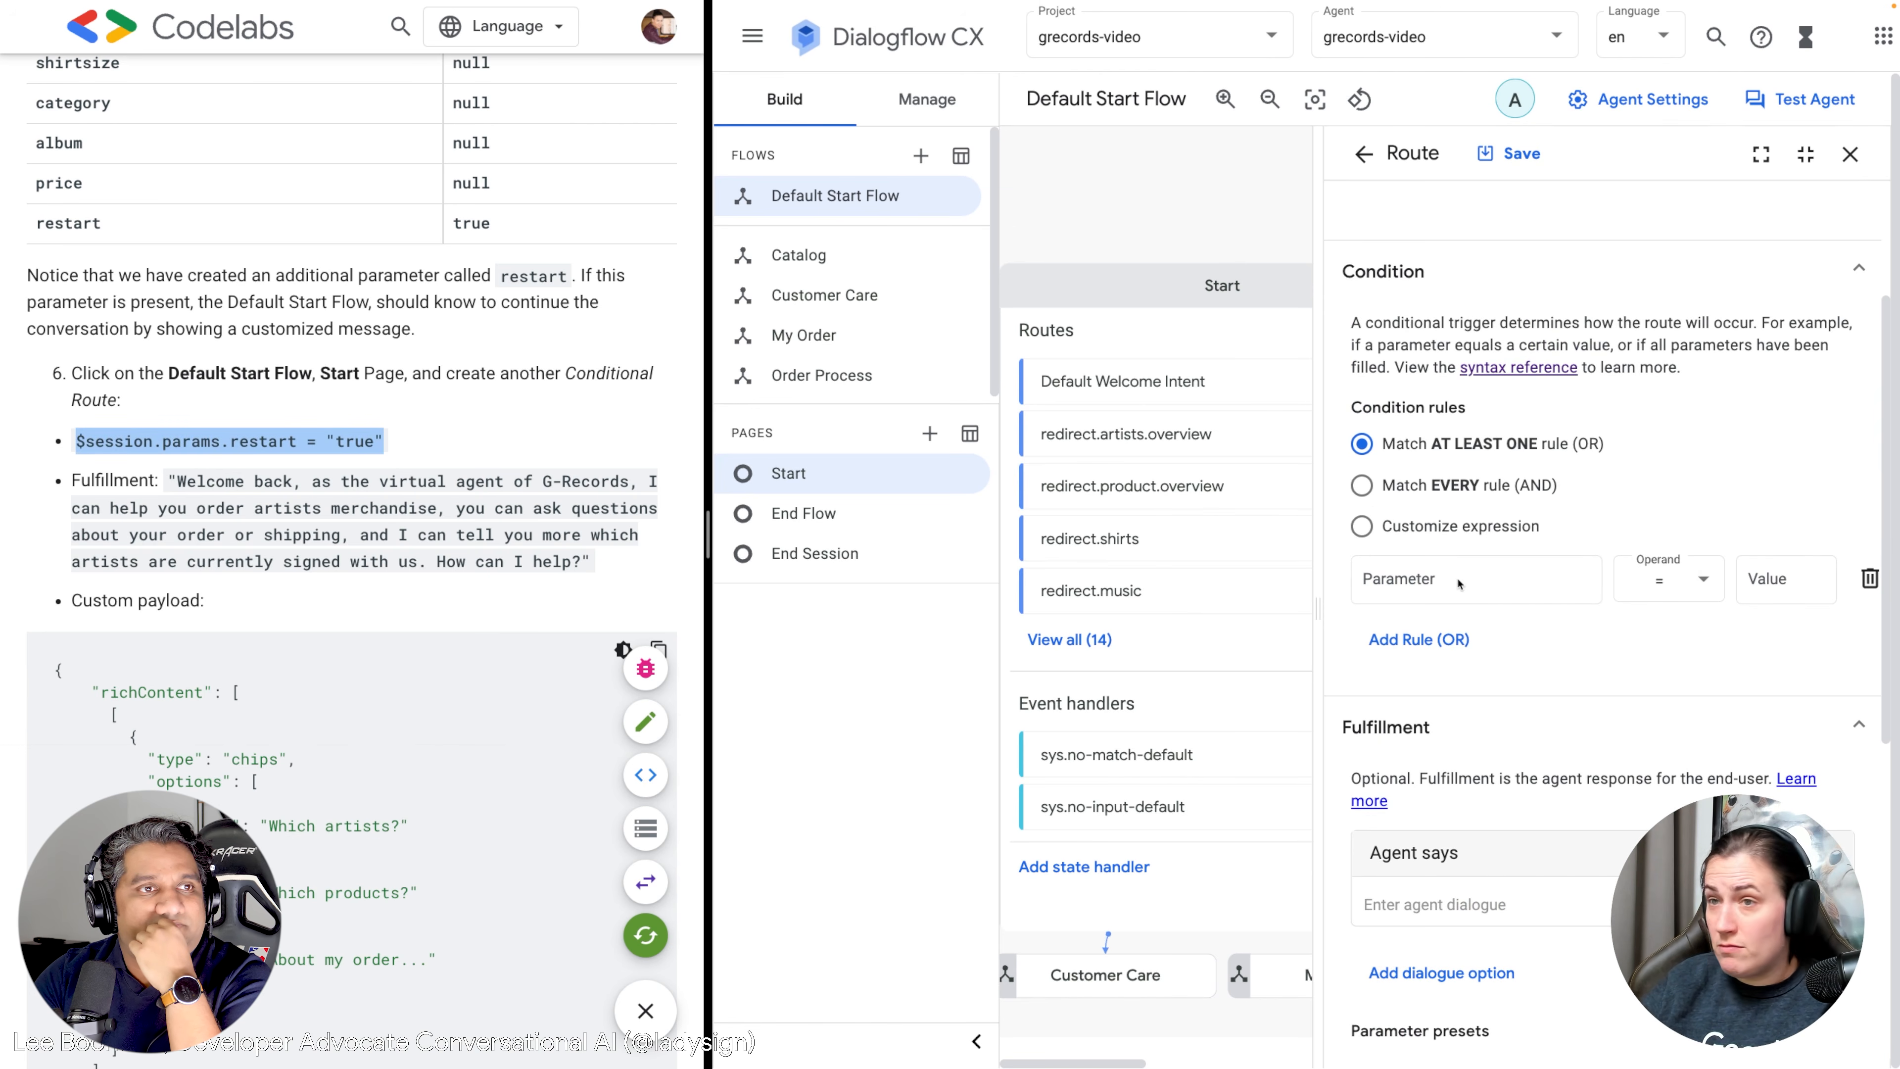
click(1428, 530)
click(1448, 529)
click(1431, 575)
key(ctrl+v)
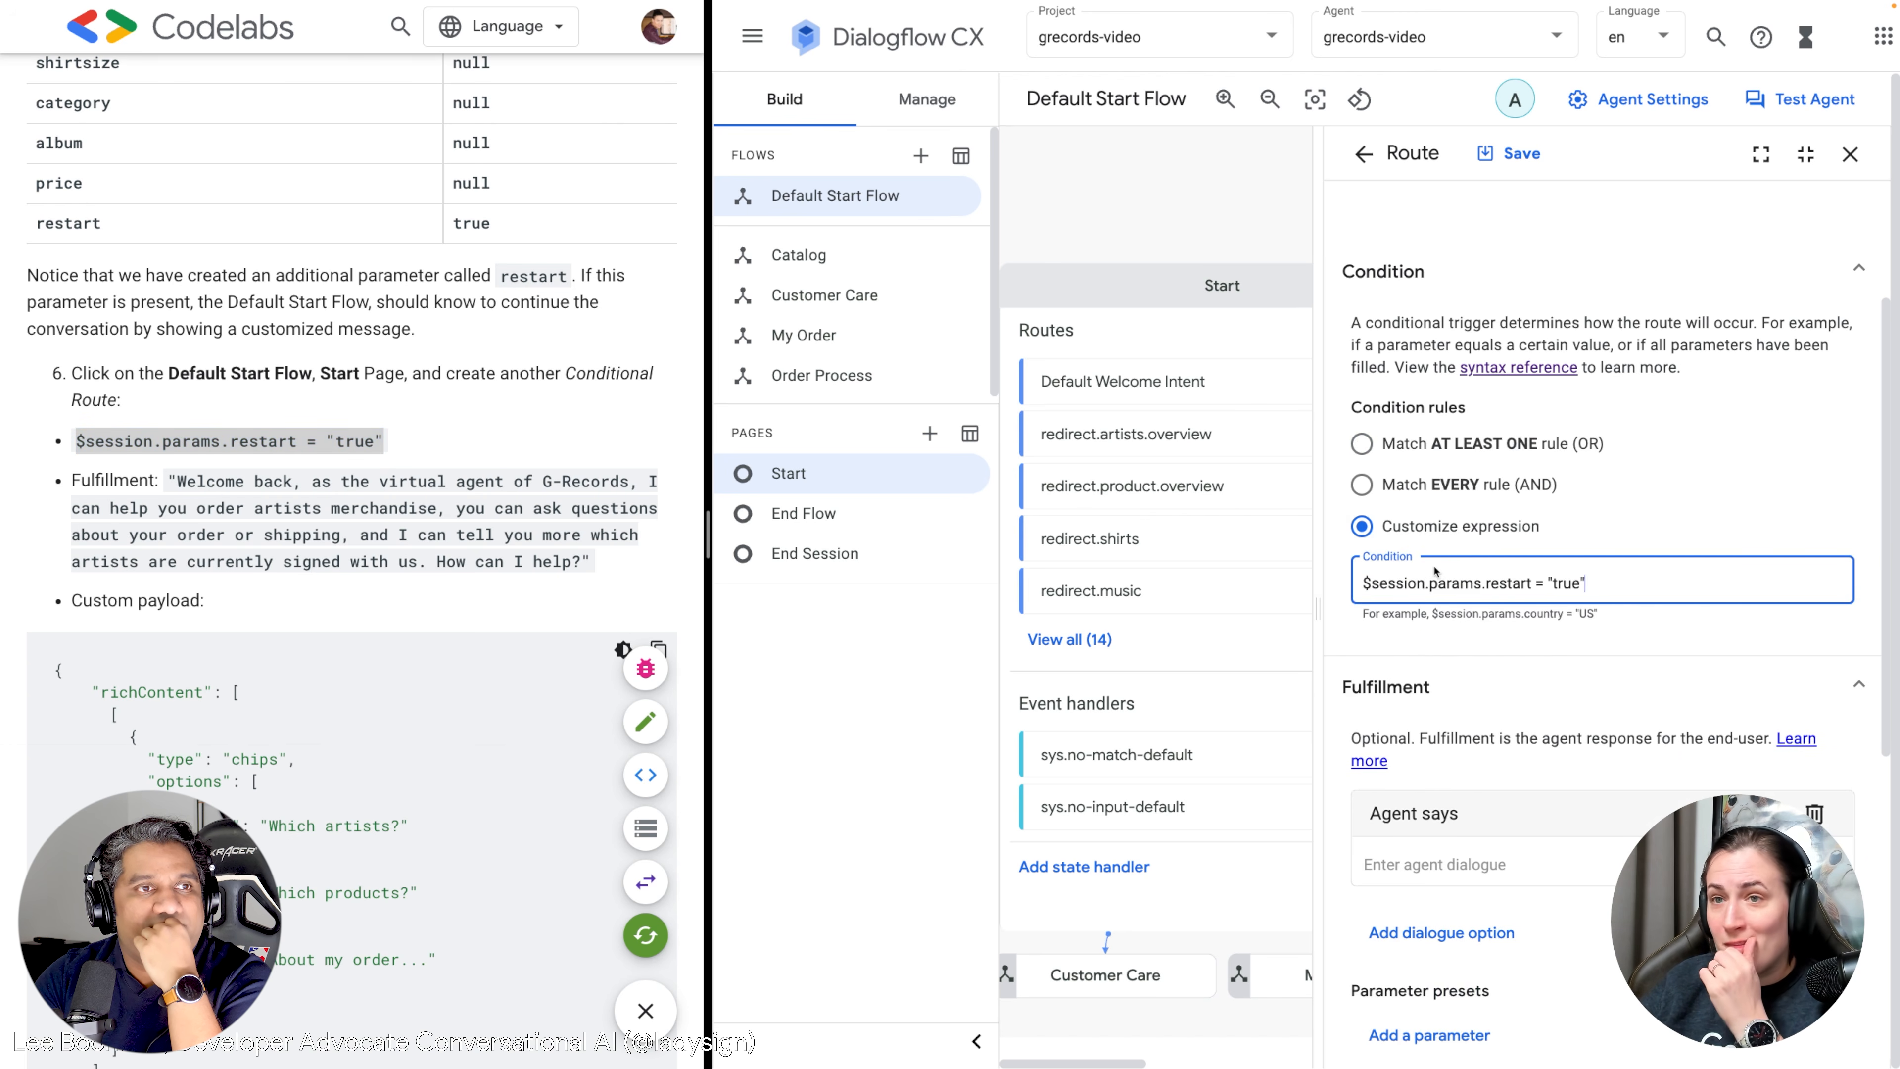
Make the route's agent response the welcome-back message, removing the empty extra row.
scroll(1472, 577, down, 3)
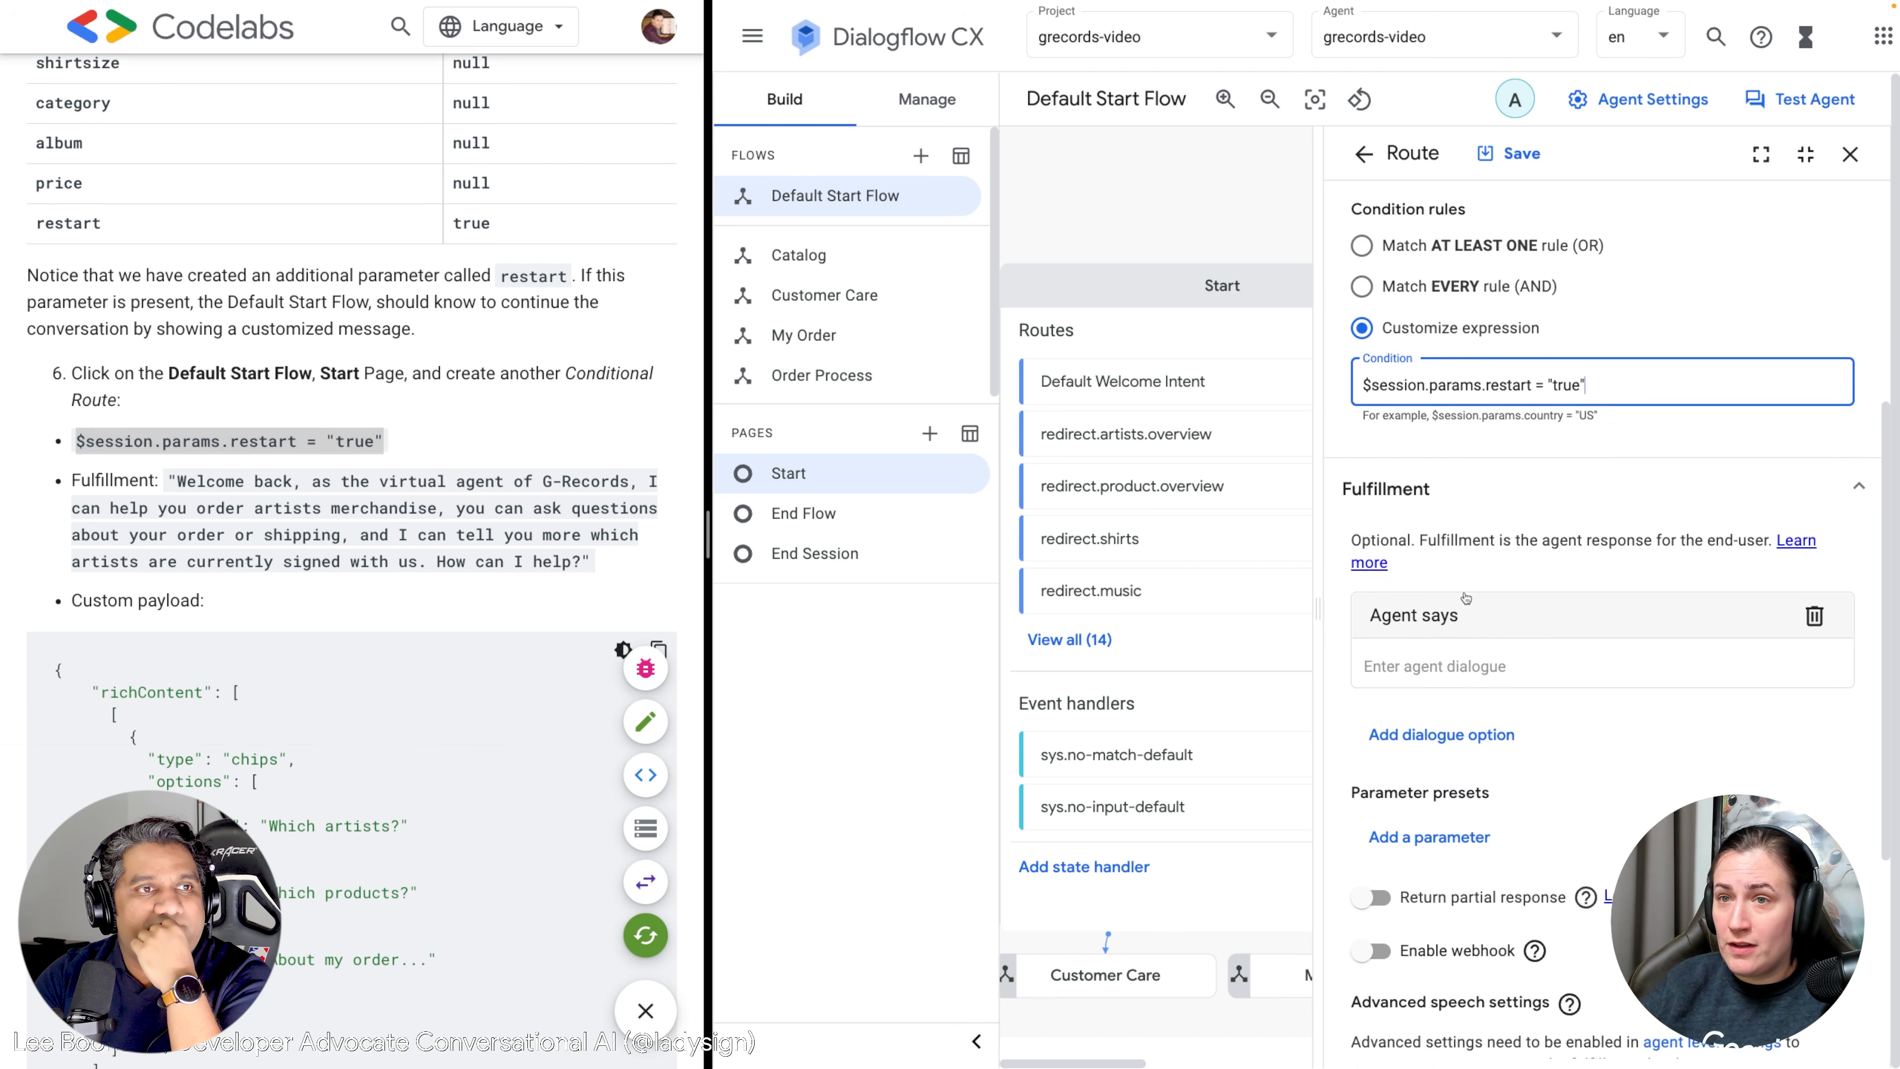
drag(594, 562, 171, 481)
key(ctrl+c)
click(1421, 649)
key(ctrl+v)
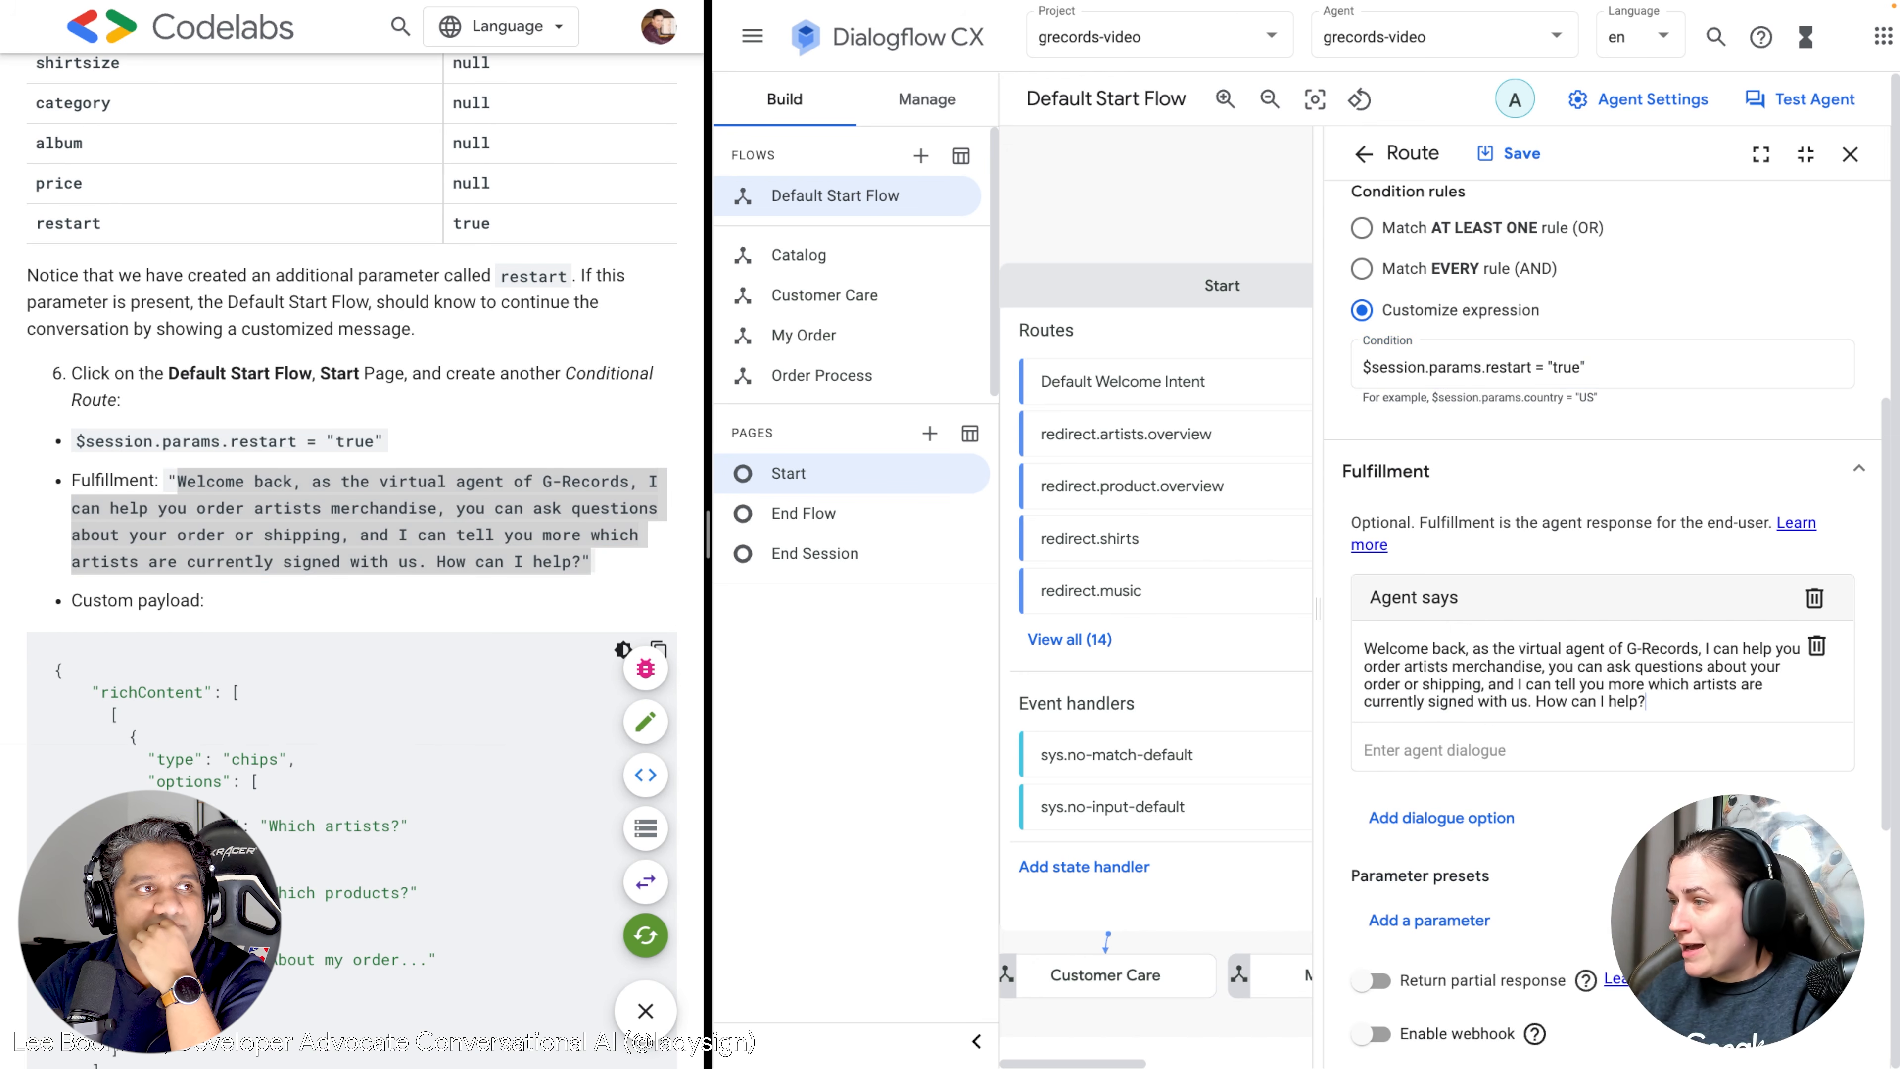
click(1720, 749)
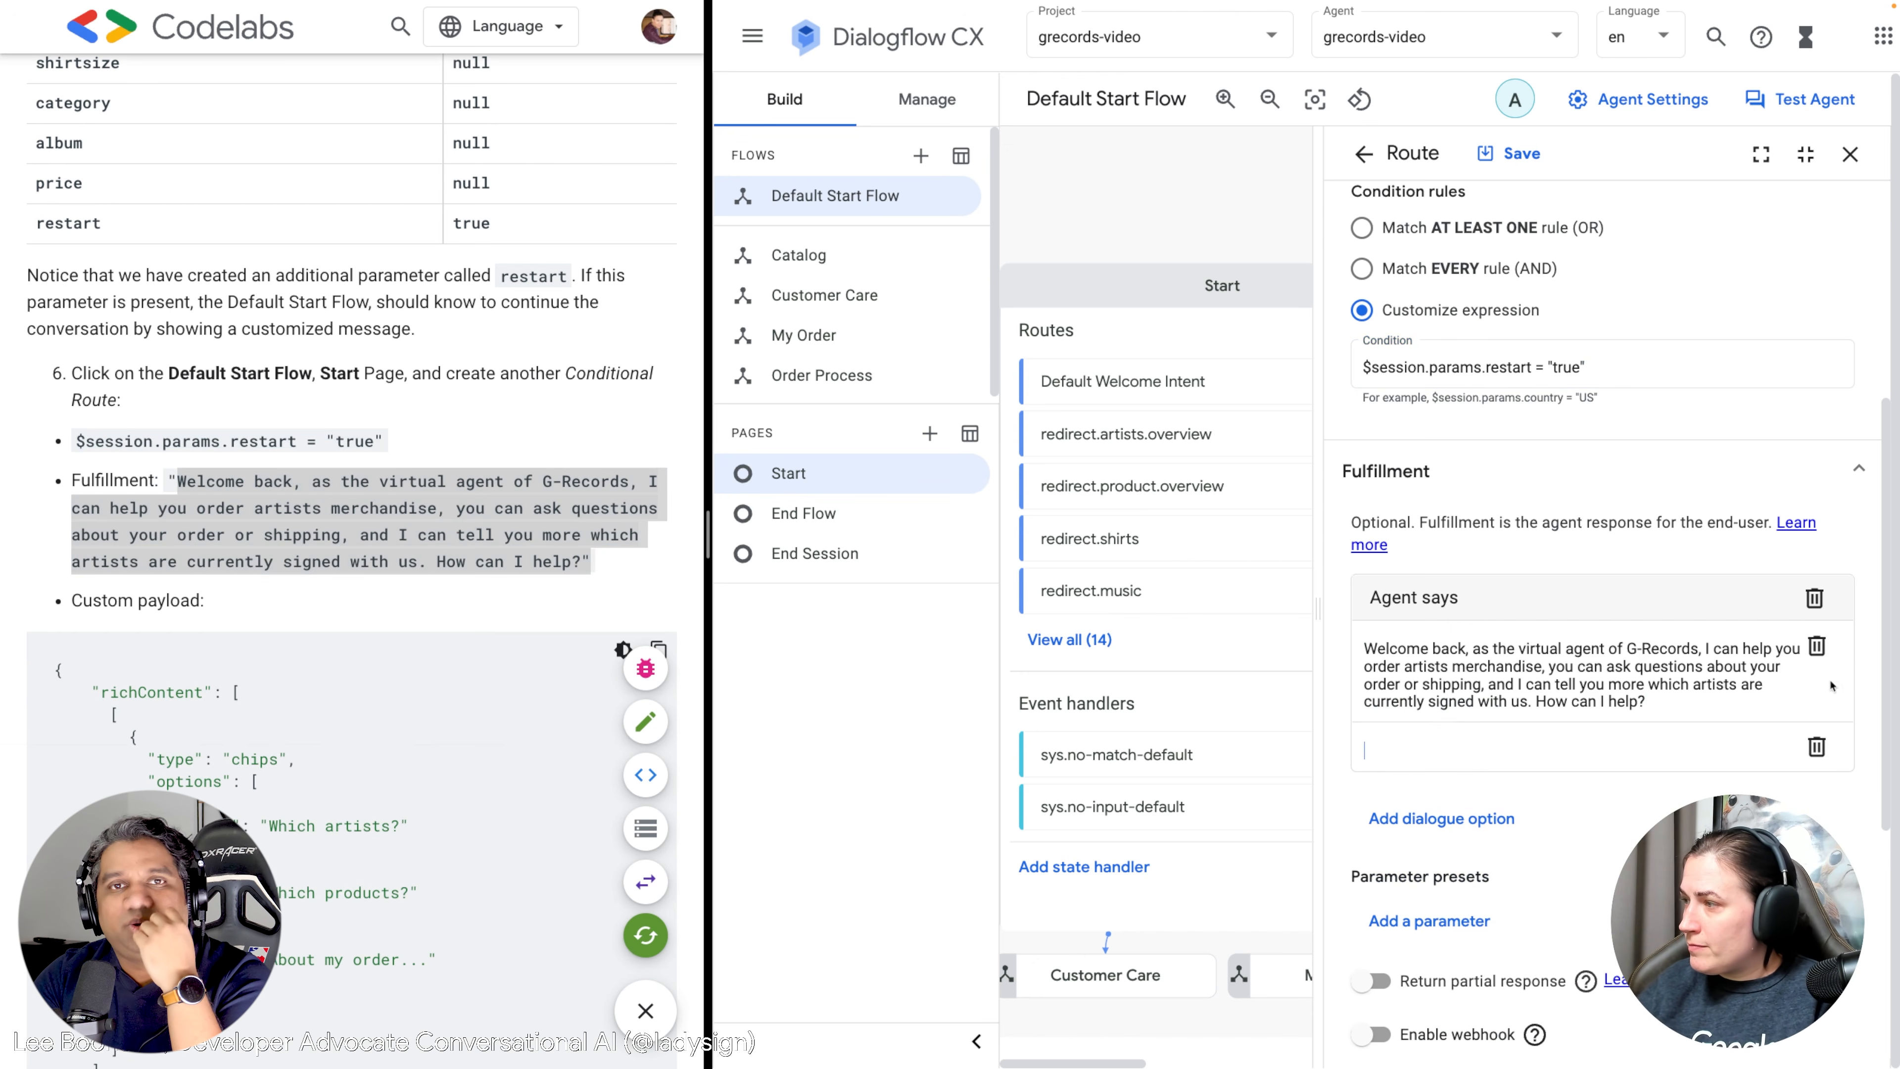
click(1816, 750)
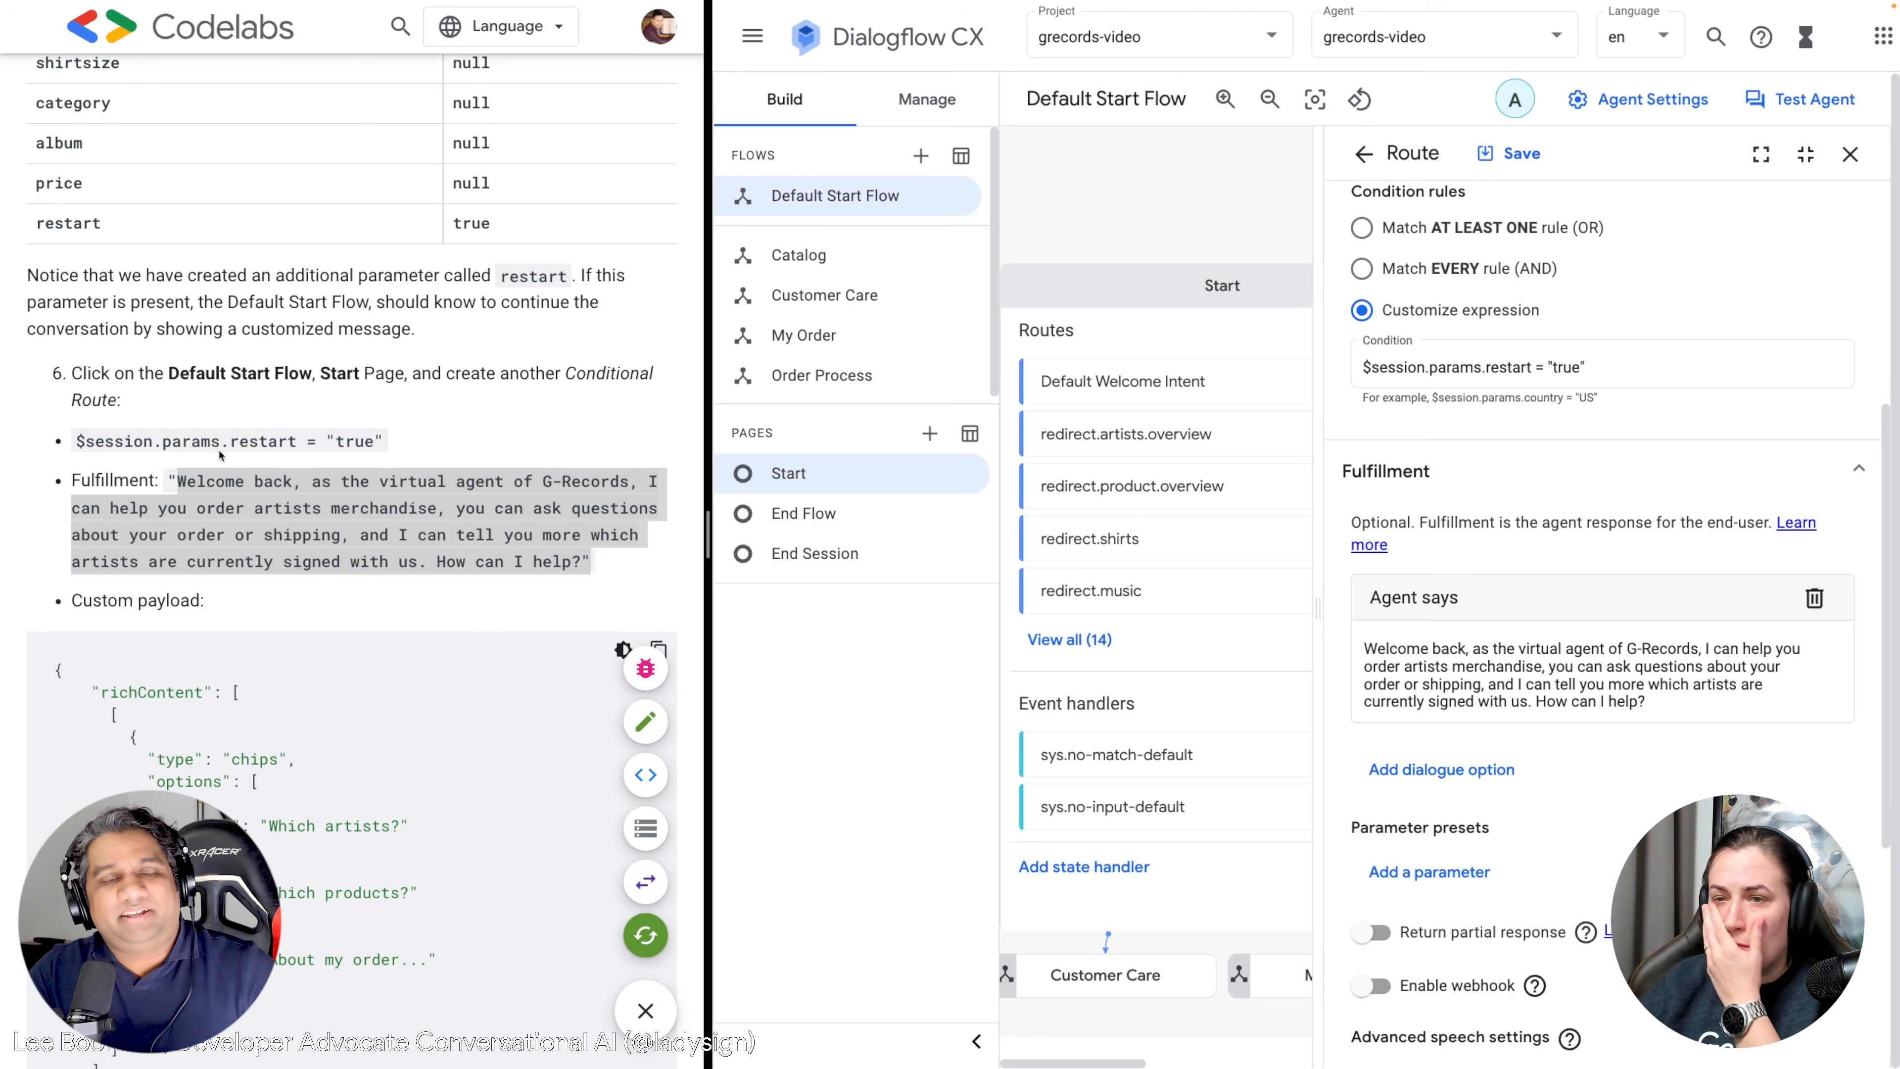
scroll(217, 454, down, 6)
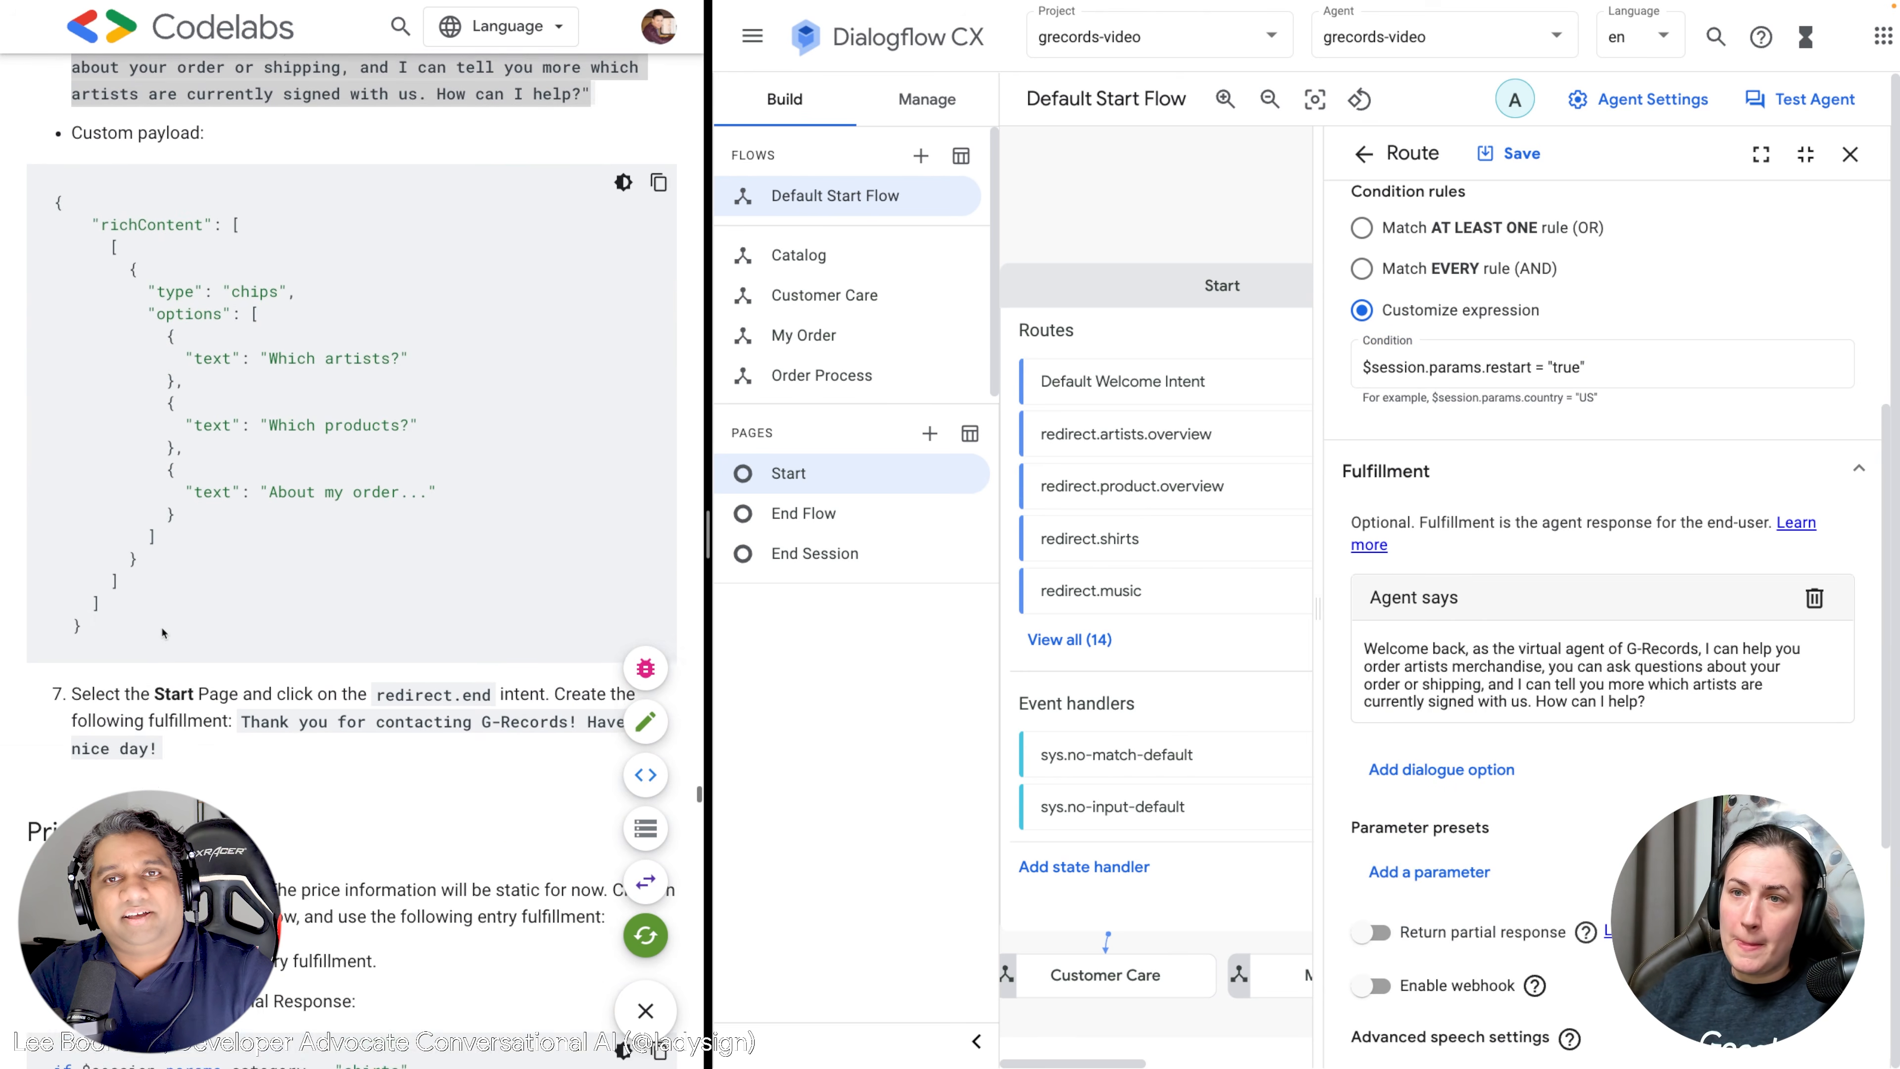
scroll(135, 673, up, 1)
drag(97, 705, 58, 241)
key(ctrl+c)
click(1391, 771)
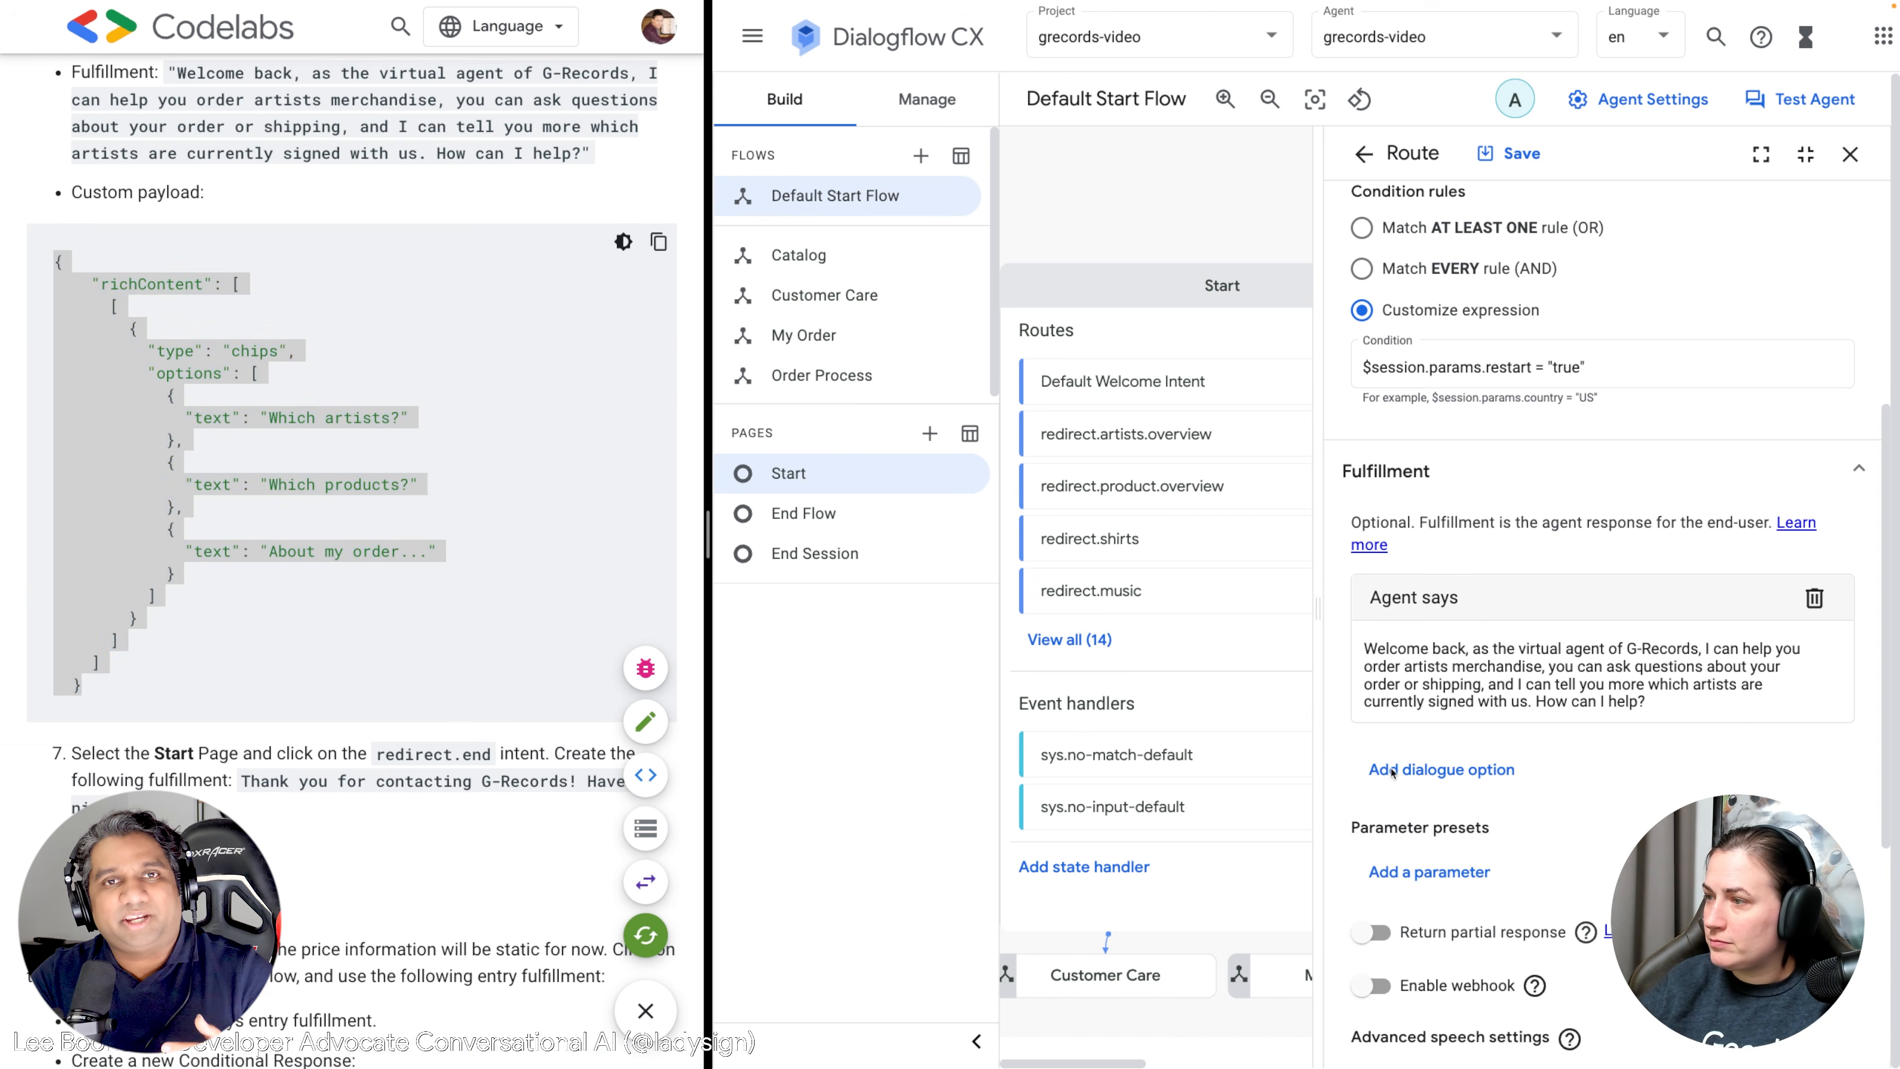
Add the richContent chips JSON as a custom payload on the restart route and save it.
click(1459, 404)
key(ctrl+a)
key(ctrl+v)
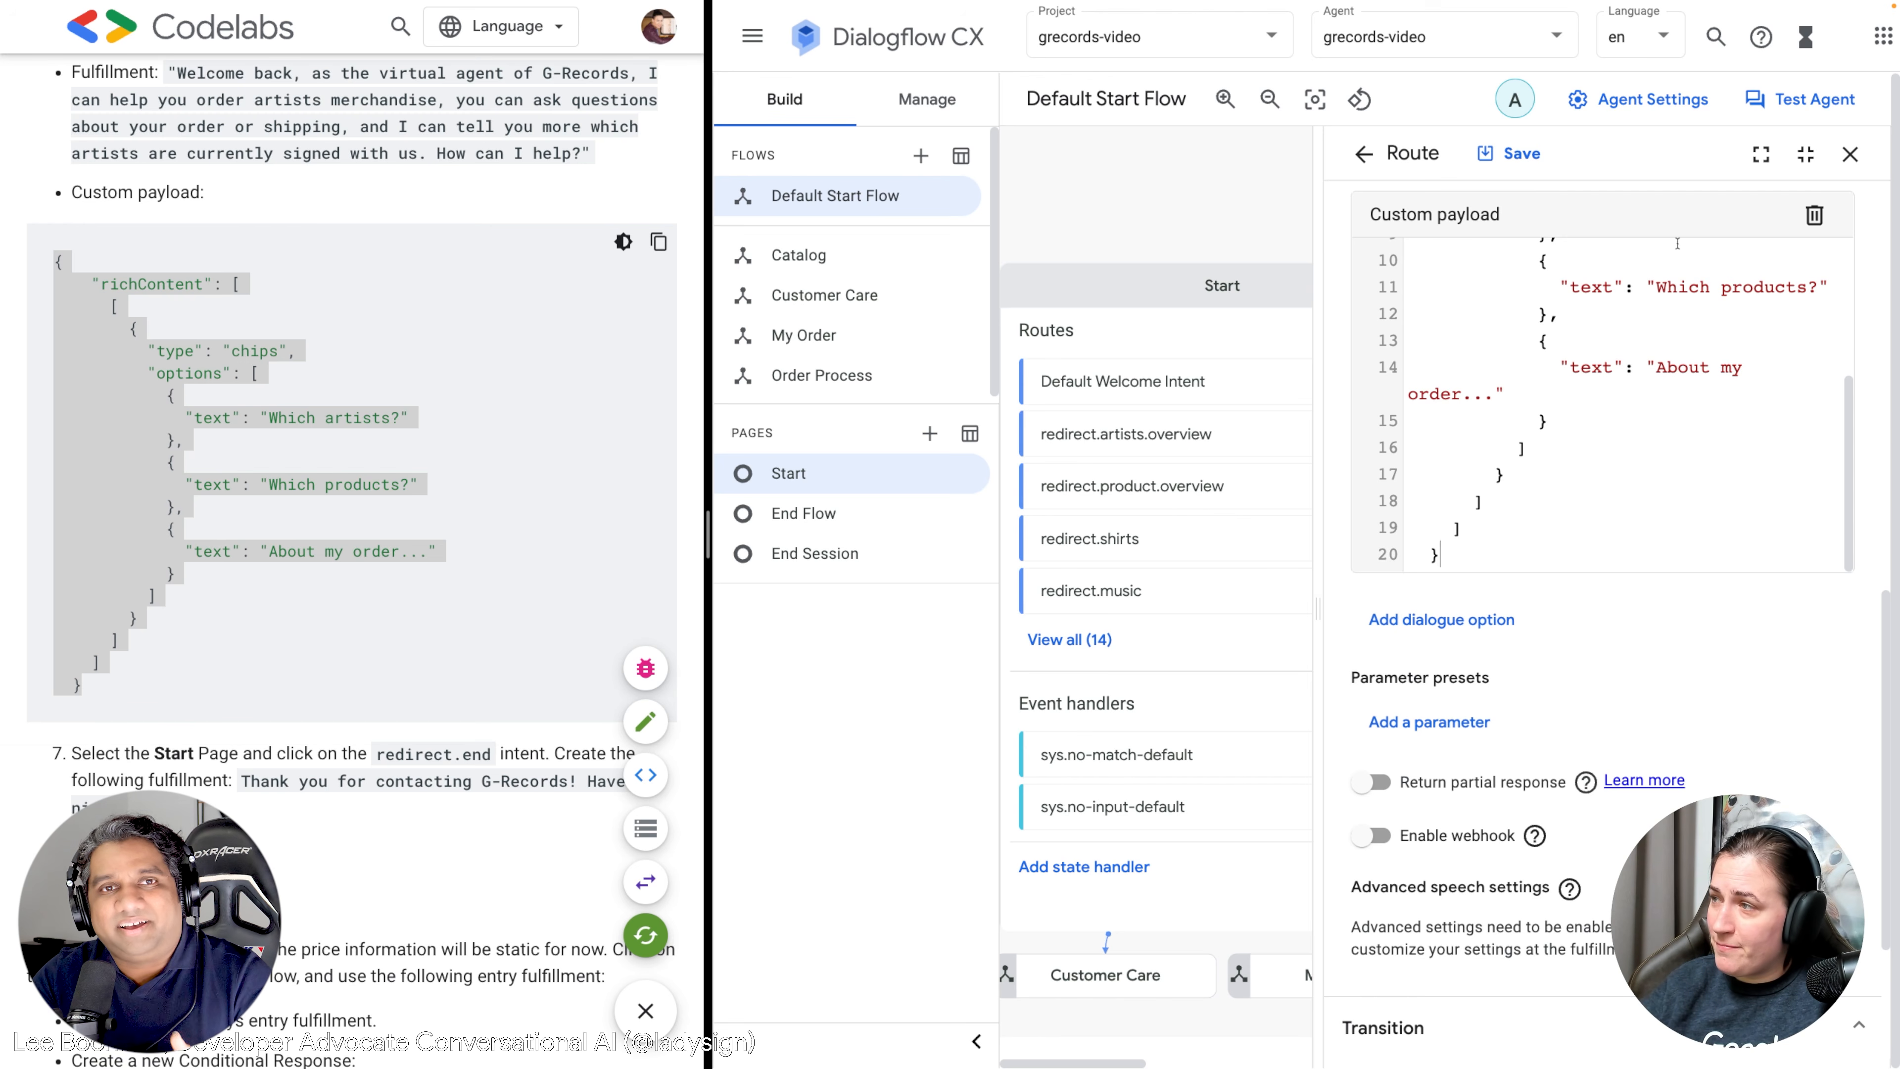
scroll(1648, 336, up, 3)
scroll(1648, 335, down, 3)
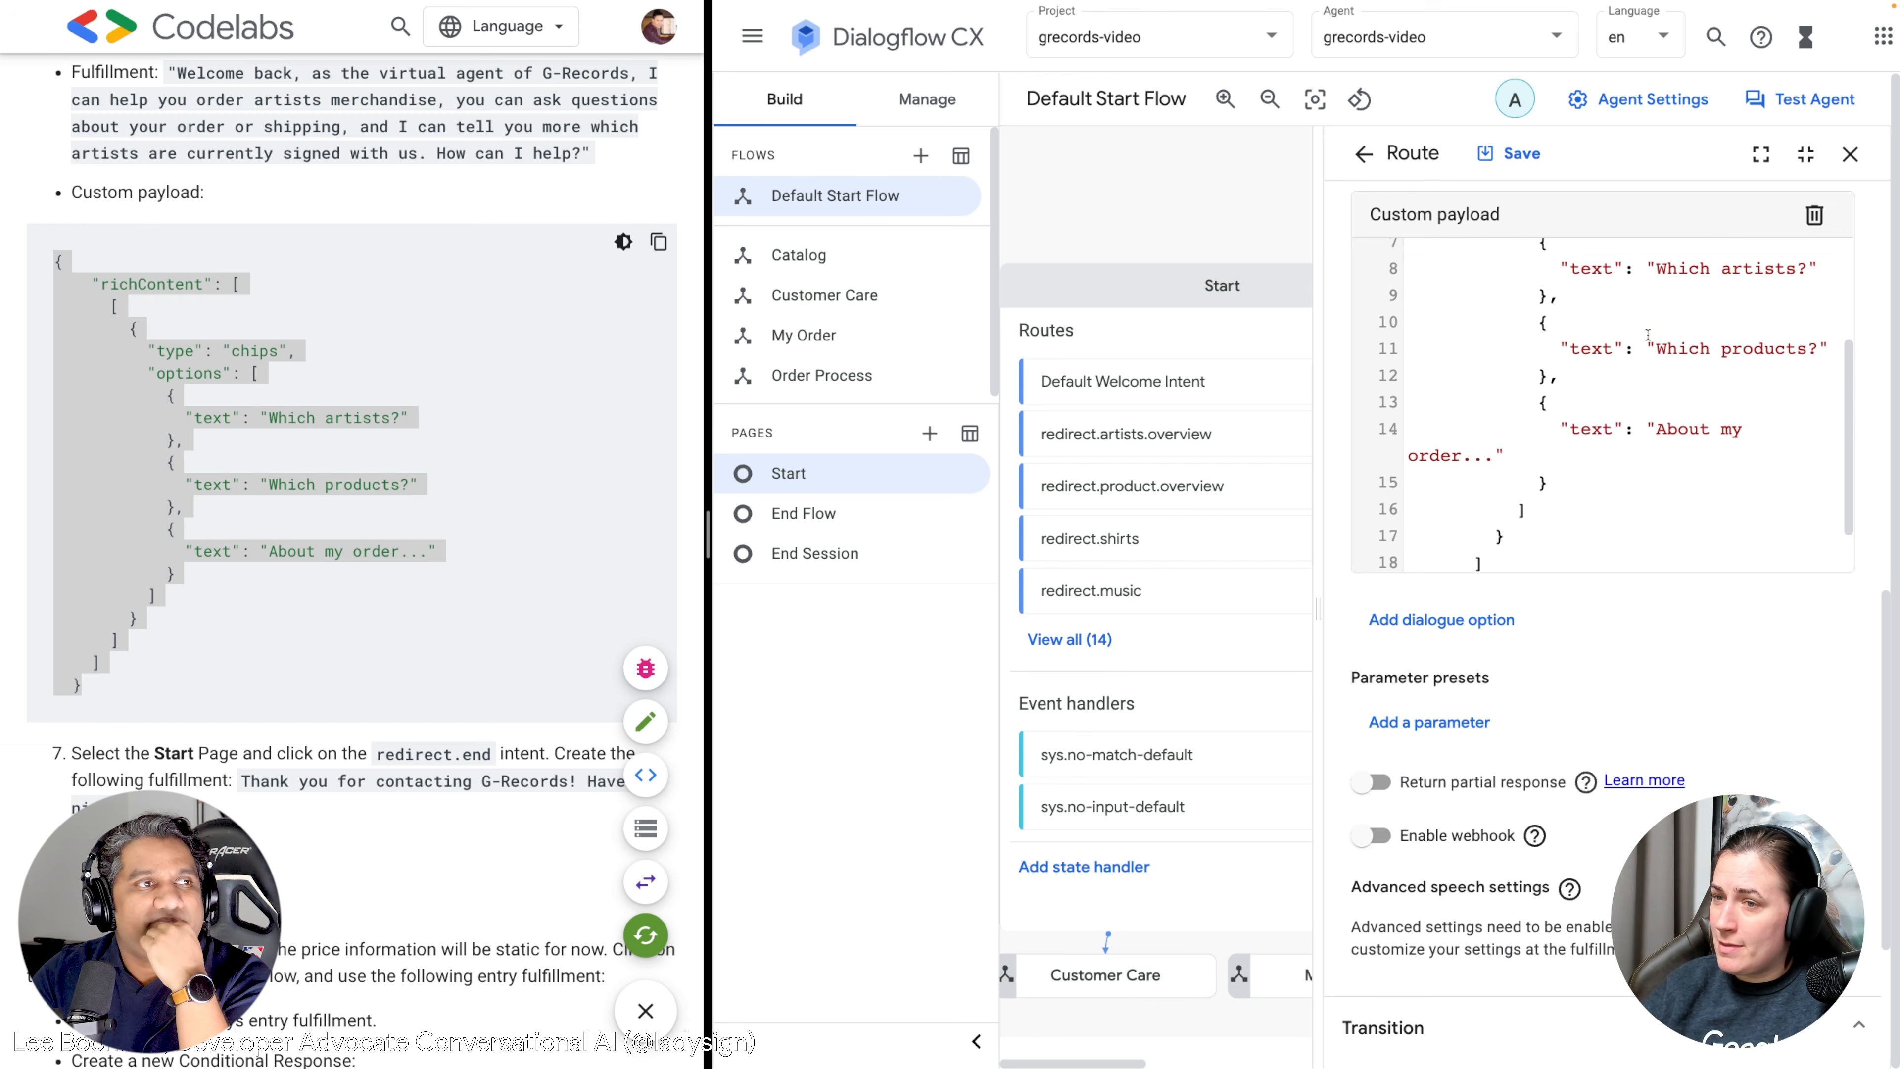
scroll(1648, 336, up, 1)
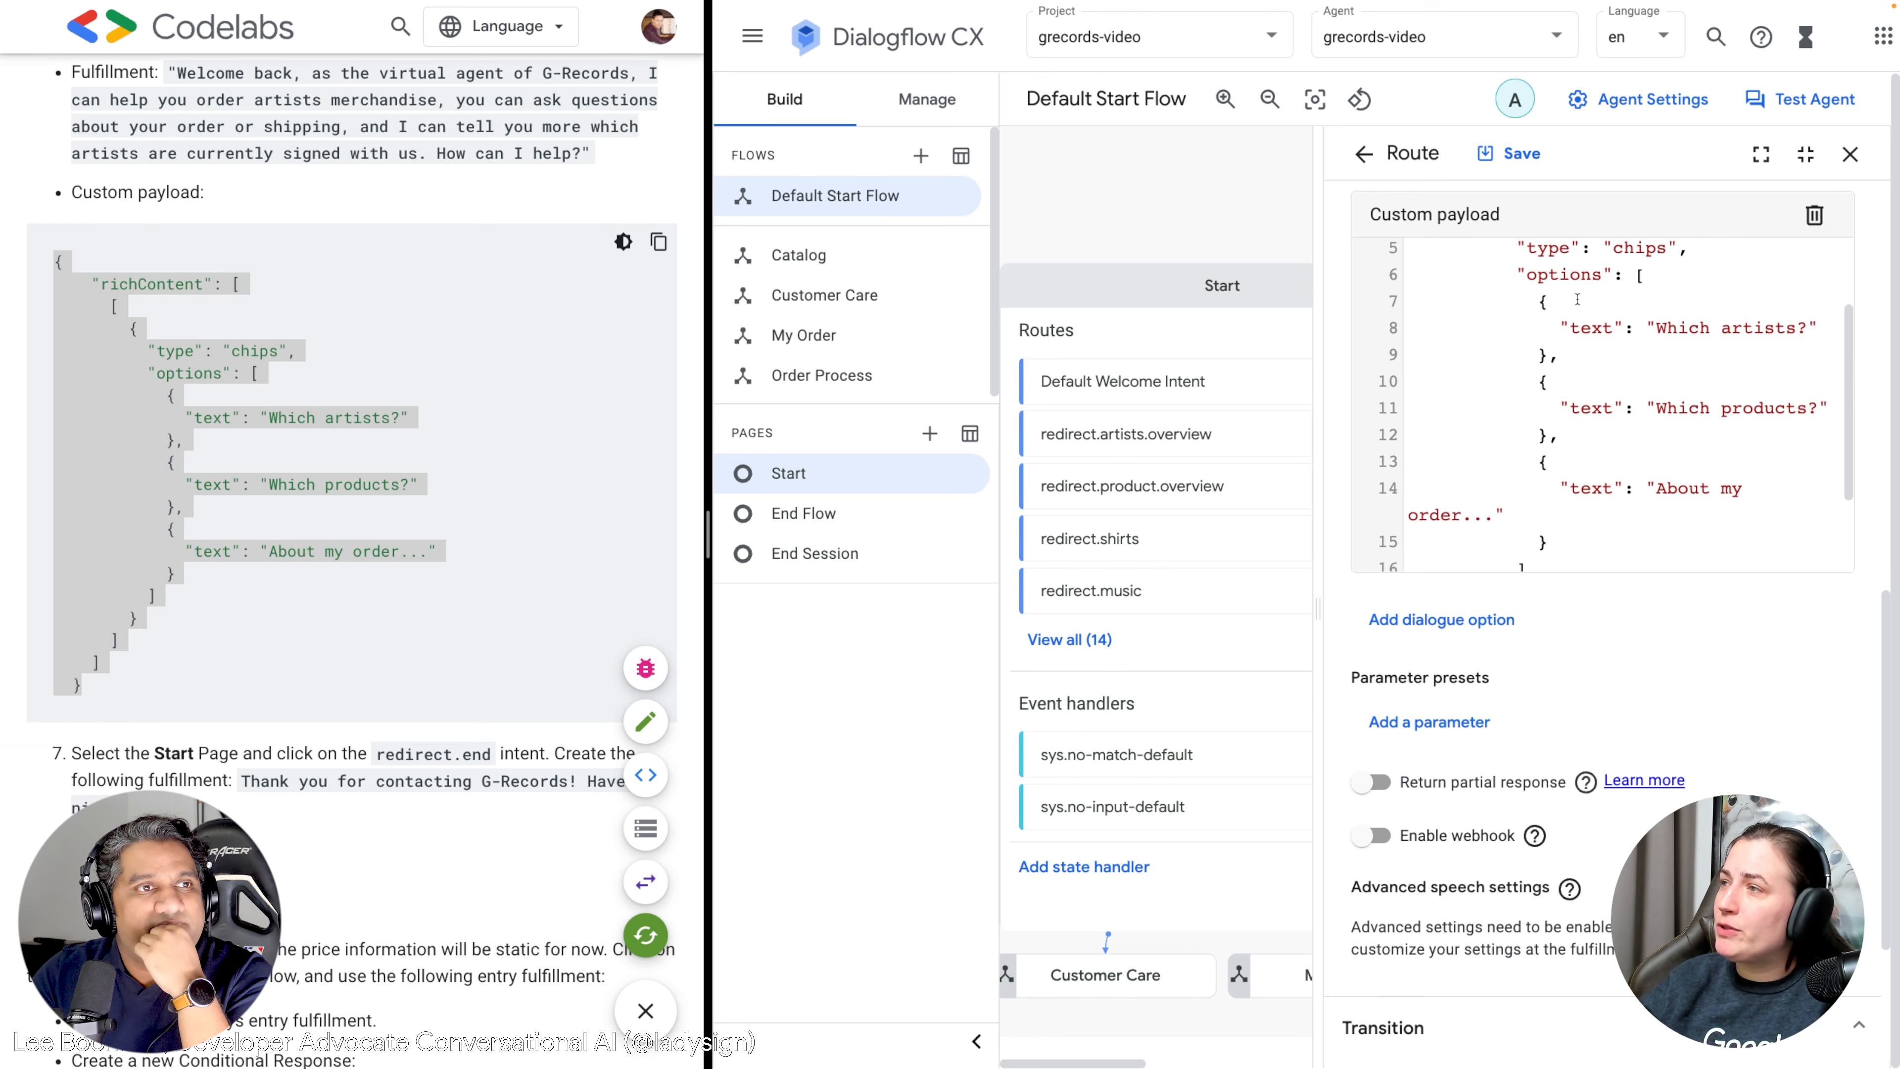
scroll(1532, 383, up, 2)
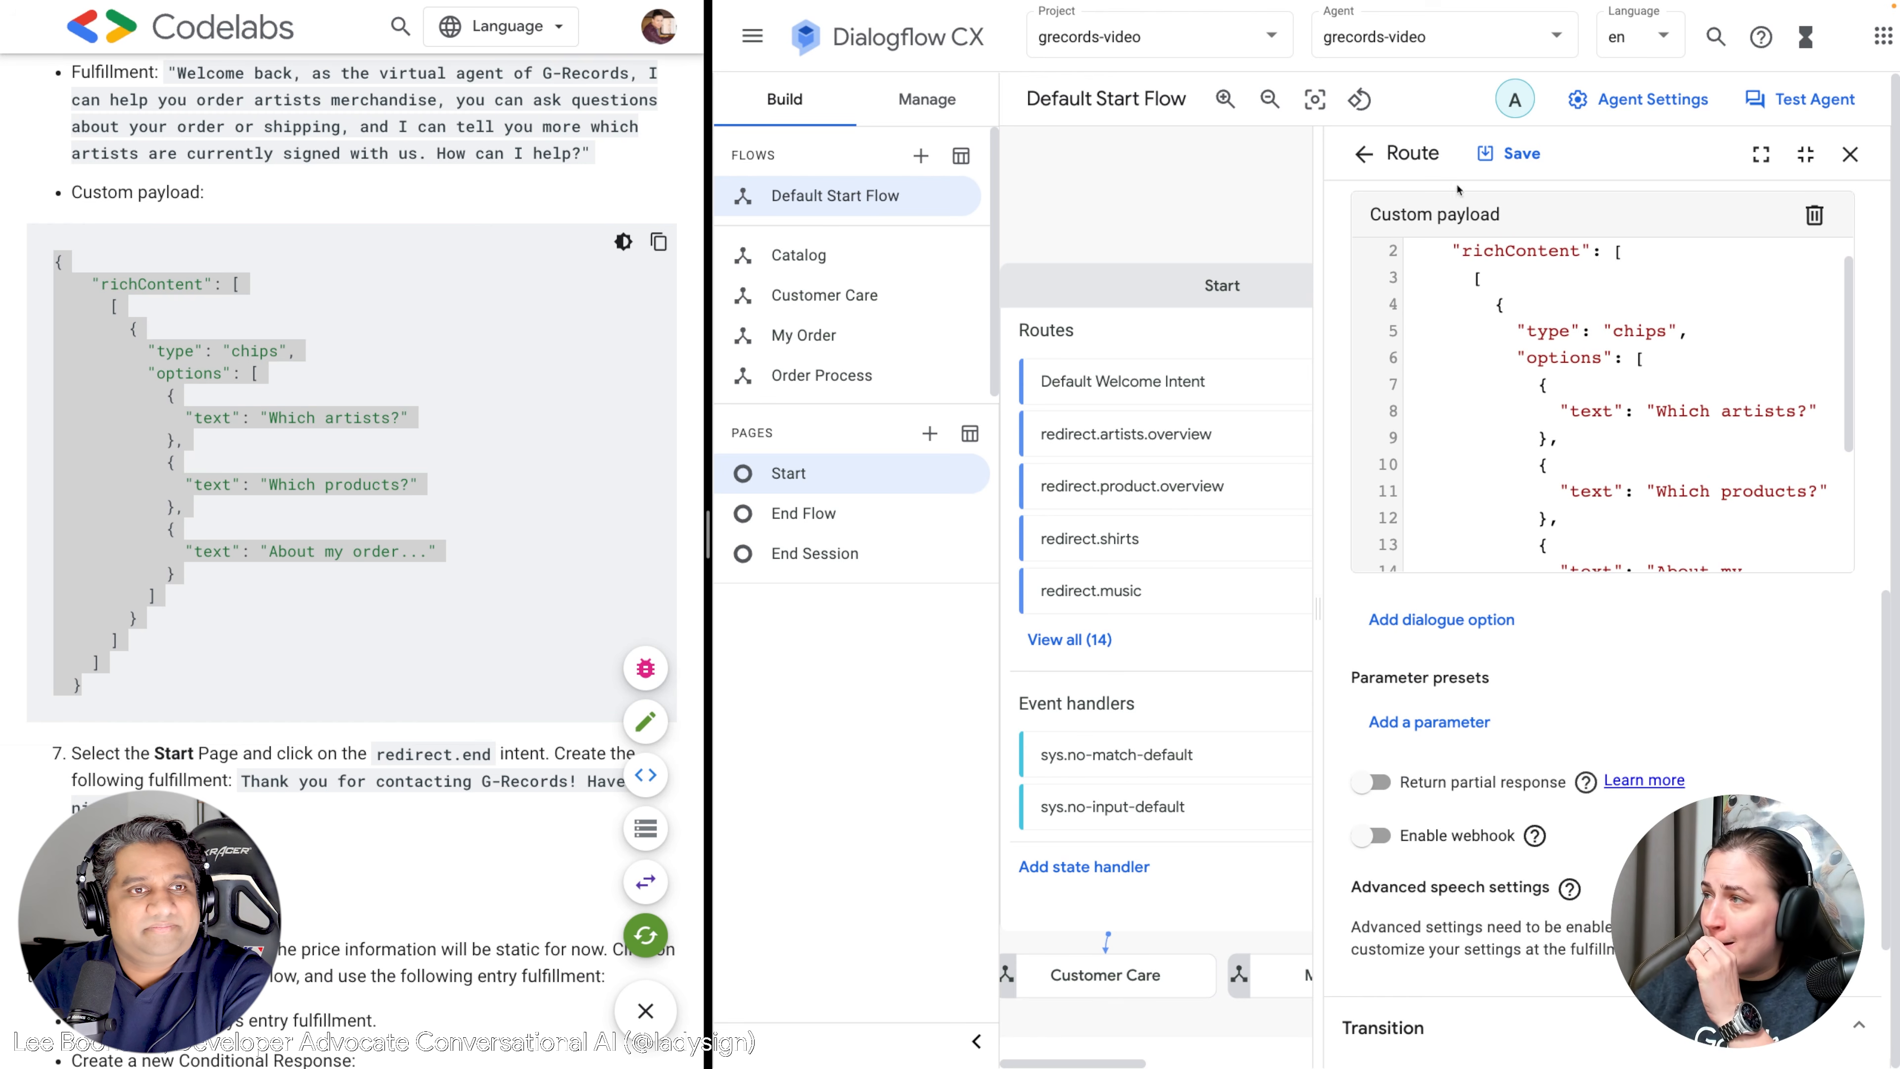
click(1511, 153)
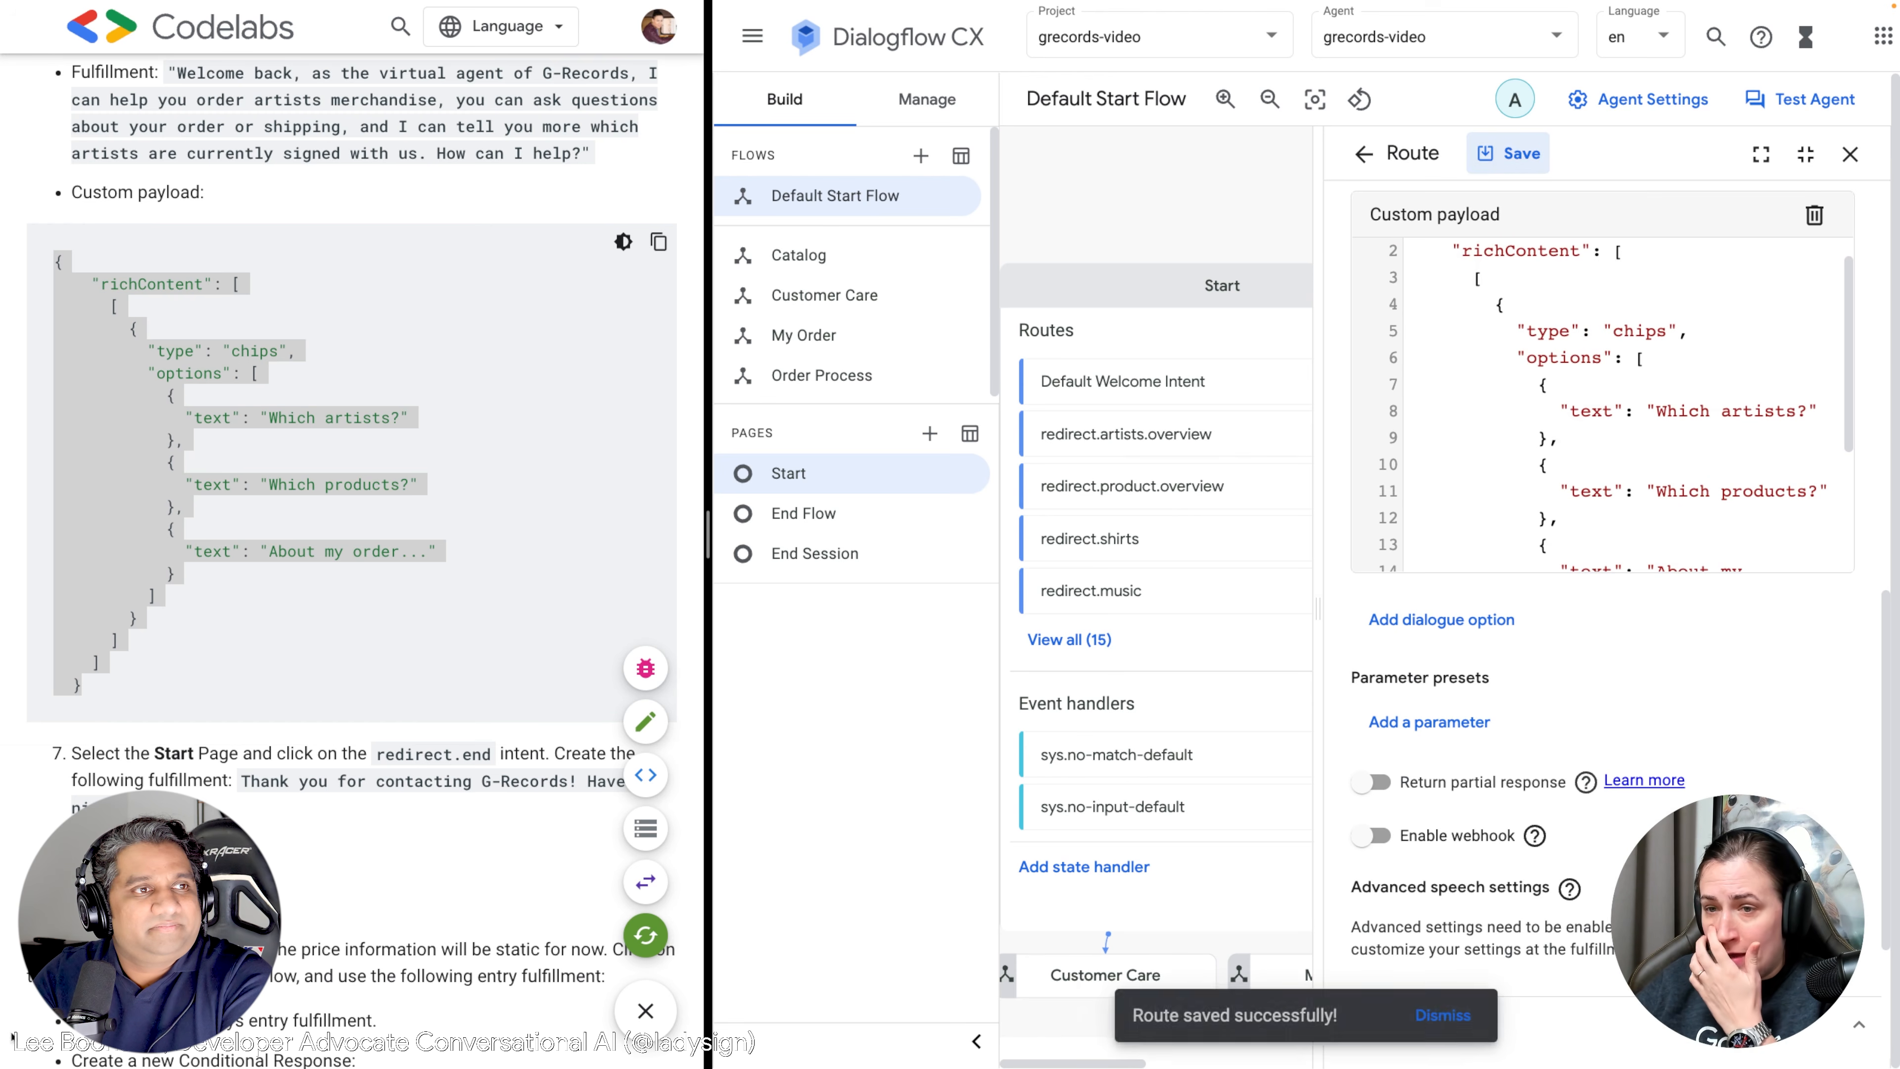
scroll(351, 524, down, 5)
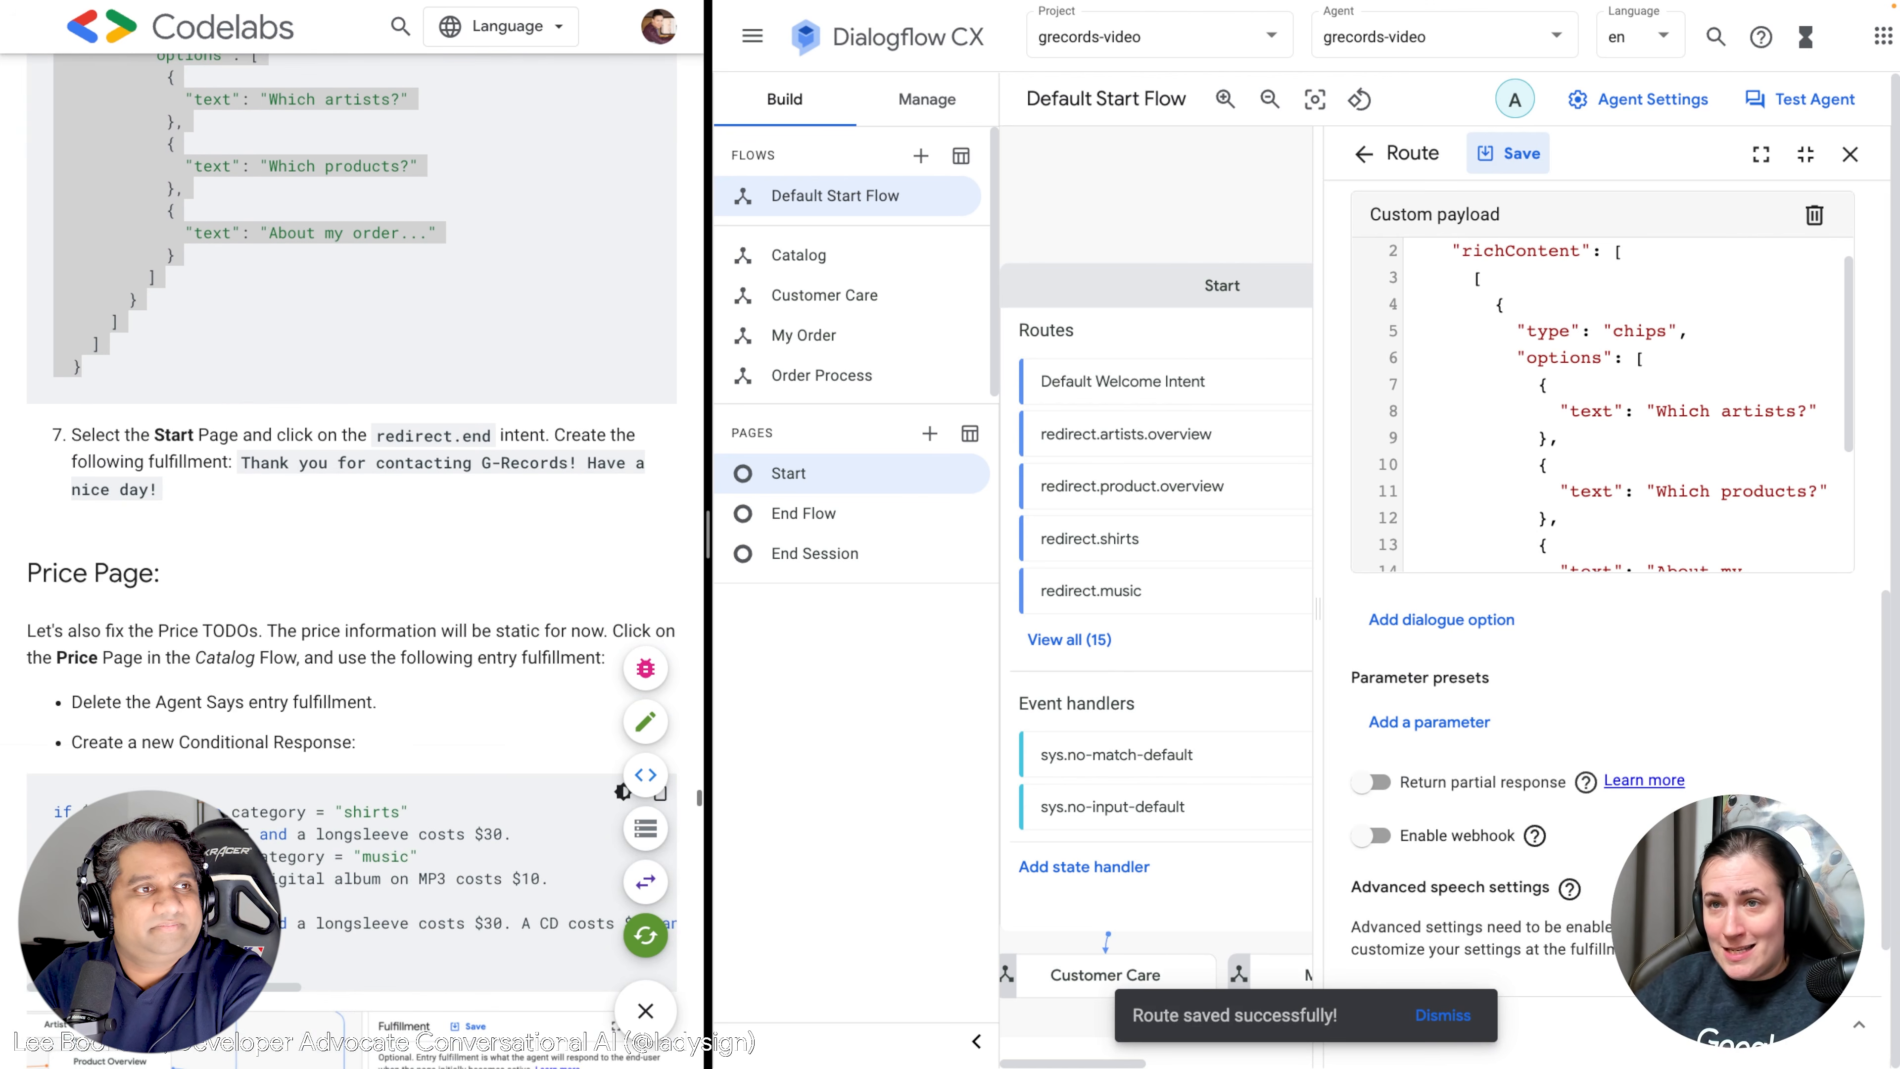
Open the redirect.end route from the full Start-page routes table.
click(1850, 154)
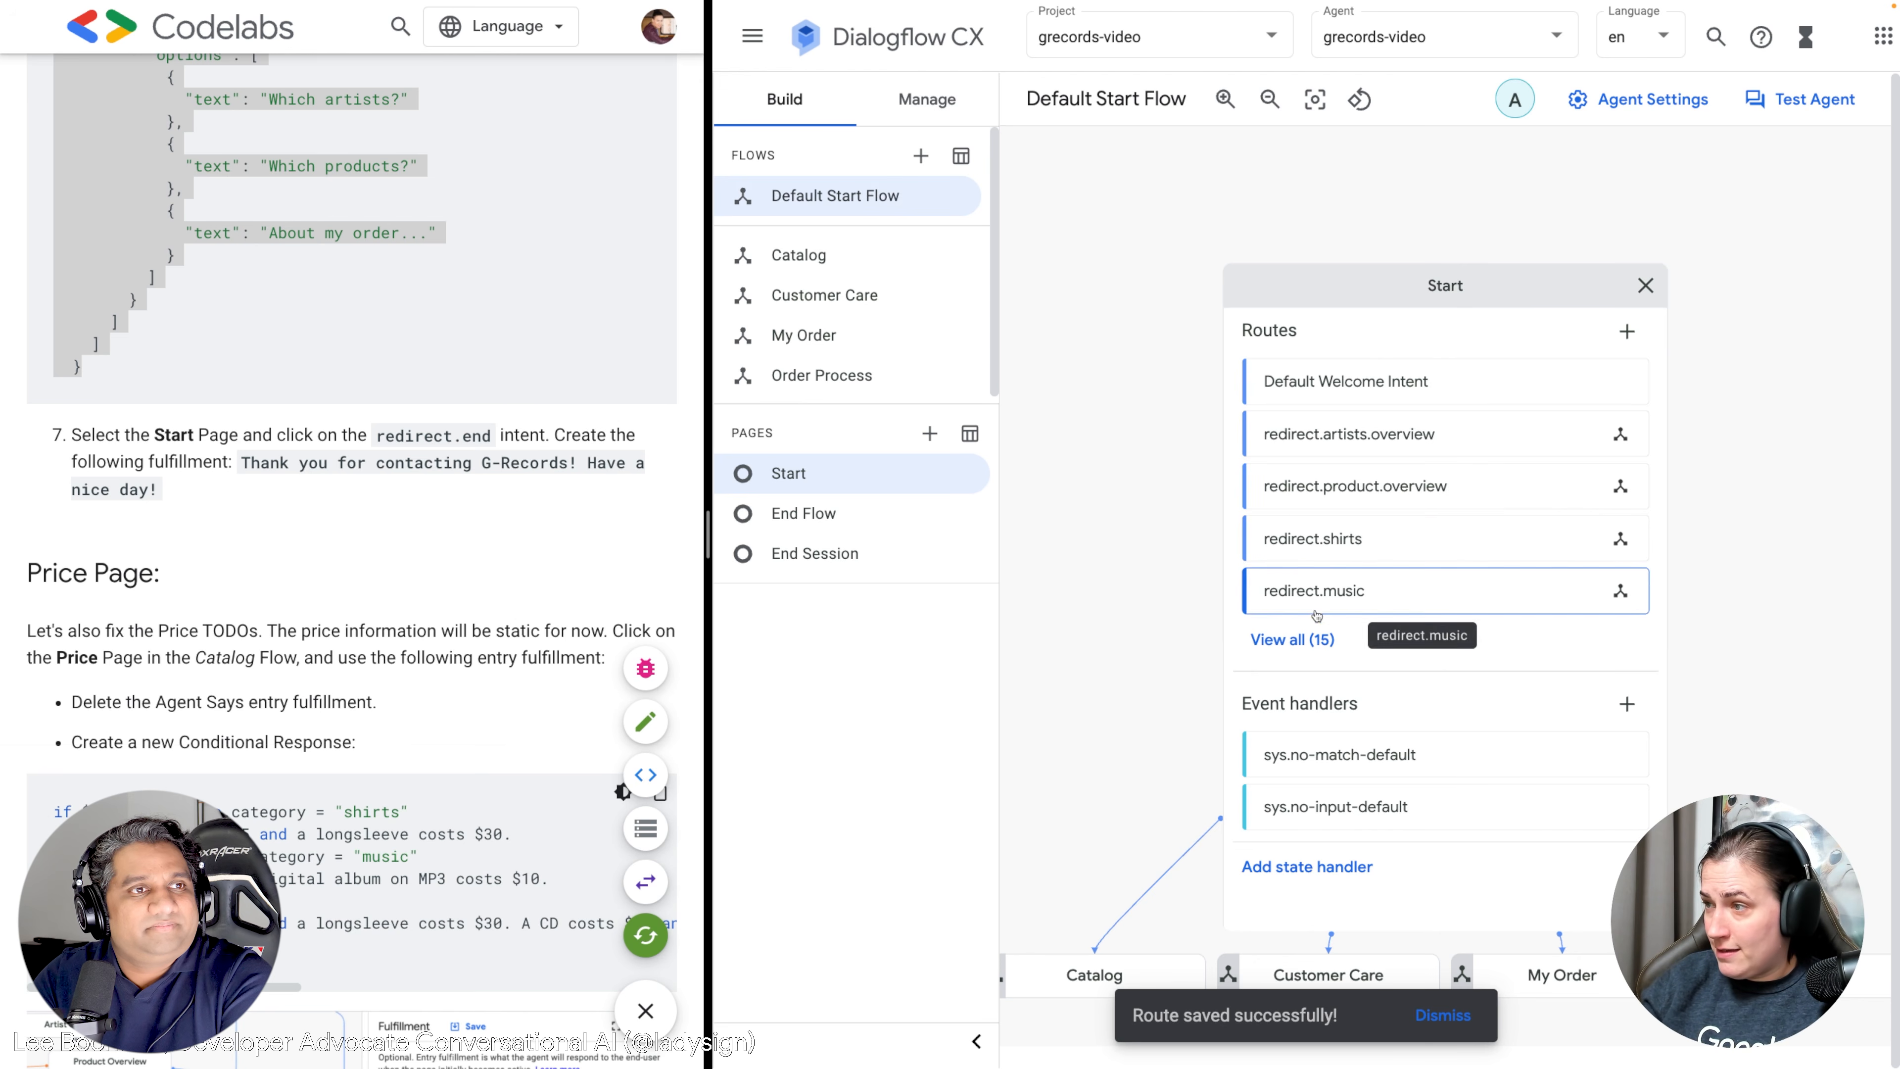
click(1292, 639)
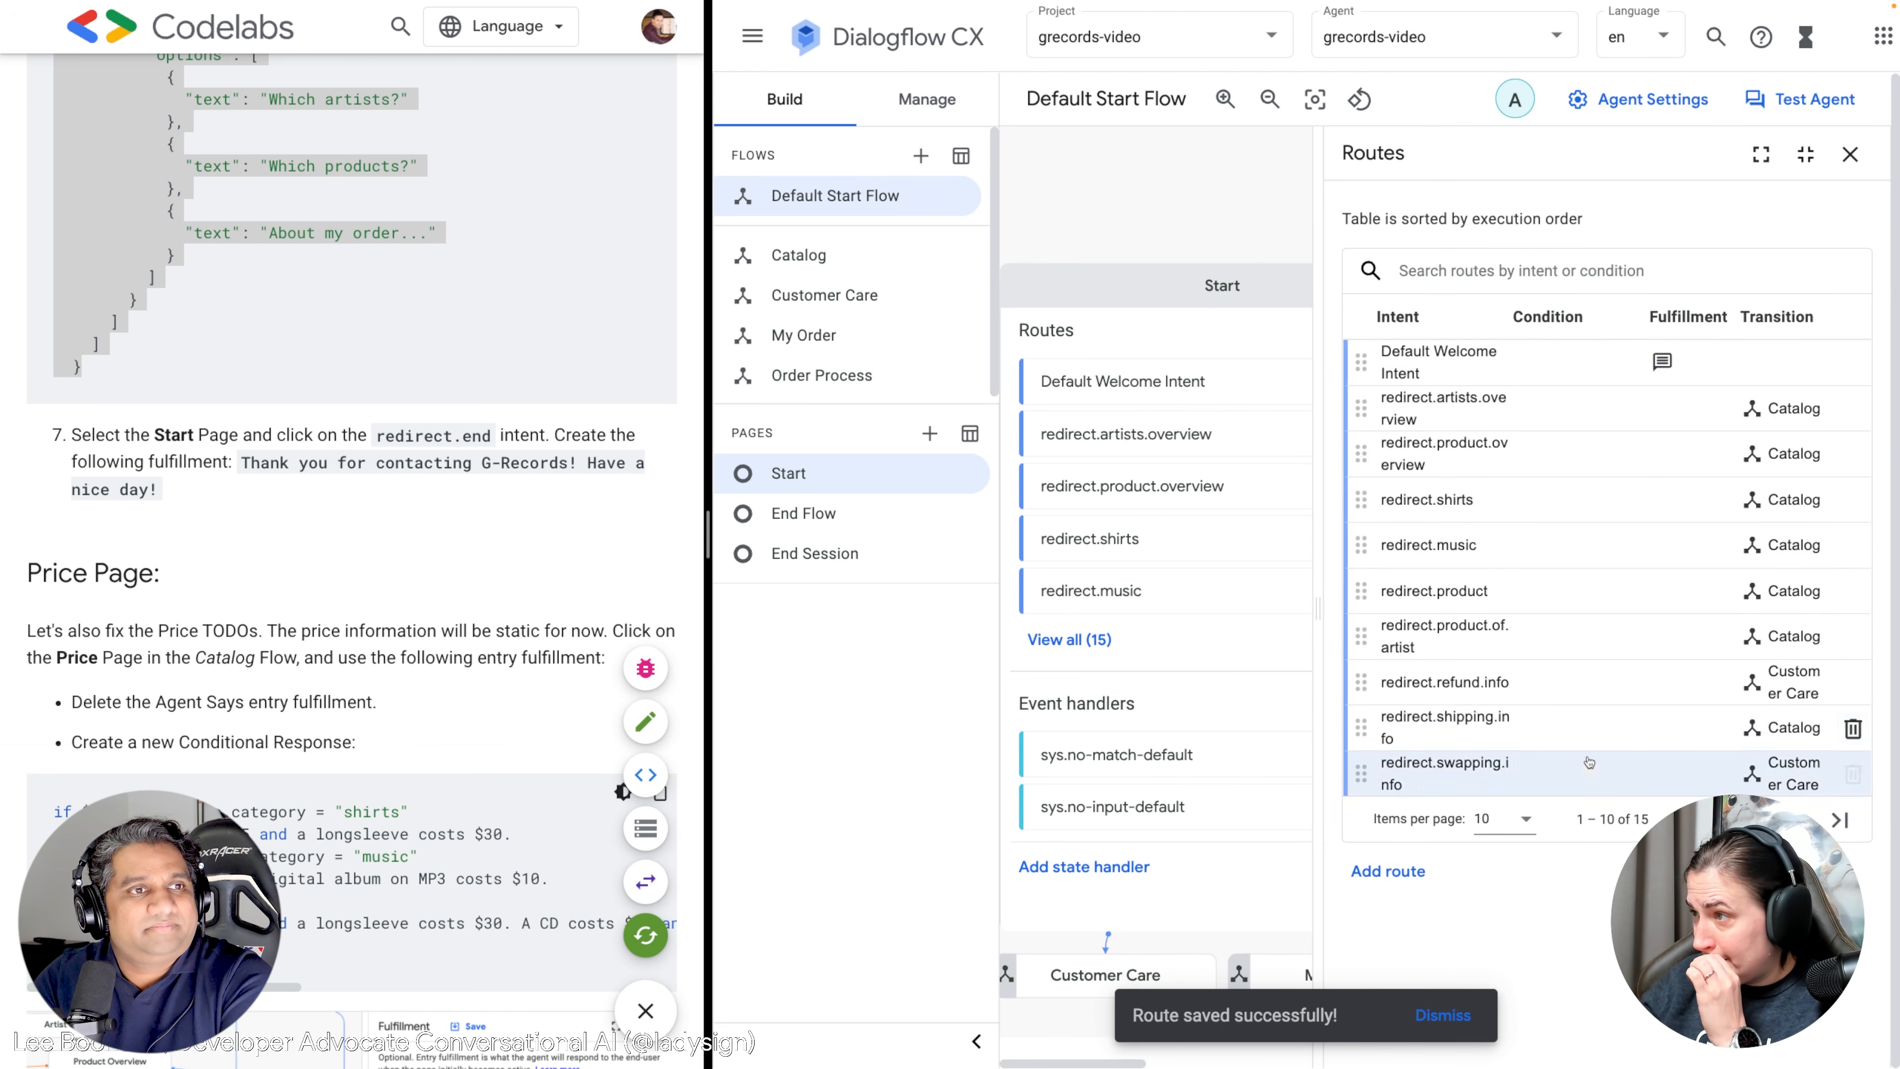
click(1840, 819)
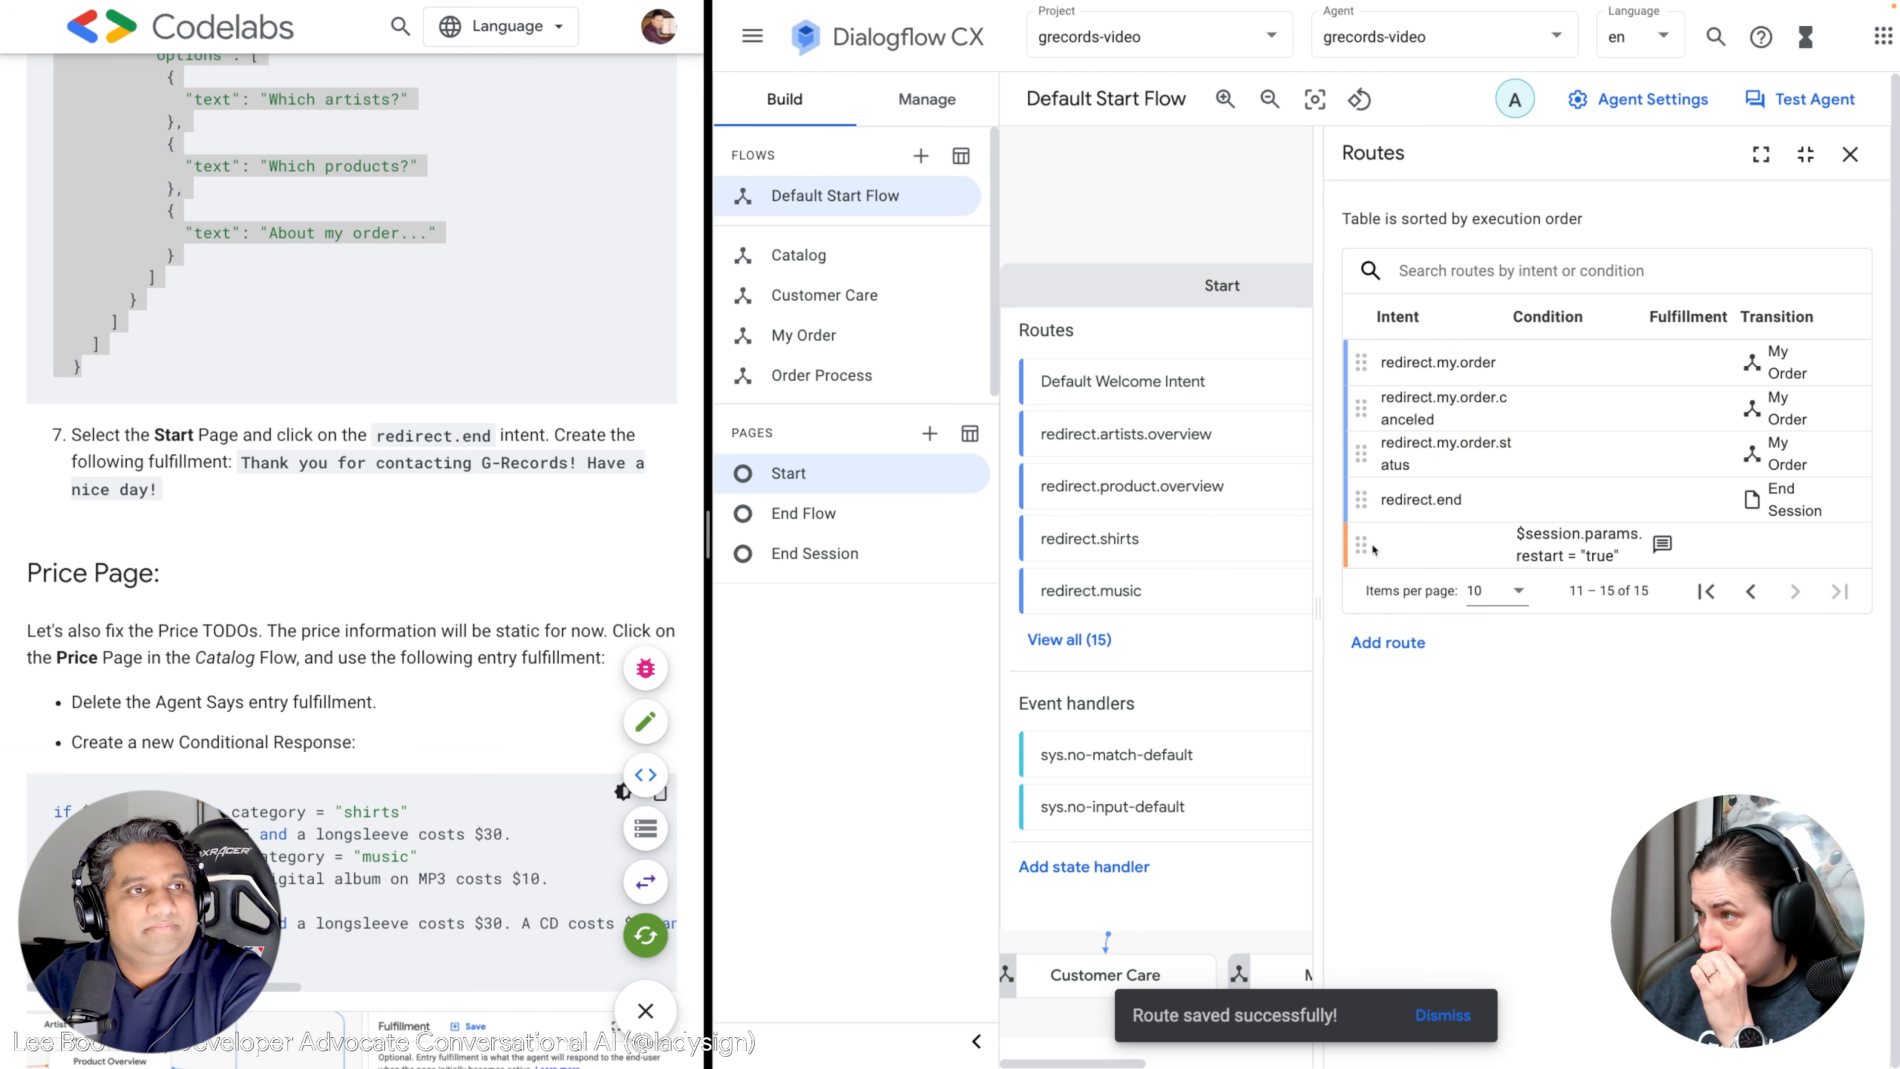
click(1426, 500)
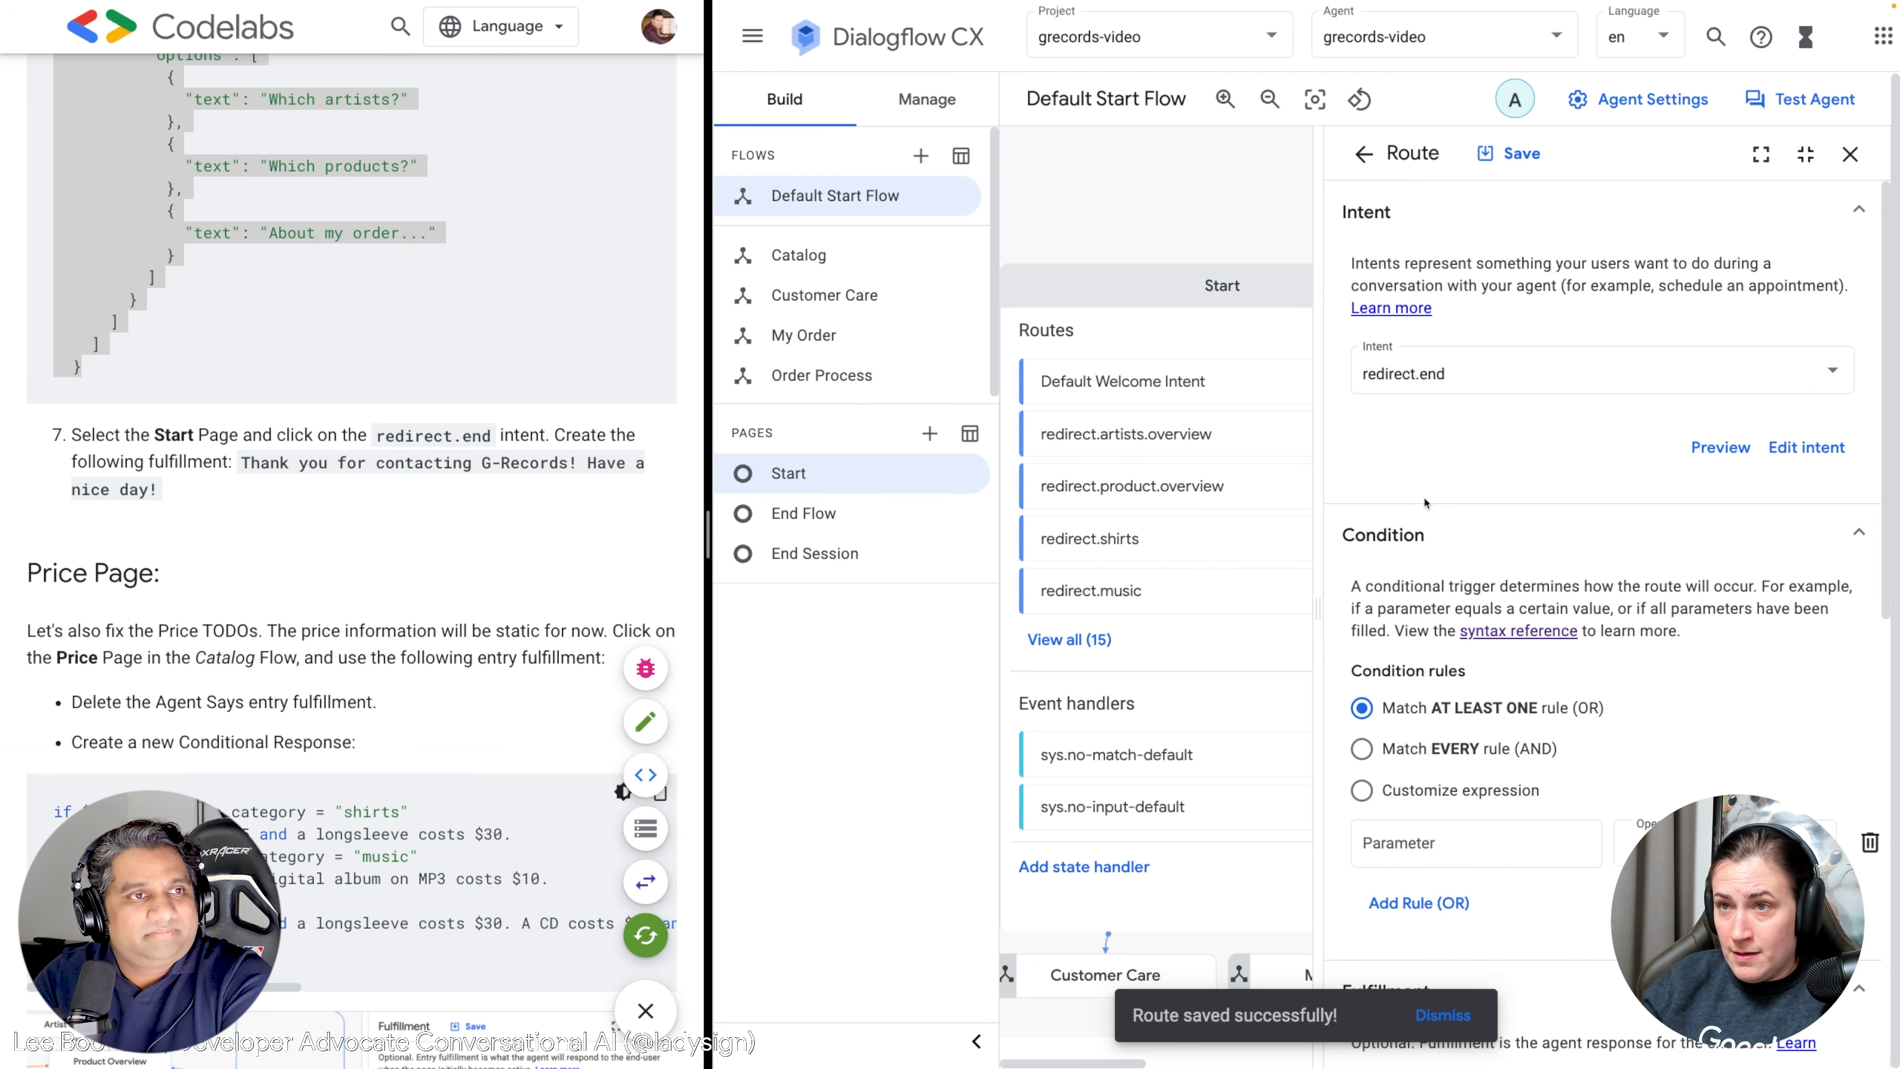
Set its response to "Thank you for contacting G-Records! Have a nice day!", remove the empty row, and save.
drag(166, 494, 244, 462)
key(ctrl+c)
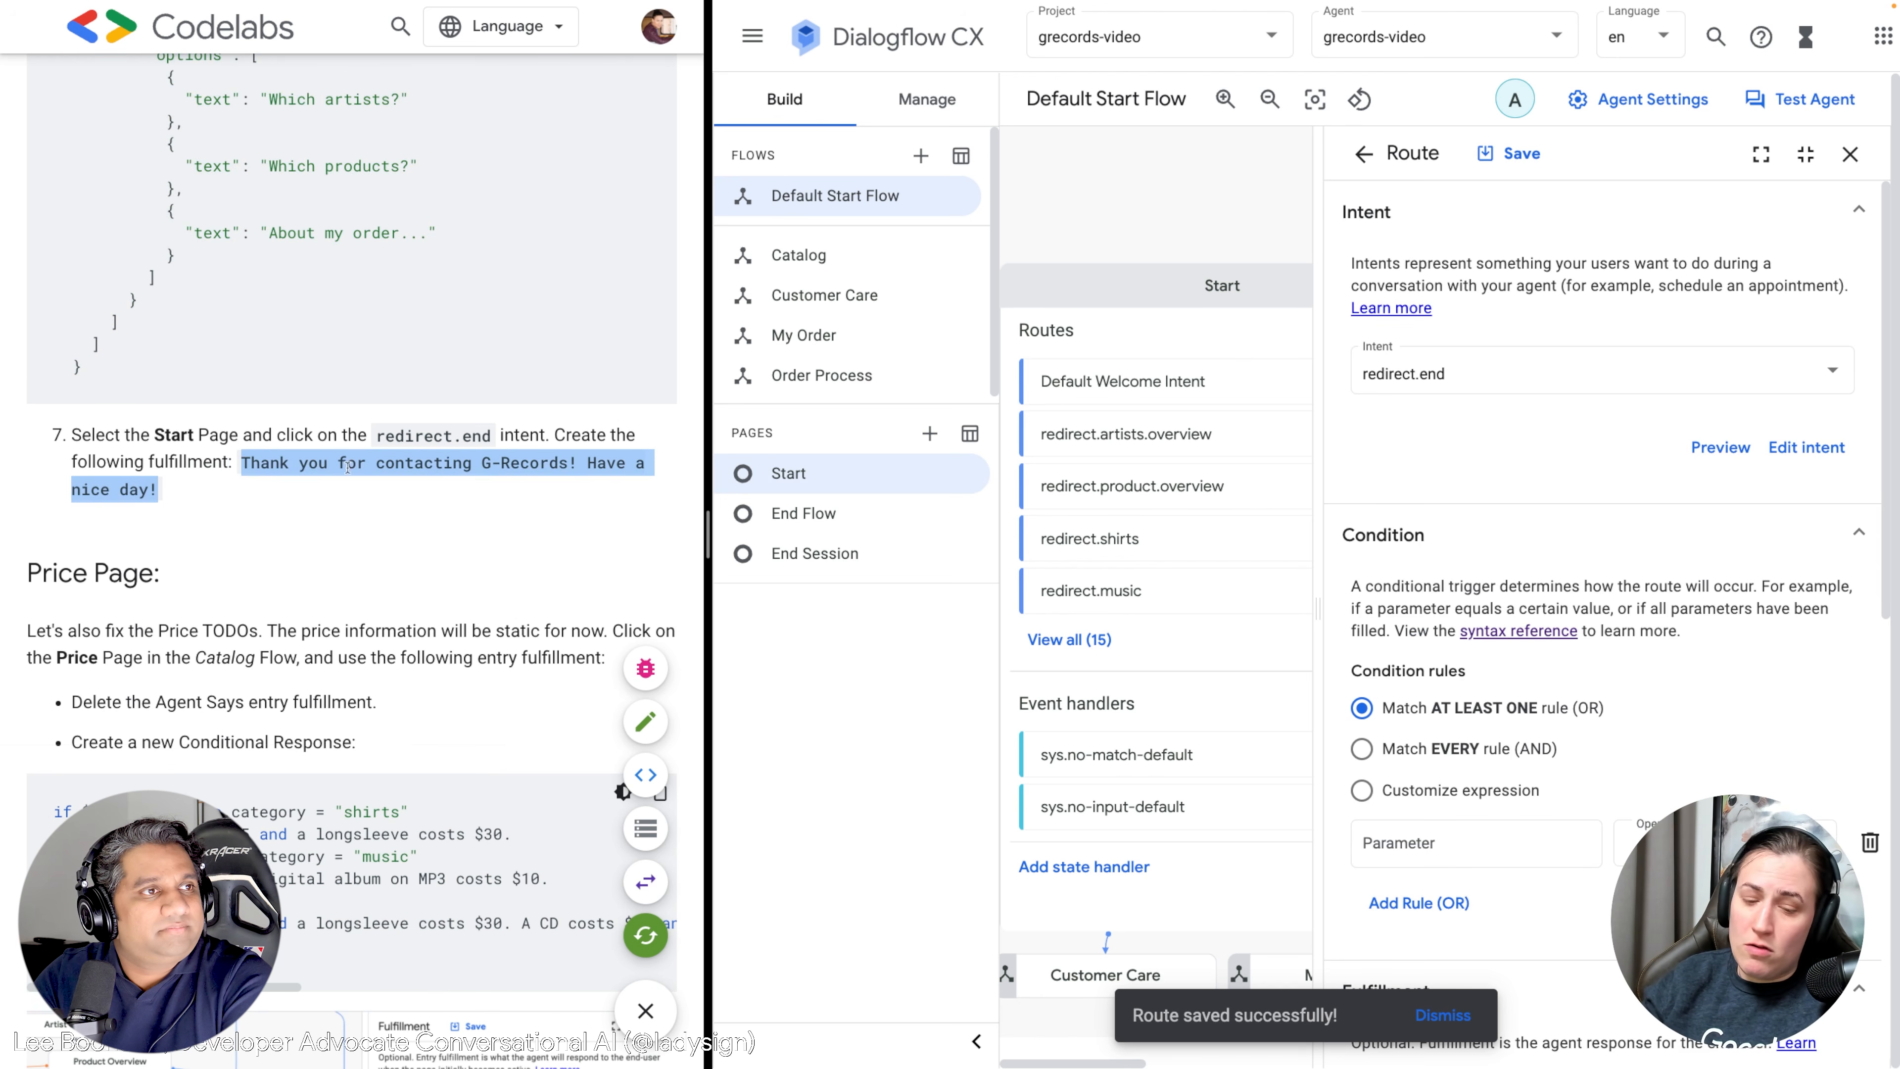
scroll(1410, 598, down, 10)
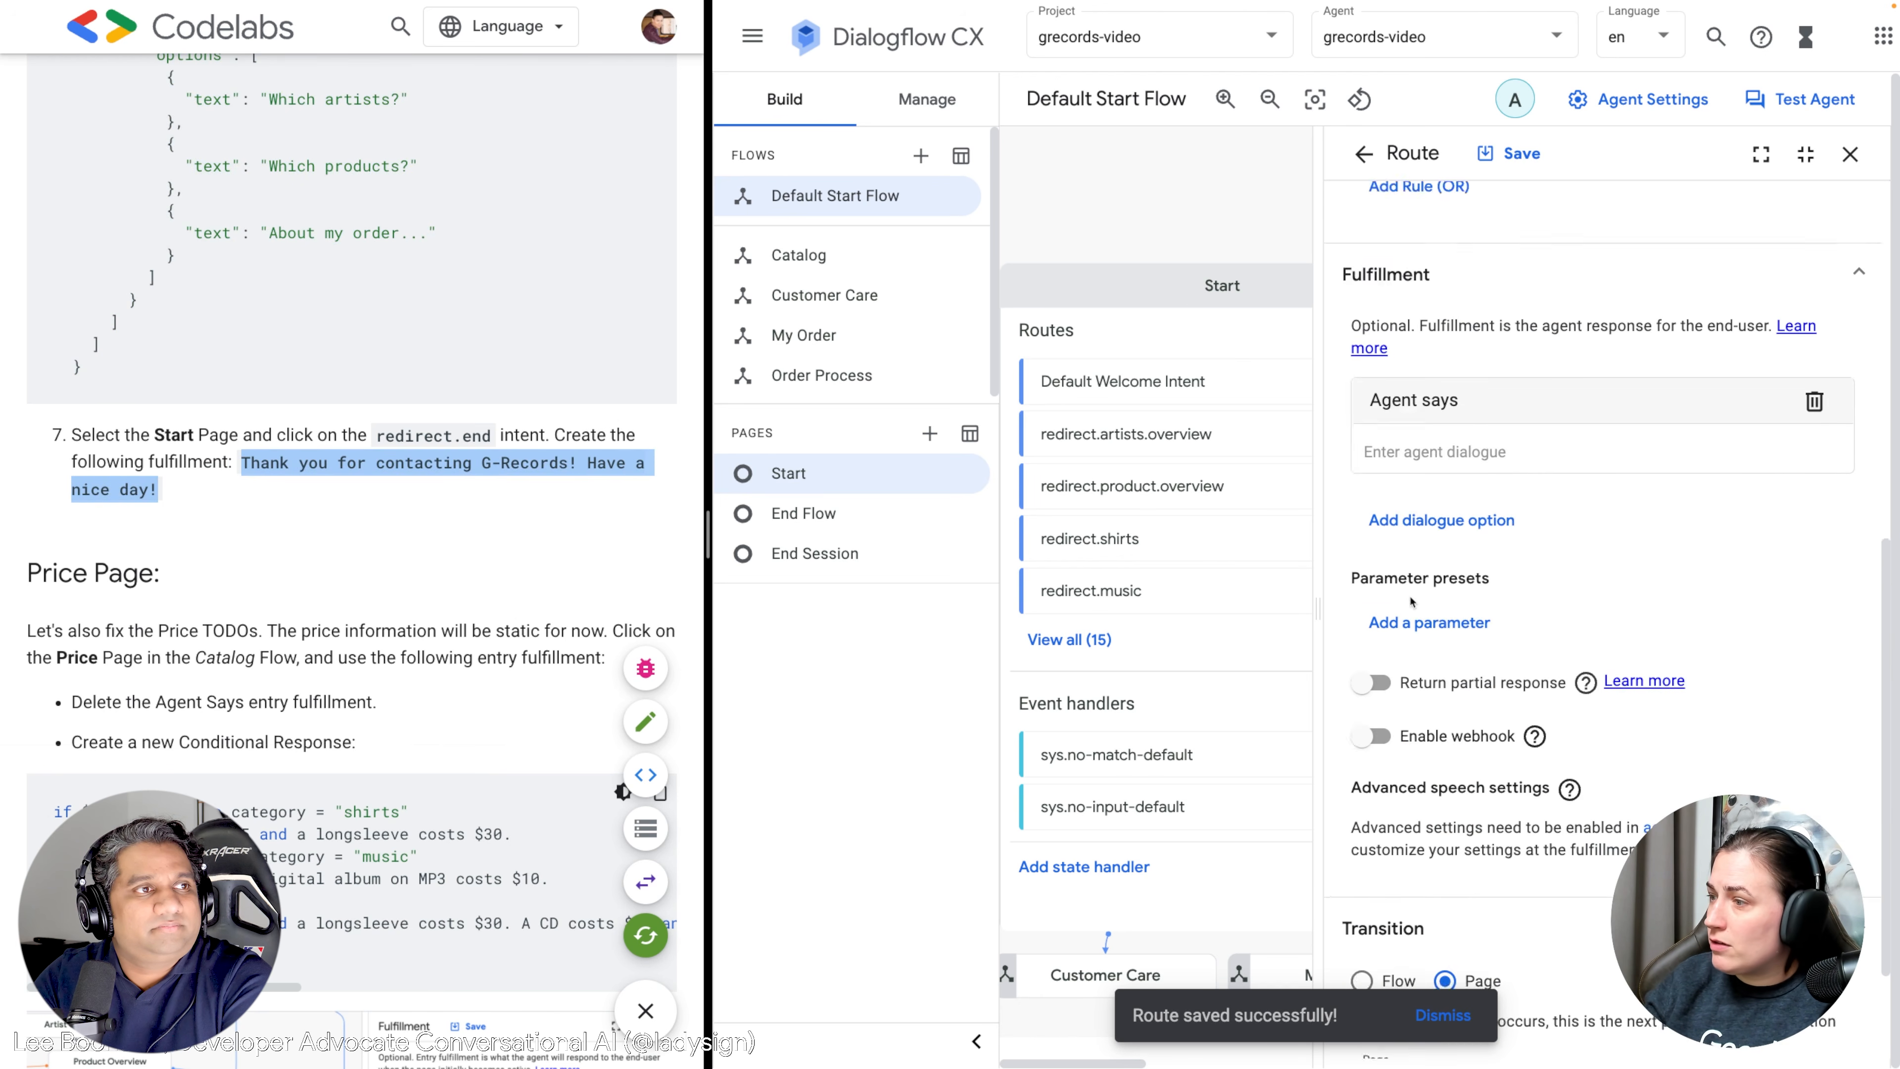
scroll(1405, 598, up, 2)
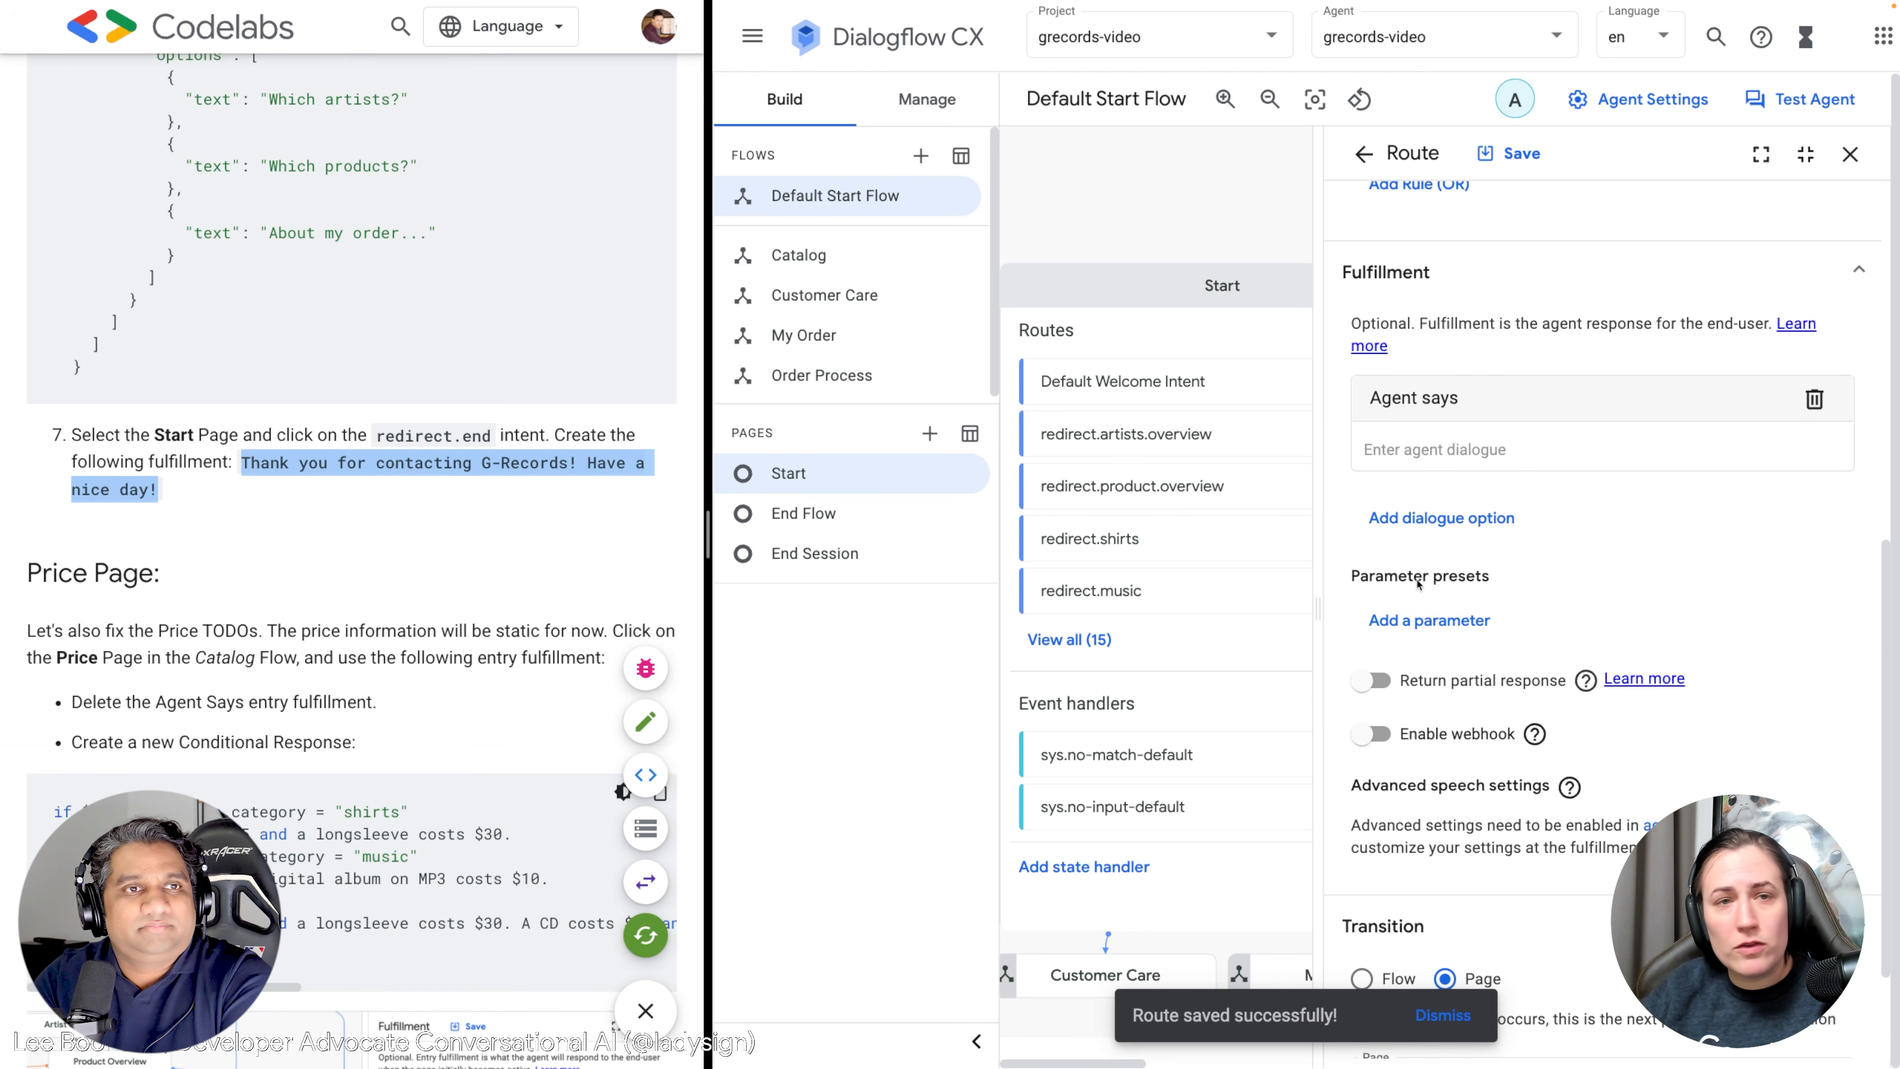
click(1439, 460)
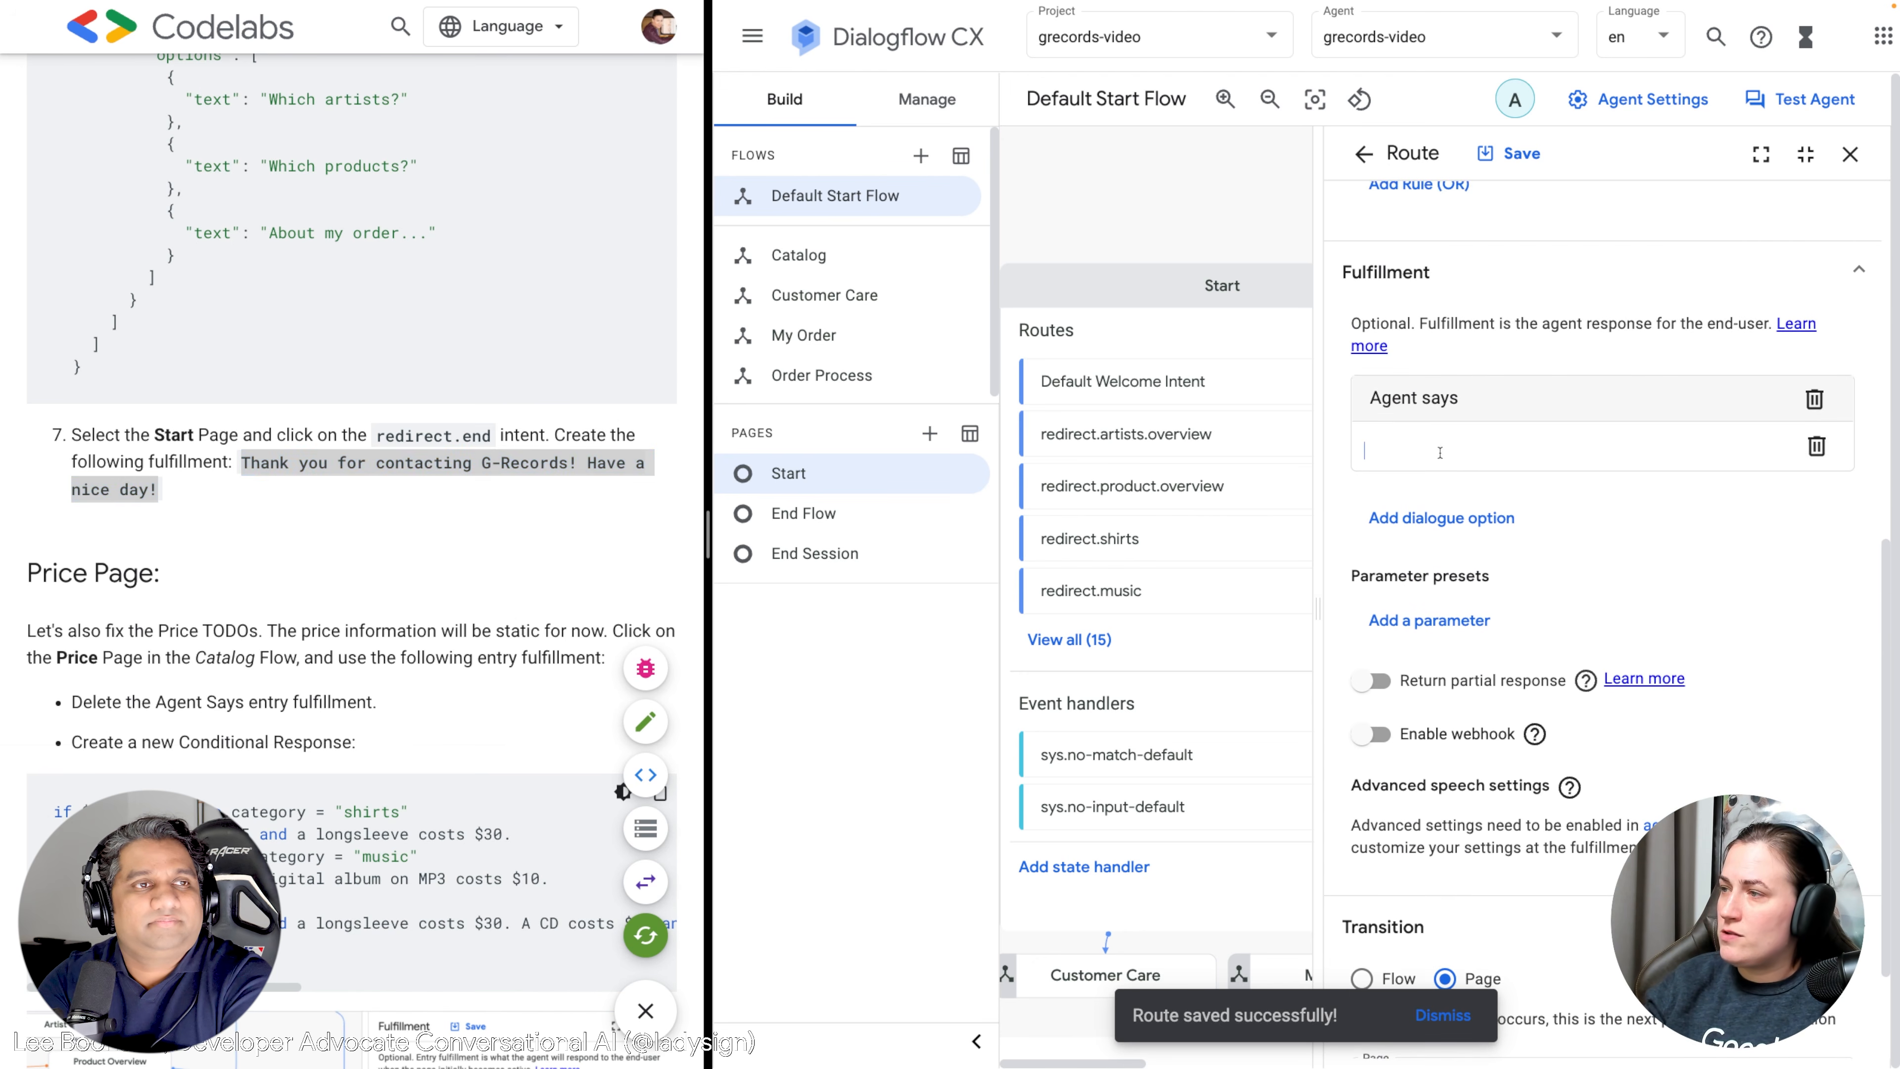
key(ctrl+v)
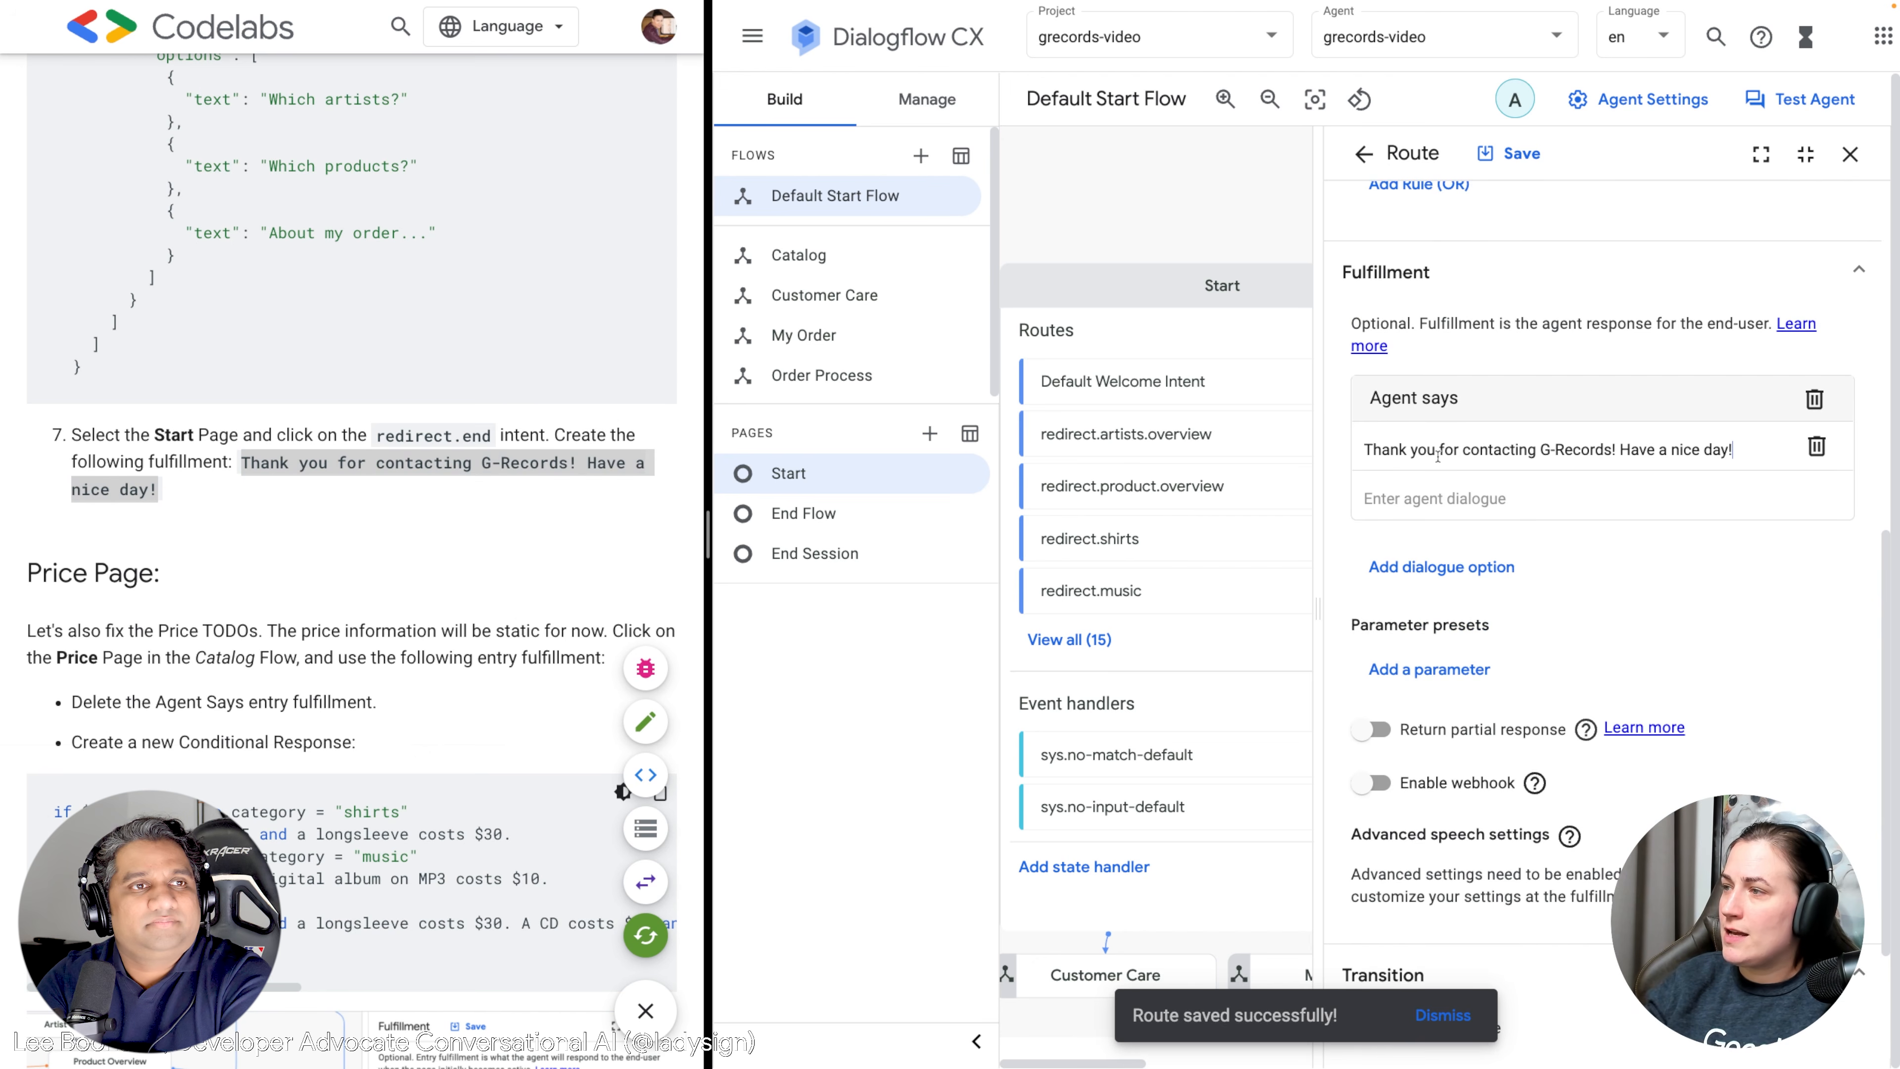
click(1806, 494)
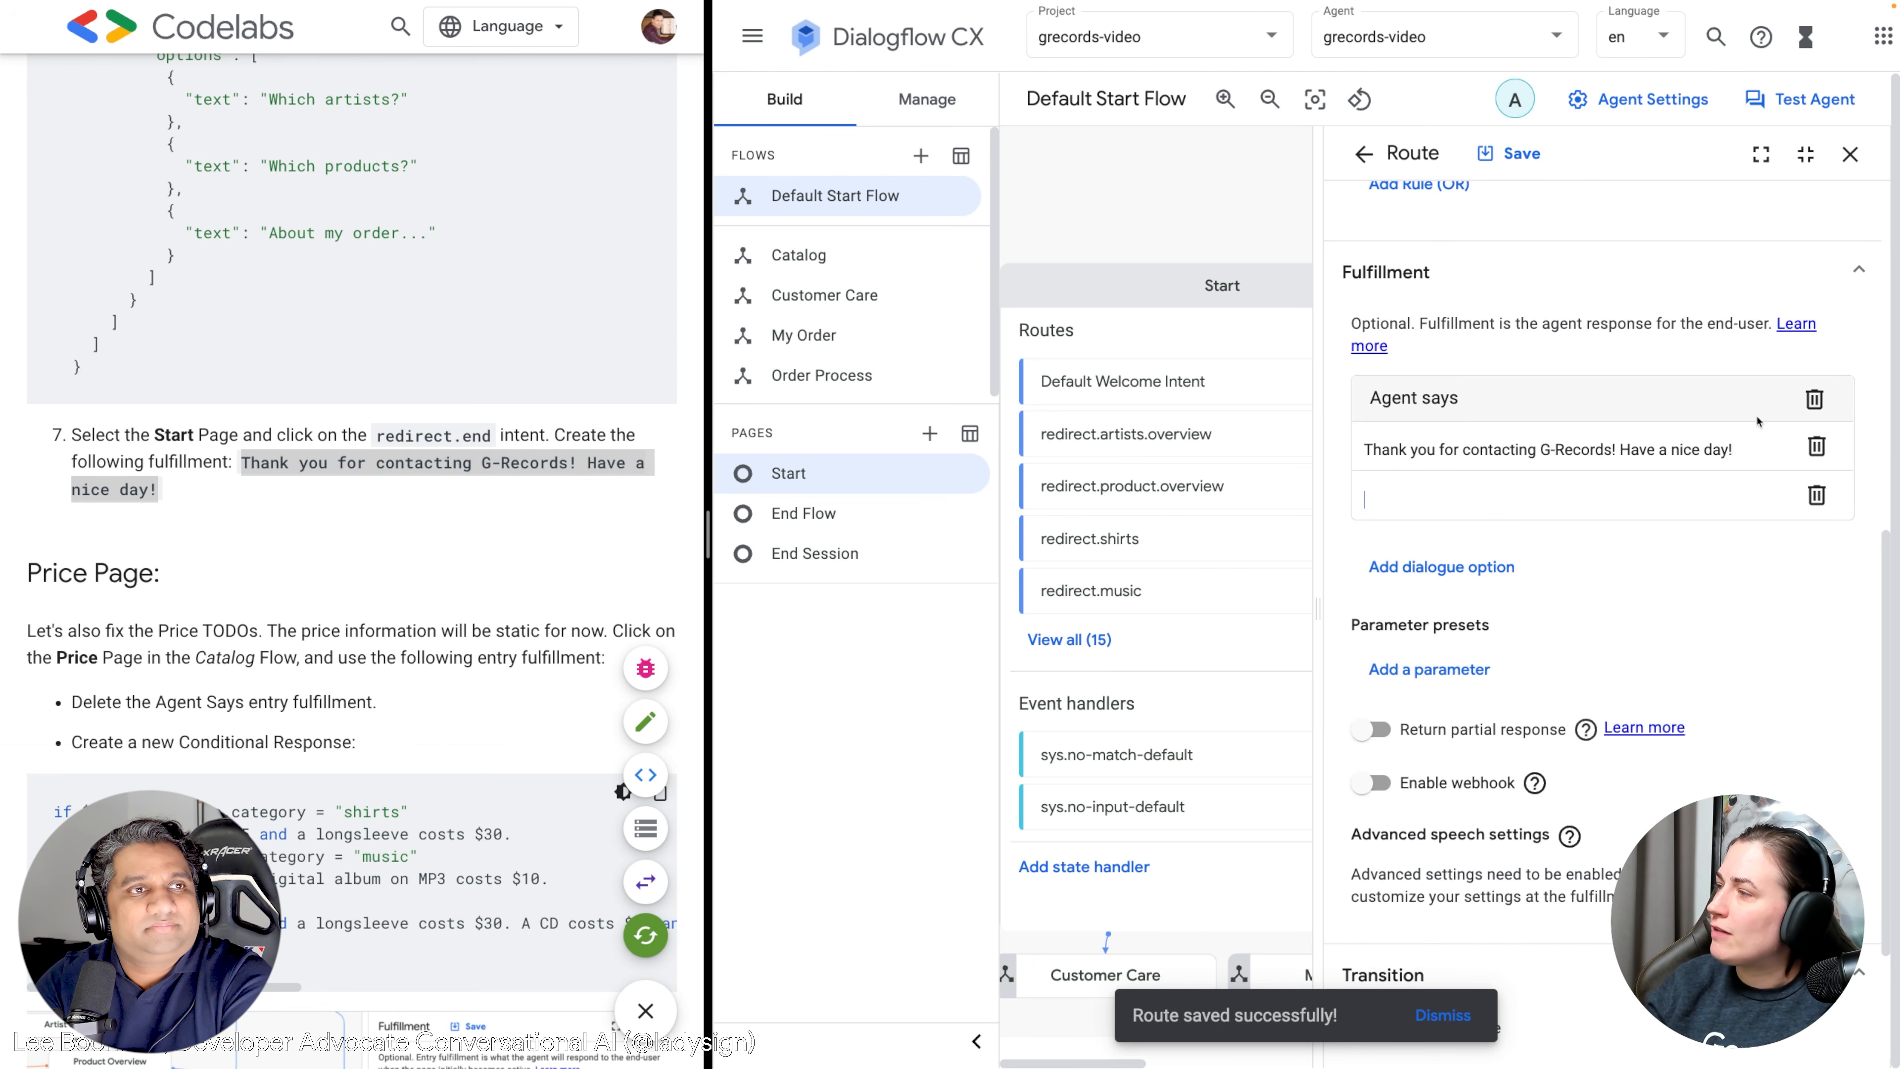
click(1816, 498)
click(1507, 153)
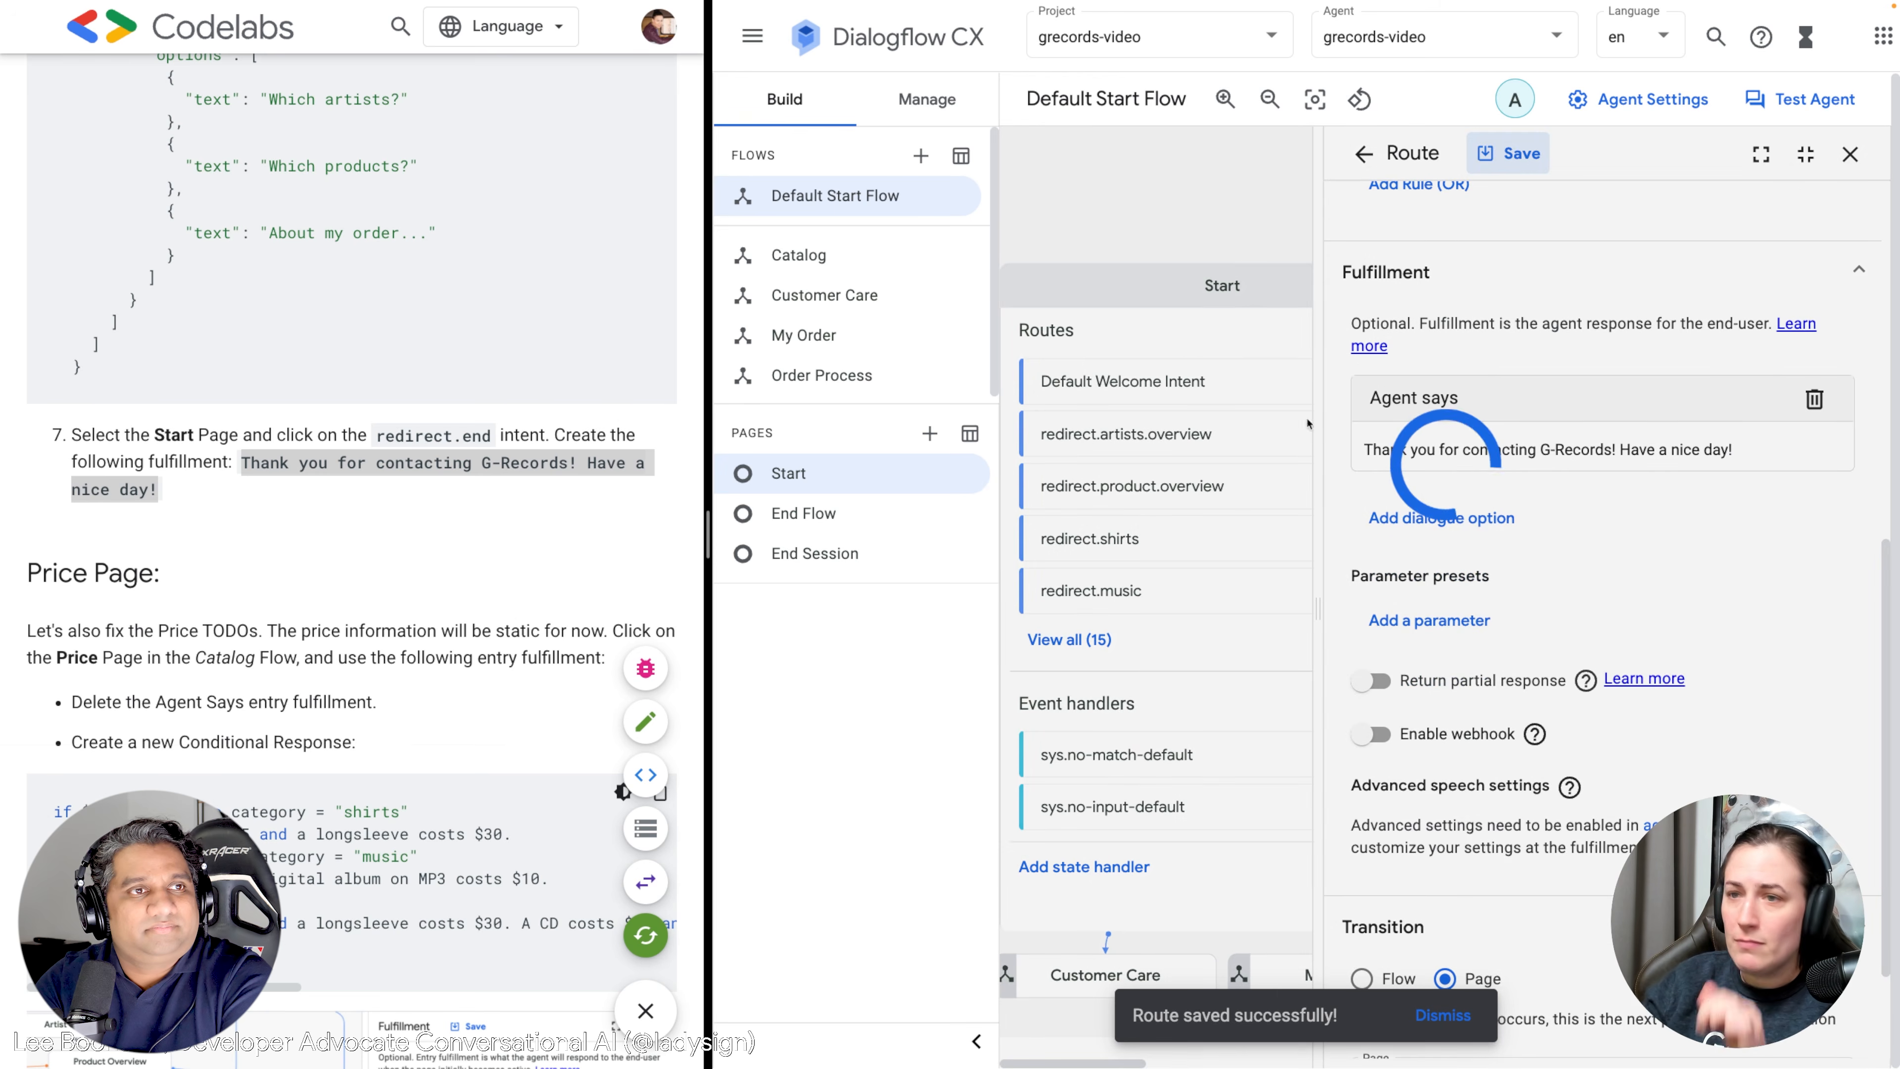
scroll(228, 655, down, 2)
scroll(228, 655, down, 3)
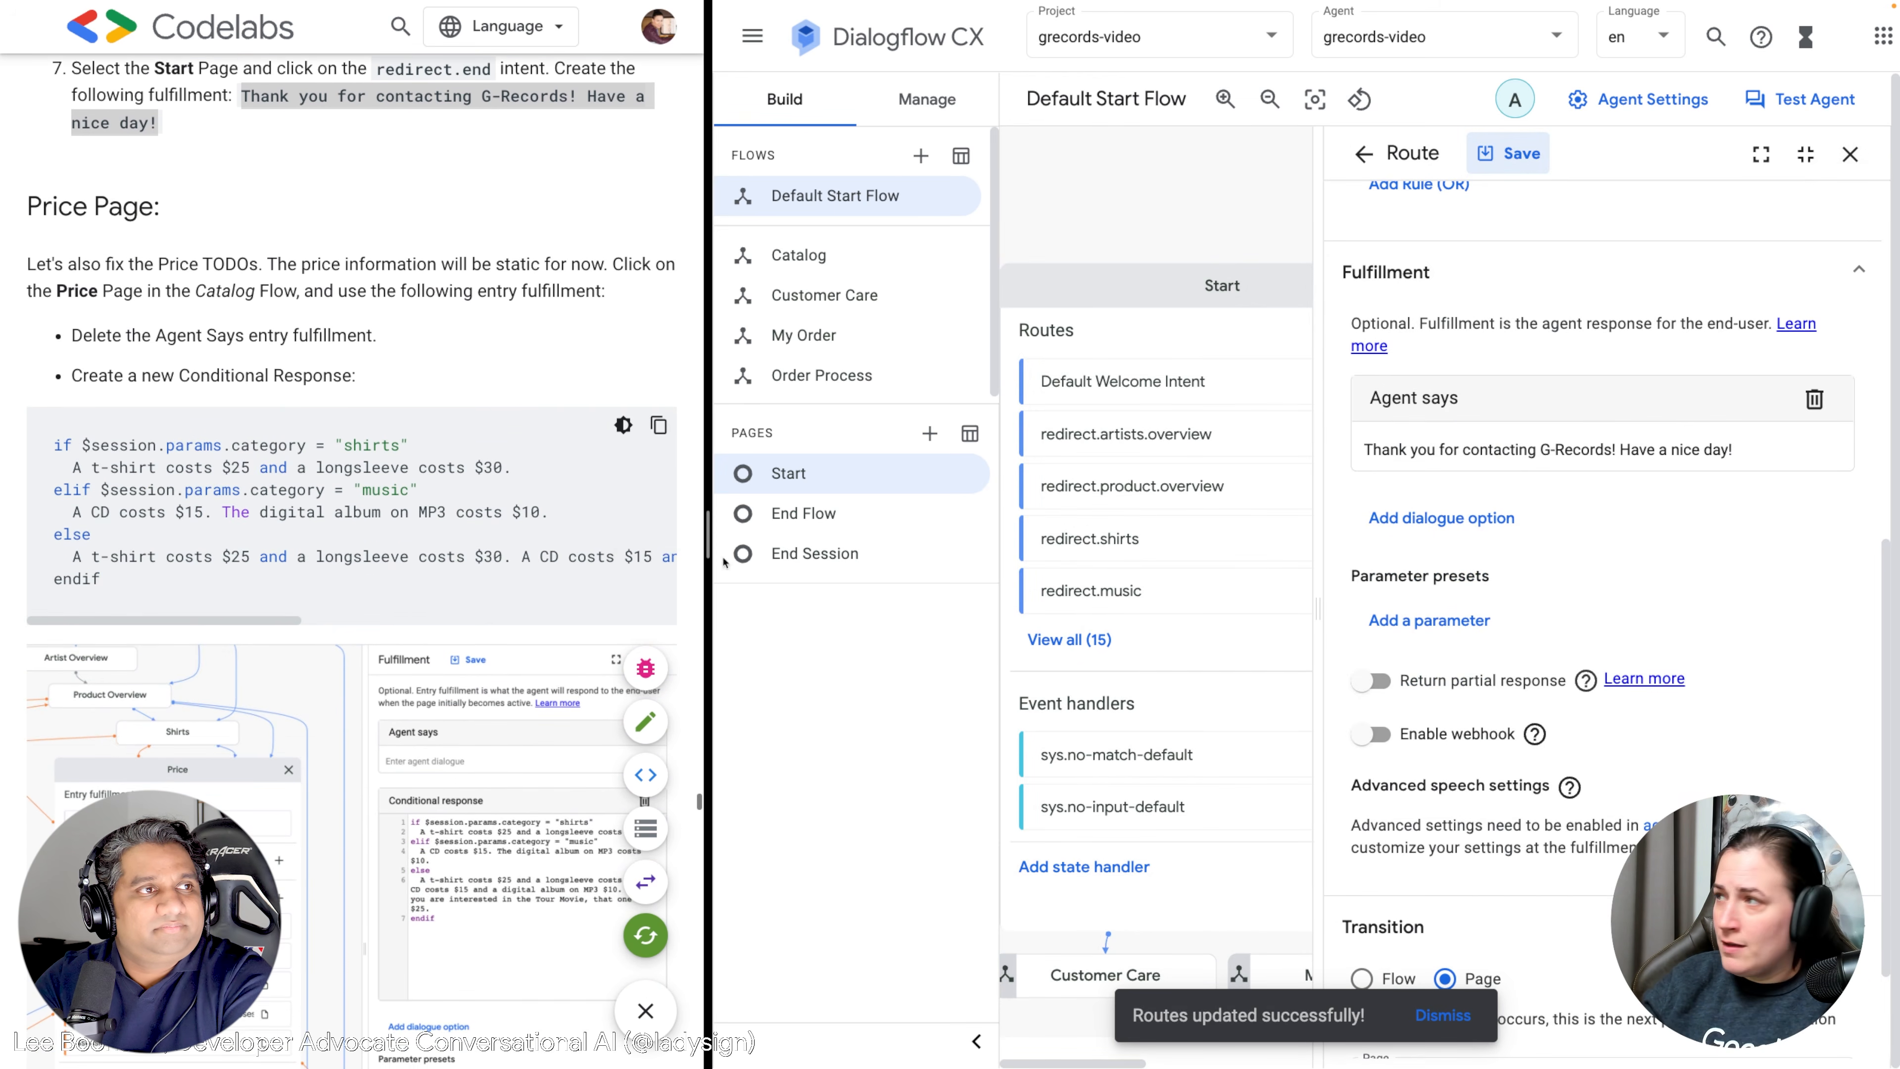
click(1849, 155)
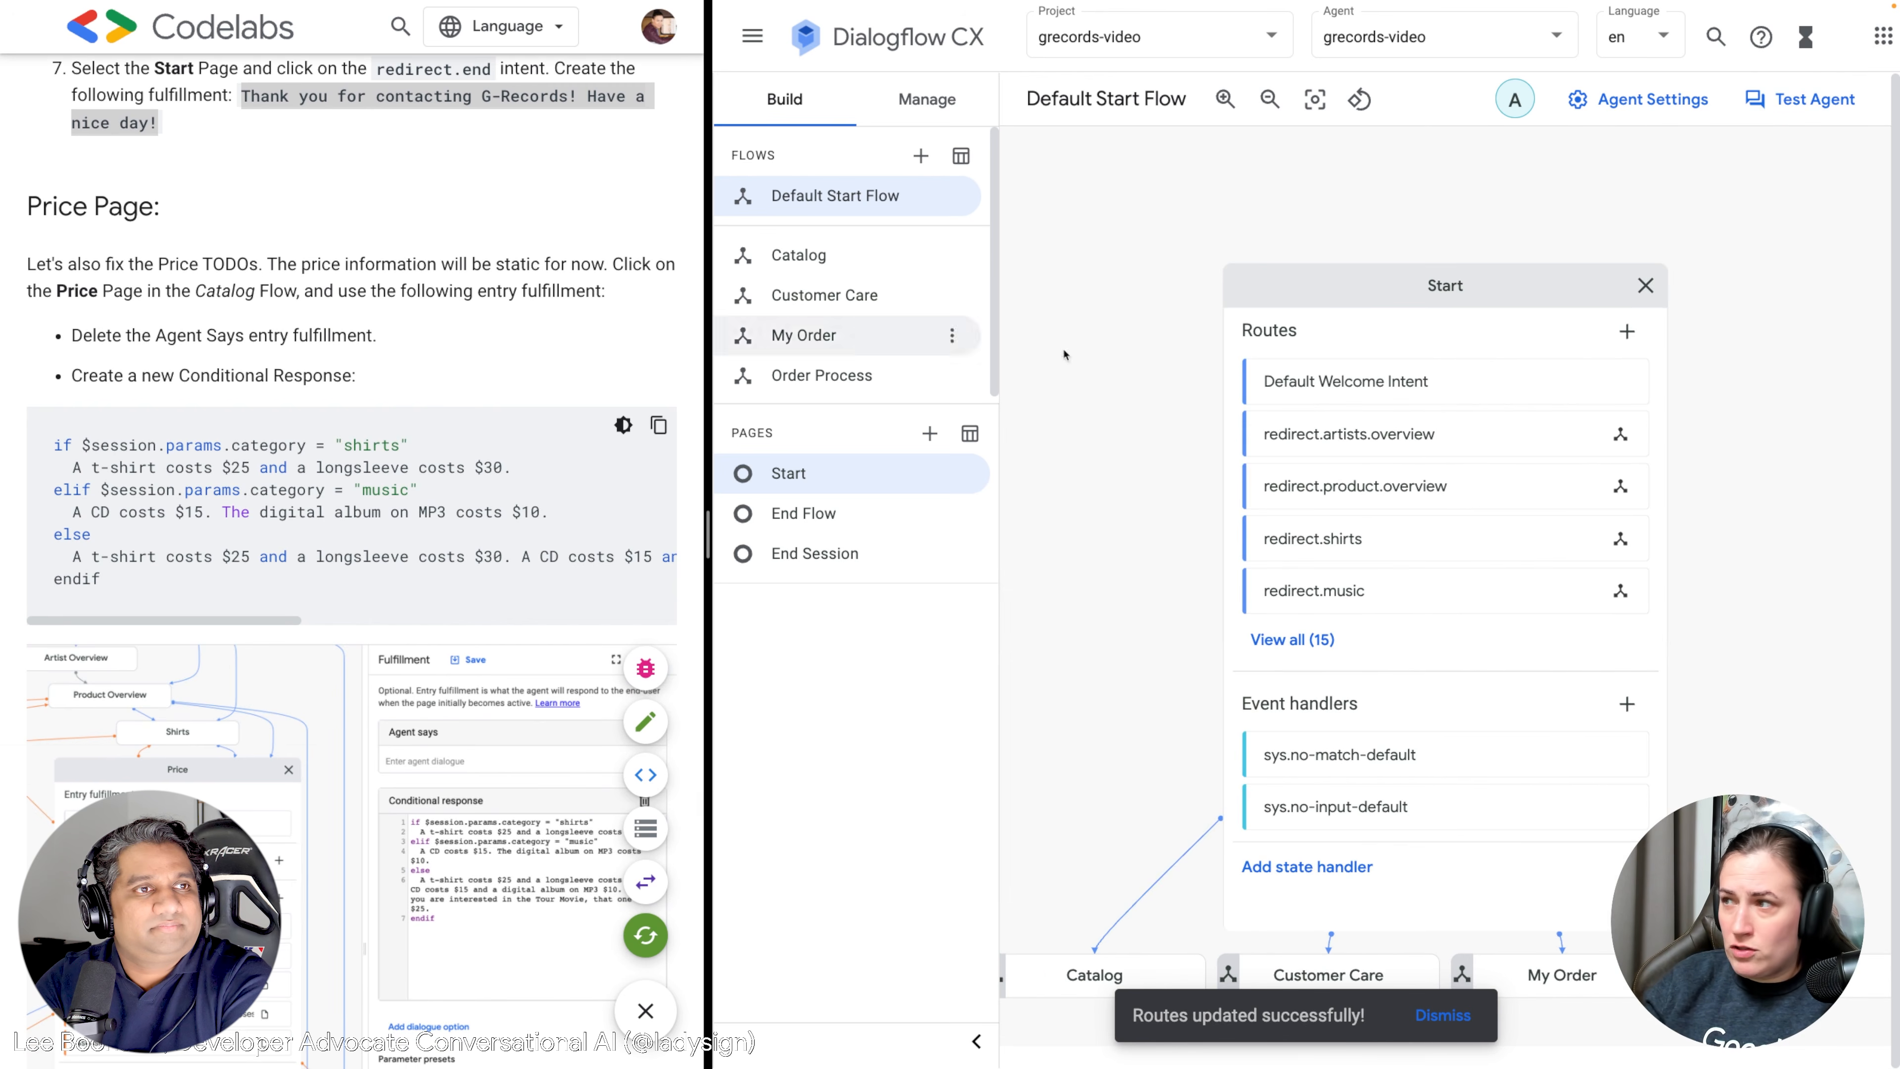
Close the Start page details and open the Catalog flow's Price page.
click(1637, 289)
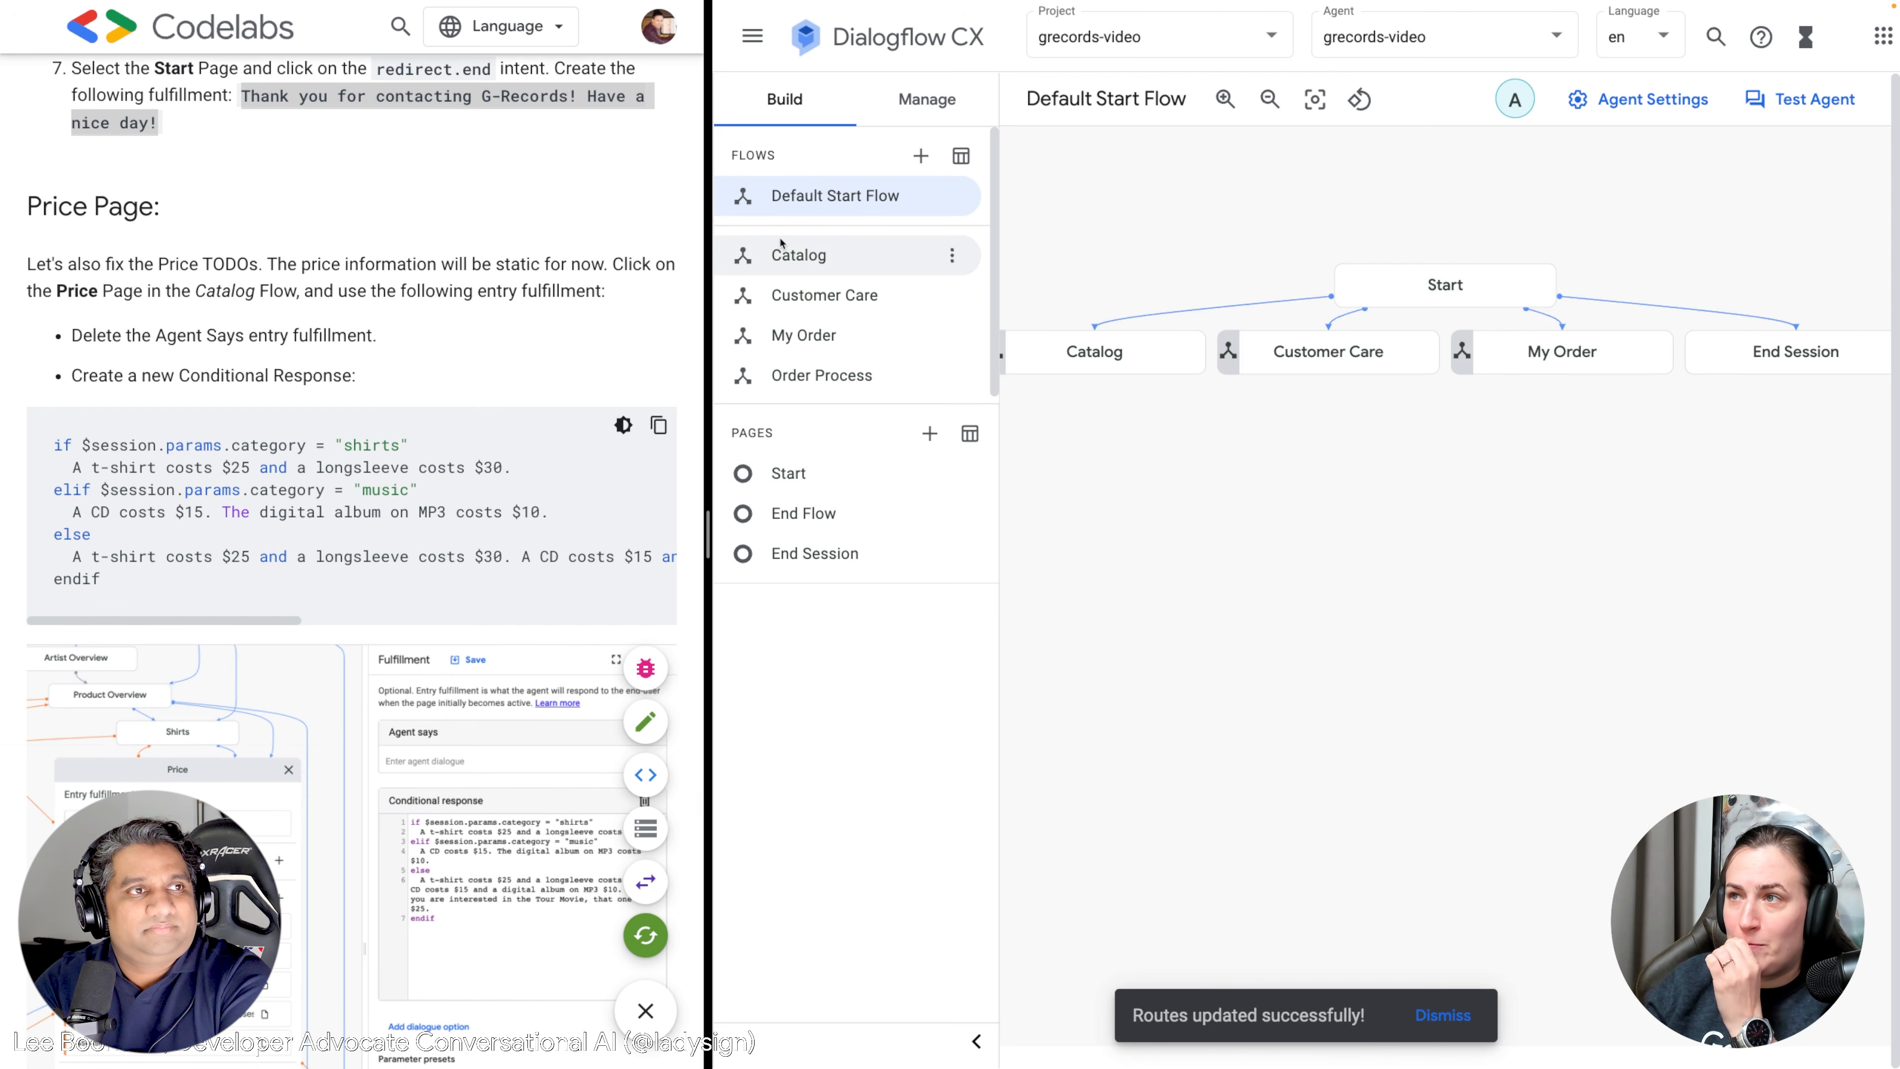
click(803, 259)
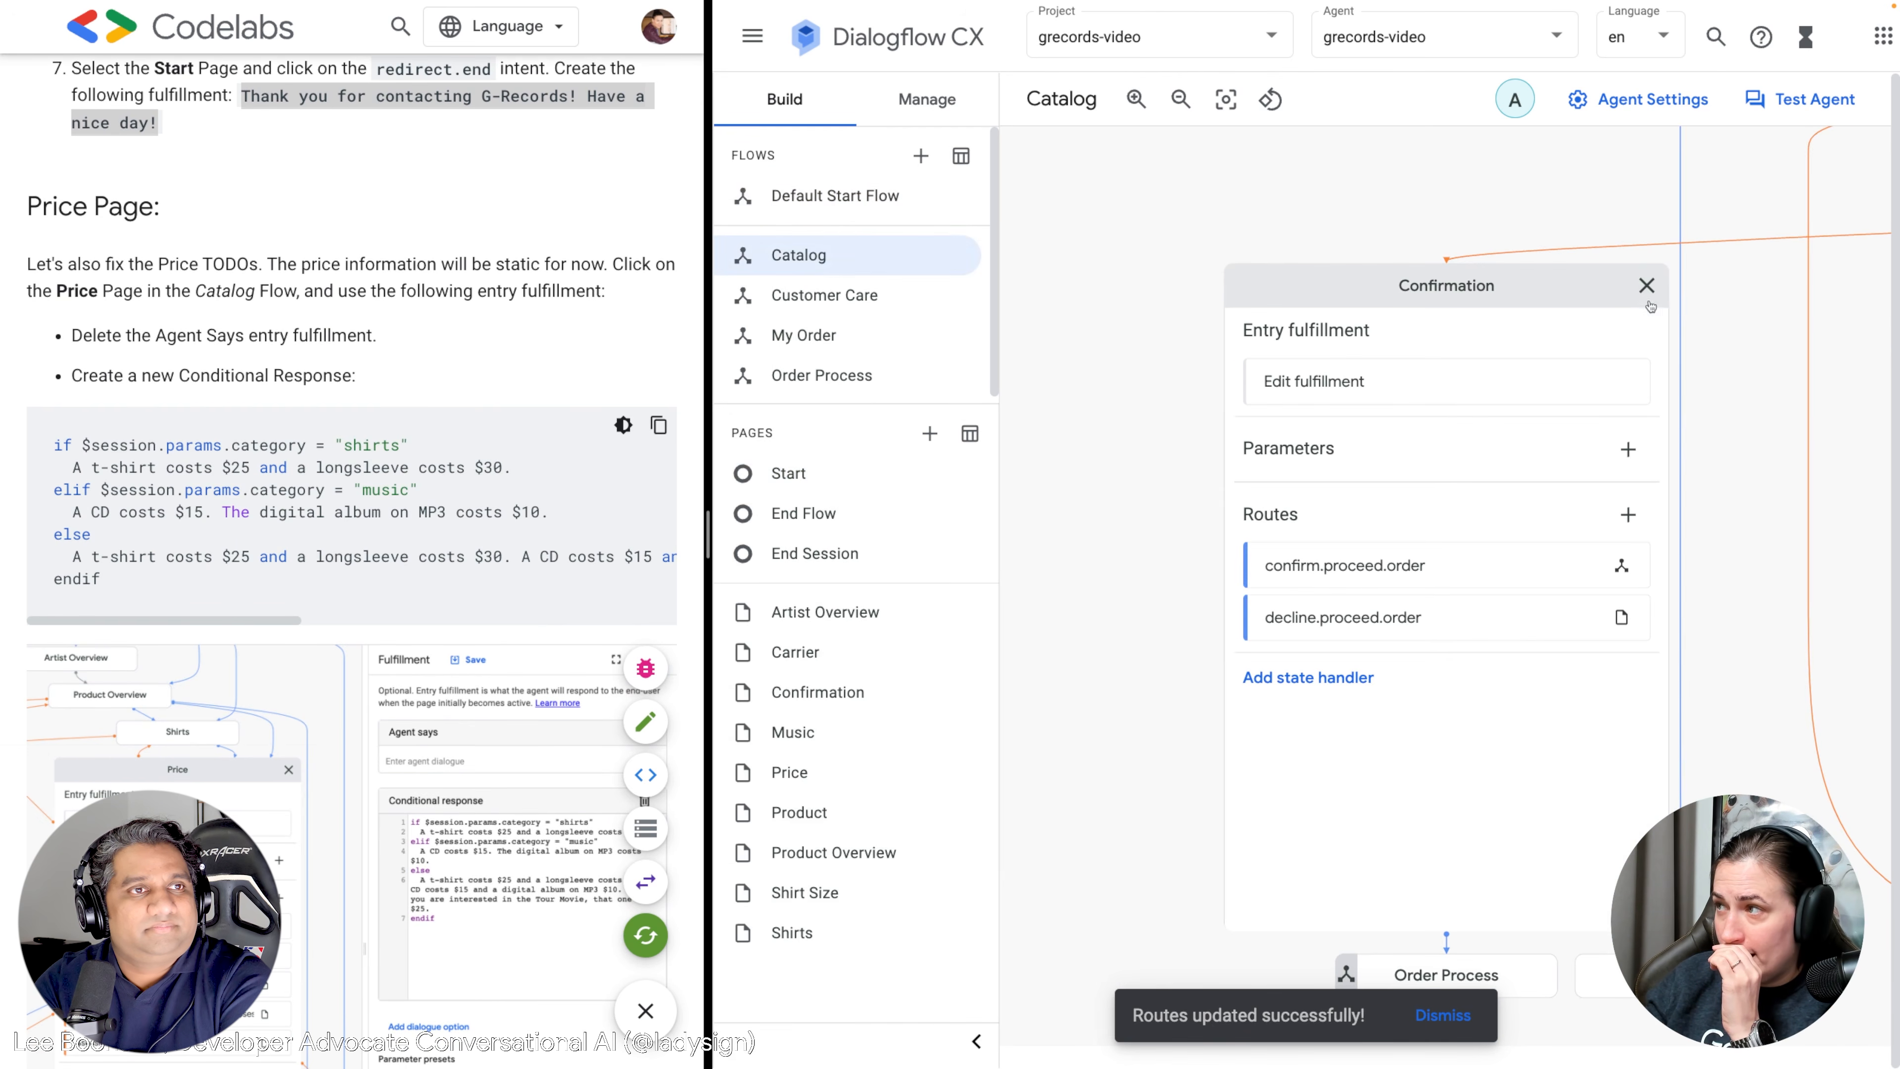
drag(1664, 341, 1359, 600)
drag(1458, 678, 1158, 855)
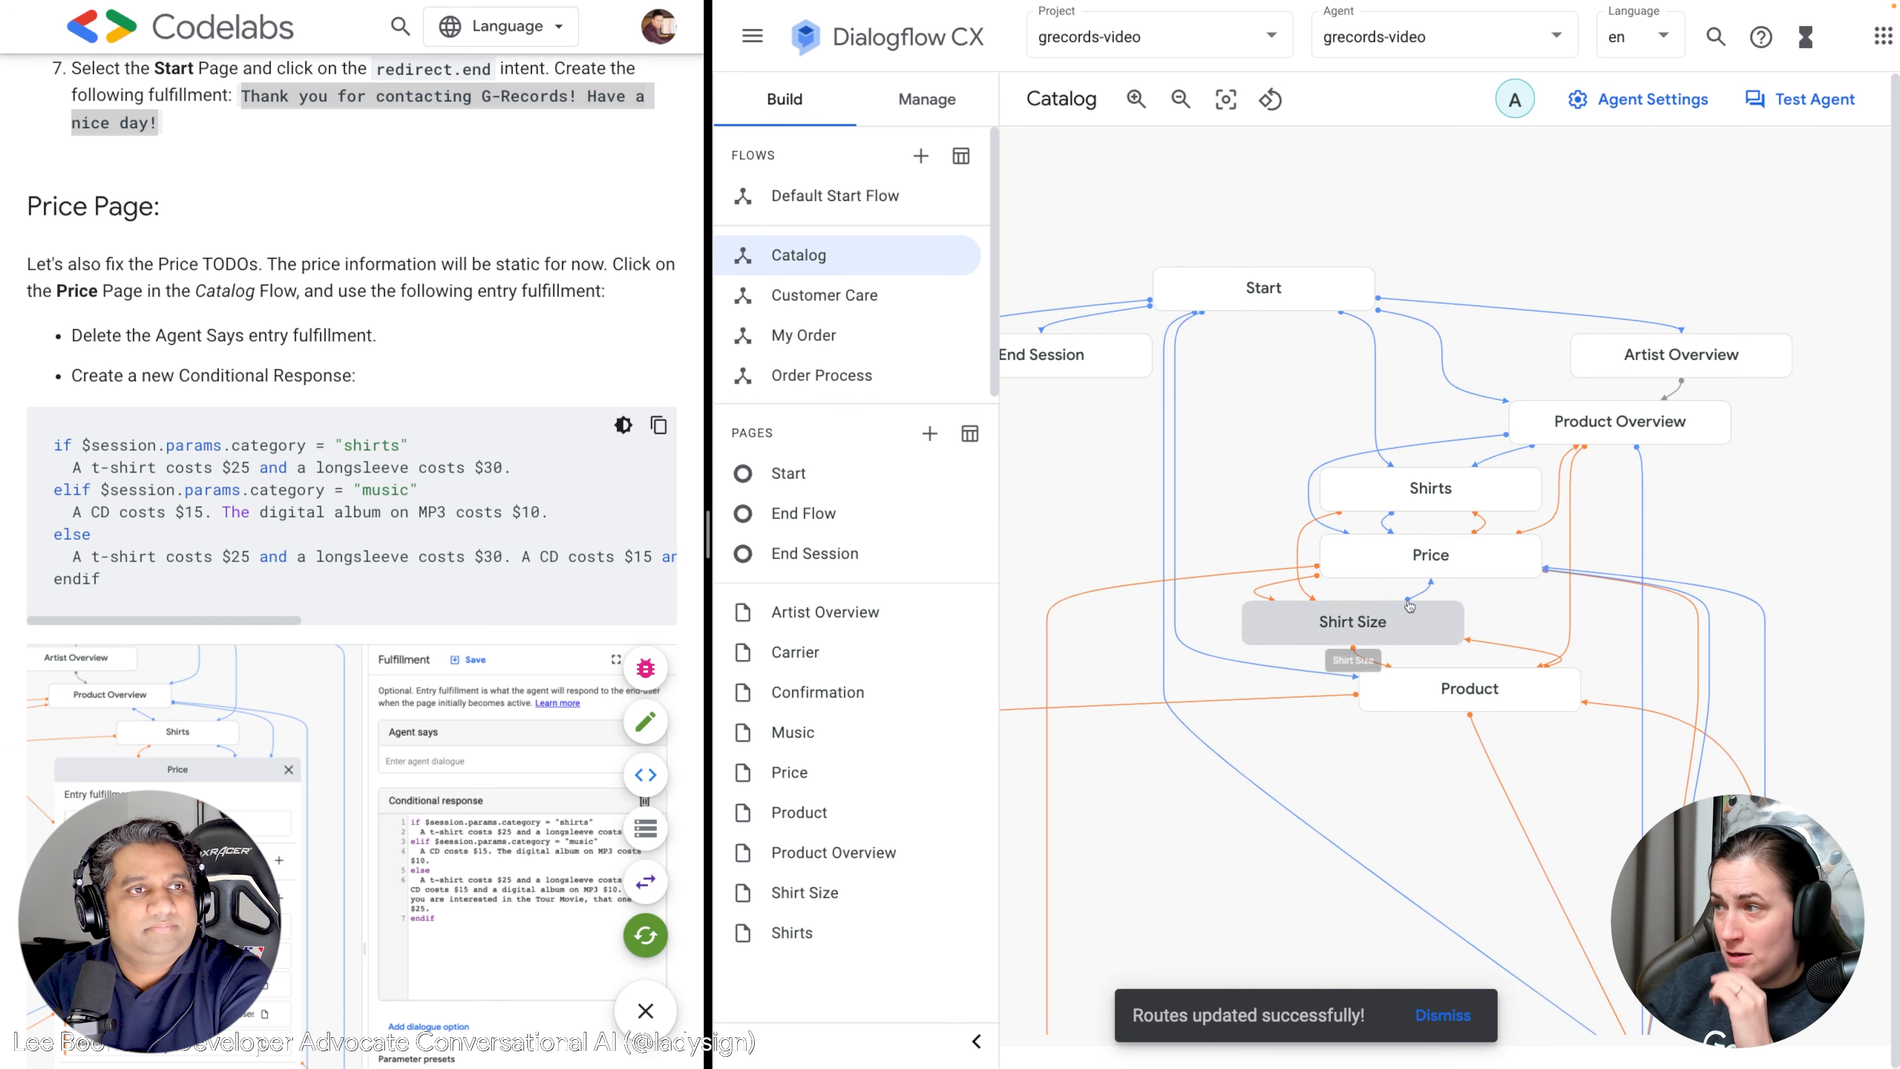
click(1416, 557)
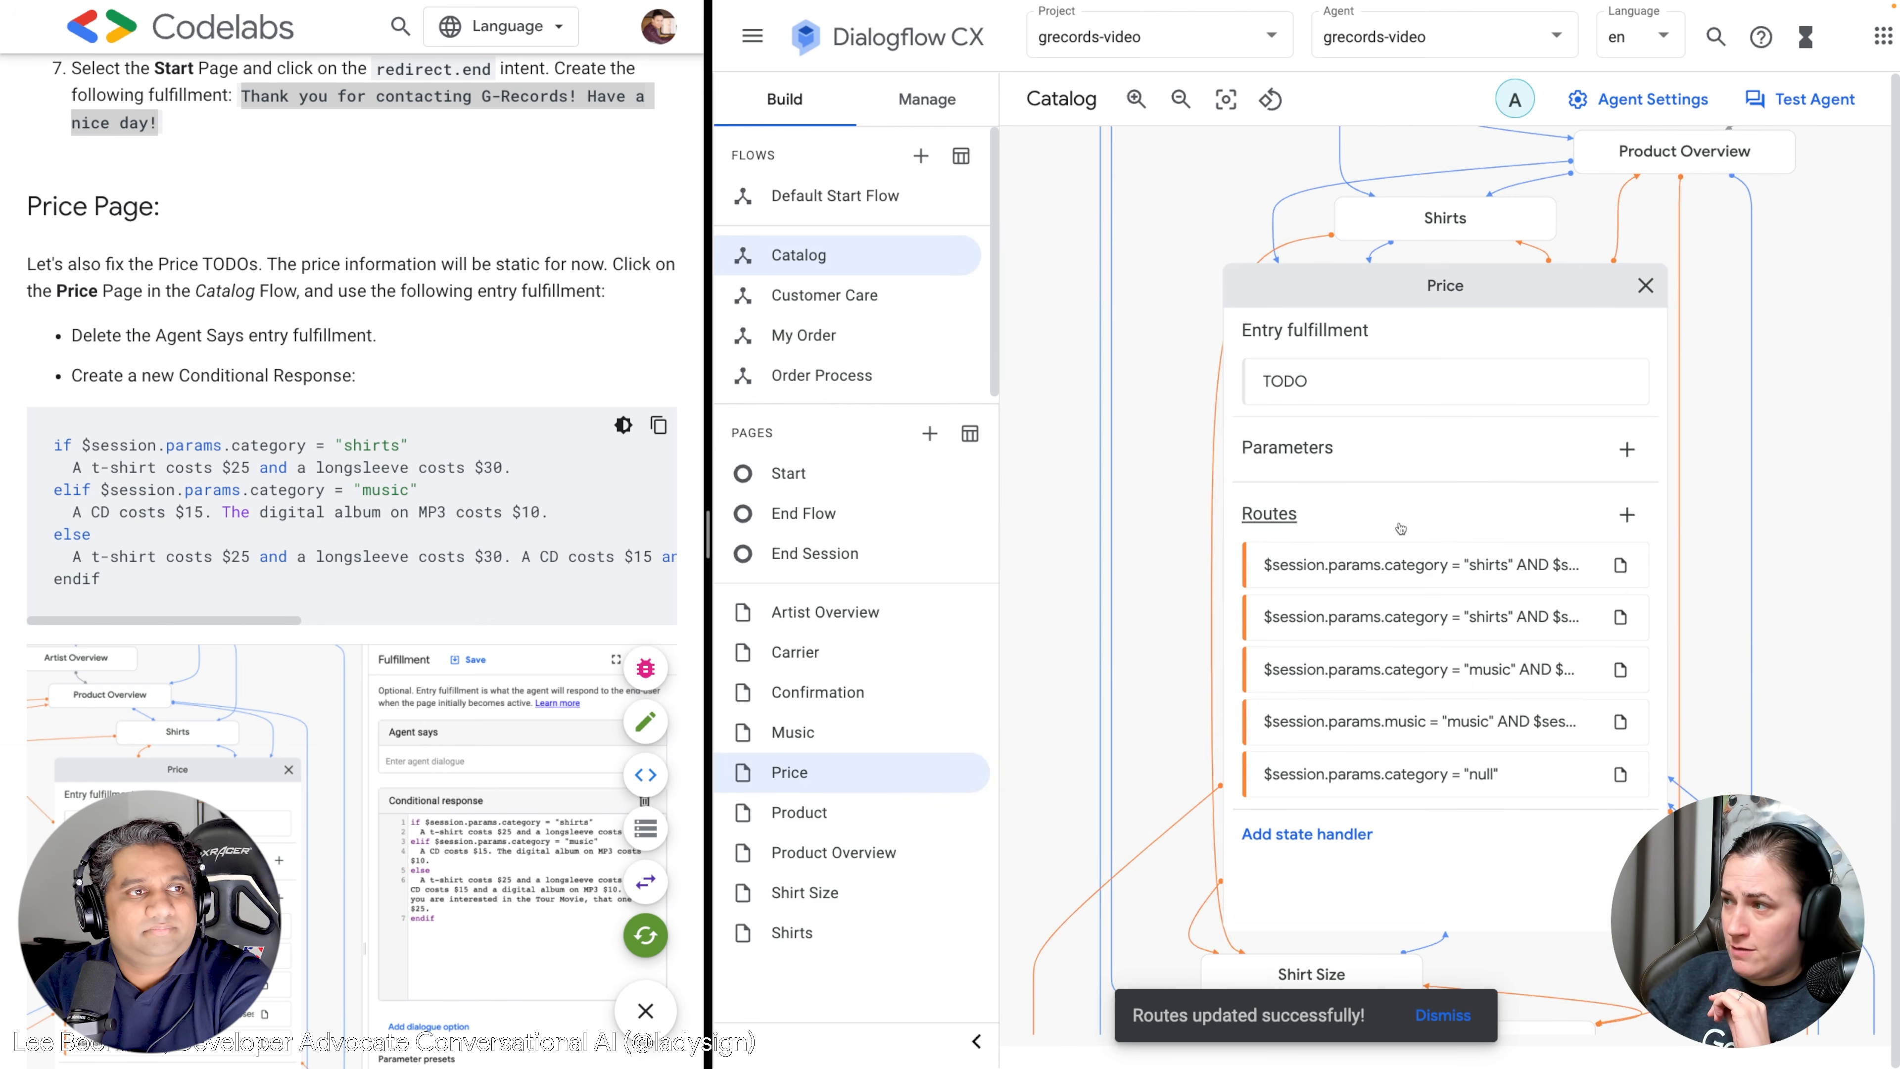
click(1307, 385)
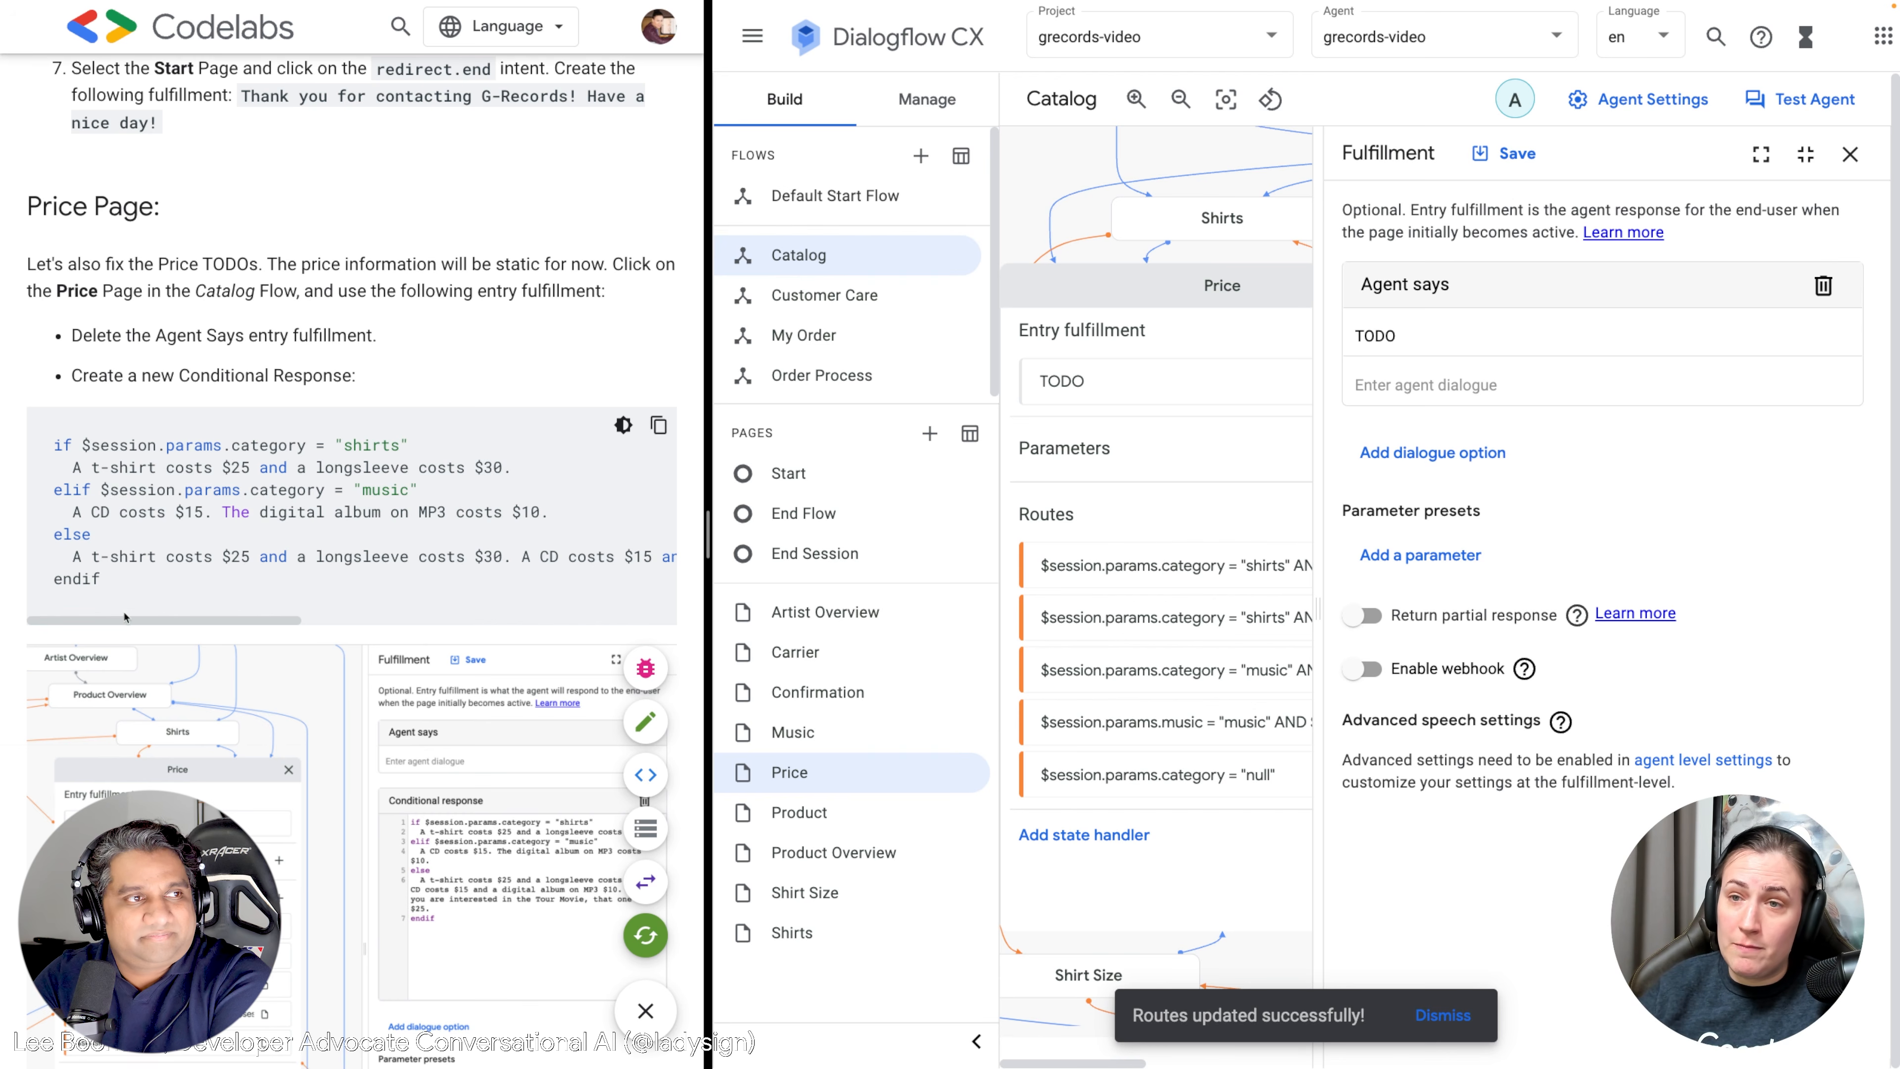
drag(137, 621, 83, 625)
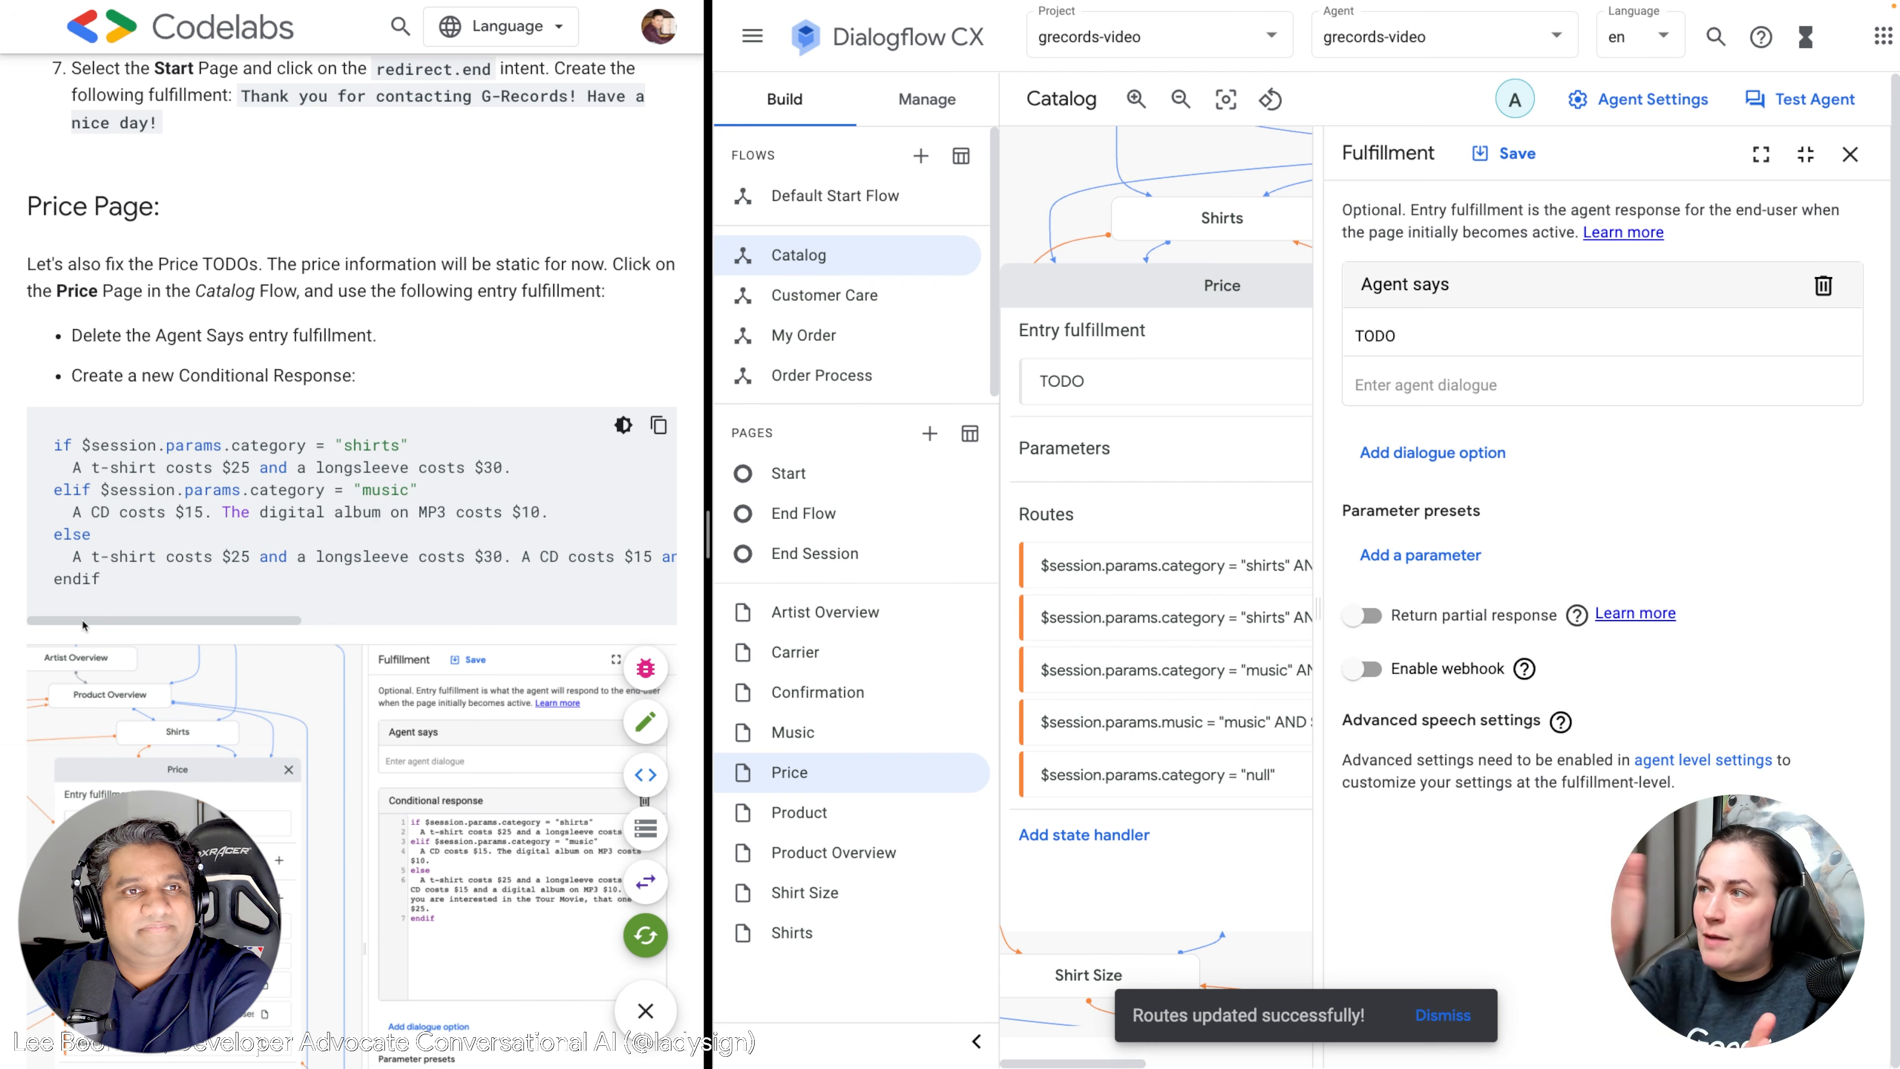
click(1850, 154)
click(1646, 286)
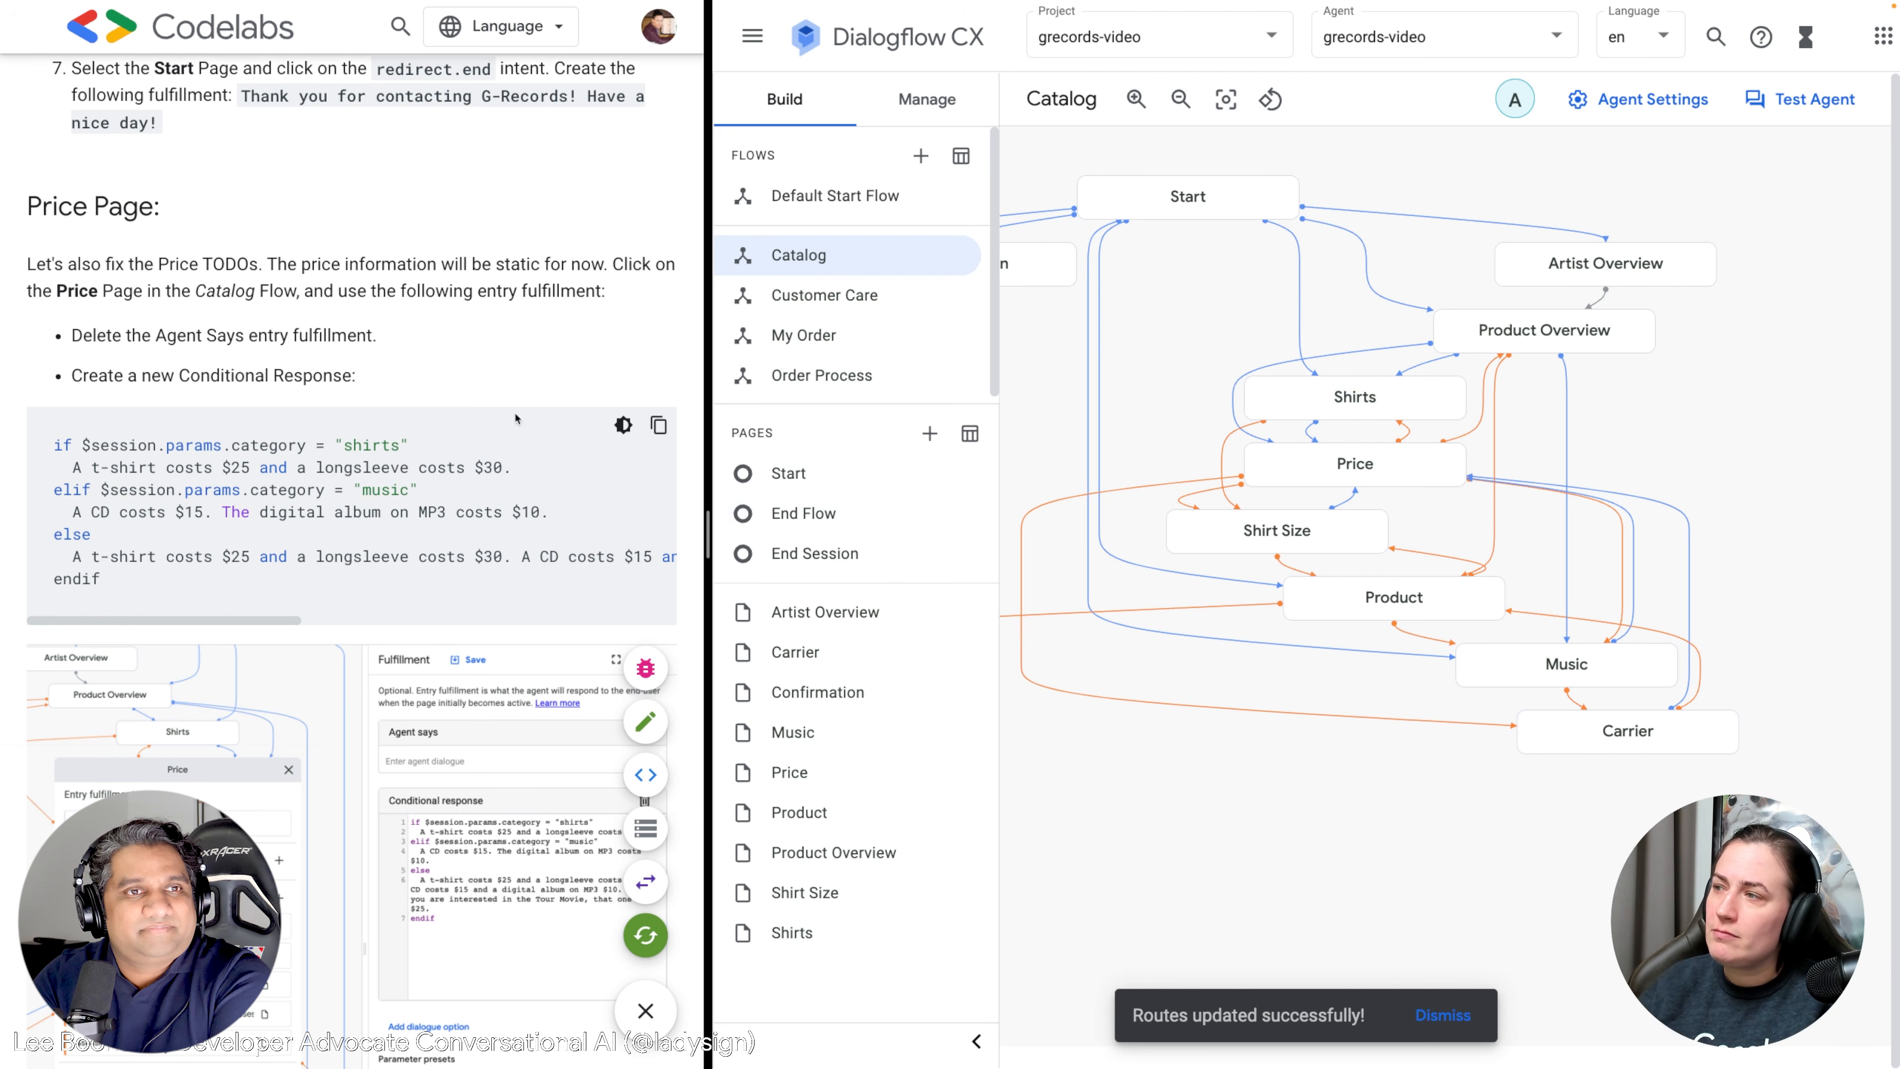
click(1354, 458)
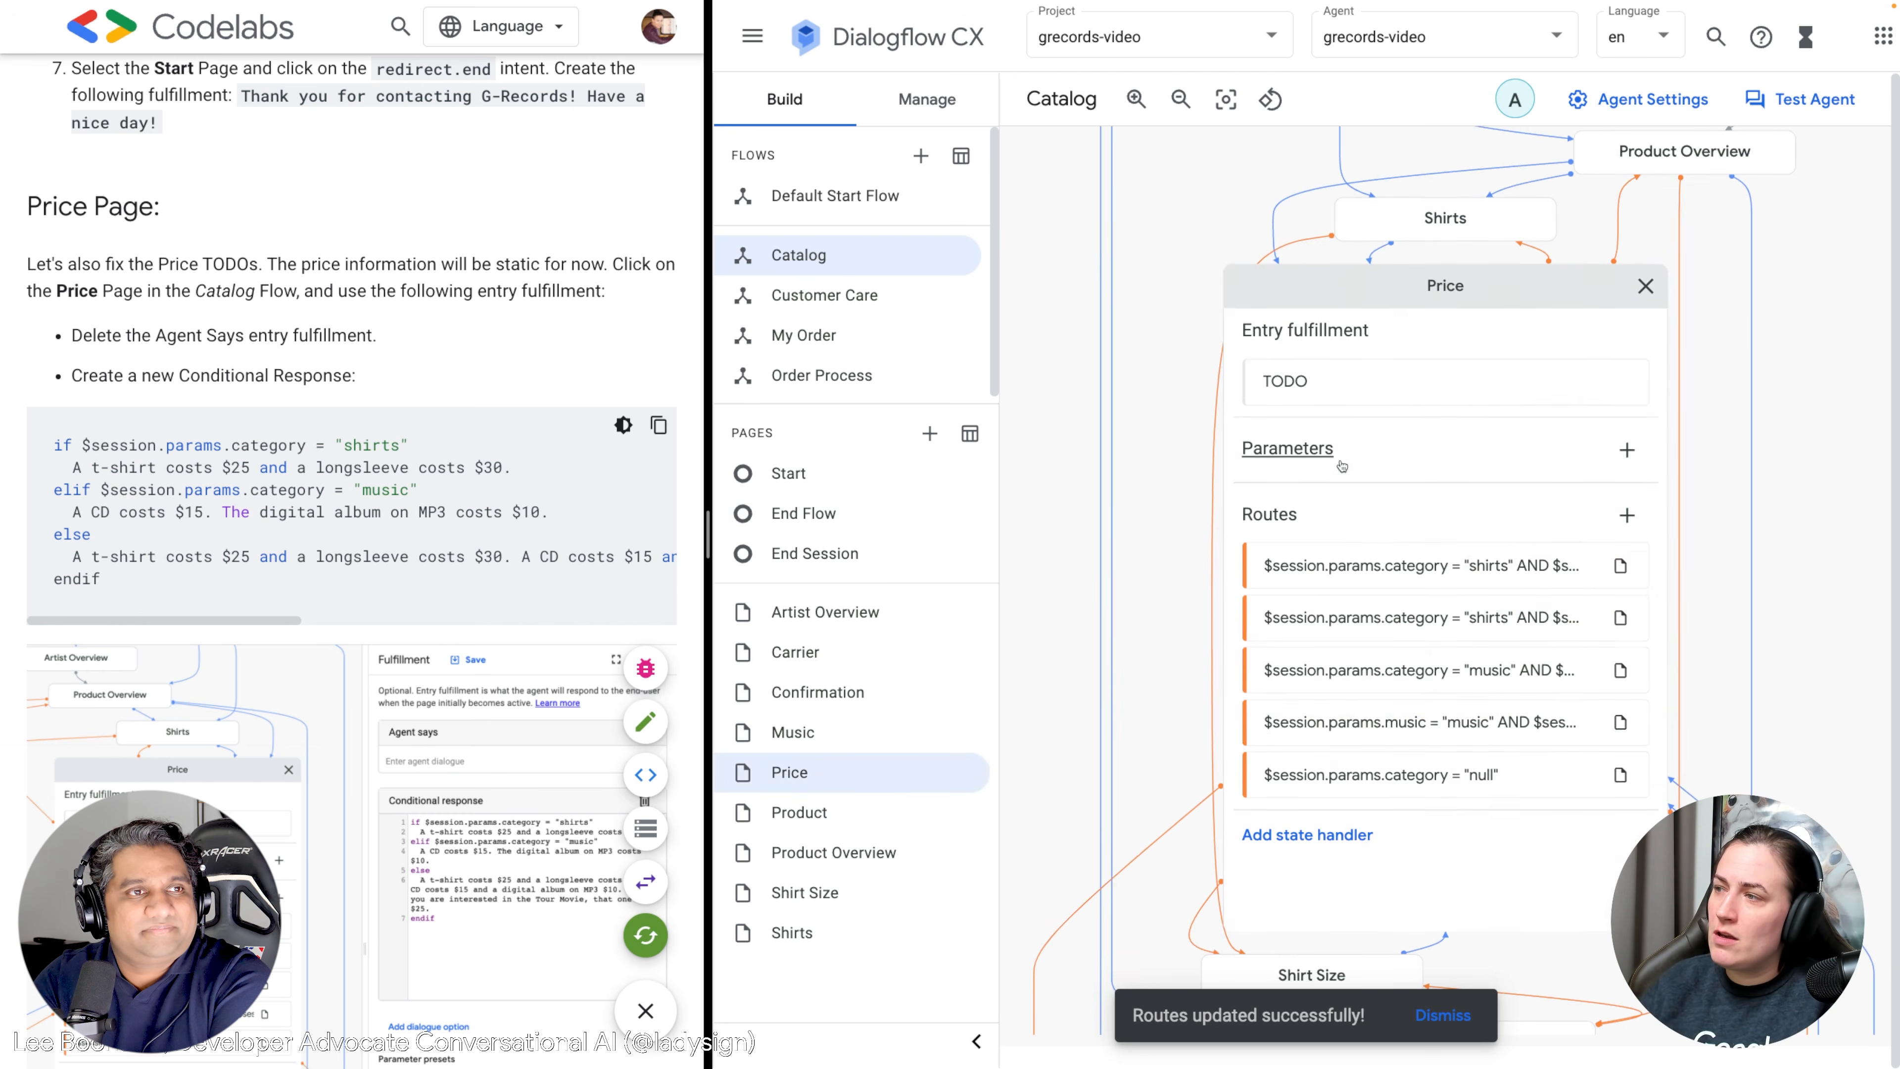
Delete the TODO agent response from the Price page entry fulfillment.
click(1328, 372)
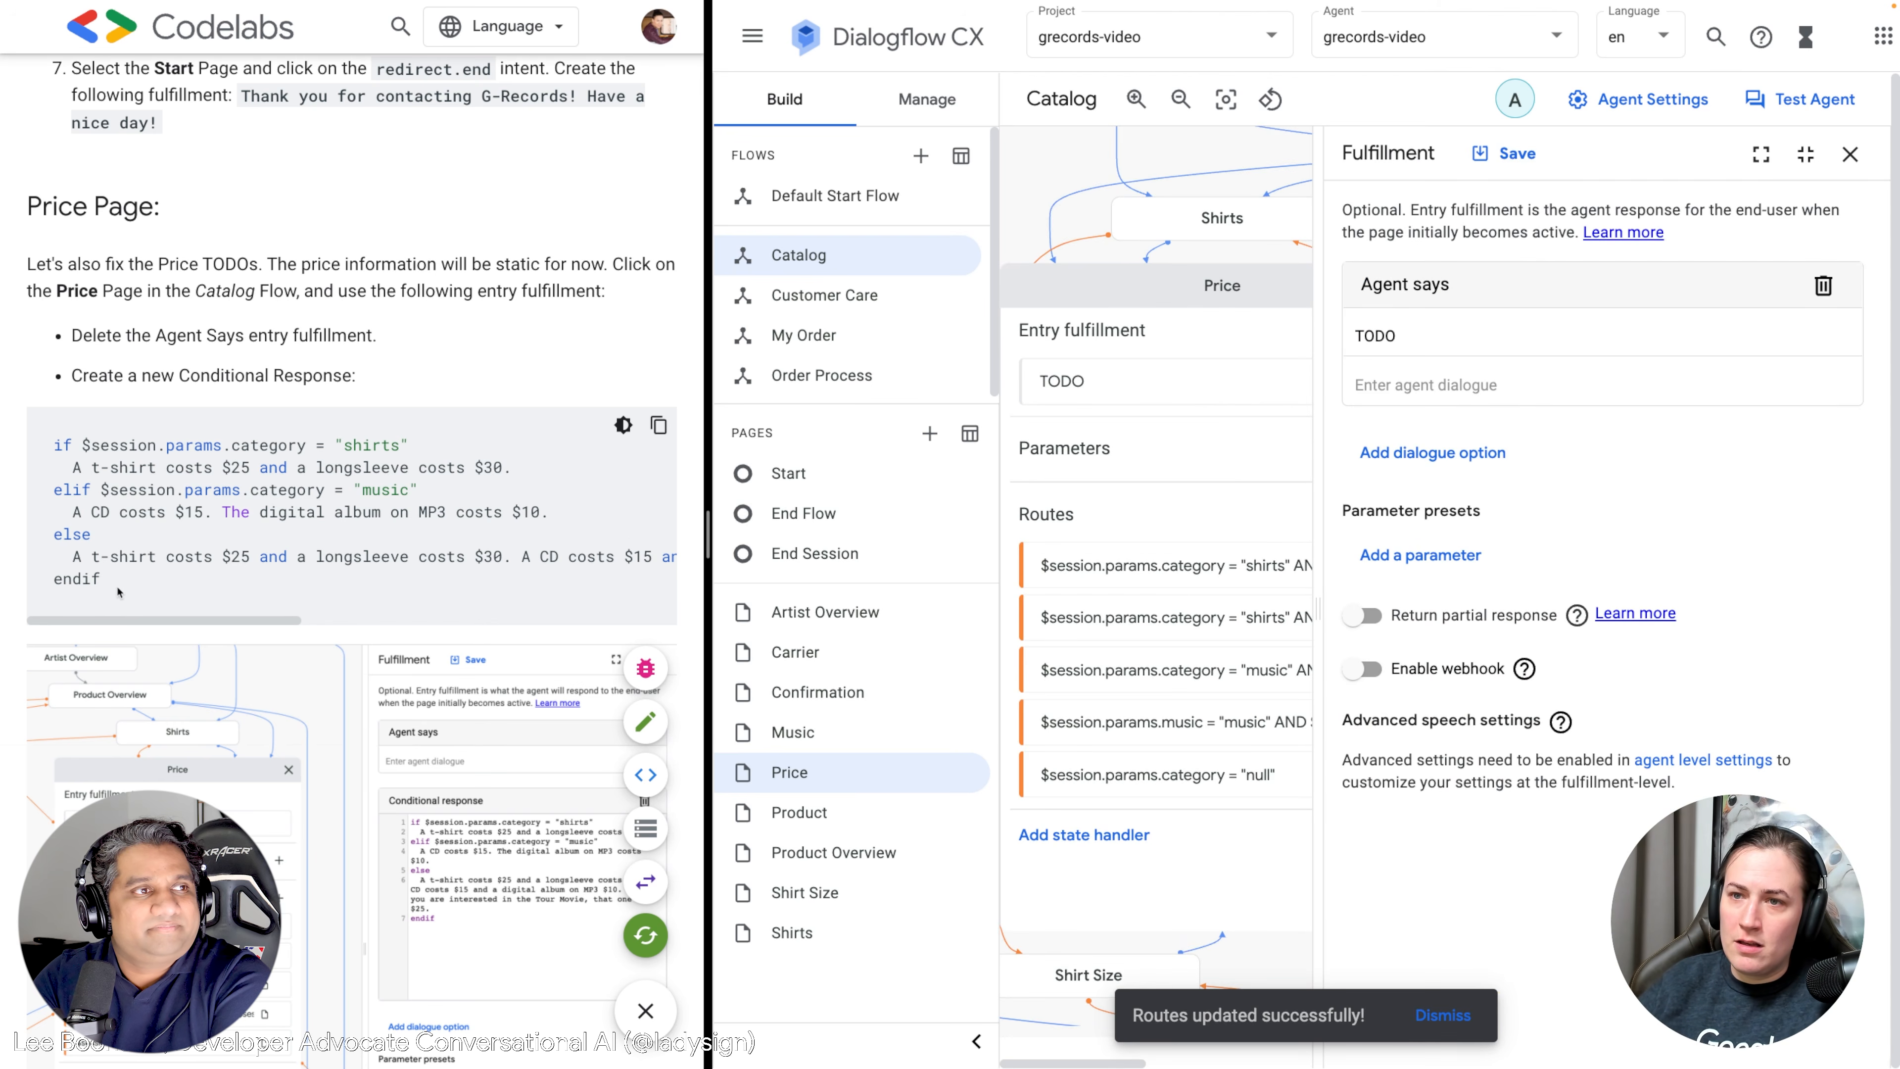
scroll(118, 592, down, 1)
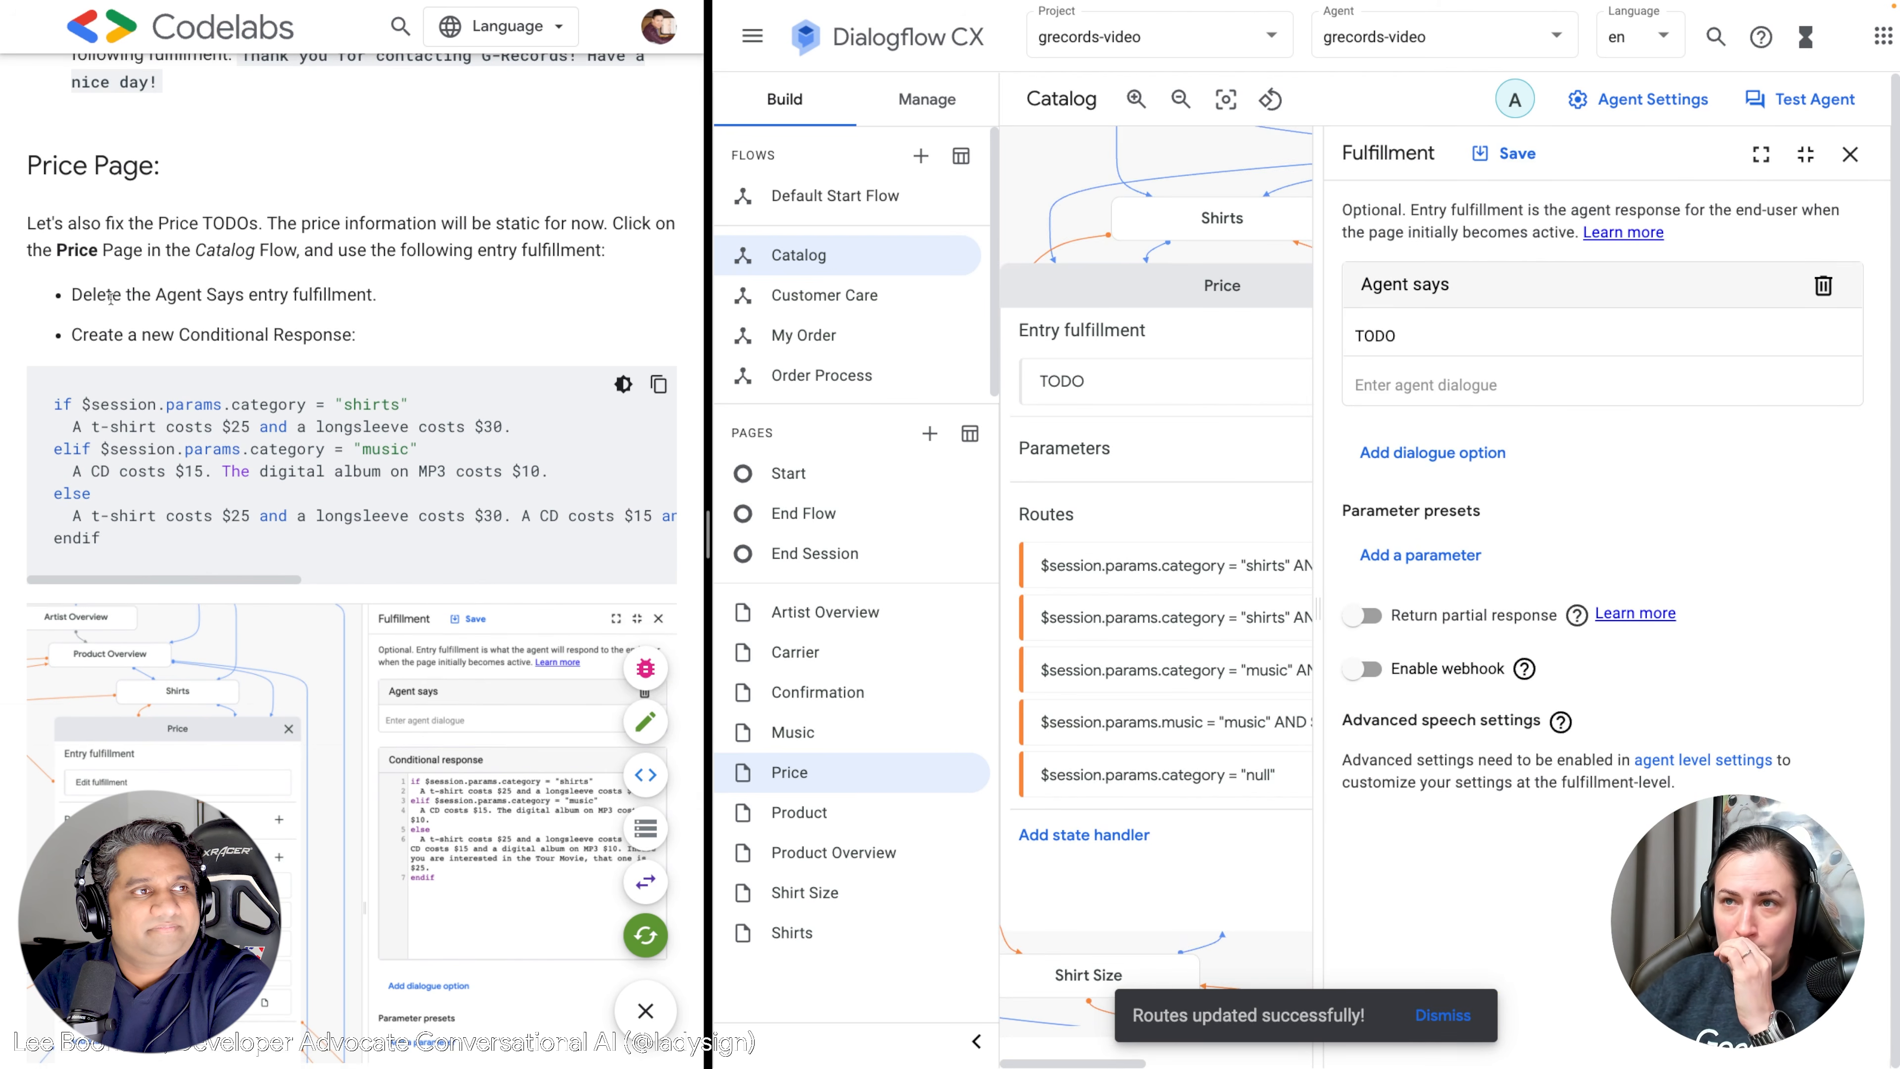
scroll(110, 298, down, 7)
scroll(142, 473, up, 8)
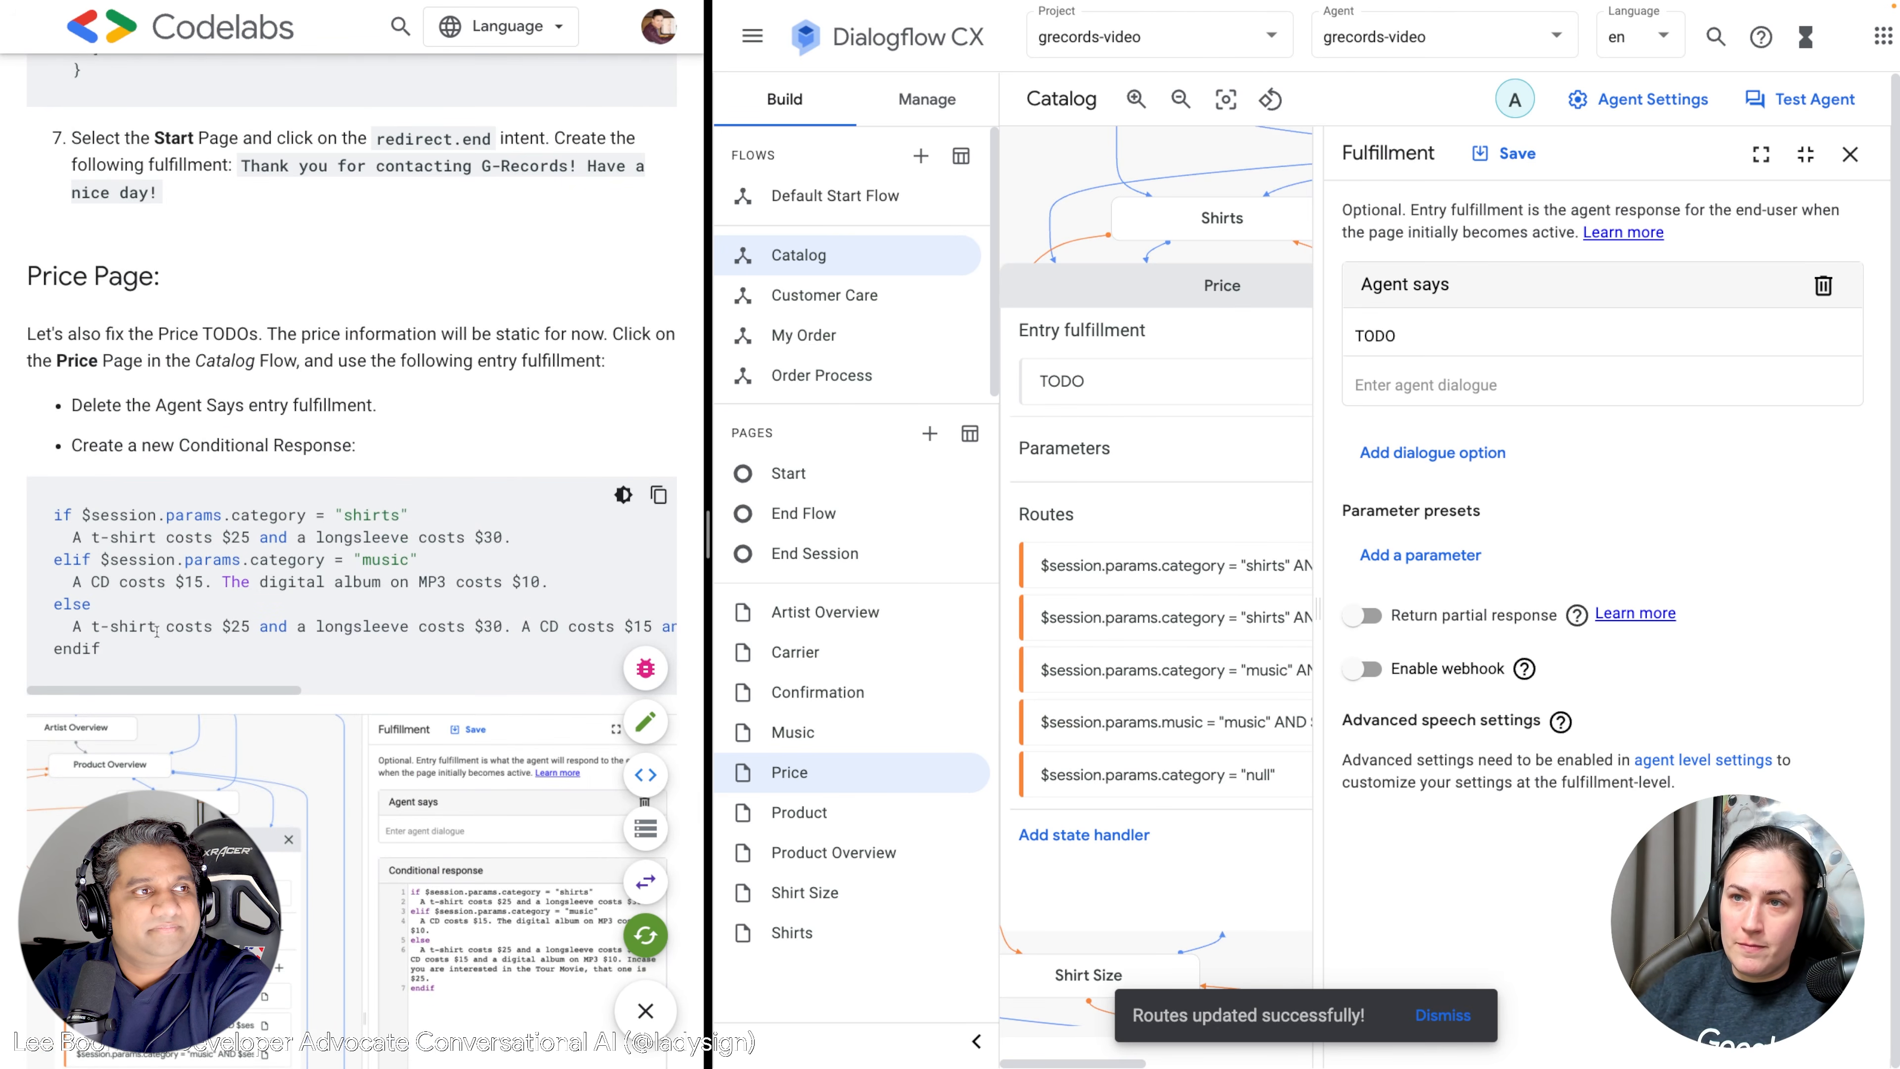
drag(133, 653, 41, 517)
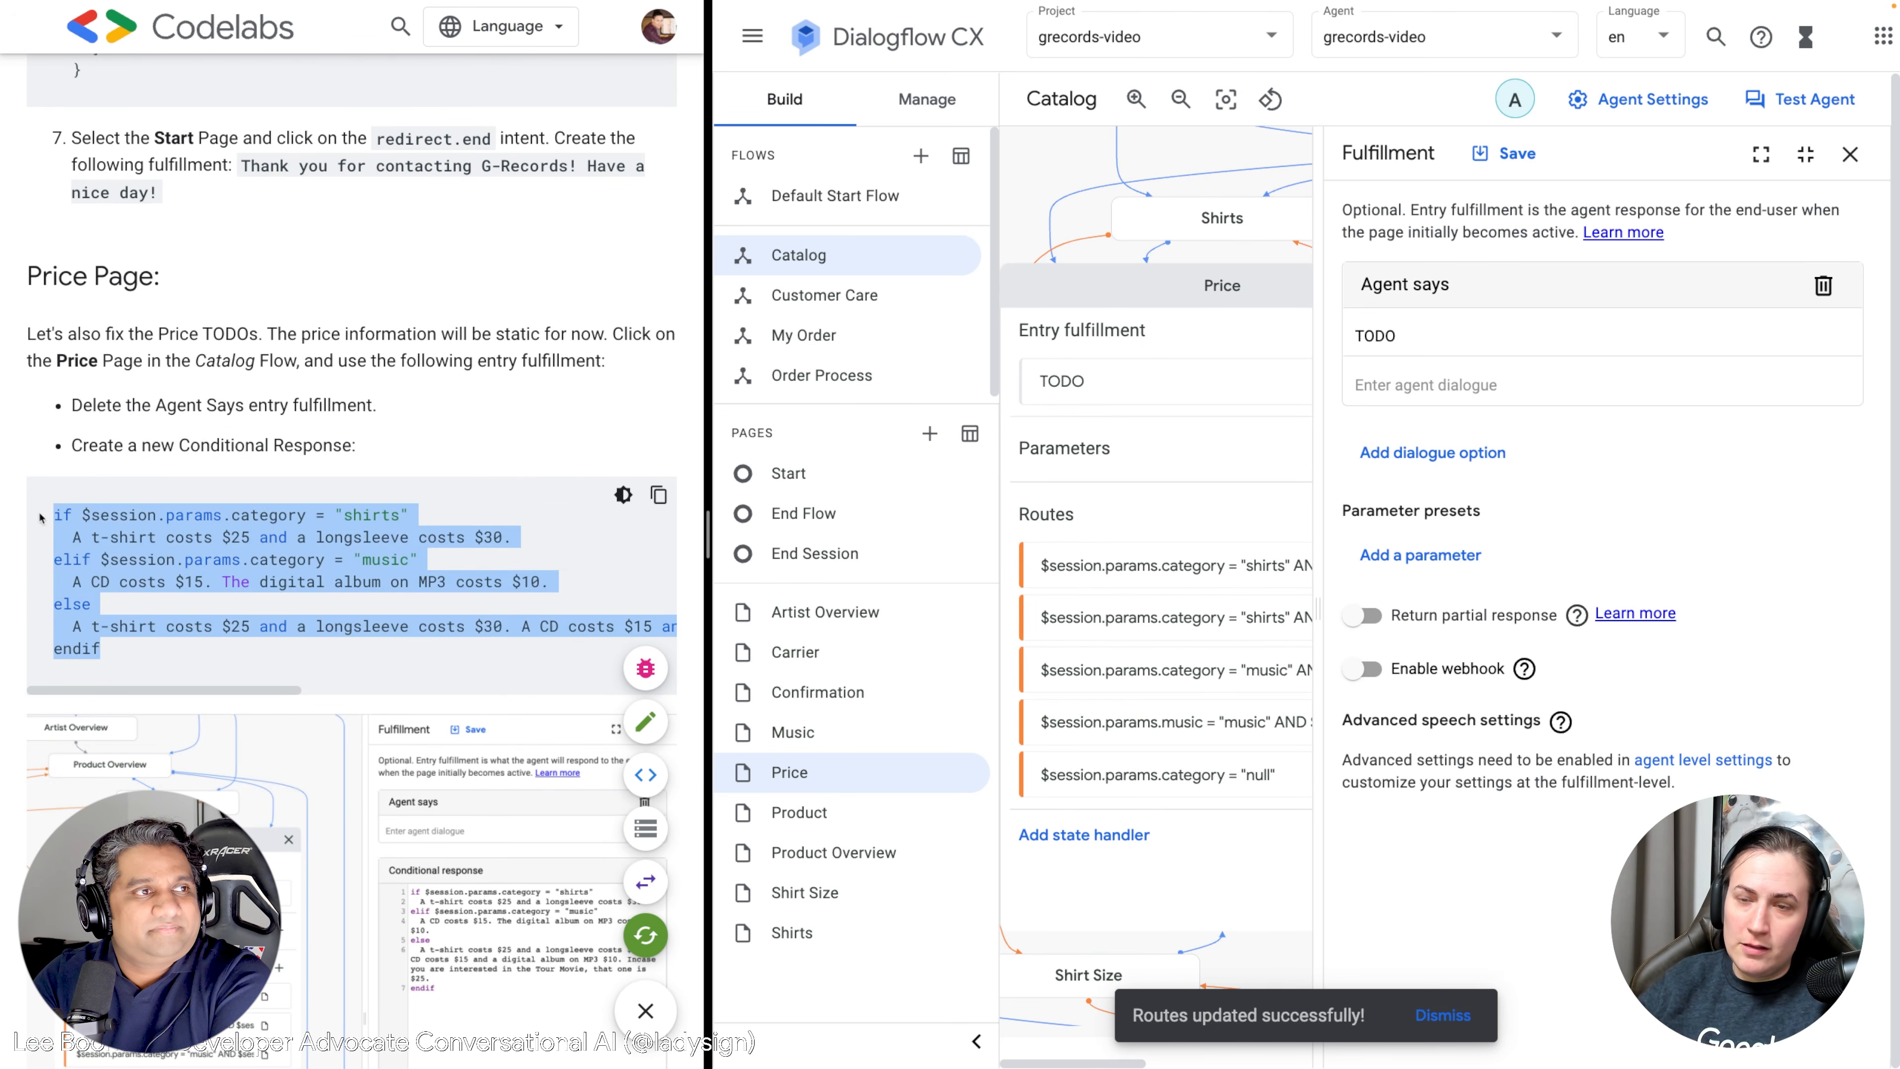
click(1448, 337)
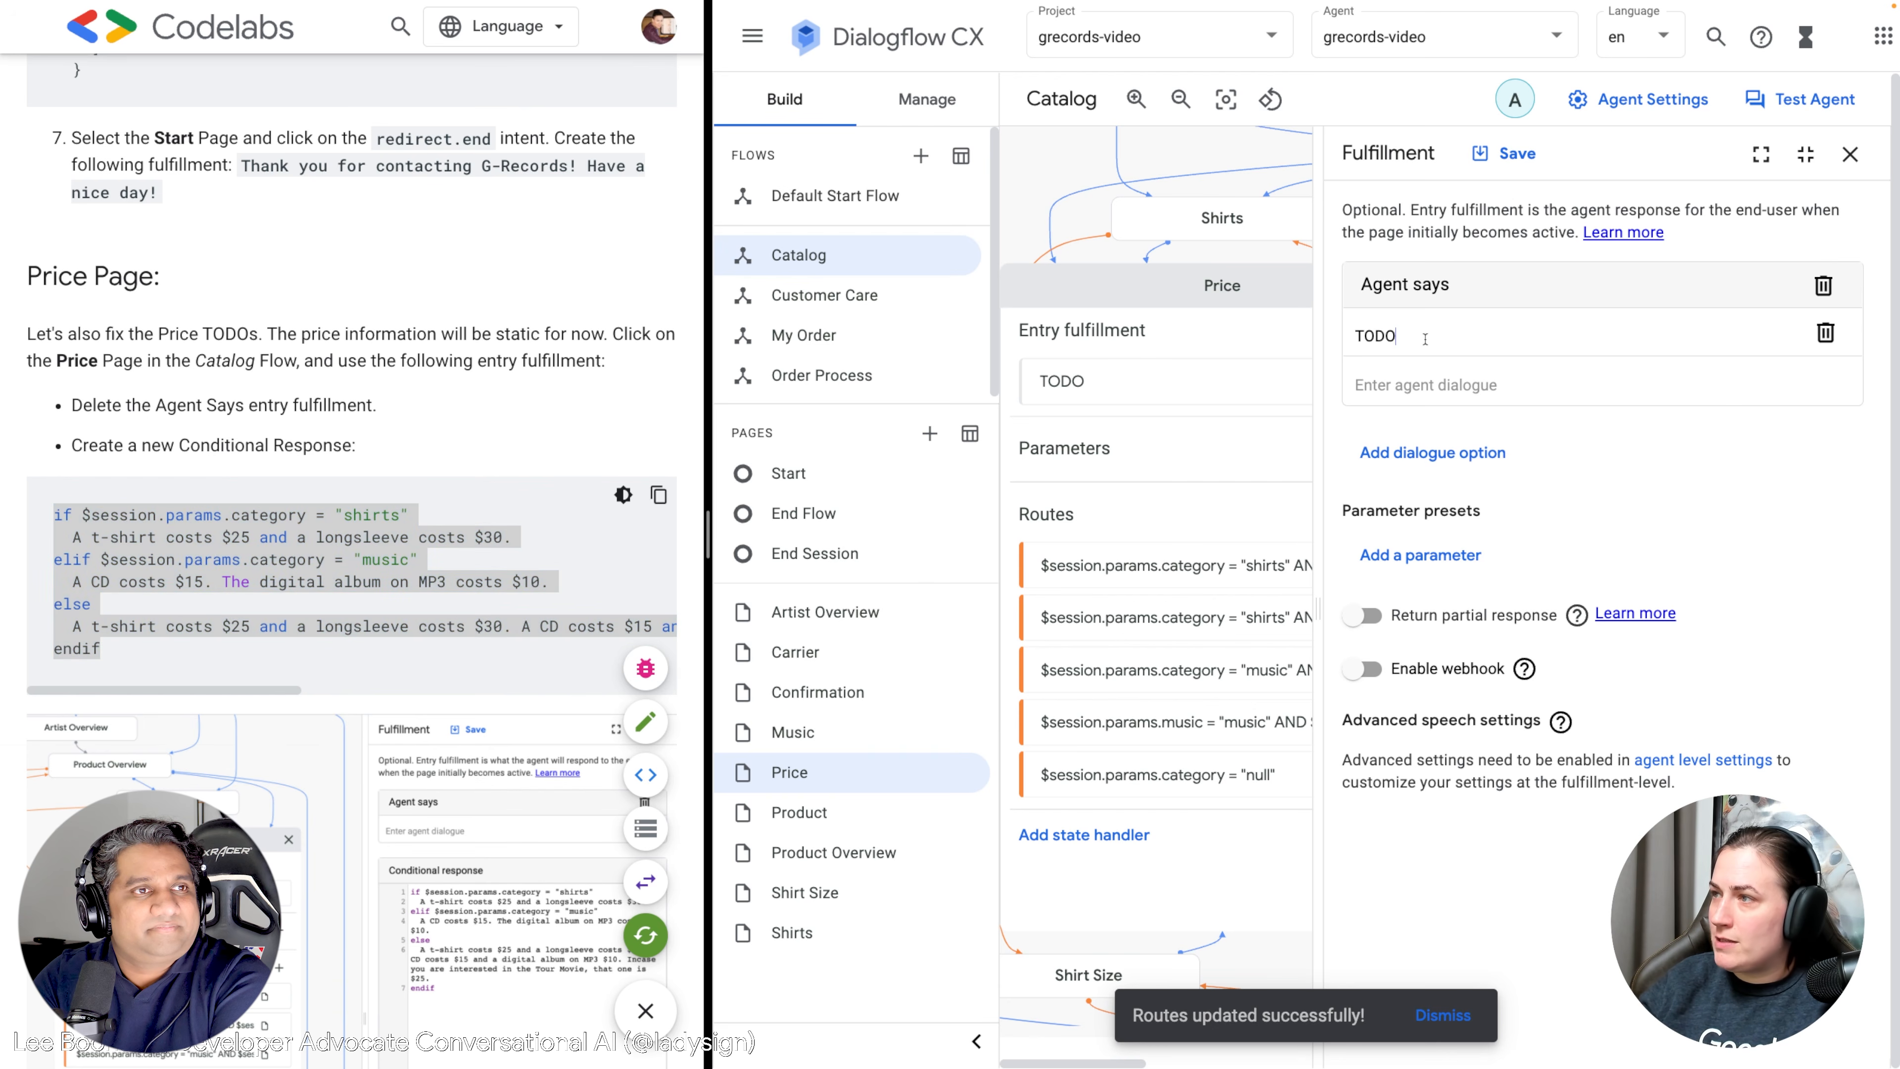
click(1825, 333)
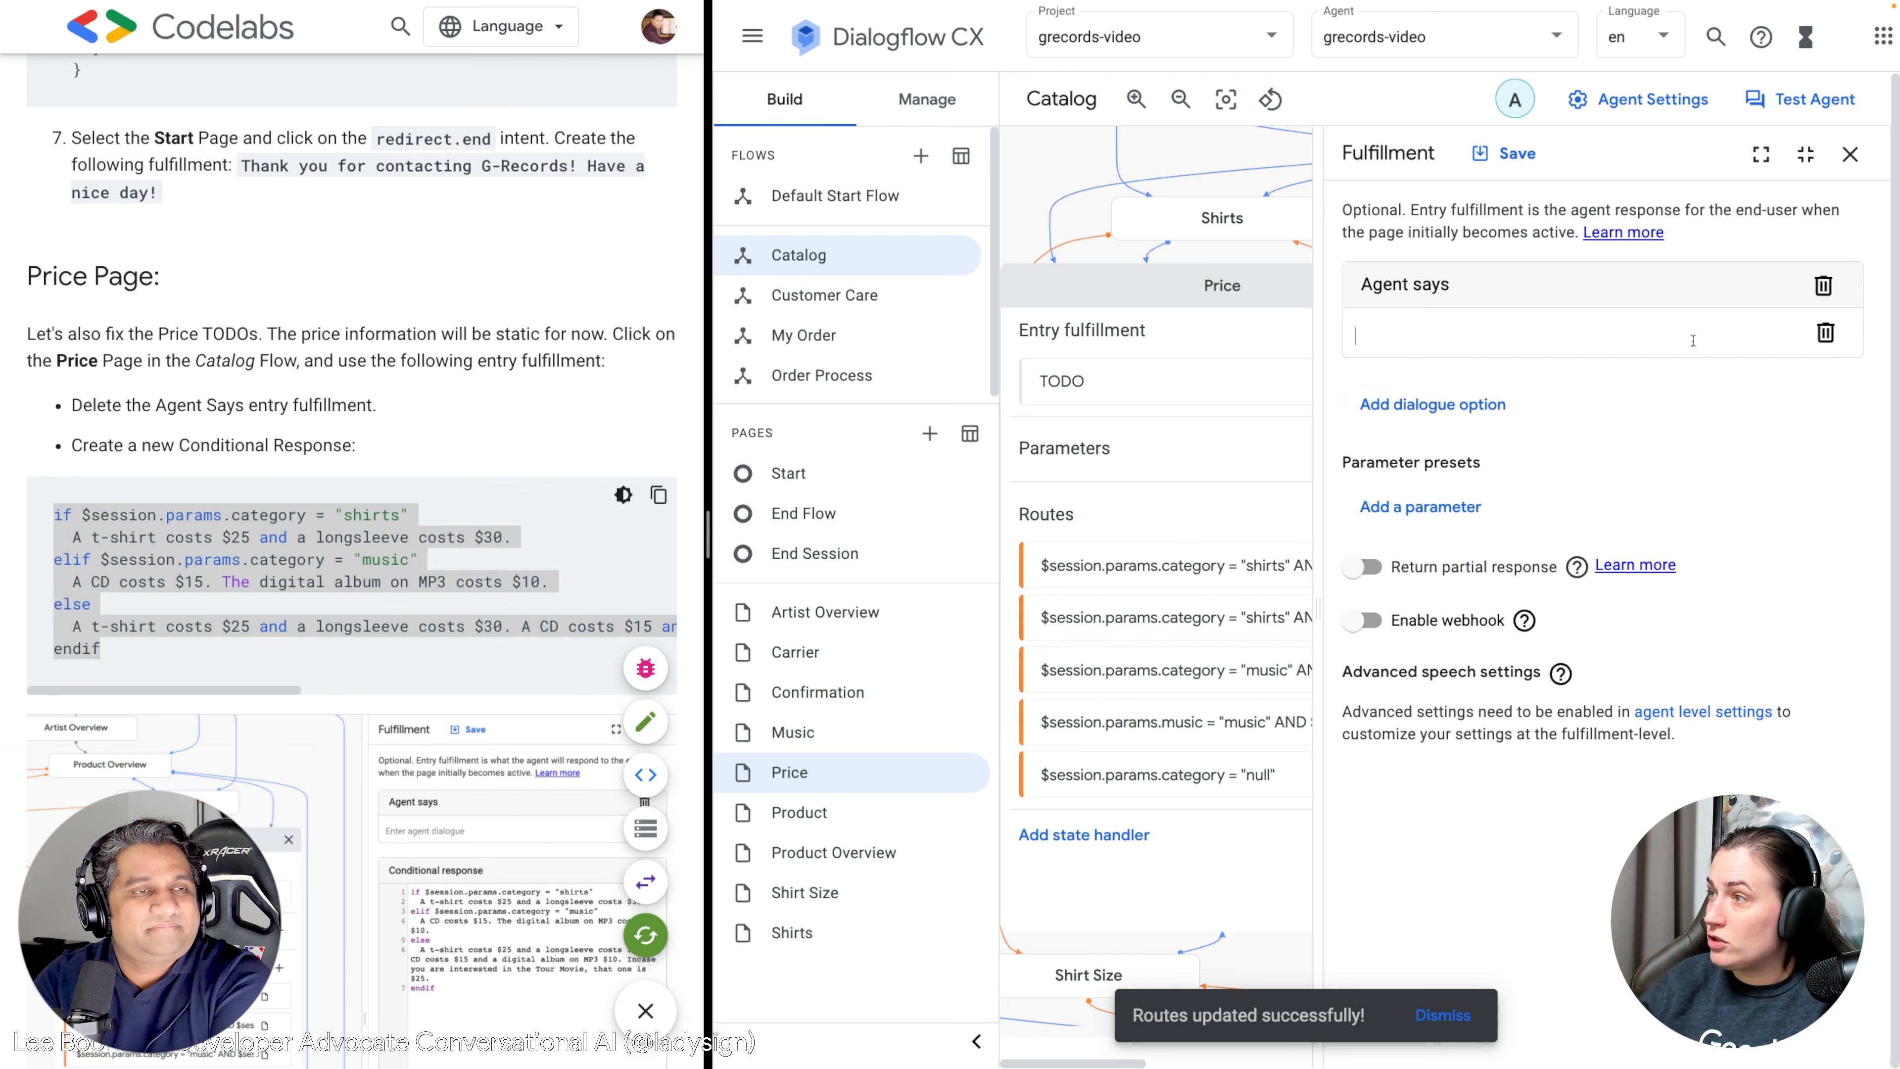
Add a conditional response with the shirt and music price code and save it.
click(1412, 408)
click(1445, 779)
click(1476, 510)
text(if $session.params.category = "shirts"   A t-shirt costs $25 and a longsleeve costs $30. elif $session.params.category = "music"   A CD costs $15. The digital album on MP3 costs $10. else   A t-shirt costs $25 and a longsleeve costs $30. A CD costs $15 and a digital album on MP3 $10. In case you are interested in the Tour Movie, that one is $25. endif)
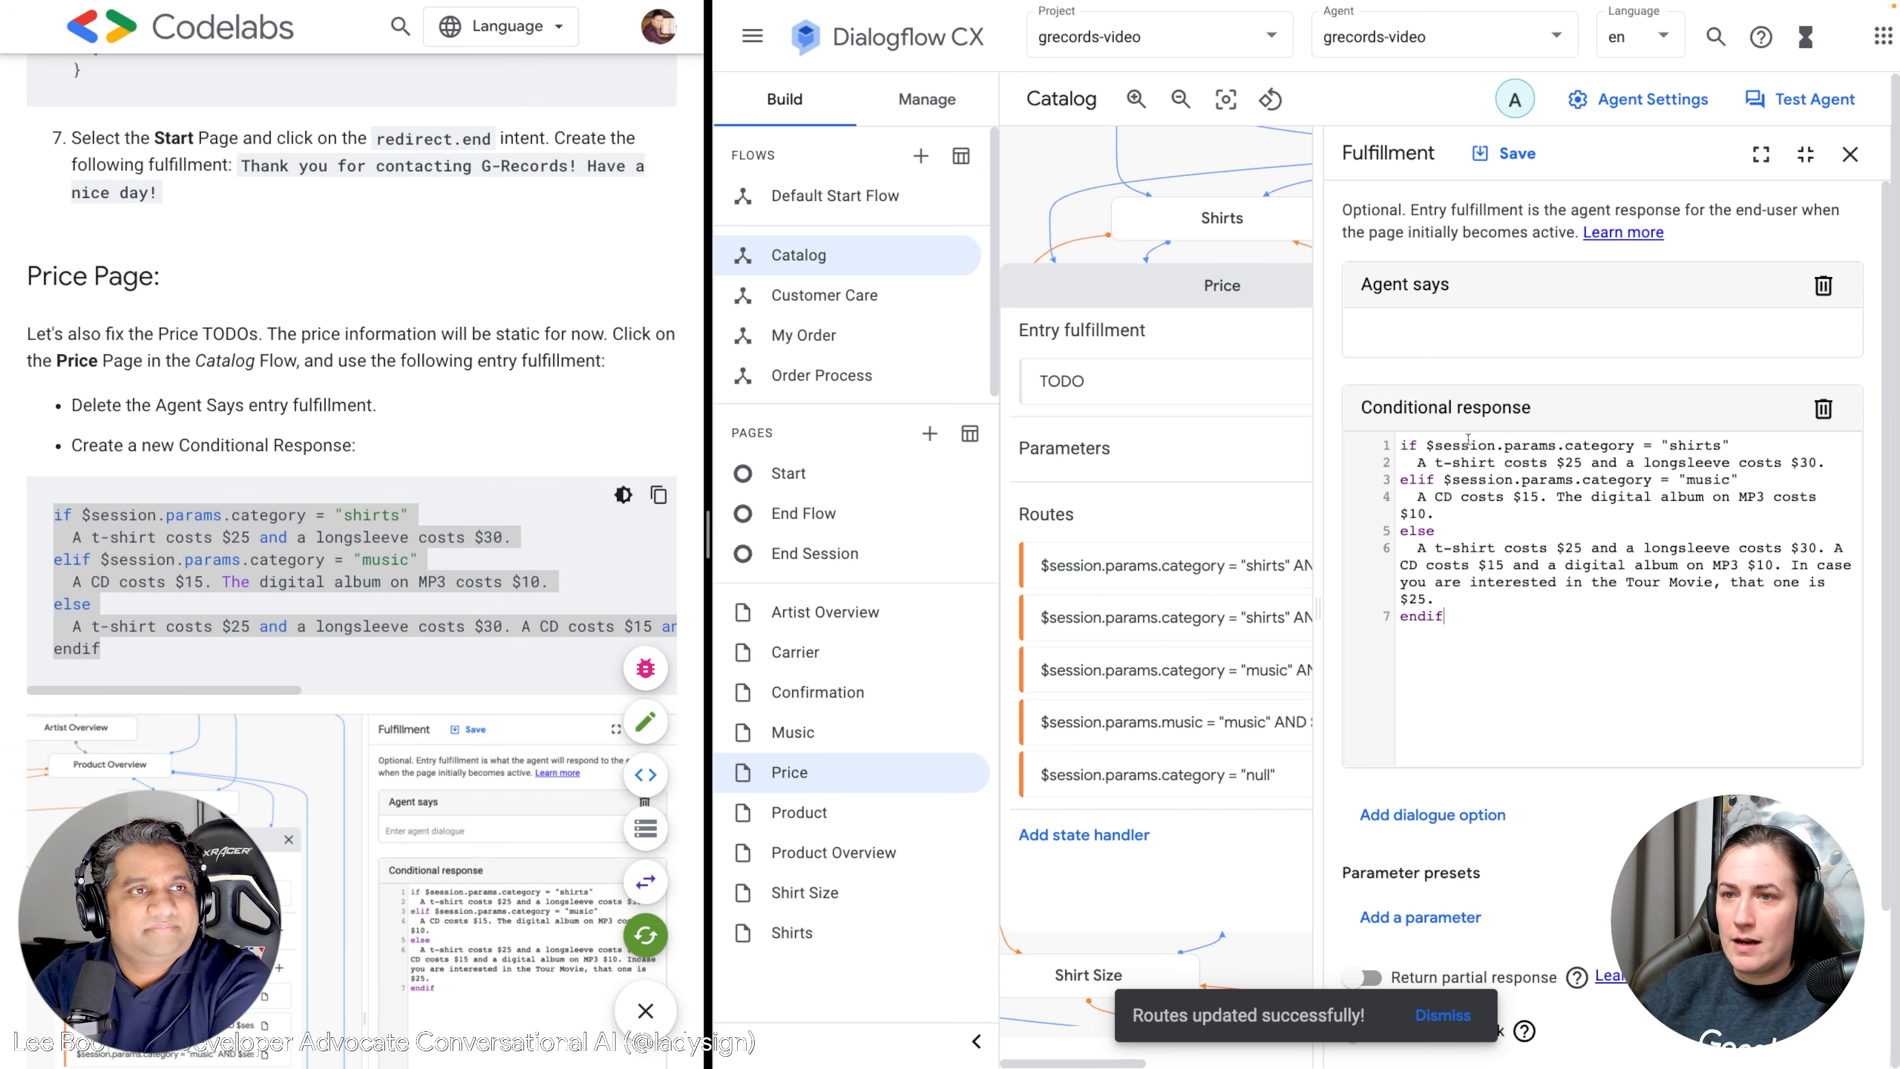
click(1505, 153)
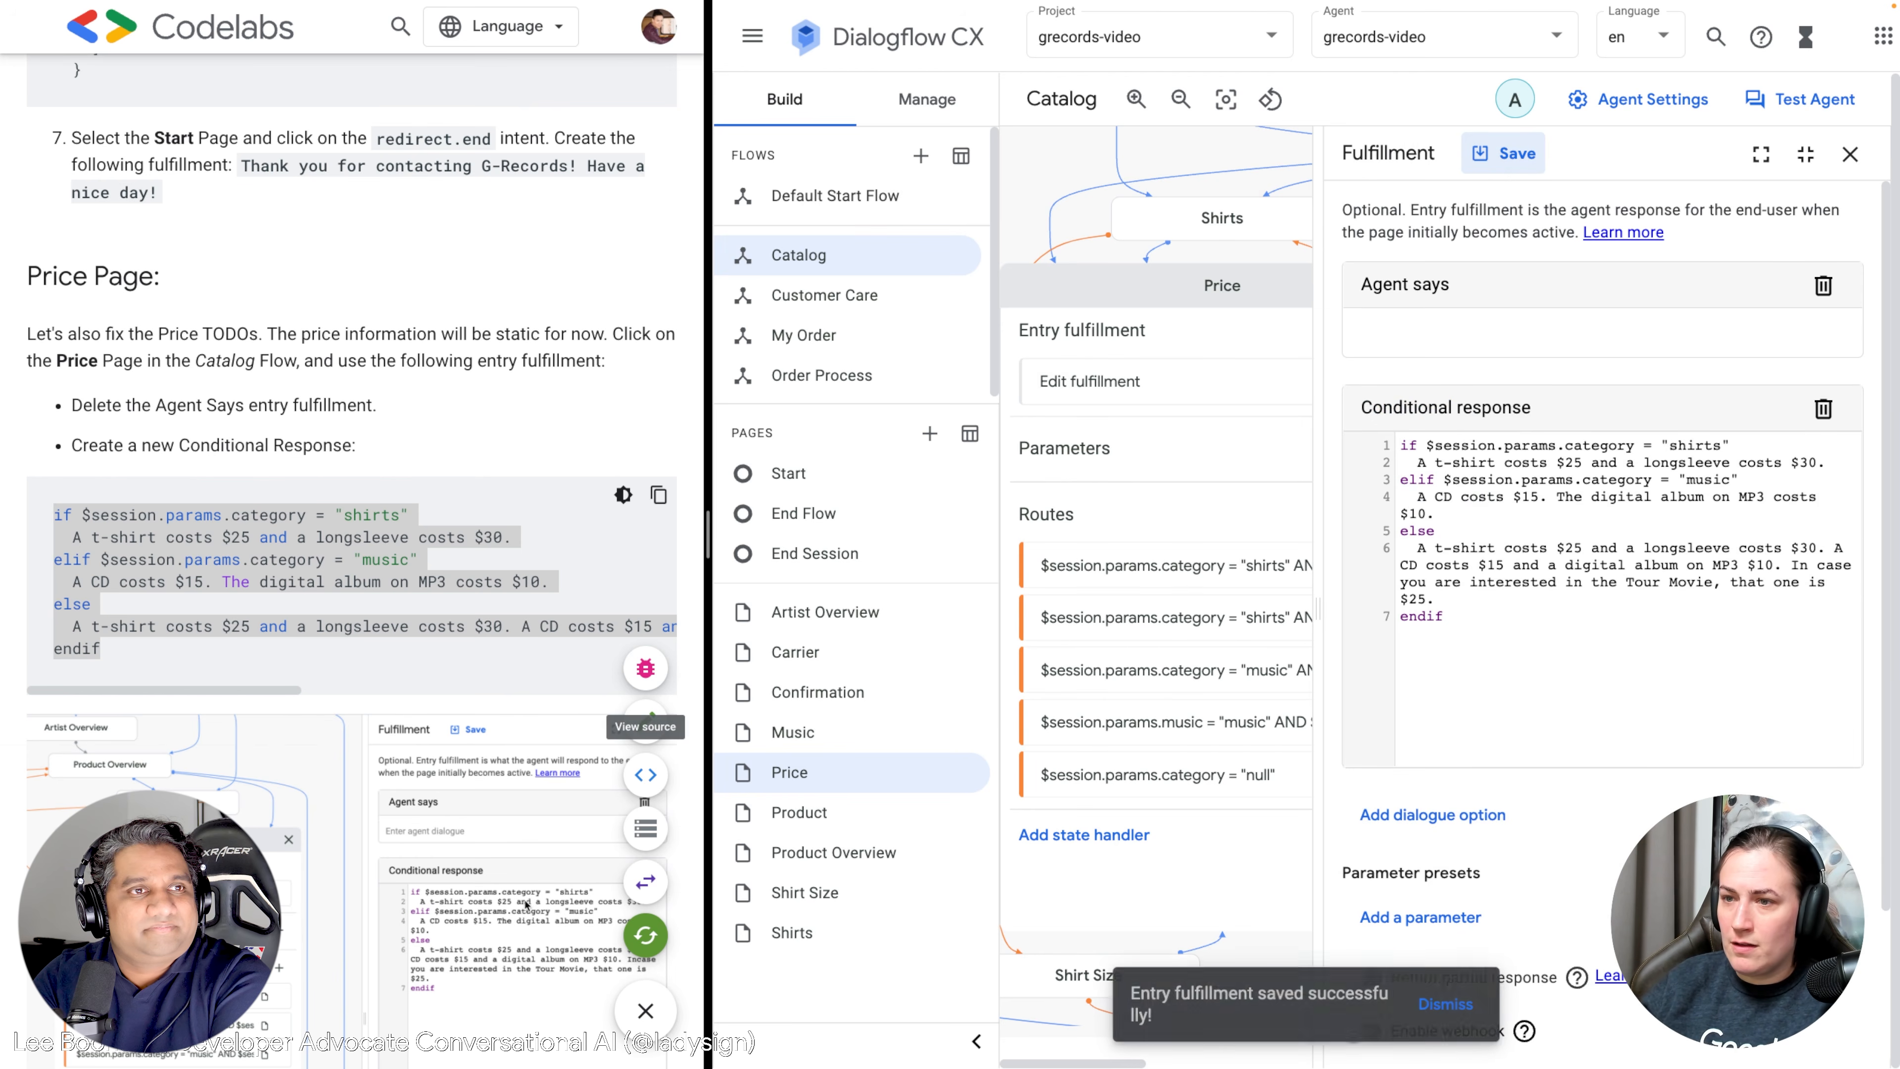
scroll(273, 687, down, 10)
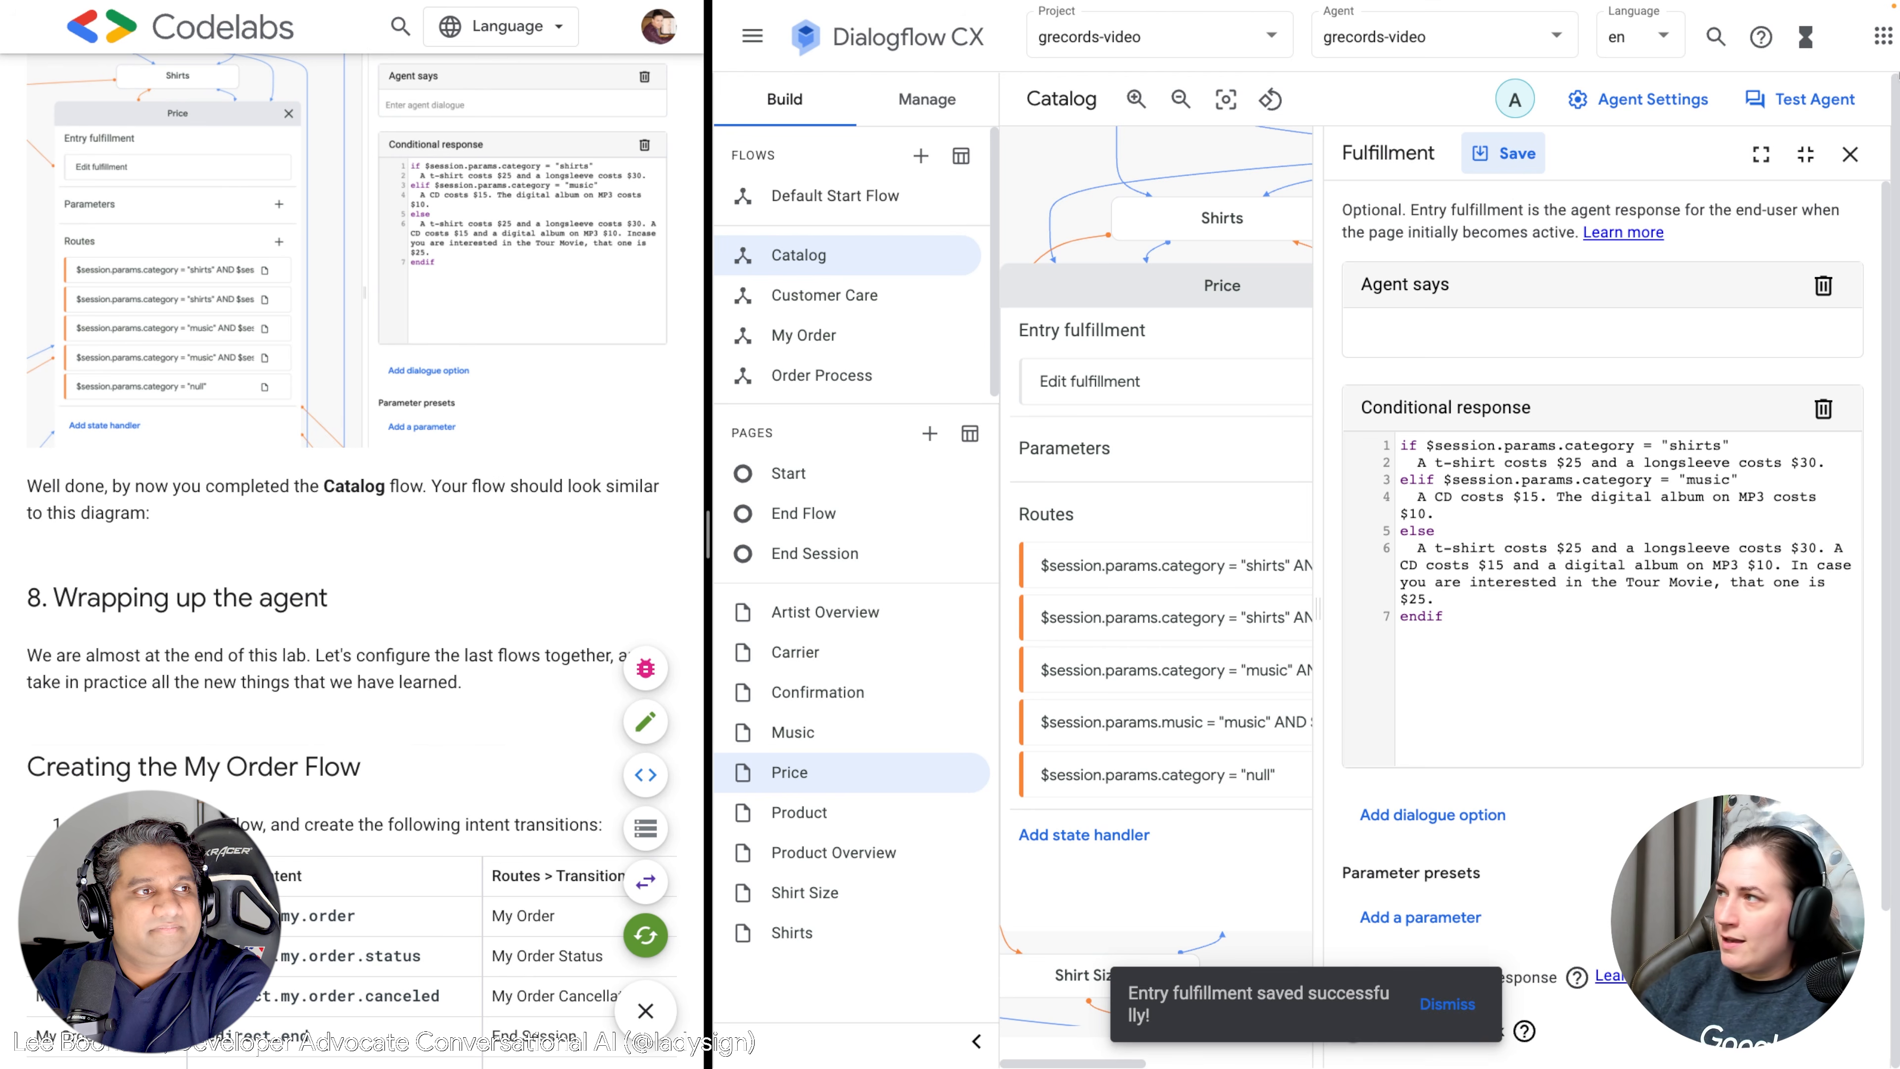
click(1850, 155)
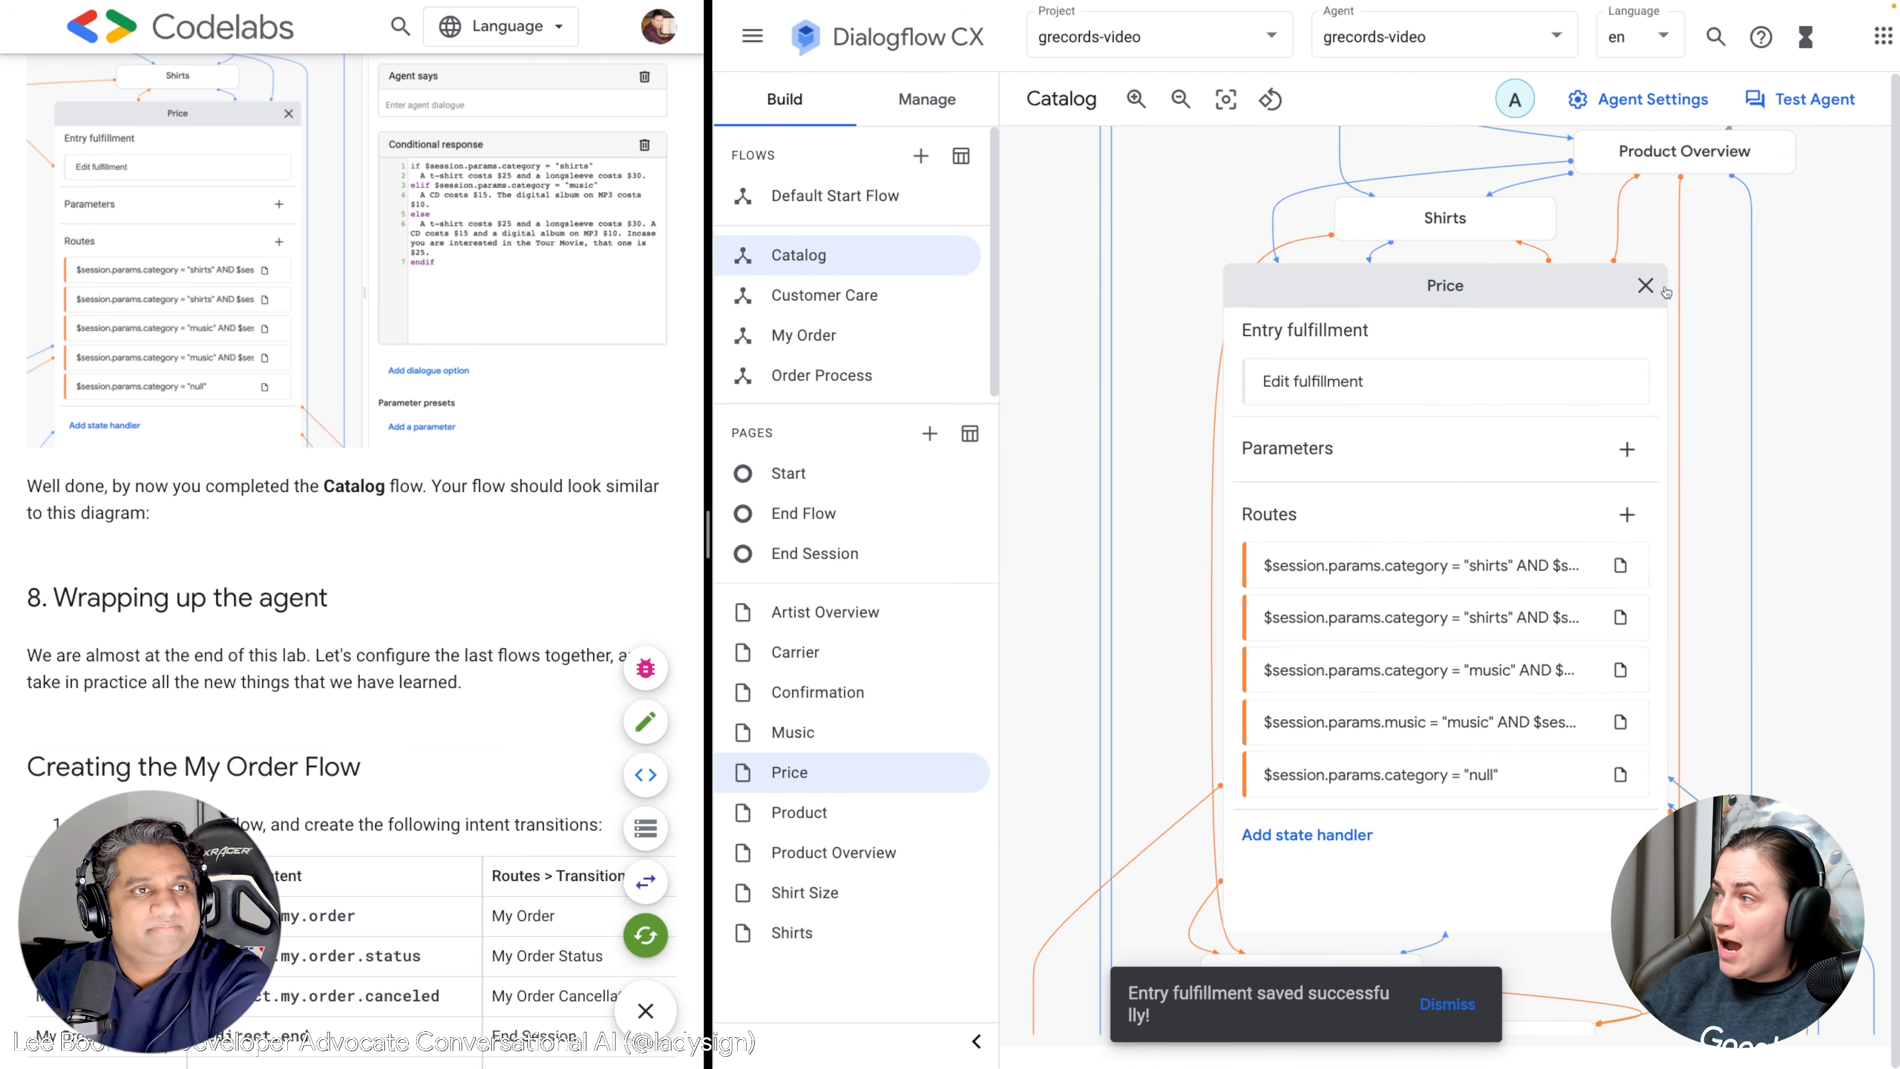
Close the Price details and pan the Catalog graph to show Confirmation, Order Process and End Flow.
click(1645, 286)
drag(1232, 195, 1547, 355)
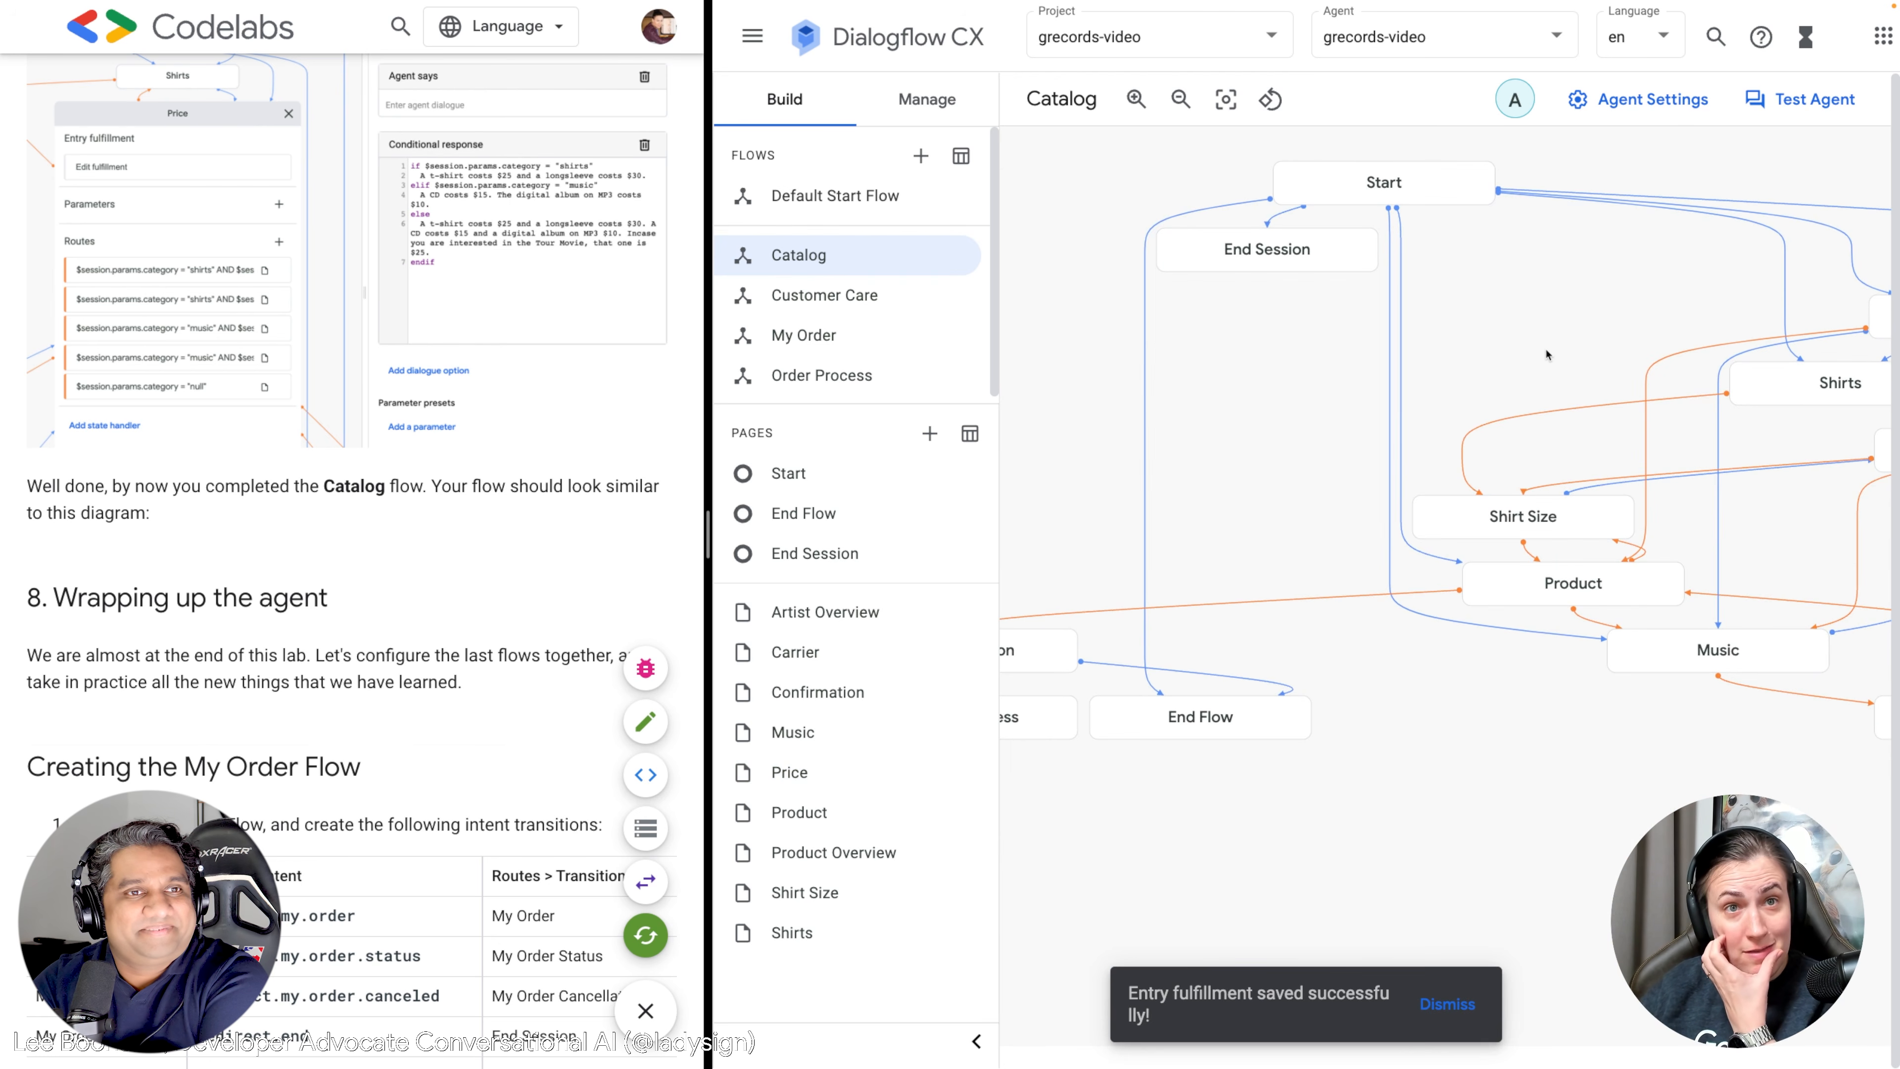
drag(708, 524, 358, 502)
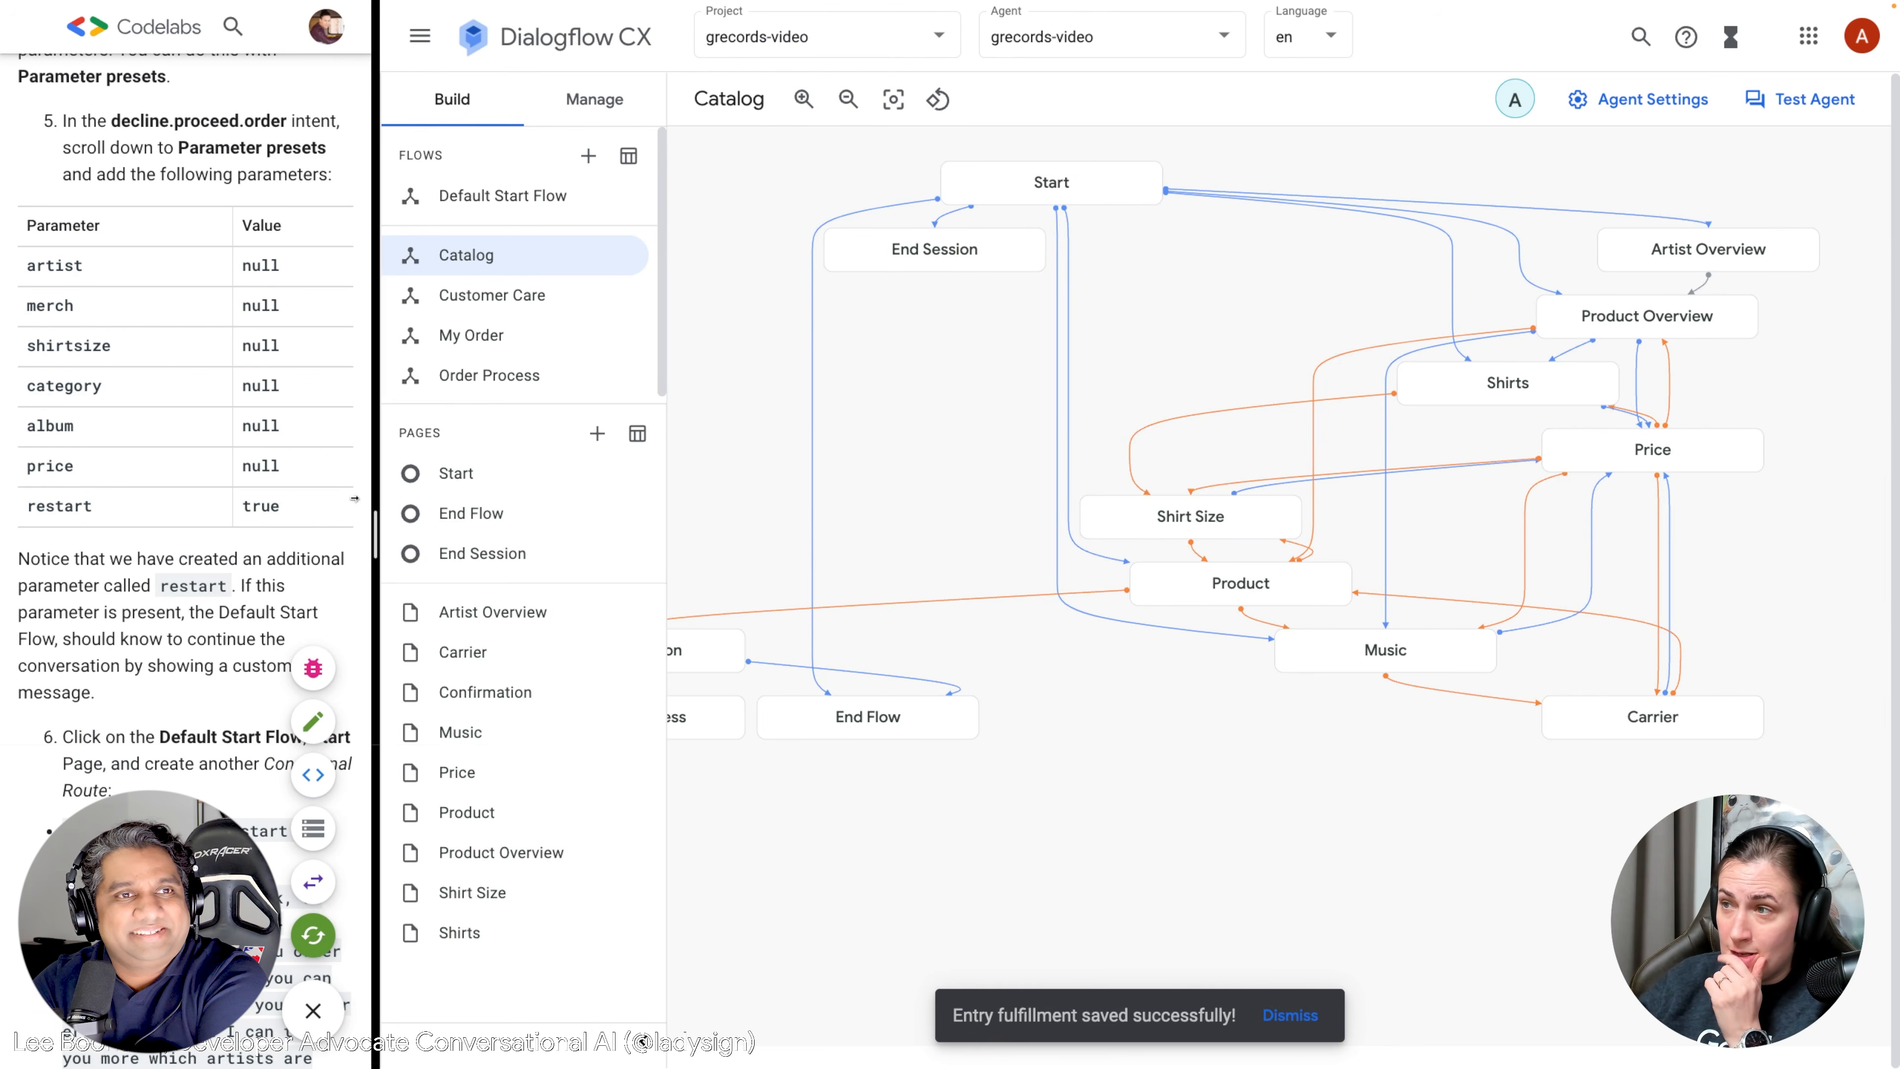
drag(1086, 818, 1263, 834)
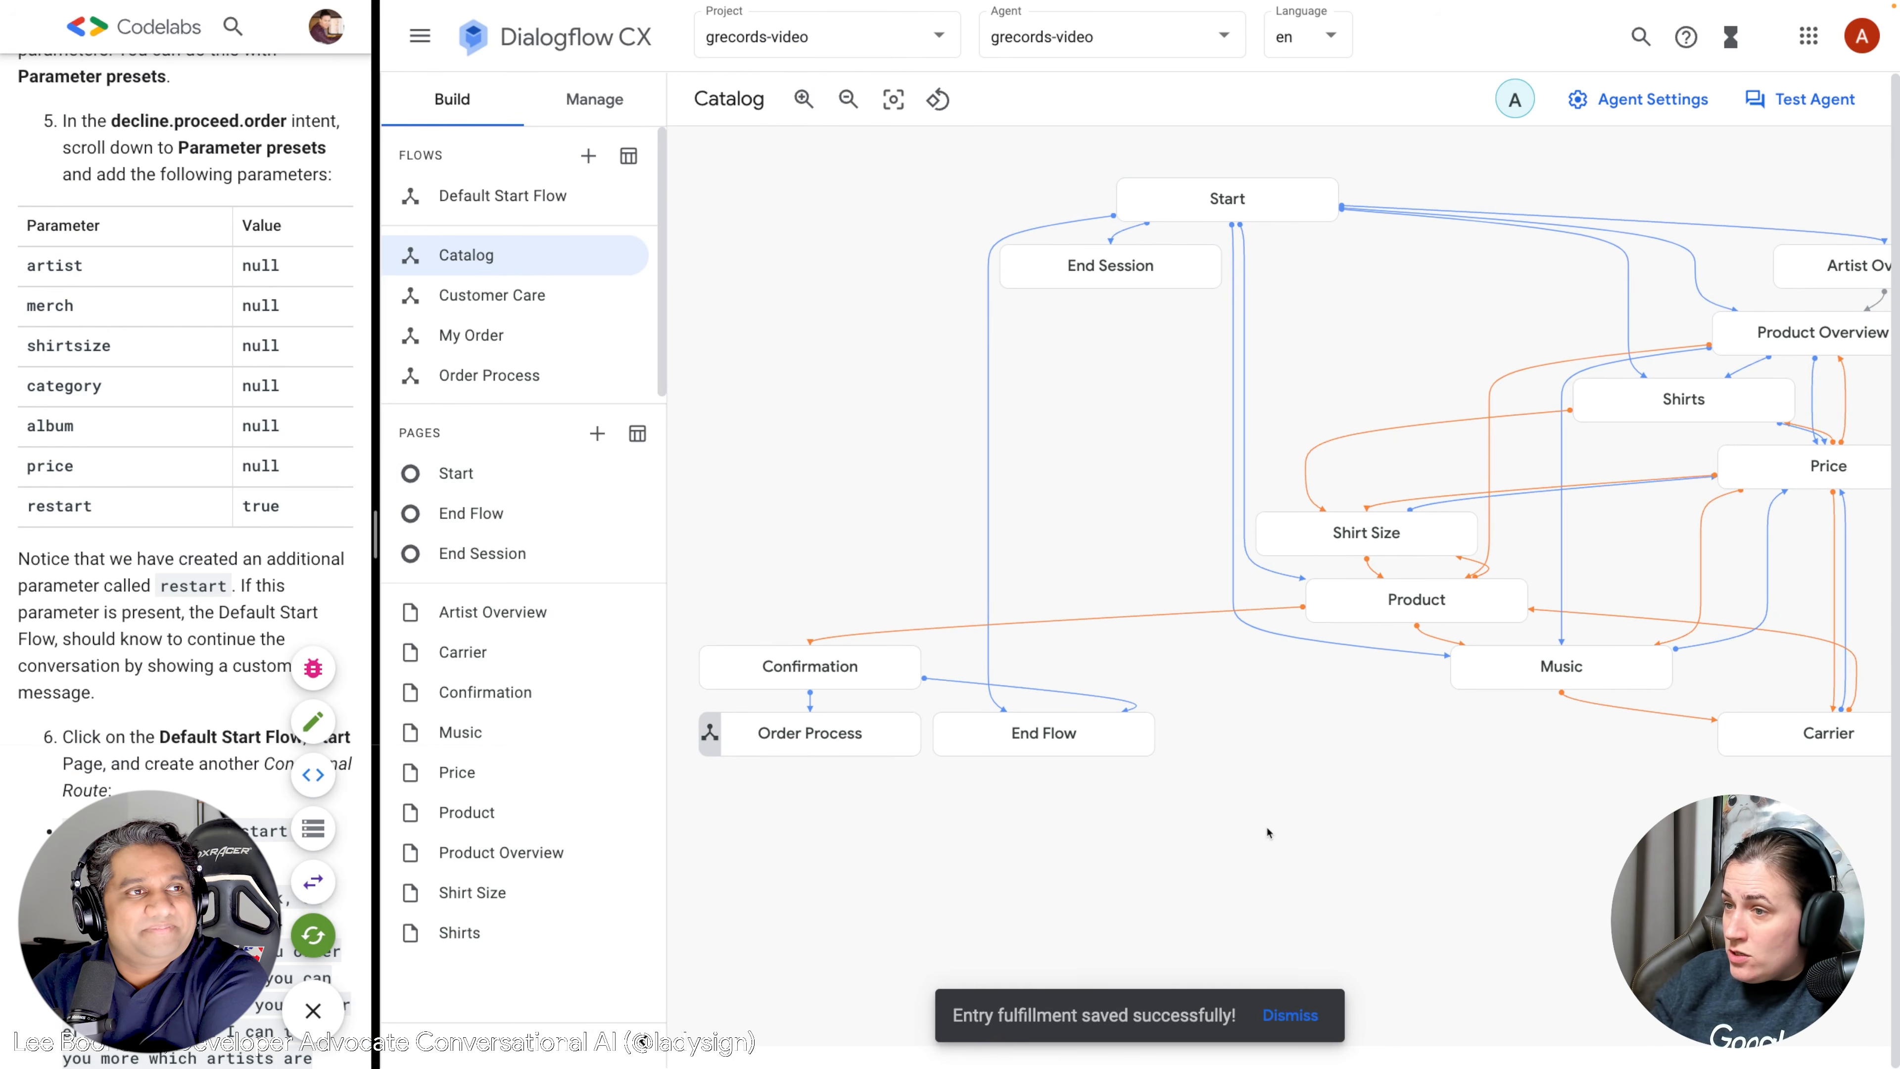
drag(1185, 378, 1078, 419)
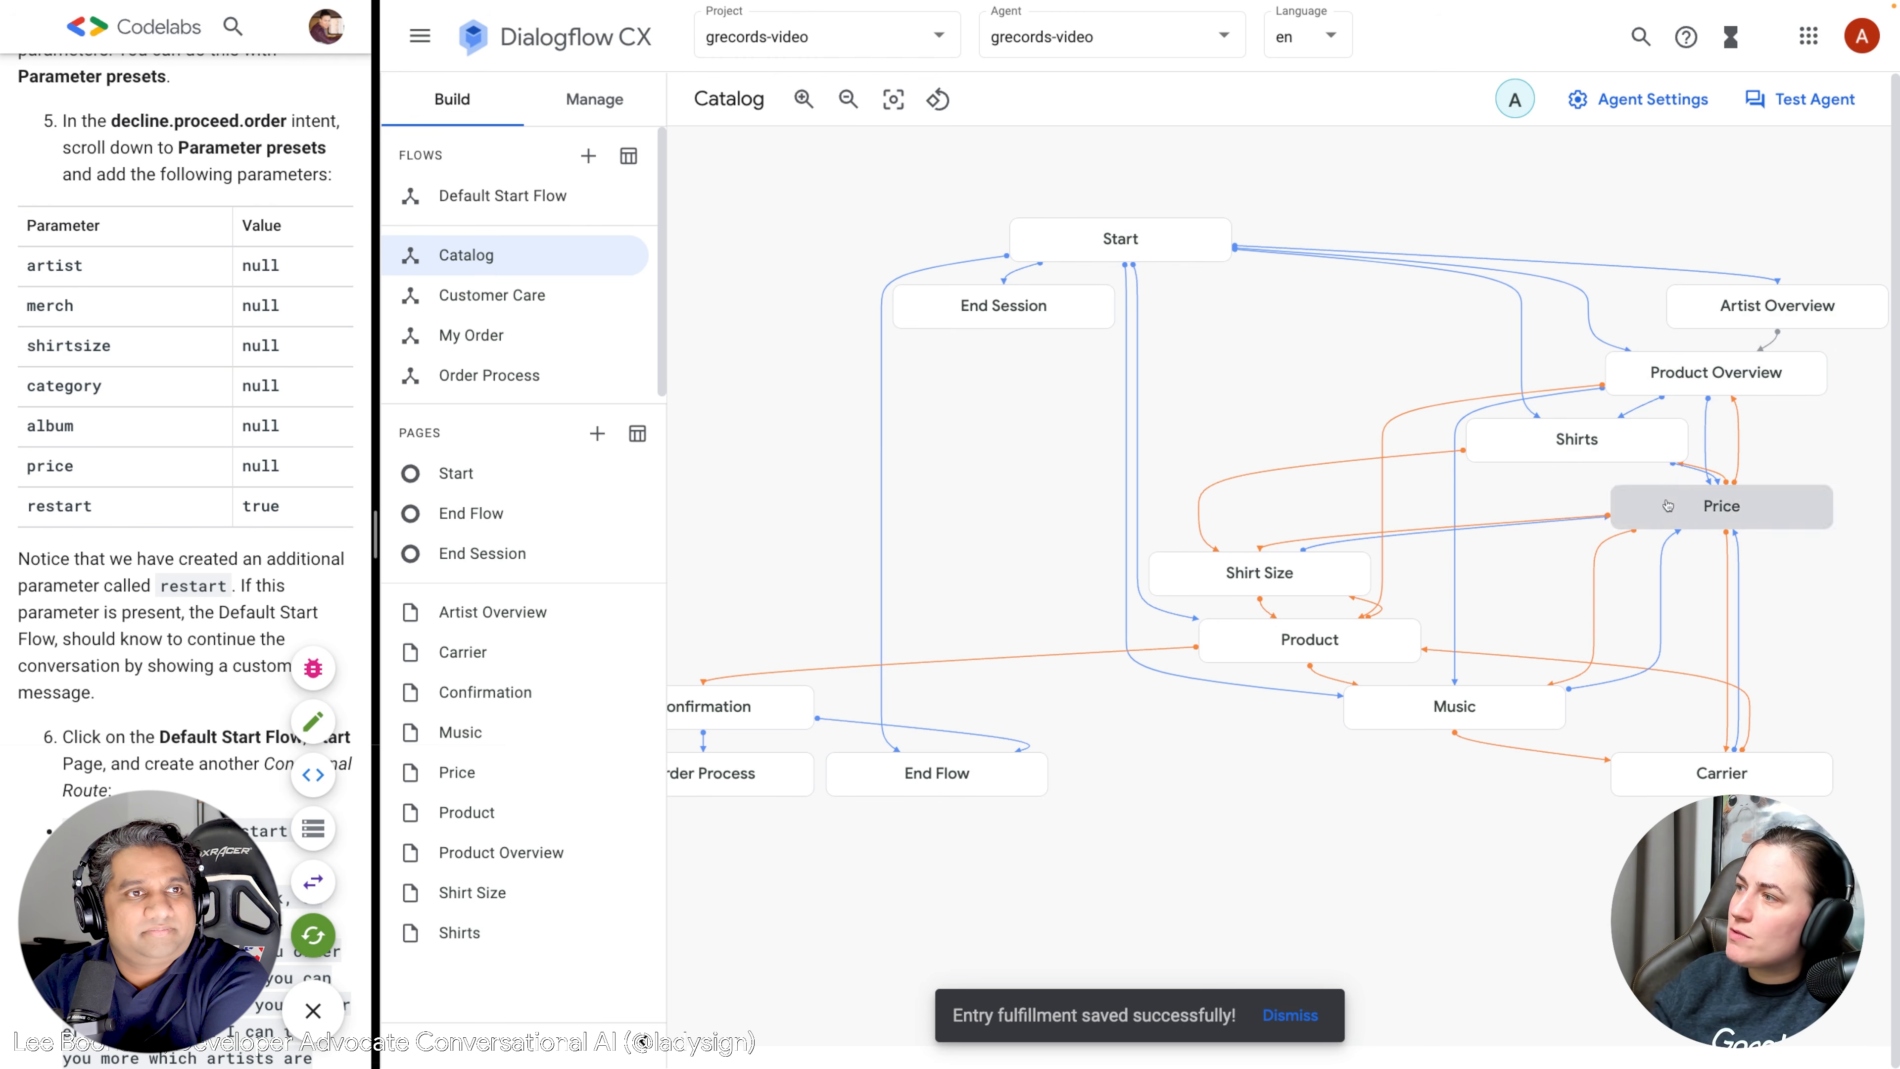
drag(1543, 558, 1315, 544)
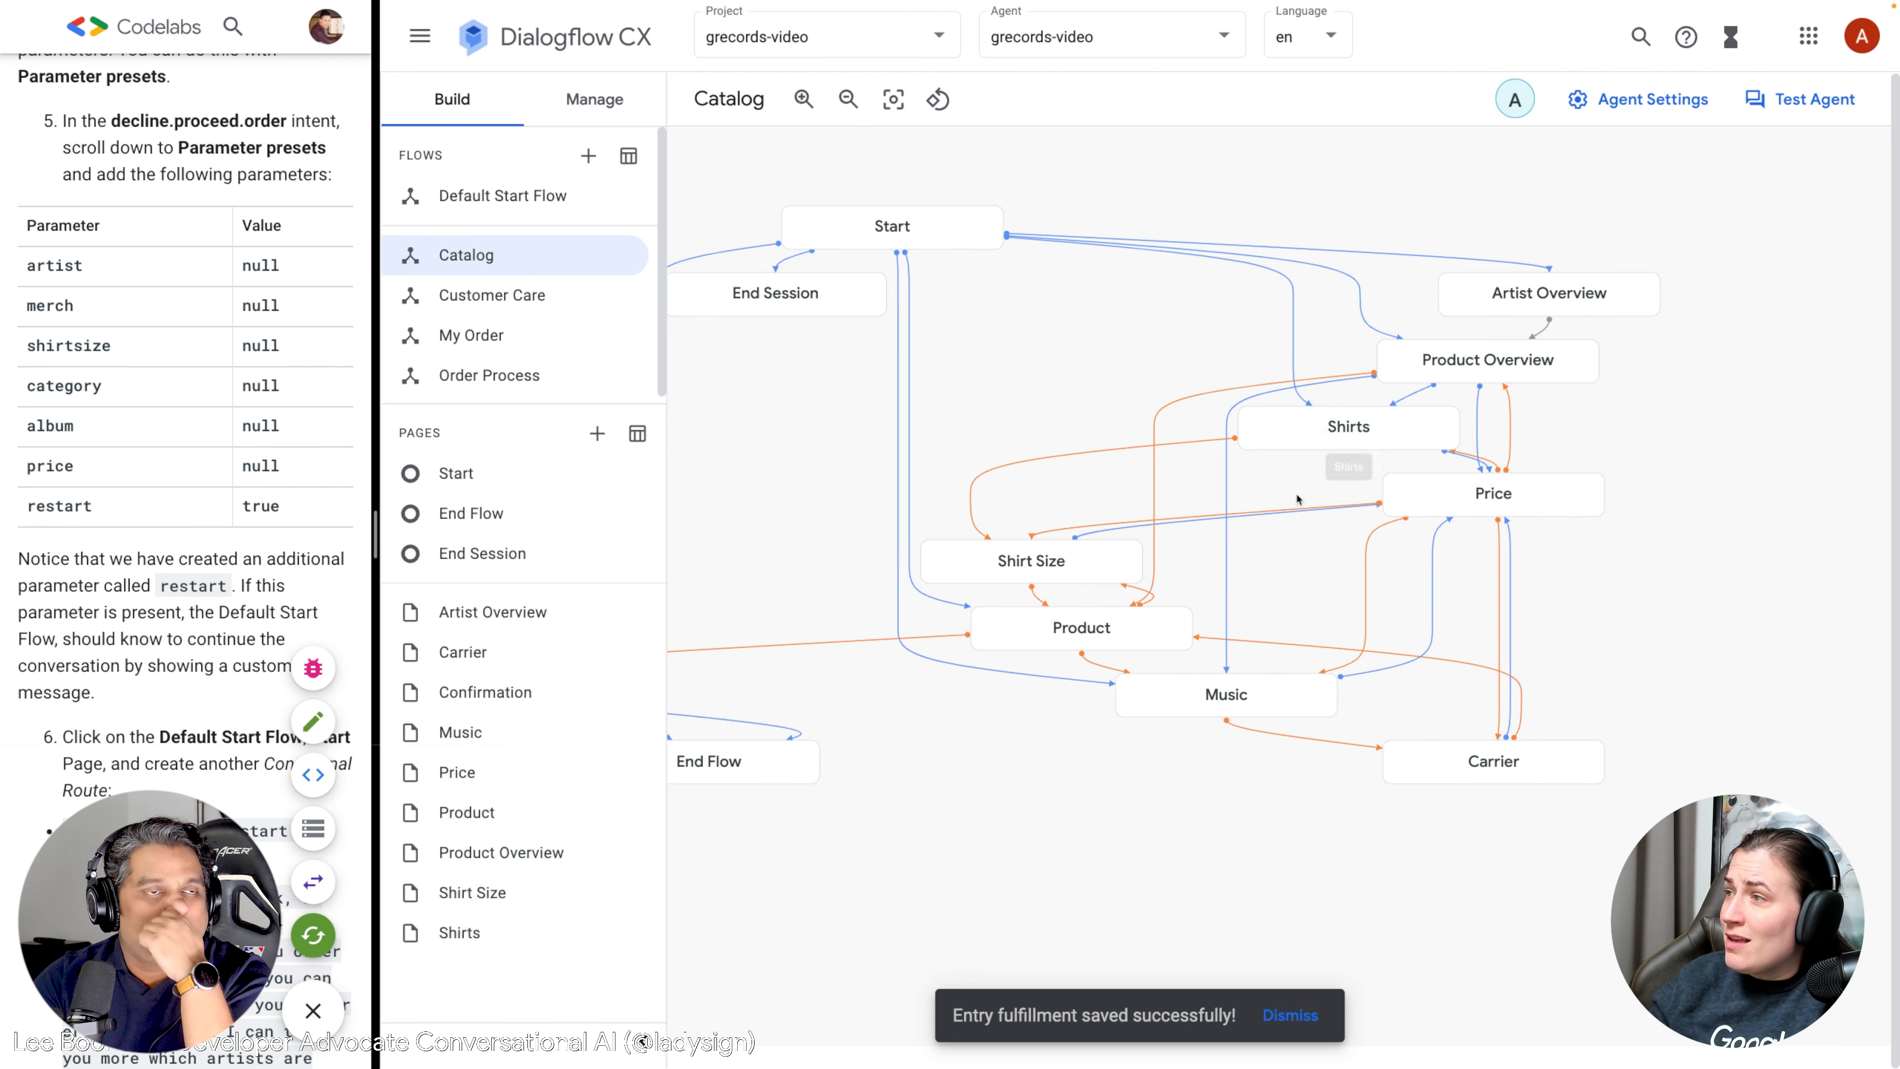
drag(1129, 336, 1469, 320)
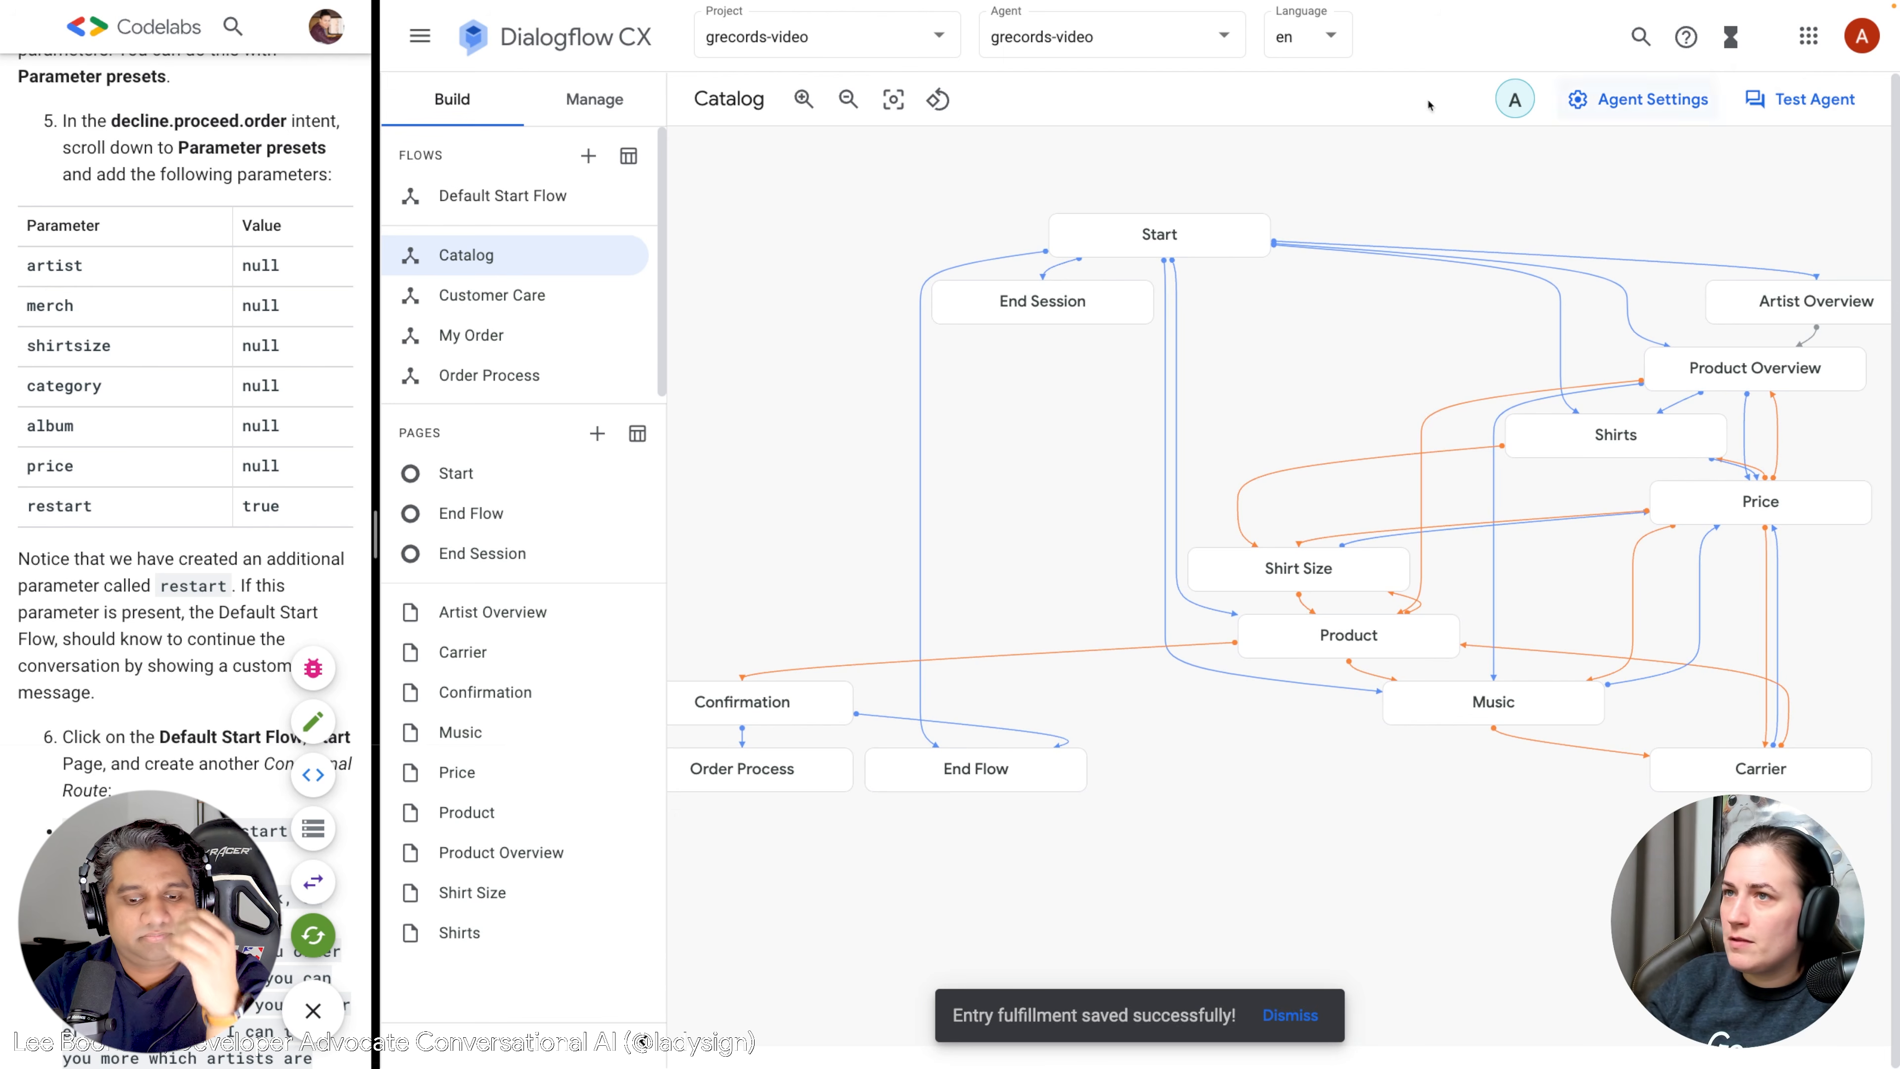
Connect the Dialogflow Messenger integration and launch its test chat.
click(588, 96)
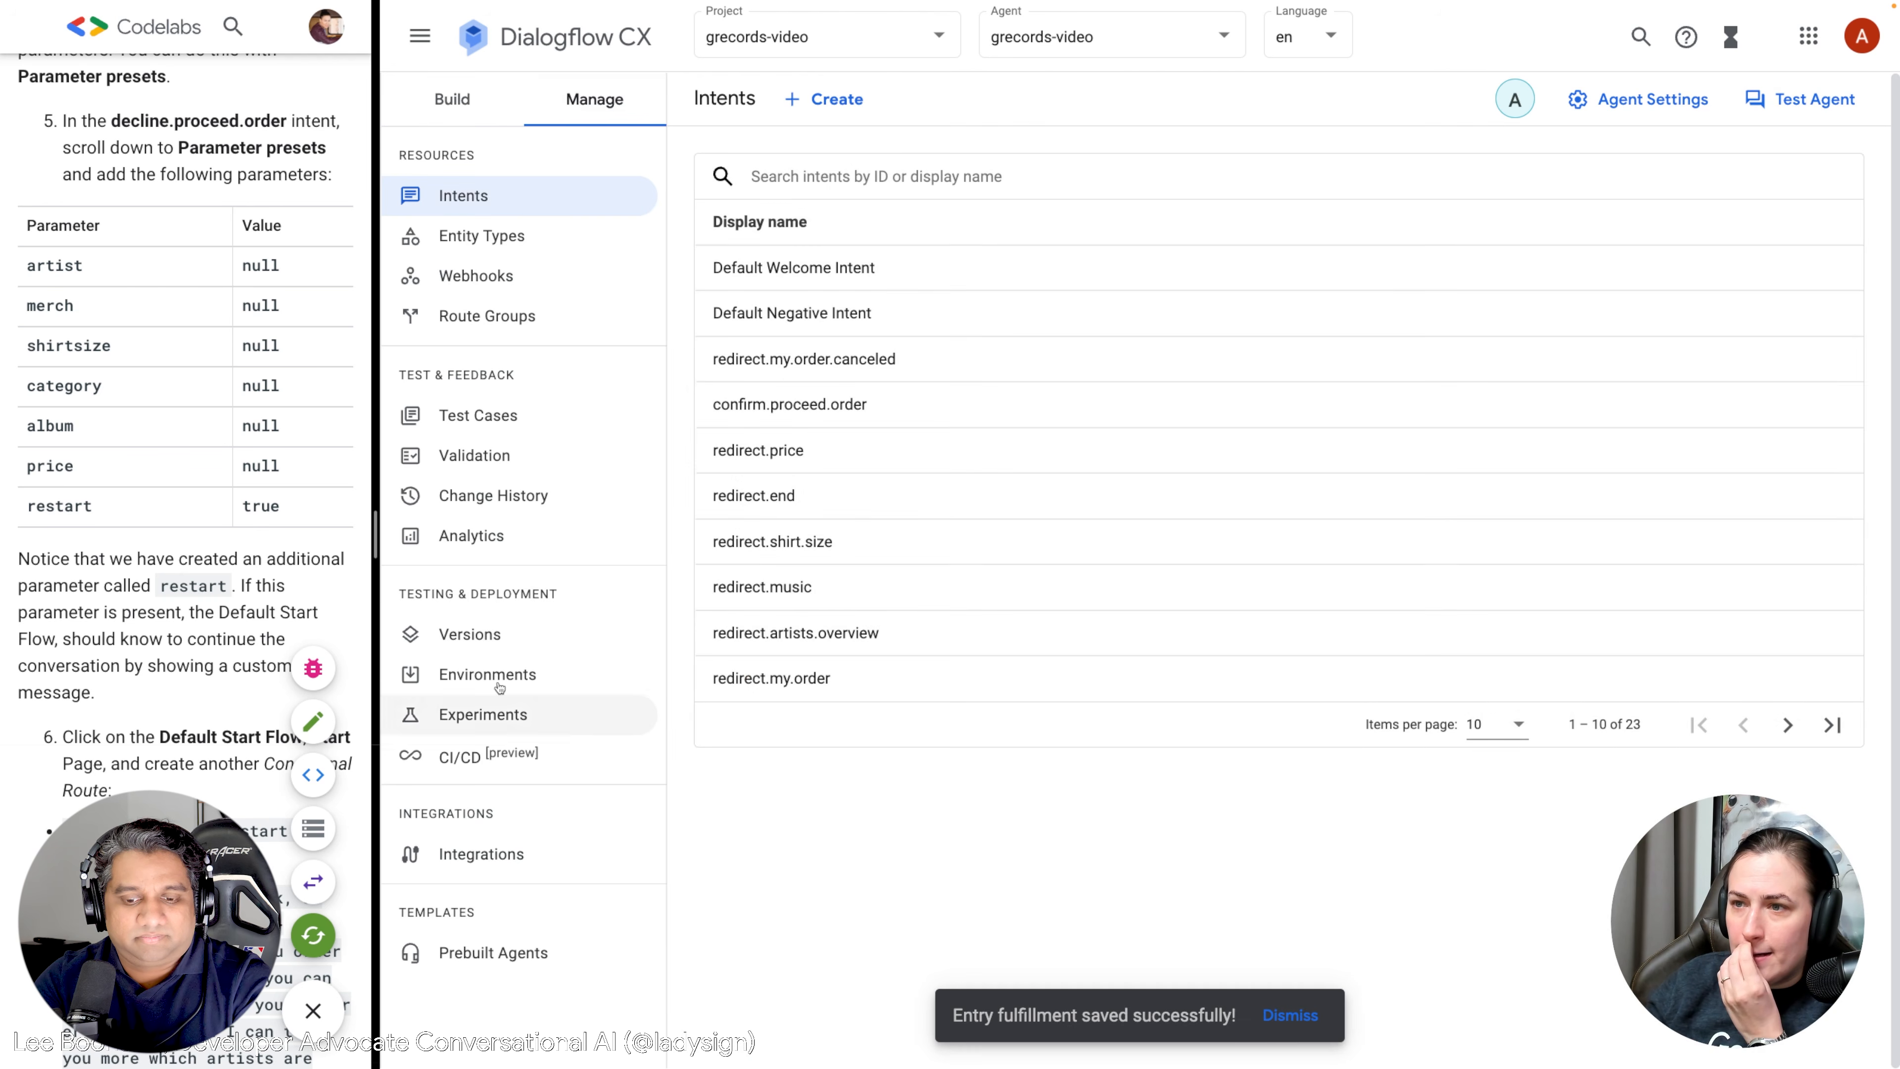
click(481, 854)
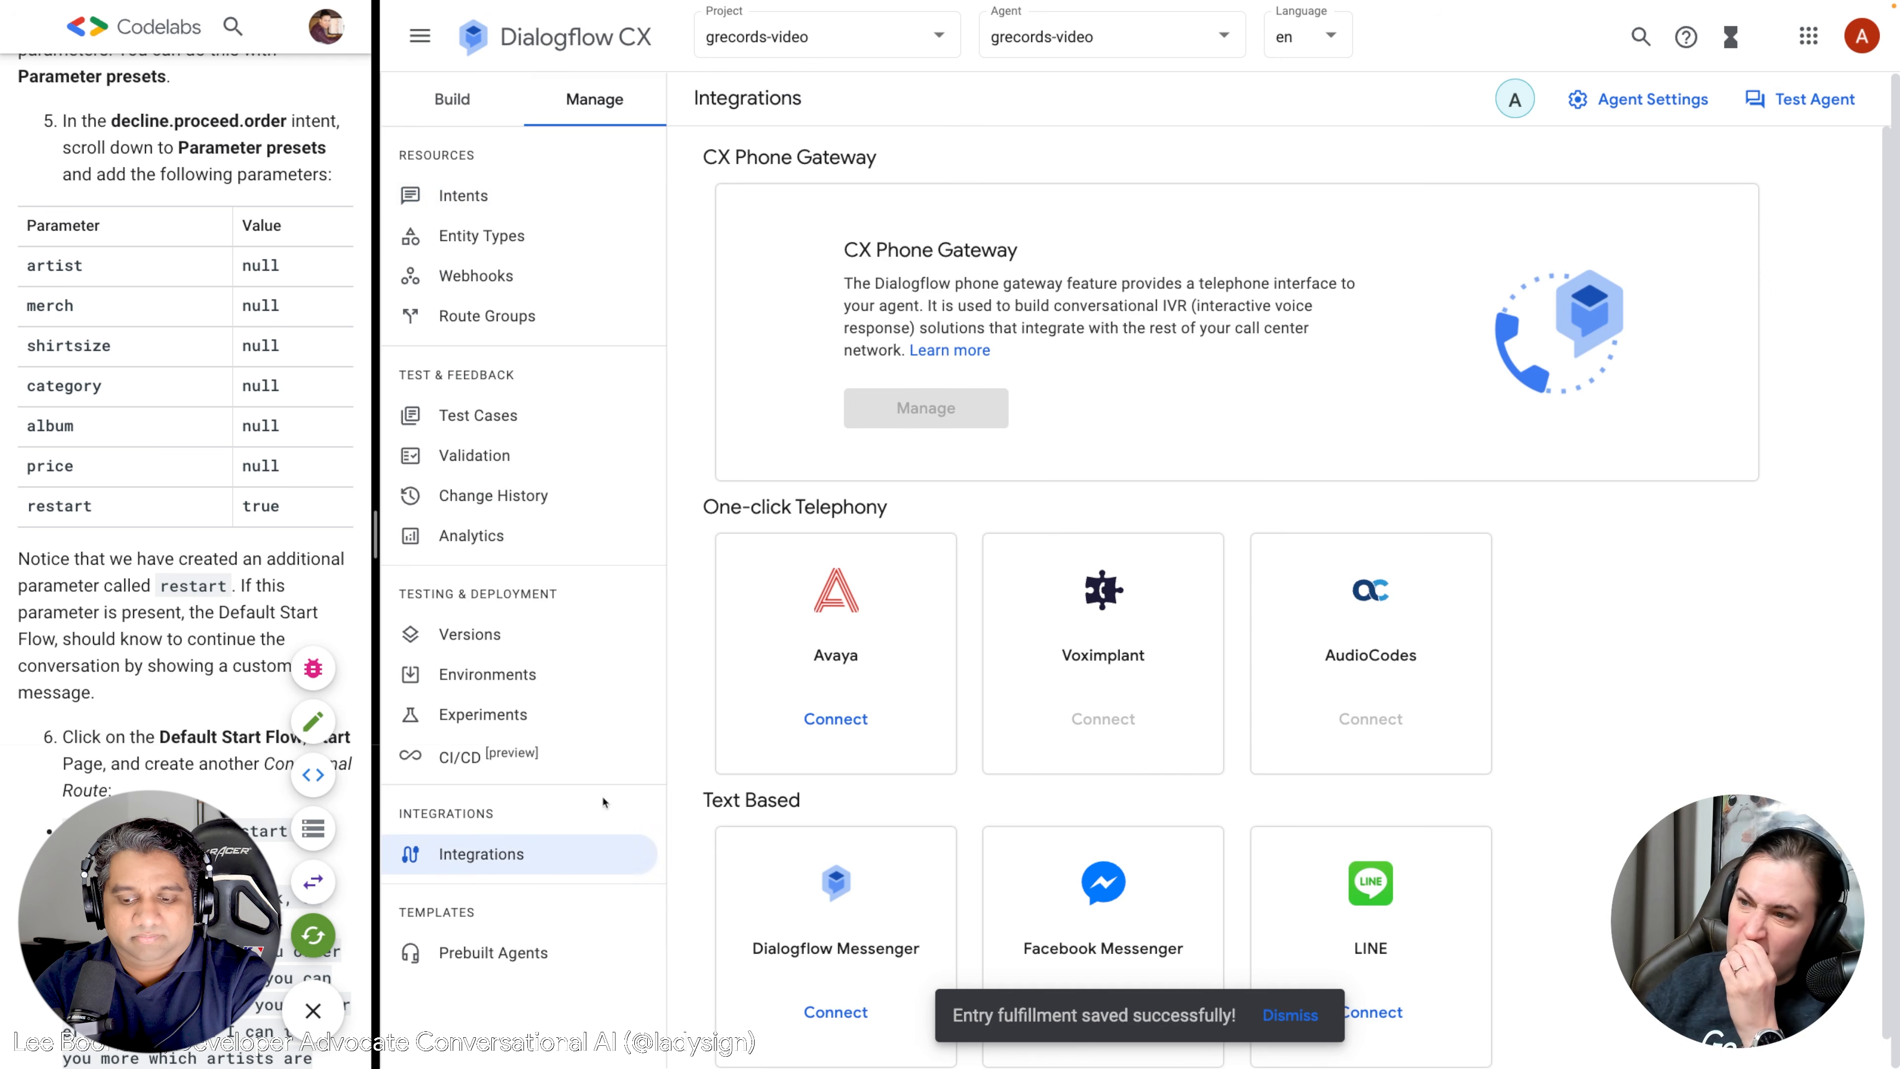
click(842, 996)
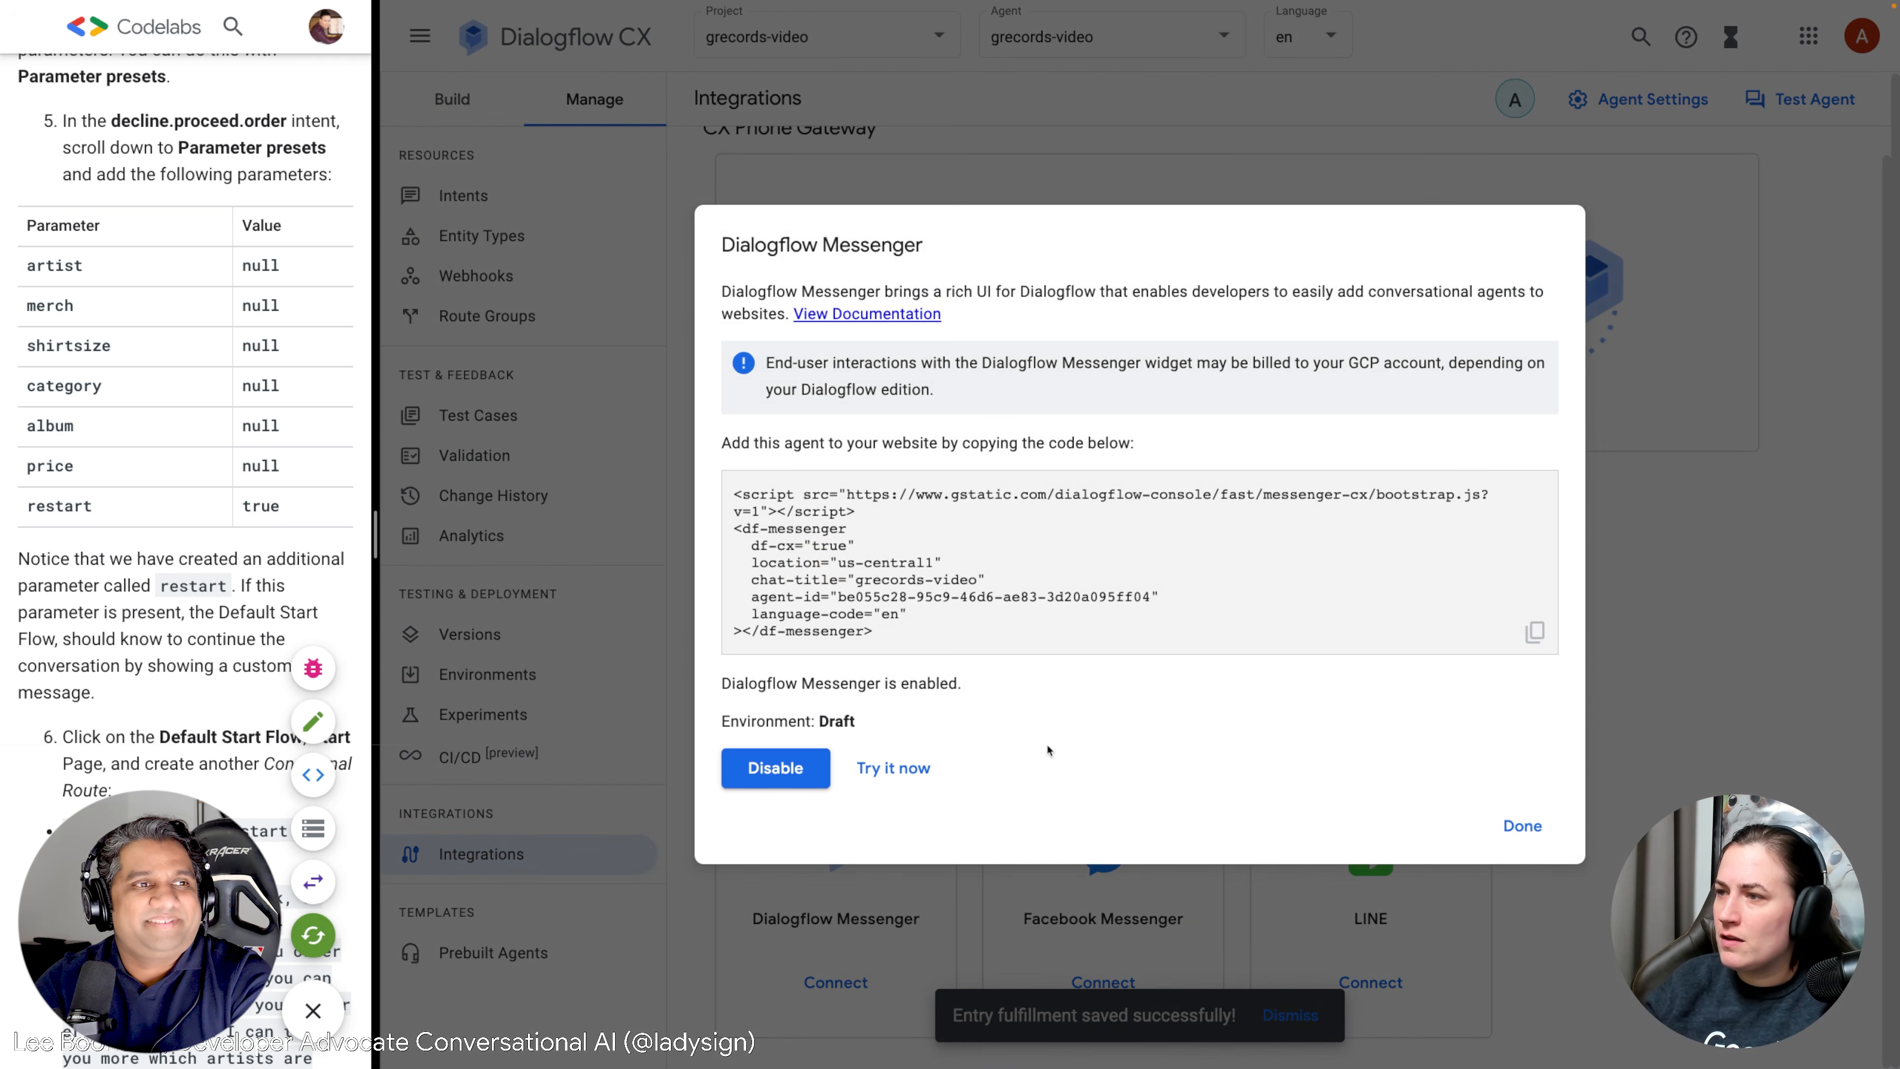
click(894, 768)
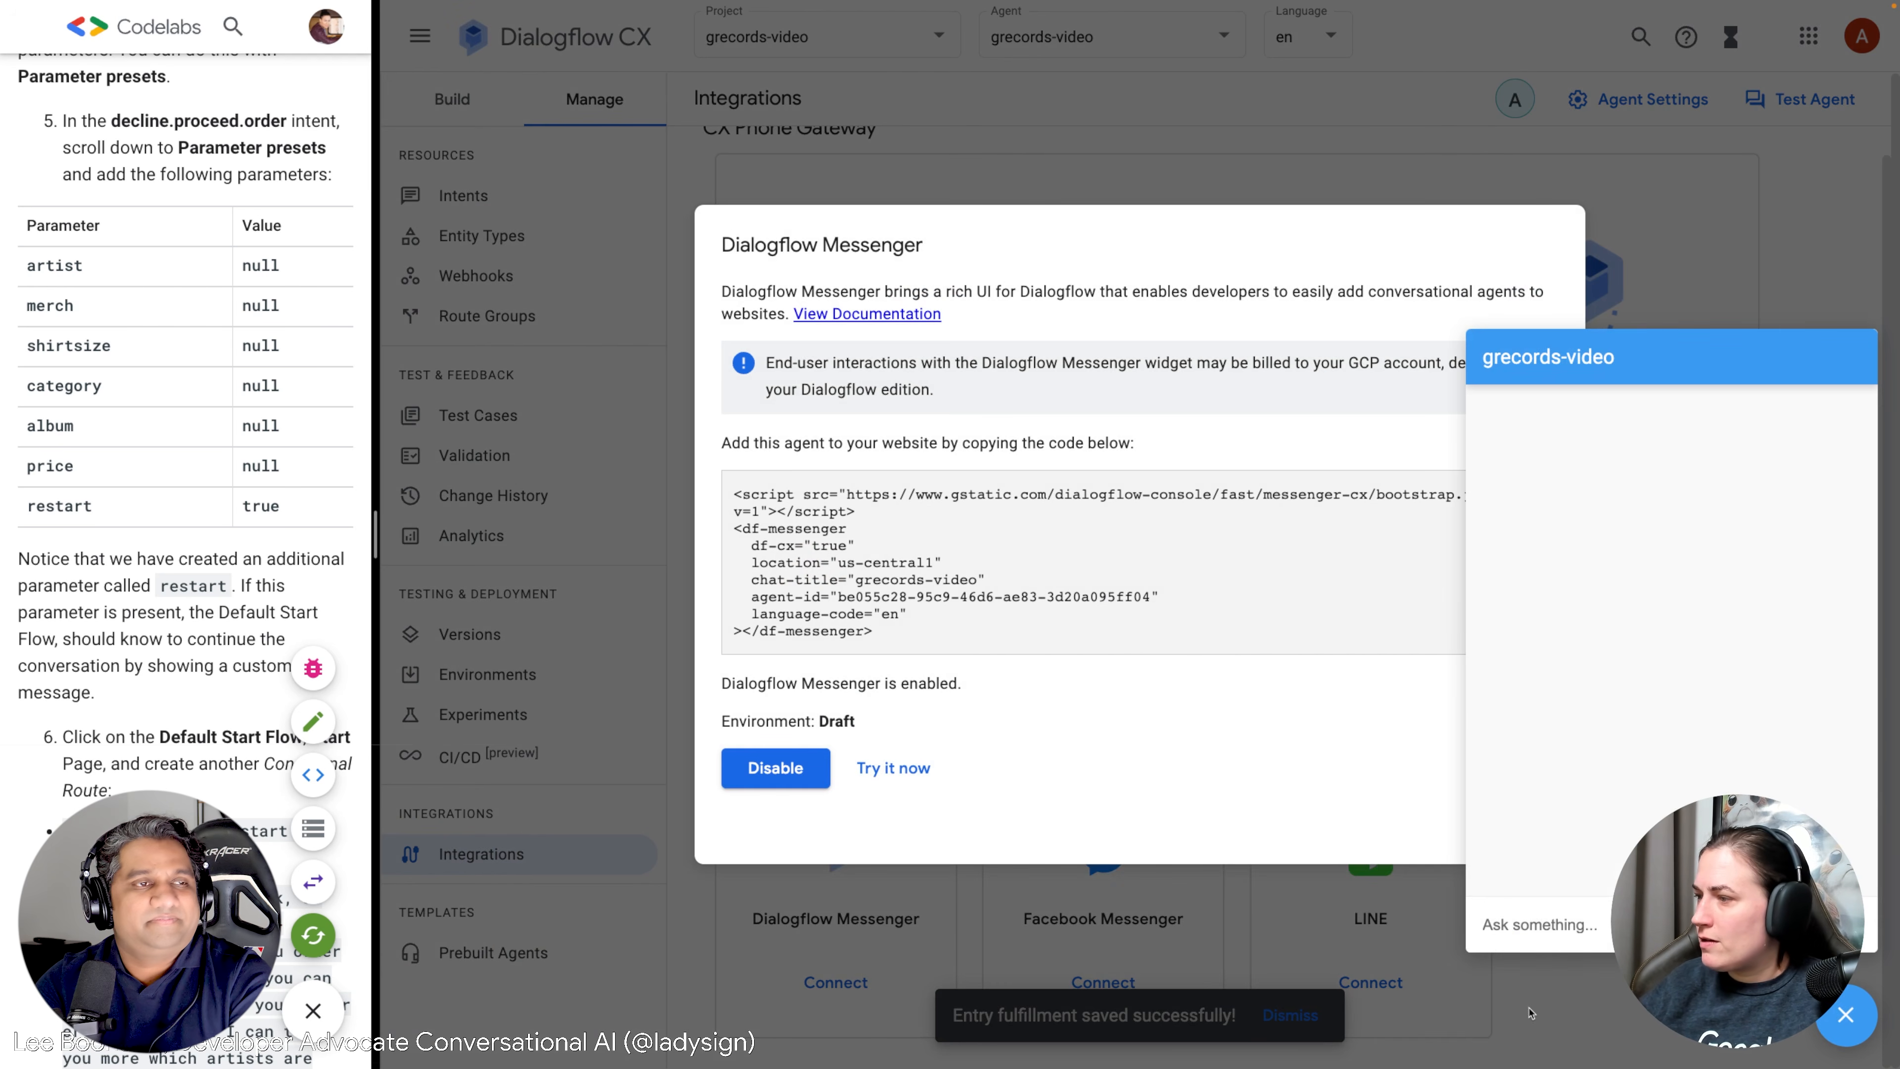
Chat with the agent: say Hi, choose an artist, shirts, ask prices, then a size S T-shirt.
click(1545, 928)
text(Hi)
key(Return)
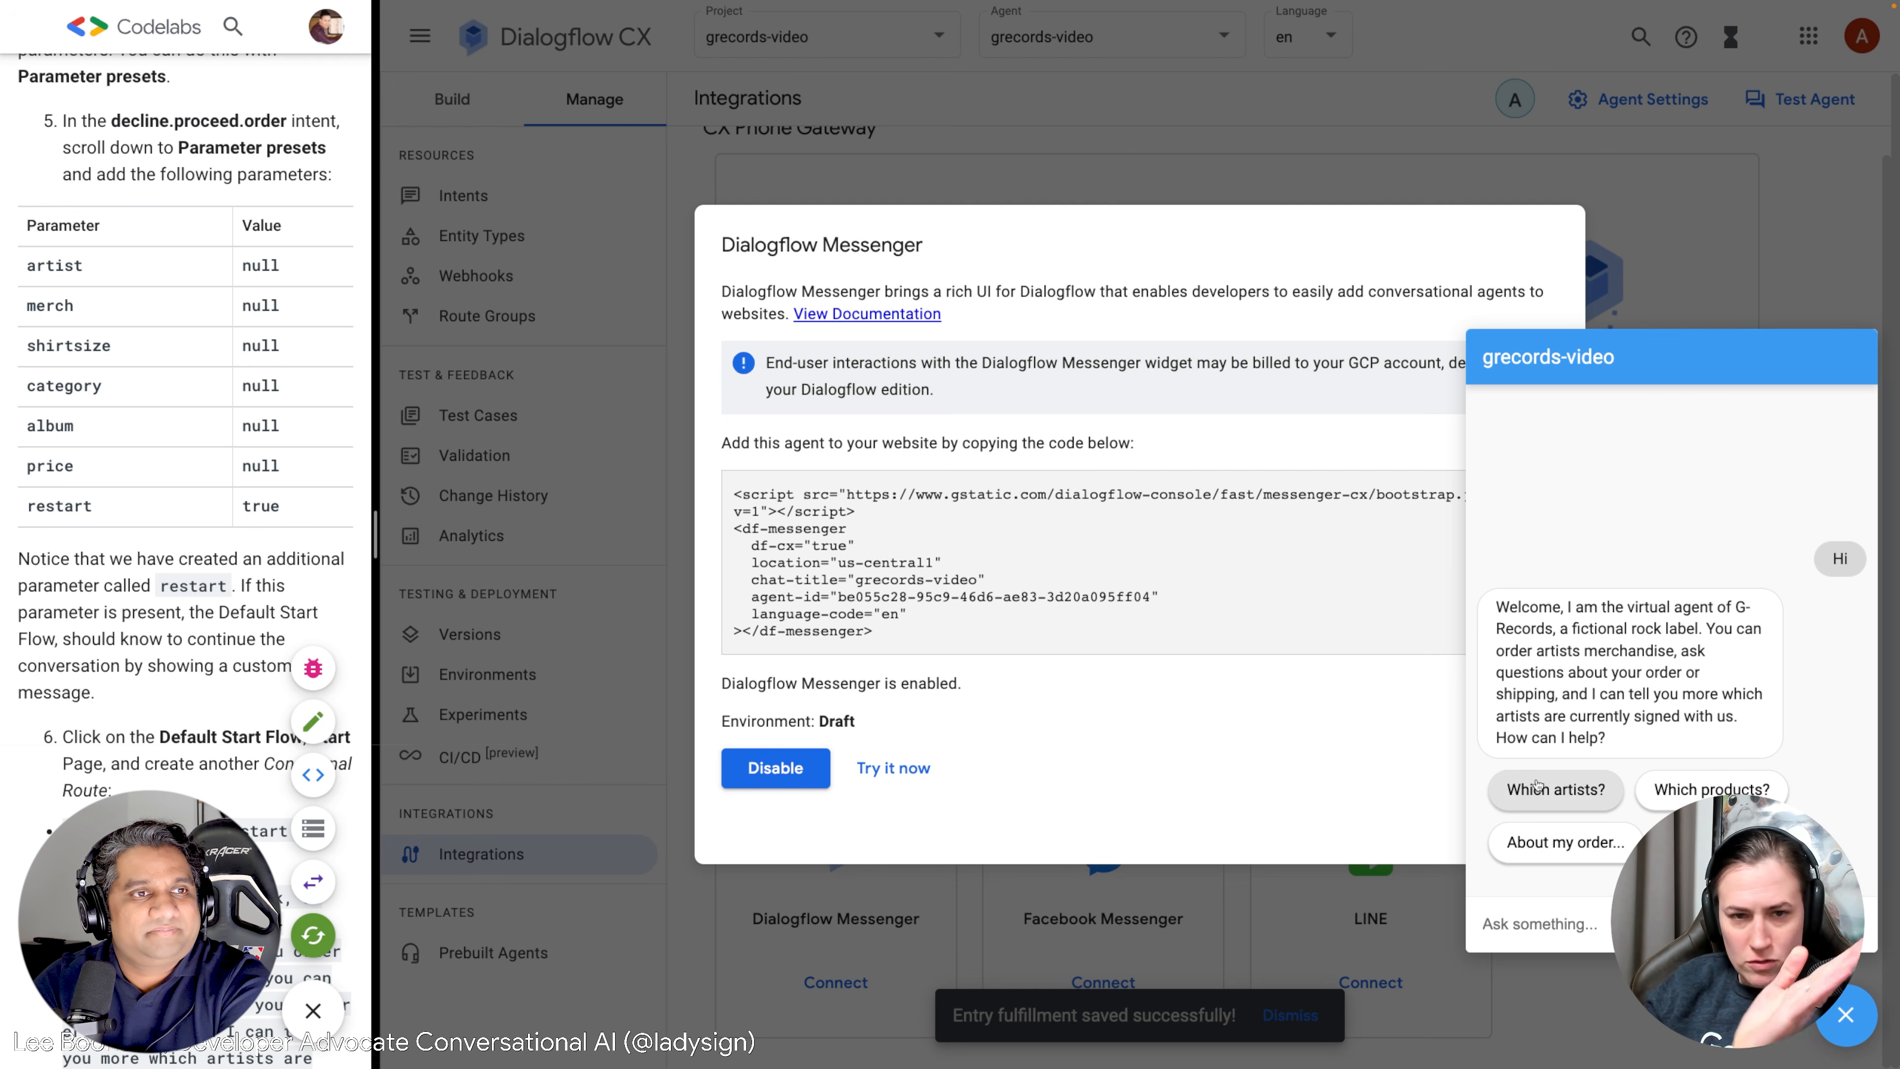
click(1584, 787)
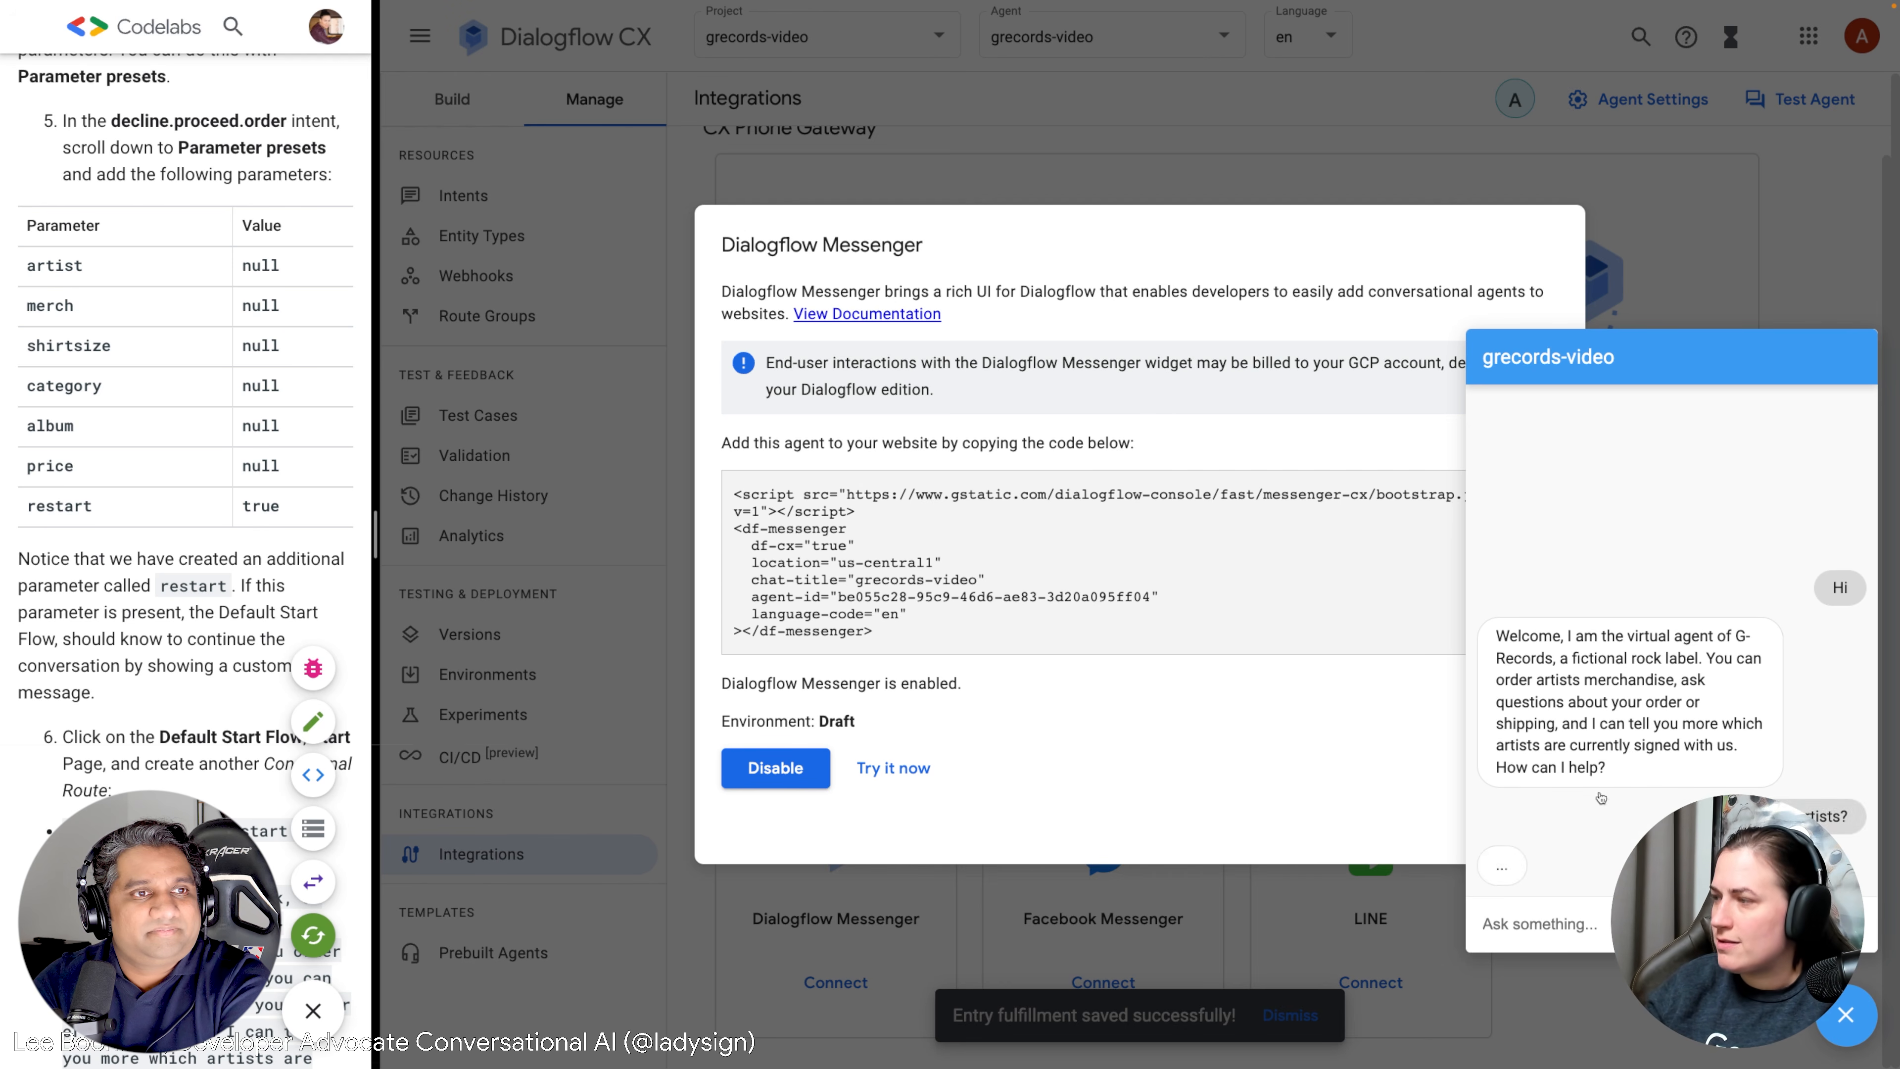
click(1559, 844)
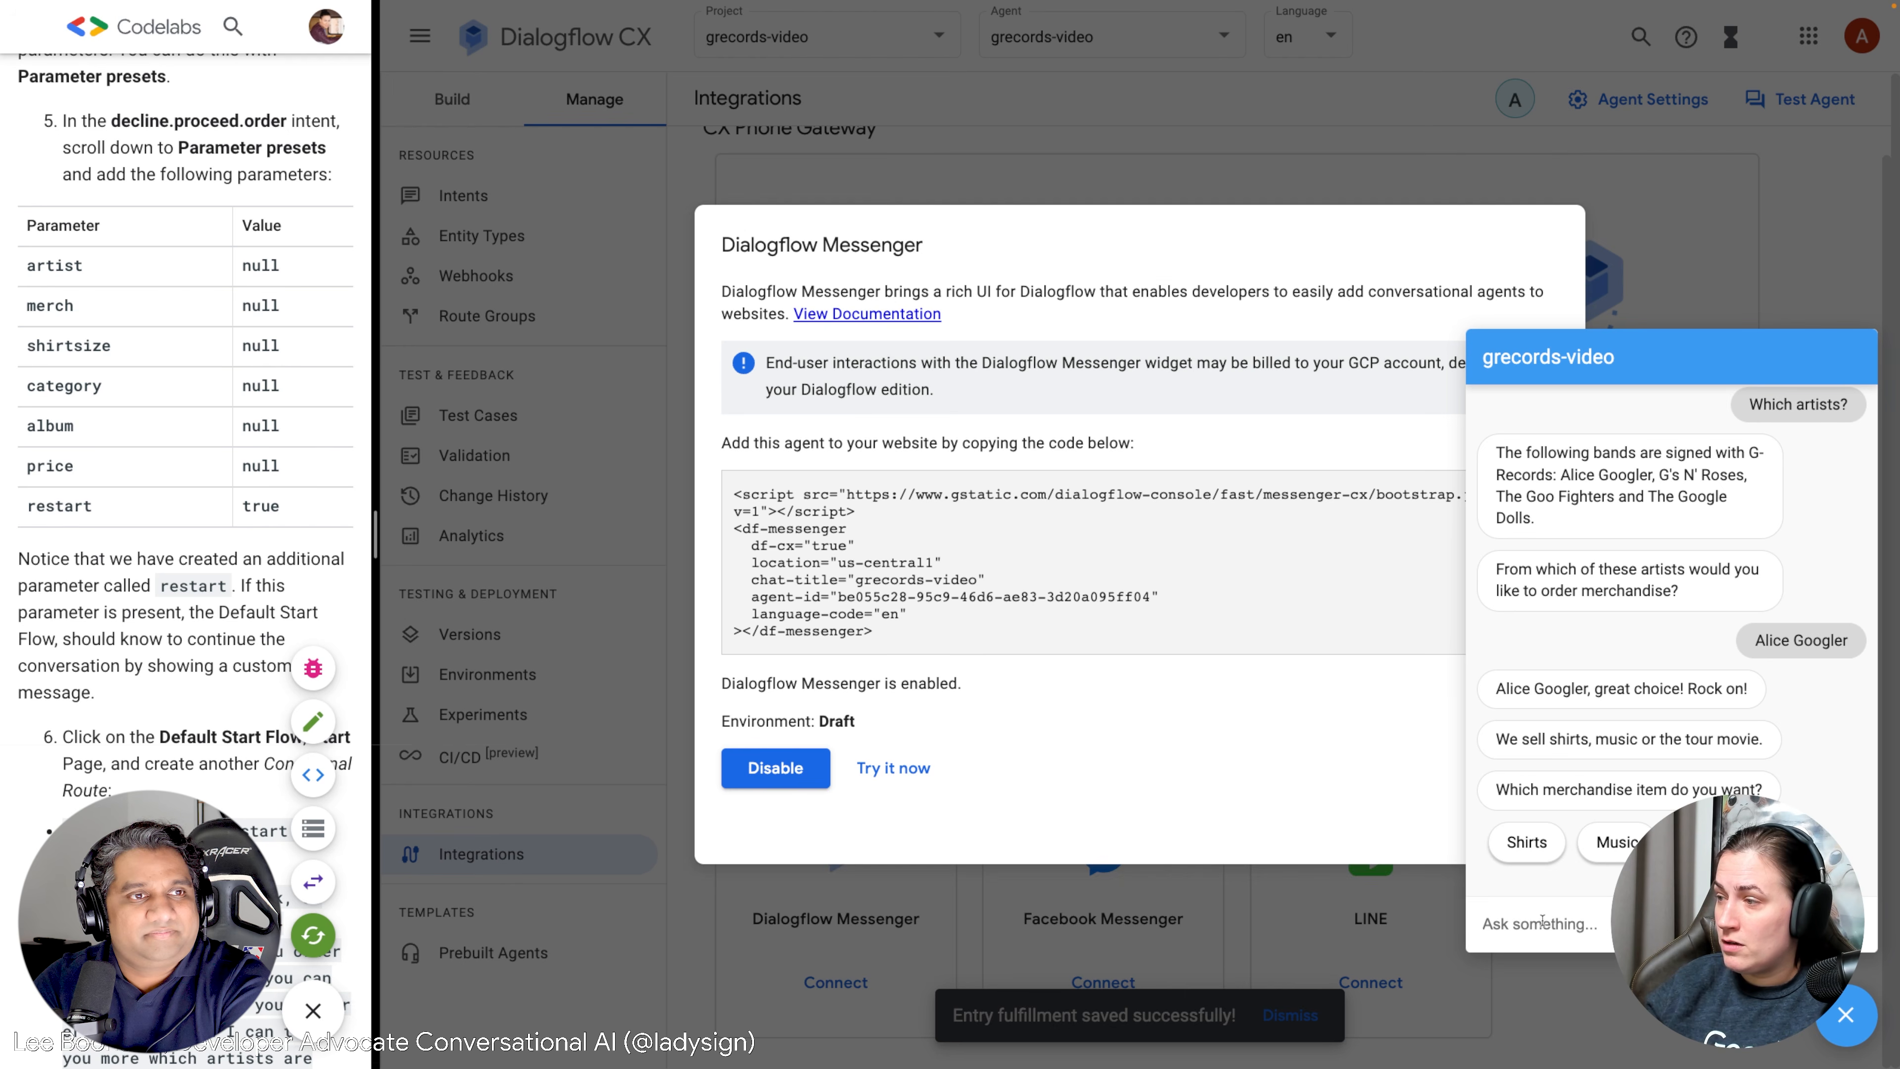
click(1527, 843)
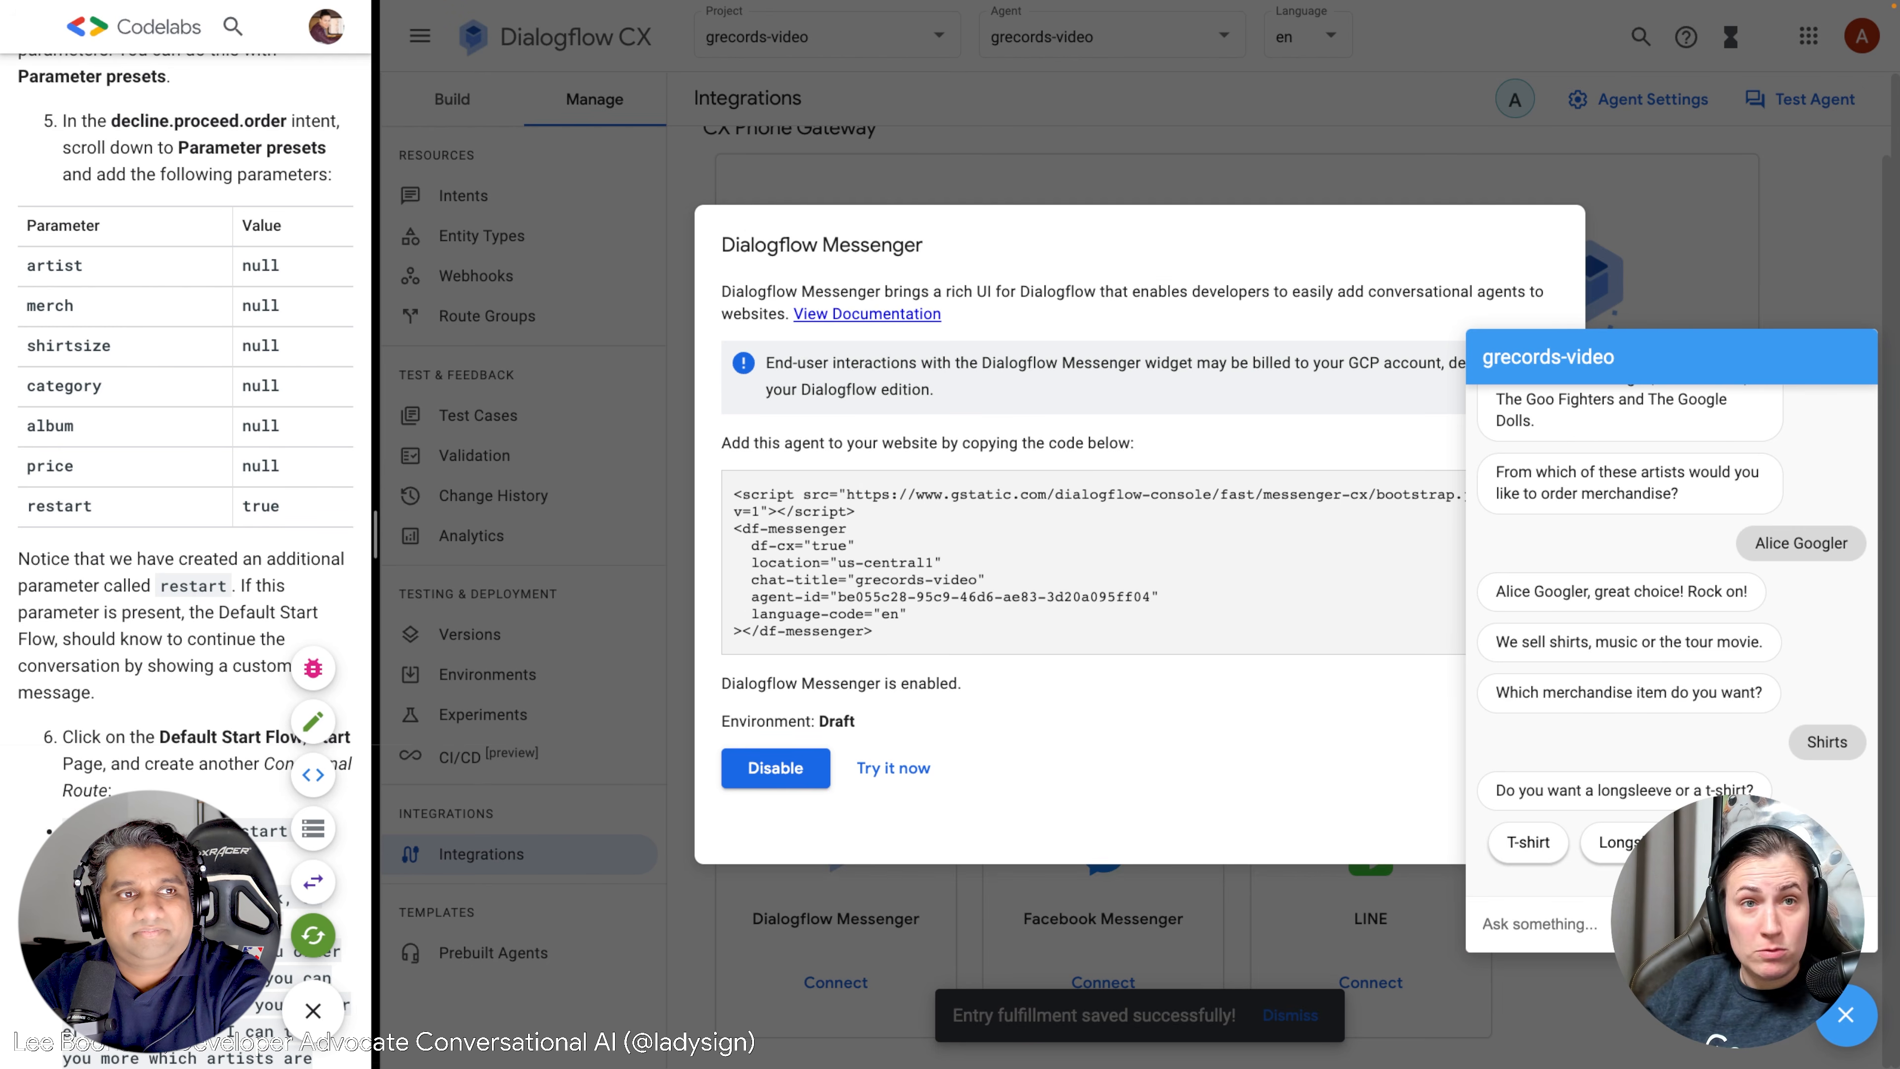
click(1749, 843)
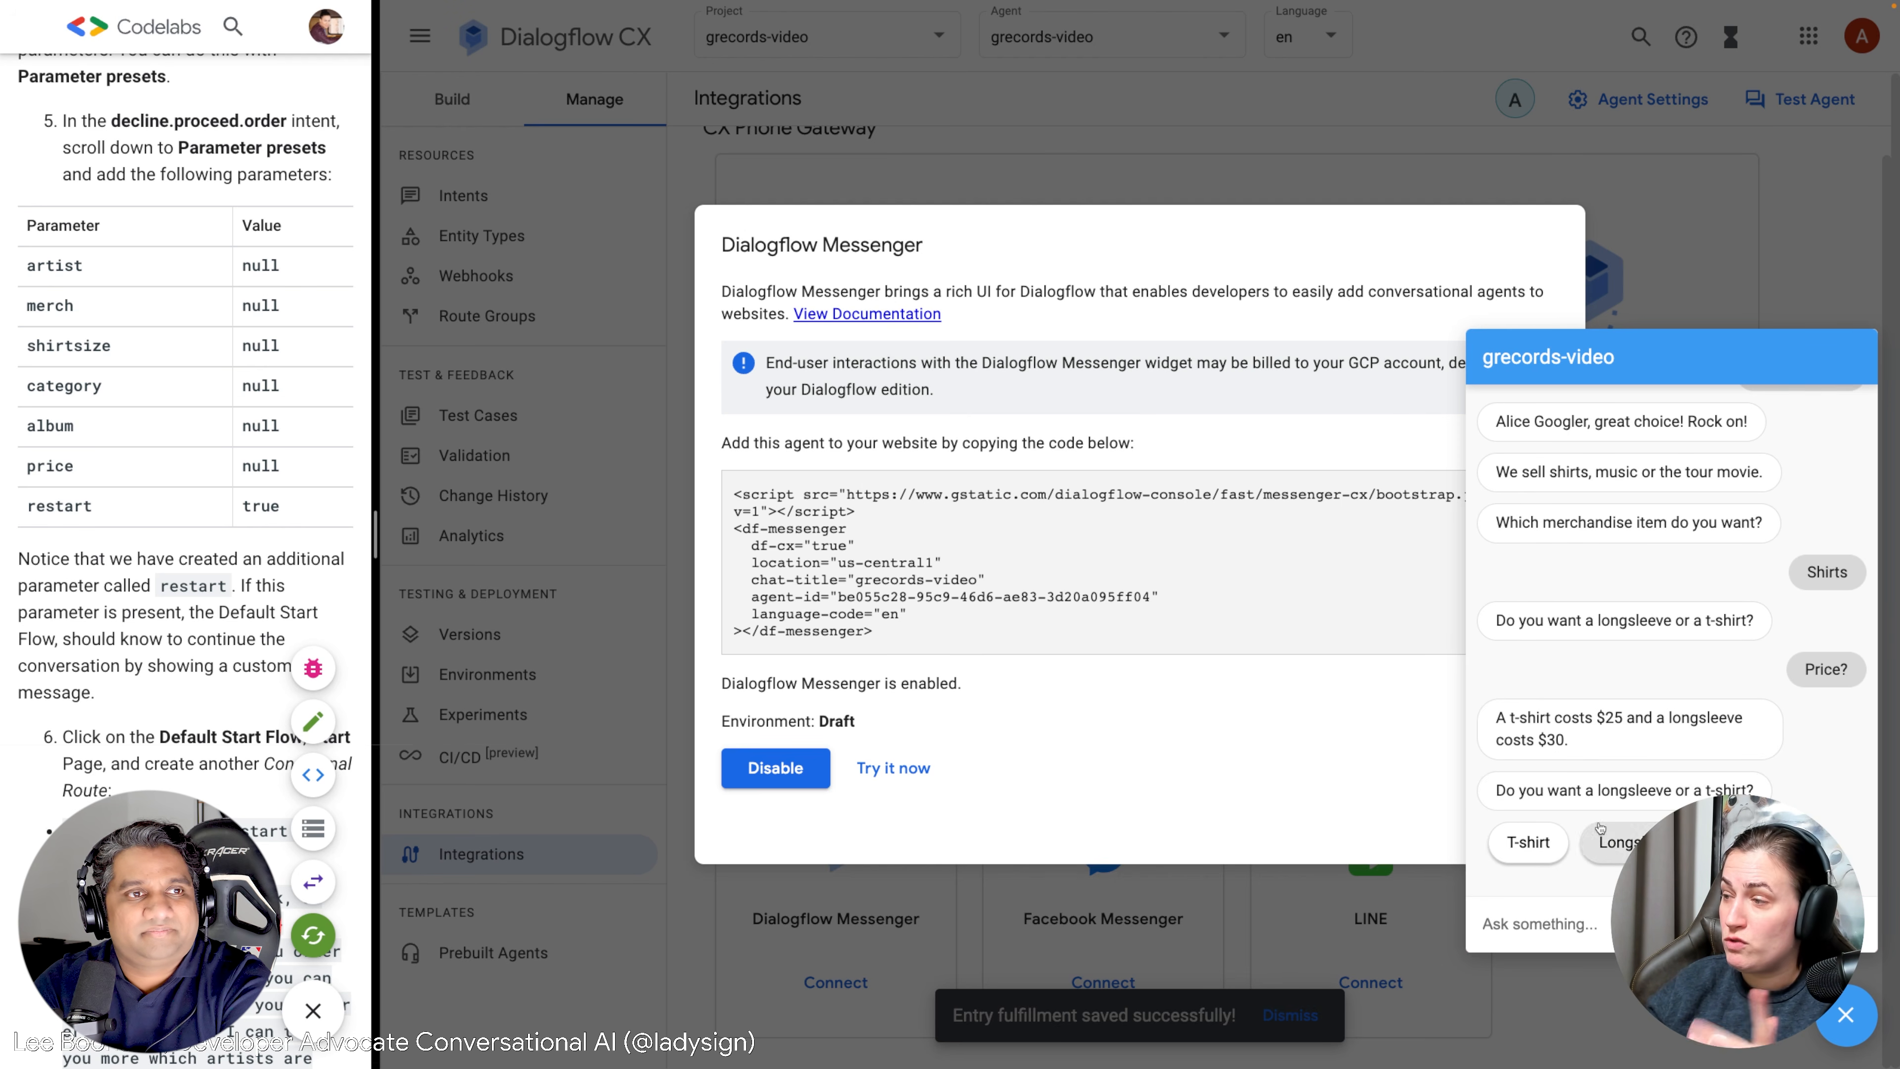
click(1533, 848)
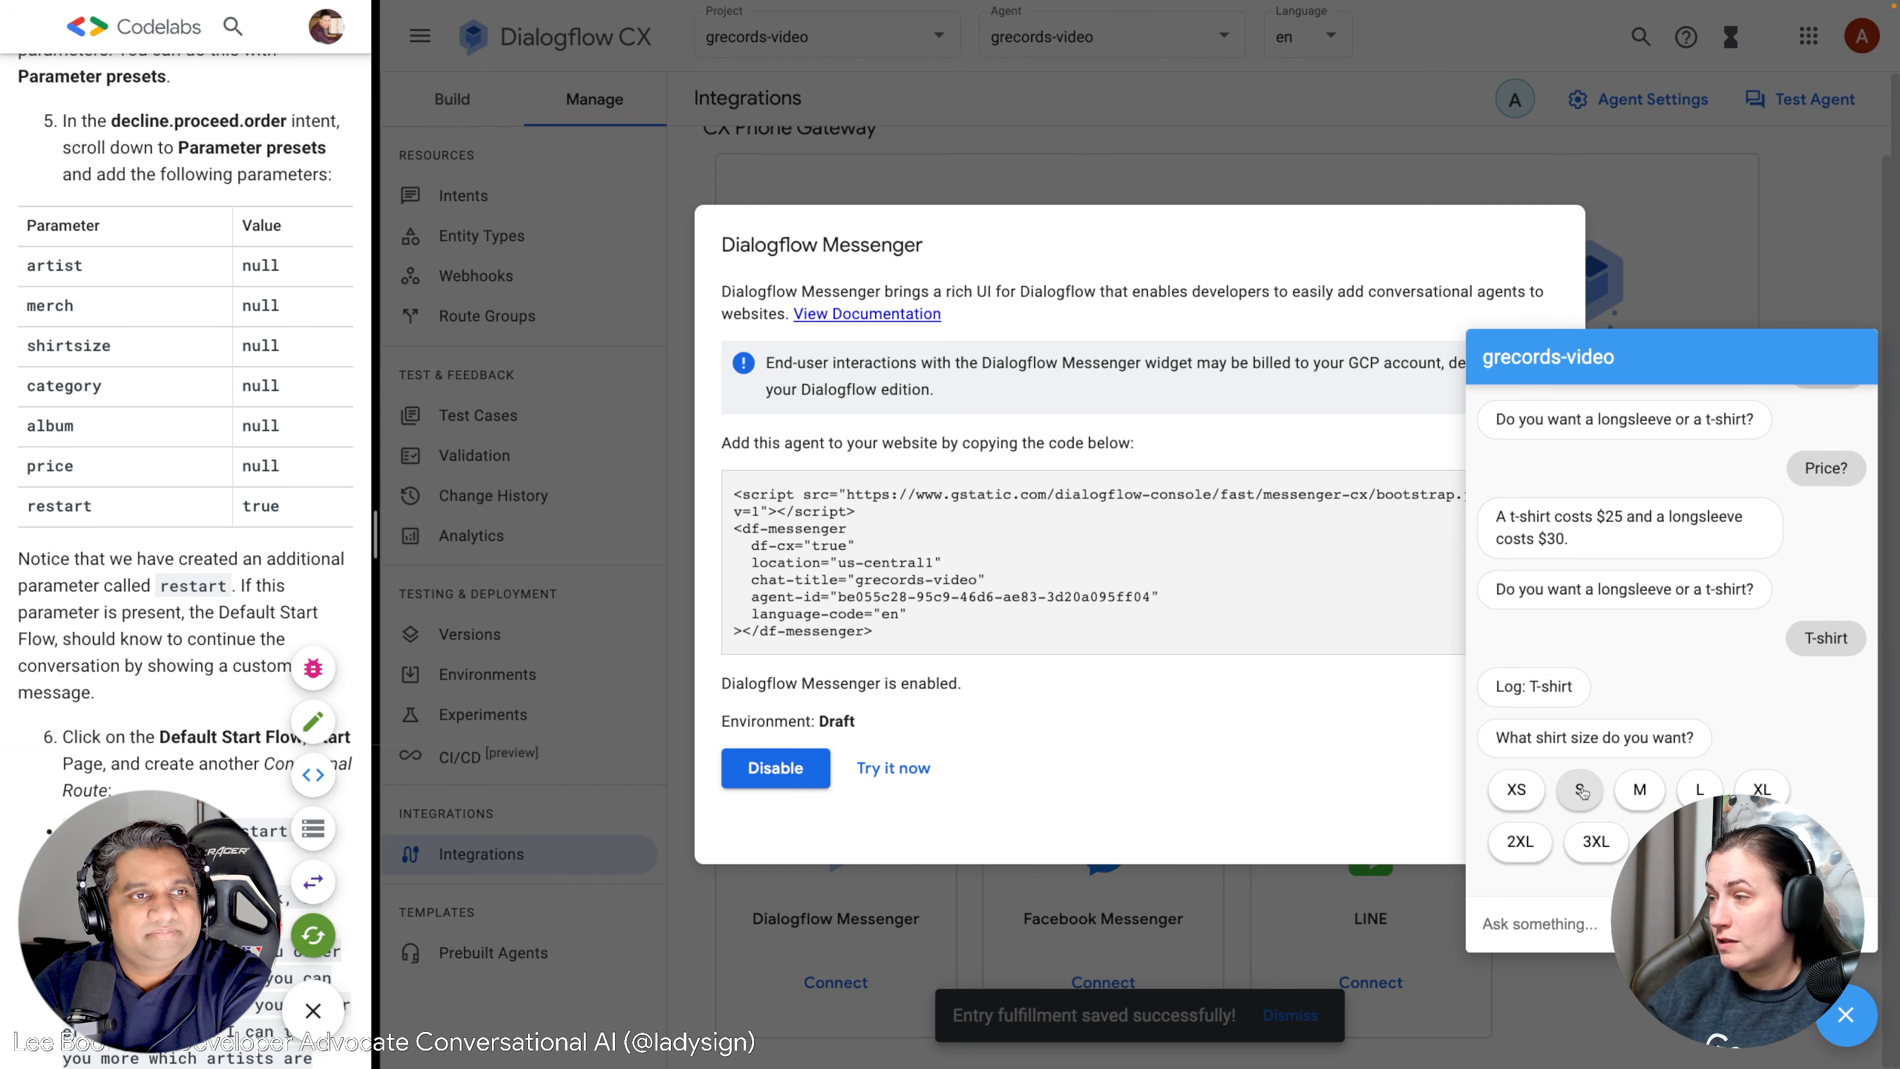
click(1581, 793)
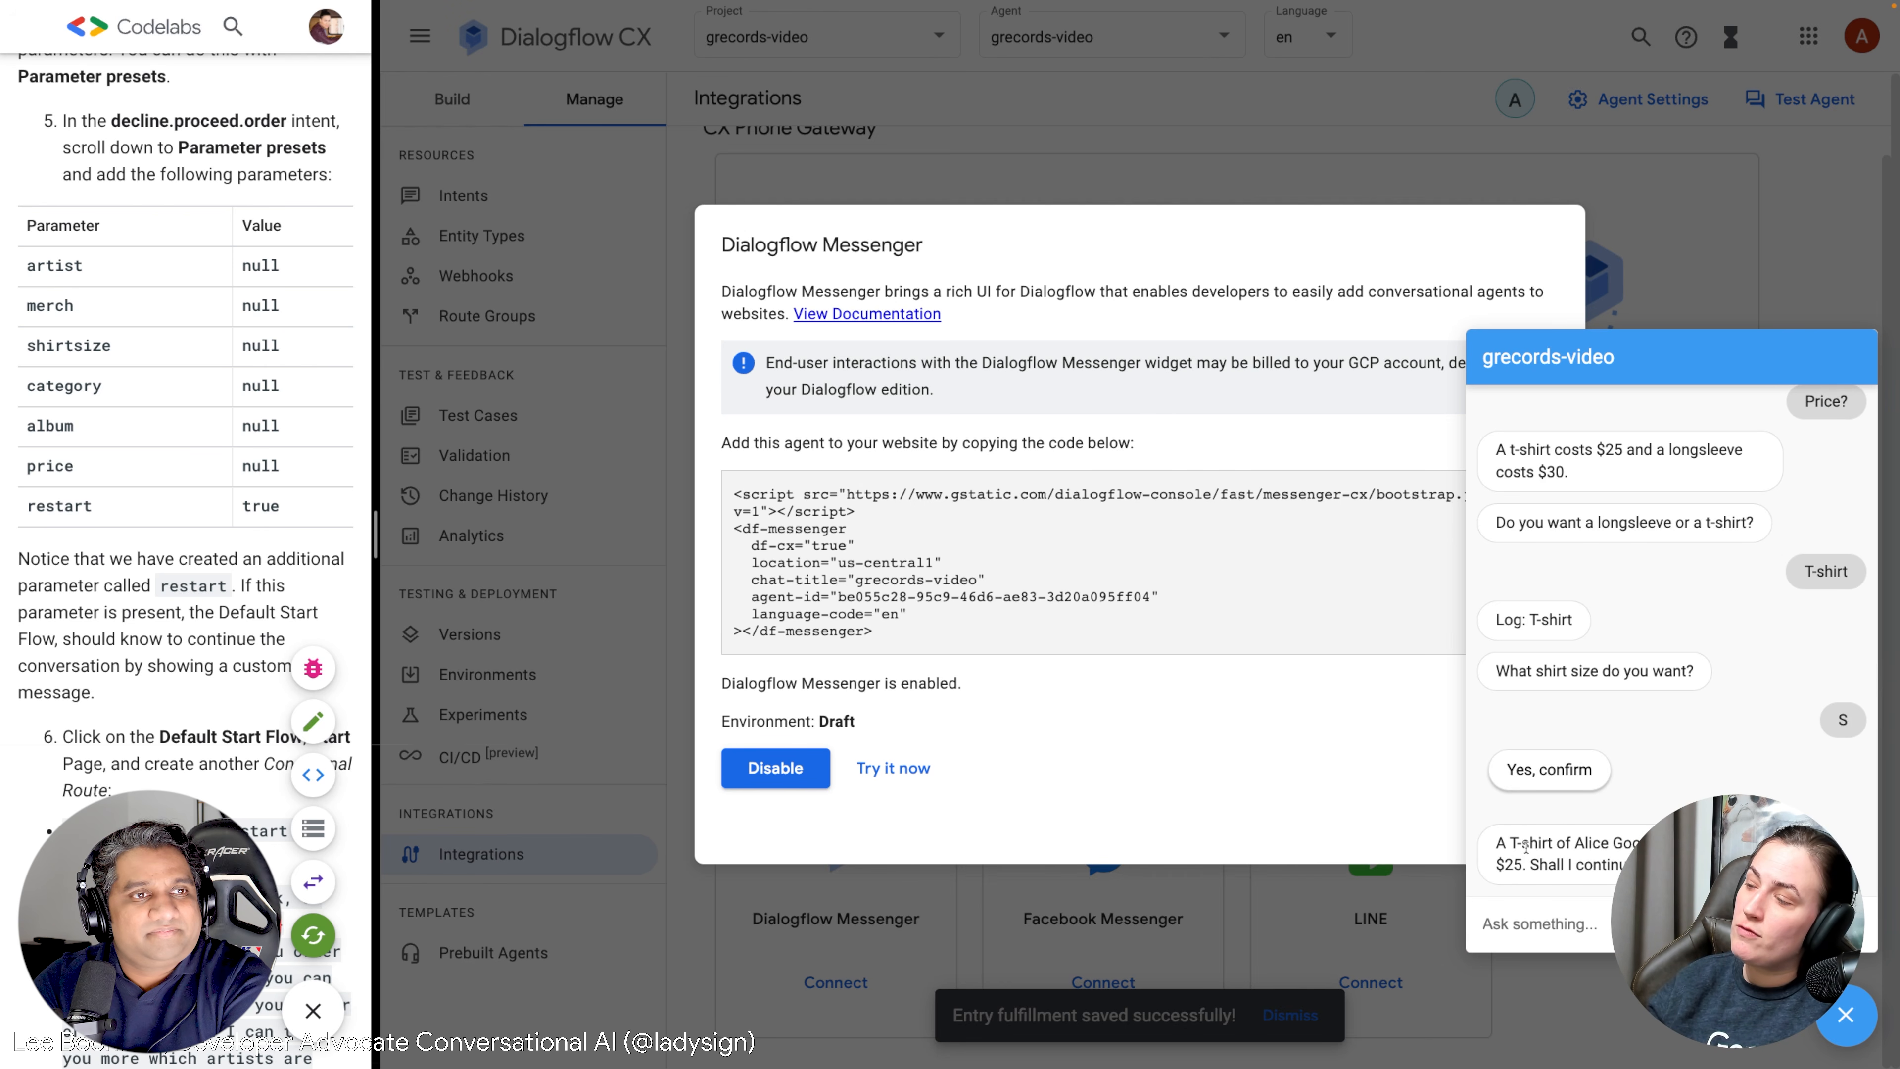
Review the order confirmation message and confirm the T-shirt order.
scroll(1514, 850, up, 1)
scroll(1581, 851, down, 1)
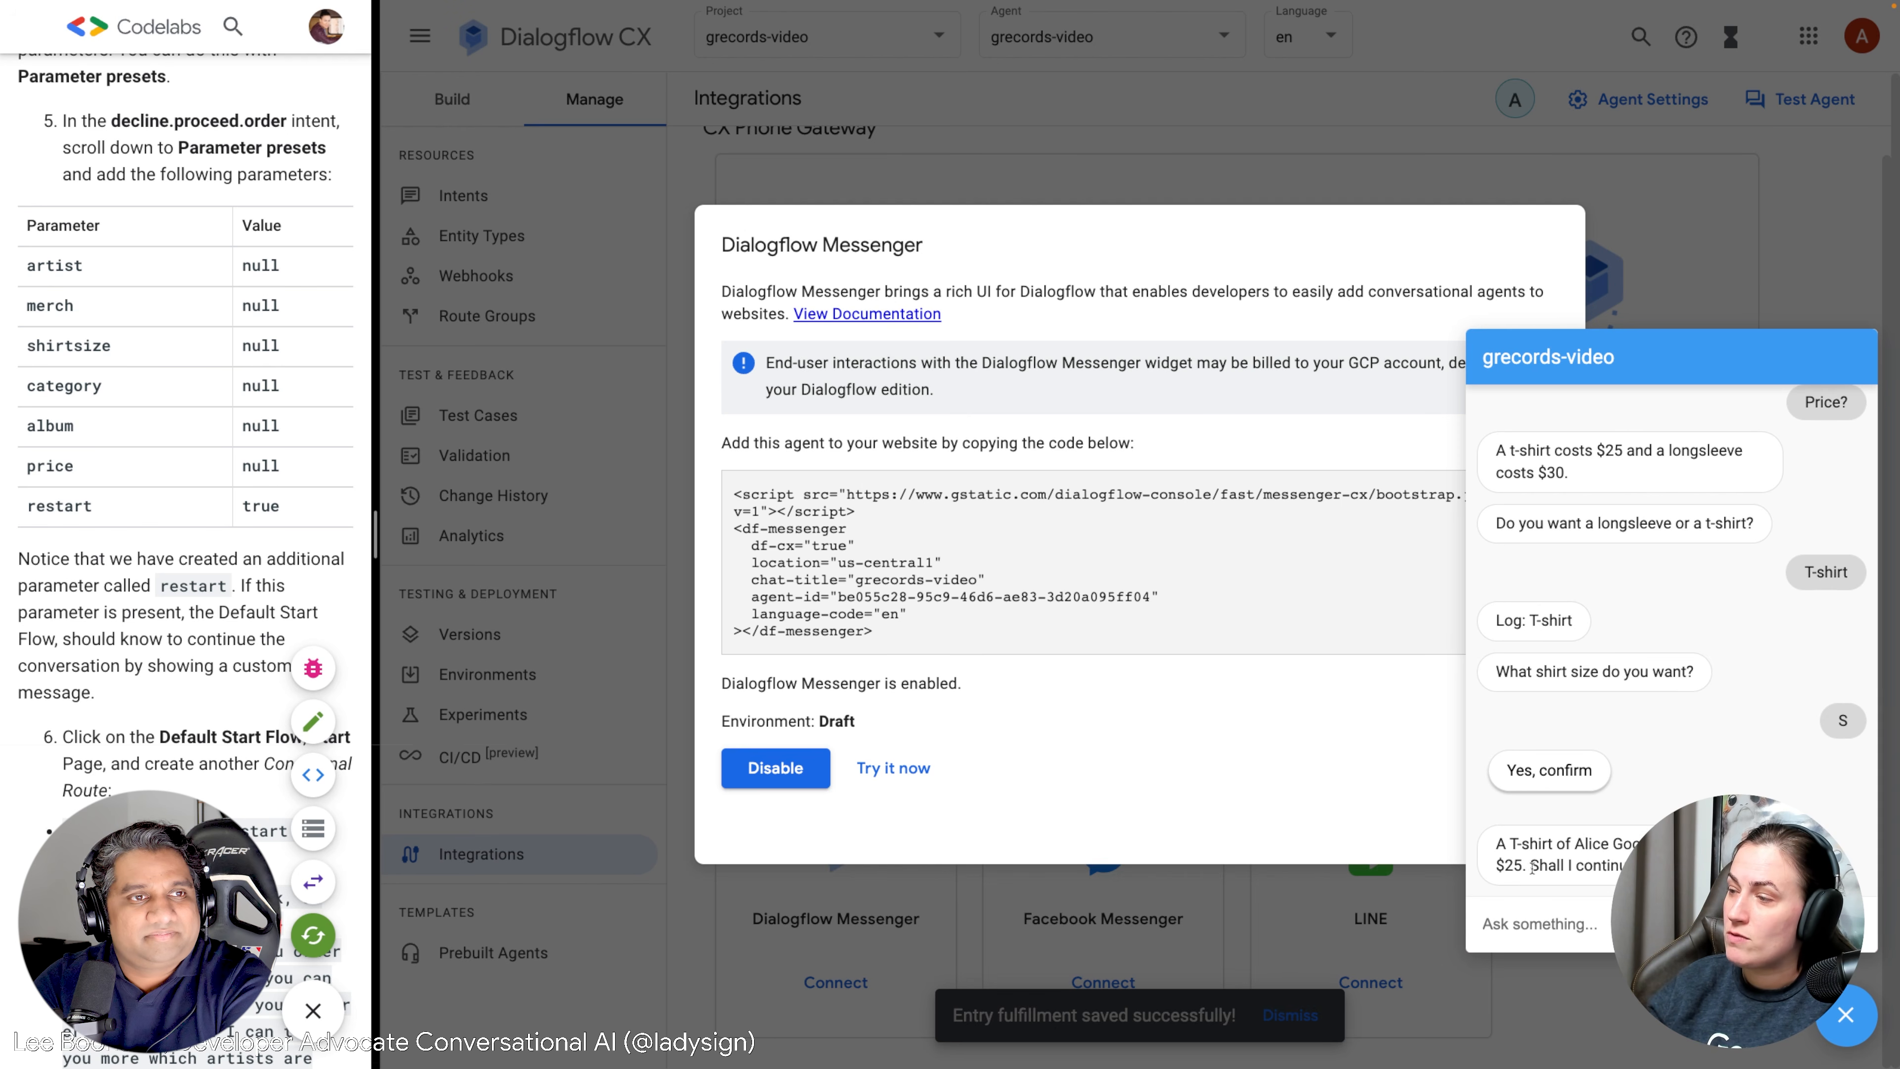
drag(1497, 844, 1606, 844)
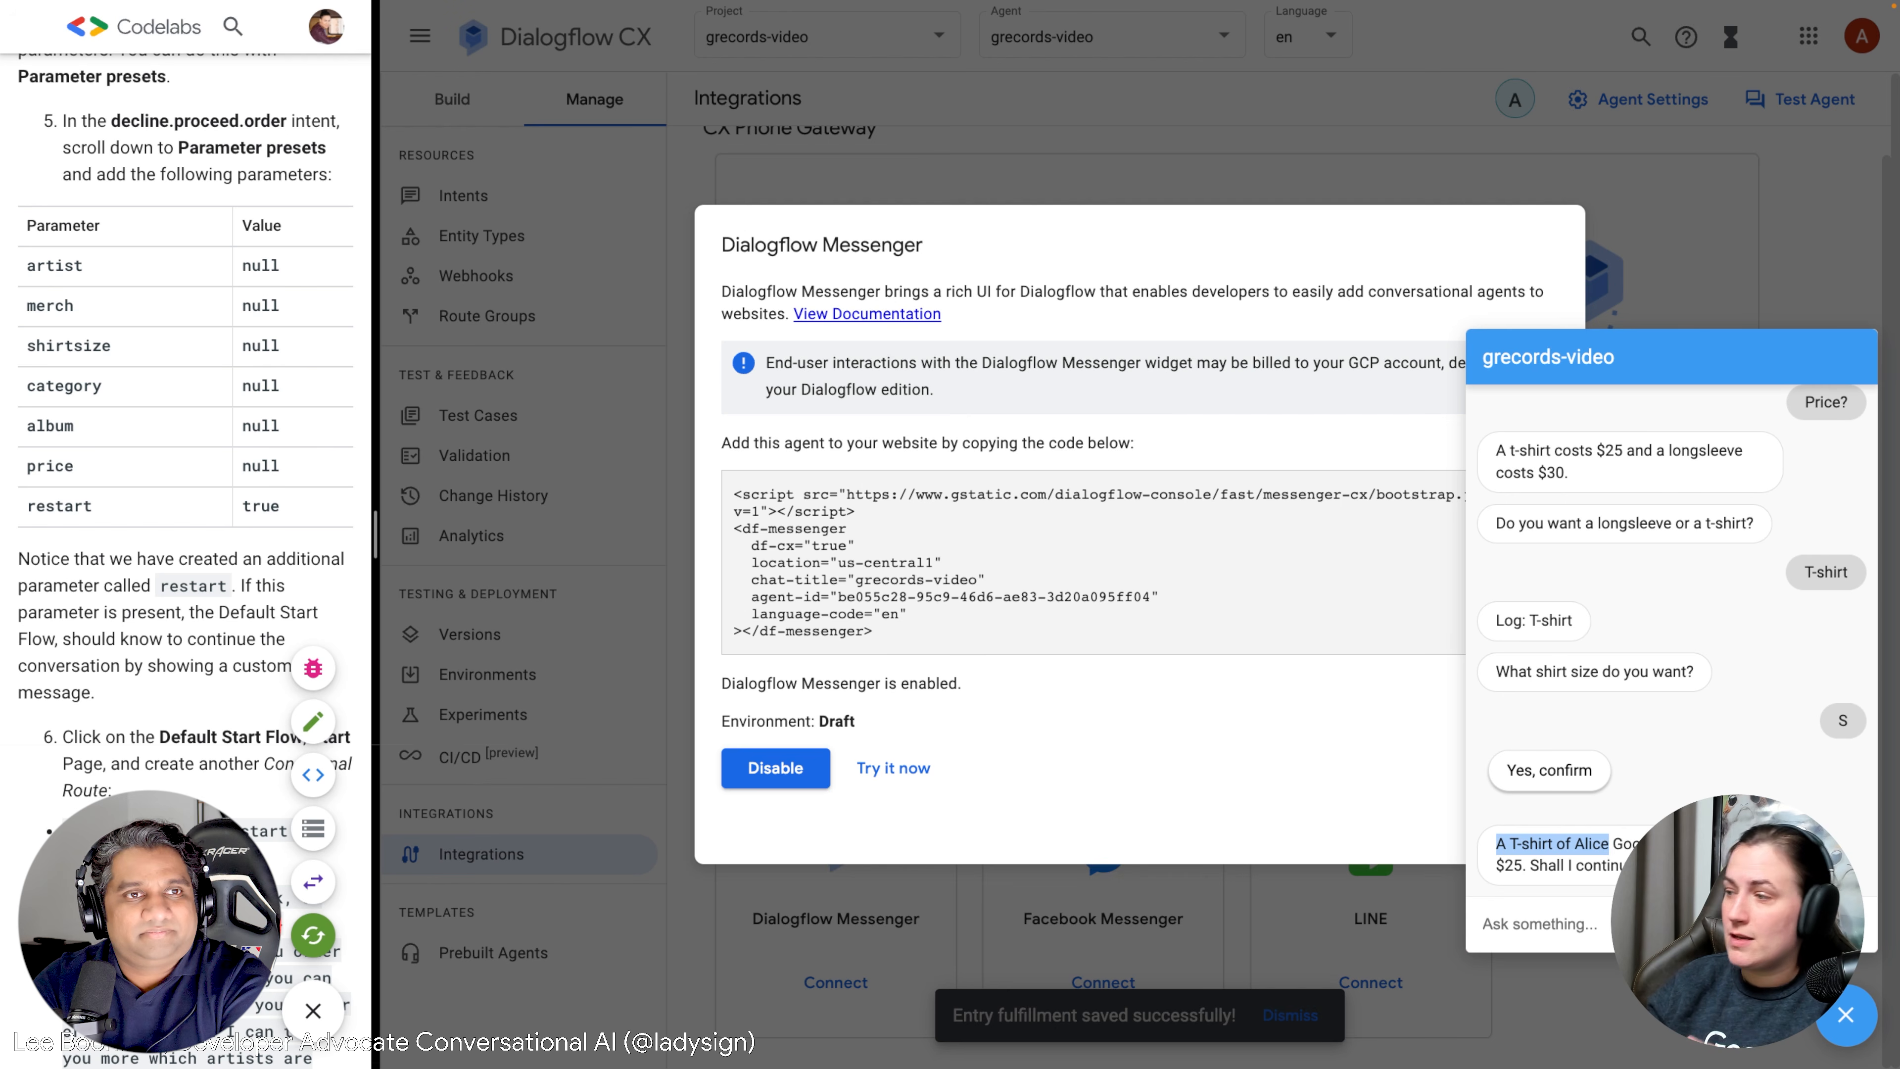
click(1585, 844)
drag(1585, 844, 1646, 845)
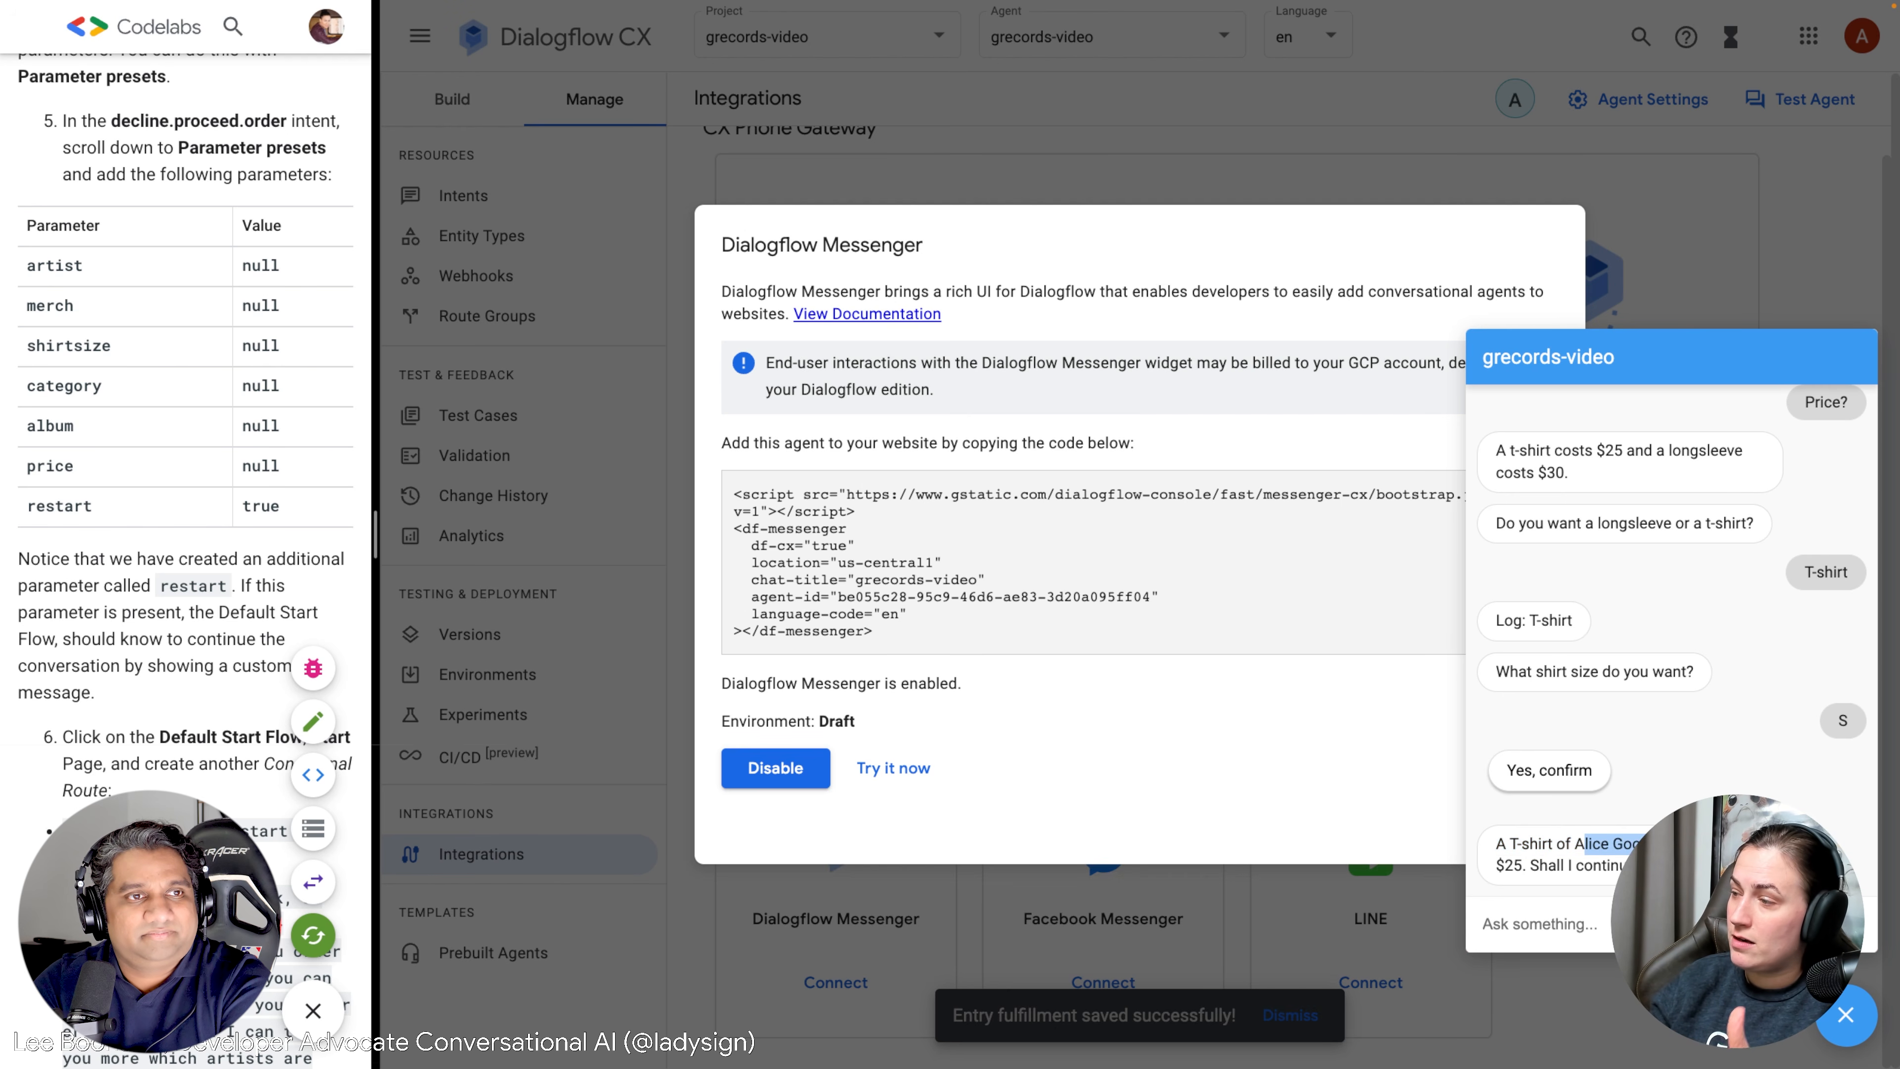
click(1657, 845)
drag(1510, 844, 1547, 844)
click(1546, 844)
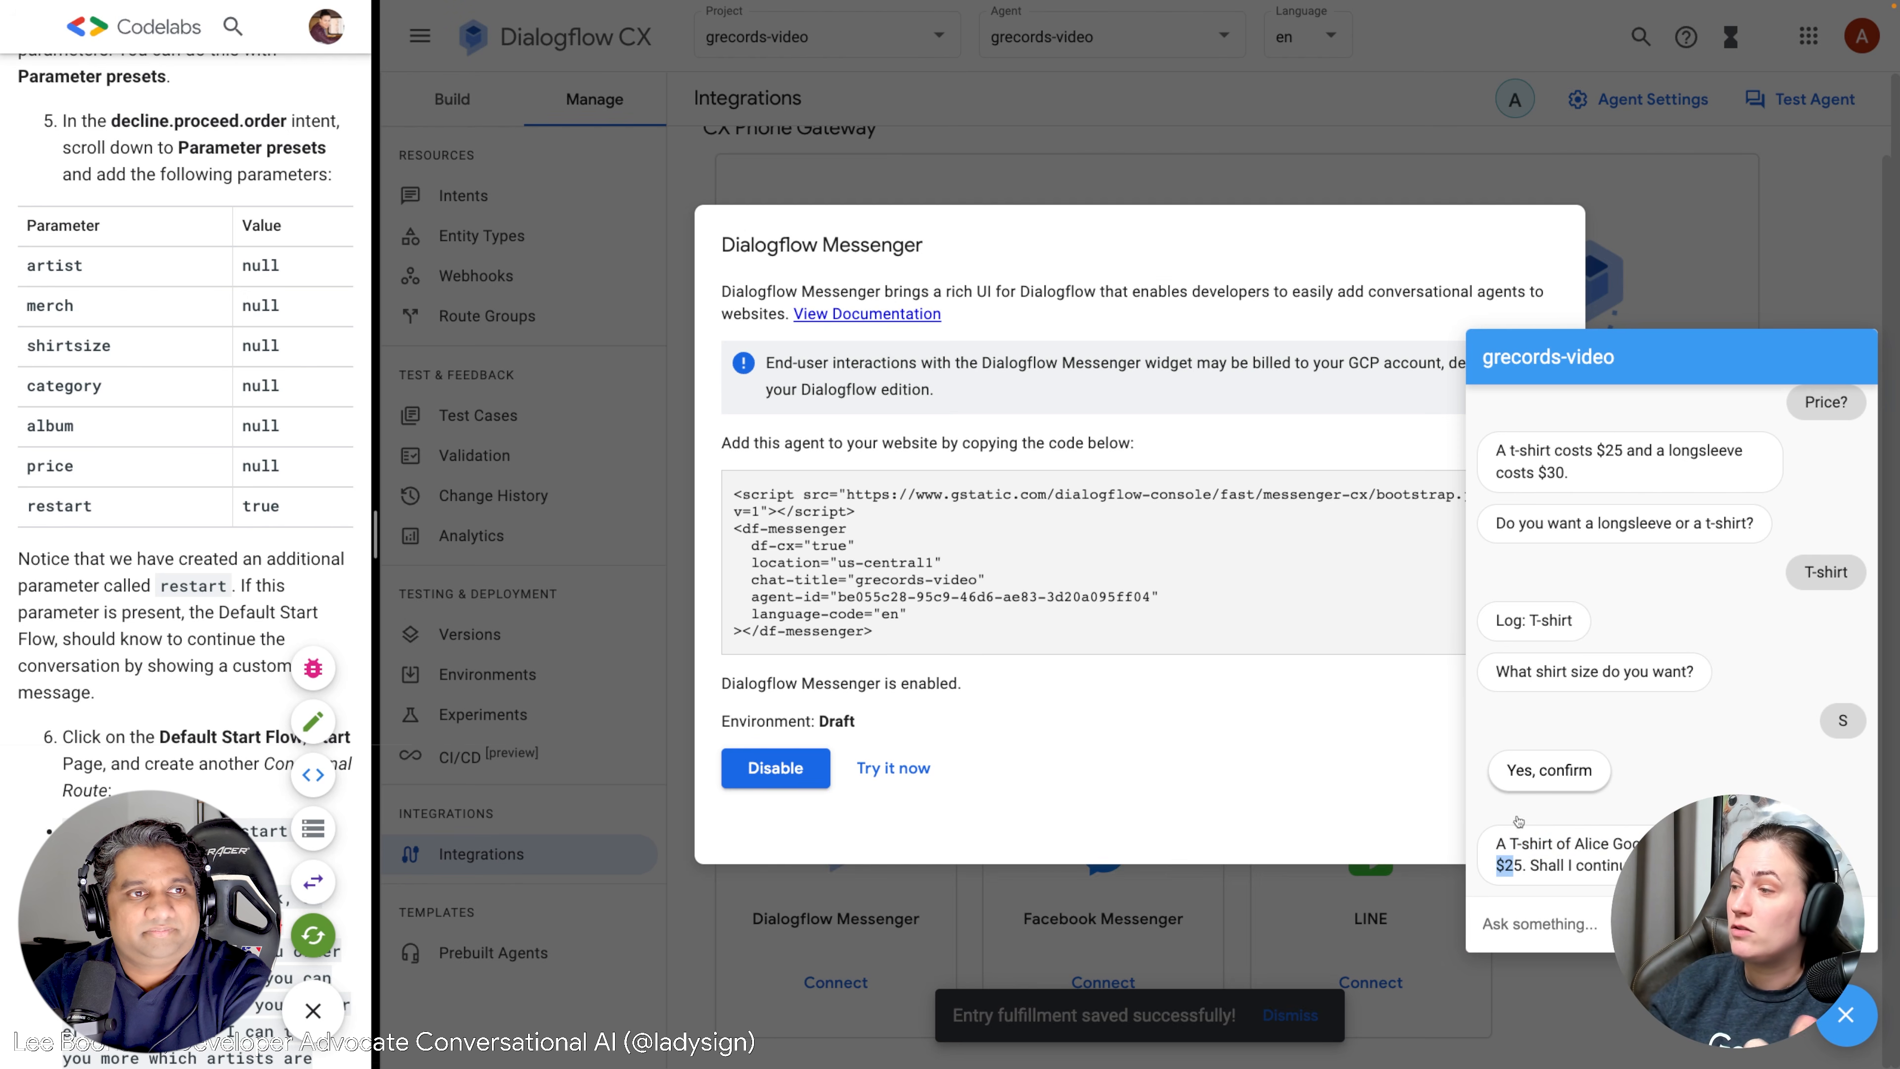
click(1553, 777)
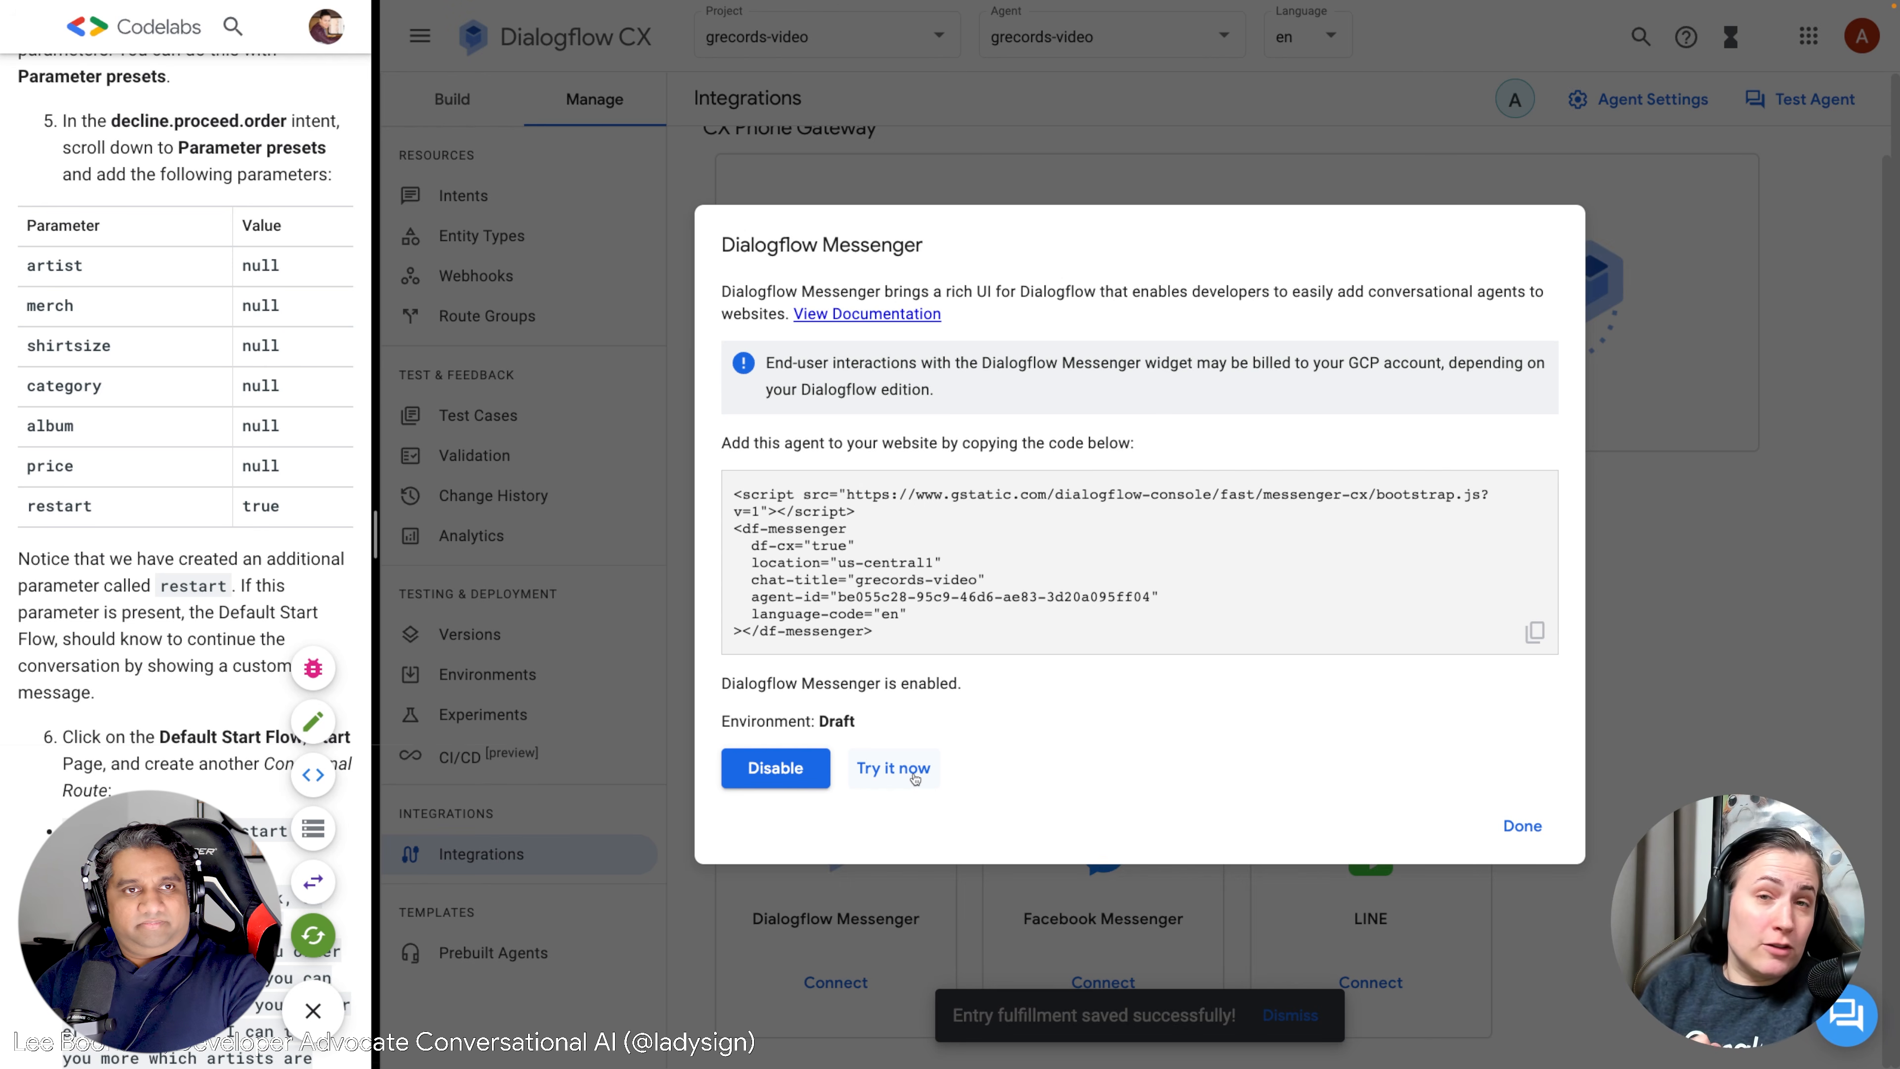
Start a new Messenger chat with Hi, ask which products, and choose The Goo Fighters.
click(914, 778)
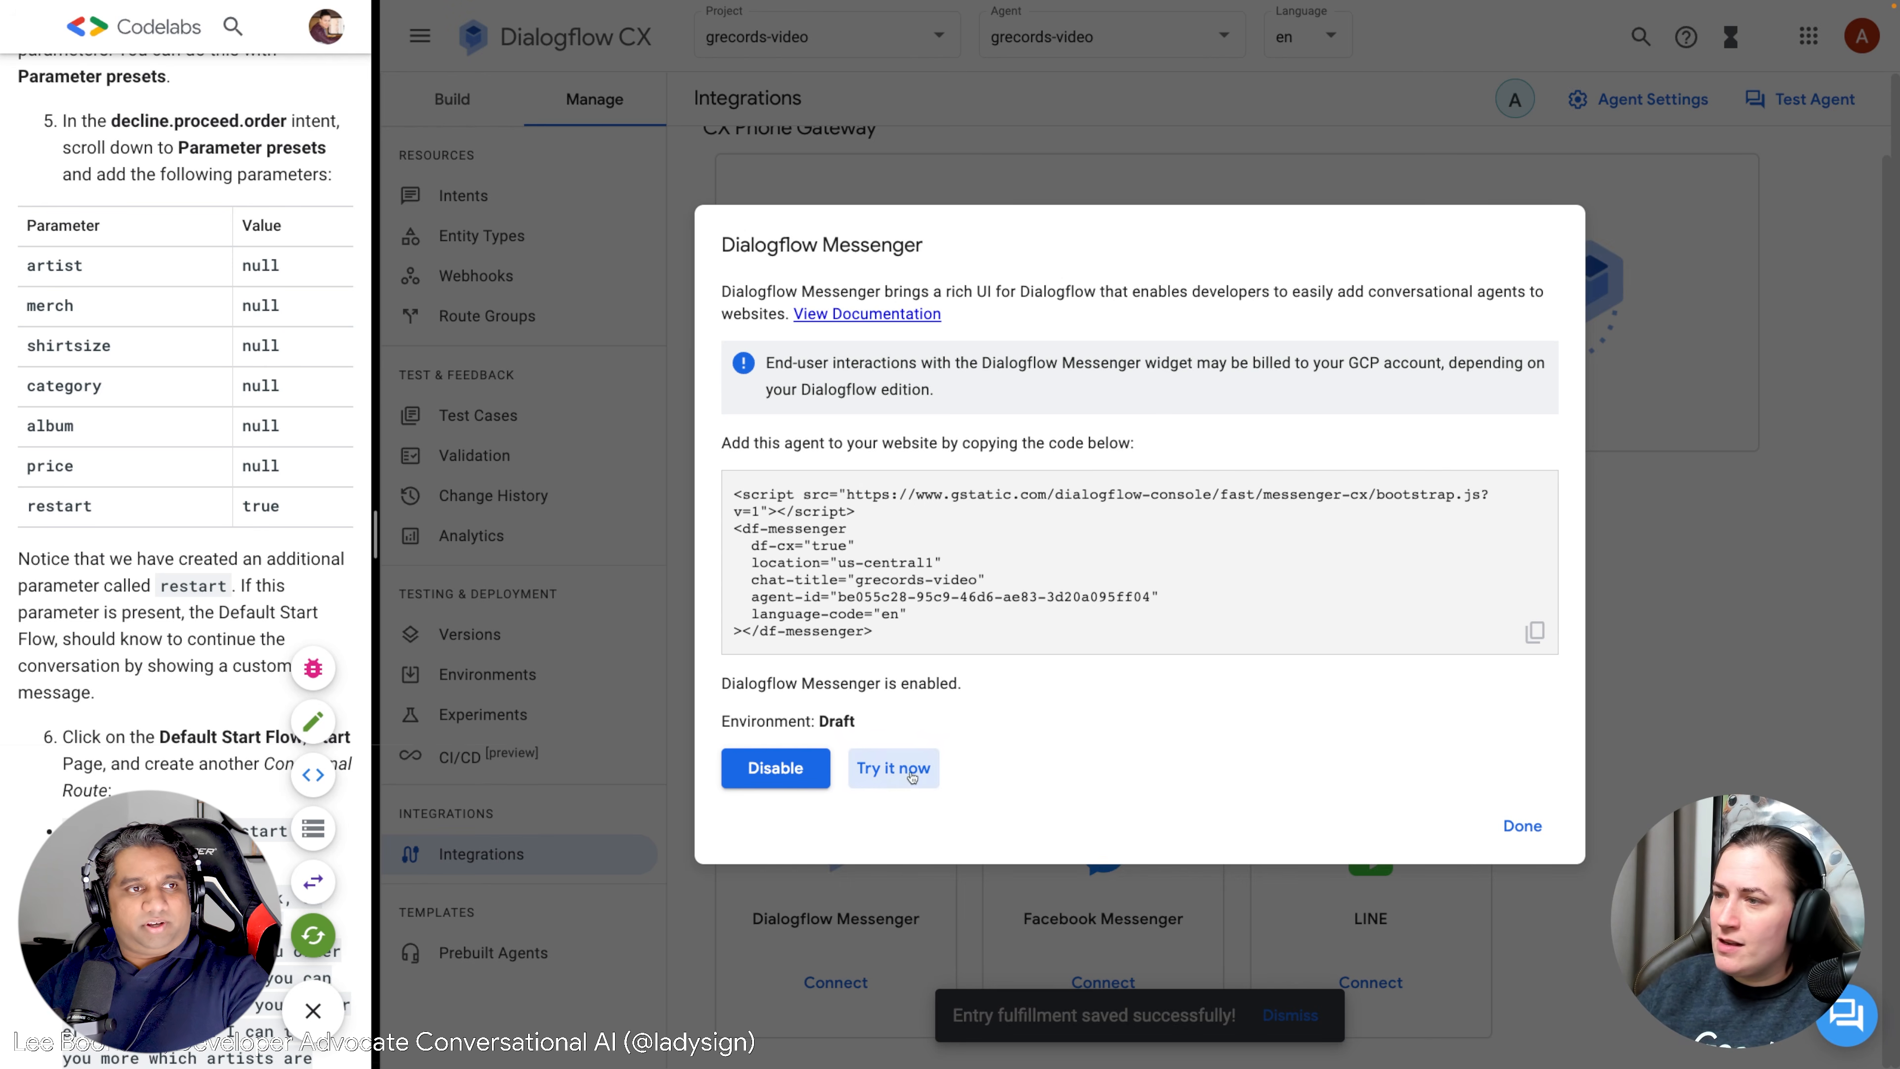
click(1820, 1022)
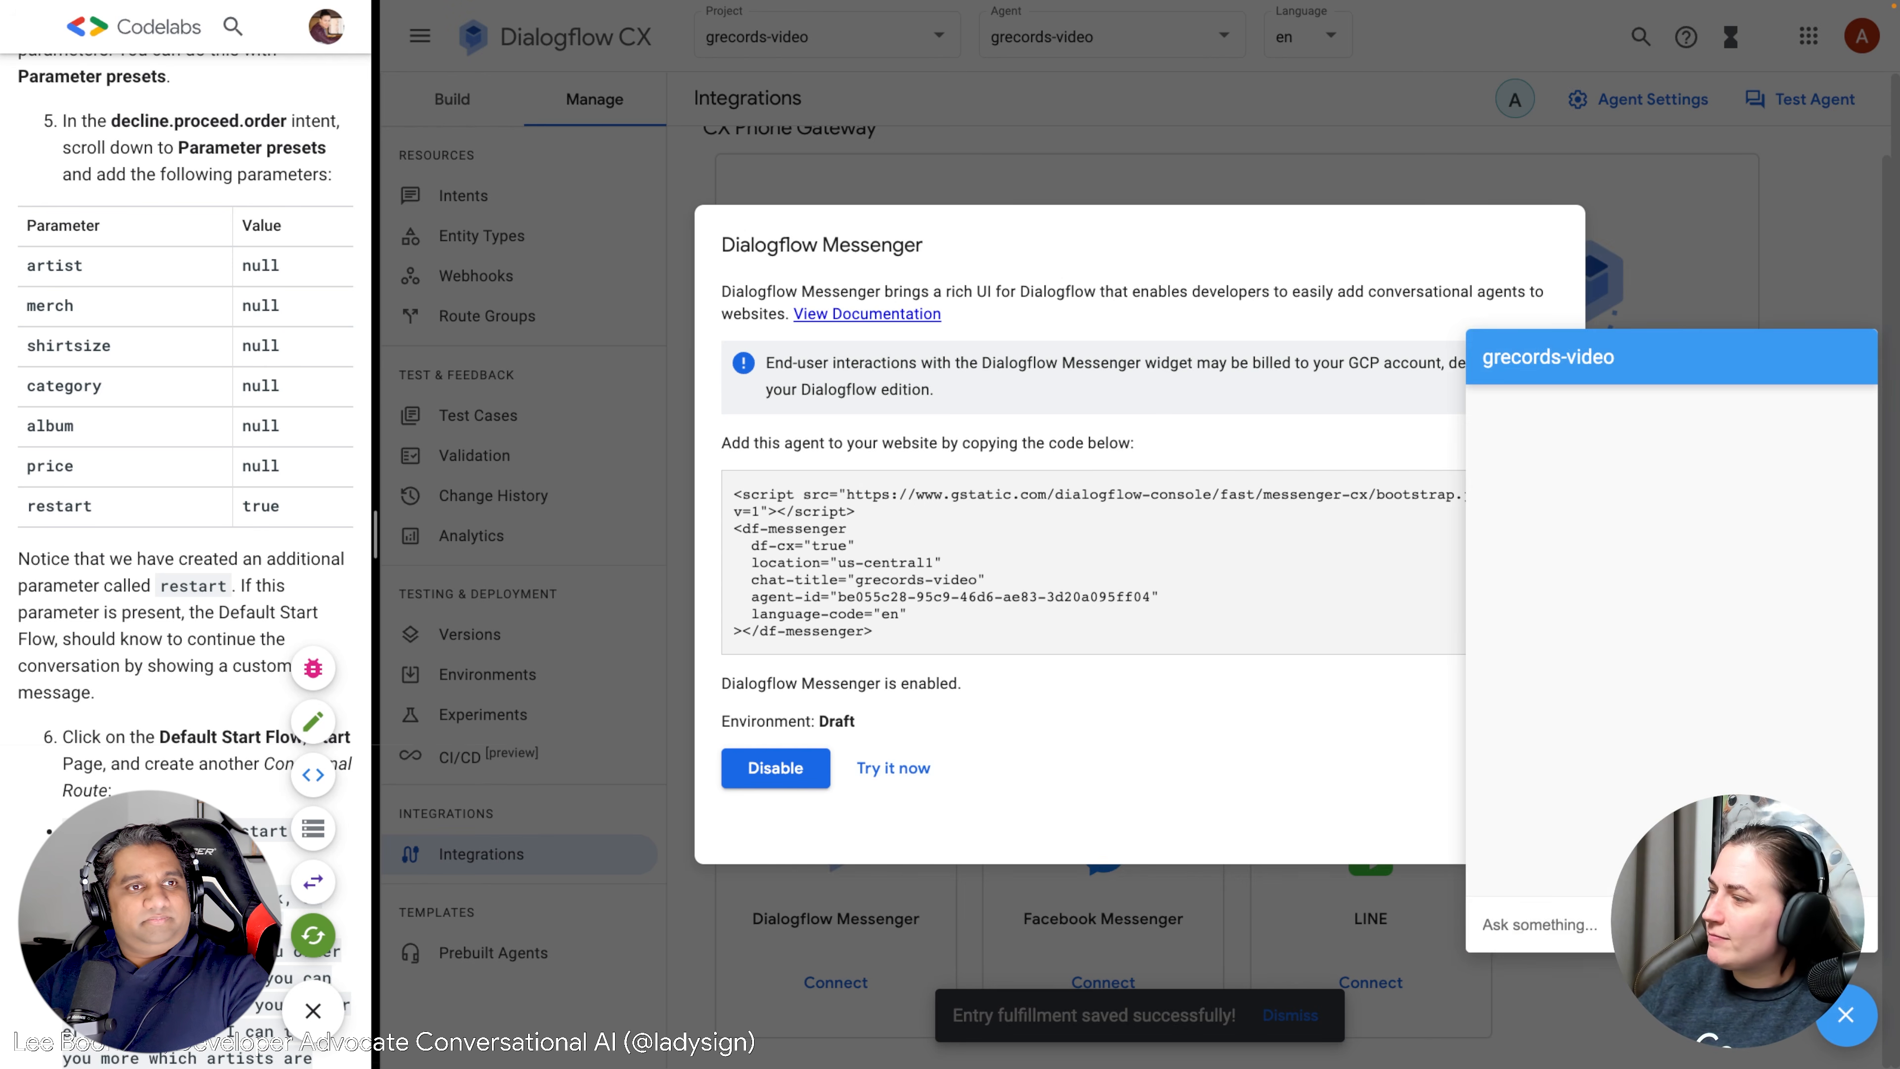
text(Hi)
key(Return)
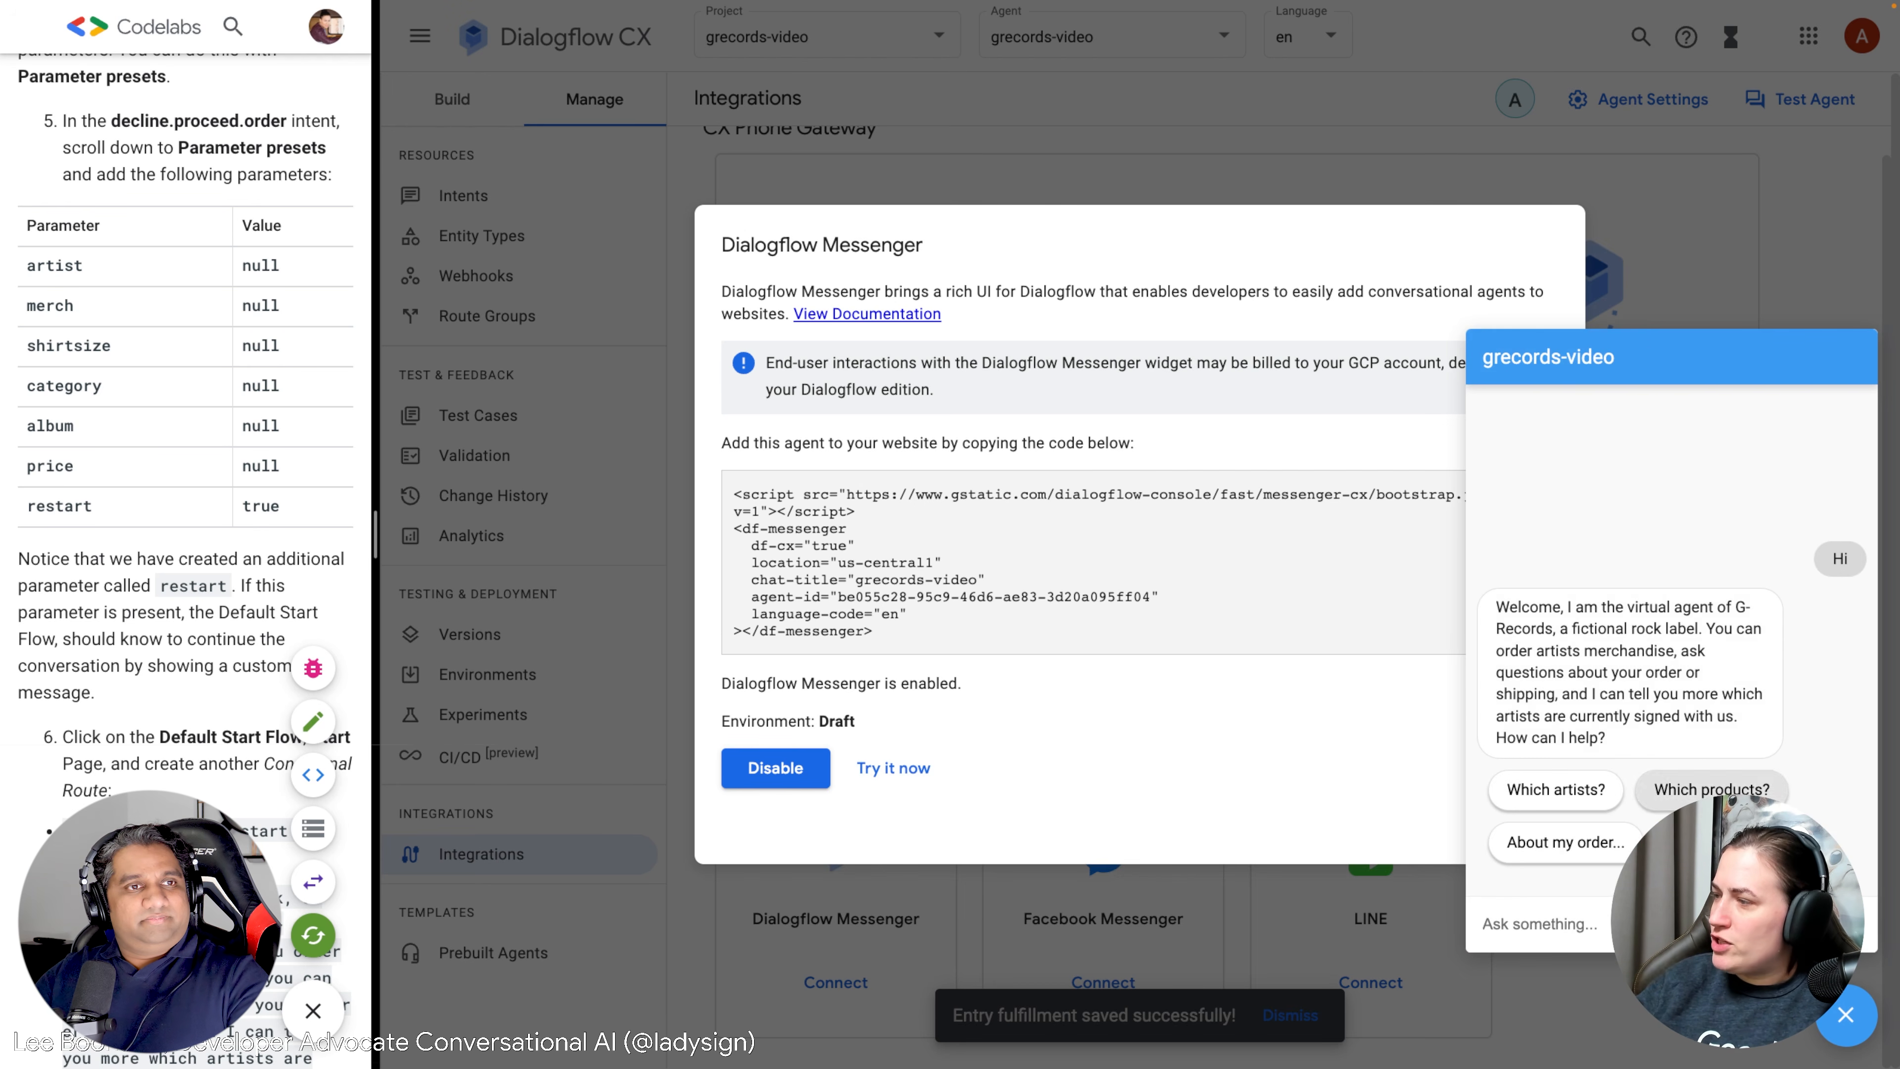
click(1653, 788)
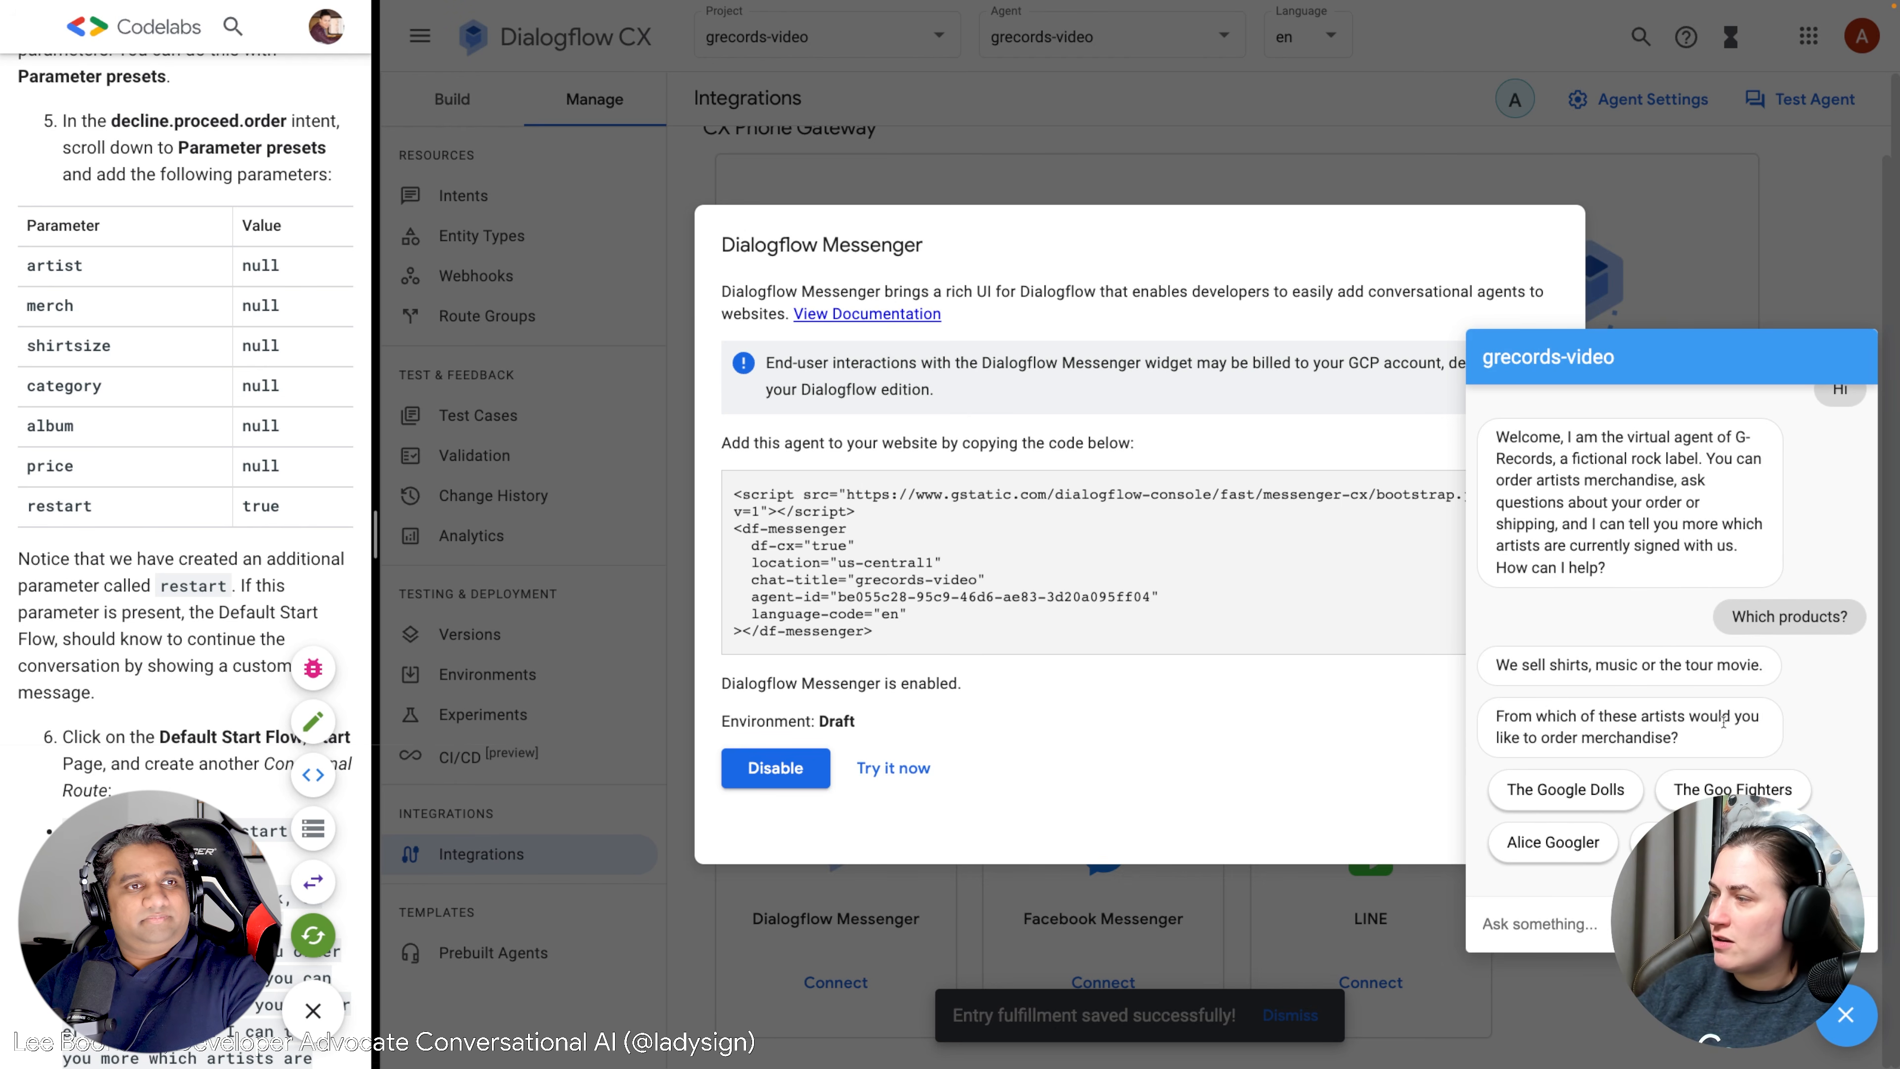
click(1692, 792)
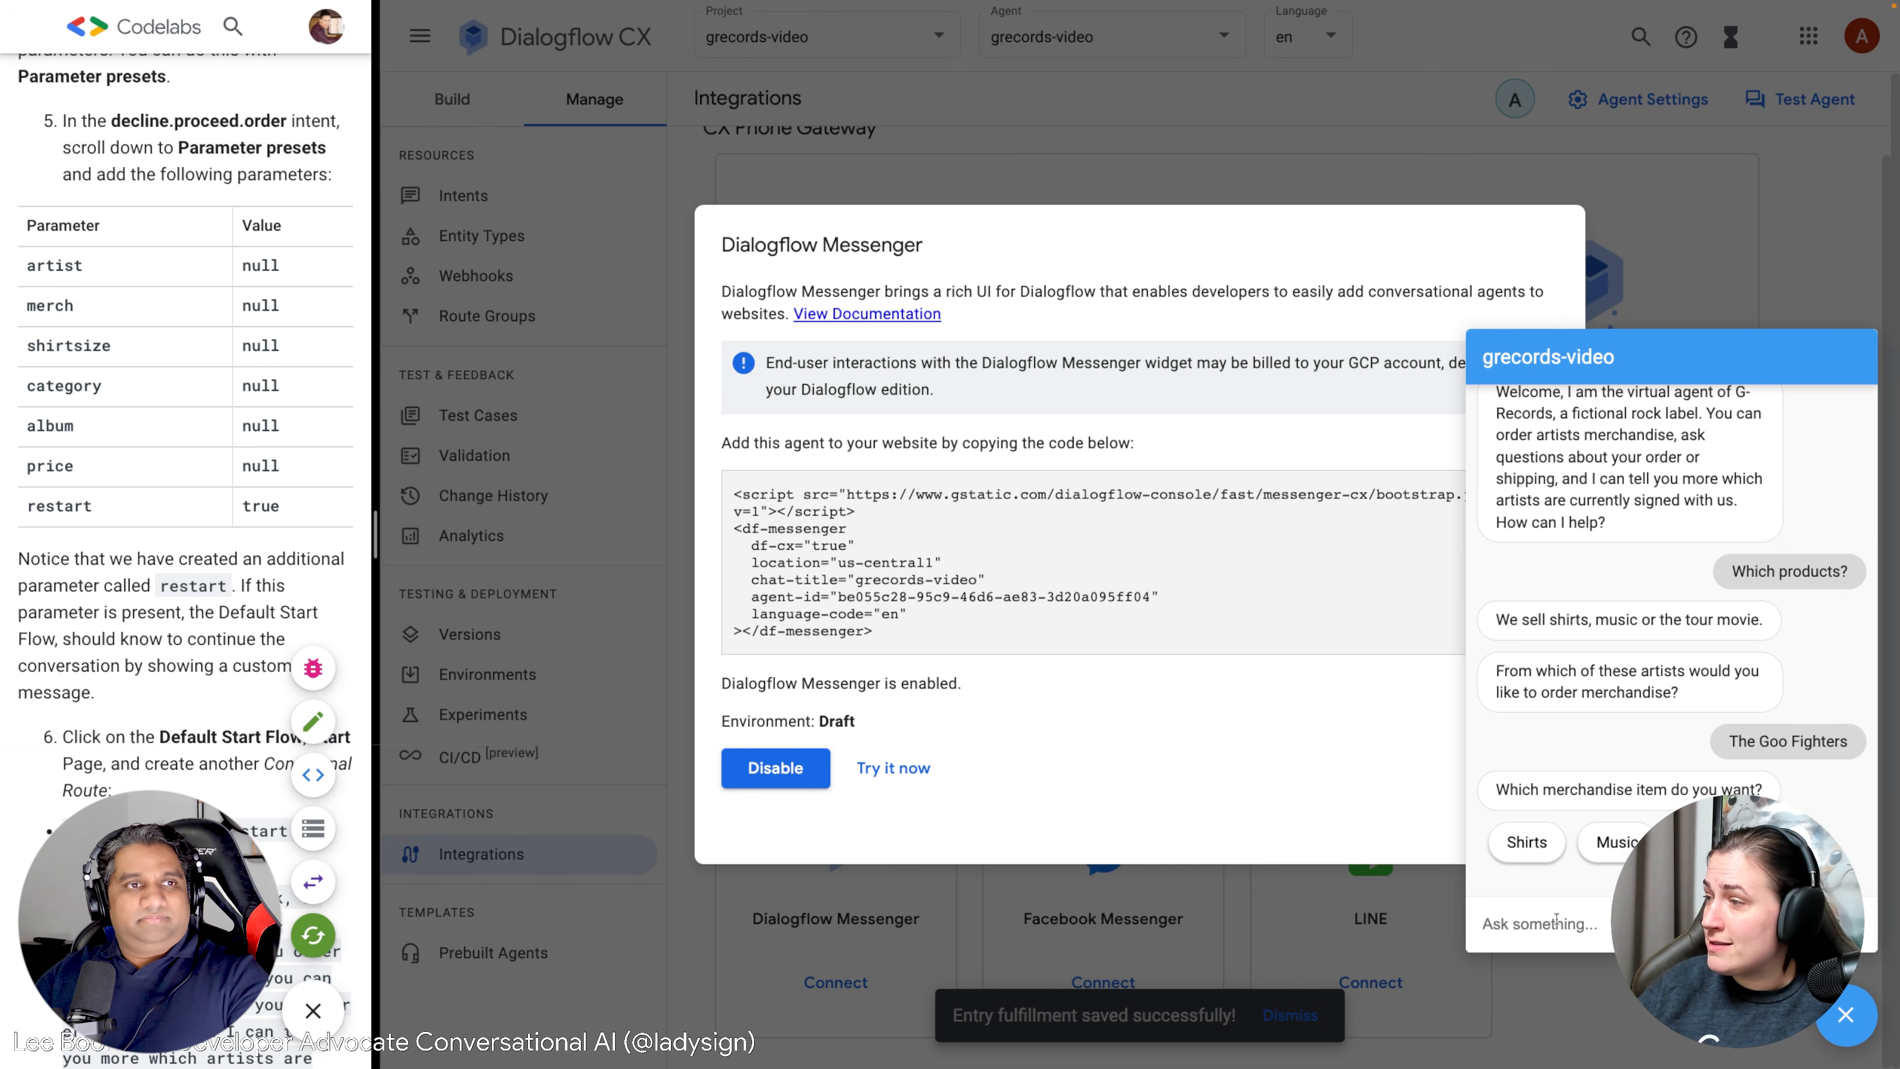
Ask "Well what does it cost?", choose the tour movie, and close the chat.
click(1582, 924)
text(Well what does it cost?)
key(Return)
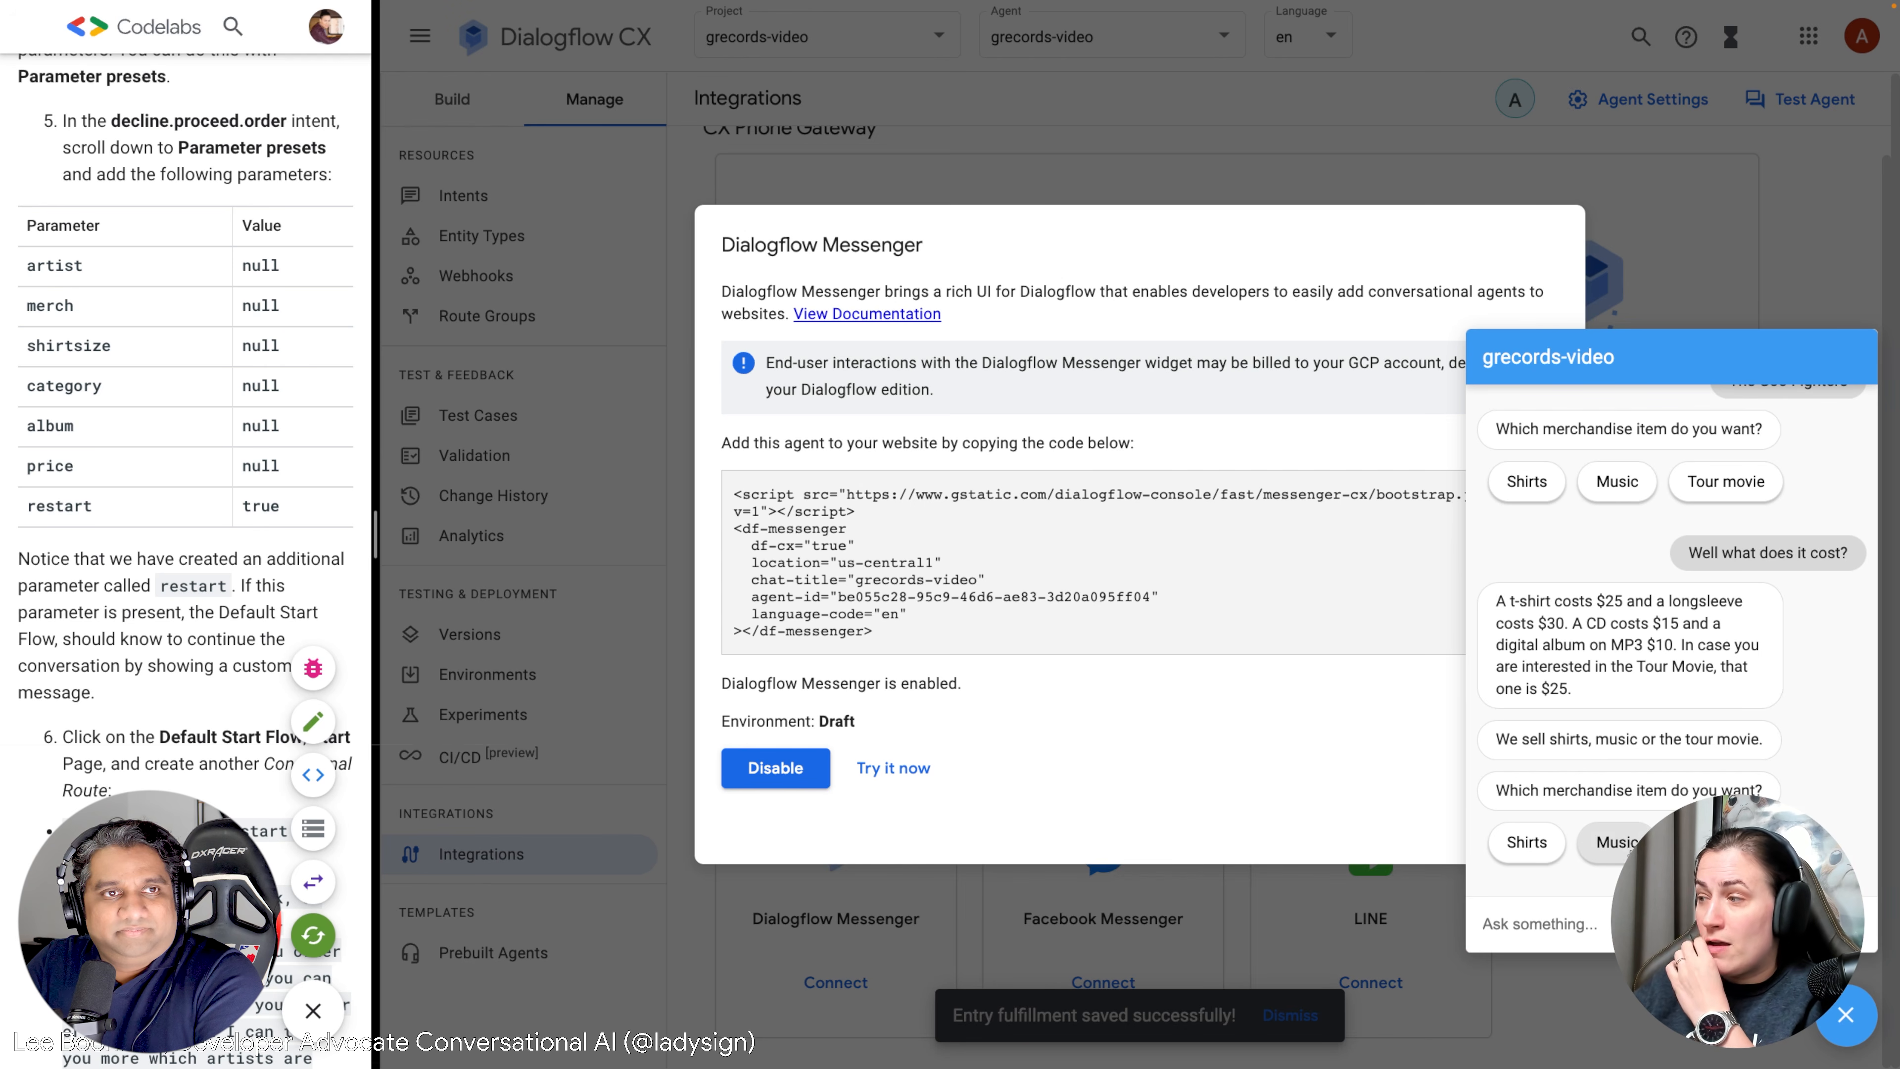
click(1725, 842)
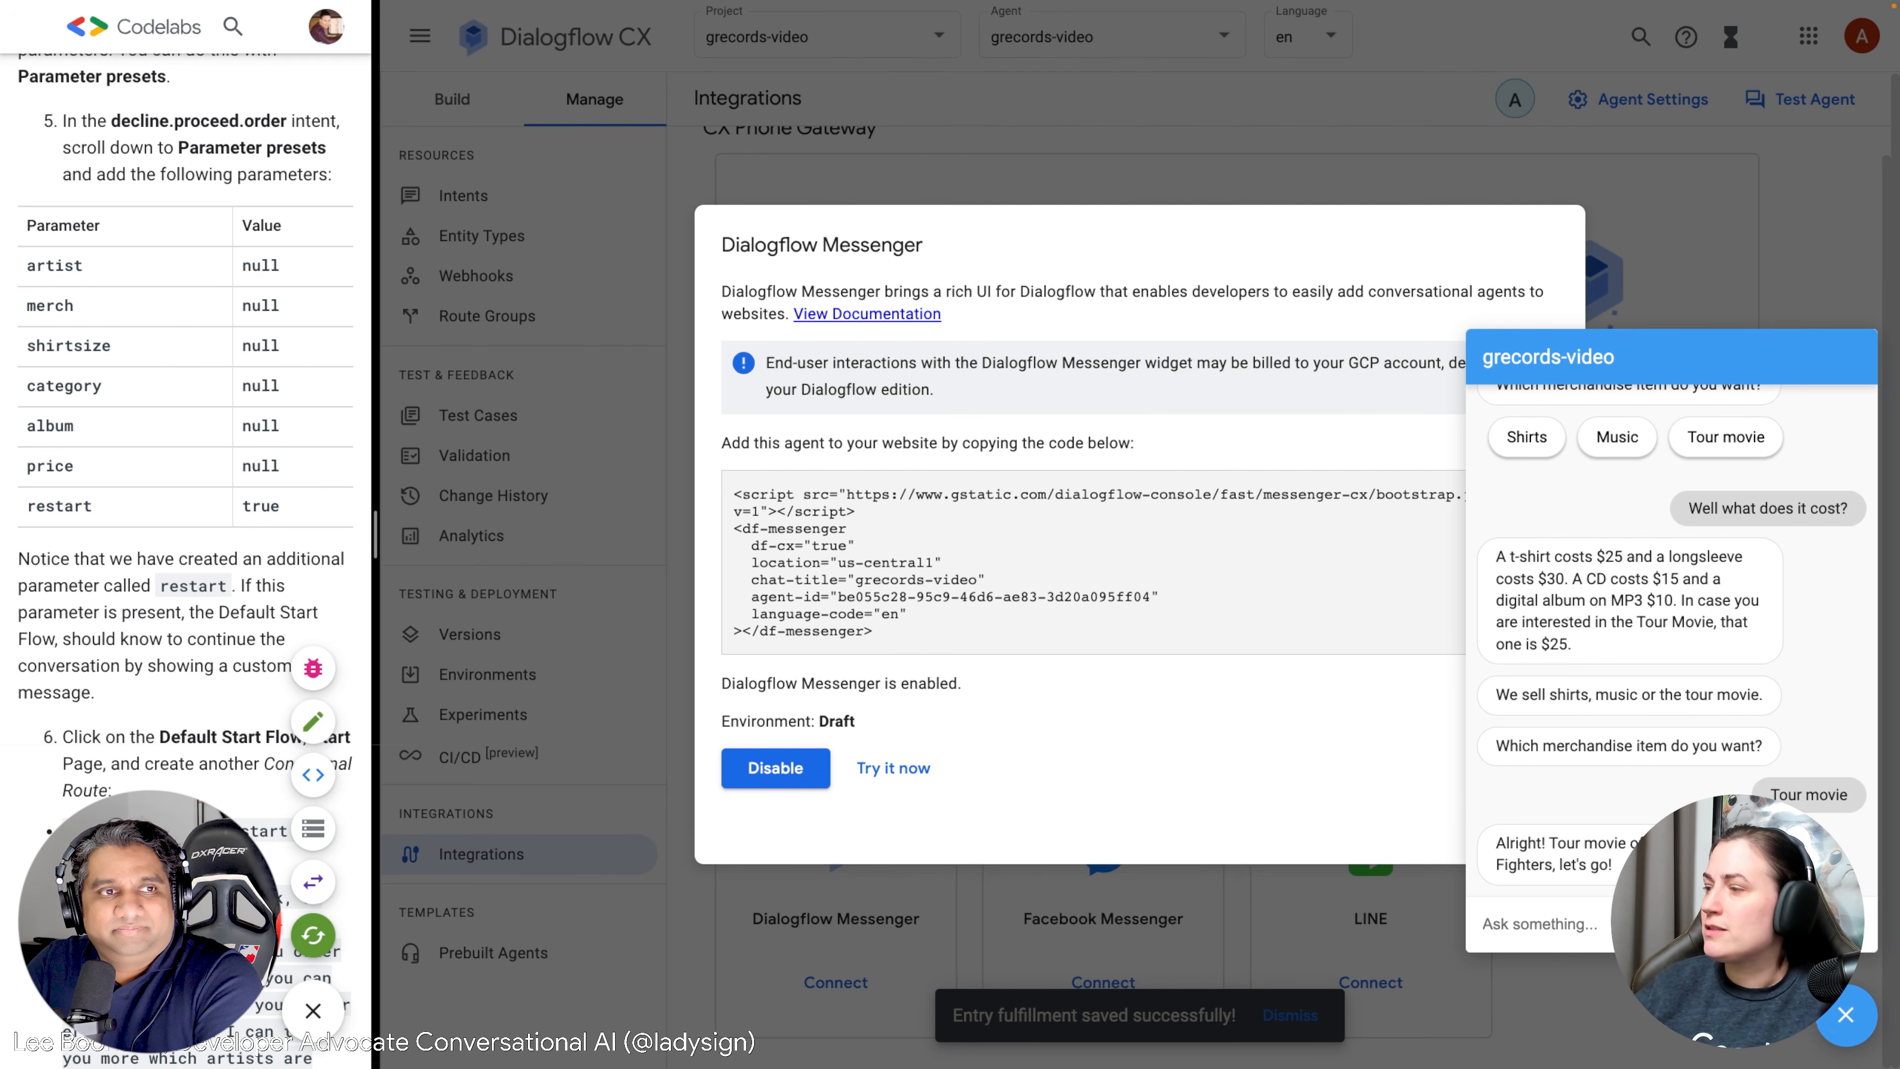
click(1839, 1021)
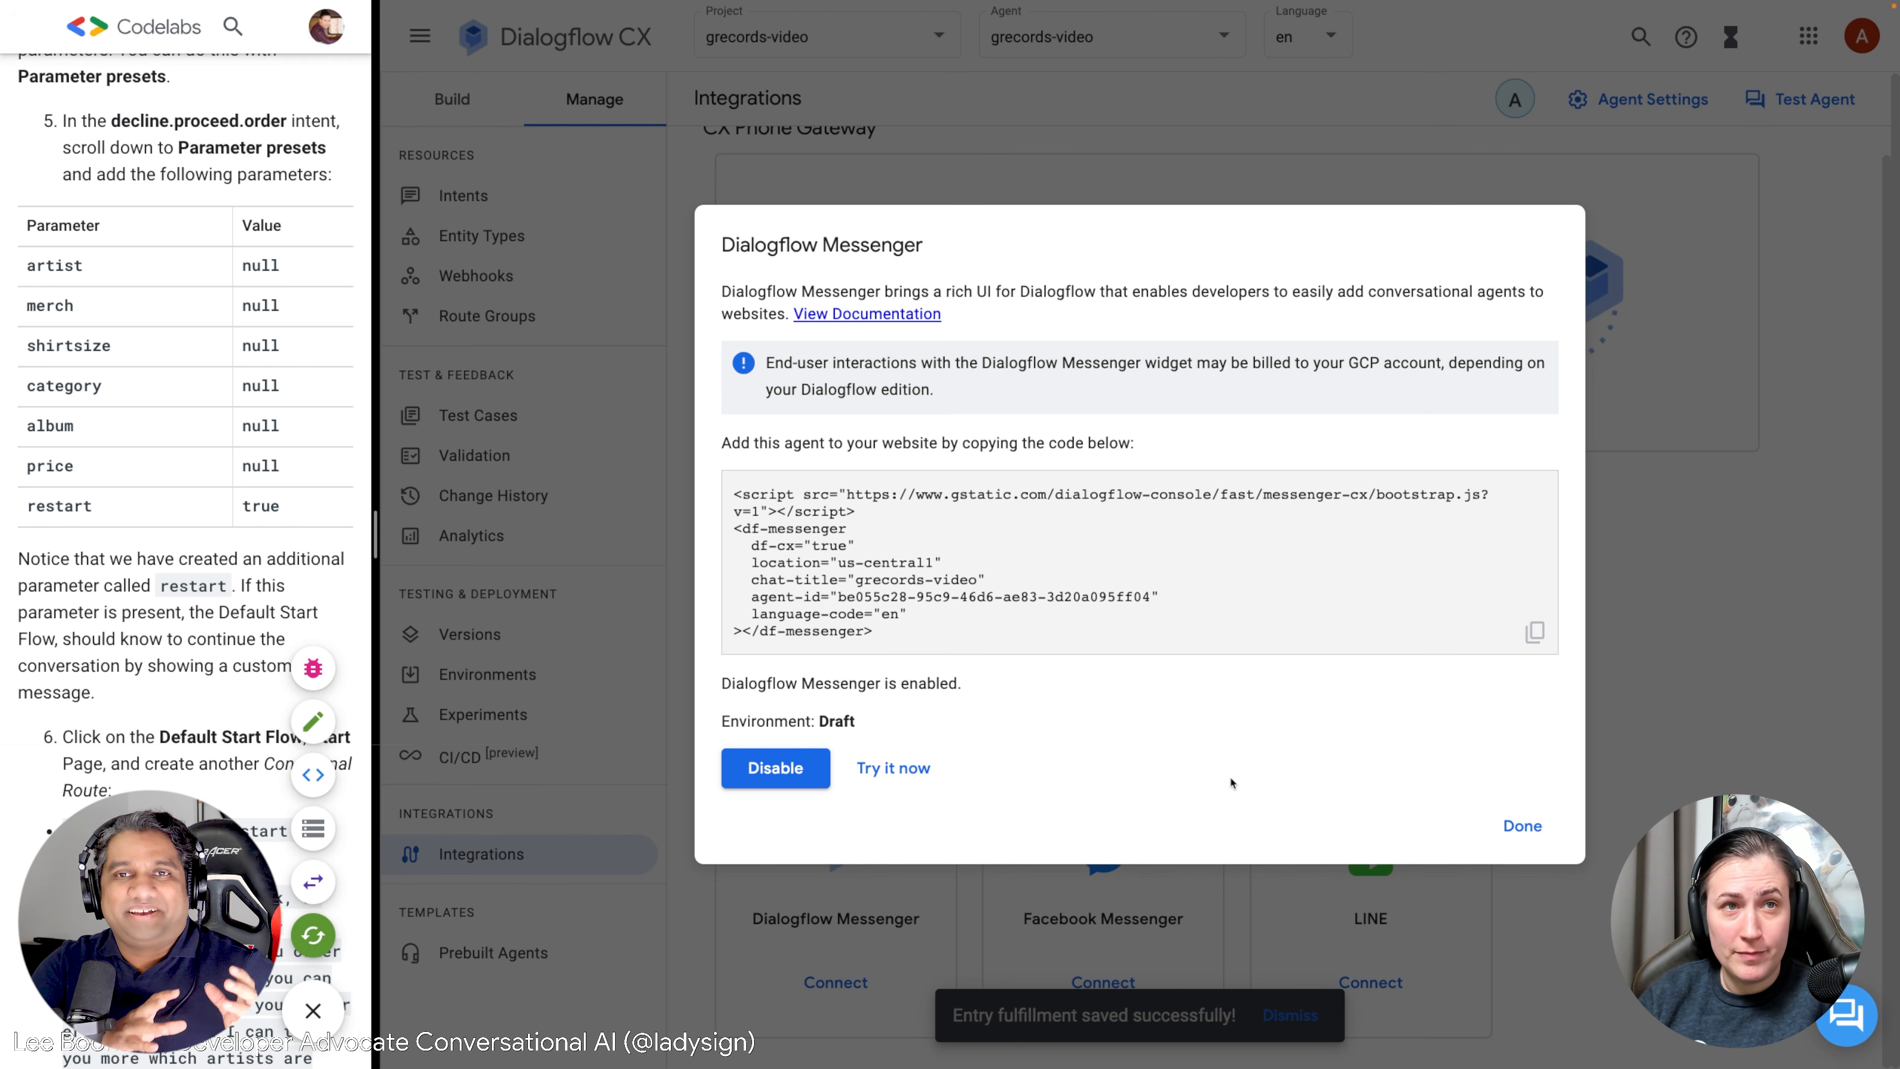
Close the Dialogflow Messenger dialog and rebalance the split screen between Dialogflow CX and the codelab.
click(1536, 835)
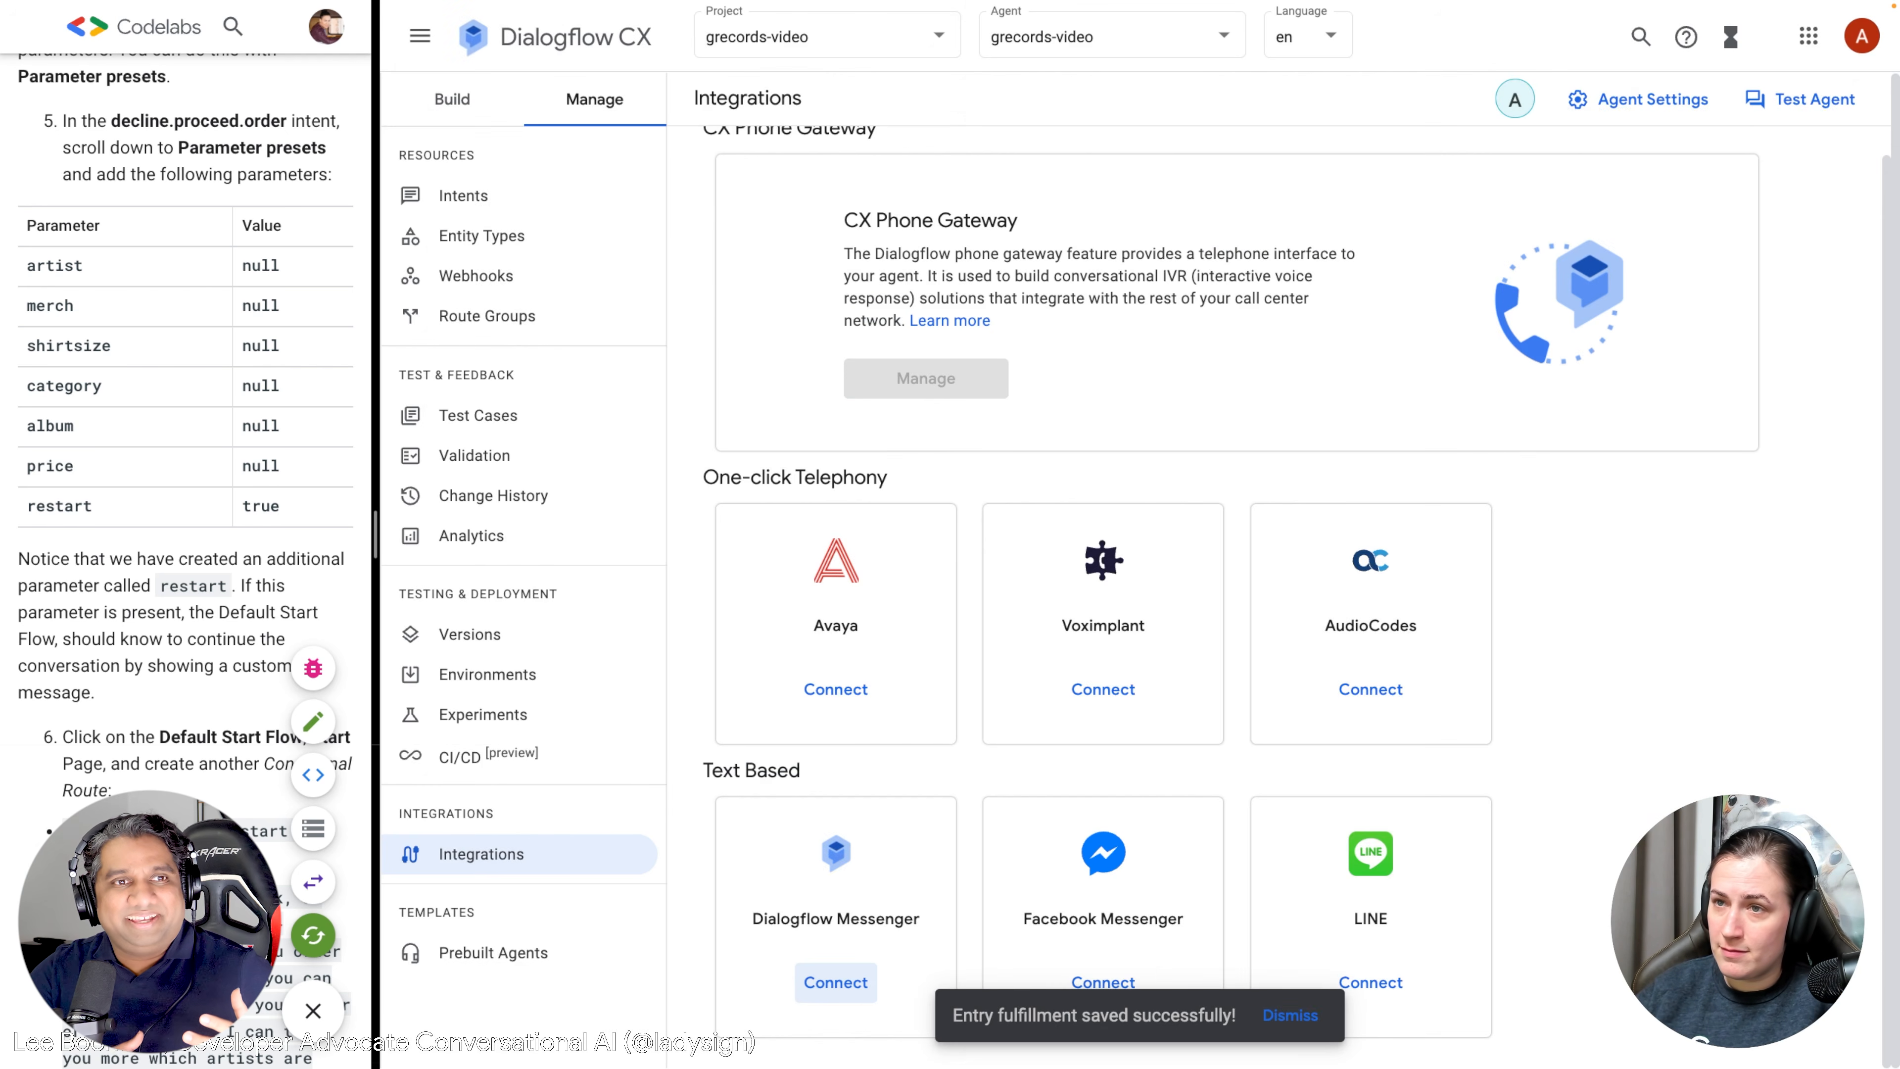
drag(374, 533, 1427, 584)
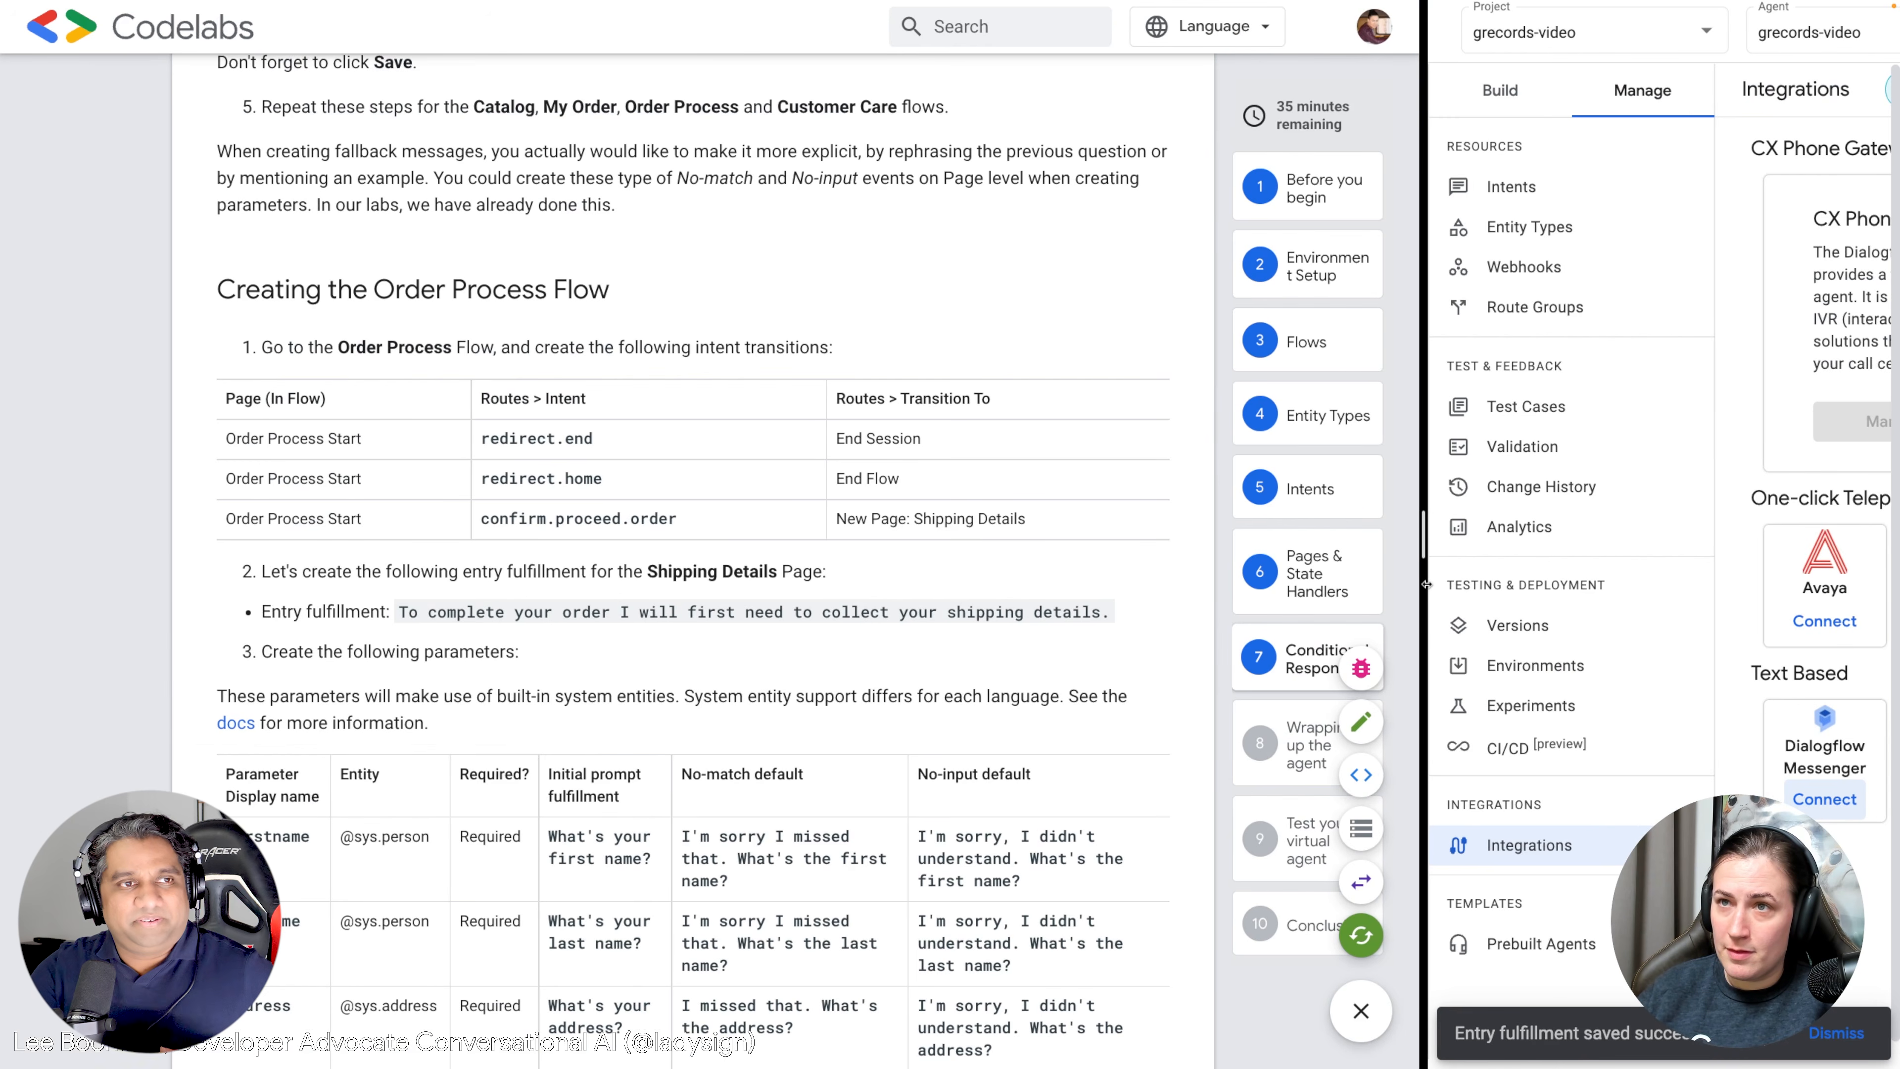
scroll(883, 520, up, 2)
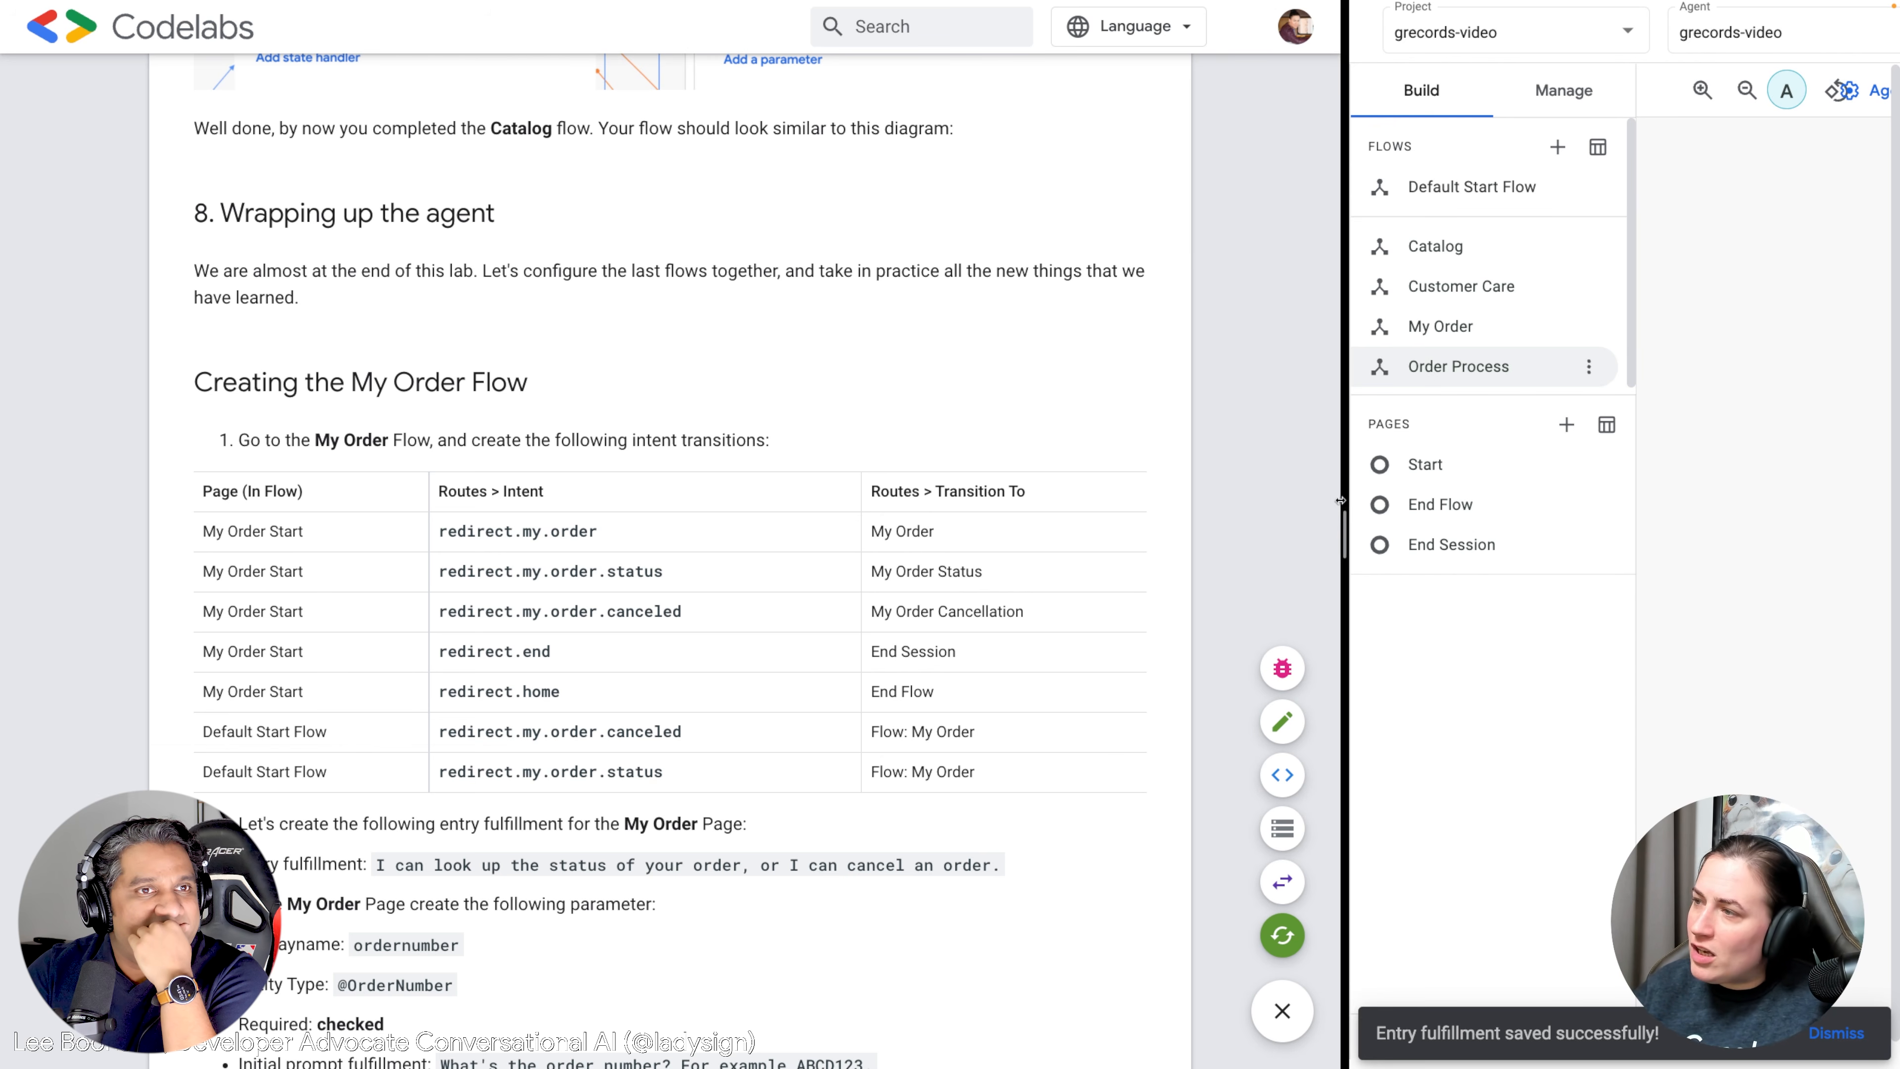
drag(1344, 524, 908, 477)
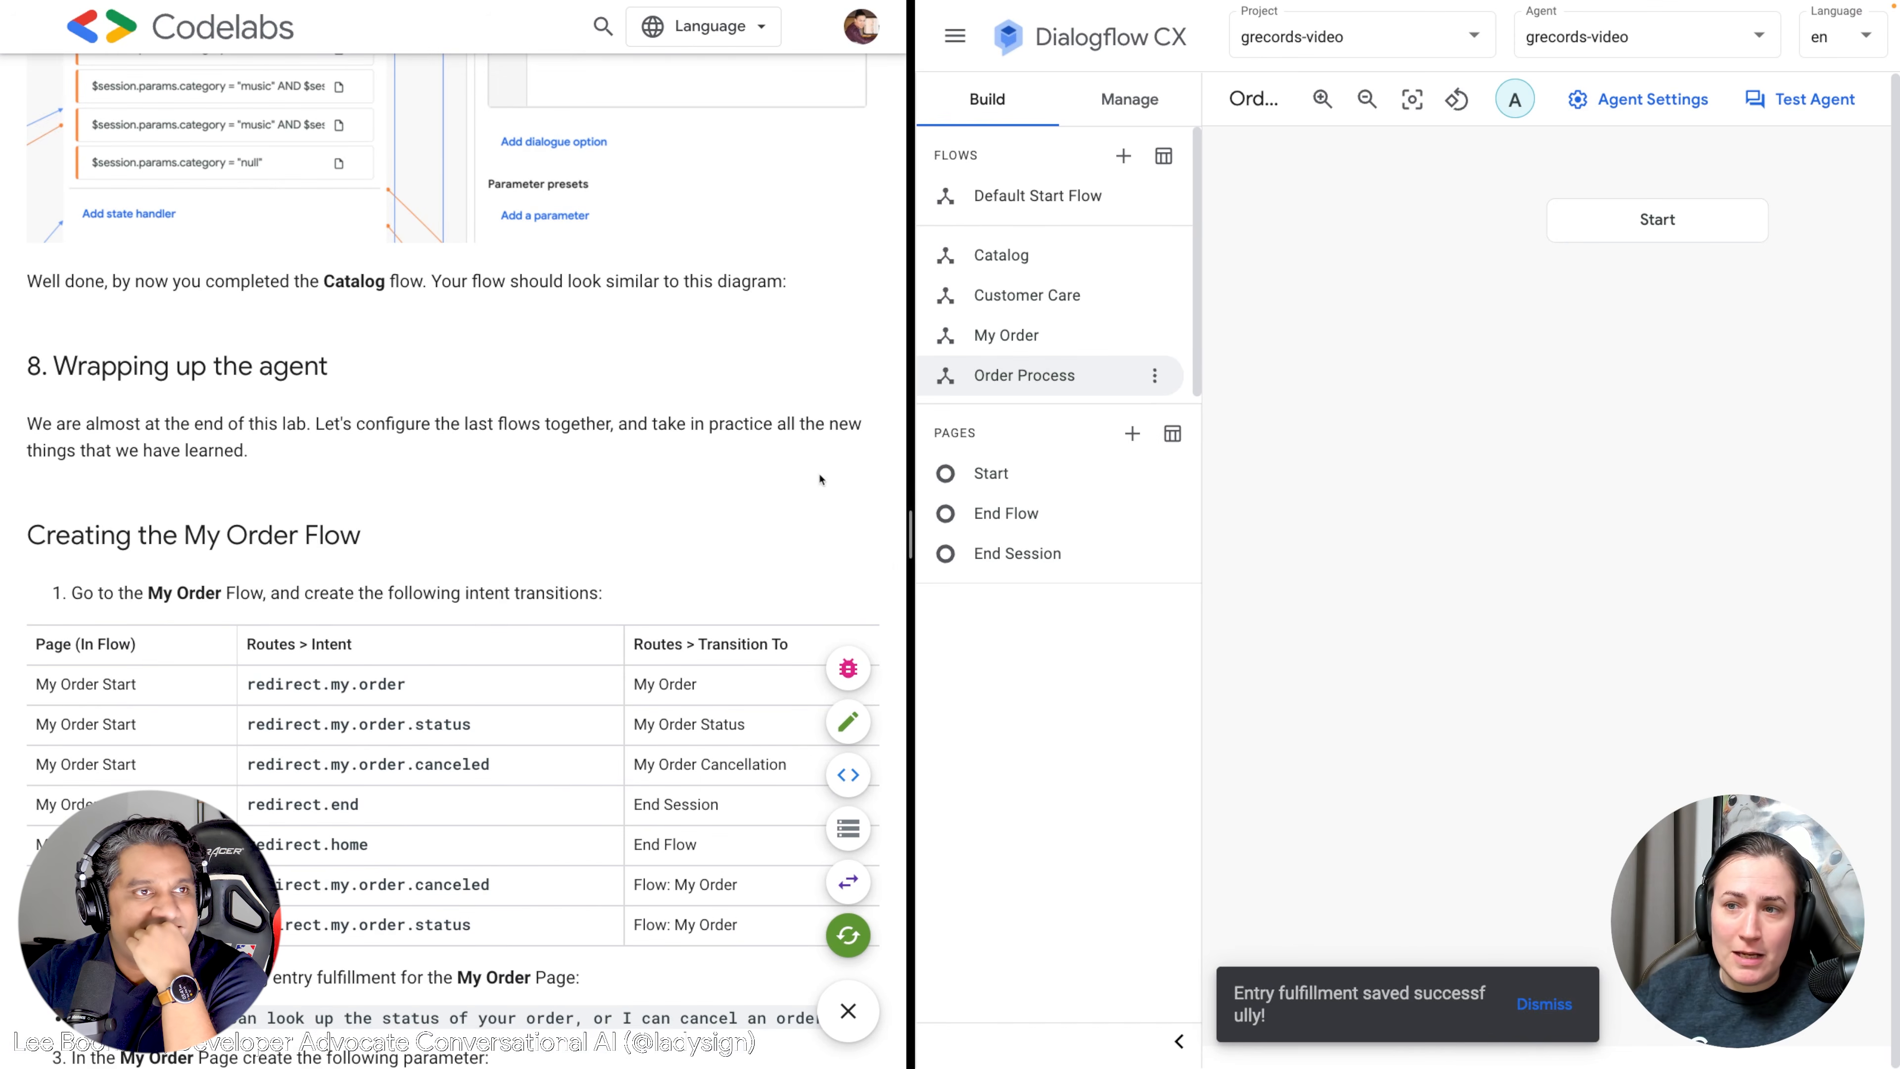
Open the My Order flow's Start page and add a route for the redirect.my.order intent.
scroll(549, 492, down, 2)
scroll(549, 491, down, 1)
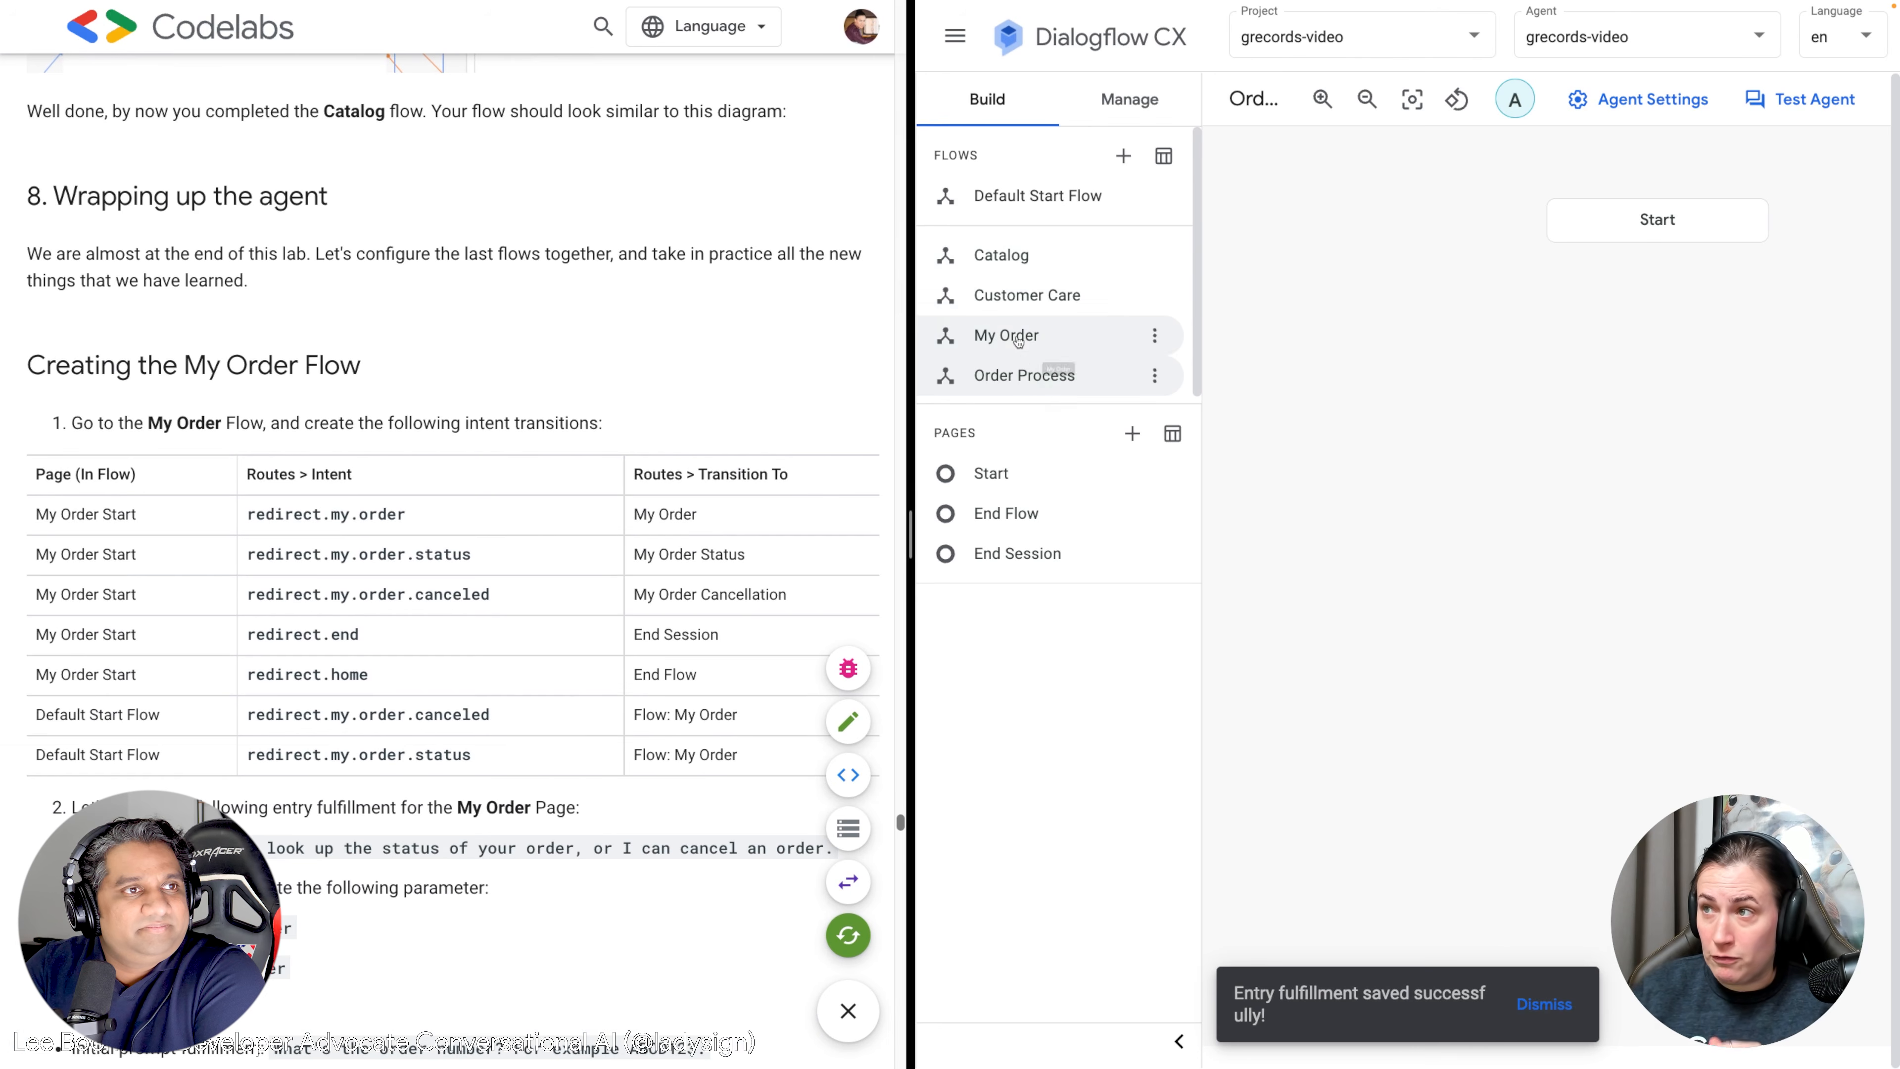
click(960, 339)
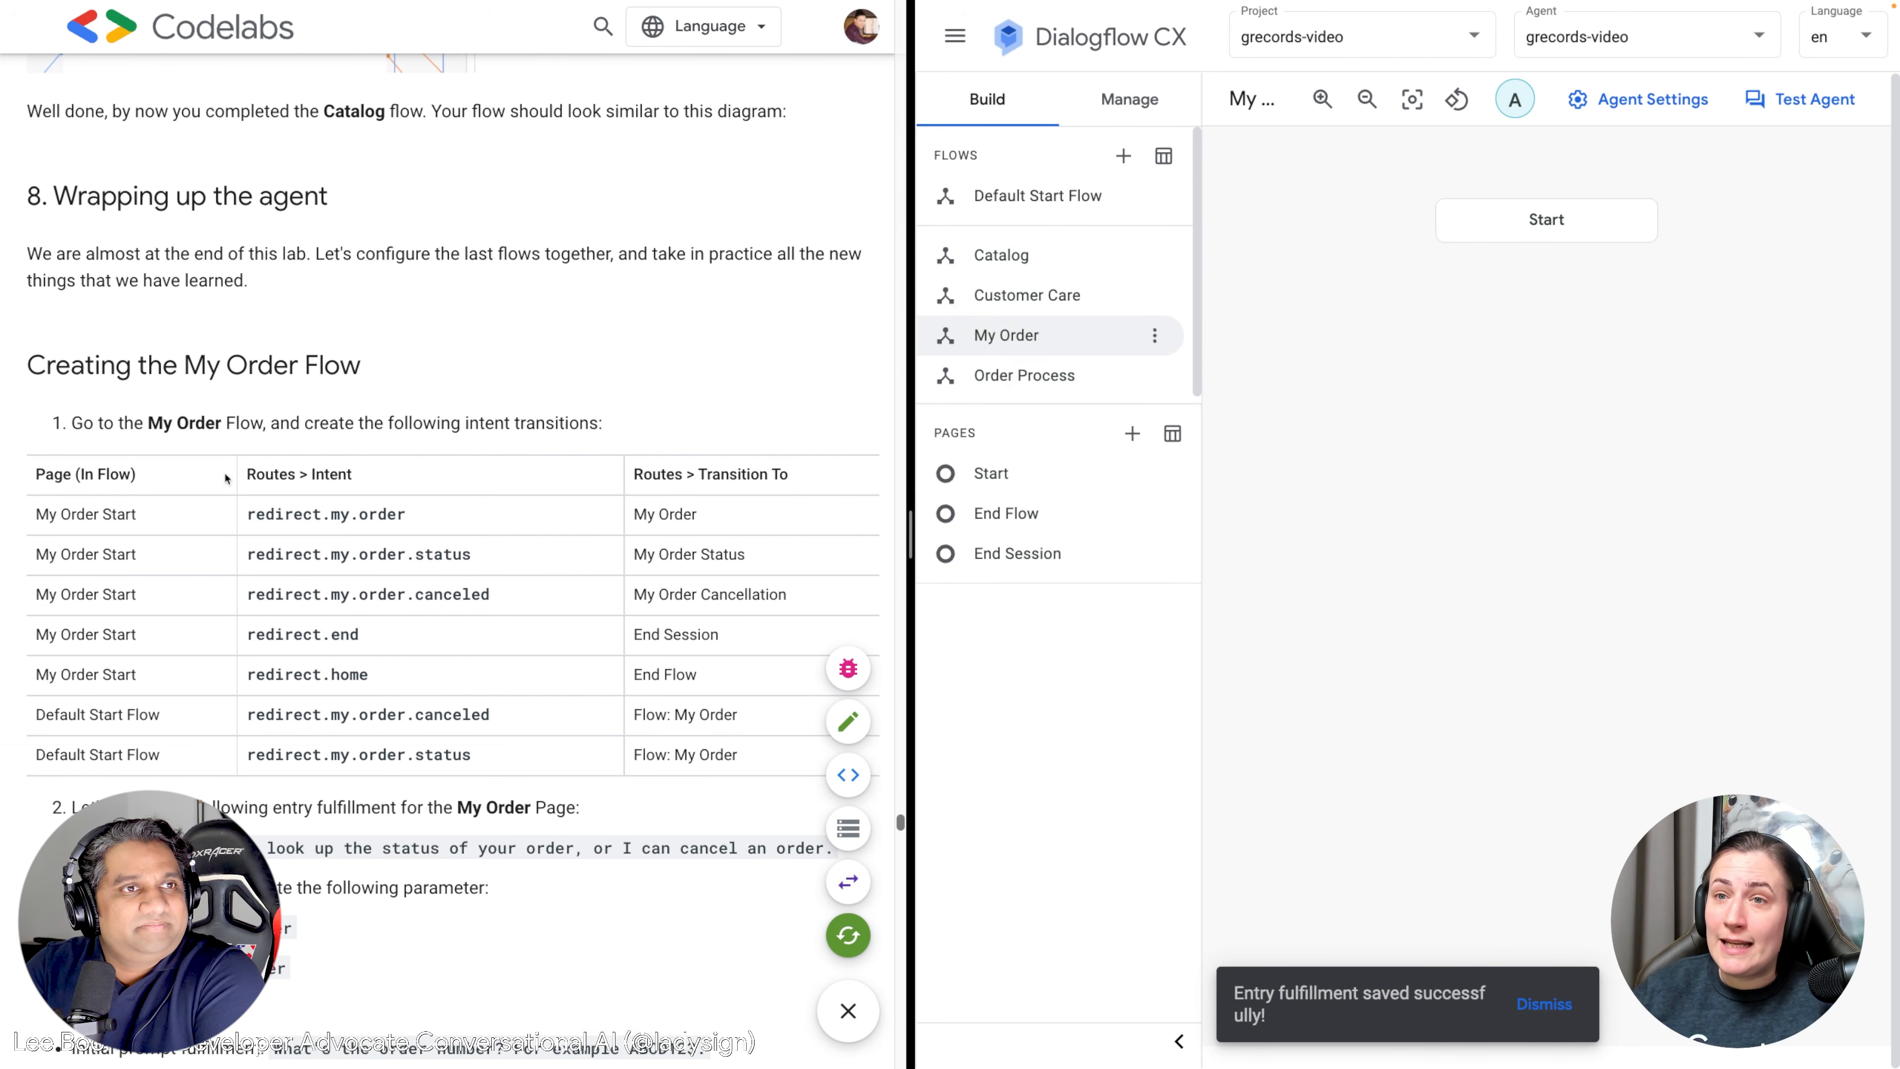
scroll(329, 493, down, 2)
scroll(329, 494, down, 1)
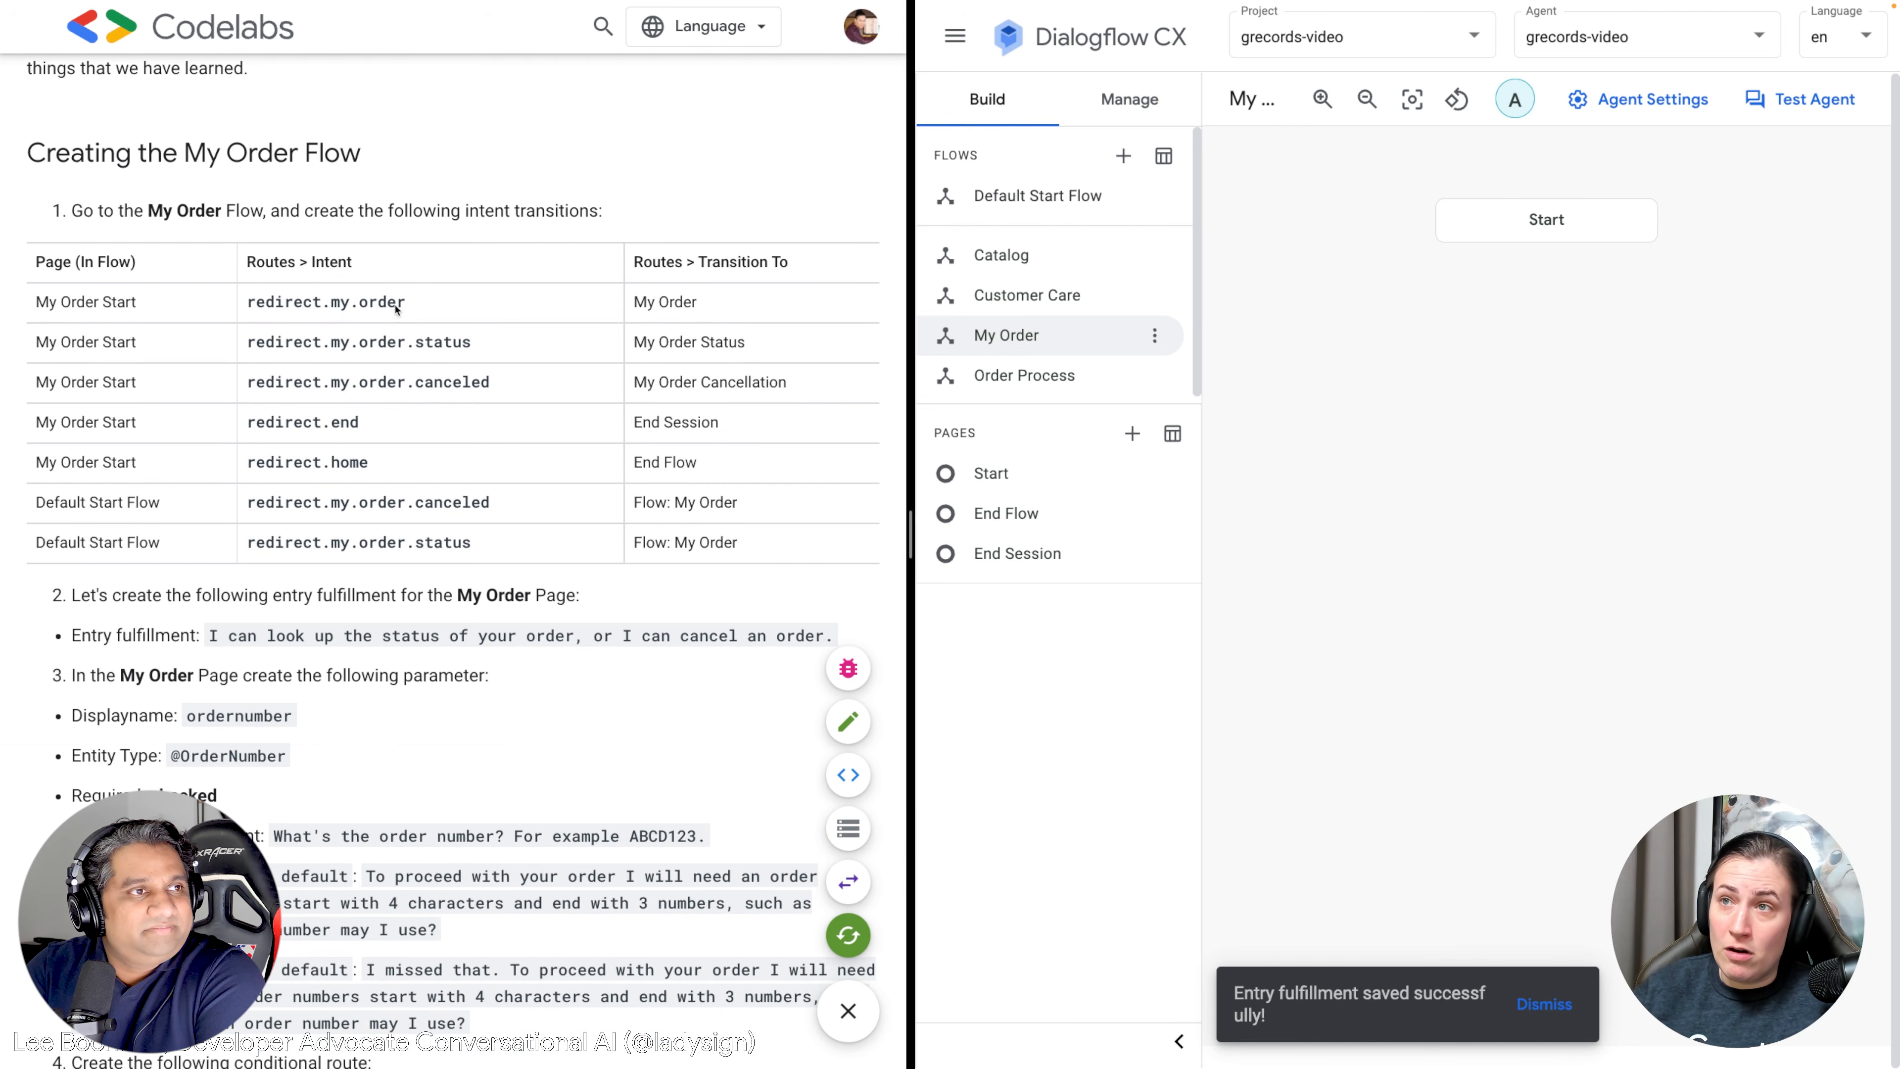
click(1546, 223)
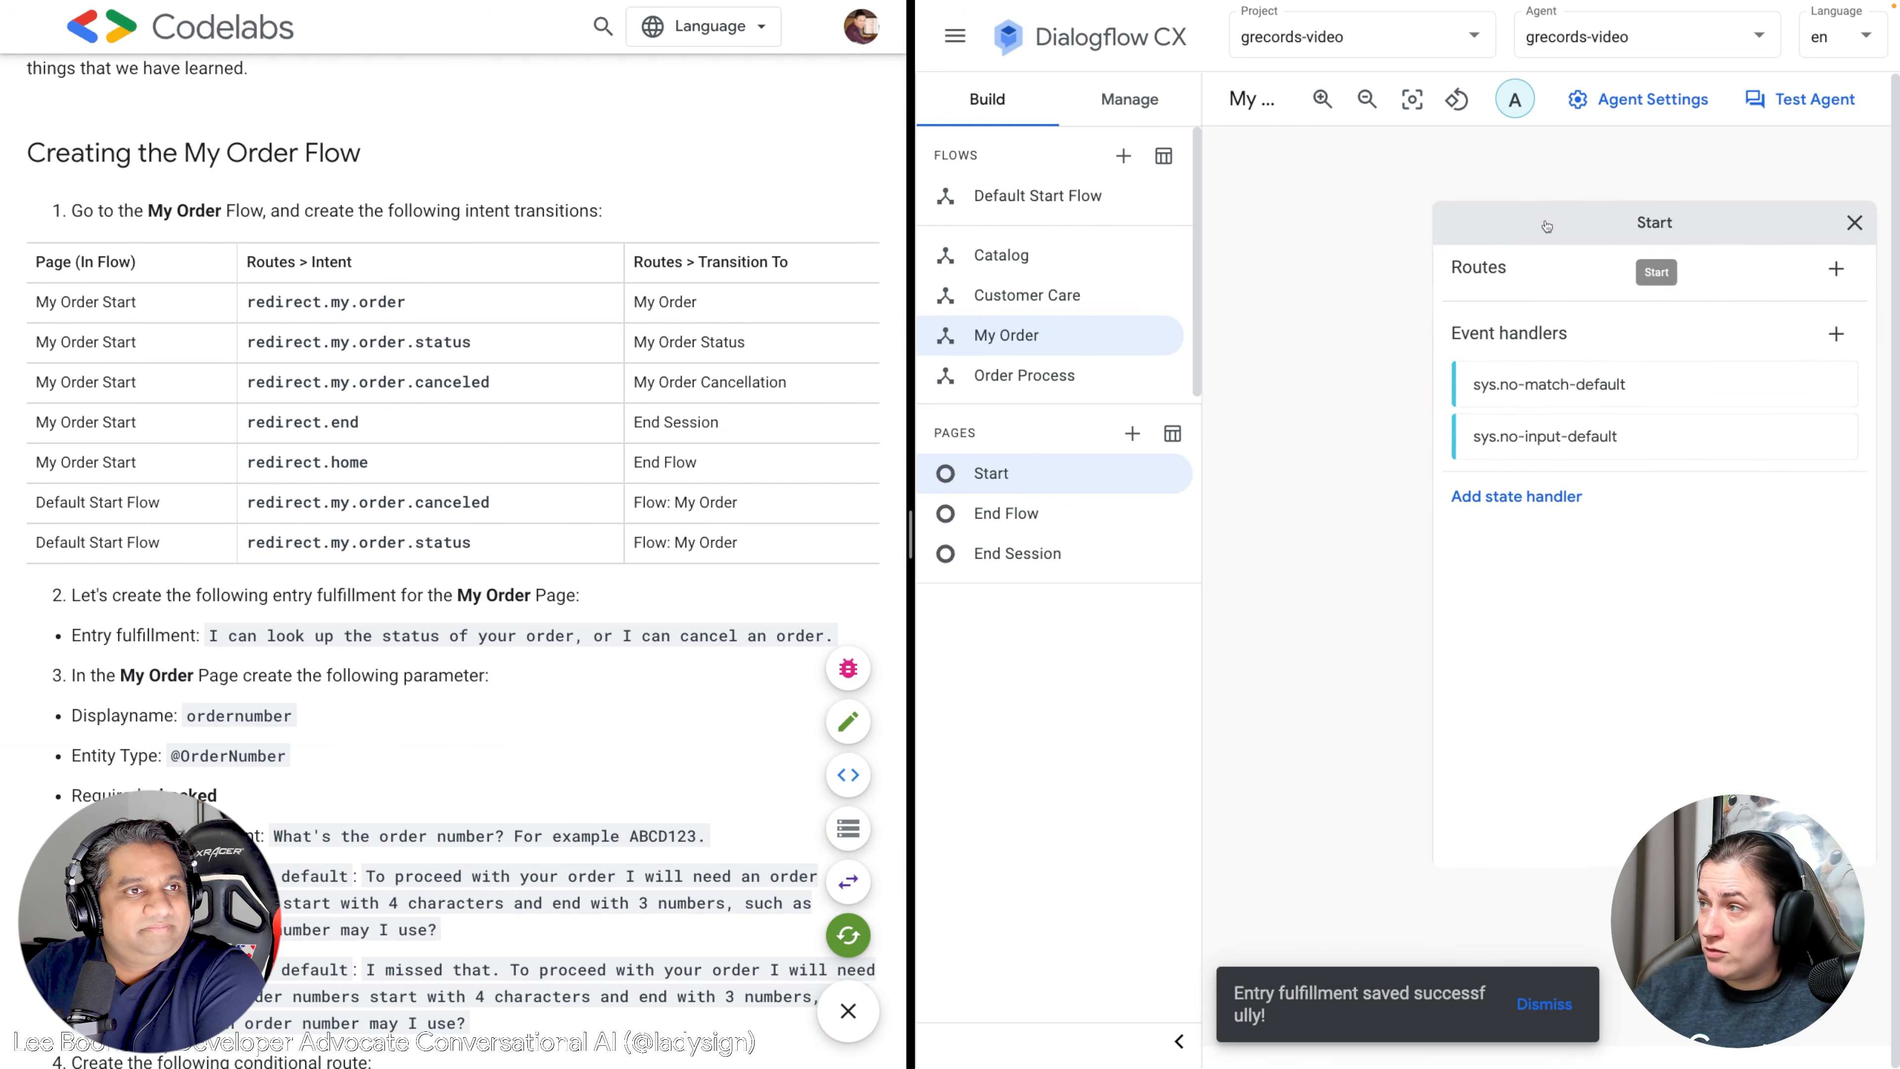
click(1729, 332)
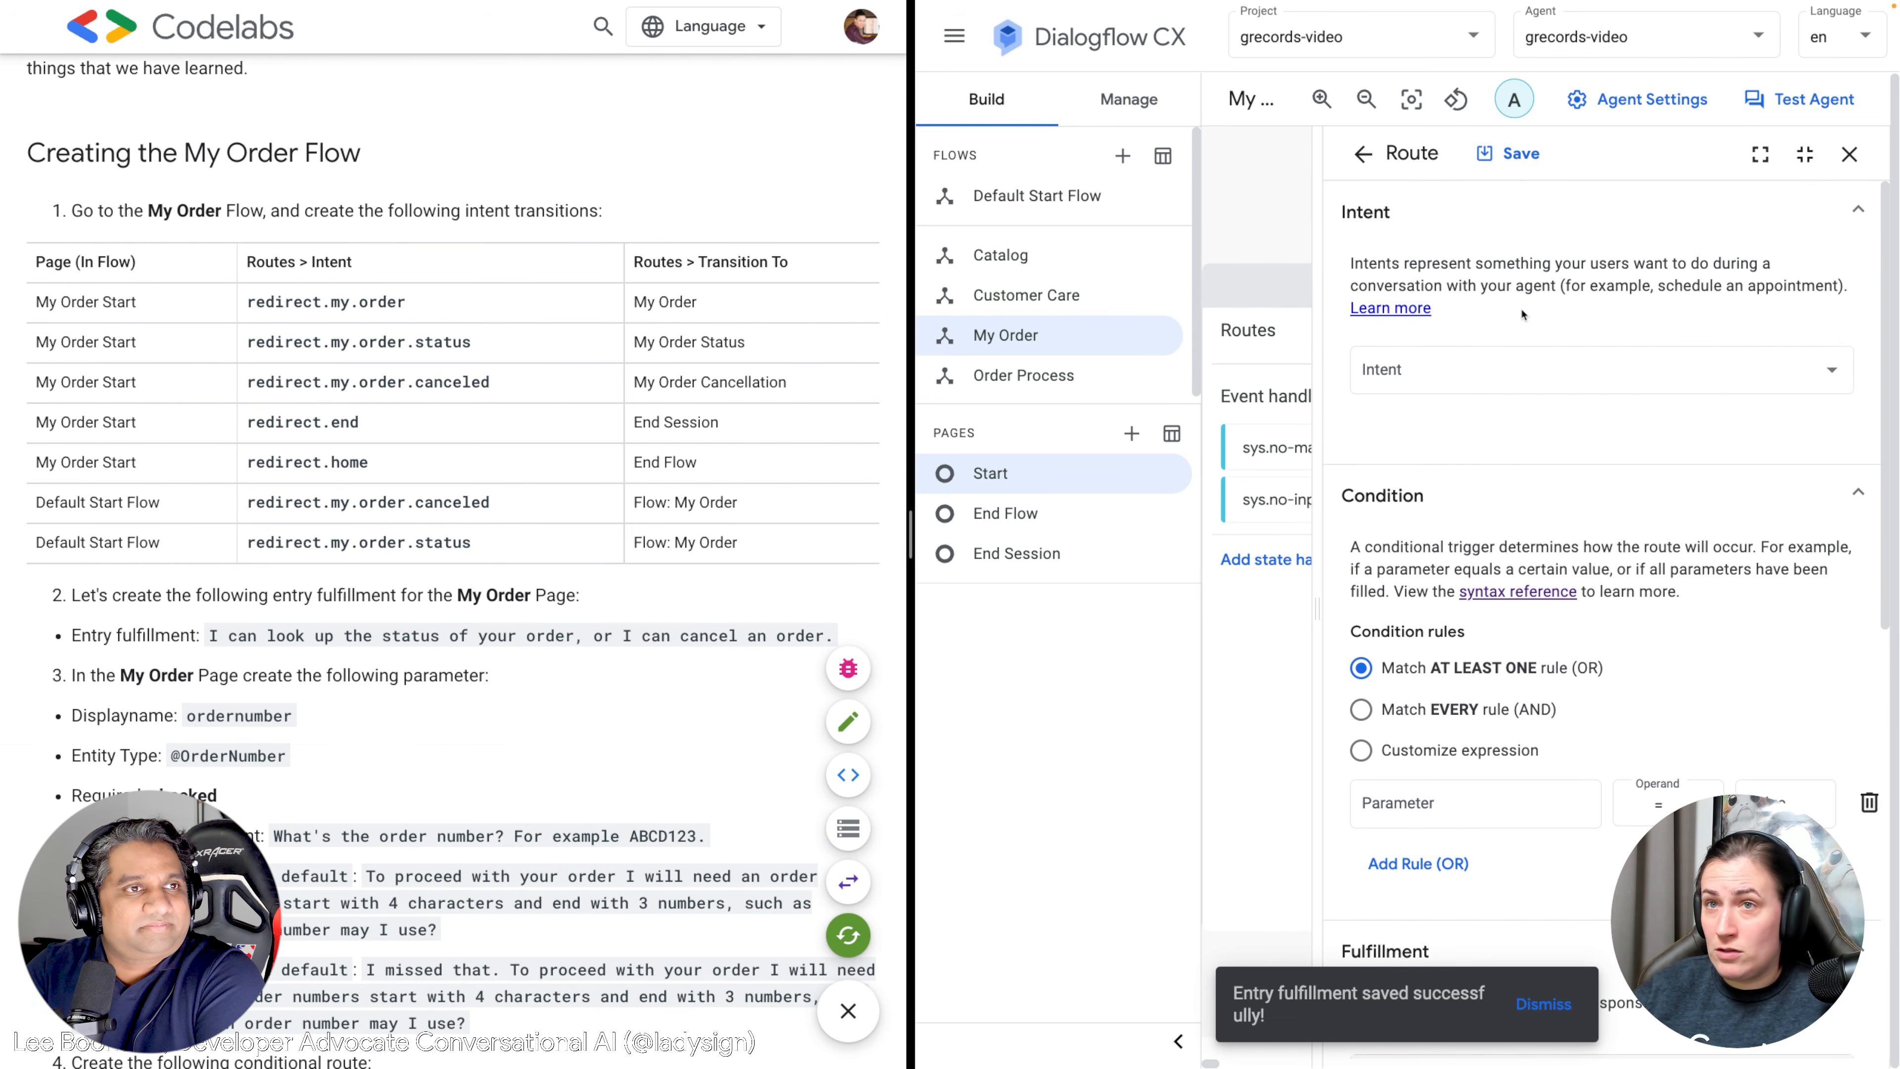
click(1470, 372)
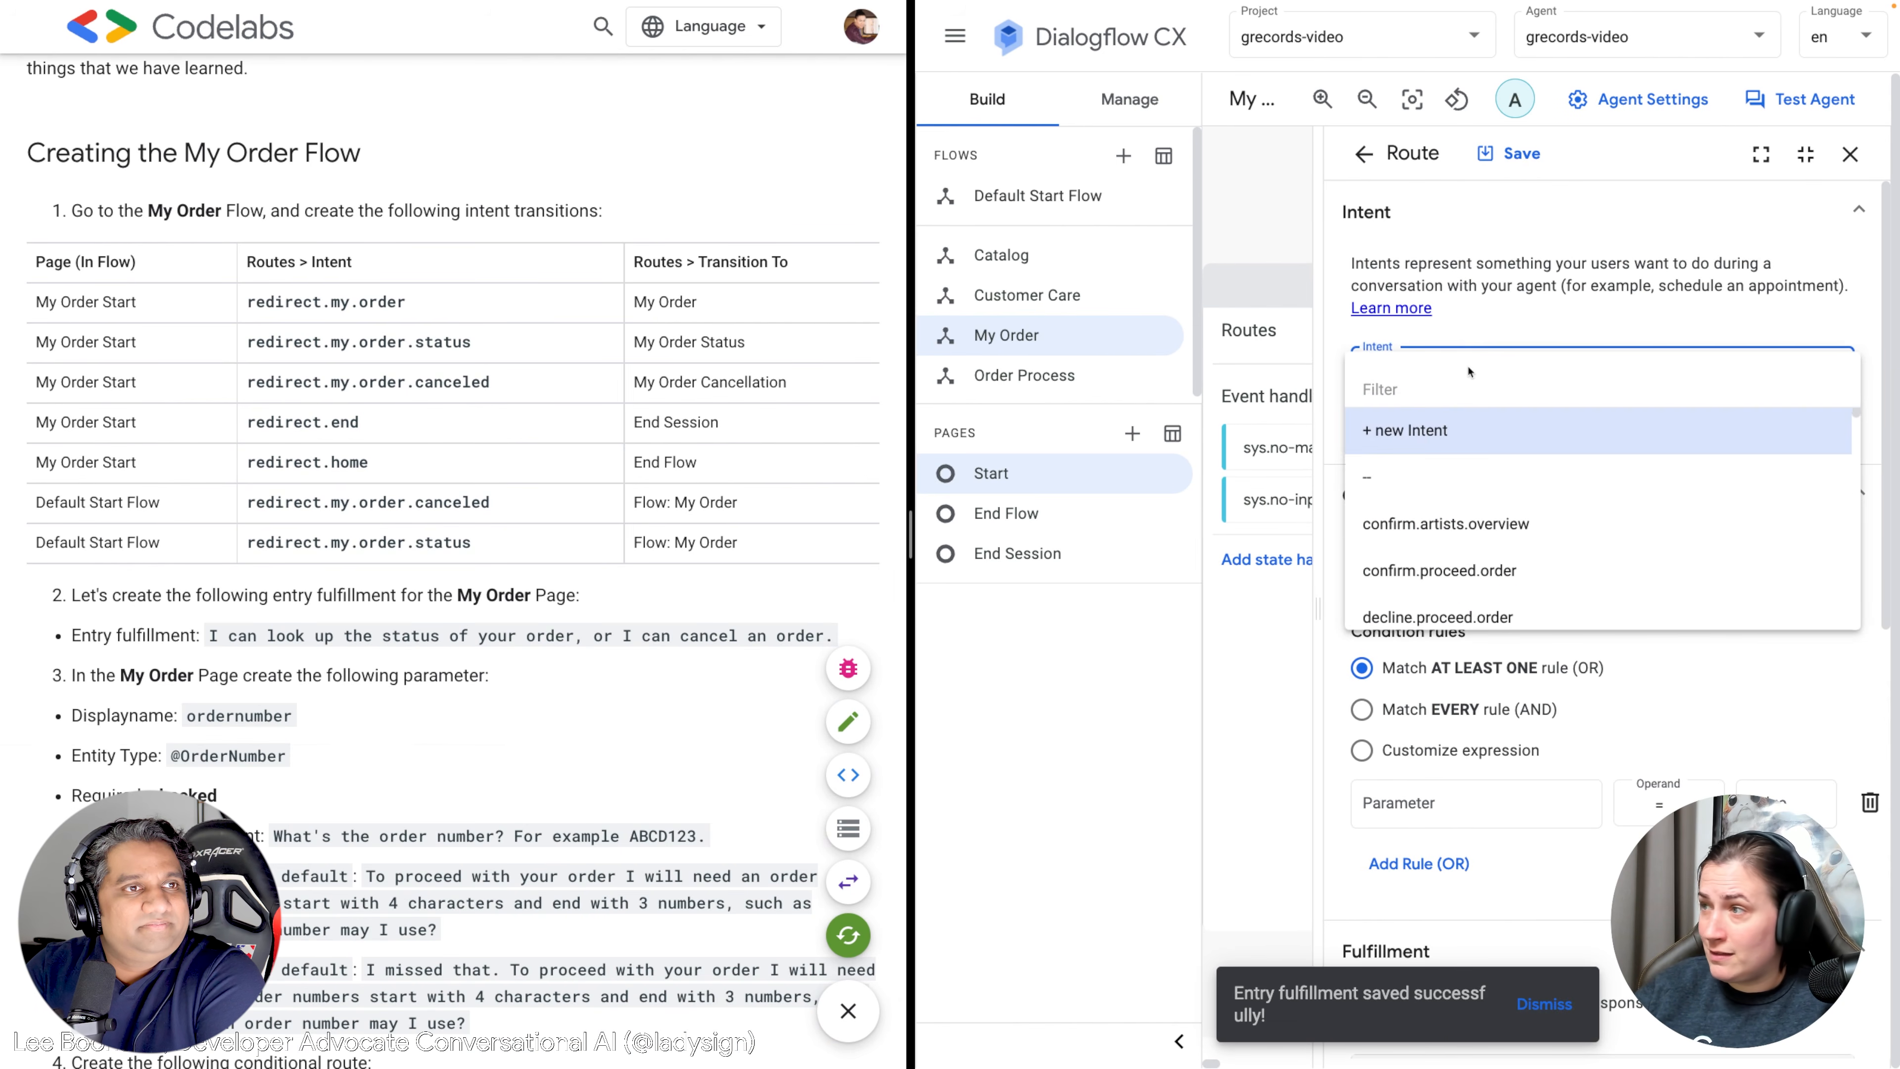
text(red)
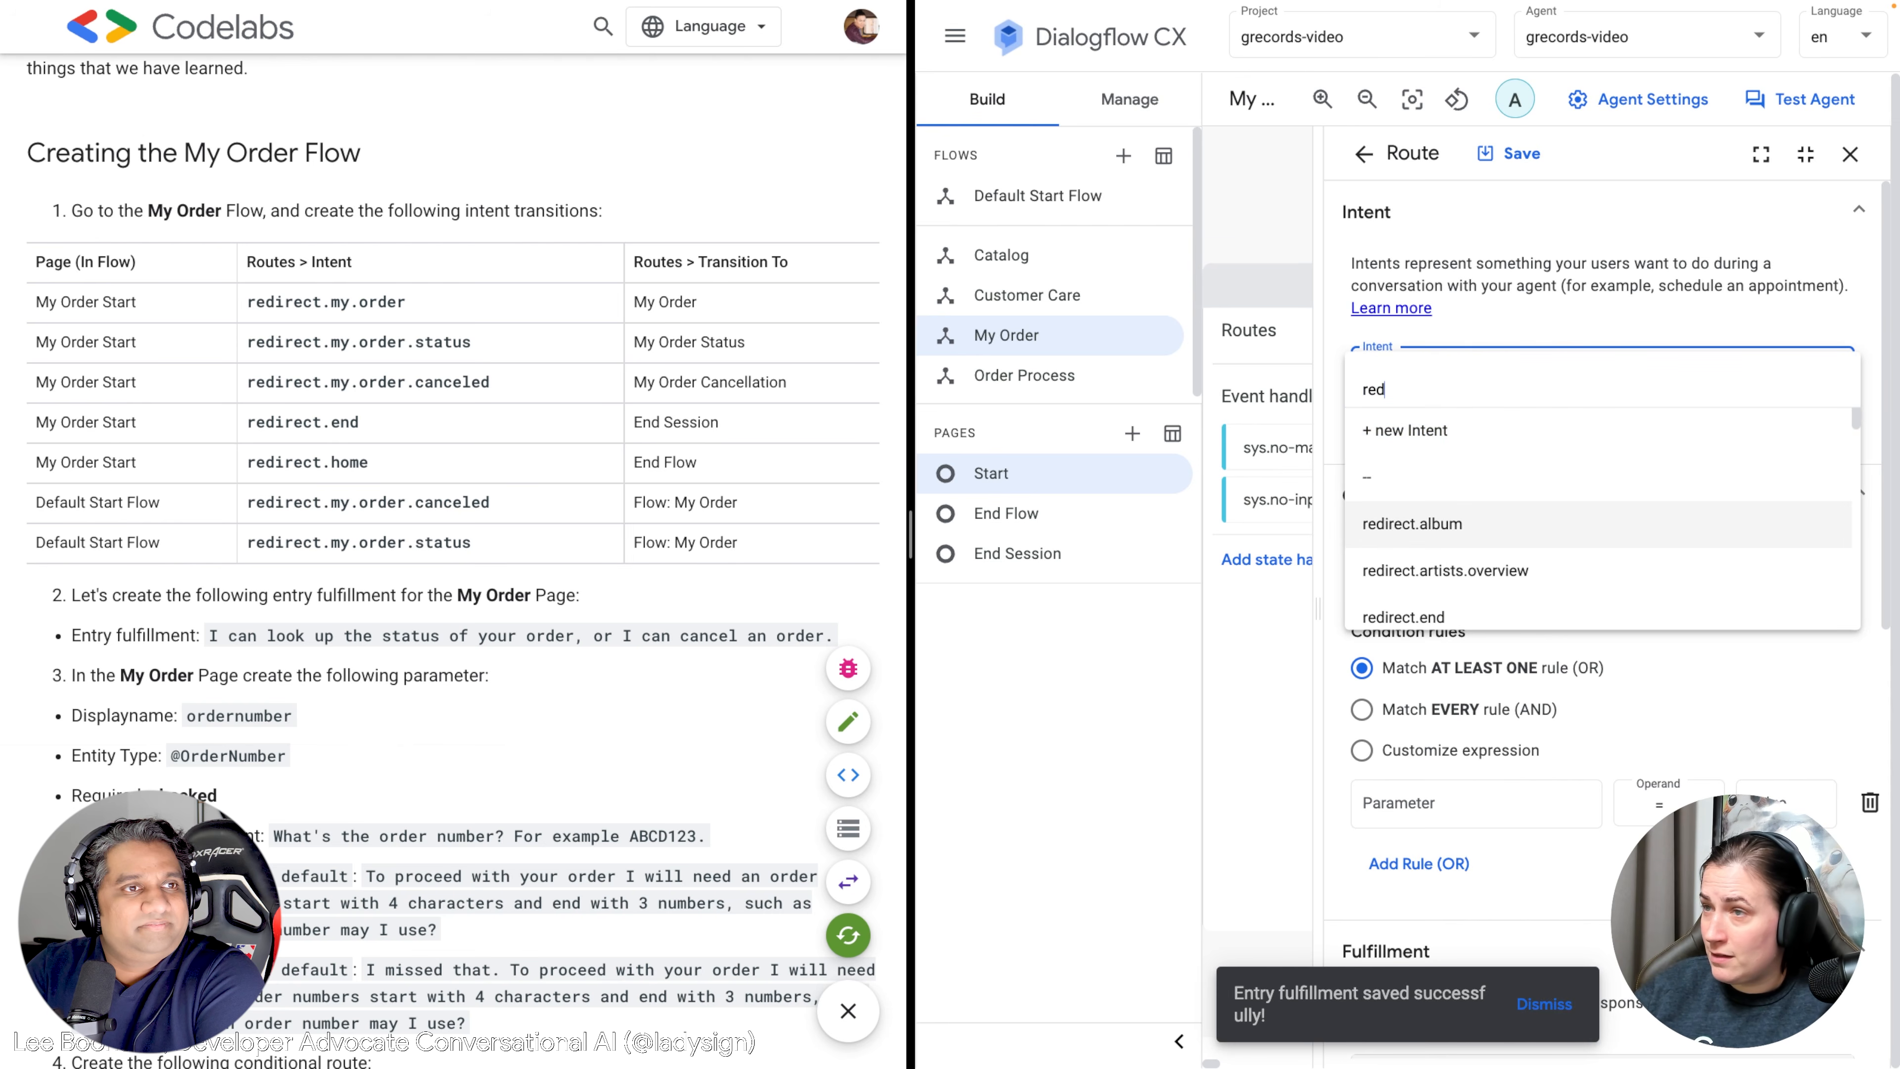
text(irect.my)
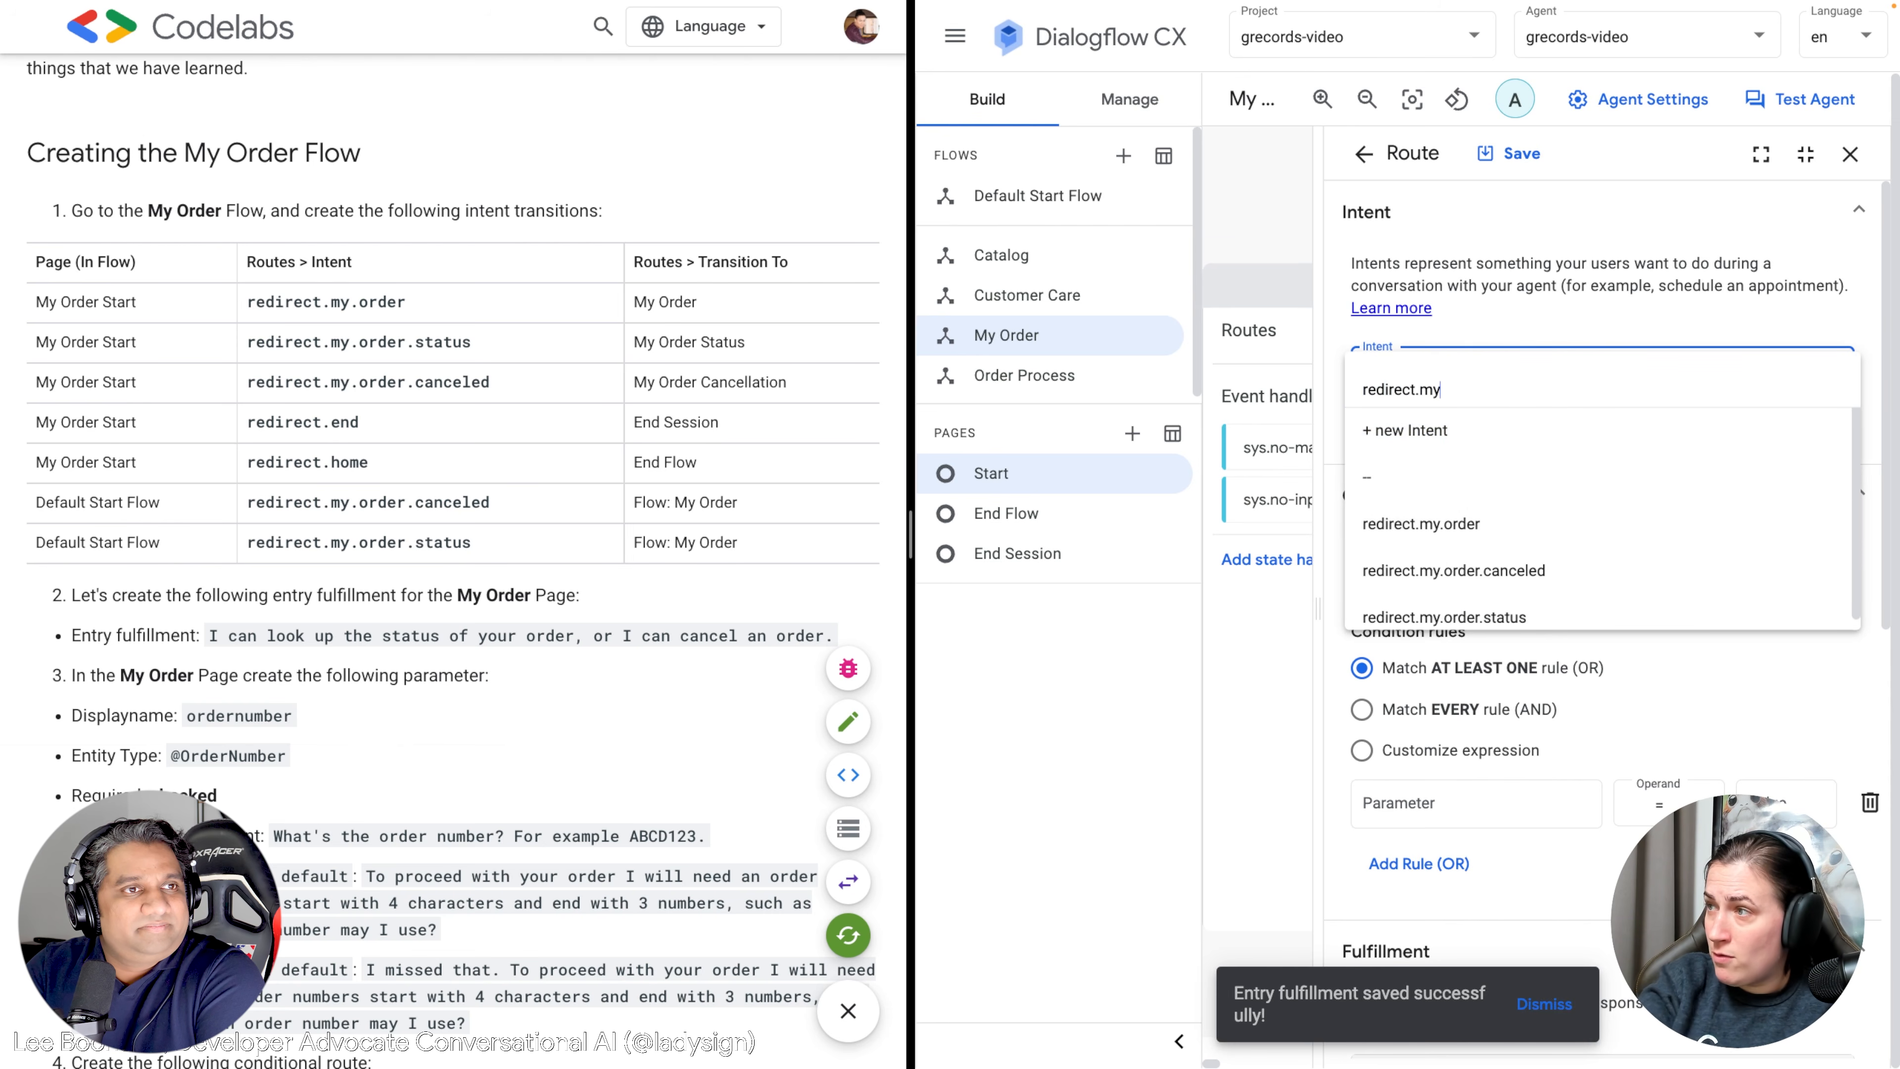
click(1454, 525)
Set the route's transition to a new page named My Order and save it.
scroll(1440, 578, down, 1)
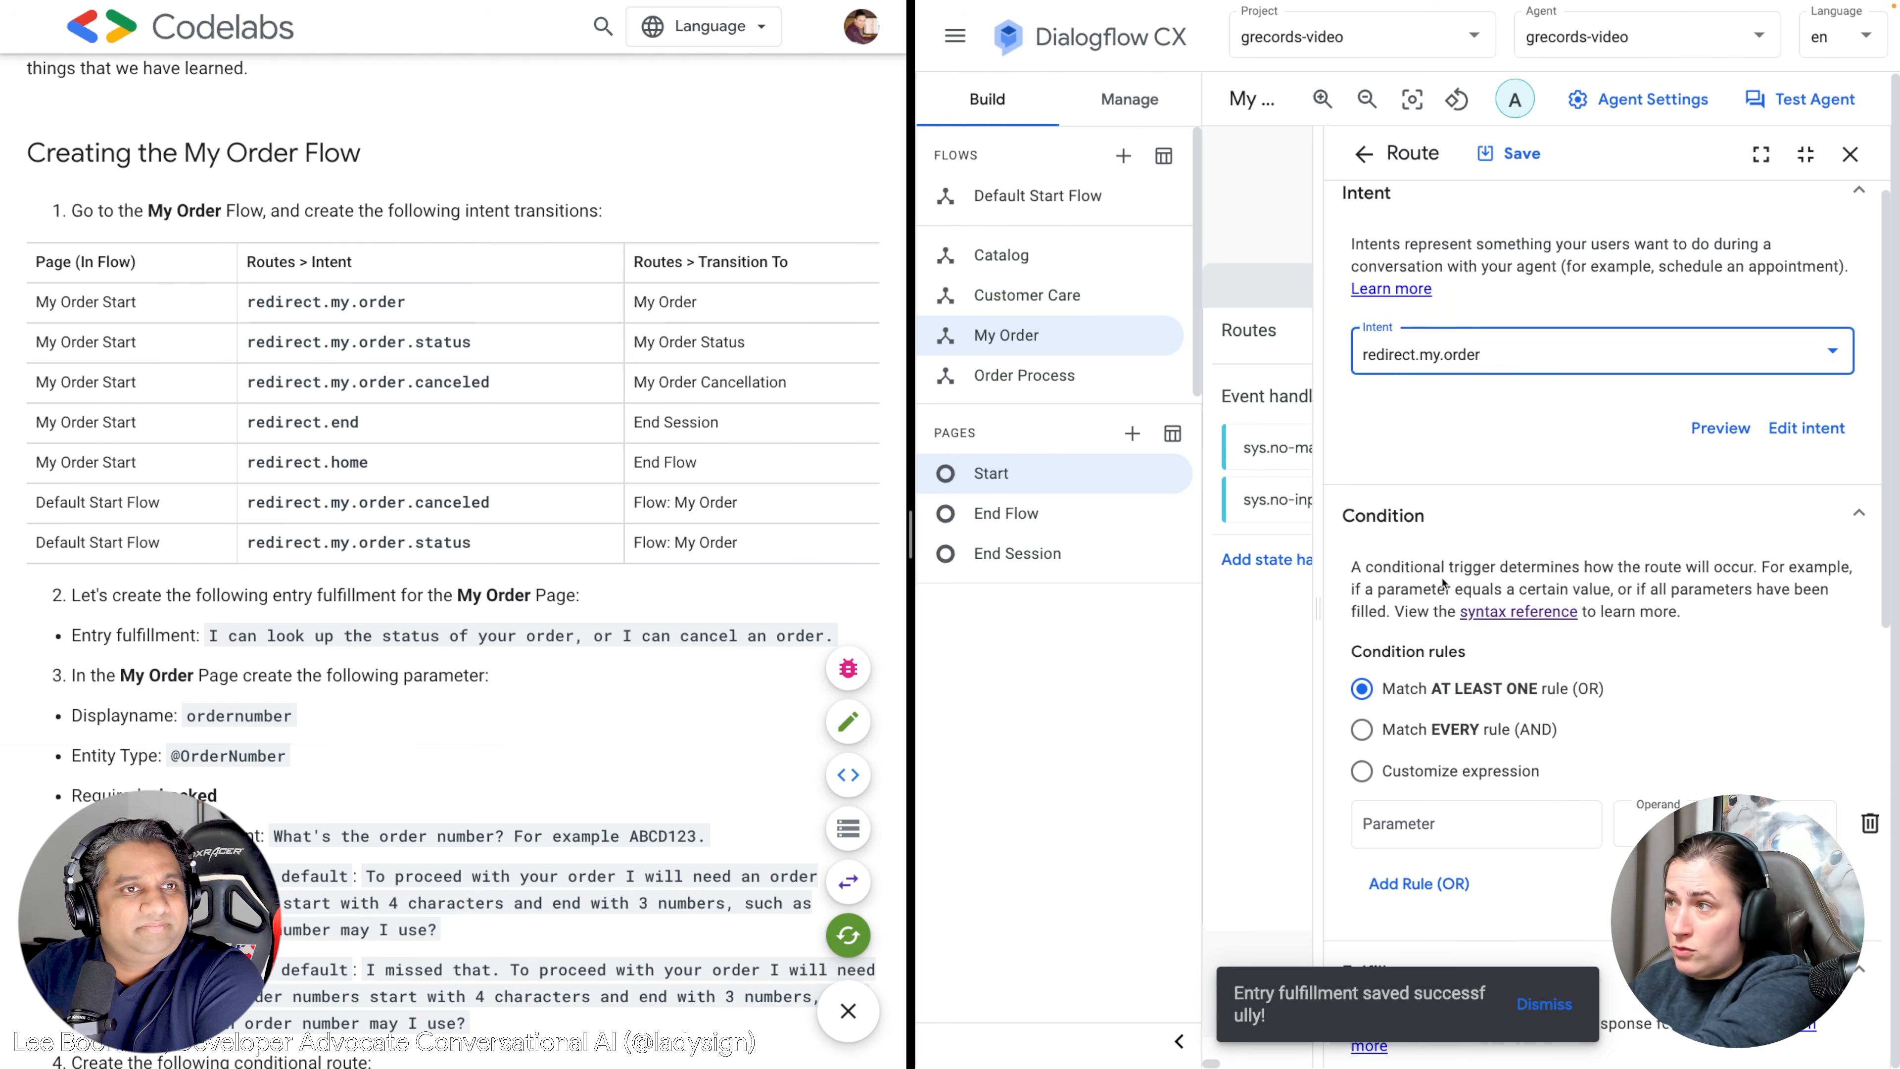
scroll(1442, 583, down, 10)
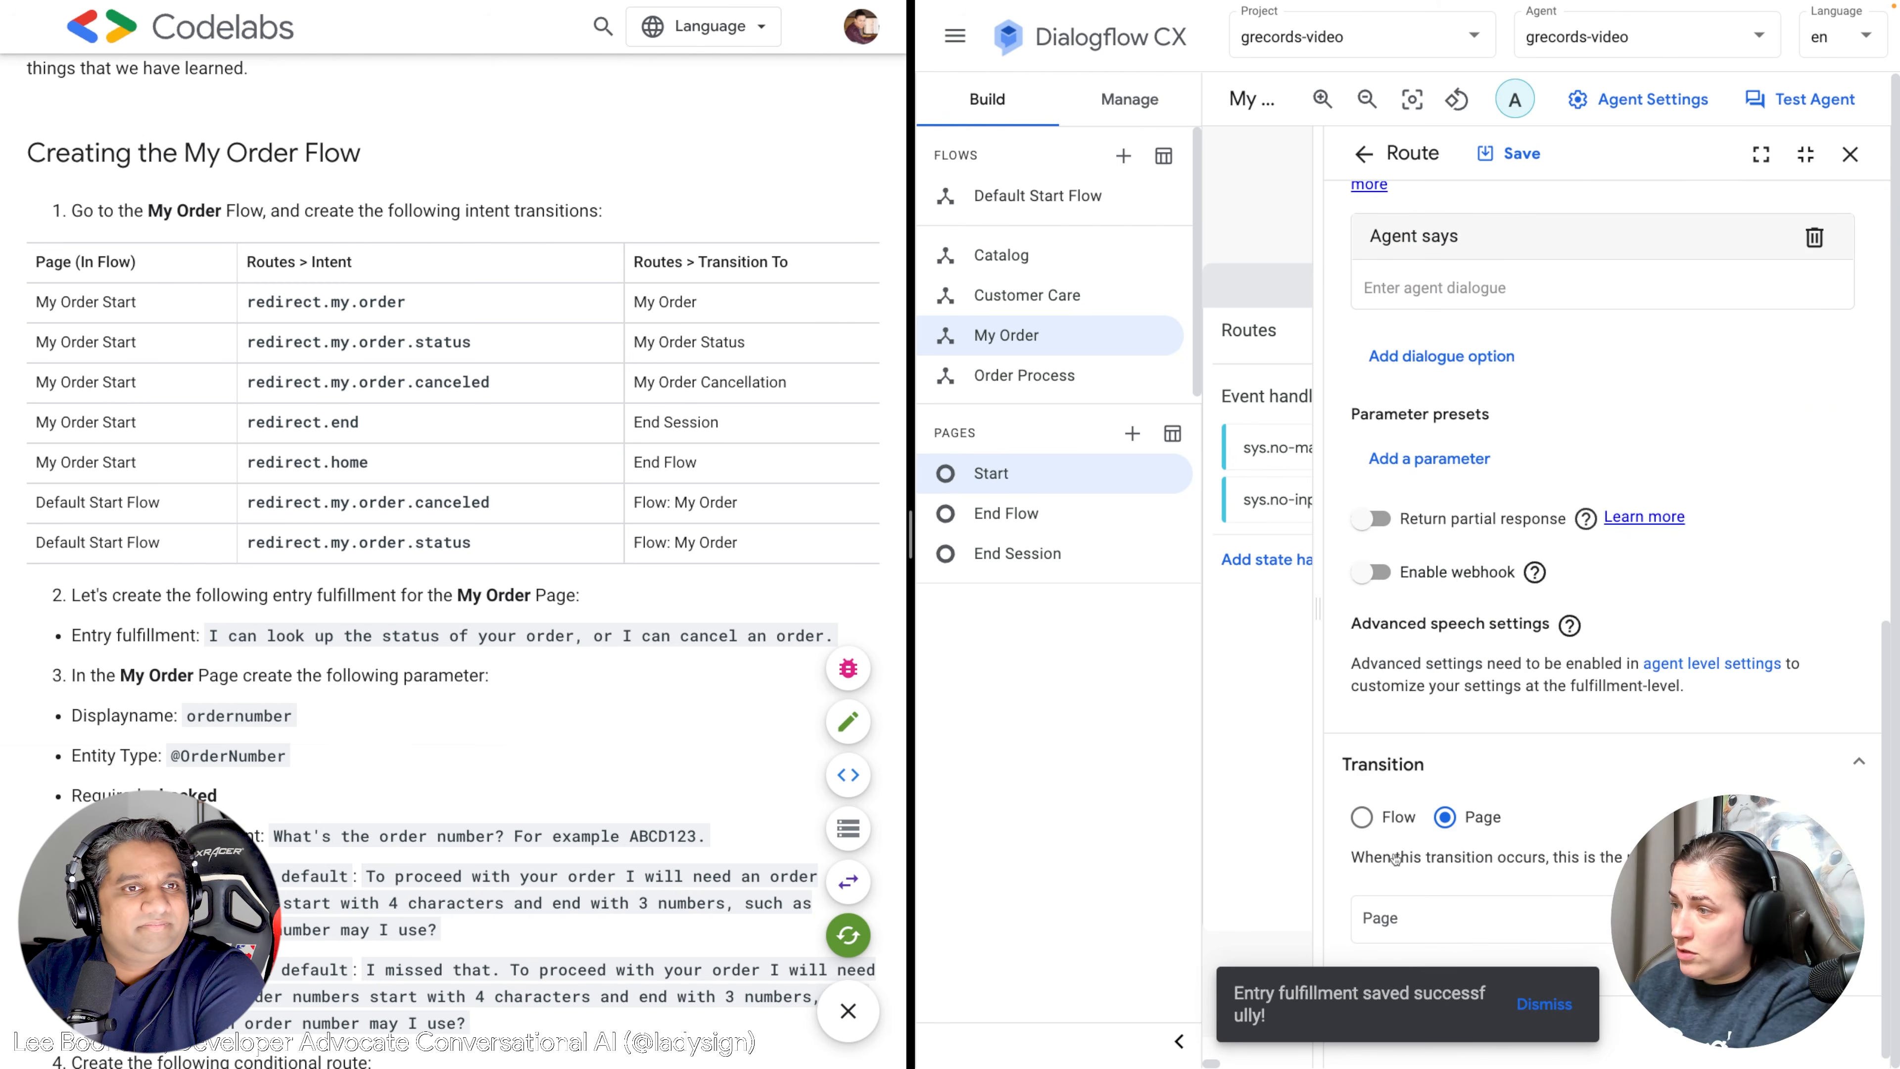
click(1431, 925)
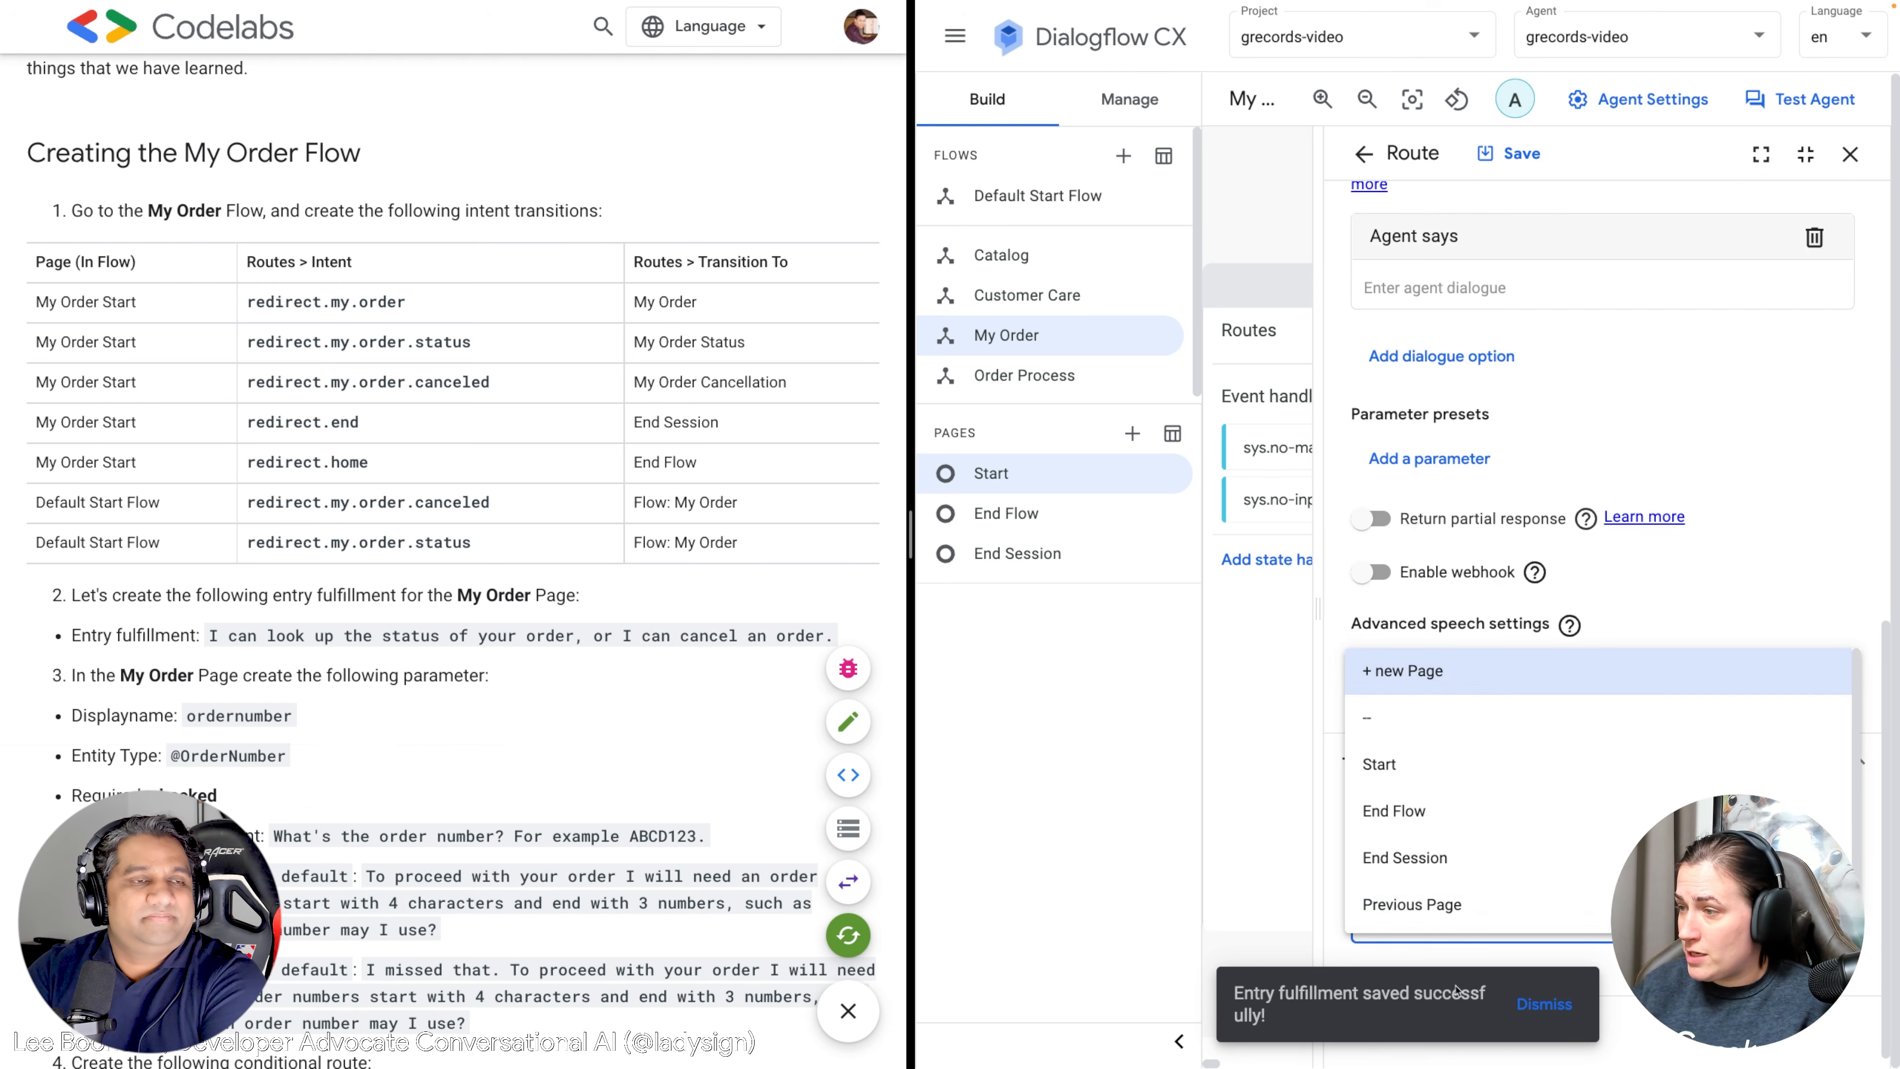
click(1510, 989)
click(1533, 1007)
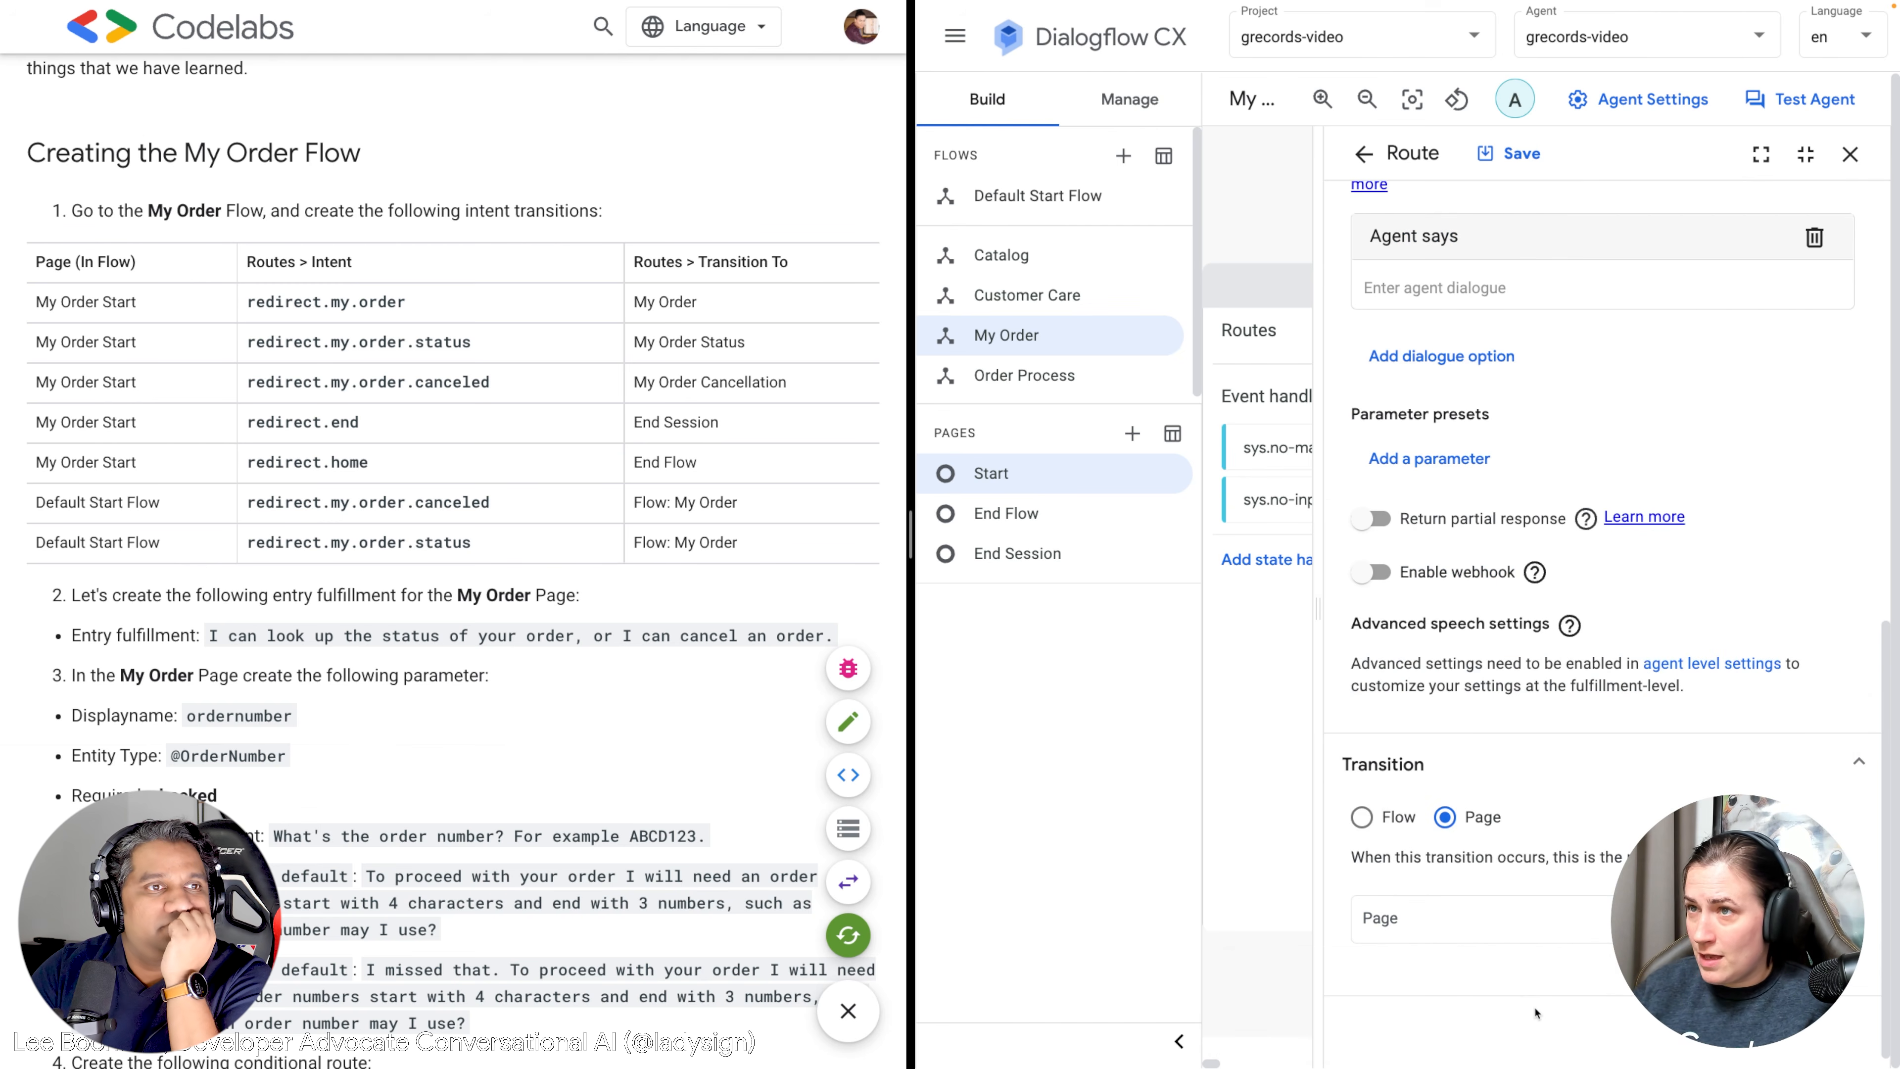
click(1511, 914)
scroll(1510, 902, down, 1)
click(1316, 999)
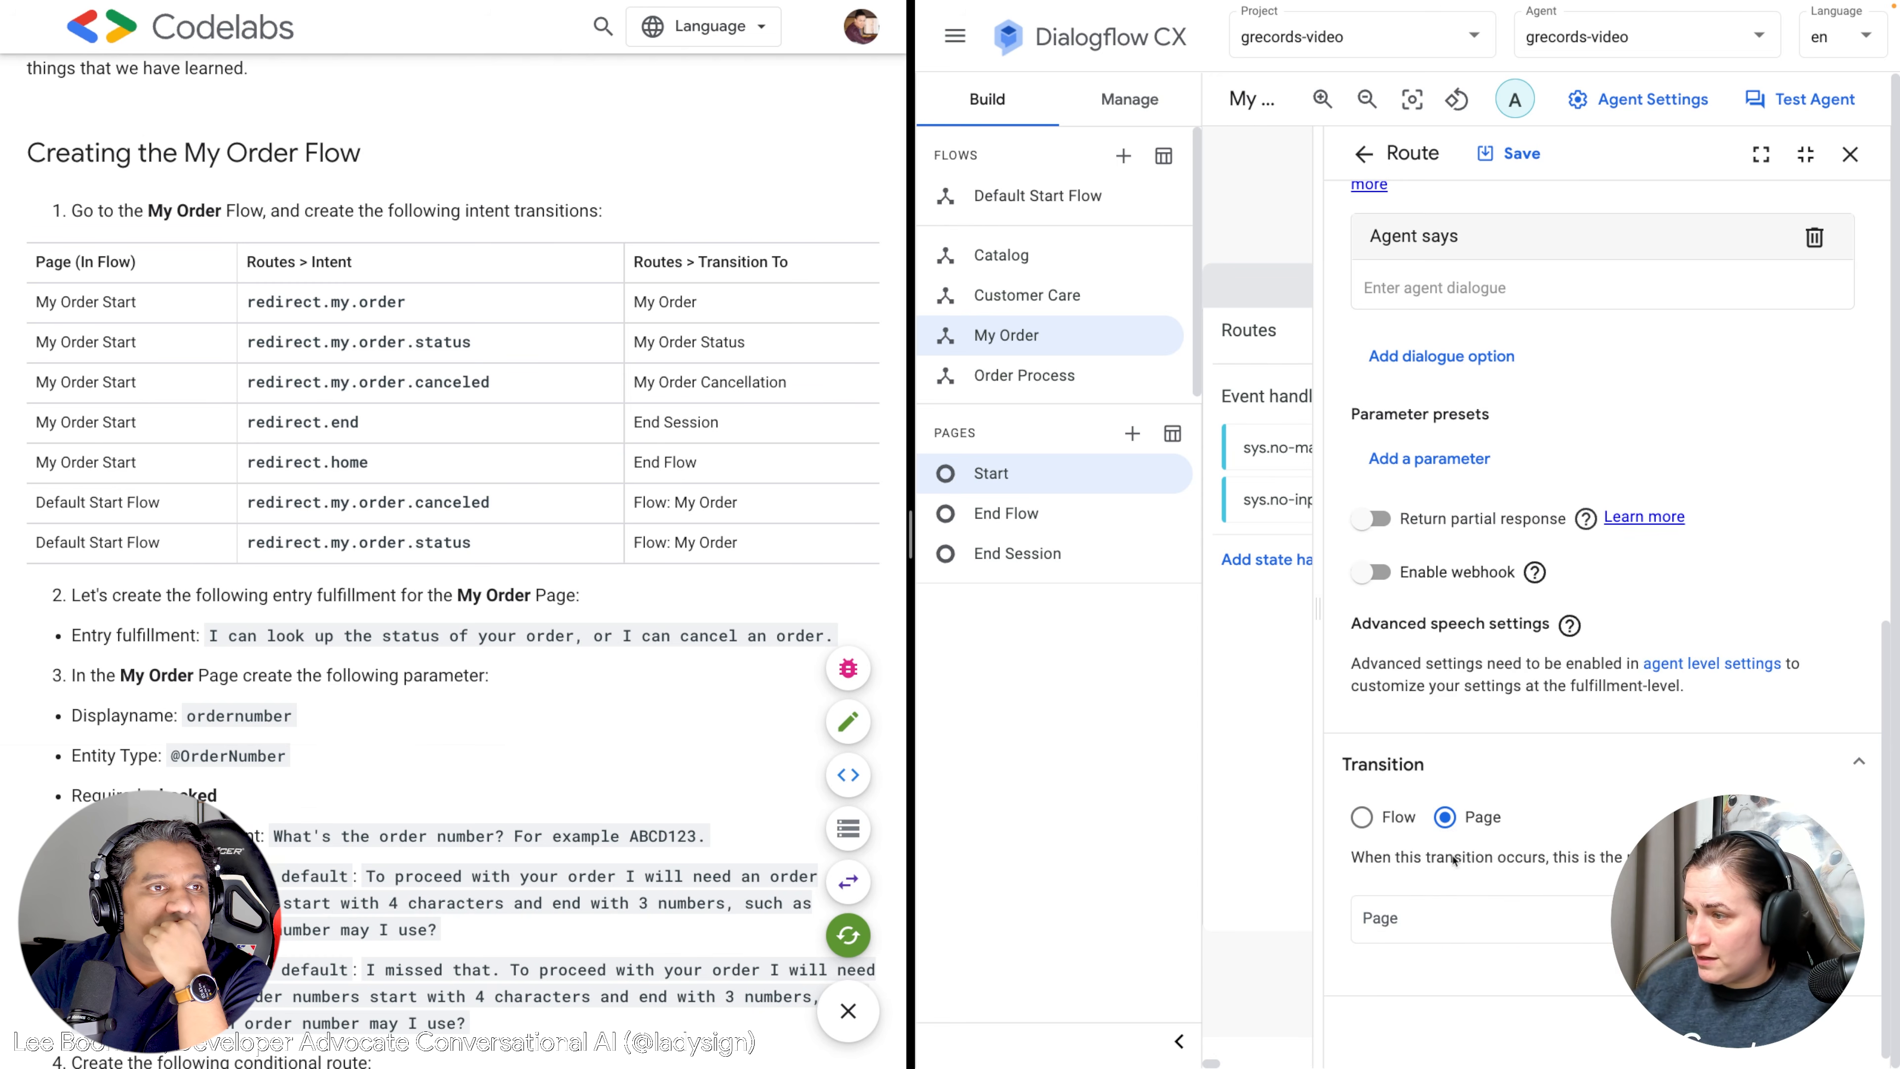
click(1451, 917)
click(1399, 669)
click(1406, 984)
text(Myu)
text( Order)
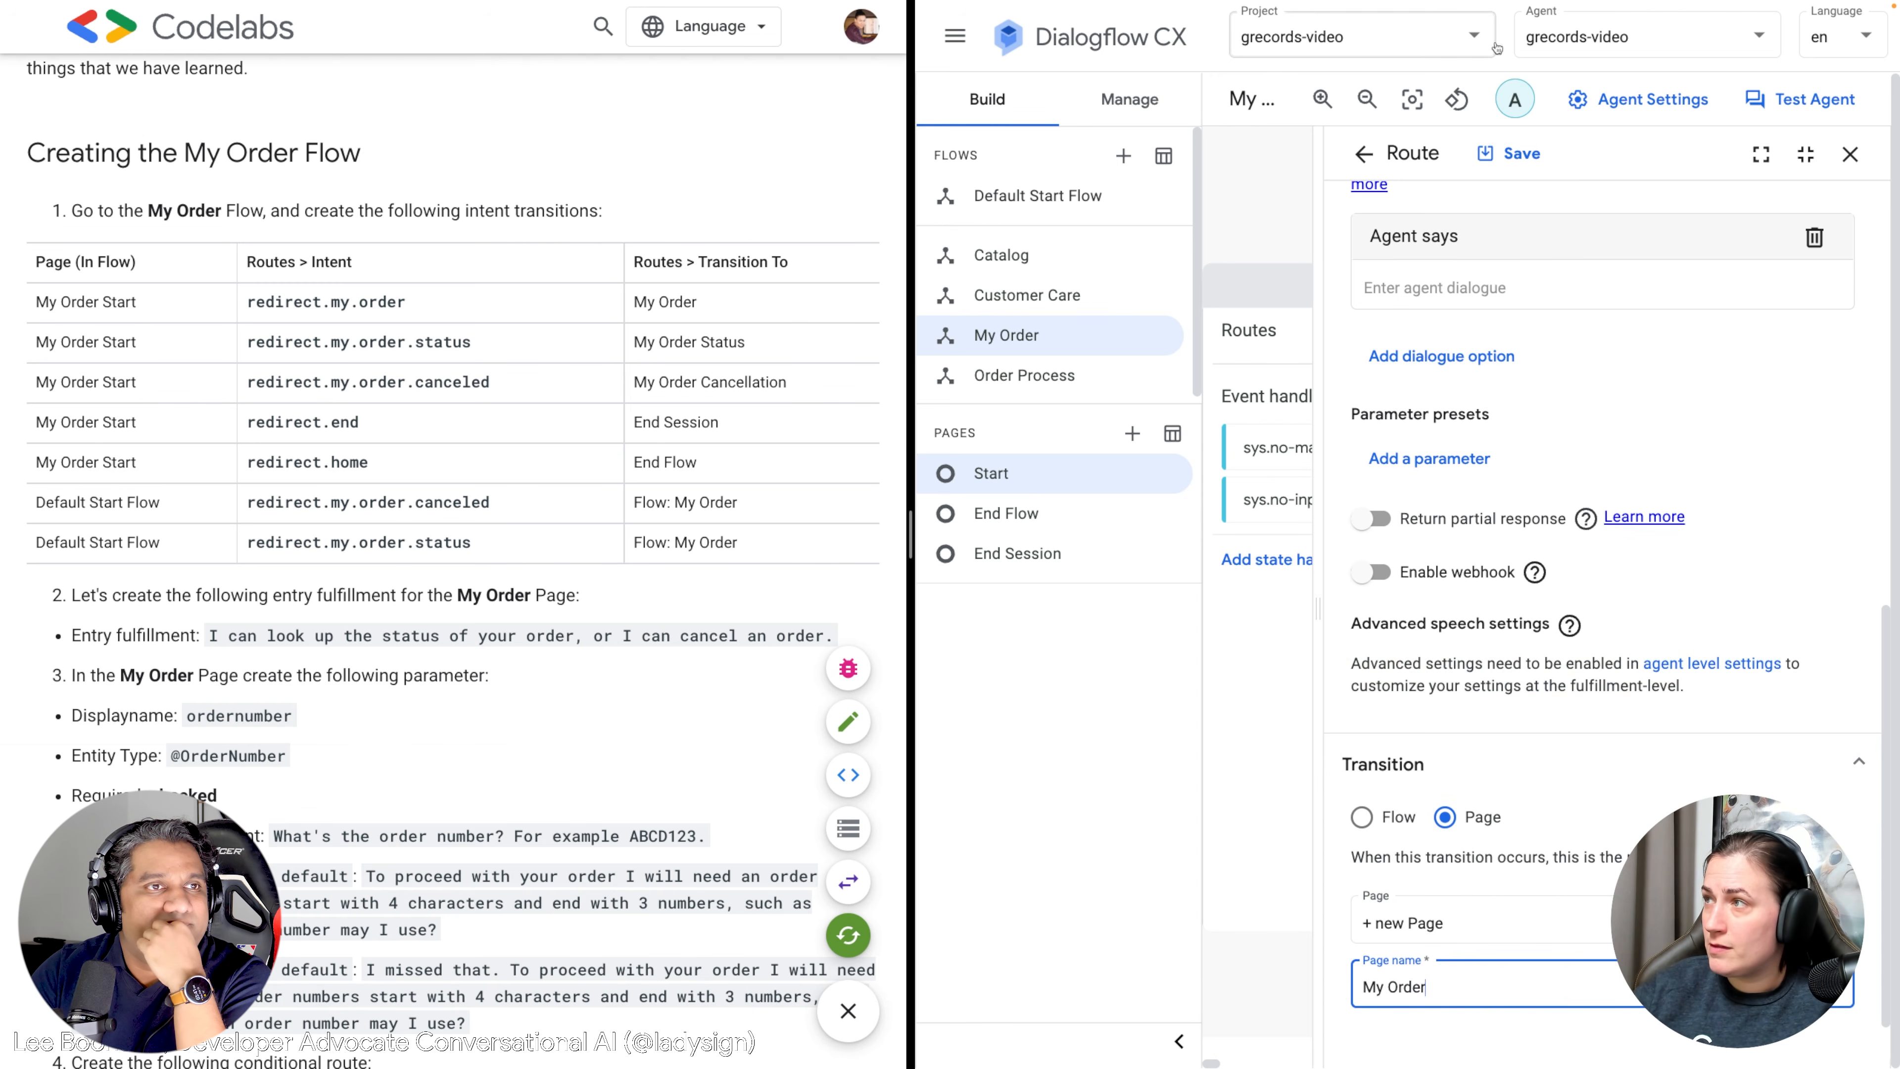
click(1518, 155)
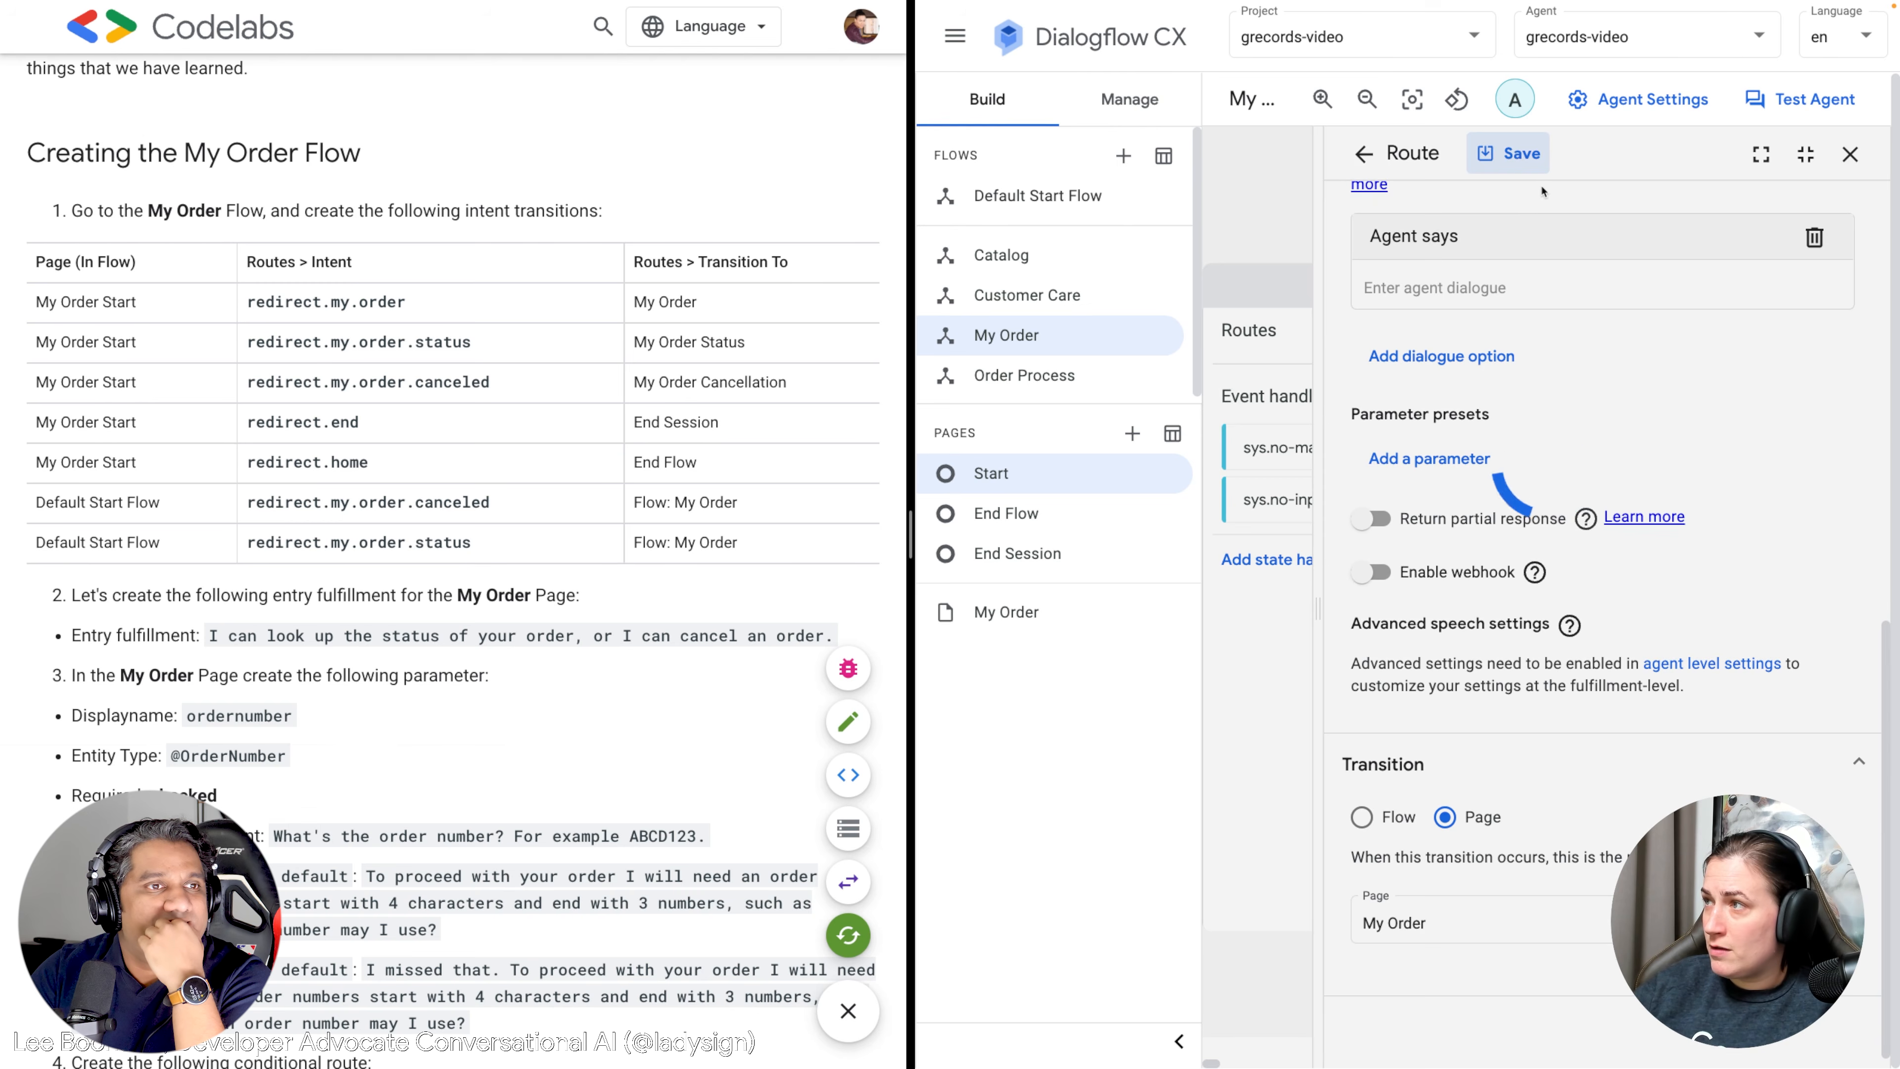
click(1364, 153)
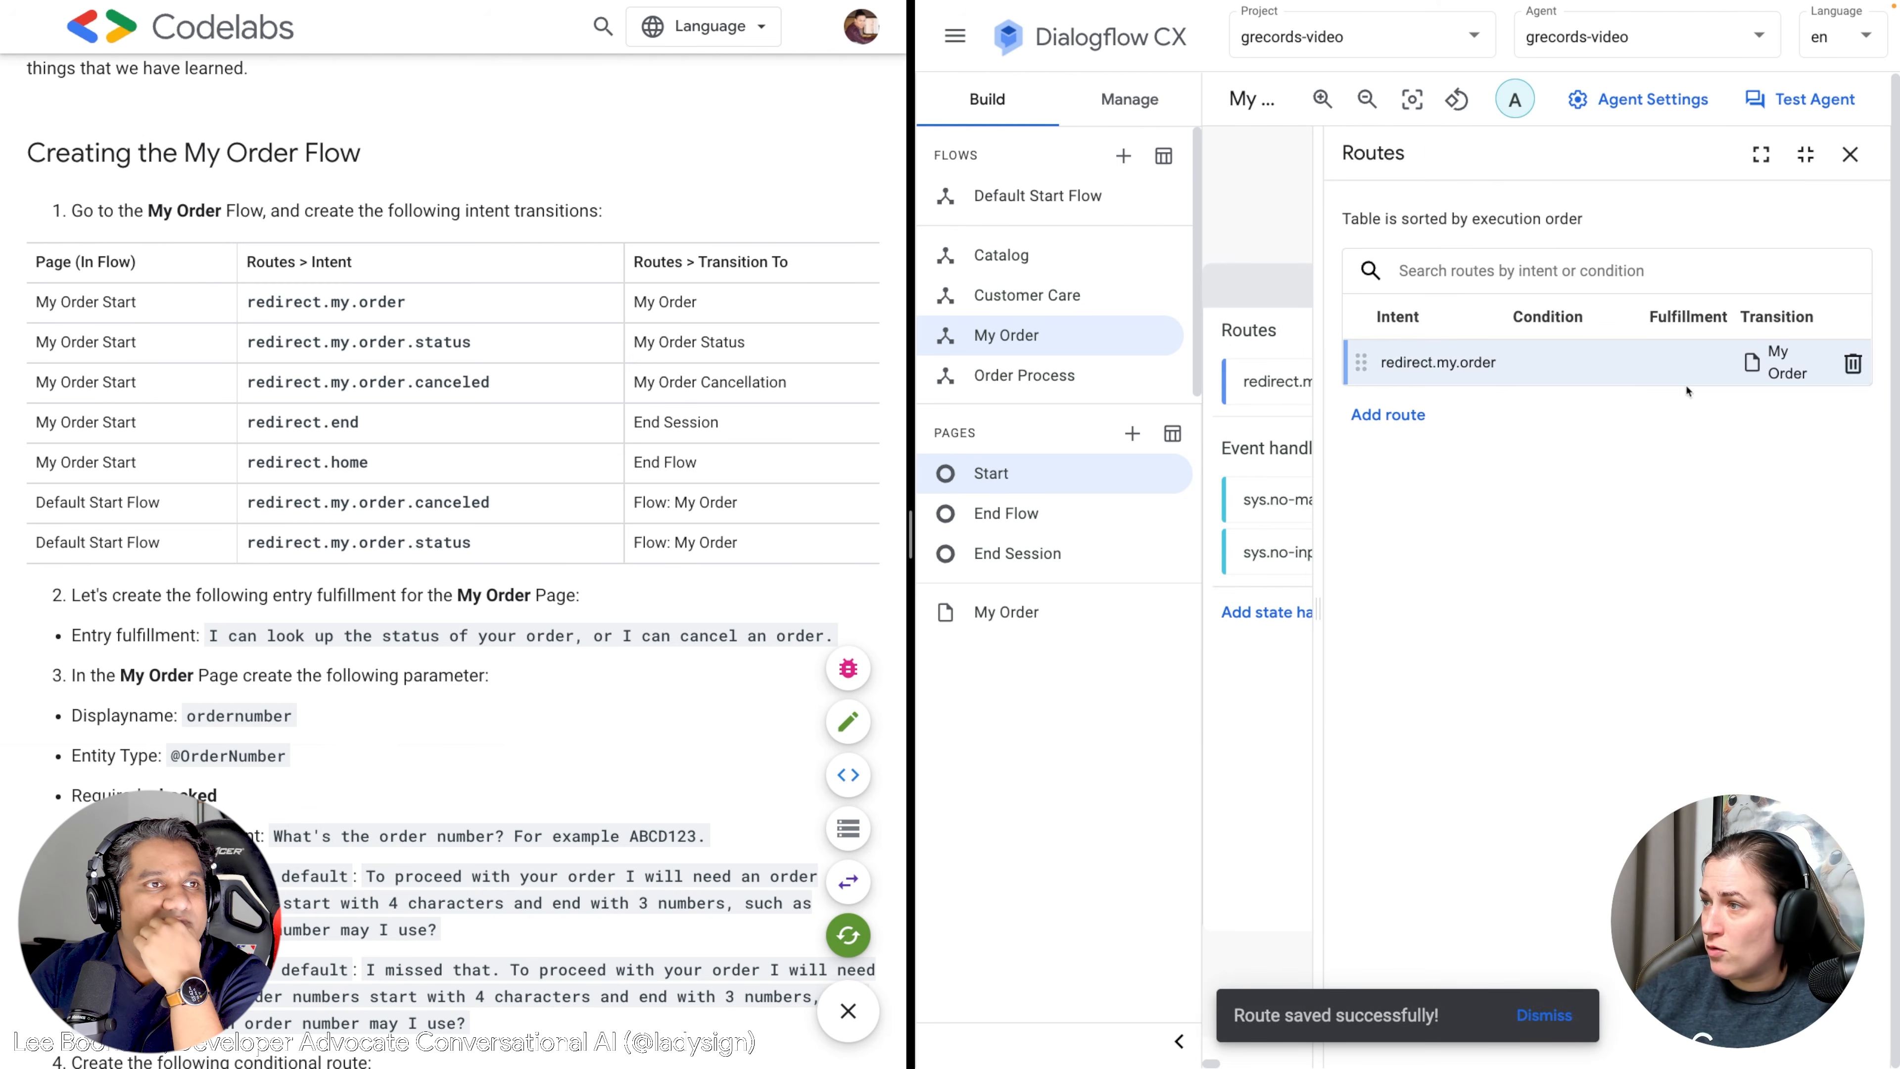
Add a second Start route with the redirect.my.order.status intent.
click(1386, 415)
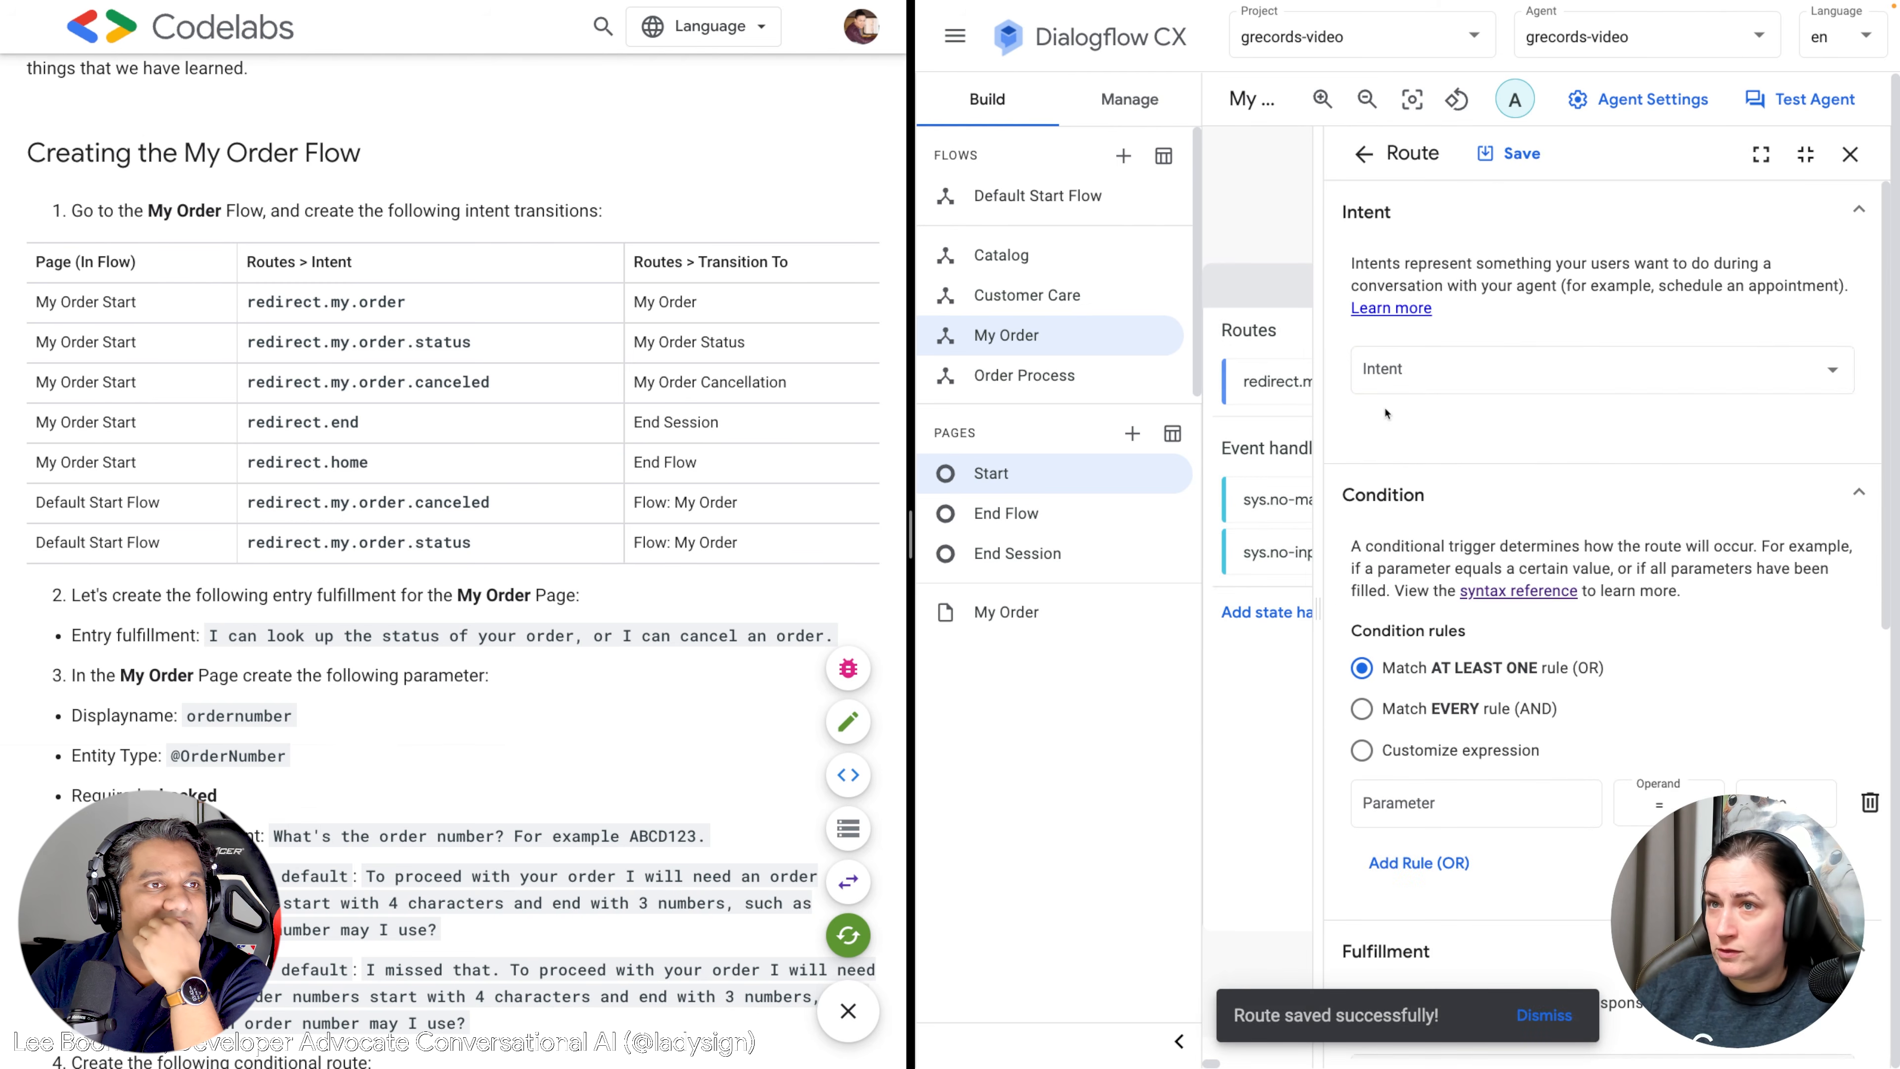
click(1409, 374)
text(redirect.my.or)
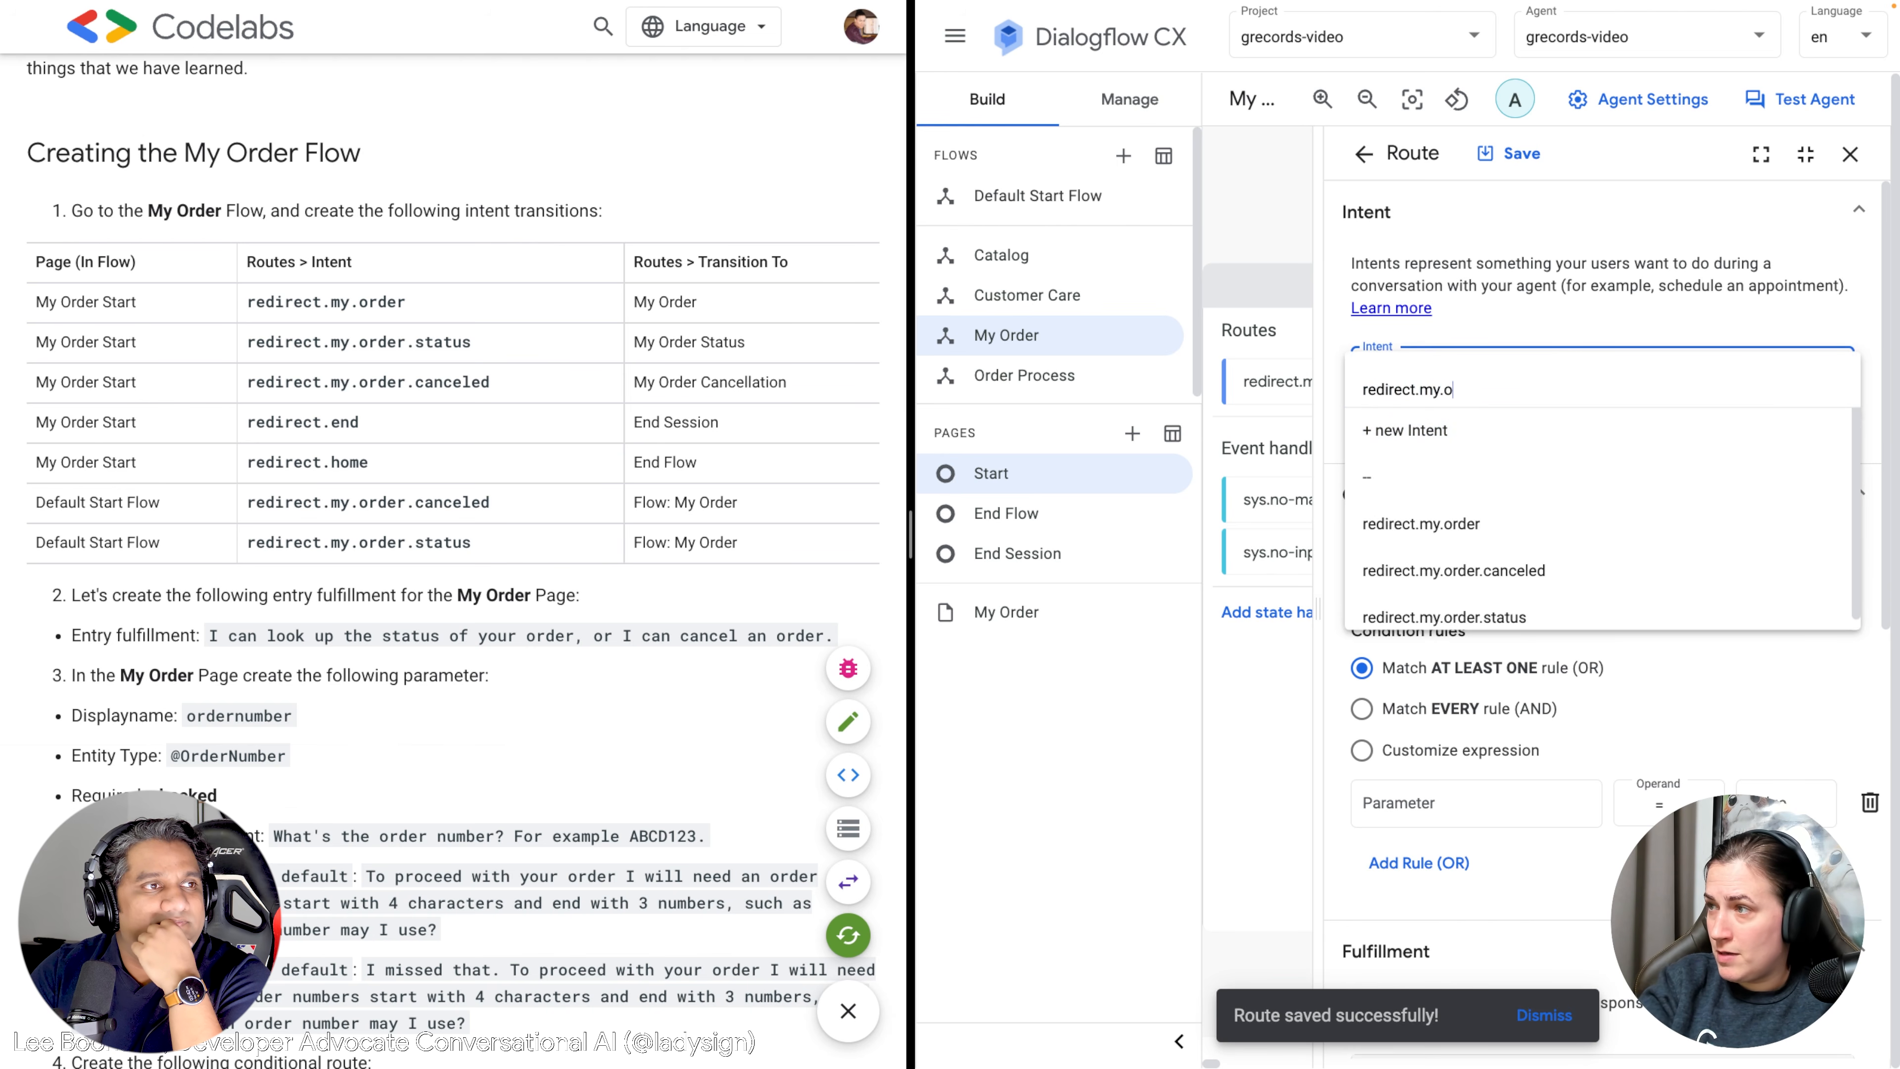
click(1492, 612)
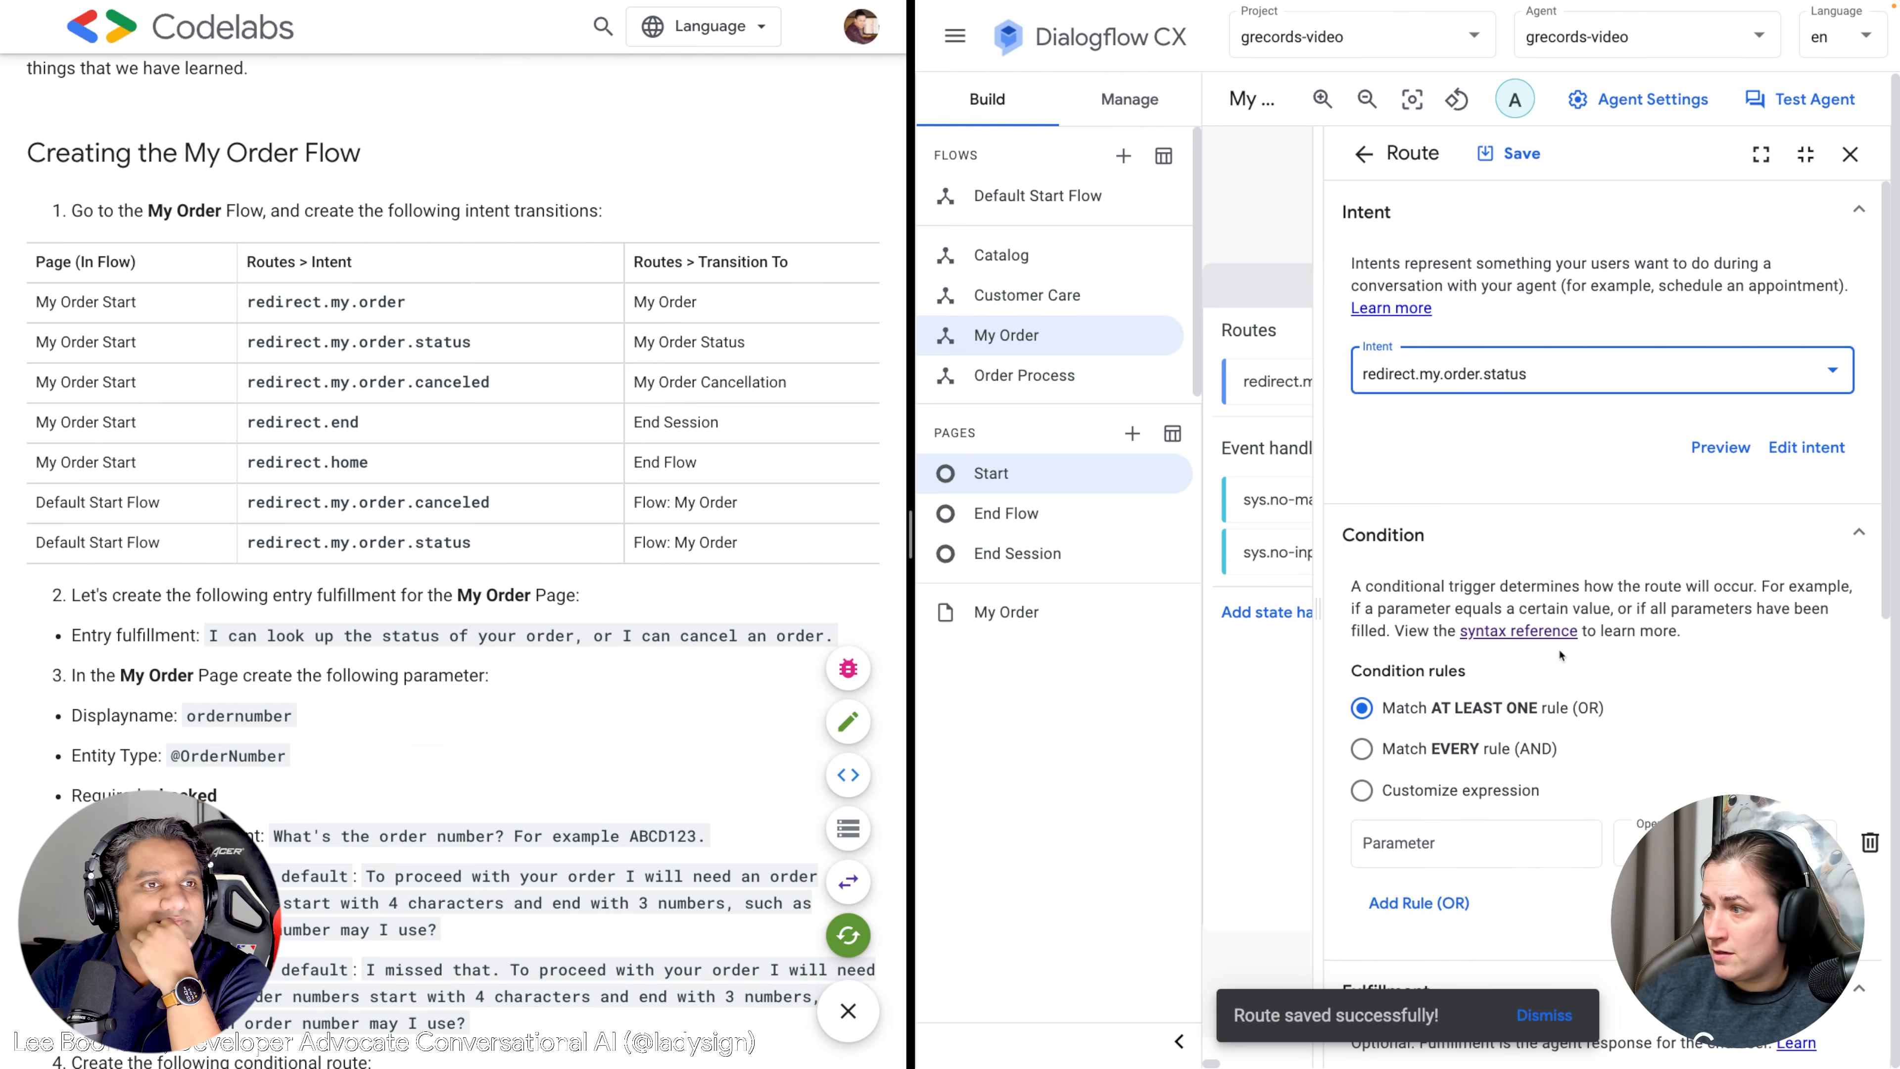
Point the route to a new page named My Order Status and save it.
scroll(1575, 635, down, 5)
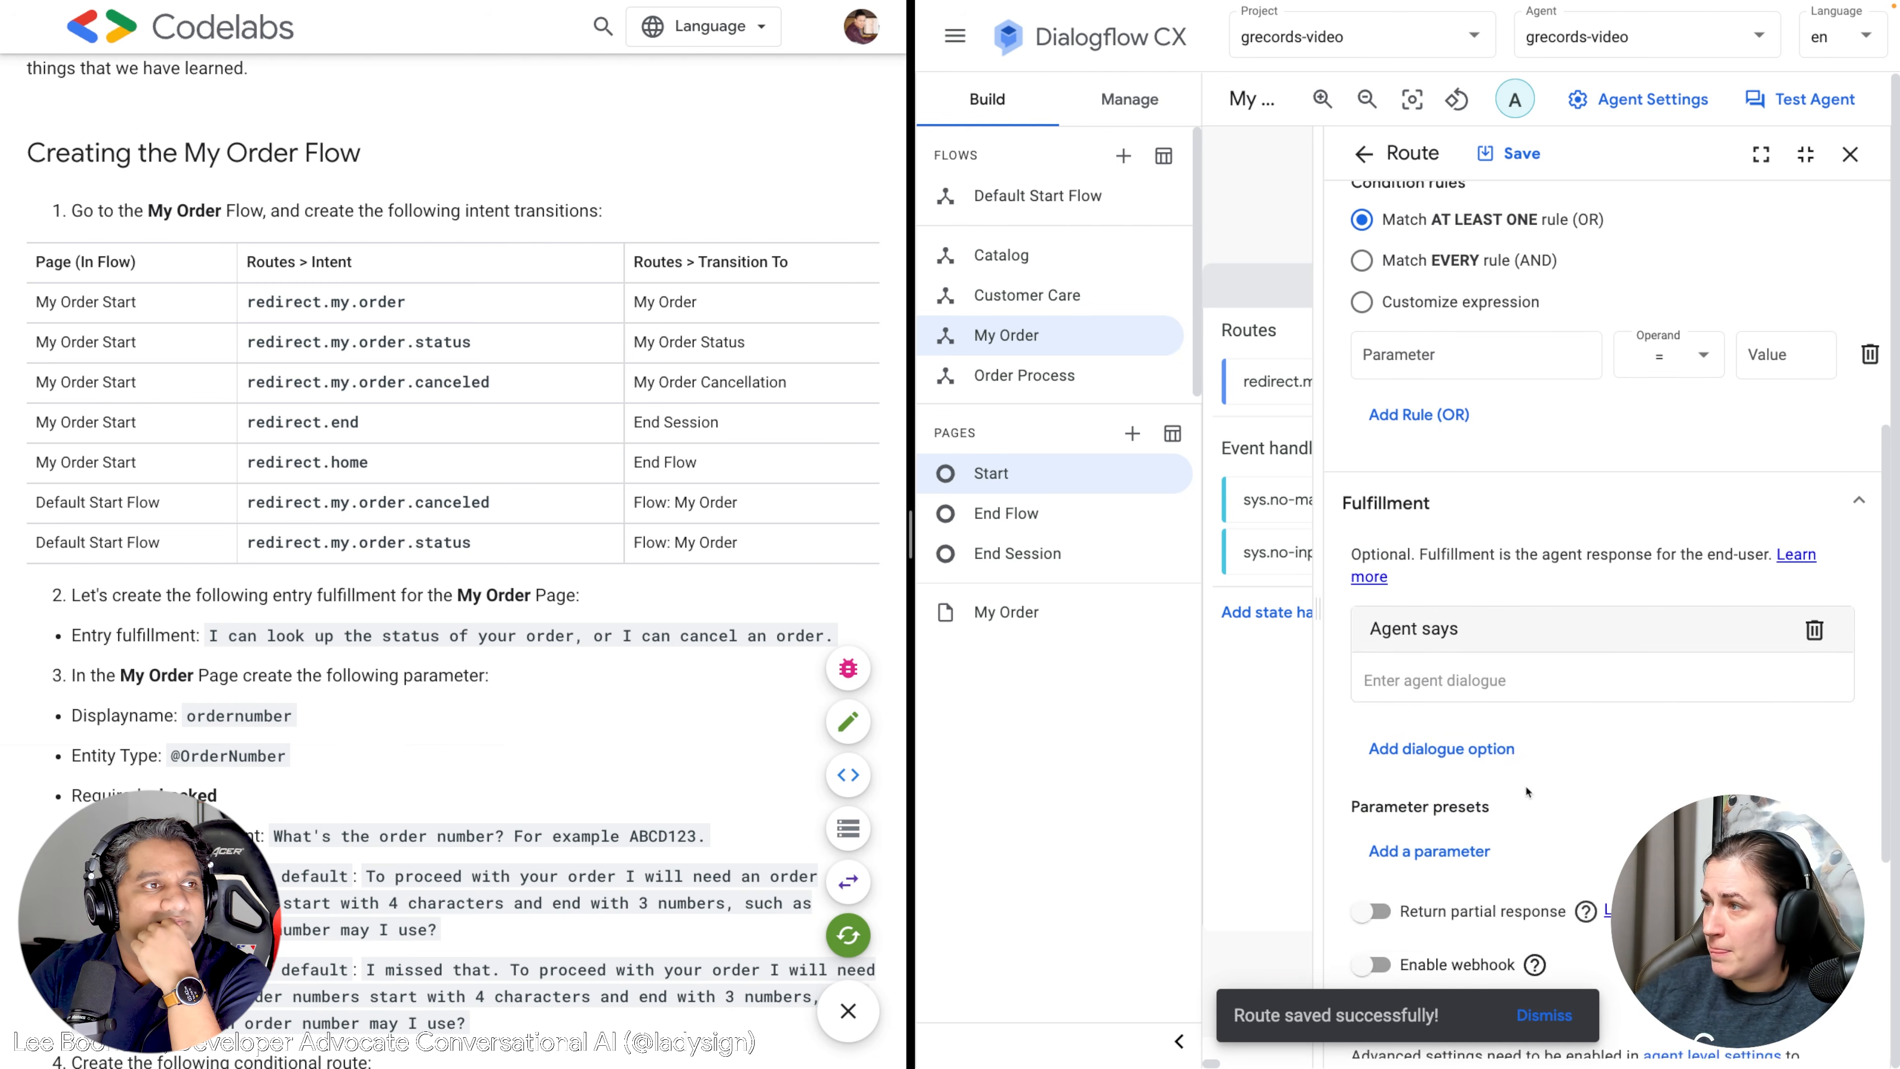
scroll(1597, 449, down, 6)
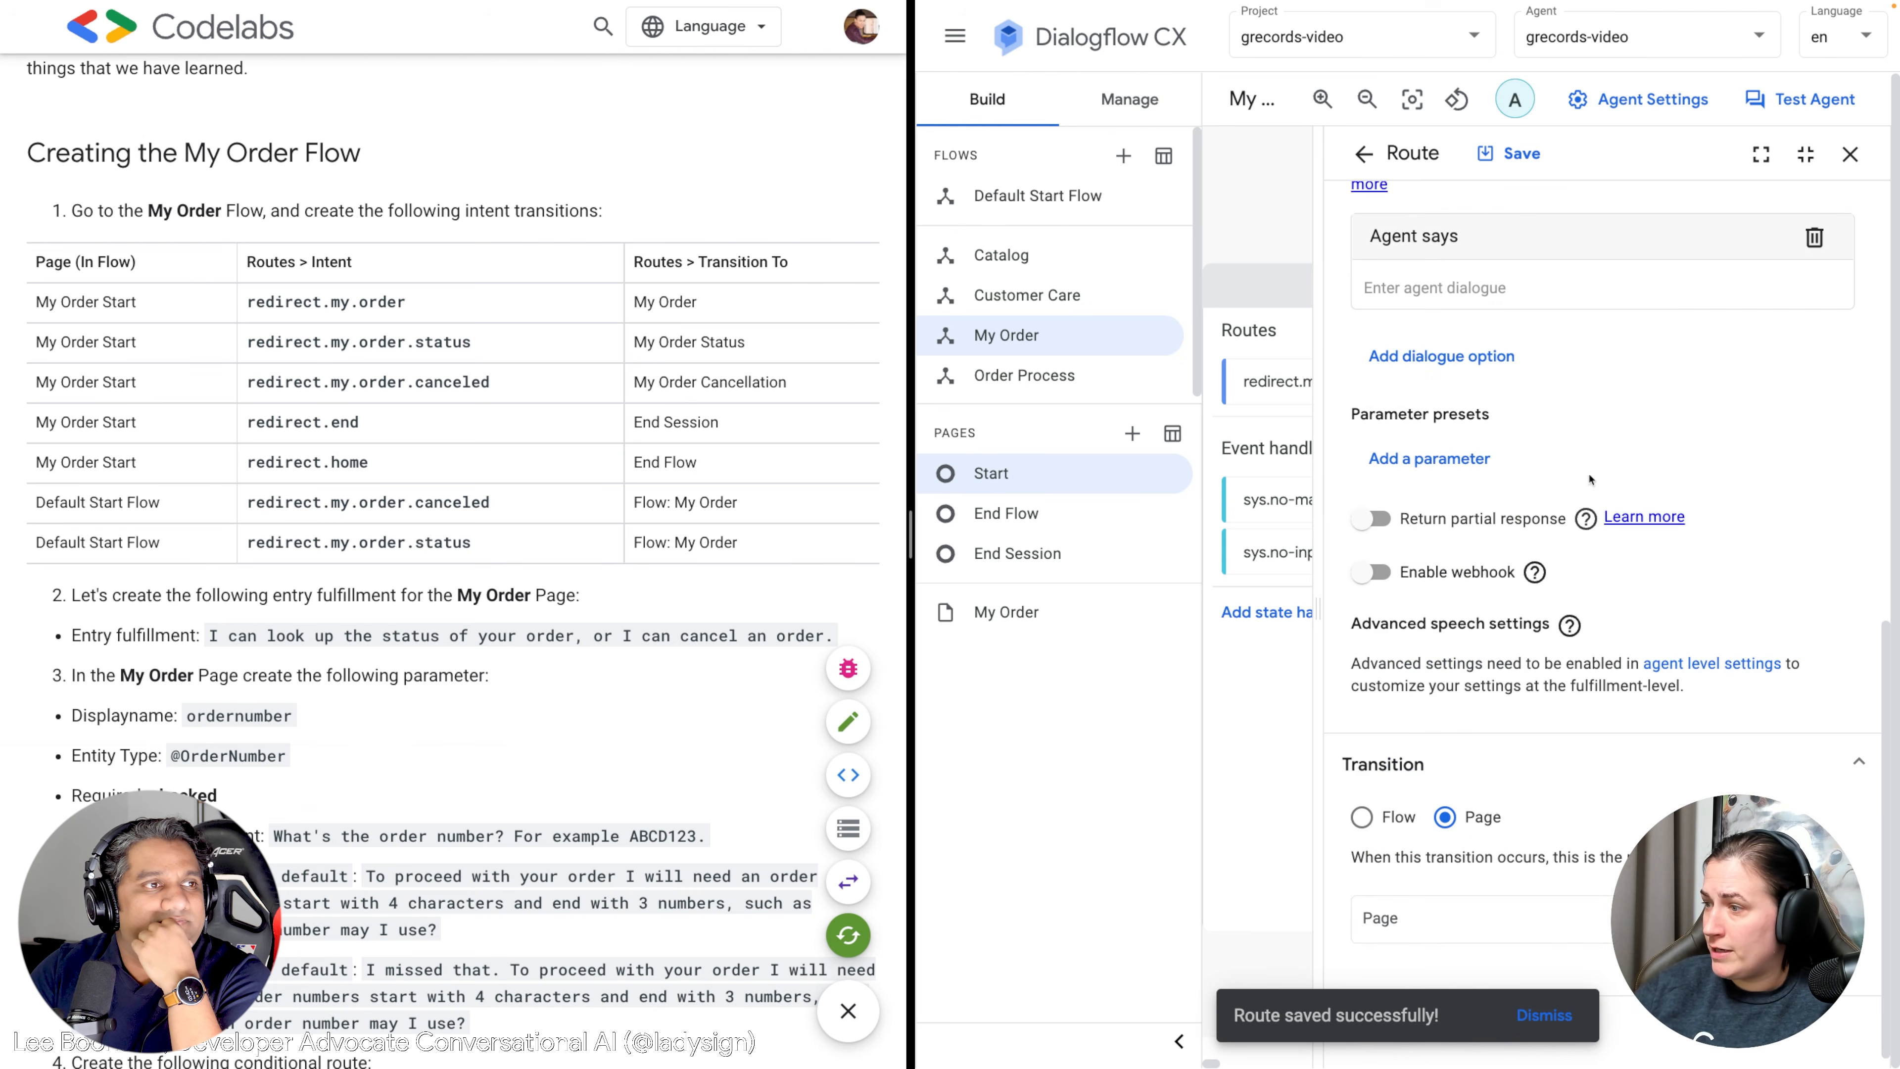
click(1465, 919)
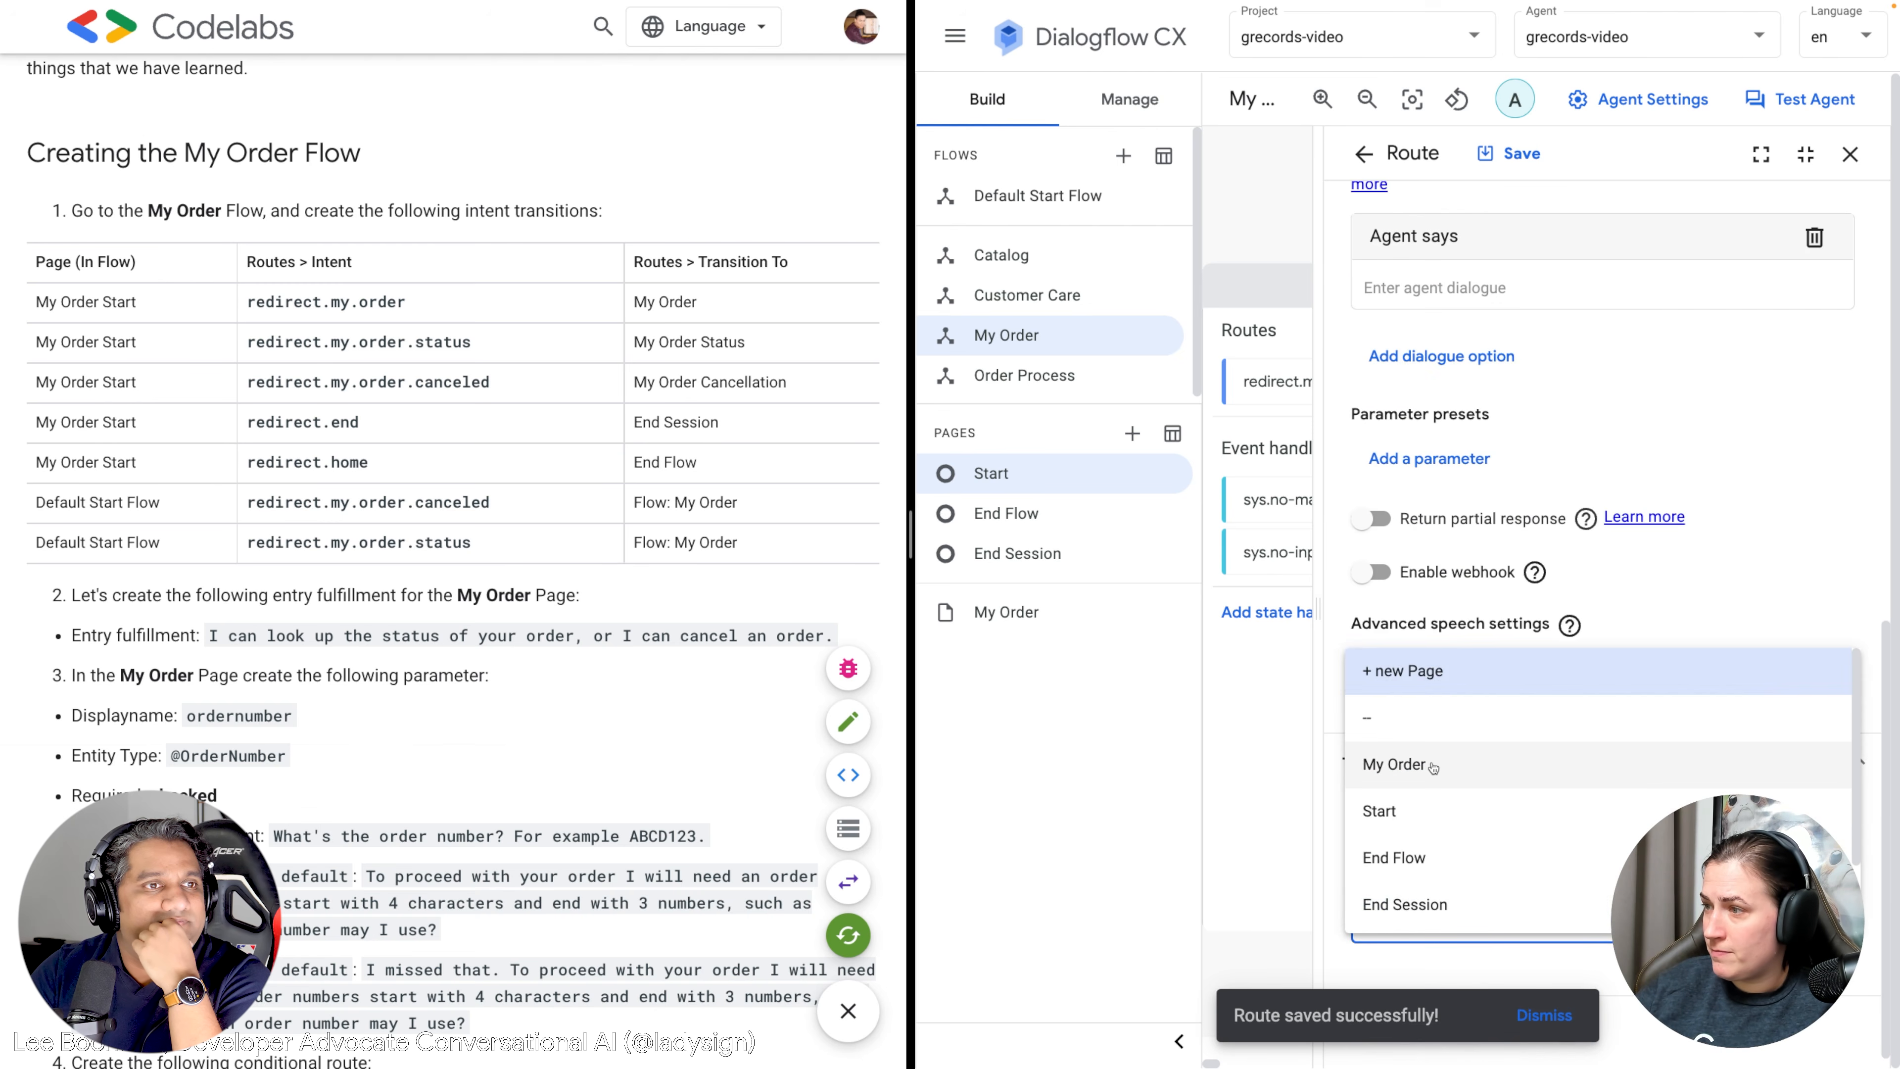
click(1413, 683)
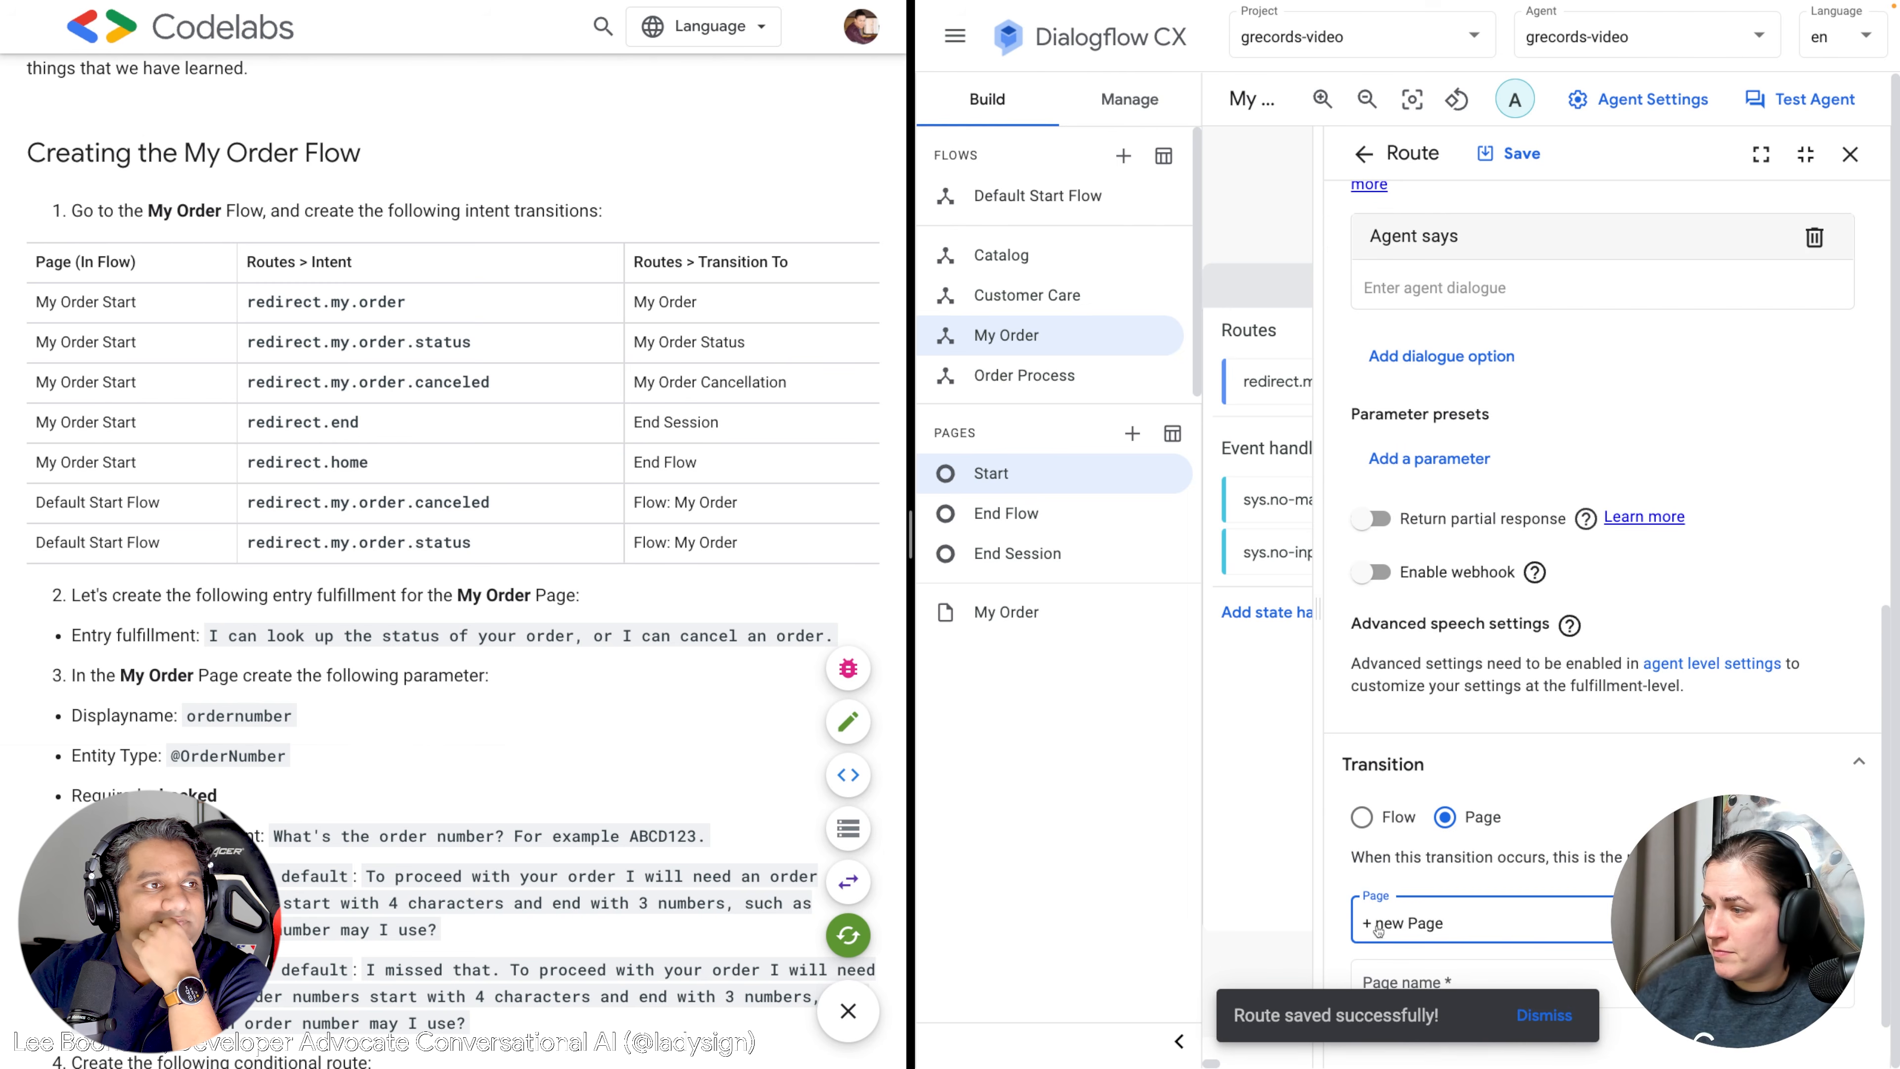
click(1449, 990)
text(My Order St)
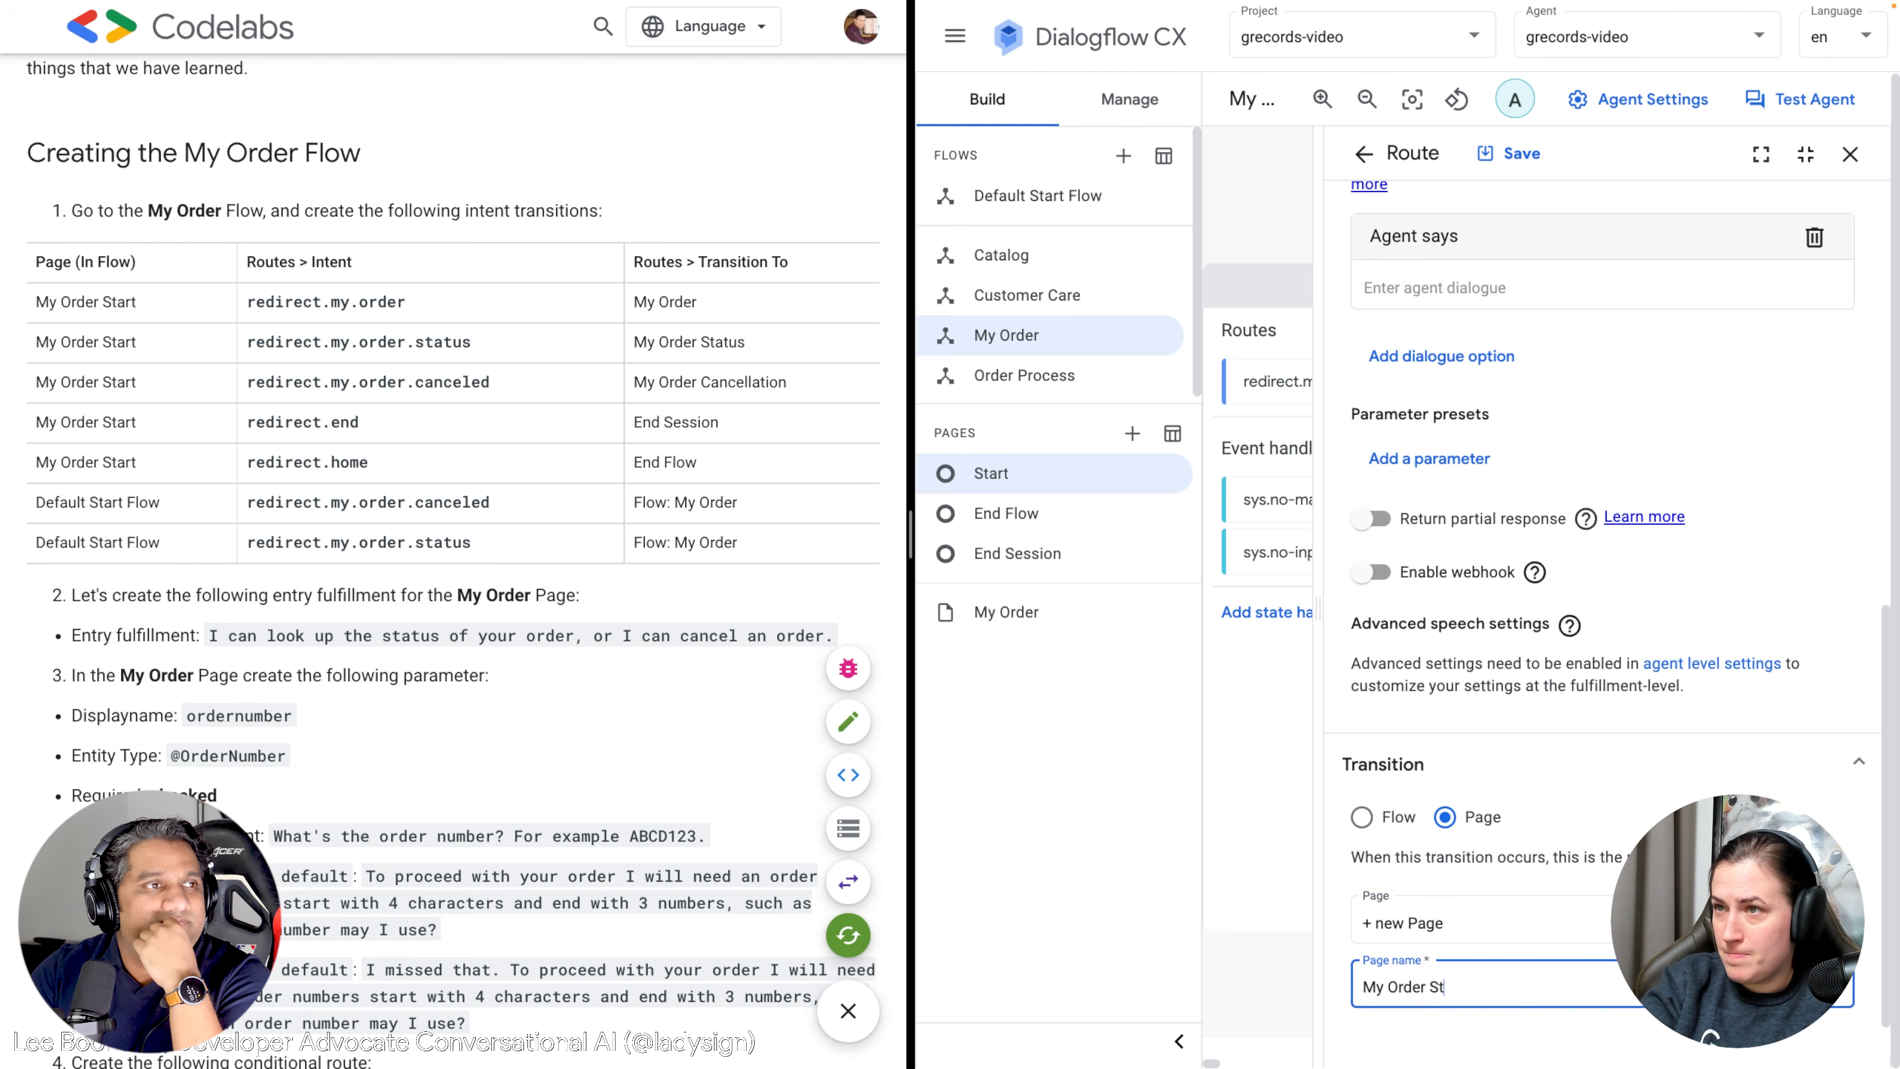
scroll(1476, 737, up, 10)
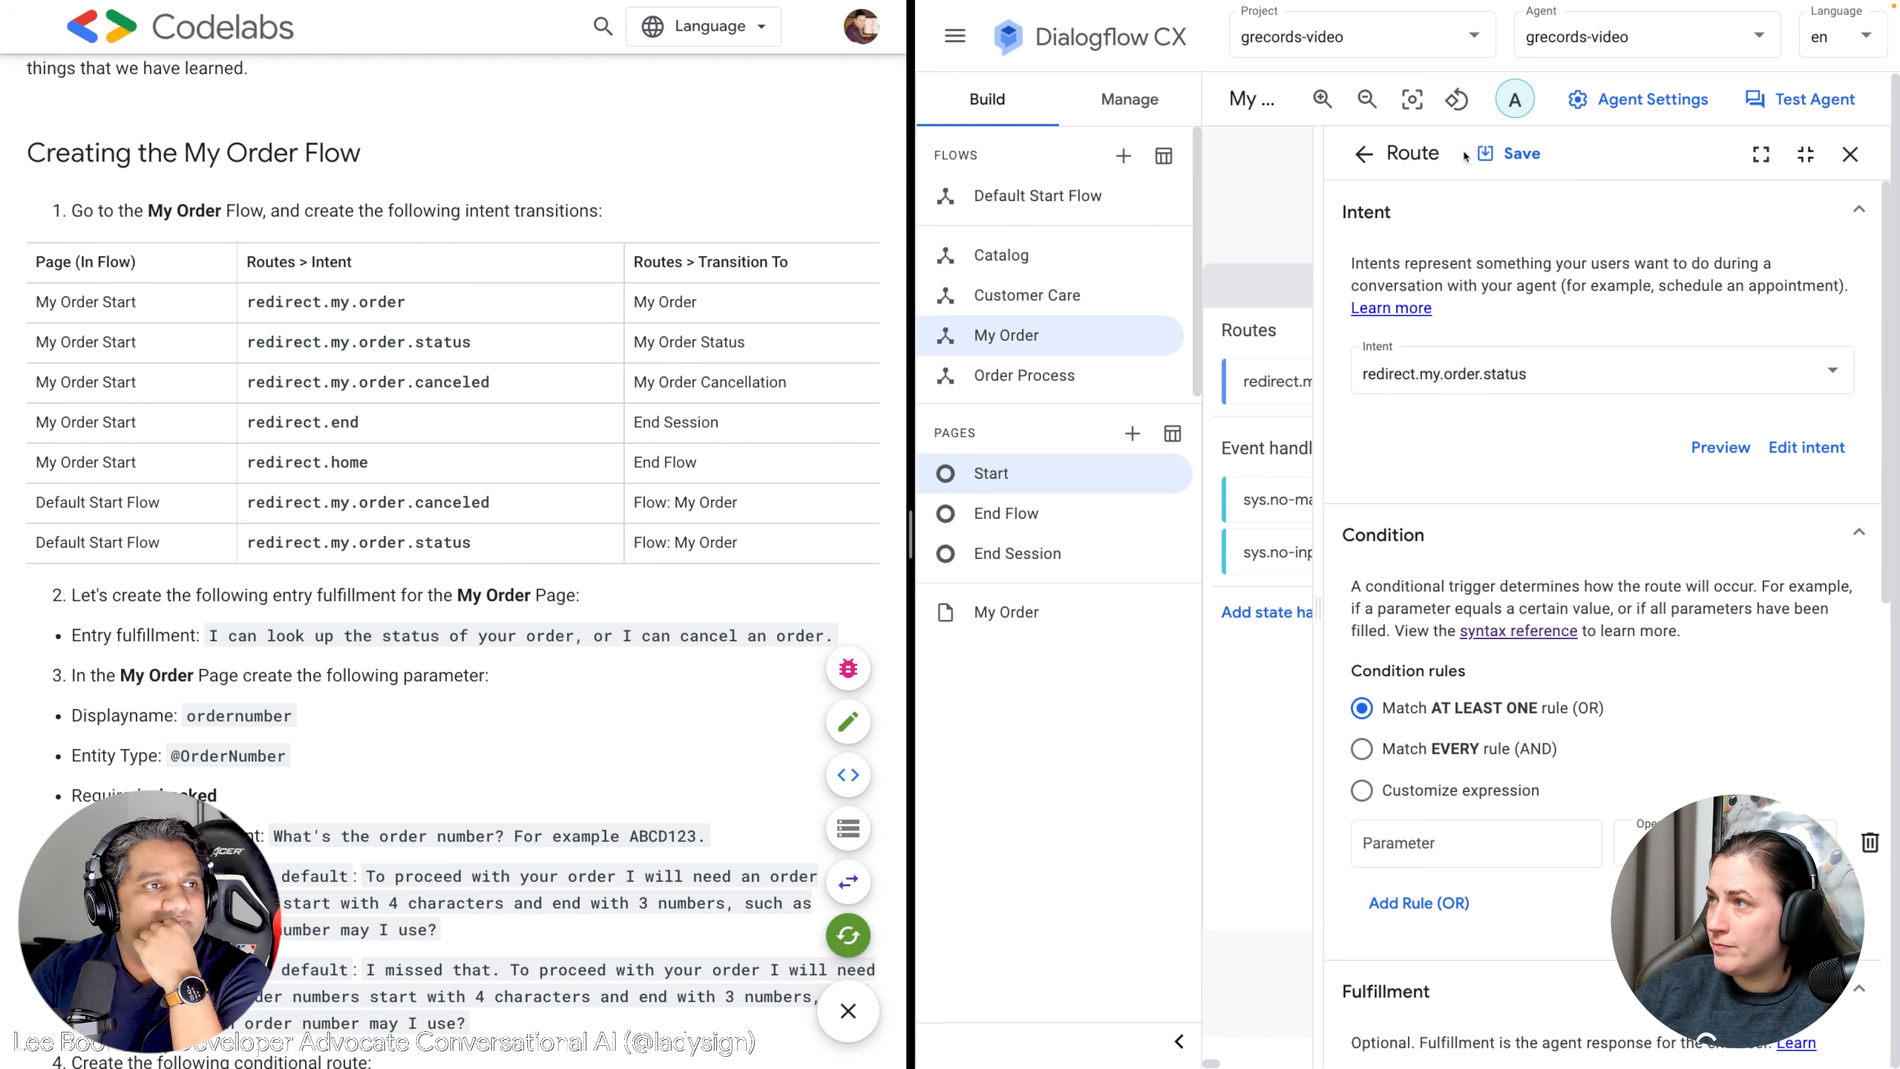
click(1507, 153)
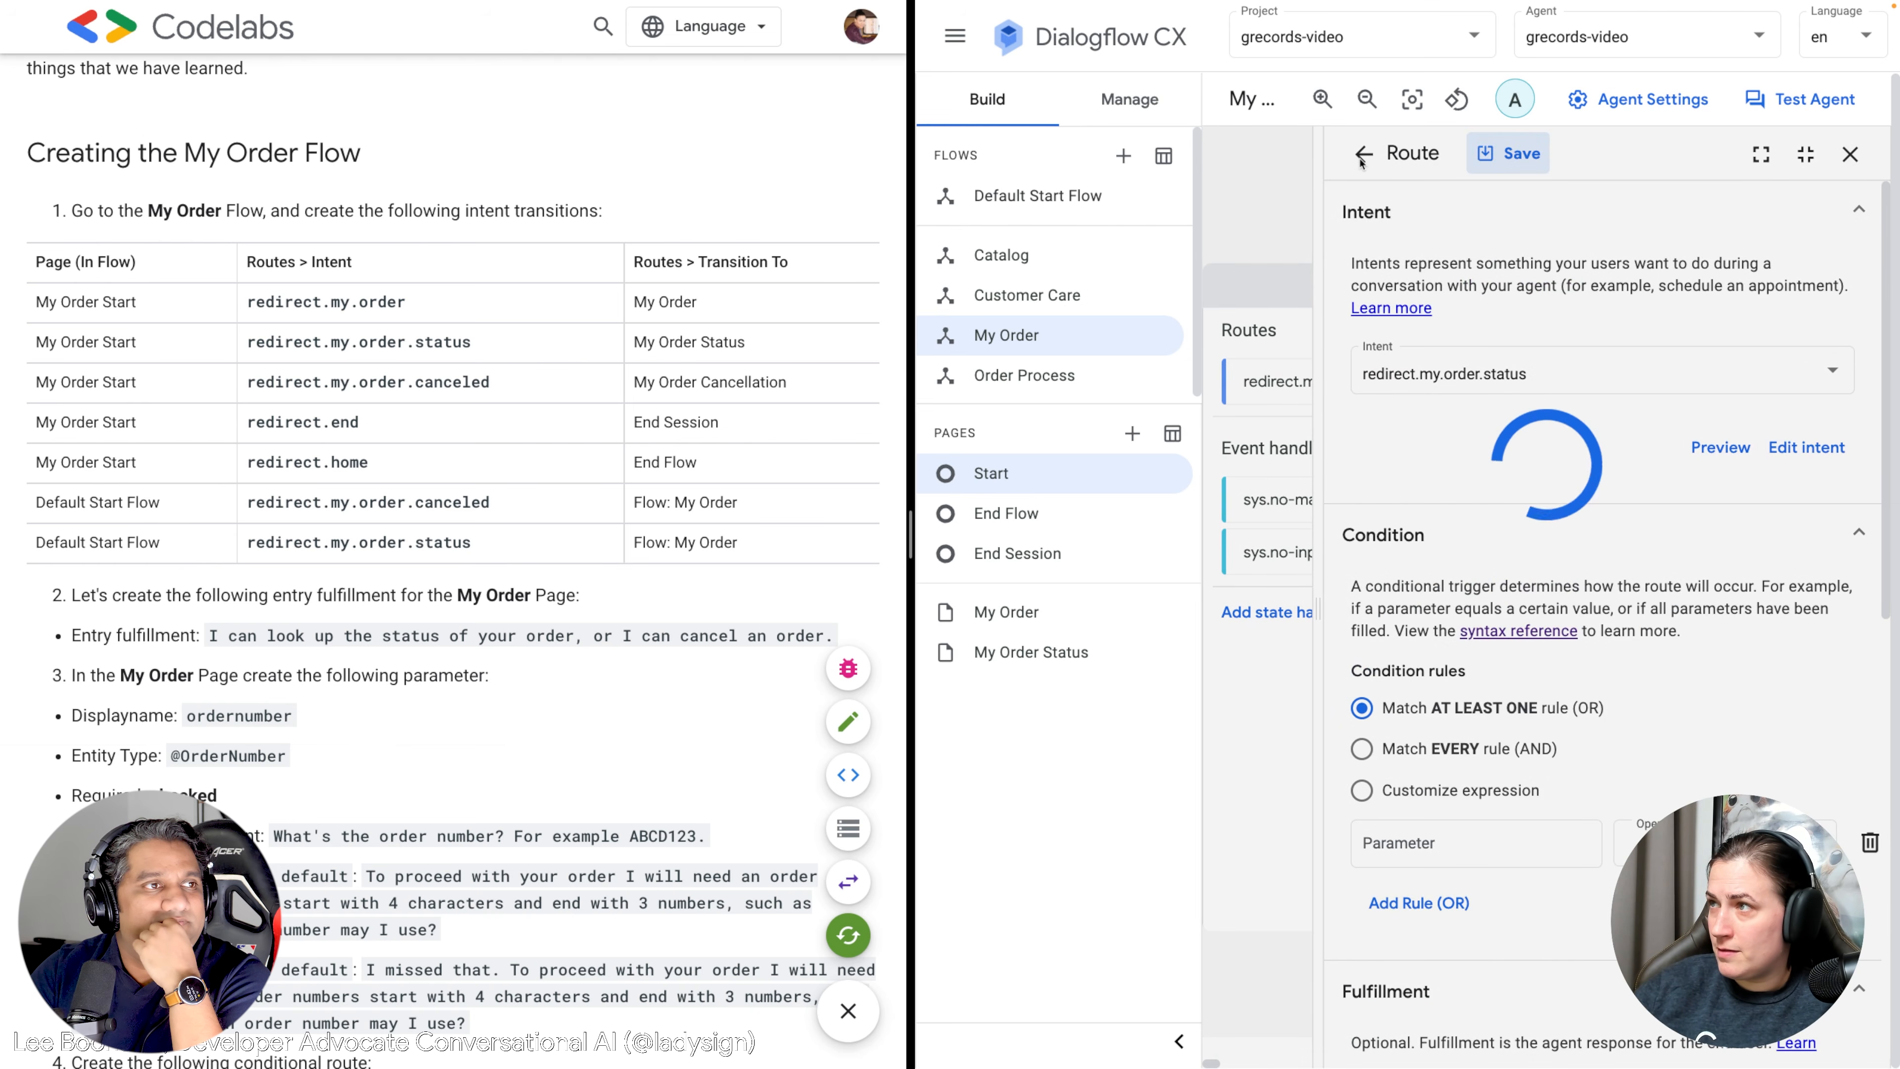
click(1363, 155)
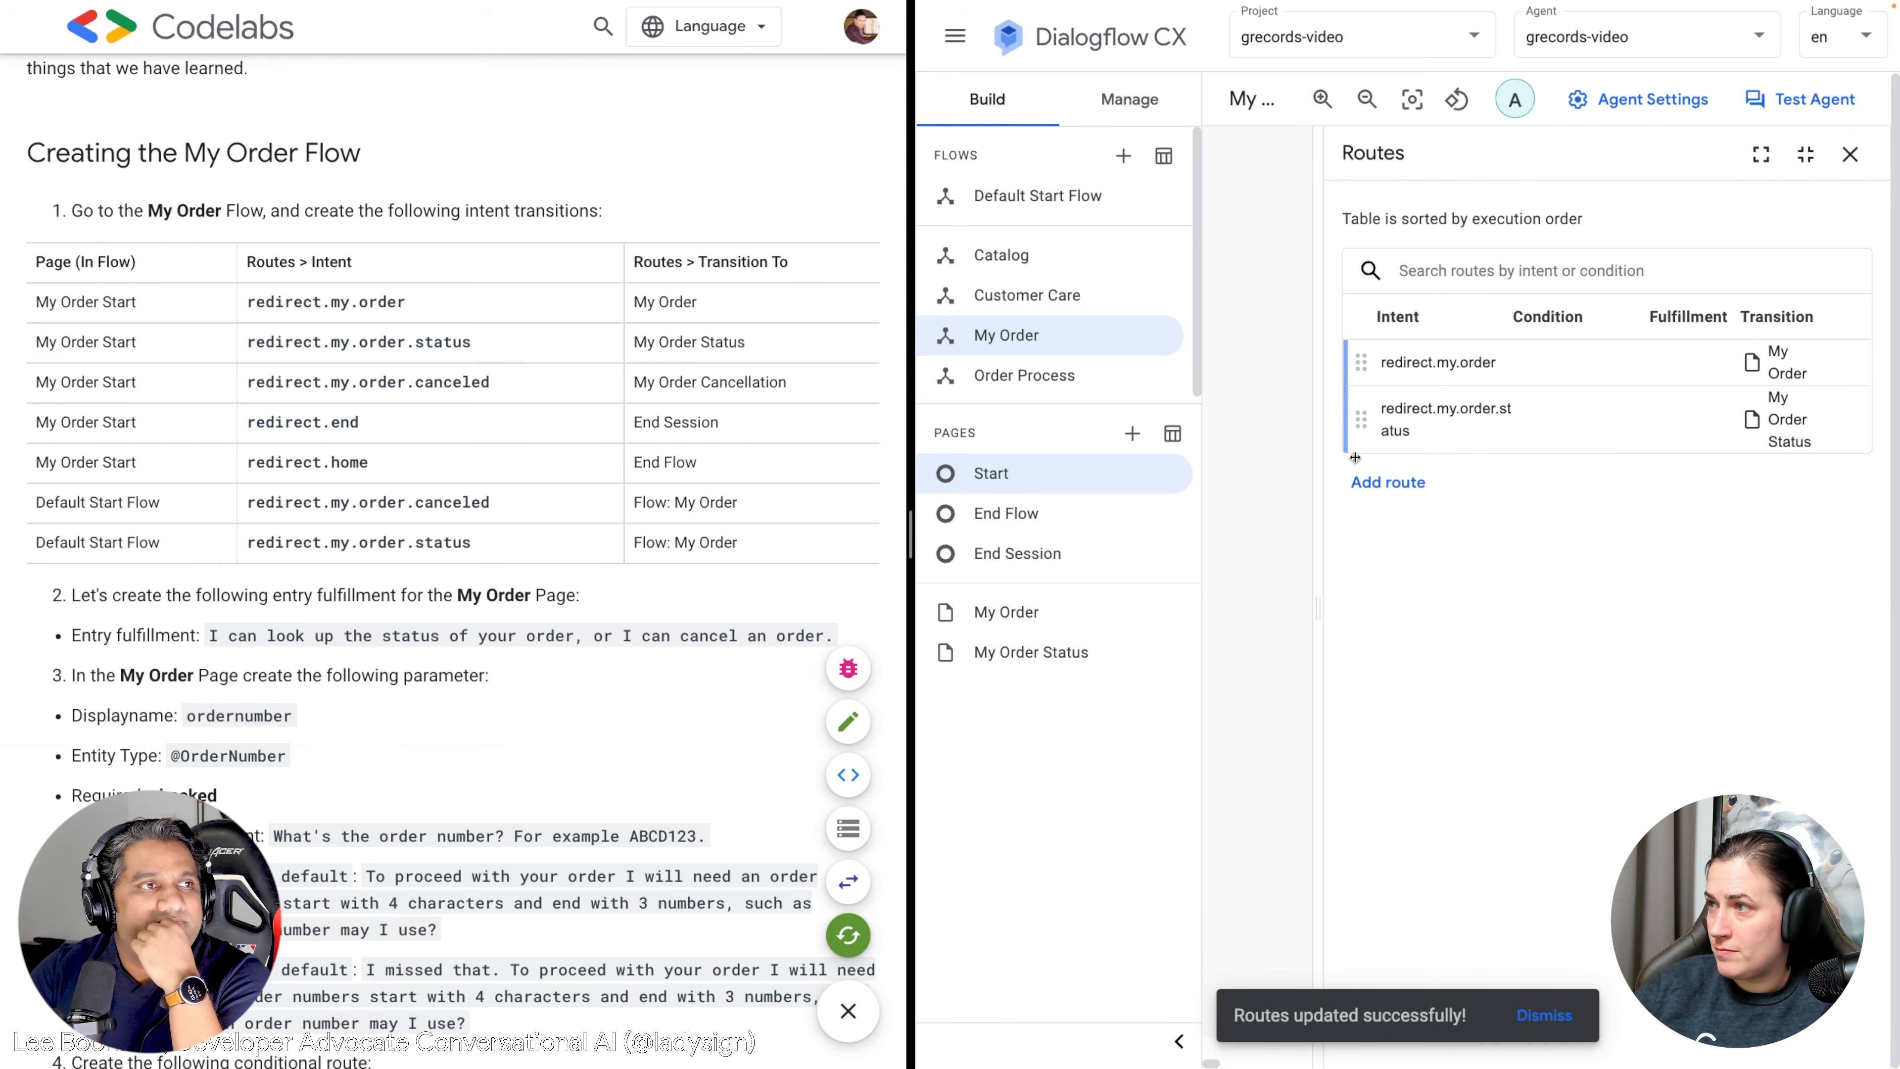
click(1387, 480)
Set the new route's intent to redirect.my.order.canceled.
click(1432, 362)
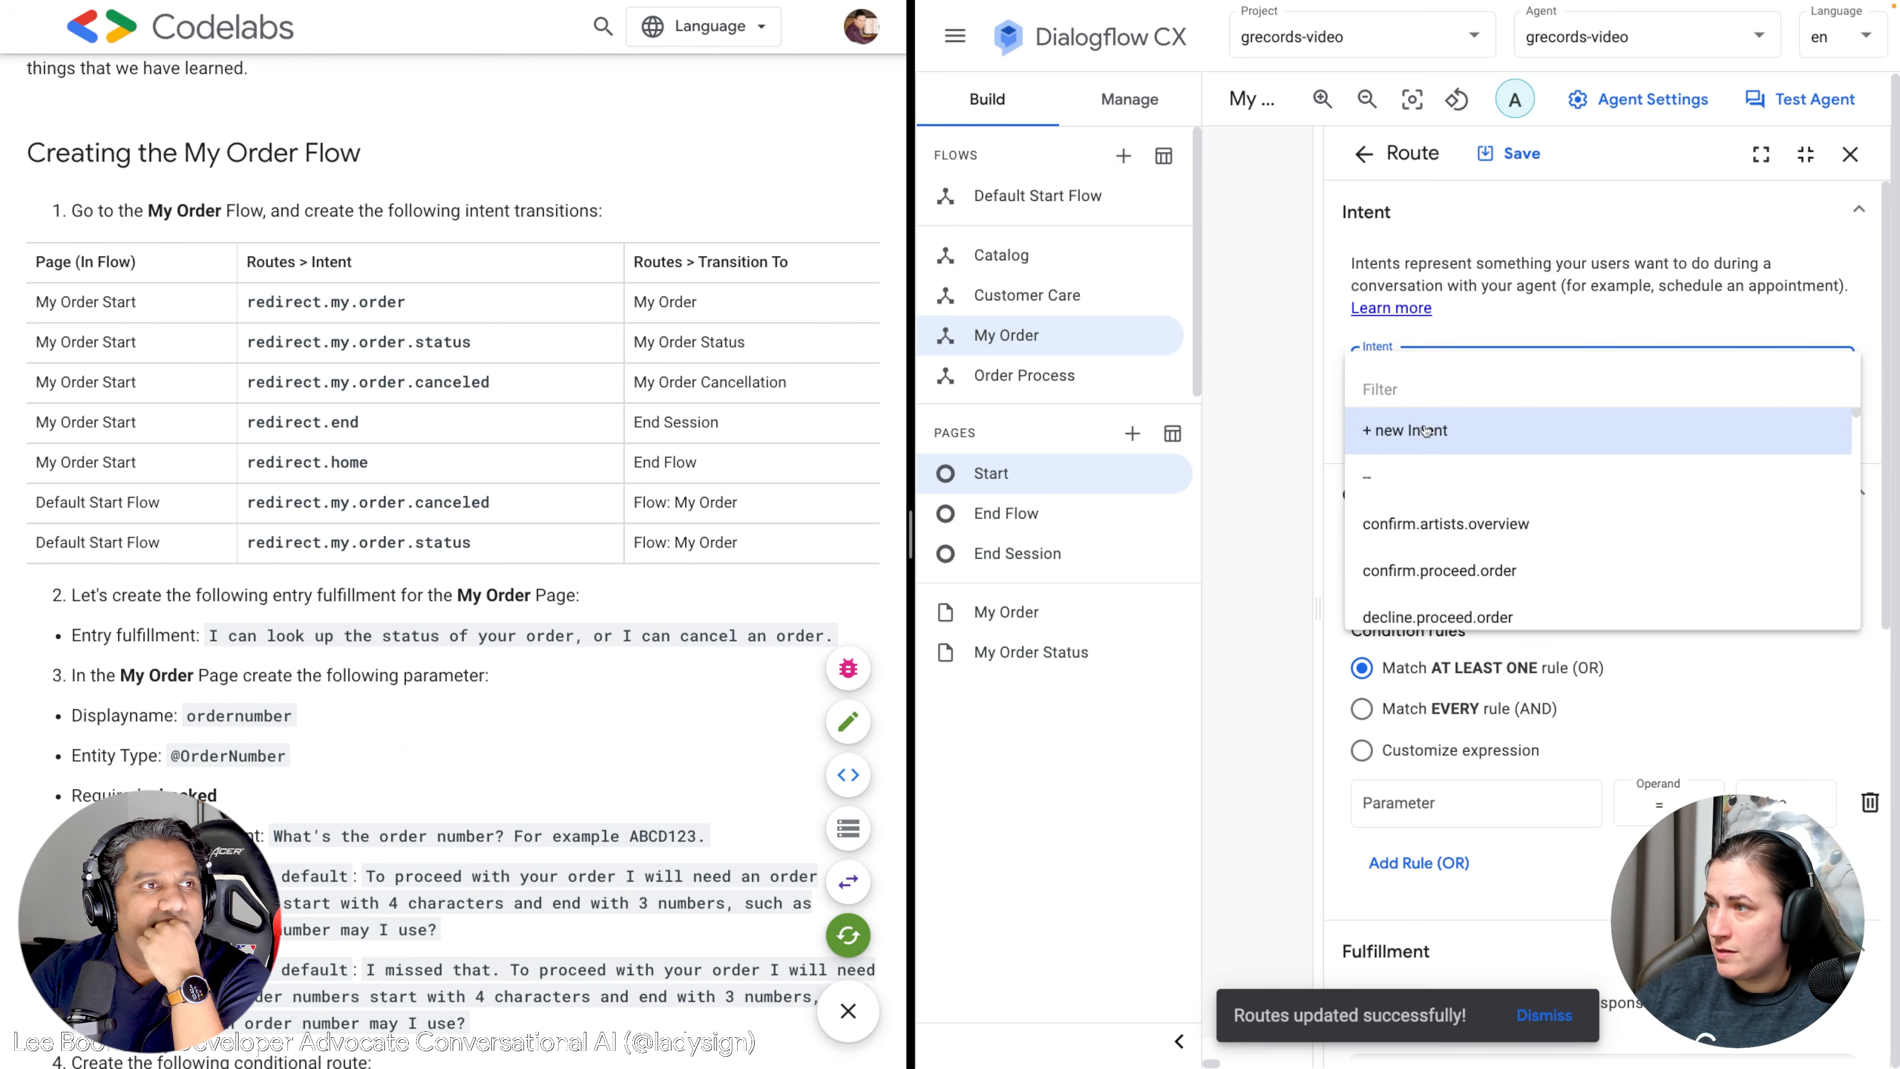
text(redirce)
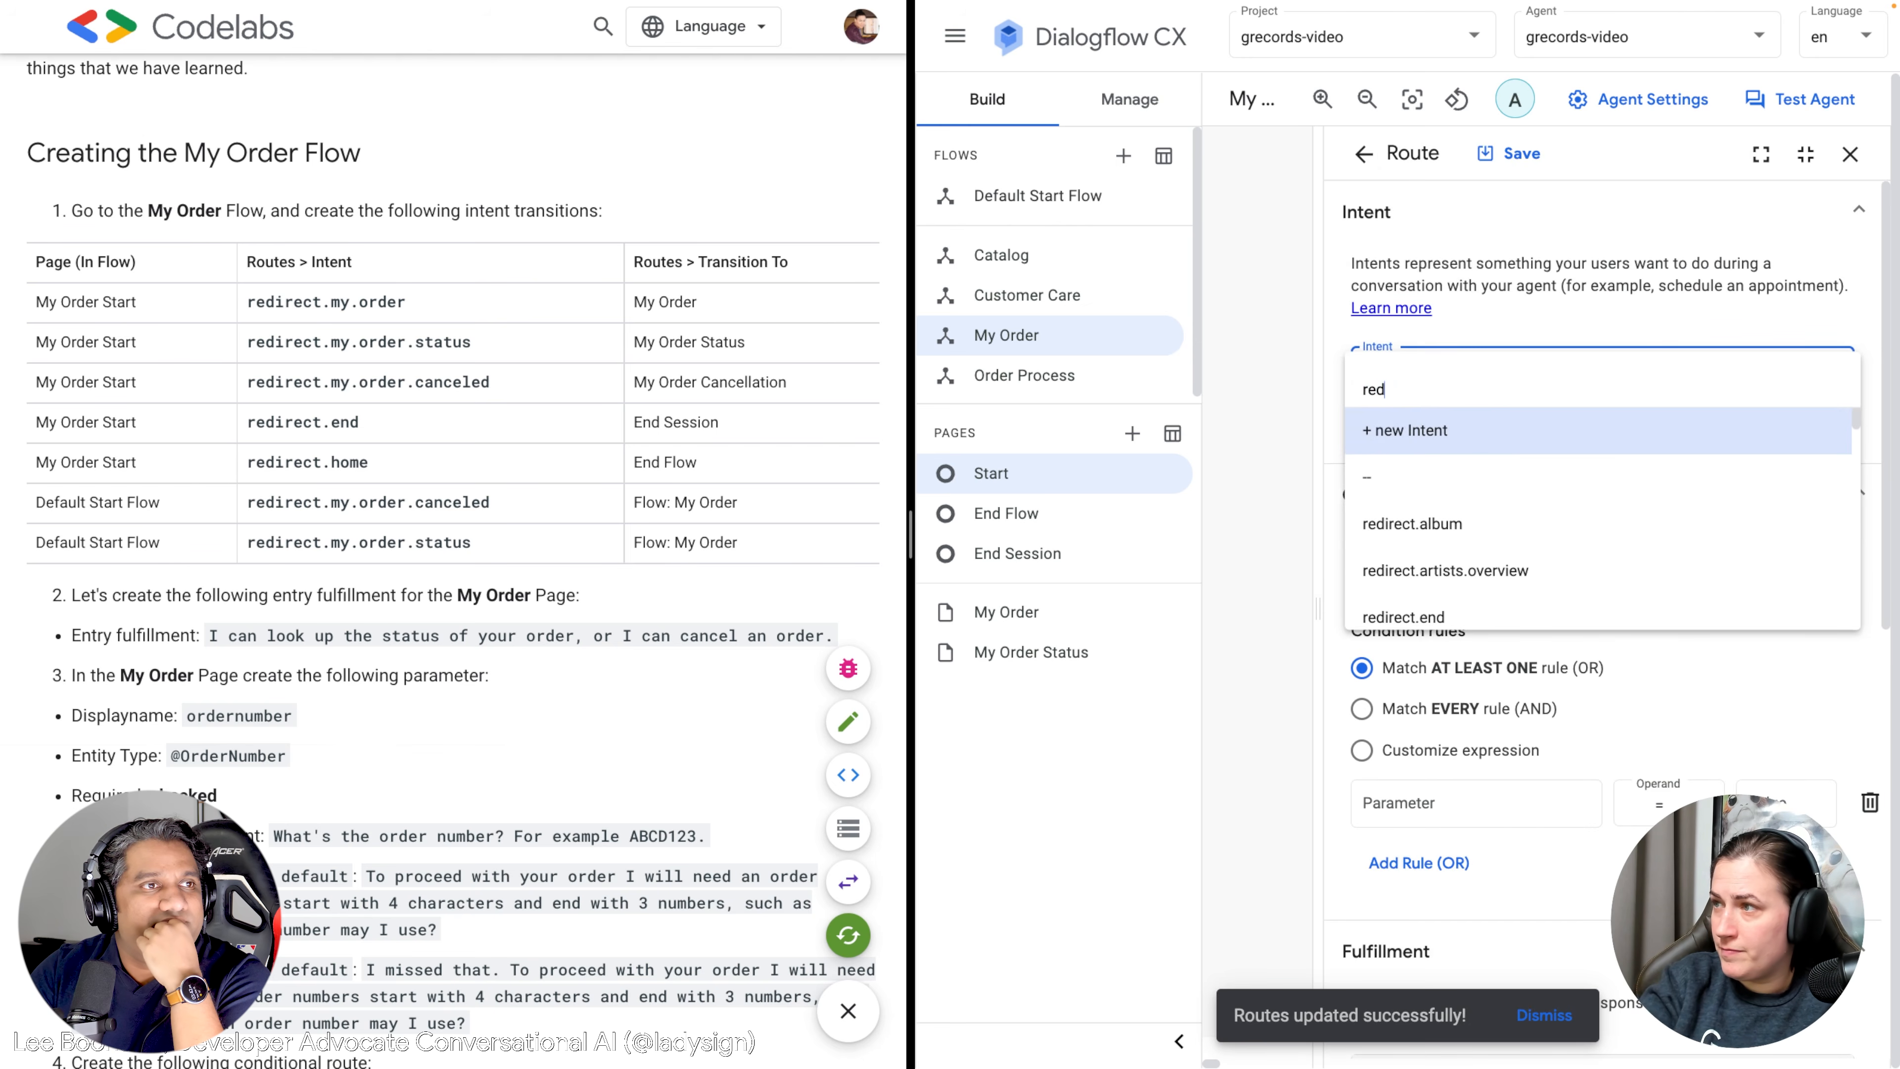
key(BackSpace)
key(BackSpace)
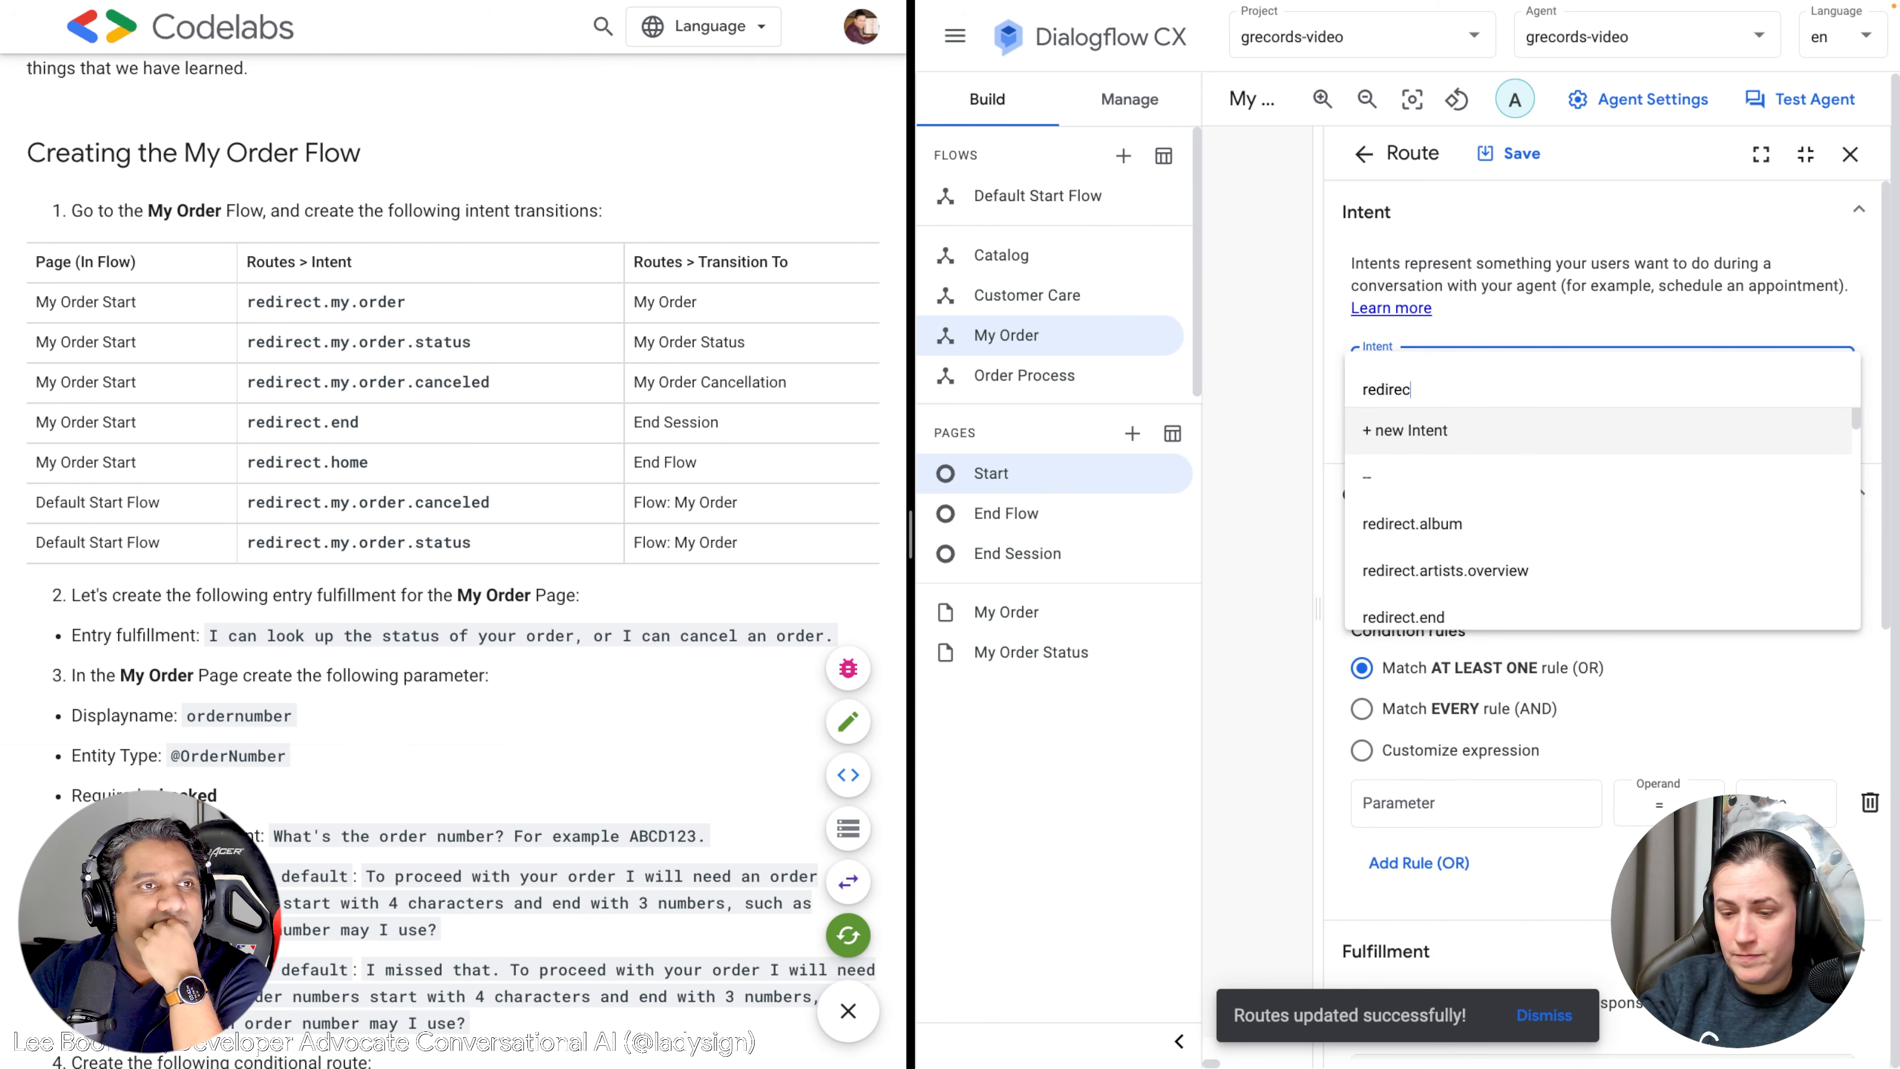
text(ect.my)
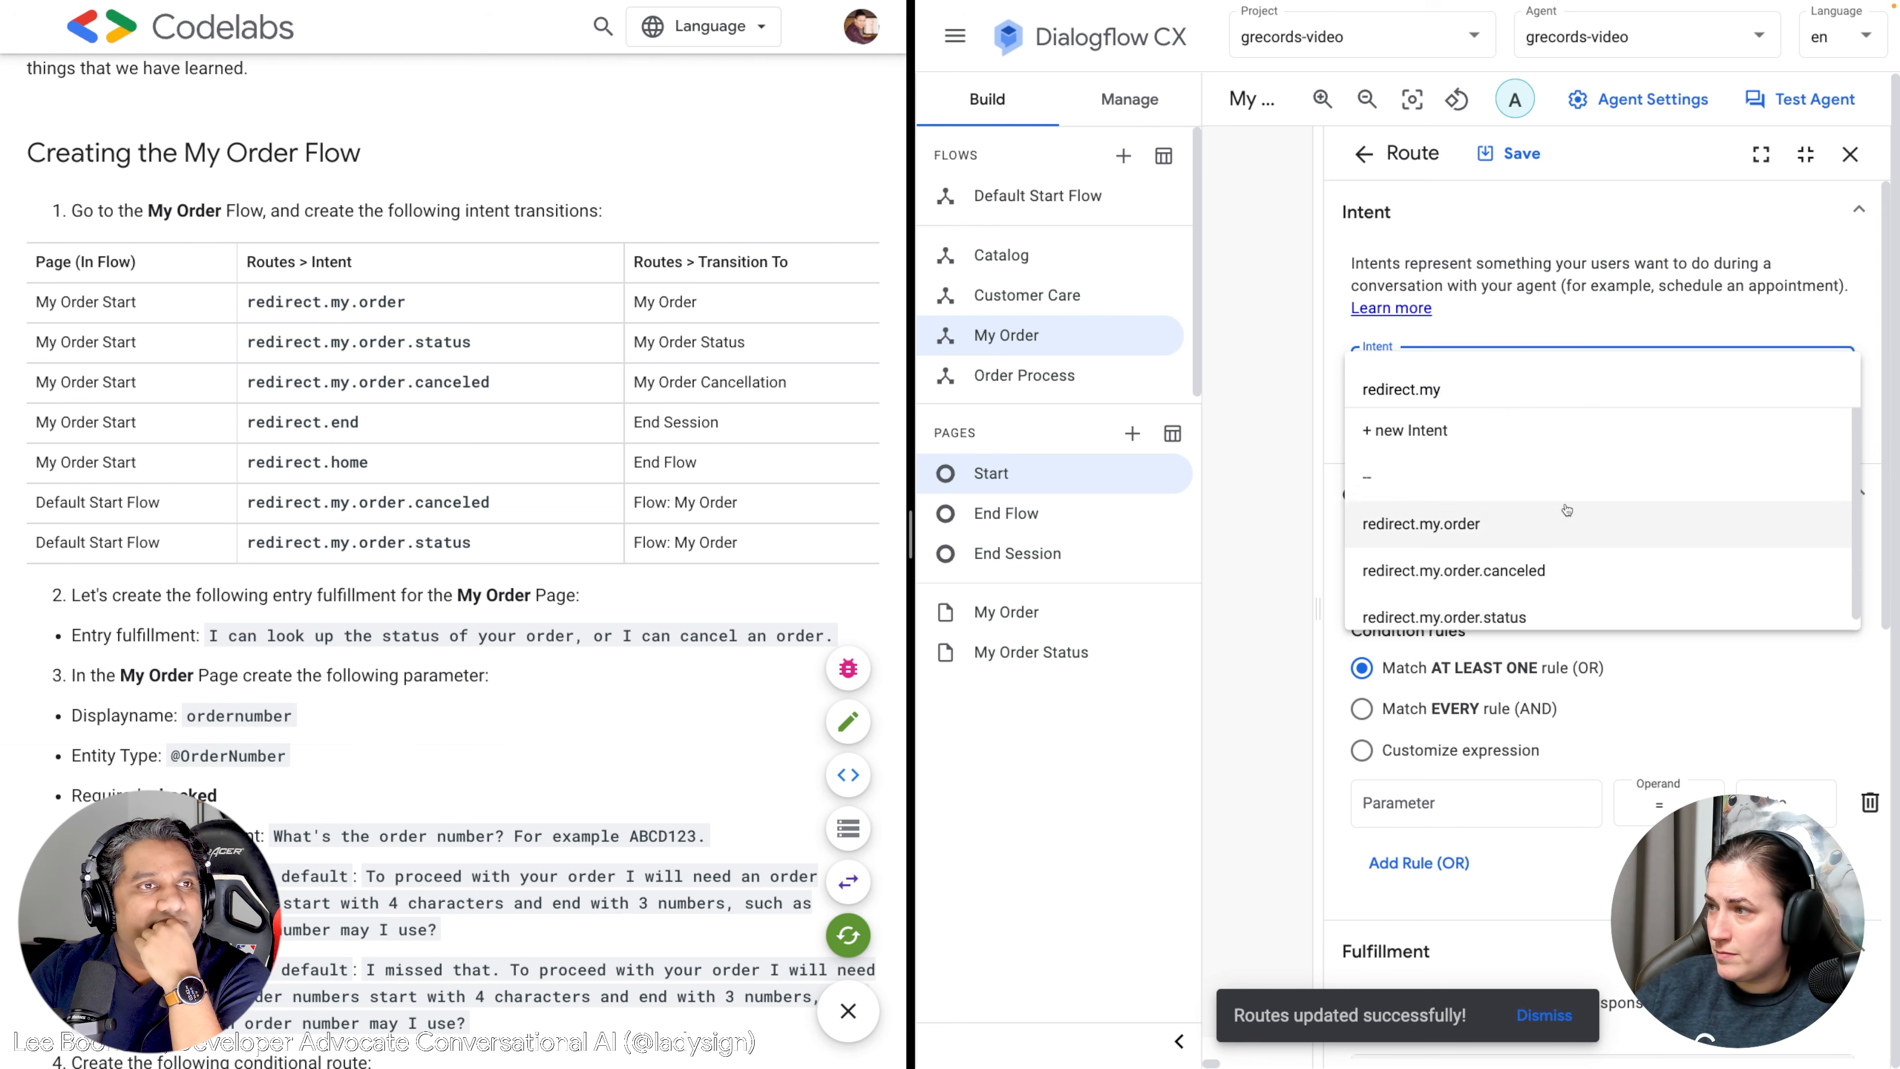
click(1514, 575)
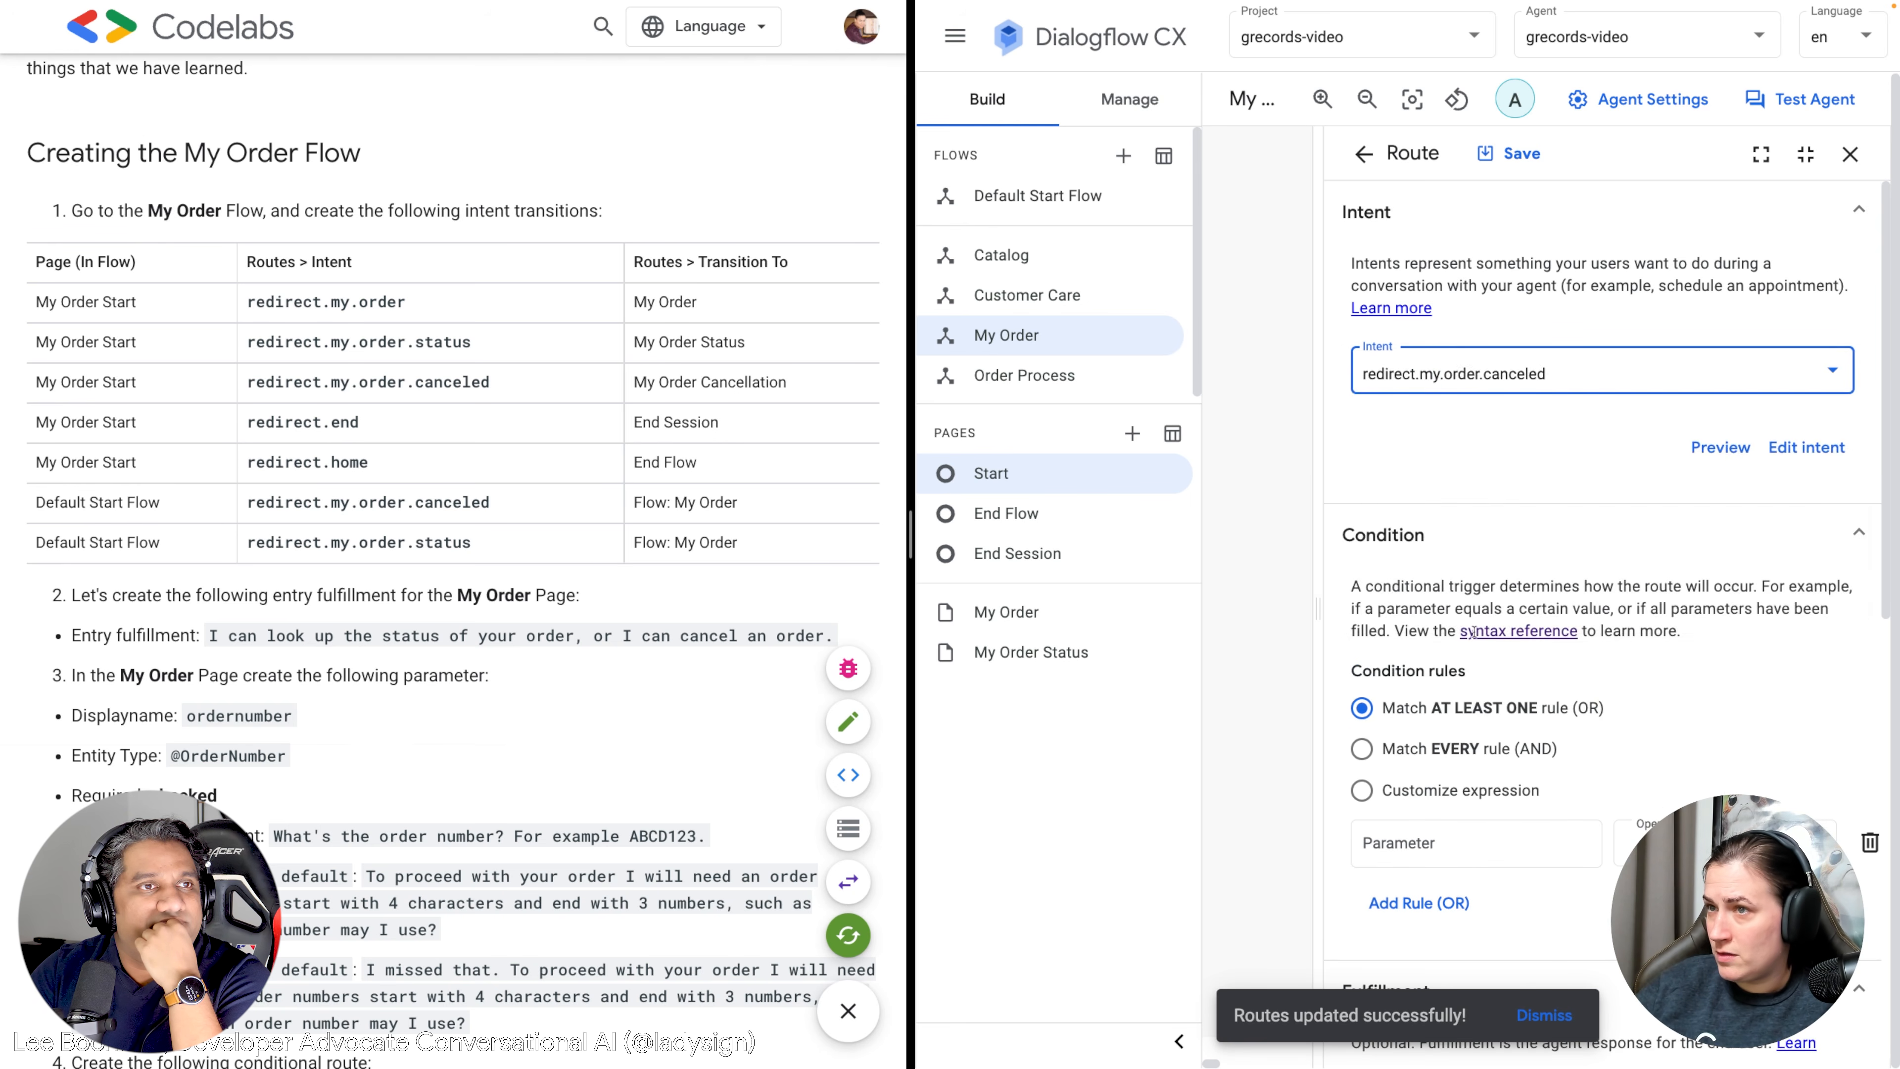
Send the route to a new page named My Order Cancellation and save it.
scroll(1444, 749, down, 8)
click(1380, 914)
click(1392, 671)
scroll(1419, 899, down, 1)
click(1411, 915)
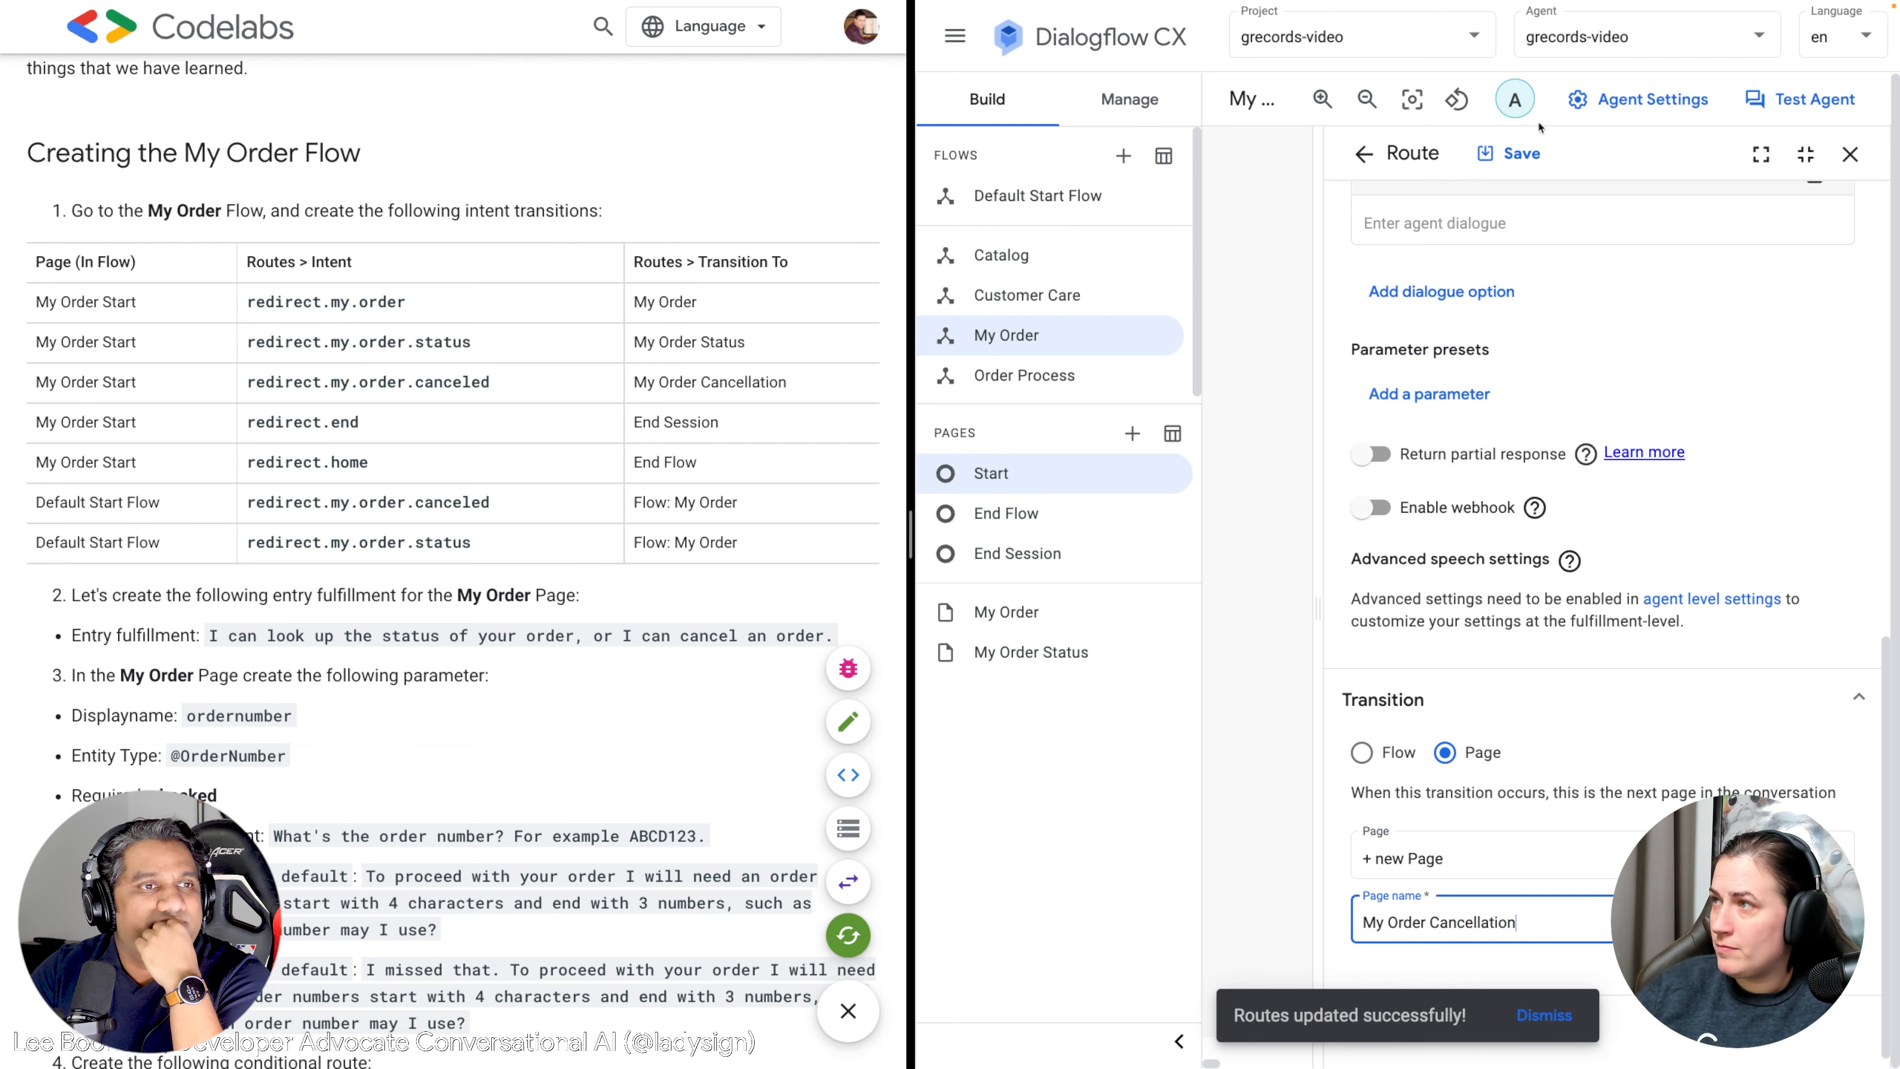
click(1546, 155)
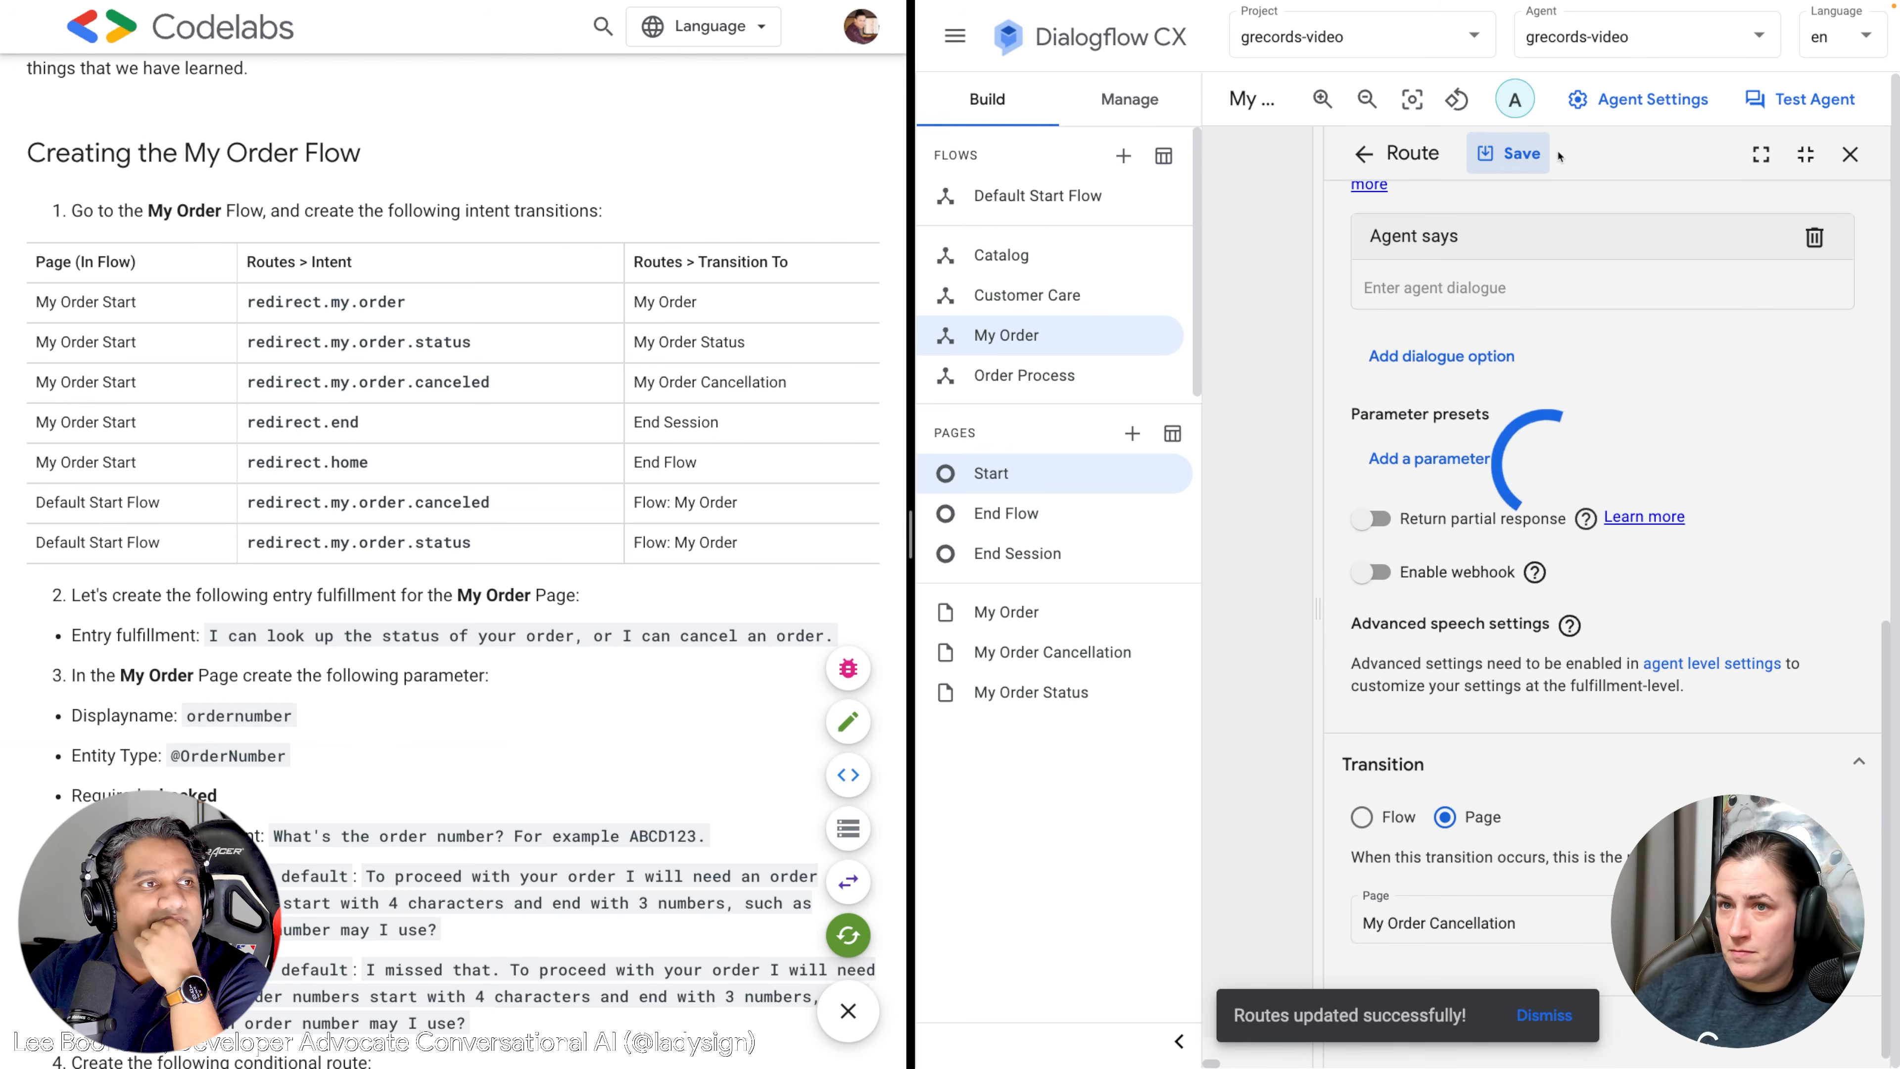
scroll(1584, 294, up, 1)
scroll(1583, 294, up, 3)
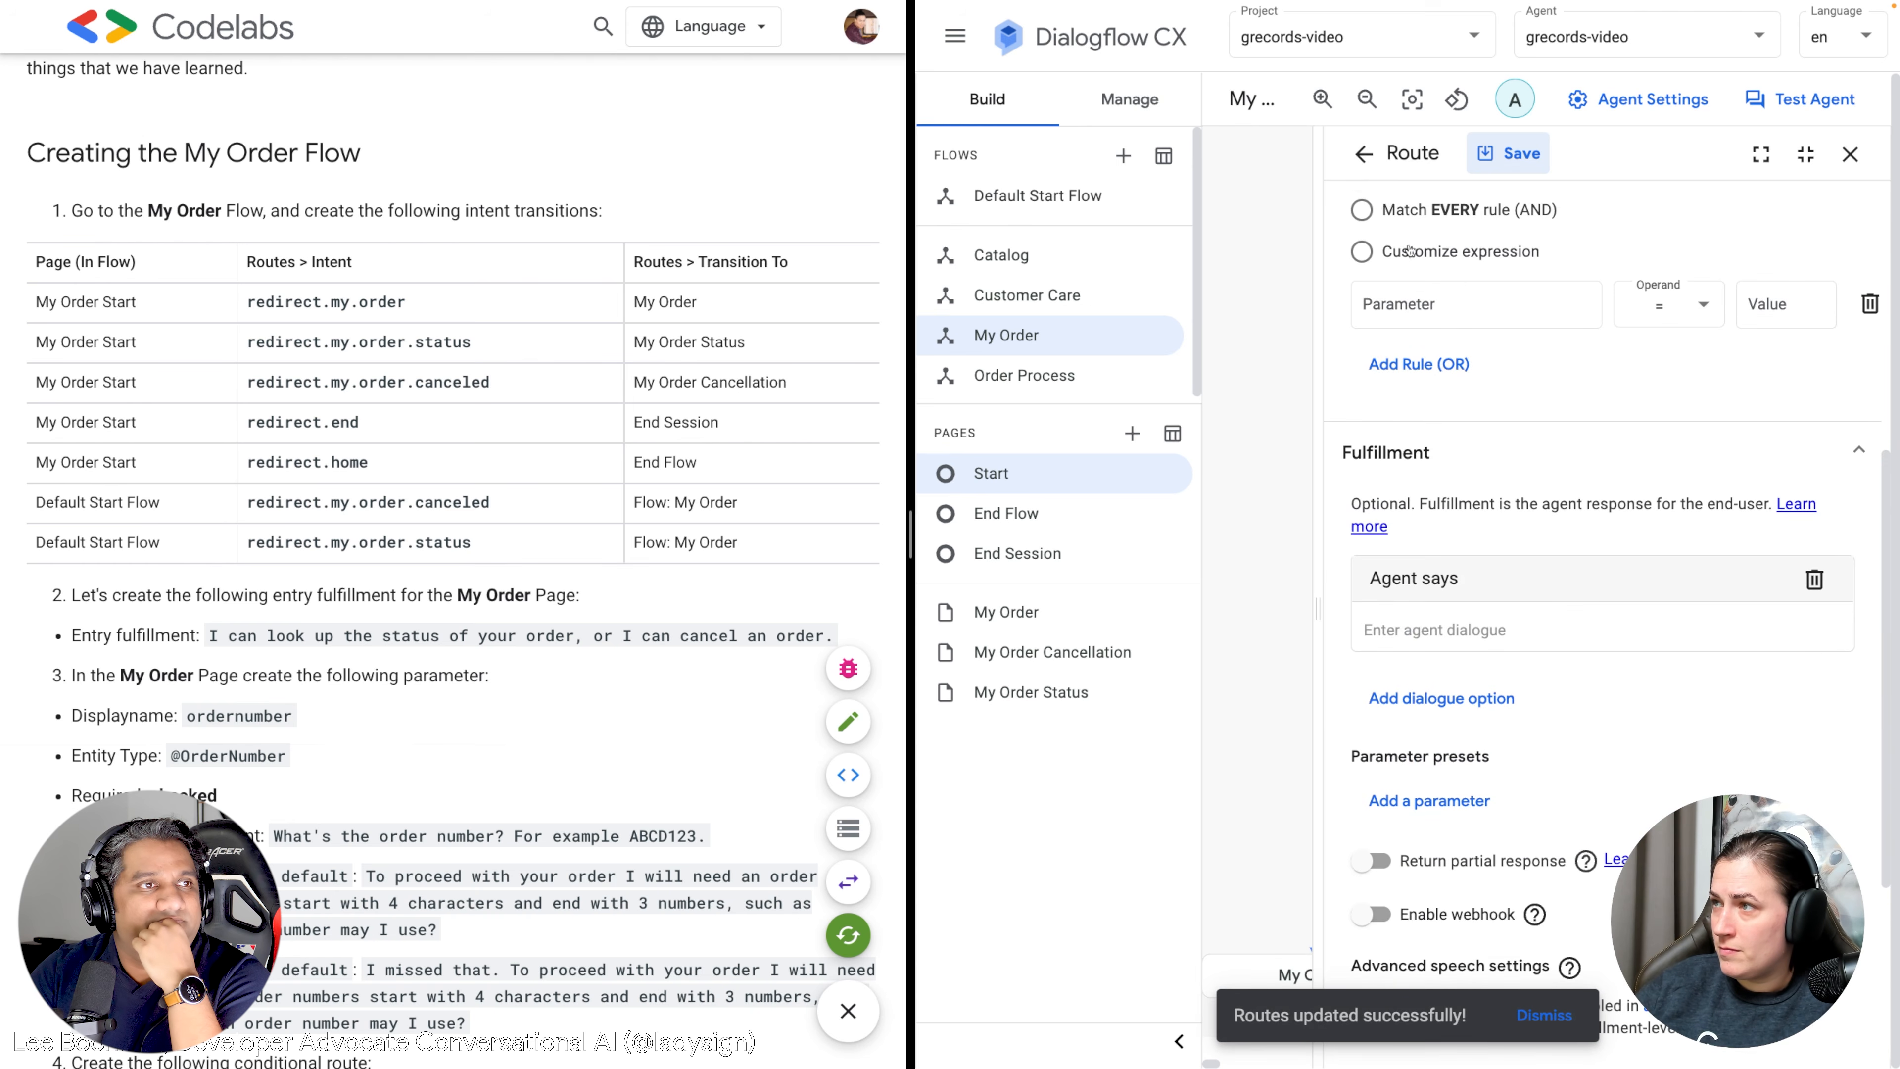
click(1363, 153)
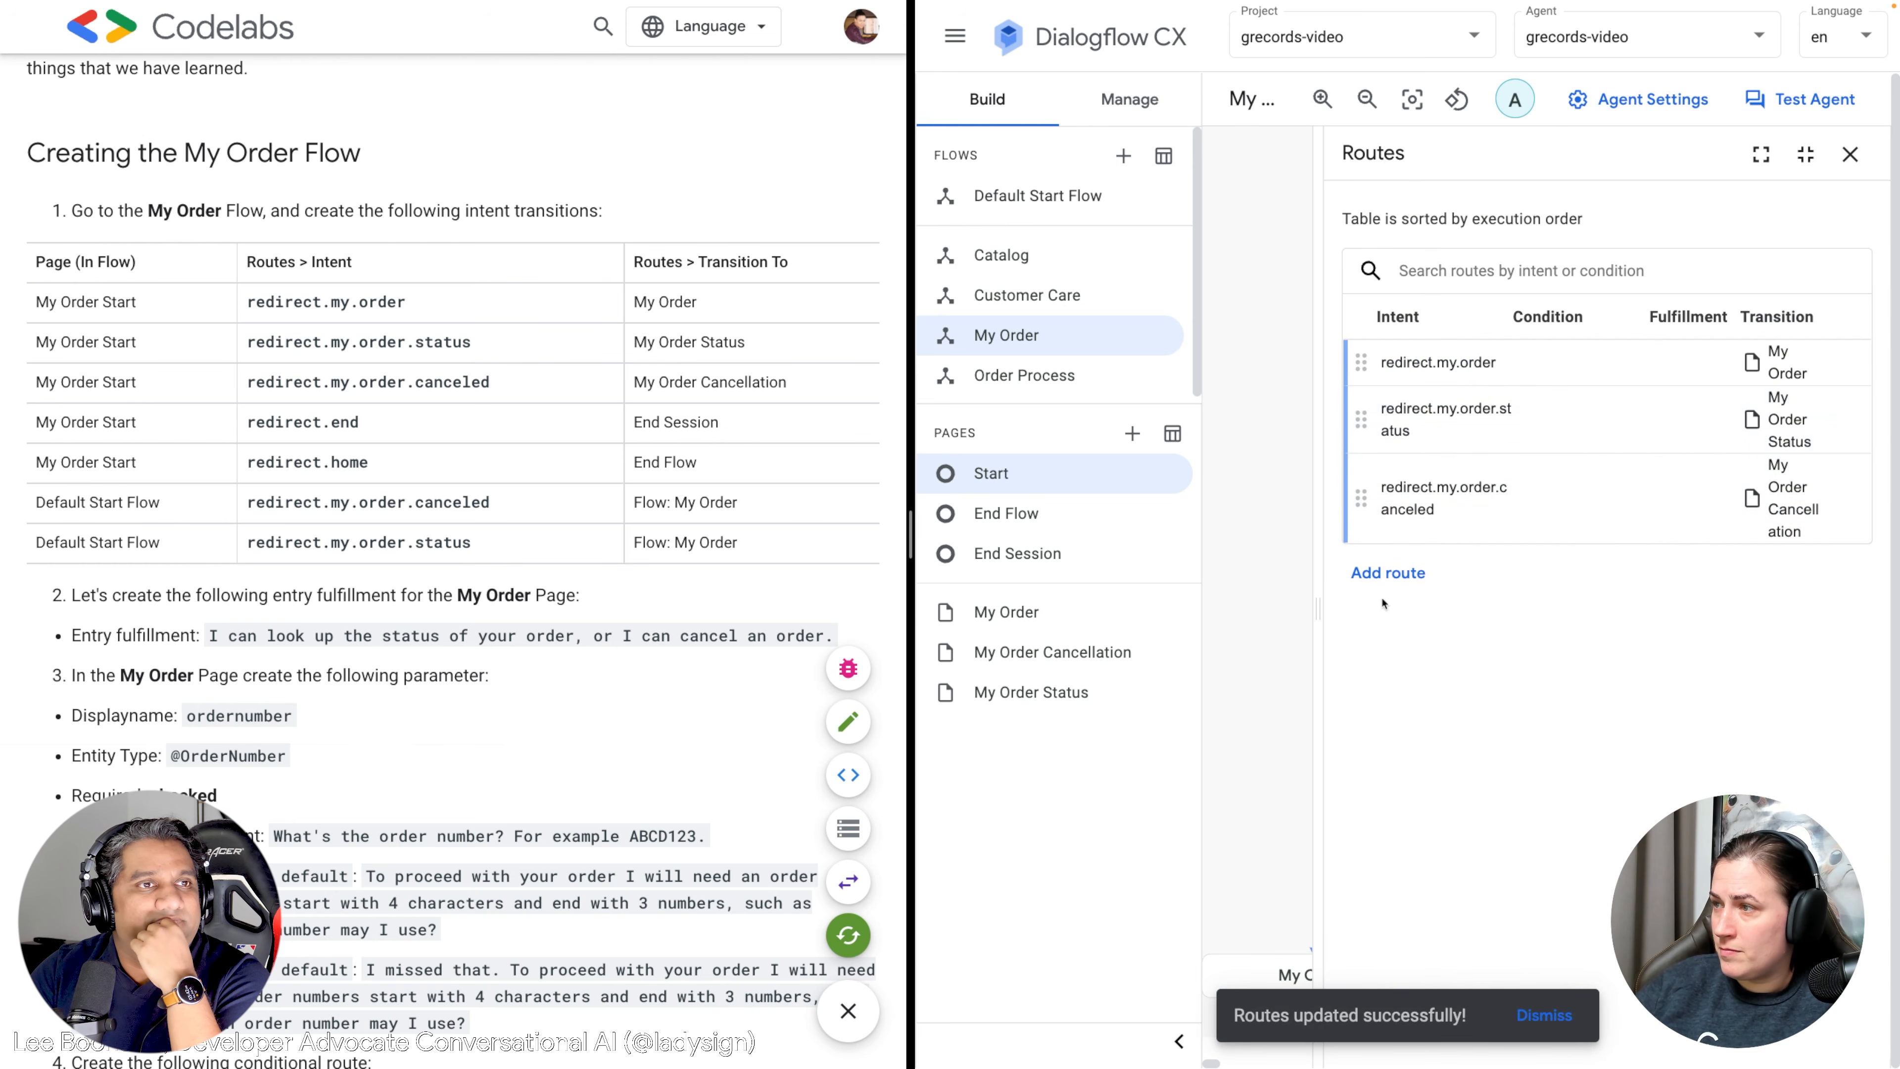
Add a Start route that sends the redirect.end intent to End Session.
click(1387, 572)
click(1482, 387)
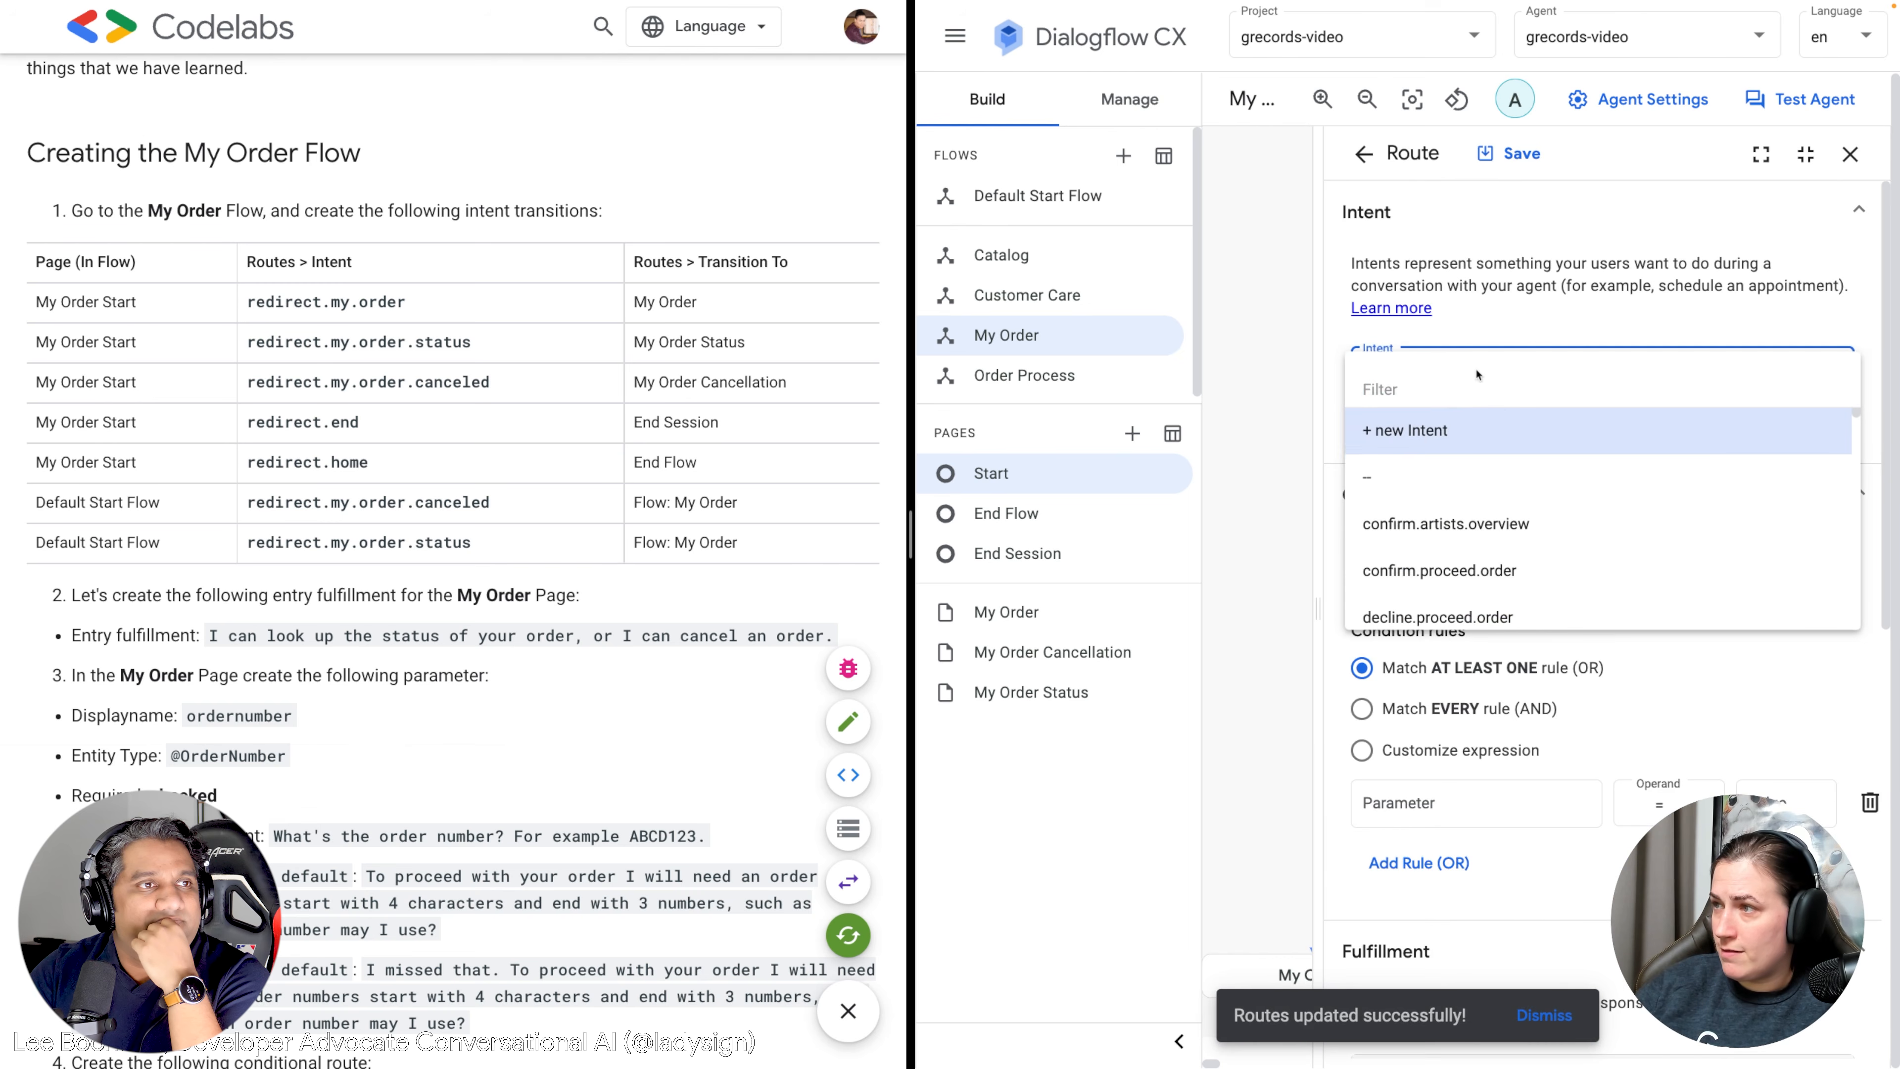
text(redirect.enmd)
key(BackSpace)
key(BackSpace)
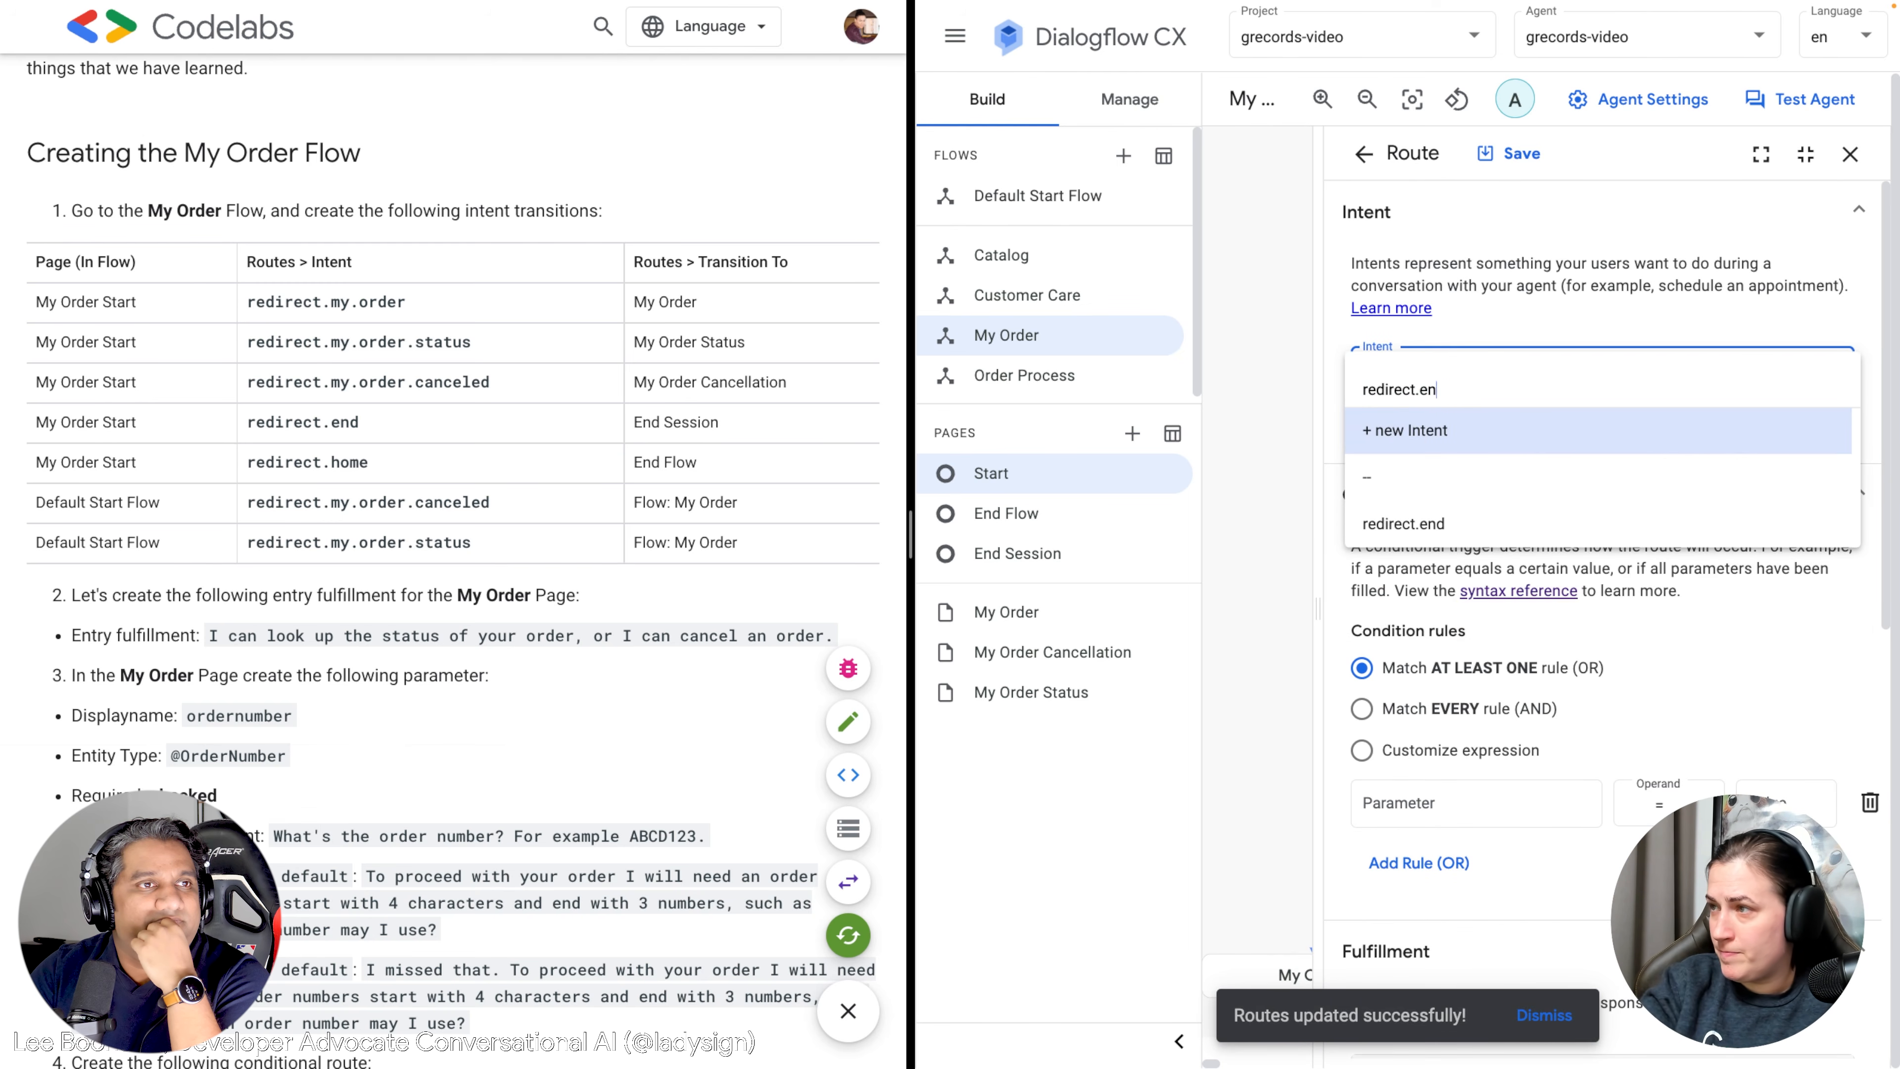
click(1475, 521)
scroll(1477, 533, down, 10)
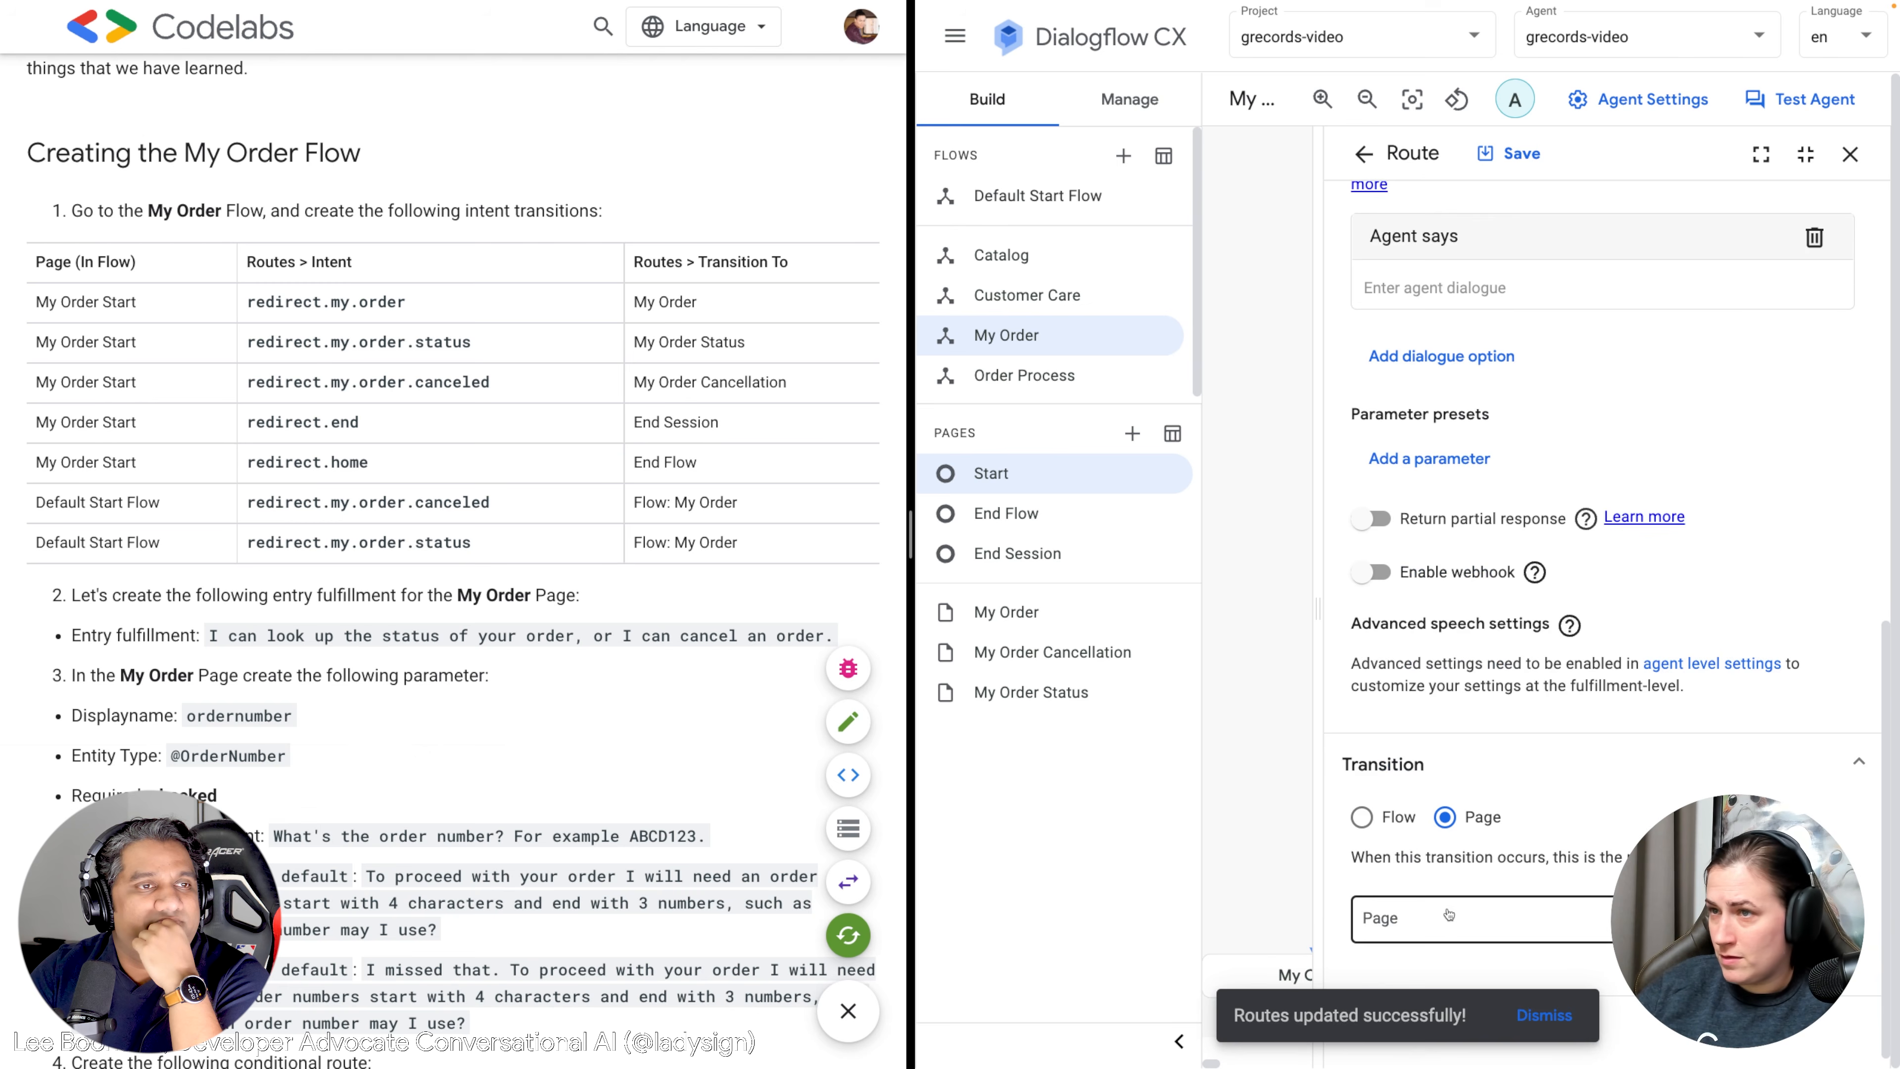
click(1451, 925)
scroll(1440, 860, down, 4)
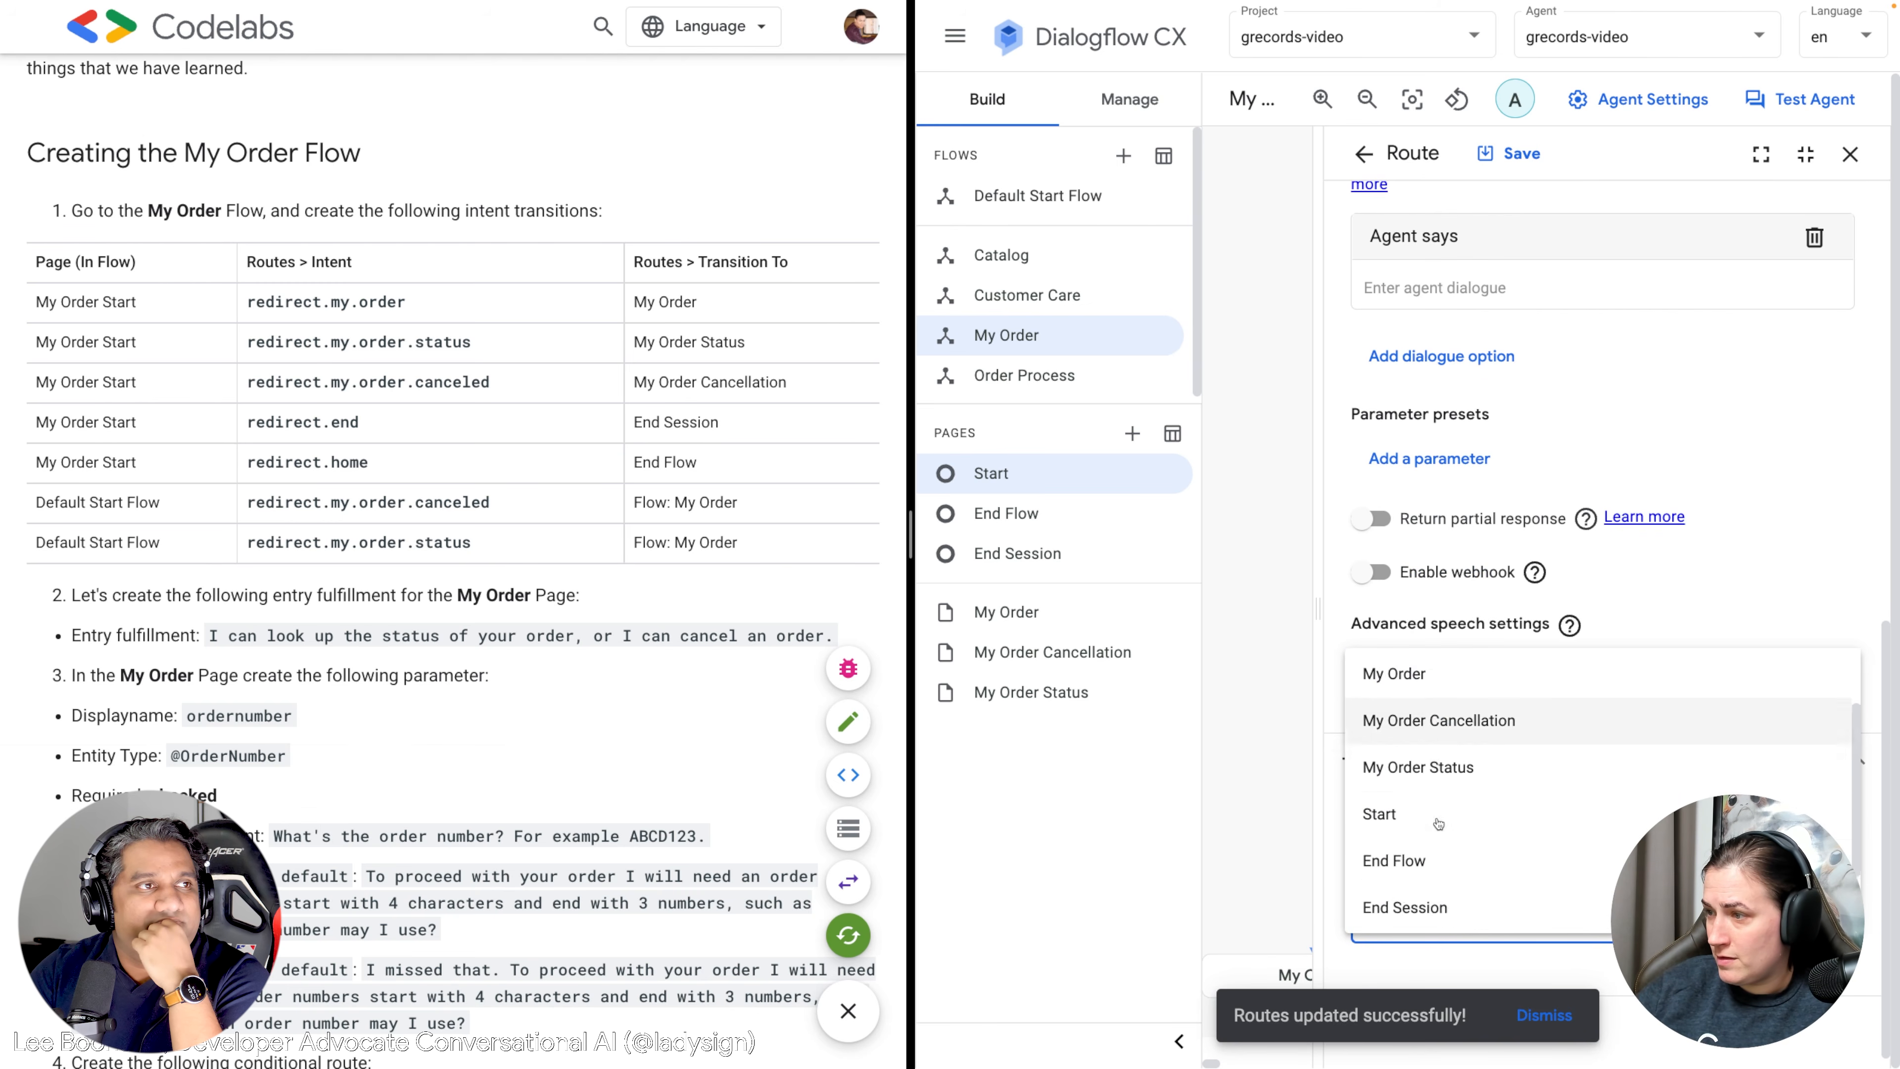
click(1405, 815)
click(1508, 153)
click(1363, 155)
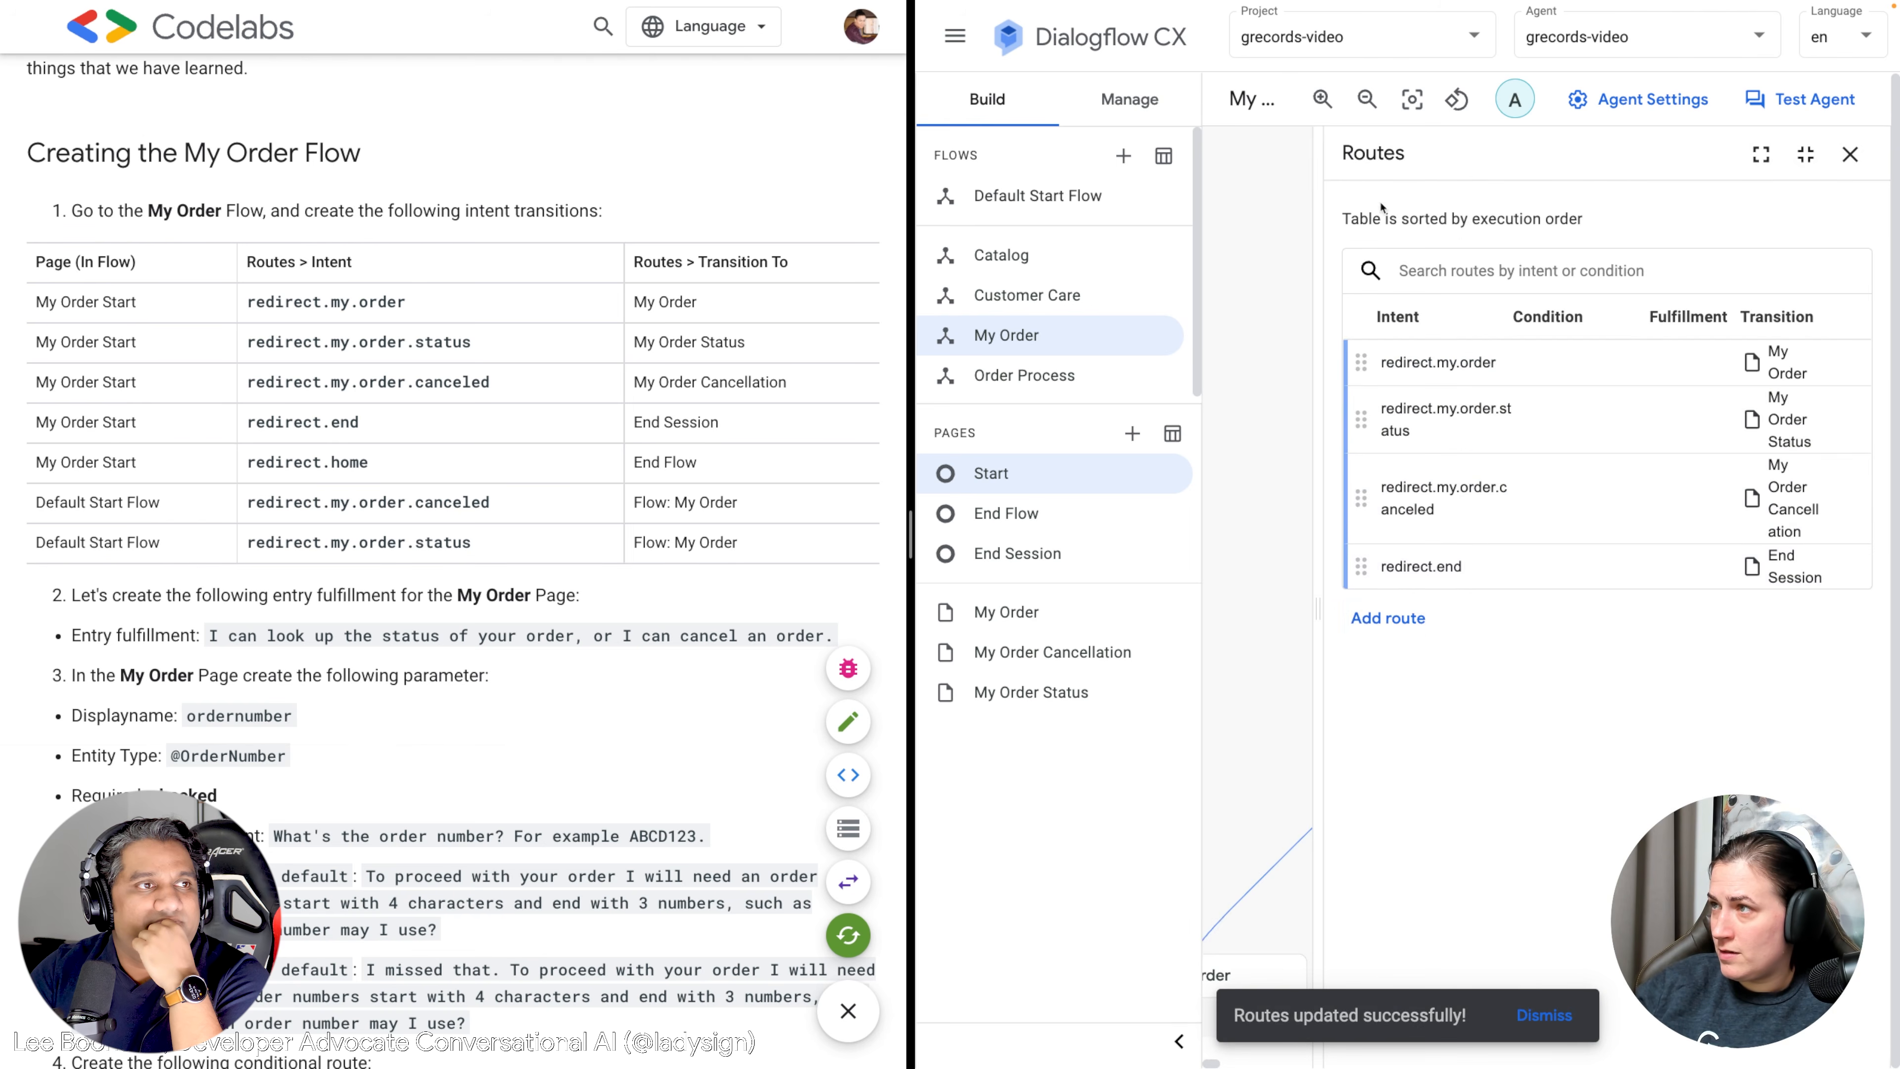
click(1403, 618)
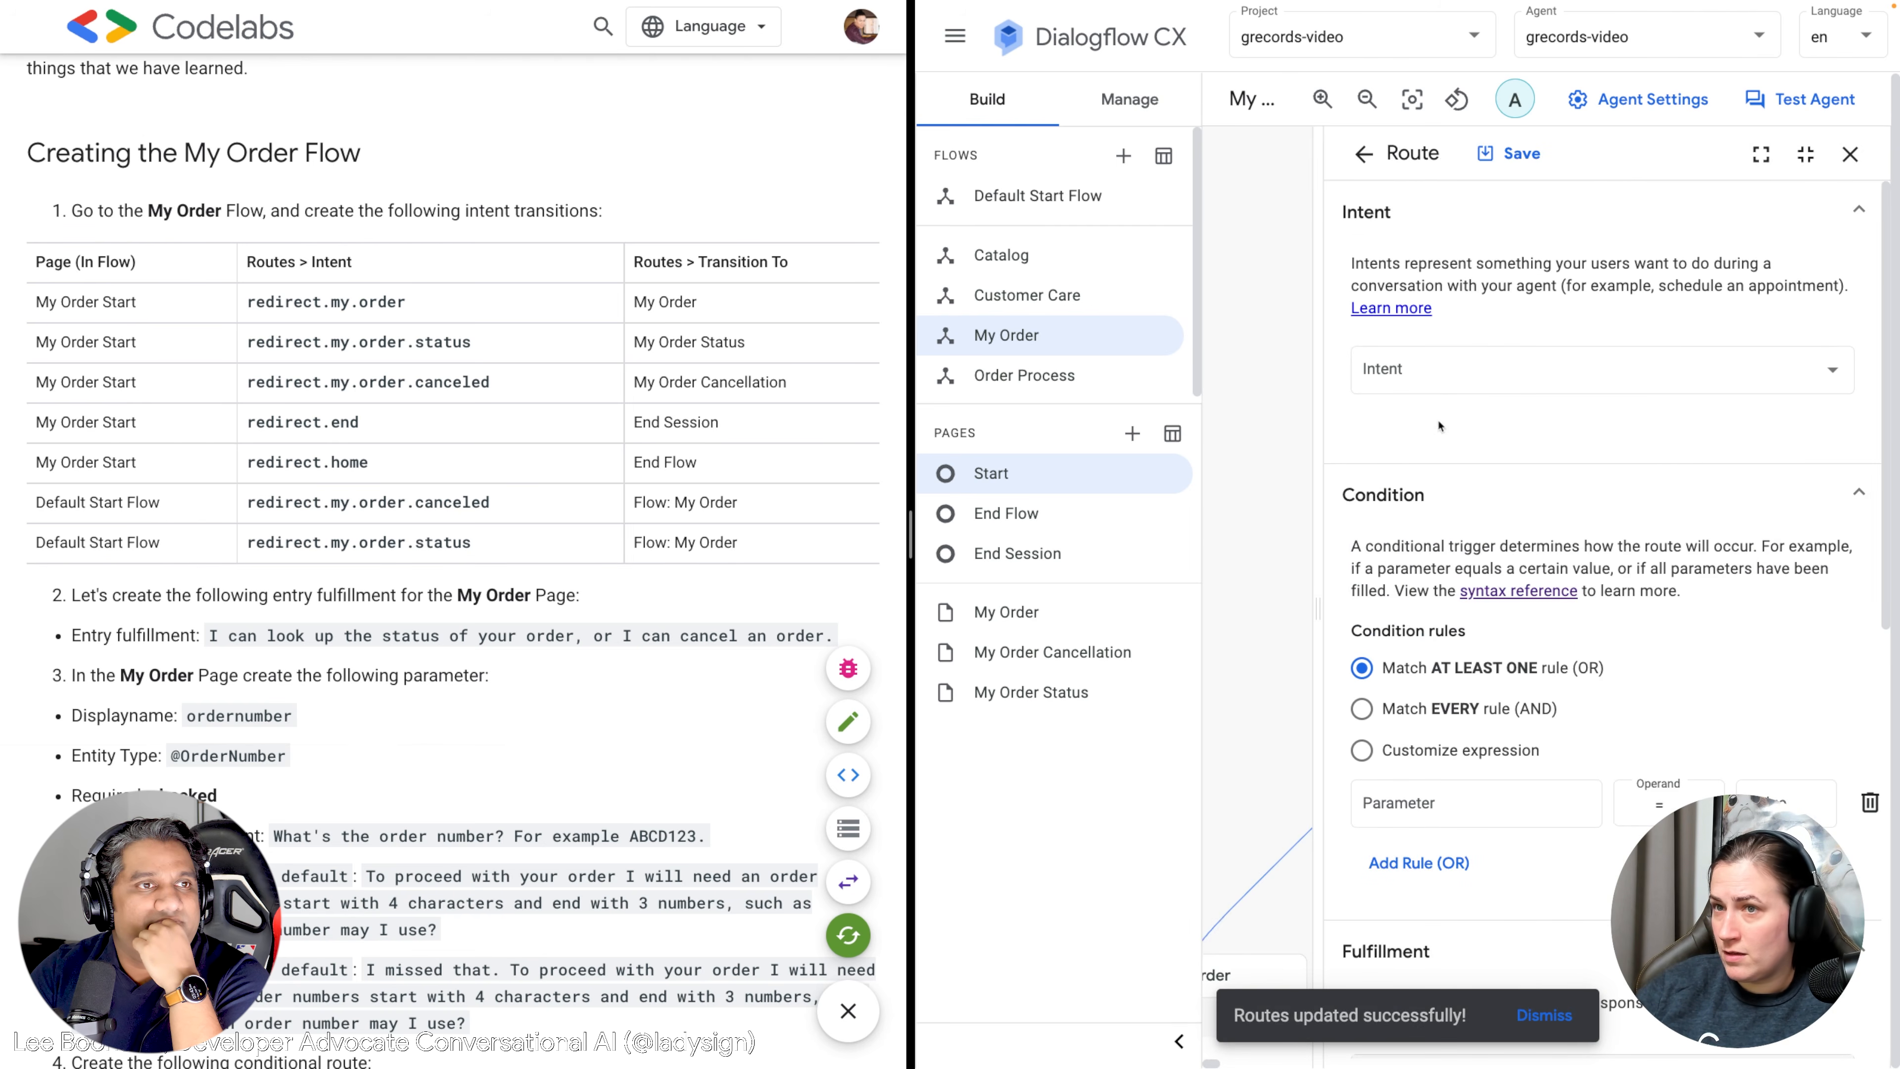
Set the new route's intent to redirect.home.
click(1450, 358)
text(redirect.h)
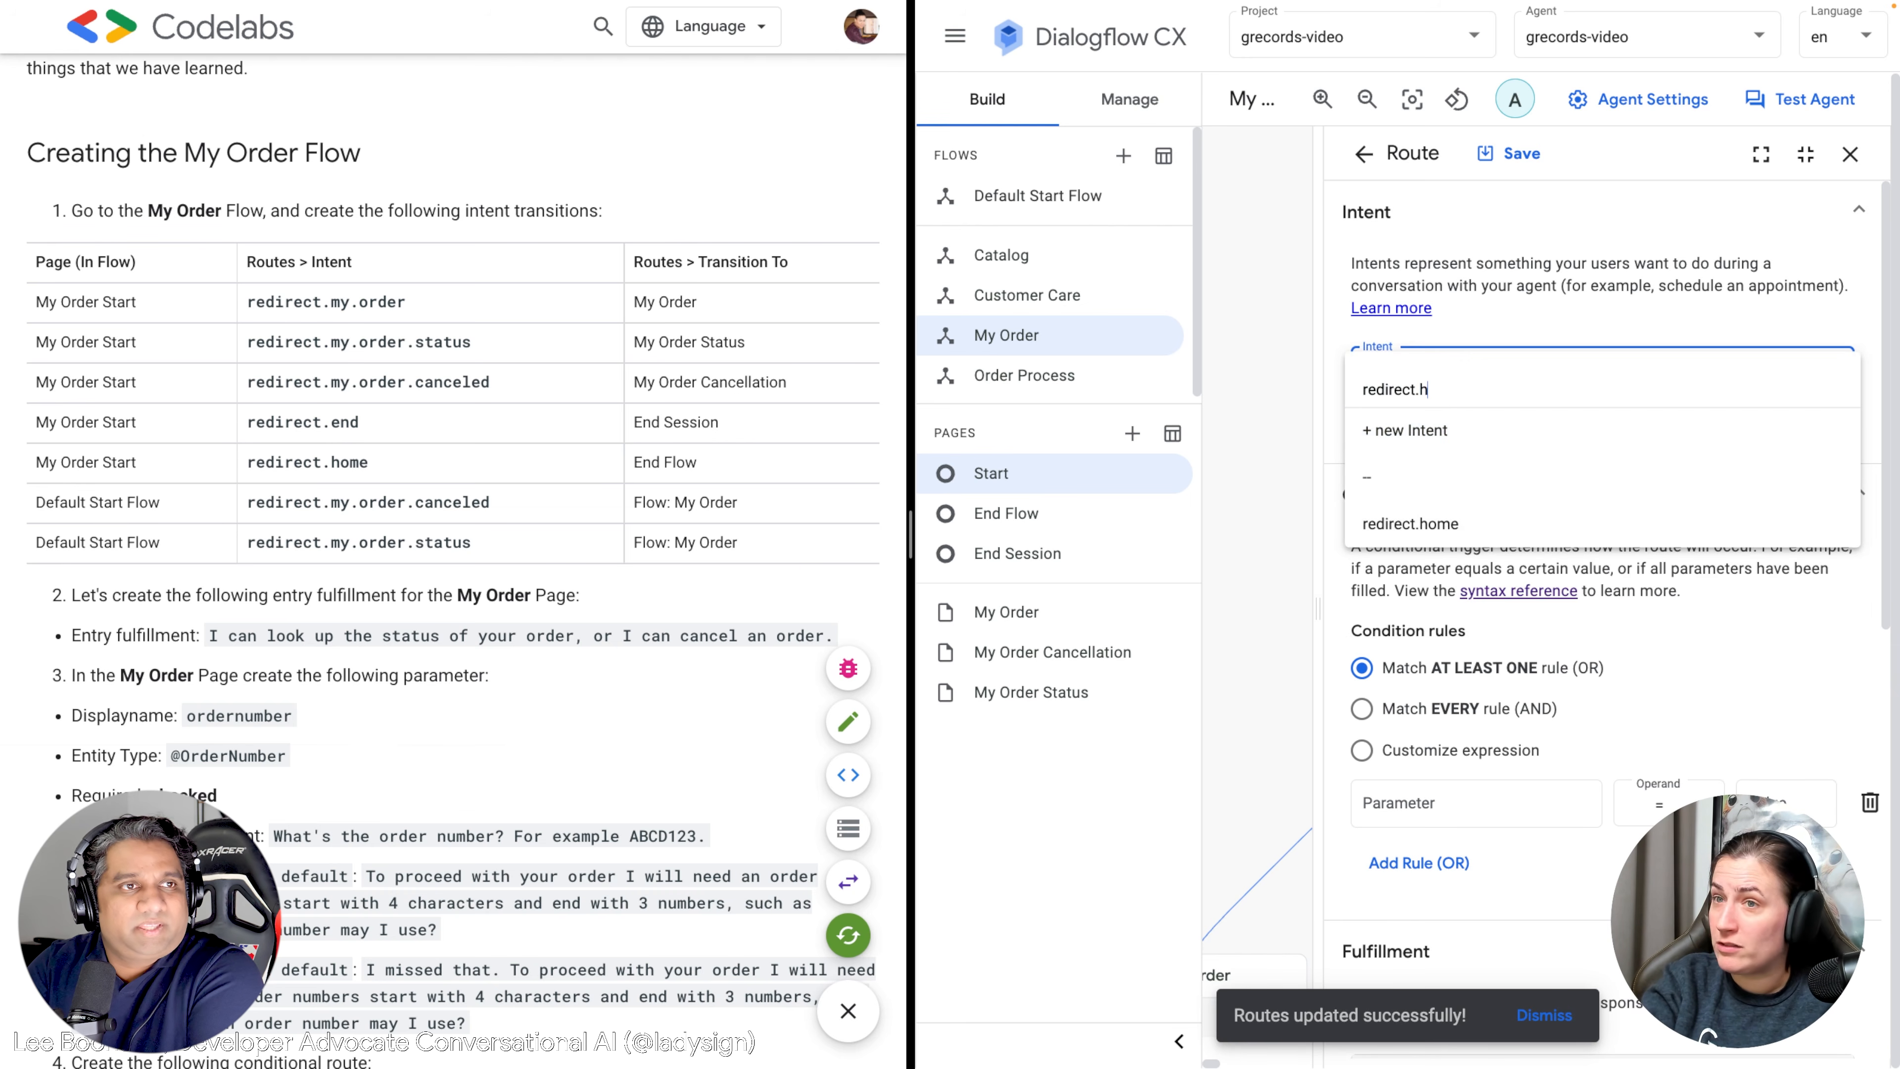
key(BackSpace)
key(BackSpace)
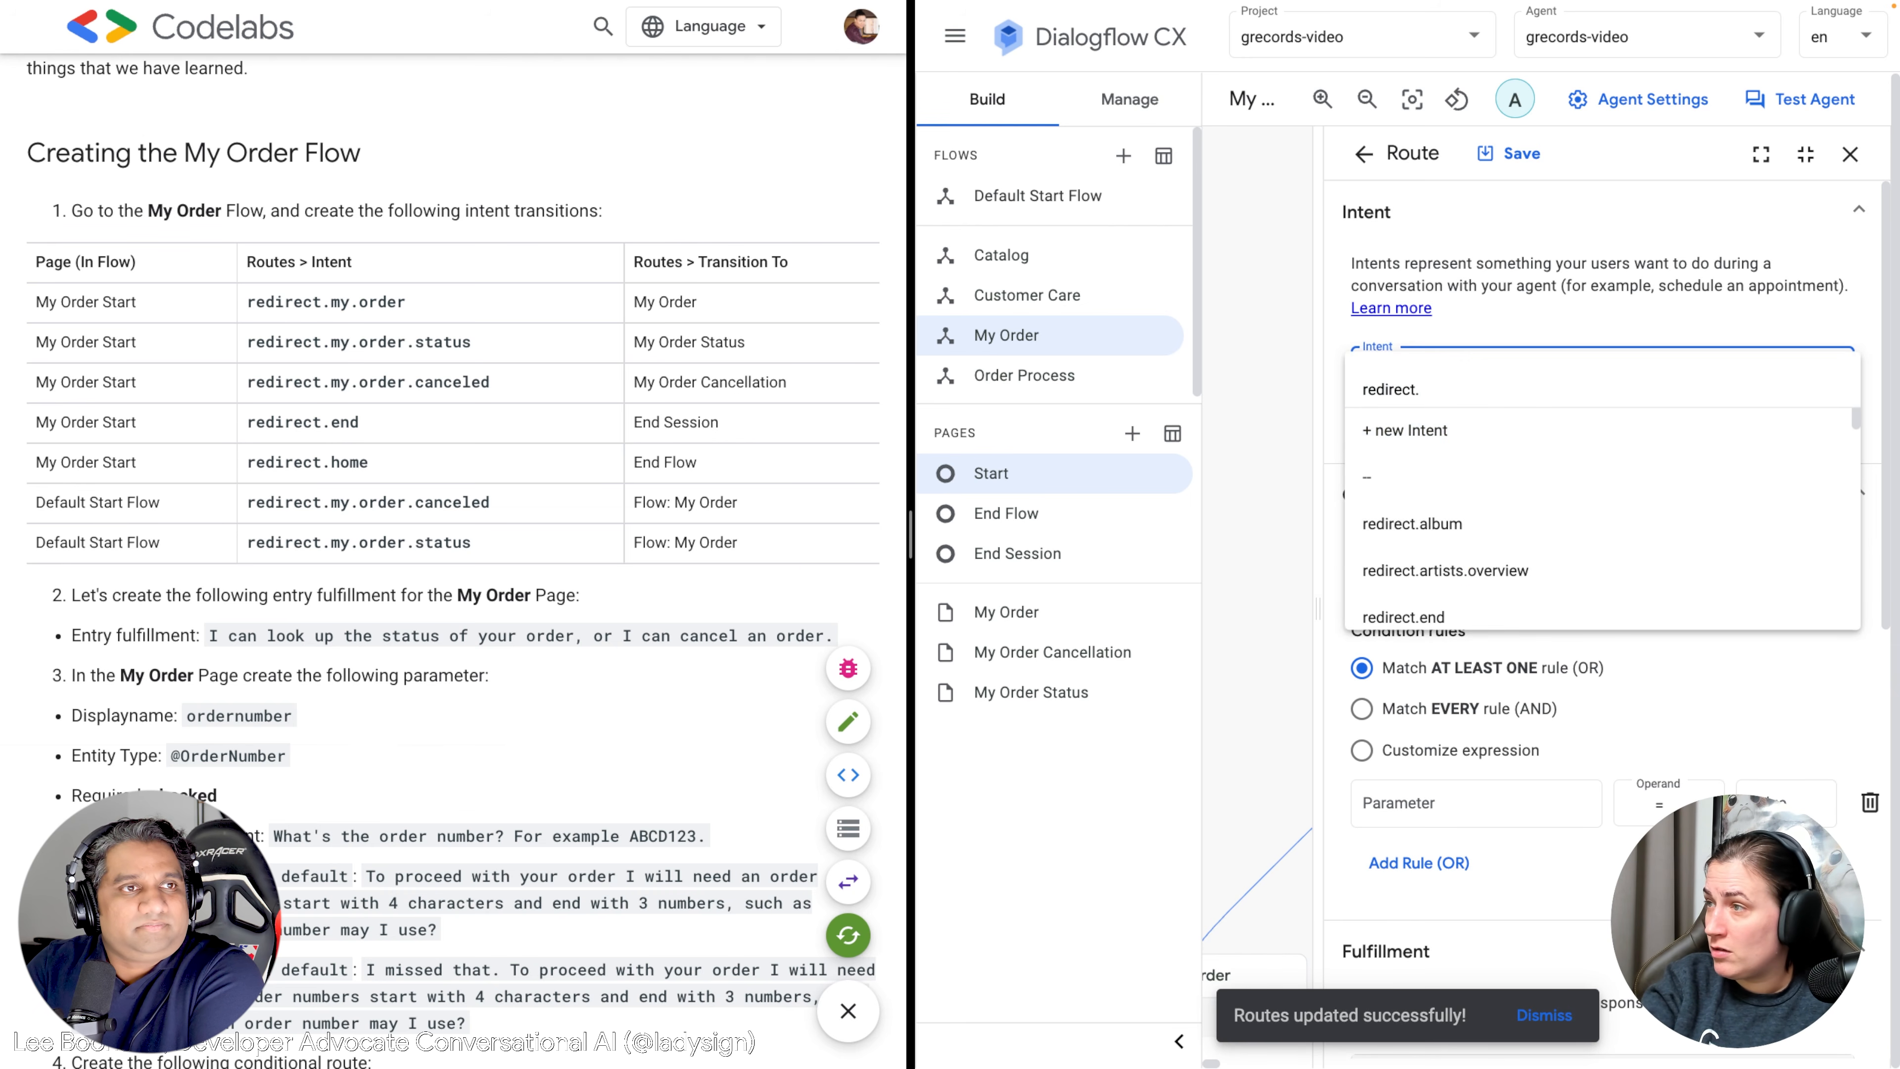
text(h)
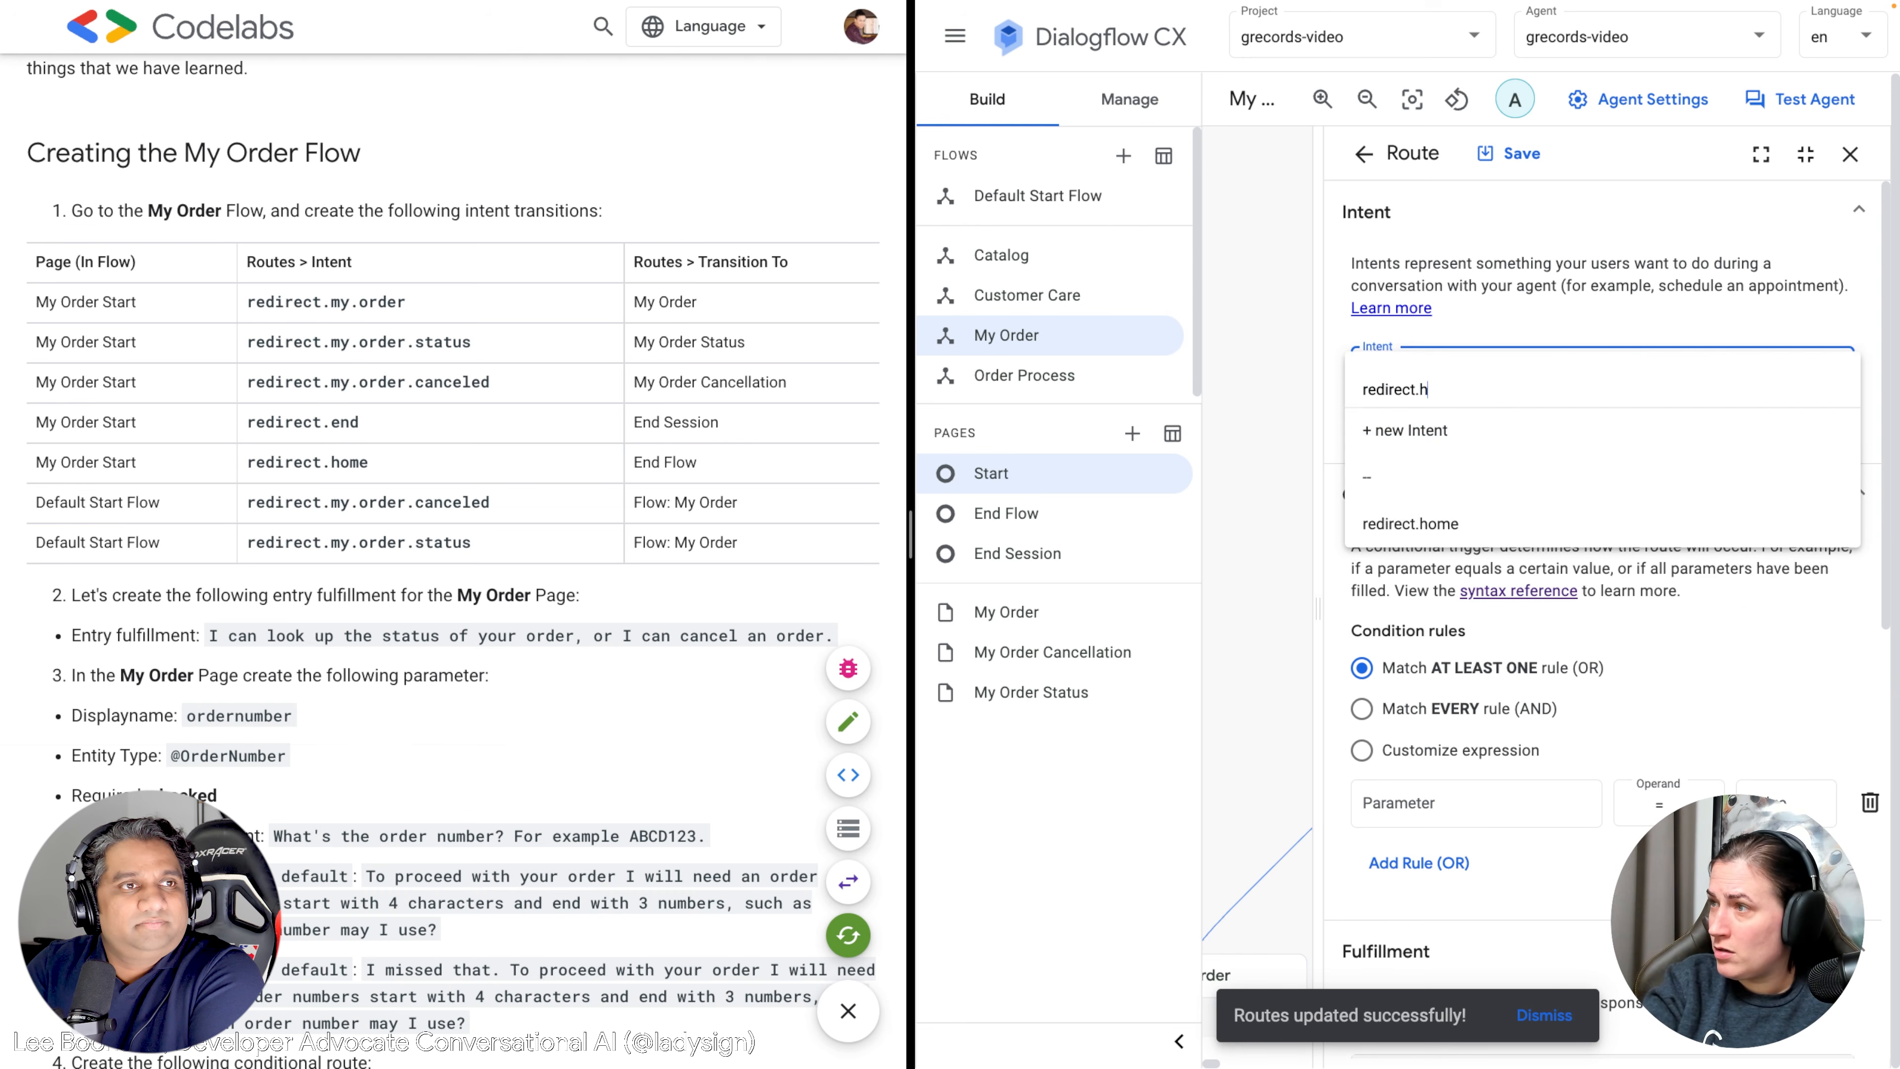
click(1442, 533)
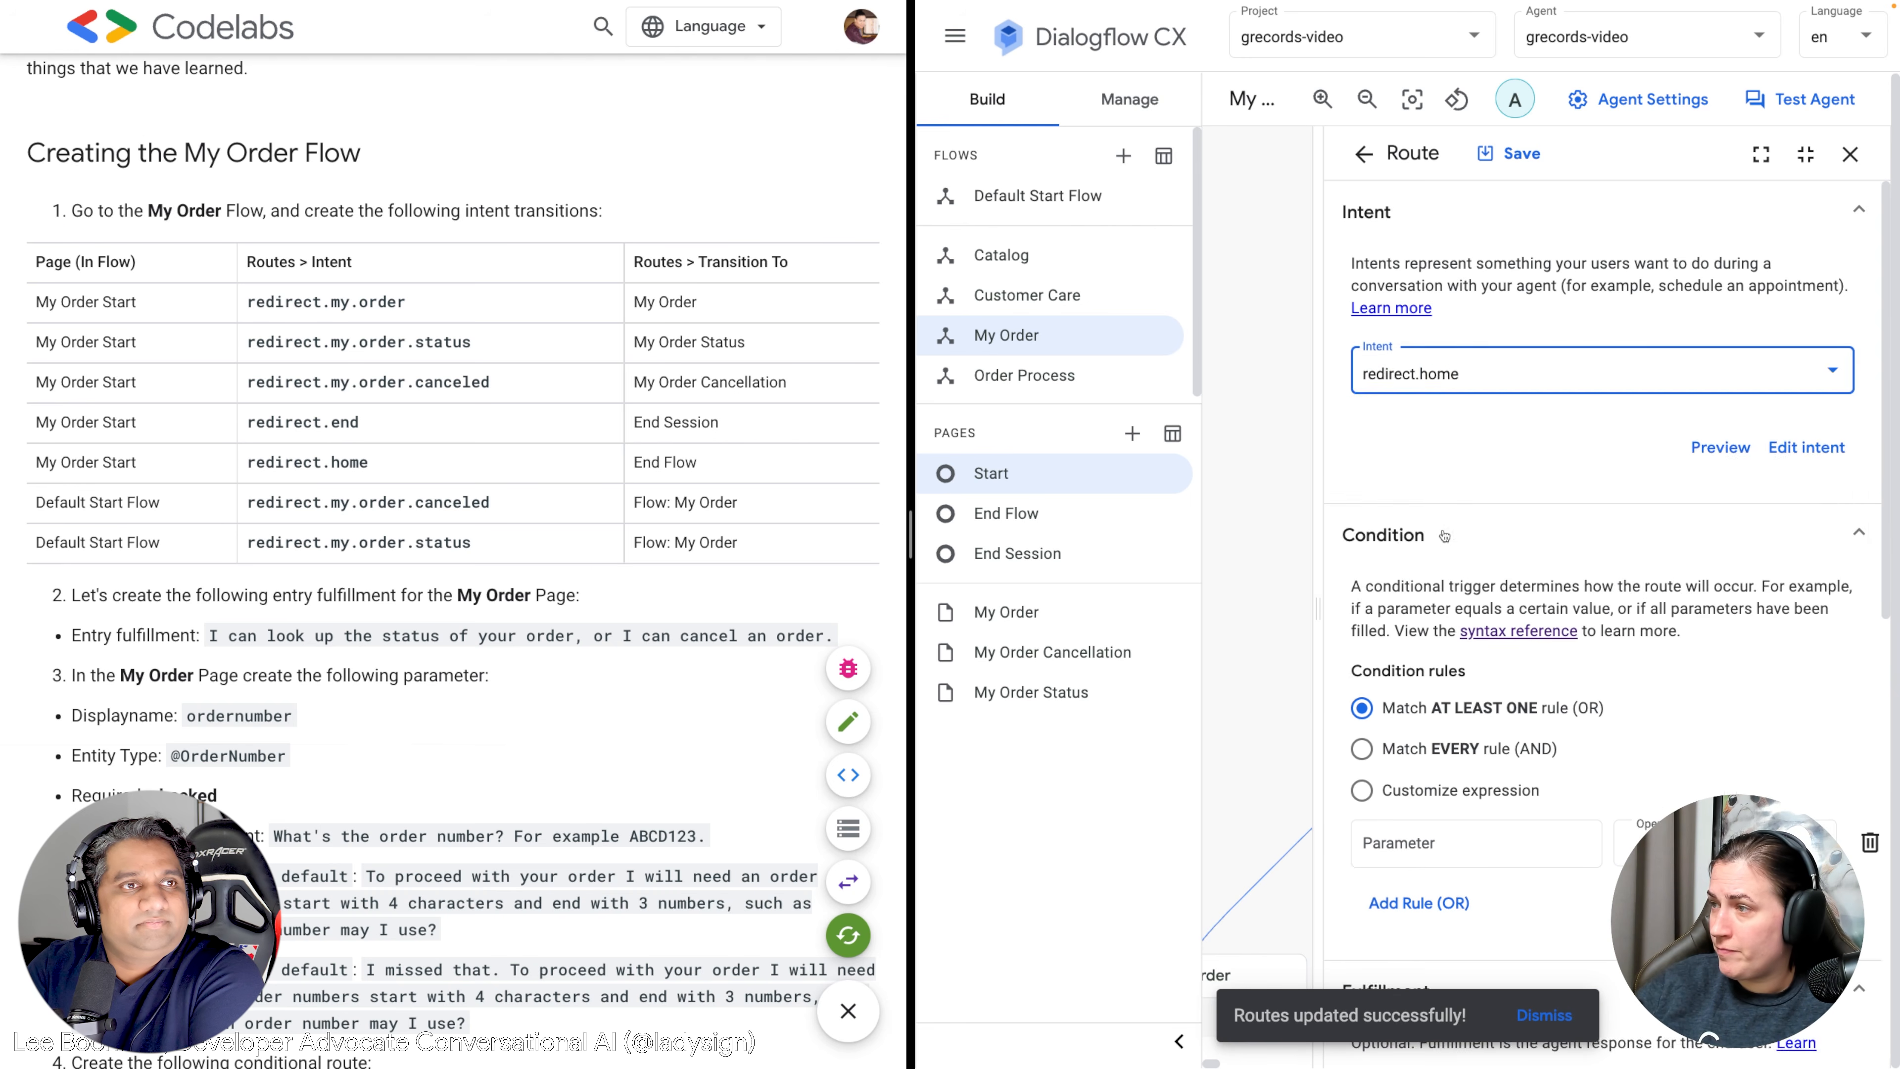
Send the route to End Flow, save it, and close the route and Start page panels.
scroll(1429, 599, down, 2)
scroll(1429, 613, down, 5)
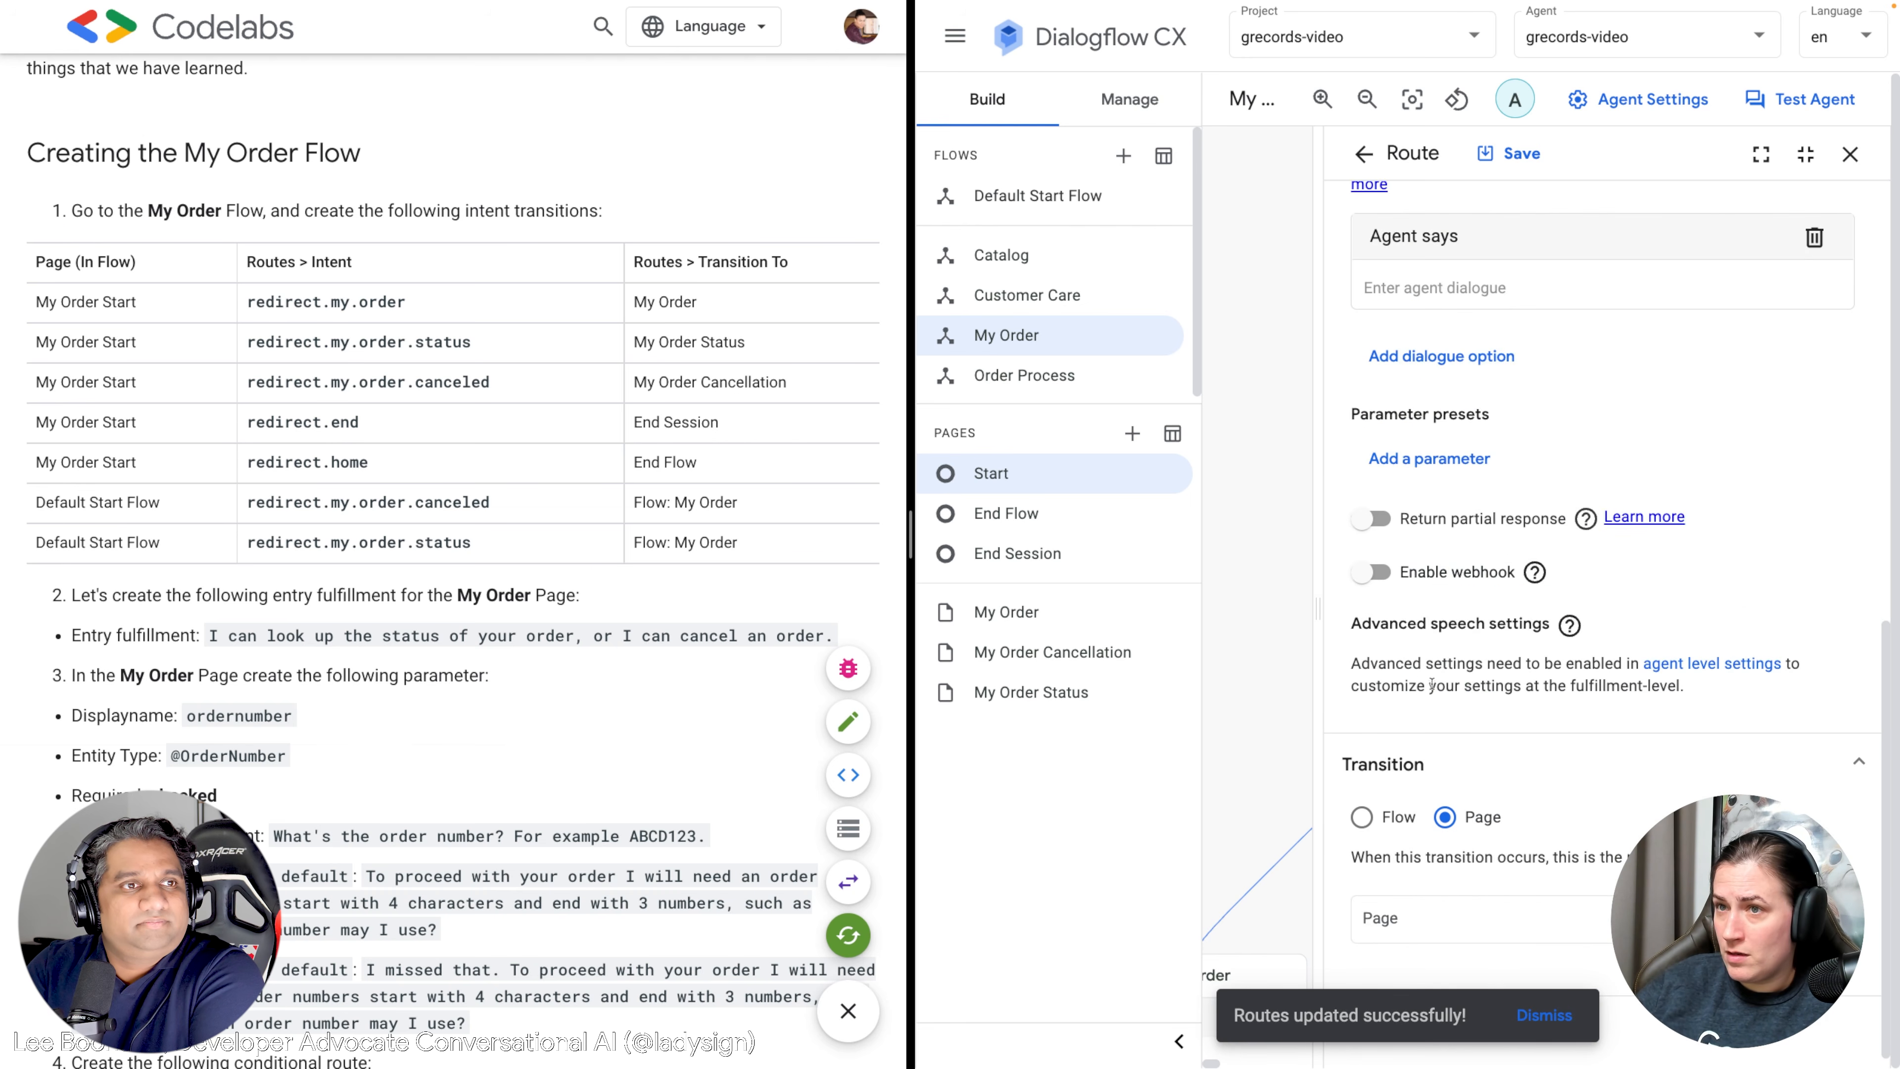
click(1431, 922)
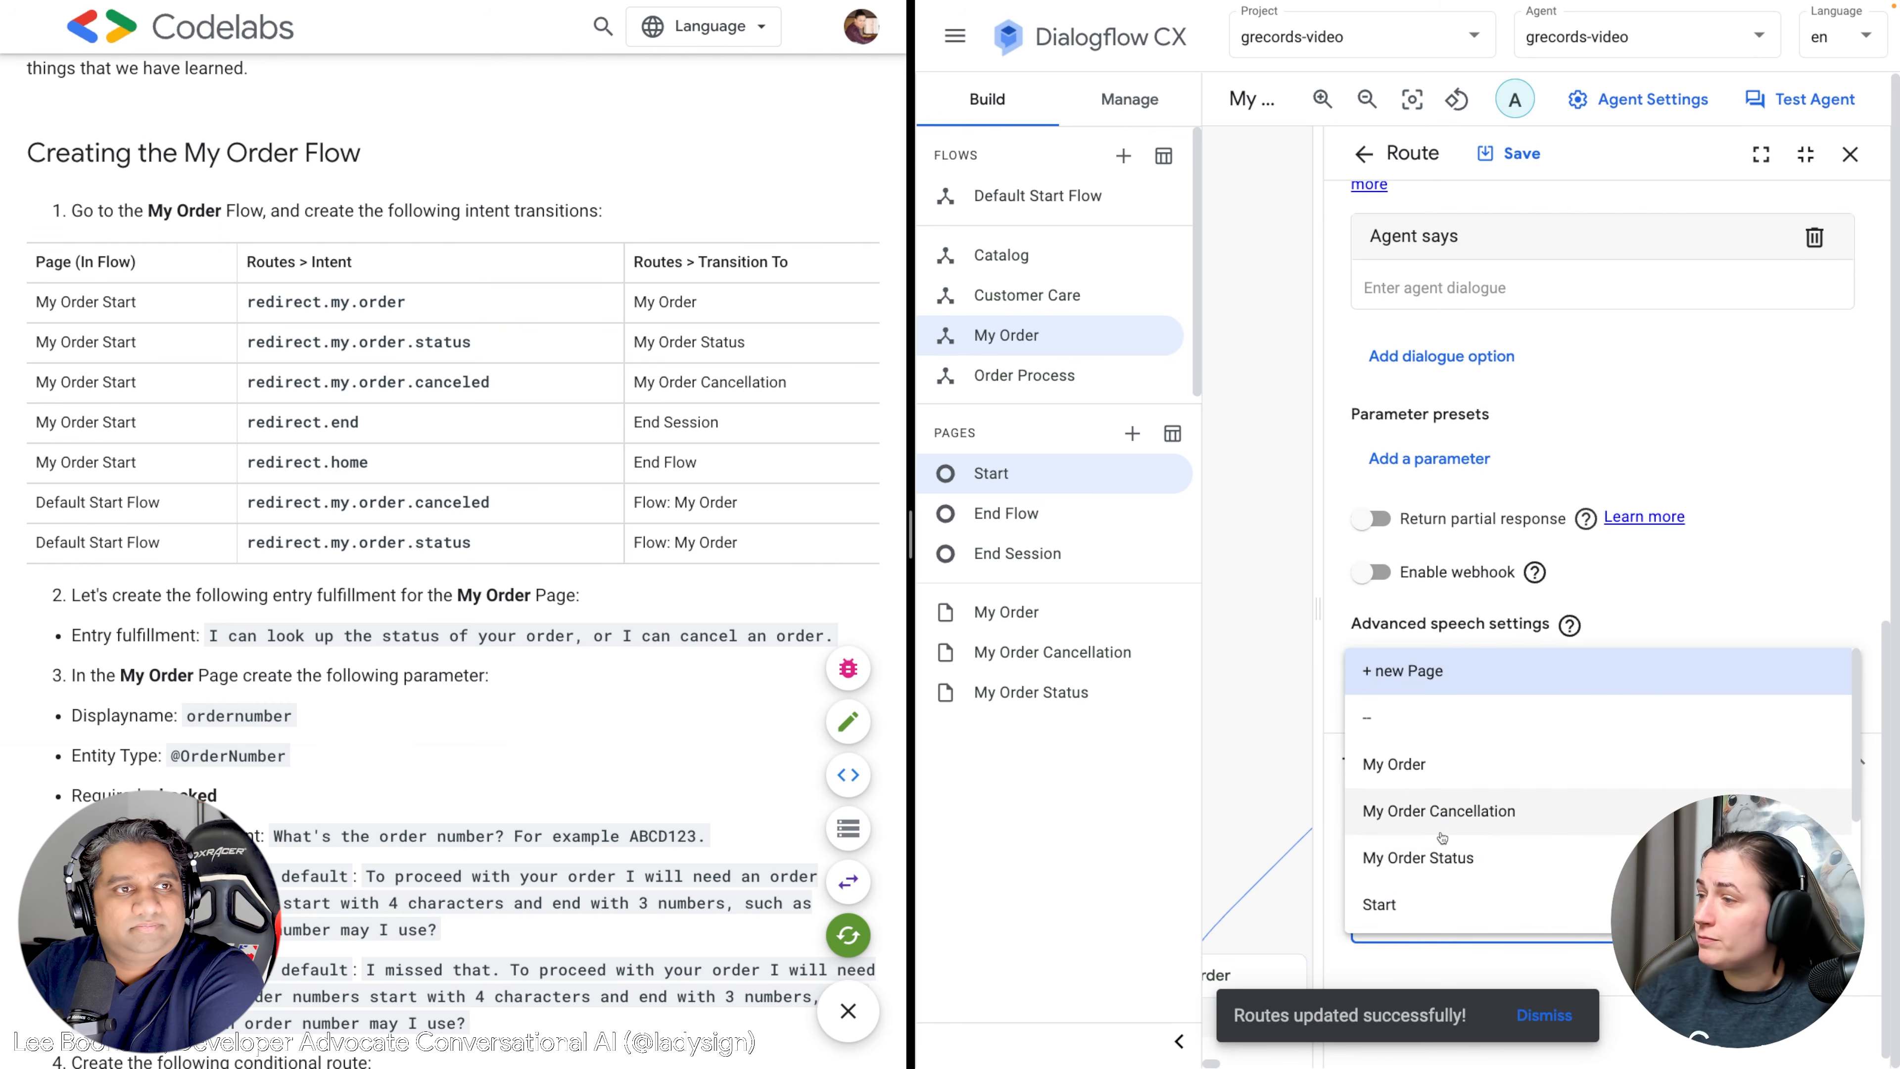
scroll(1443, 845, down, 3)
click(1393, 768)
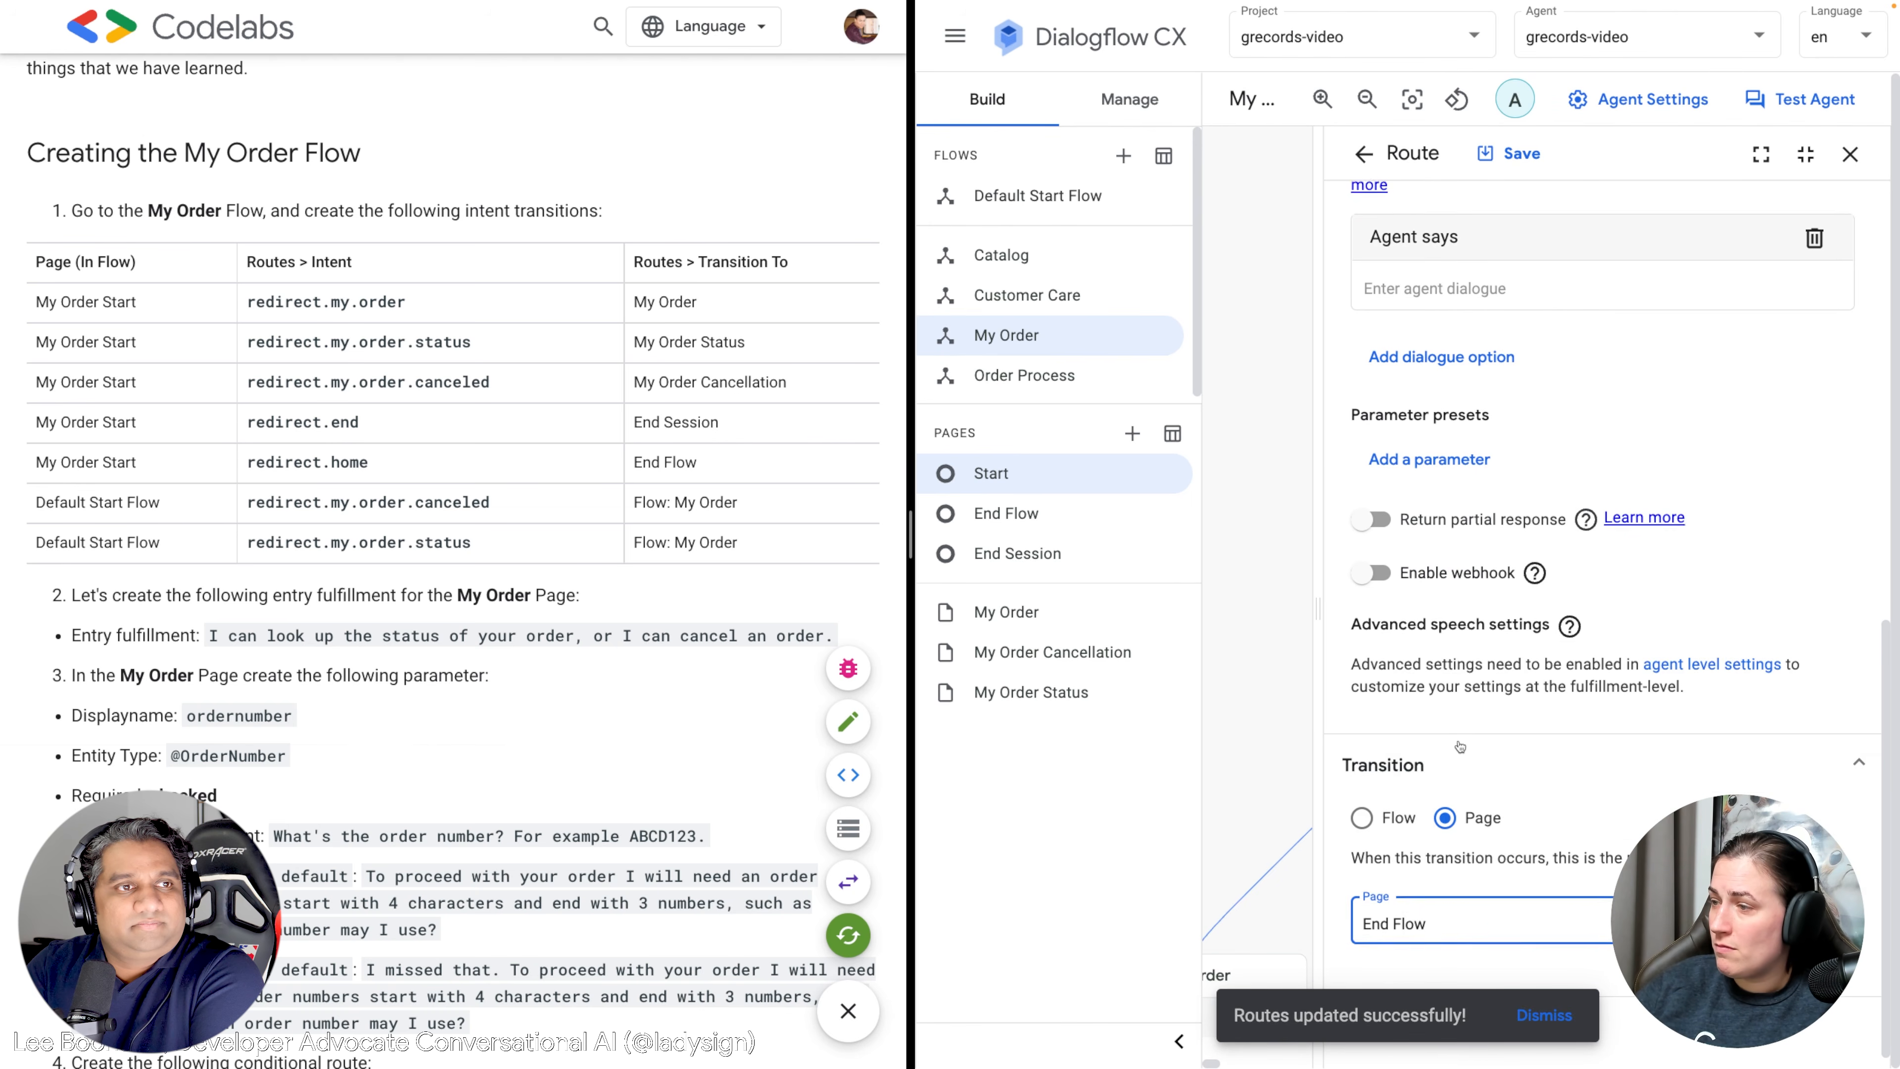
scroll(1526, 449, up, 10)
click(1517, 166)
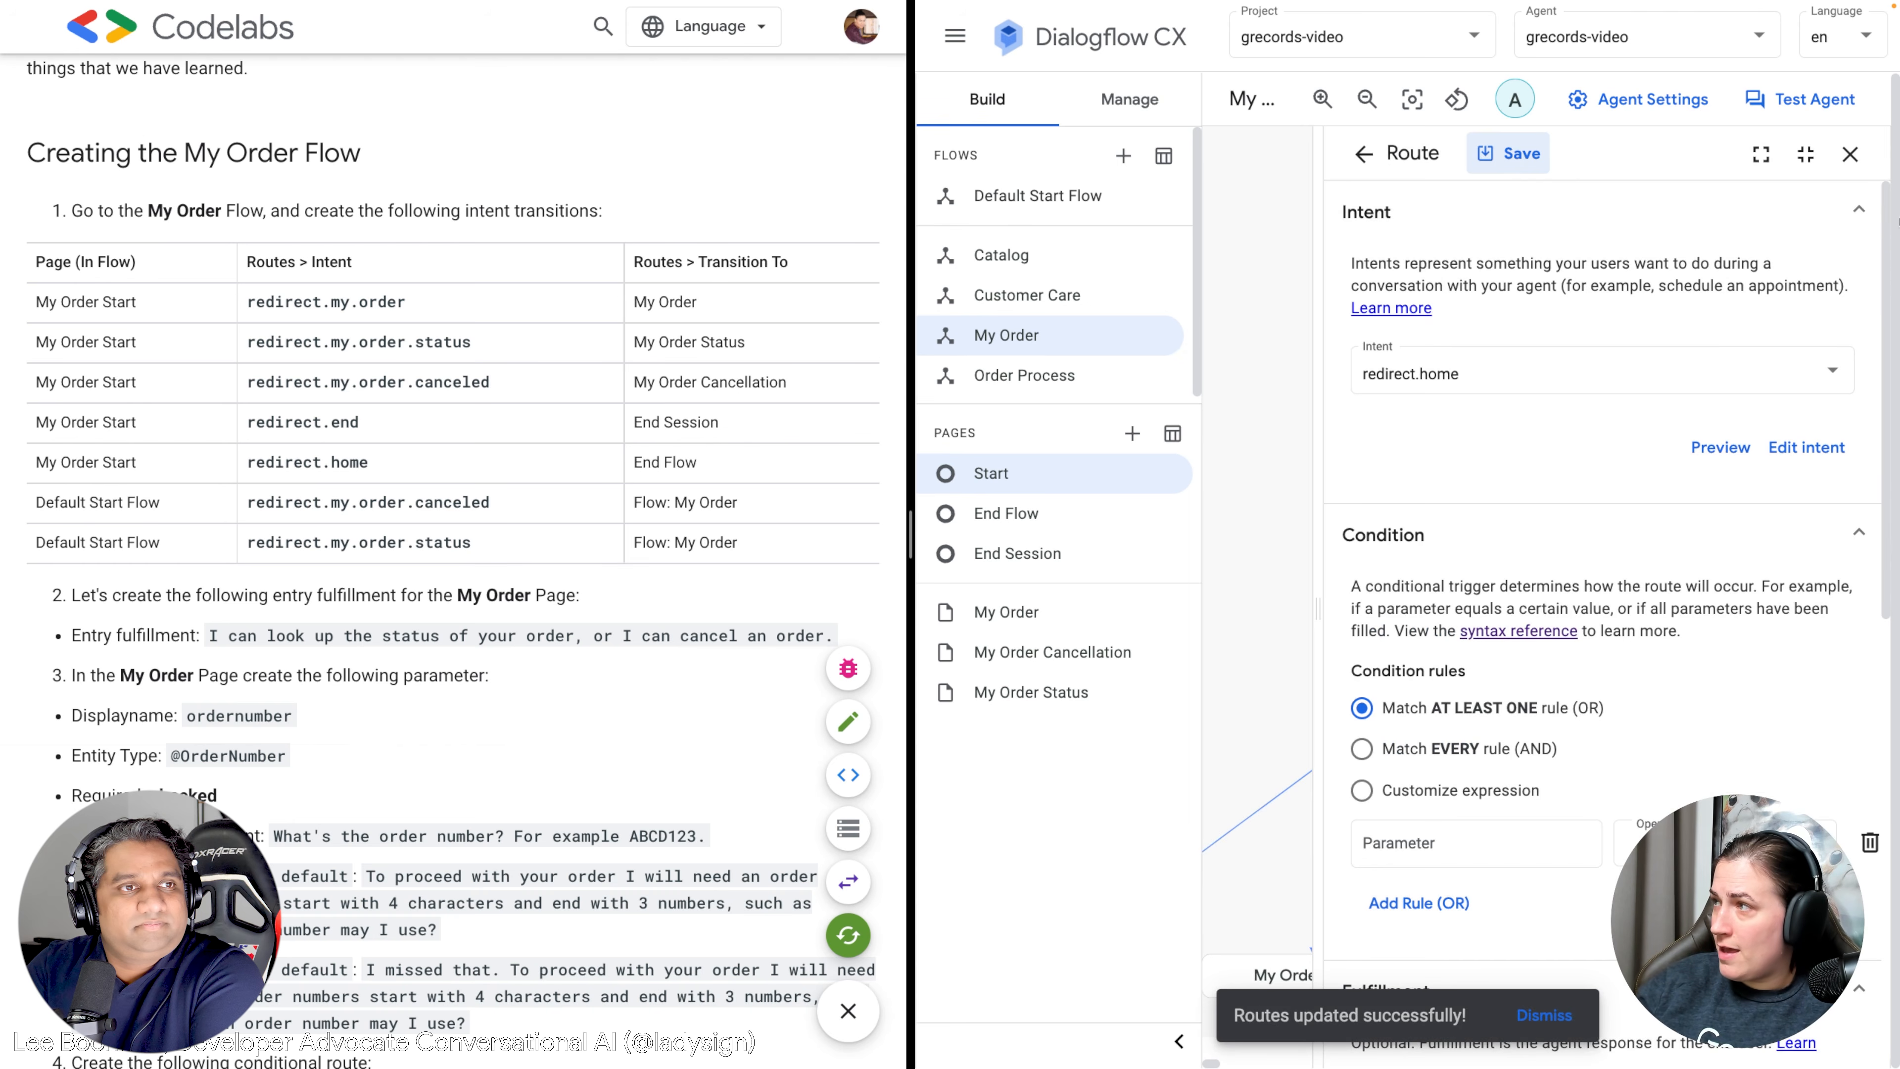
click(1863, 148)
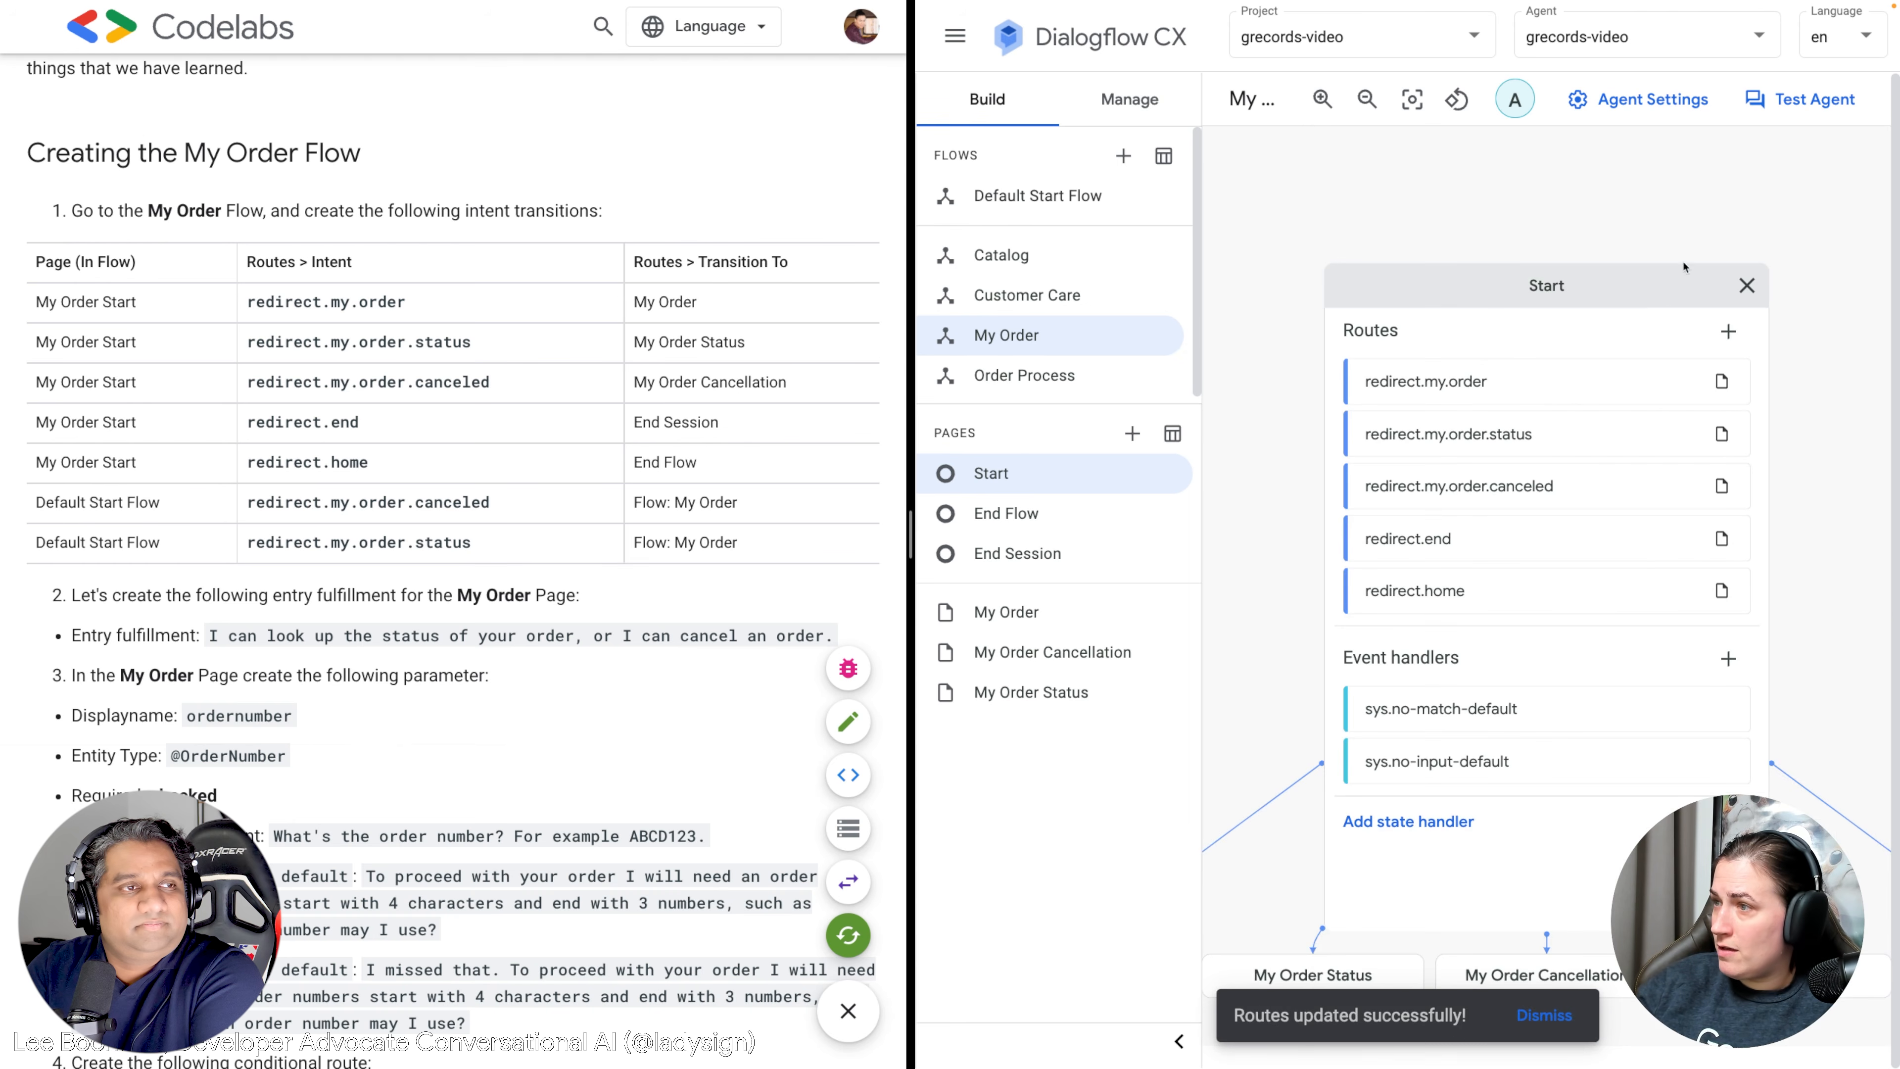
click(1747, 285)
In the Default Start Flow, add a Start route for the redirect.my.order.canceled intent.
click(1067, 184)
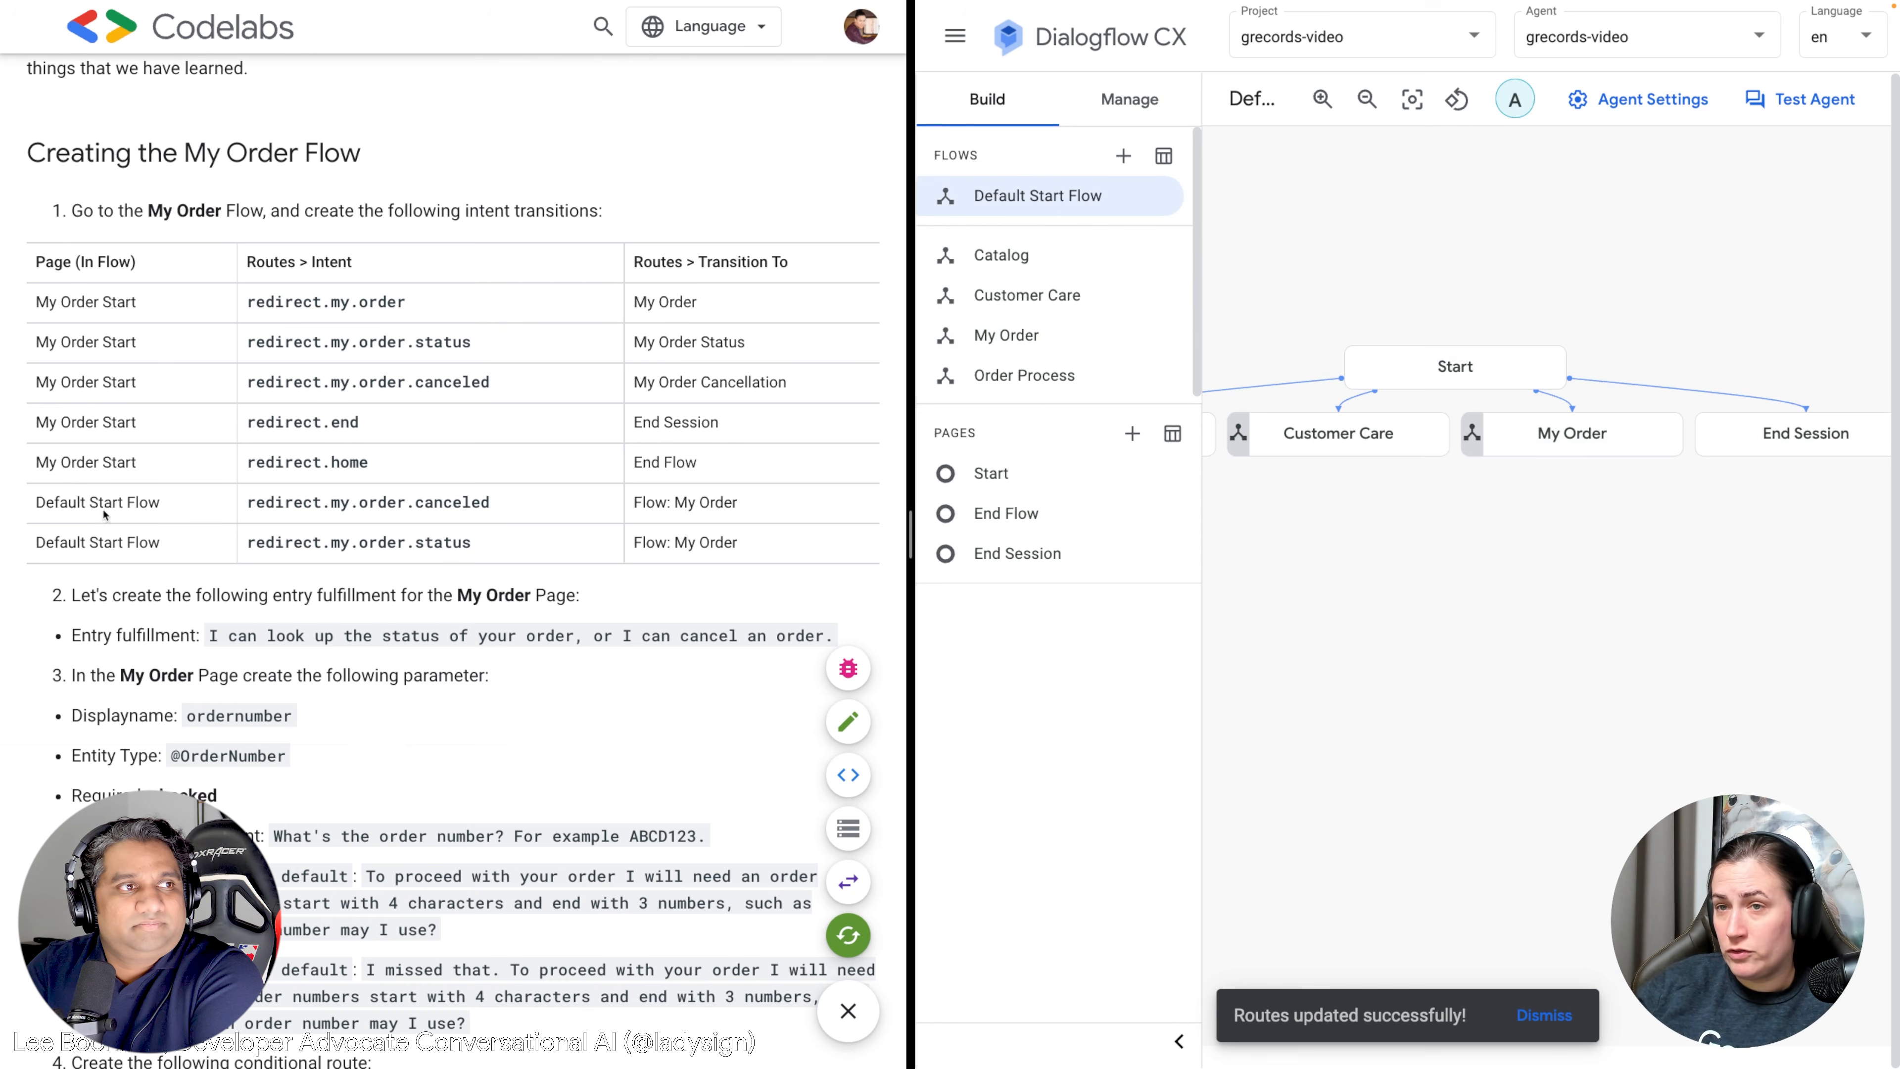
click(1421, 376)
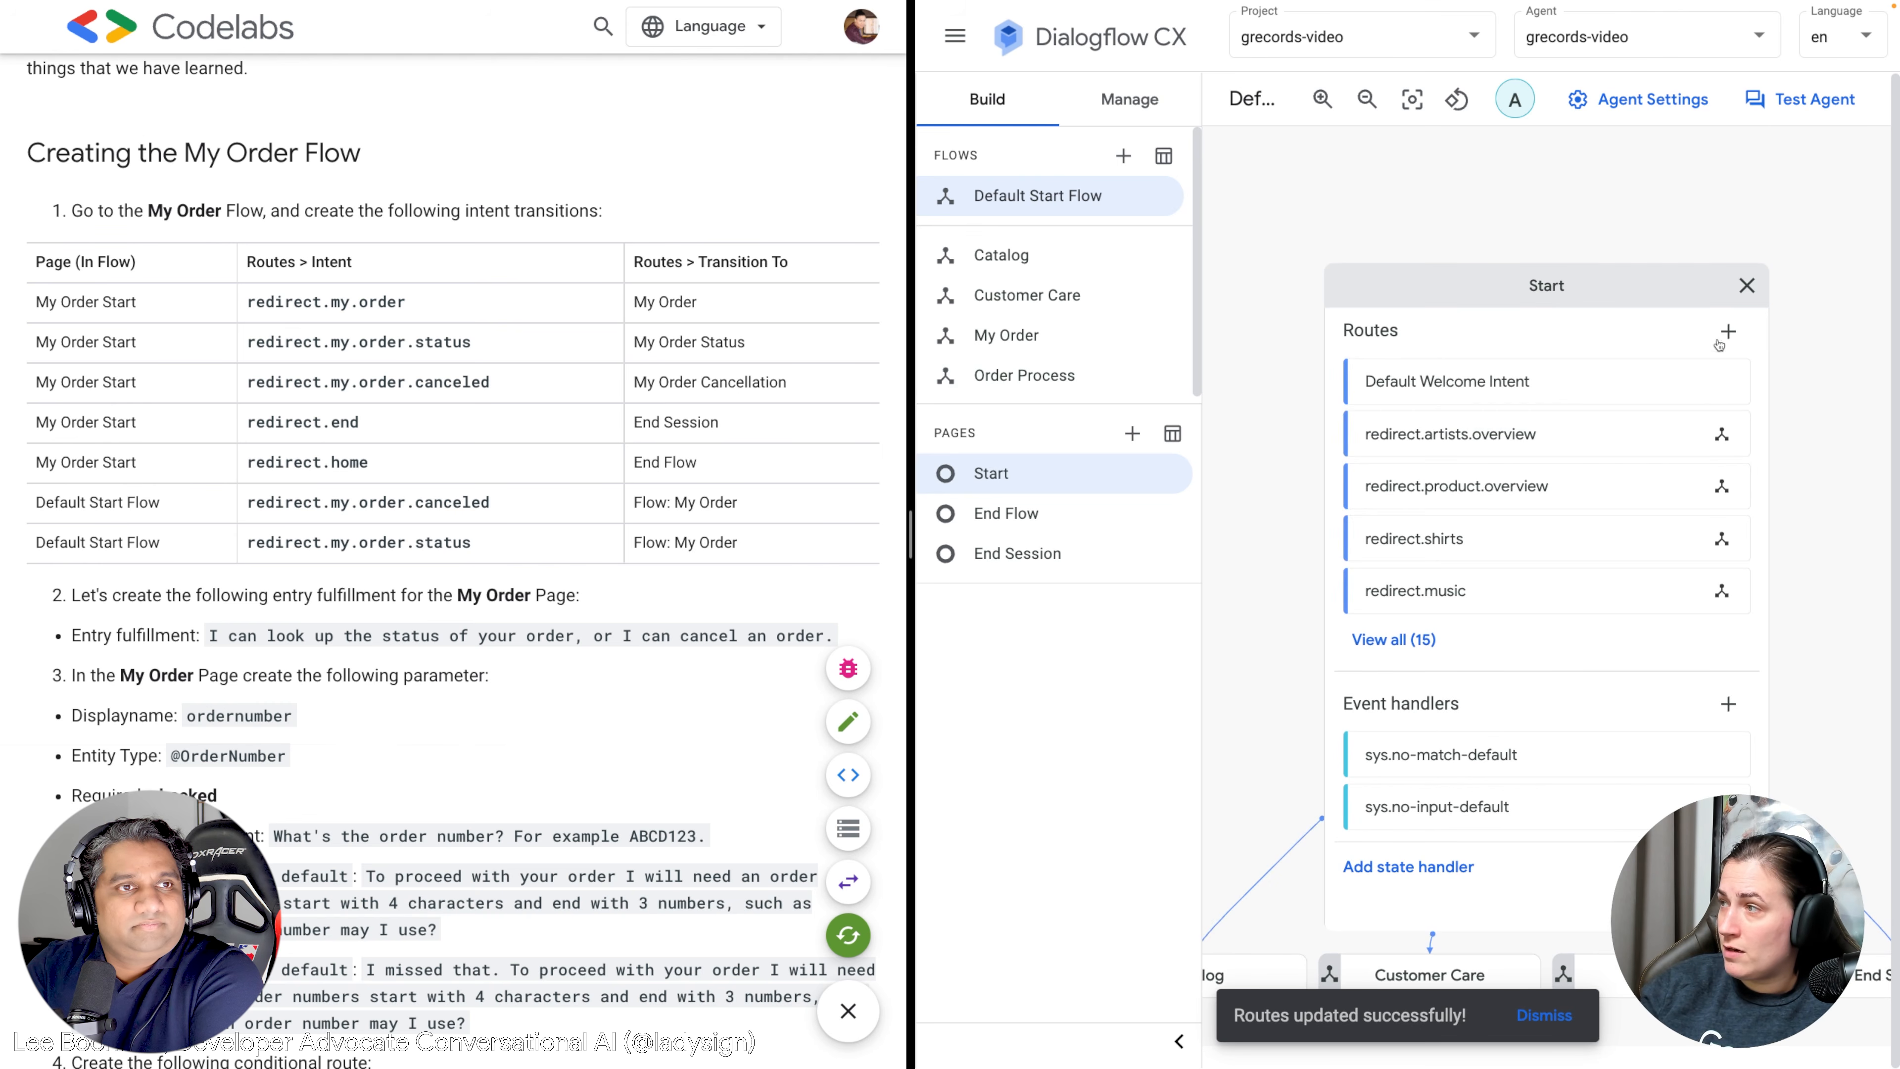
click(1727, 332)
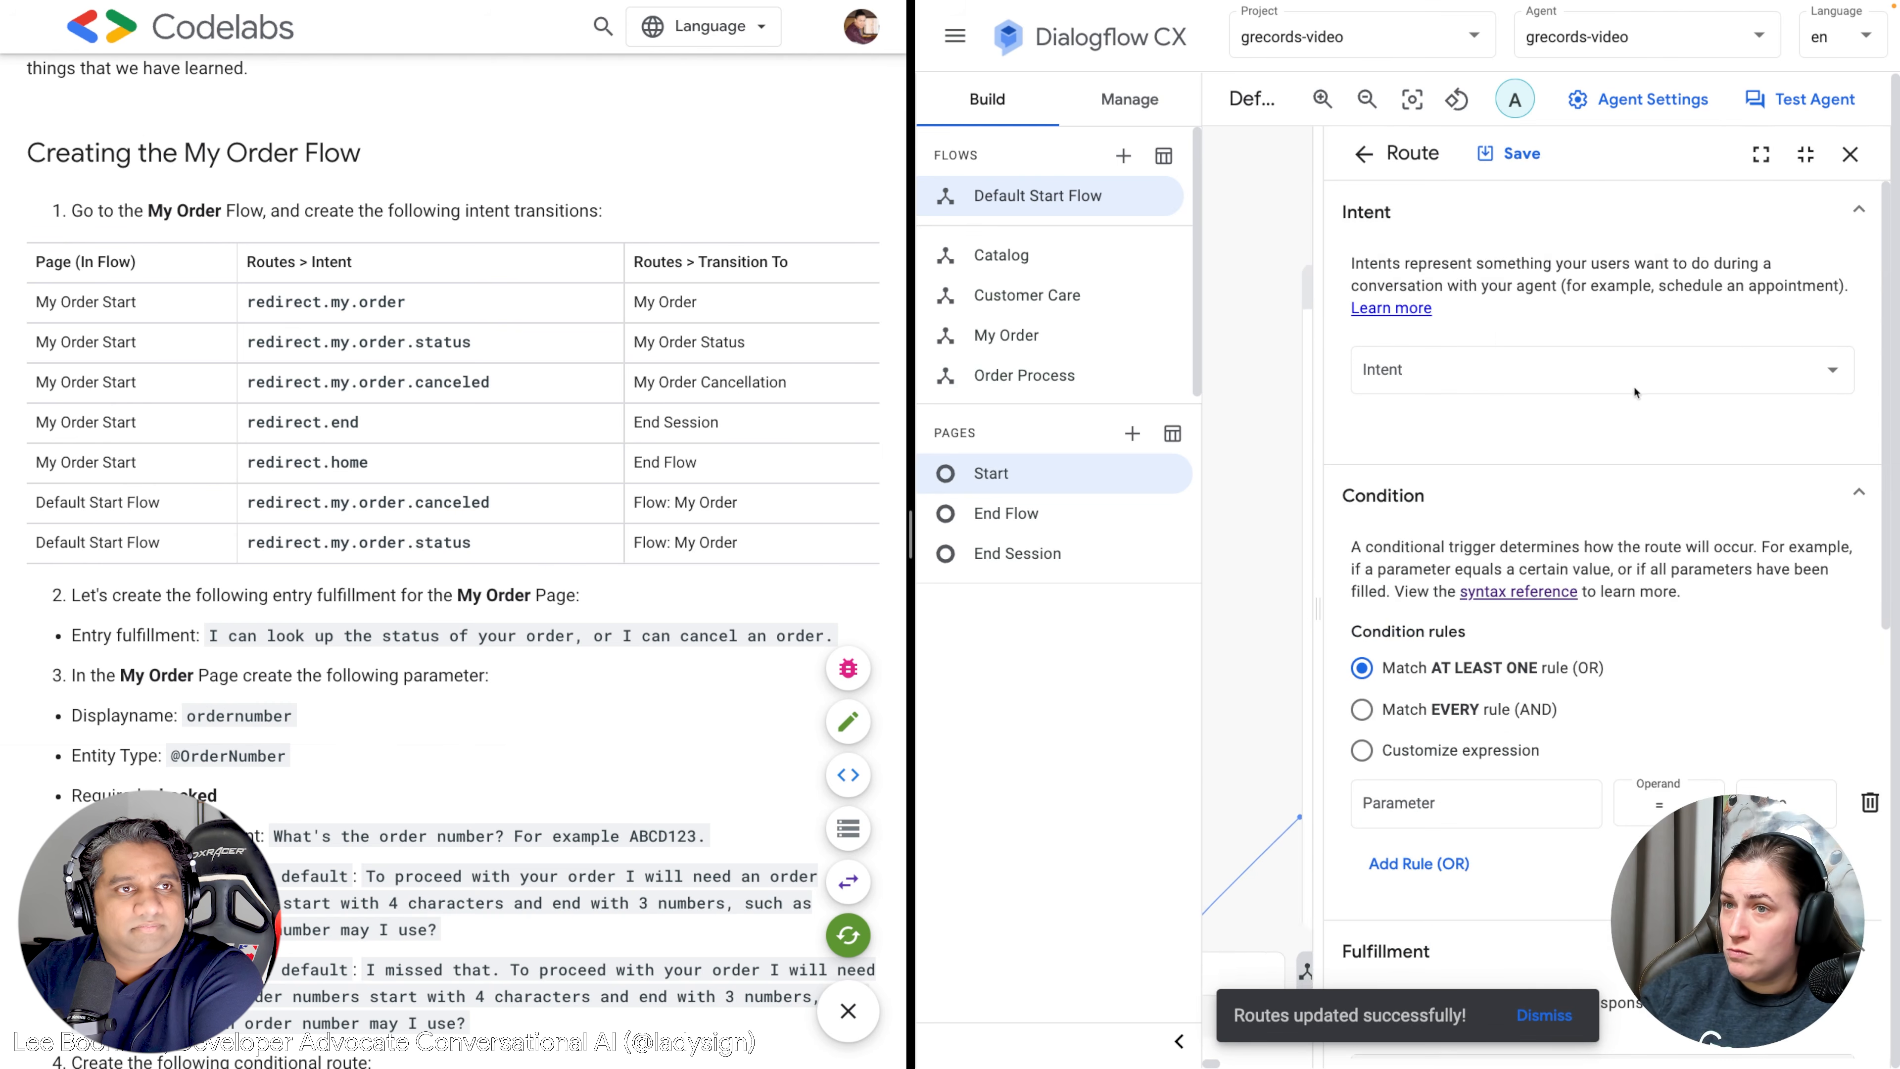
click(1432, 388)
text(redire)
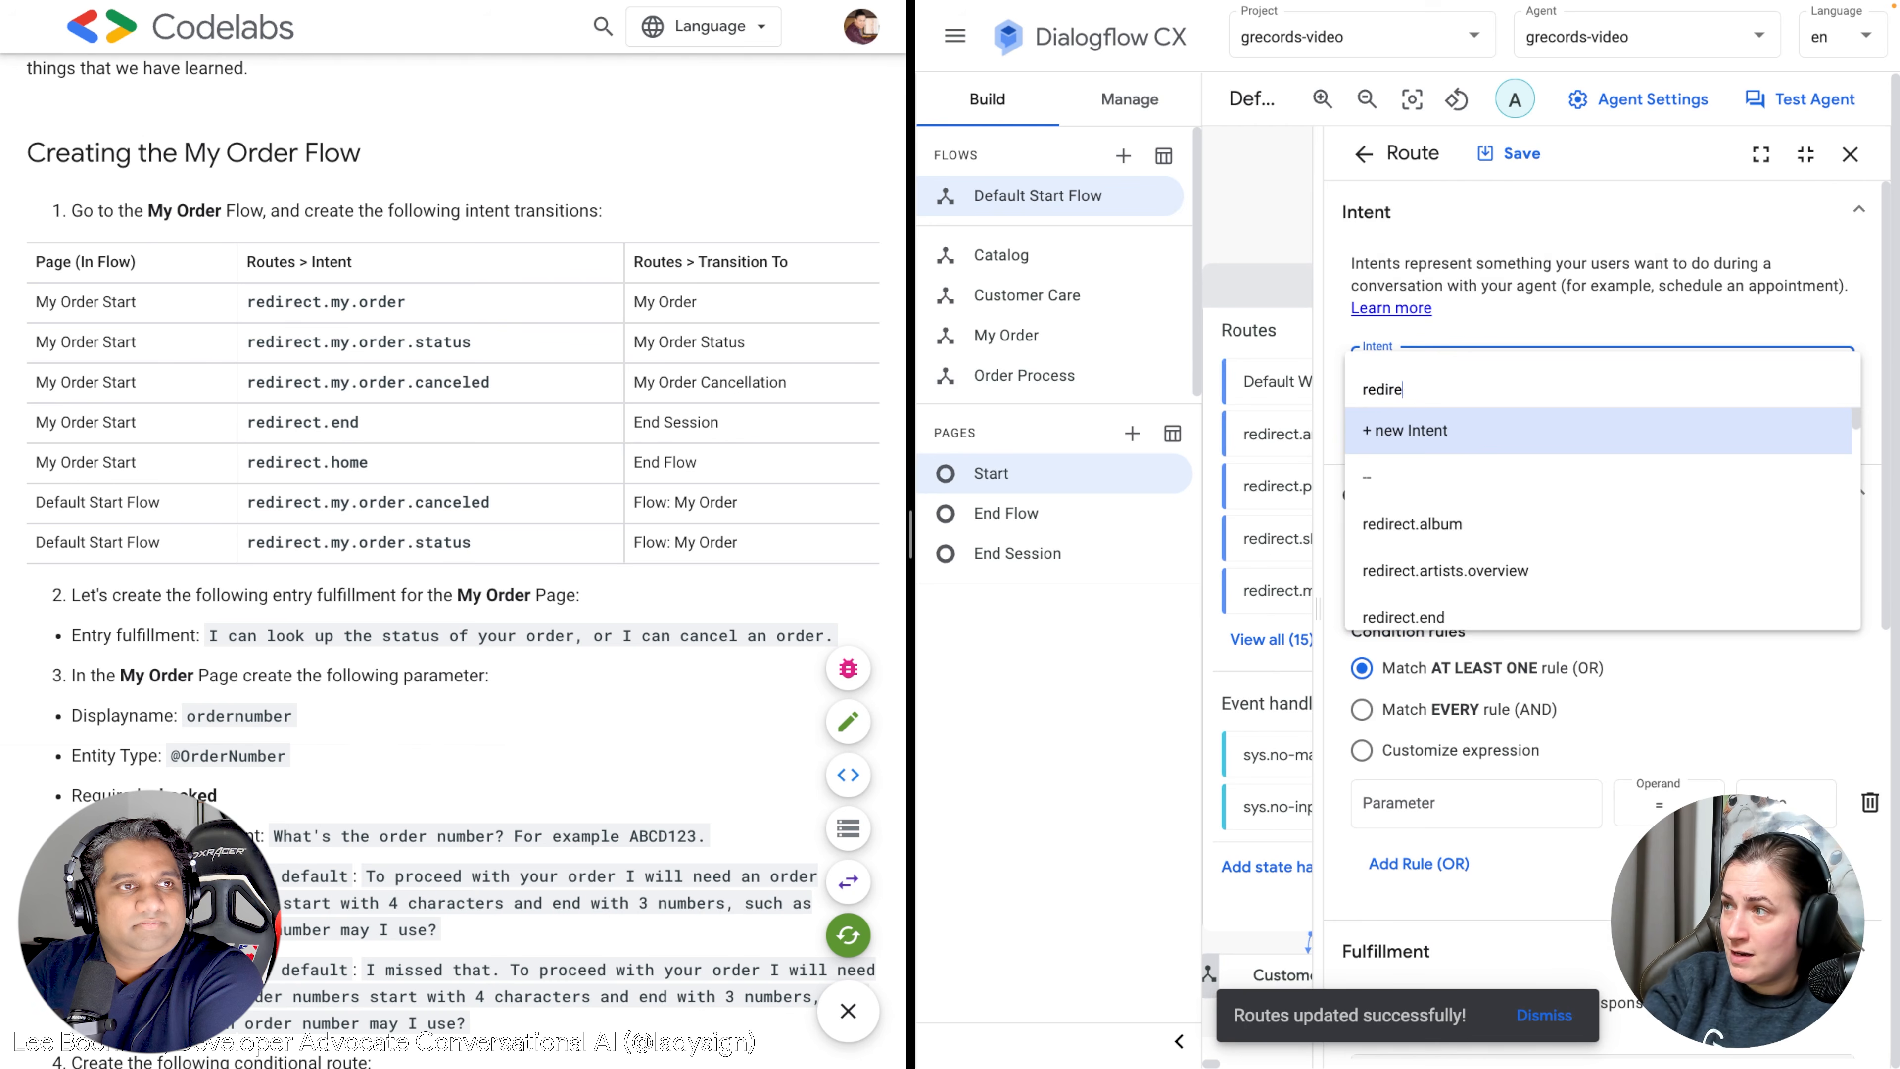
text(ct.my.or)
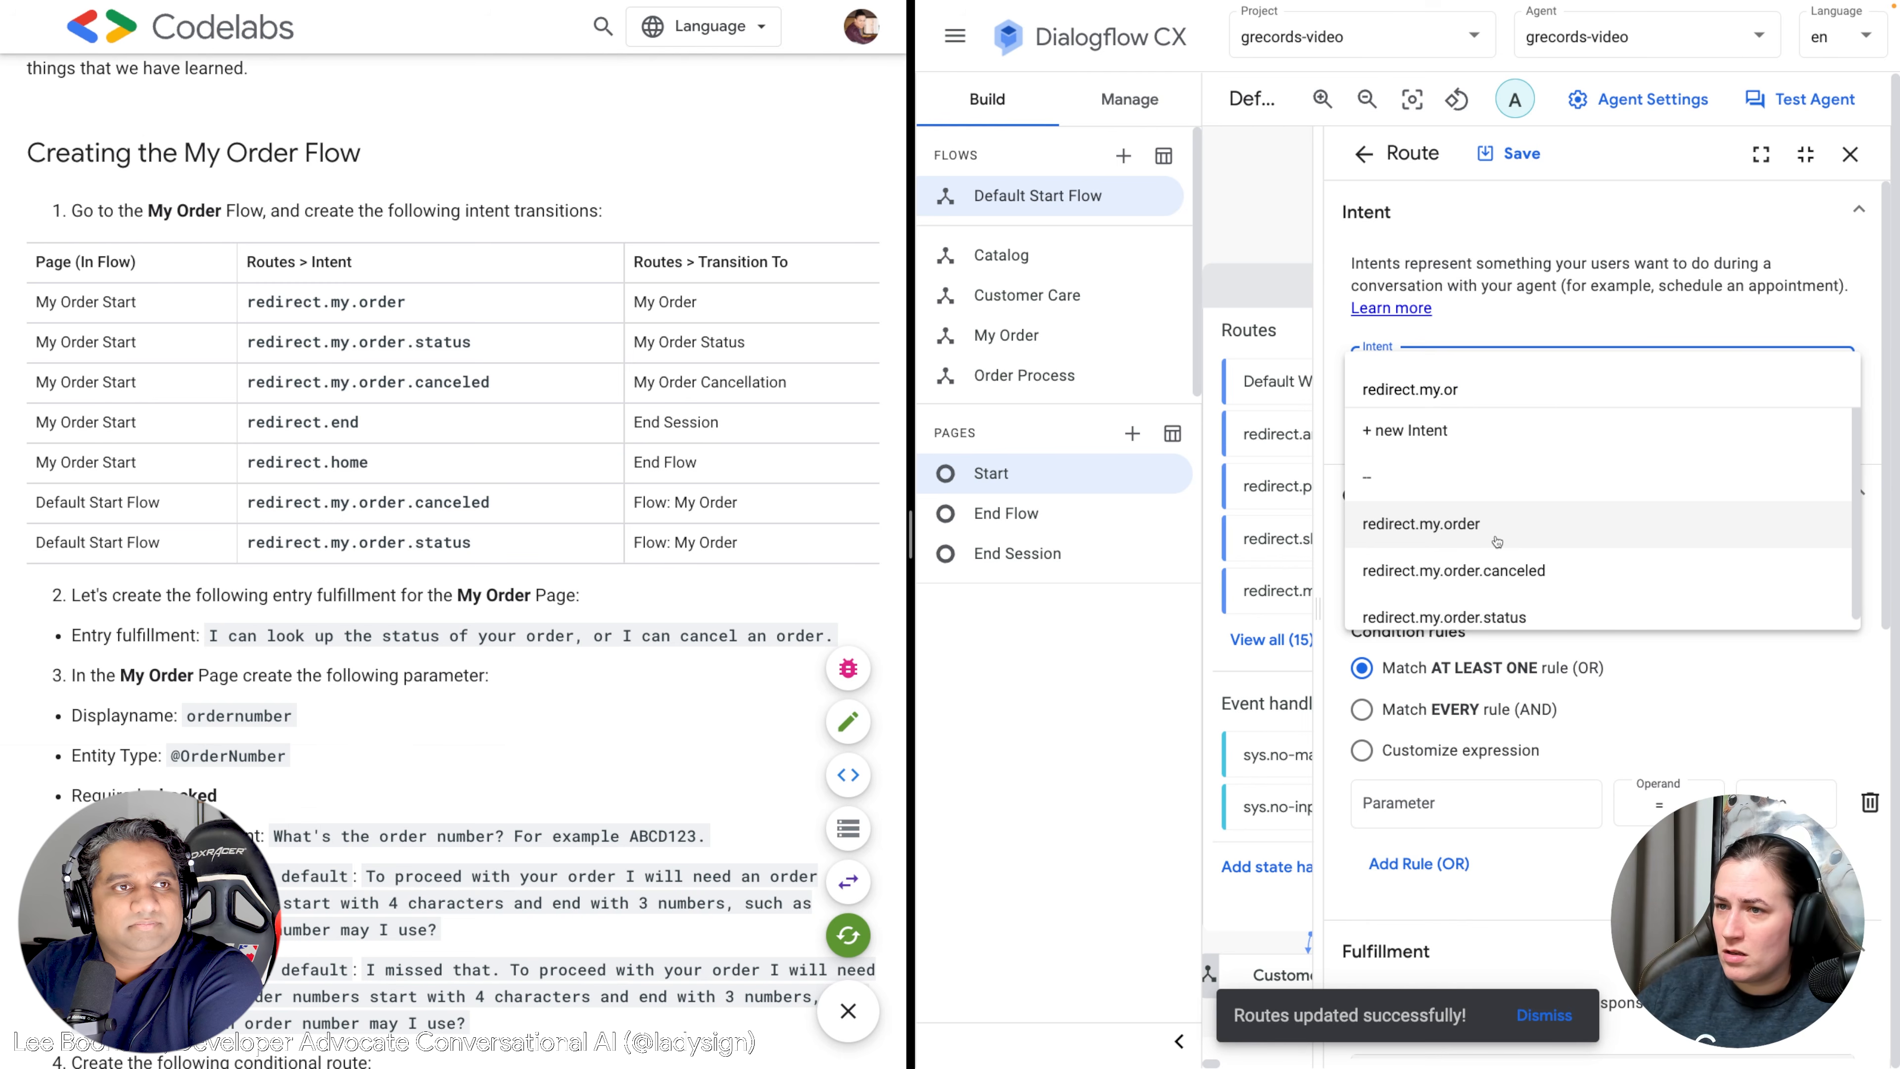
click(1493, 575)
Make the route transition to the My Order flow and save it.
scroll(1472, 518, down, 10)
click(1396, 817)
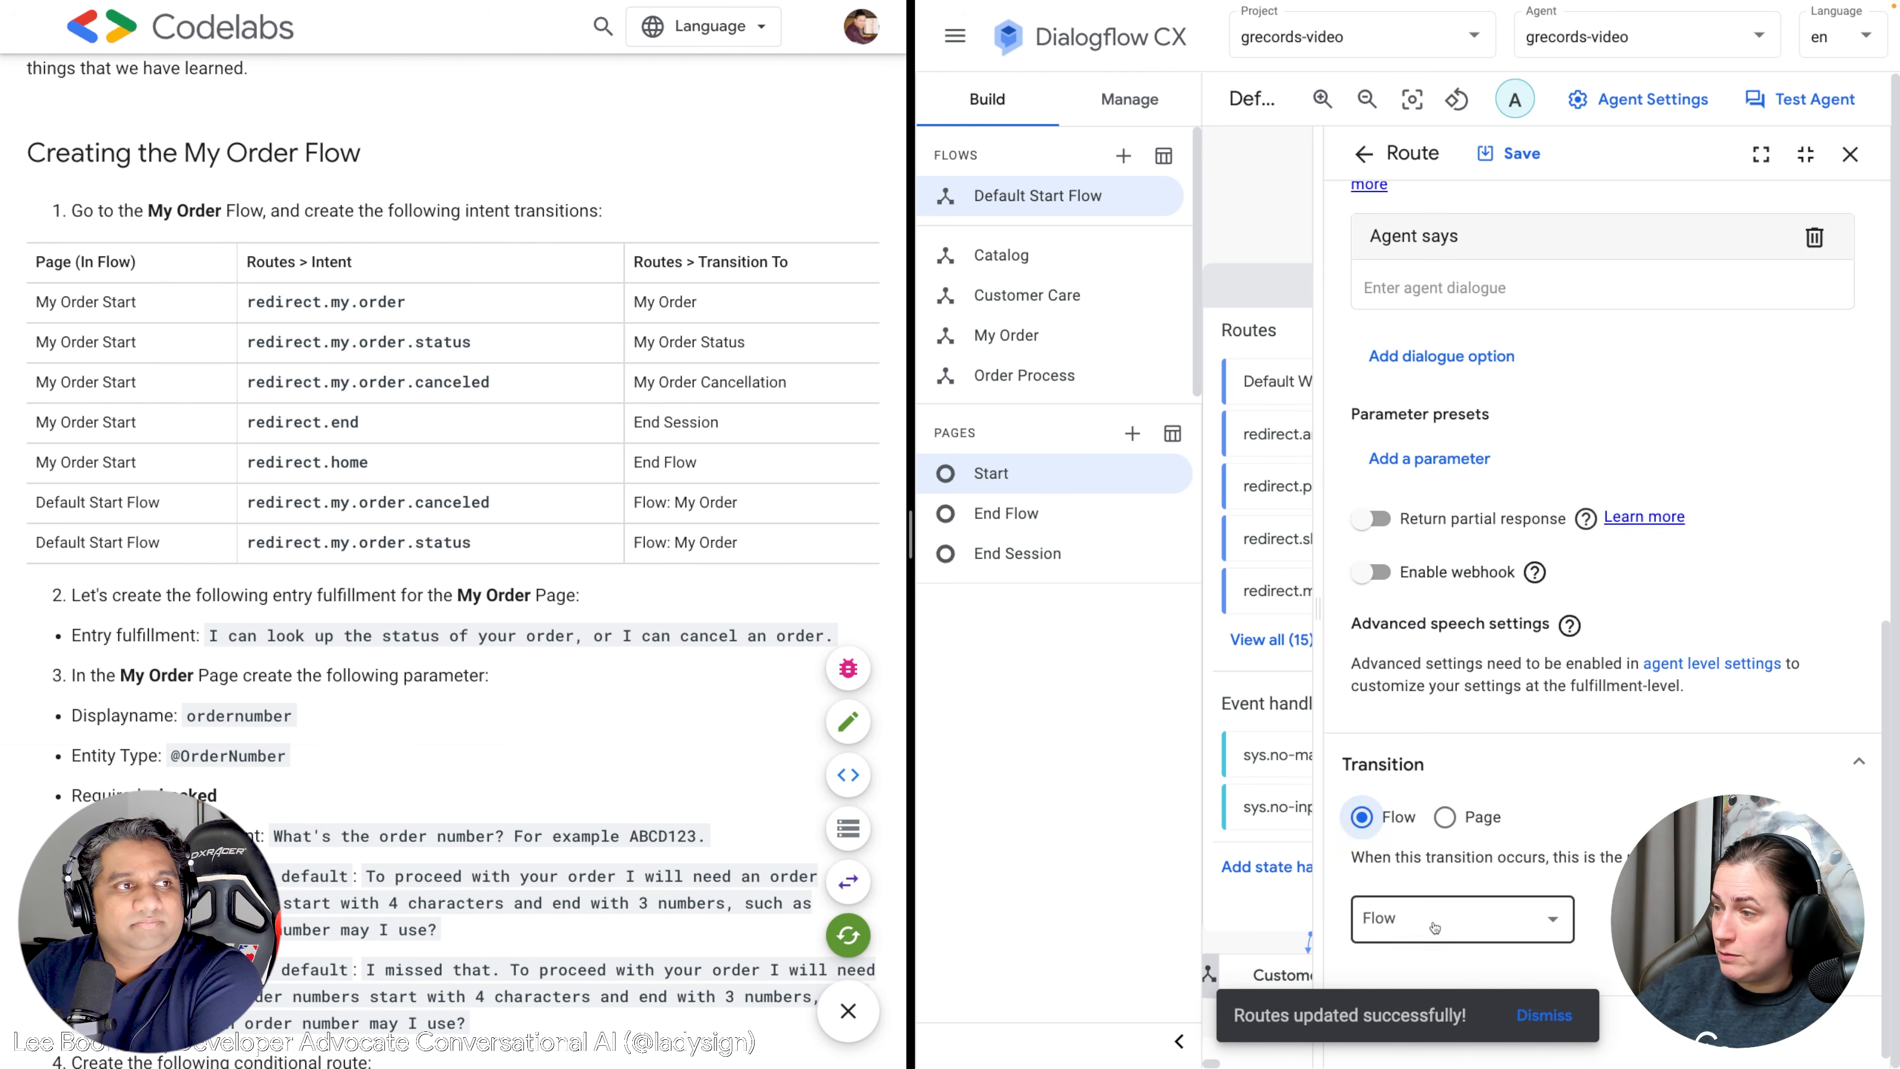
click(1434, 928)
click(1398, 883)
scroll(1510, 586, up, 10)
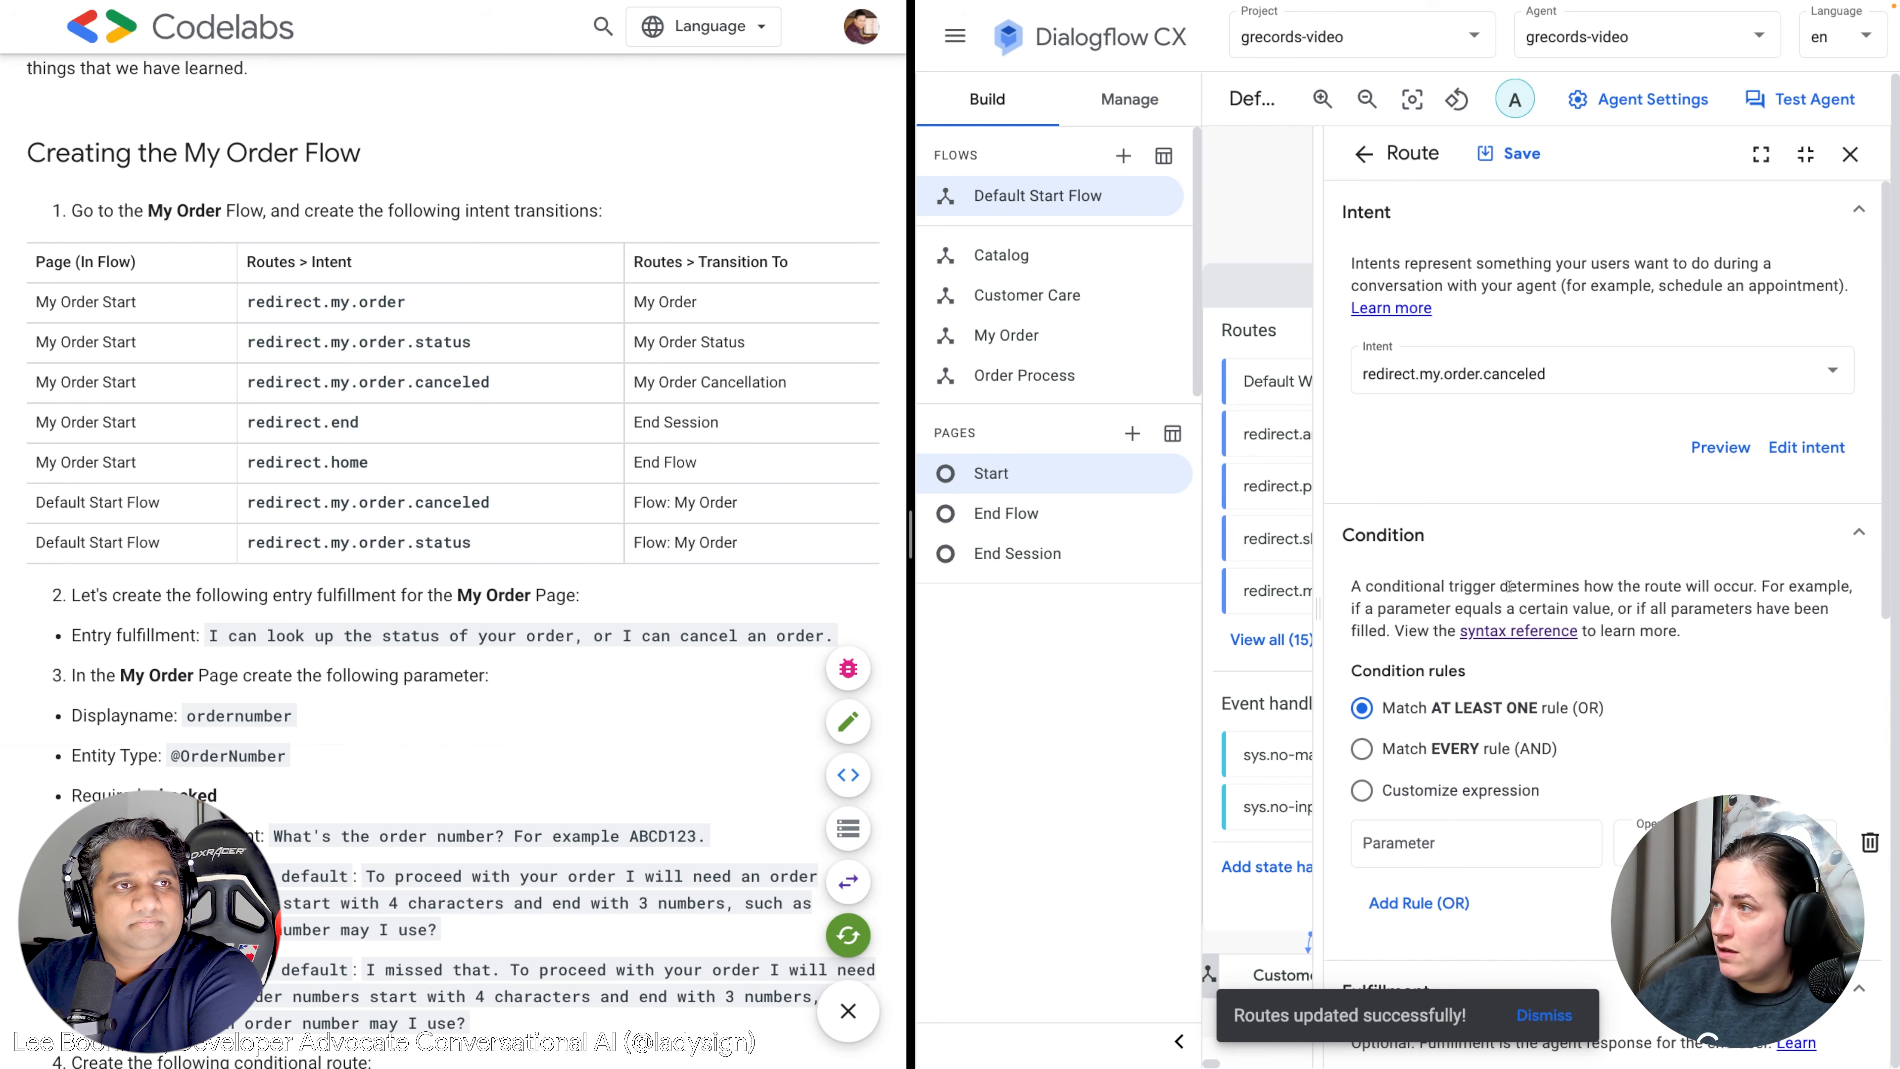
click(1523, 155)
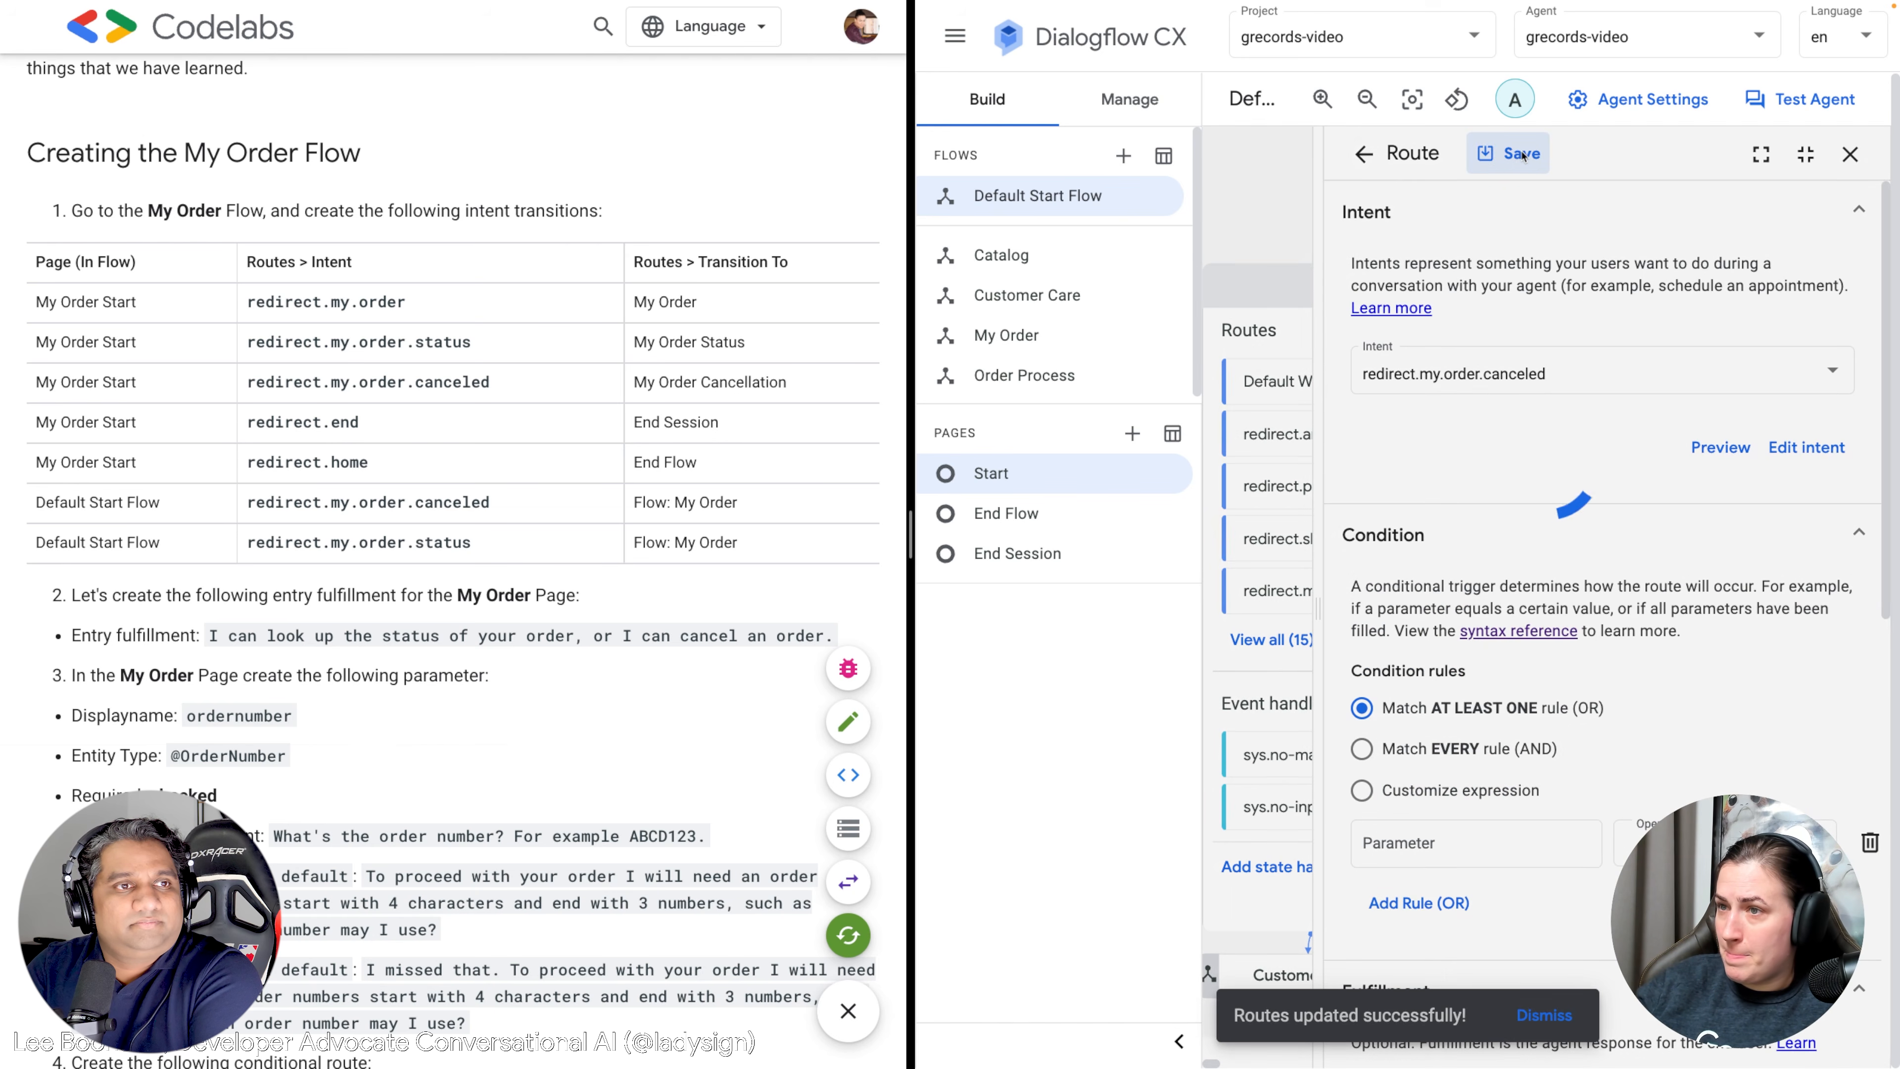
click(1363, 153)
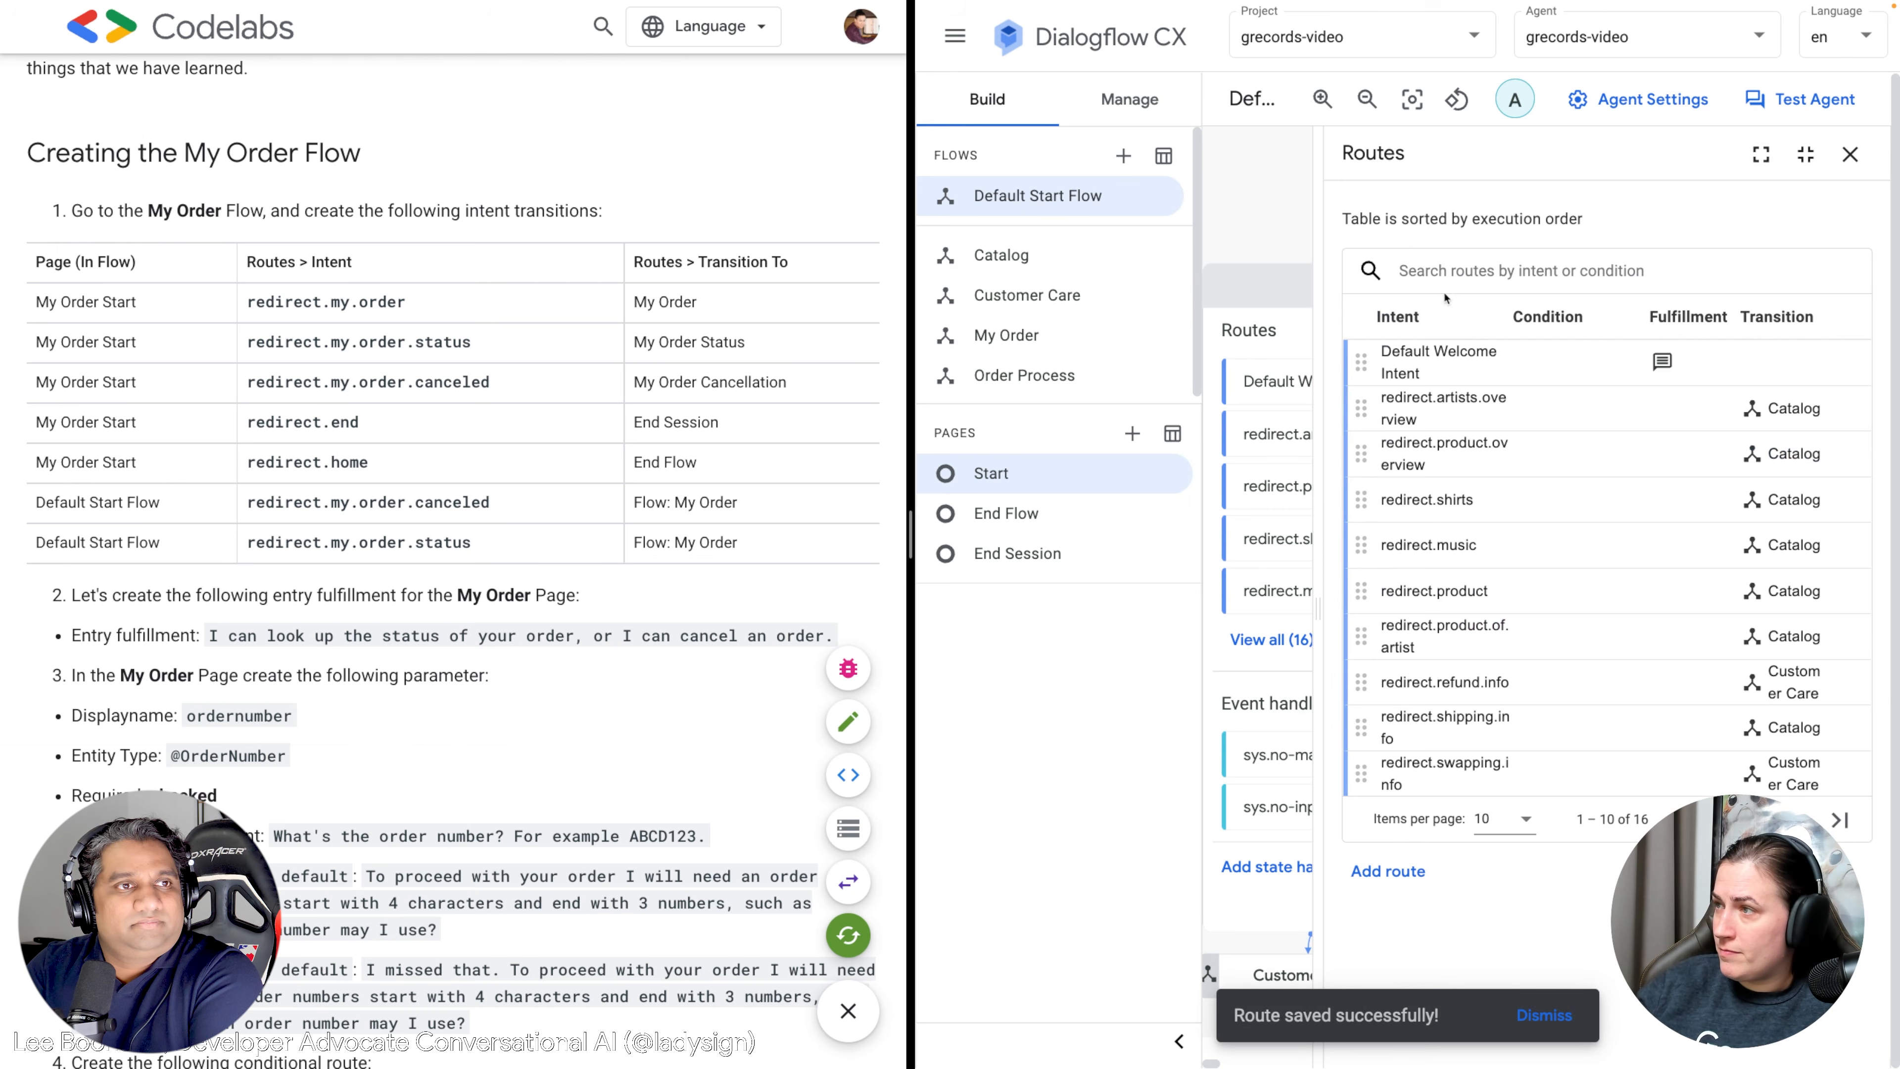
Add another Start route with the redirect.my.order.status intent.
click(1391, 870)
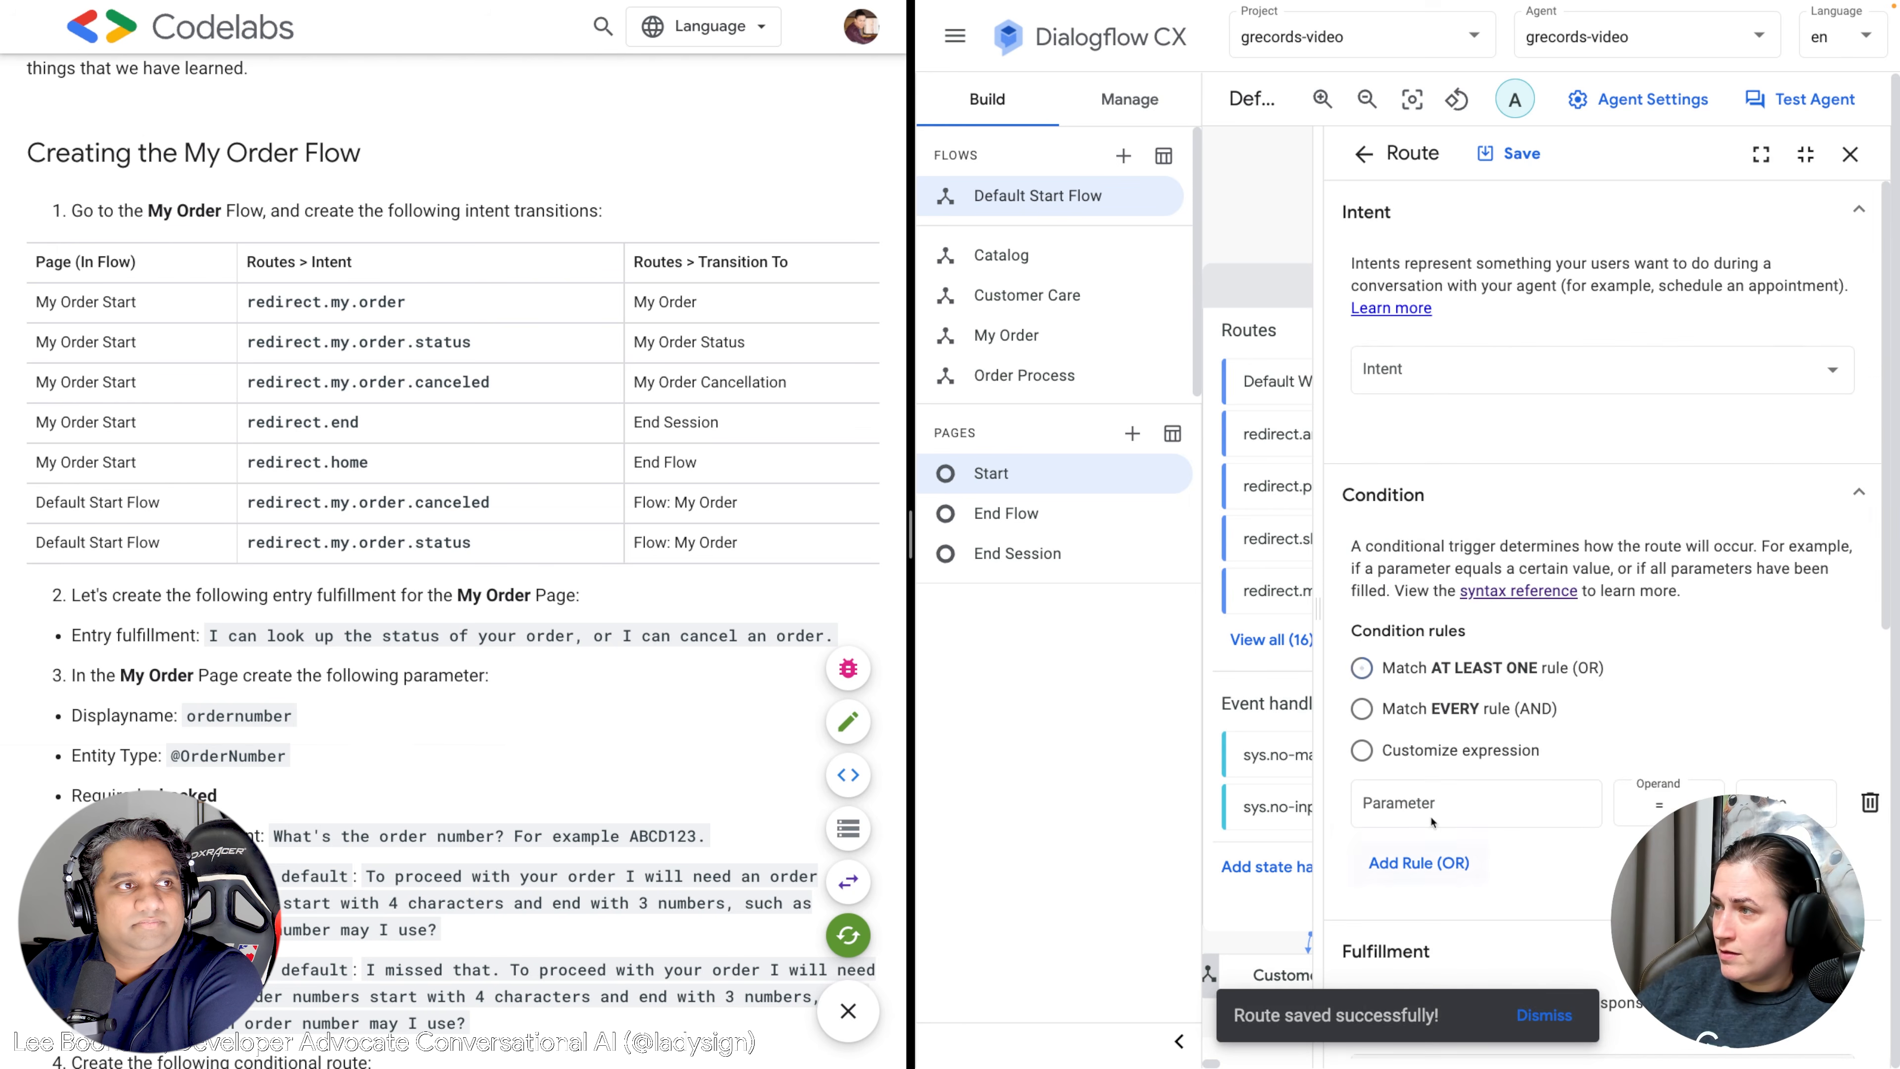
click(1423, 359)
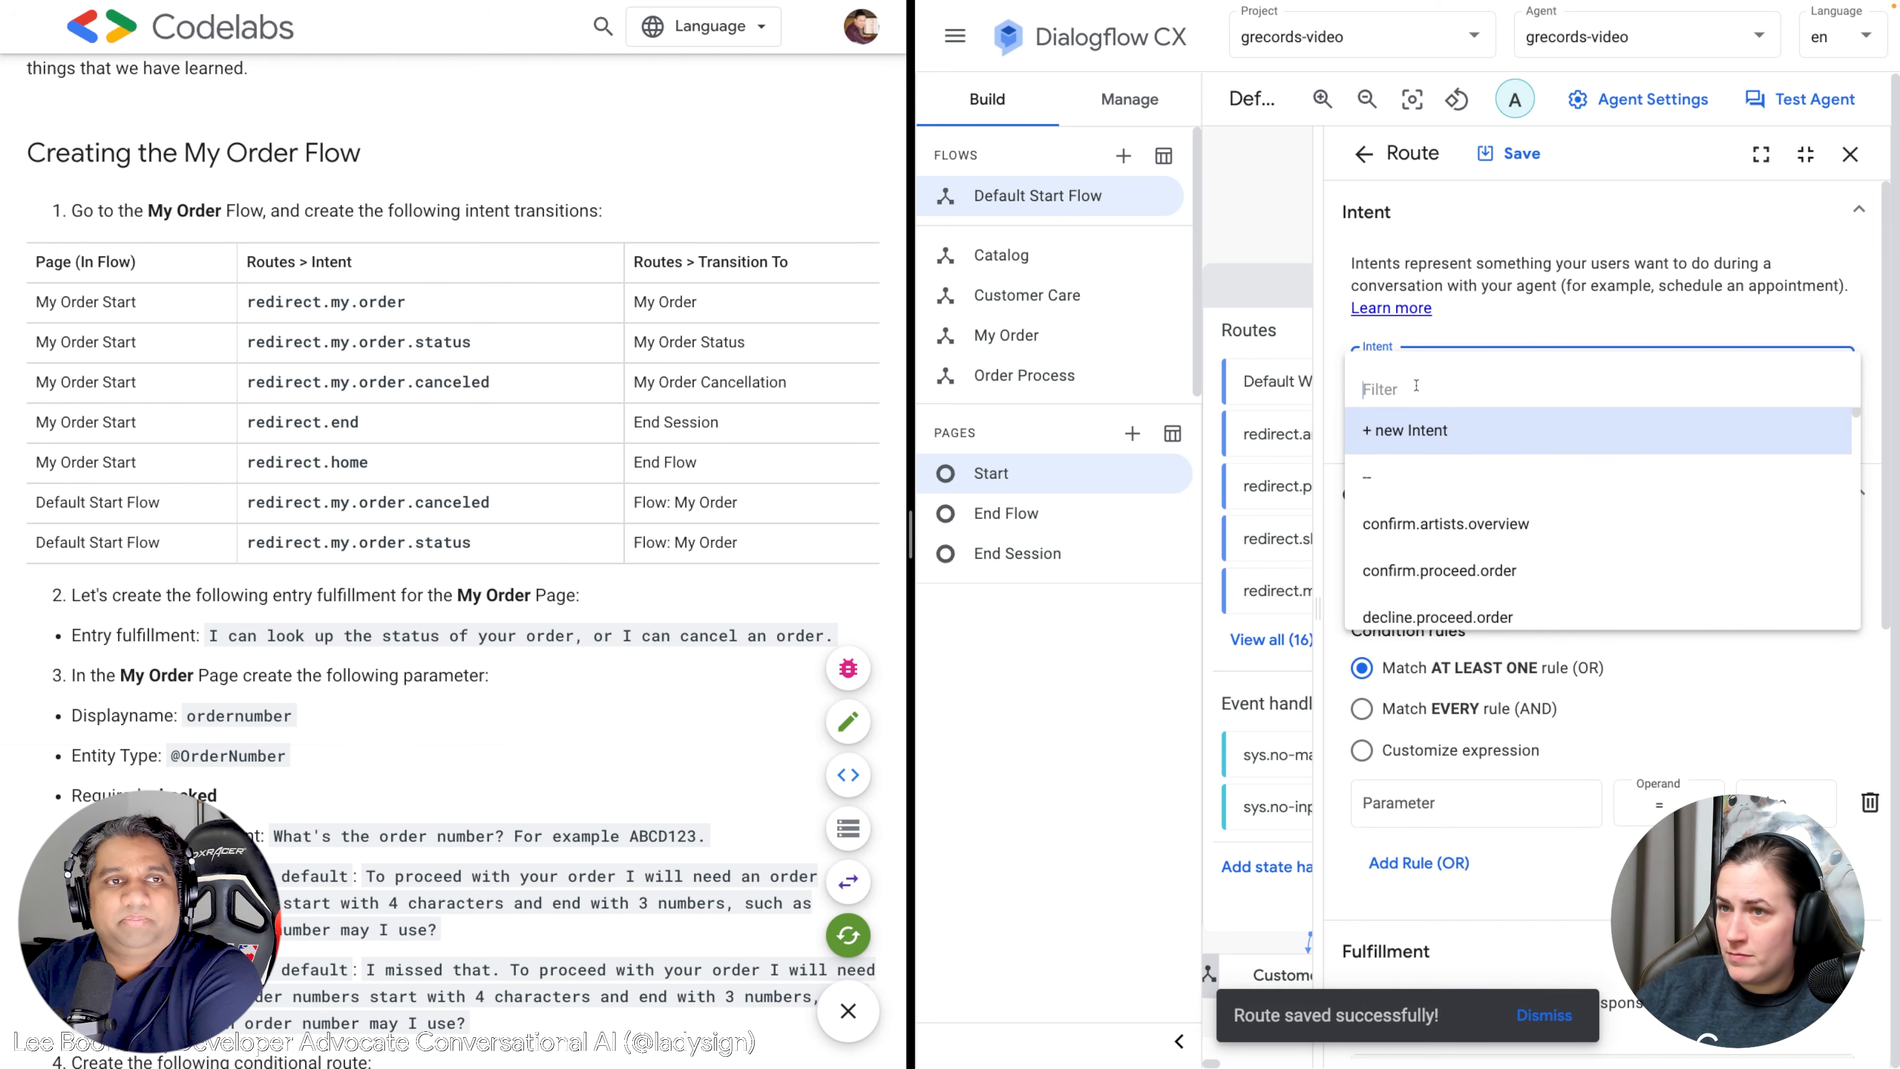
text(redirect)
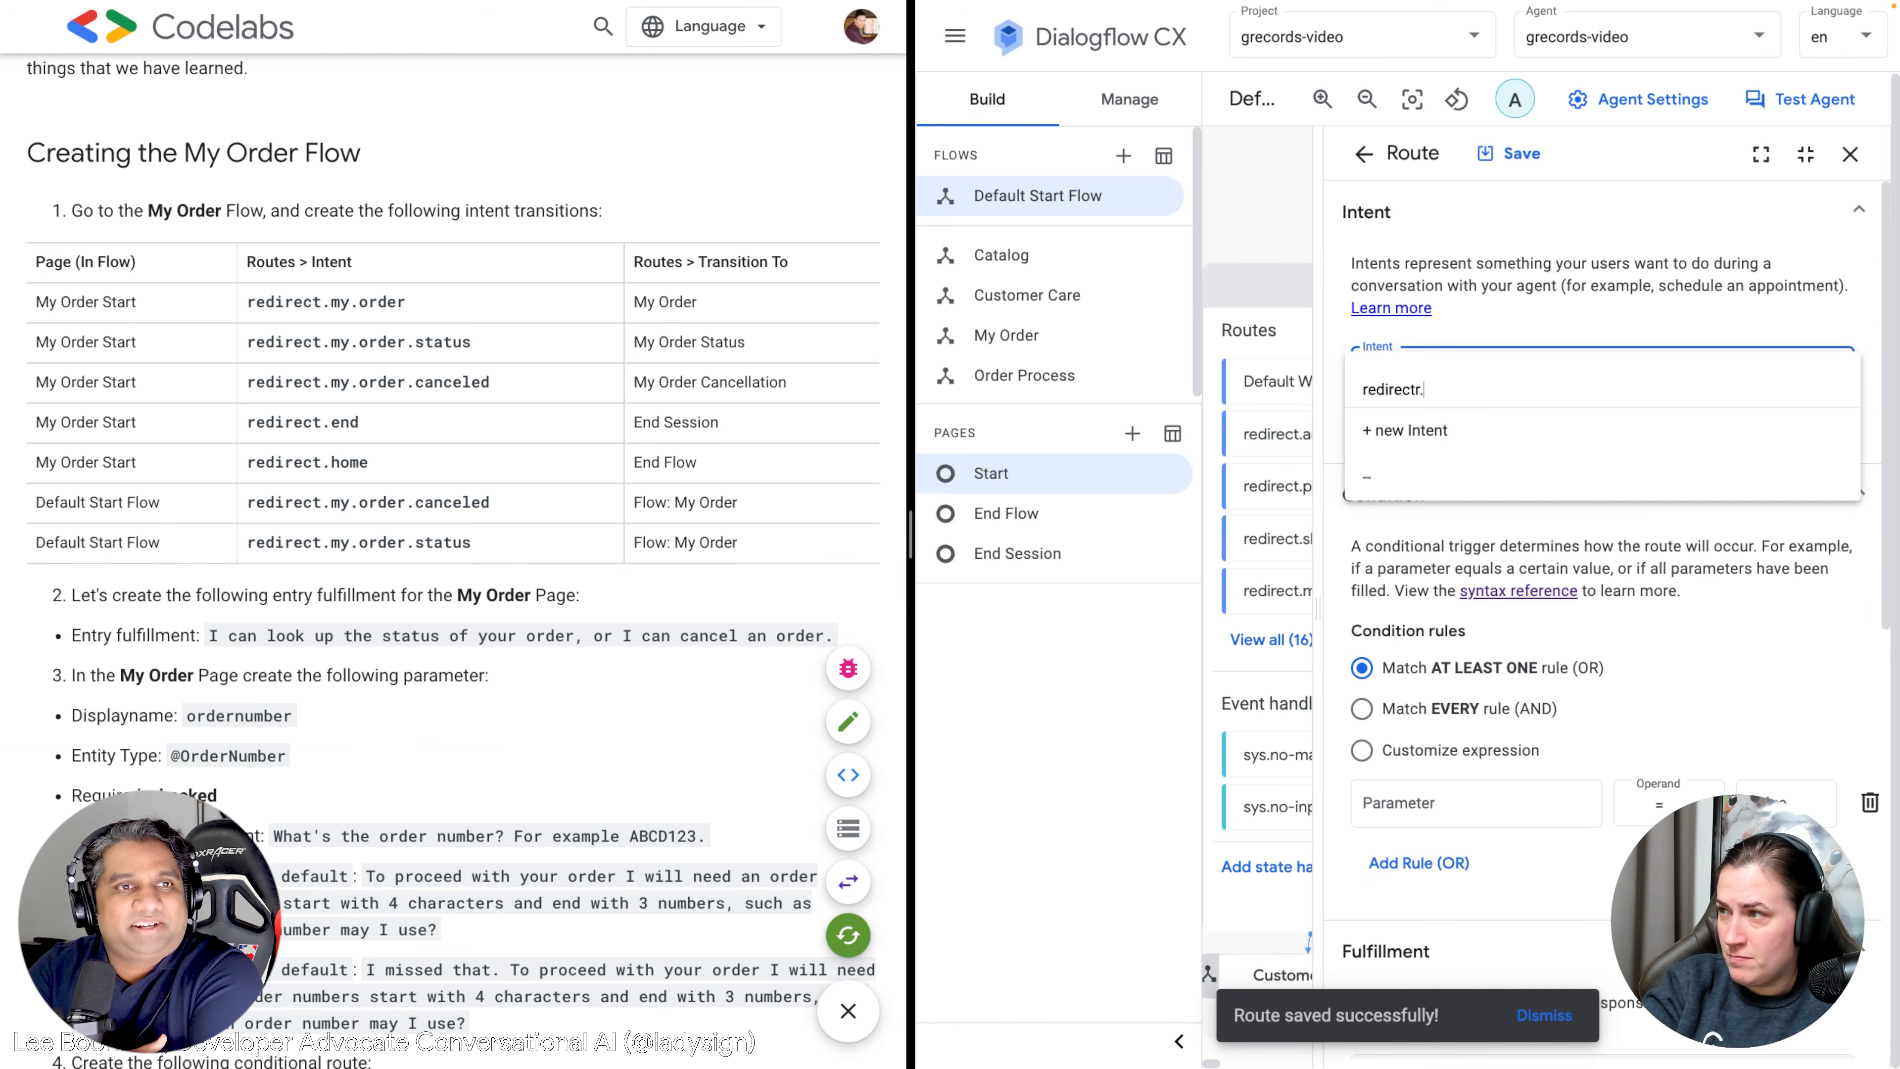
text(.my.)
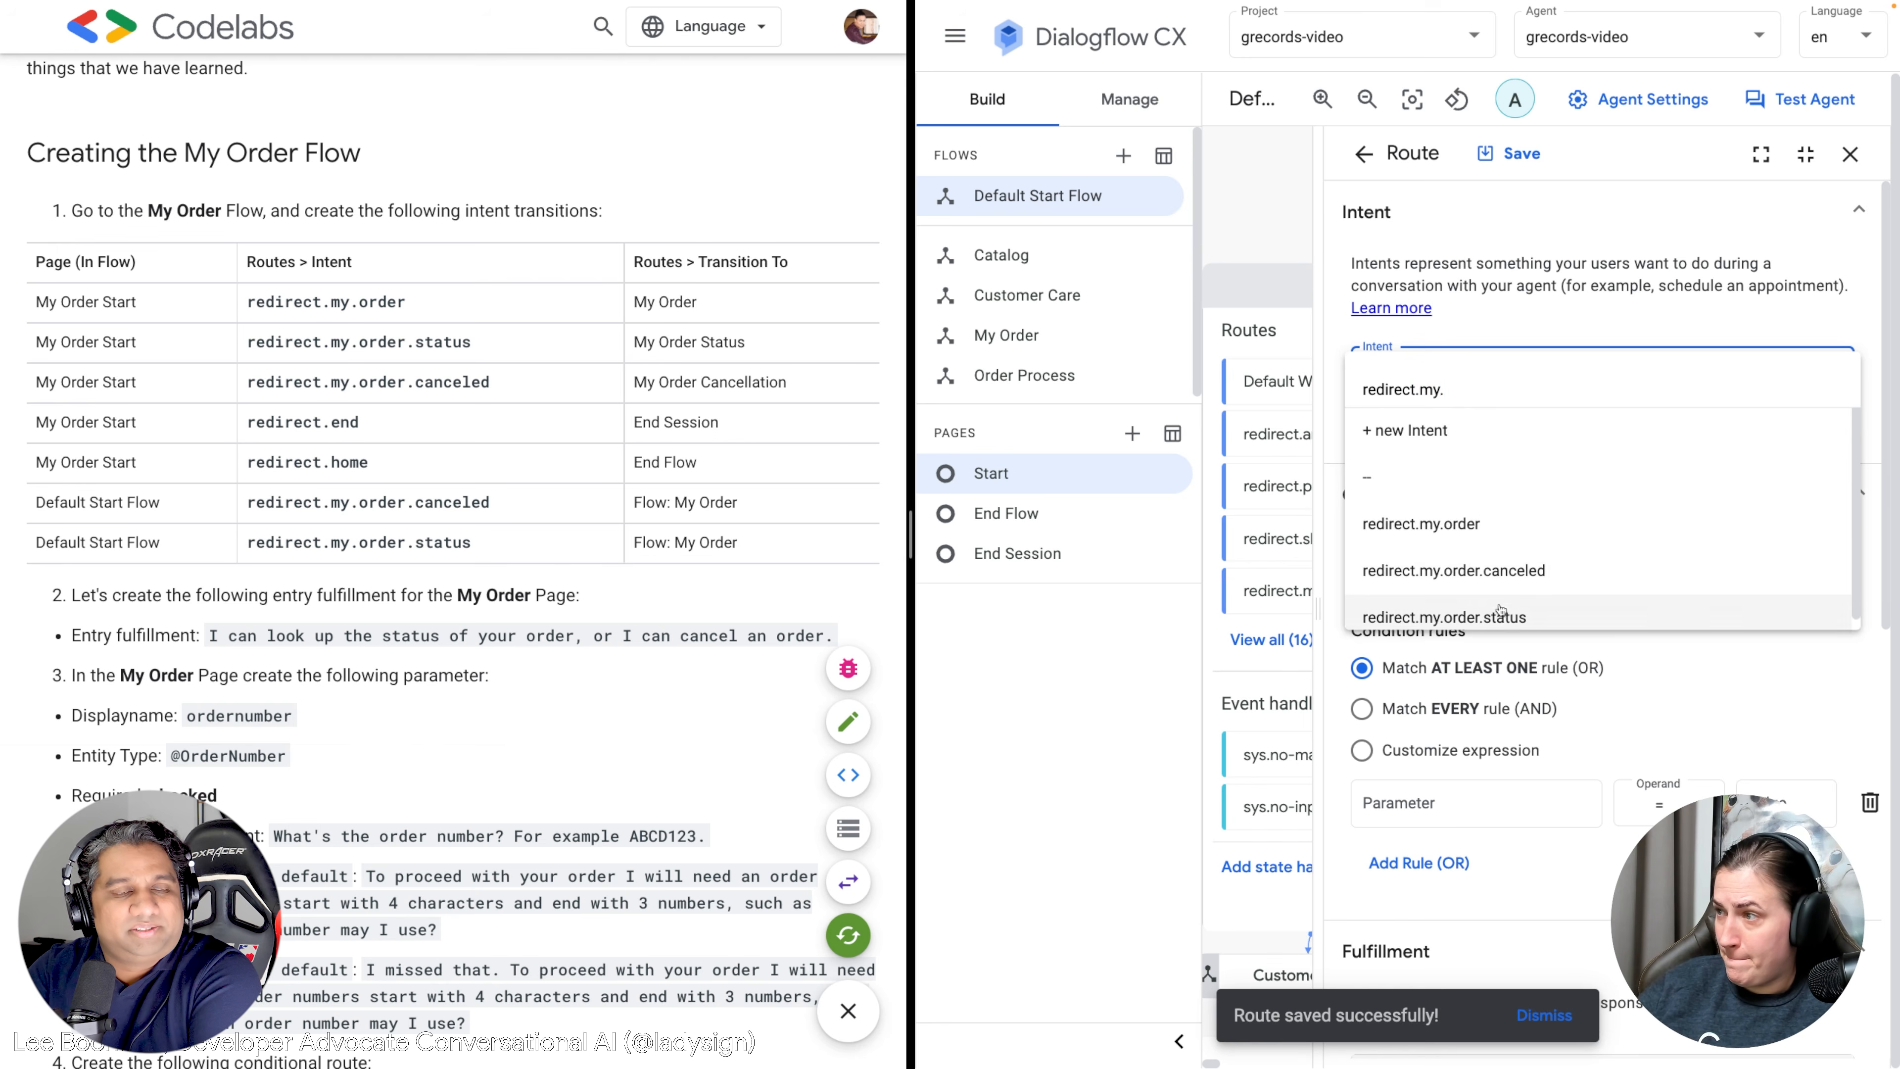
click(1489, 615)
Route it to the My Order flow, save, and close the route editor.
scroll(1485, 554, down, 10)
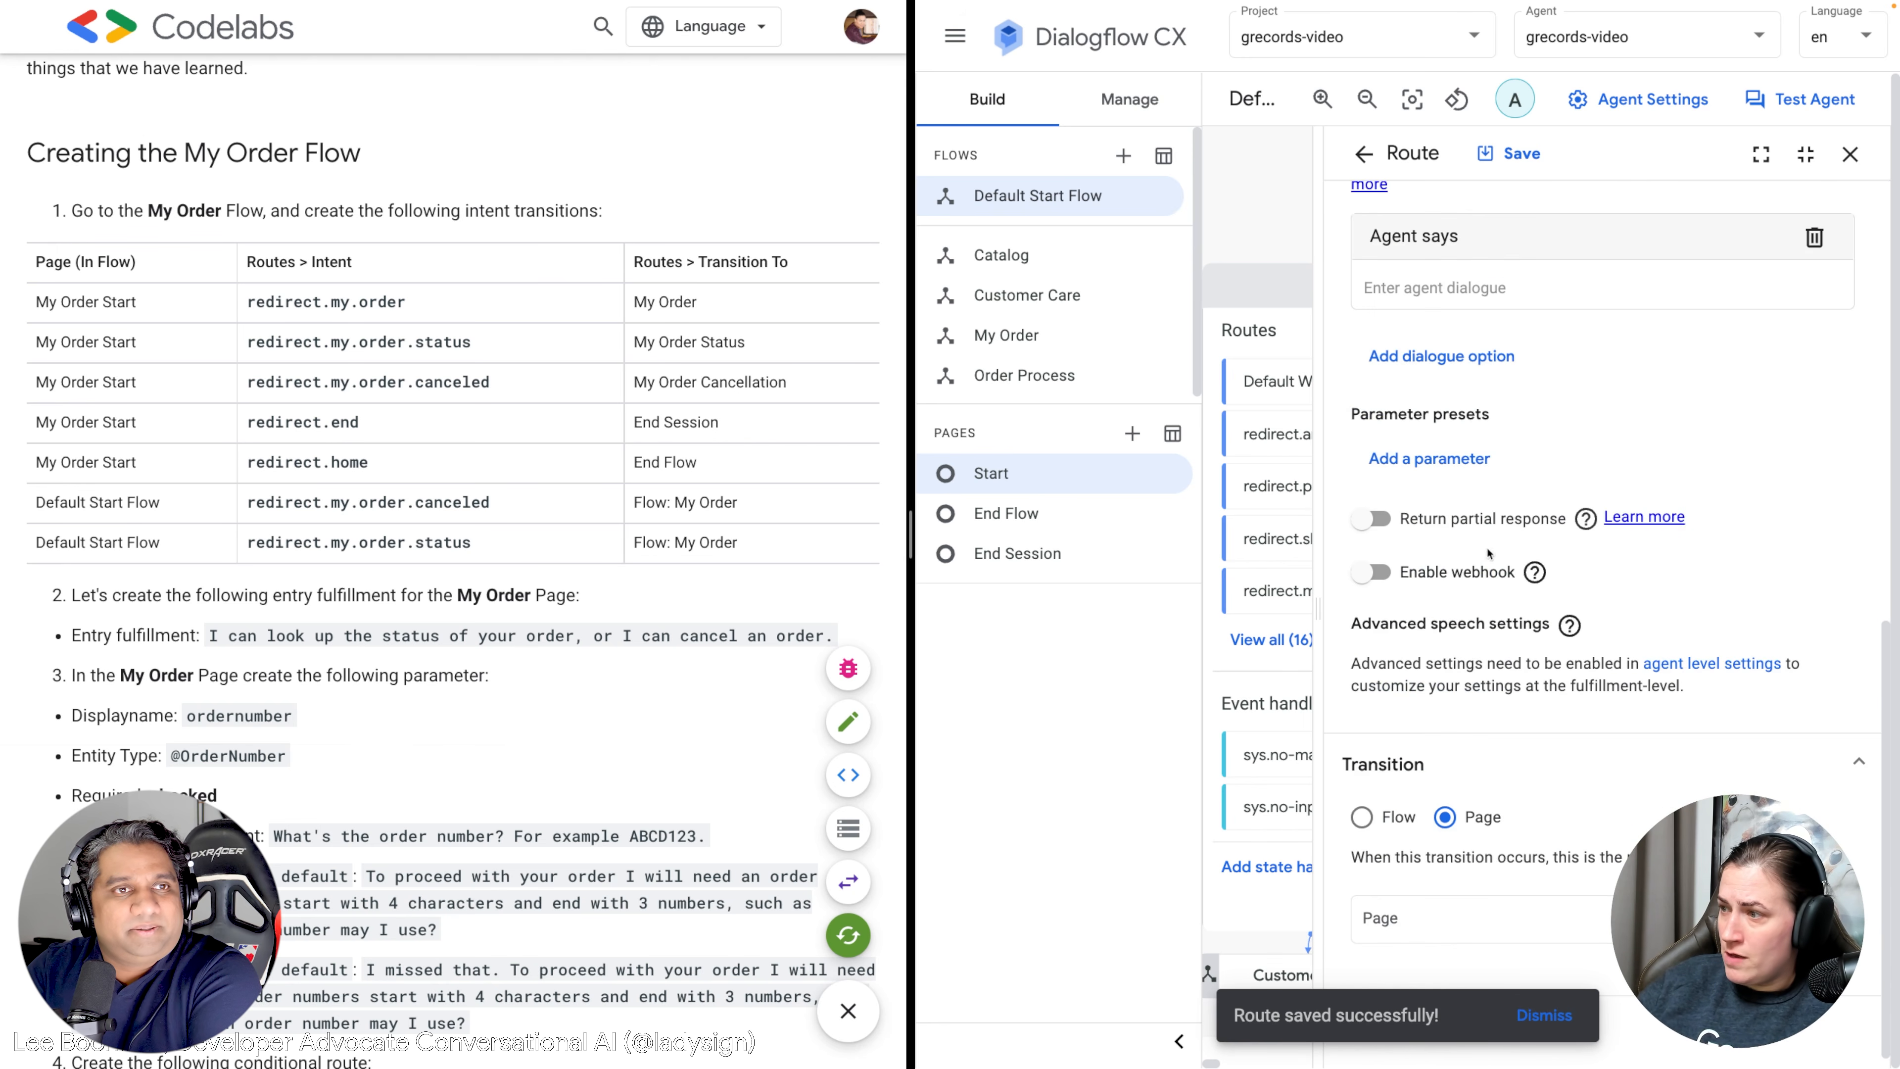
click(1363, 818)
click(1406, 915)
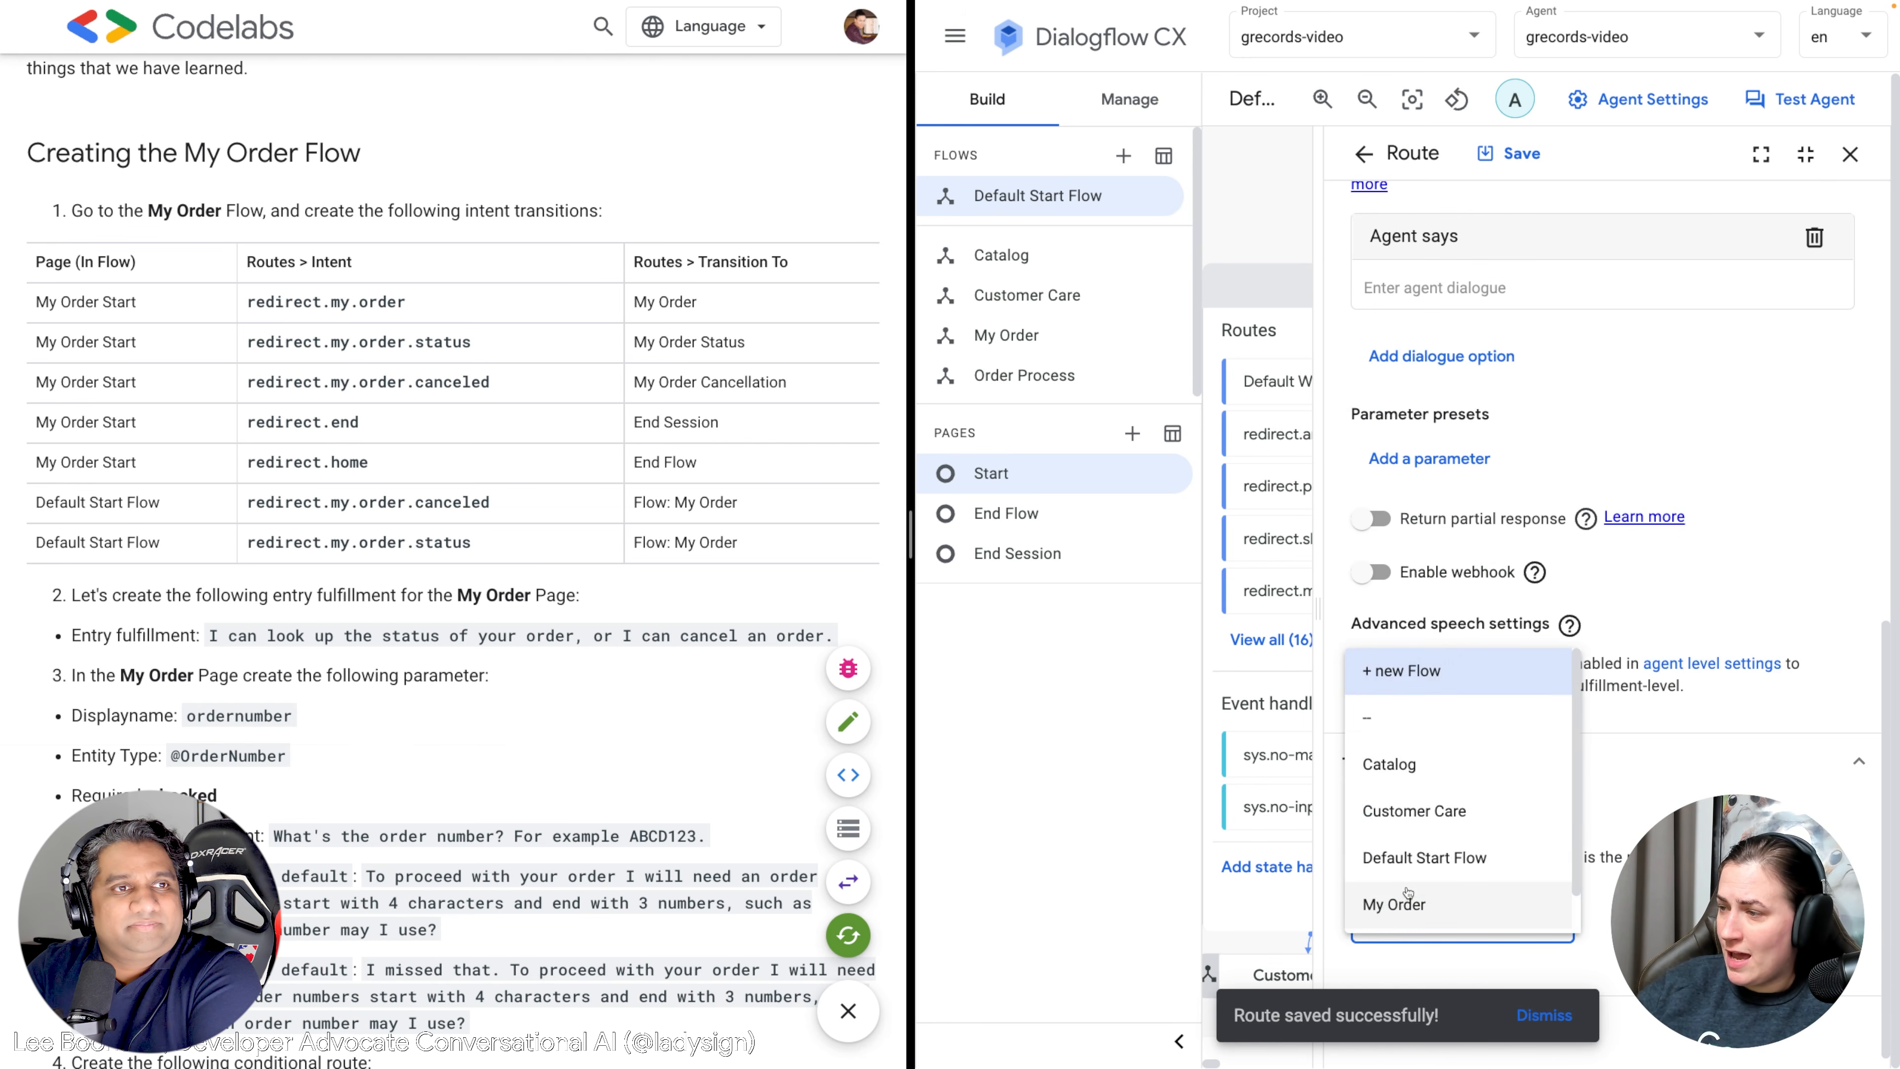
scroll(1444, 831, down, 1)
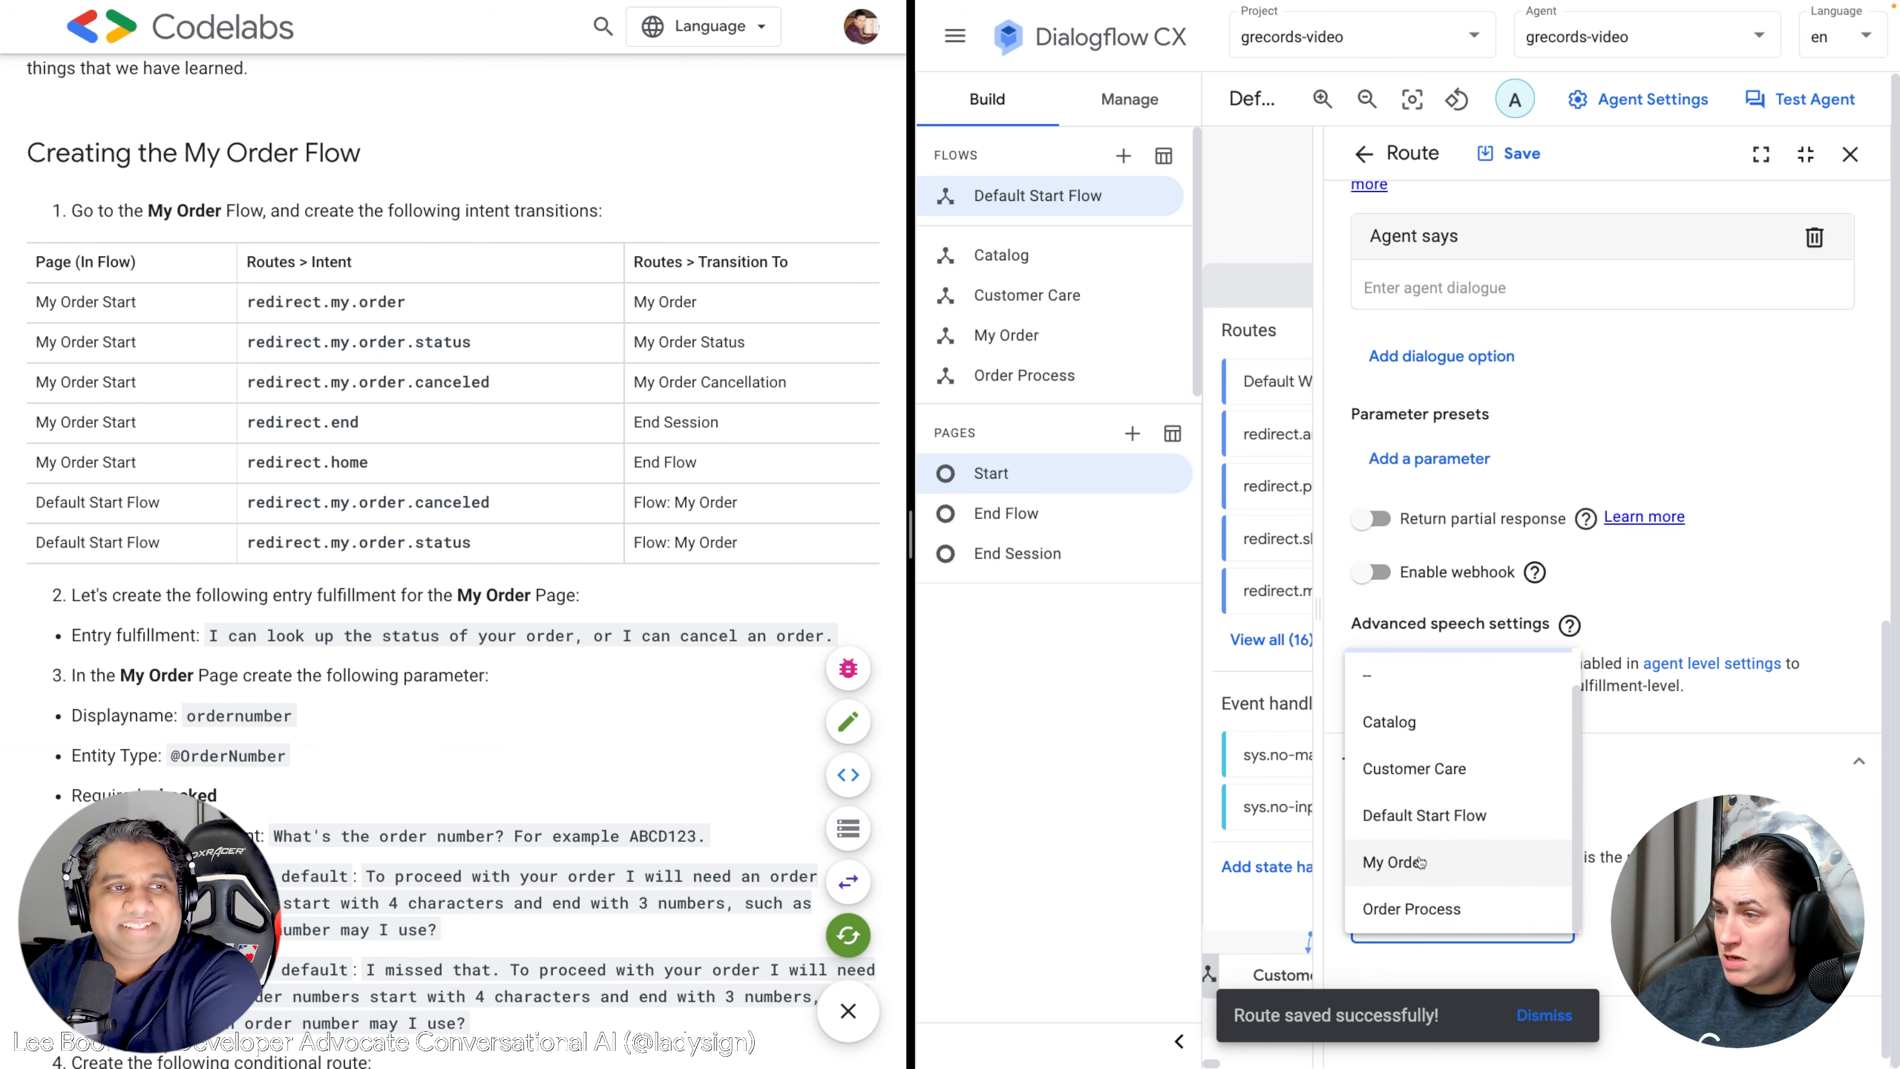
click(1440, 860)
scroll(1511, 656, up, 5)
scroll(1533, 621, down, 5)
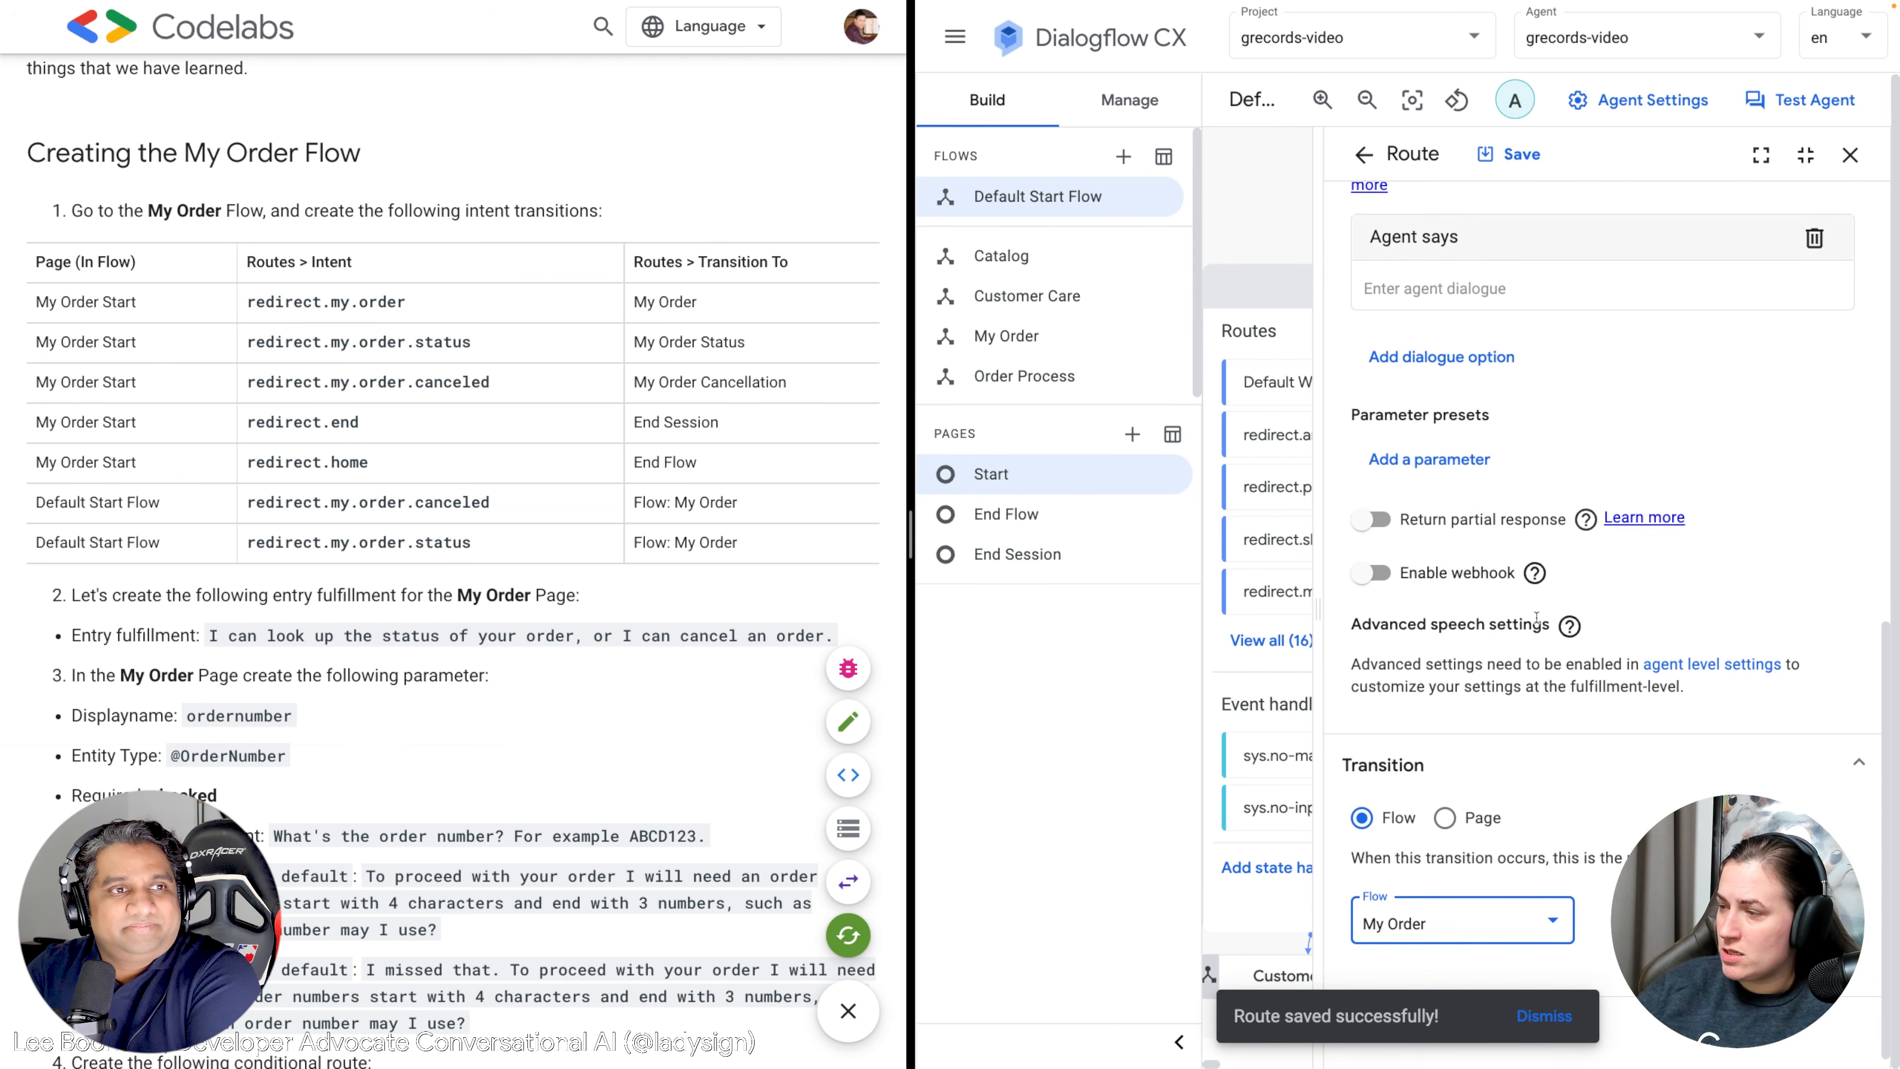
scroll(1539, 615, up, 5)
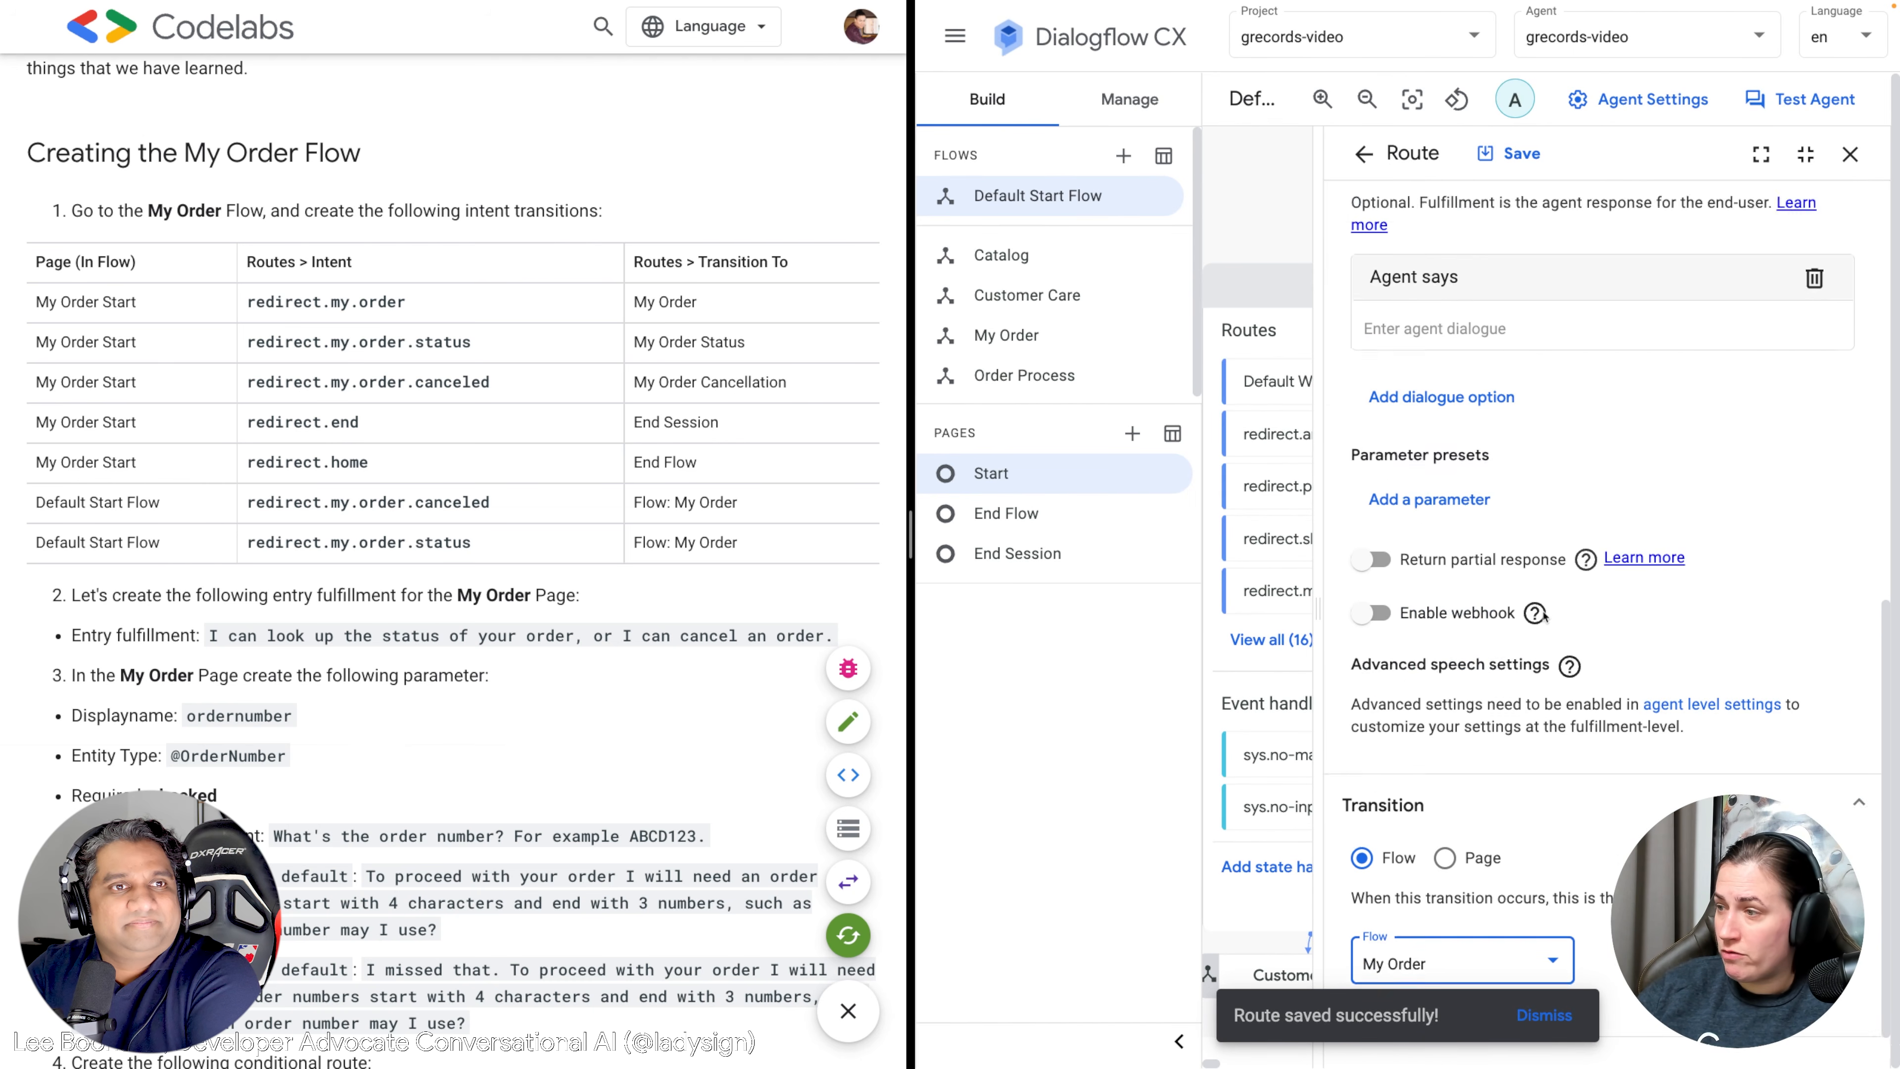
click(1518, 158)
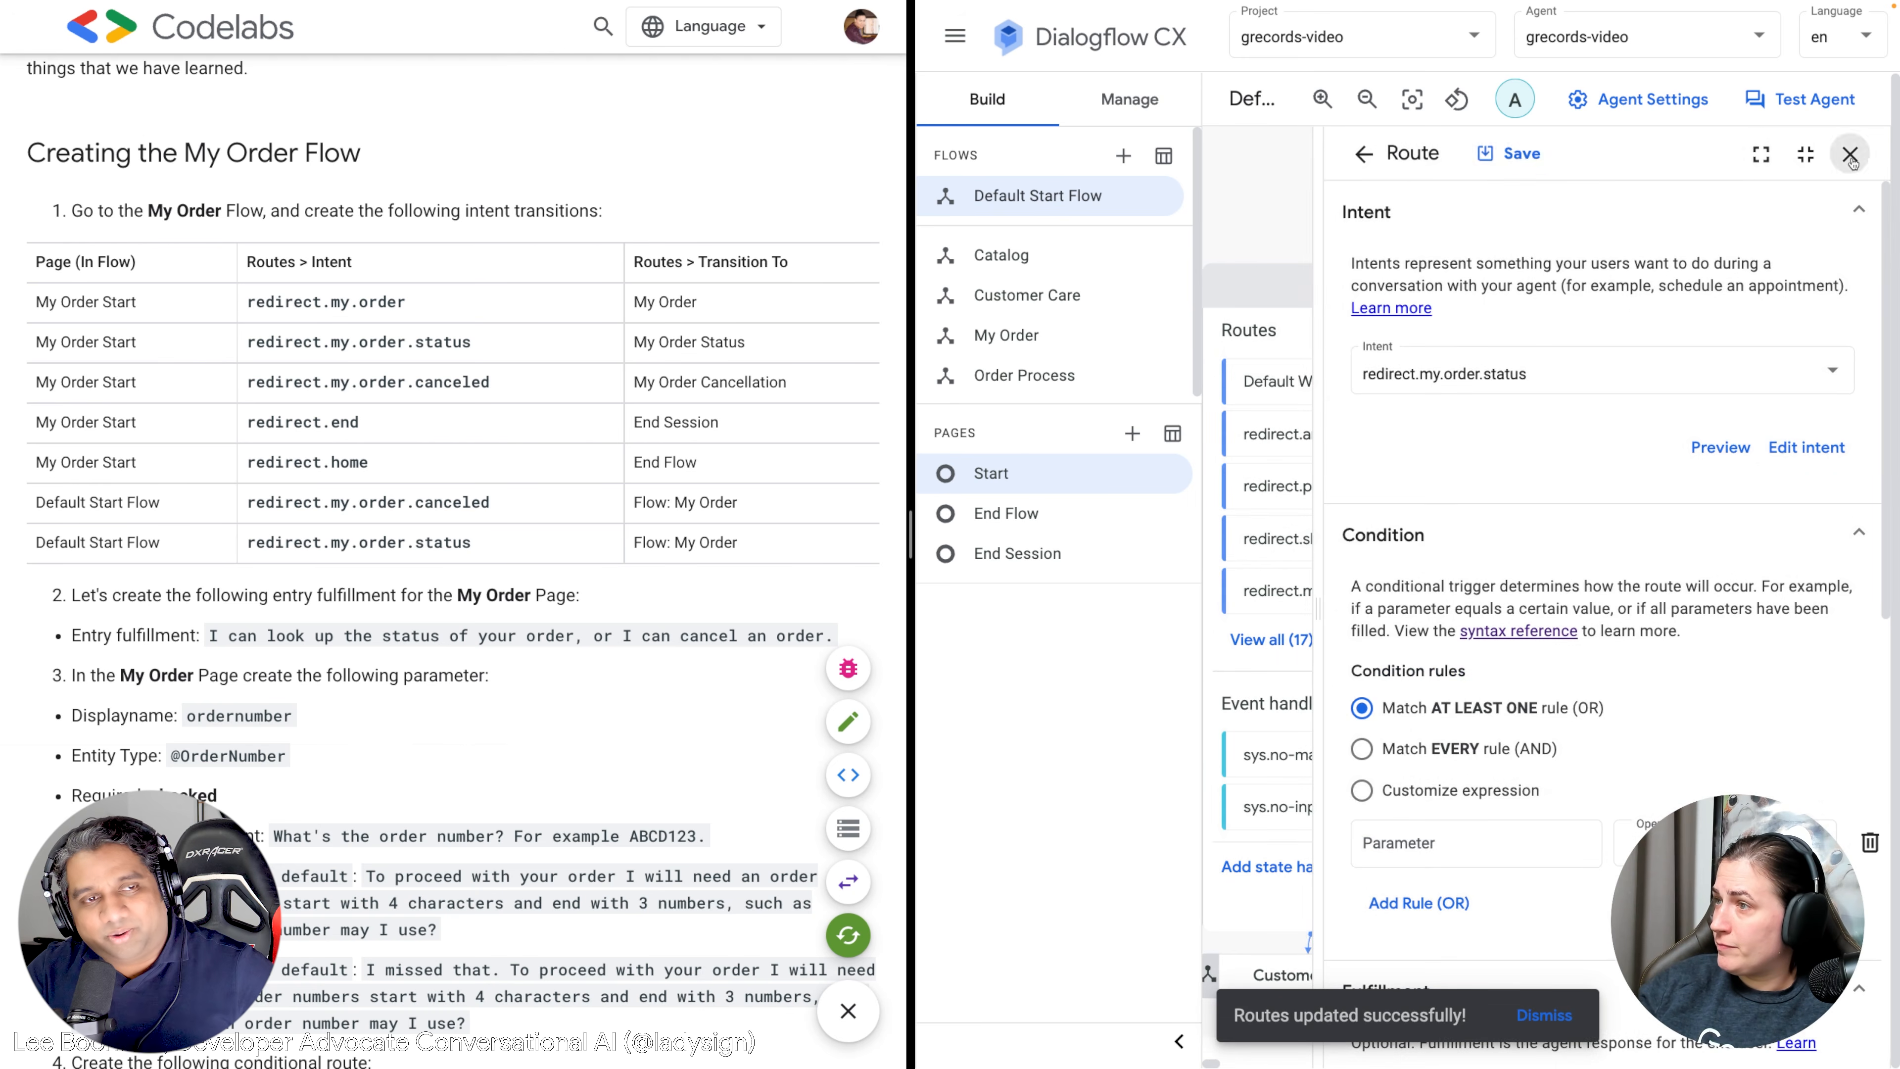
click(1851, 156)
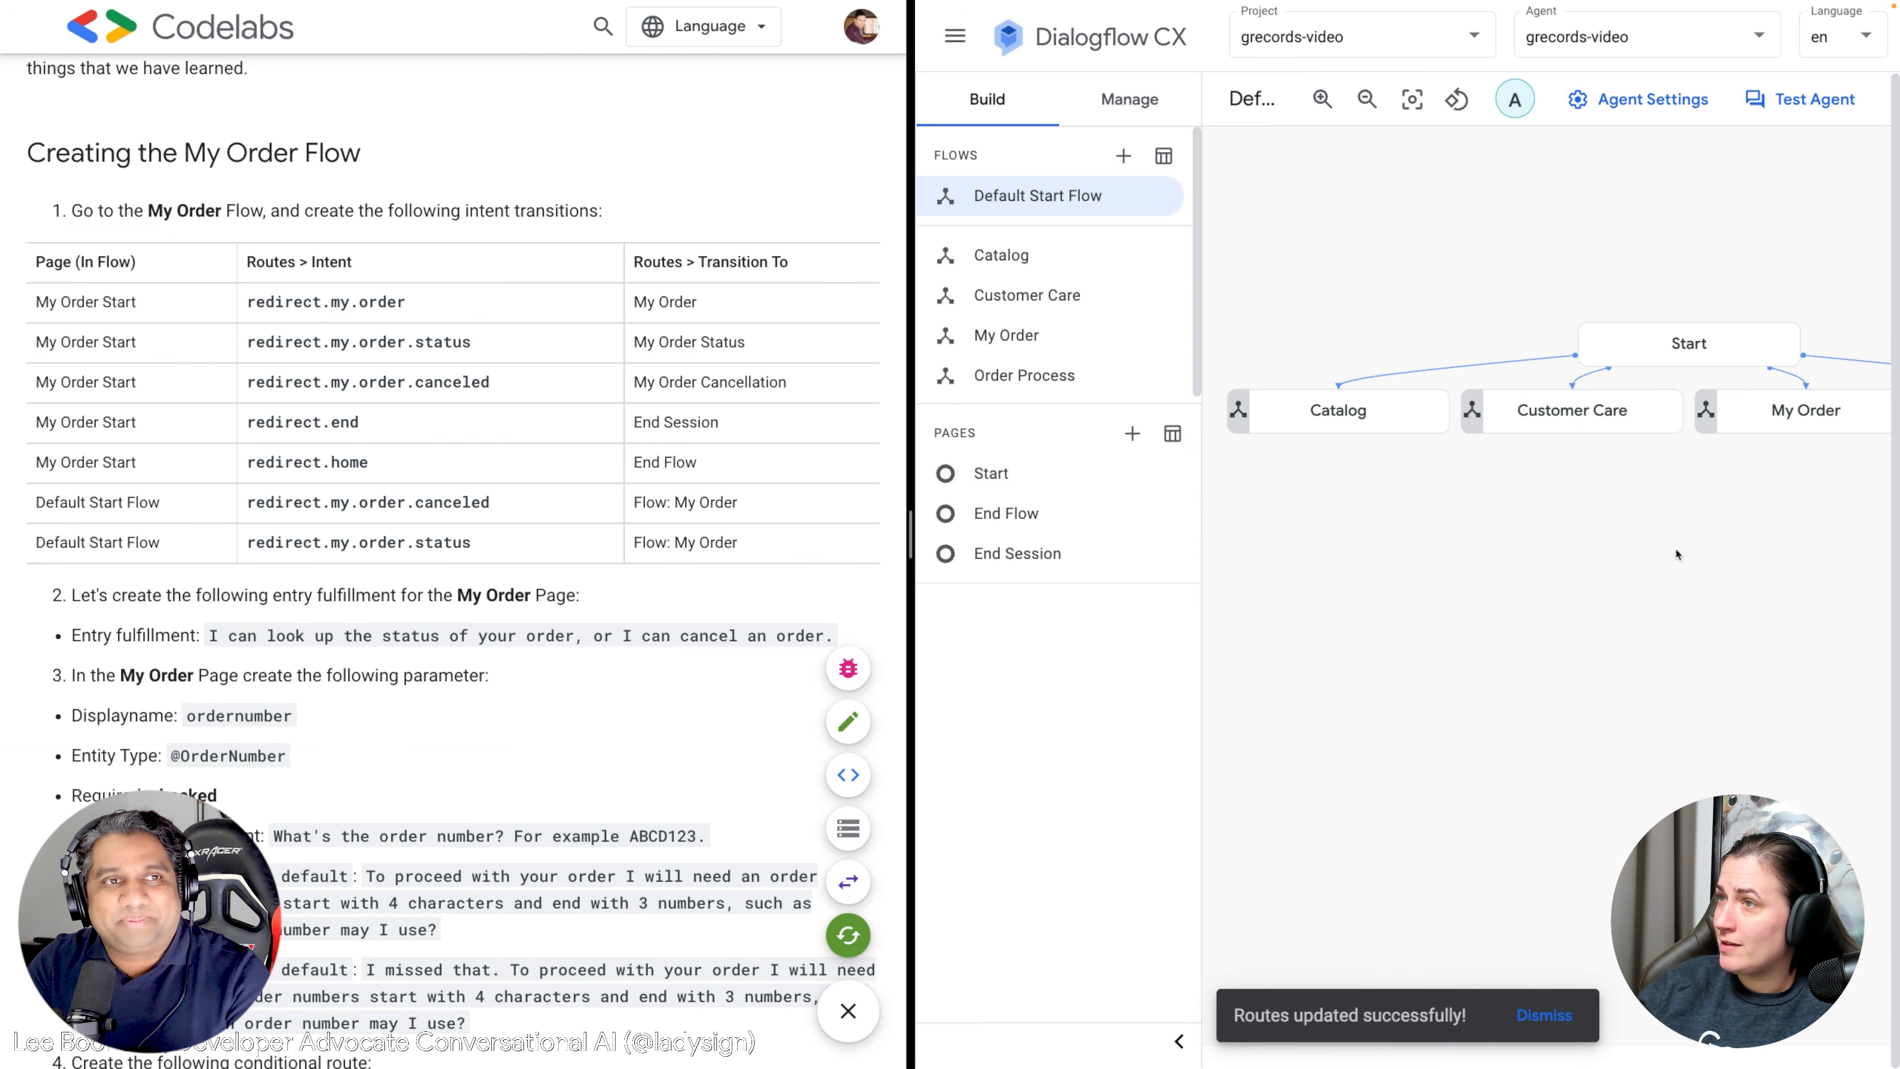
Open the My Order flow and pan the graph to reveal its pages.
click(1005, 334)
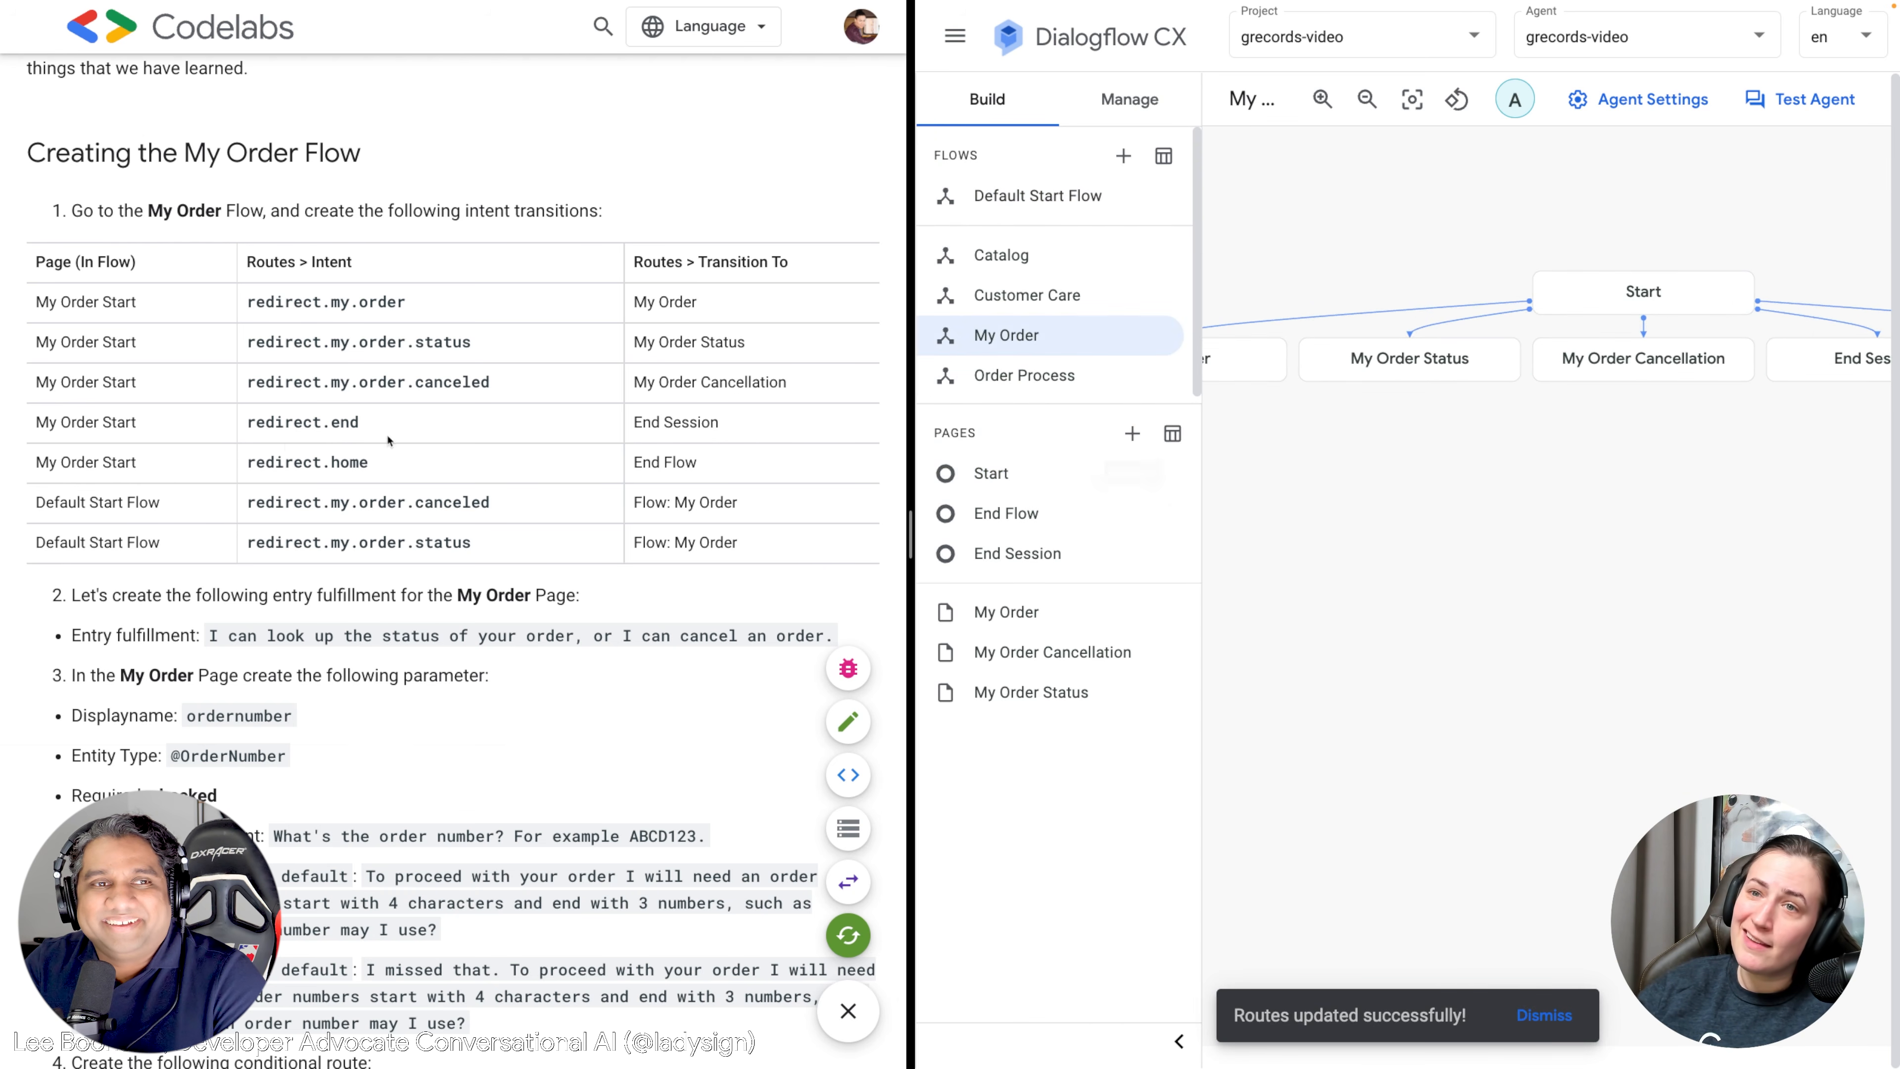
scroll(294, 470, down, 4)
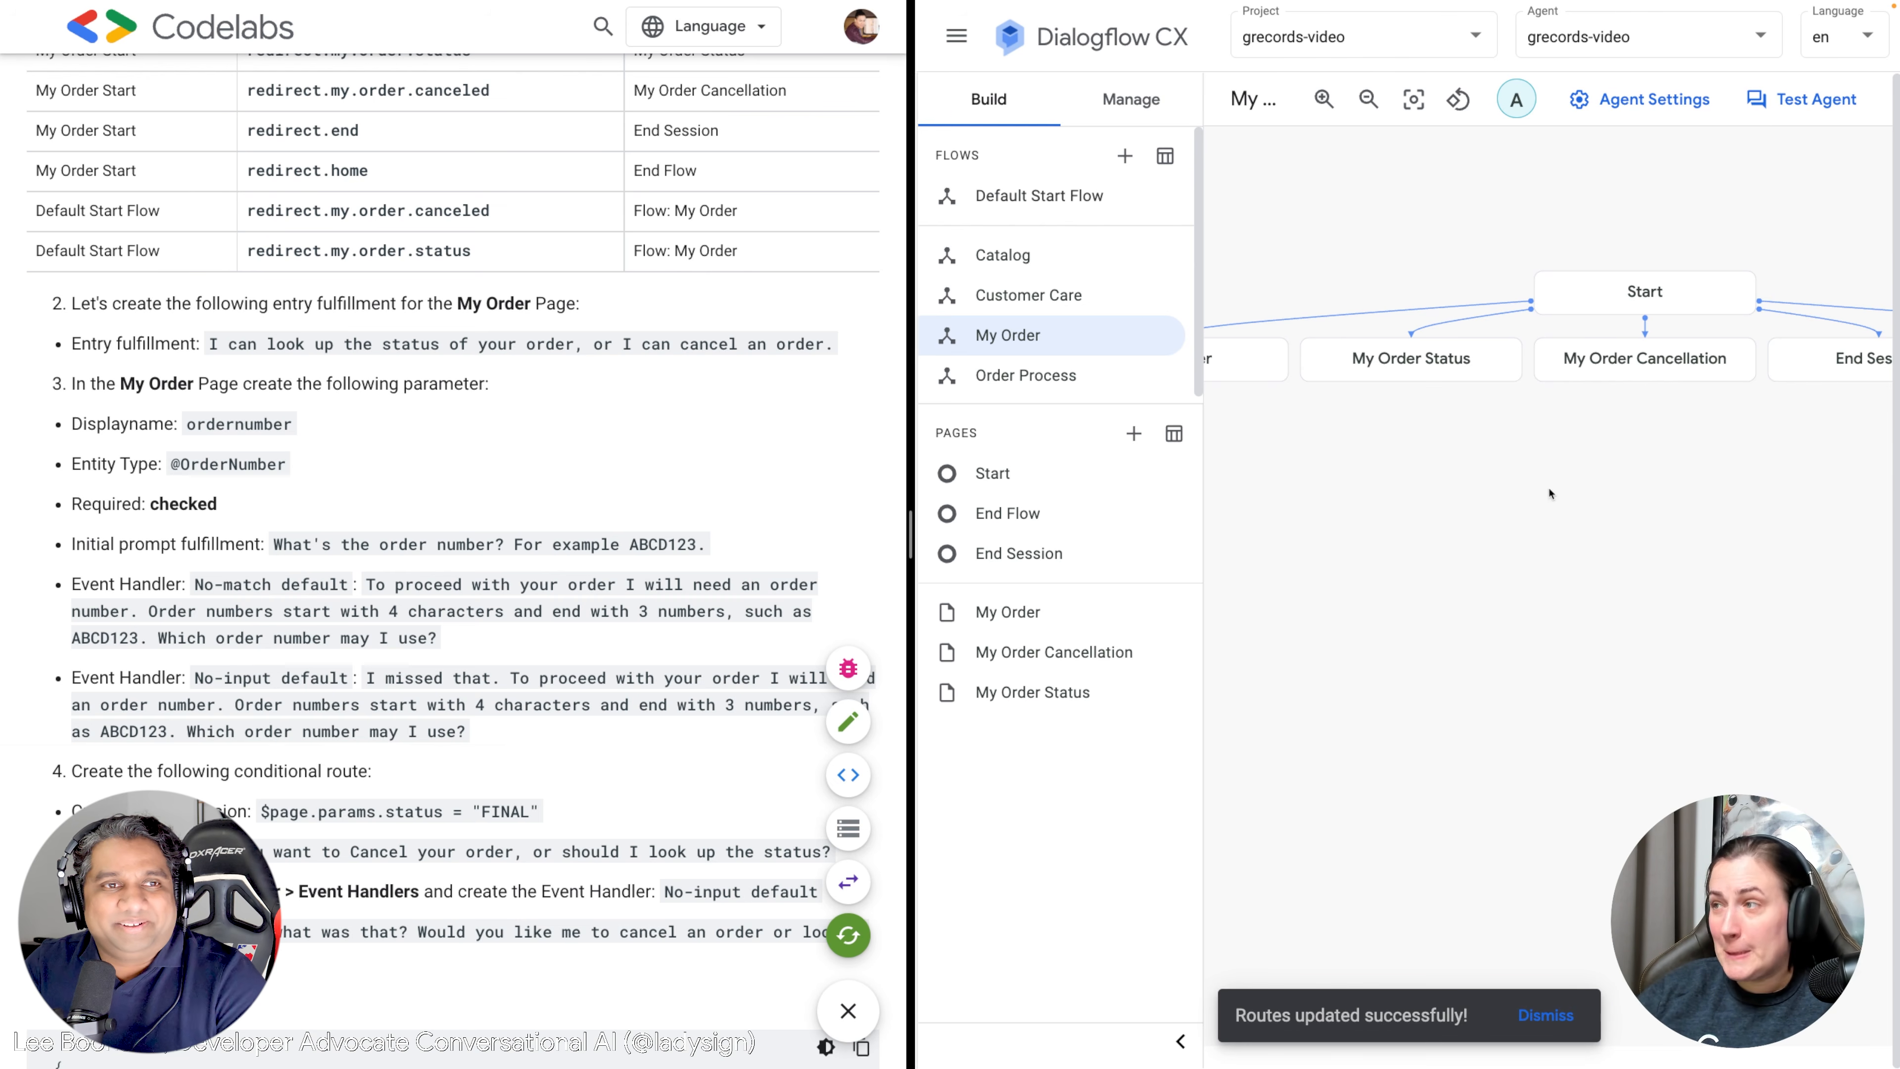
drag(1530, 470, 1717, 569)
drag(1516, 618, 1464, 565)
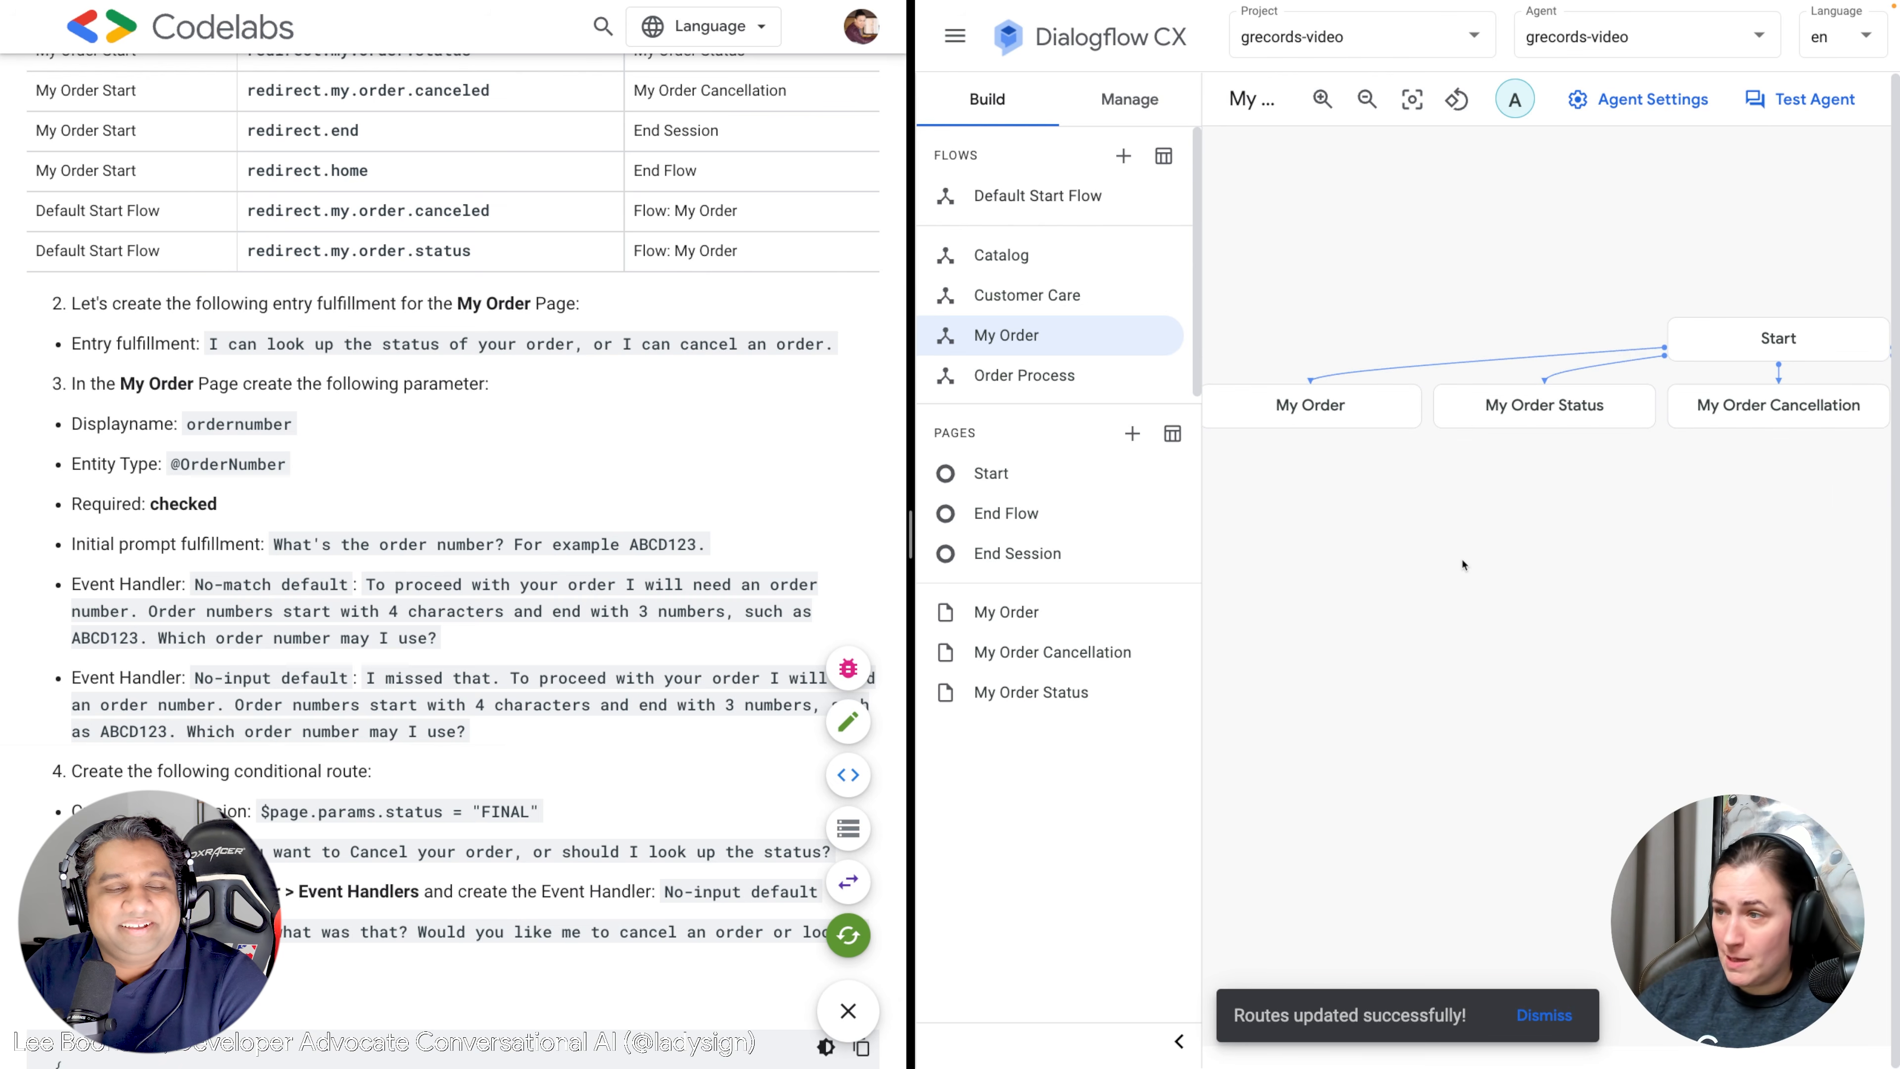
mouse_move(1463, 565)
mouse_down()
mouse_move(1429, 592)
mouse_move(1326, 597)
mouse_move(1480, 576)
mouse_up()
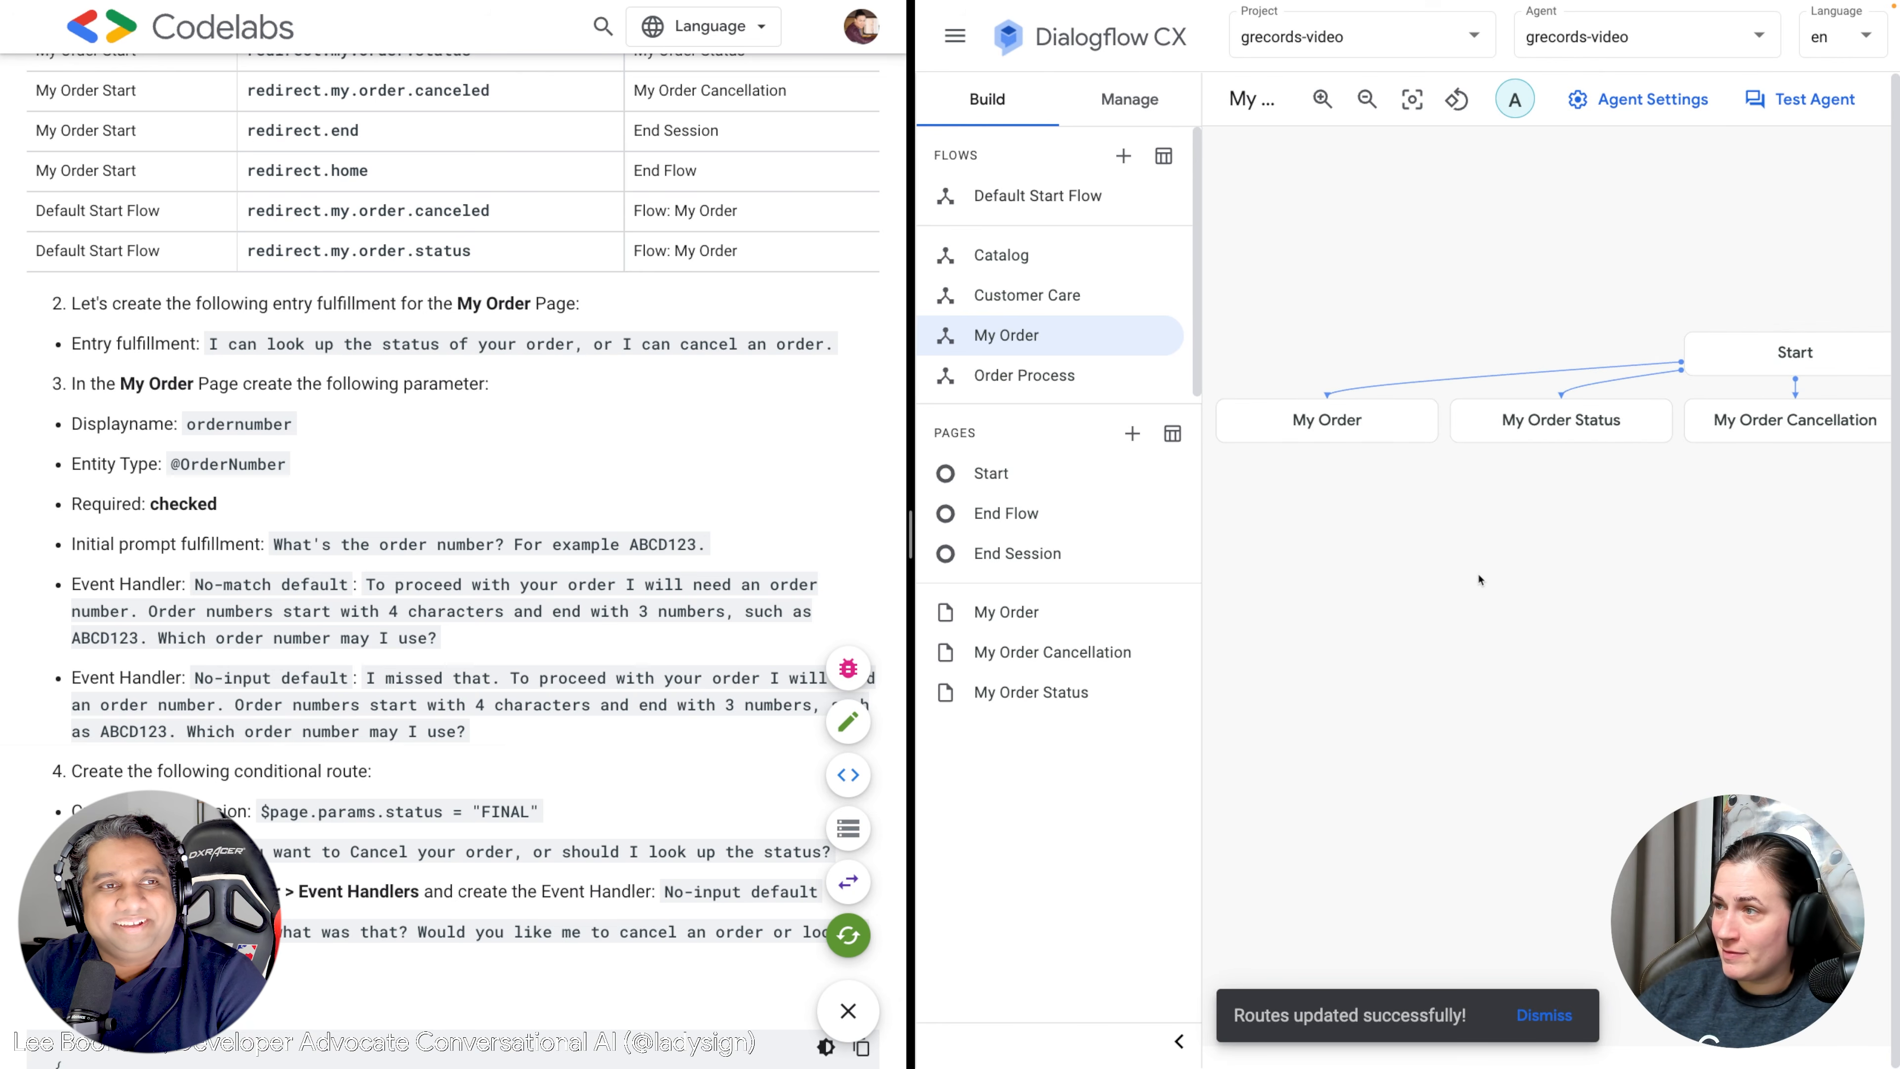
drag(1338, 544, 1366, 535)
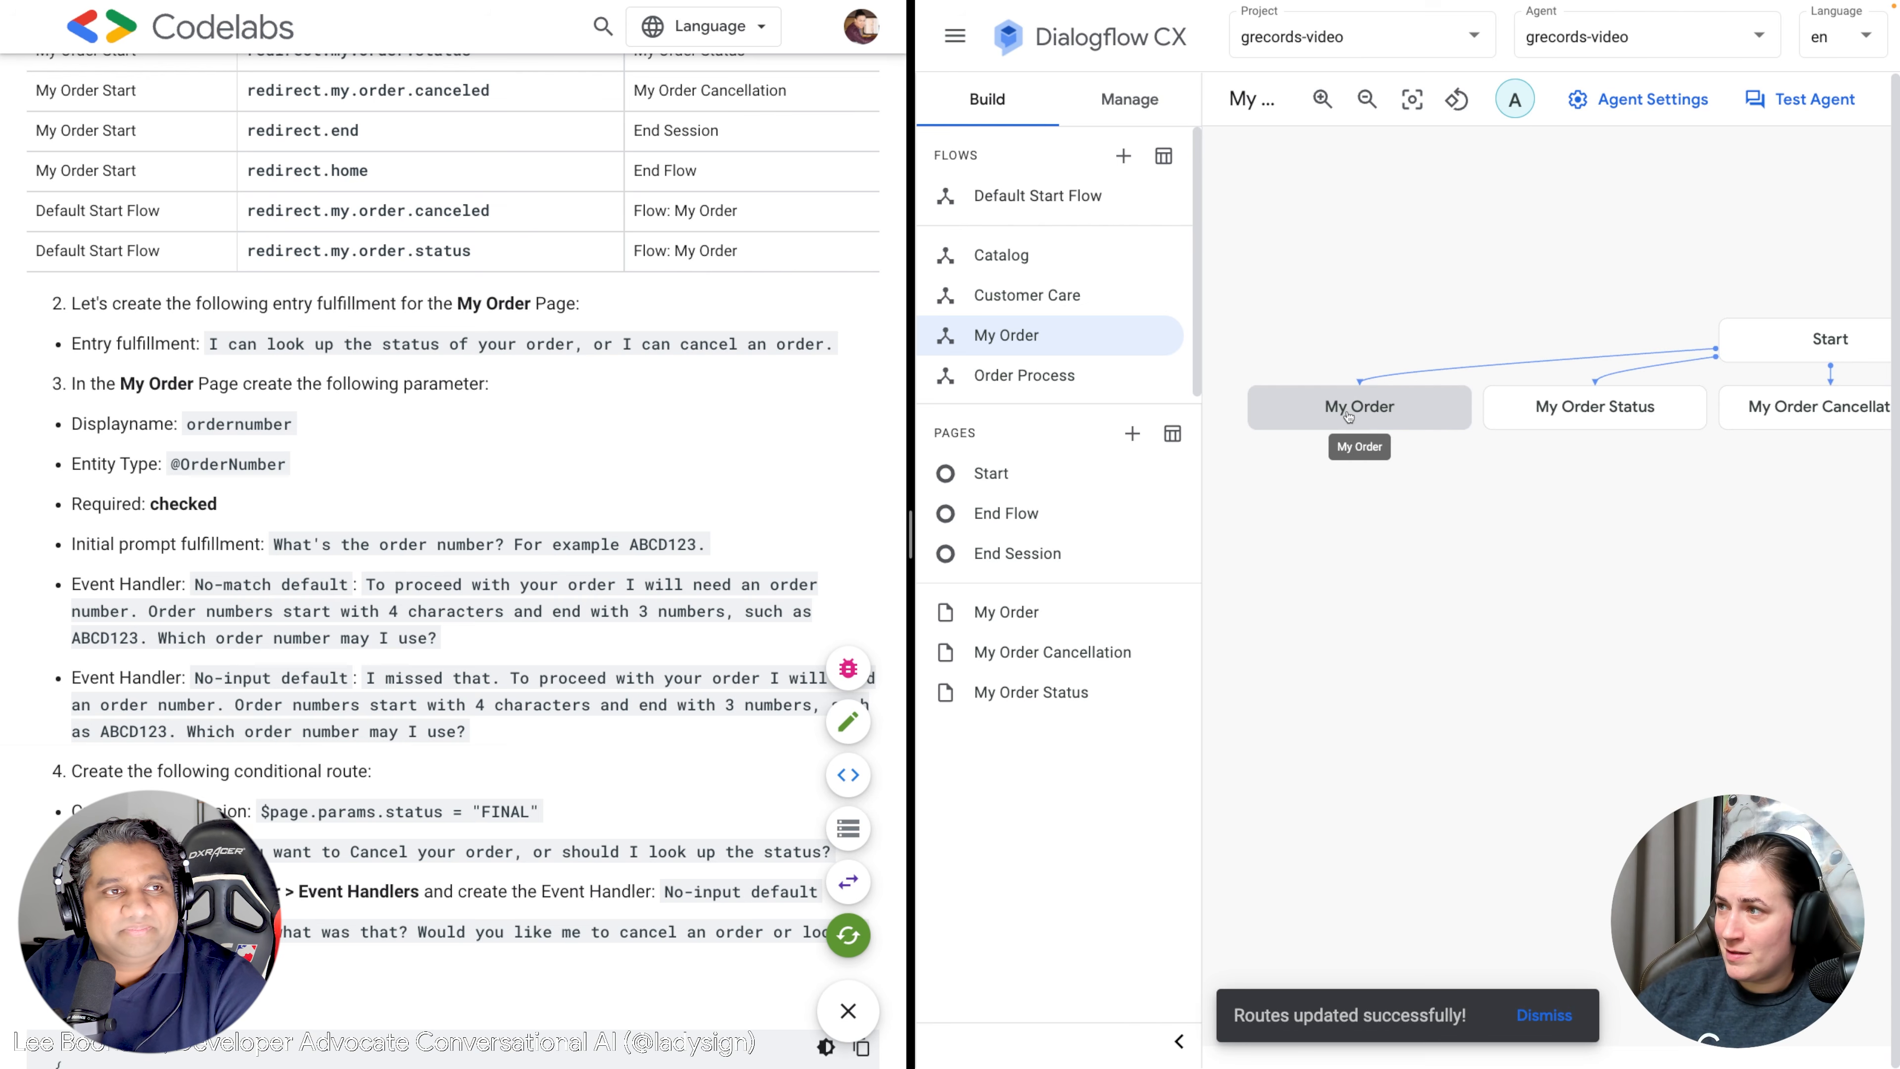
Reload the Dialogflow CX page and open the My Order page's settings panel.
mouse_move(1097, 6)
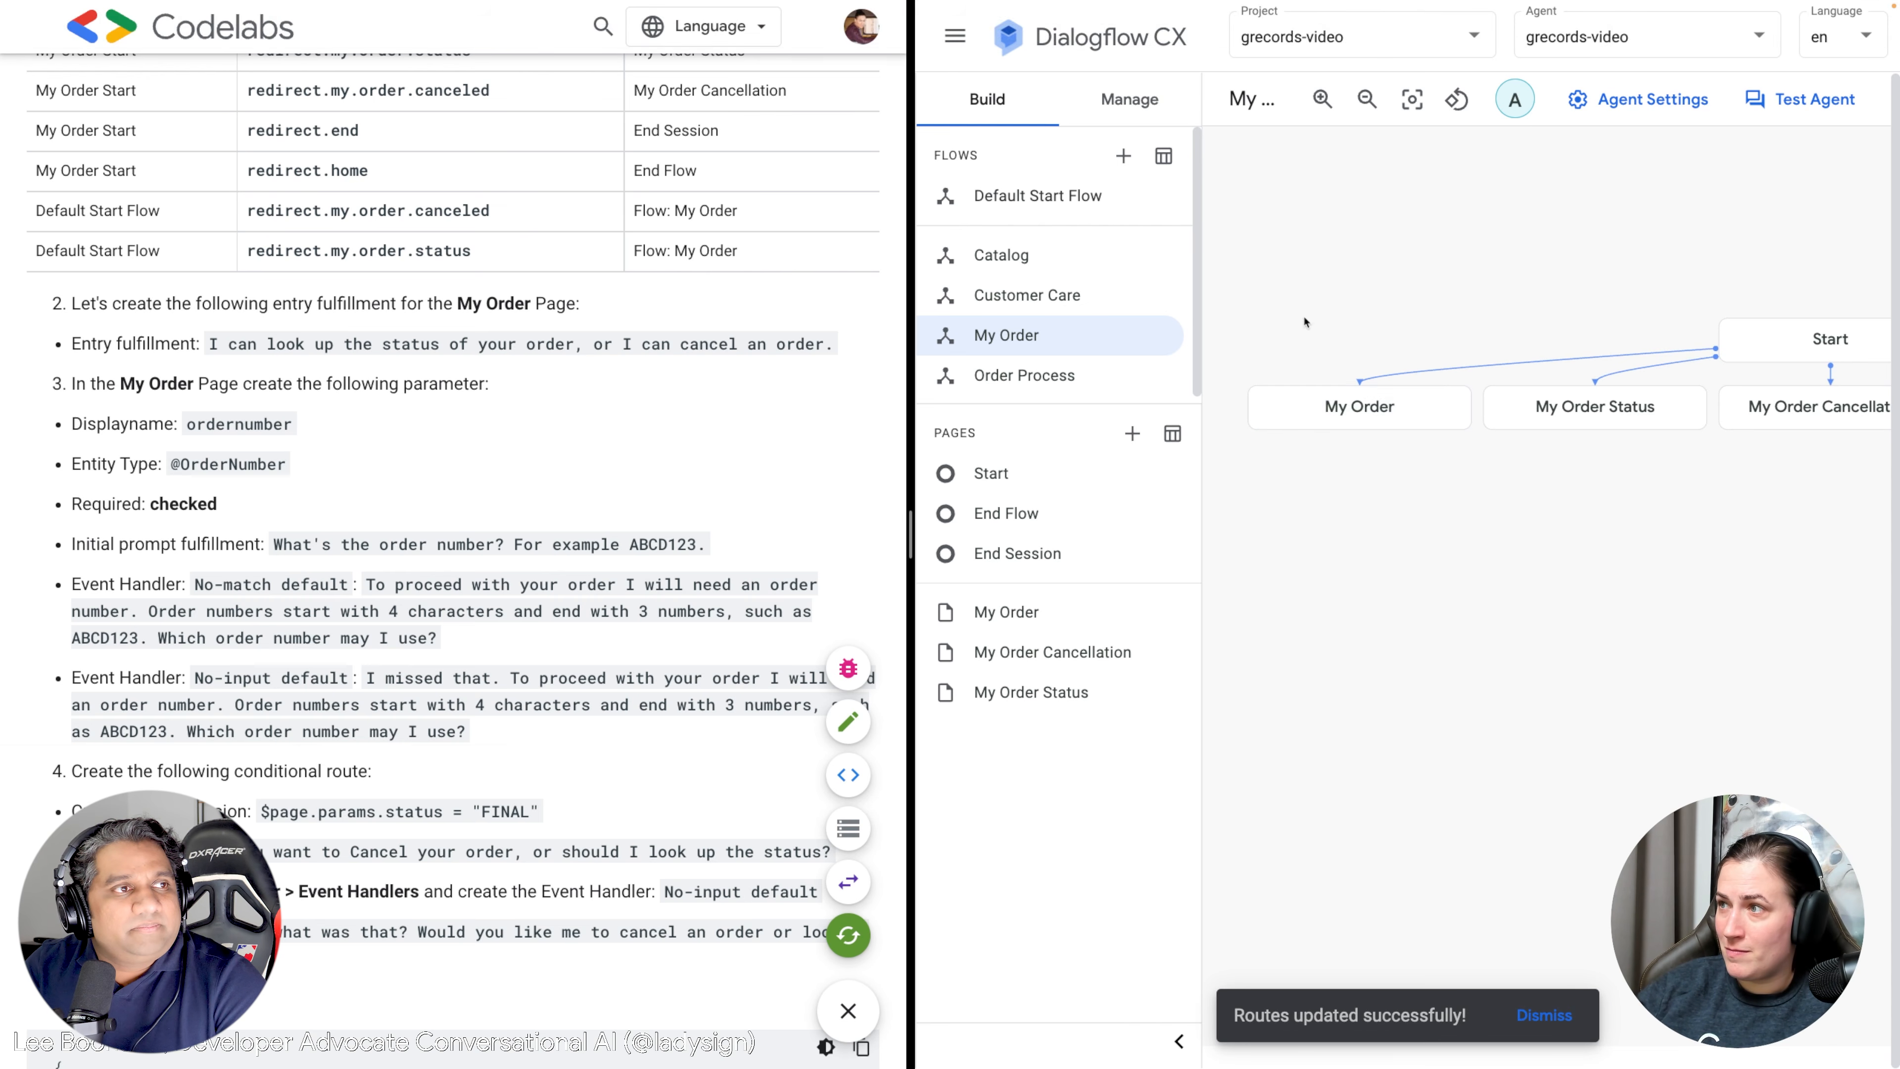
right_click(1320, 278)
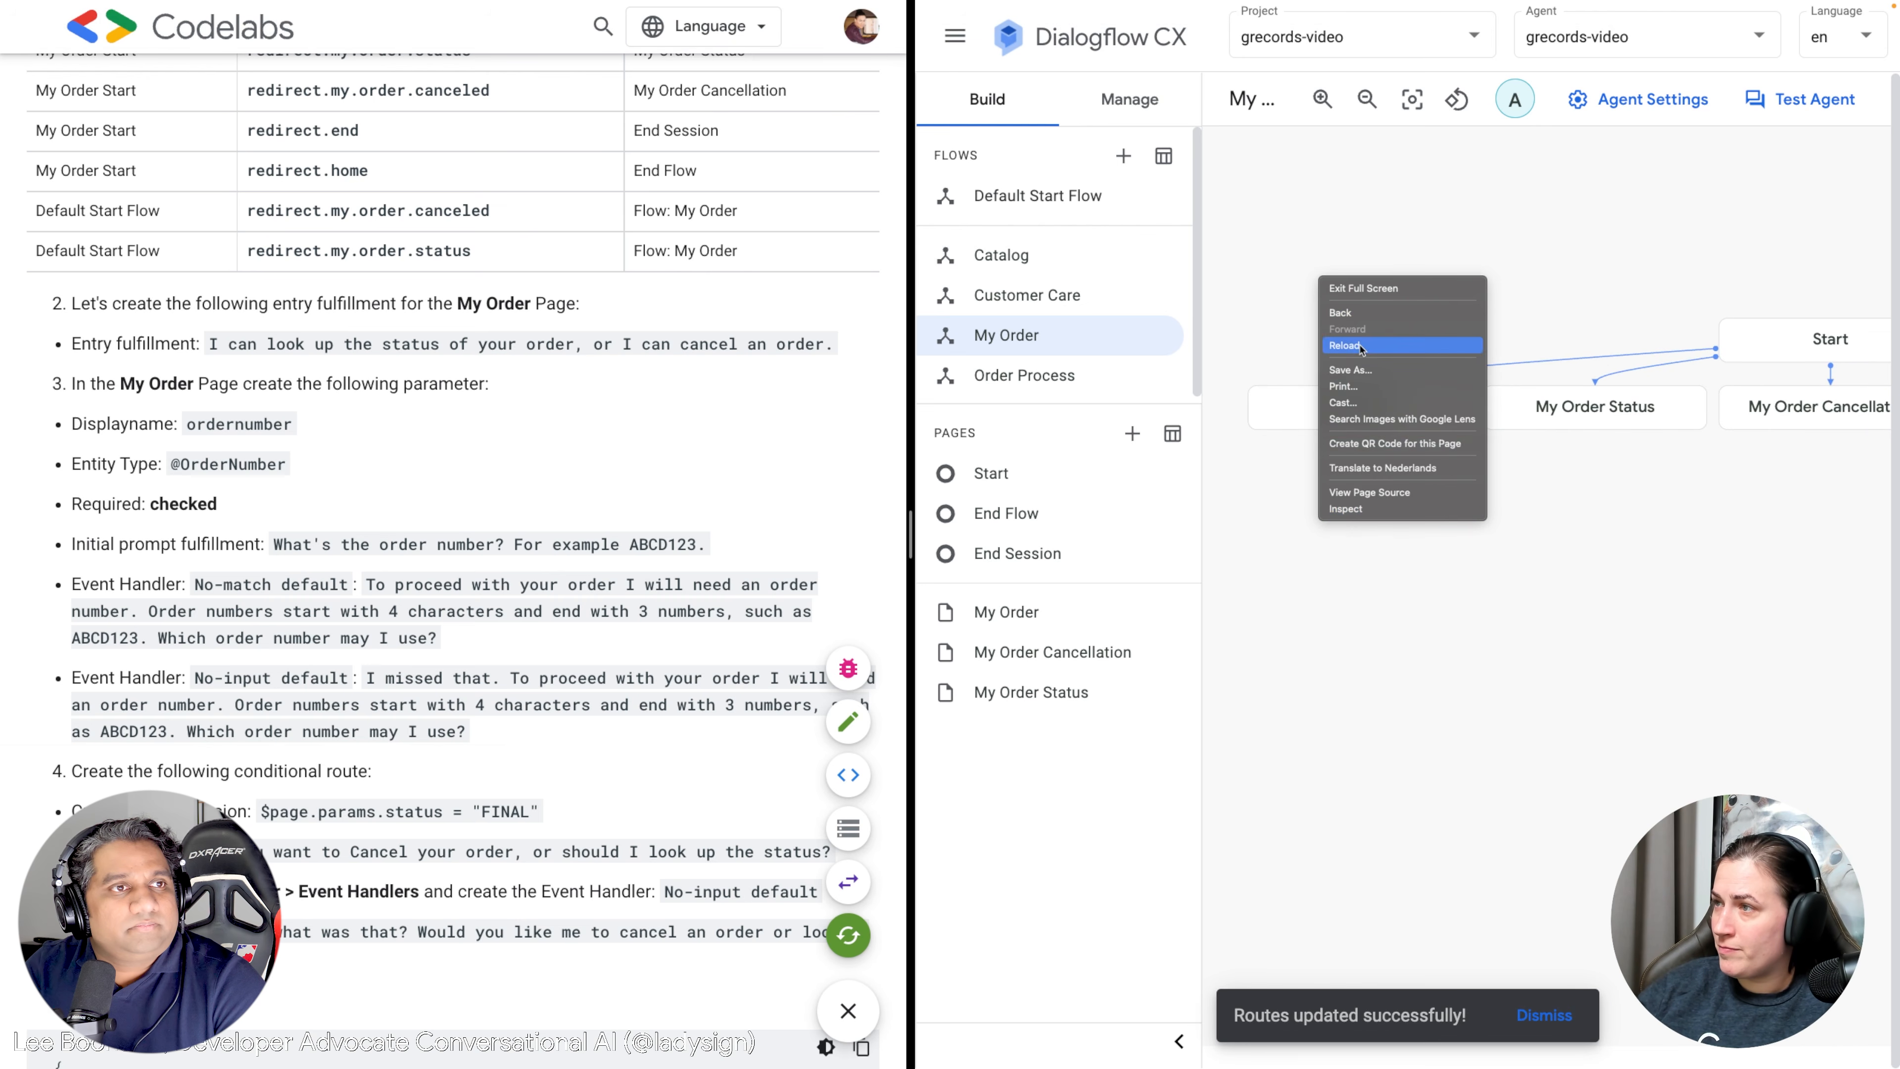
click(1344, 345)
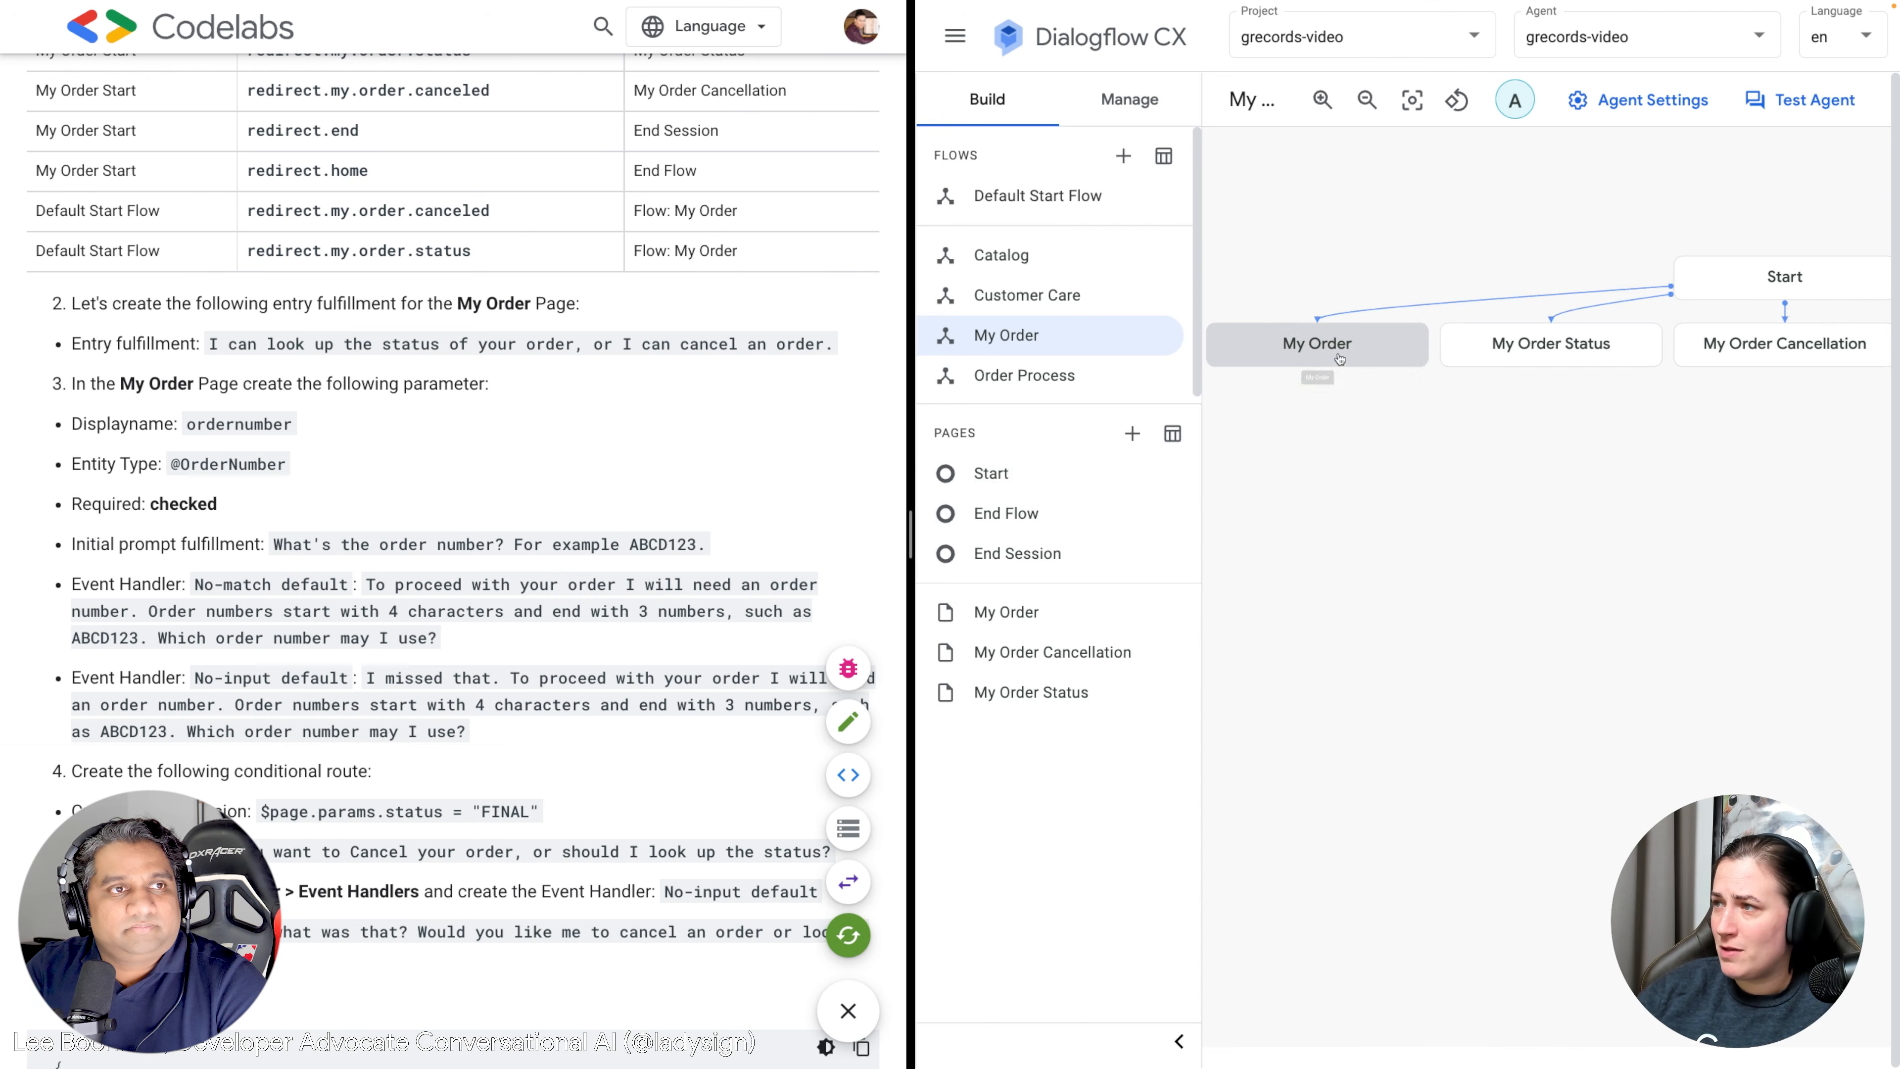
click(1338, 359)
click(1424, 397)
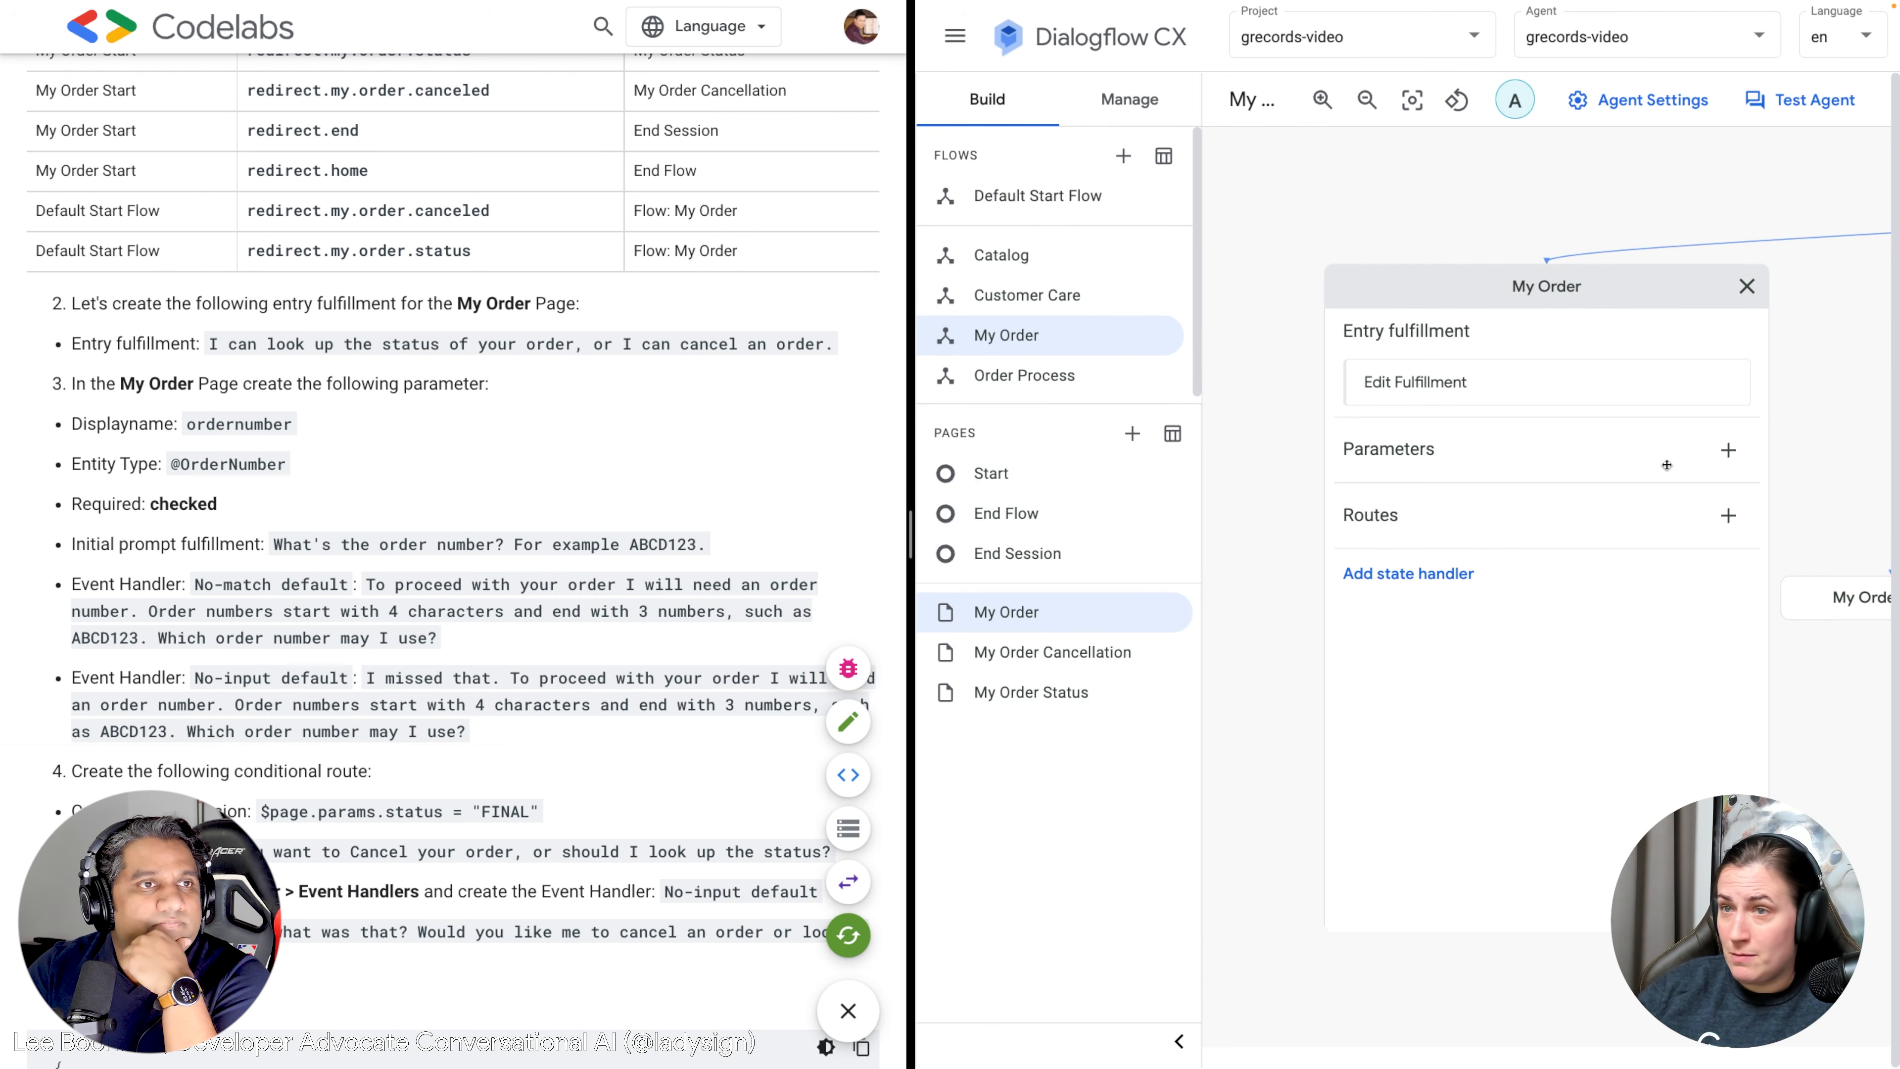
click(1728, 450)
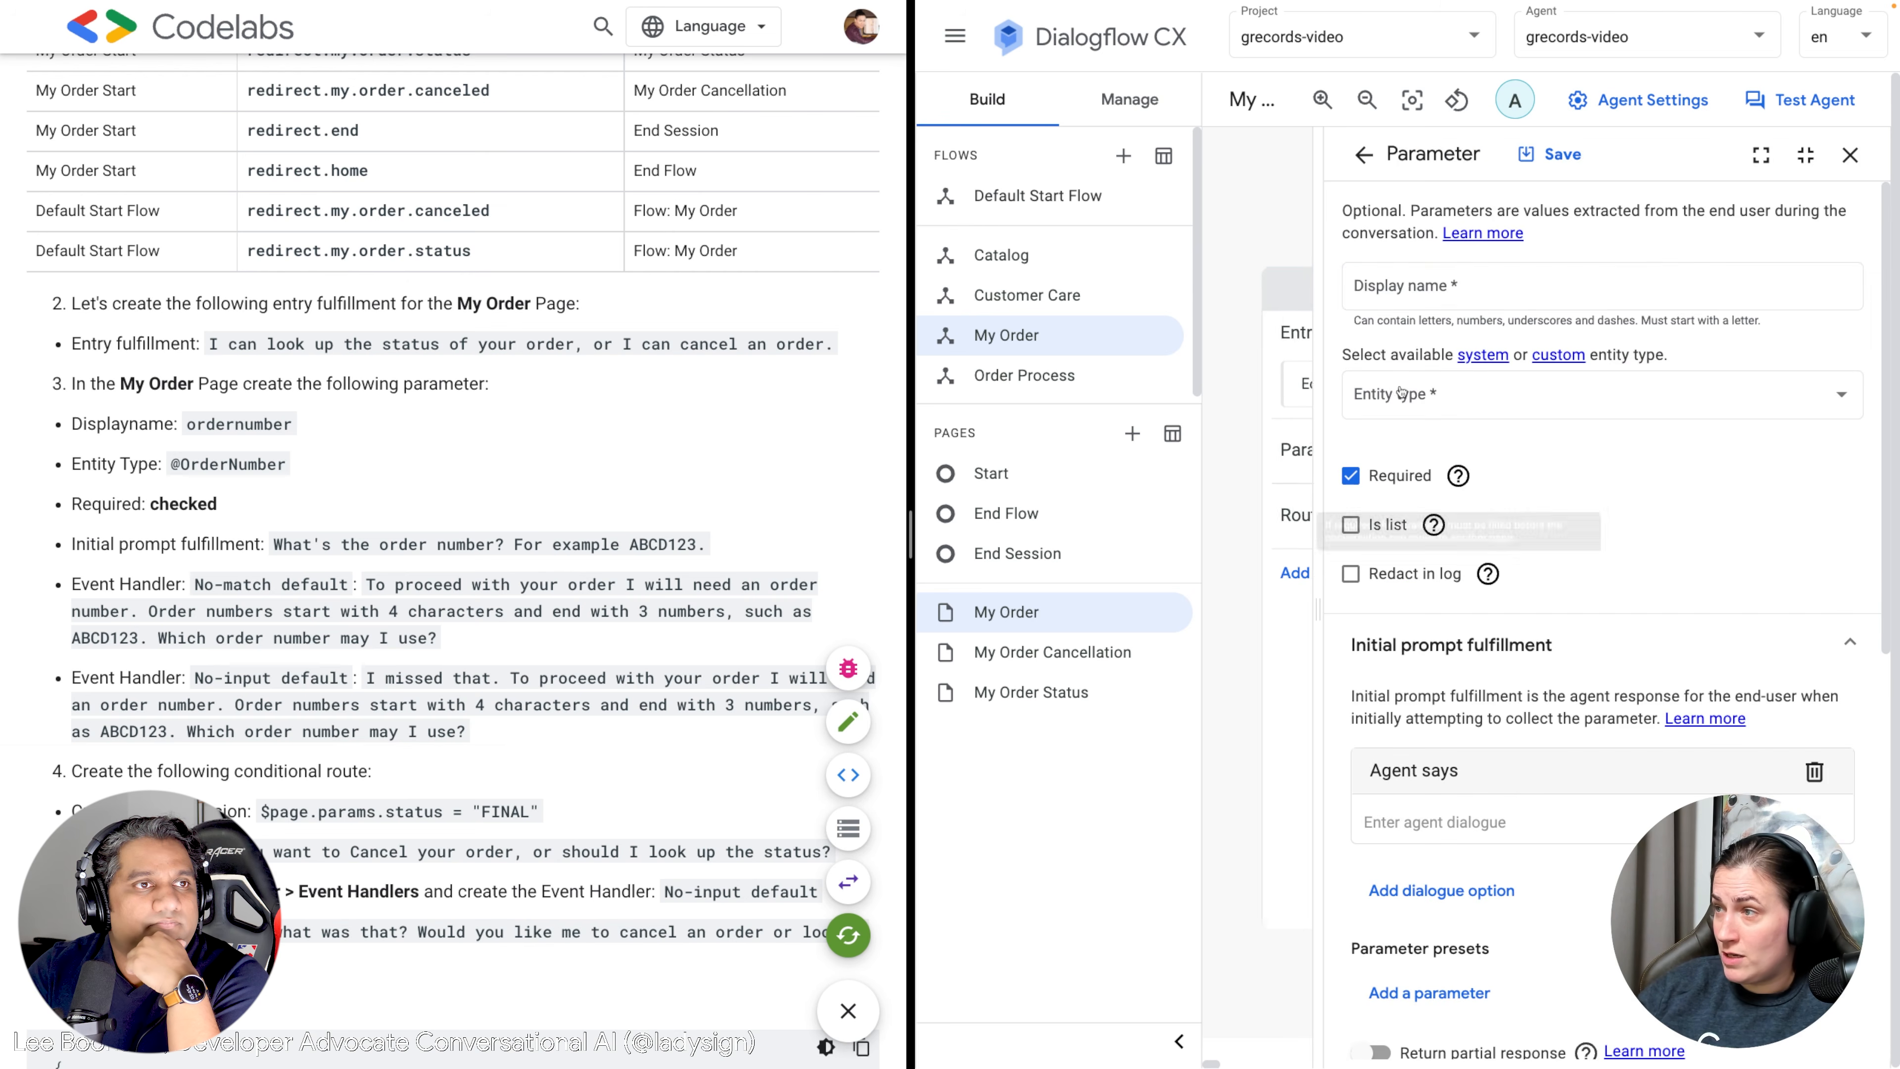
click(1410, 286)
text(ordernumber)
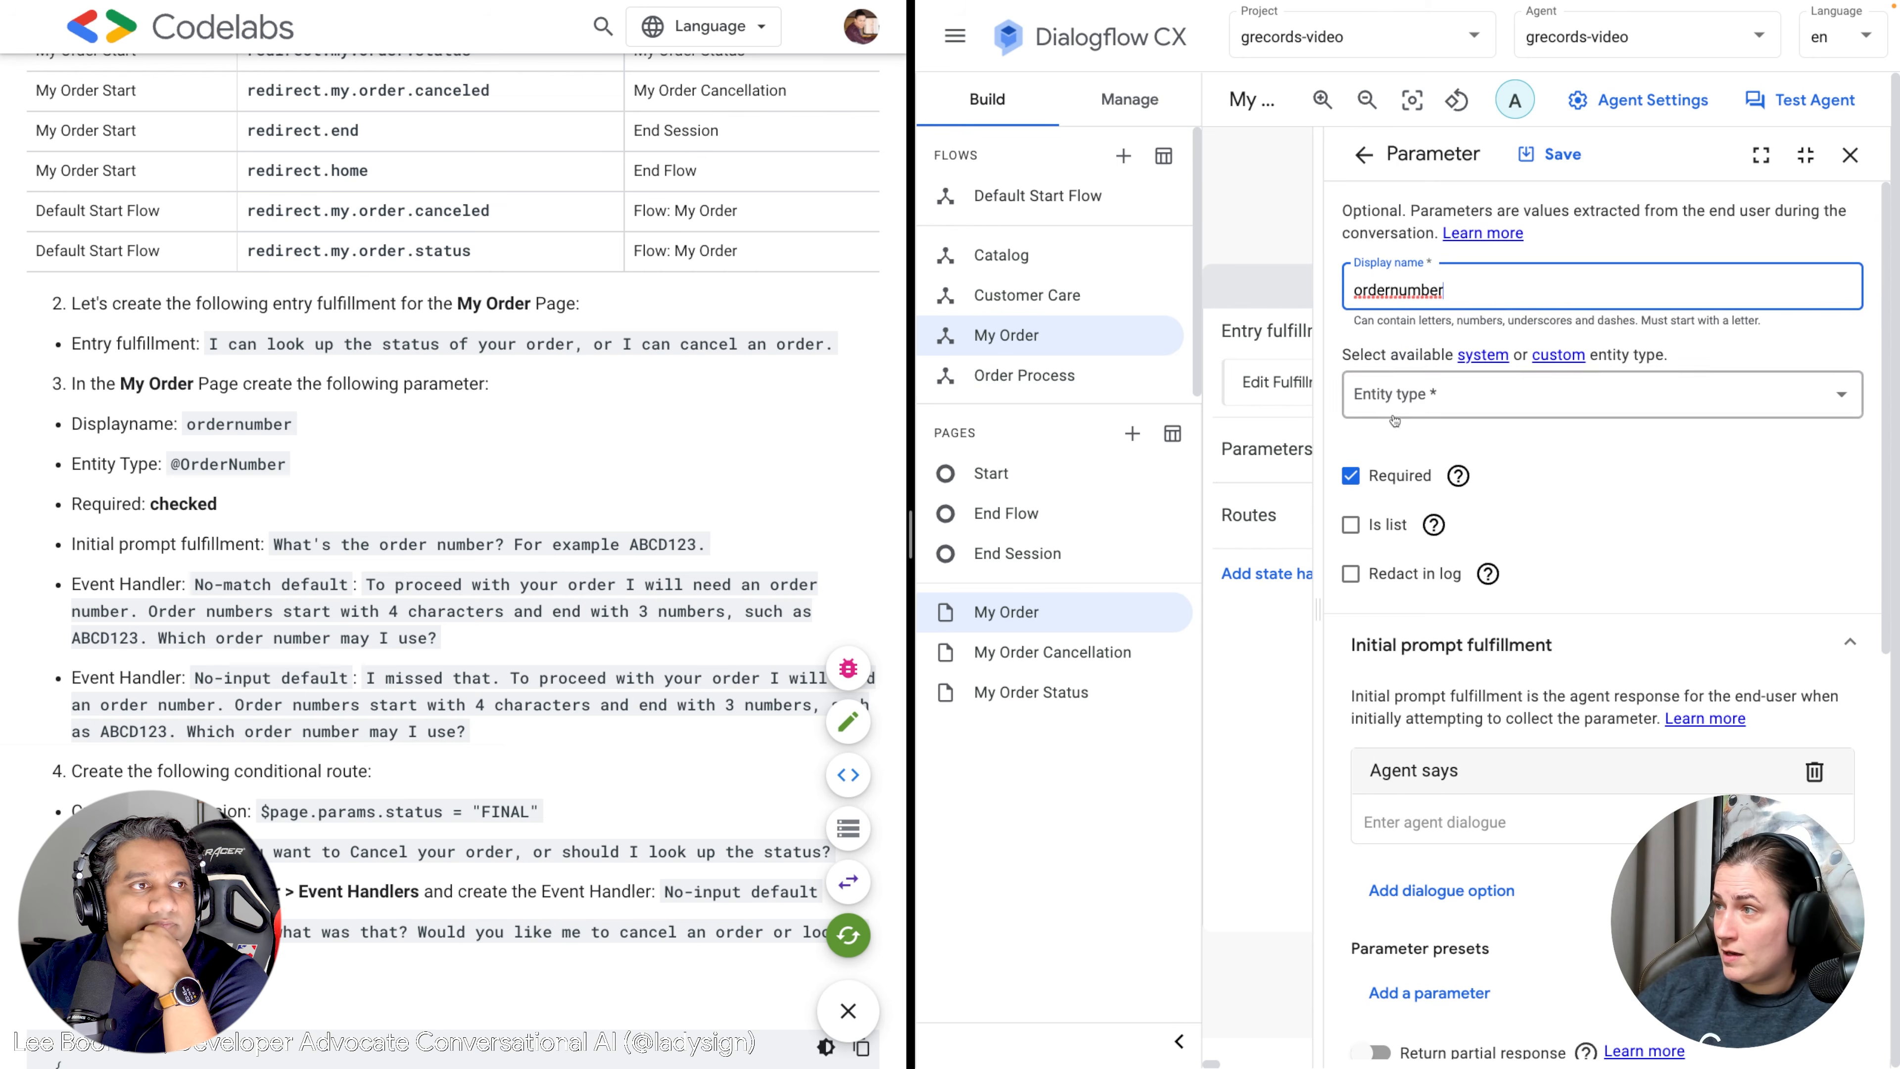
click(1395, 419)
text(Order)
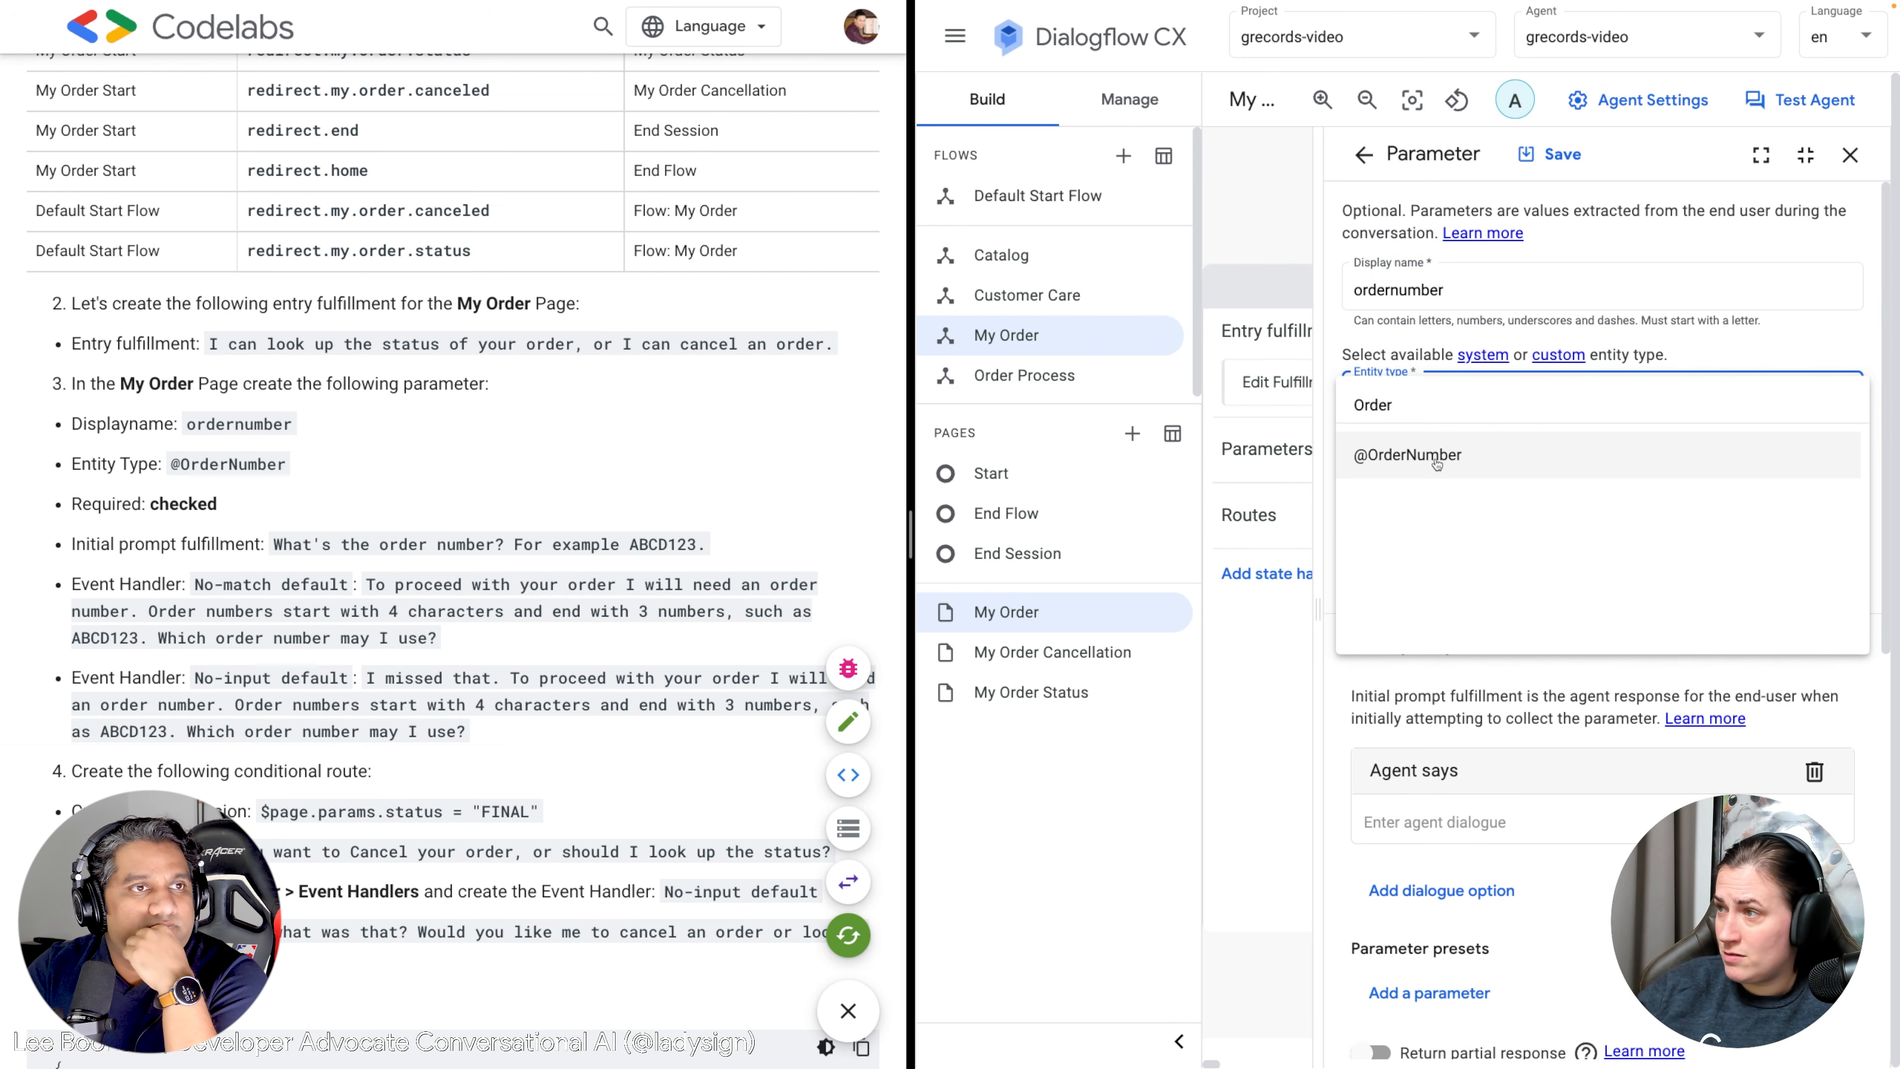
click(1436, 460)
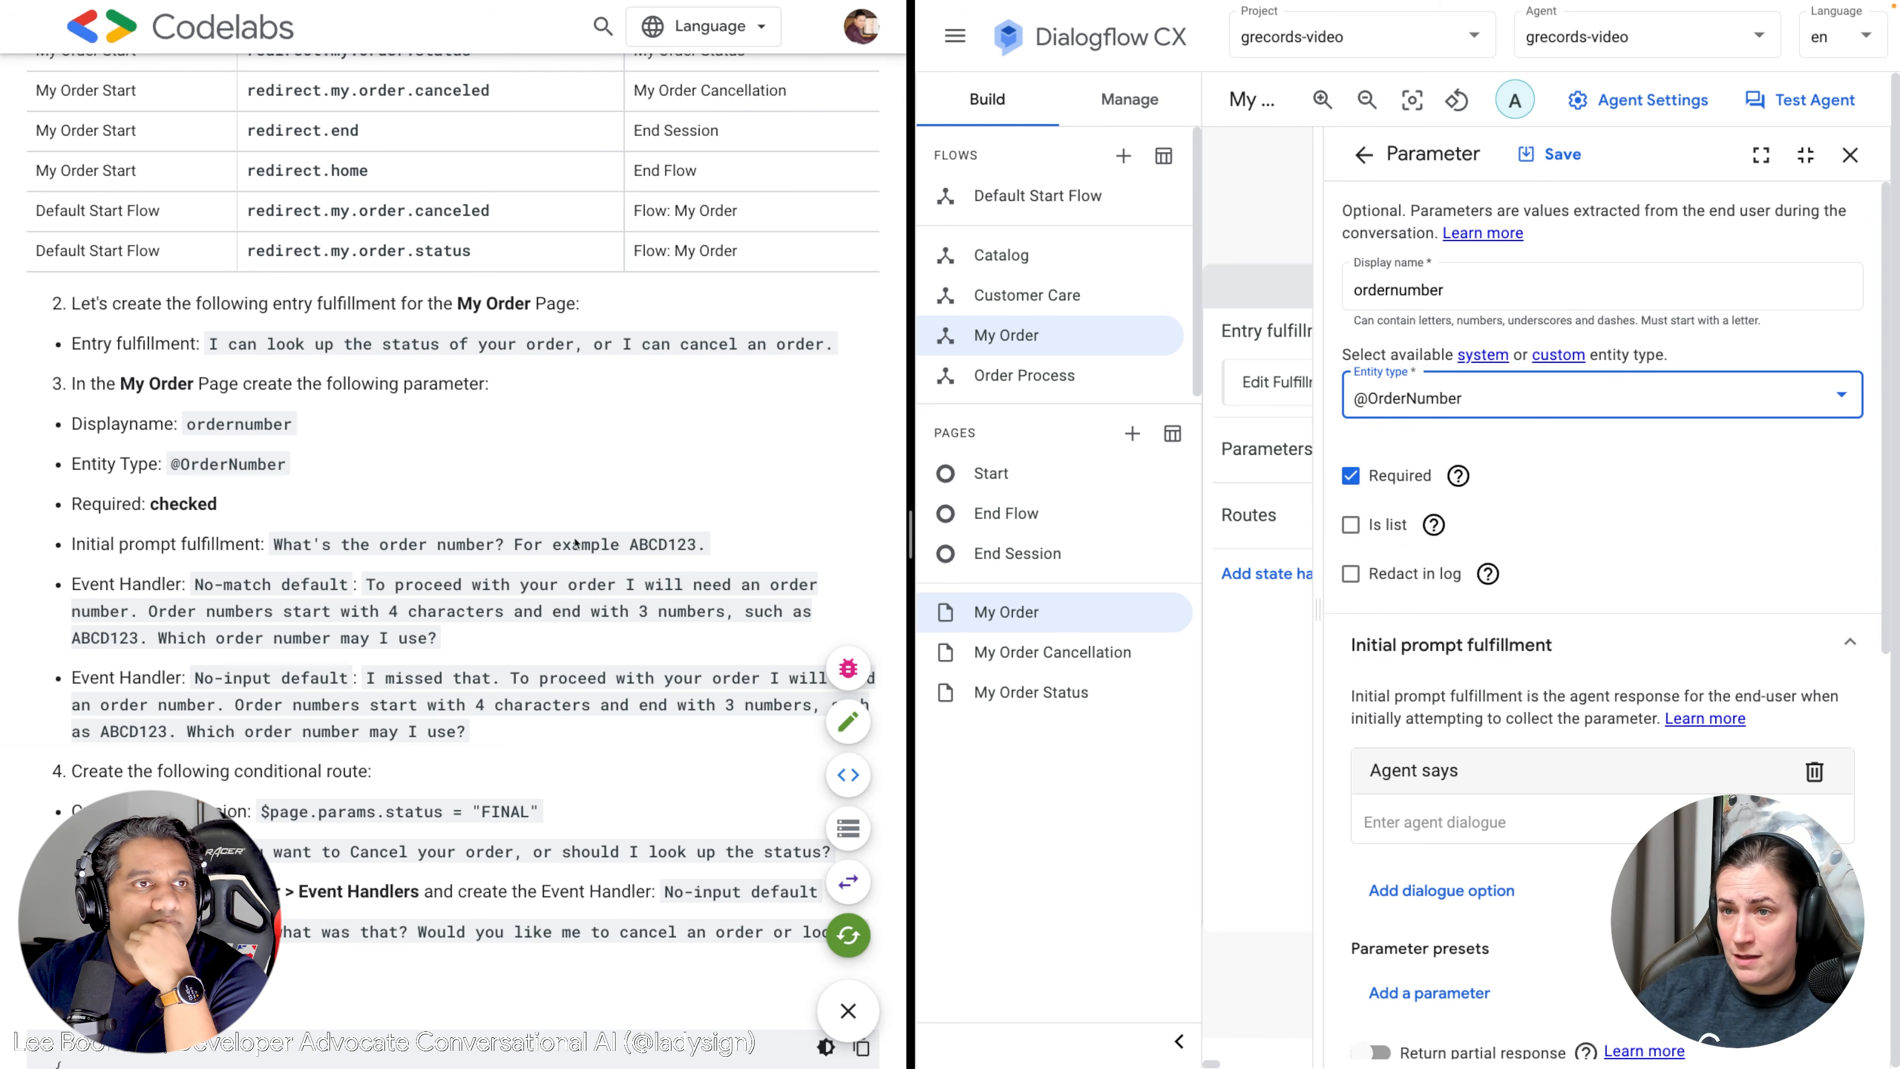
Paste the codelab prompt "What's the order number? For example ABCD123." as the parameter's initial prompt.
click(661, 525)
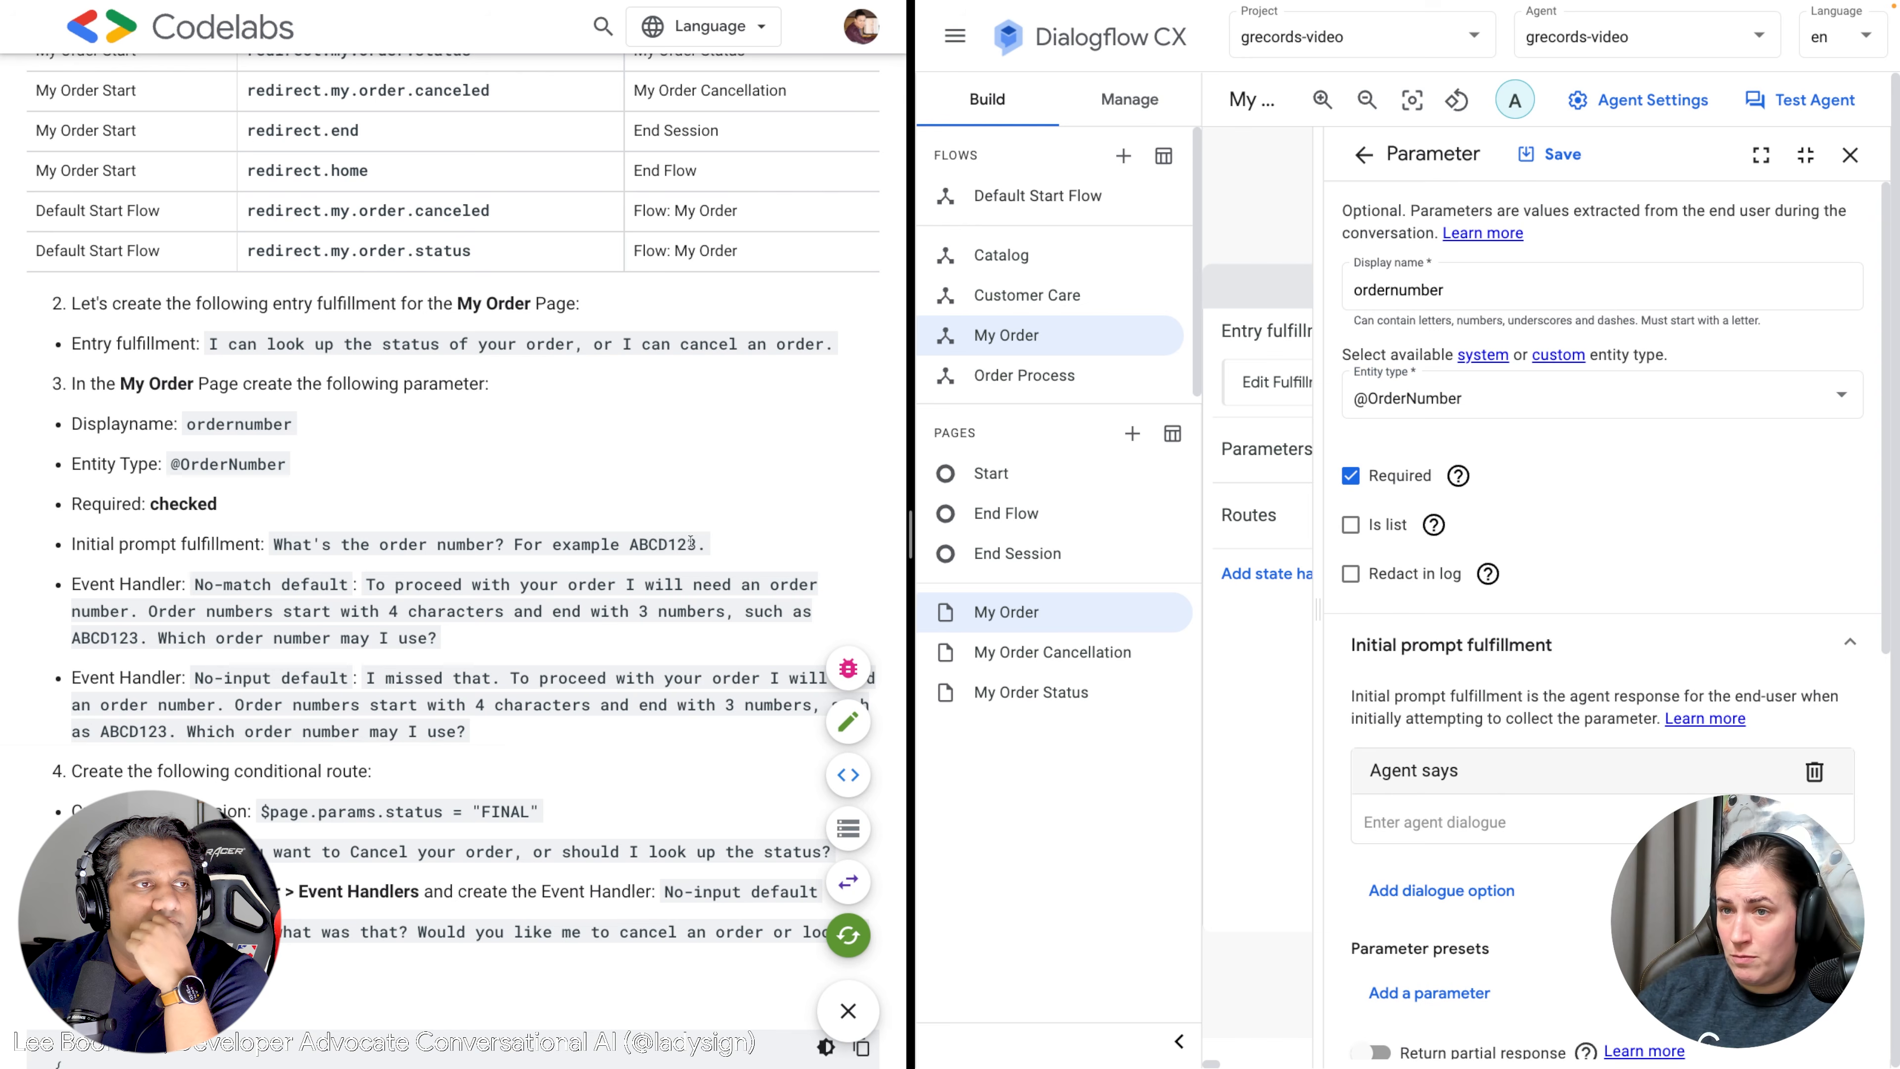
drag(706, 547, 275, 539)
key(ctrl+c)
scroll(1453, 715, down, 2)
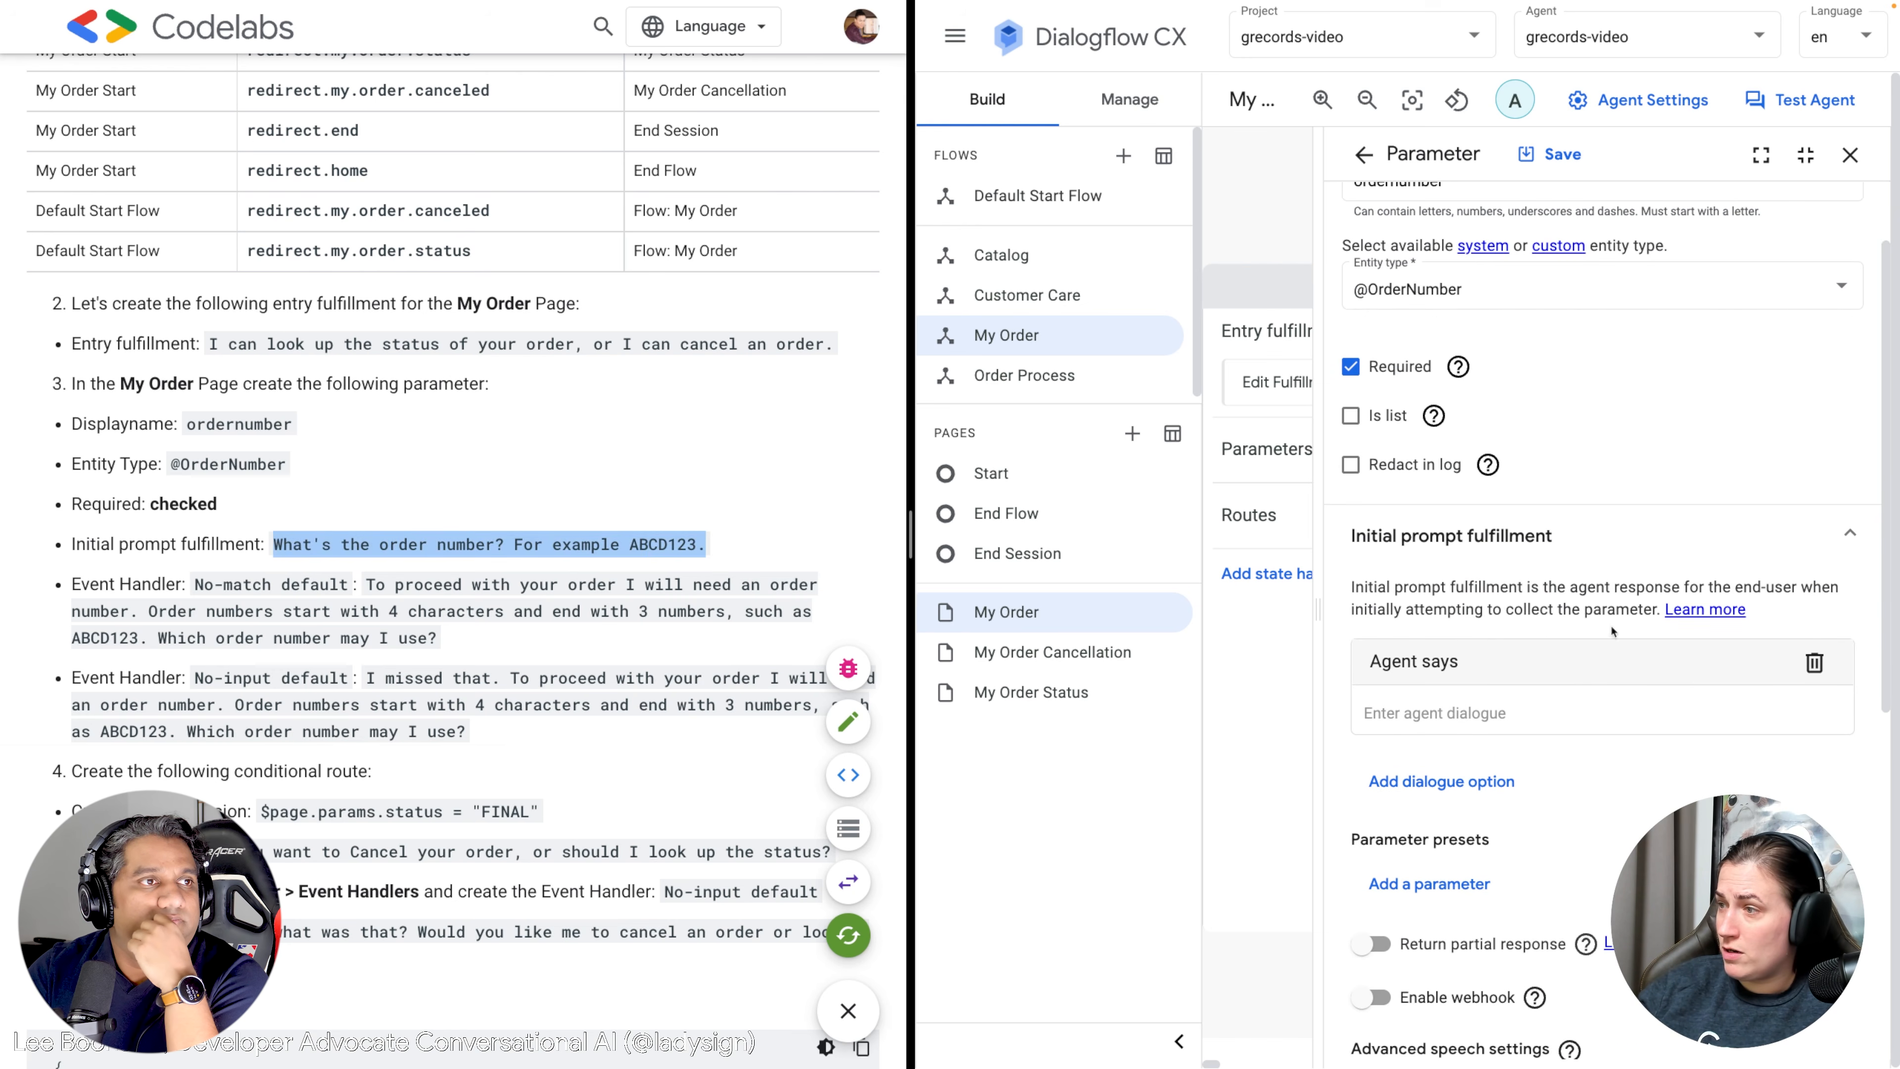
click(1453, 715)
key(ctrl+v)
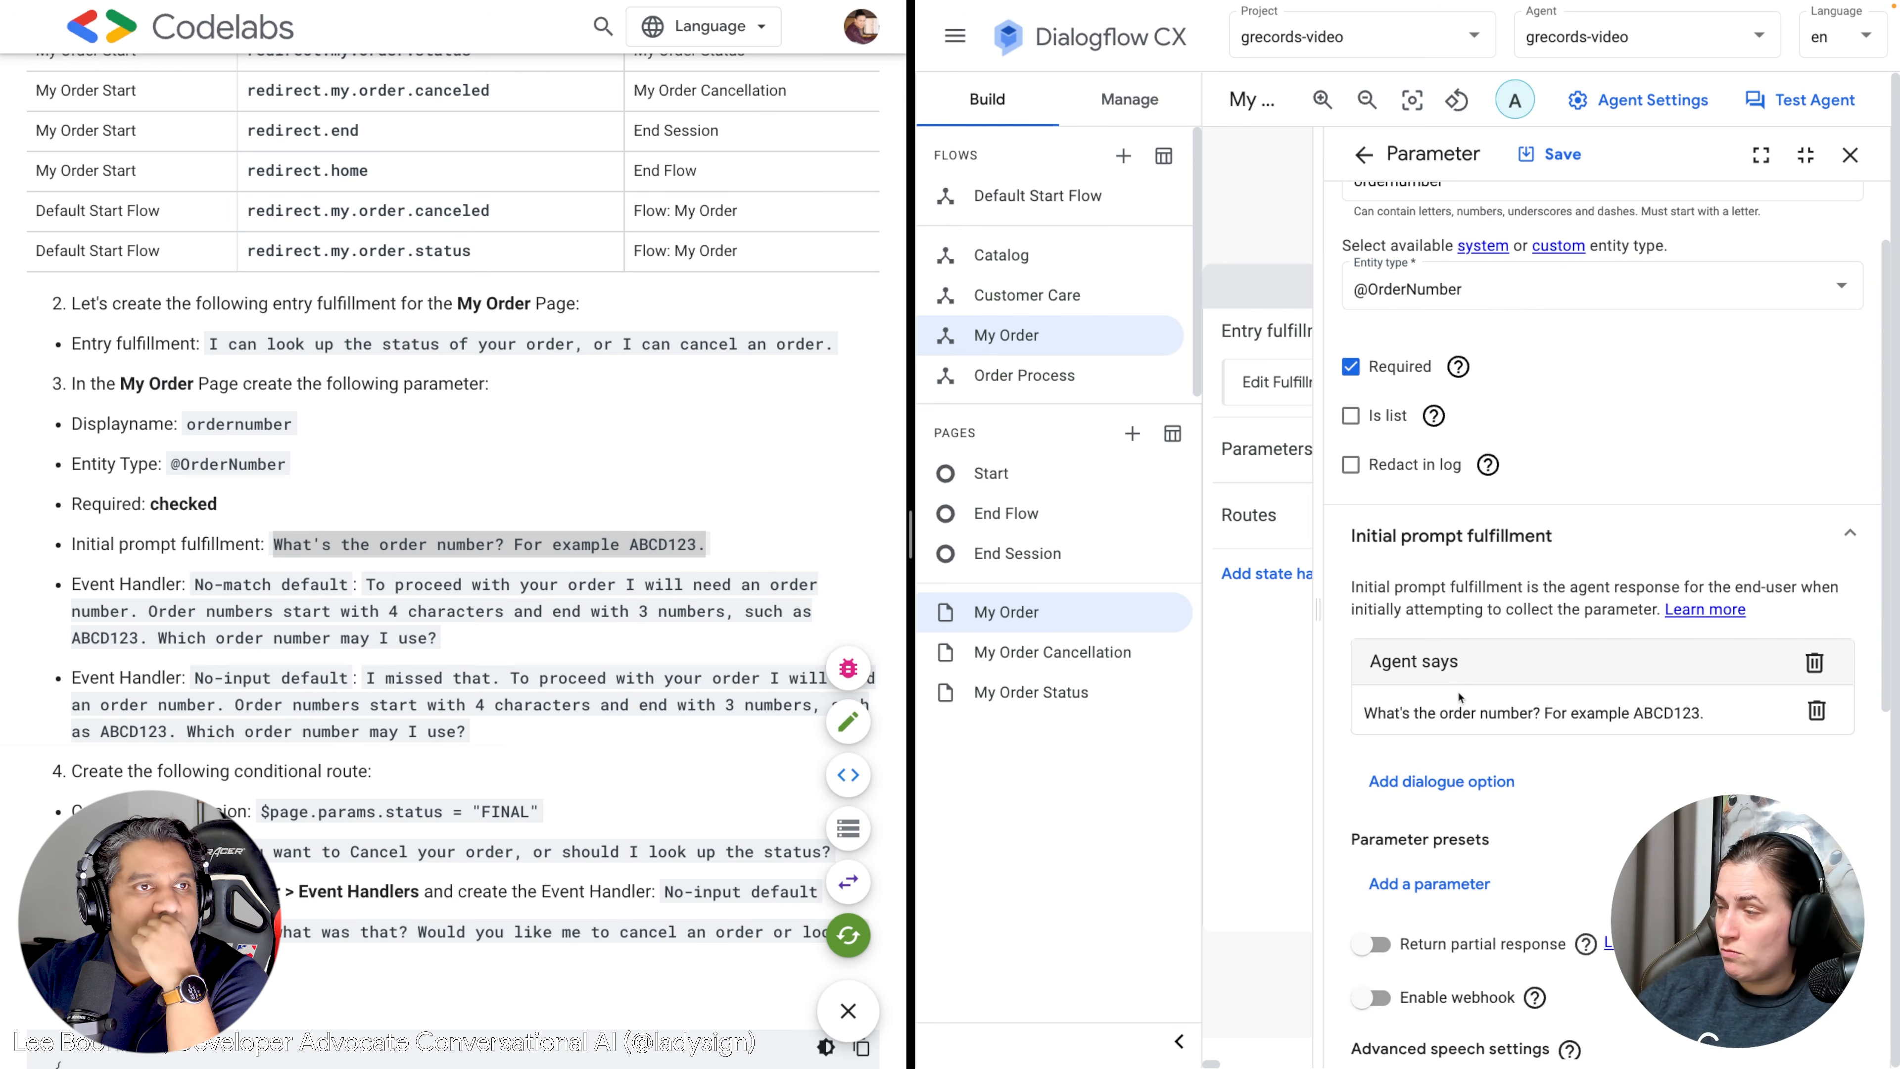
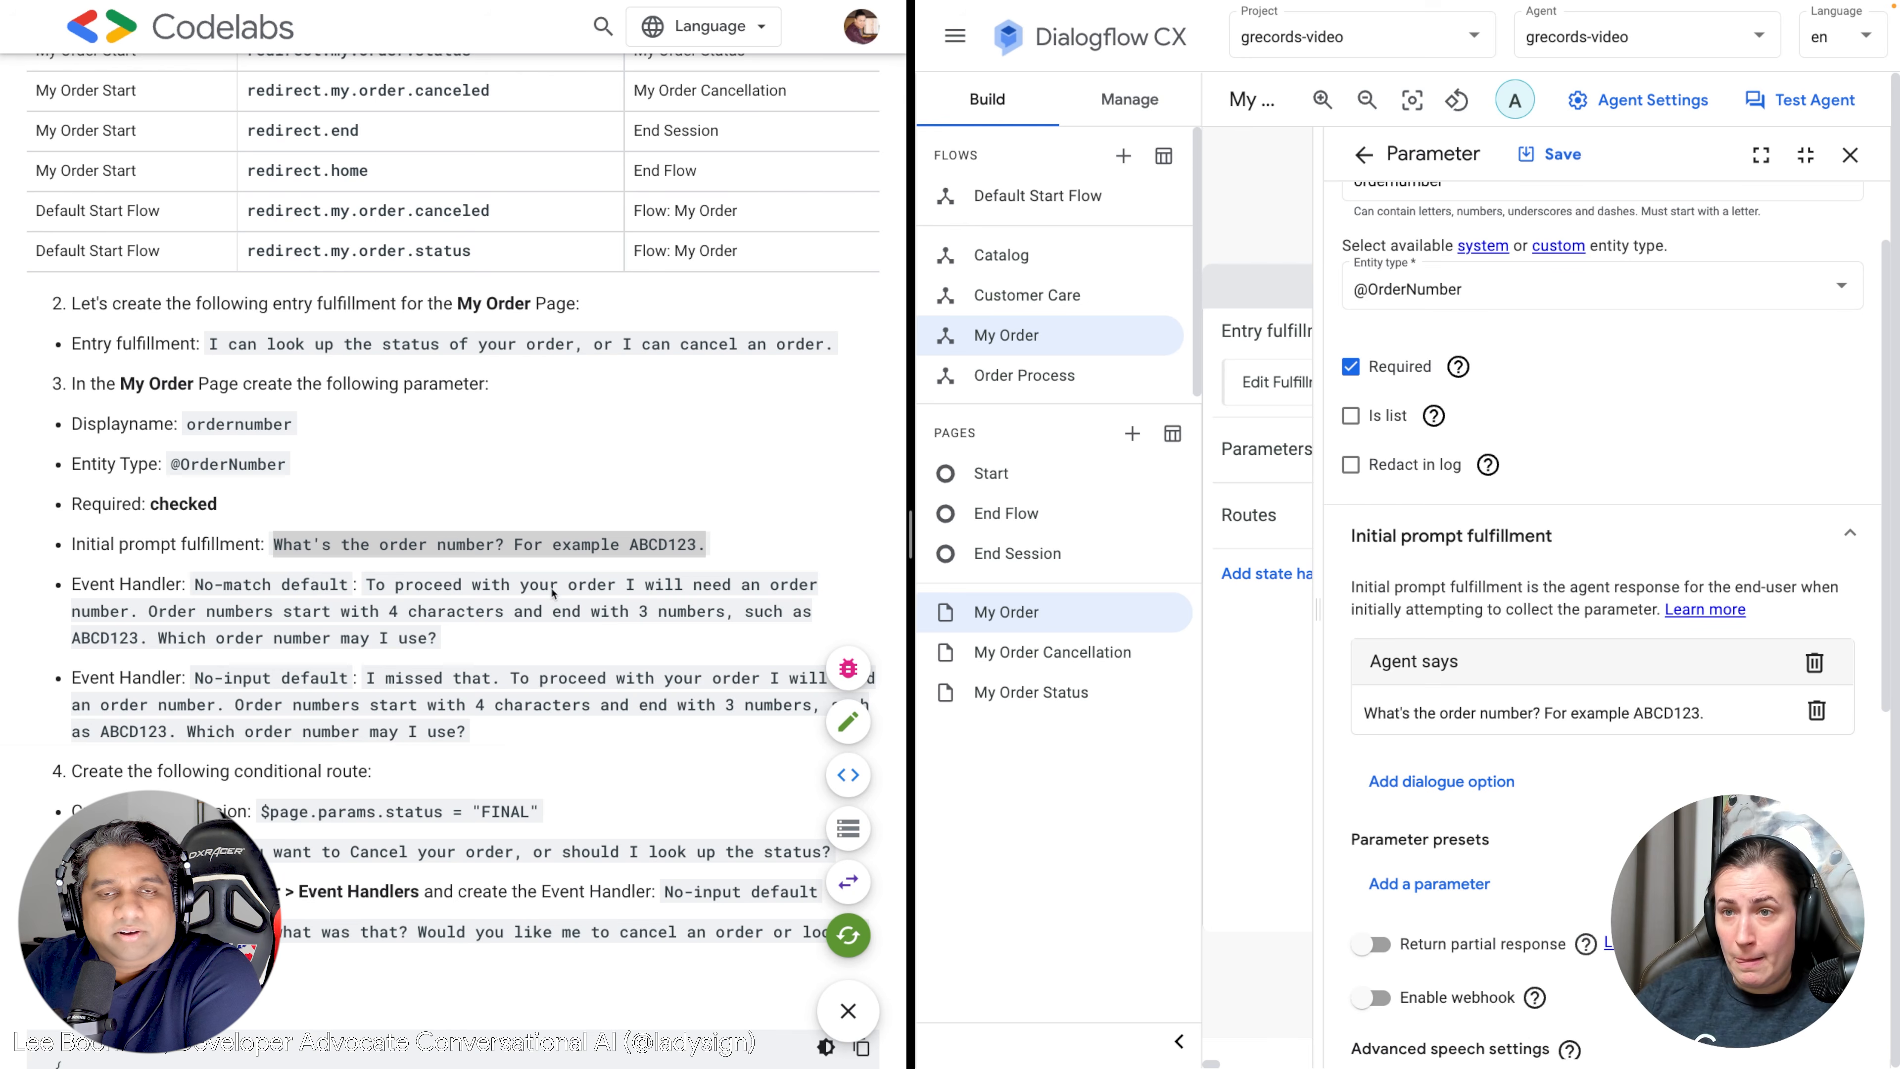
Save the ordernumber parameter and scroll to its reprompt event handlers section.
click(1554, 157)
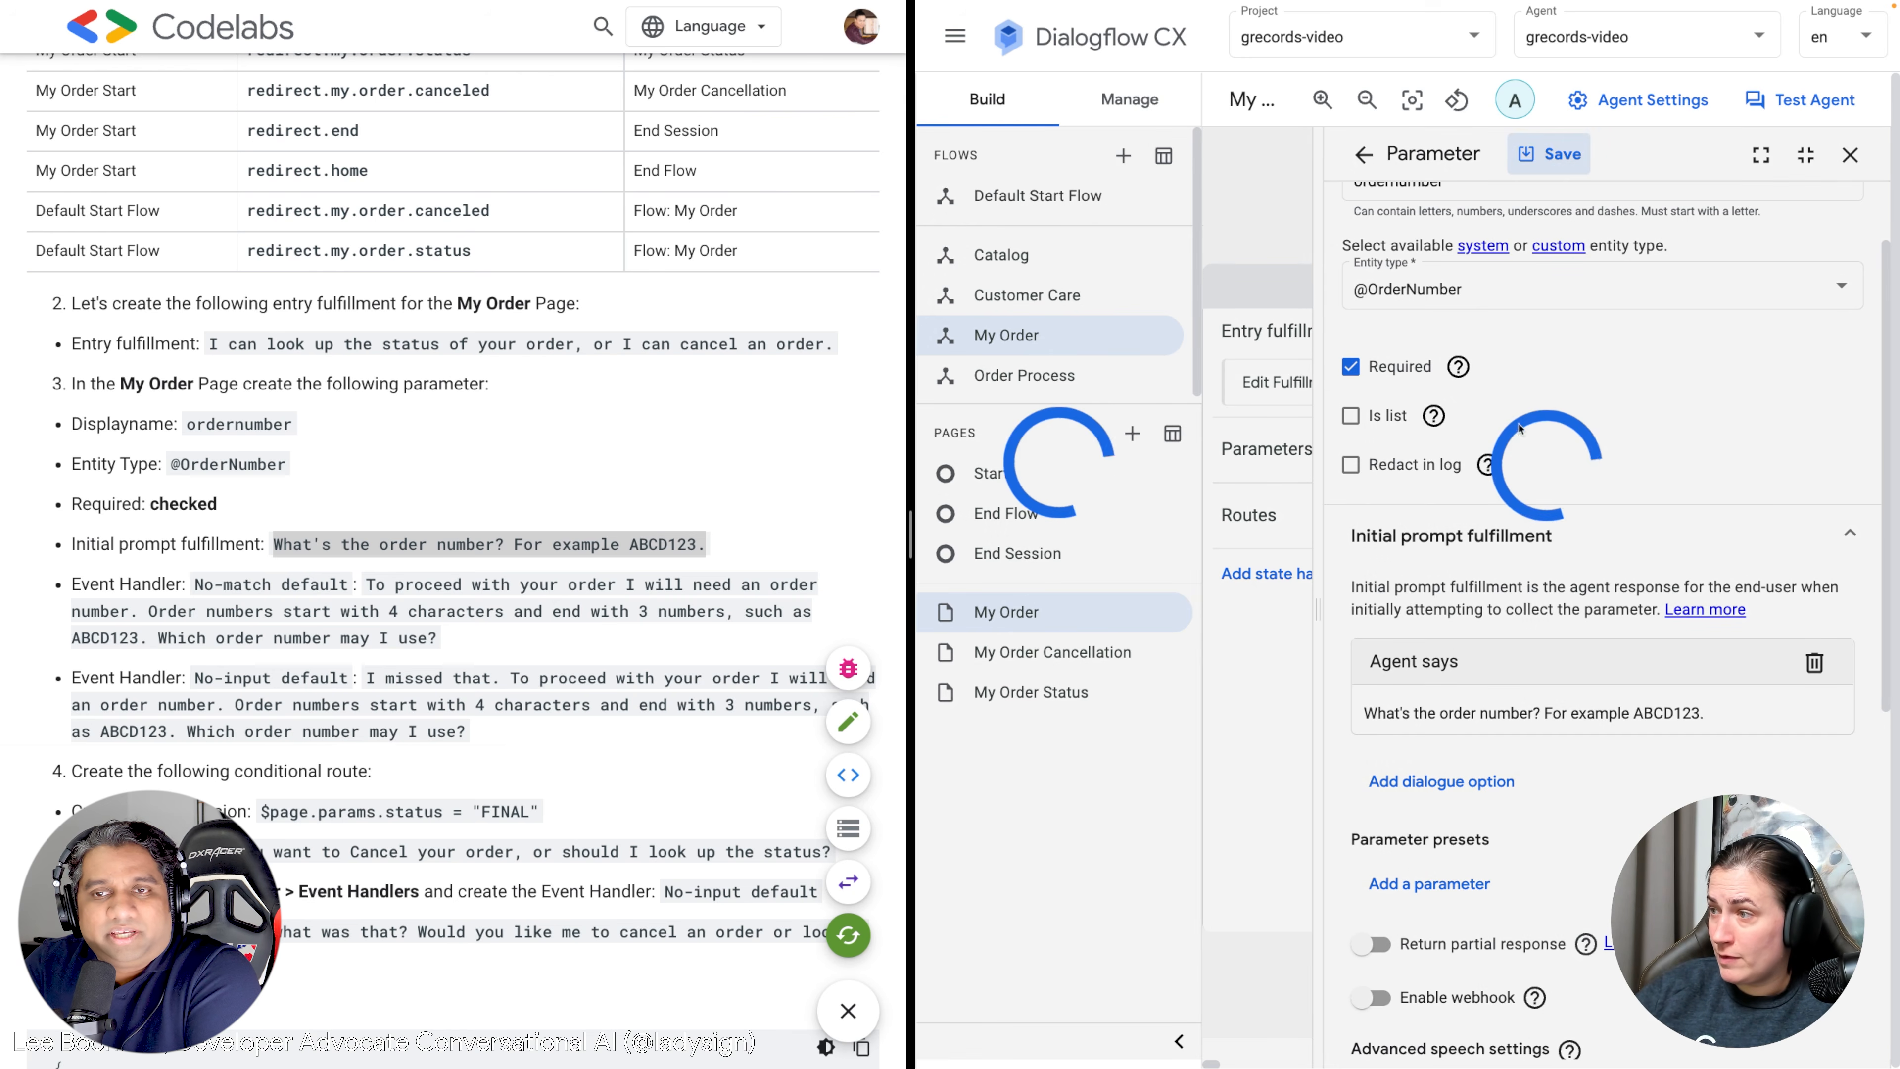
scroll(395, 489, down, 2)
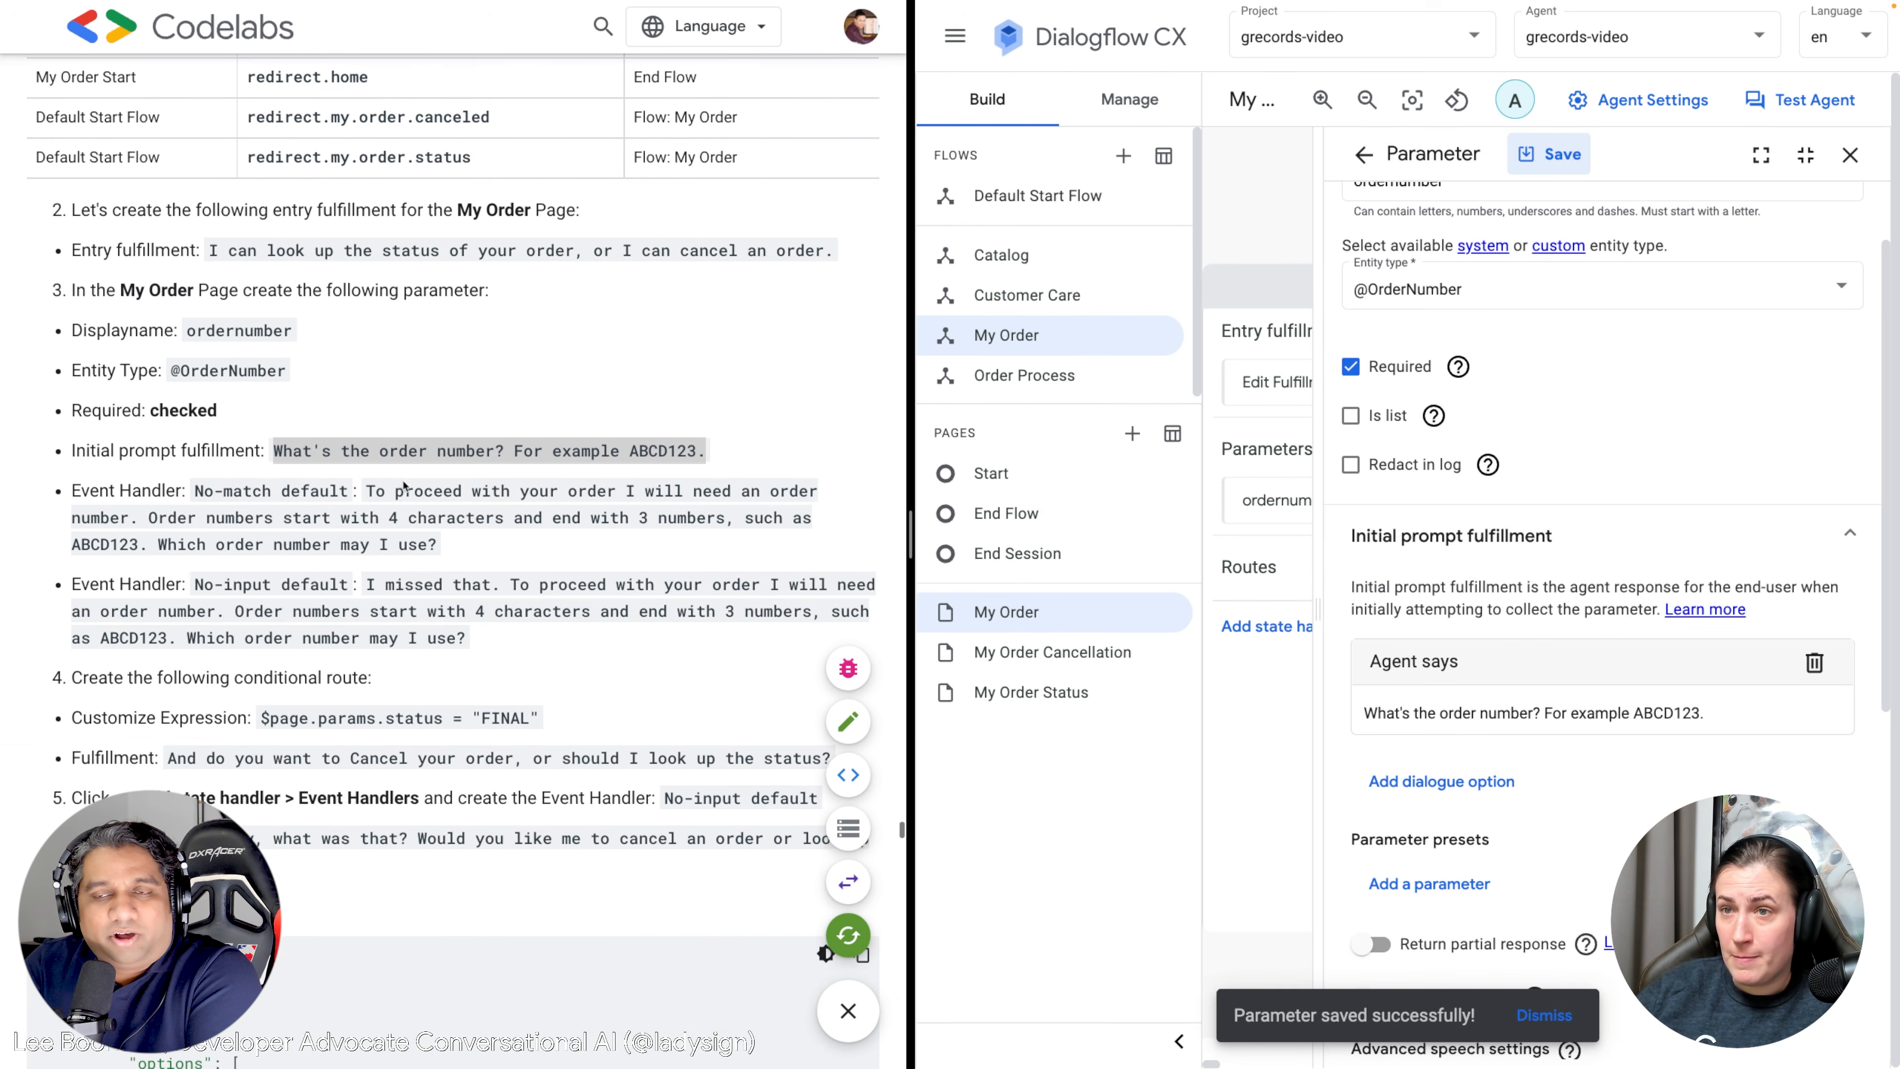
scroll(1778, 717, down, 1)
scroll(1778, 717, down, 8)
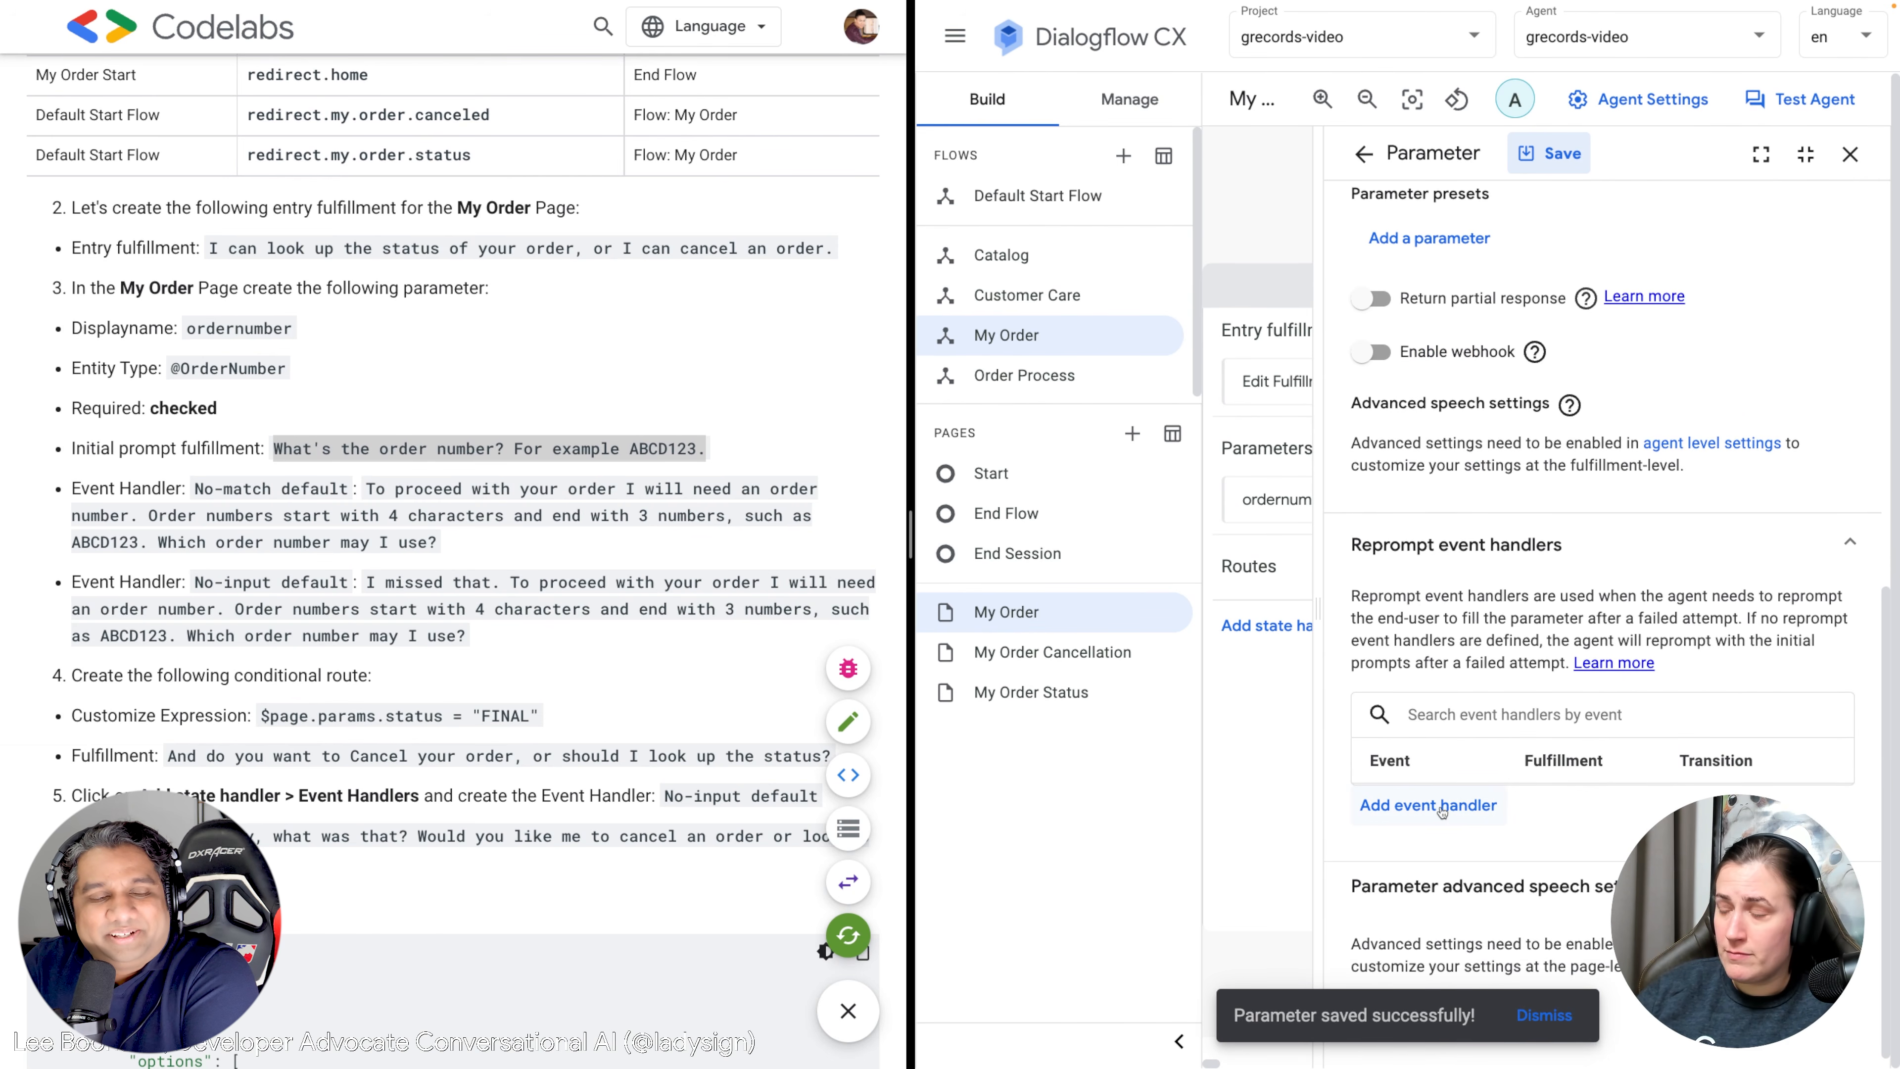
scroll(1464, 779, up, 7)
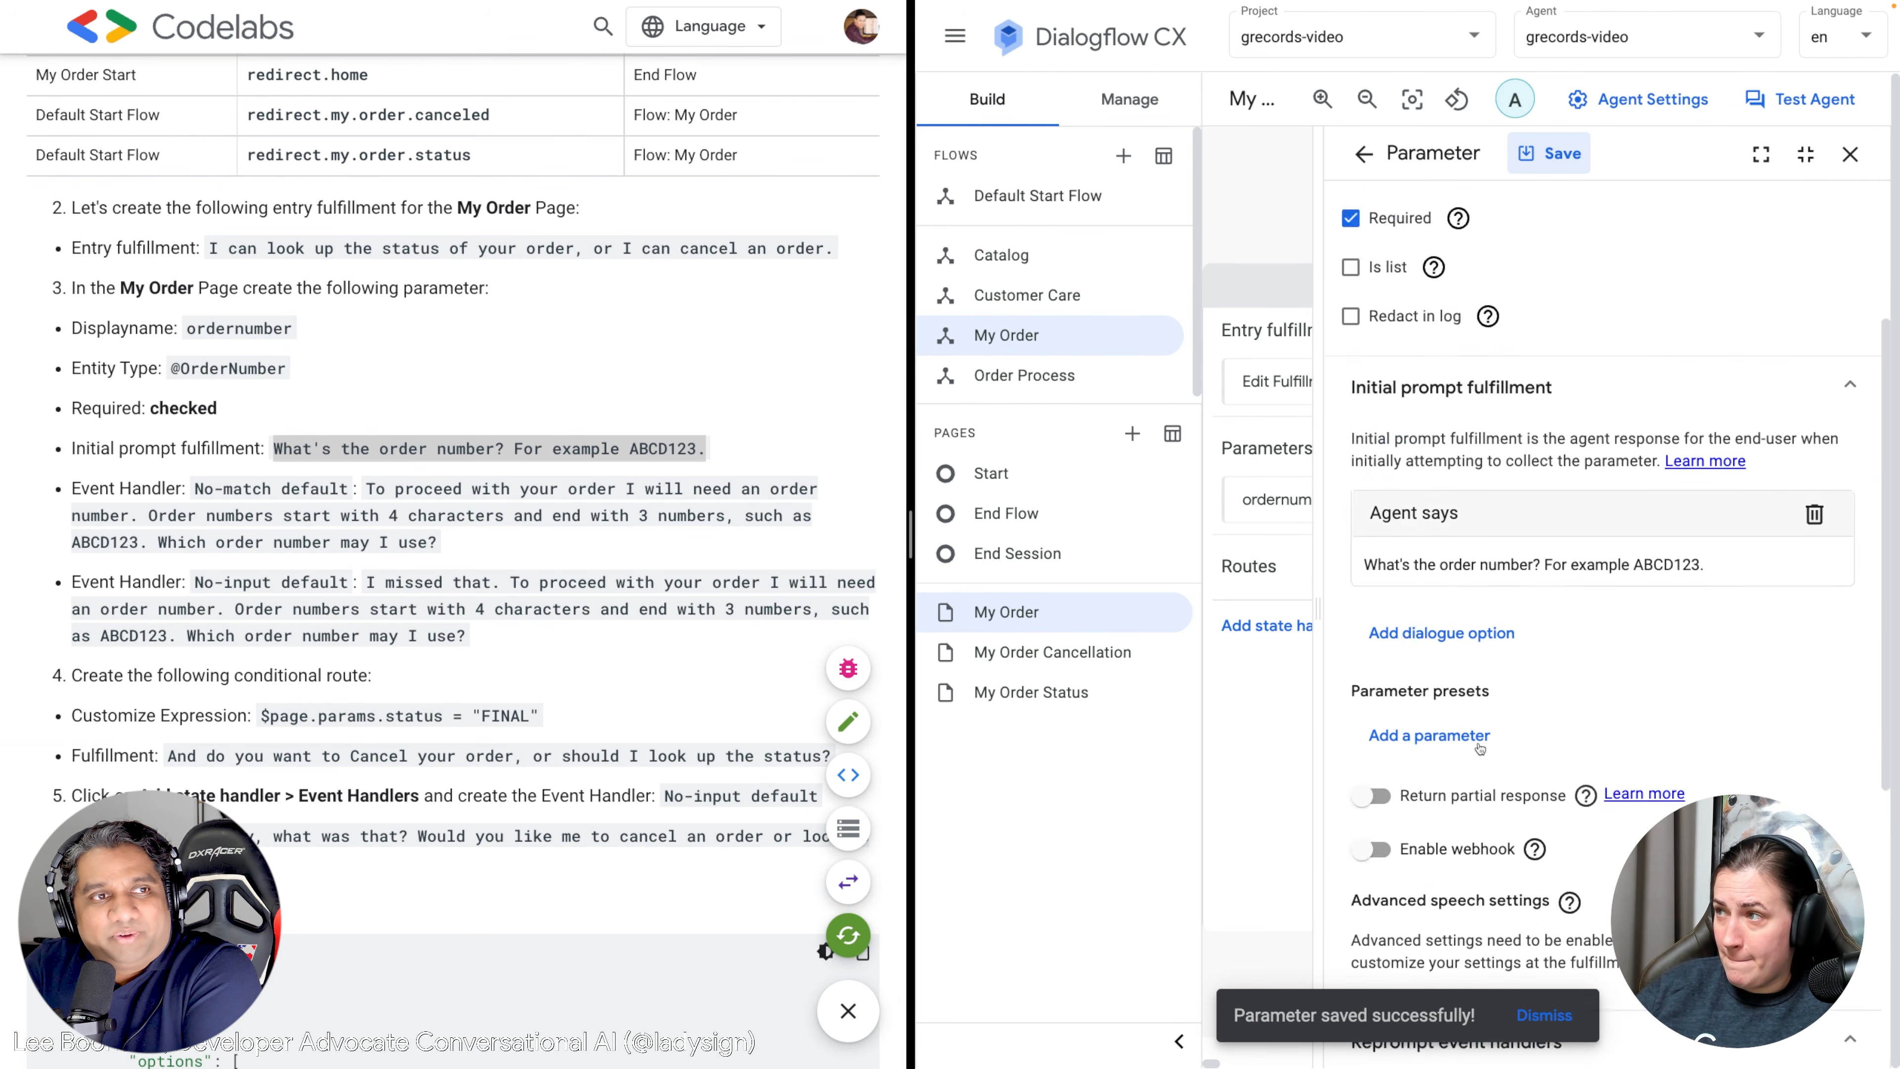
scroll(1479, 749, down, 10)
Add a No-match default reprompt to ordernumber with the codelab's order-number format reply.
click(1432, 806)
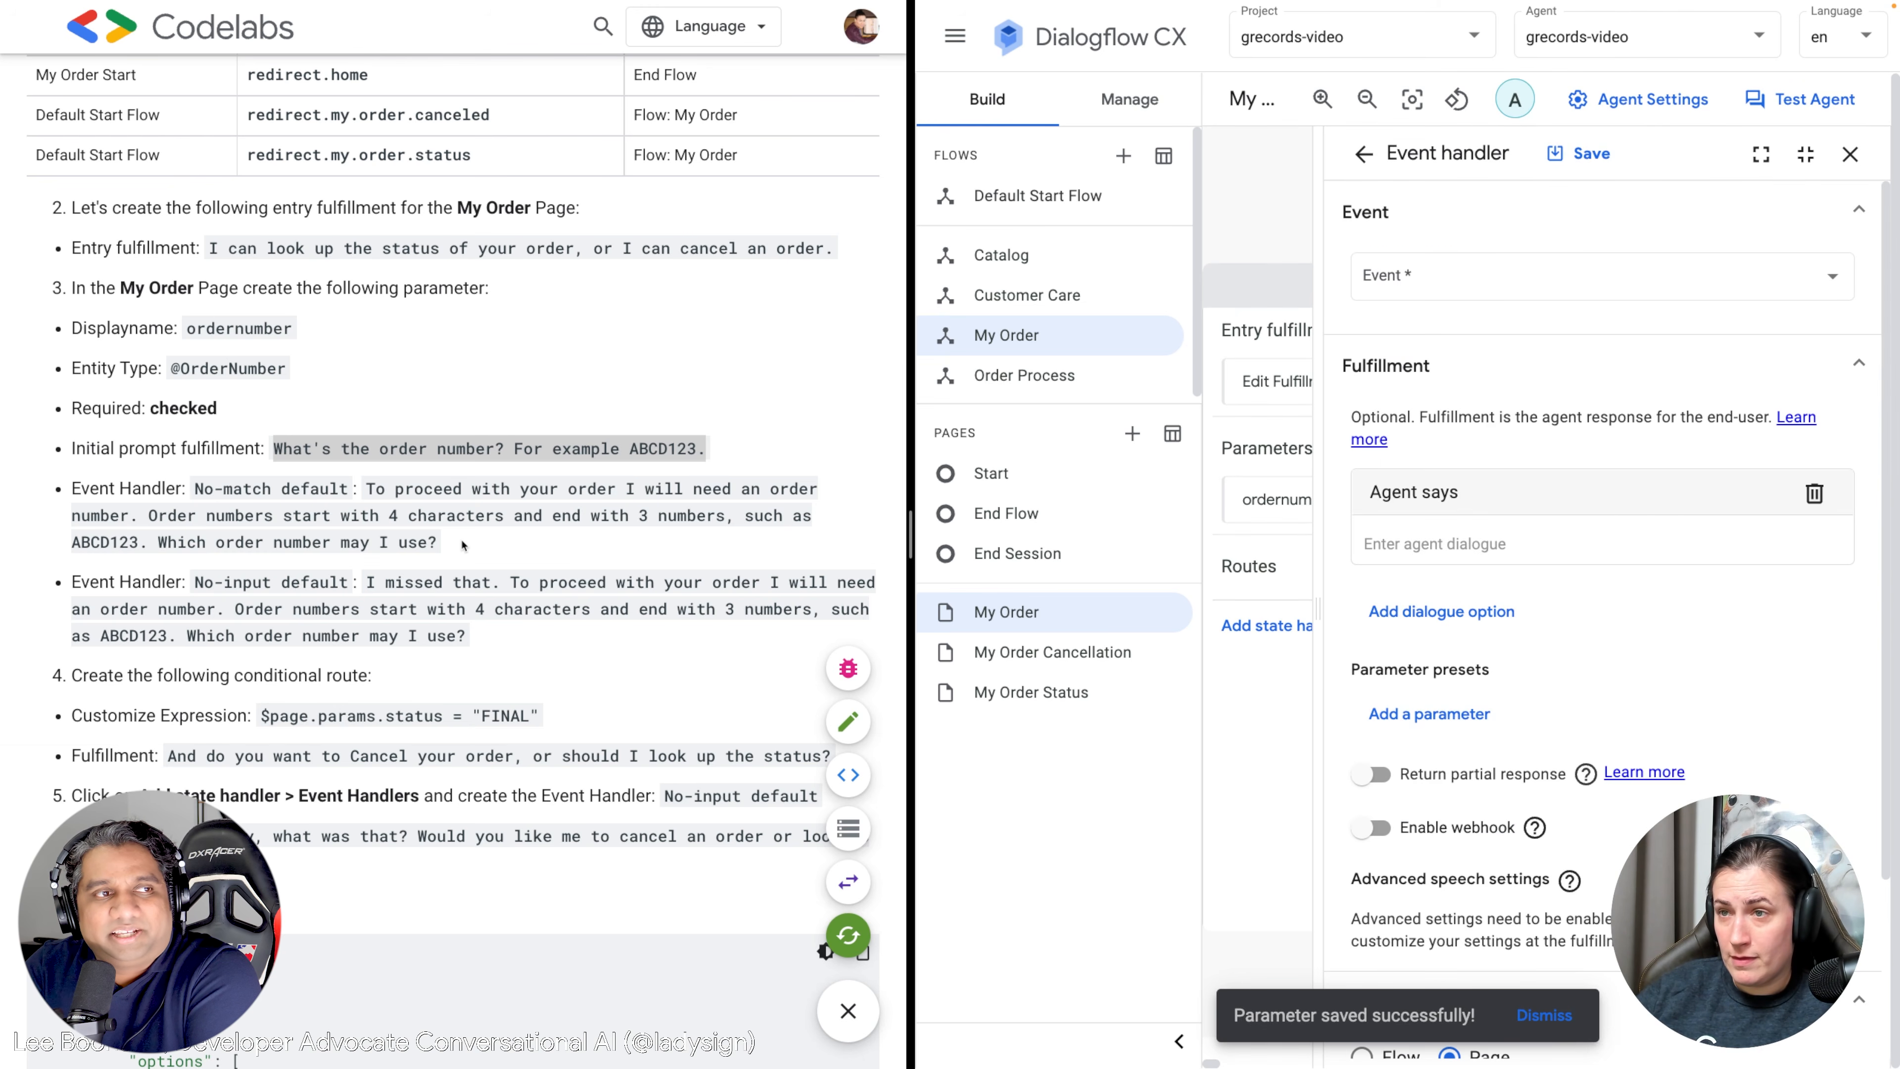
drag(447, 550, 366, 490)
key(ctrl+c)
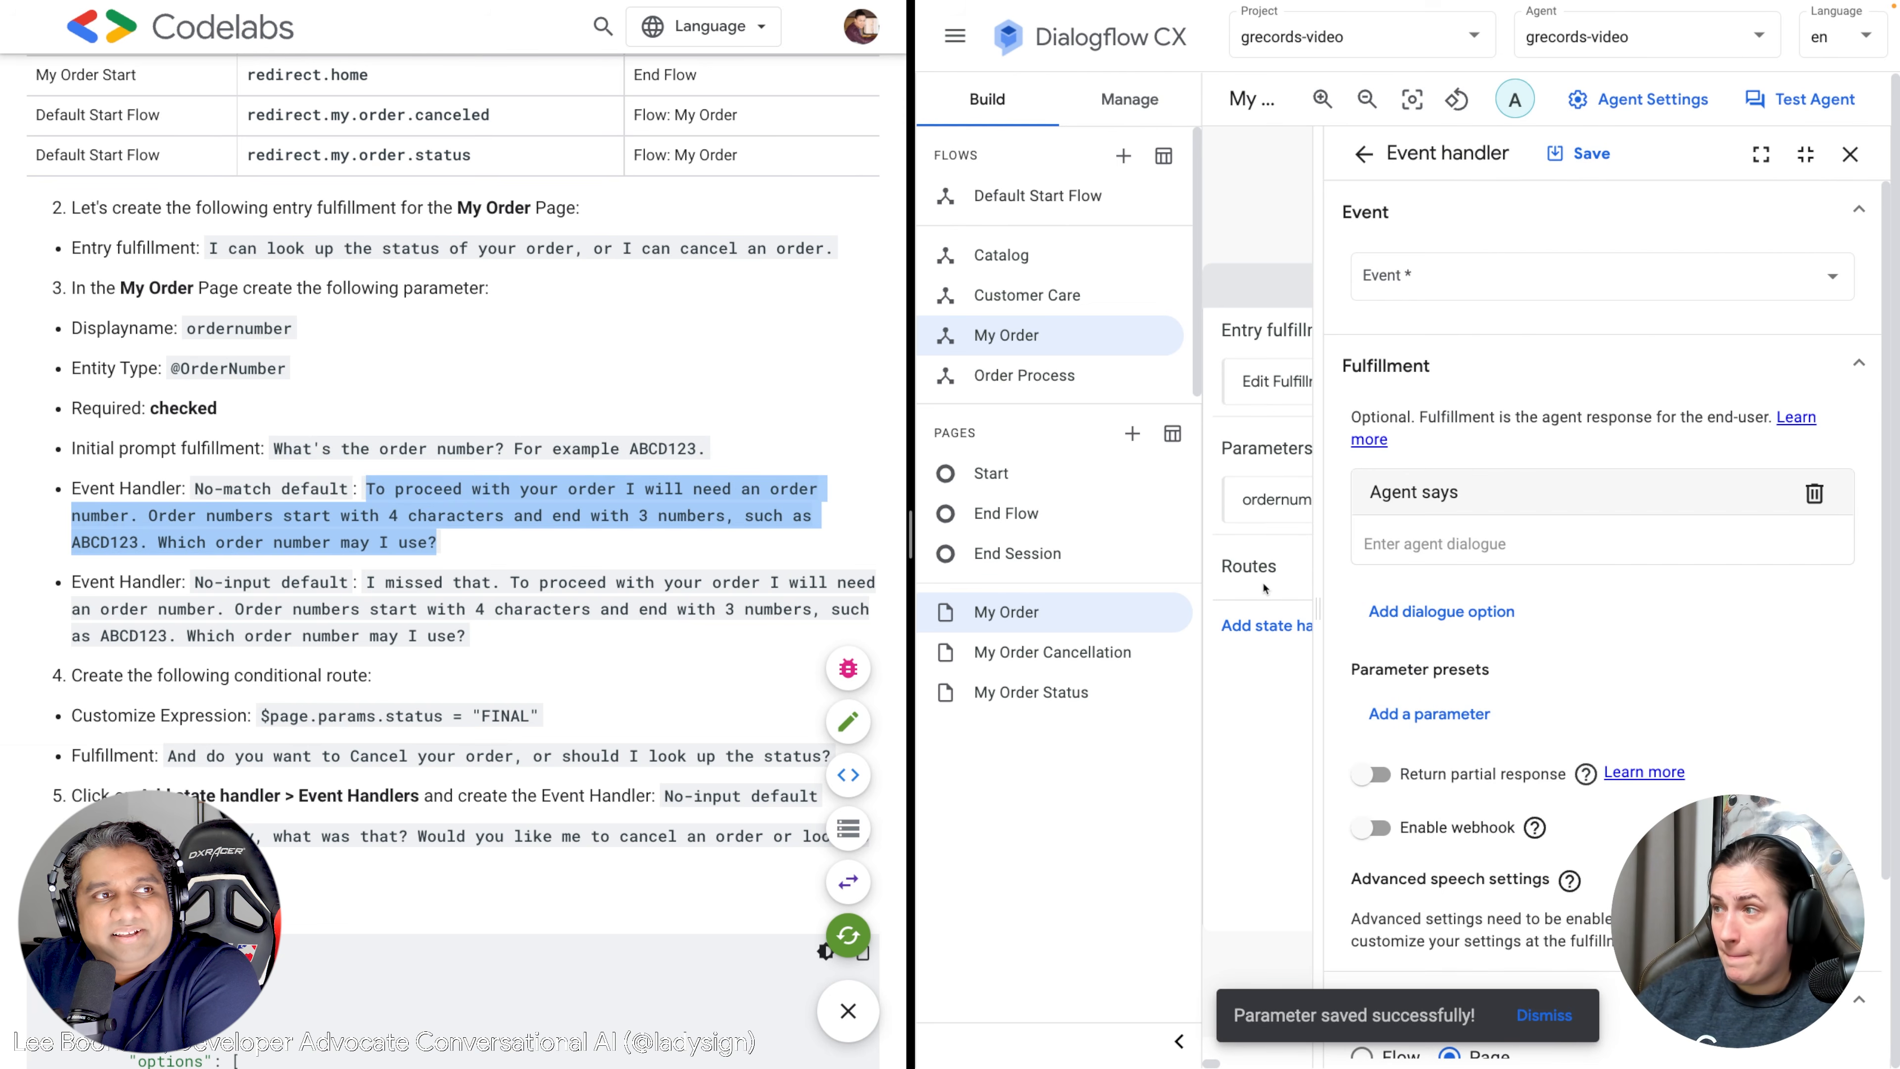
click(1460, 276)
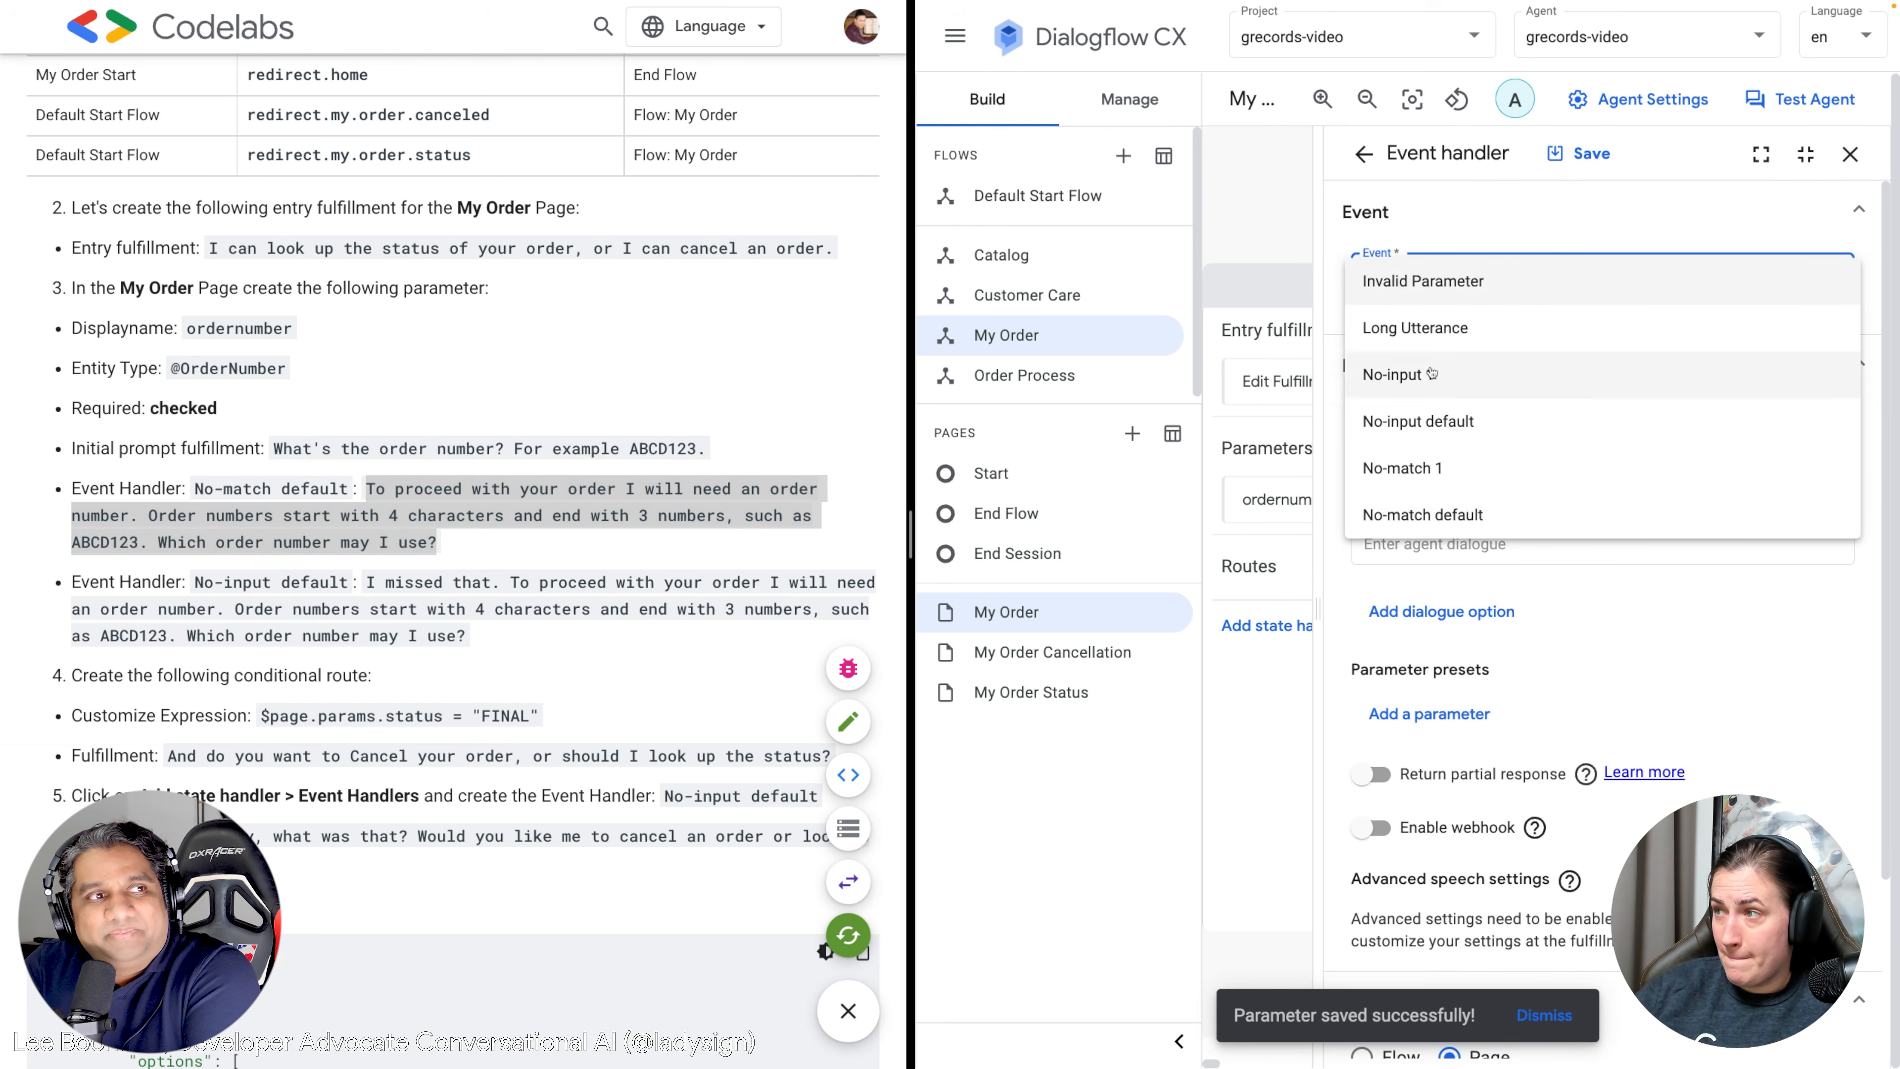
click(1476, 516)
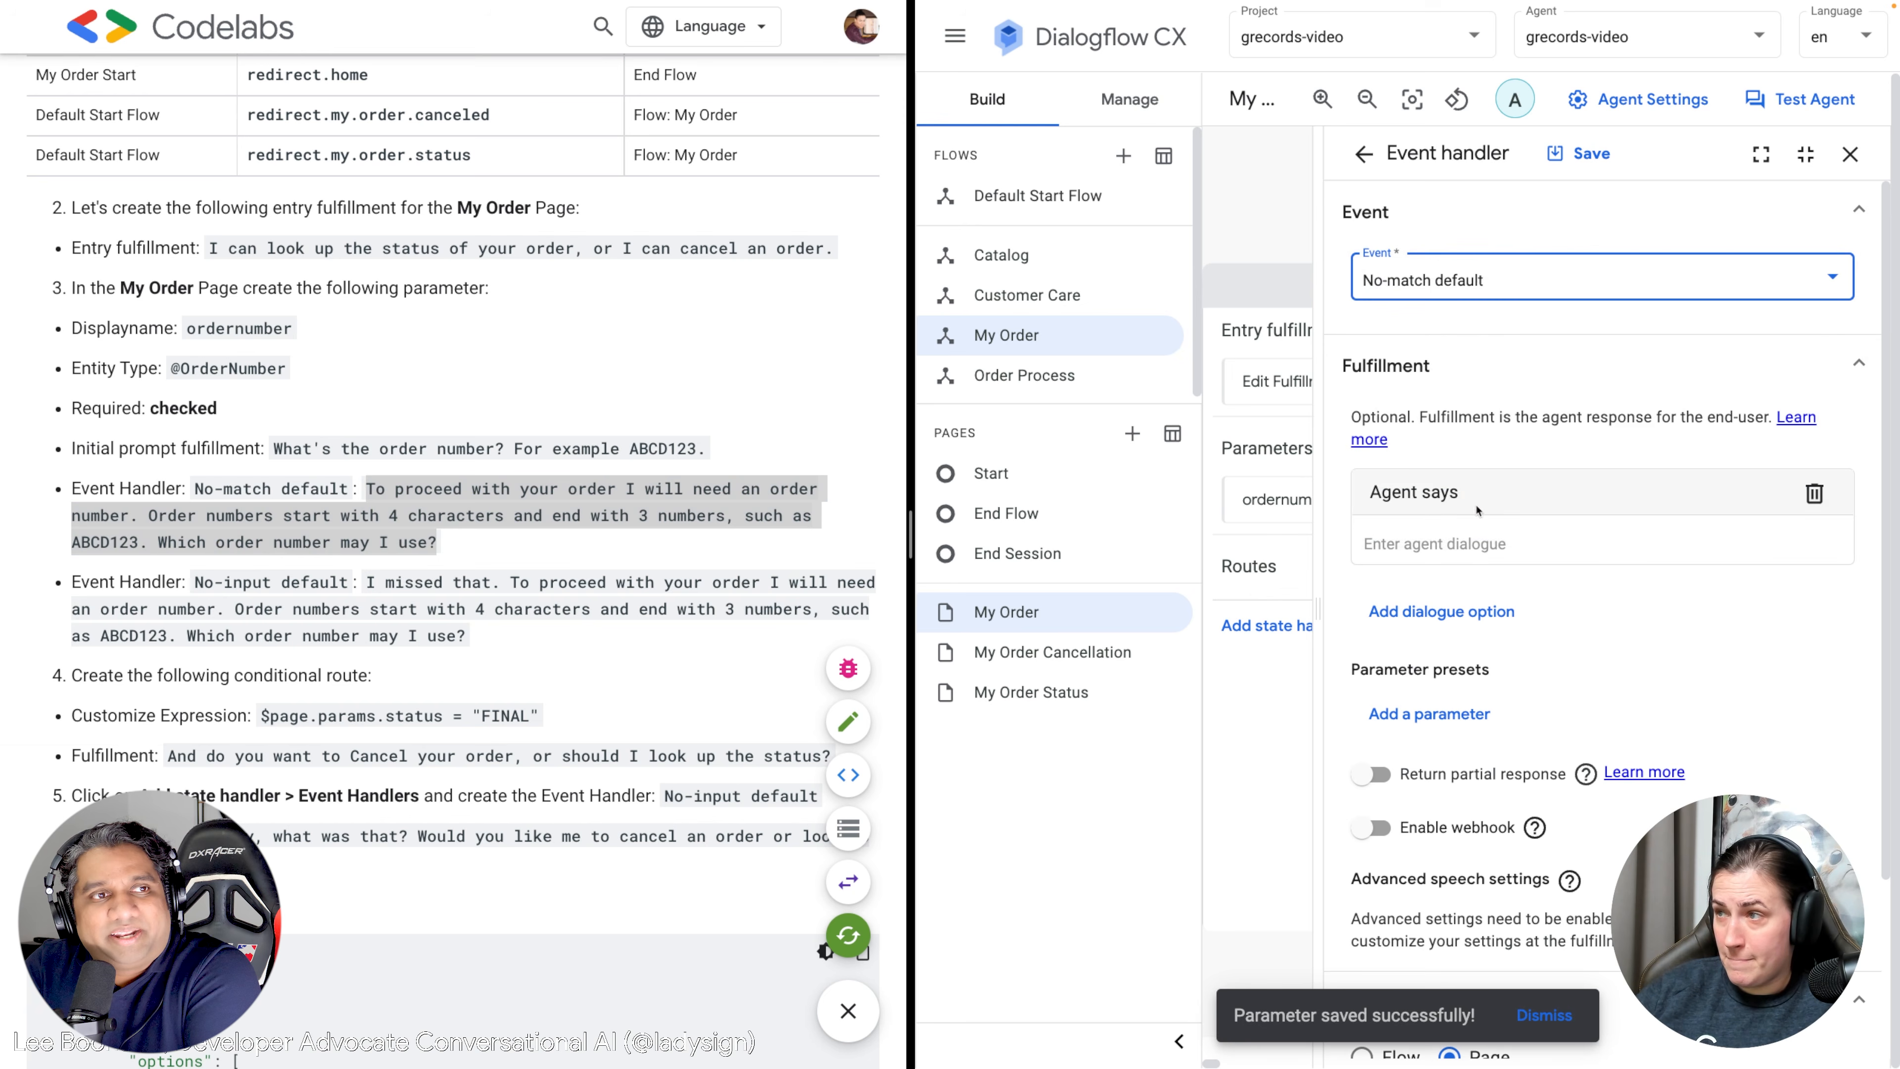
click(1433, 547)
key(ctrl+v)
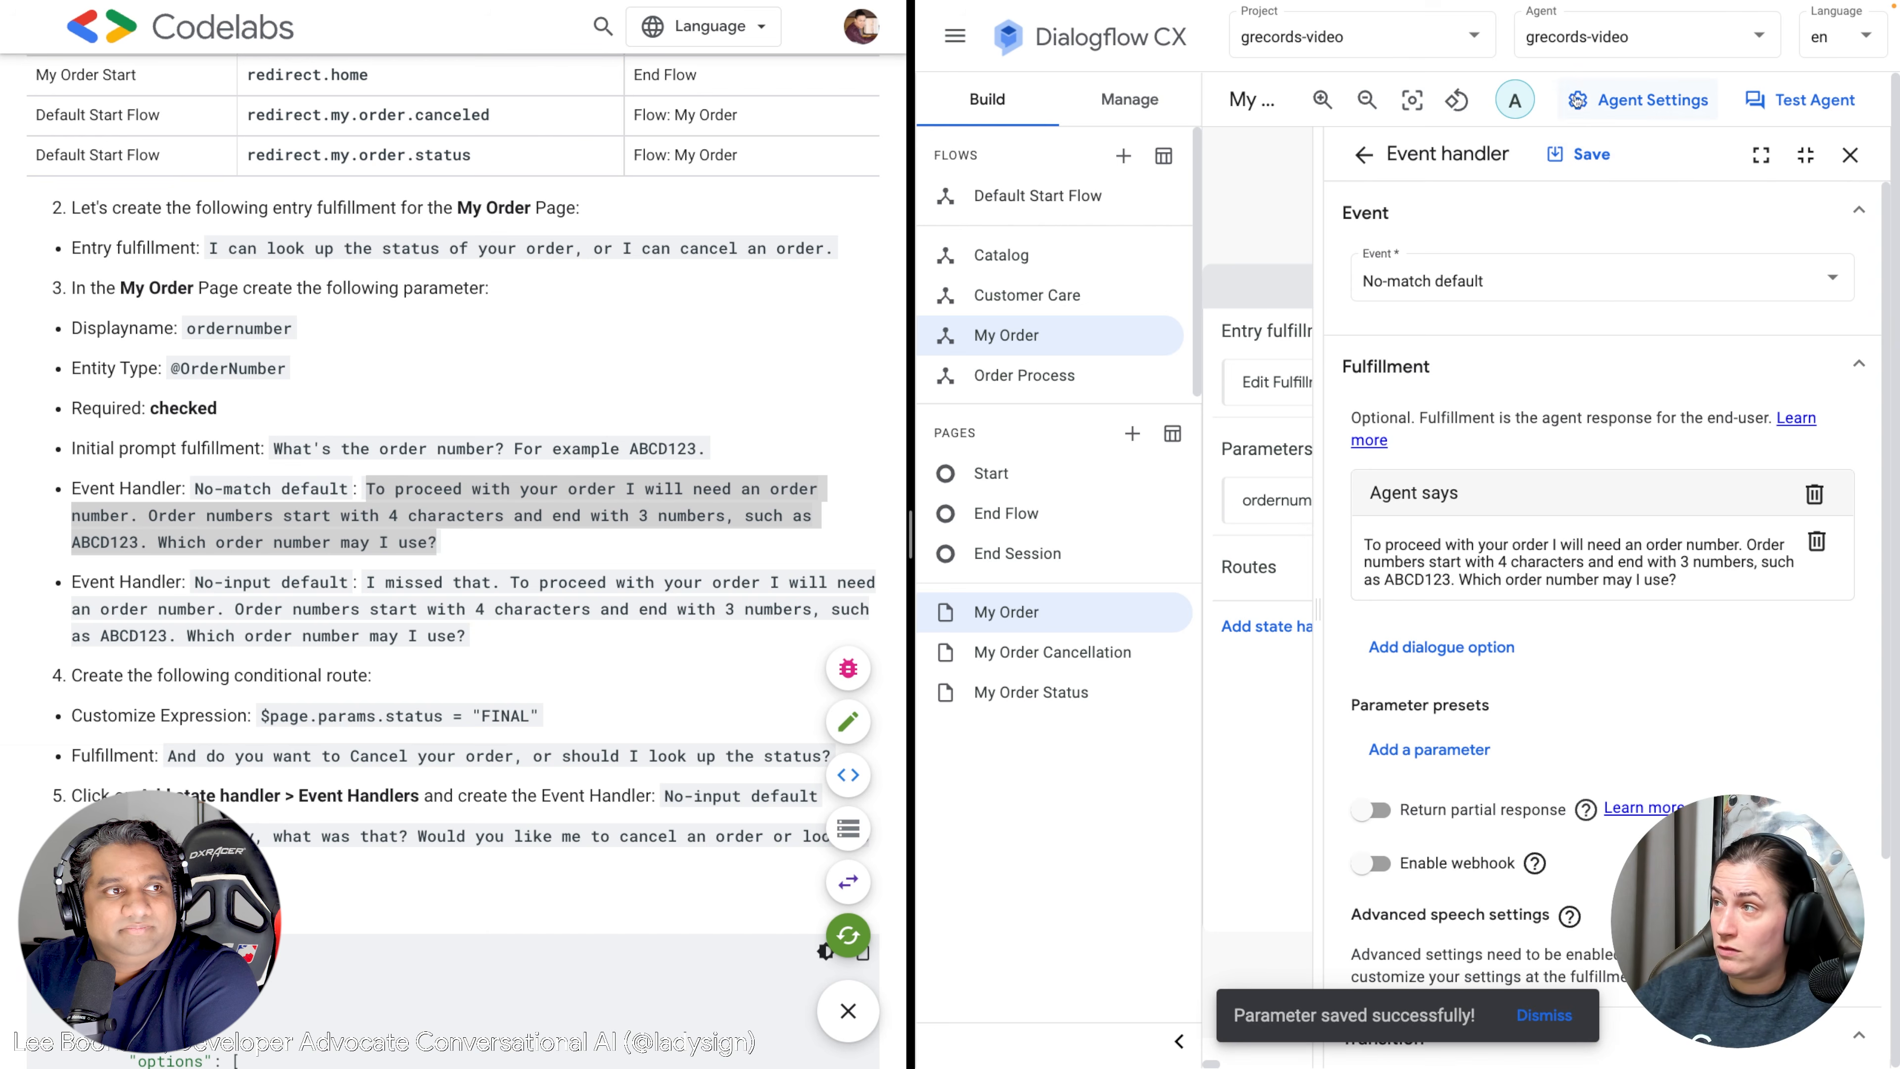
click(1580, 155)
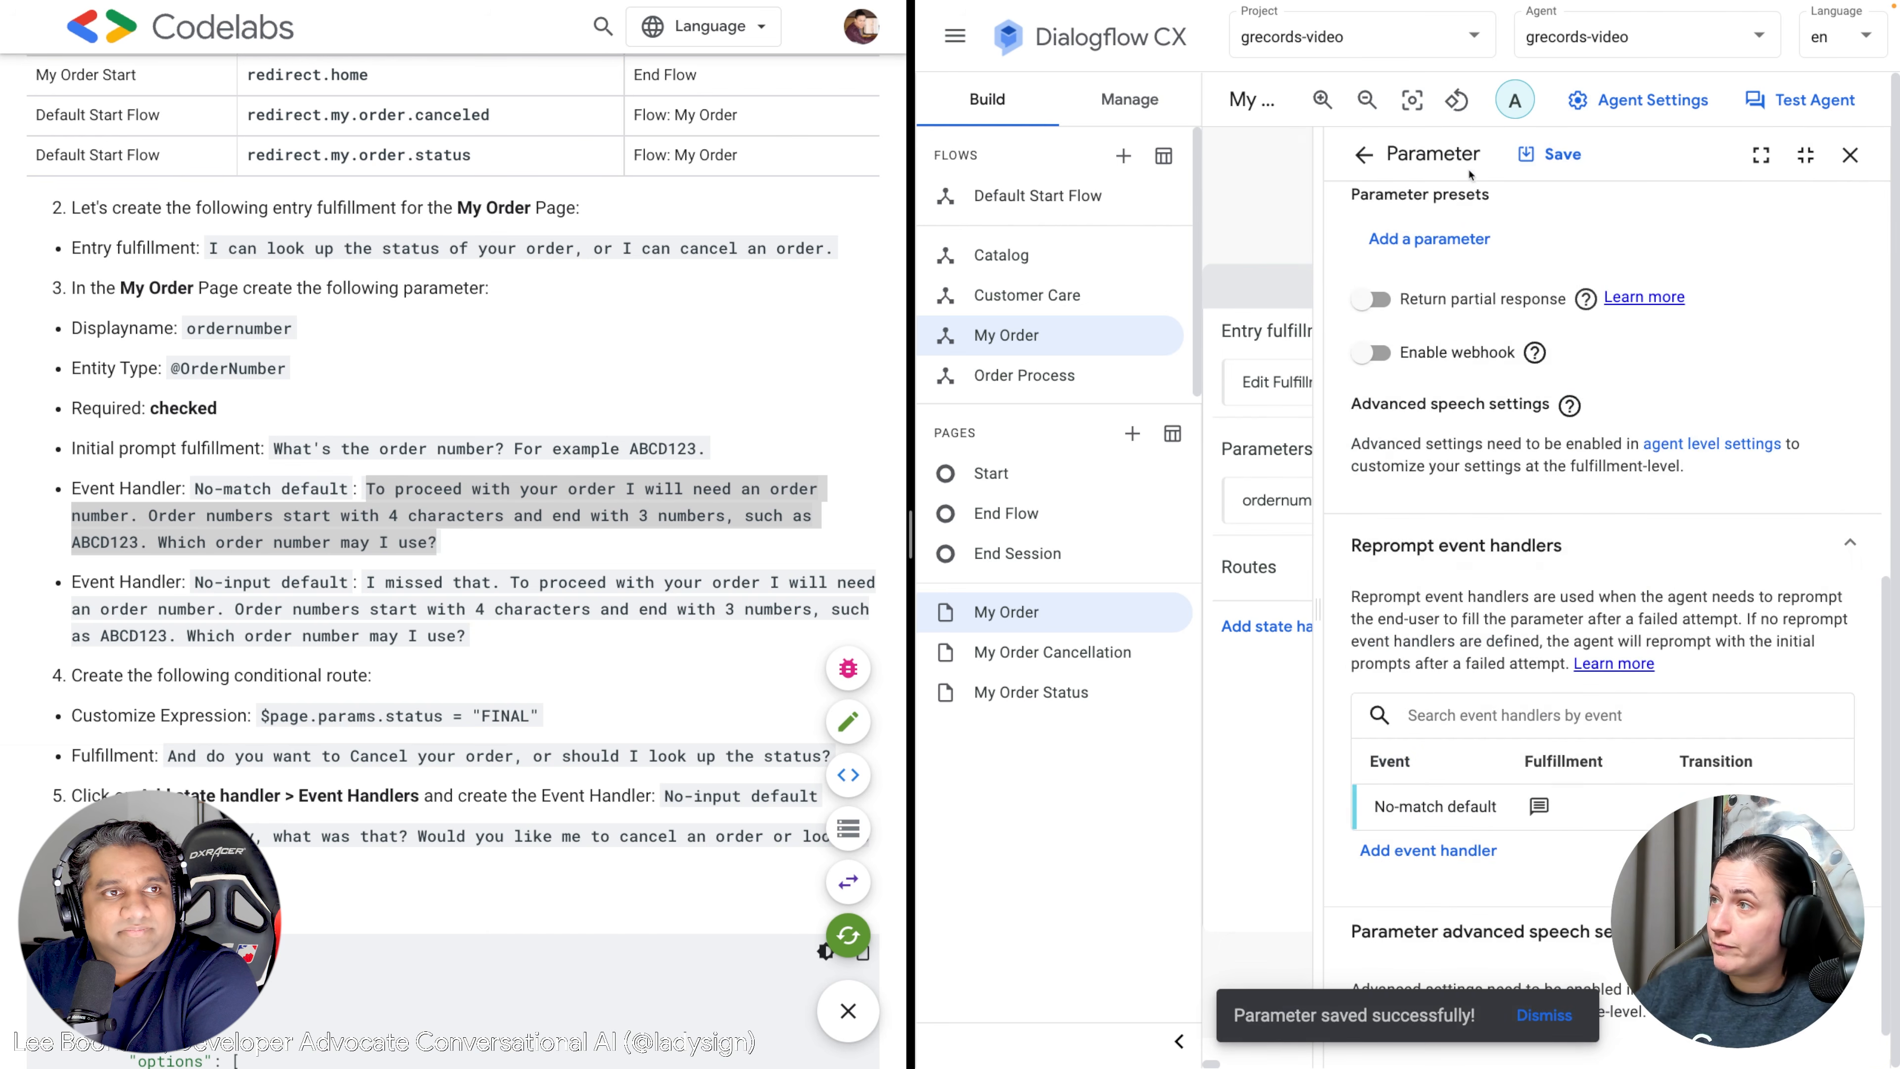
Add a No-input default reprompt beginning "I missed that" to ordernumber and save it.
click(1423, 849)
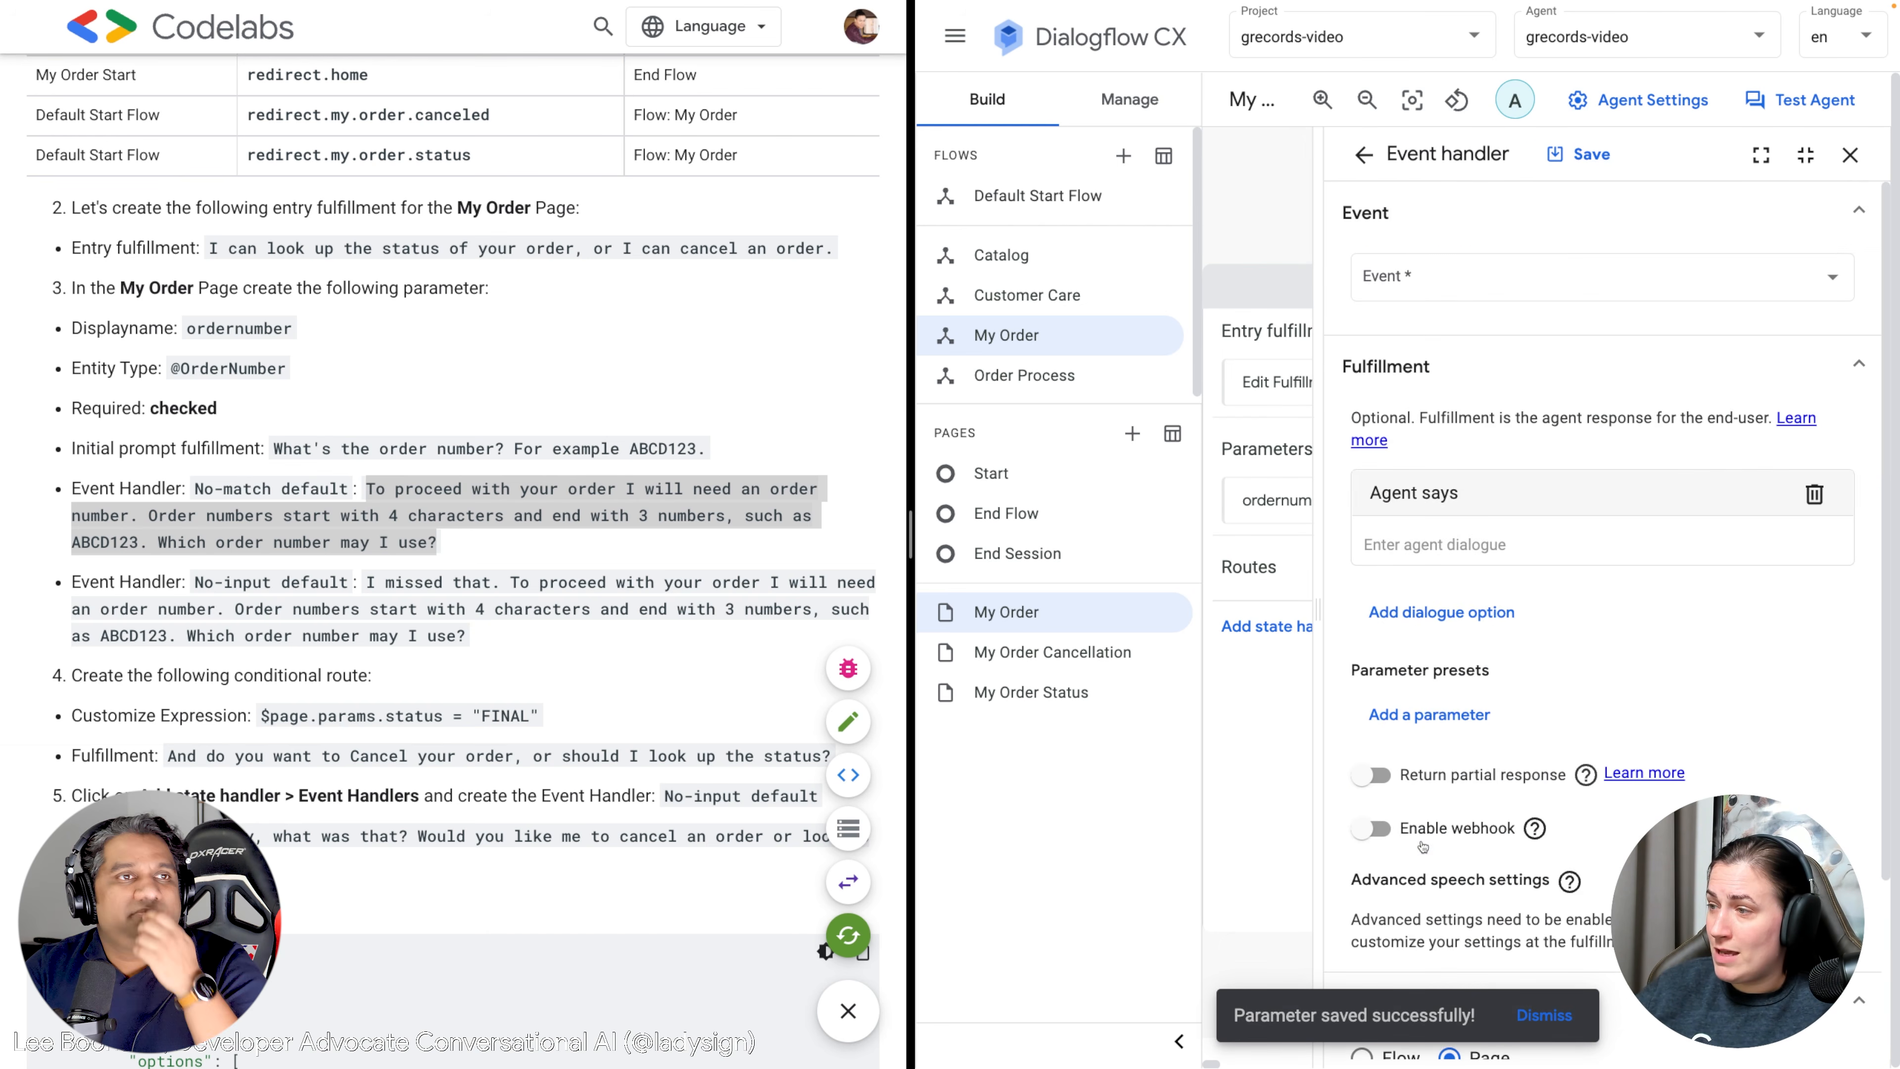
click(1441, 278)
click(1441, 426)
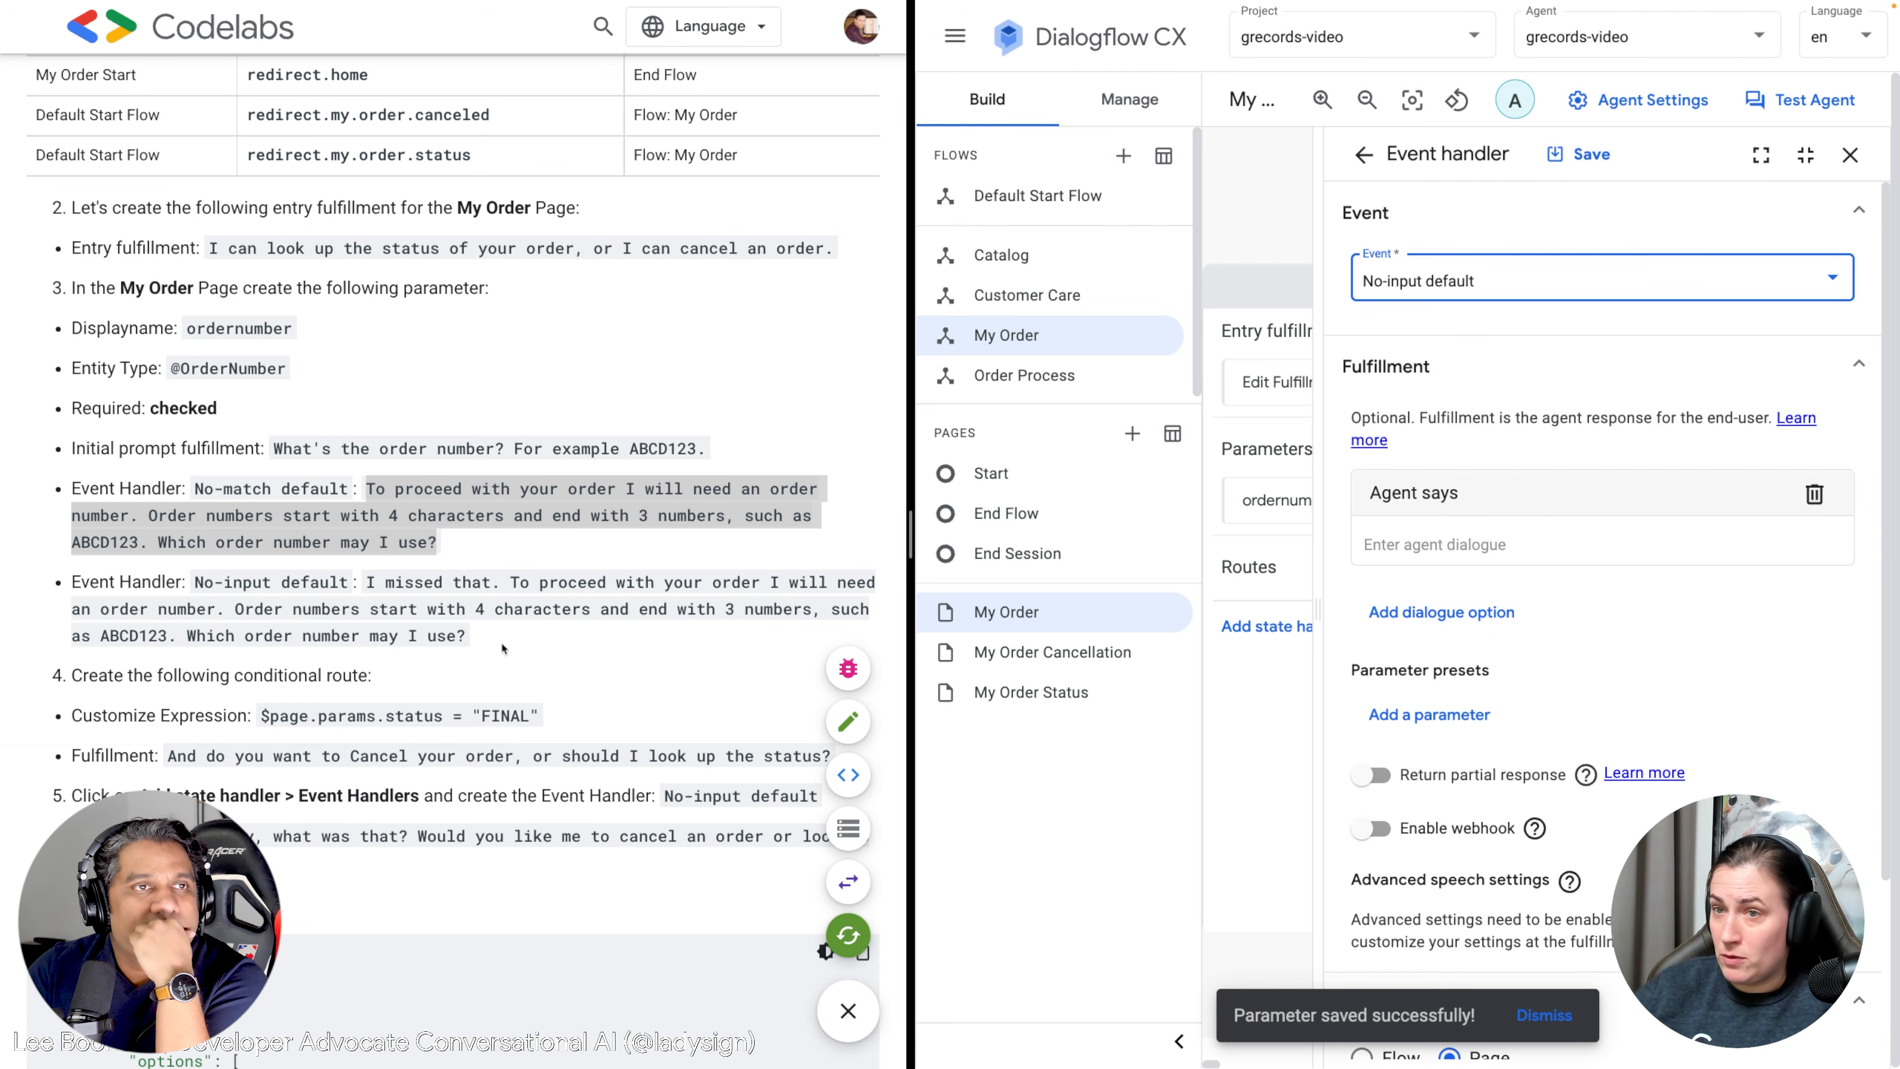
click(417, 648)
drag(493, 647, 370, 582)
key(ctrl+c)
click(1421, 542)
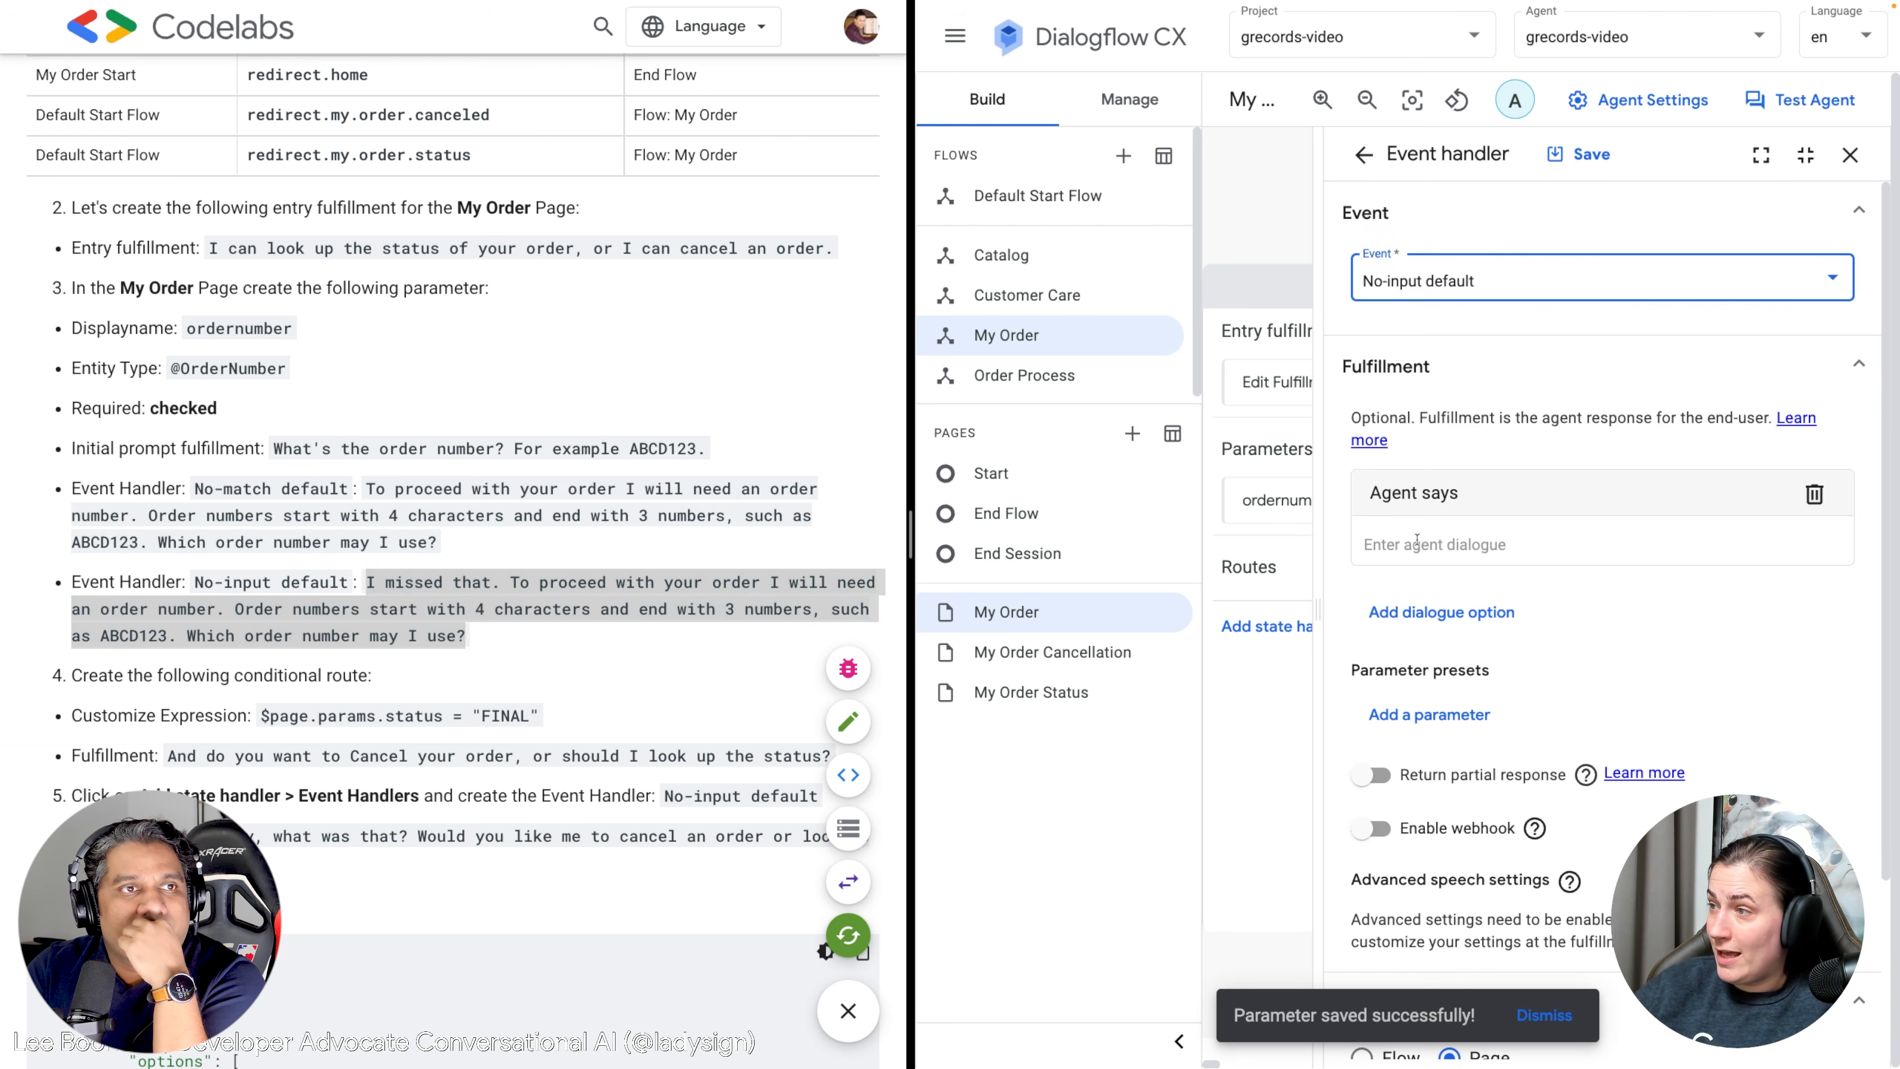
key(ctrl+v)
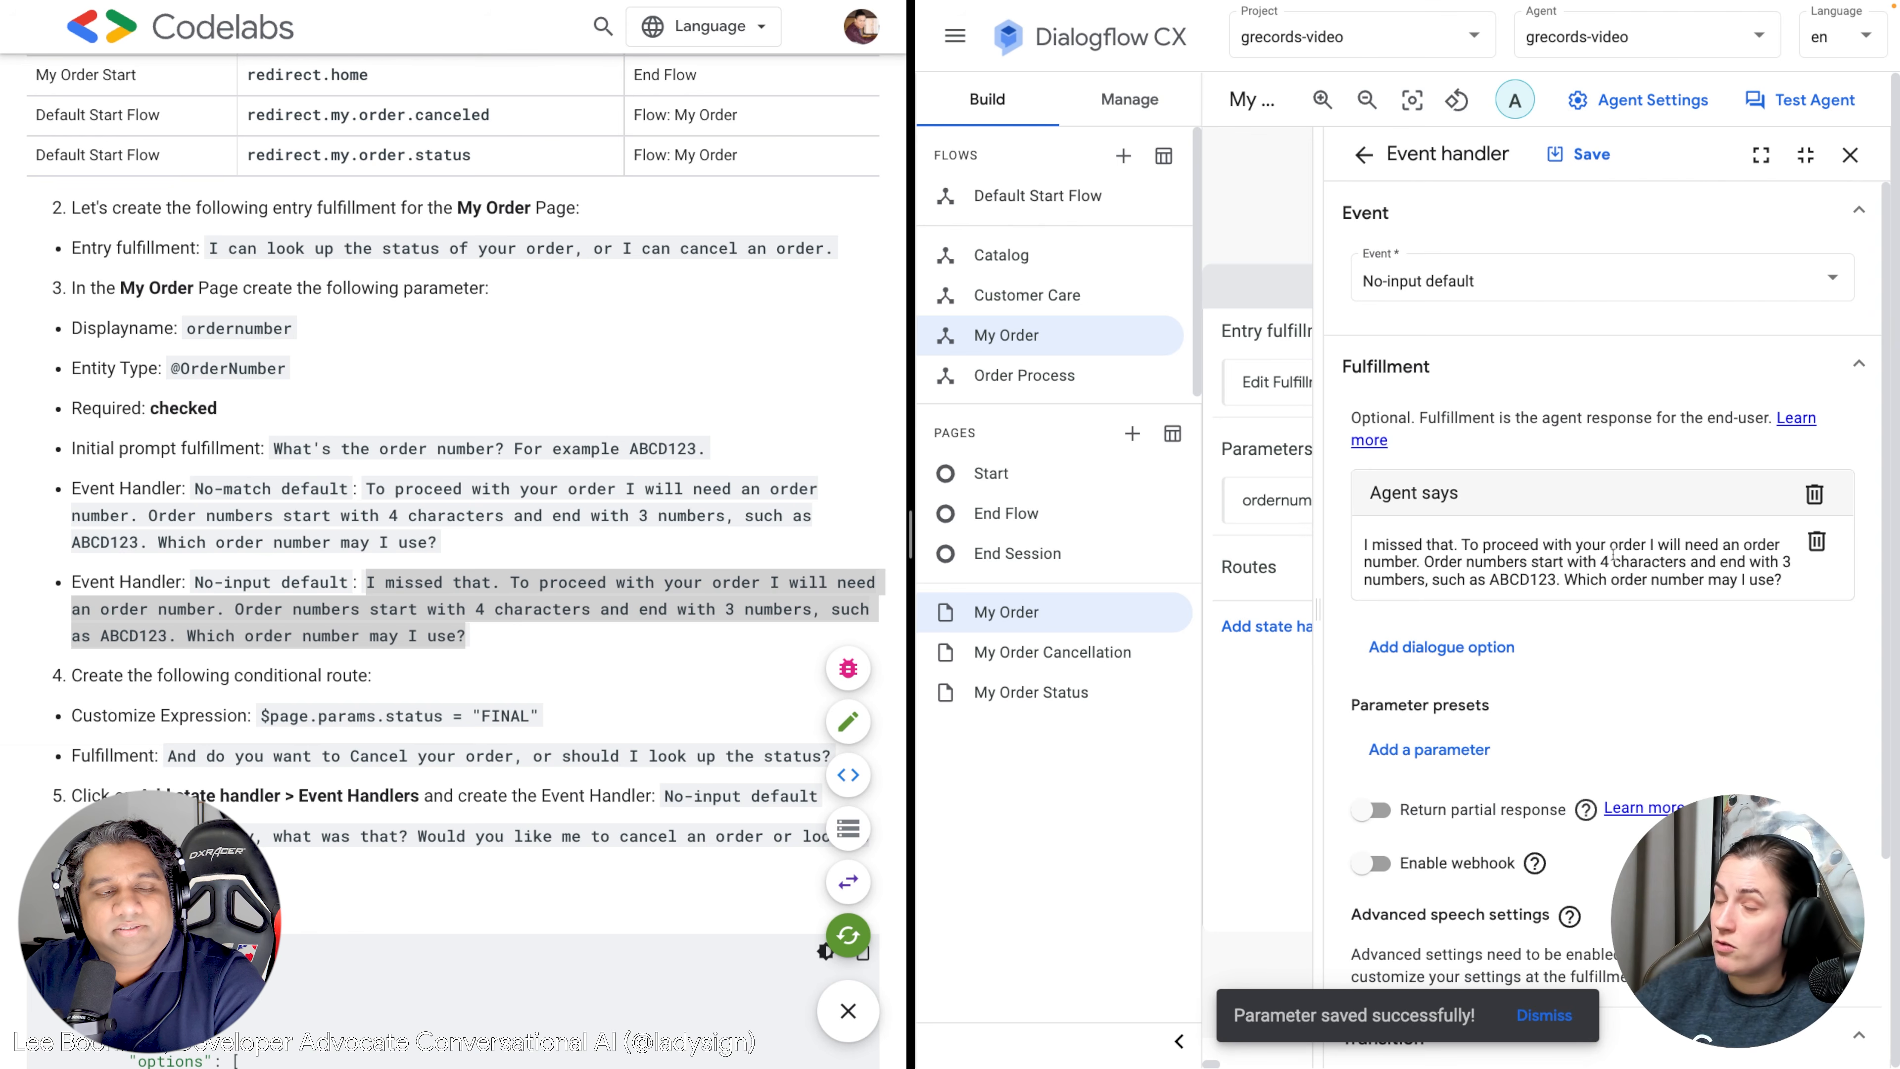
scroll(1543, 380, down, 3)
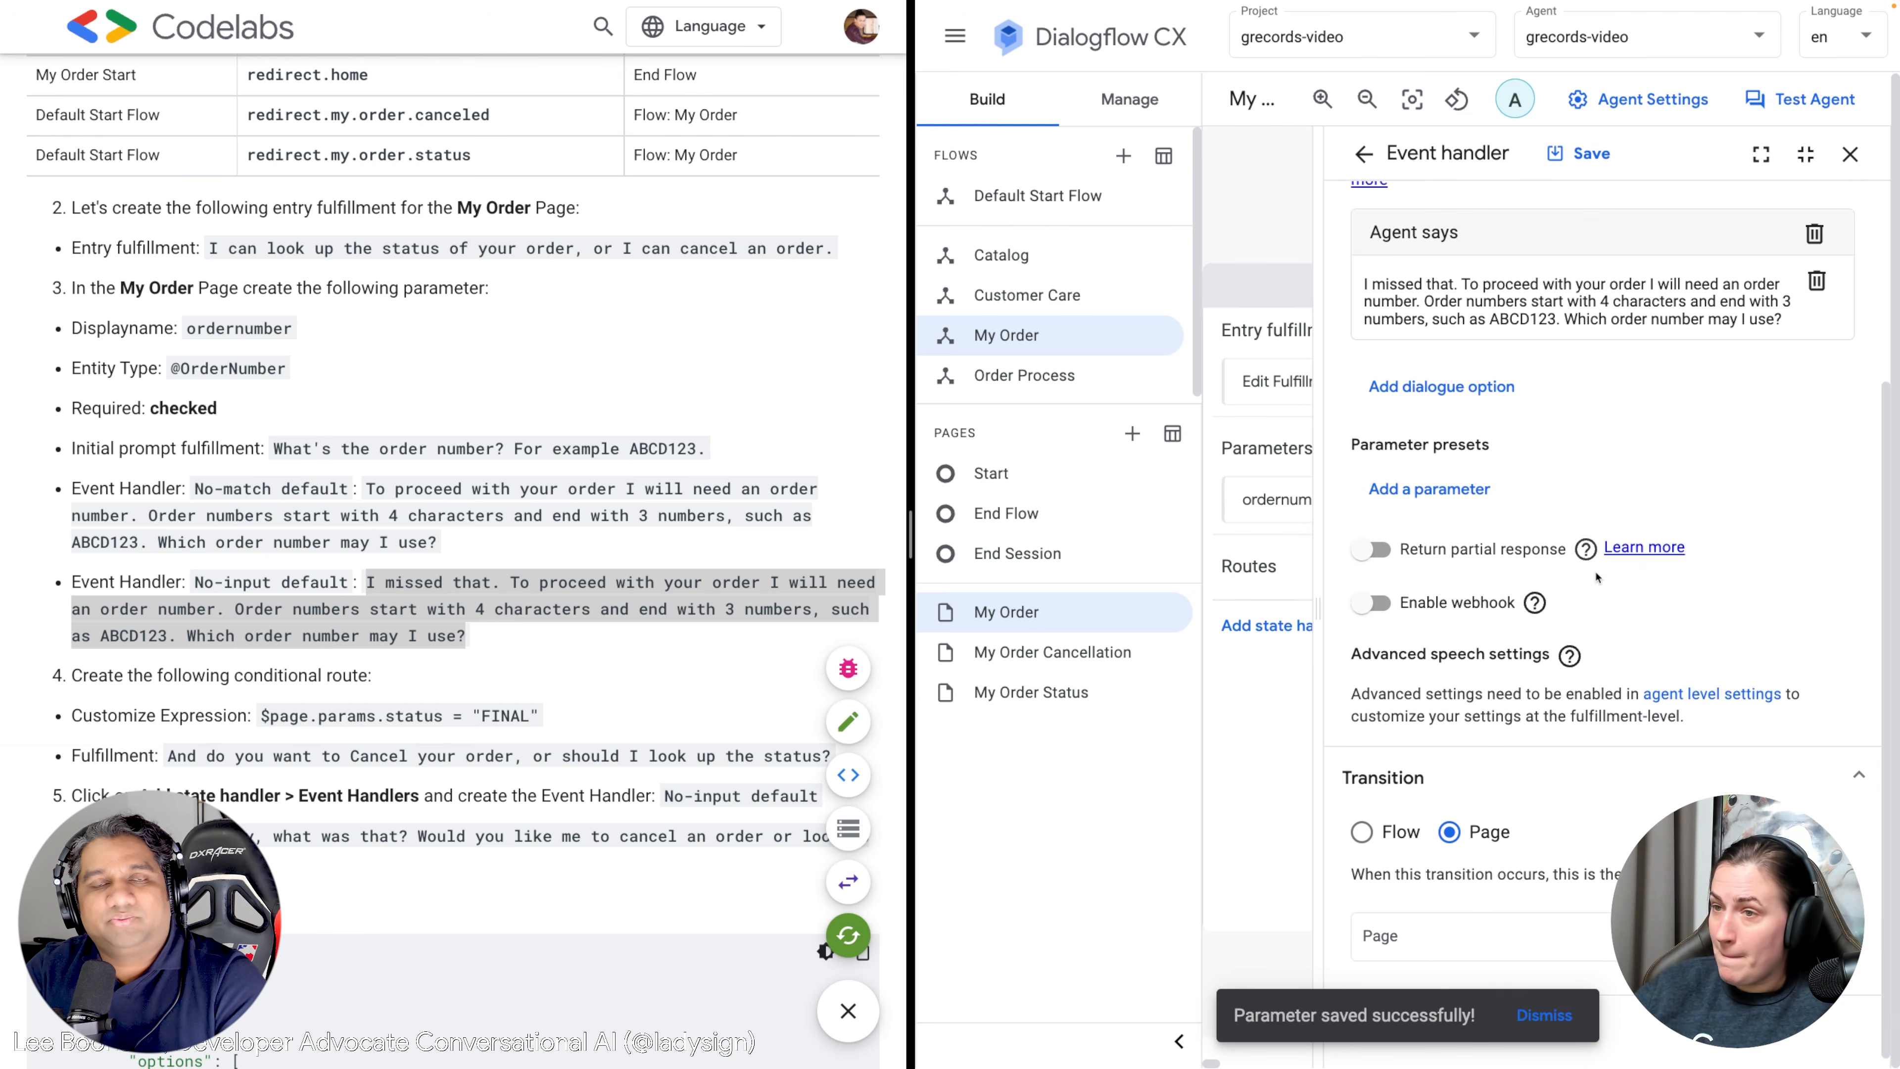
click(1578, 153)
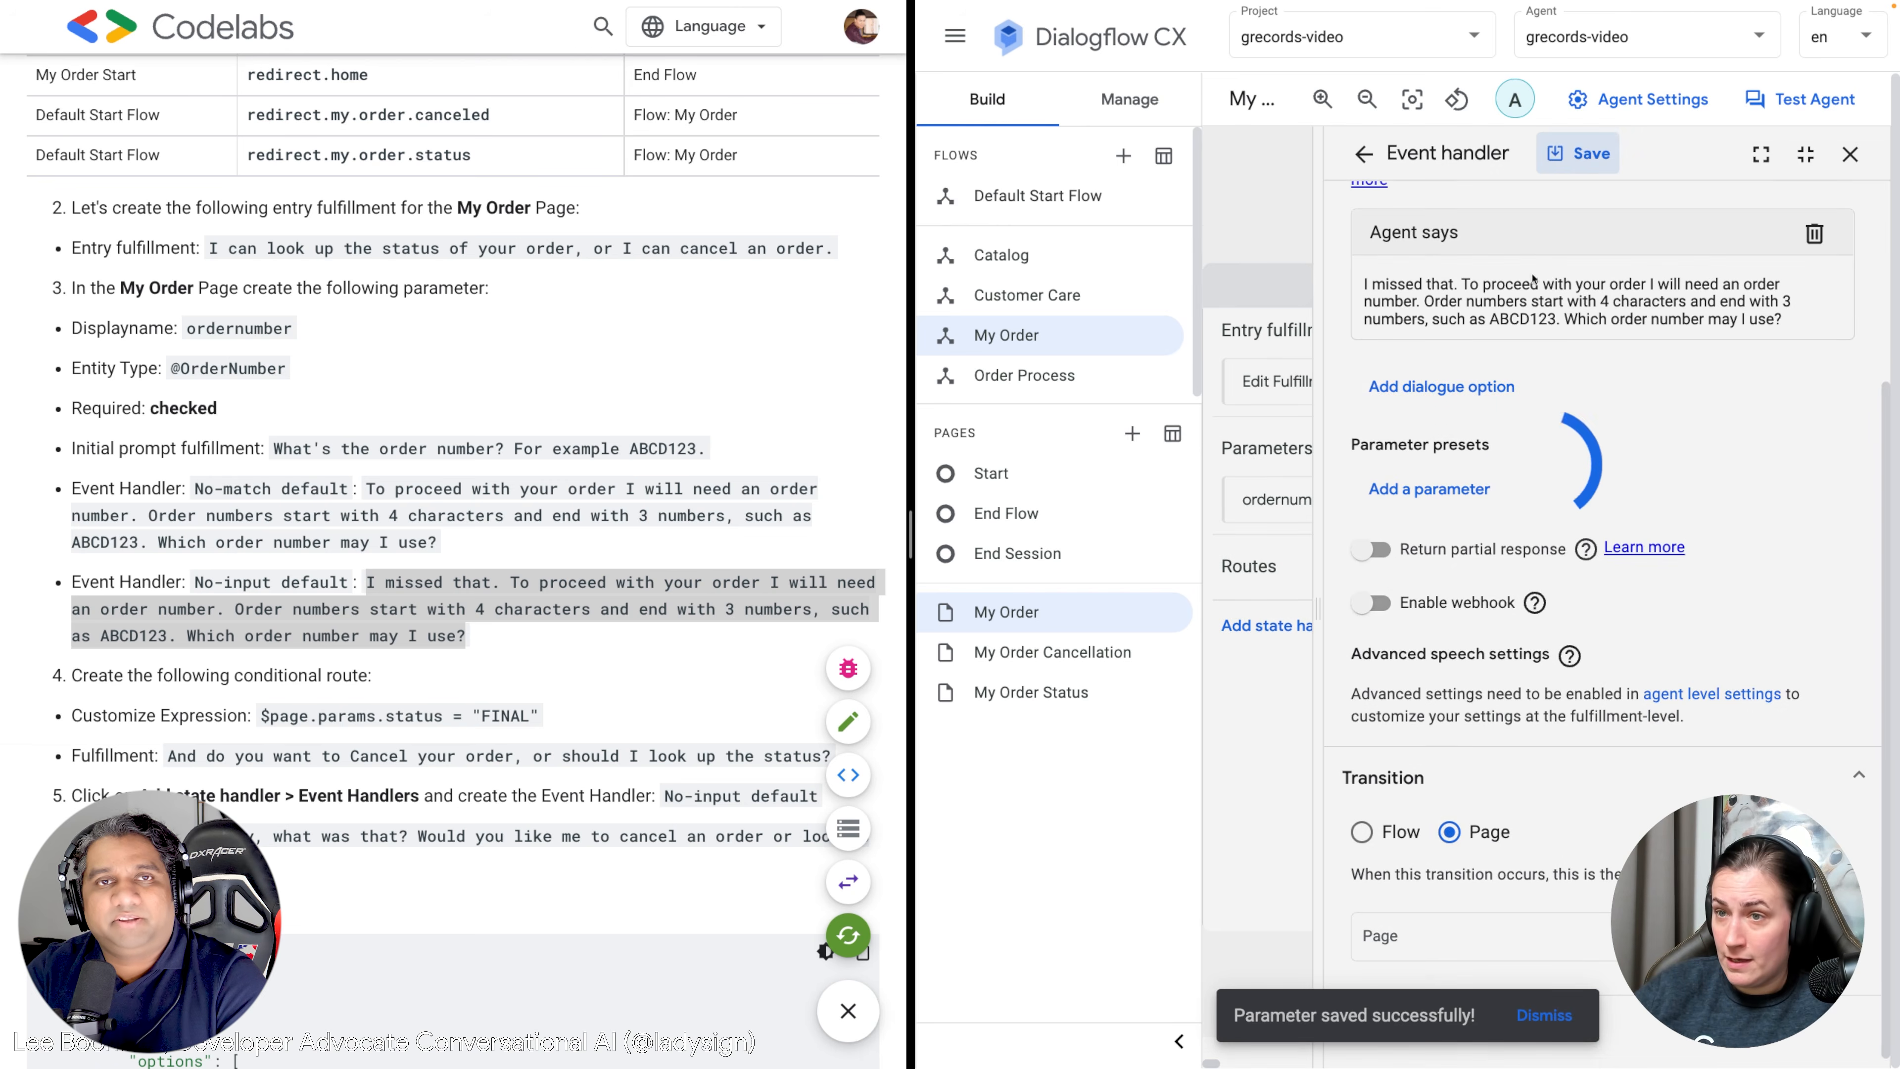
scroll(1484, 419, up, 10)
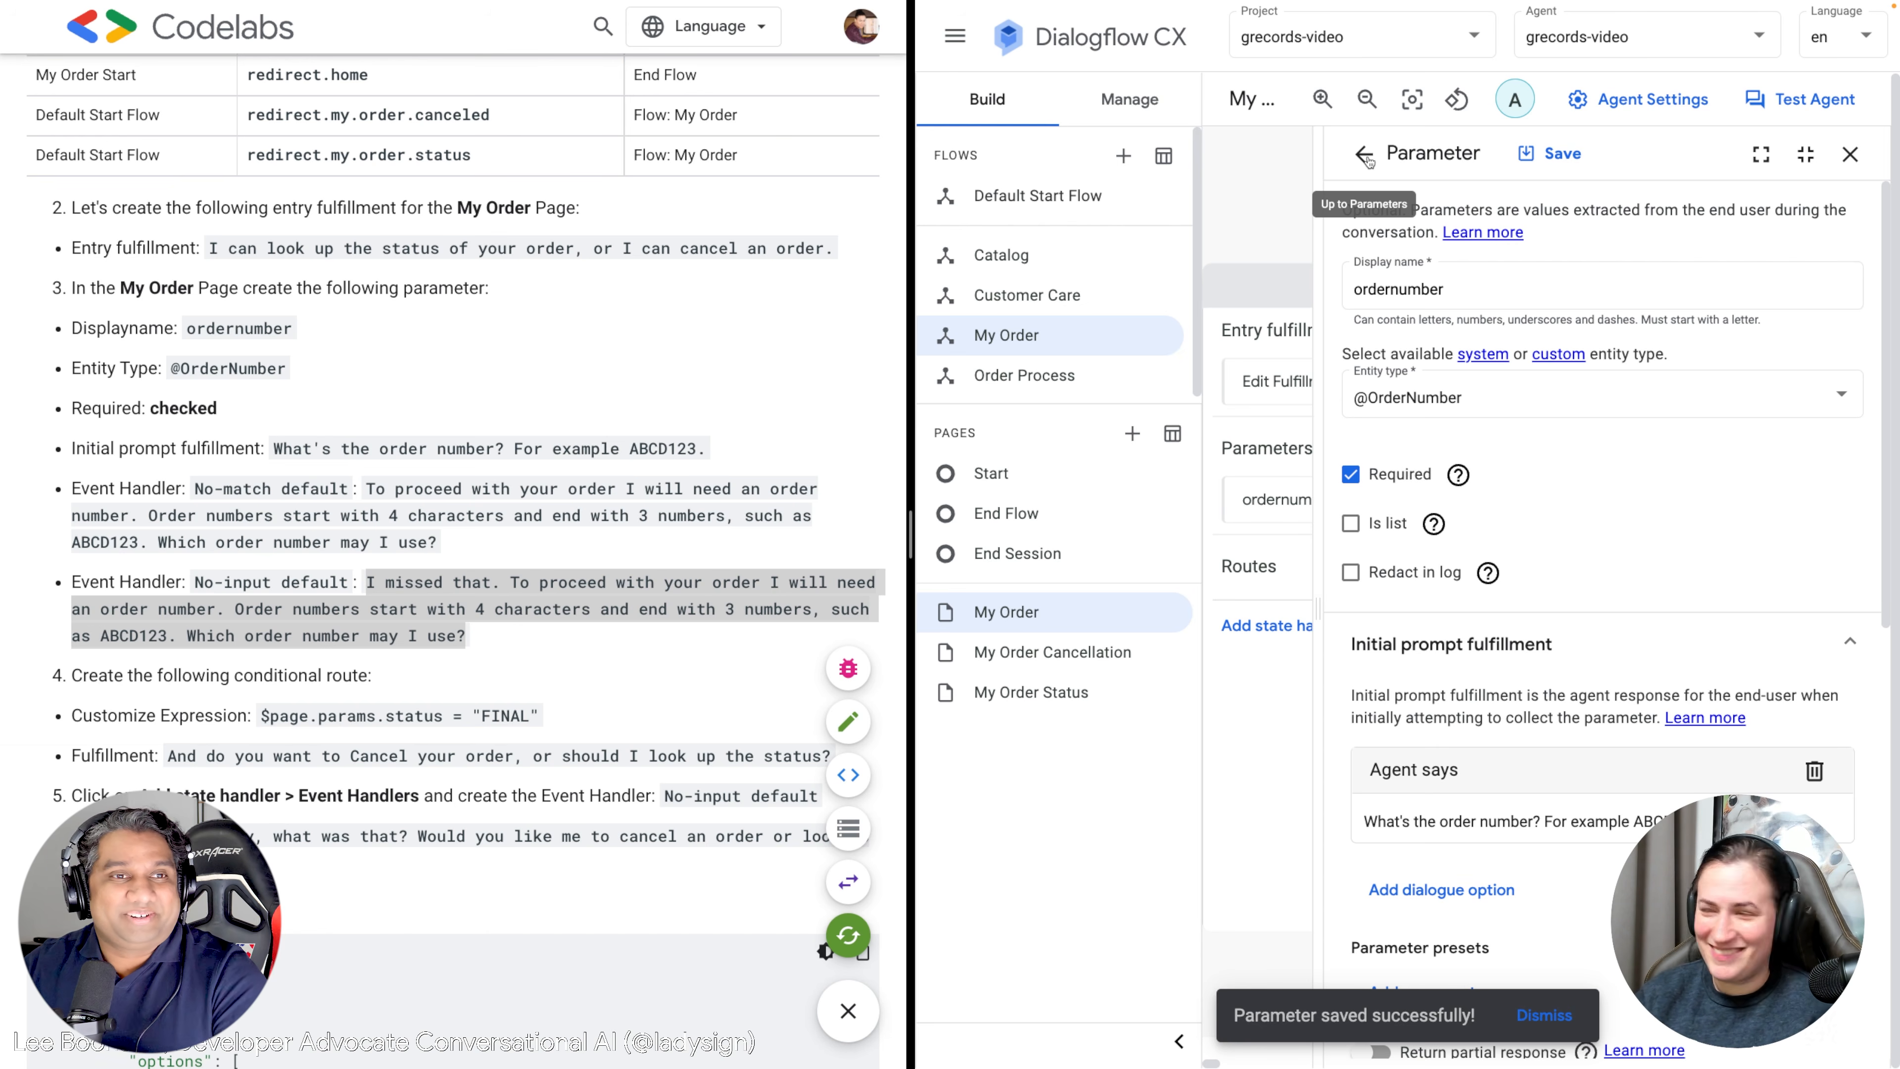
Save ordernumber again and close the Parameters panel to return to My Order.
scroll(1653, 645, down, 3)
scroll(1651, 546, up, 2)
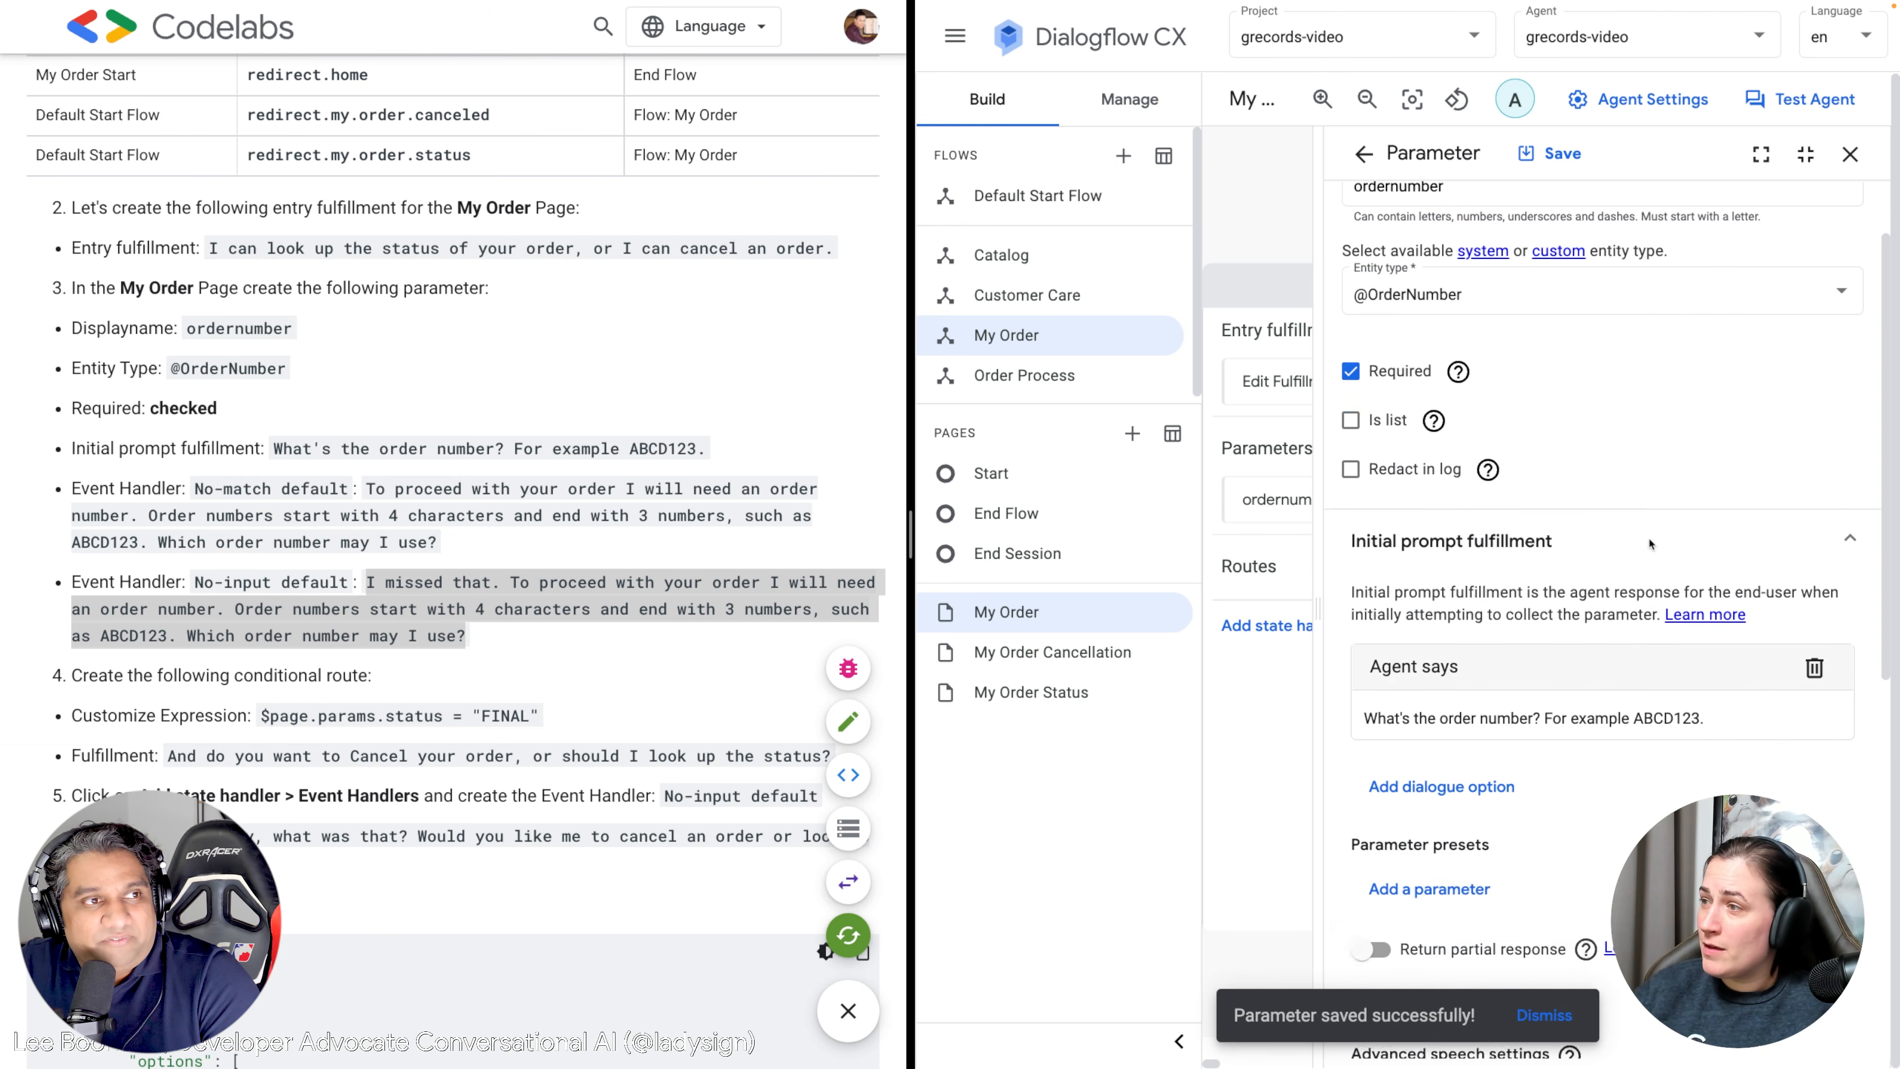
click(1550, 153)
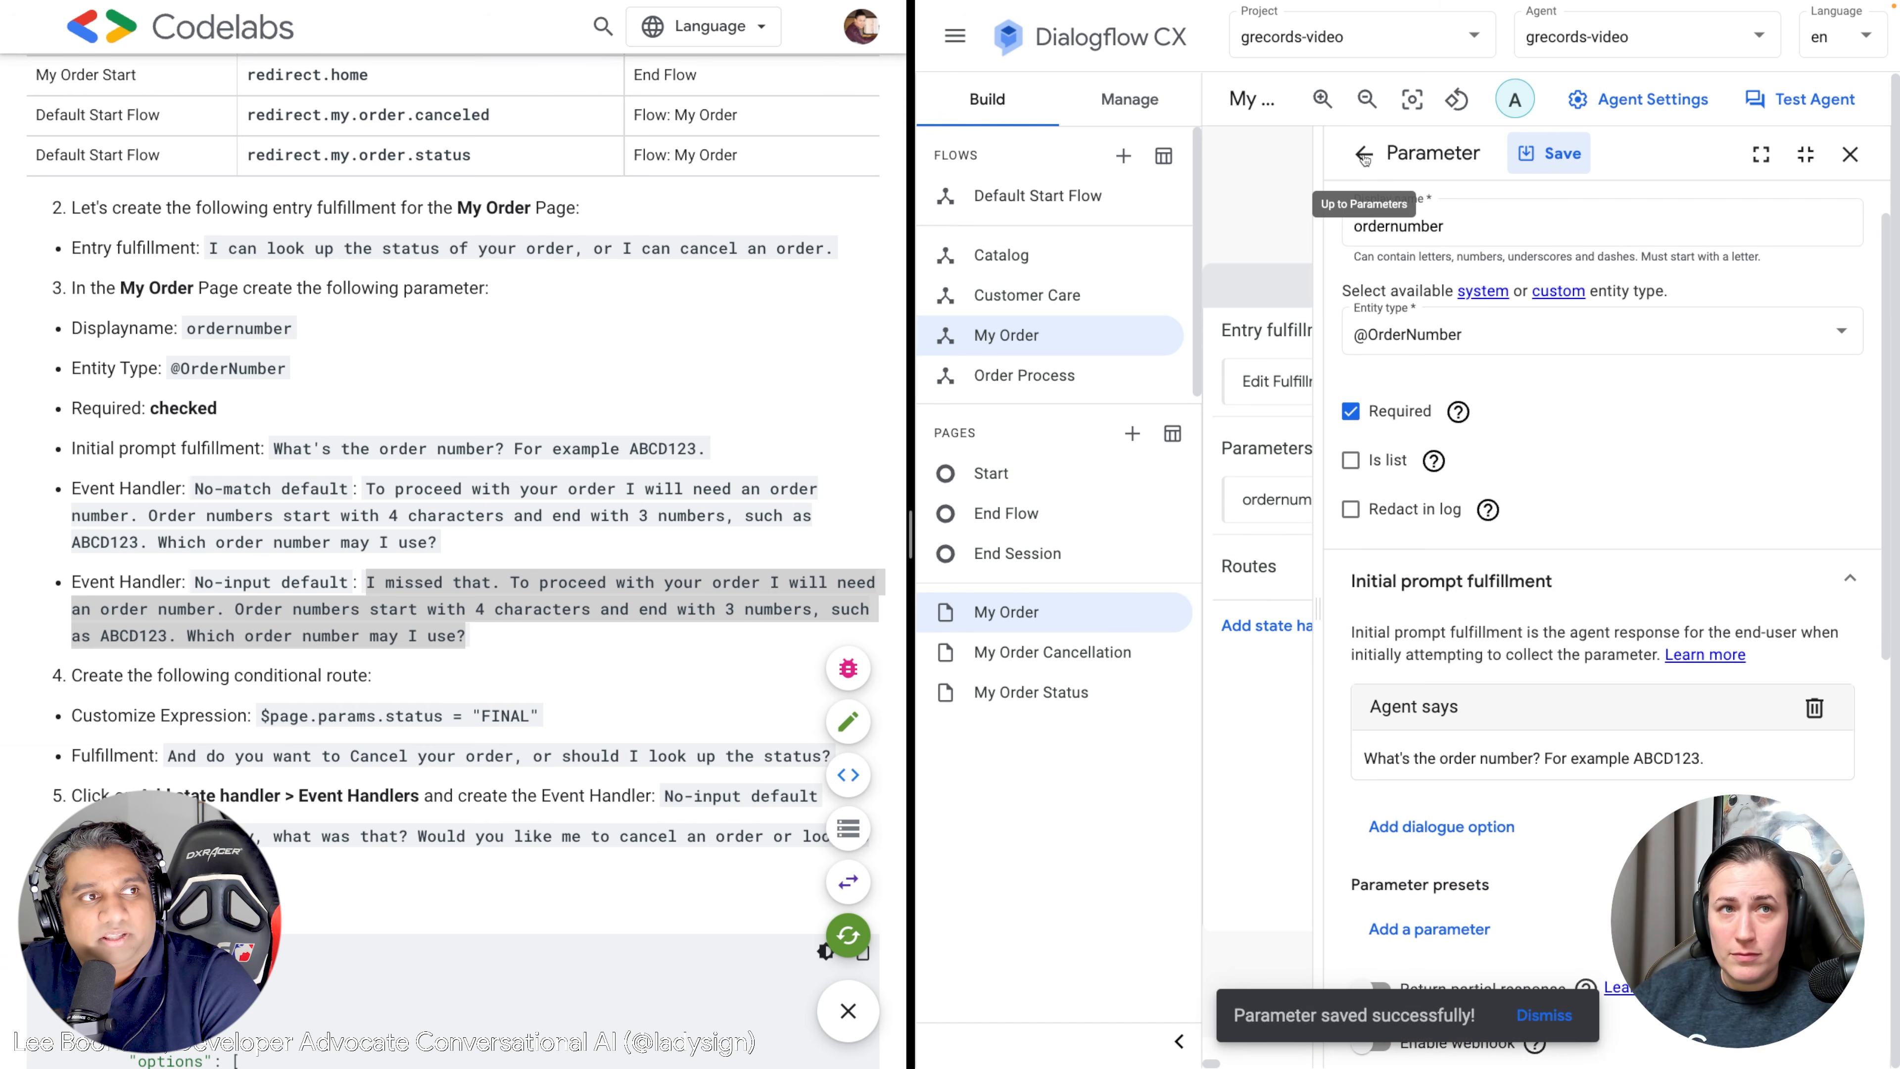
click(1364, 156)
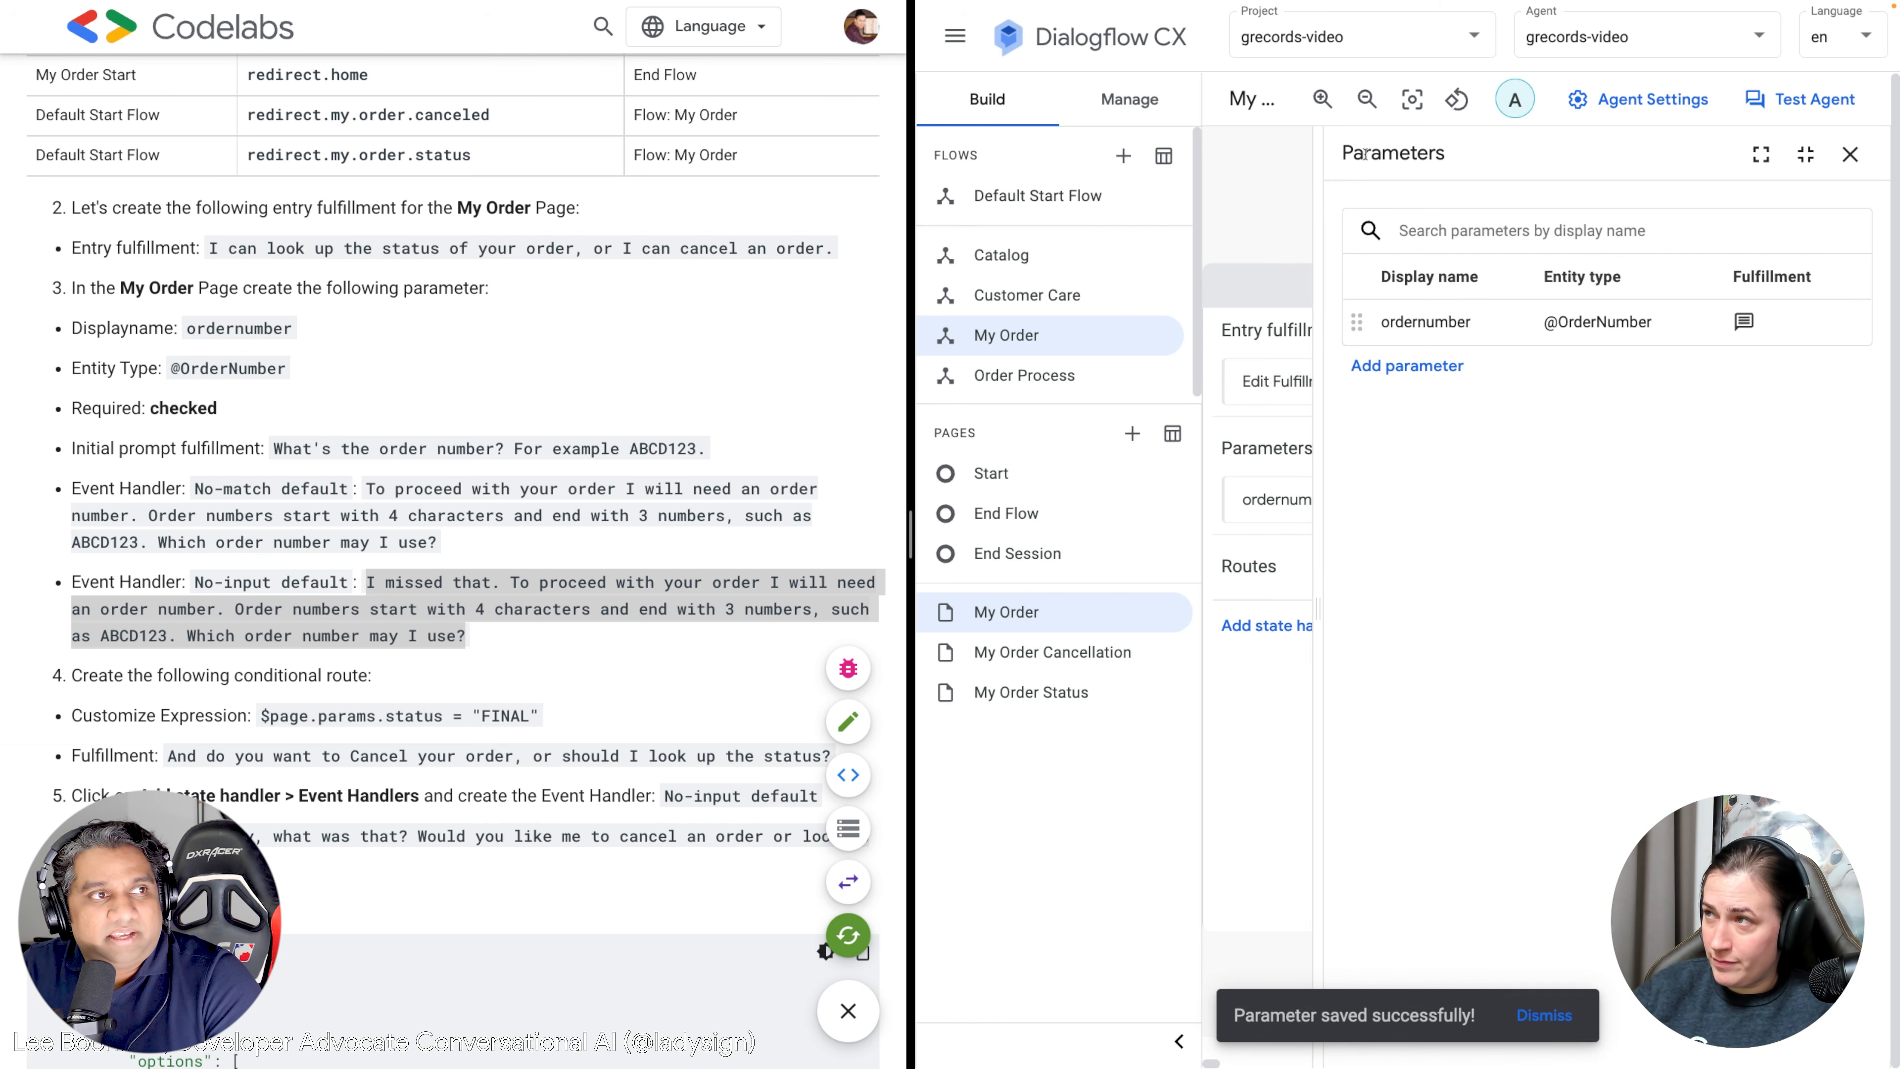
click(1850, 155)
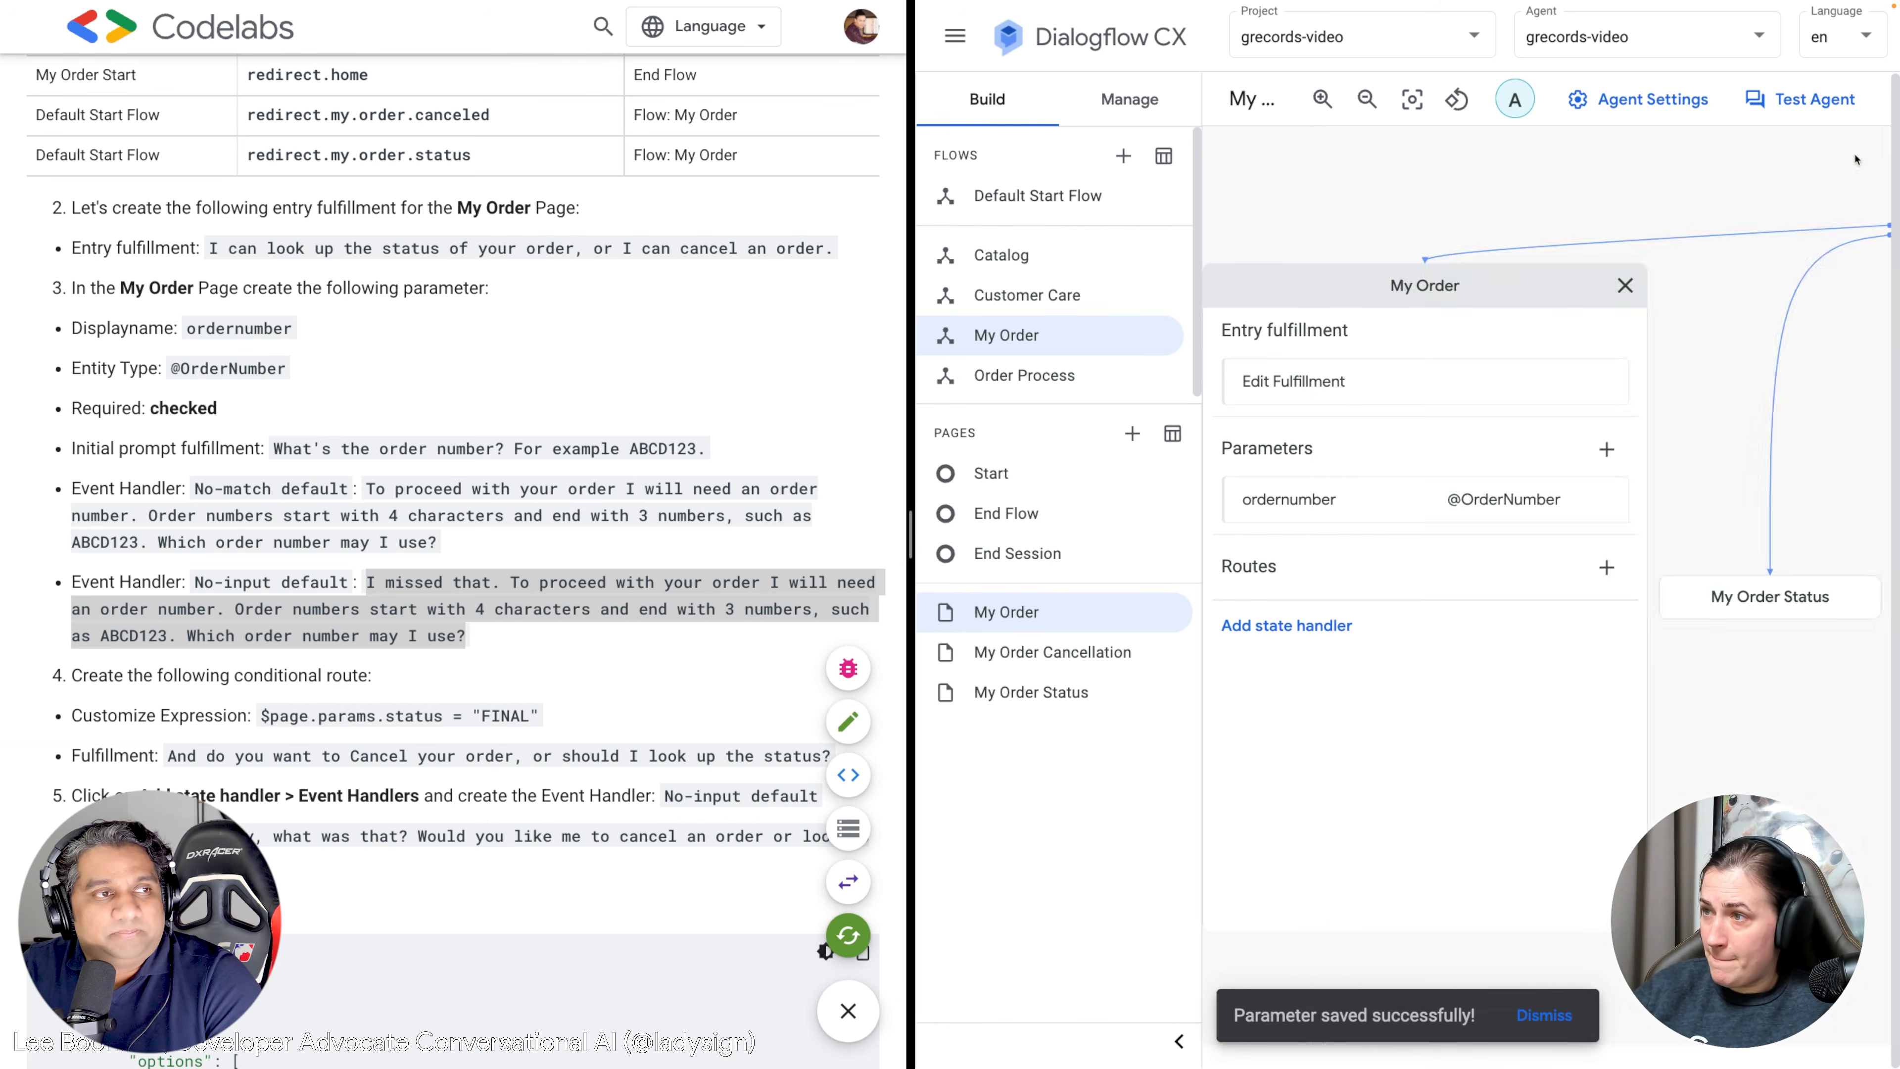
scroll(252, 660, down, 2)
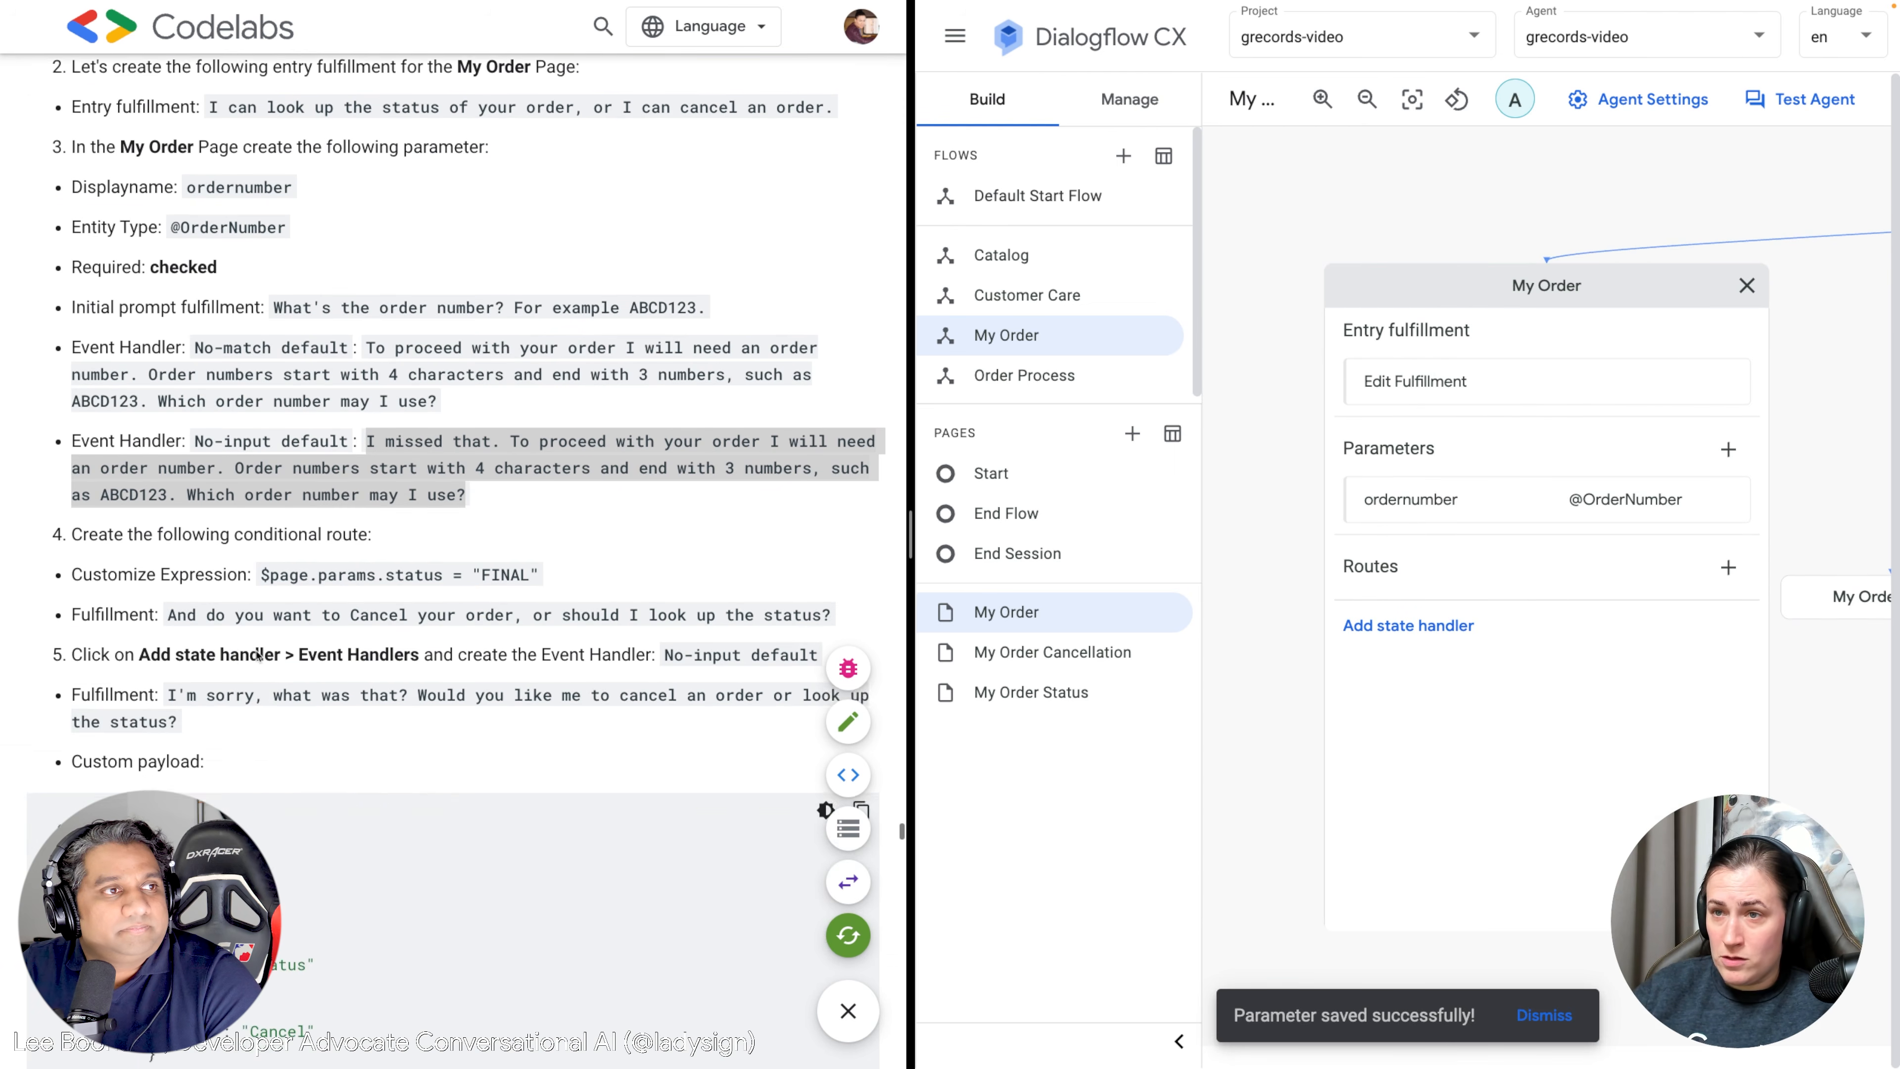
scroll(477, 546, down, 1)
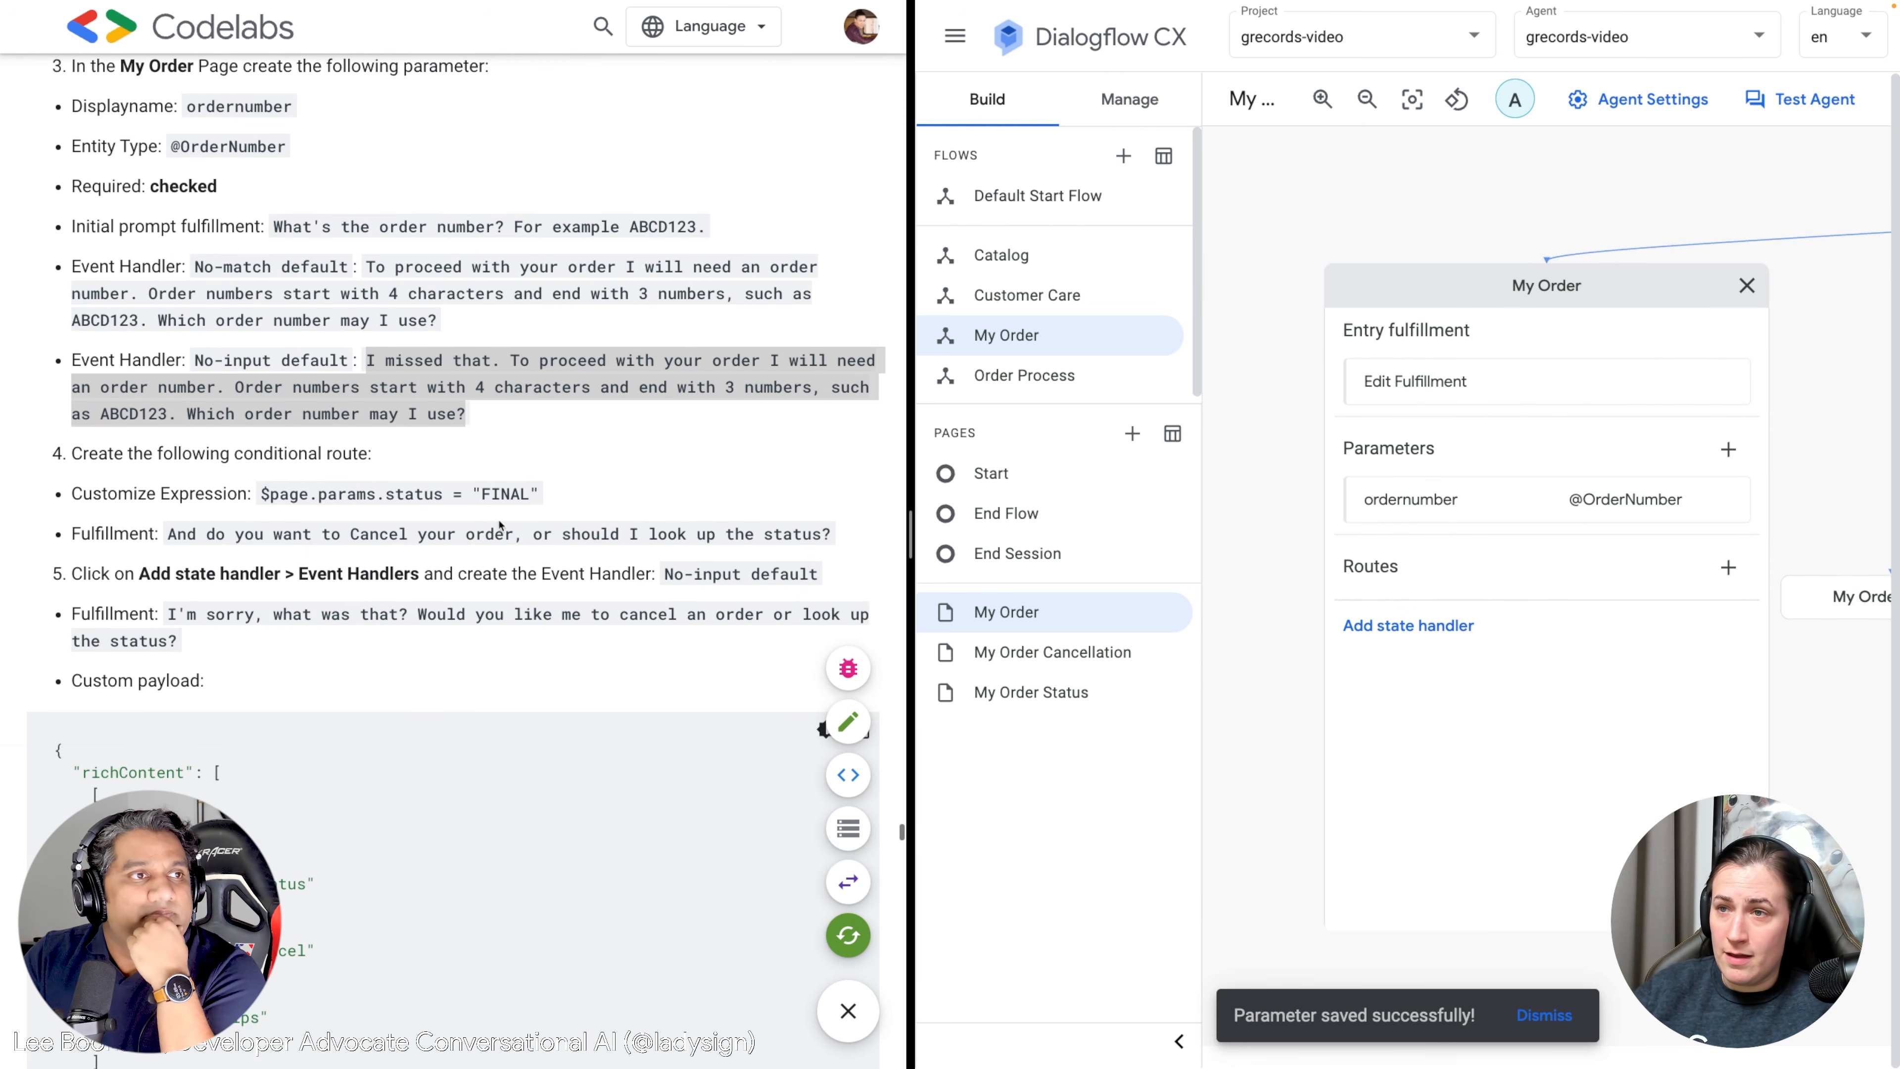
drag(539, 493, 264, 490)
key(ctrl+c)
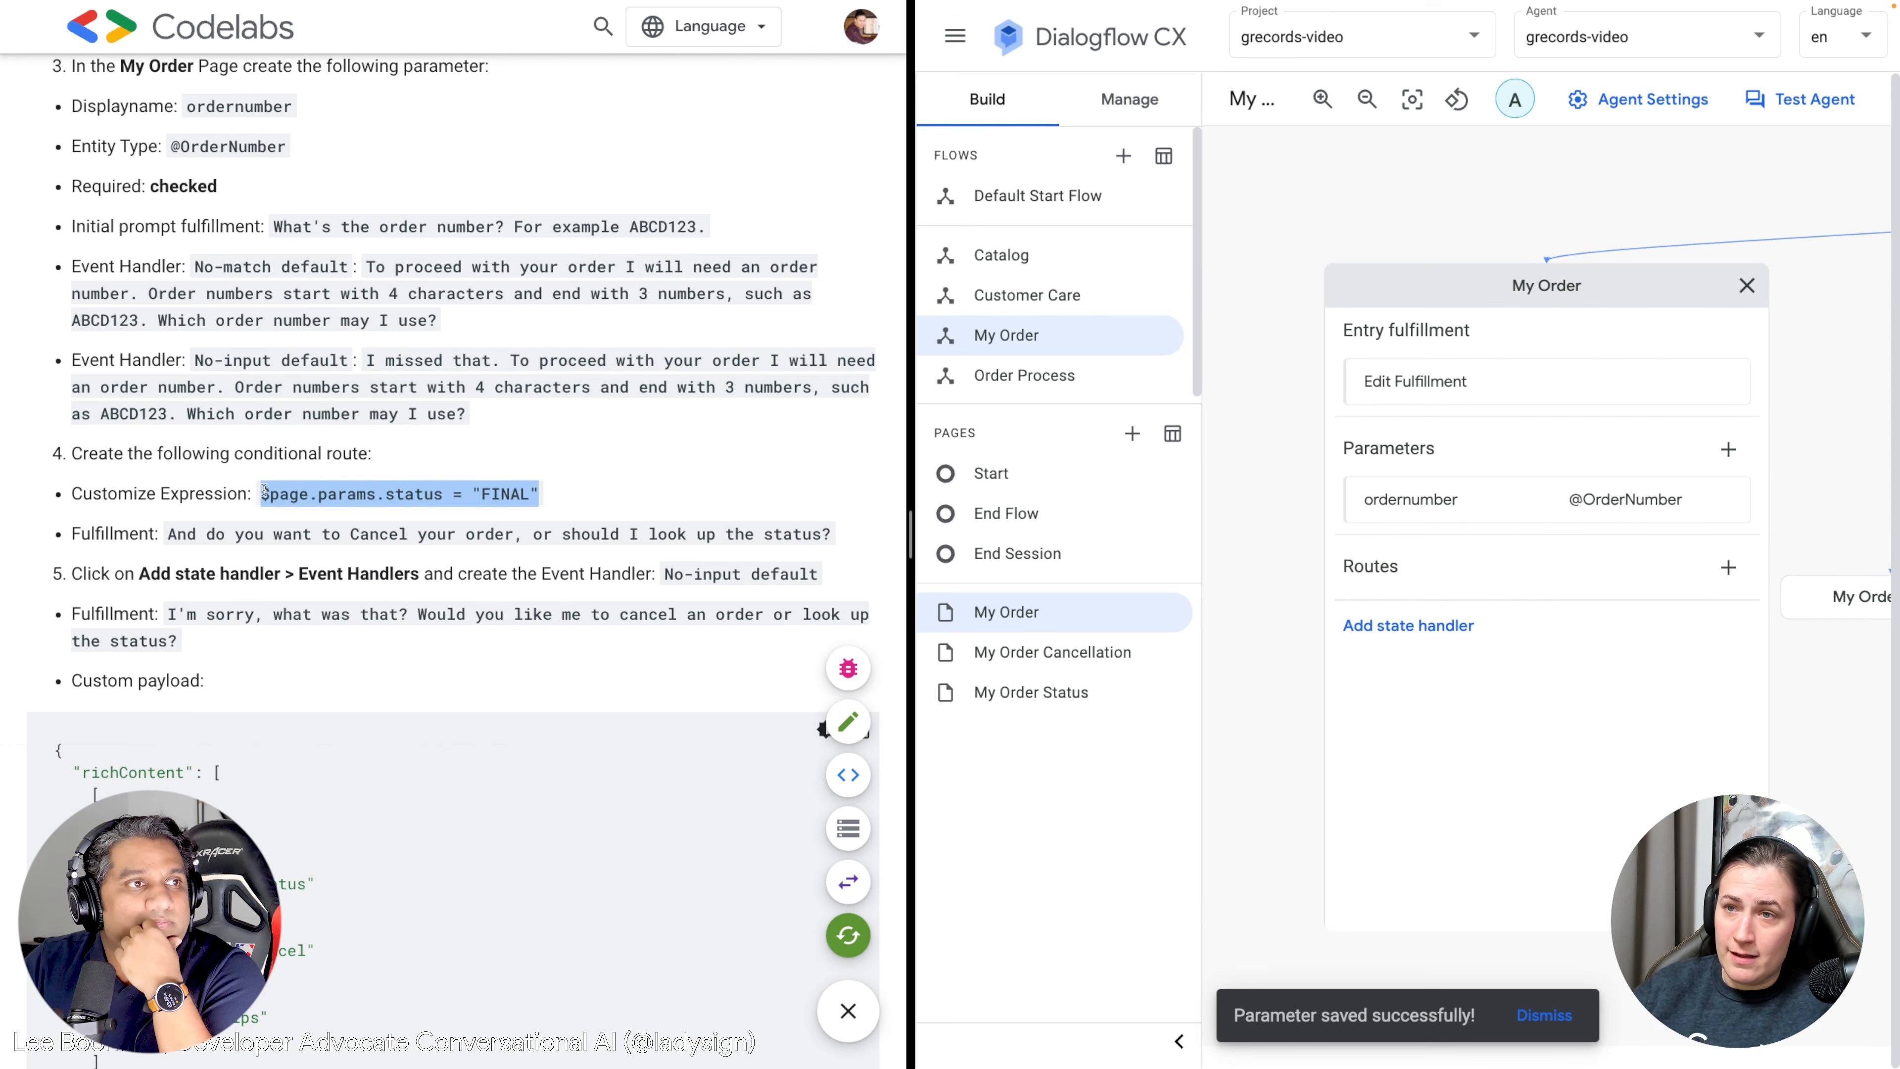
Add a My Order route with condition $page.params.status = "FINAL" and the cancel-or-status reply.
click(1728, 566)
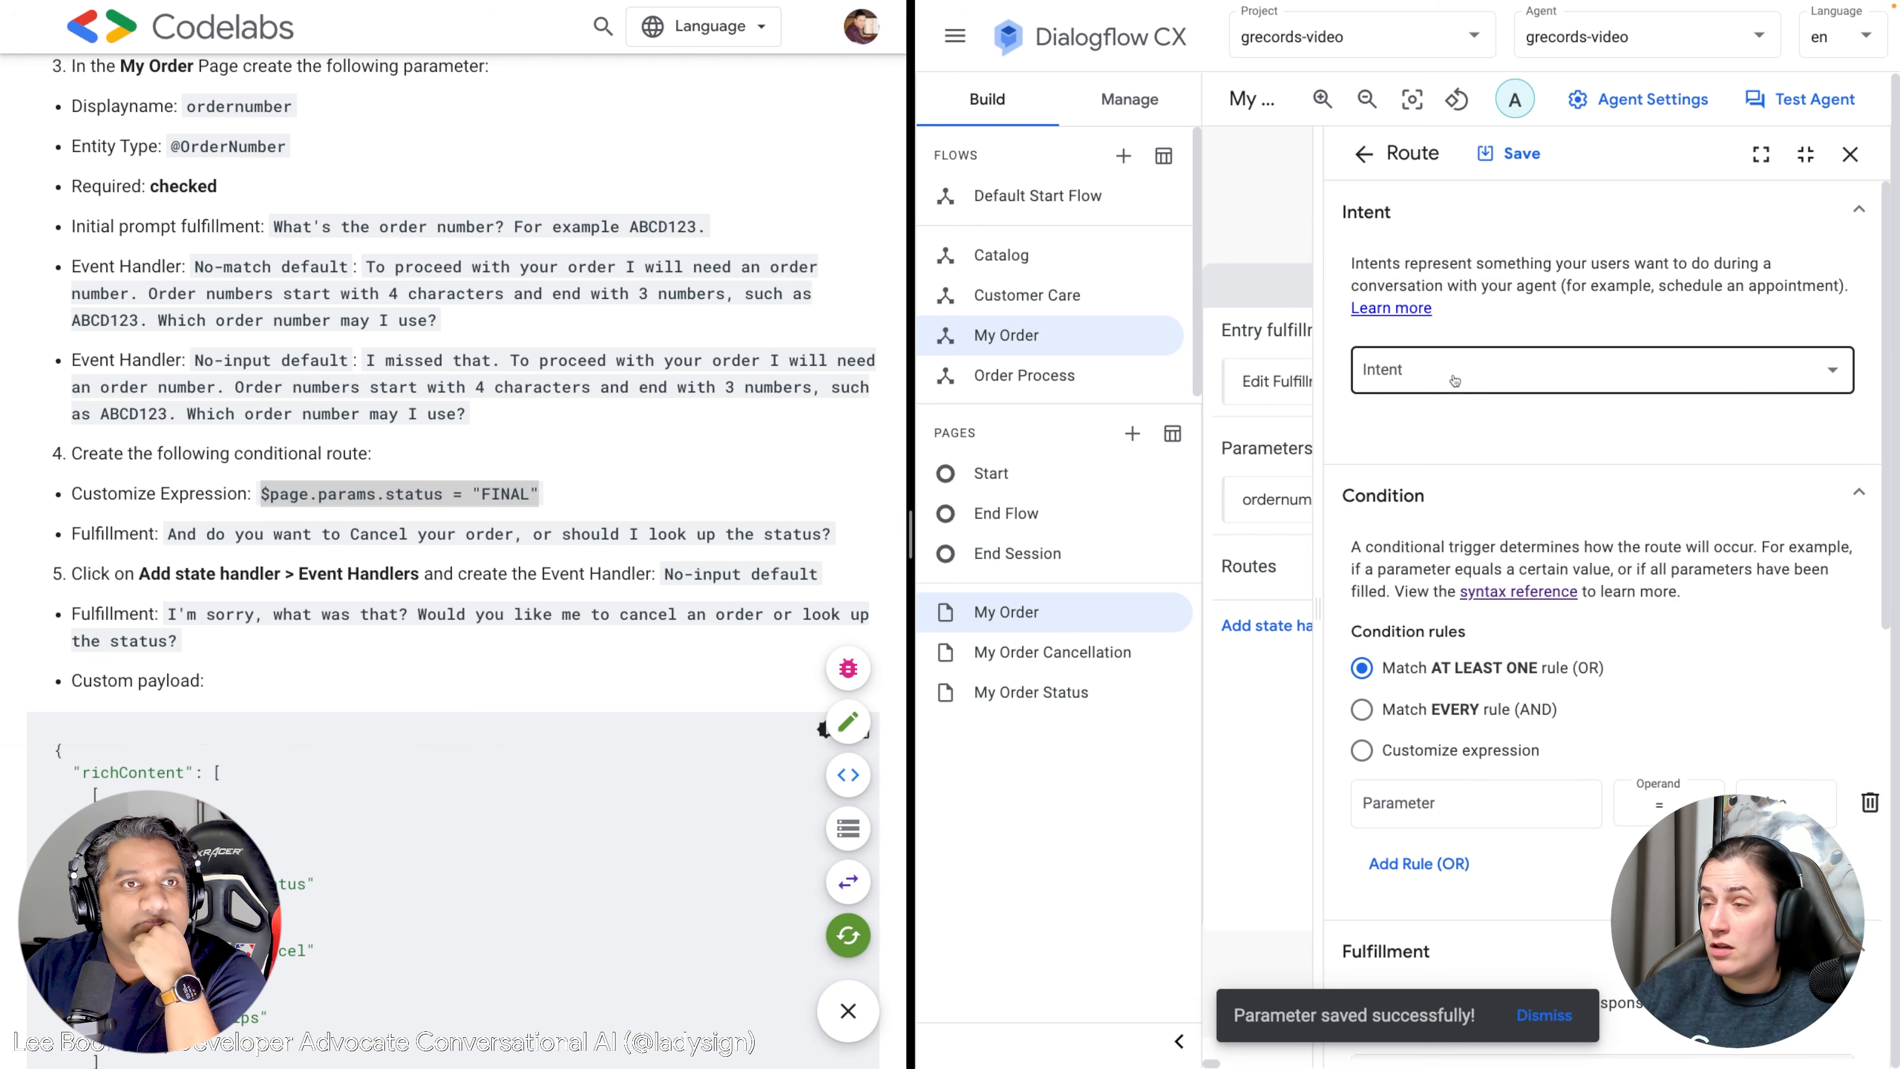
scroll(1457, 383, down, 1)
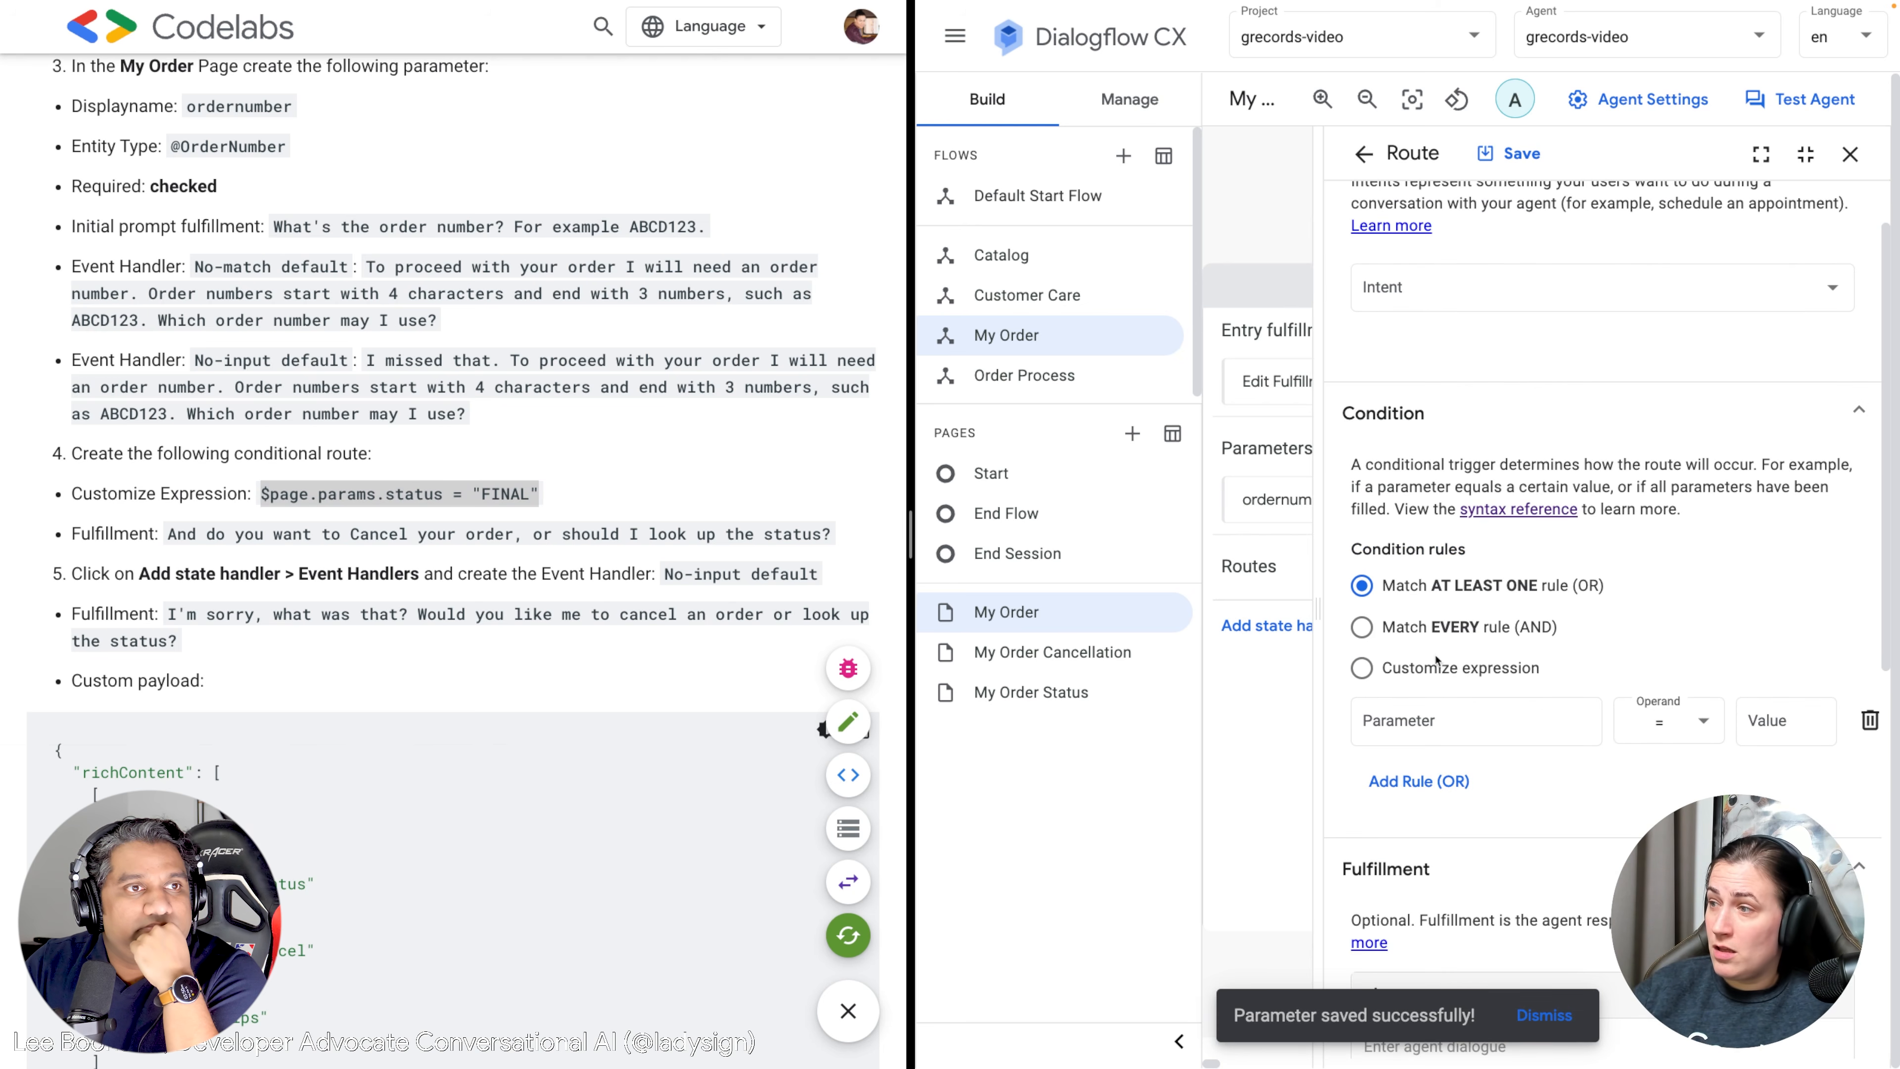
click(1437, 672)
click(1432, 717)
key(ctrl+v)
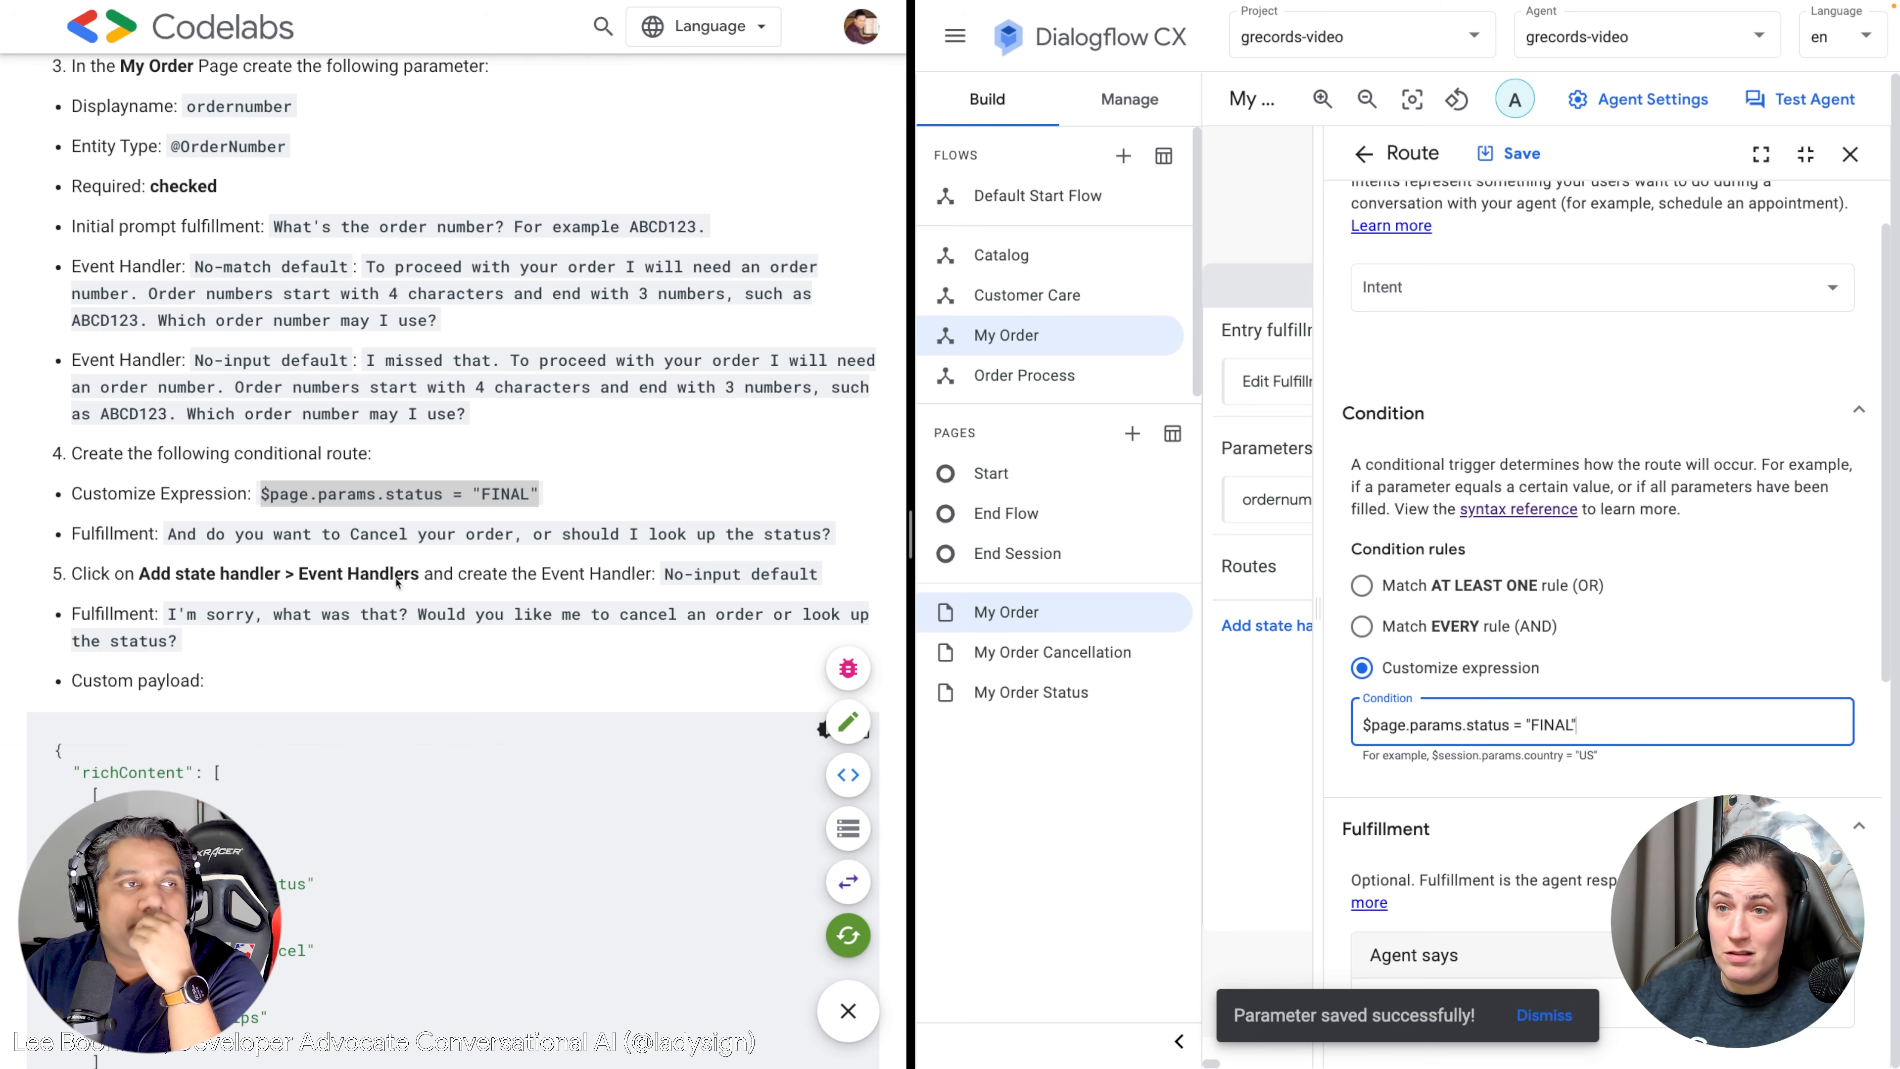
click(429, 552)
drag(831, 536, 168, 541)
key(ctrl+c)
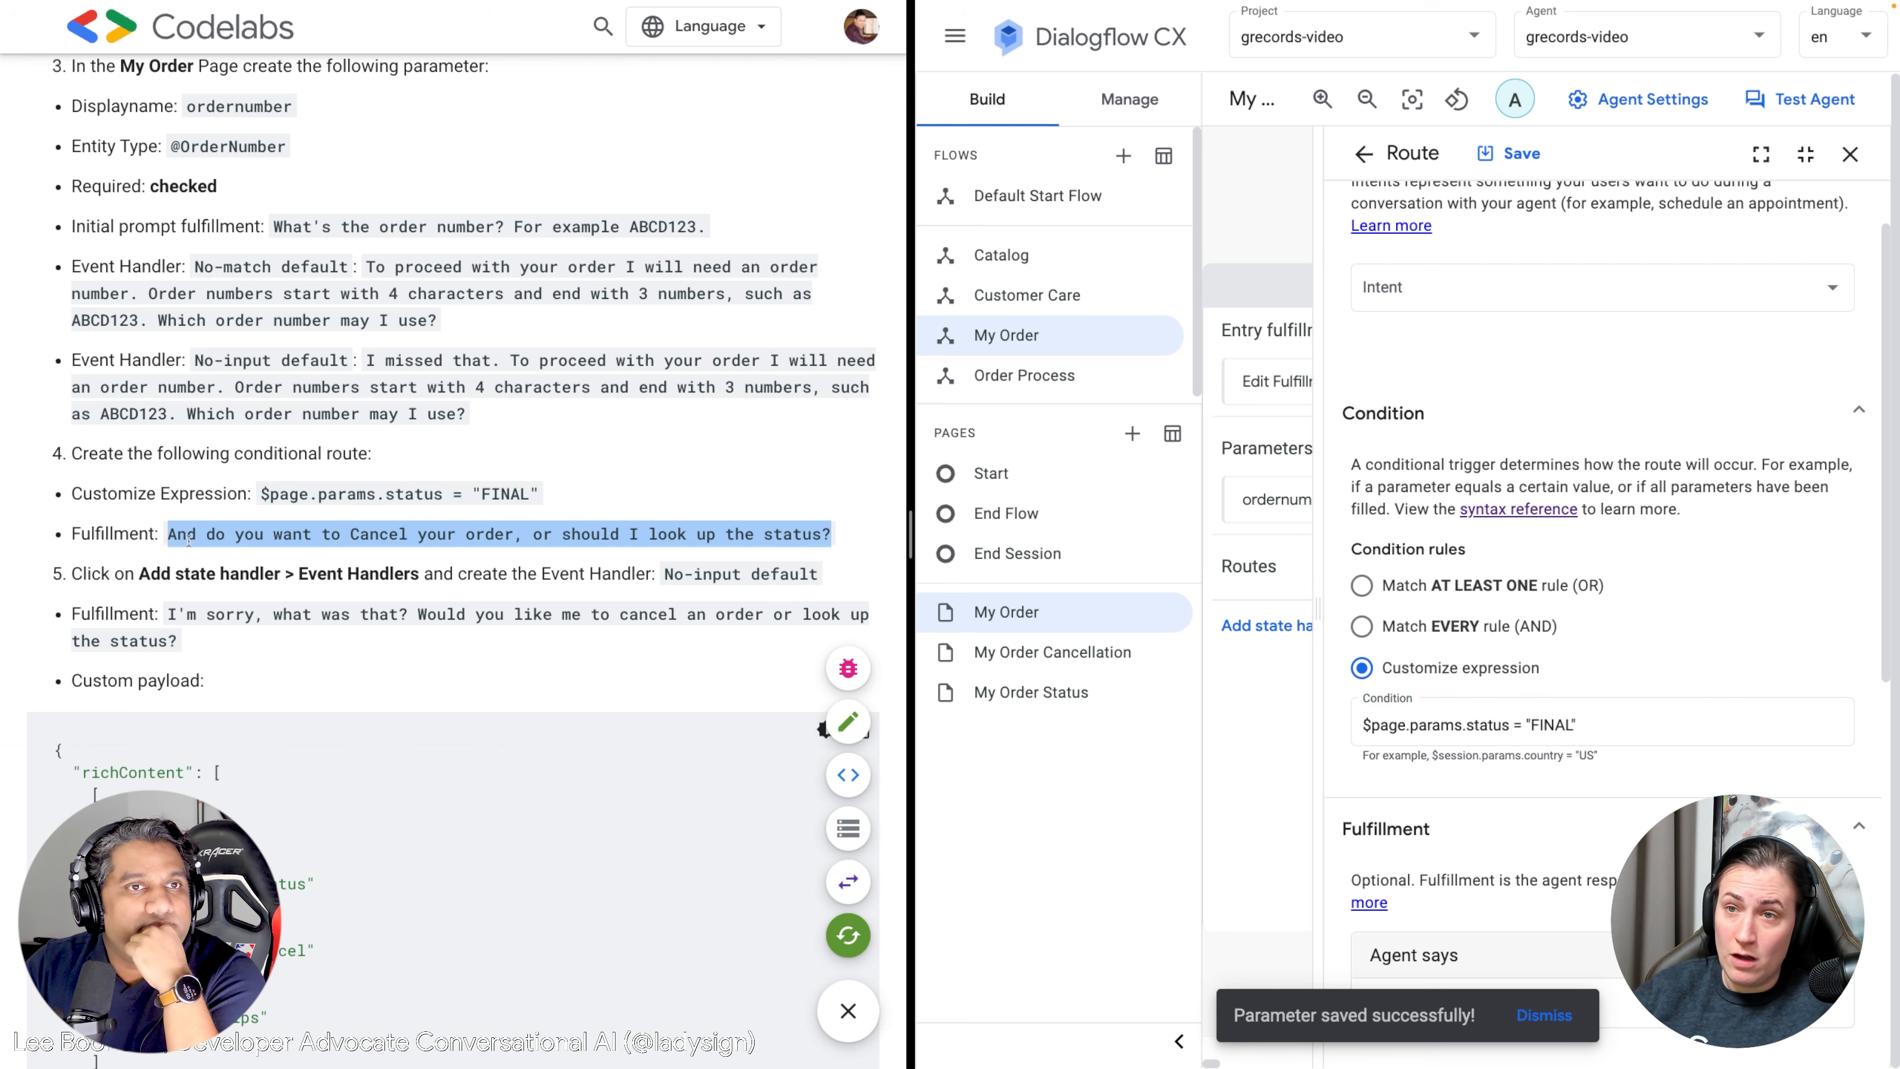
scroll(1486, 730, down, 3)
click(1420, 791)
key(ctrl+v)
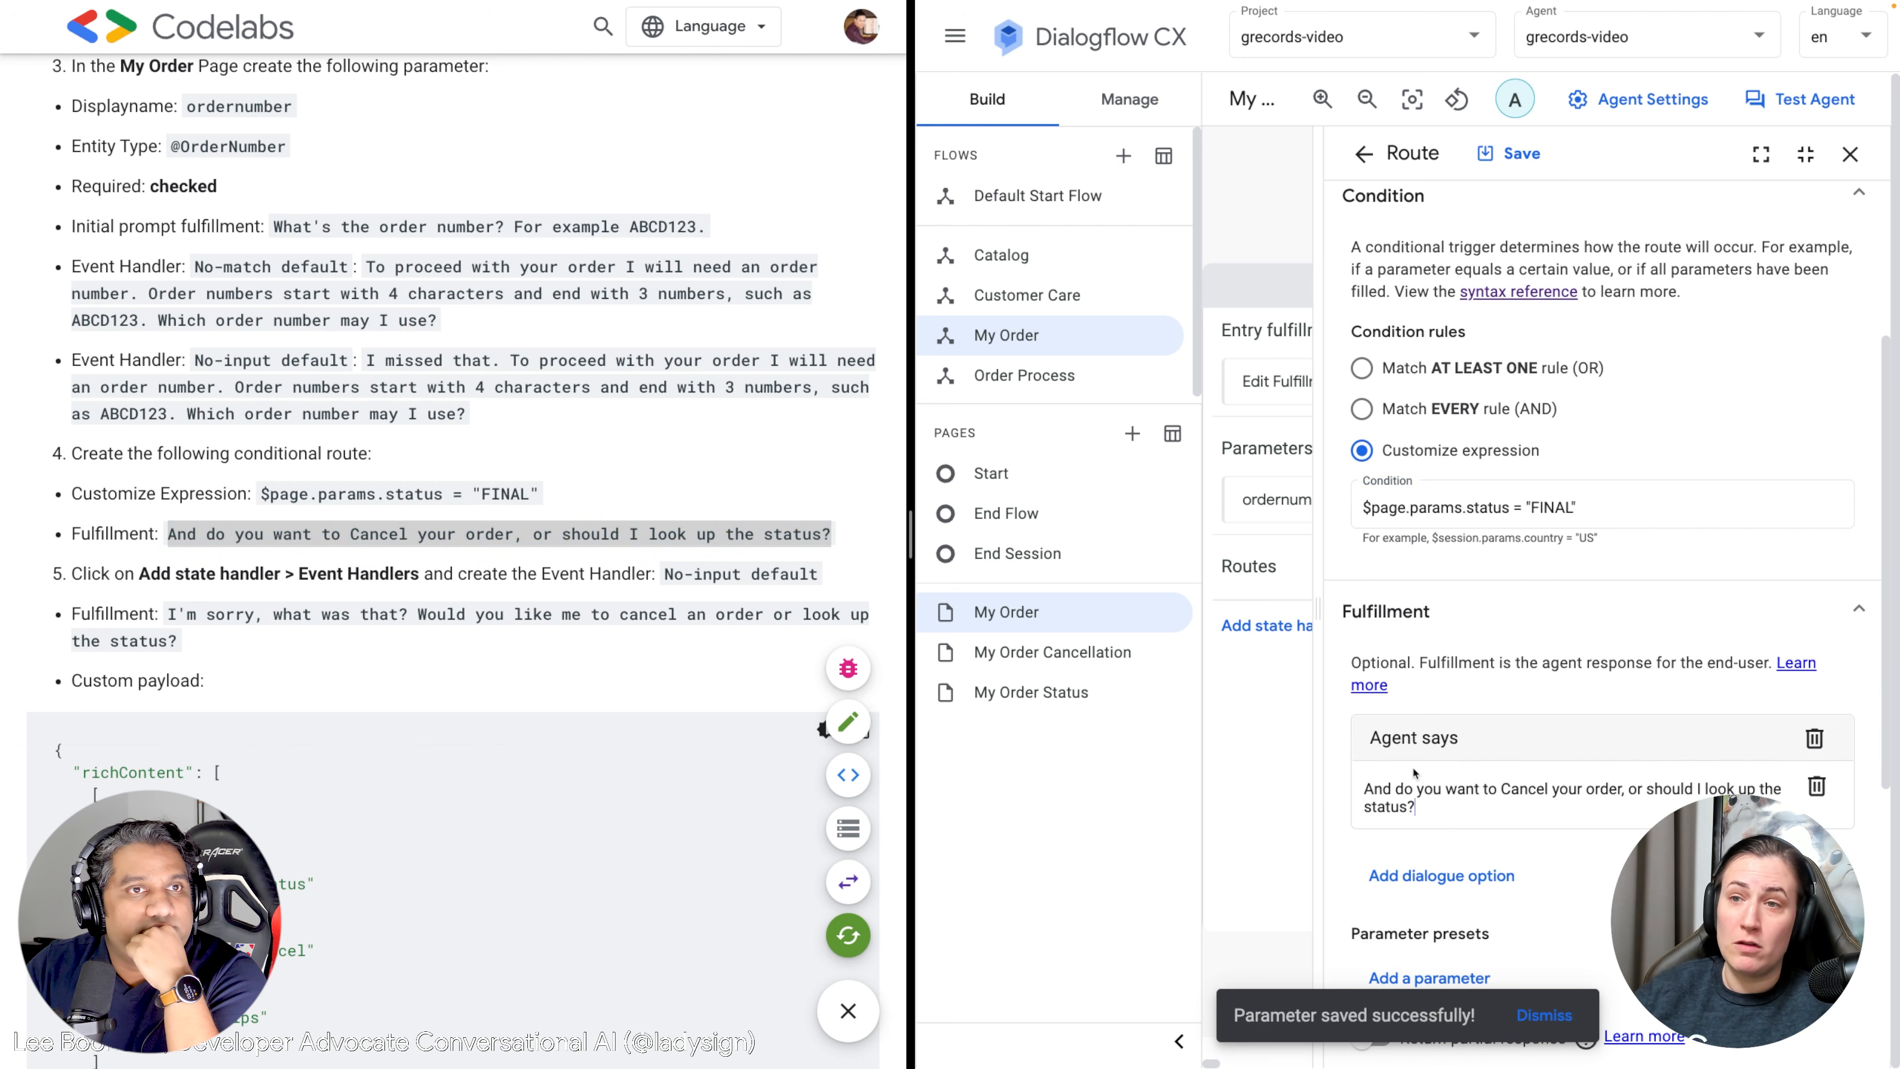
Review the route form and save the FINAL status route.
scroll(1412, 770, down, 5)
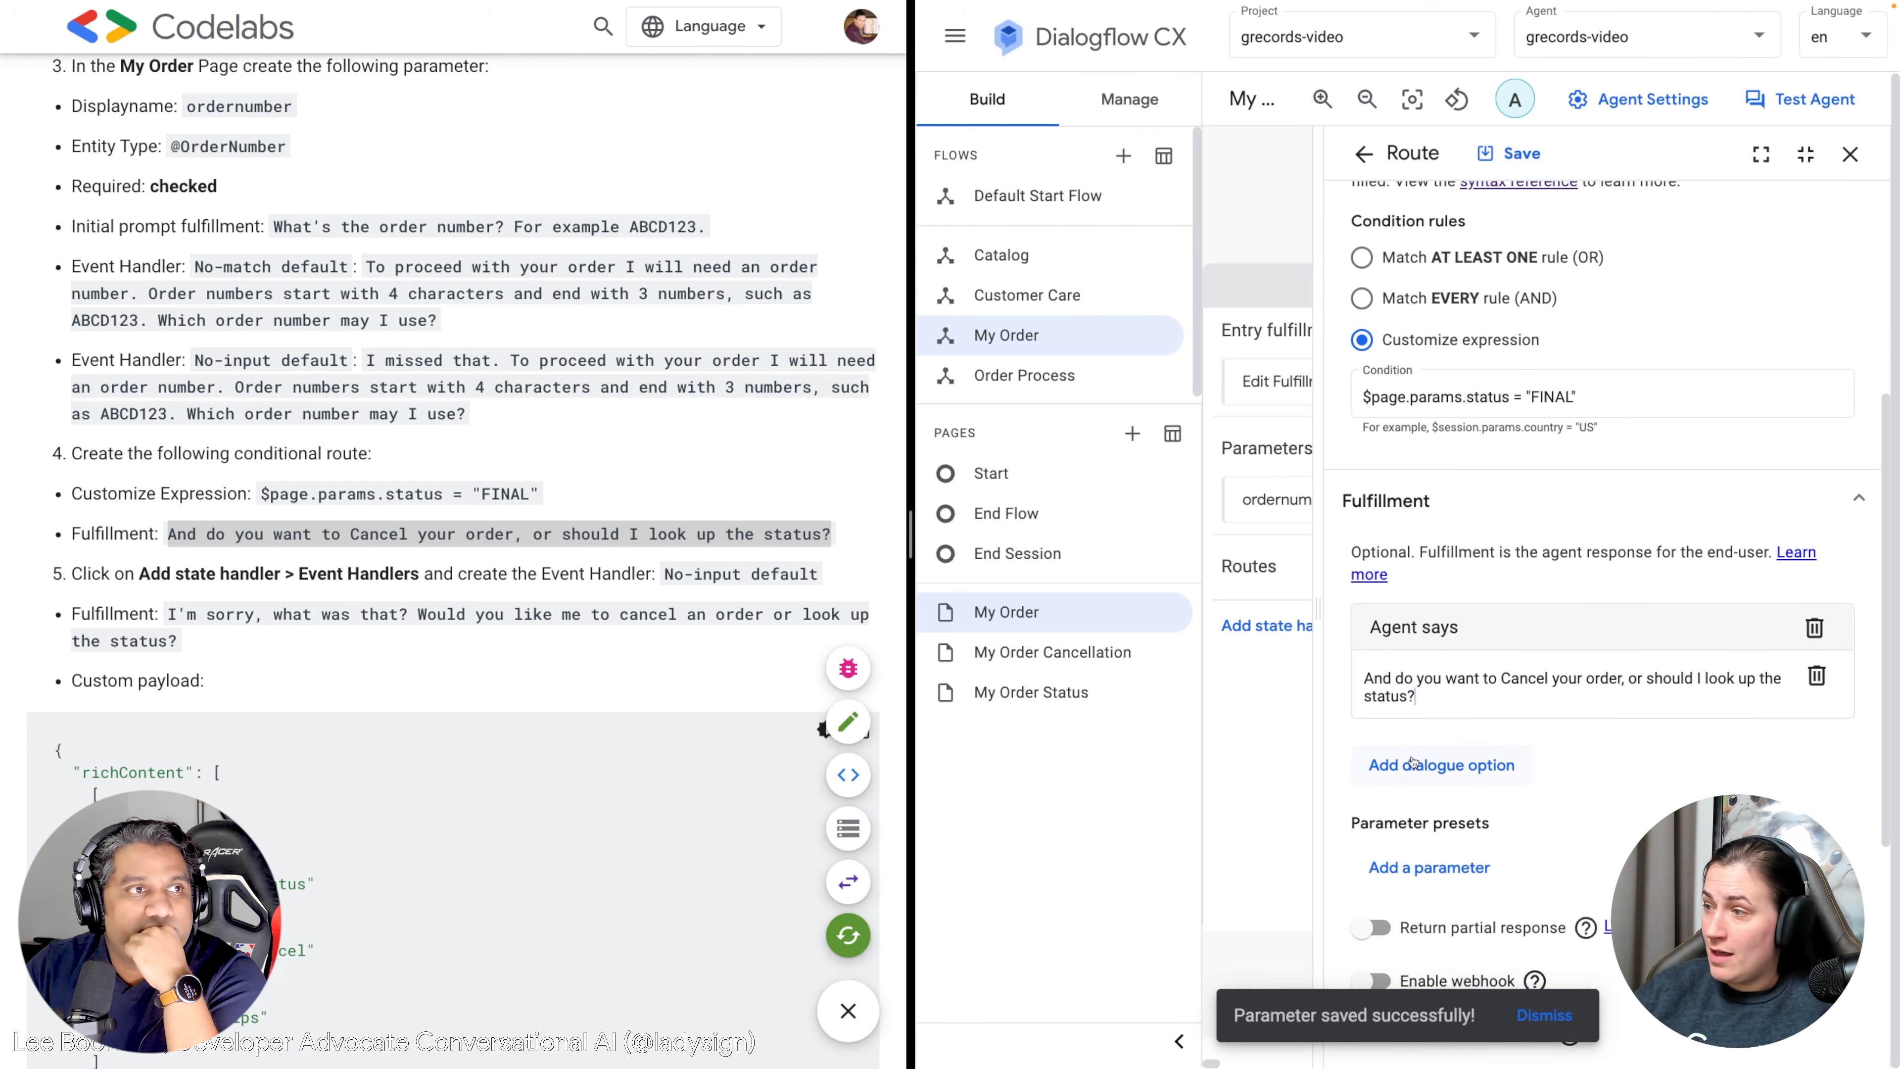
scroll(1414, 762, up, 3)
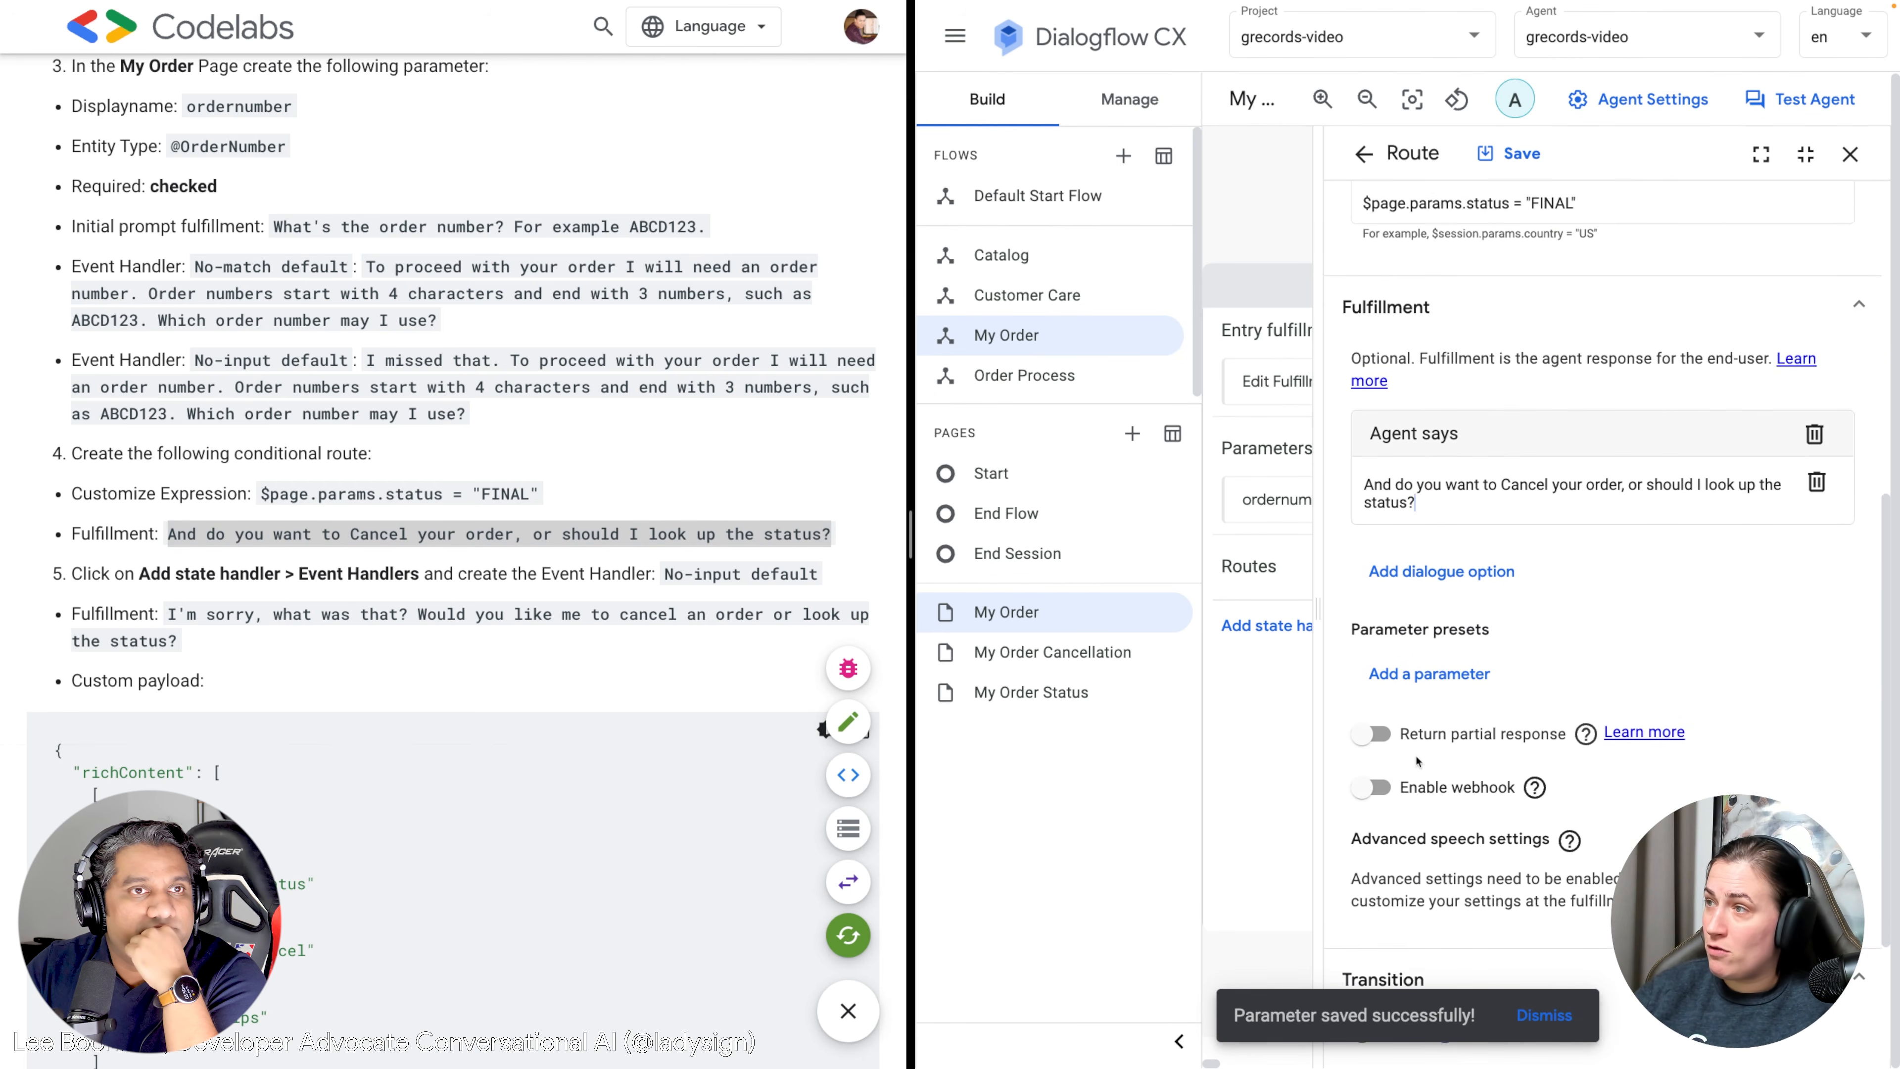
scroll(1416, 761, down, 5)
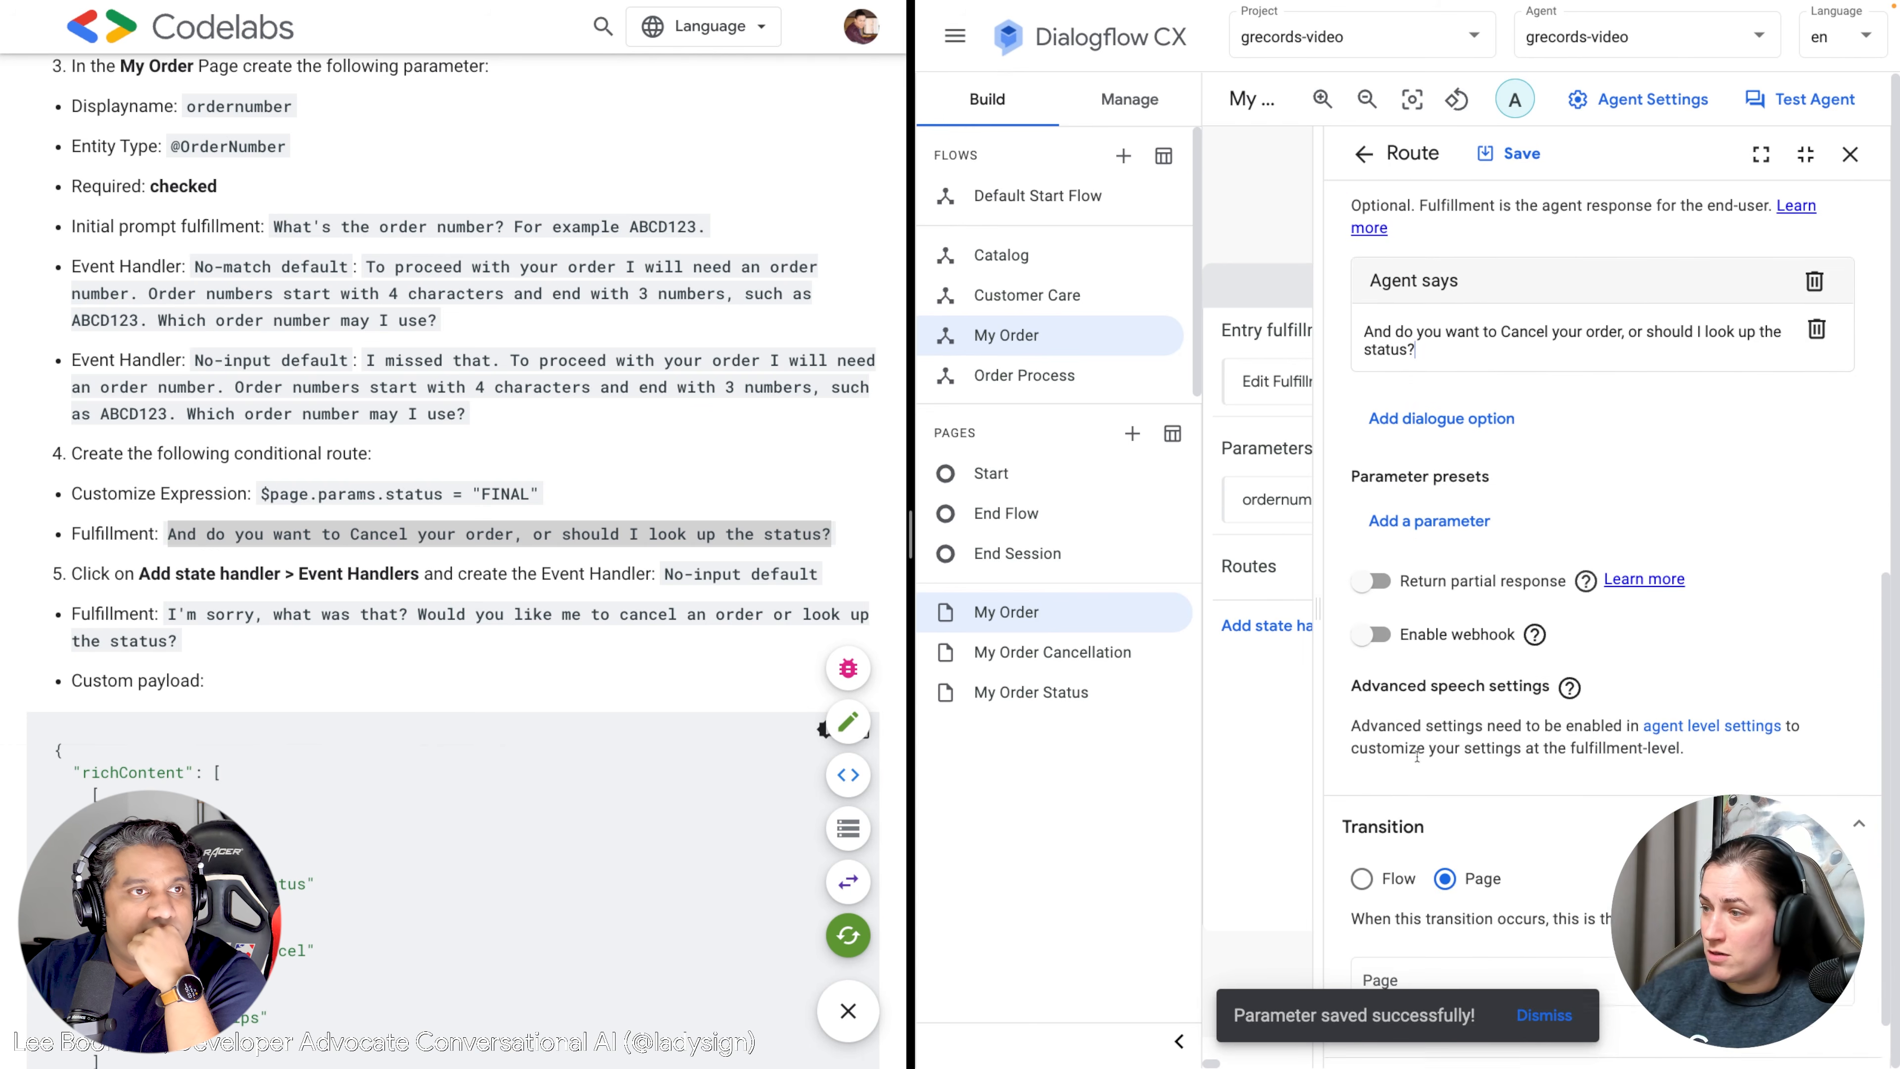
scroll(1417, 762, up, 4)
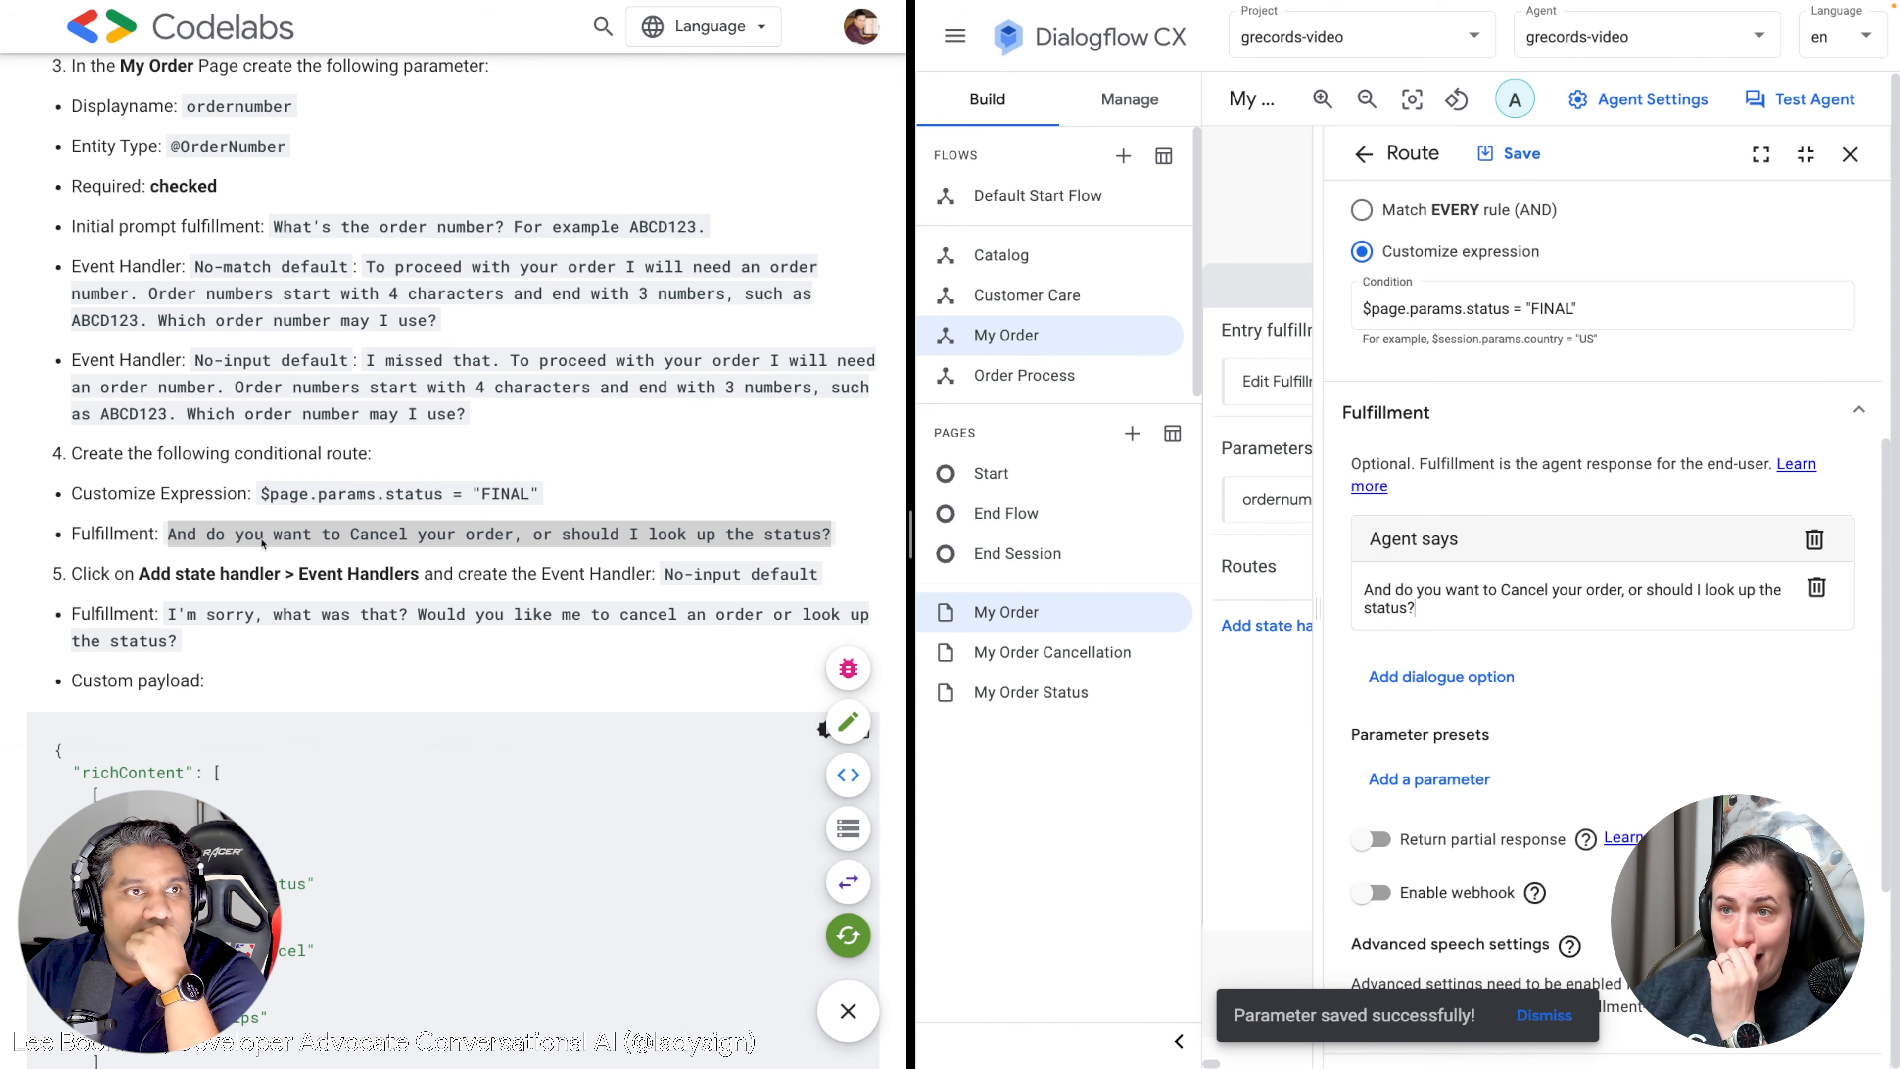
scroll(1764, 681, up, 5)
scroll(1764, 681, down, 8)
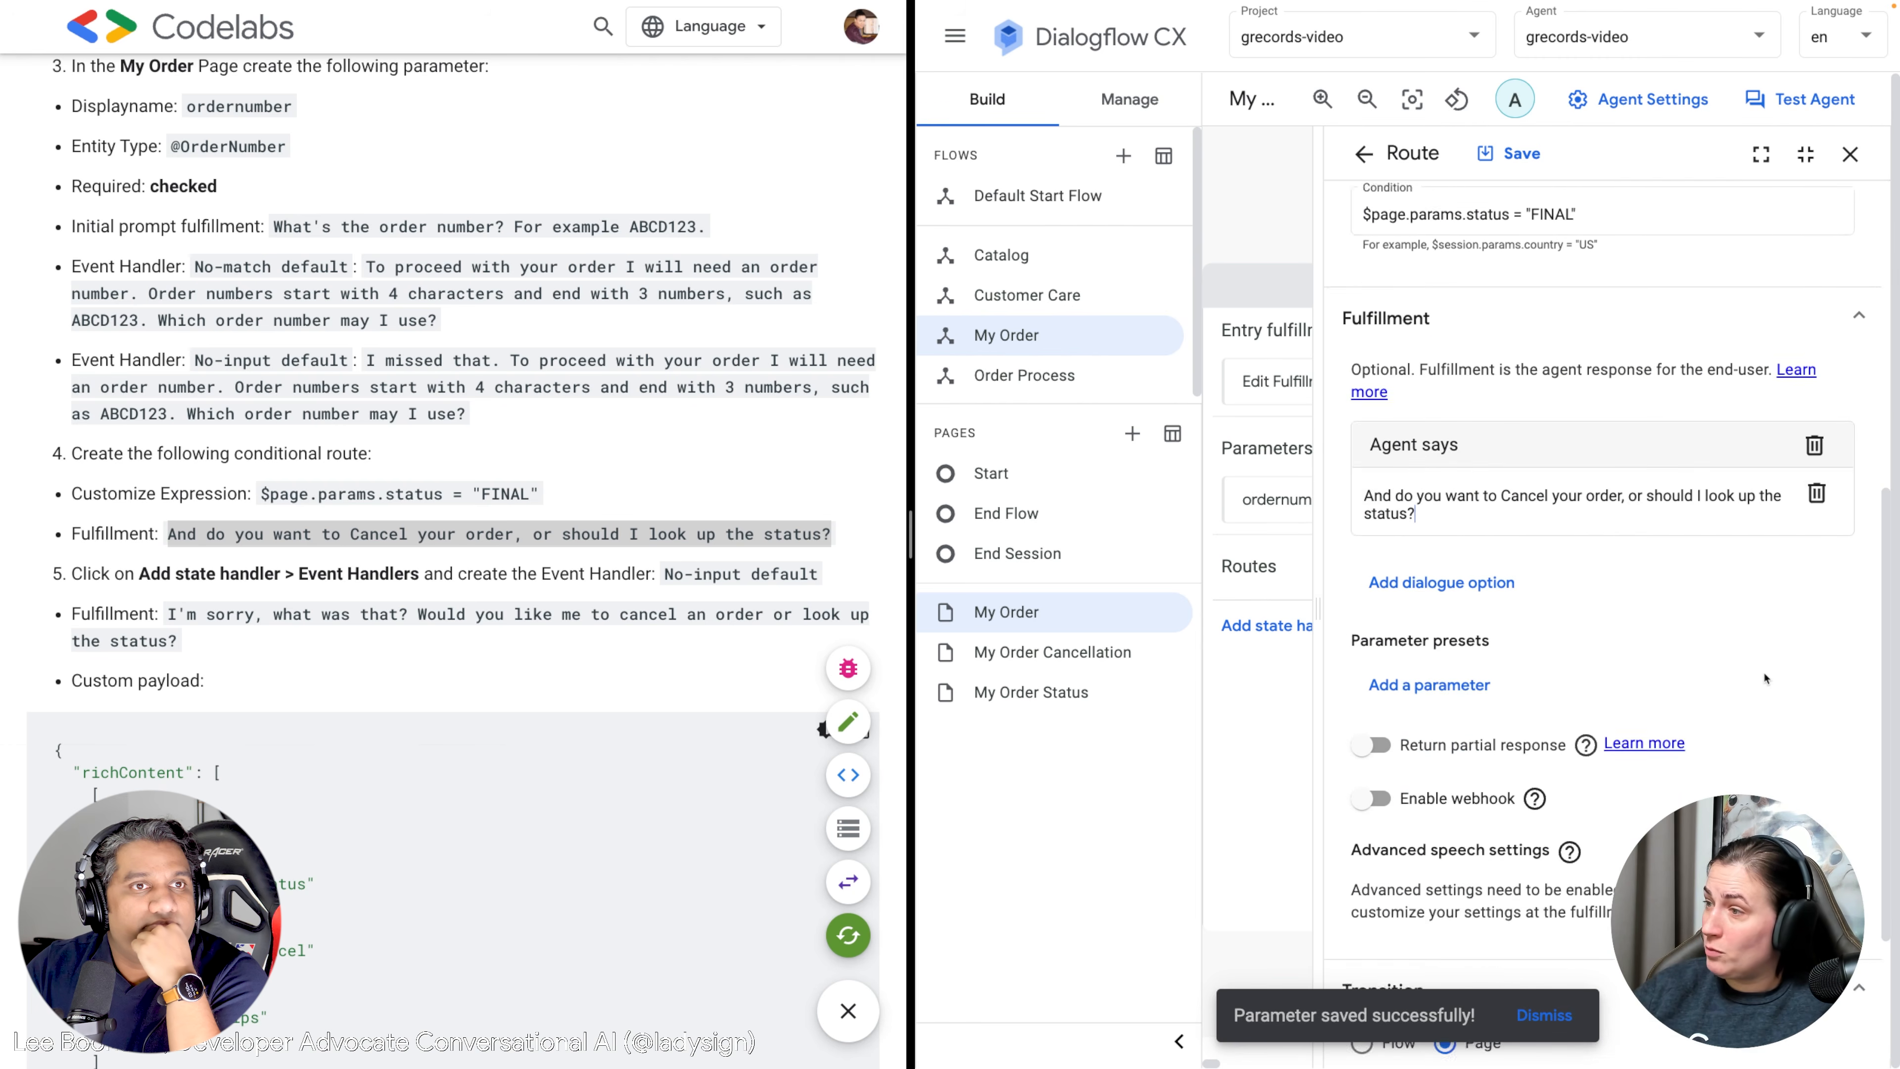
scroll(1764, 678, down, 1)
scroll(1593, 614, down, 1)
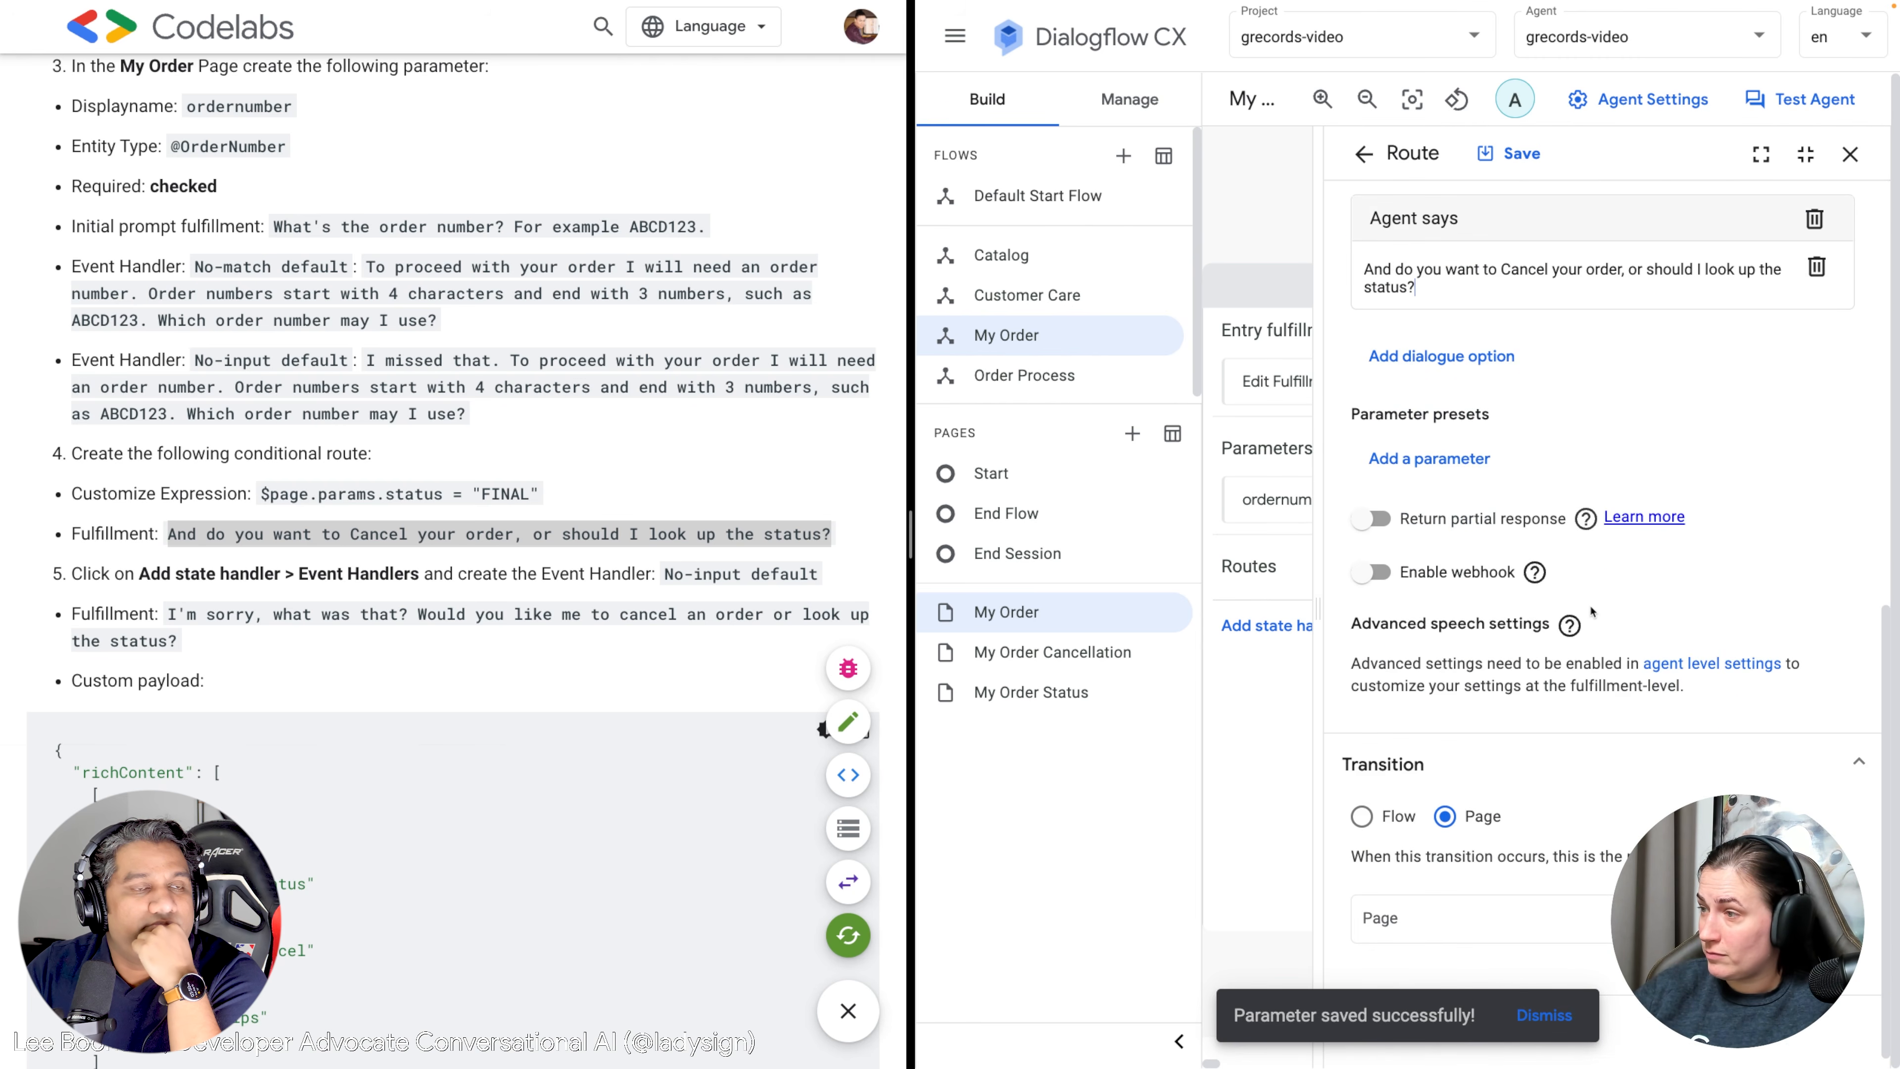
click(1498, 175)
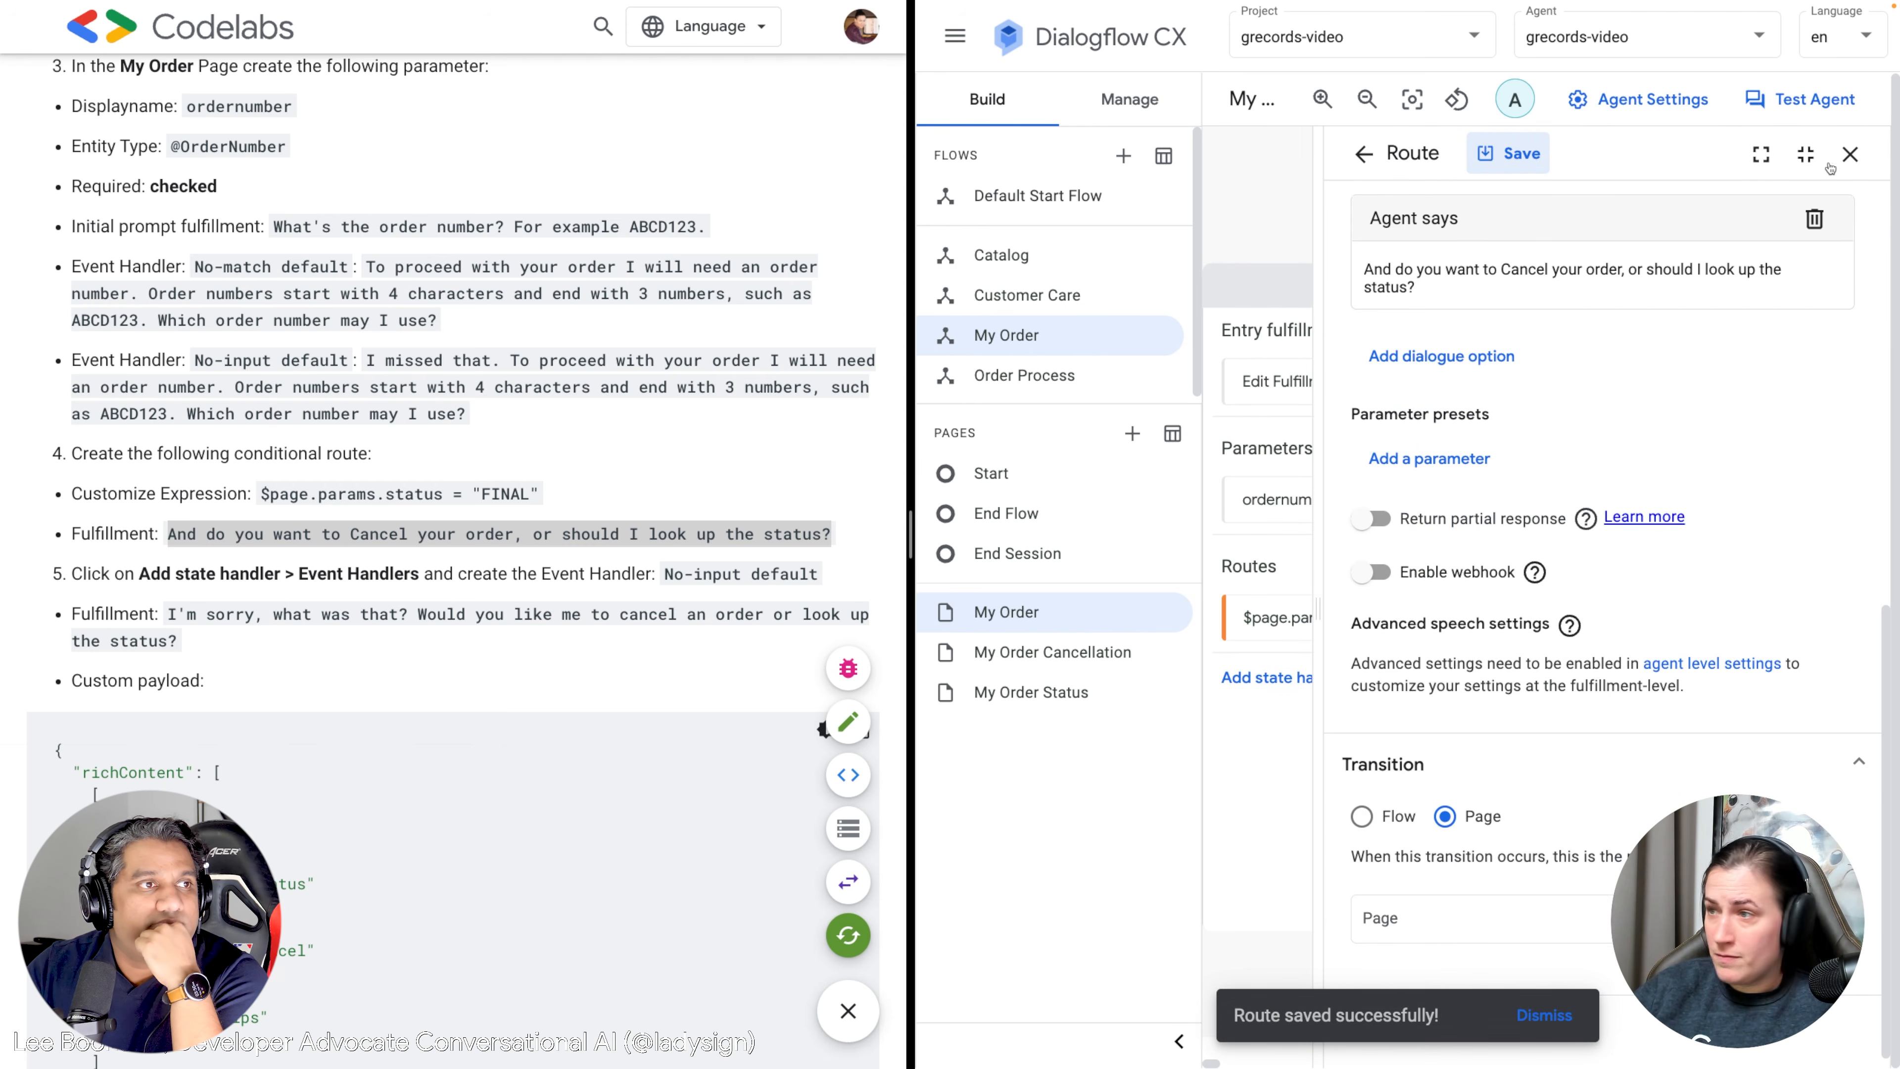
click(1850, 154)
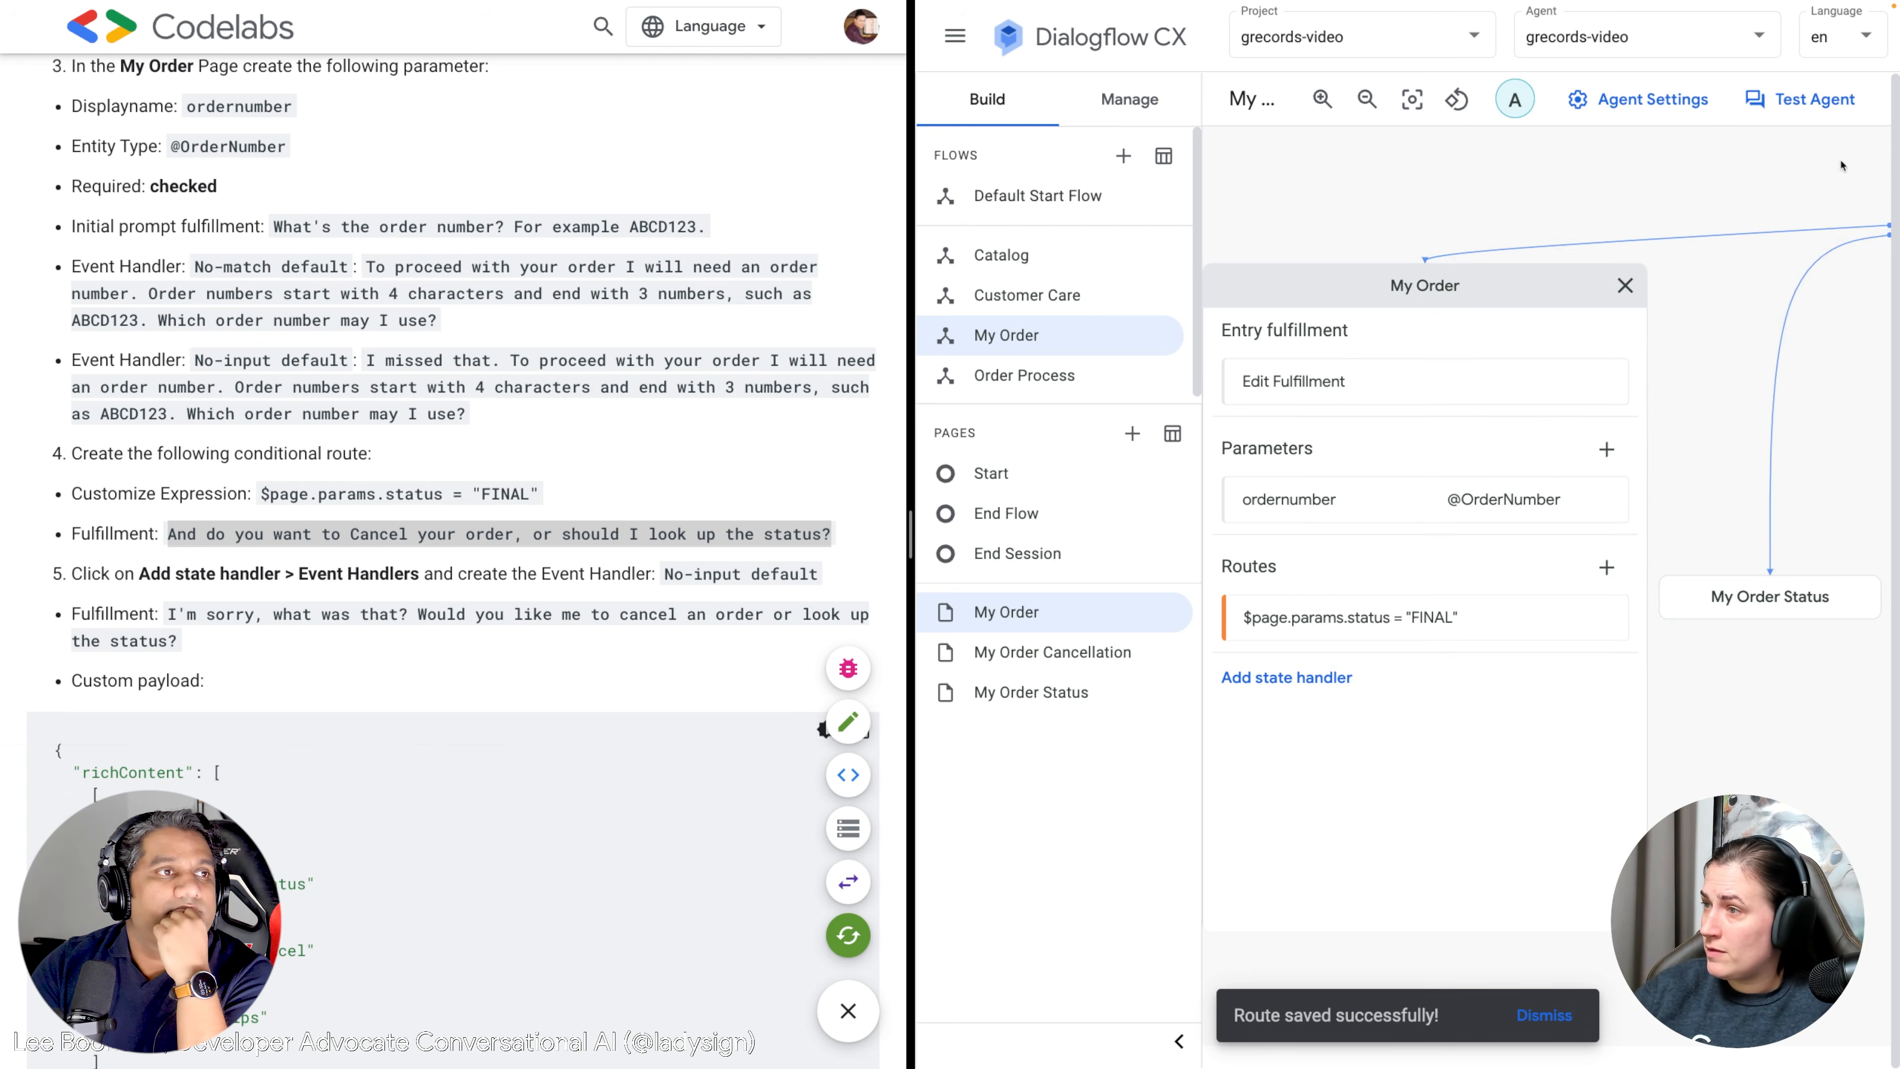
Reopen the FINAL status route to verify it, then close the routes list.
click(1502, 618)
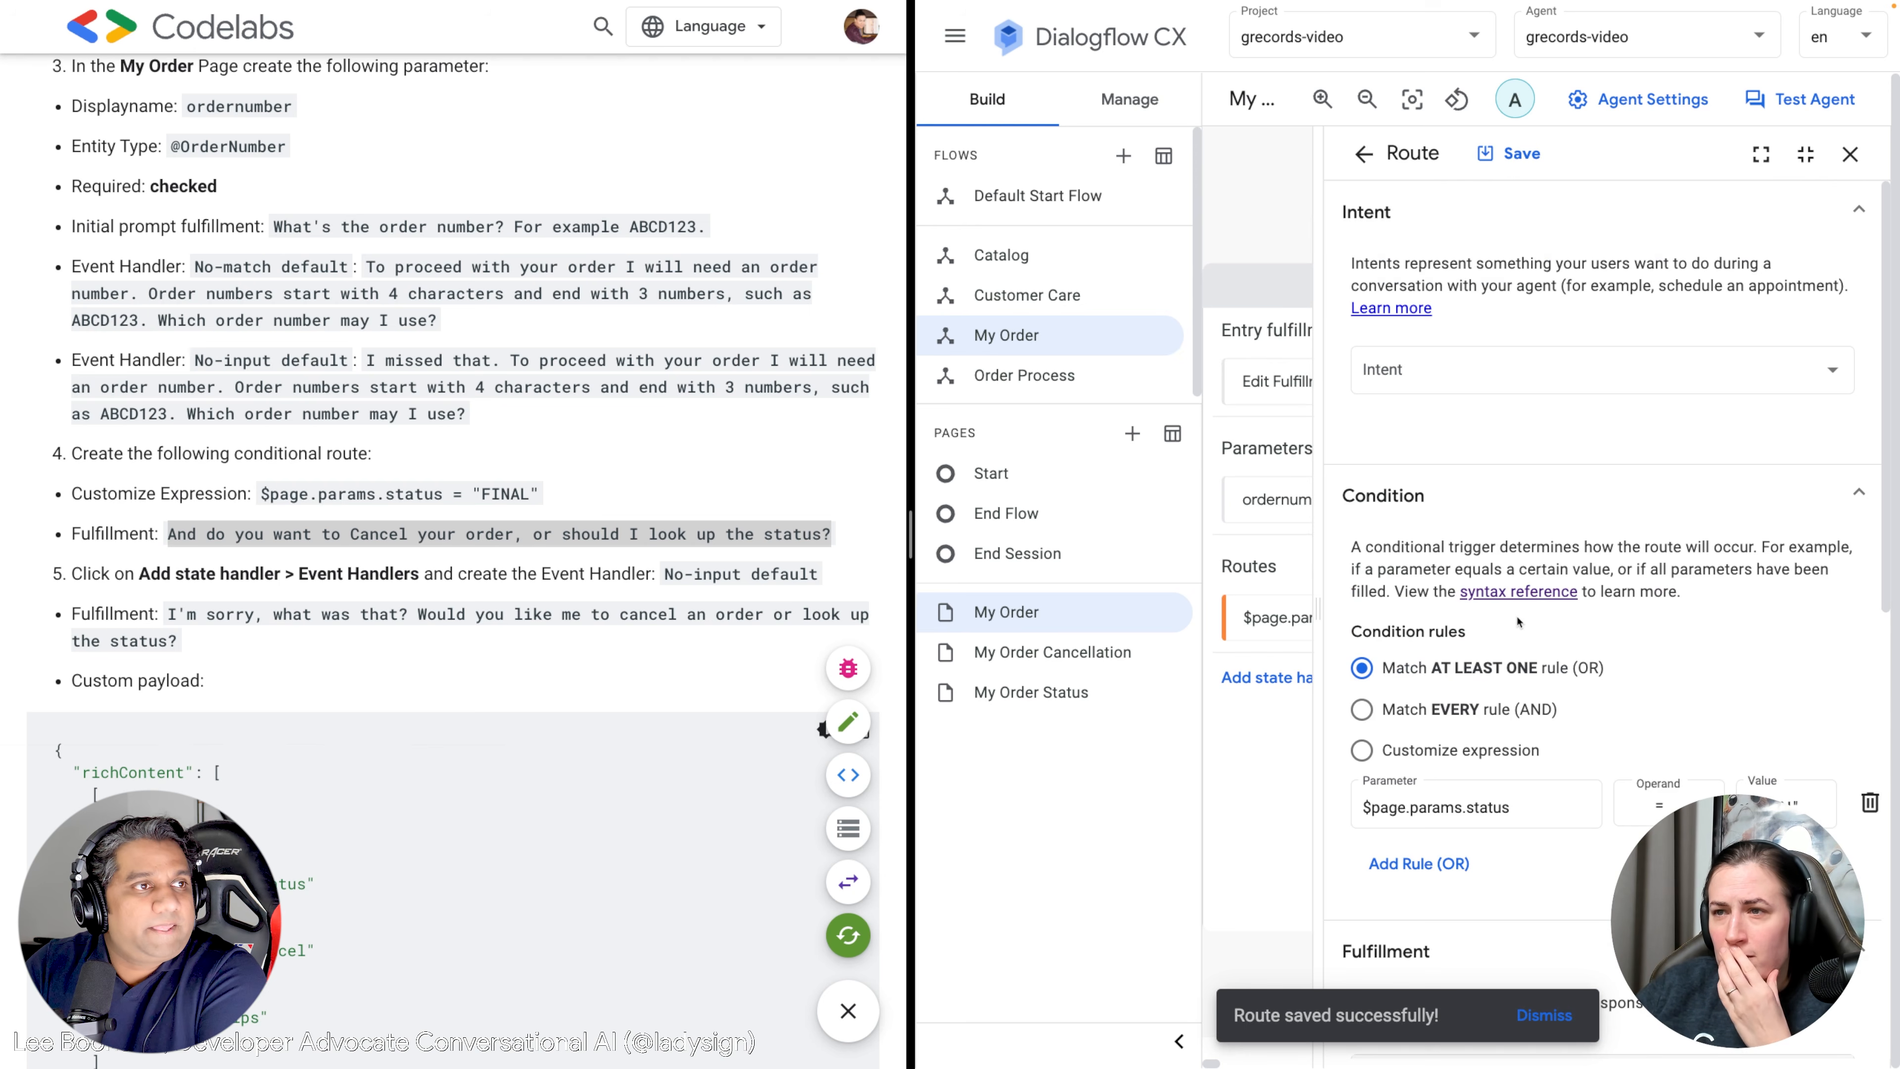
scroll(1547, 610, down, 6)
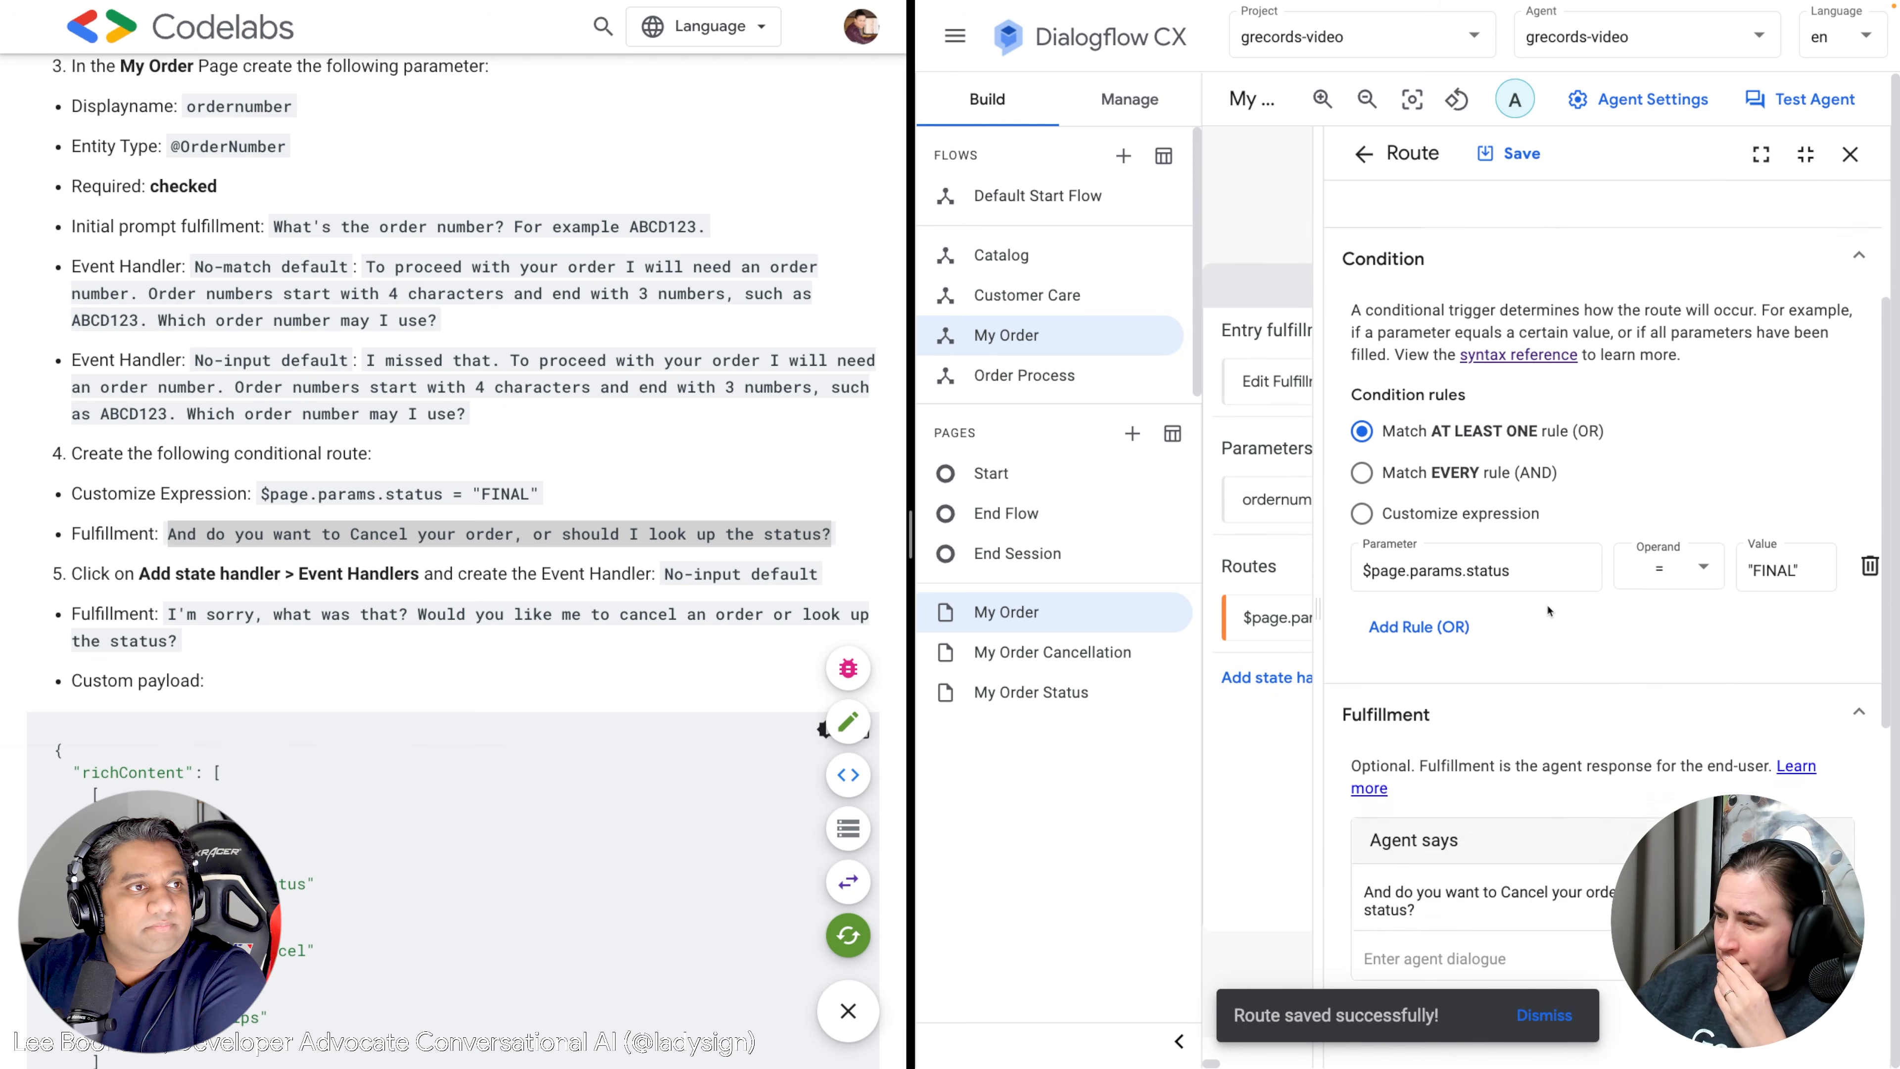
scroll(1548, 610, down, 5)
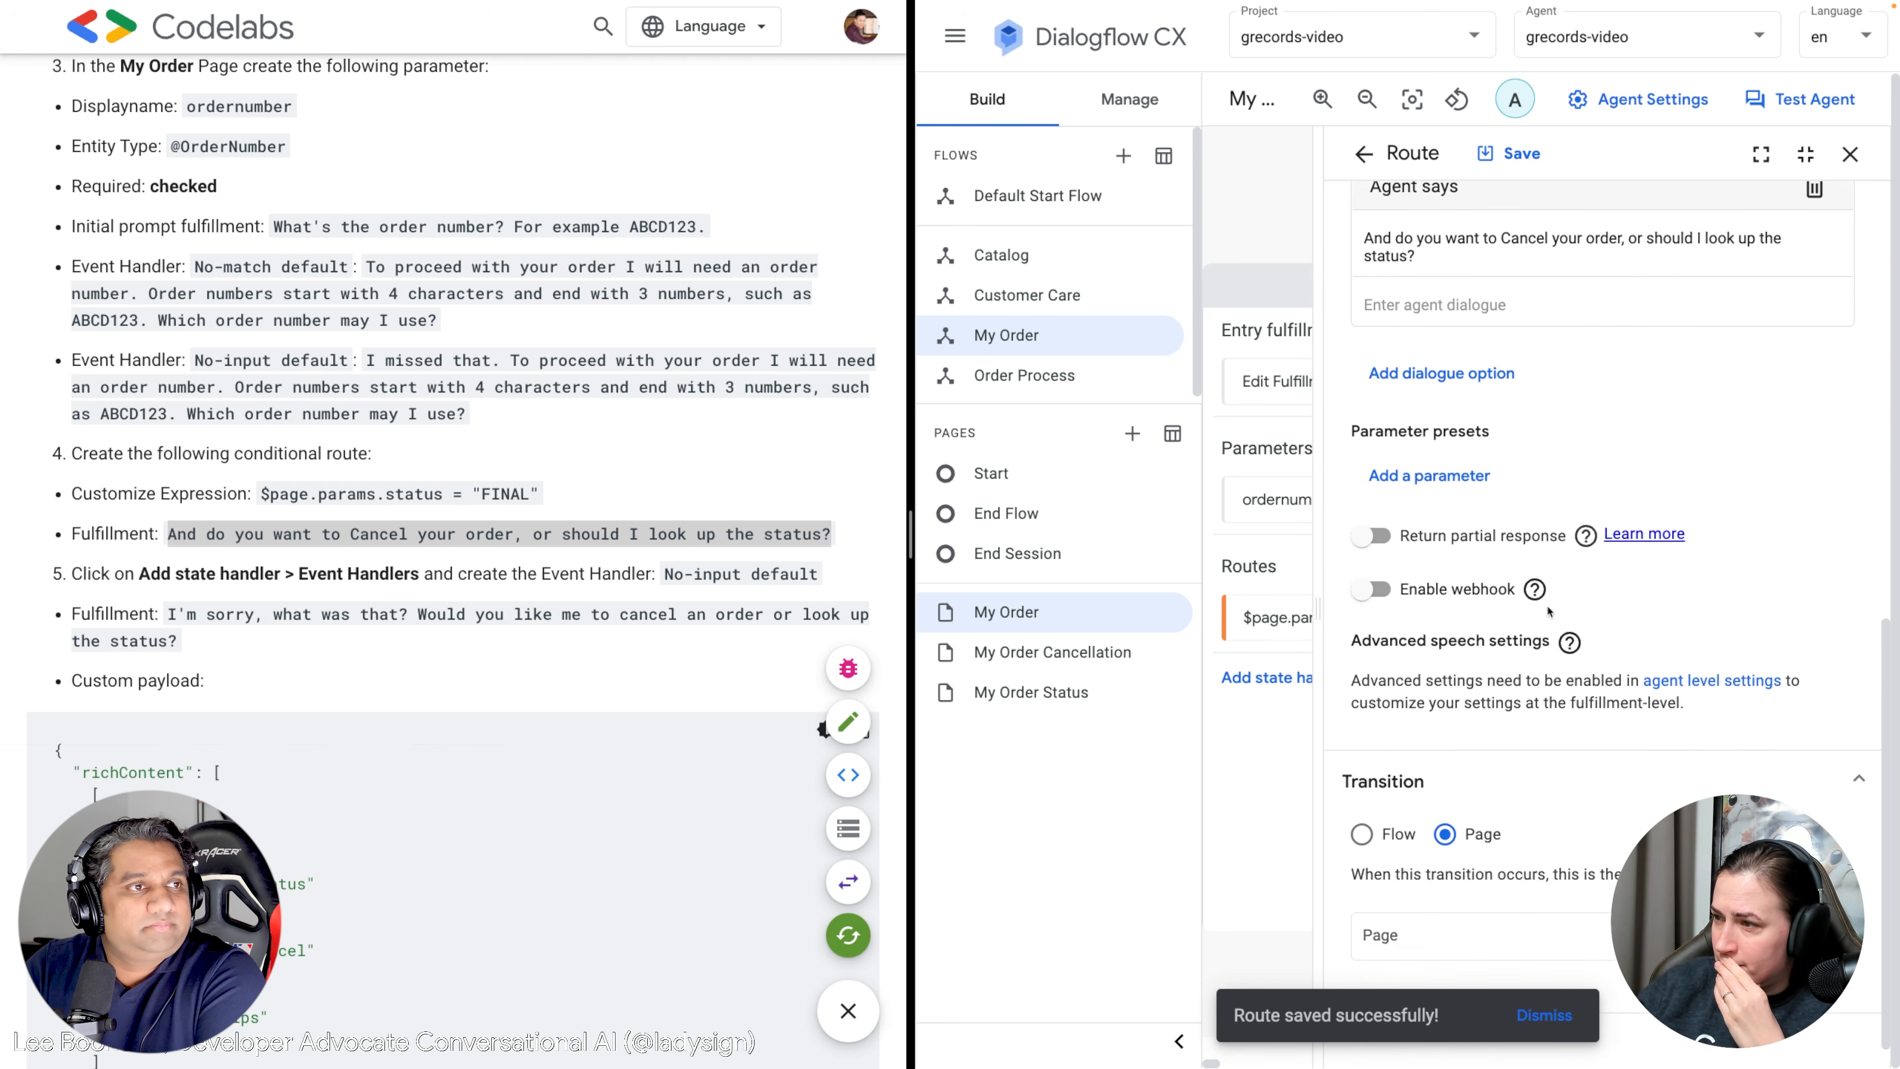
scroll(1548, 610, up, 8)
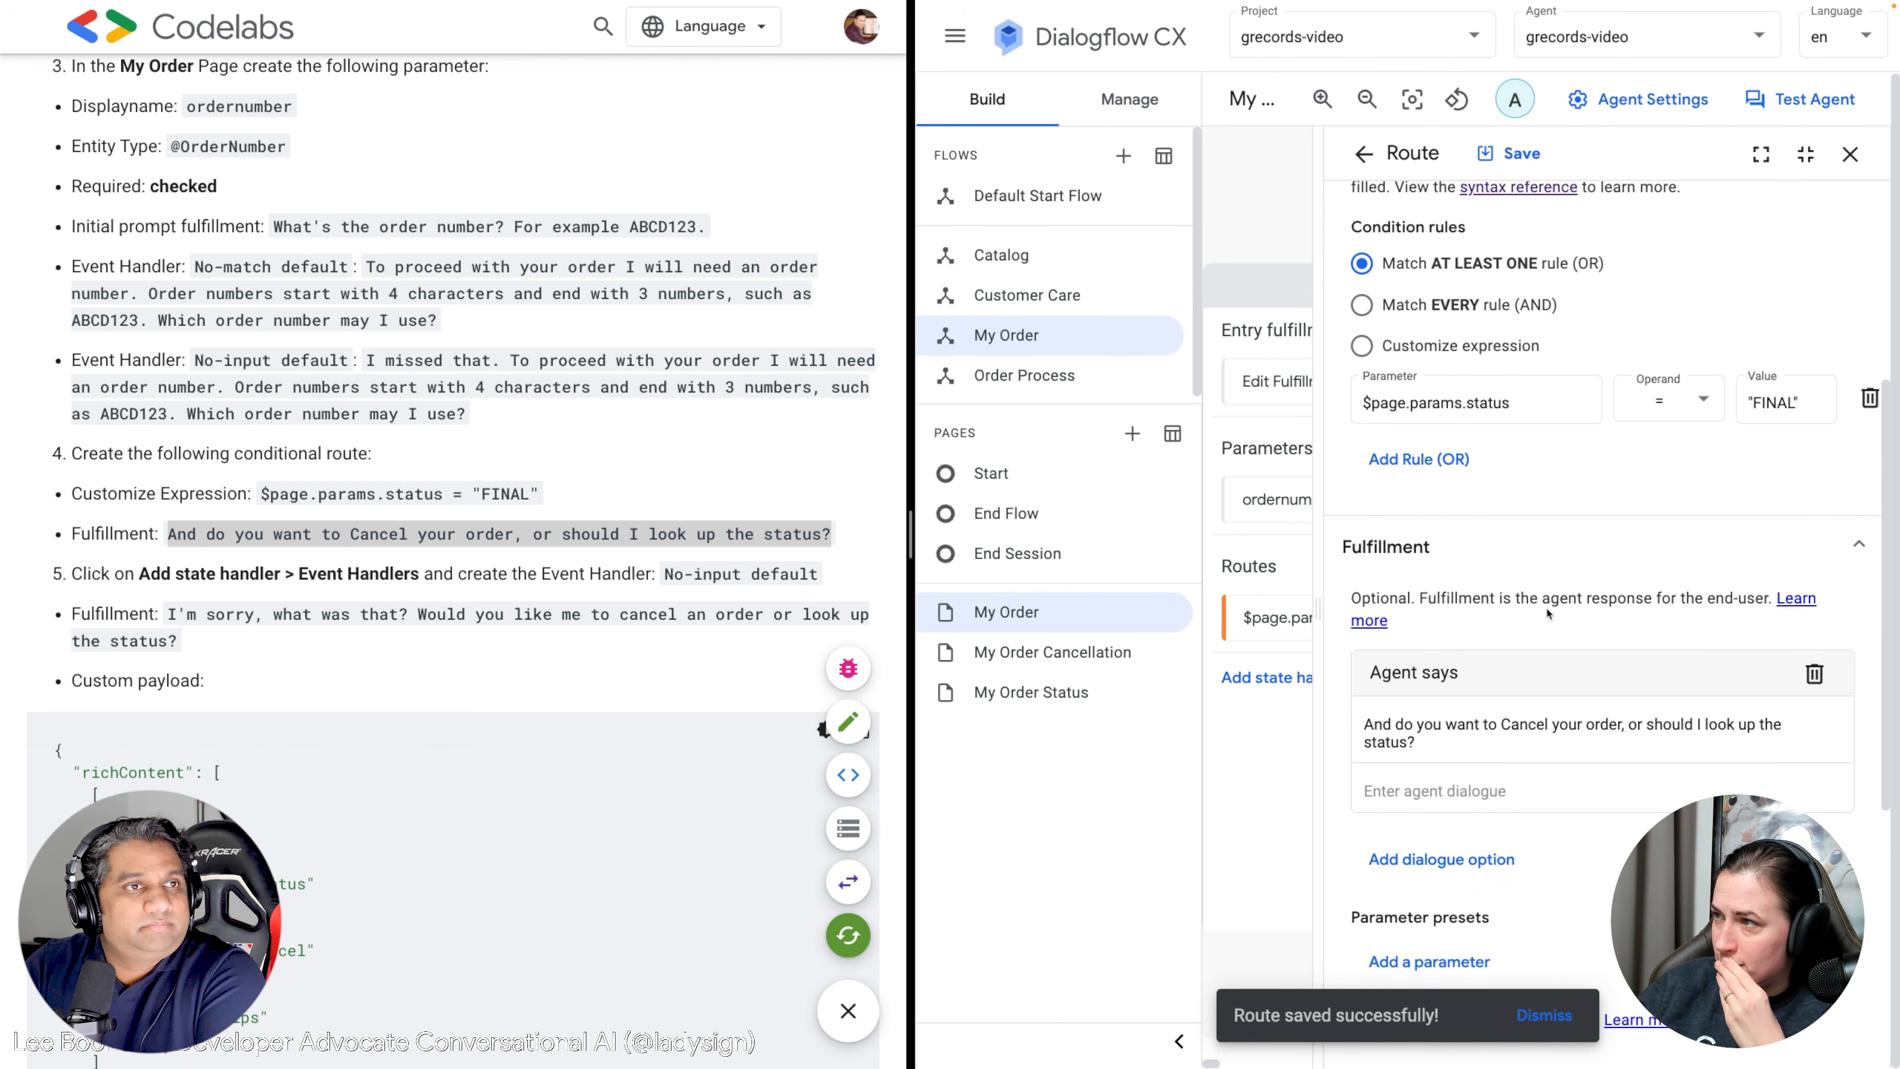
scroll(1548, 613, up, 5)
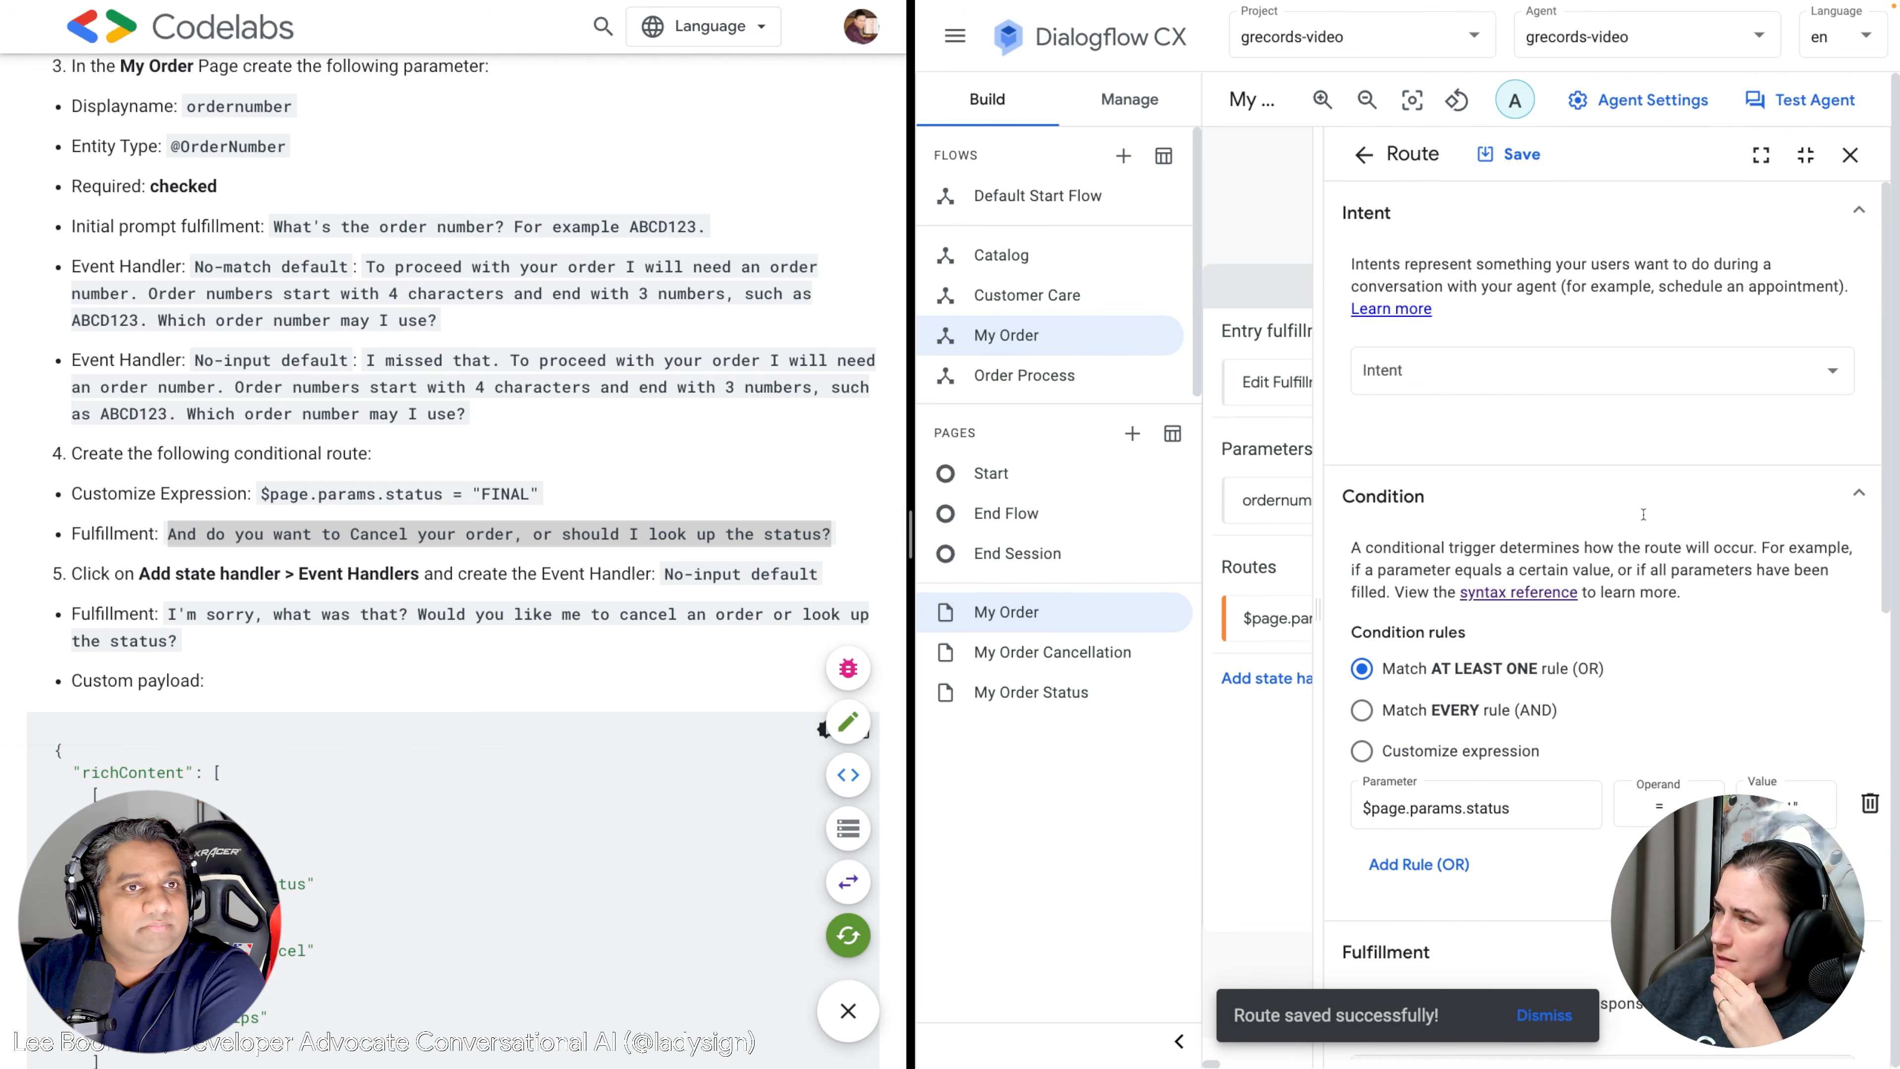
click(1363, 154)
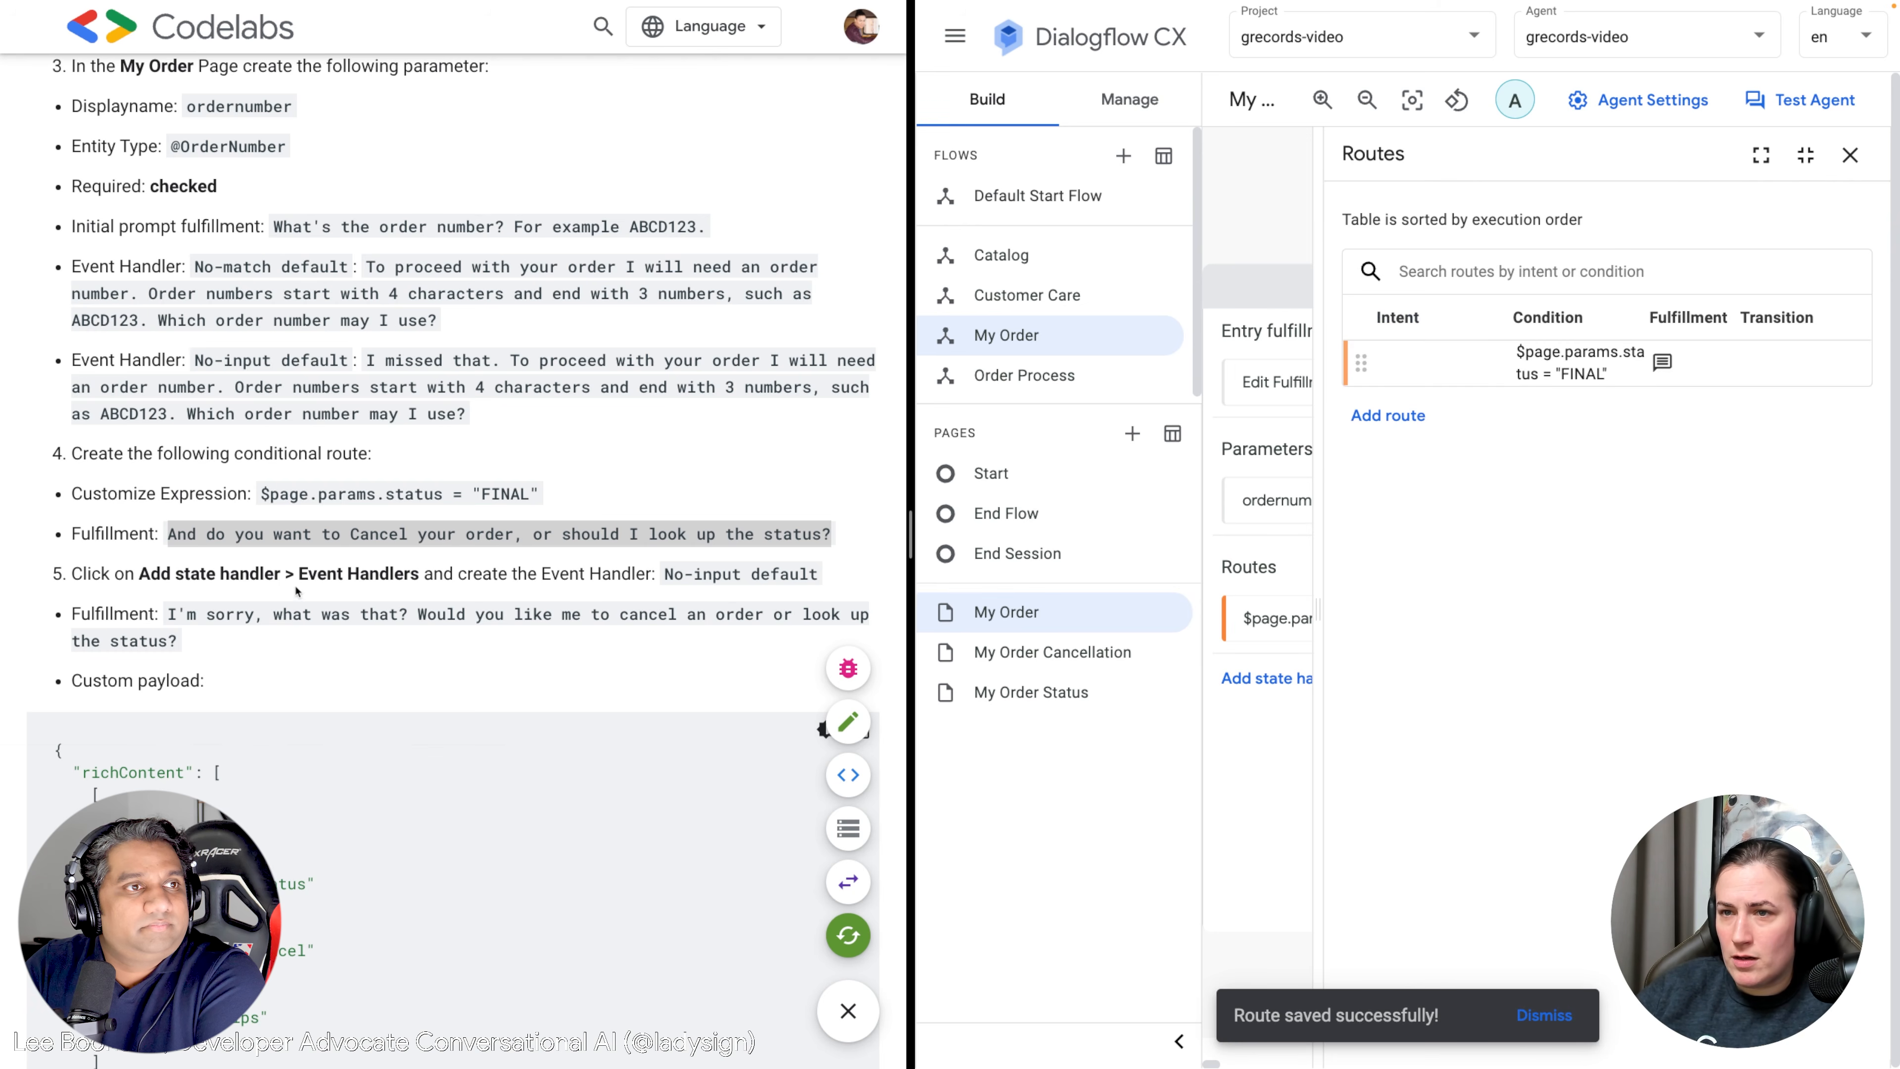
click(1850, 155)
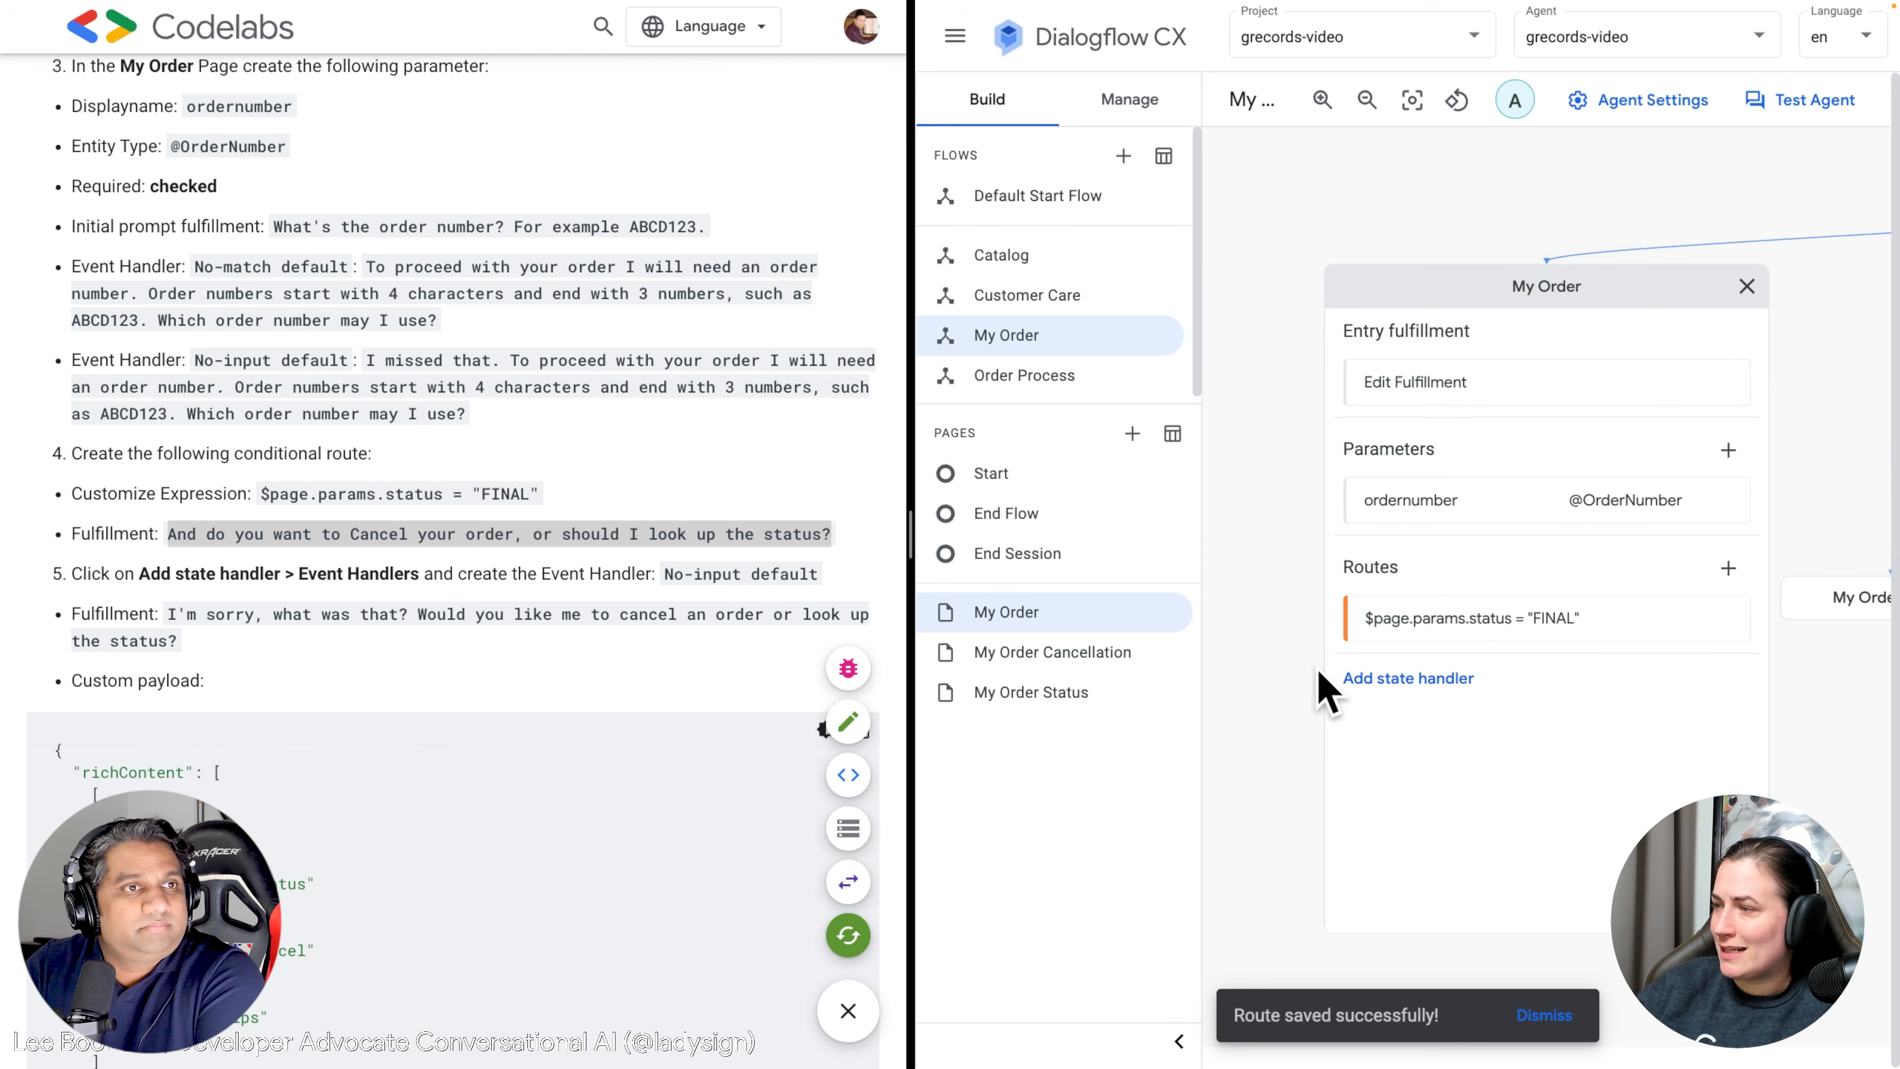
Add an Event Handlers state section to My Order and start a new handler.
click(1414, 687)
click(1463, 863)
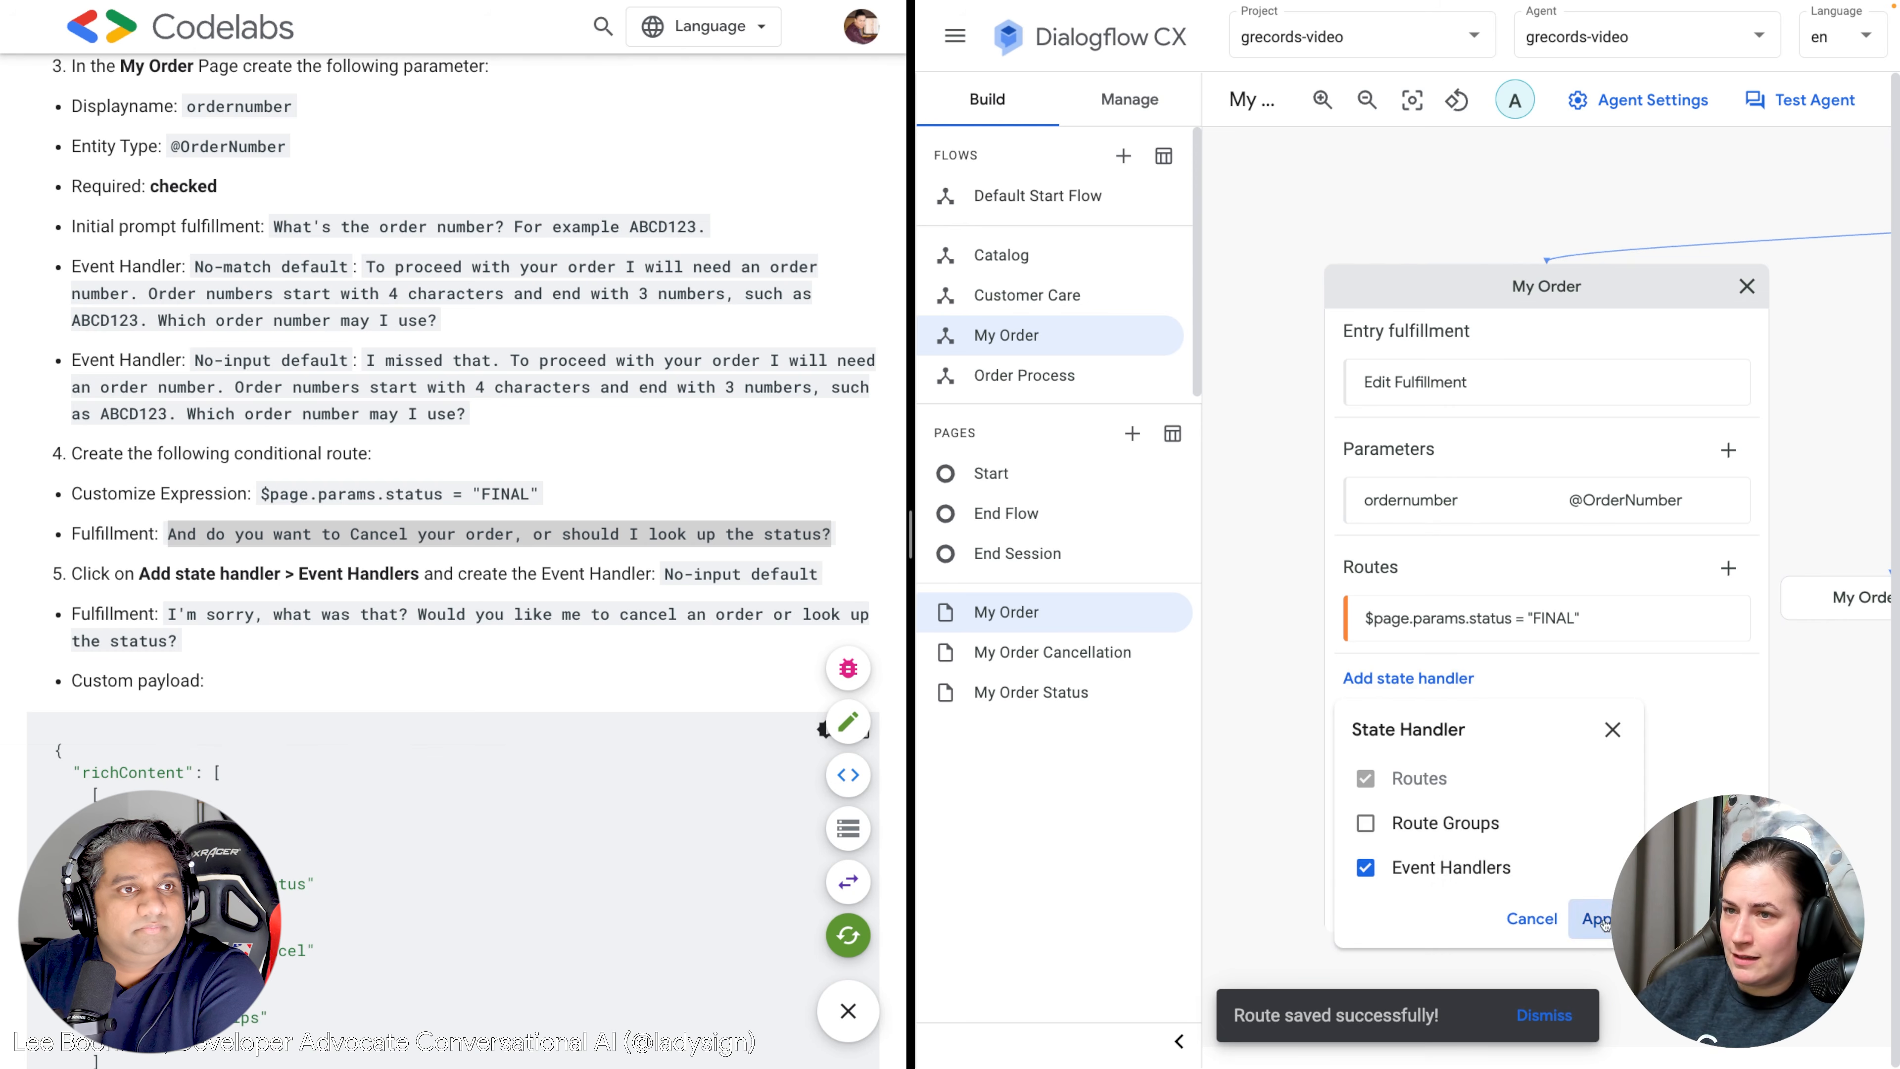
click(1598, 919)
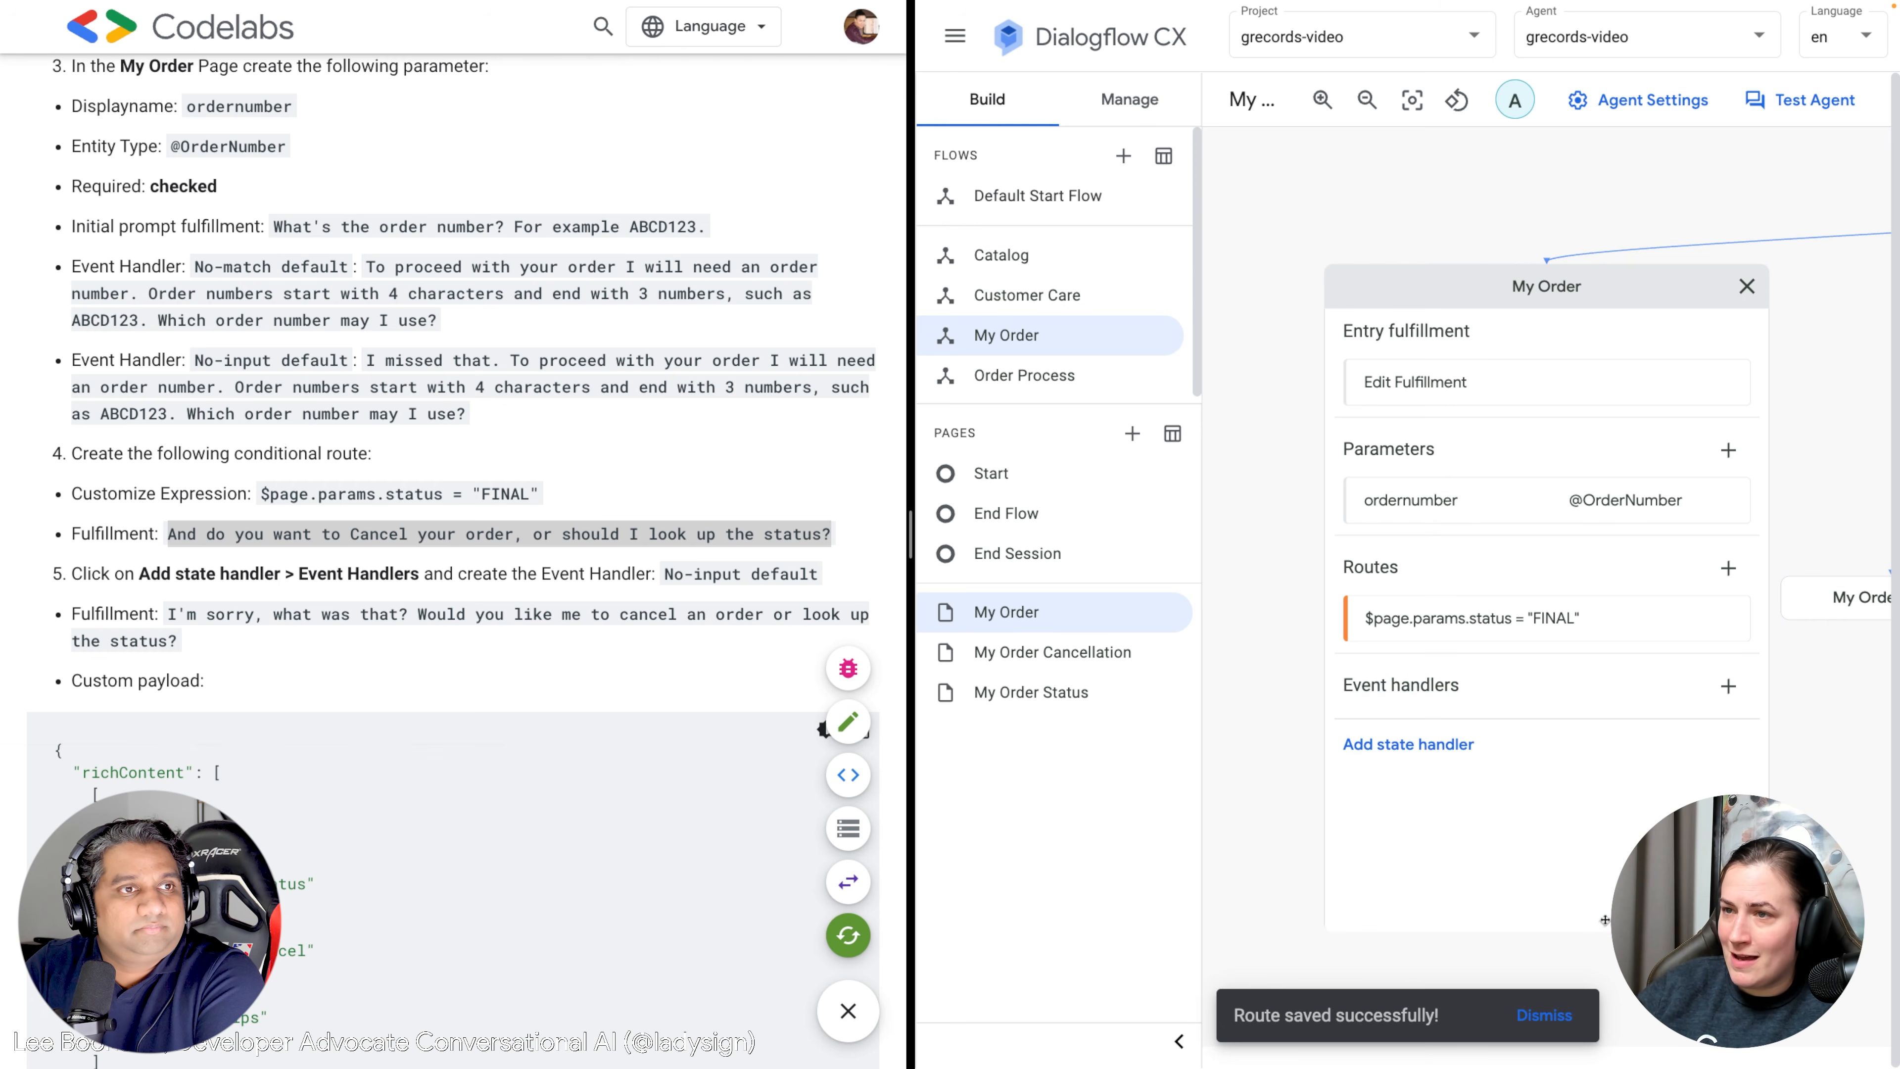
click(1729, 685)
scroll(1630, 644, down, 4)
scroll(1638, 628, up, 4)
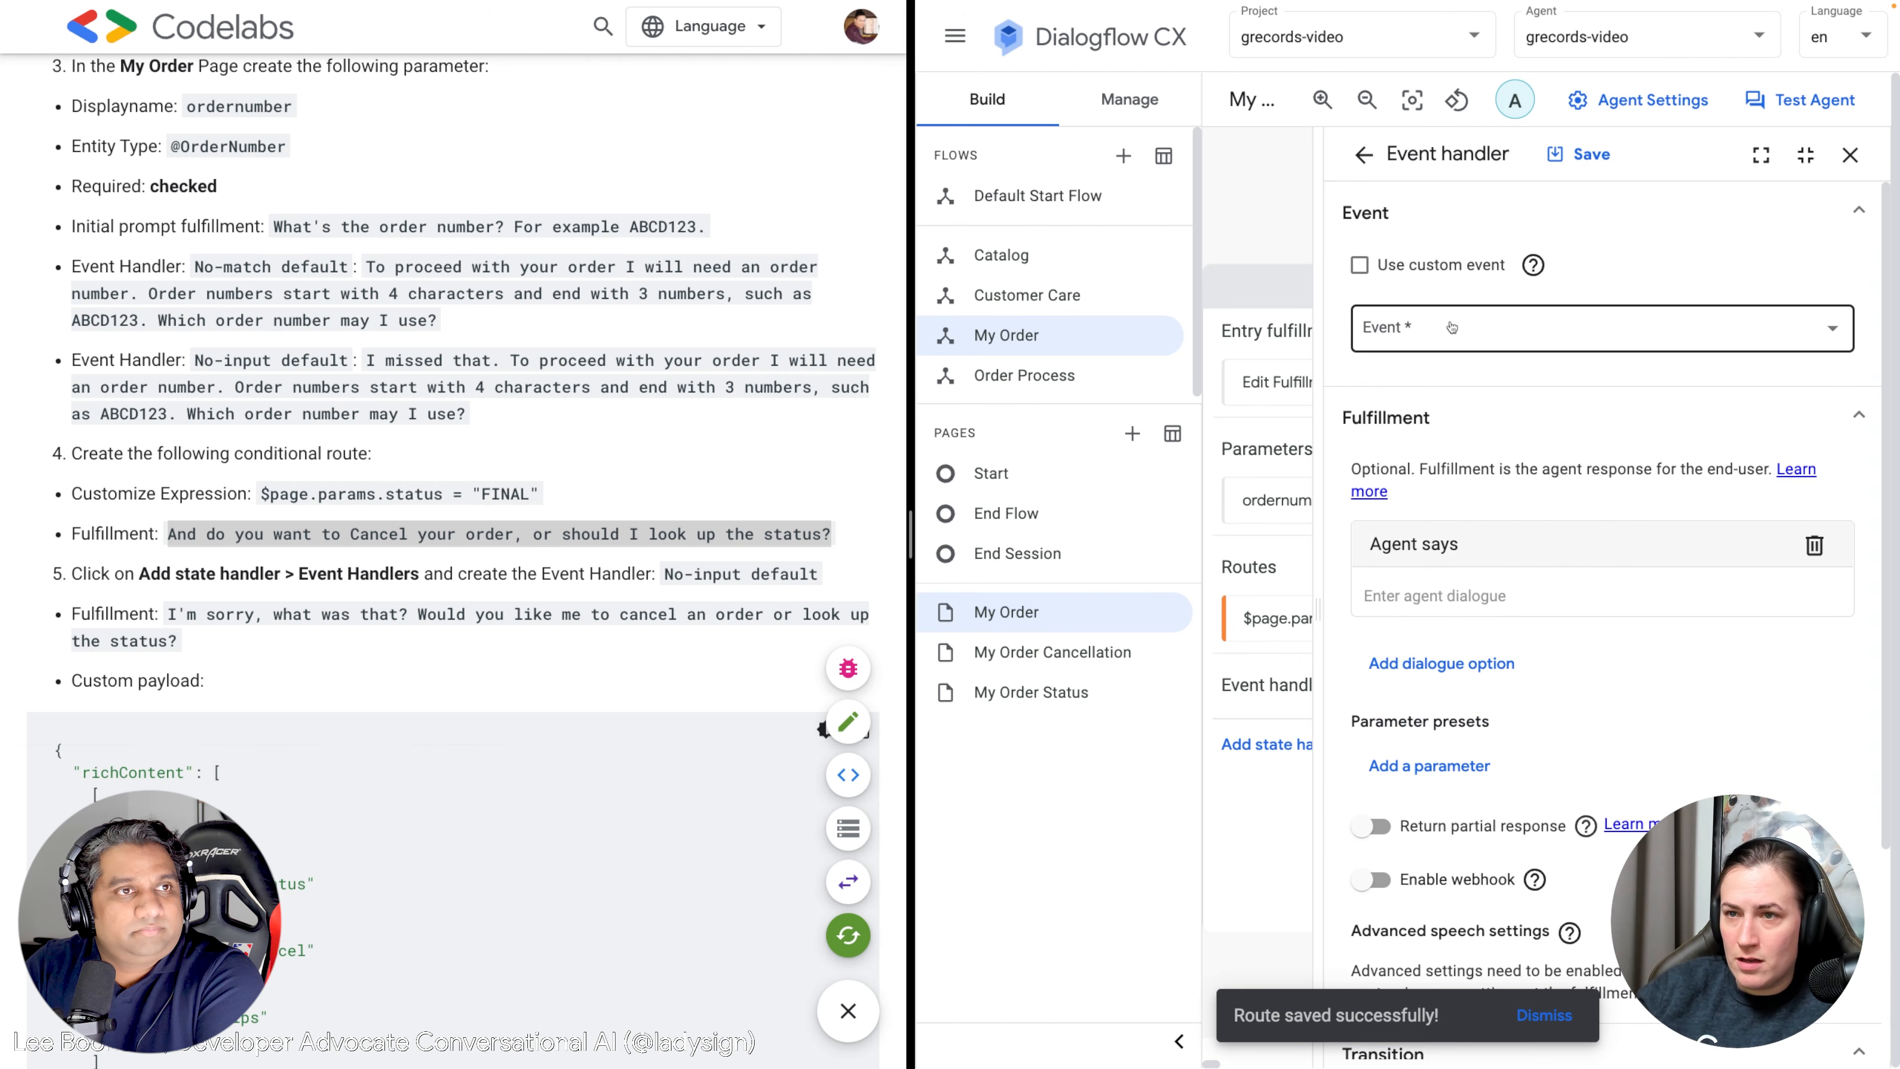
Set the handler event to No-input default replying "I'm sorry, what was that?".
click(1451, 327)
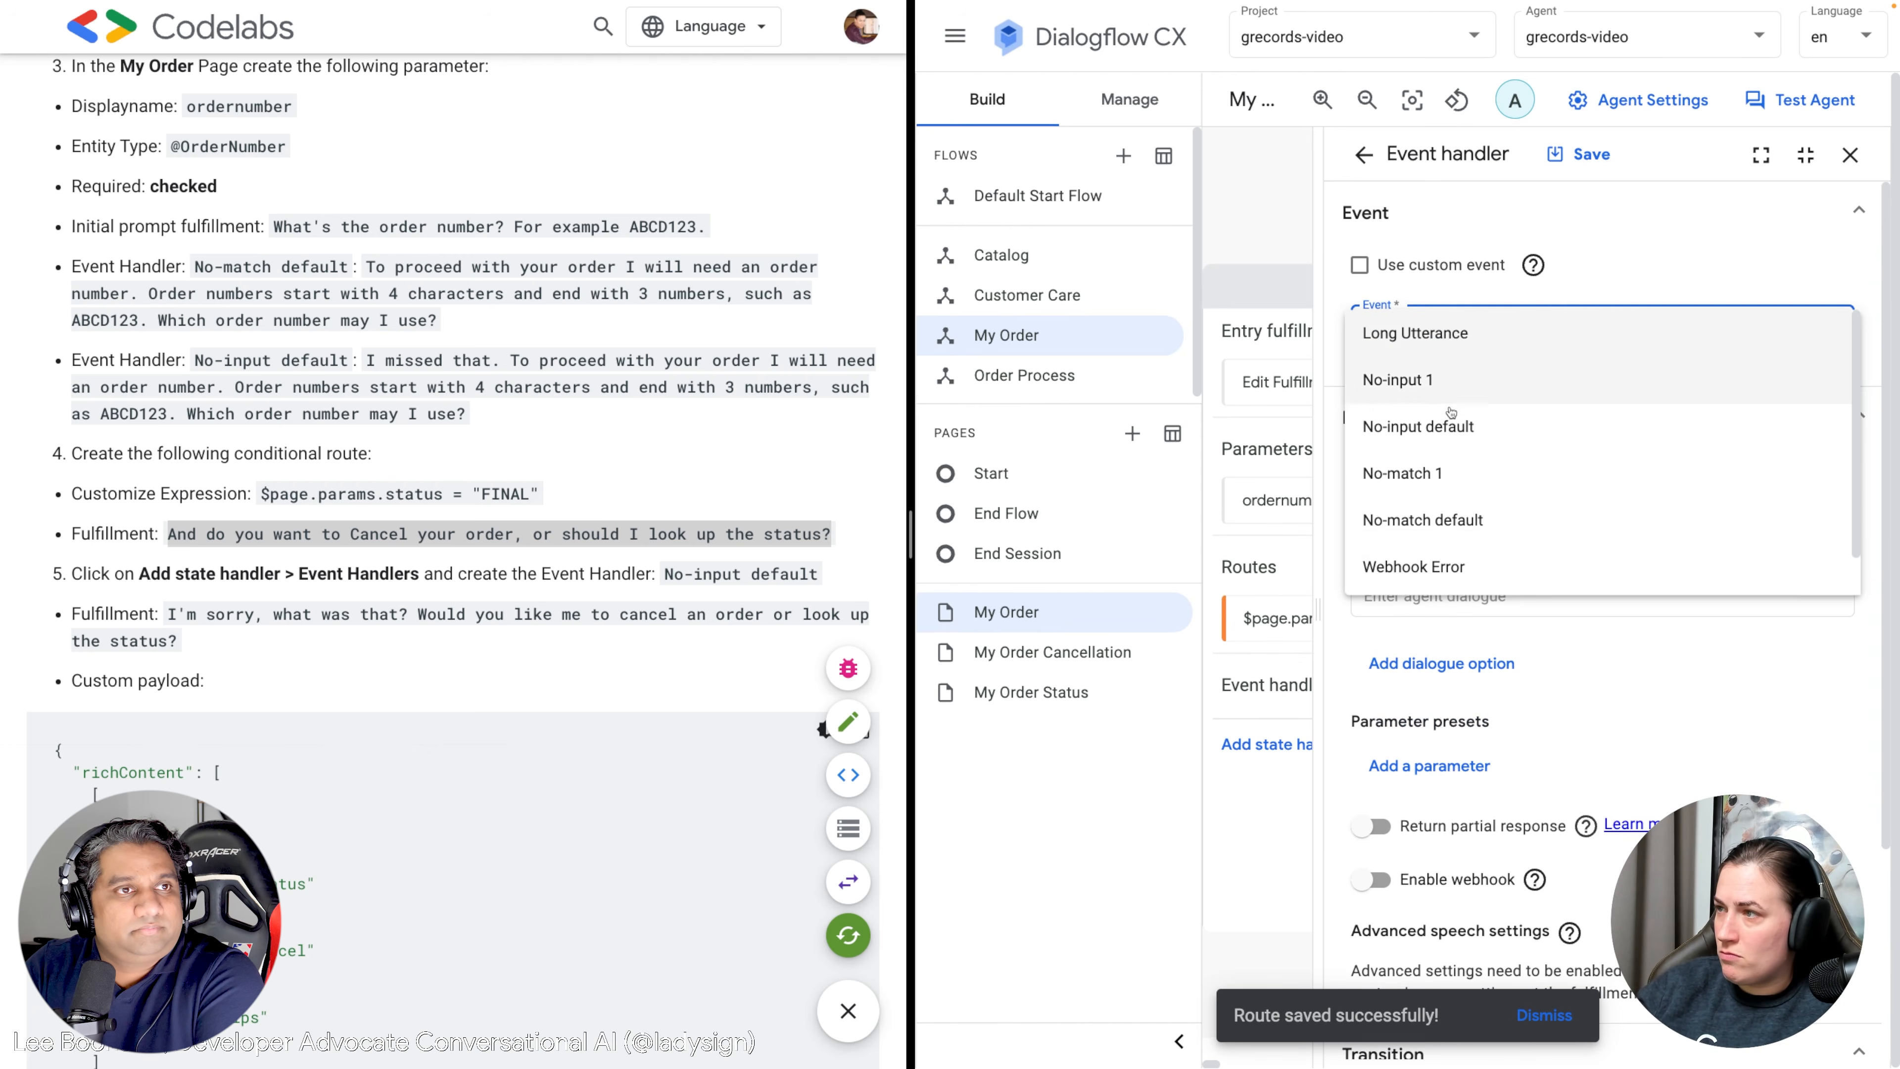
click(1448, 428)
click(190, 646)
drag(189, 645, 158, 614)
key(ctrl+c)
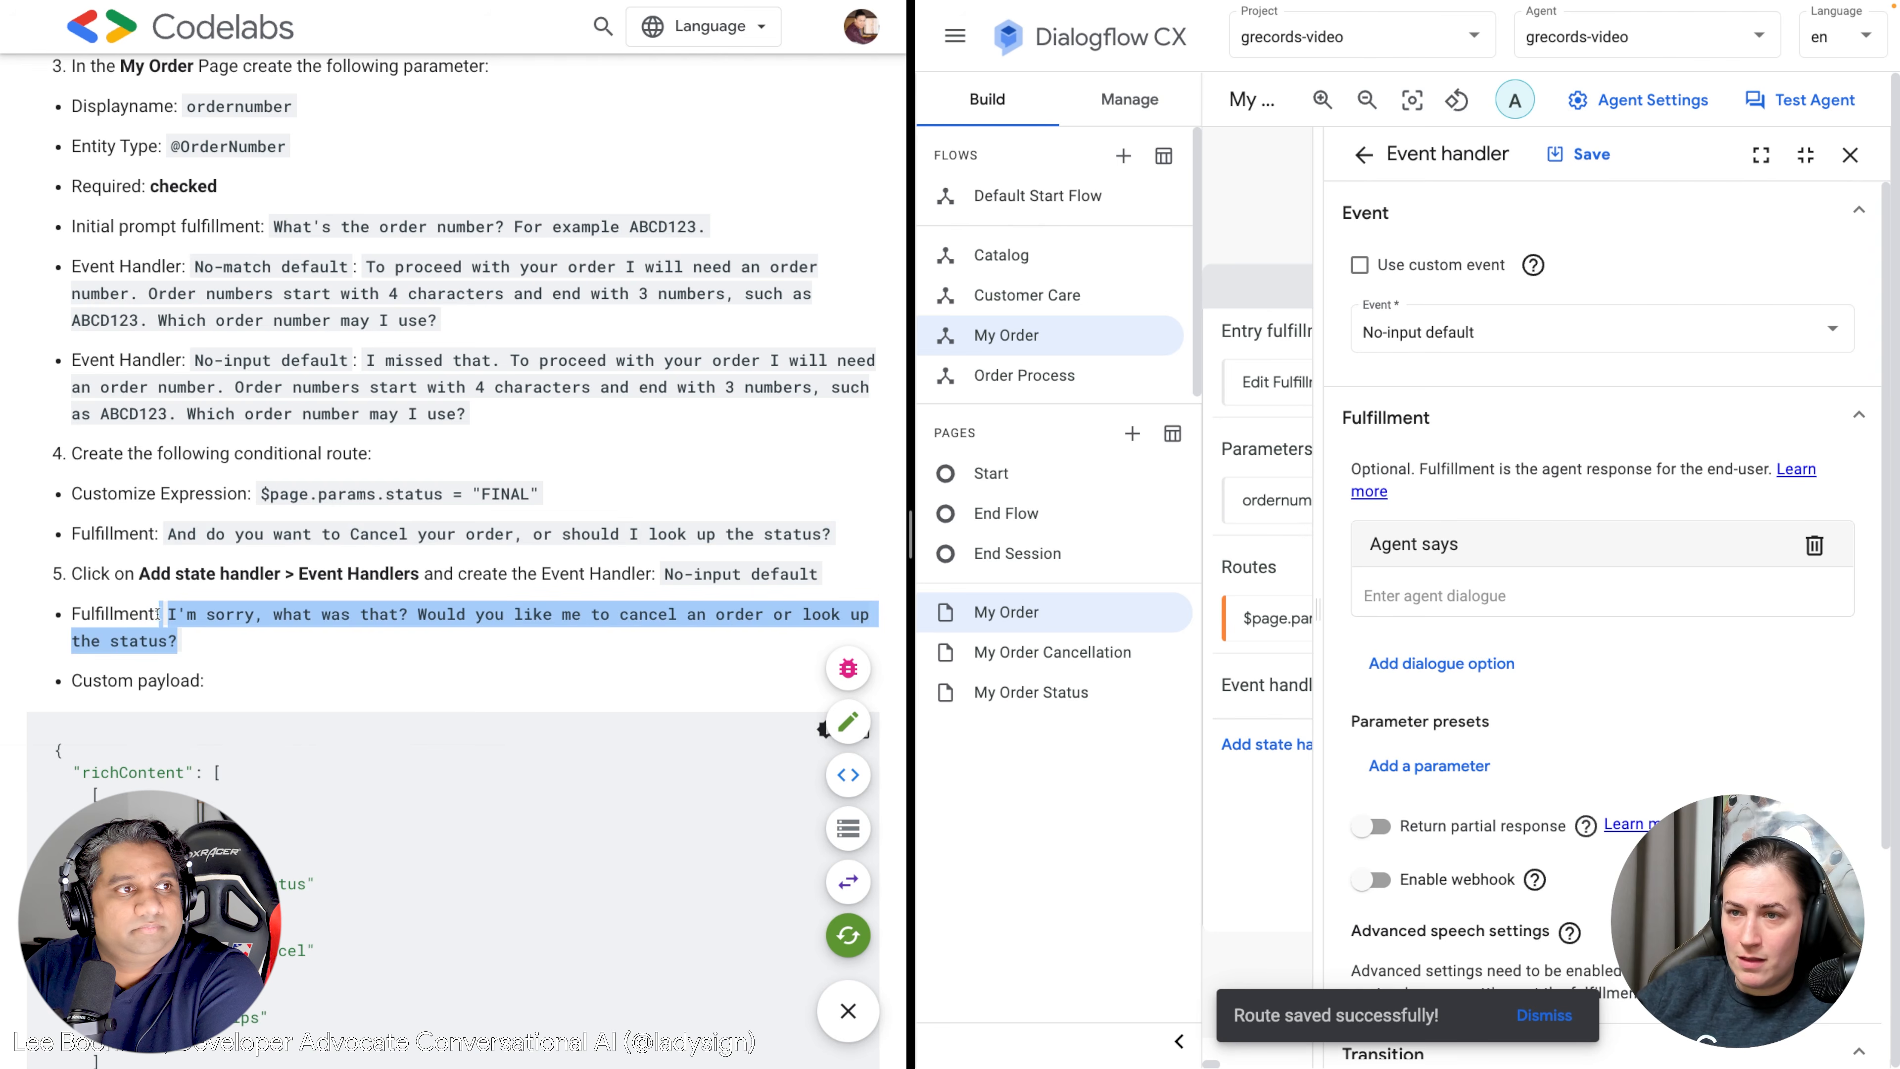
click(1464, 593)
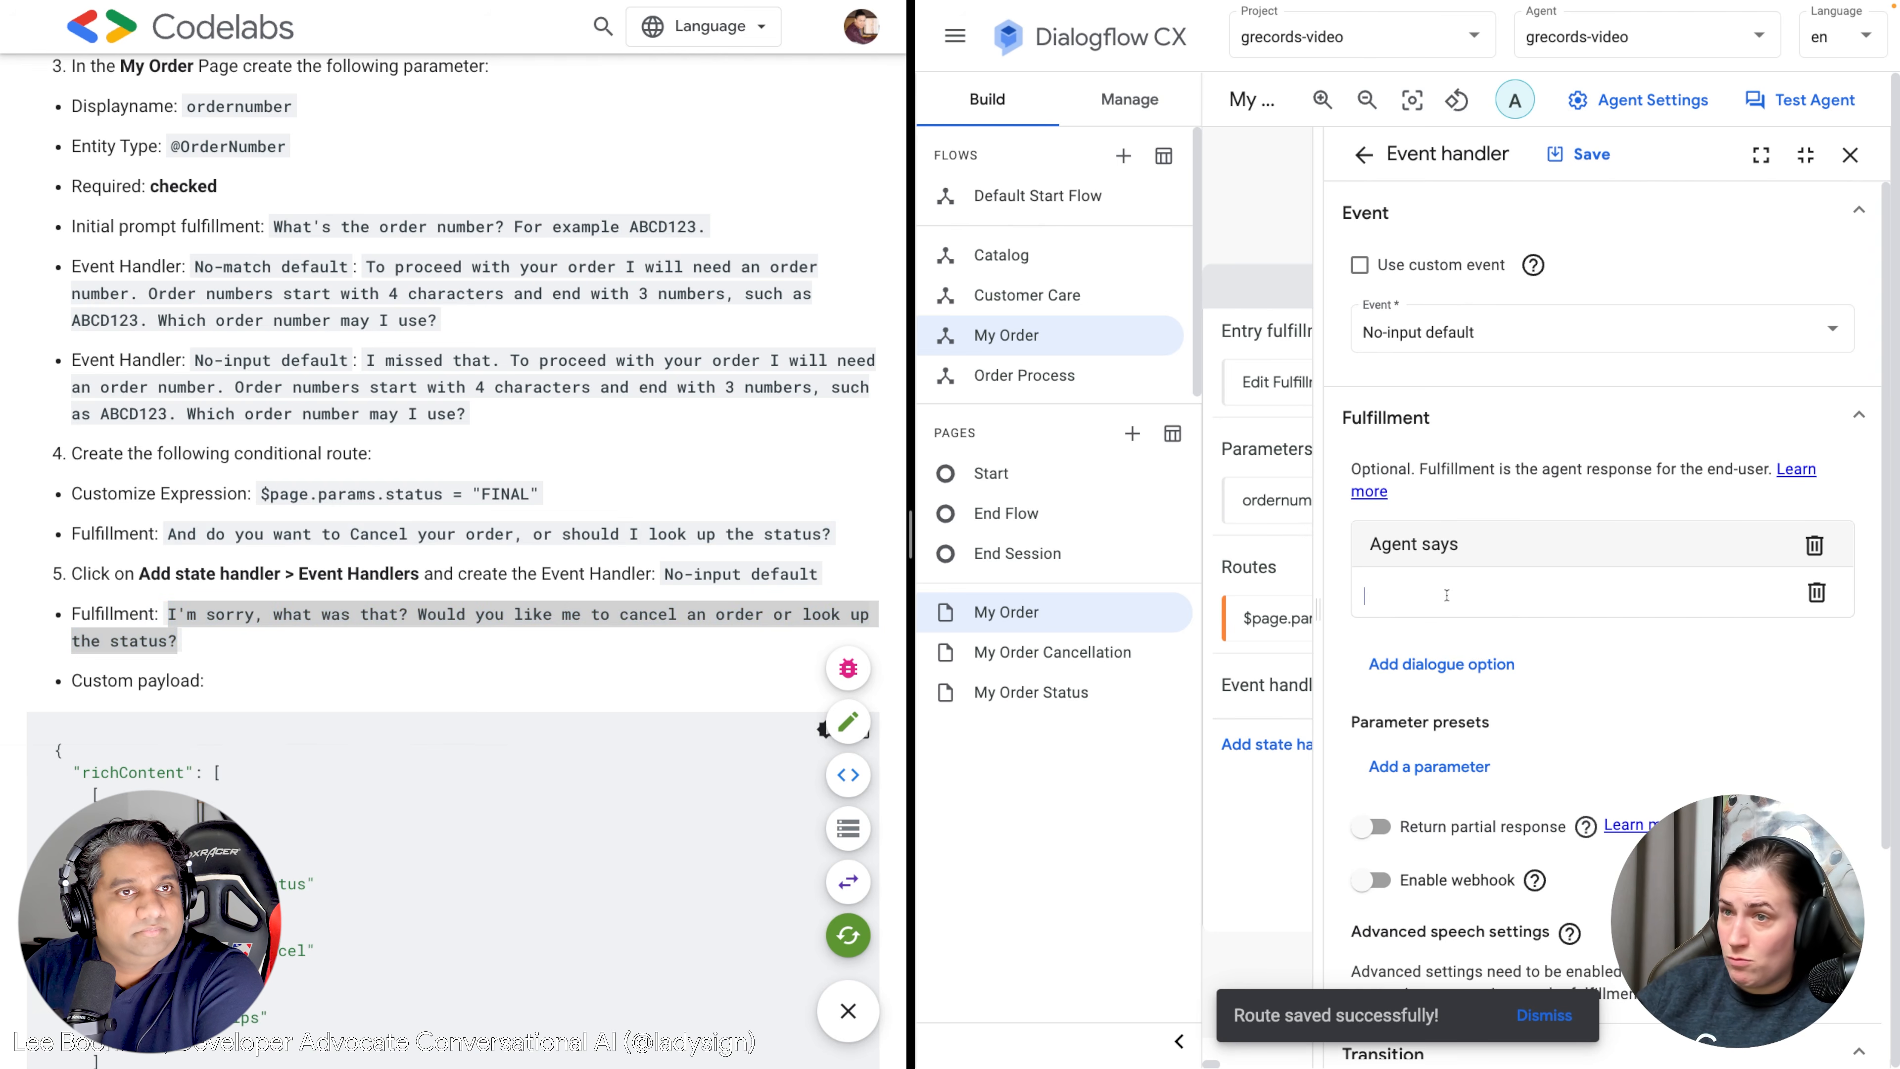
key(ctrl+v)
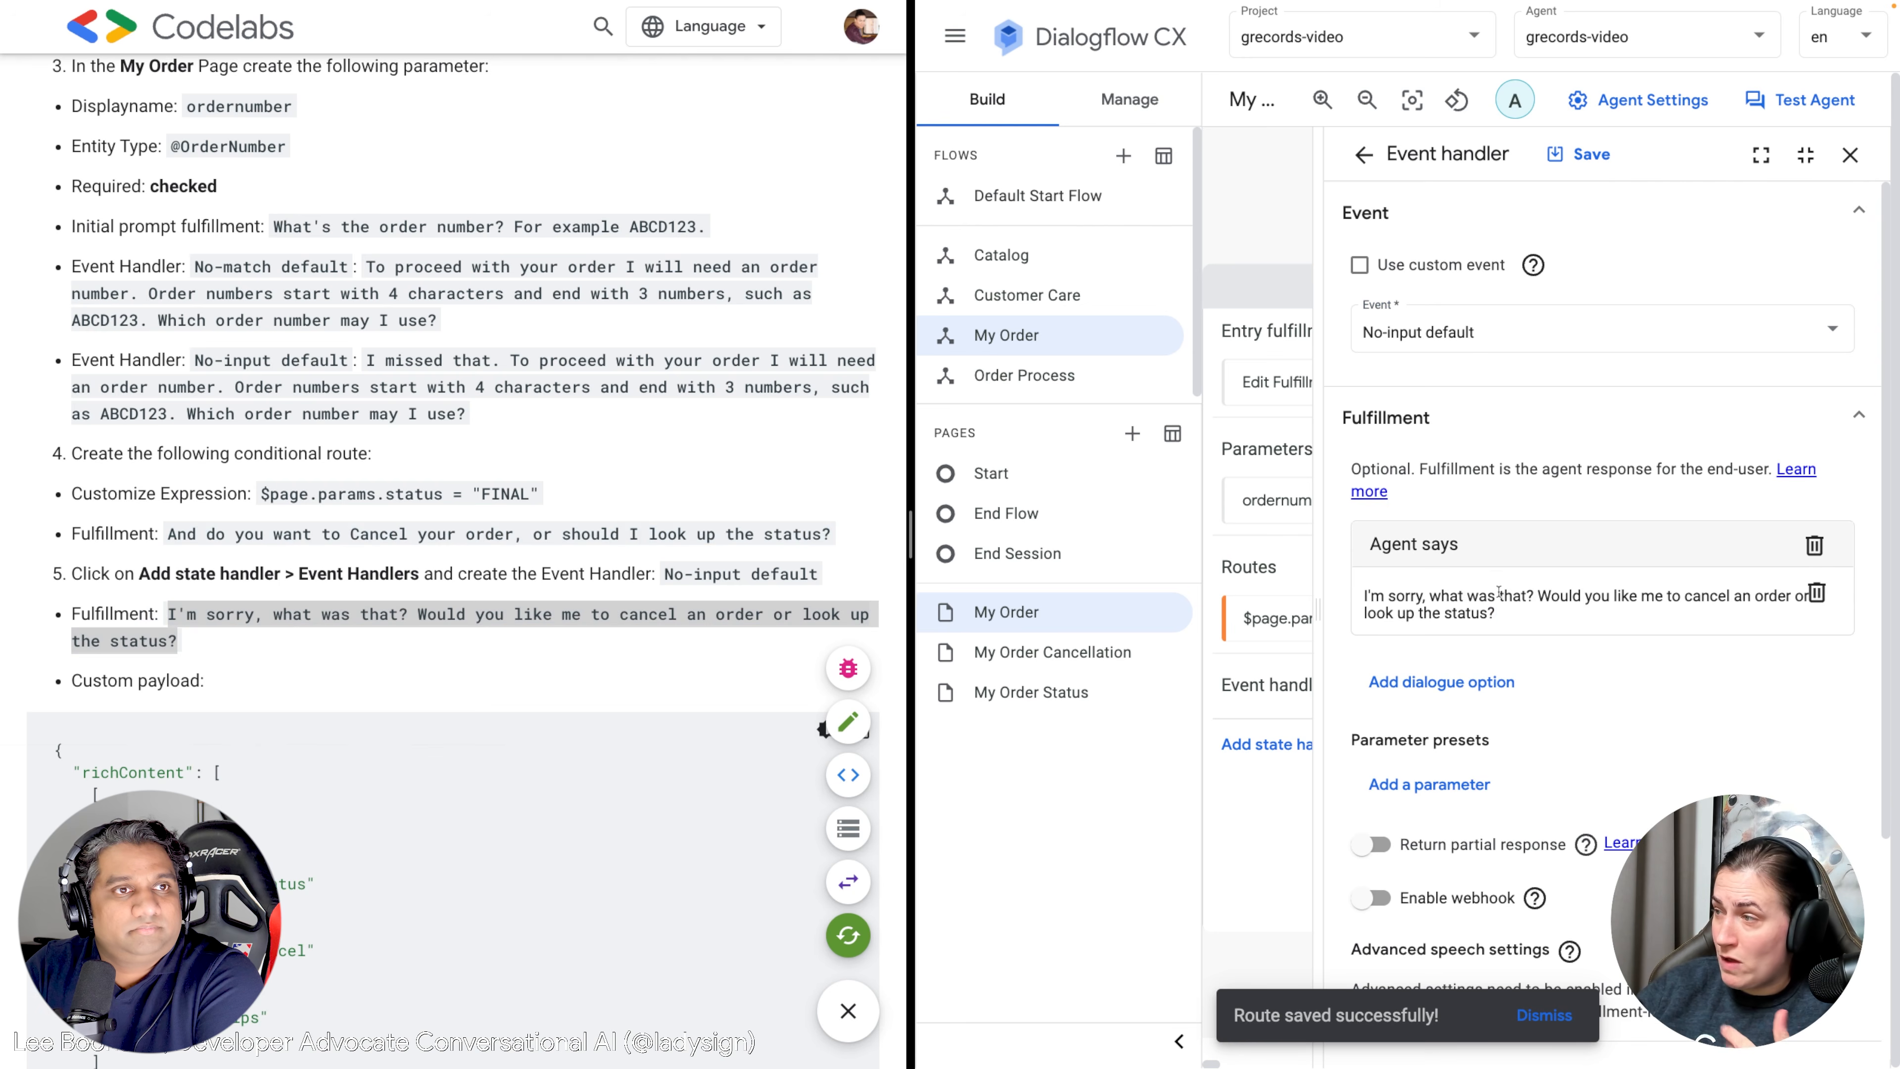
scroll(1489, 600, down, 1)
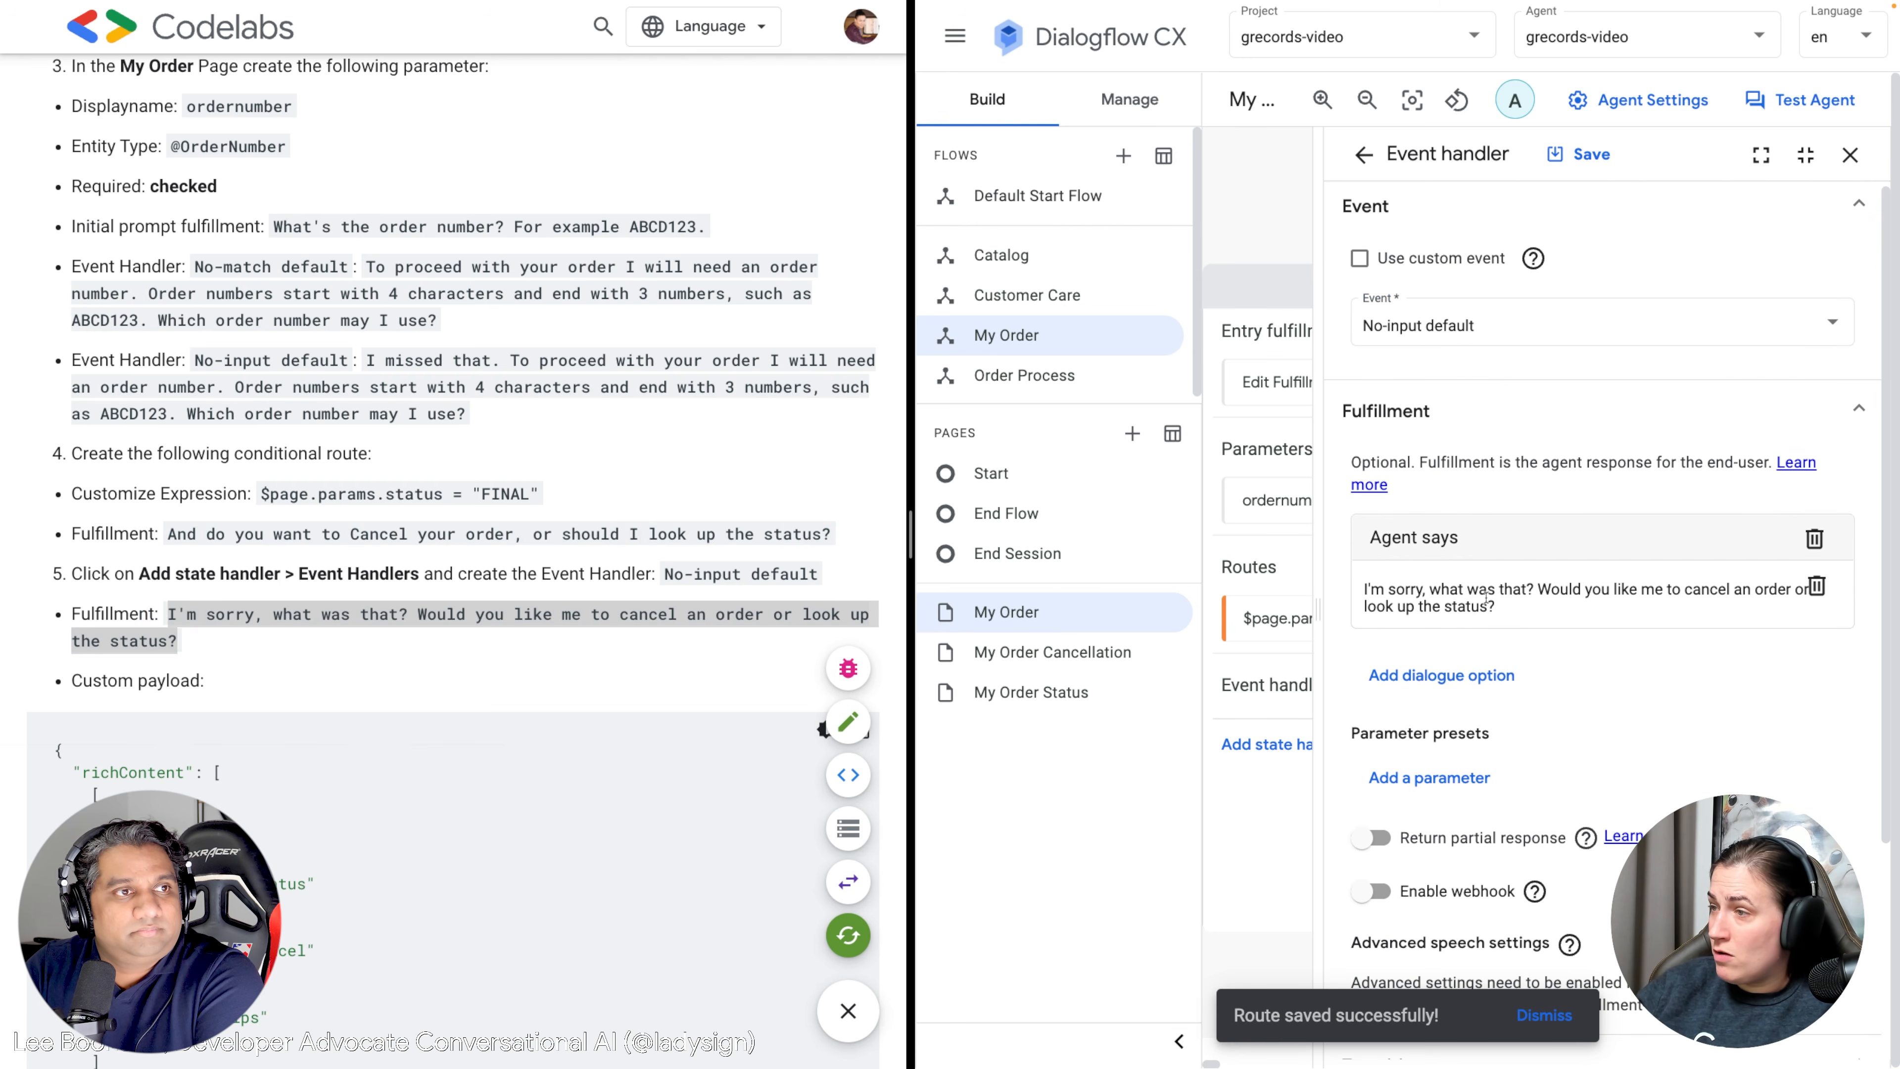
scroll(1629, 586, down, 4)
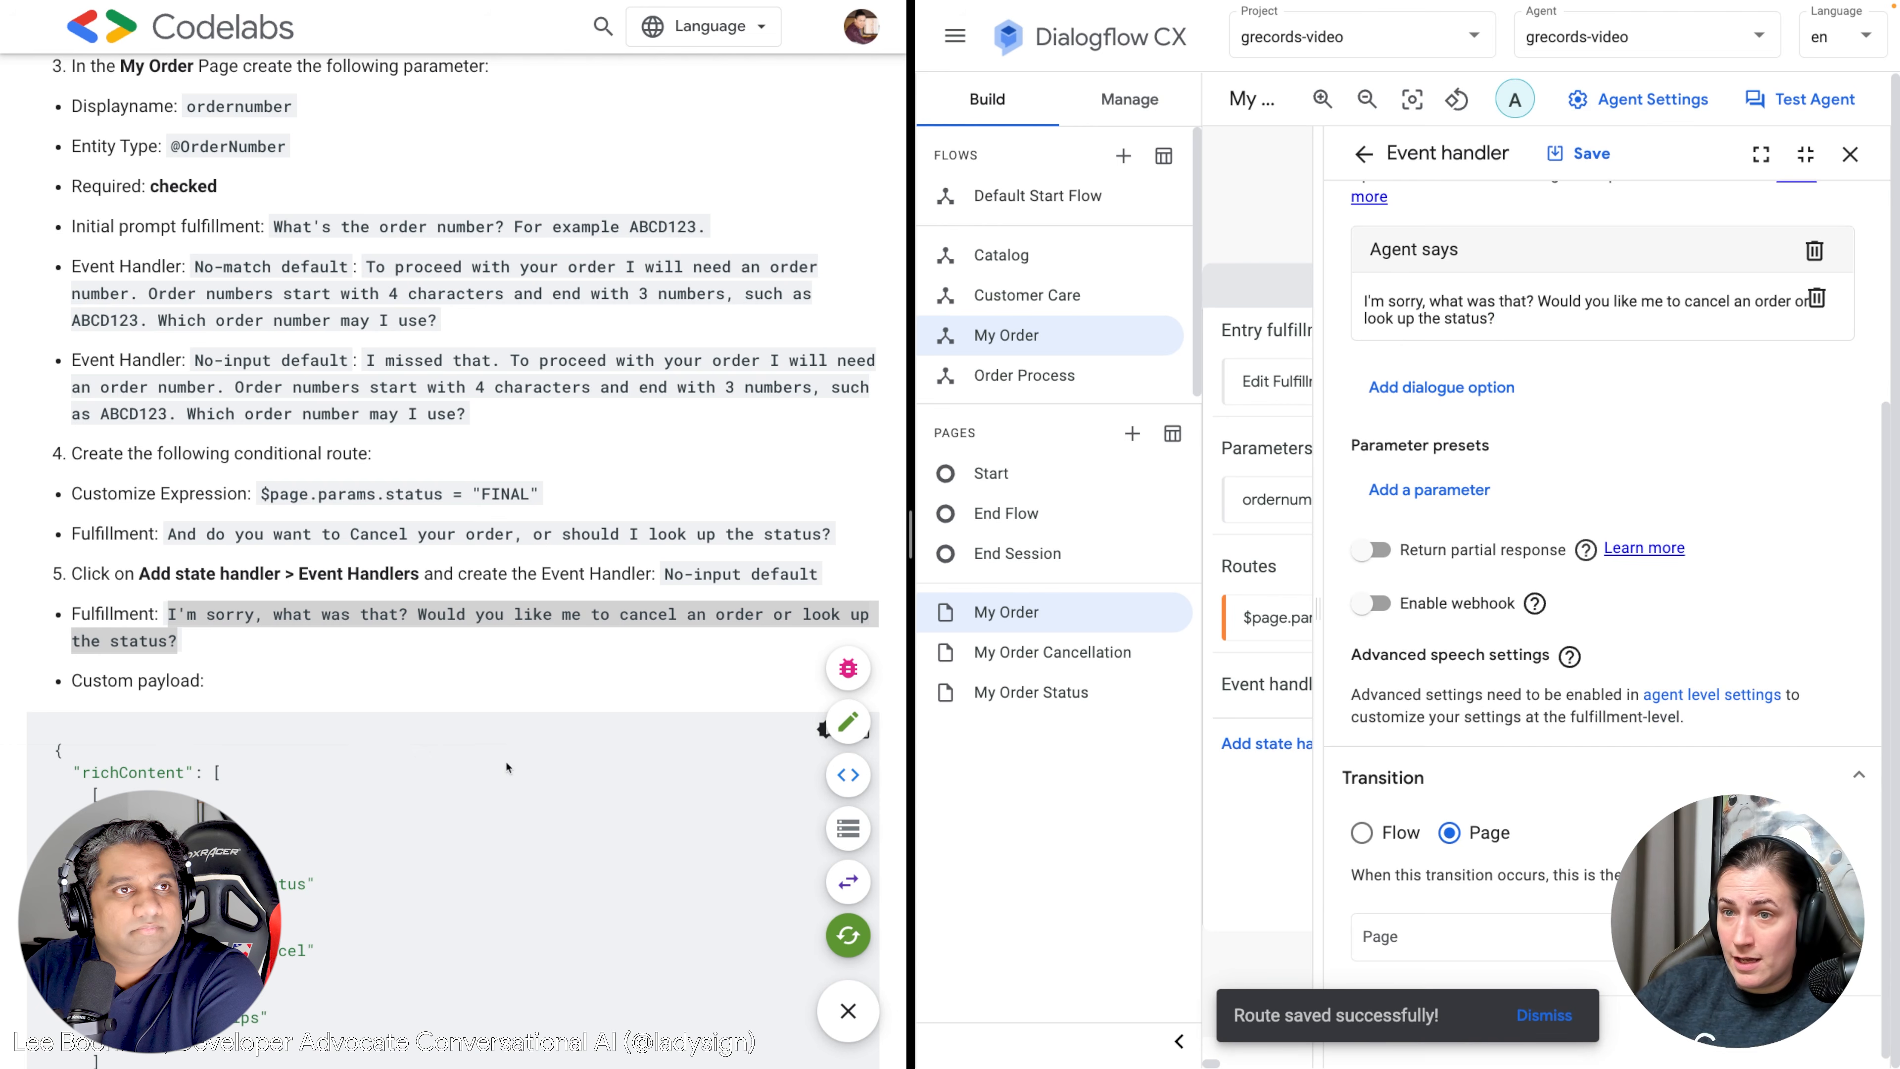
scroll(504, 765, down, 4)
drag(67, 816, 44, 458)
key(ctrl+c)
Add a Custom payload with Status and Cancel chips and save the handler.
click(1404, 393)
click(1439, 498)
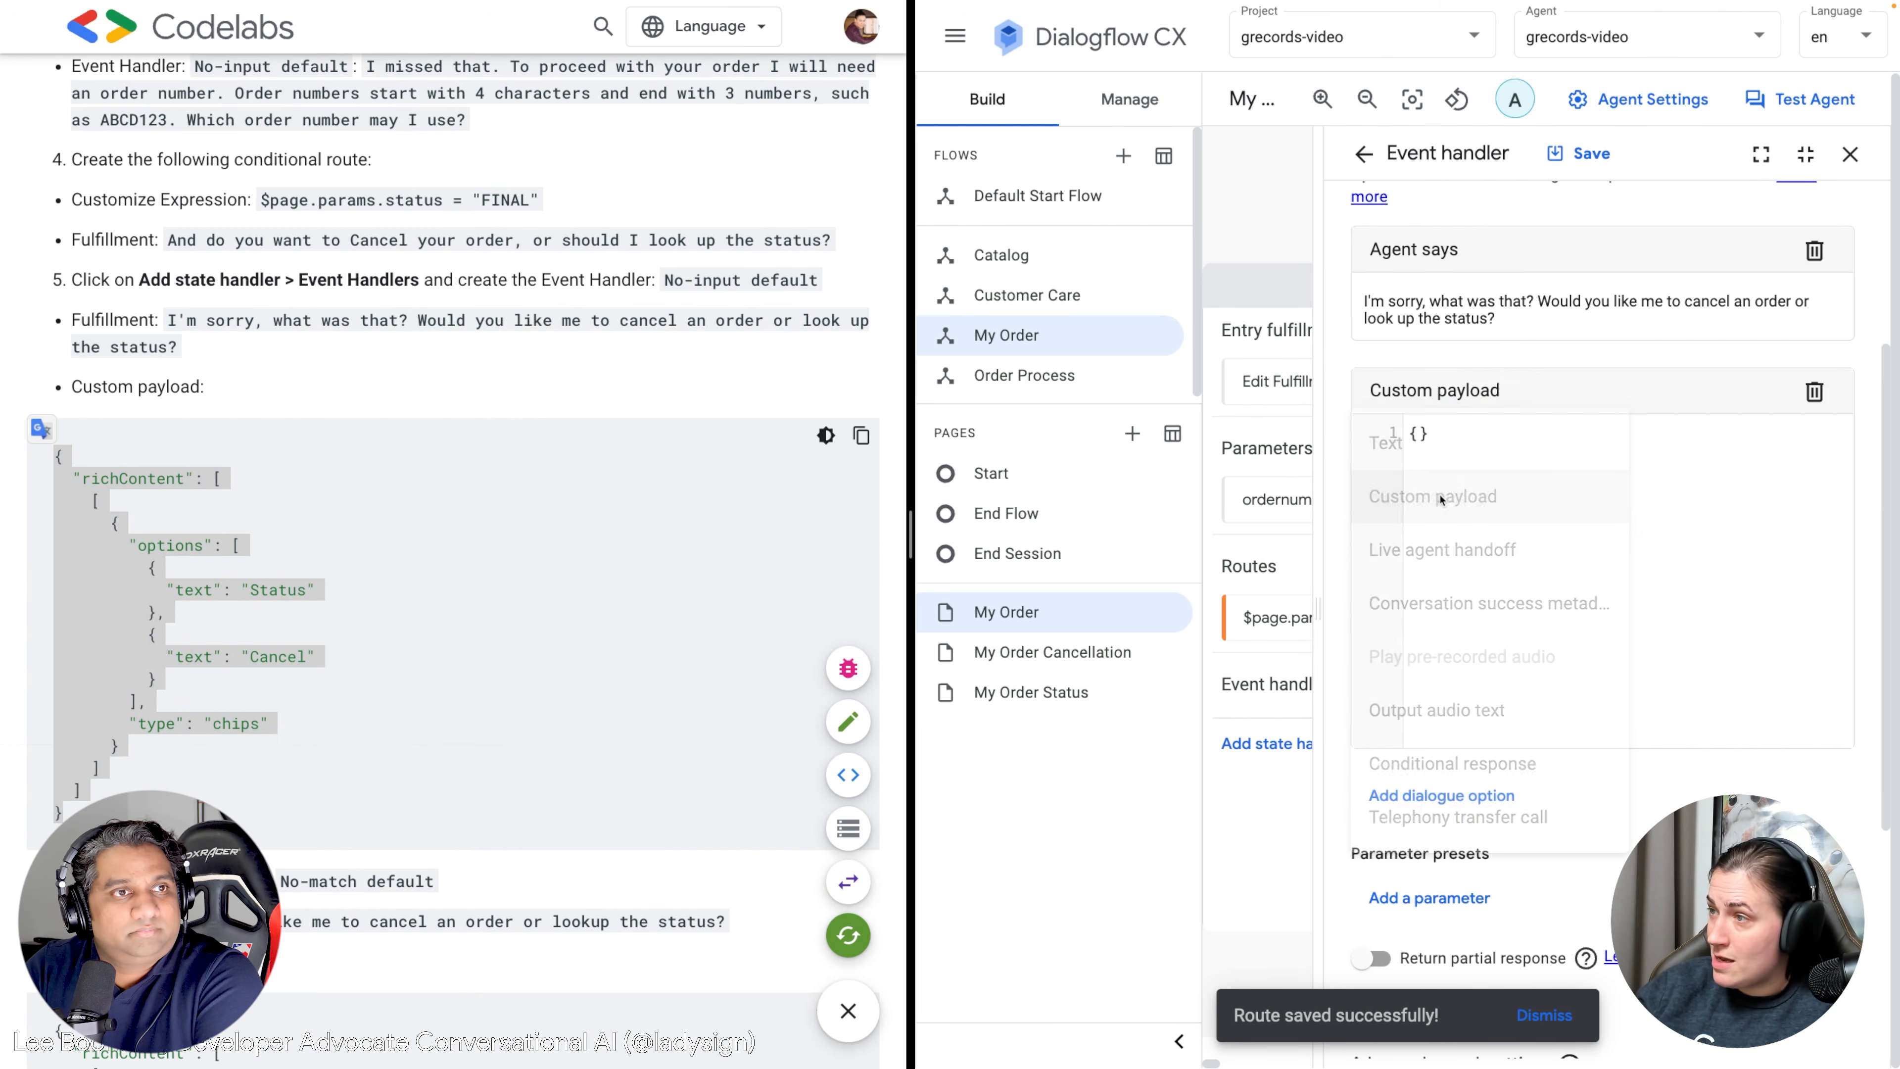
key(ctrl+a)
key(ctrl+v)
scroll(606, 612, down, 2)
scroll(606, 612, down, 1)
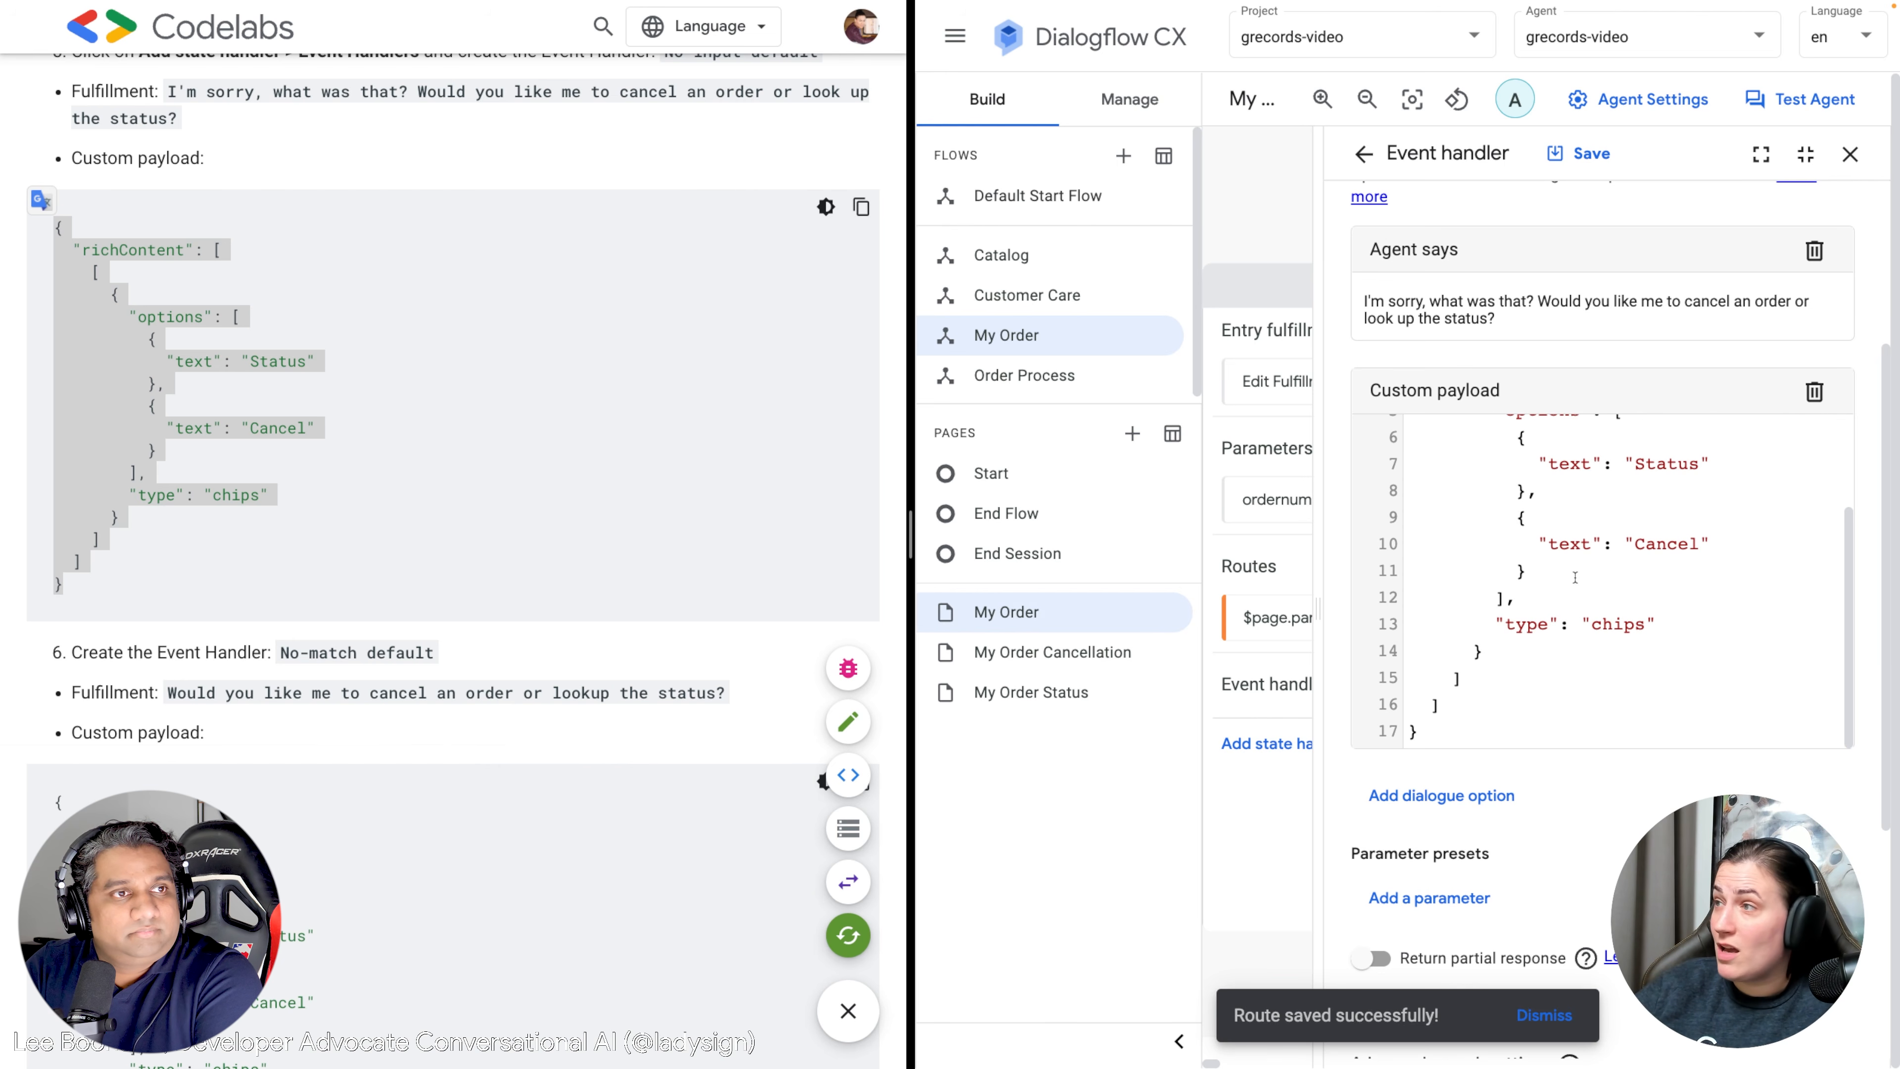
click(1579, 153)
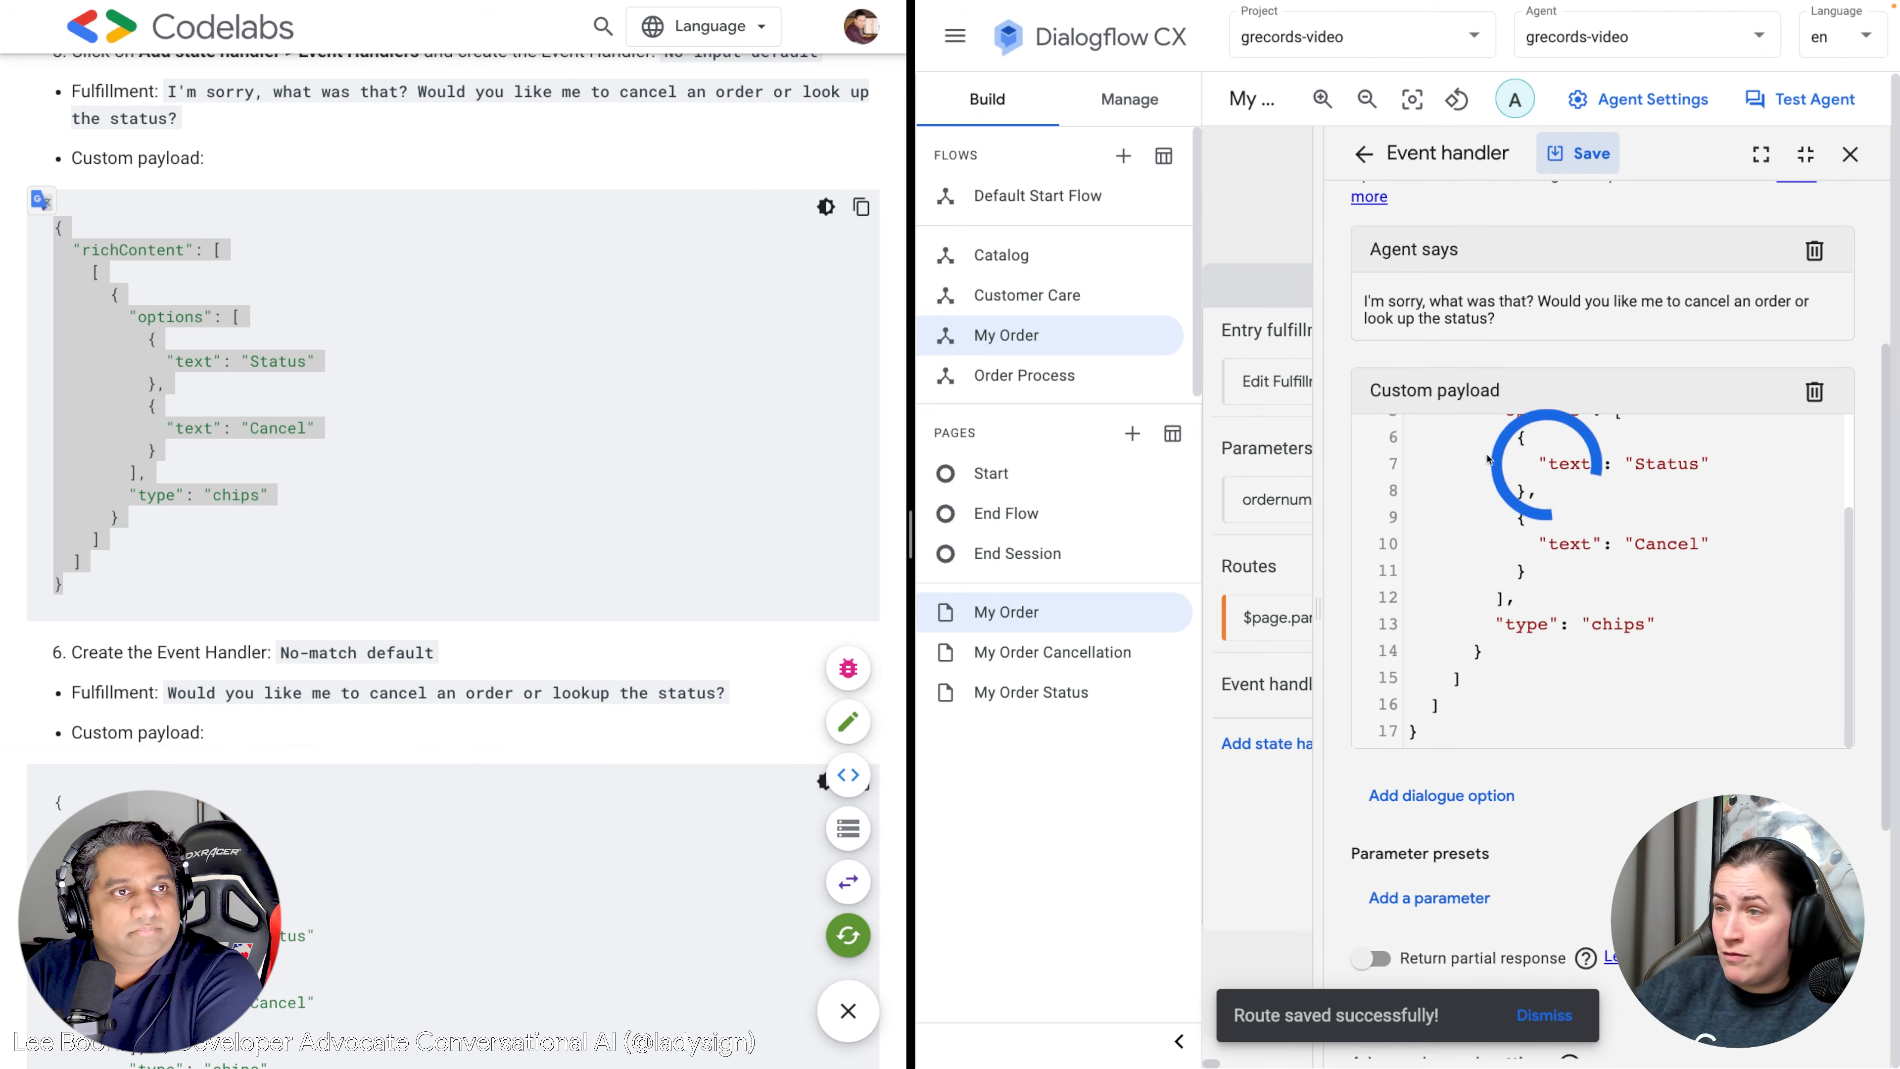
click(1364, 156)
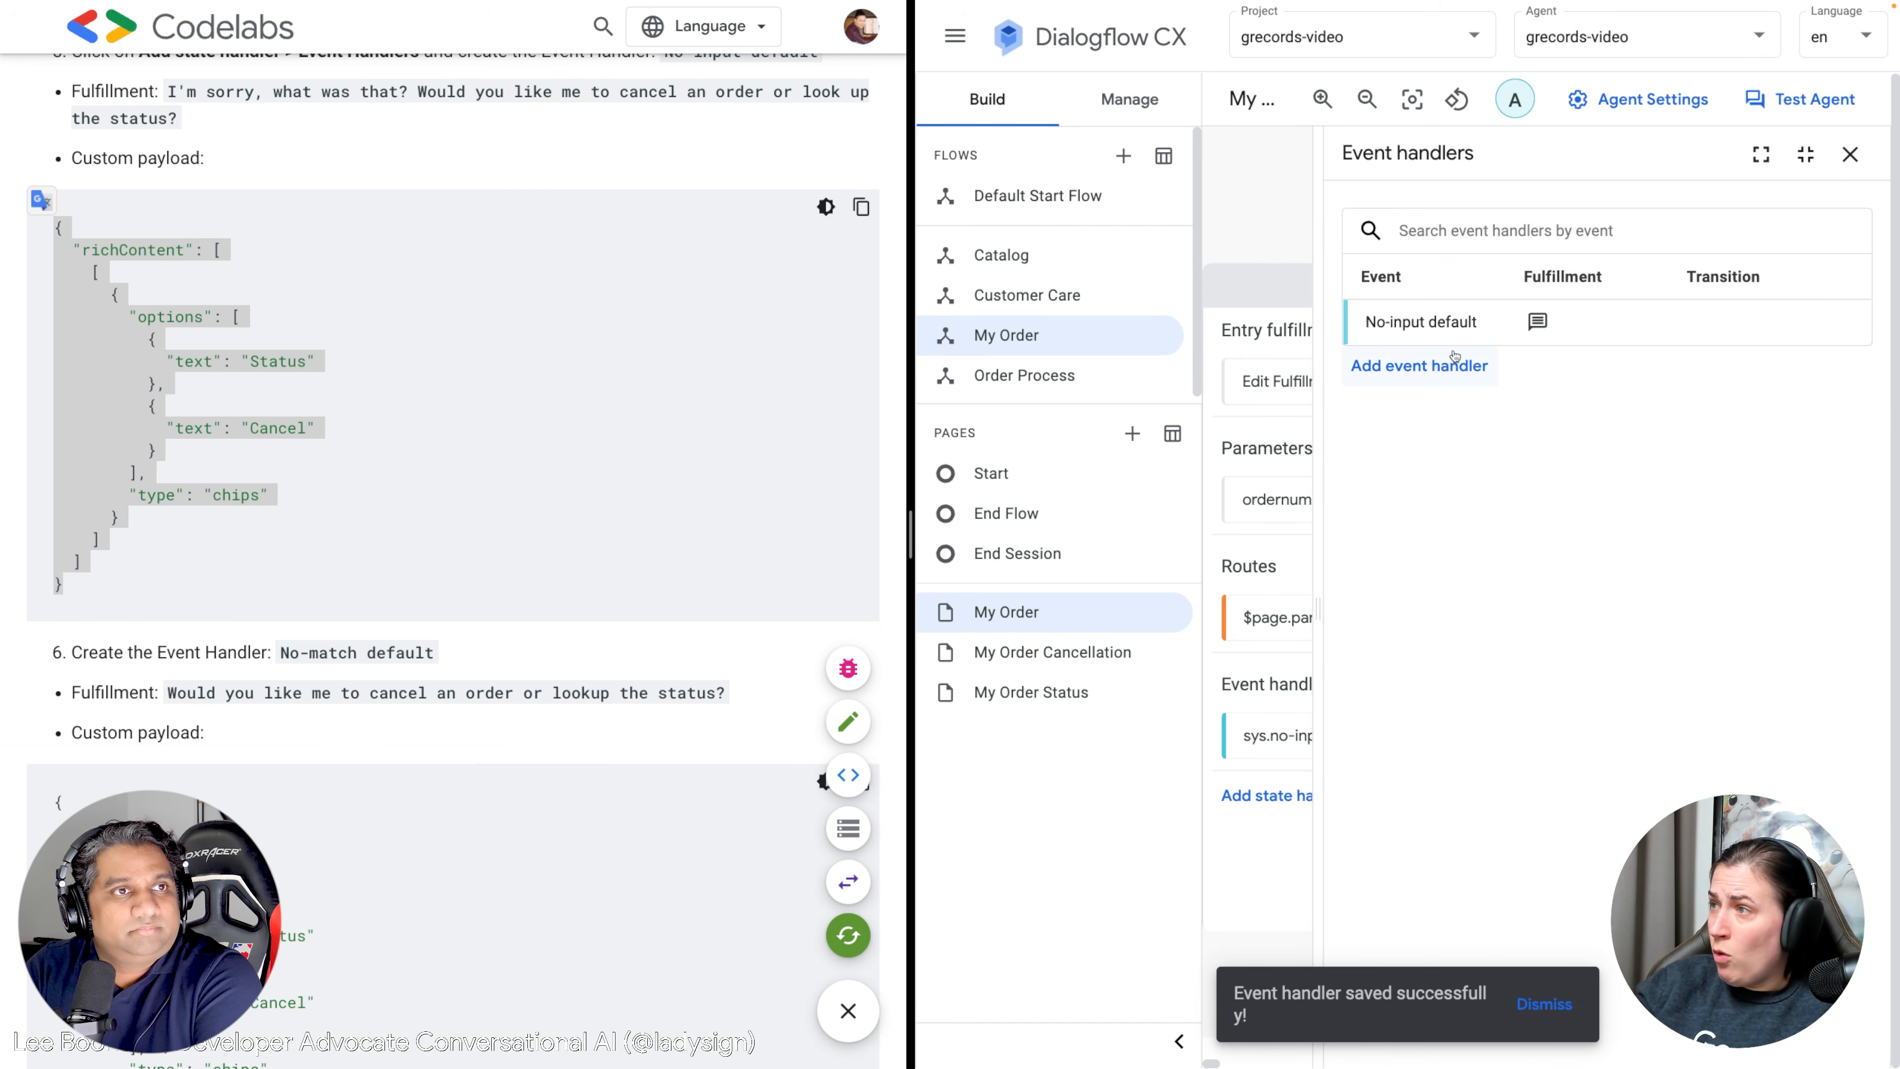
Create a No-match default handler replying with the cancel-or-look-up fallback sentence.
click(1439, 374)
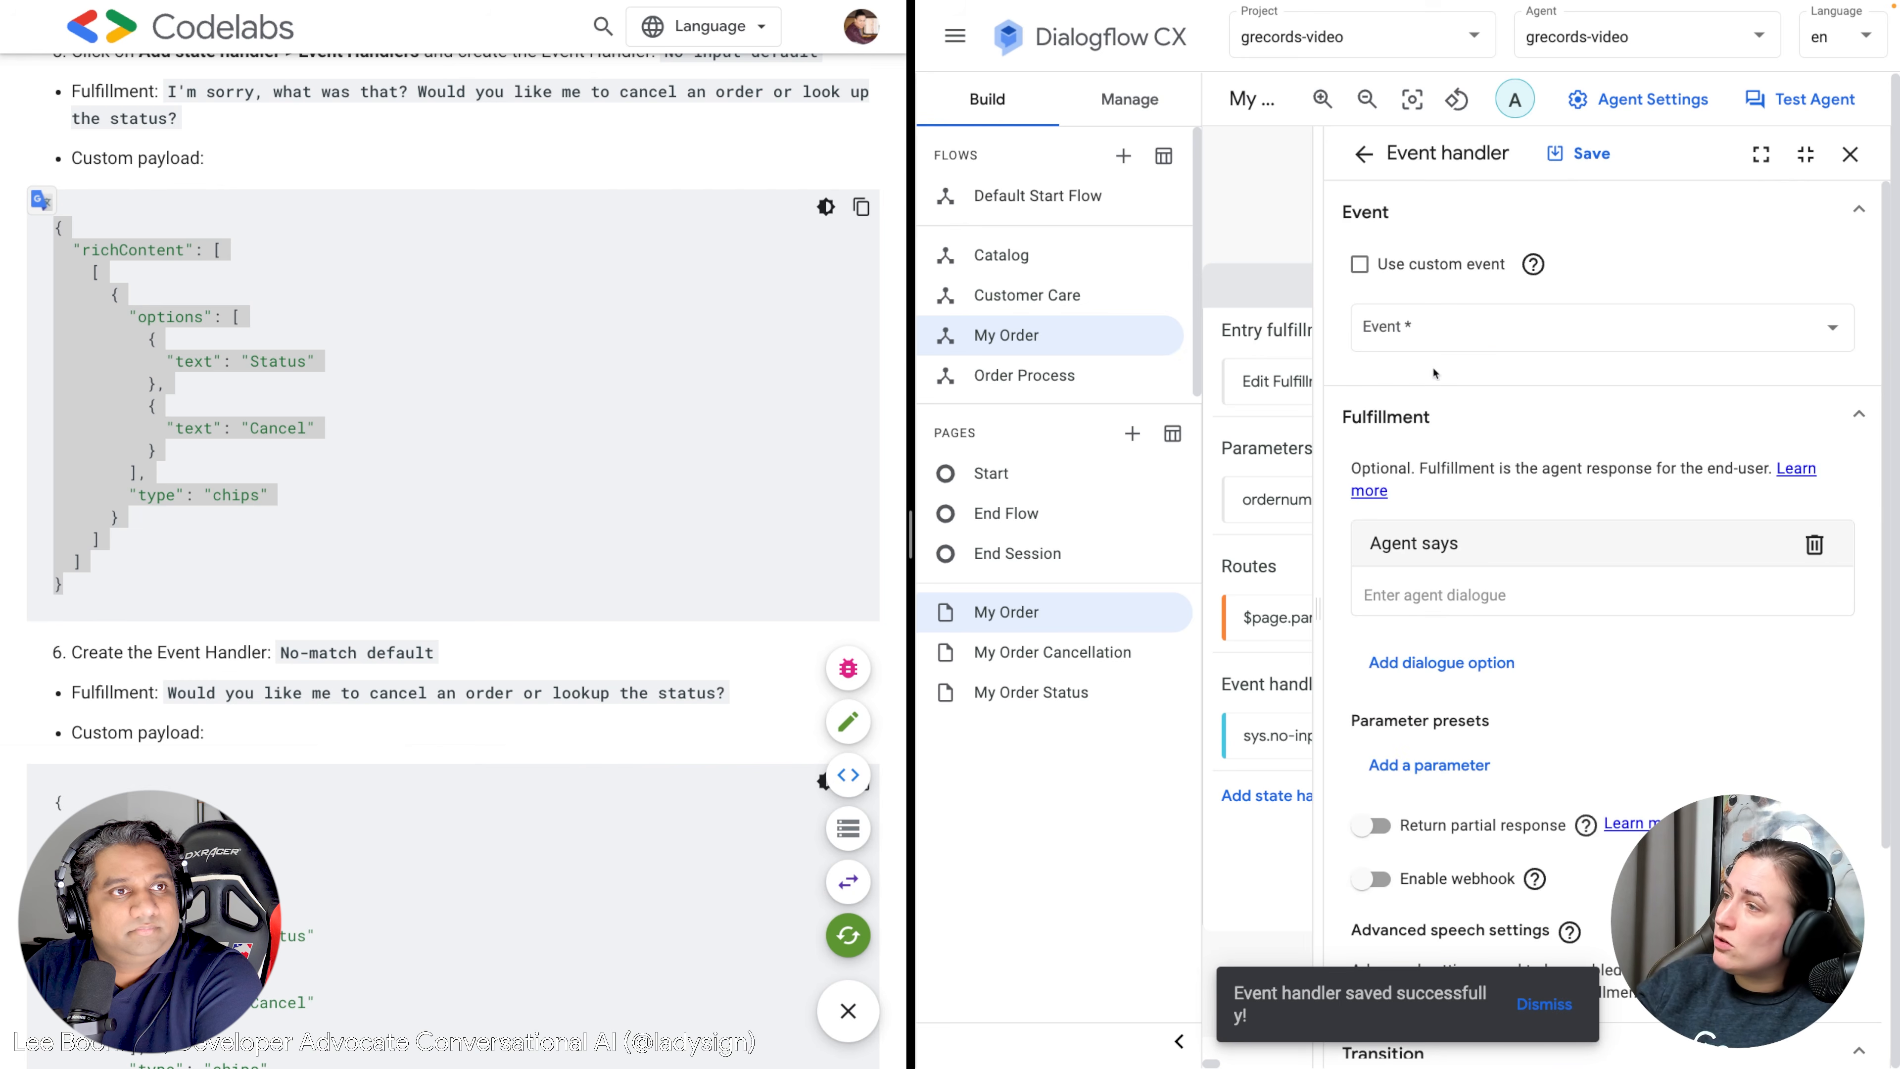
click(1468, 336)
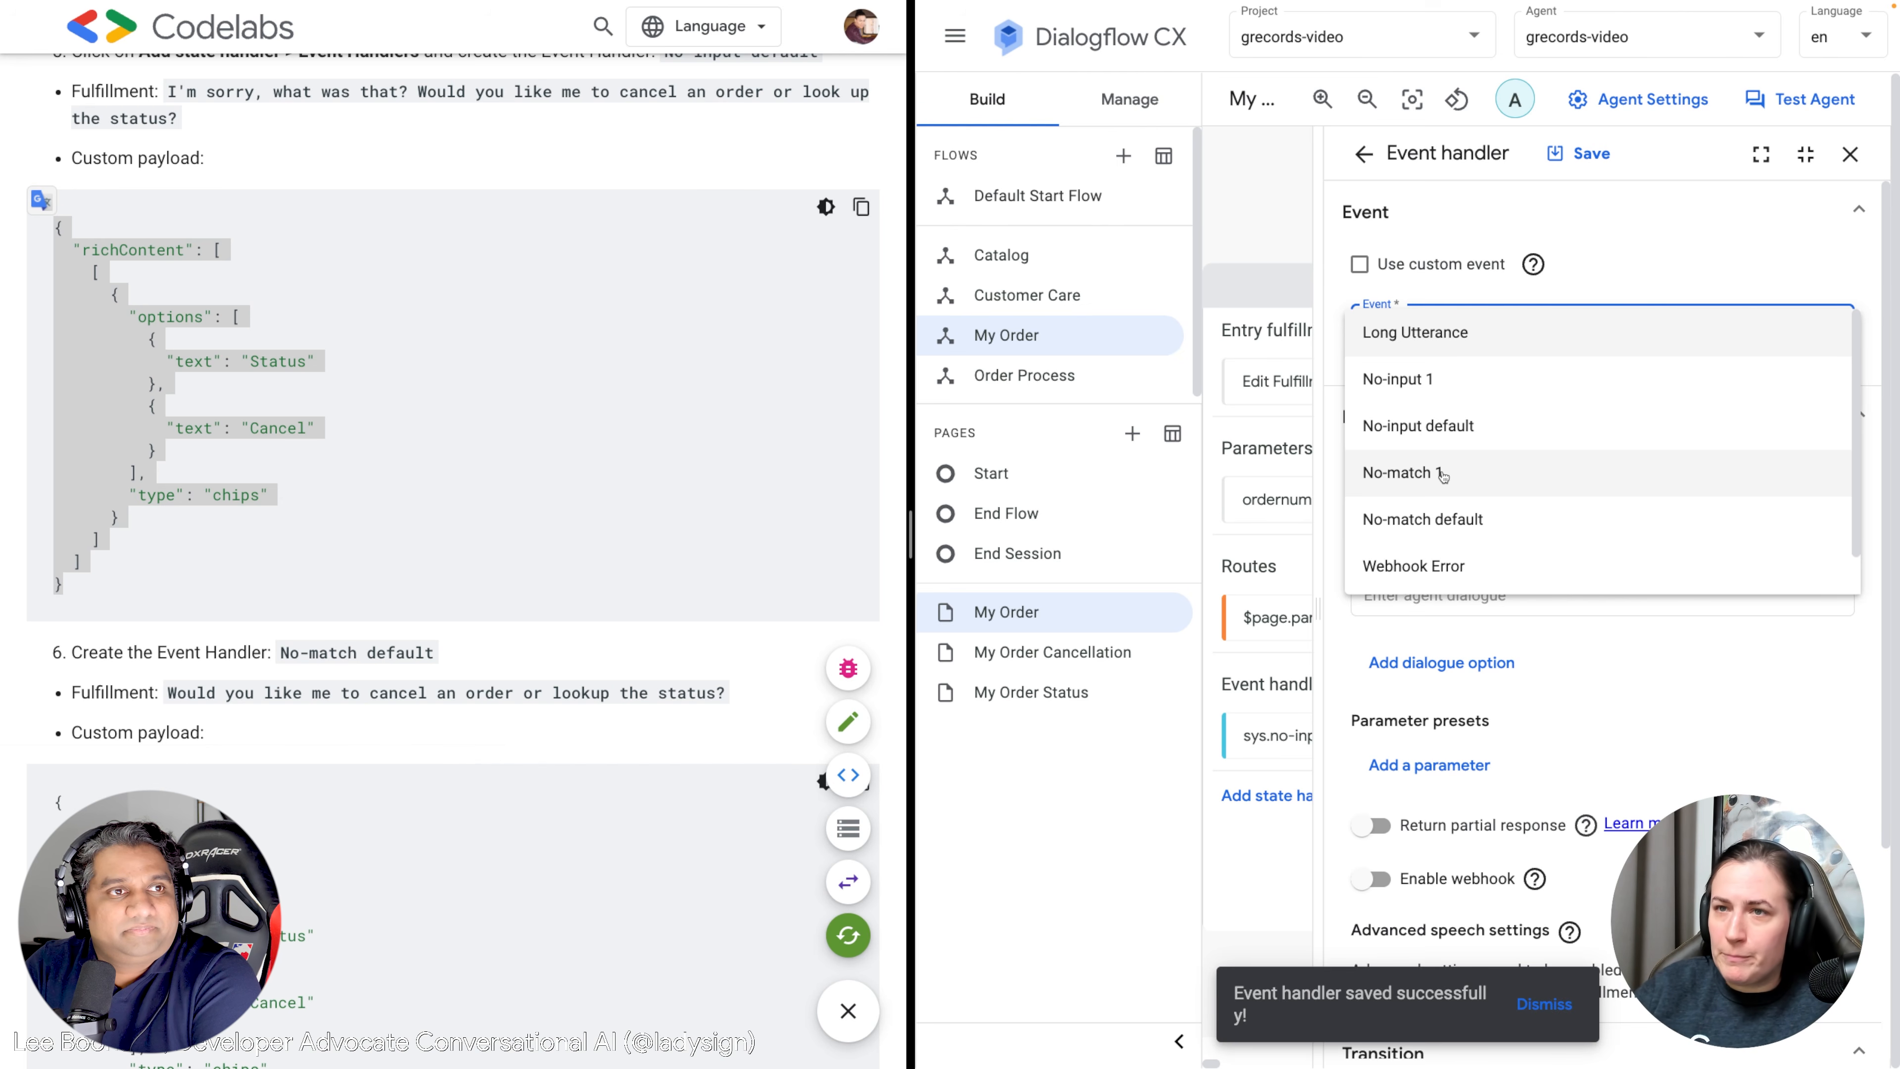
click(1444, 516)
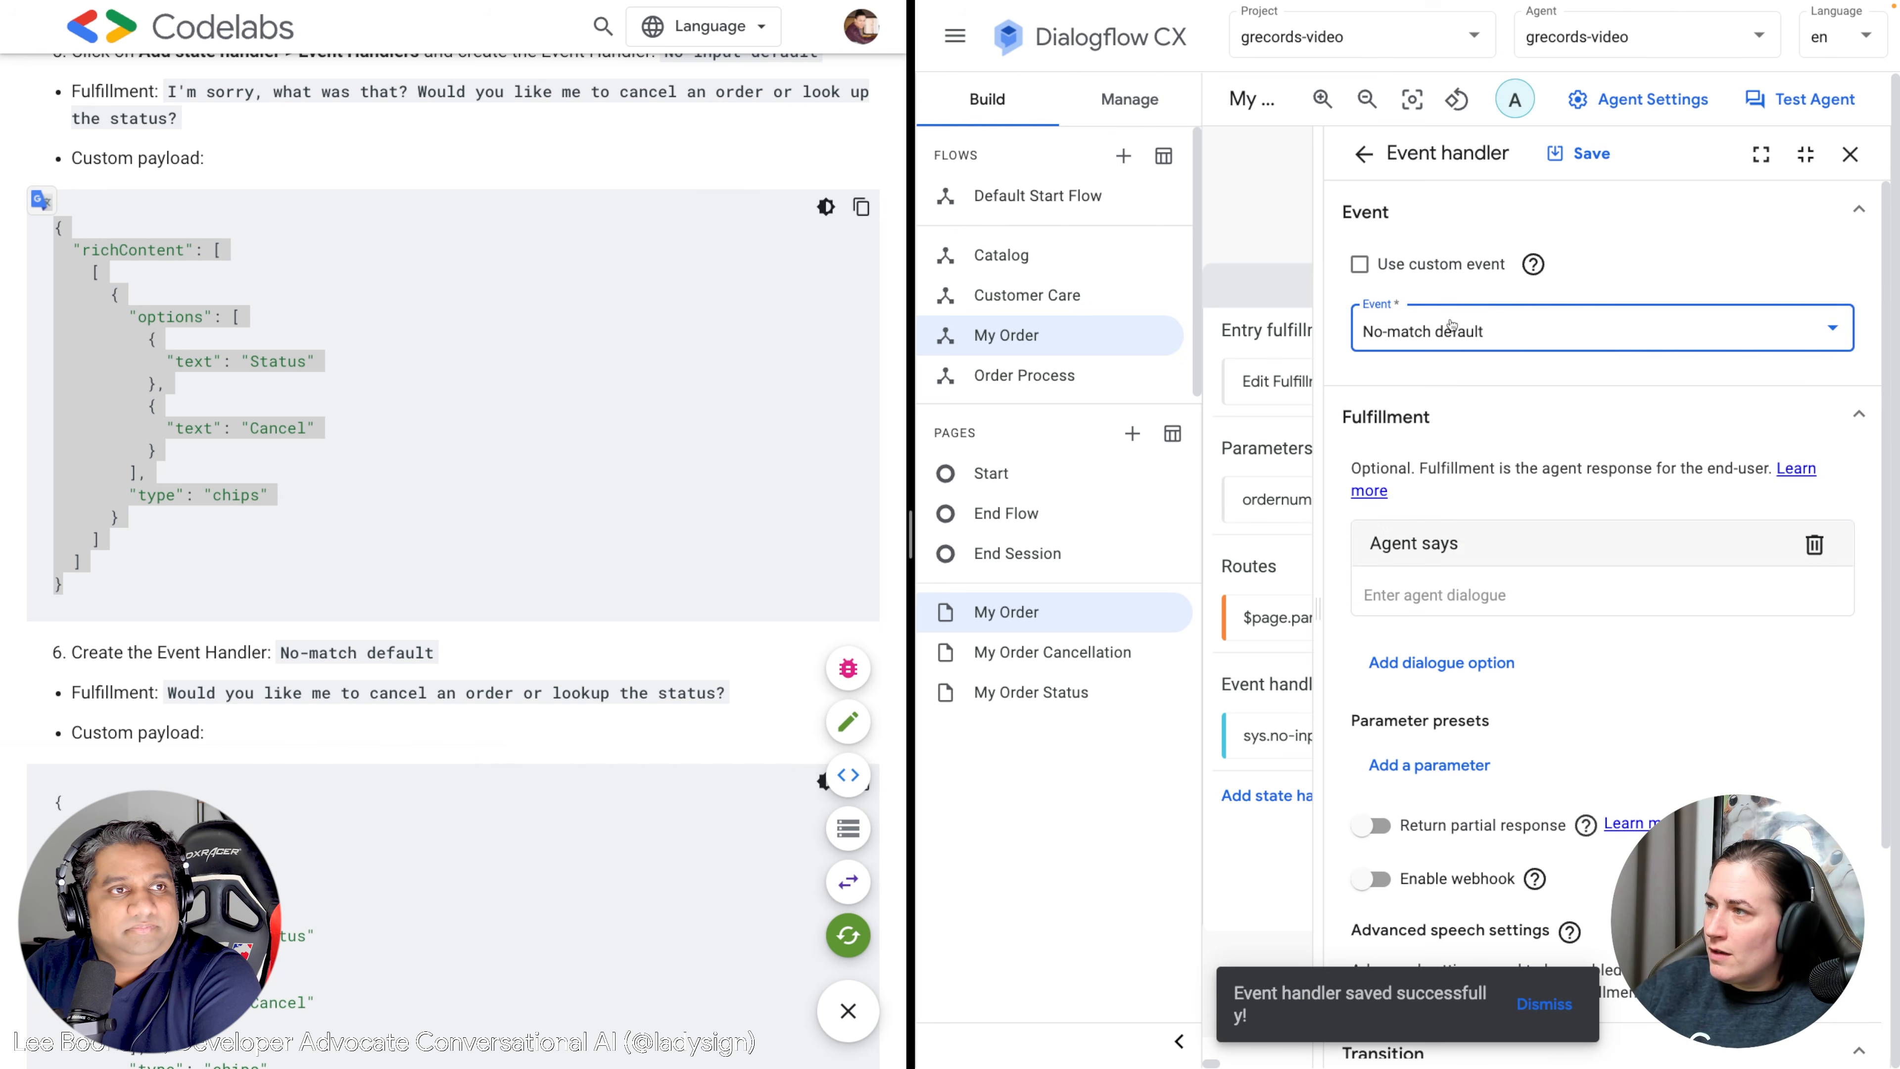
click(1453, 324)
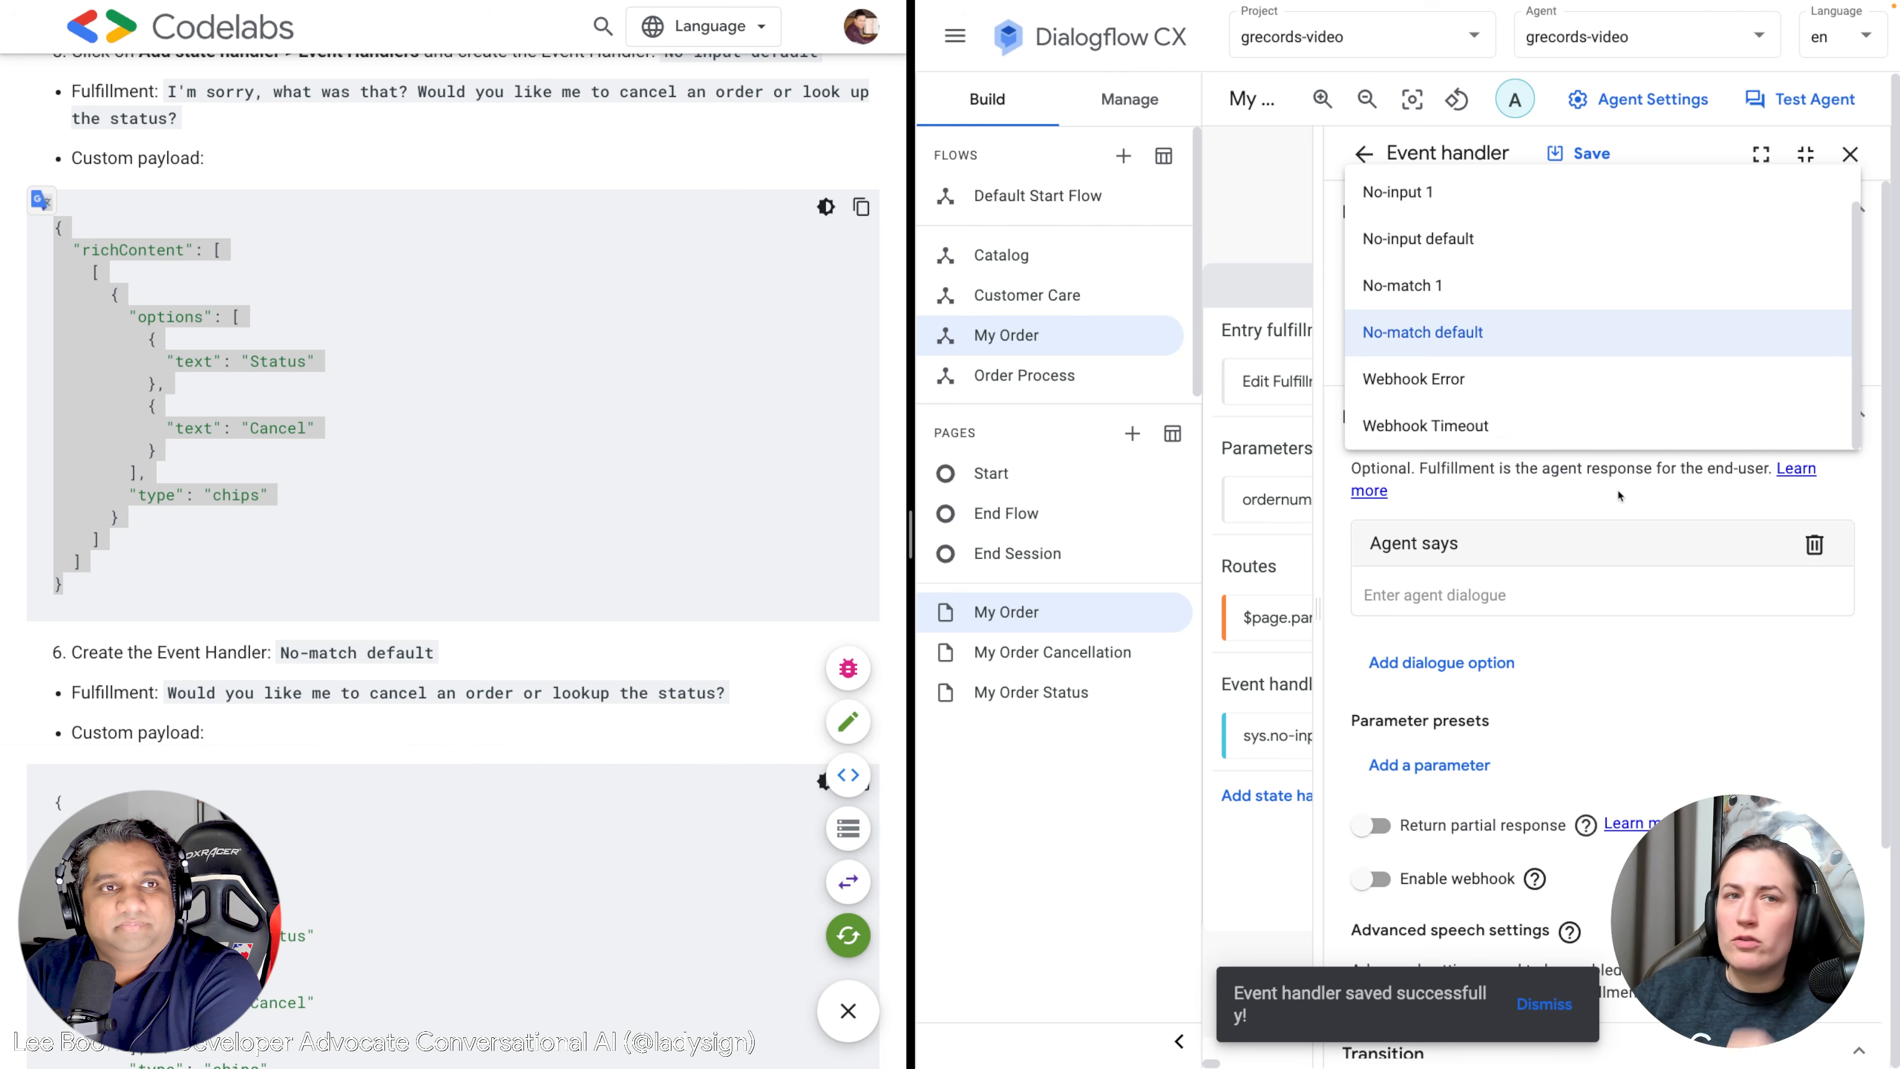
click(1571, 332)
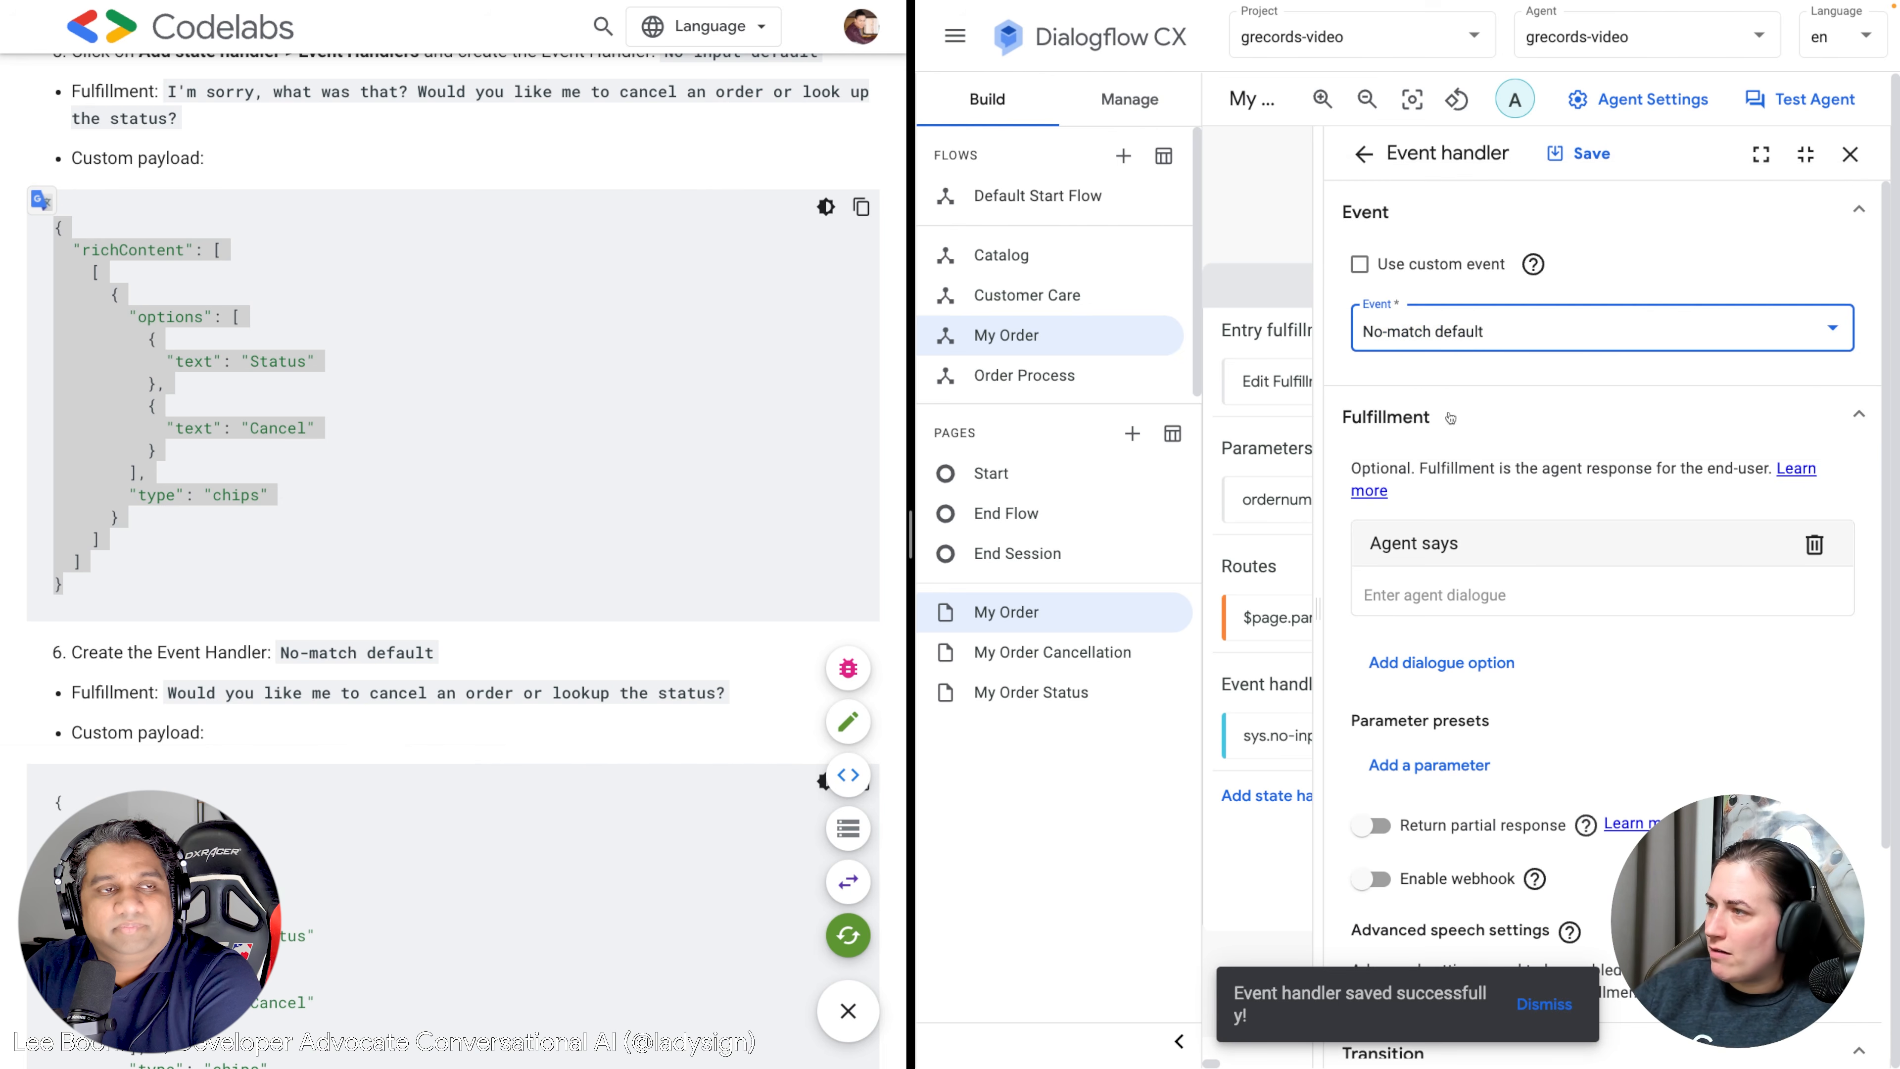
scroll(310, 675, down, 1)
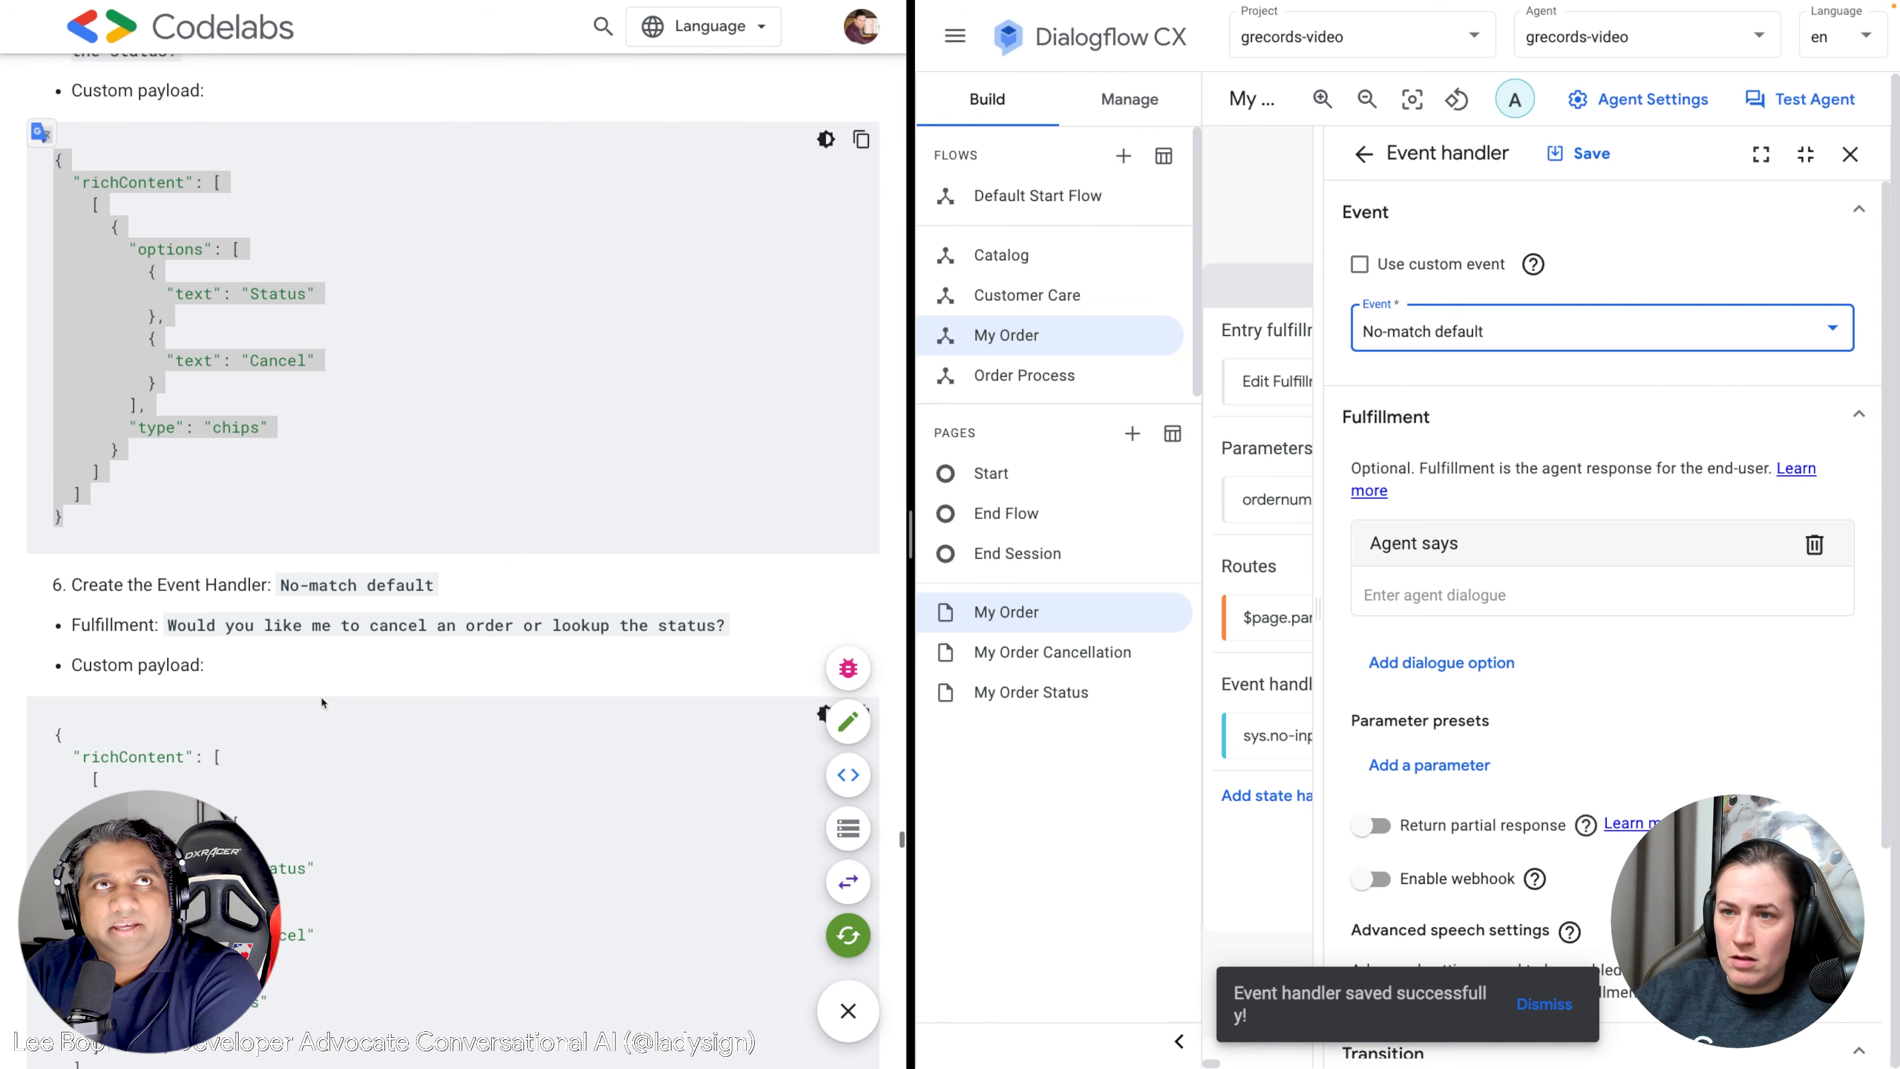
drag(725, 622, 171, 622)
key(ctrl+c)
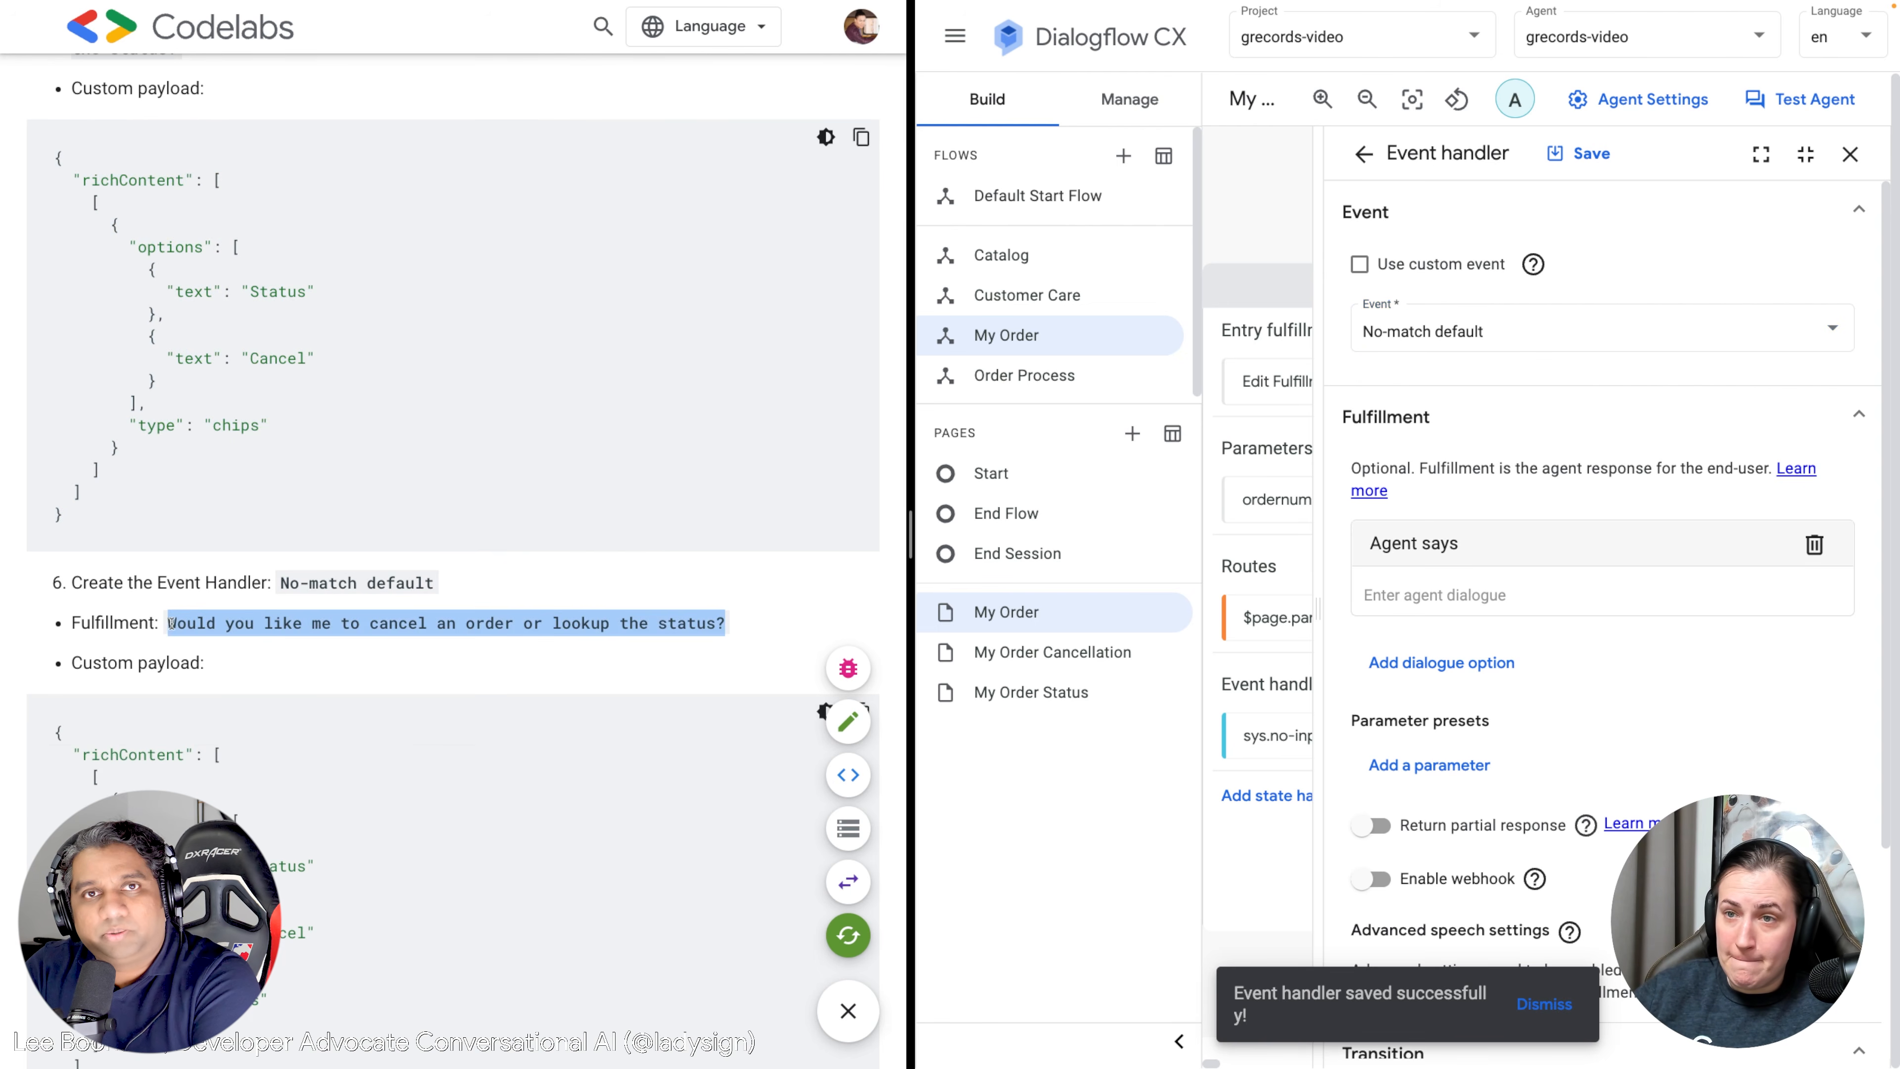
click(1436, 597)
key(ctrl+v)
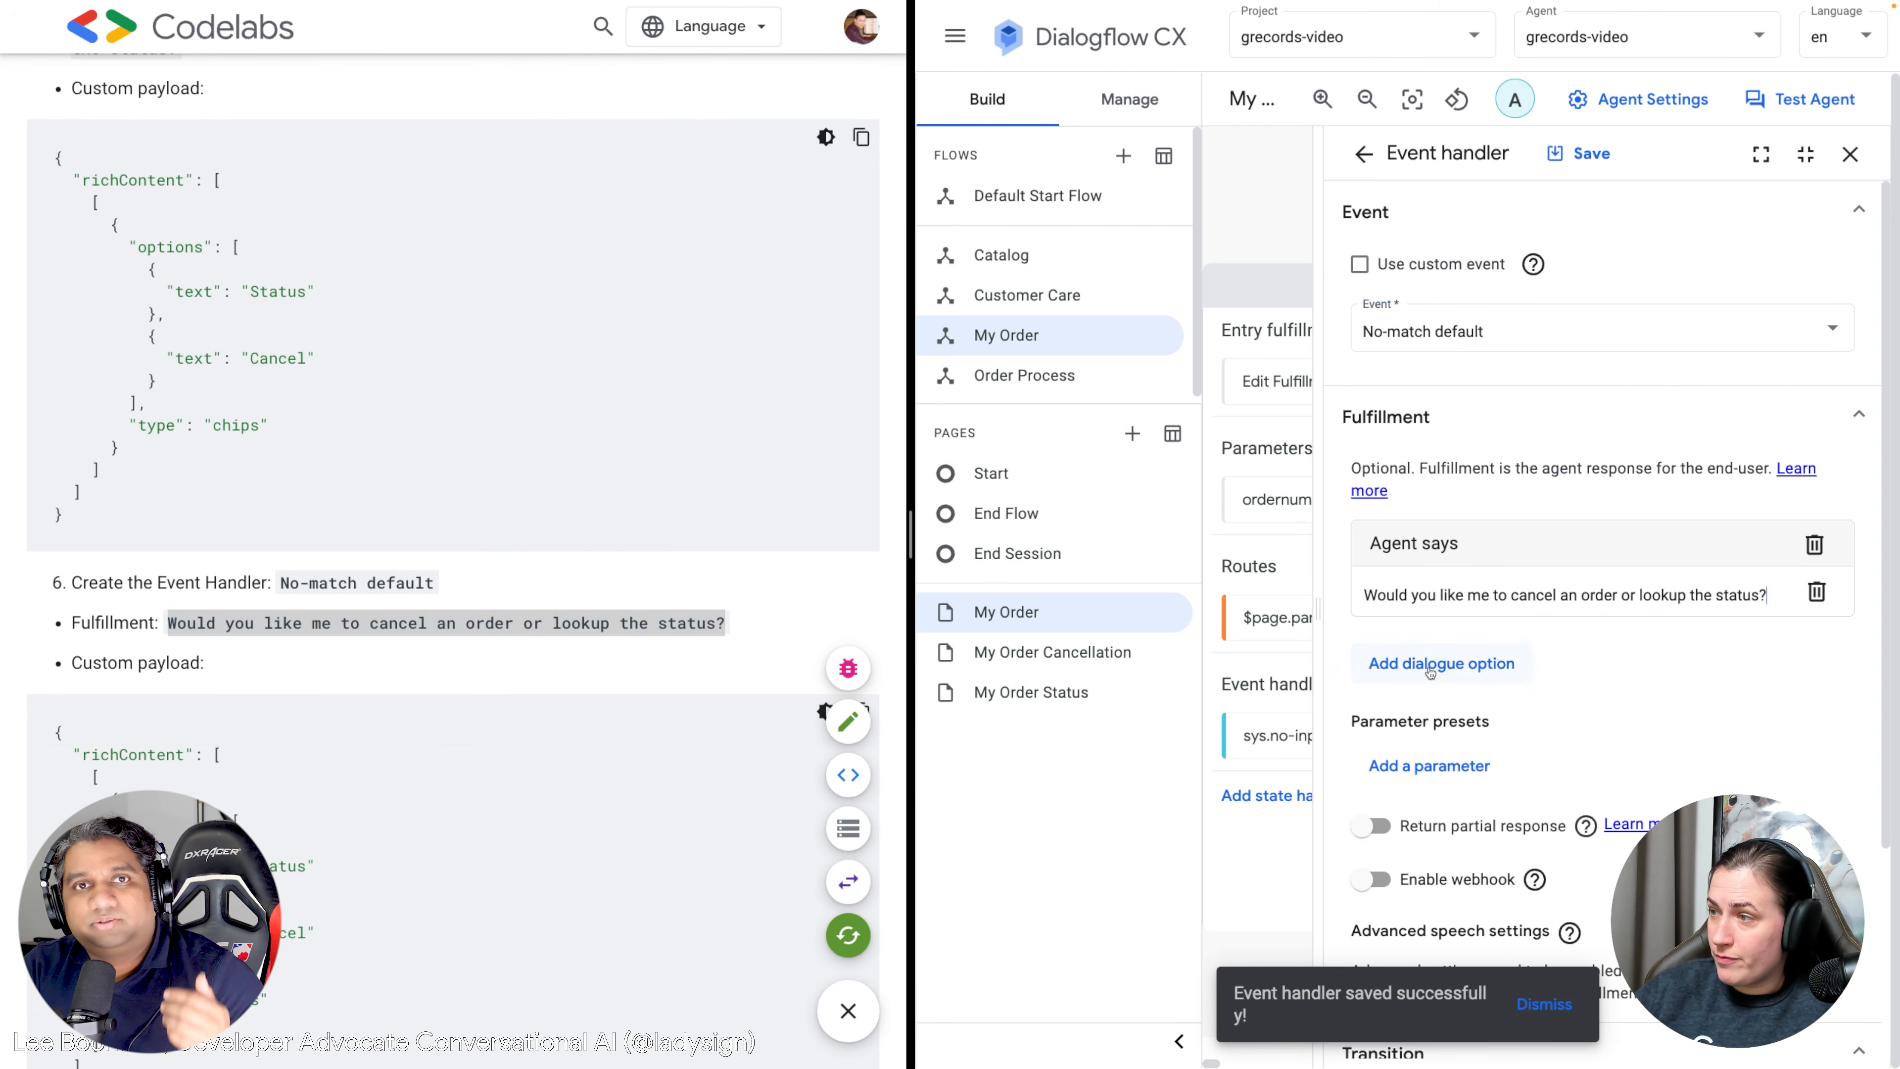
Add the Status and Cancel chips Custom payload and save the No-match handler.
click(1430, 663)
click(1463, 286)
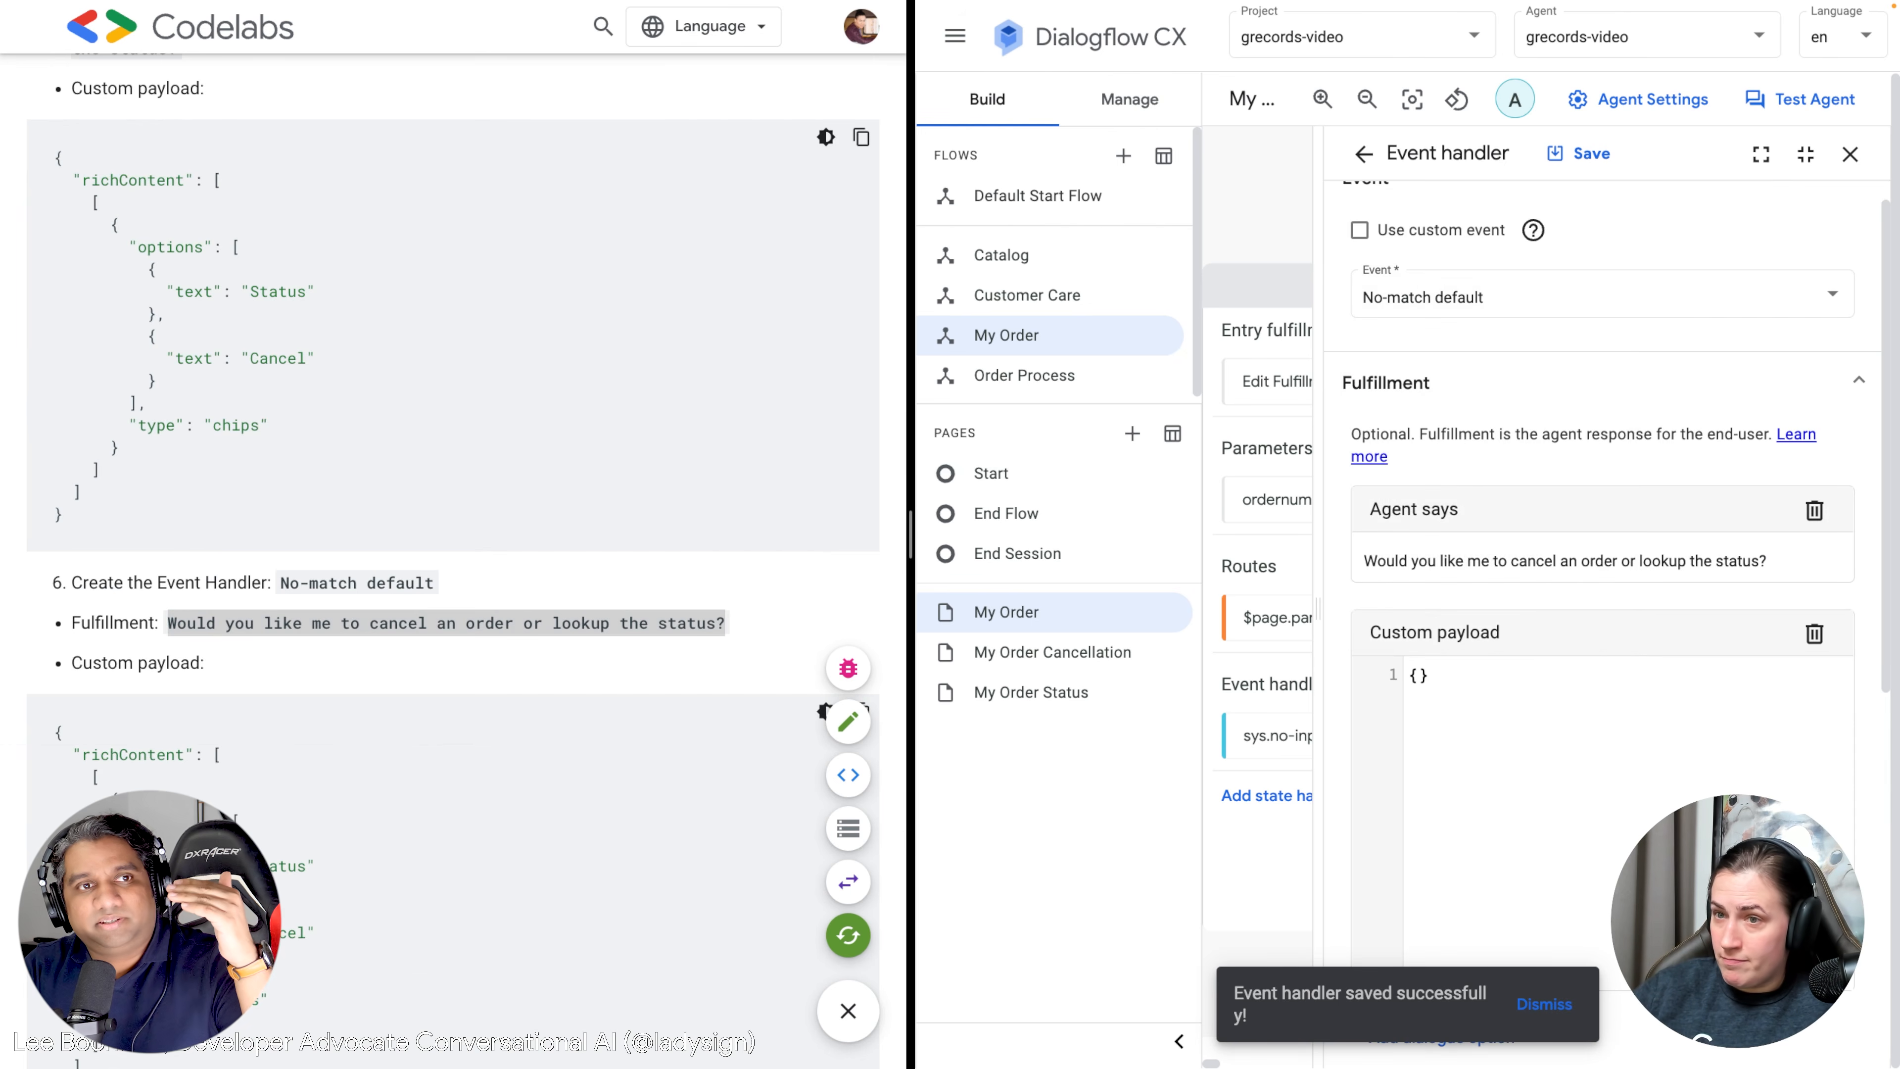
scroll(448, 524, down, 3)
drag(69, 877, 60, 488)
key(ctrl+c)
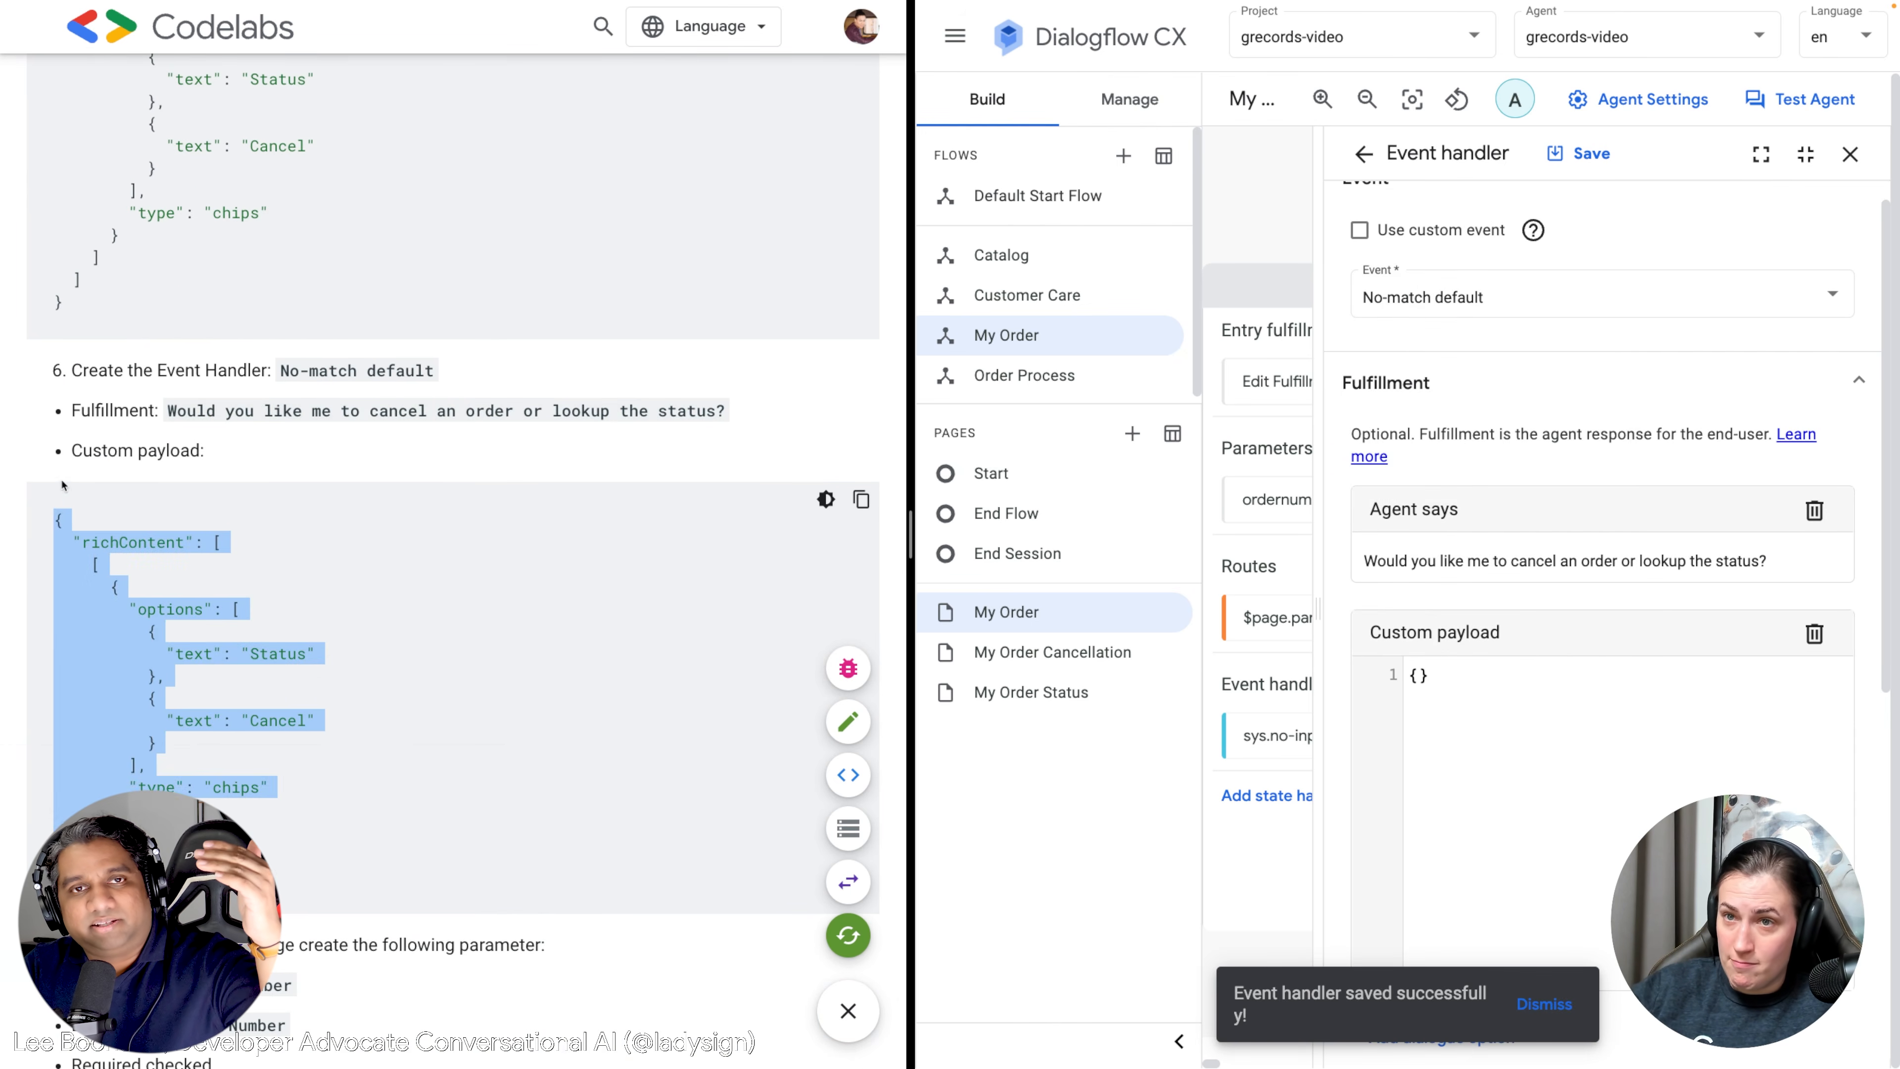
click(1491, 688)
key(ctrl+v)
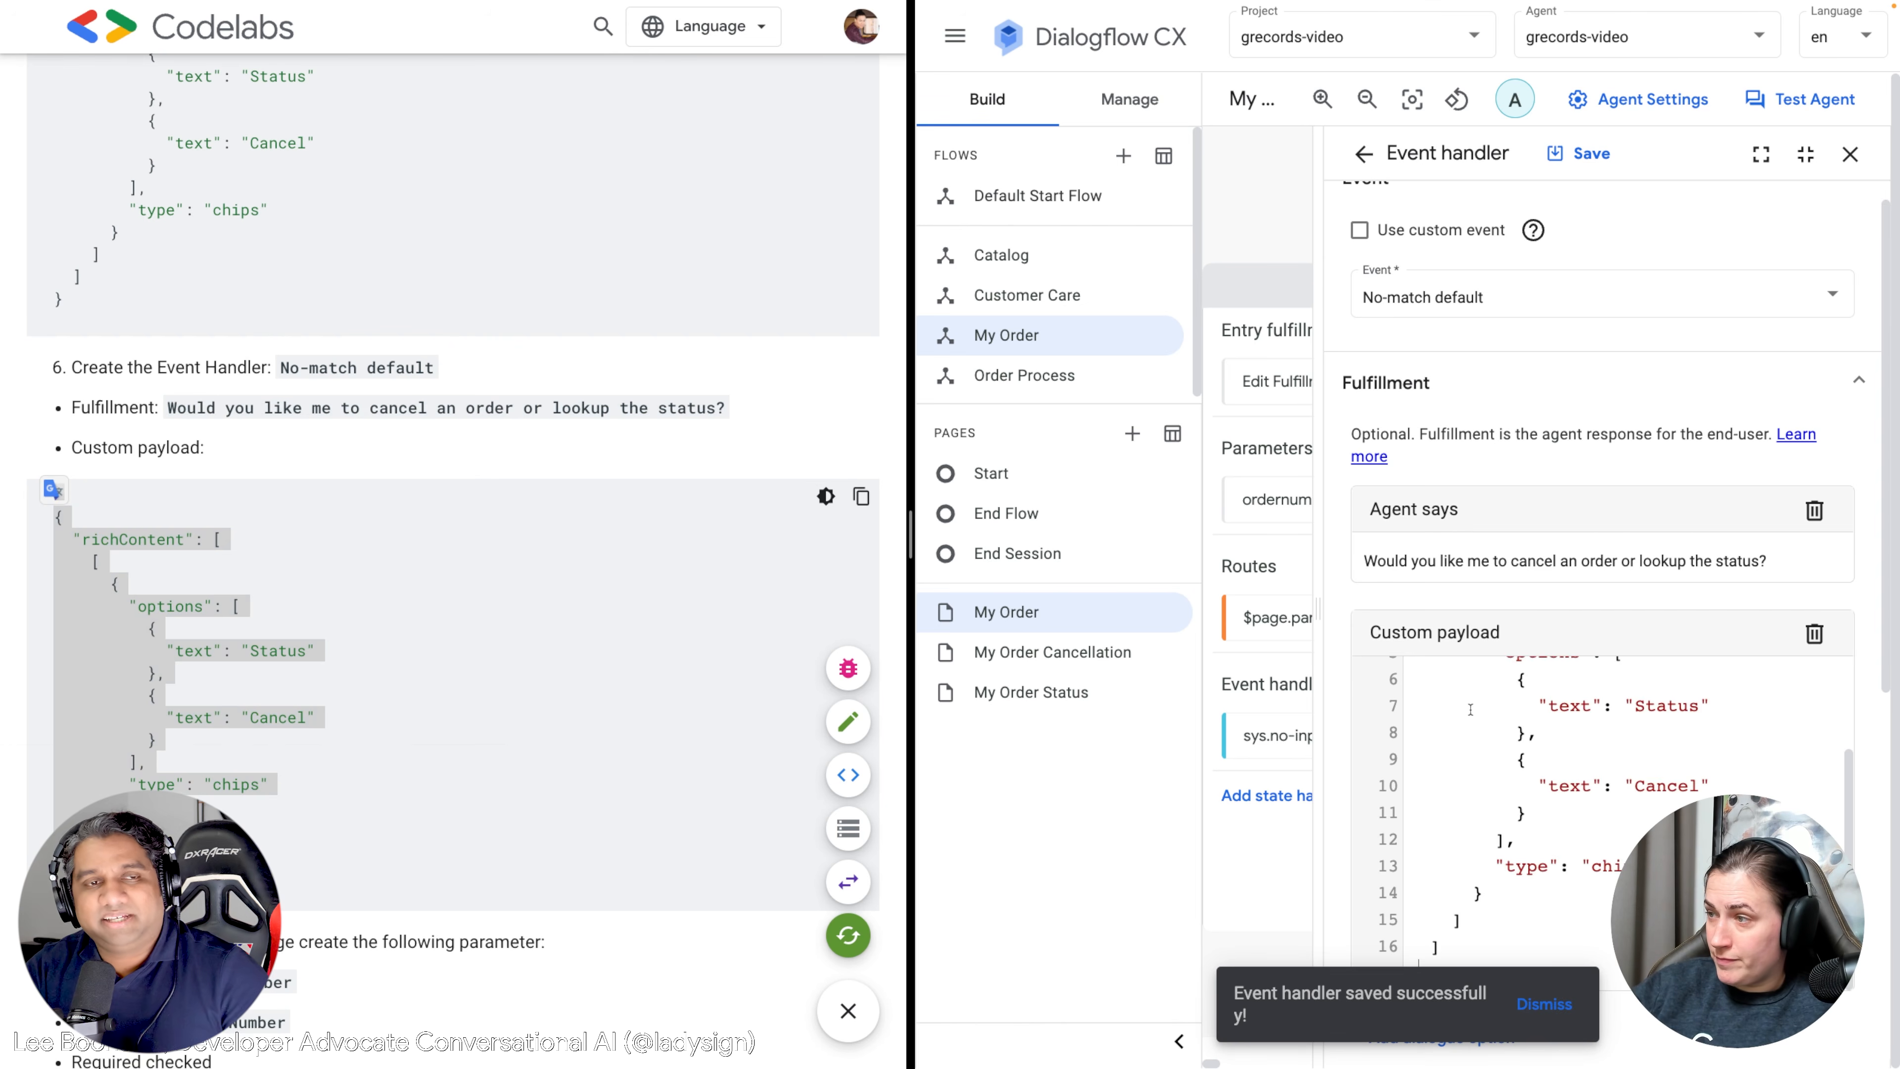
scroll(1471, 706, down, 5)
scroll(1470, 711, down, 4)
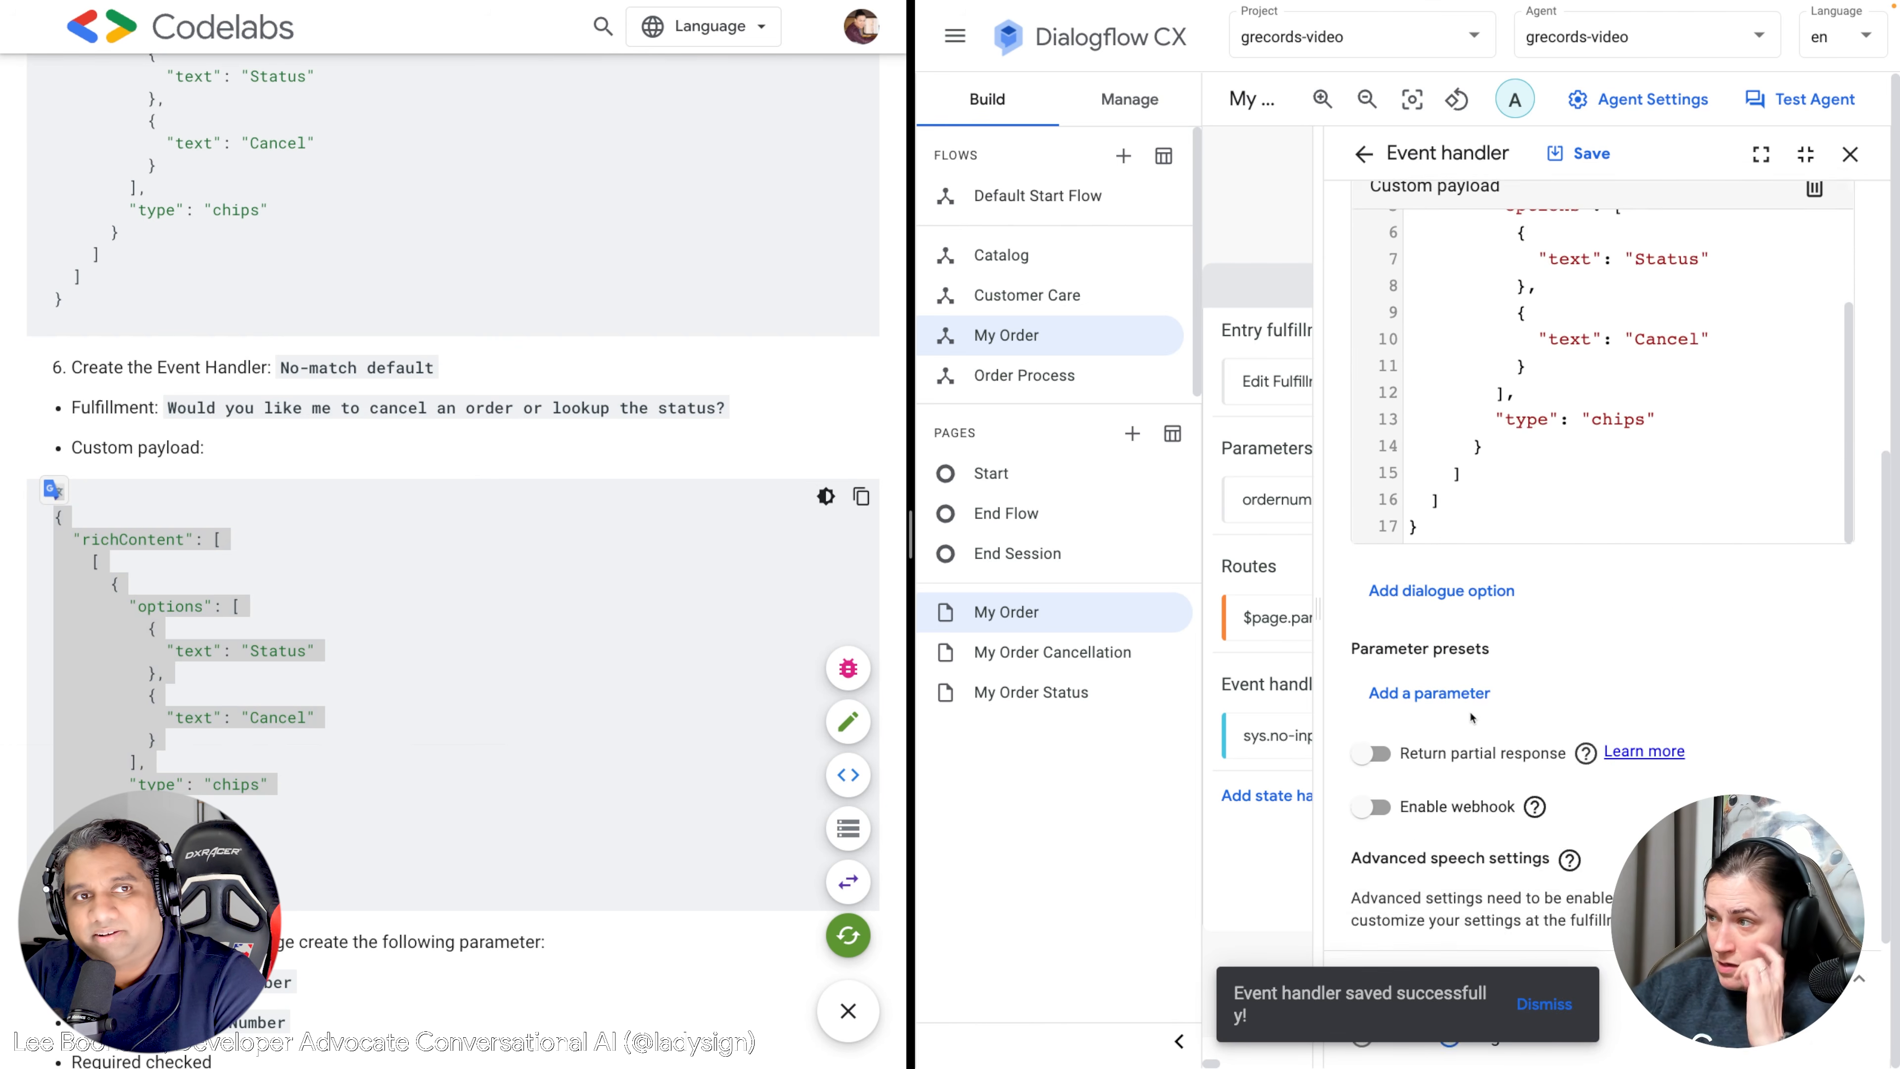
scroll(358, 736, down, 6)
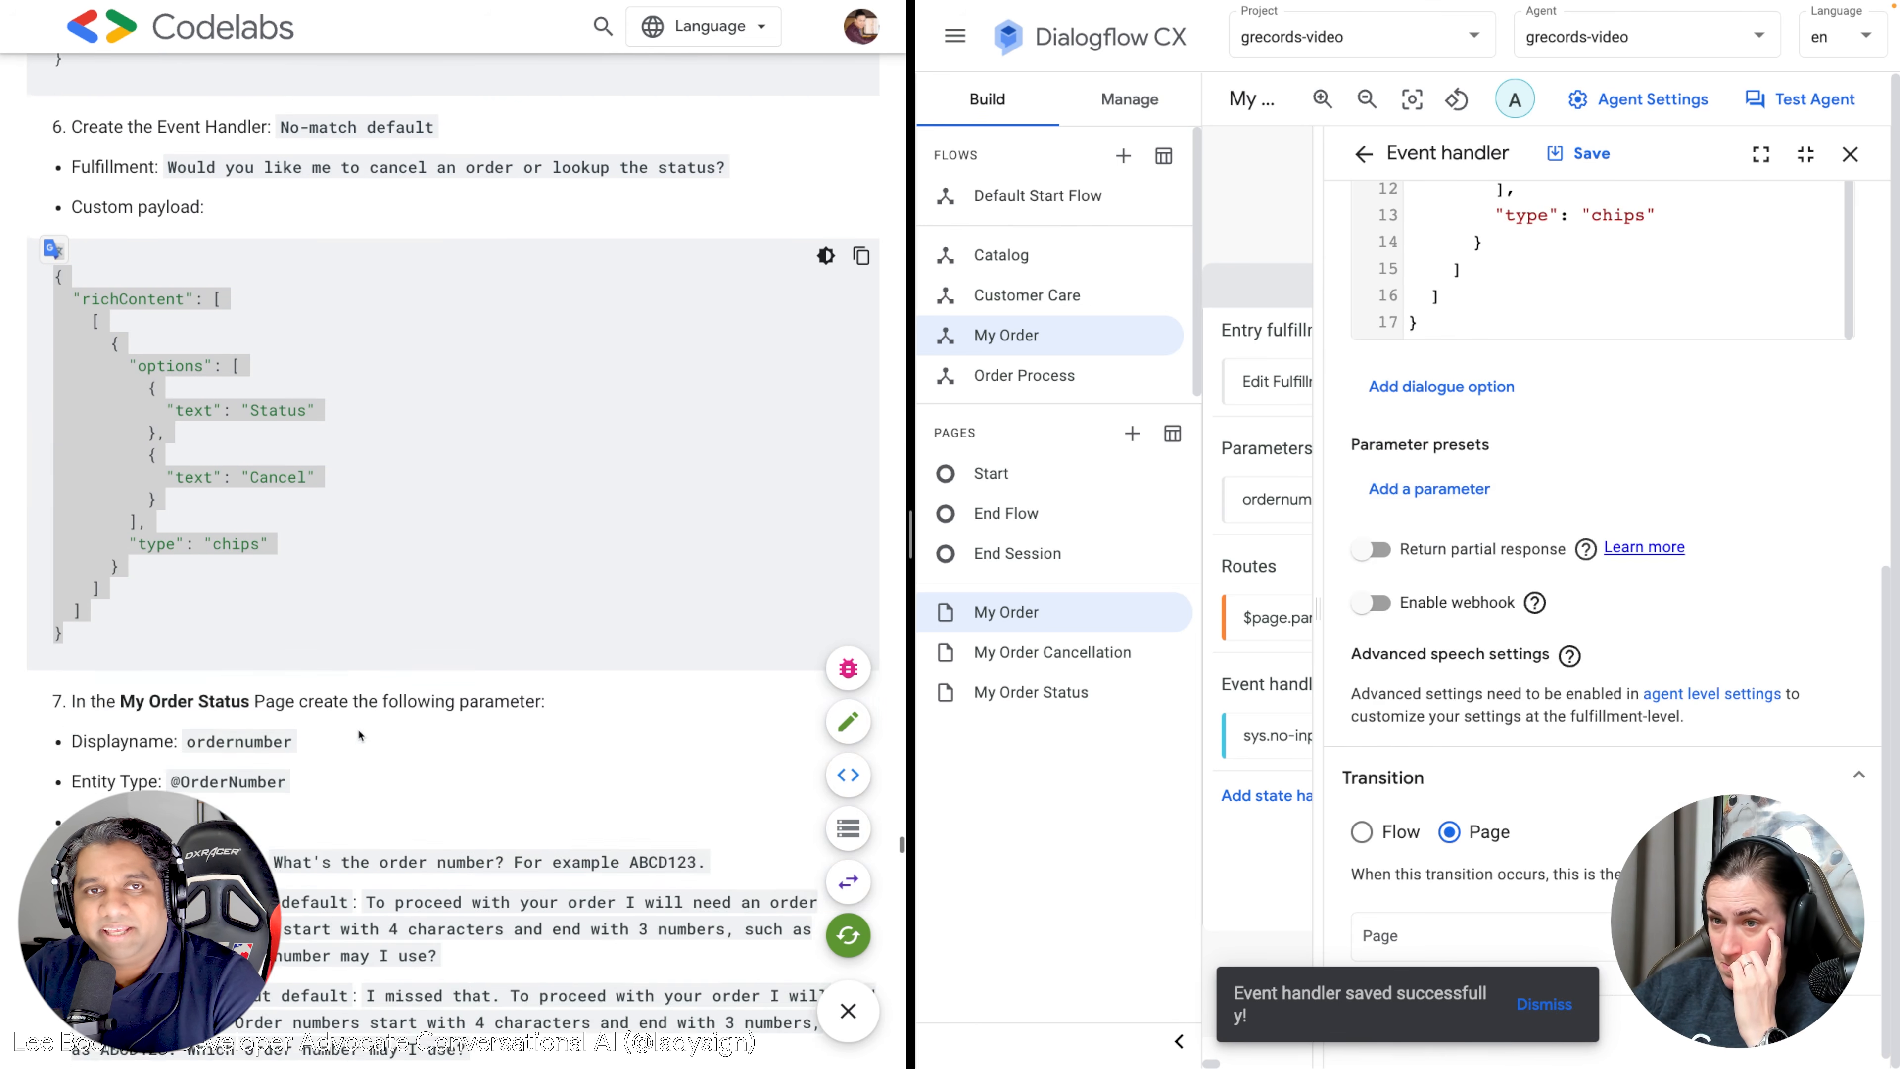
click(1576, 151)
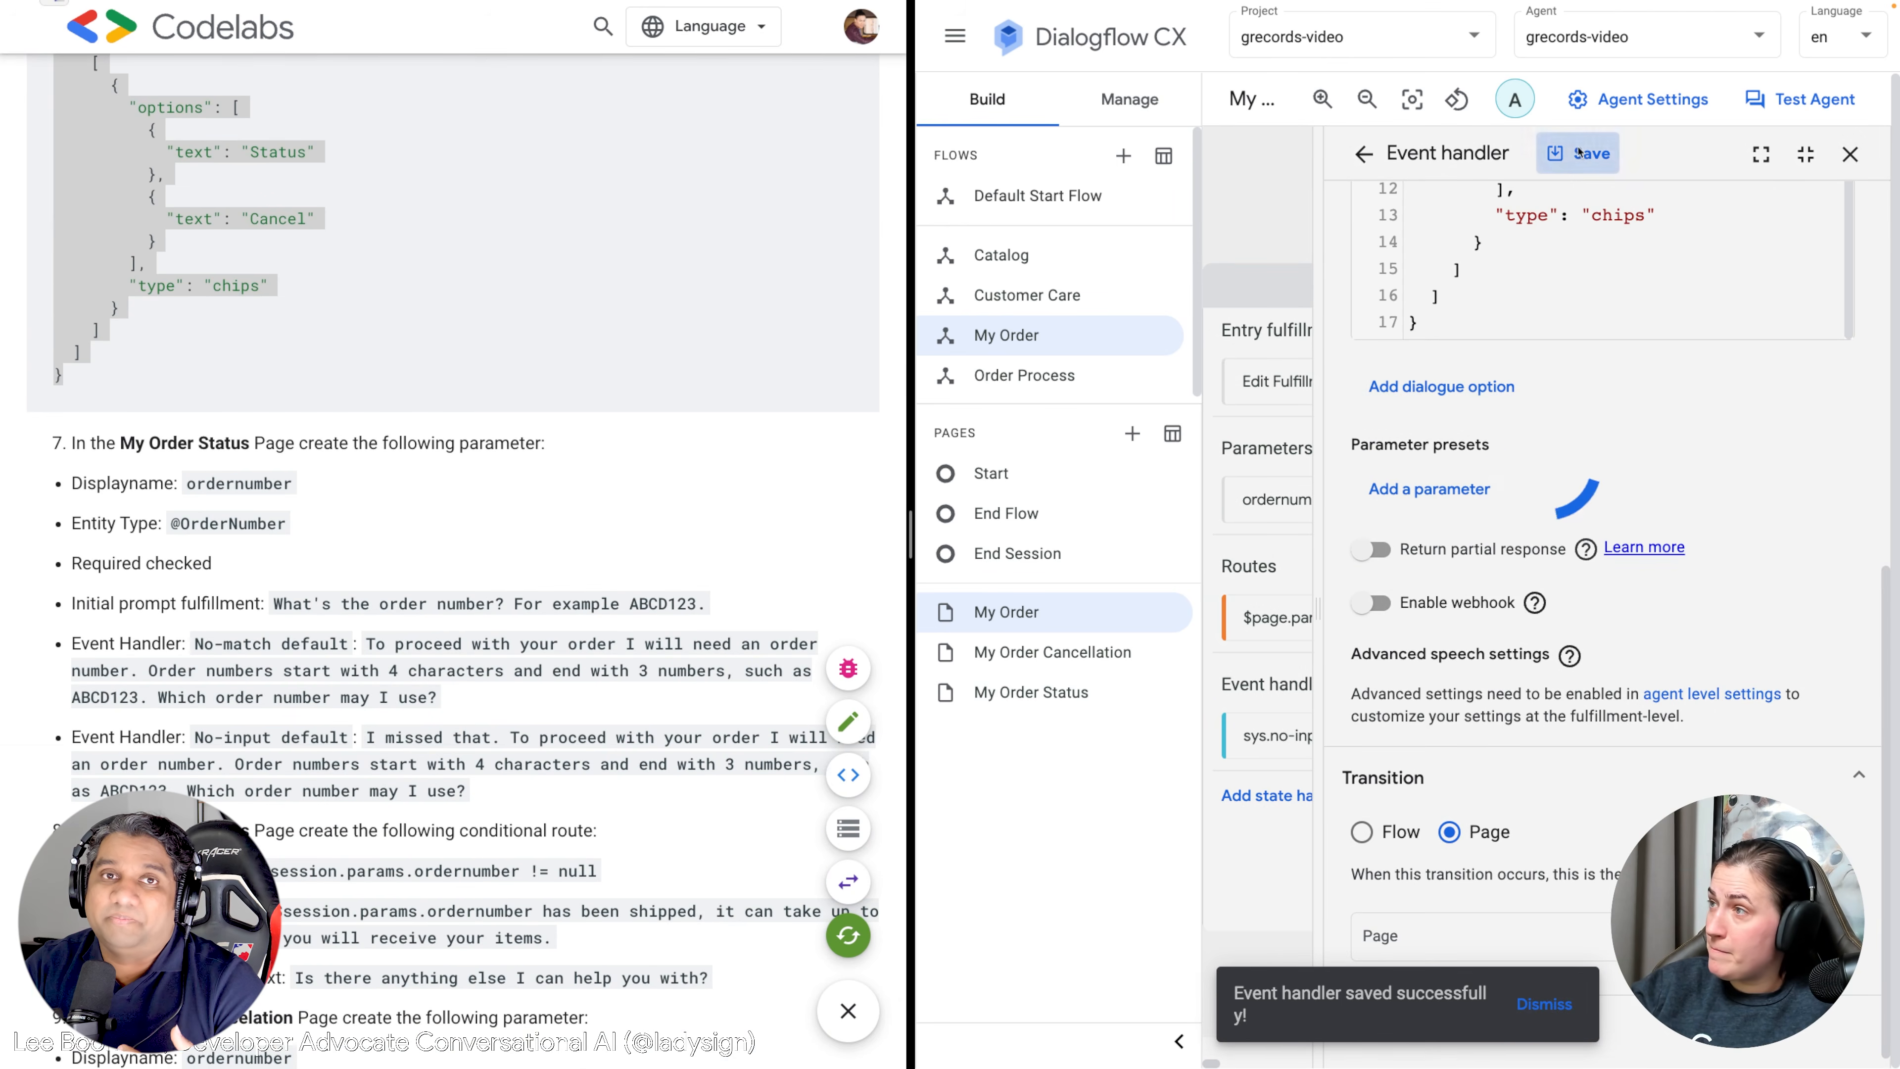
click(1850, 154)
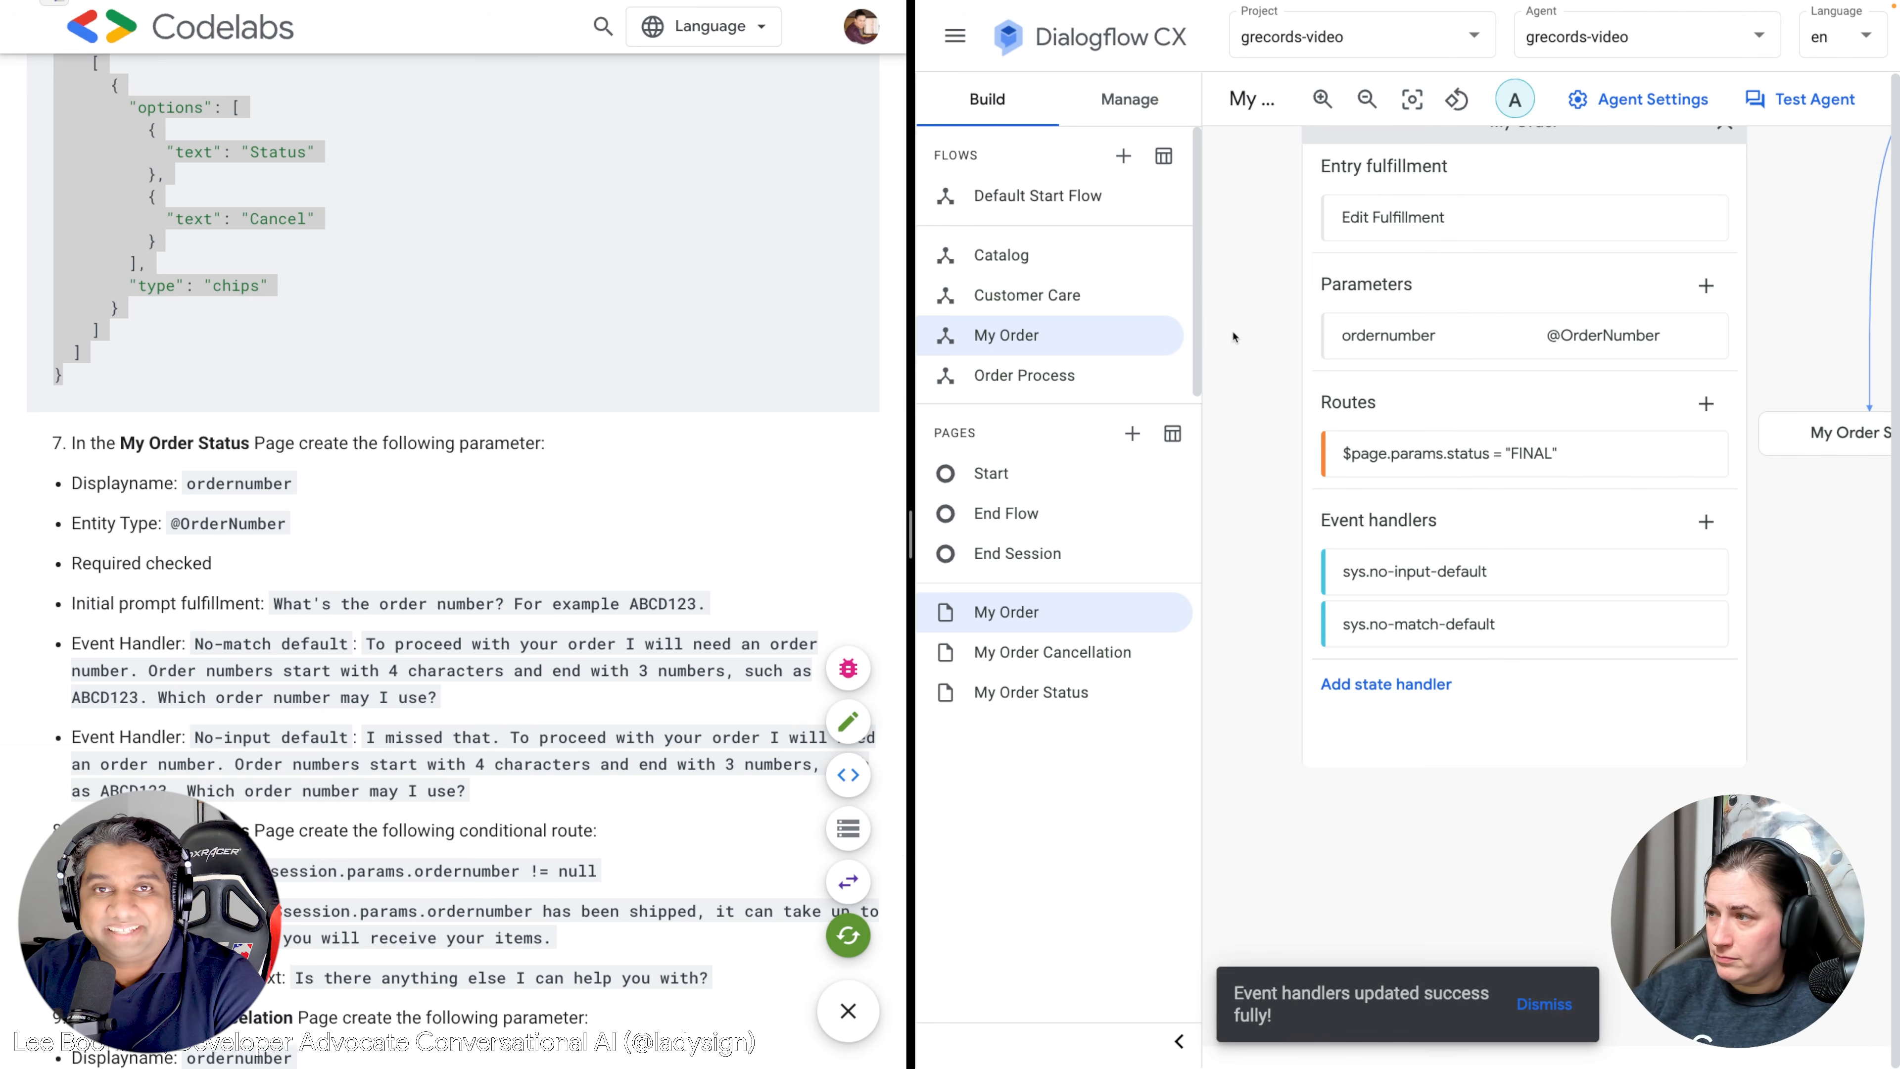
Pan the flow canvas and reload the Dialogflow CX browser page.
drag(1843, 591, 1807, 644)
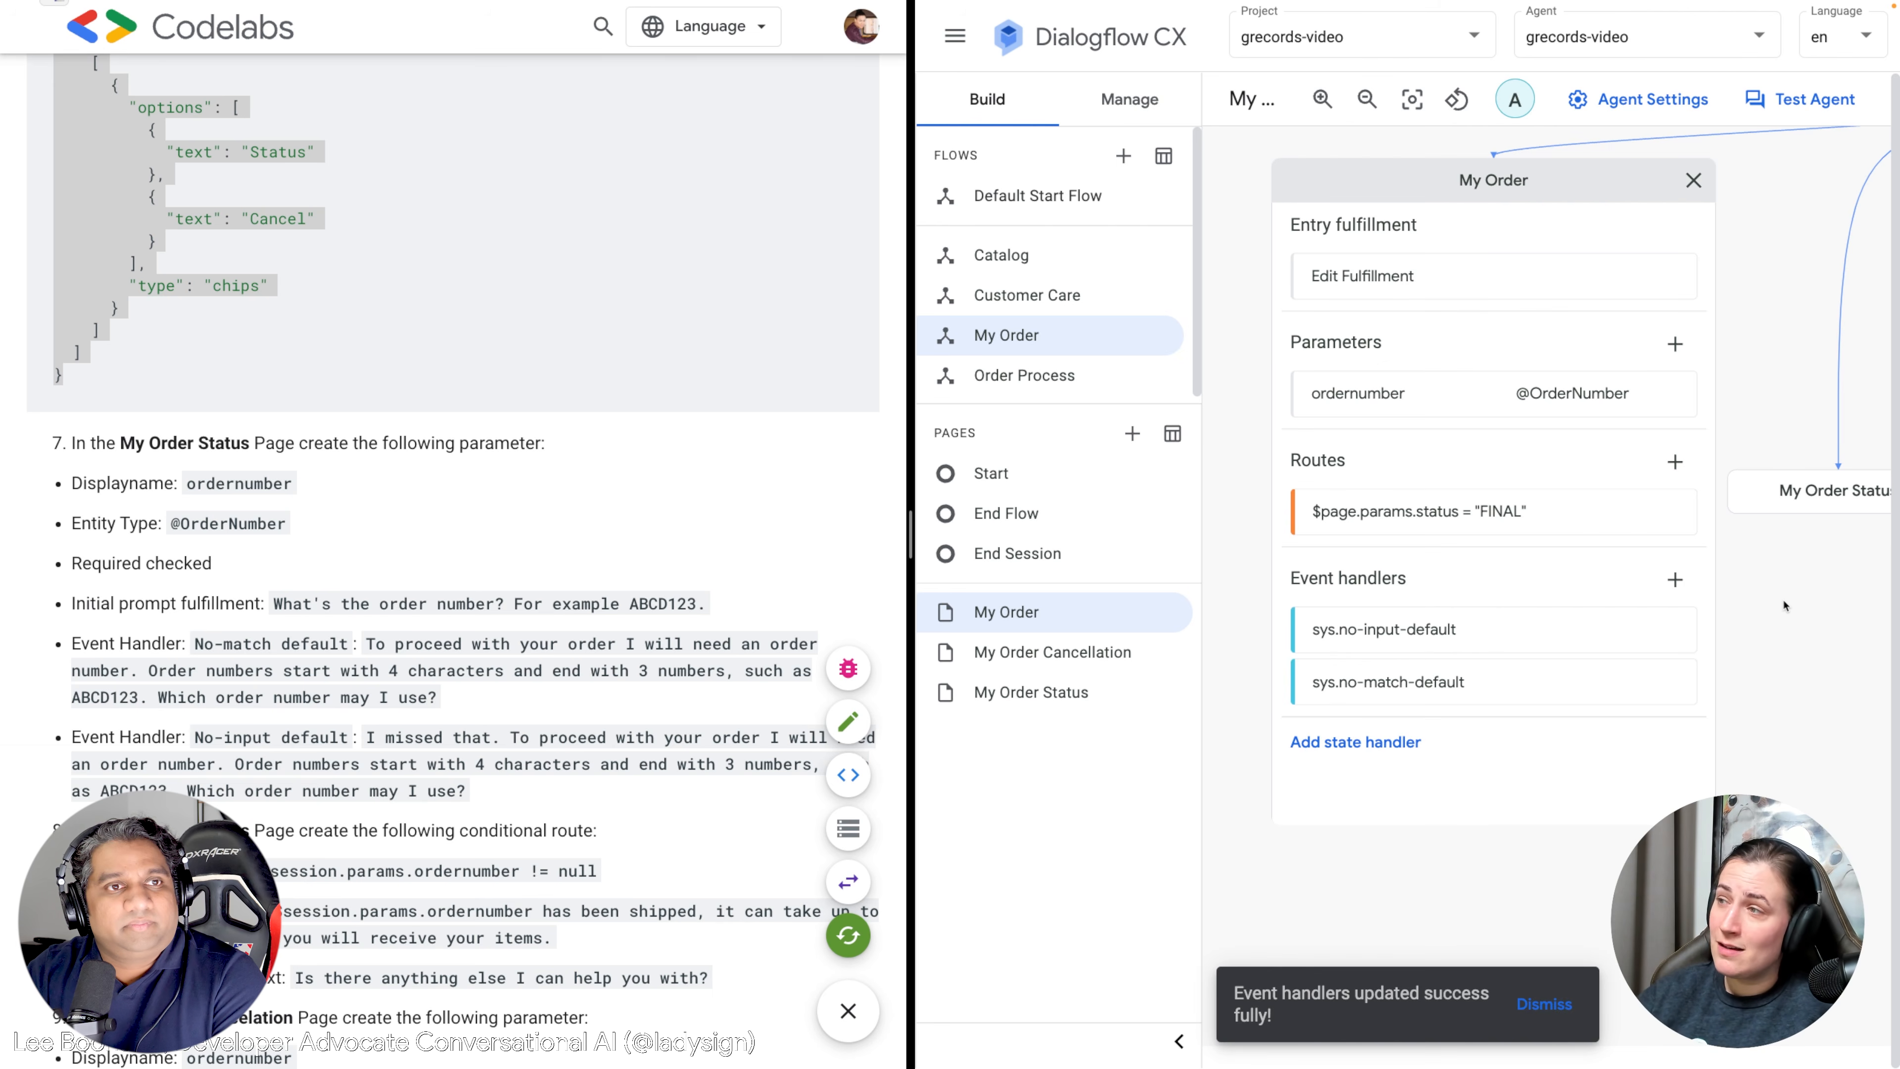
drag(1798, 226, 1642, 228)
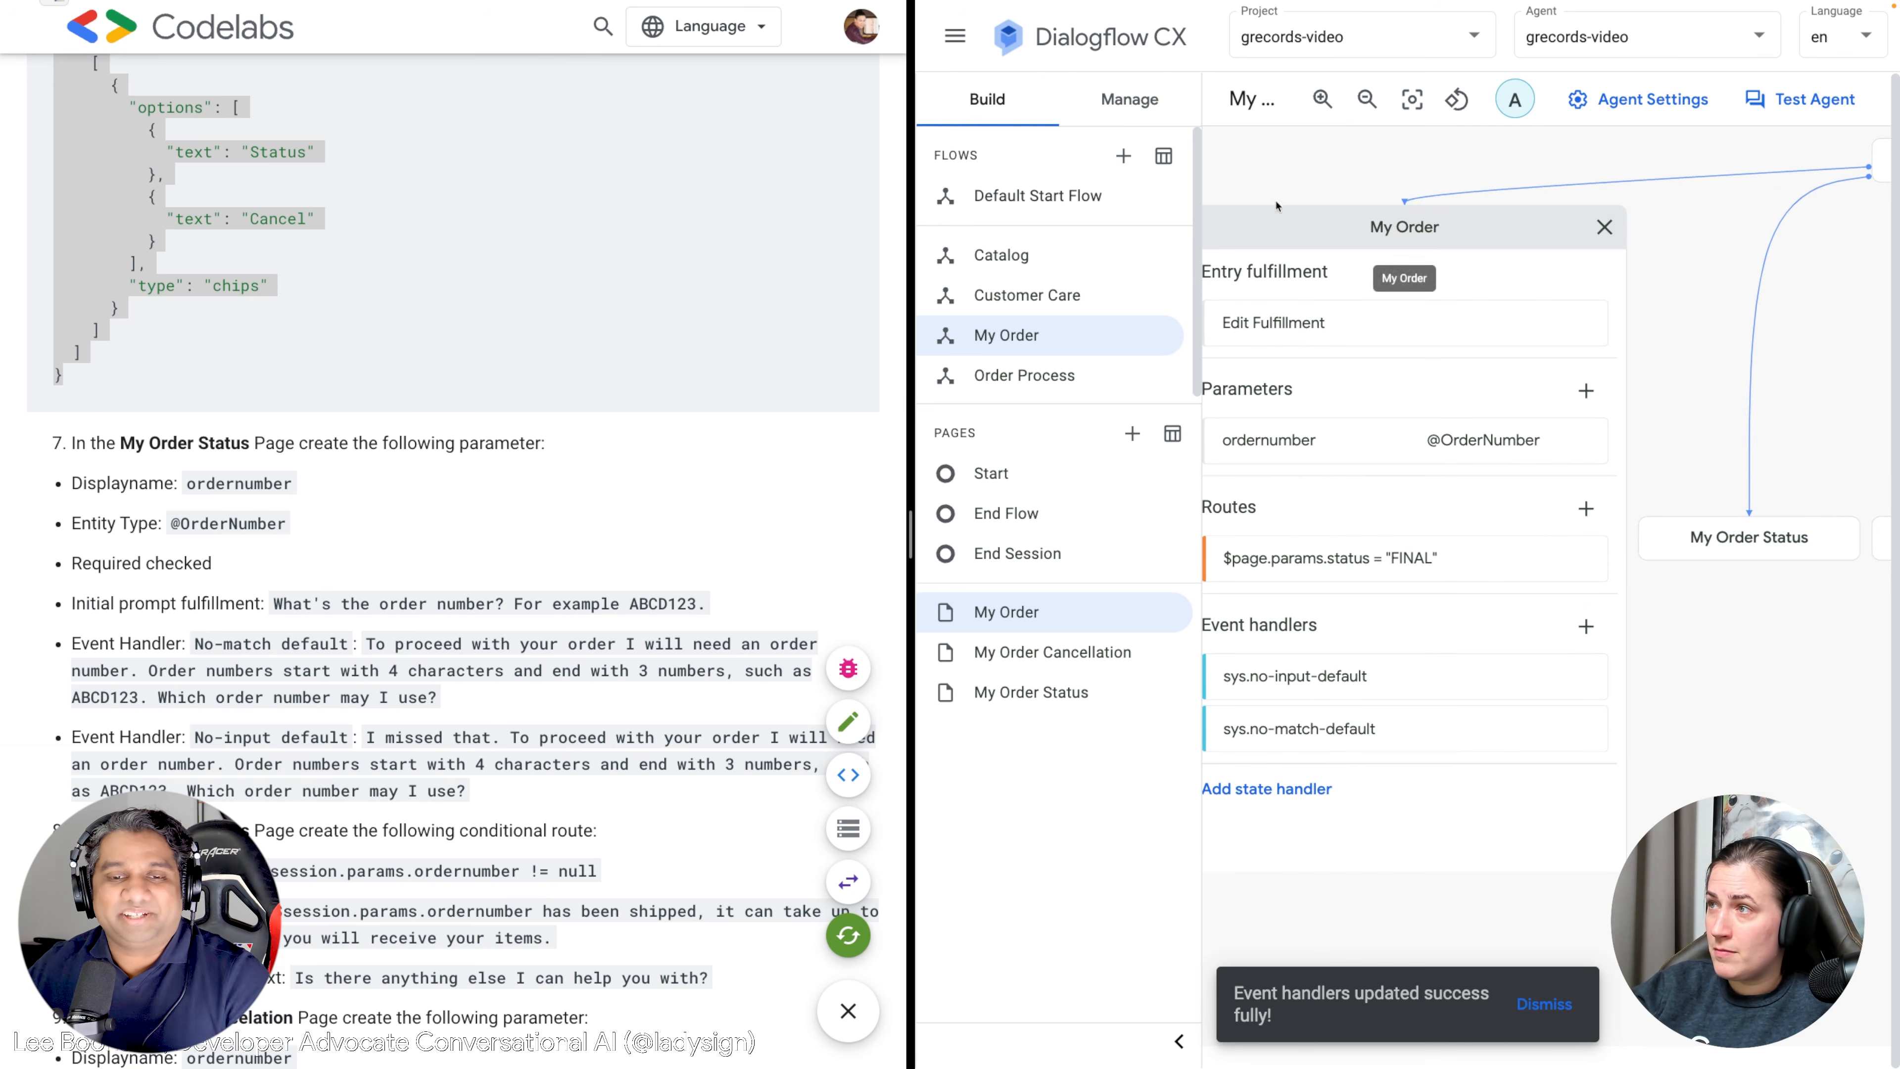
right_click(1279, 166)
click(1322, 237)
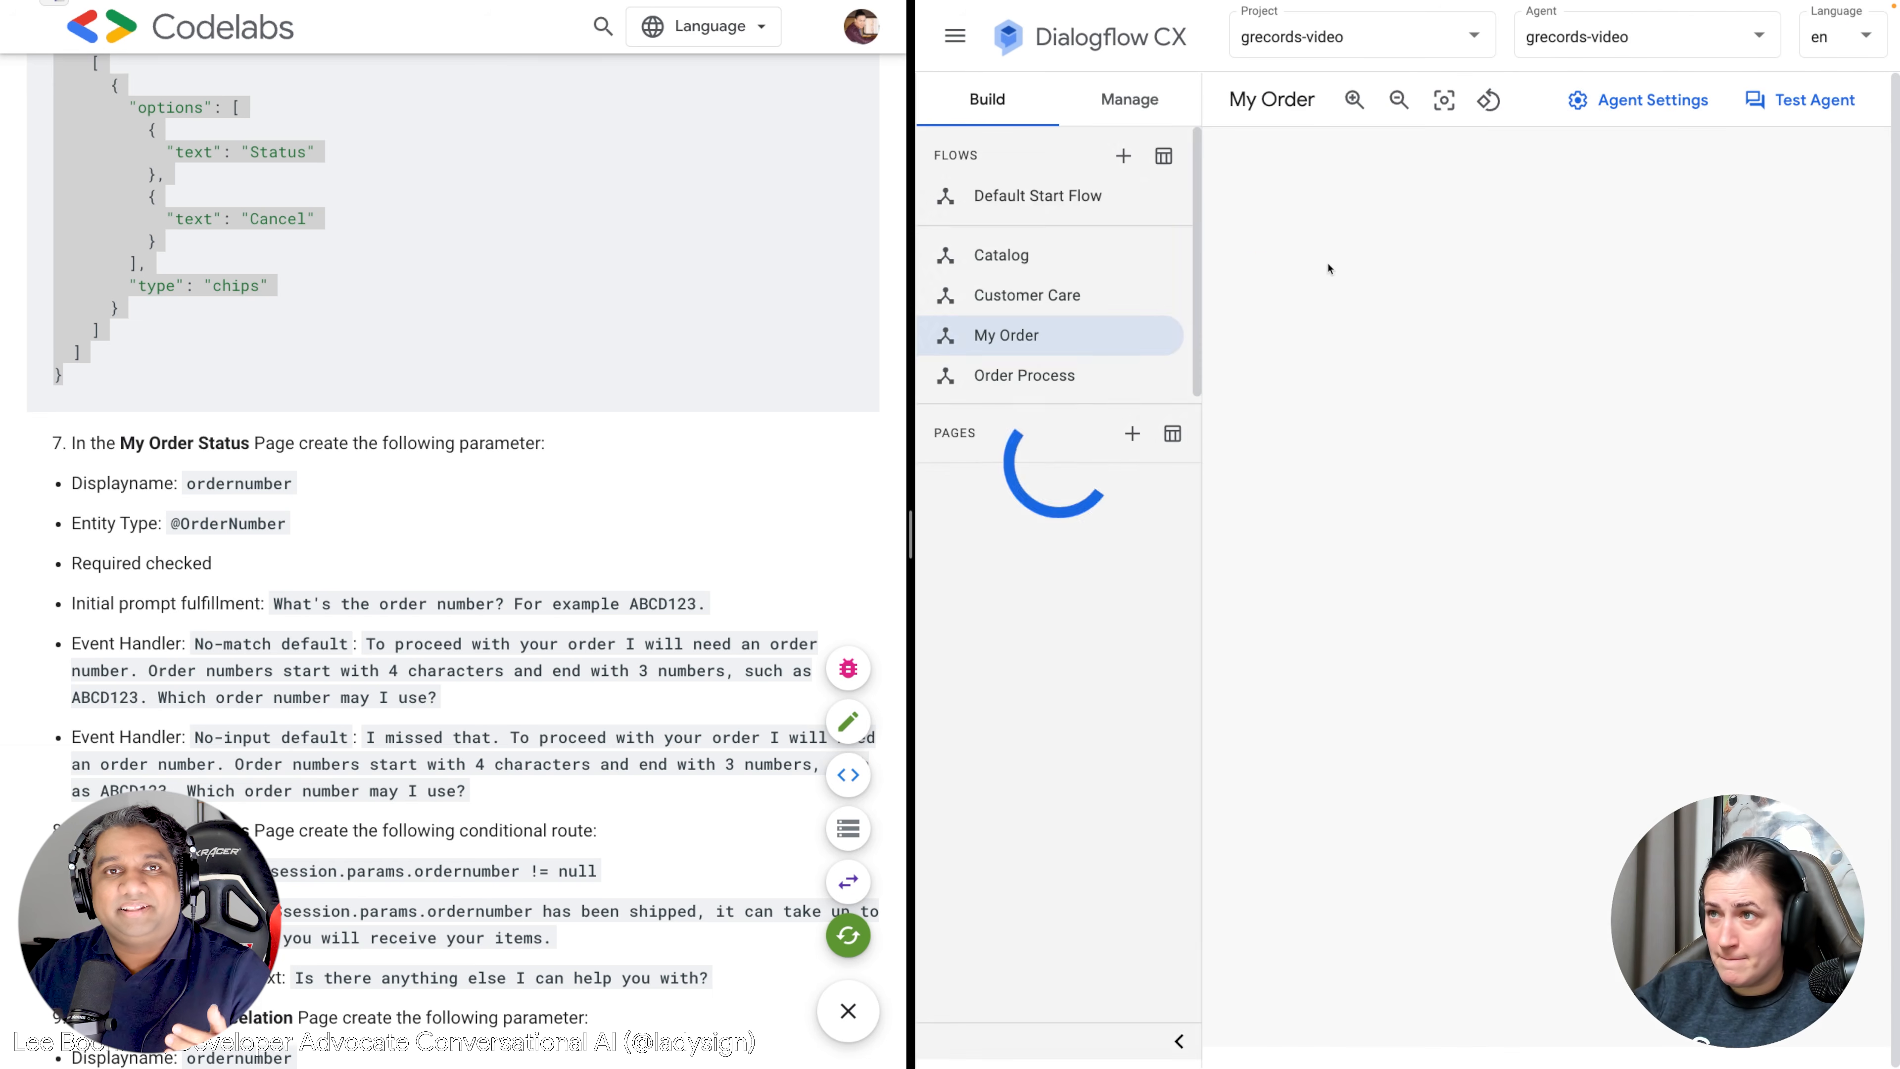
Open the My Order Status page panel and check its empty parameters and routes.
click(1423, 378)
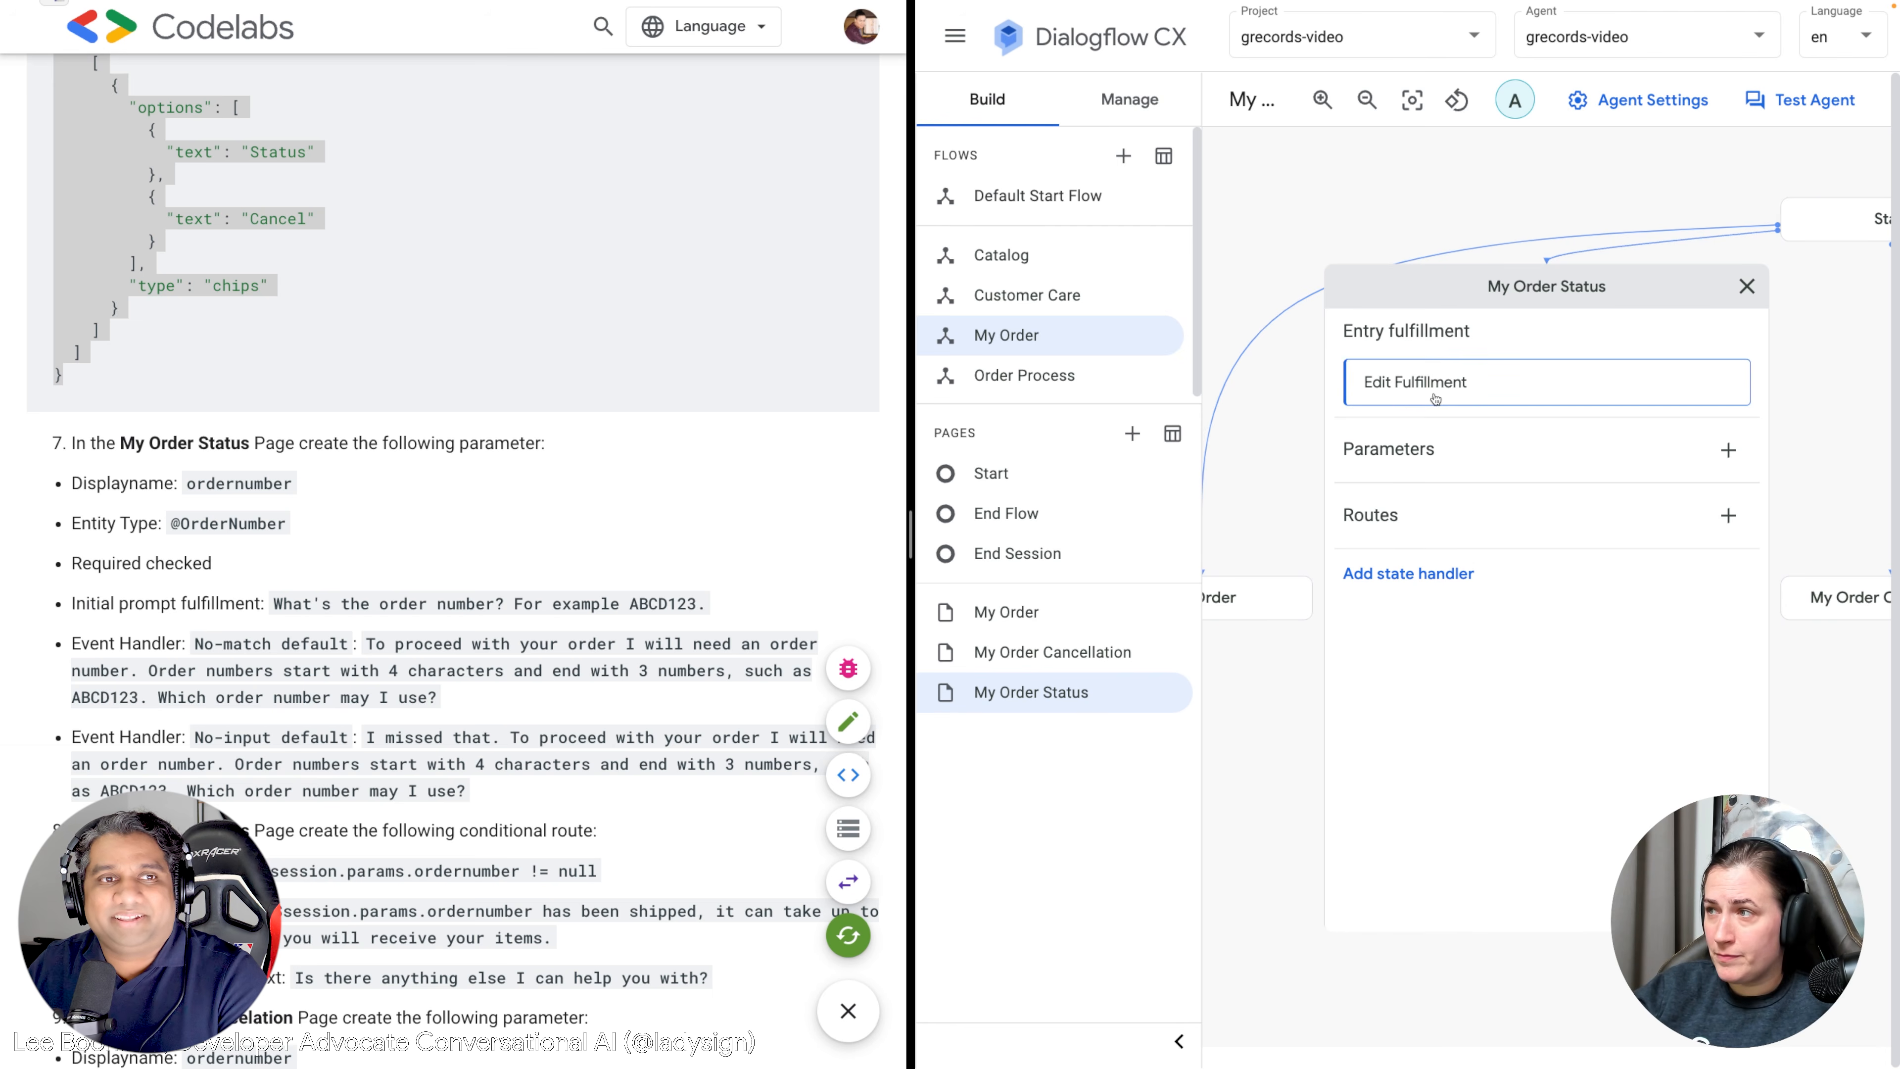
scroll(681, 420, down, 1)
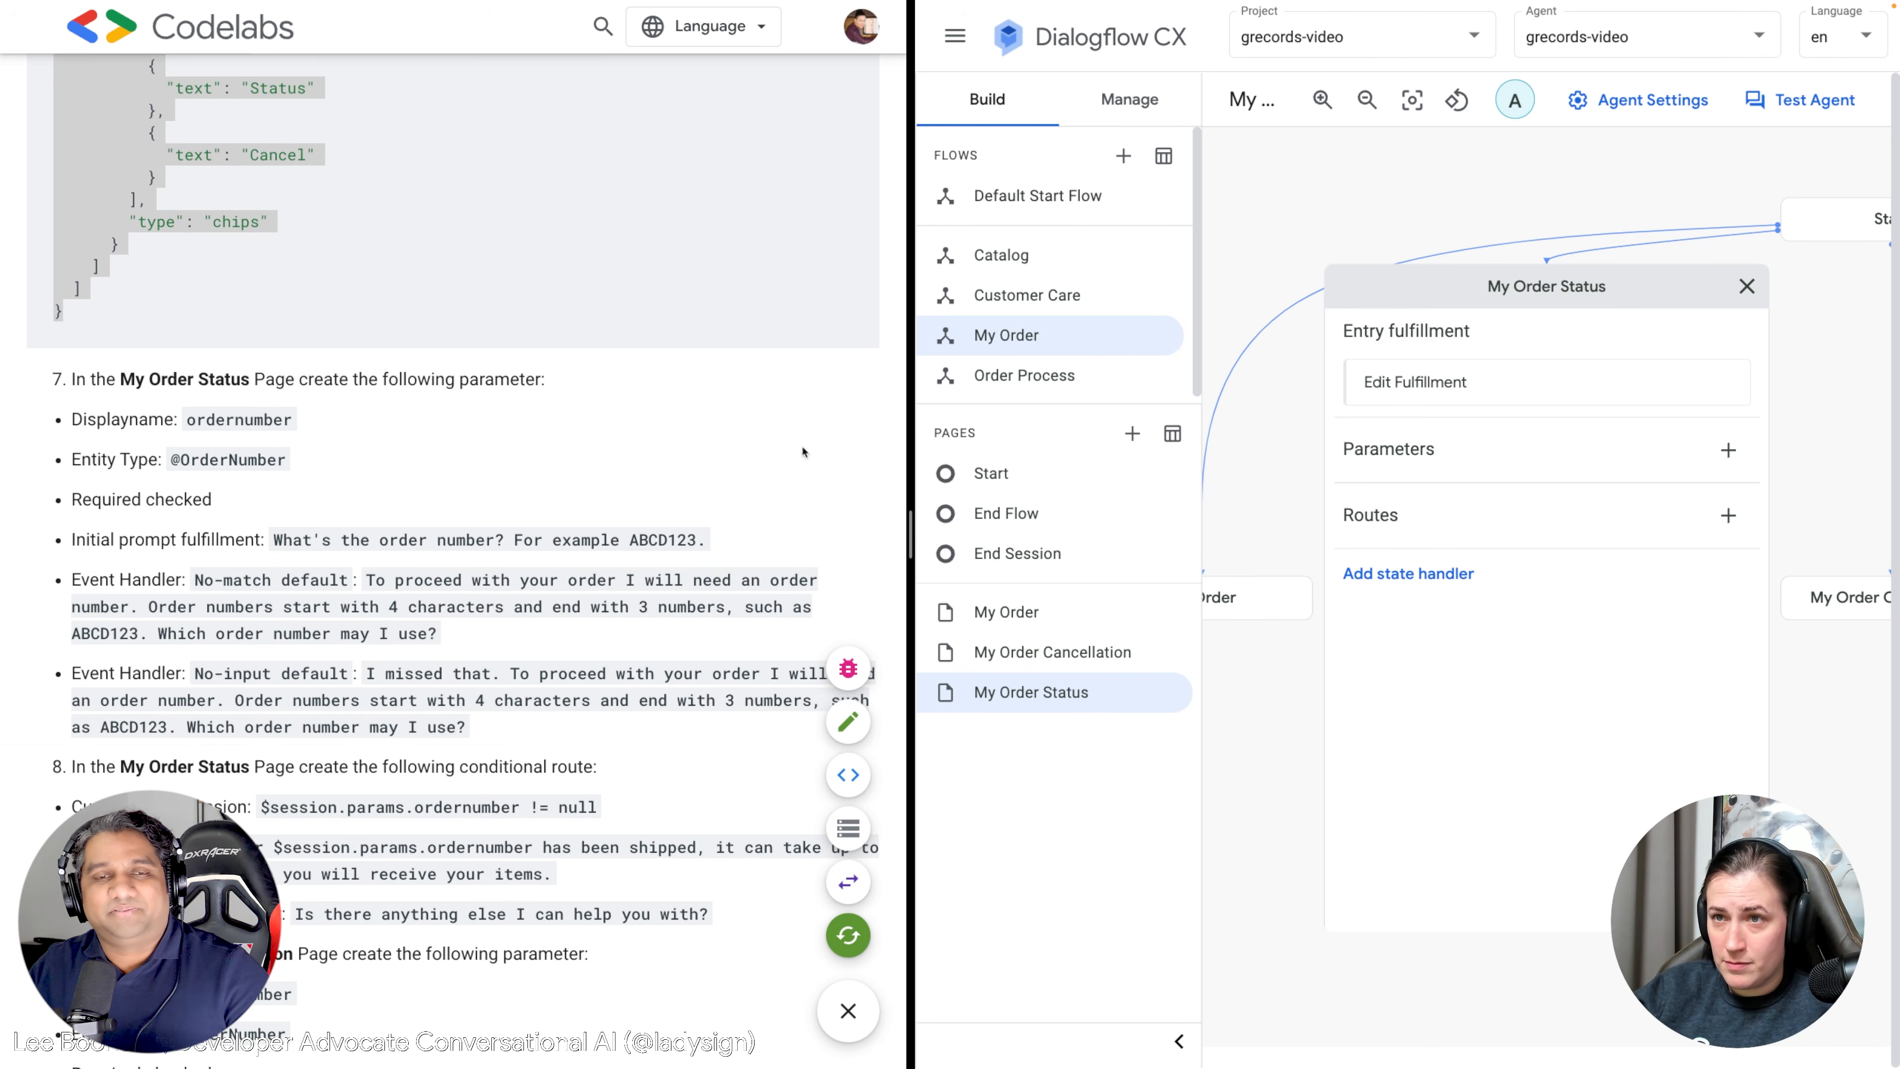
scroll(510, 459, down, 1)
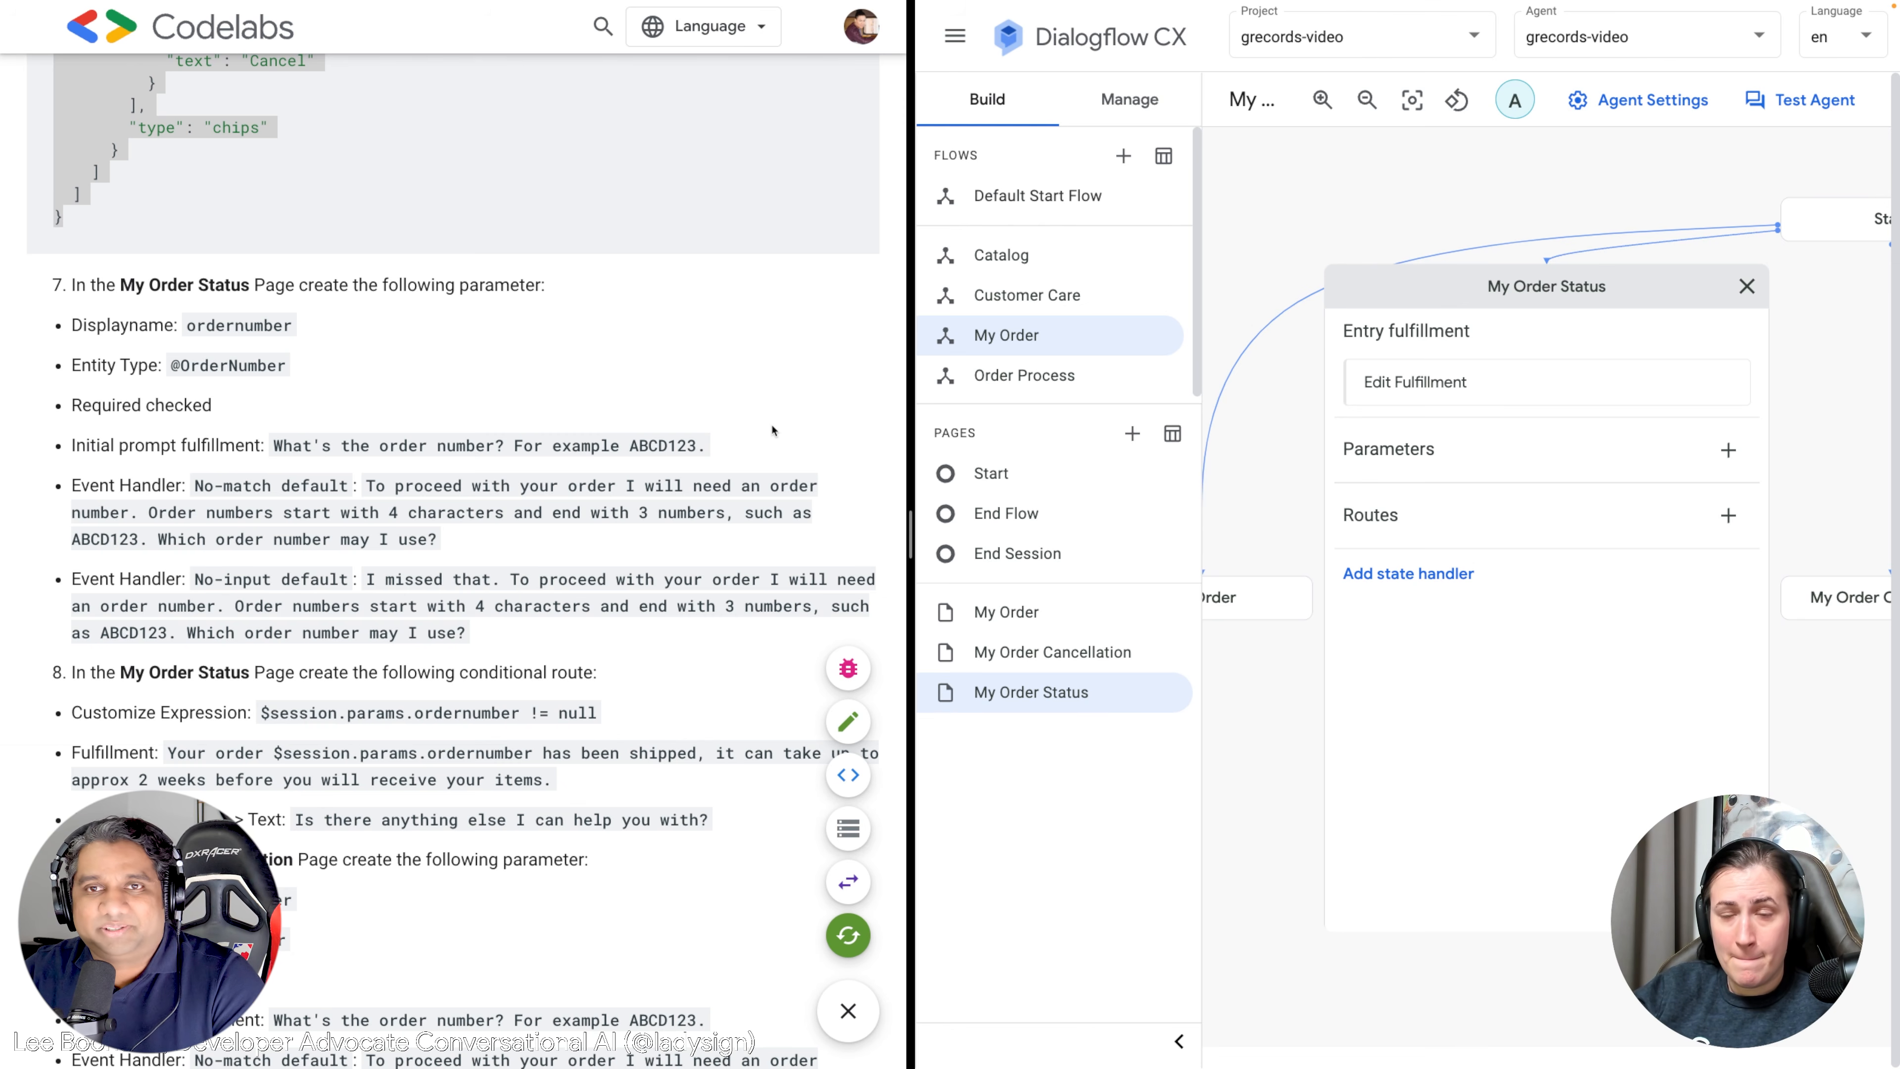
scroll(782, 431, down, 1)
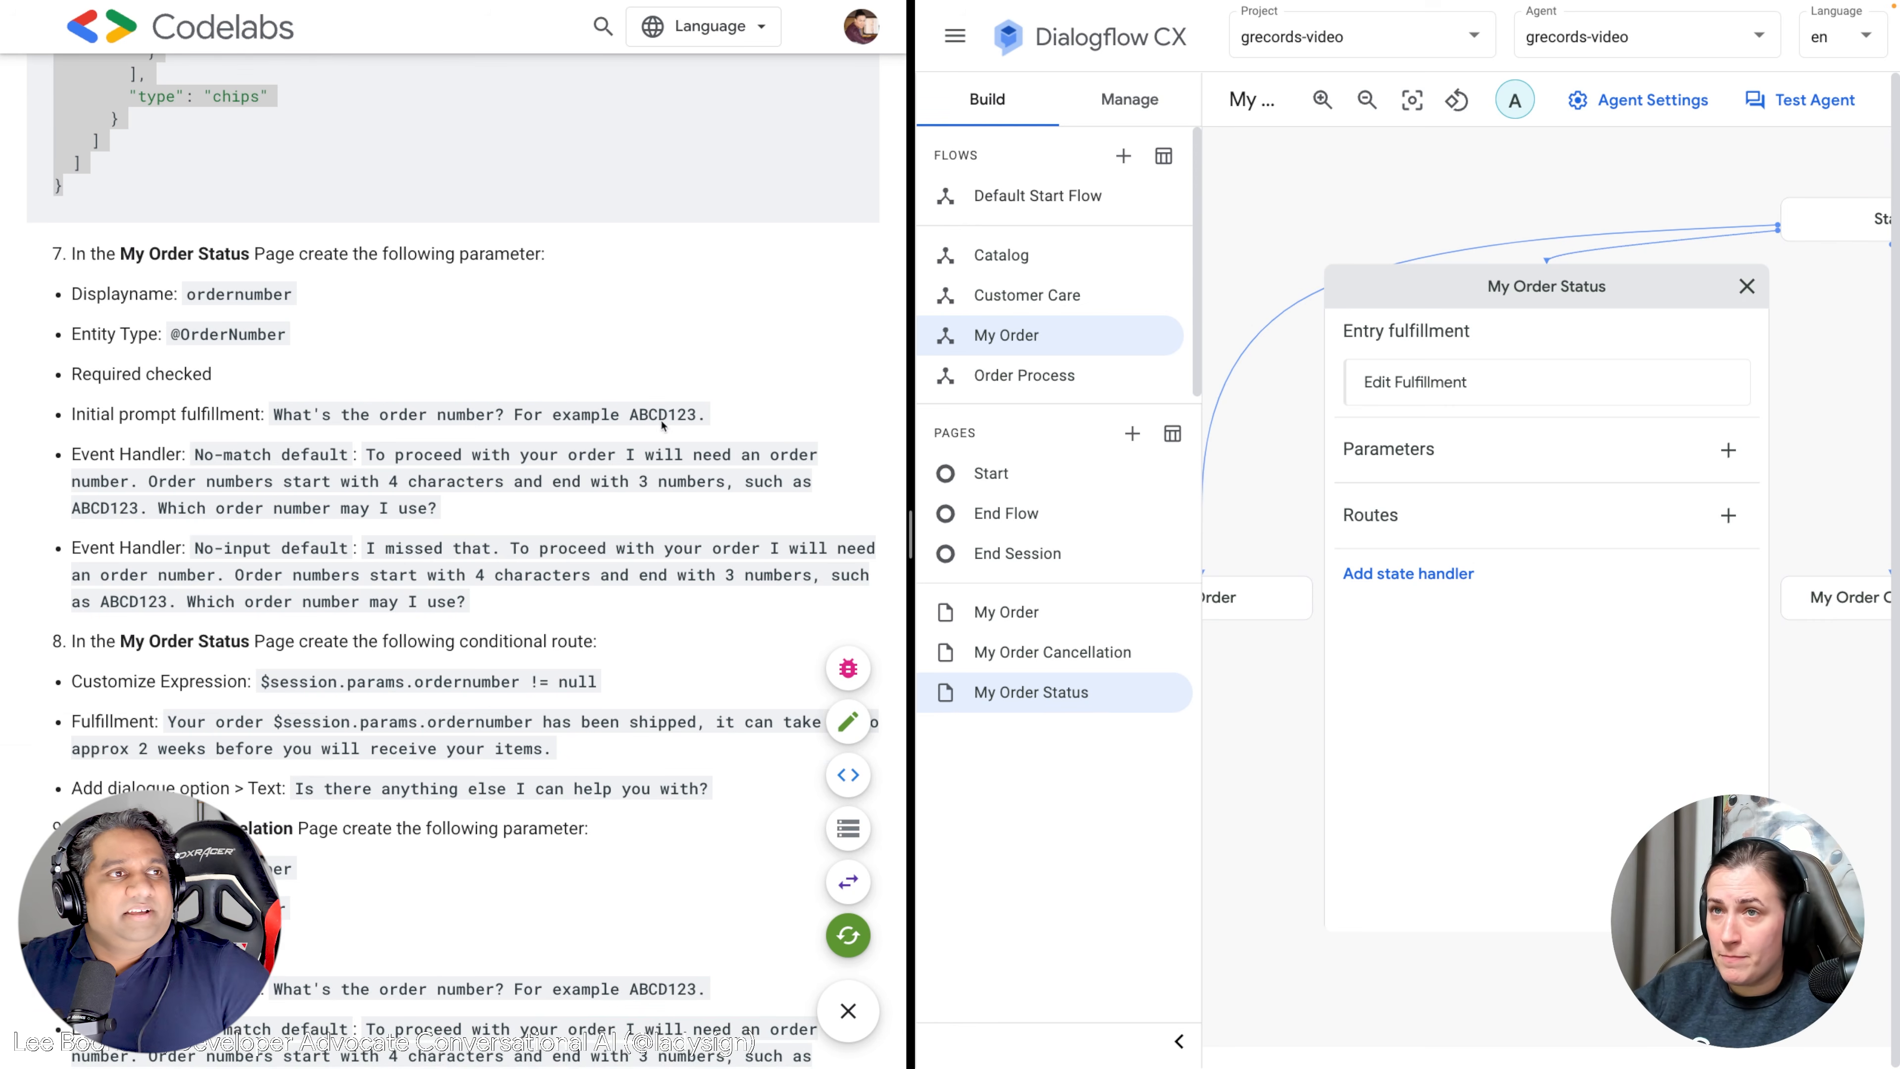
drag(1519, 223, 1428, 271)
drag(1712, 503, 1659, 471)
mouse_move(987, 469)
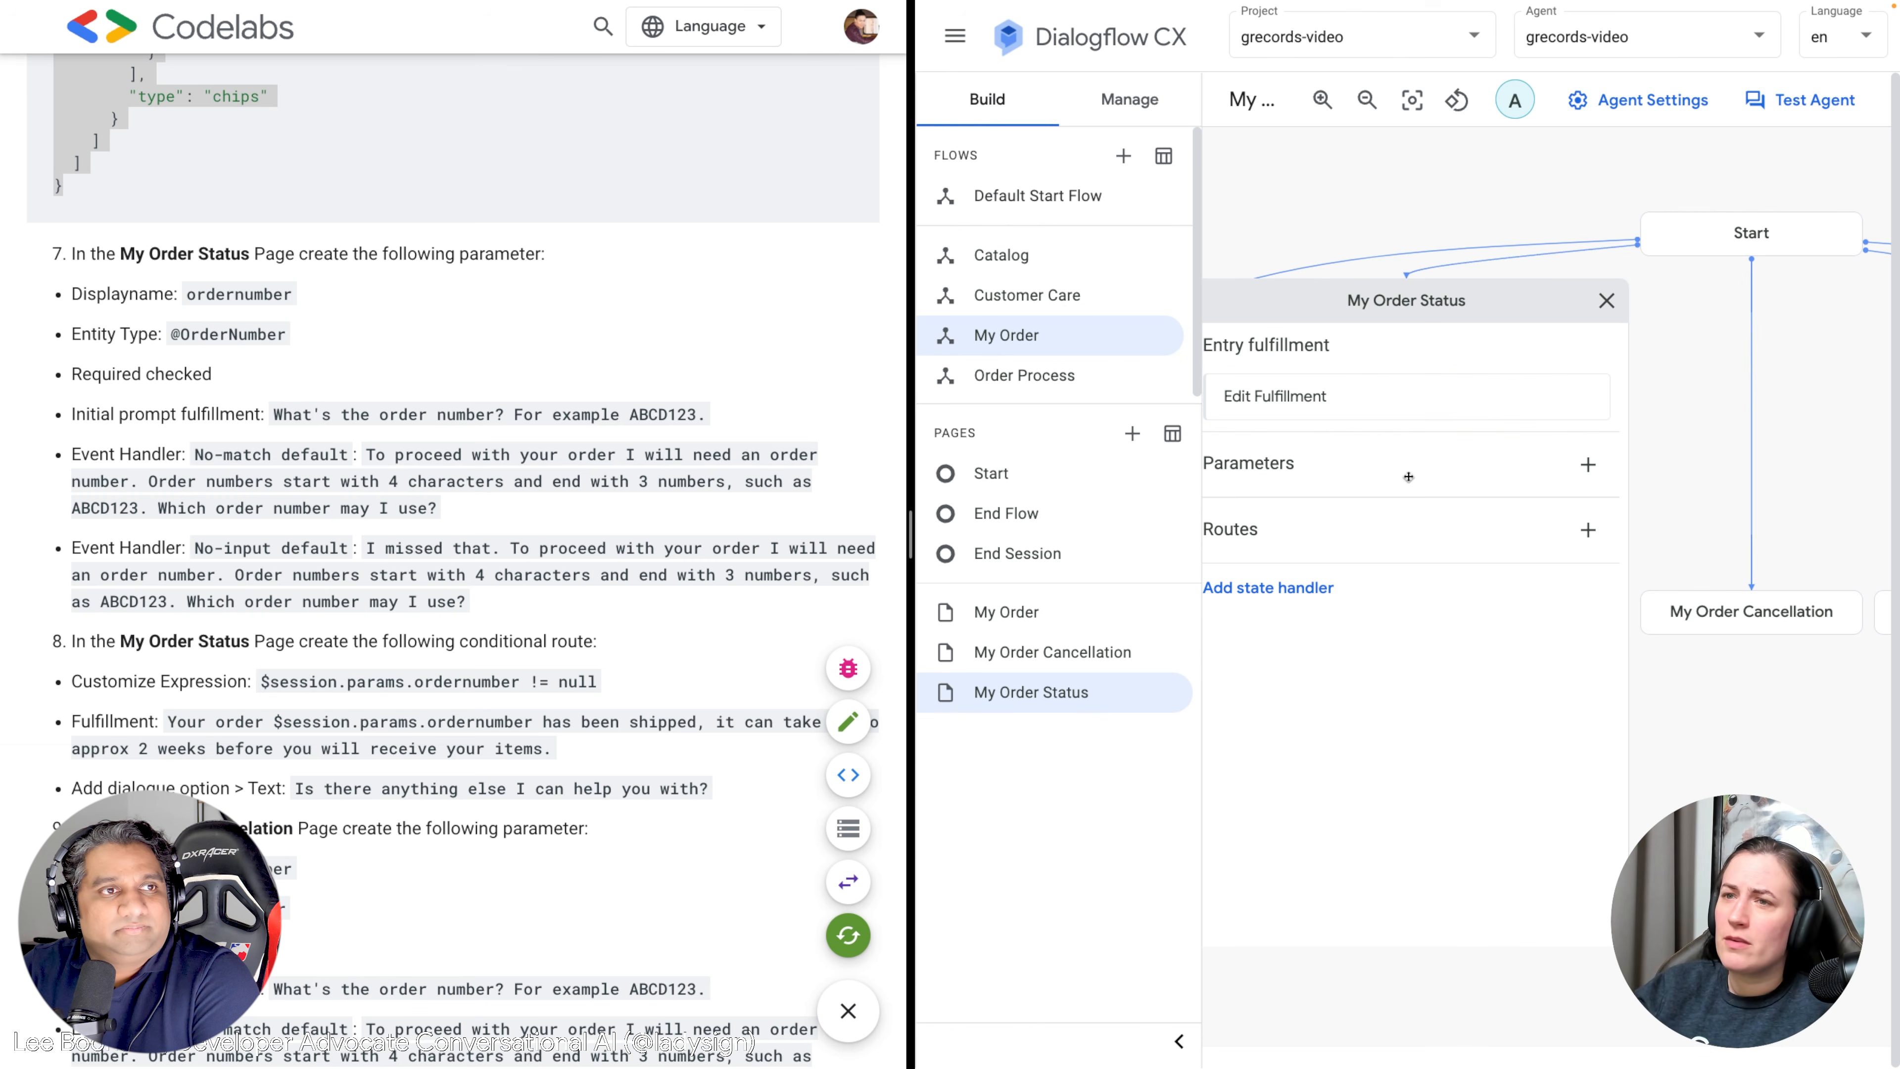
drag(1339, 453, 1402, 462)
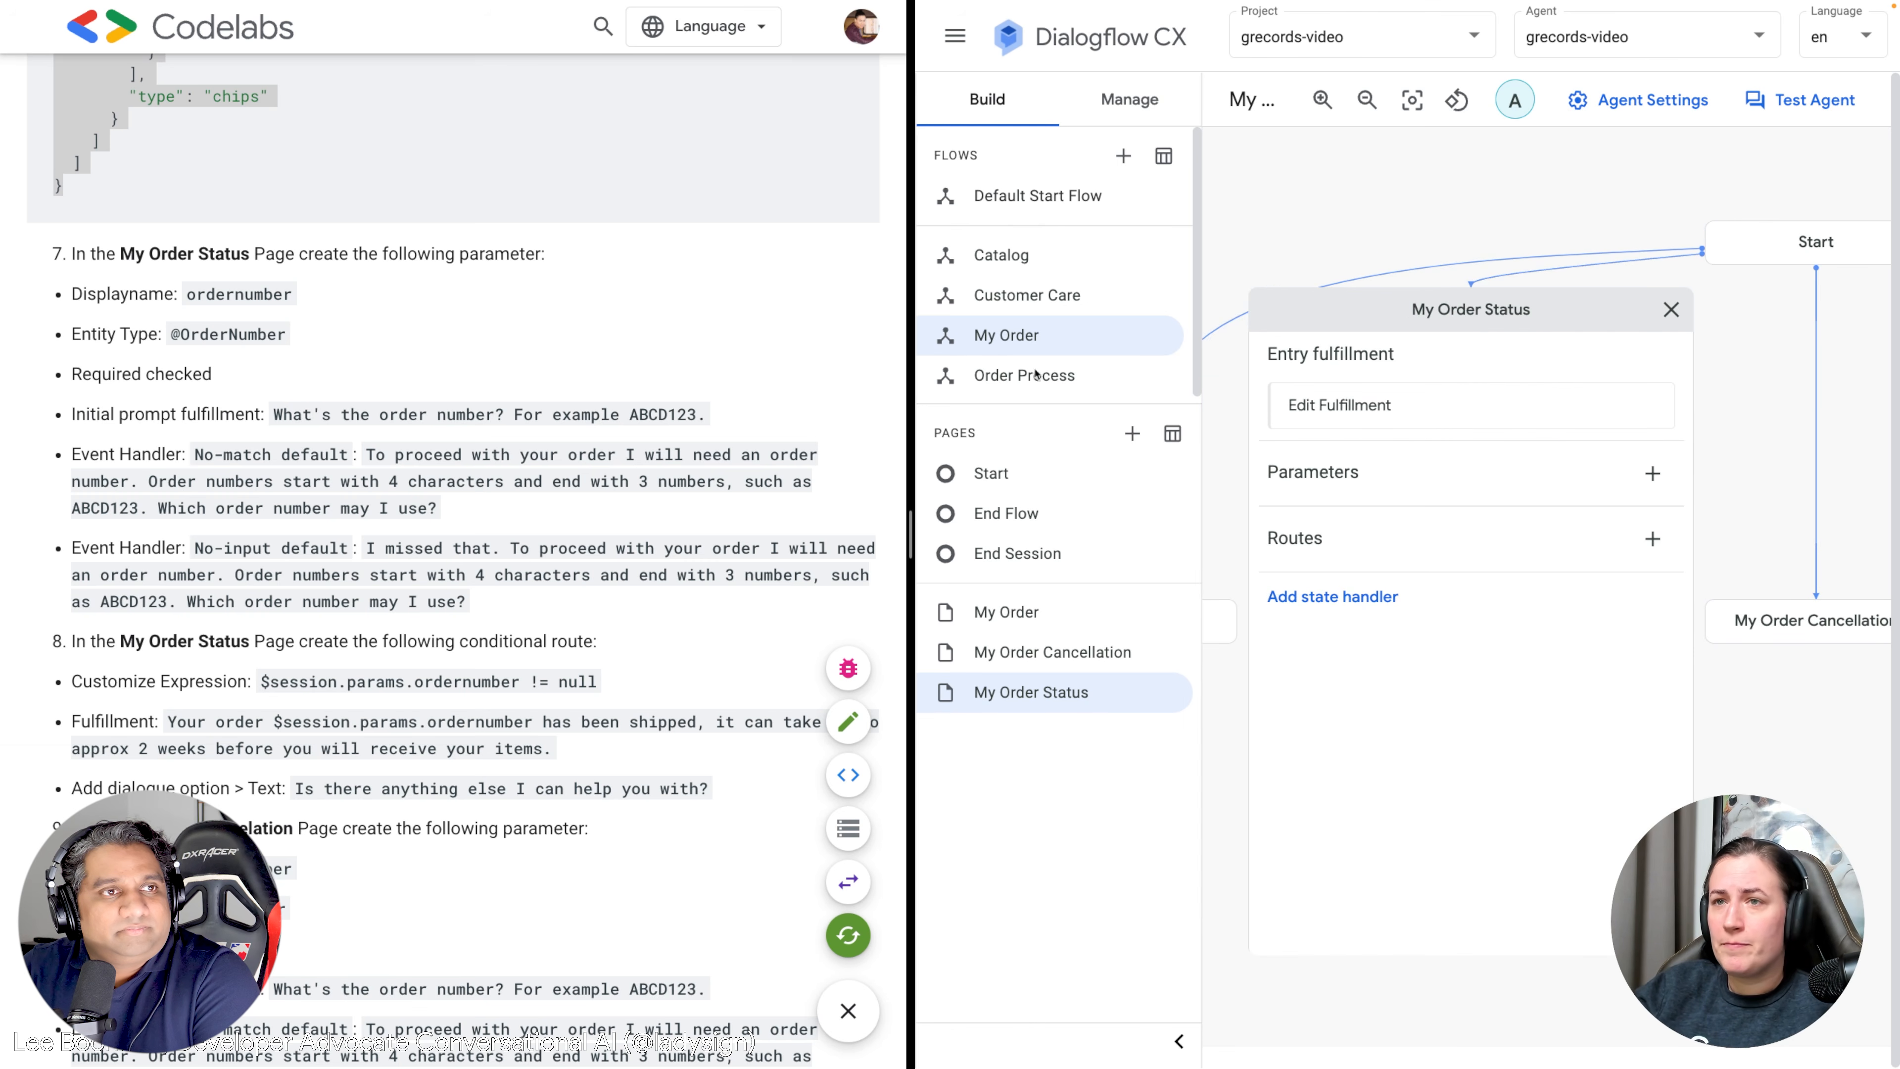
click(1664, 476)
click(1421, 287)
text(ordernumber)
key(Tab)
click(1421, 396)
text(Order)
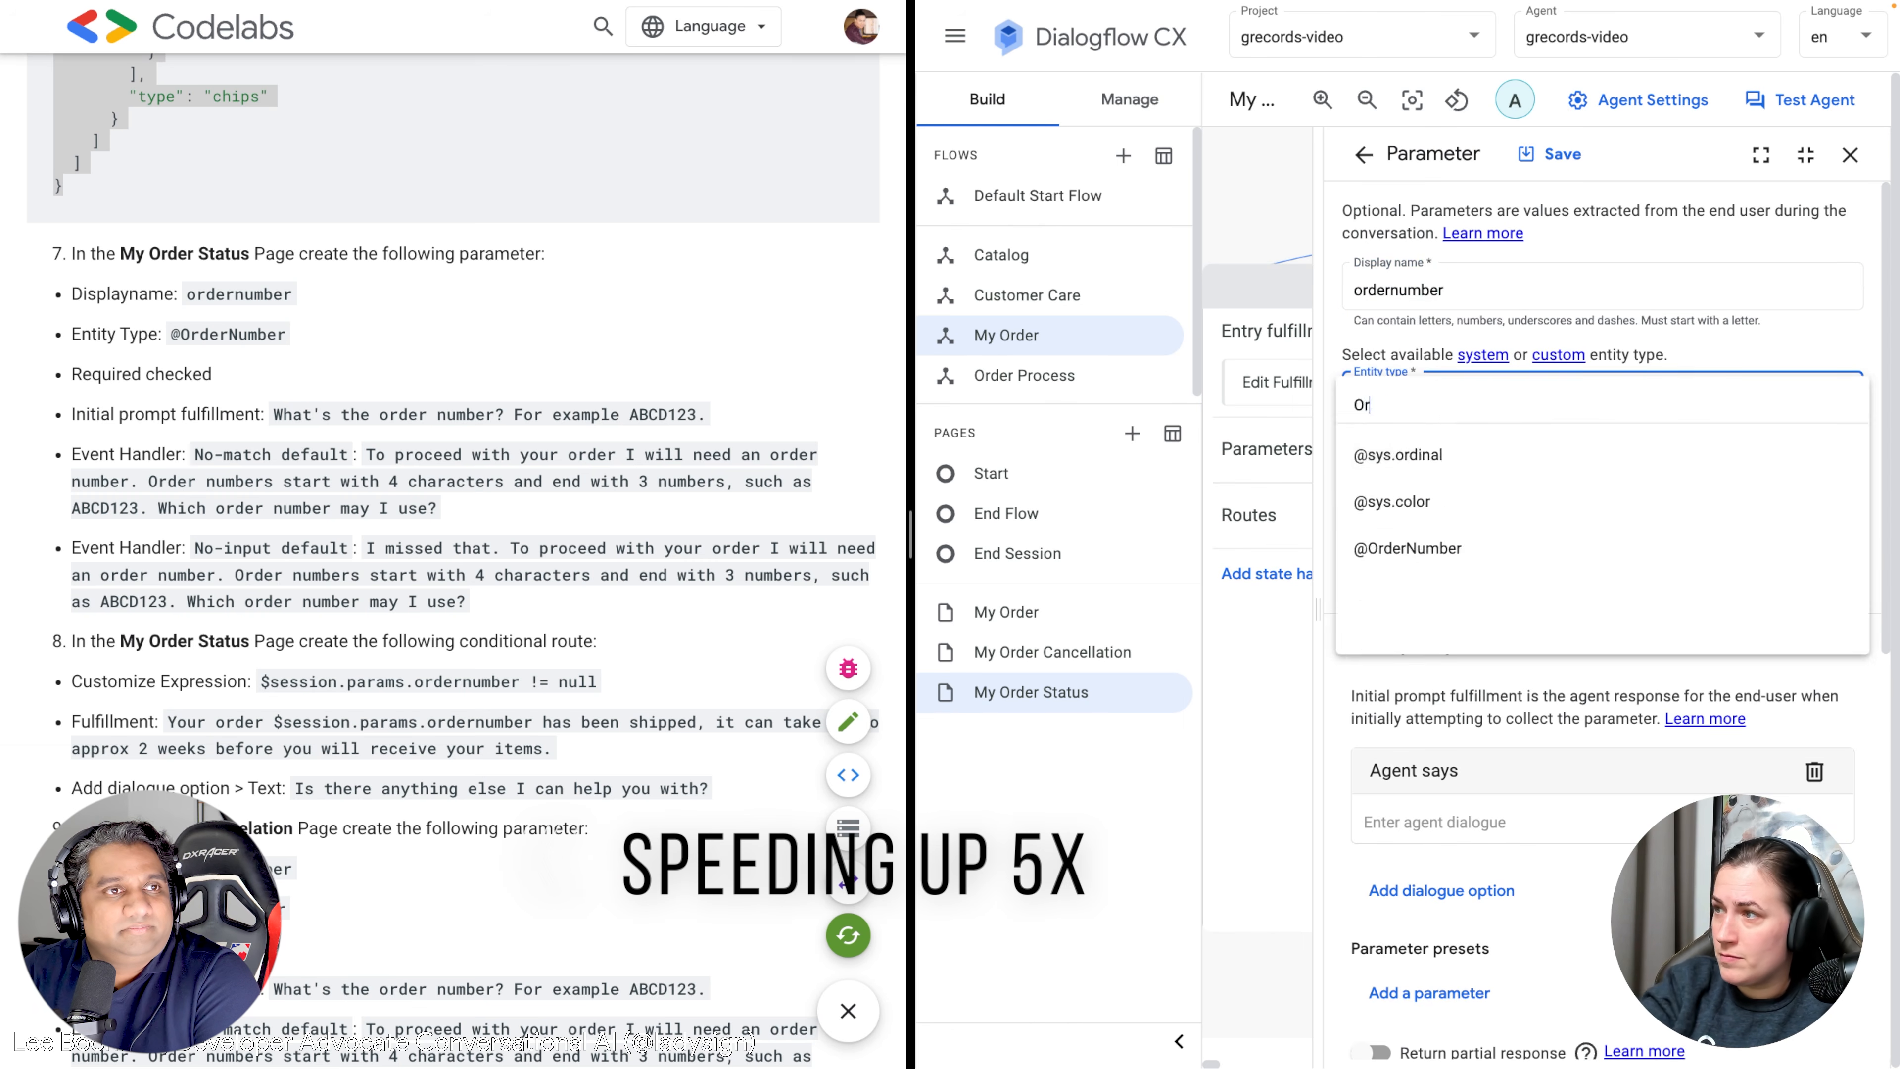
click(1413, 458)
Paste the initial prompt sentence from the instructions as the parameter's agent response.
click(696, 416)
drag(705, 416, 273, 416)
key(super+c)
click(1443, 822)
key(super+v)
scroll(1509, 773, down, 8)
Add a No-match default event handler with the instructions' message and save the parameter.
click(1428, 874)
click(1439, 281)
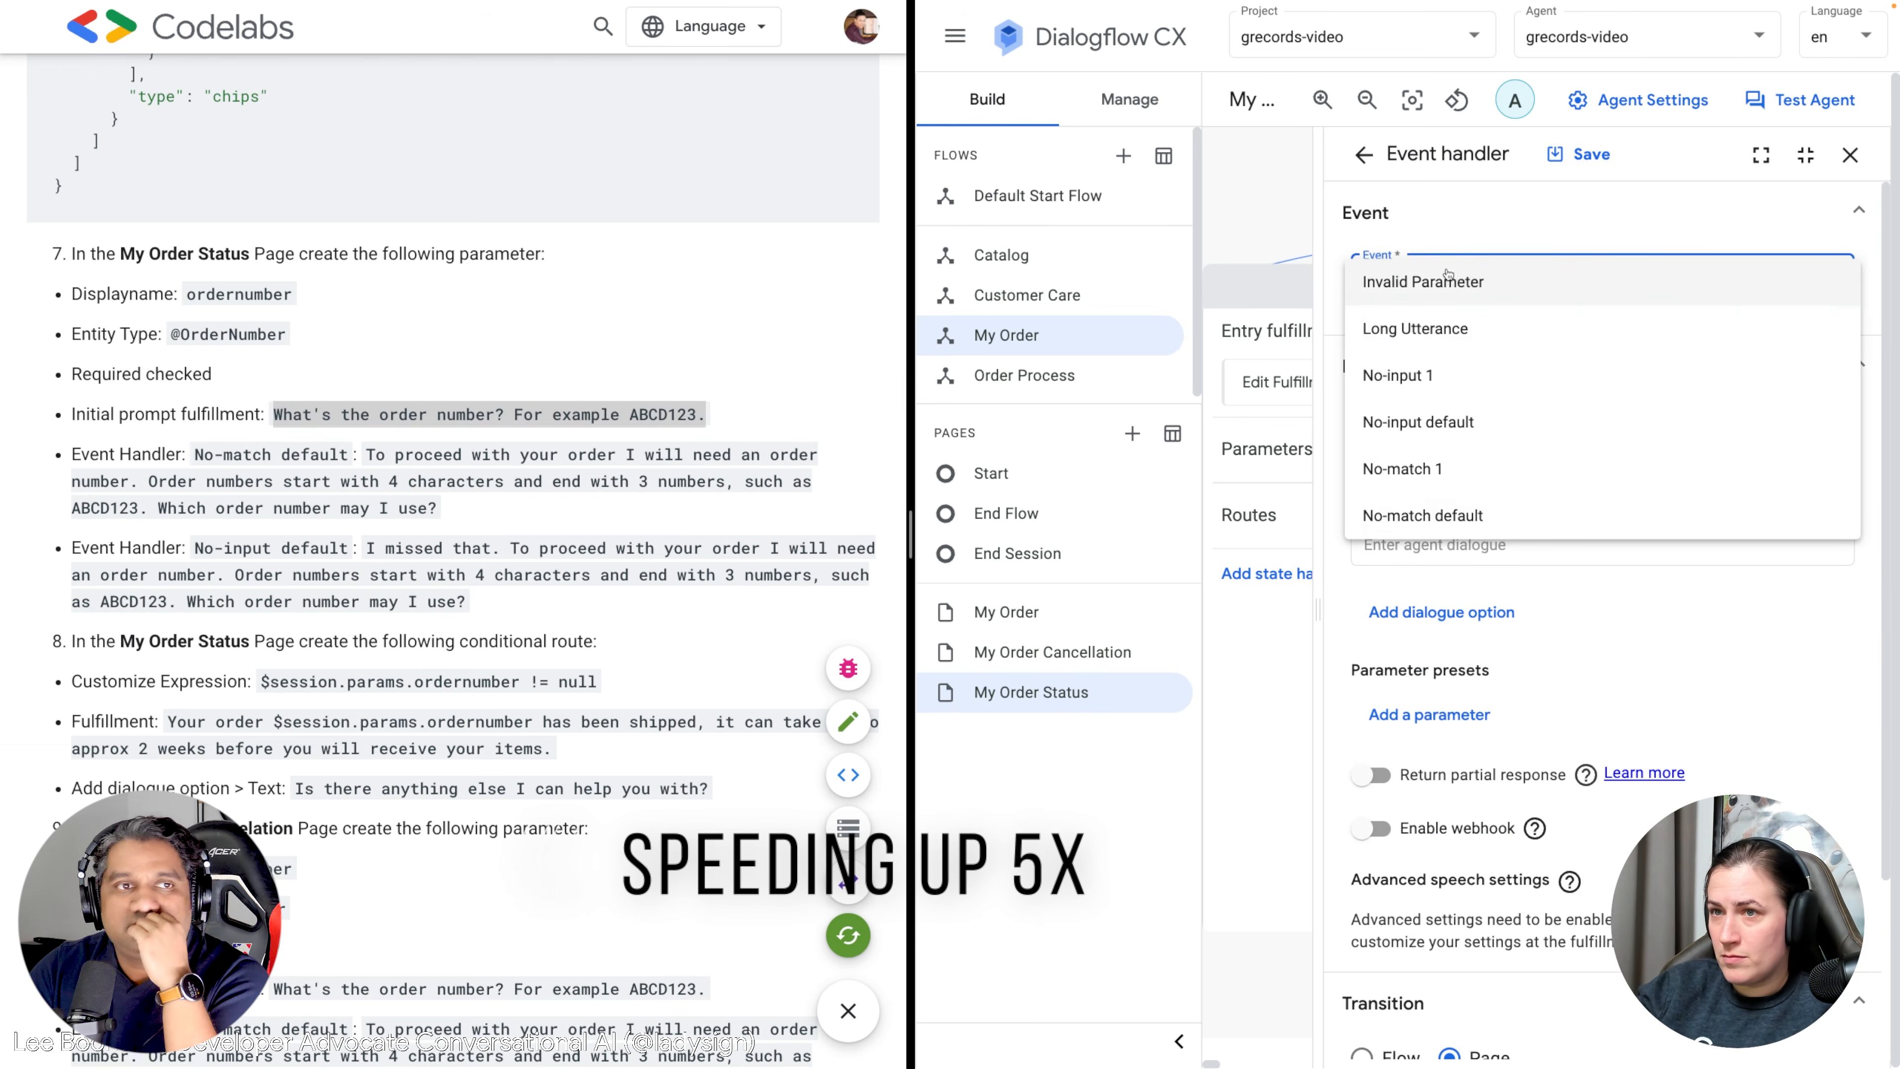
click(1425, 513)
drag(438, 508, 366, 454)
key(super+c)
click(1436, 544)
key(super+v)
scroll(1571, 599, down, 4)
click(1578, 154)
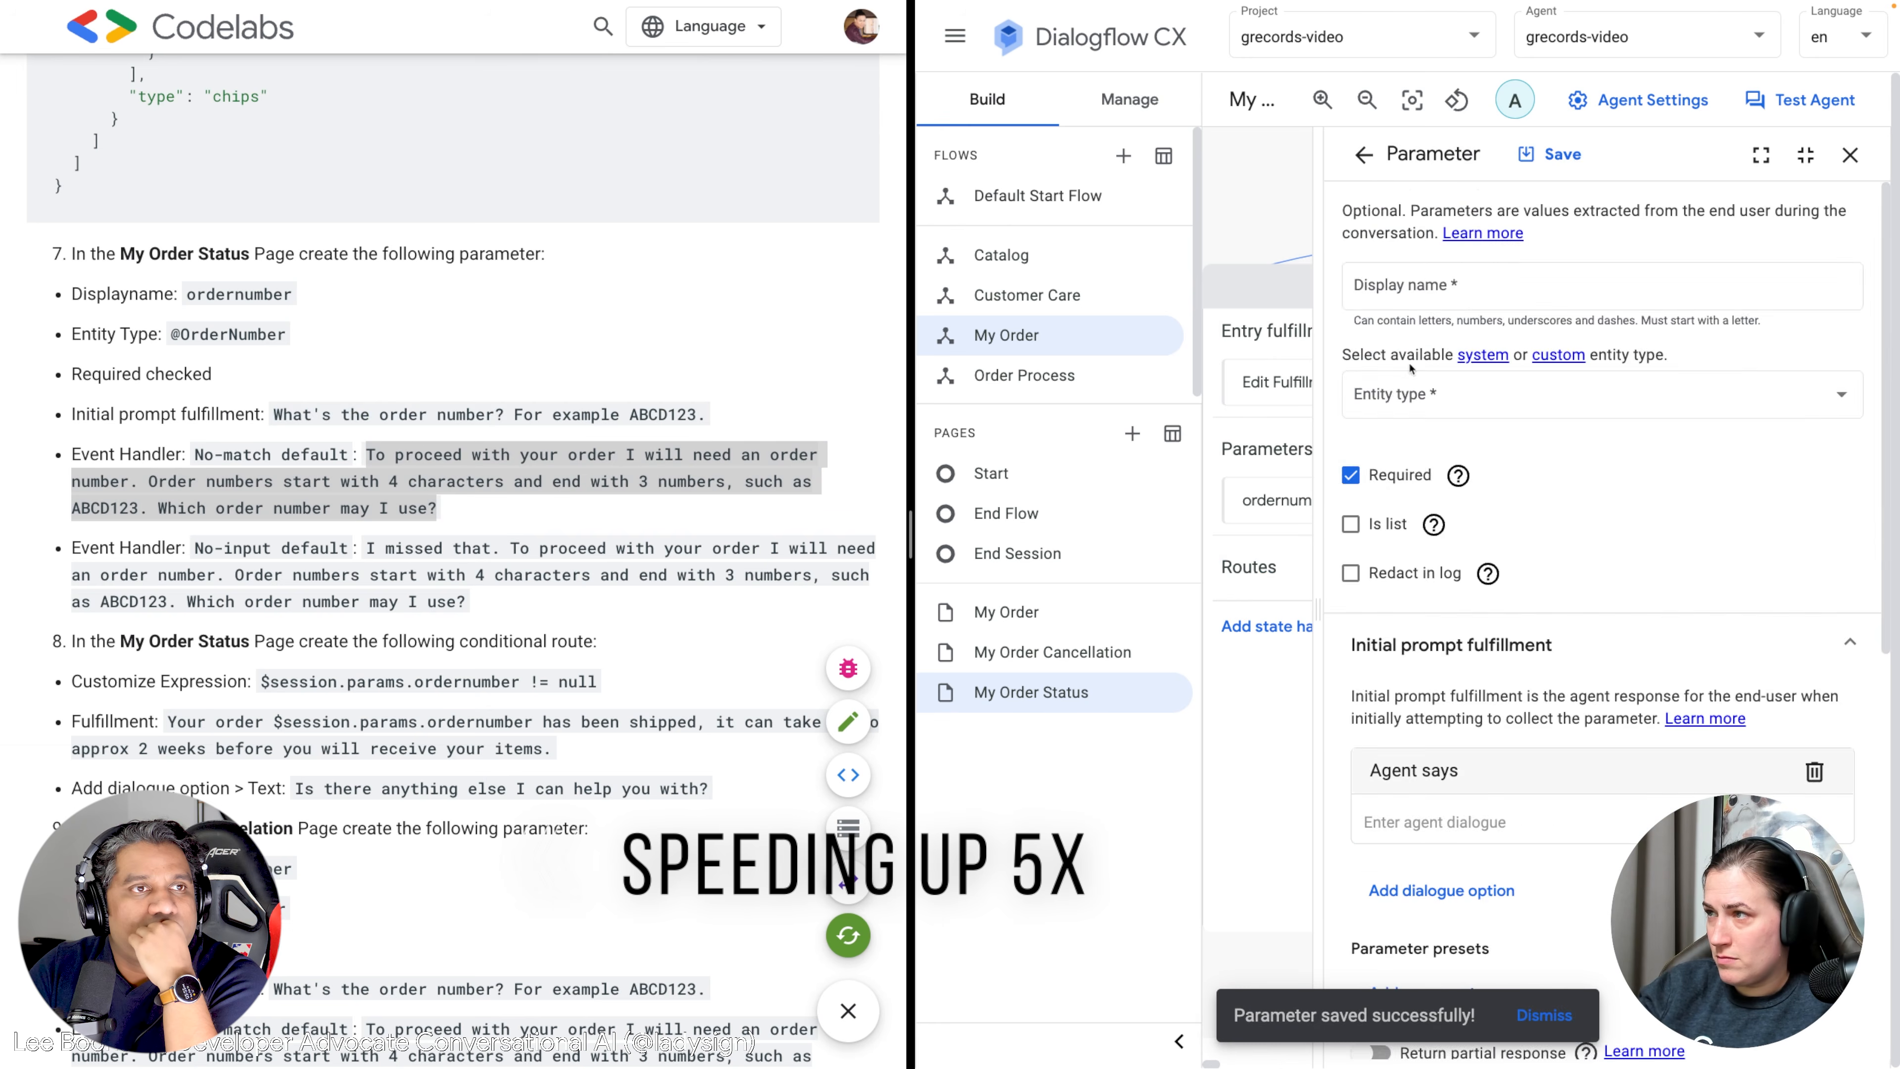
Add a No-input default event handler with its guidance message and save ordernumber.
click(1364, 155)
click(1438, 323)
scroll(1447, 564, down, 8)
click(1429, 858)
click(1436, 282)
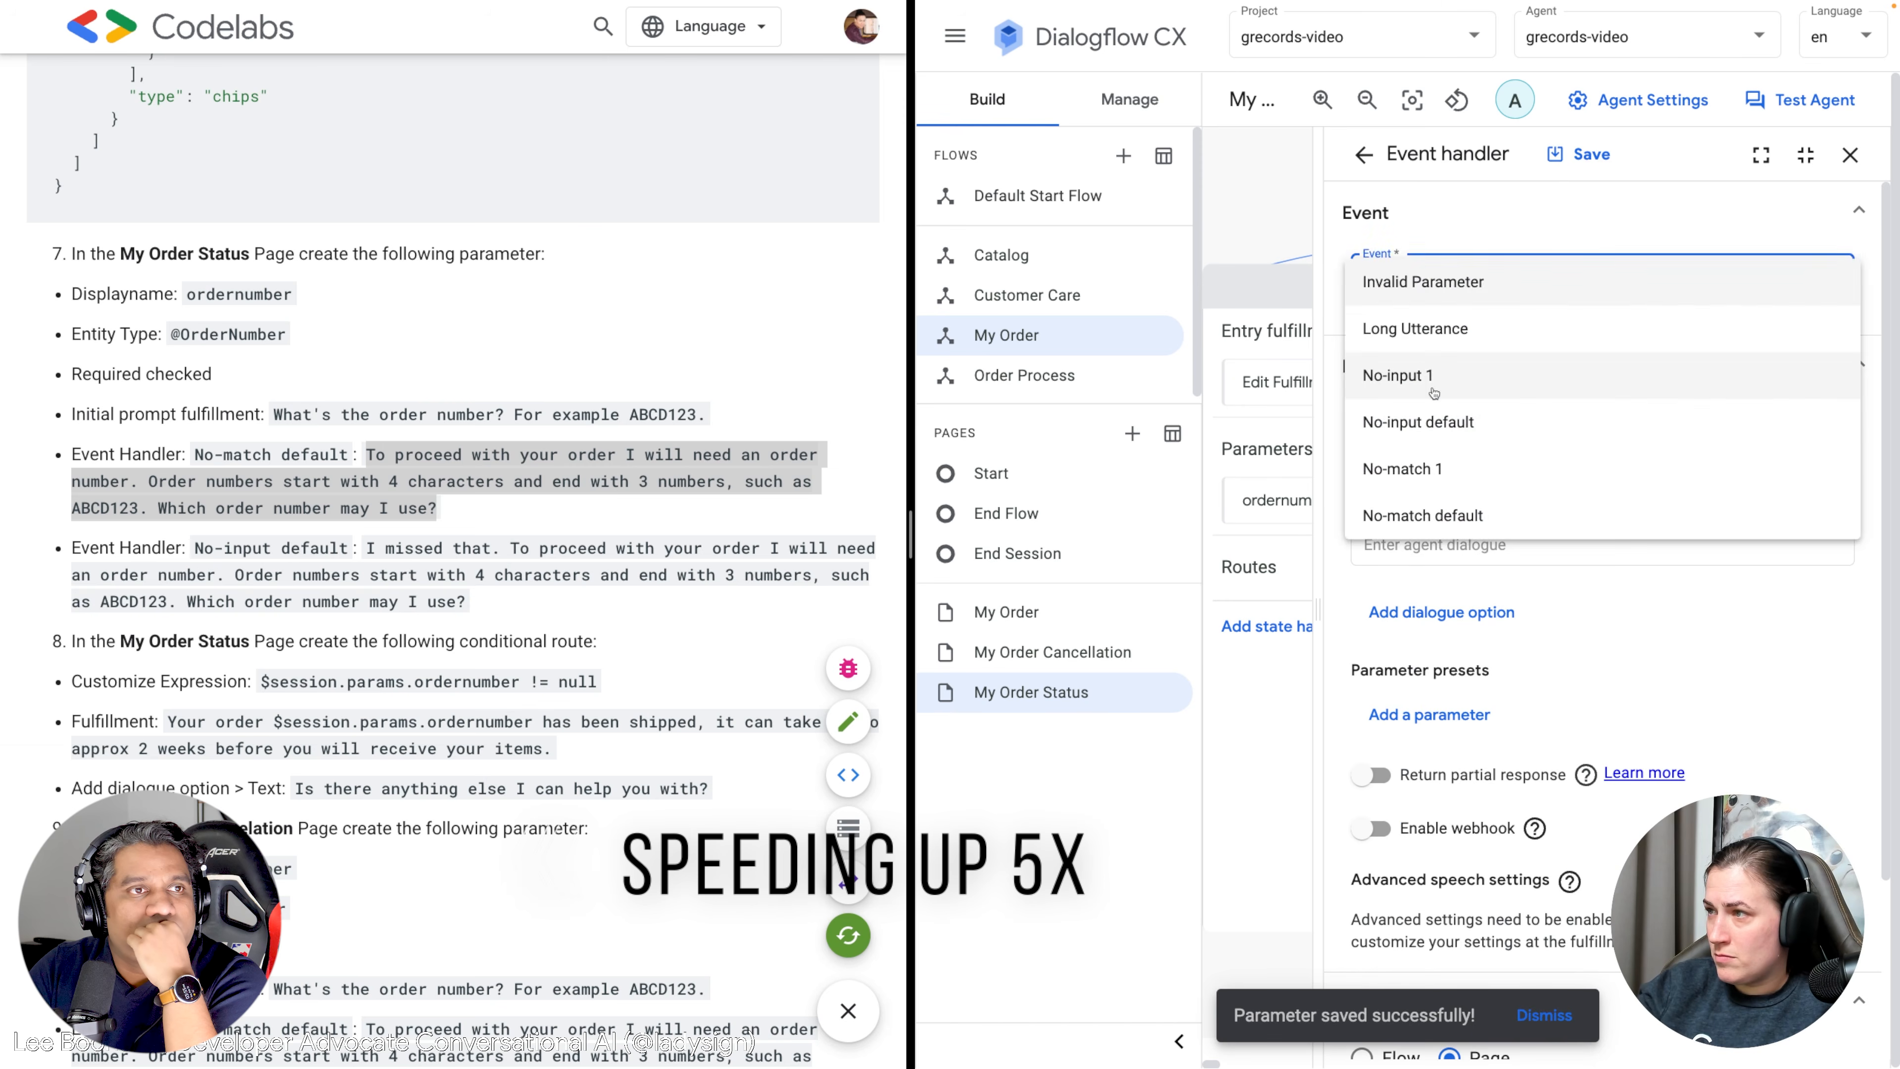
click(1425, 423)
drag(466, 602, 366, 553)
key(super+c)
click(1437, 545)
key(super+v)
scroll(1571, 599, down, 3)
click(1579, 154)
Close the parameters list and review the My Order Status page overview.
click(1364, 155)
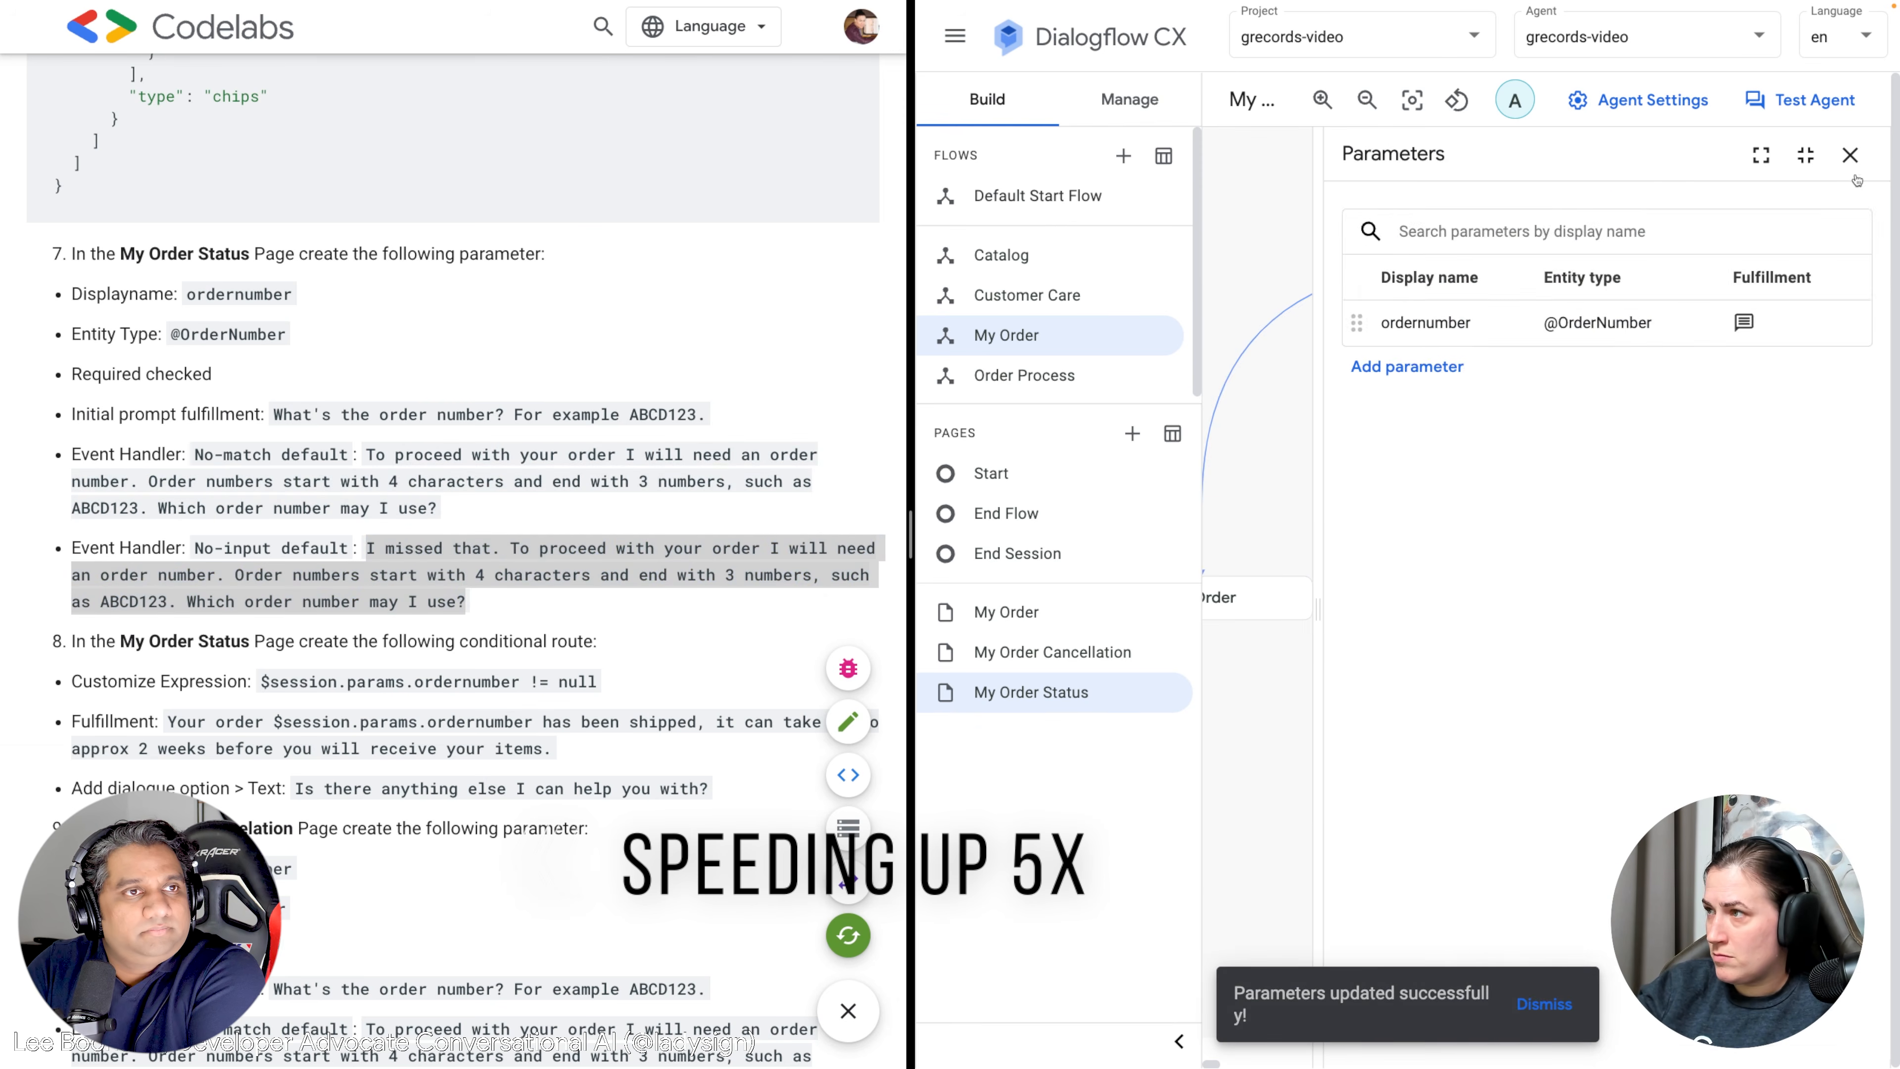
click(1850, 155)
scroll(612, 532, down, 2)
scroll(613, 531, down, 2)
drag(466, 359, 366, 305)
scroll(557, 455, down, 1)
scroll(557, 456, up, 1)
Add a route to My Order Status with condition $session.params.ordernumber != null.
drag(596, 440, 259, 440)
key(super+c)
click(1727, 567)
click(1361, 747)
click(1459, 805)
key(super+v)
scroll(1571, 673, down, 3)
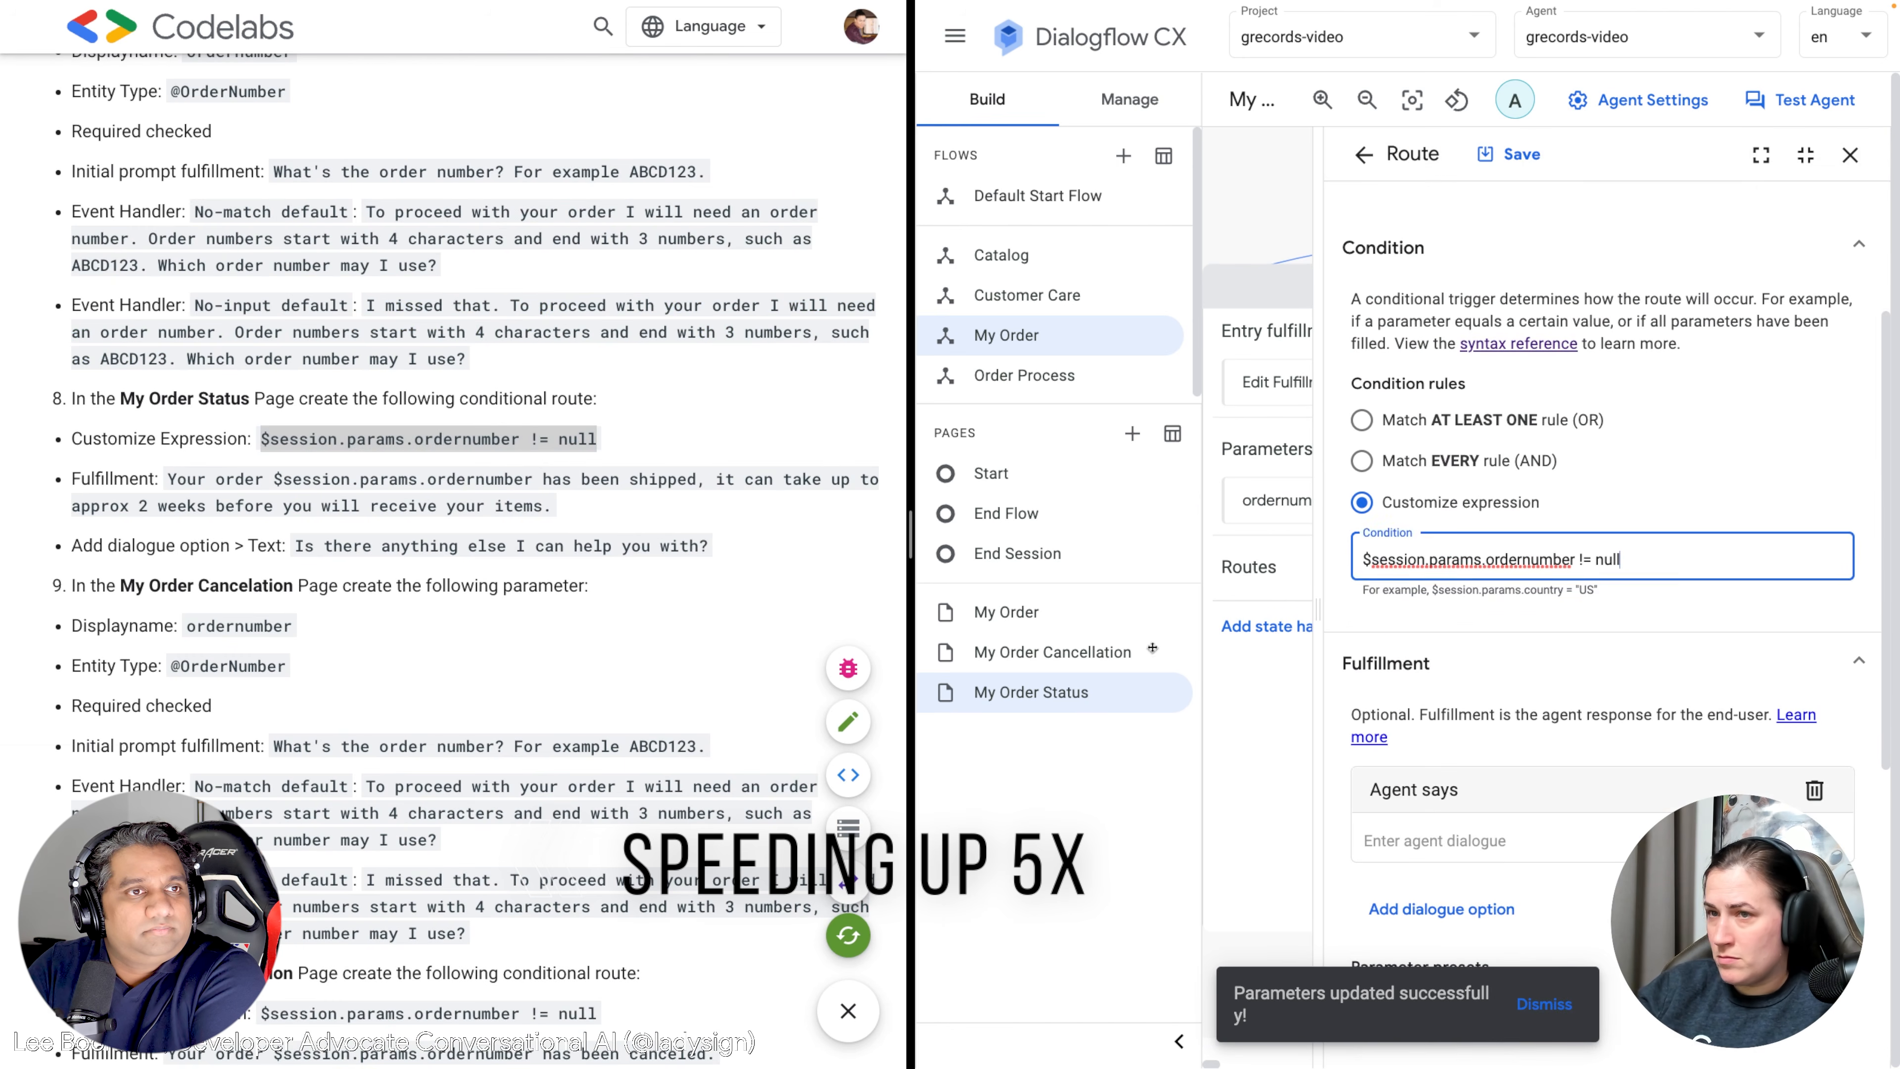
Set the route's agent response to the shipped-order message.
drag(551, 507, 174, 485)
key(super+c)
click(1537, 807)
key(super+v)
Add the follow-up question as a second text response and save the route.
scroll(528, 581, down, 1)
drag(709, 487, 289, 488)
key(super+c)
scroll(1436, 651, down, 2)
click(1435, 645)
click(1384, 234)
click(1444, 699)
key(super+v)
click(1511, 154)
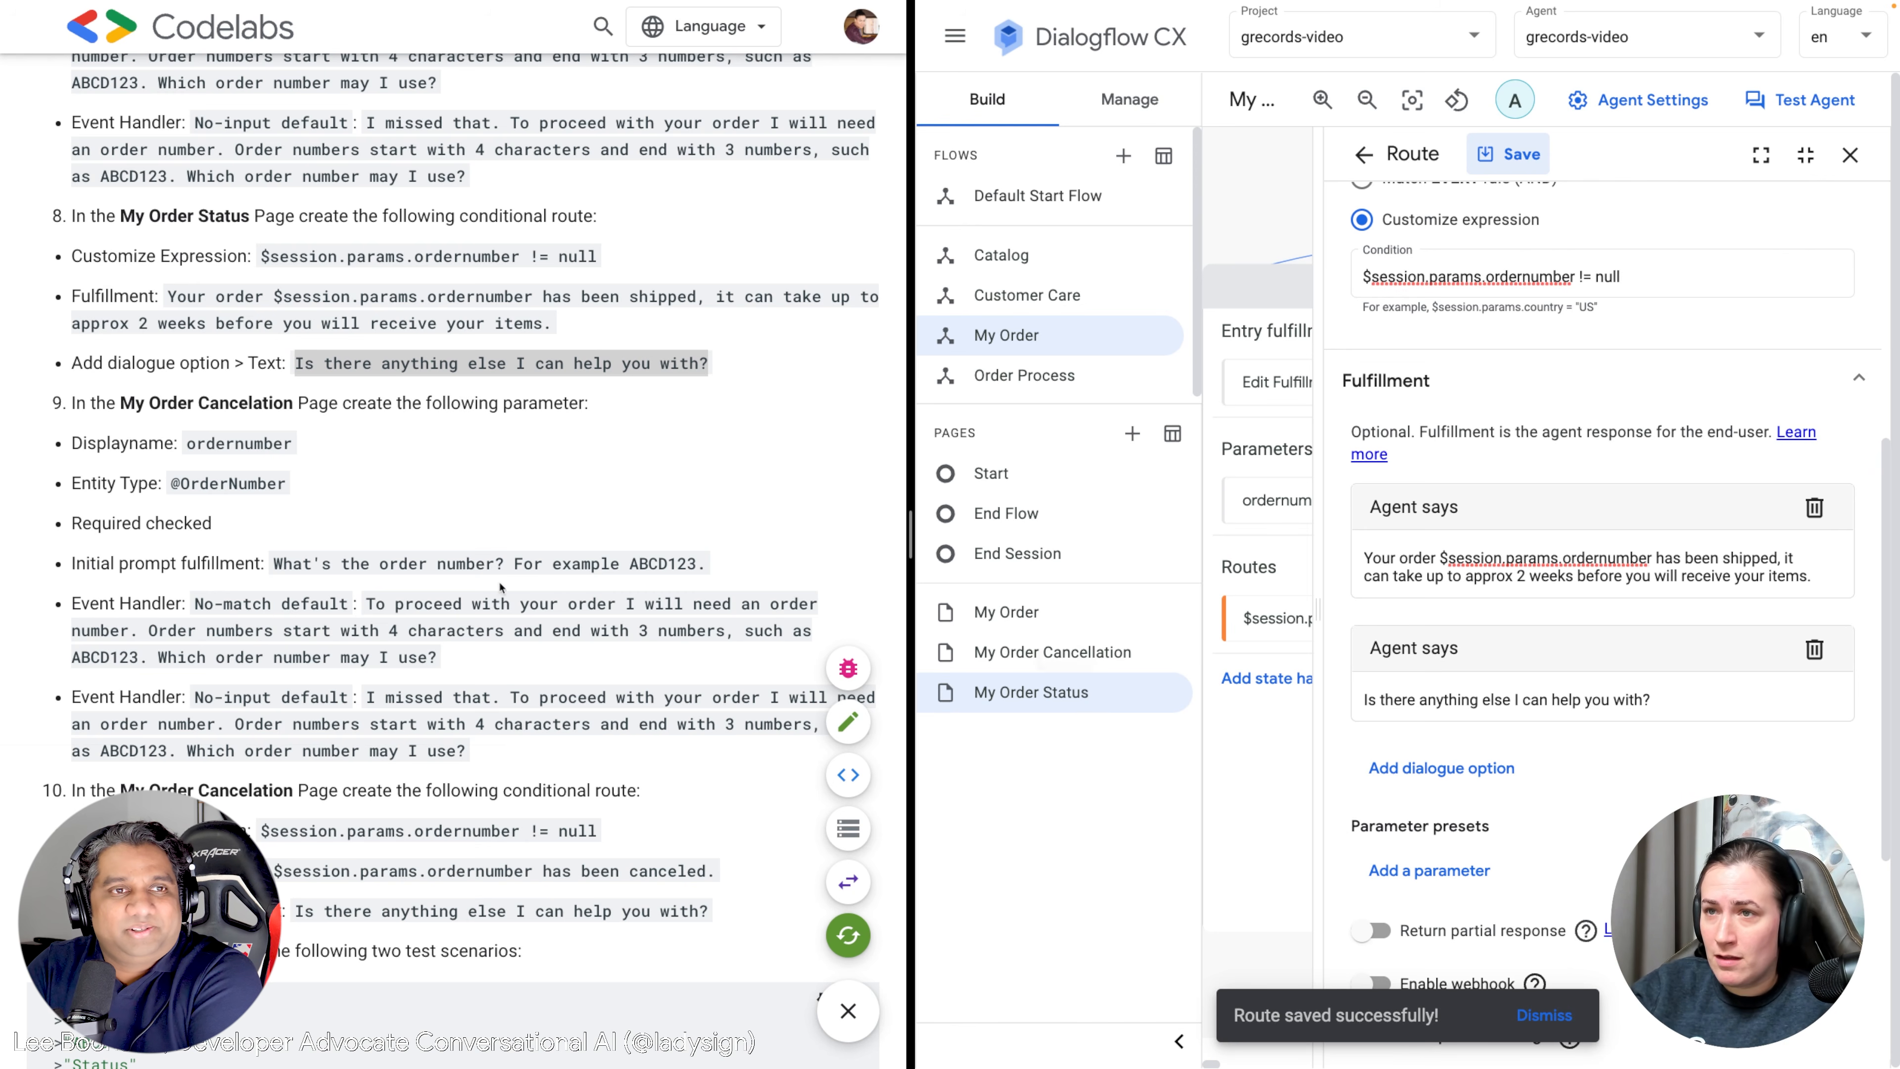
Save the route again, then close the routes list and the My Order Status page.
scroll(466, 578, down, 2)
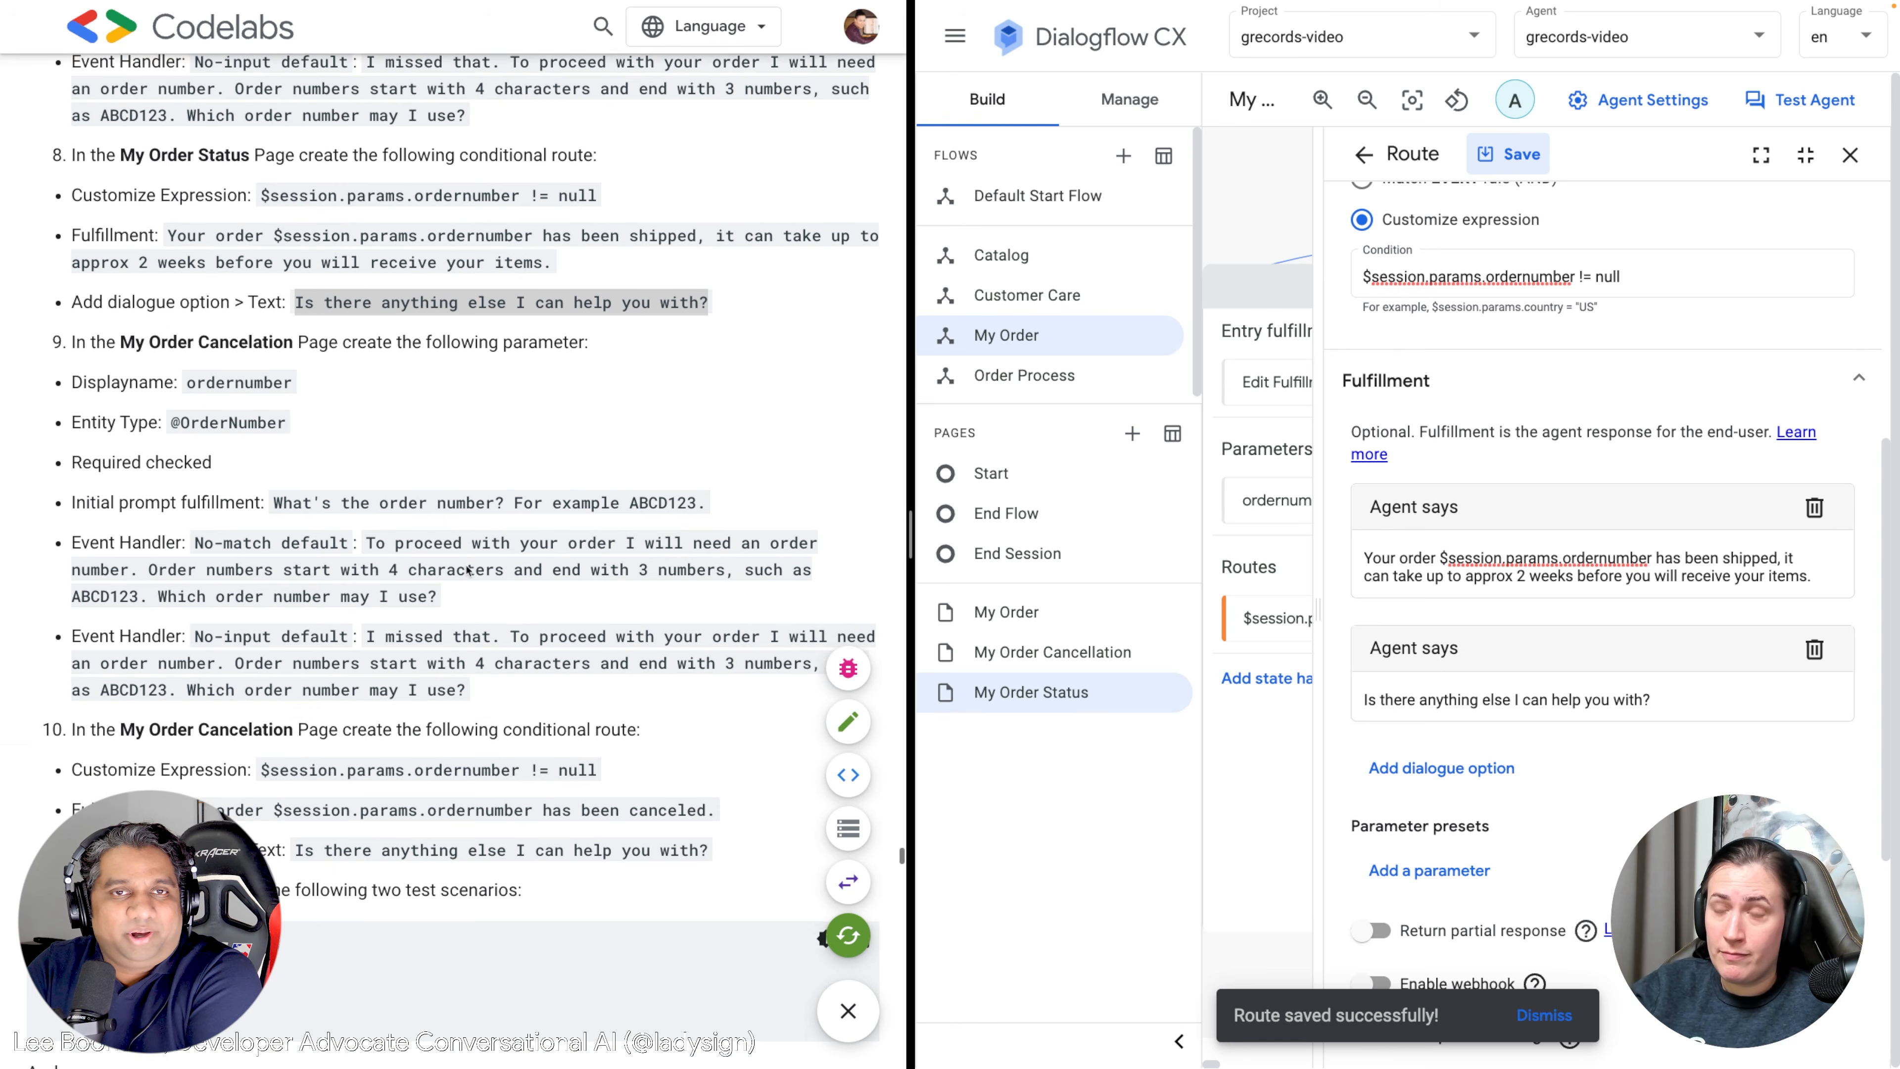
scroll(1637, 668, down, 5)
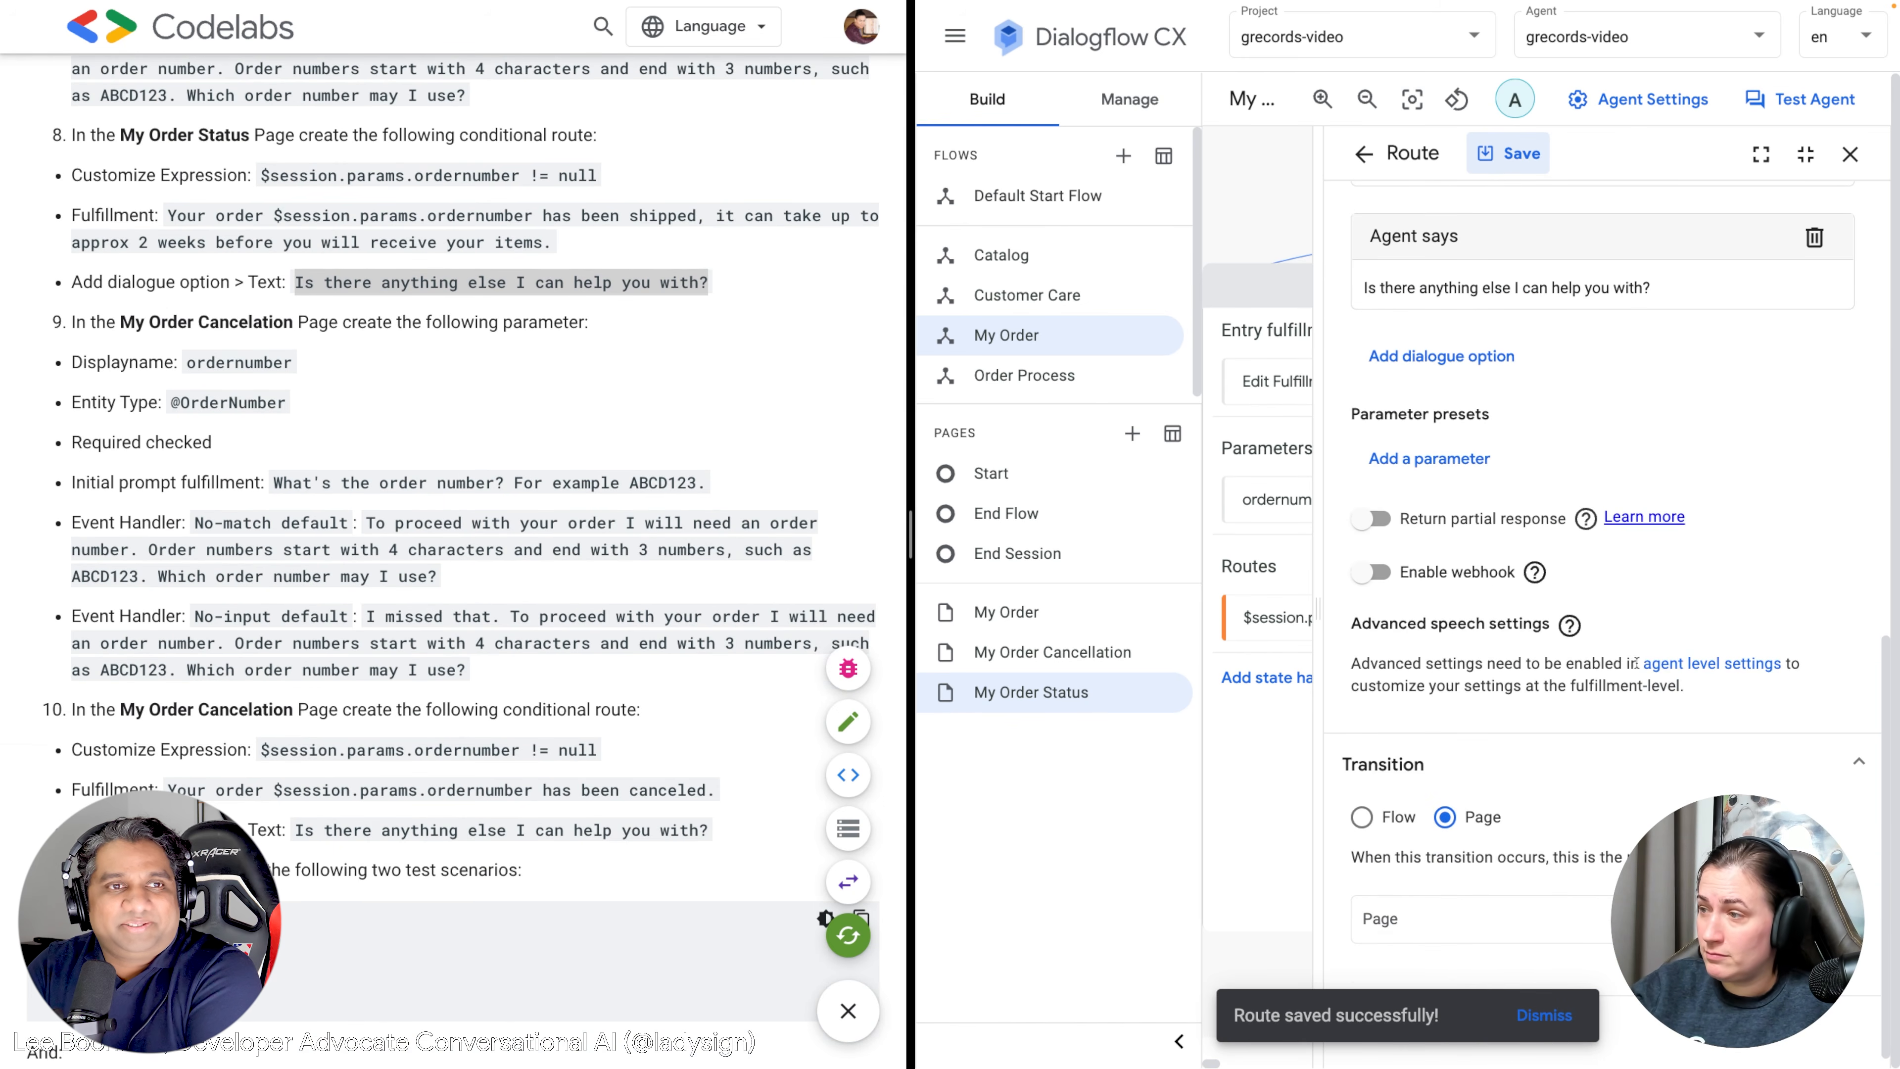
click(1519, 146)
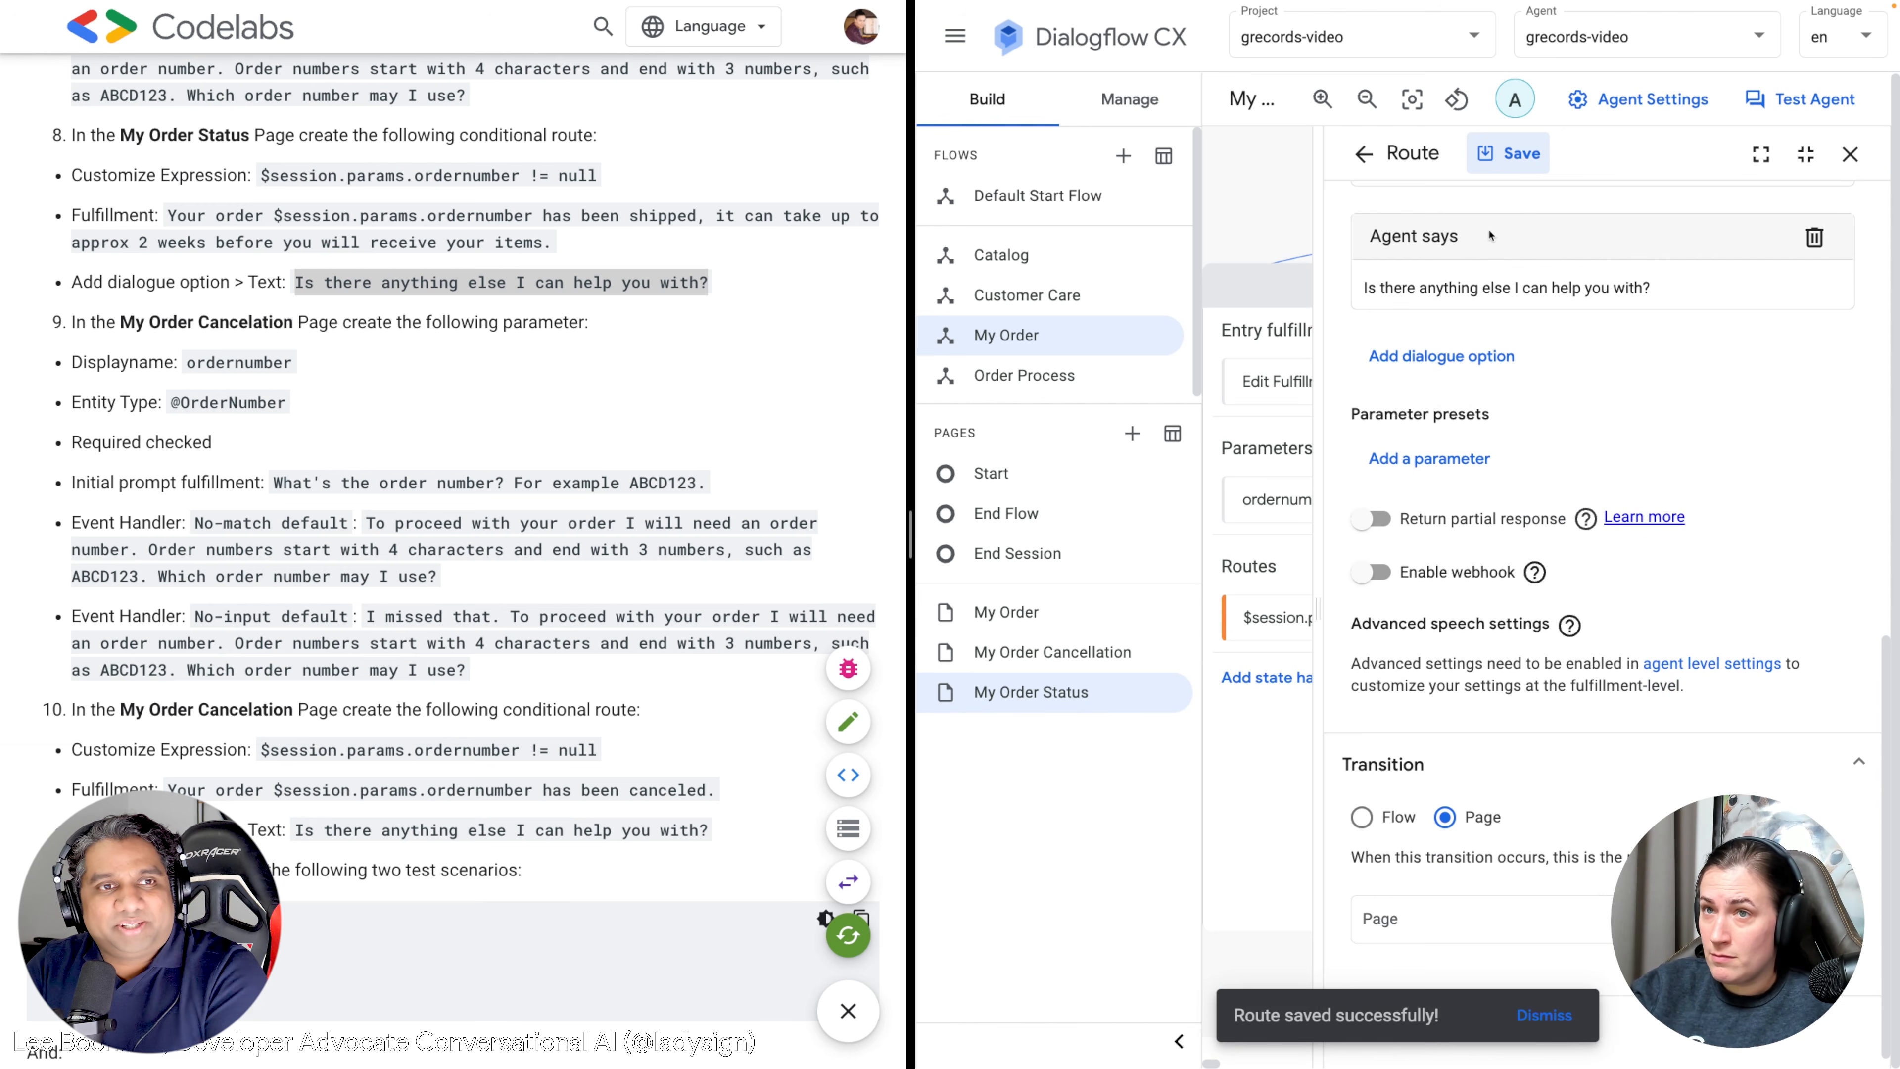
click(1359, 153)
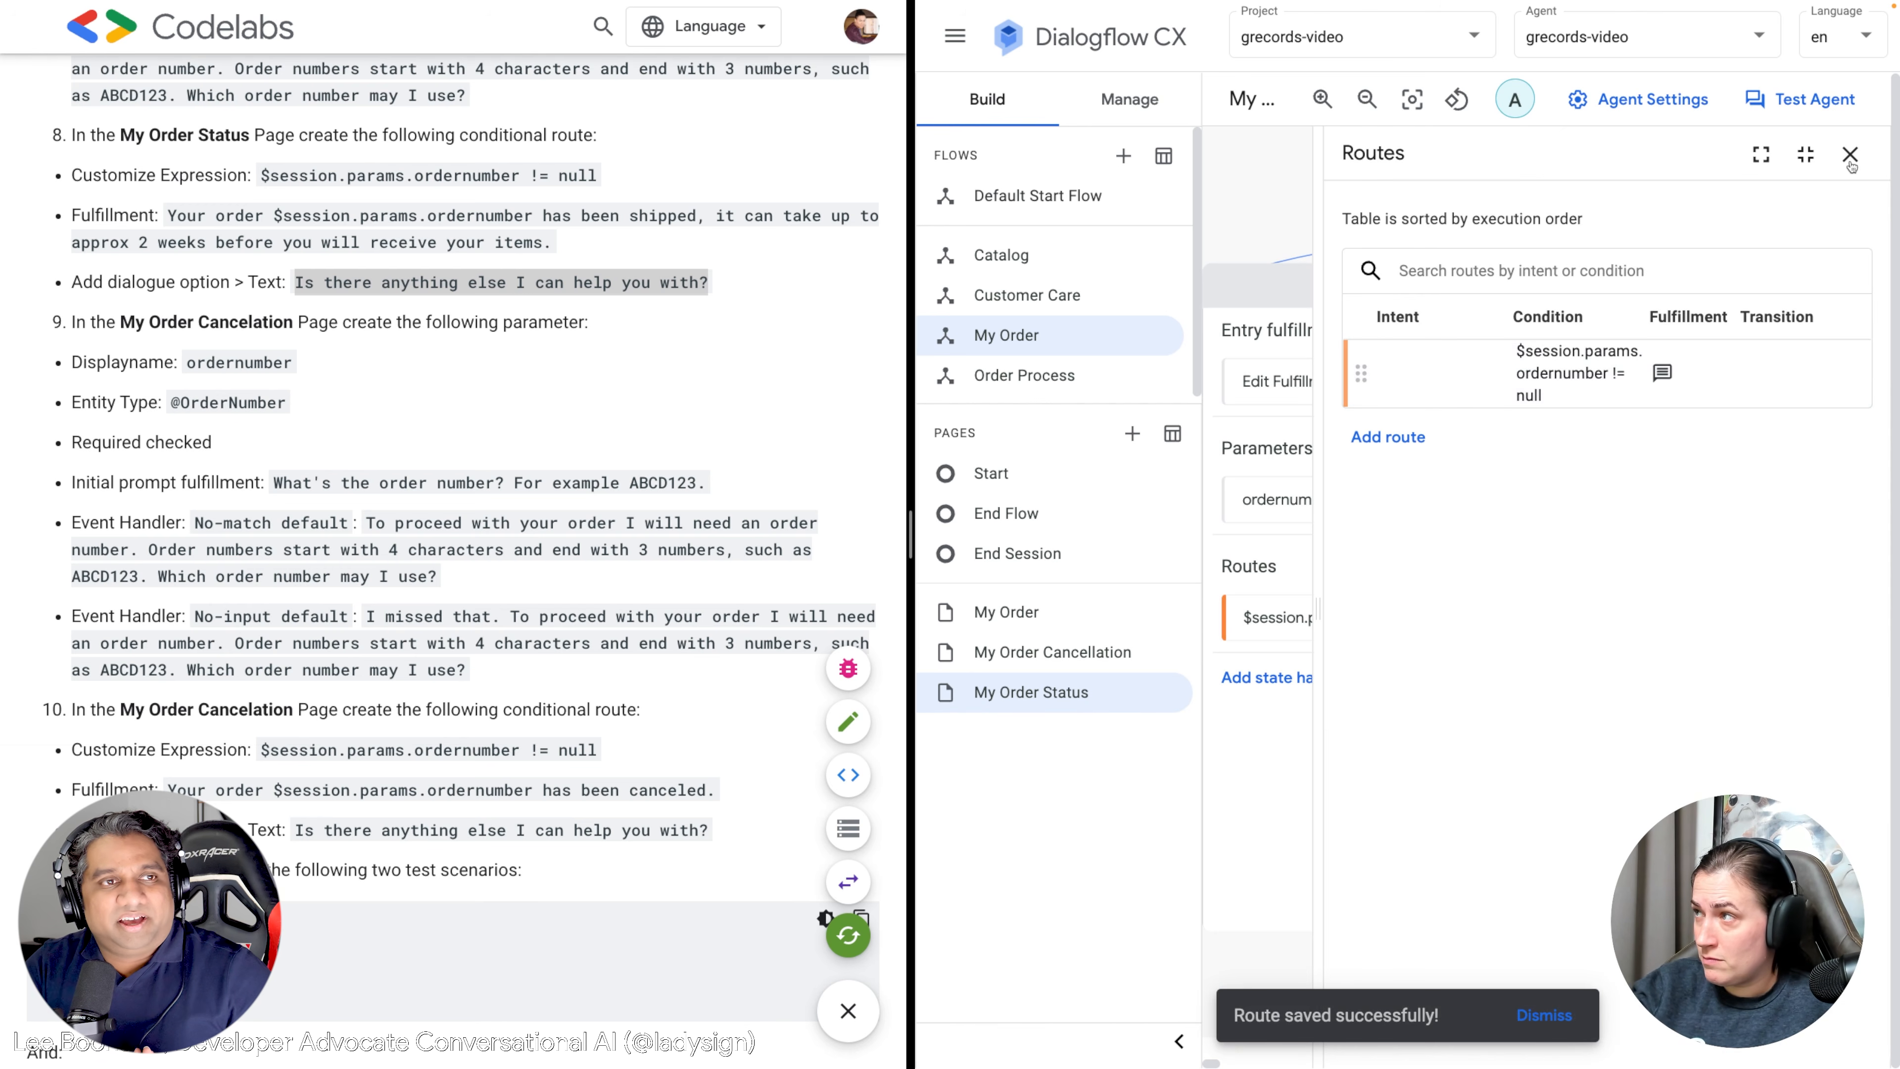
click(1850, 155)
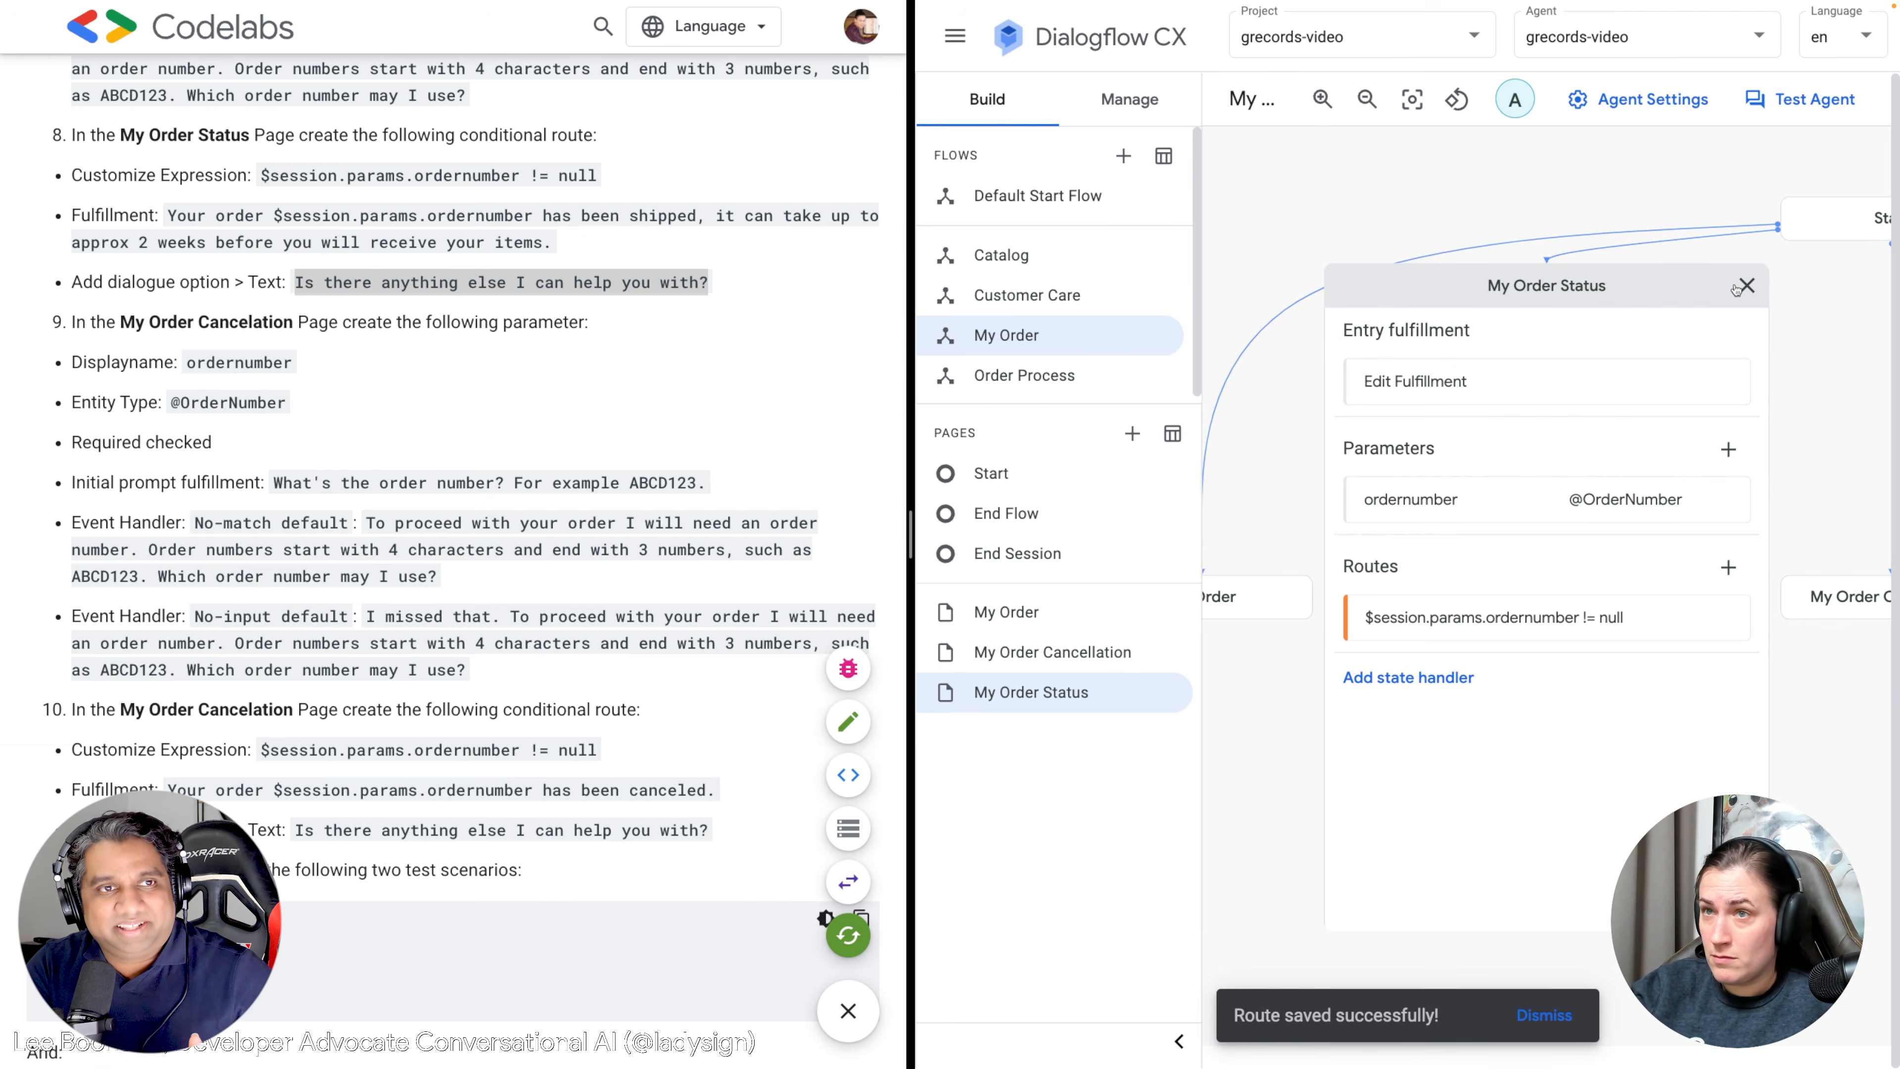
click(1738, 288)
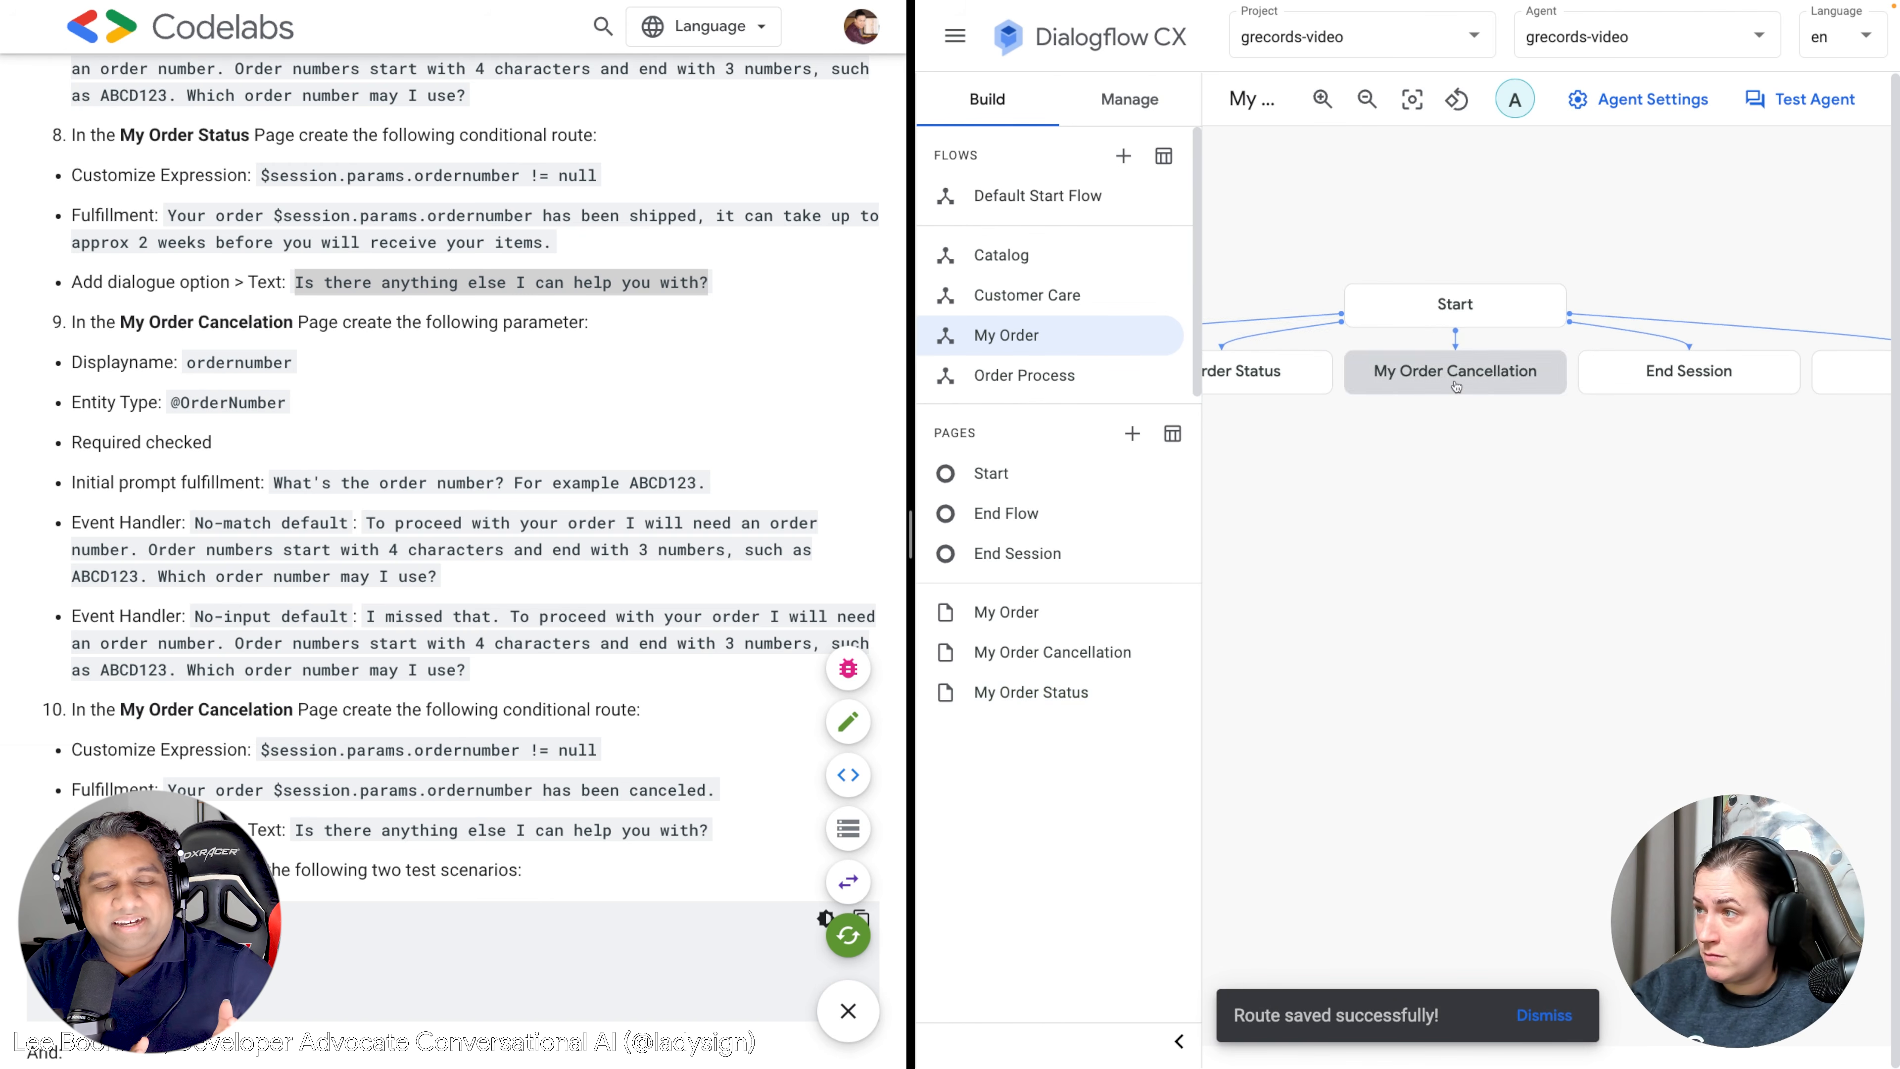
click(1456, 386)
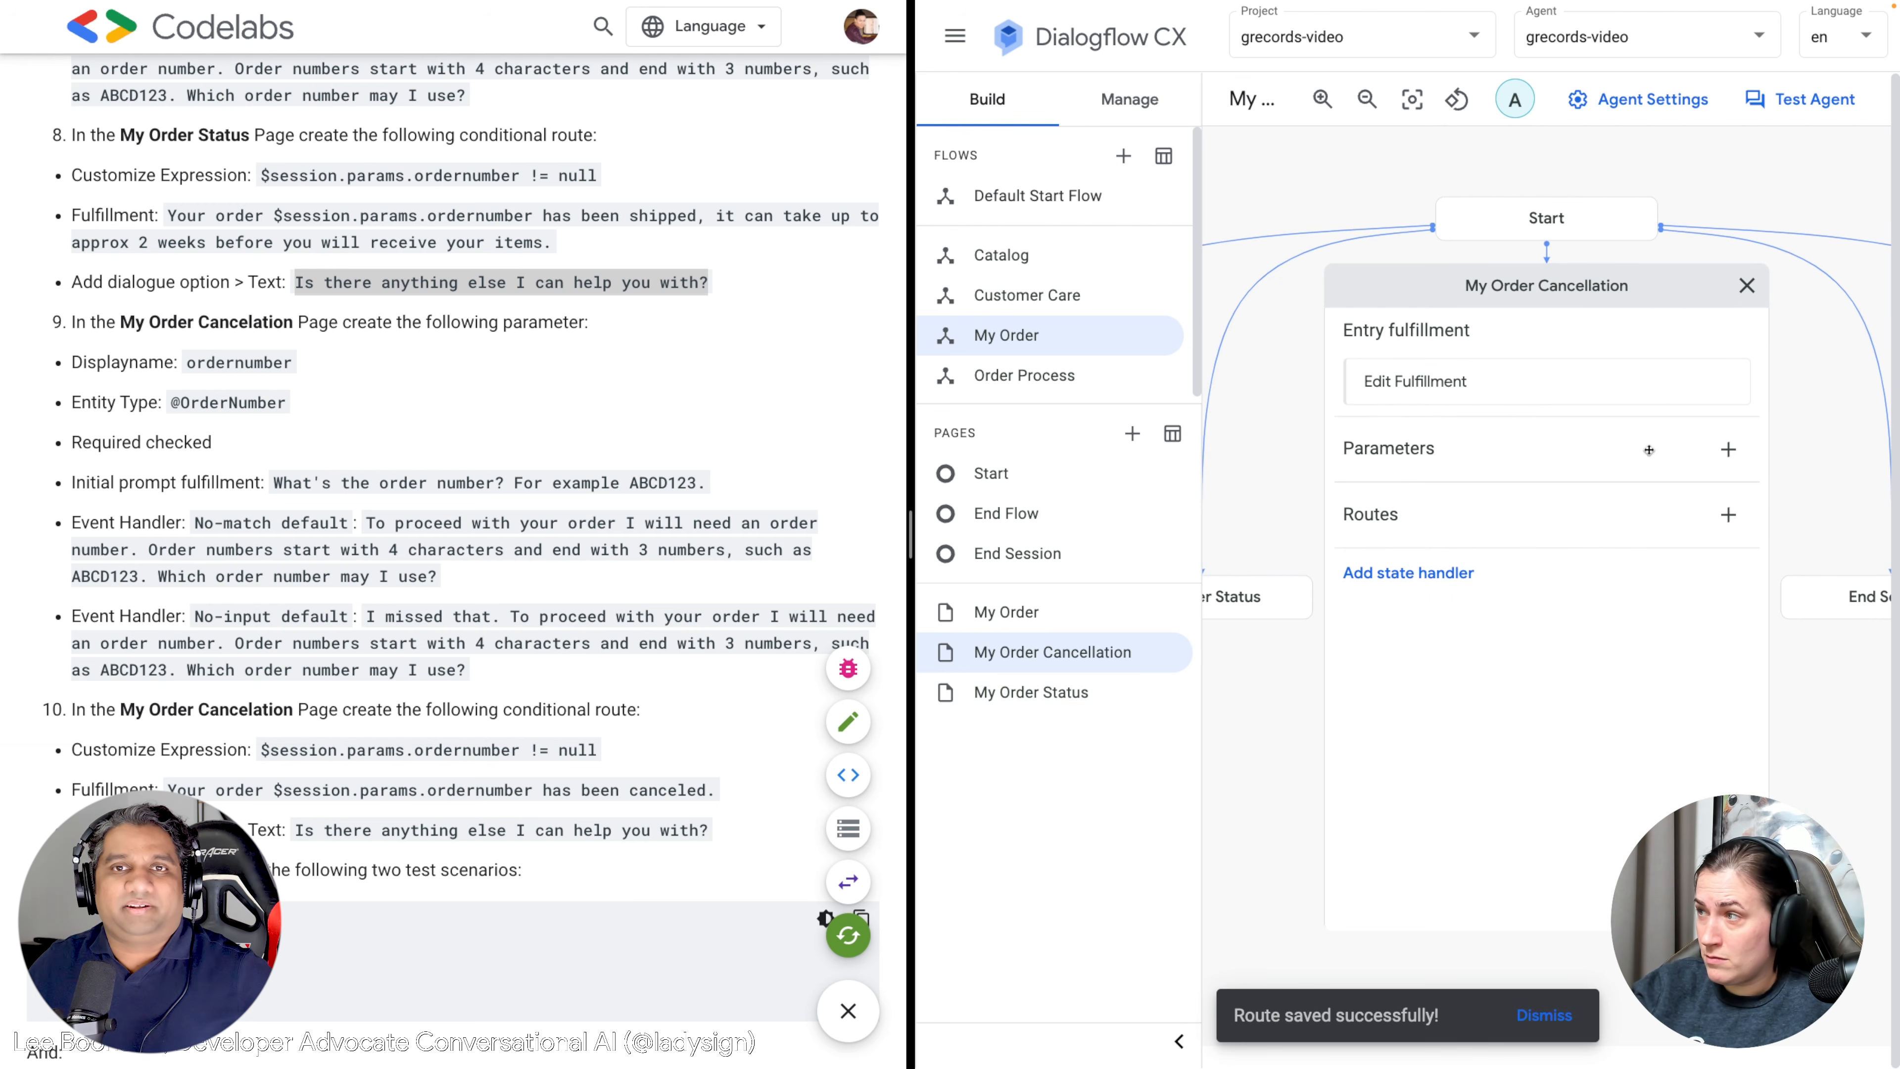
click(1728, 449)
click(1426, 285)
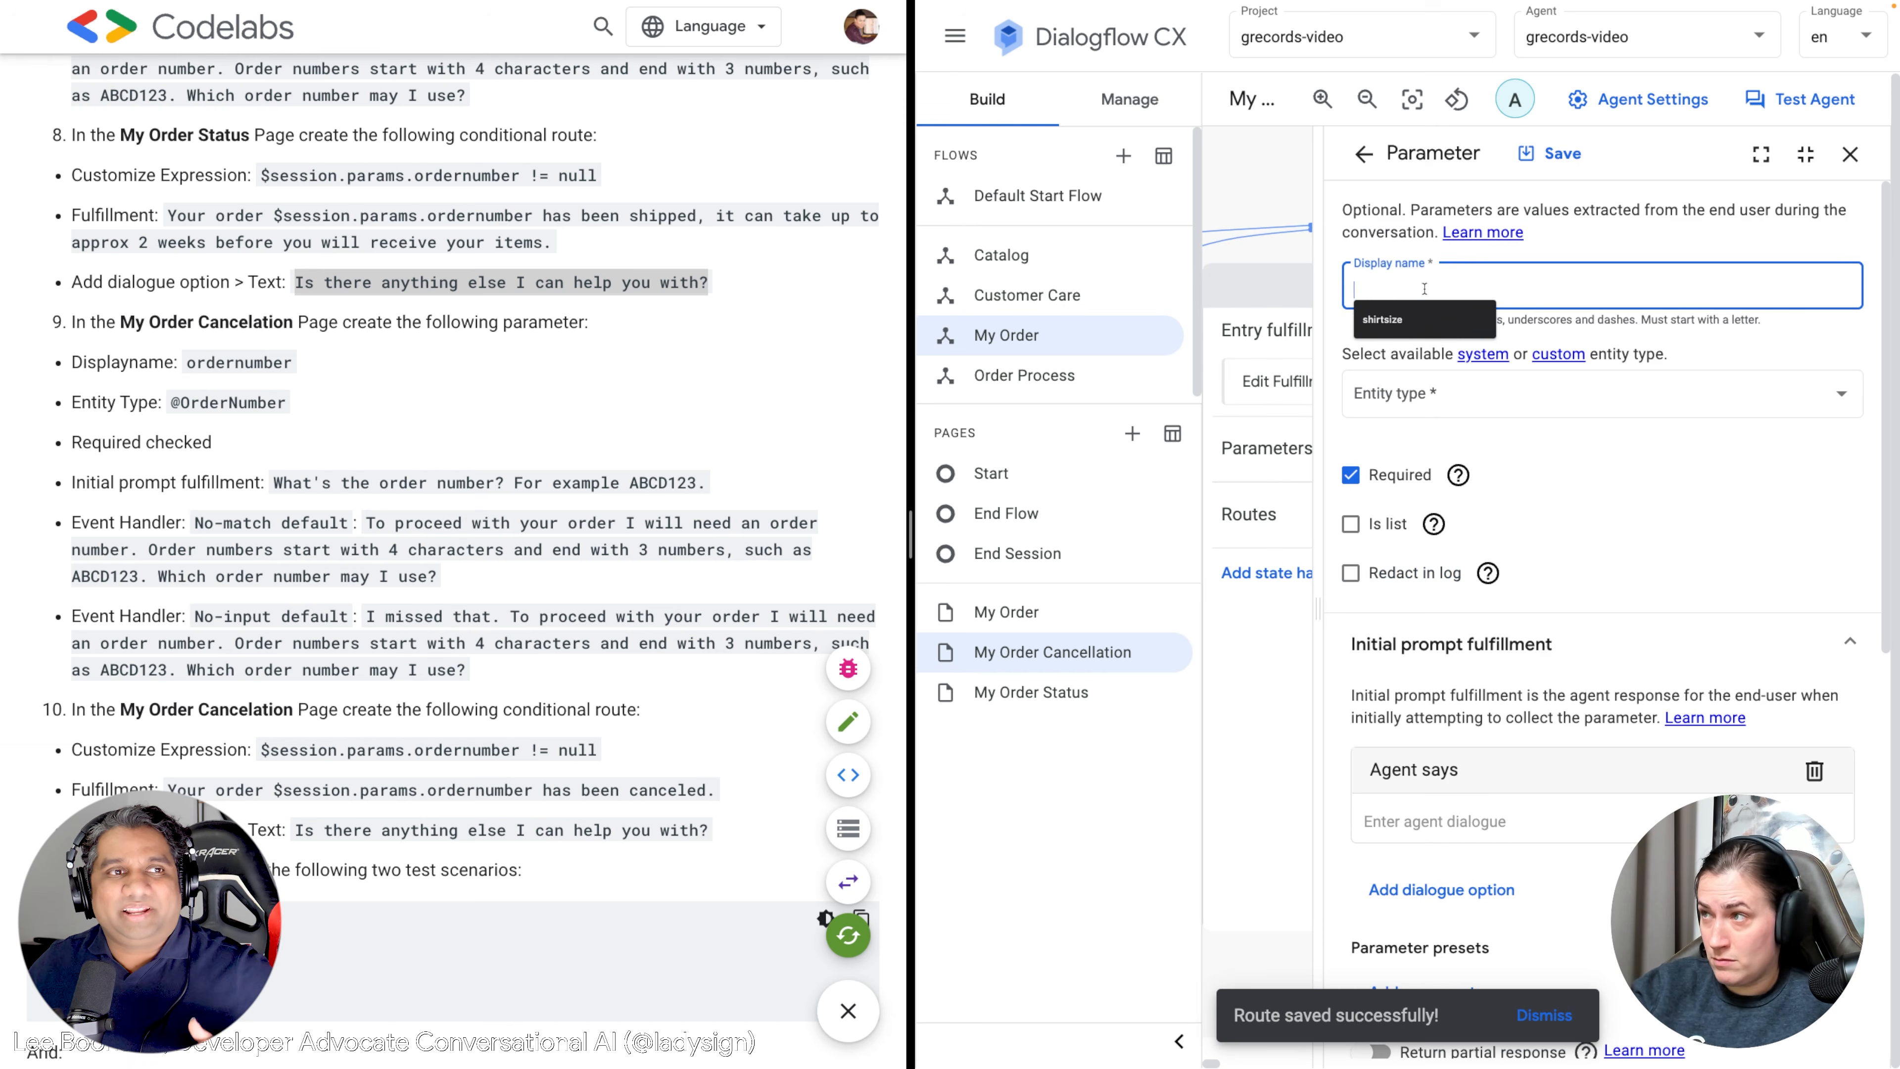
text(ordernumber)
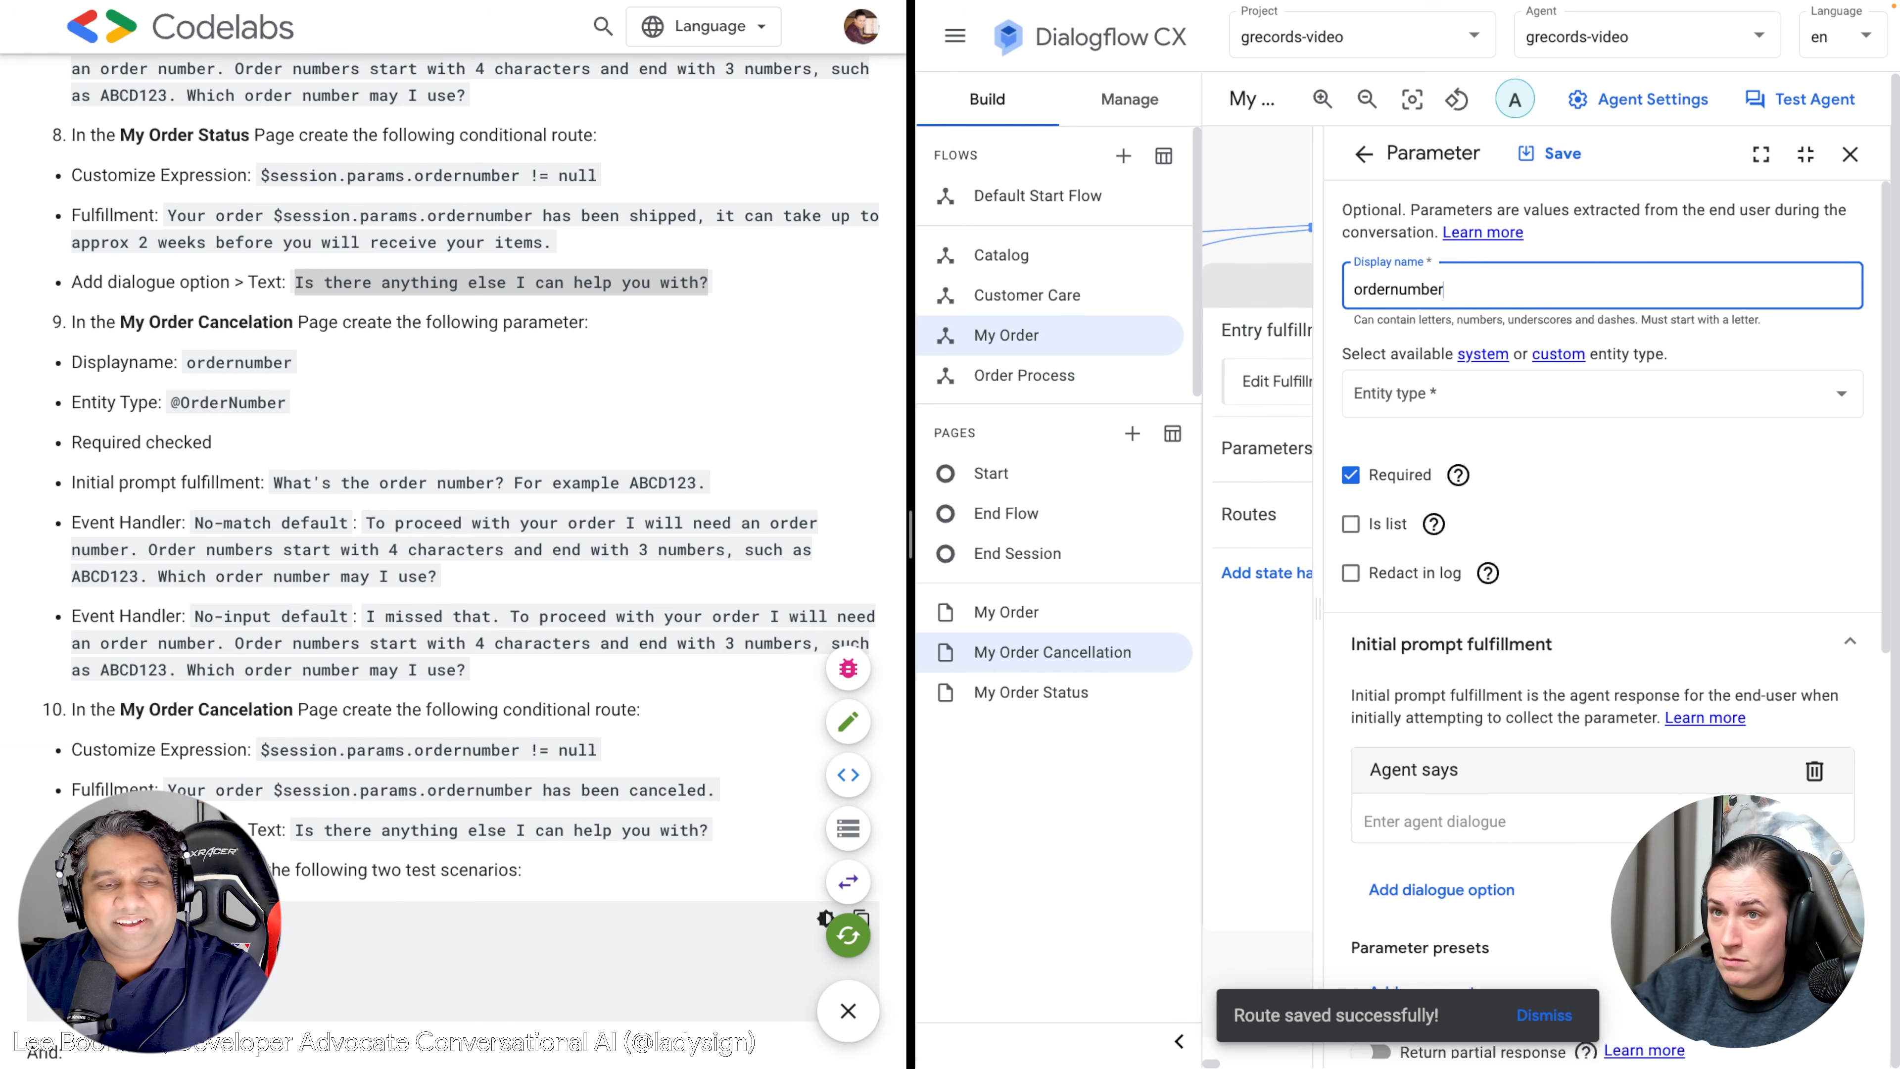
click(1447, 392)
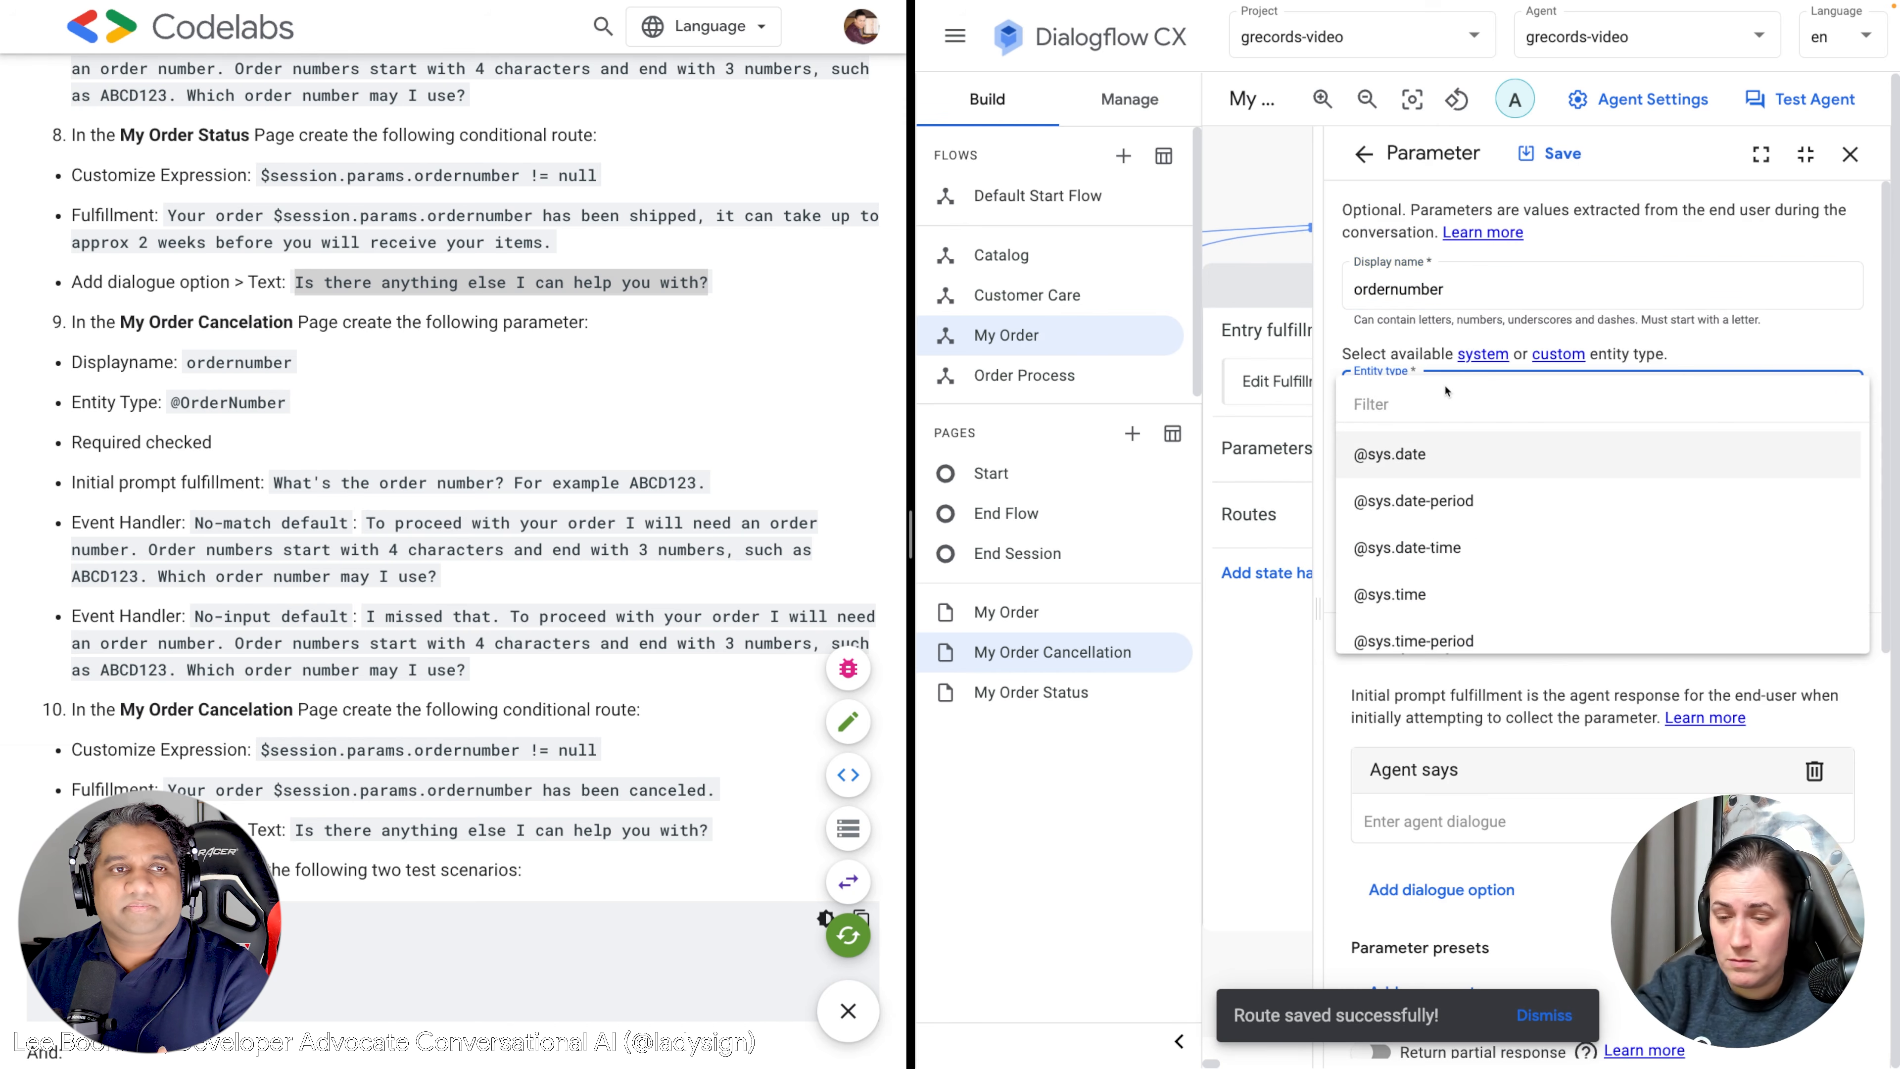
text(Order)
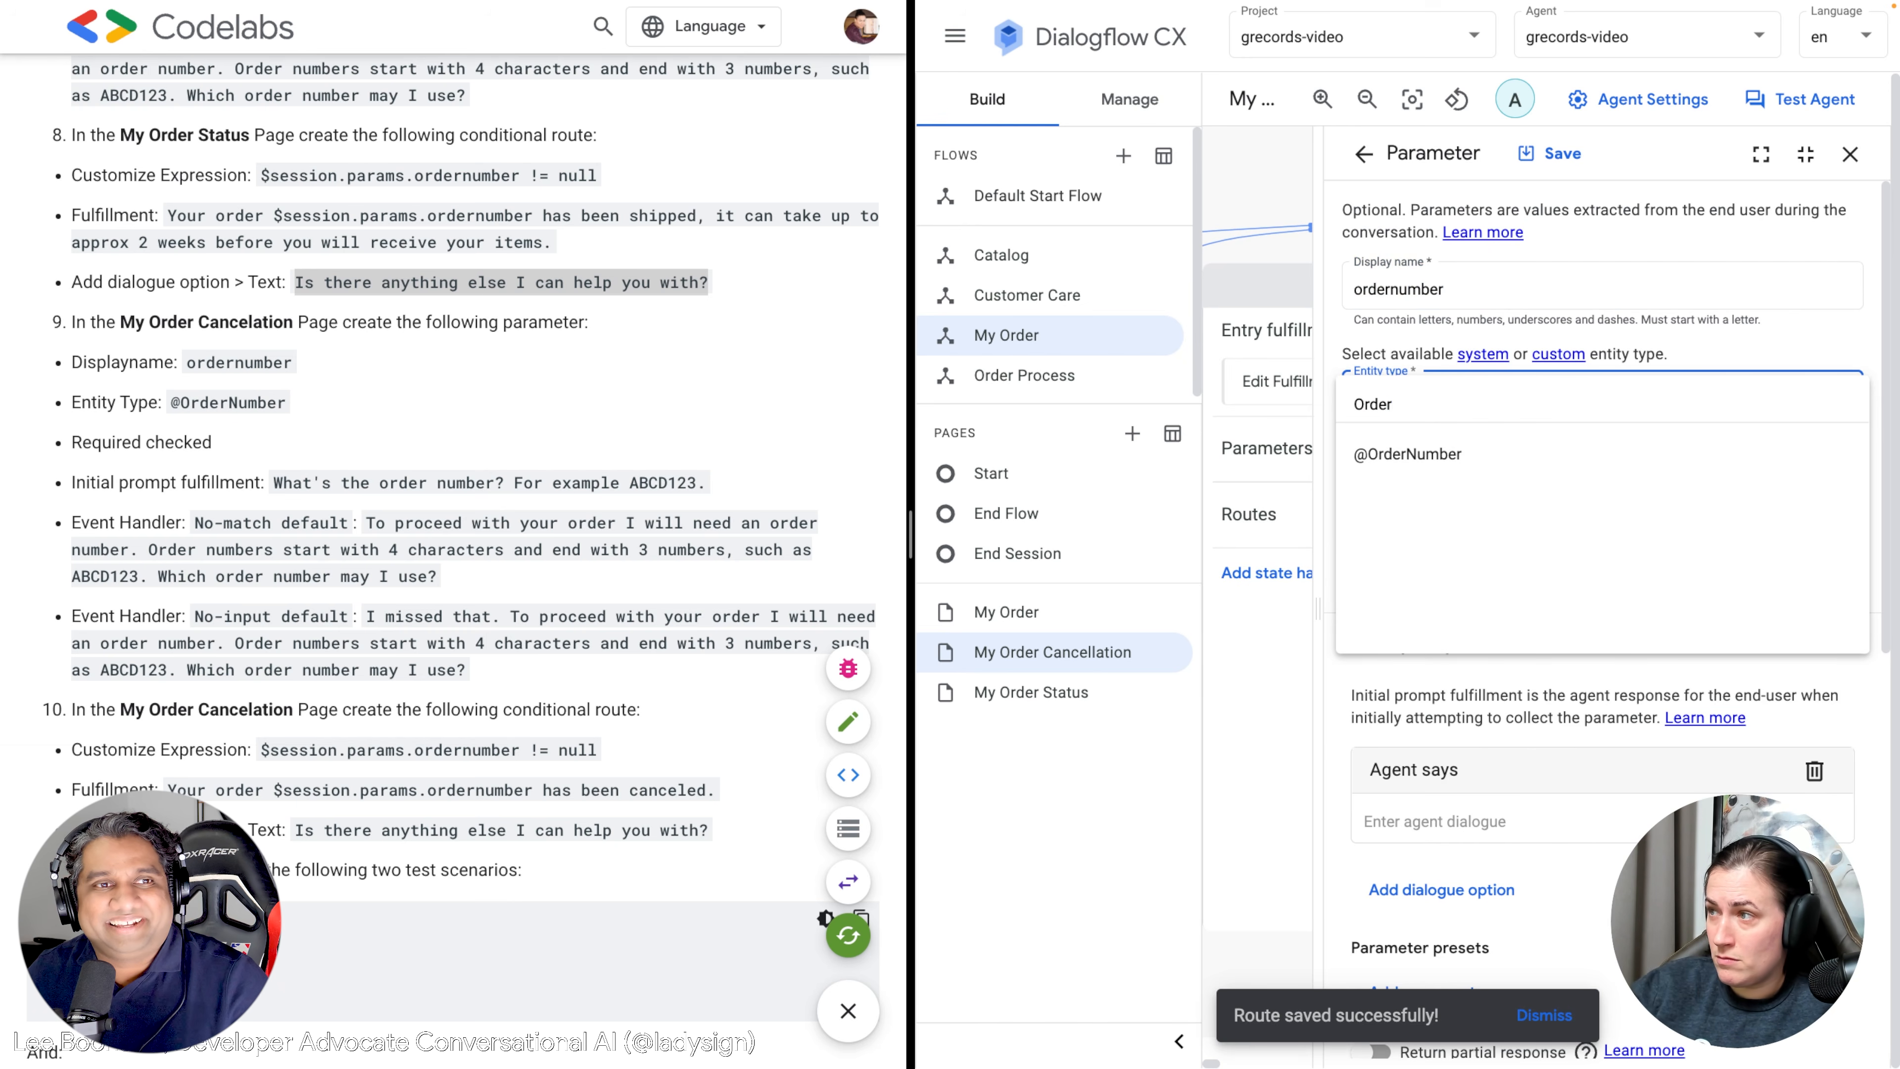
click(1473, 450)
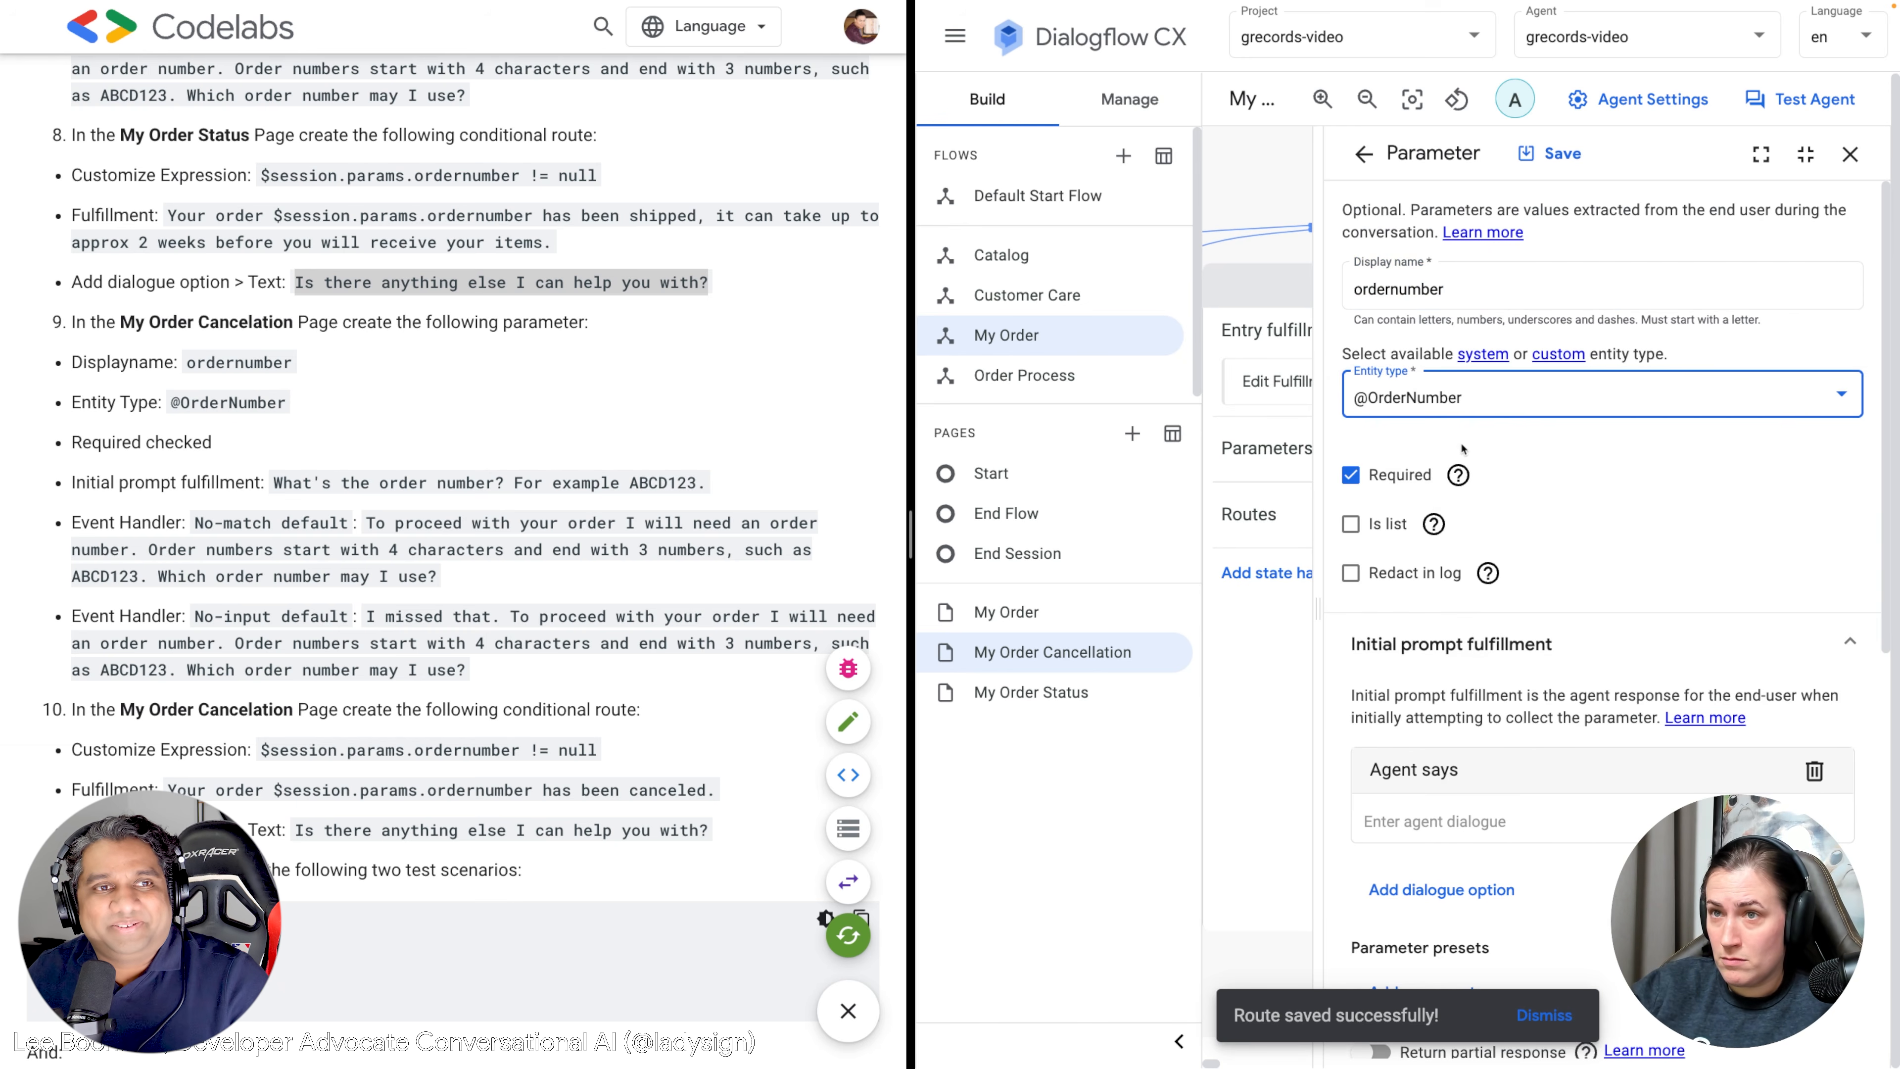
Set the initial prompt to "What's the order number? For example ABCD123.".
click(594, 476)
drag(709, 485, 275, 485)
key(ctrl+c)
click(1467, 840)
click(1467, 821)
key(ctrl+v)
scroll(1472, 812, down, 6)
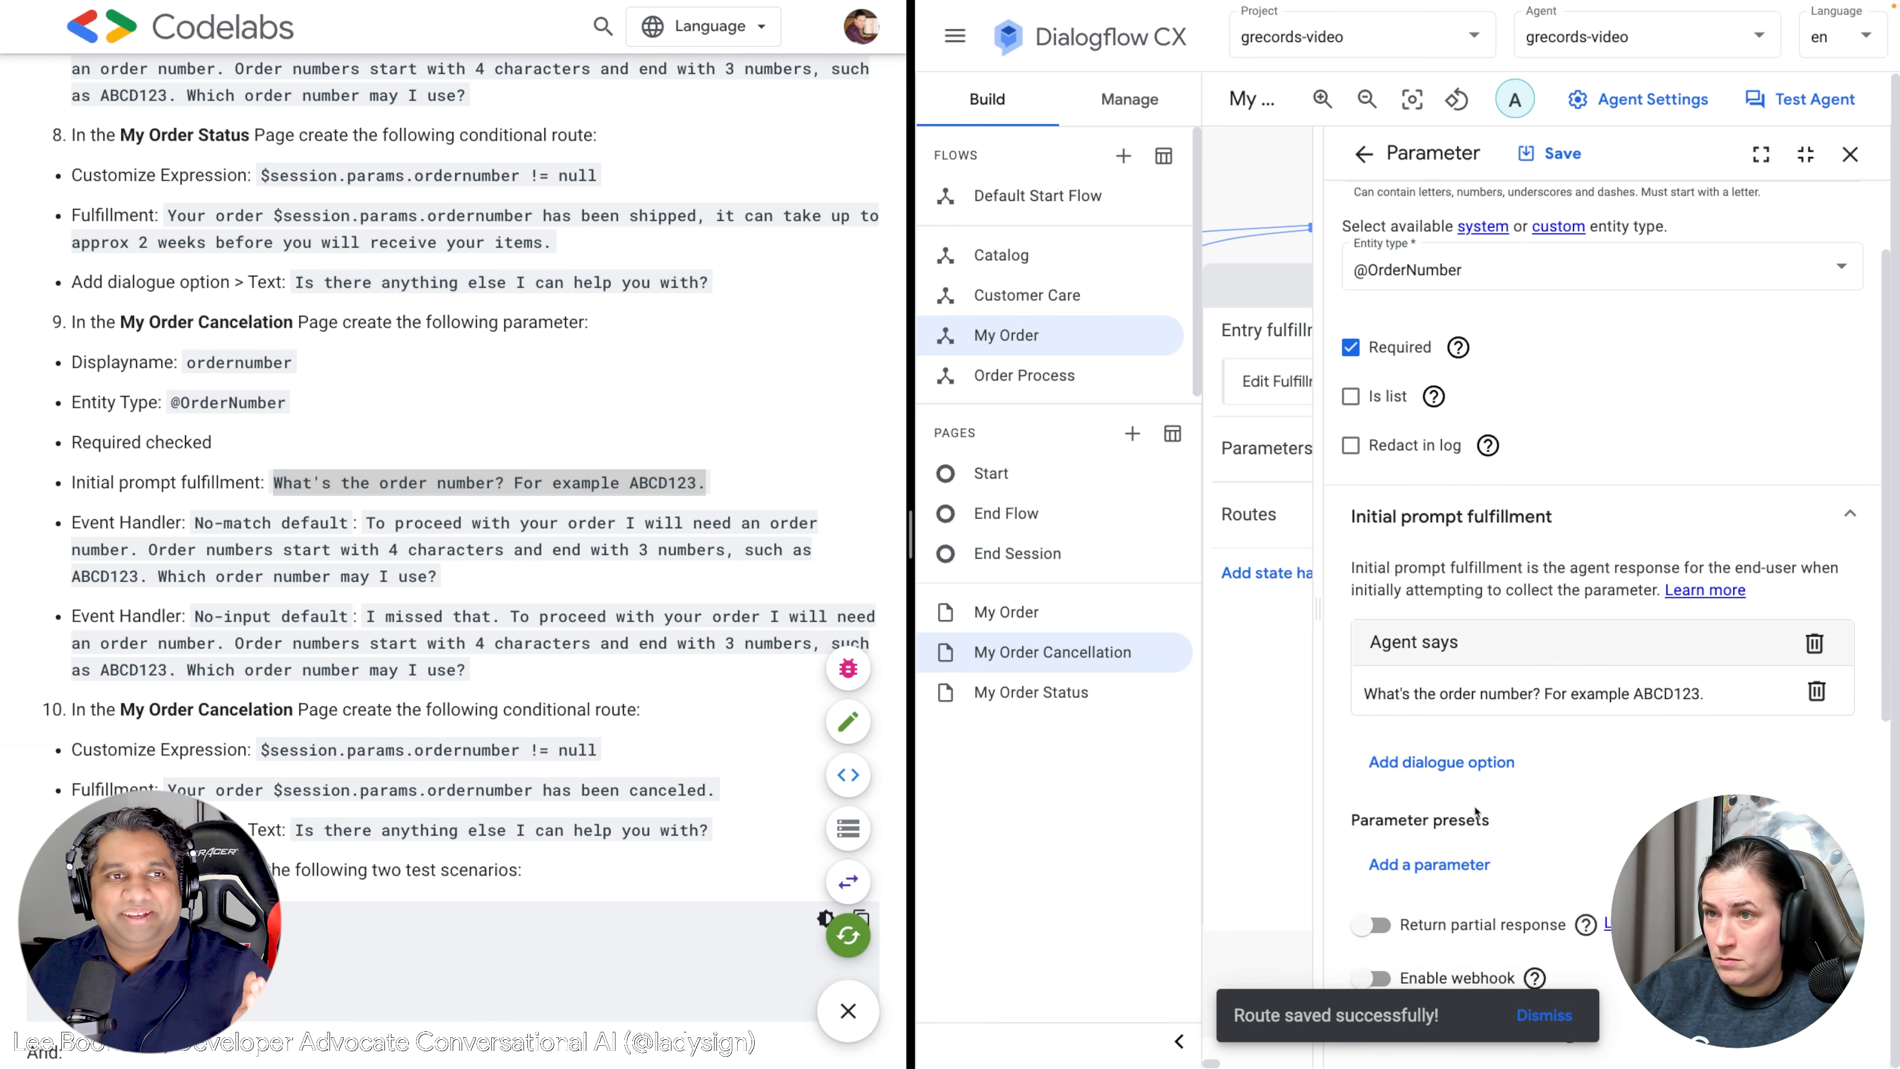
scroll(1477, 803, down, 5)
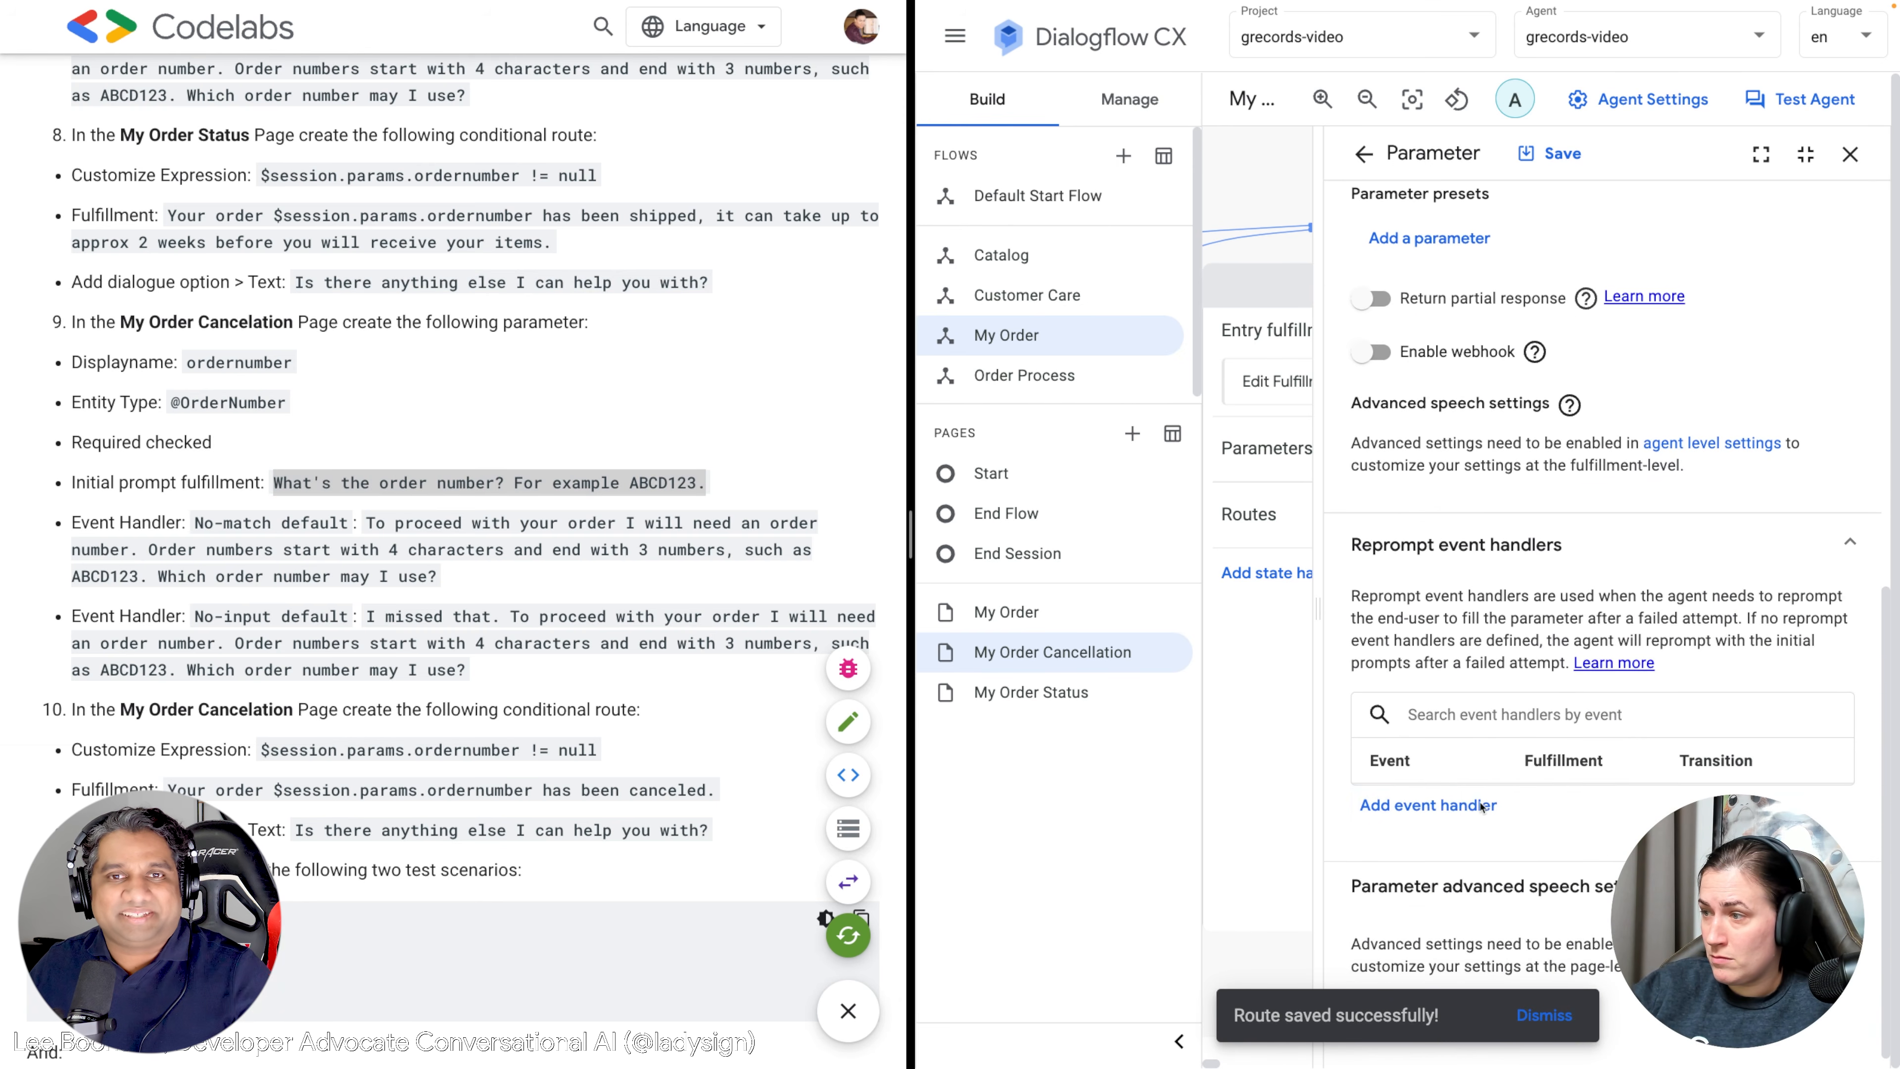
Add a No-match default reprompt handler with the instructions' order-number message.
click(1478, 807)
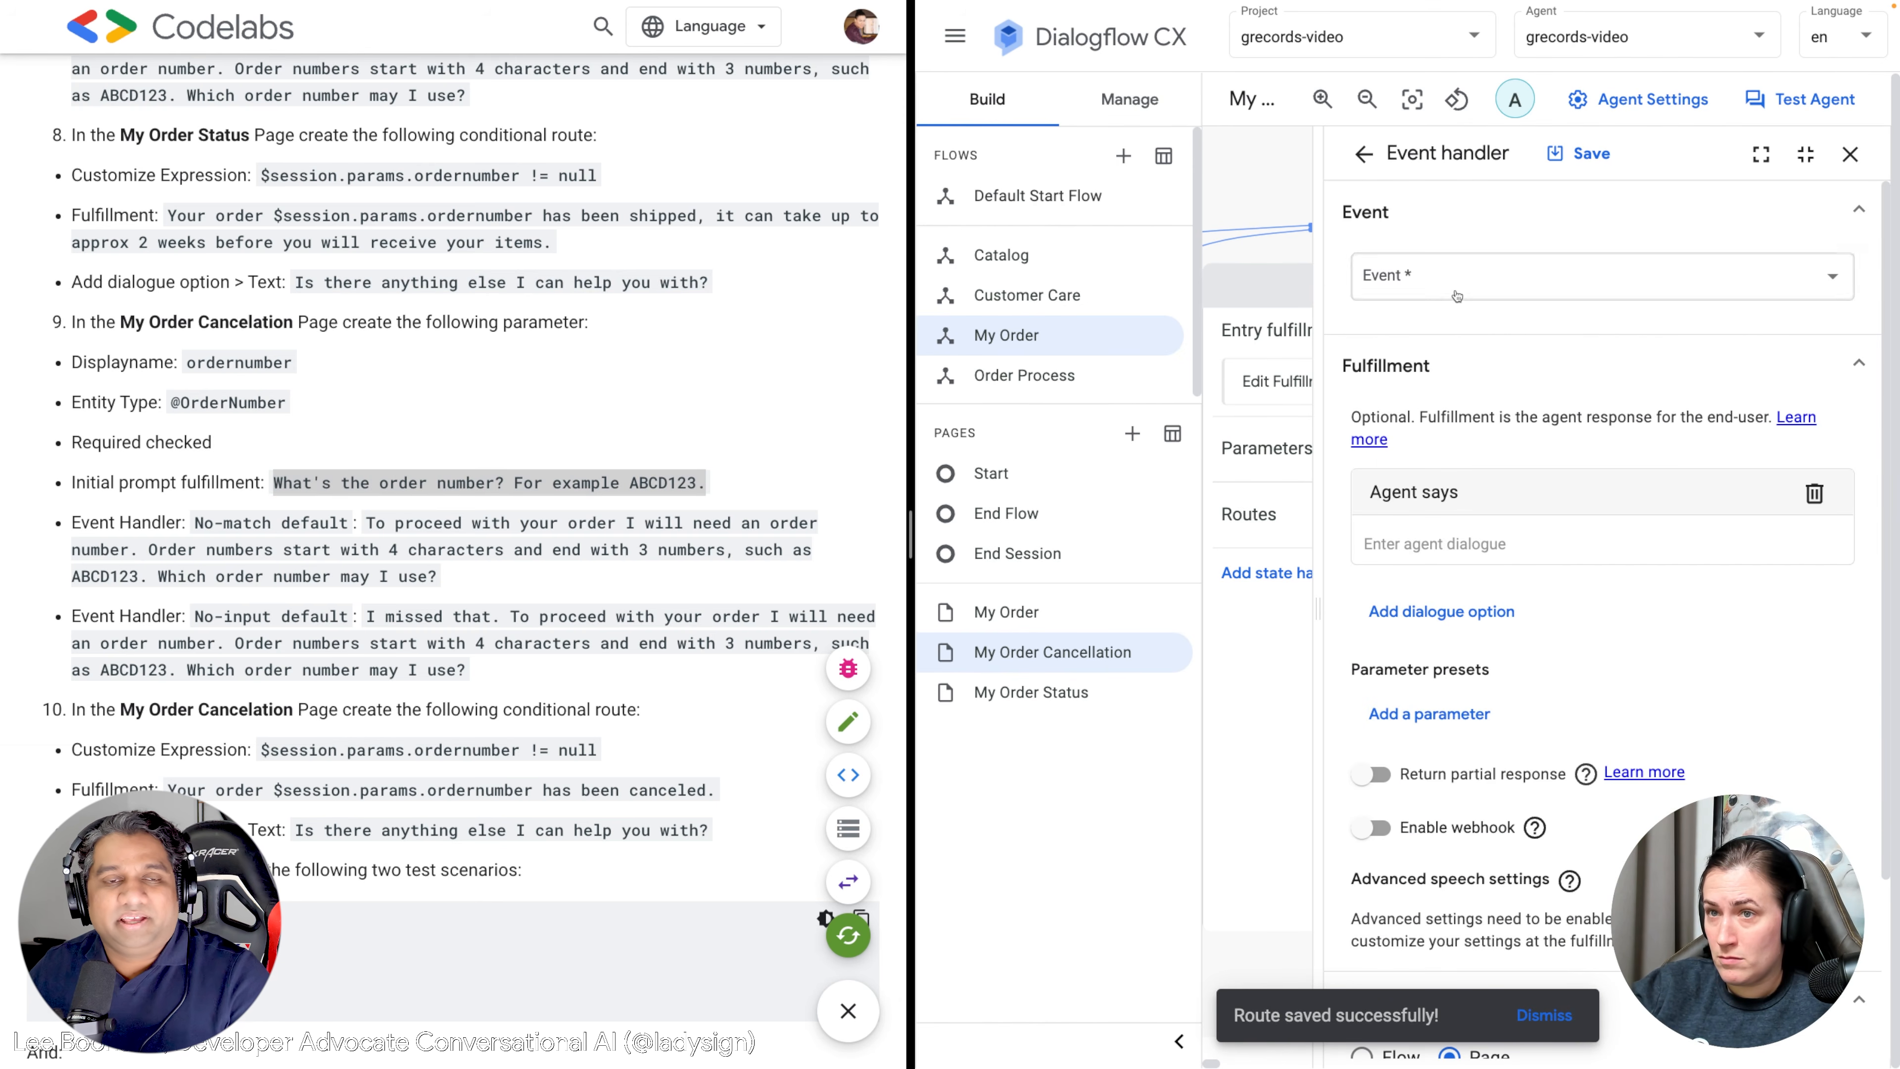
click(1455, 280)
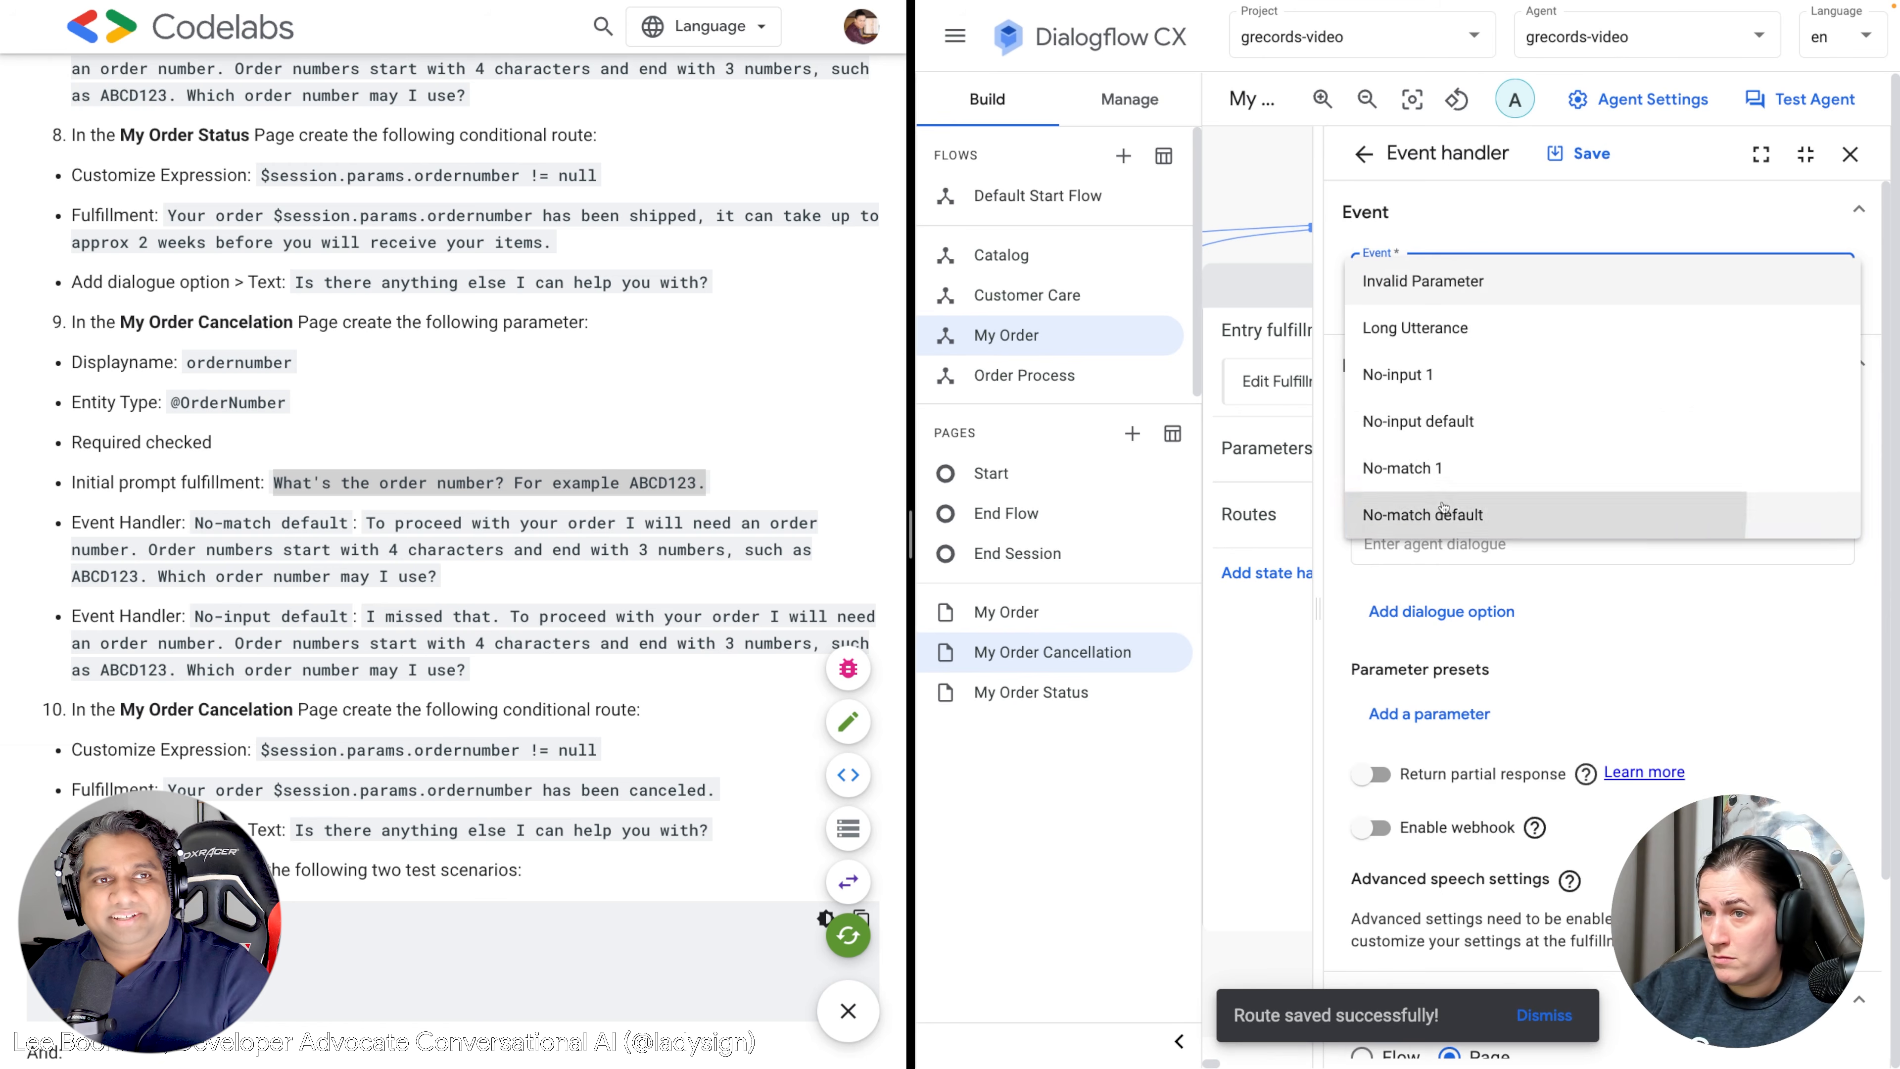
click(1422, 515)
drag(436, 577, 366, 524)
key(ctrl+c)
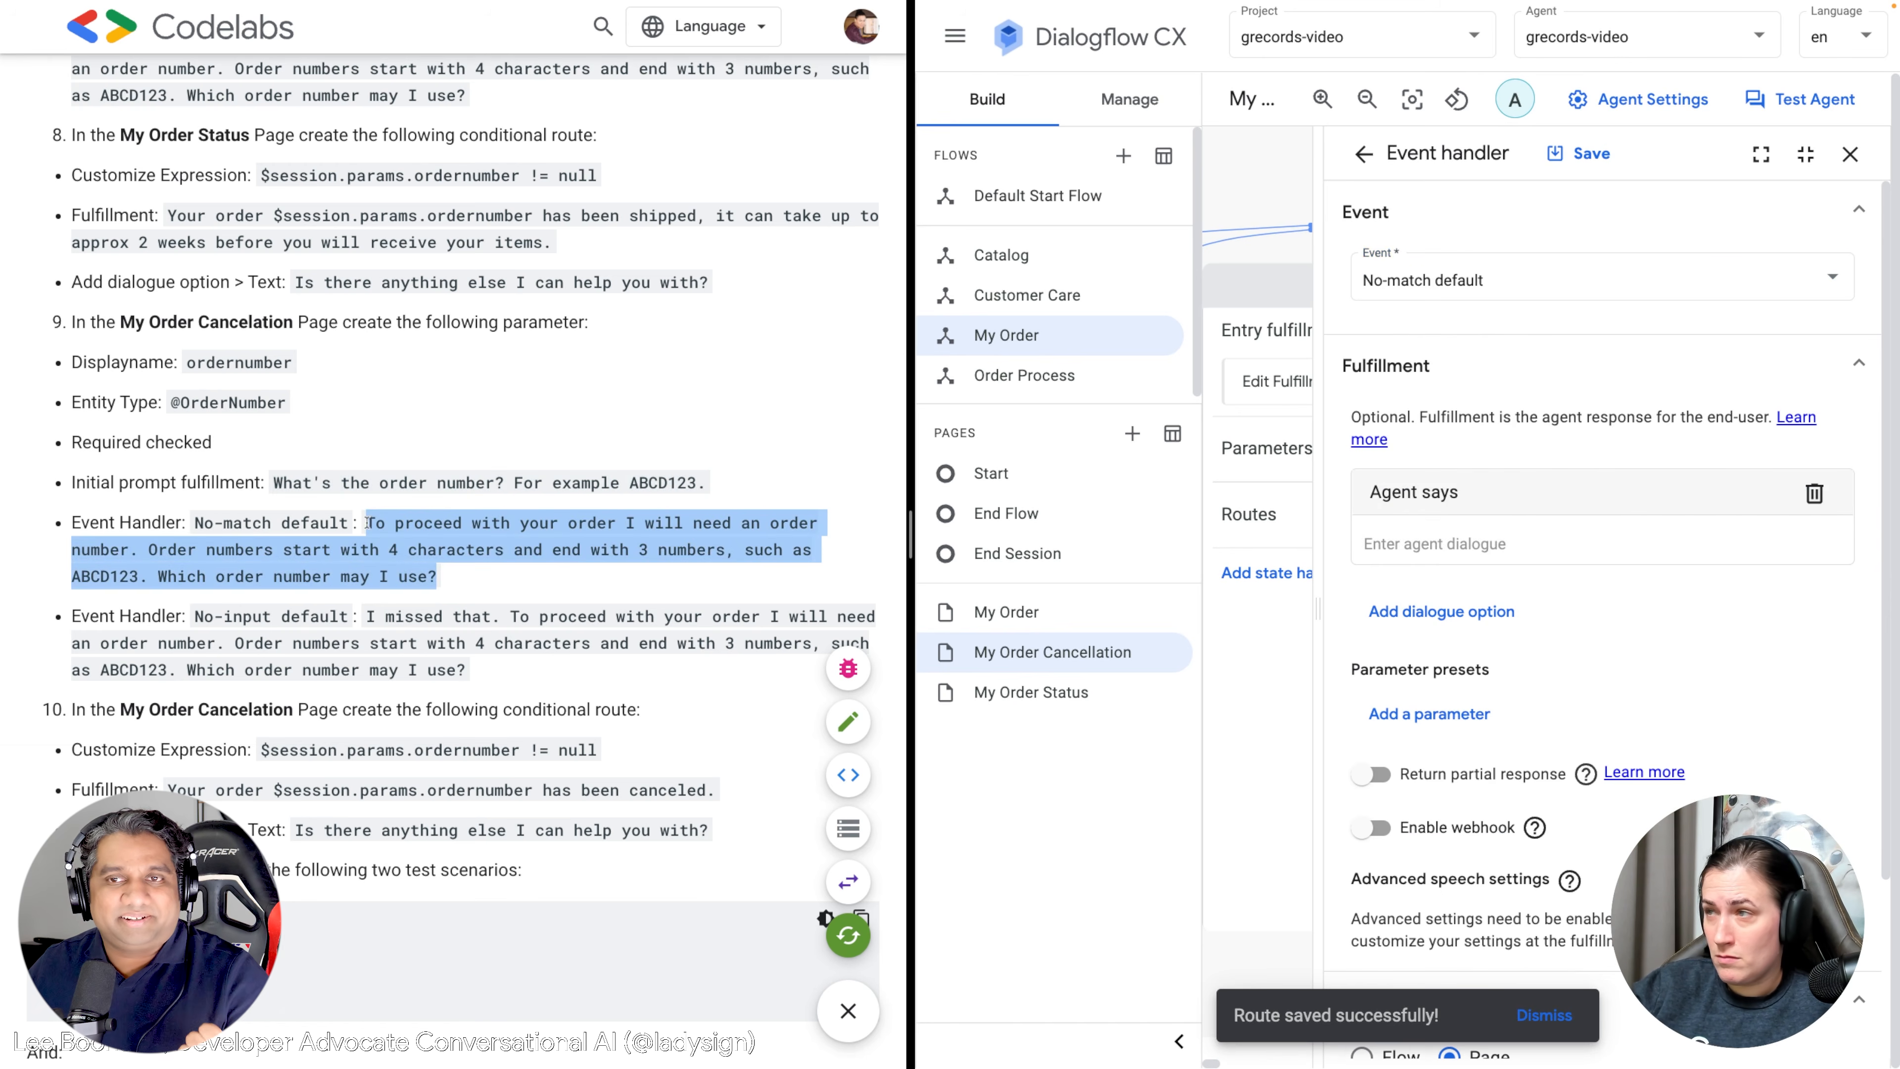
click(1562, 543)
key(ctrl+v)
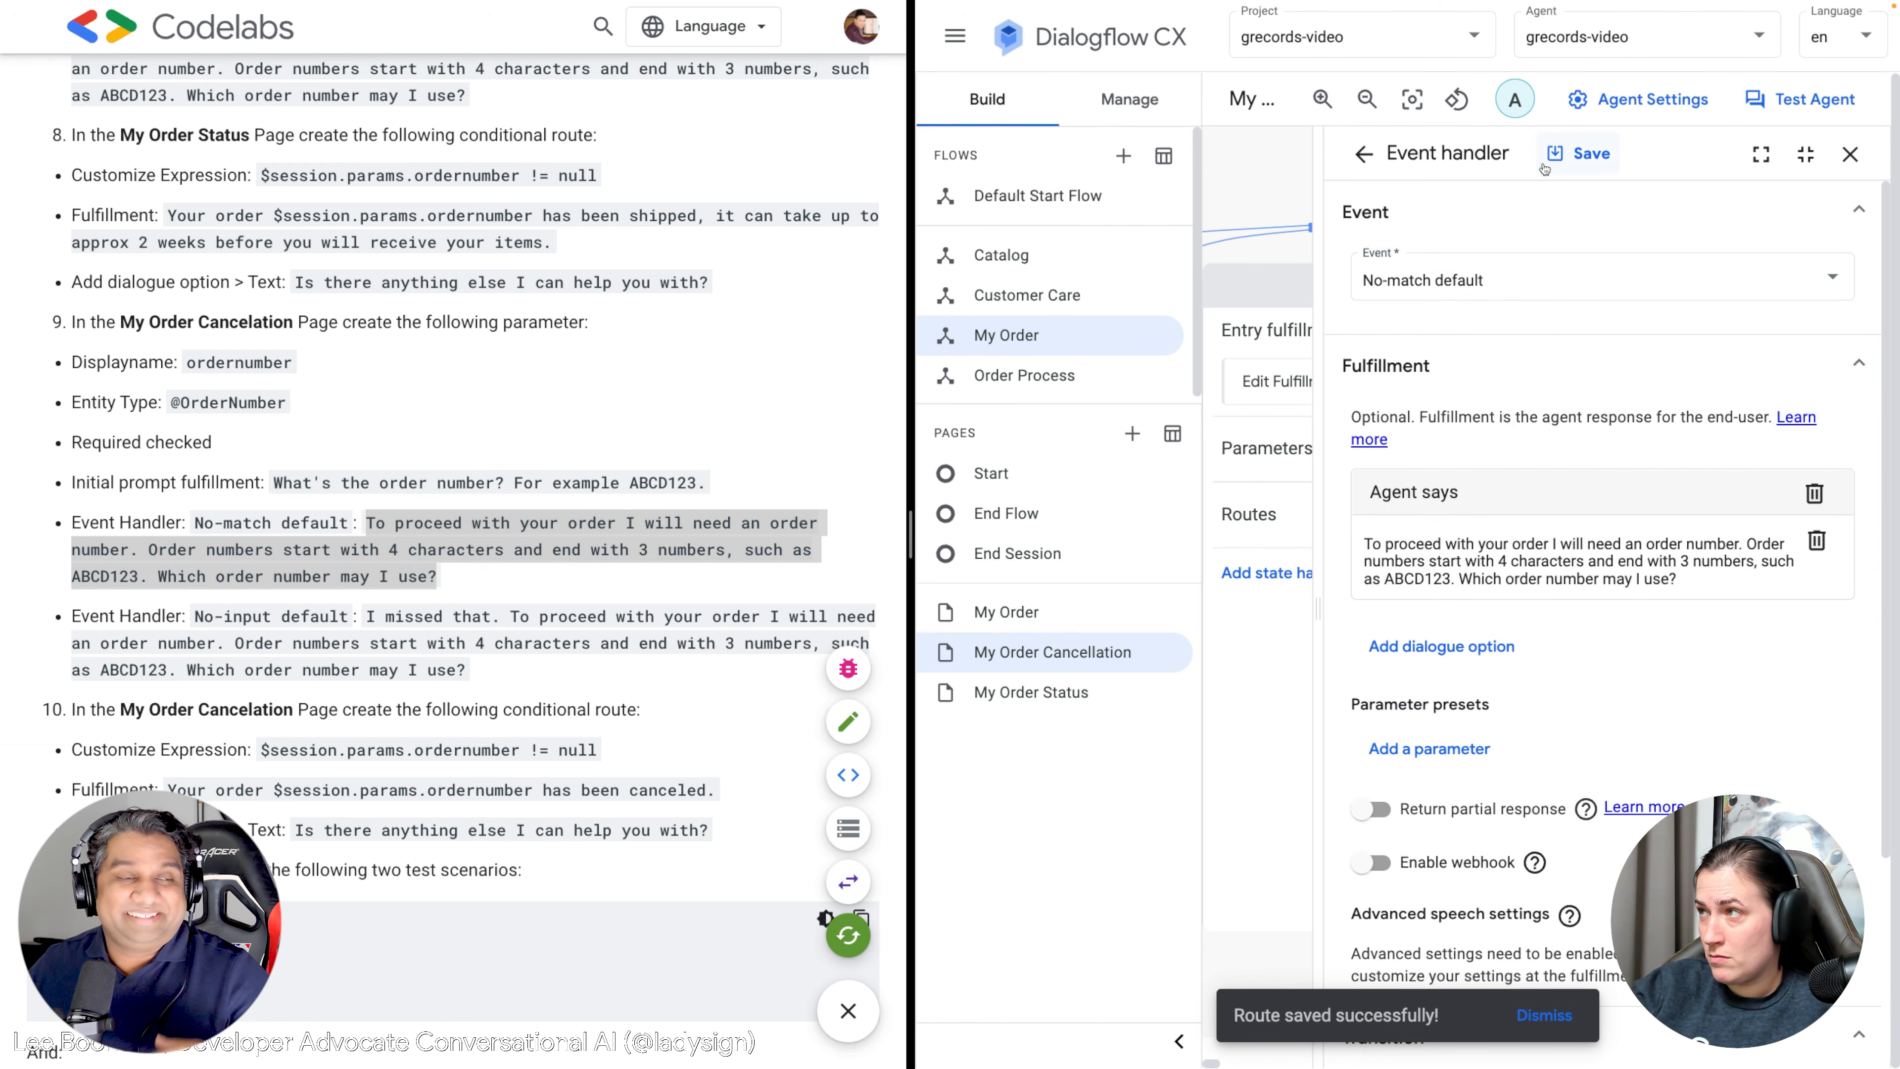
click(1572, 158)
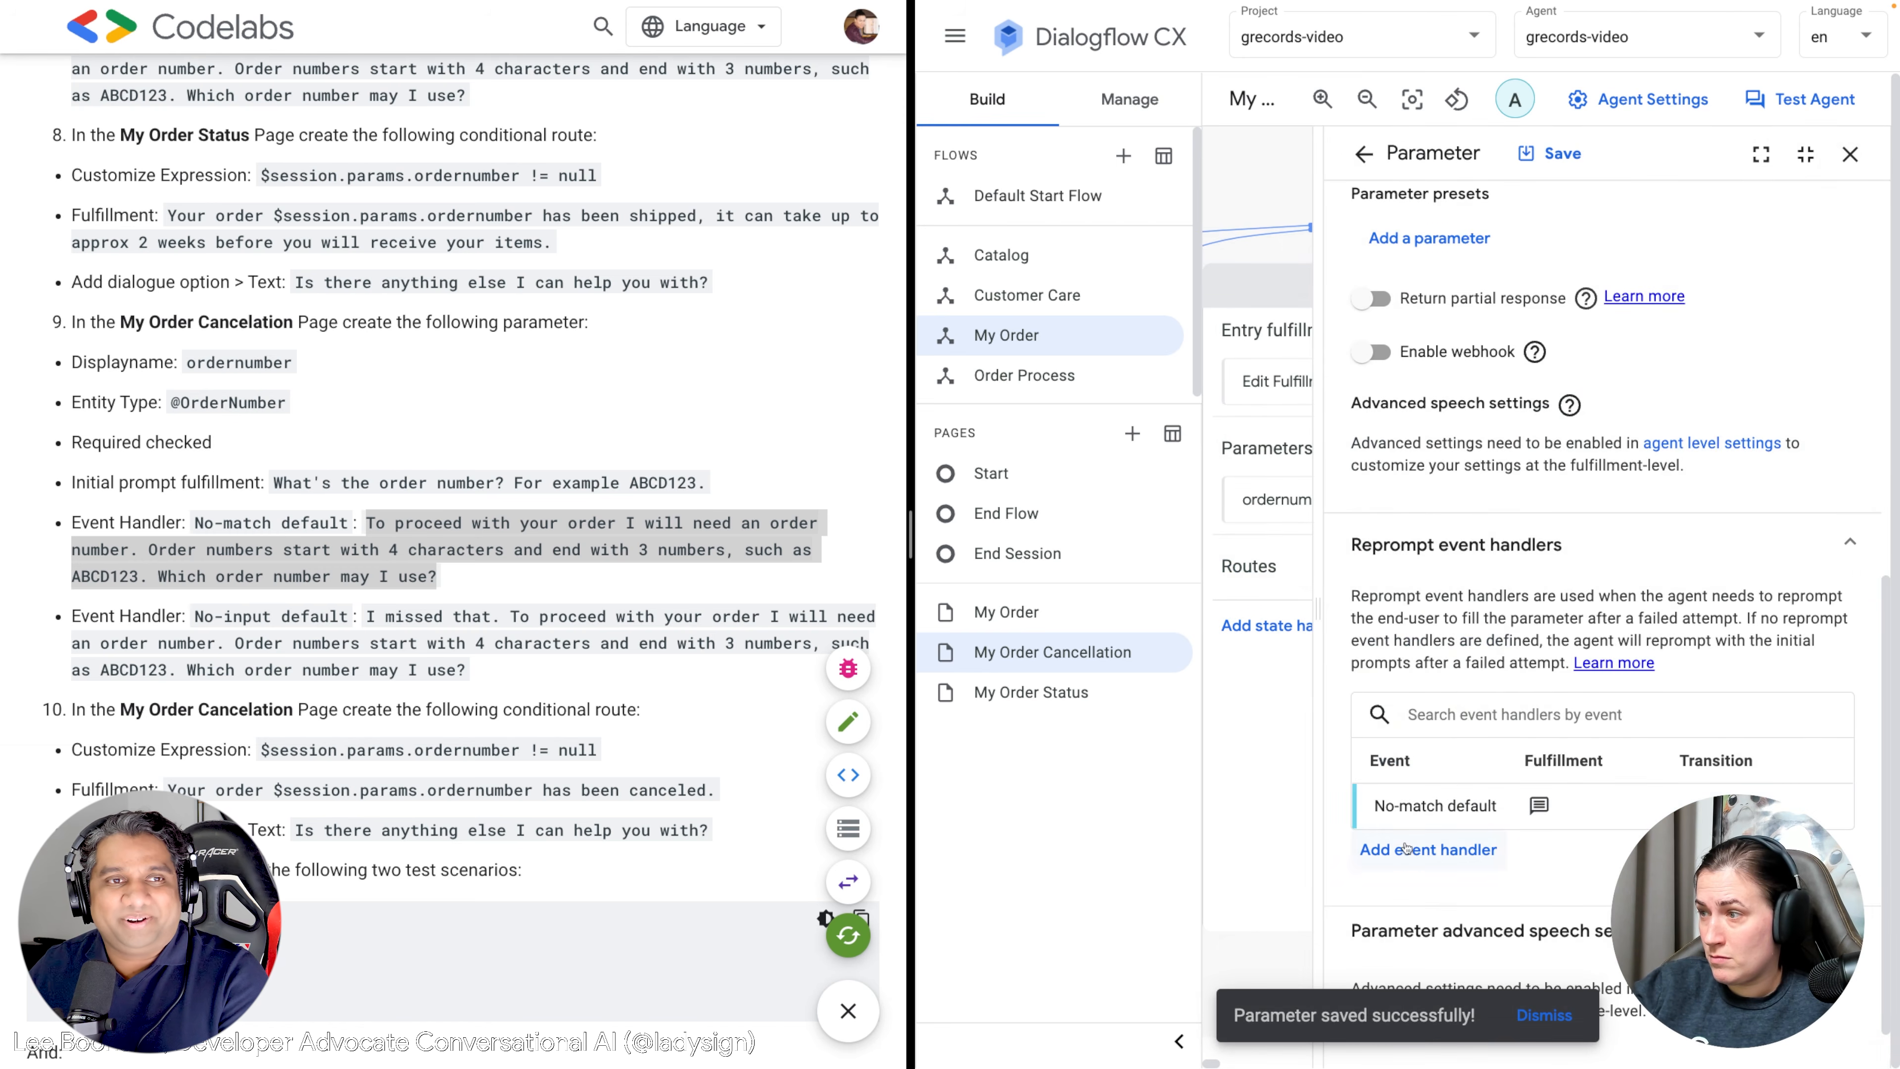
Add a No-input default reprompt handler with its order-number guidance message.
click(1427, 851)
click(1430, 275)
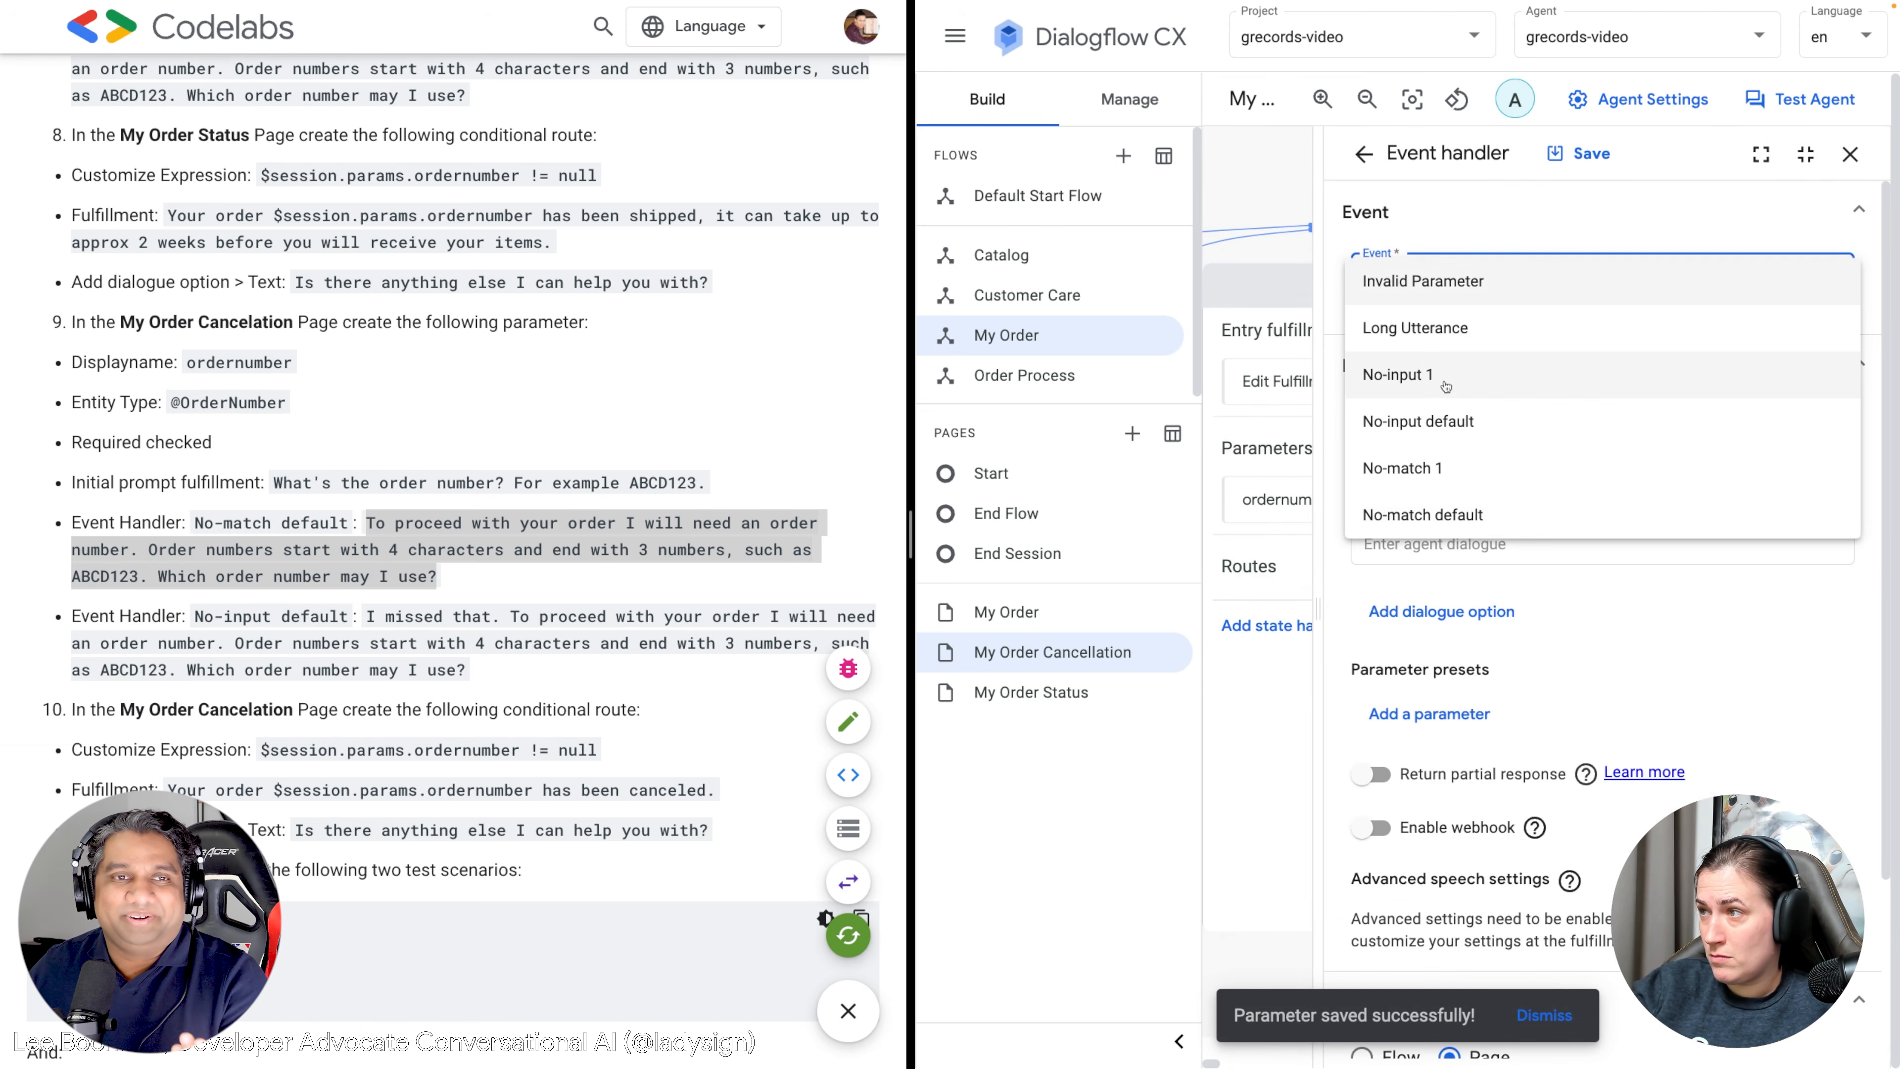
click(1444, 410)
drag(467, 670, 369, 615)
key(ctrl+c)
click(1408, 540)
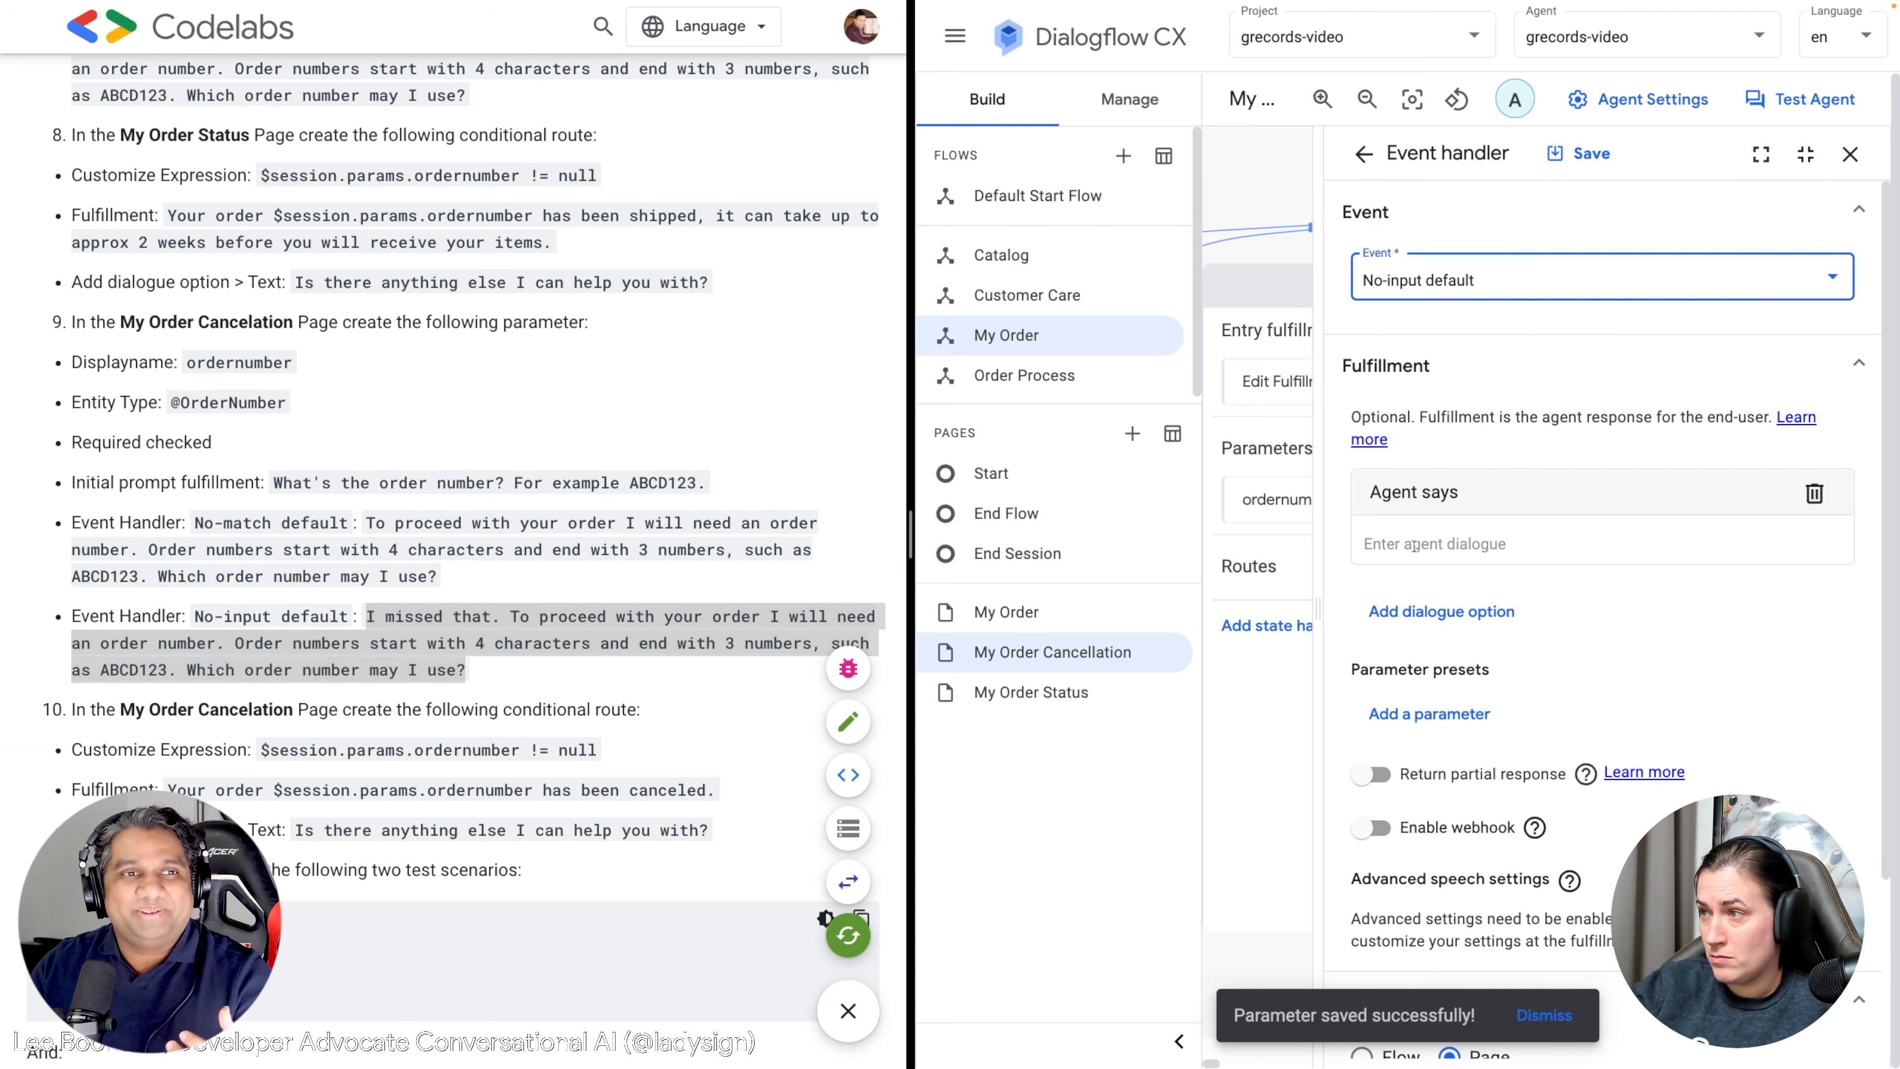
key(ctrl+v)
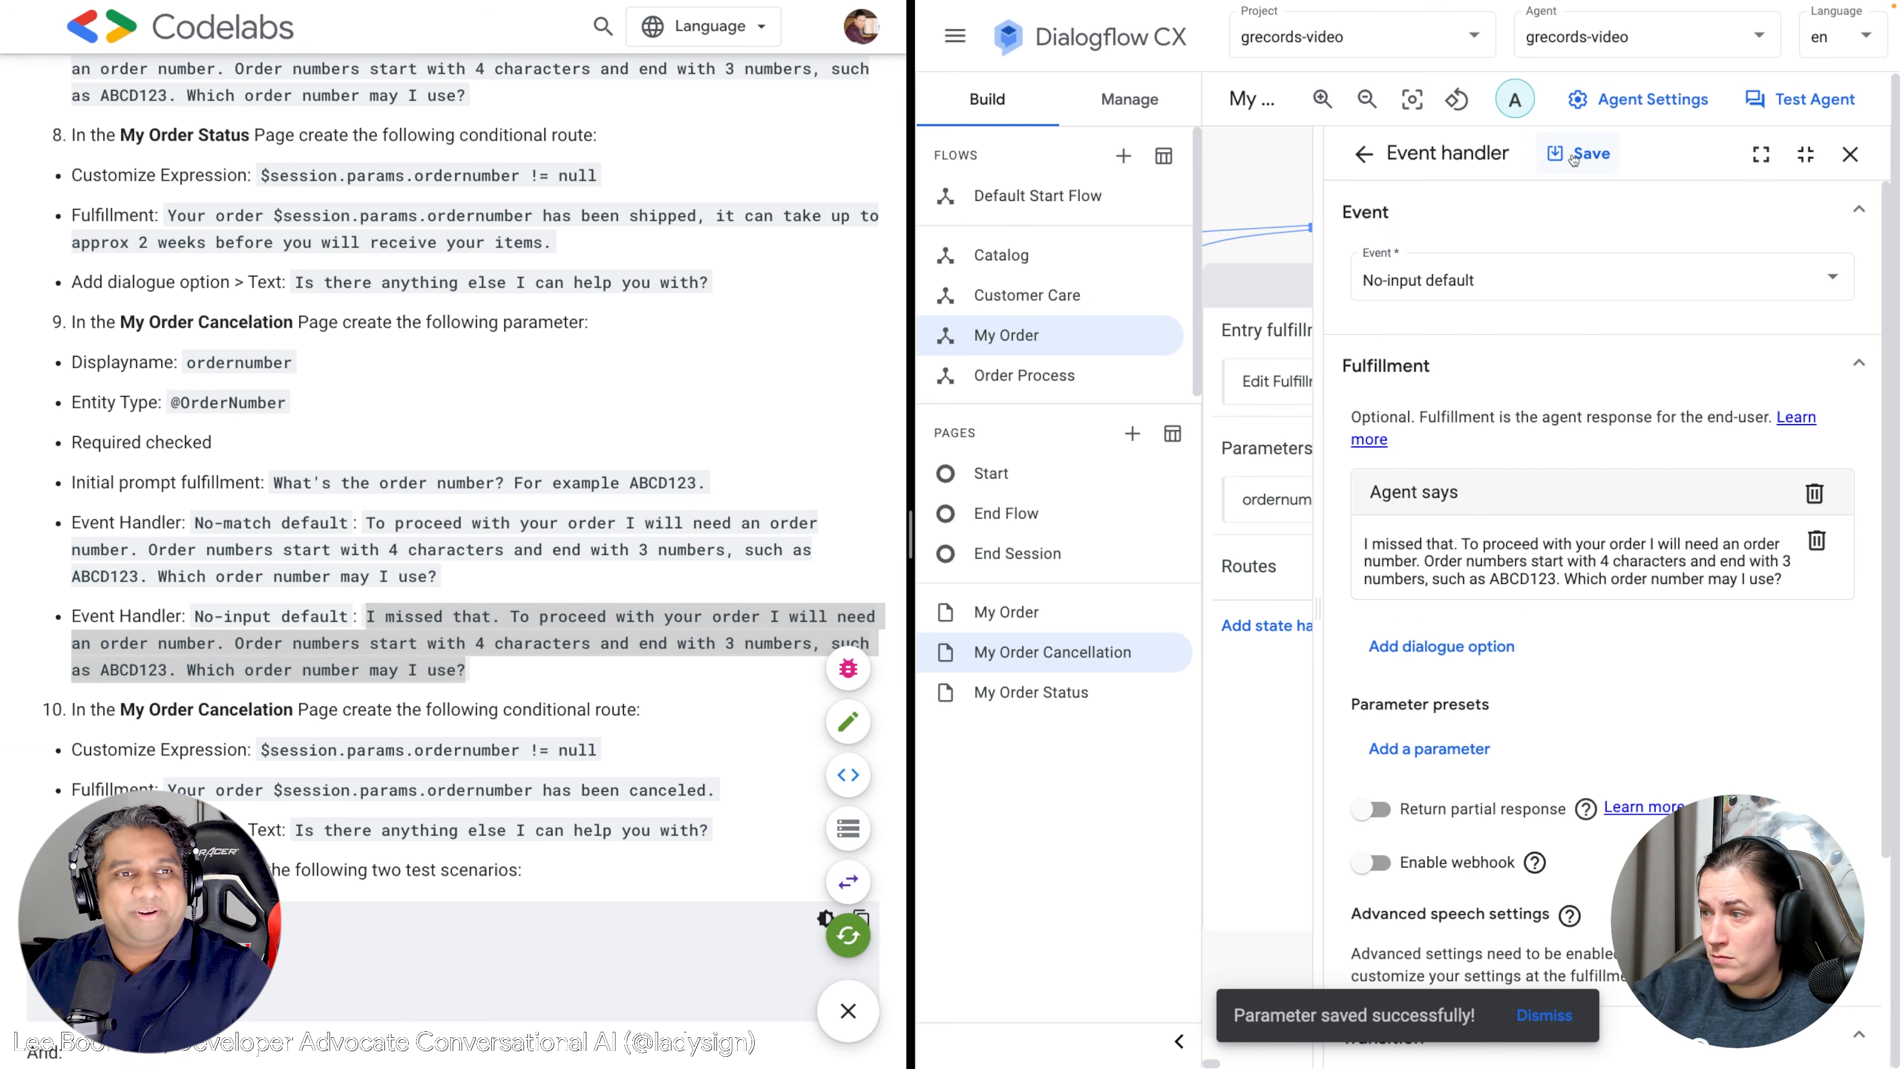
click(1575, 155)
Save the ordernumber parameter and close the parameters list.
scroll(724, 638, down, 3)
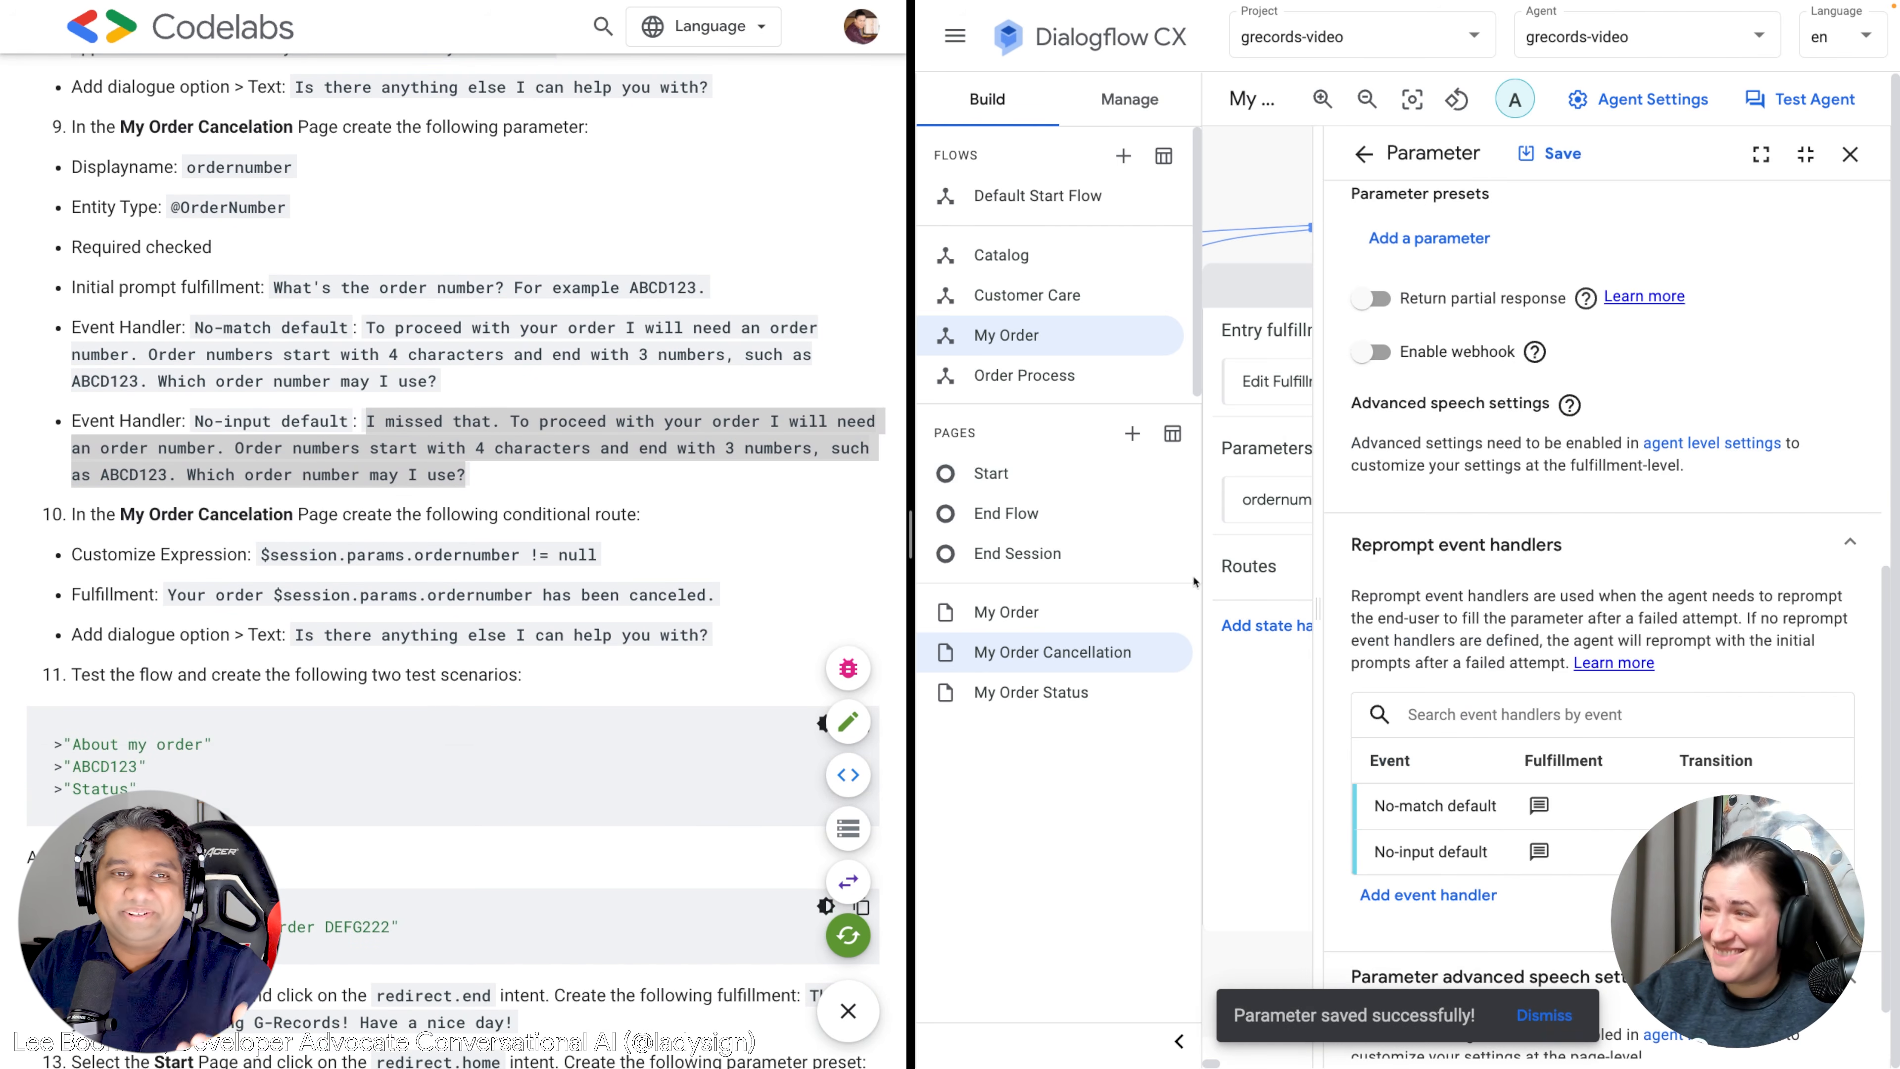
scroll(1576, 572, down, 1)
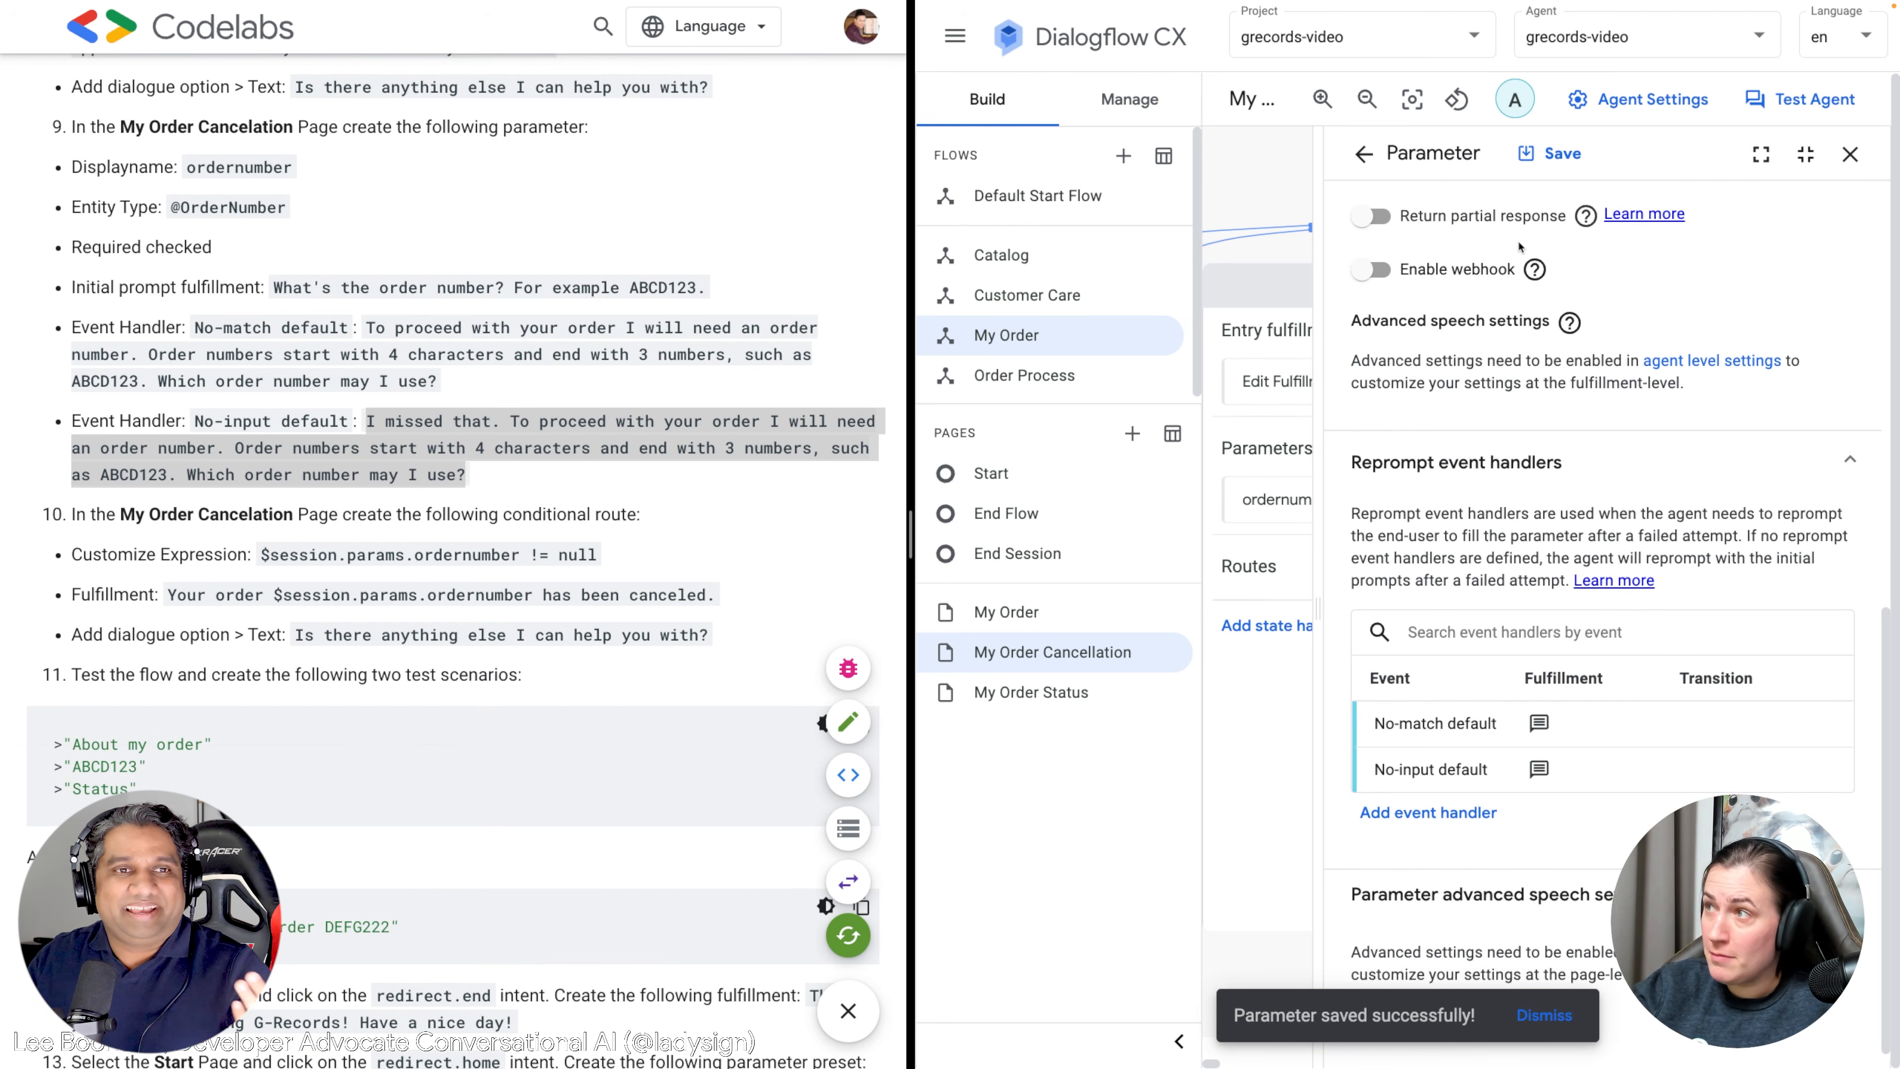
click(1549, 158)
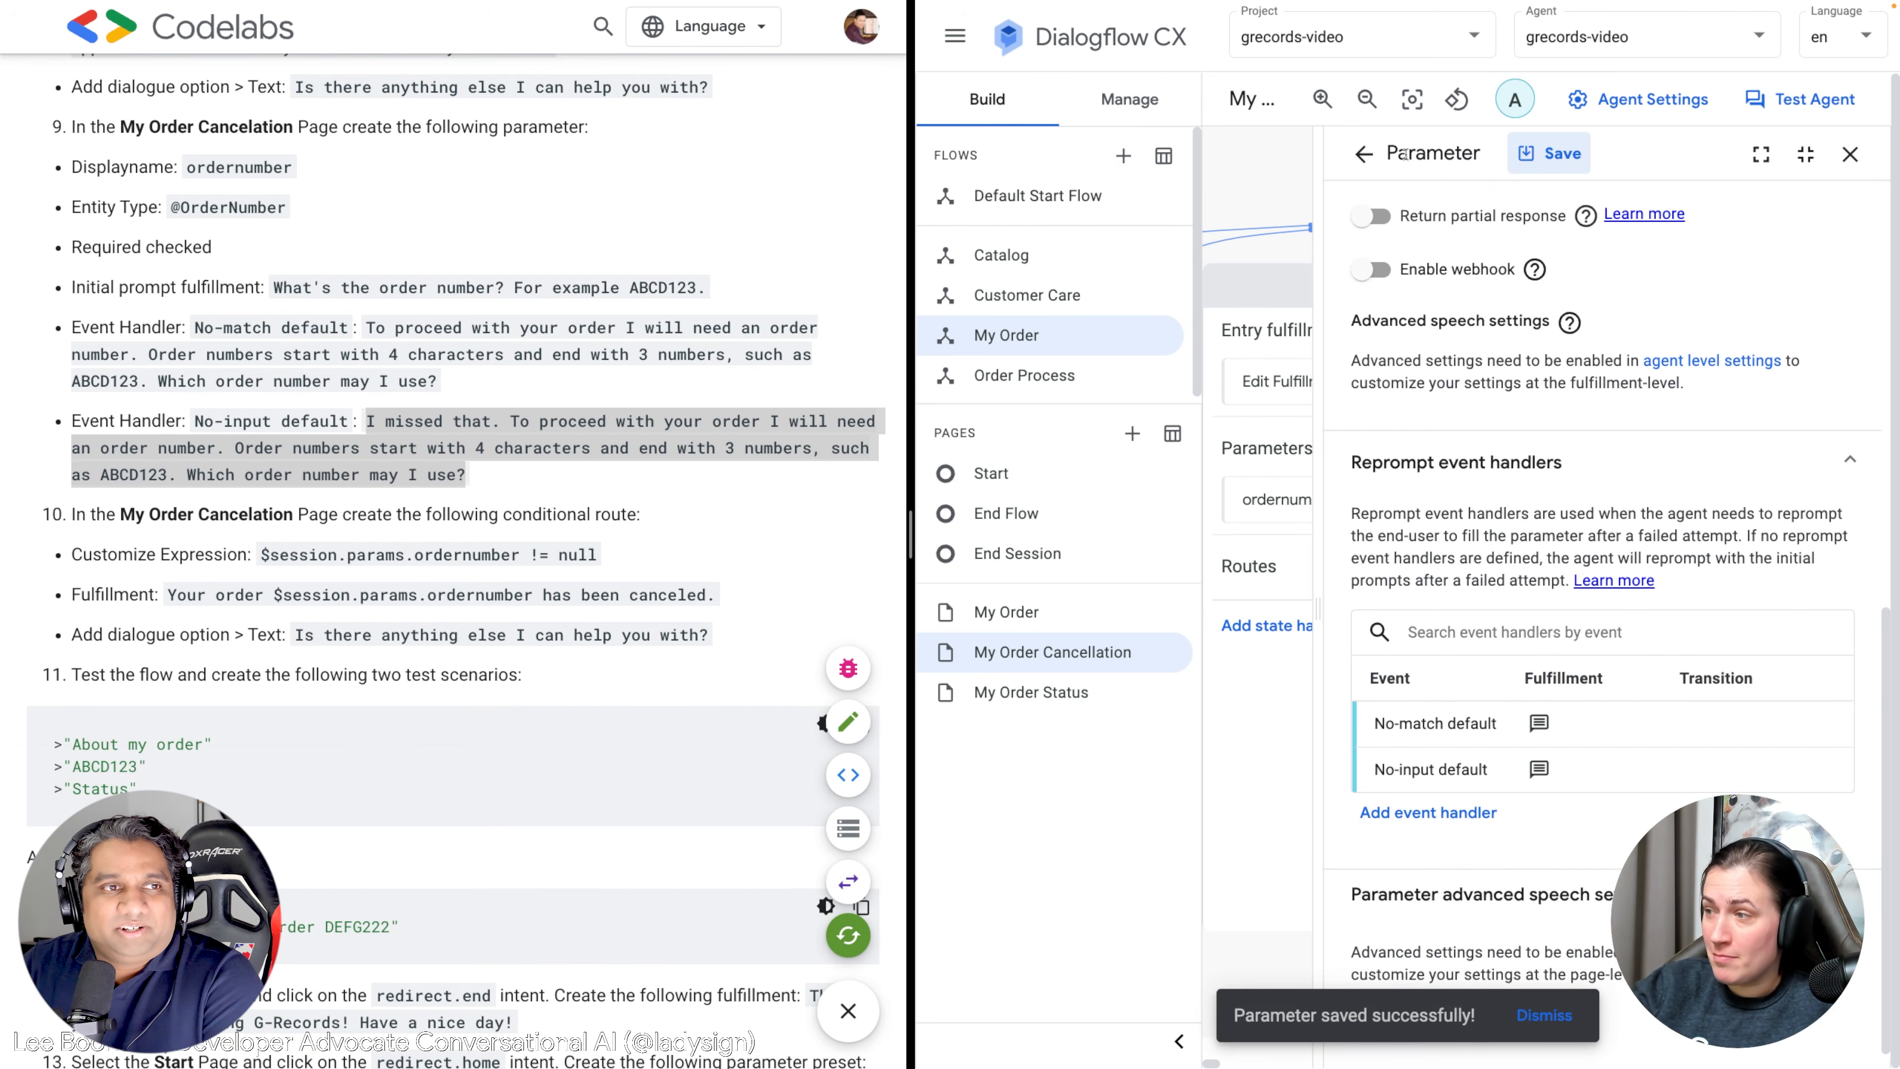
click(1363, 156)
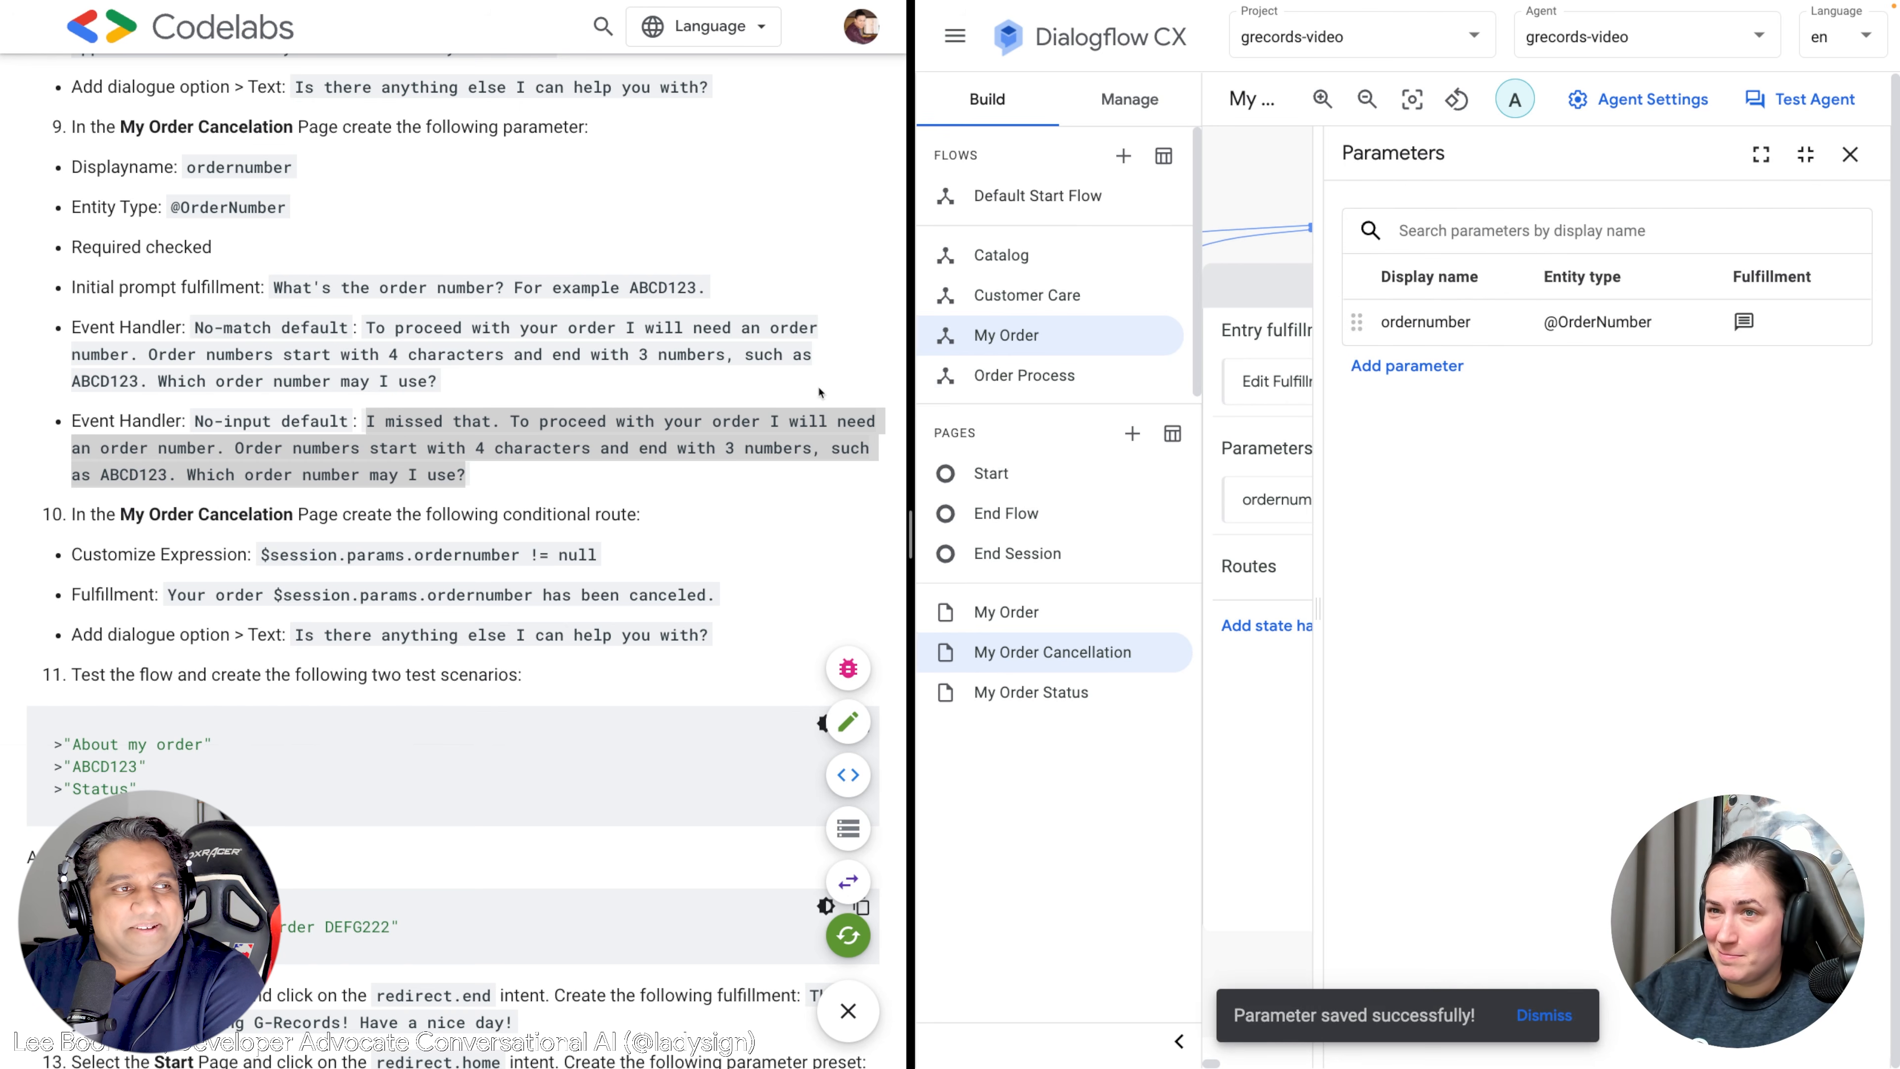
scroll(469, 473, down, 1)
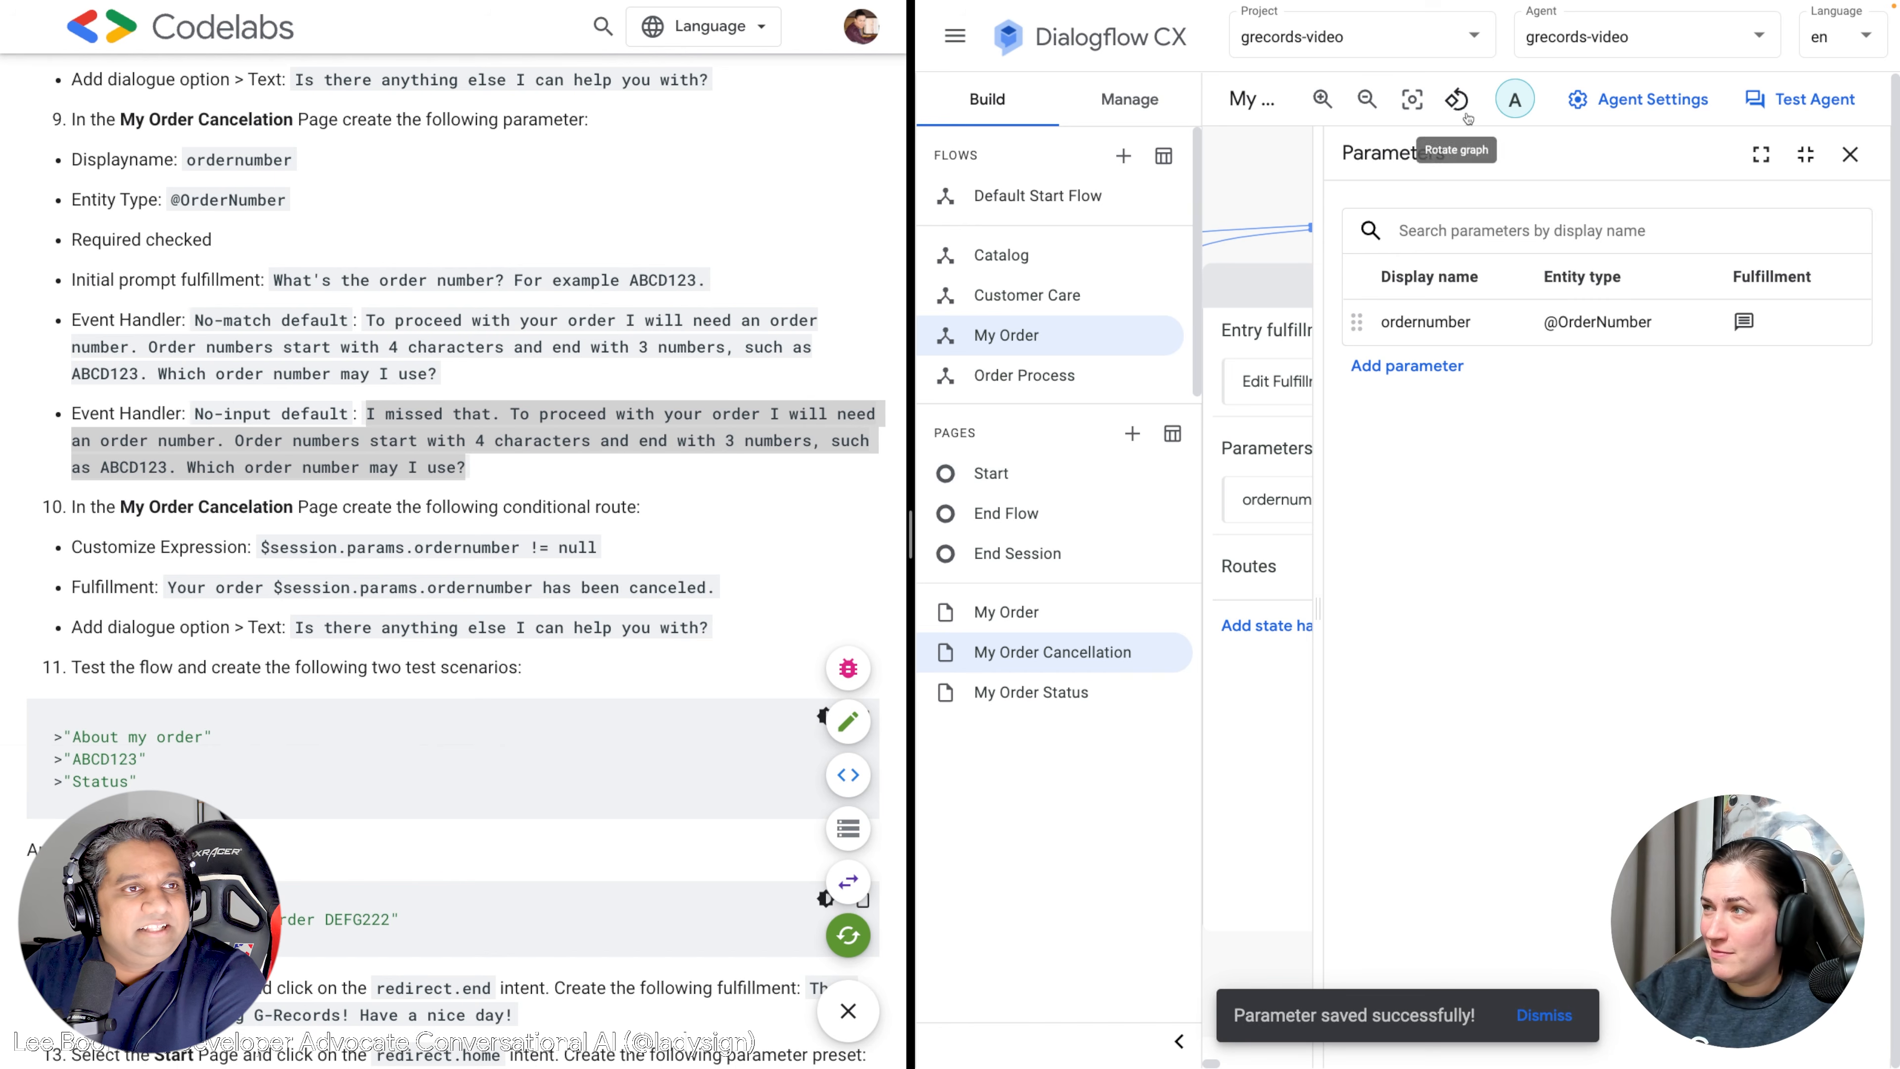
click(1850, 155)
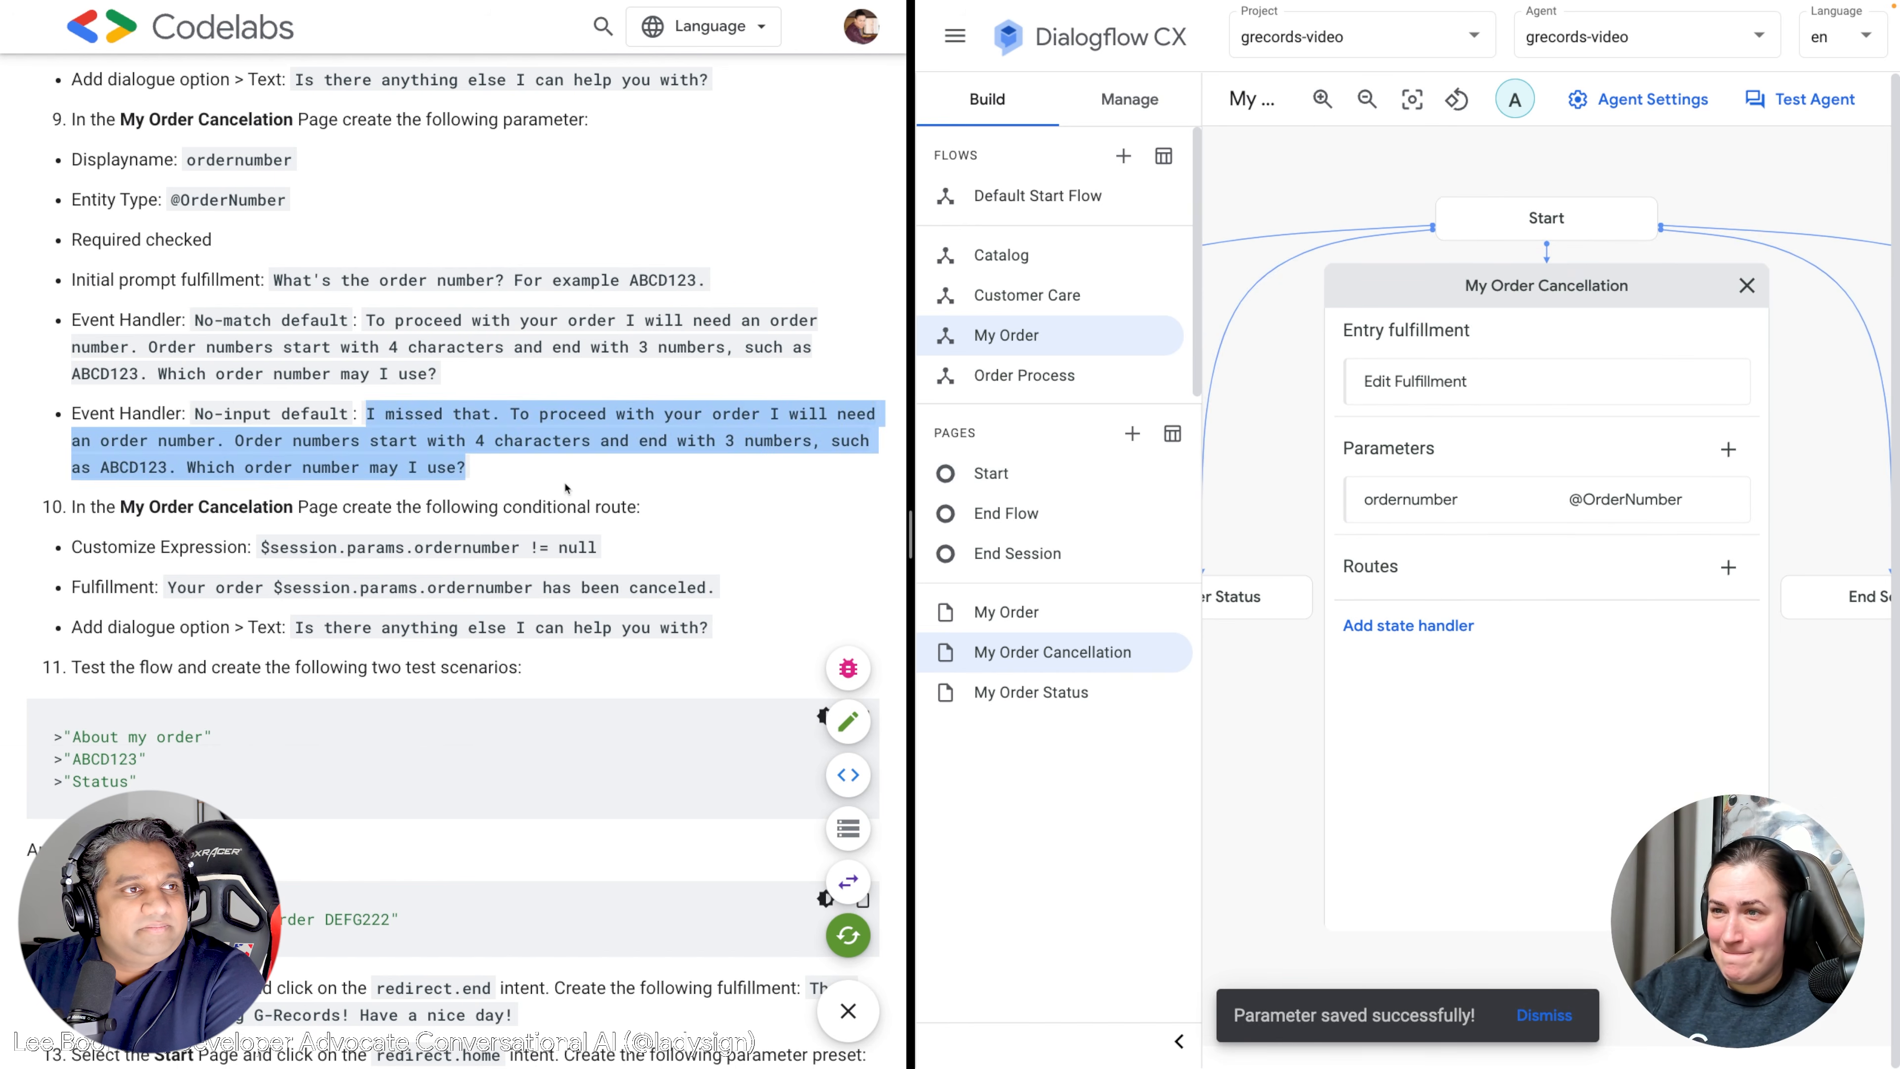
scroll(563, 487, down, 1)
Add a My Order Cancellation route with custom condition $session.params.ordernumber != null.
click(1727, 567)
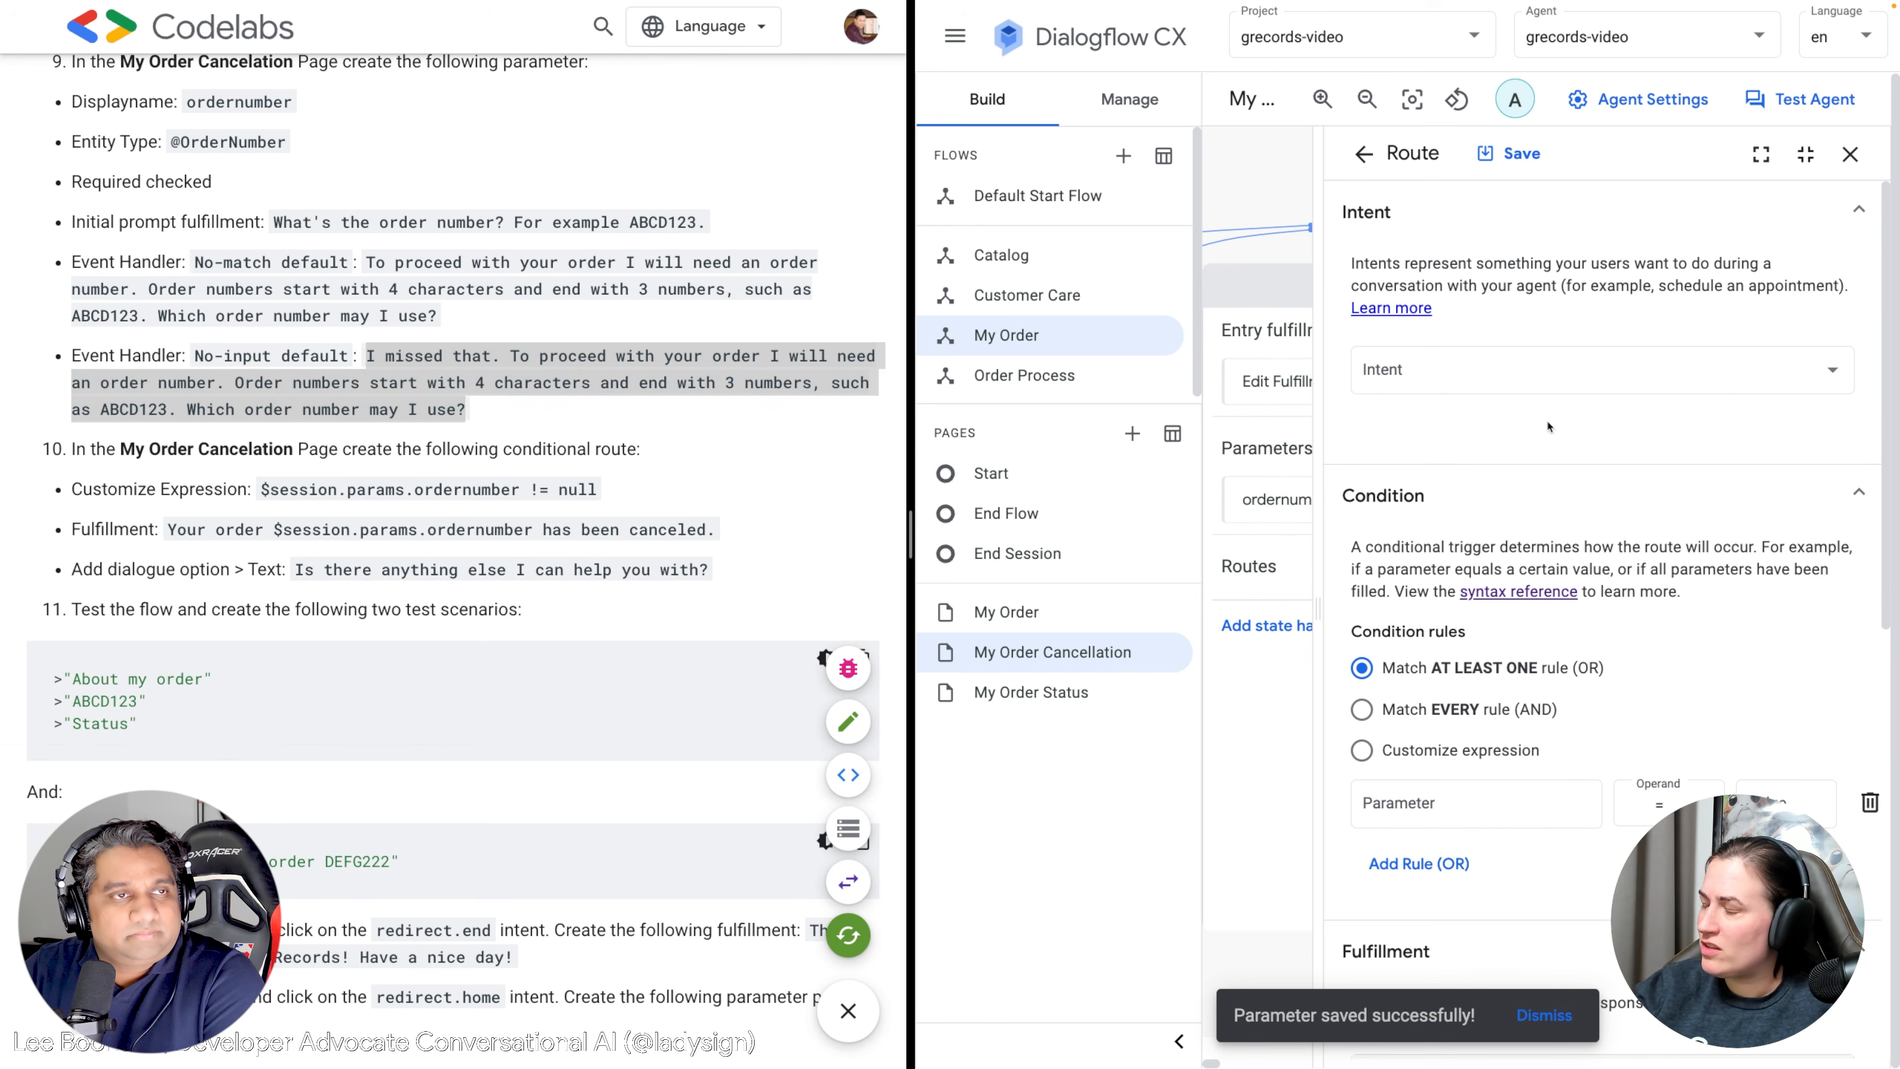
scroll(1548, 427, down, 1)
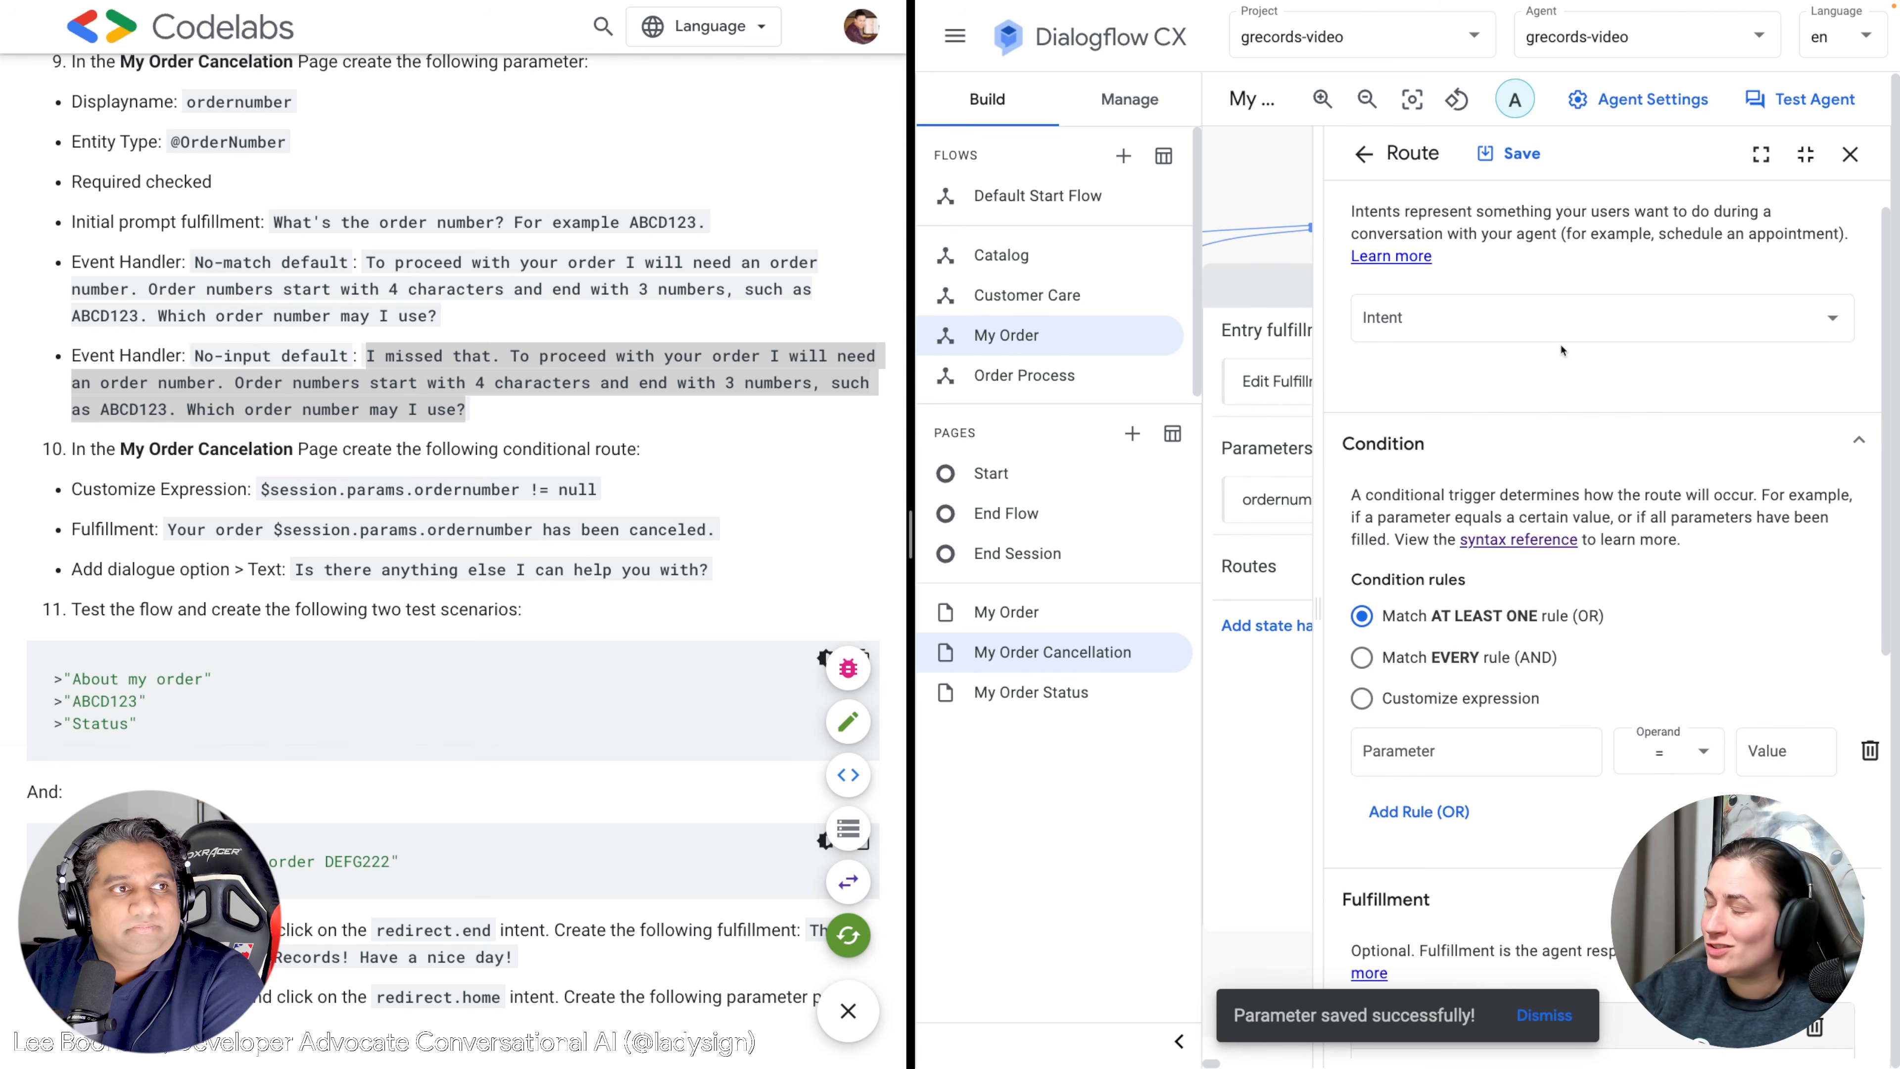
click(1529, 344)
click(1547, 285)
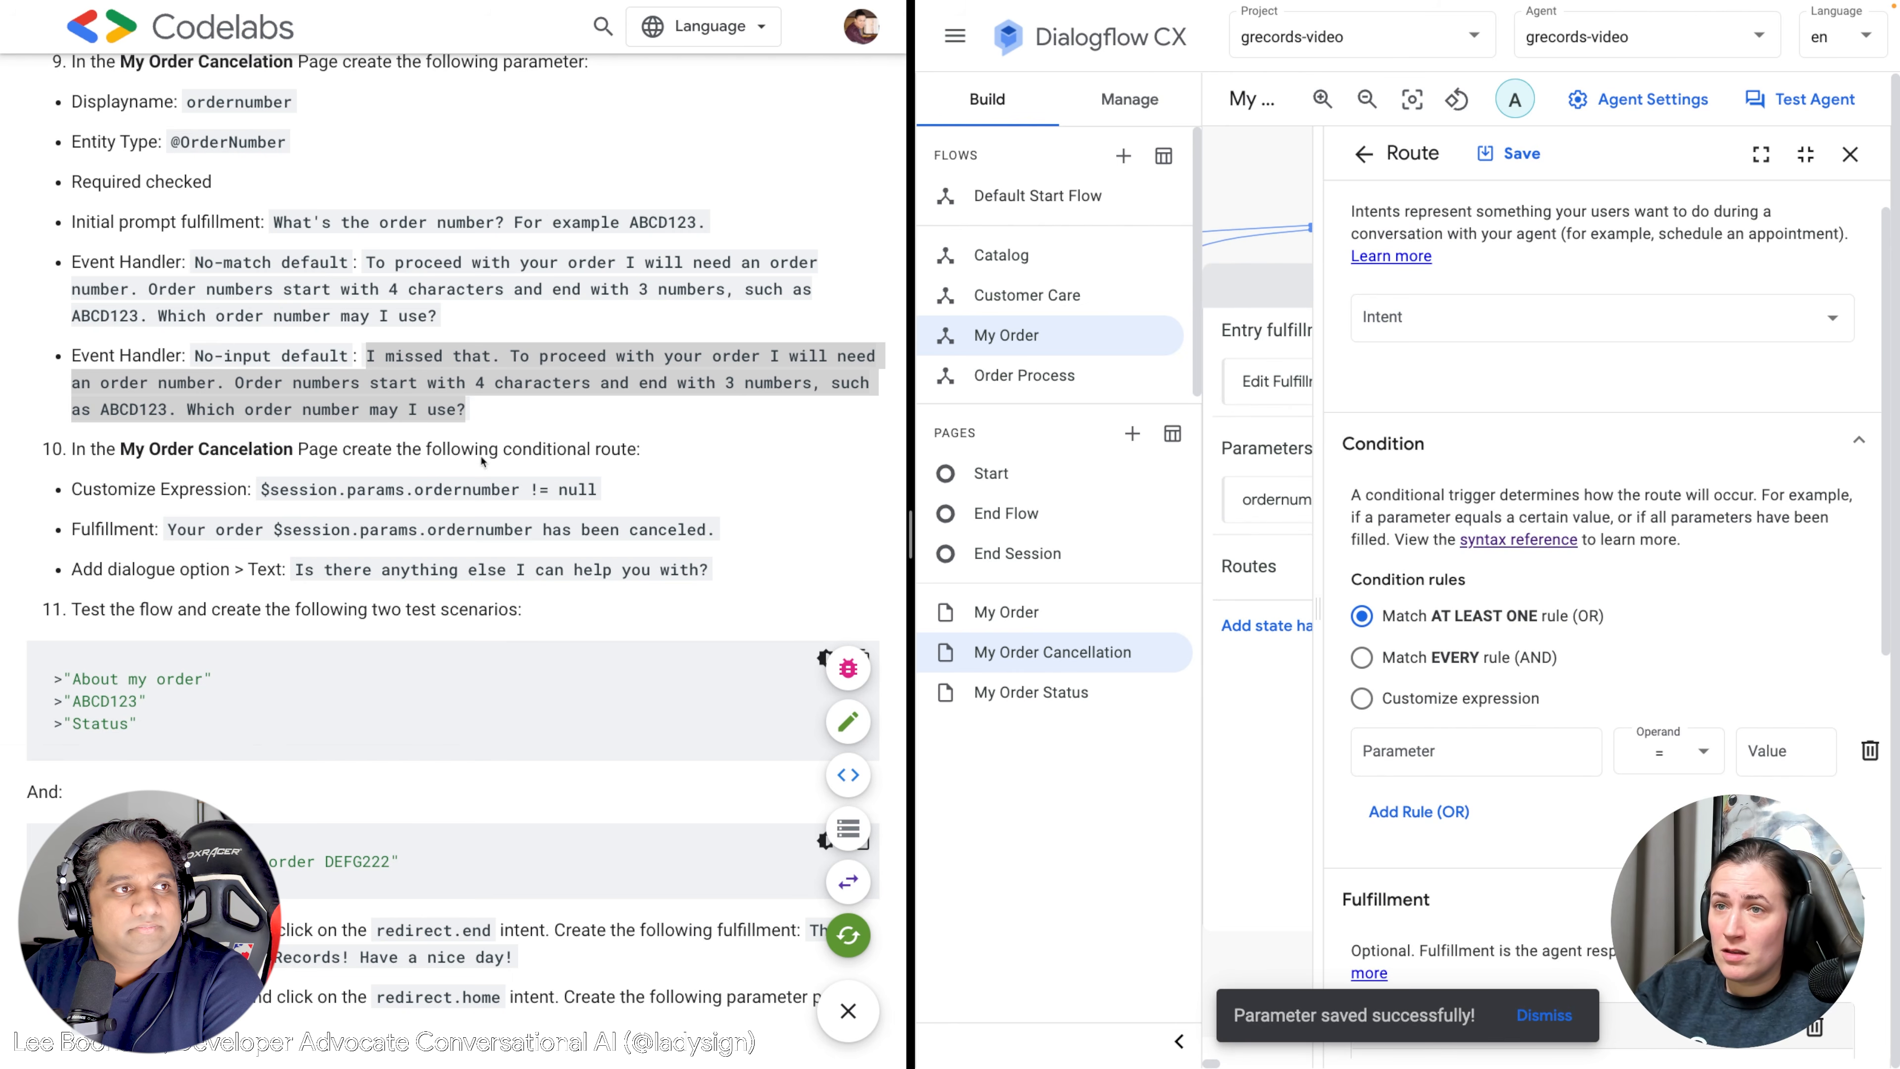
scroll(482, 461, down, 1)
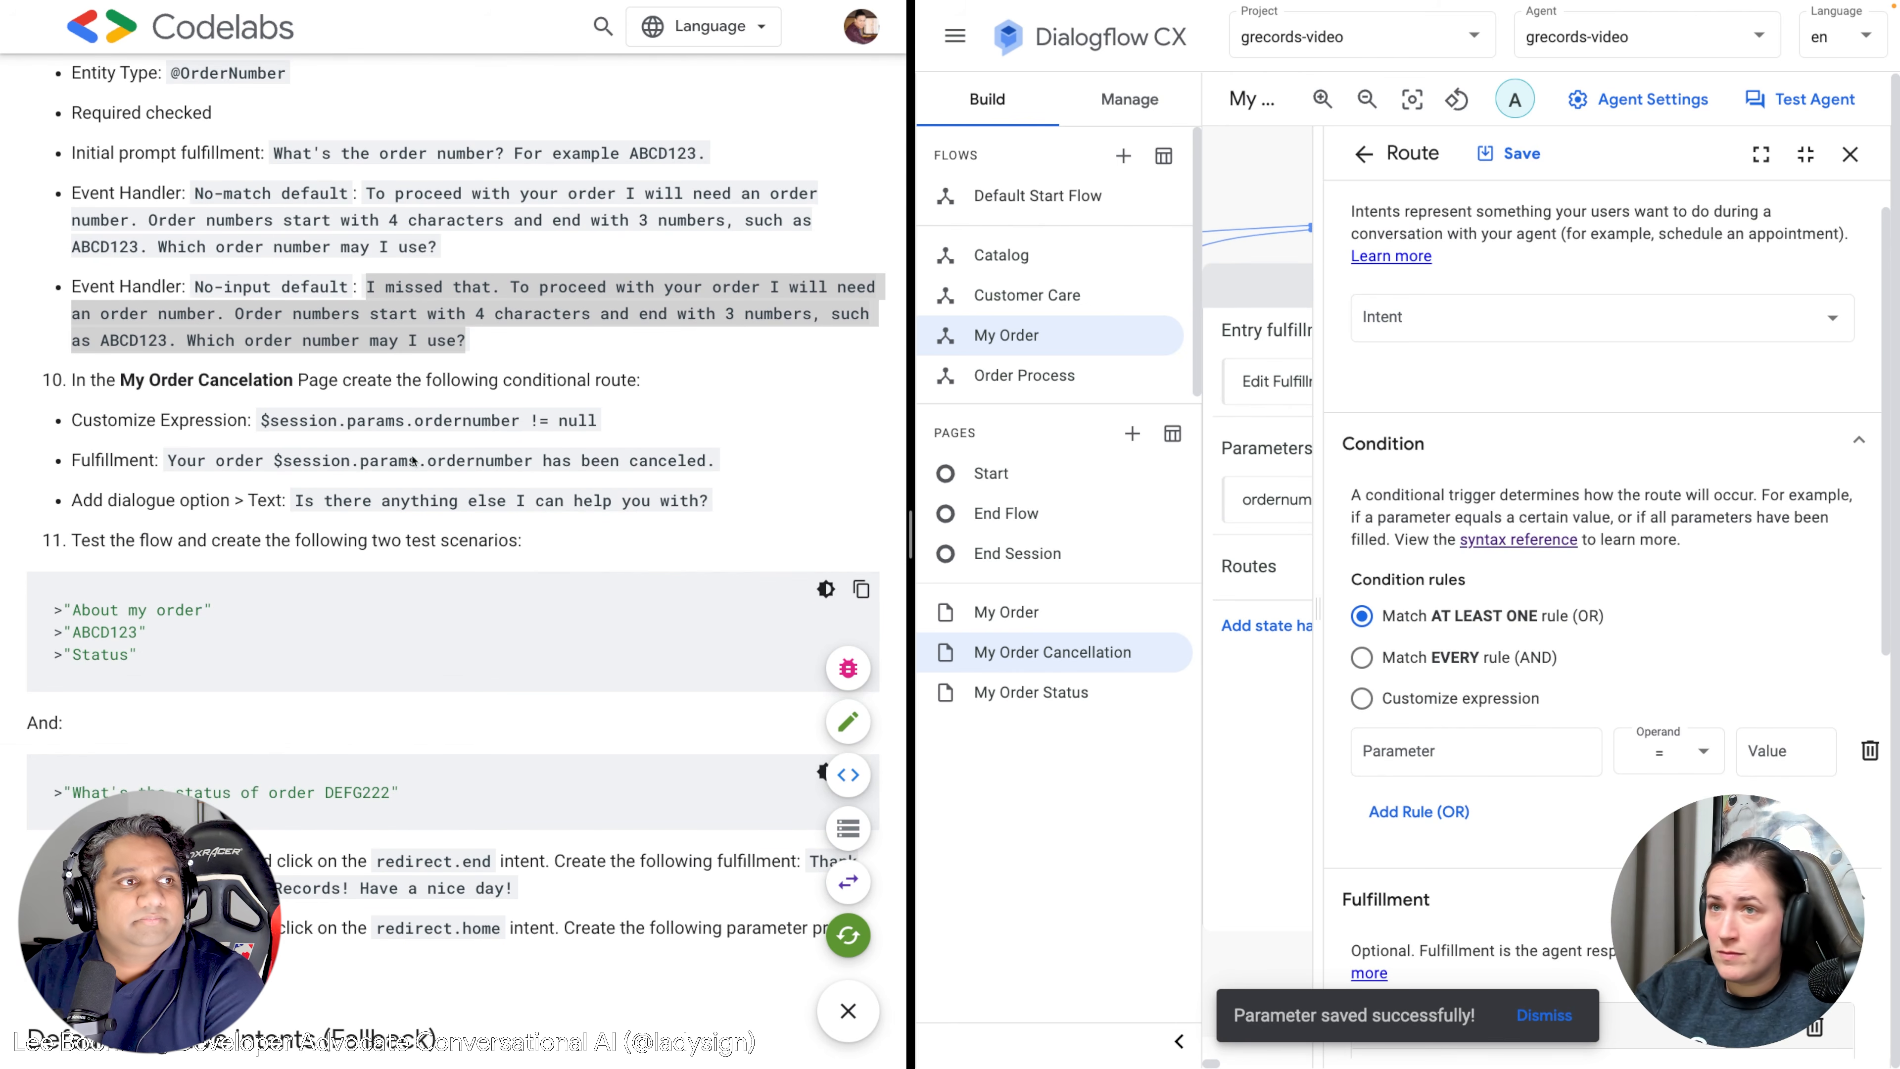
drag(598, 422, 262, 423)
key(ctrl+c)
scroll(1496, 486, down, 3)
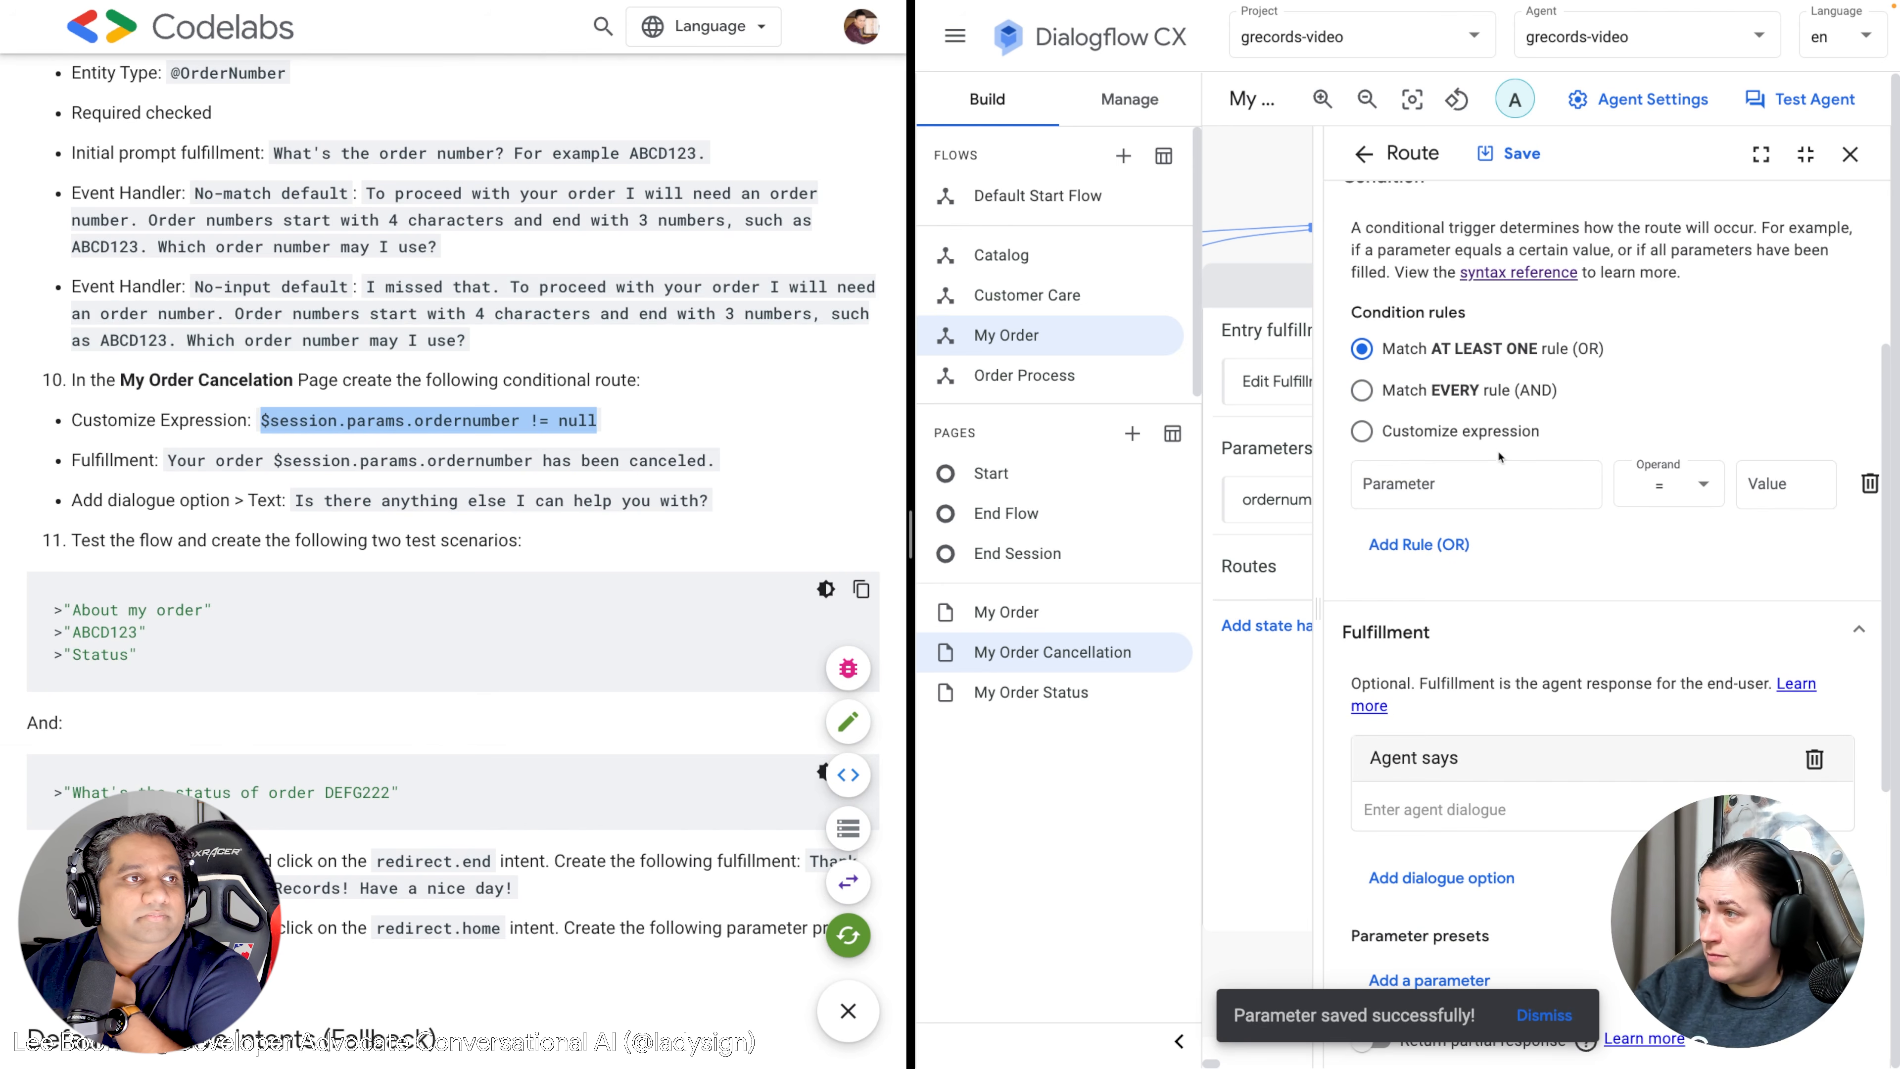
click(1496, 434)
key(ctrl+v)
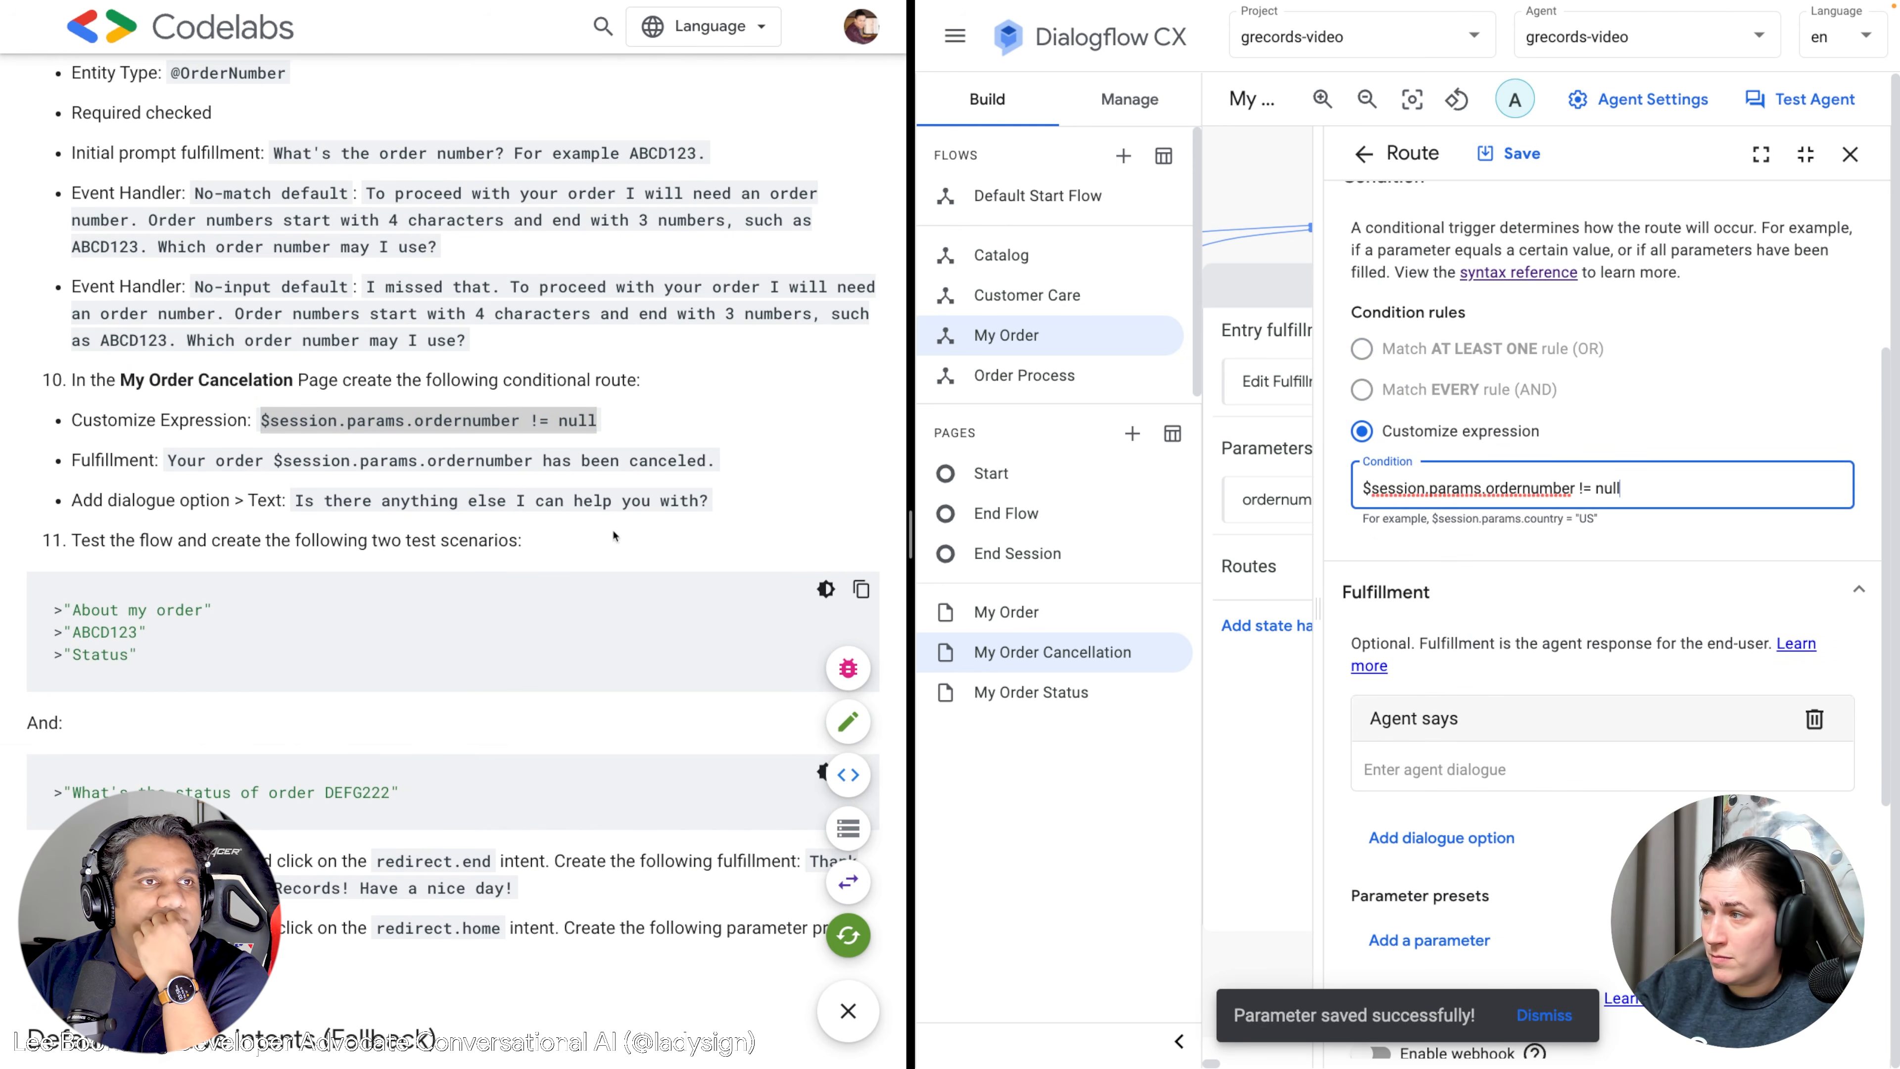
Give the route a cancellation confirmation reply plus a follow-up question, and save it.
drag(720, 466, 164, 461)
key(ctrl+c)
click(1453, 756)
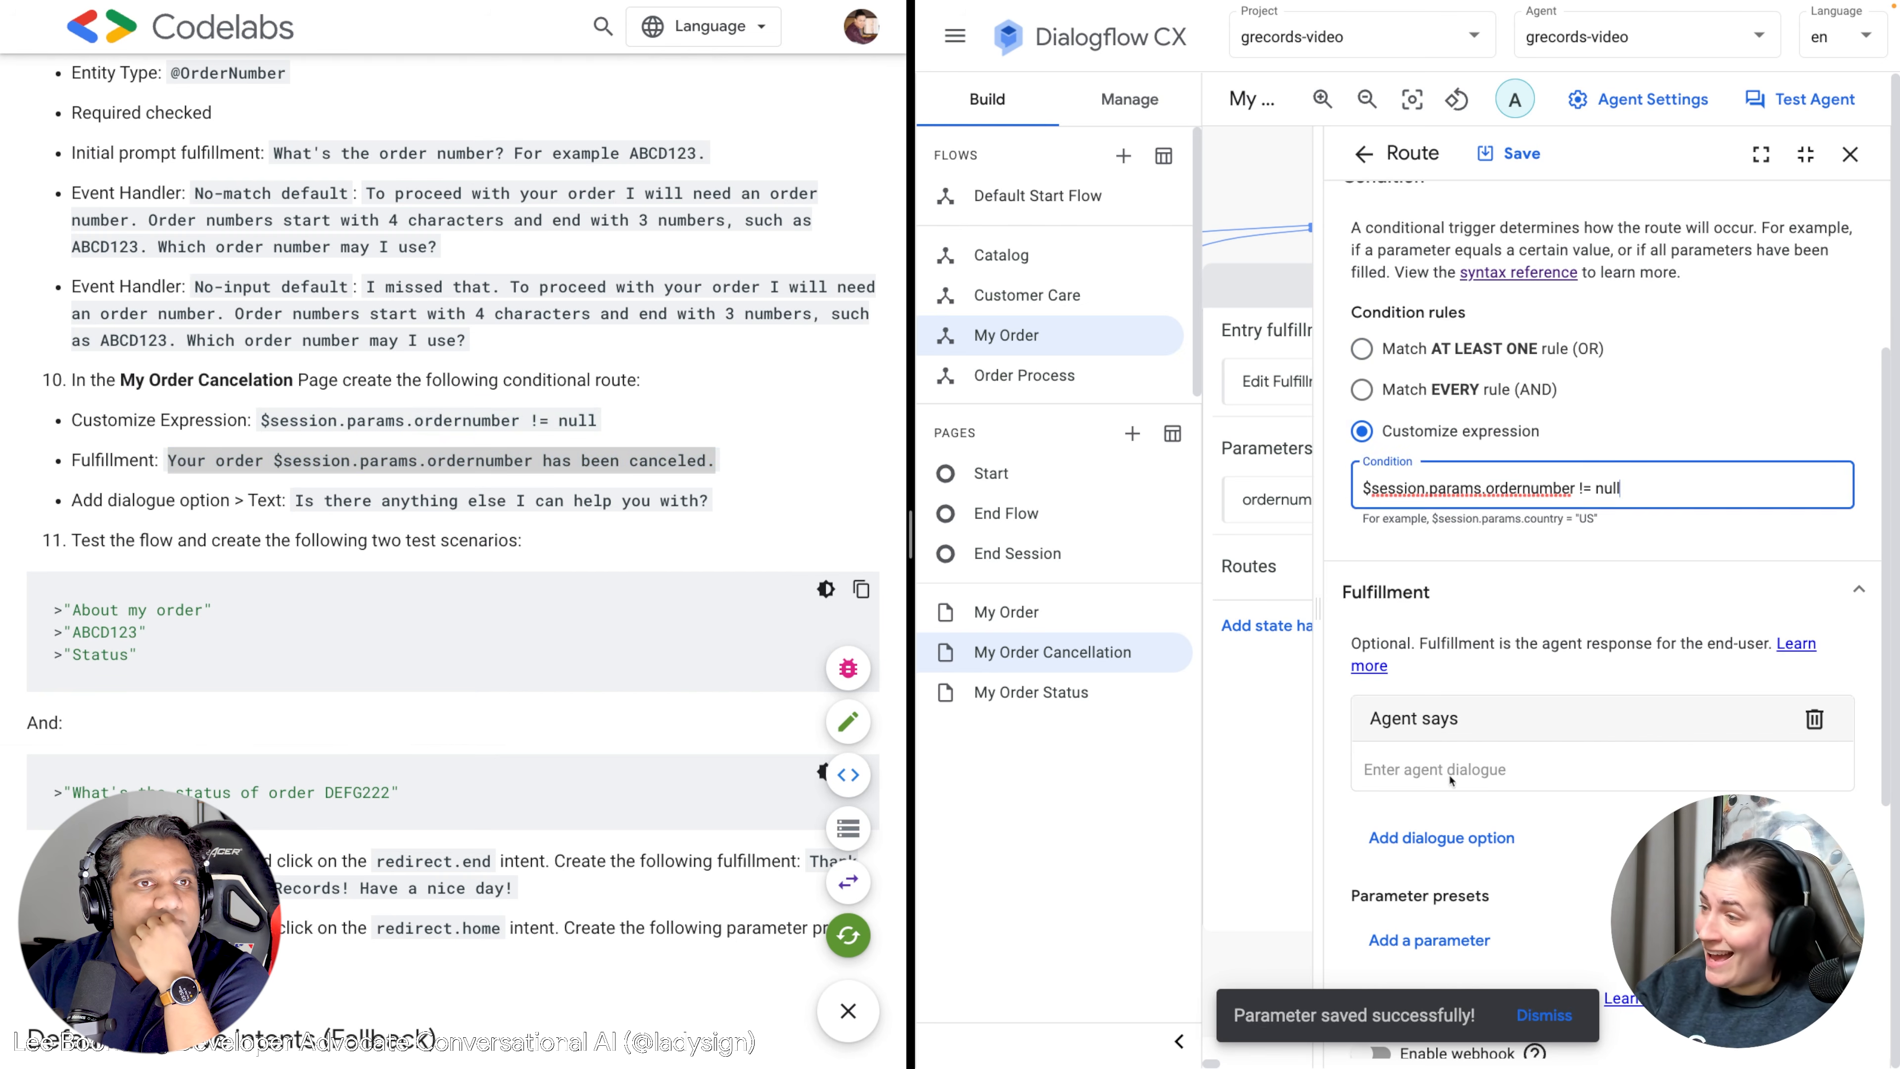
key(ctrl+v)
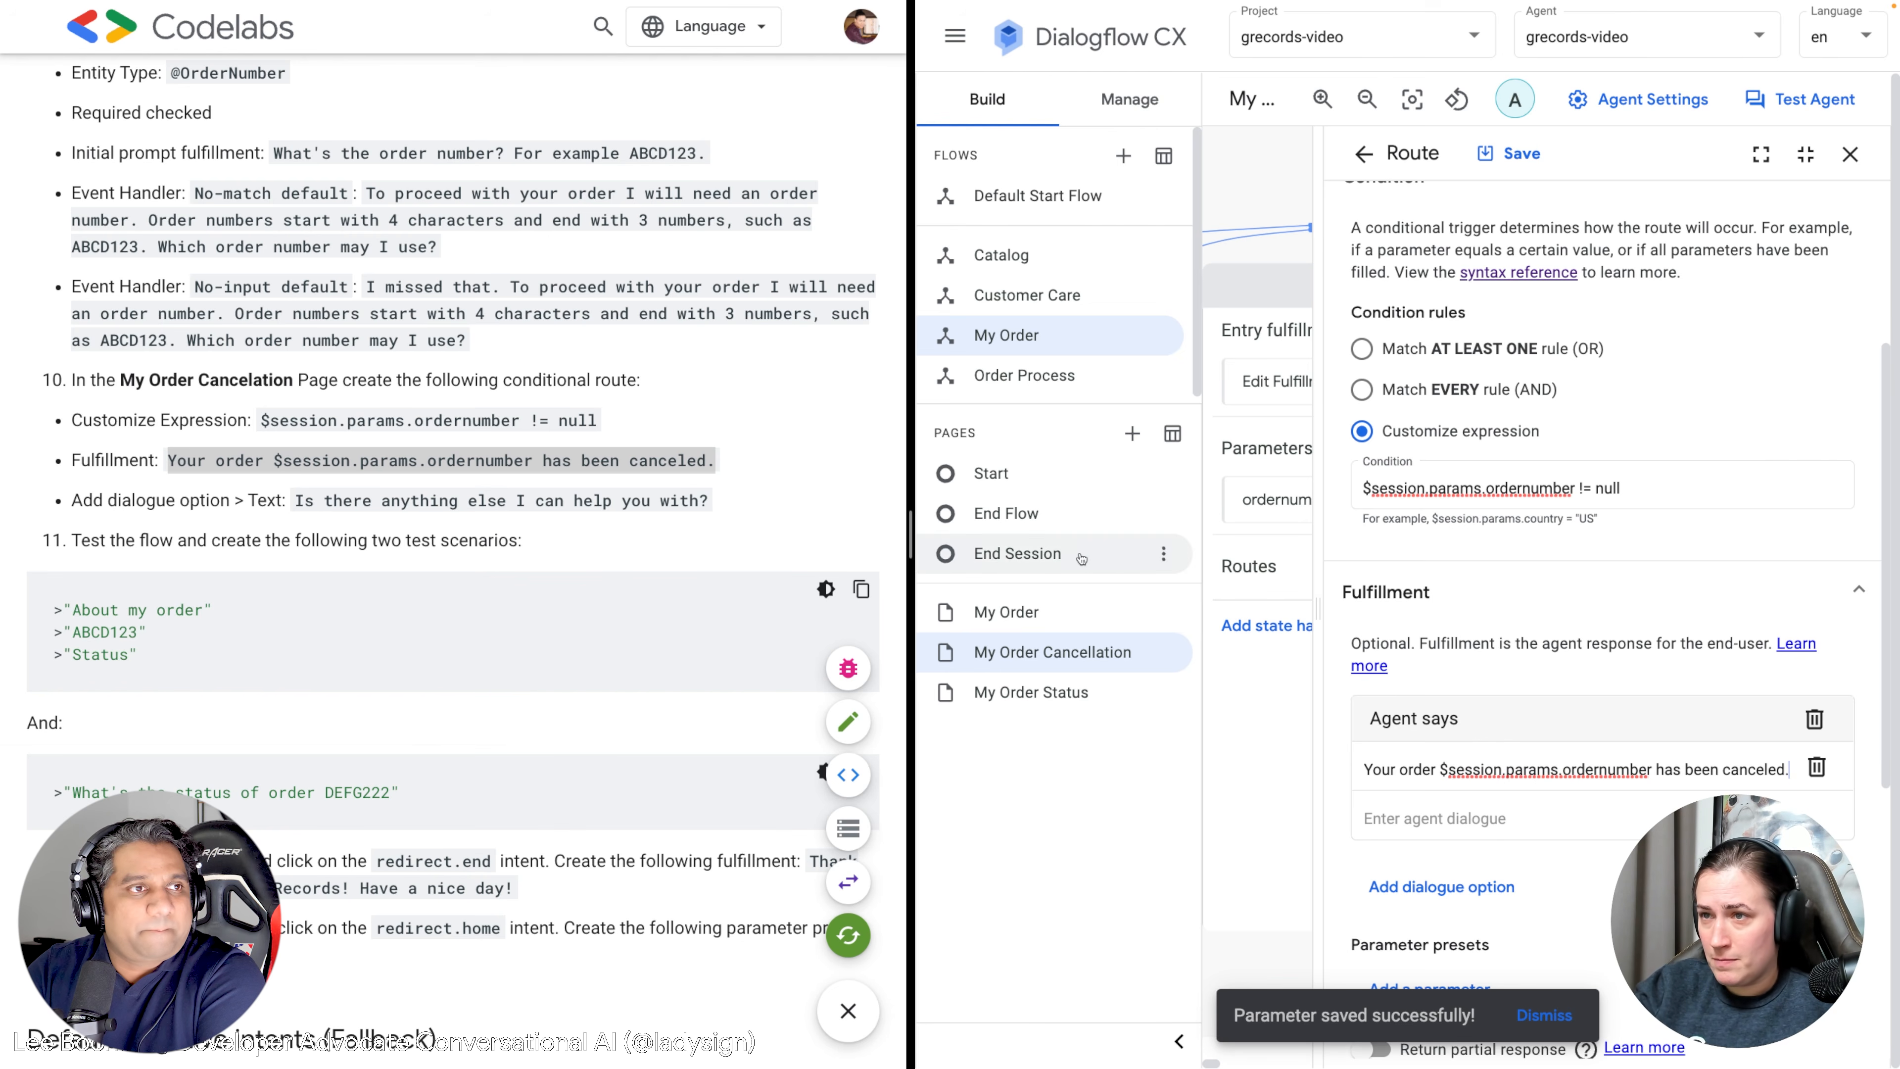
drag(709, 500, 298, 492)
key(ctrl+c)
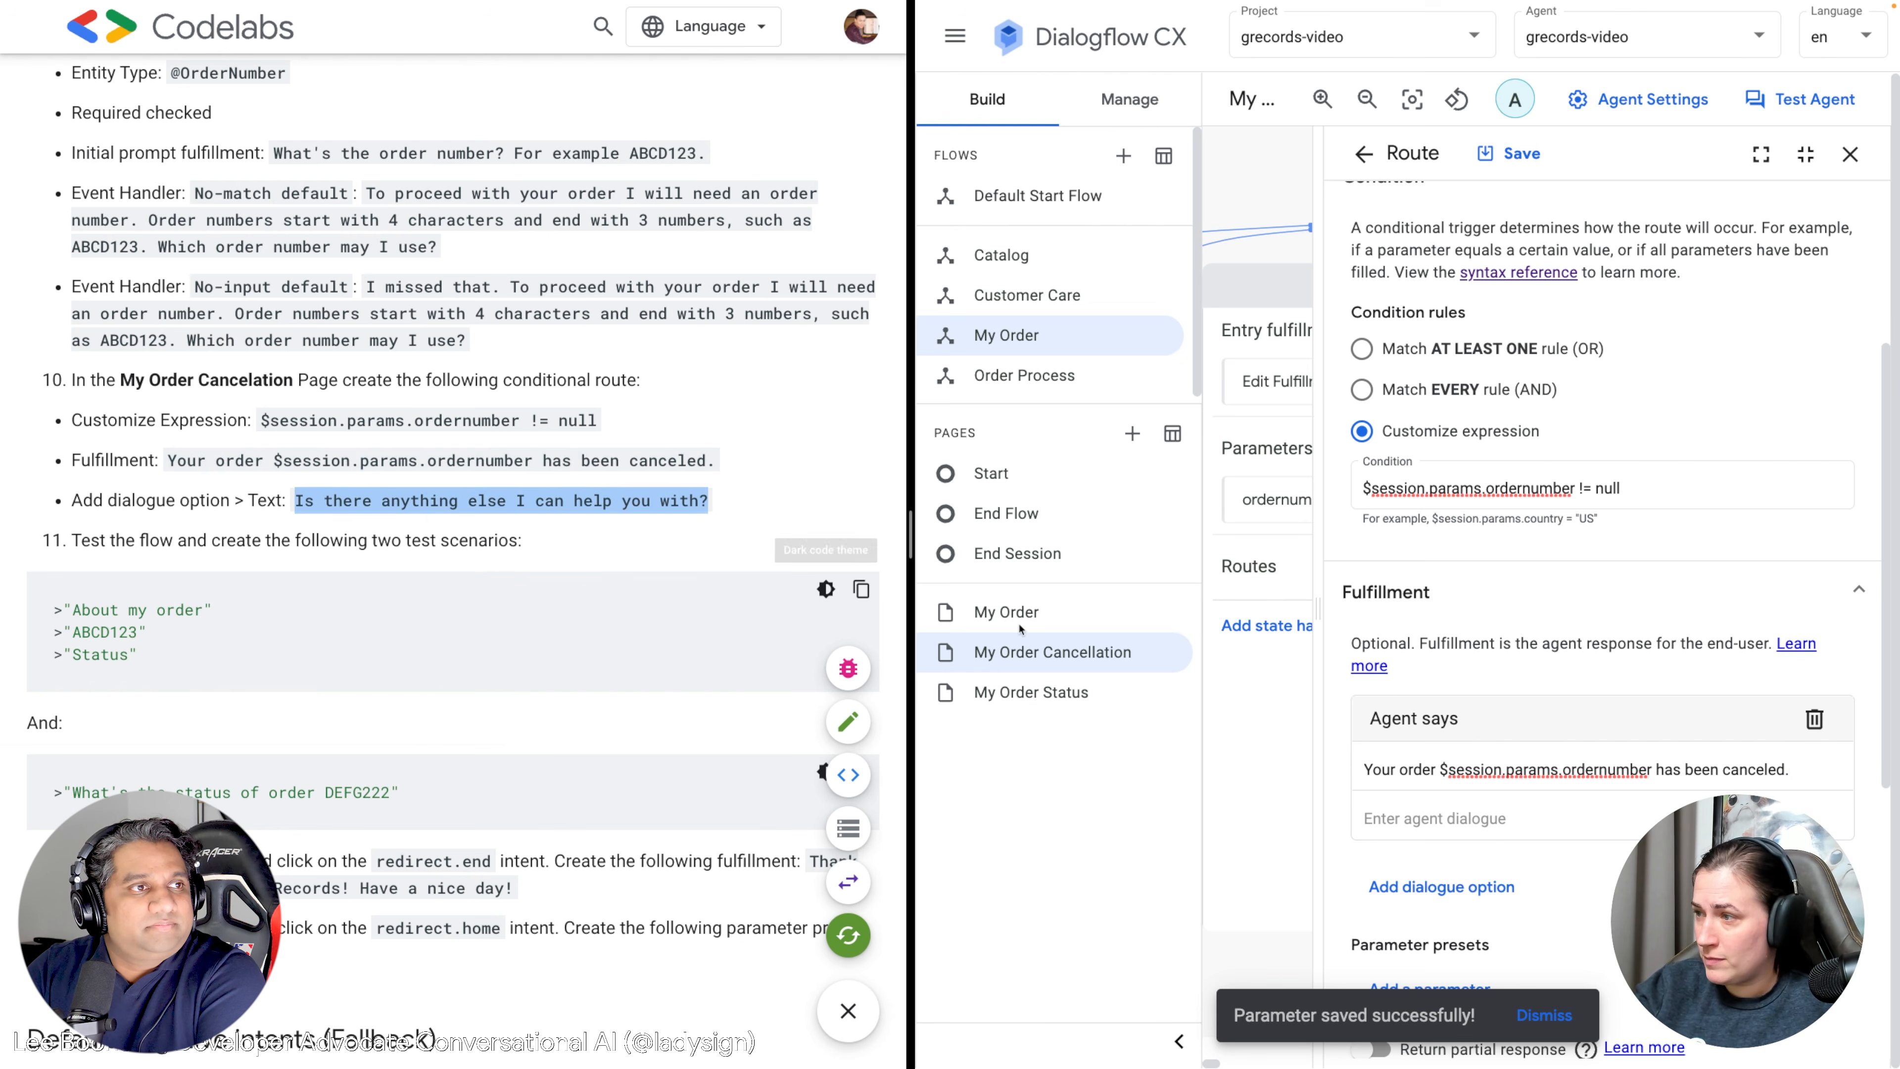
scroll(1795, 711, down, 1)
click(1806, 735)
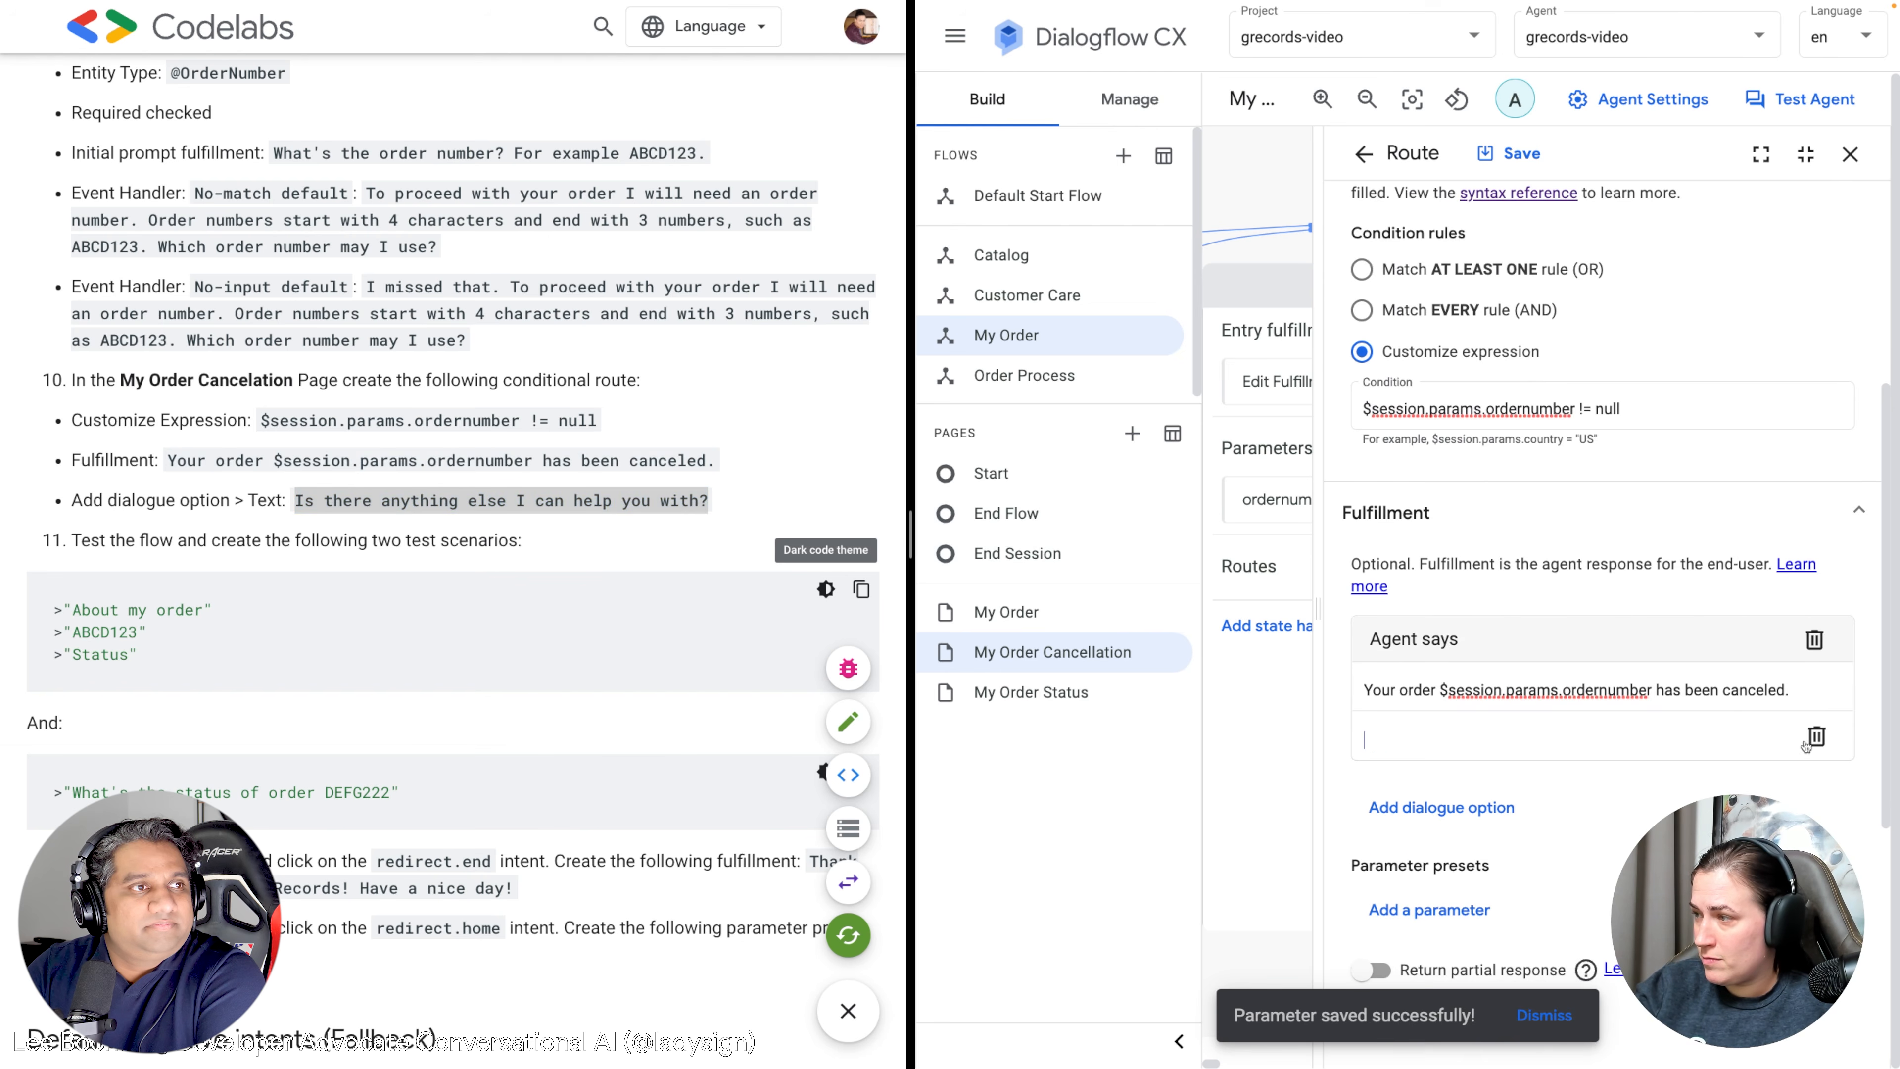
click(1423, 762)
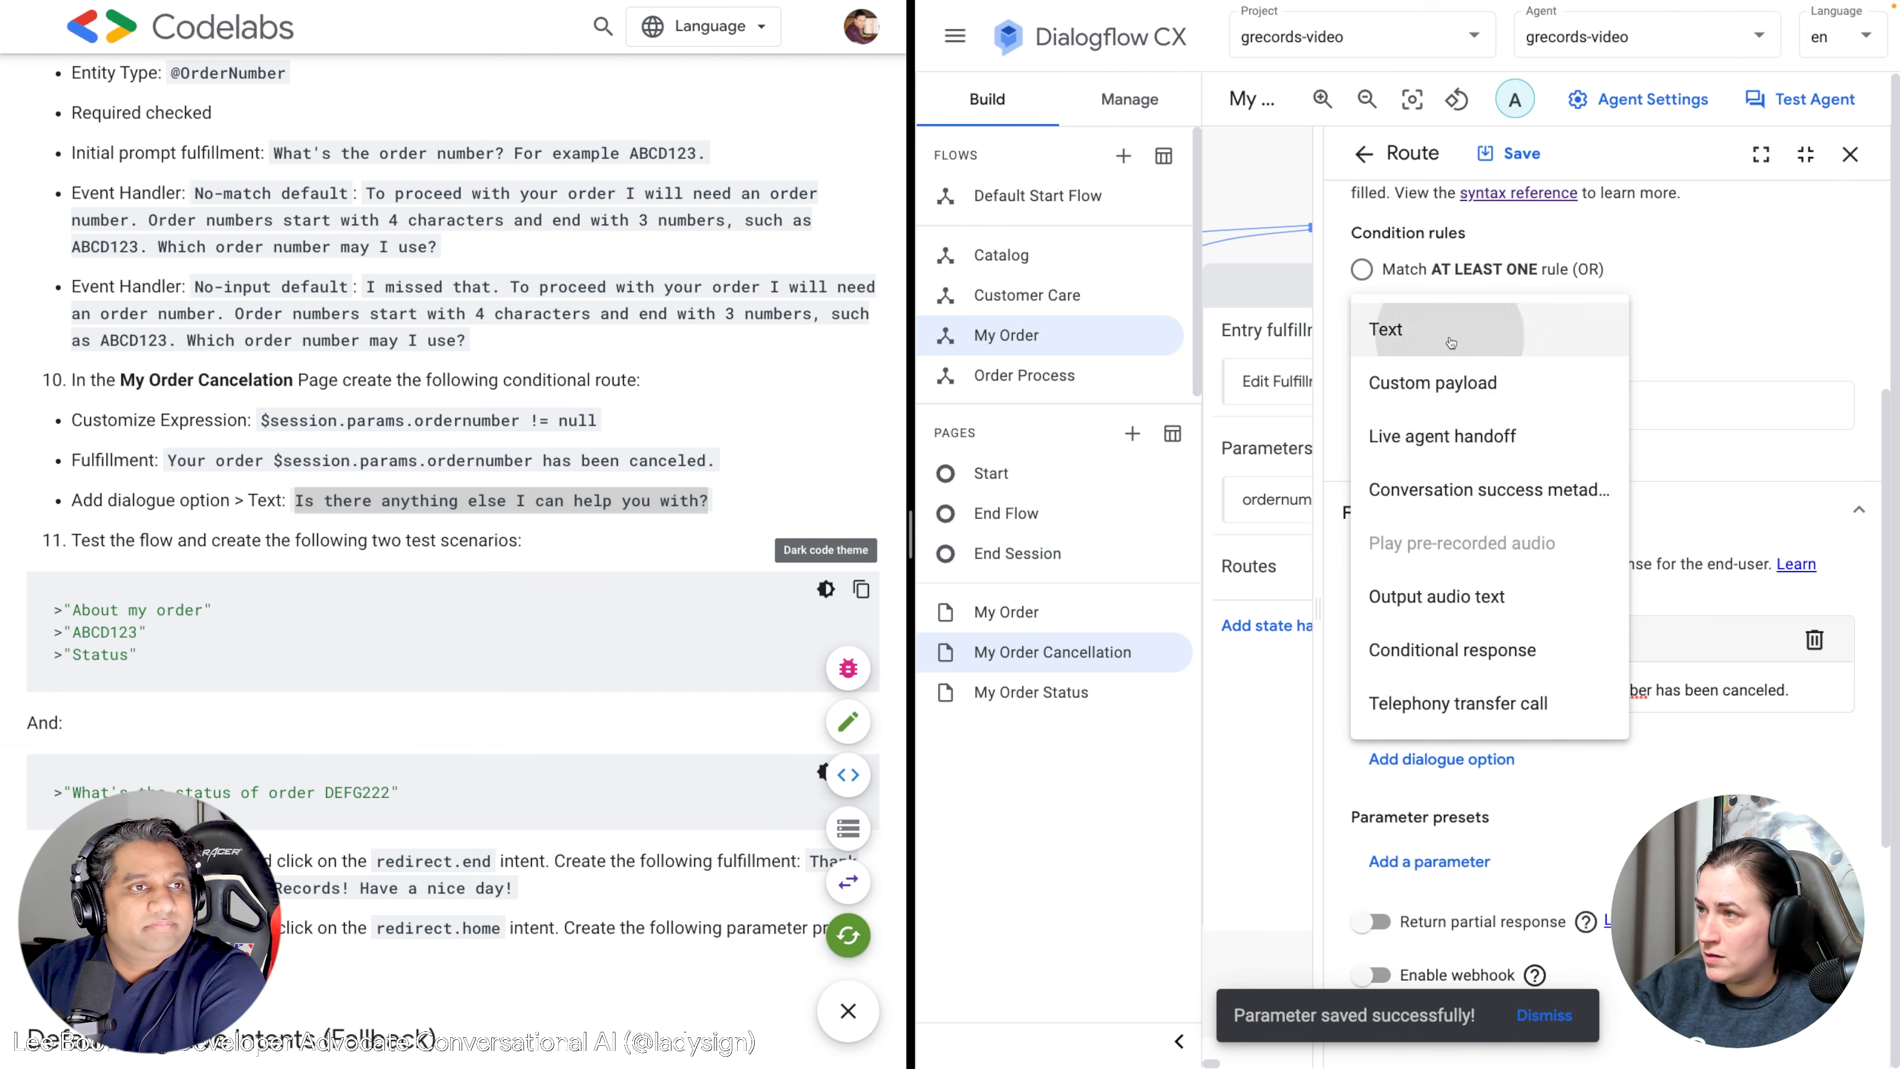
click(1421, 329)
key(ctrl+v)
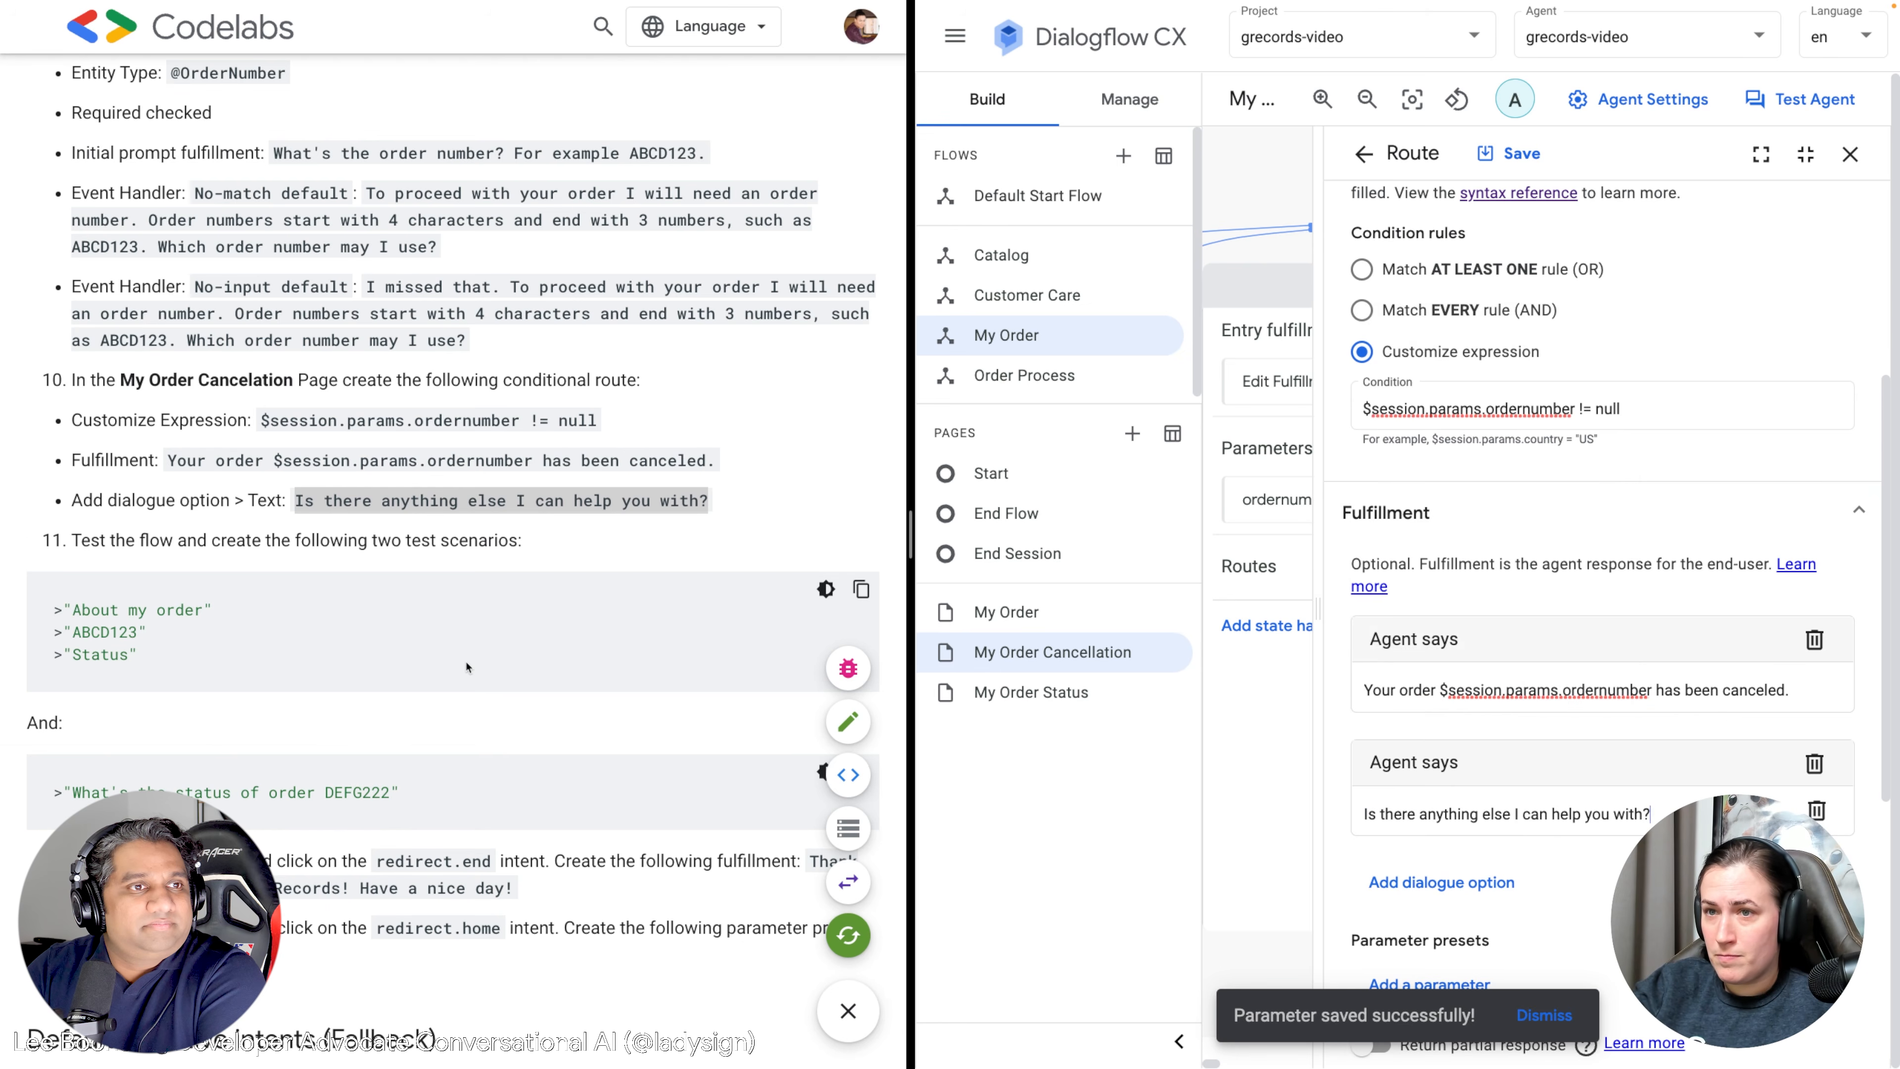
scroll(509, 634, down, 2)
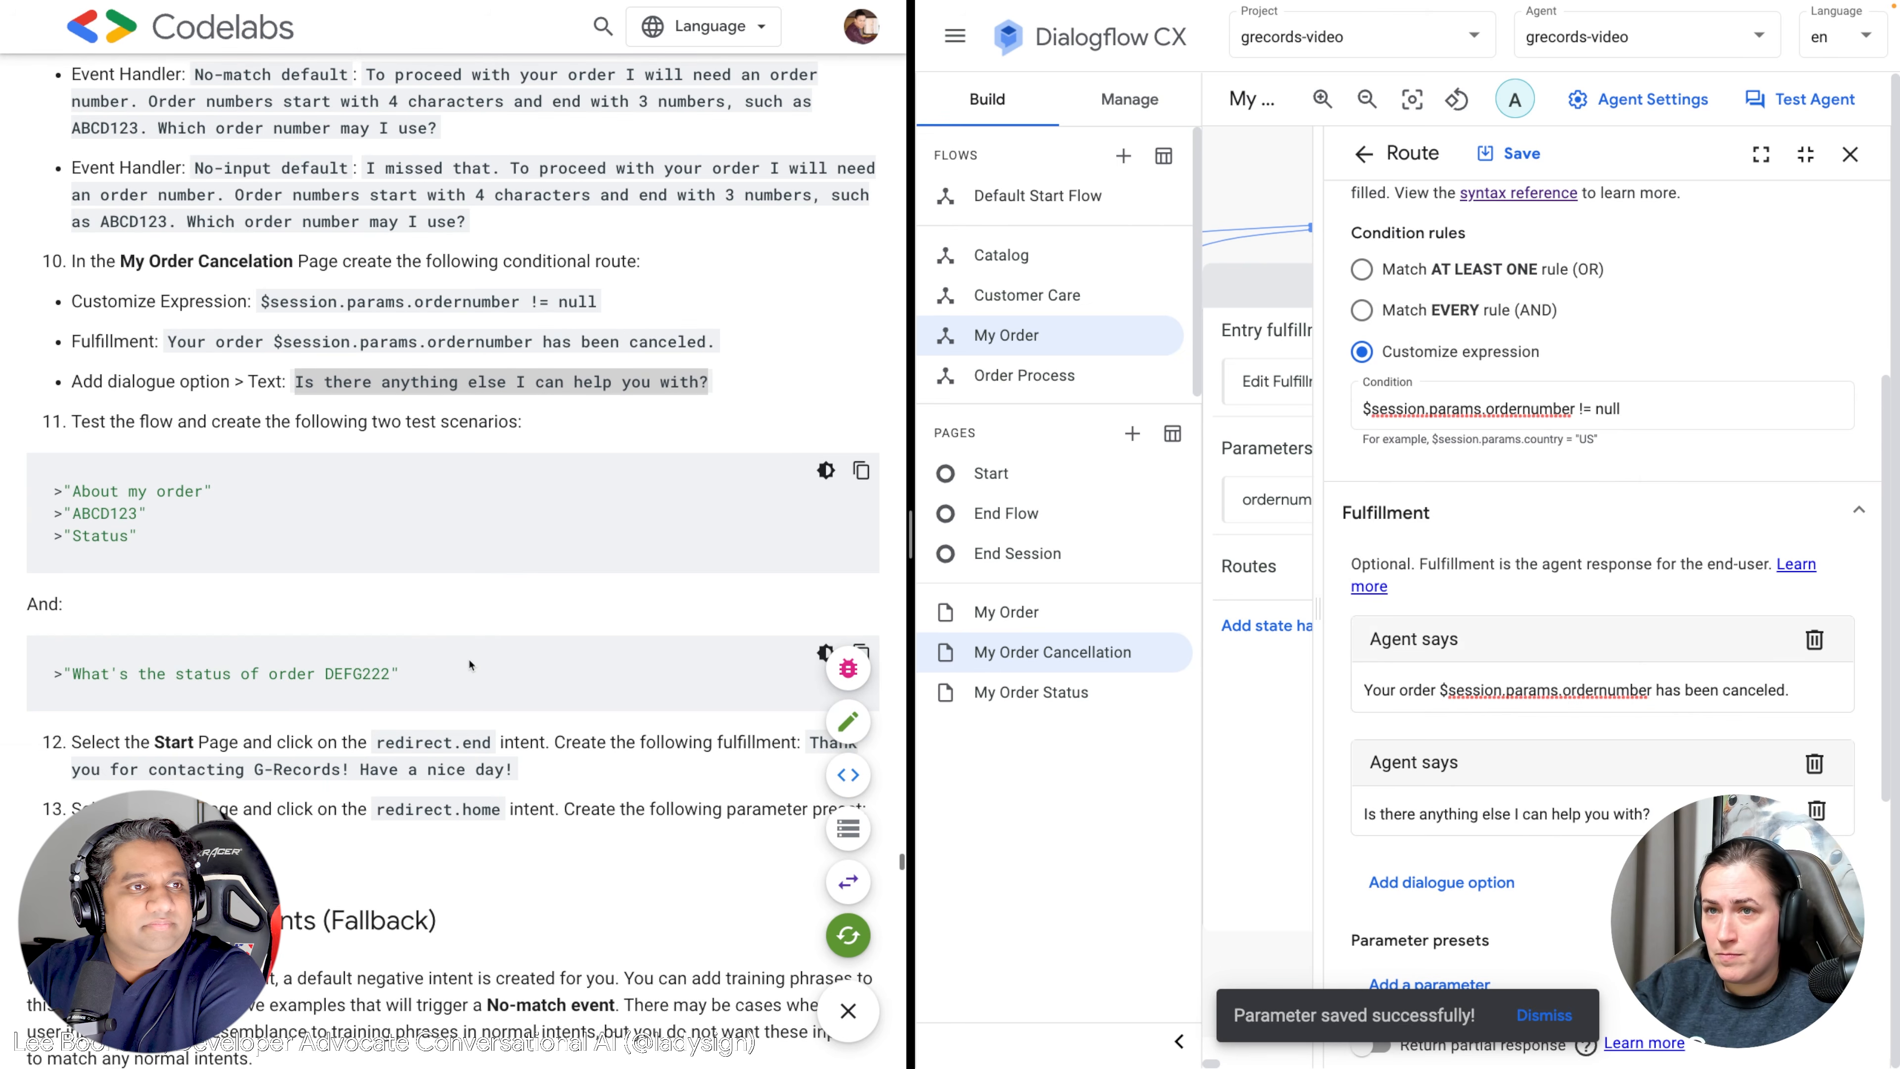
click(1512, 154)
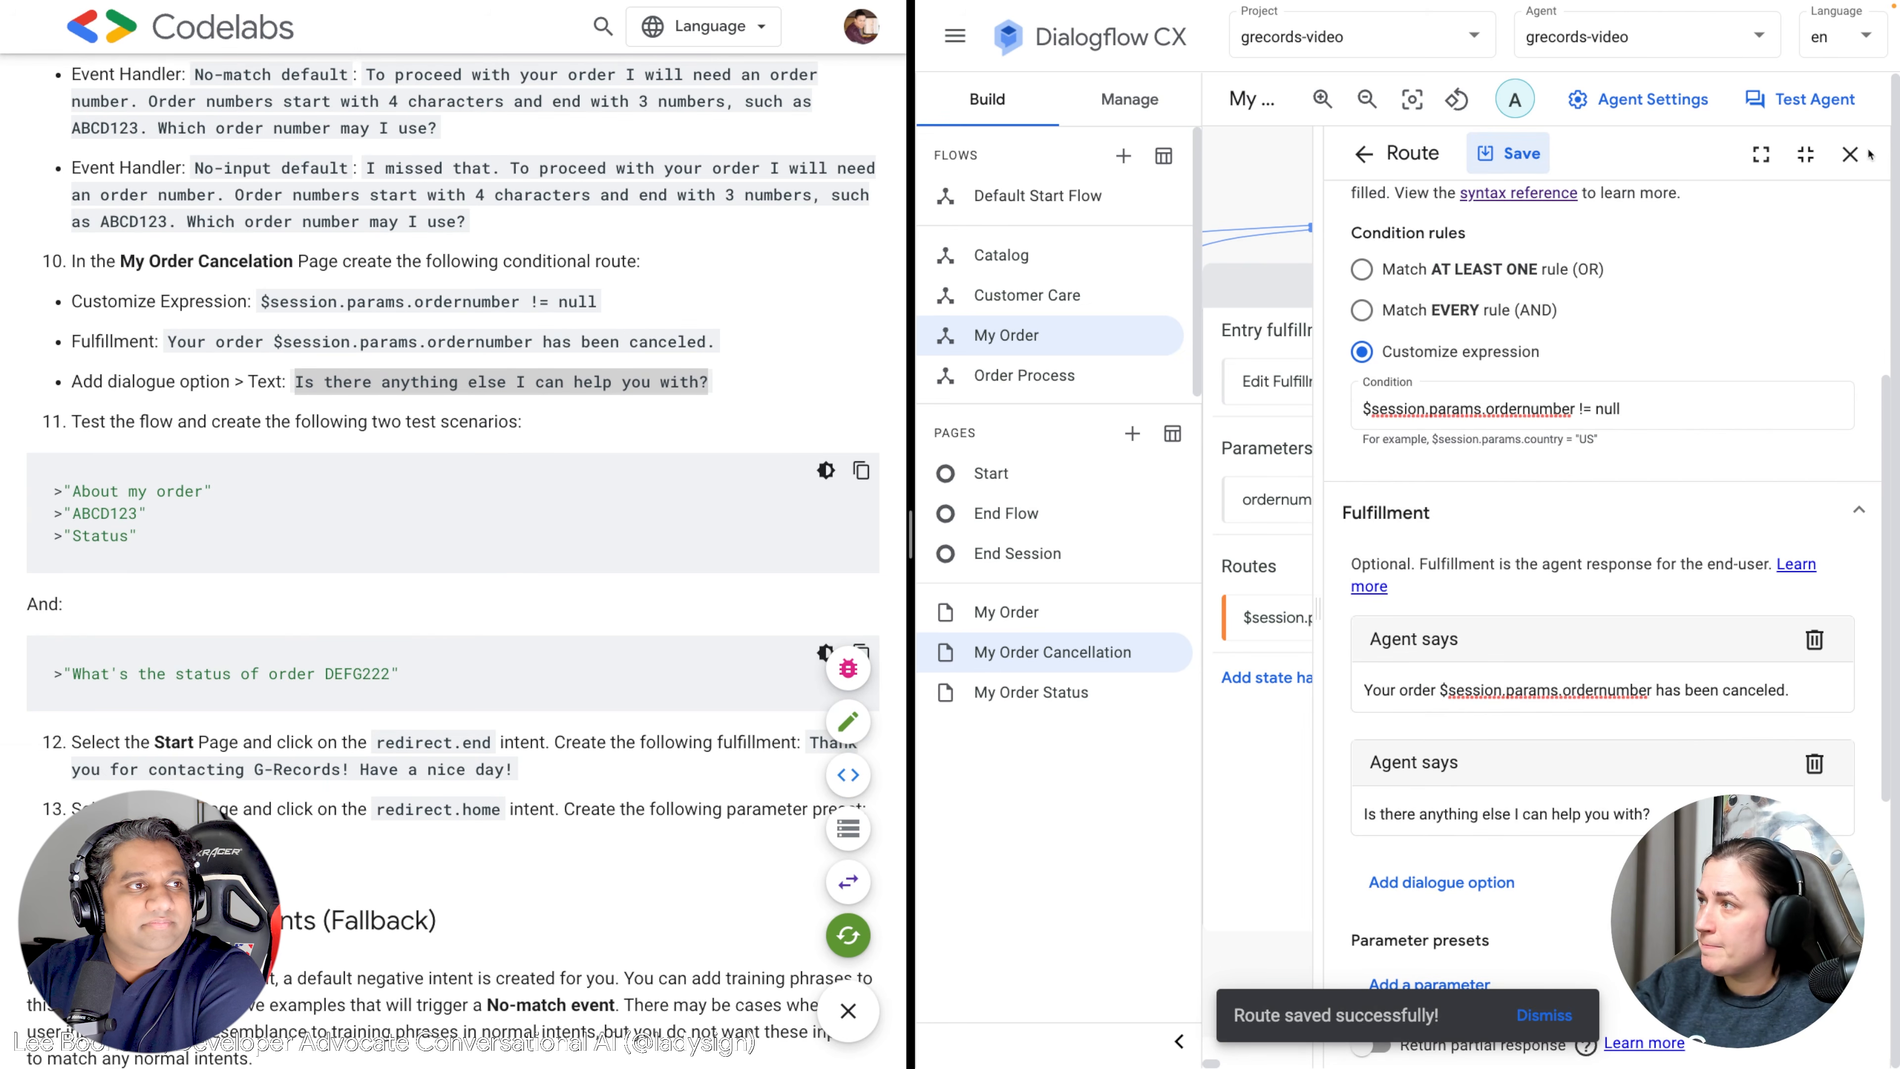
Close the route editor and page details, then open the agent simulator.
click(1850, 155)
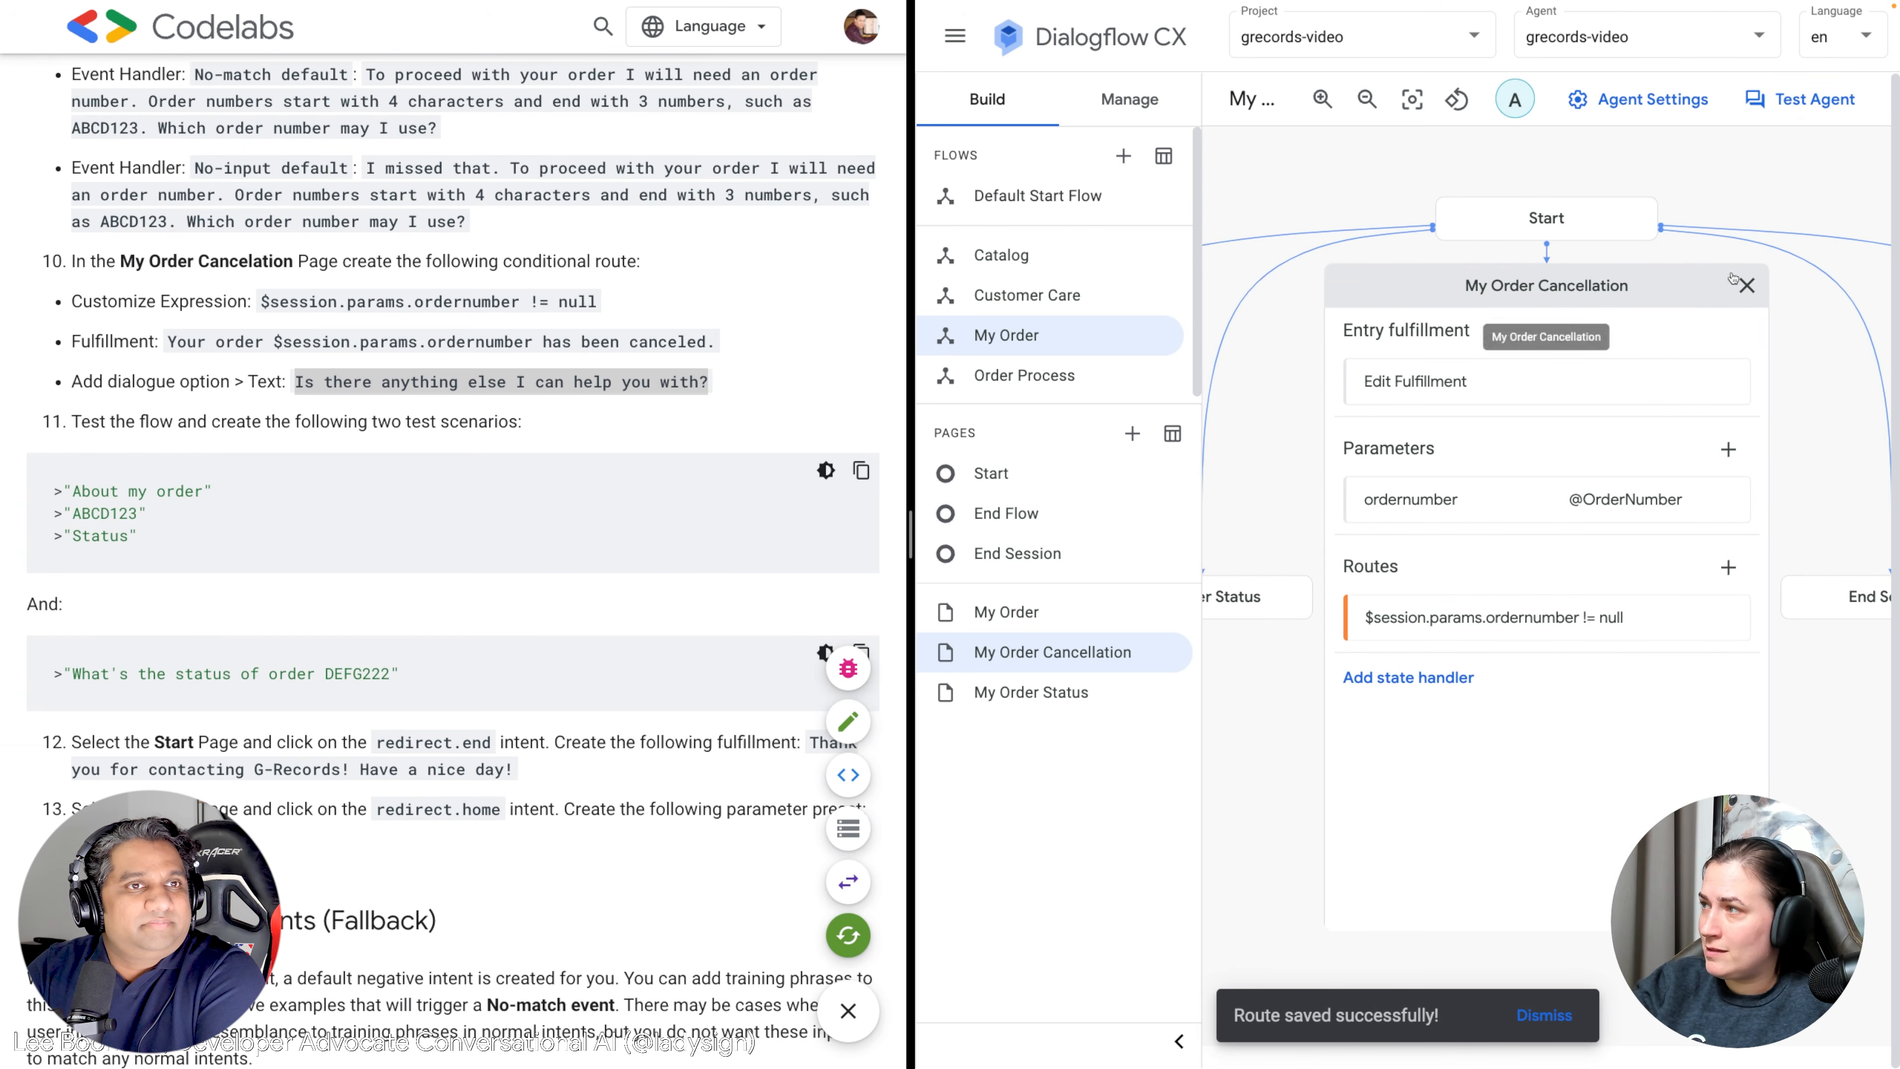
click(1743, 283)
click(1797, 109)
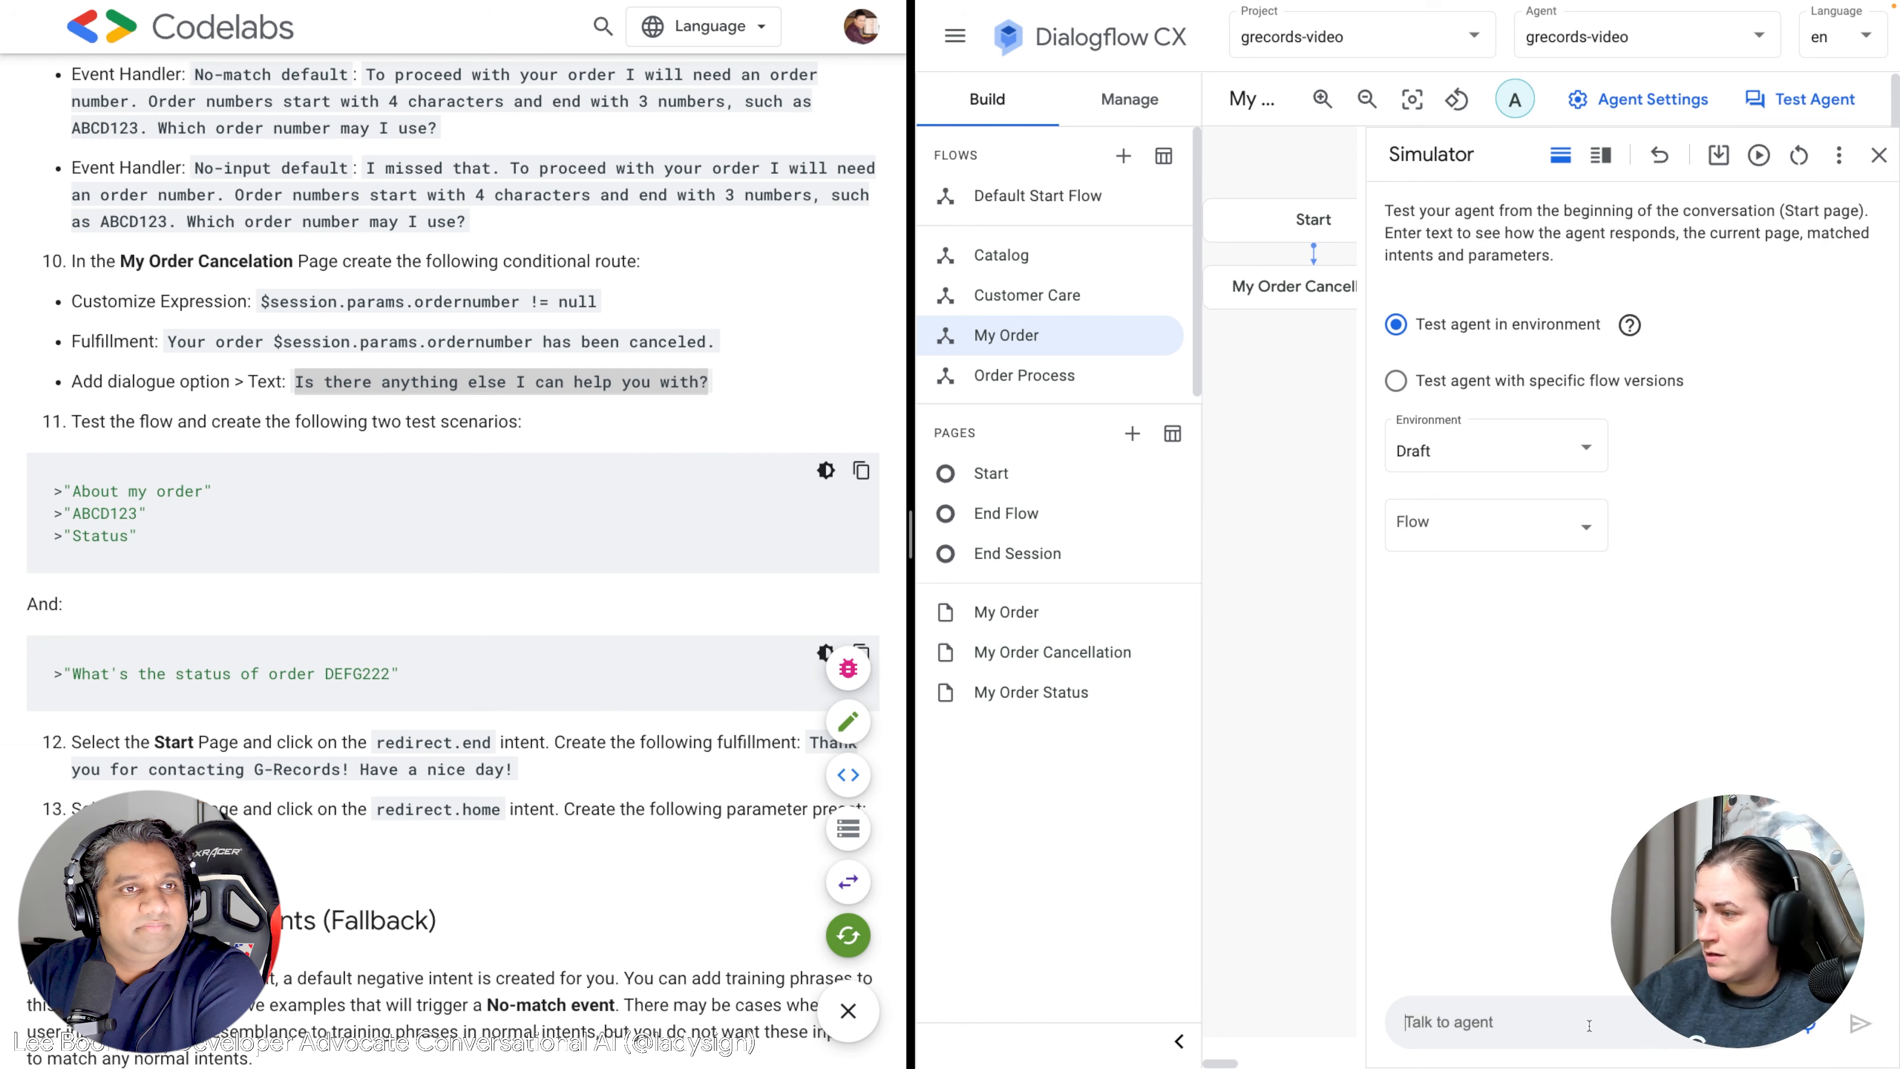
Greet the agent with "Hi", ask about an order, and give a sample order number.
click(1589, 1025)
text(Hi)
key(Return)
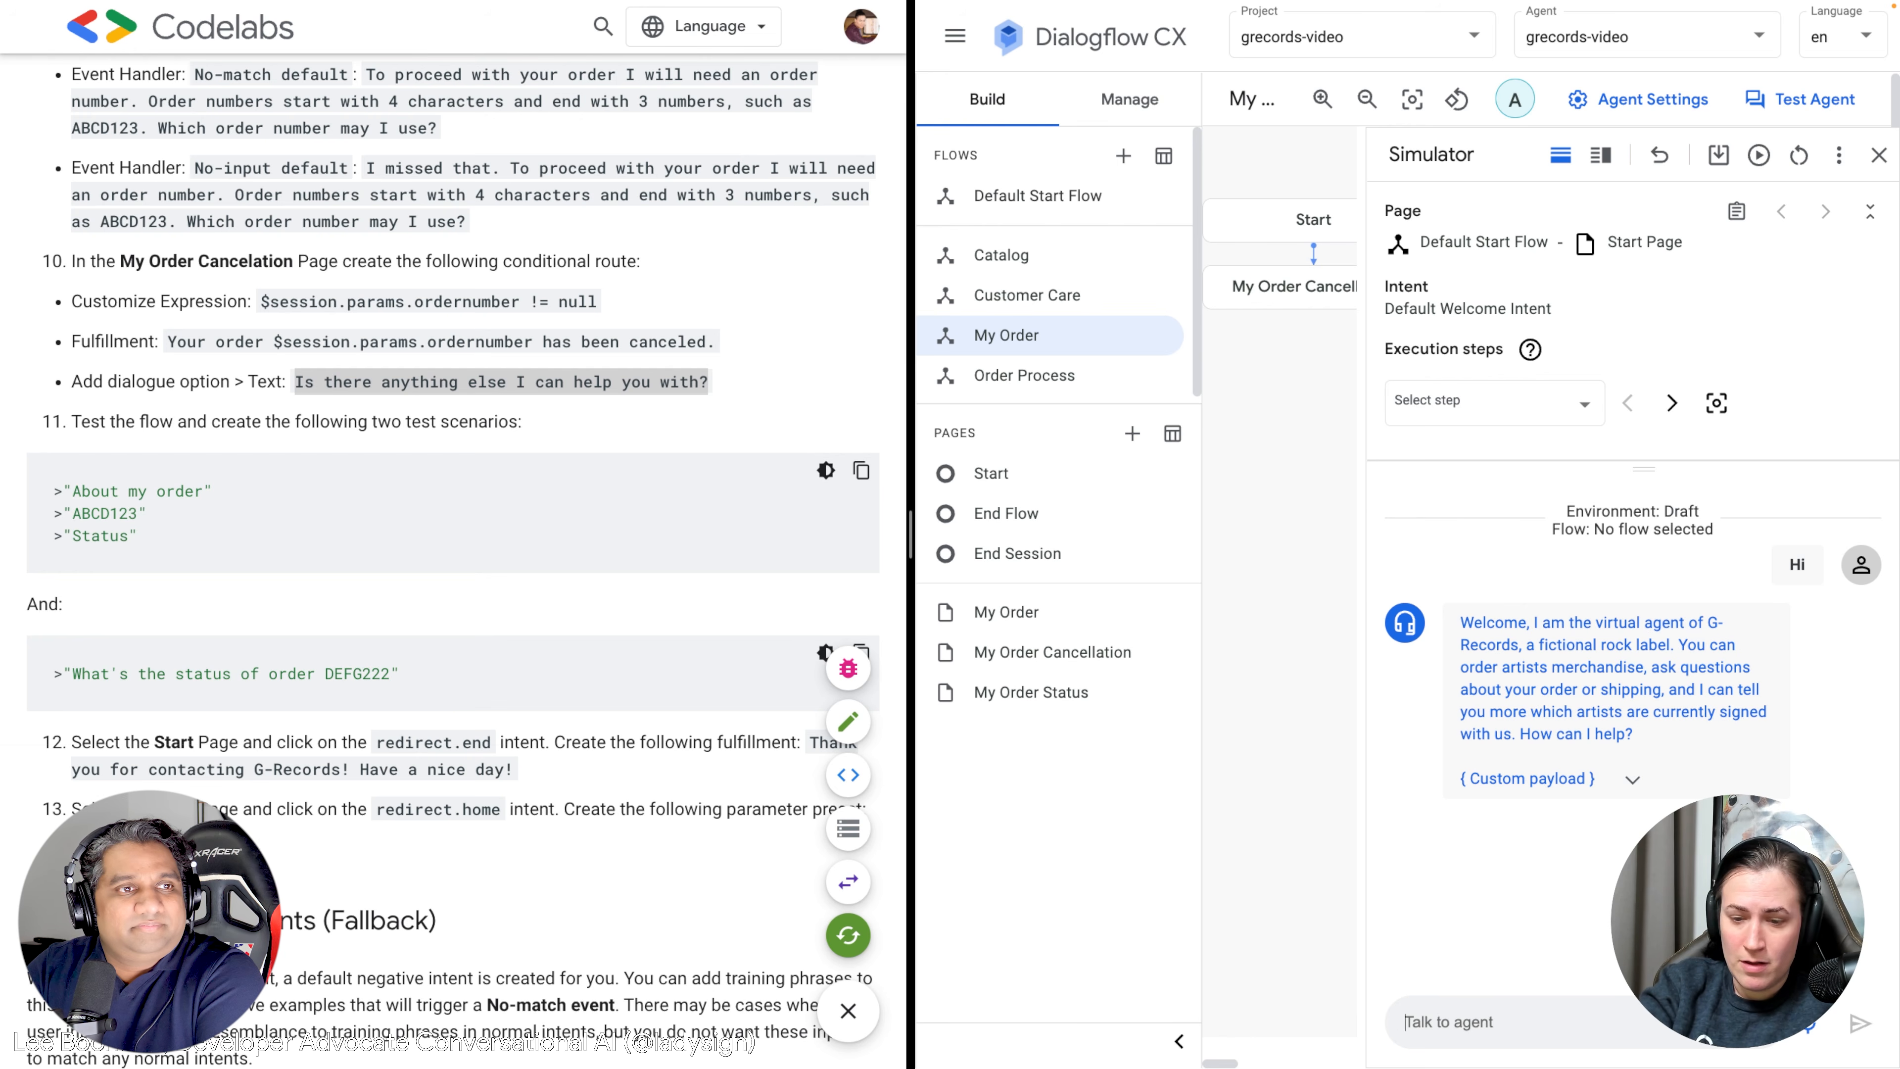
text(I have a question about my order)
key(Return)
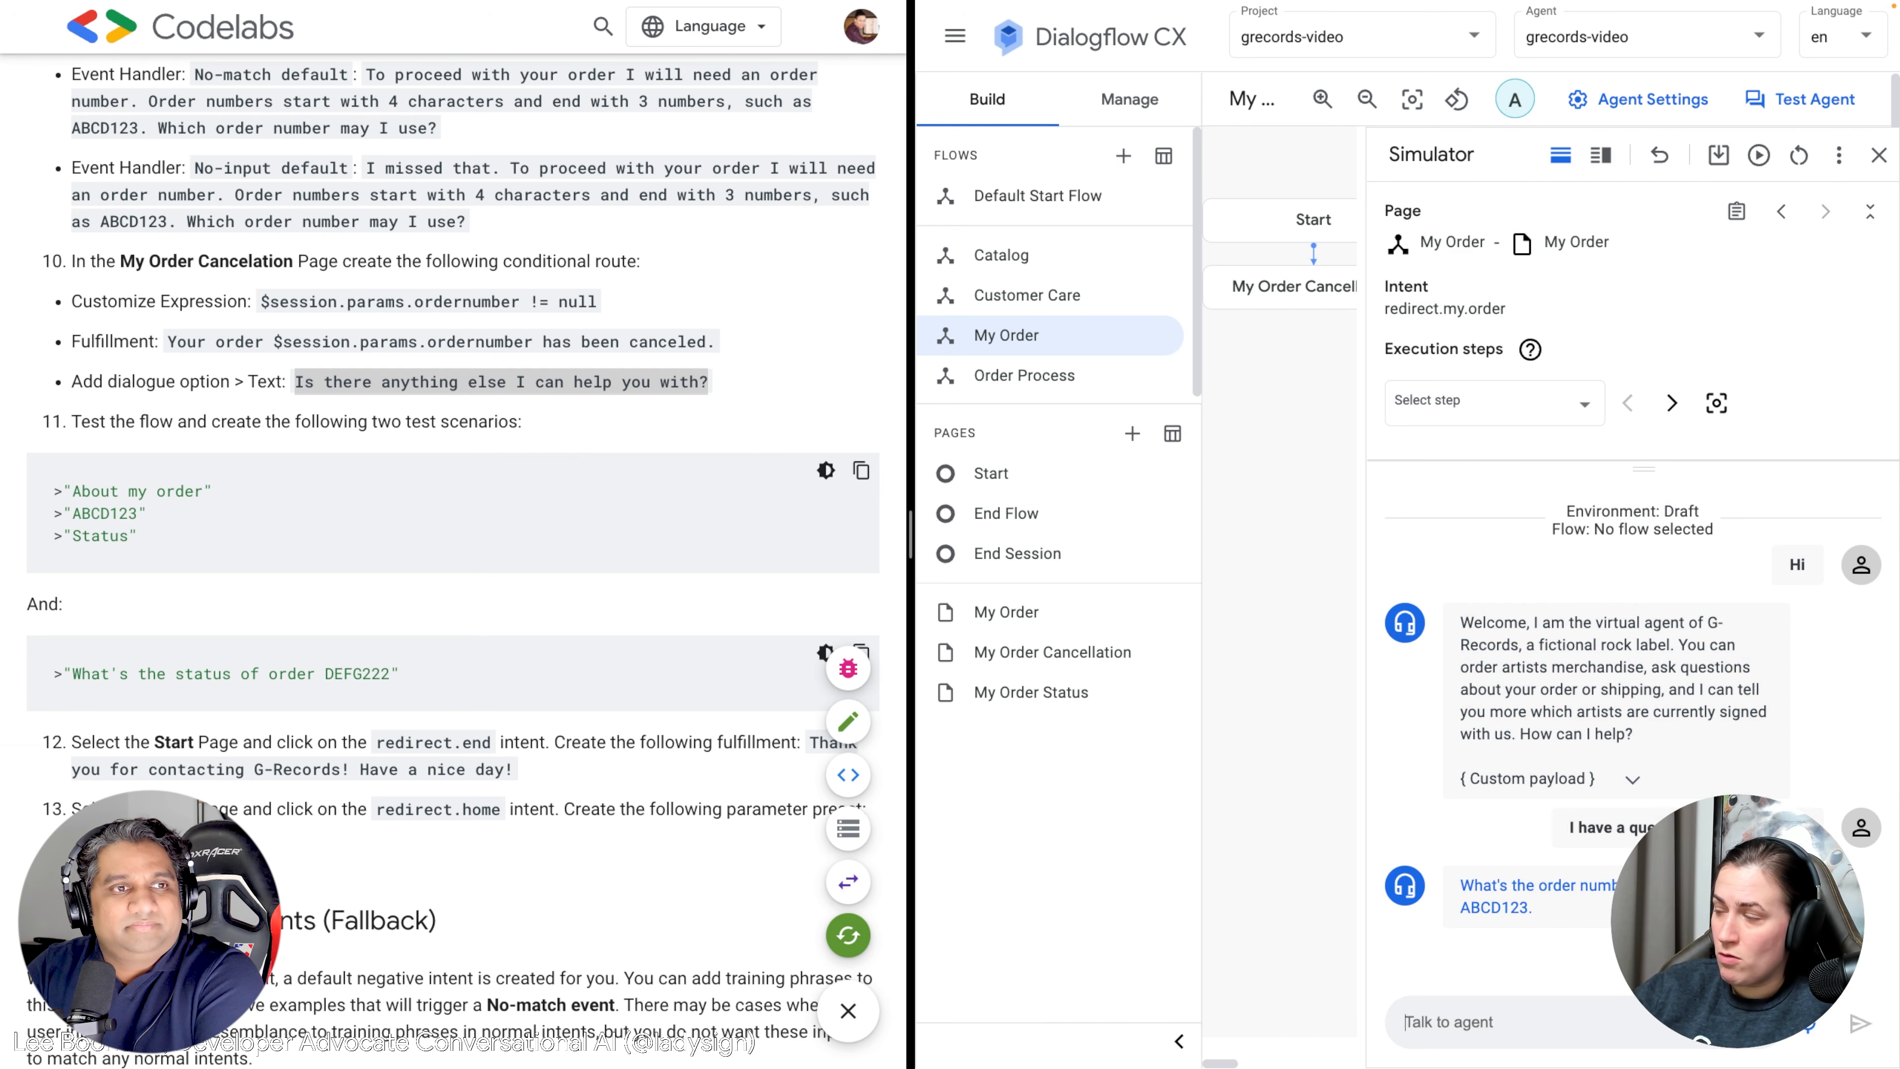
text(T)
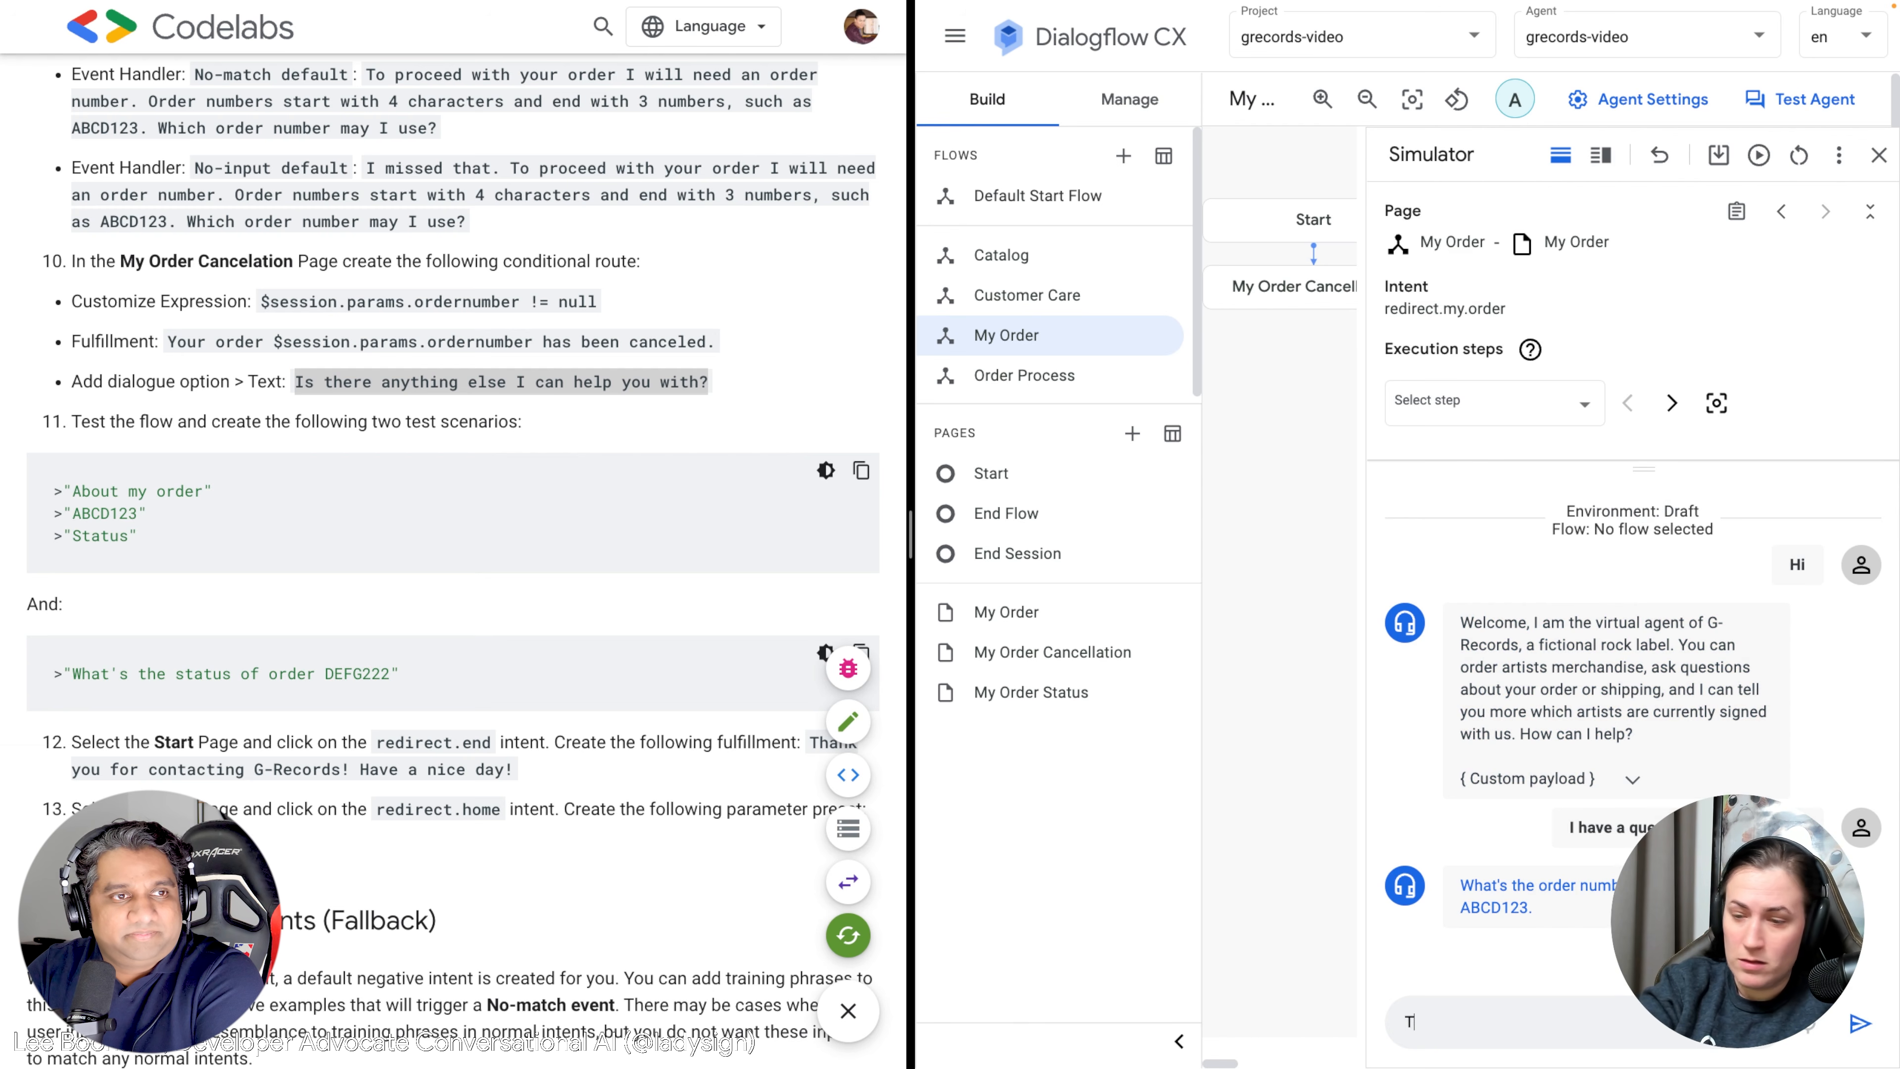
text(he order number is ABCD12)
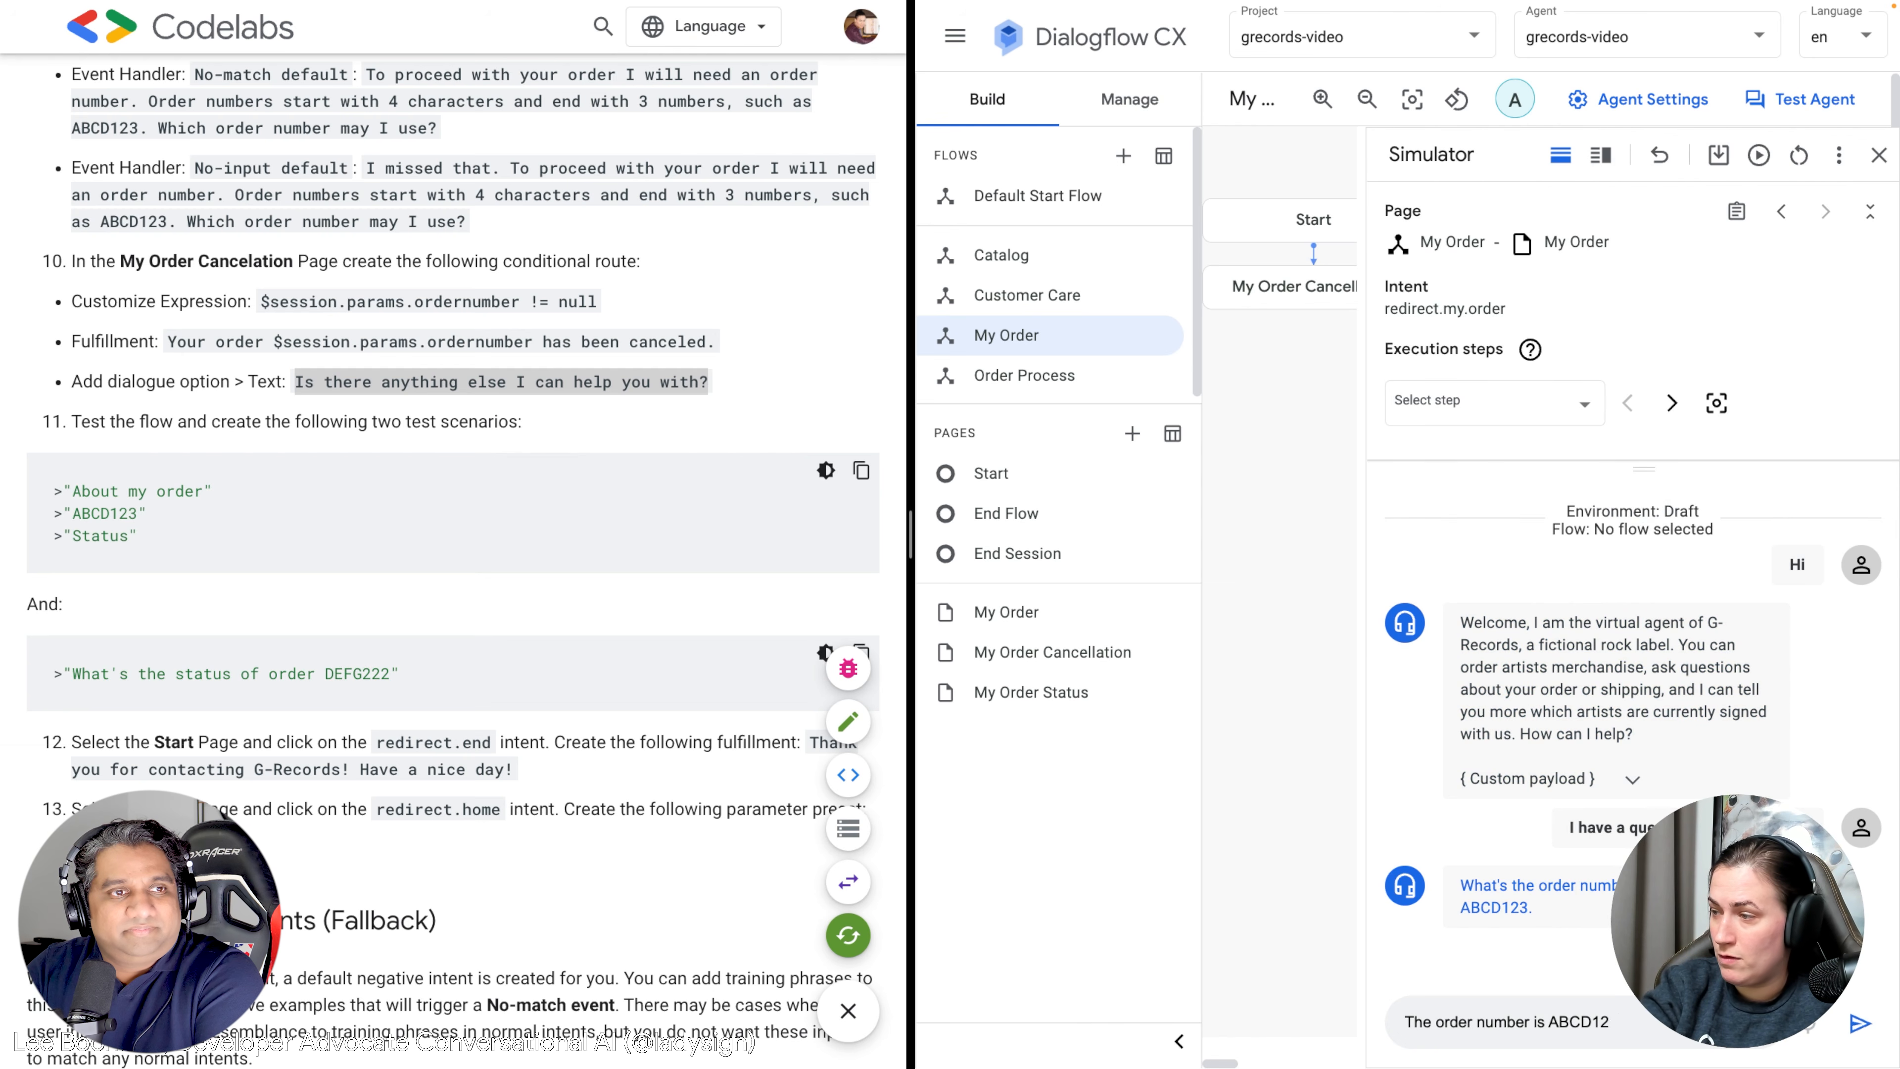
text(4)
key(Return)
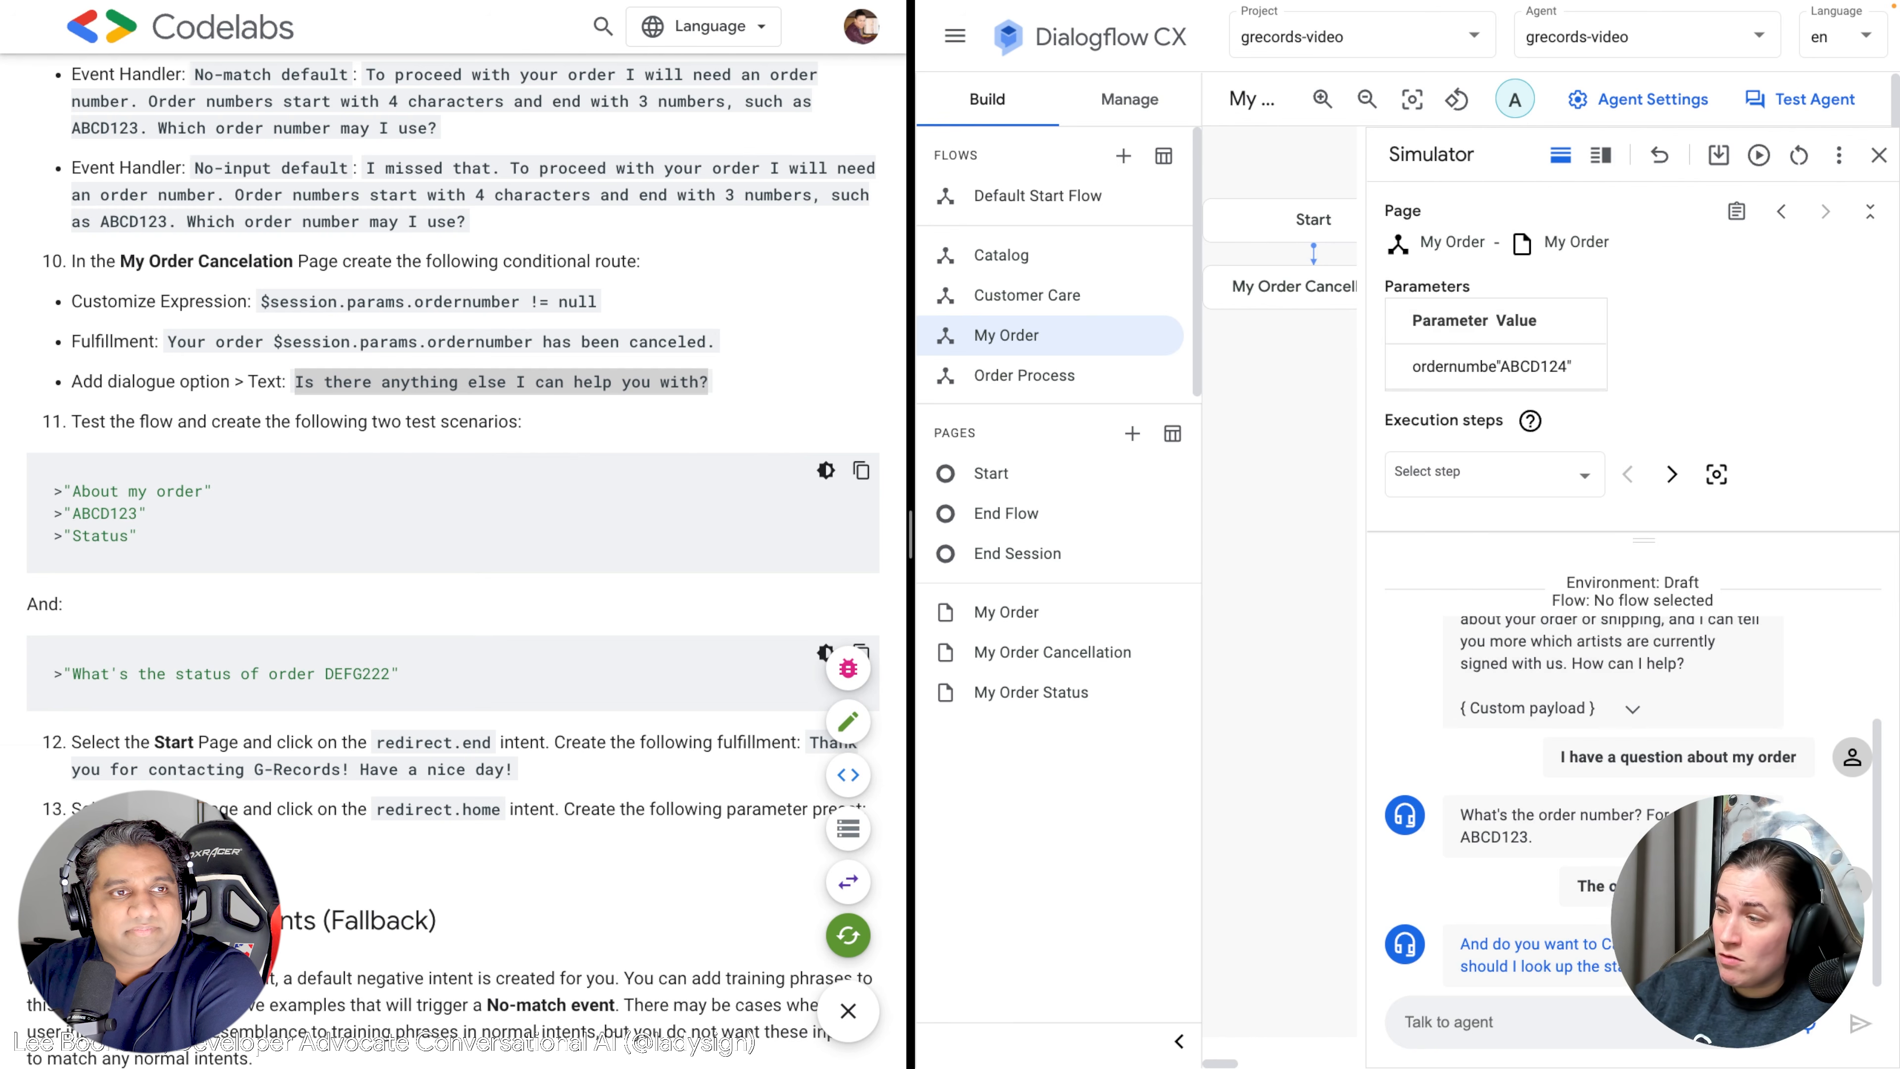
Request a status lookup, reply "No that's it", and close the simulator.
text(I want to look up the status)
key(Return)
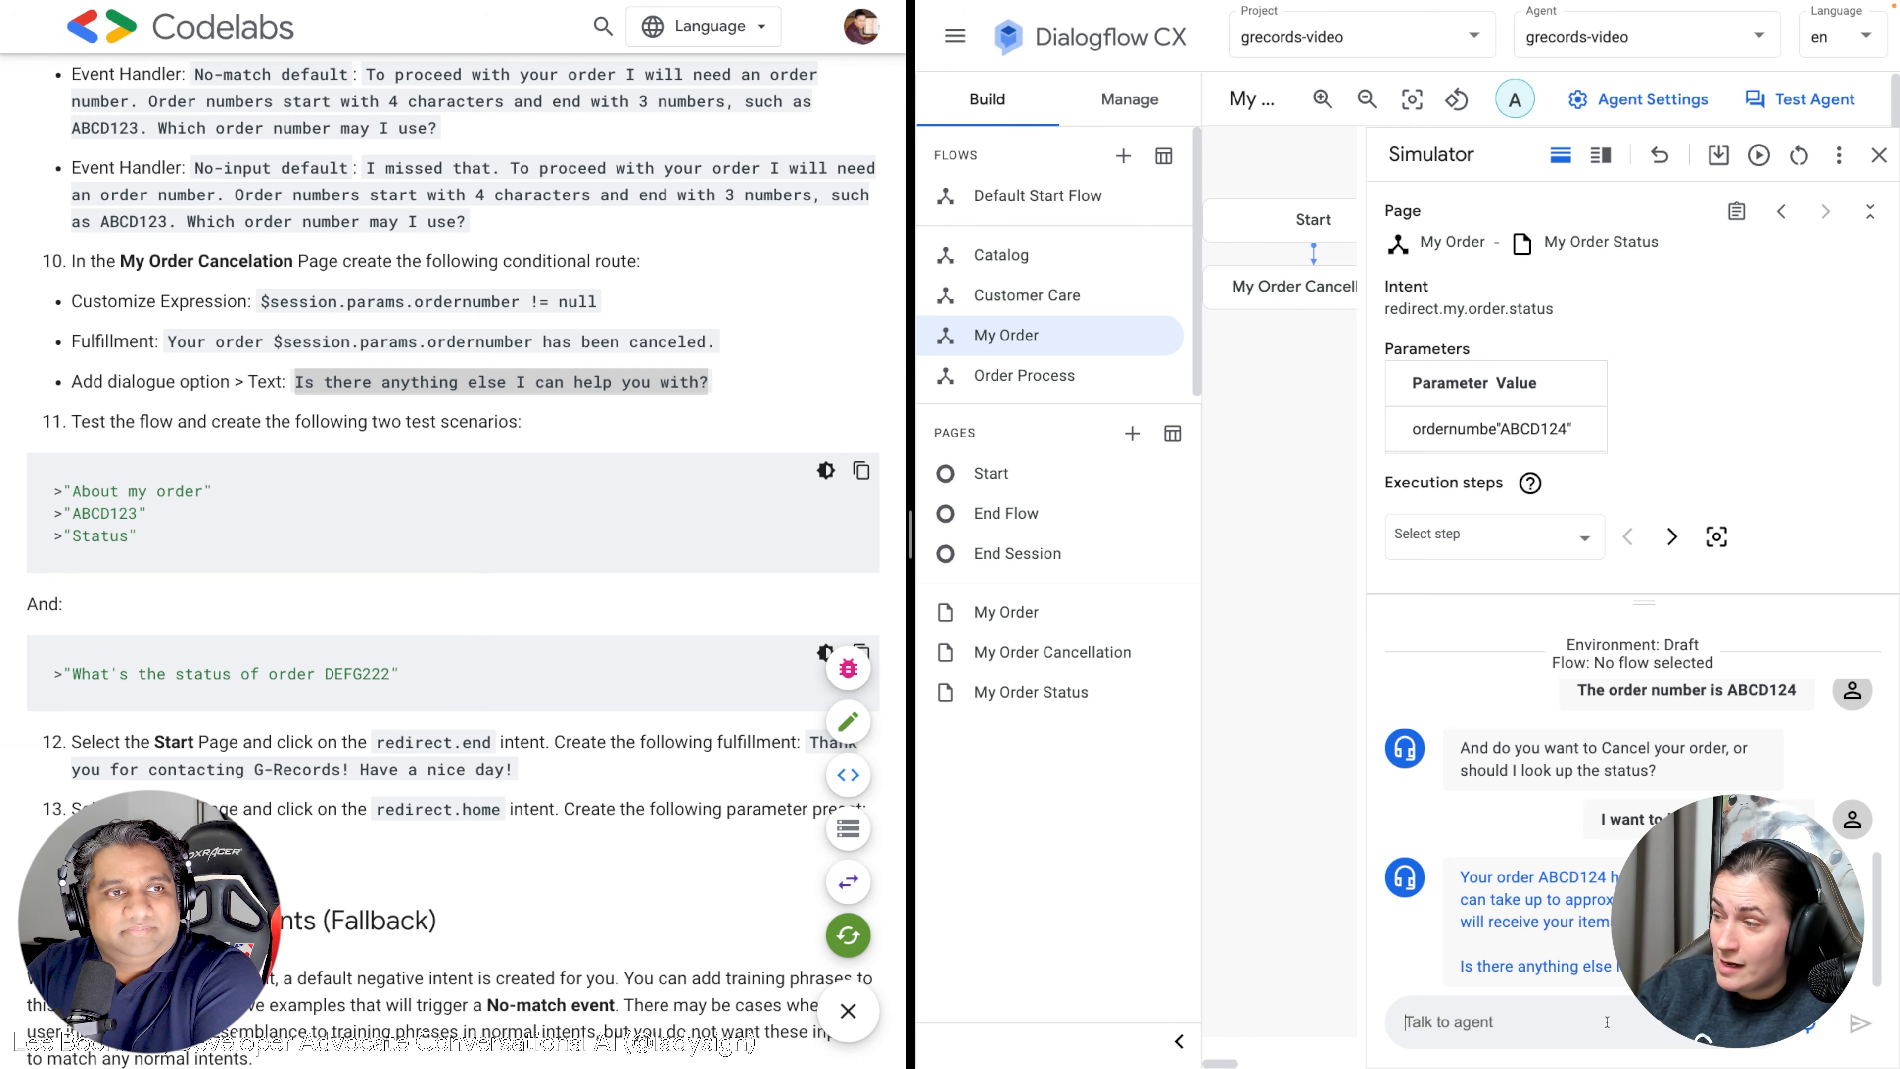
text(No that's it)
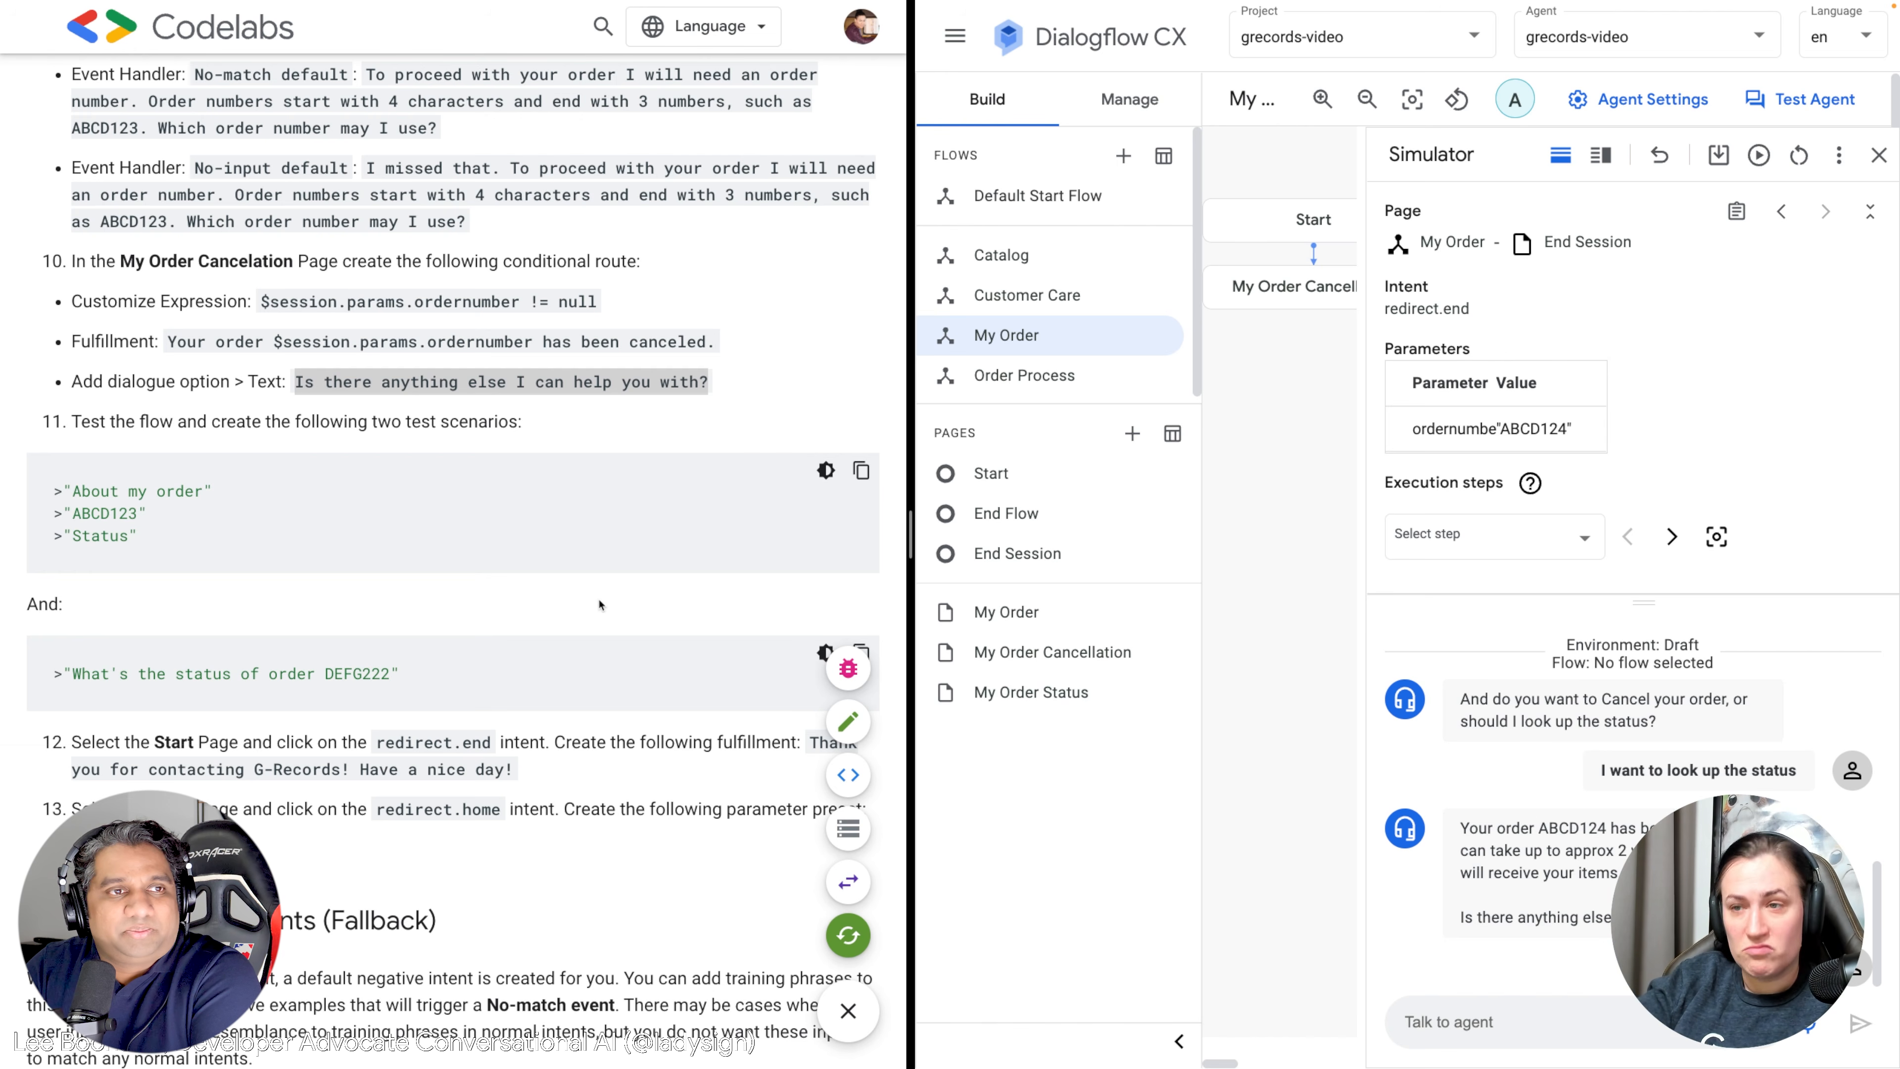
scroll(602, 606, down, 1)
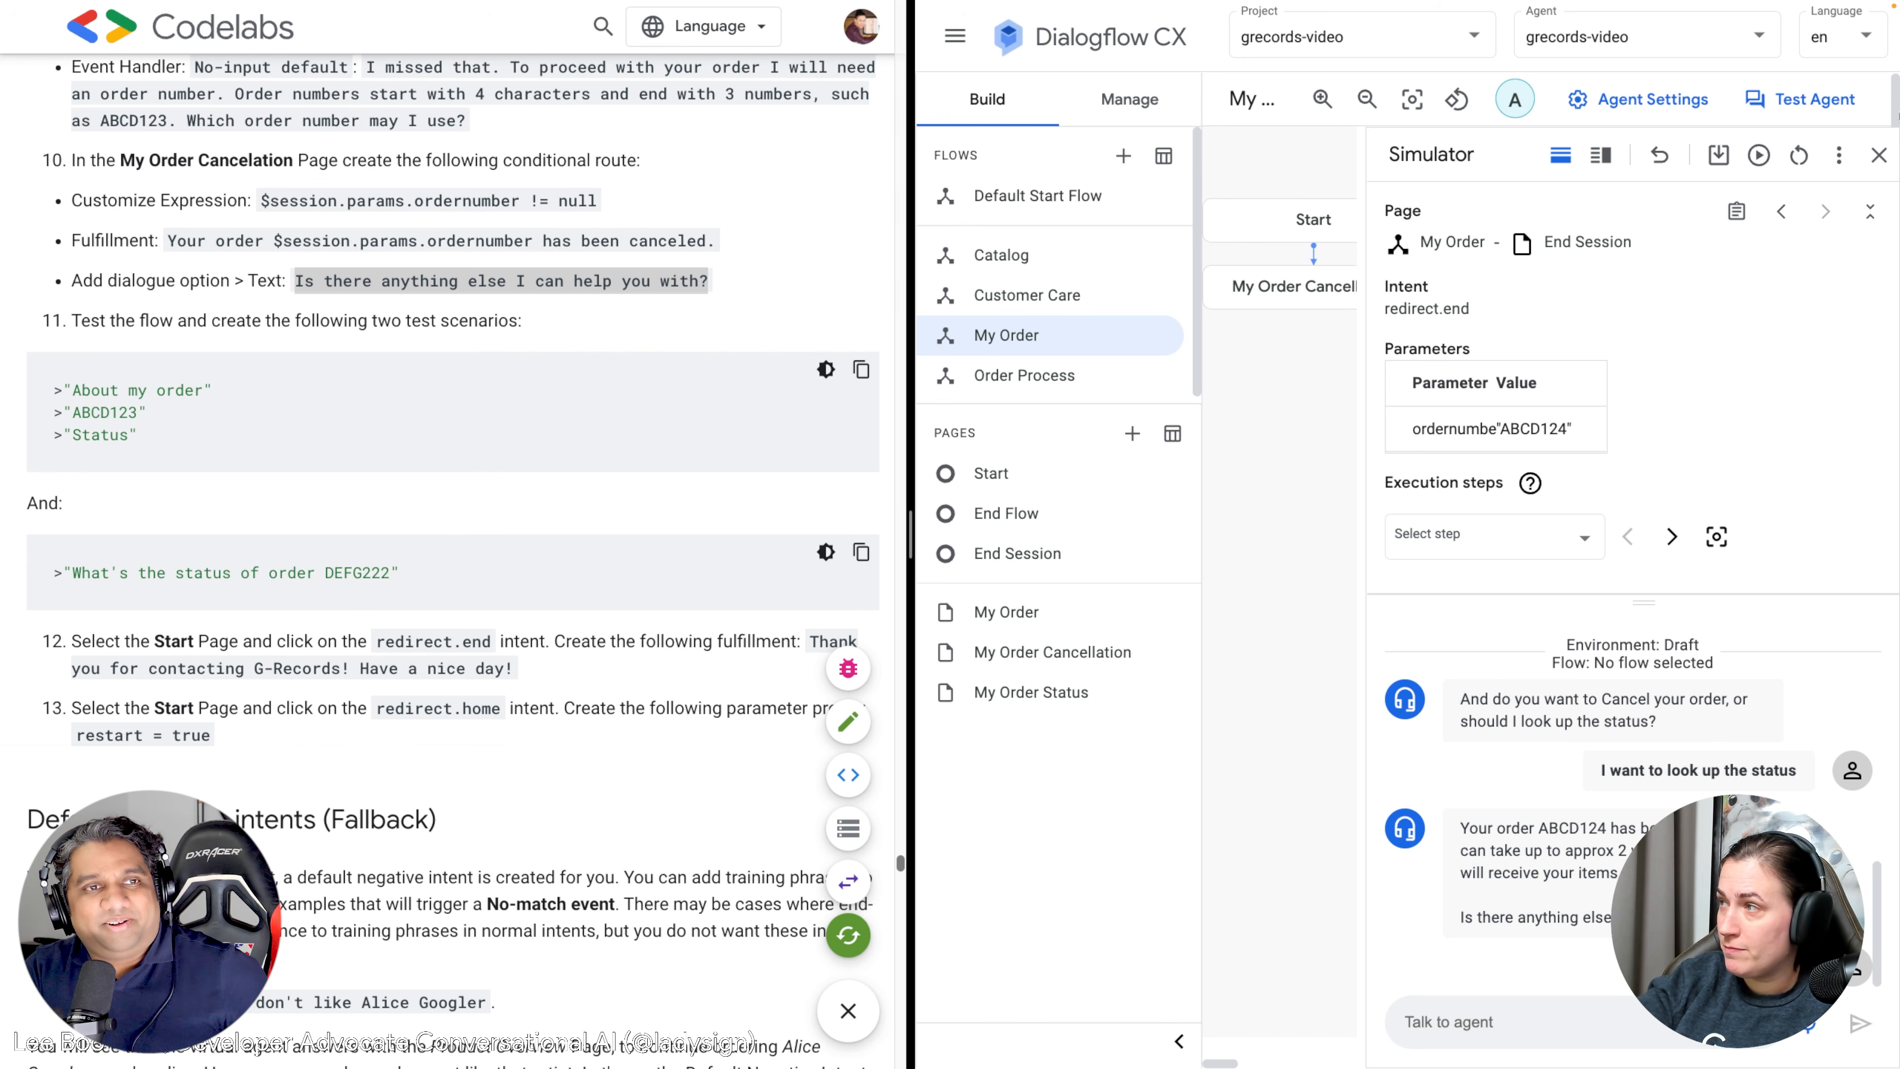
click(1879, 155)
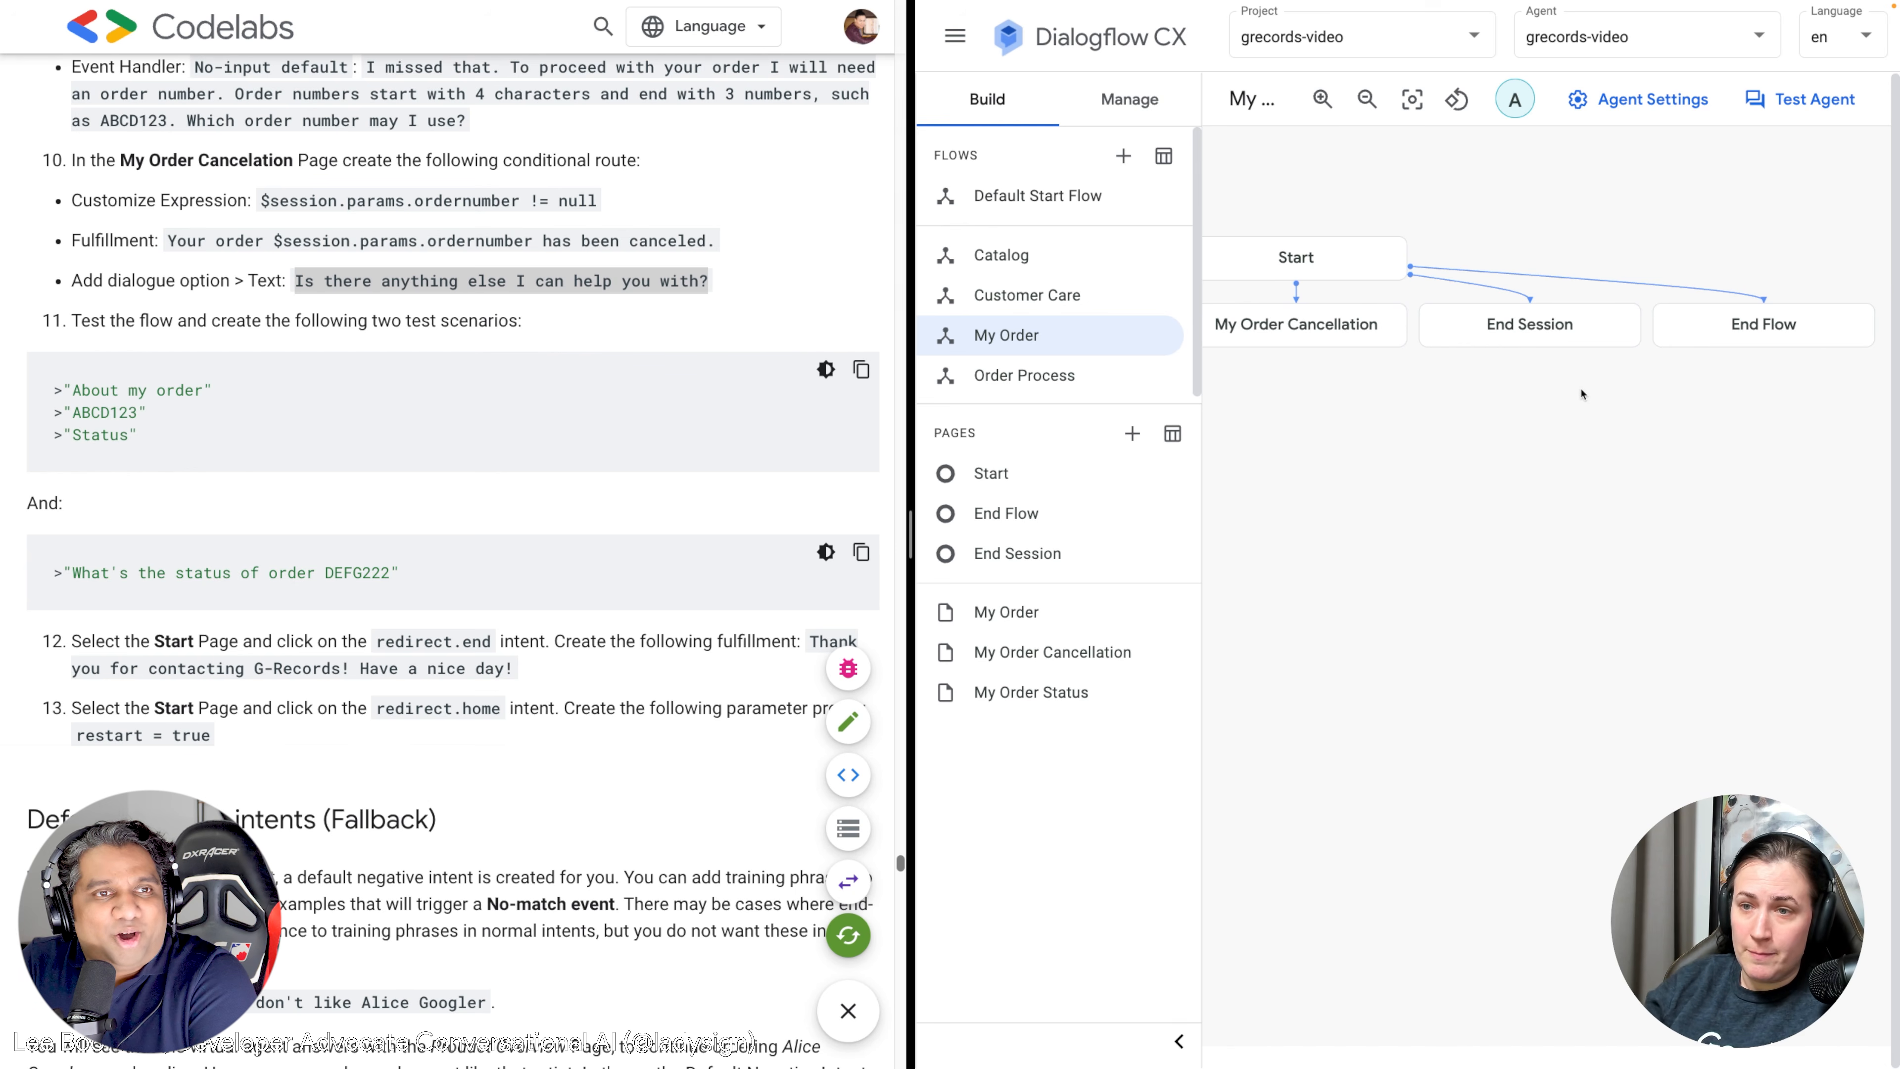
Scroll around the My Order flow graph, then reload the browser page to refresh it.
scroll(499, 589, down, 6)
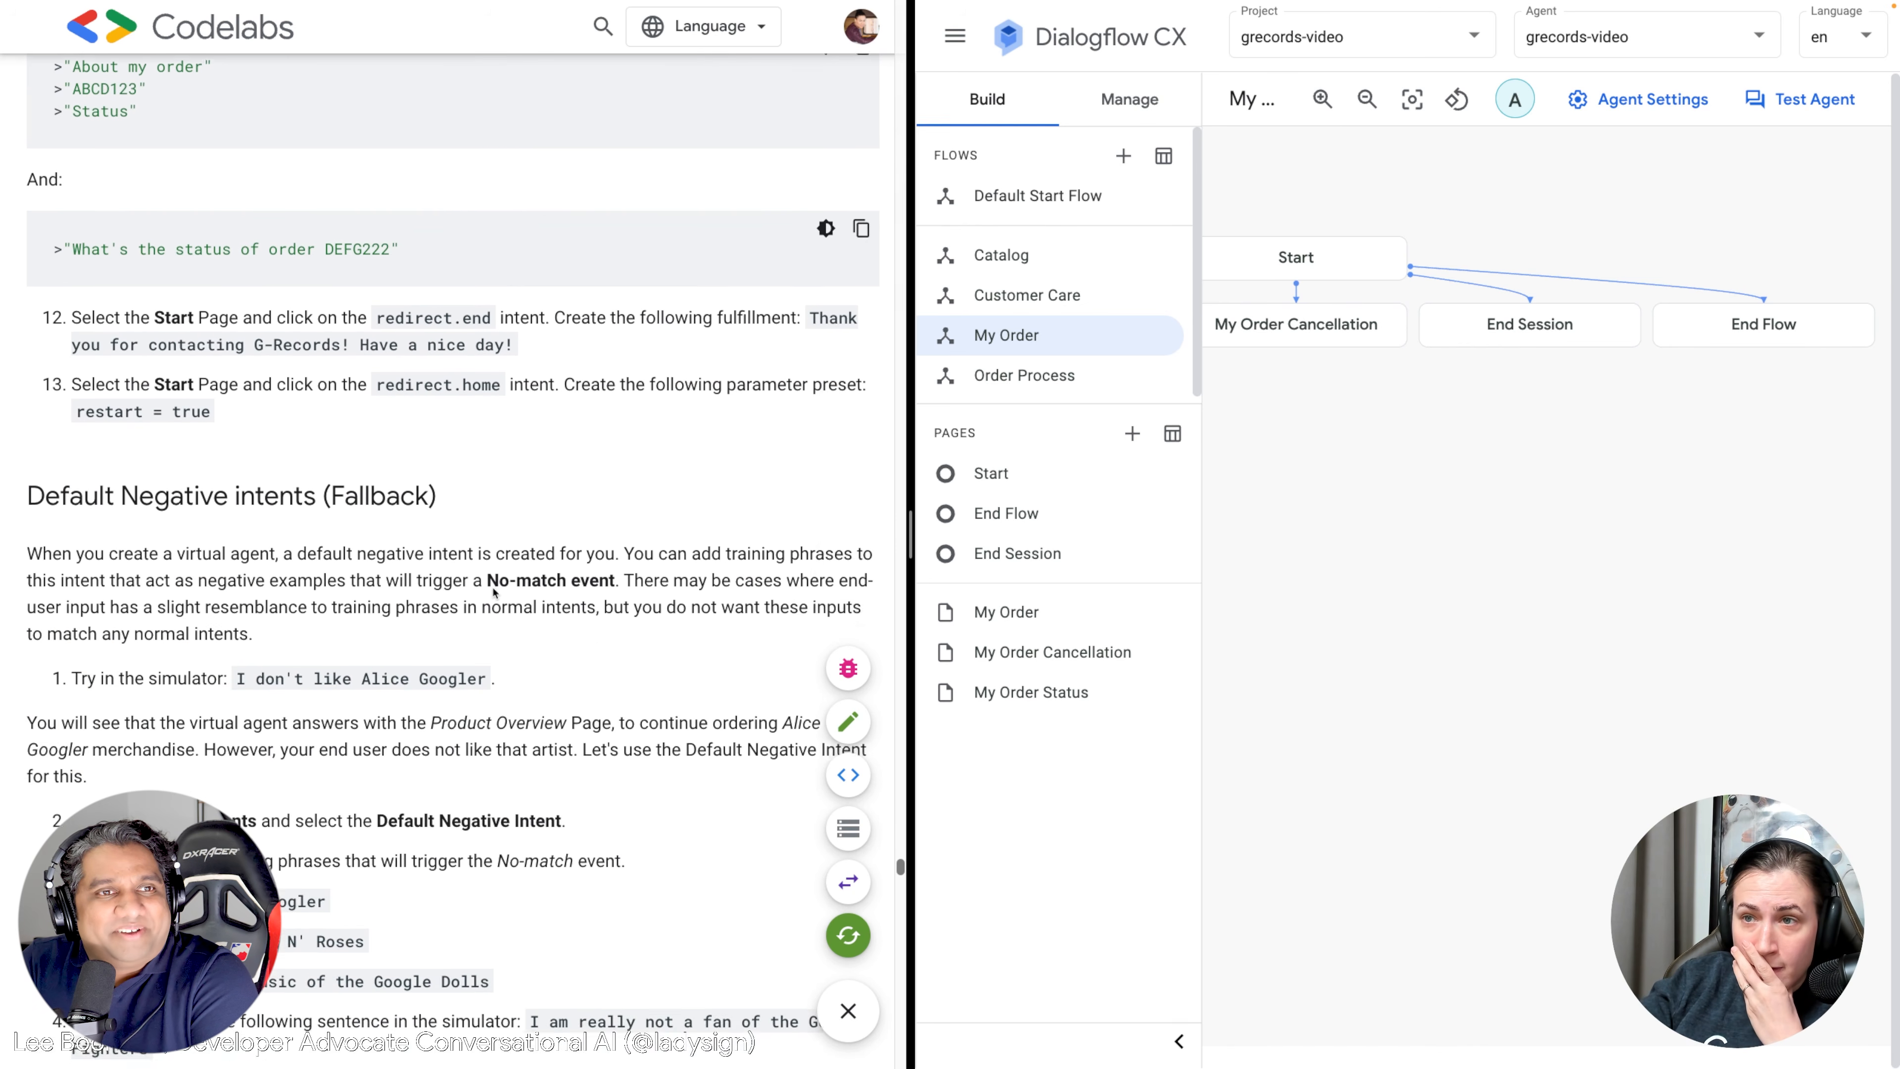
scroll(499, 589, down, 1)
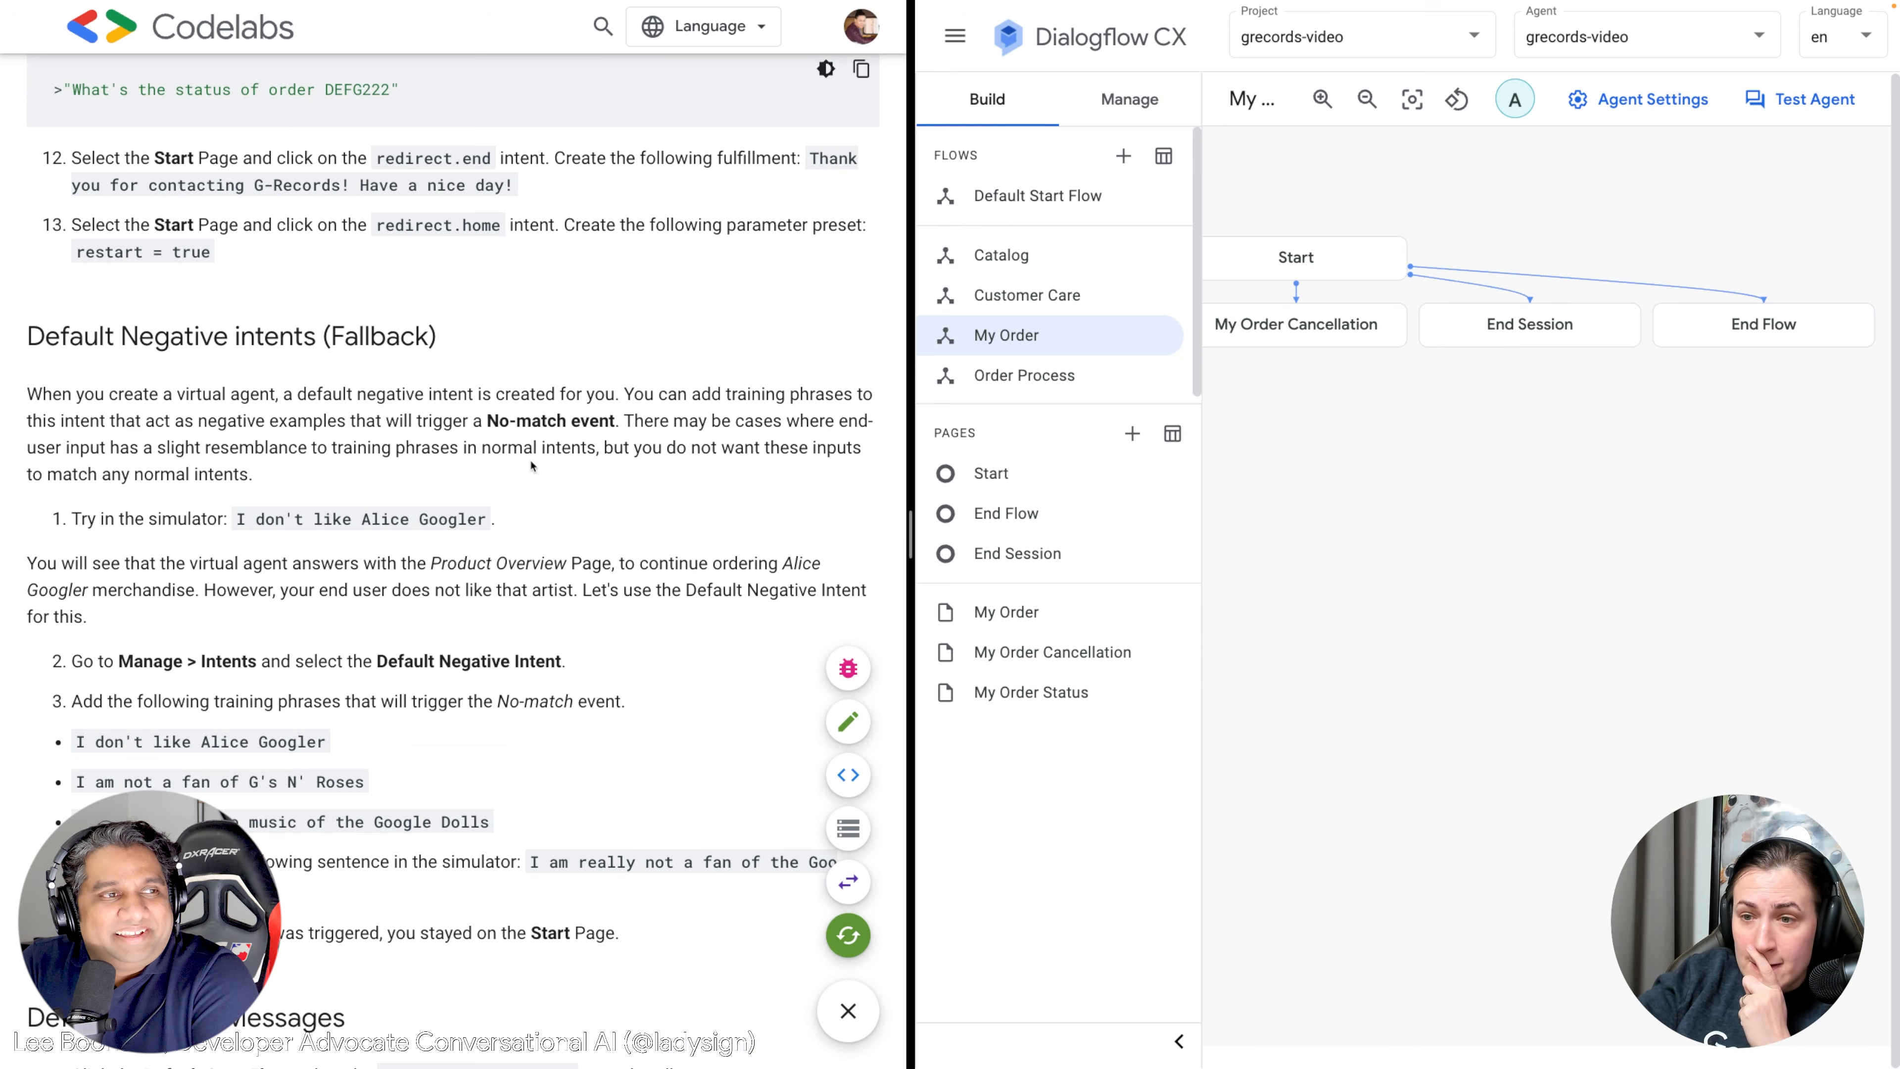
scroll(344, 239, up, 1)
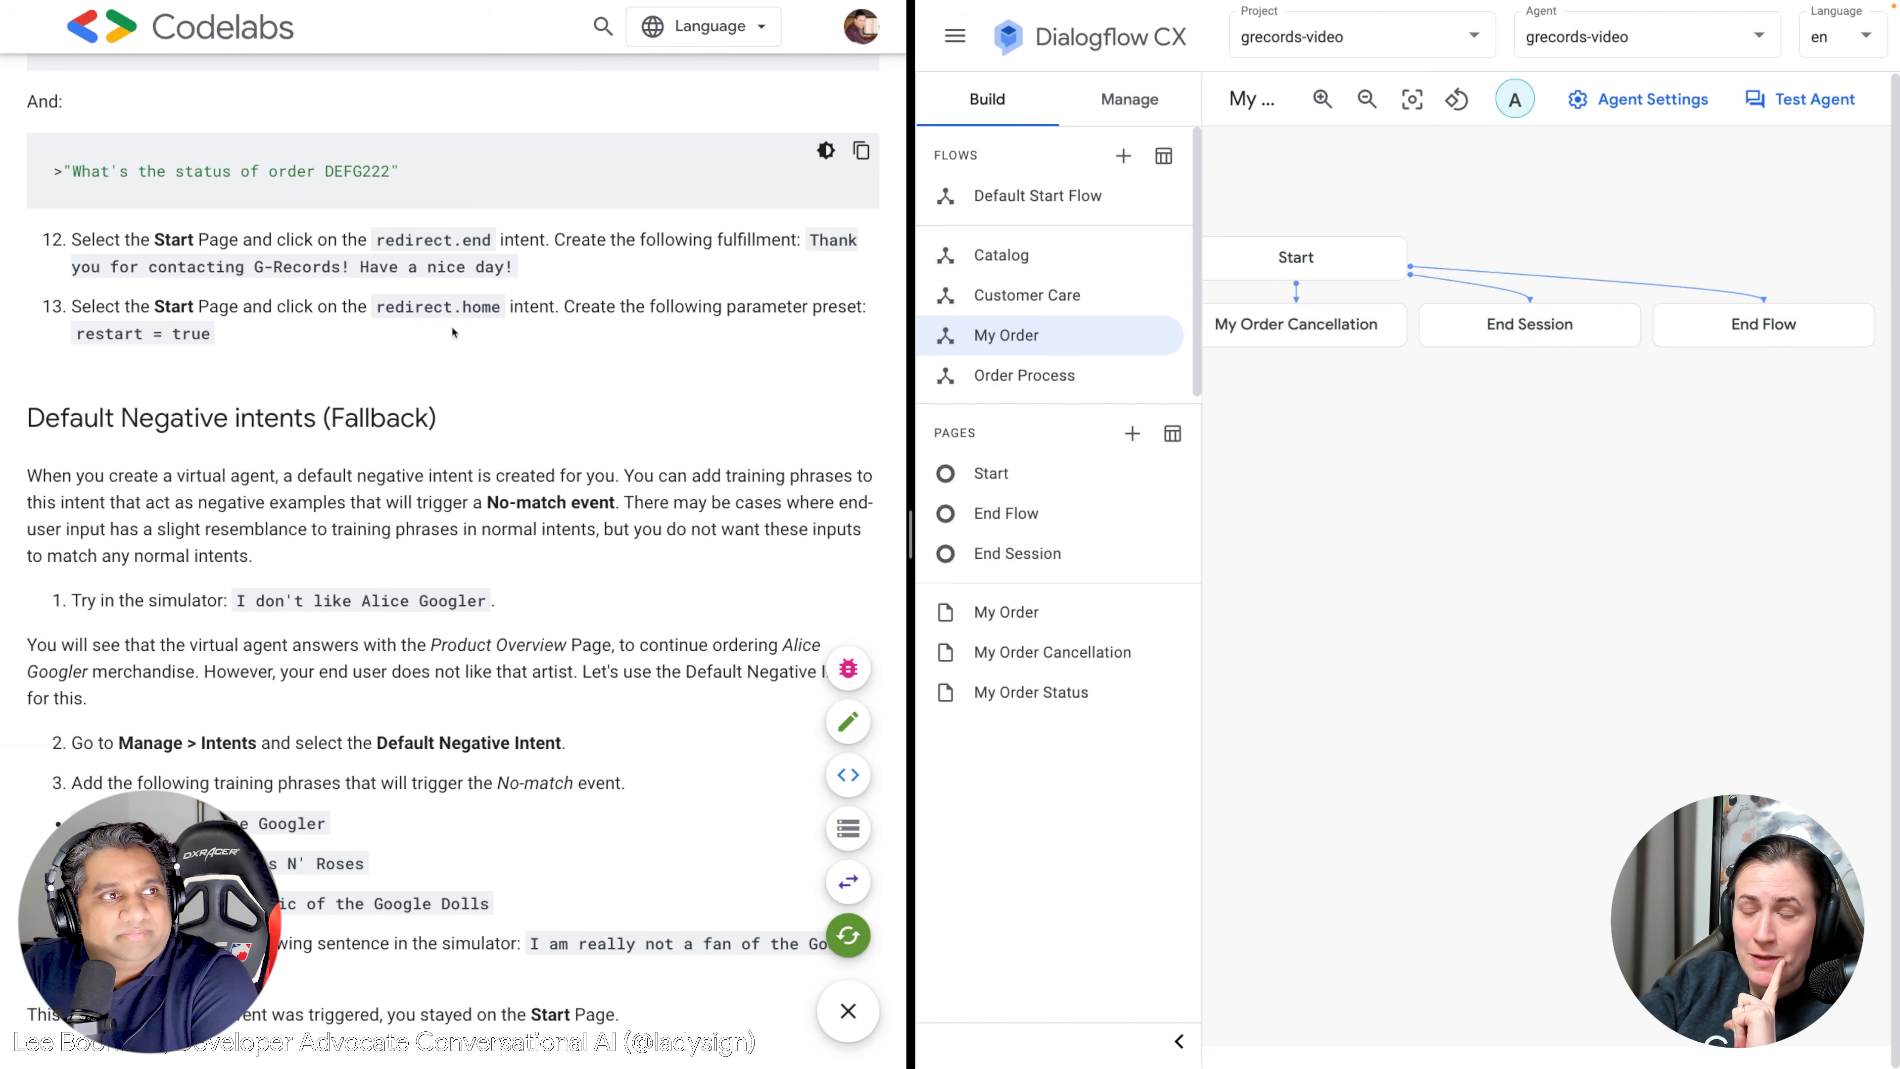
scroll(468, 357, down, 2)
scroll(468, 358, down, 3)
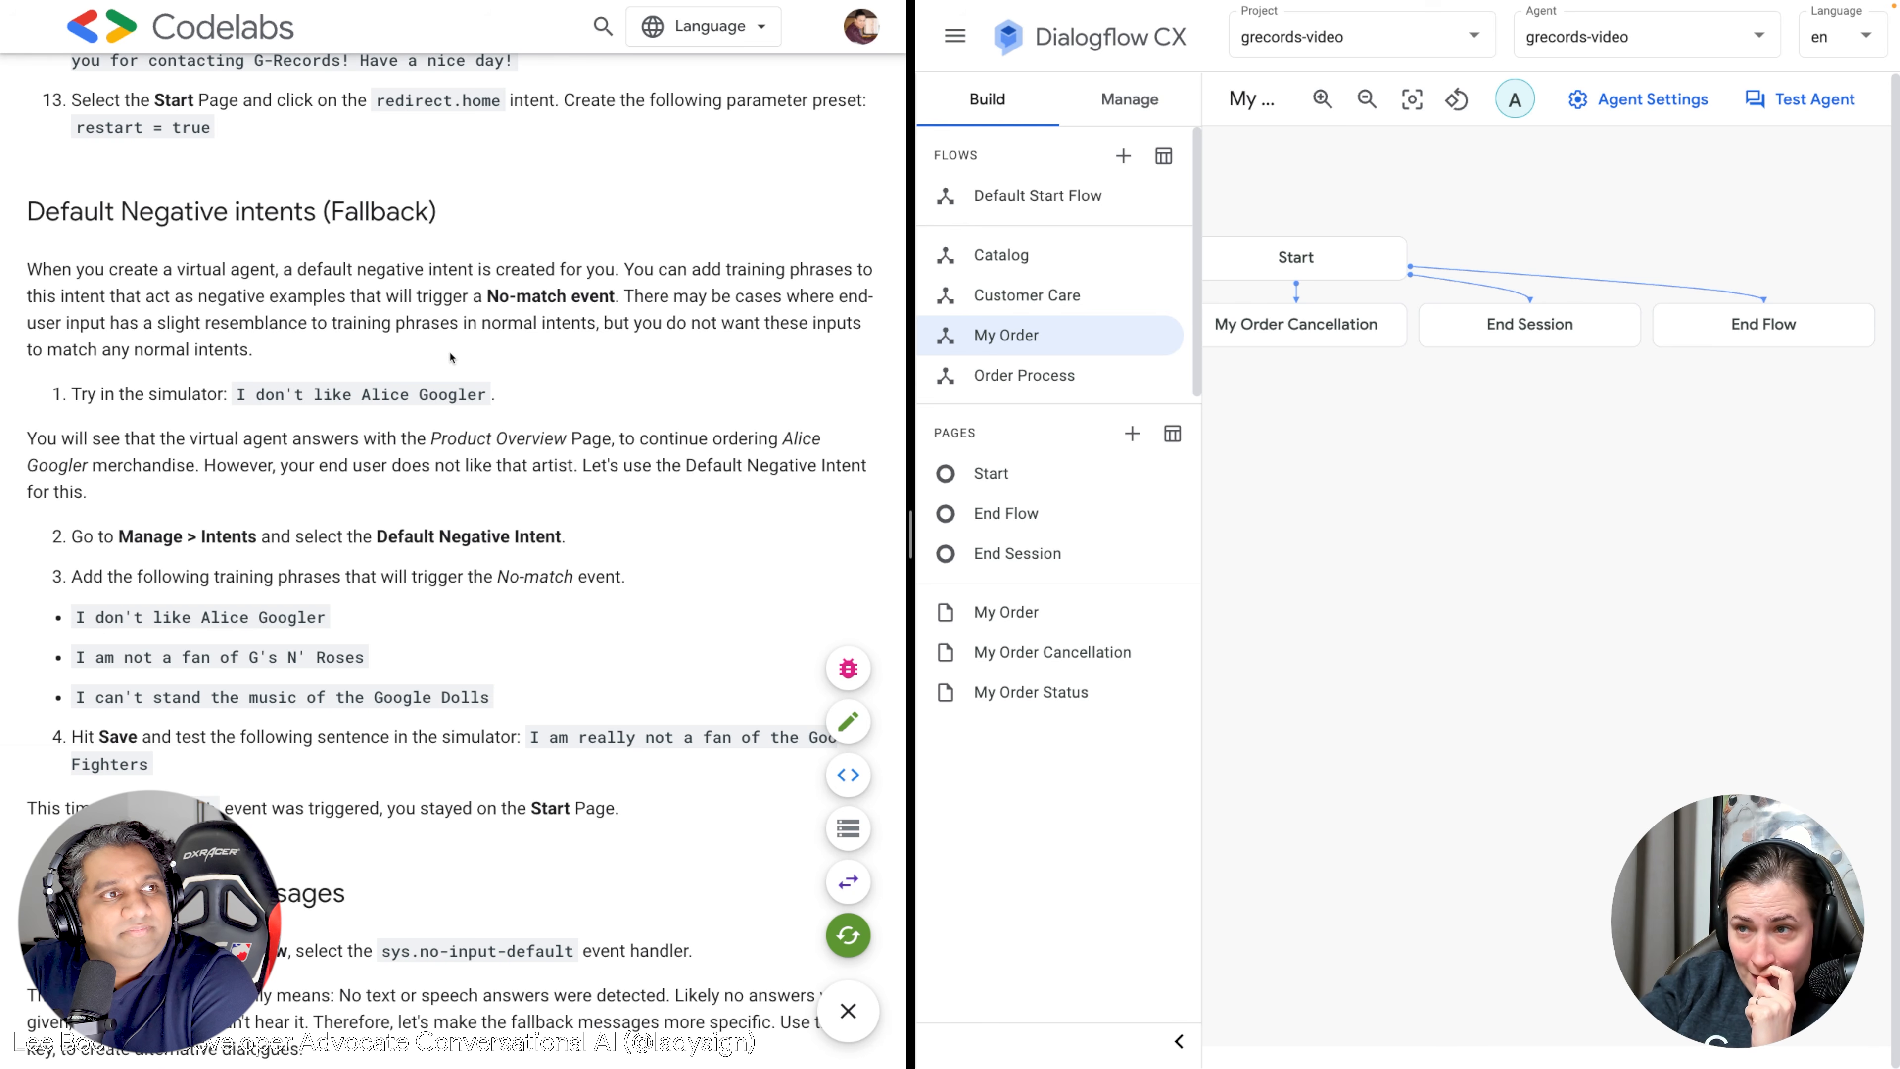
scroll(452, 362, down, 2)
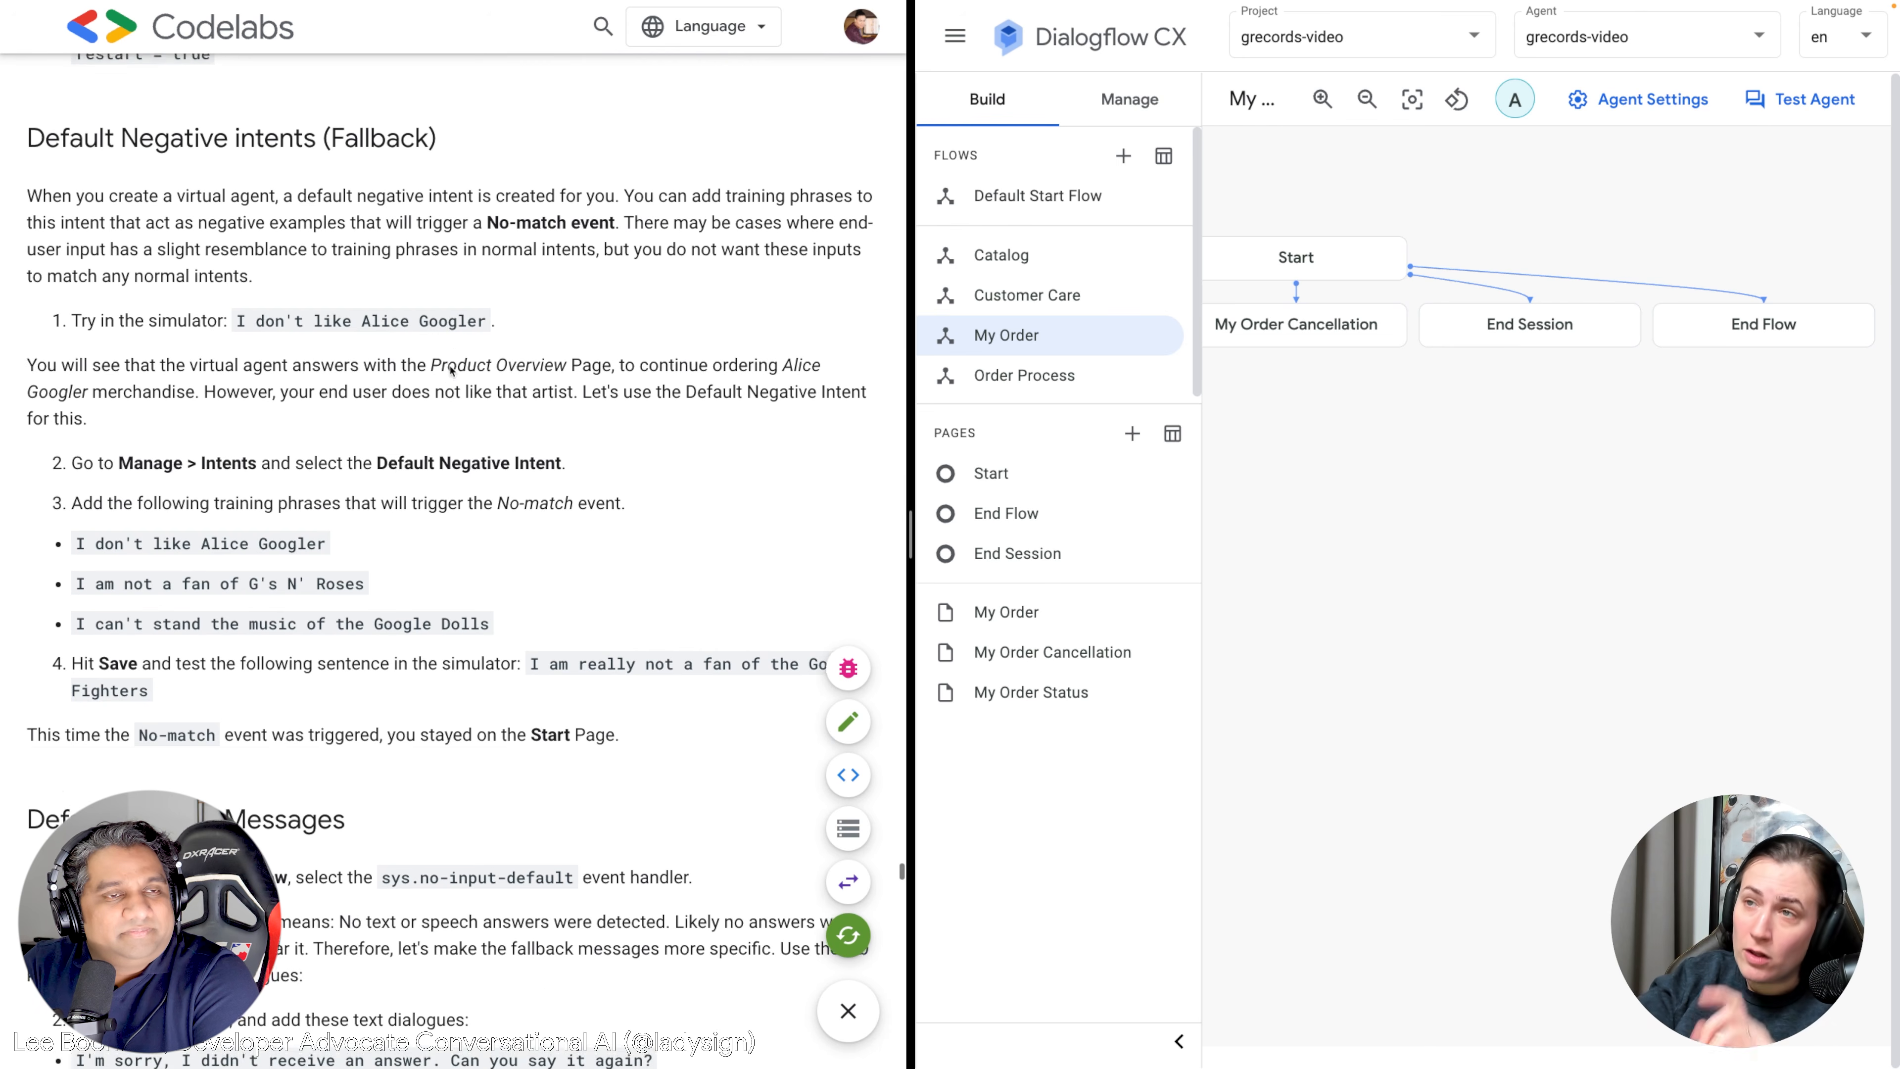
scroll(452, 362, up, 5)
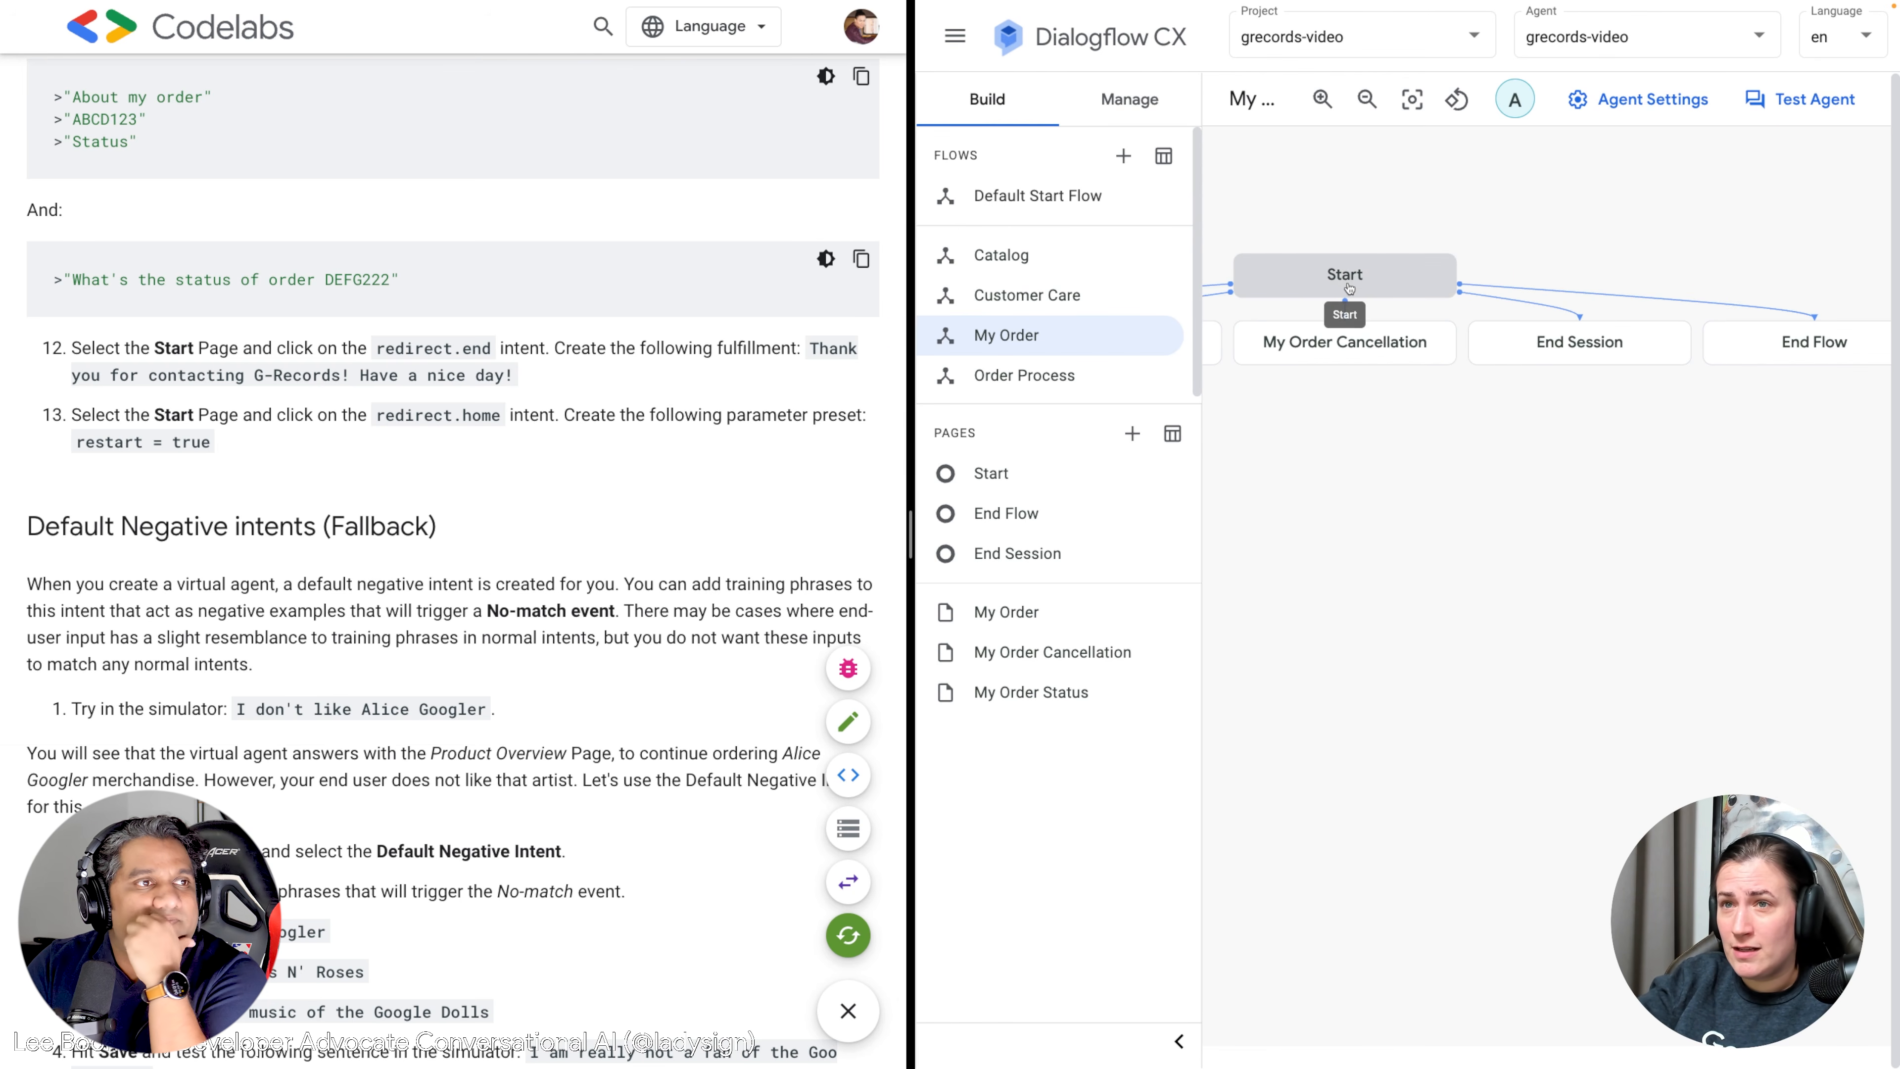
right_click(1384, 443)
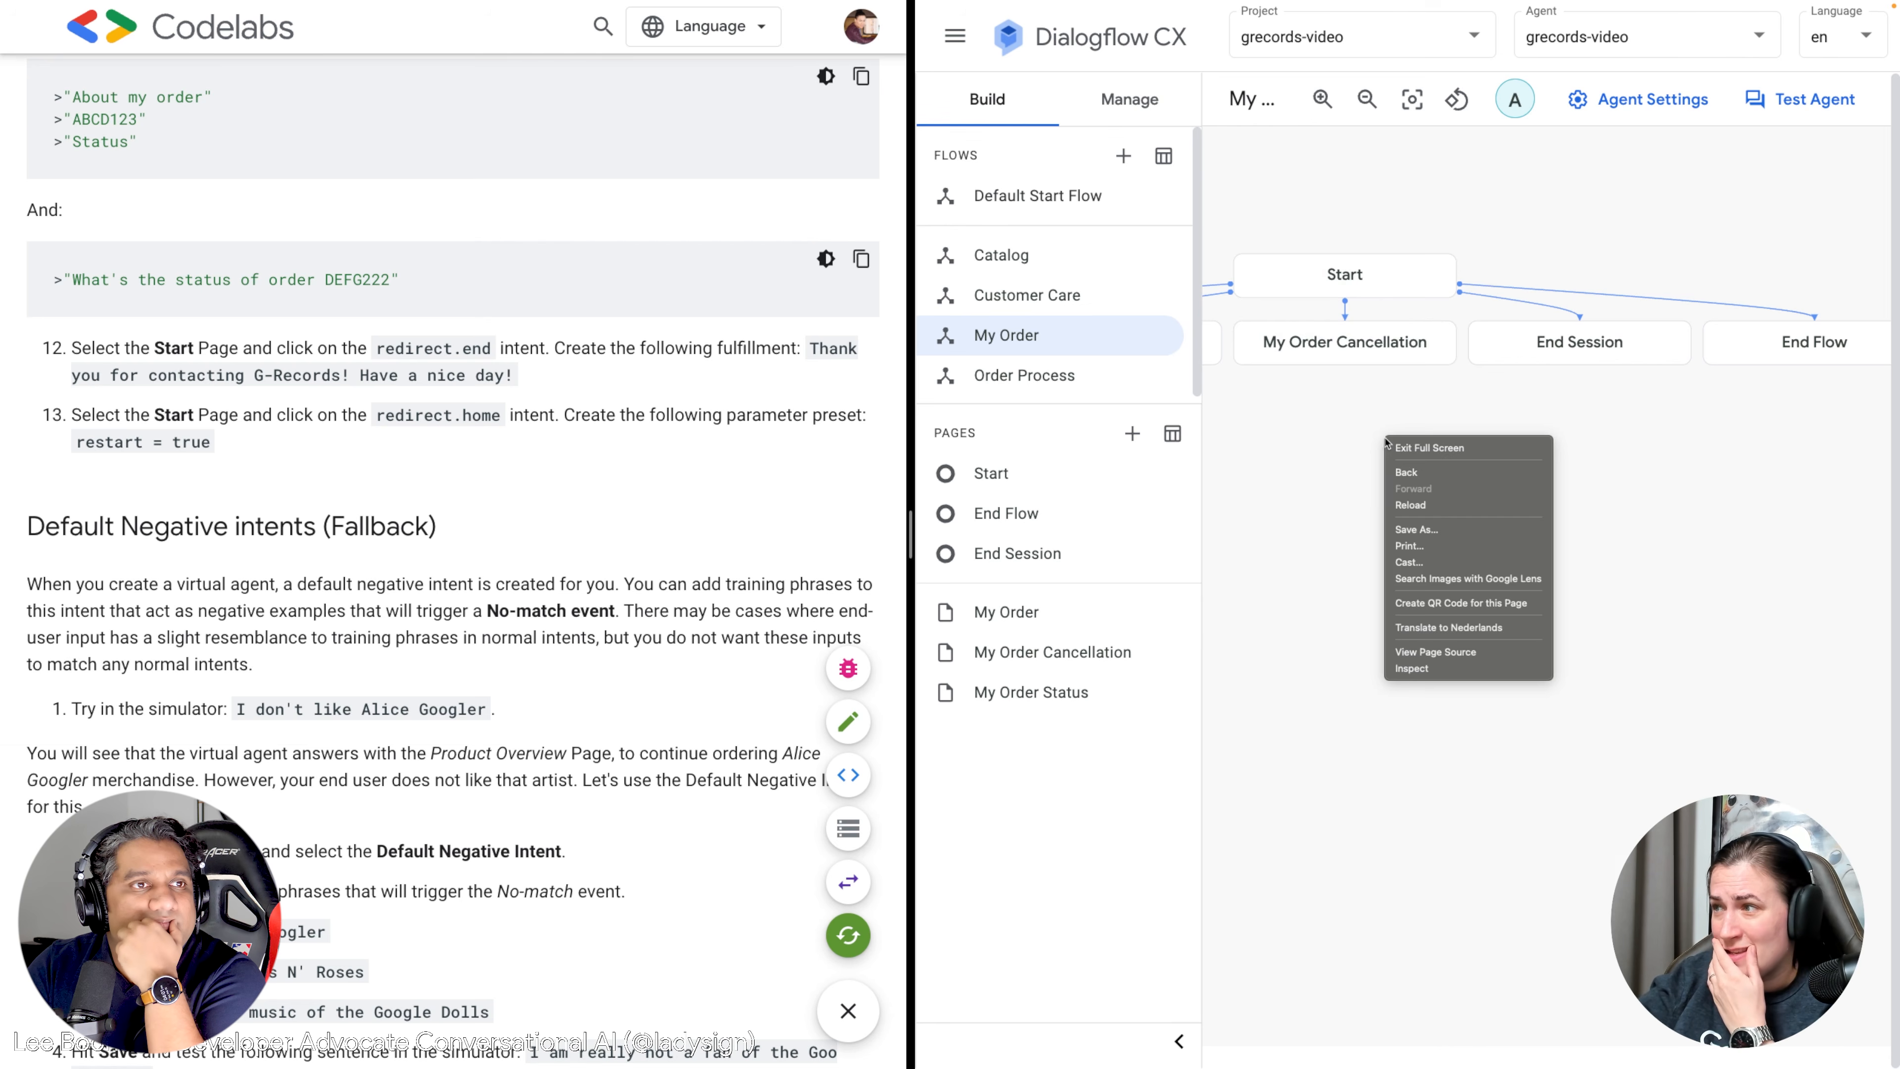
click(1415, 505)
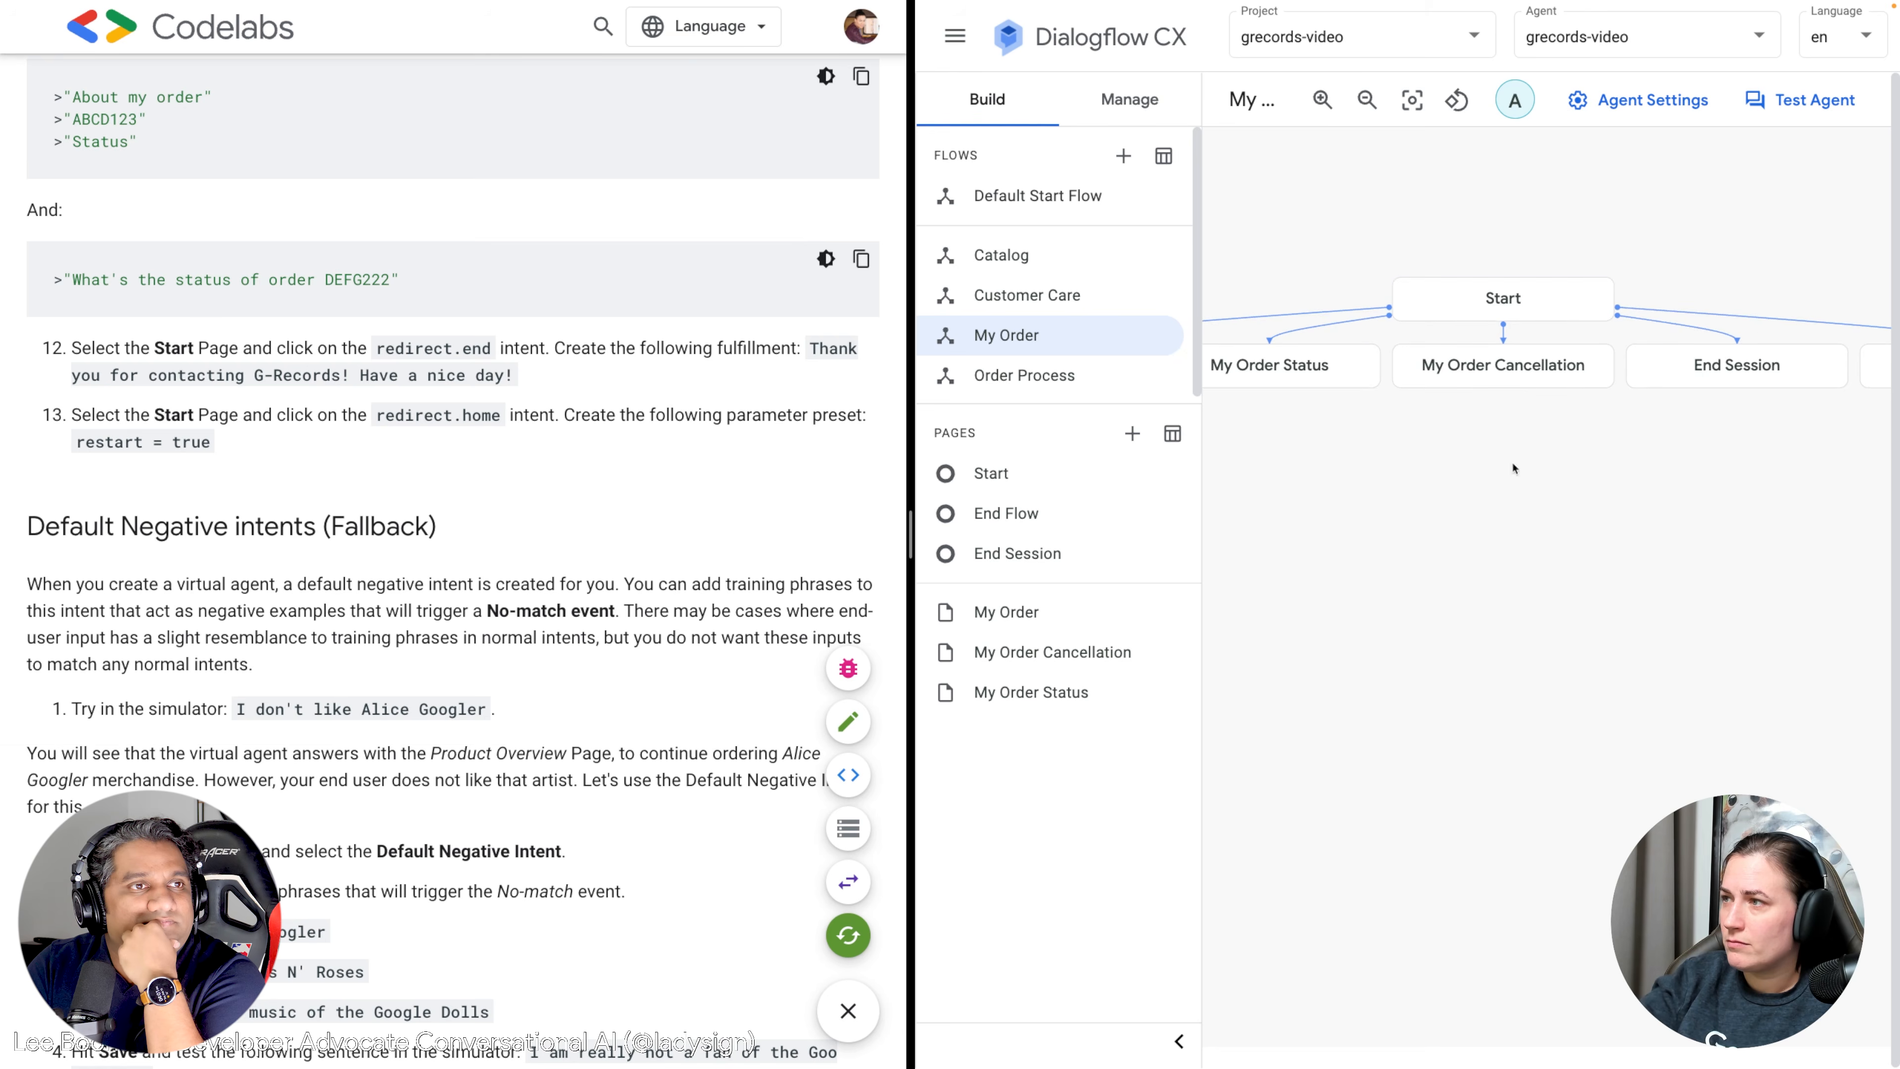
Reload the page once more and open the My Order flow's Start page.
right_click(1348, 546)
right_click(1359, 489)
click(1383, 556)
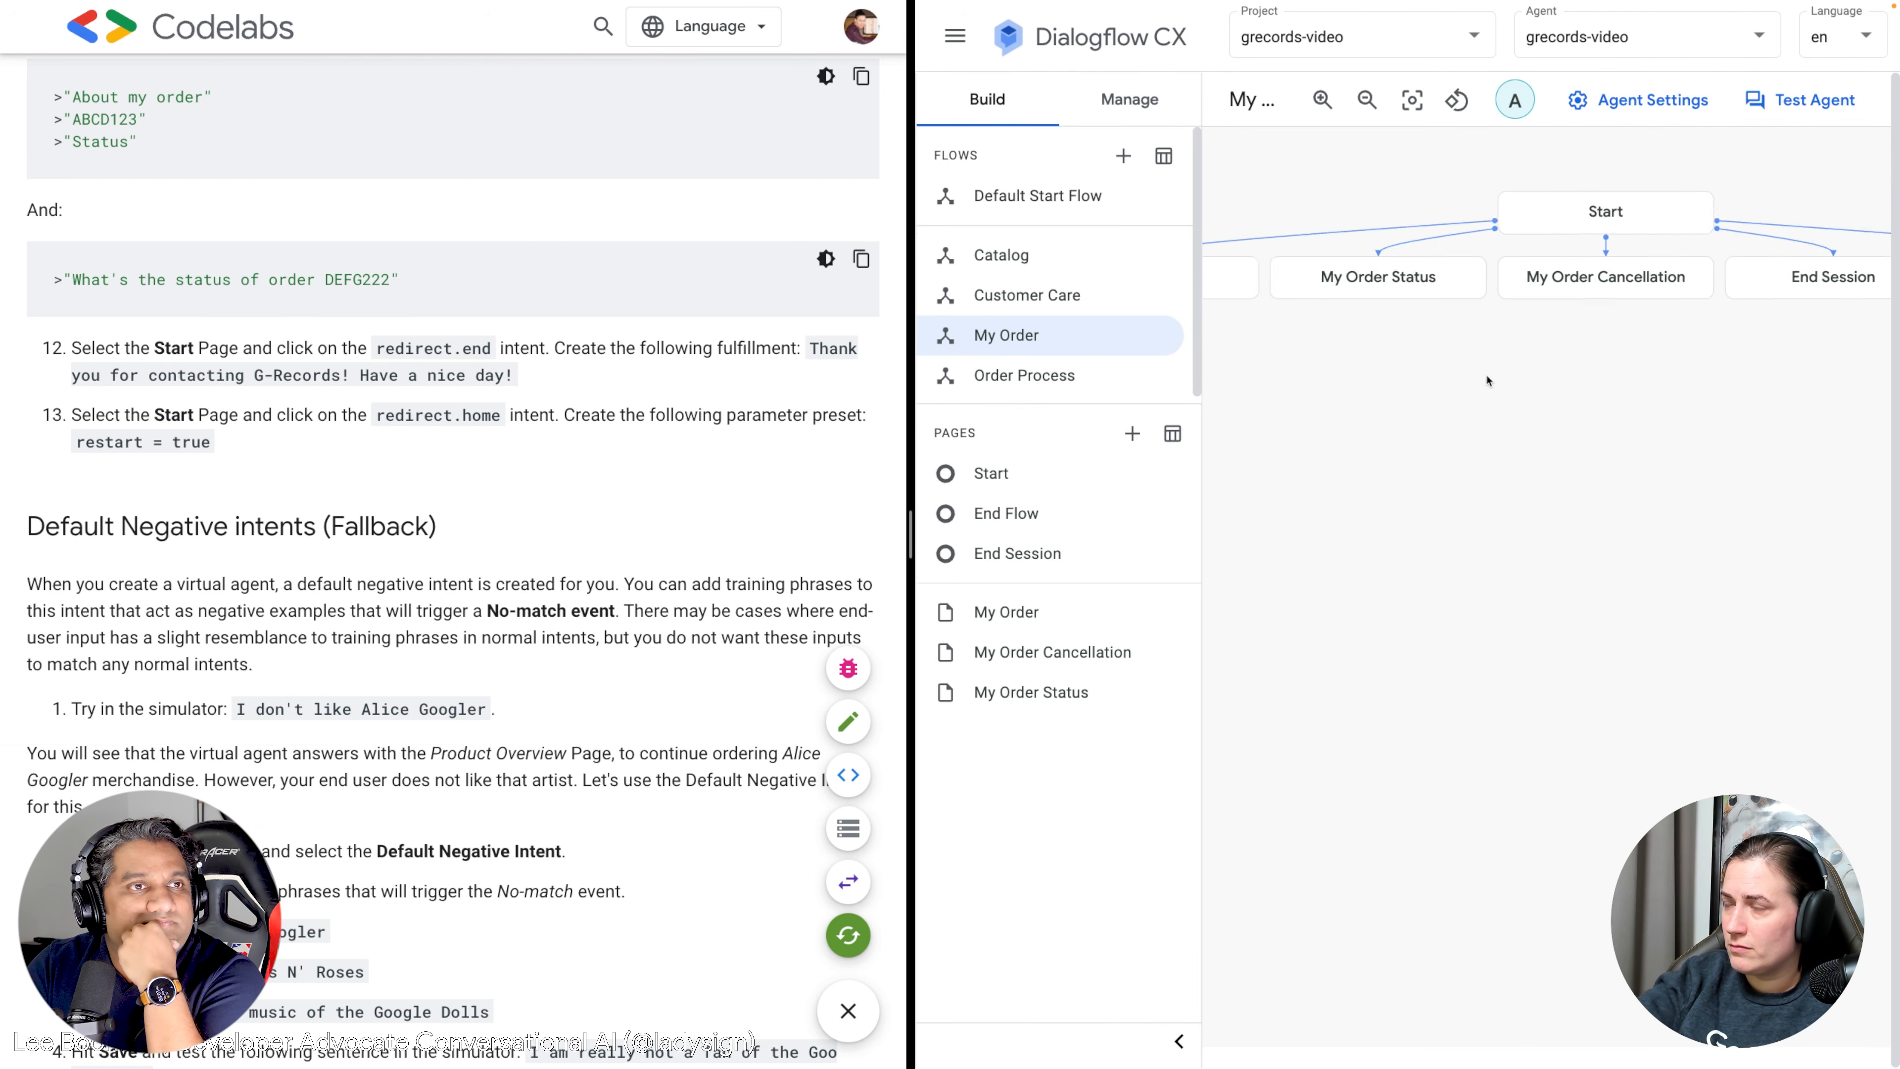
click(1546, 220)
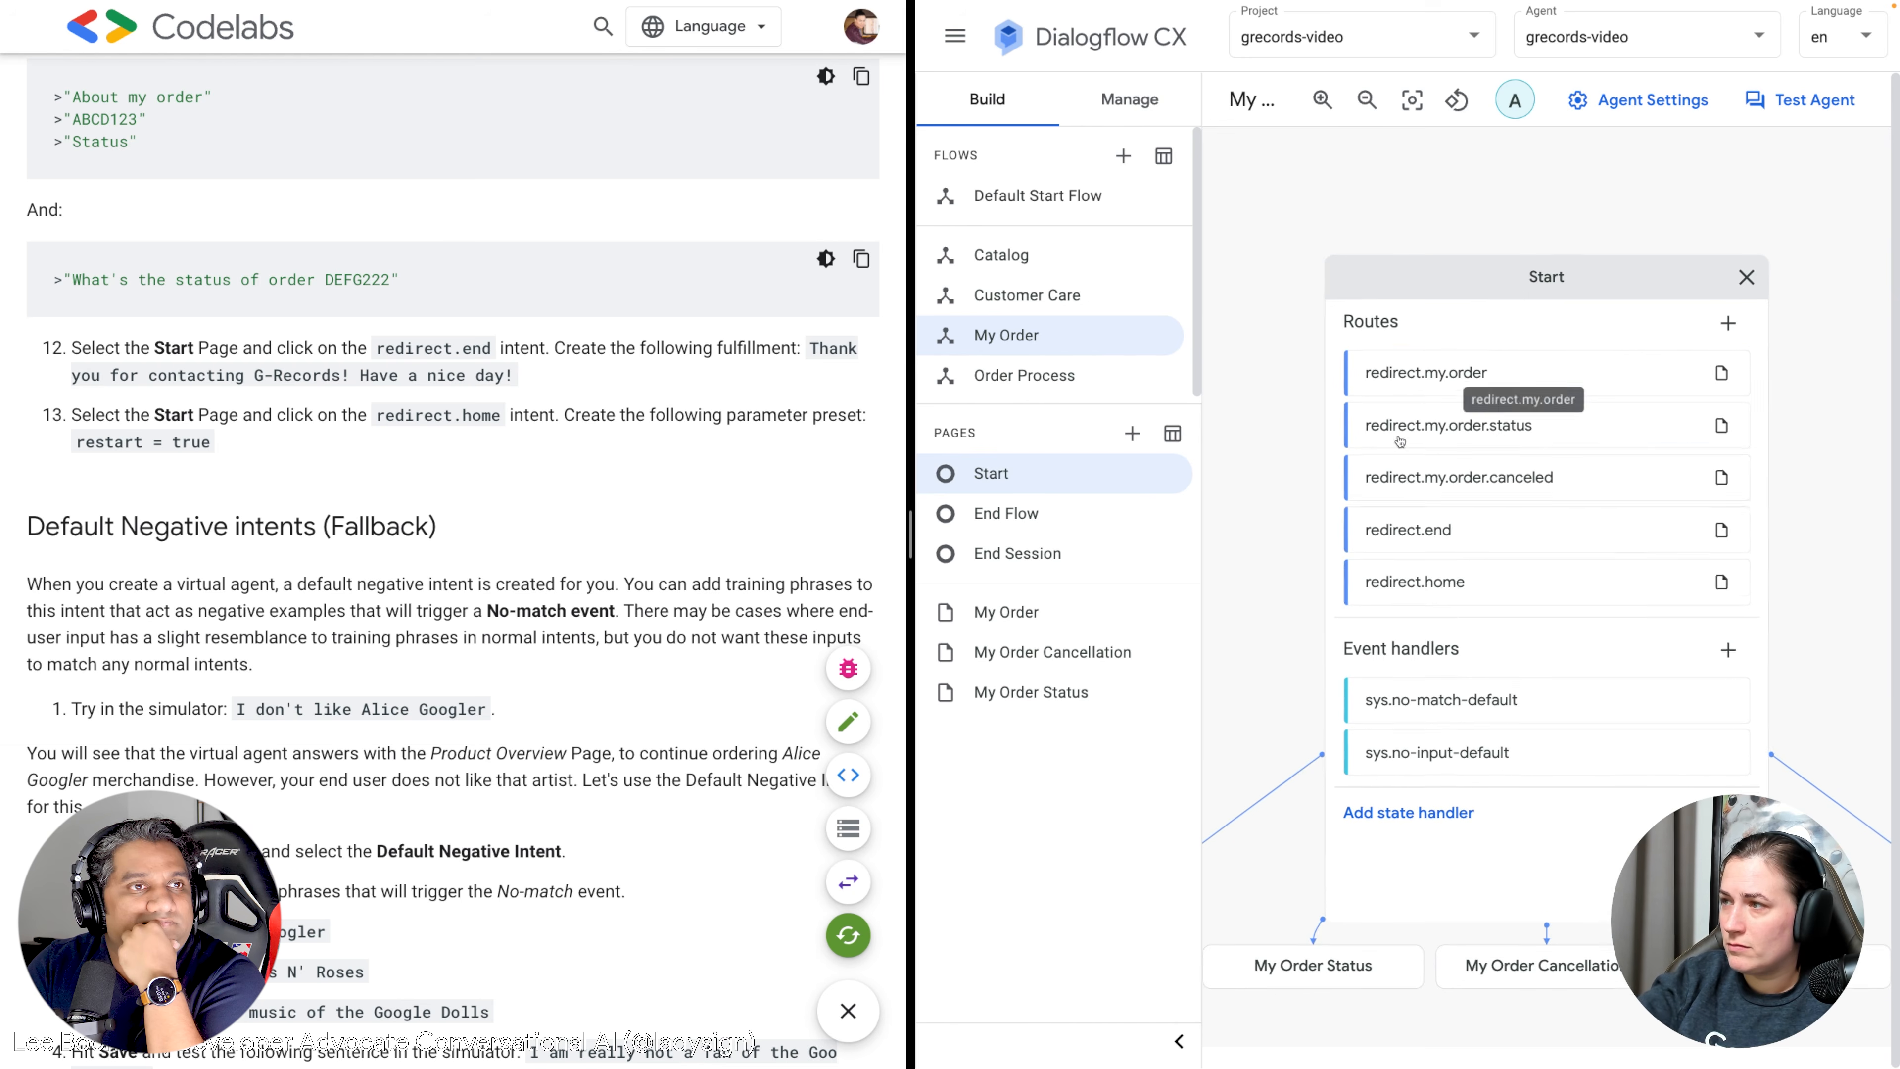
Give redirect.end the reply 'Thank you for contacting G-Records! Have a nice day!' and save it.
click(1447, 542)
scroll(1451, 546, down, 4)
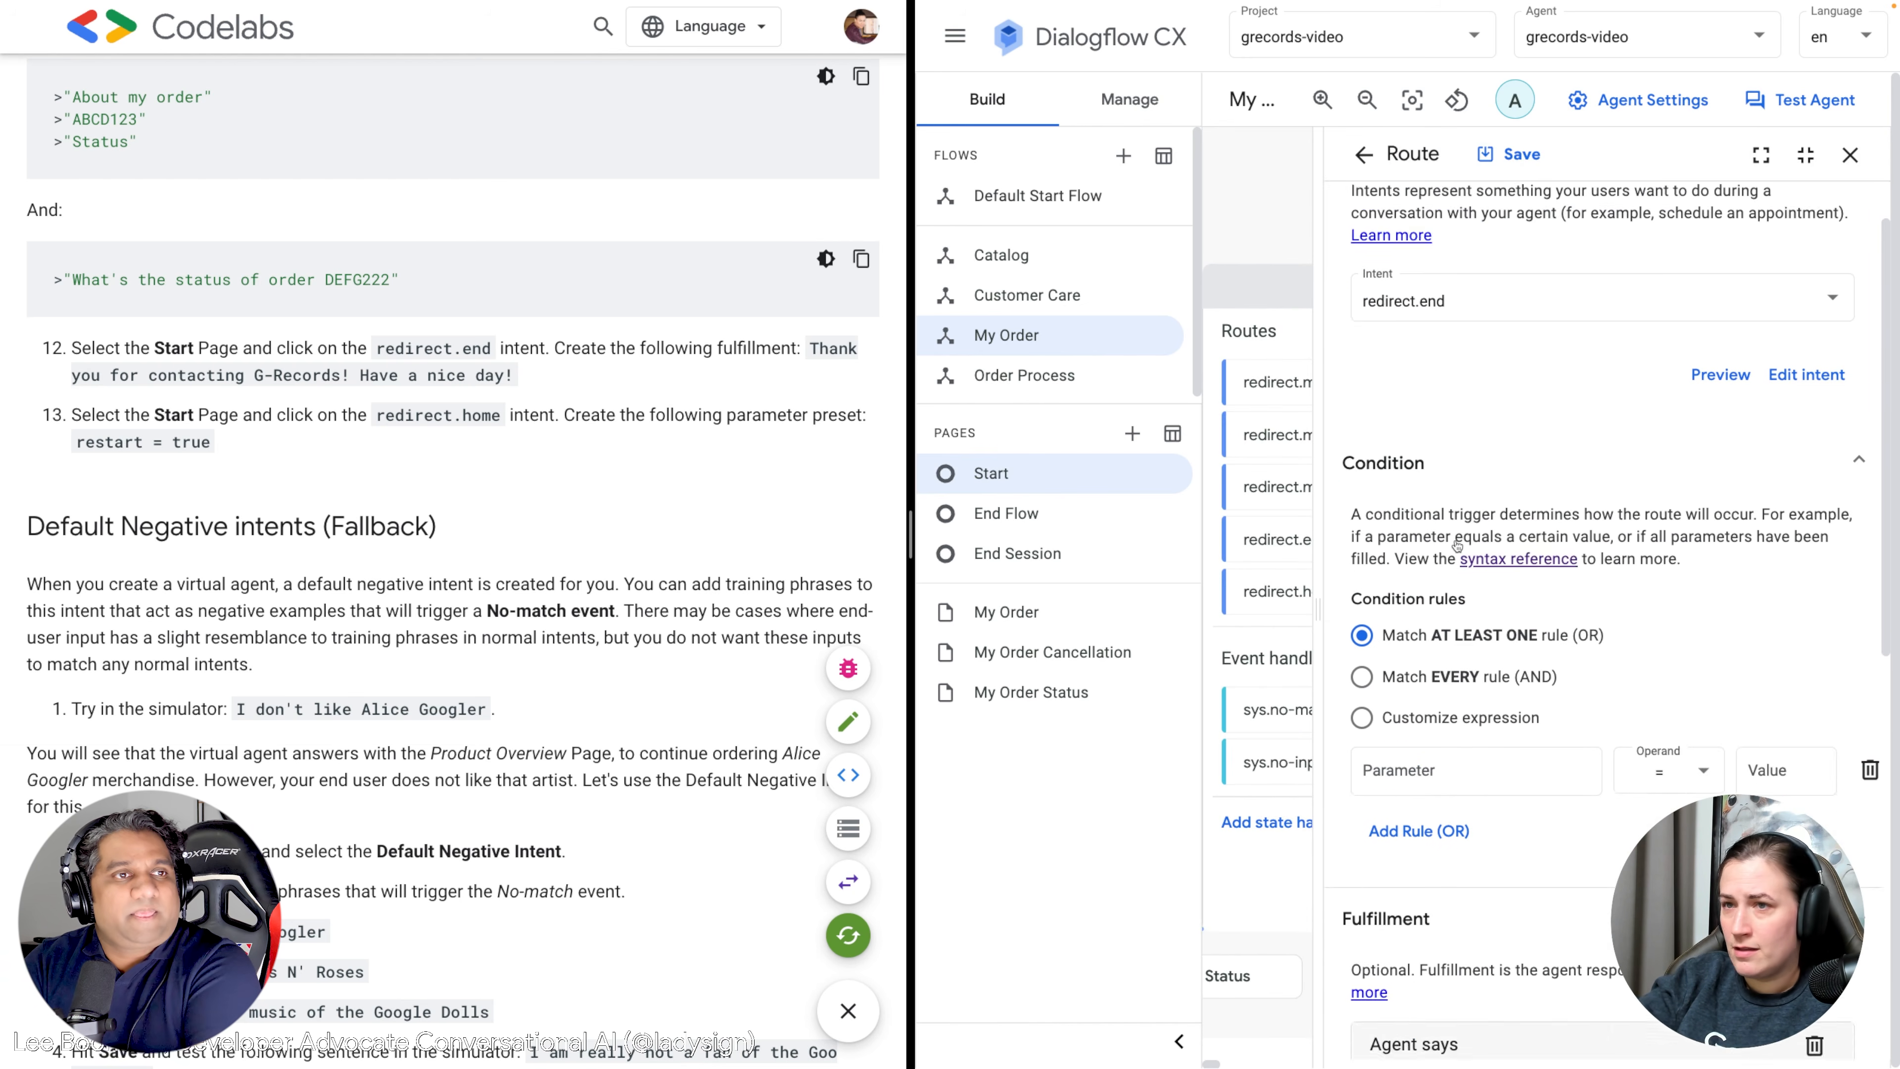
scroll(1457, 545, down, 1)
drag(539, 369, 813, 342)
key(ctrl+c)
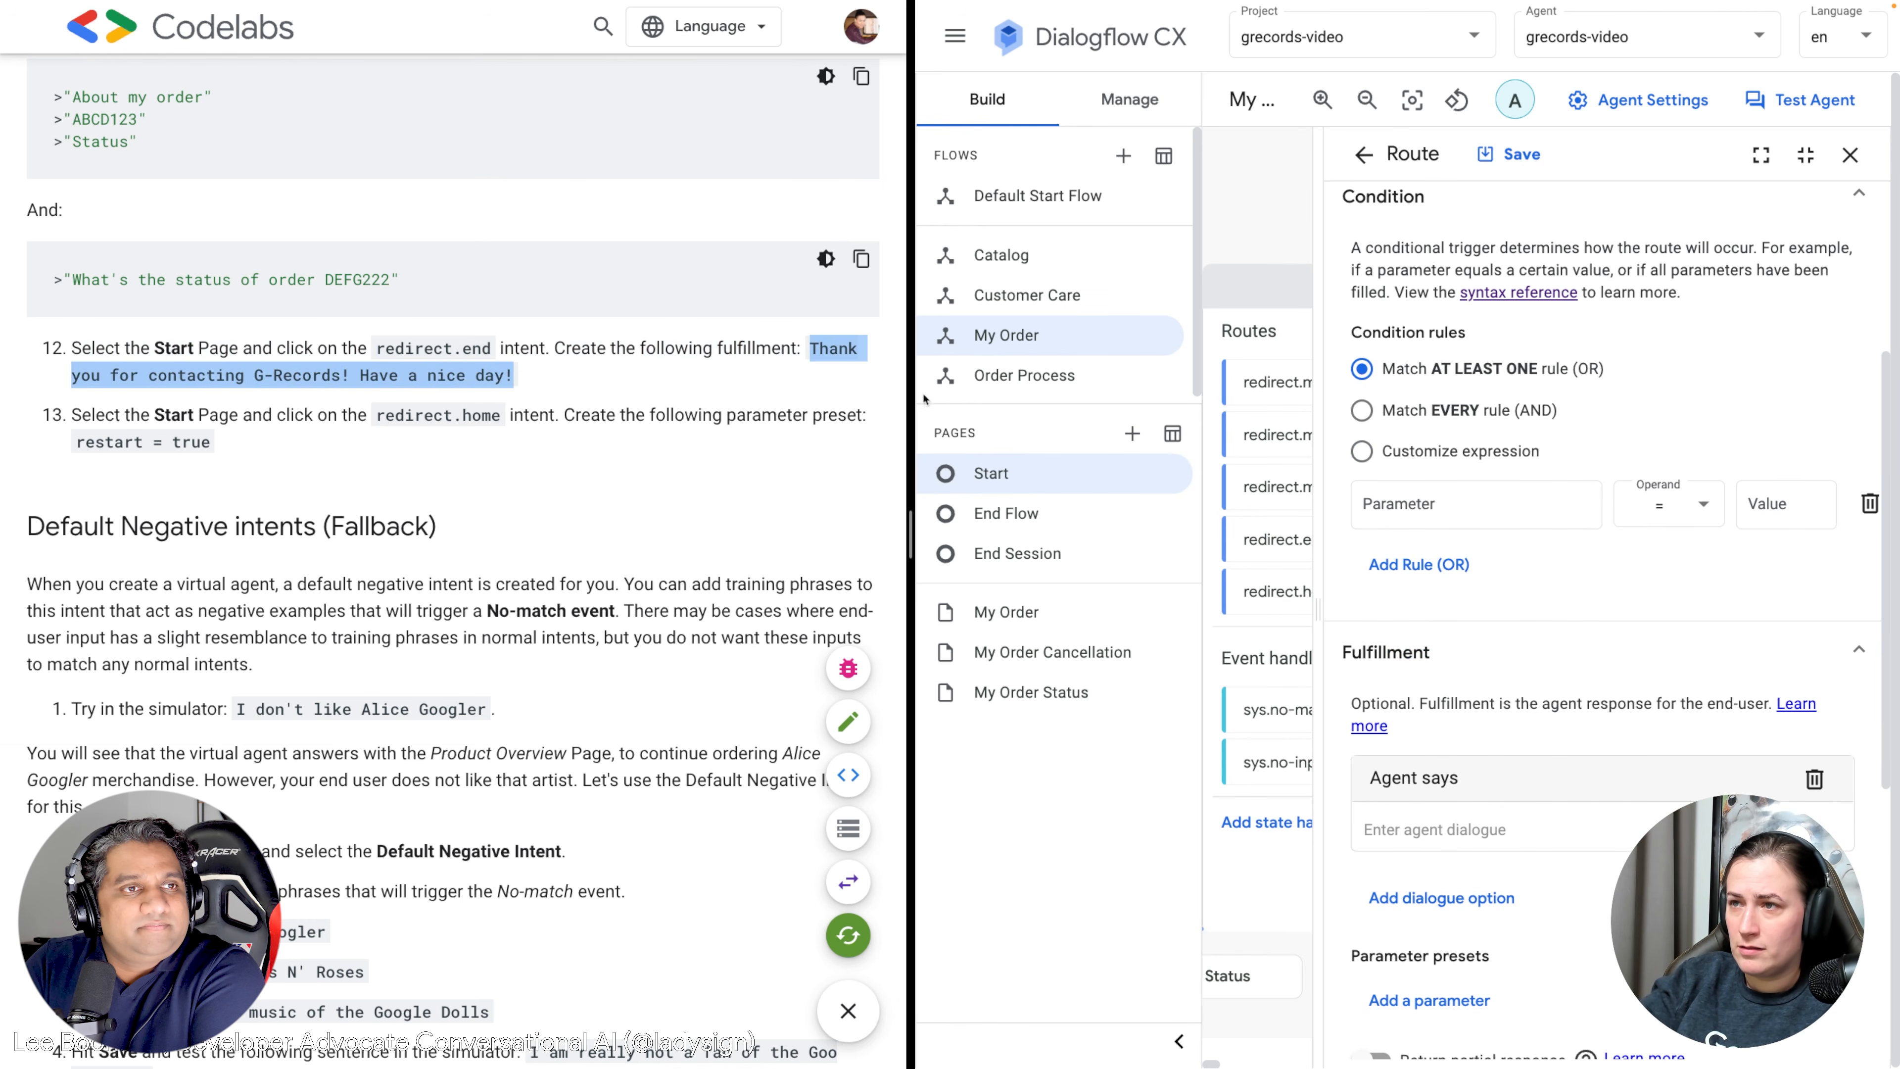
click(1464, 825)
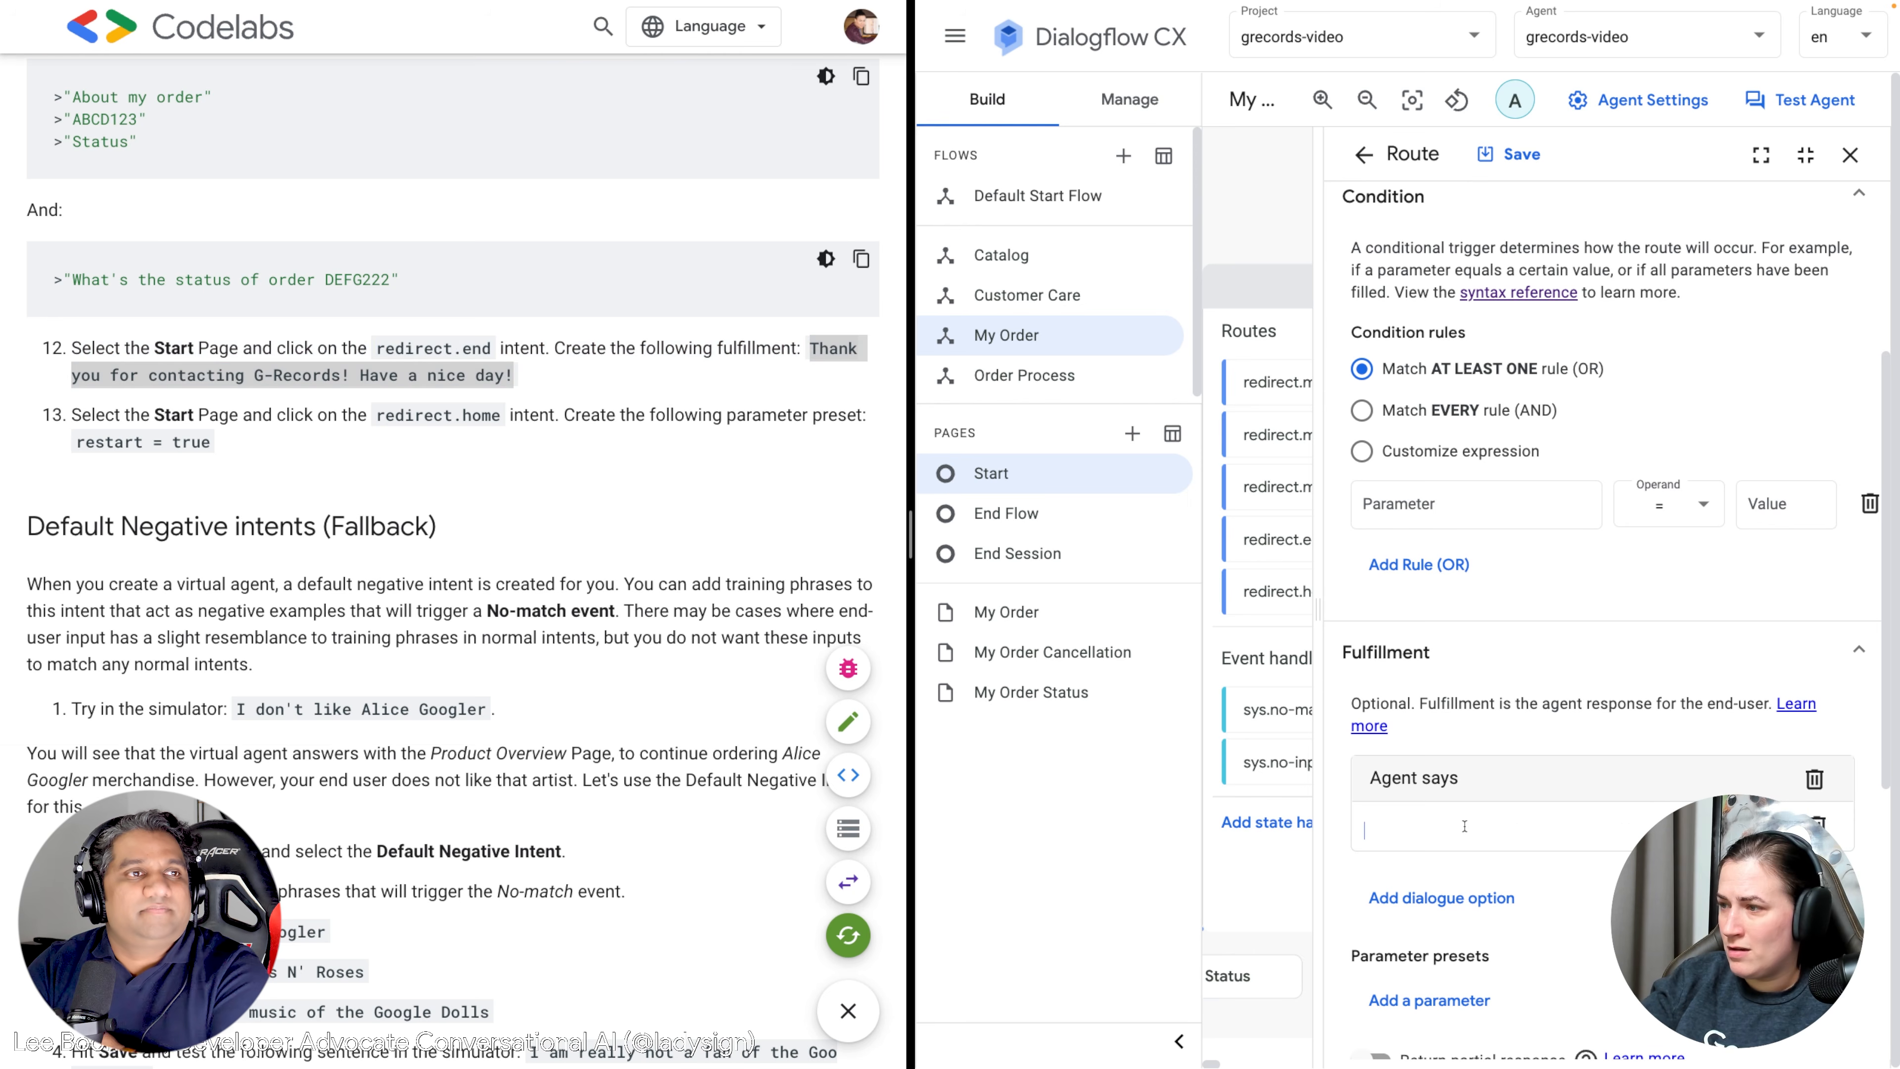
key(ctrl+v)
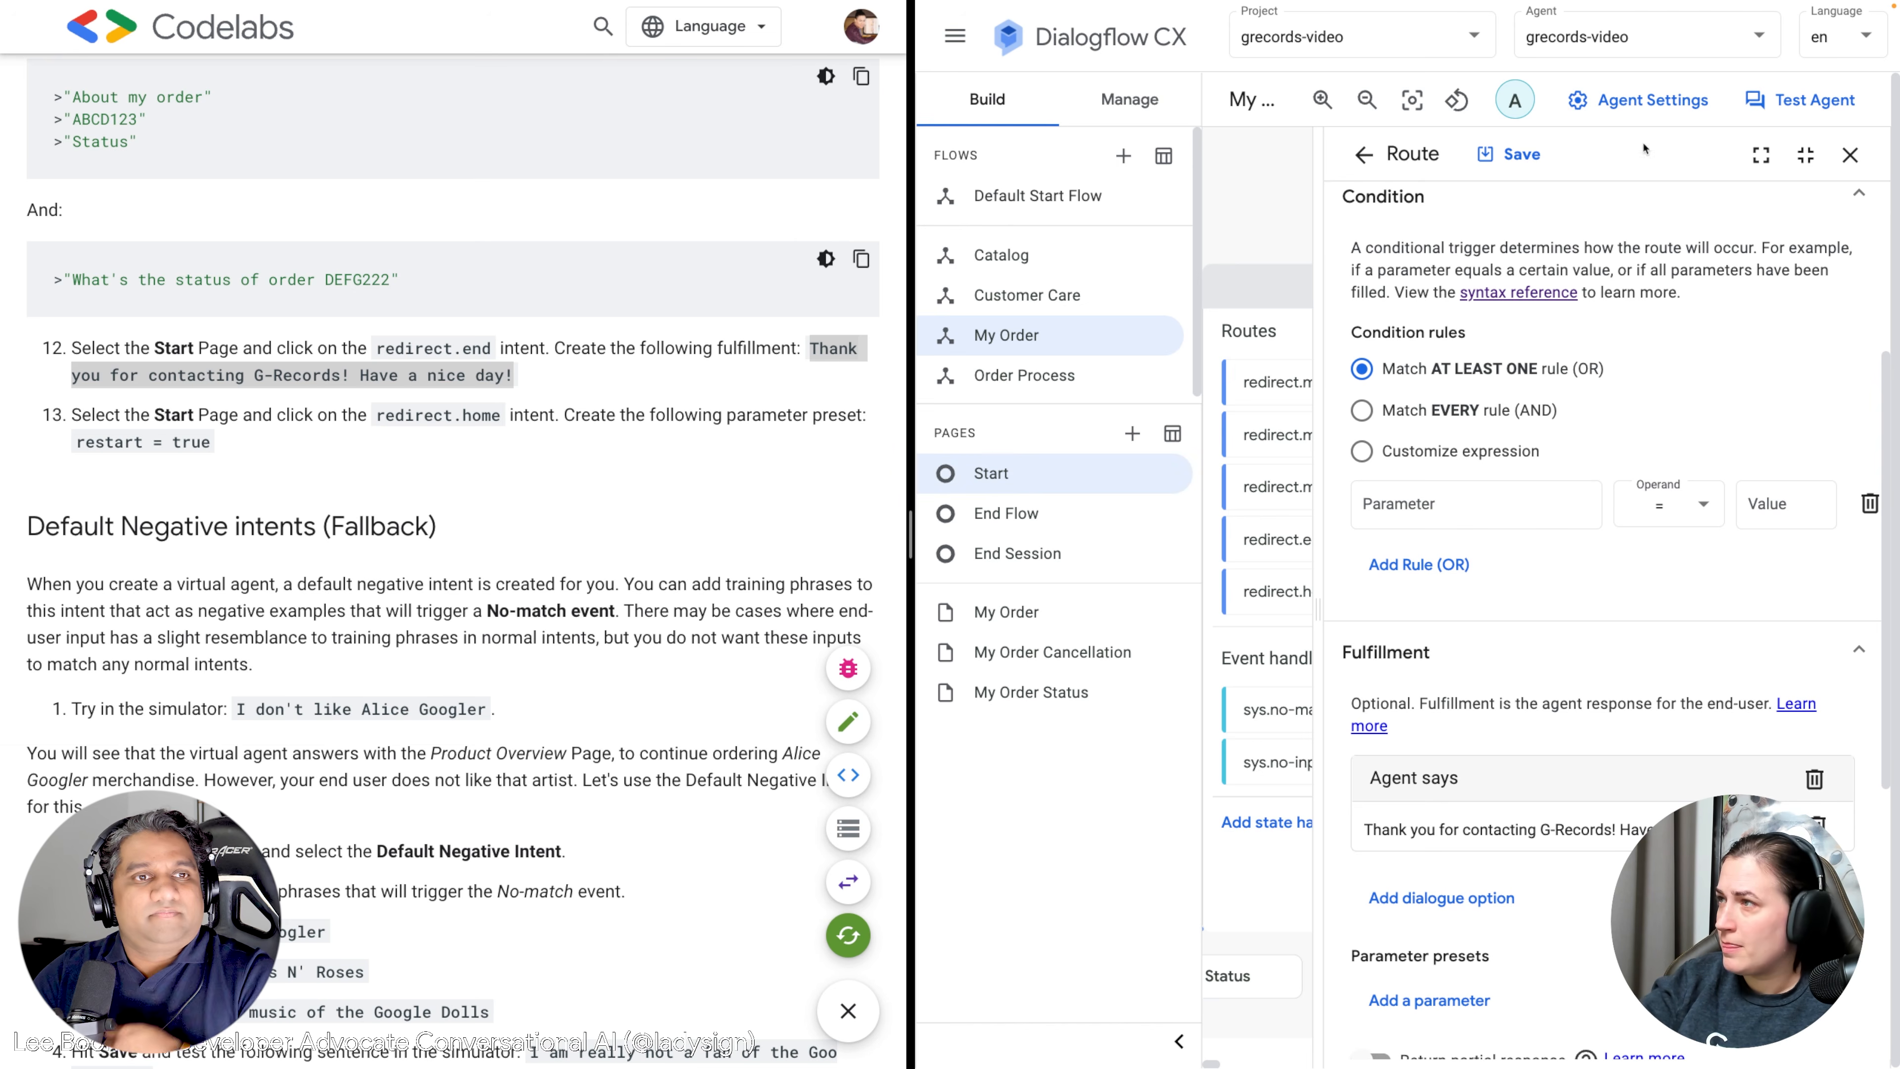
click(1523, 155)
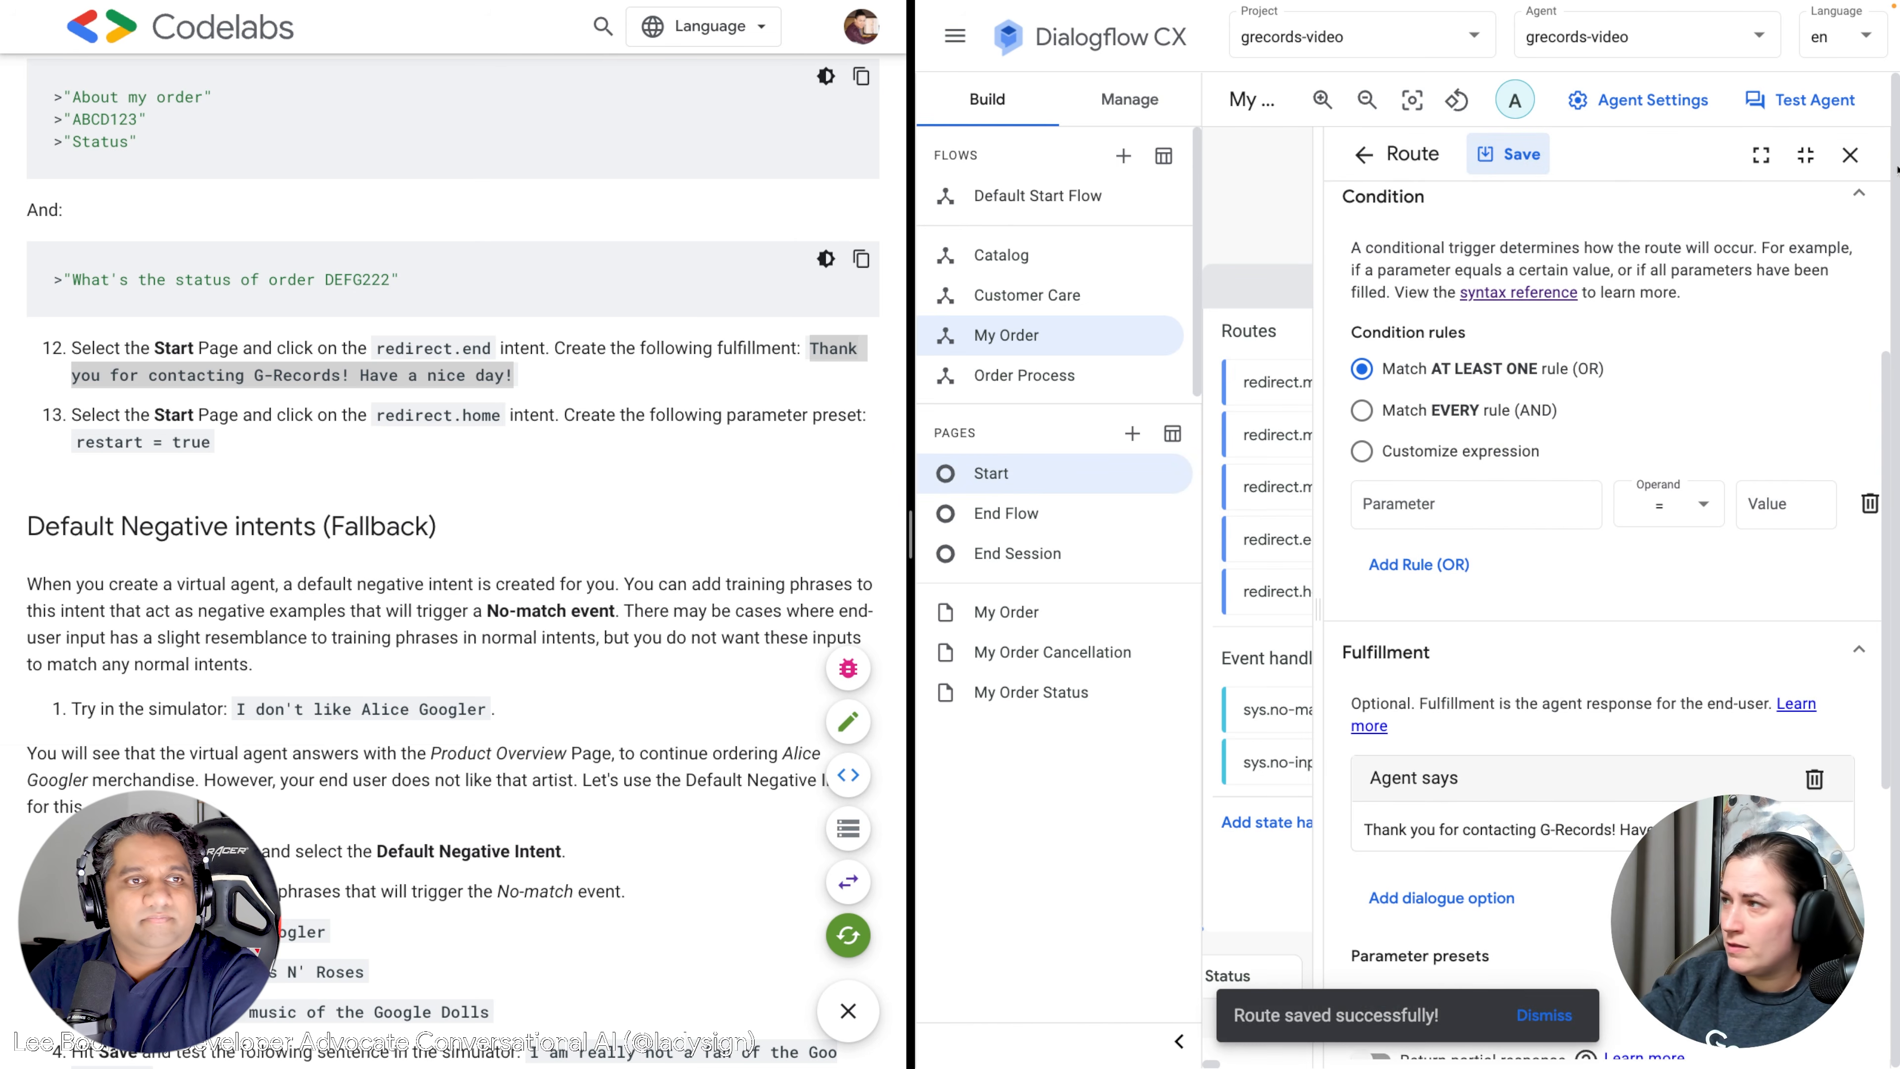
click(1849, 157)
click(1417, 595)
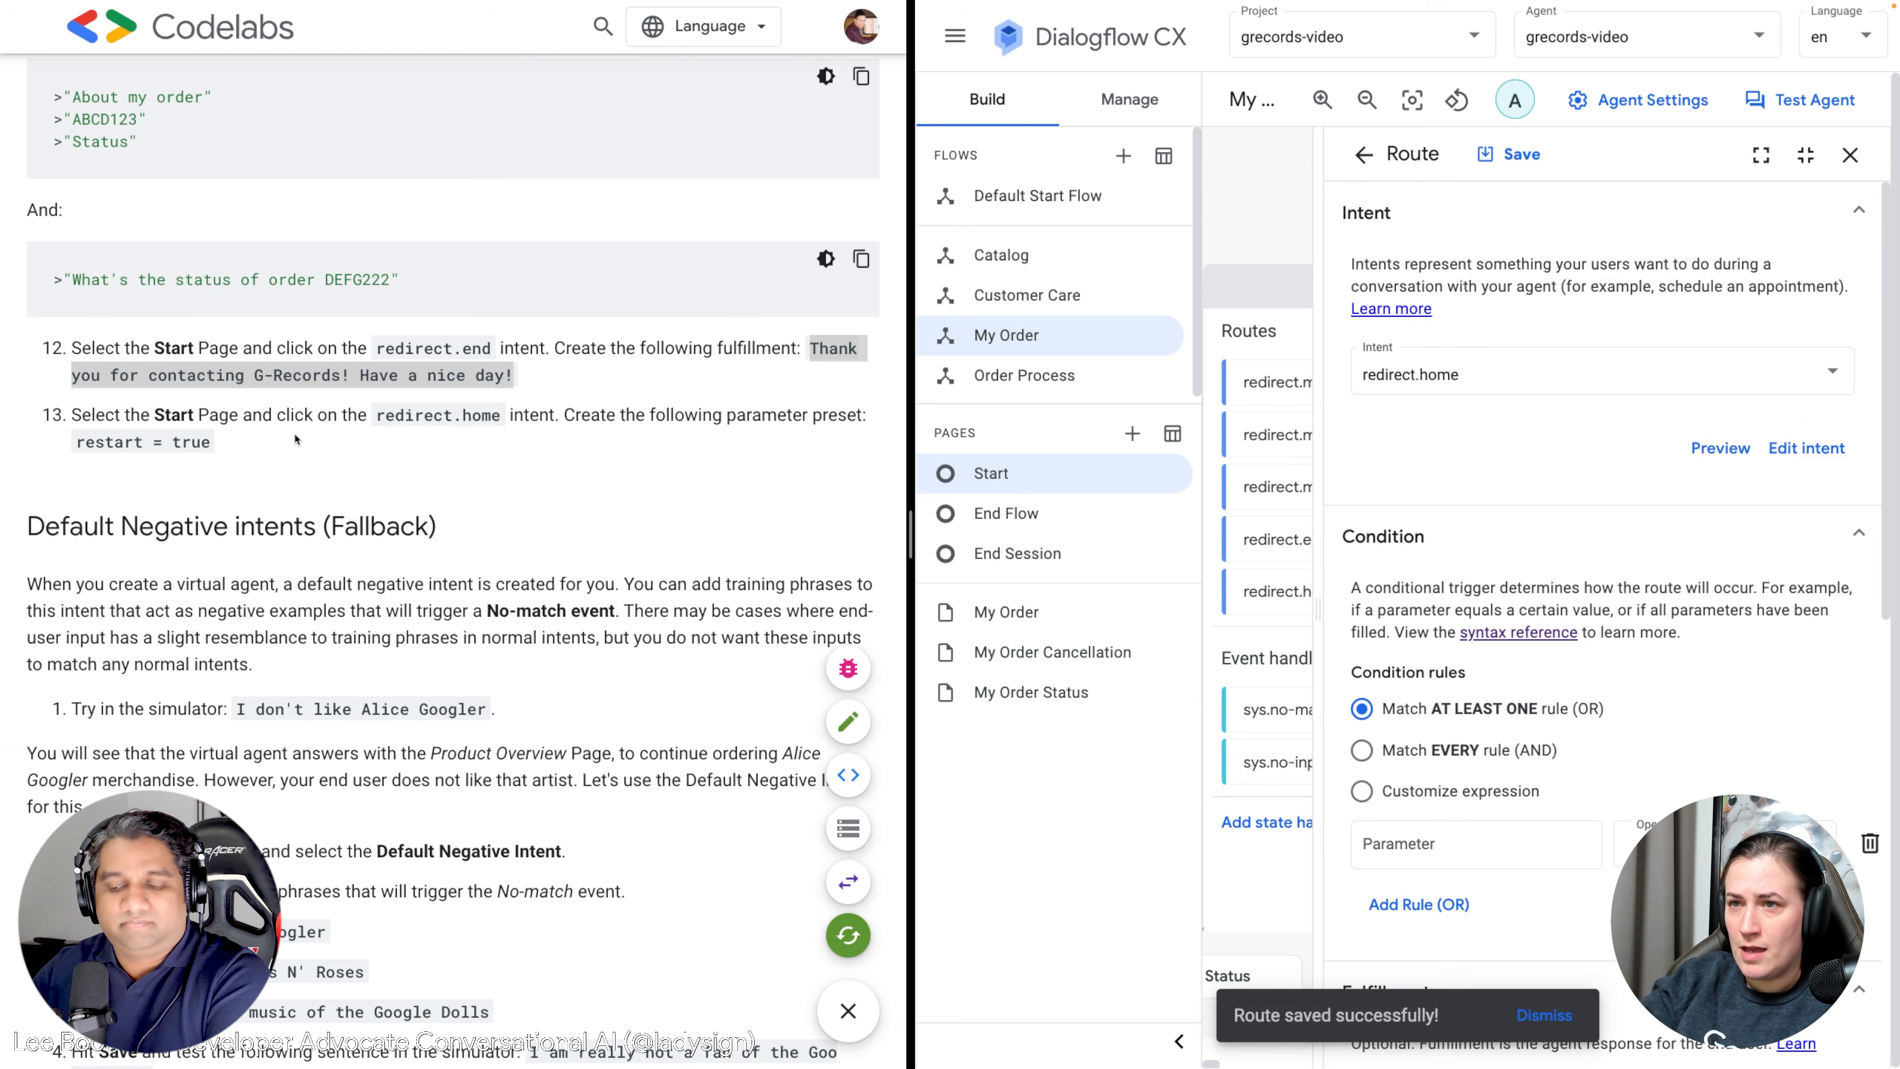
Add a restart = true parameter preset to redirect.home, save it, and close the editor.
scroll(1397, 747, down, 3)
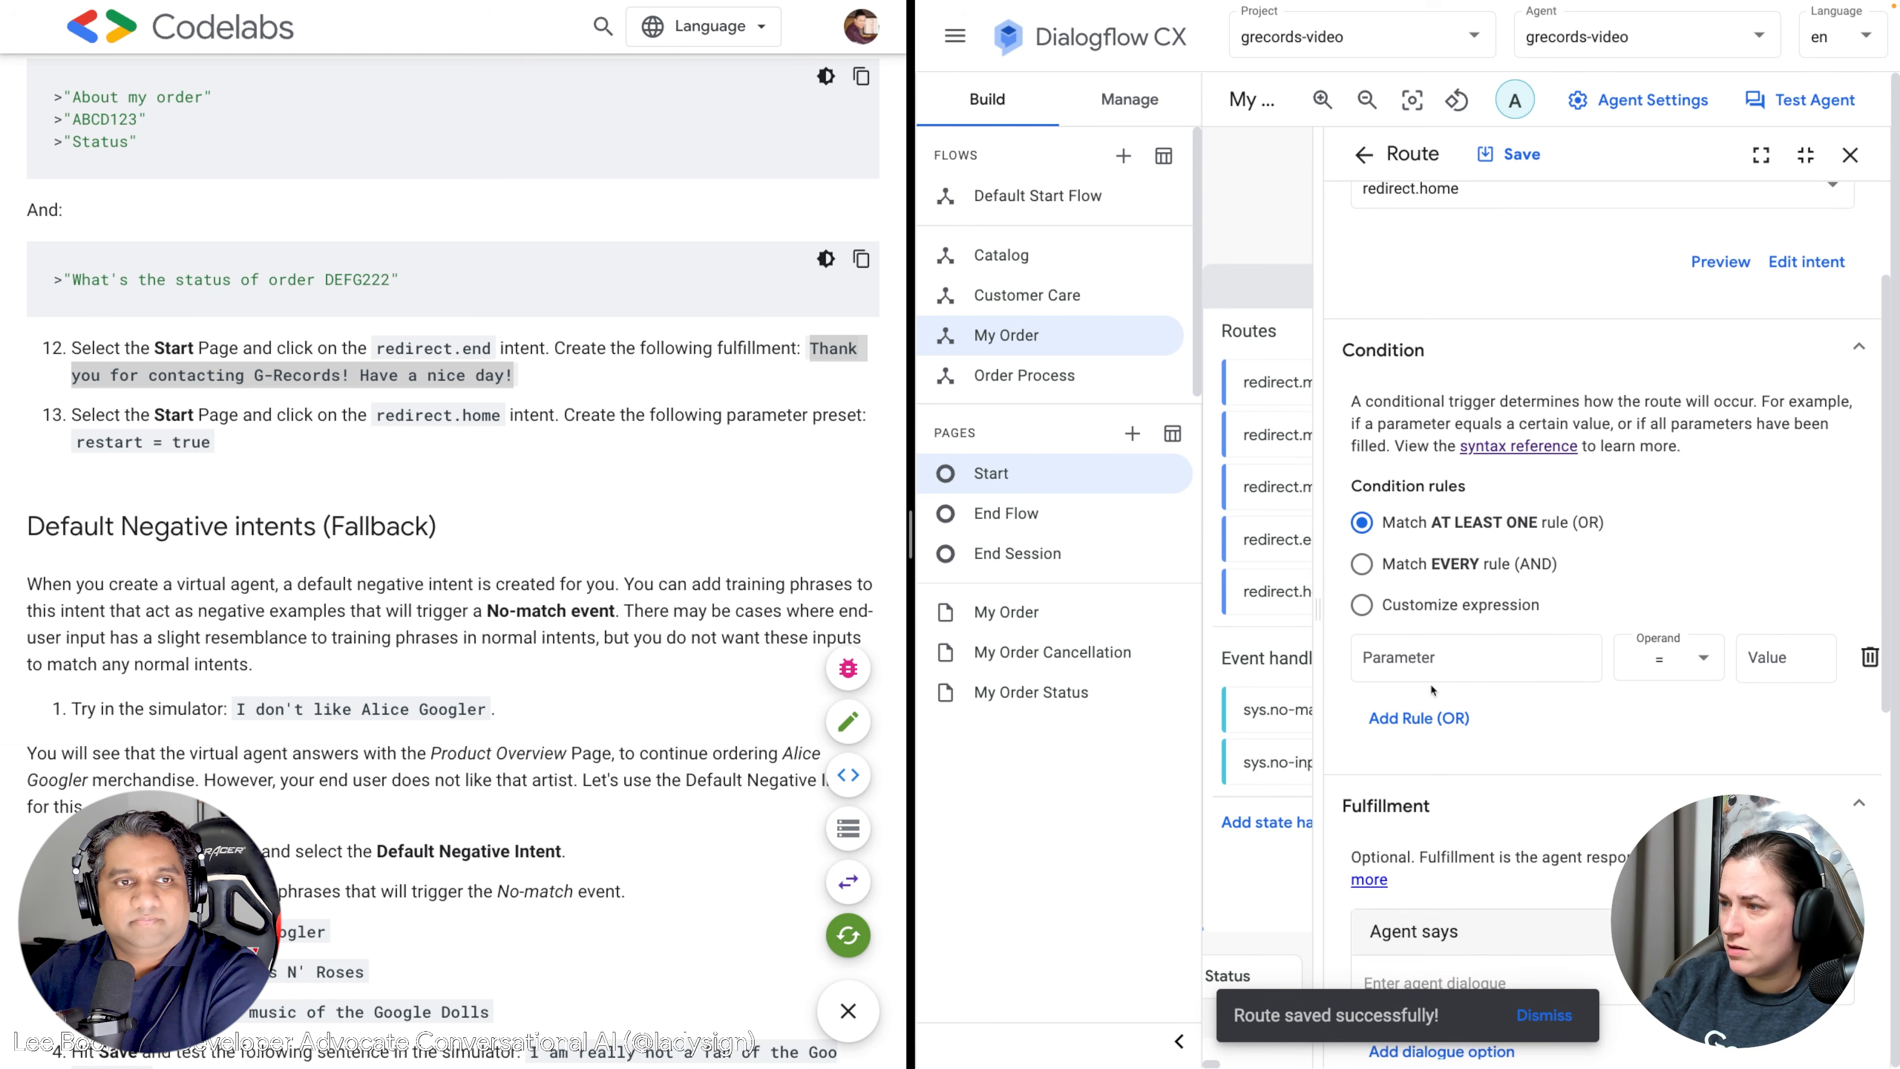
scroll(1399, 726, down, 3)
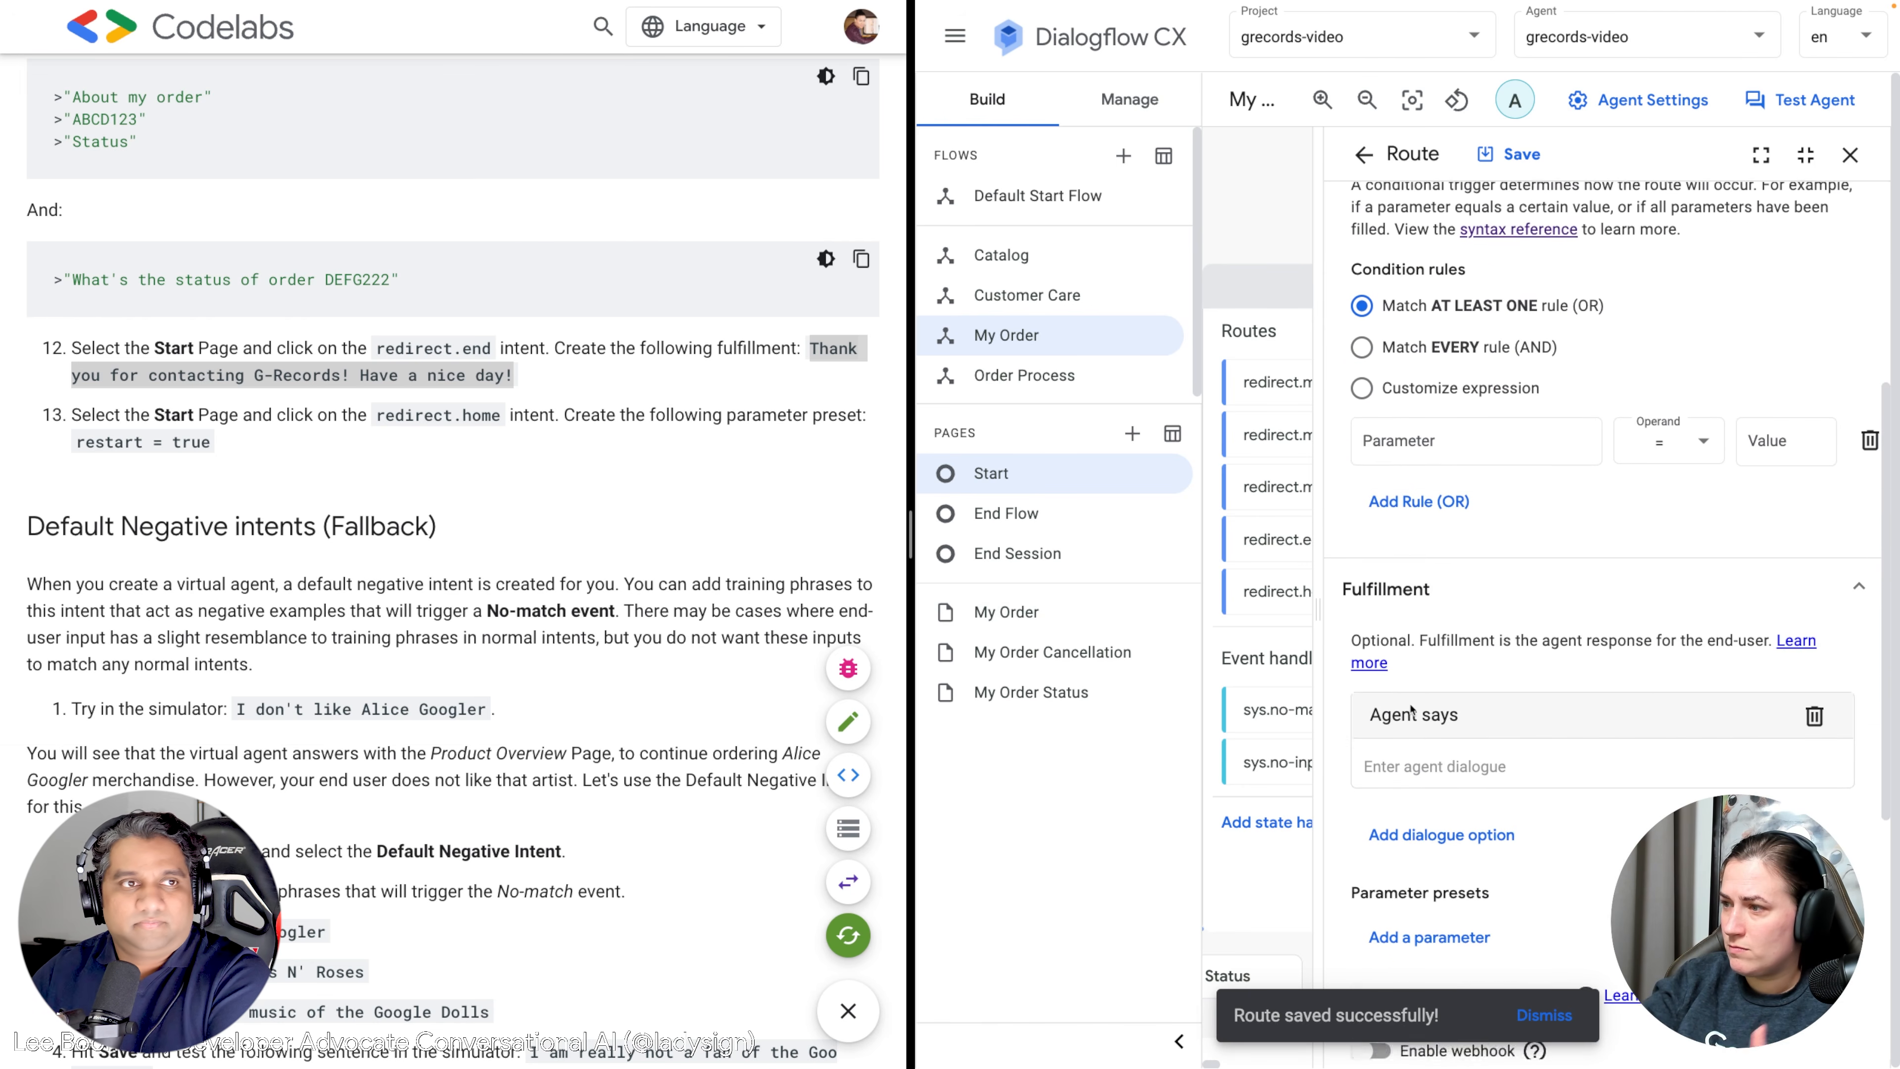
scroll(1407, 717, down, 2)
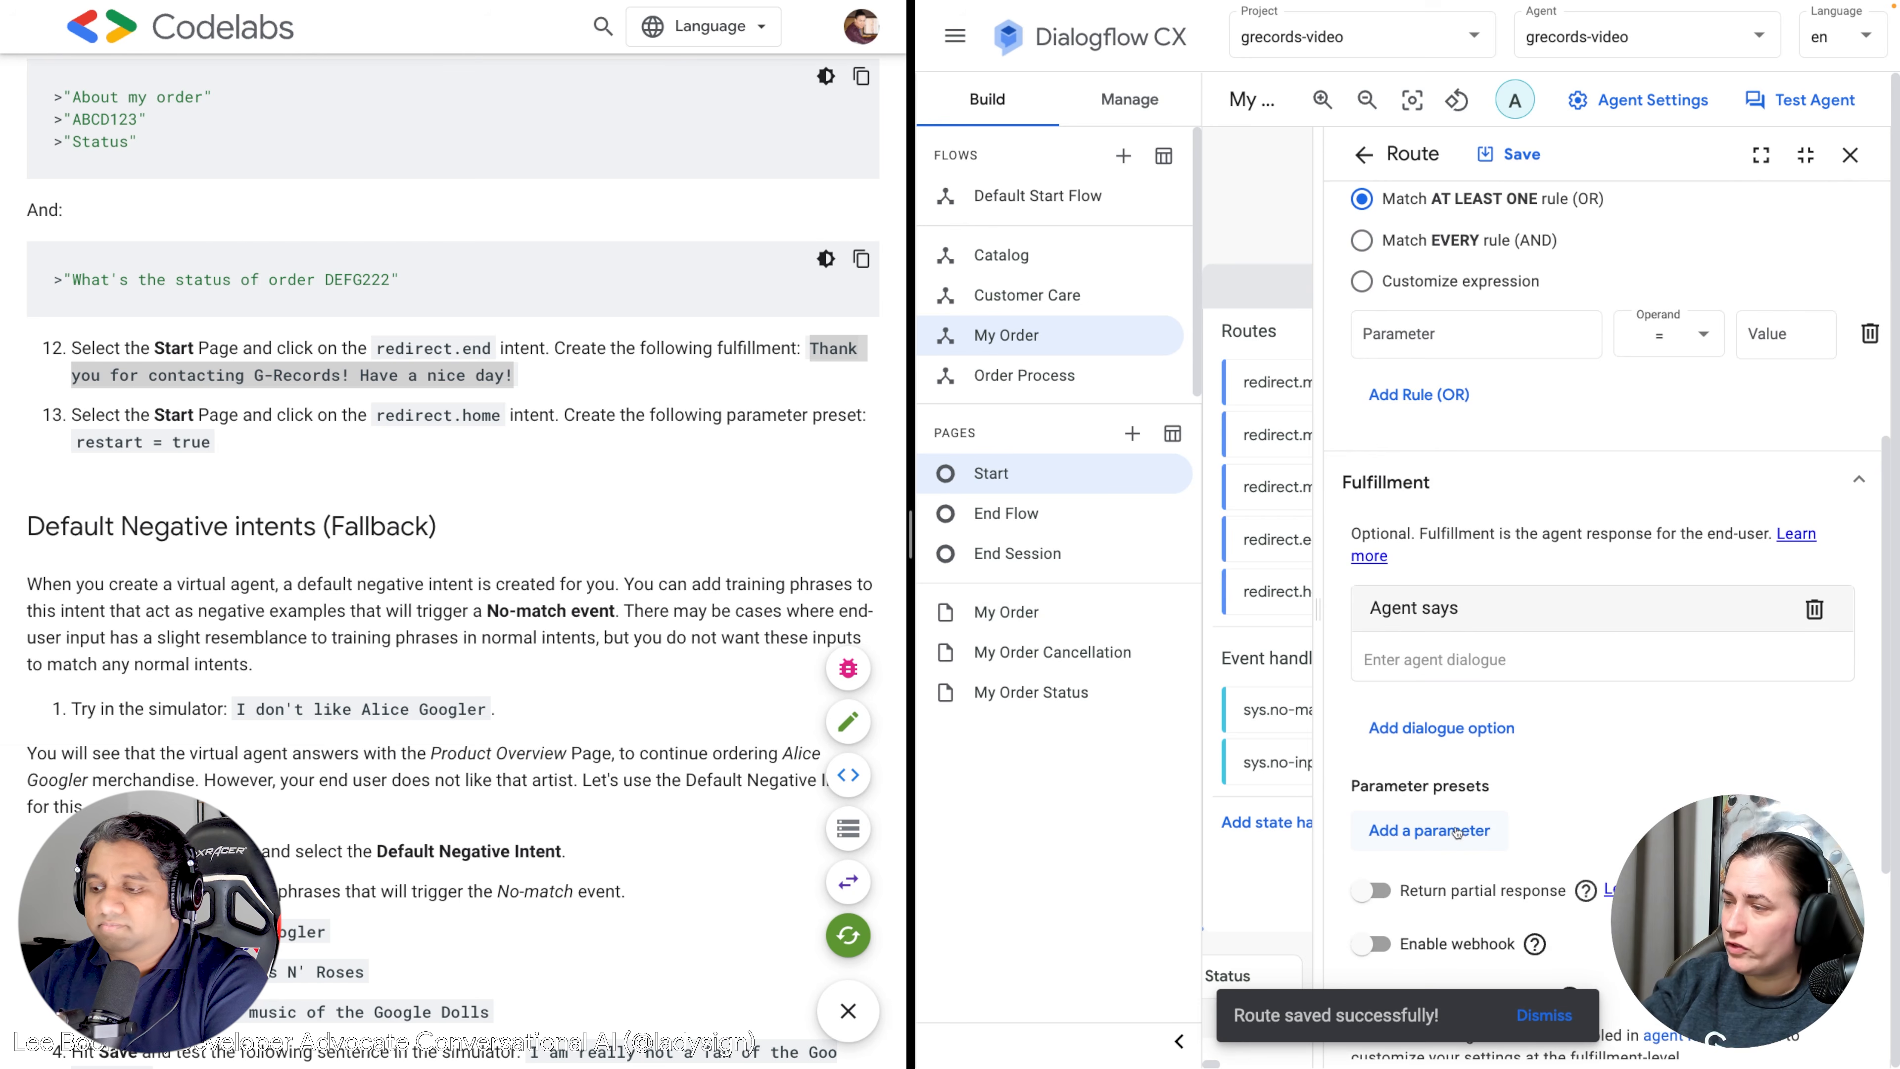
click(1422, 830)
text(restart)
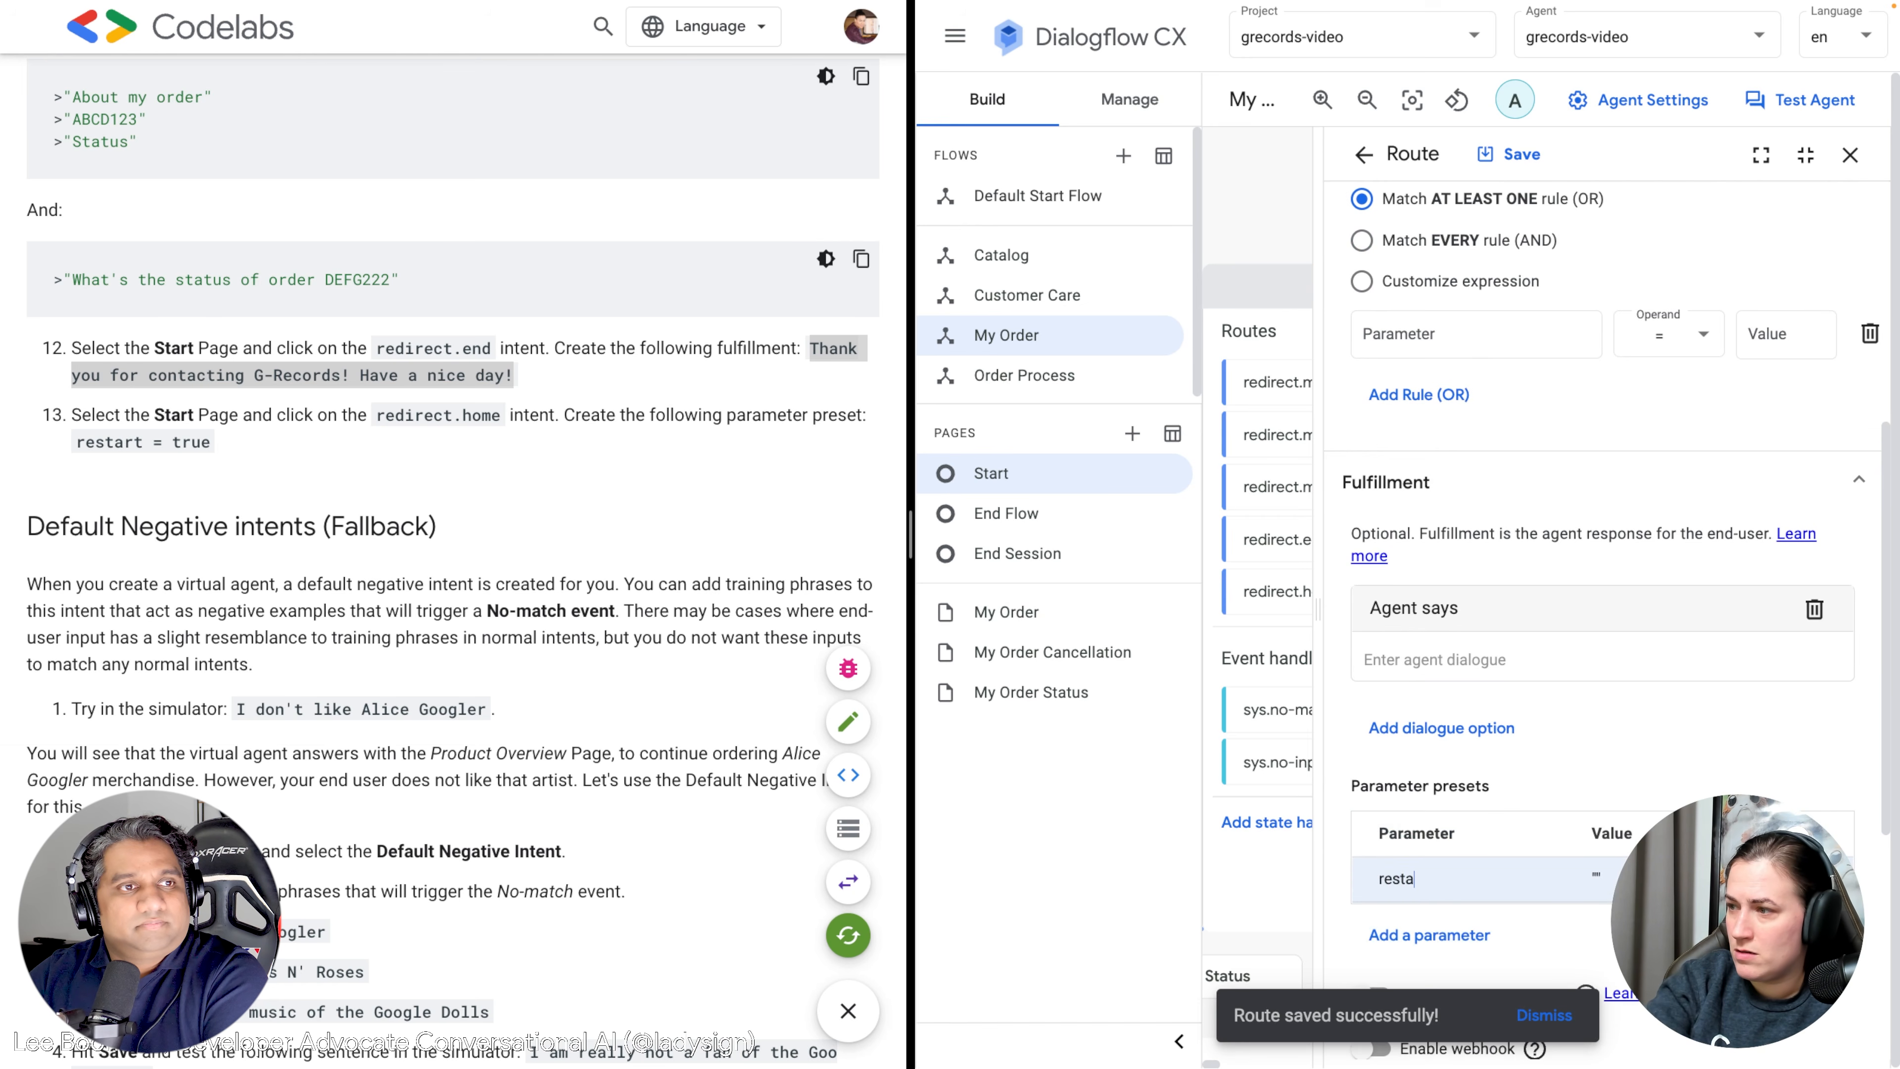
key(Tab)
text(true)
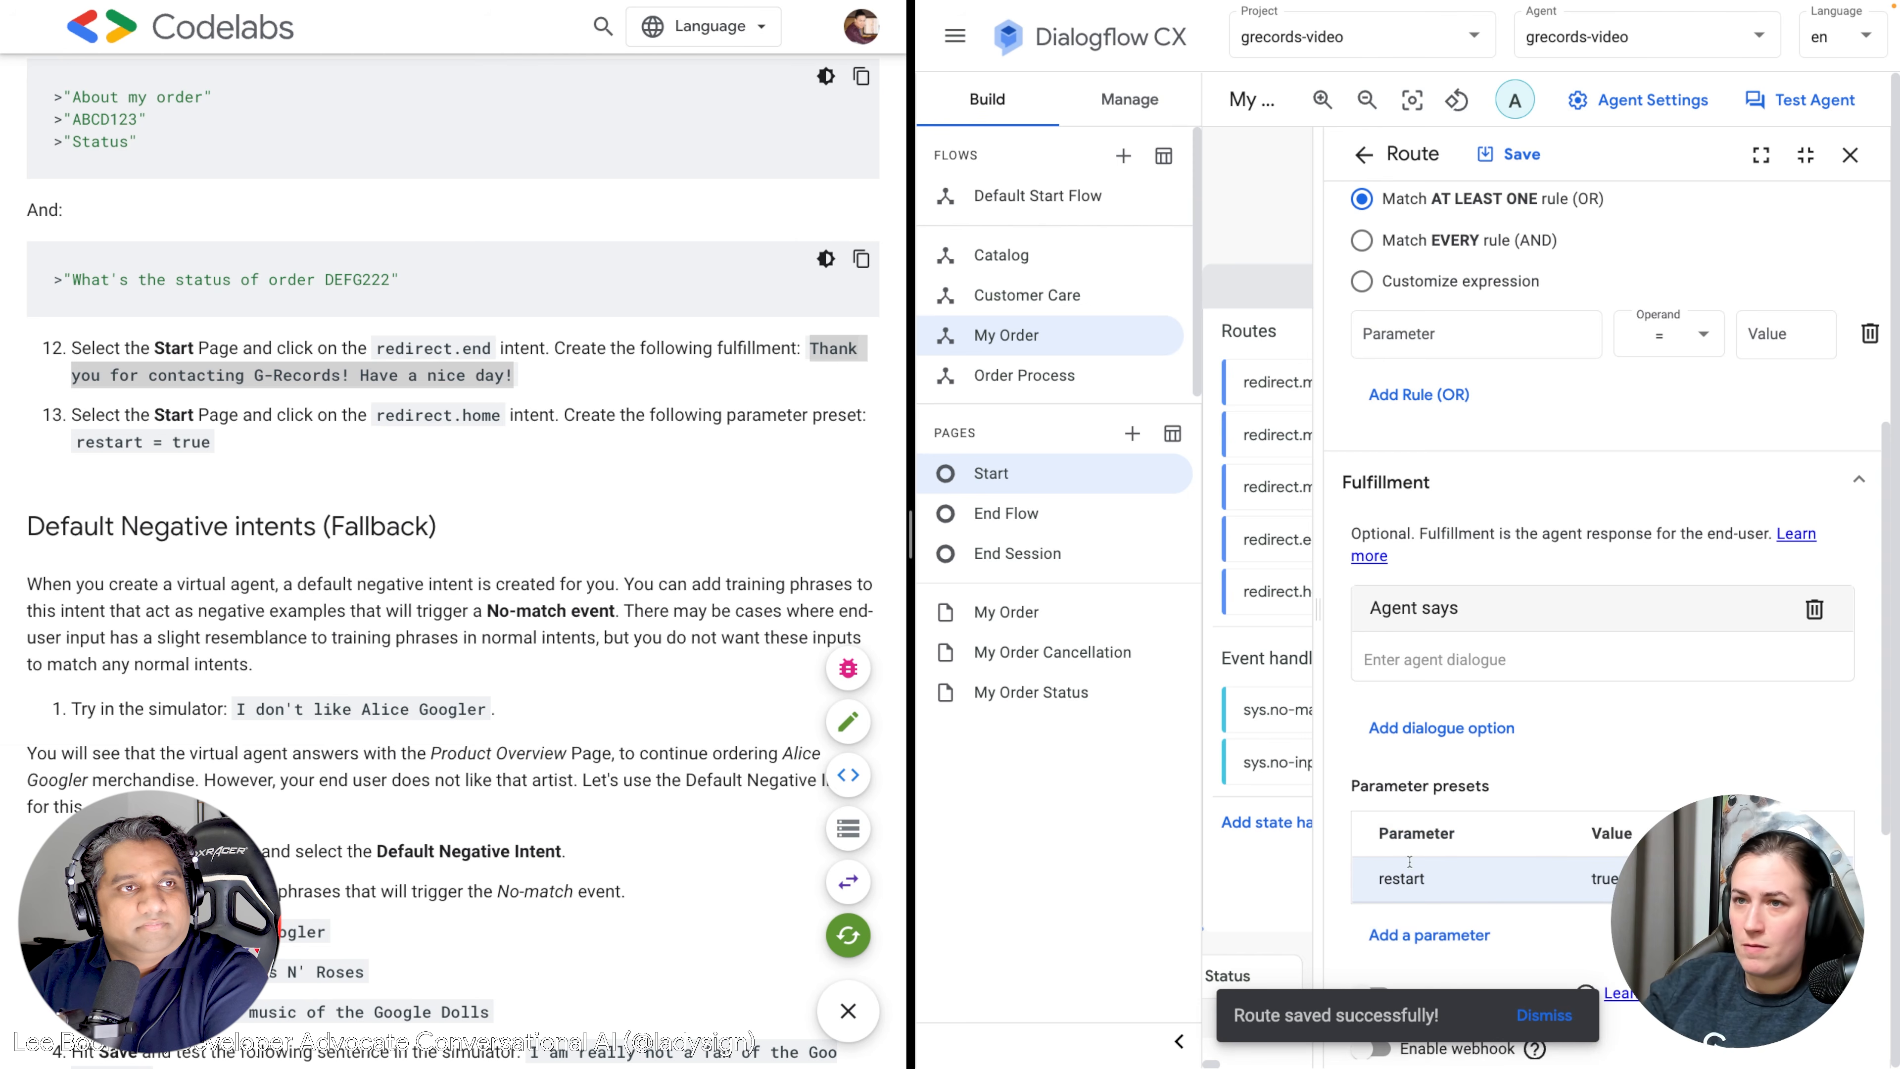
click(1500, 158)
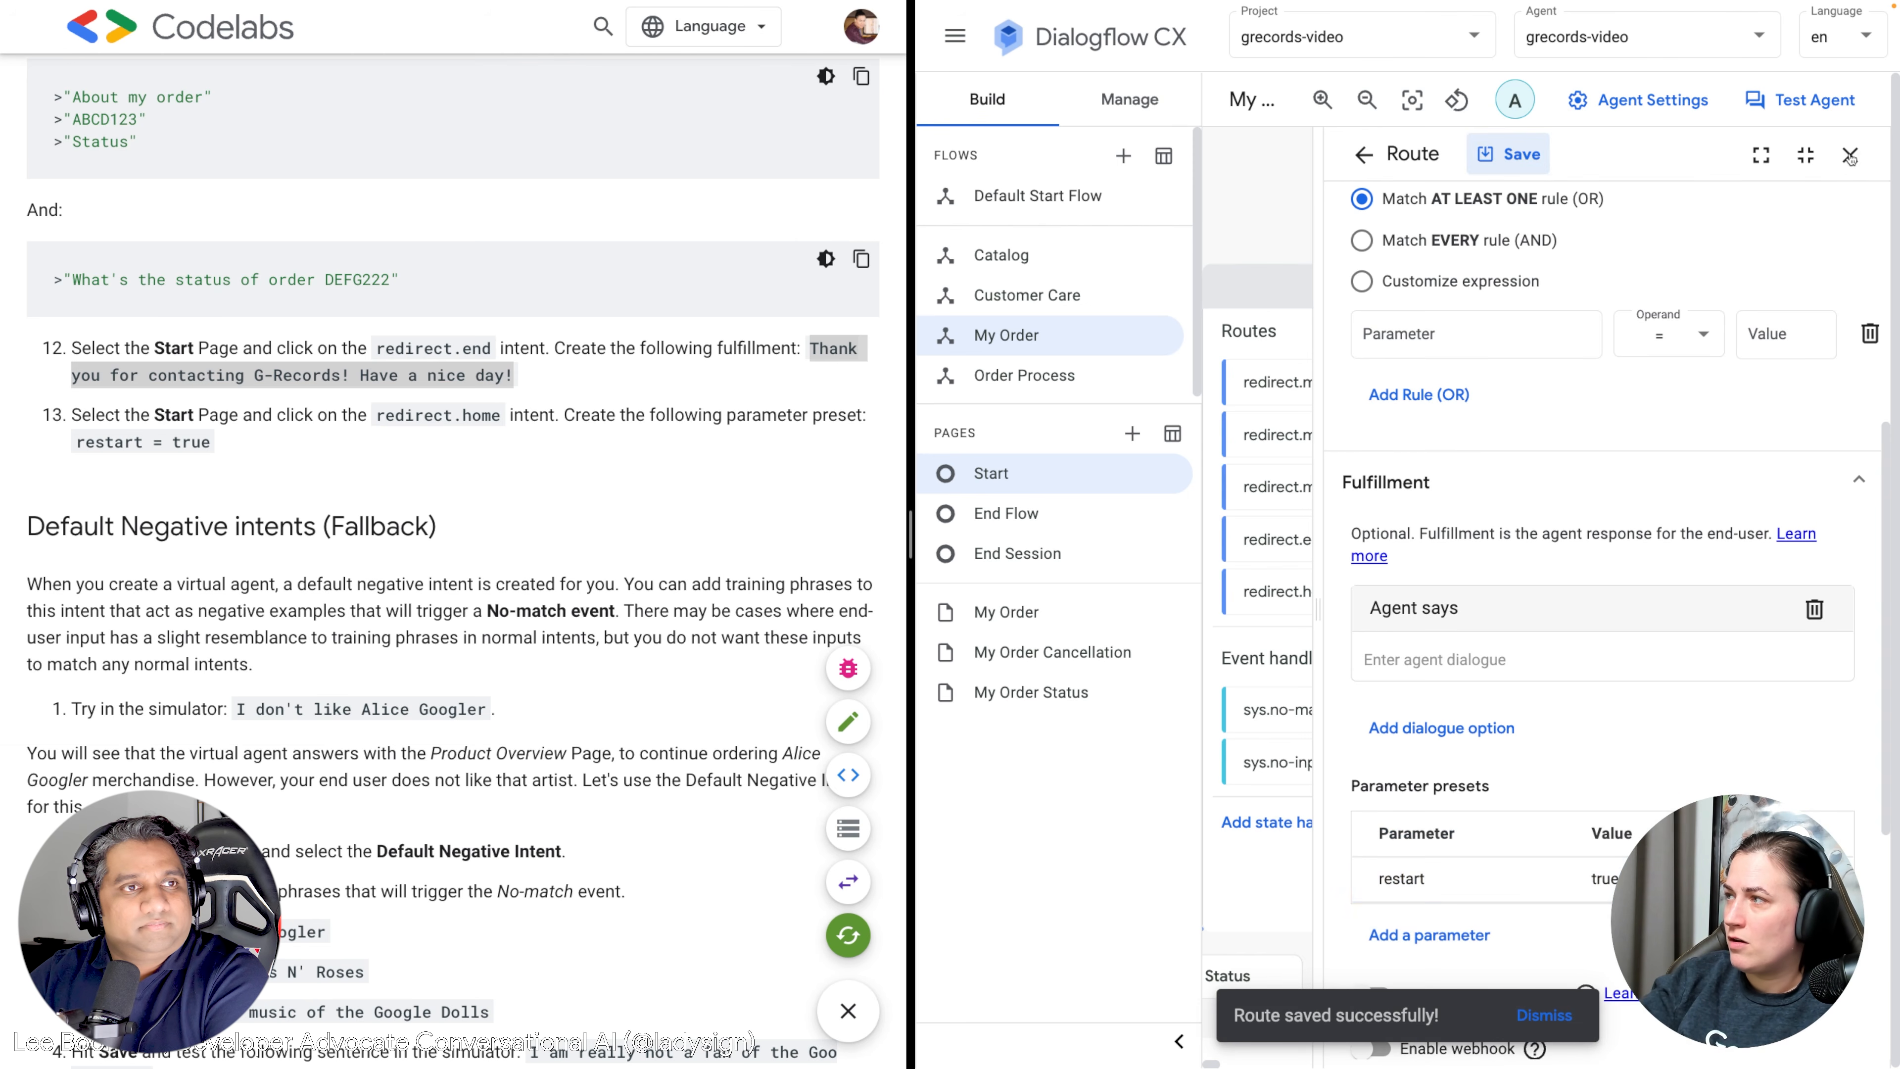
click(1849, 156)
click(1746, 291)
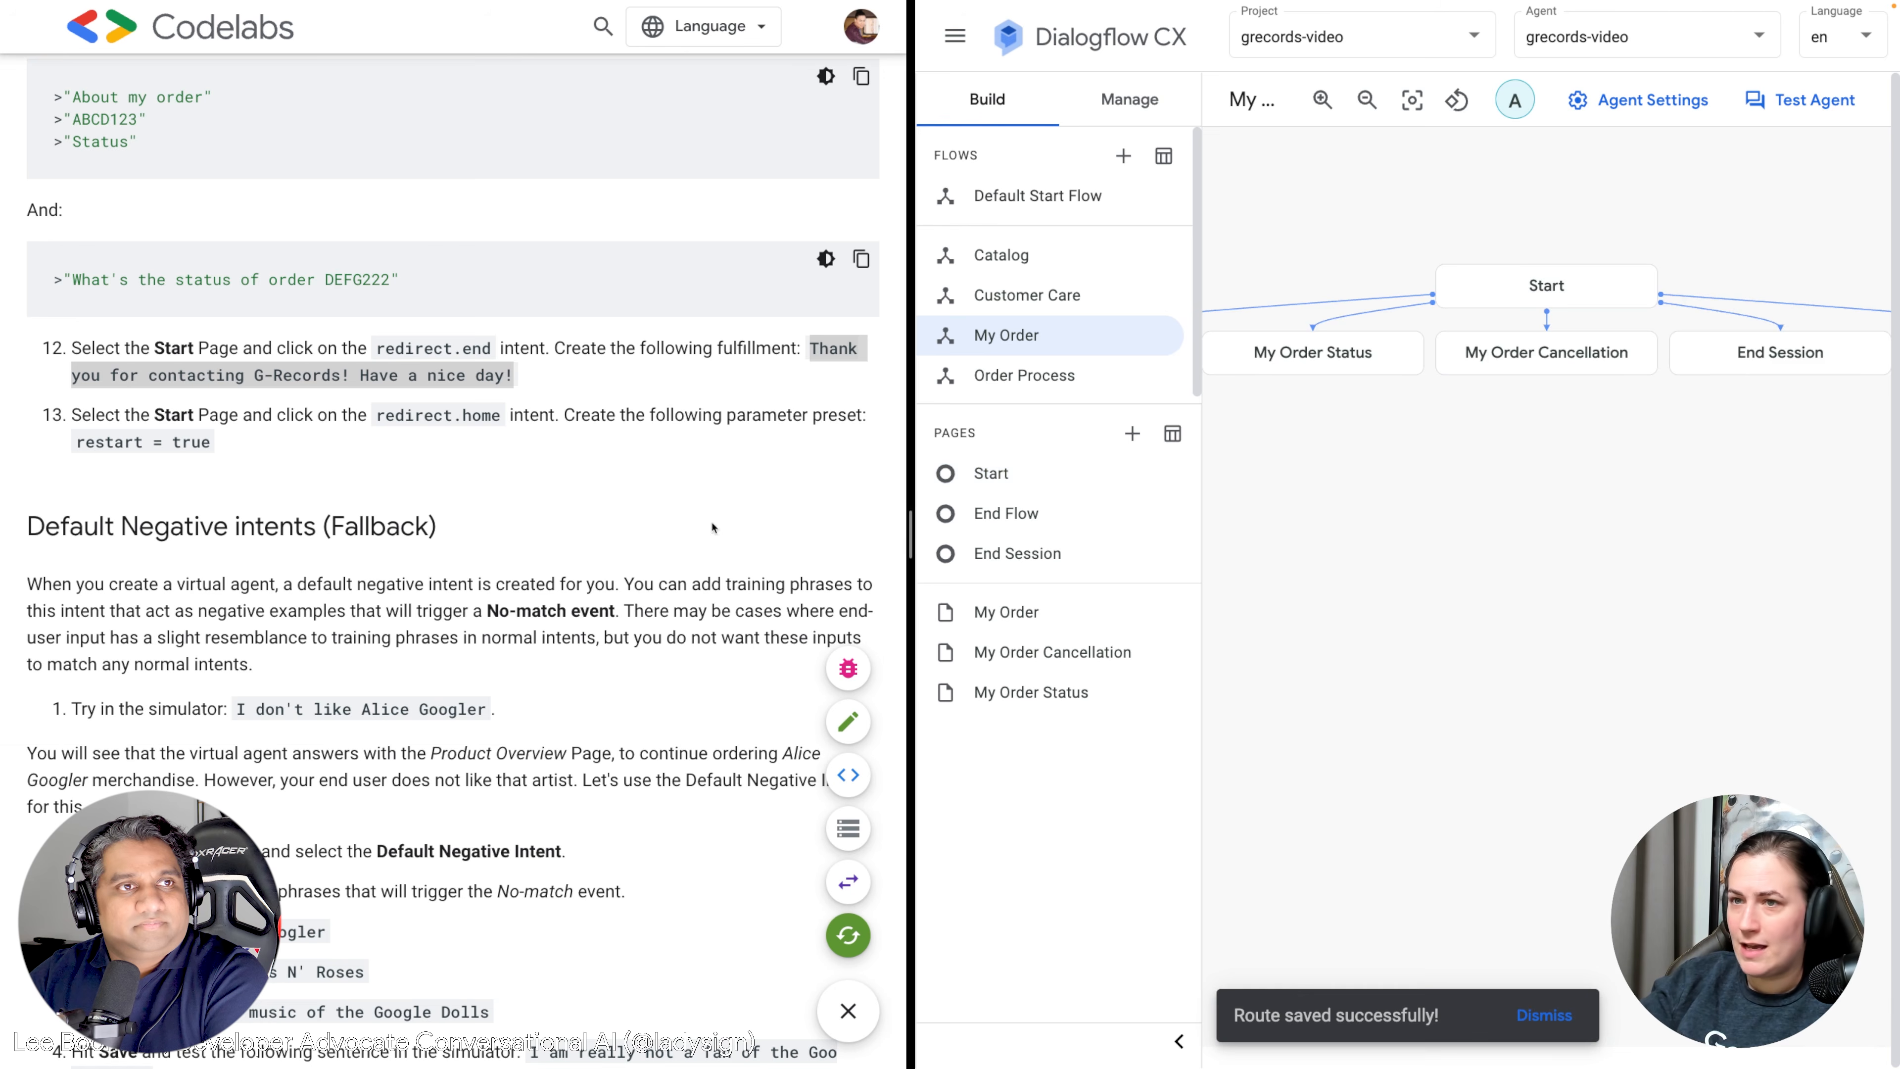
scroll(393, 631, down, 4)
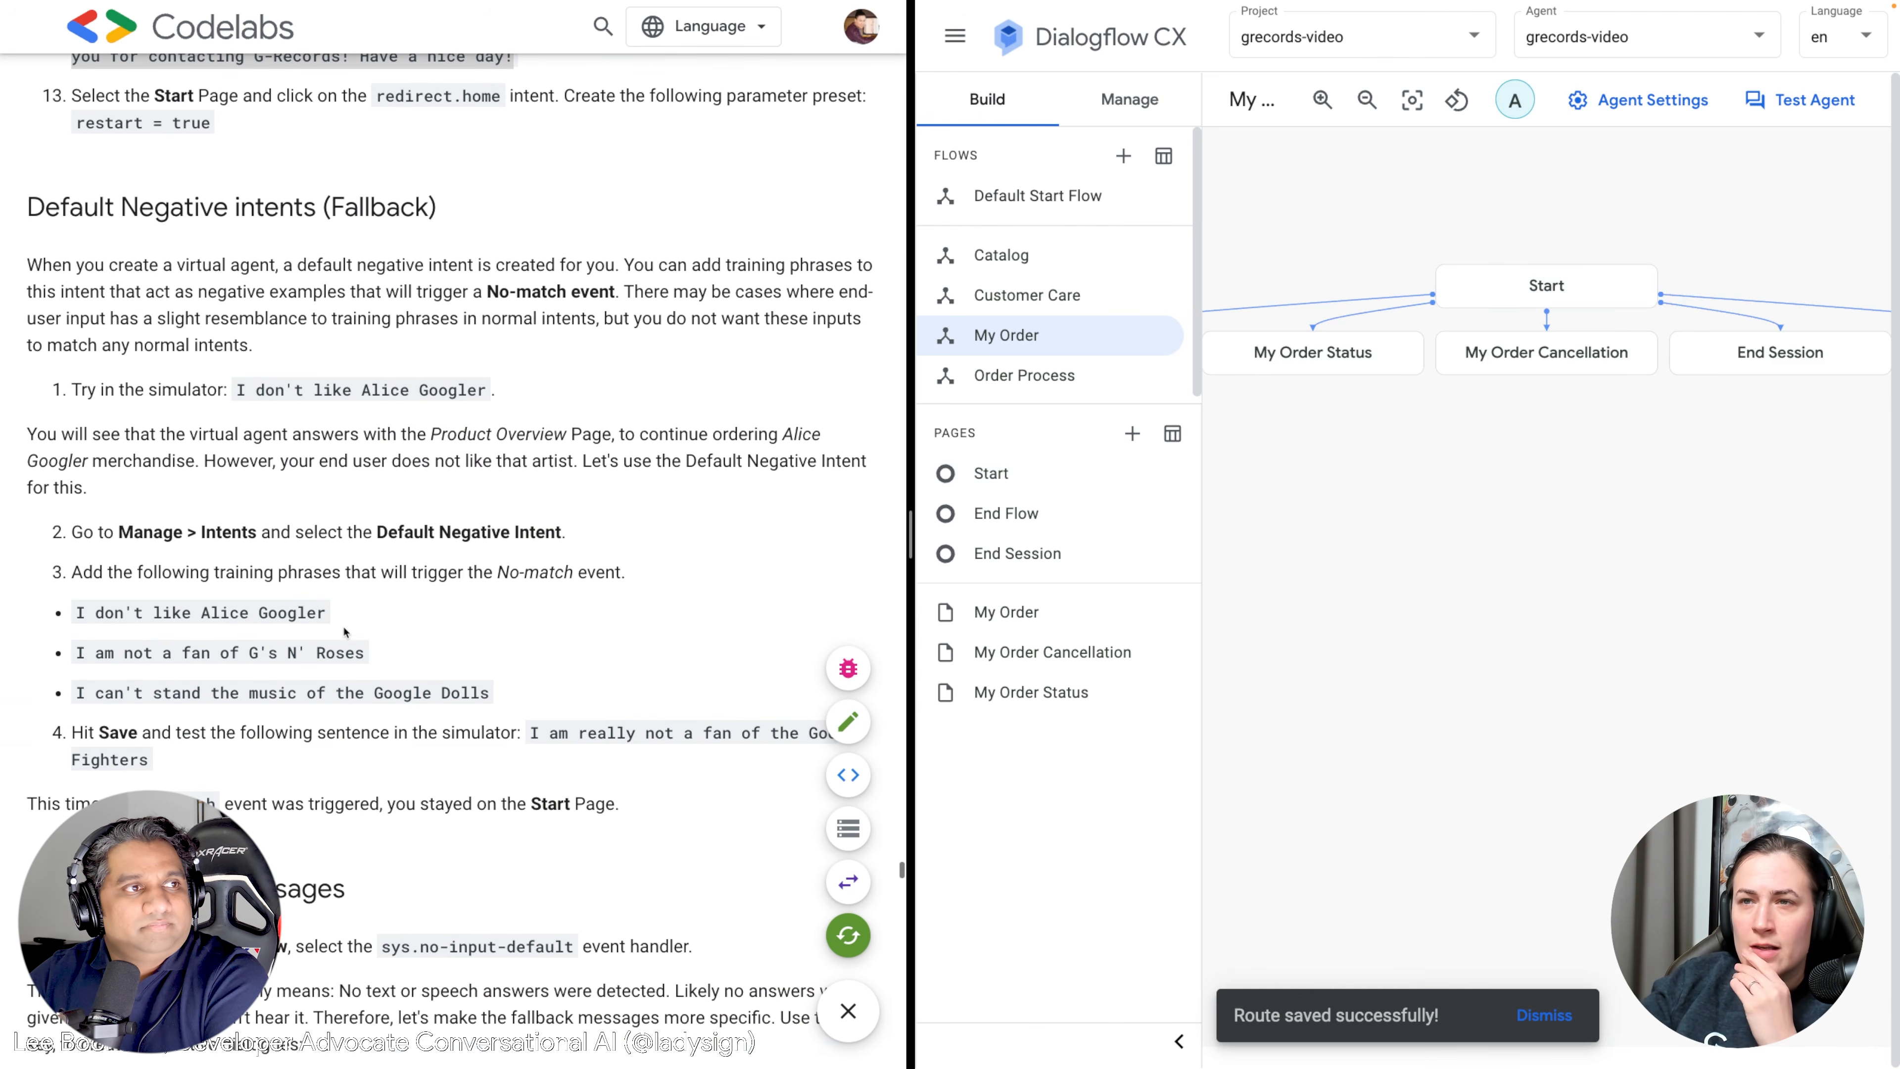
scroll(428, 627, down, 1)
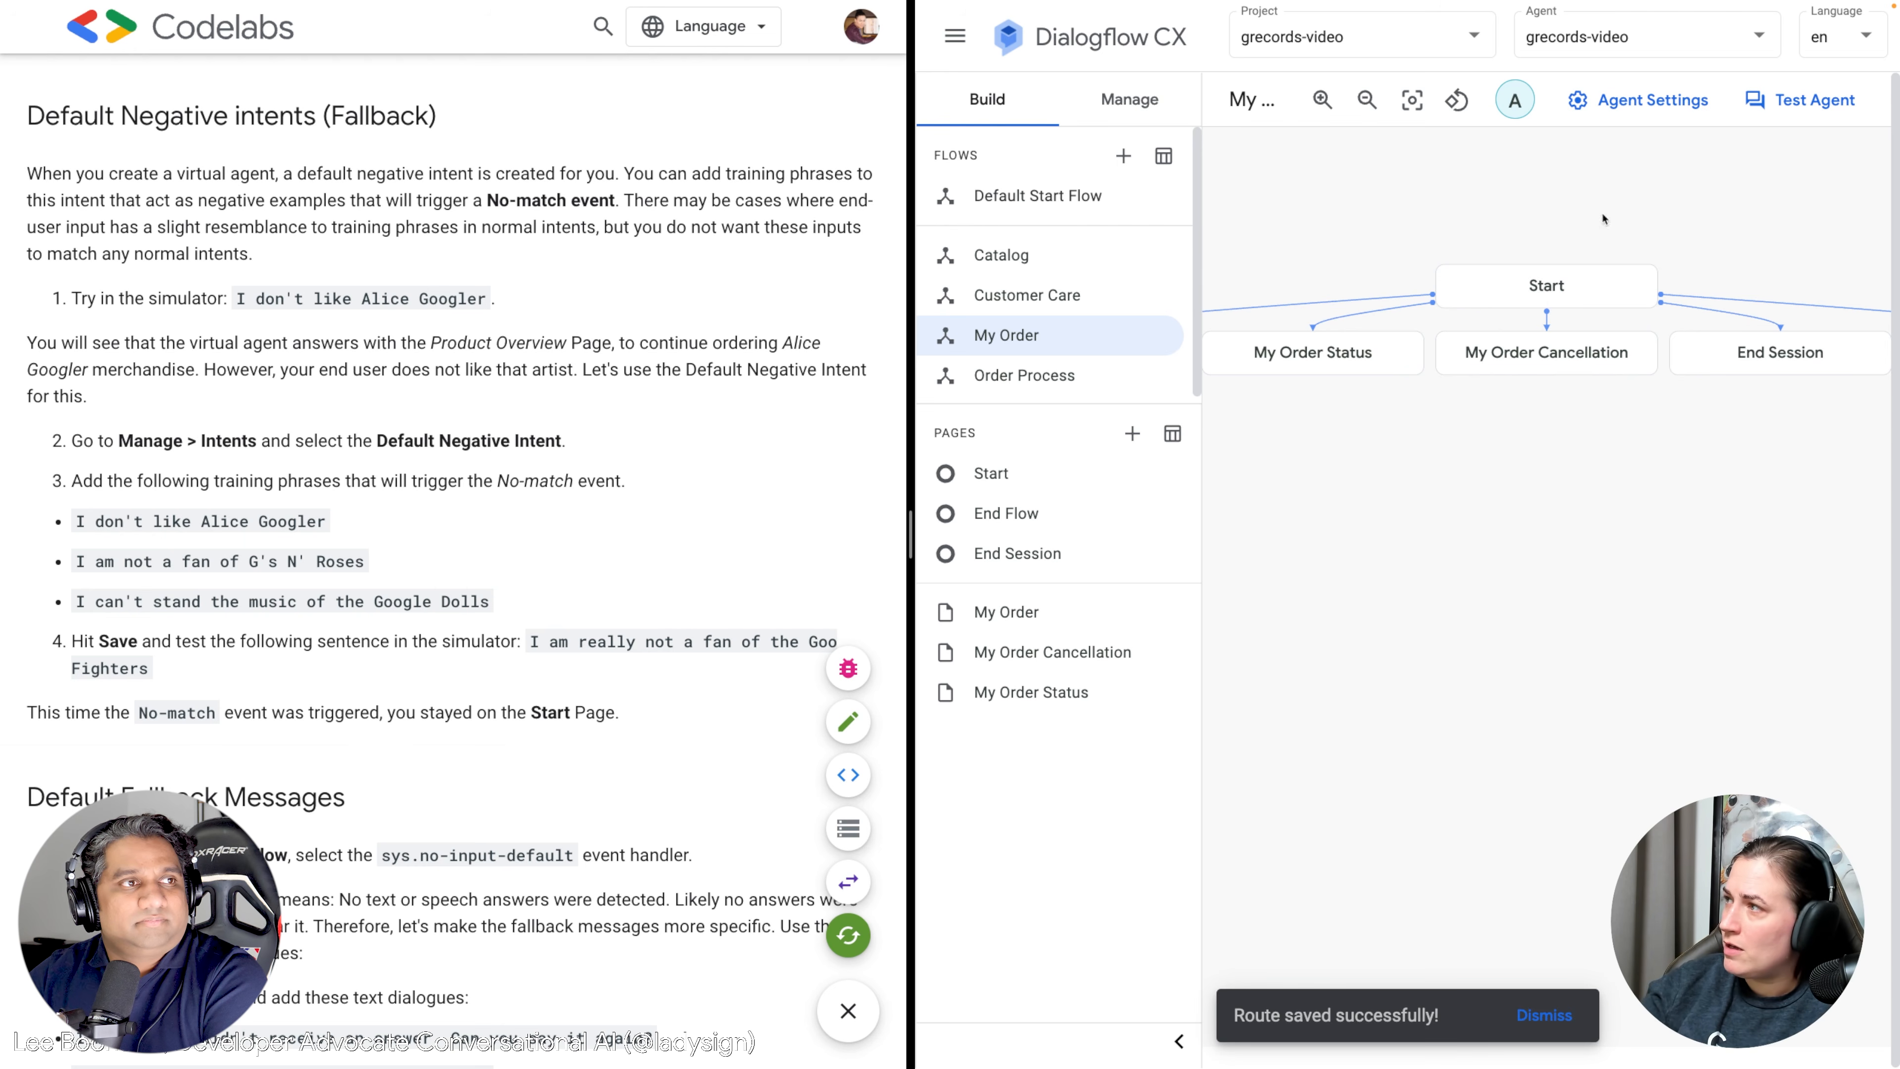
click(1801, 99)
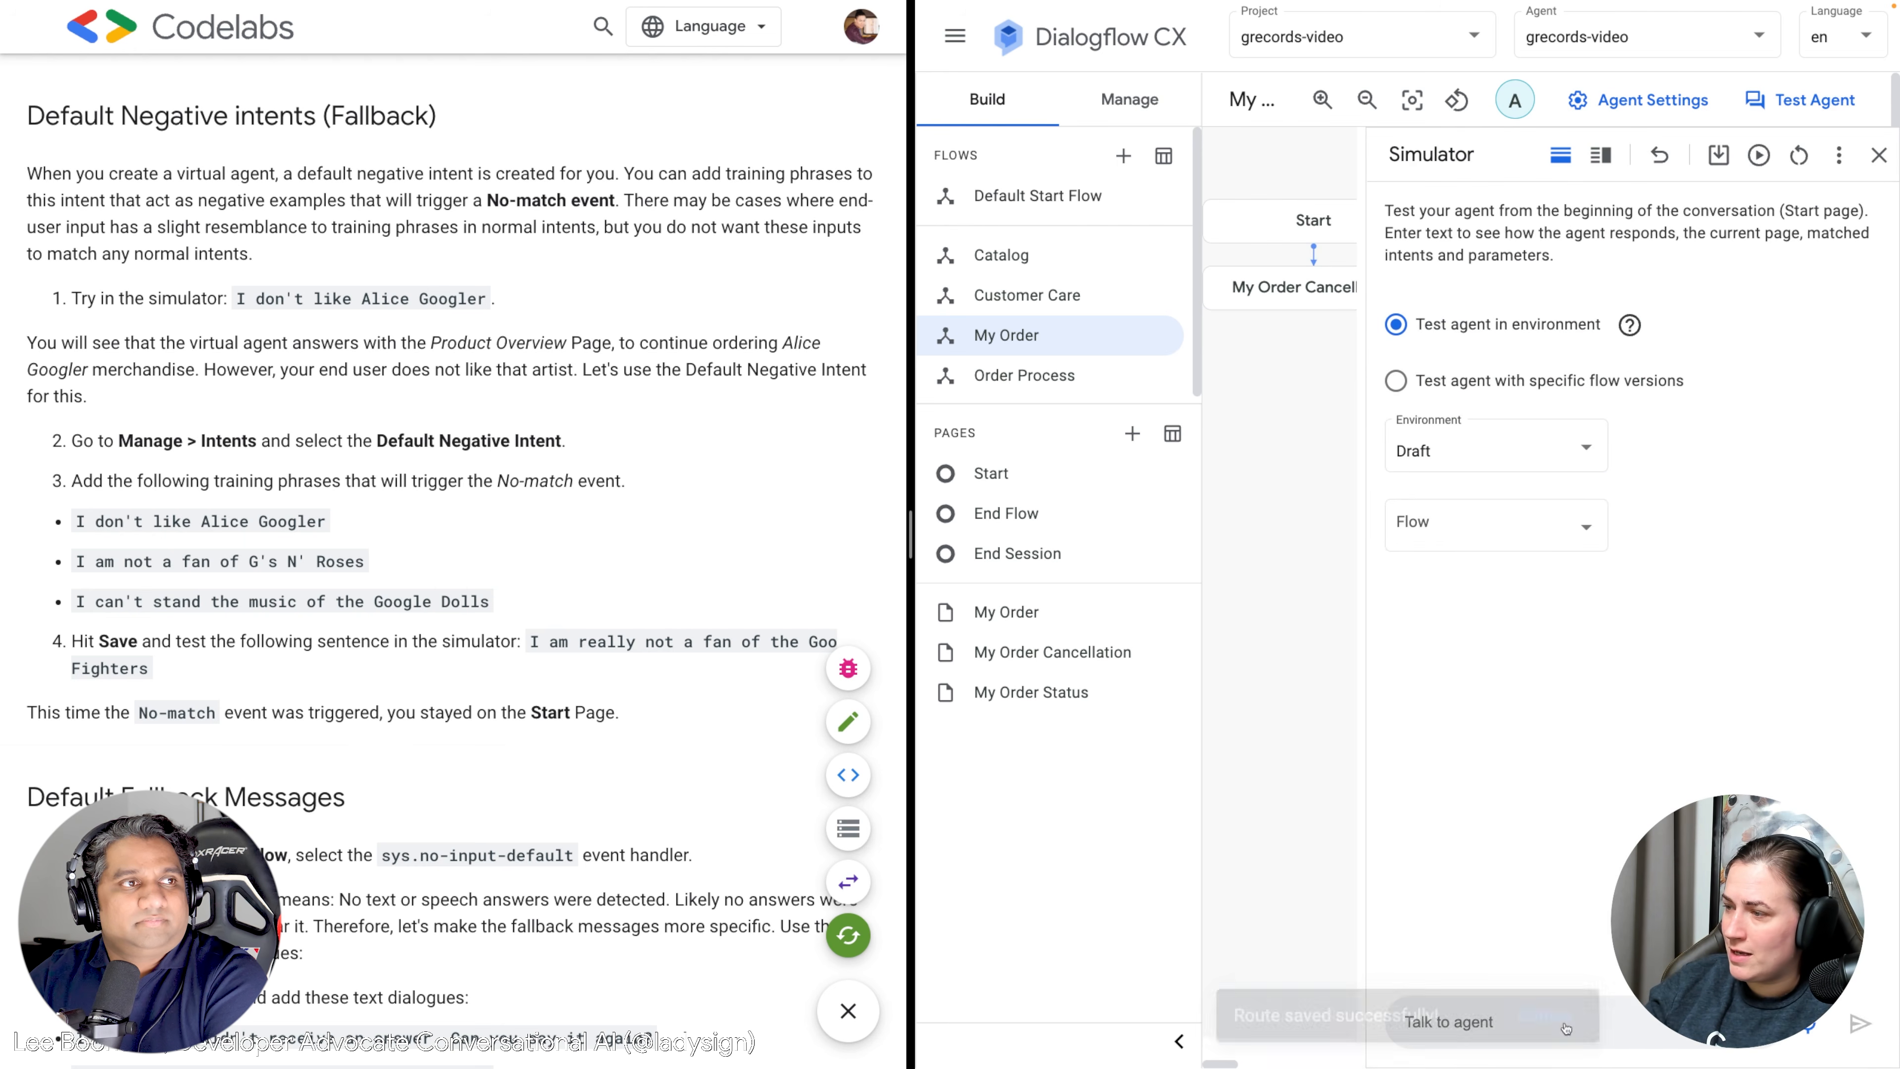
text(Hi)
key(Return)
text(O dp)
key(BackSpace)
key(BackSpace)
key(BackSpace)
key(BackSpace)
text(I don't like)
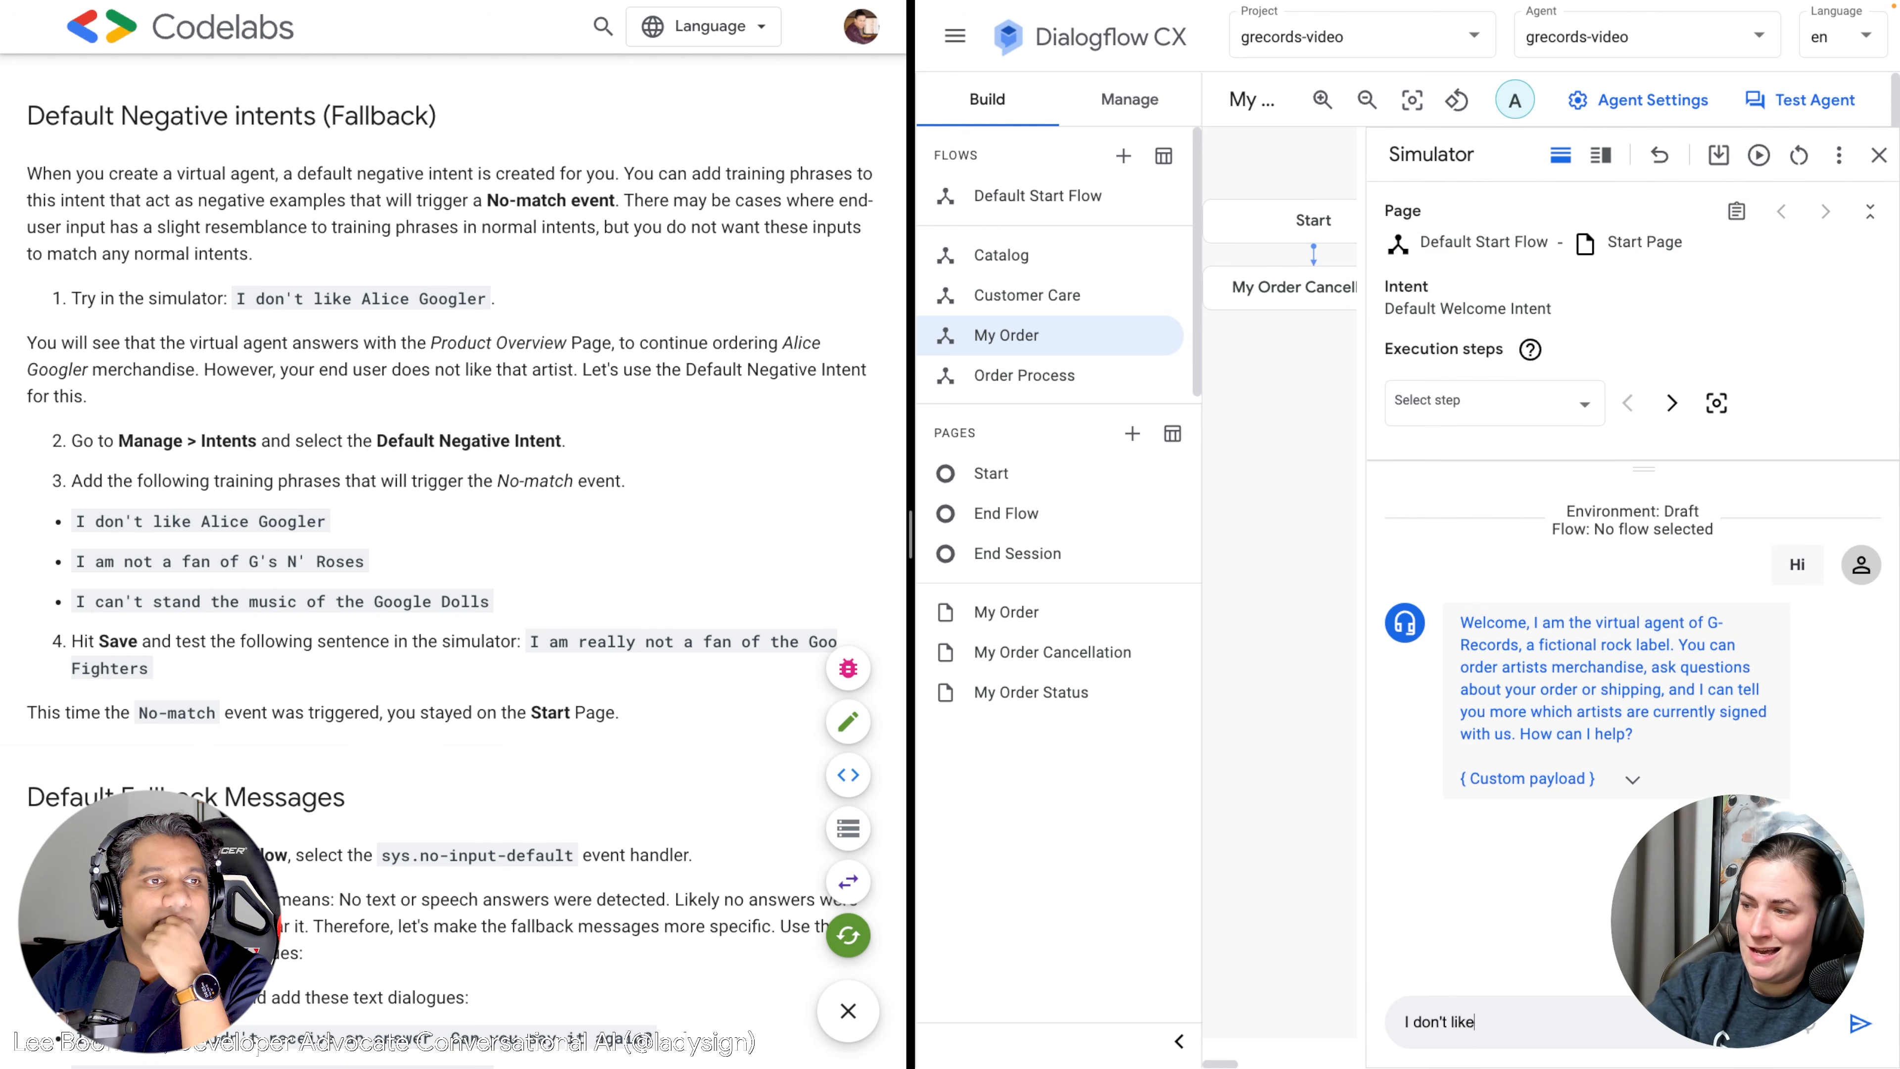
text( Alice Googler)
key(Return)
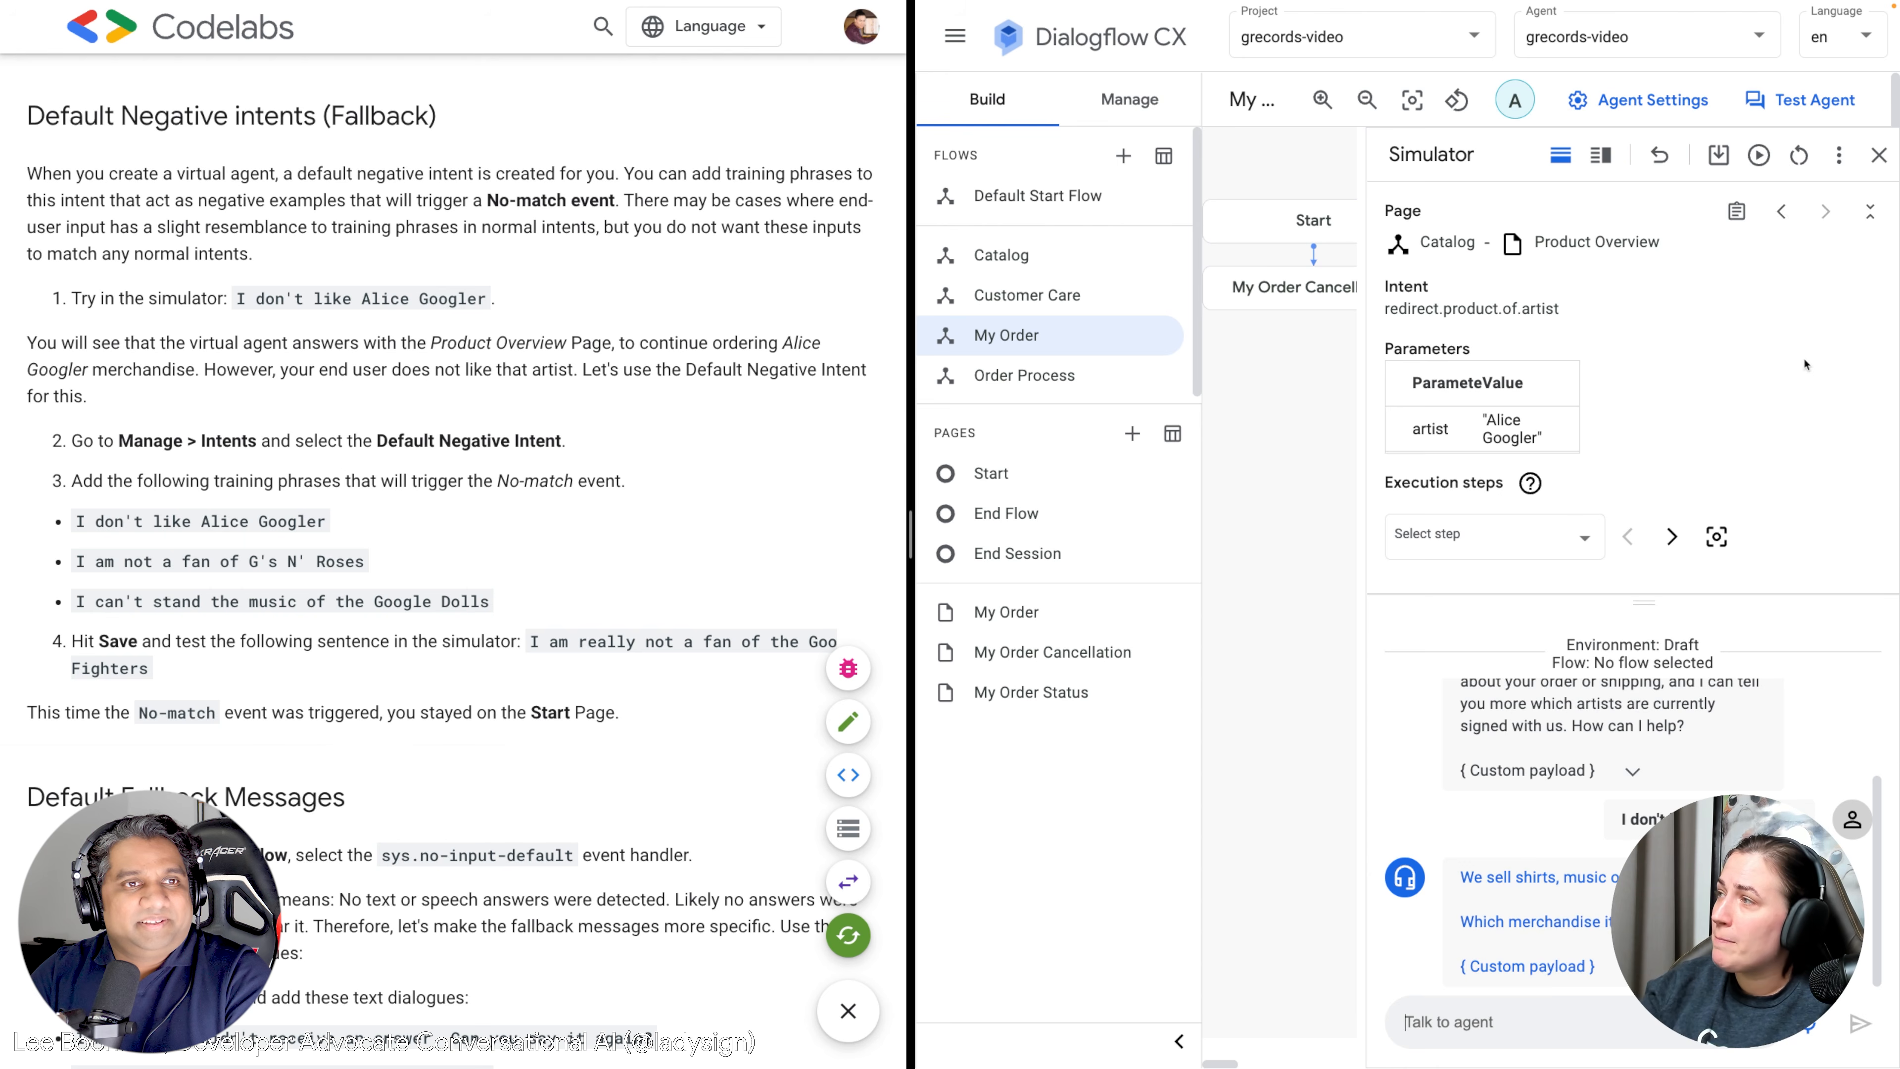
click(1879, 155)
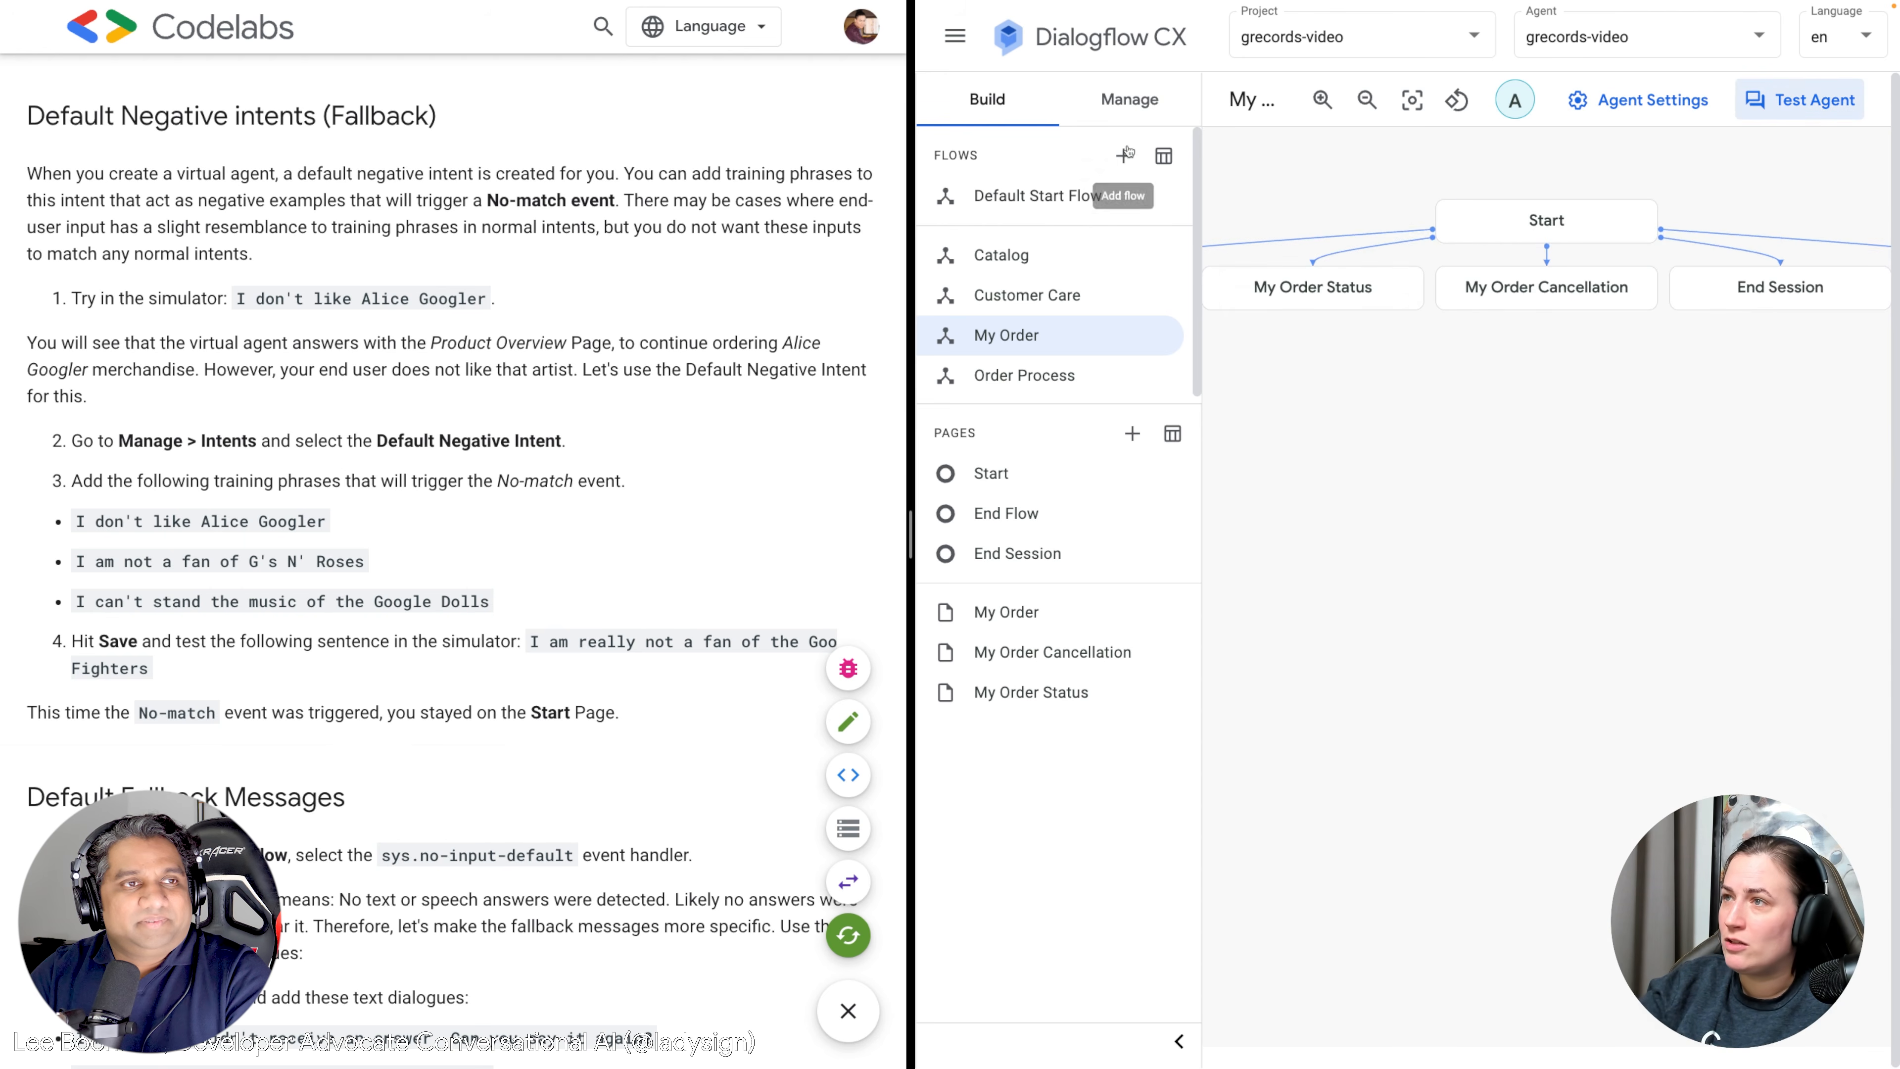
Switch to the Manage tab to list the agent's 23 intents.
click(1111, 104)
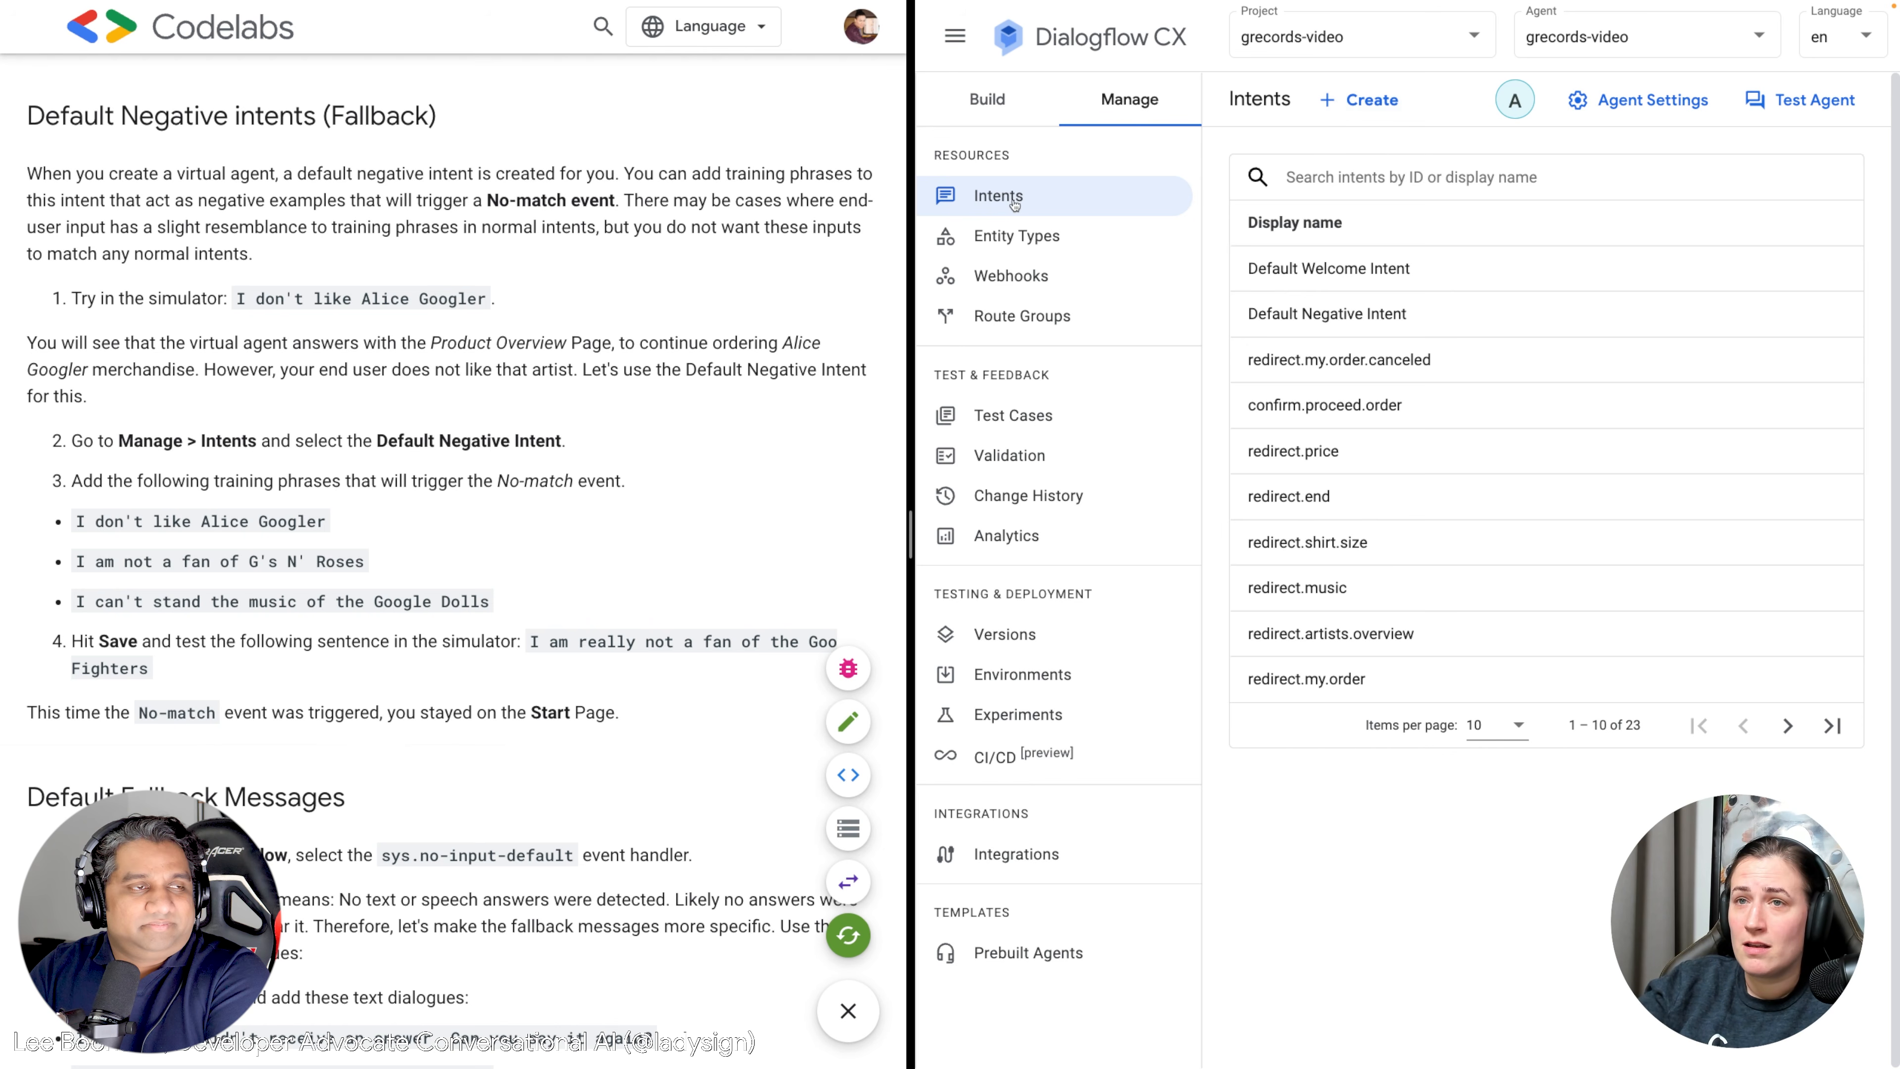
Open Default Negative Intent and copy the 'I don't like Alice Googler' phrase from the tutorial.
scroll(530, 400, down, 1)
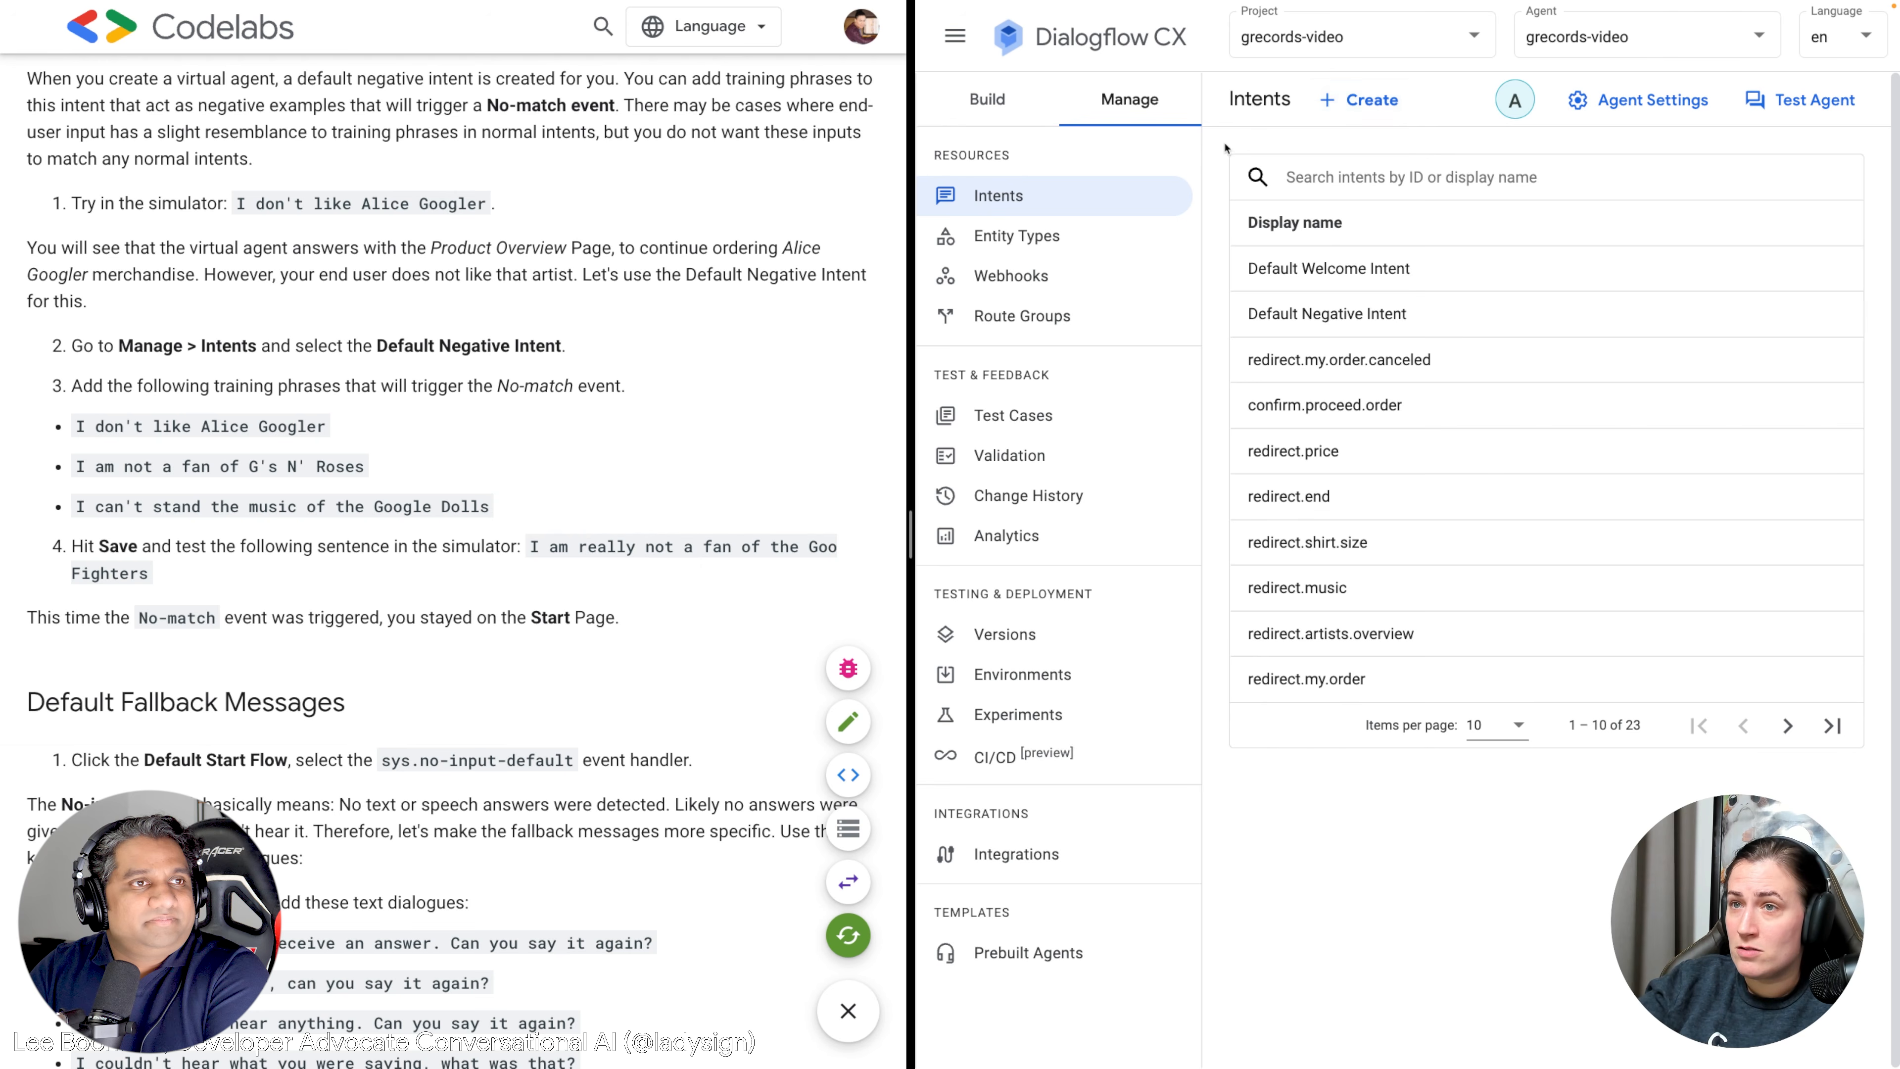
click(1352, 315)
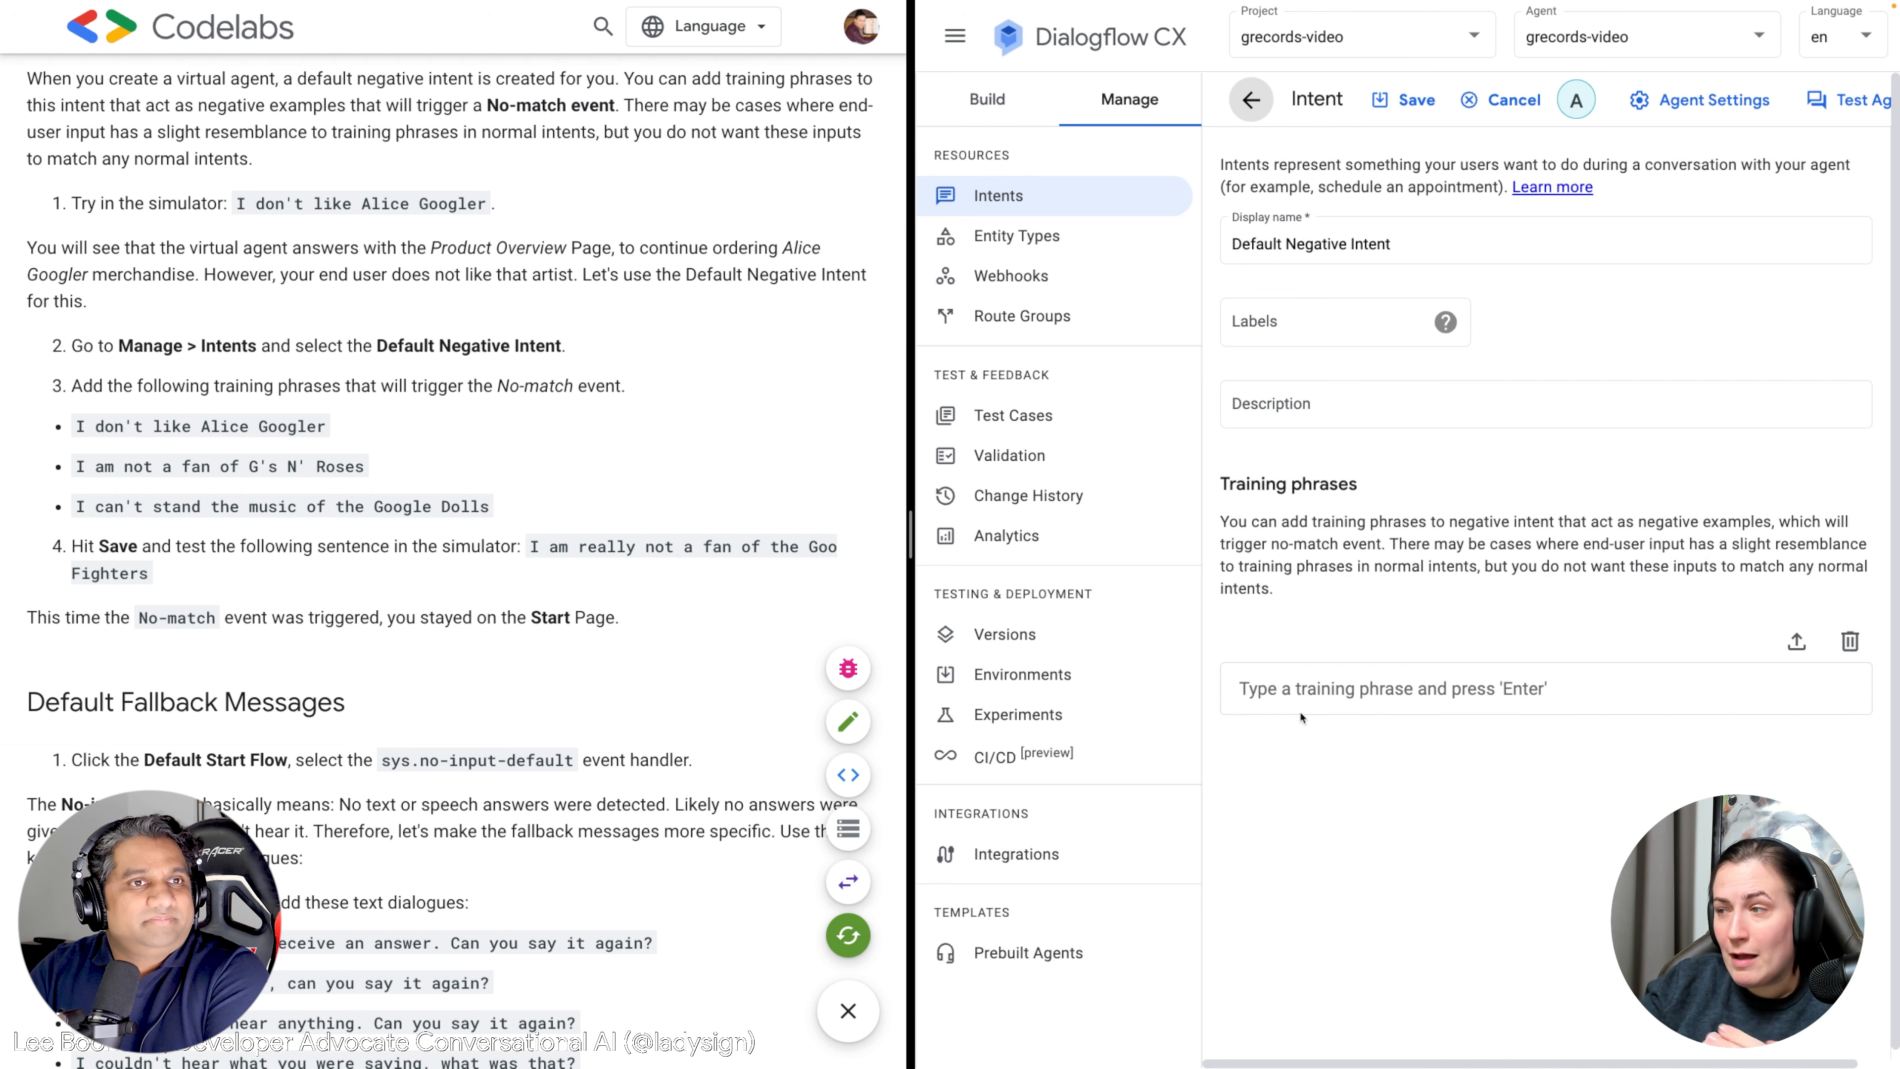
click(1317, 700)
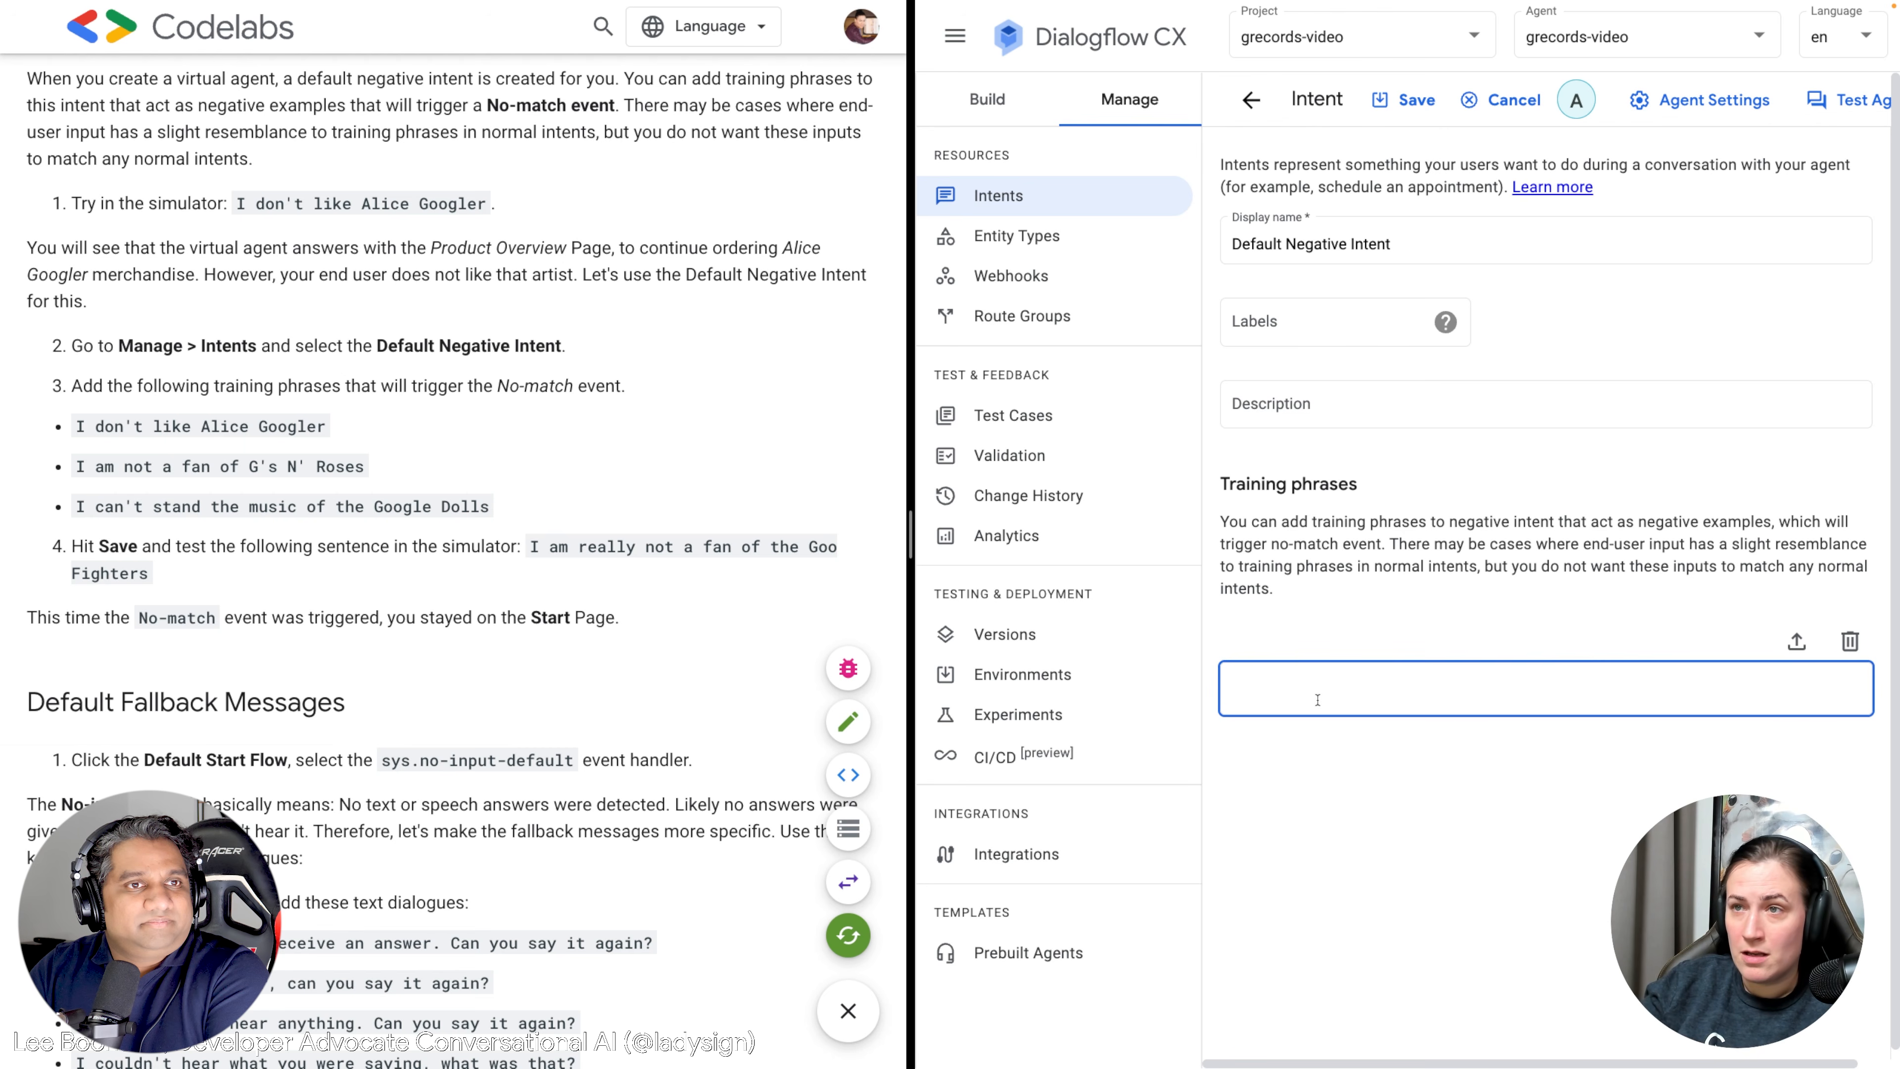
click(497, 391)
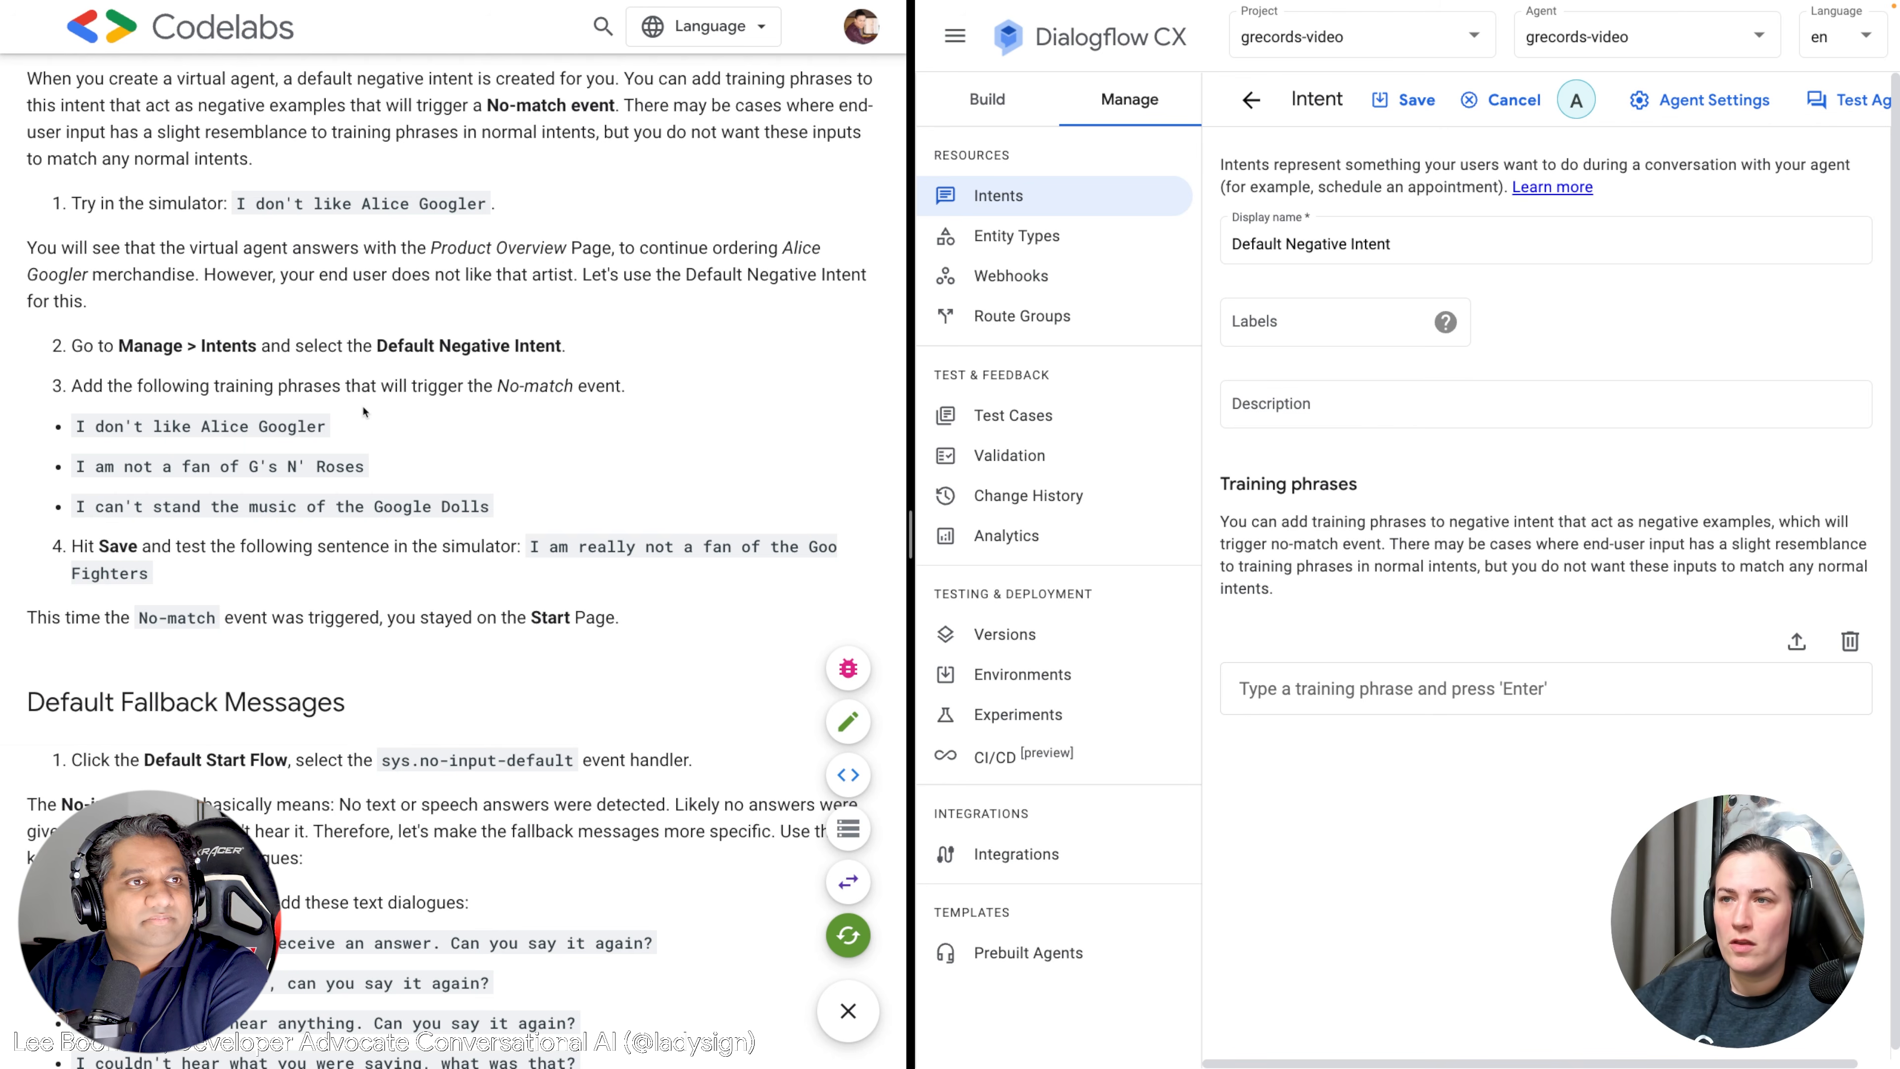
drag(358, 433, 76, 428)
key(ctrl+c)
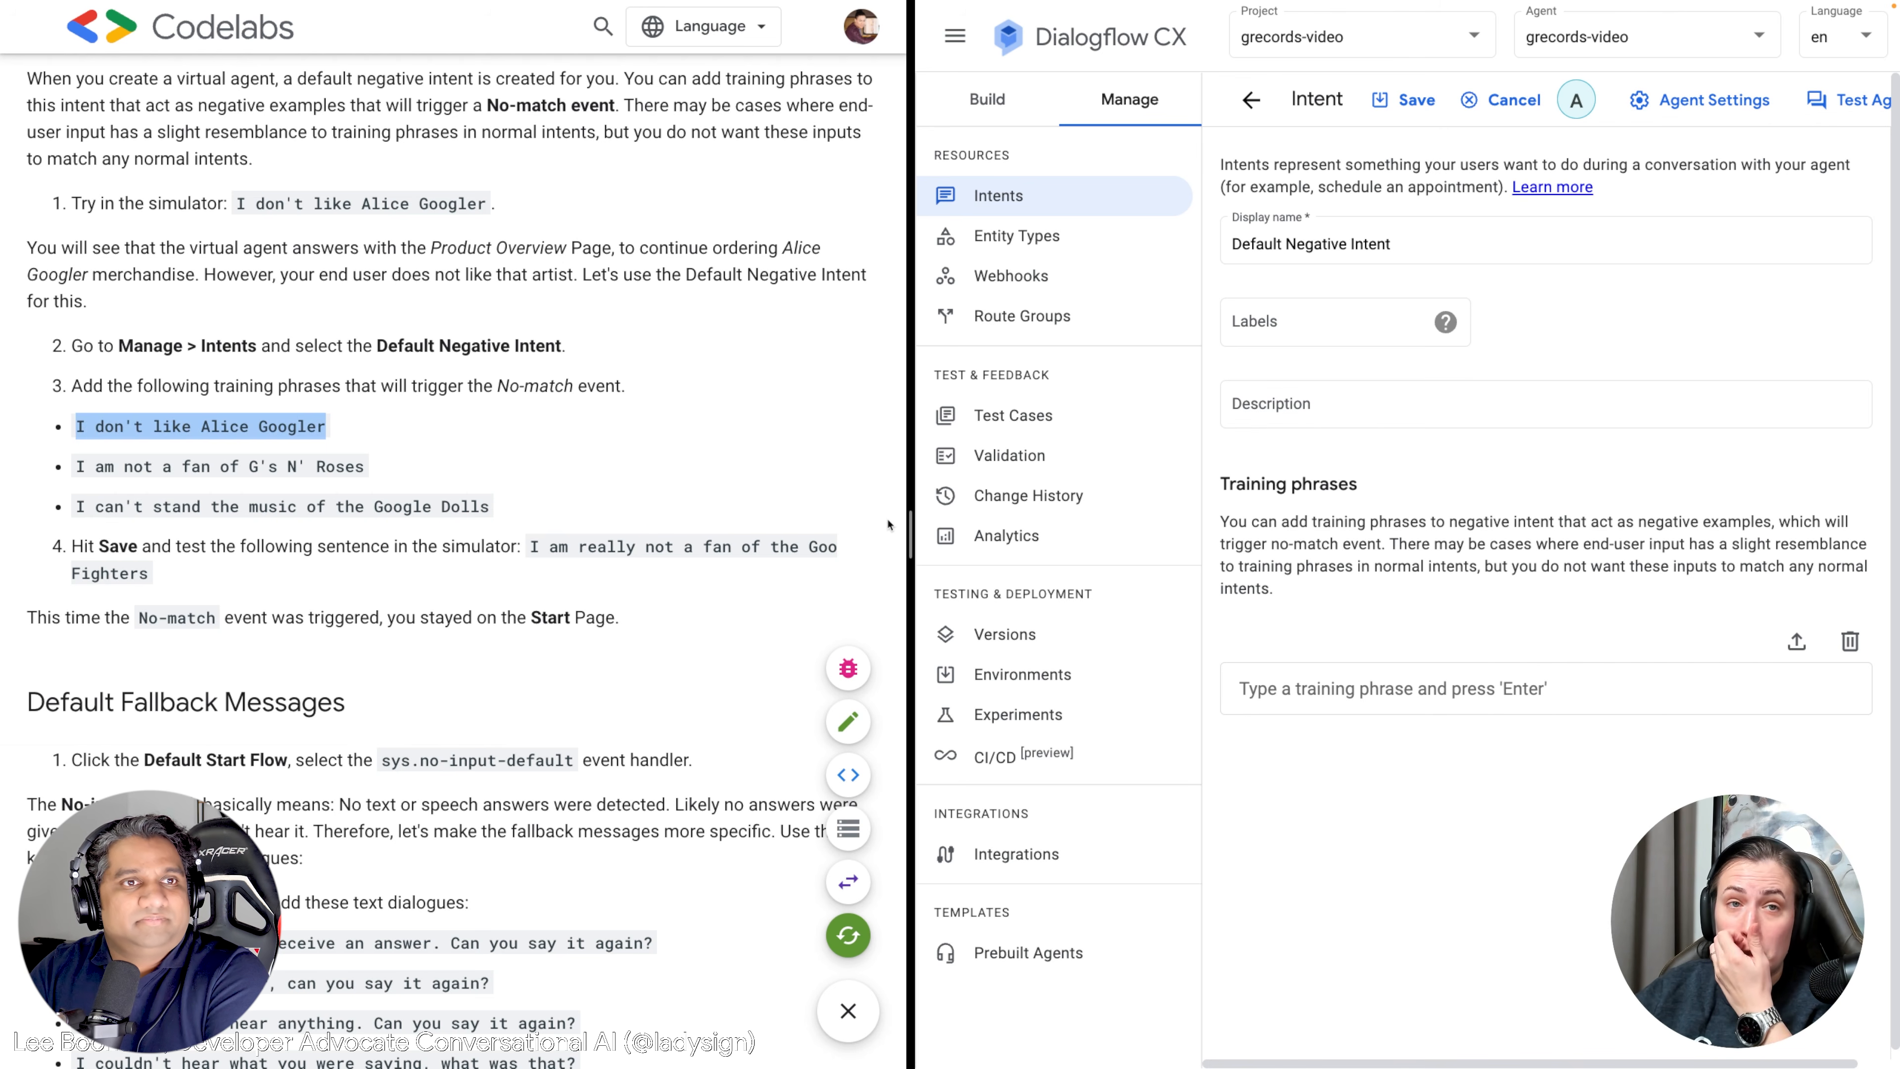
Add the Alice Googler and 'I am not a fan of G's N' Roses' training phrases.
click(1338, 687)
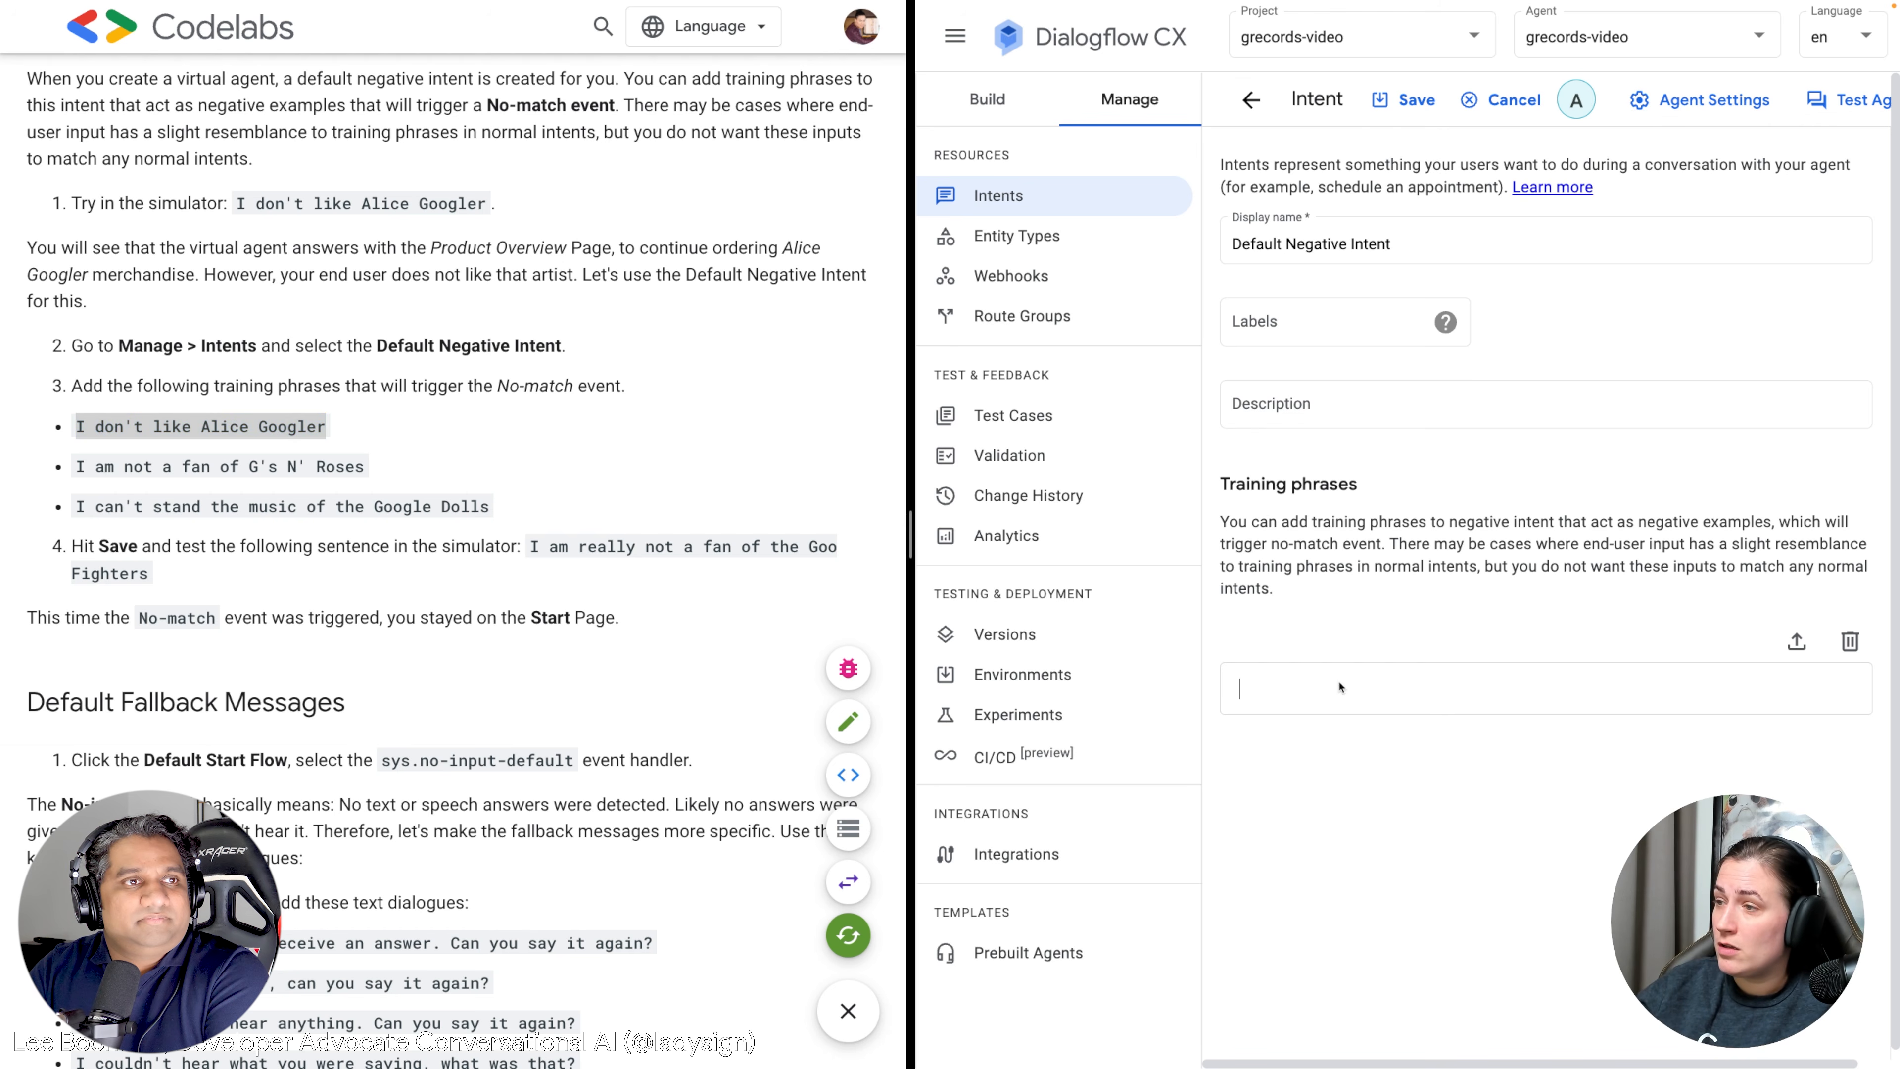
key(ctrl+v)
key(Return)
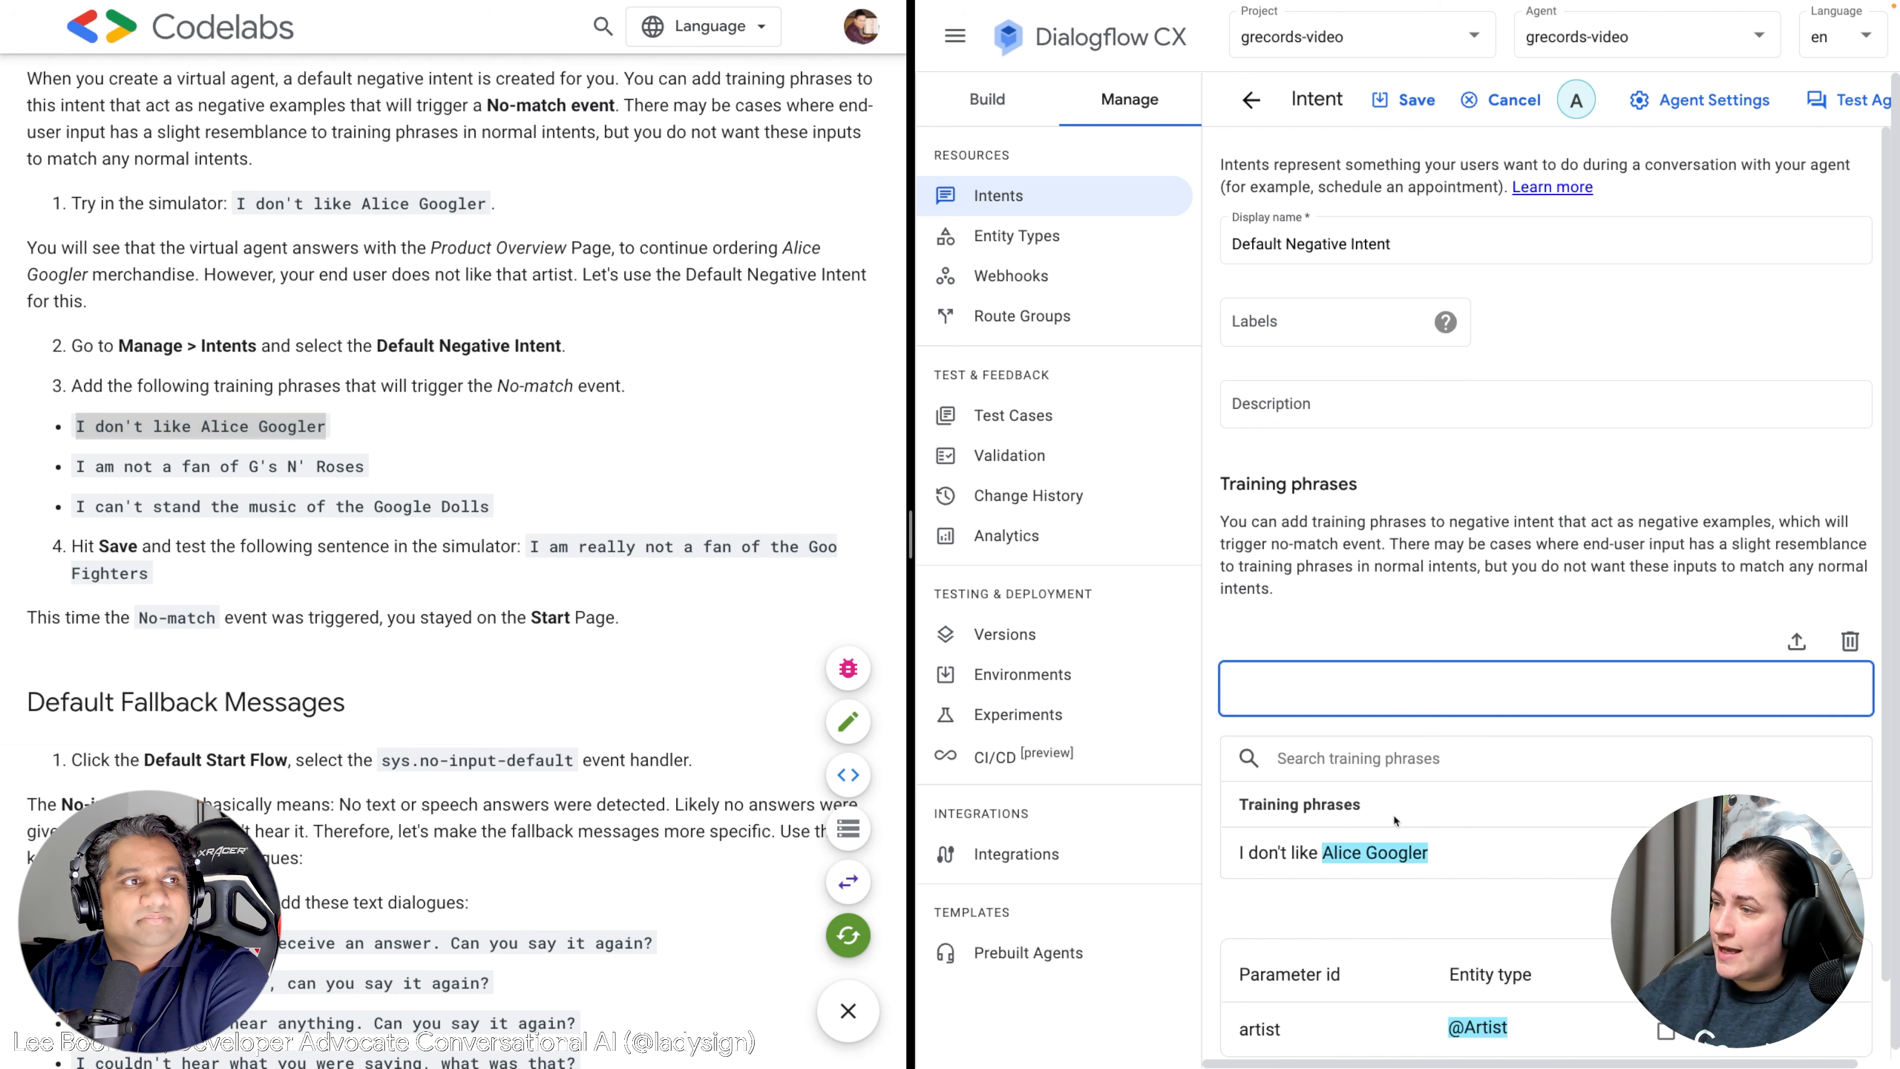
scroll(1384, 835, down, 1)
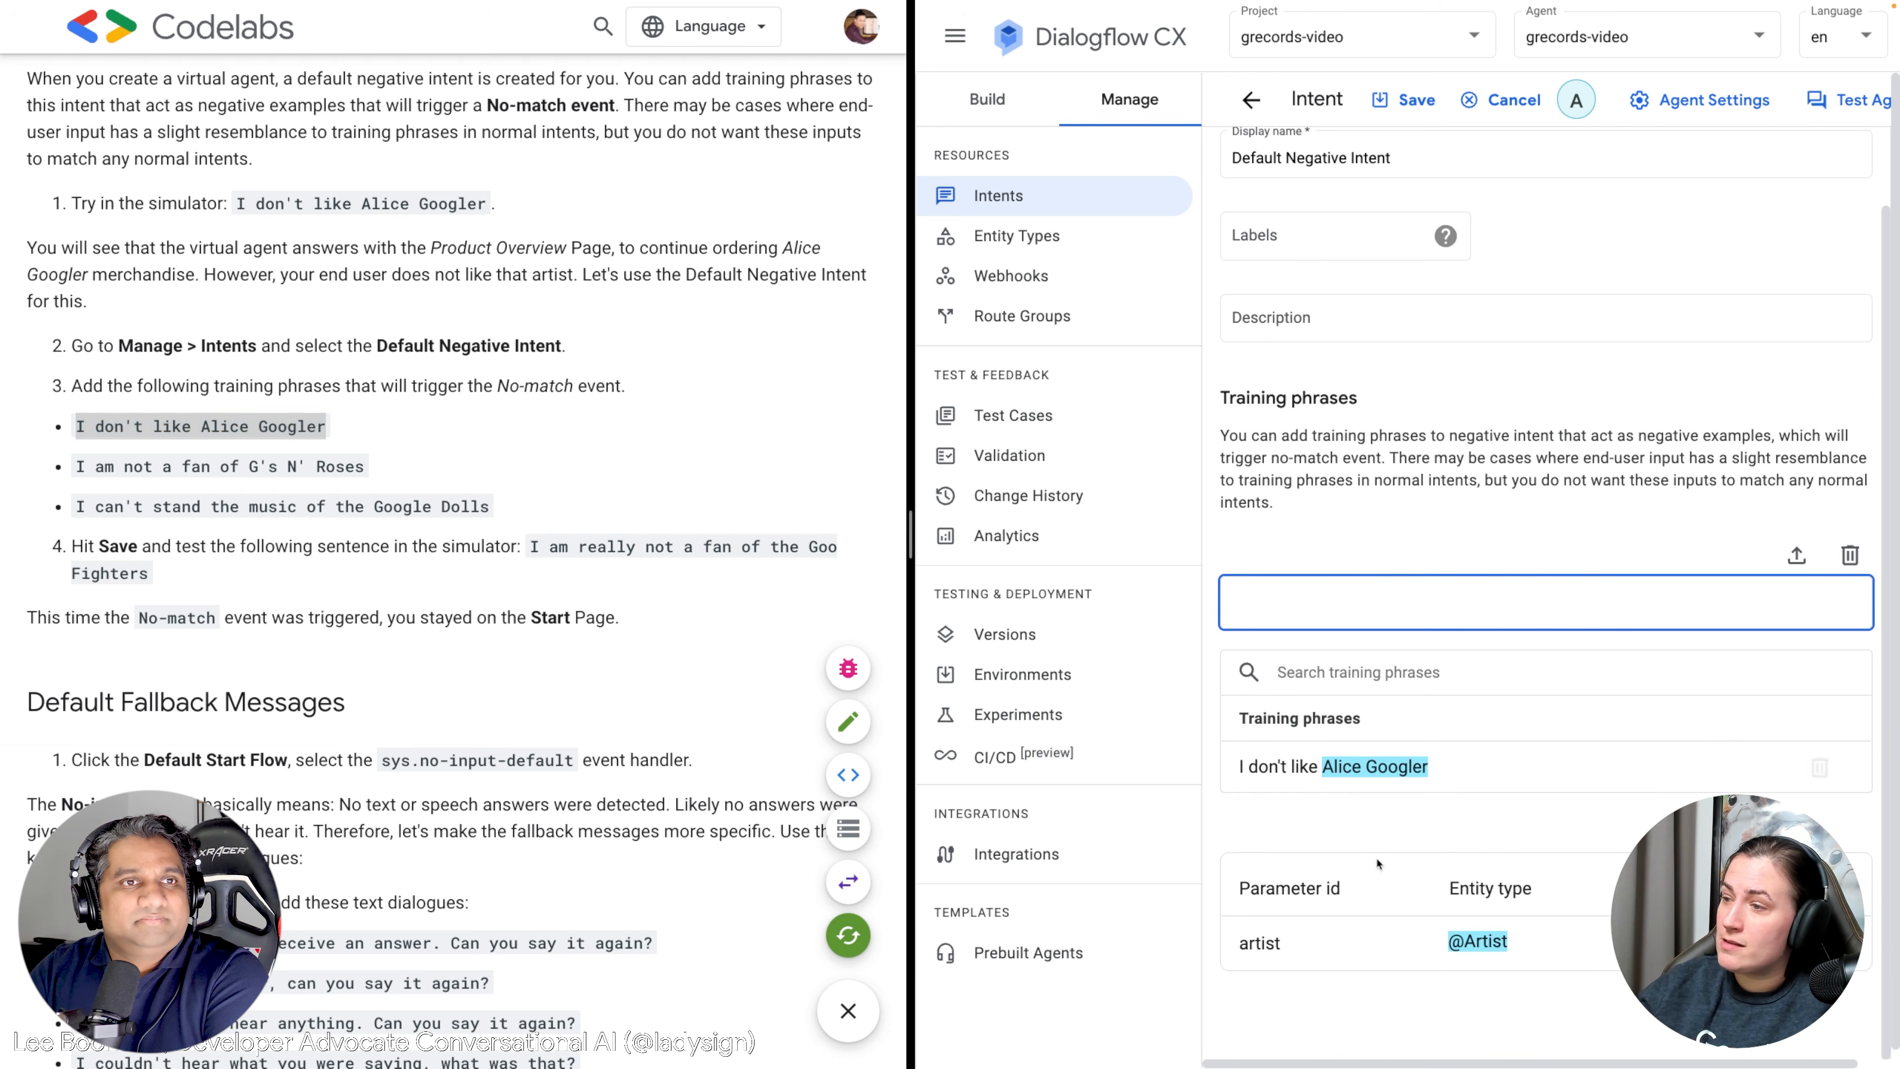
drag(403, 483, 104, 476)
key(ctrl+c)
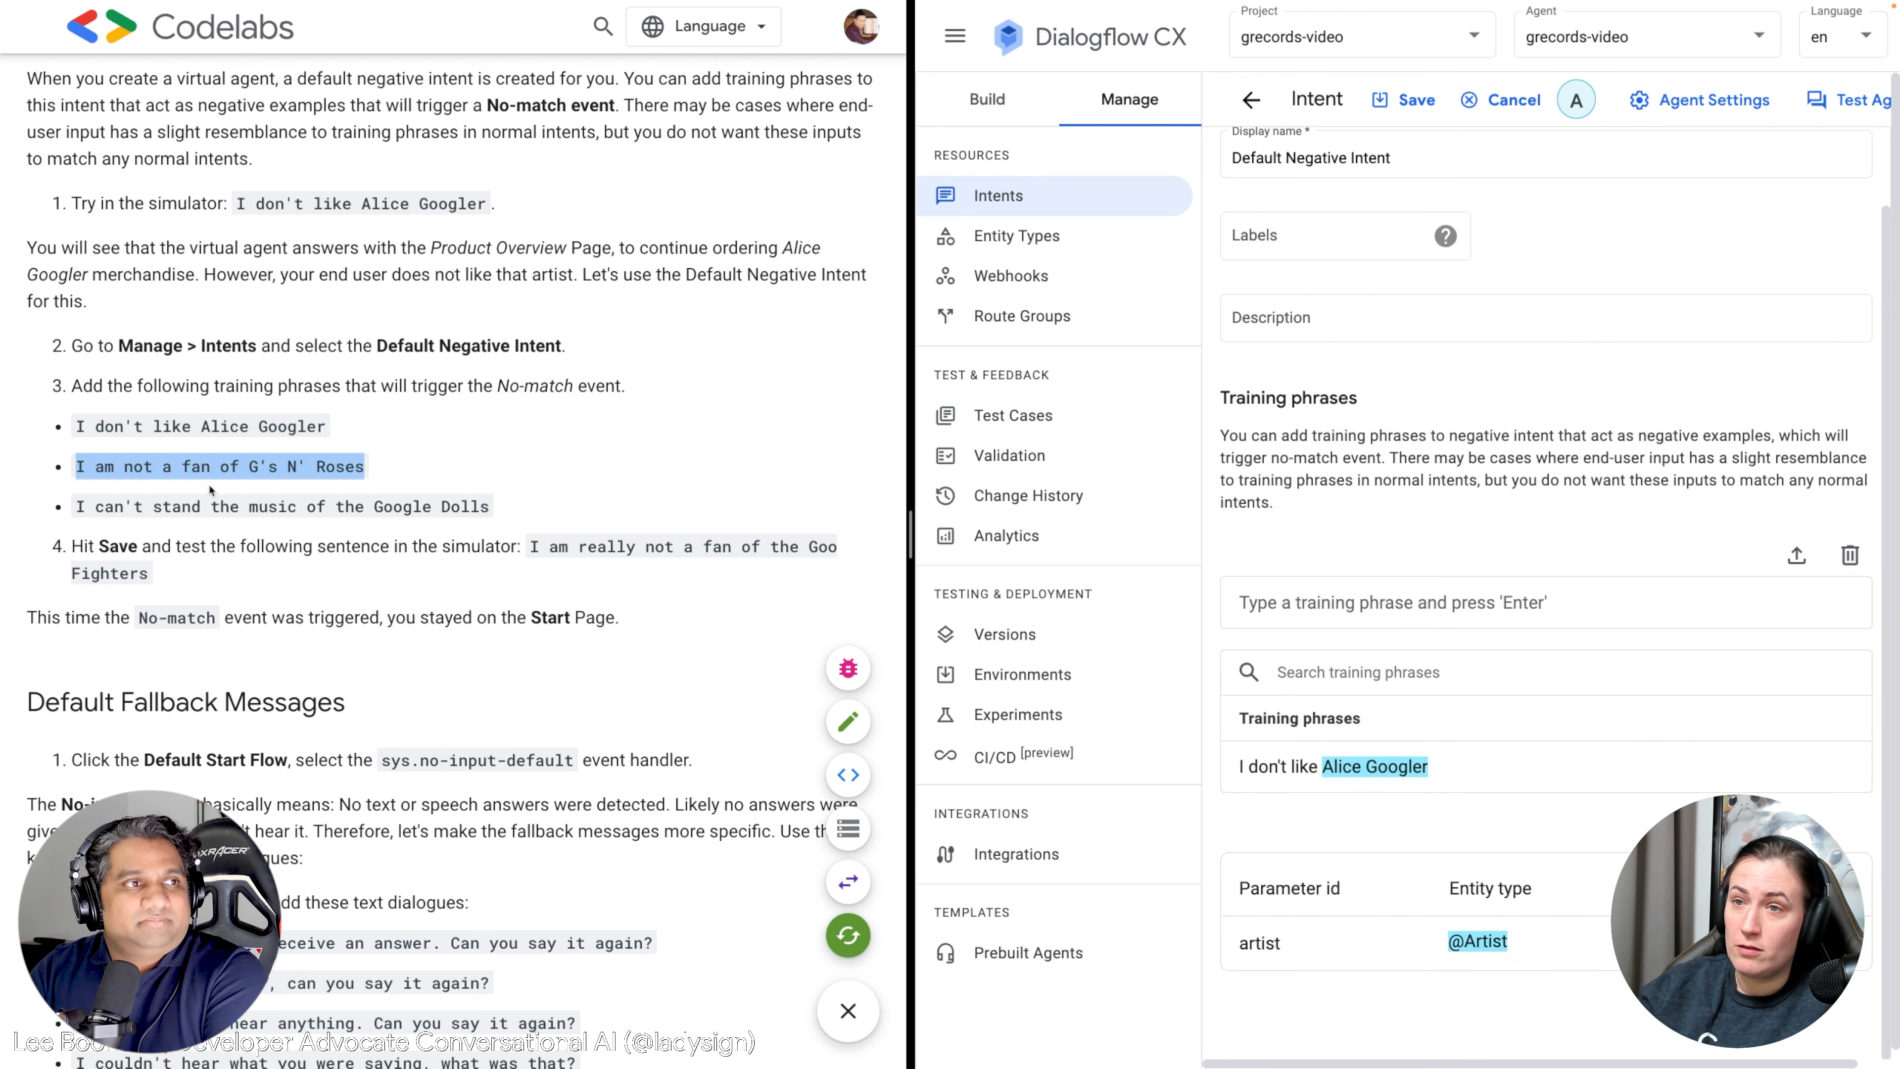
click(1317, 610)
key(ctrl+v)
key(Return)
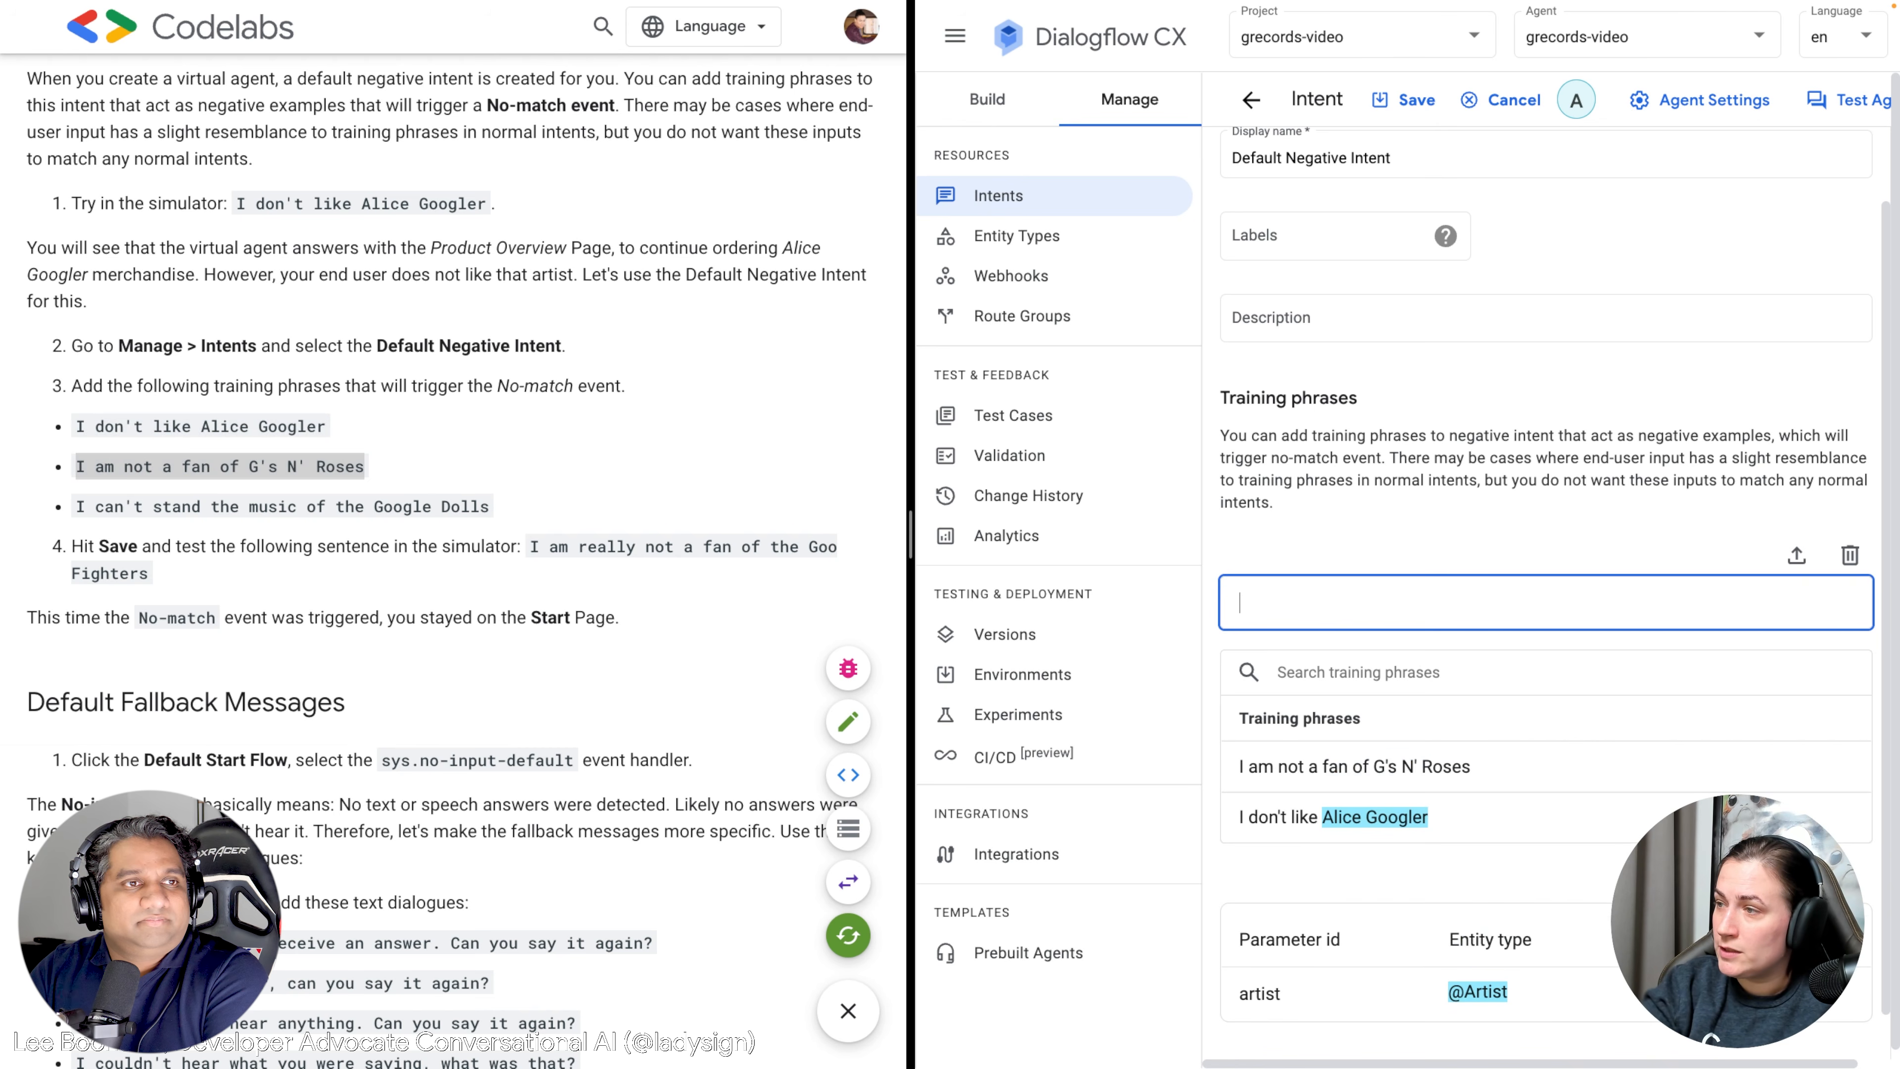
Add 'I can't stand the music of the Google Dolls' and copy the Goo Fighters sentence.
drag(518, 510, 71, 503)
key(ctrl+c)
click(1343, 605)
key(ctrl+v)
key(Return)
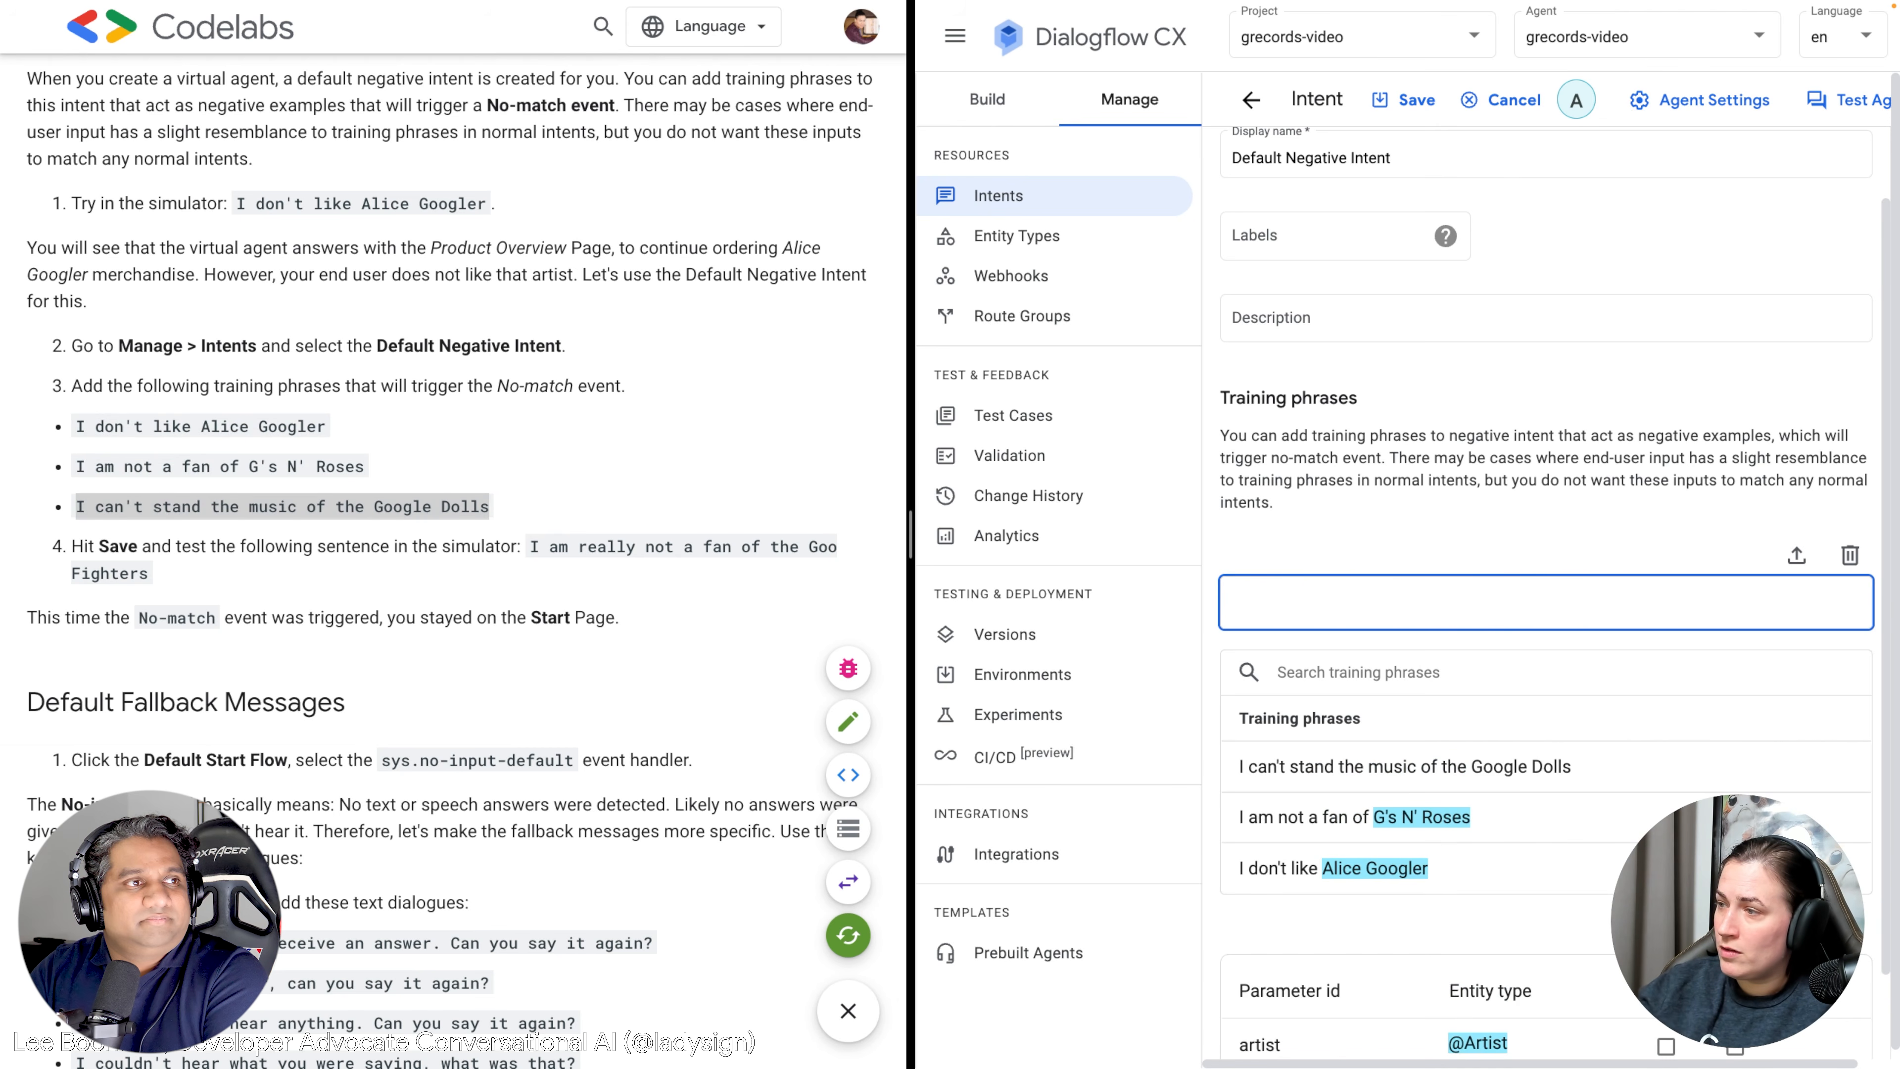
scroll(607, 601, down, 1)
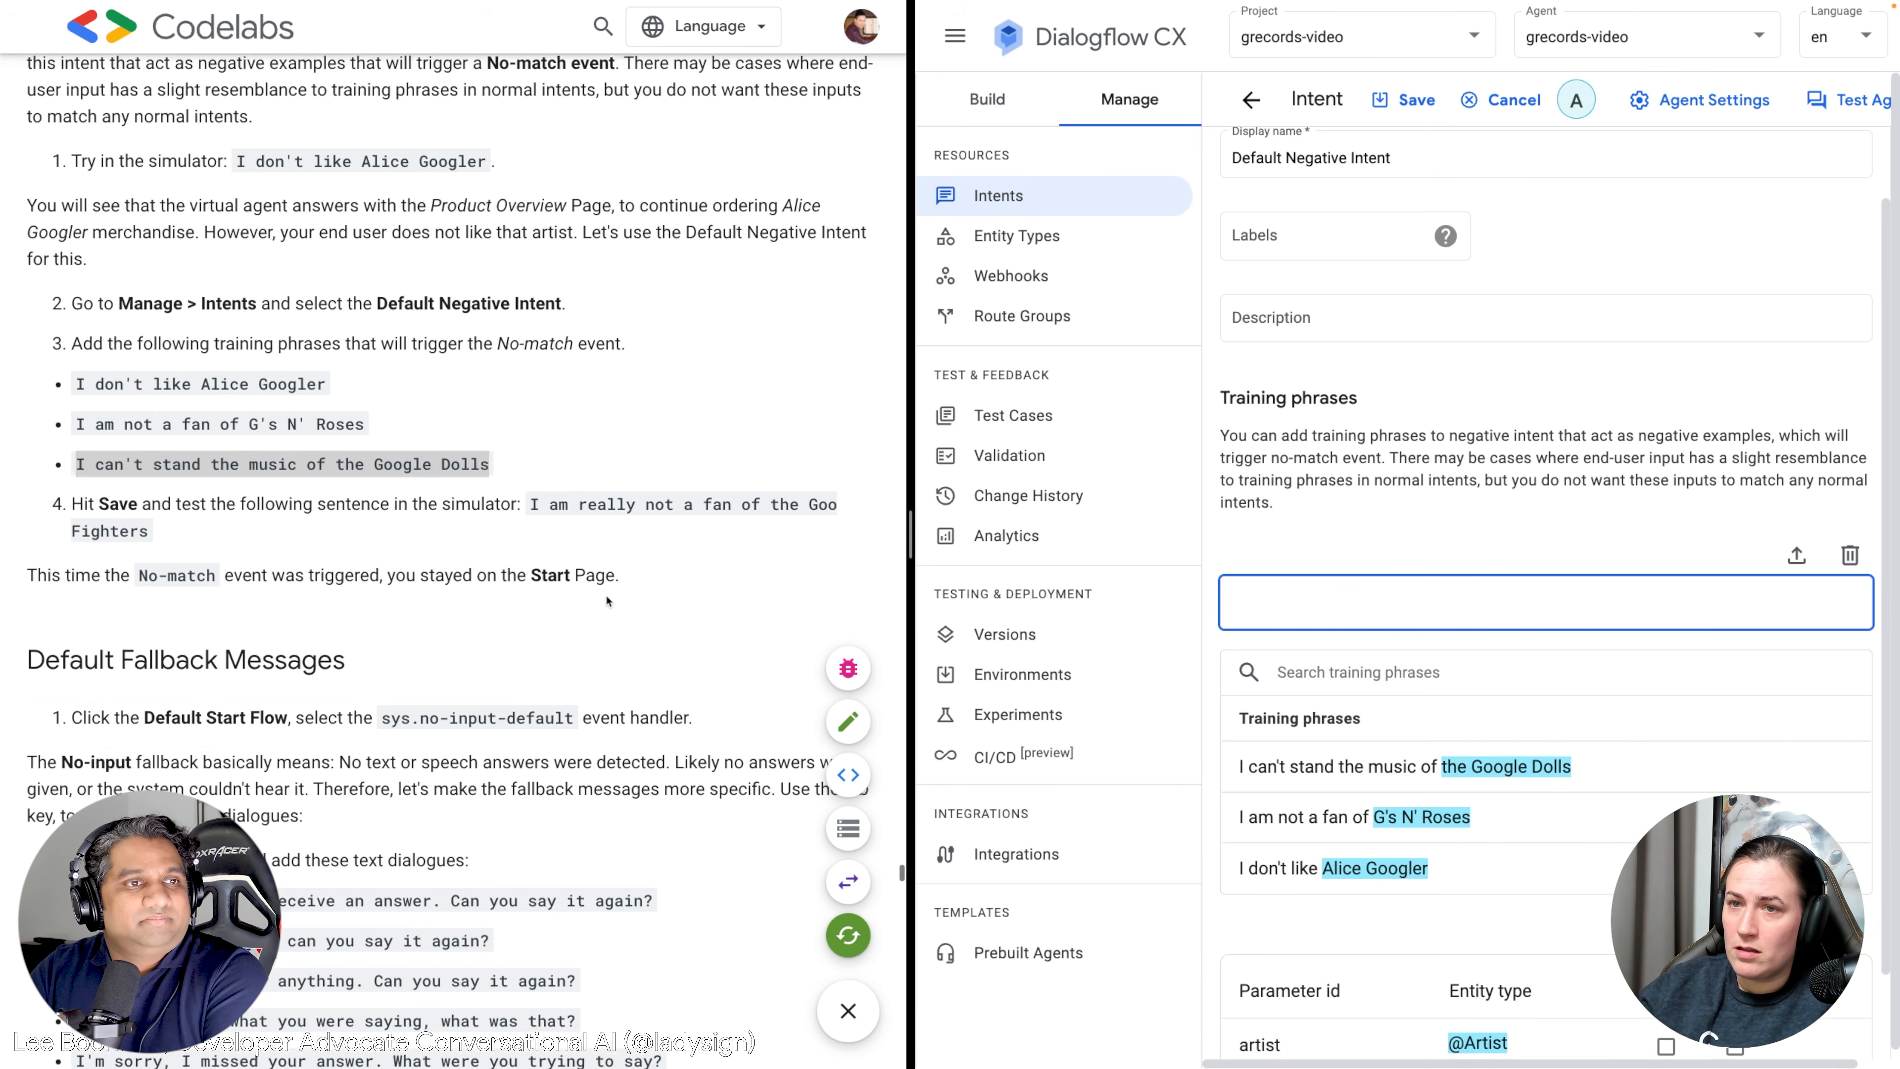
click(535, 526)
drag(529, 500, 535, 522)
key(ctrl+c)
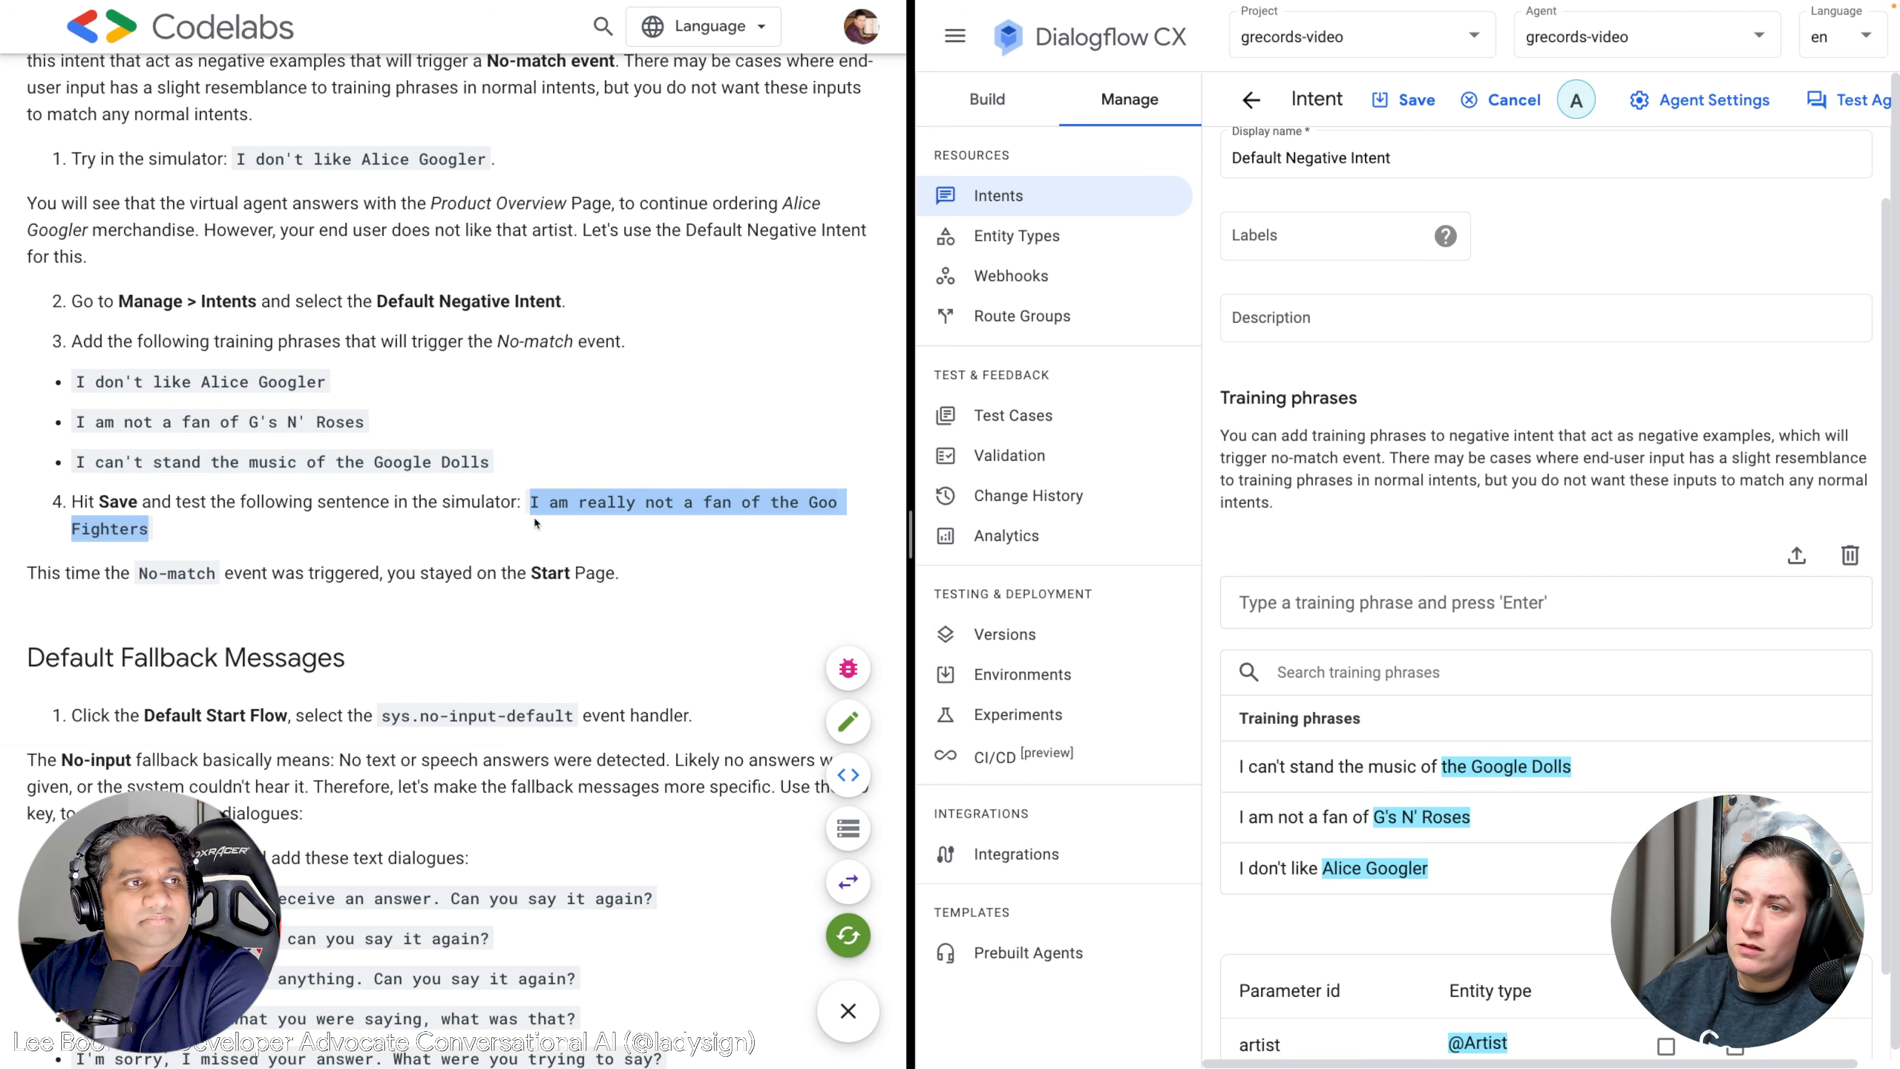
Add 'I am really not a fan of the Goo Fighters' as a training phrase and save the intent.
click(1382, 601)
key(ctrl+v)
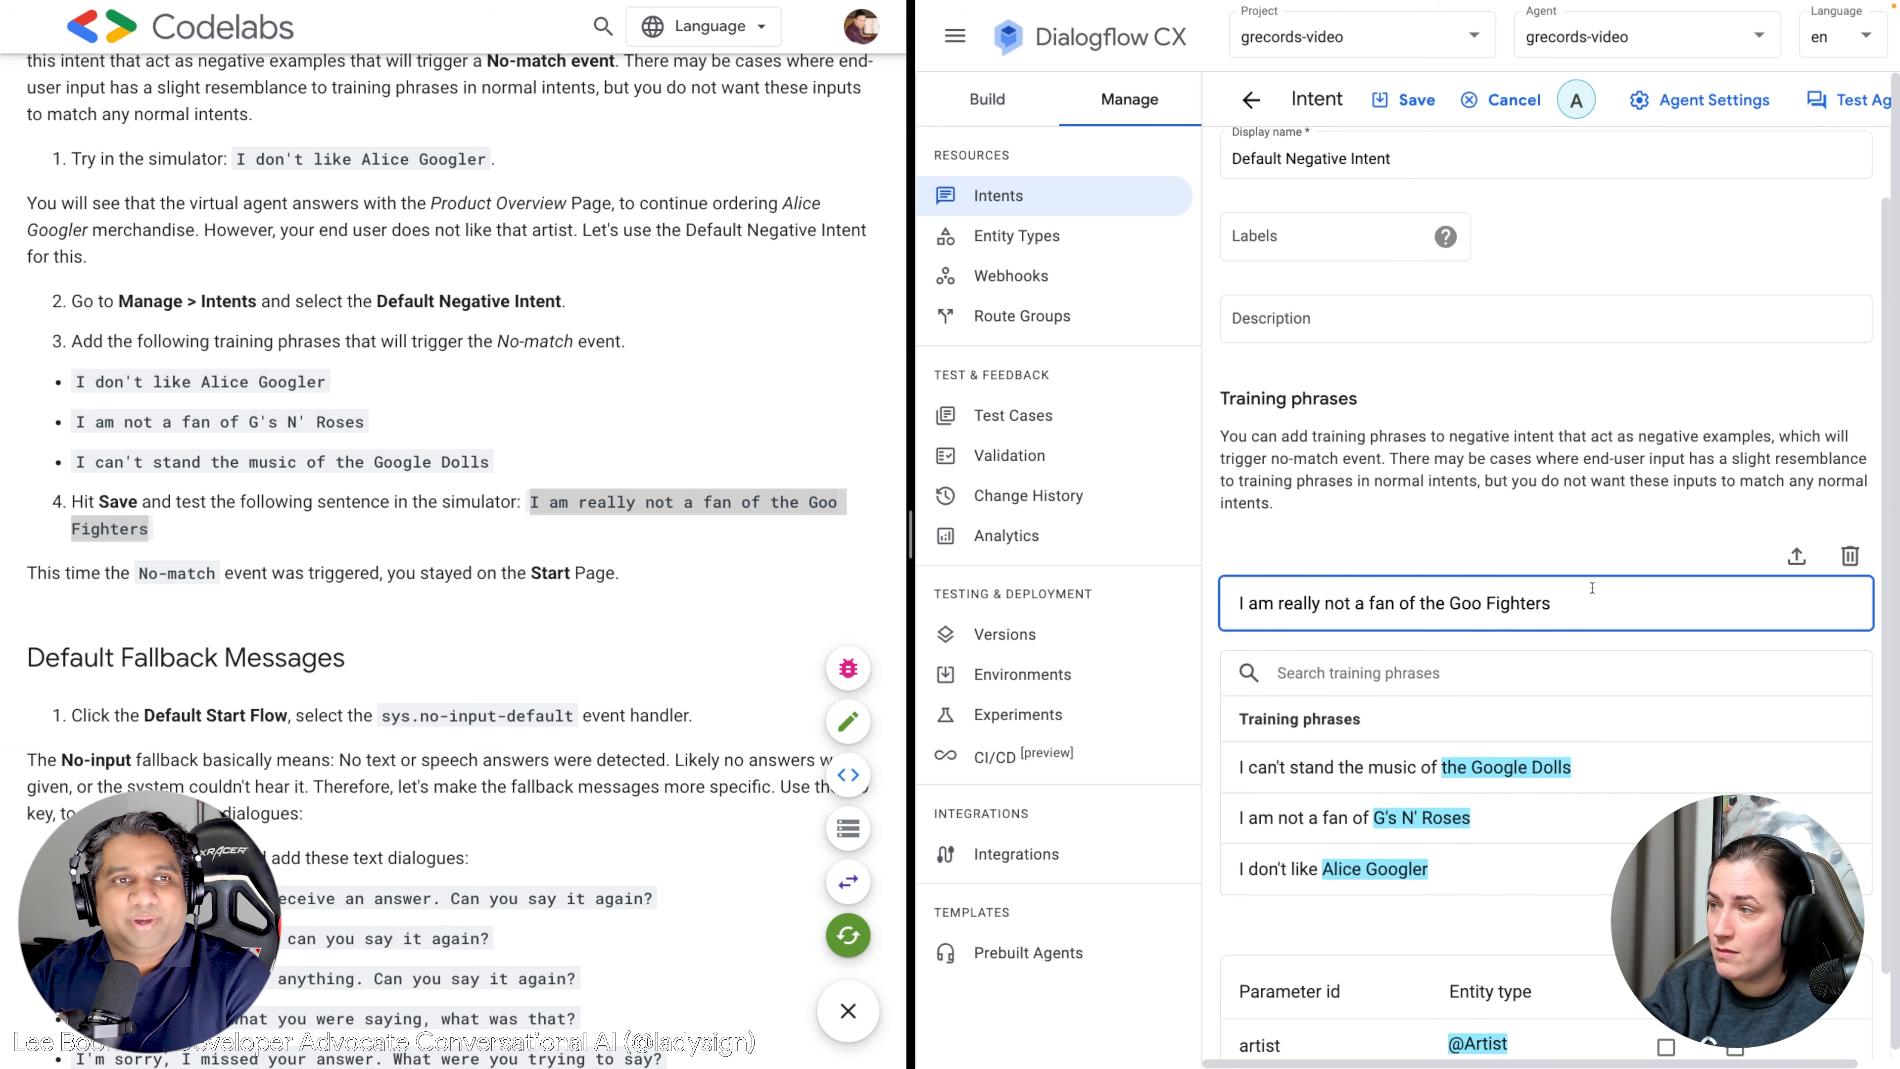
key(Return)
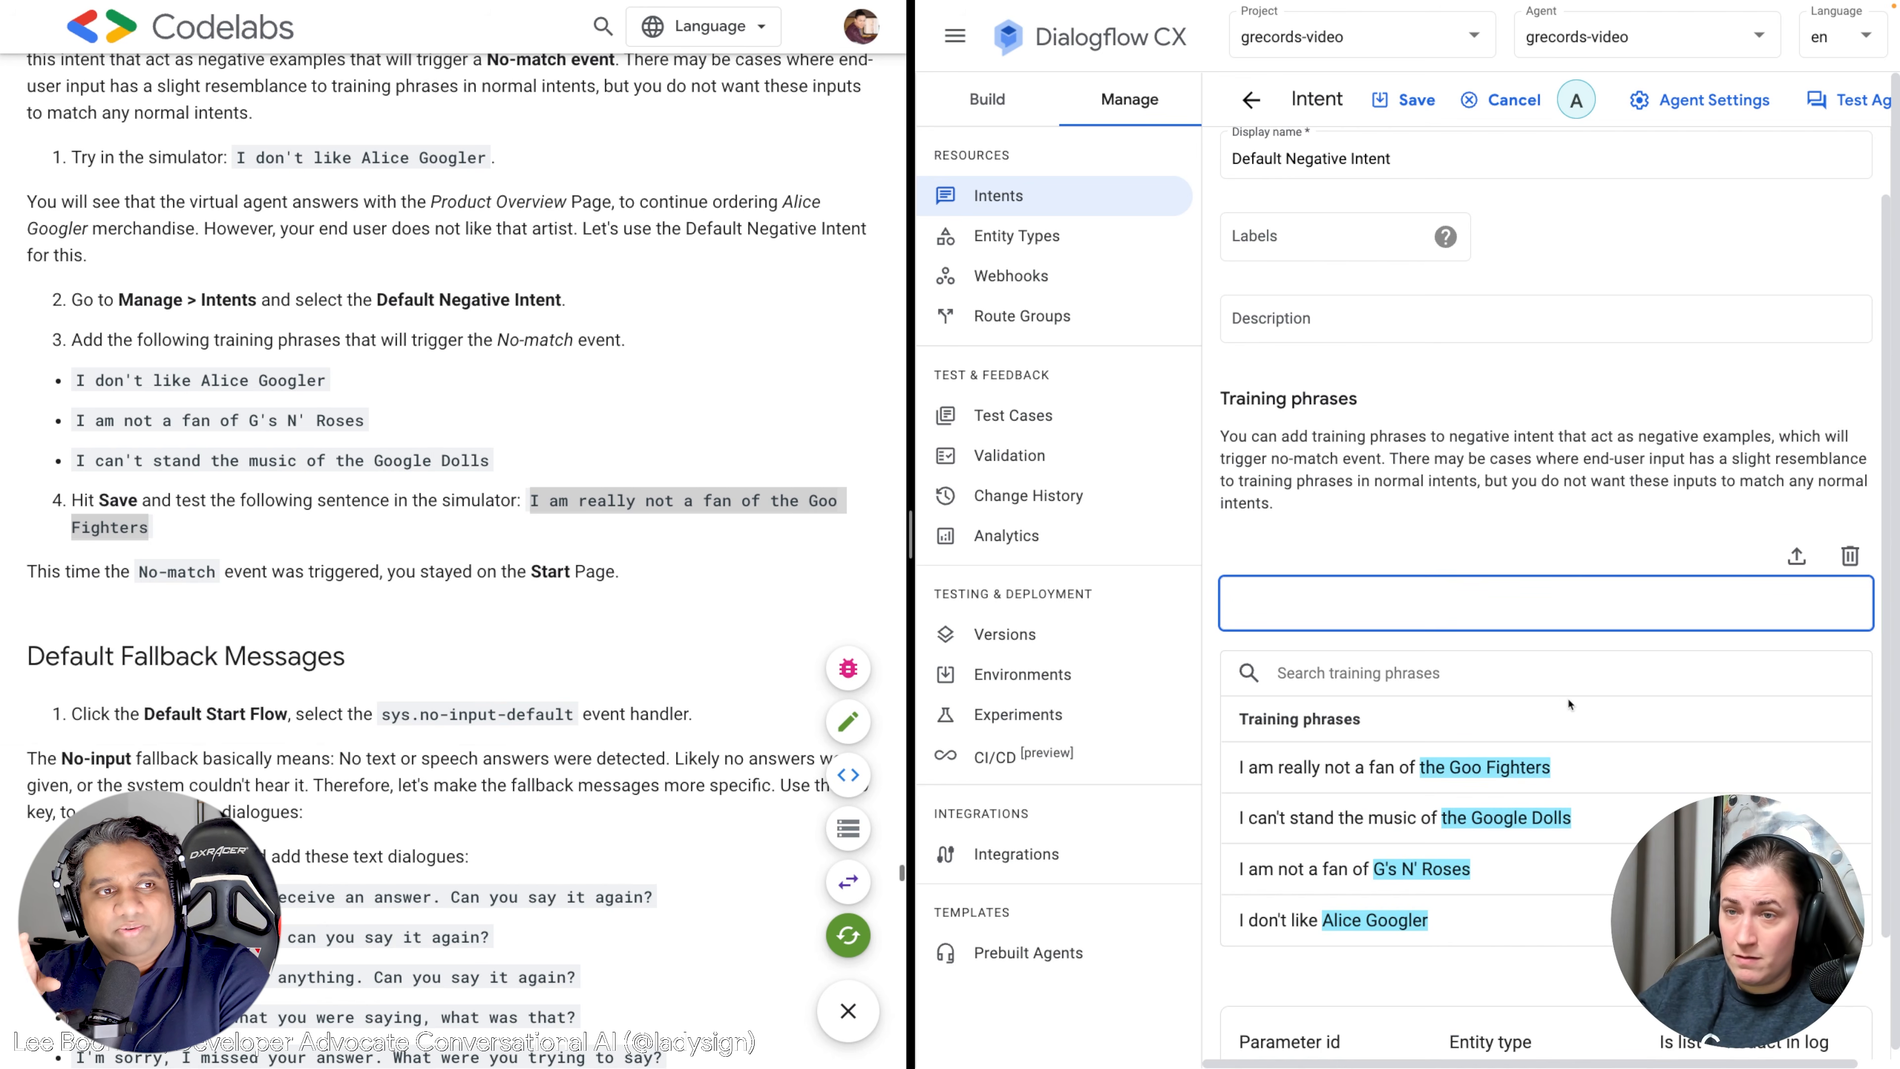
scroll(1569, 706, down, 1)
click(1418, 103)
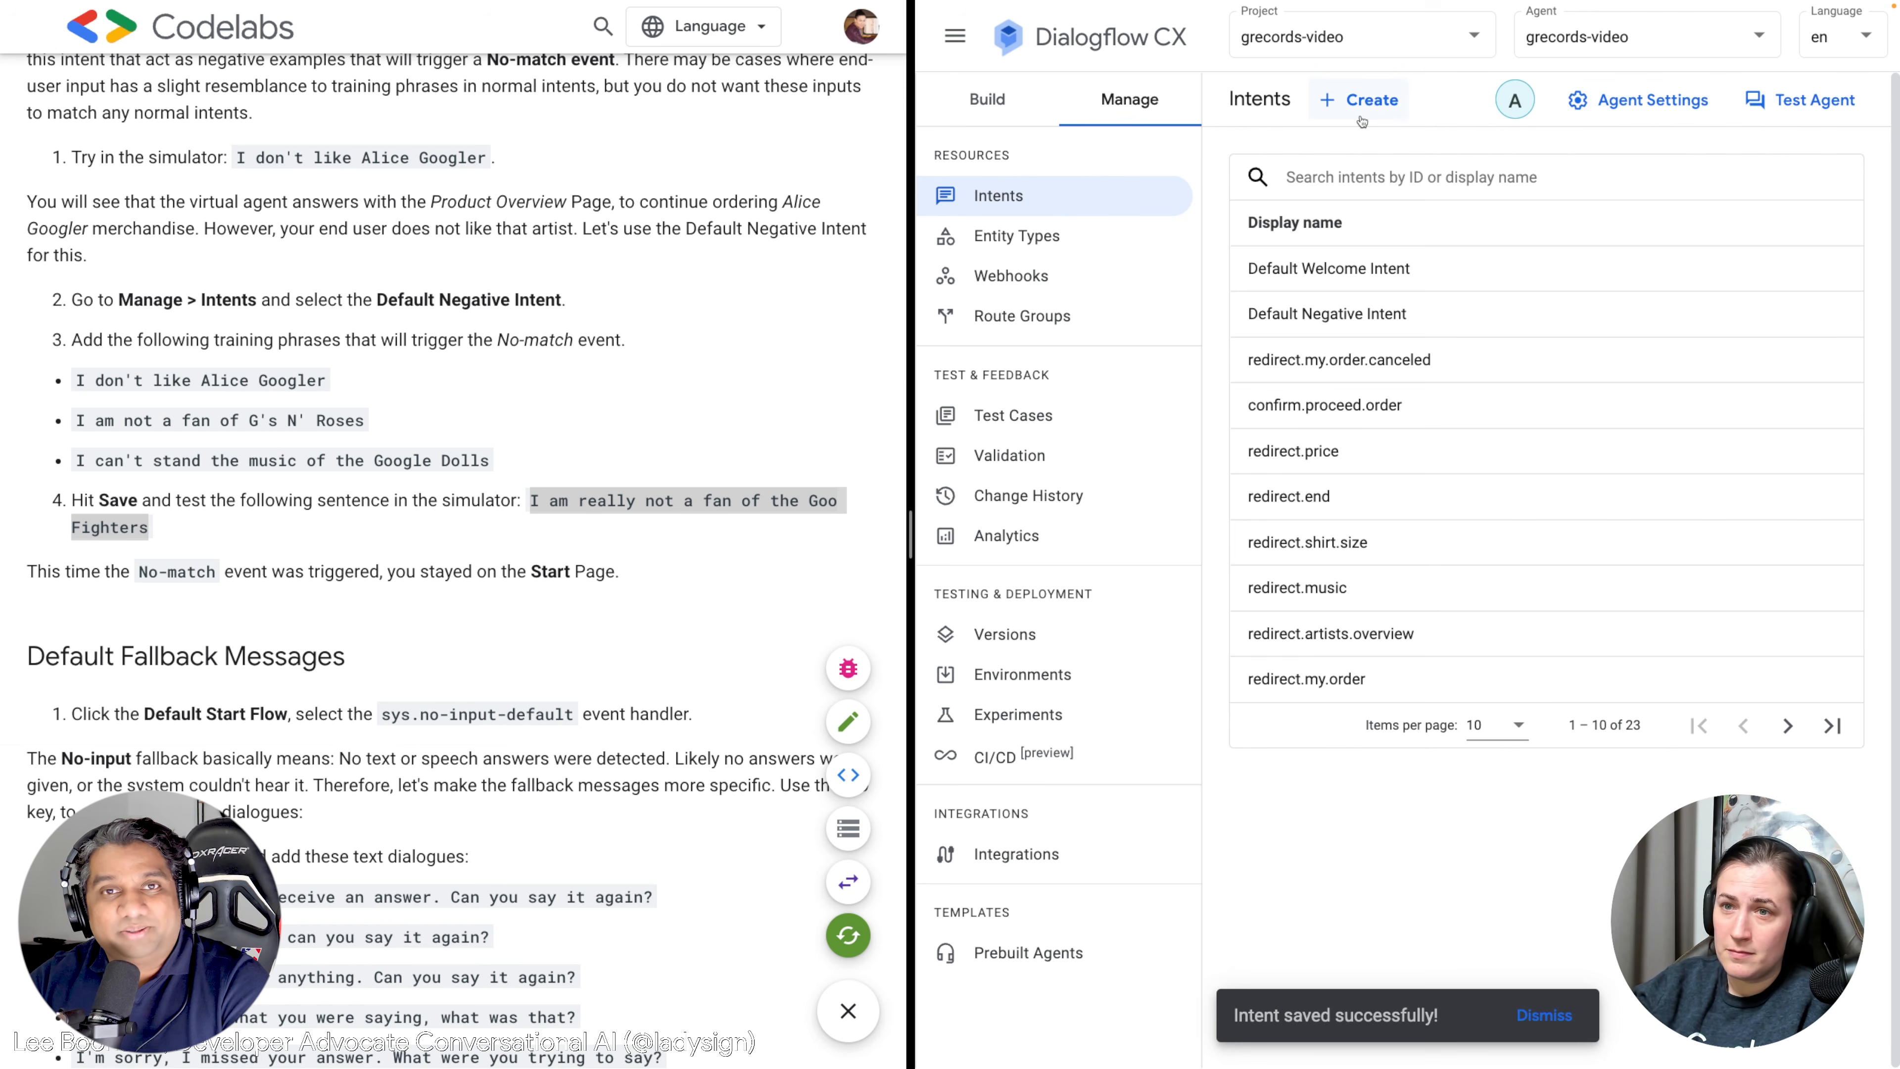
scroll(694, 352, down, 3)
scroll(694, 352, down, 3)
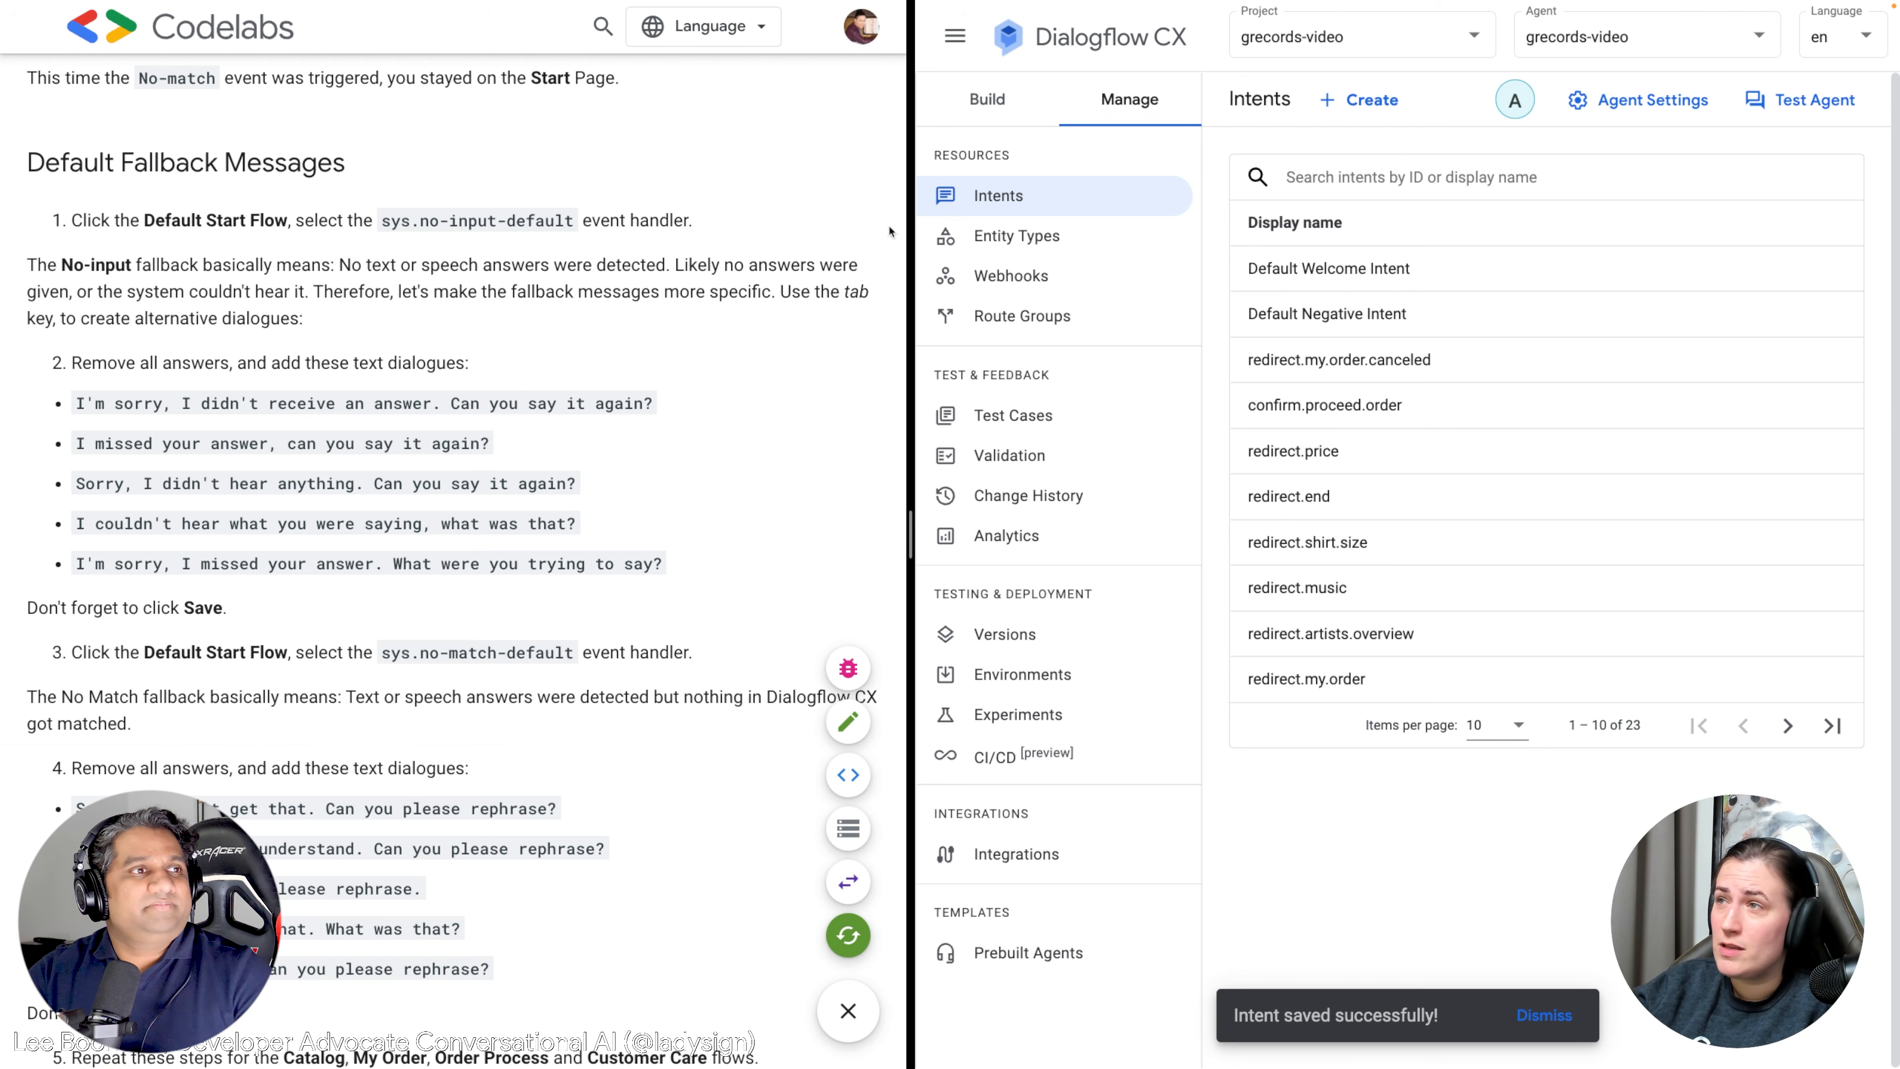
Open the Default Start Flow's Start page and its no-input event handler.
click(1155, 108)
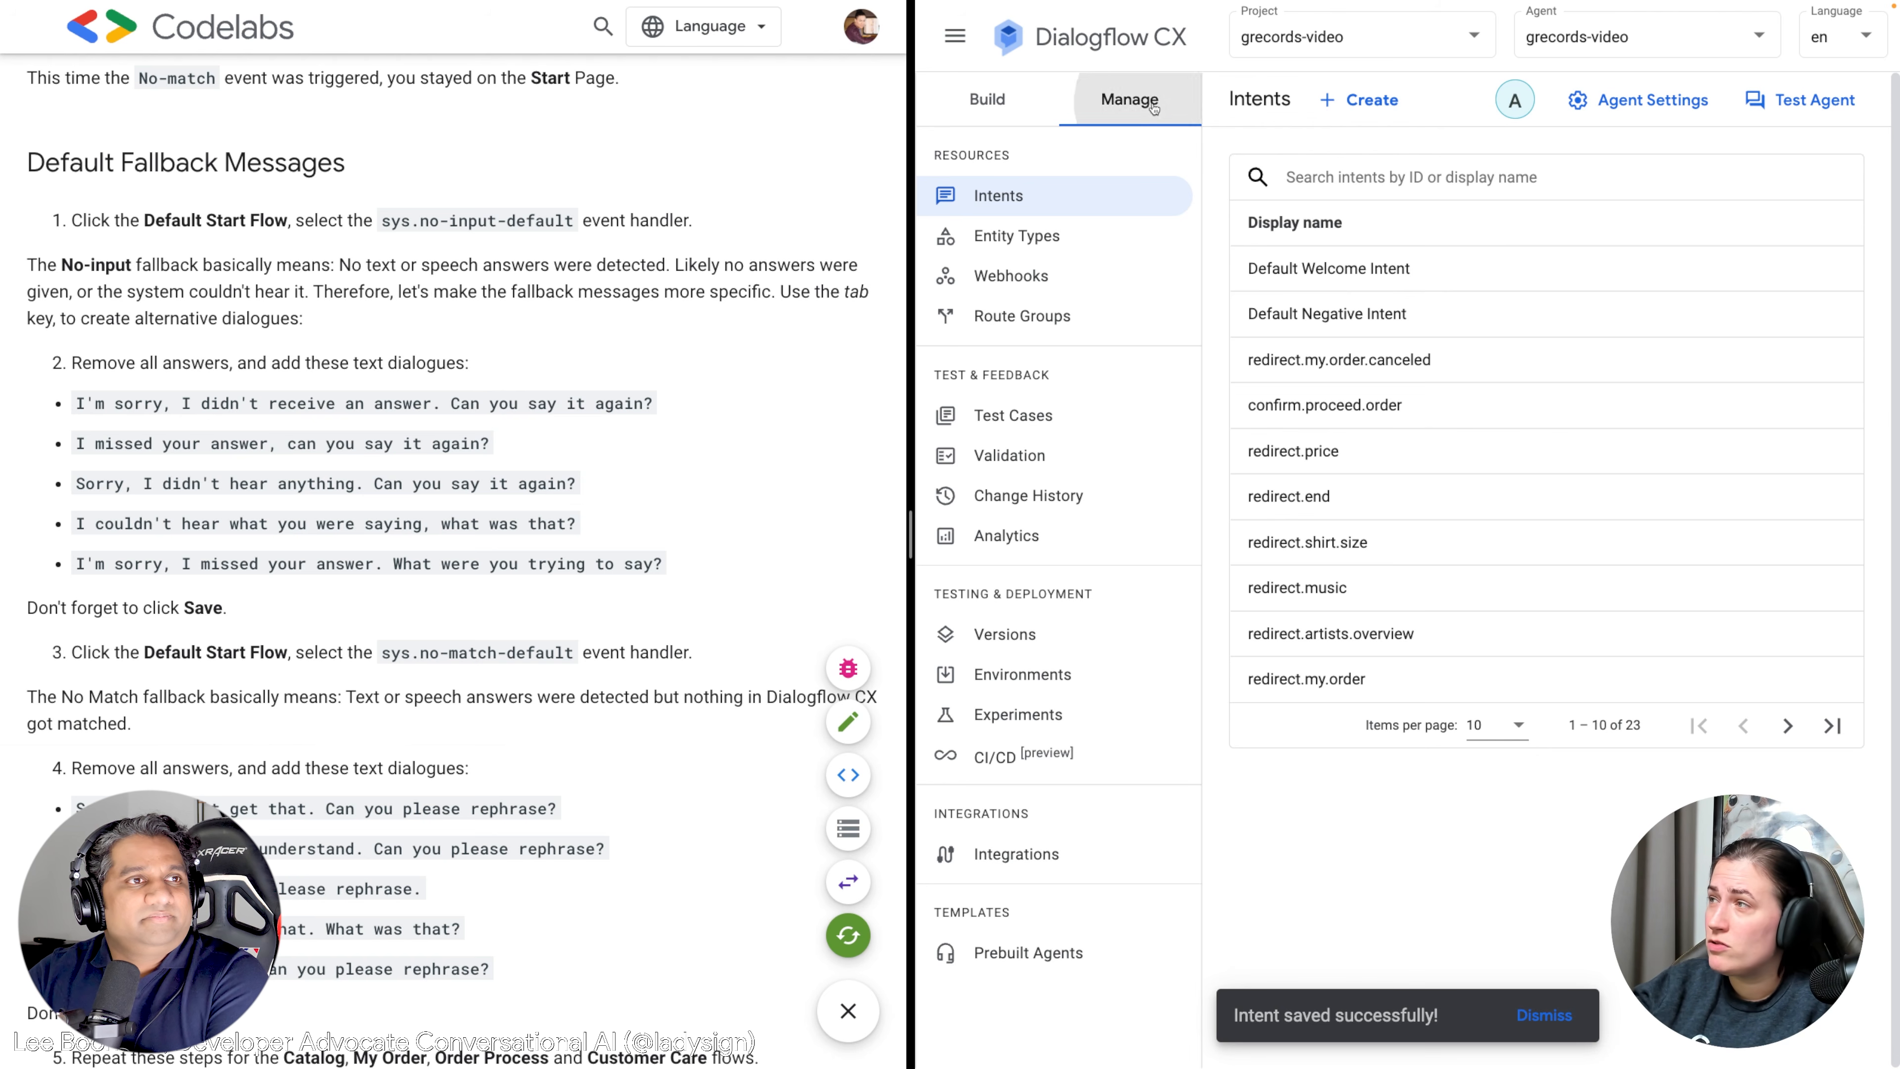
click(988, 99)
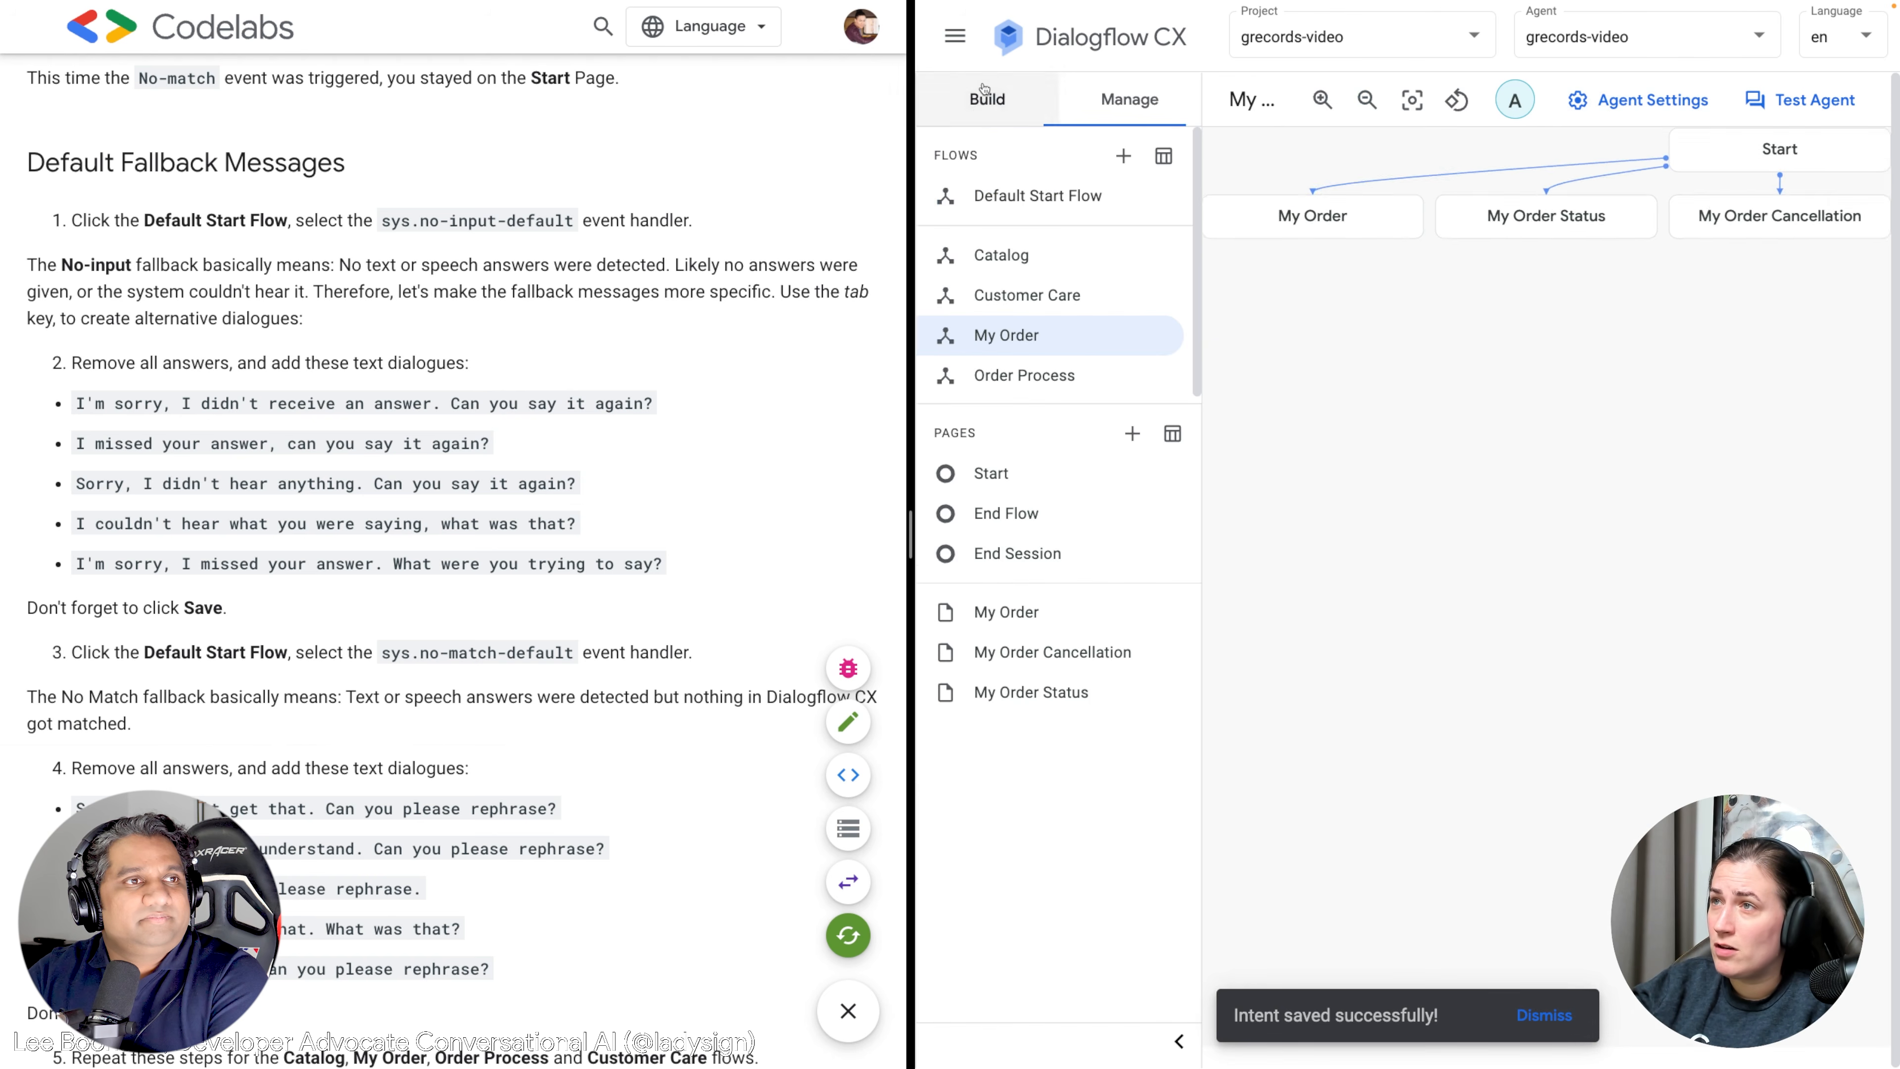
click(1038, 197)
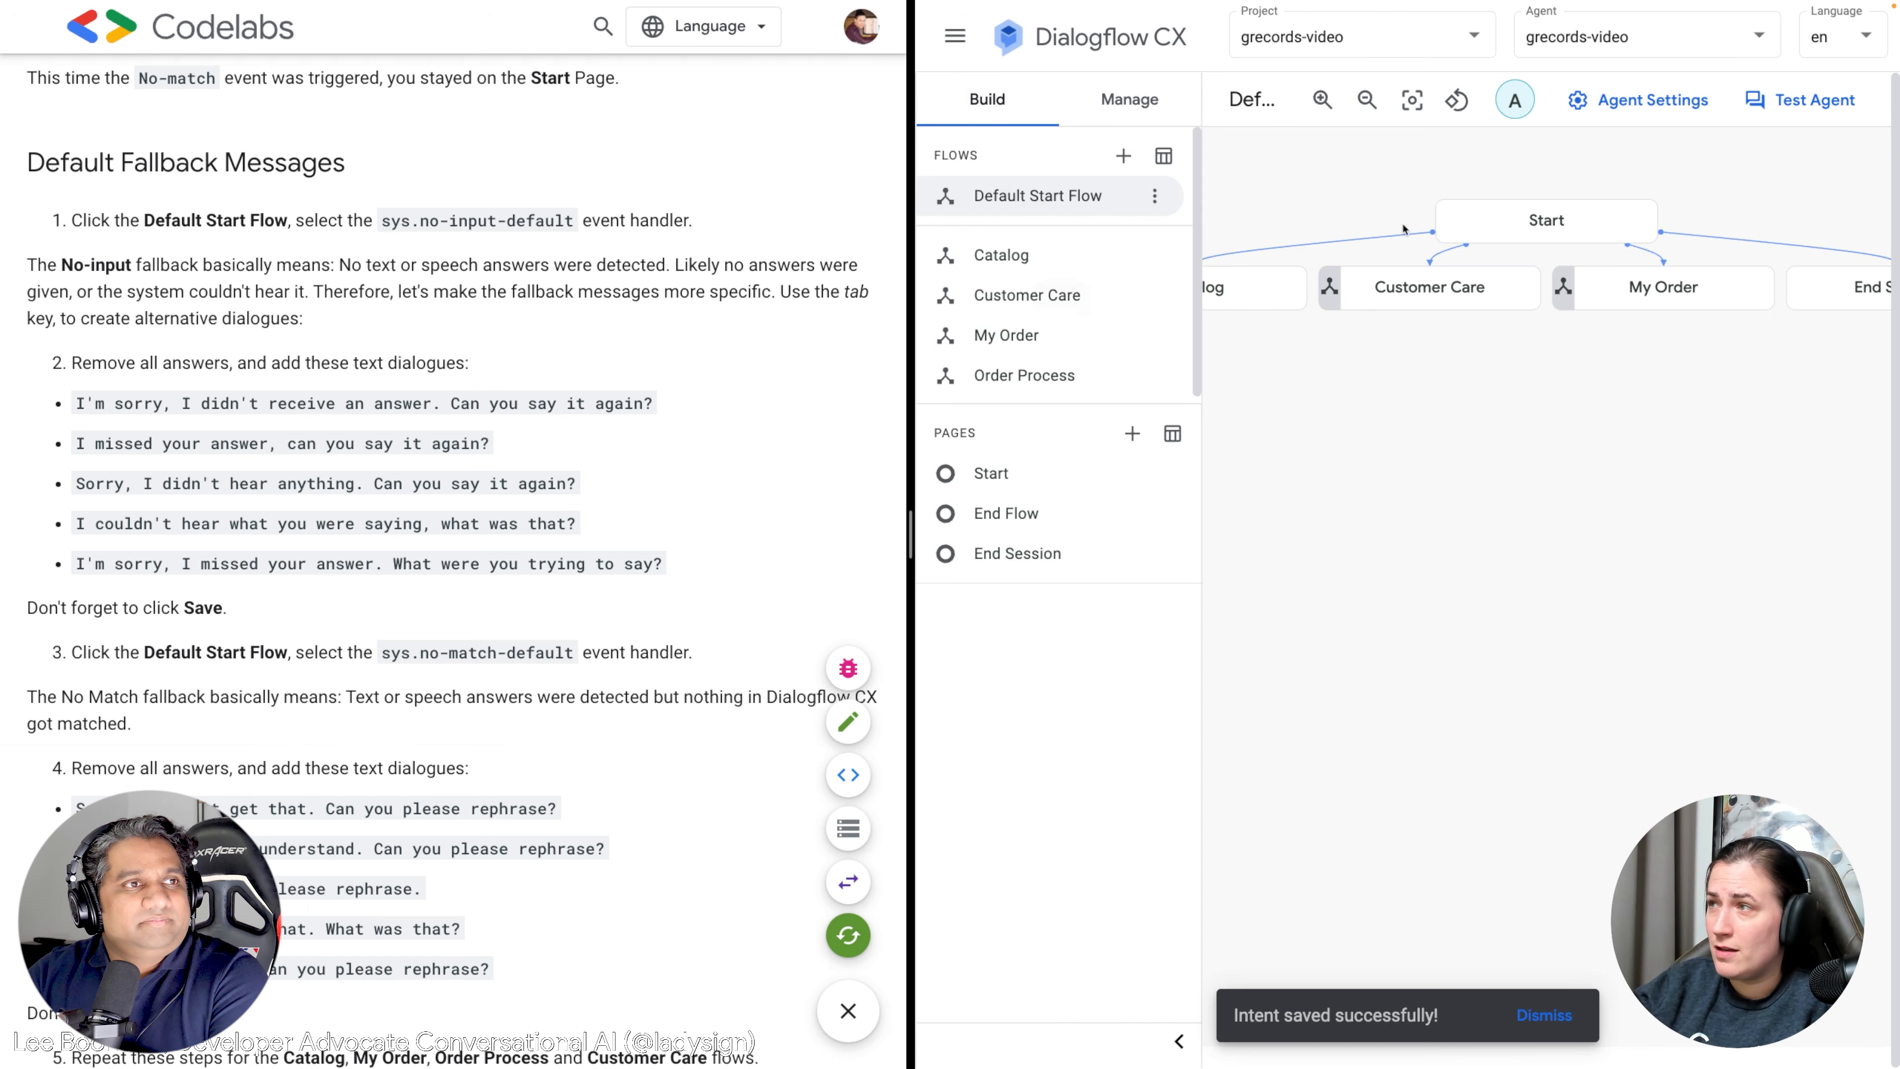
click(1548, 226)
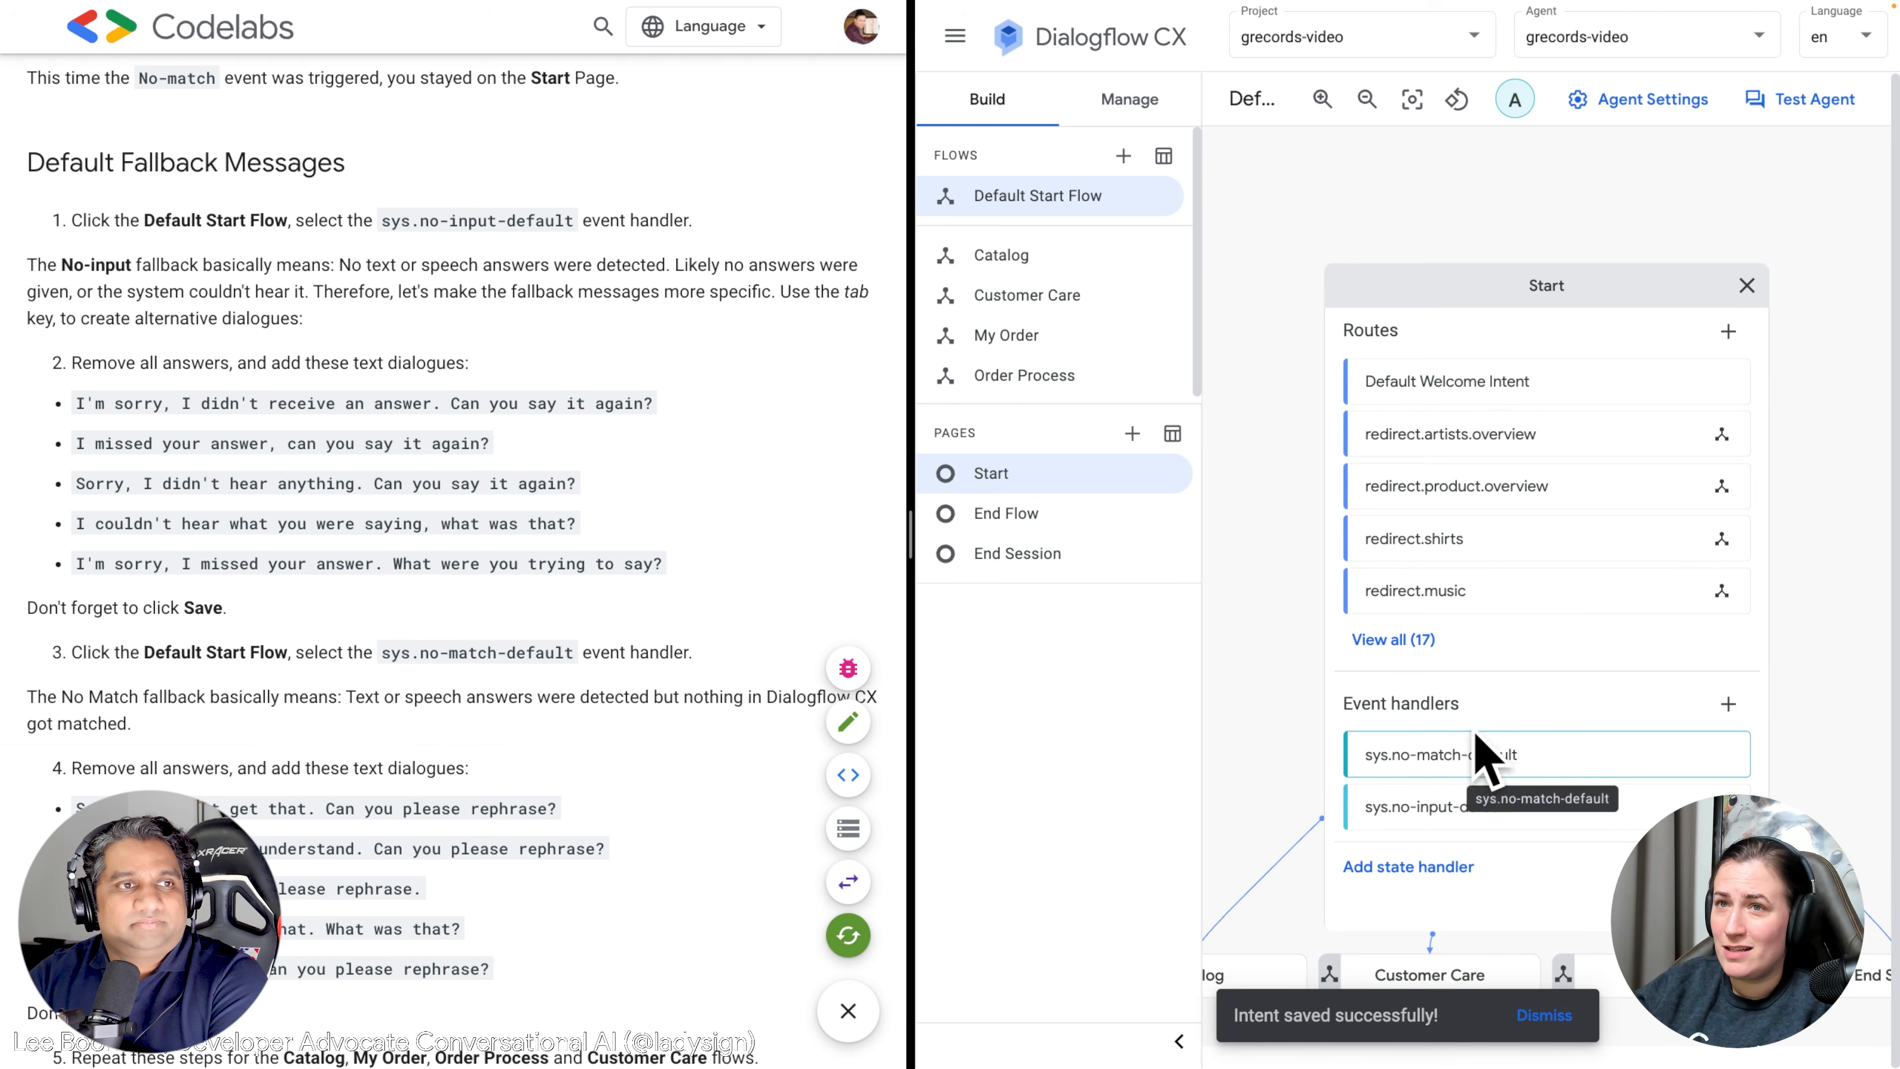
click(1443, 808)
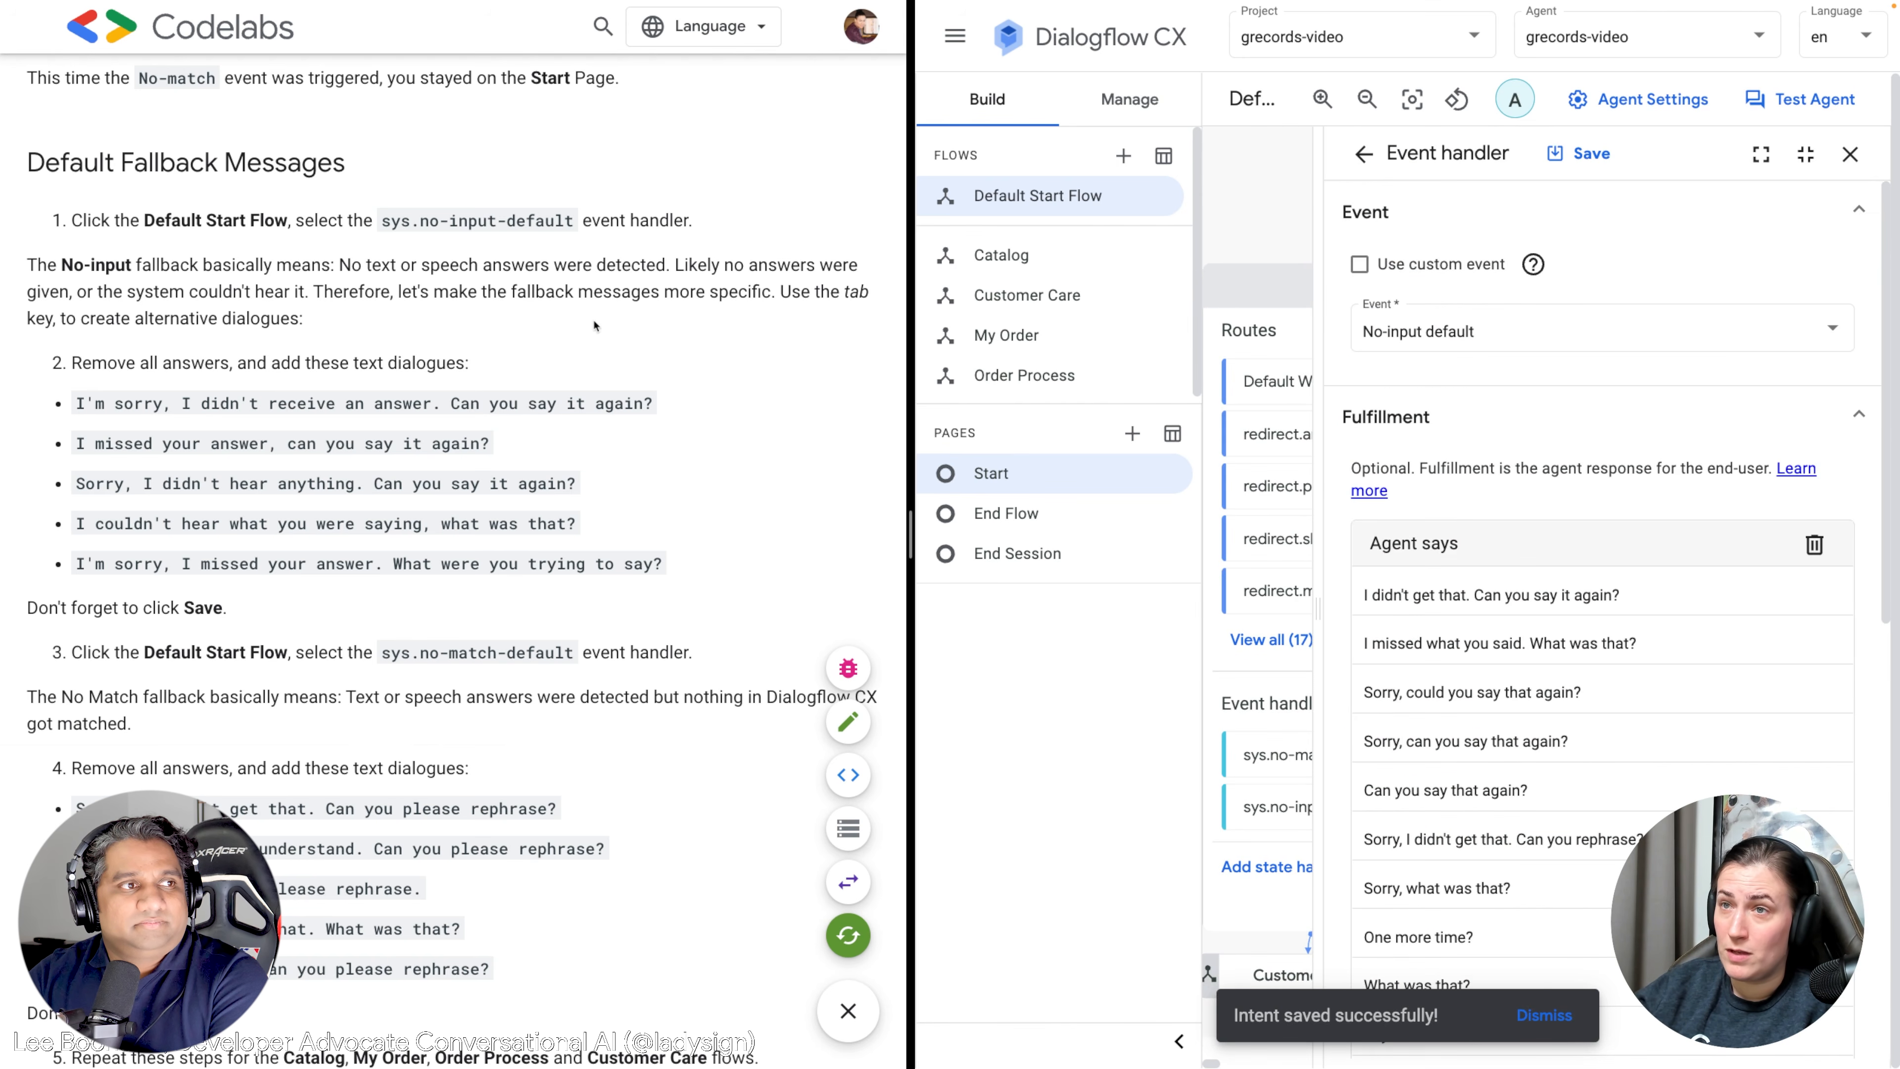
Delete all existing agent responses from the no-input handler.
drag(341, 266, 748, 270)
click(653, 309)
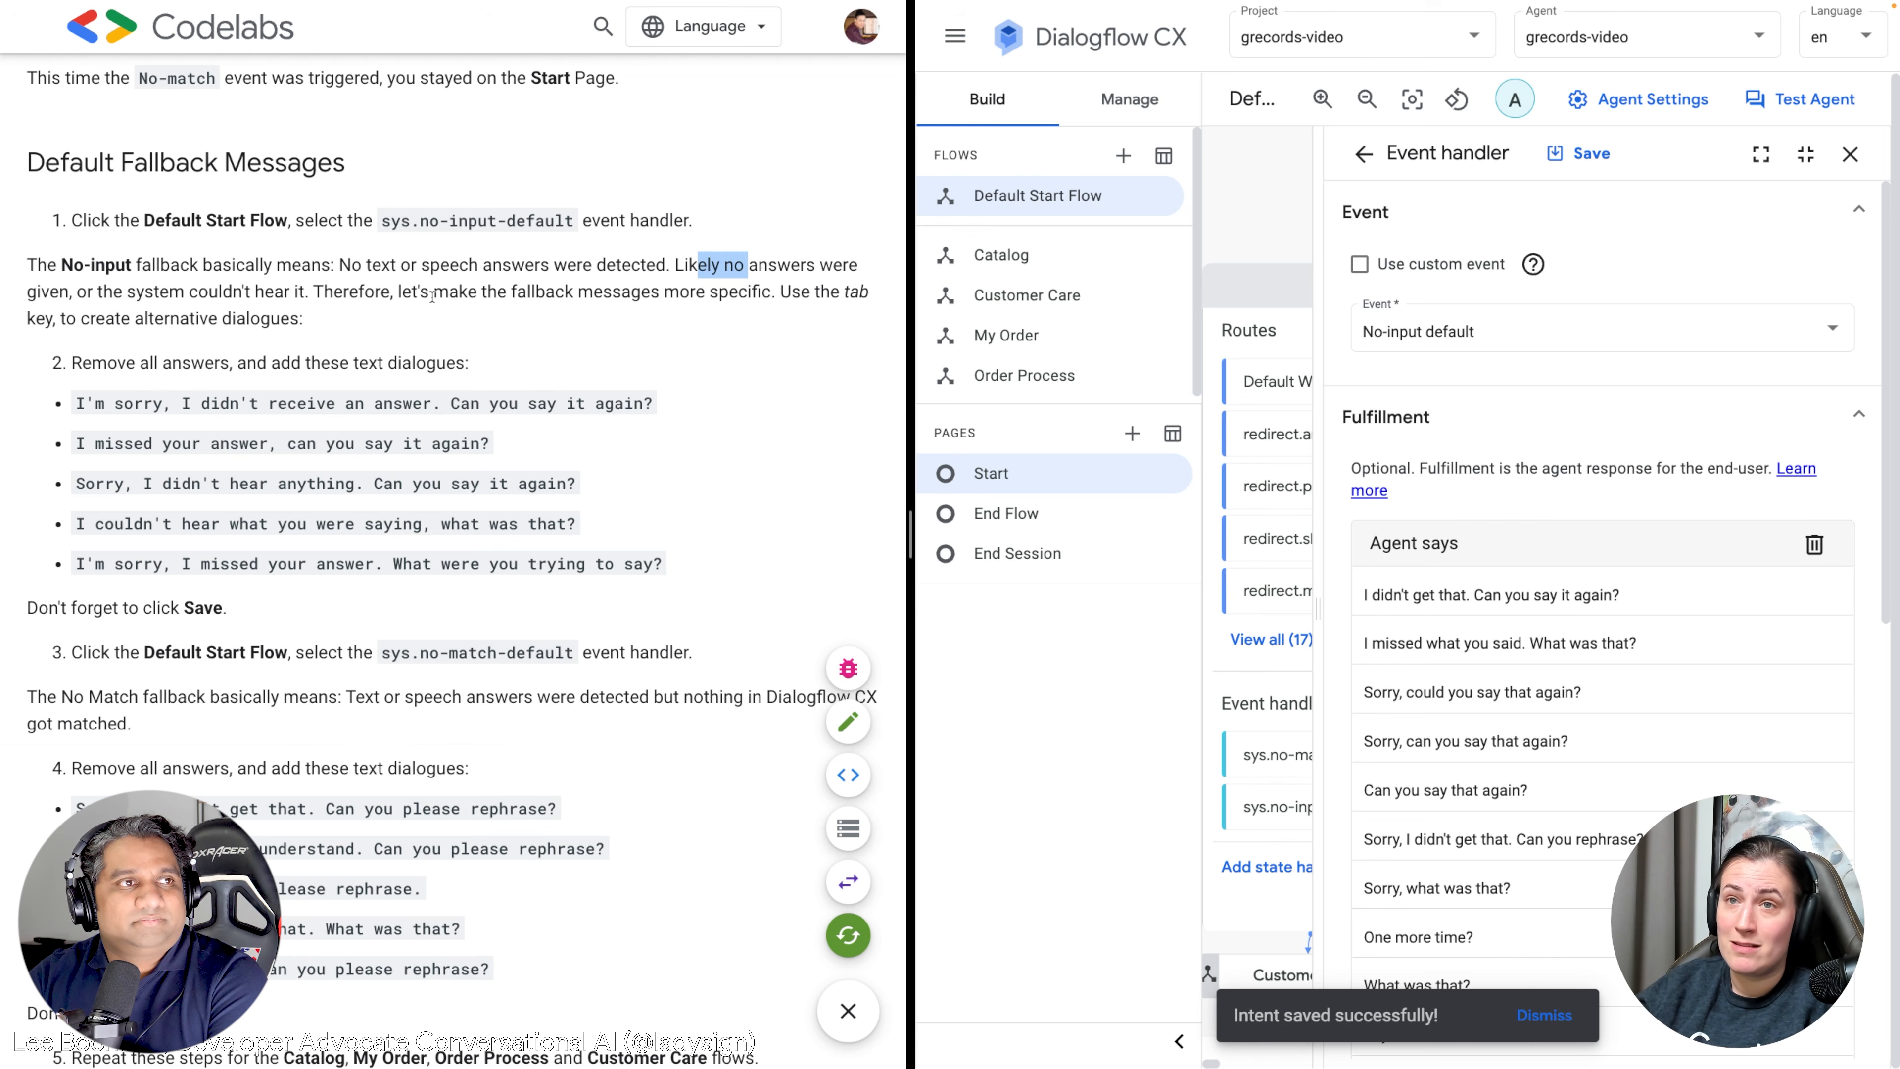
click(289, 315)
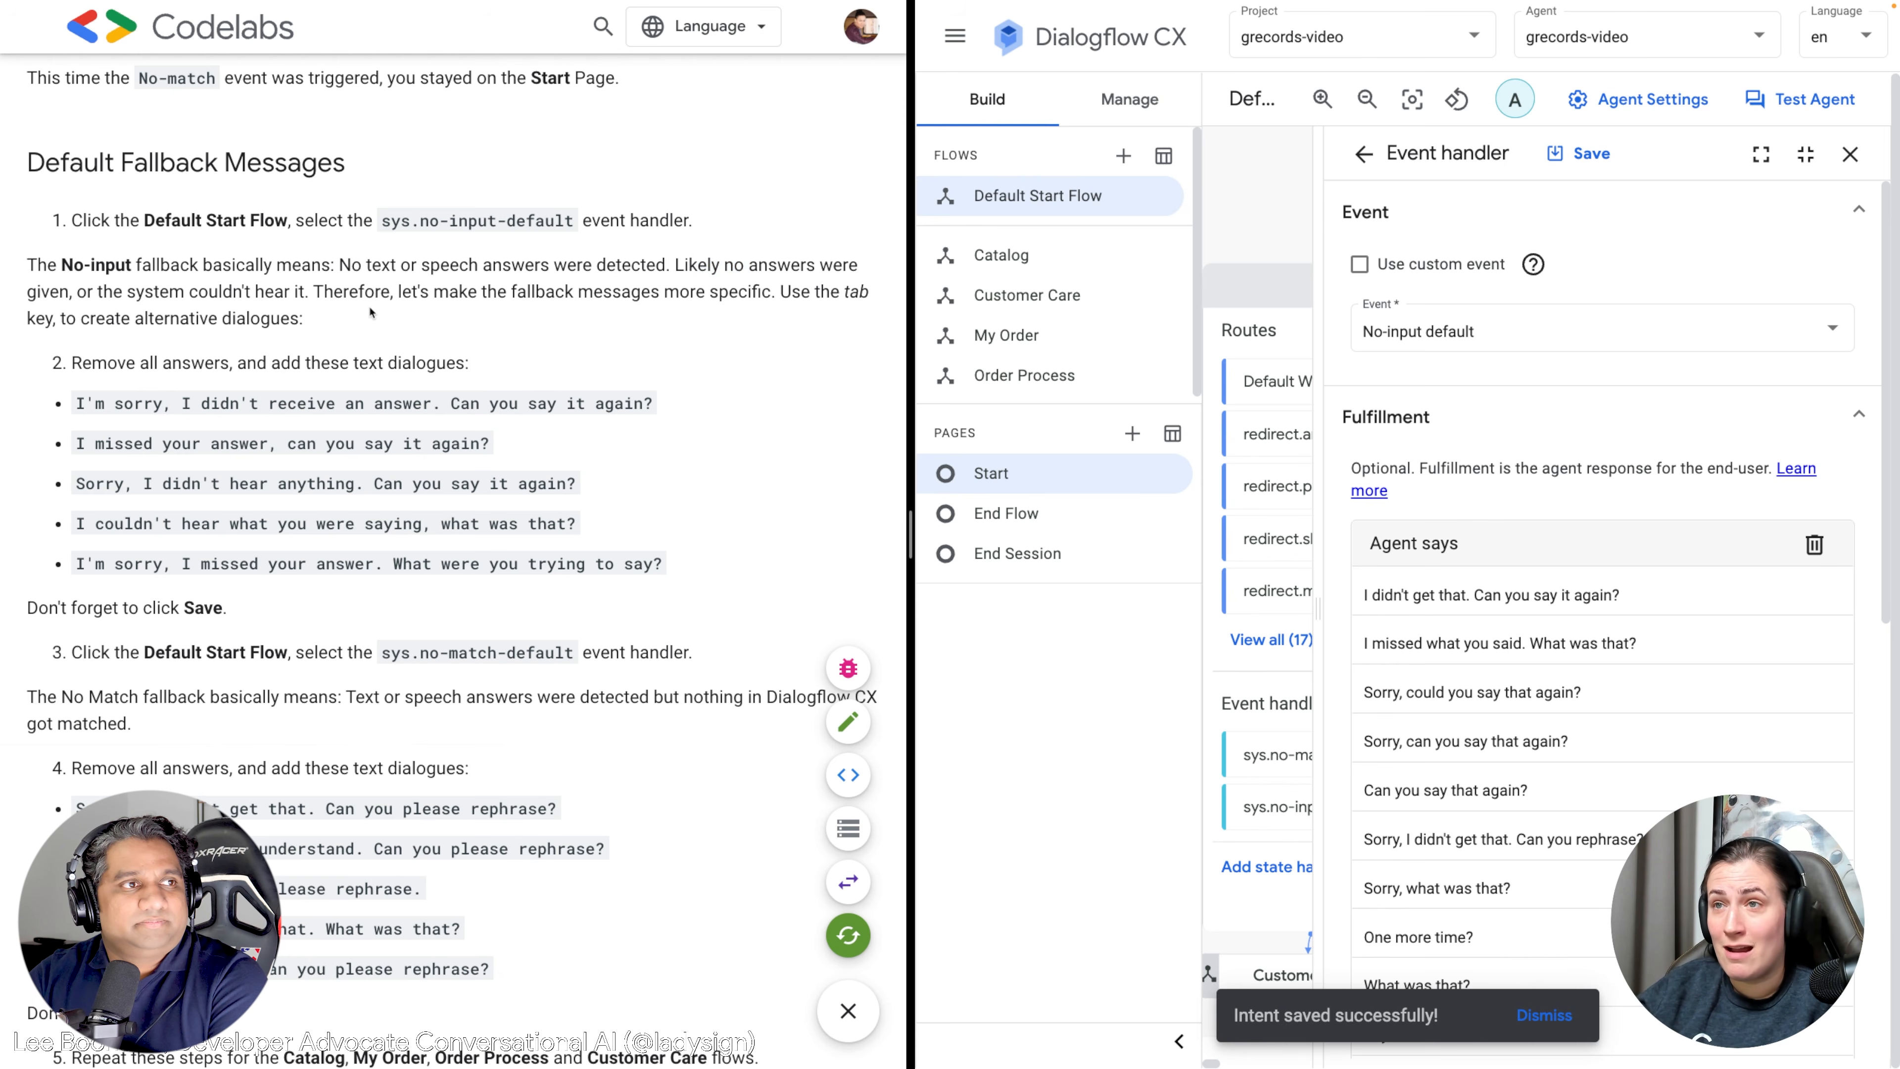
scroll(378, 313, down, 2)
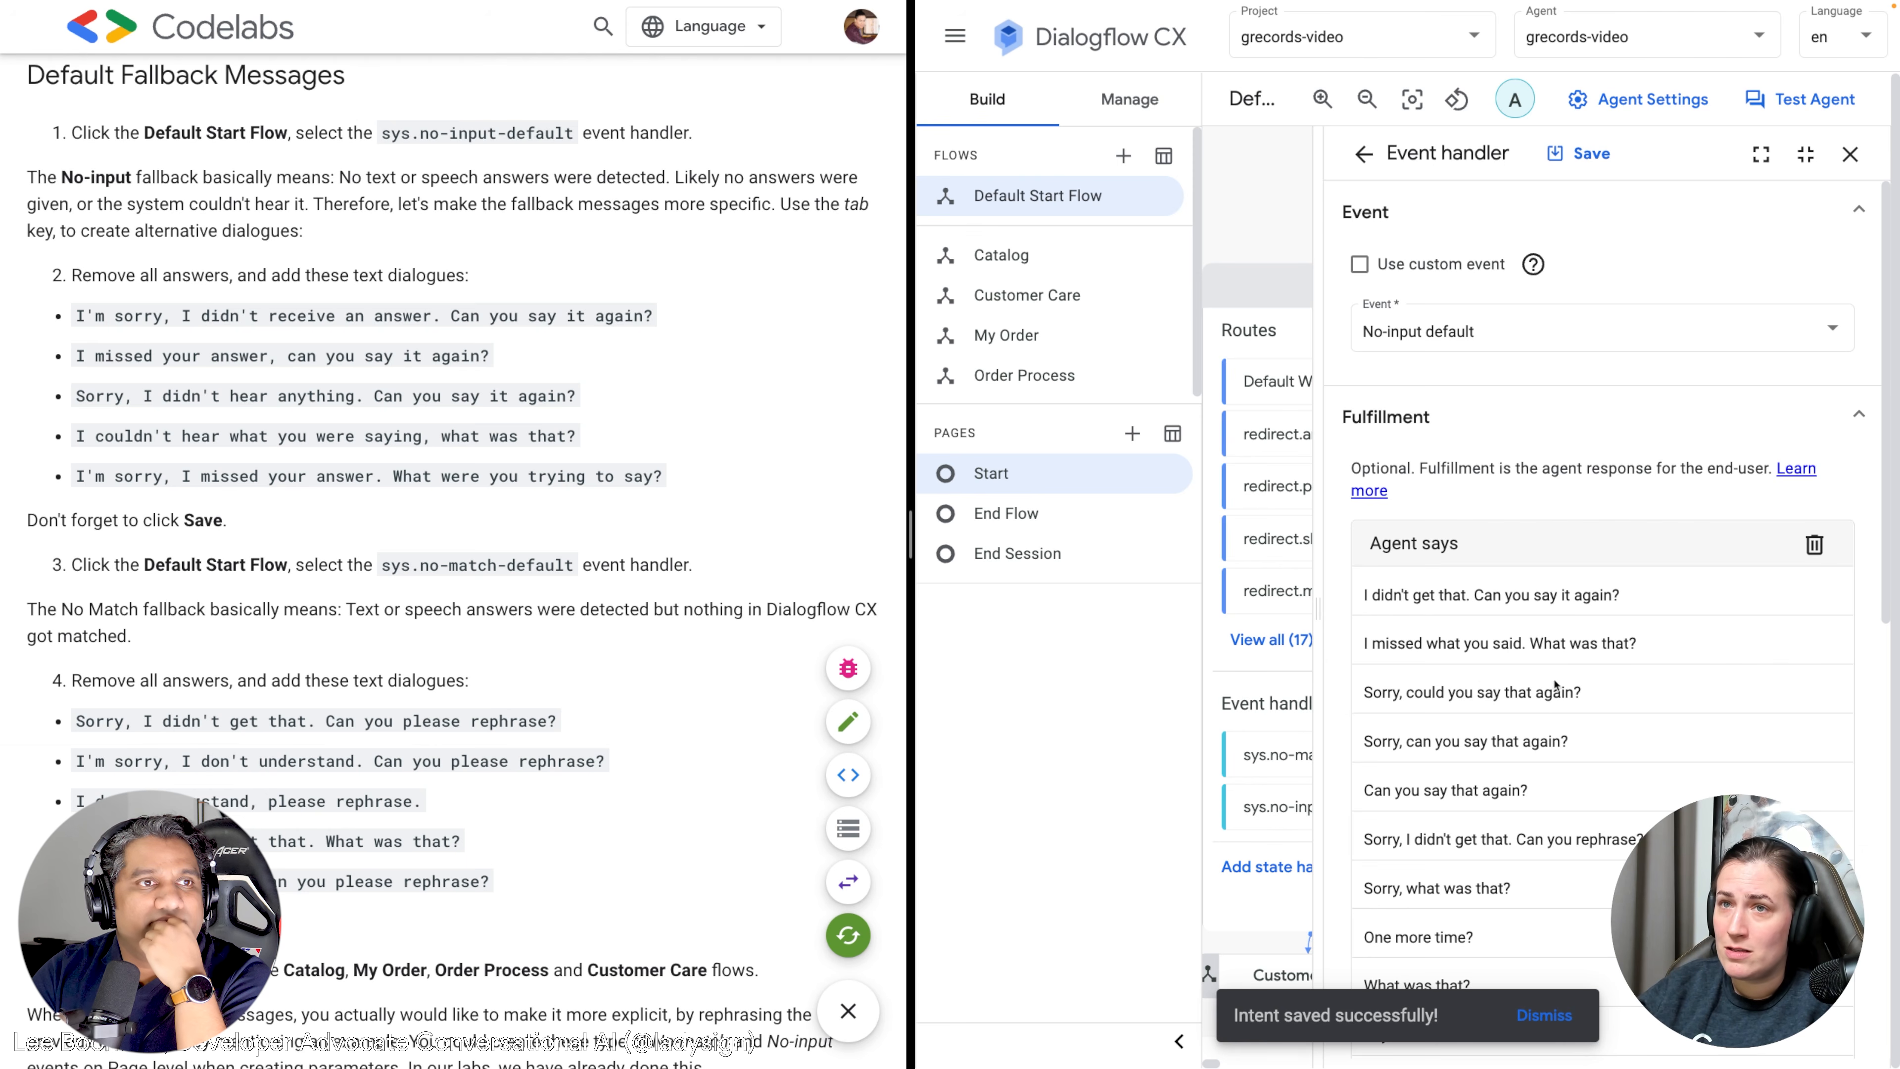
scroll(1464, 616, down, 2)
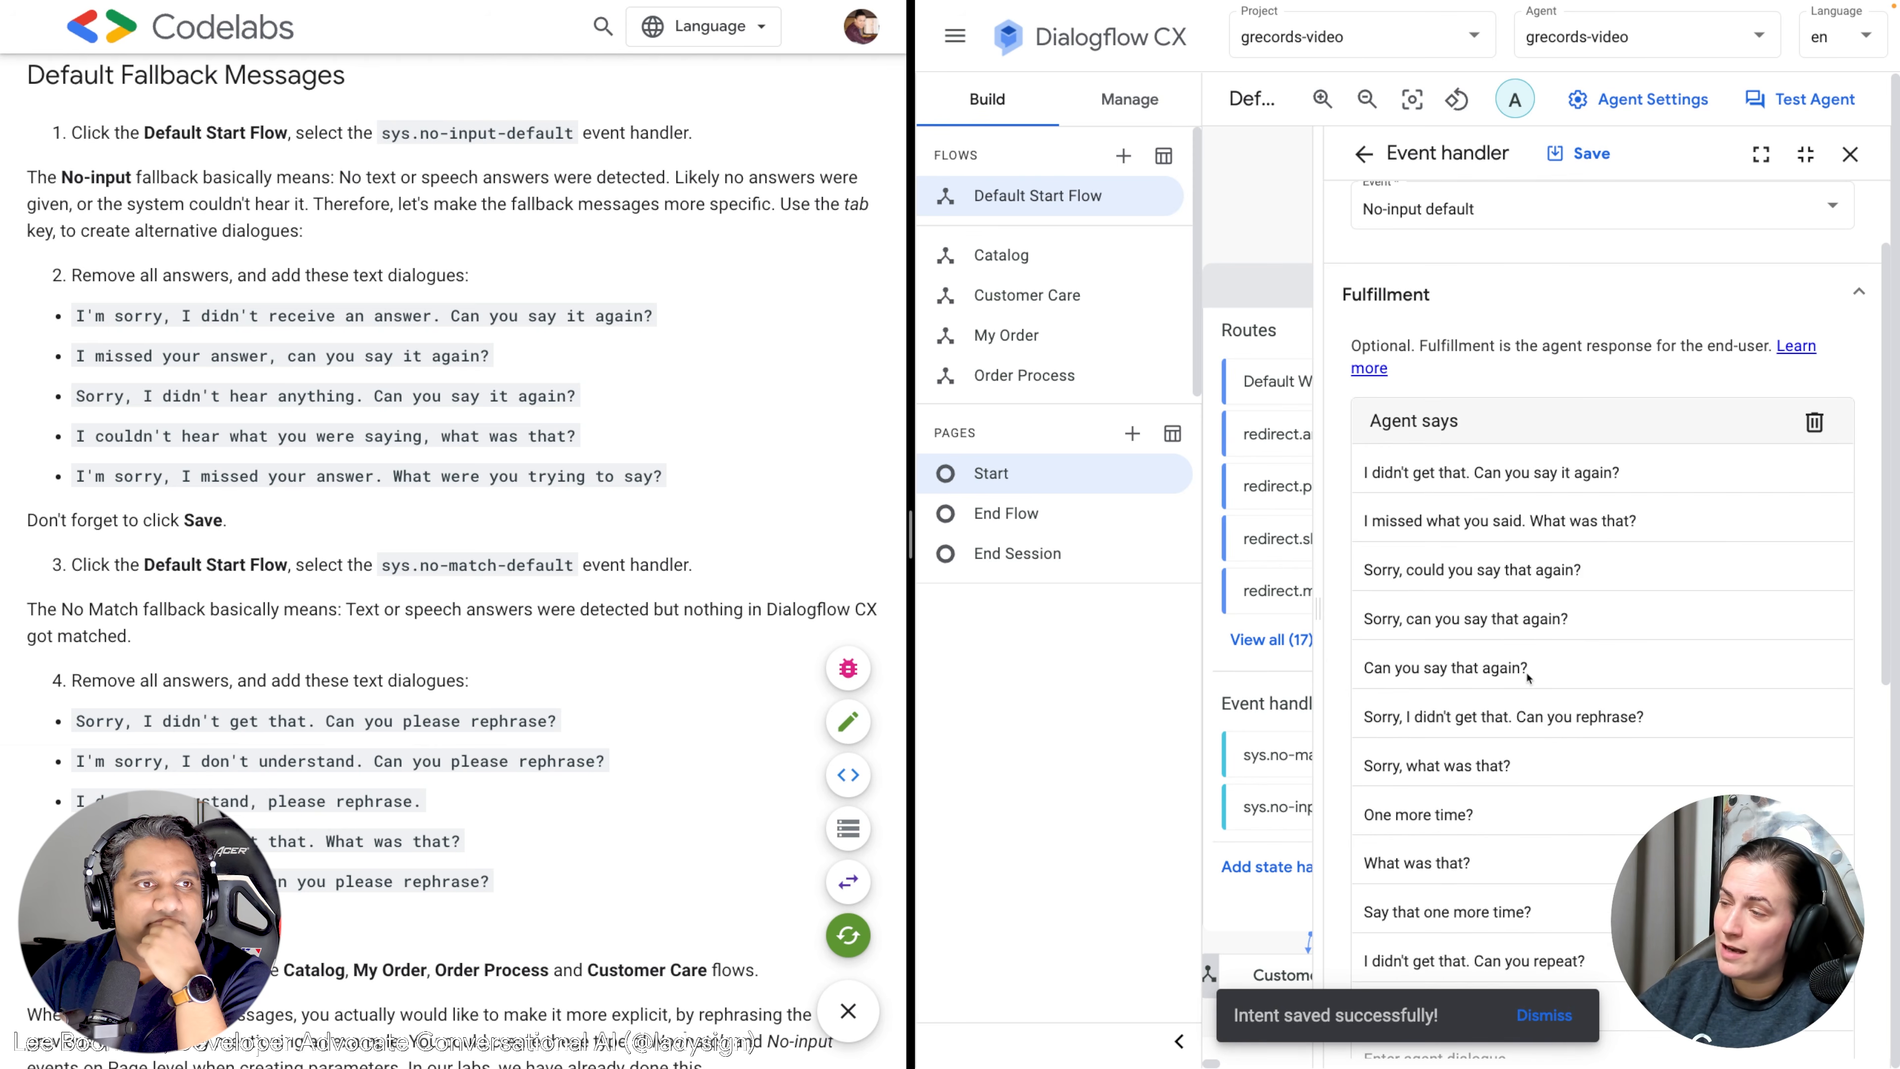
scroll(1489, 865, down, 2)
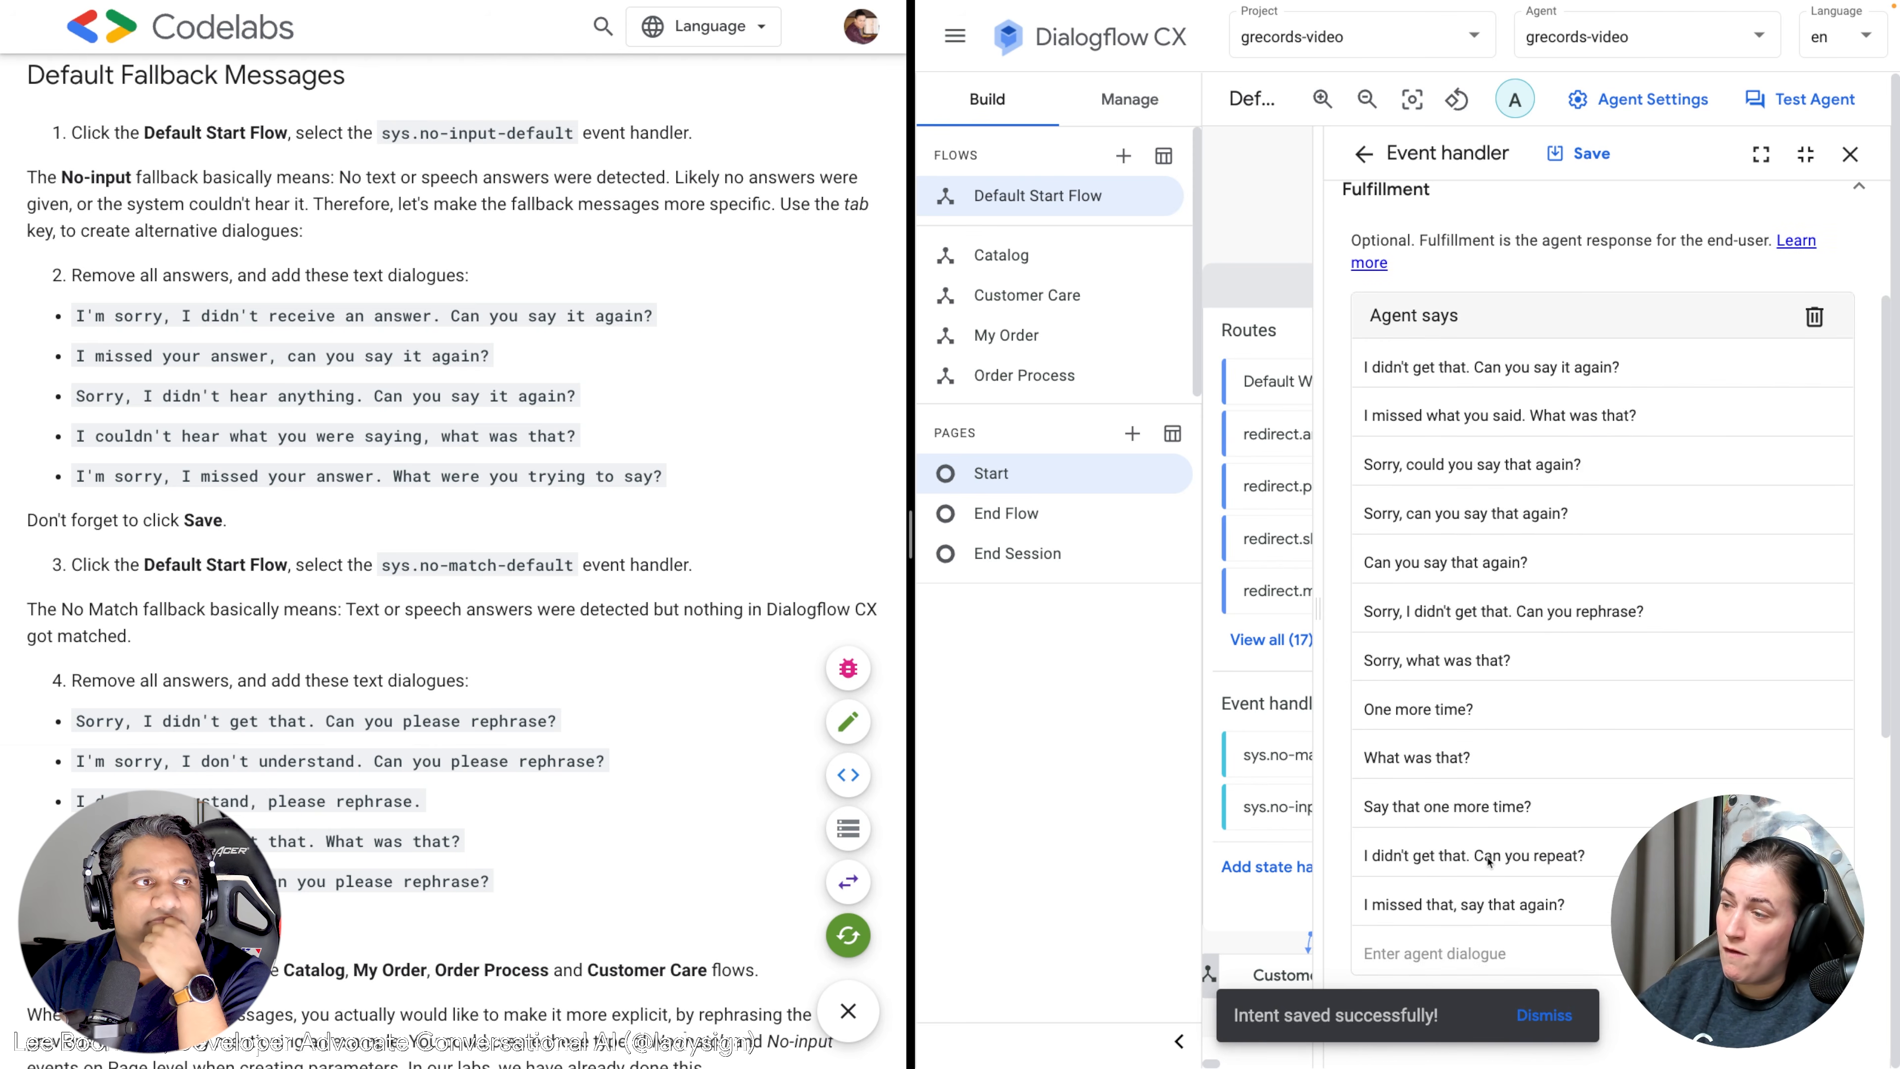
scroll(1490, 806, up, 1)
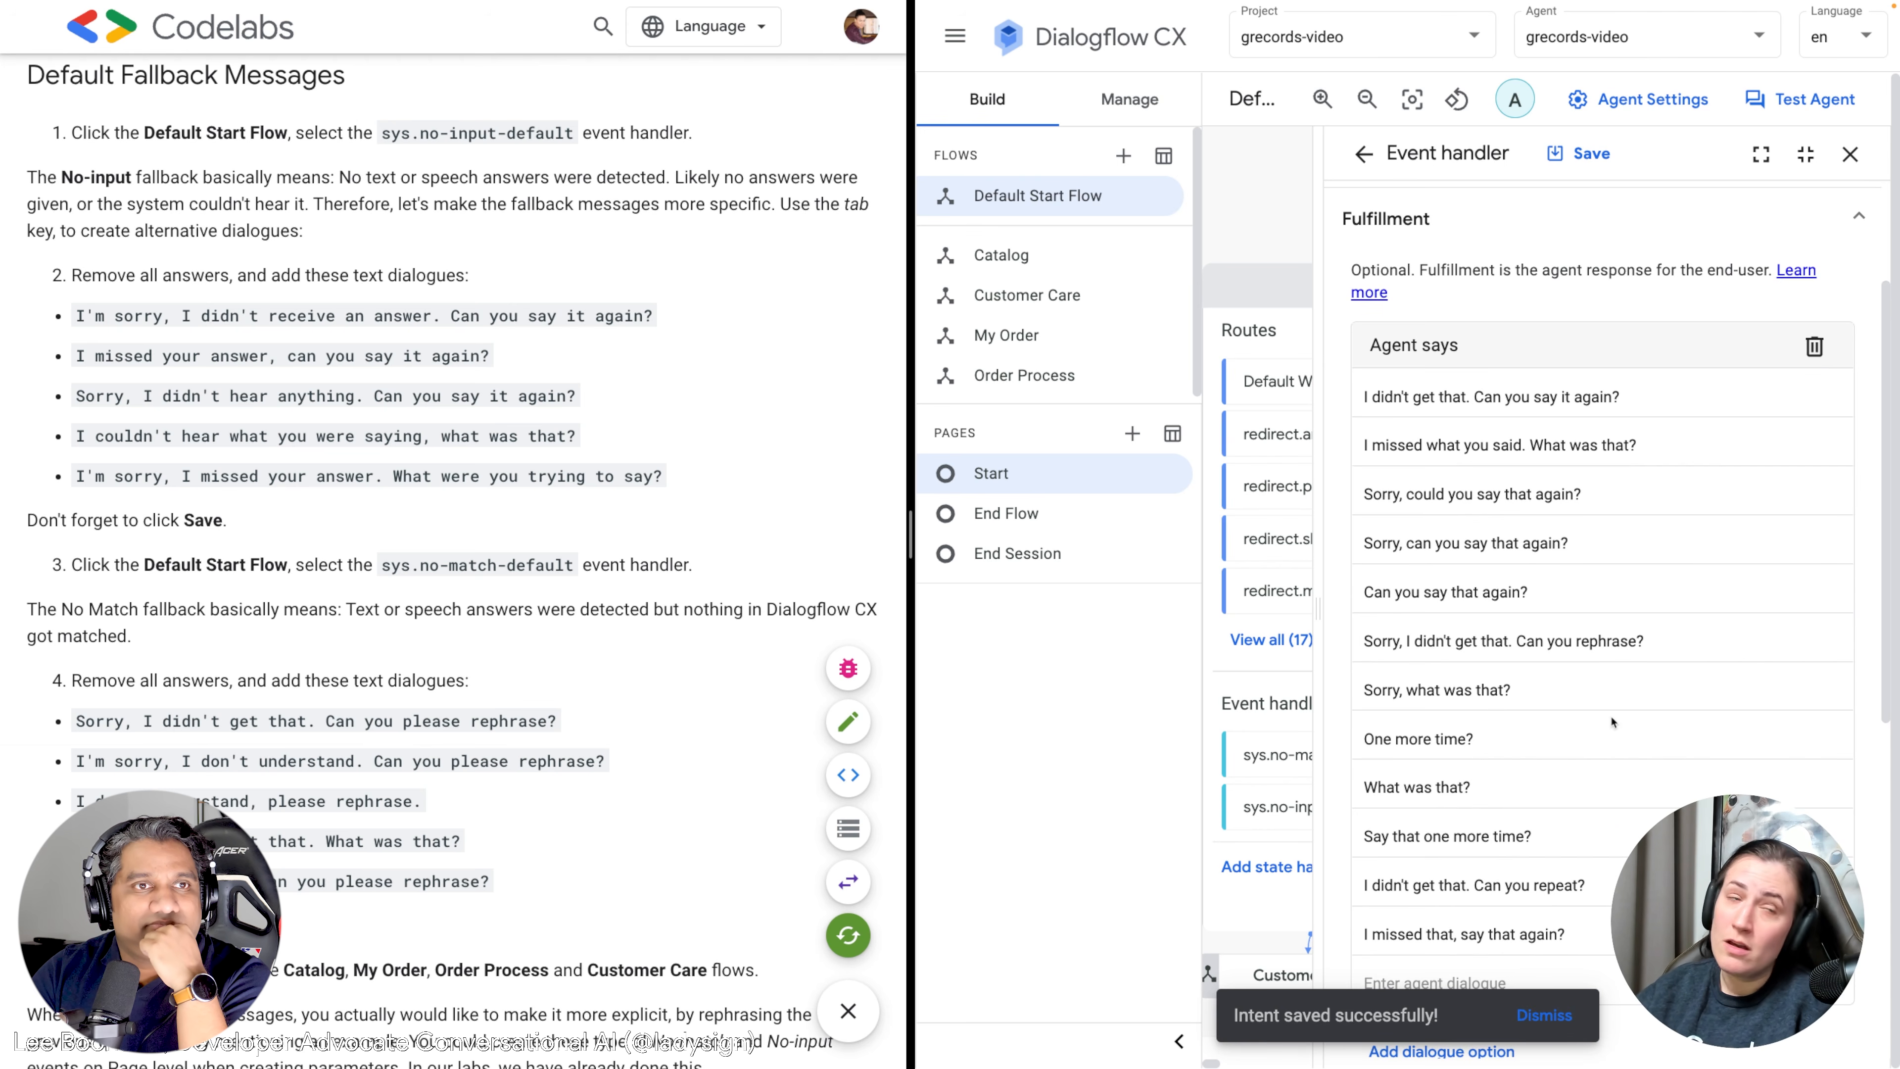
click(1815, 347)
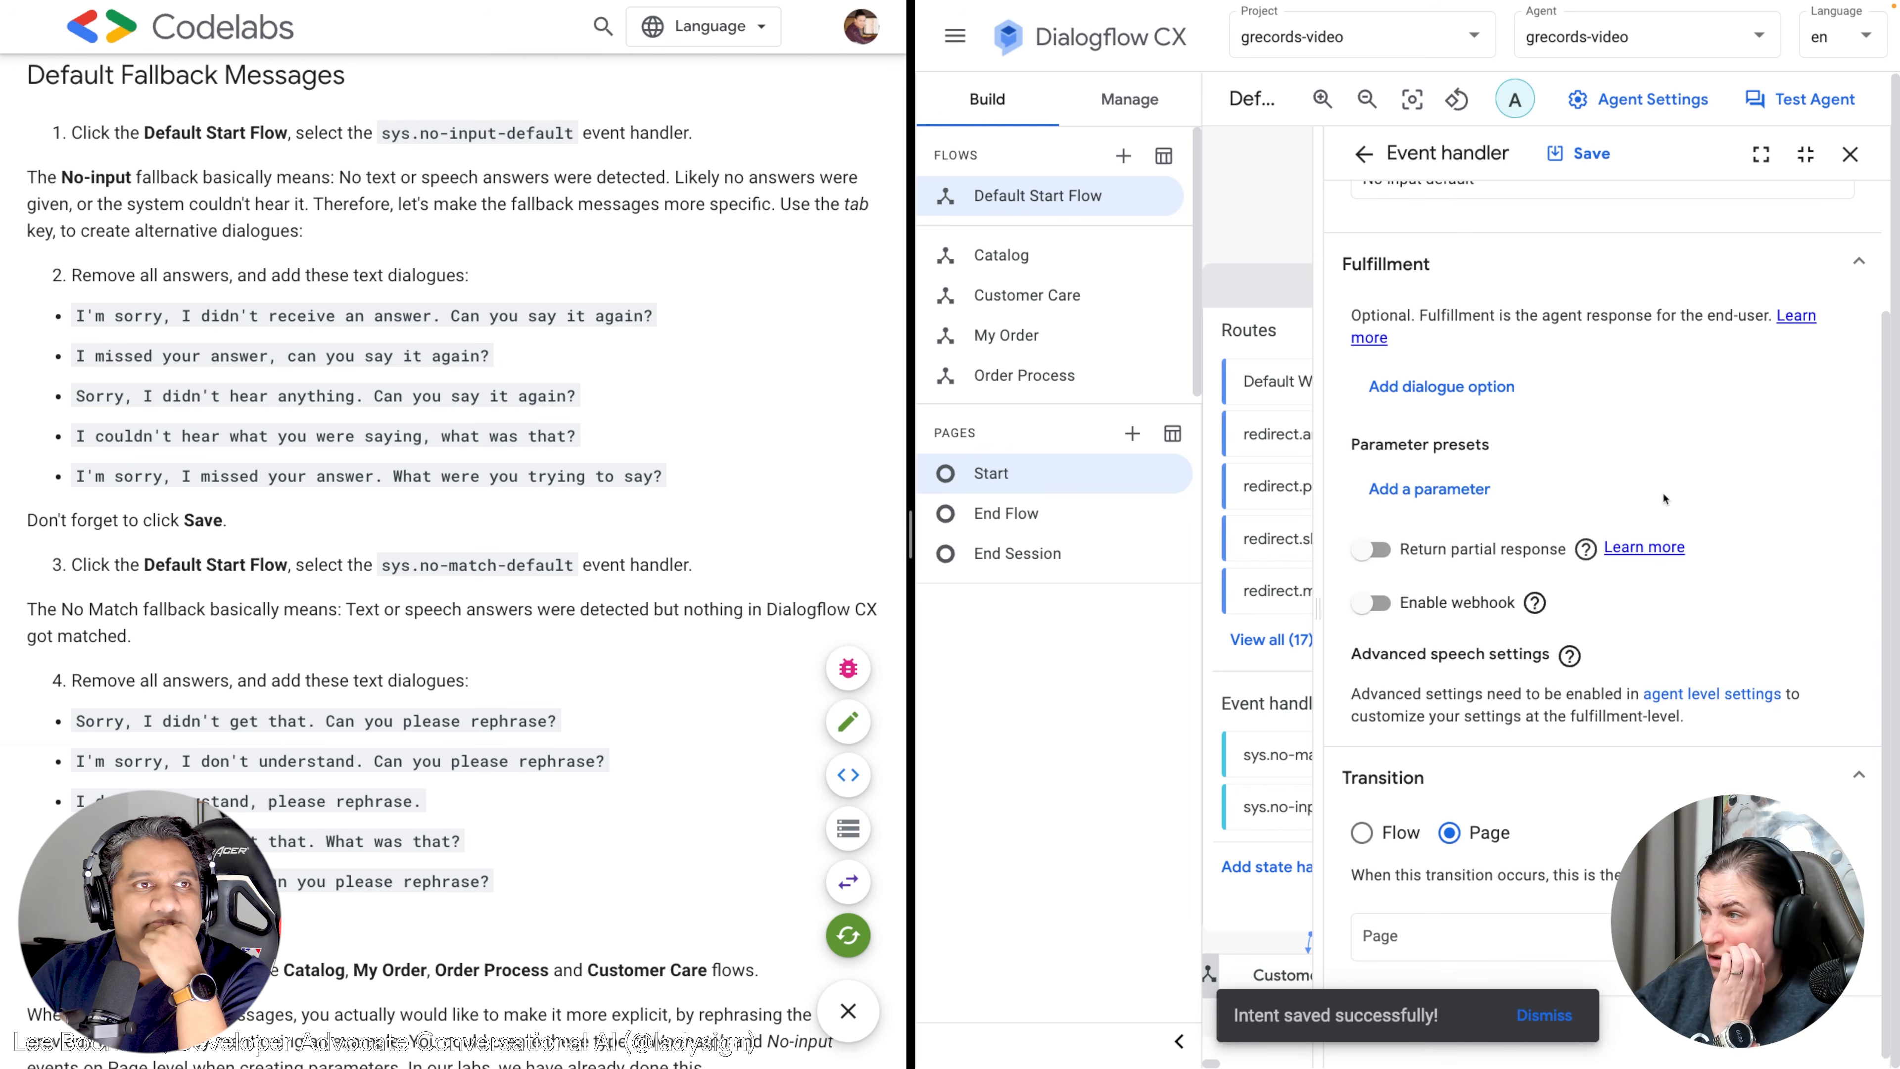
scroll(1665, 498, up, 2)
scroll(1665, 499, down, 2)
scroll(1666, 500, up, 1)
scroll(1666, 500, up, 2)
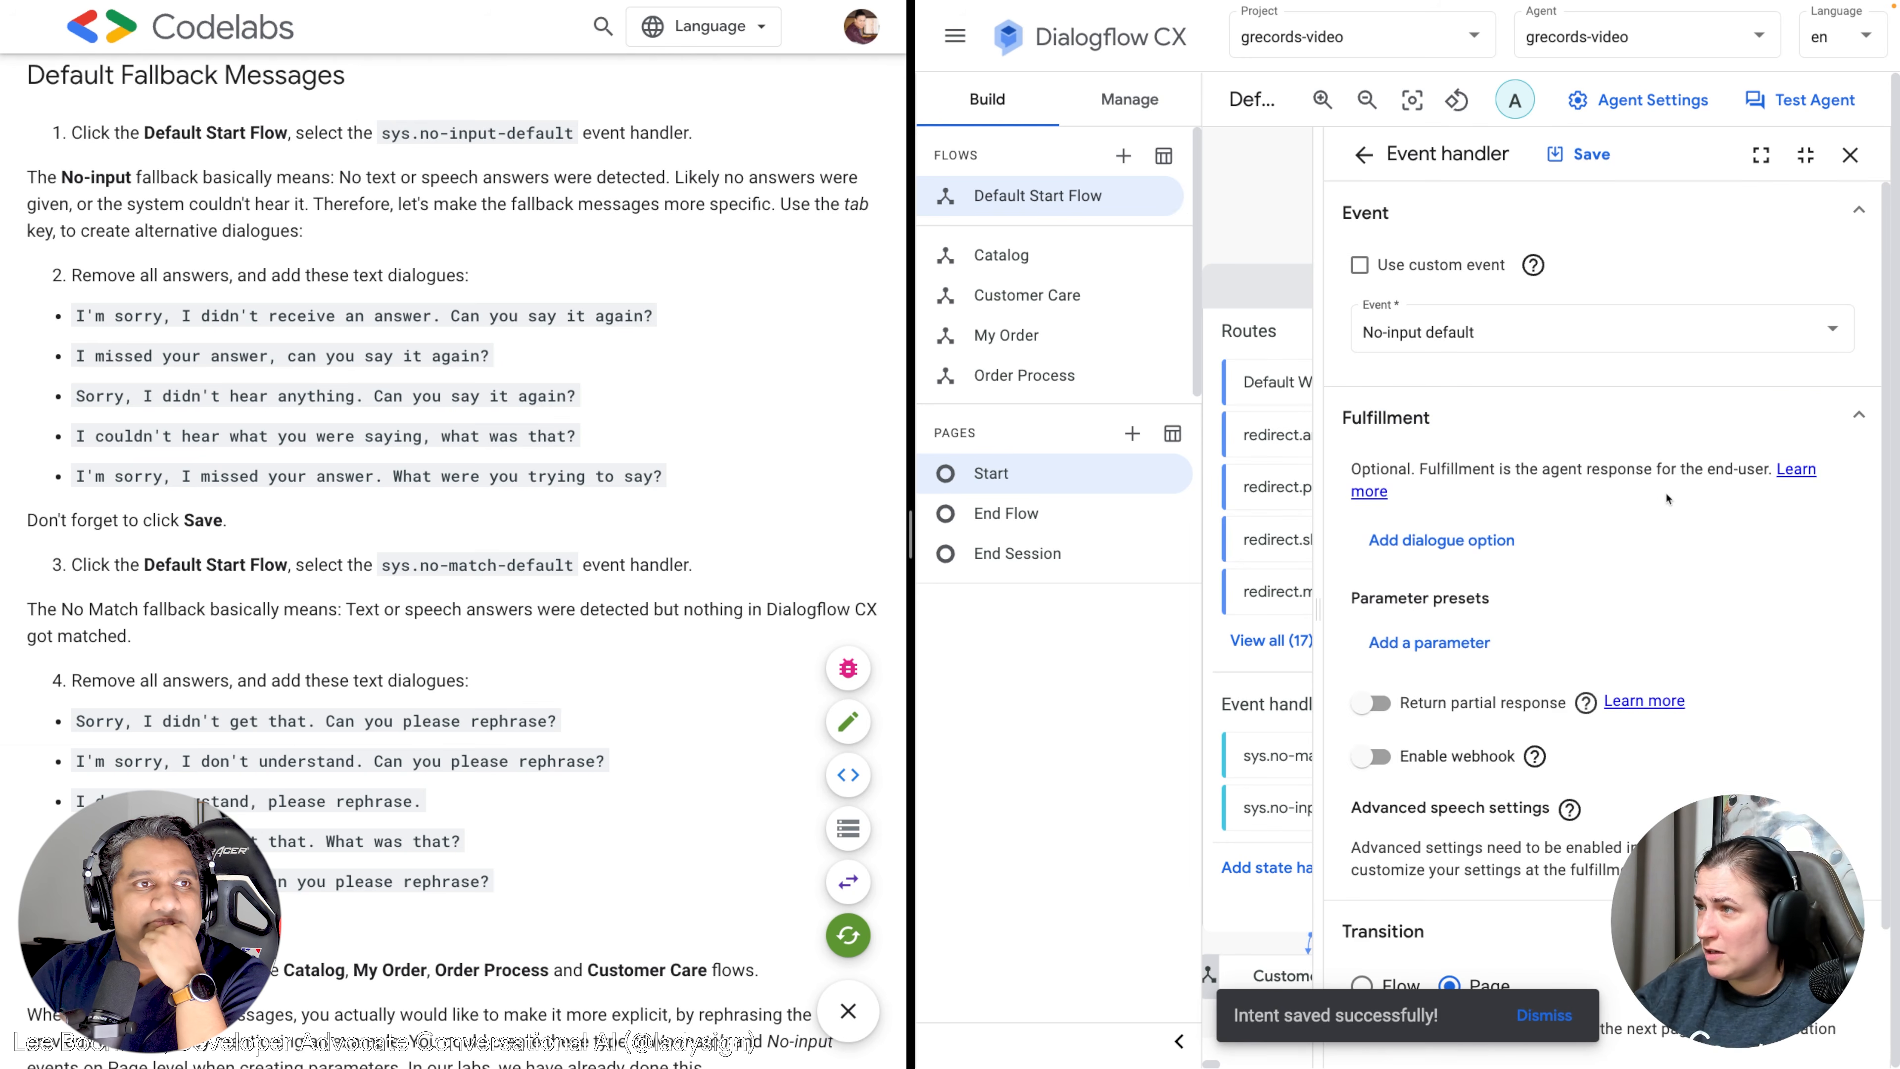
scroll(1672, 483, down, 2)
scroll(1584, 473, up, 1)
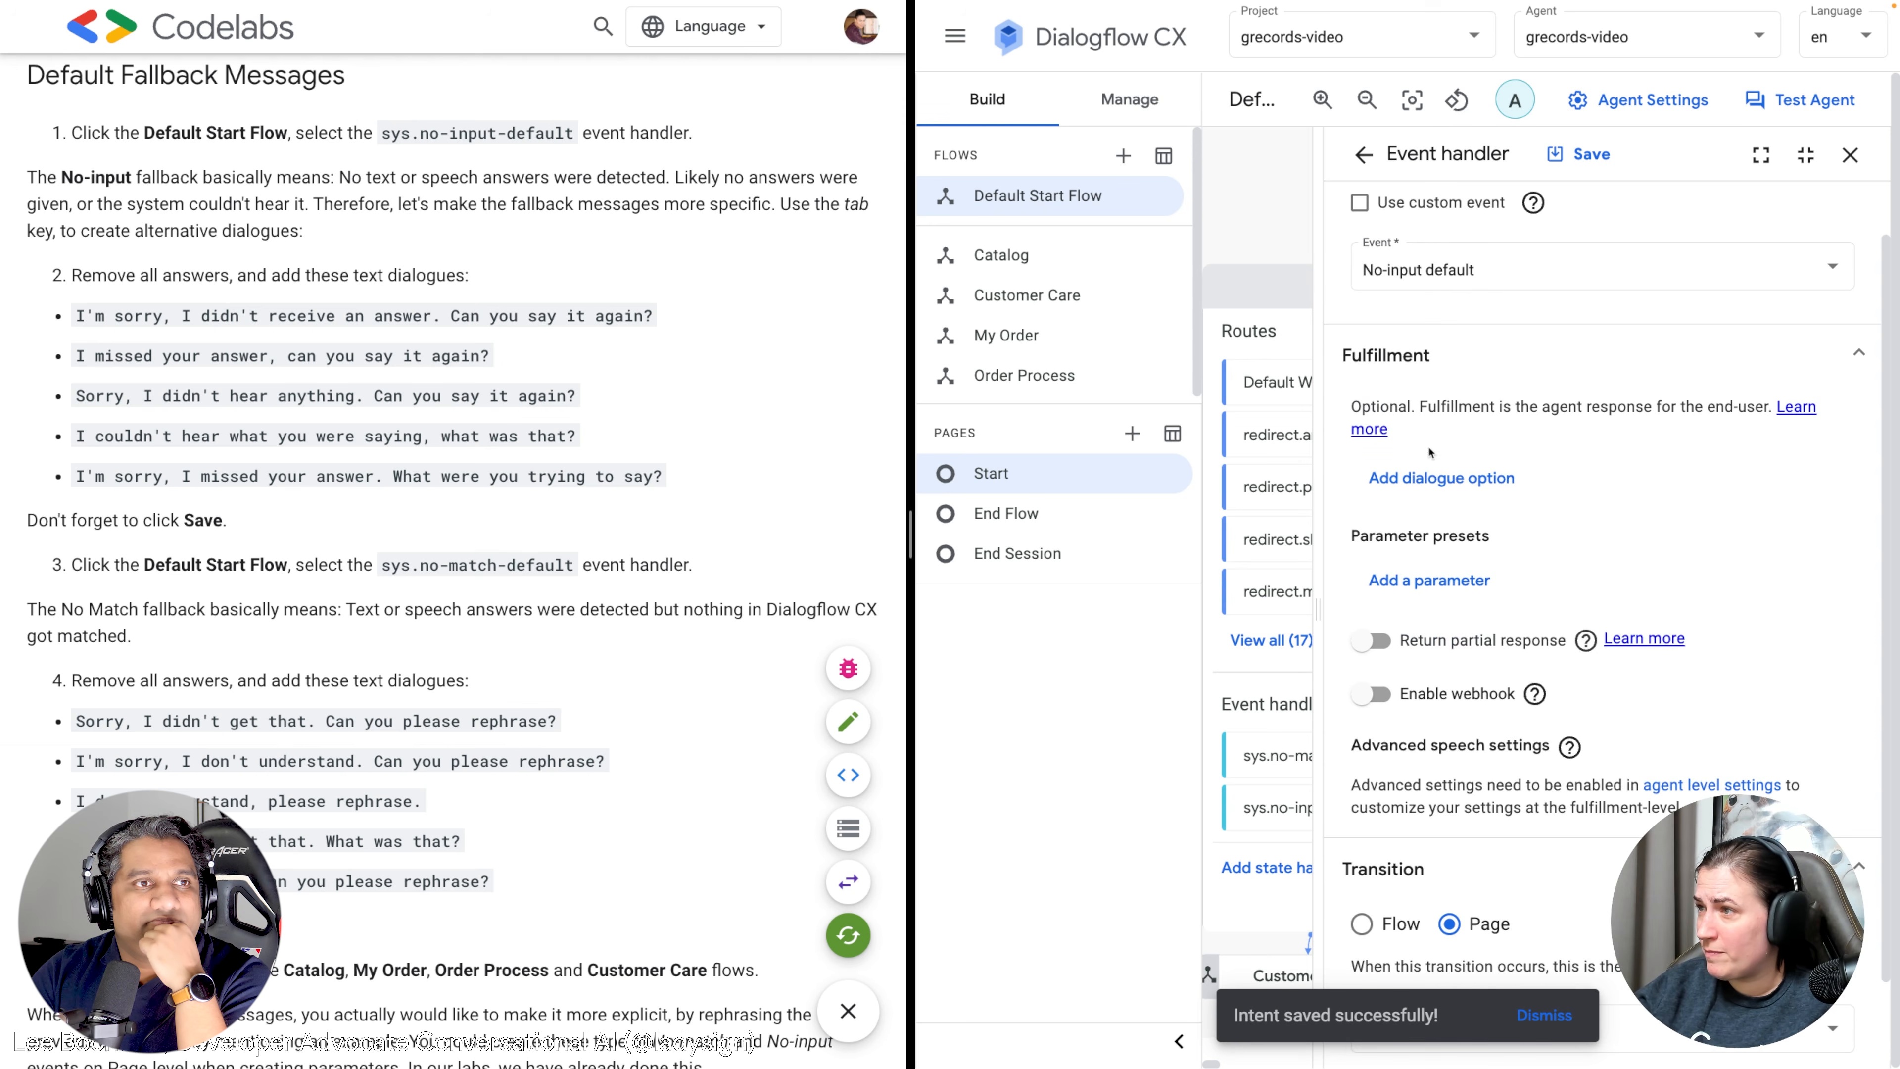
Add a text response with the first three codelab no-input lines, starting 'I'm sorry, I didn't receive an answer'.
click(1457, 479)
click(1428, 537)
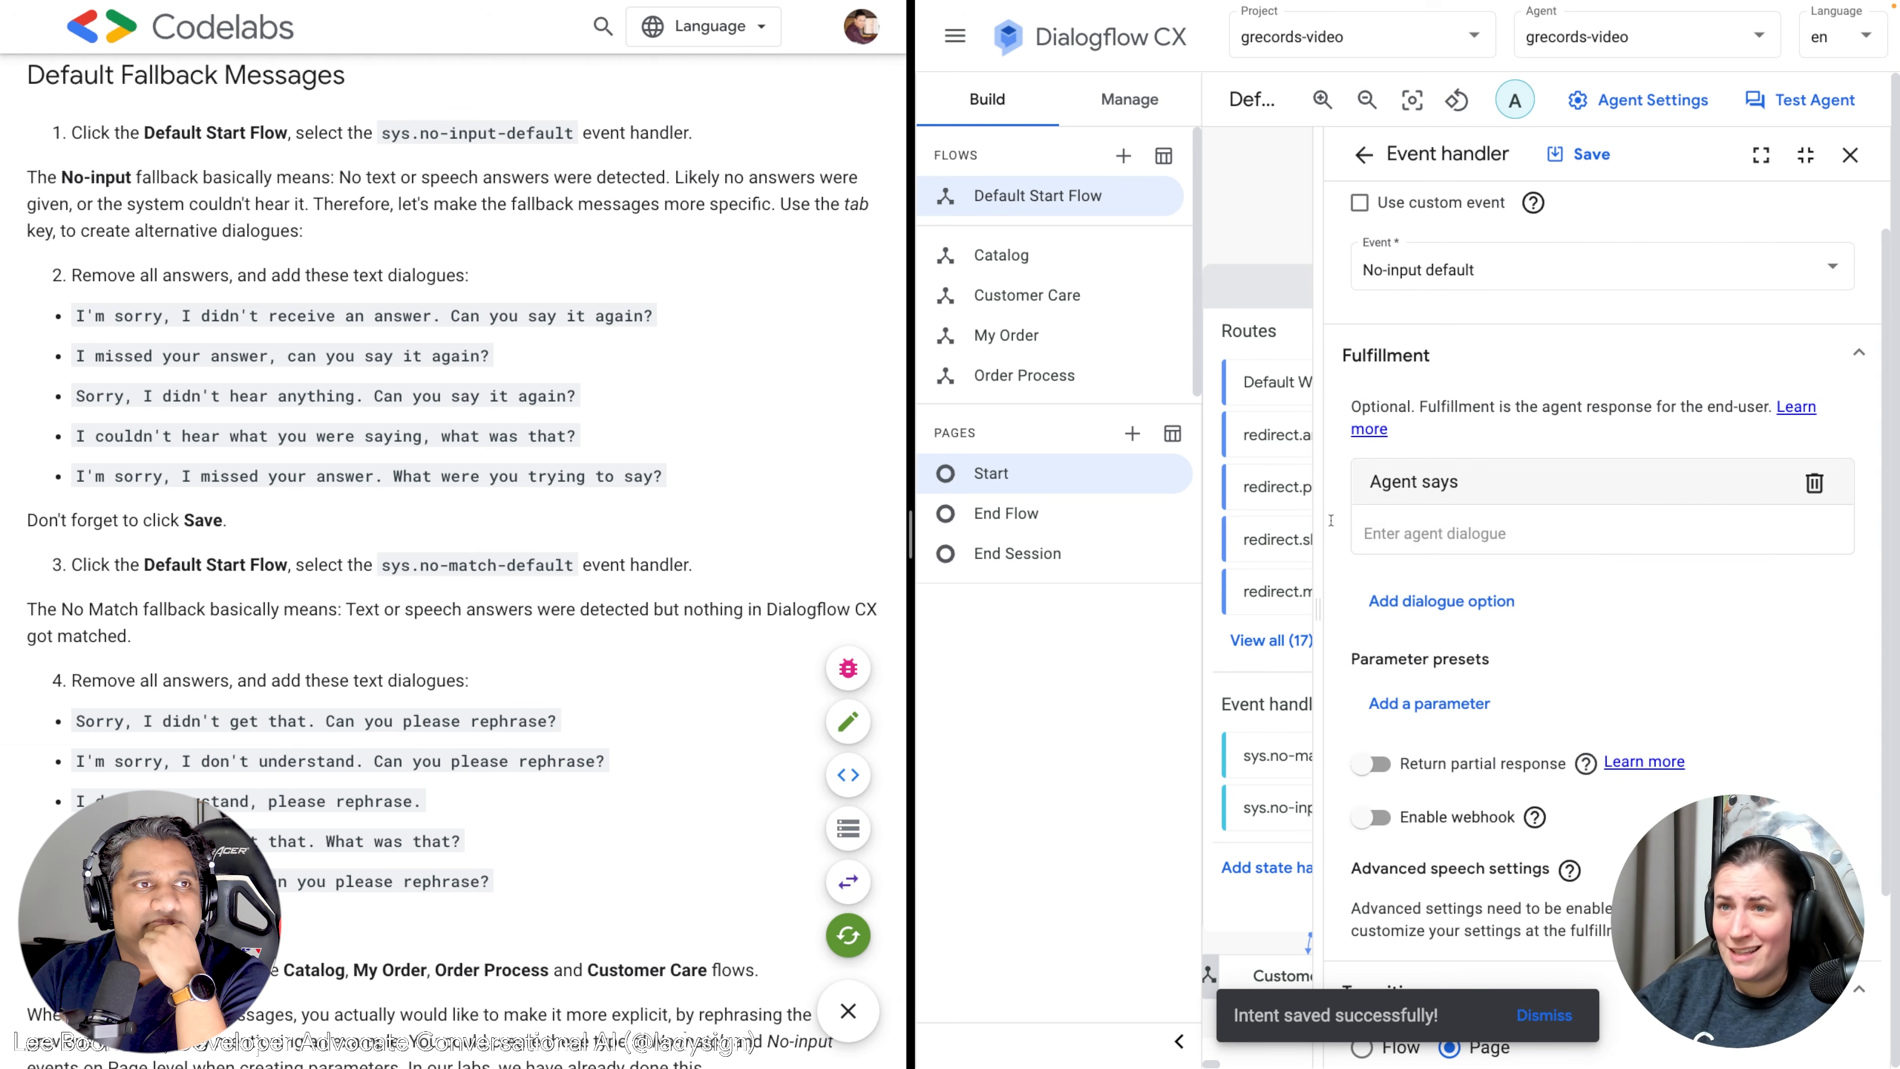
scroll(234, 494, down, 1)
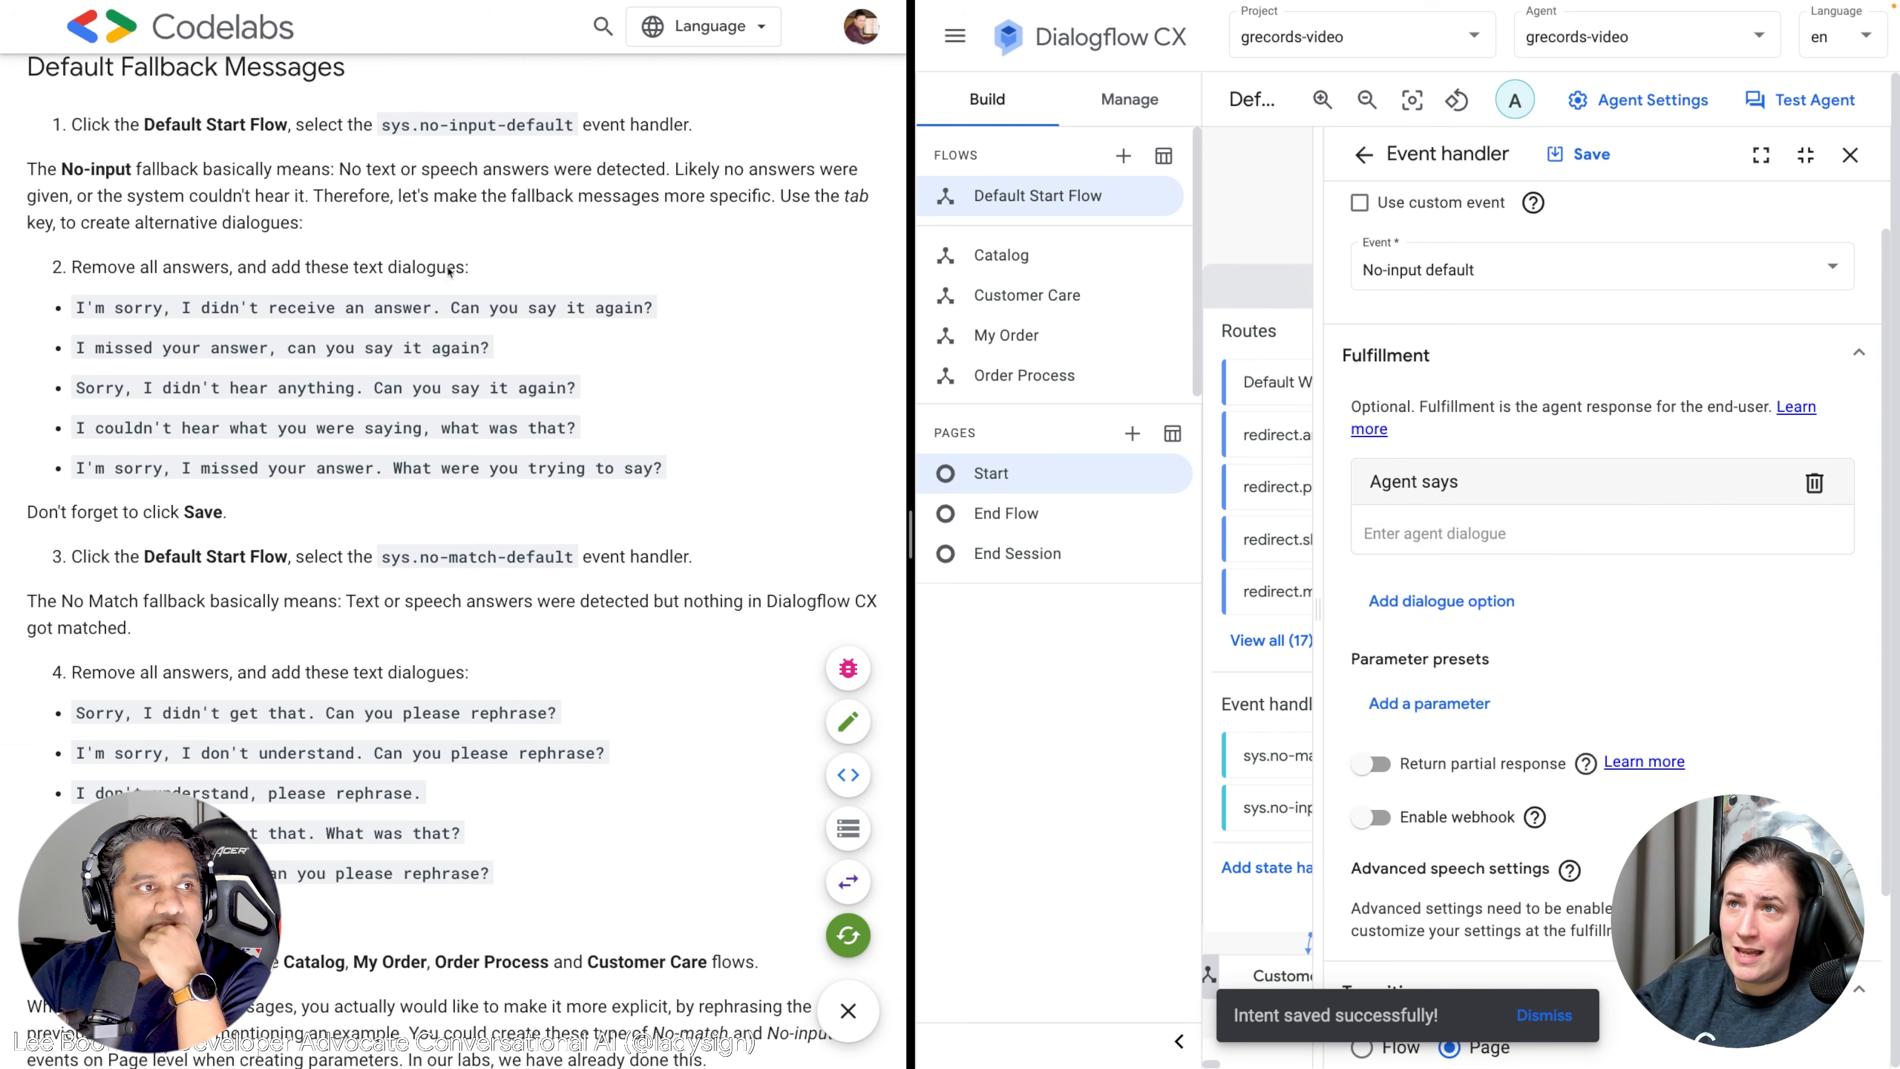
drag(666, 311, 73, 307)
key(ctrl+c)
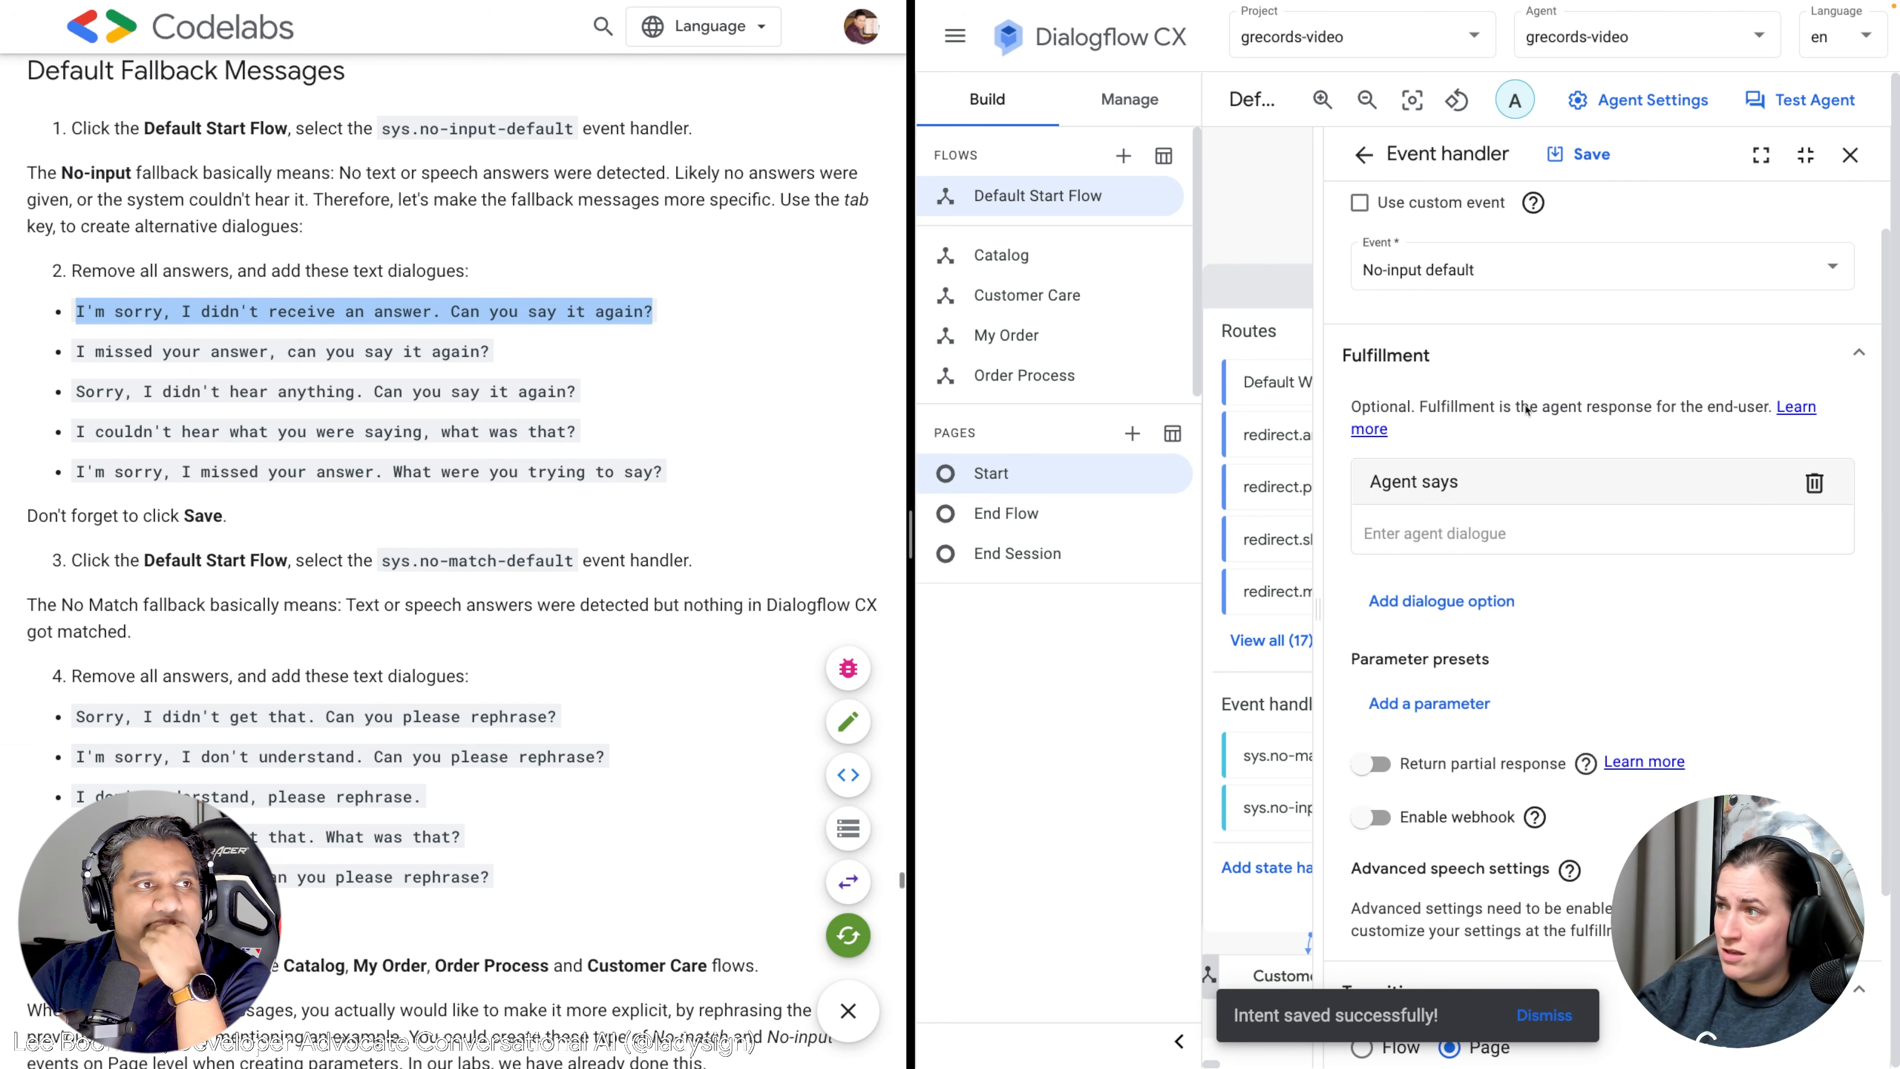
click(1442, 533)
key(ctrl+v)
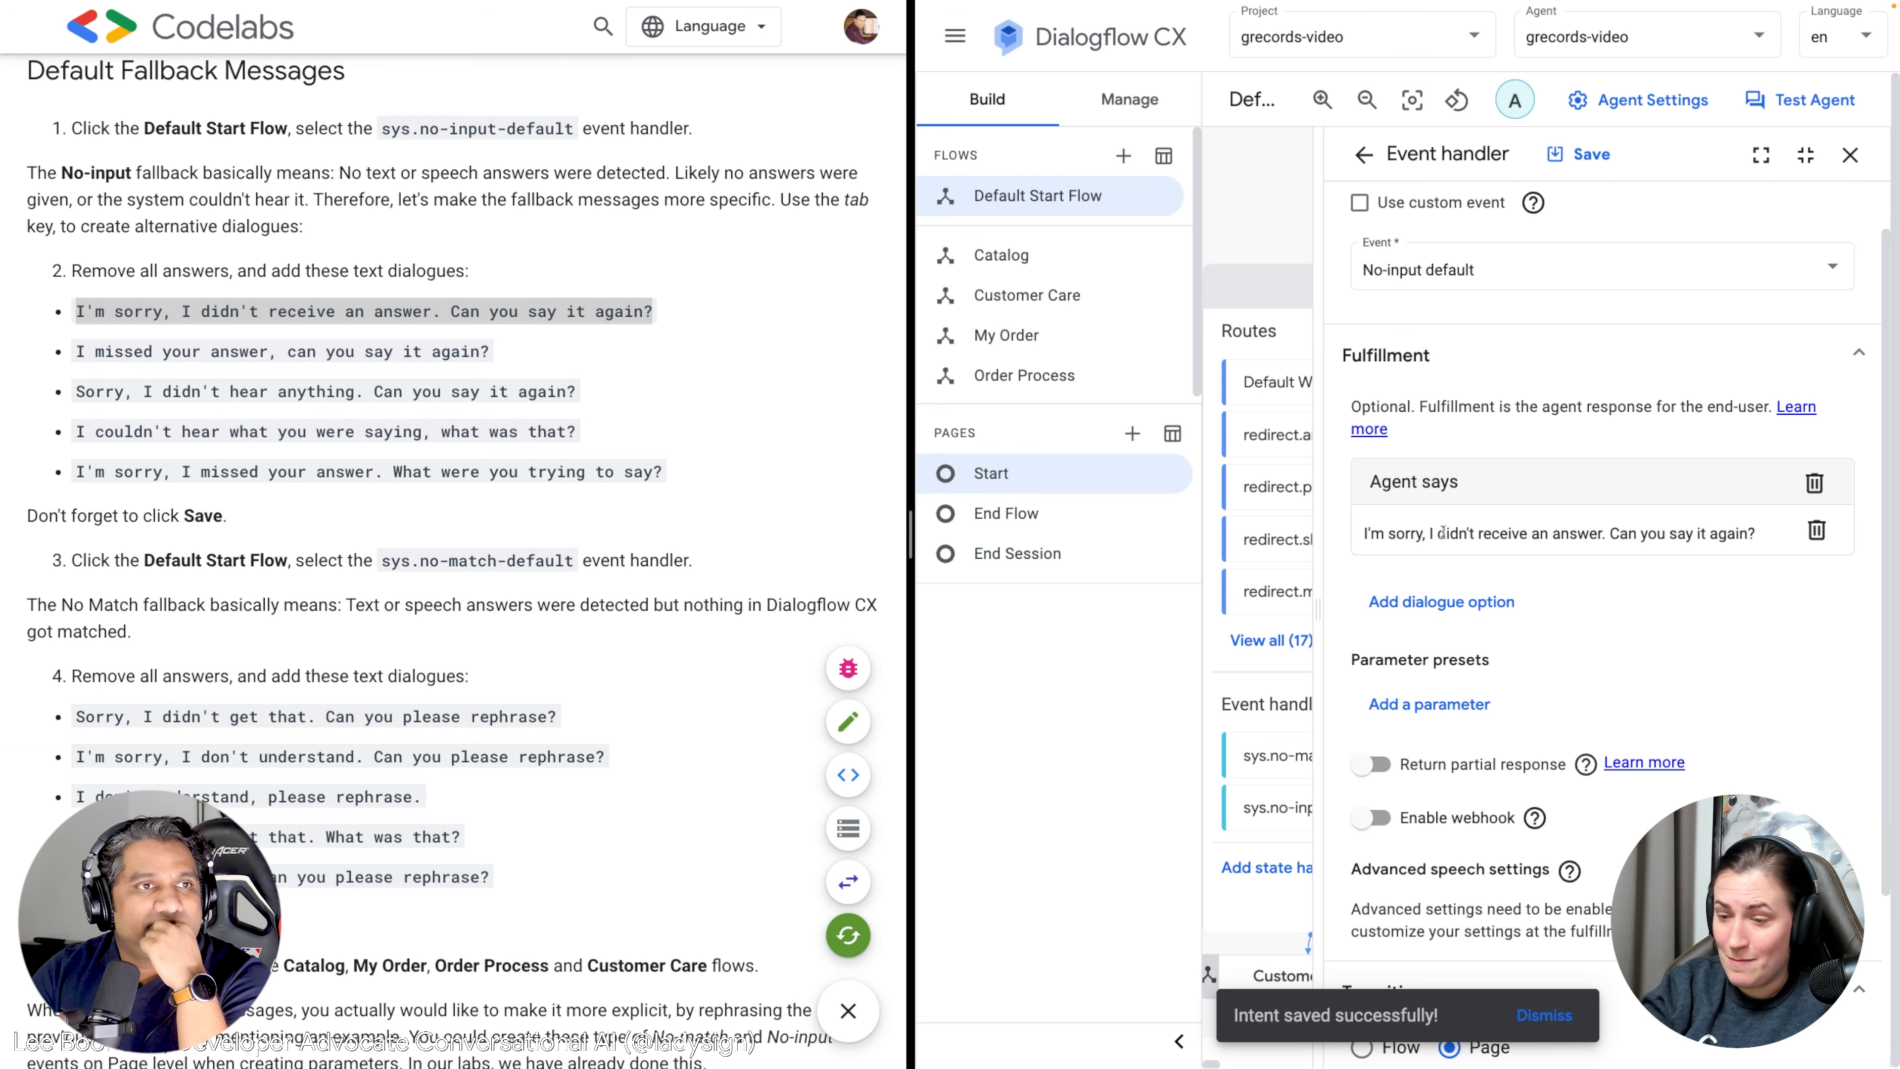
key(Tab)
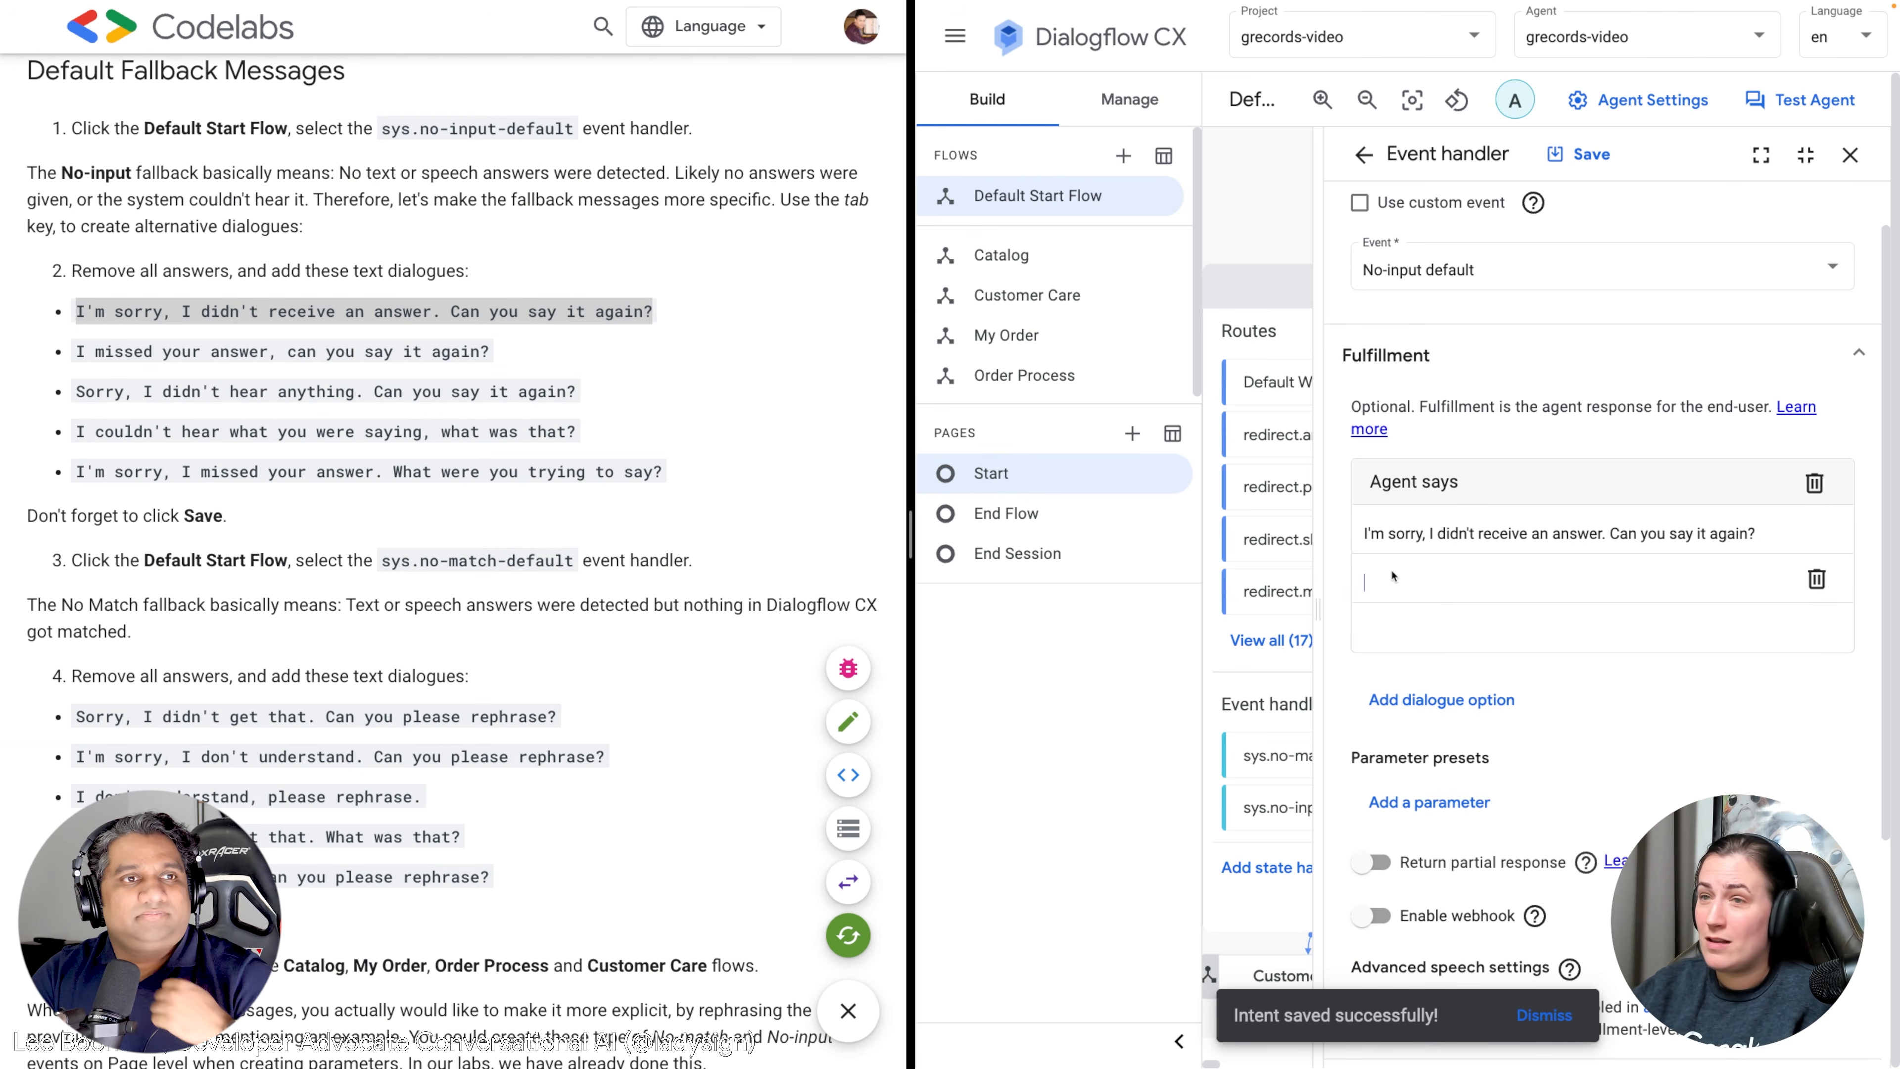
drag(491, 352, 78, 352)
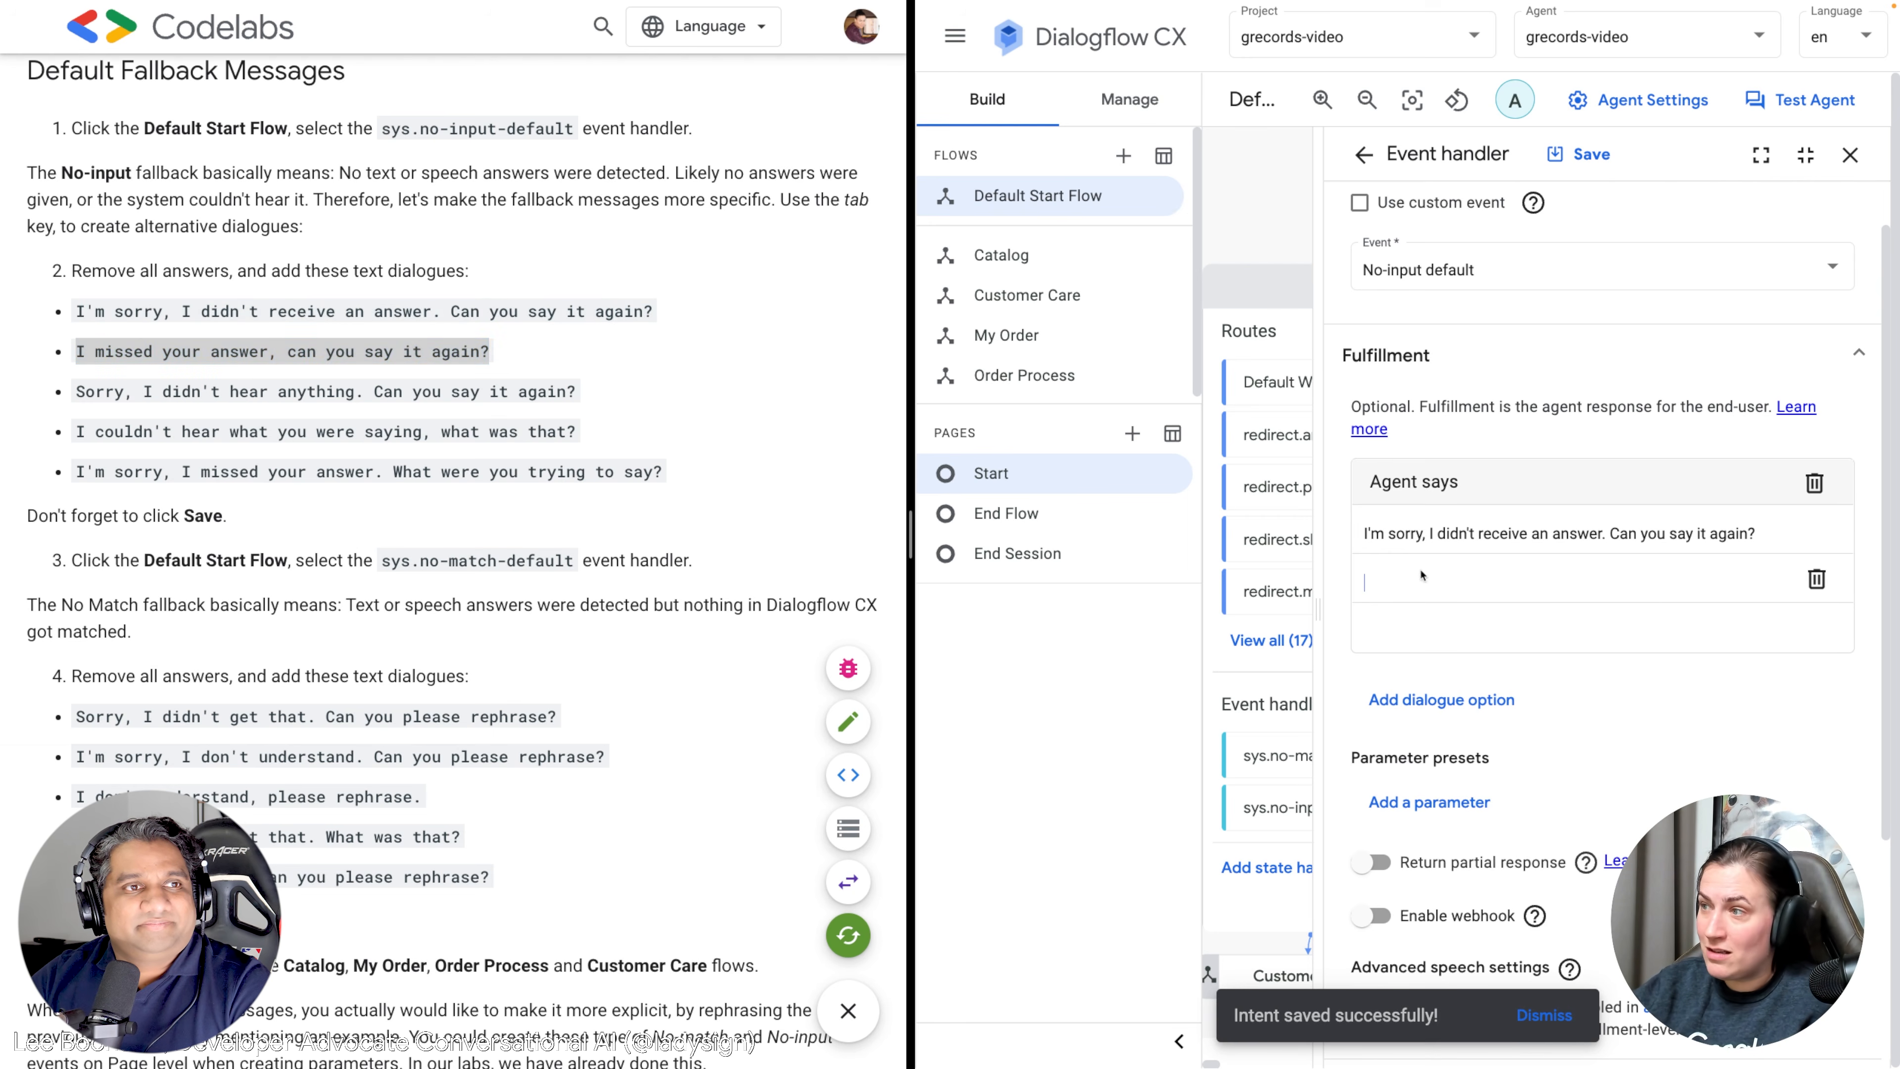
text(I missed your answer, can you say it again?)
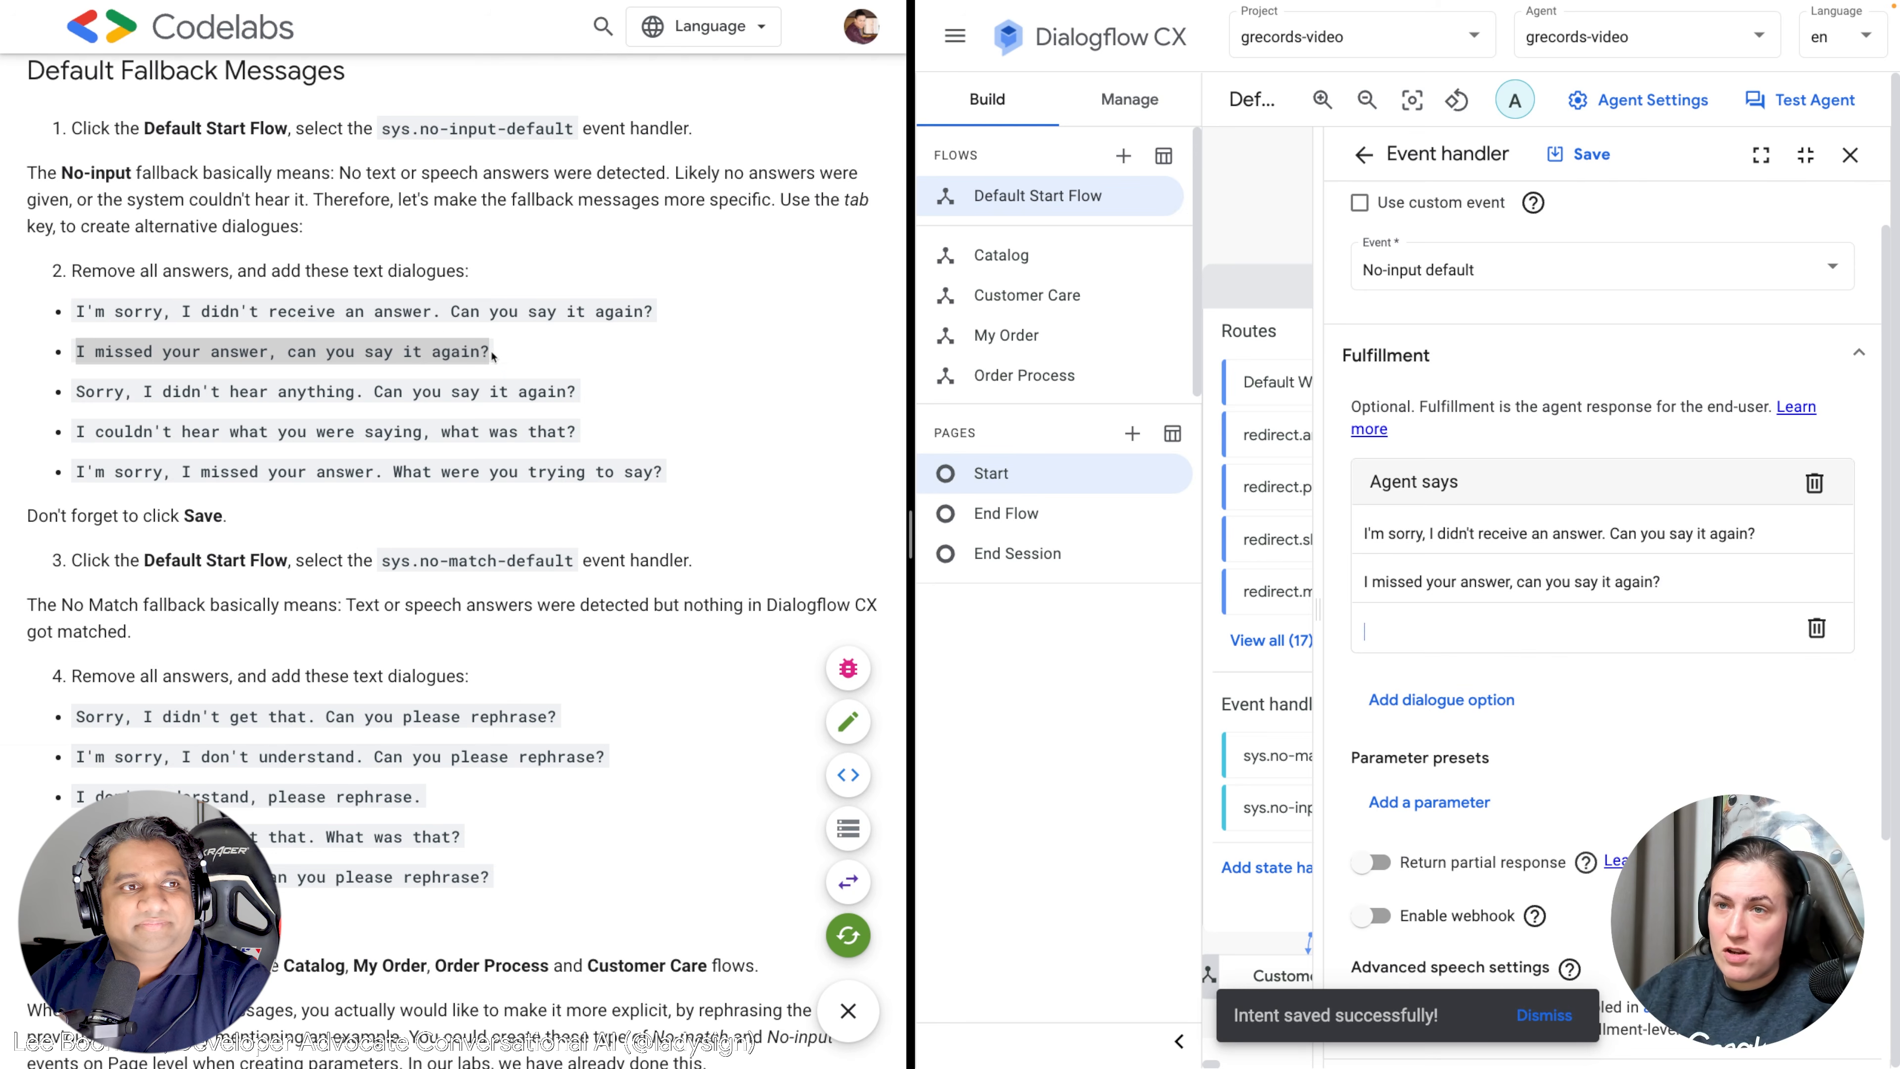
drag(587, 391, 76, 391)
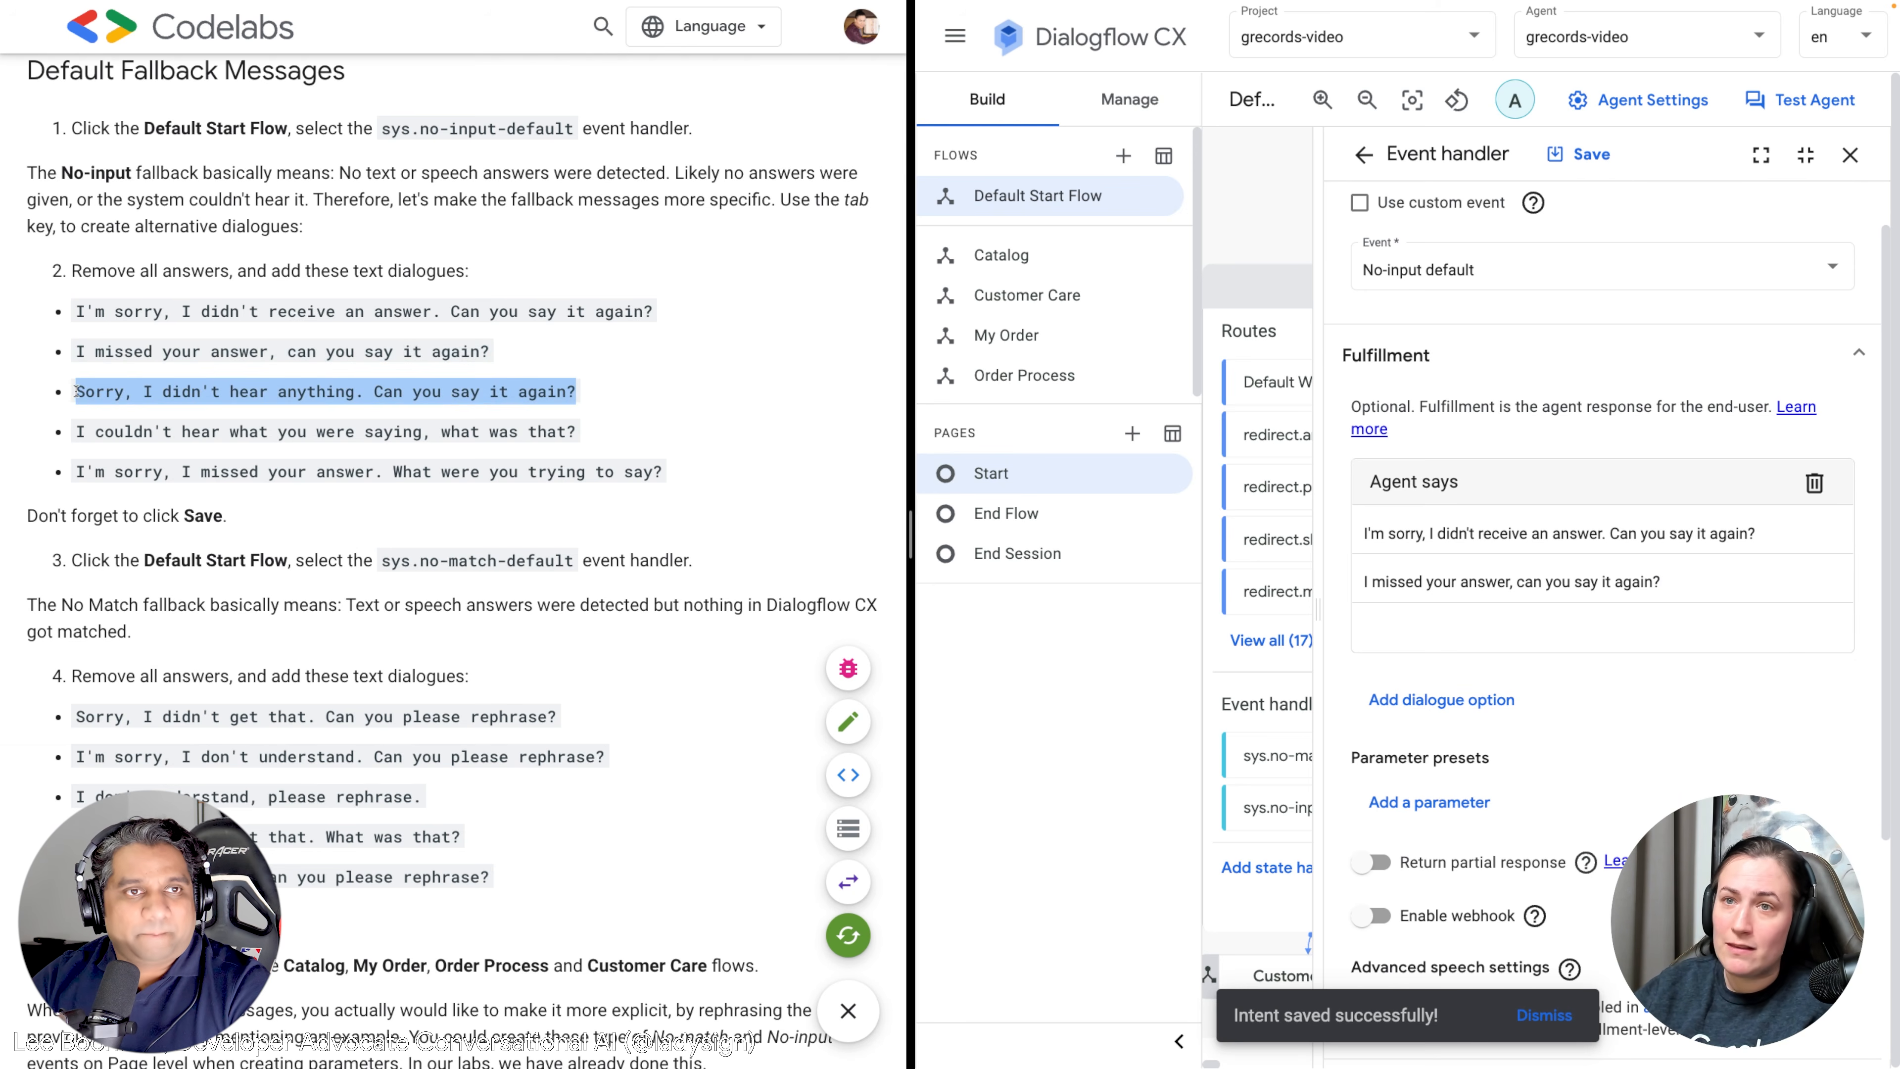
key(super+c)
click(1507, 630)
key(super+v)
key(Return)
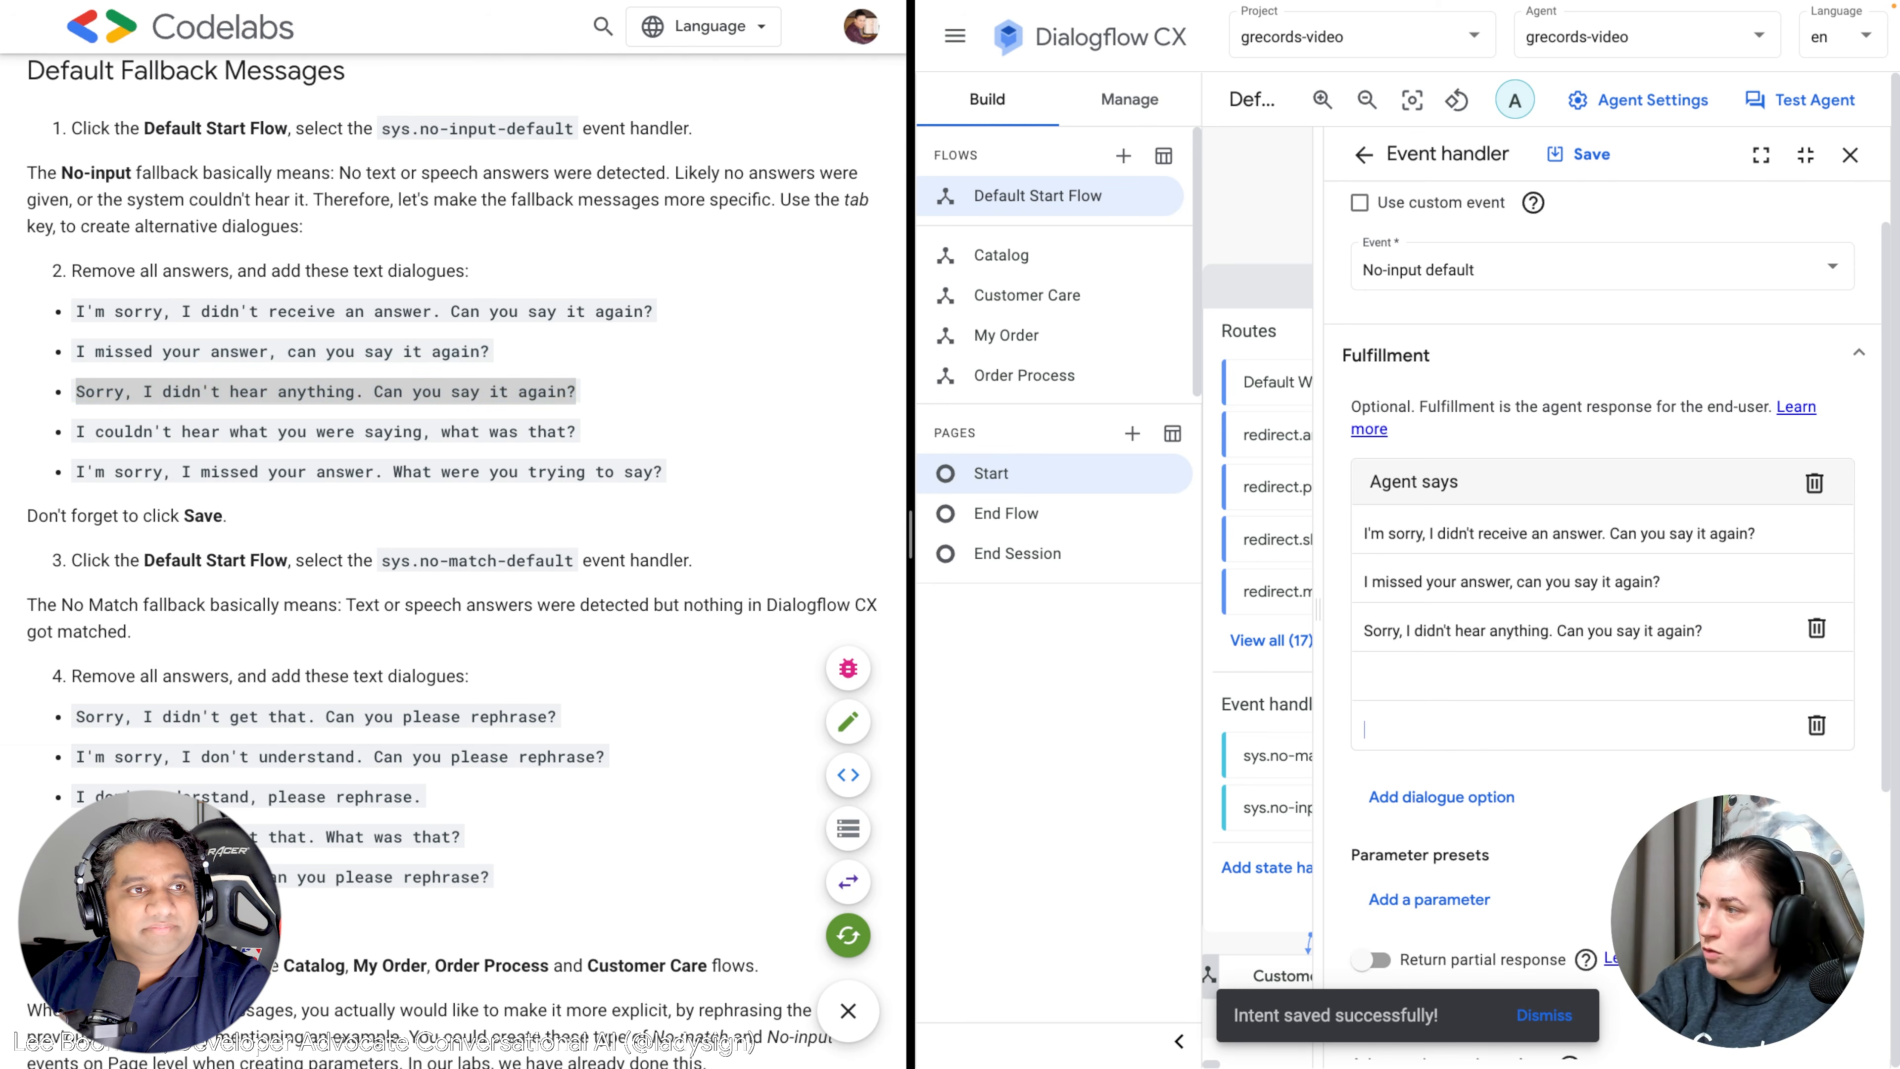
Add the fourth and fifth codelab no-input lines and save the handler.
click(601, 438)
drag(601, 434, 49, 440)
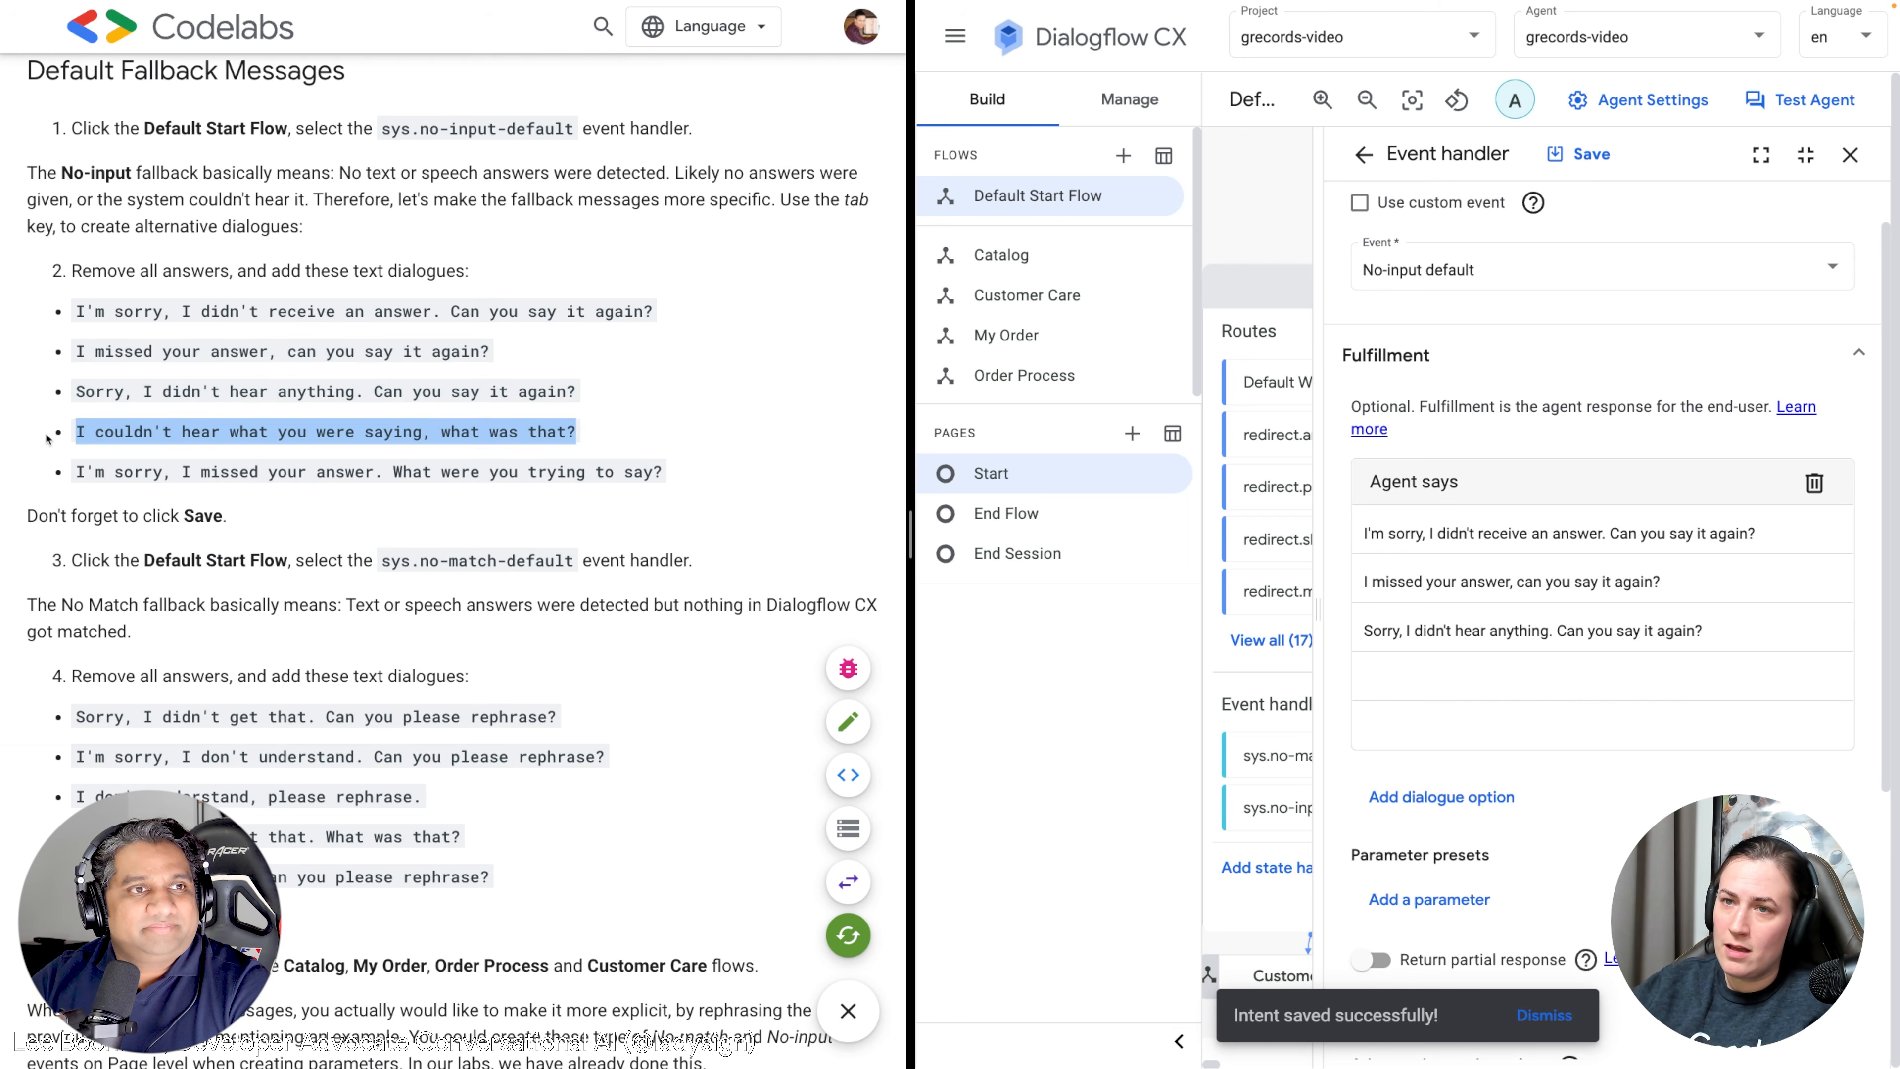
key(super+c)
click(1405, 680)
key(super+v)
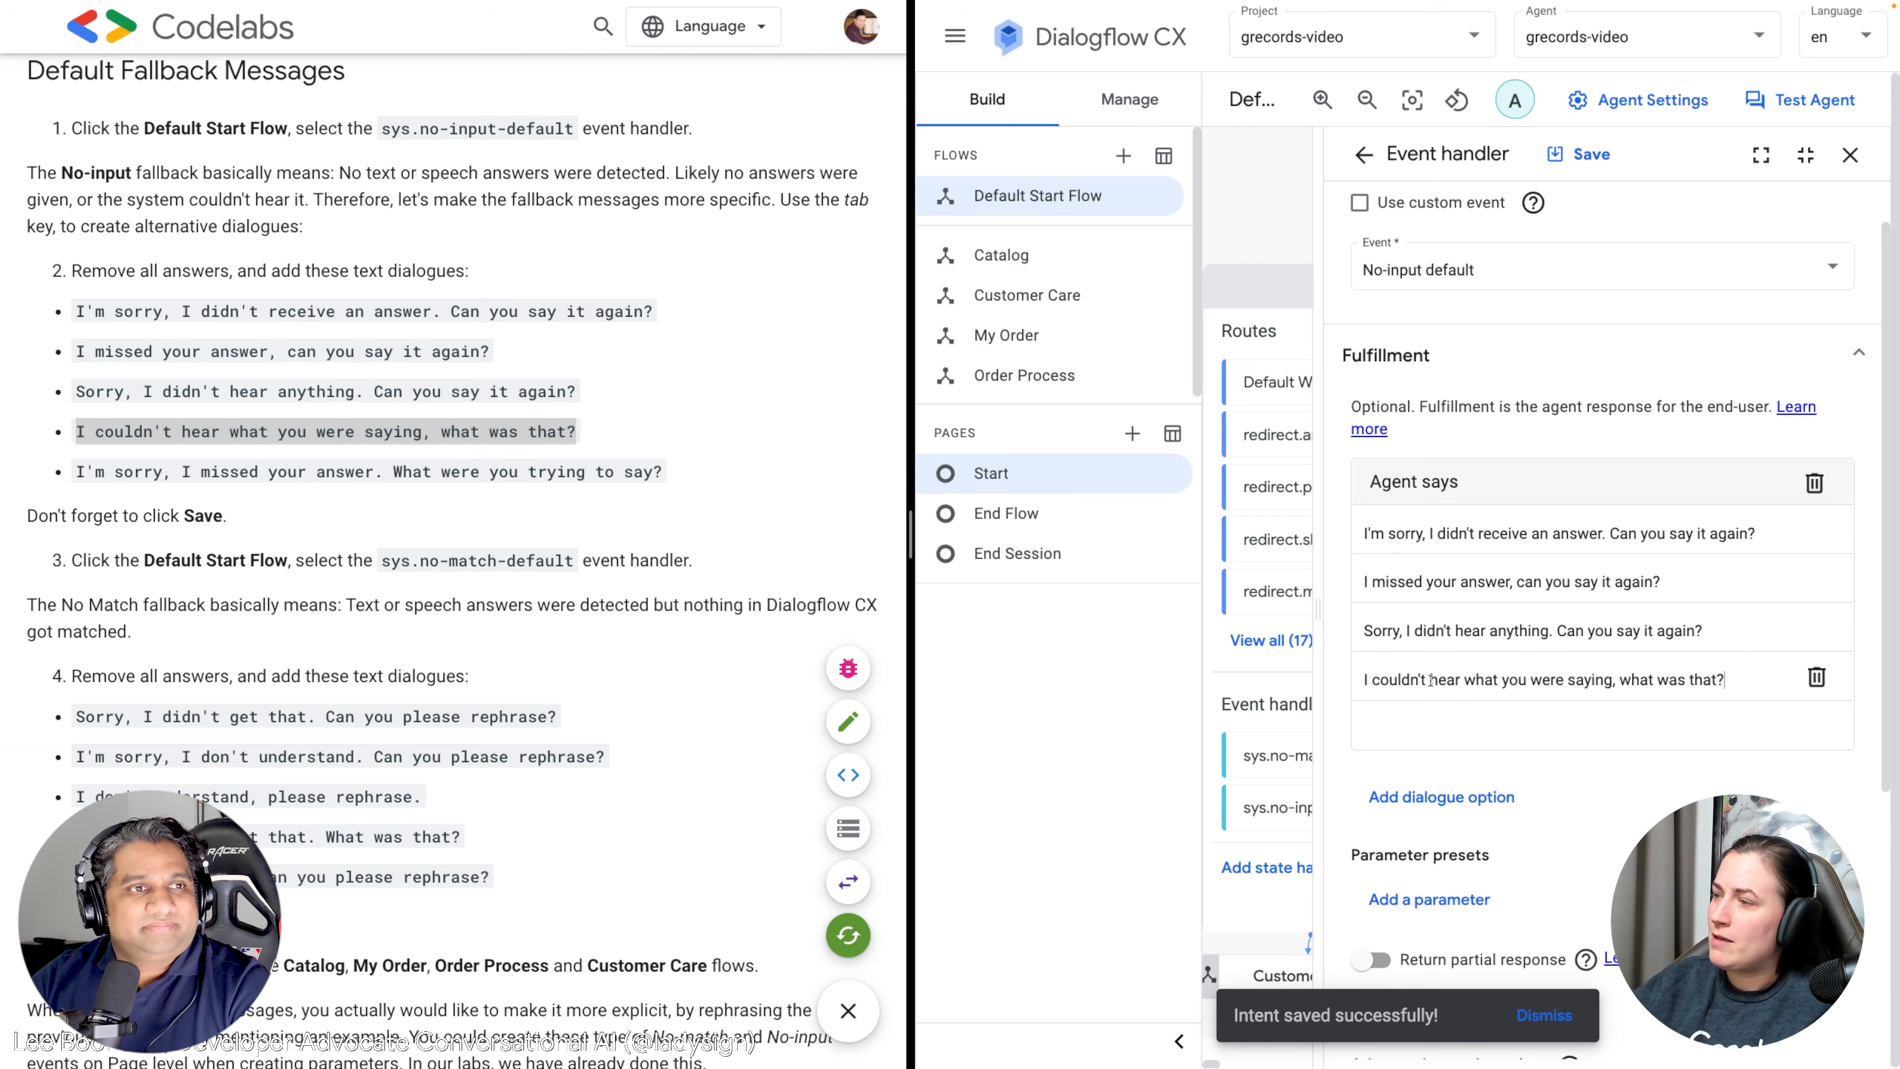
click(463, 470)
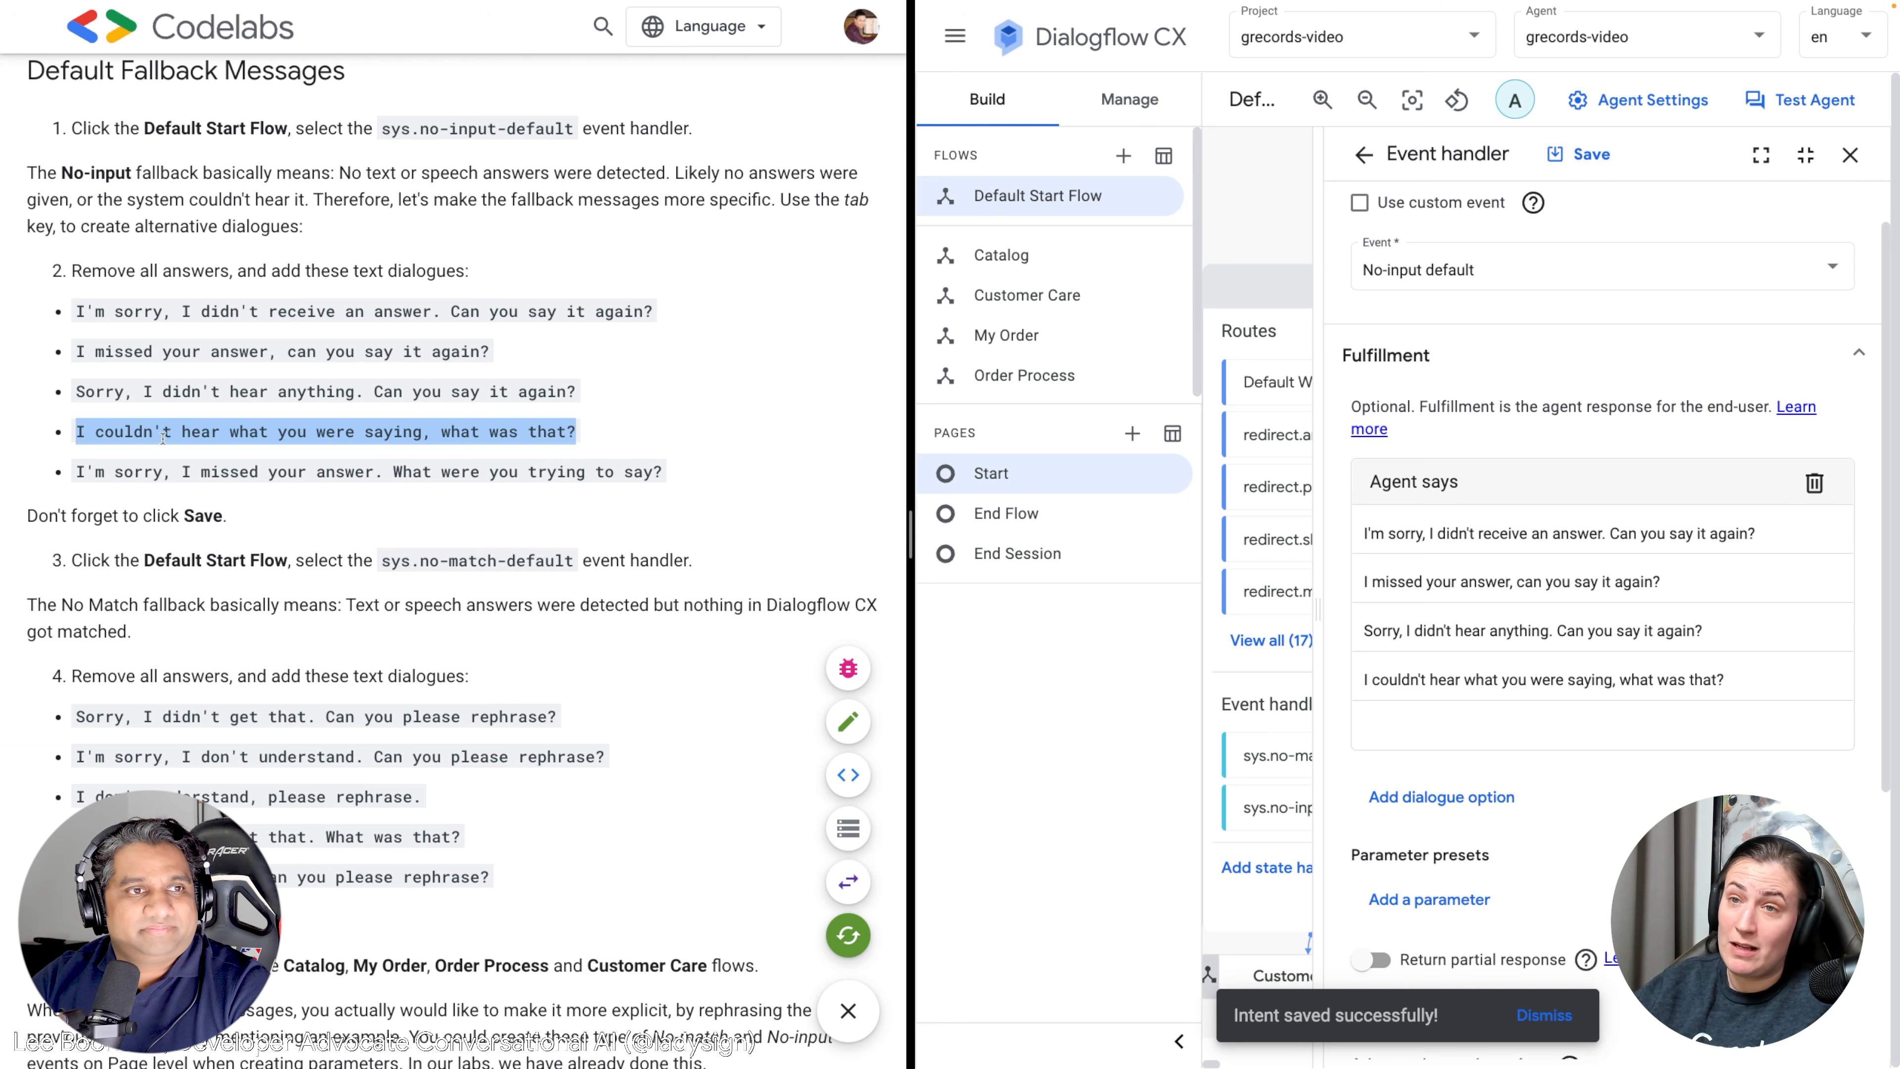
click(580, 456)
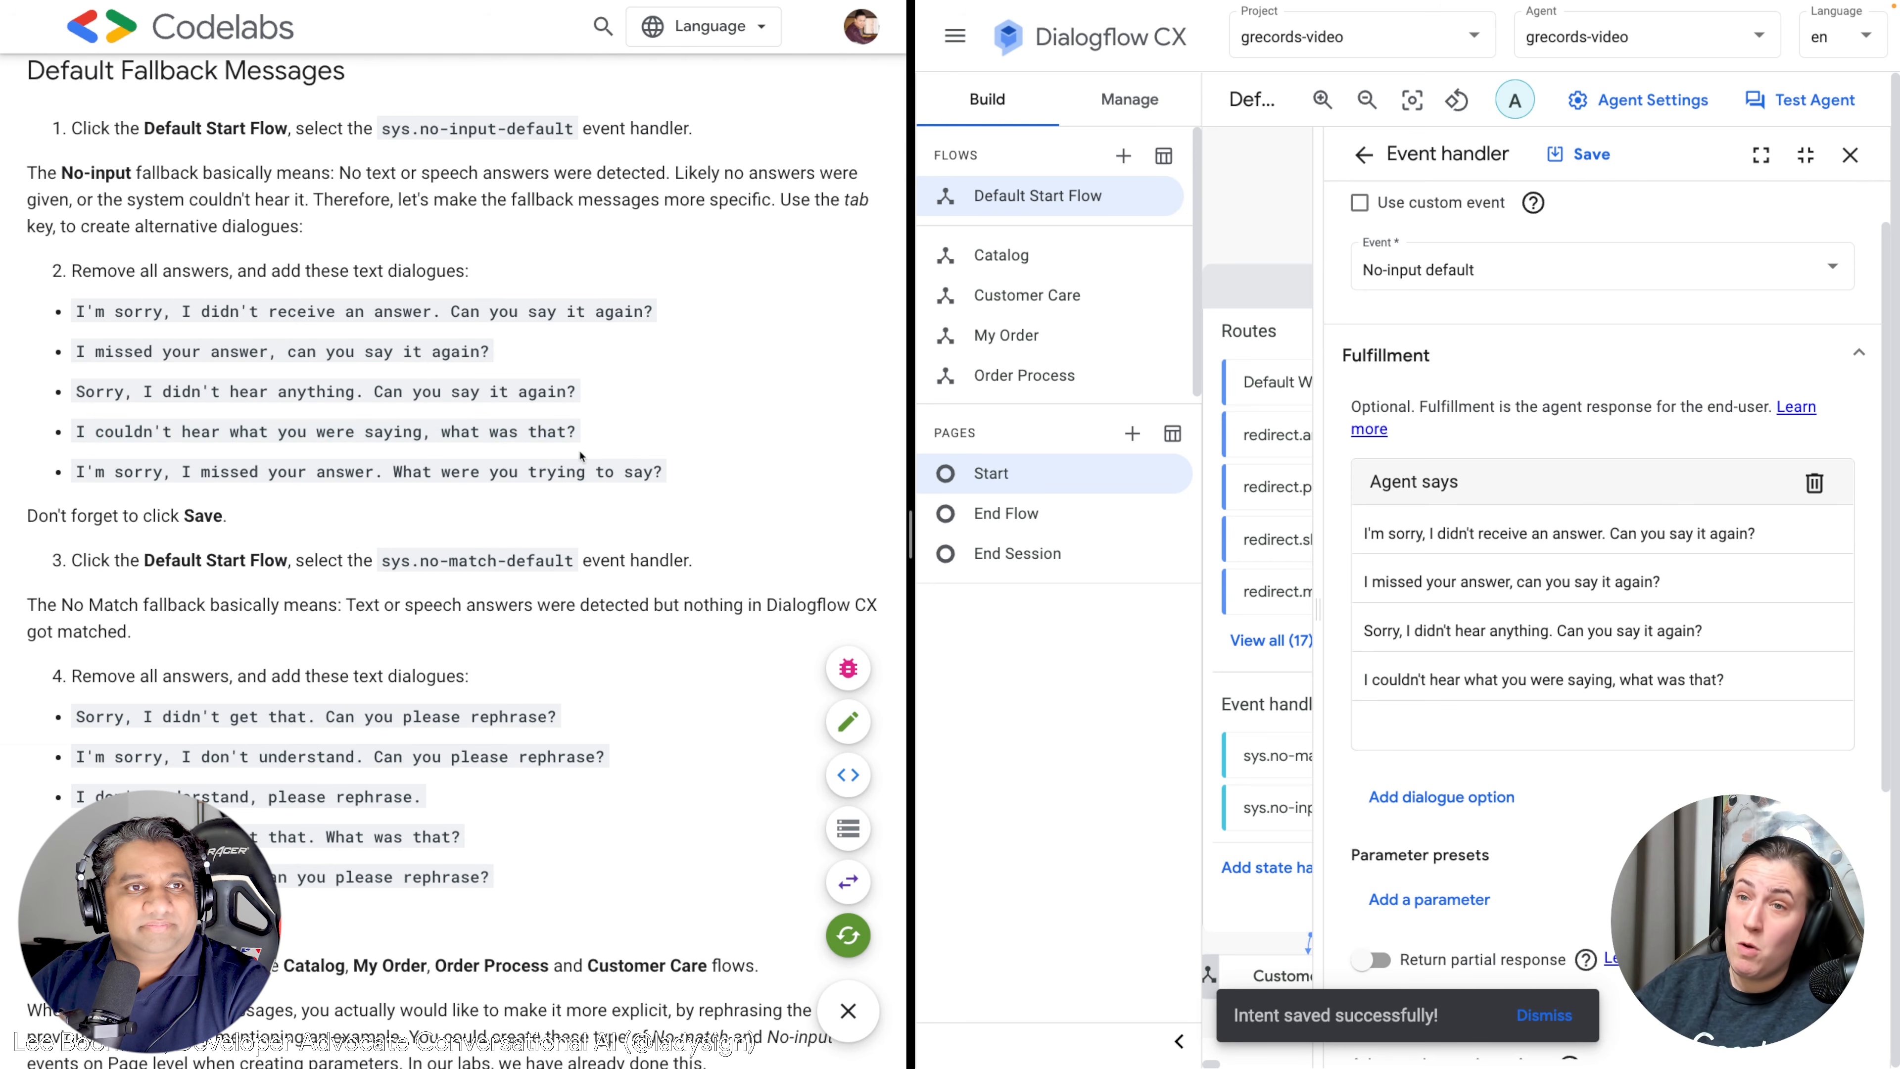
drag(664, 473, 80, 469)
click(1593, 724)
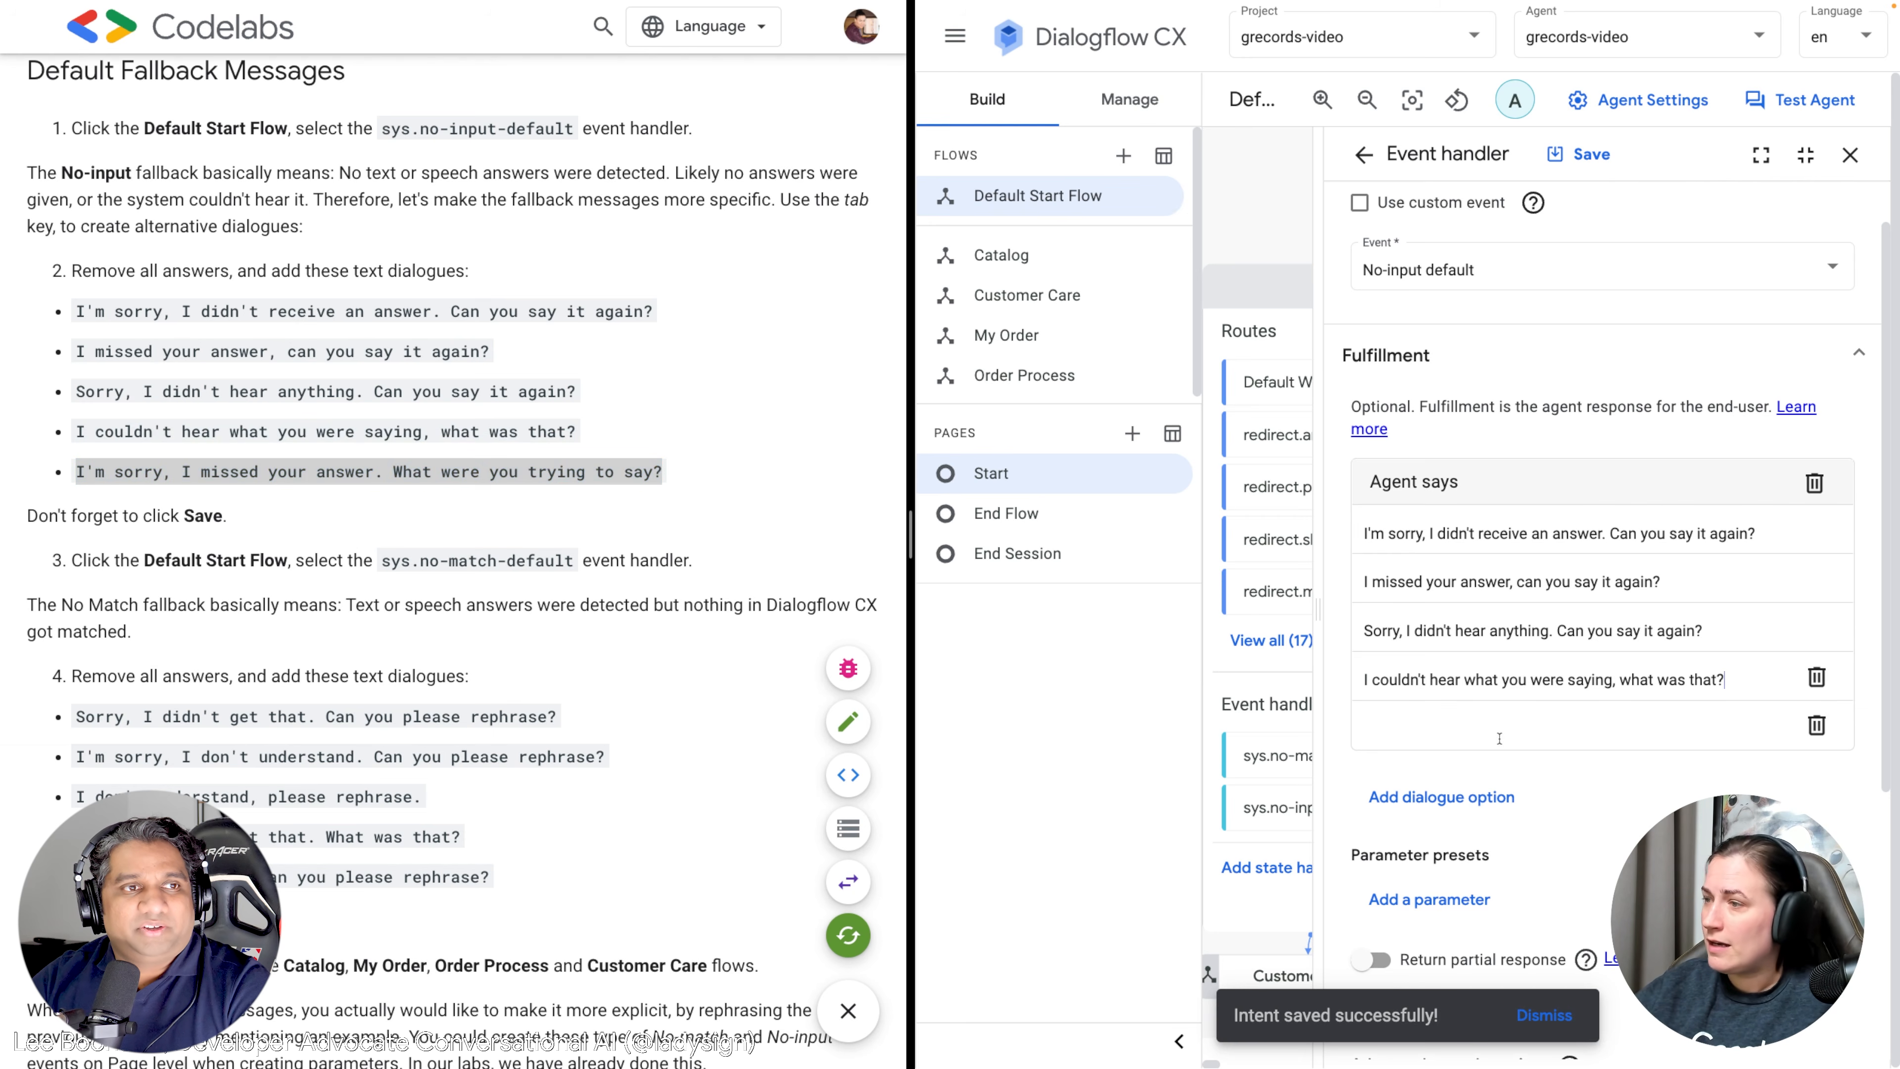
key(ctrl+v)
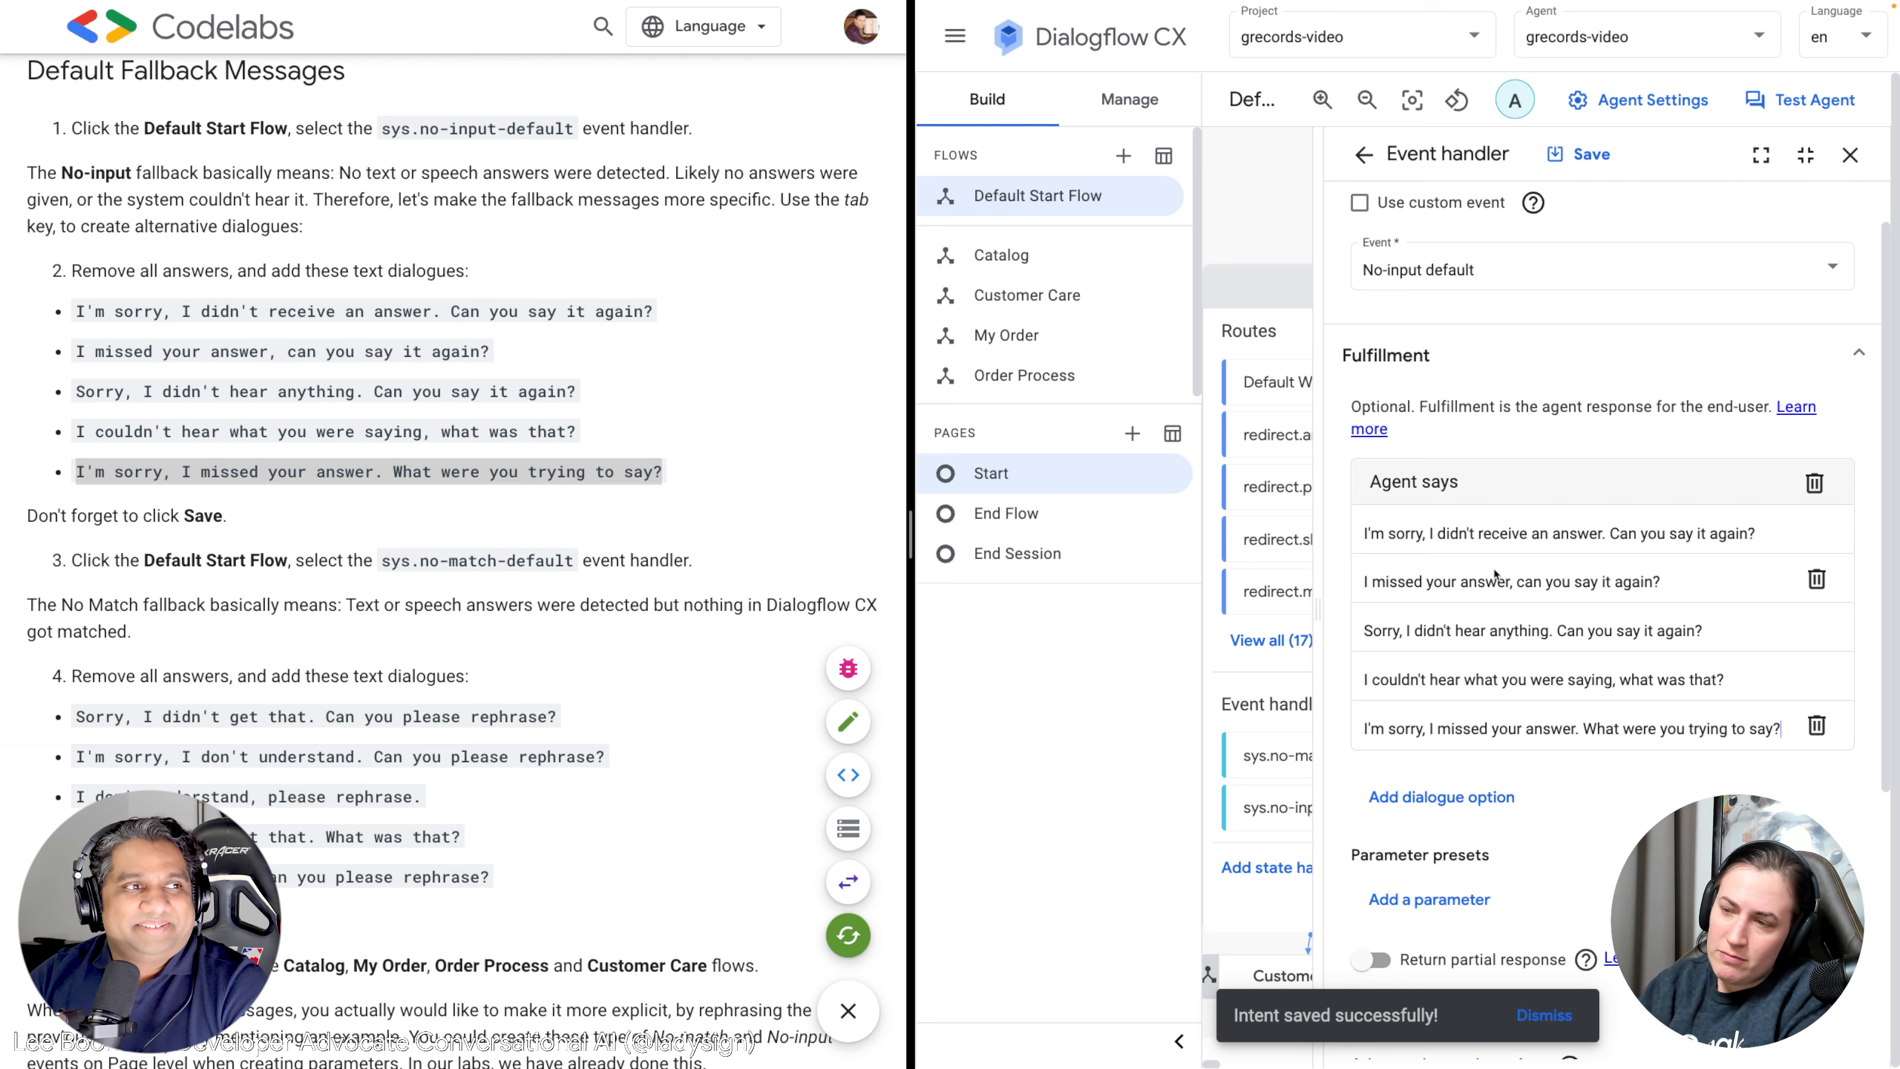
click(1581, 160)
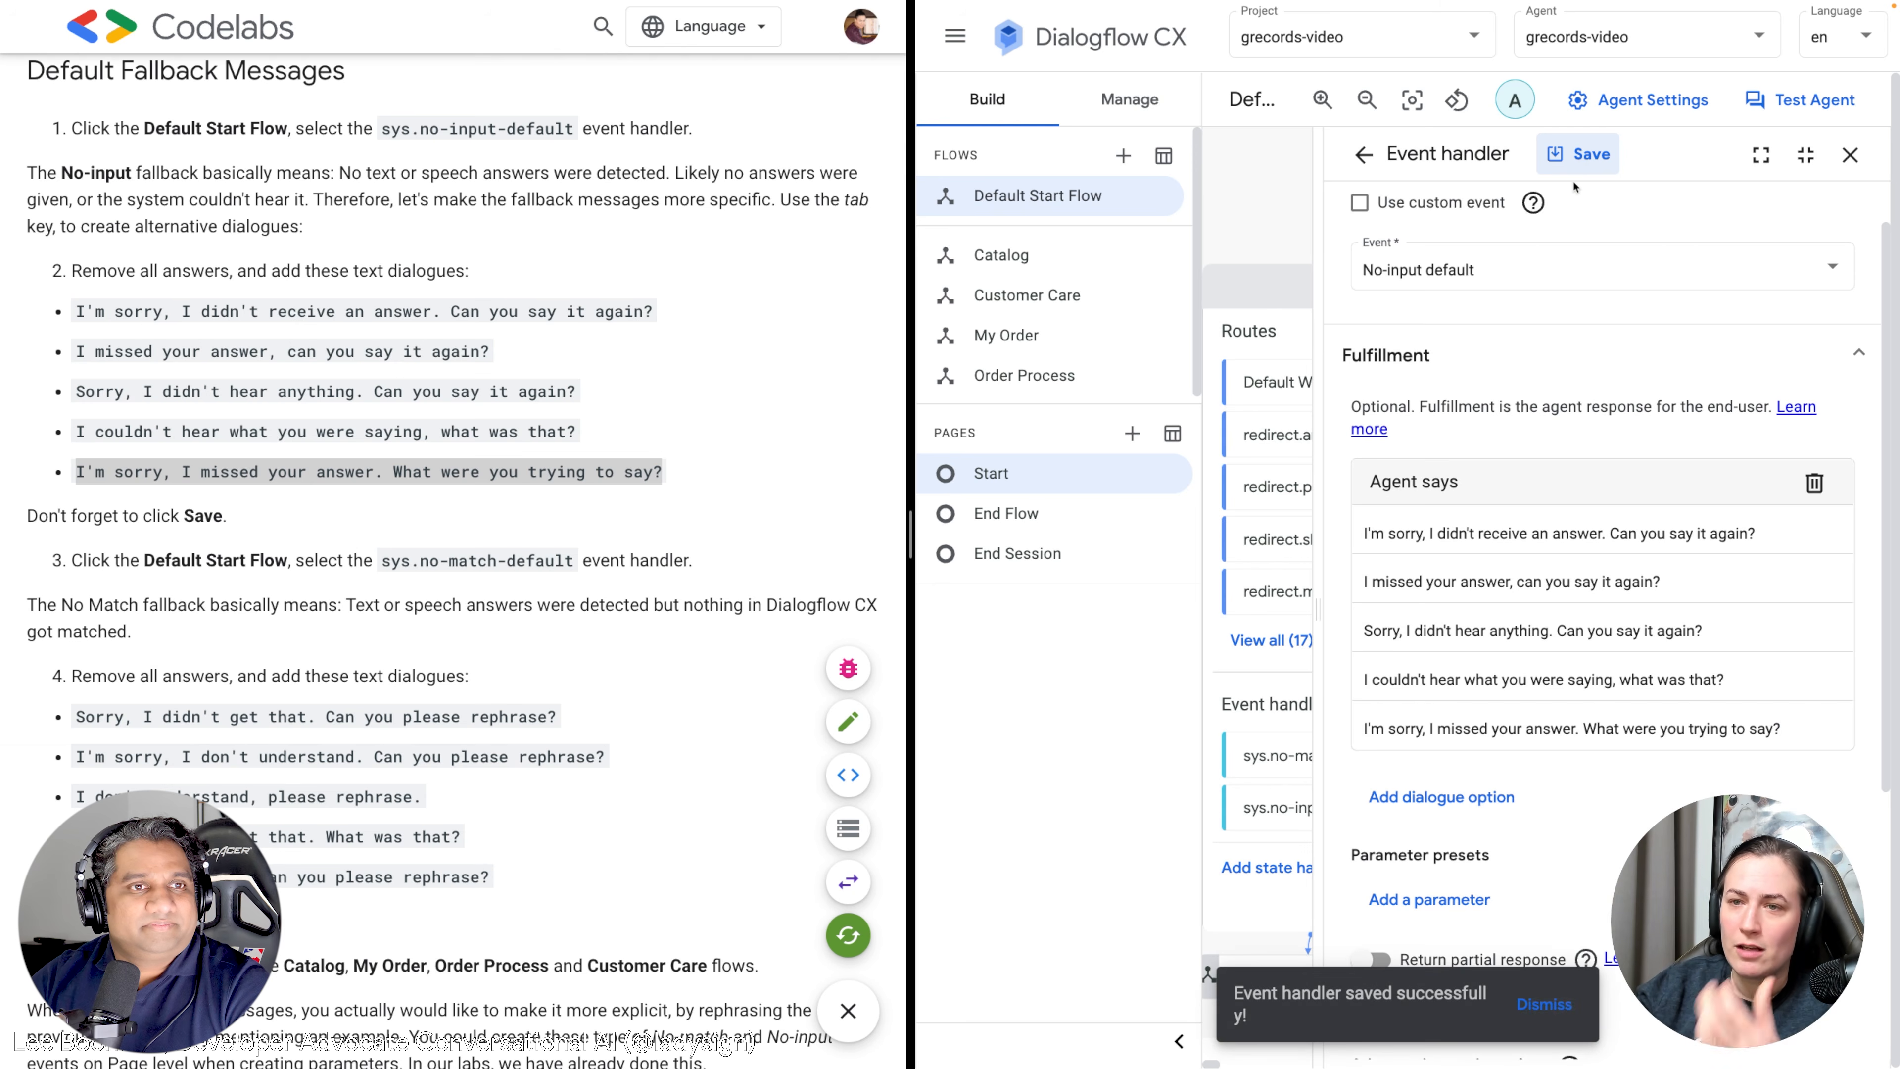
Save the no-input handler, reopen sys.no-input-default to check its responses, then close it.
click(1549, 160)
click(1818, 160)
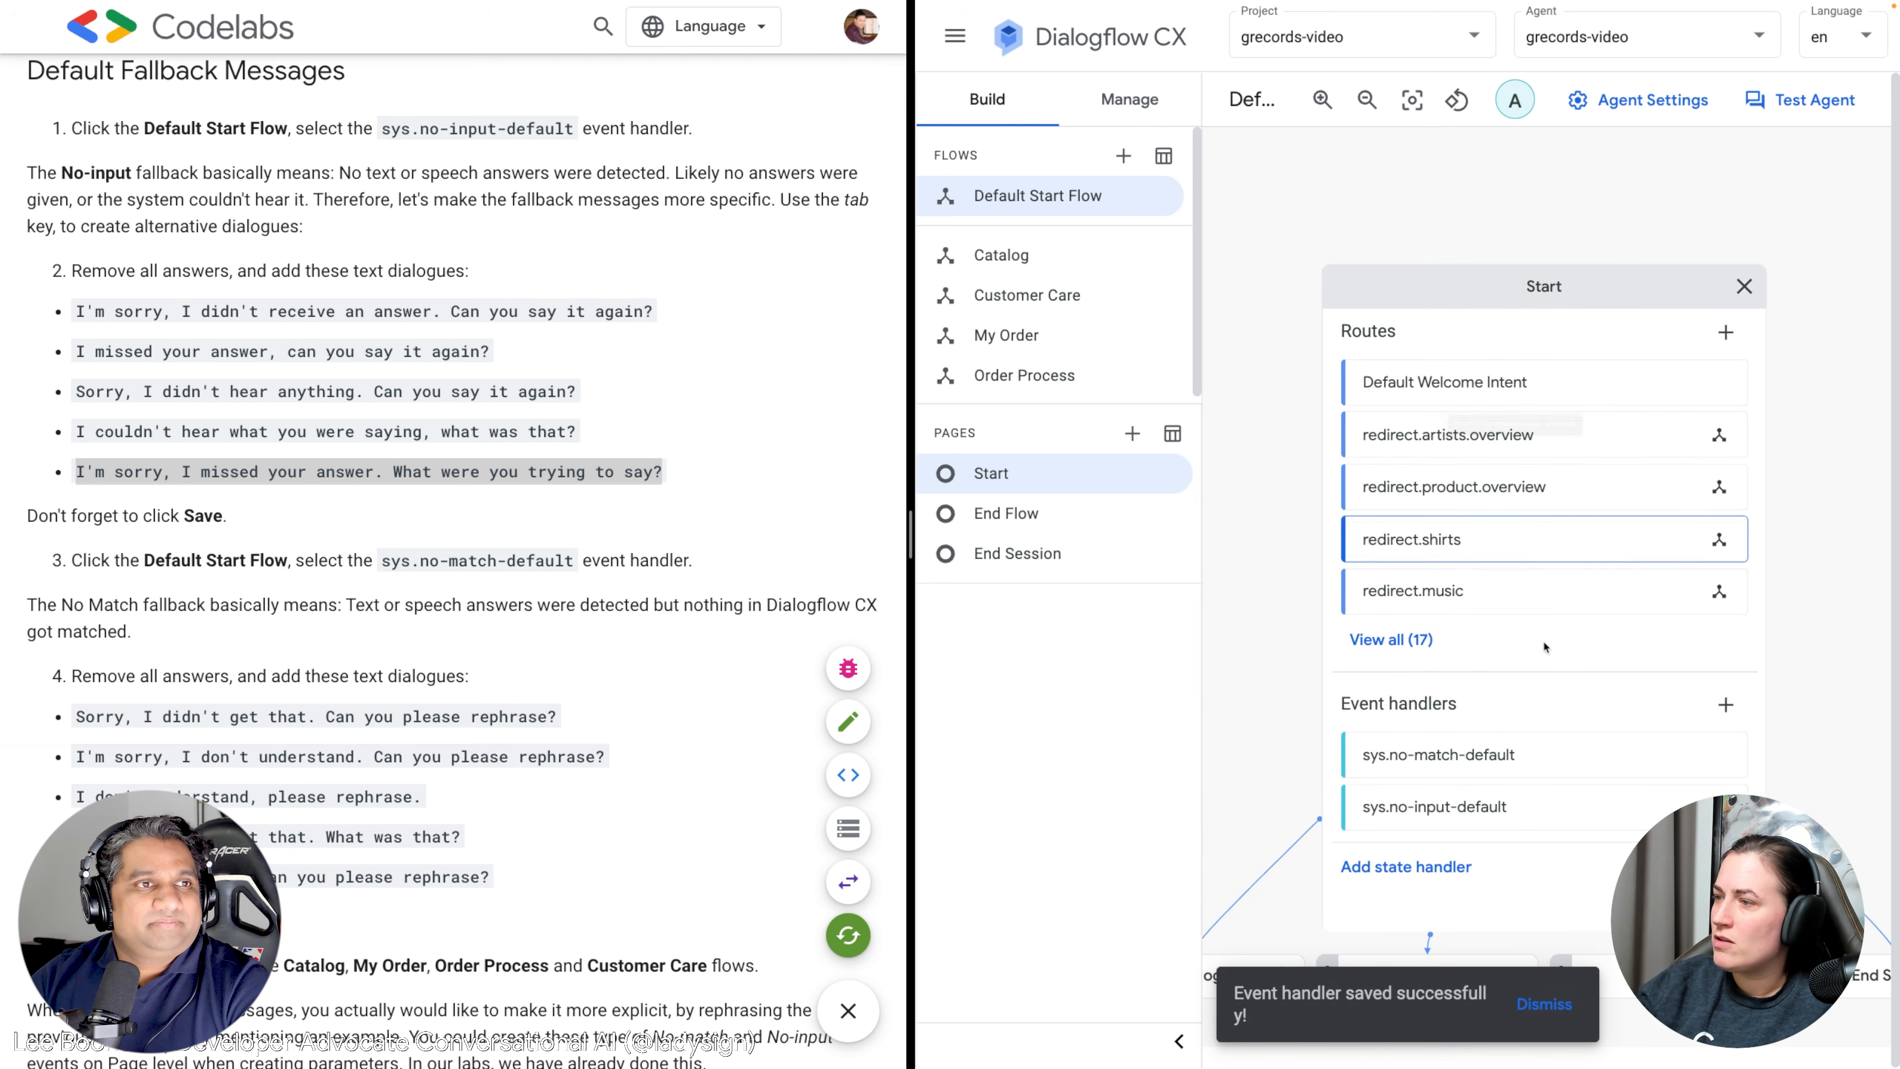
click(1466, 807)
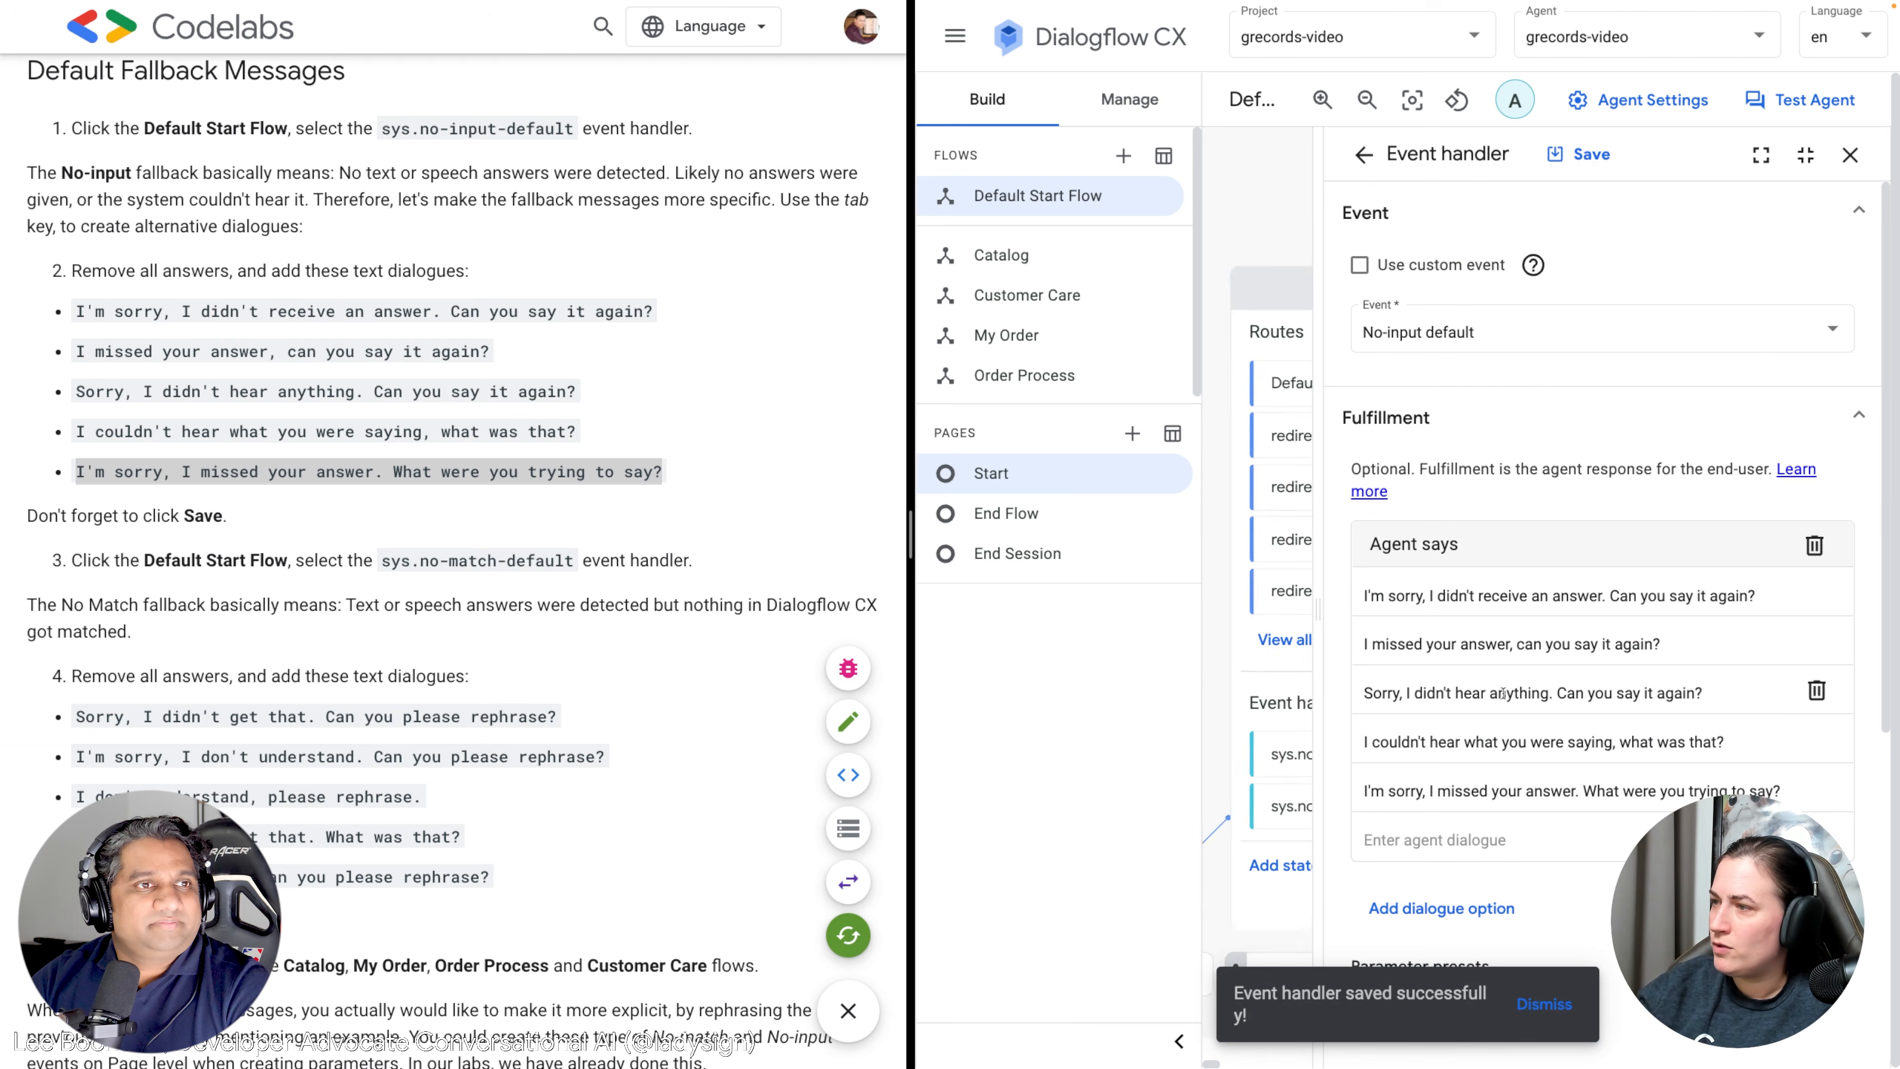
click(1850, 155)
scroll(254, 587, down, 3)
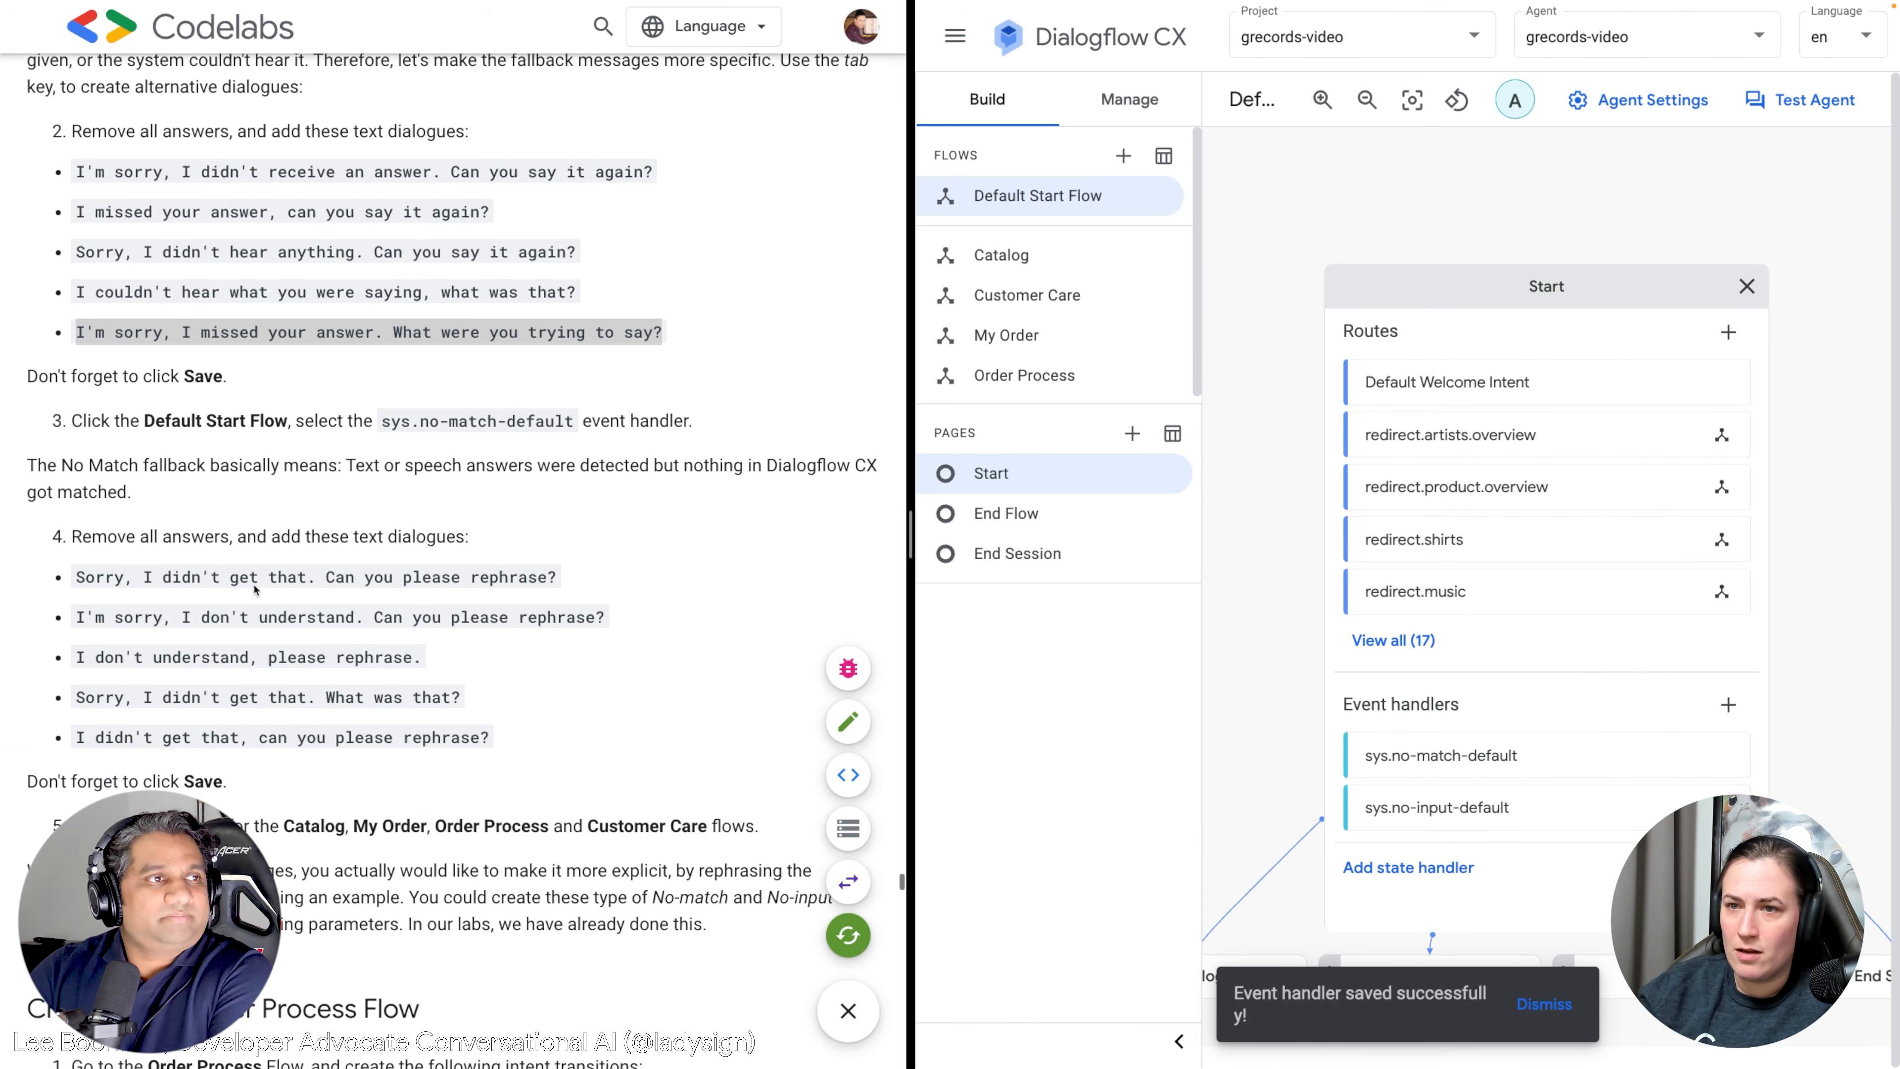
scroll(254, 588, down, 1)
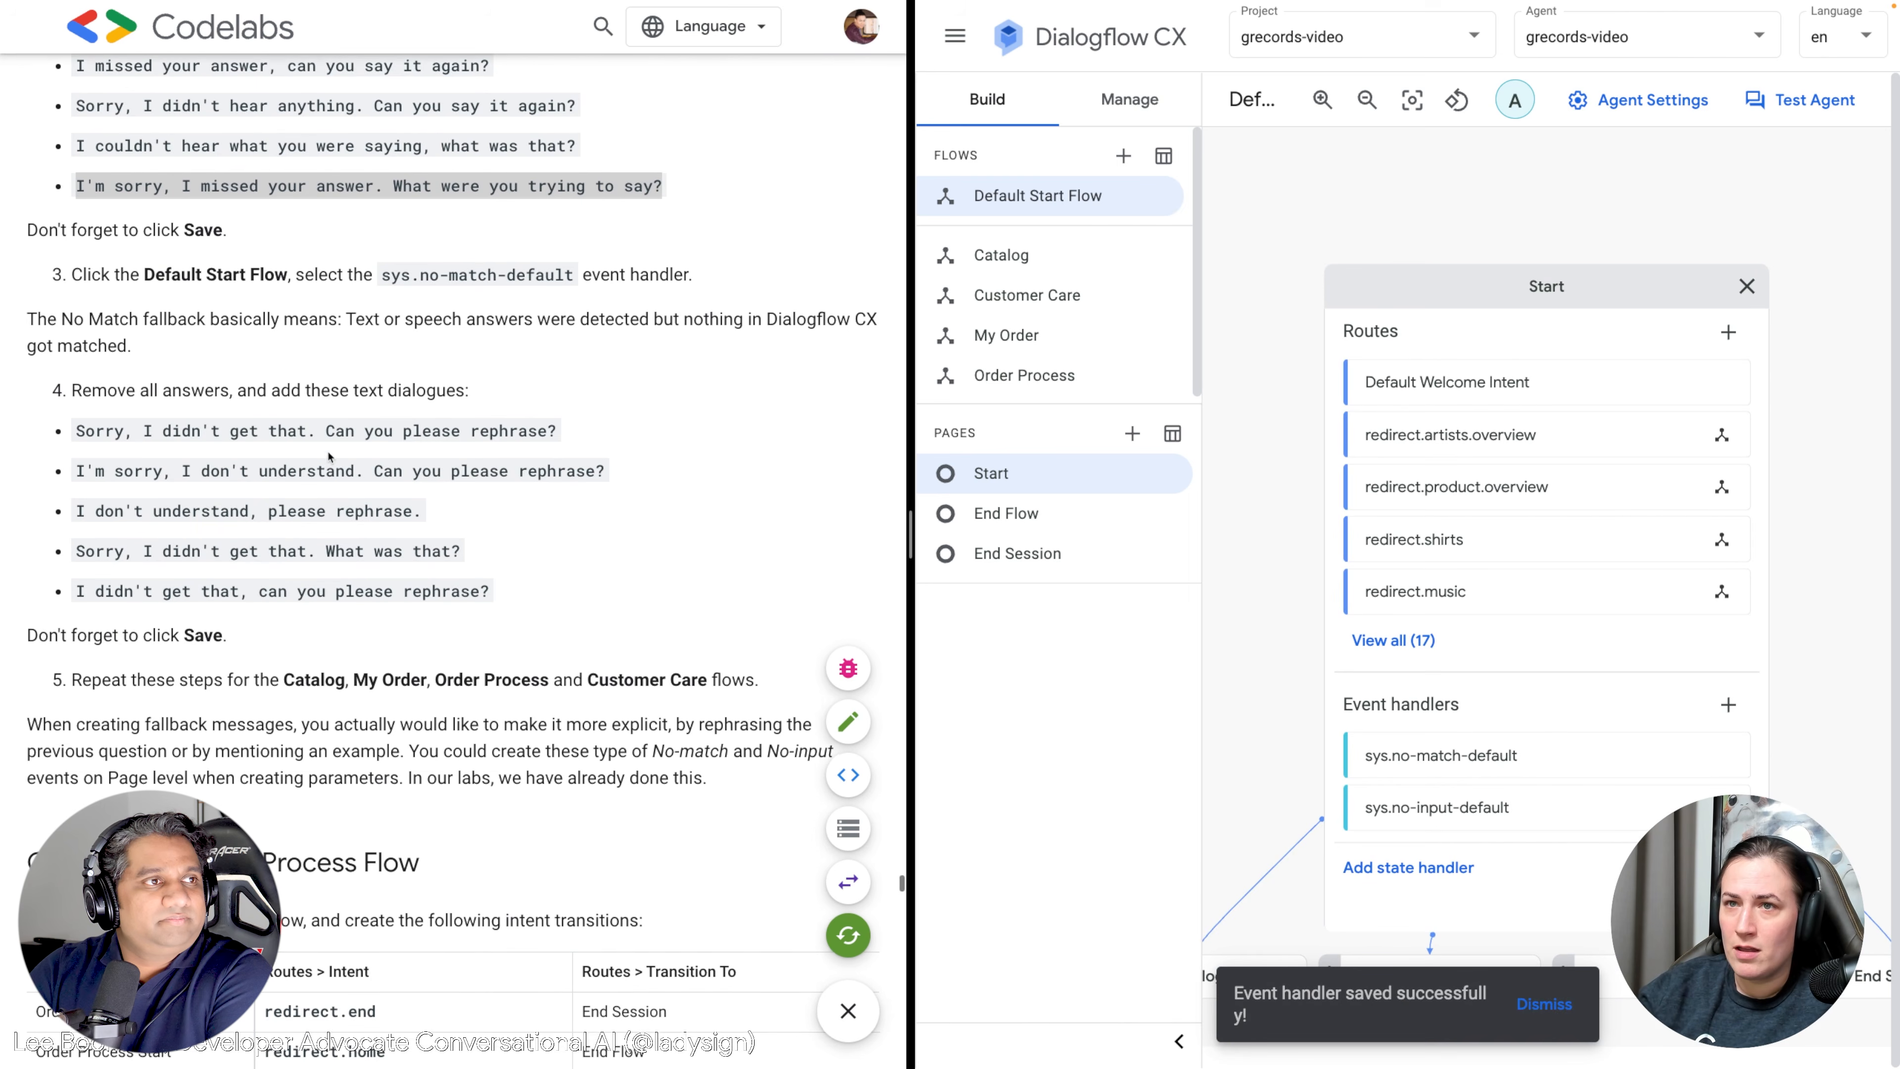
scroll(338, 450, down, 1)
Open sys.no-match-default, delete its old Agent says responses and add a Text response.
click(1454, 760)
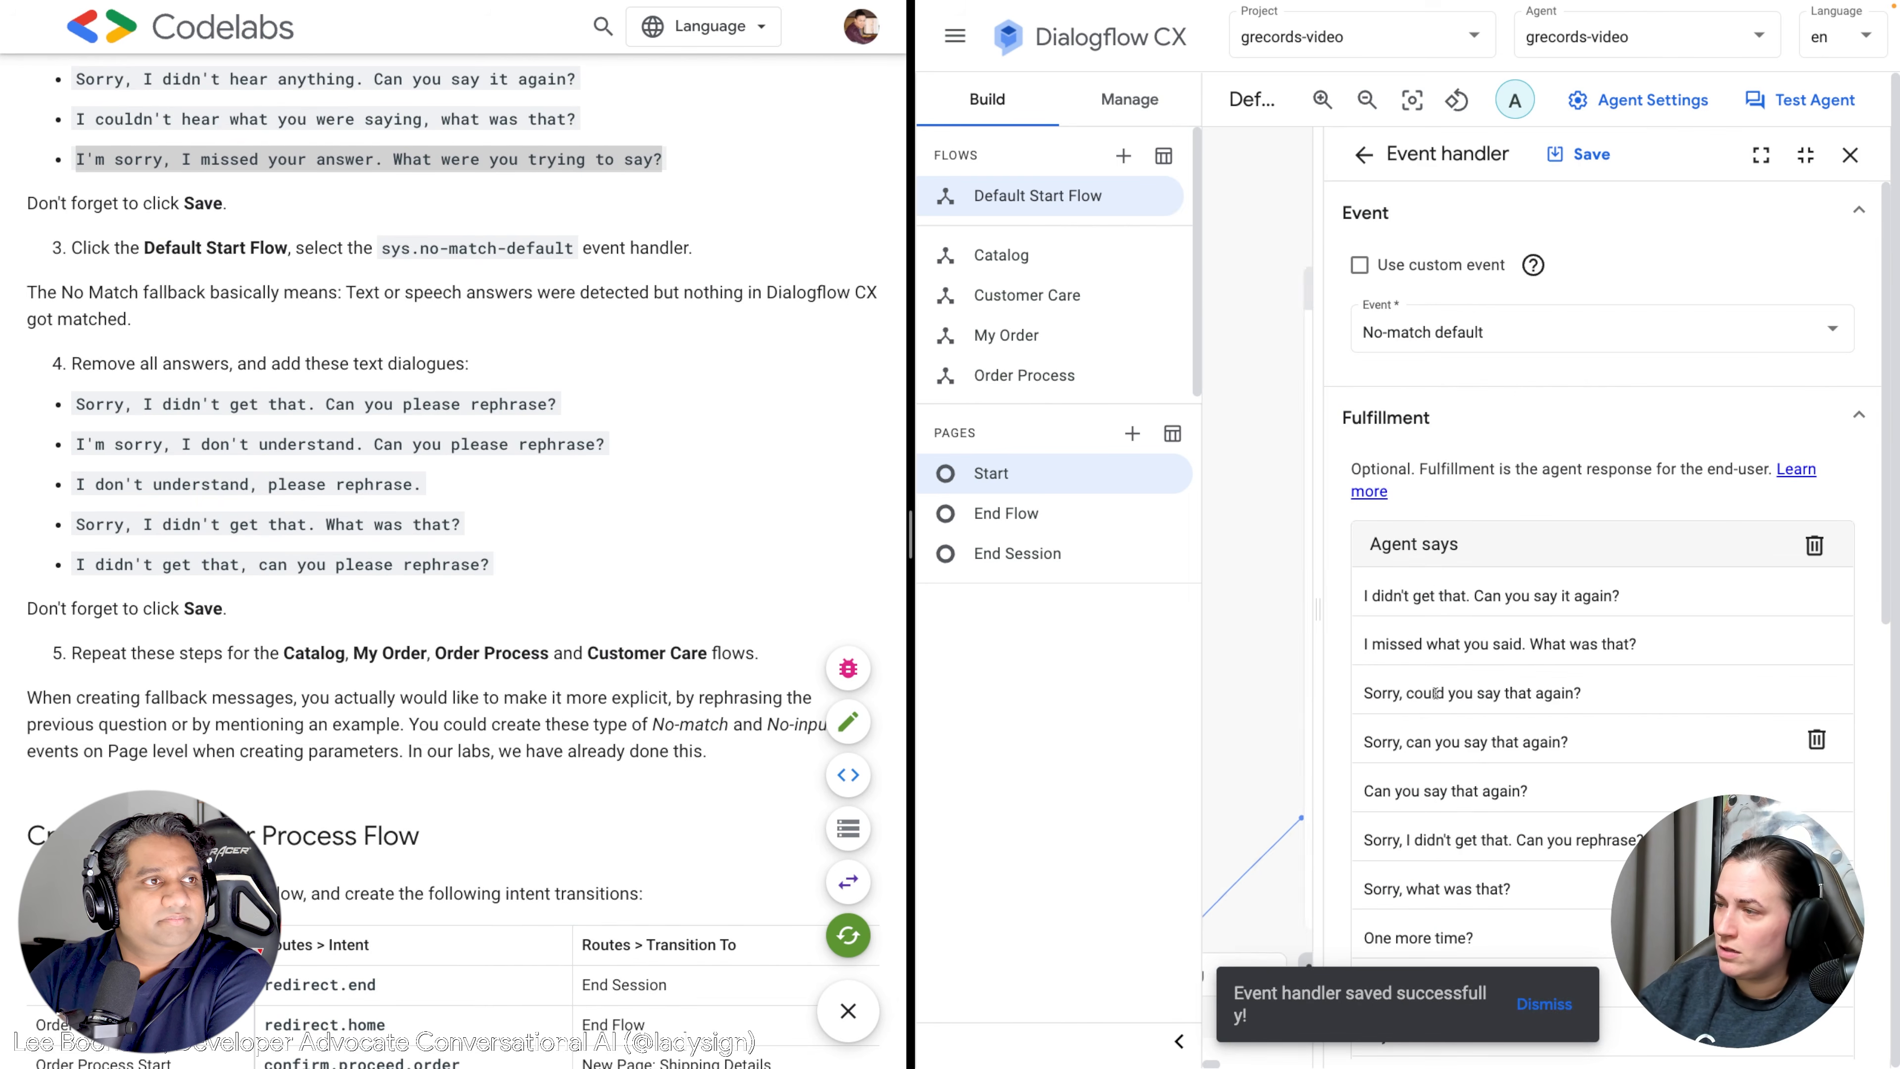
scroll(1417, 595, down, 2)
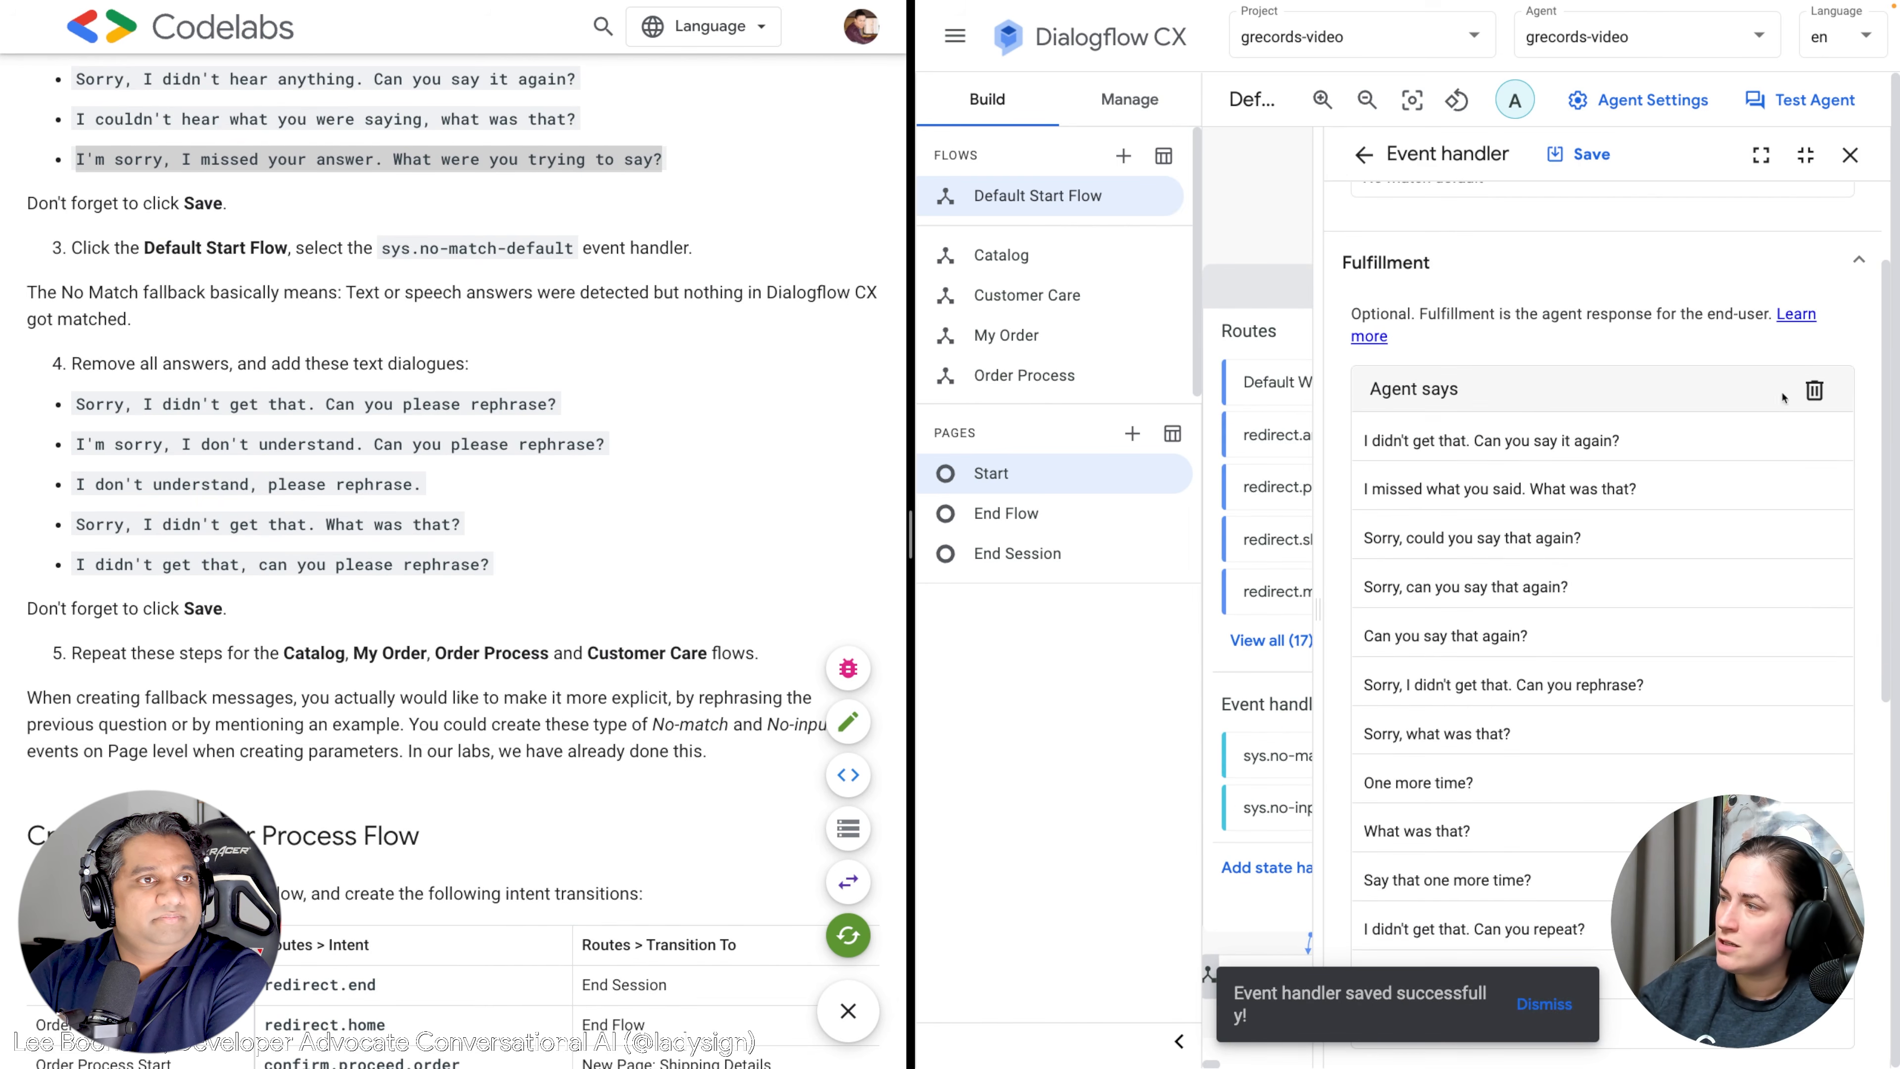
click(1812, 390)
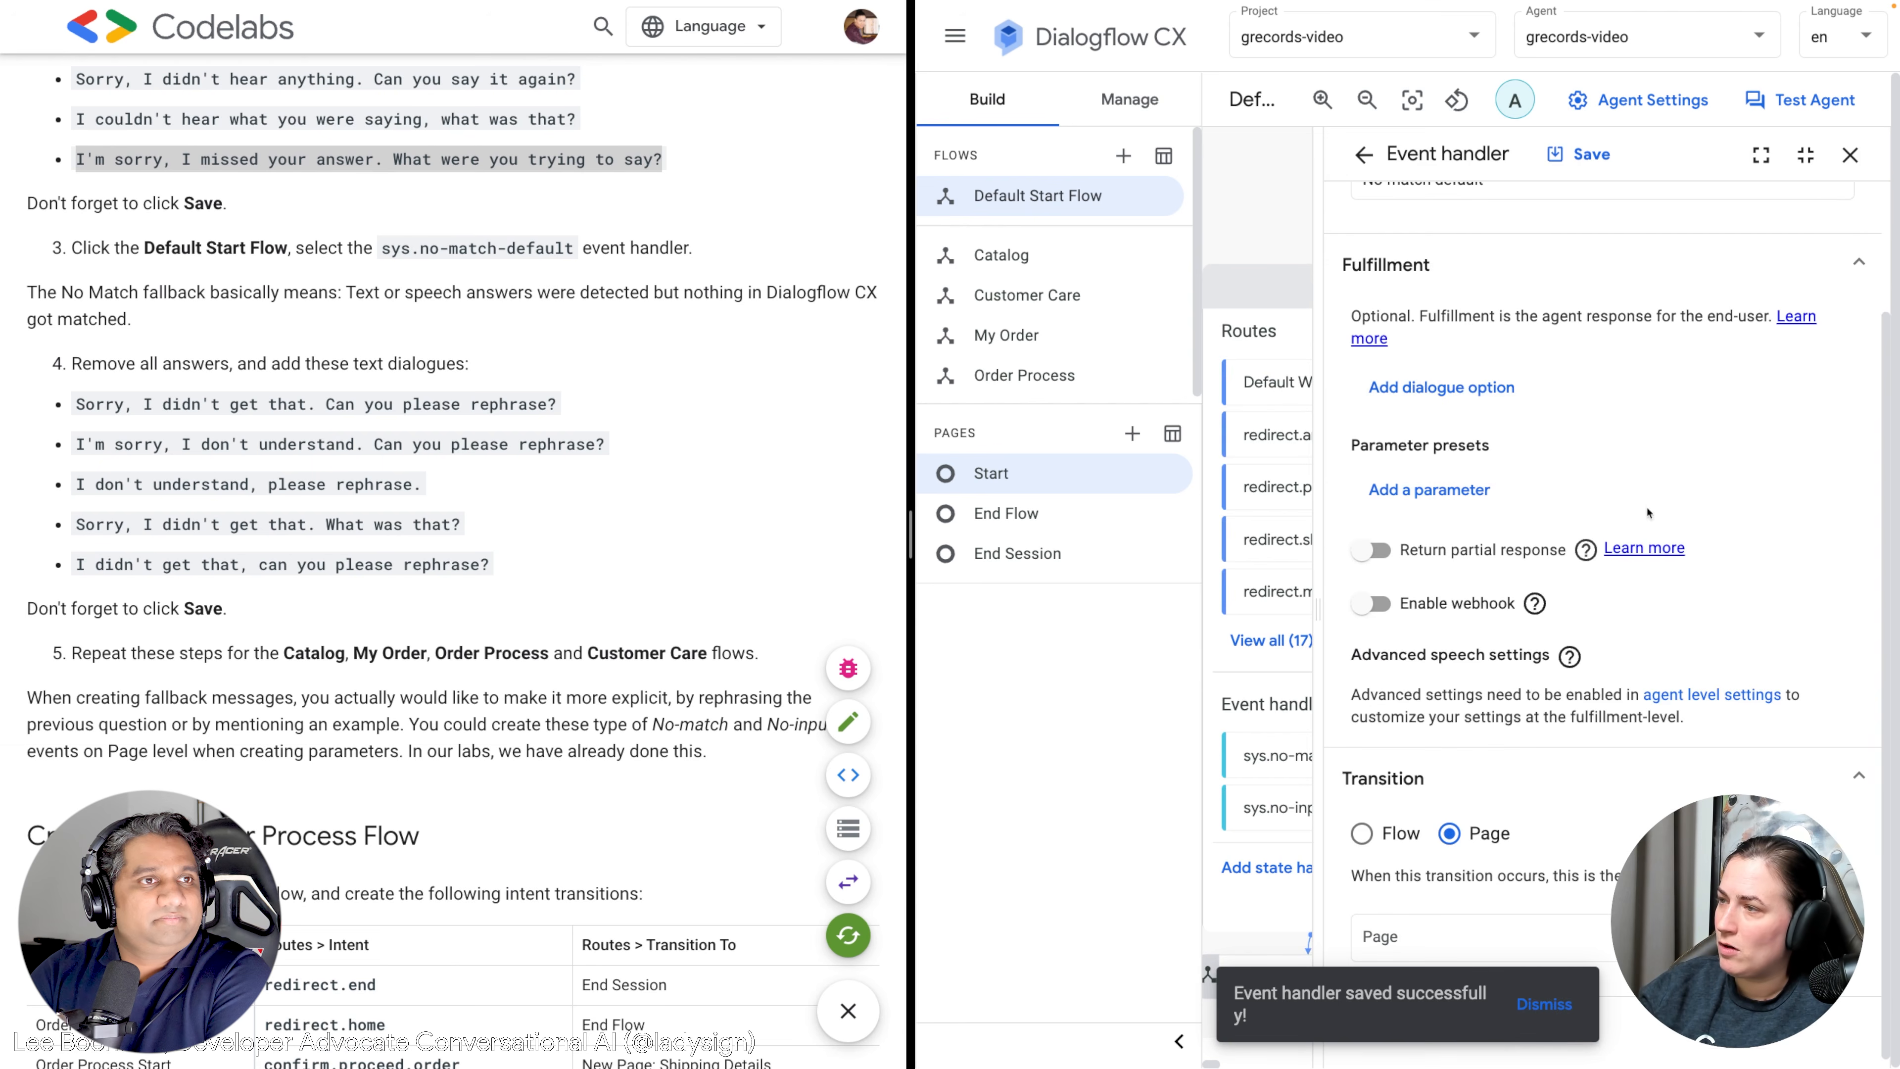
click(1413, 389)
click(1392, 443)
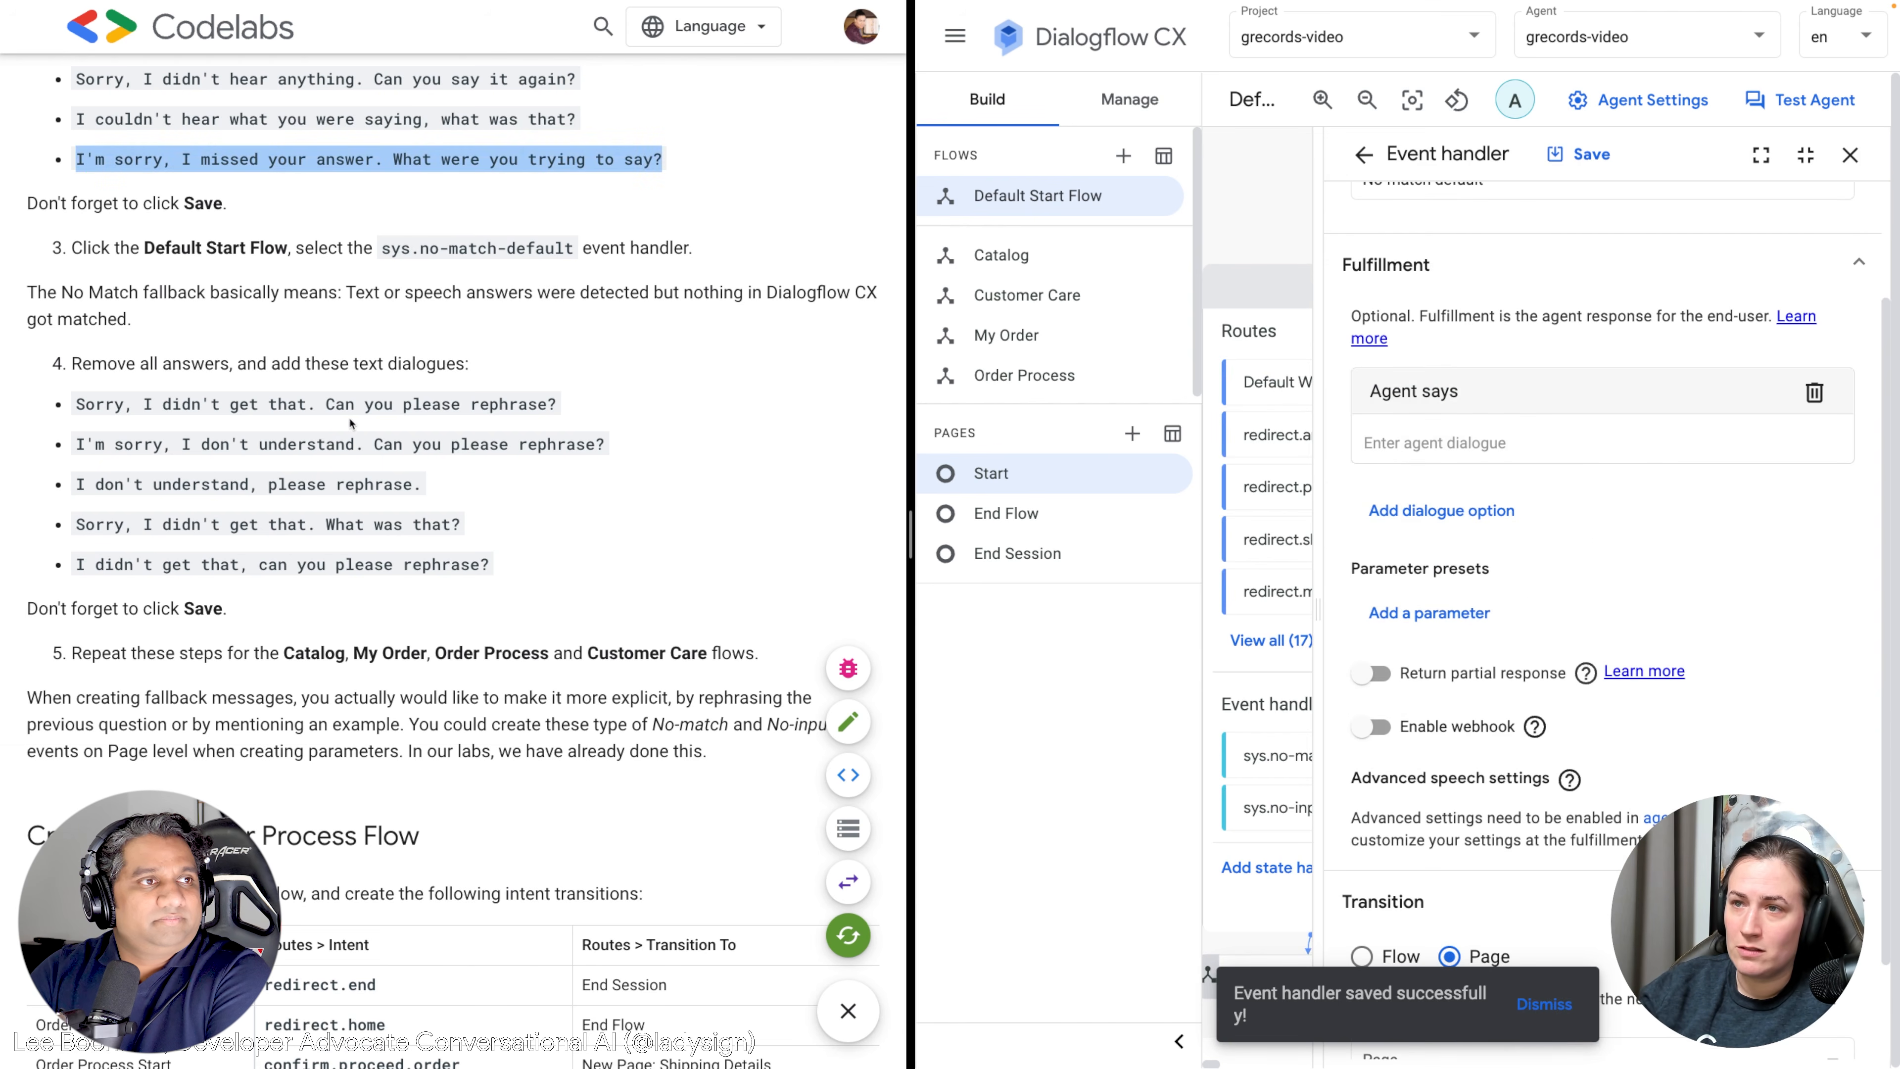
Paste the first three codelab rephrase-request lines into the response rows.
drag(586, 411, 74, 404)
key(ctrl+c)
click(1466, 449)
key(ctrl+v)
key(Return)
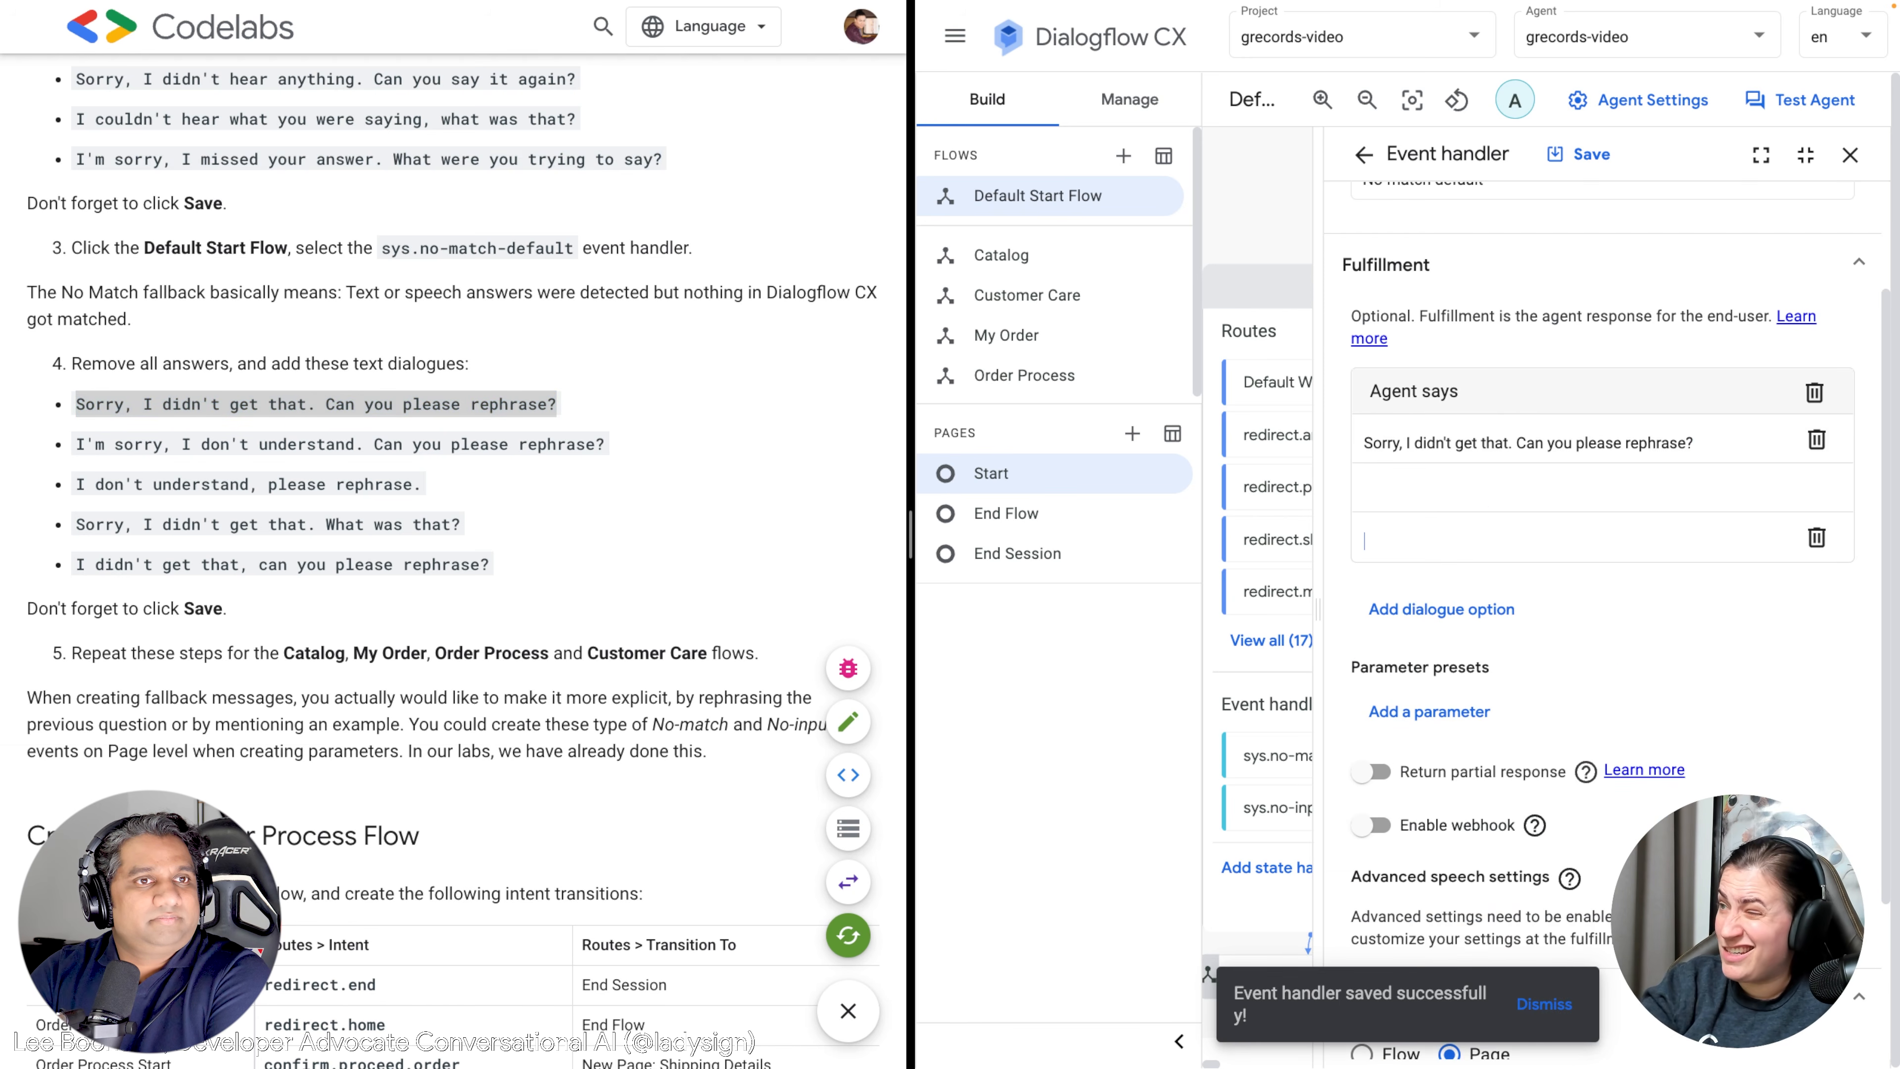
click(615, 448)
drag(615, 447, 75, 449)
key(ctrl+c)
click(1495, 516)
click(1468, 486)
key(ctrl+v)
click(299, 470)
drag(453, 486, 61, 491)
key(ctrl+c)
click(1506, 558)
key(ctrl+v)
Paste the last two rephrase-request lines, then save and close the no-match handler.
click(515, 524)
drag(515, 524, 78, 524)
key(ctrl+c)
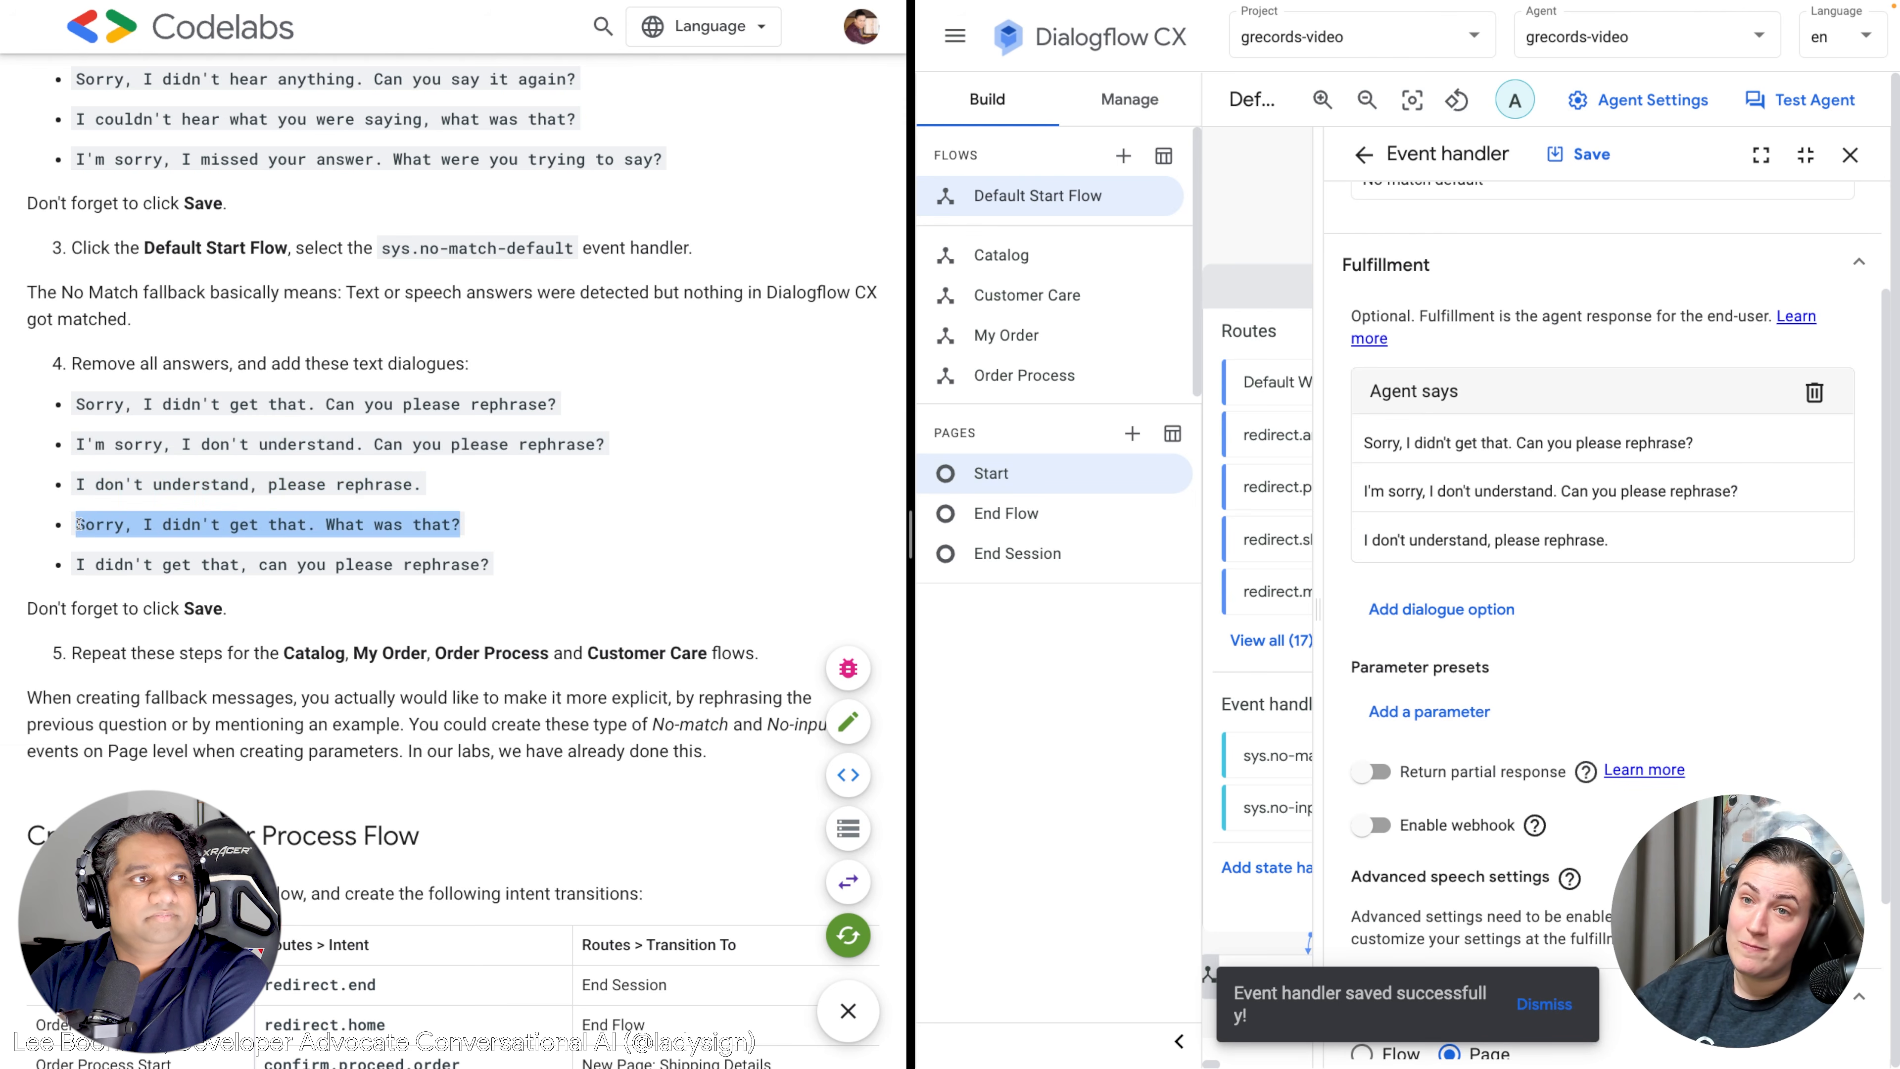
click(1622, 539)
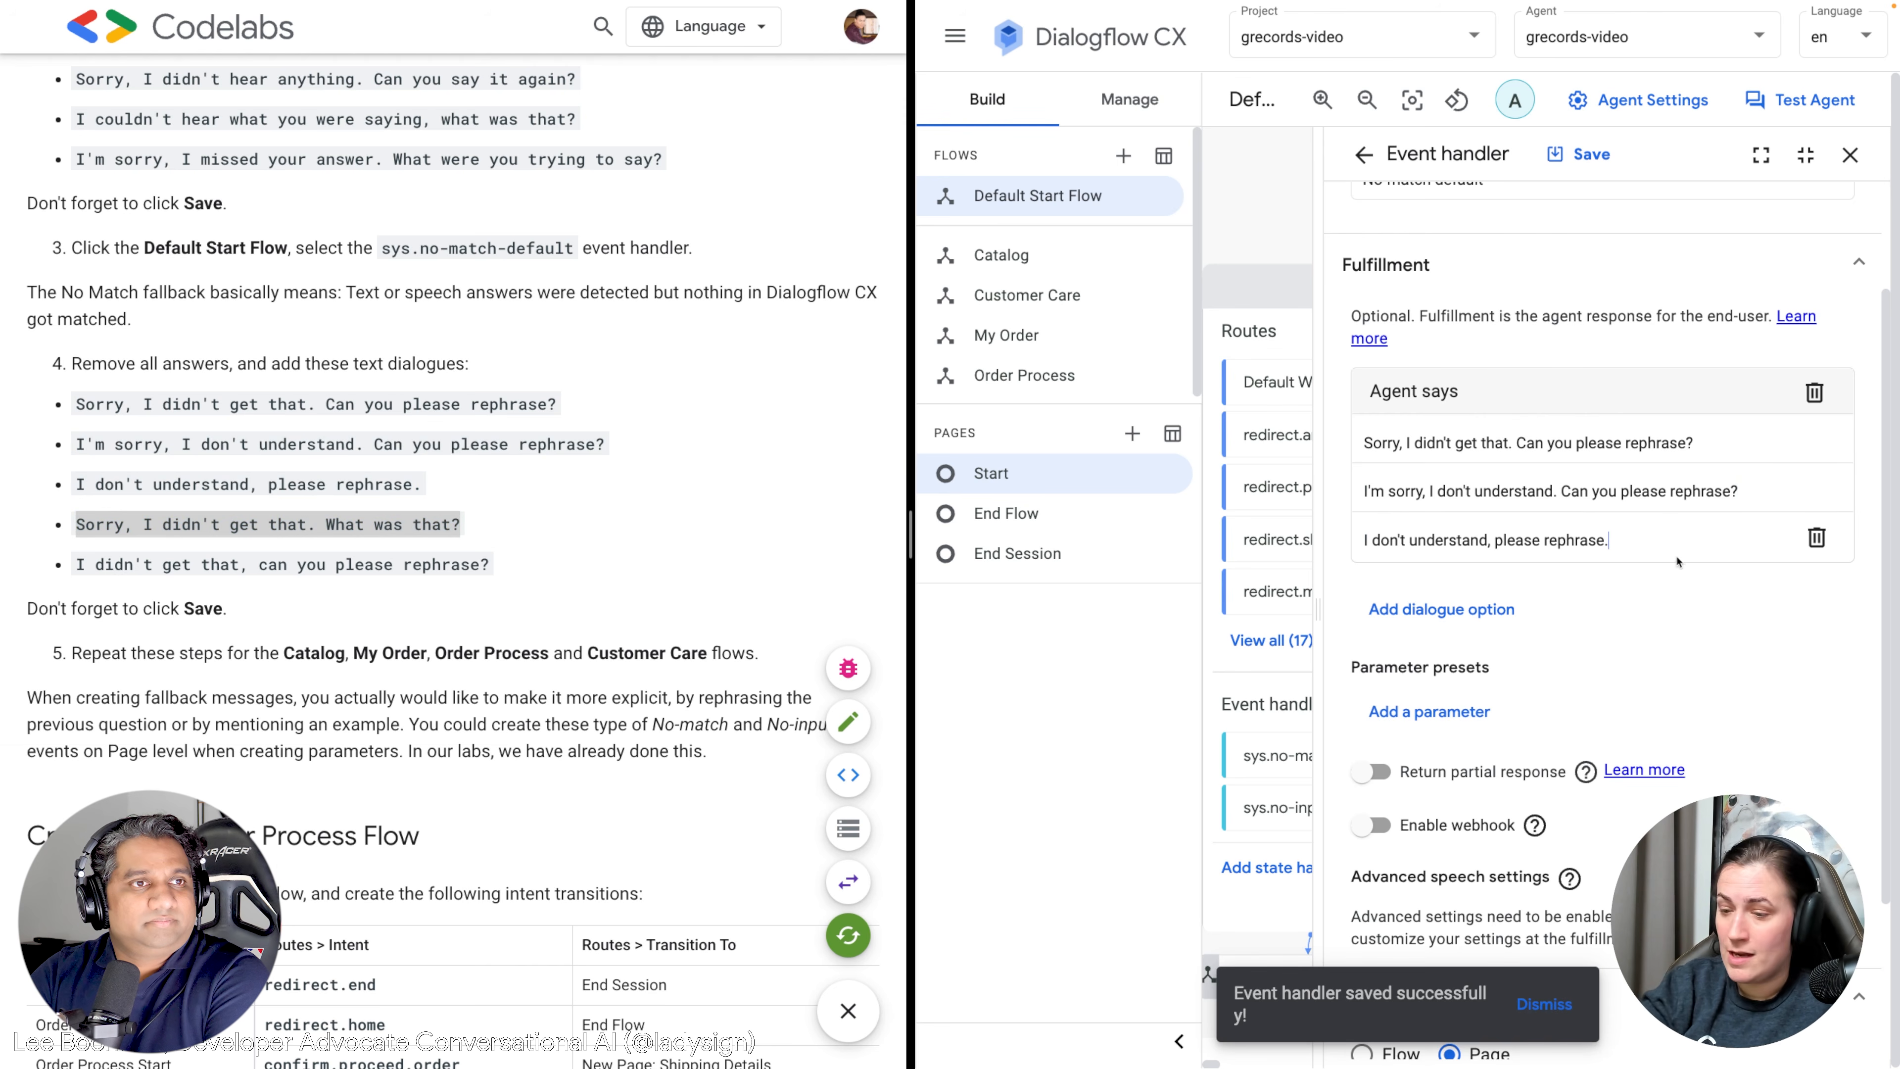
key(Return)
key(Return)
key(ctrl+v)
drag(503, 565, 80, 564)
key(ctrl+c)
click(1407, 599)
key(ctrl+v)
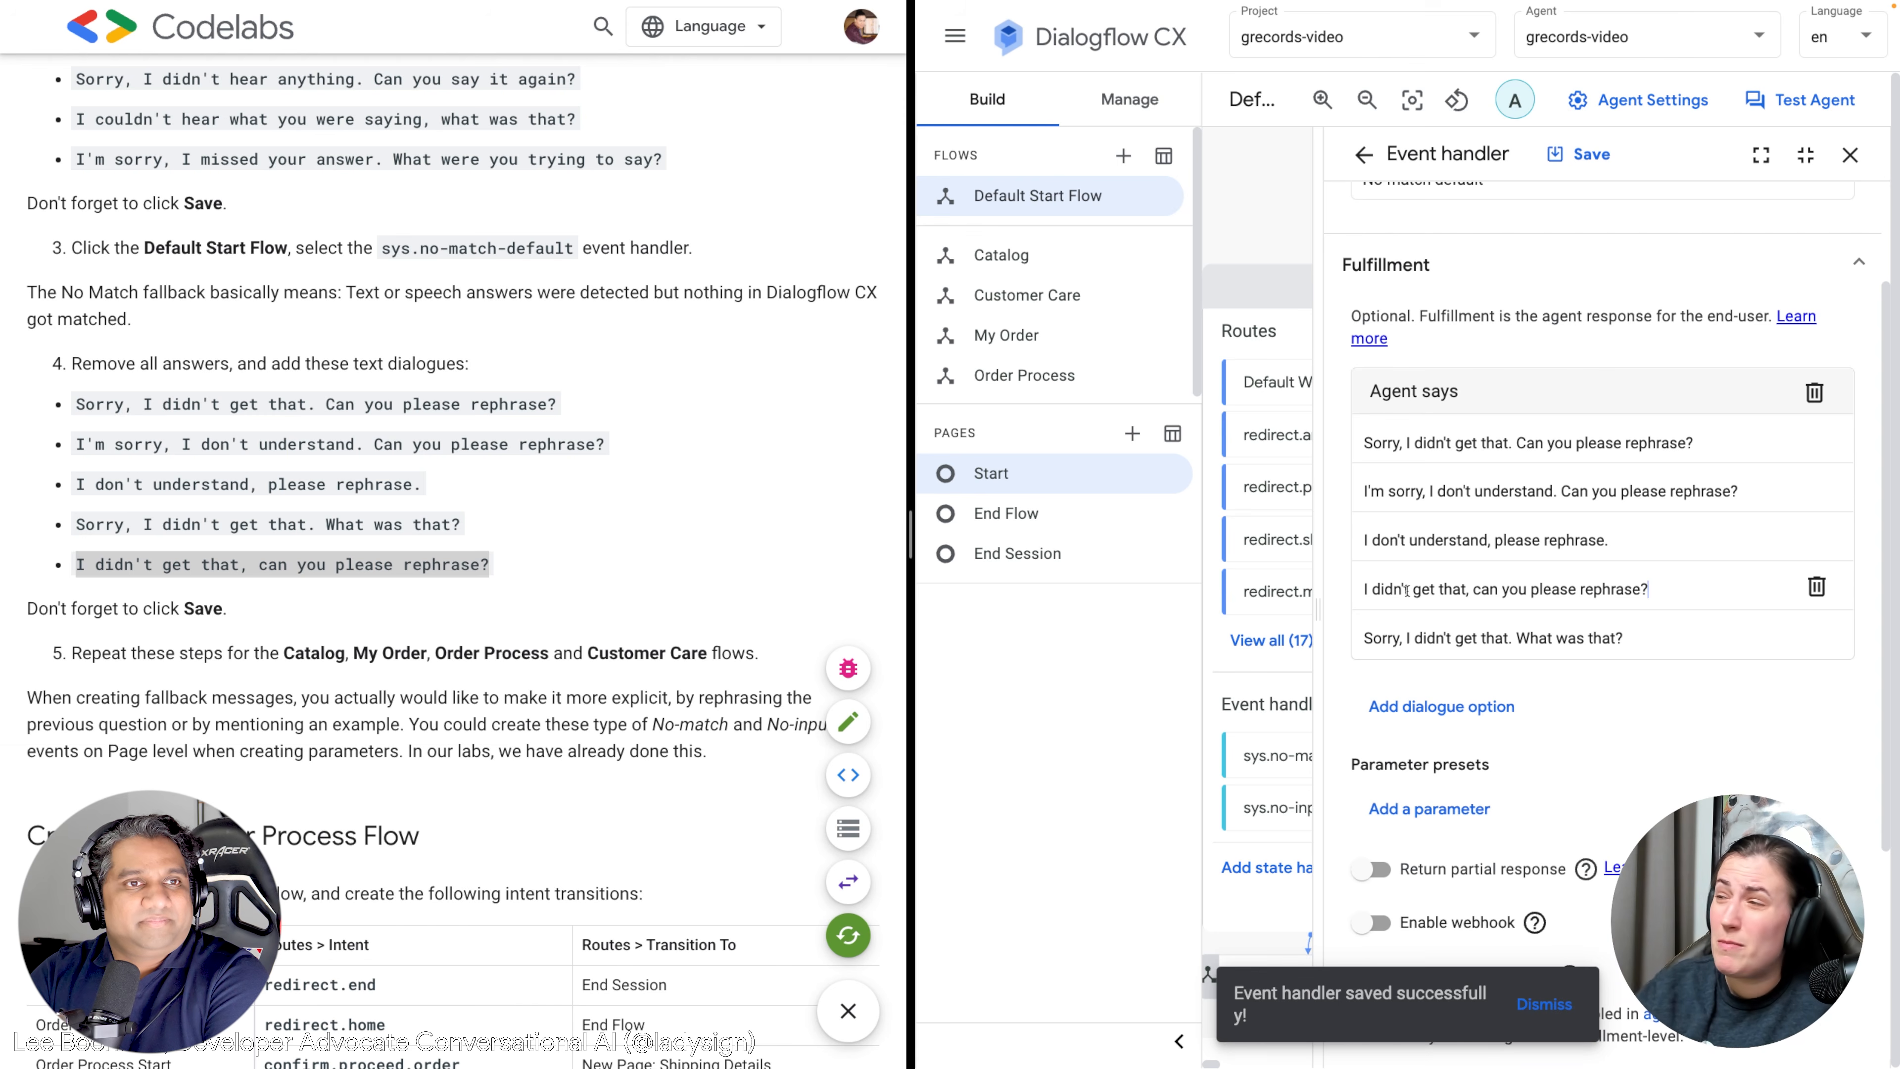
click(1595, 163)
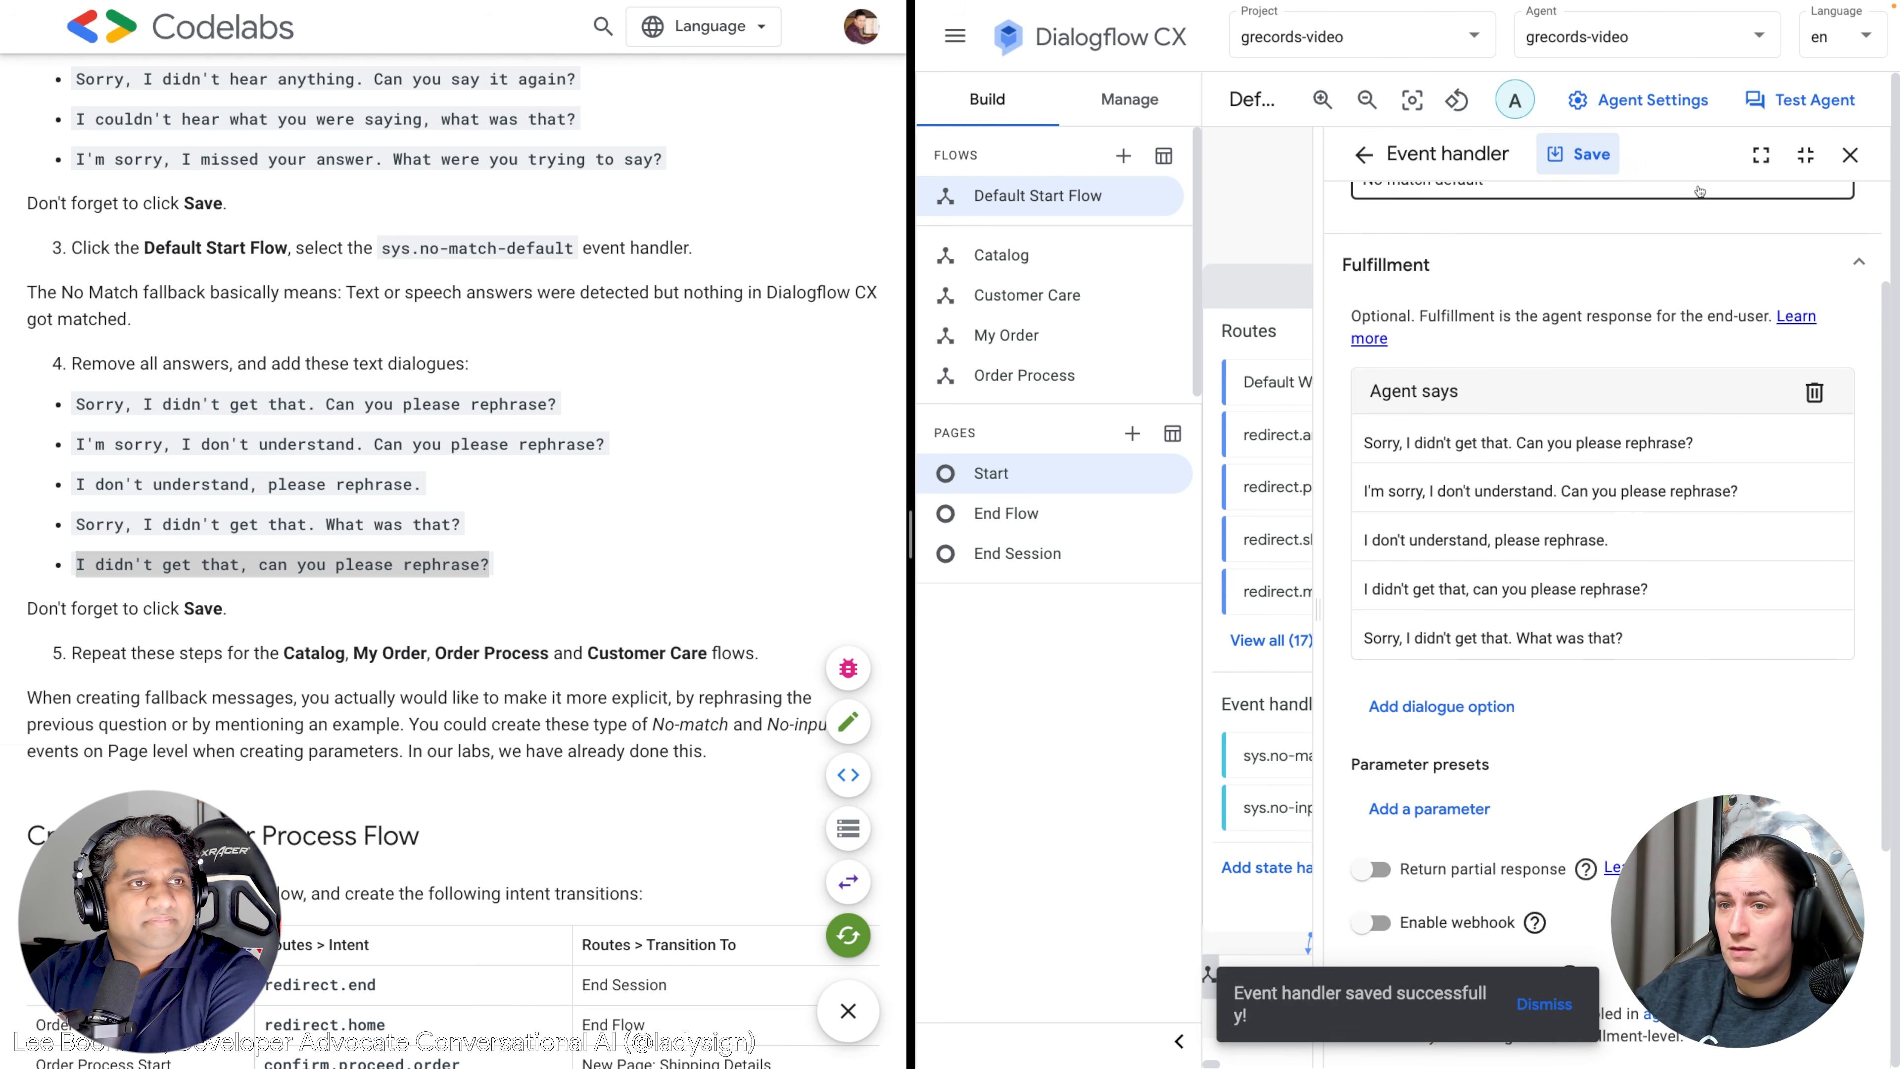
click(1850, 156)
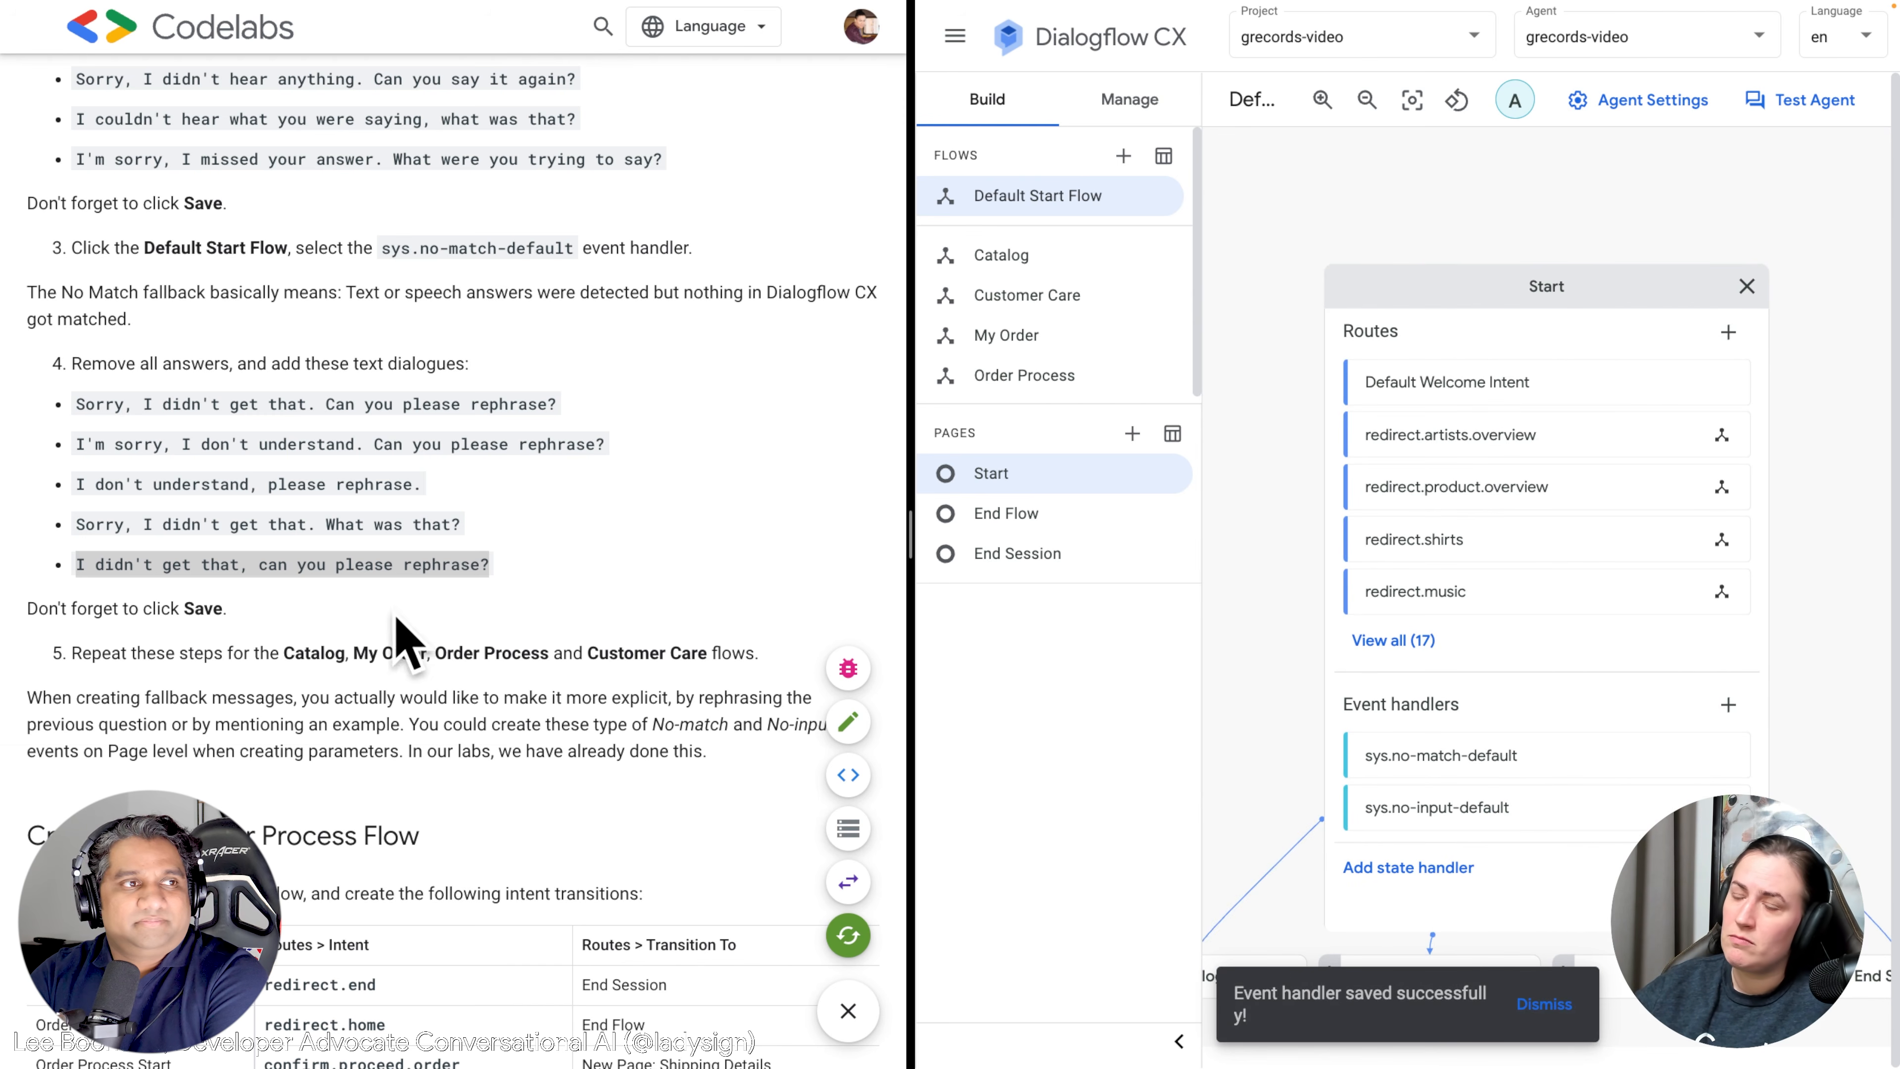
Close the Start page card and choose Order Process in the Flows list.
click(1747, 286)
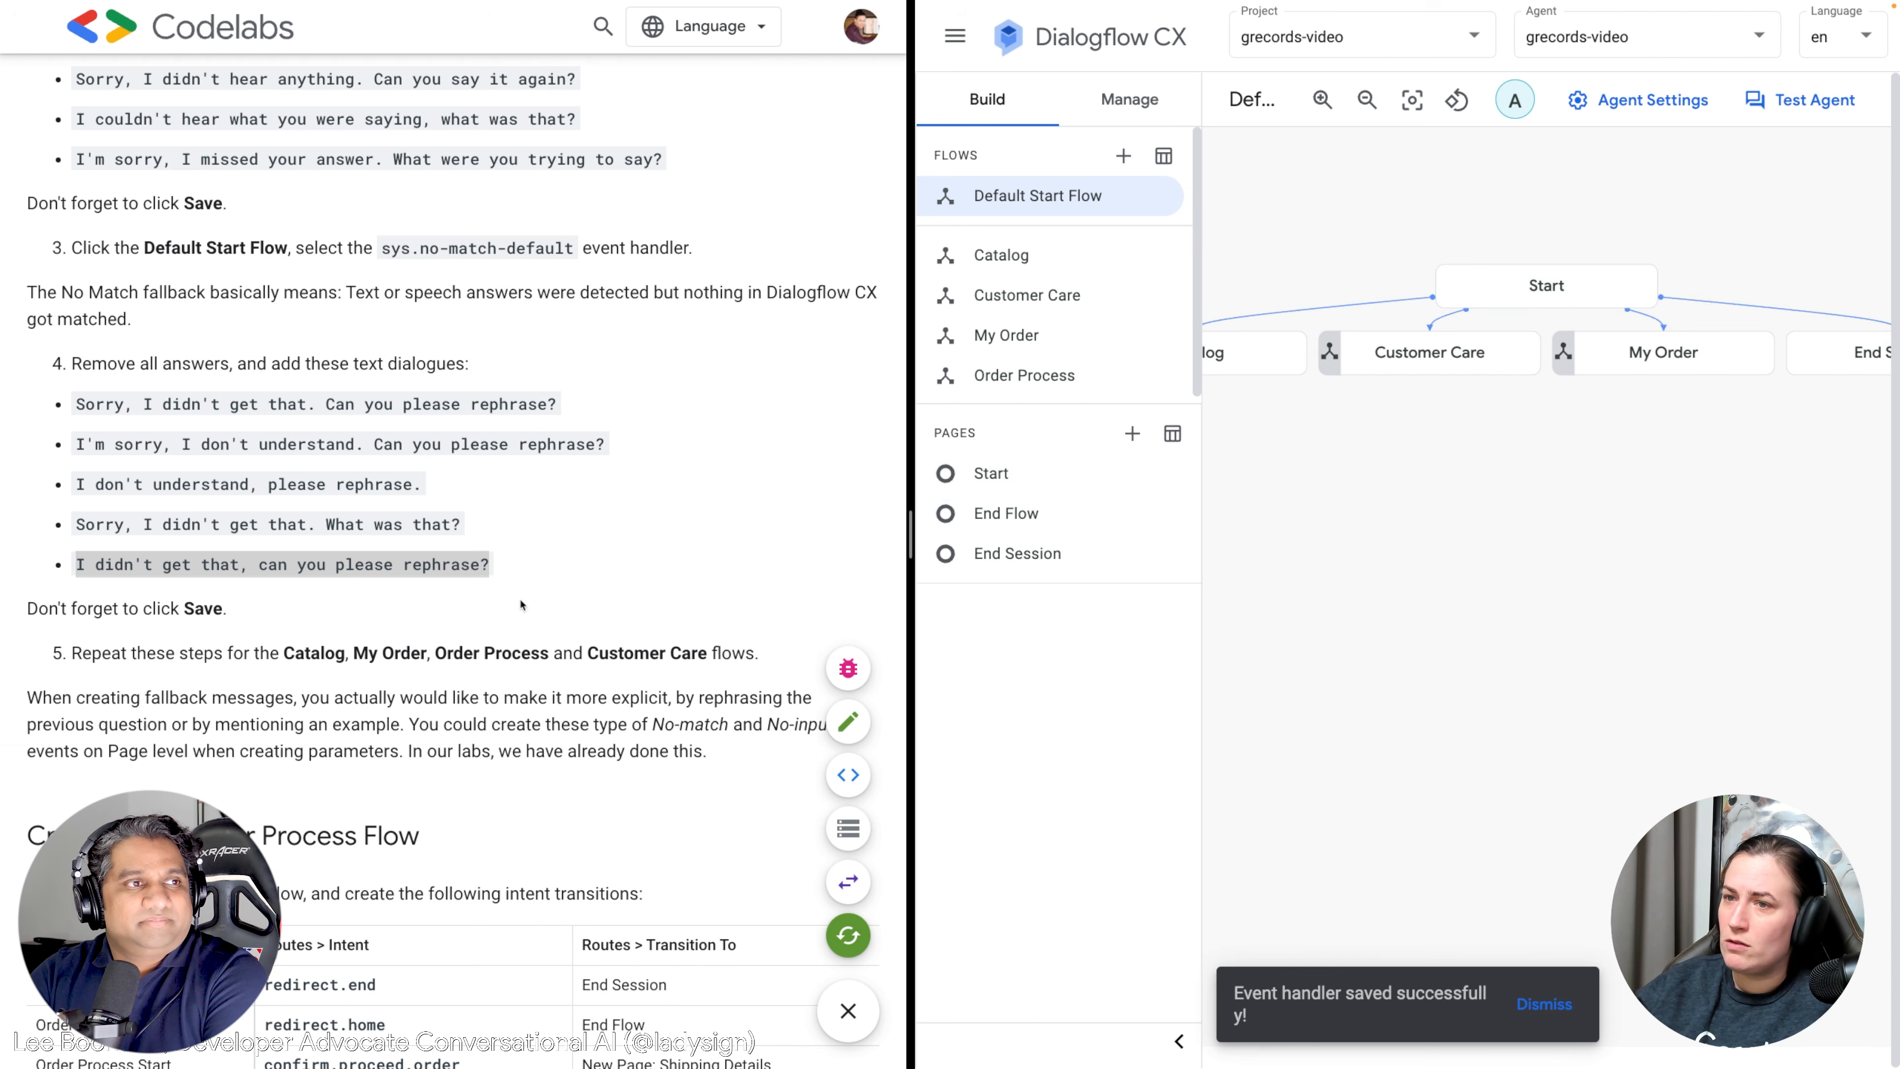
click(646, 613)
scroll(615, 547, down, 2)
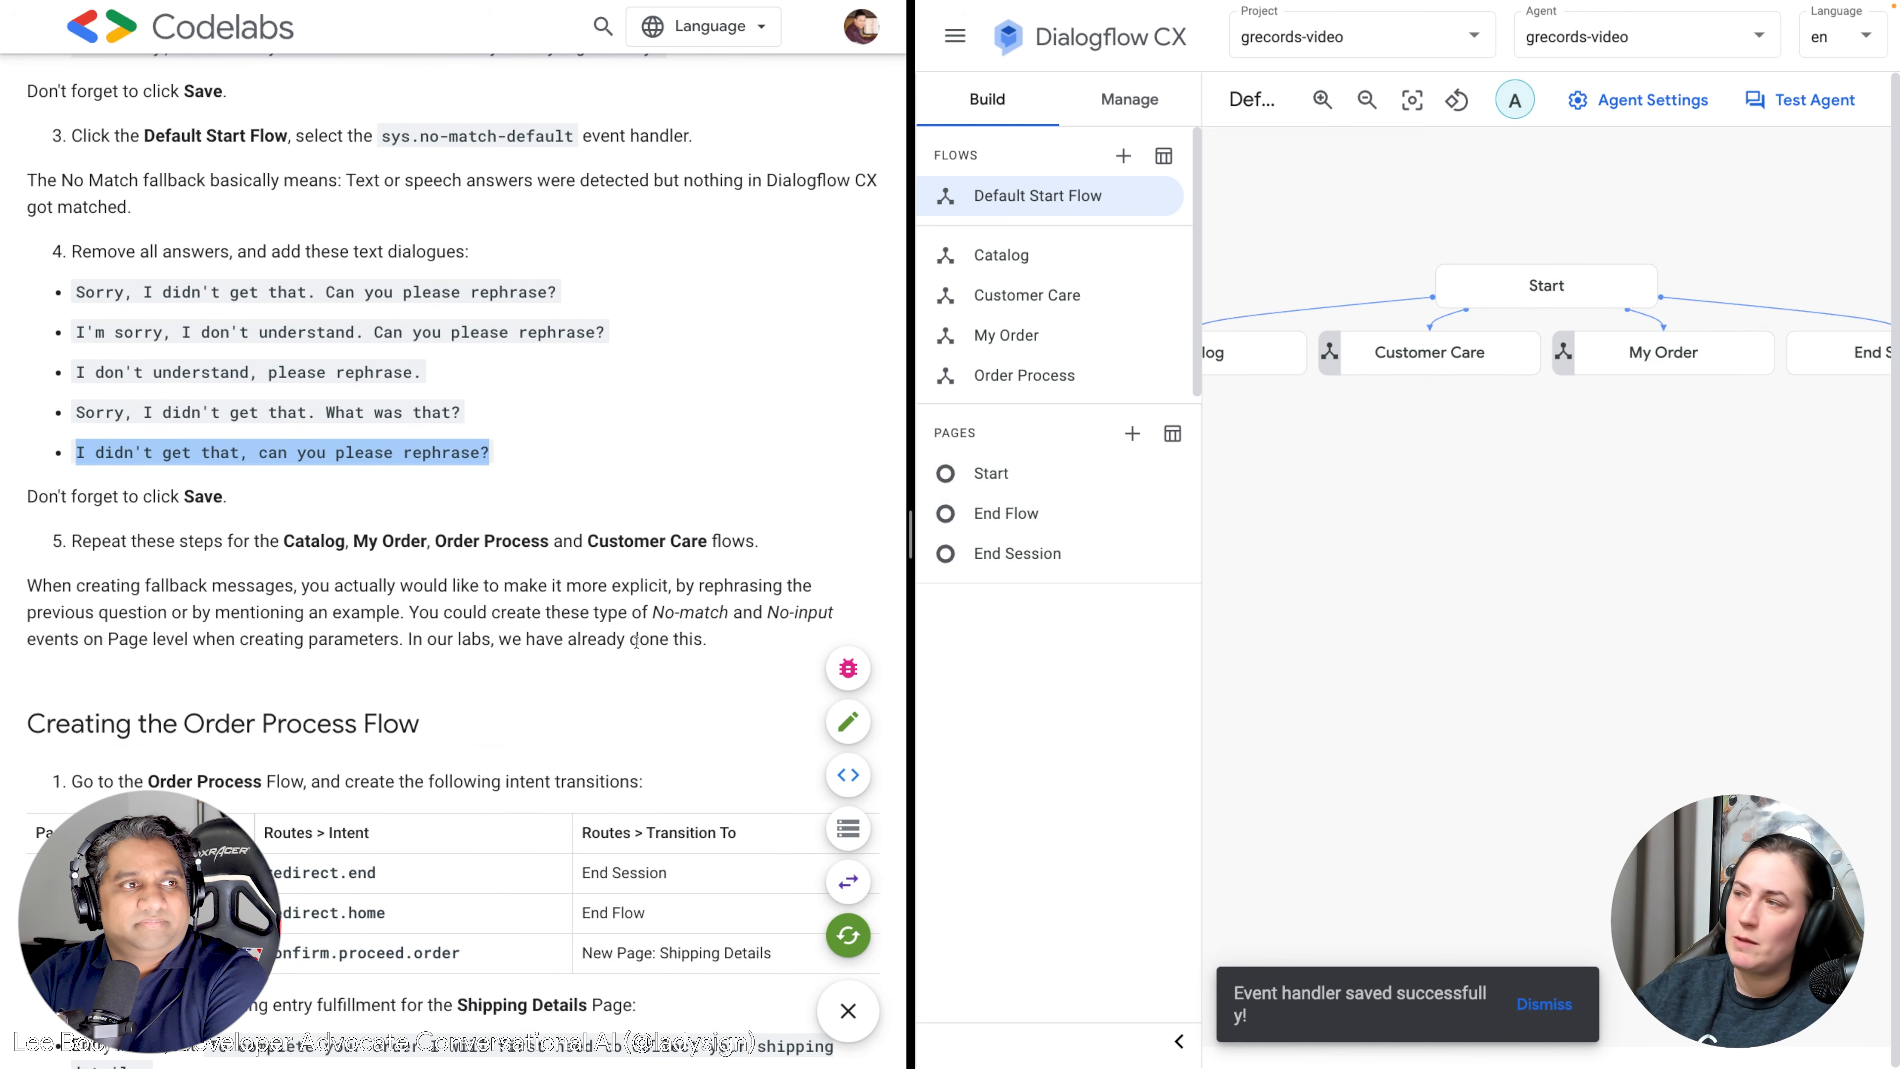
scroll(631, 658, down, 5)
scroll(637, 640, up, 1)
scroll(890, 629, down, 3)
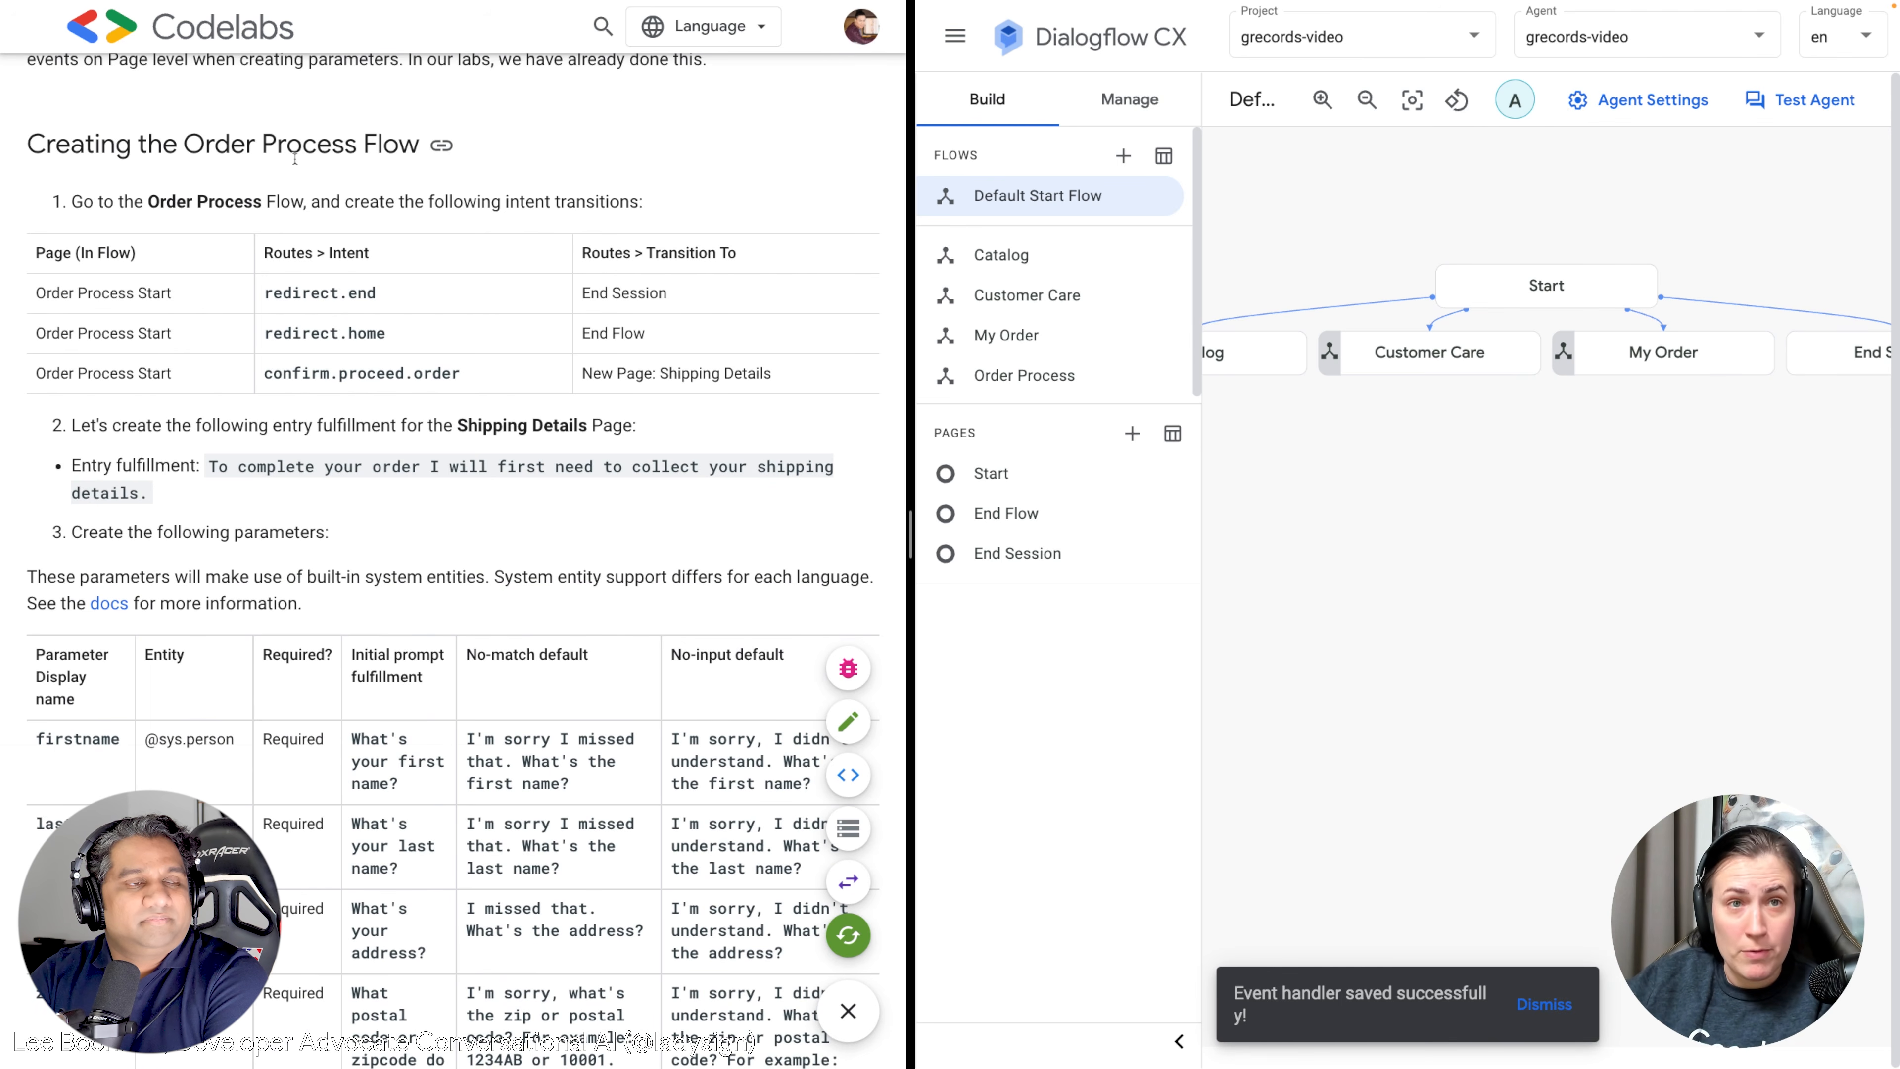
click(1041, 376)
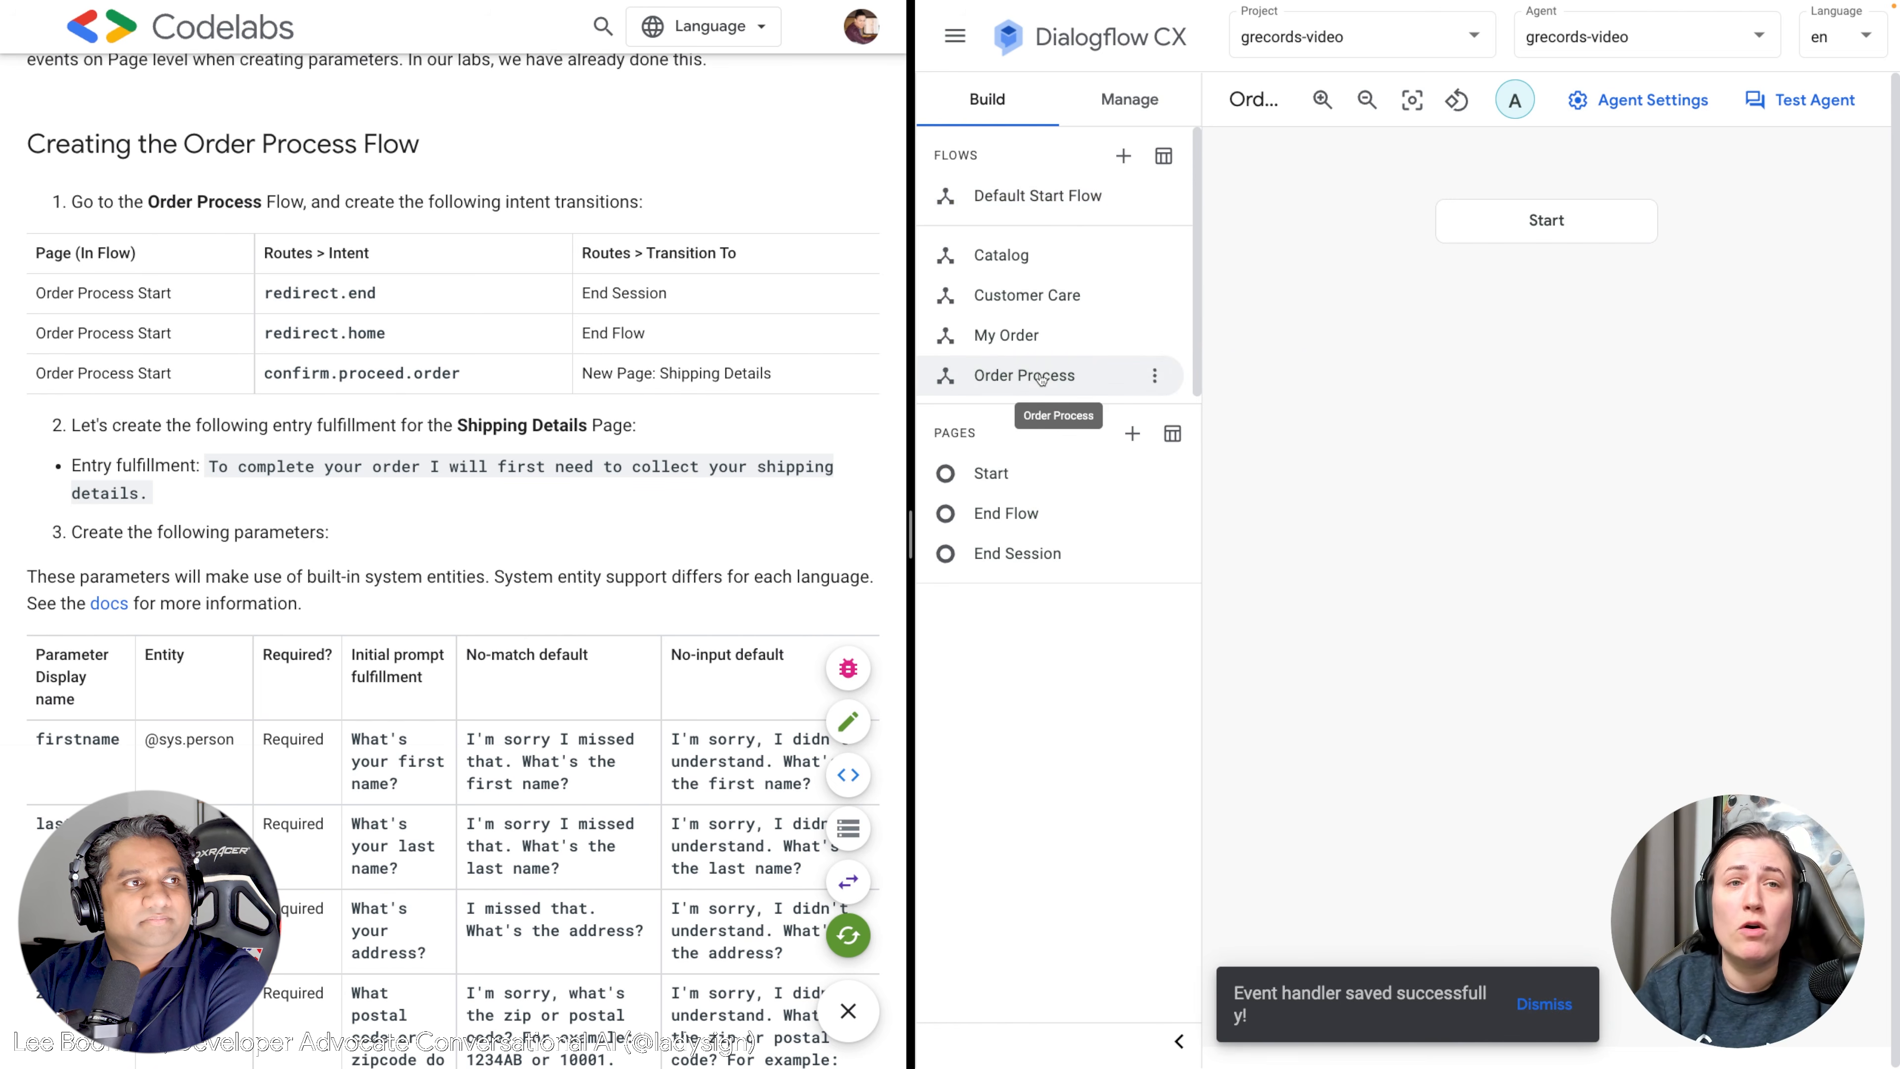
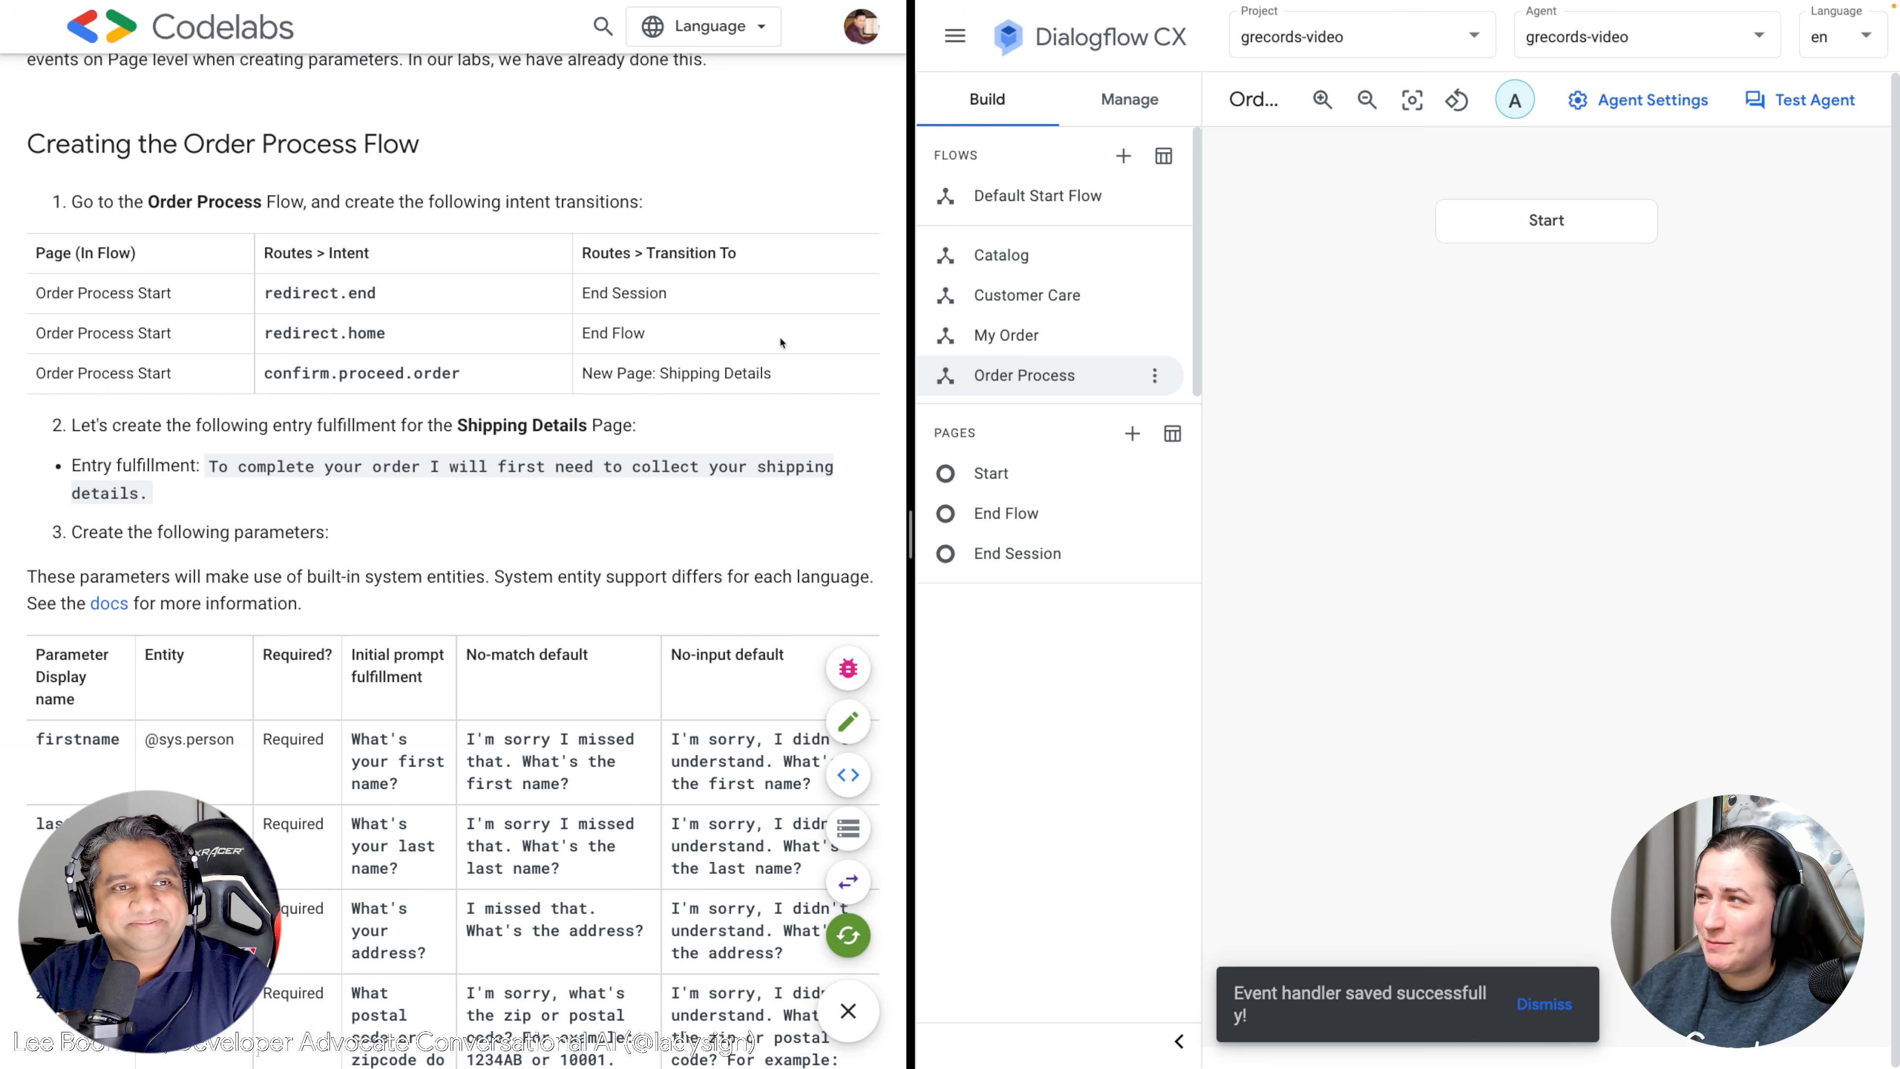
Drag the Order Process flow's Start node lower on the canvas.
drag(1533, 299, 1532, 377)
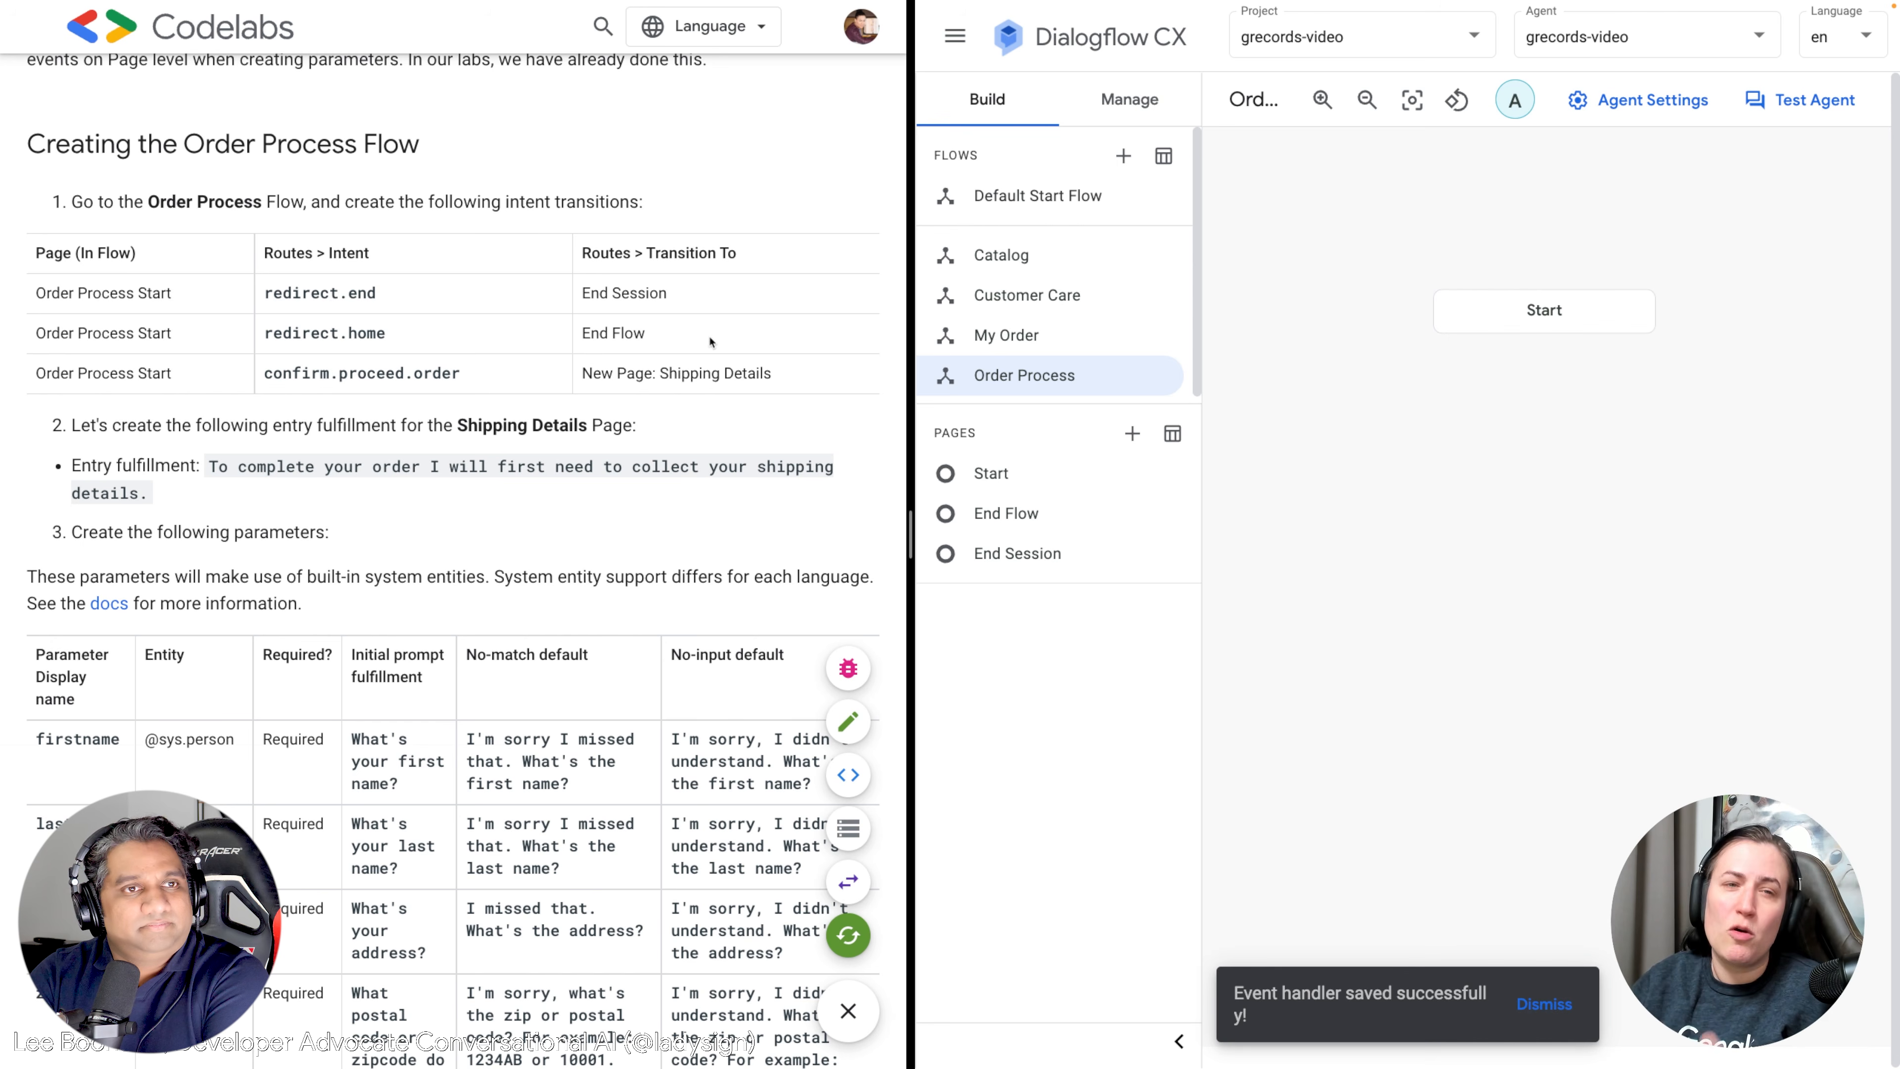
Add a Start page route with intent redirect.end that transitions to End Session.
click(1542, 315)
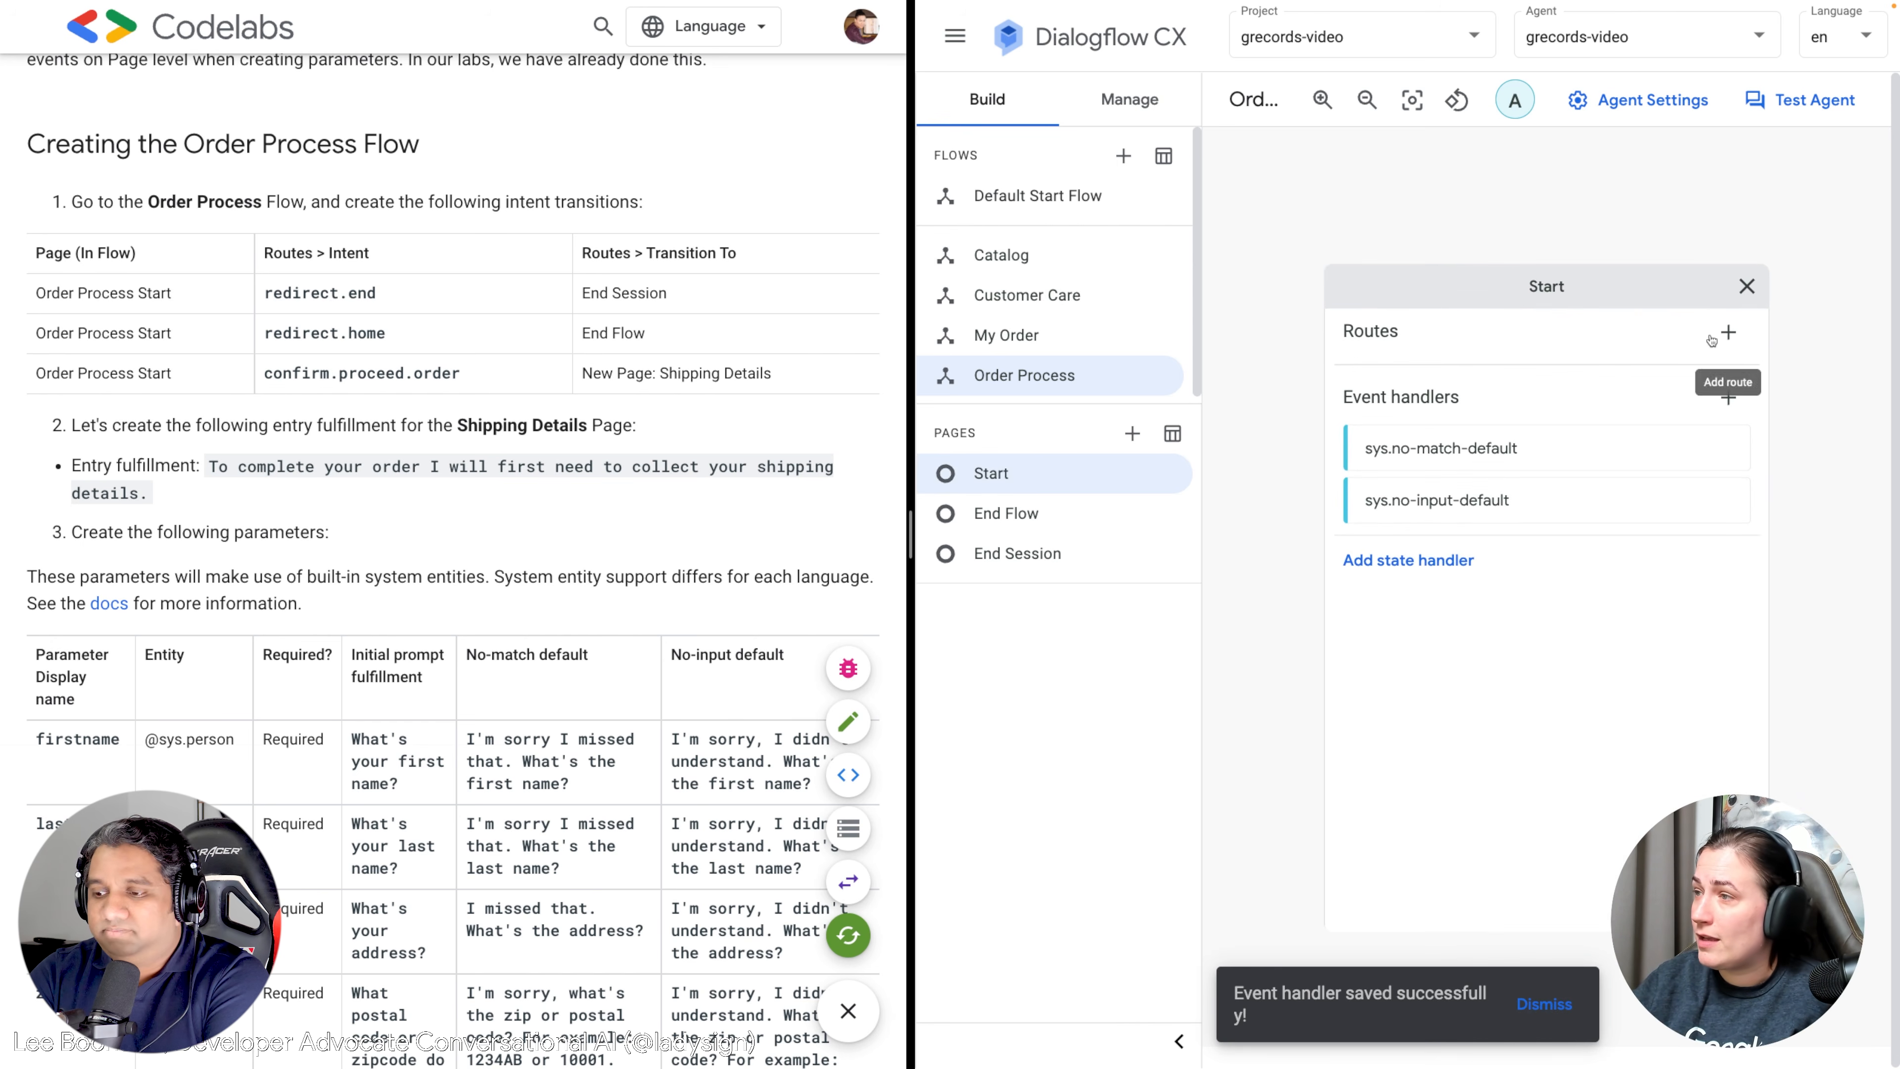
click(1426, 565)
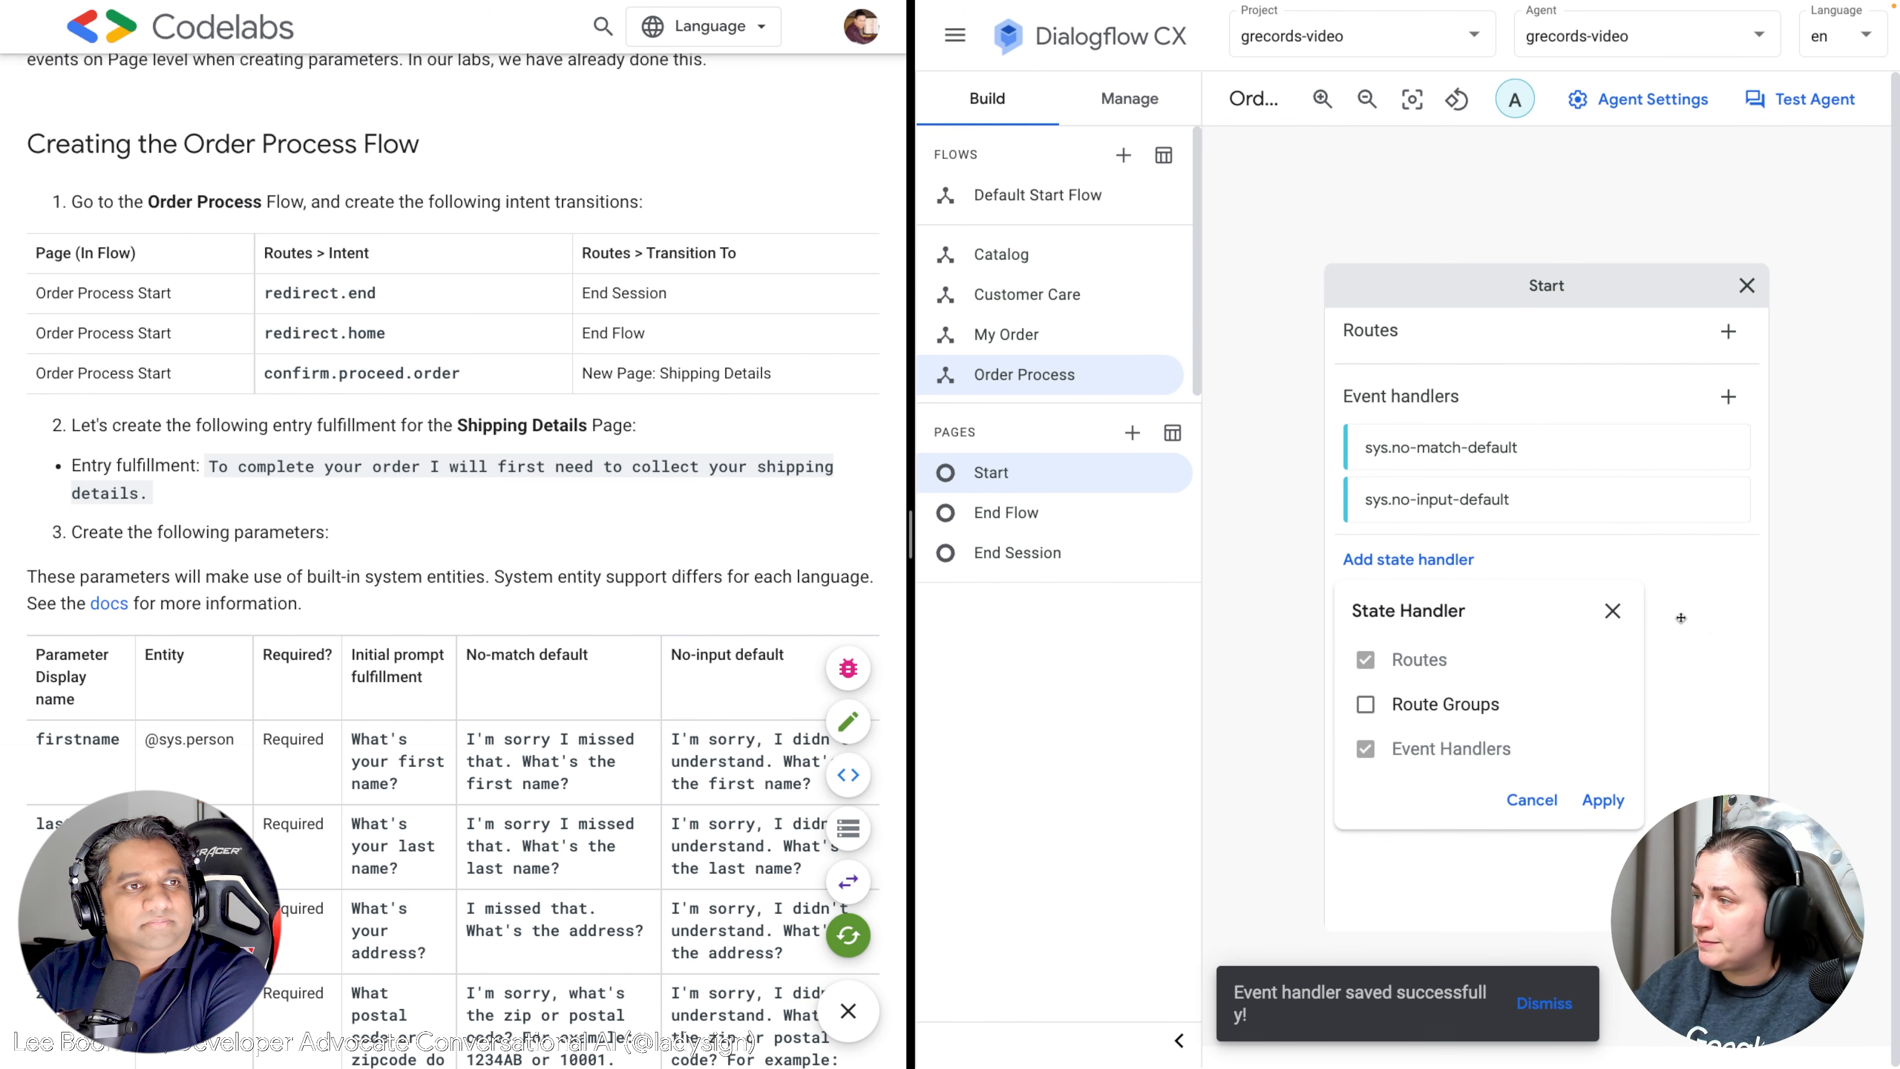
click(1612, 612)
click(1728, 331)
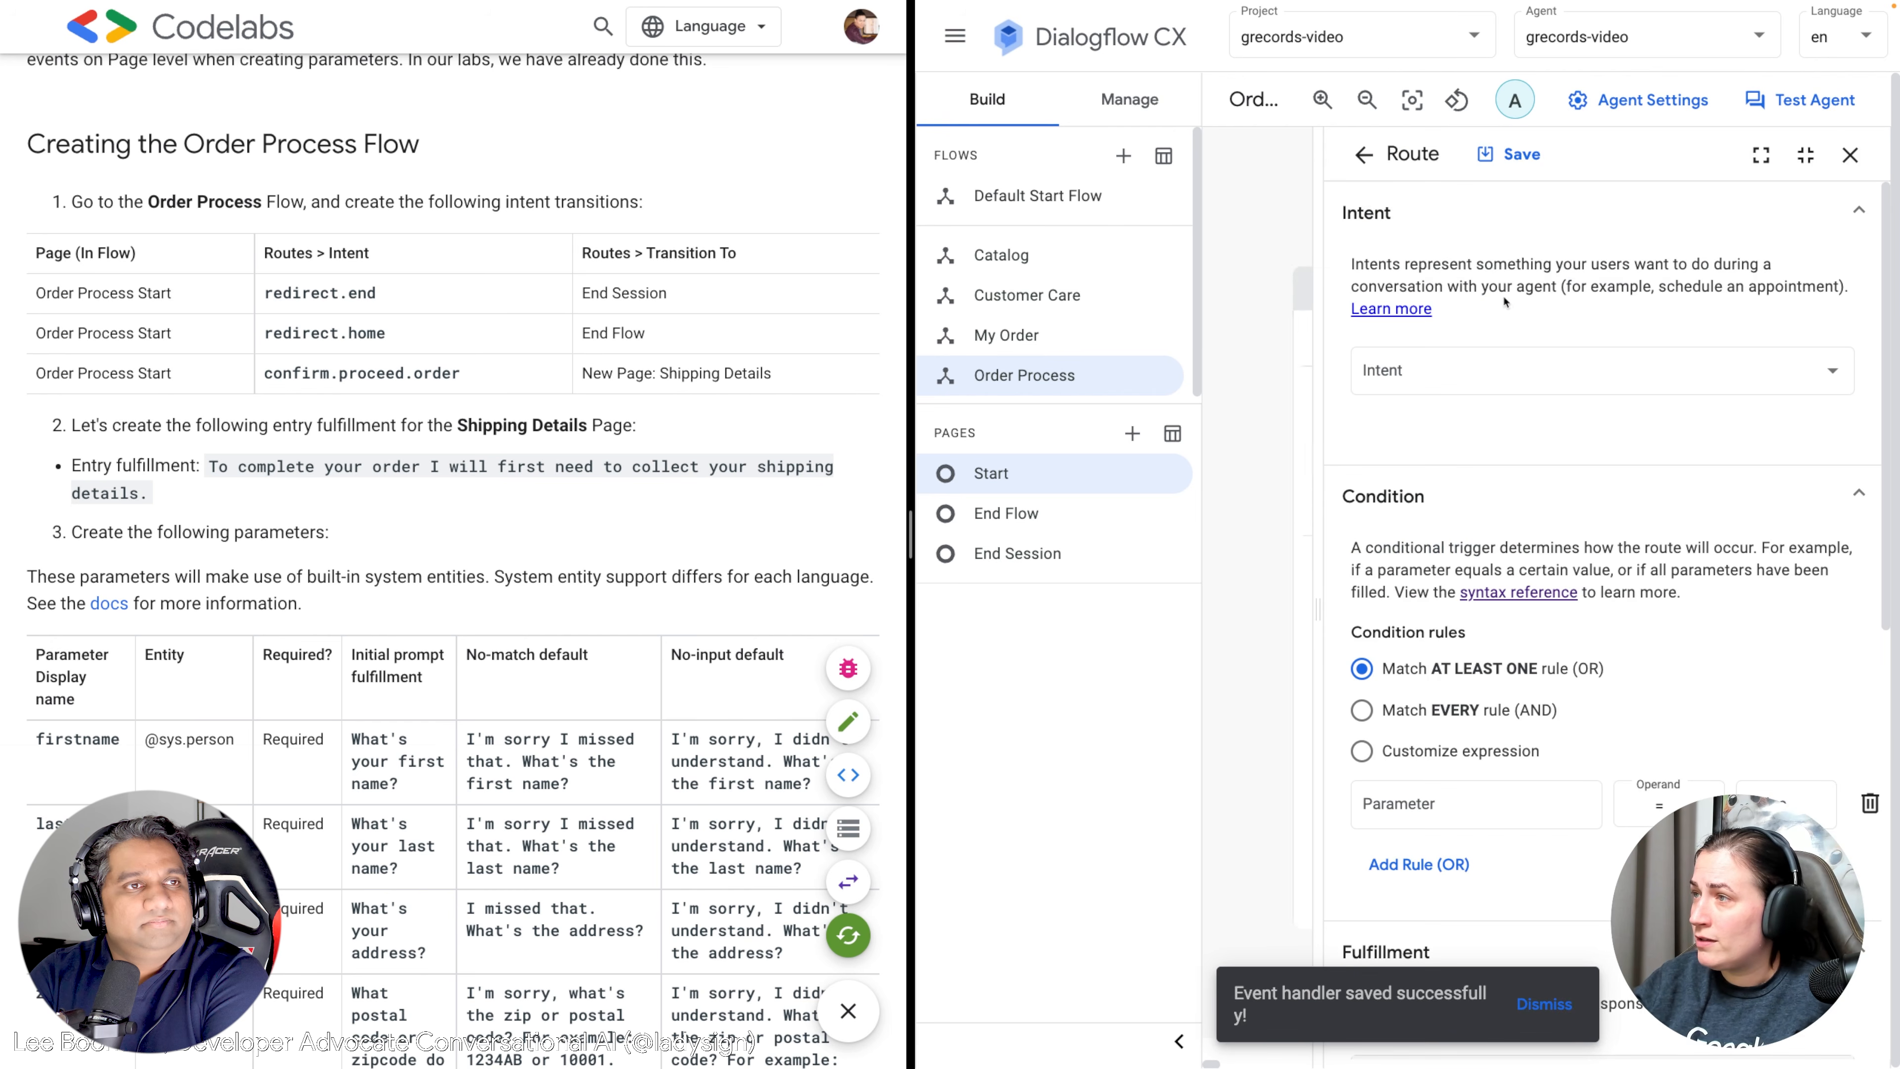
click(1411, 368)
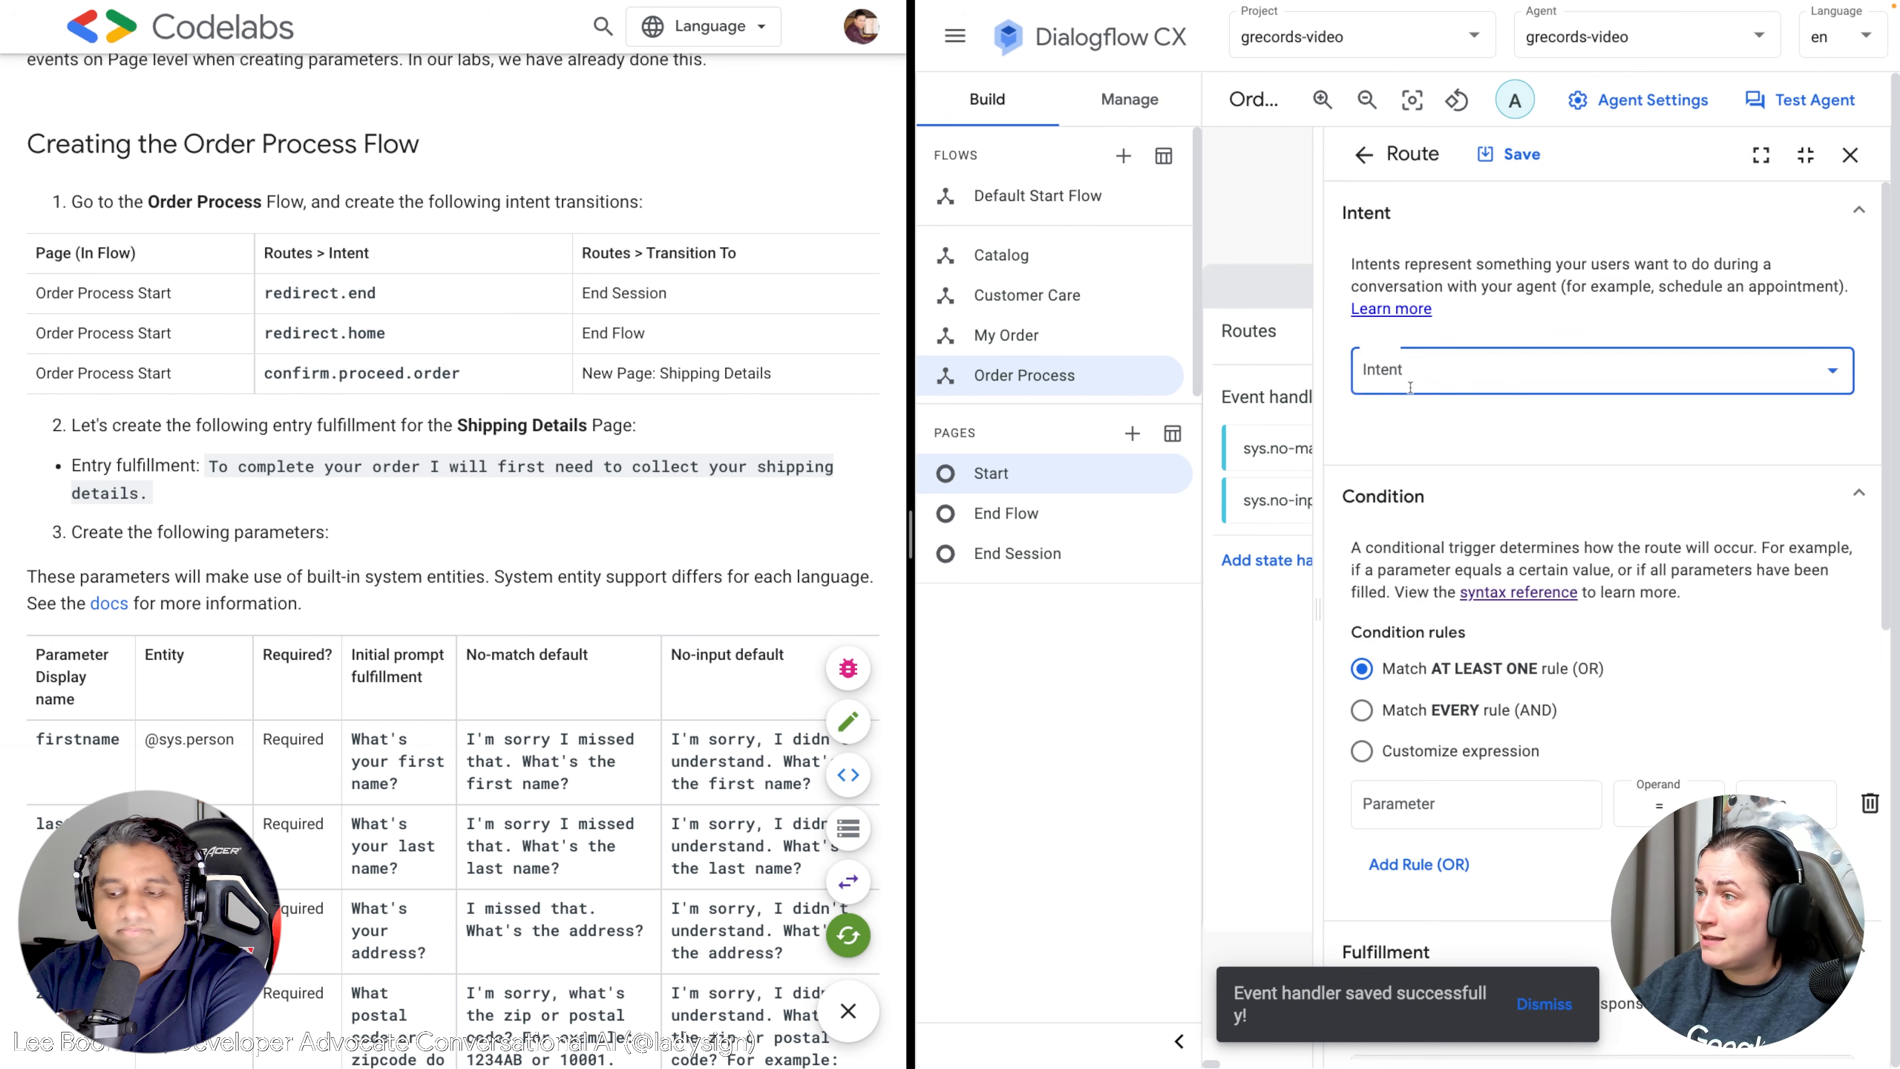
text(redi)
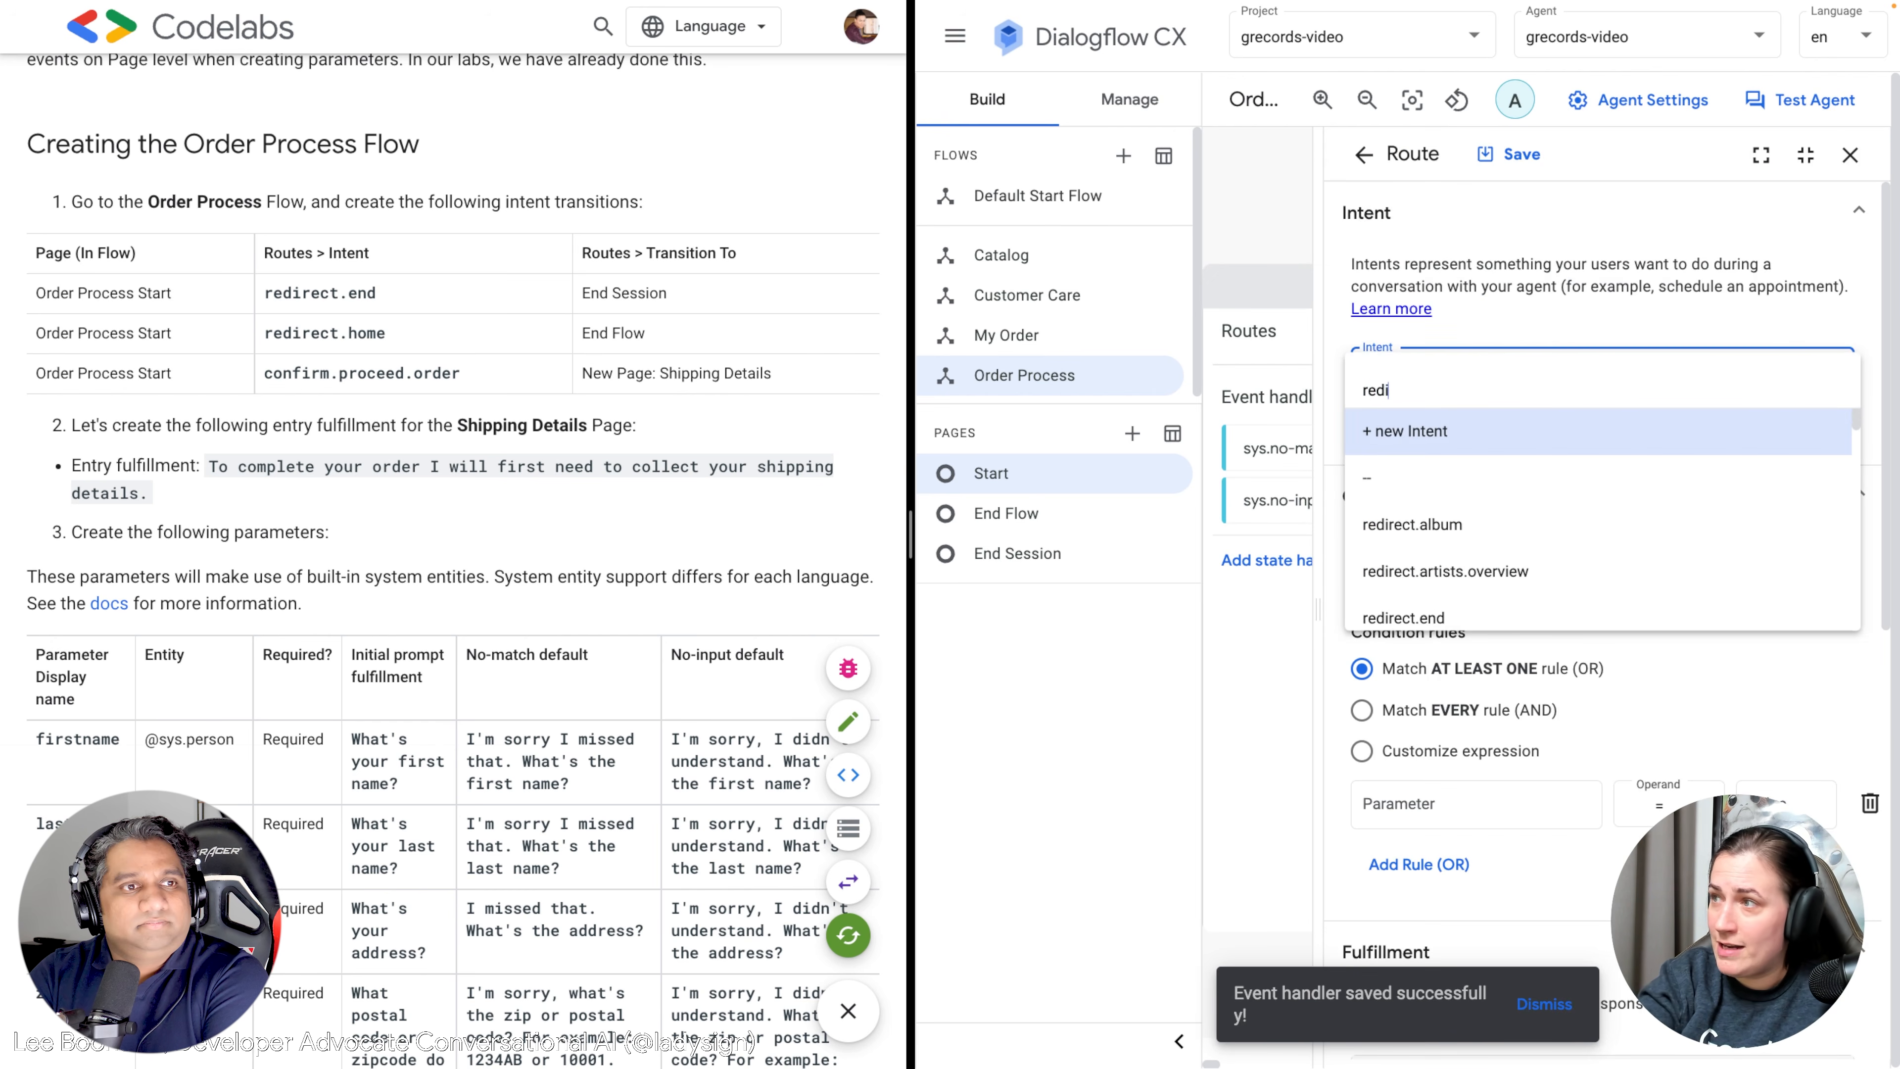
text(rect.end)
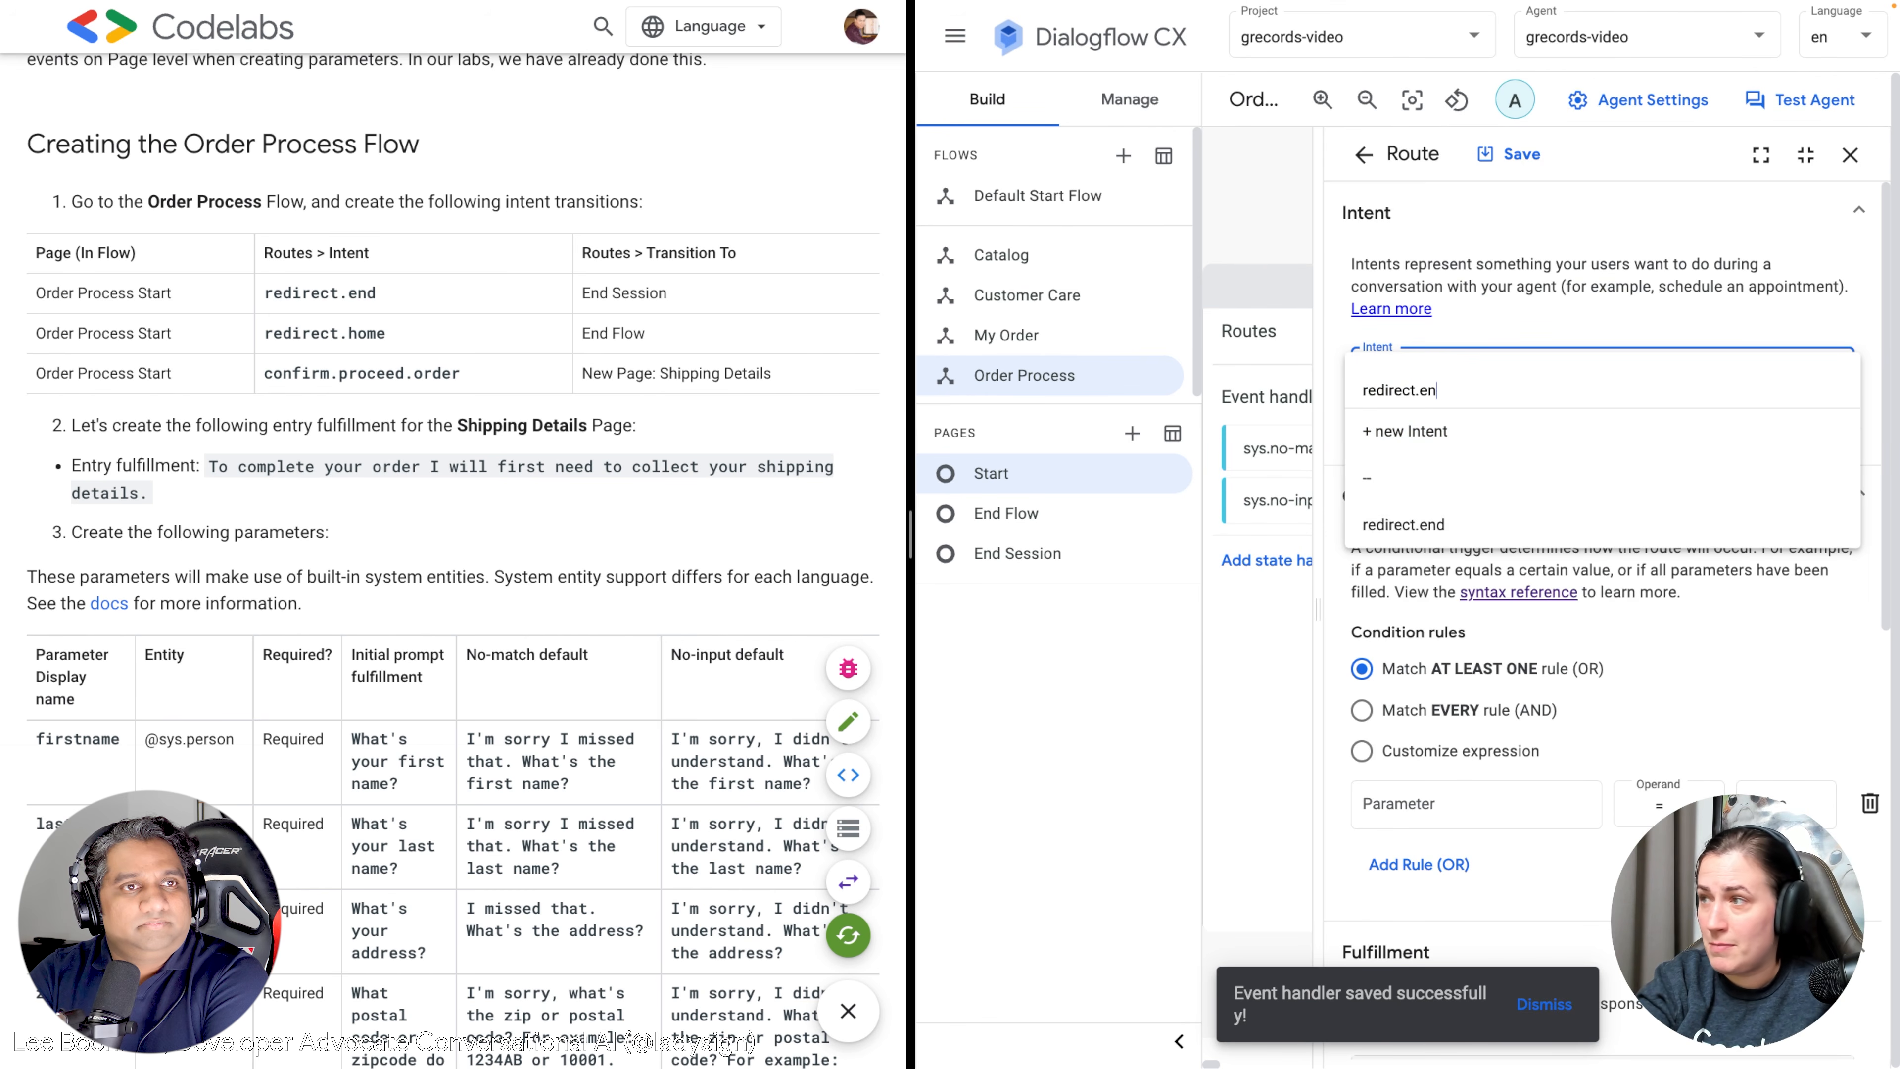
click(1402, 518)
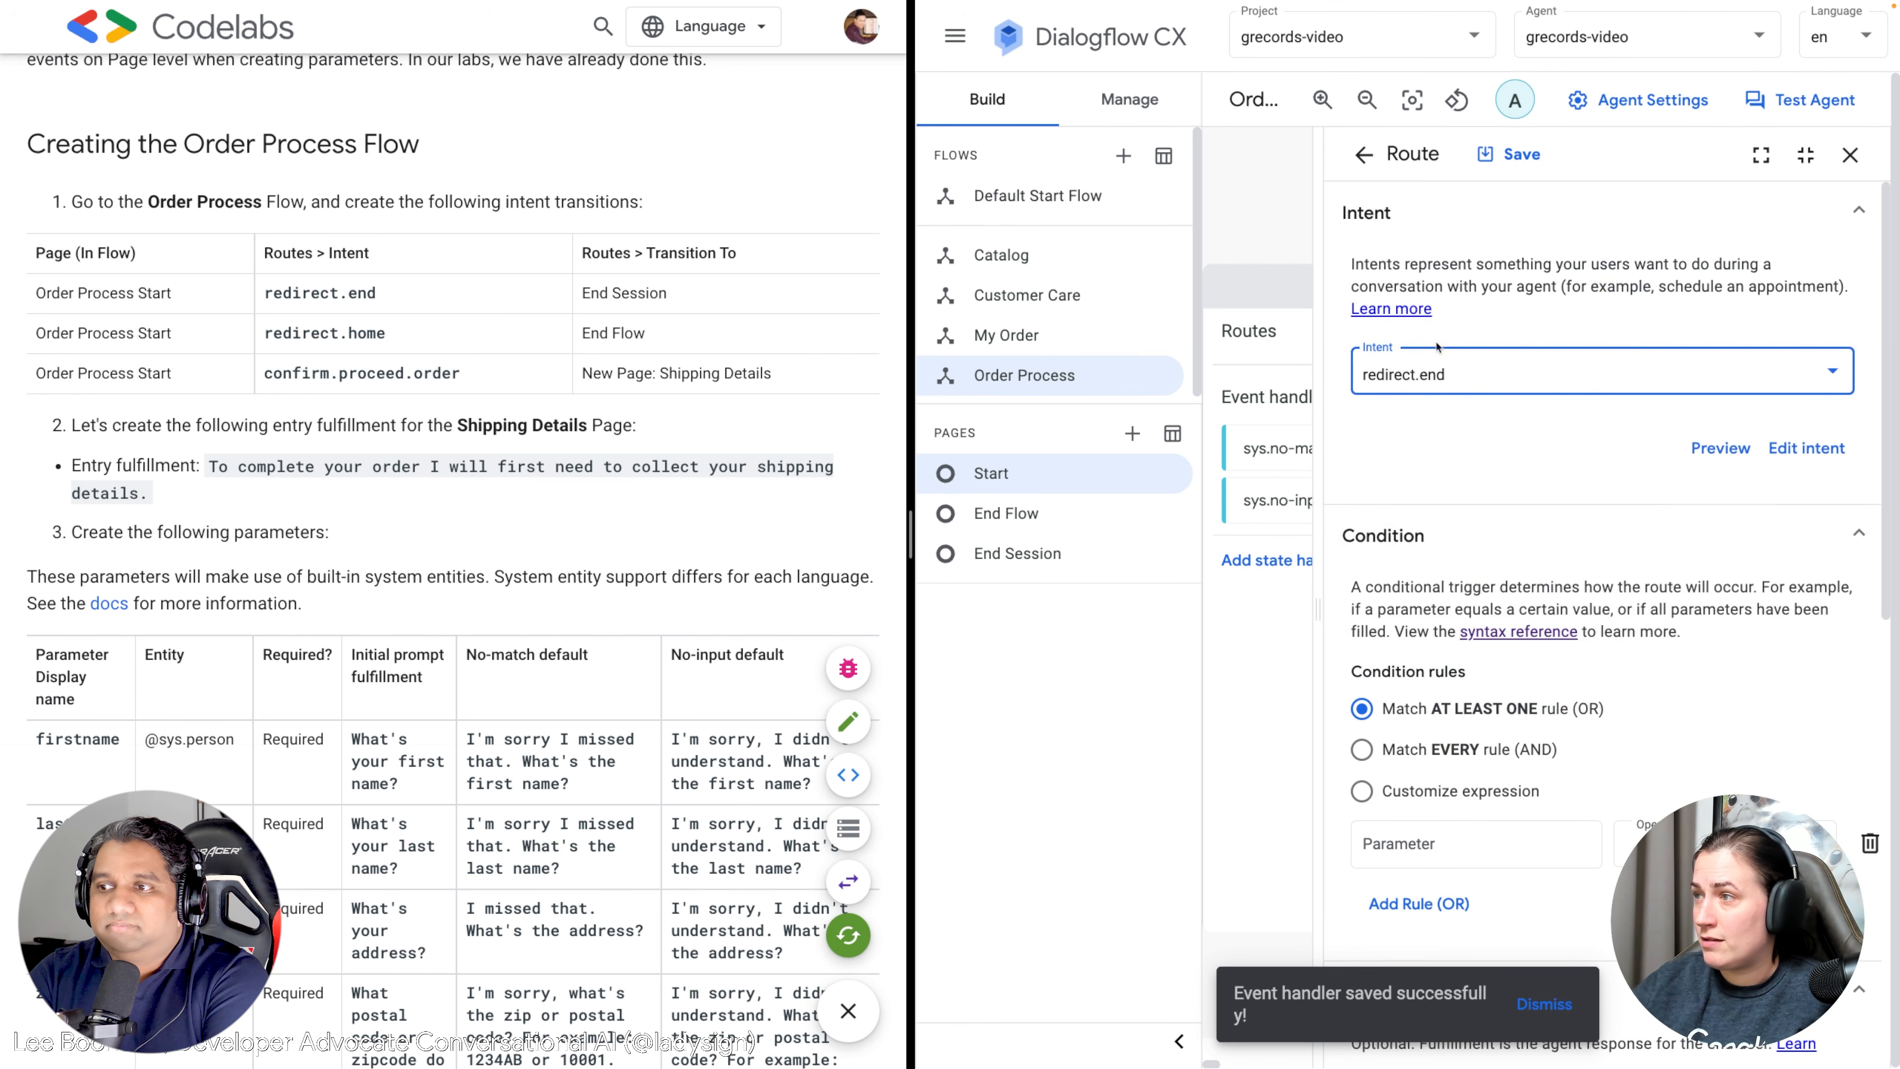
scroll(1562, 555, down, 8)
scroll(1562, 555, down, 3)
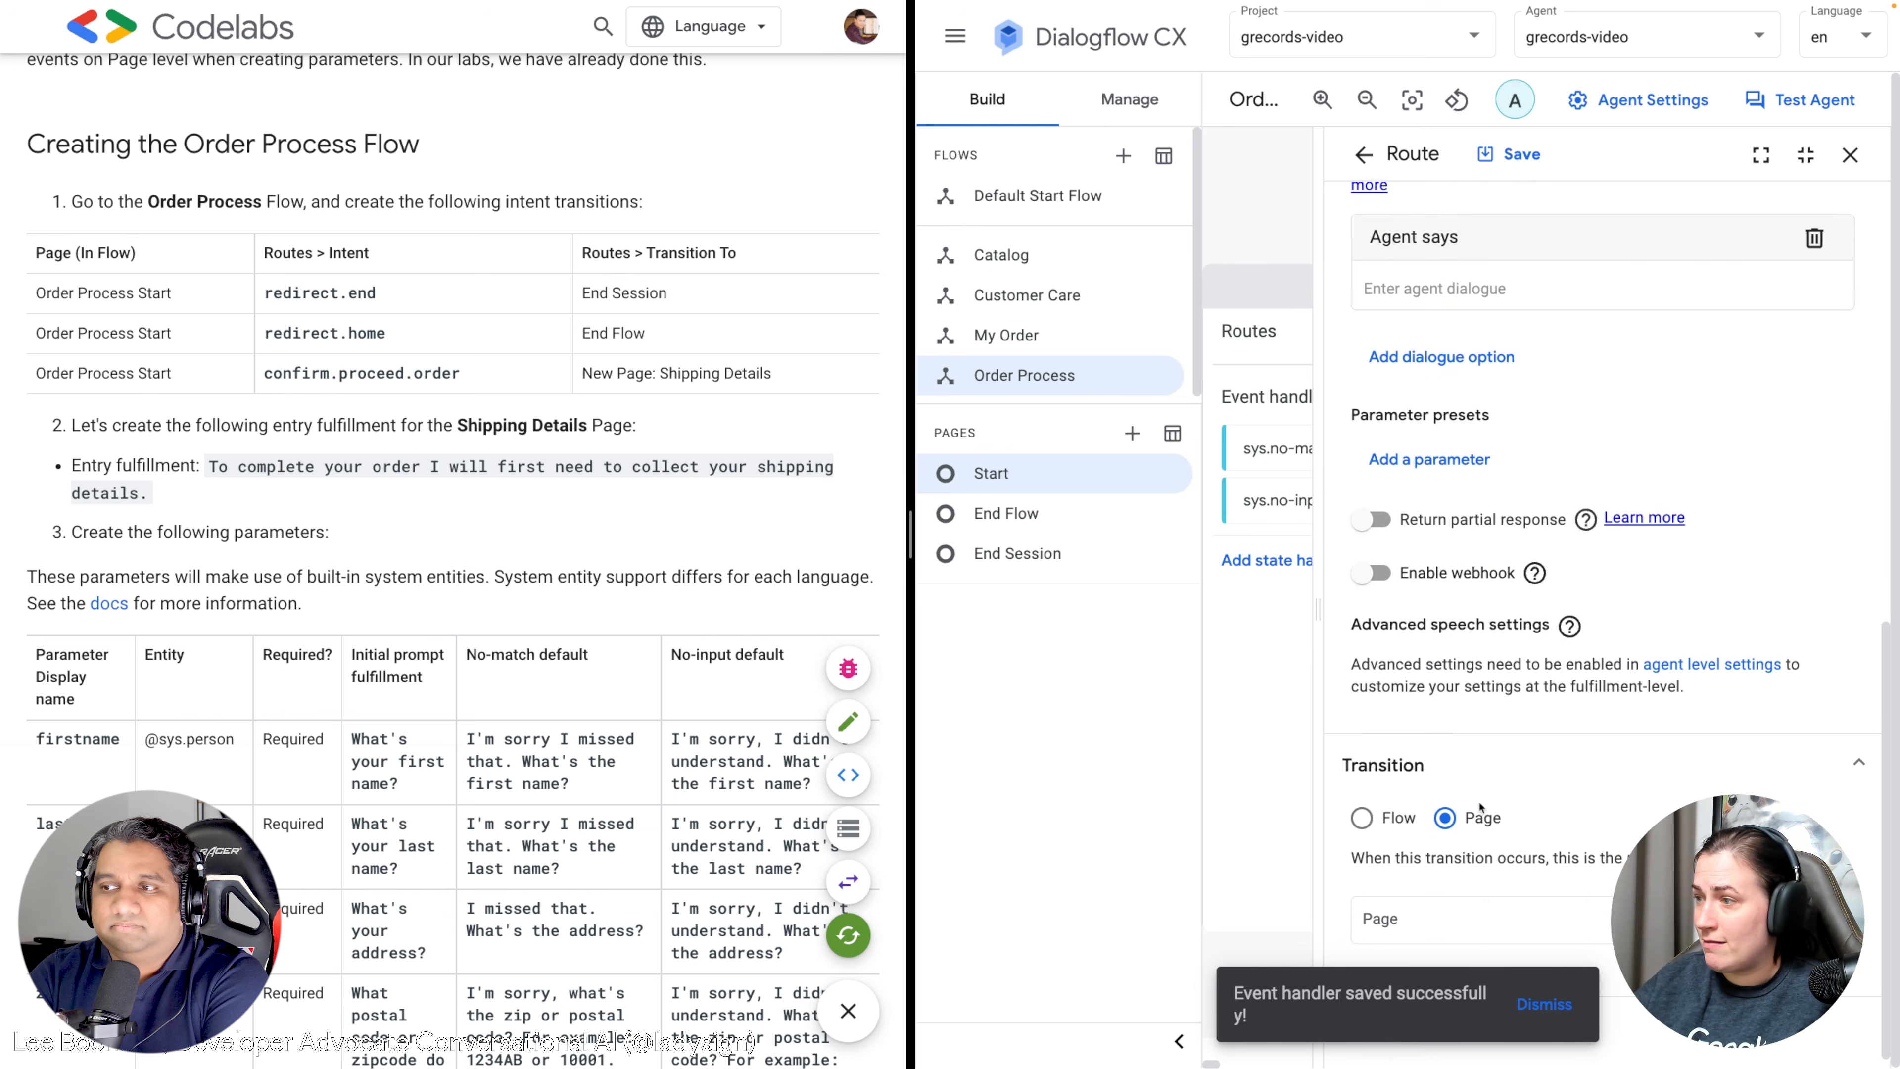
click(1444, 918)
scroll(1436, 838, down, 1)
click(1444, 821)
scroll(1543, 576, up, 11)
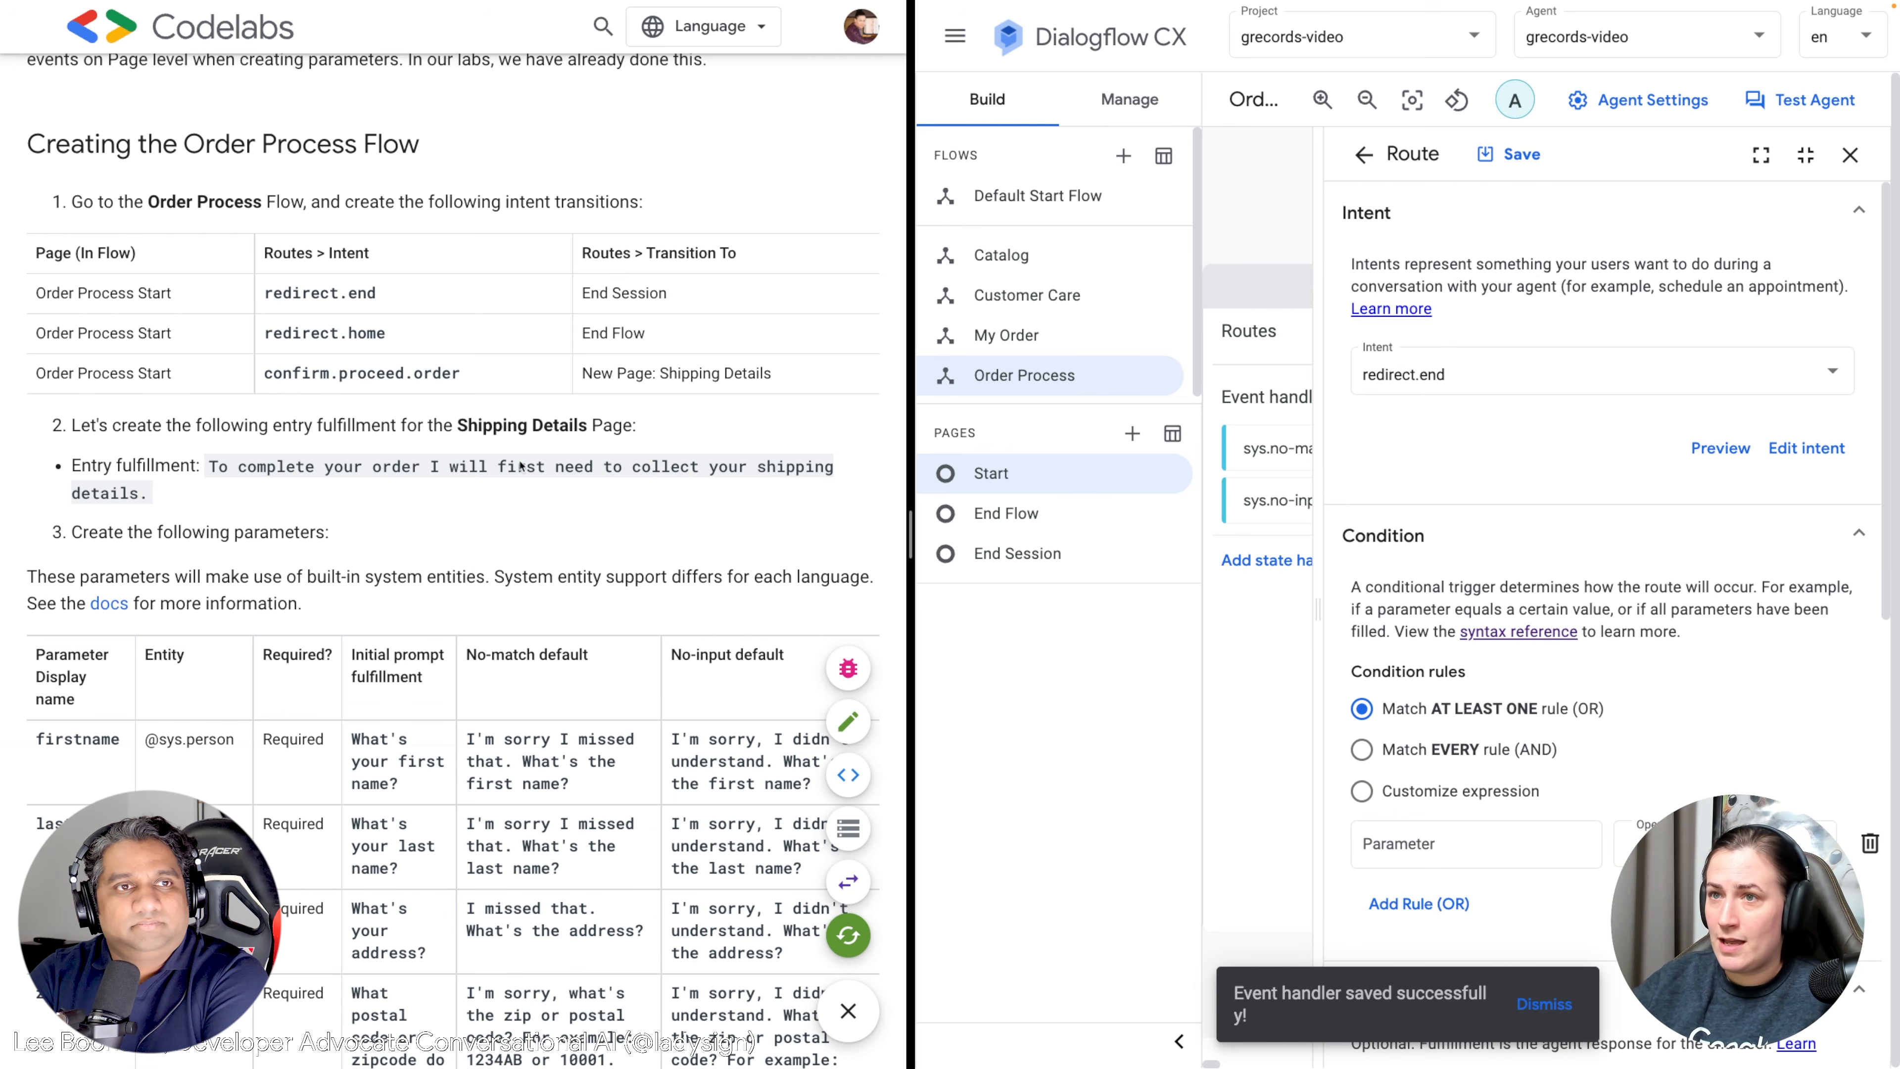
Make the route reply "Thank you for contacting G-Records!" and save it.
scroll(1447, 778, down, 5)
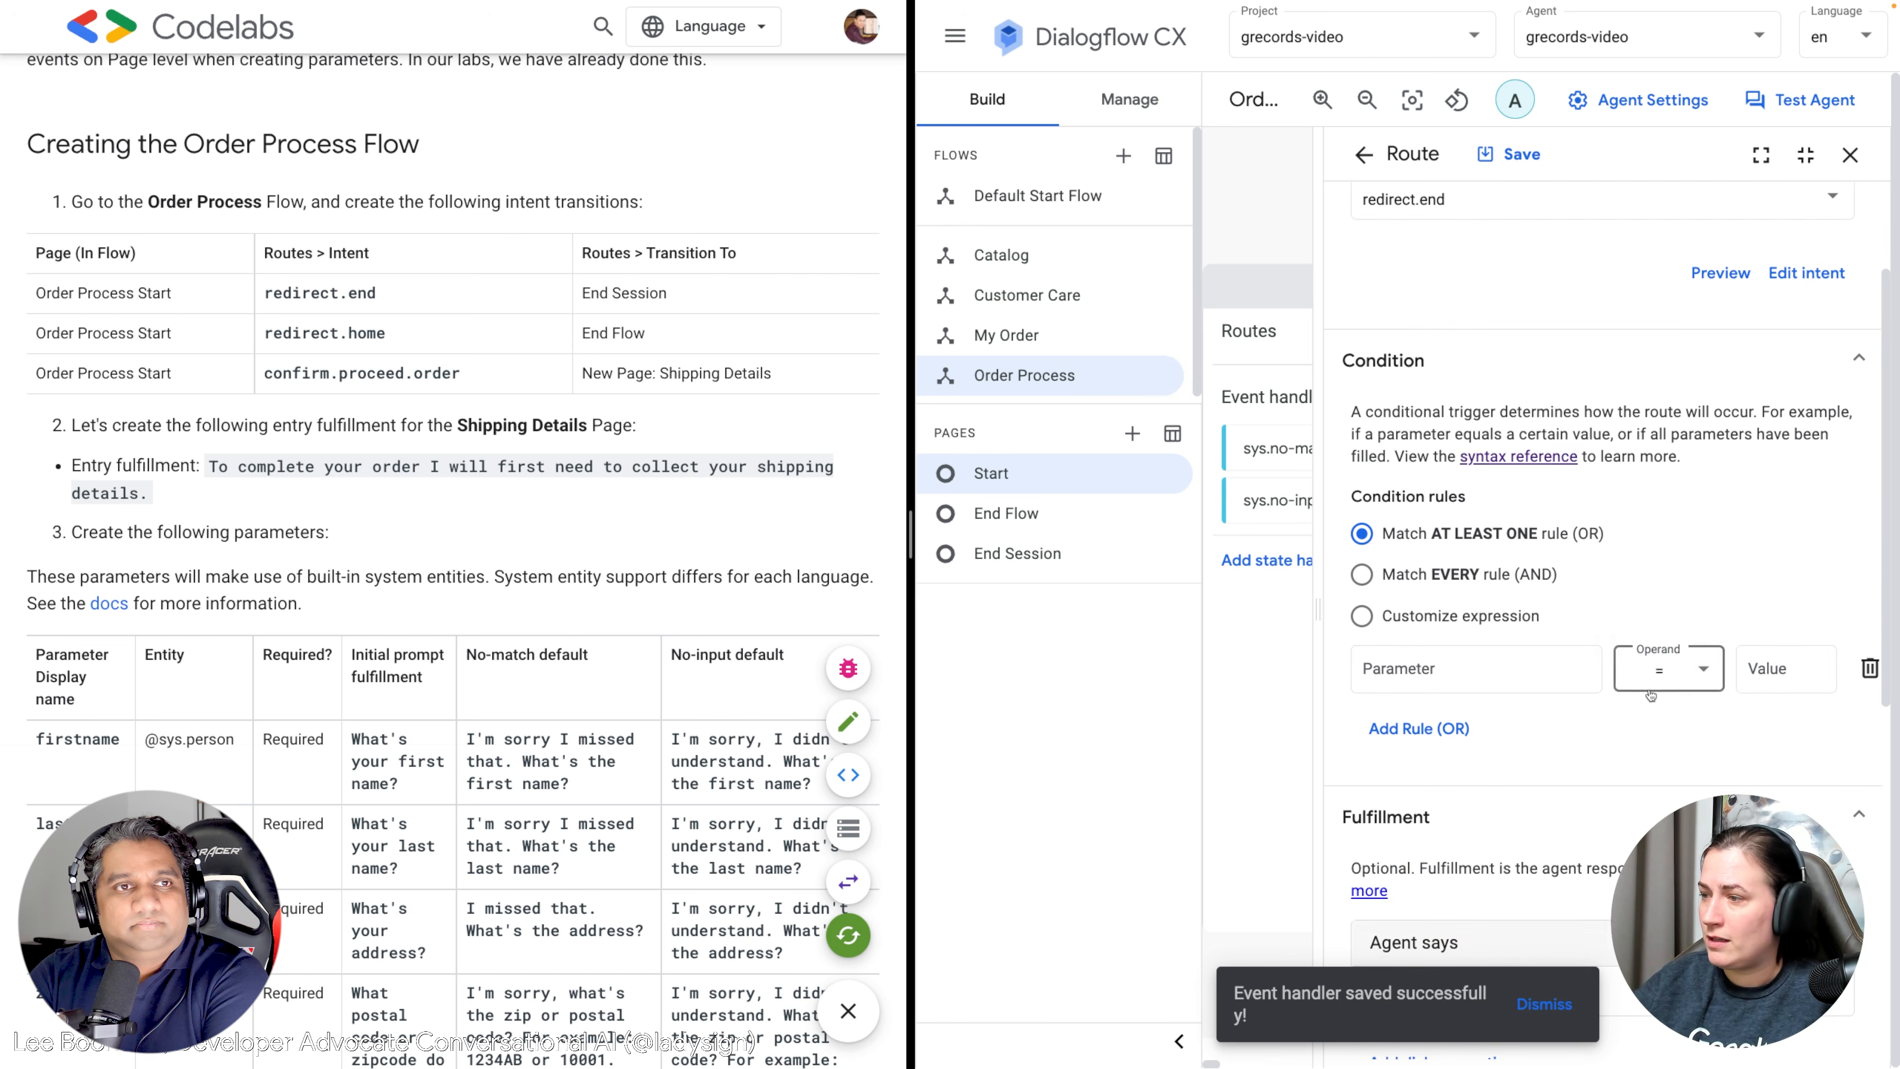
click(1426, 752)
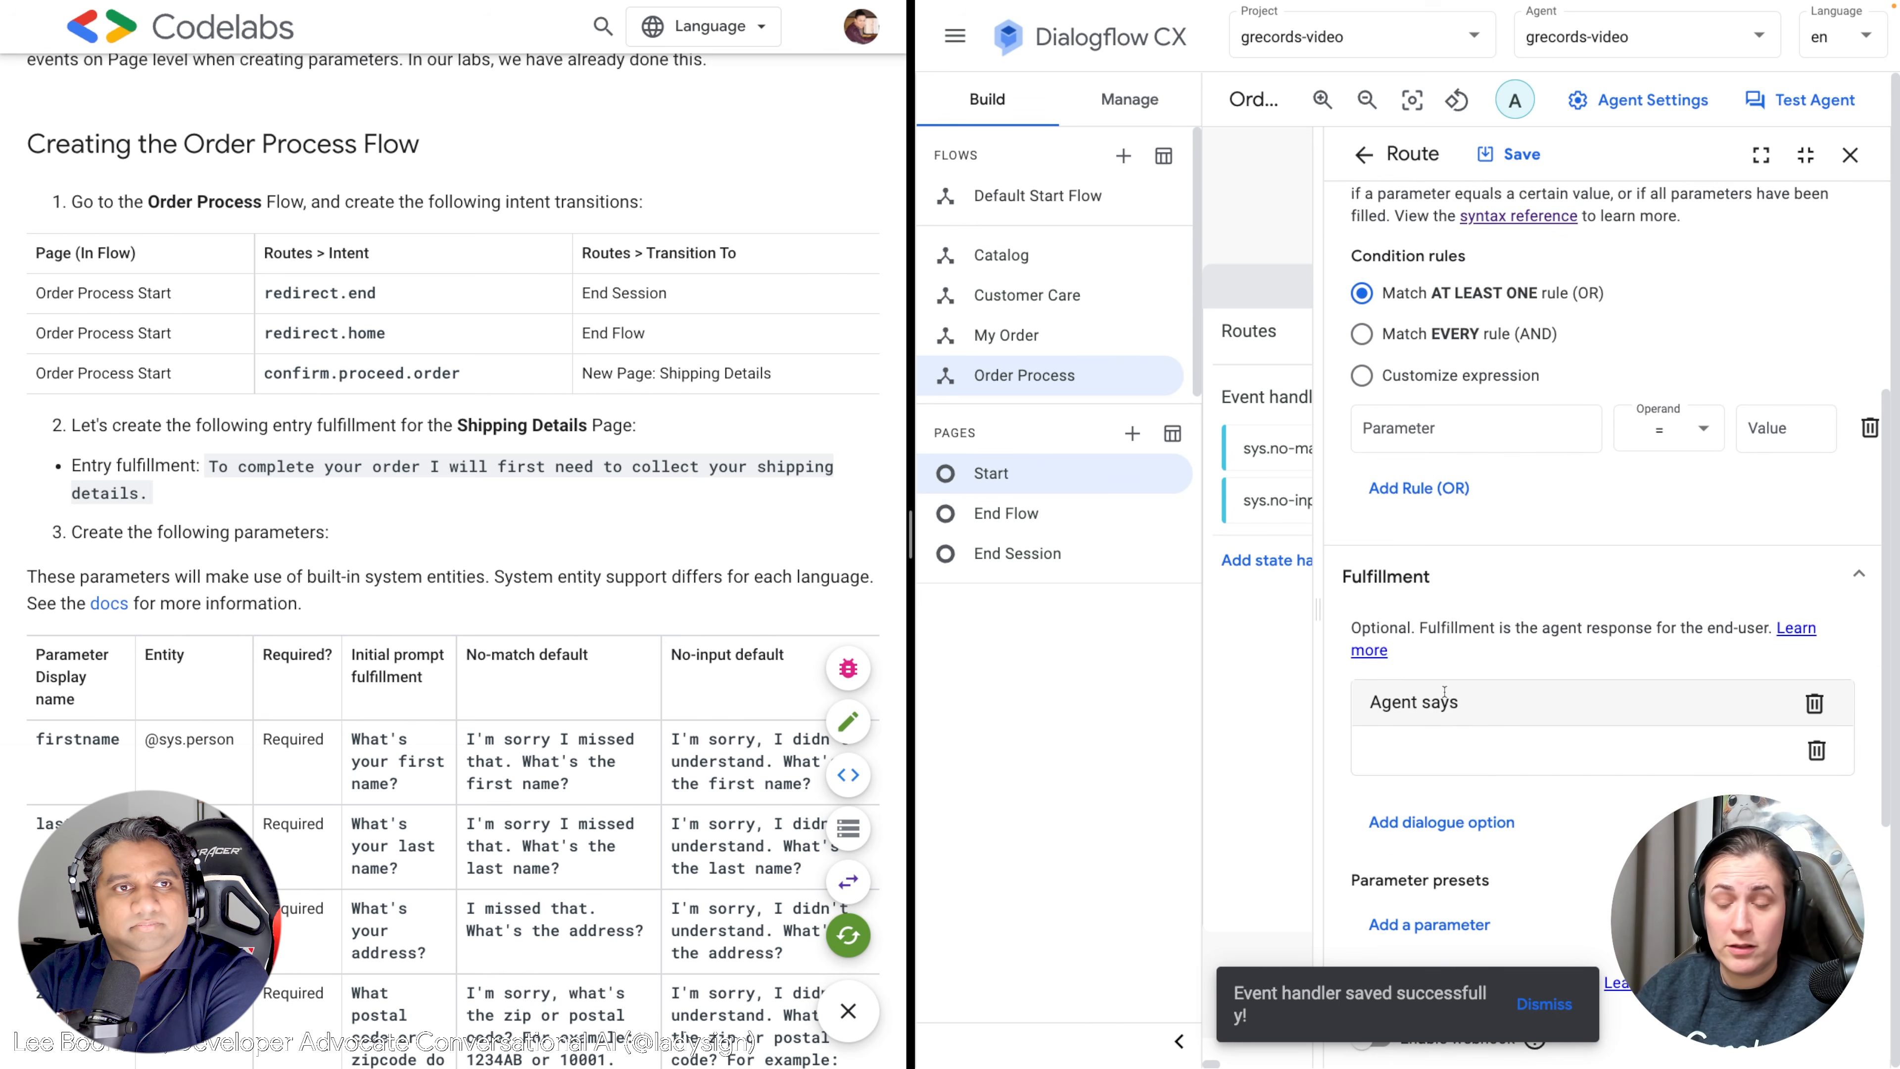
text(Thank)
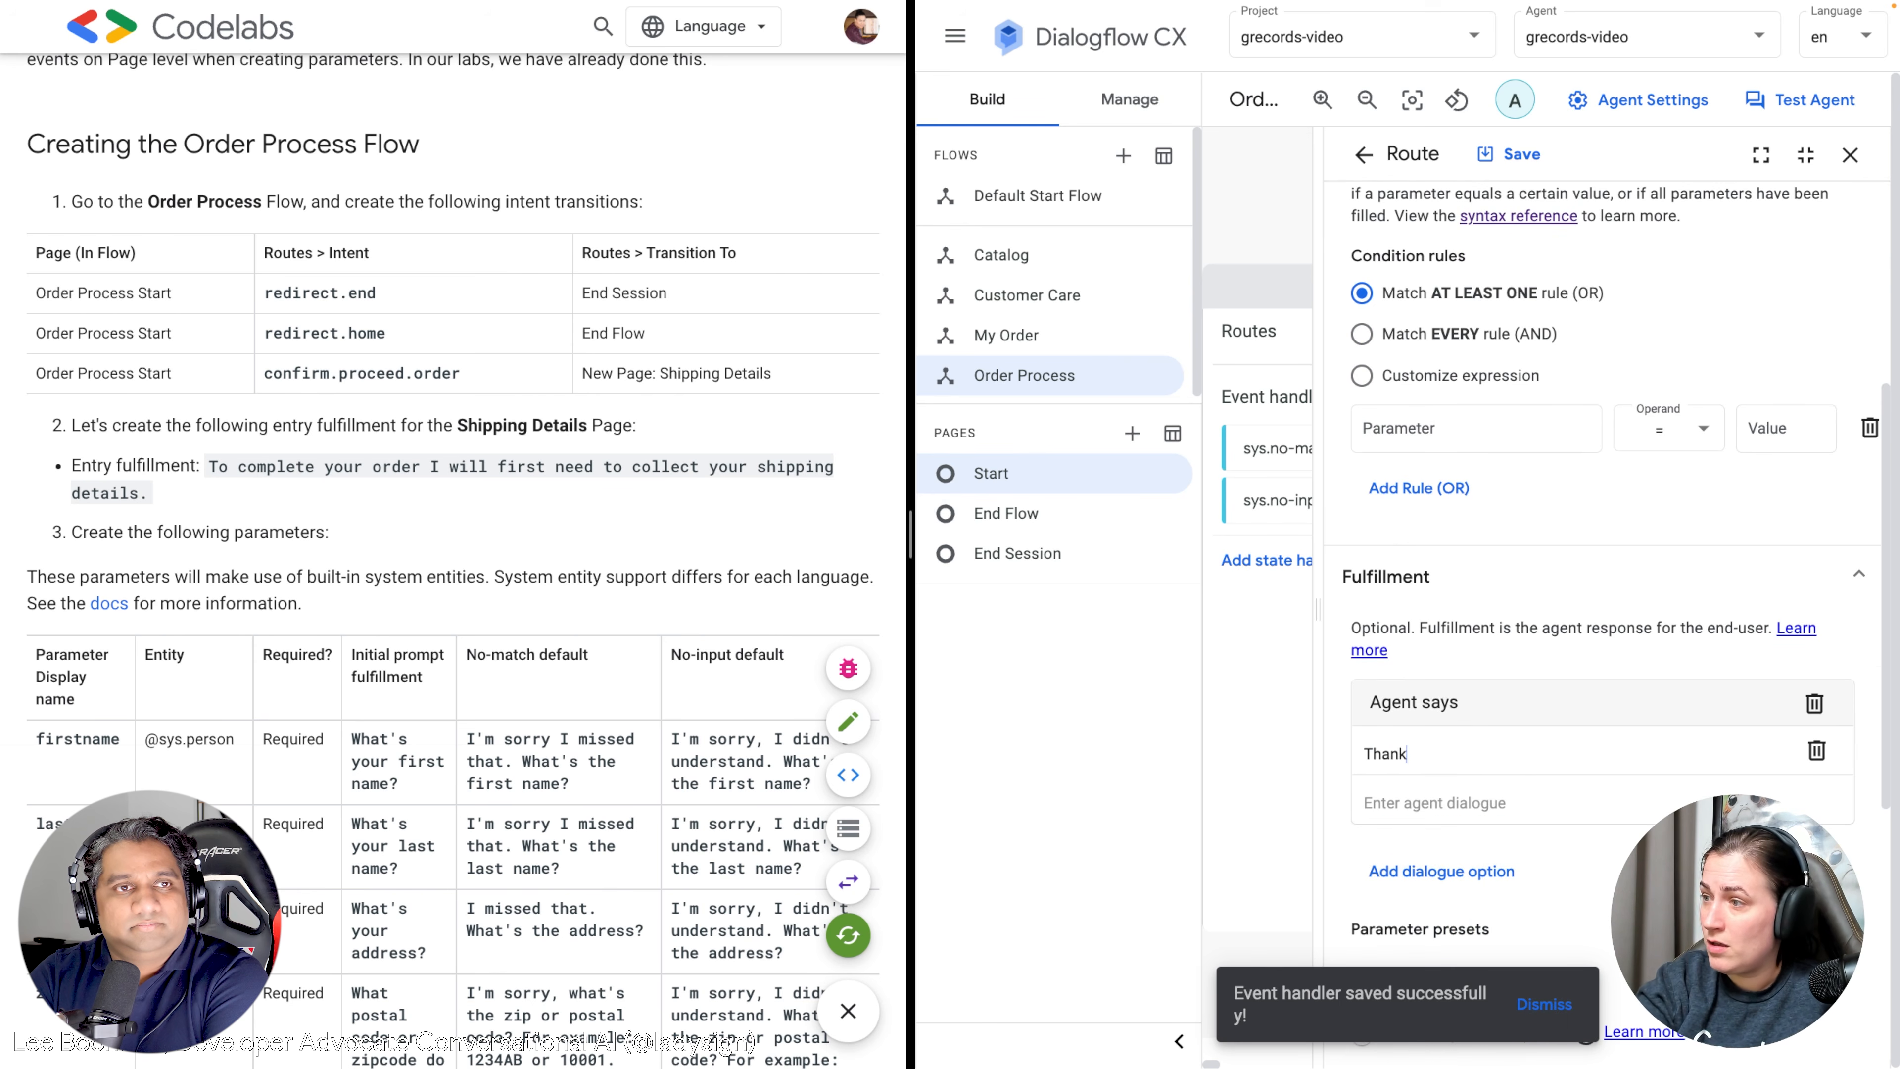
text( you for contactin)
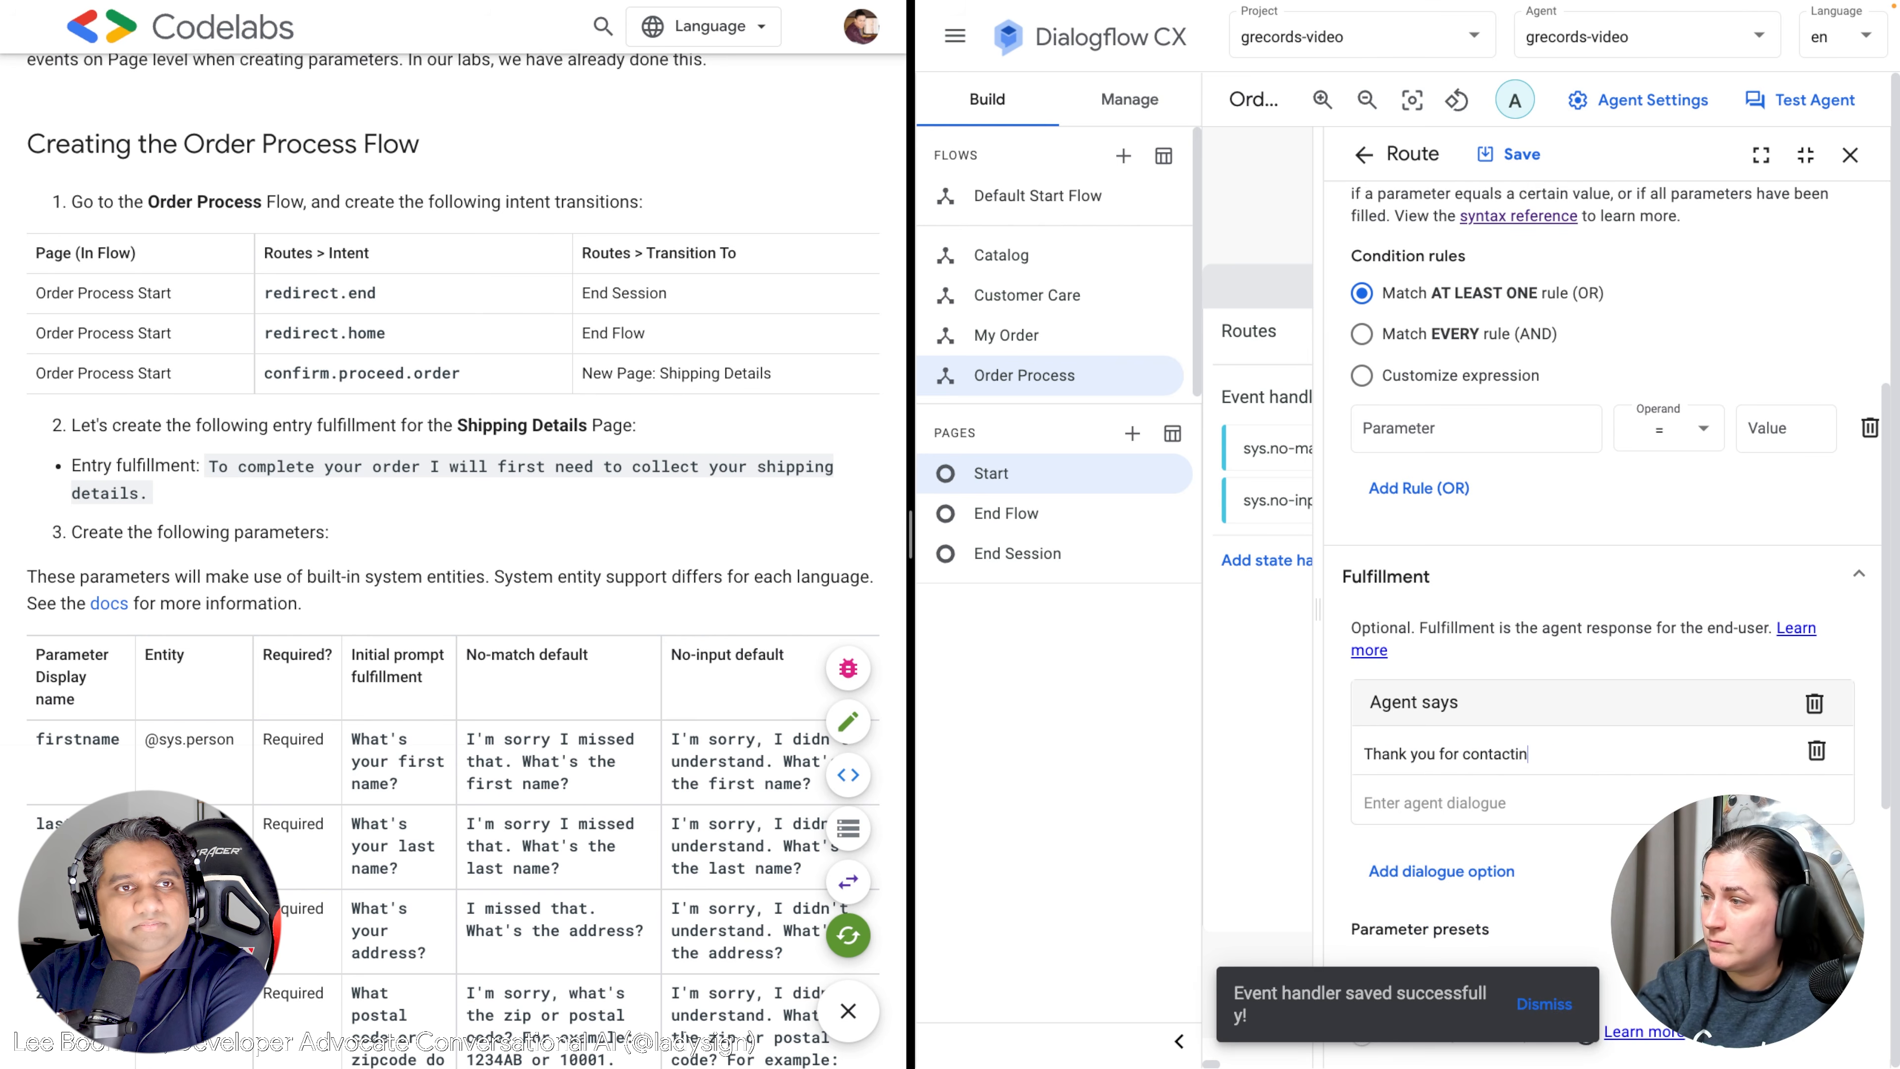
text(g GGF-)
key(BackSpace)
key(BackSpace)
text(-Records!)
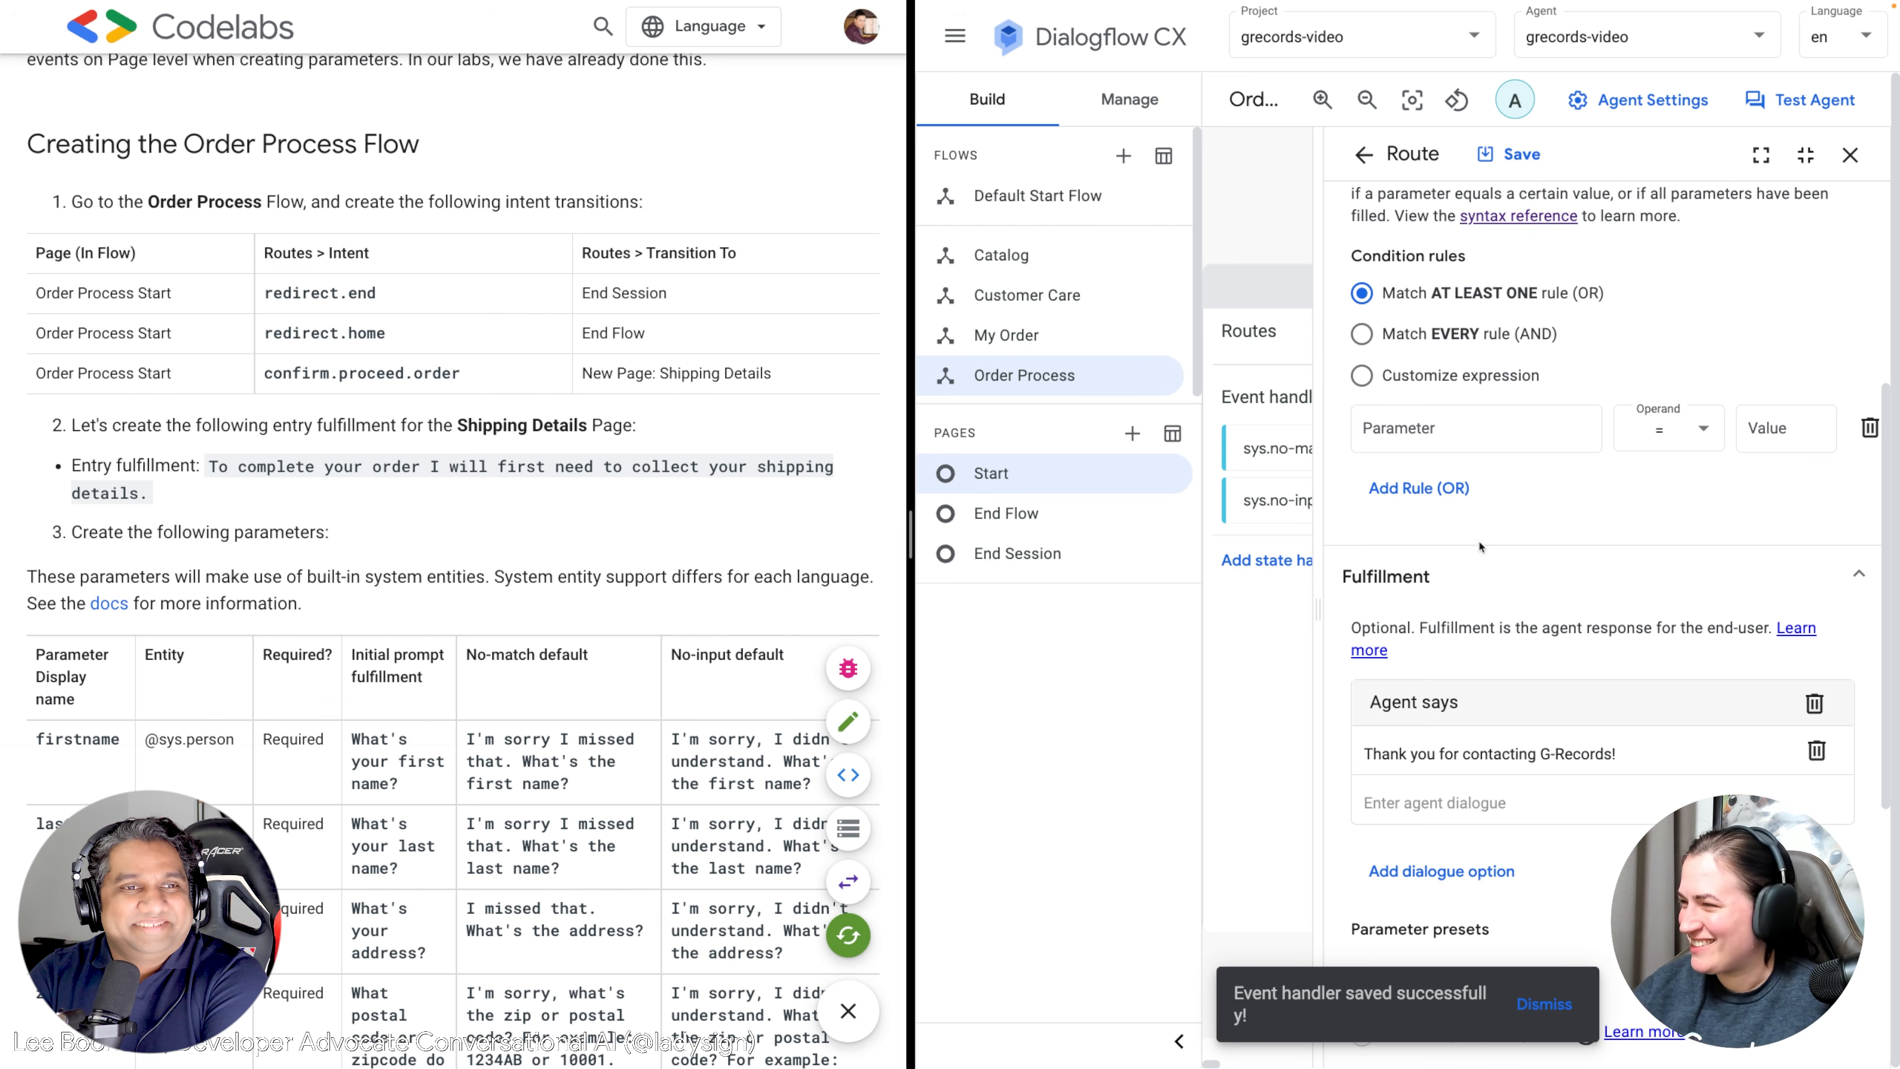
scroll(1481, 547, up, 5)
click(1518, 155)
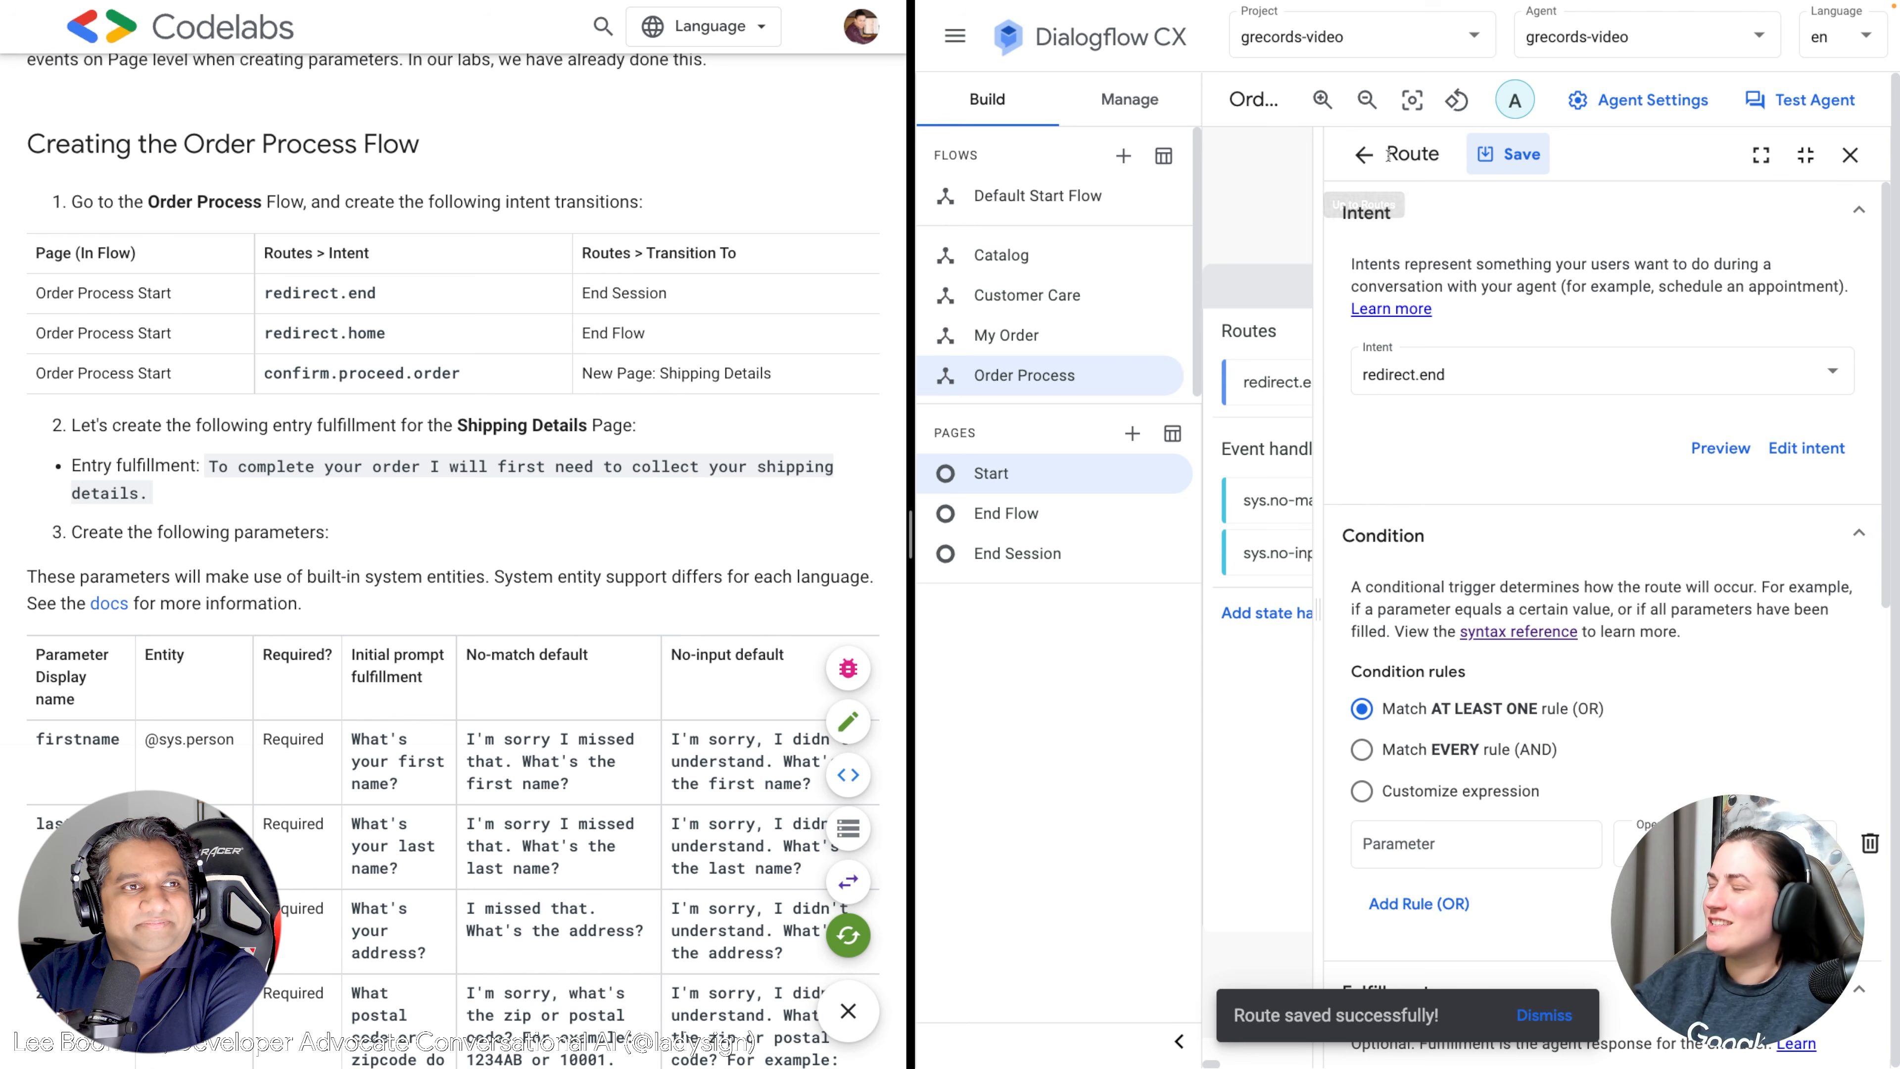
Add another Start page route with intent redirect.home, transitioning to End Flow.
click(1360, 157)
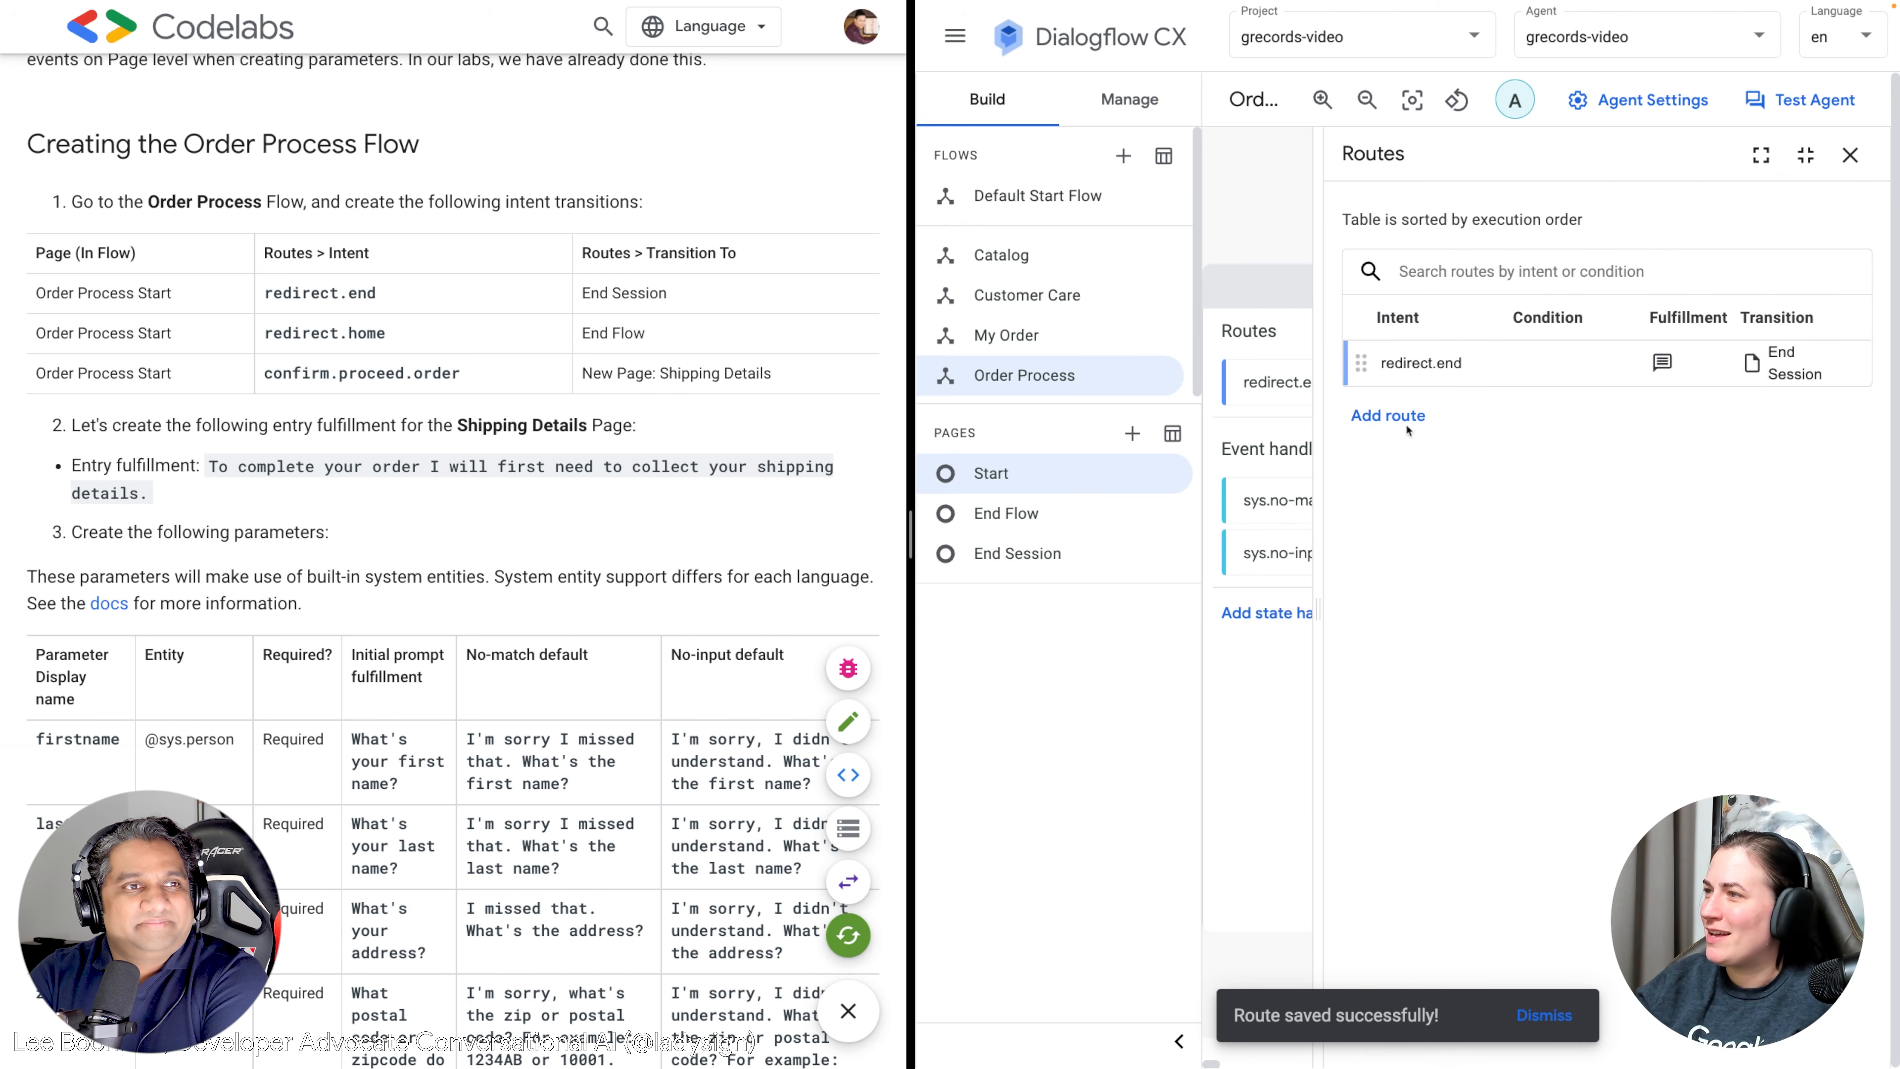
click(1387, 415)
click(1410, 369)
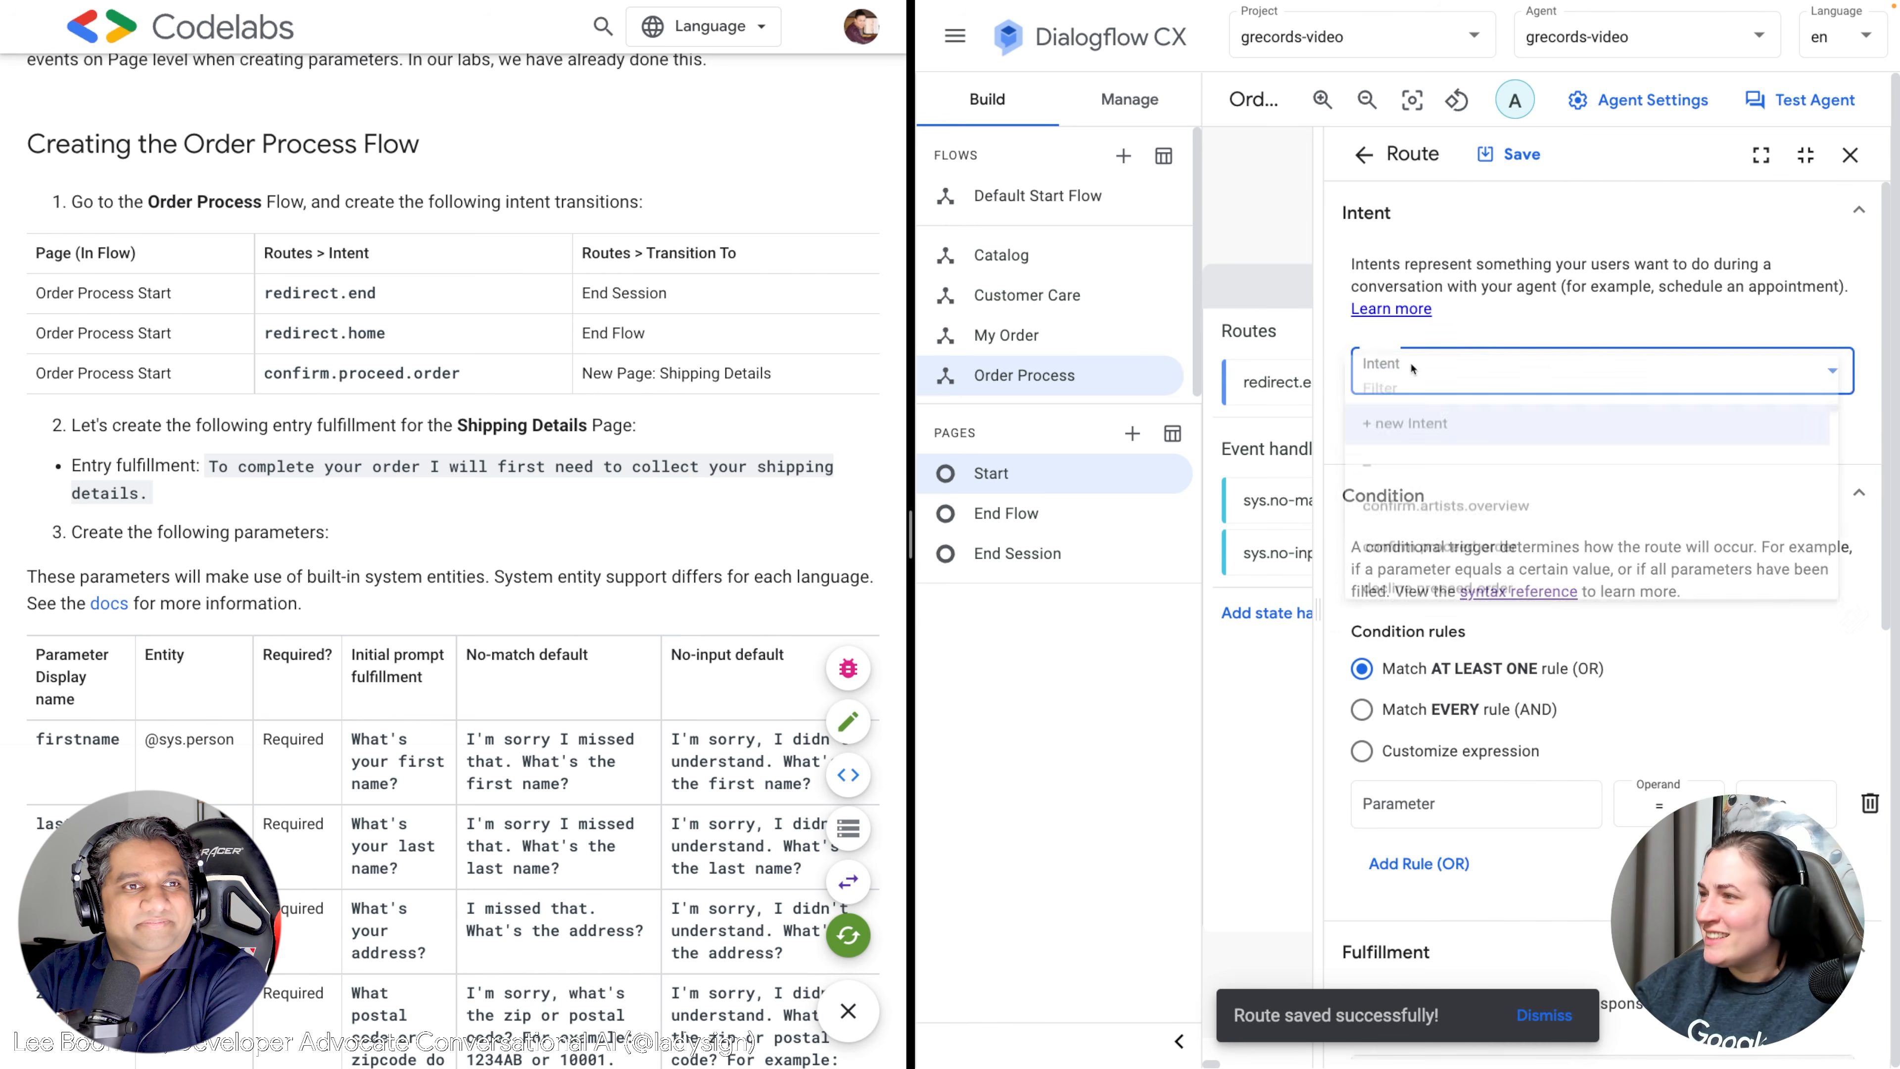
text(redirect)
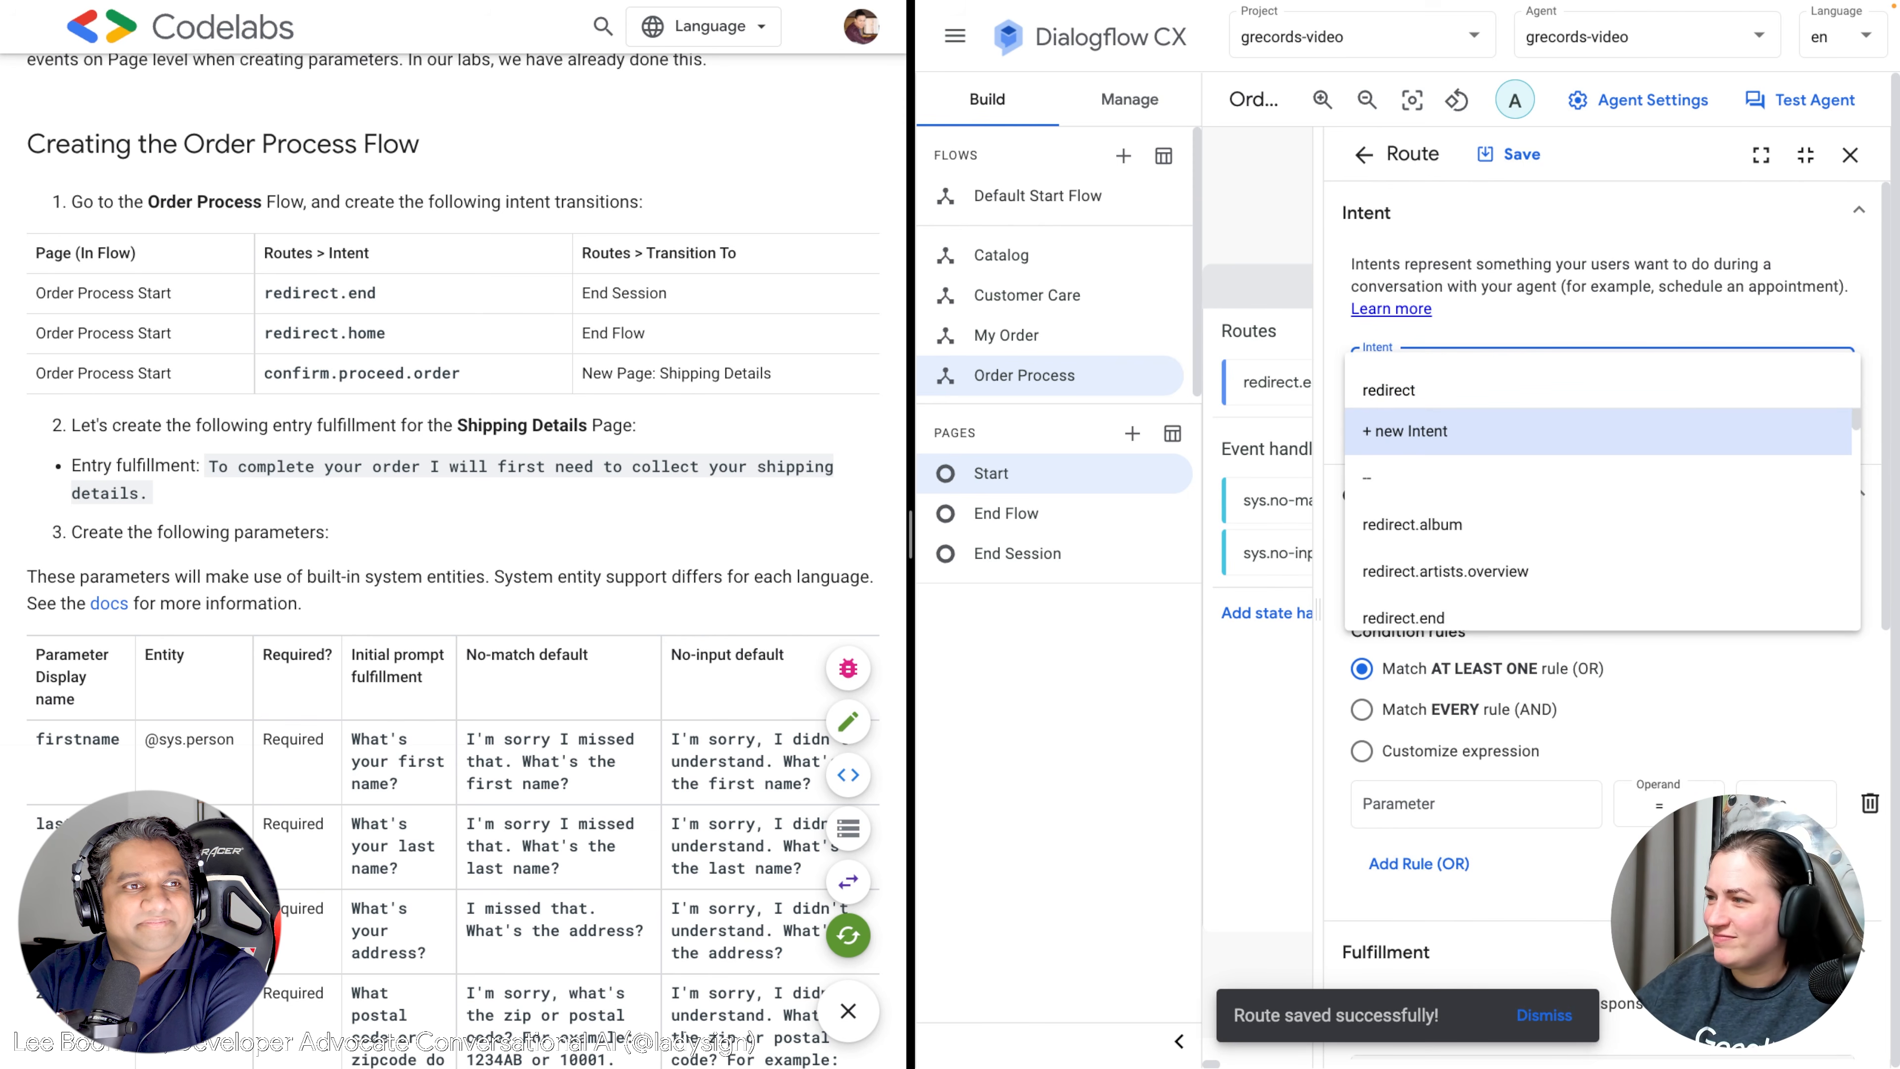
text(.h)
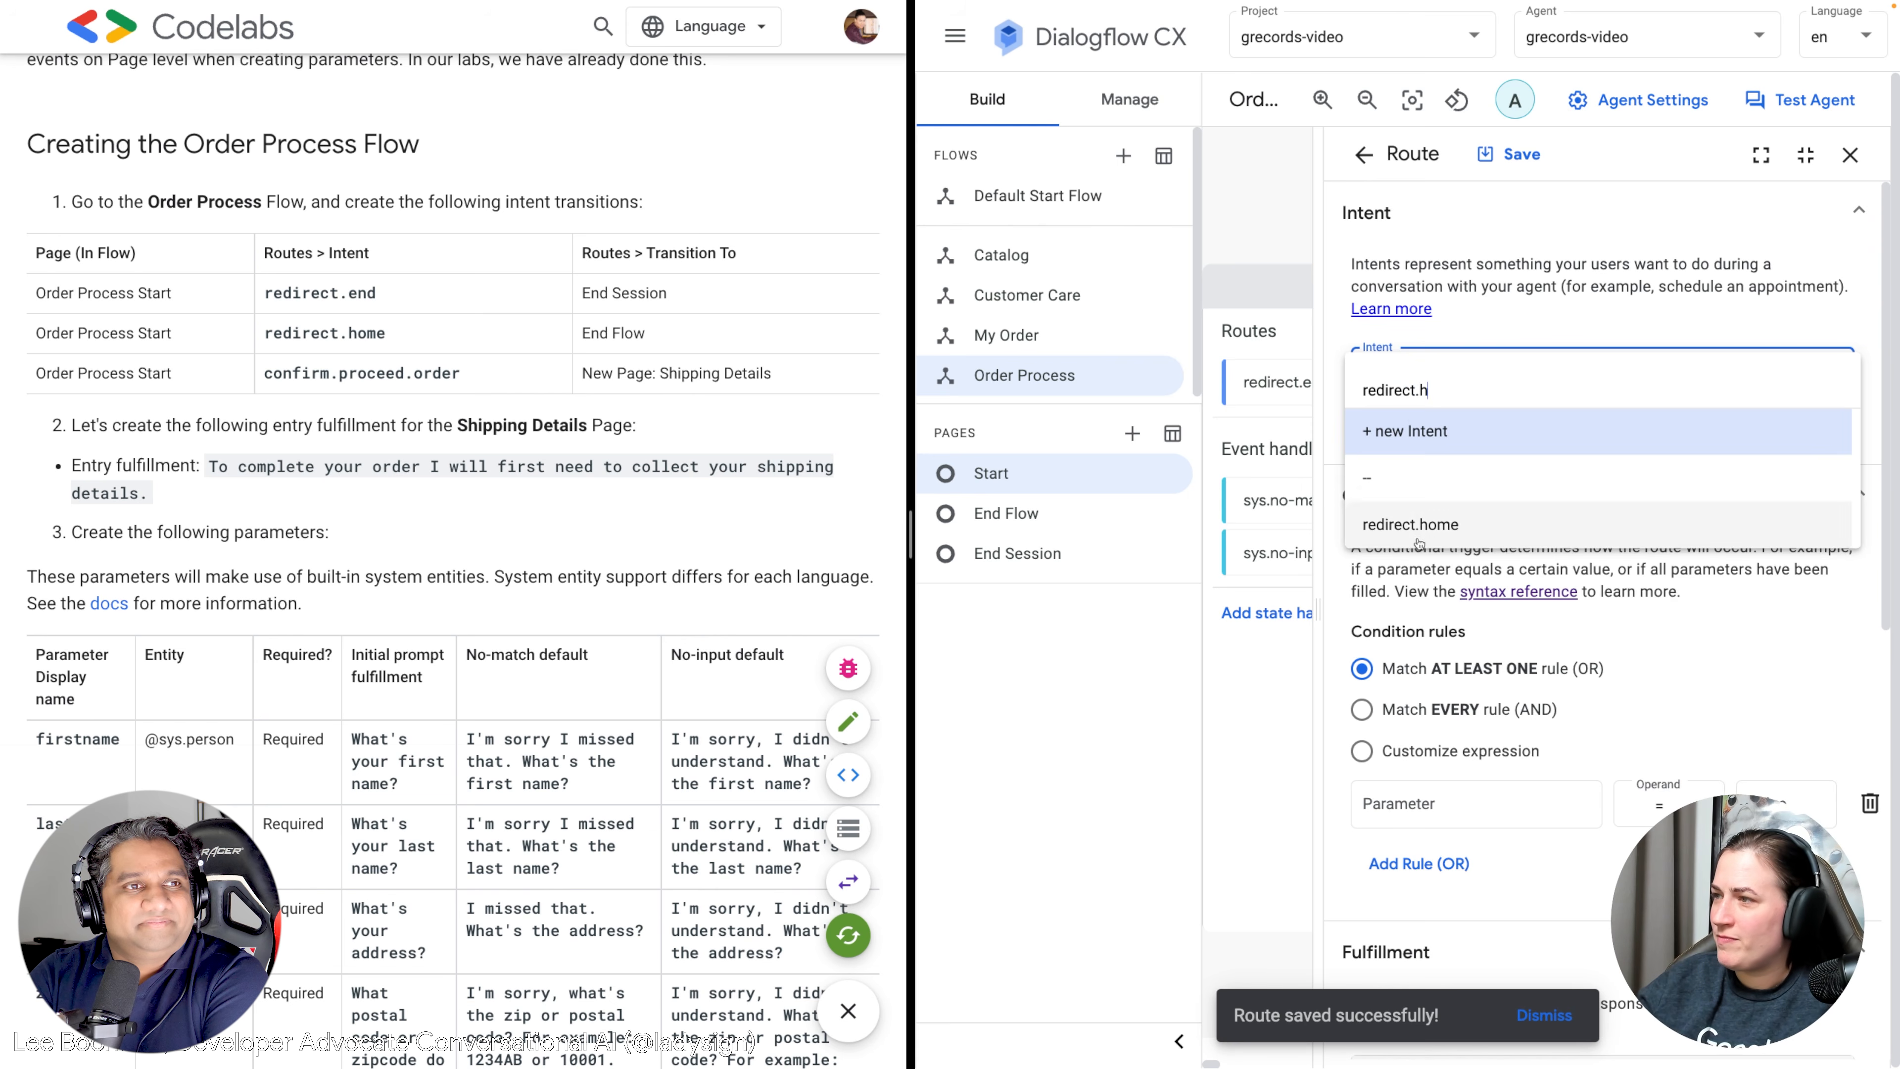
click(1420, 527)
scroll(1421, 566, down, 4)
scroll(1421, 567, down, 7)
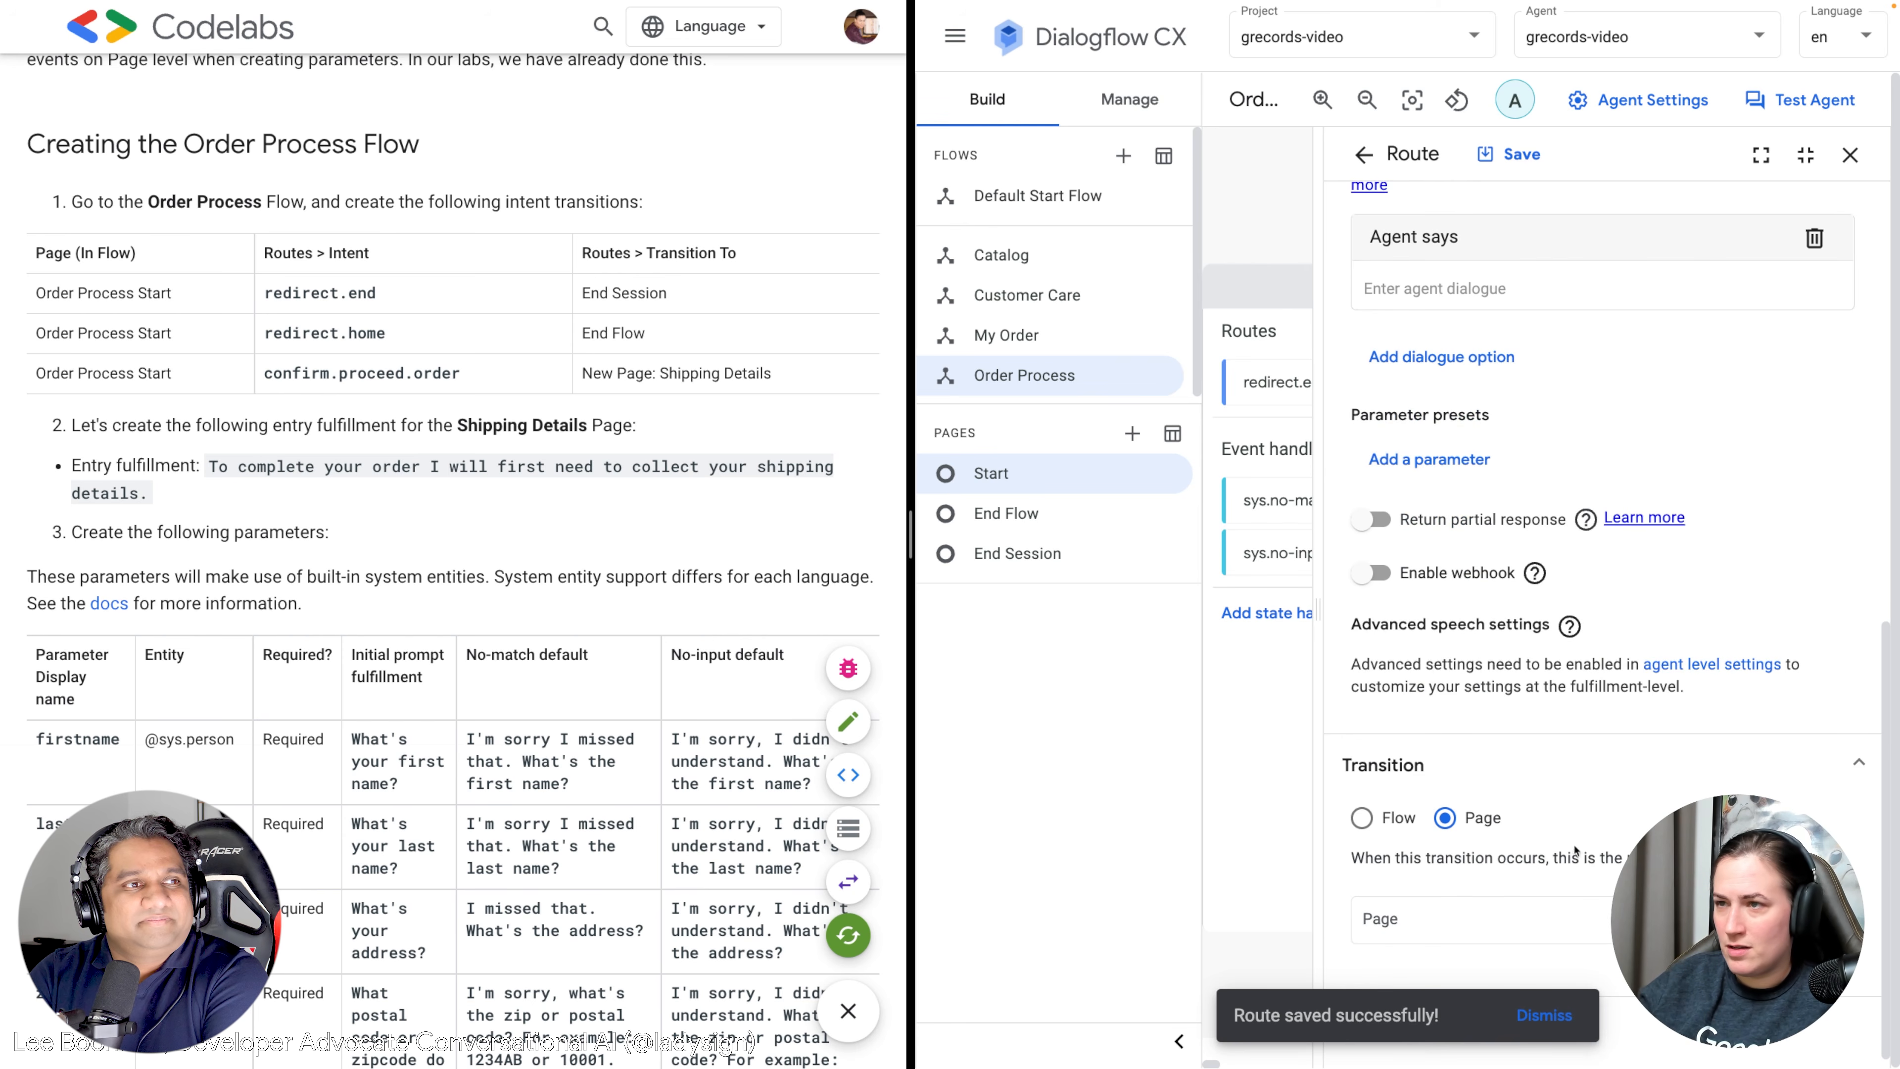
click(1421, 919)
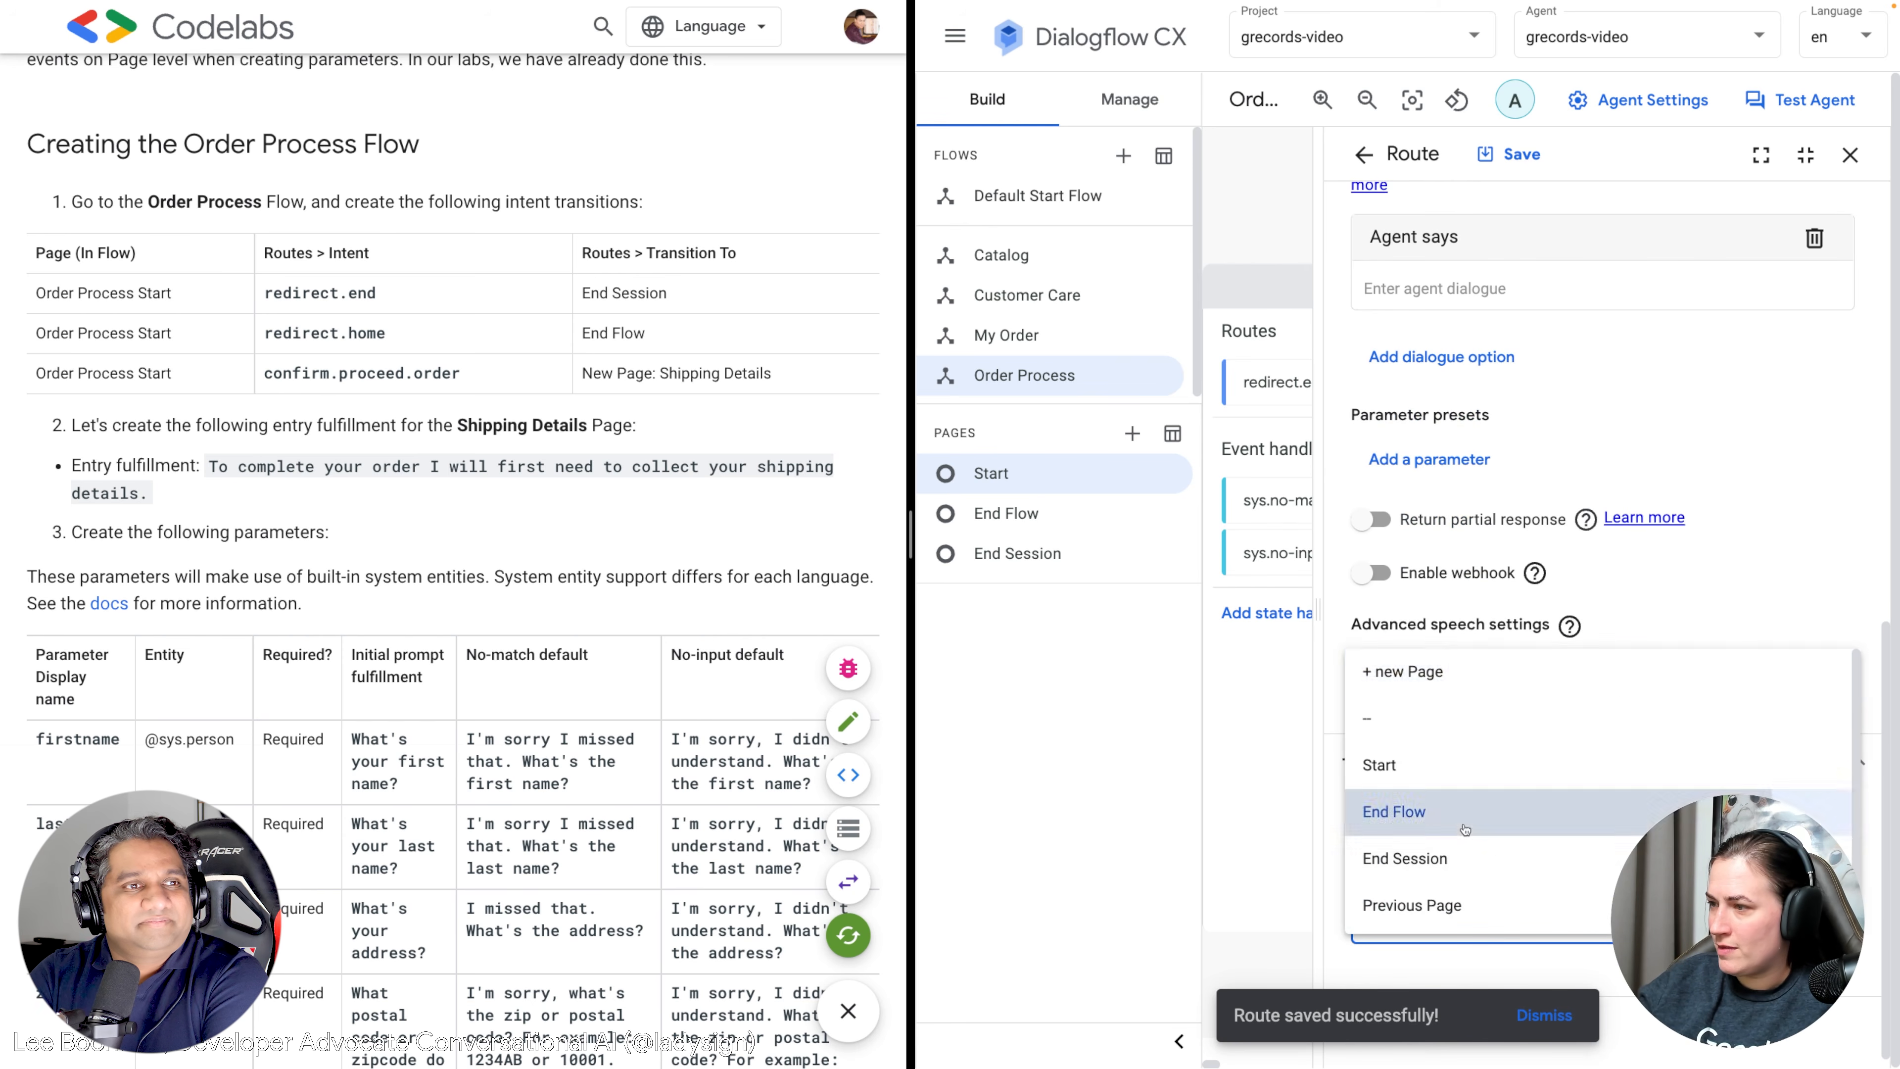
scroll(1505, 729, up, 1)
scroll(1506, 730, up, 6)
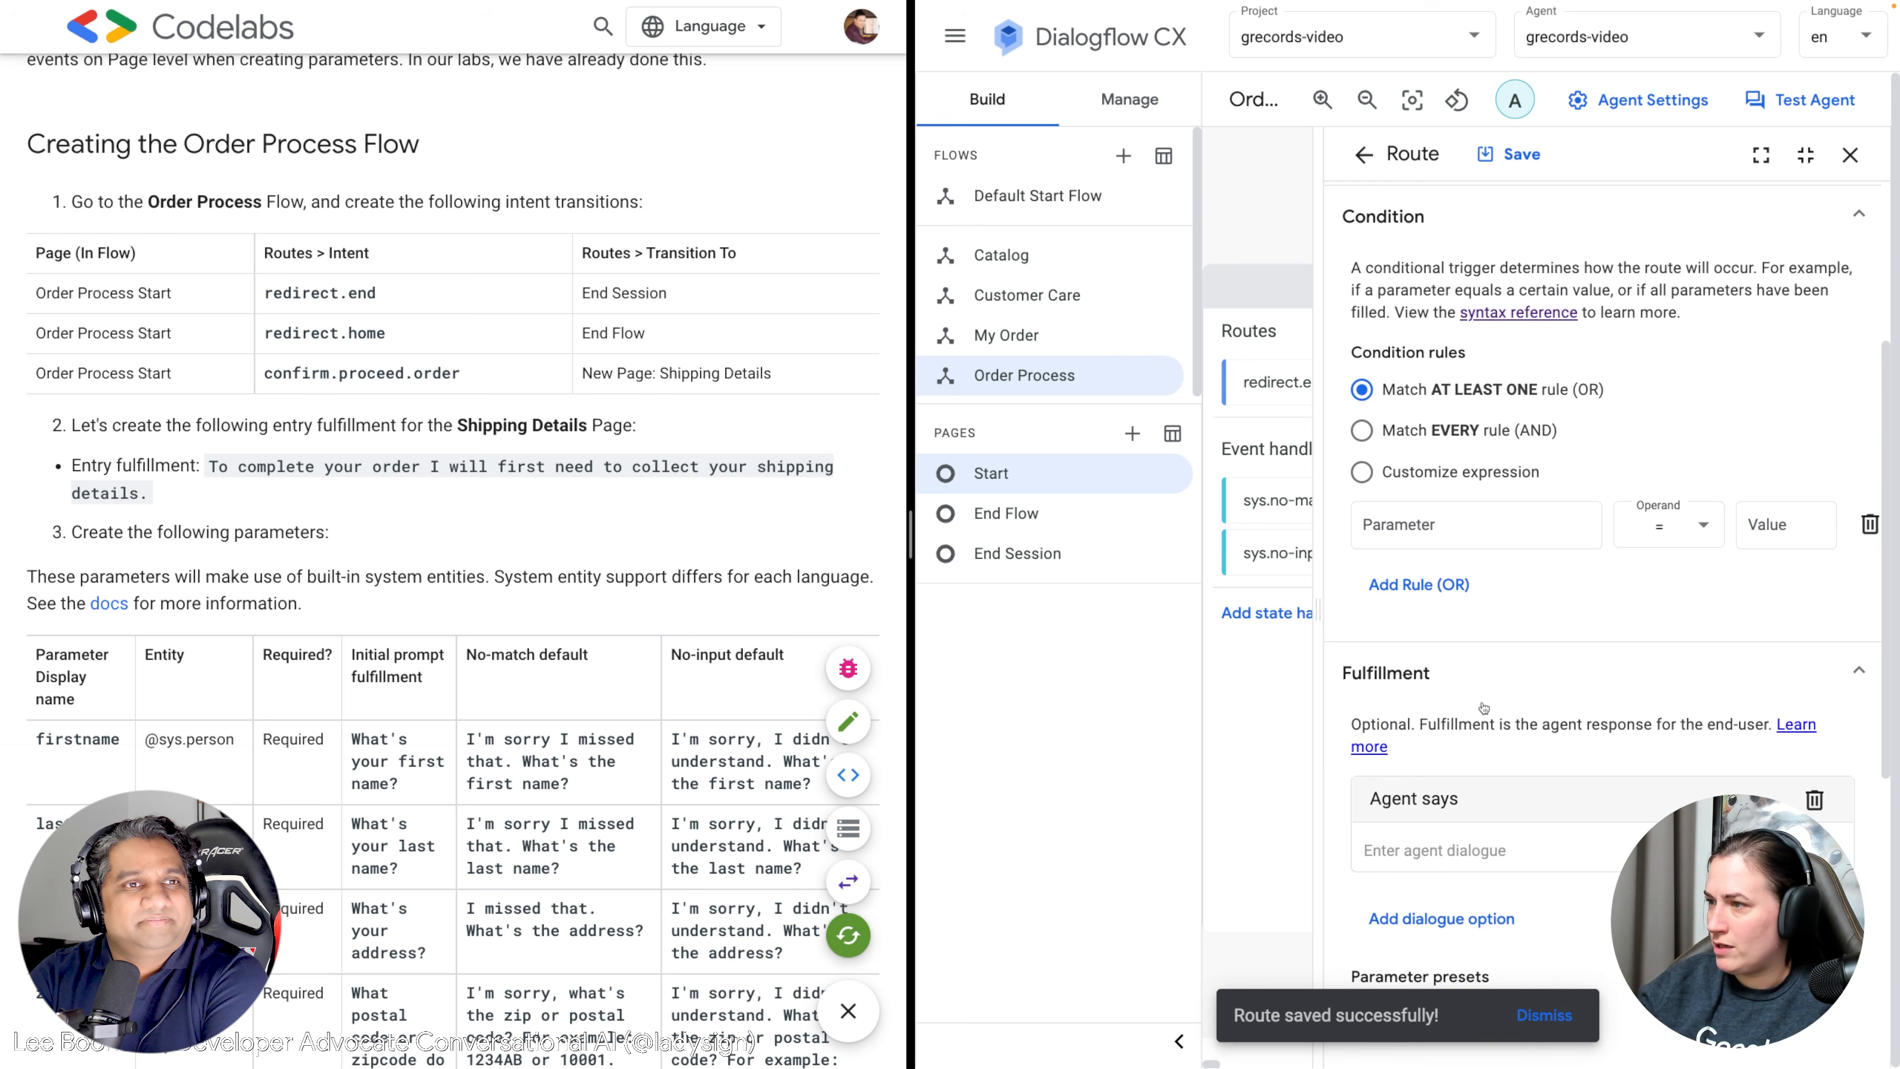
scroll(1489, 712, up, 3)
scroll(1489, 711, down, 6)
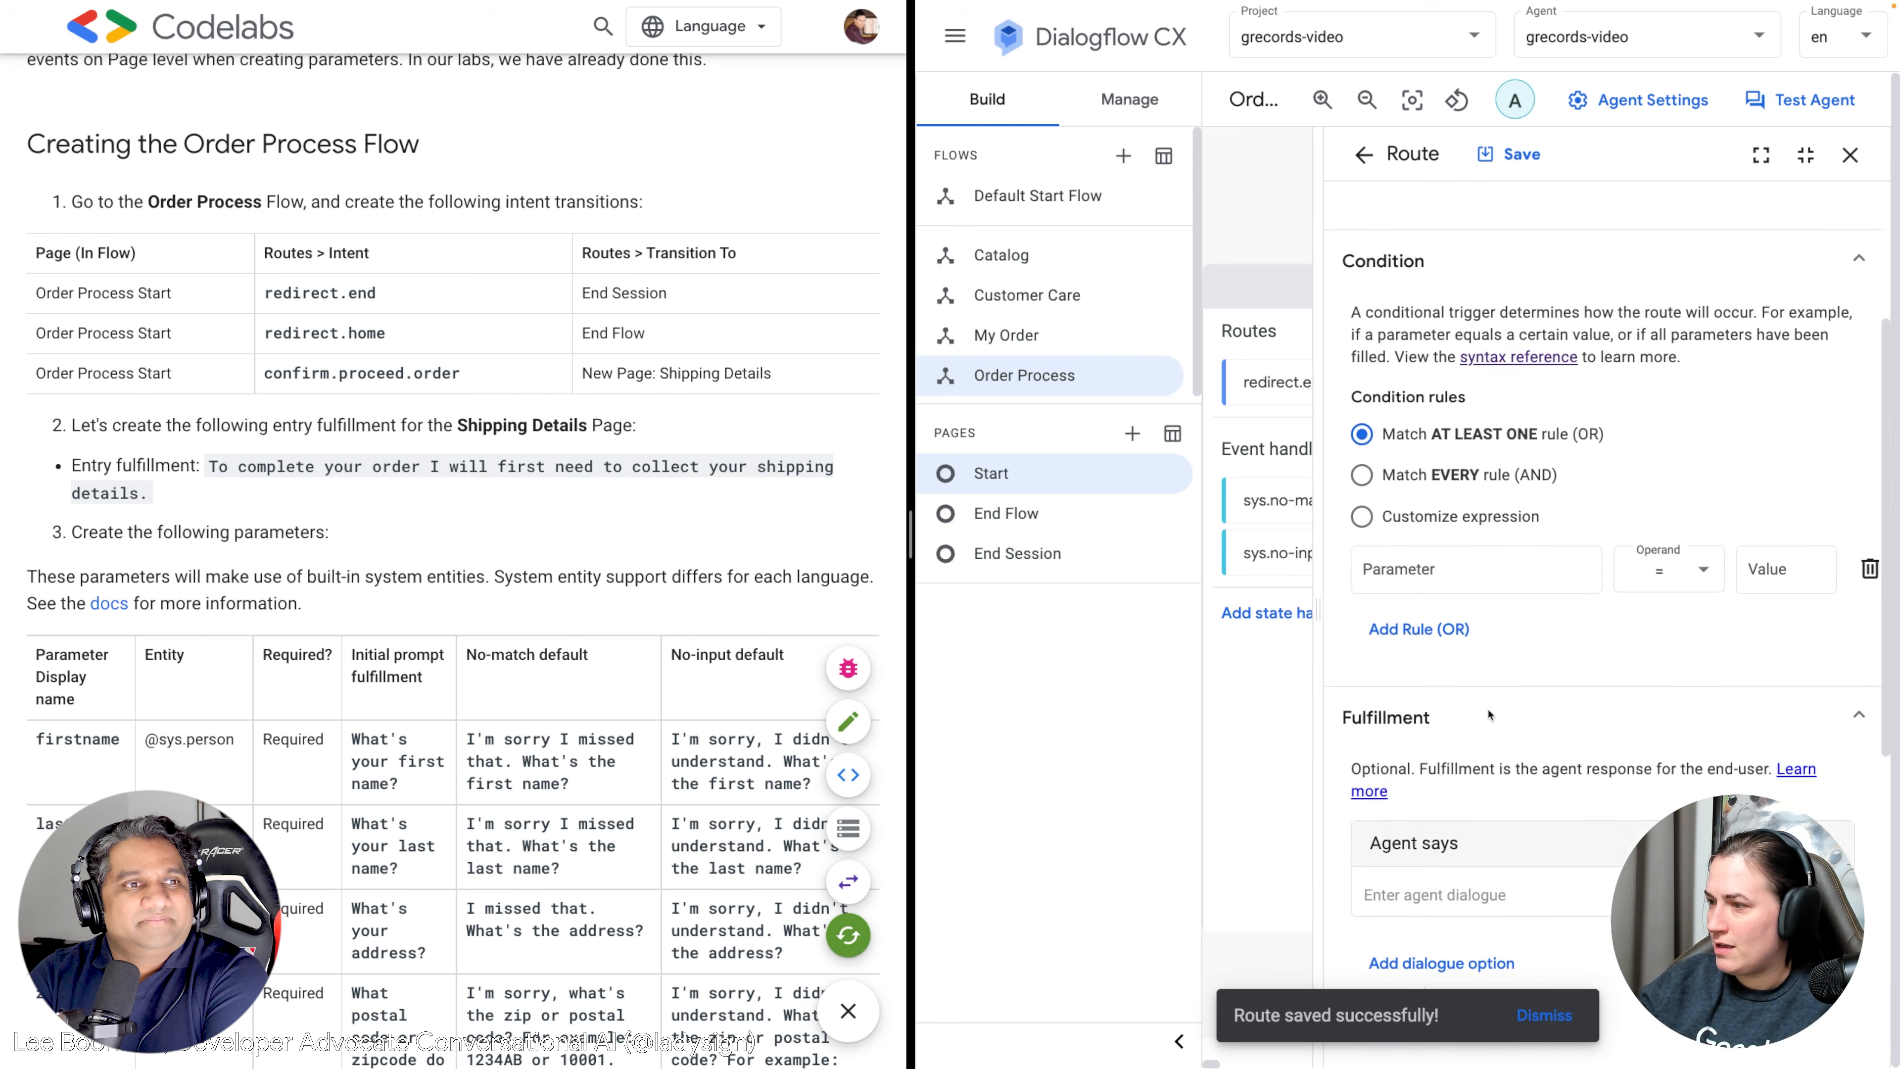
scroll(1489, 715, down, 3)
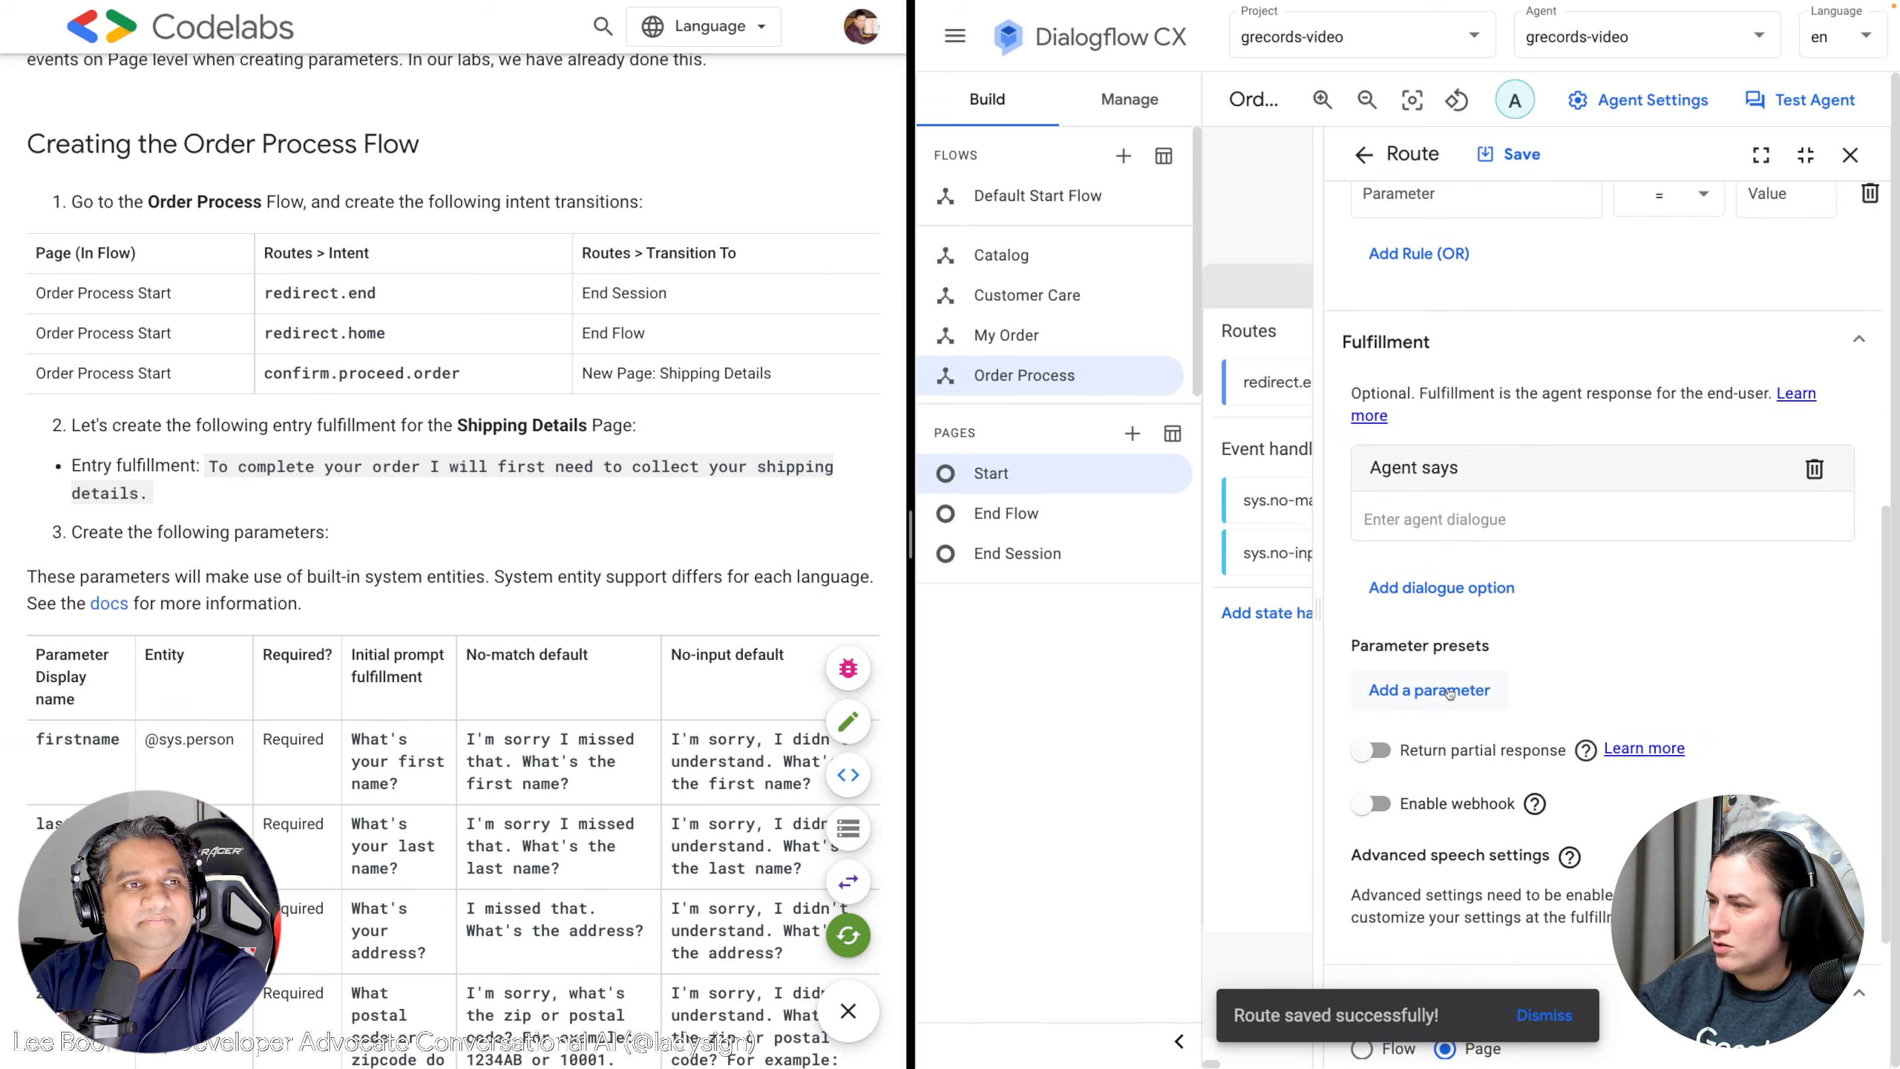
Preset parameter restart to true on the redirect.home route and save it.
click(1447, 690)
click(1430, 738)
text(restart)
key(Tab)
text(tru)
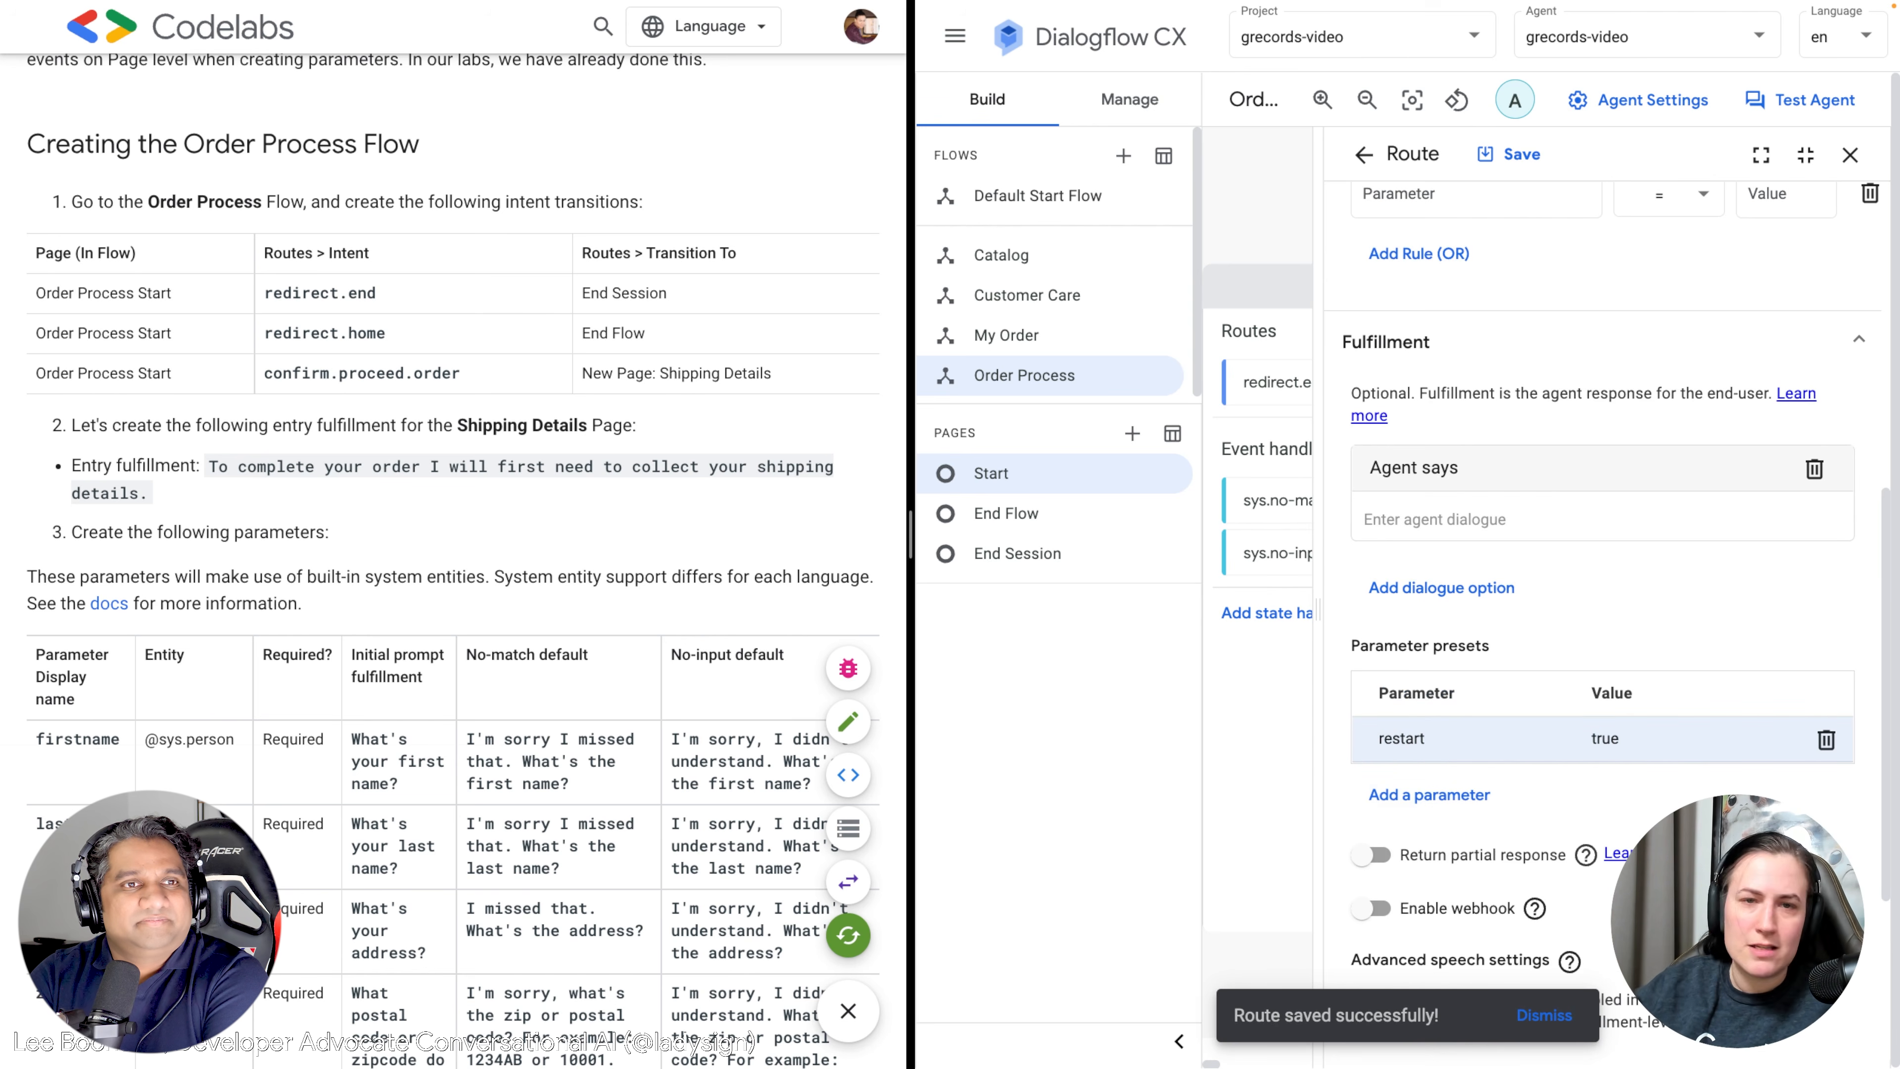
scroll(1522, 723, down, 4)
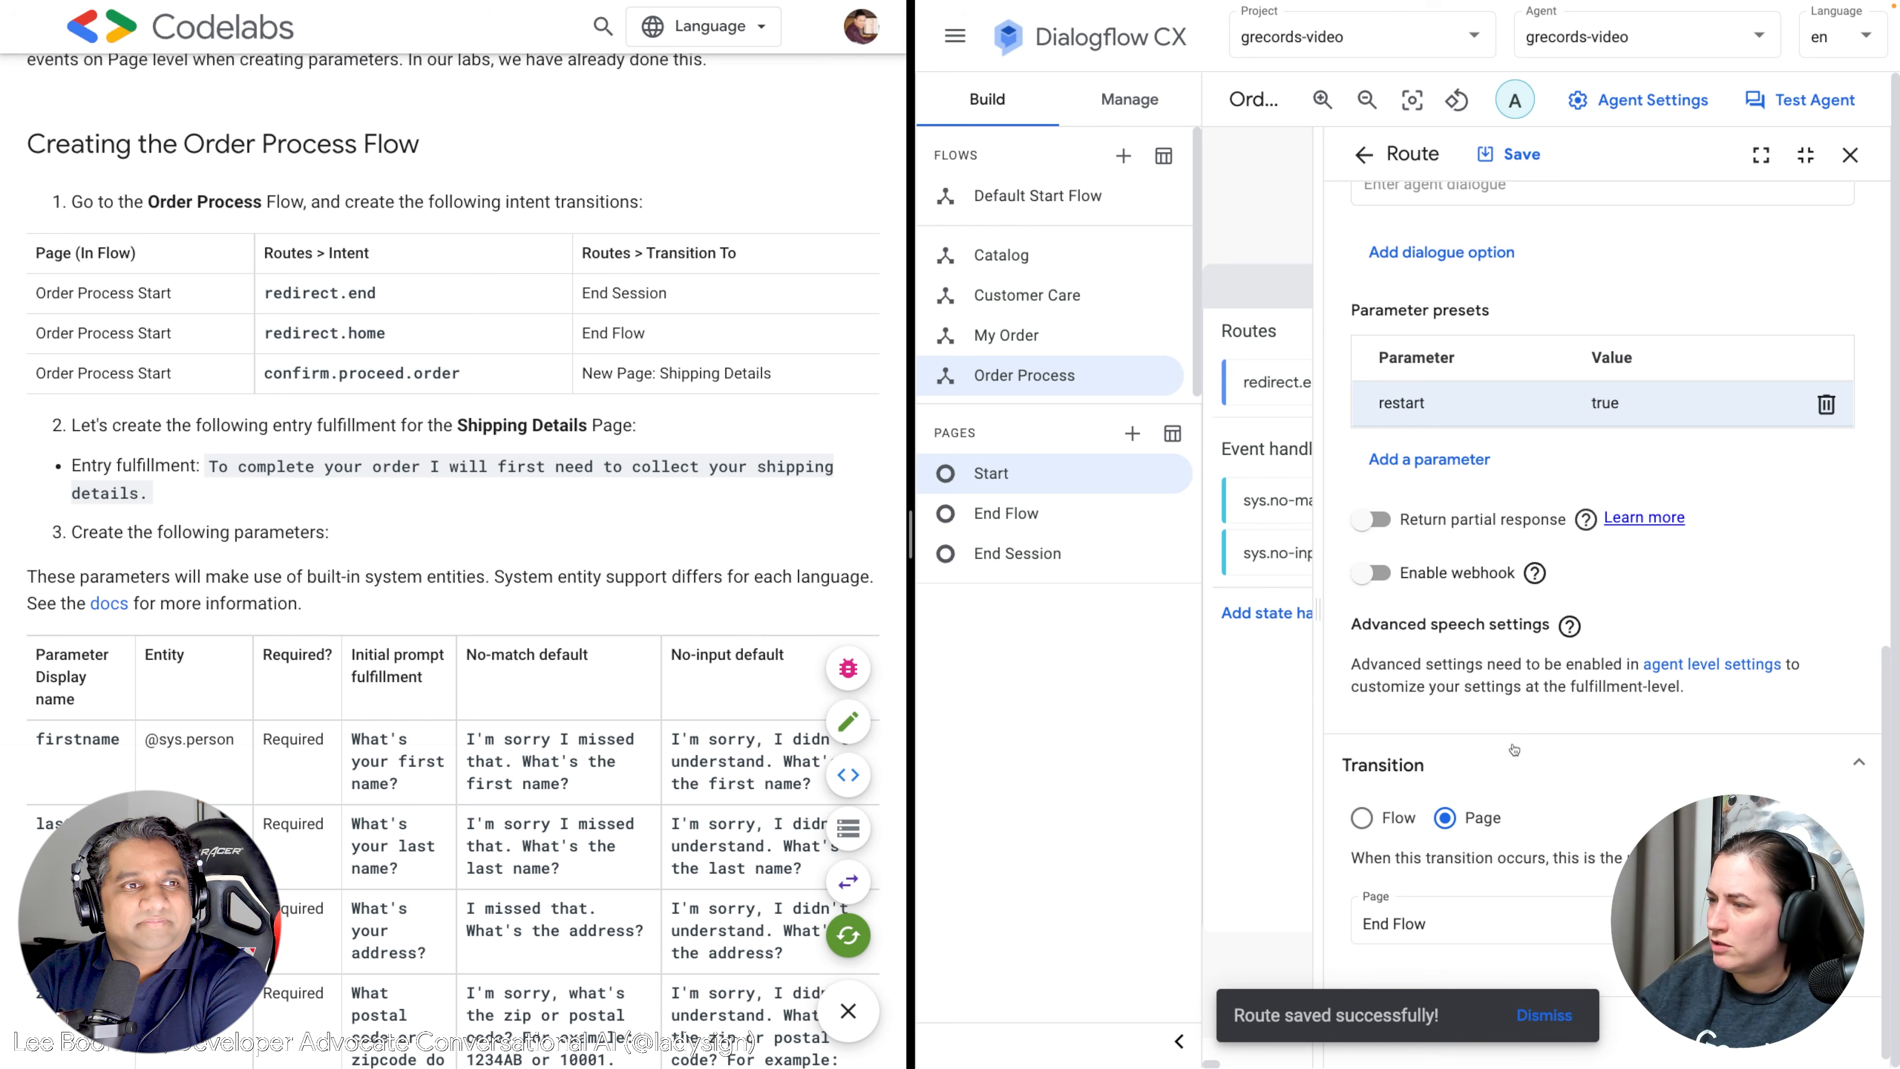
scroll(1533, 524, up, 12)
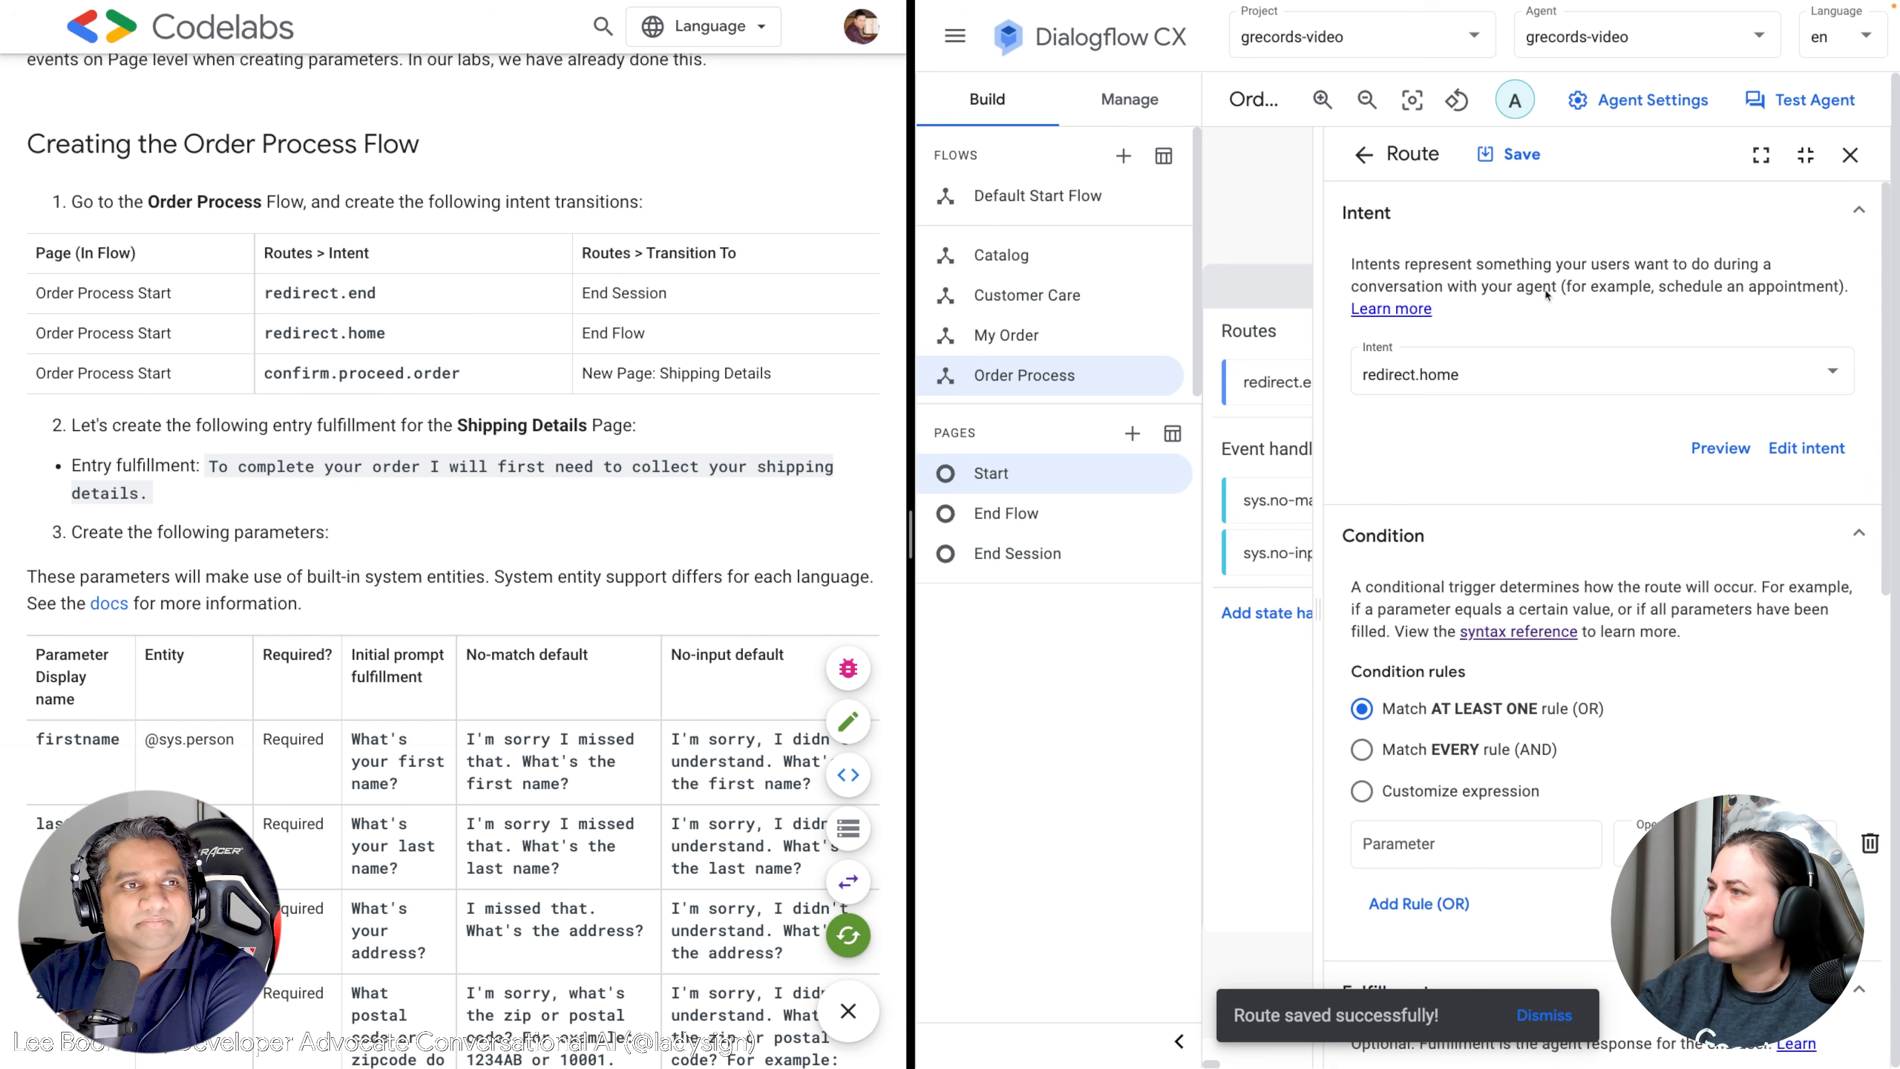
click(1510, 154)
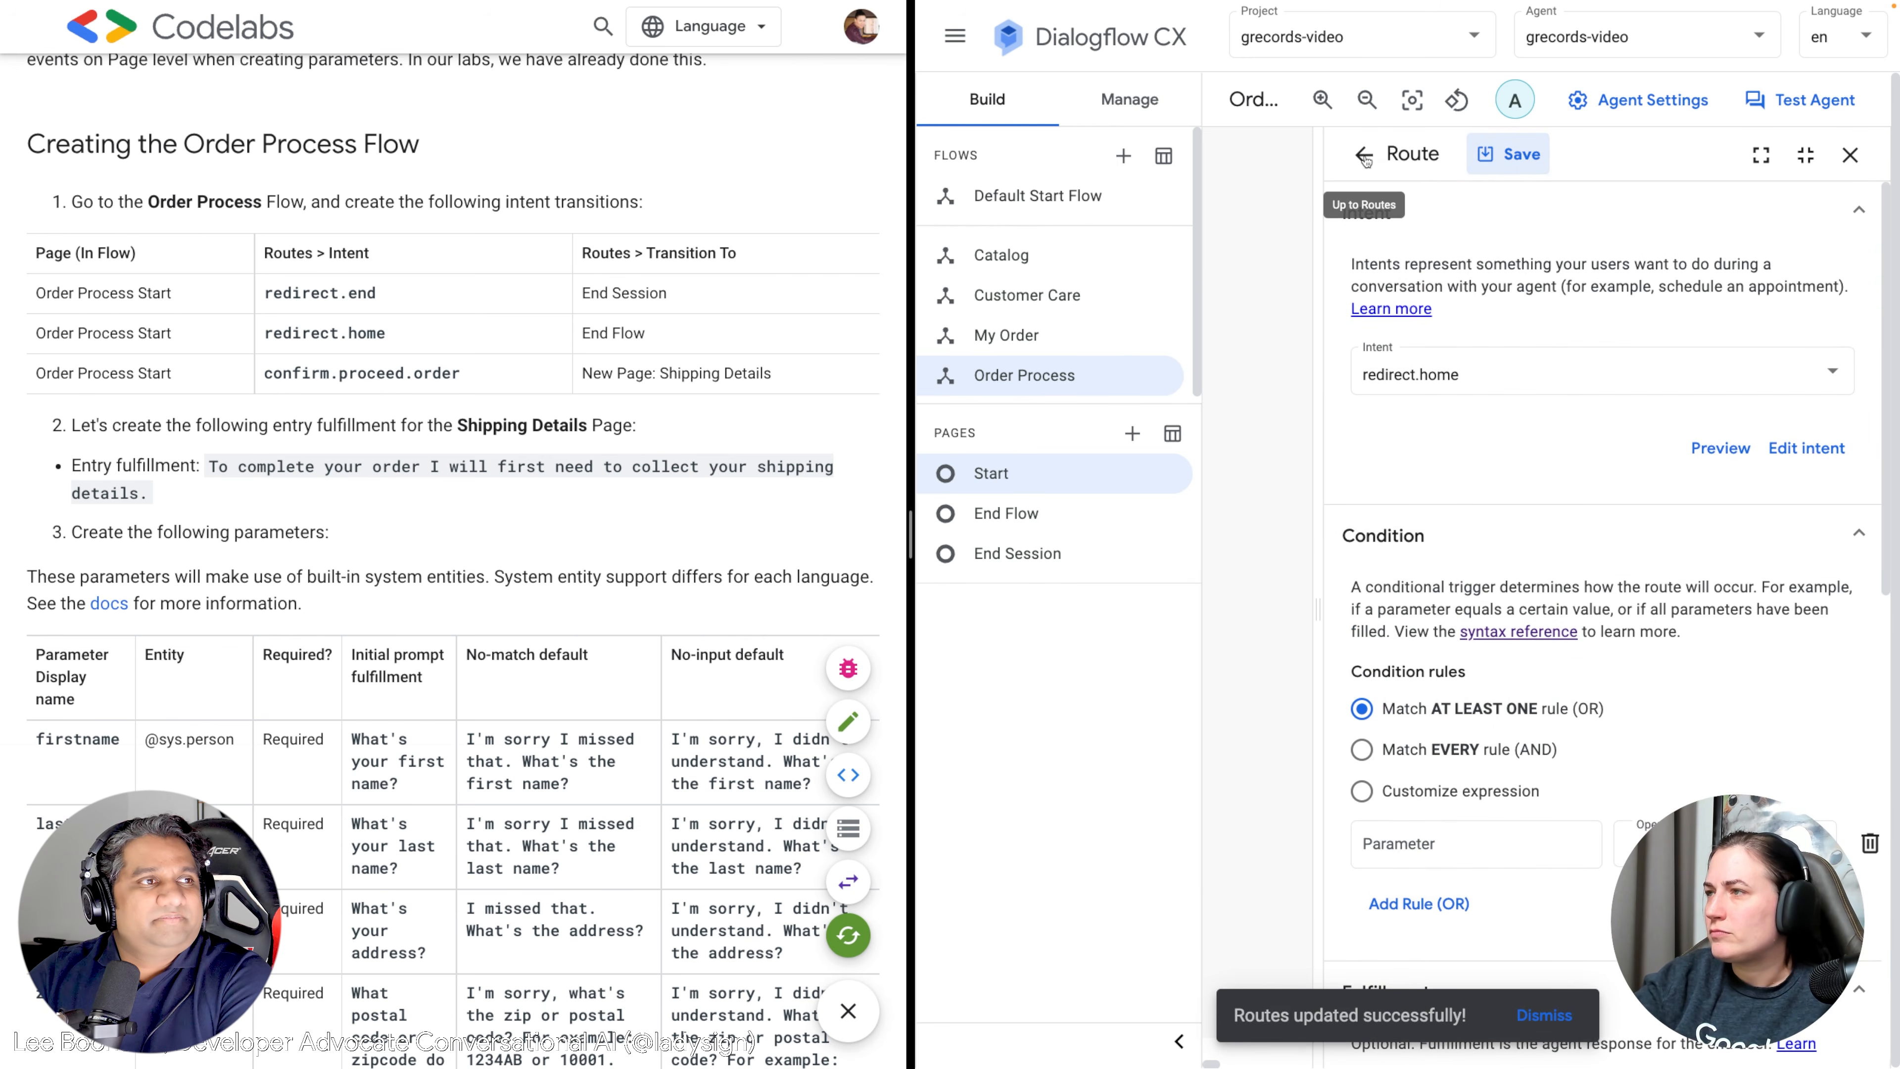
click(1364, 156)
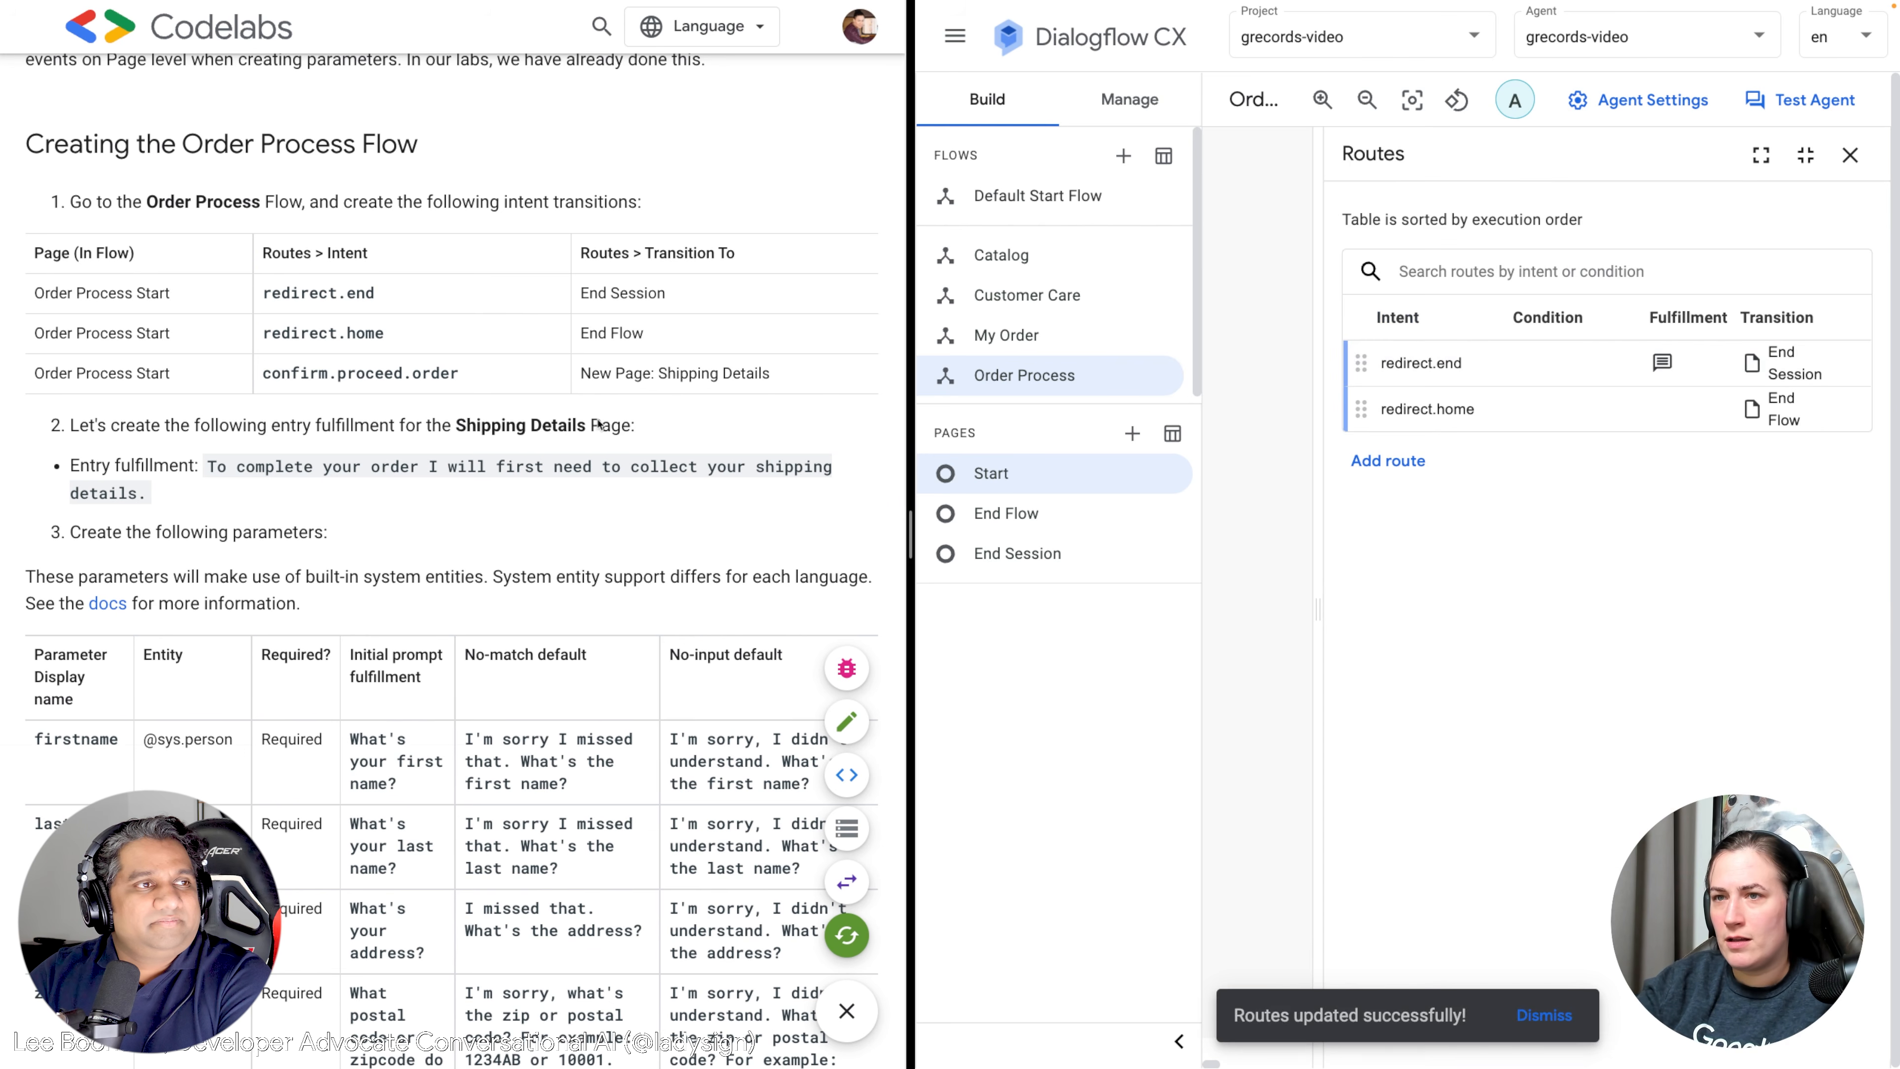
Close the routes table, look over the My Order and Catalog flows, then return to Order Process.
click(1849, 154)
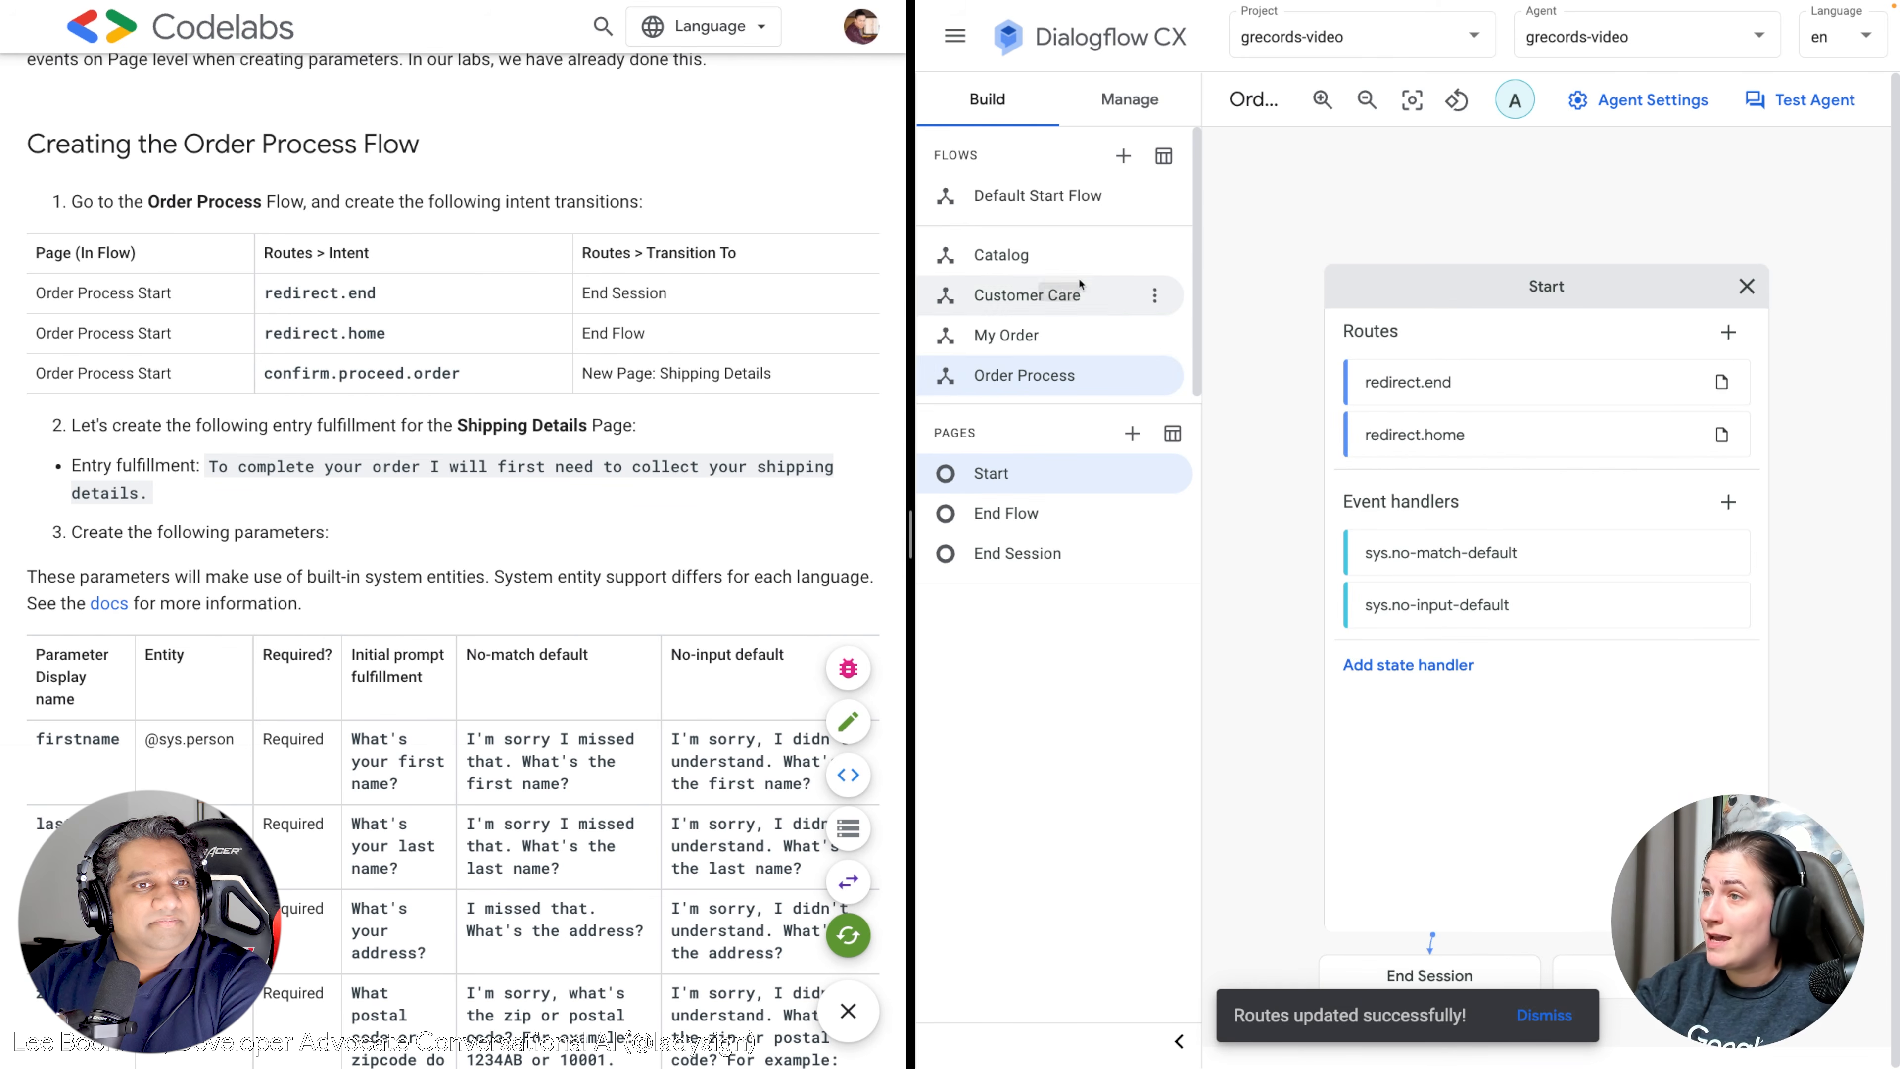
click(1021, 336)
click(1017, 256)
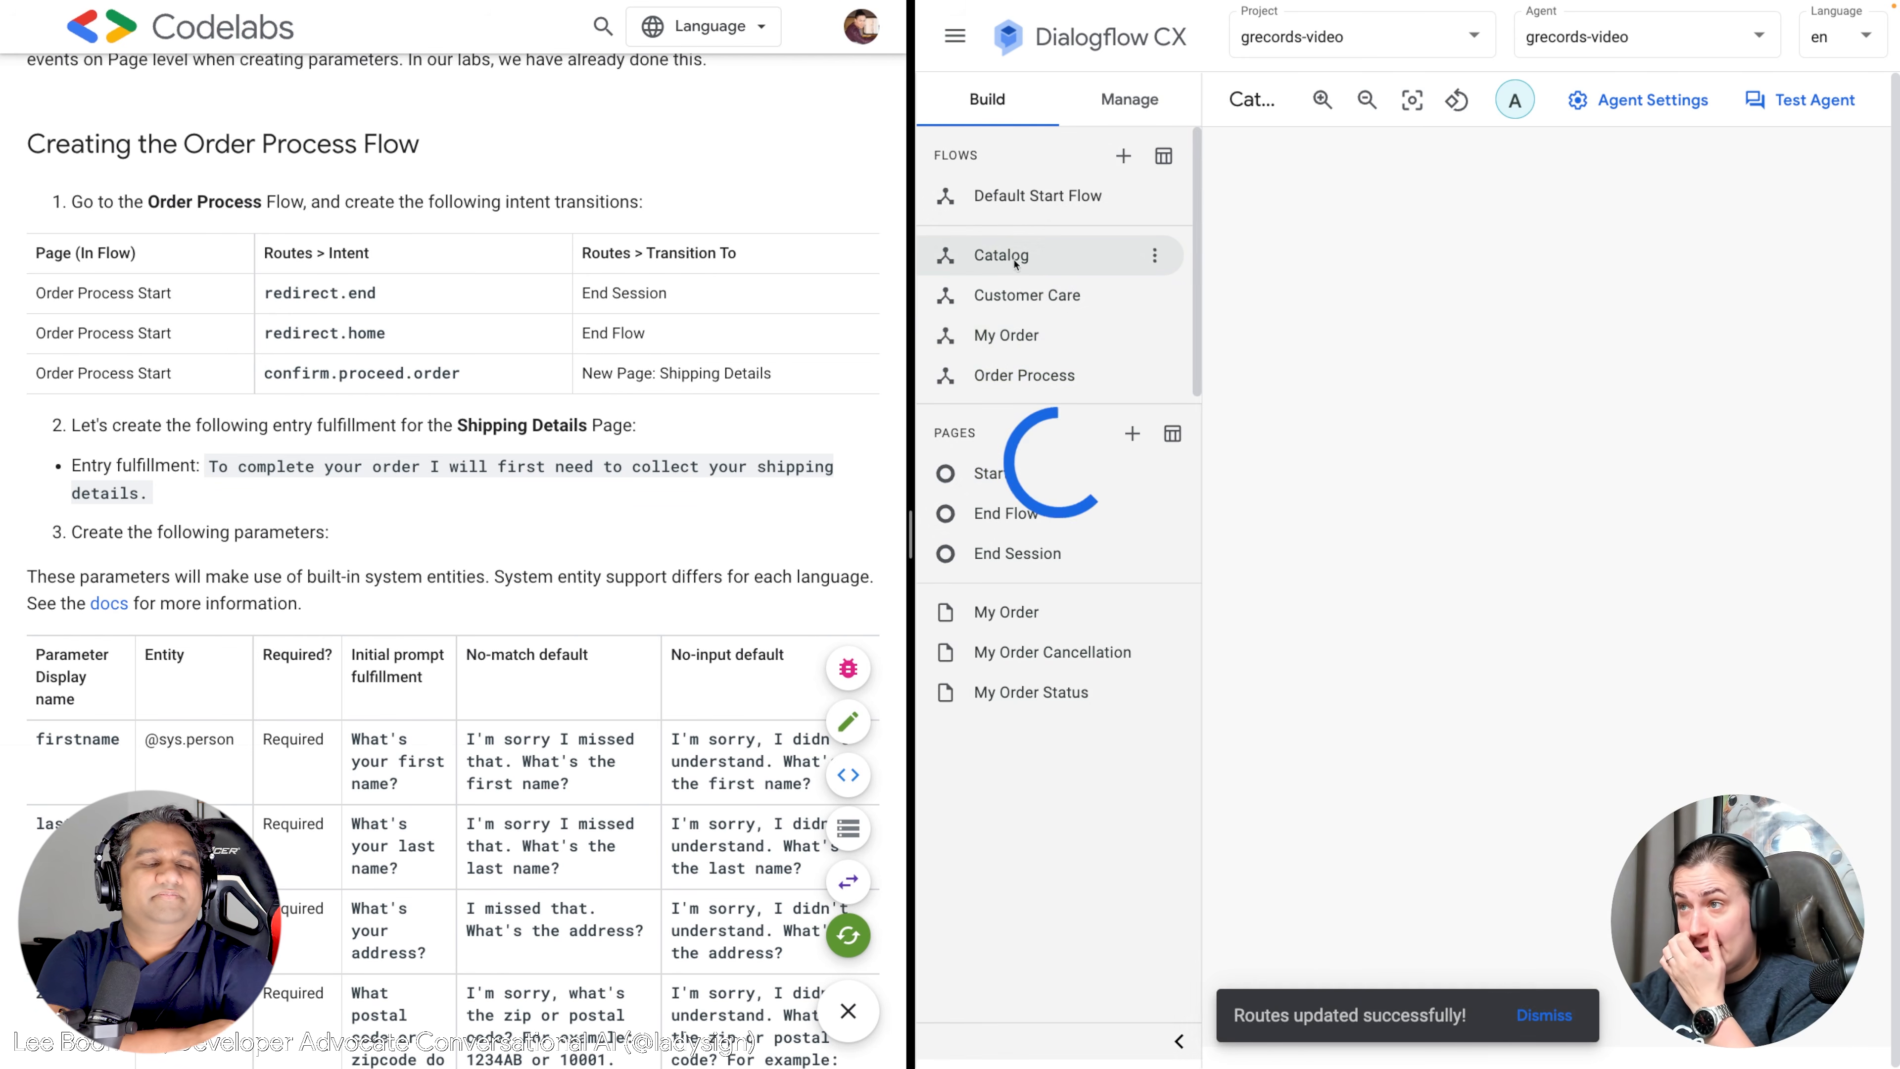
scroll(1494, 801, left, 5)
scroll(1493, 802, down, 1)
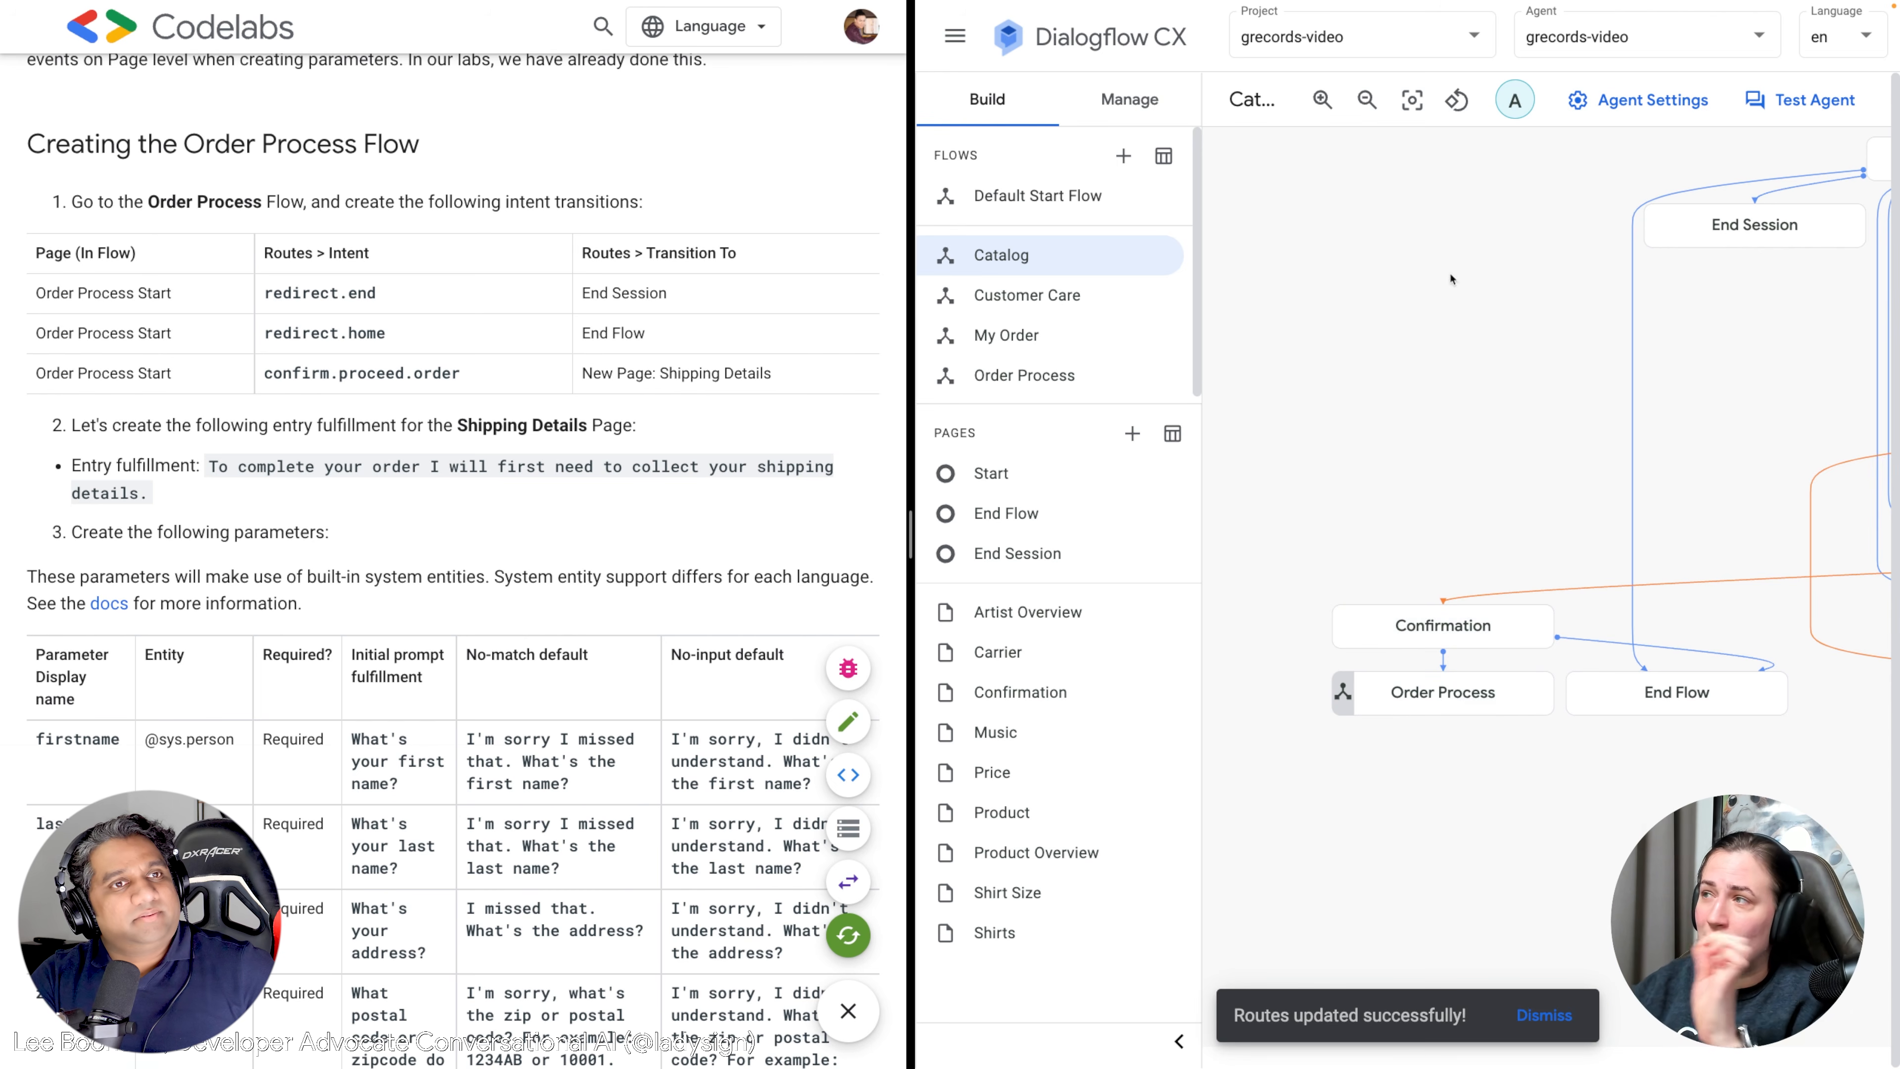
click(1048, 375)
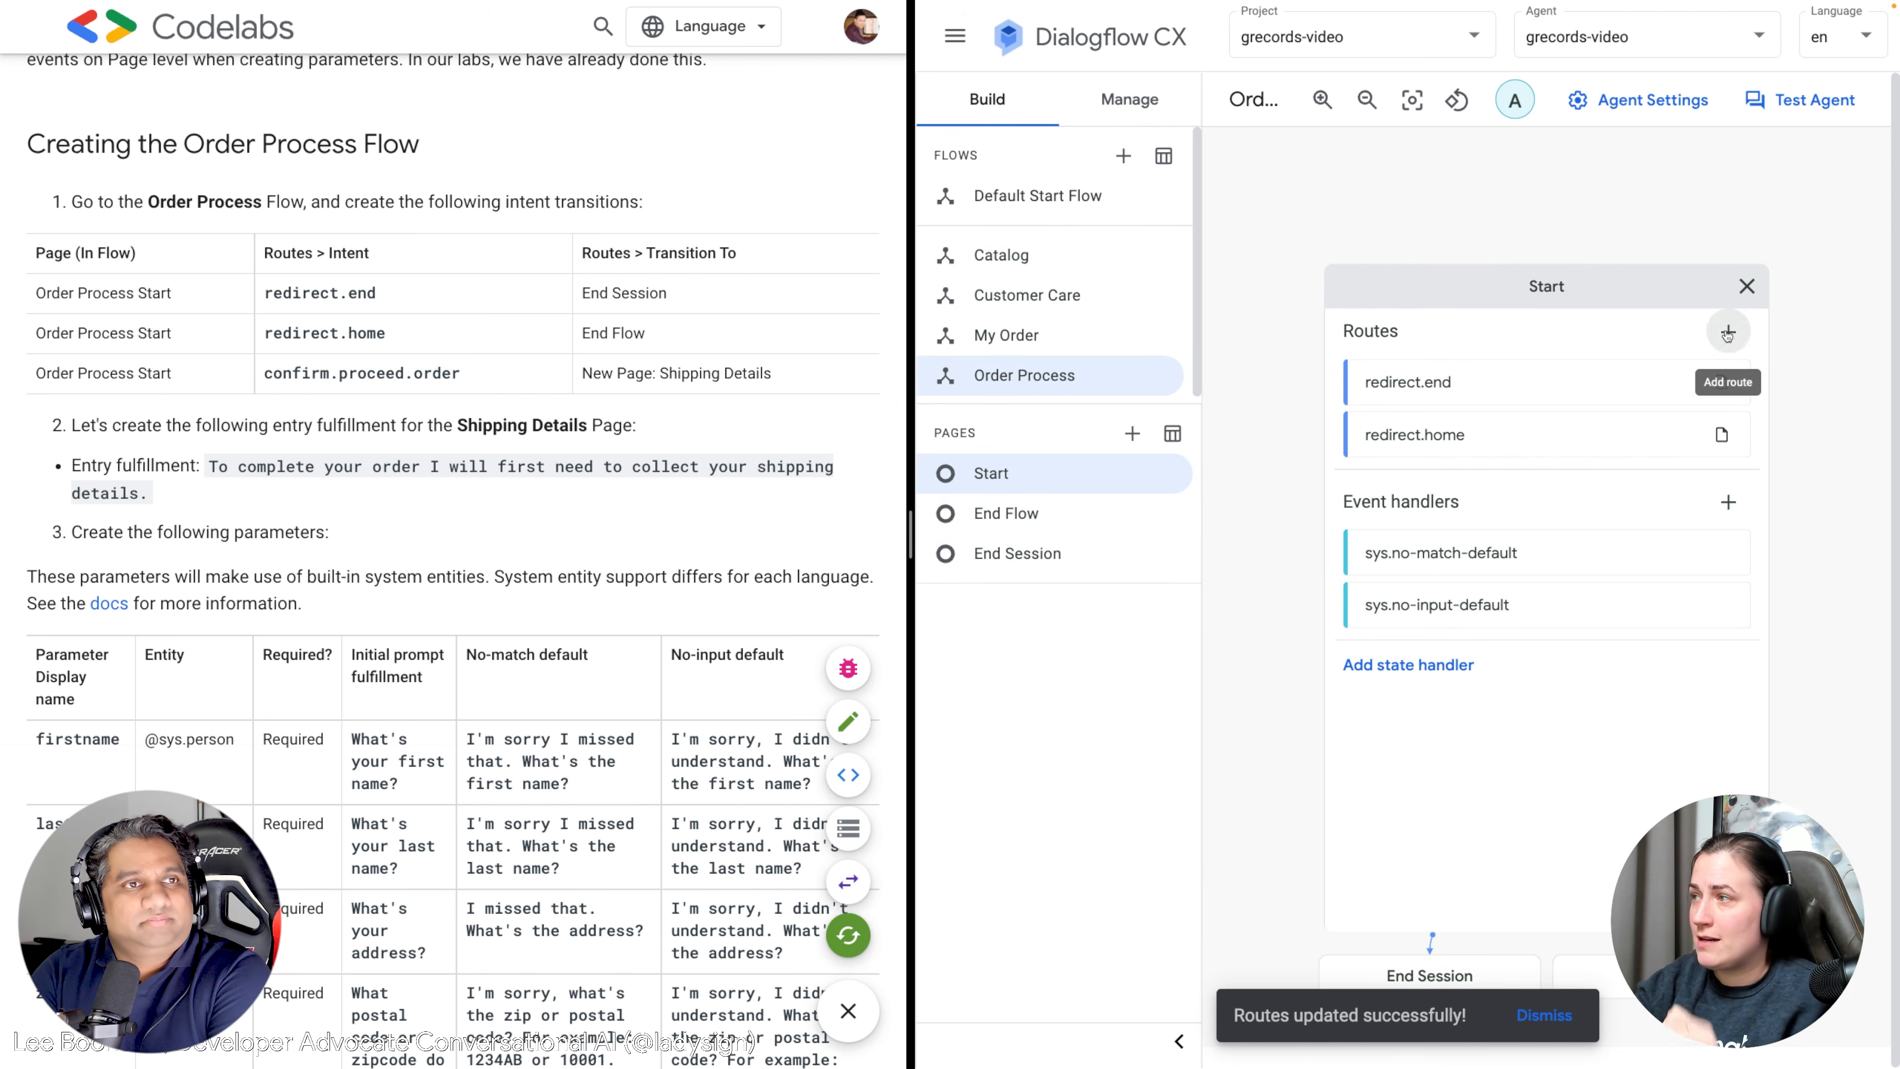
Add a Start page route triggered by the confirm.proceed.order intent.
click(1727, 334)
click(1474, 371)
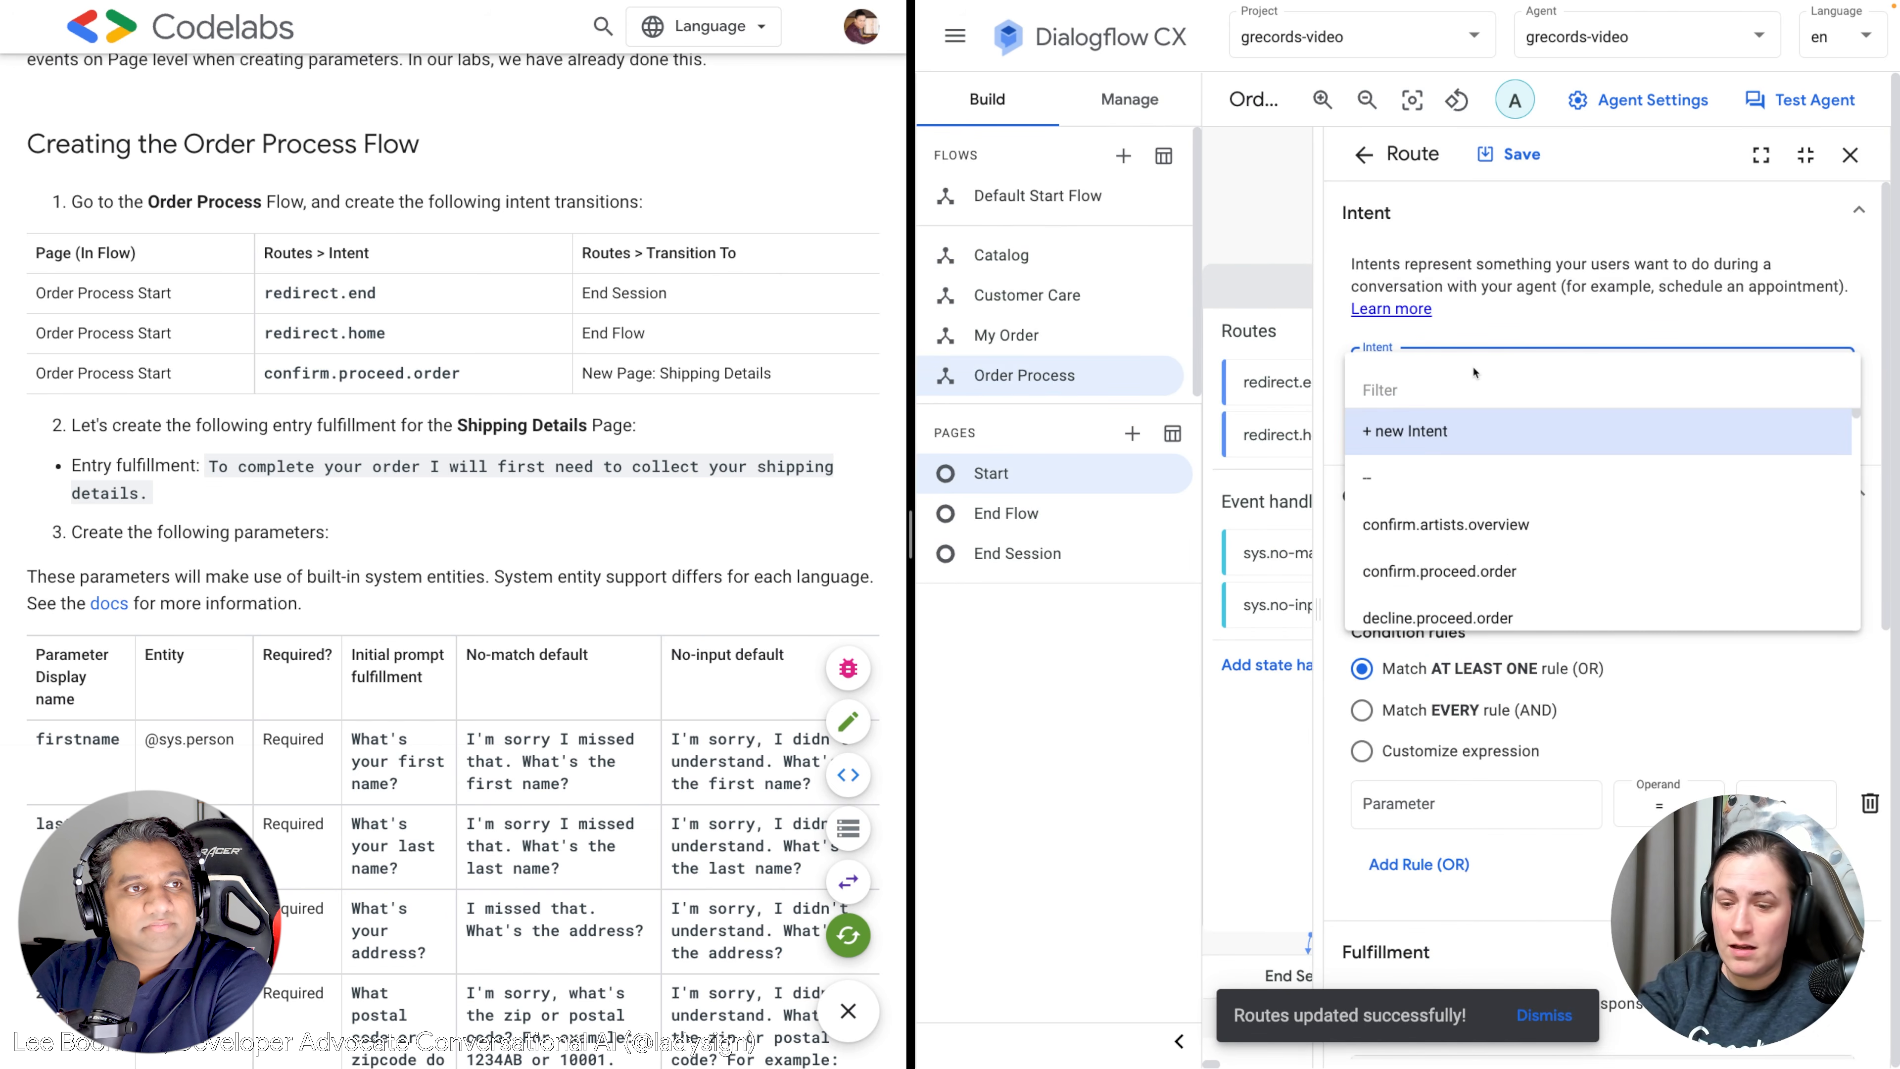
text(confoir)
key(BackSpace)
key(BackSpace)
key(BackSpace)
text(io)
key(BackSpace)
text(rm)
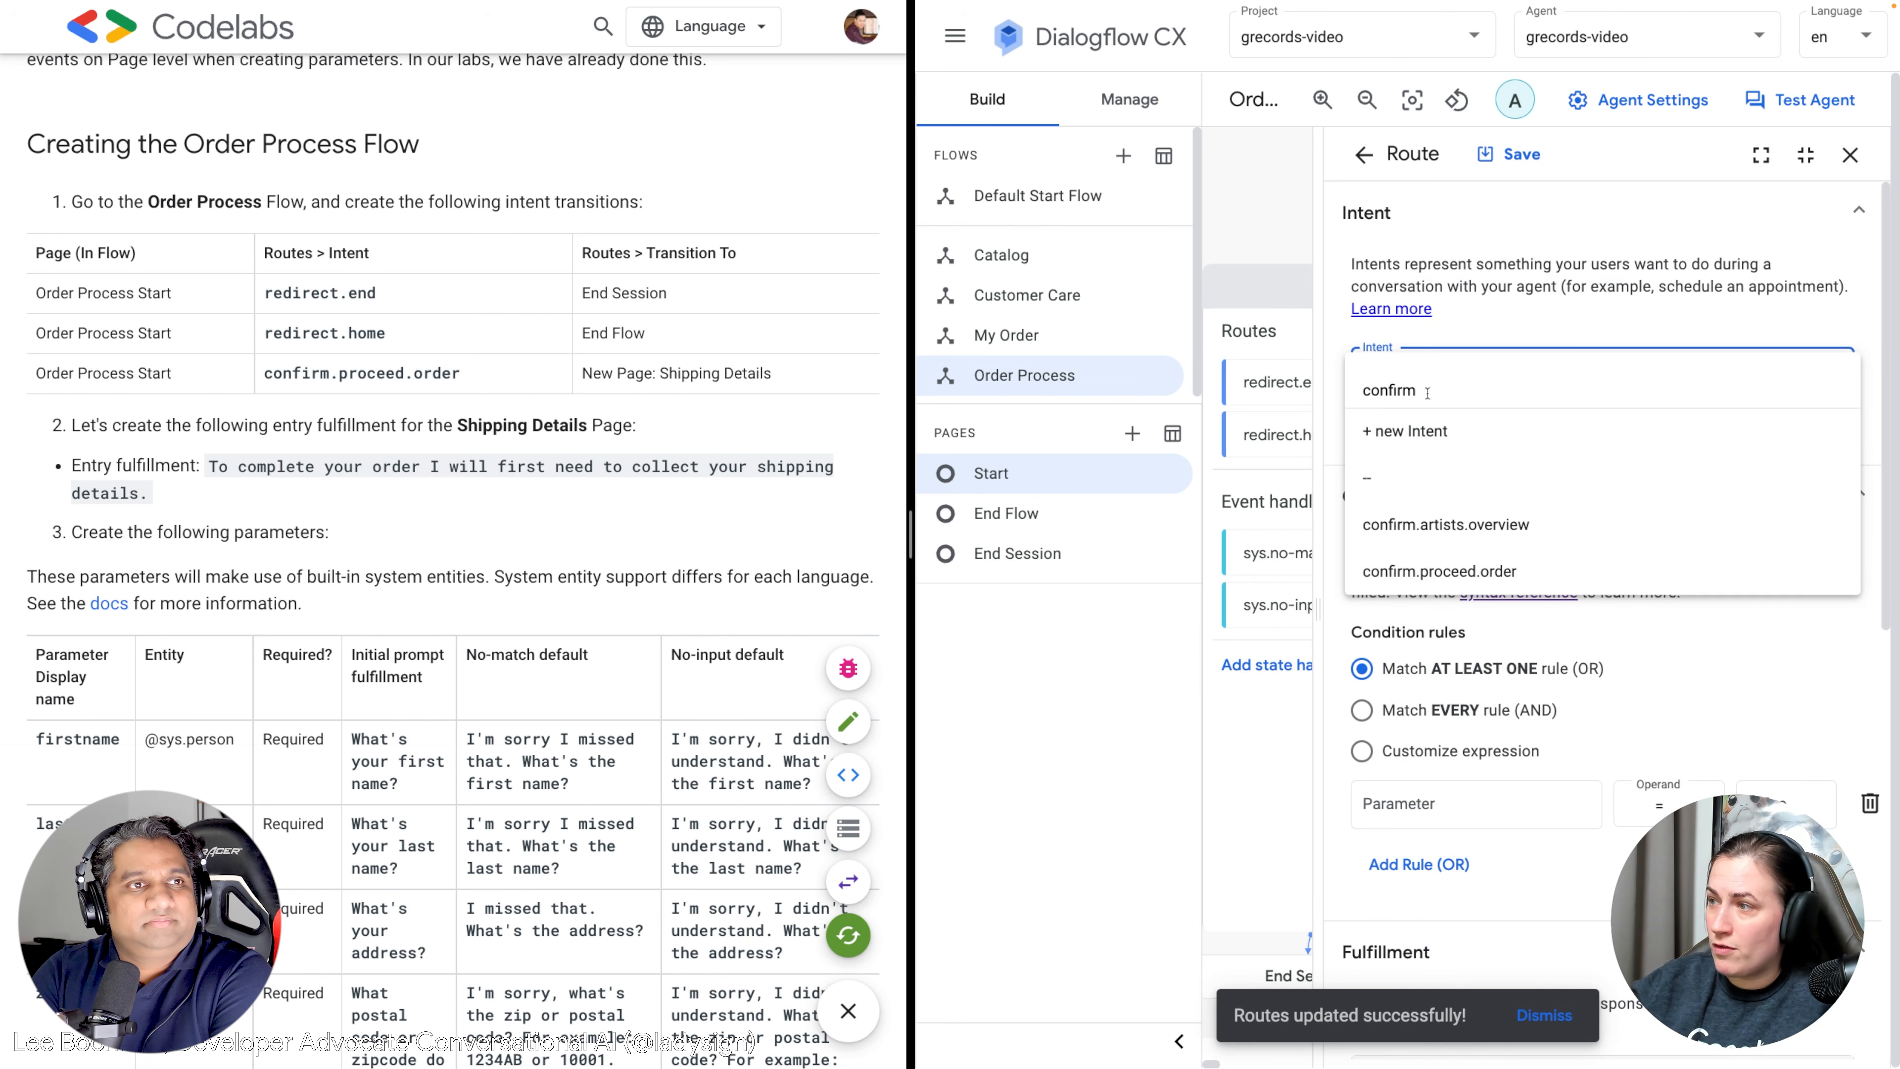
click(1475, 570)
scroll(1492, 562, down, 10)
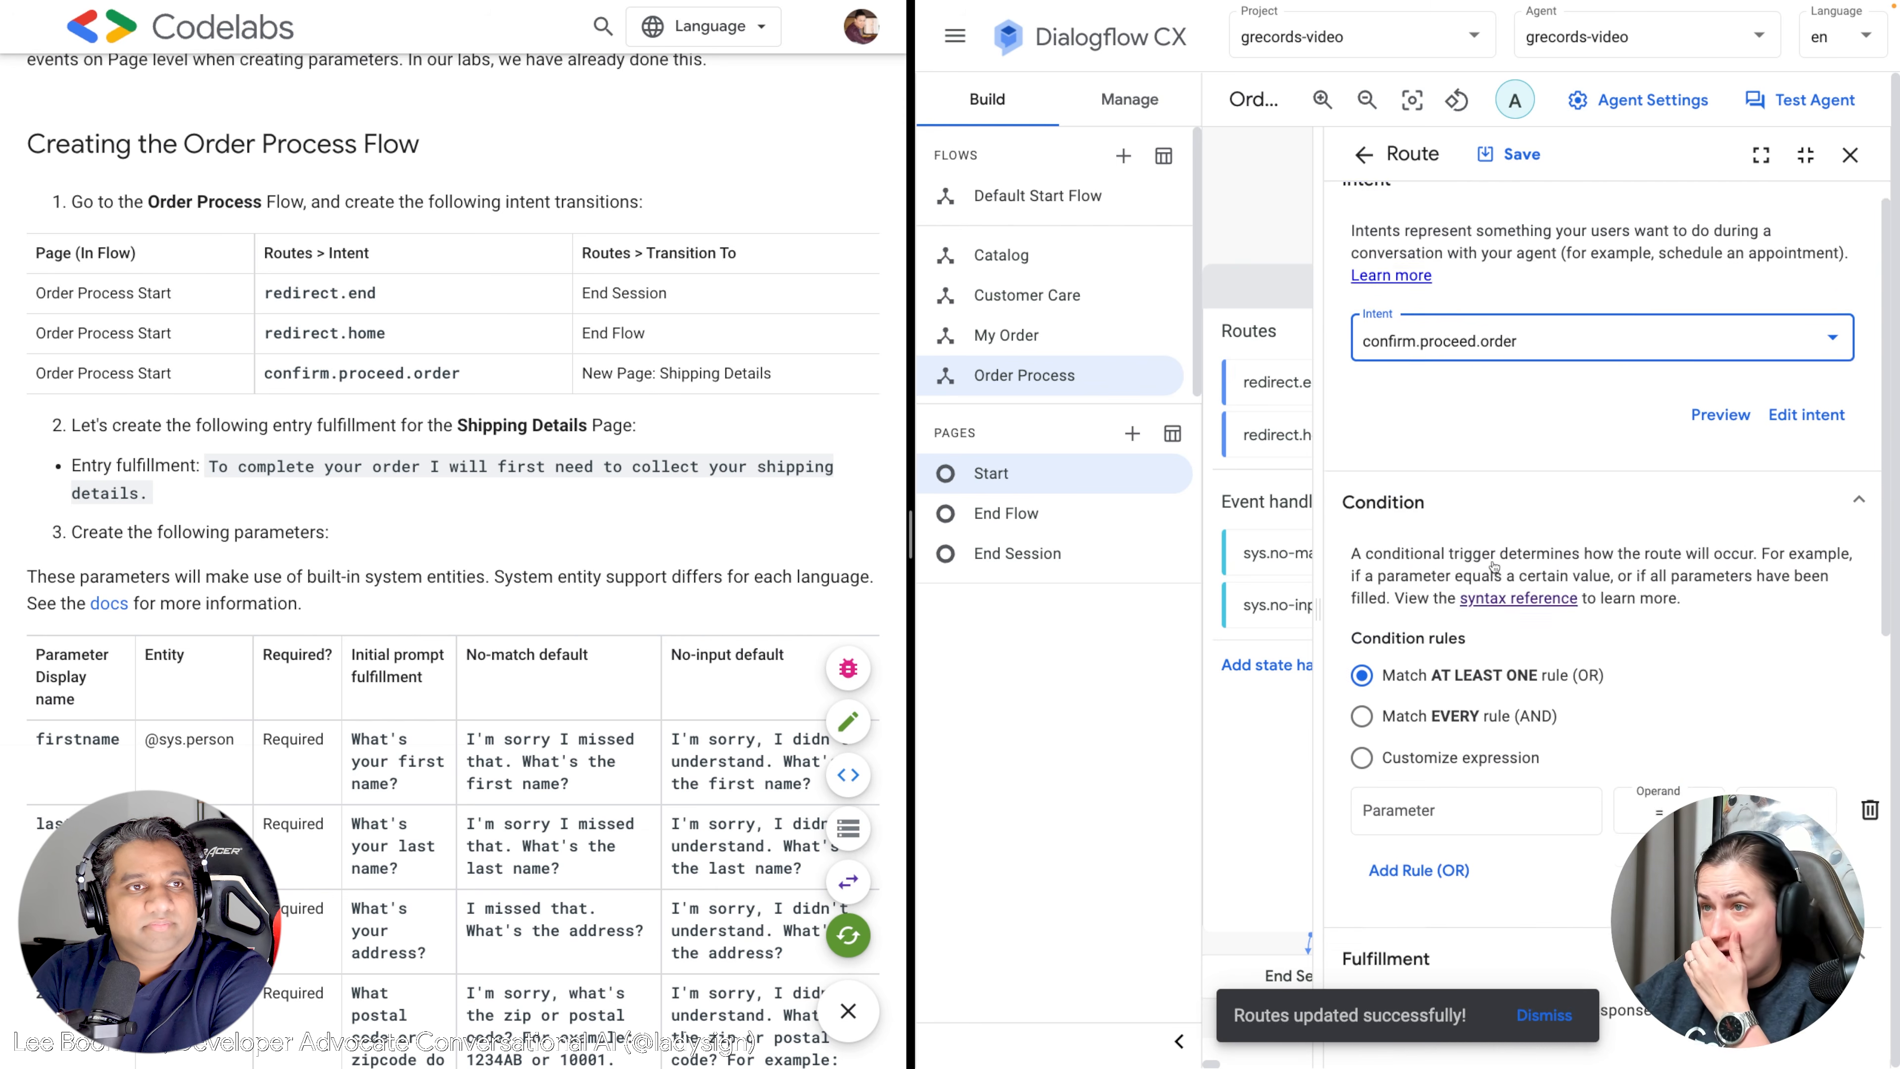
Send the route to a new page named 'Shipping Details', save, and bring it into view.
click(1453, 909)
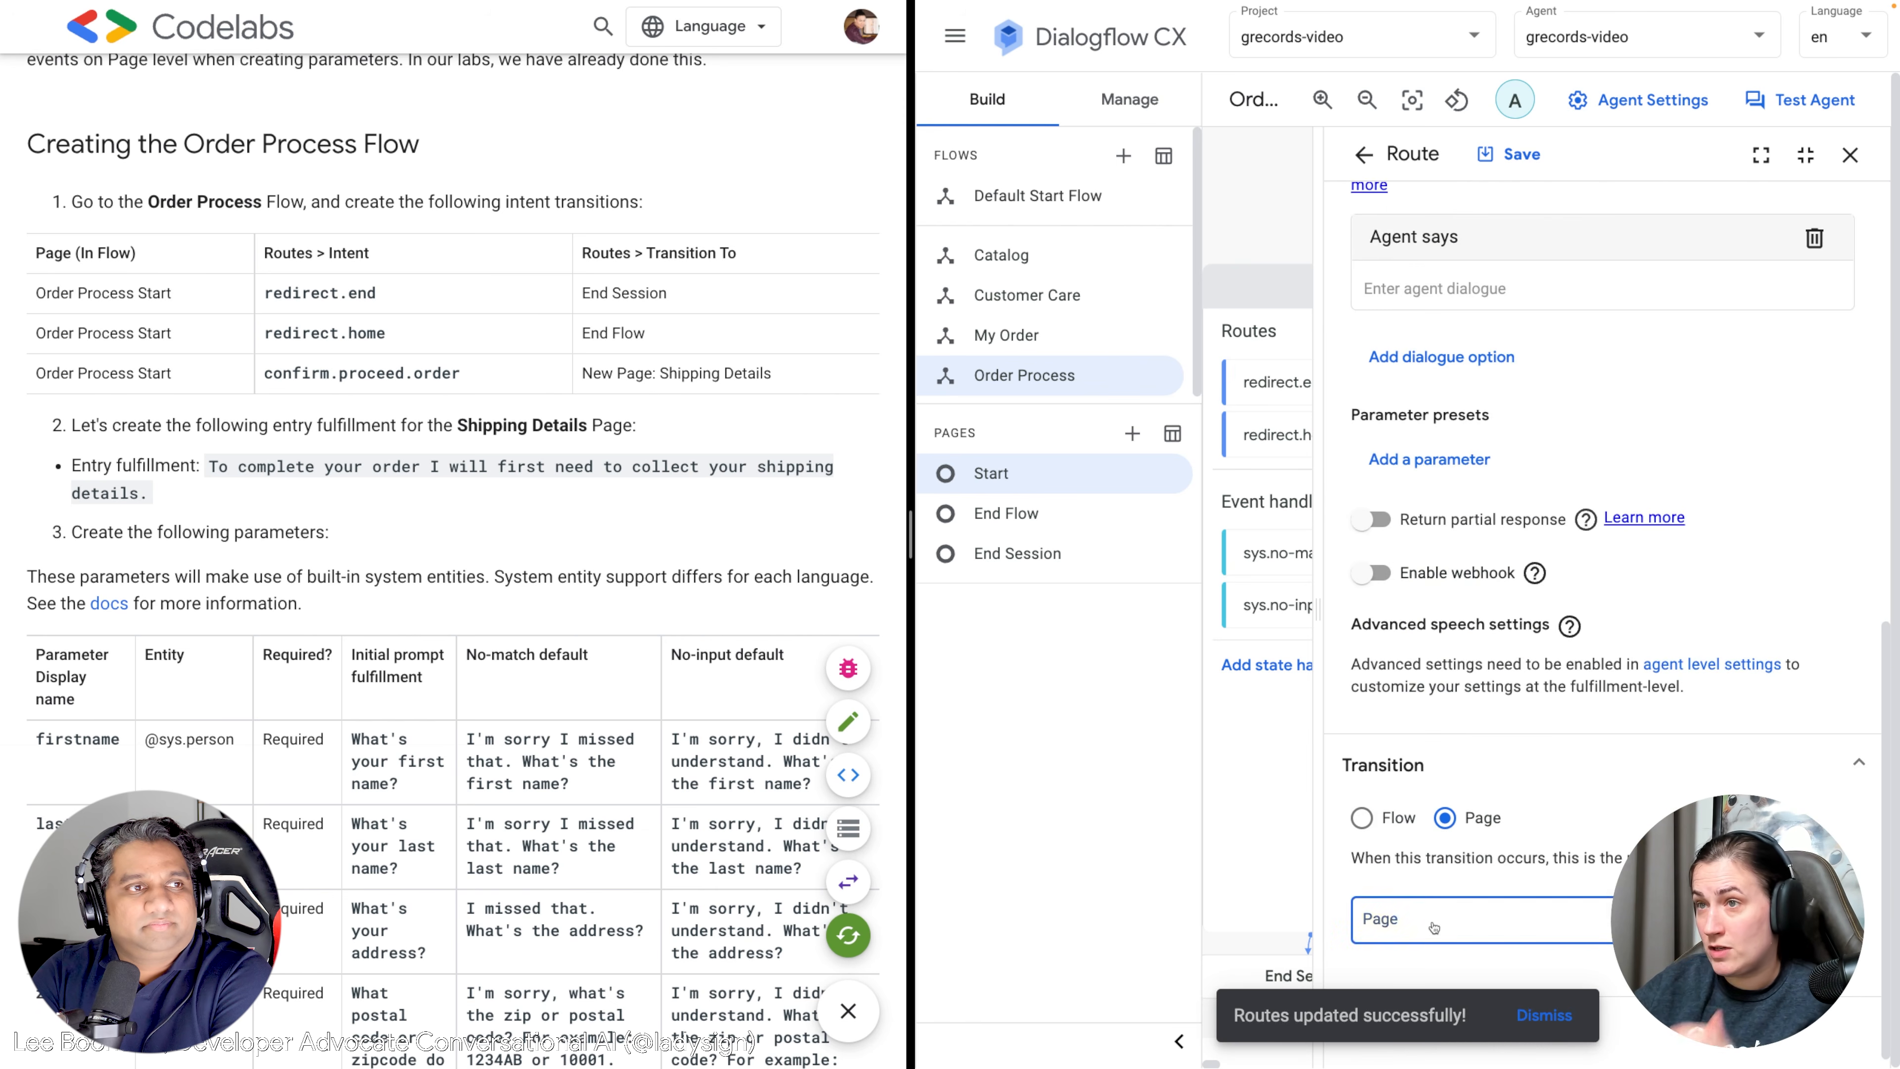
click(1438, 671)
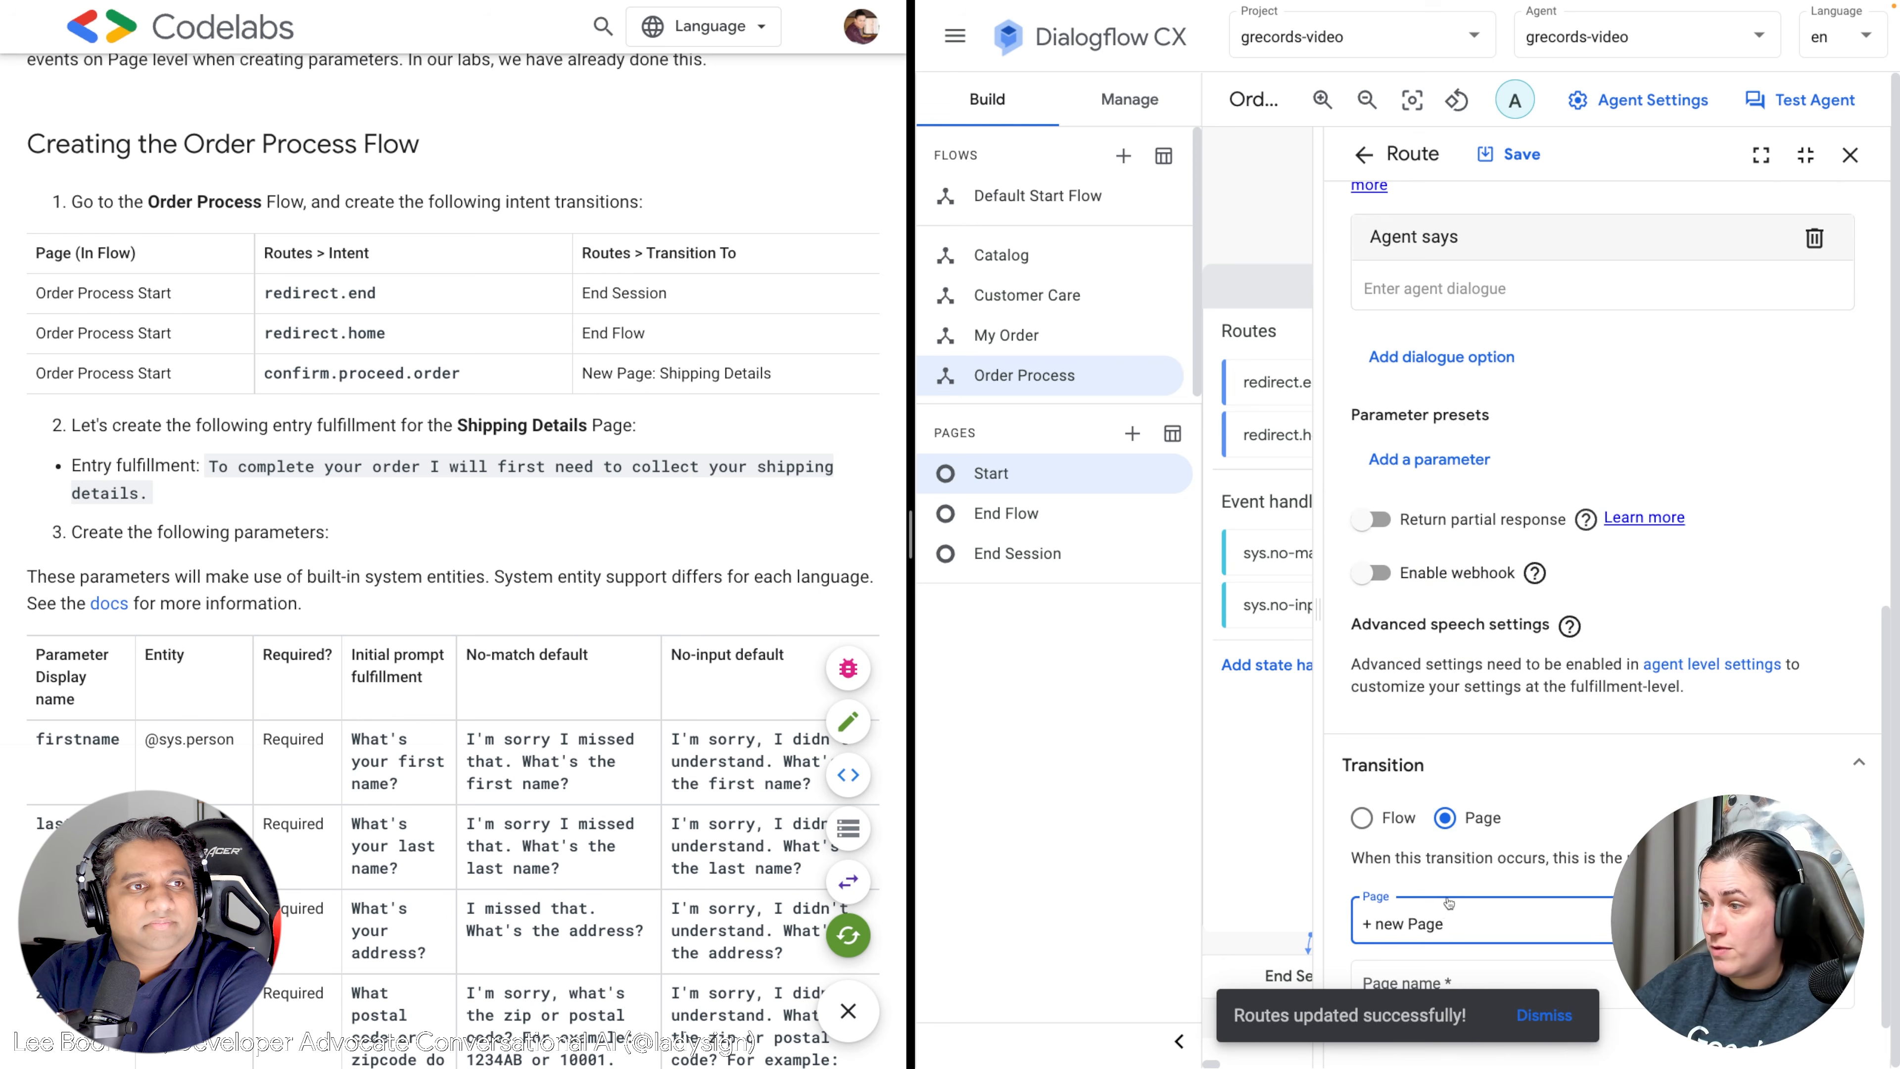
scroll(1421, 941, down, 1)
click(1421, 917)
text(Shi[pi)
key(BackSpace)
key(BackSpace)
text(ping )
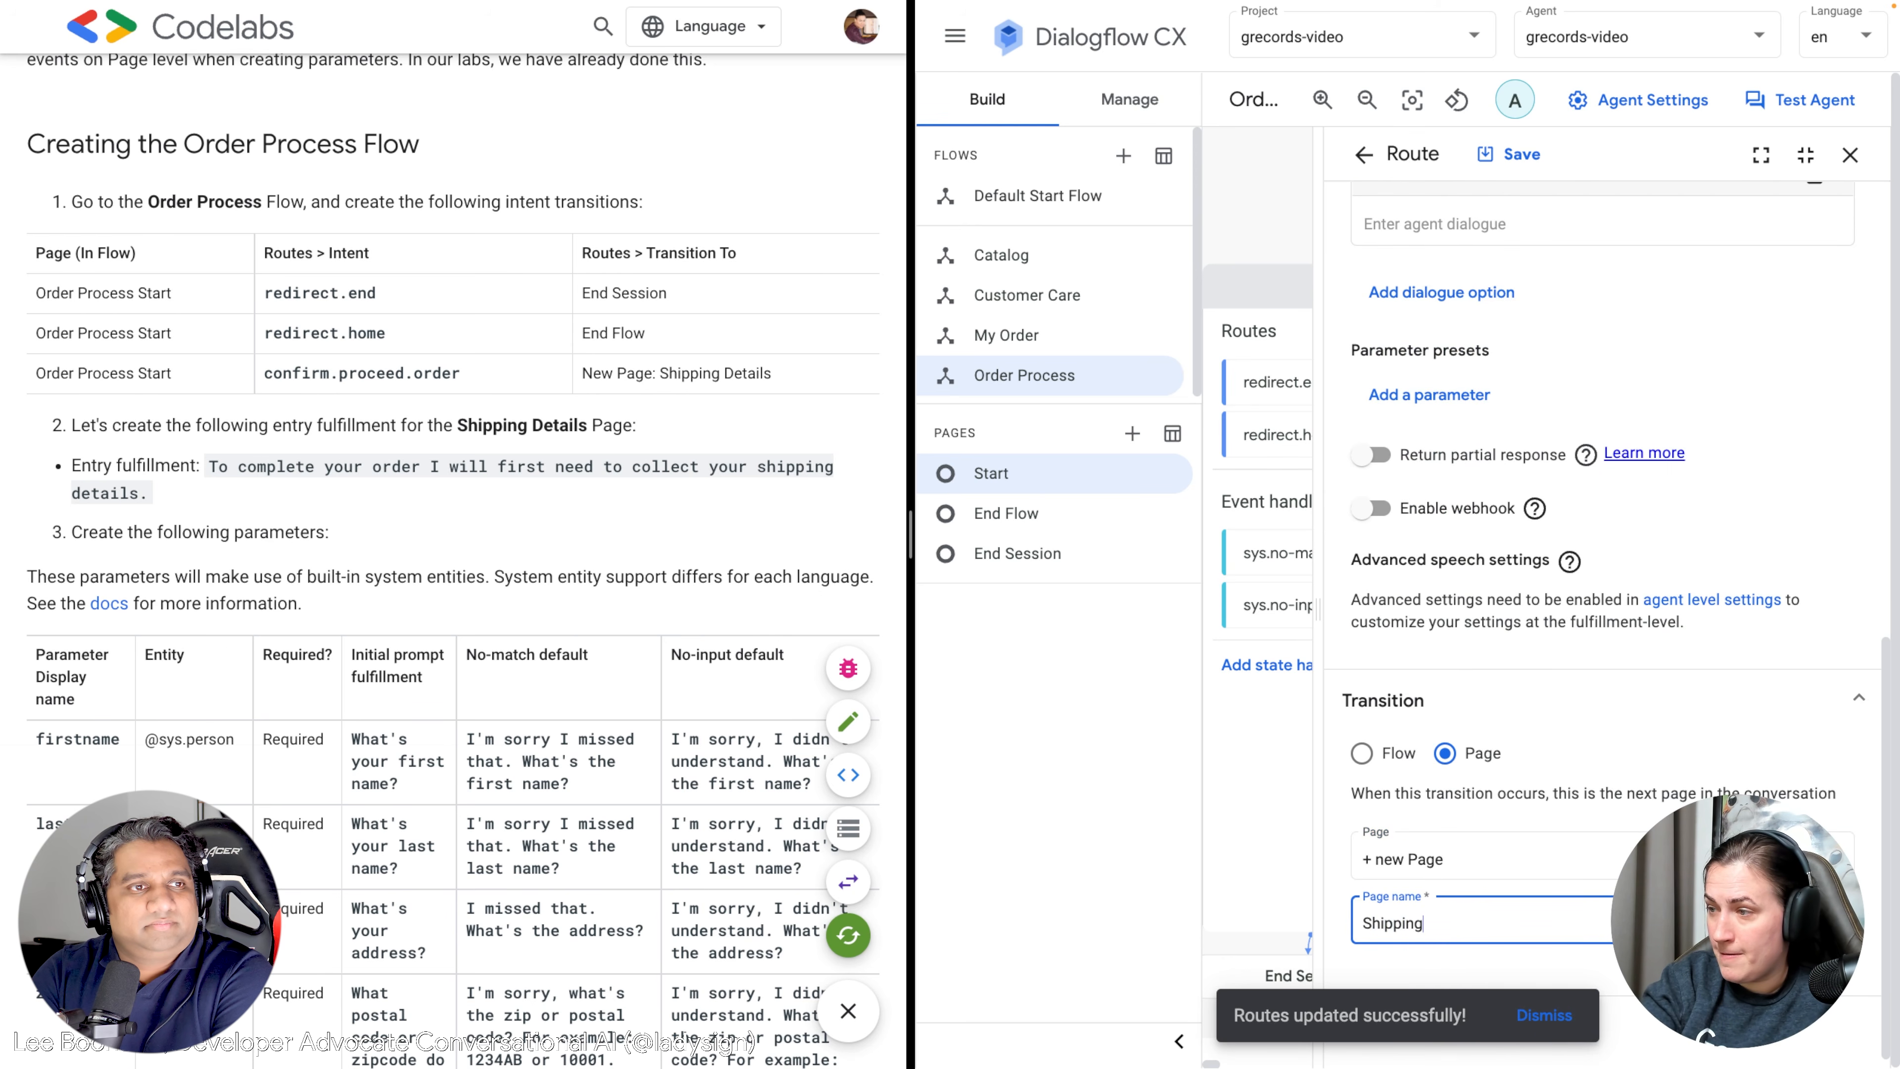
text(Details)
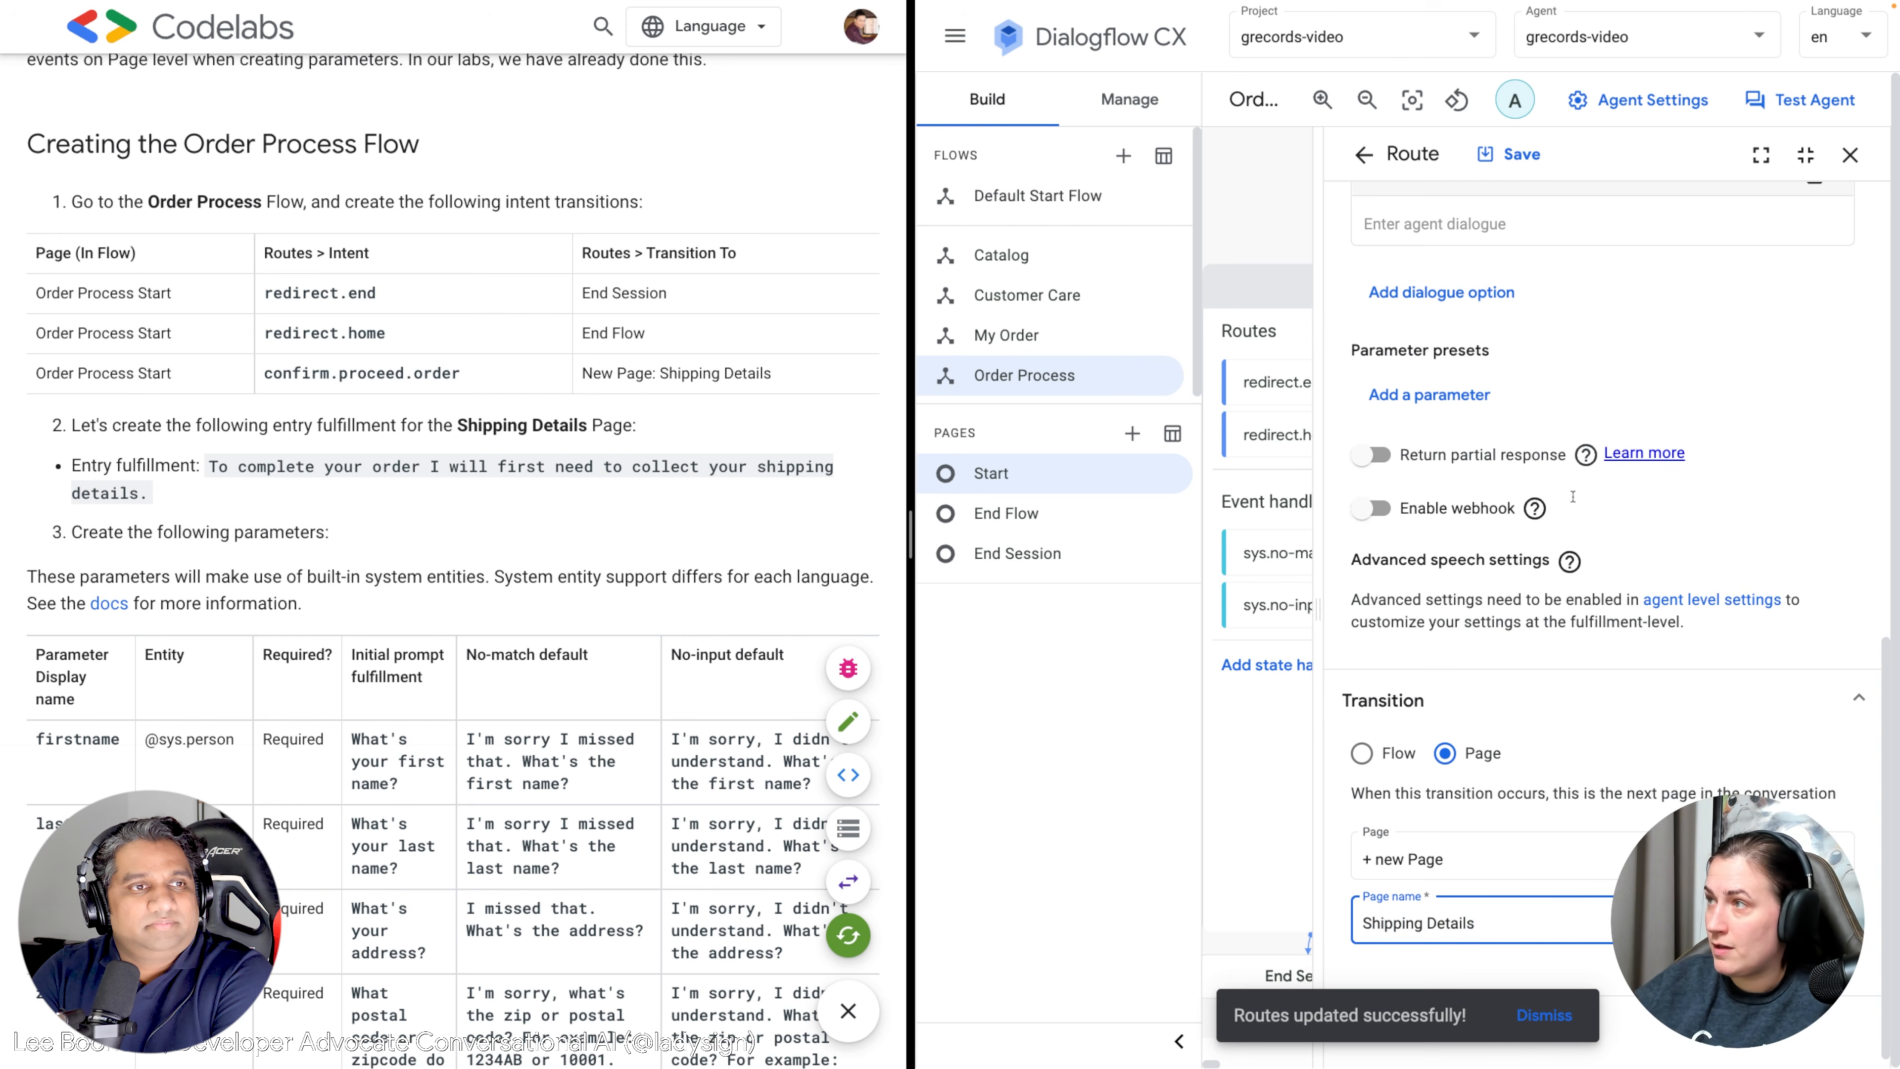
click(1528, 156)
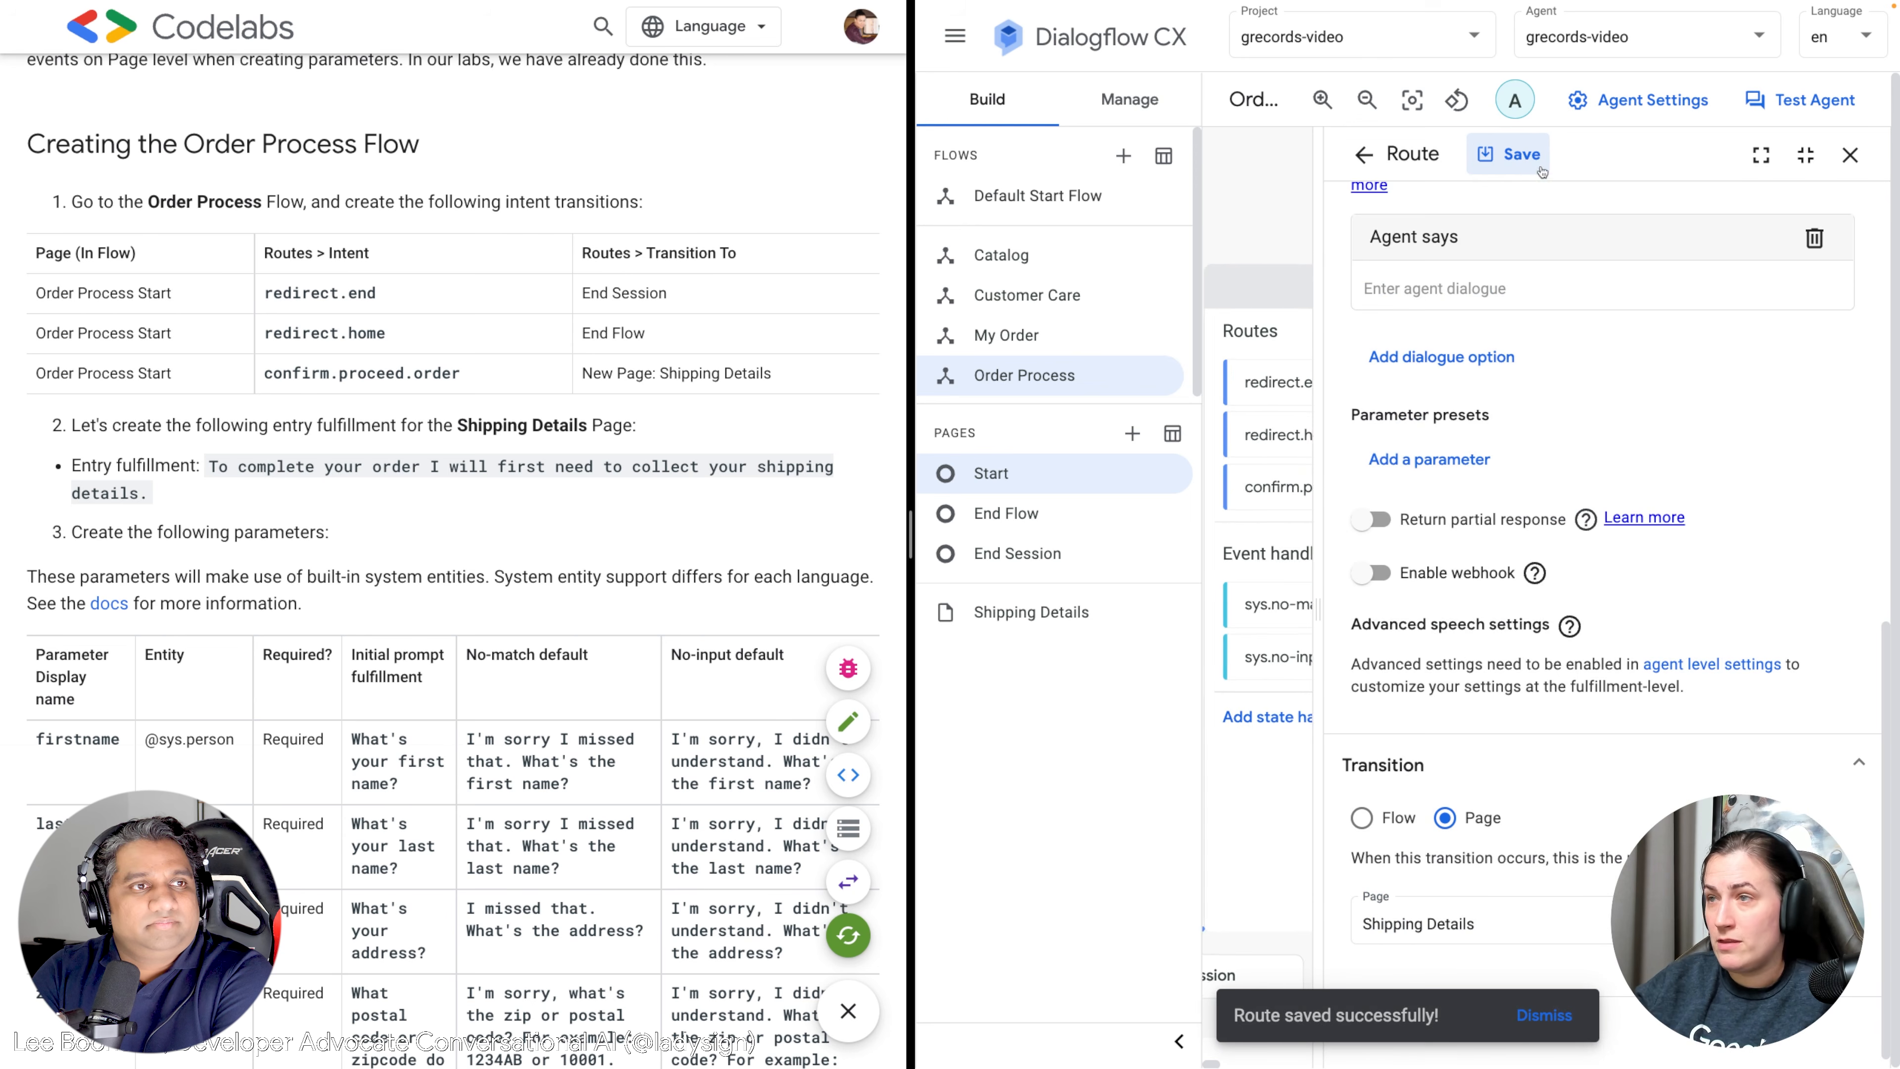
click(1850, 154)
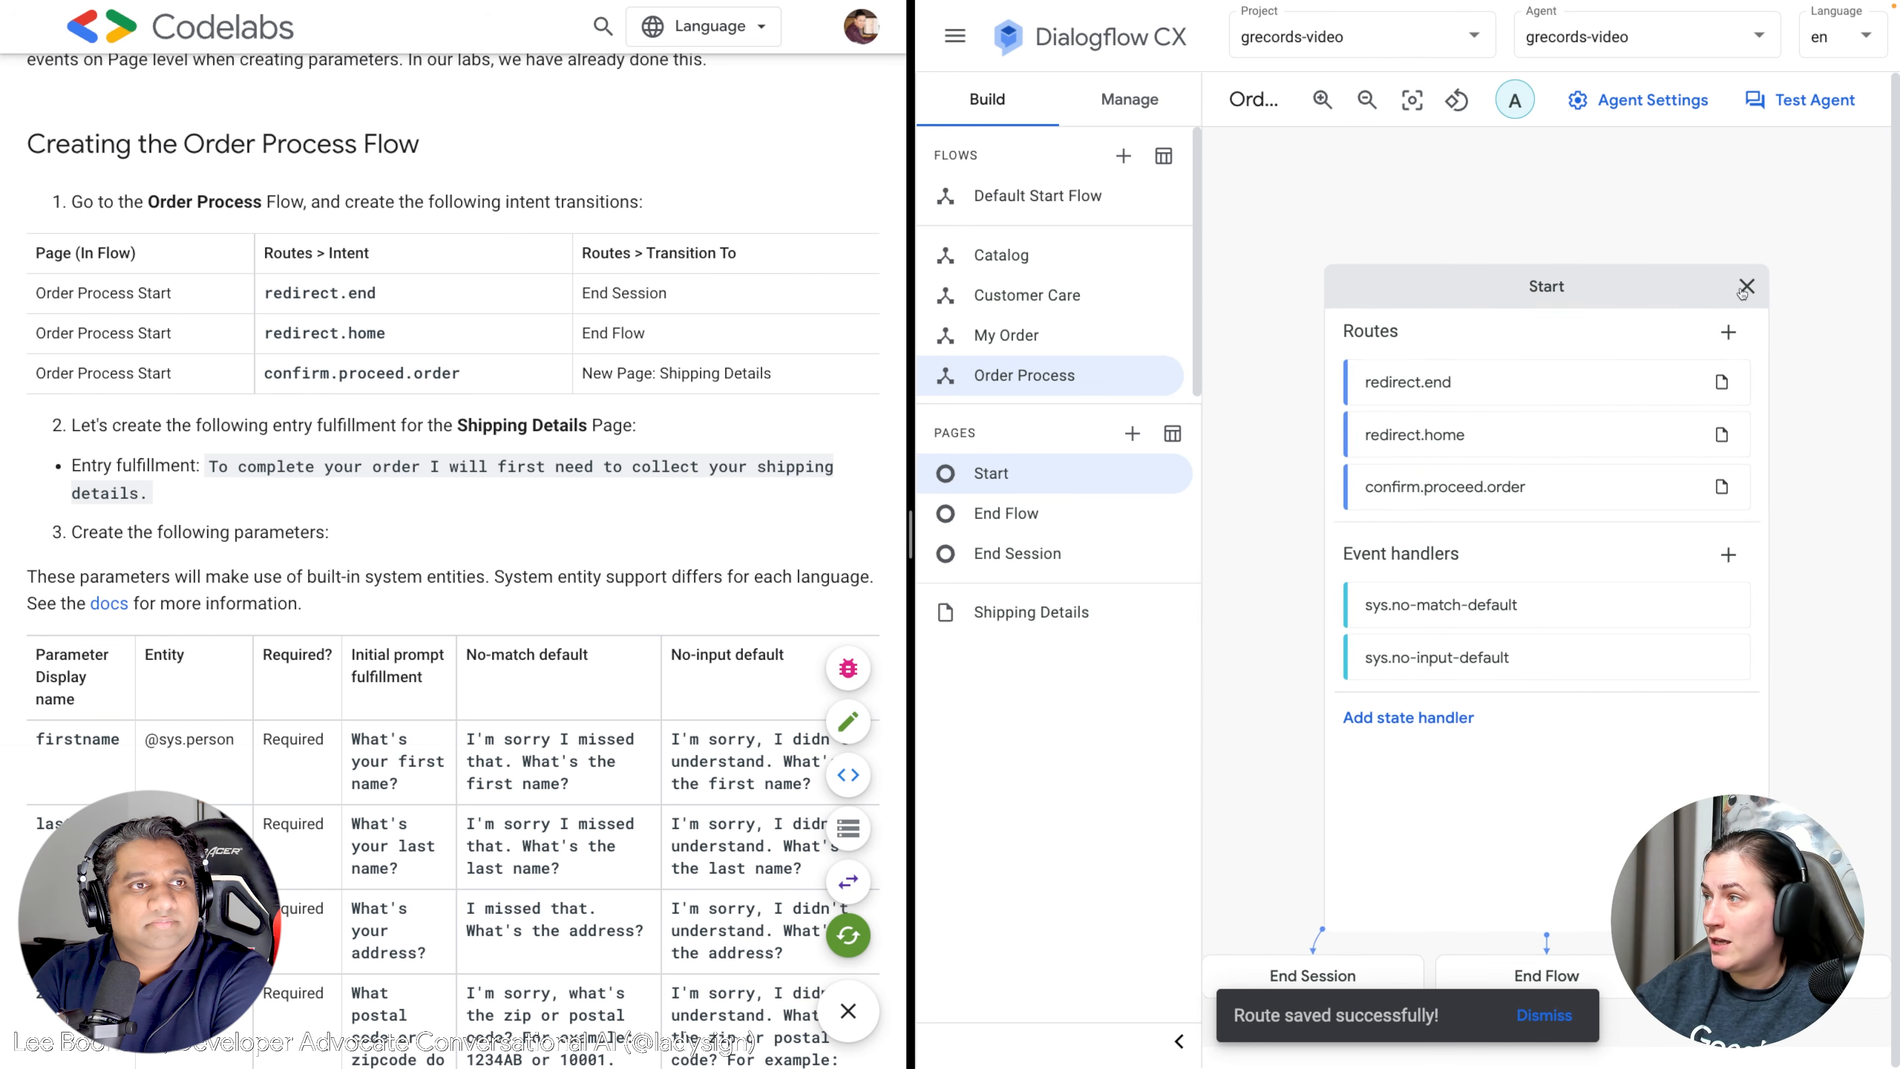
click(1743, 288)
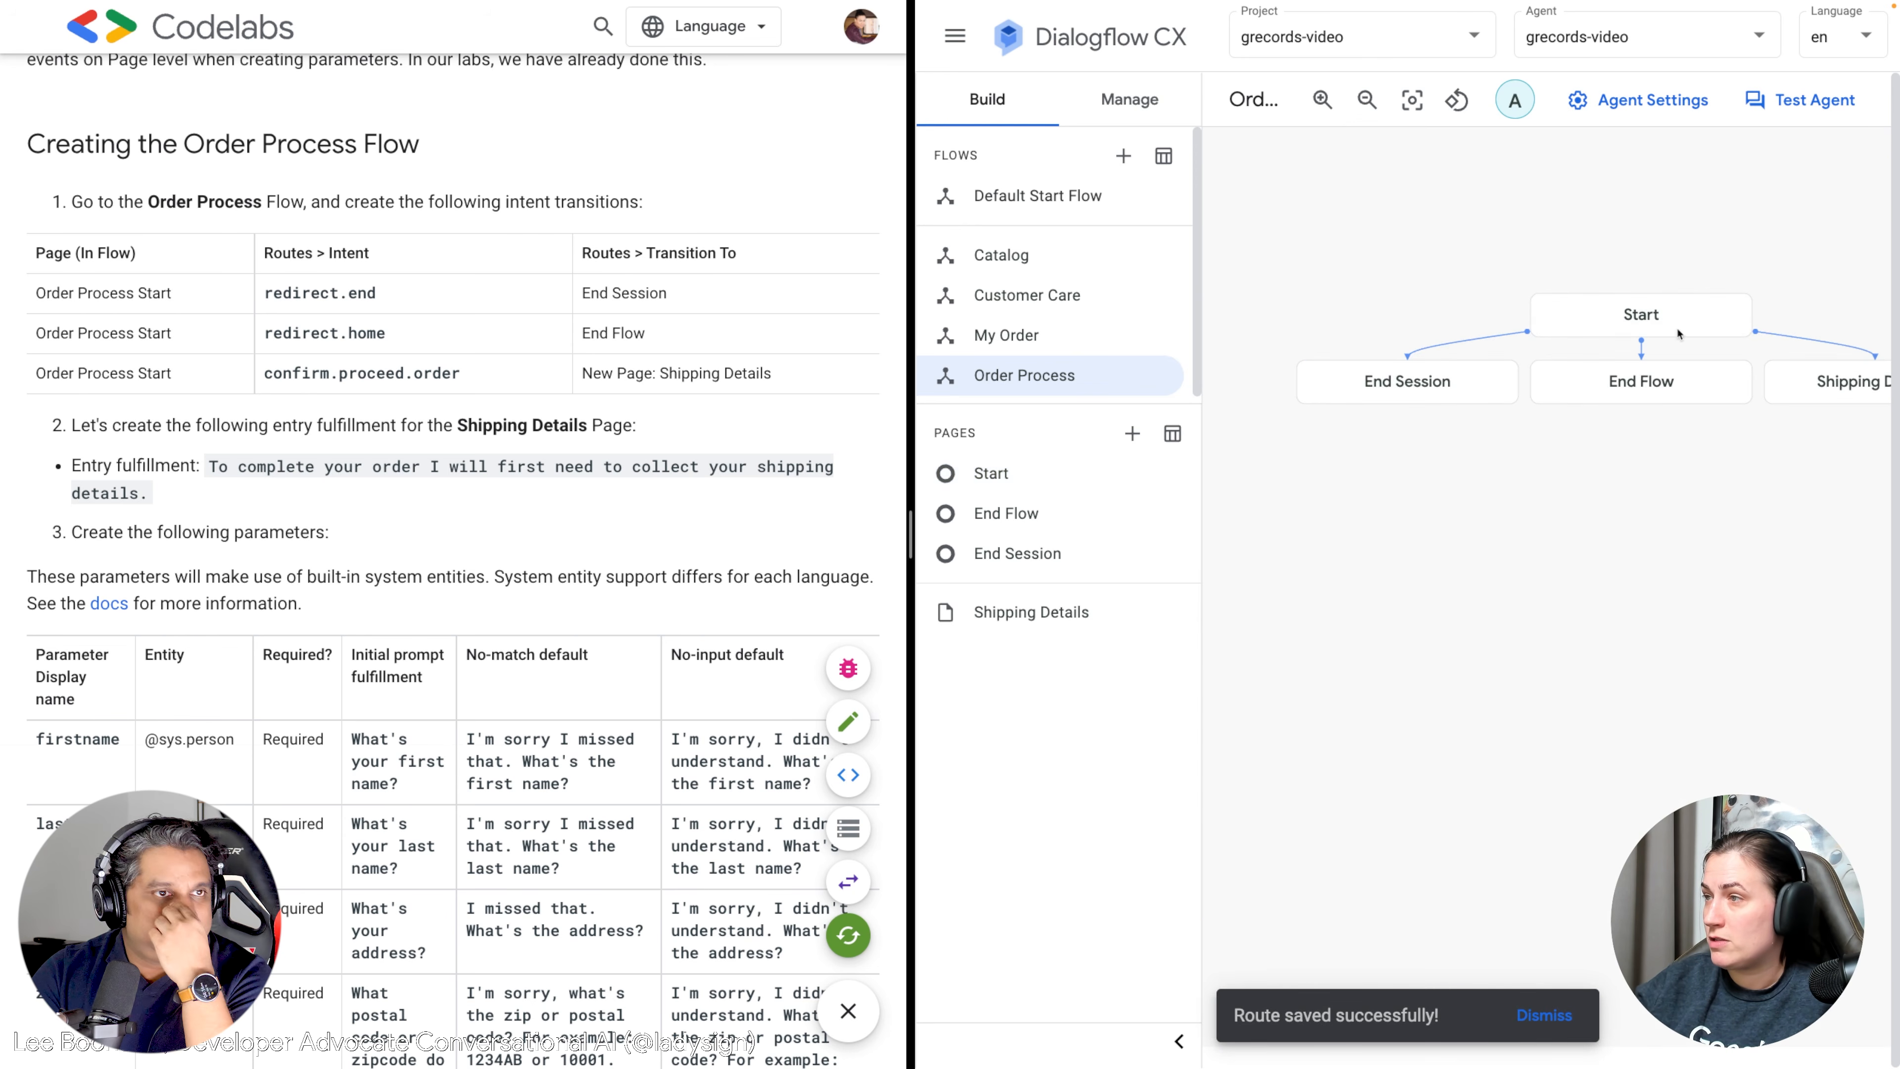
drag(1669, 516, 1433, 501)
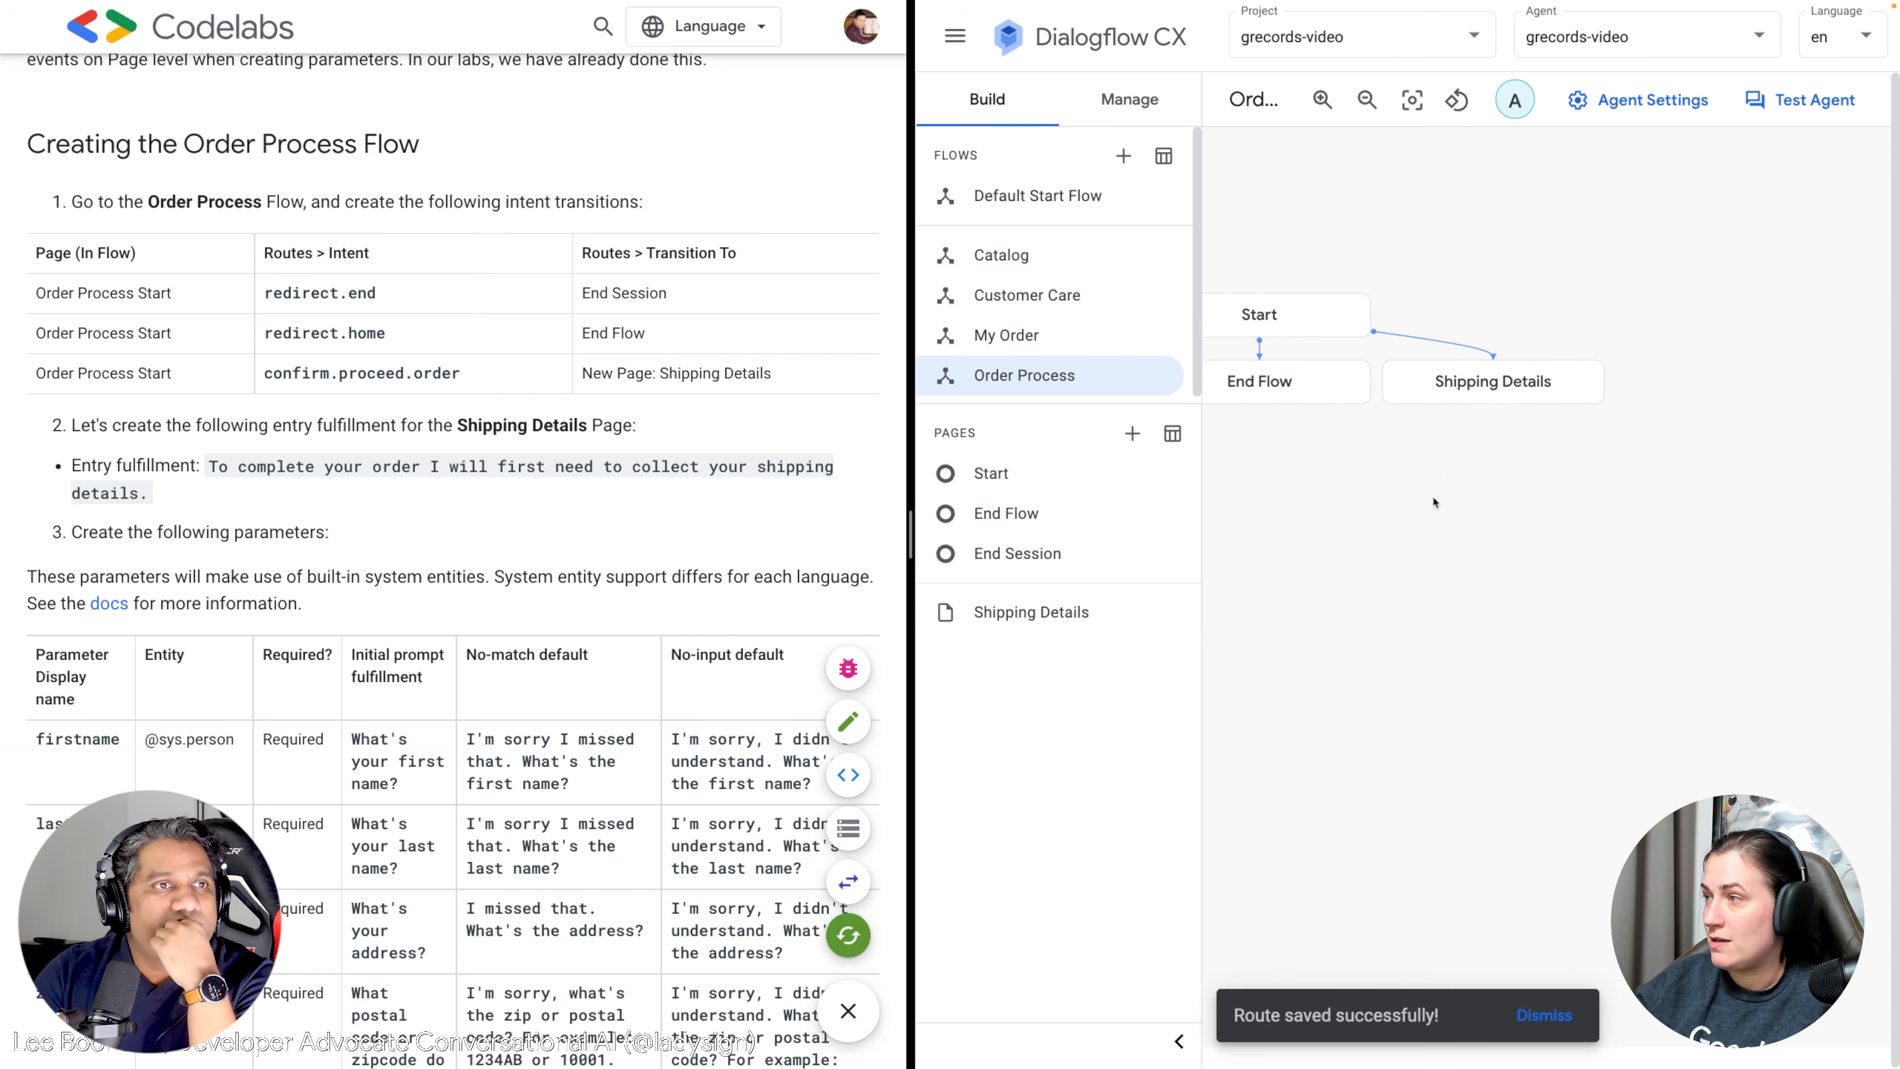
Paste "To complete your order I will first need to collect your shipping details." as Shipping Details' entry reply.
click(1488, 396)
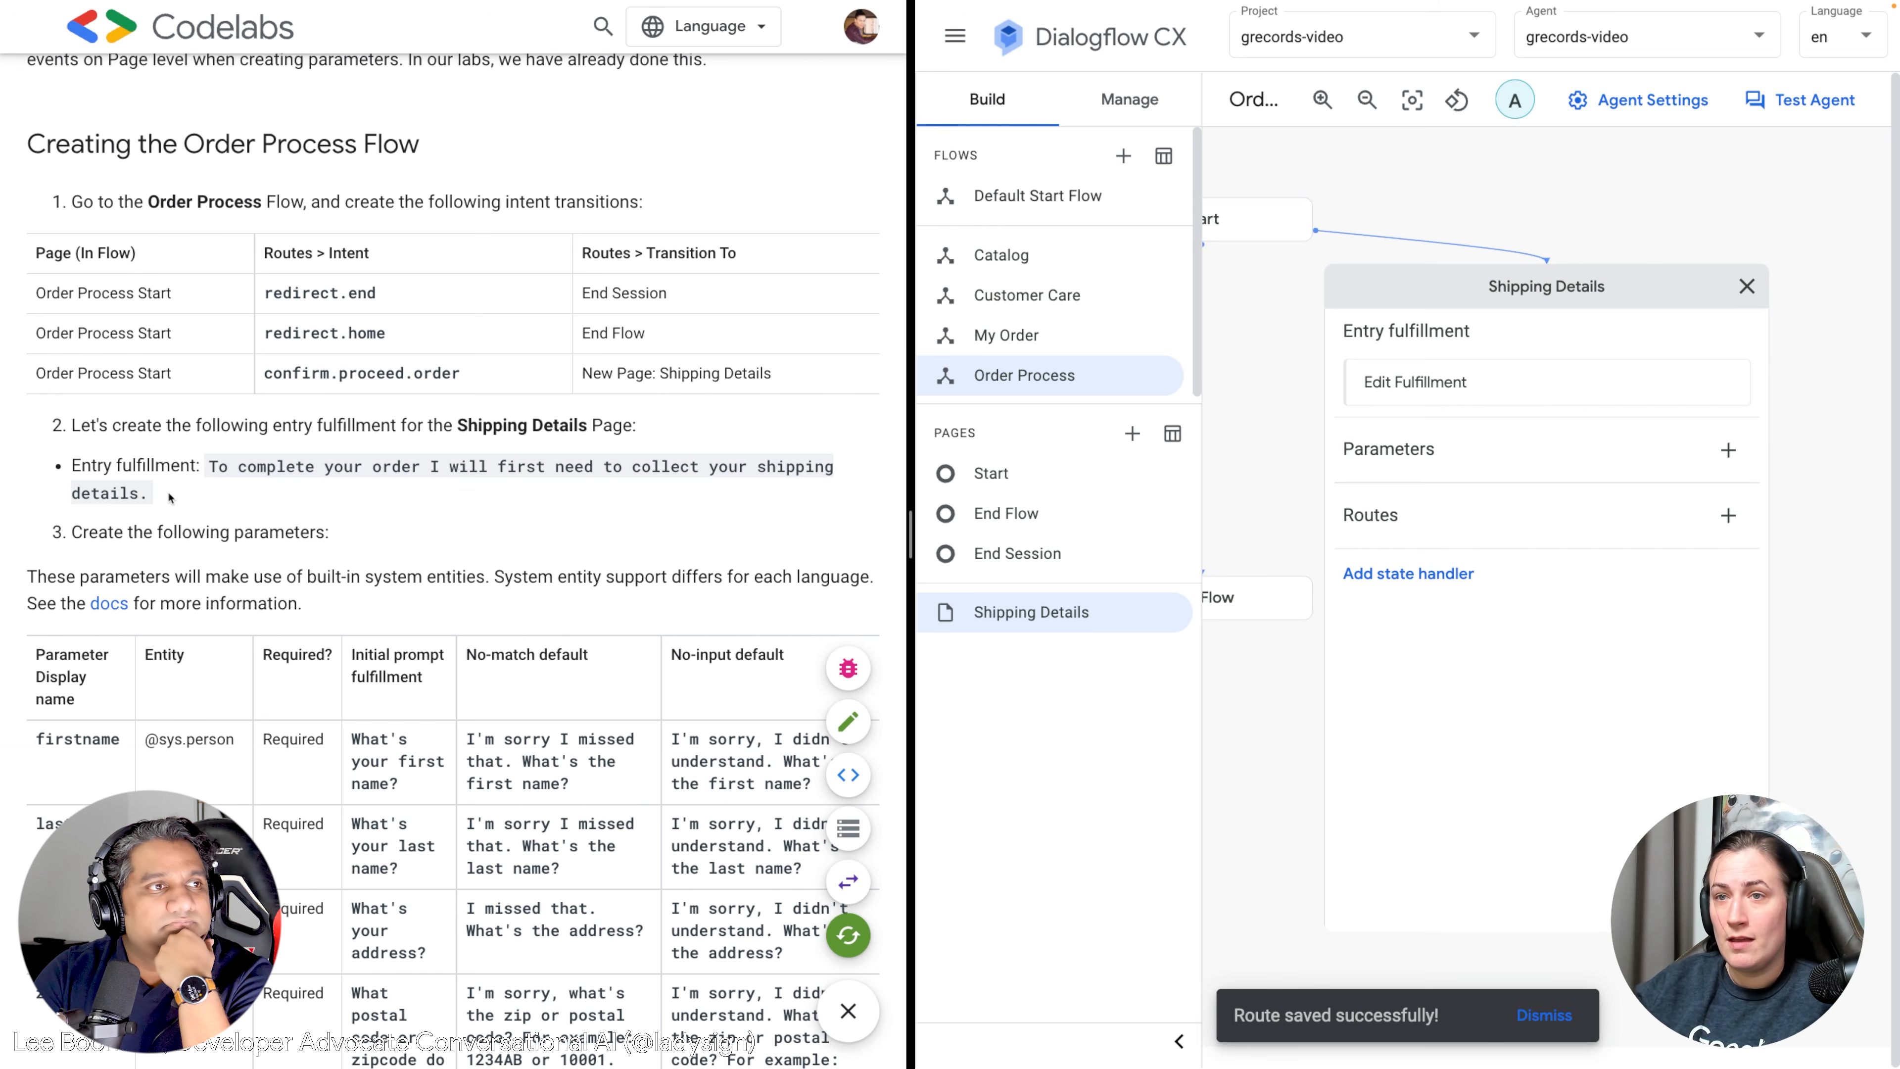
drag(171, 498, 208, 458)
key(ctrl+c)
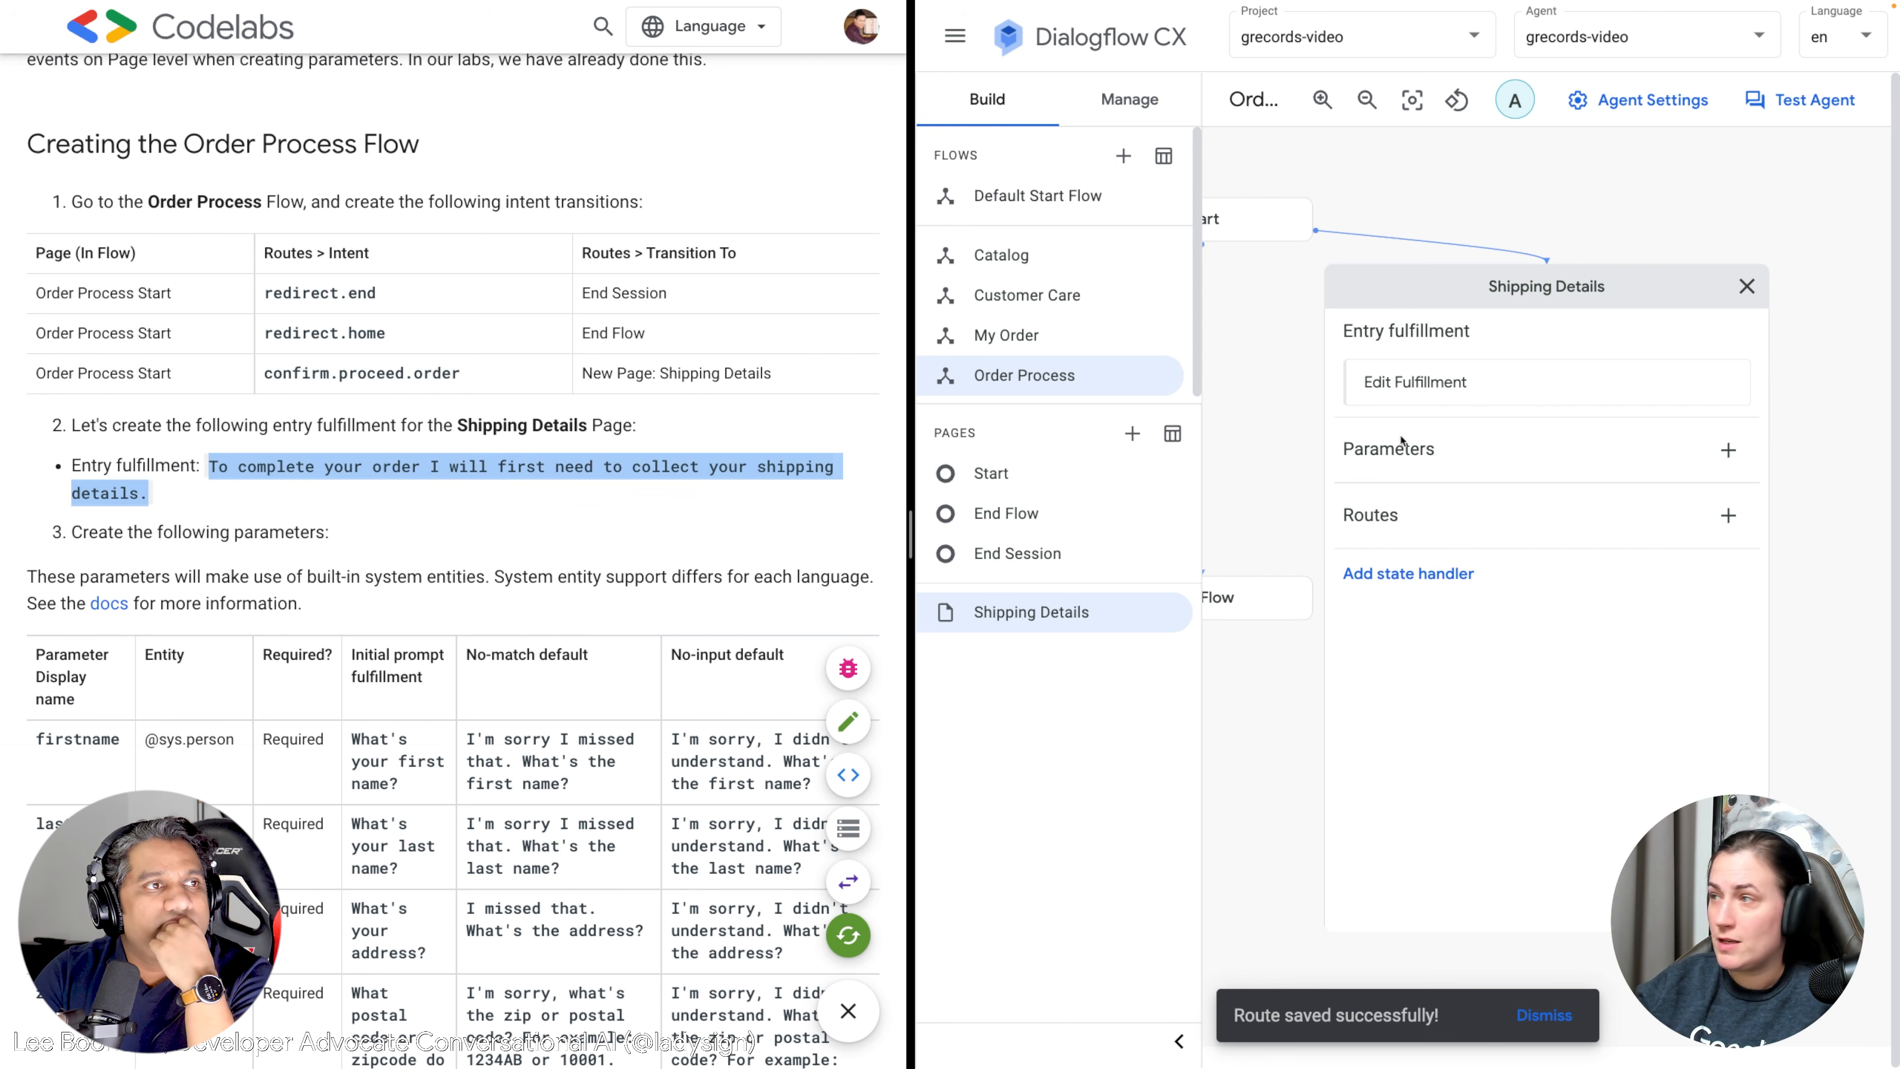
click(1432, 400)
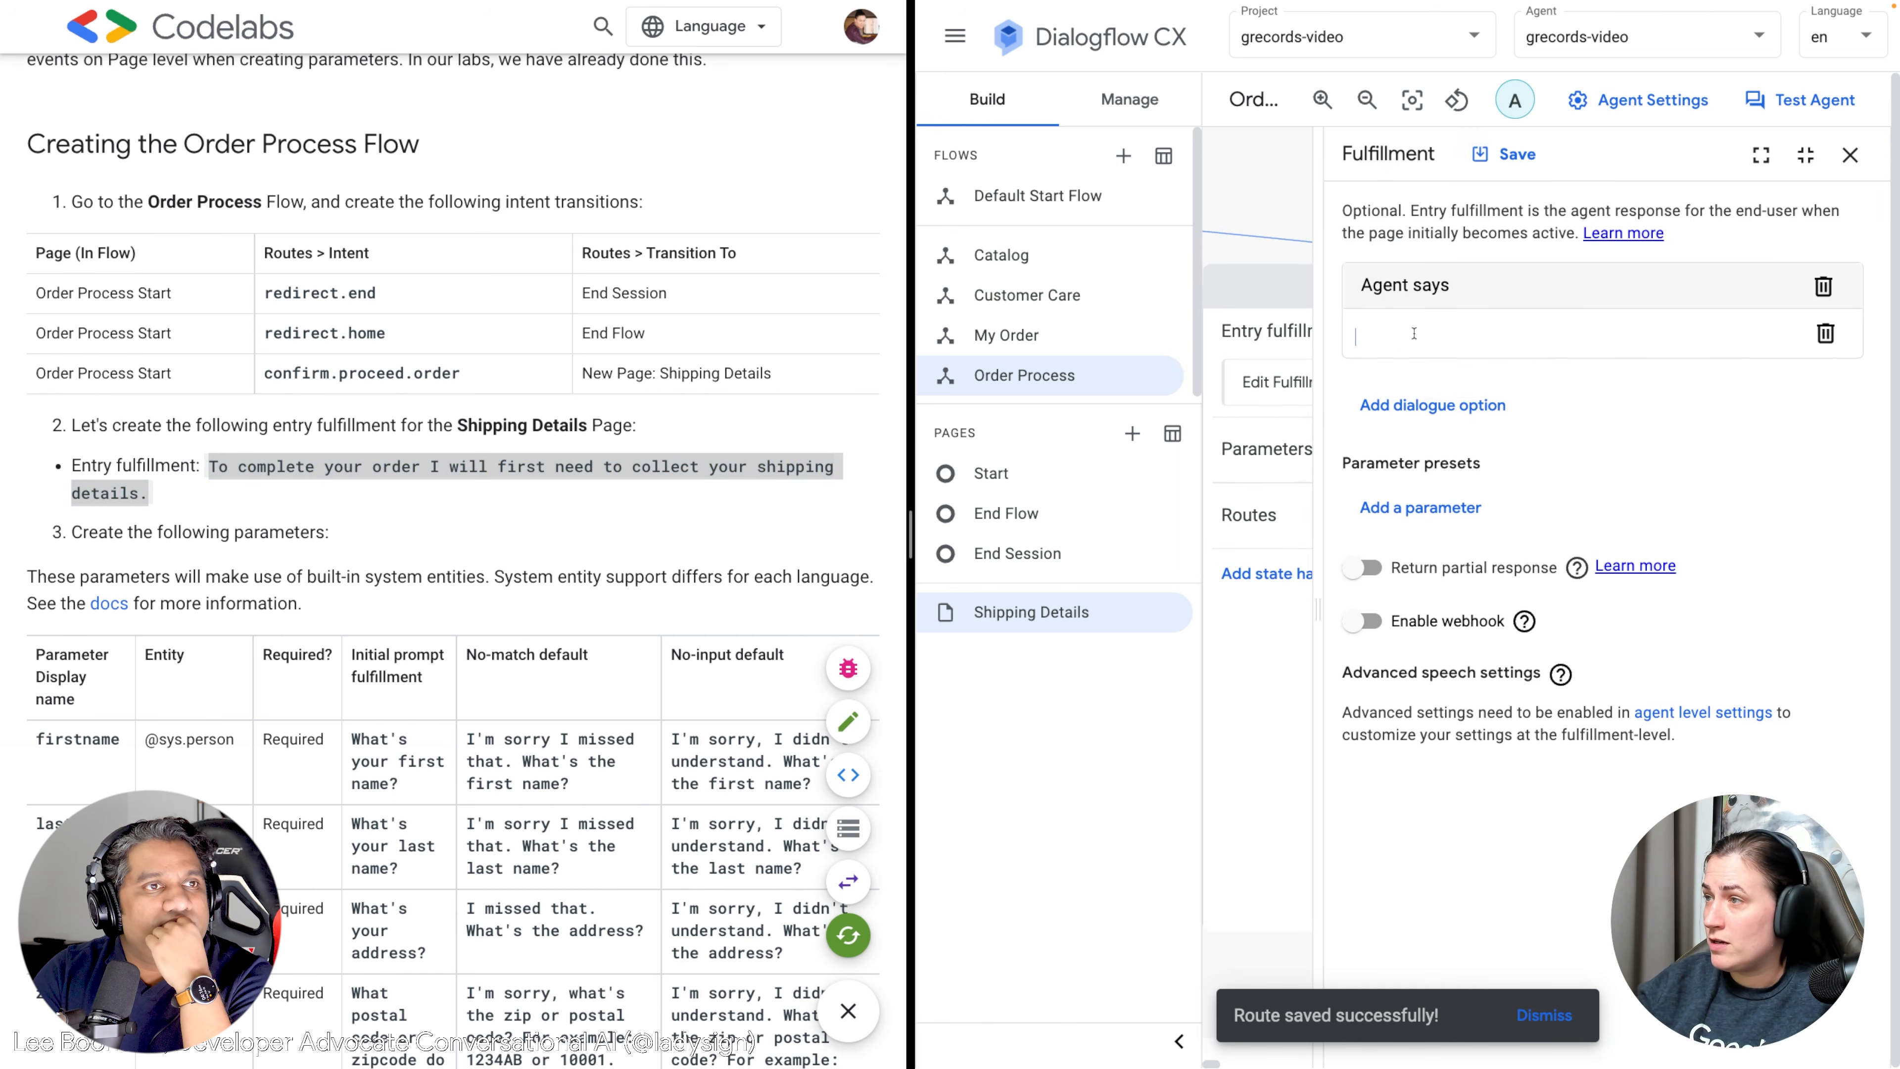
click(1416, 334)
key(ctrl+v)
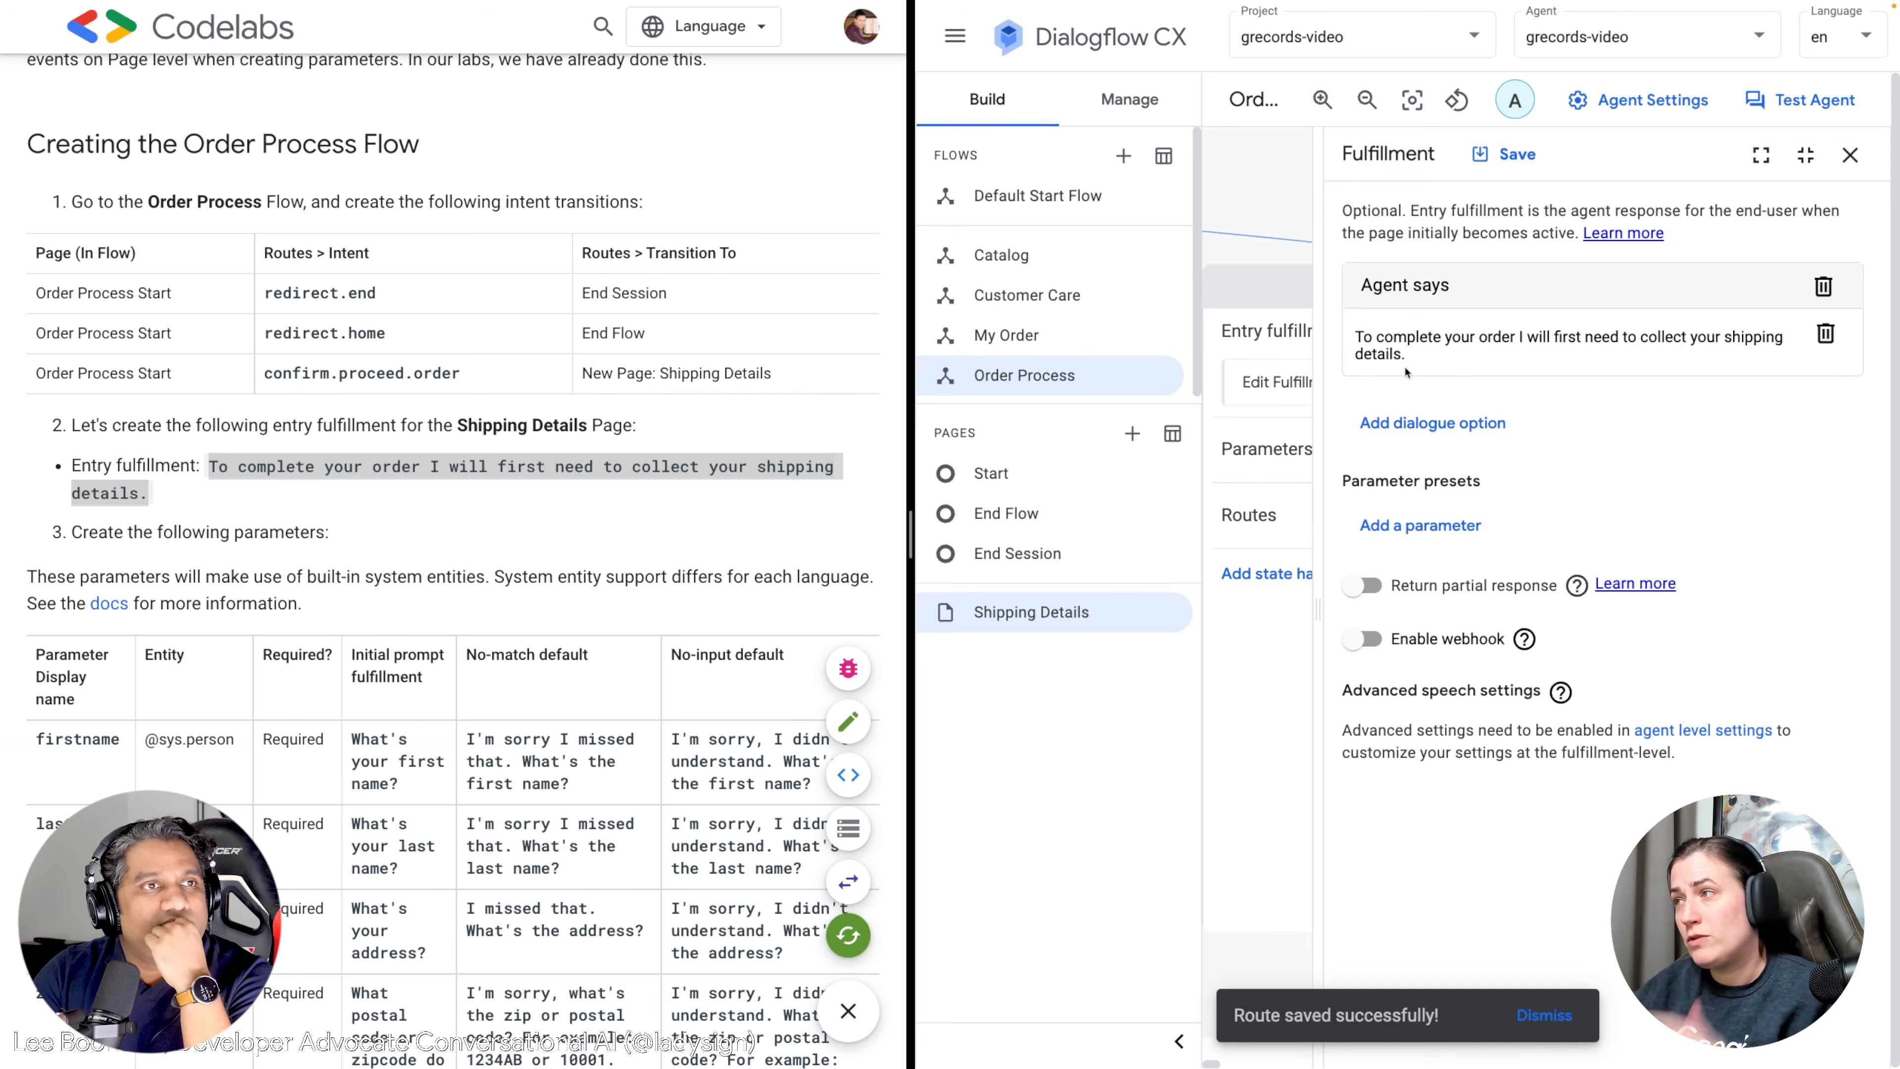
scroll(421, 577, down, 5)
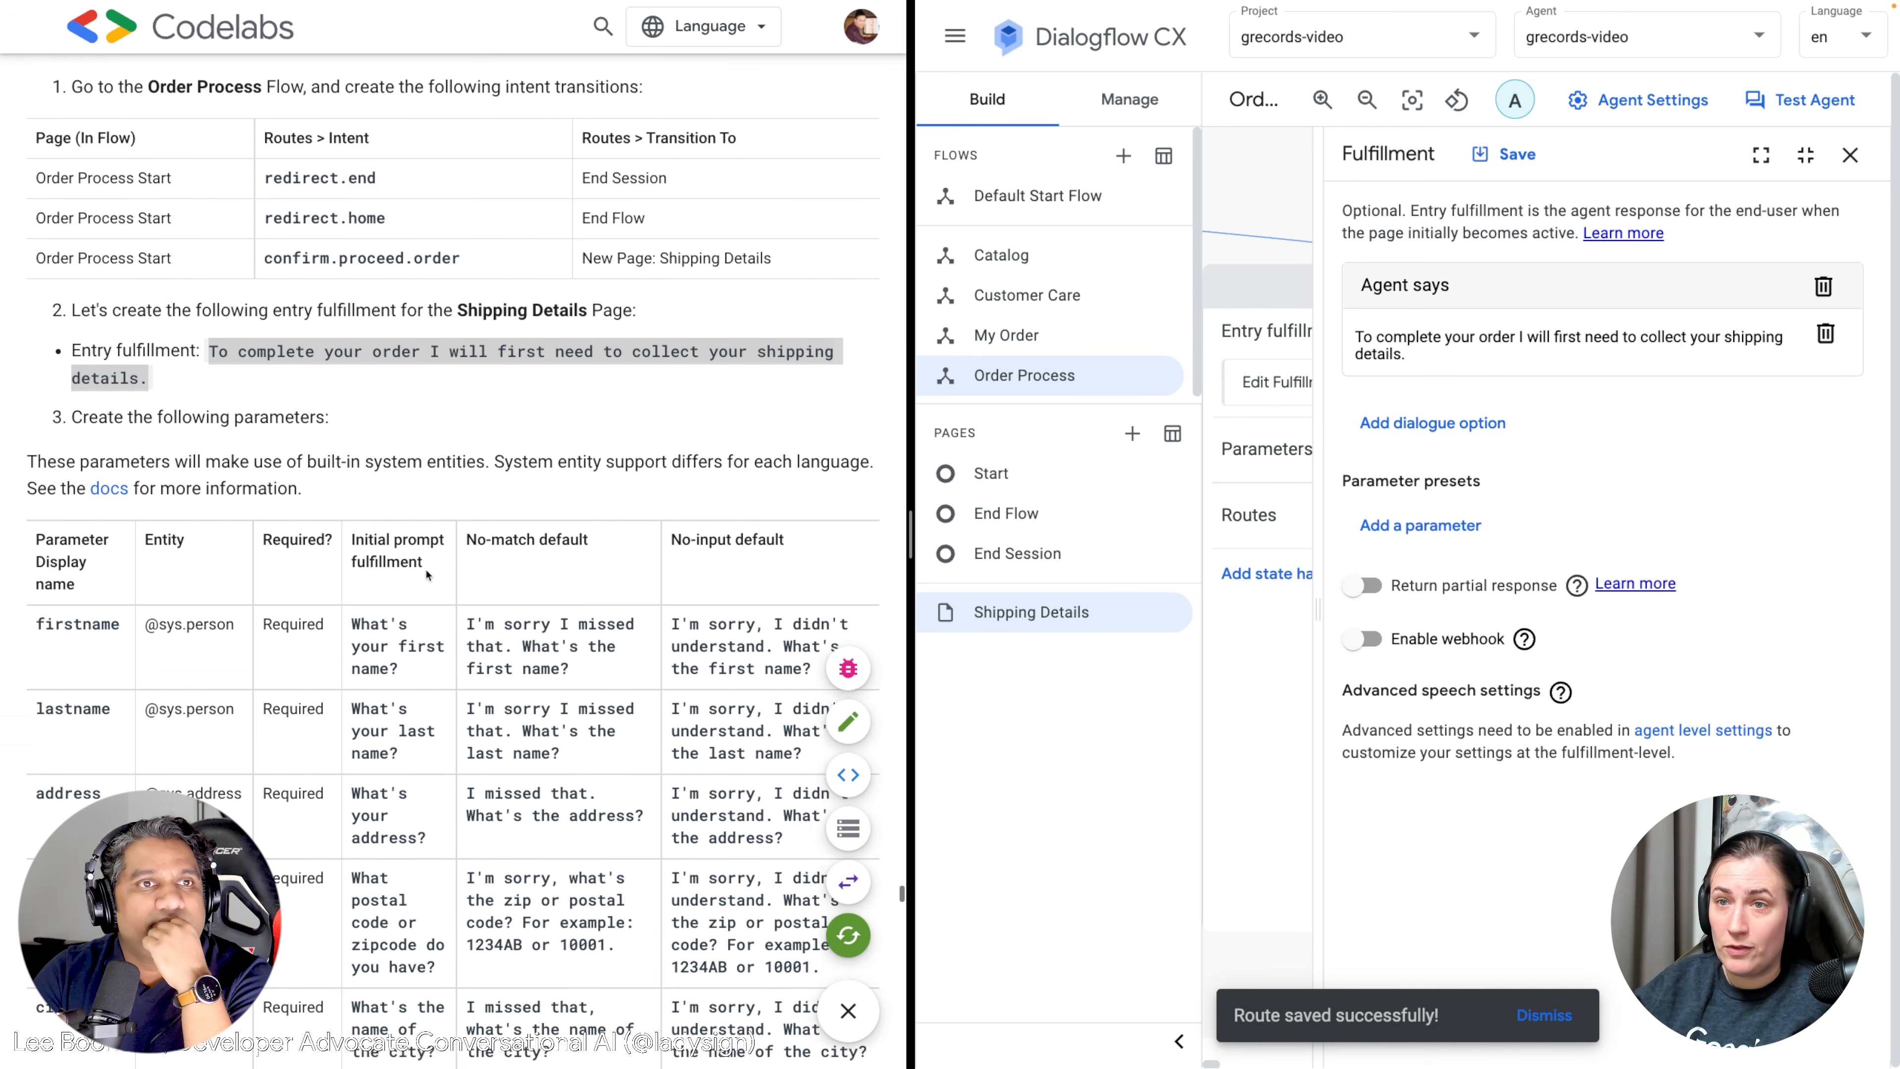
scroll(427, 555, down, 1)
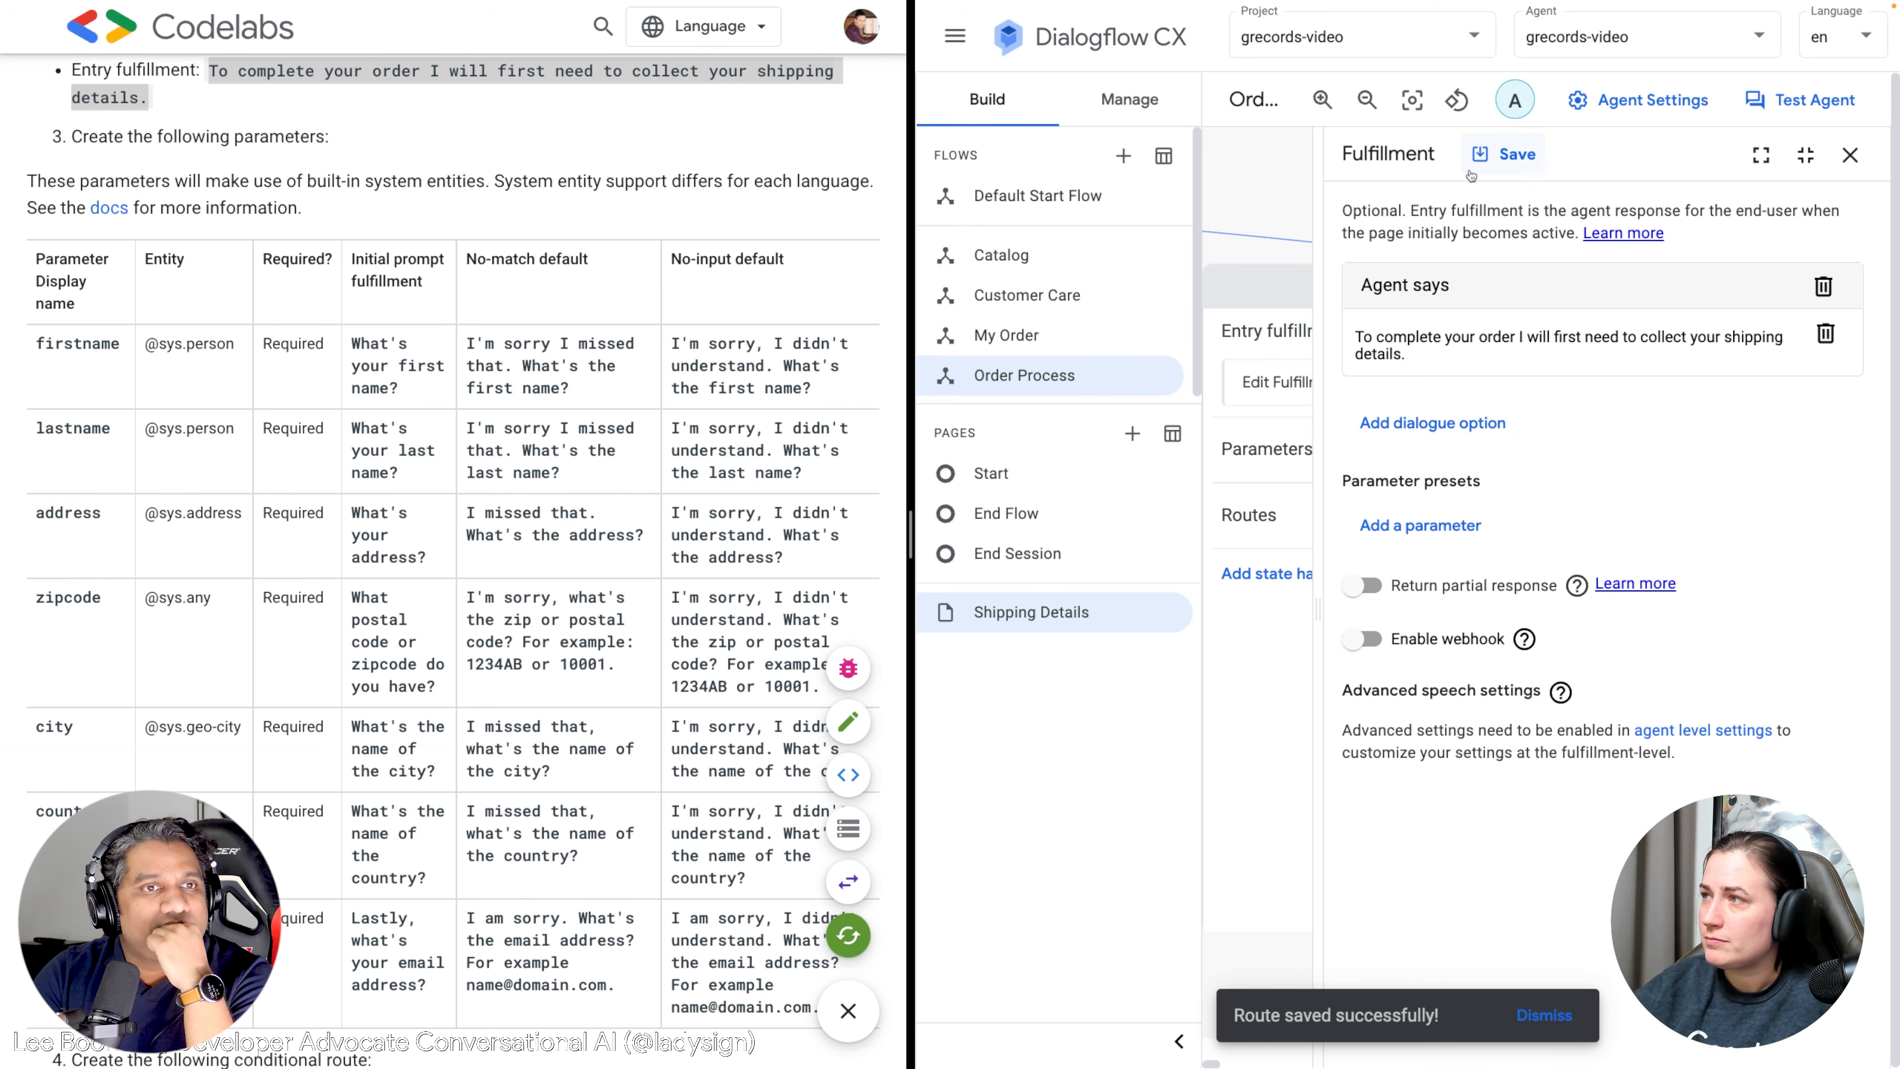
click(1504, 154)
click(1850, 155)
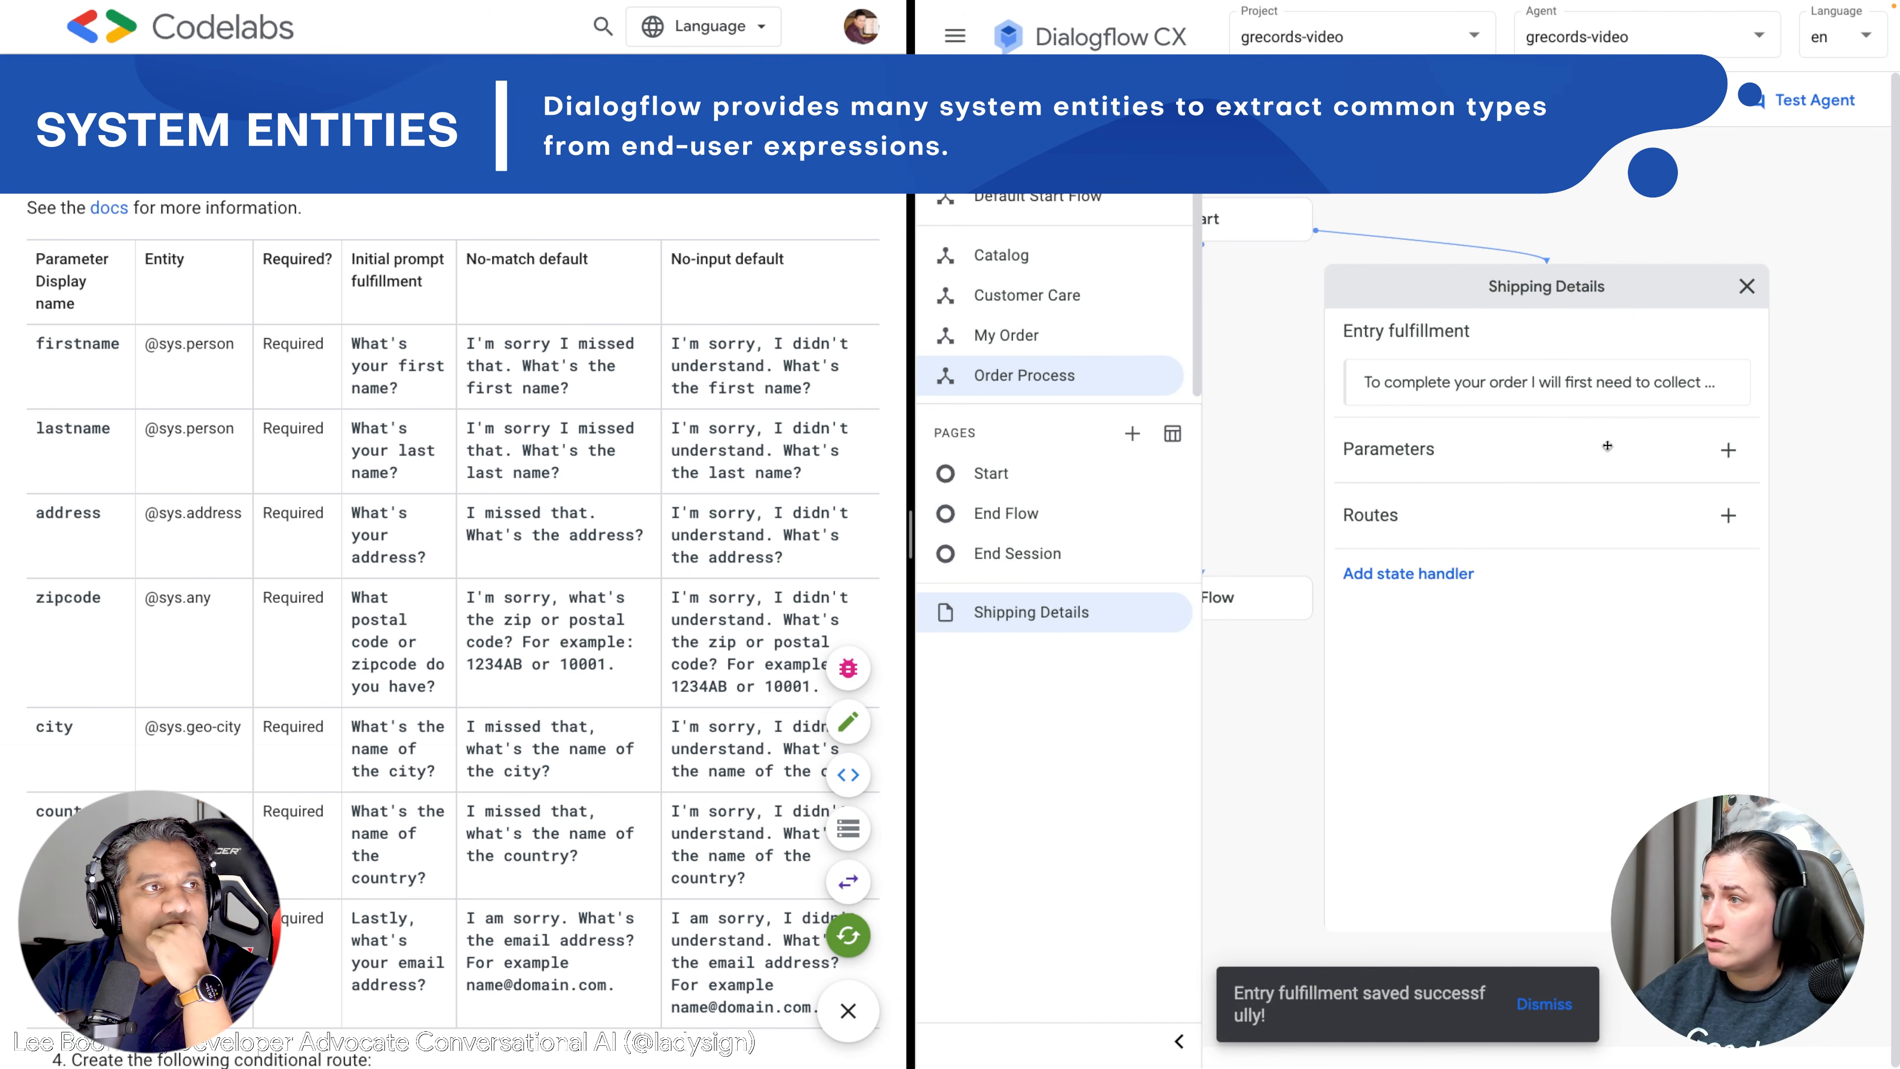
click(1728, 451)
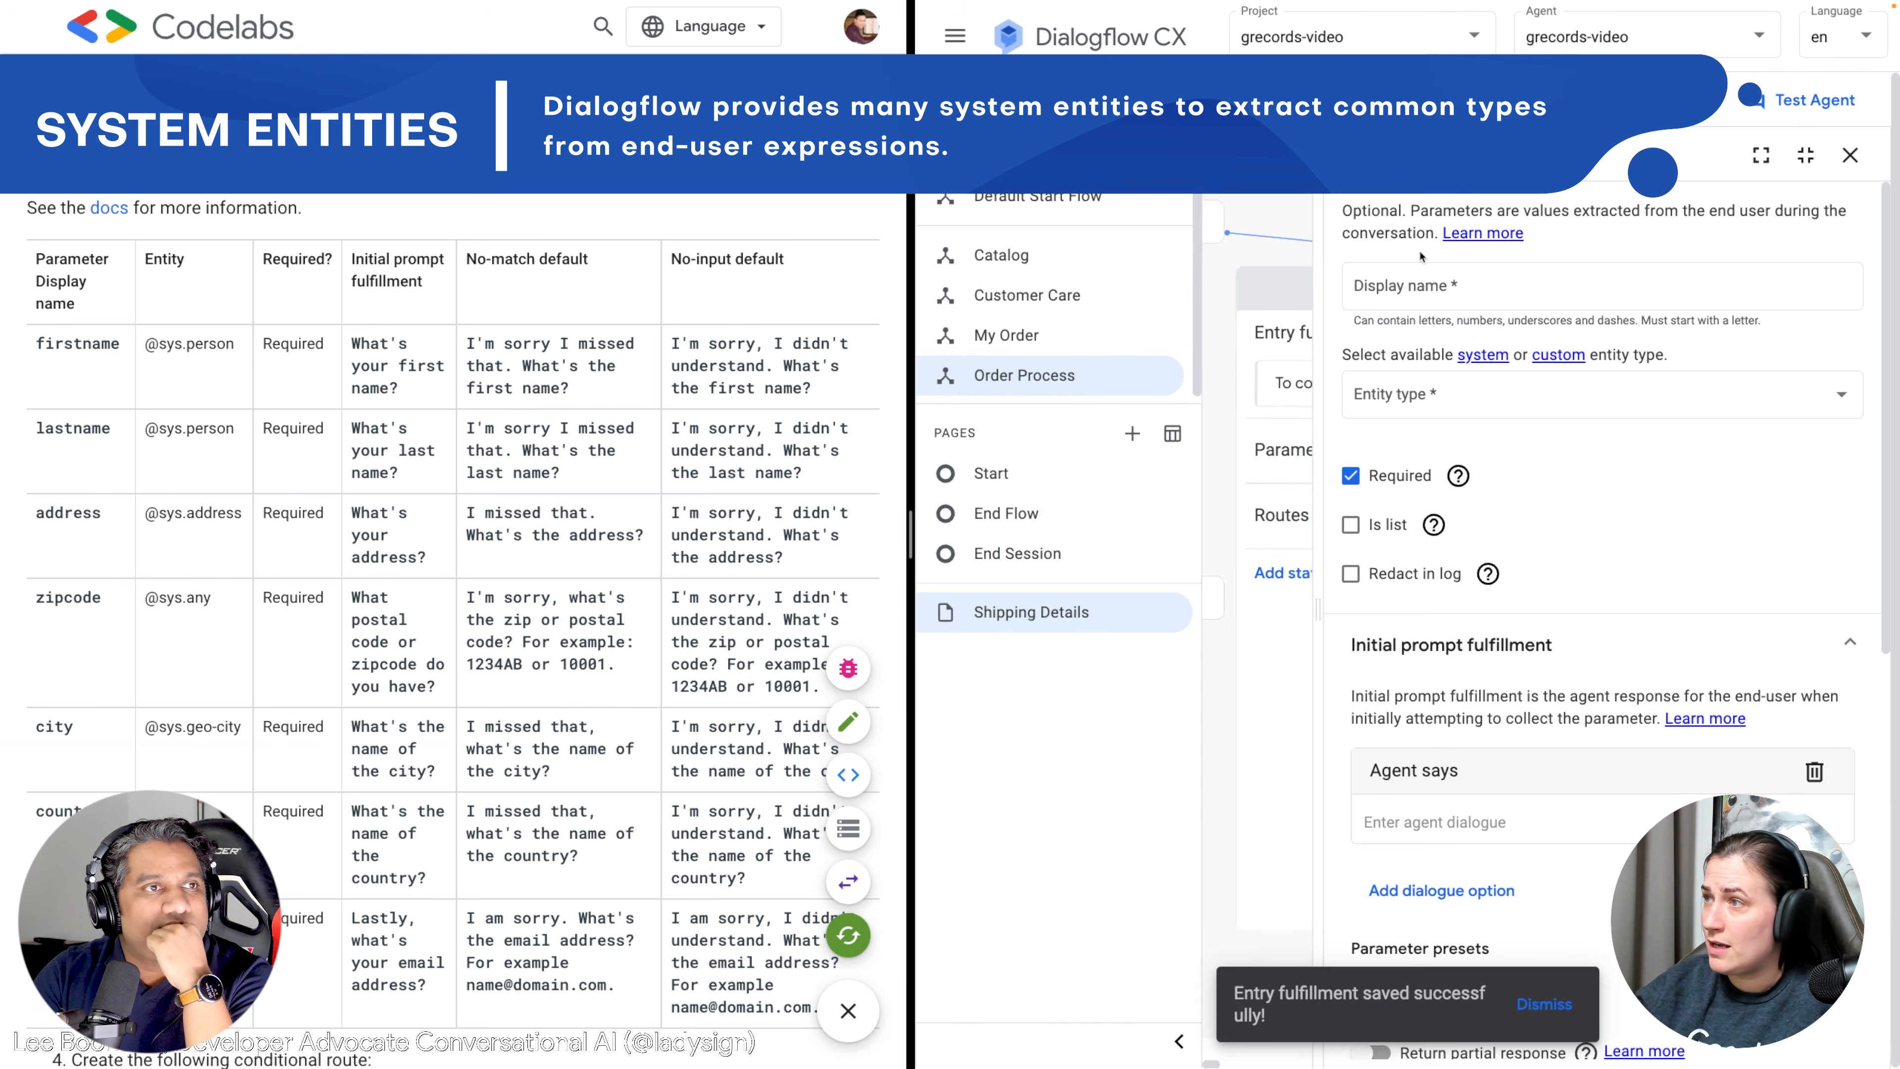
click(1451, 290)
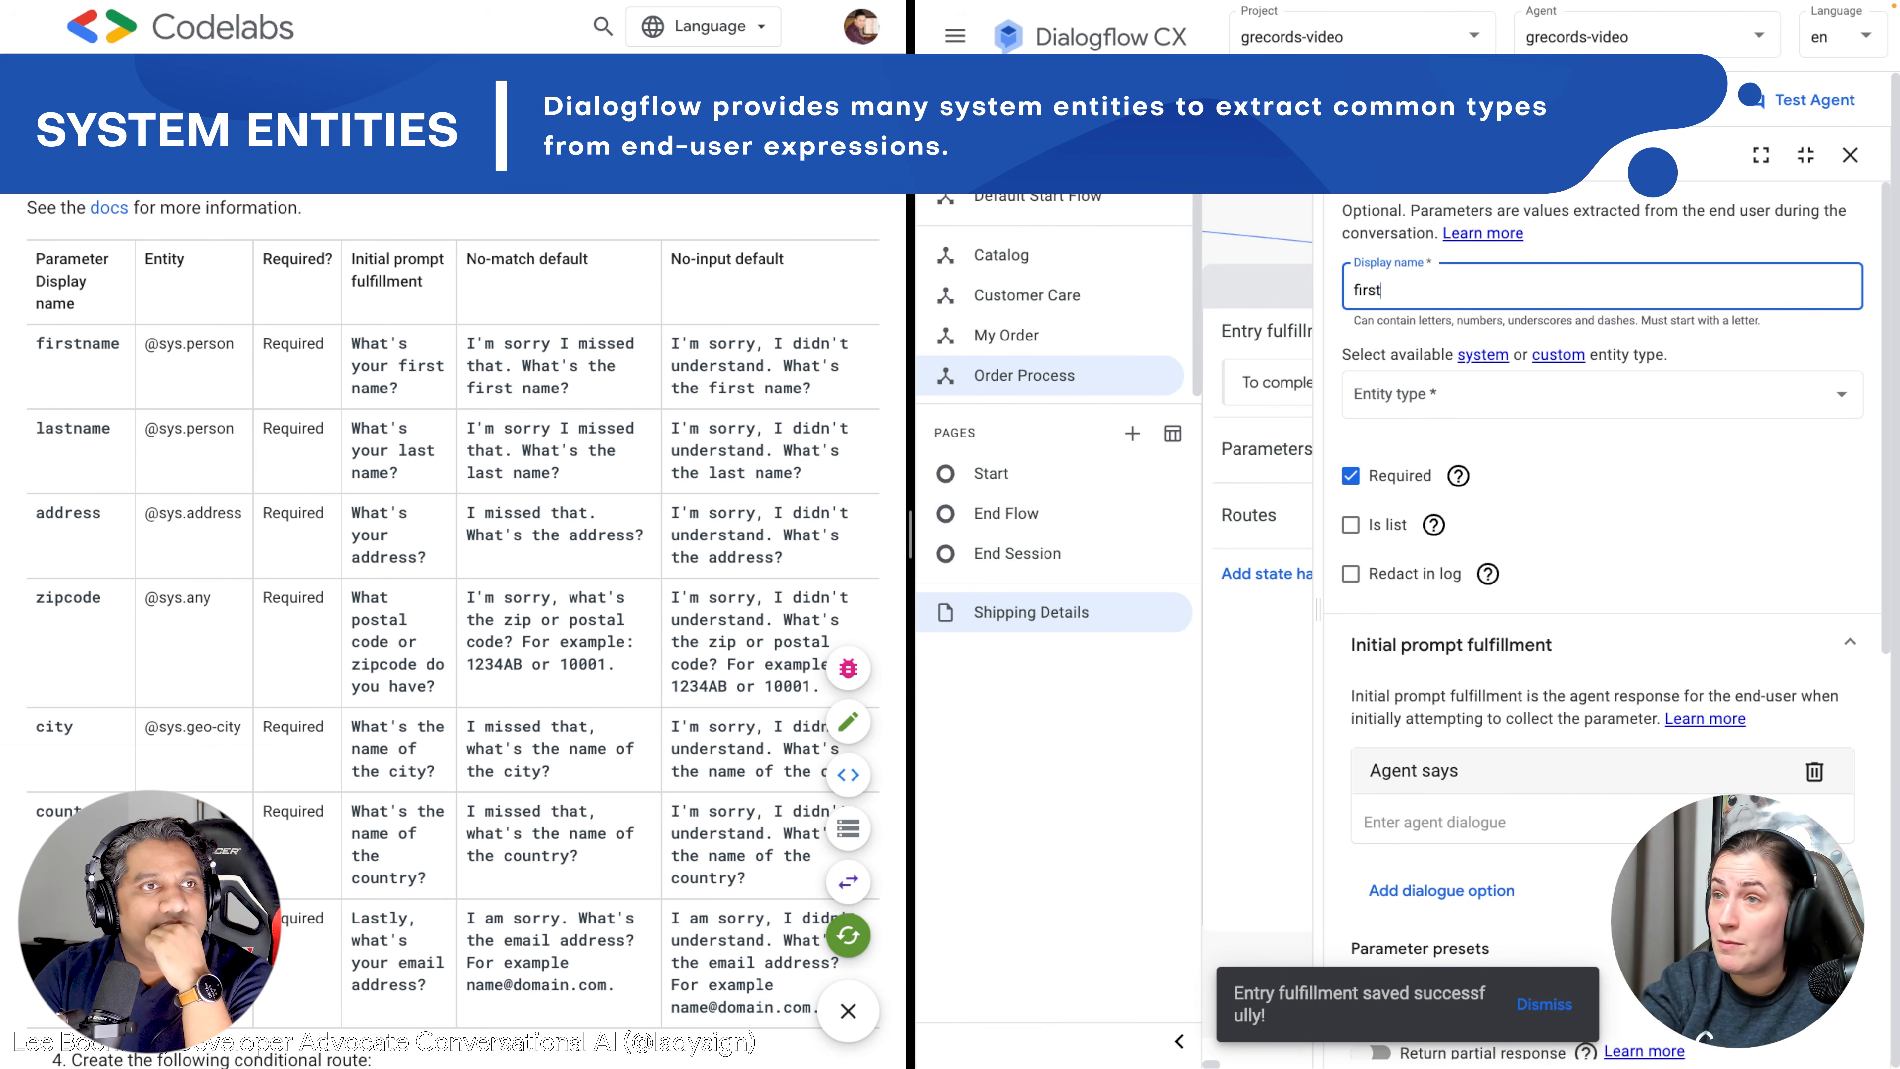
click(1414, 394)
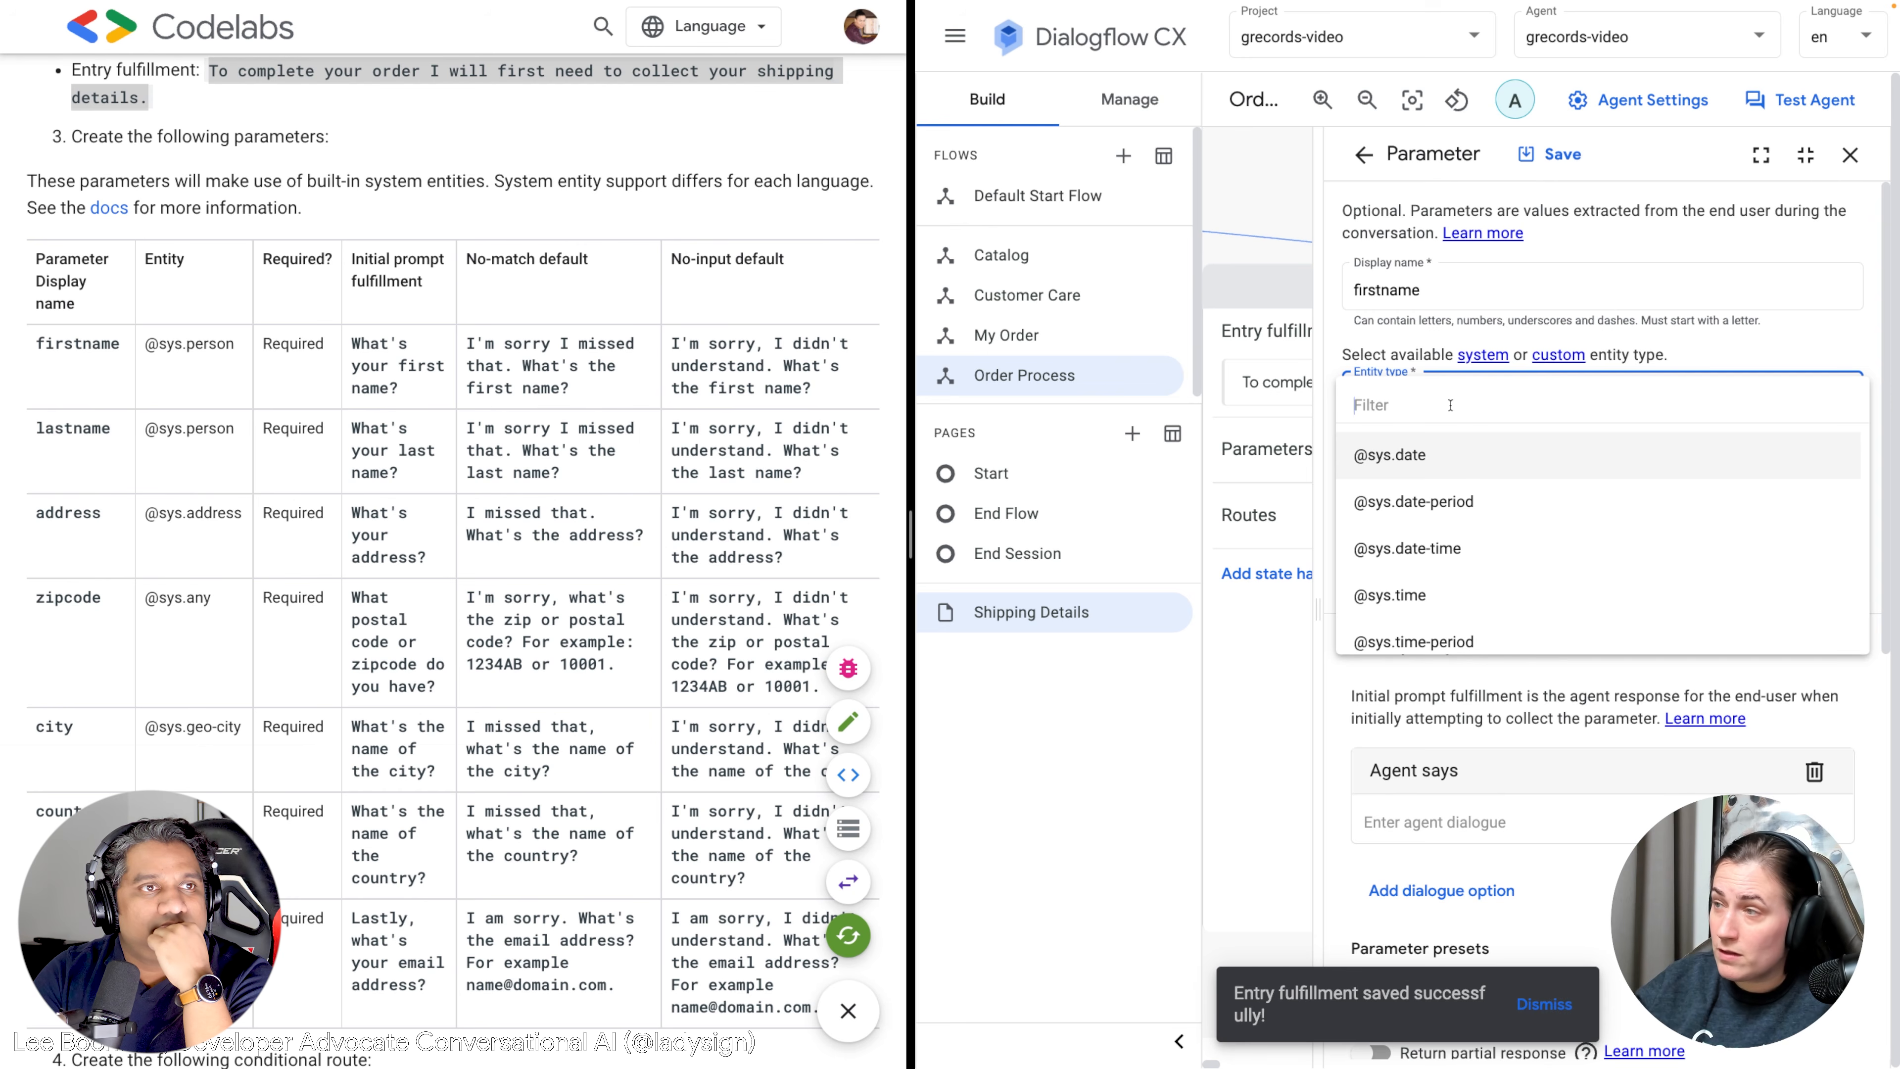
text(perso)
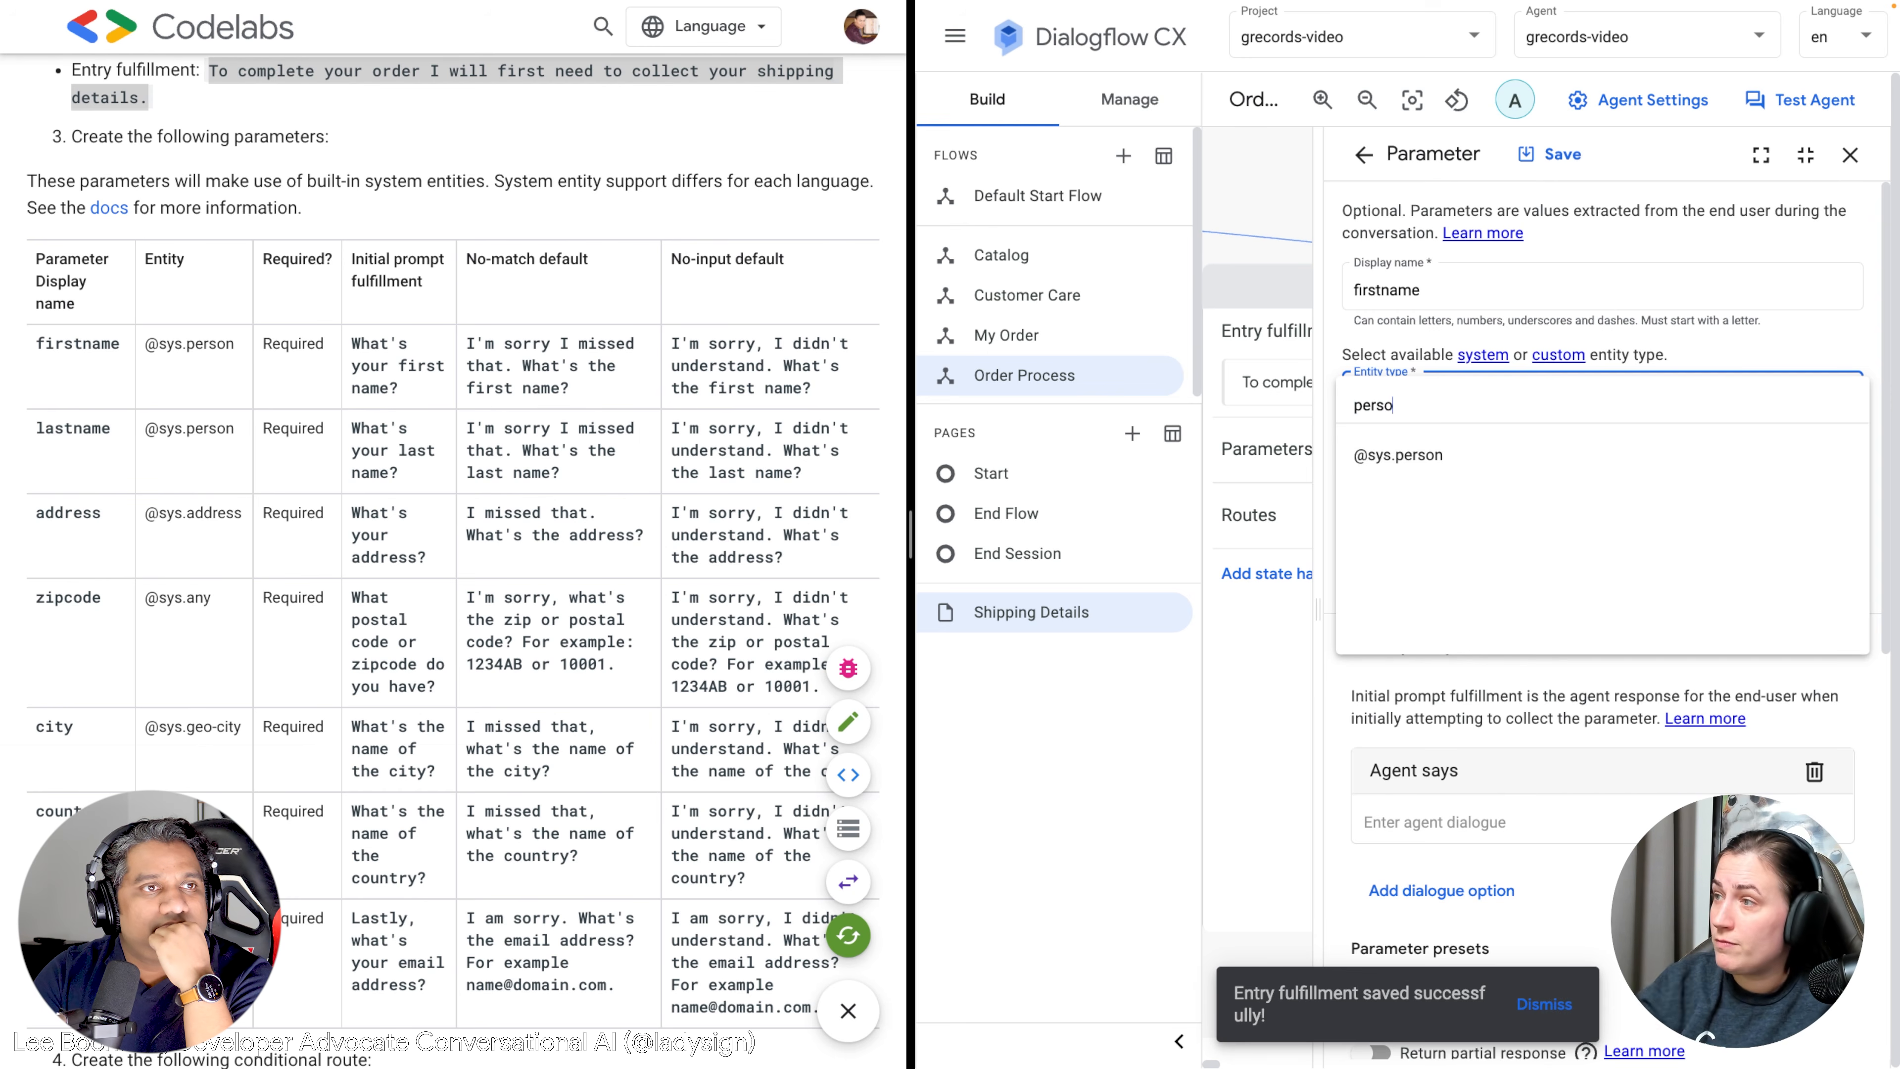
click(1413, 459)
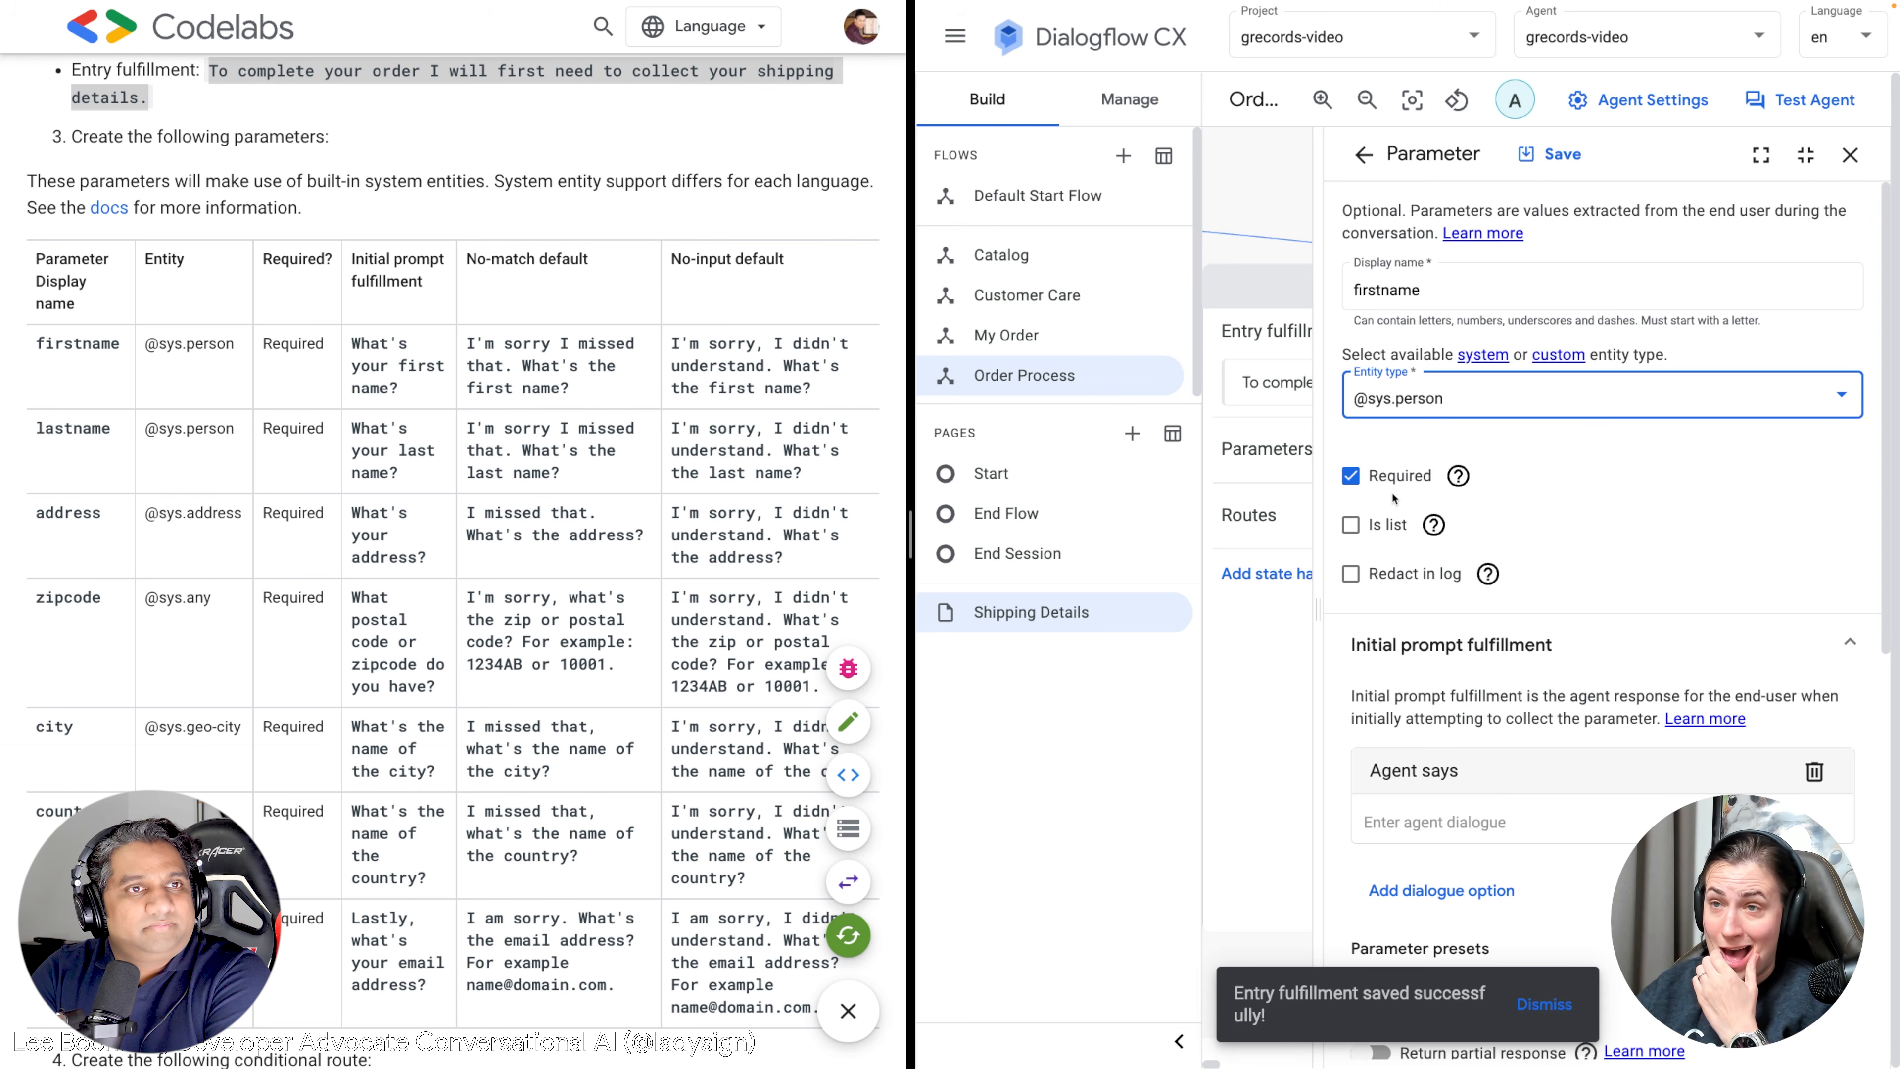
Paste the Codelab's first-name question as the firstname parameter's initial prompt.
drag(401, 390, 361, 344)
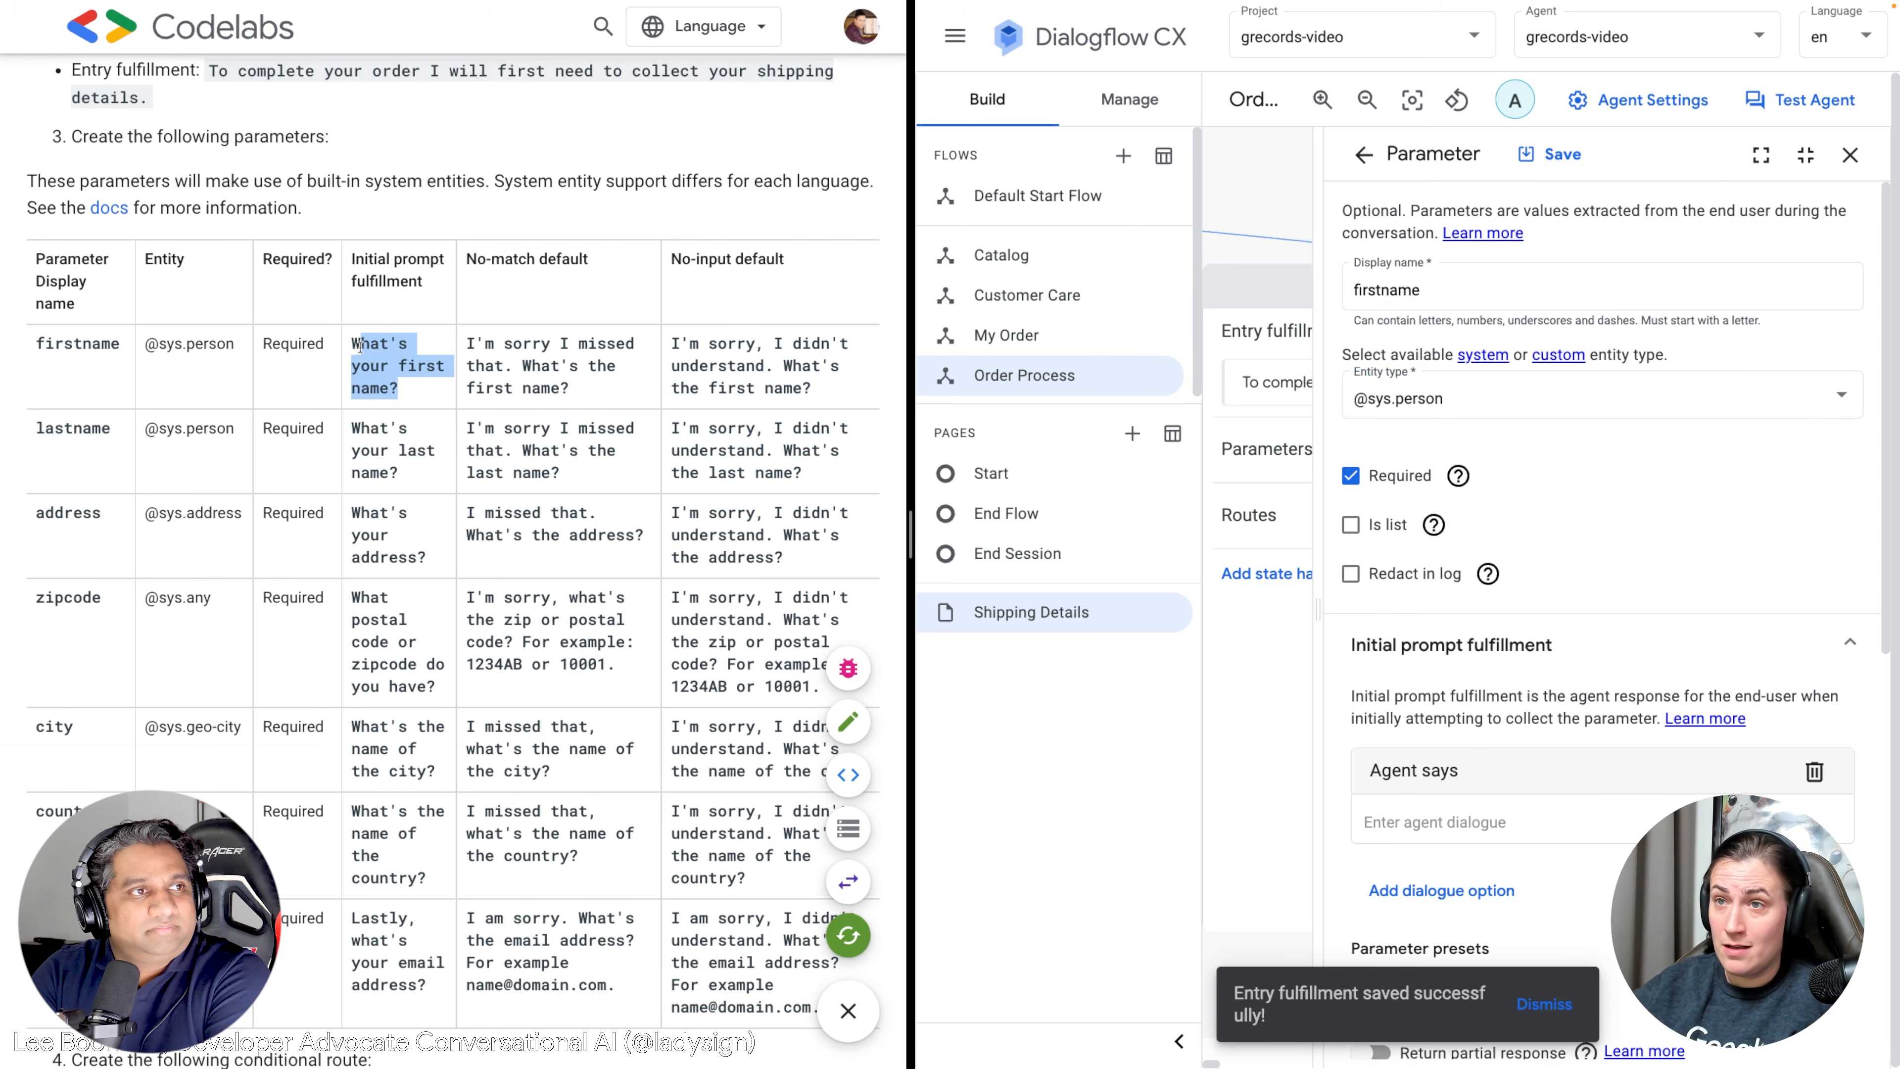
click(1435, 822)
text(What's your first name?)
scroll(1457, 807, down, 4)
scroll(1457, 807, down, 6)
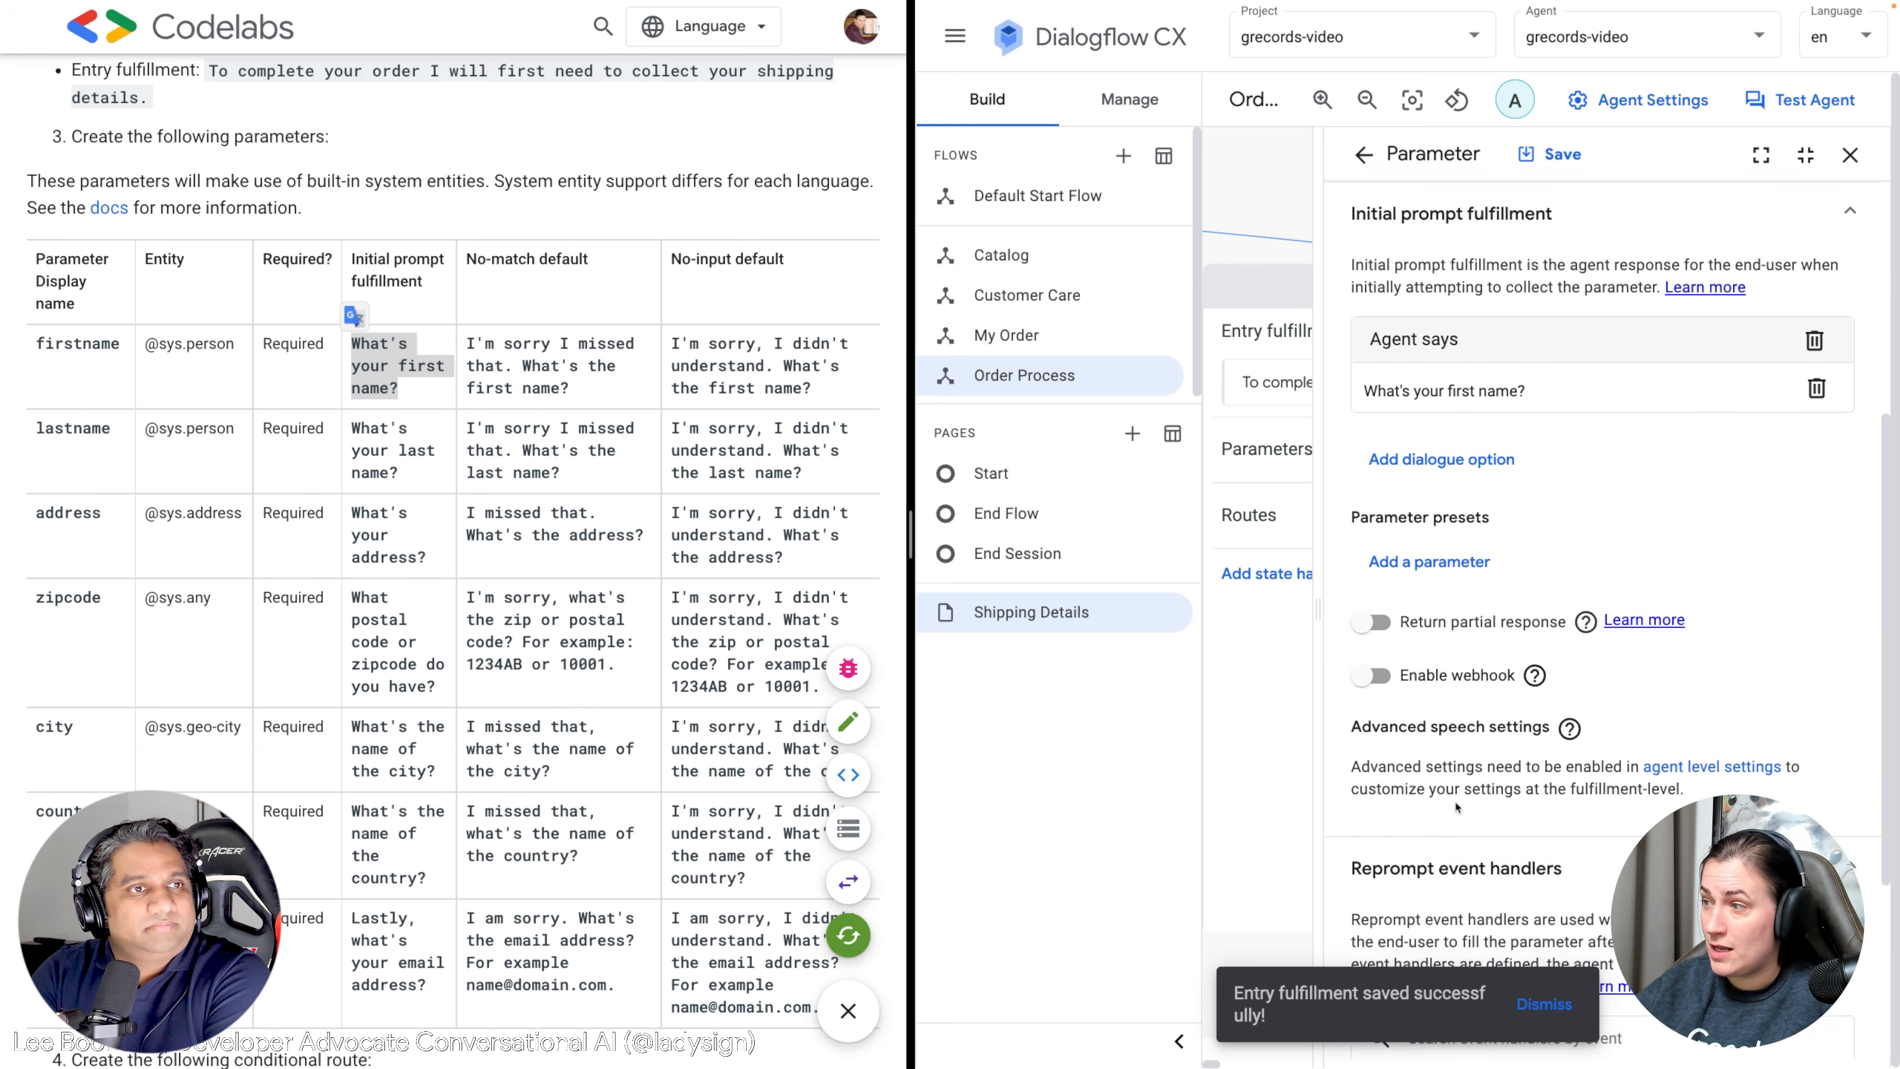
Add a No-match default reprompt using the Codelab's firstname no-match sentence.
click(1435, 809)
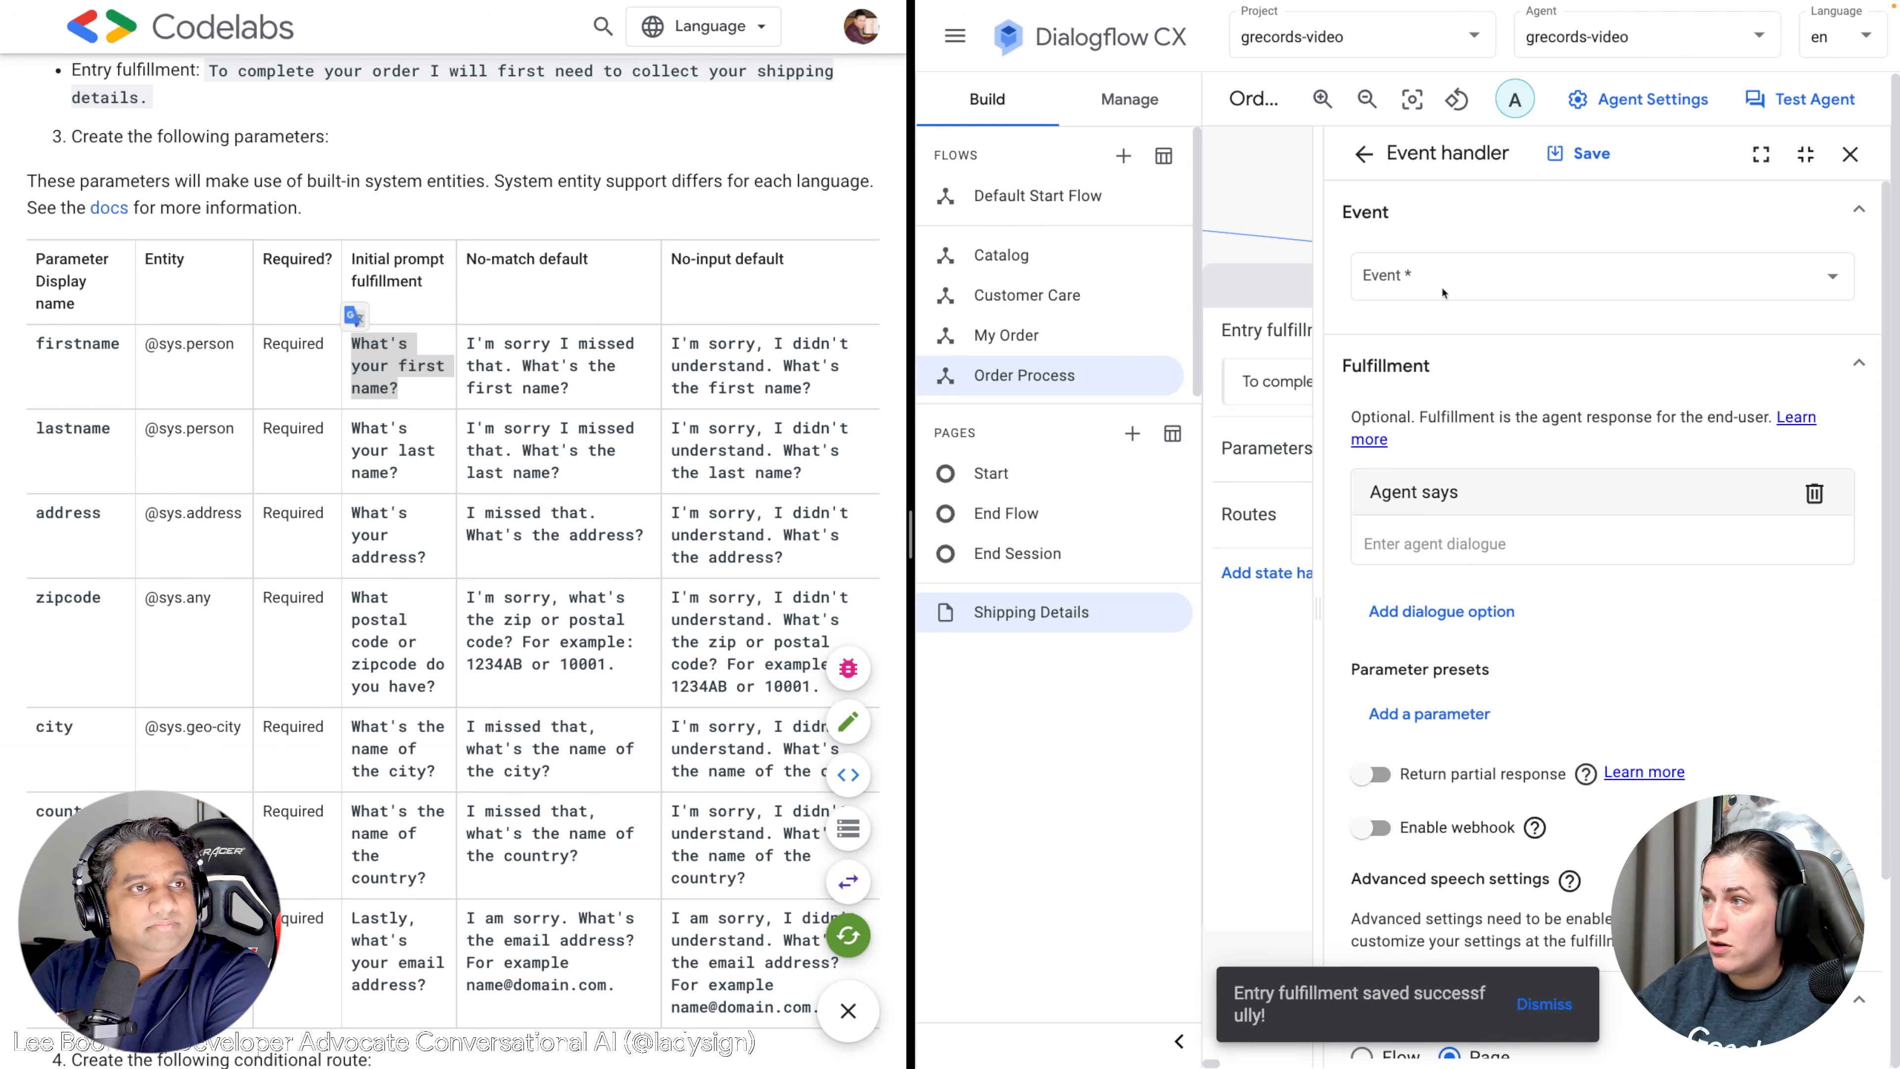
click(1425, 286)
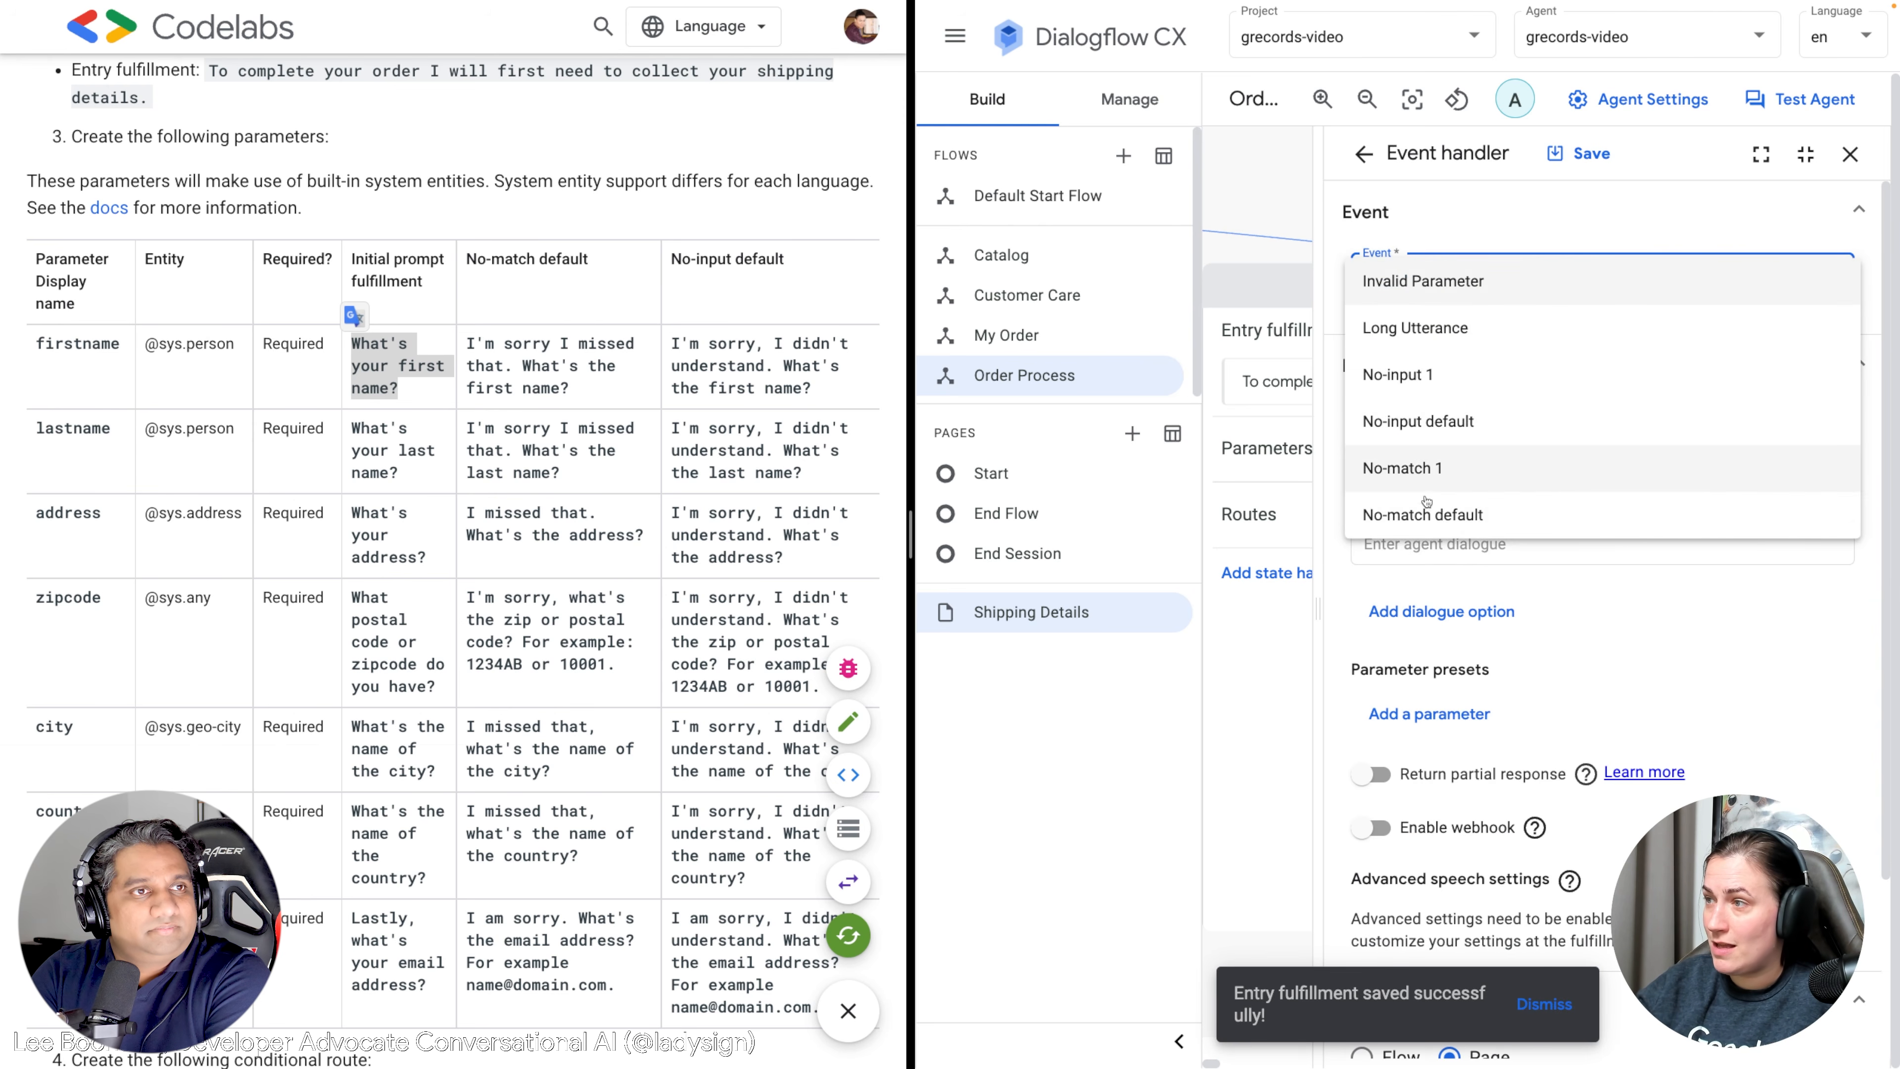
click(1425, 515)
drag(573, 390, 467, 343)
key(ctrl+c)
click(1461, 545)
key(ctrl+v)
click(1586, 152)
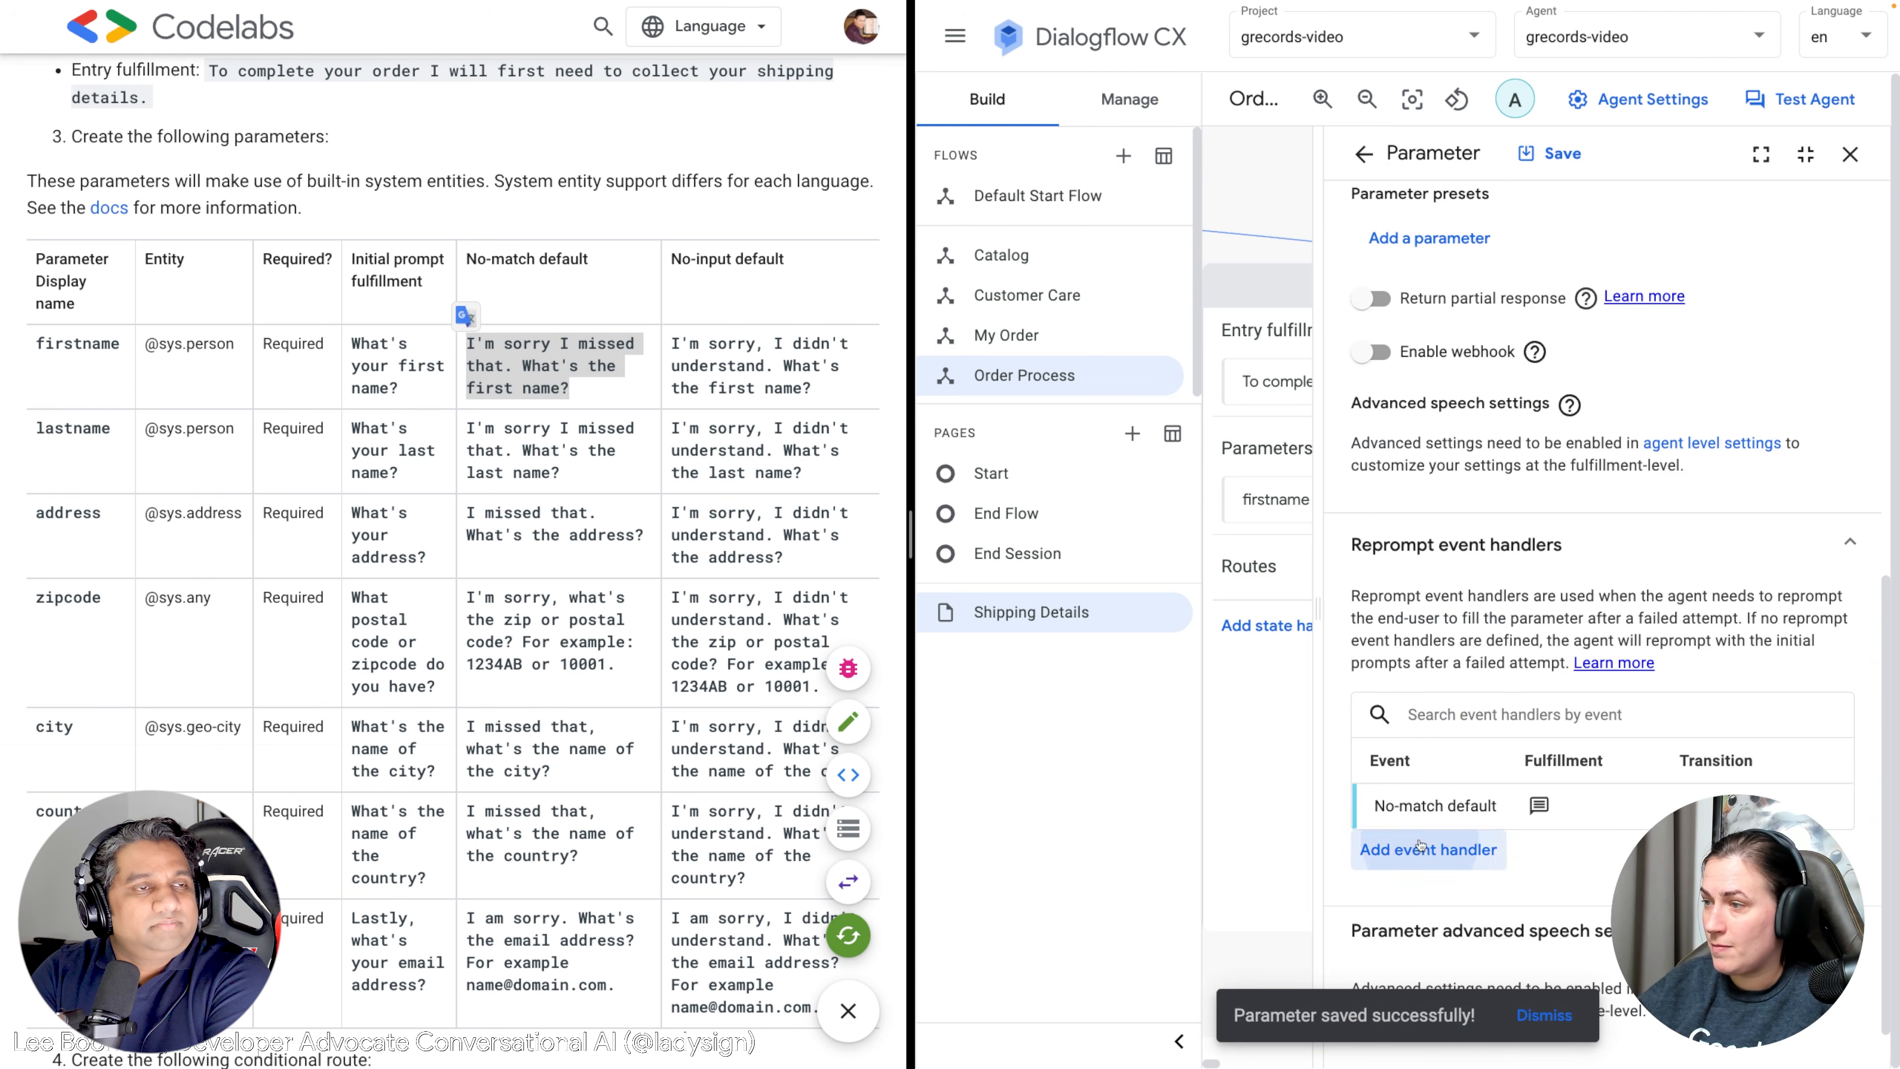
Add a No-input default reprompt with the Codelab's firstname no-input sentence, then close the parameter.
click(1428, 848)
click(1445, 290)
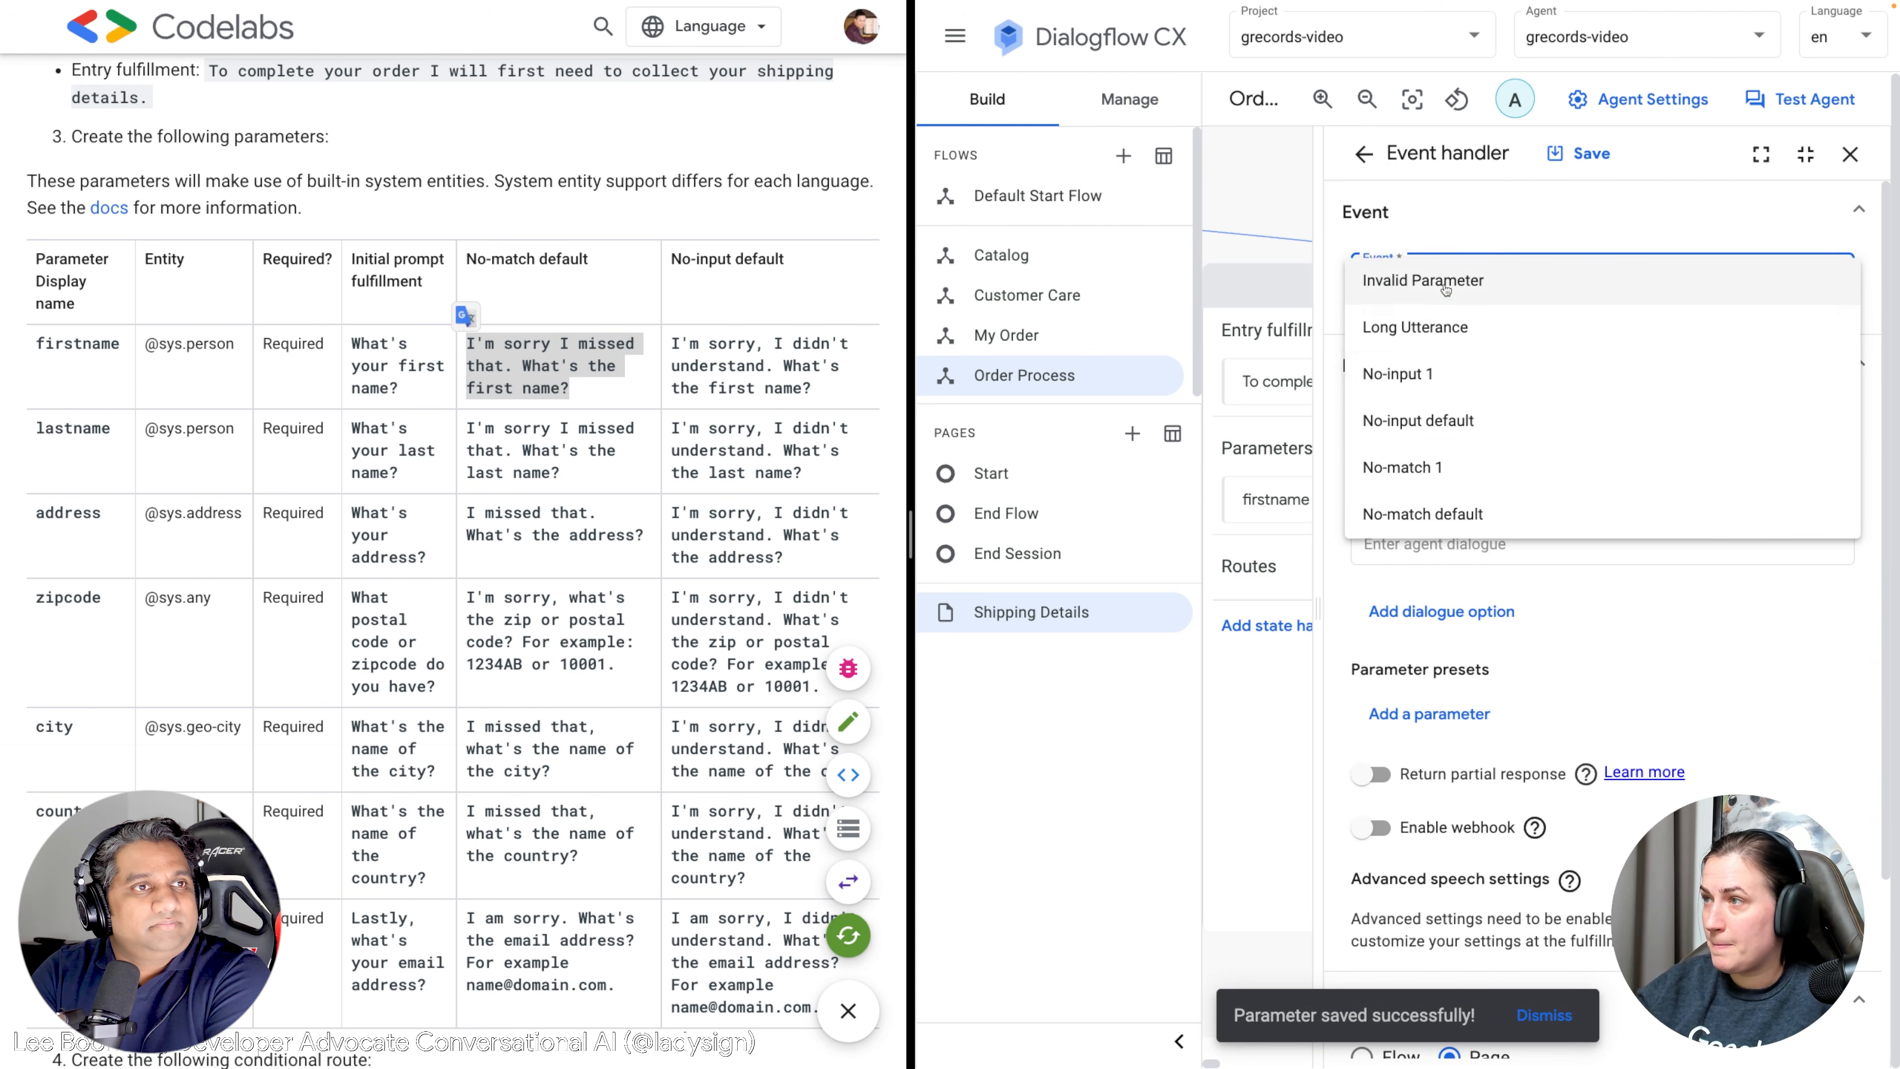
click(1435, 423)
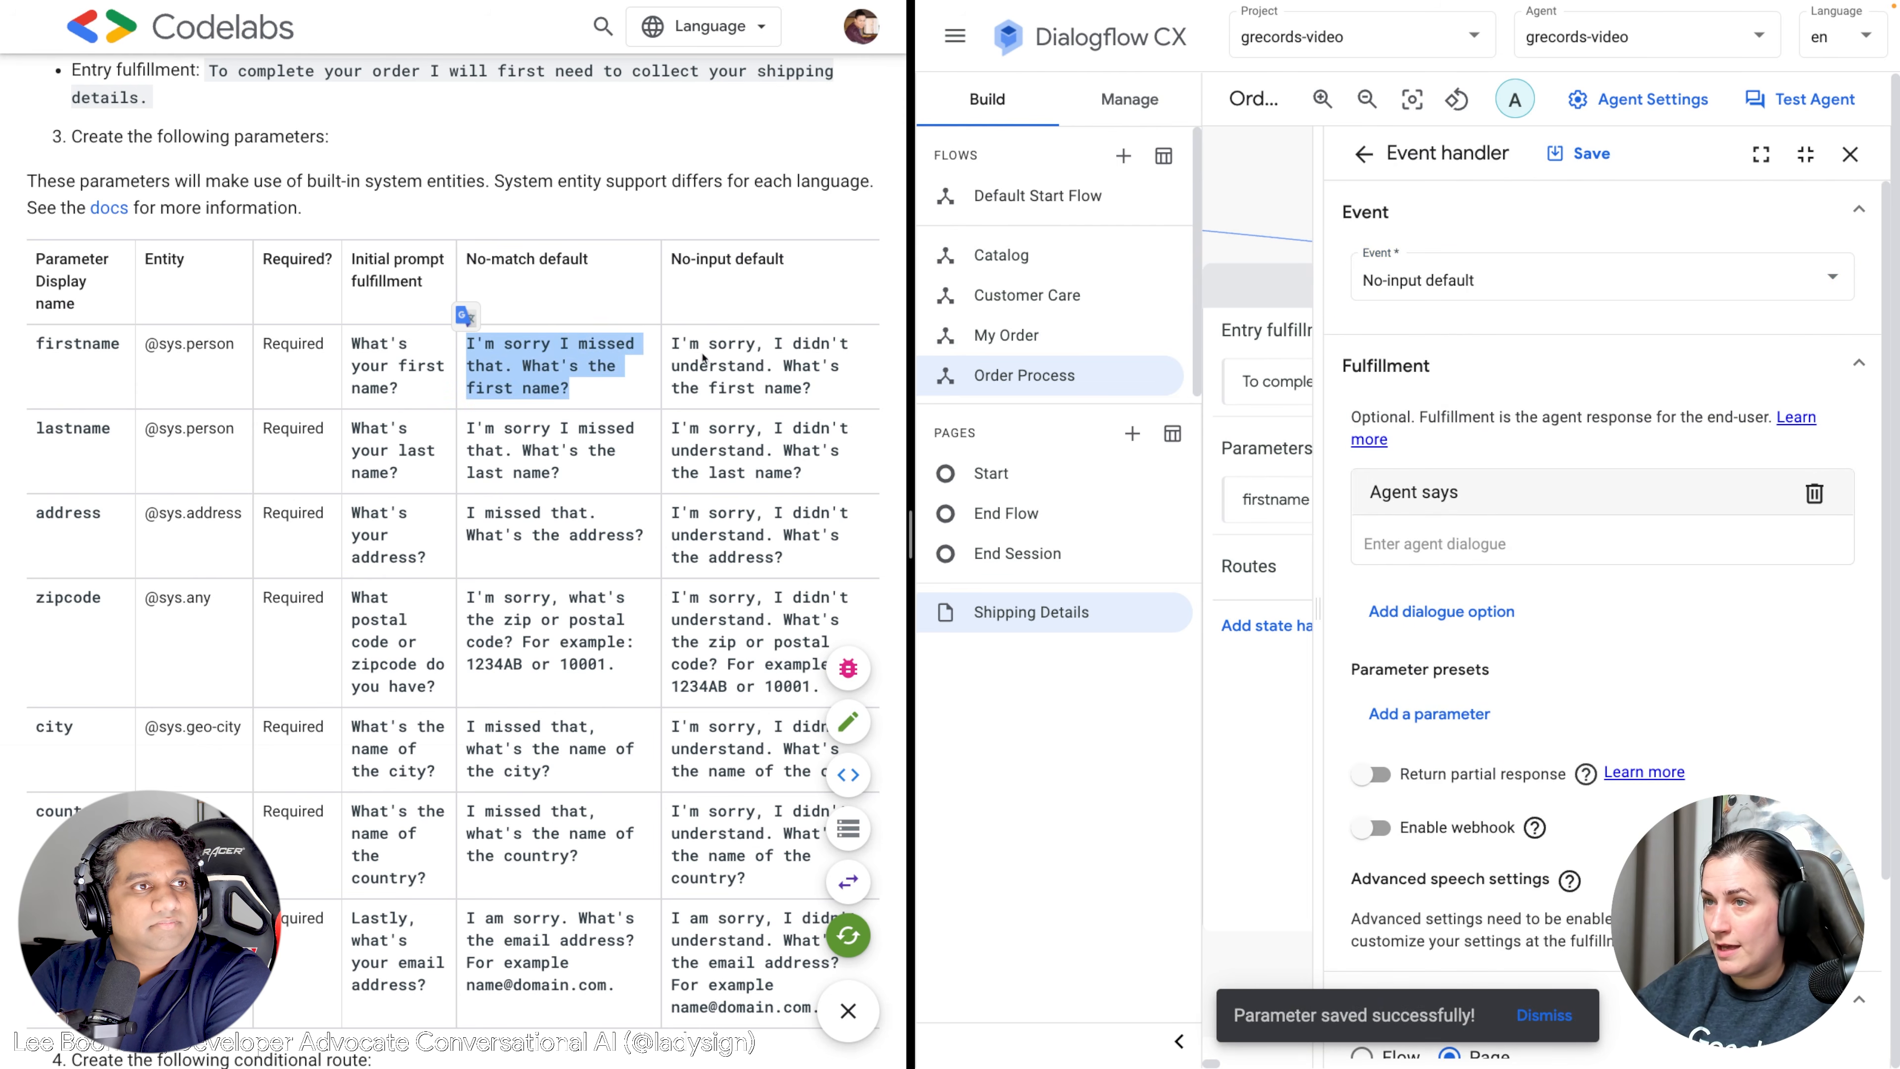
triple_click(680, 344)
drag(816, 398, 671, 346)
key(ctrl+c)
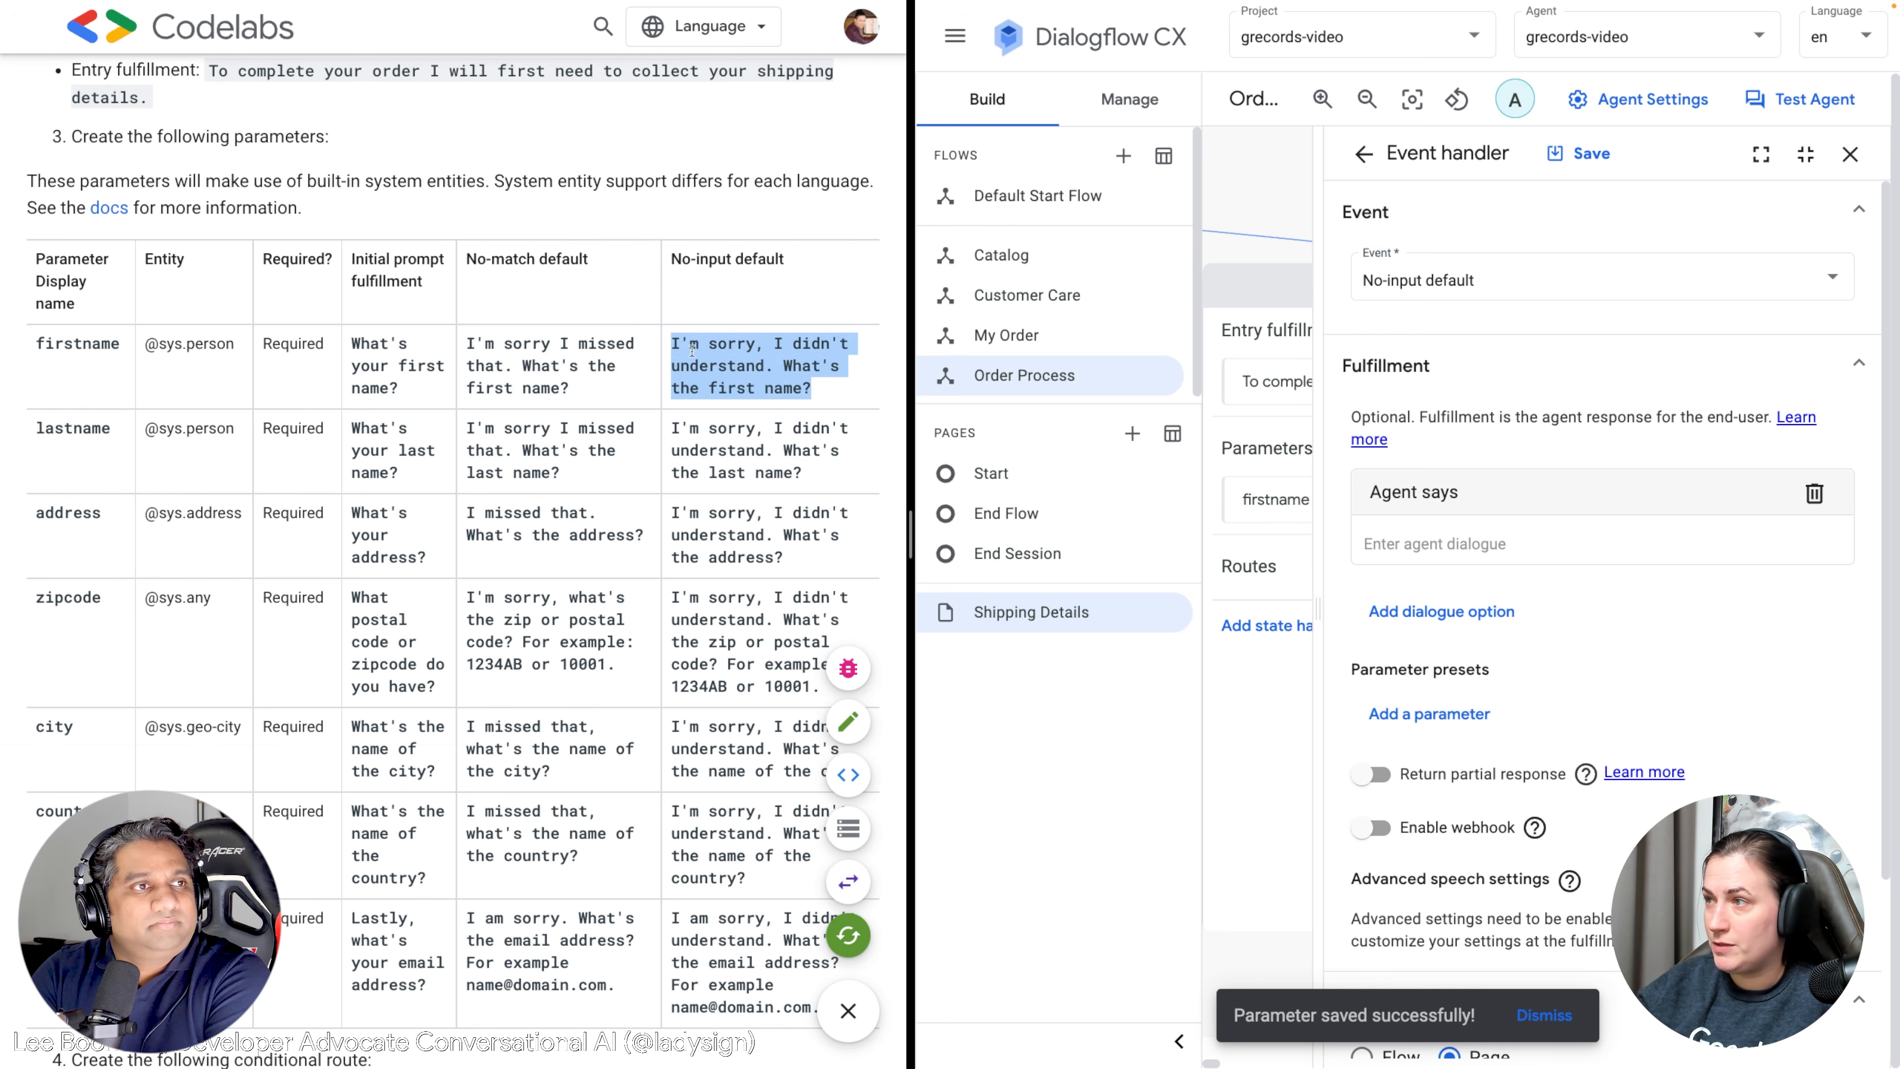
click(1384, 543)
key(ctrl+v)
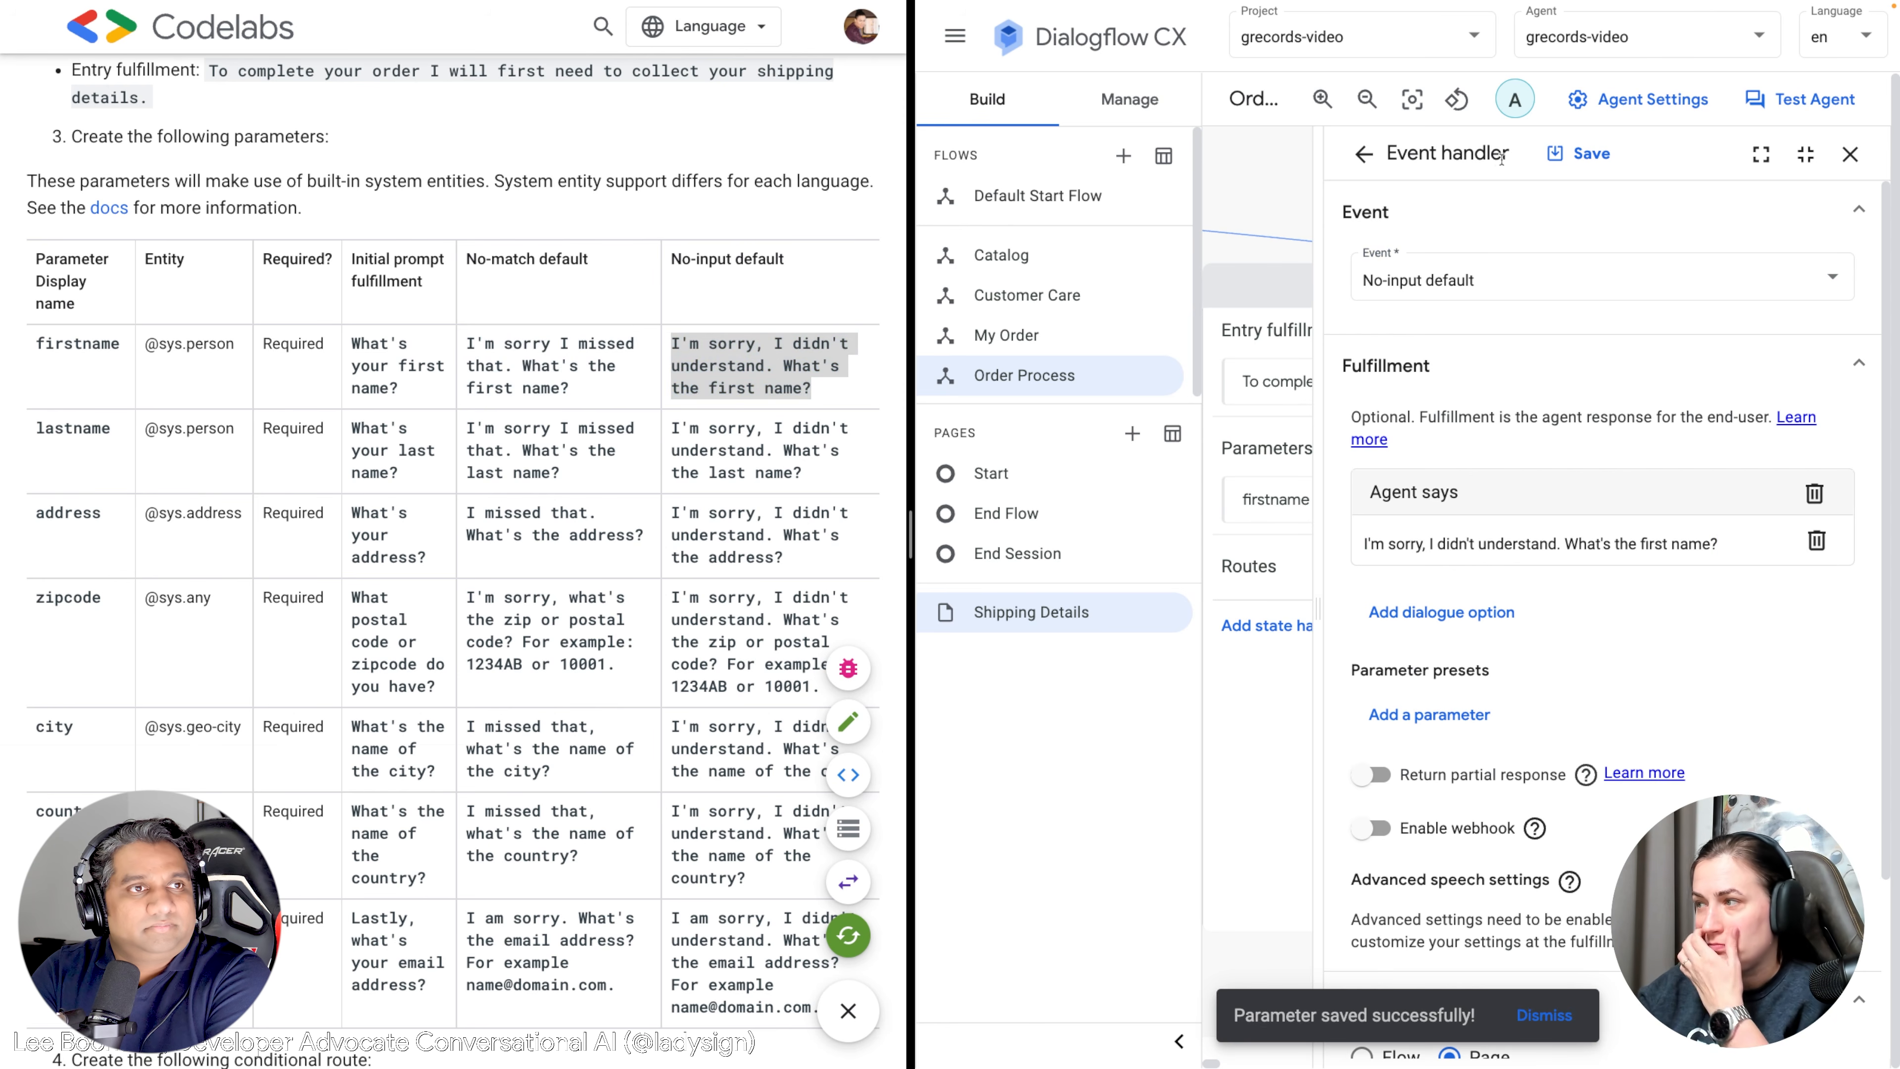
click(1582, 153)
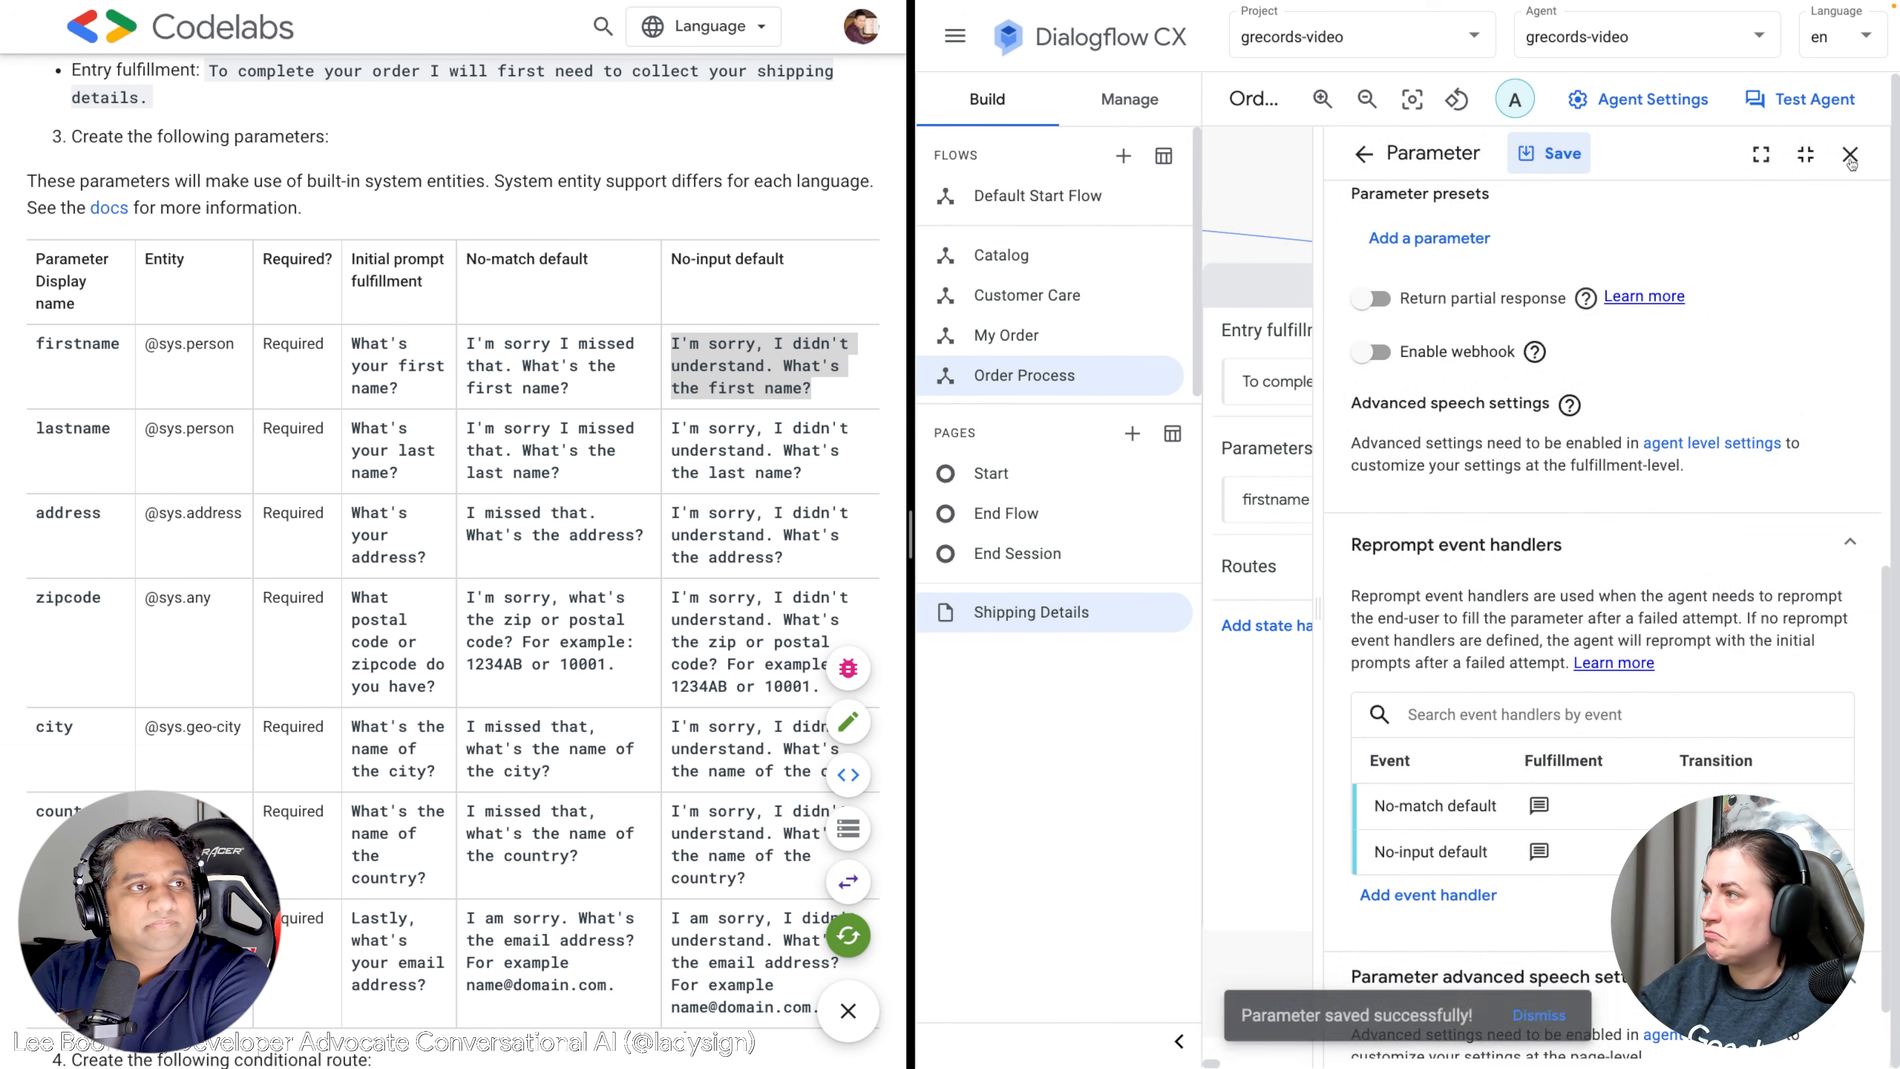
click(1850, 155)
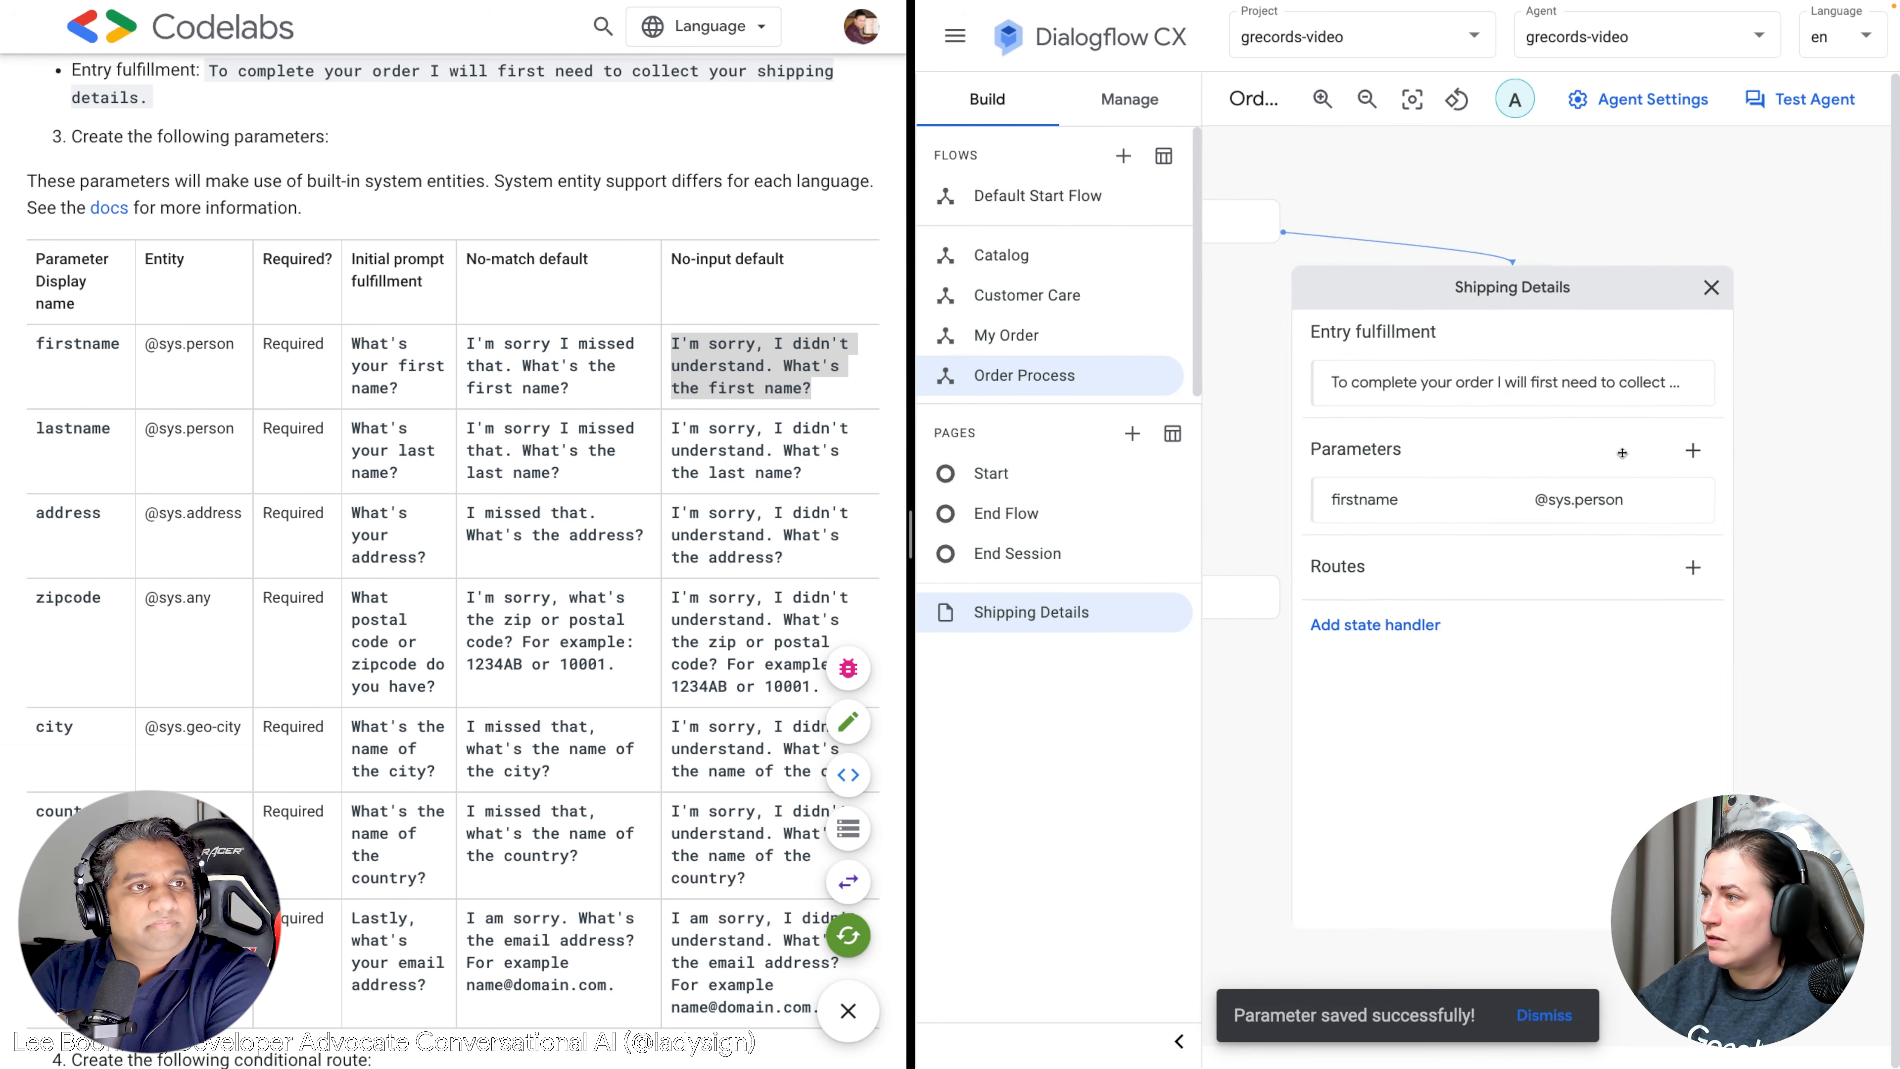
click(1721, 449)
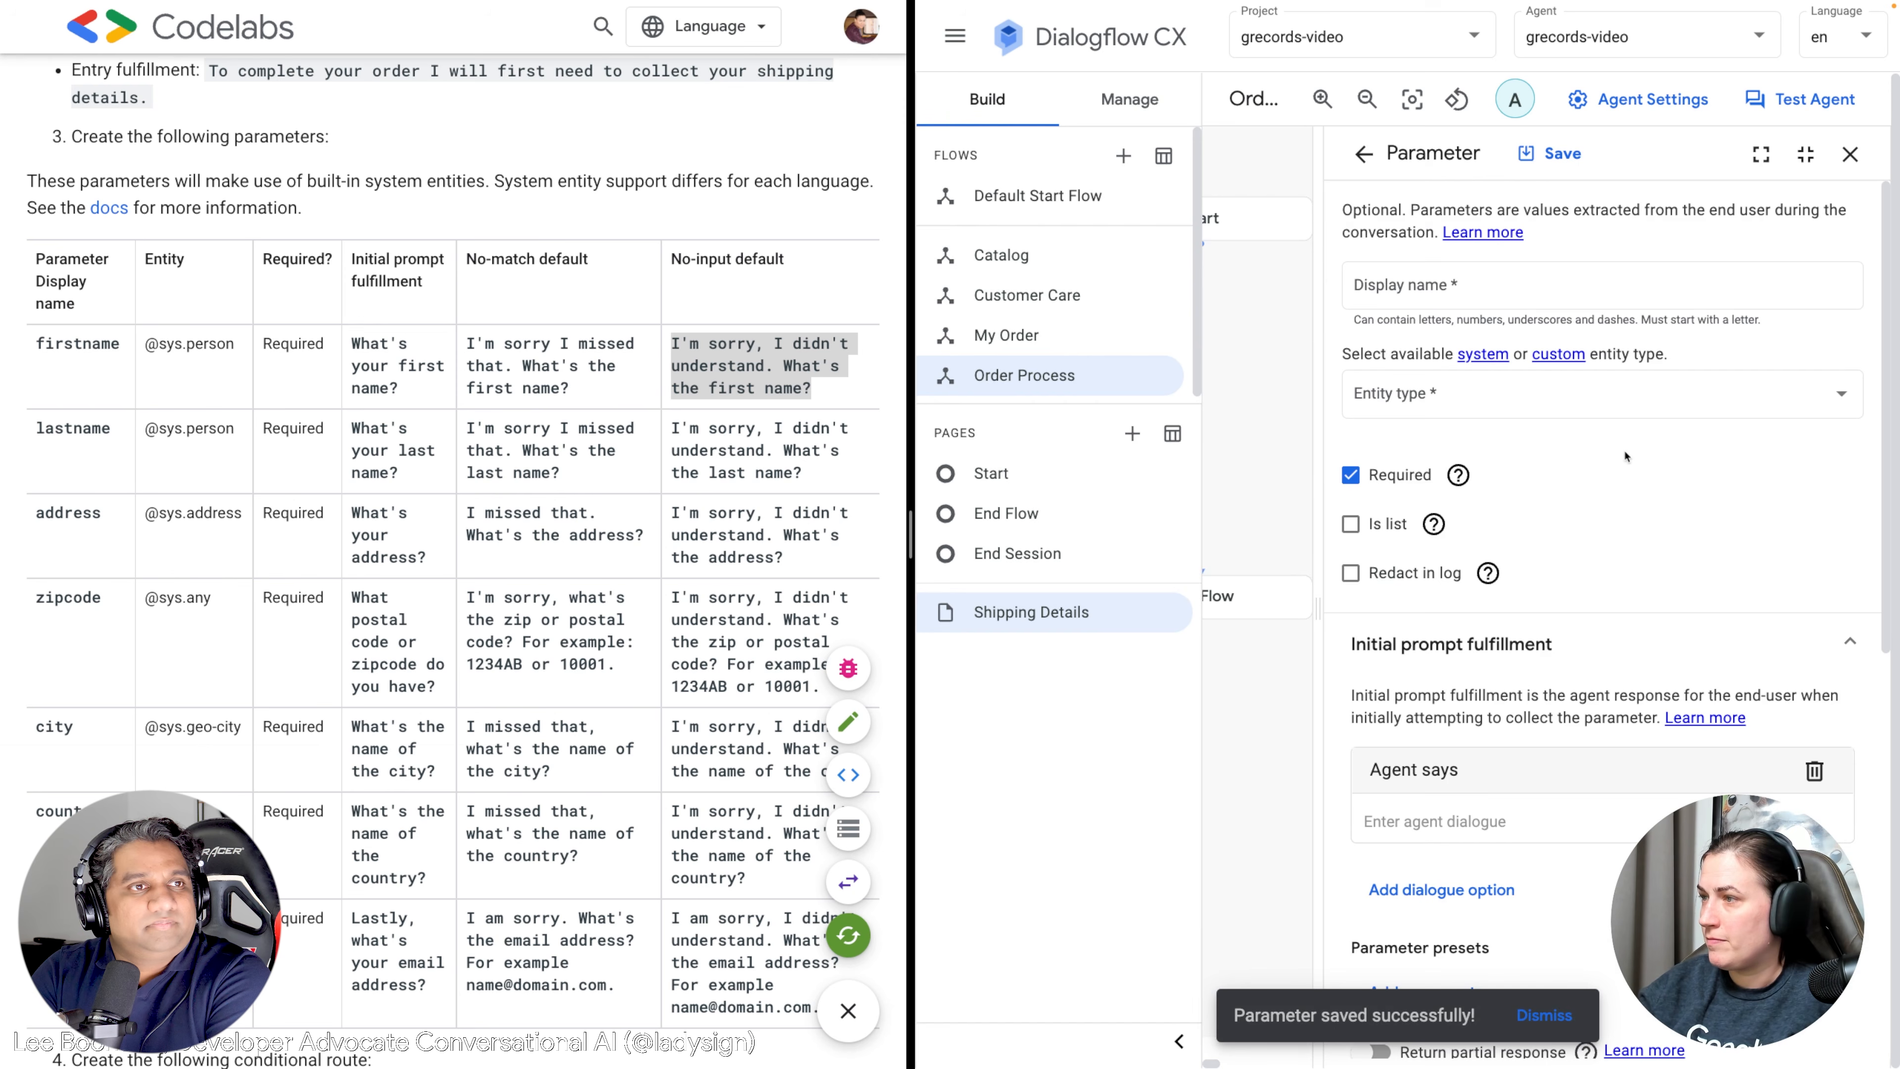
click(1436, 295)
text(lastname)
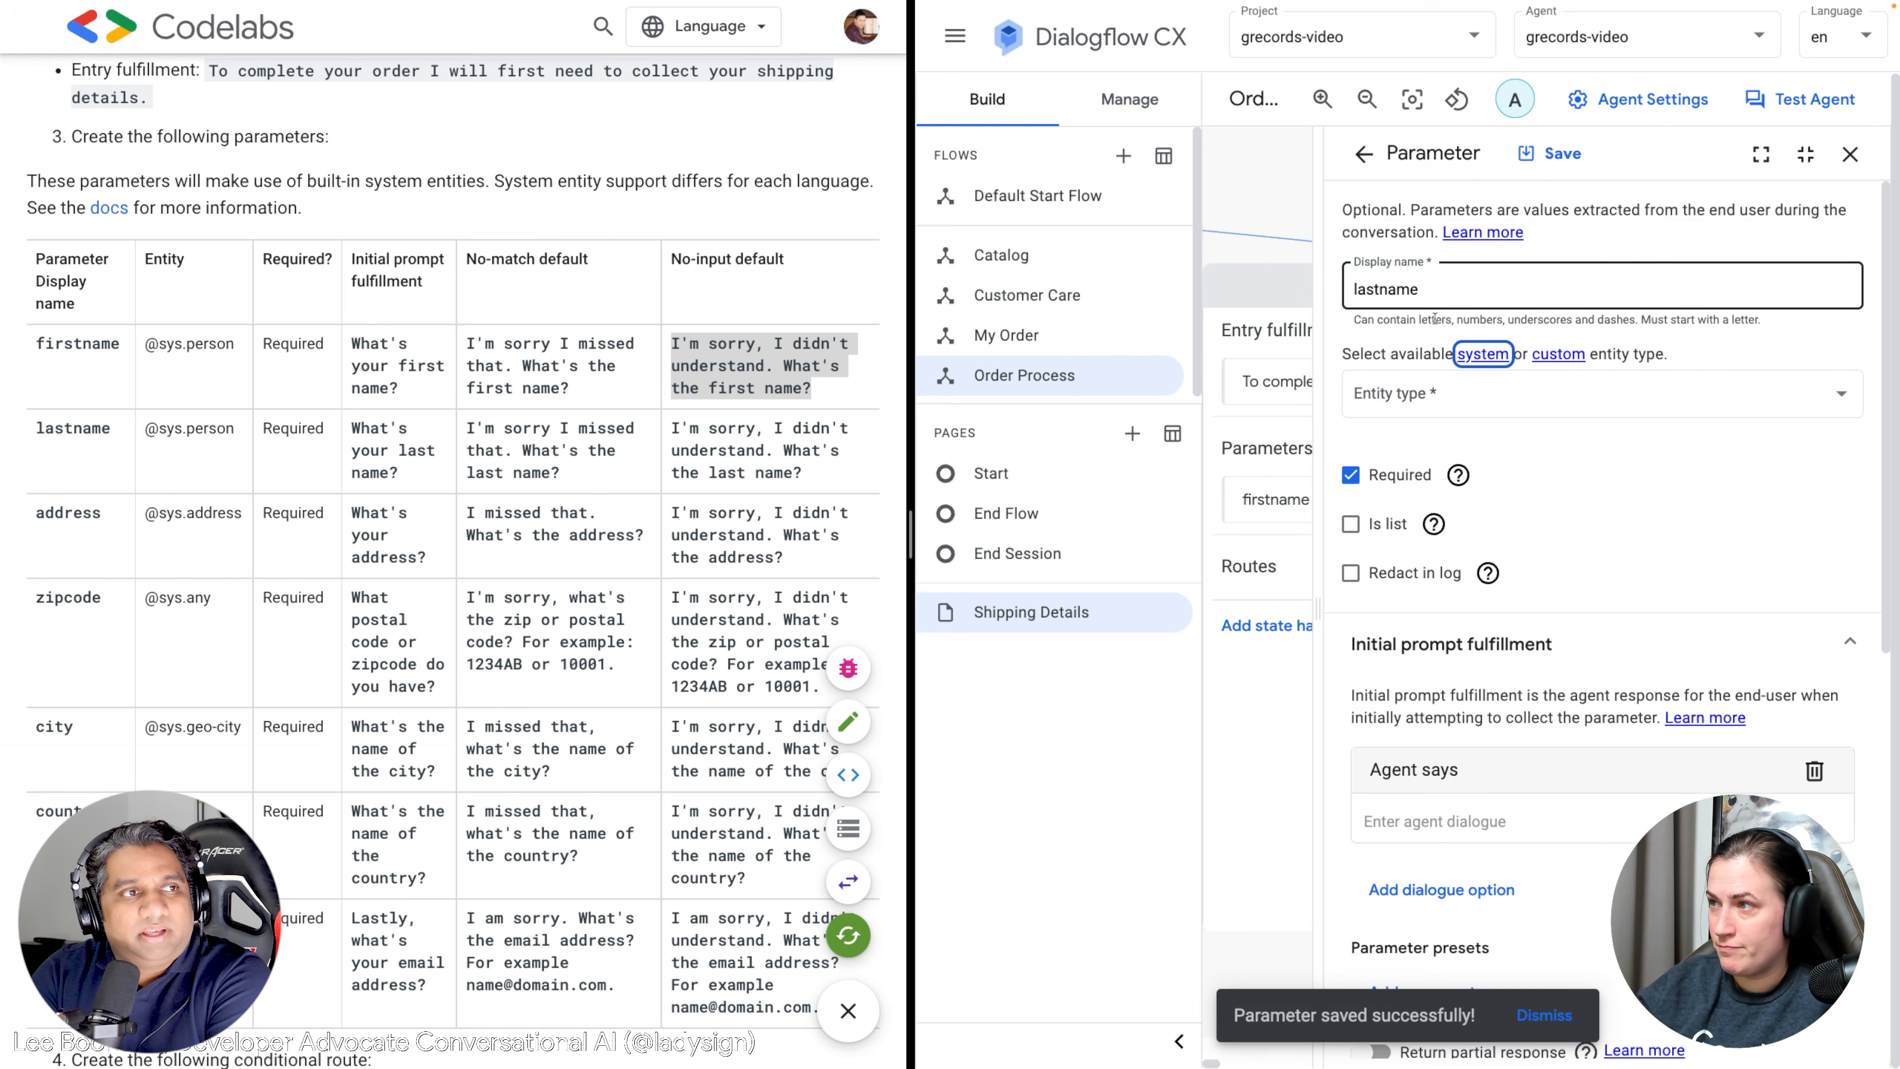
click(1428, 394)
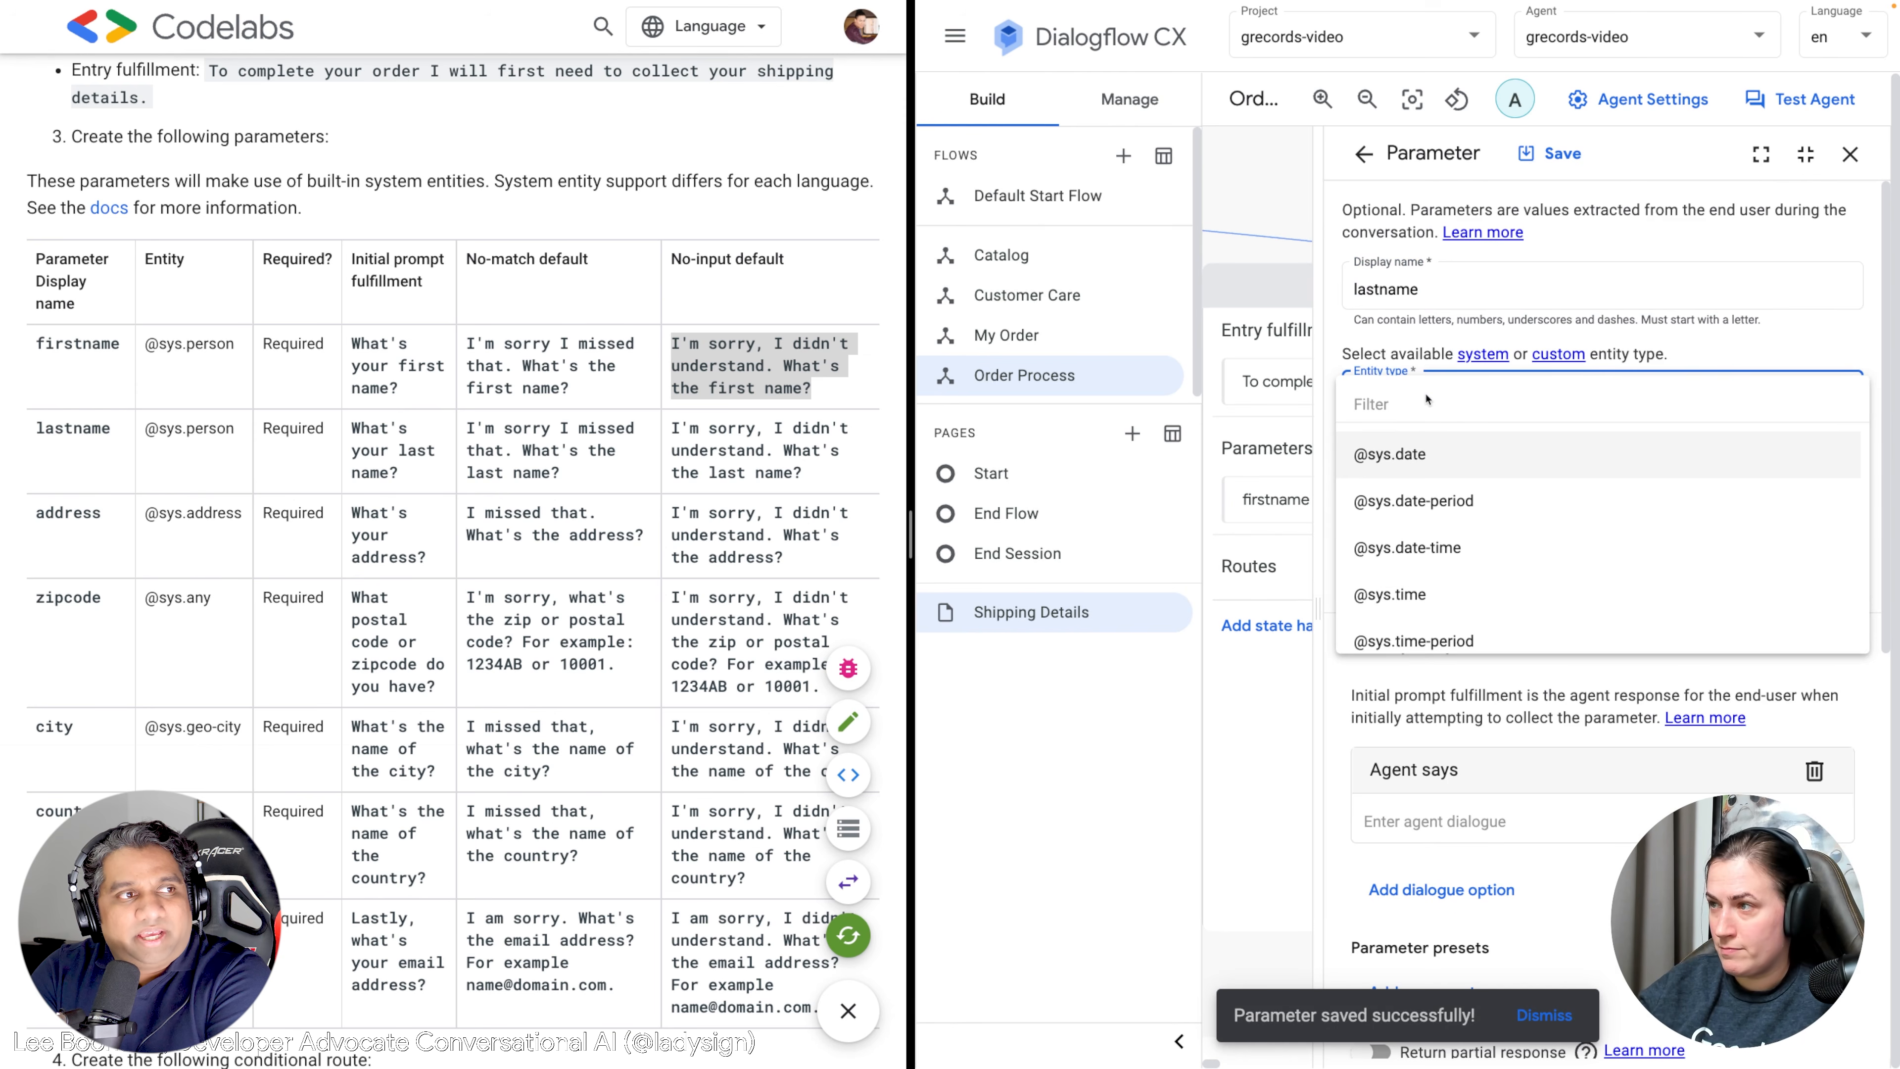
text(perso)
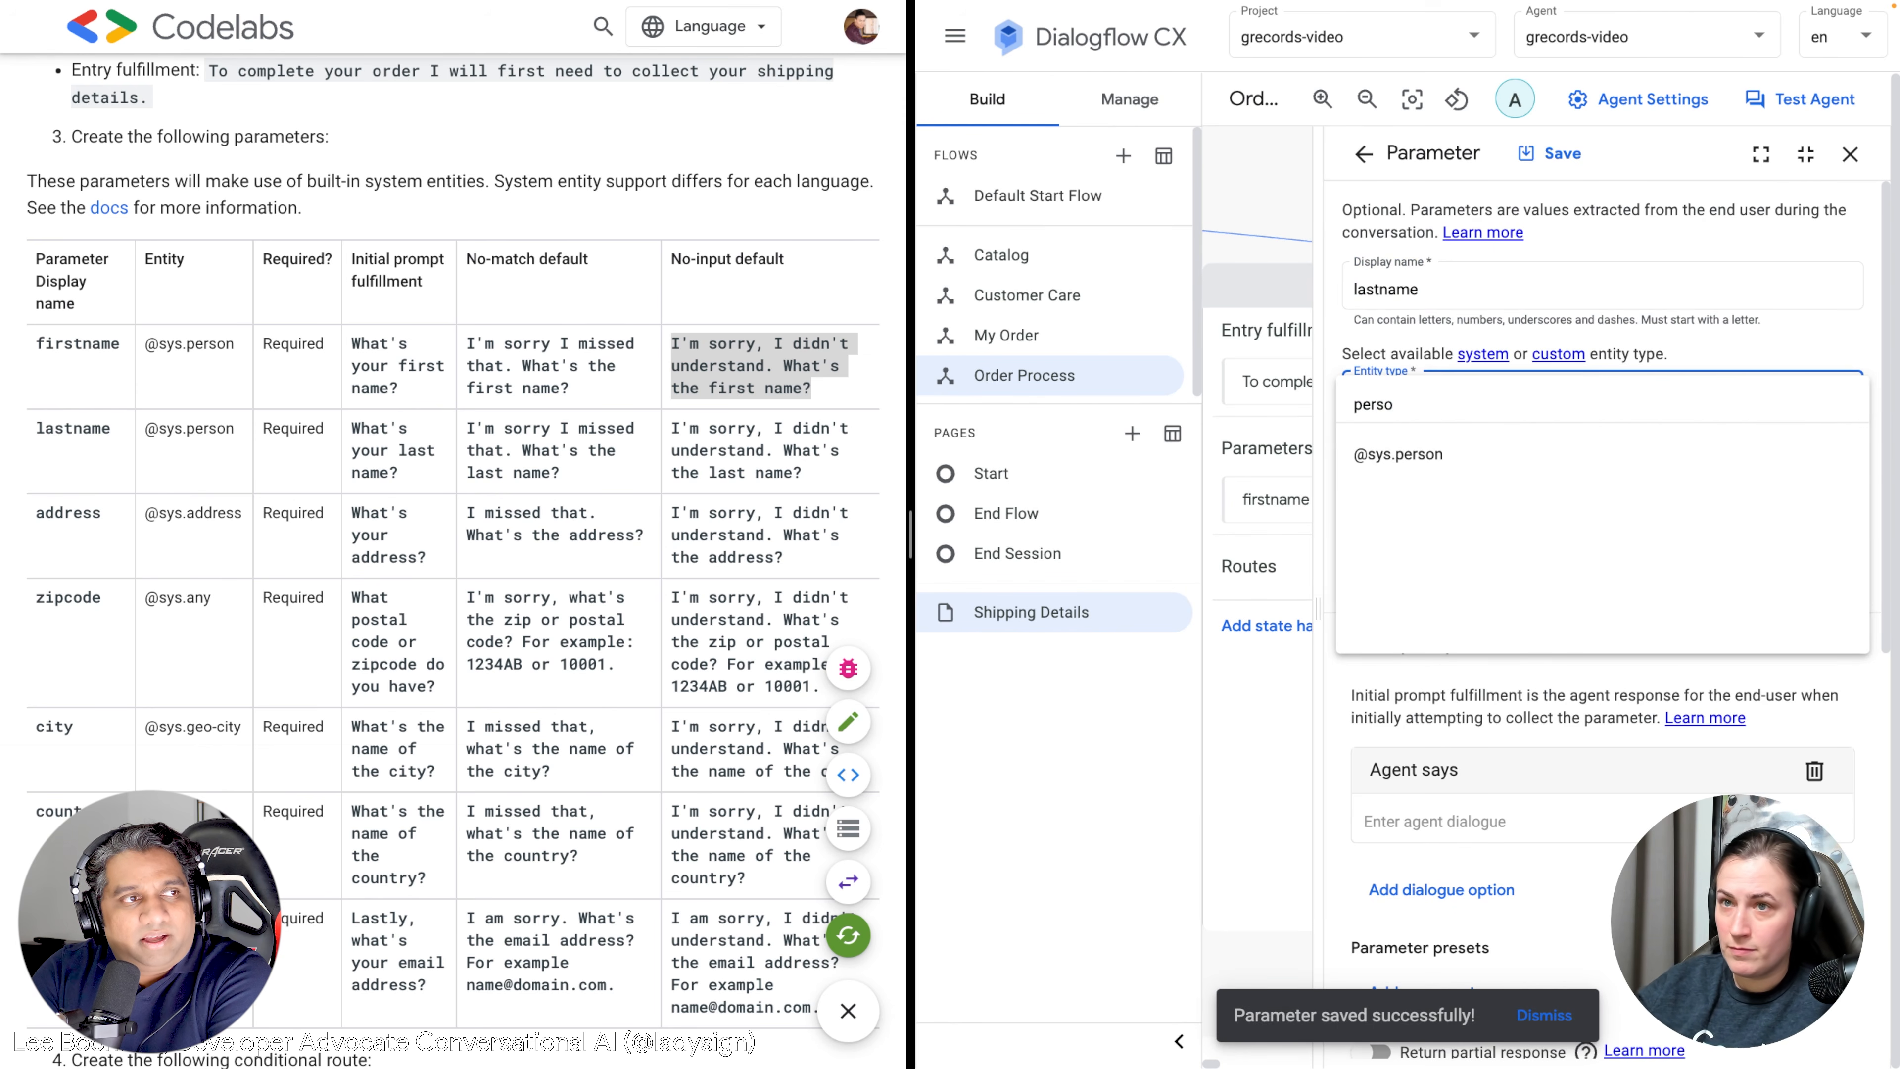
click(1406, 453)
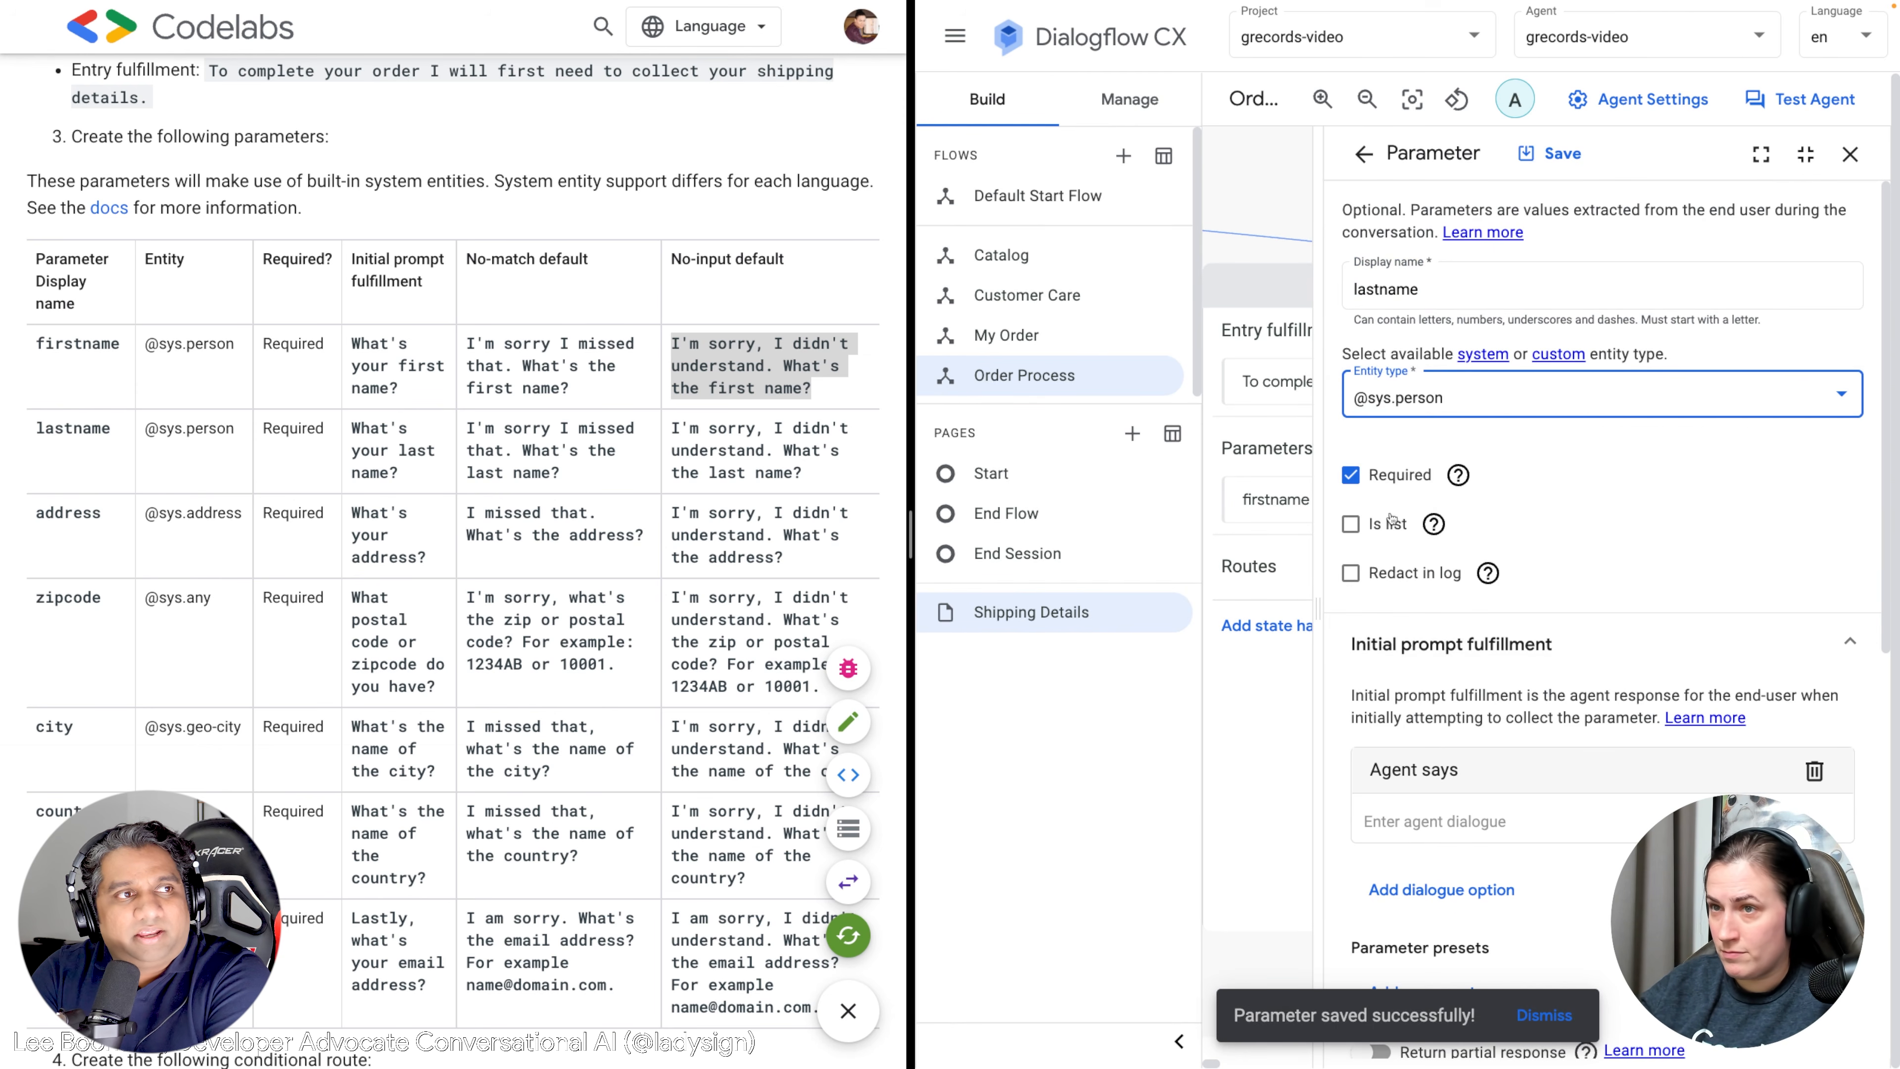
scroll(1389, 520, down, 3)
drag(399, 473, 352, 432)
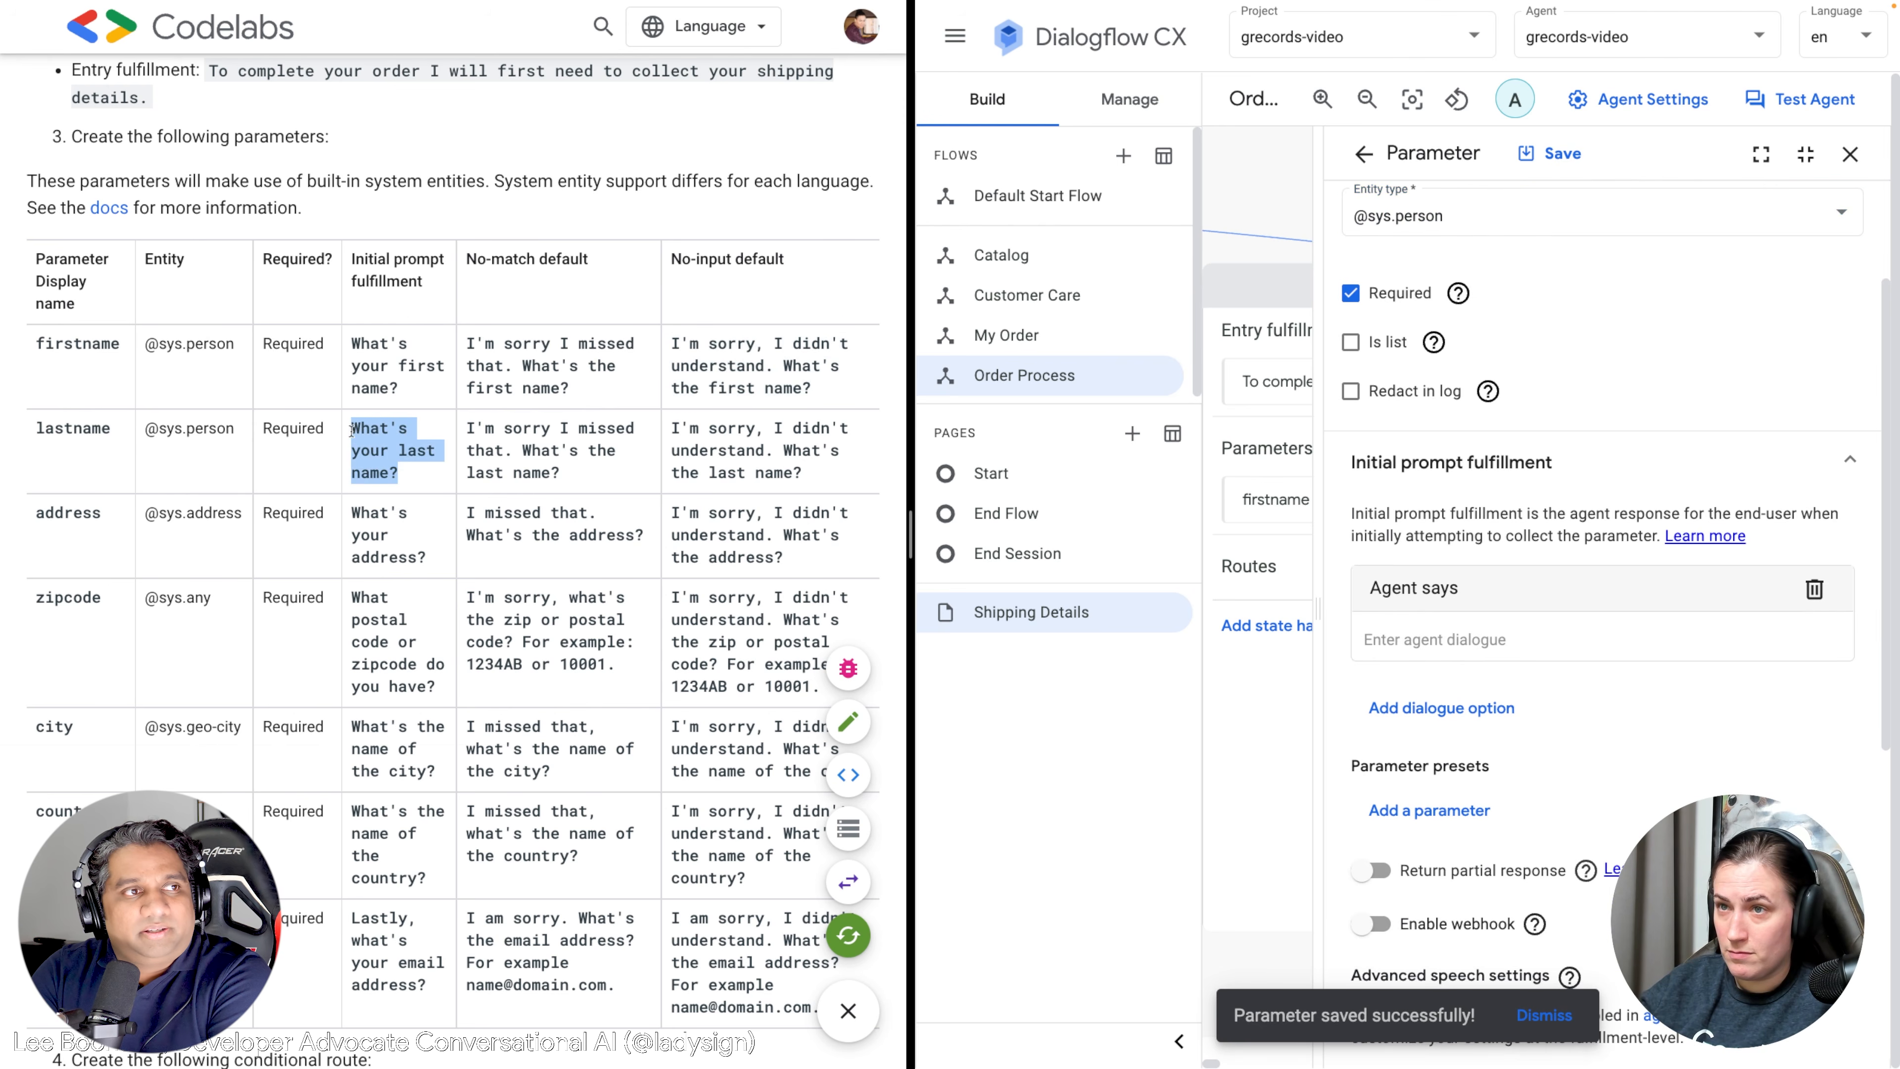
text(What's your last name?)
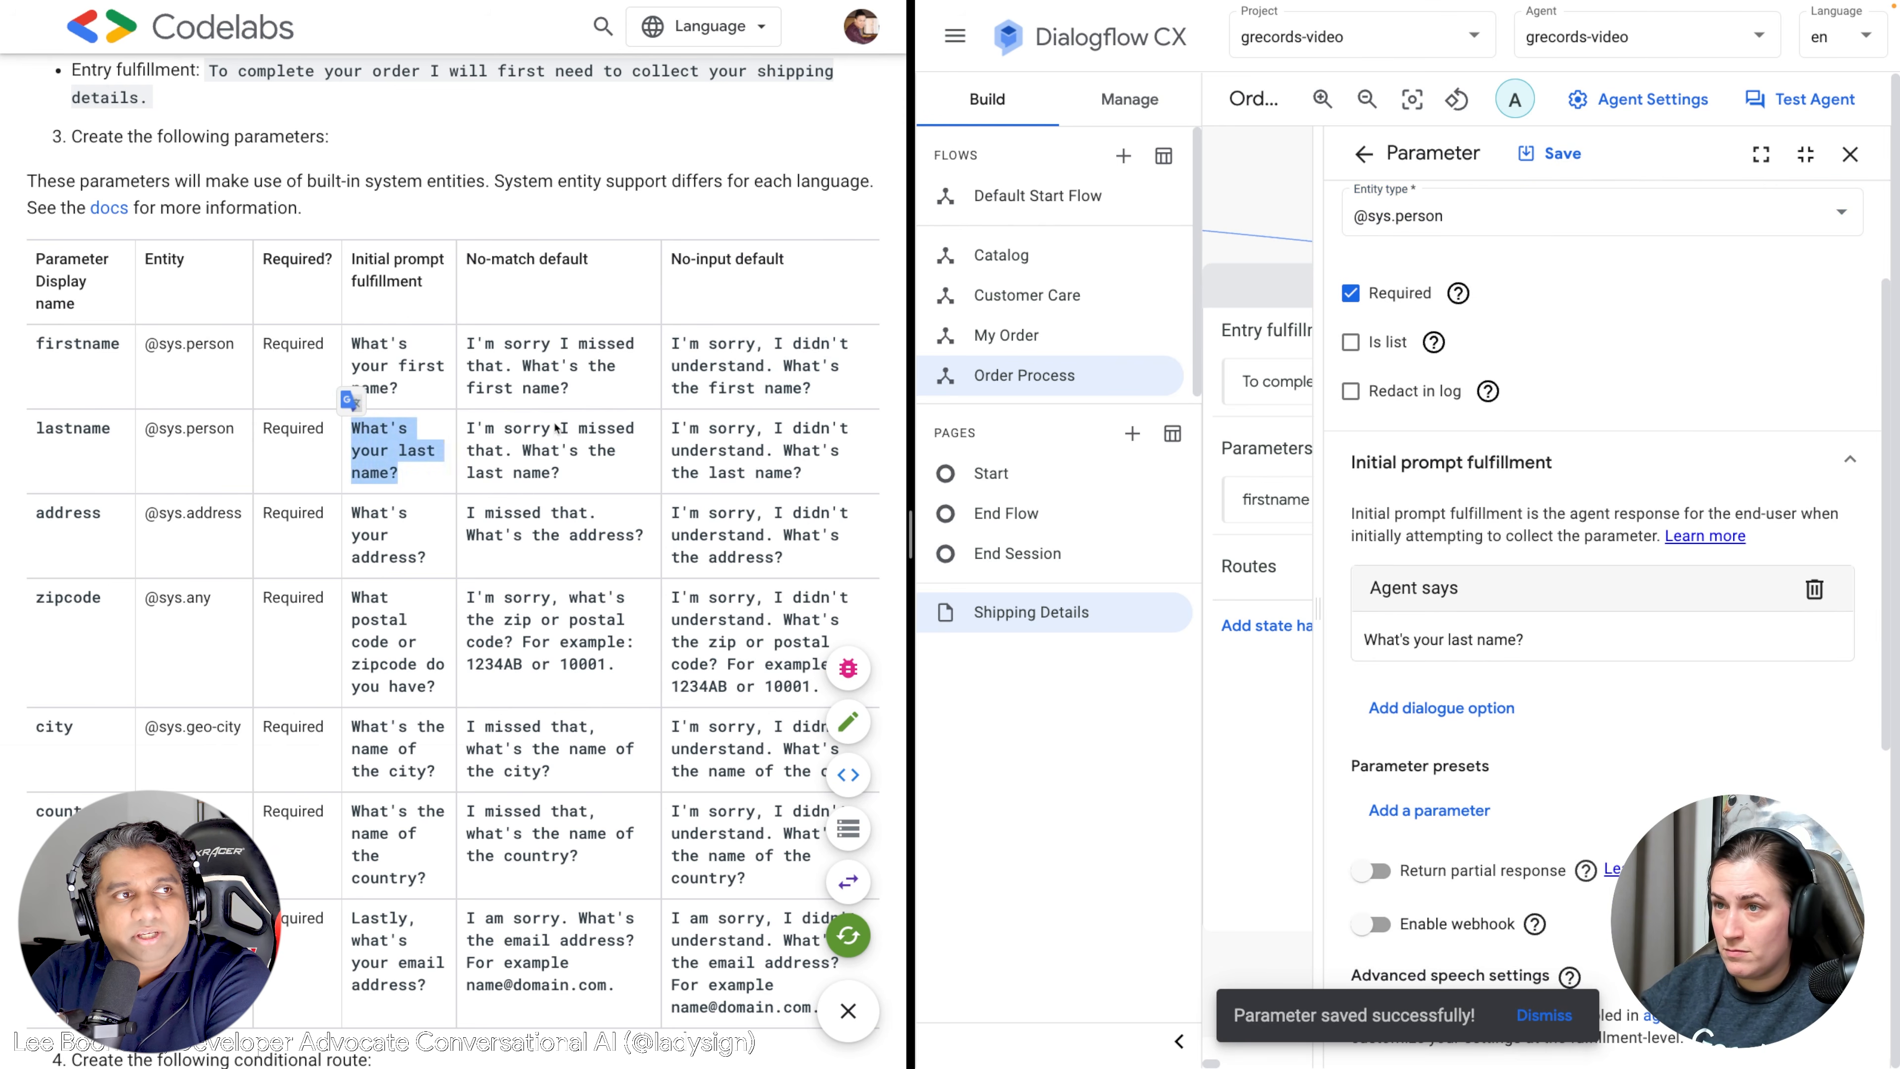
Give lastname a No-match default reprompt from the Codelab and save the parameter.
drag(559, 474, 467, 430)
key(ctrl+c)
scroll(1605, 692, down, 10)
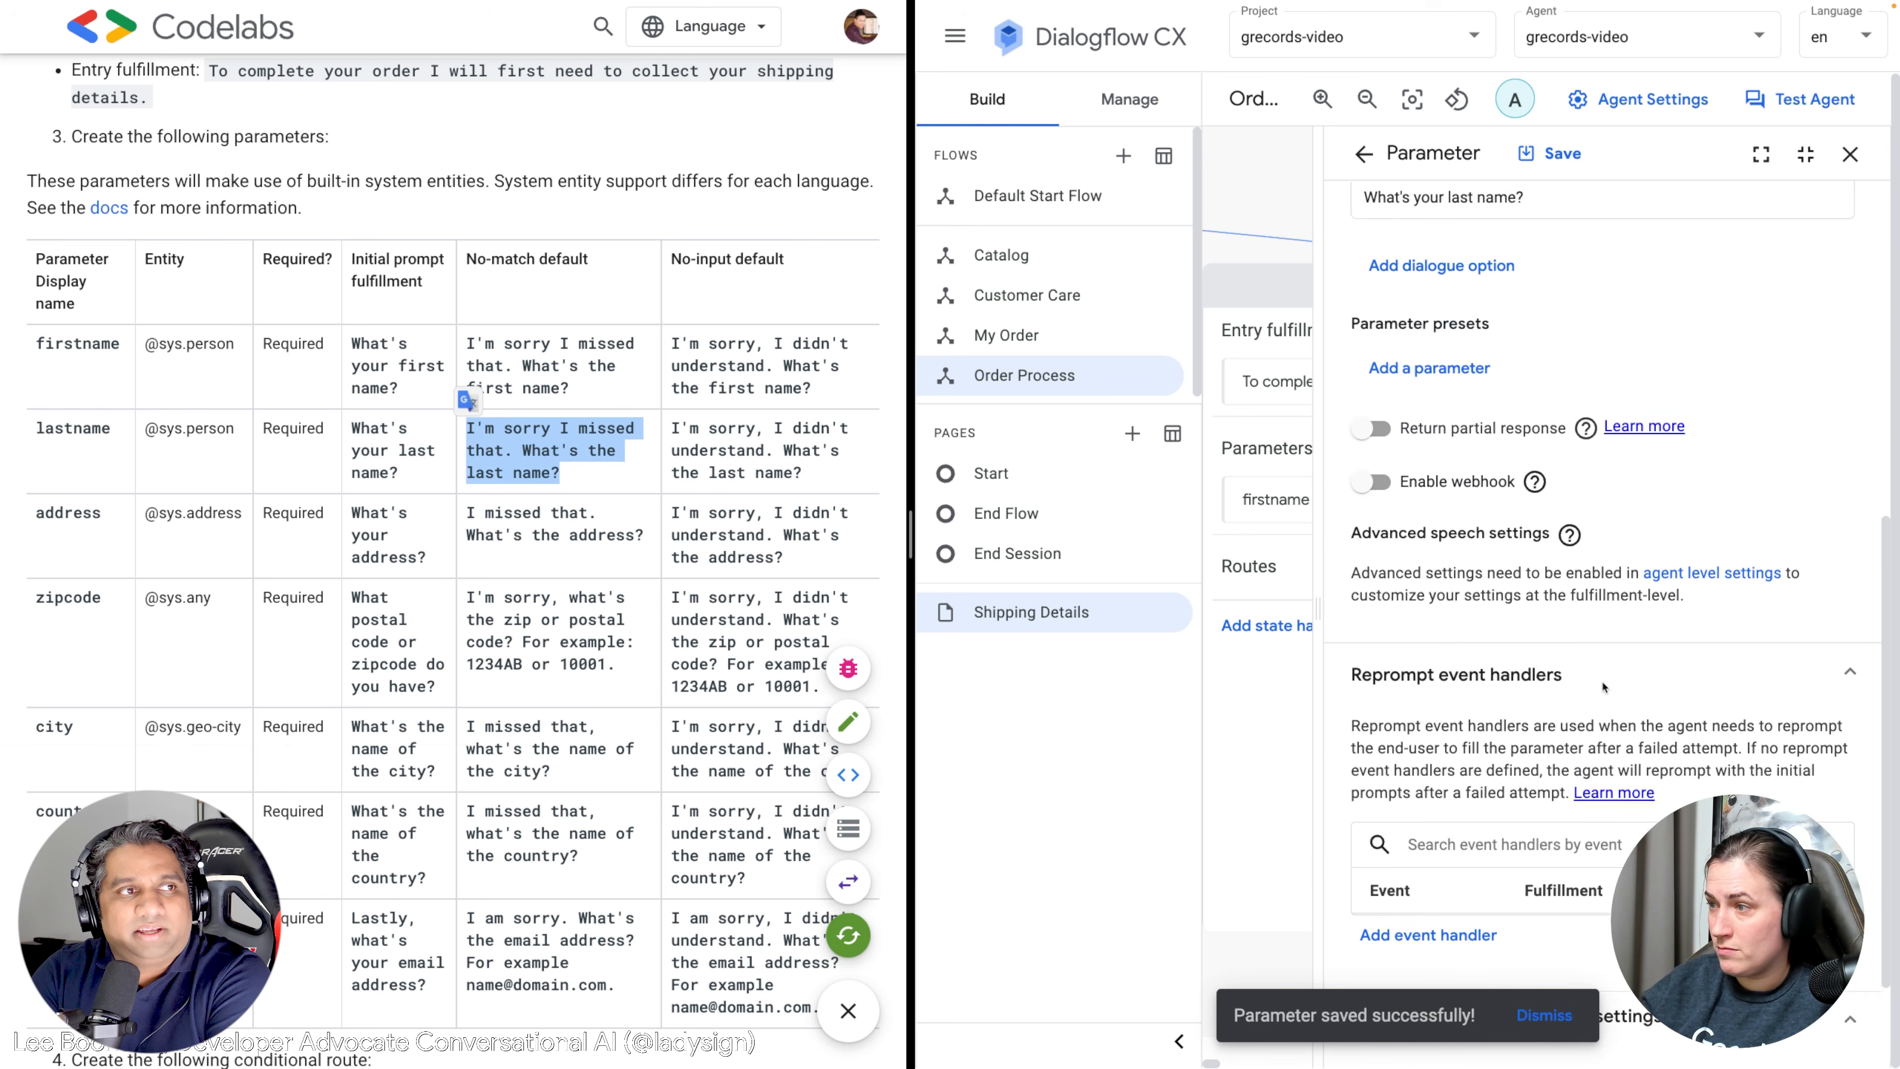
click(1416, 807)
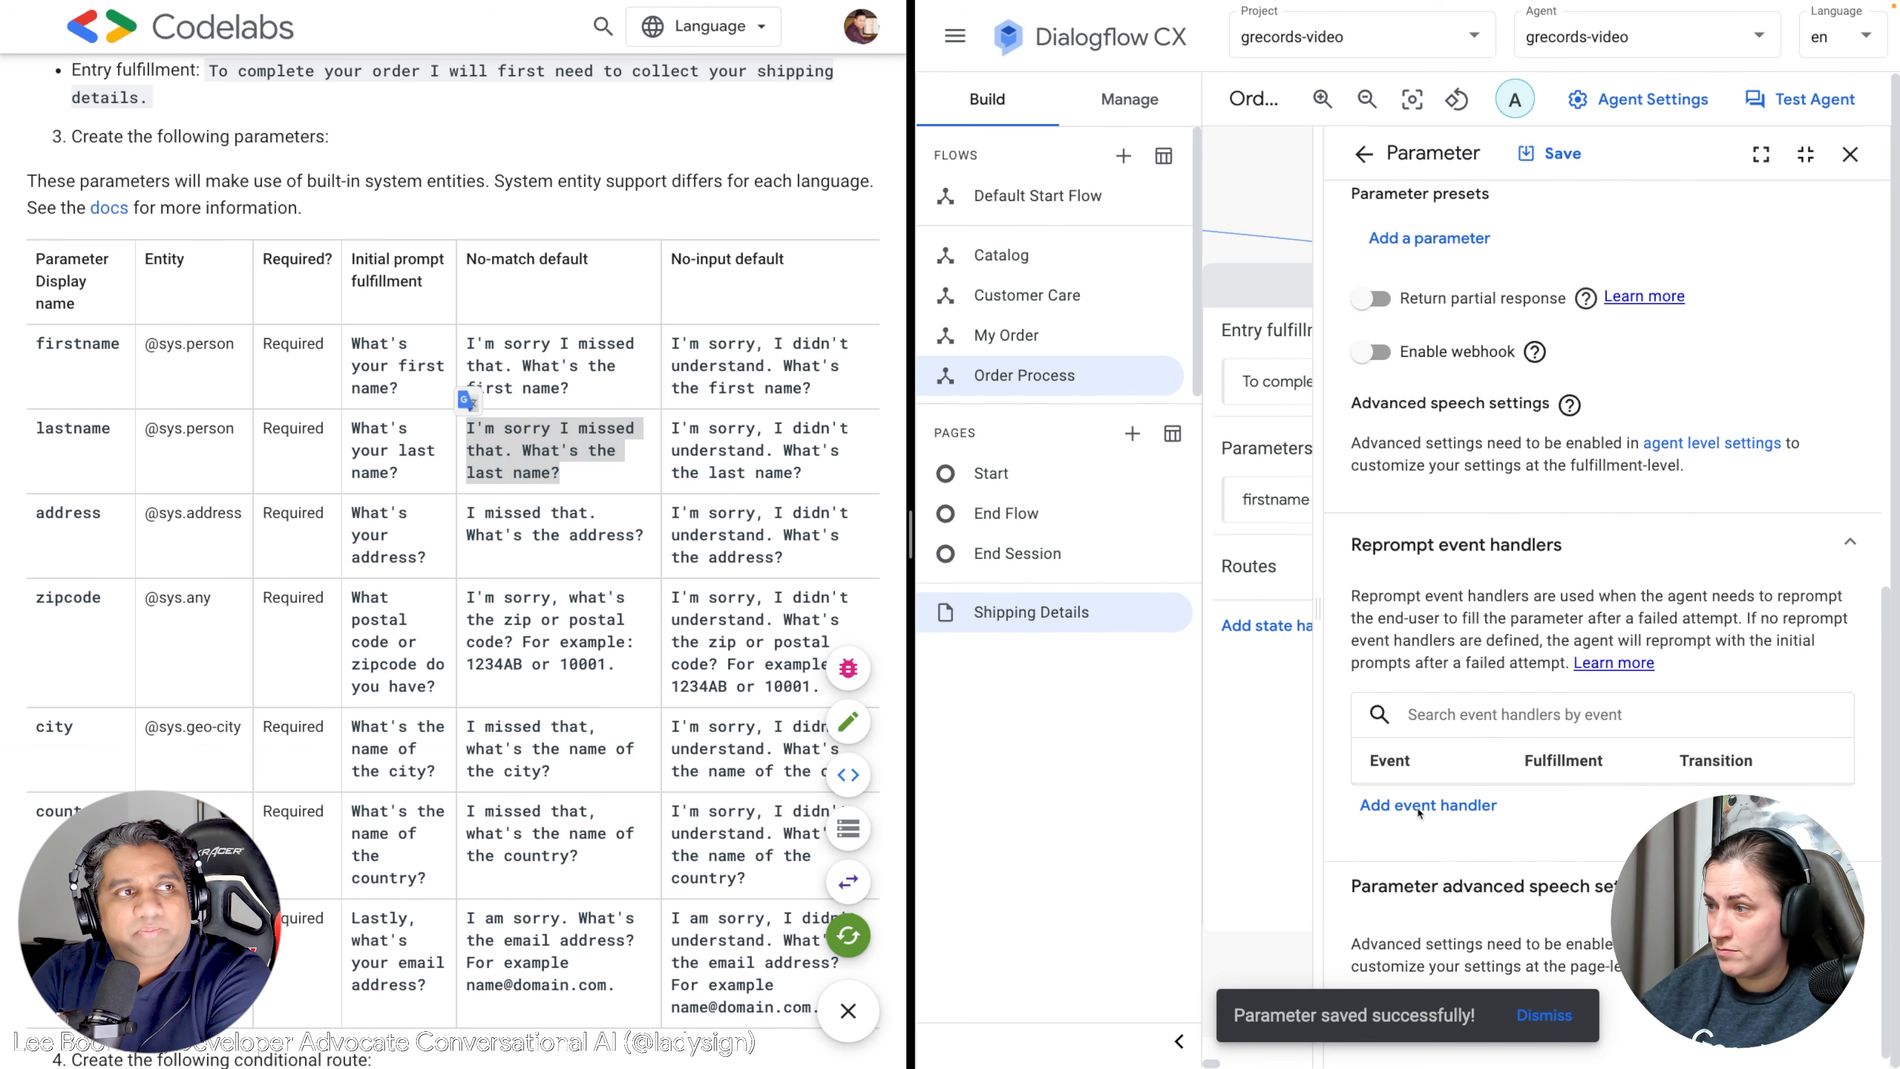
click(1440, 285)
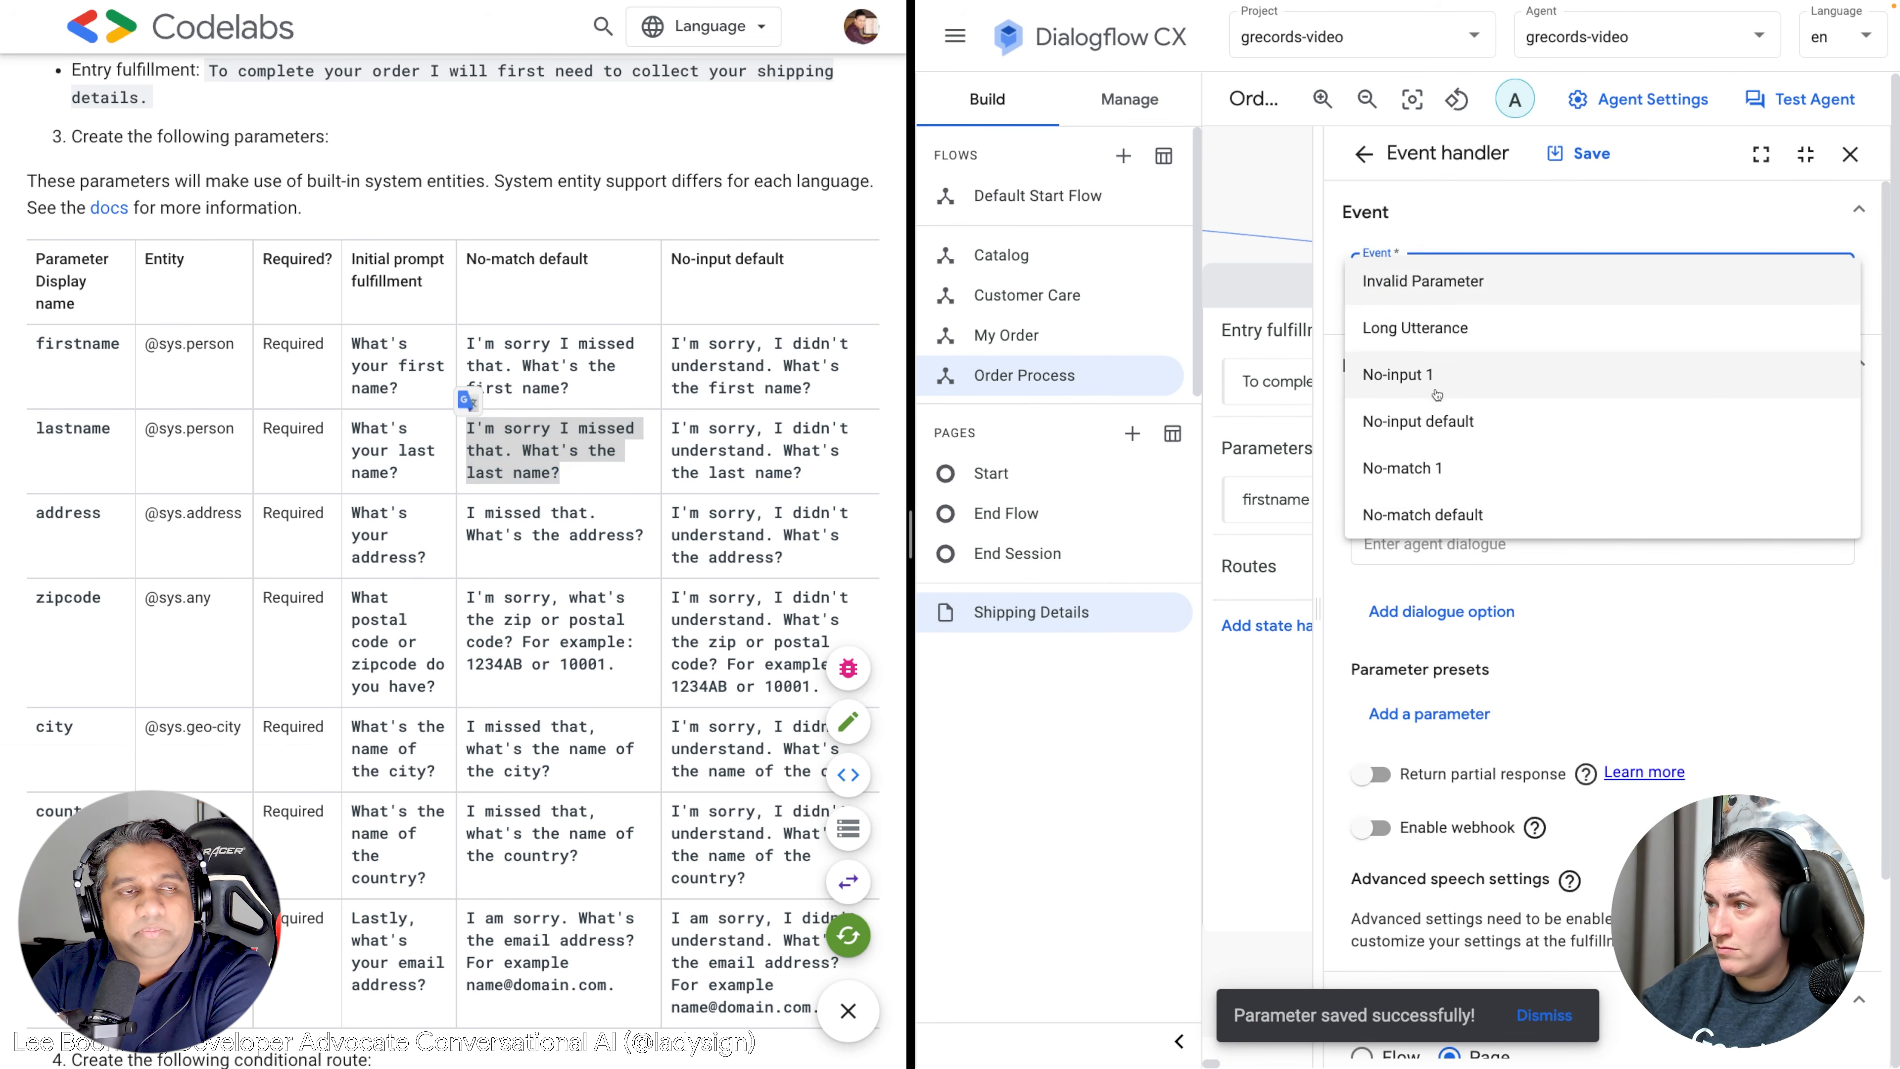
click(1422, 514)
key(ctrl+v)
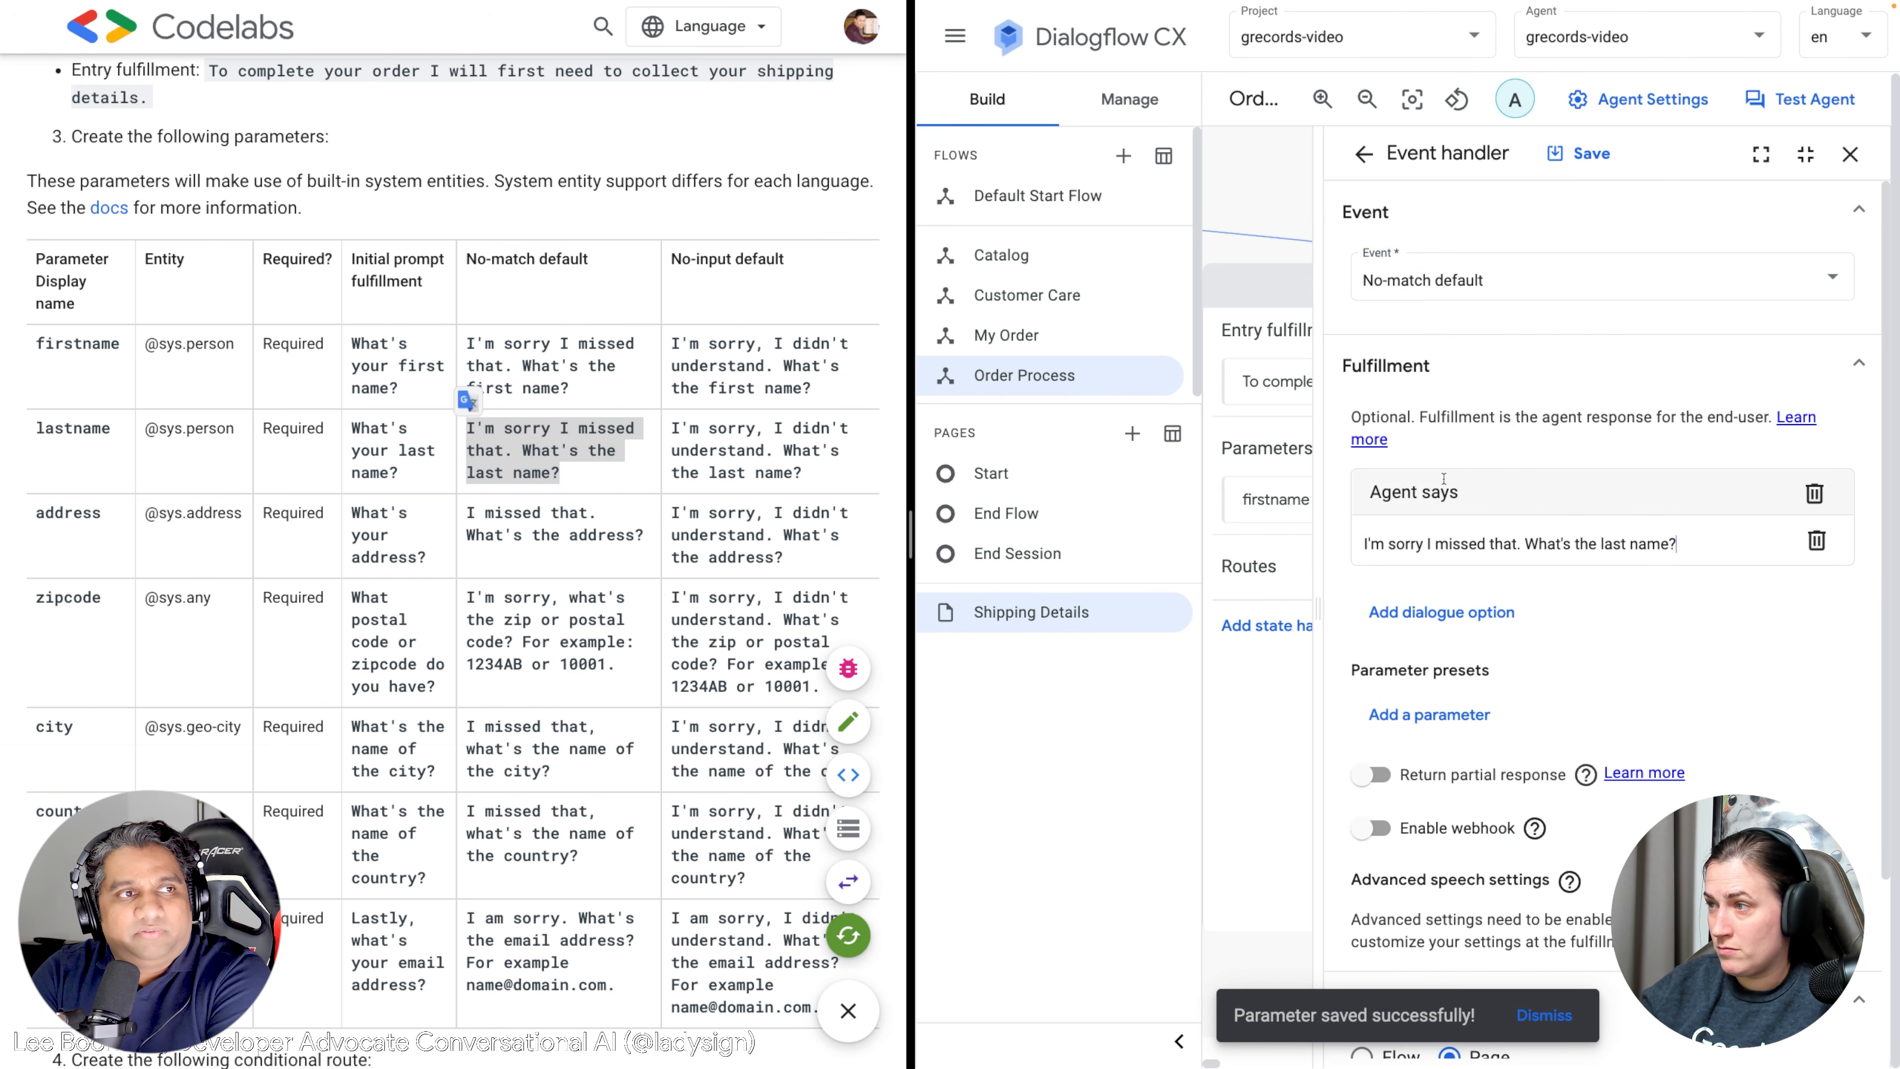
click(1550, 163)
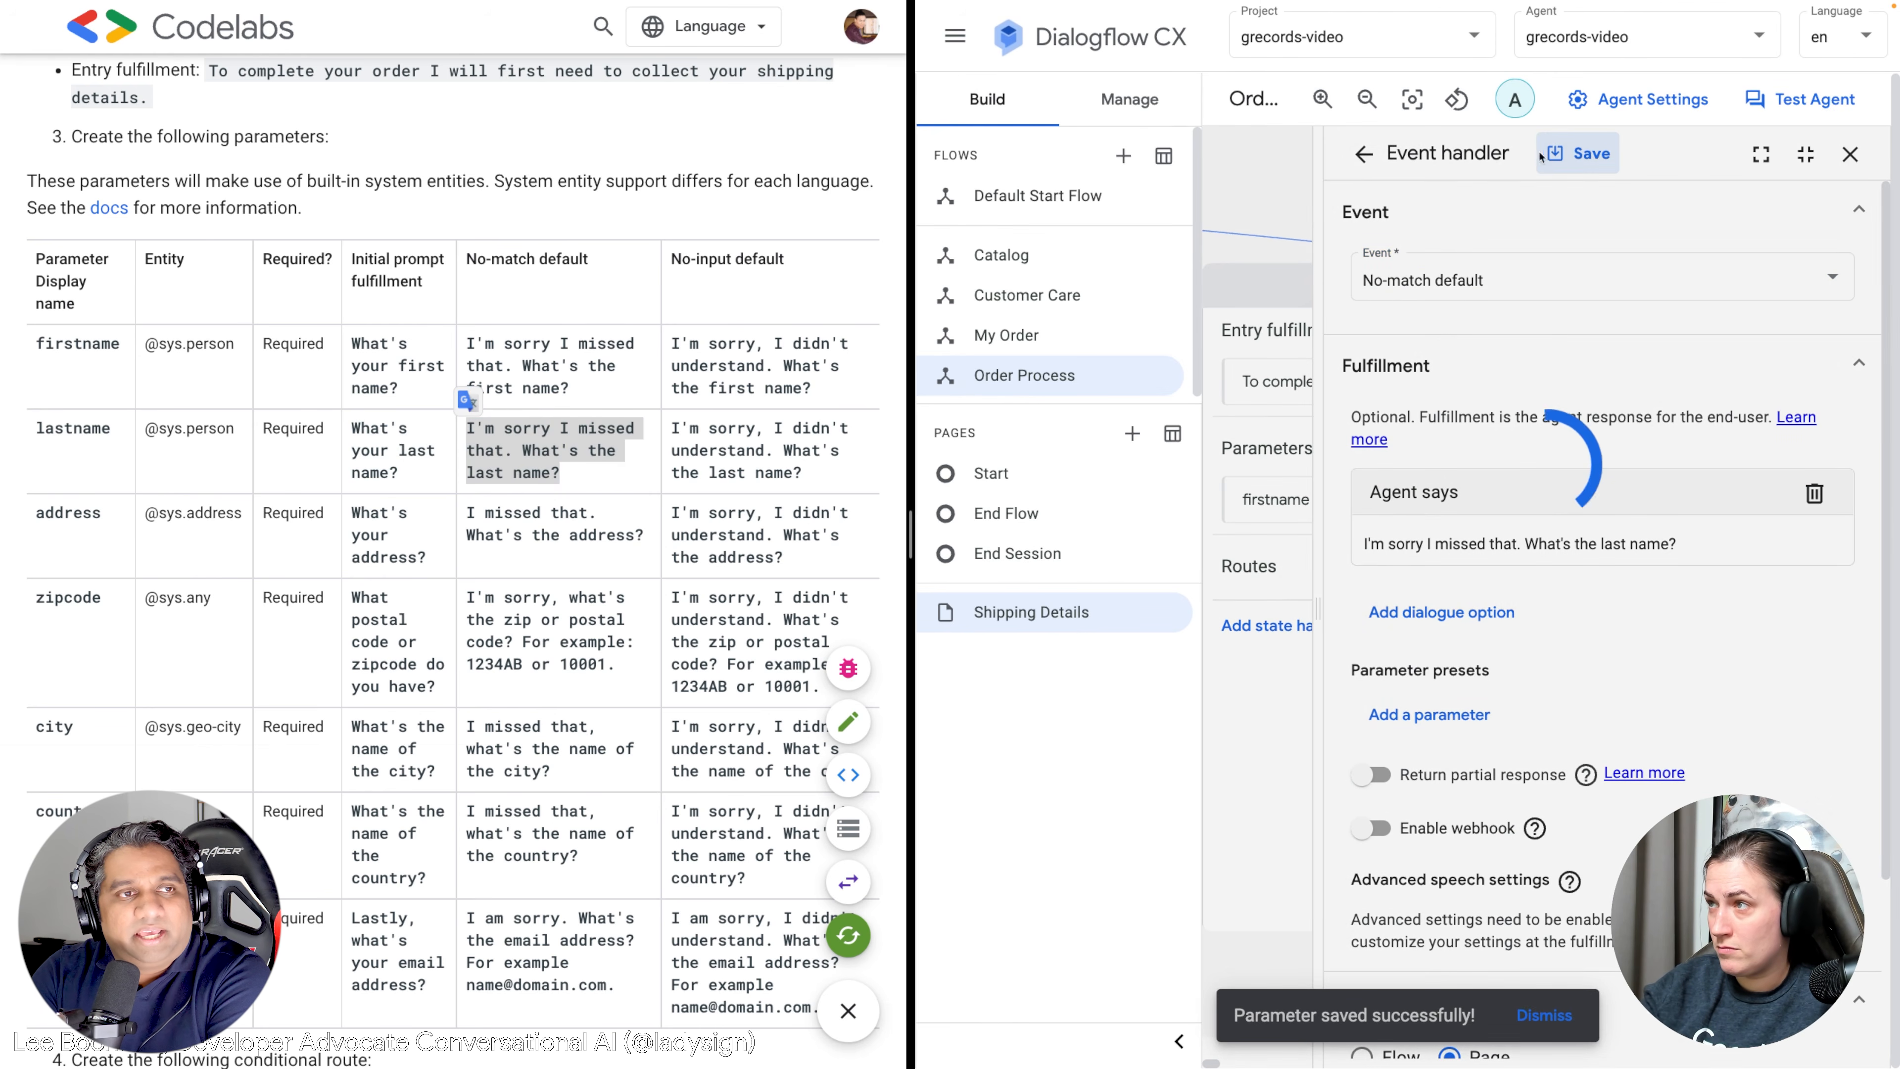
click(1363, 153)
Copy the lastname no-input sentence from the Codelab and reopen the lastname parameter.
click(793, 474)
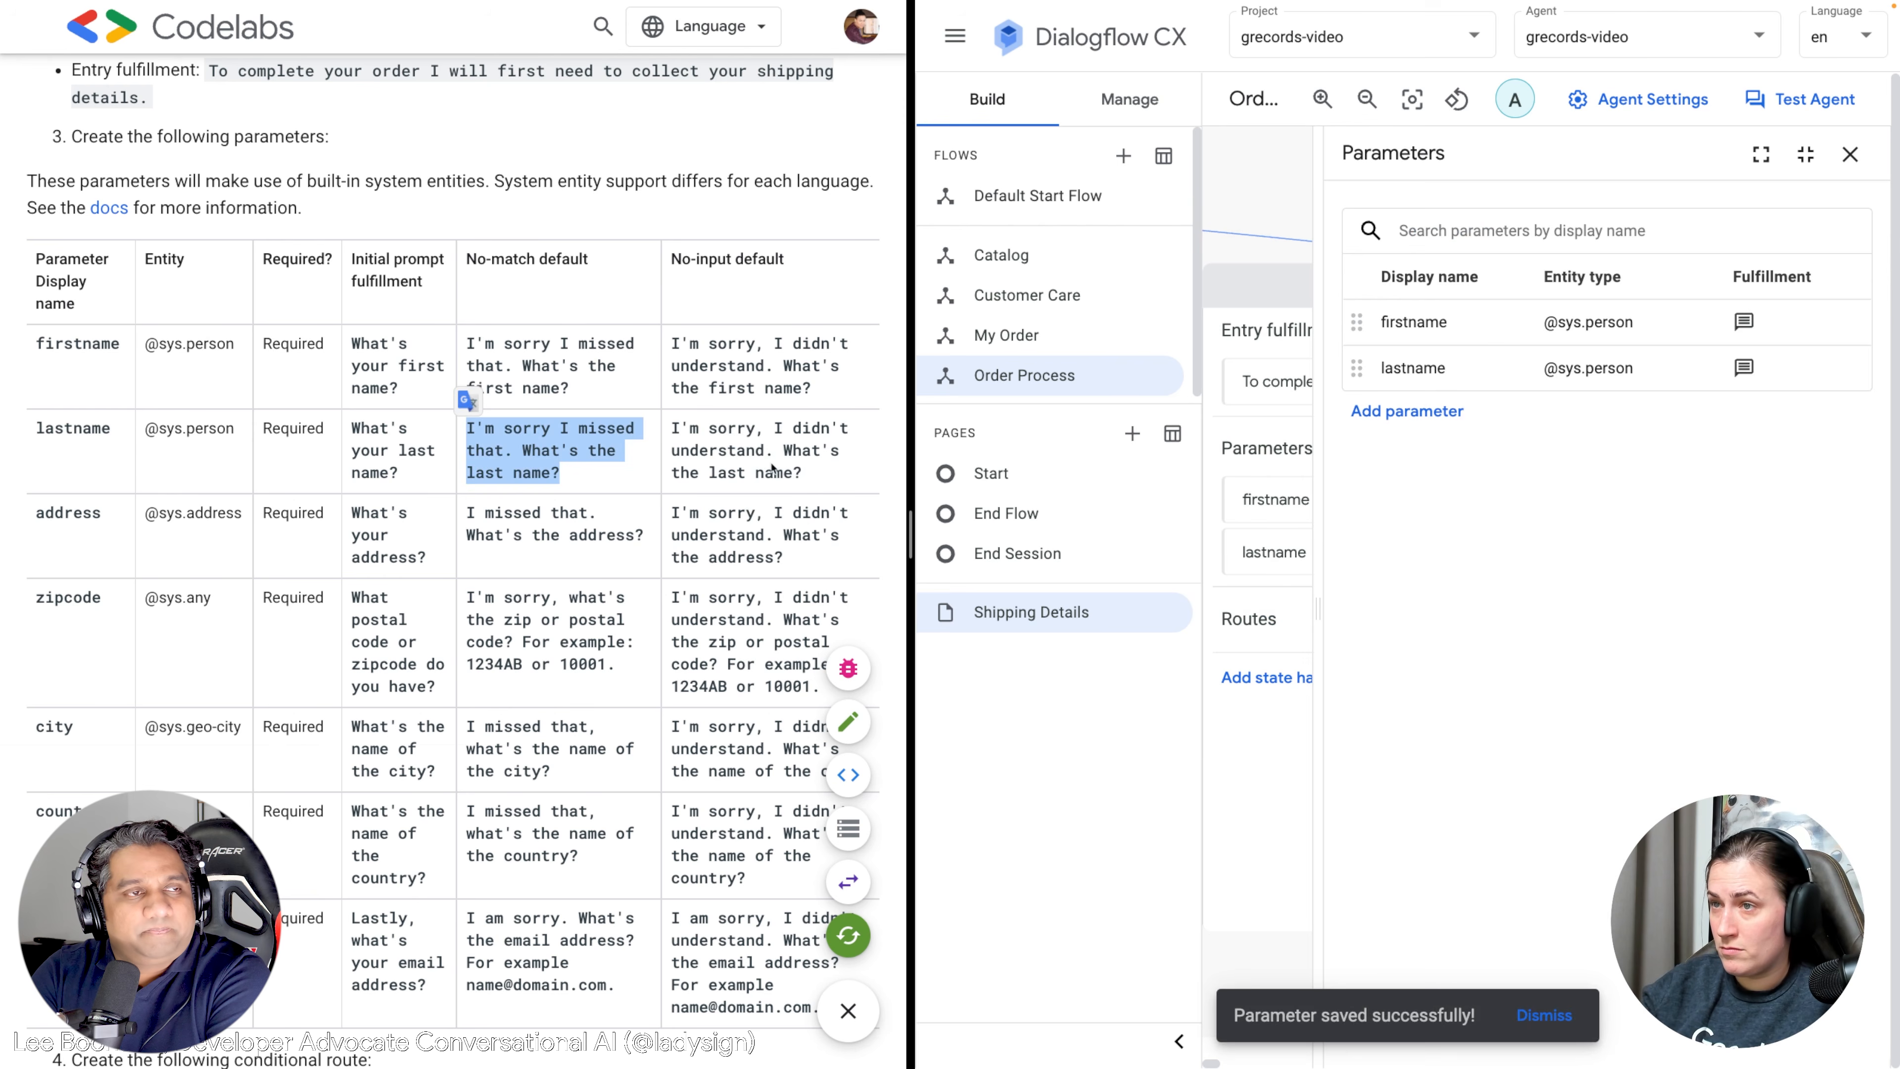
drag(803, 472, 675, 427)
click(1412, 367)
Add a No-input reprompt to the lastname parameter and save the parameter.
scroll(1483, 637, down, 5)
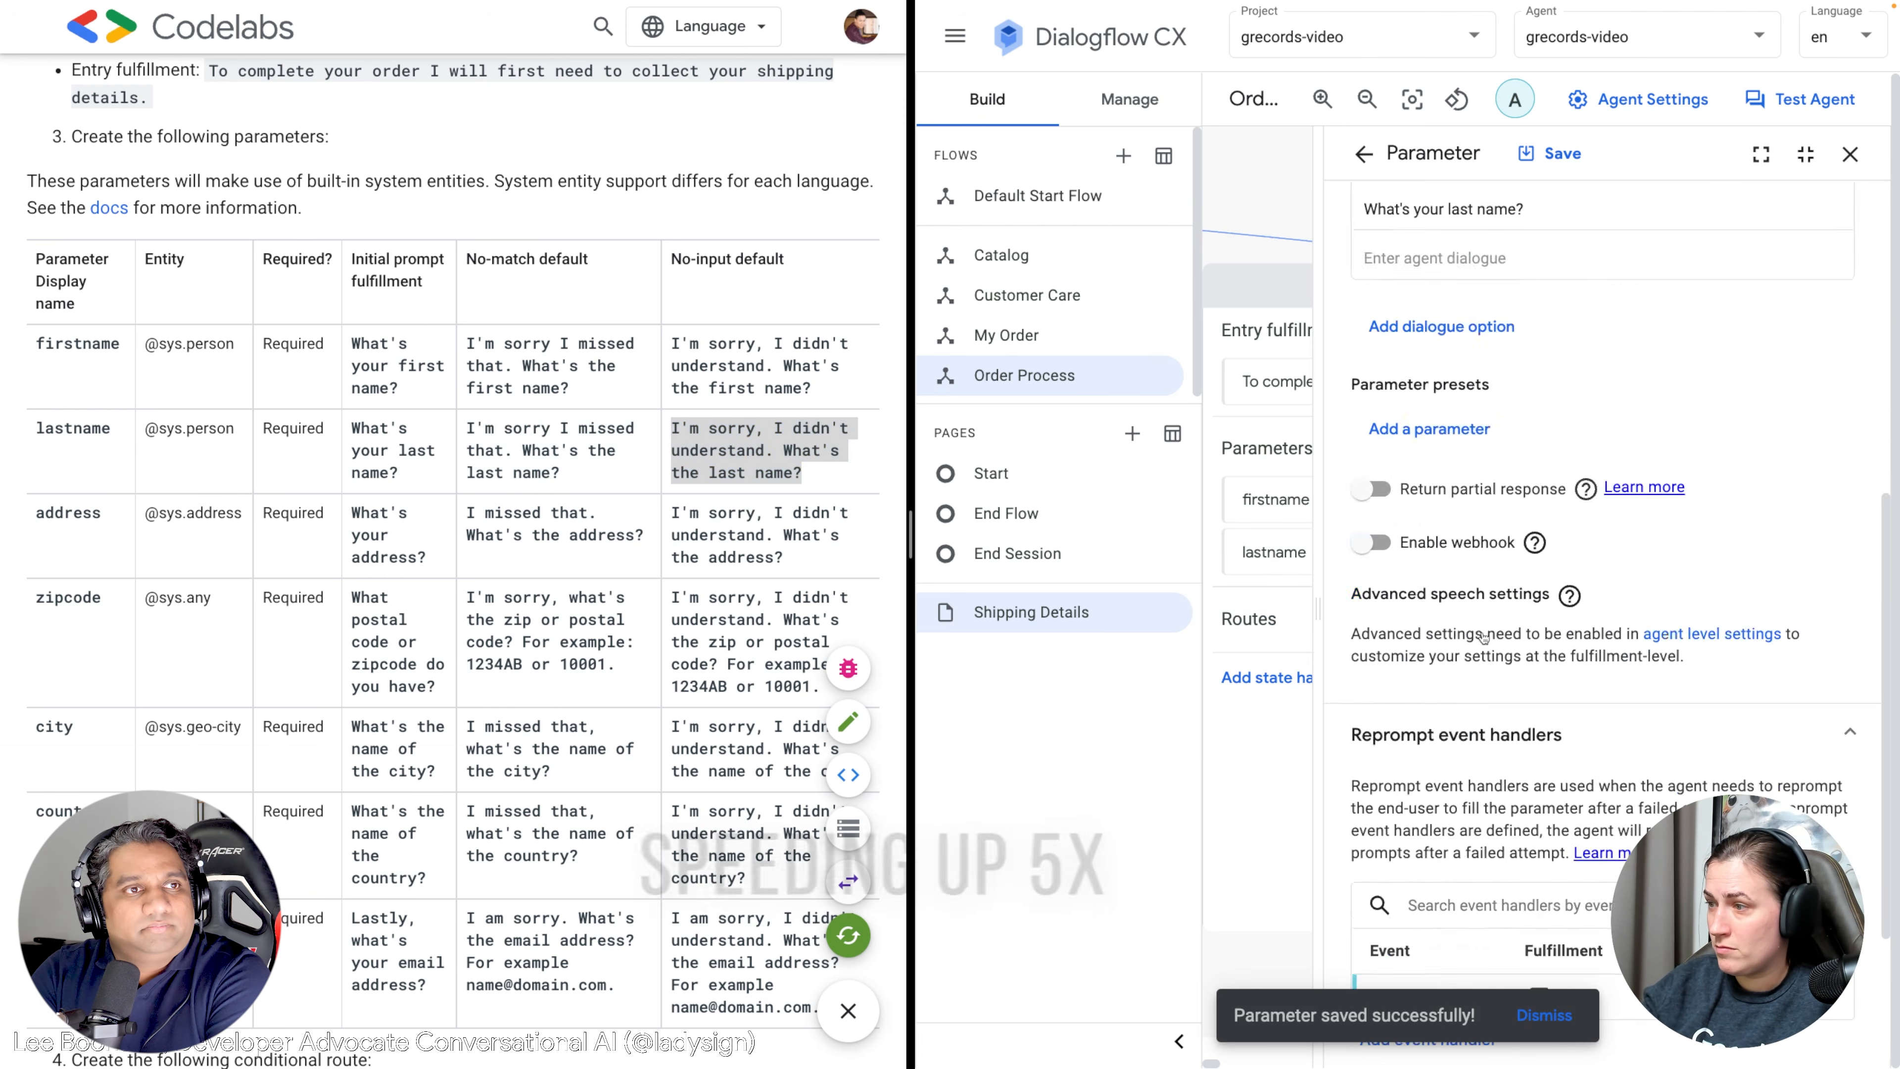
click(1429, 802)
click(1421, 277)
click(1416, 422)
click(1444, 543)
text(I'm sorry, I didn't understand. What's the last name?)
click(1569, 153)
click(1850, 155)
click(1505, 431)
click(1601, 285)
text(address)
click(1586, 394)
text(ad)
click(1384, 445)
drag(426, 558, 355, 514)
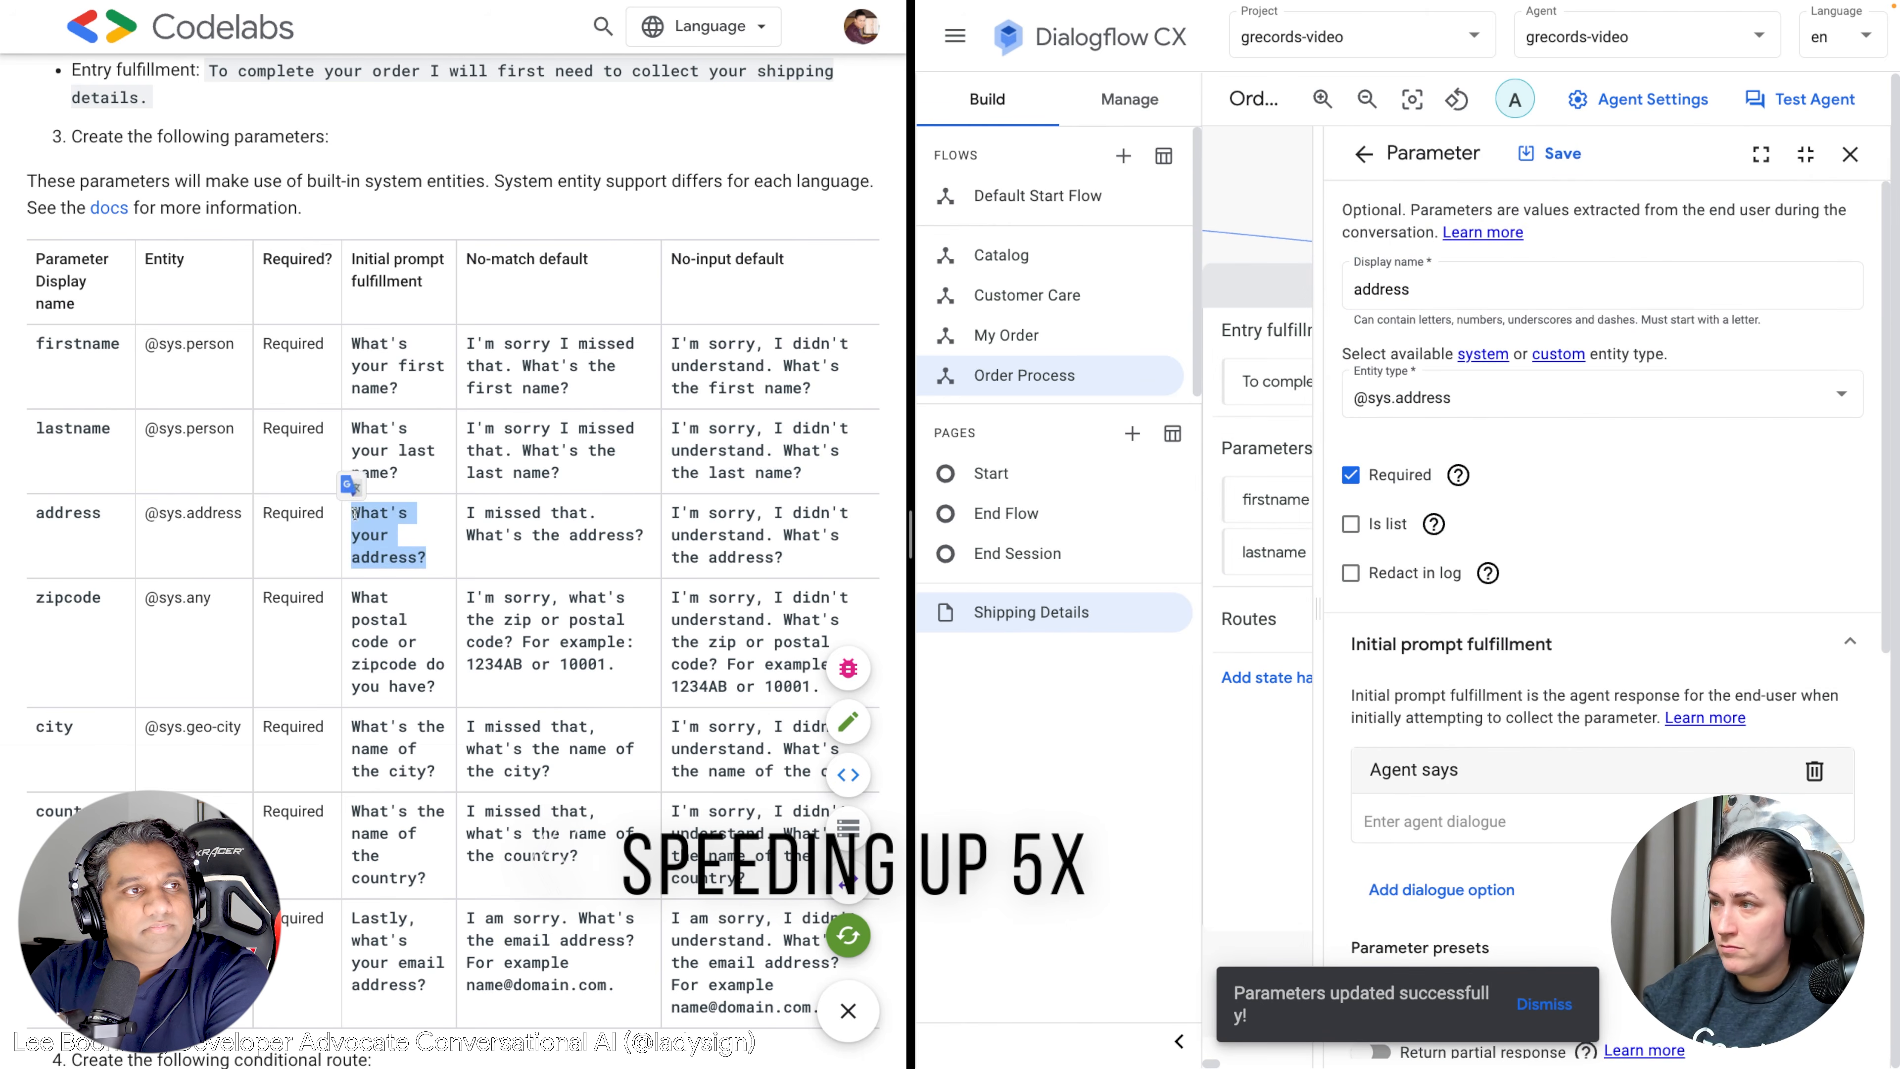
click(1436, 820)
text(What's your address?)
Give address a No-match reprompt using the Codelabs no-match sentence.
scroll(1439, 742, down, 4)
drag(645, 536, 468, 513)
key(super+c)
scroll(1451, 749, down, 6)
click(1451, 806)
click(1429, 278)
click(1444, 513)
click(1443, 544)
key(super+v)
click(1578, 153)
click(1365, 155)
Give address a No-input reprompt, then save the address parameter.
click(1436, 804)
click(1452, 278)
click(1421, 422)
drag(785, 558, 675, 511)
click(1488, 543)
text(I'm sorry, I didn't understand. What's the address?)
click(1578, 153)
click(1365, 155)
click(1364, 155)
click(1632, 449)
click(1421, 285)
text(zipcode)
click(1425, 397)
text(any)
click(1413, 454)
drag(438, 688, 353, 593)
key(super+c)
Give zipcode its initial prompt and a No-match reprompt from the Codelabs table.
scroll(1451, 738, down, 1)
click(1447, 735)
key(super+v)
drag(616, 666, 467, 594)
scroll(1590, 776, down, 8)
click(1430, 852)
click(1446, 277)
click(1429, 322)
click(1466, 544)
key(super+v)
click(1579, 154)
Give zipcode a No-input reprompt and save the zipcode parameter.
click(1365, 155)
click(1430, 850)
drag(671, 595, 811, 693)
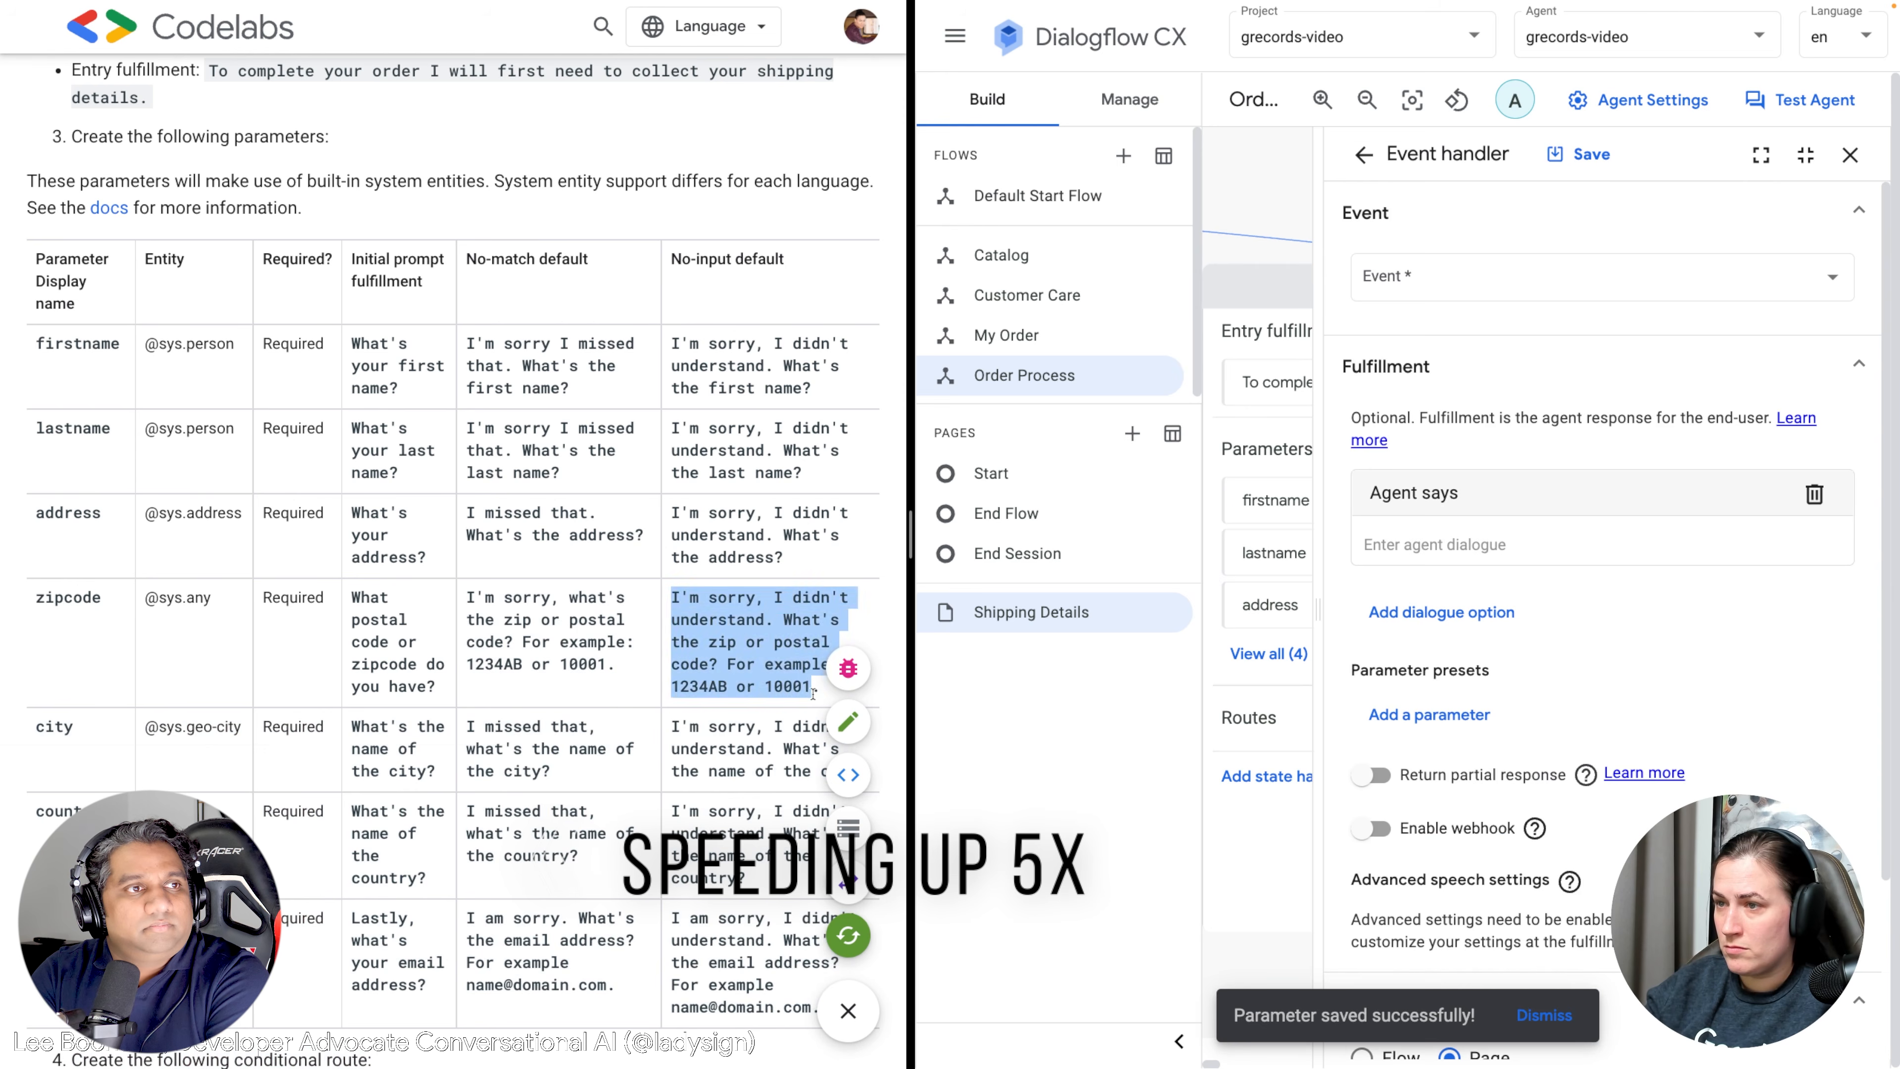
key(super+c)
click(1466, 544)
key(super+v)
click(1453, 277)
click(1429, 421)
click(1578, 153)
click(1365, 155)
click(1550, 153)
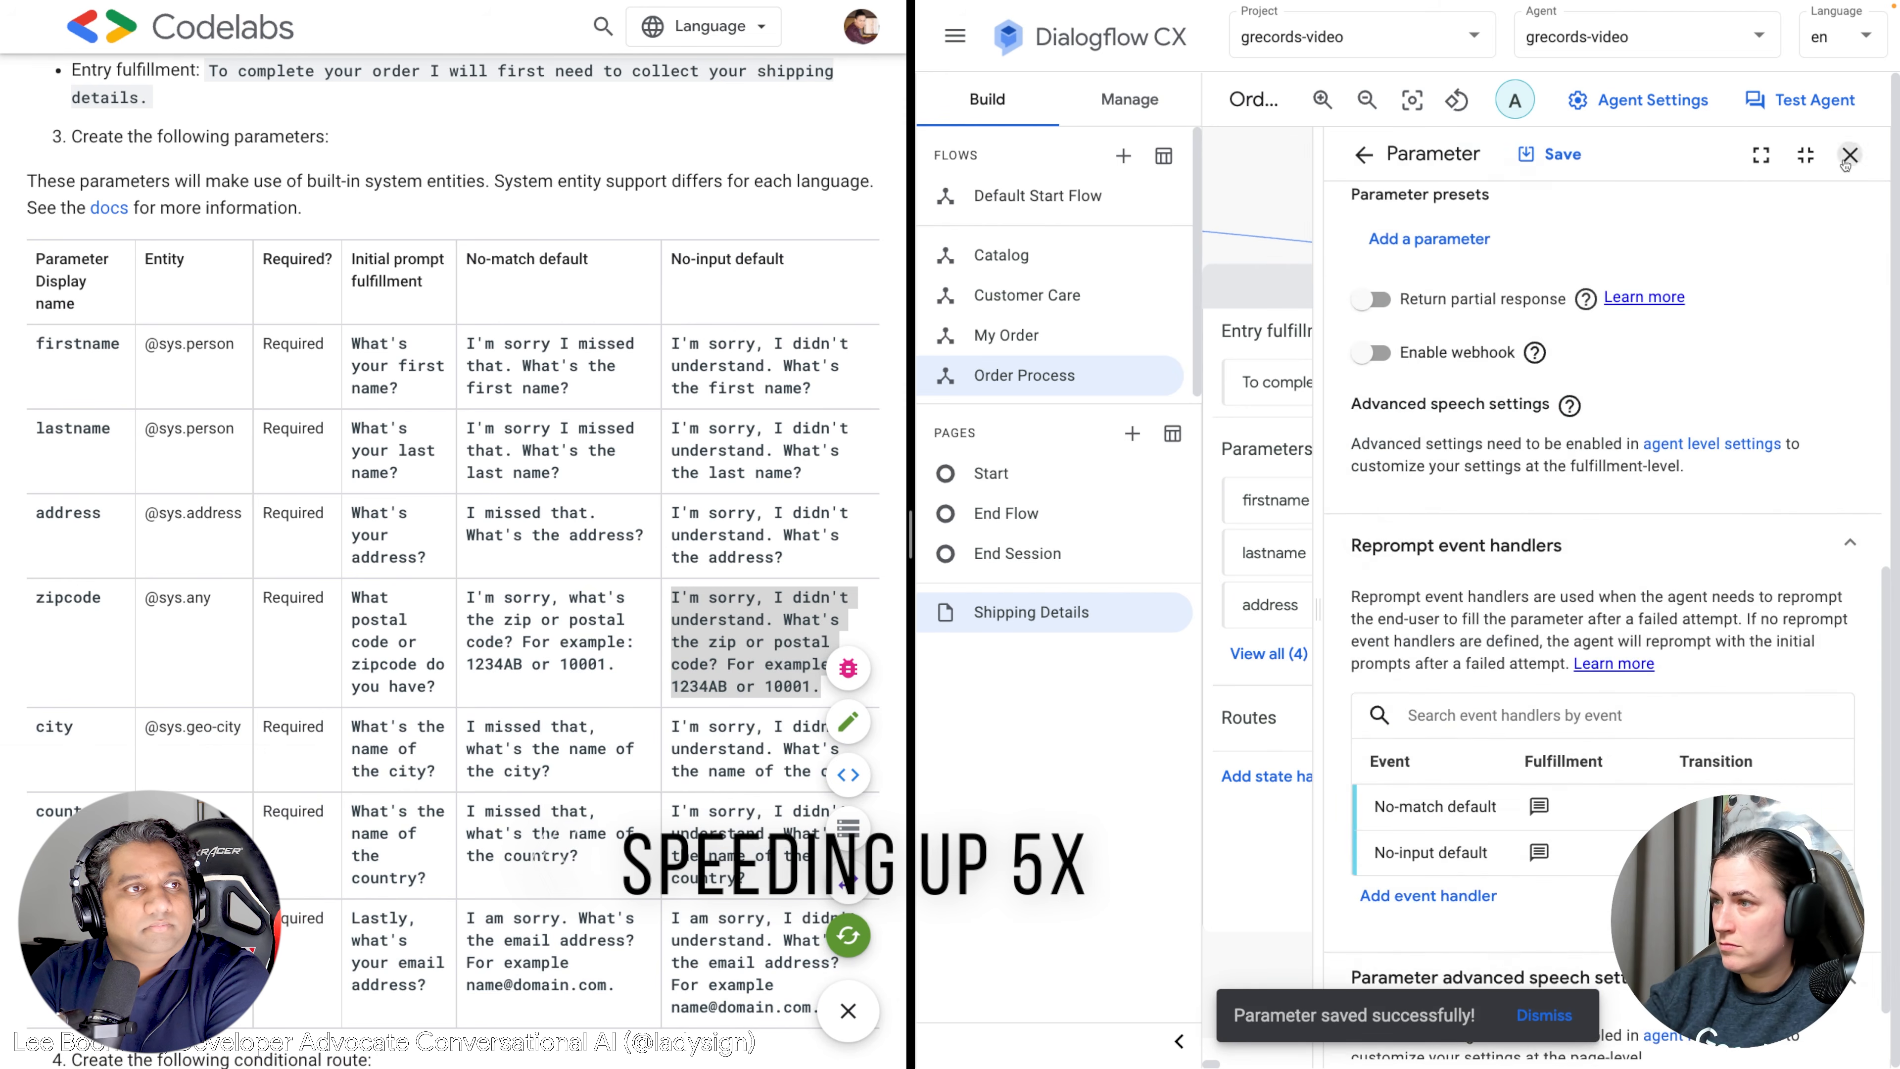
click(1426, 506)
scroll(841, 390, down, 2)
click(1511, 285)
text(city)
click(1488, 395)
text(geo)
click(1433, 501)
drag(437, 588, 352, 542)
key(super+c)
click(1466, 822)
key(super+v)
Give city a No-match reprompt using the Codelabs no-match sentence.
scroll(1489, 763, down, 10)
drag(552, 589, 466, 542)
click(1428, 804)
click(1436, 277)
click(1424, 515)
click(1466, 544)
key(super+v)
click(1578, 153)
Give city a No-input reprompt and save the city parameter.
drag(868, 588, 671, 542)
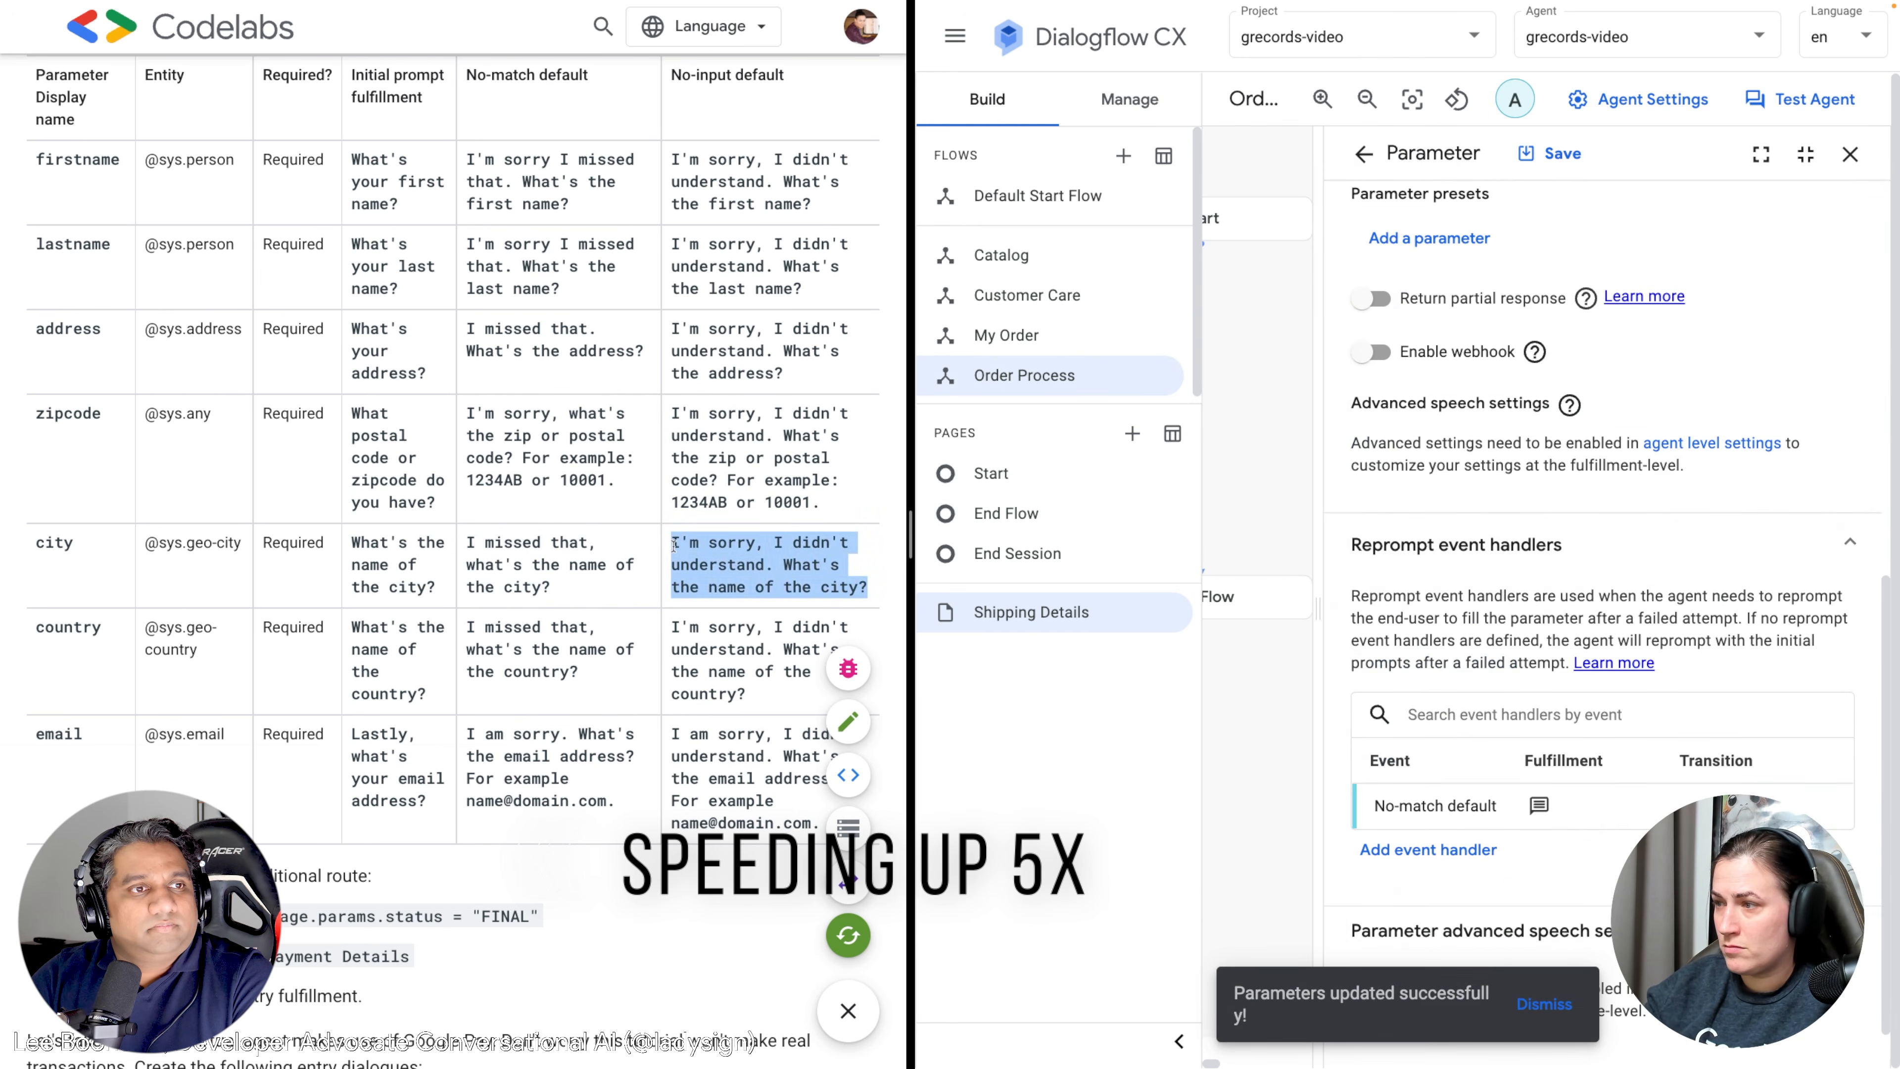
key(super+c)
click(1429, 848)
click(1520, 289)
click(1451, 421)
click(1451, 540)
key(super+v)
click(1578, 154)
click(1549, 153)
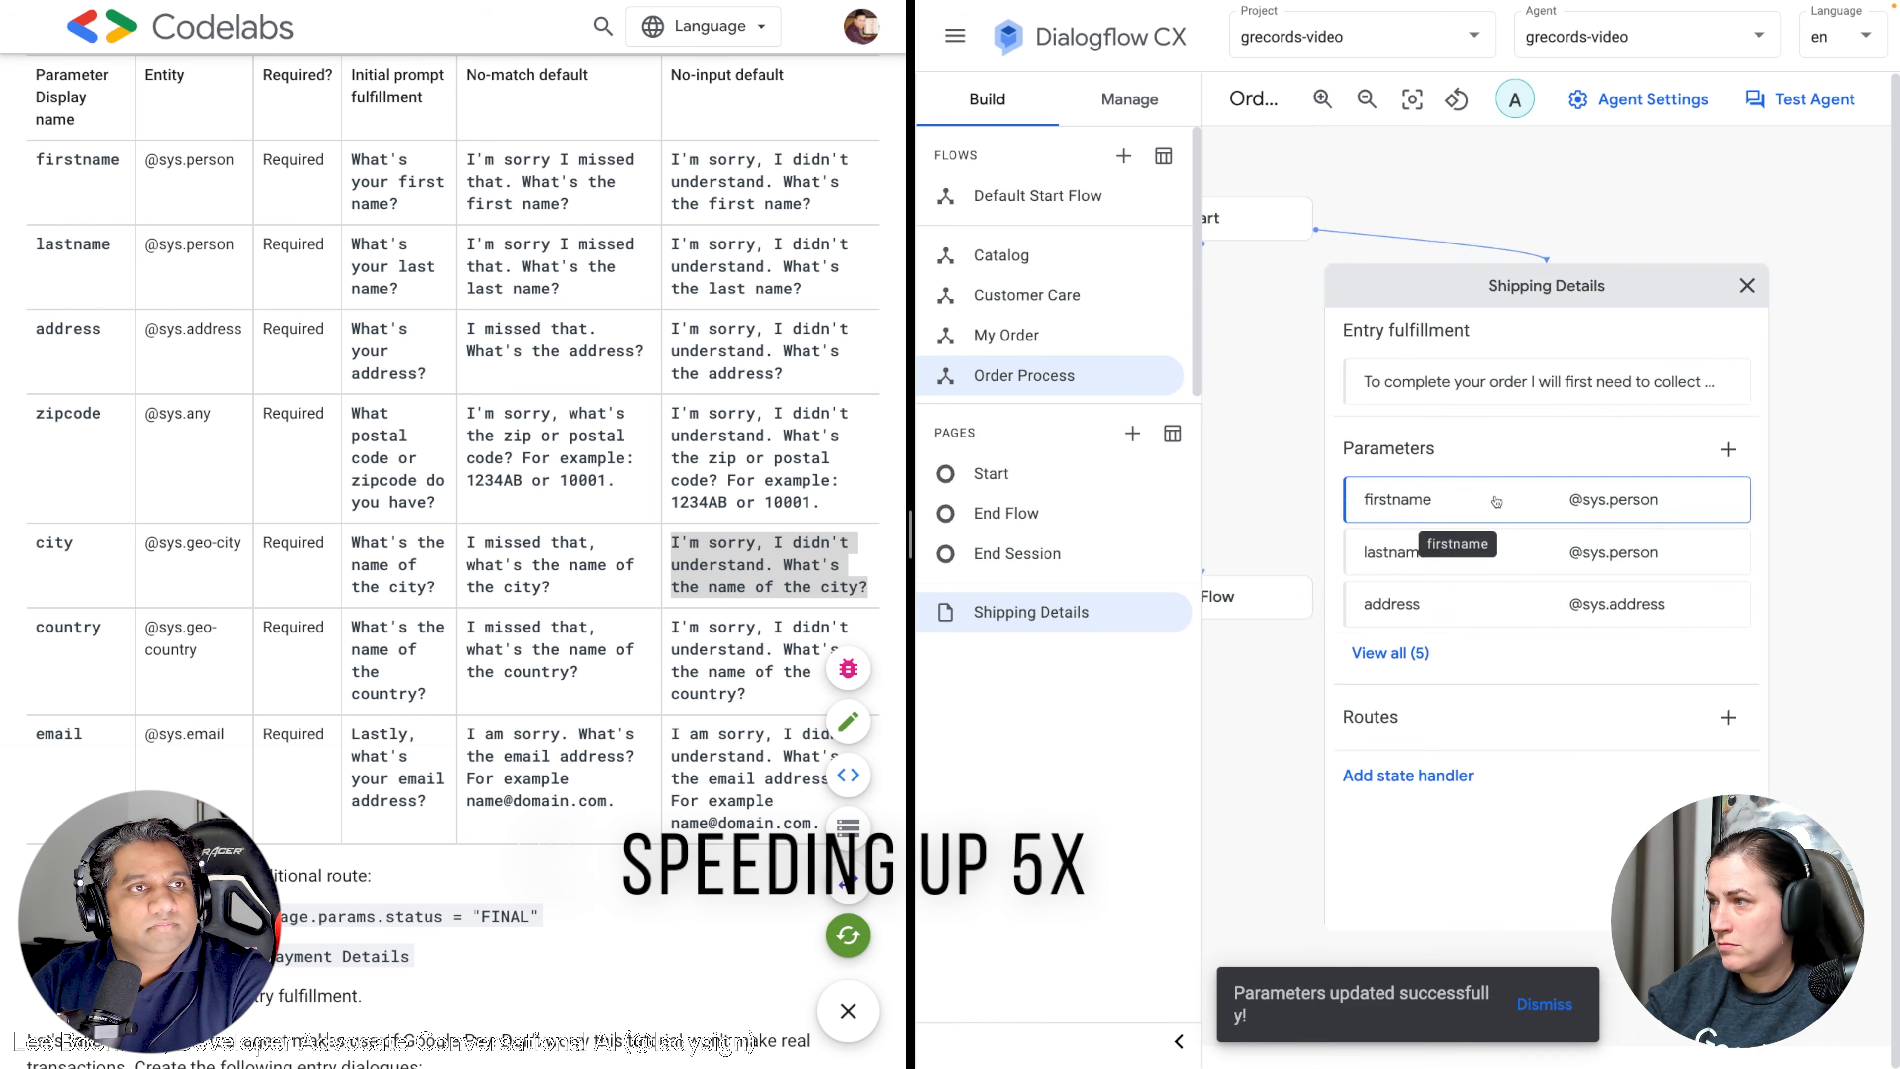
click(1727, 447)
drag(198, 650, 160, 650)
drag(427, 695, 351, 627)
key(super+c)
click(1458, 286)
text(country)
click(1454, 394)
text(coun)
click(1415, 454)
scroll(1438, 599, down, 3)
click(1440, 637)
key(super+v)
Give country a No-match reprompt using the Codelabs no-match sentence.
drag(579, 672, 467, 627)
key(super+c)
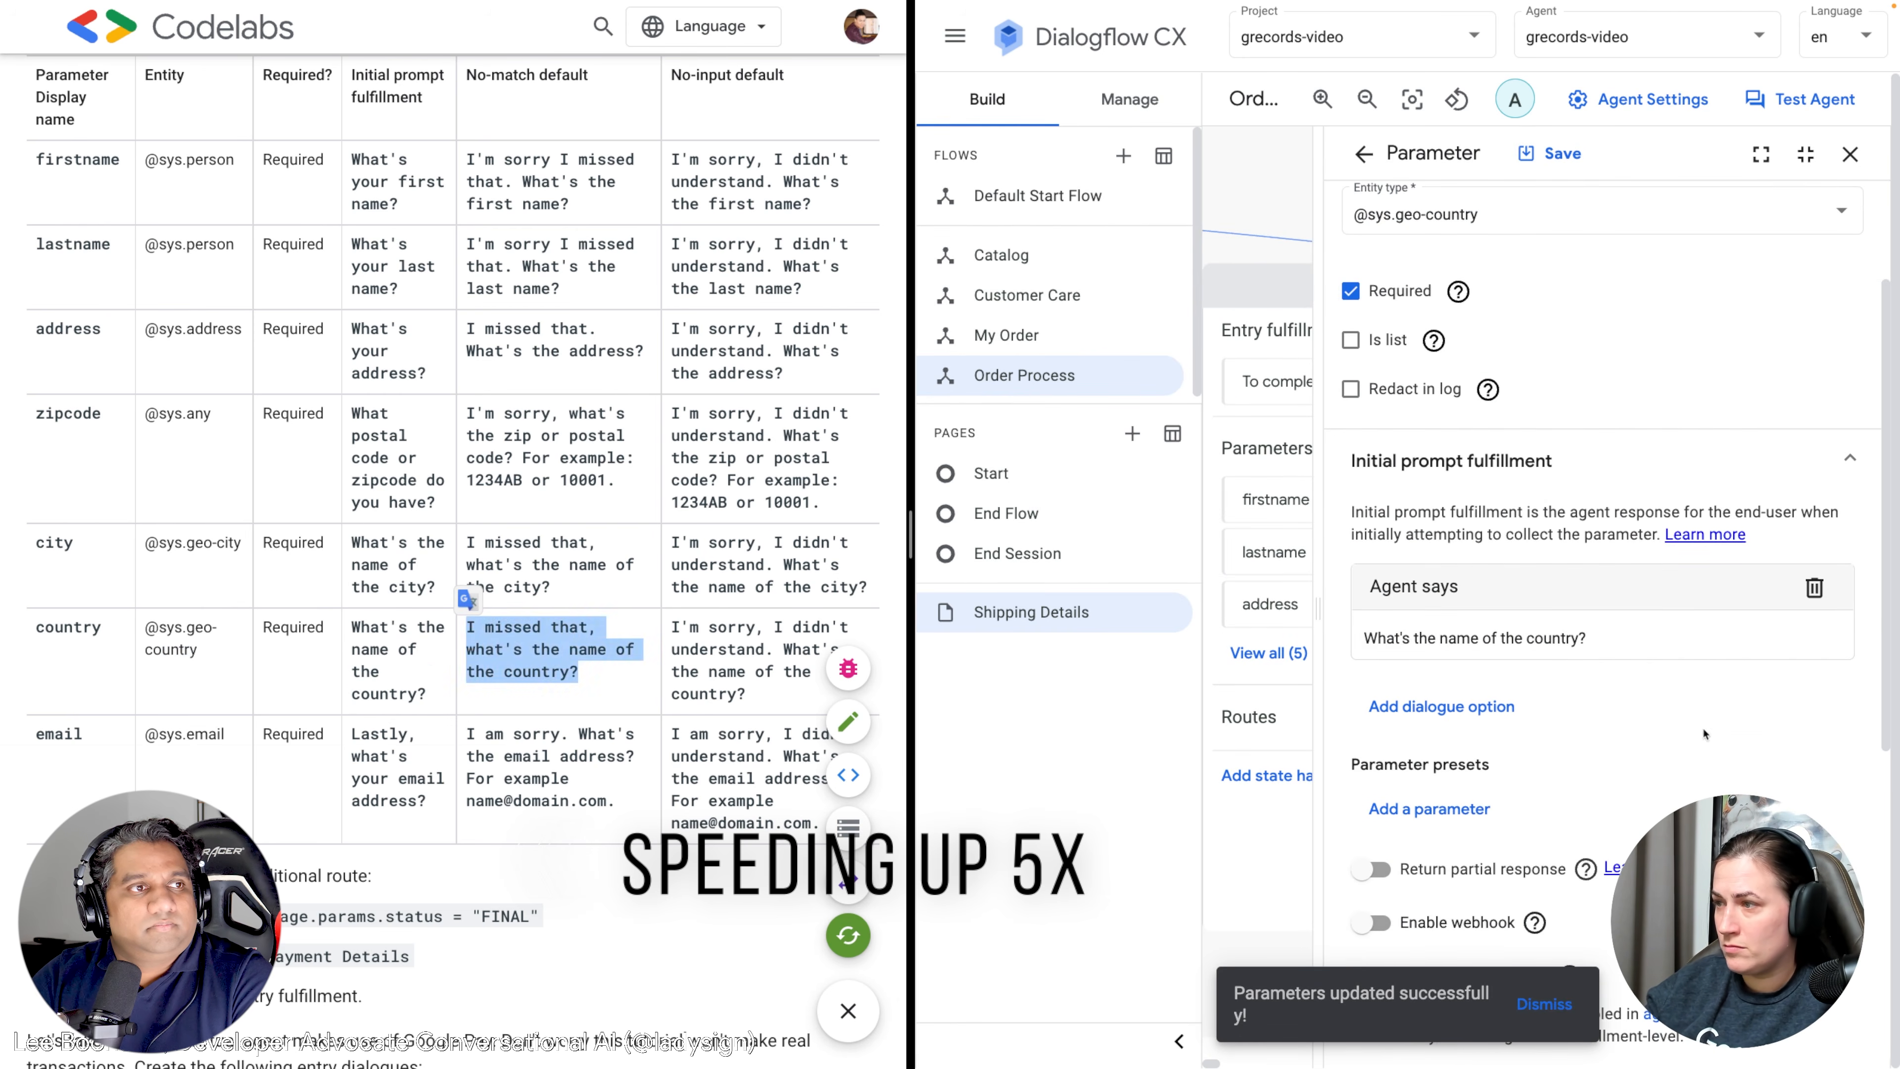
scroll(1704, 733, down, 10)
click(1429, 848)
click(1600, 275)
click(1425, 509)
click(1435, 543)
key(super+v)
drag(747, 695, 671, 627)
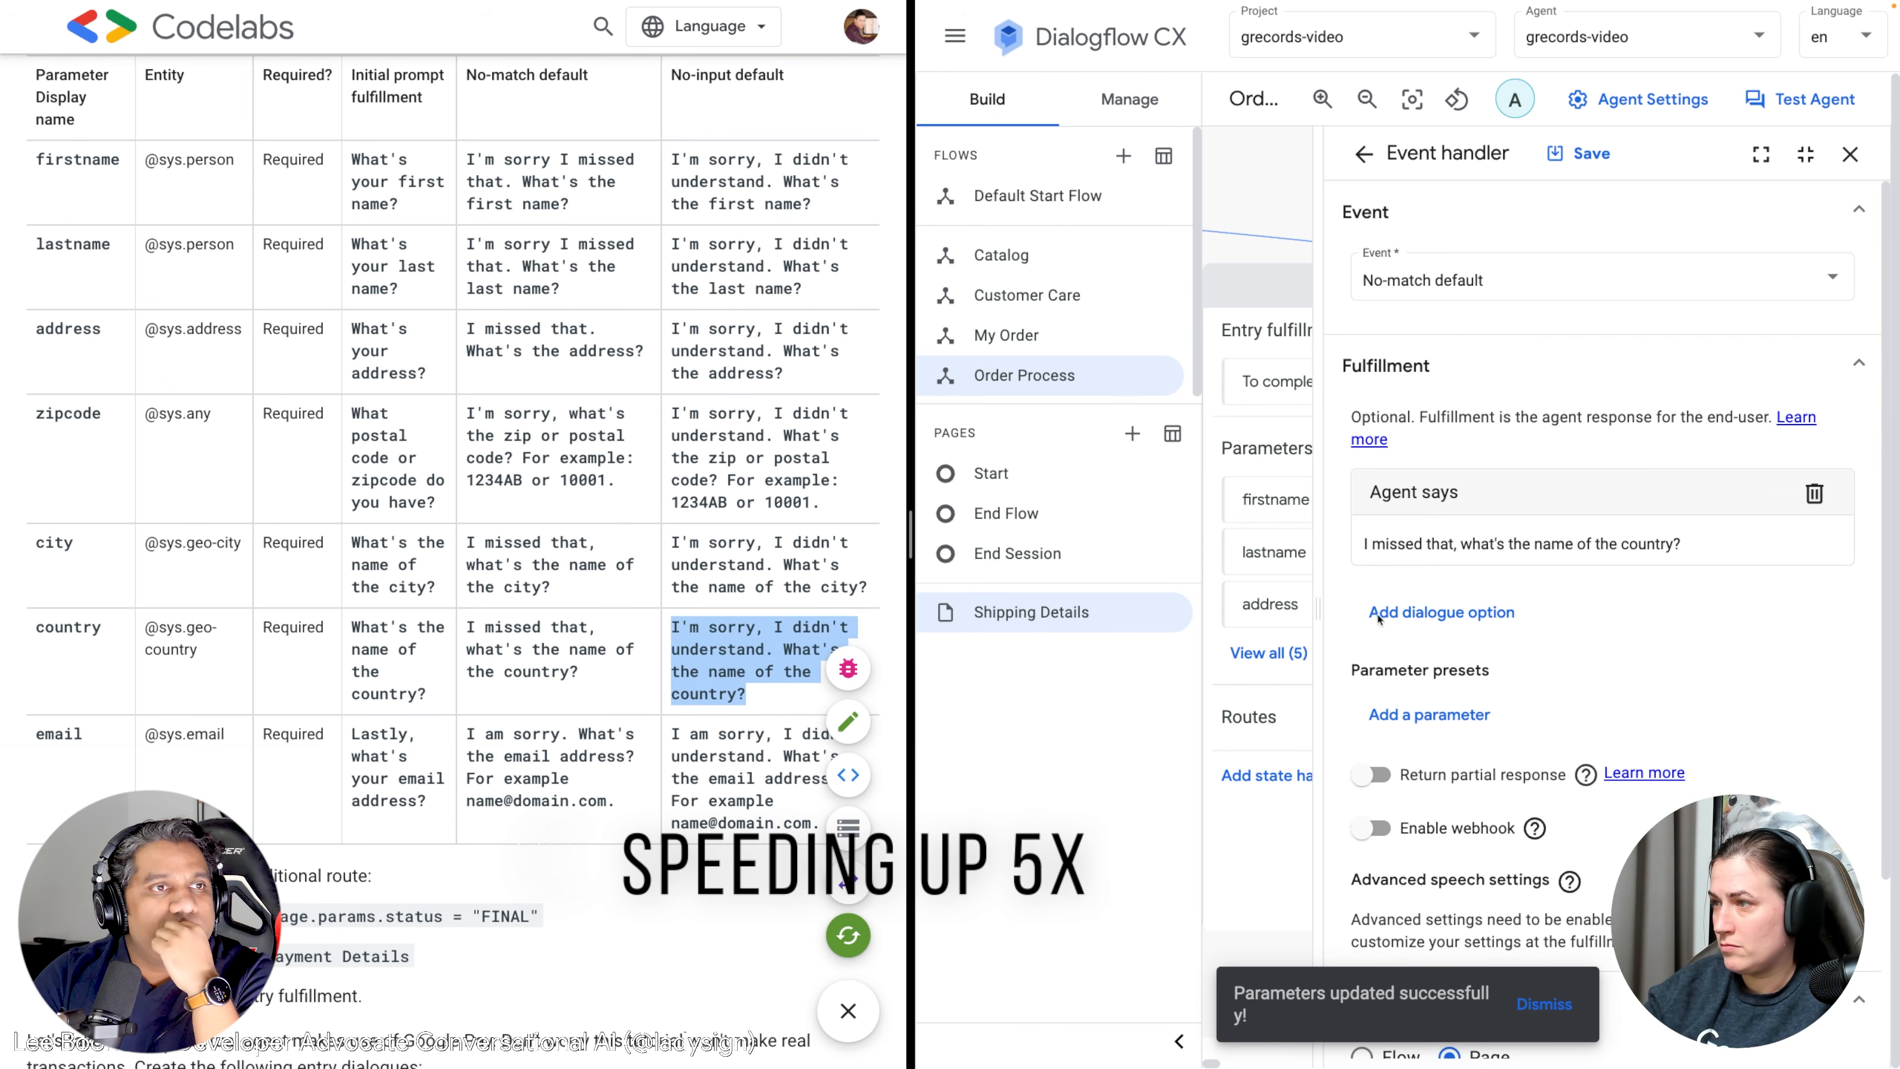
key(super+c)
click(1579, 153)
Give country a No-input reprompt and save the country parameter.
click(1427, 852)
click(1601, 275)
click(1436, 420)
click(1435, 544)
key(super+v)
click(1567, 154)
click(1564, 154)
click(1849, 155)
click(1728, 449)
click(1466, 287)
text(email)
click(1470, 396)
text(email)
click(1406, 454)
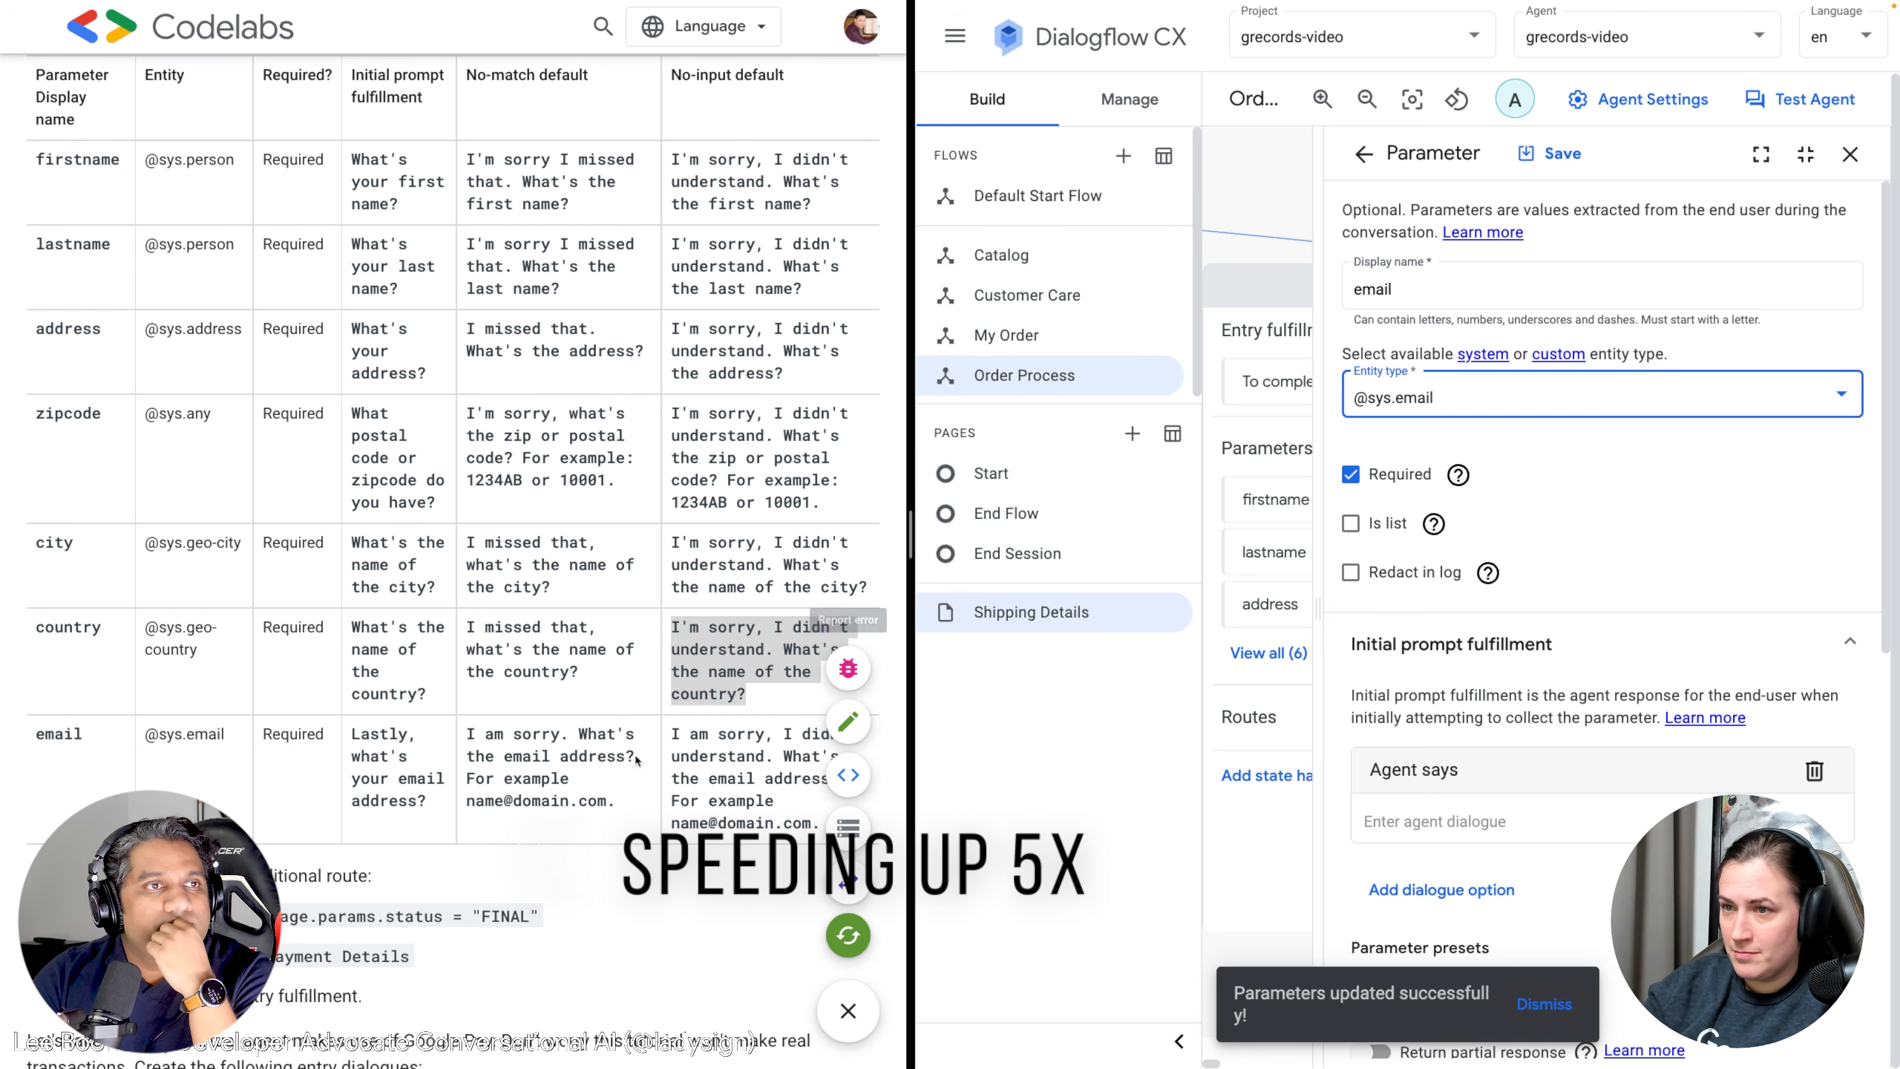
drag(427, 802, 352, 734)
key(super+c)
click(1435, 822)
key(super+v)
Give email a No-match reprompt using the tutorial's no-match reply.
drag(618, 802, 466, 733)
key(super+c)
scroll(1466, 651, down, 10)
click(1428, 852)
click(1600, 276)
click(1421, 514)
click(1435, 544)
key(super+v)
click(1578, 154)
Give email a No-input reprompt, save it, and close the parameter panel.
click(1427, 853)
scroll(523, 524, down, 3)
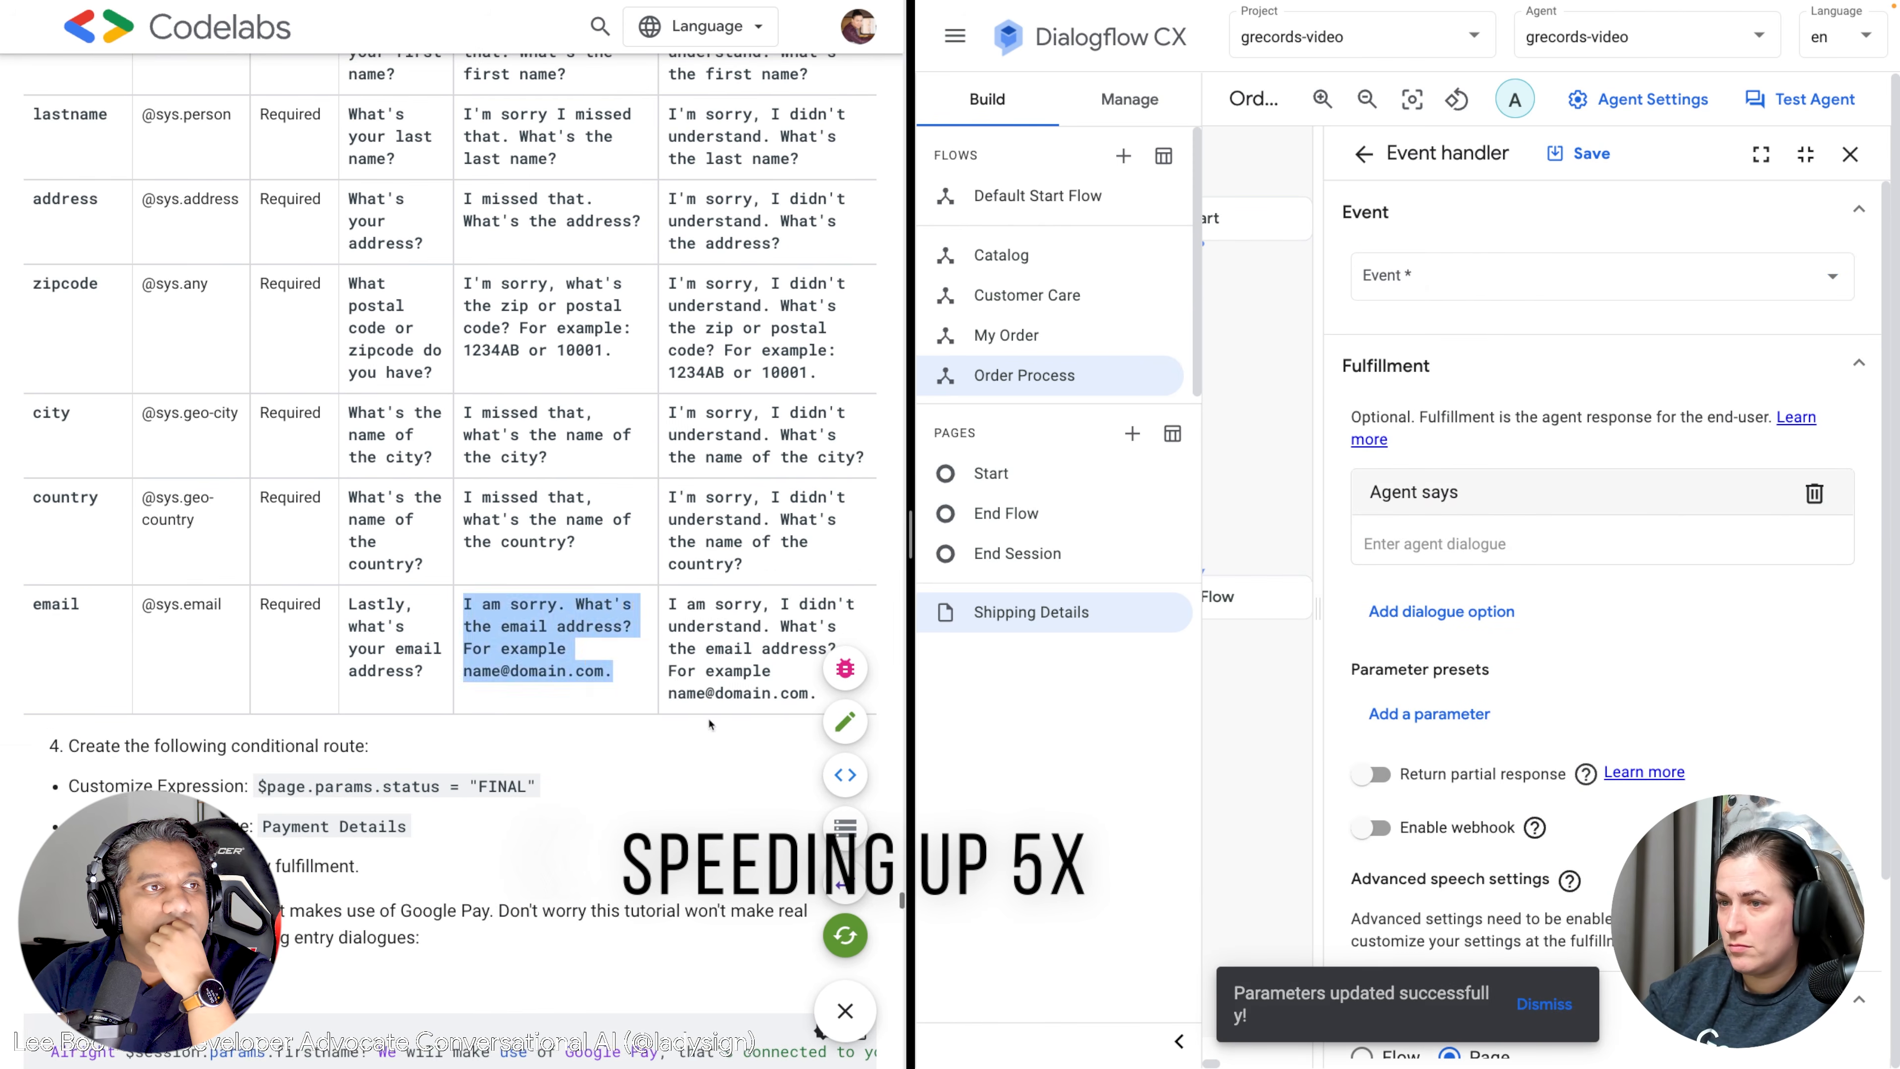
drag(671, 603, 814, 690)
key(super+c)
click(1435, 543)
key(super+v)
click(1600, 275)
click(1425, 420)
click(1578, 154)
click(1850, 155)
click(1397, 649)
click(1850, 155)
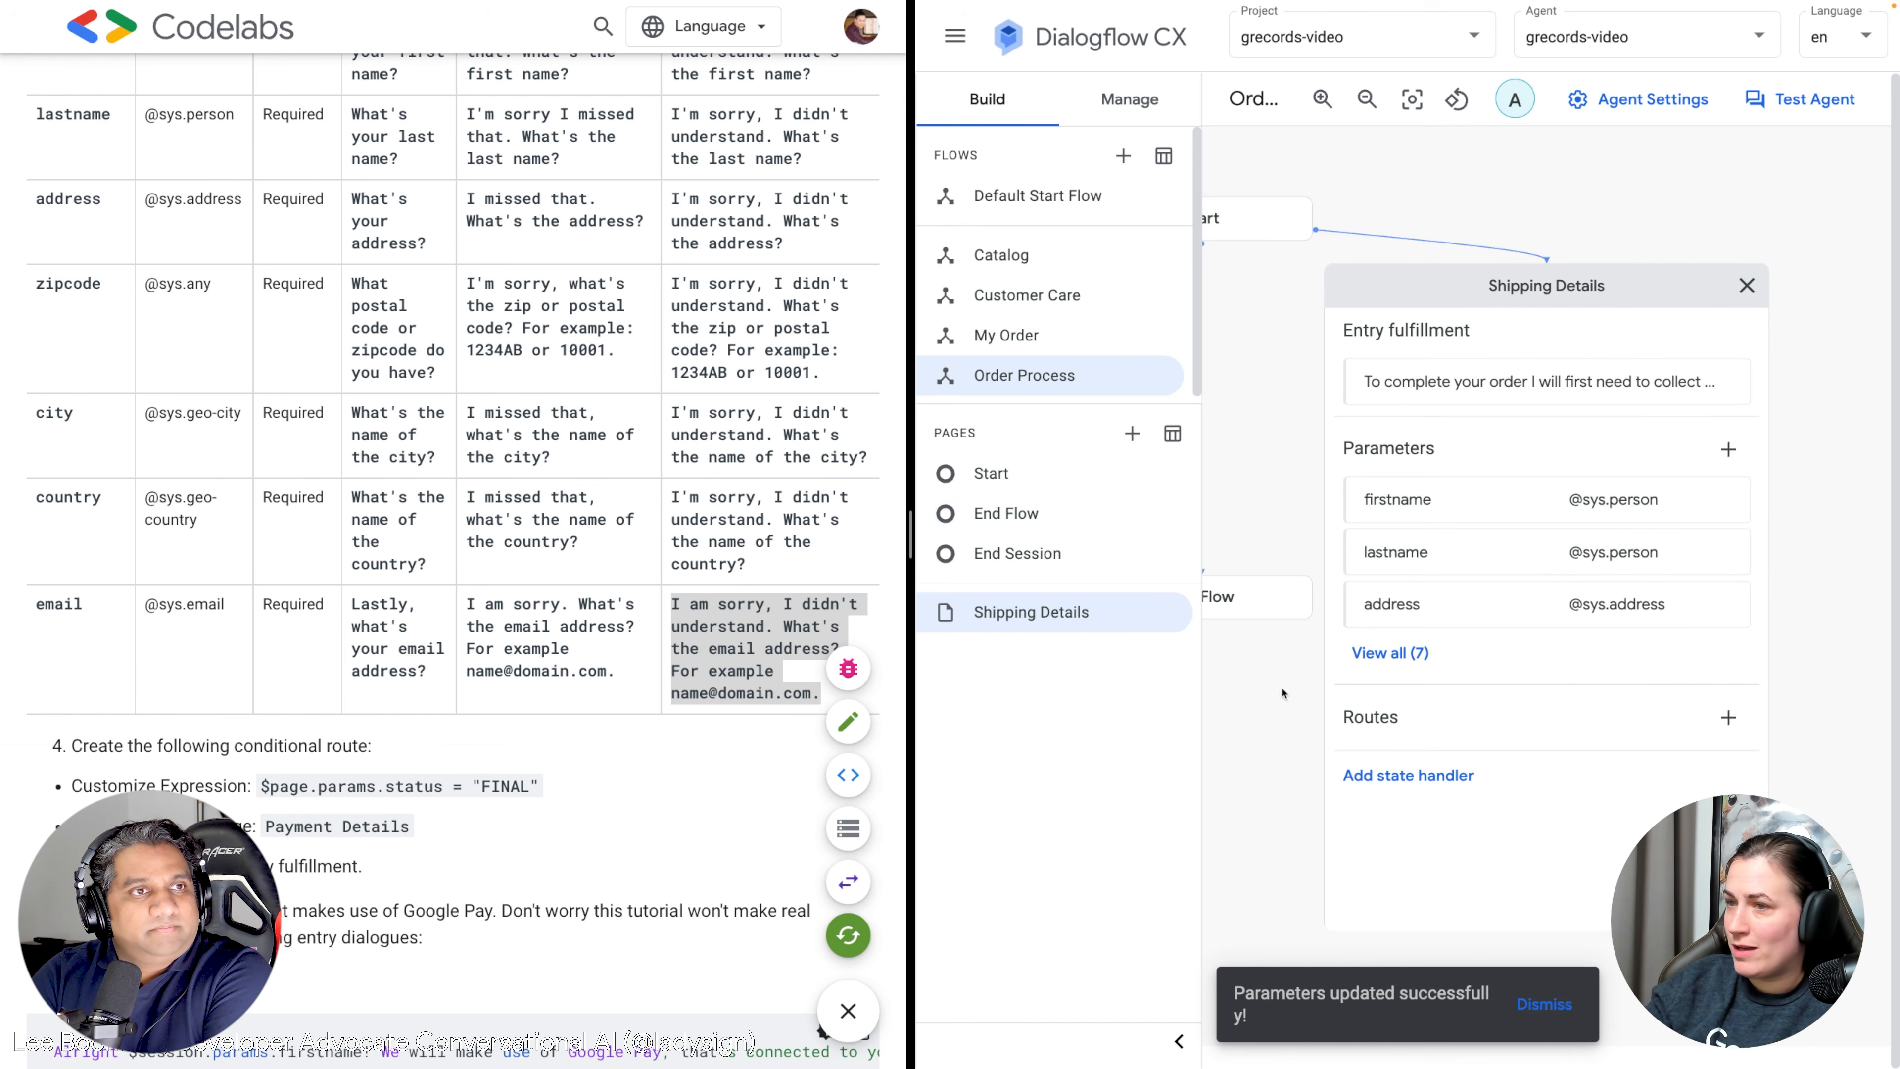
Add a new route to Shipping Details and switch its condition to a custom expression.
scroll(372, 679, down, 5)
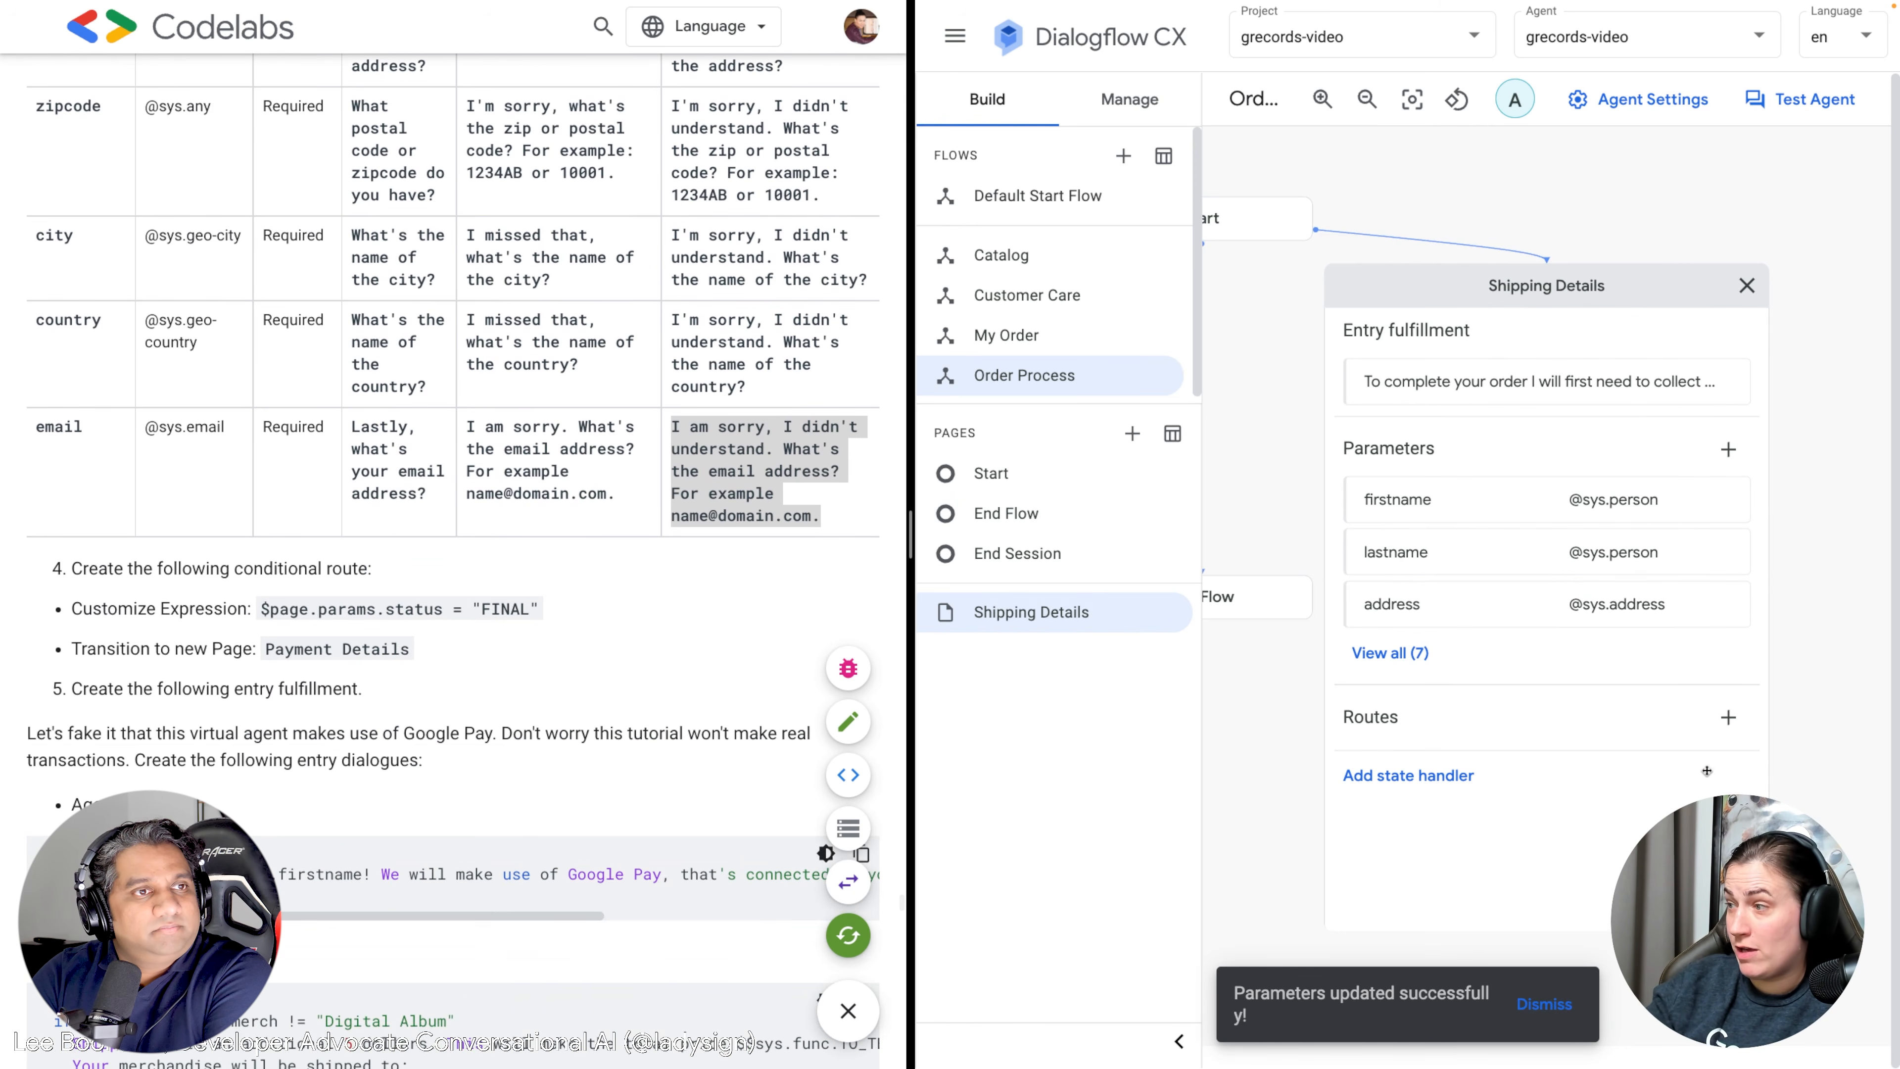
click(1723, 722)
scroll(1507, 658, down, 2)
click(1464, 535)
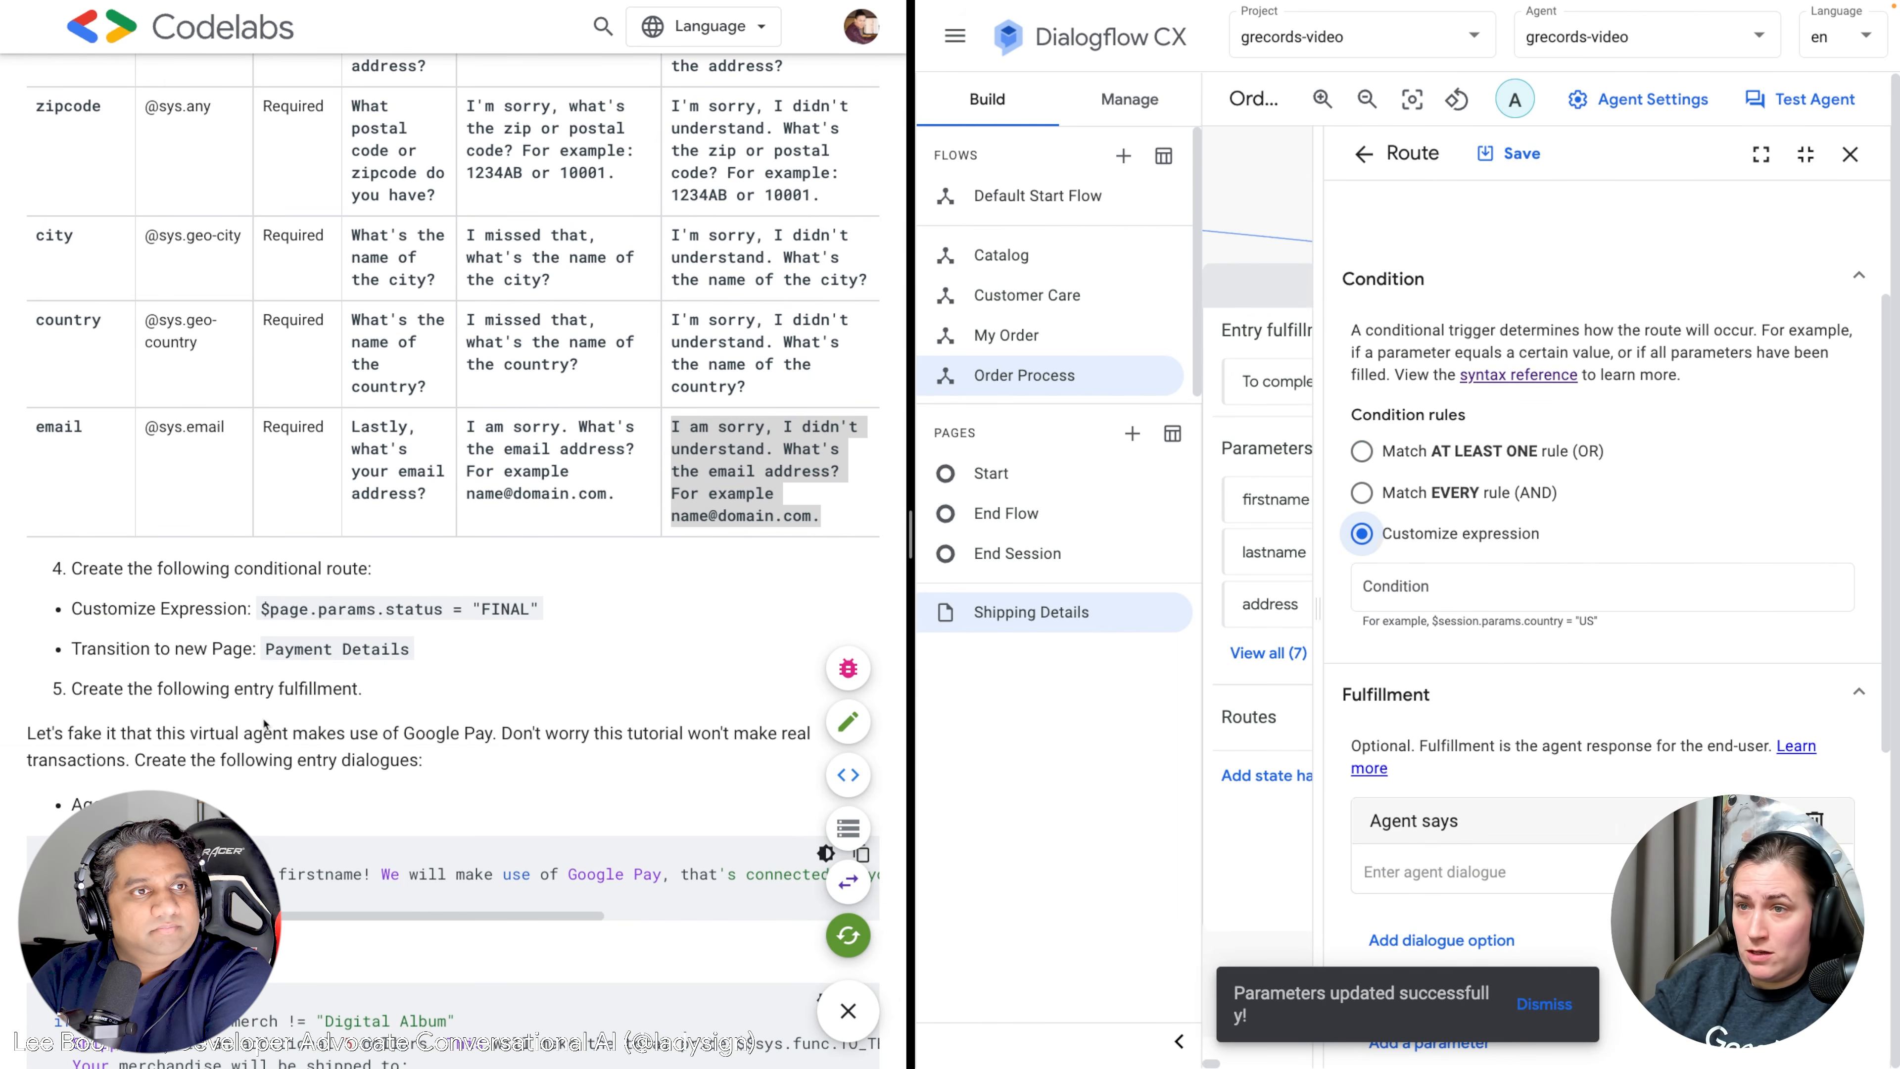
Paste $page.params.status = "FINAL" from the tutorial as the route's condition.
drag(540, 610, 271, 608)
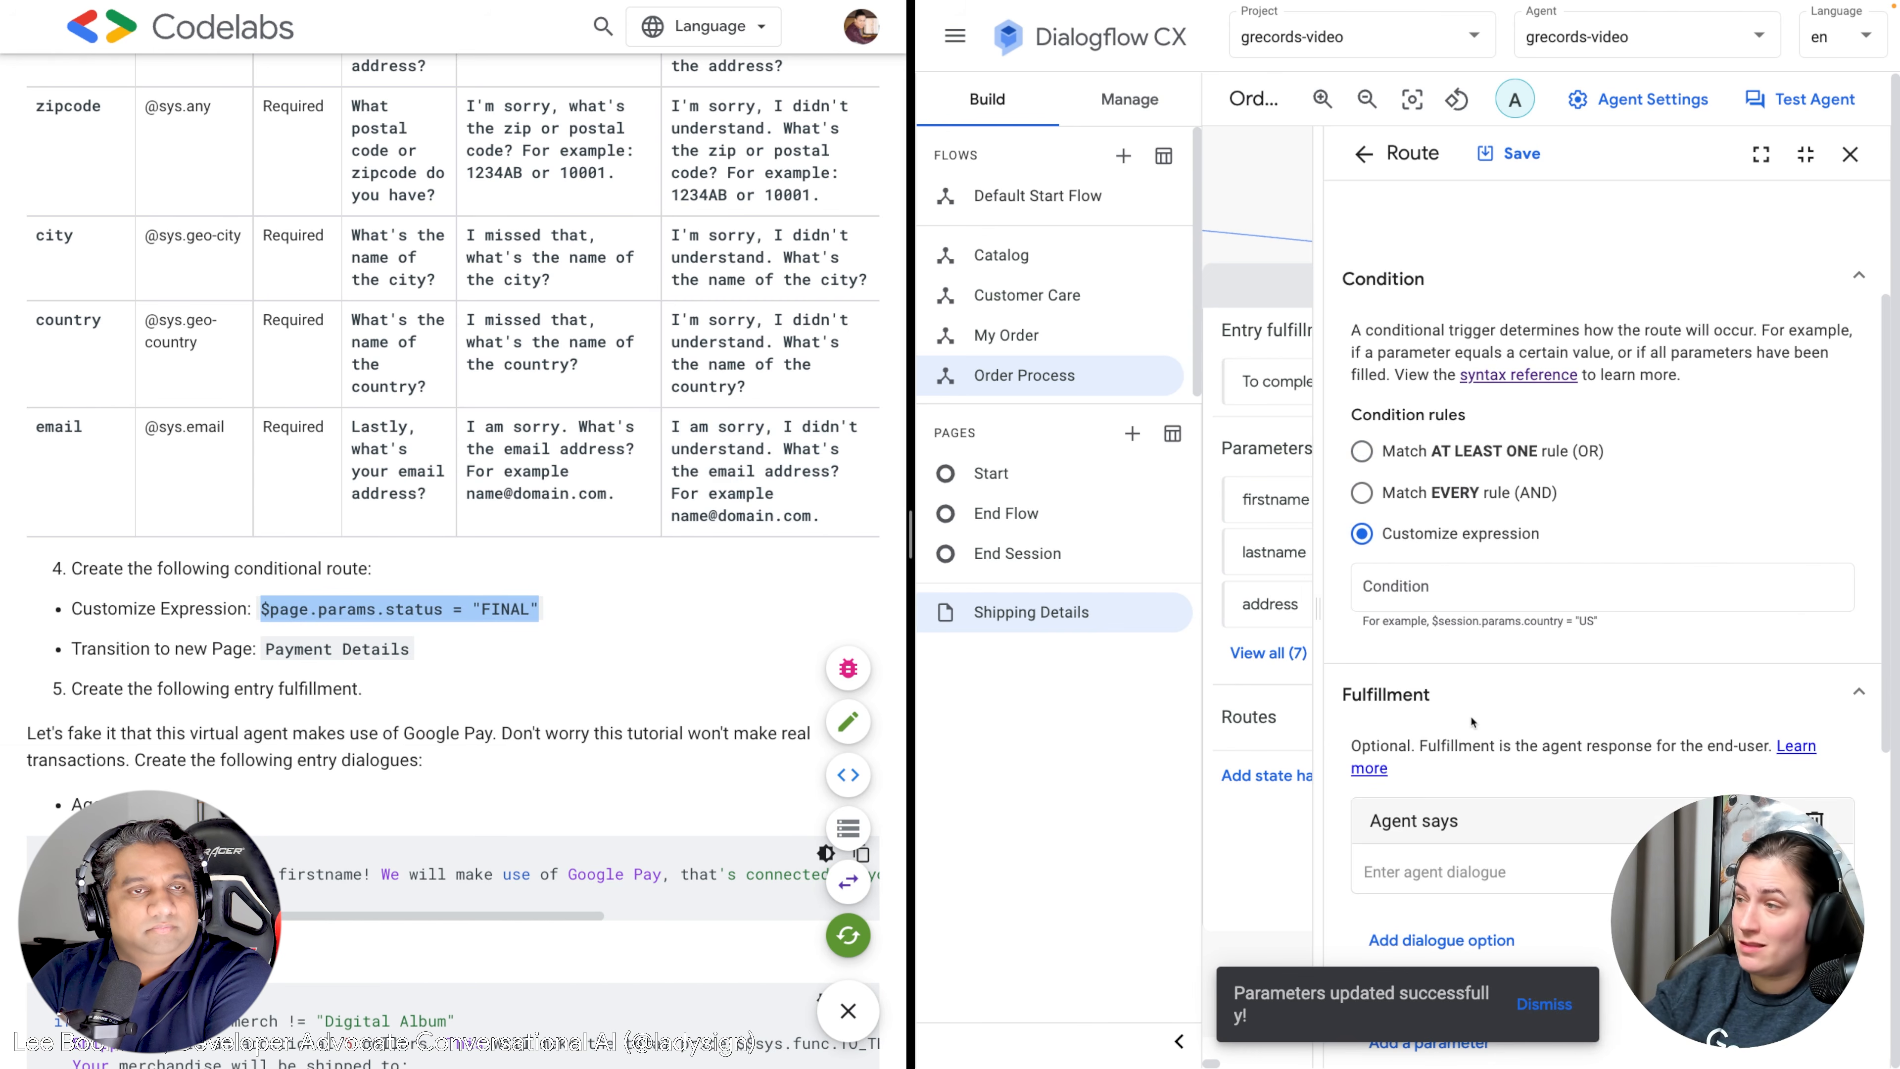
click(1470, 596)
key(ctrl+v)
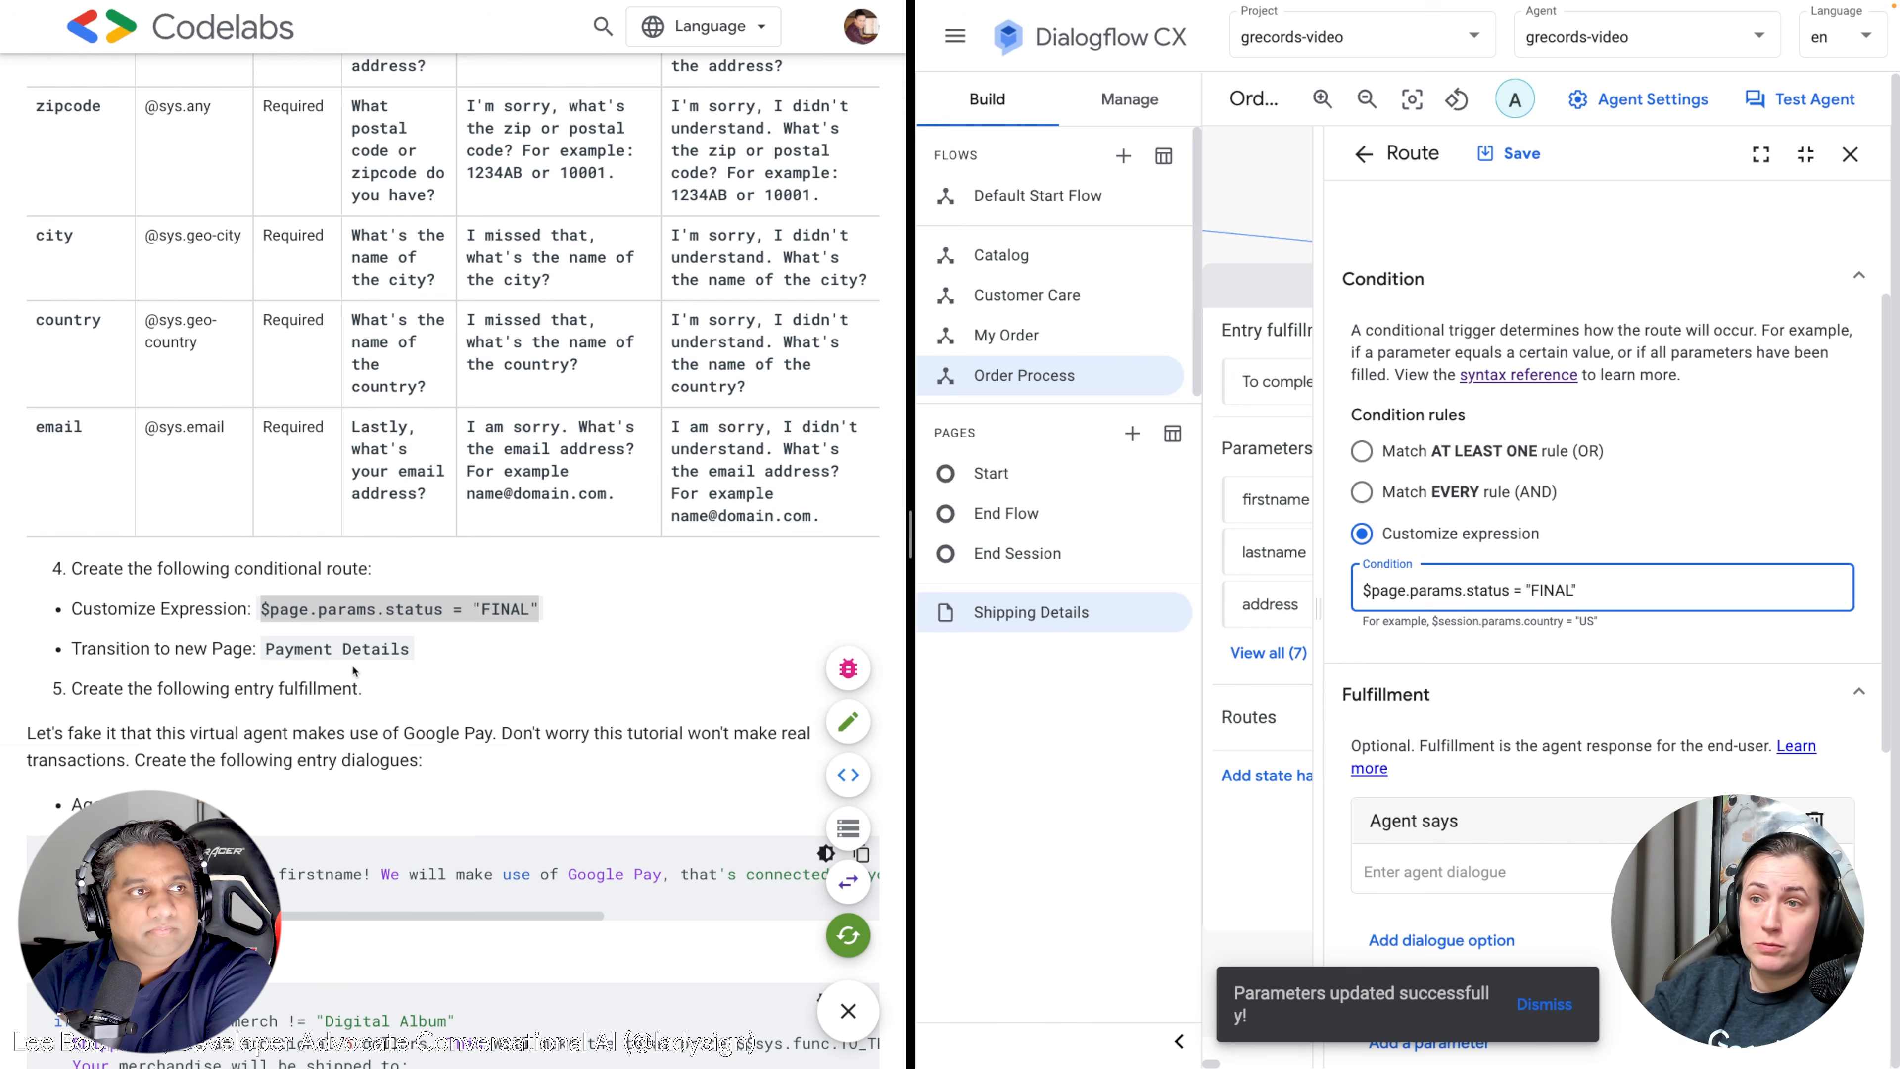
scroll(358, 672, down, 4)
click(427, 622)
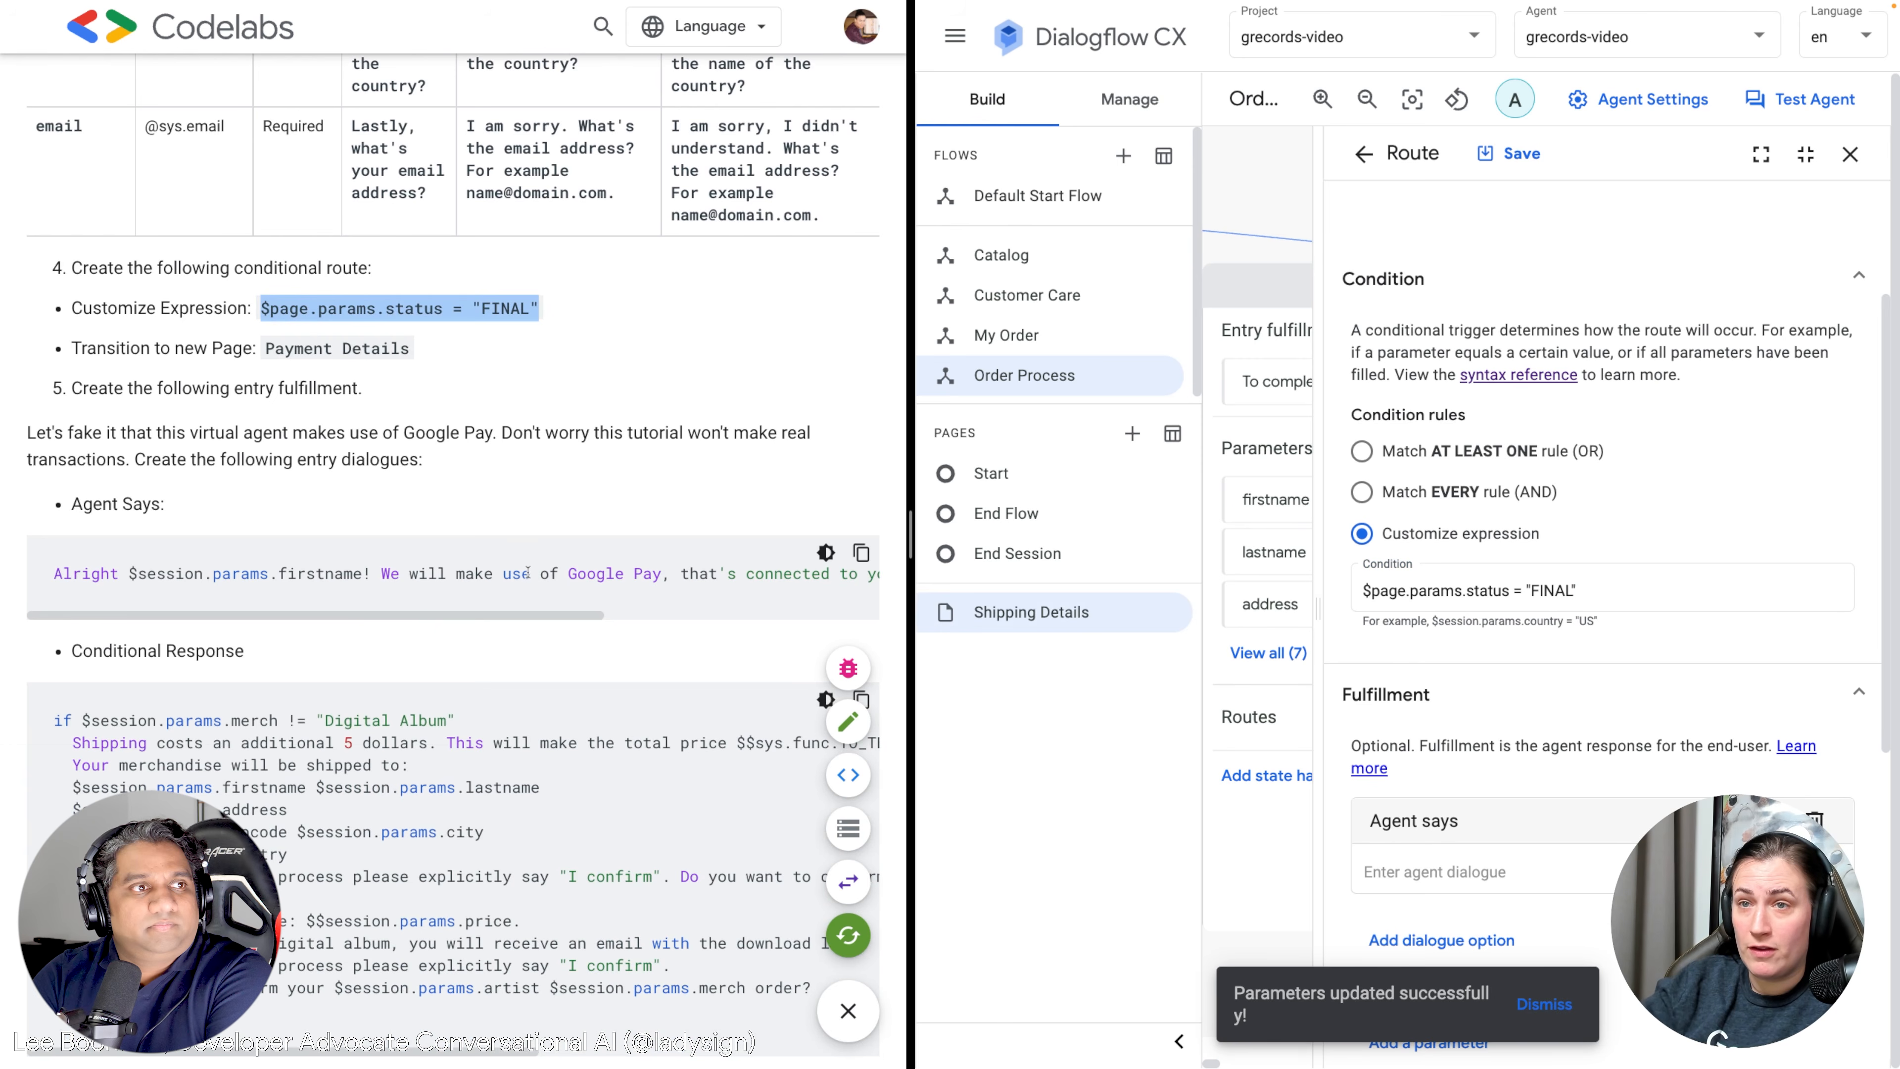
scroll(401, 453, down, 2)
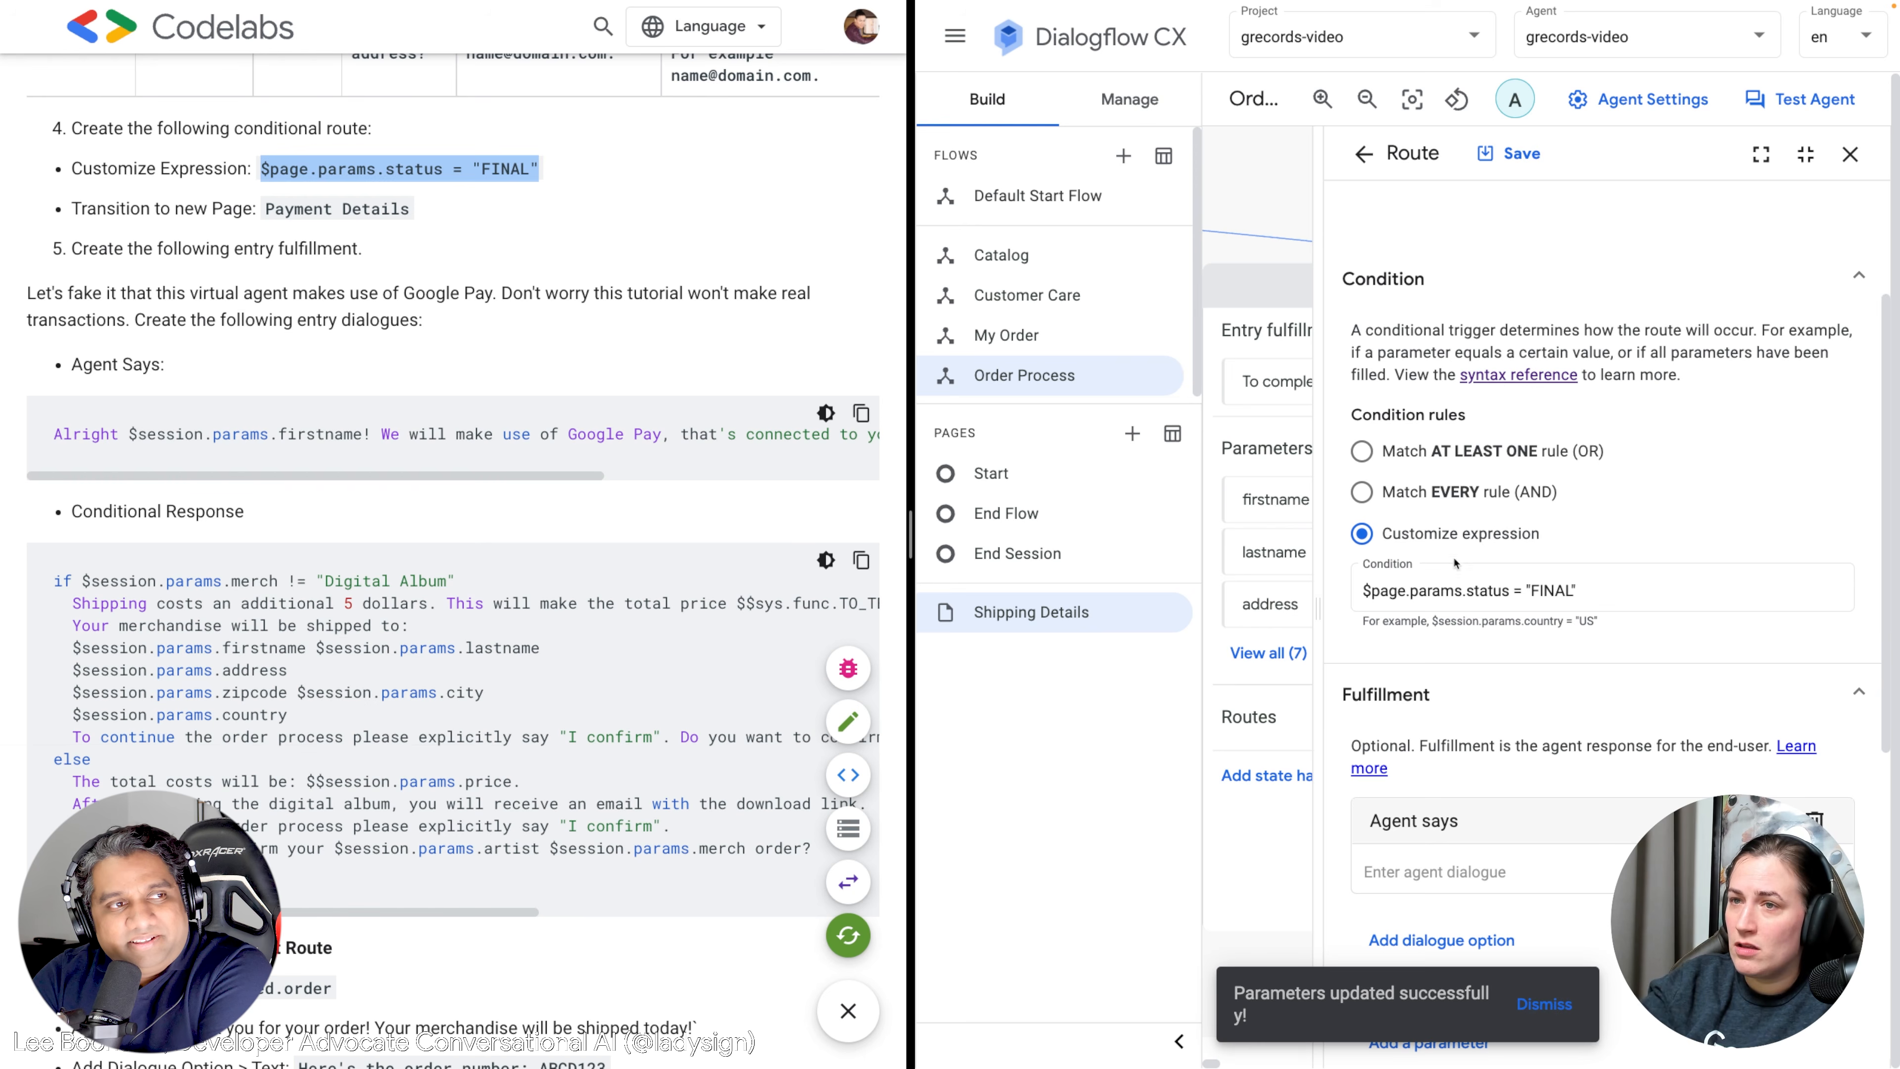
click(1519, 159)
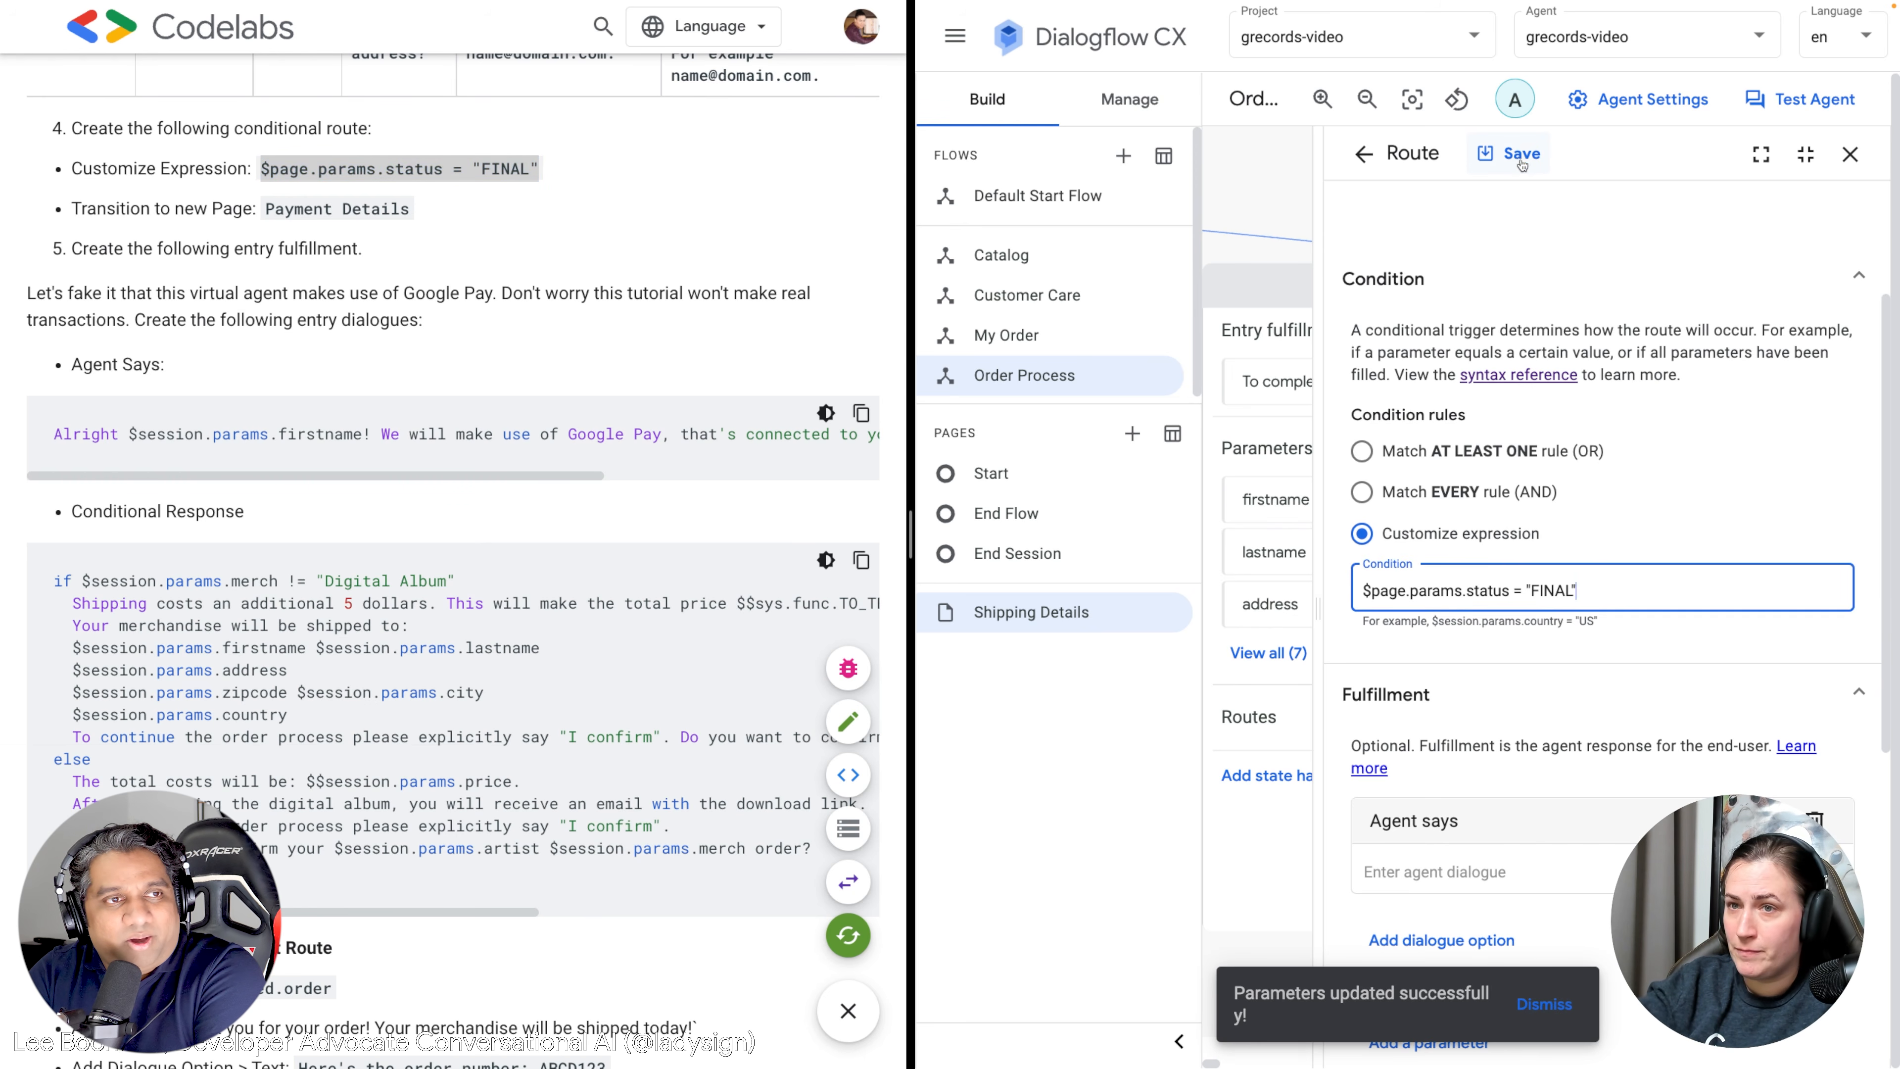
scroll(1481, 540, down, 5)
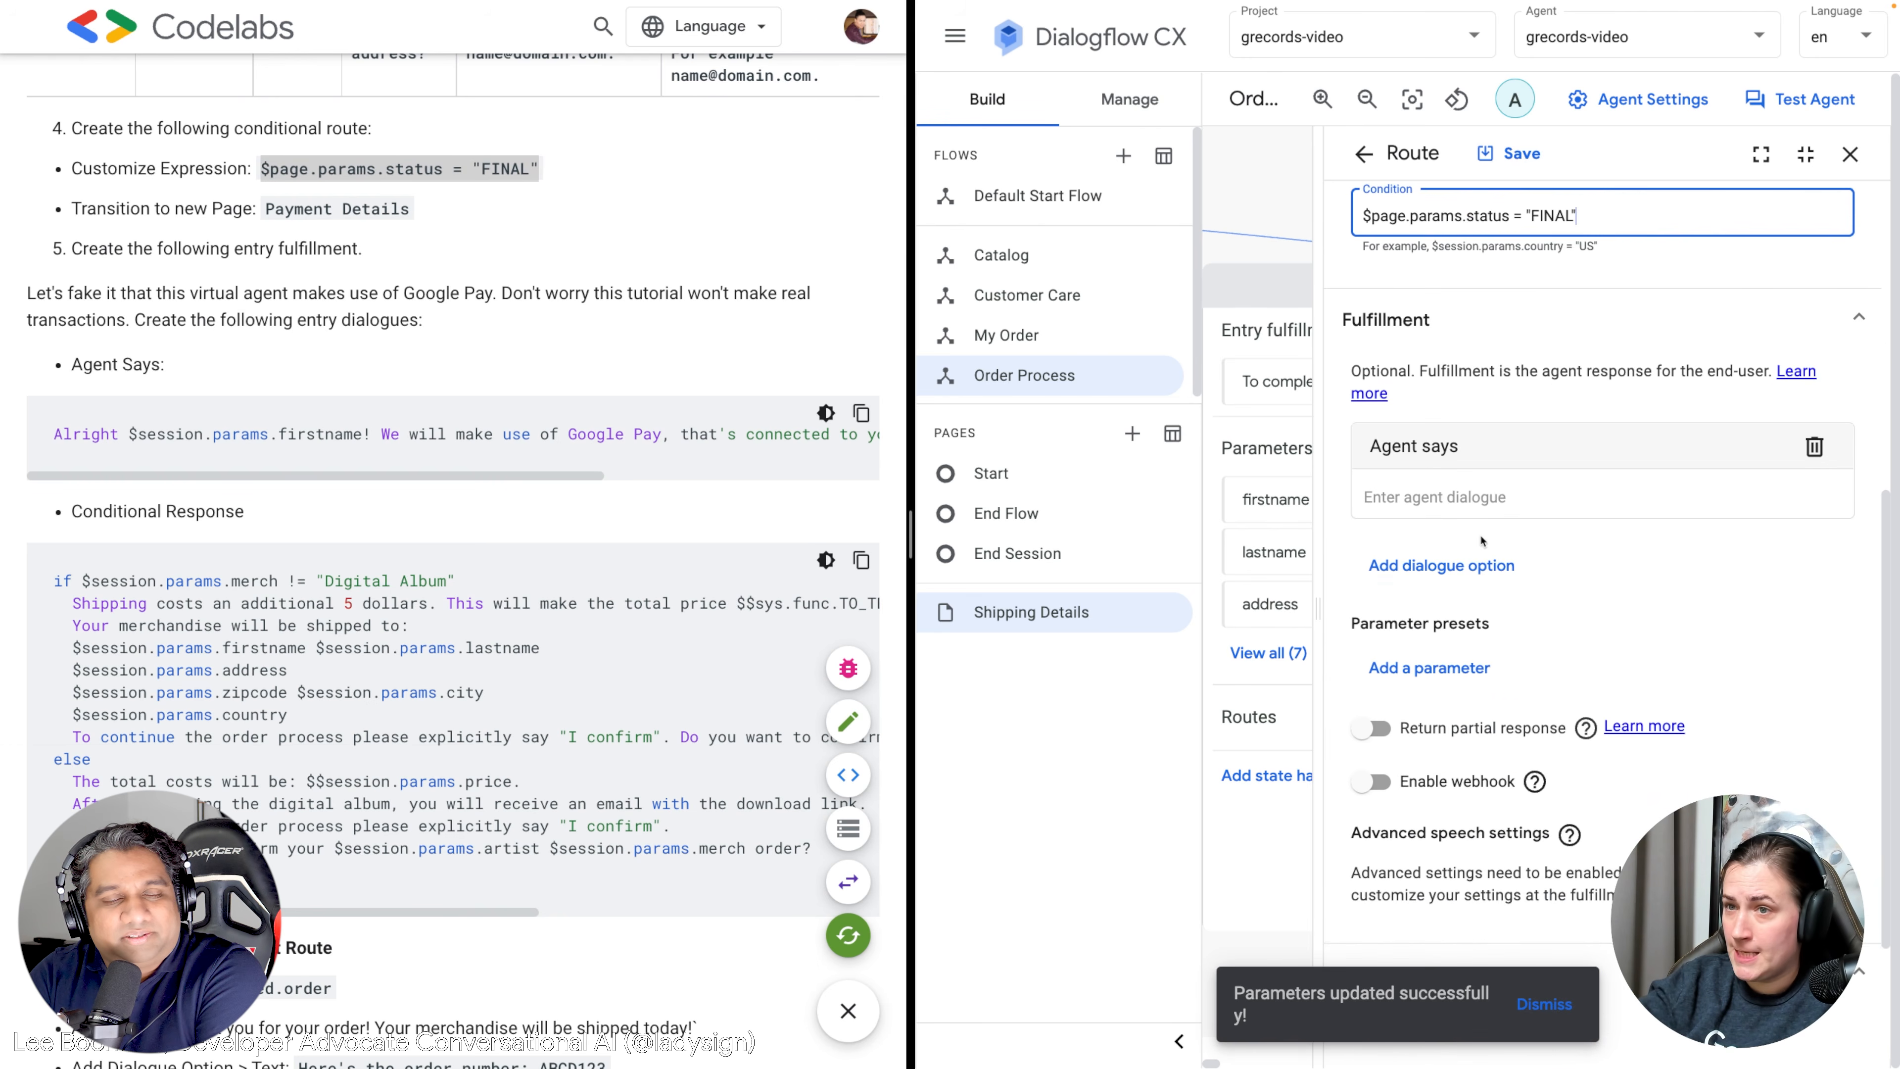
scroll(1481, 541, down, 1)
Show the response types available for the FINAL-status route's fulfillment.
click(1457, 509)
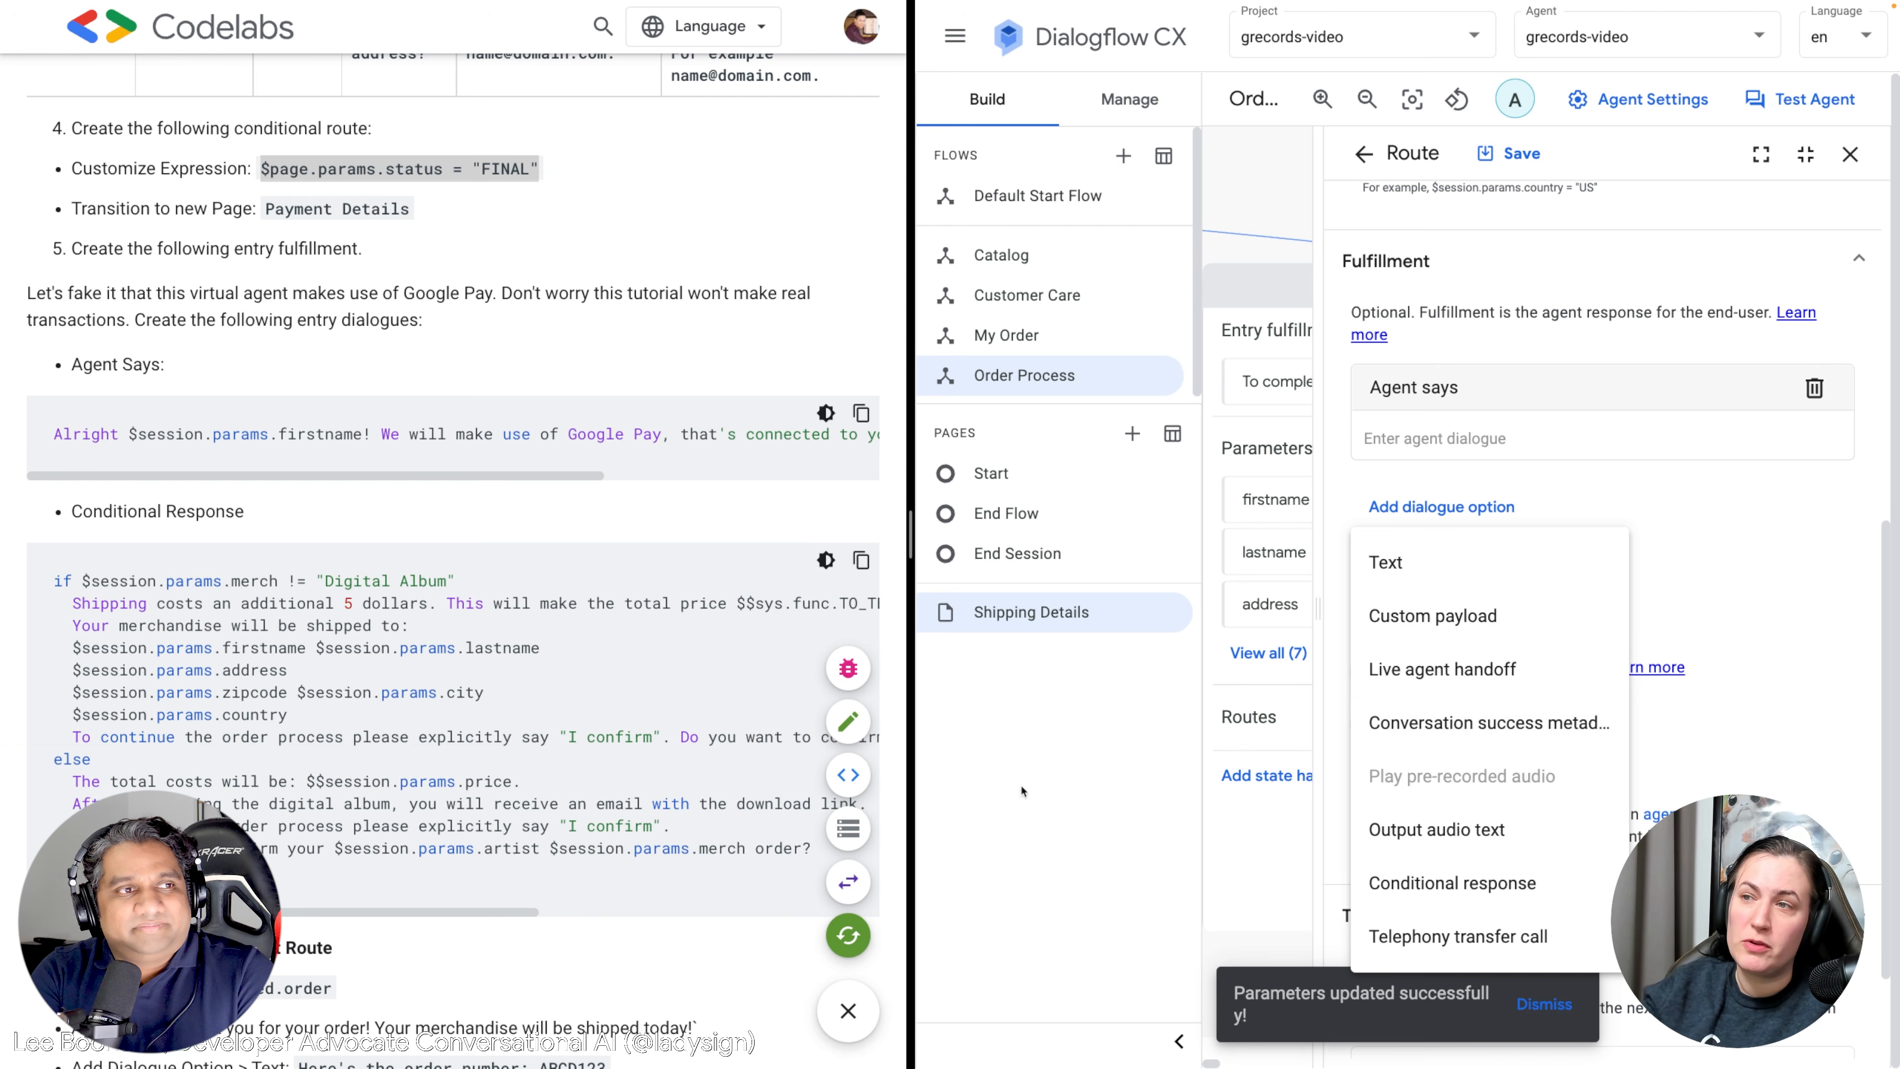
Set the route's Agent says to 'Alright $session.params.firstname! We will make use of Google Pay…'.
drag(460, 480, 783, 497)
drag(853, 436, 59, 436)
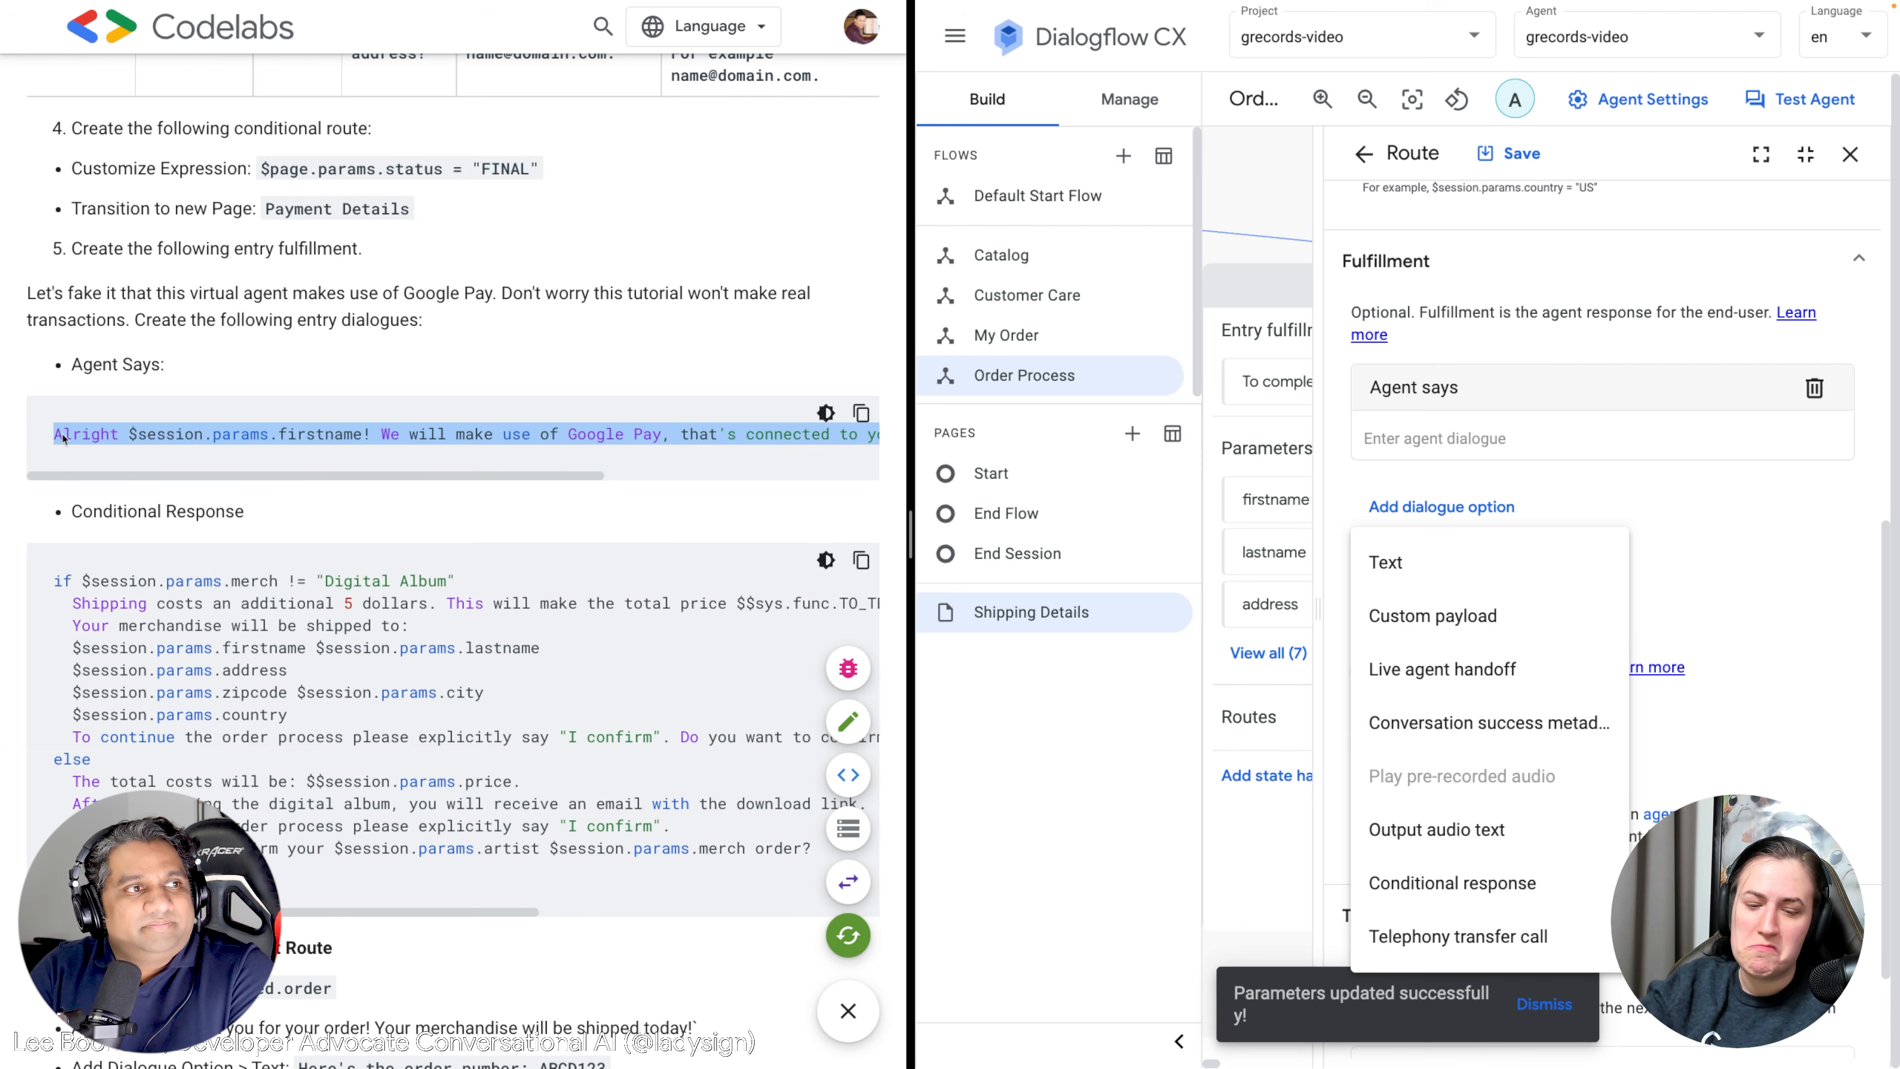
click(1532, 450)
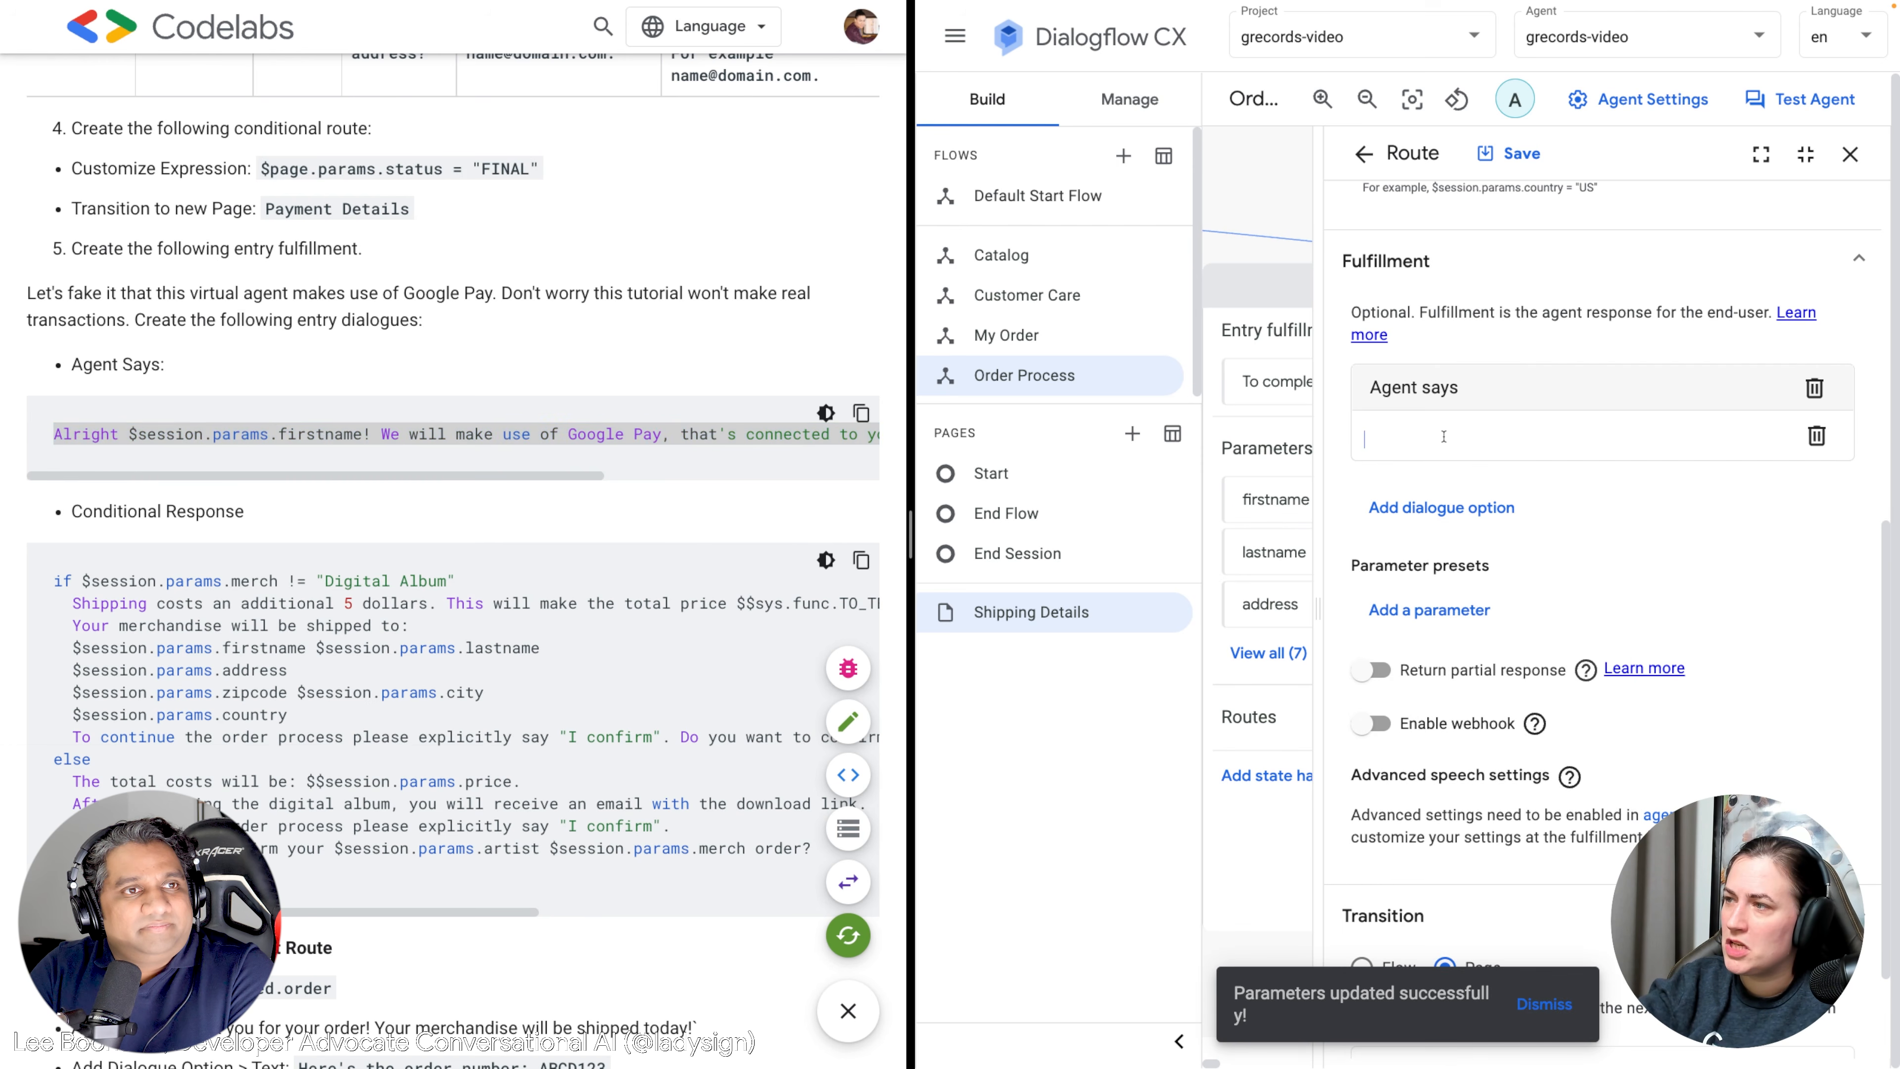
text(Alright $session.params.firstname! We will make use of Google Pay, that's connected to your email account: $session.params.email.)
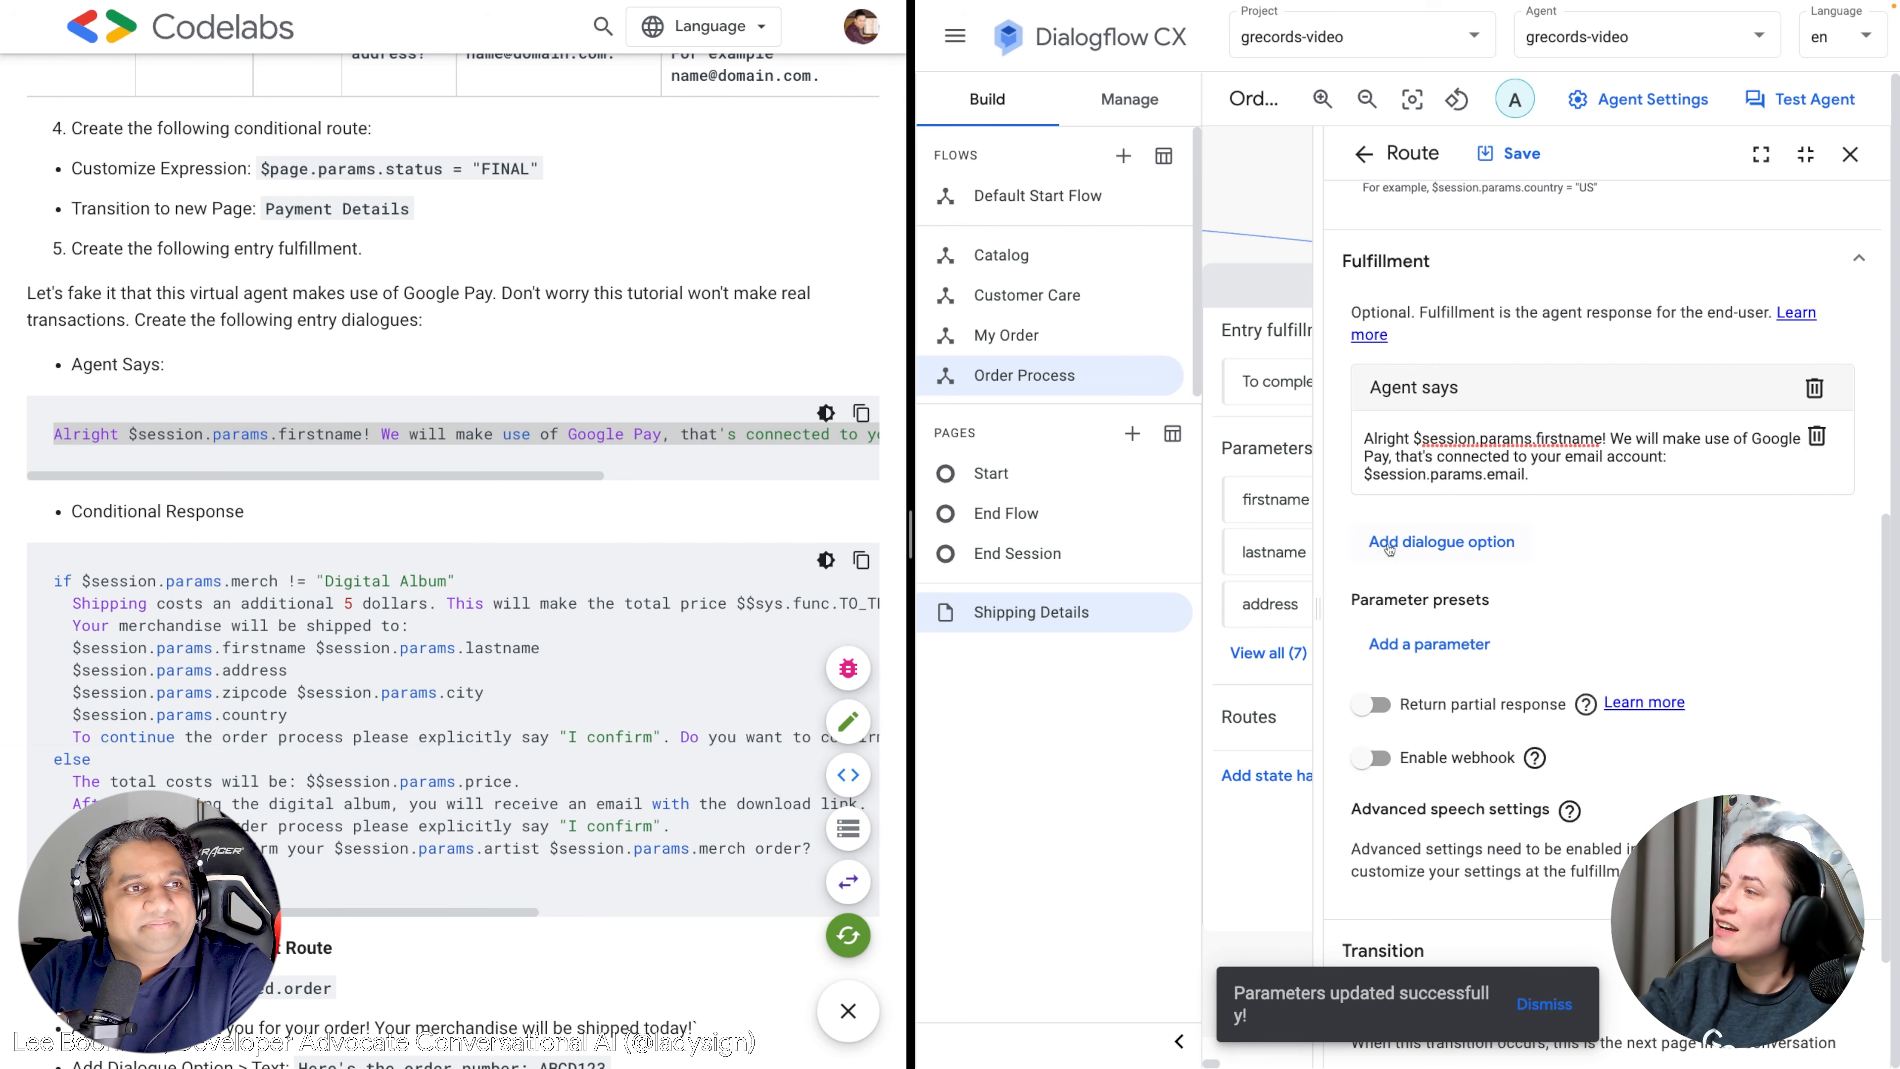
scroll(1371, 454, up, 1)
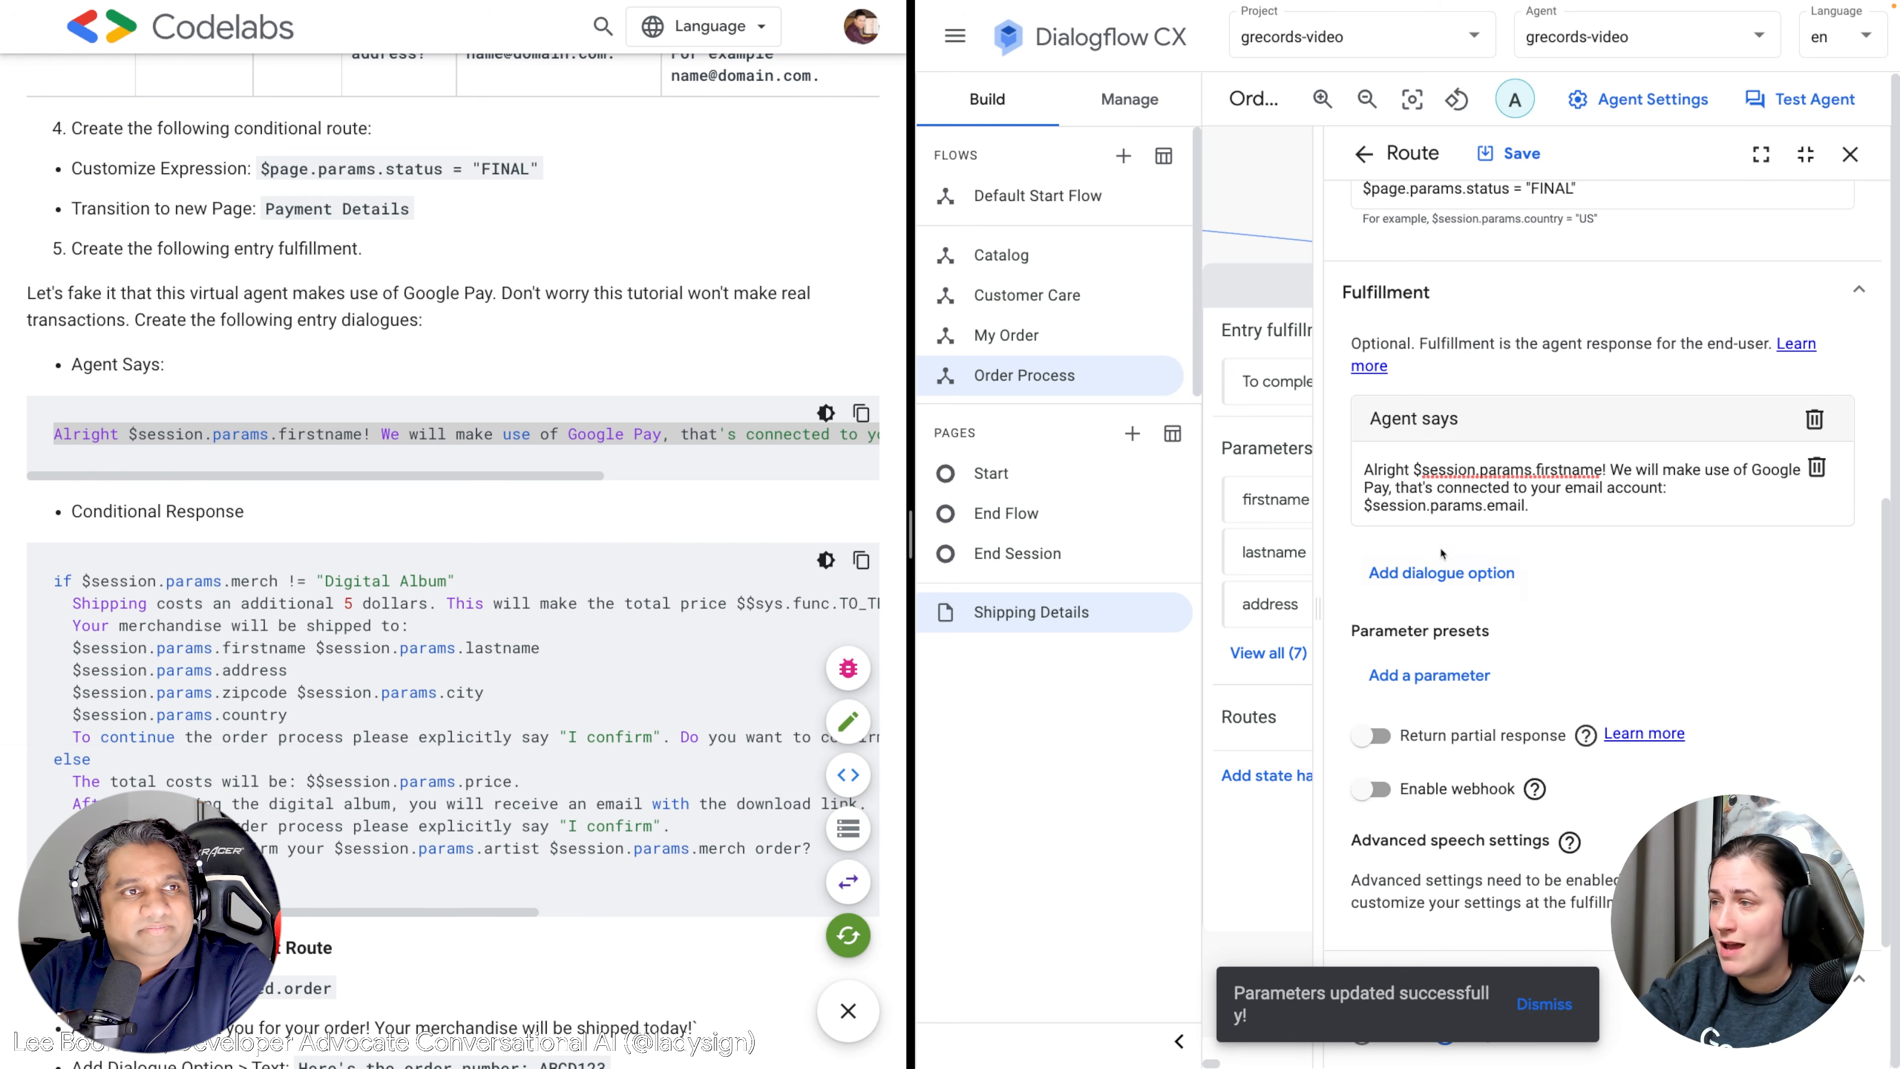
click(1380, 571)
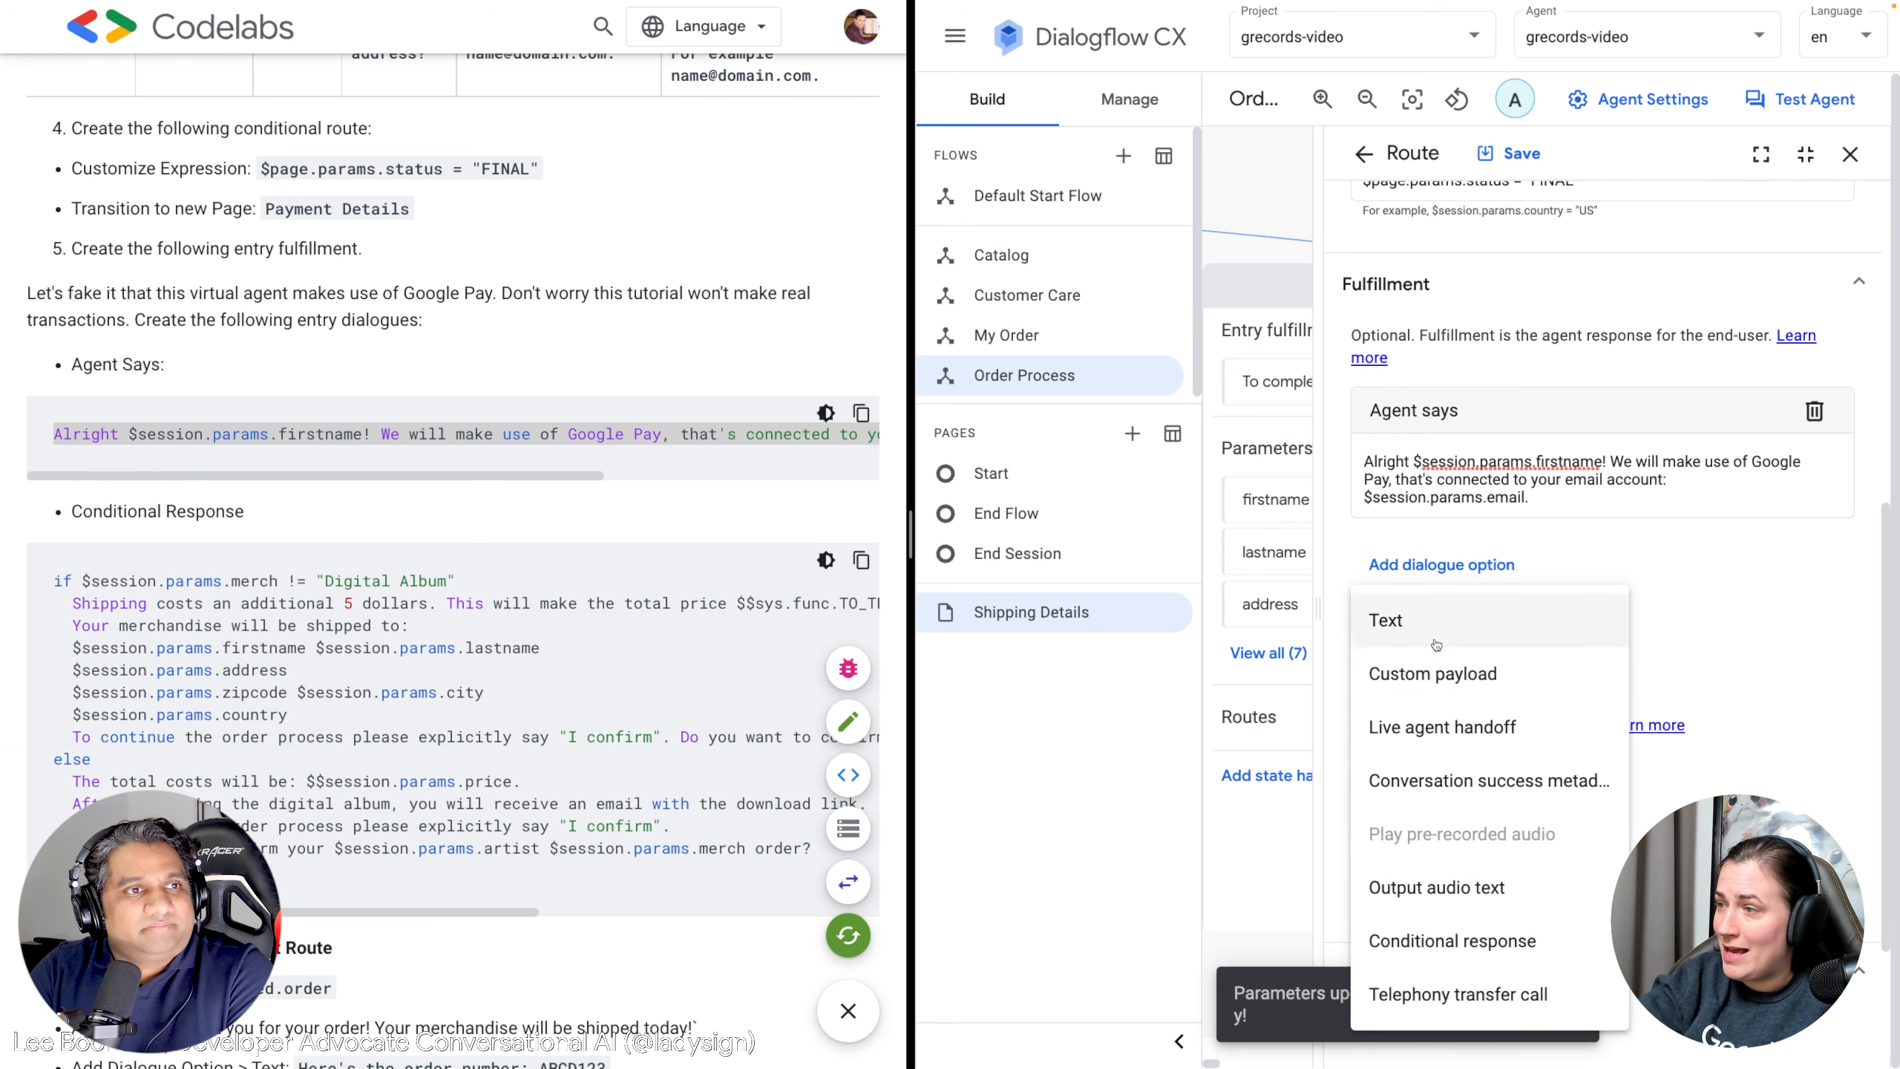
Add a conditional response and paste the if/else/endif shipping-cost confirmation code into it.
click(1445, 949)
scroll(502, 760, down, 1)
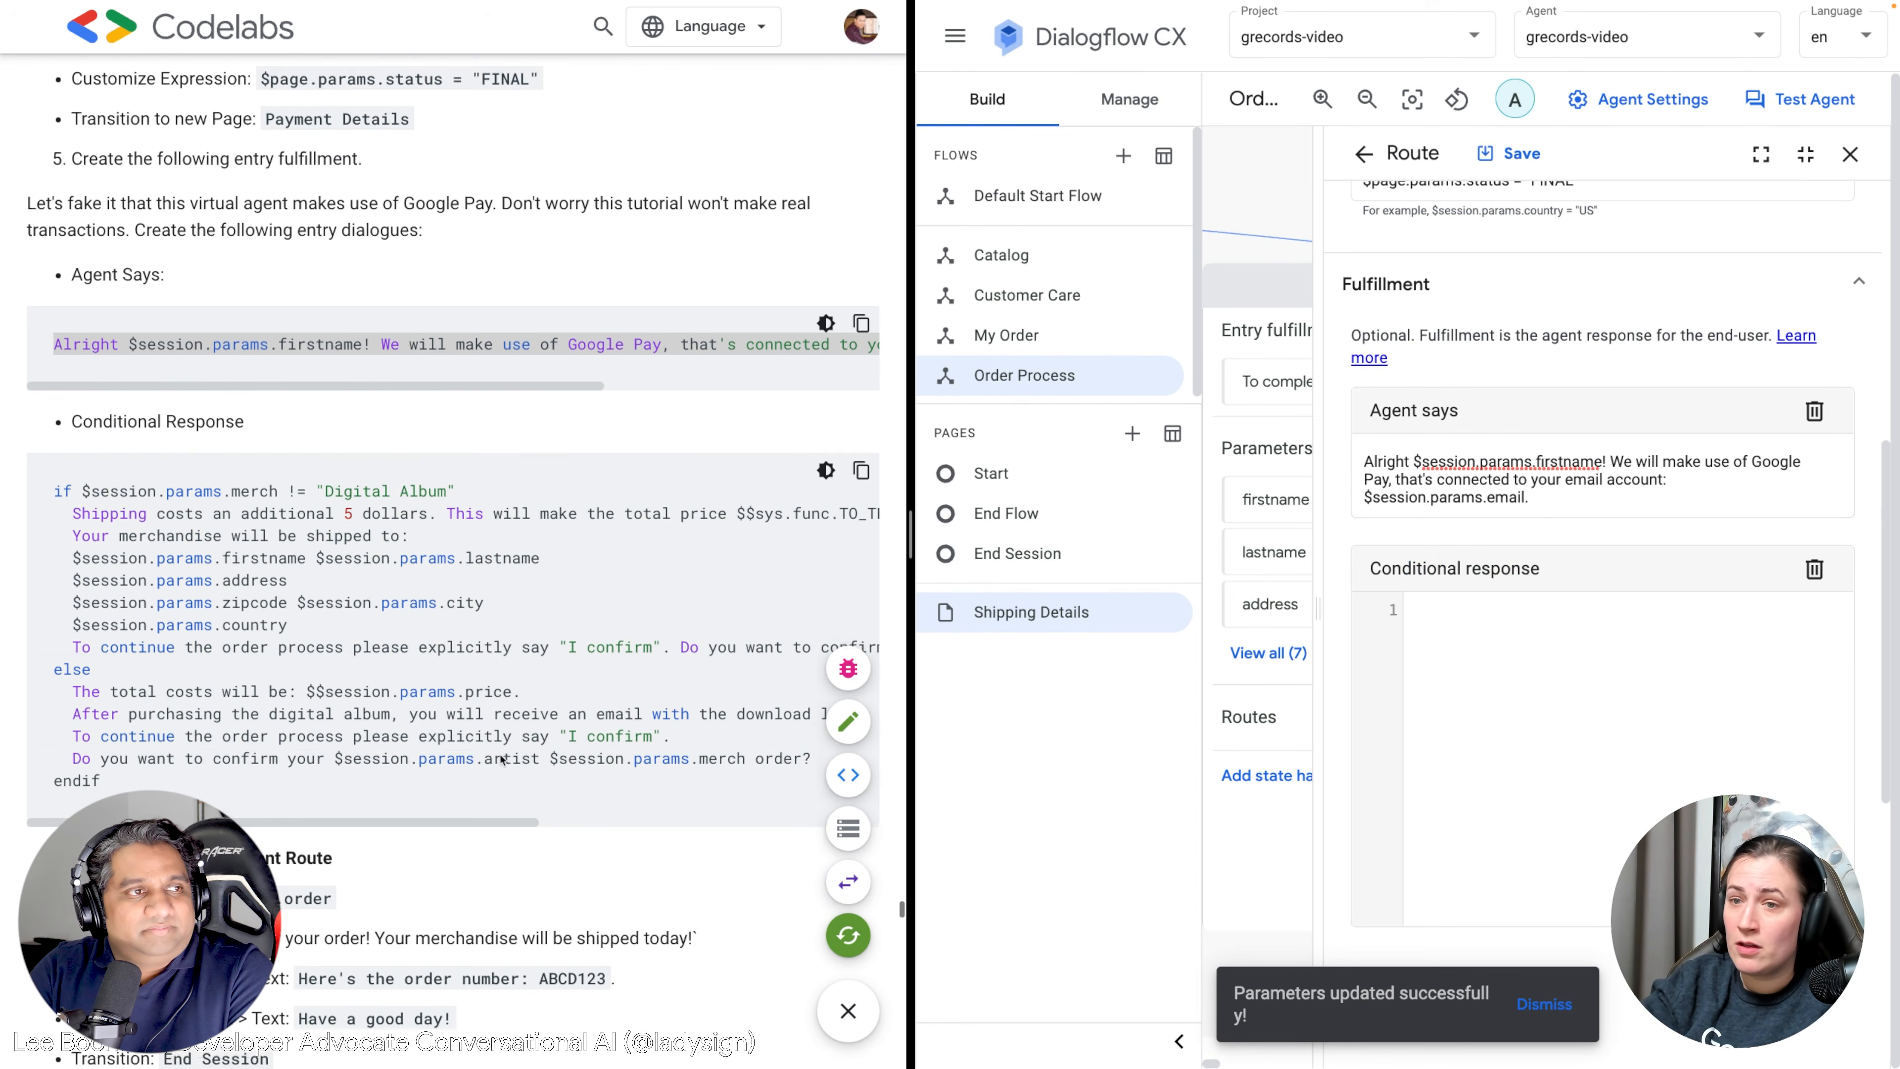
drag(101, 777, 56, 485)
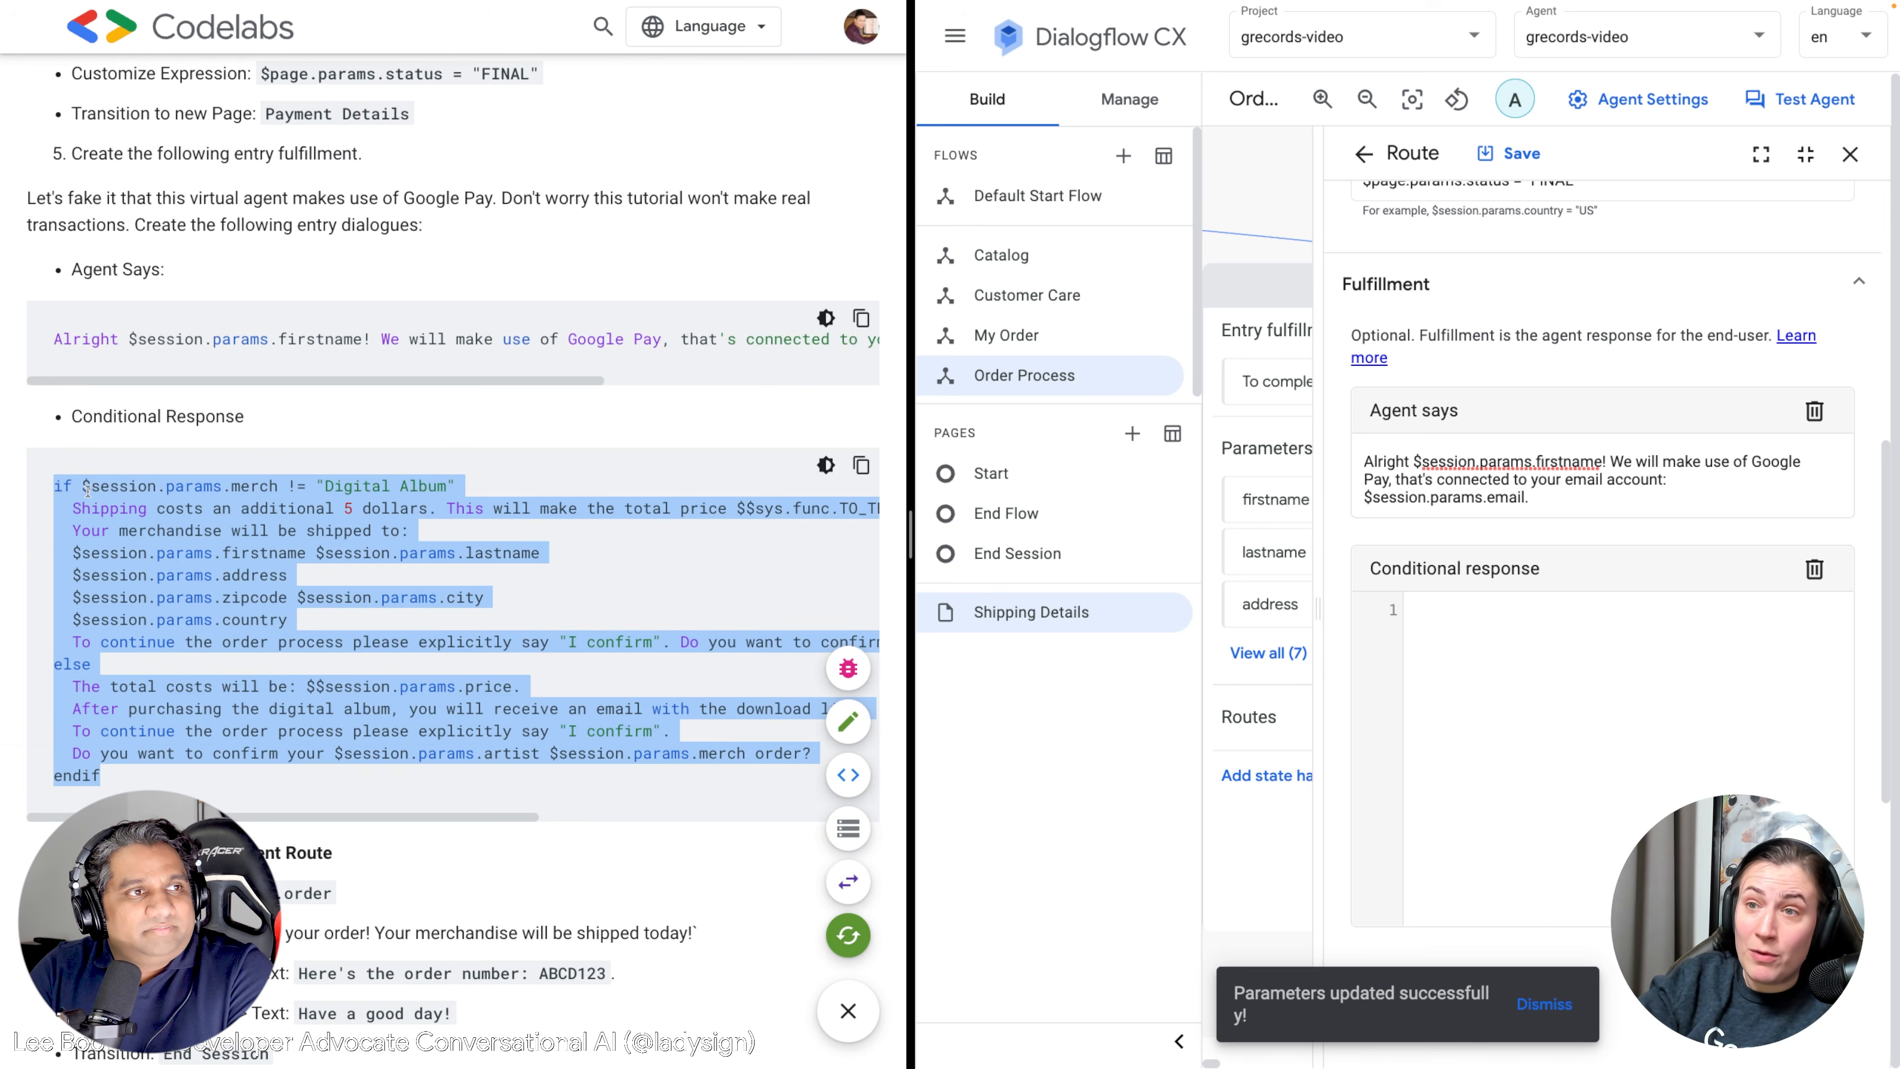
click(1484, 632)
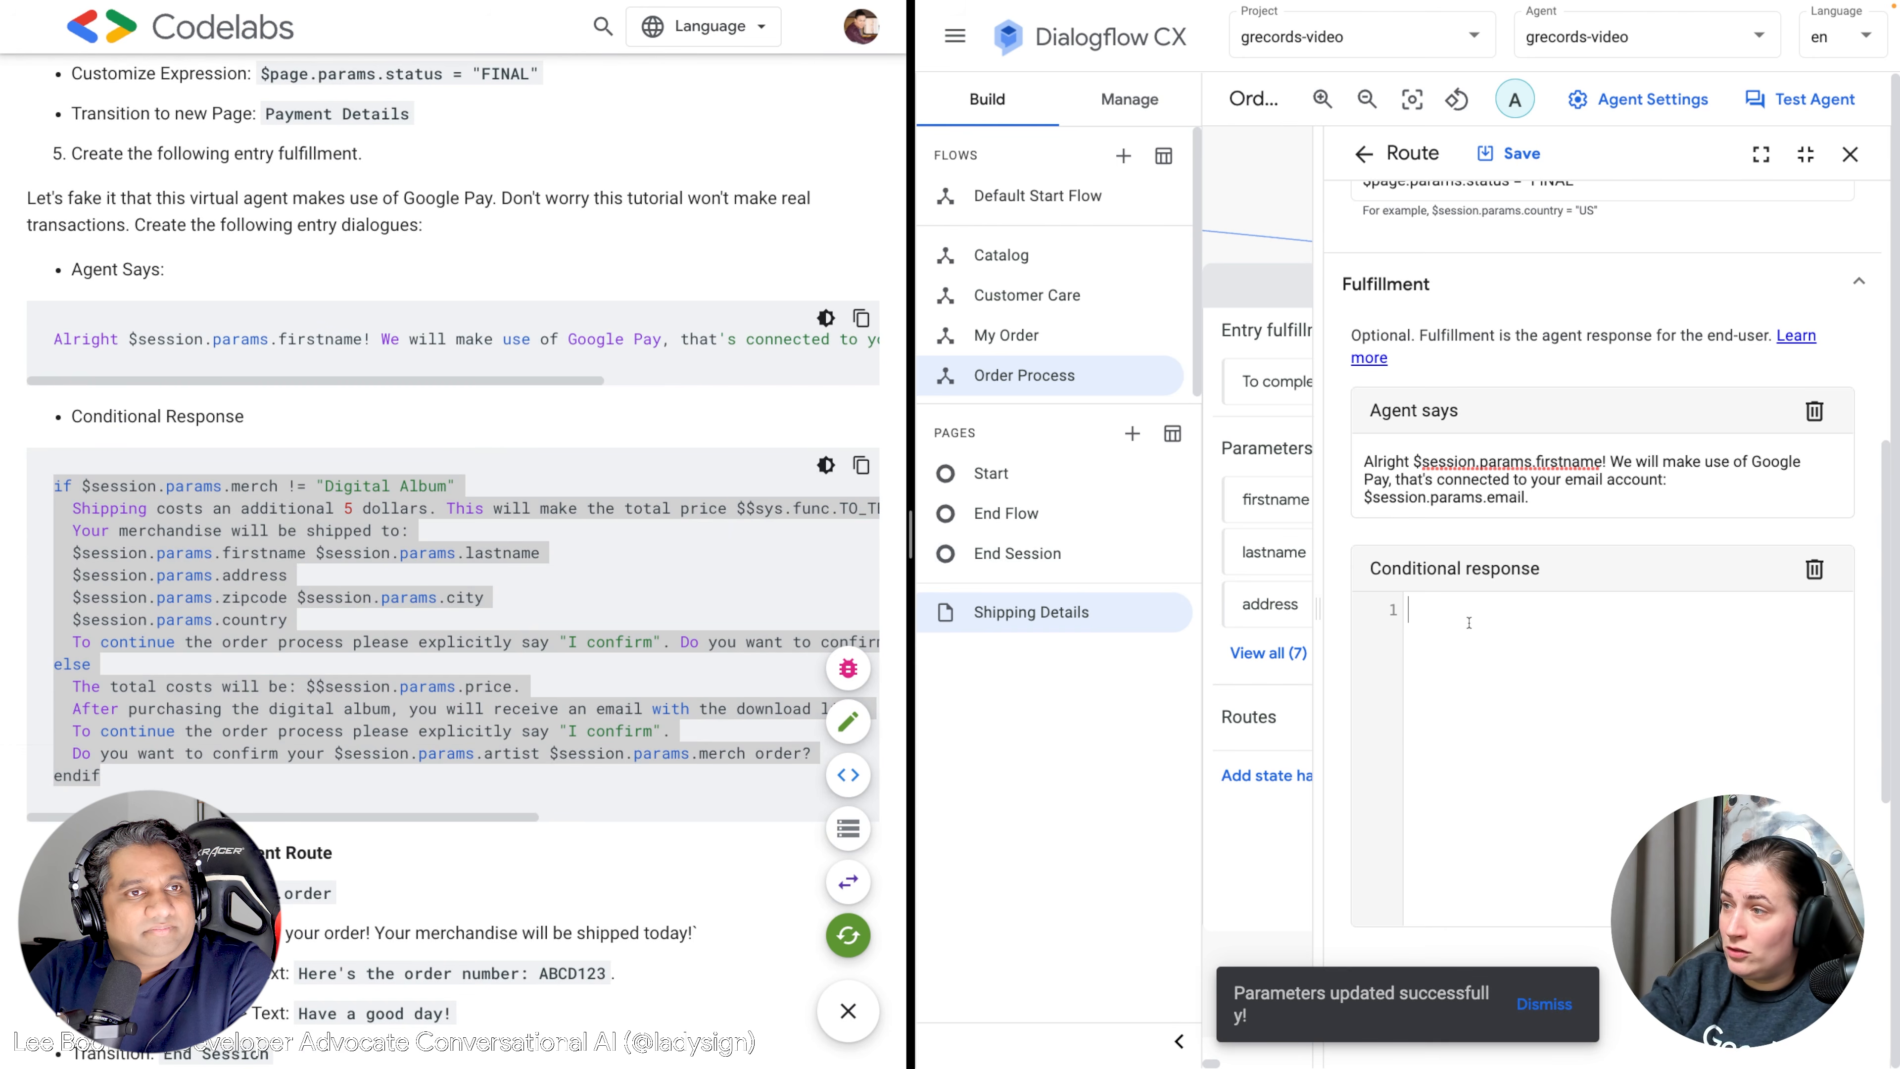
key(ctrl+v)
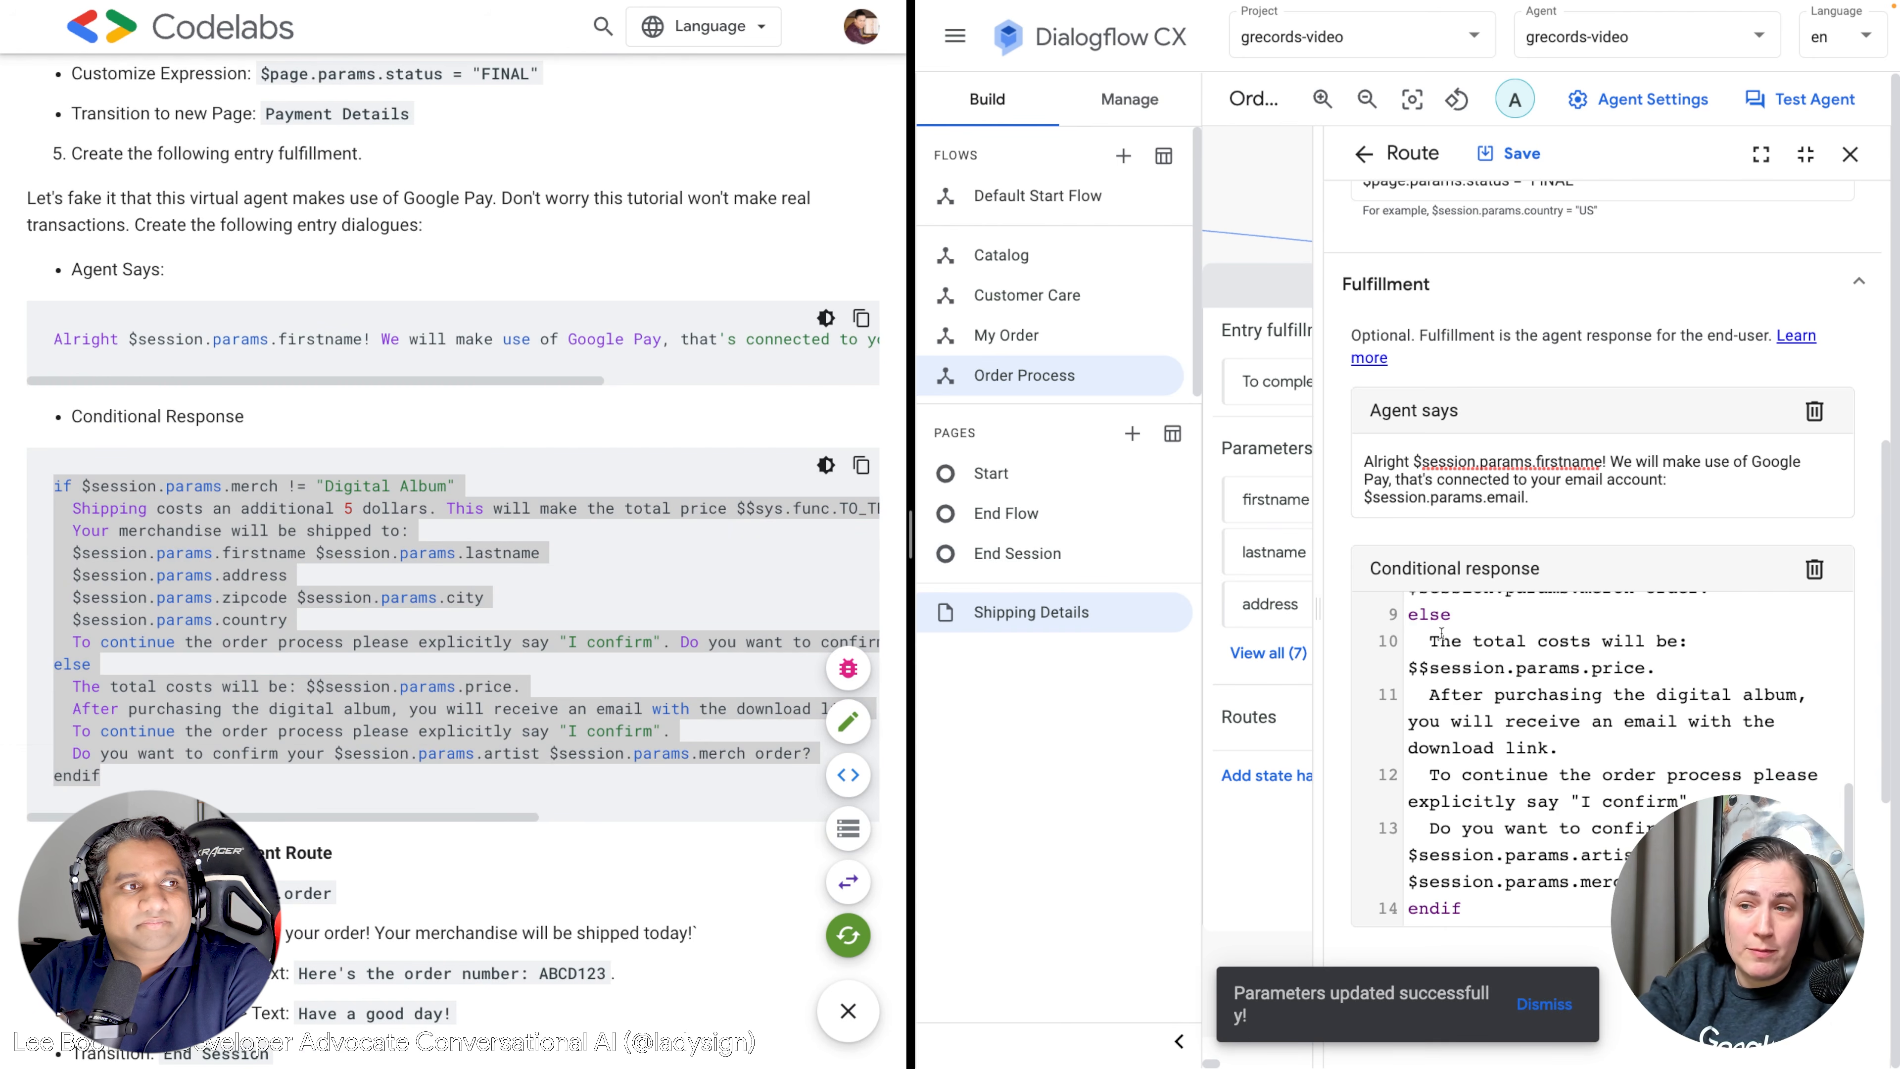
Review the tutorial code's price-plus-5 calculation, country line and explicit confirmation instruction.
scroll(1730, 745, up, 1)
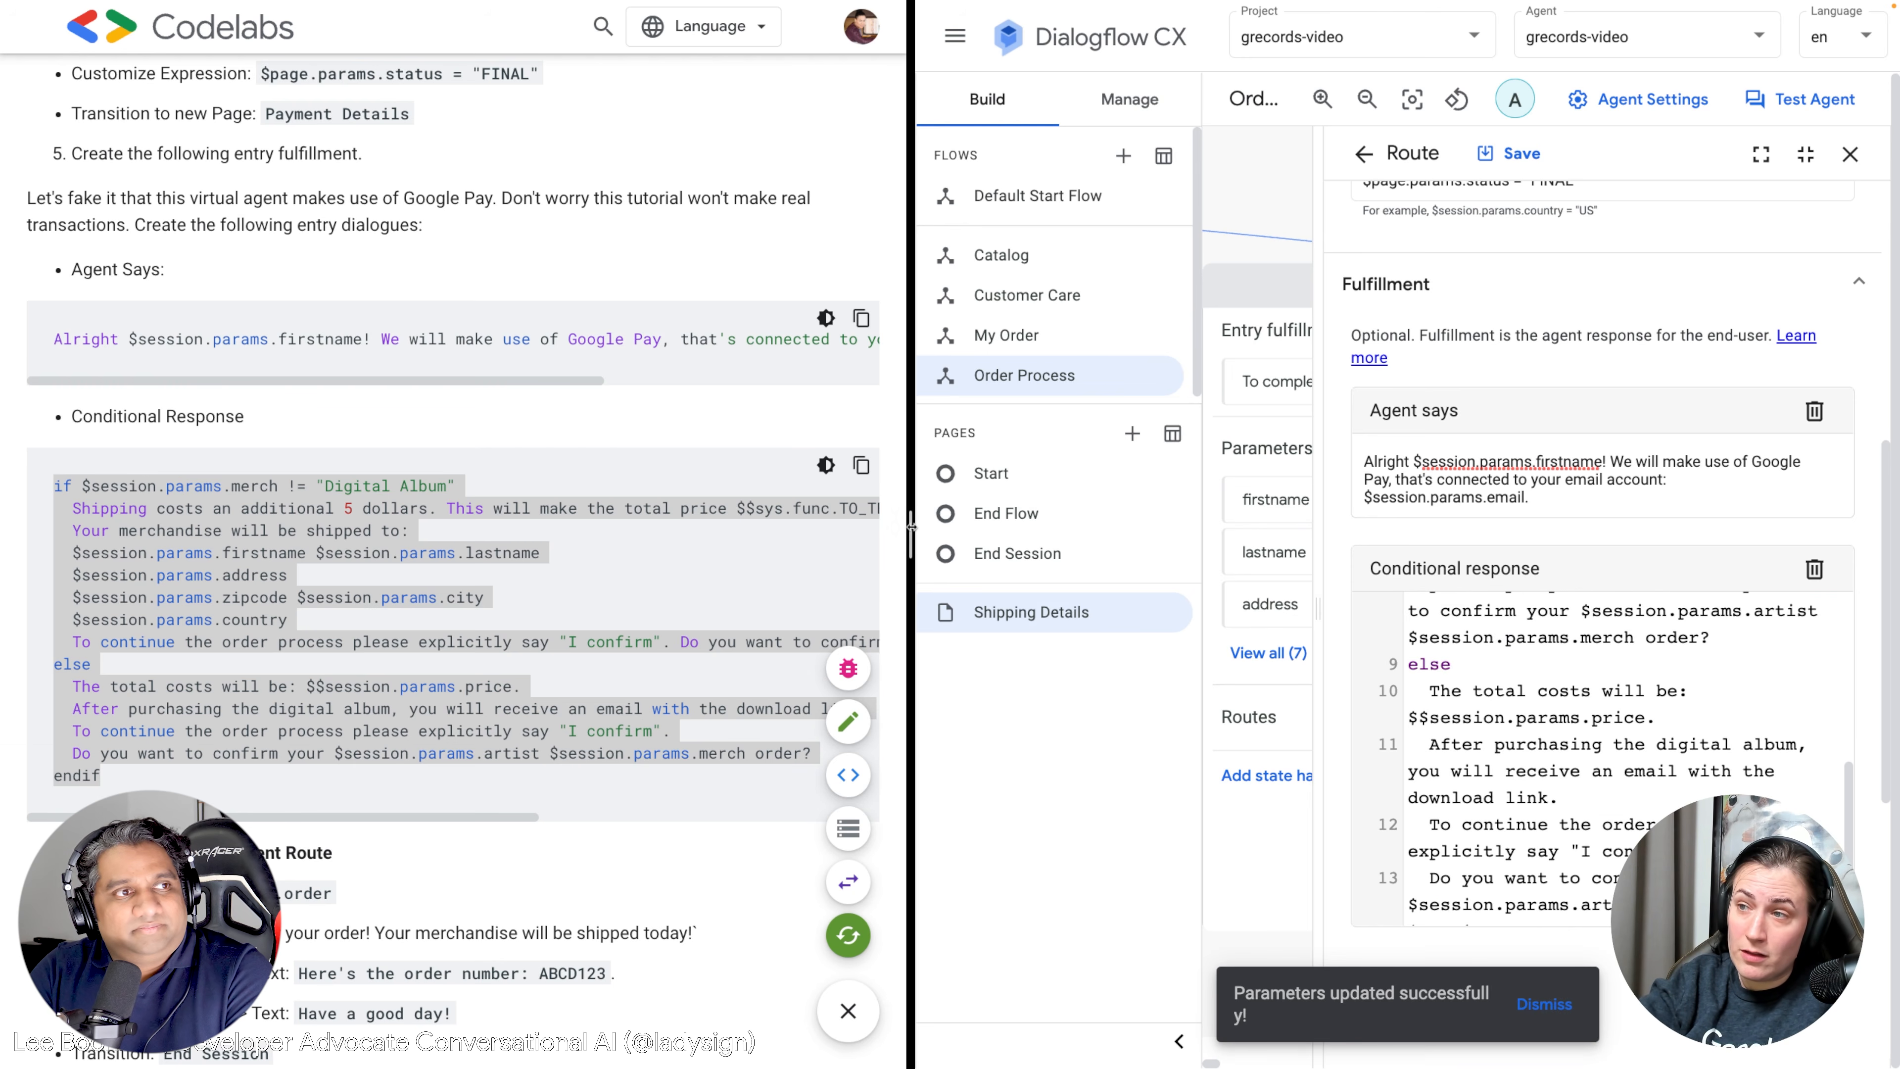
drag(911, 543, 1231, 556)
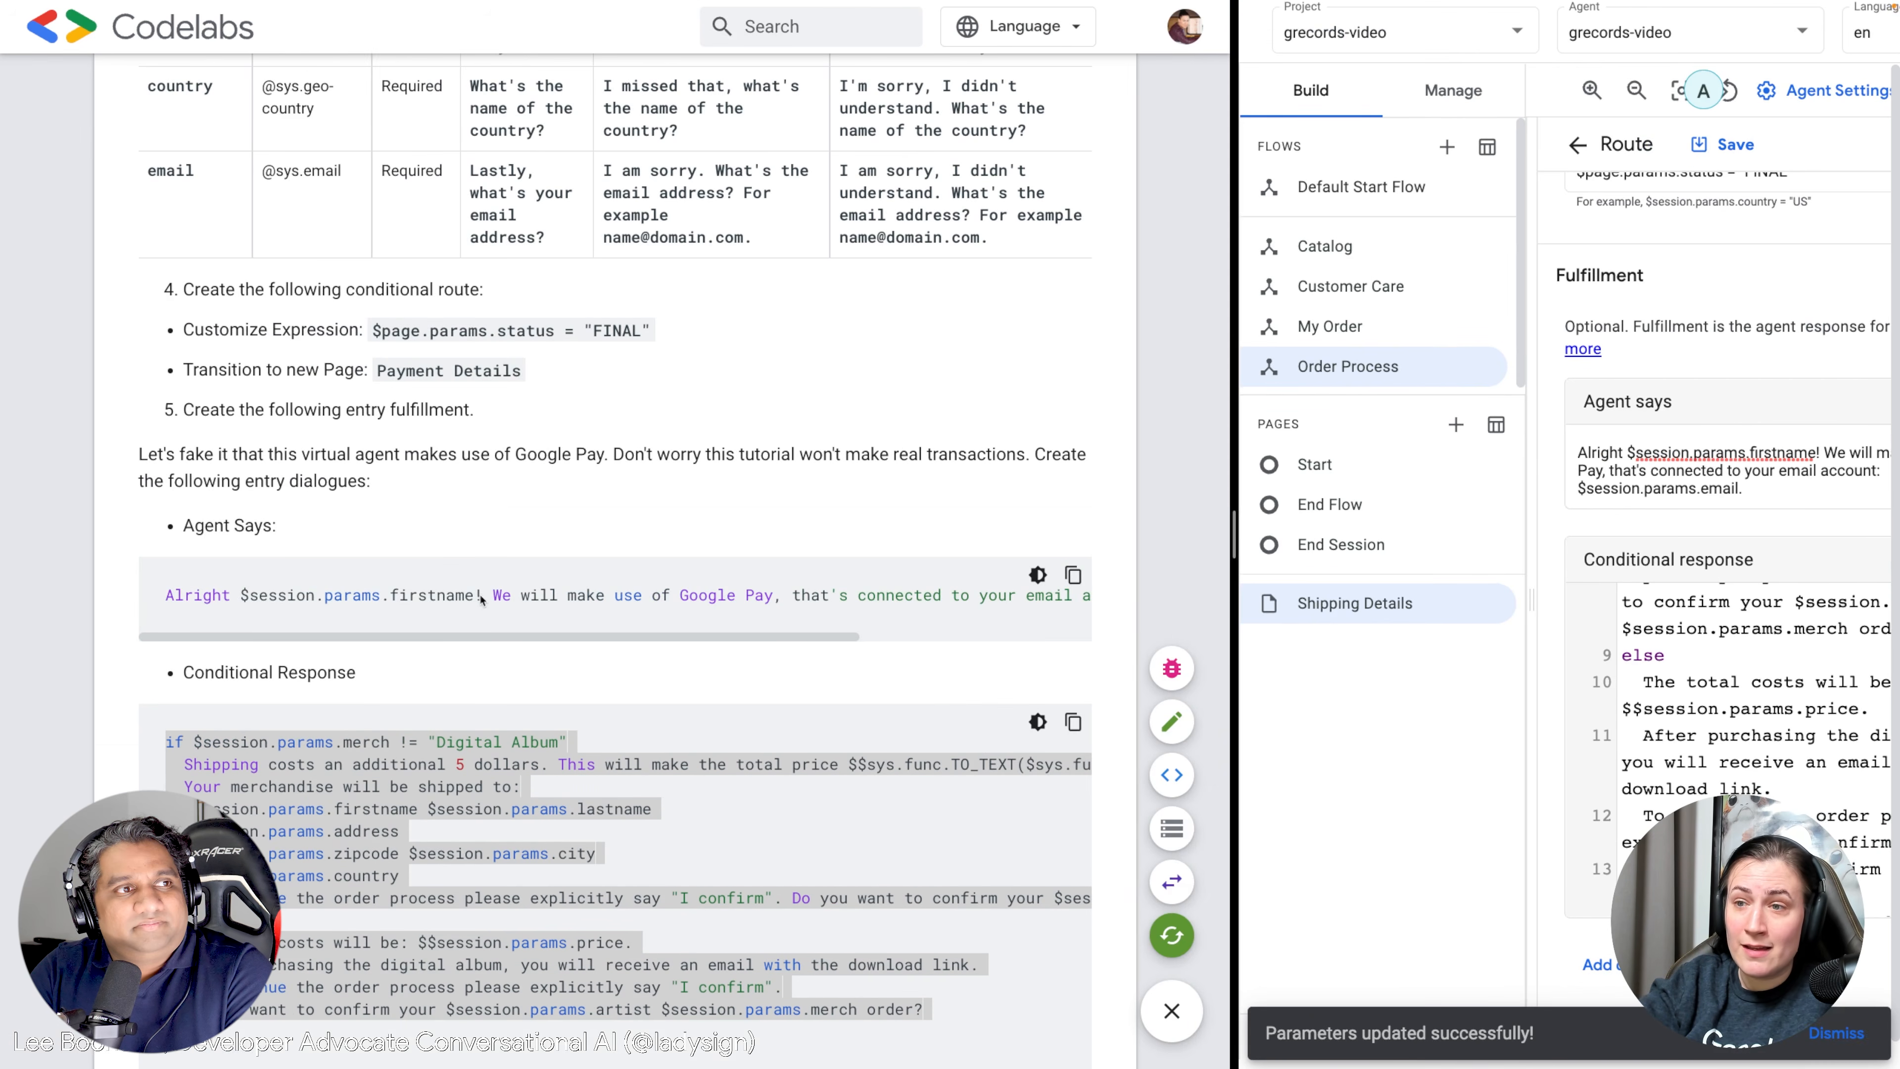
scroll(228, 445, down, 5)
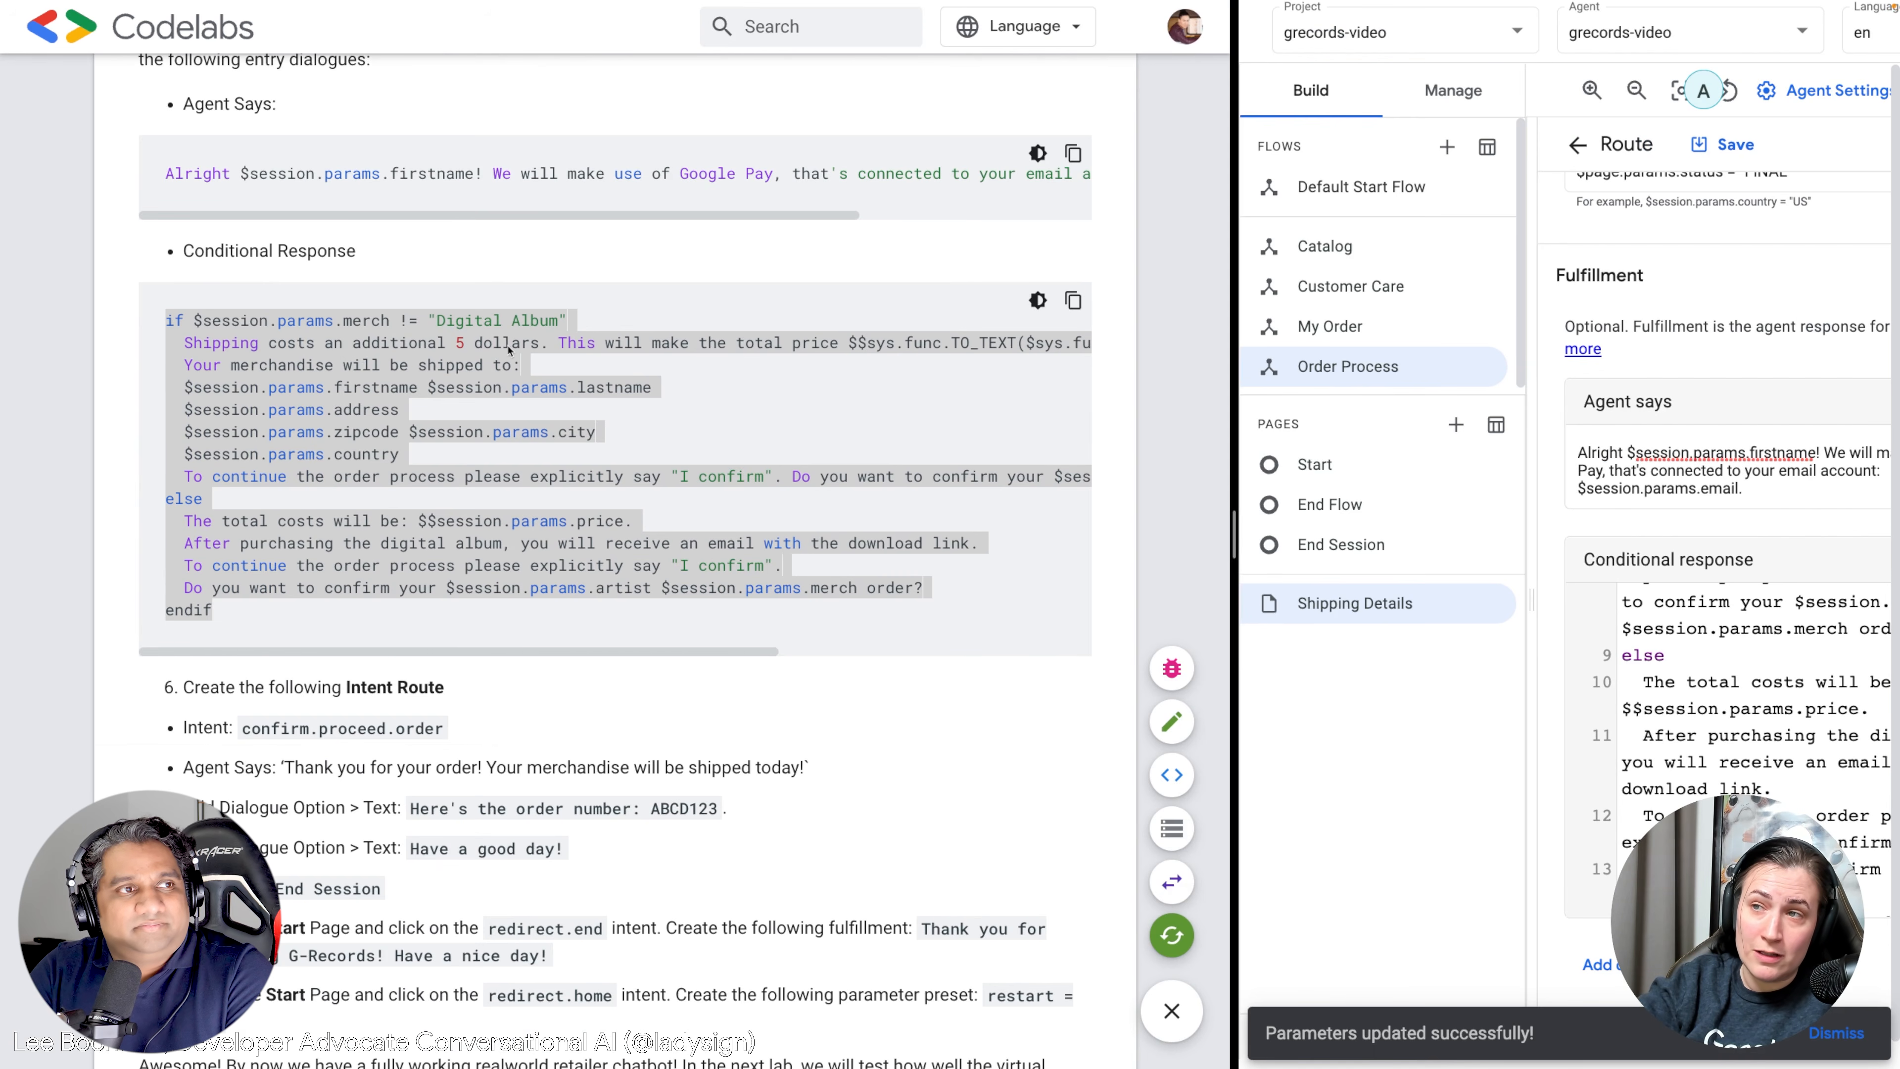
scroll(507, 350, right, 5)
scroll(507, 350, right, 1)
scroll(507, 351, right, 1)
click(469, 354)
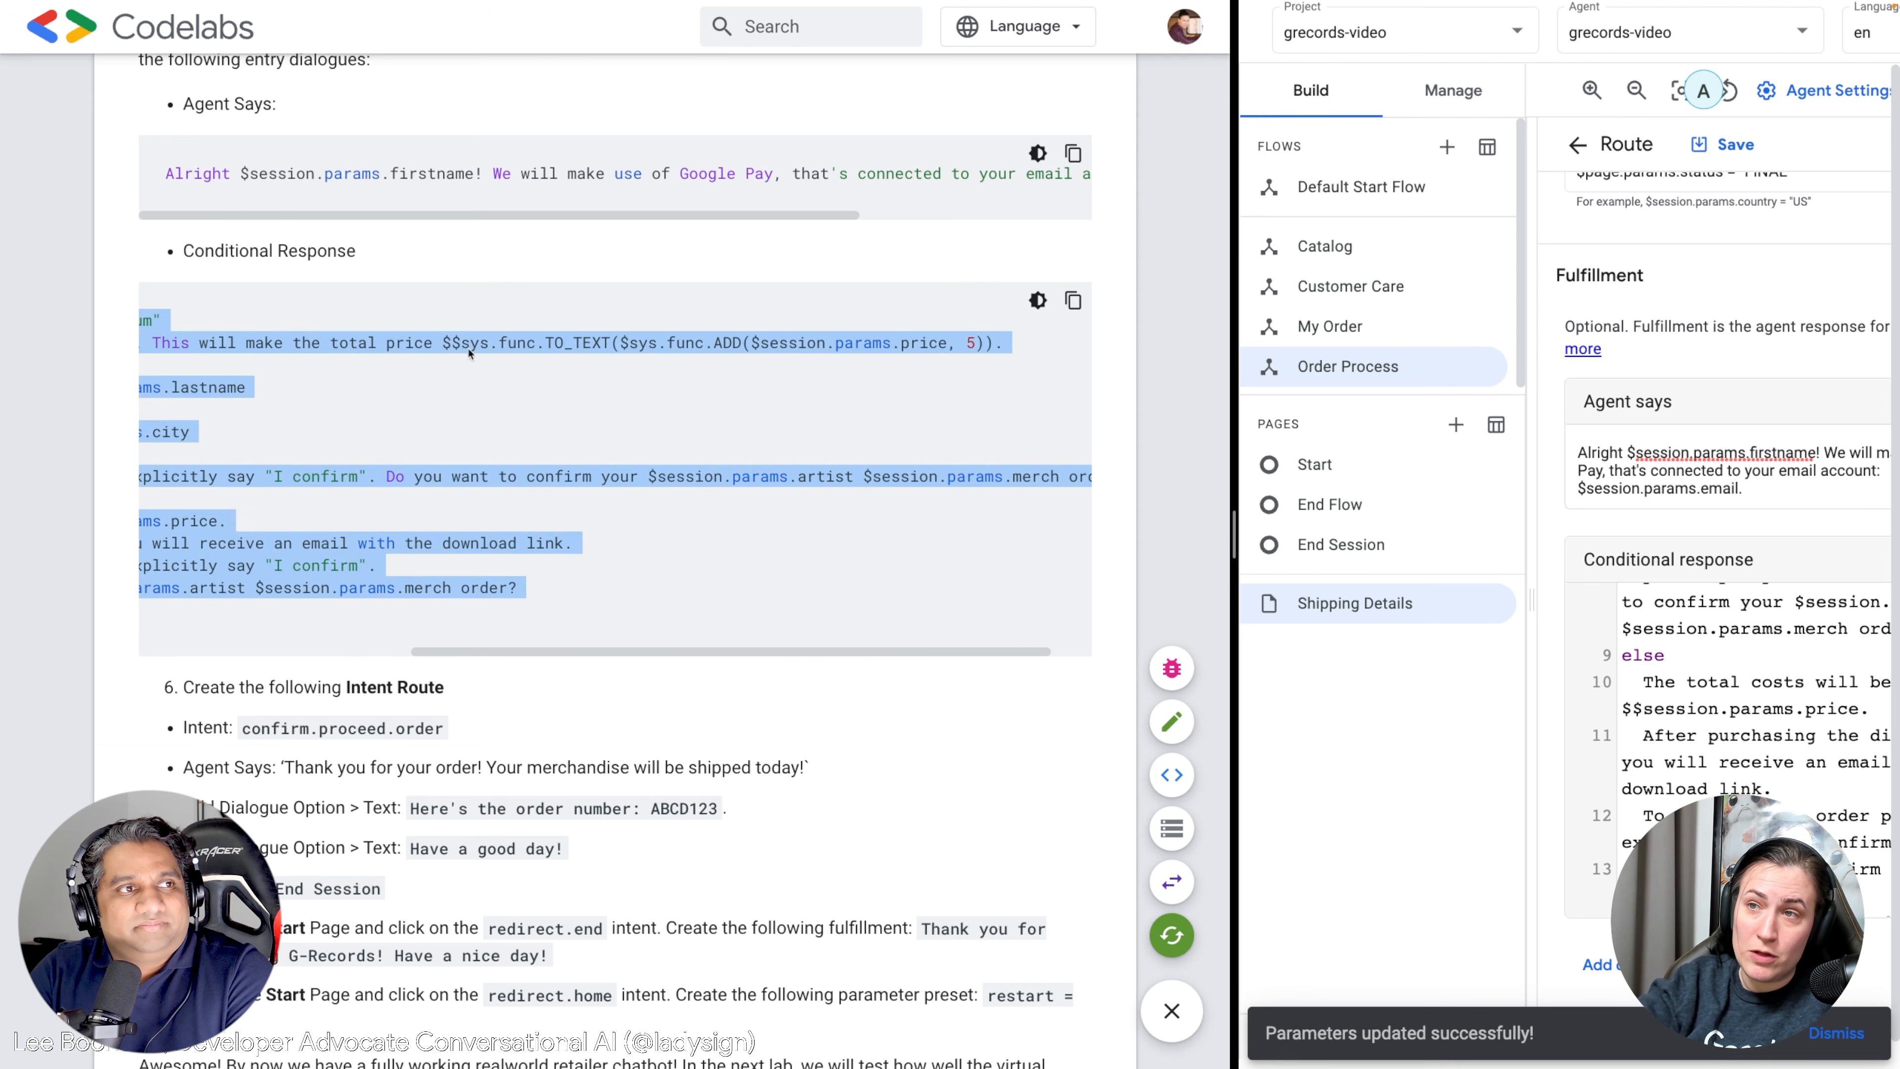
drag(441, 343, 1001, 346)
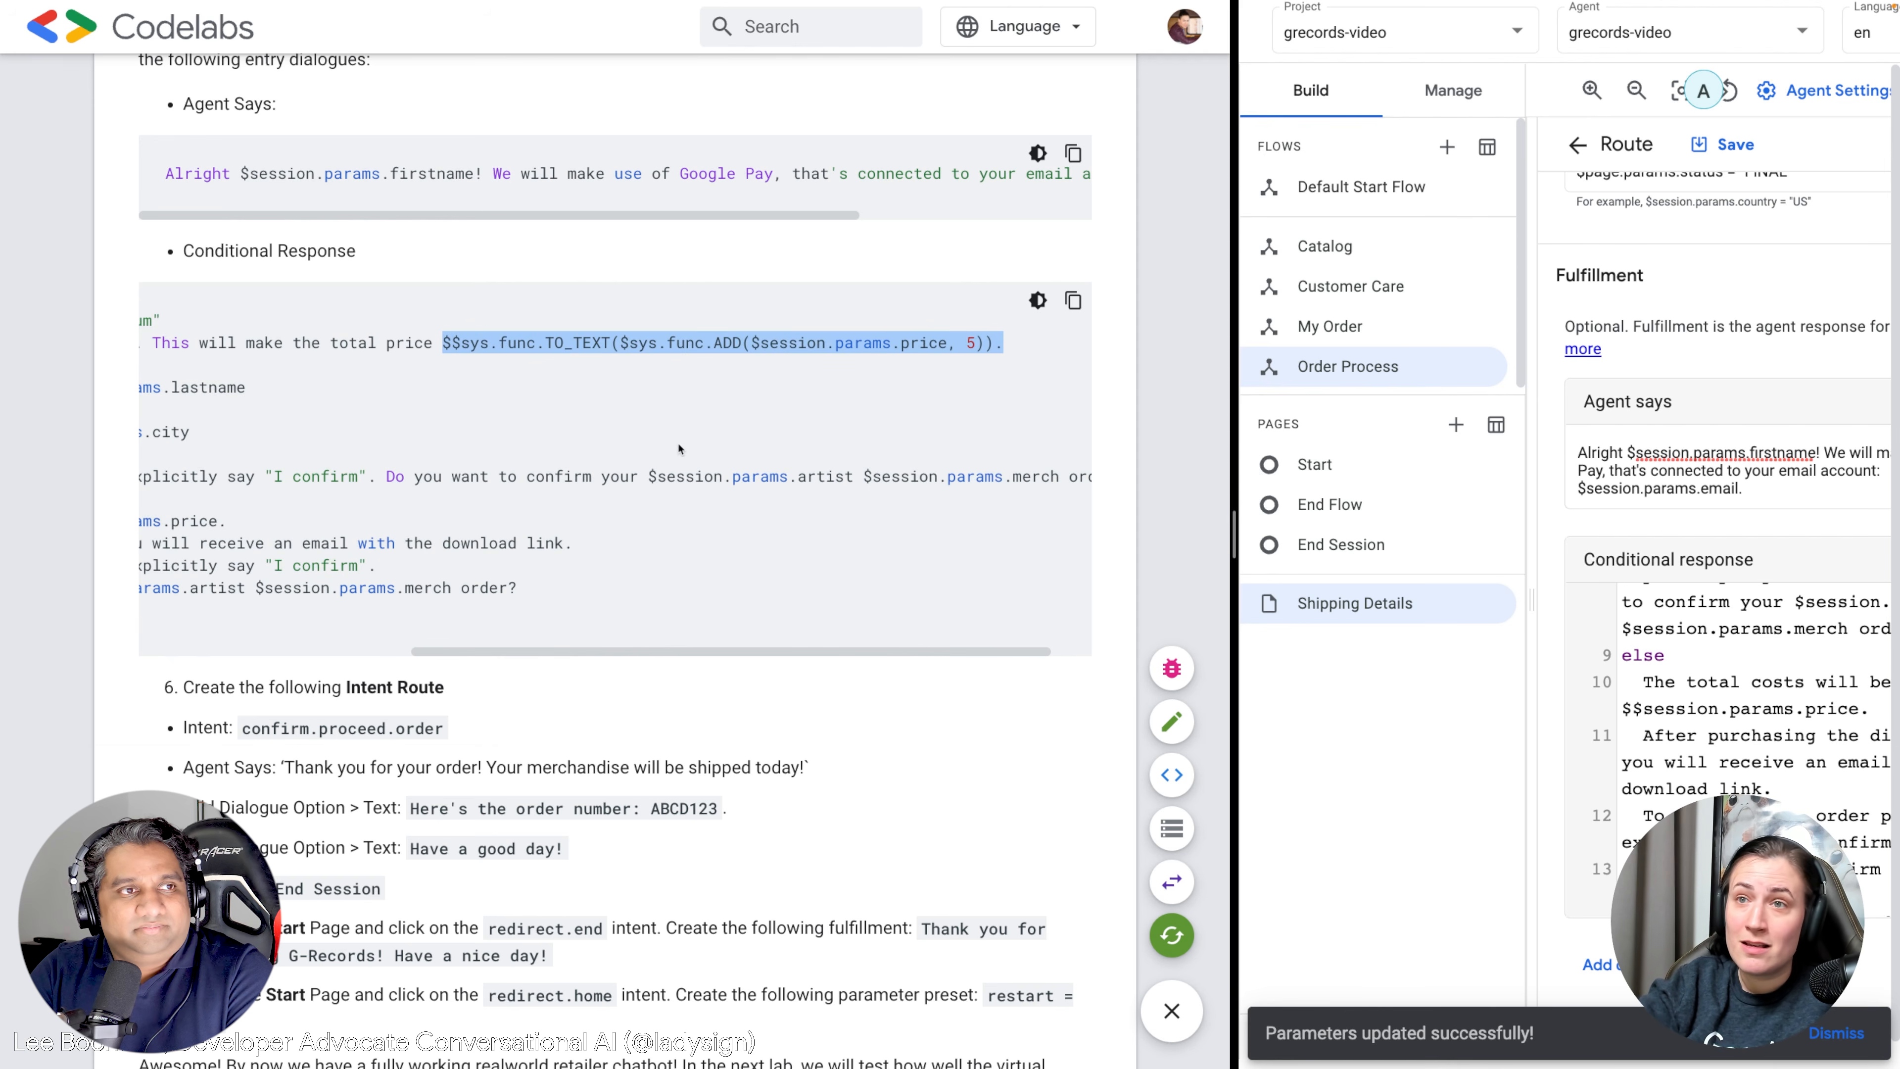
scroll(292, 389, left, 5)
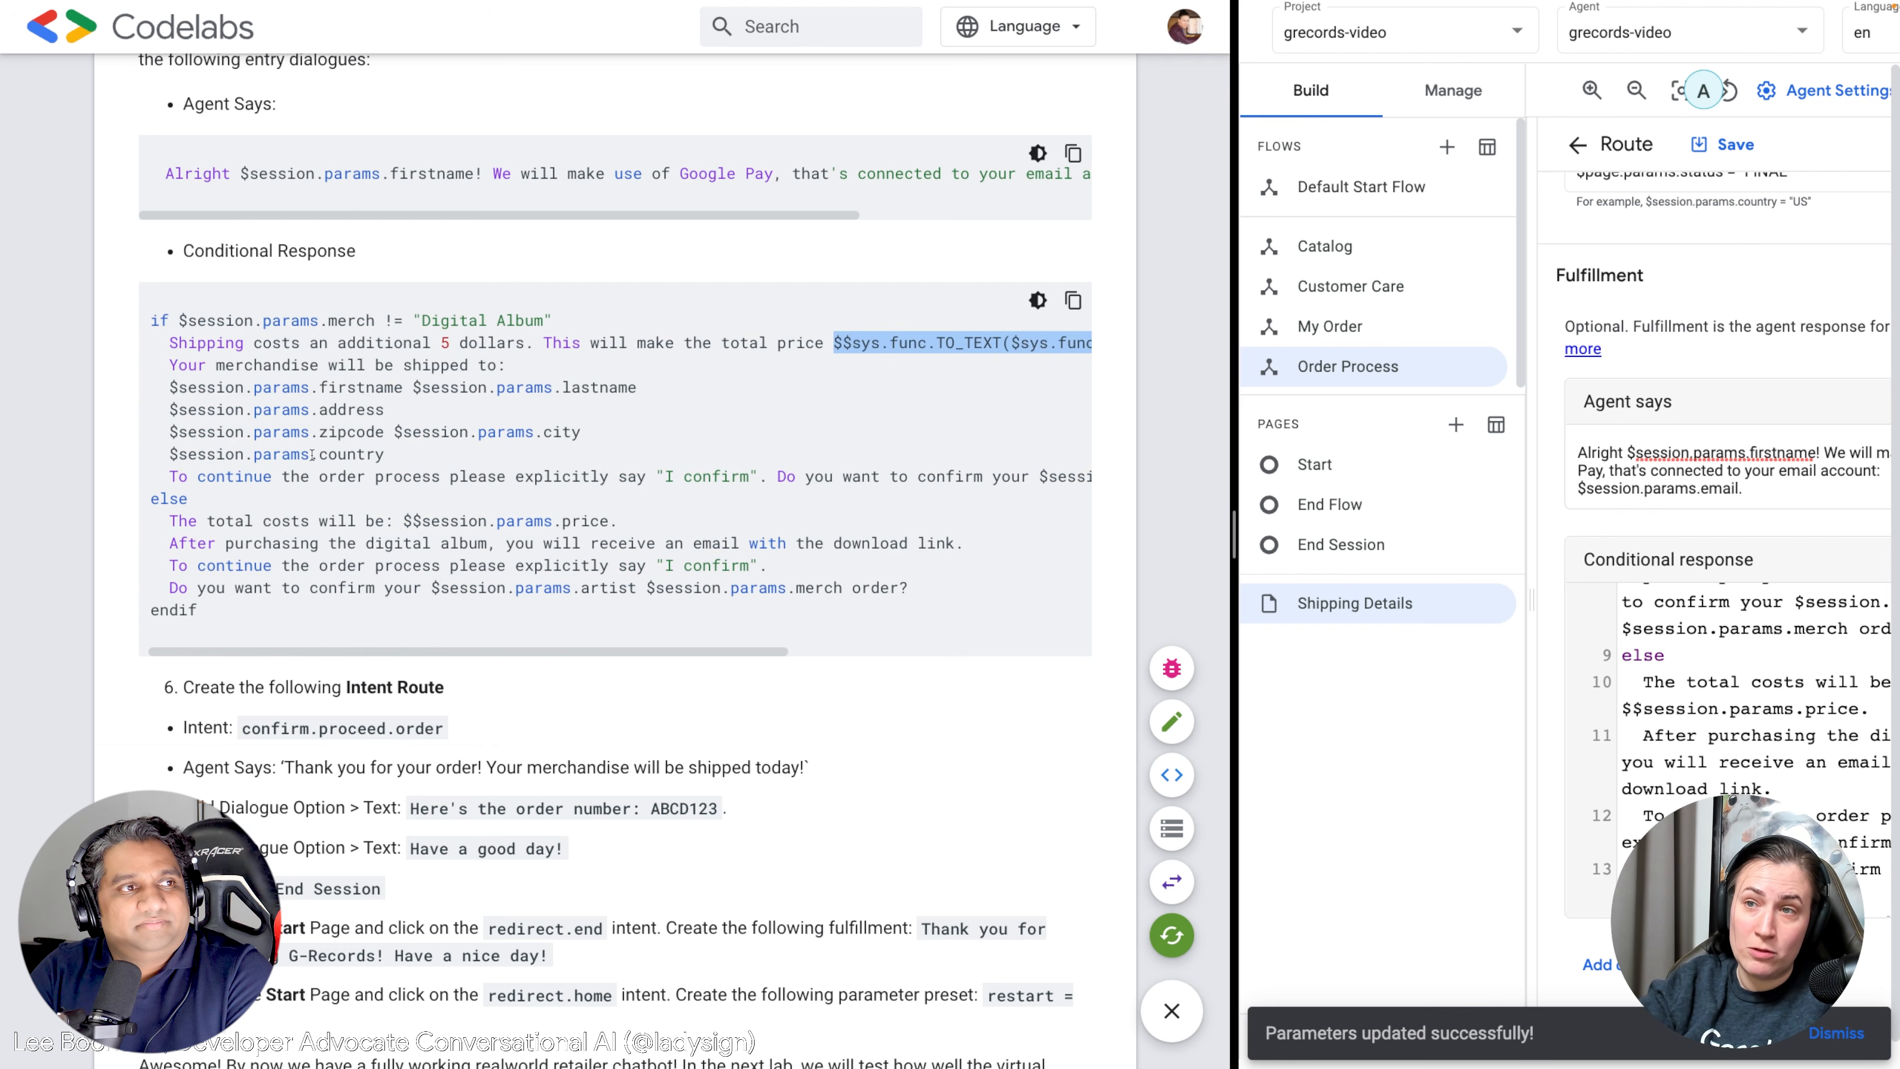
drag(312, 454, 279, 474)
click(278, 404)
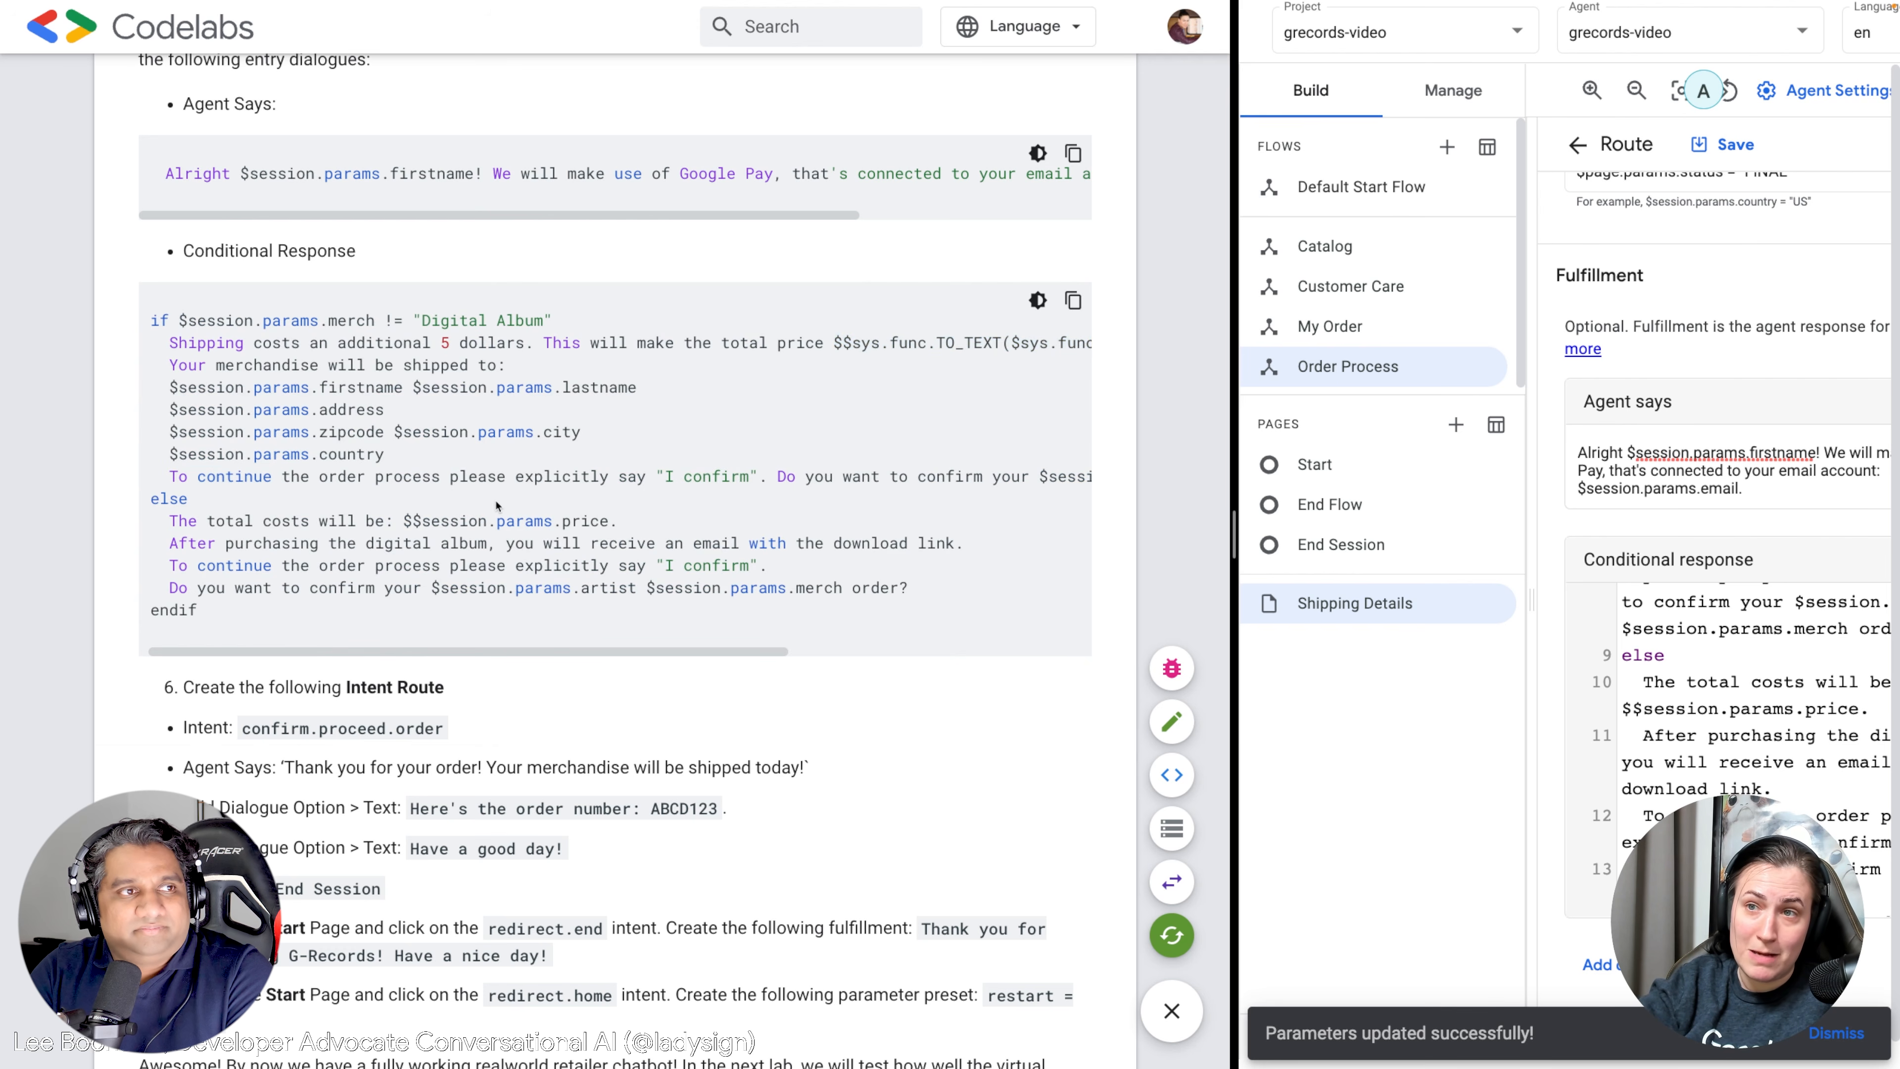
drag(267, 477, 662, 491)
drag(635, 652, 554, 650)
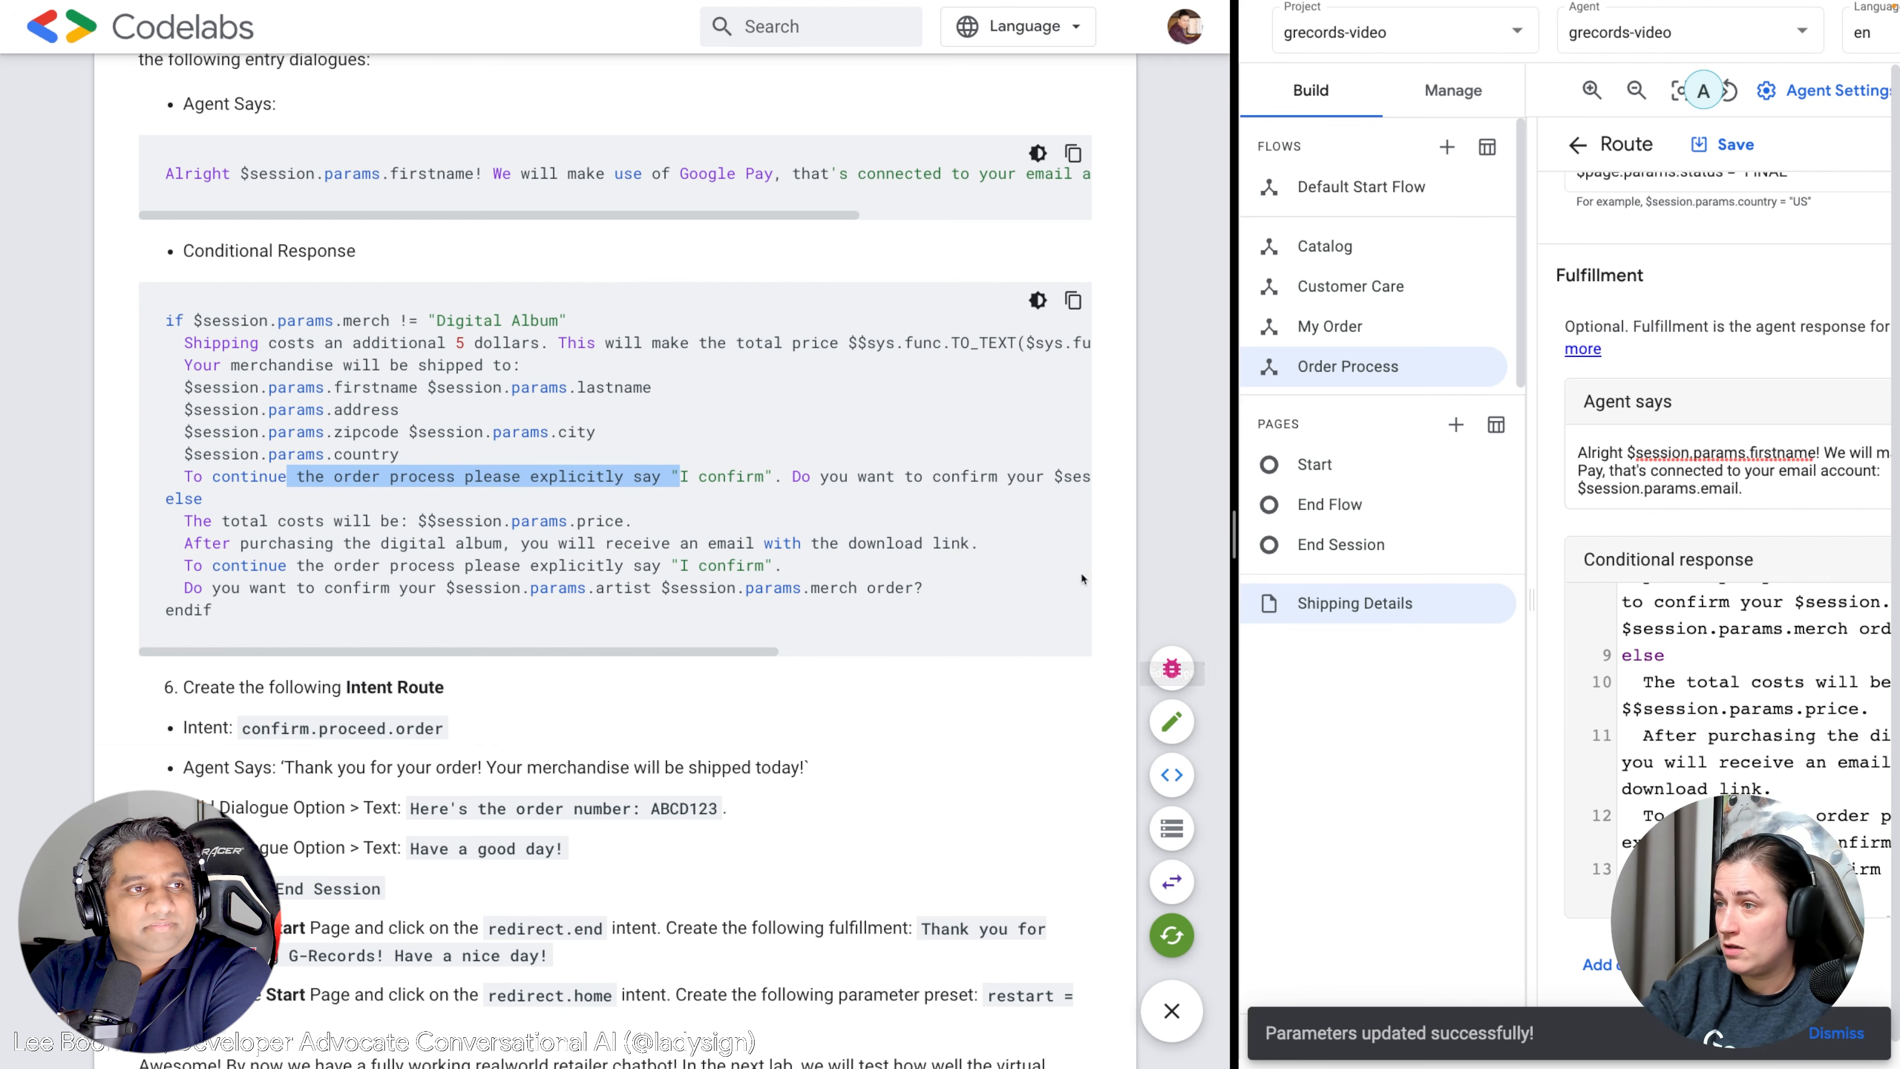
drag(1234, 517, 861, 516)
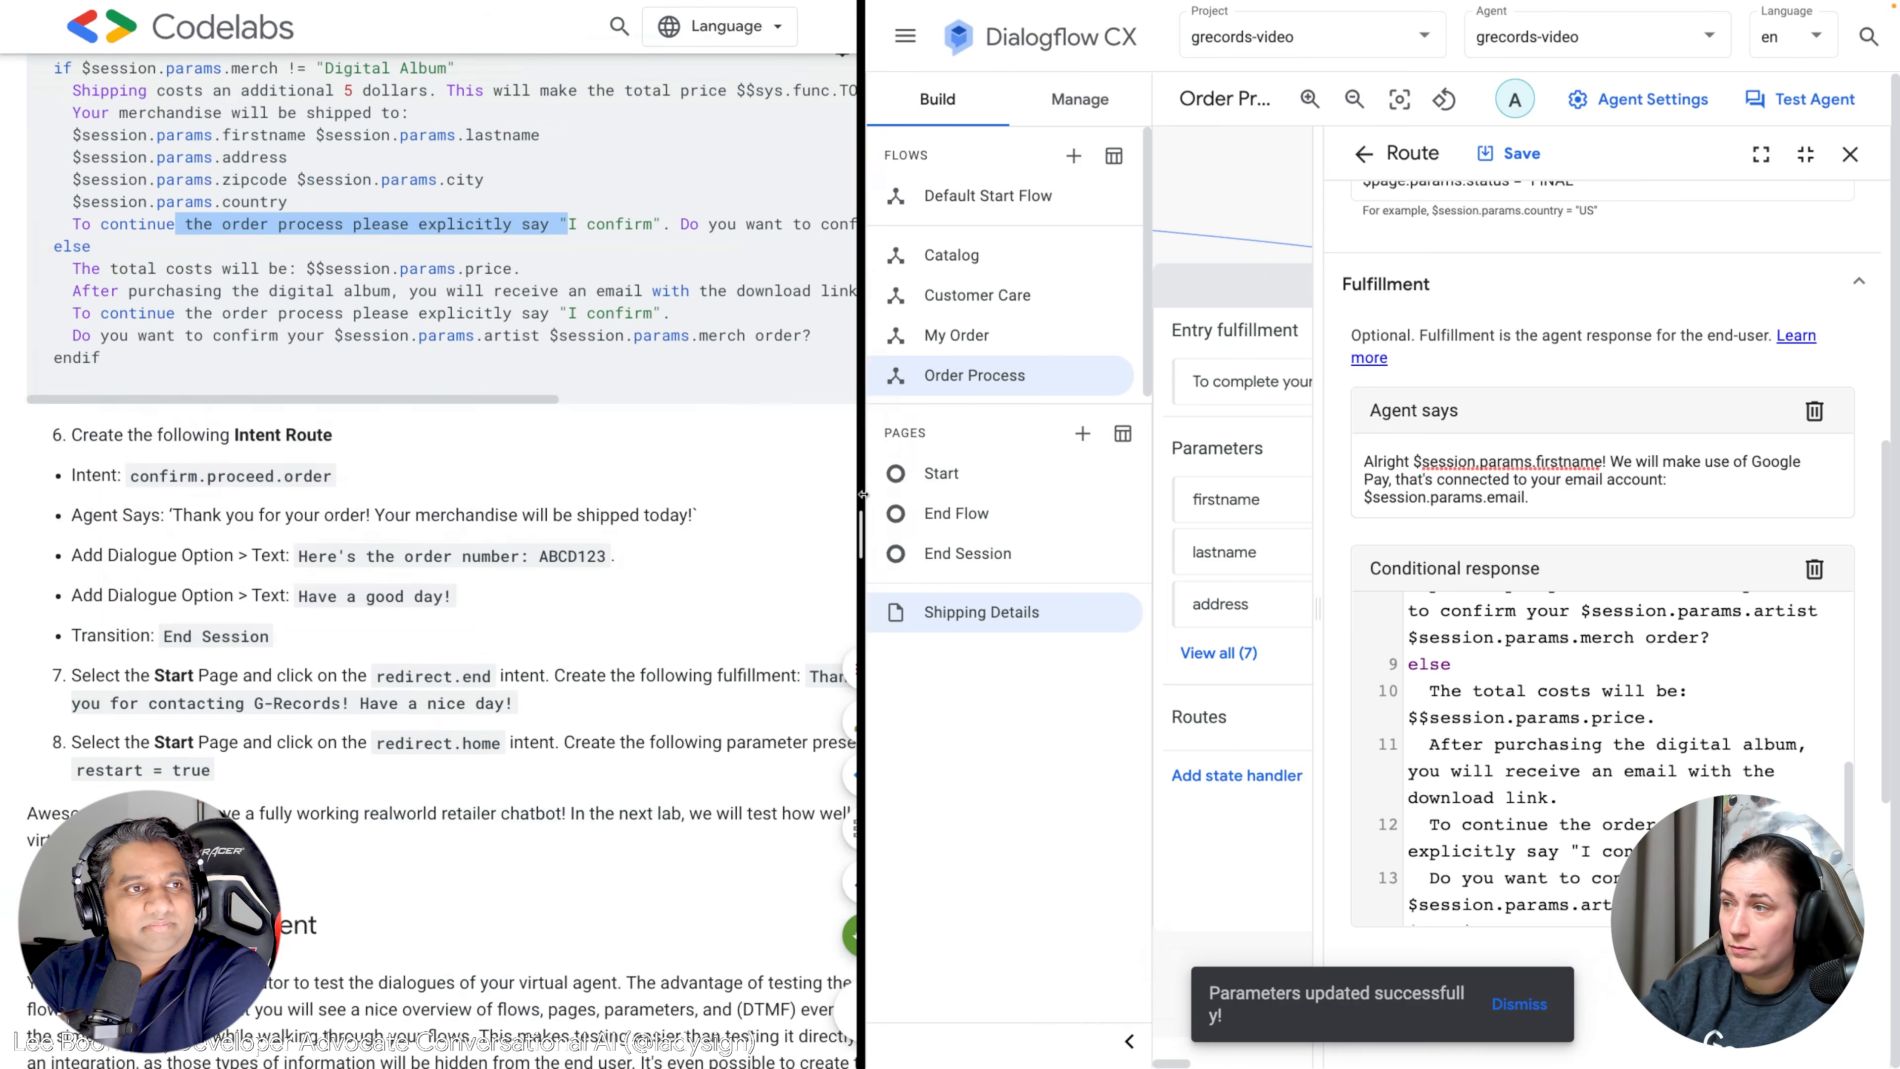
Save the FINAL-status route and close the Shipping Details editors.
scroll(1667, 603, down, 5)
scroll(1666, 603, down, 1)
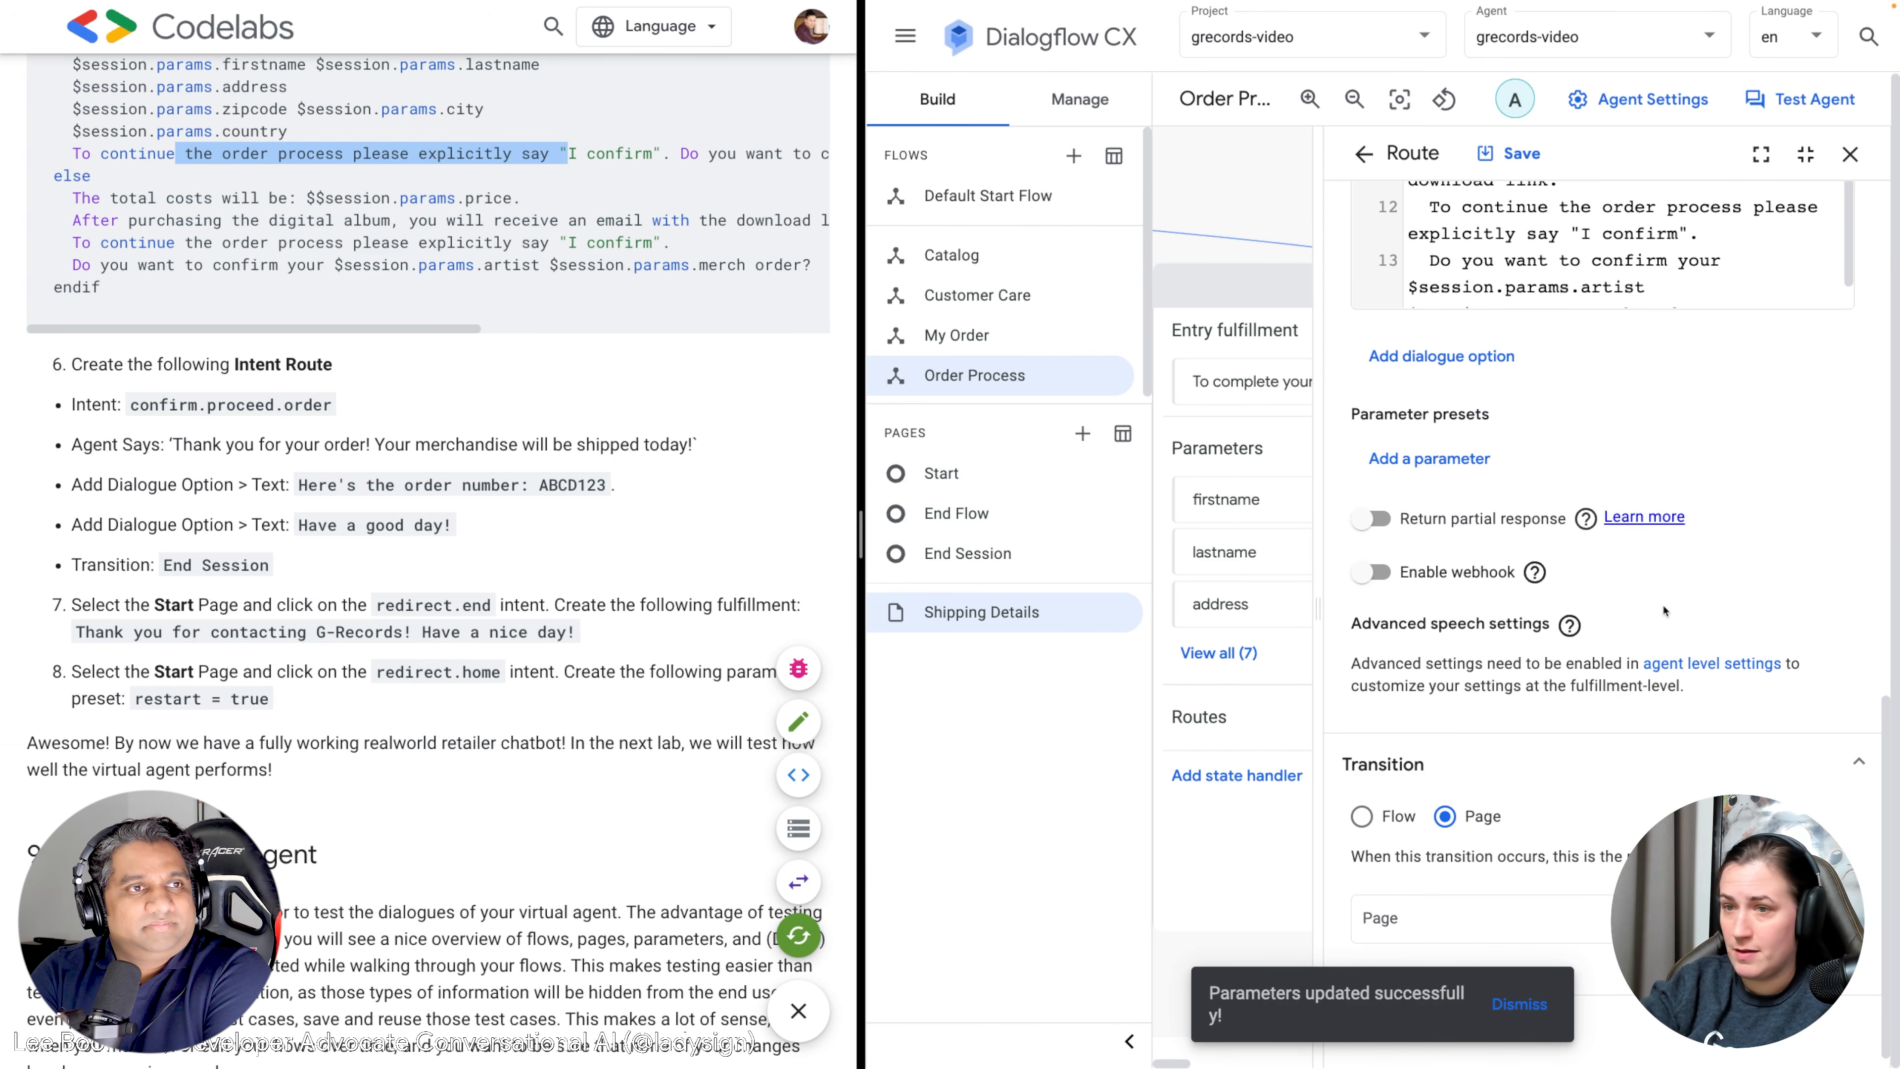
click(1513, 154)
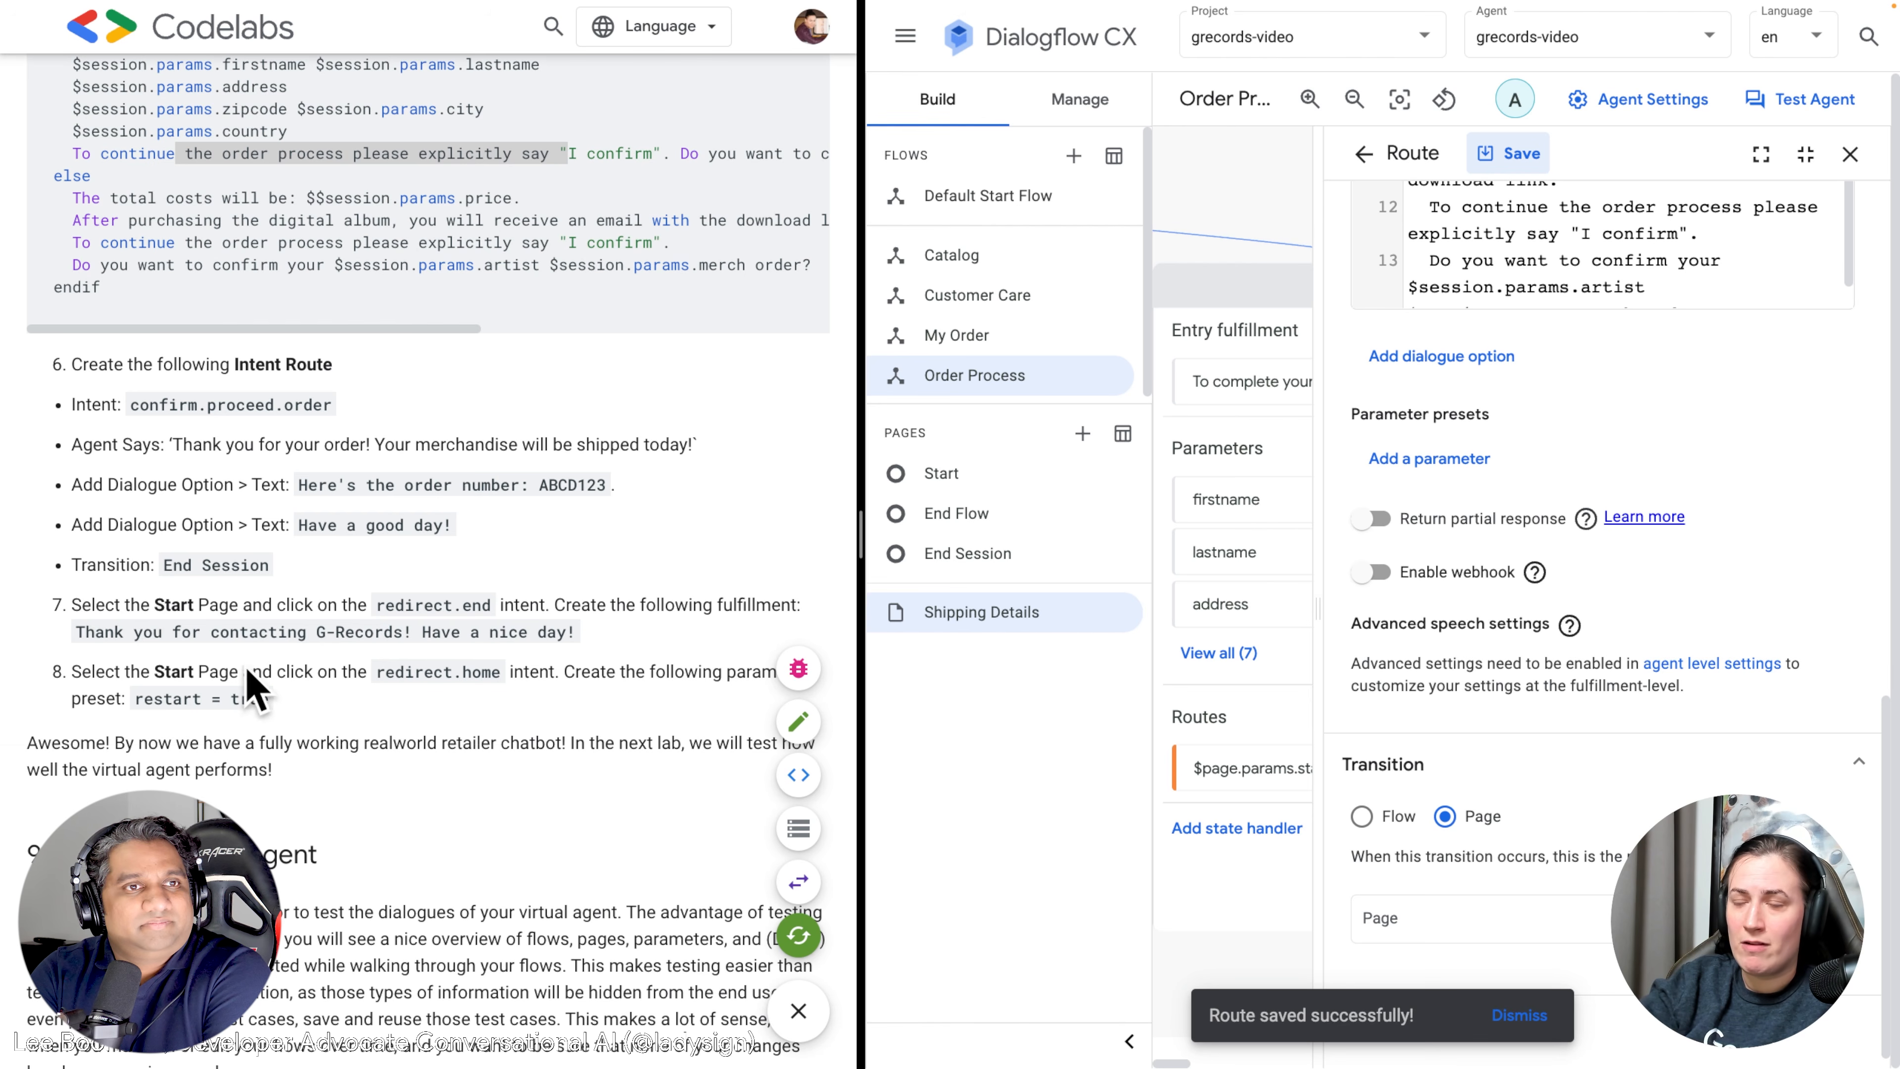
click(1850, 155)
click(1716, 293)
scroll(1570, 382, left, 5)
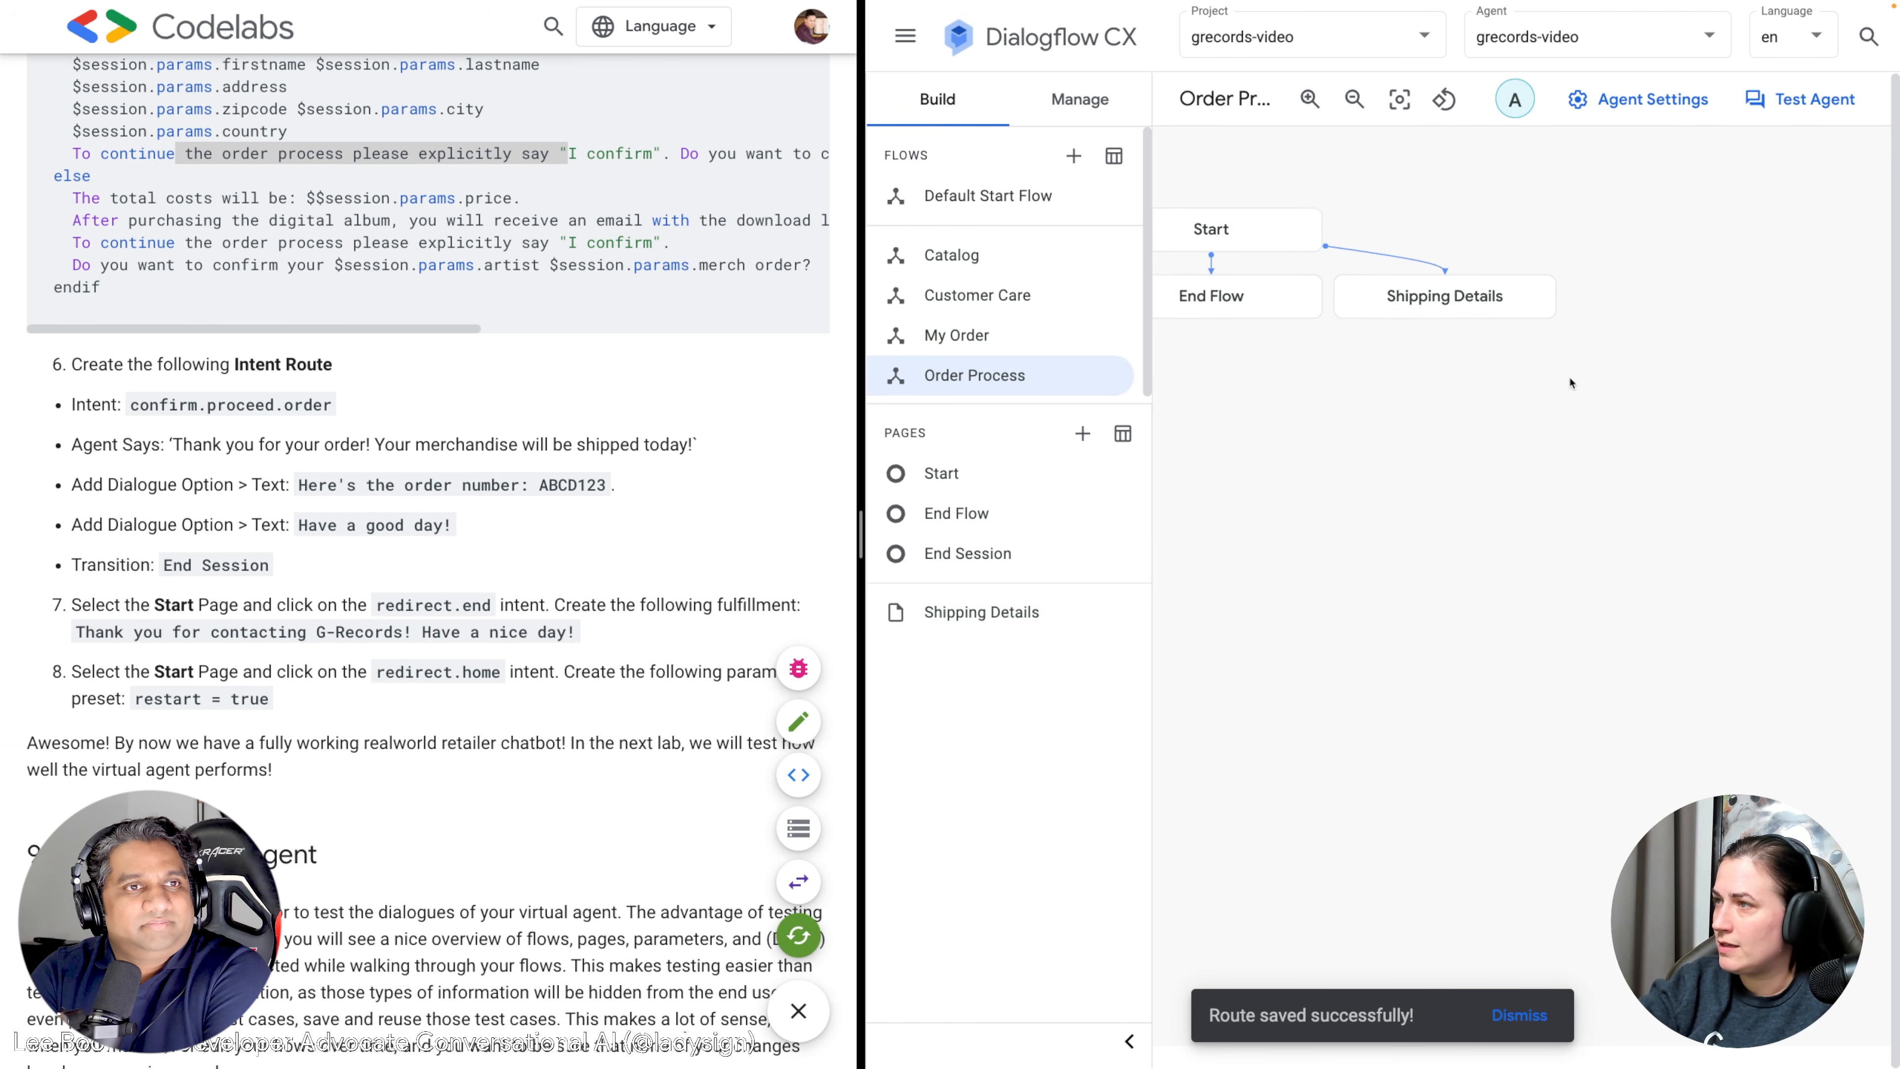
Inspect the Start page's redirect.home route.
click(1552, 291)
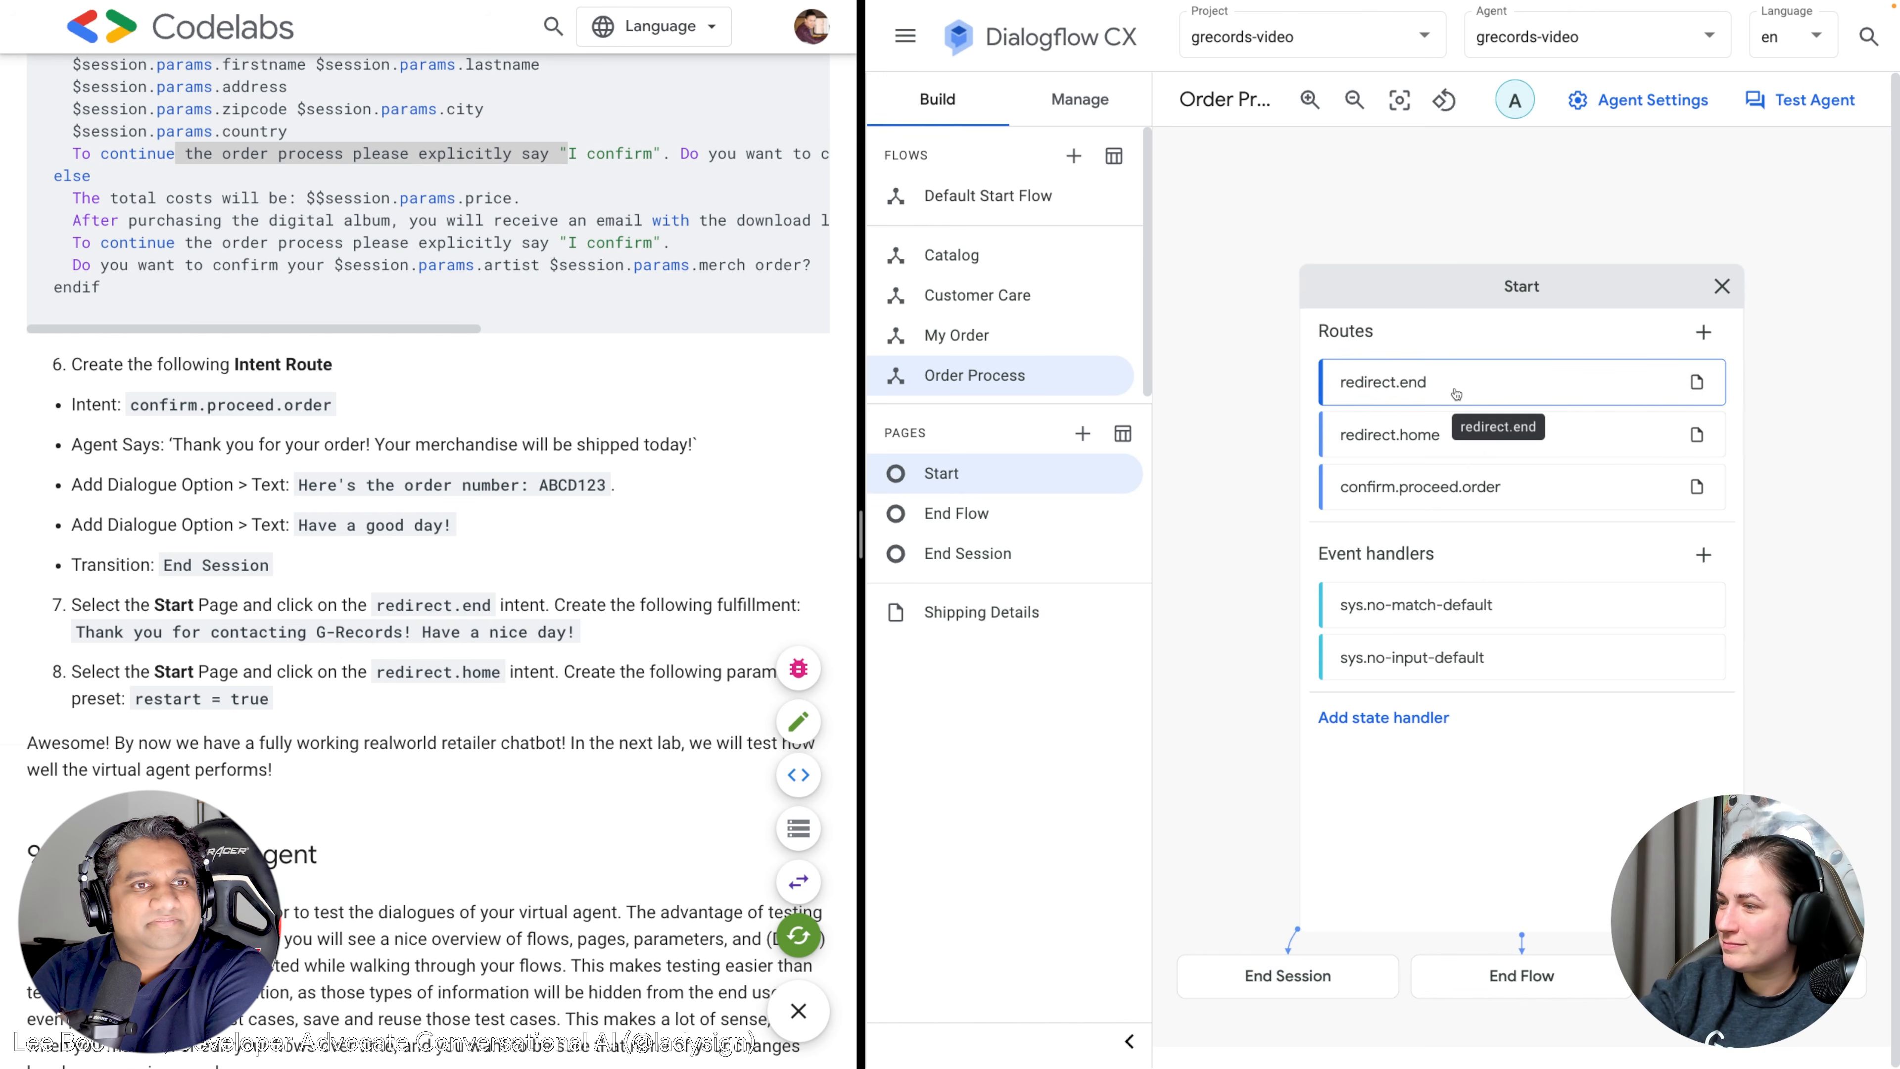
click(1426, 438)
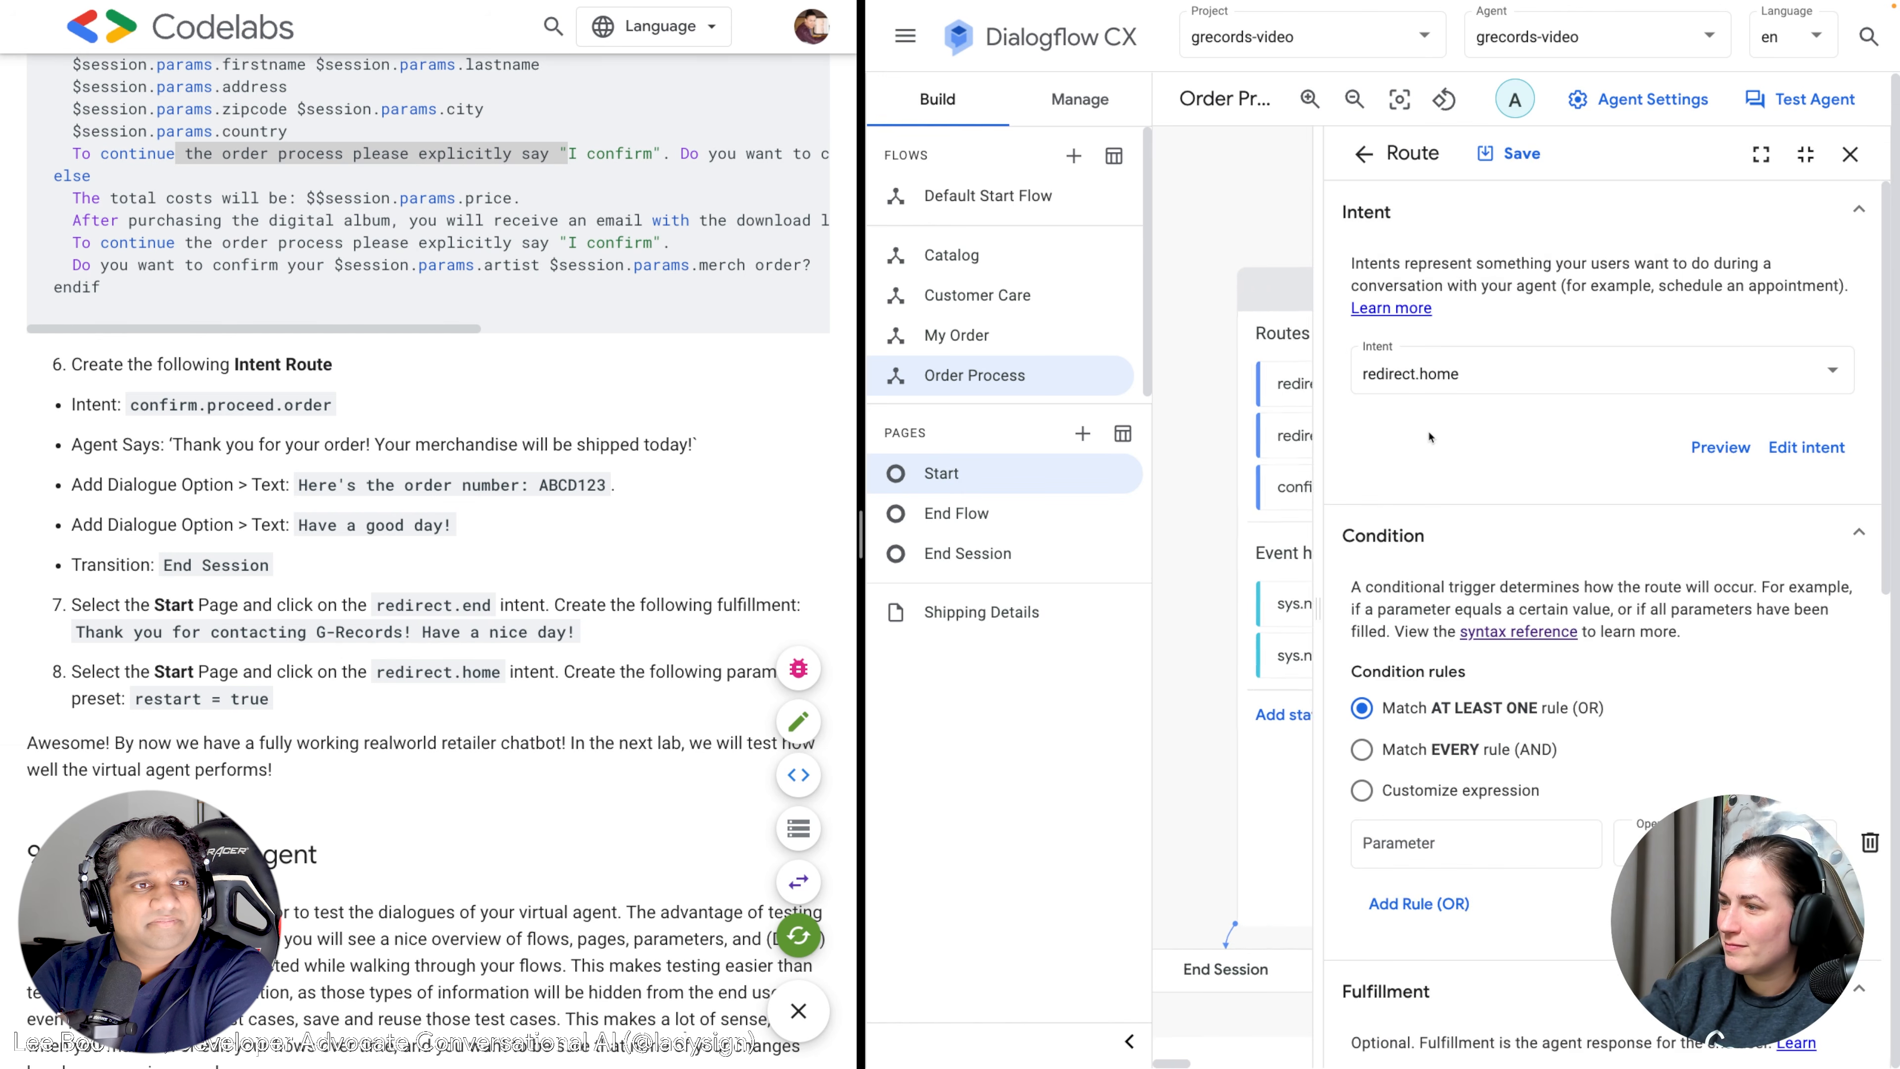
scroll(1436, 449, down, 10)
scroll(1437, 454, down, 3)
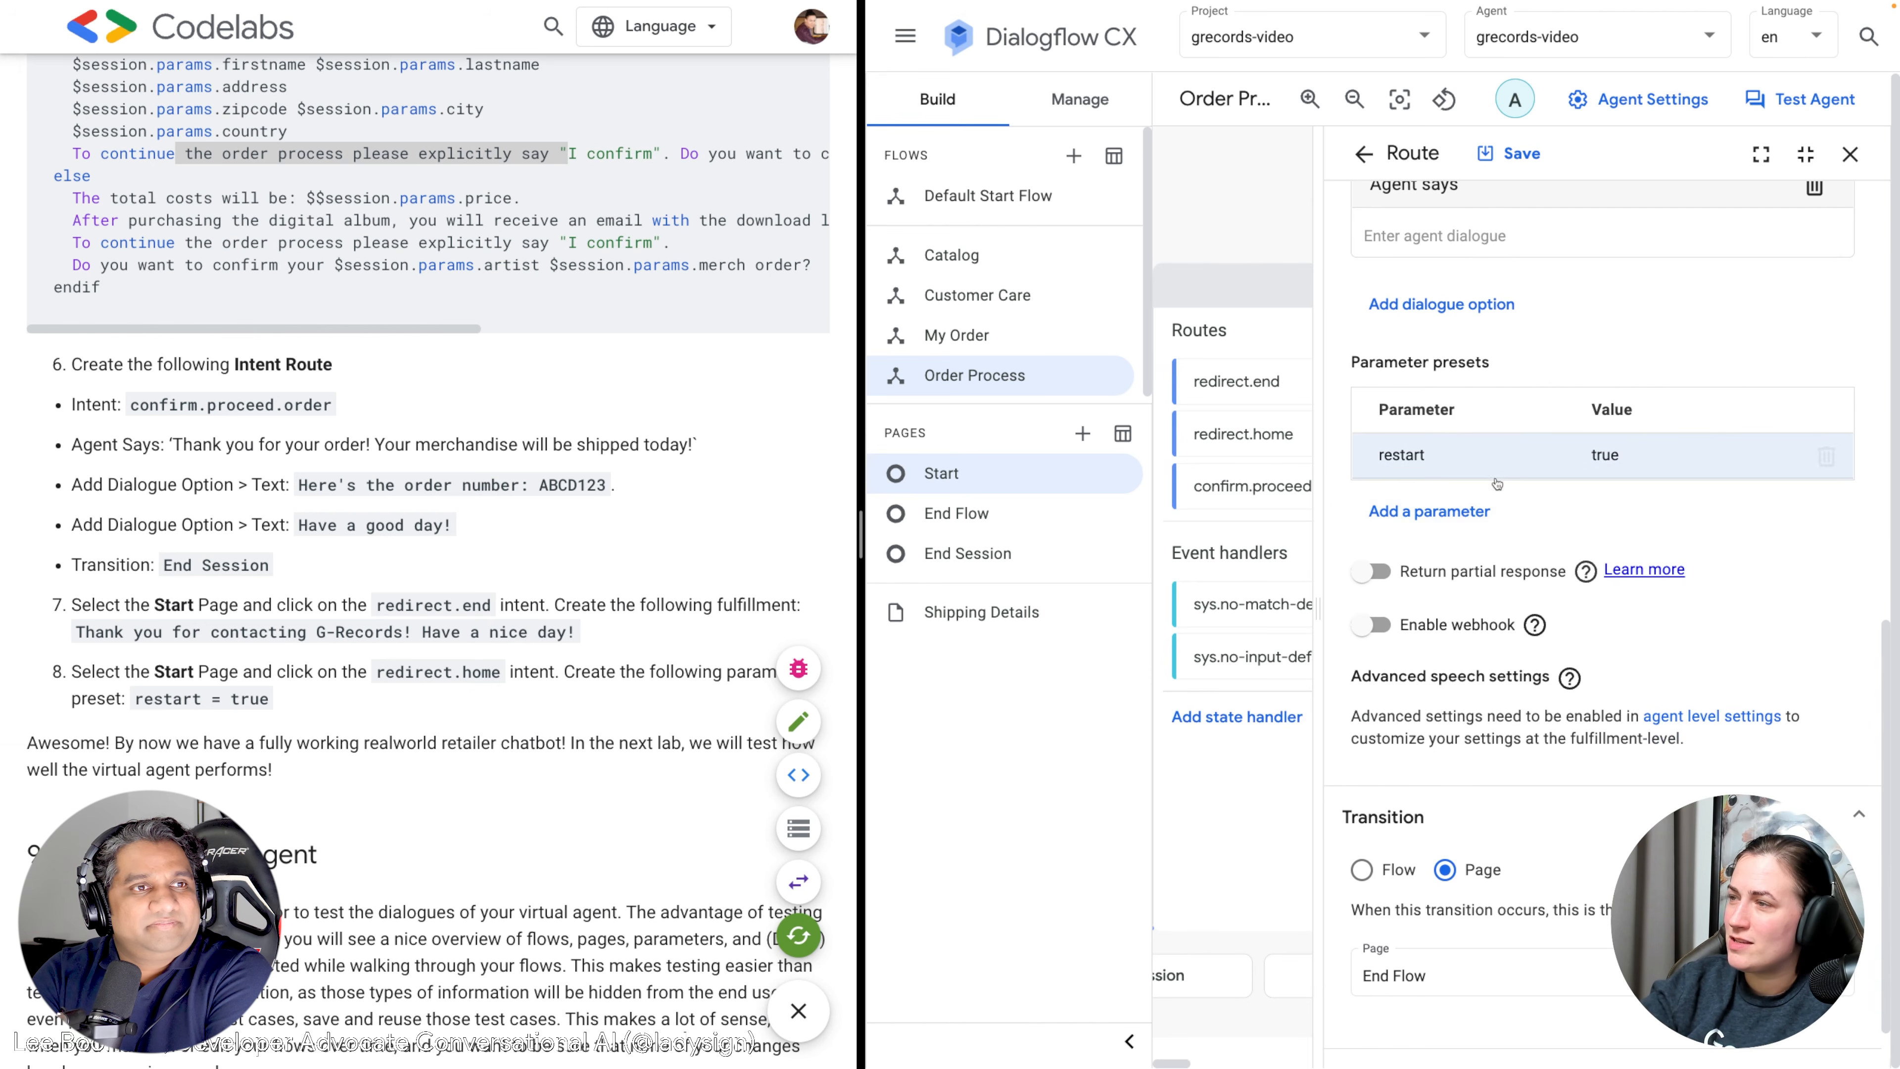
scroll(1416, 488, up, 13)
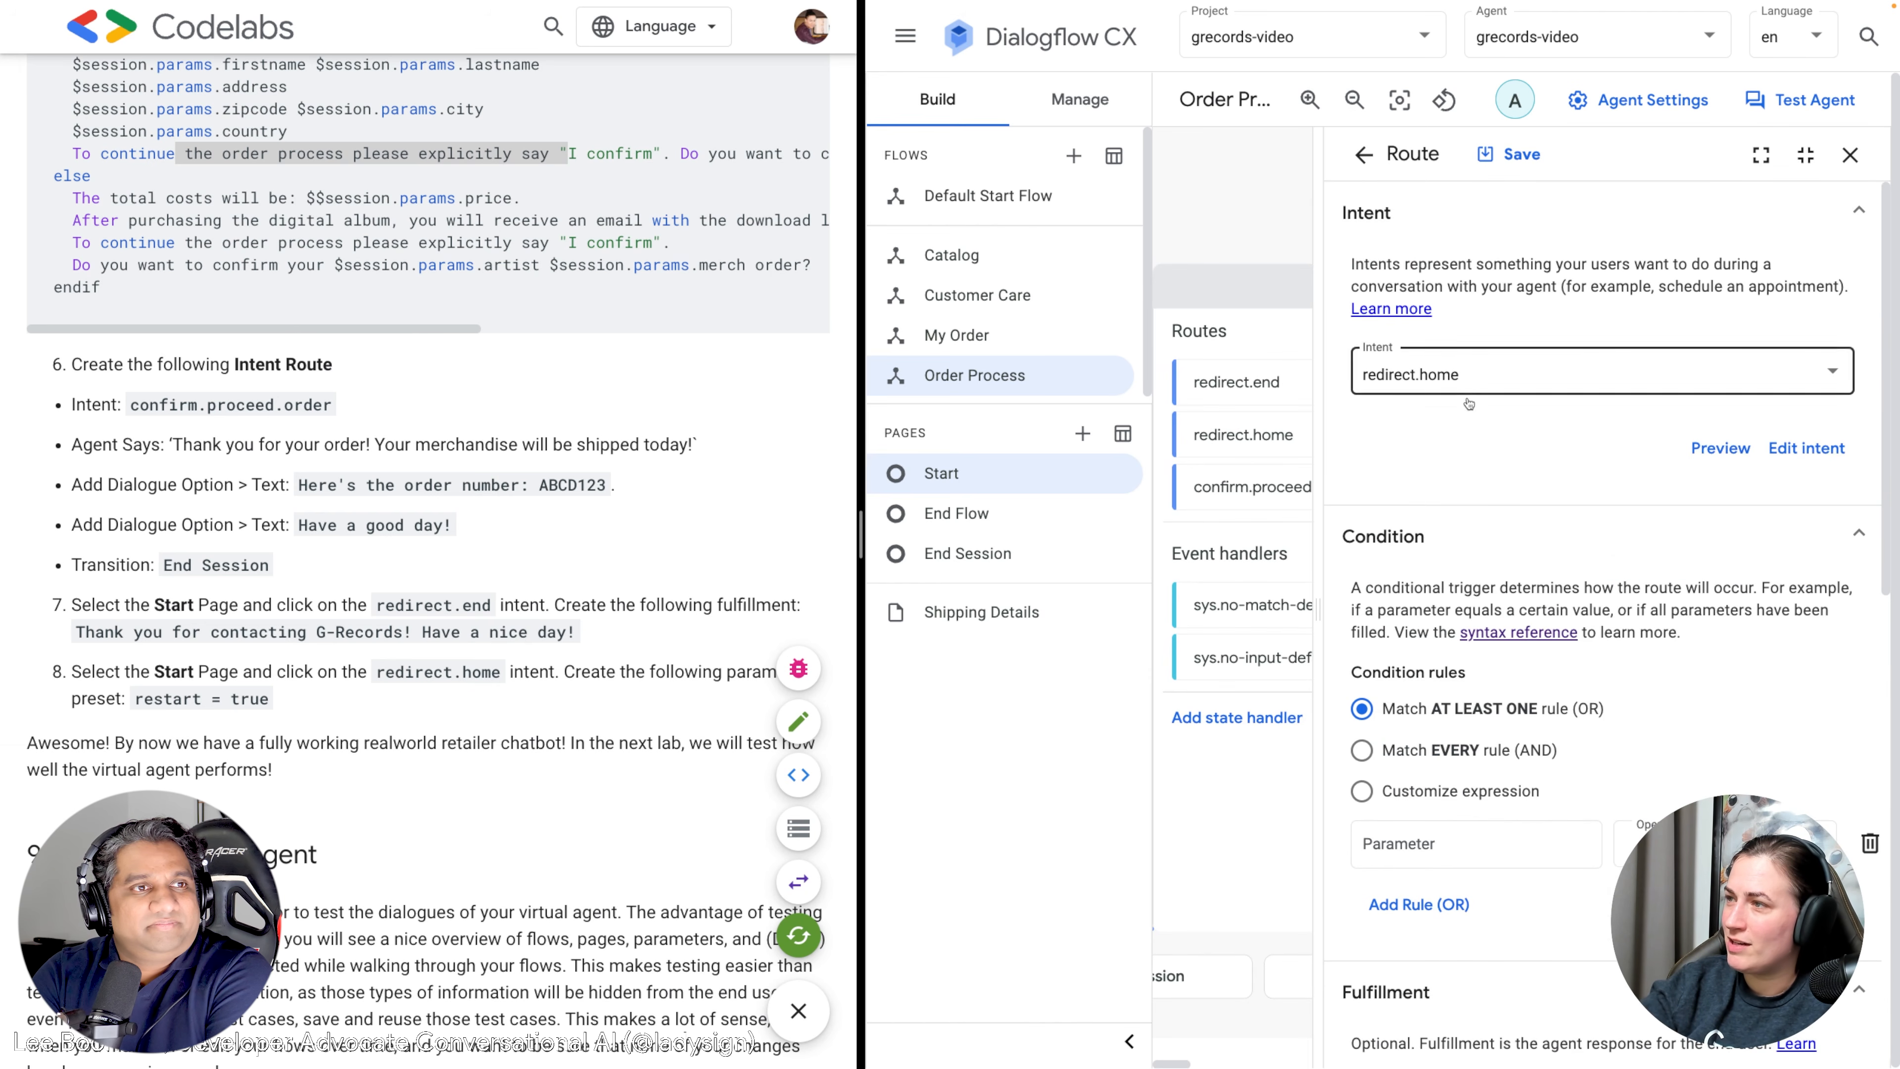
scroll(1526, 479, down, 10)
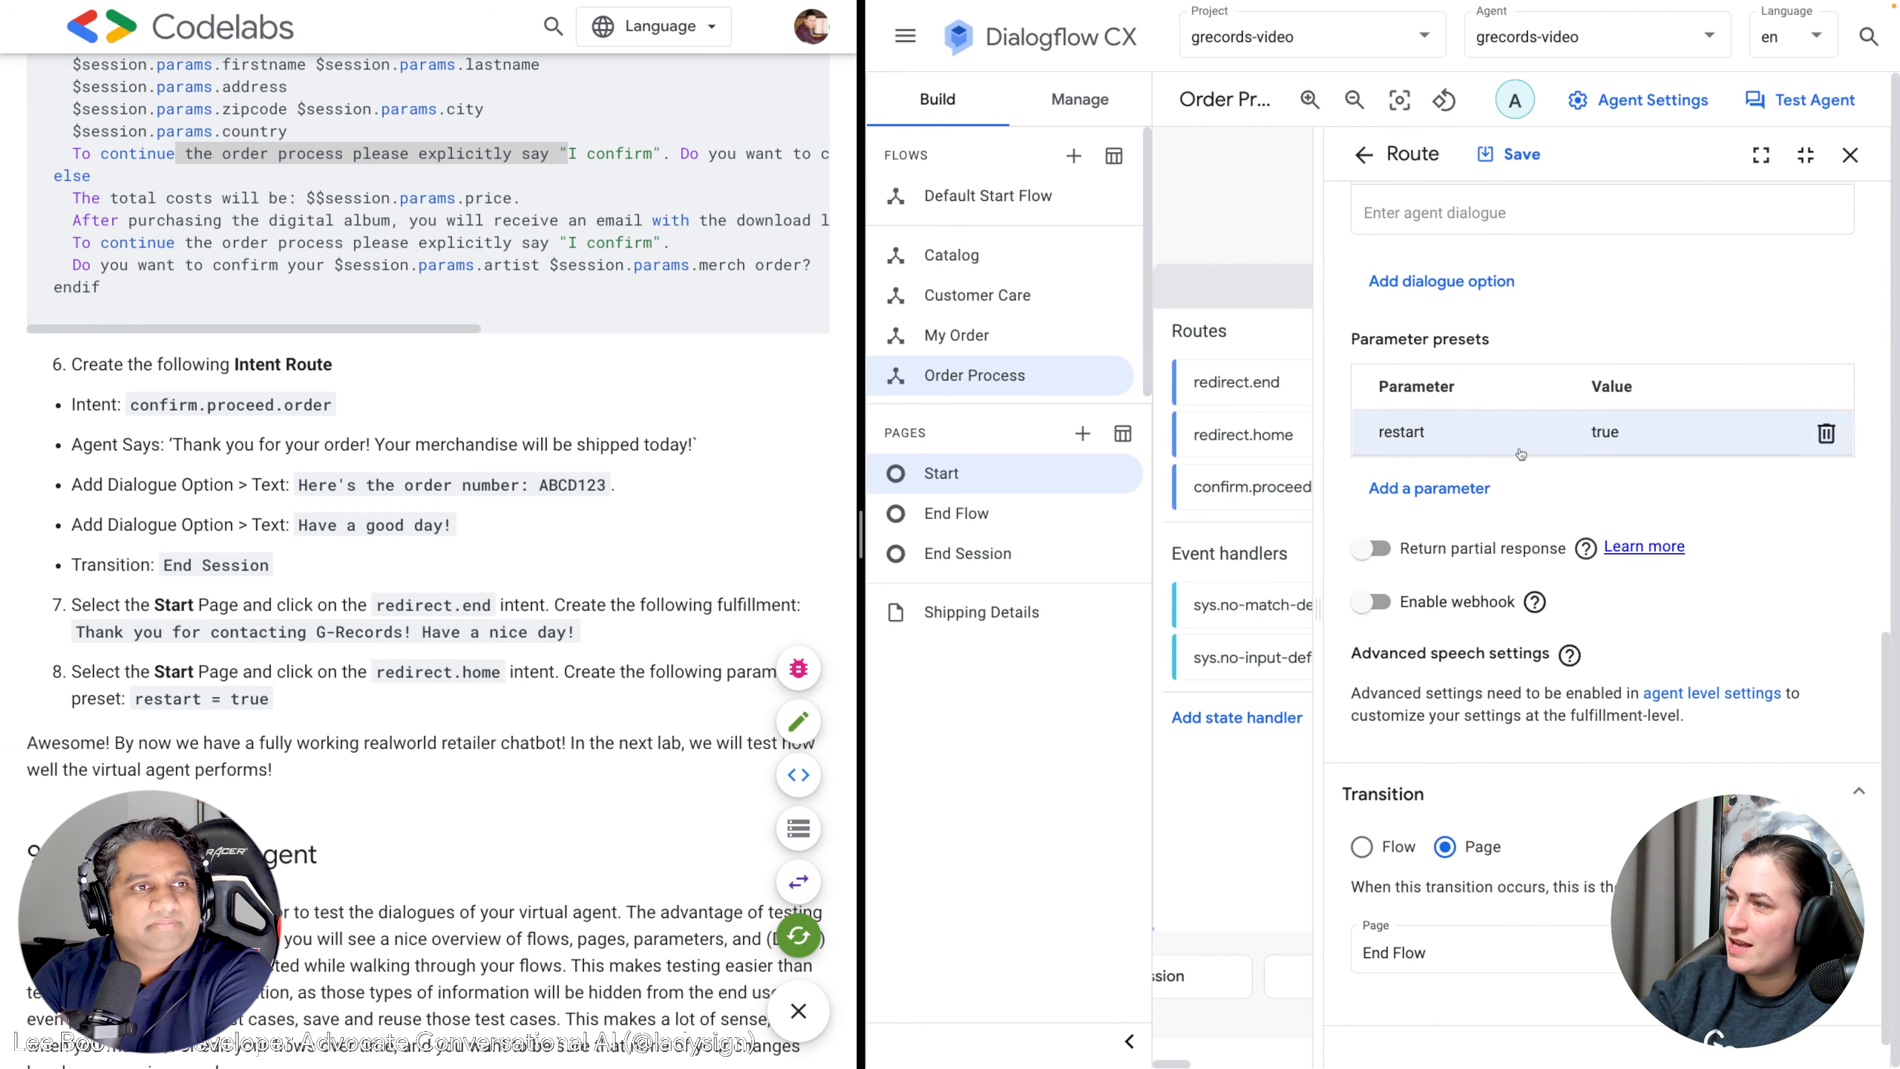
click(1849, 155)
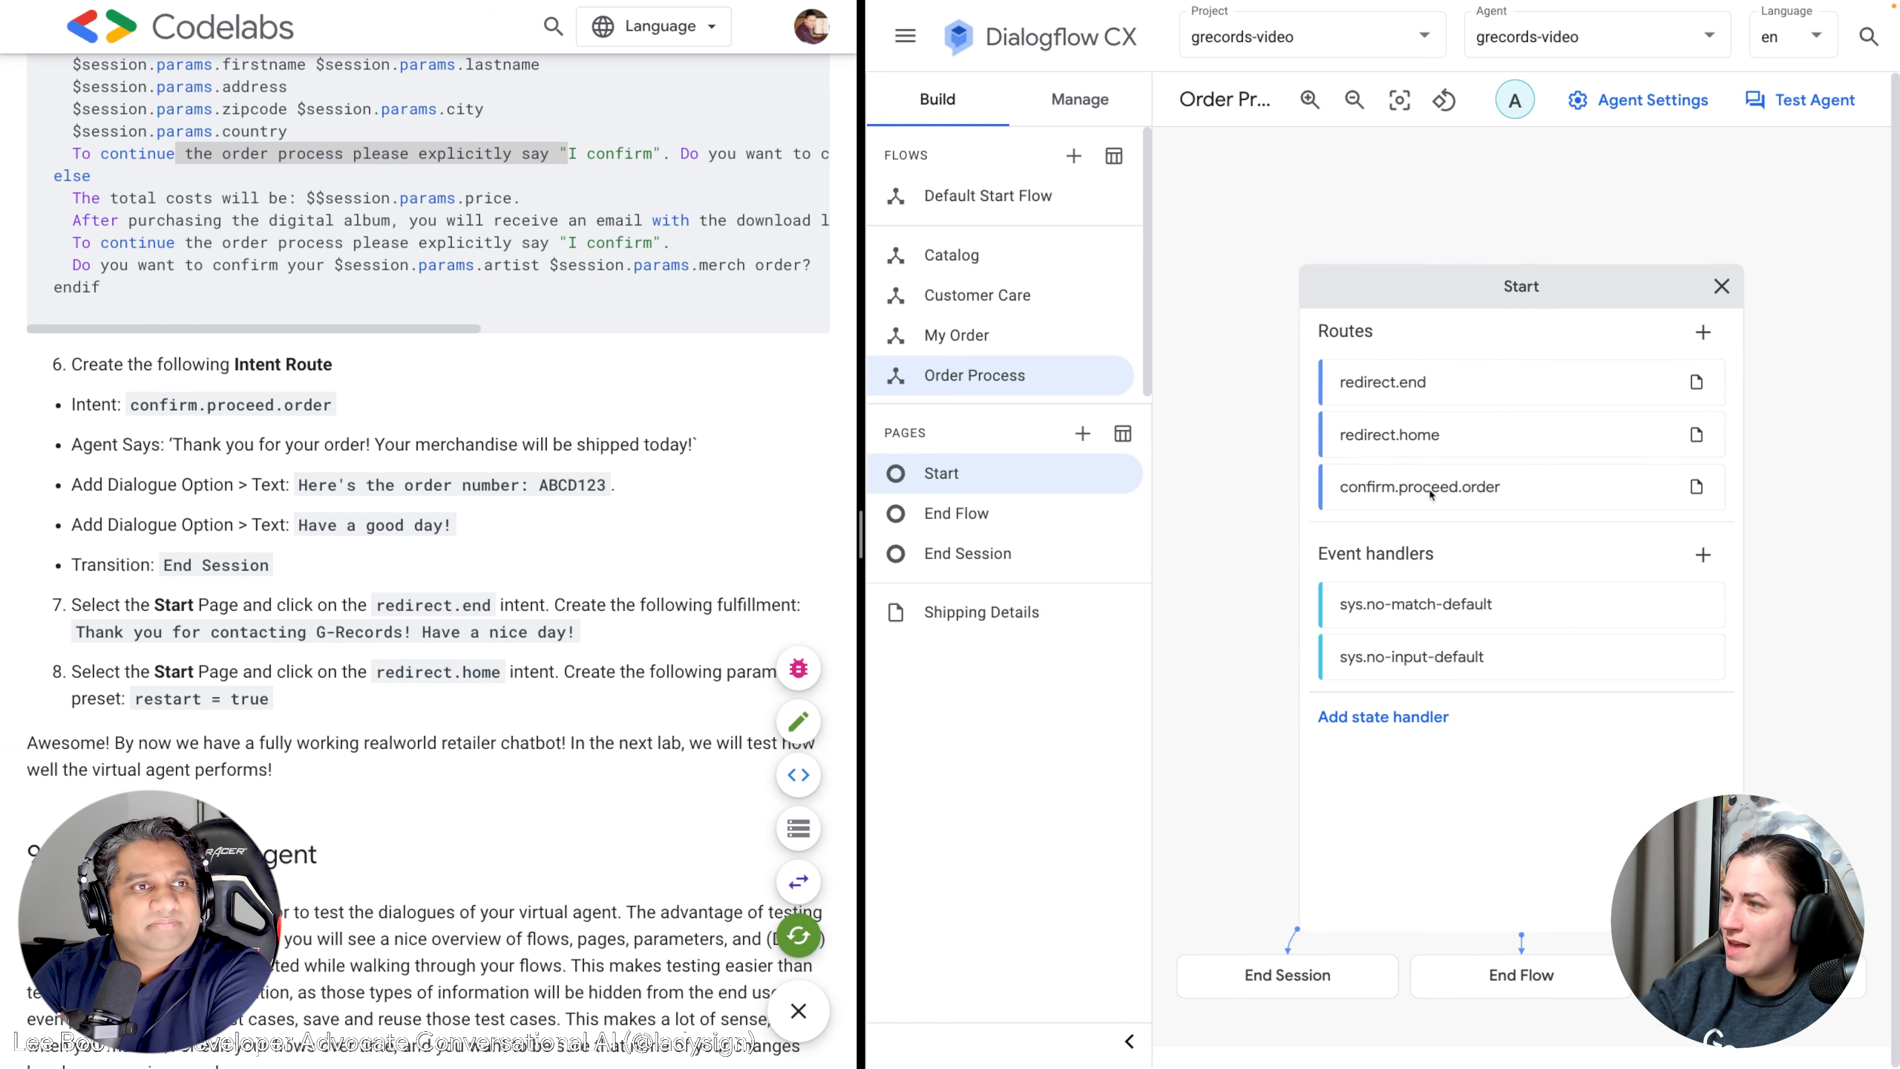
Inspect the redirect.end route and return to the full Order Process flow graph.
click(1423, 397)
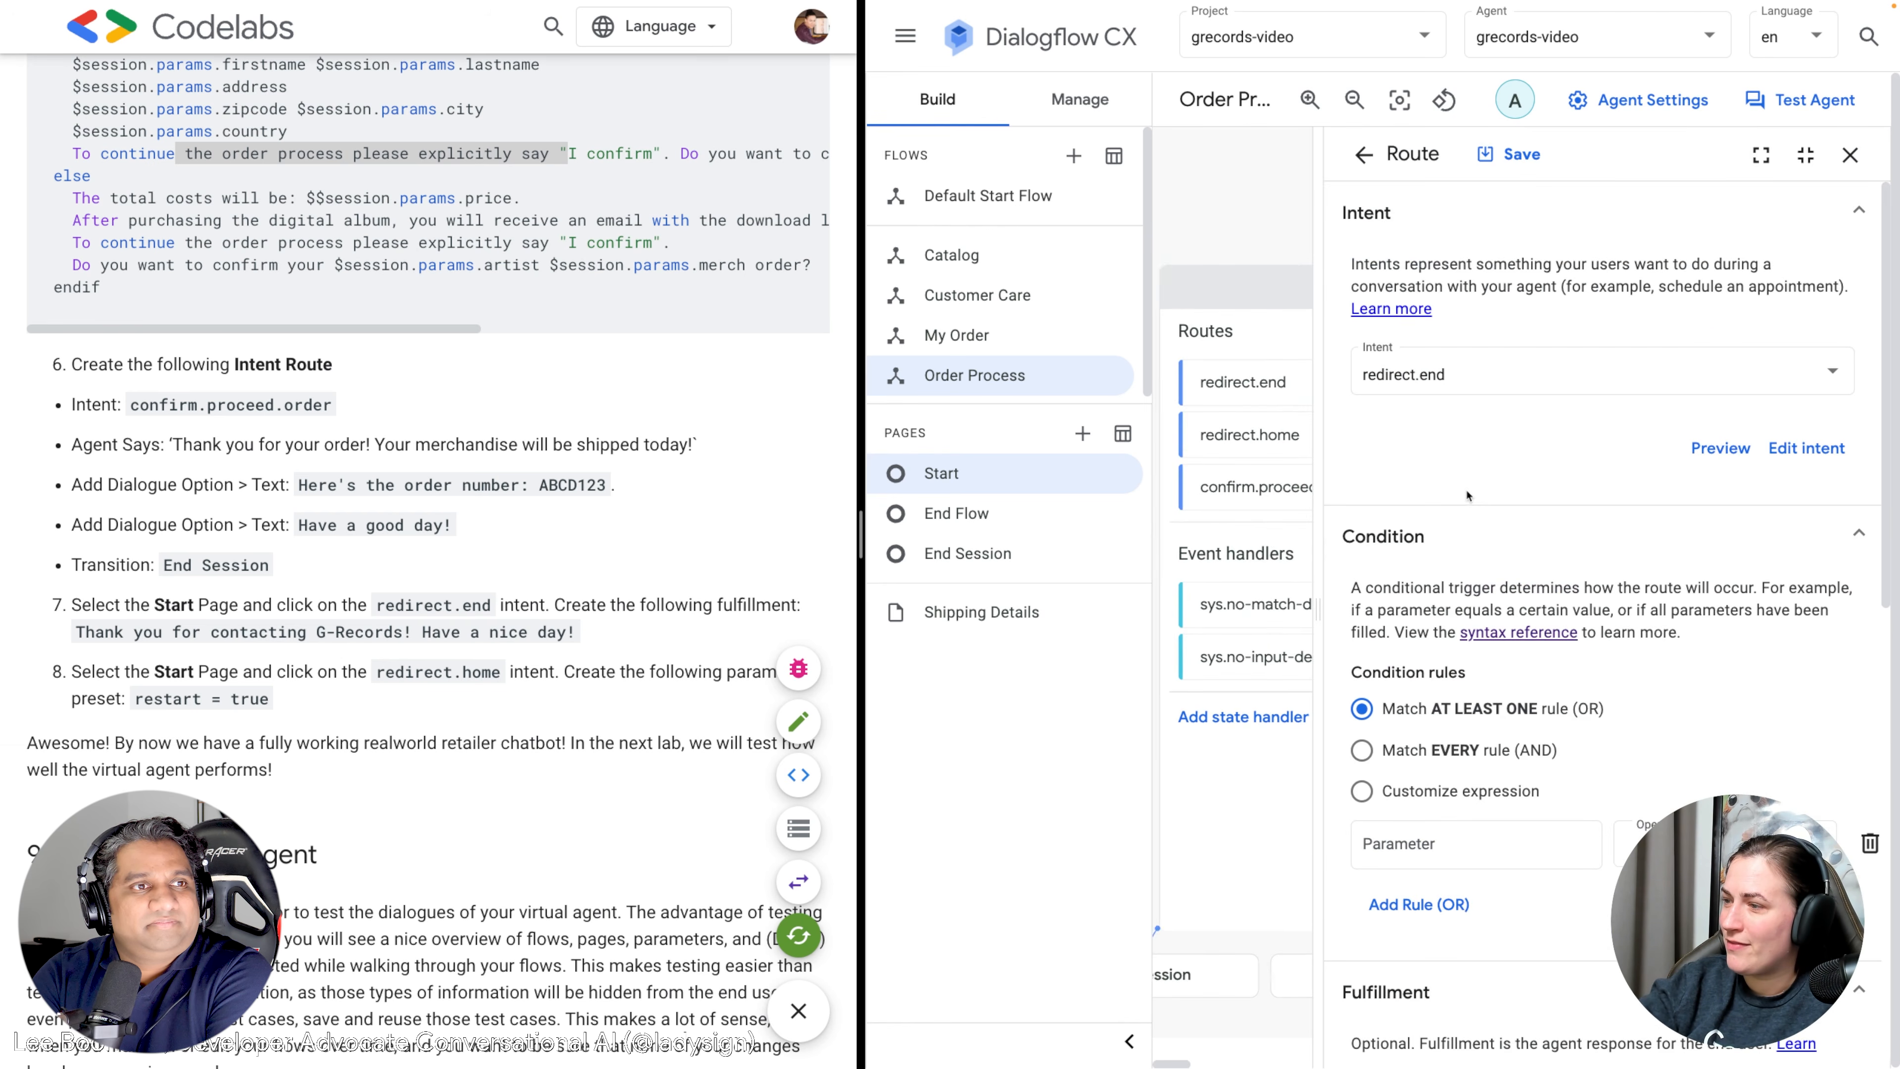
scroll(1489, 609, down, 7)
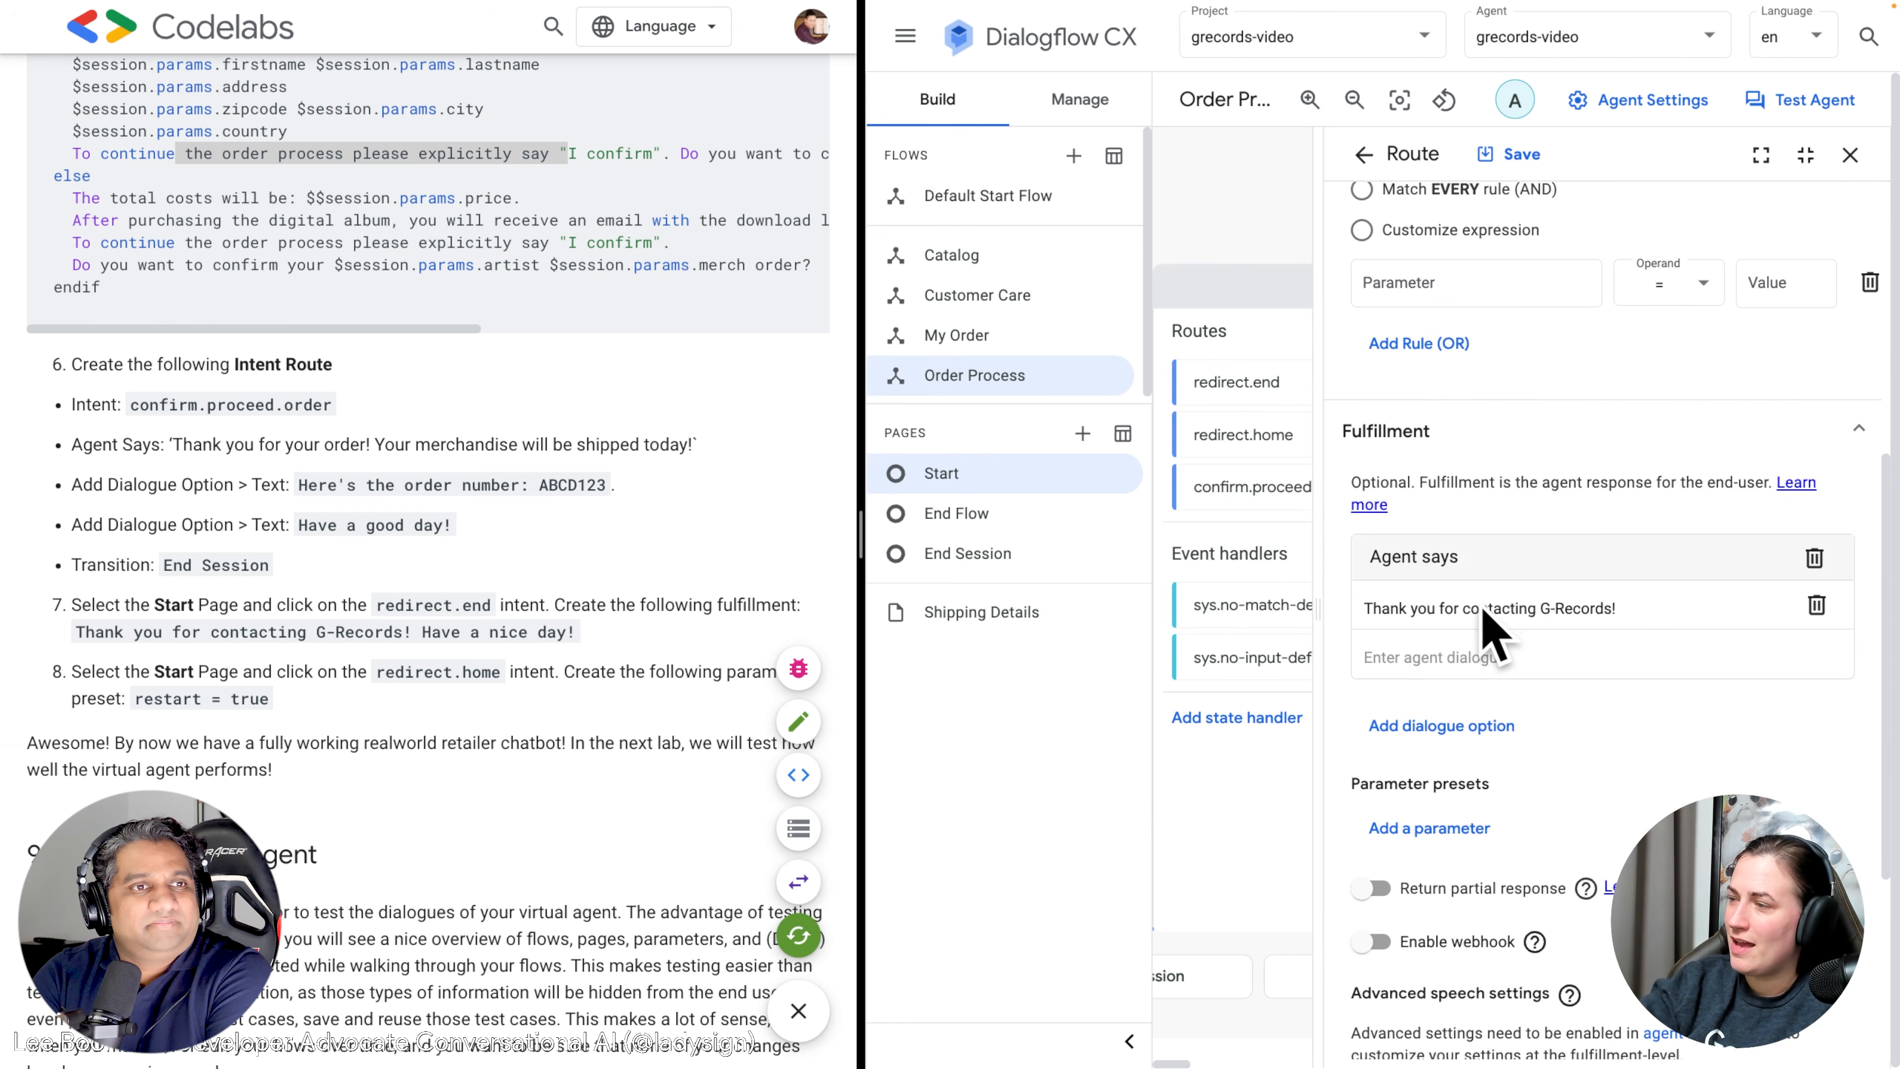
click(1850, 155)
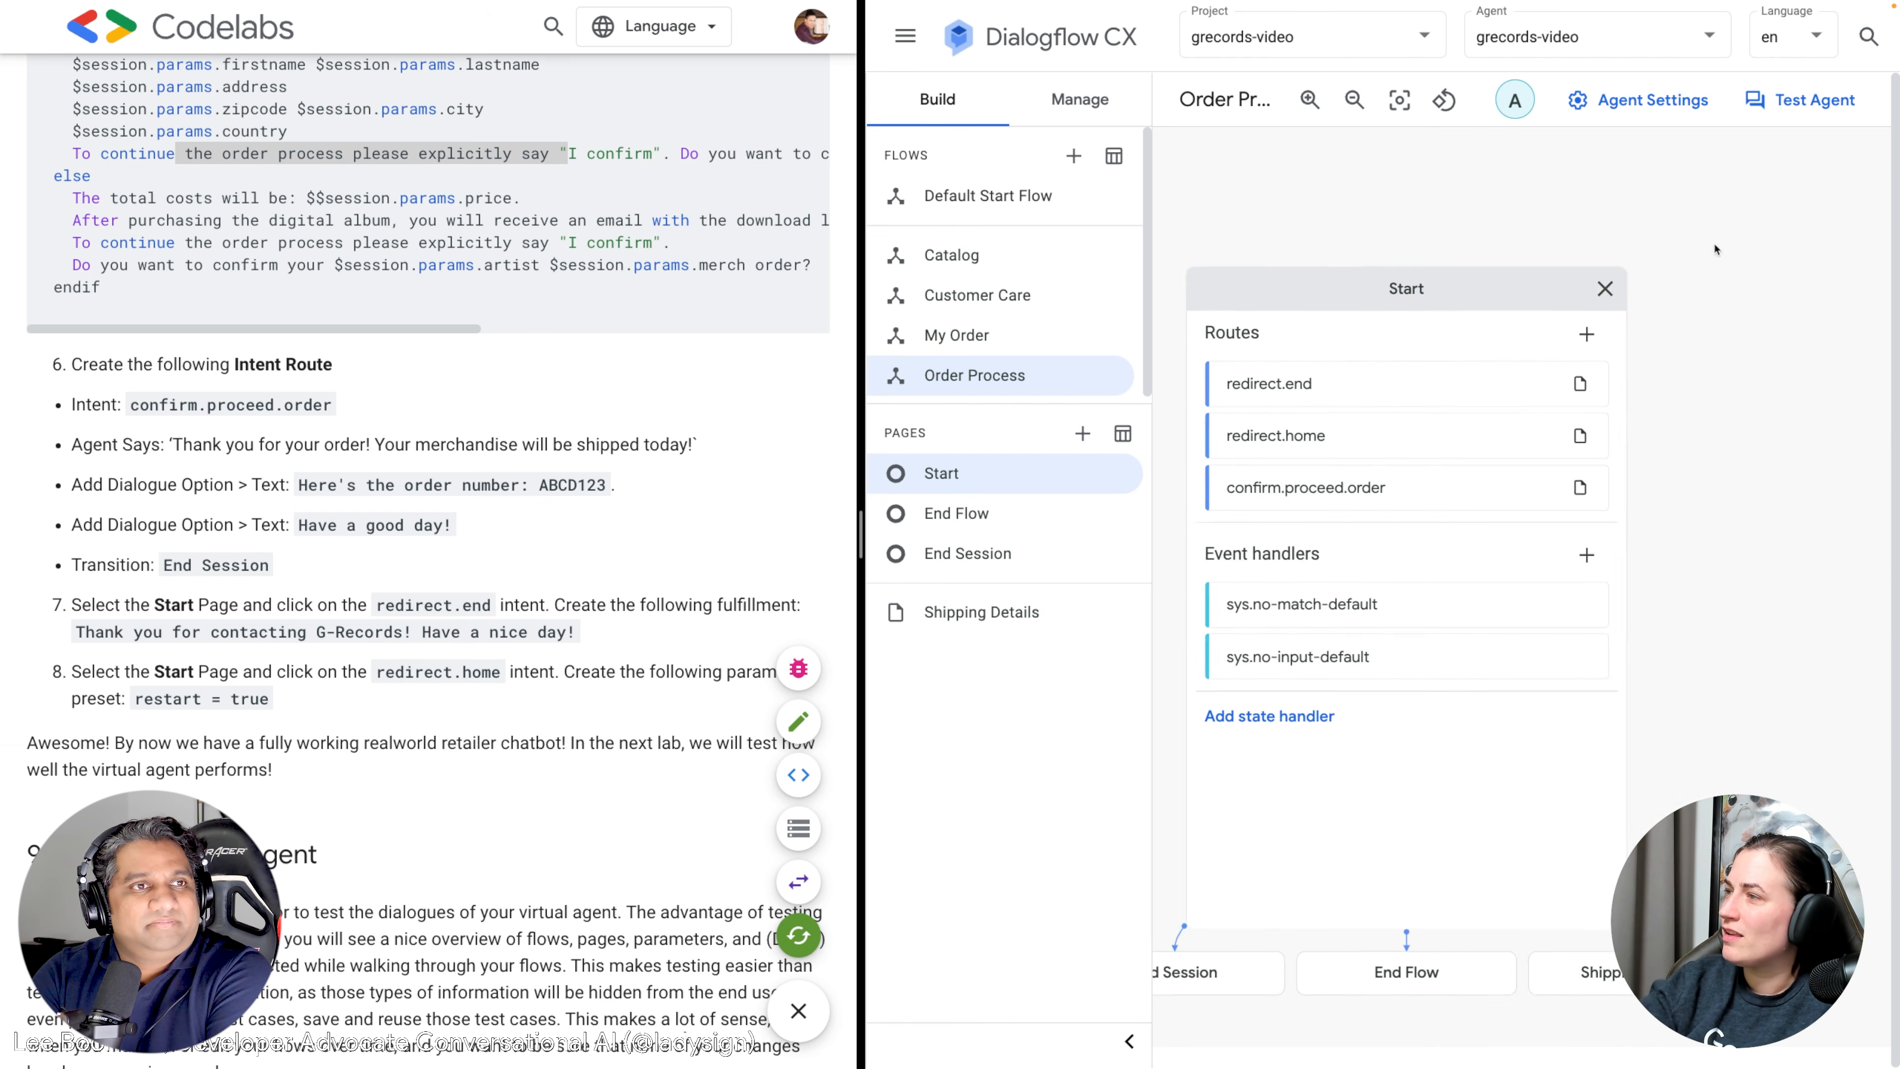
scroll(489, 533, down, 4)
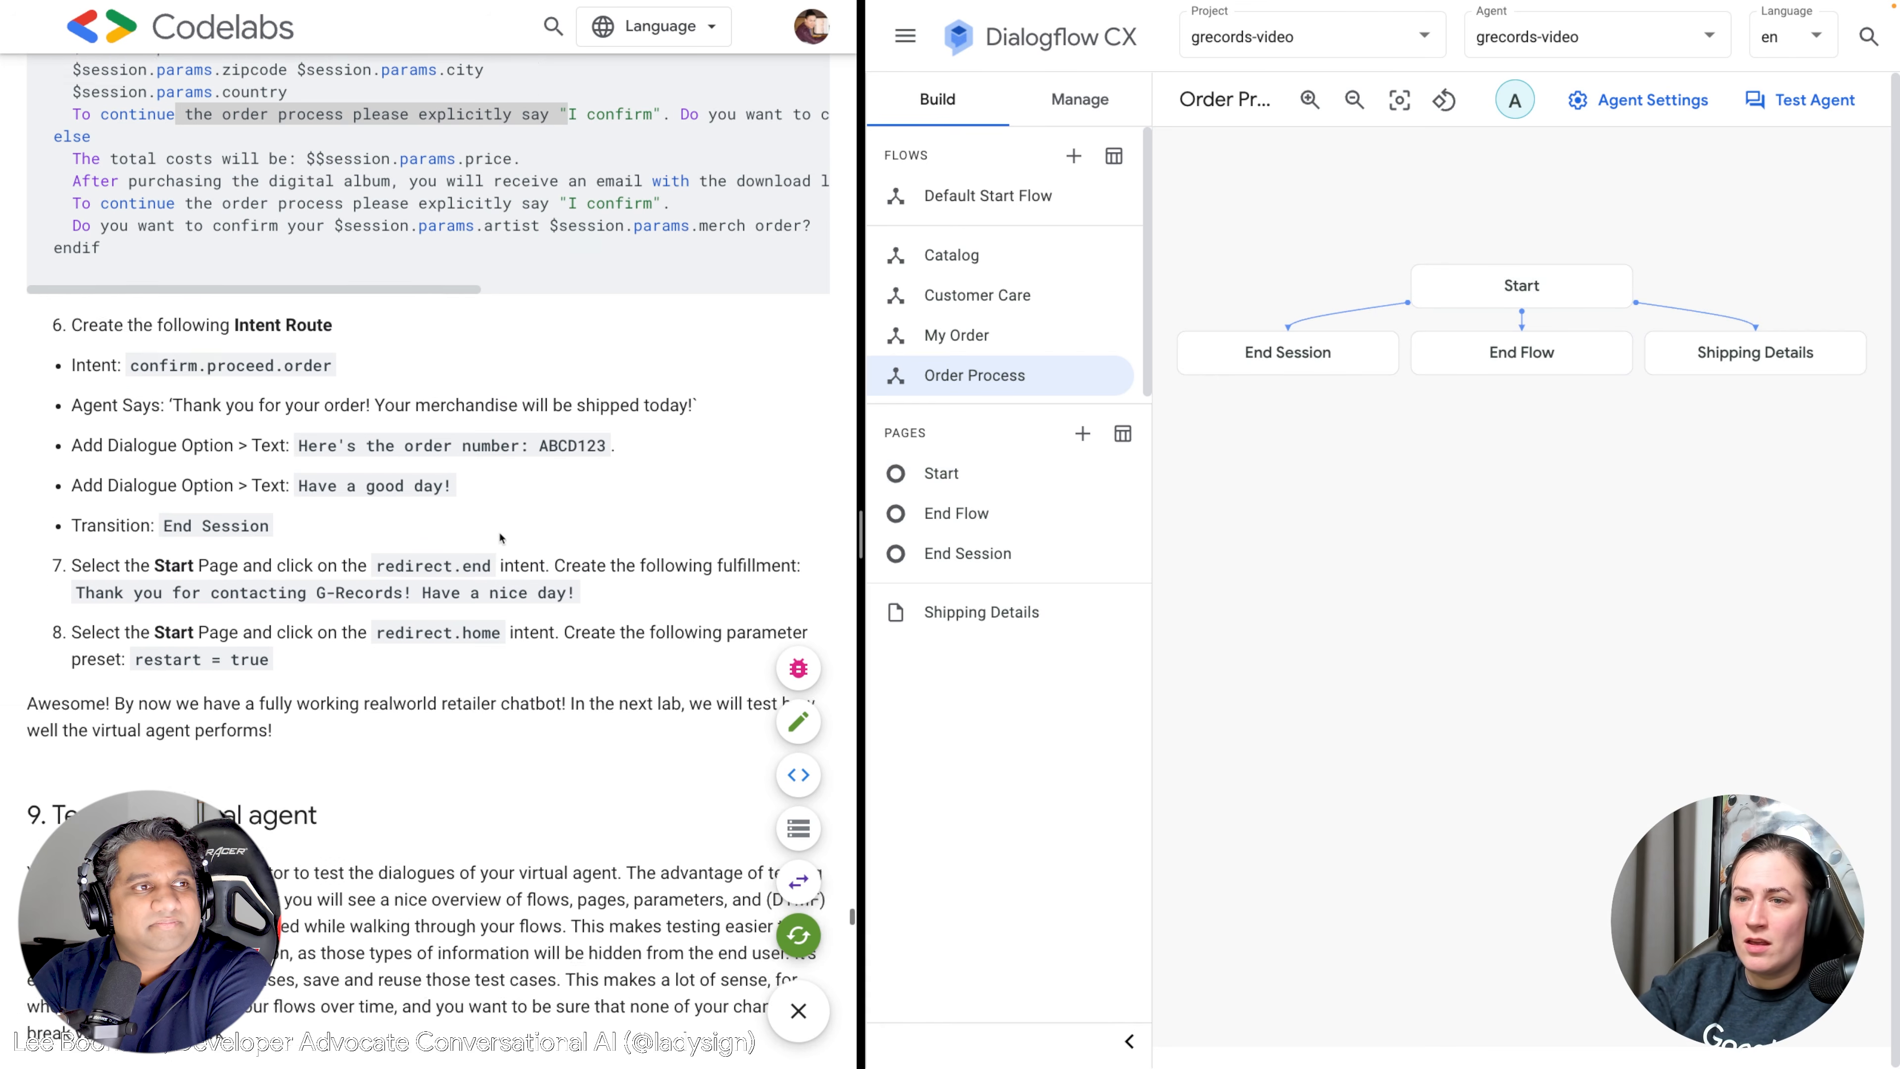
scroll(511, 531, down, 4)
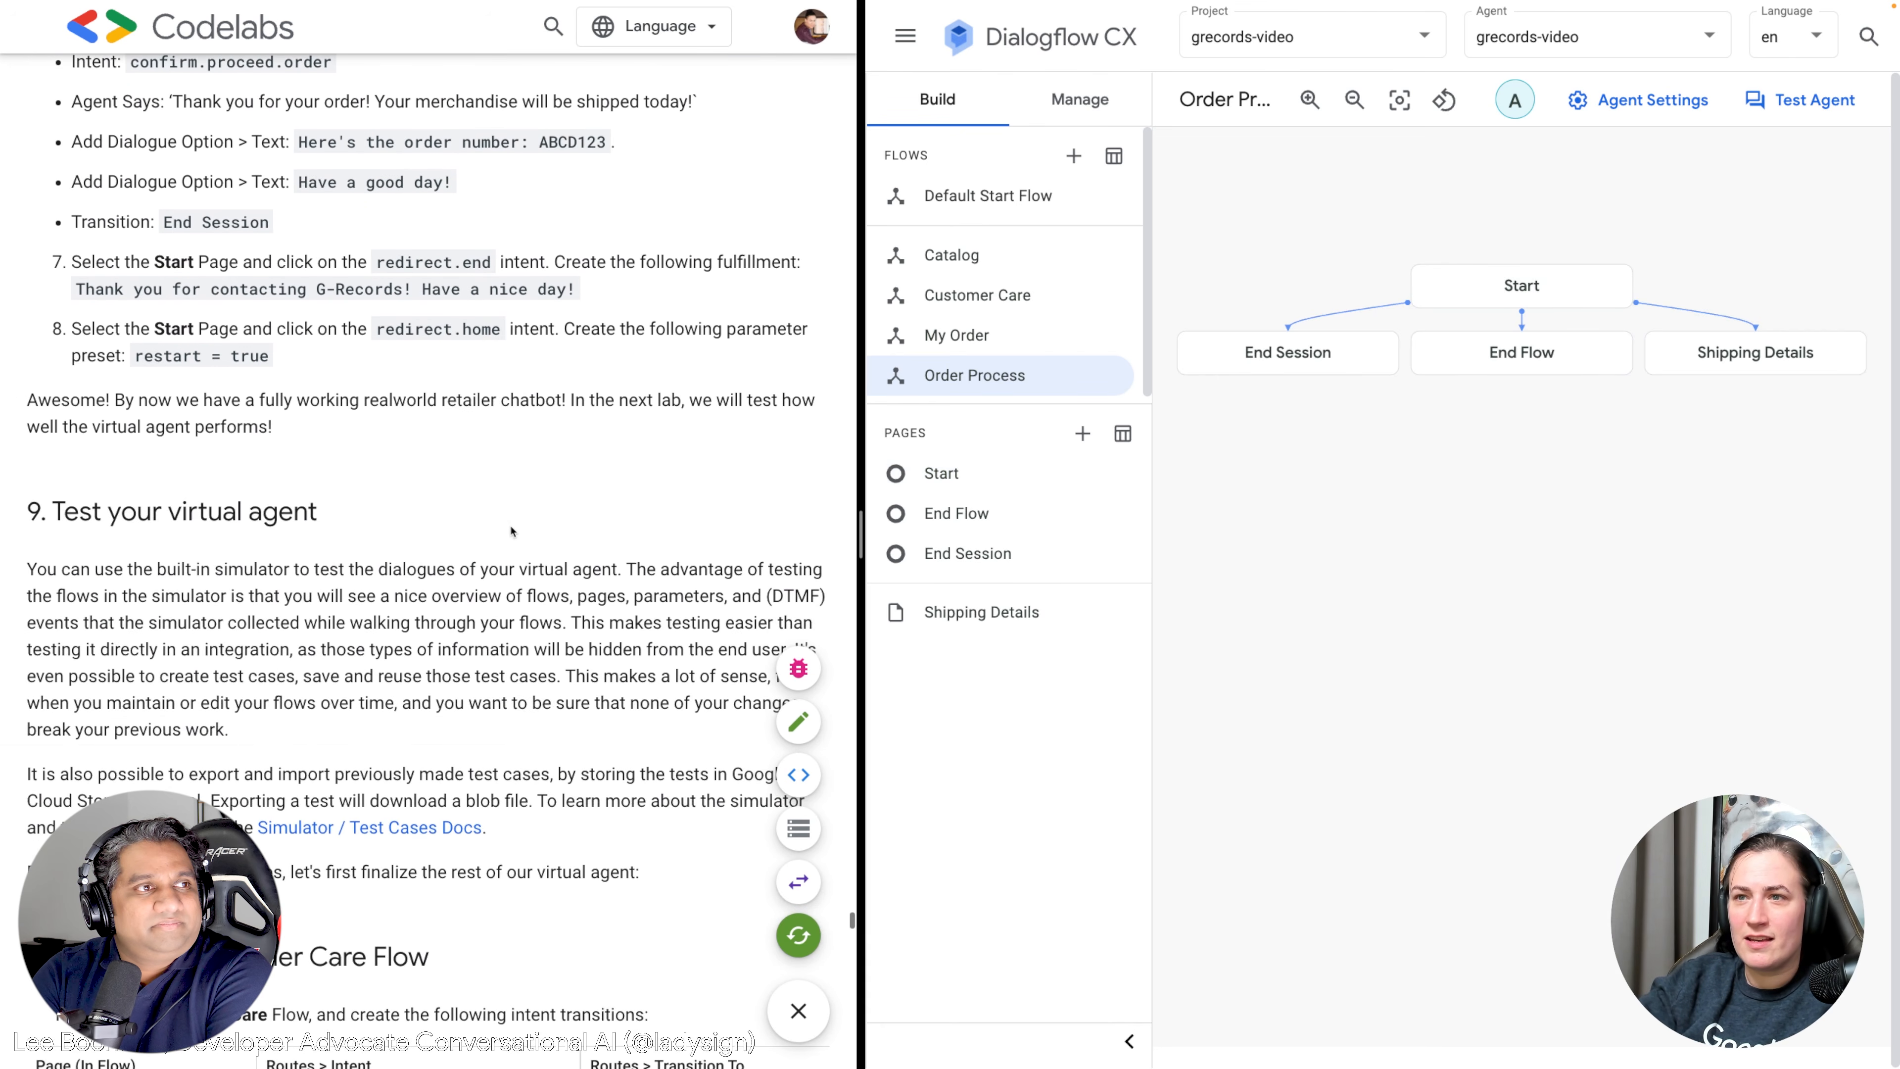
scroll(511, 531, down, 1)
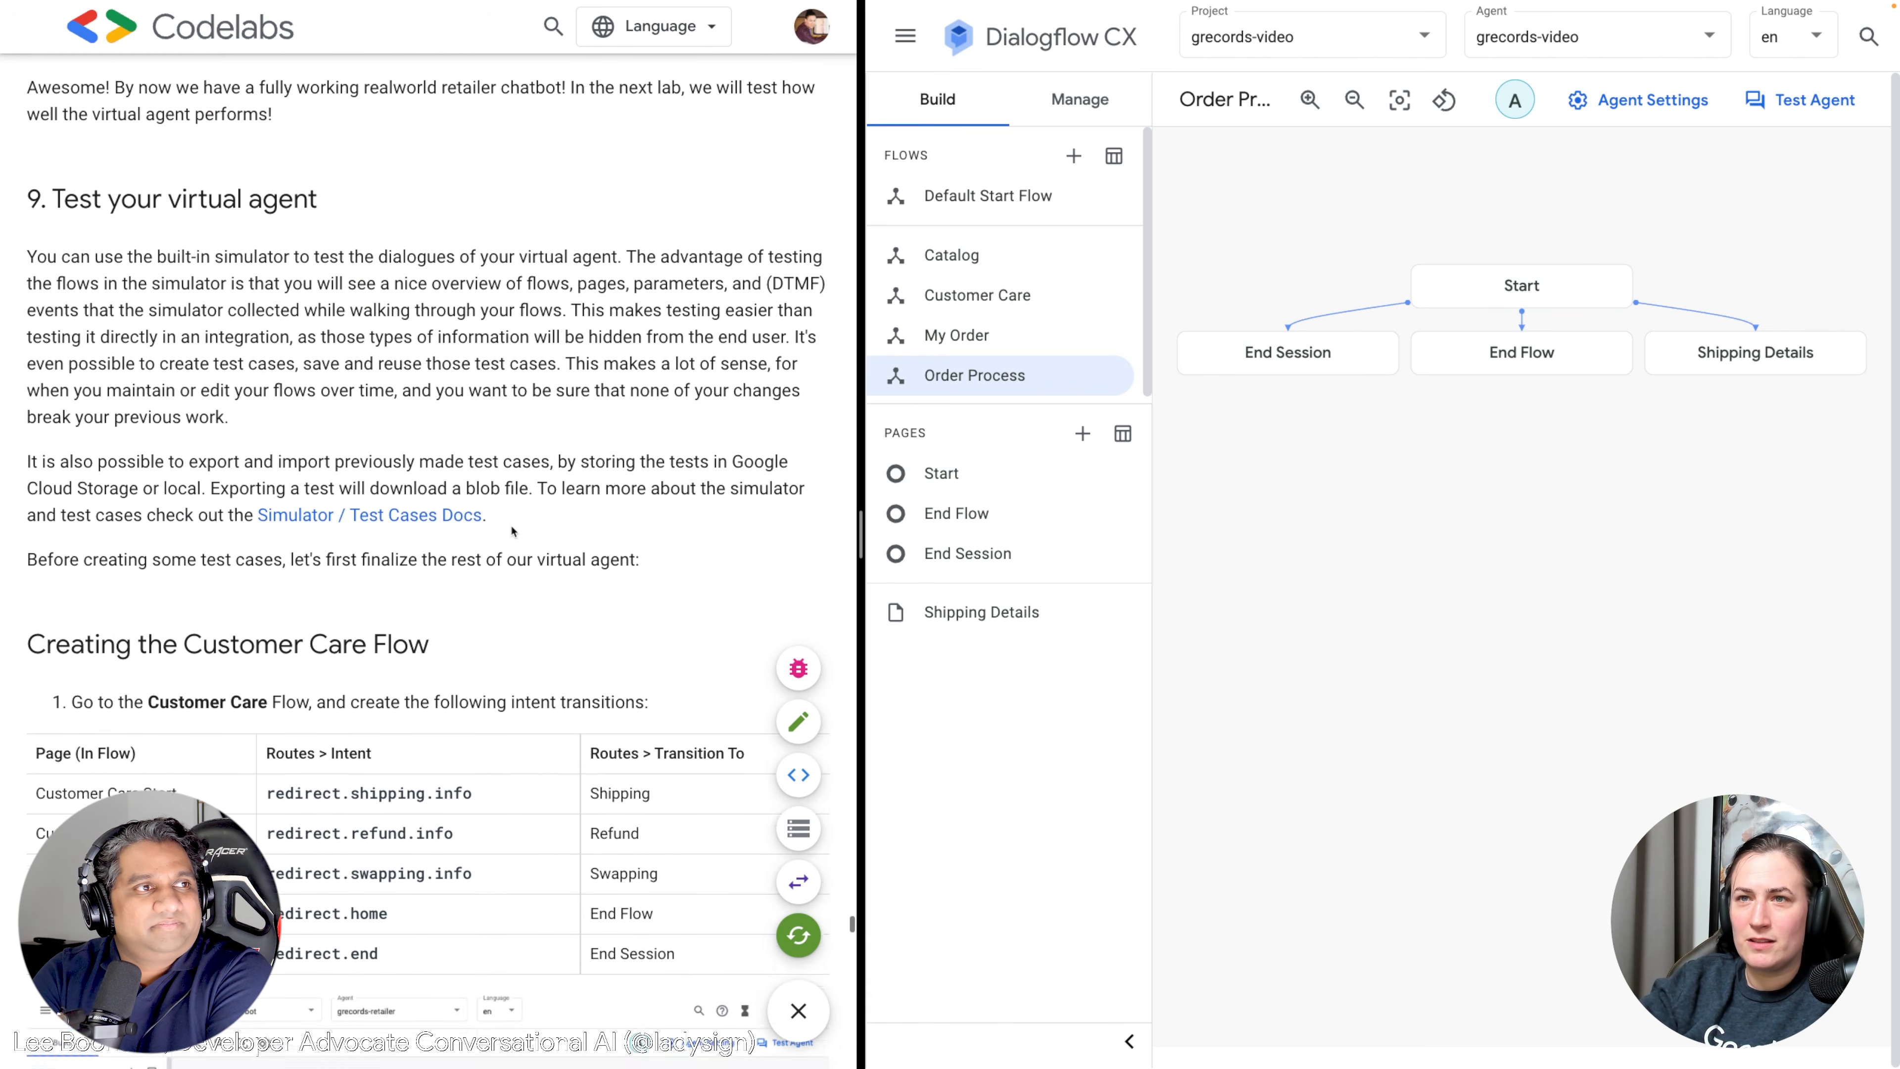
scroll(513, 531, up, 11)
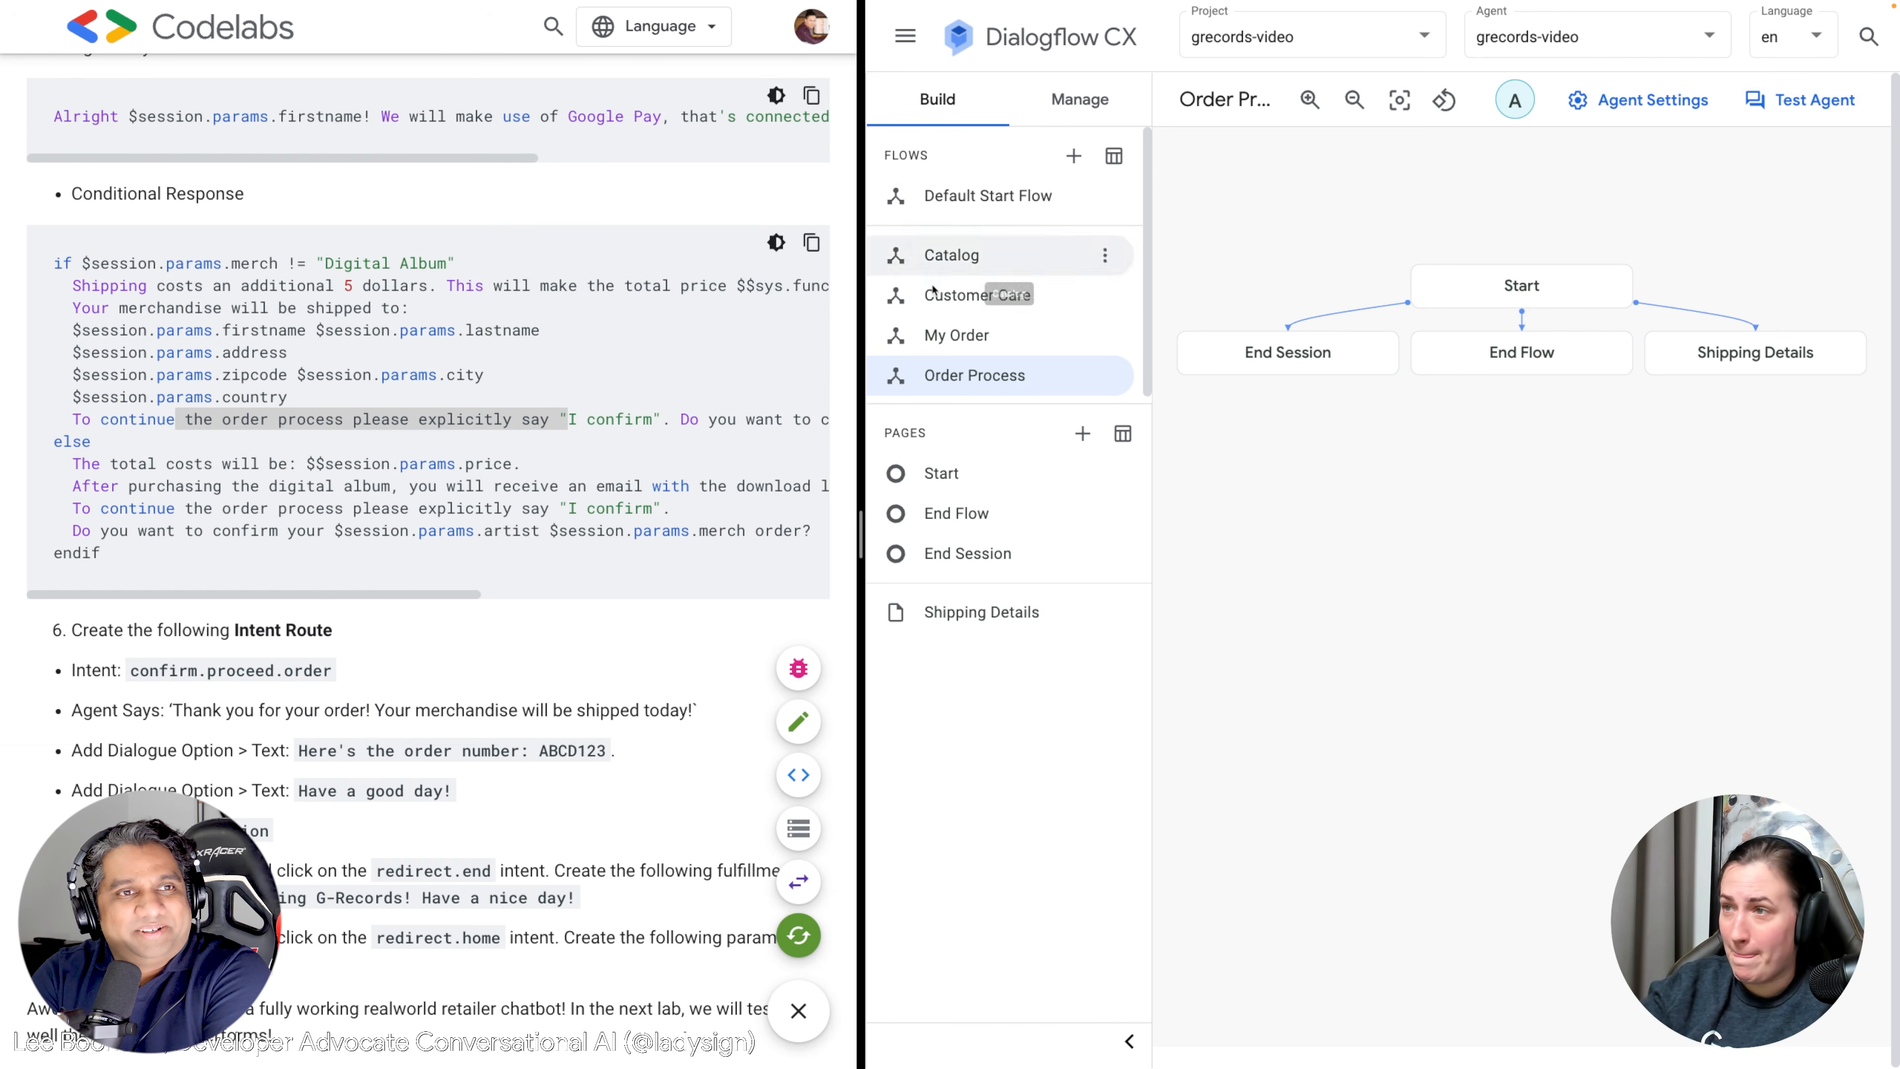
drag(860, 538, 569, 537)
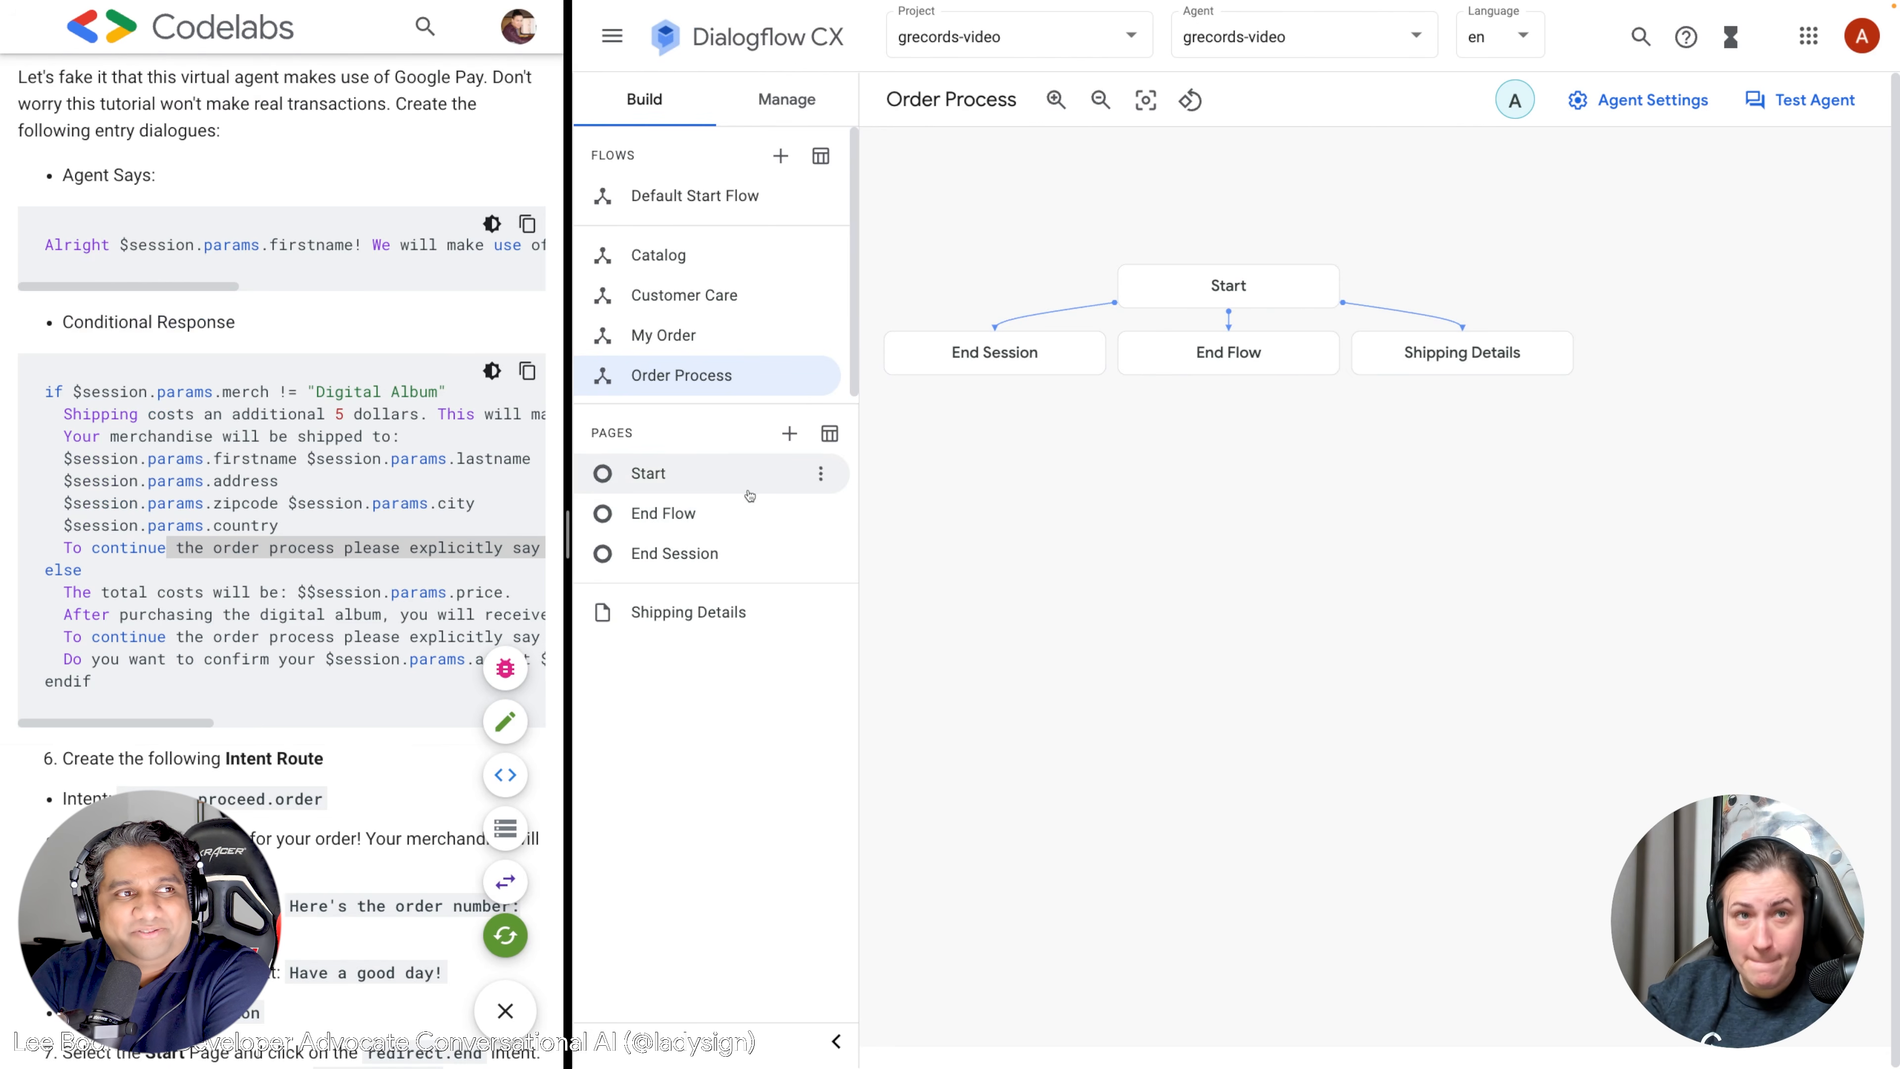
mouse_move(763, 488)
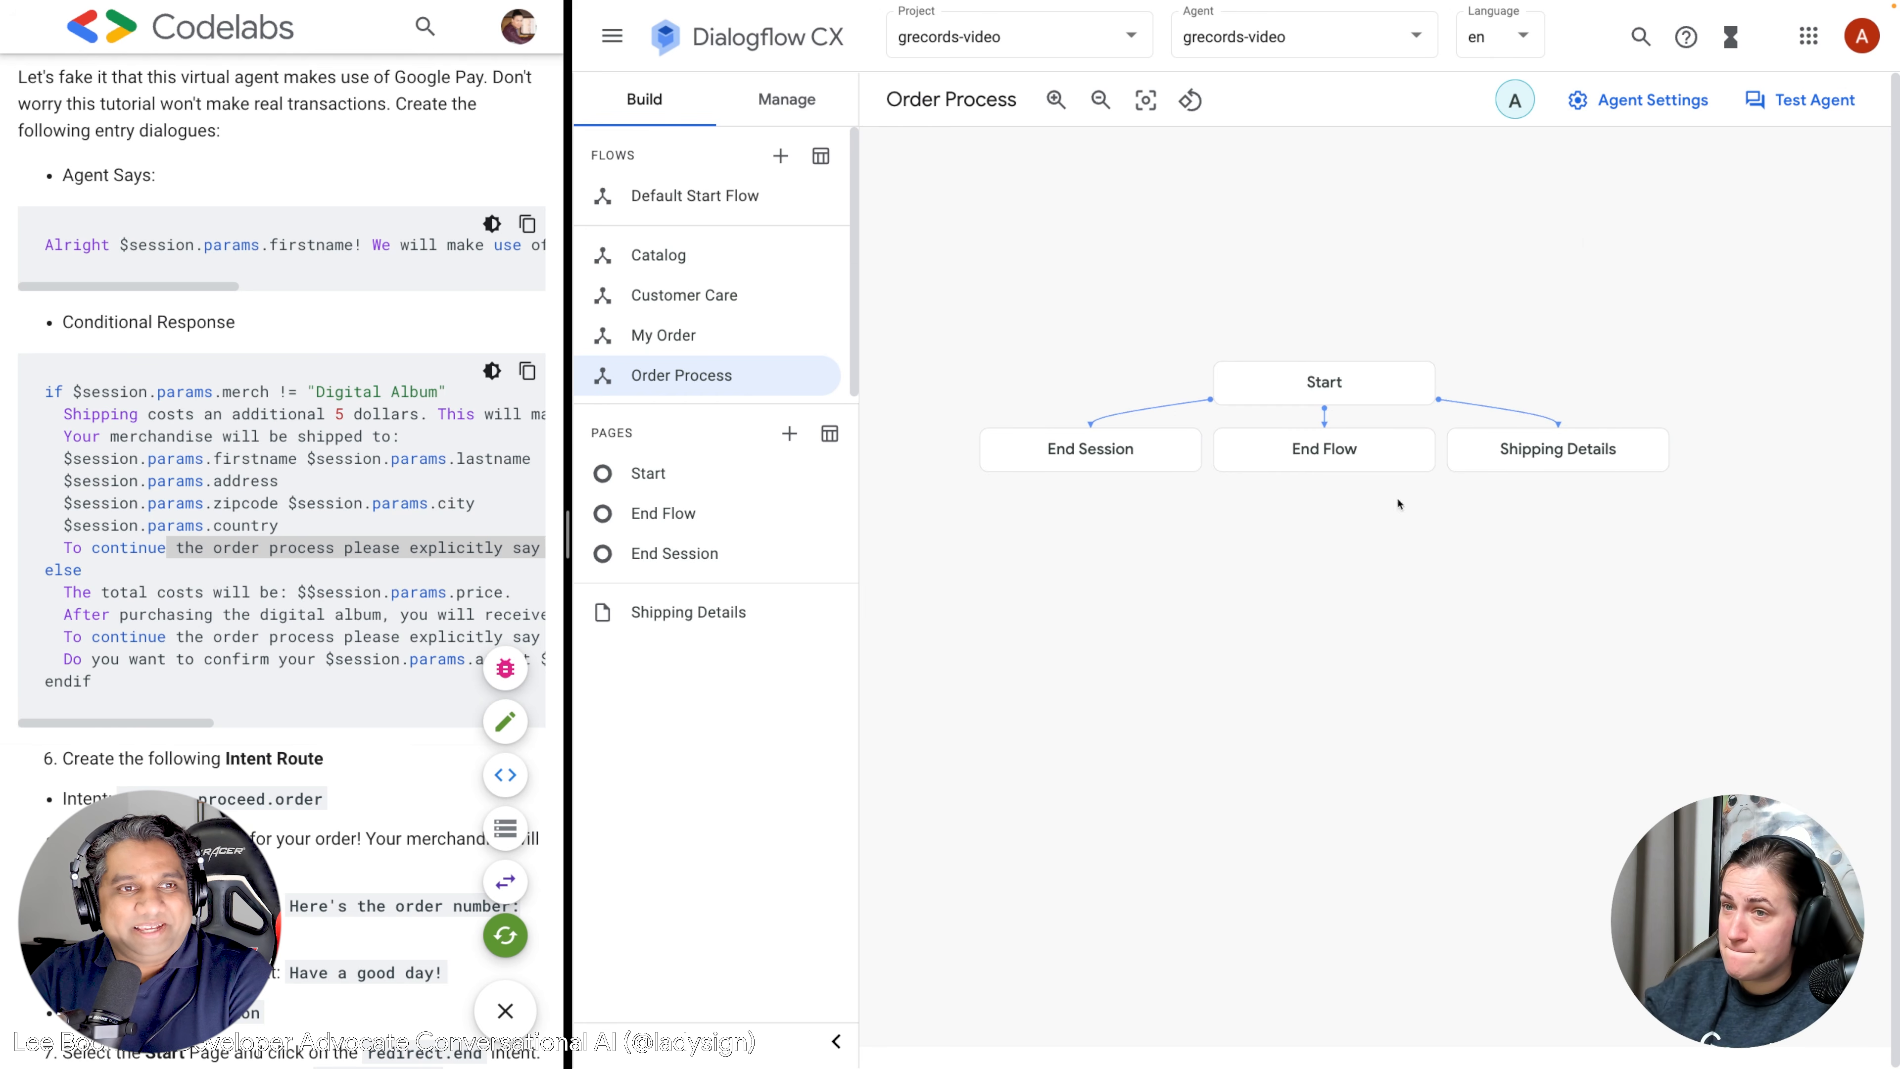
In the simulator, say Hi, ask which artists exist, and choose Alice Googler.
click(1794, 105)
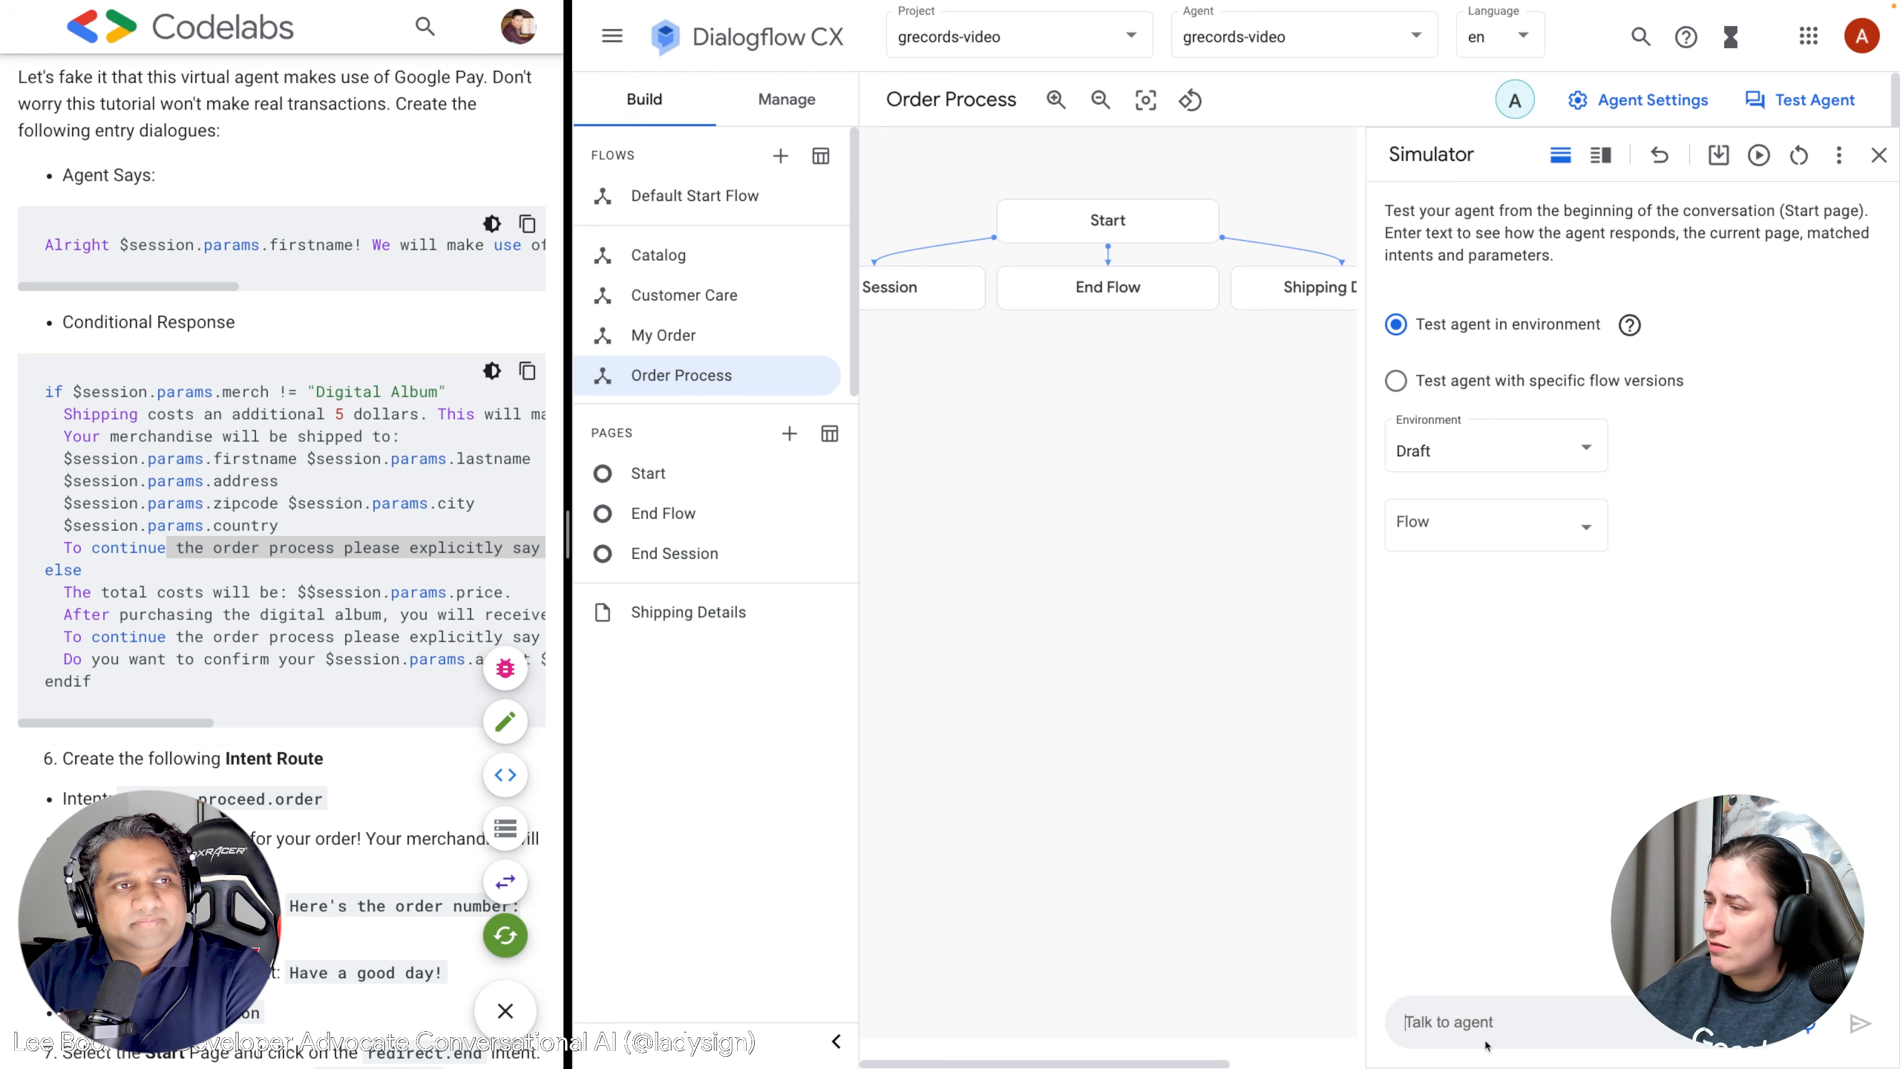
text(Hi)
key(Return)
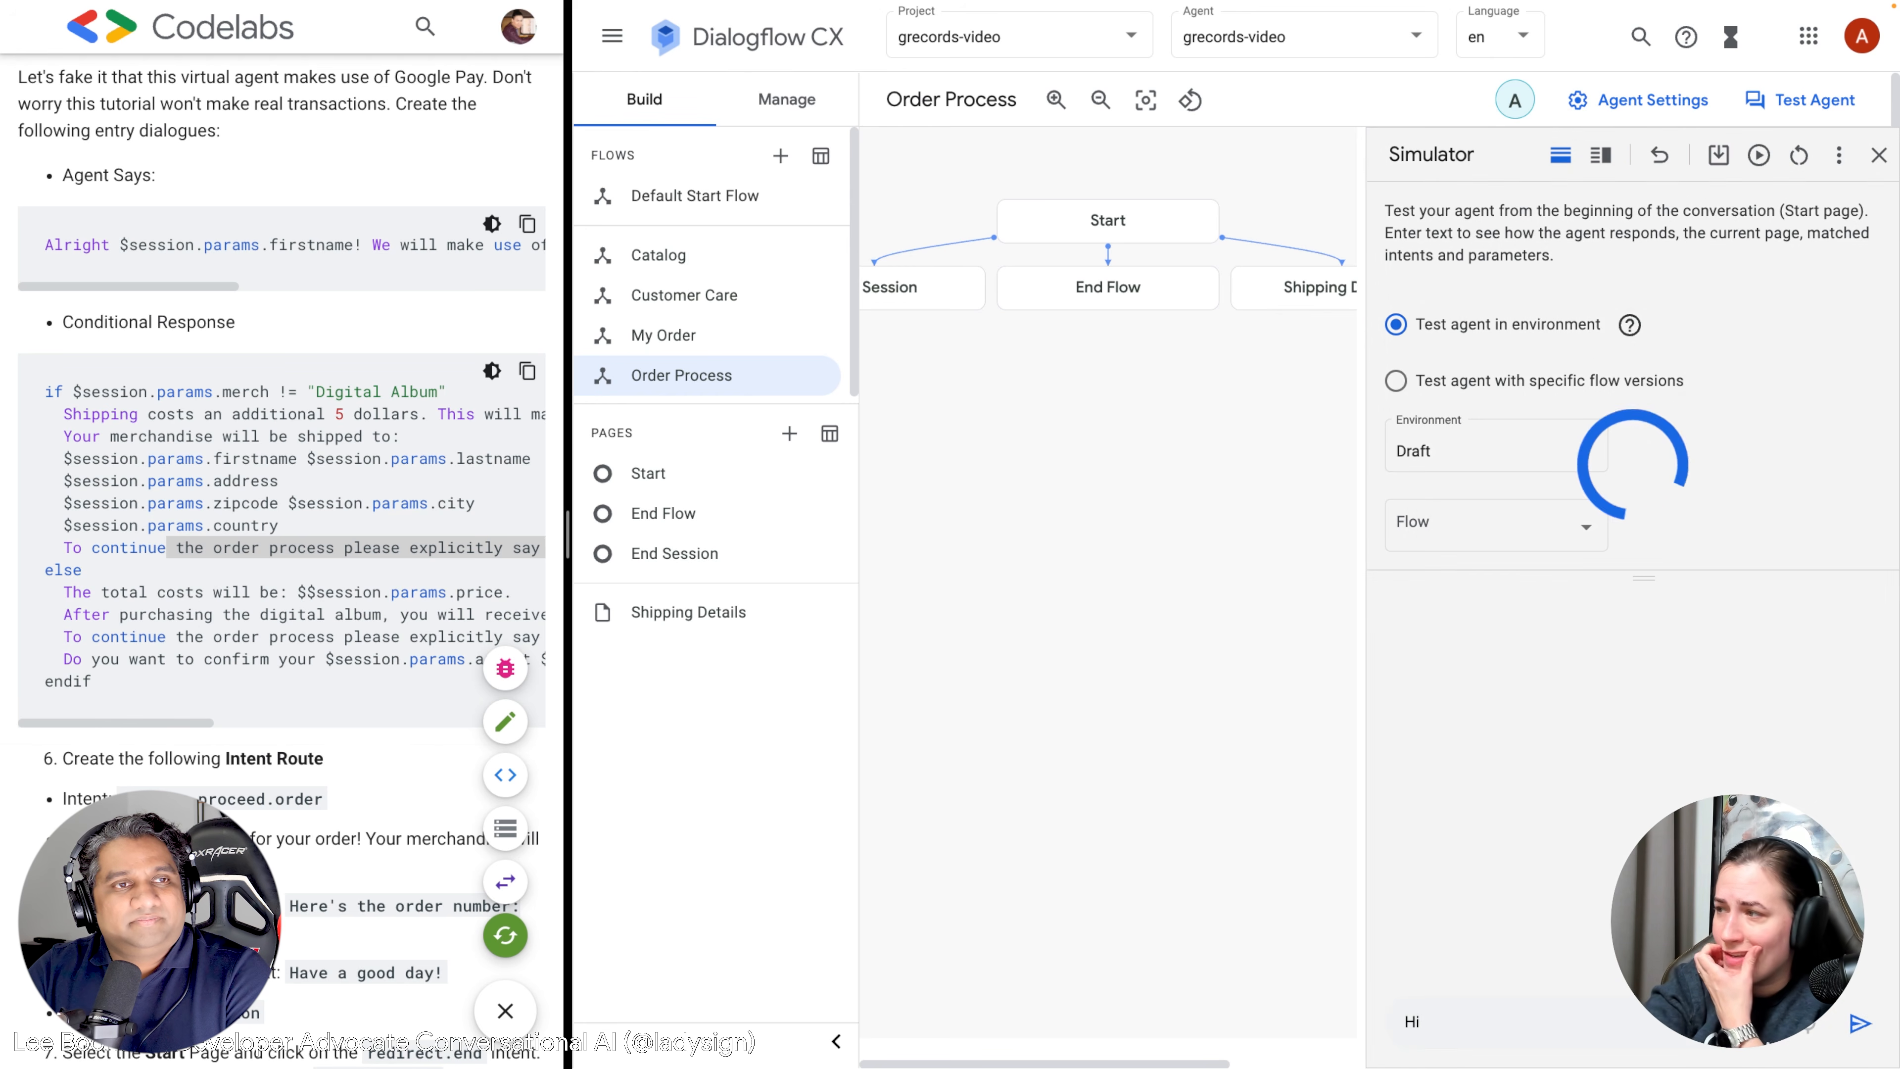
text(Which artists)
key(Return)
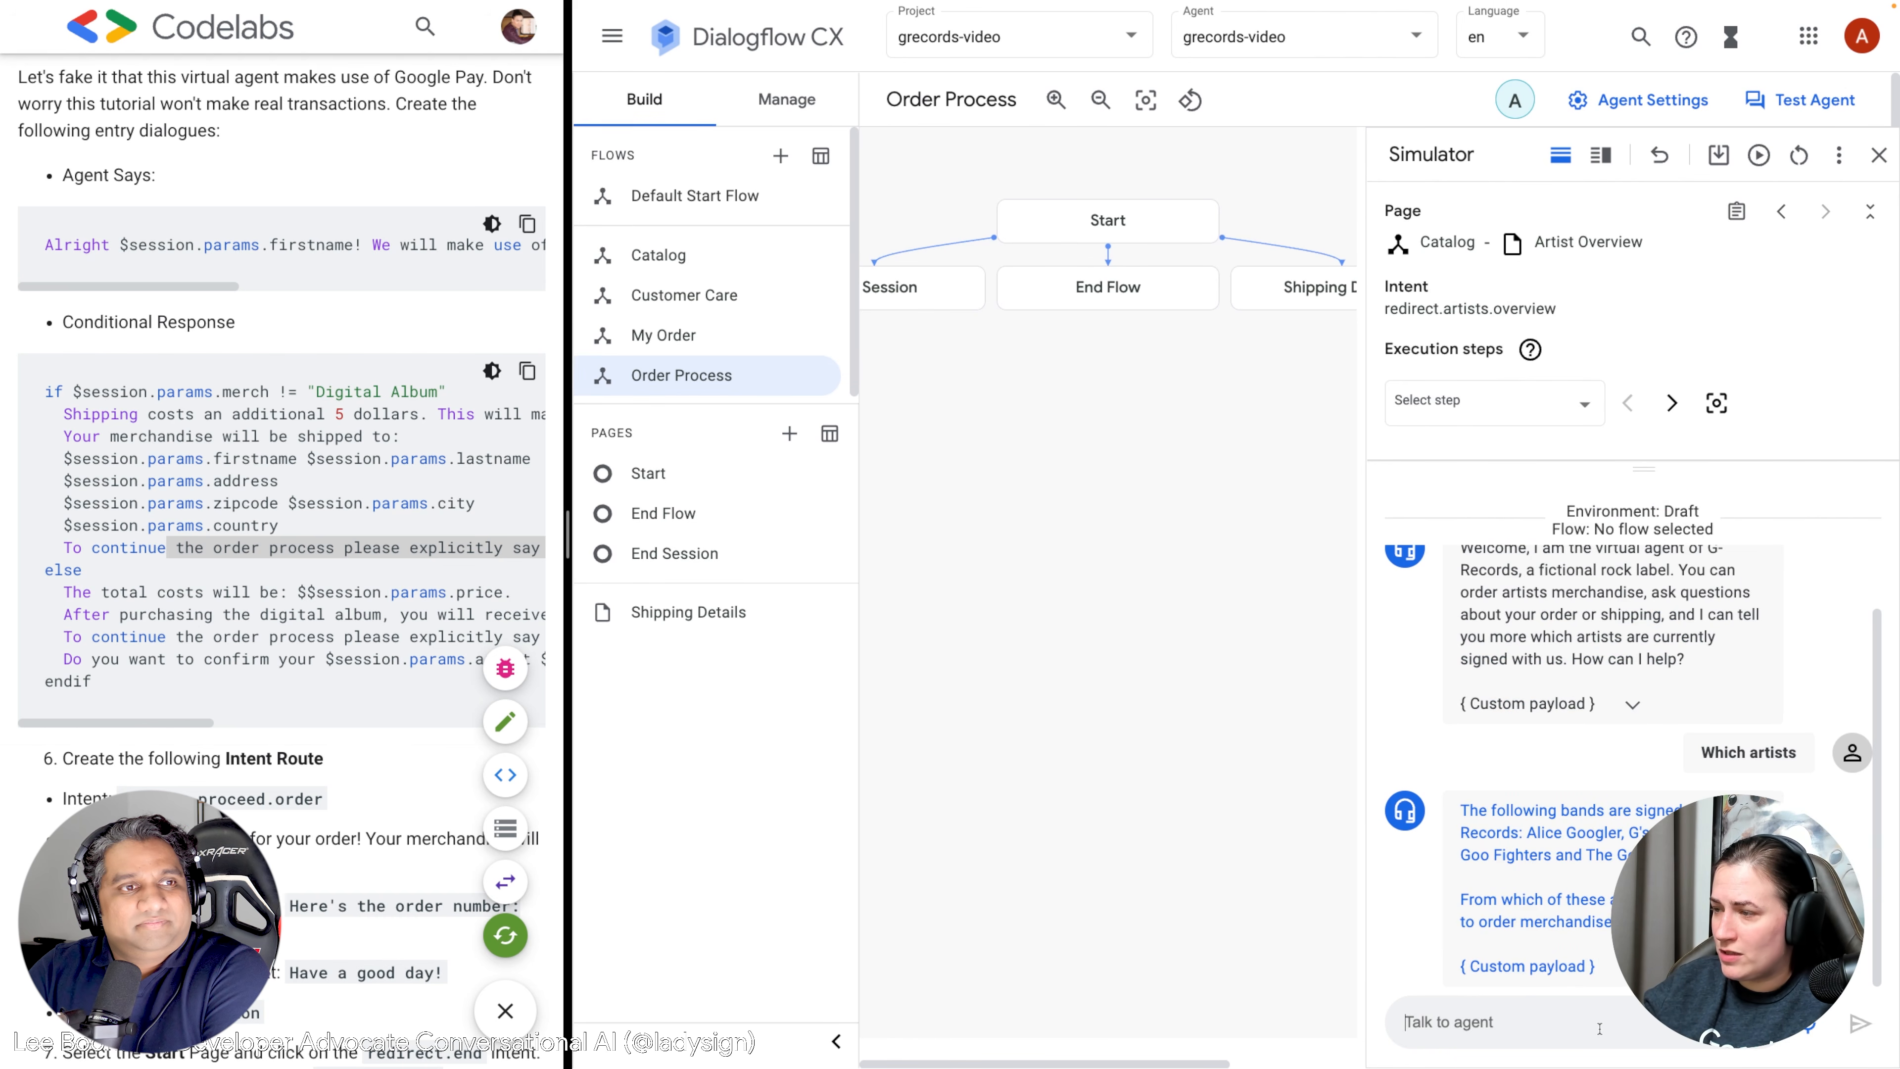
text(I like Alice Go)
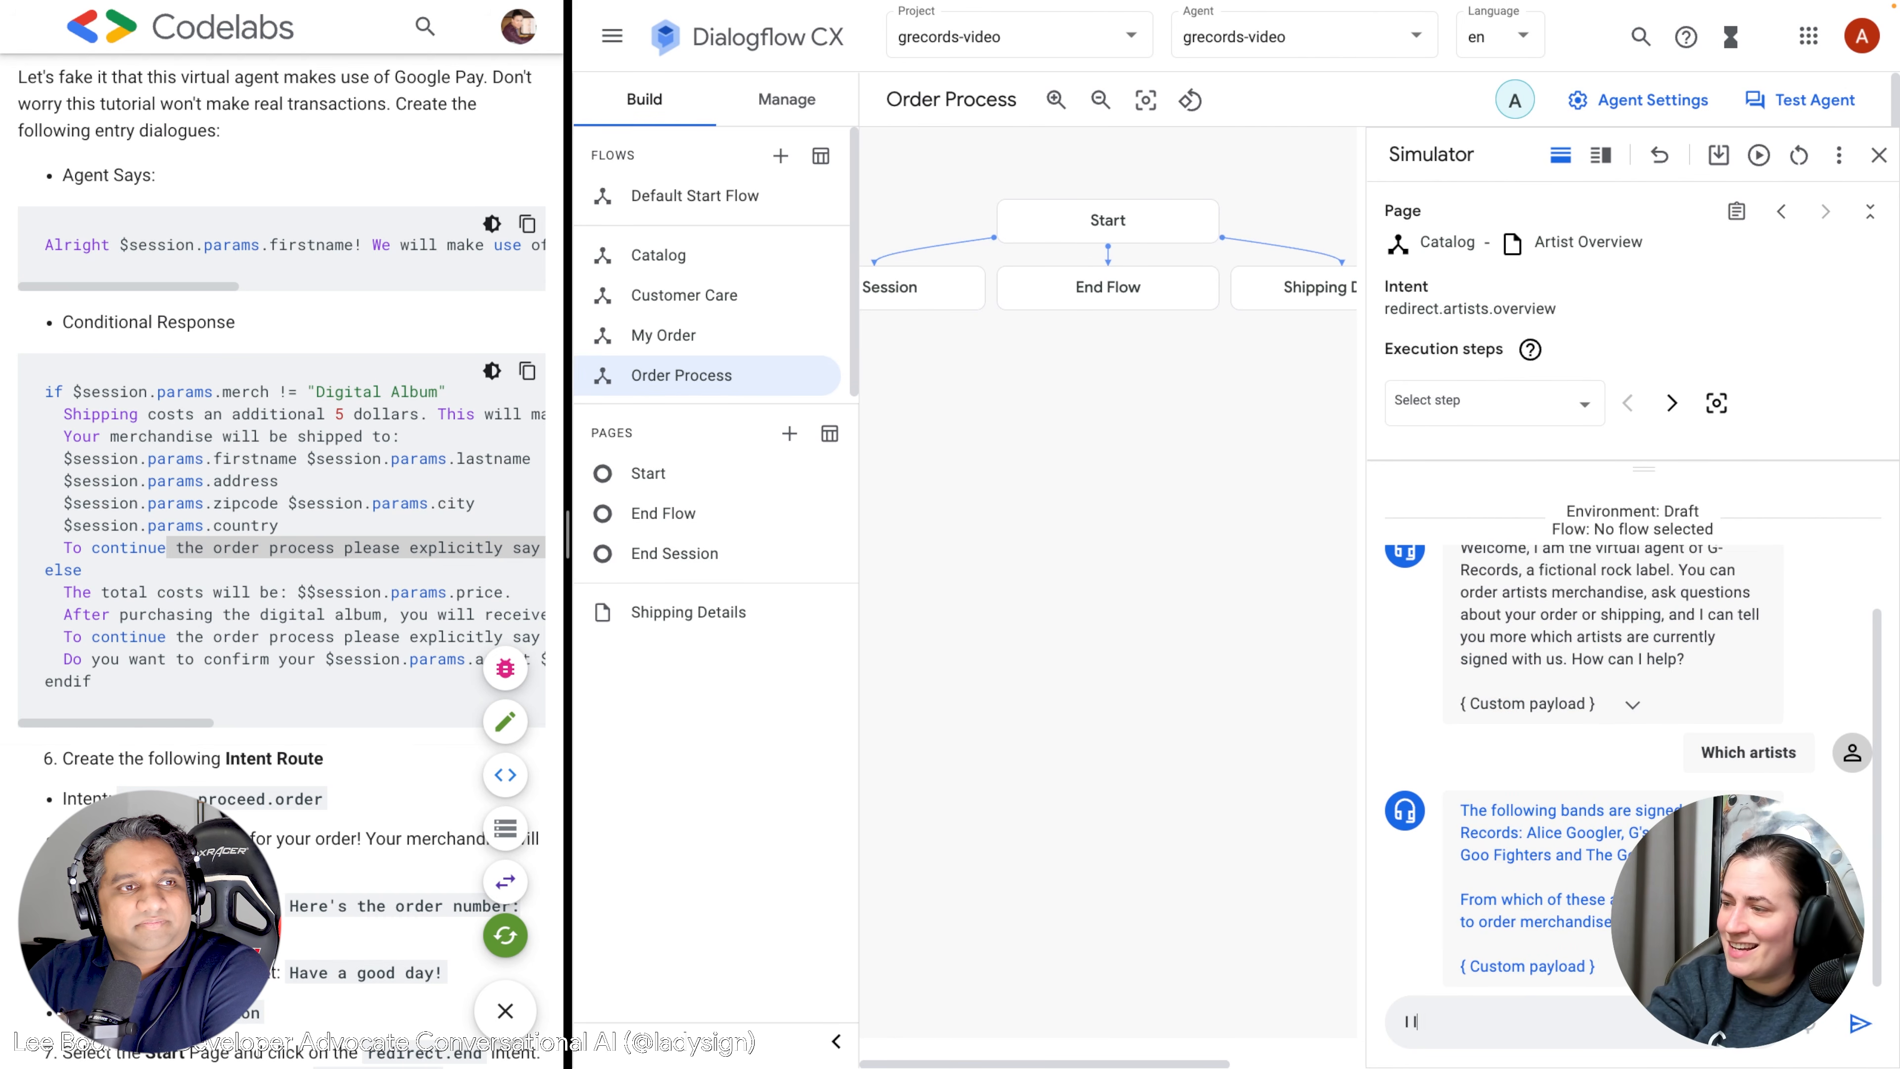
text(ogler)
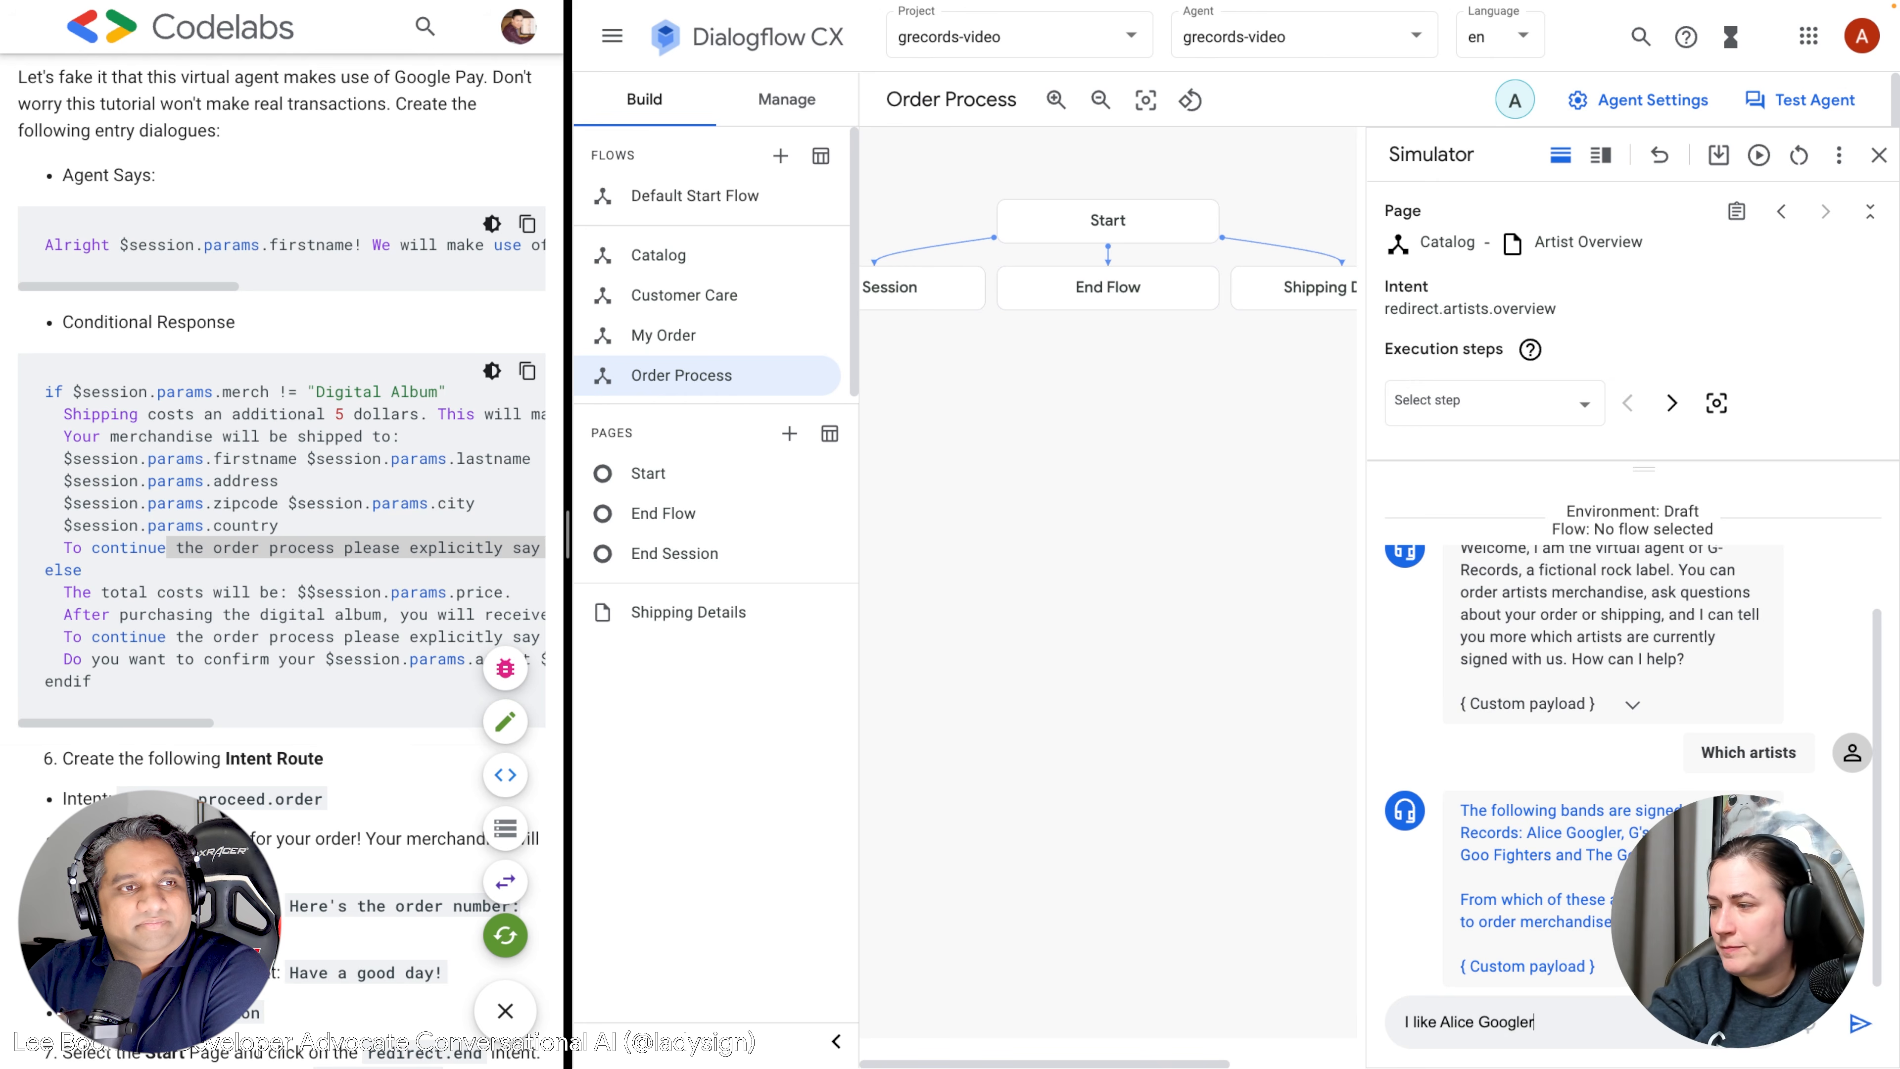
key(Return)
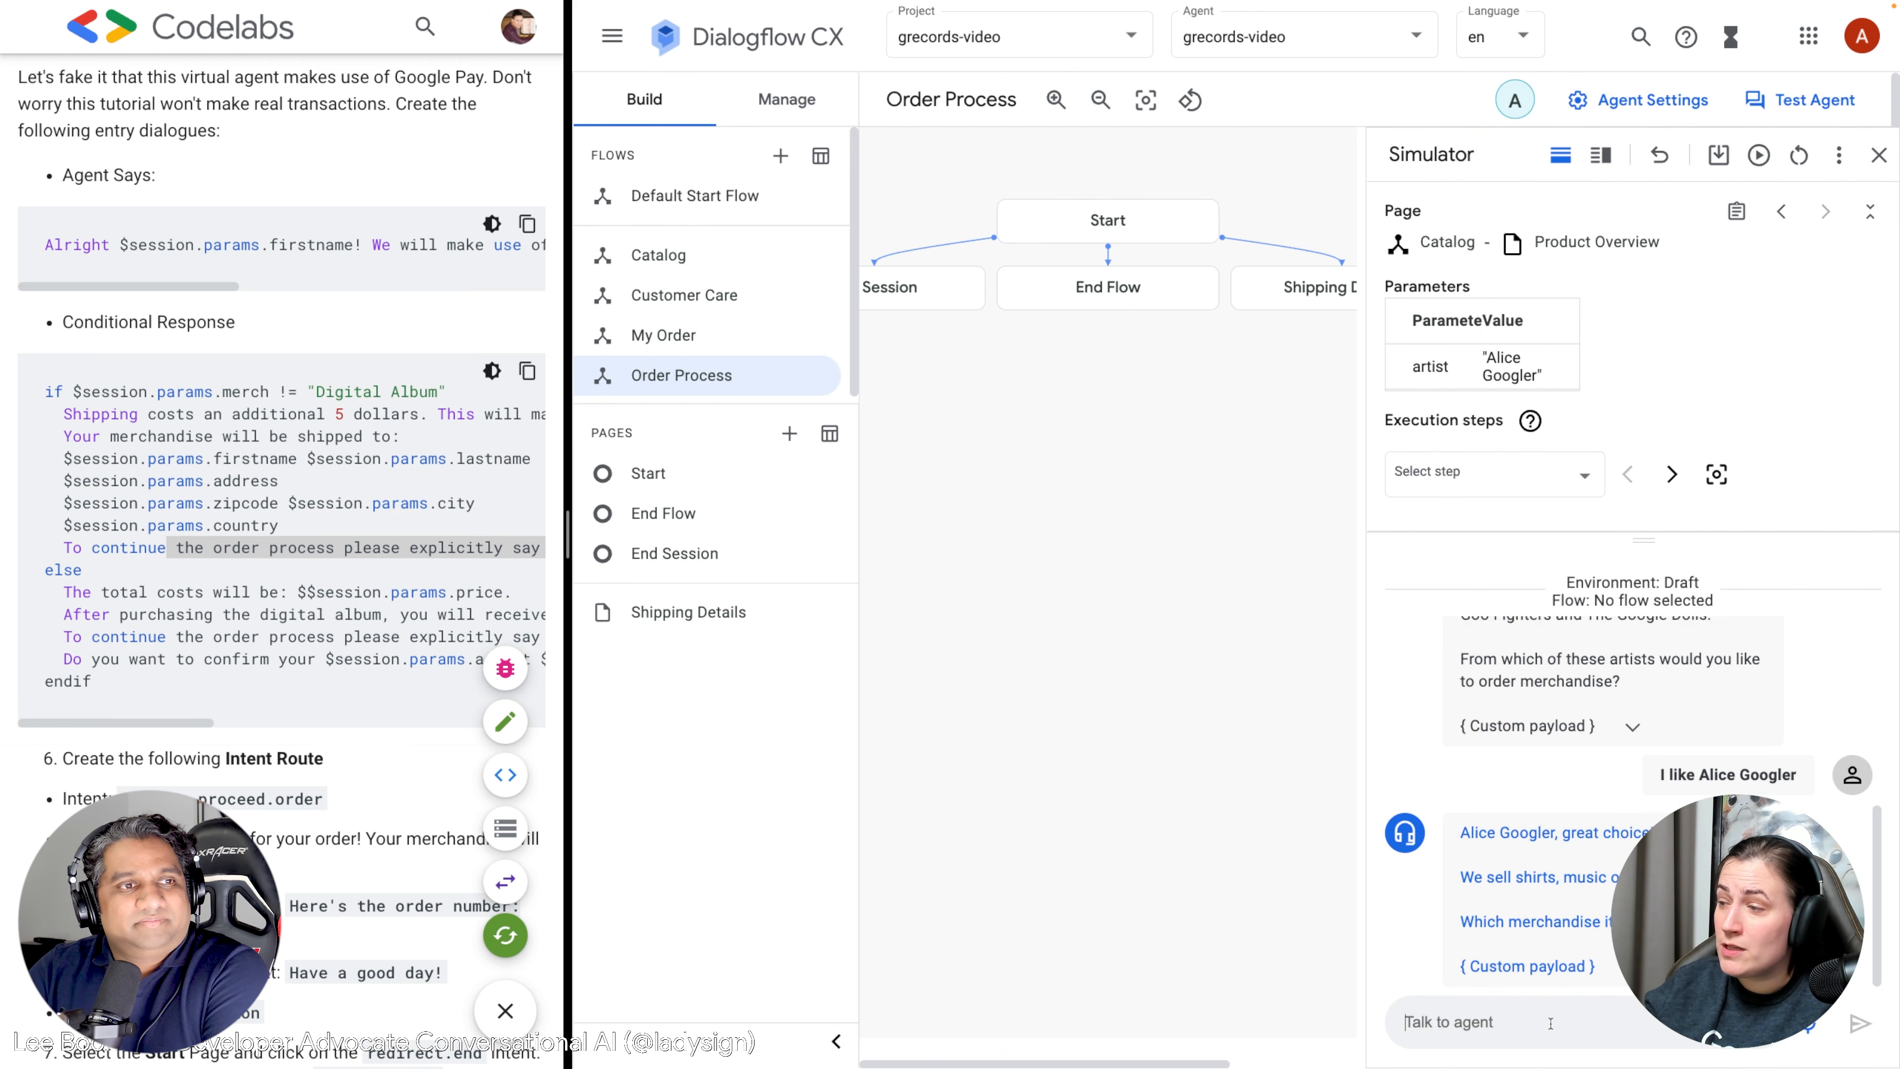
Ask for shirts, pick the T-shirt in size M, and accept the offer with Yes.
text(Shirts)
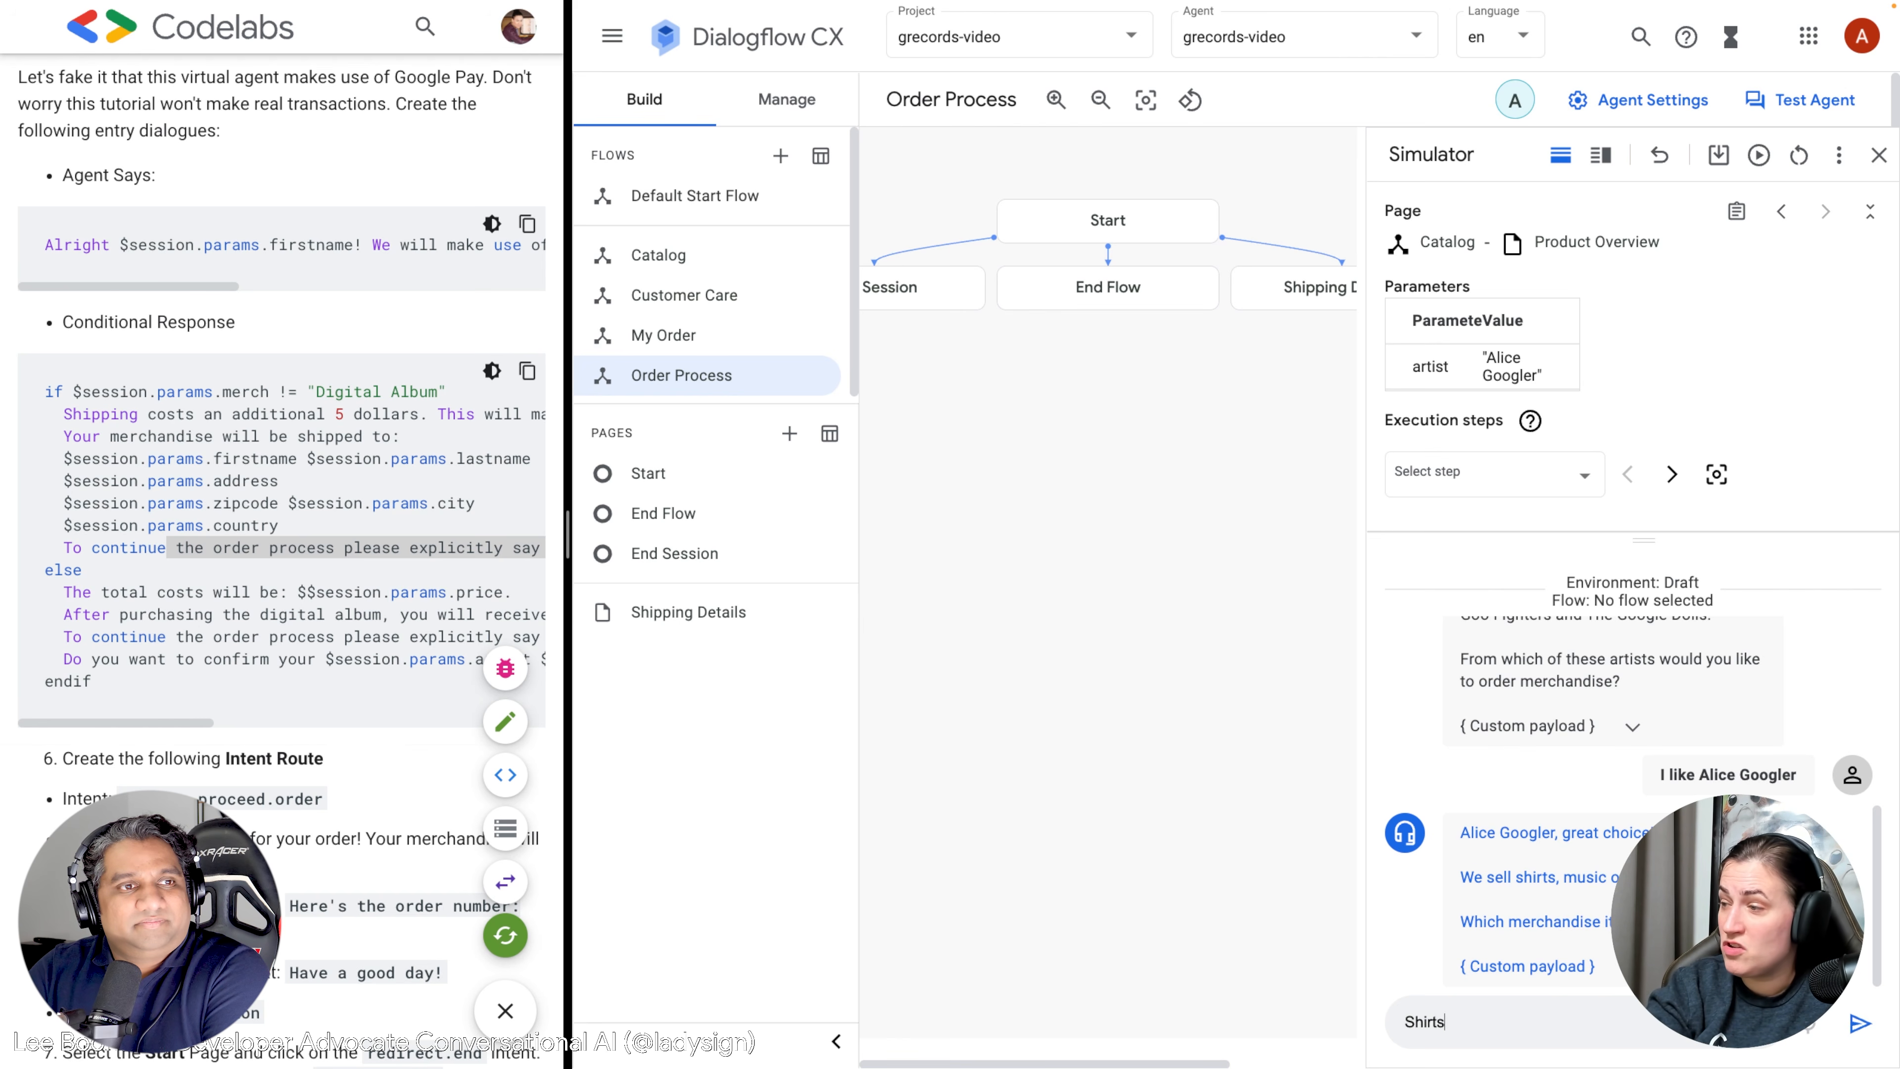
key(Return)
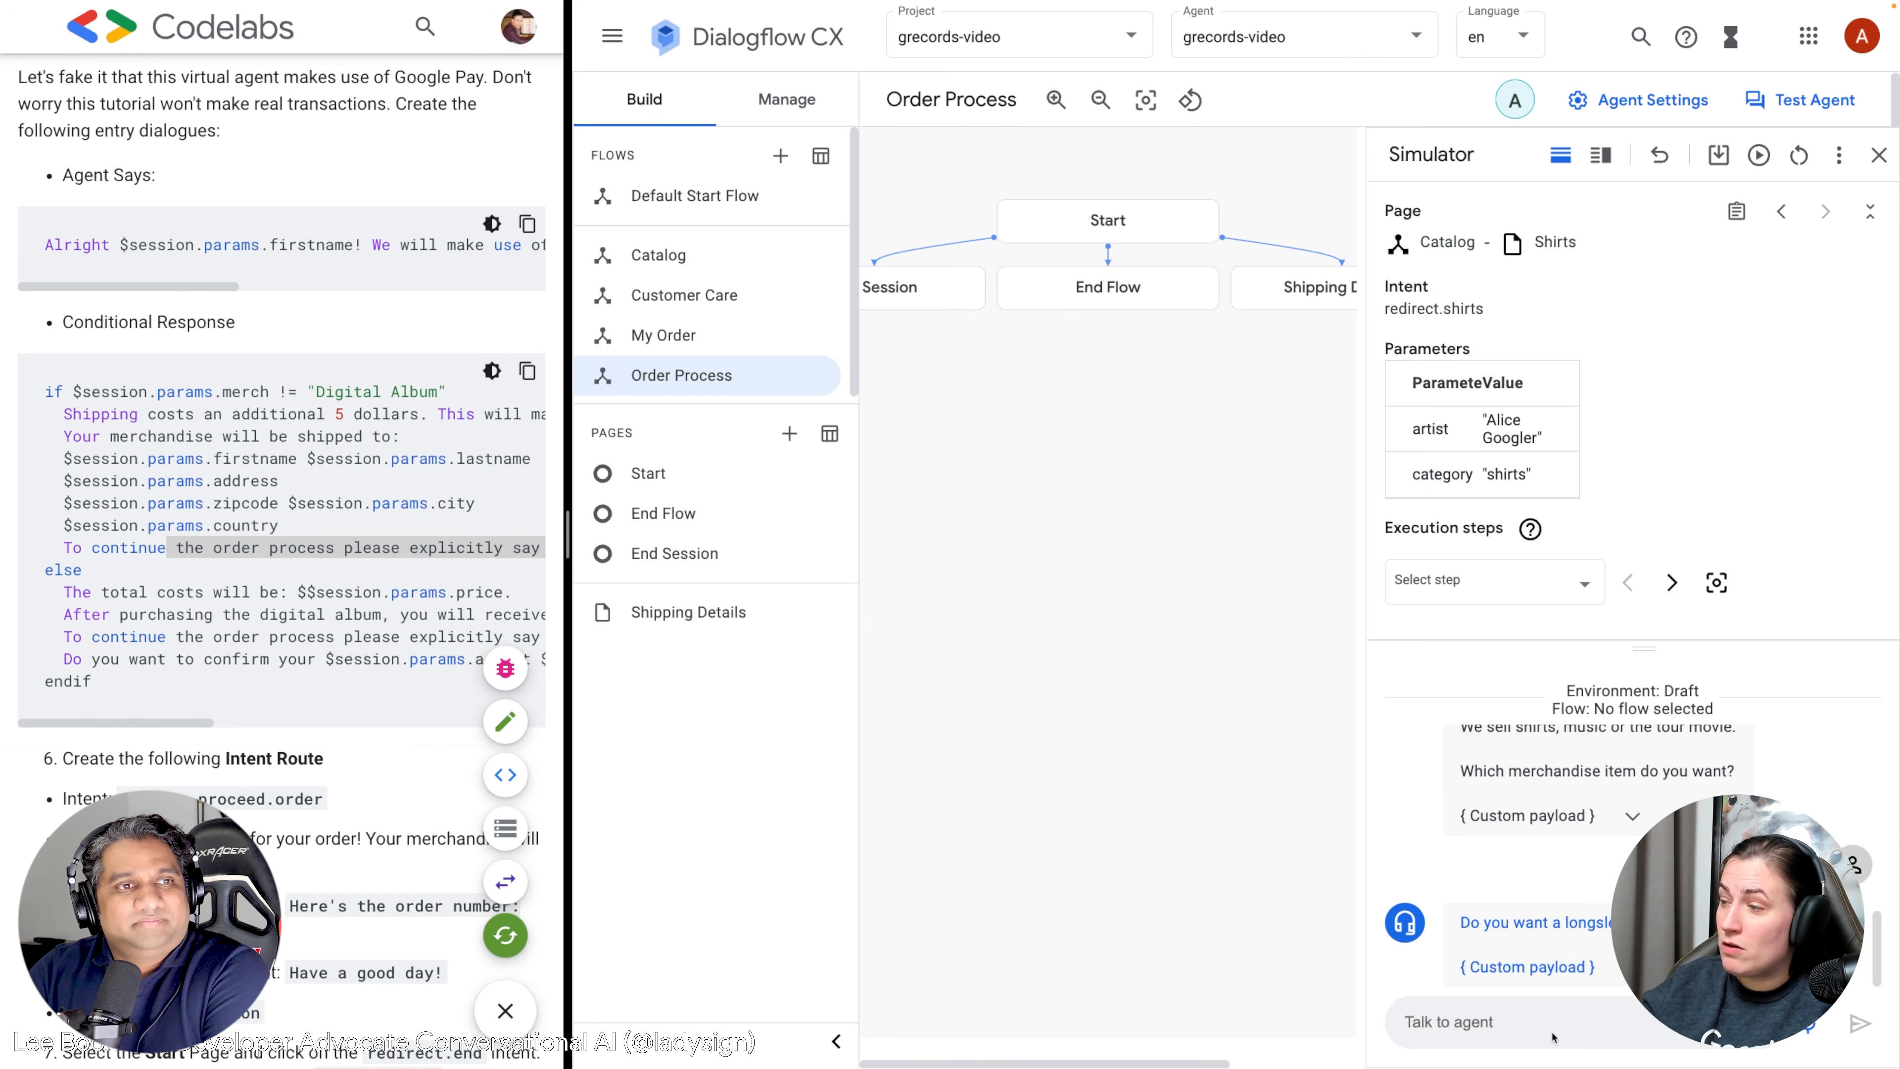
text(I)
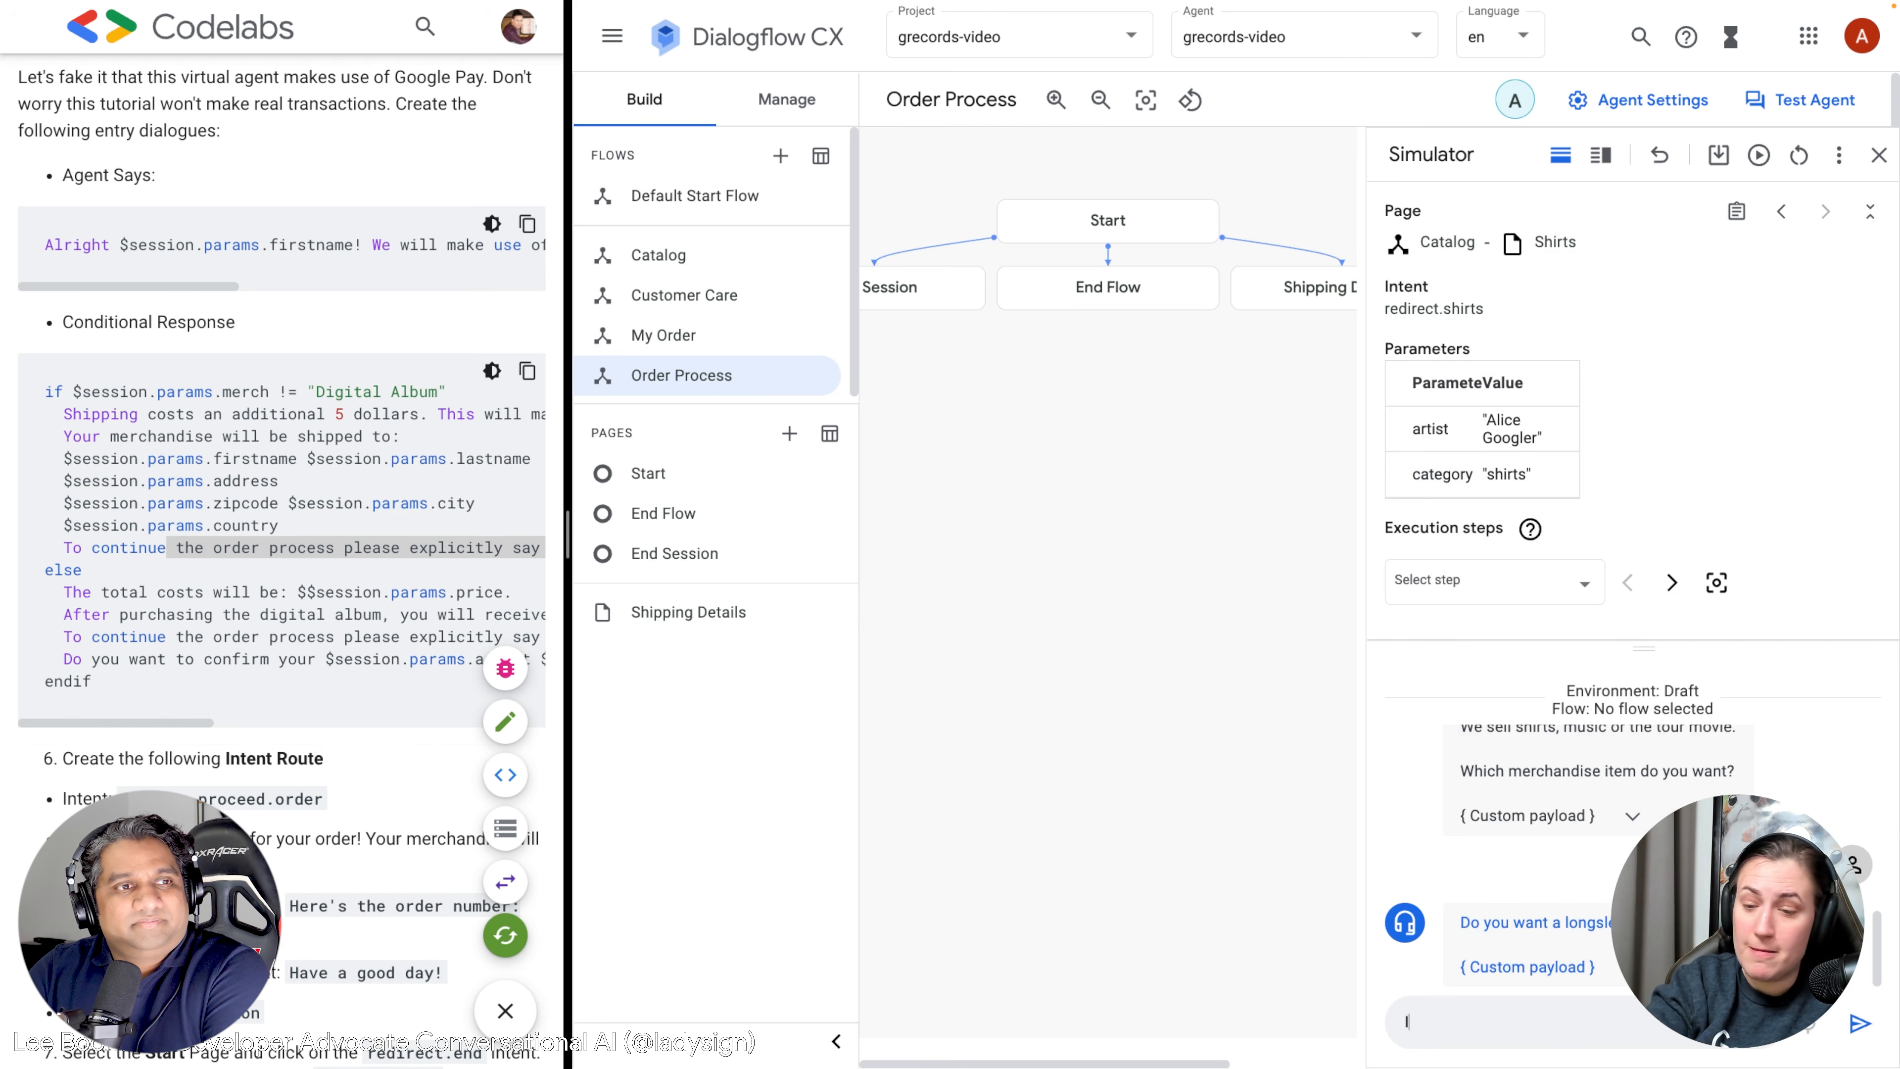
text( want the t-shirt)
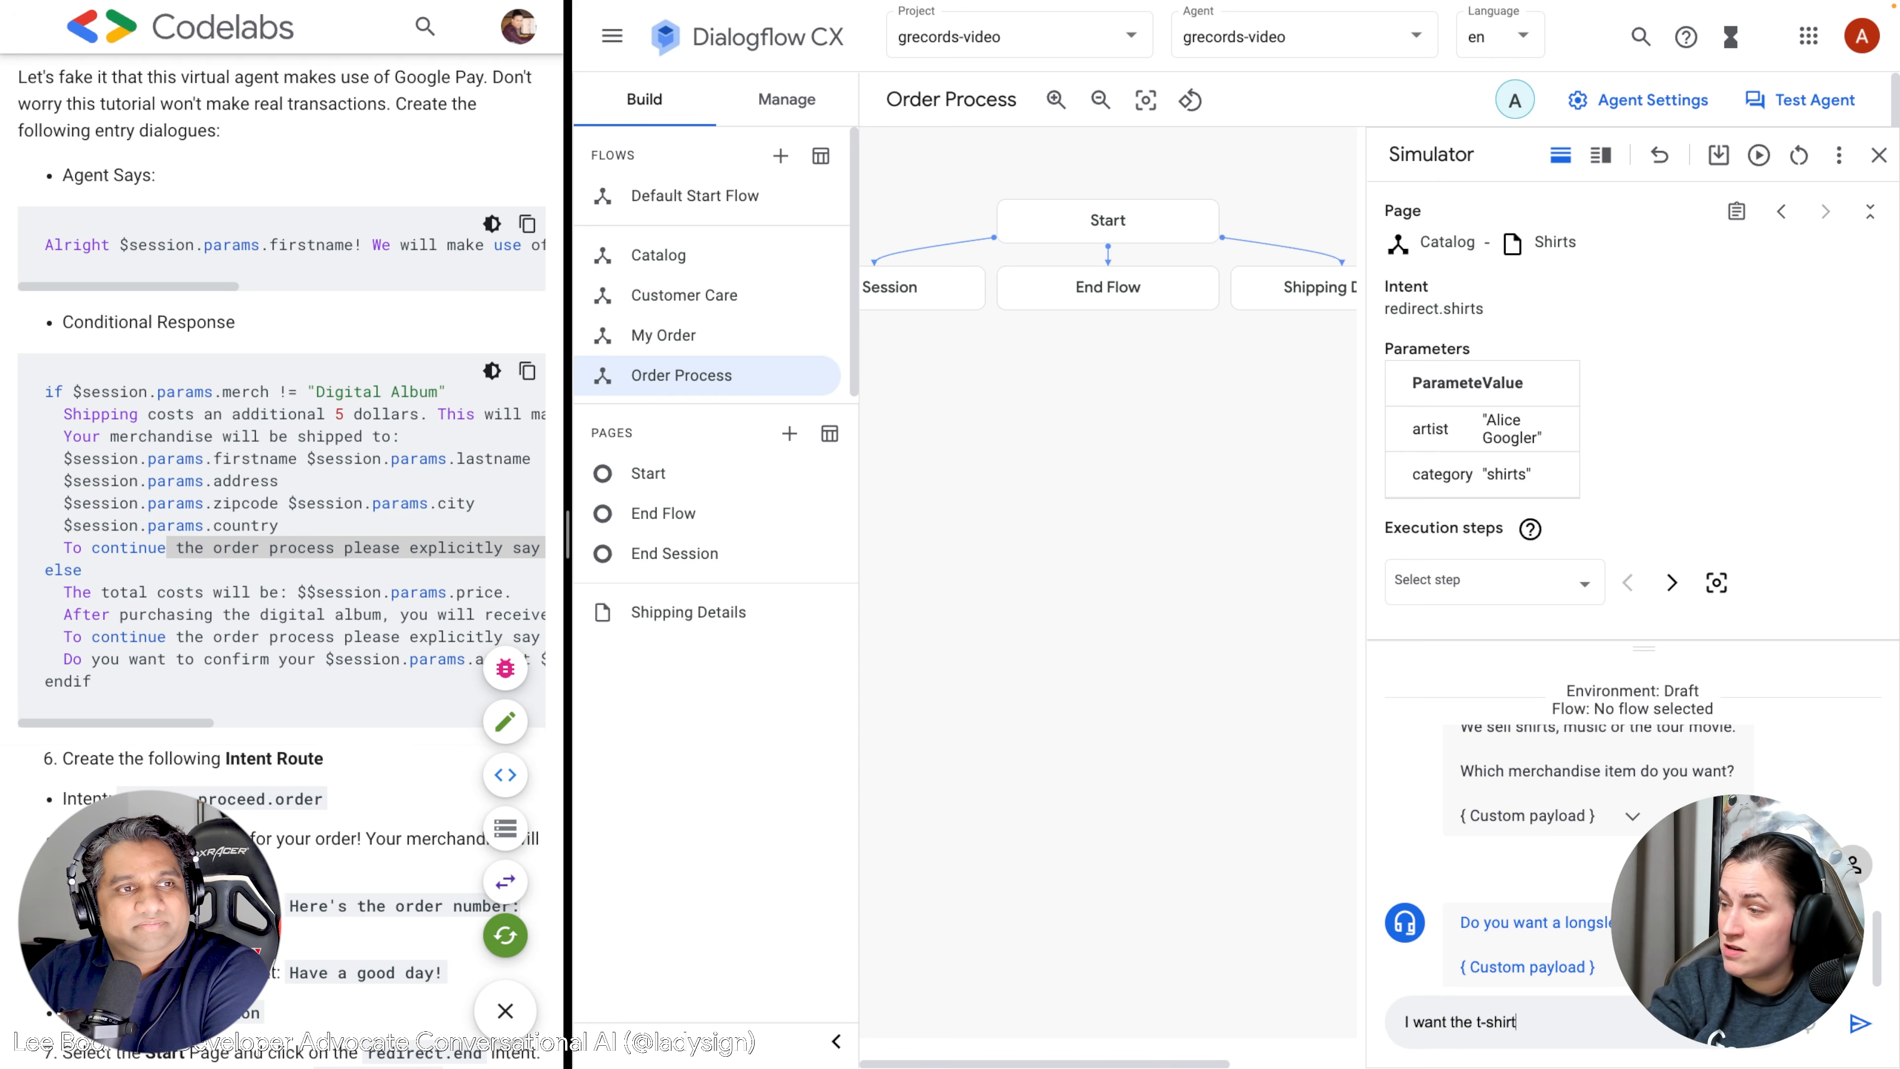
key(Return)
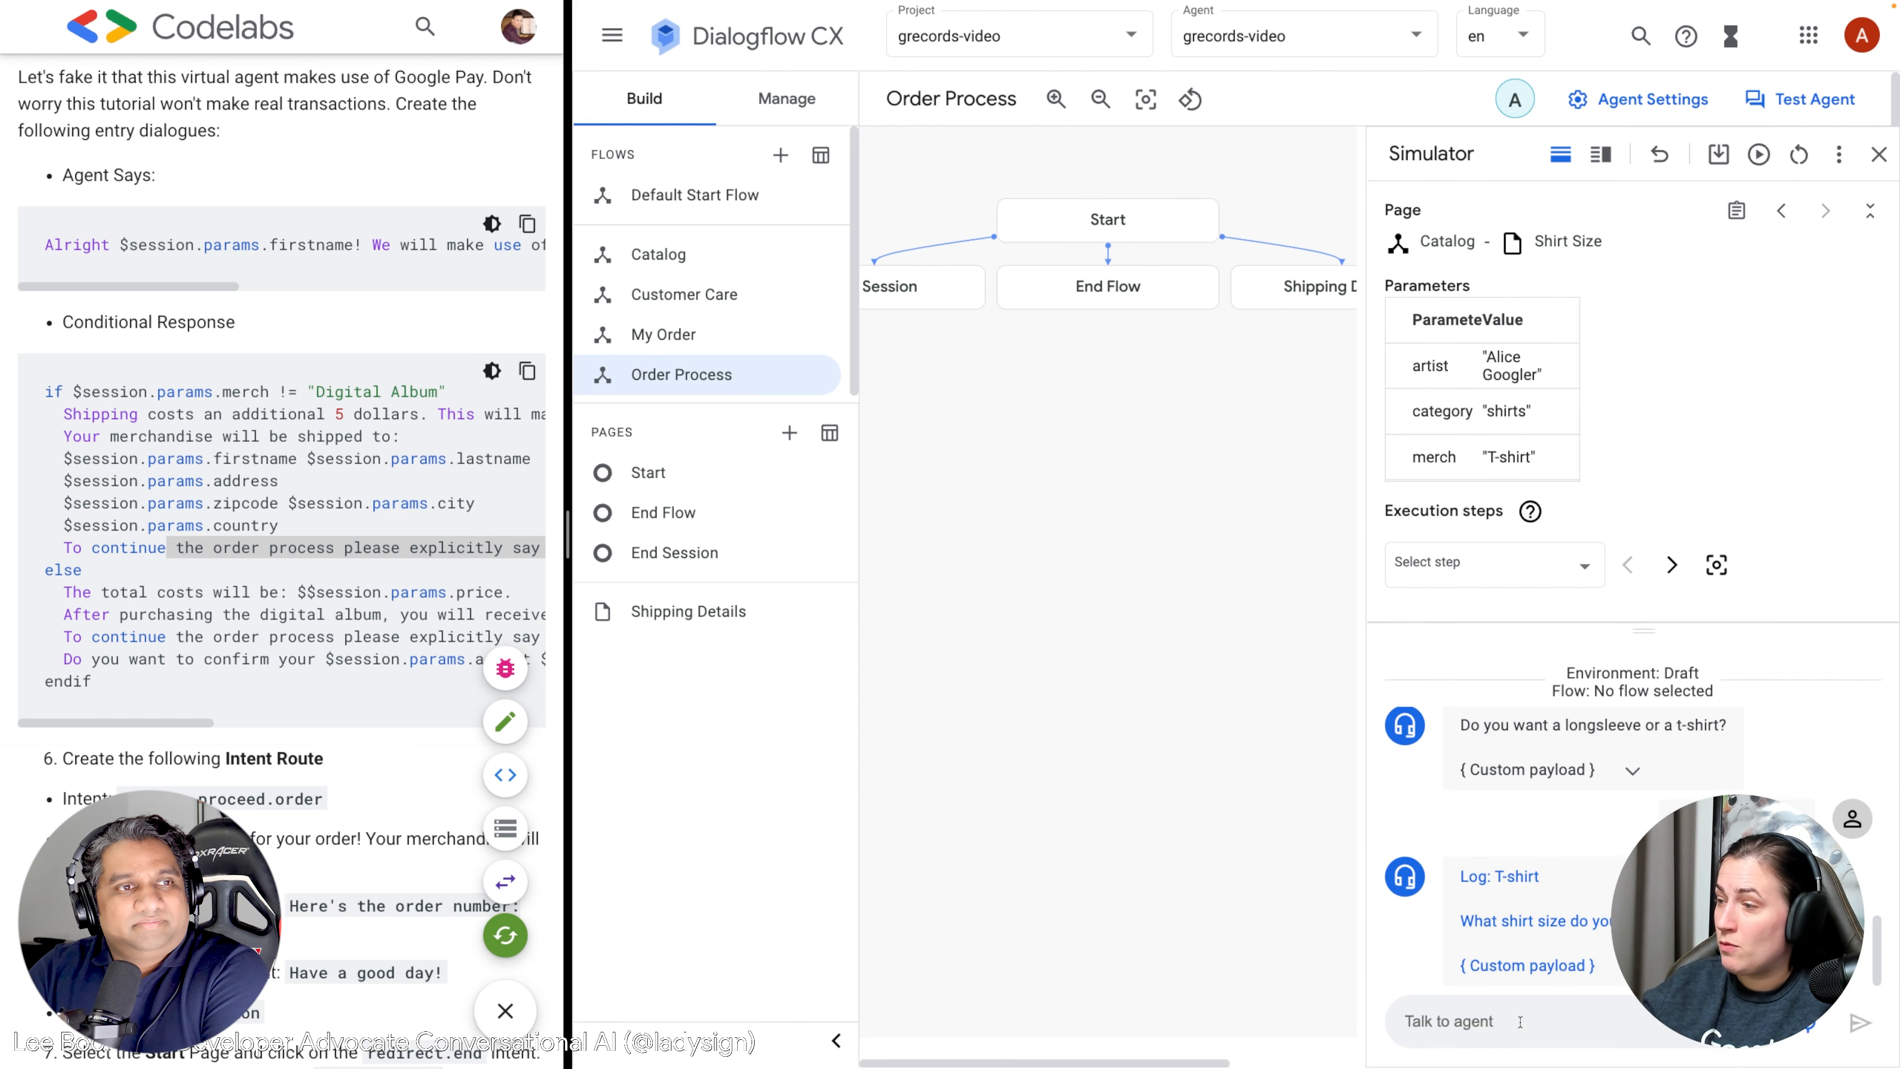
text(I want M)
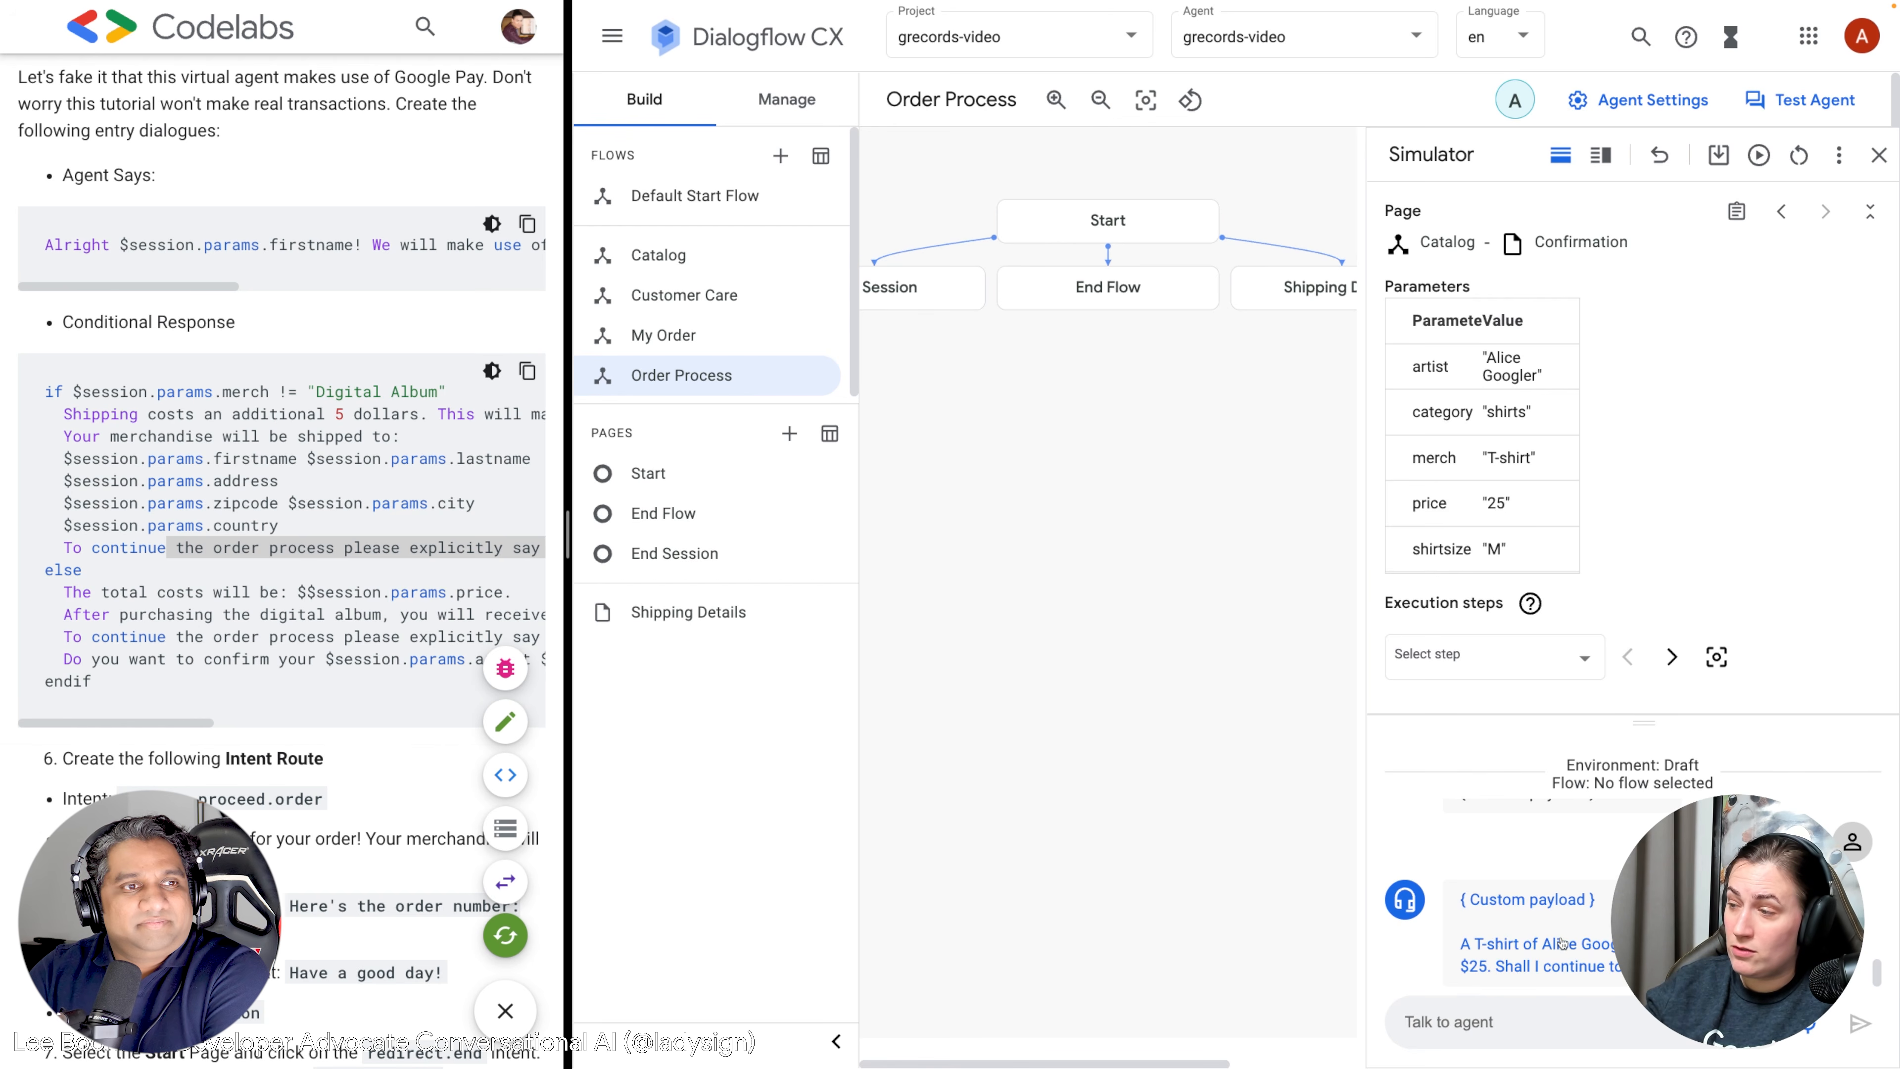
text(Yes)
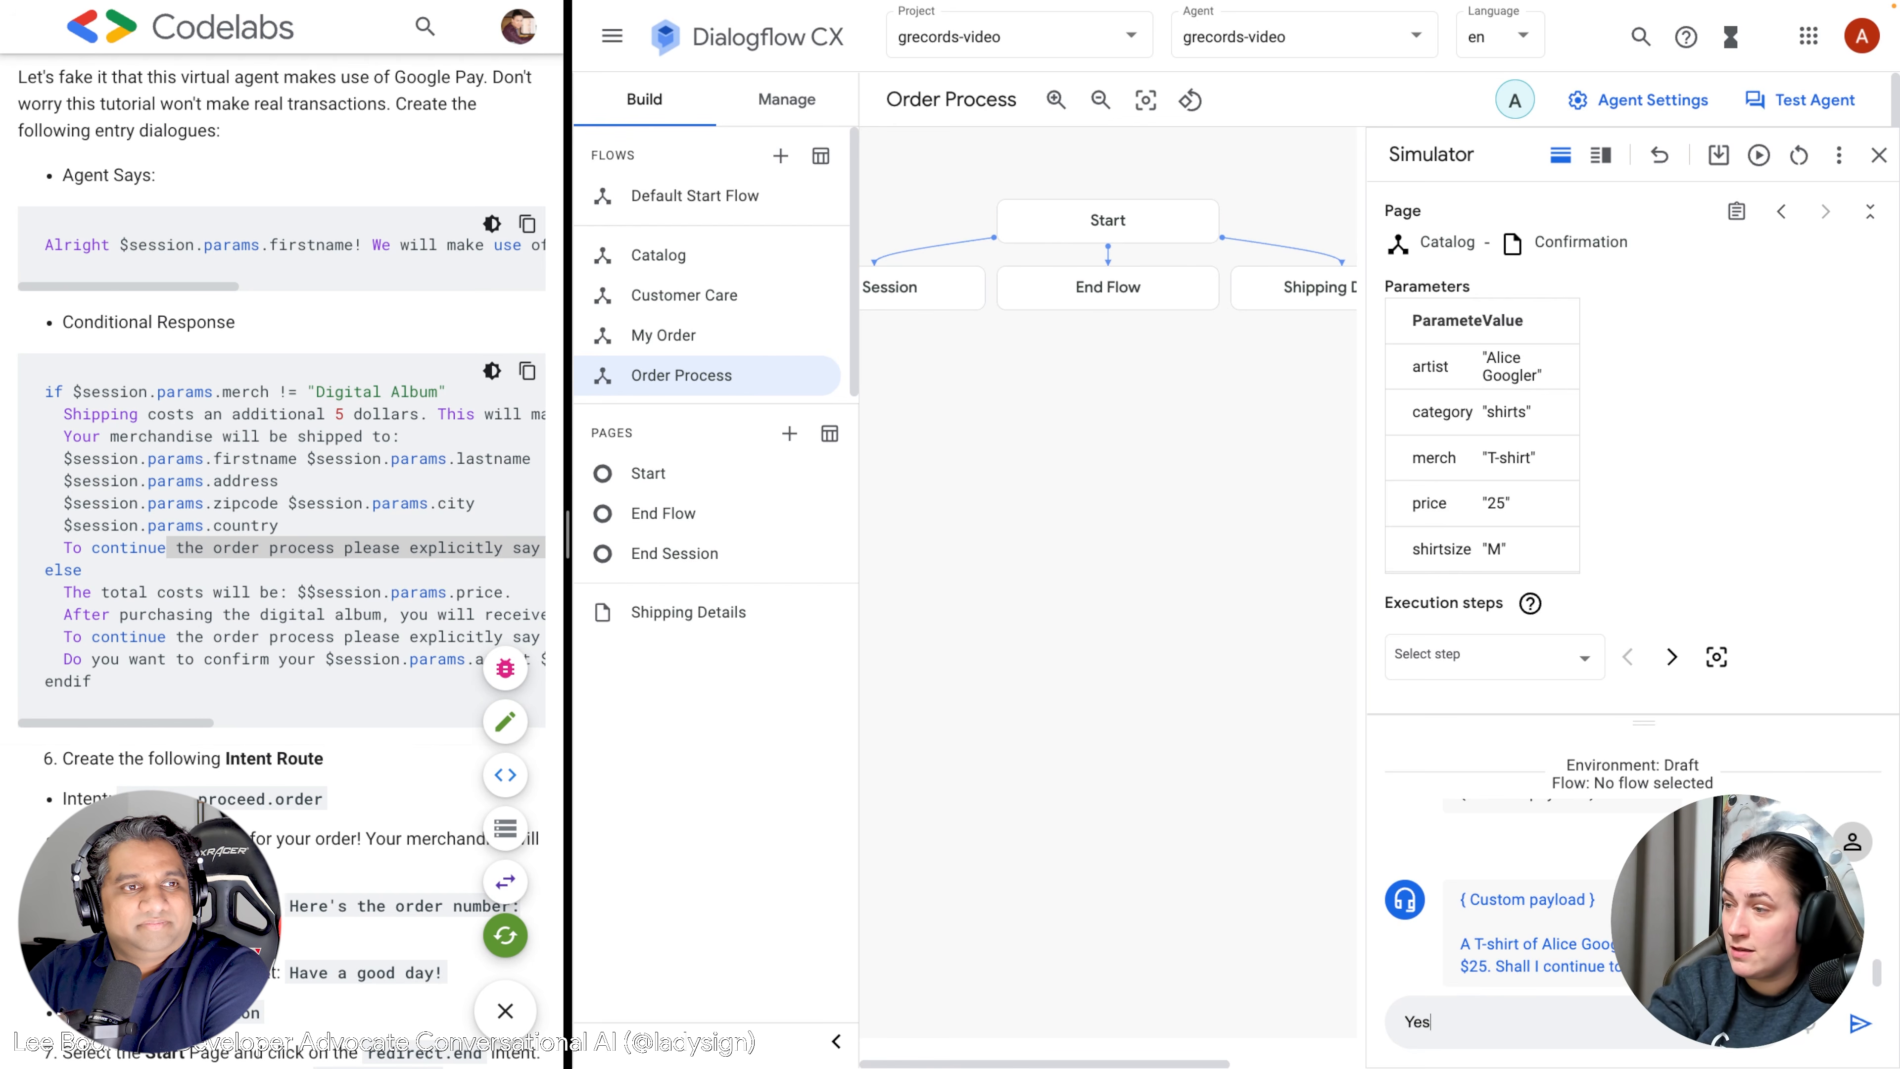
key(Return)
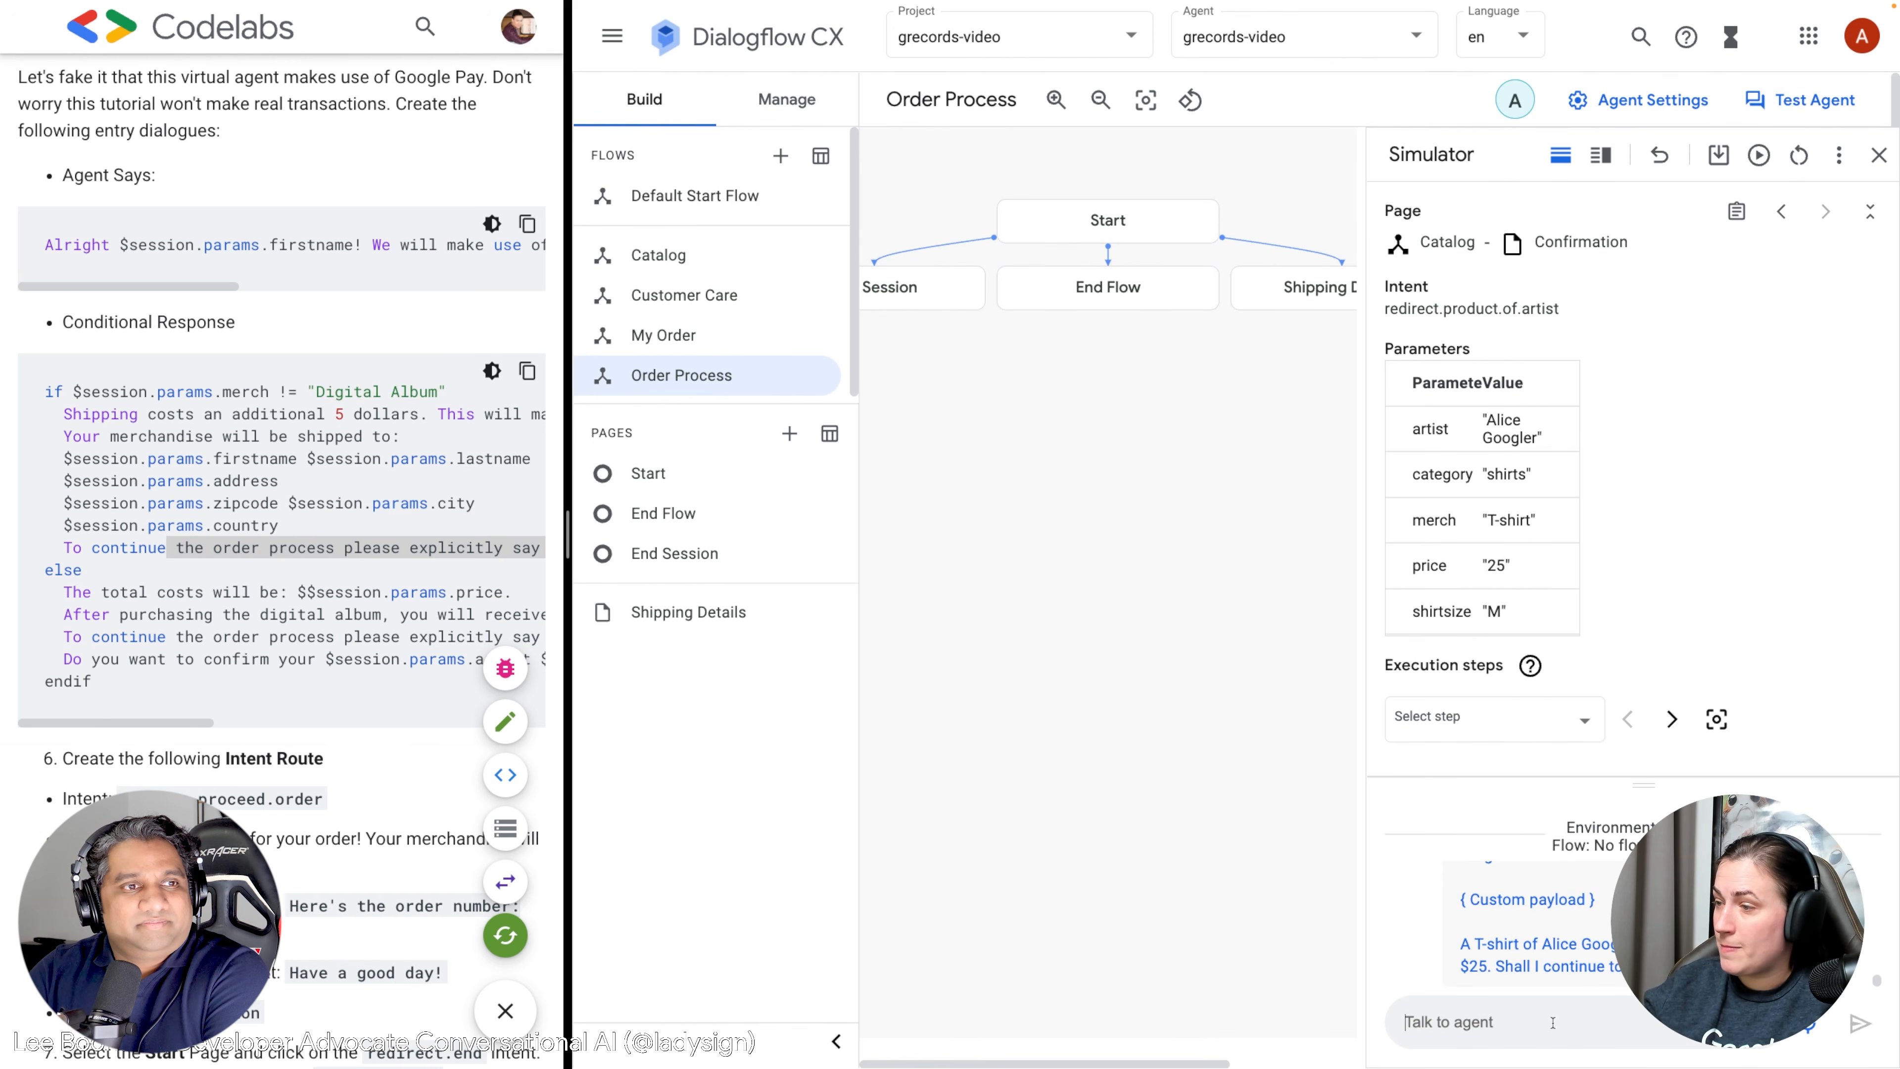
text(COnfirm)
key(BackSpace)
key(BackSpace)
key(BackSpace)
key(BackSpace)
key(BackSpace)
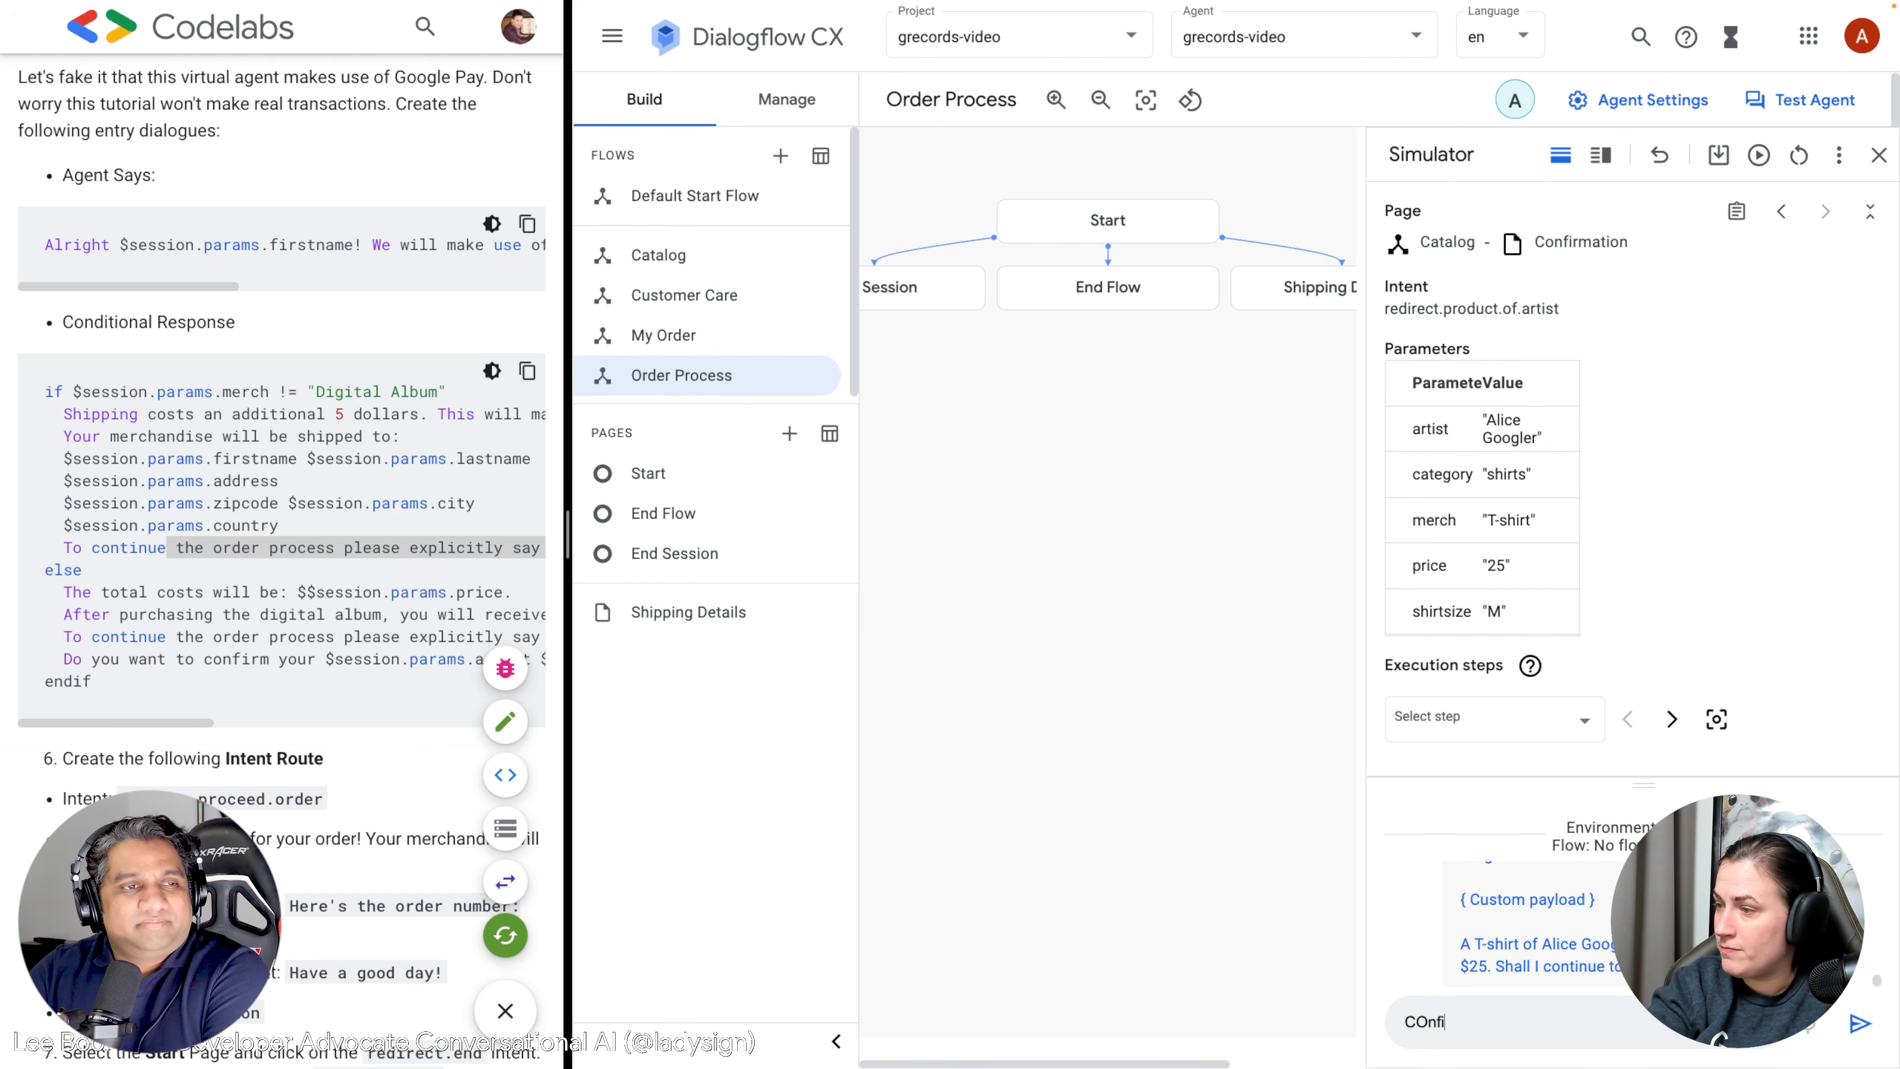
key(BackSpace)
Send Confirm and give the customer's first name as 'The firstname is …'.
text(onfirm)
key(Return)
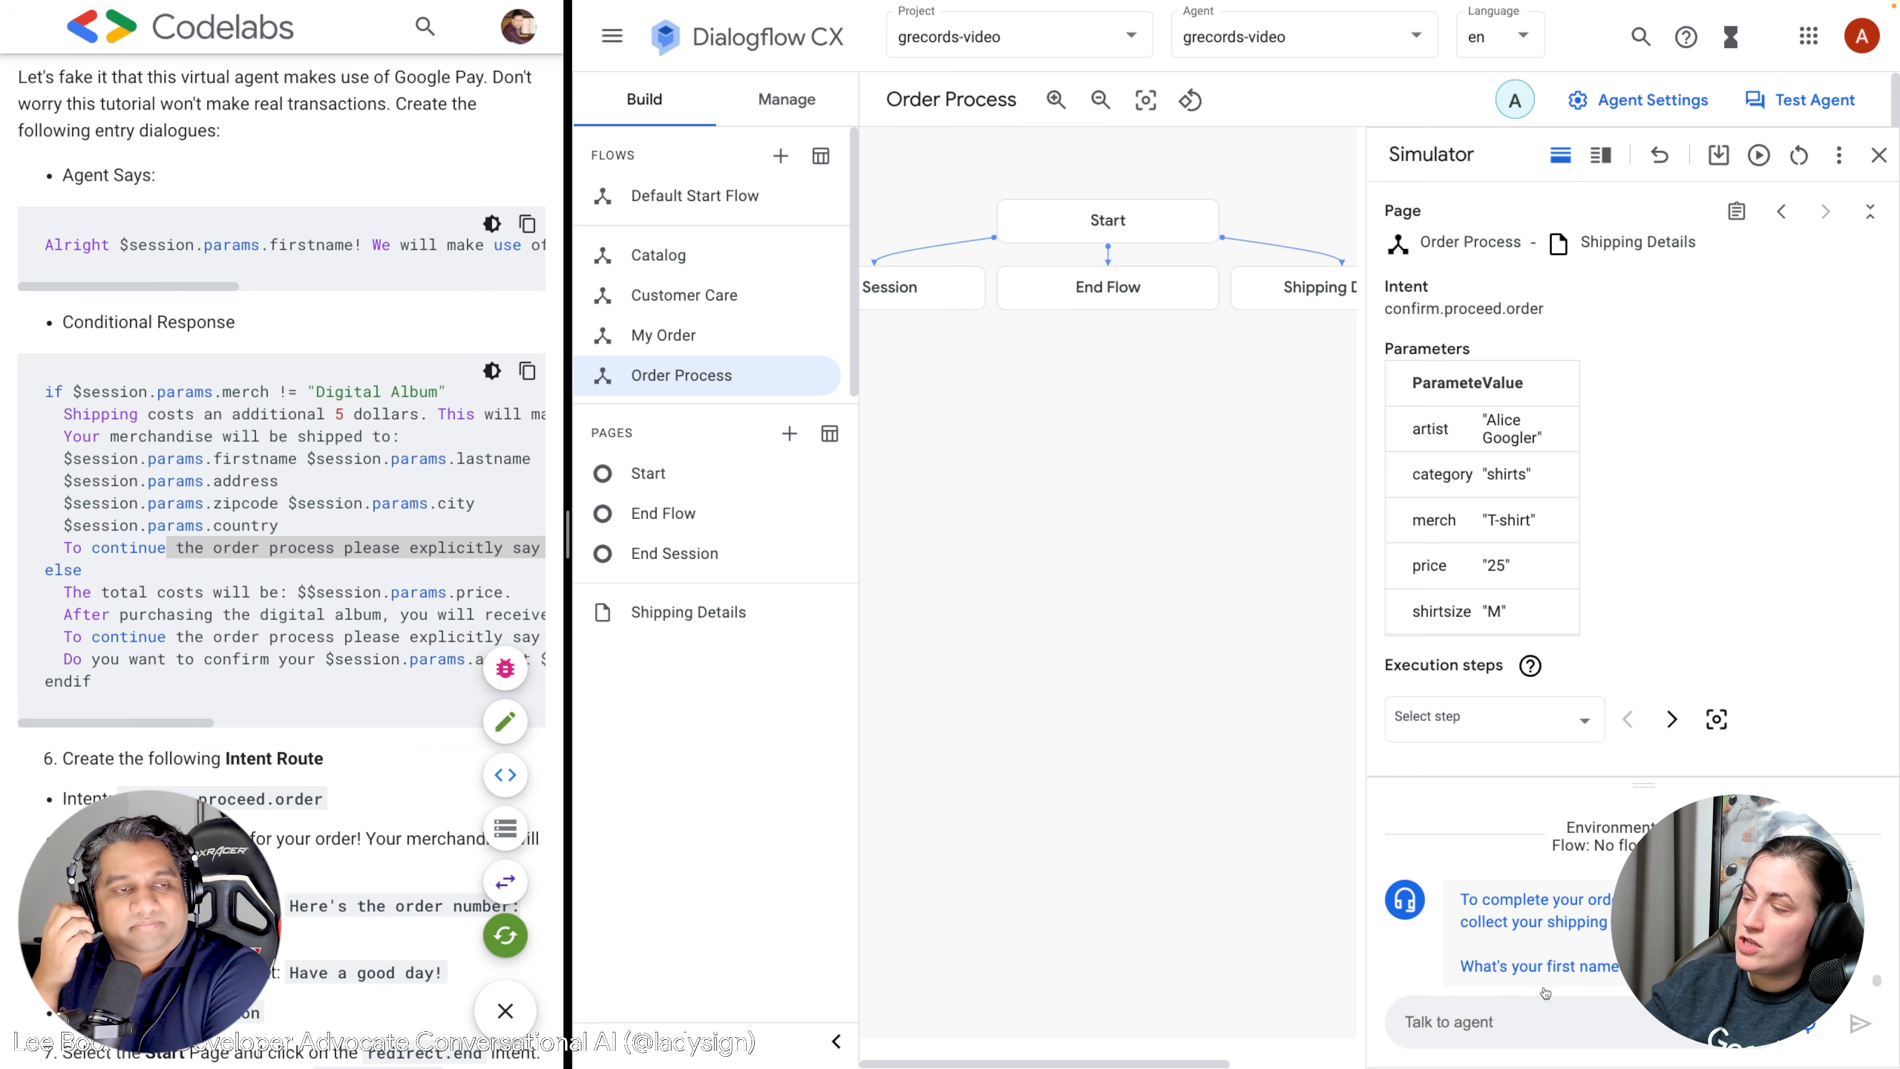
key(ctrl+a)
key(BackSpace)
text(The )
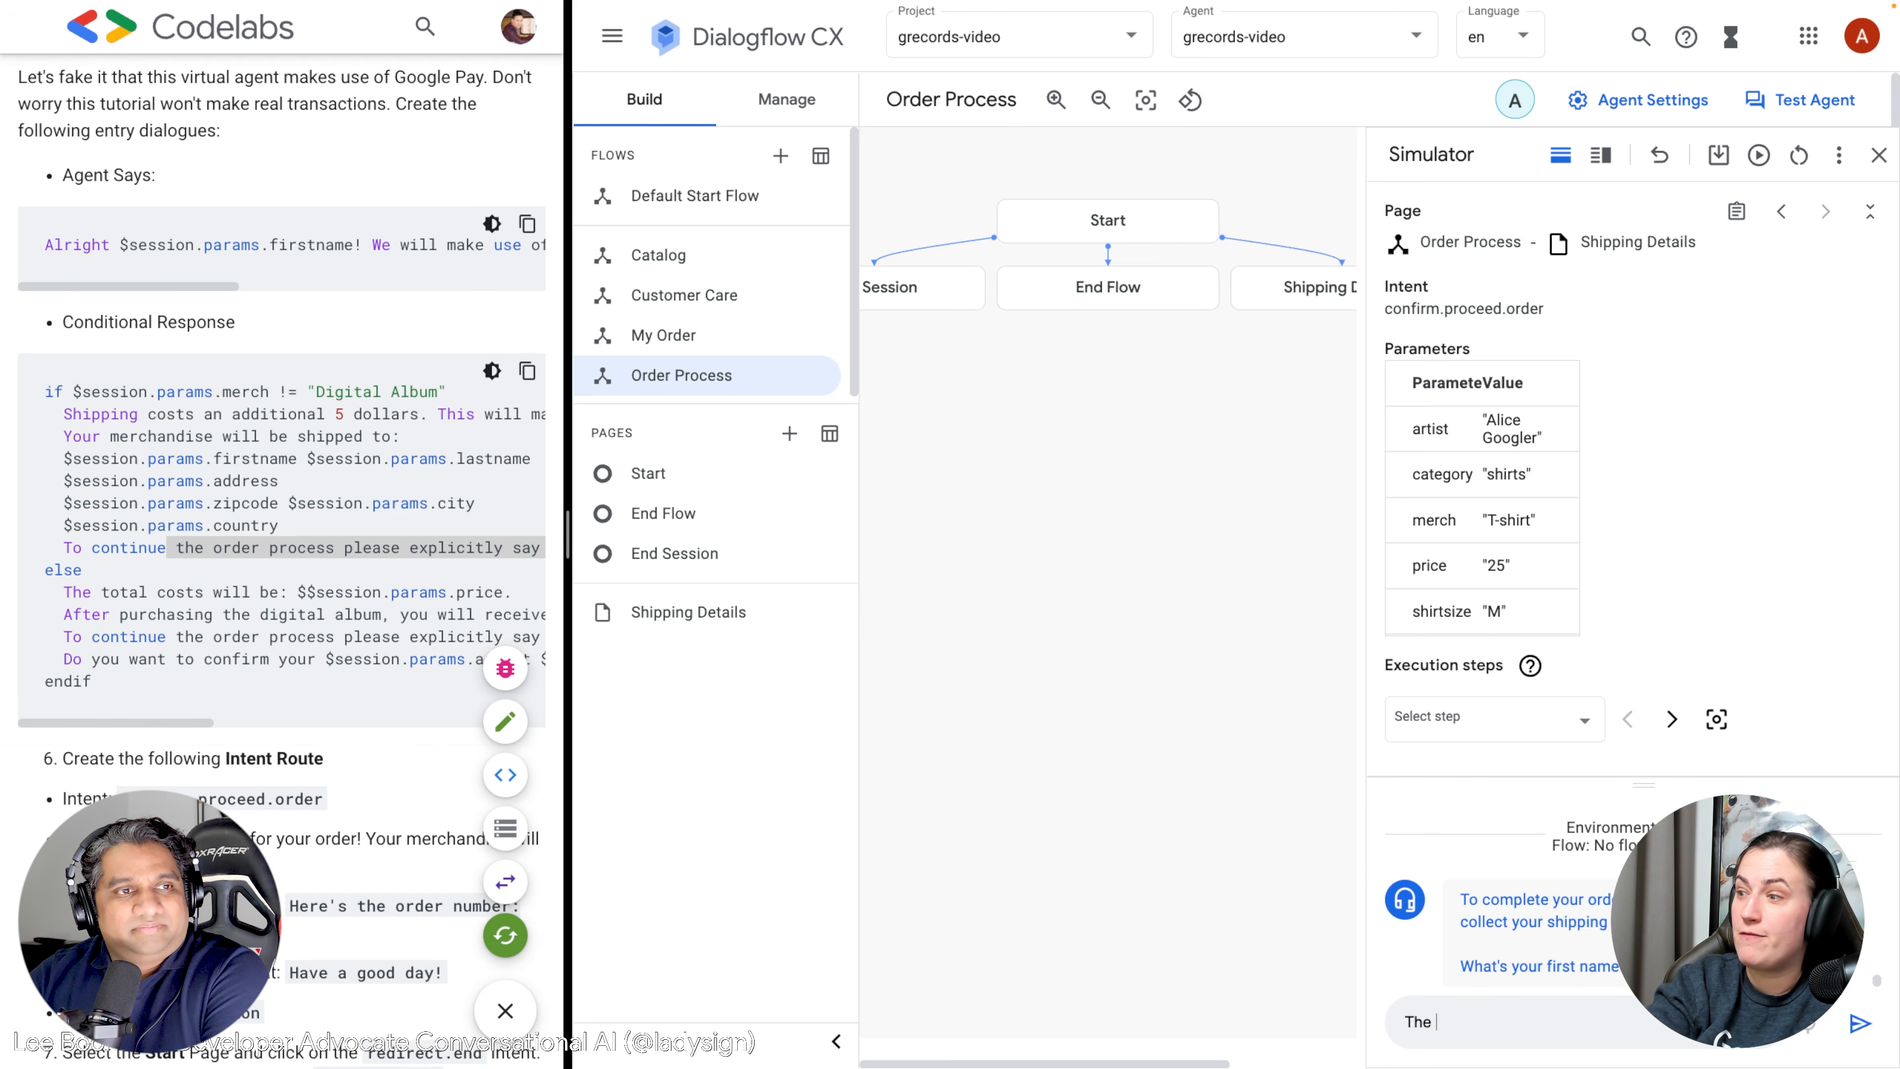
key(Return)
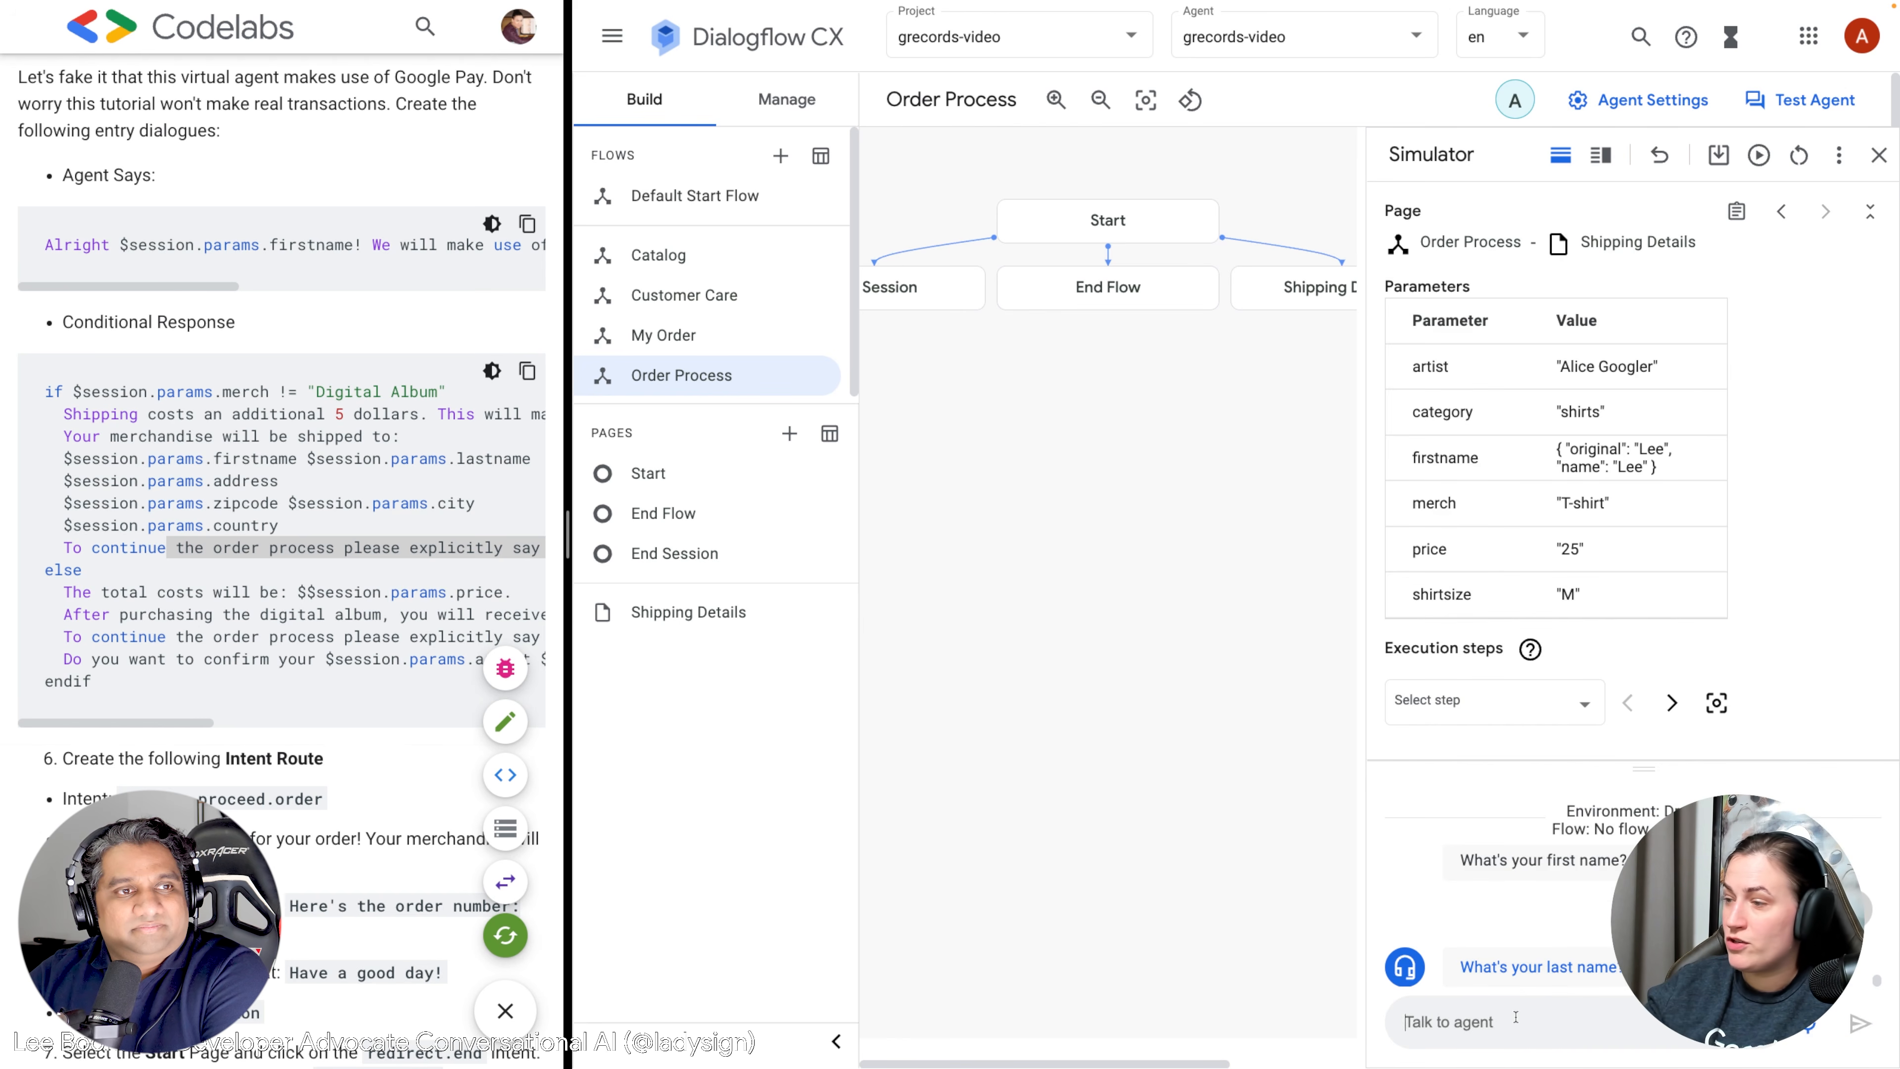
Answer with the customer's last name, street address, postal code, city, country and e-mail.
key(Return)
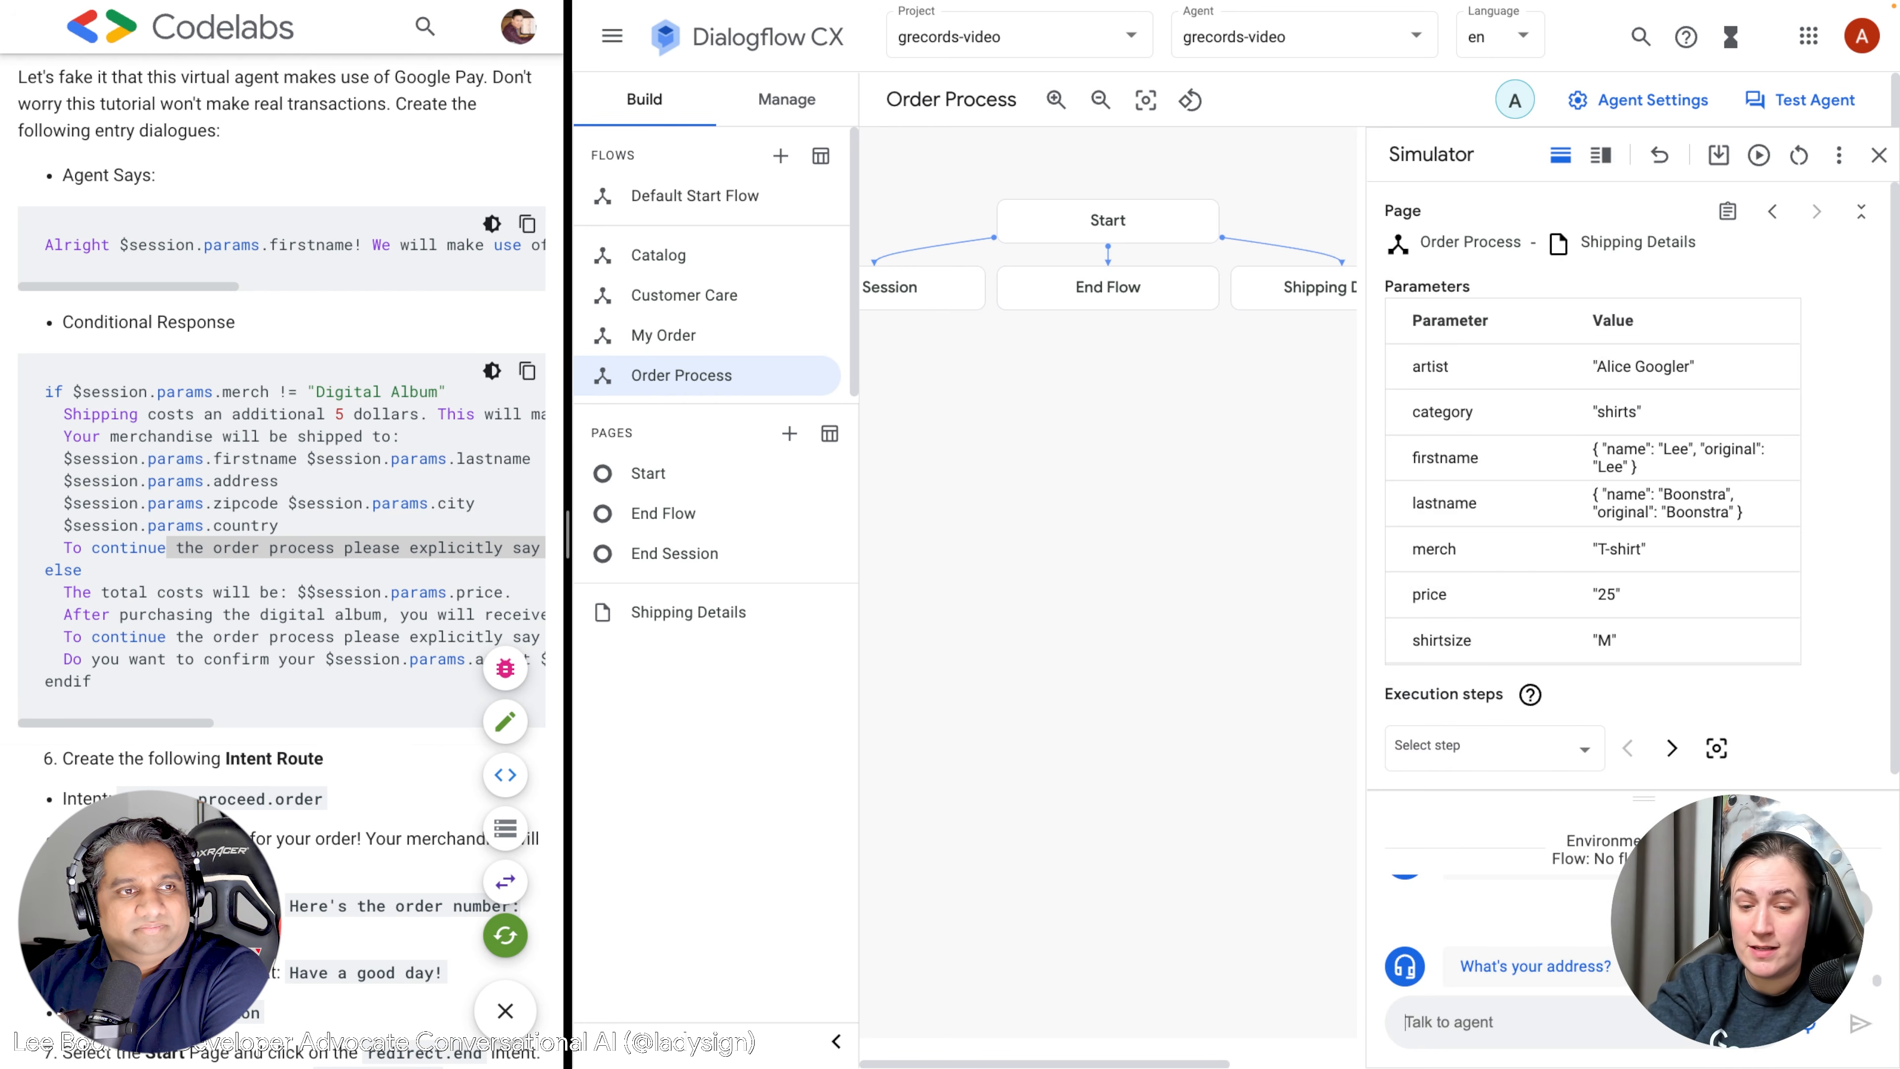
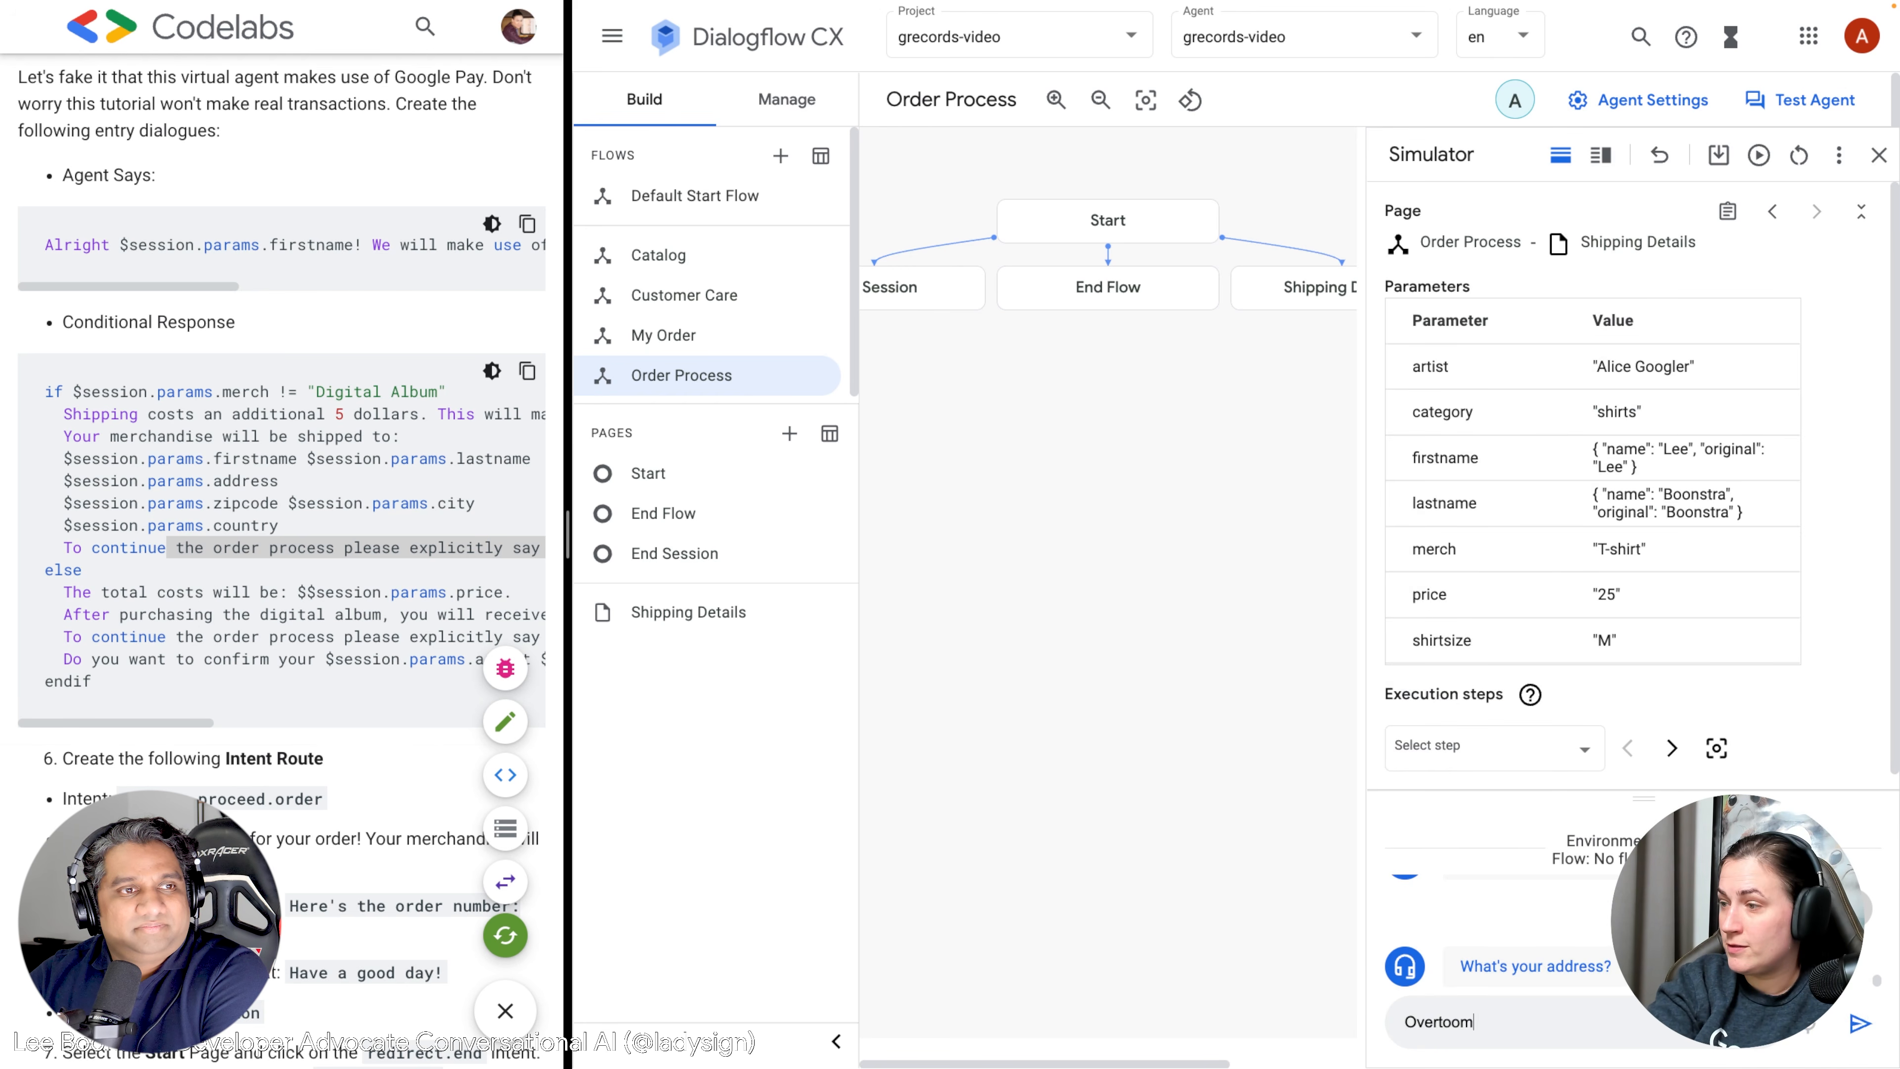
key(Return)
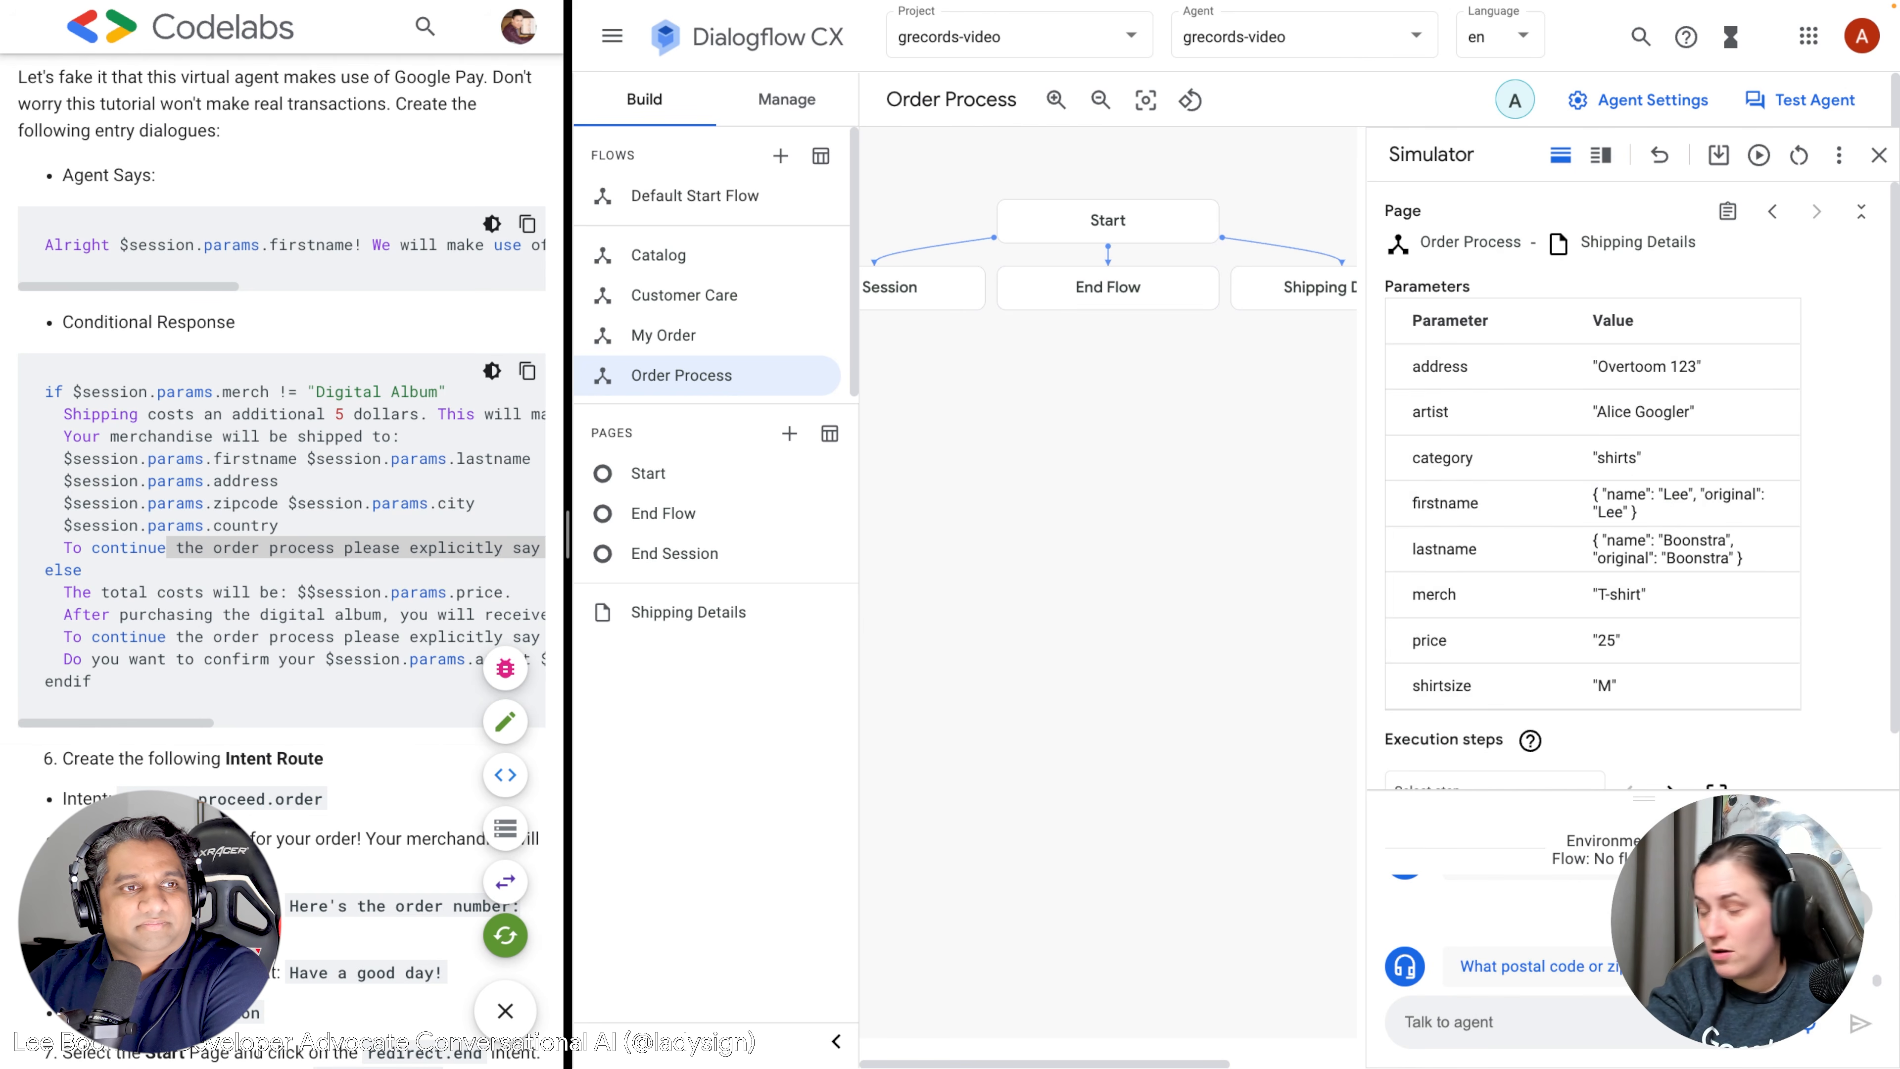
text(1000AB)
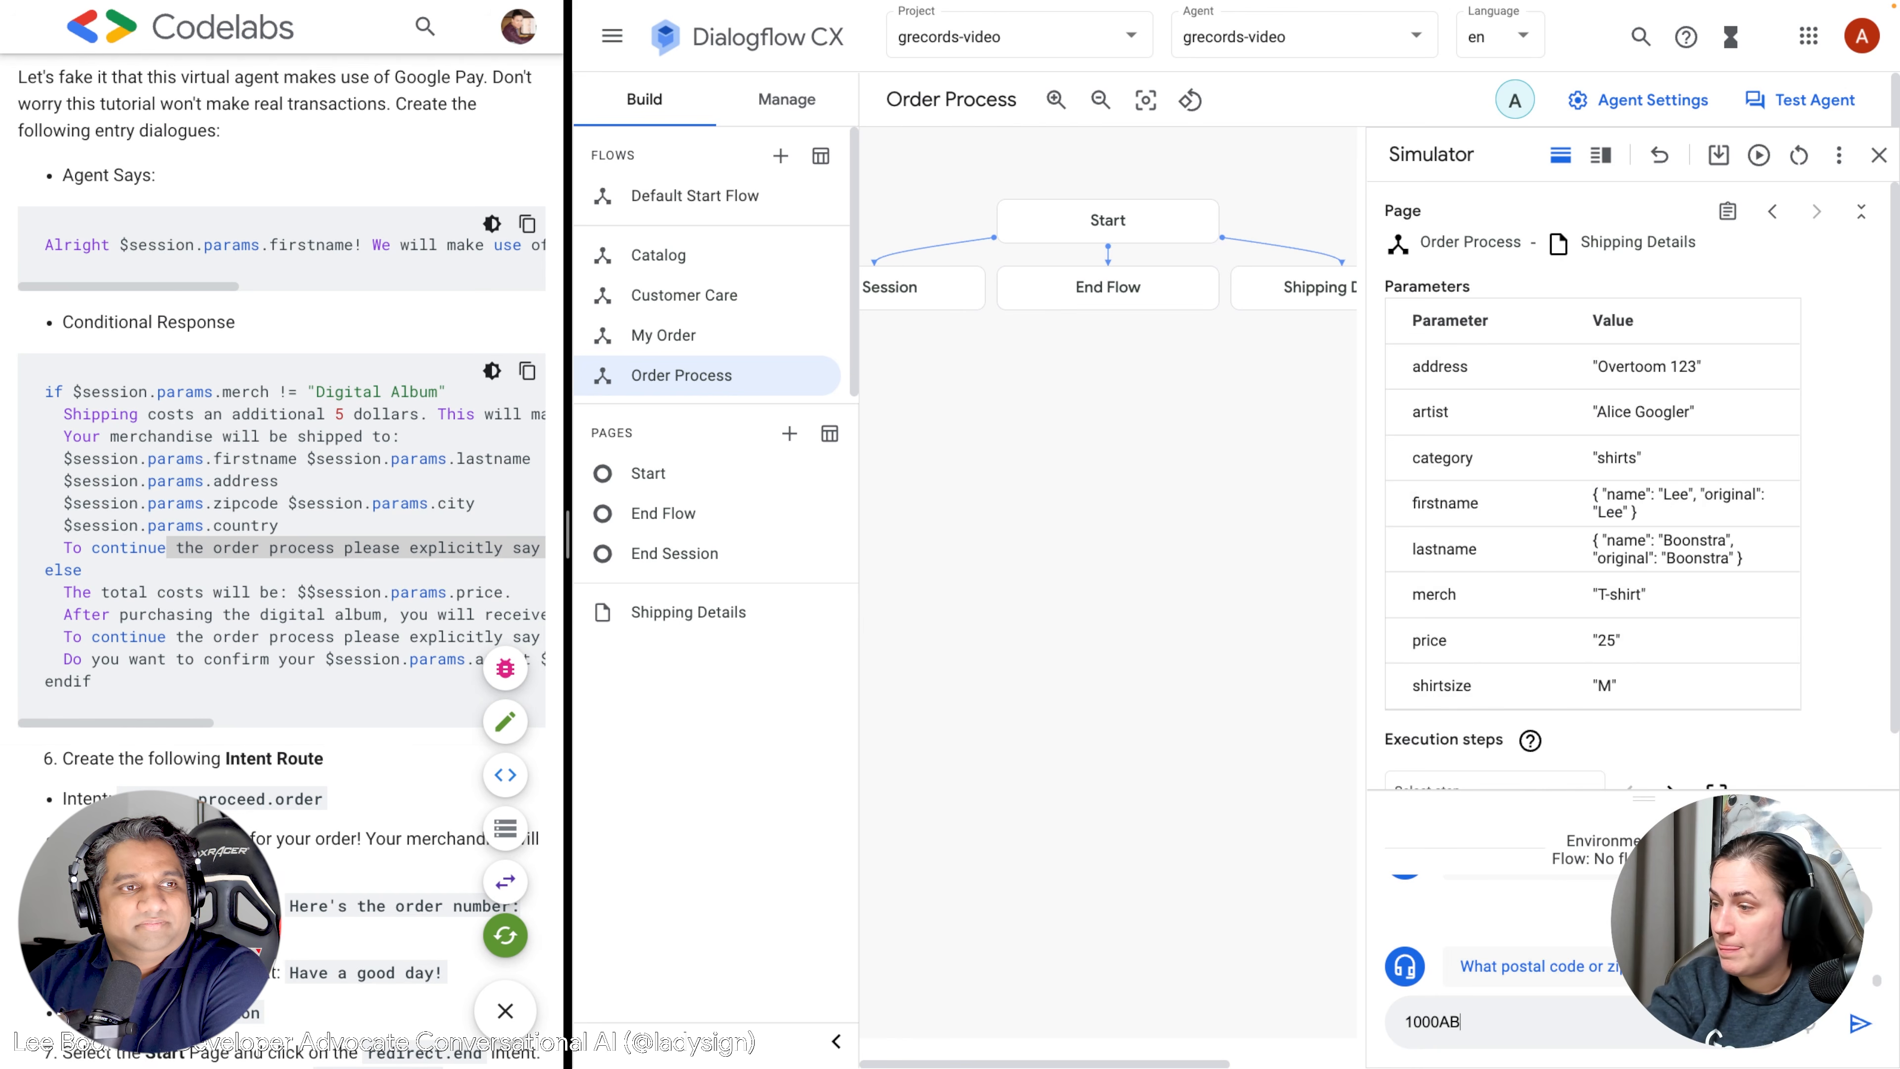
key(Return)
text(Amsterdam)
key(Return)
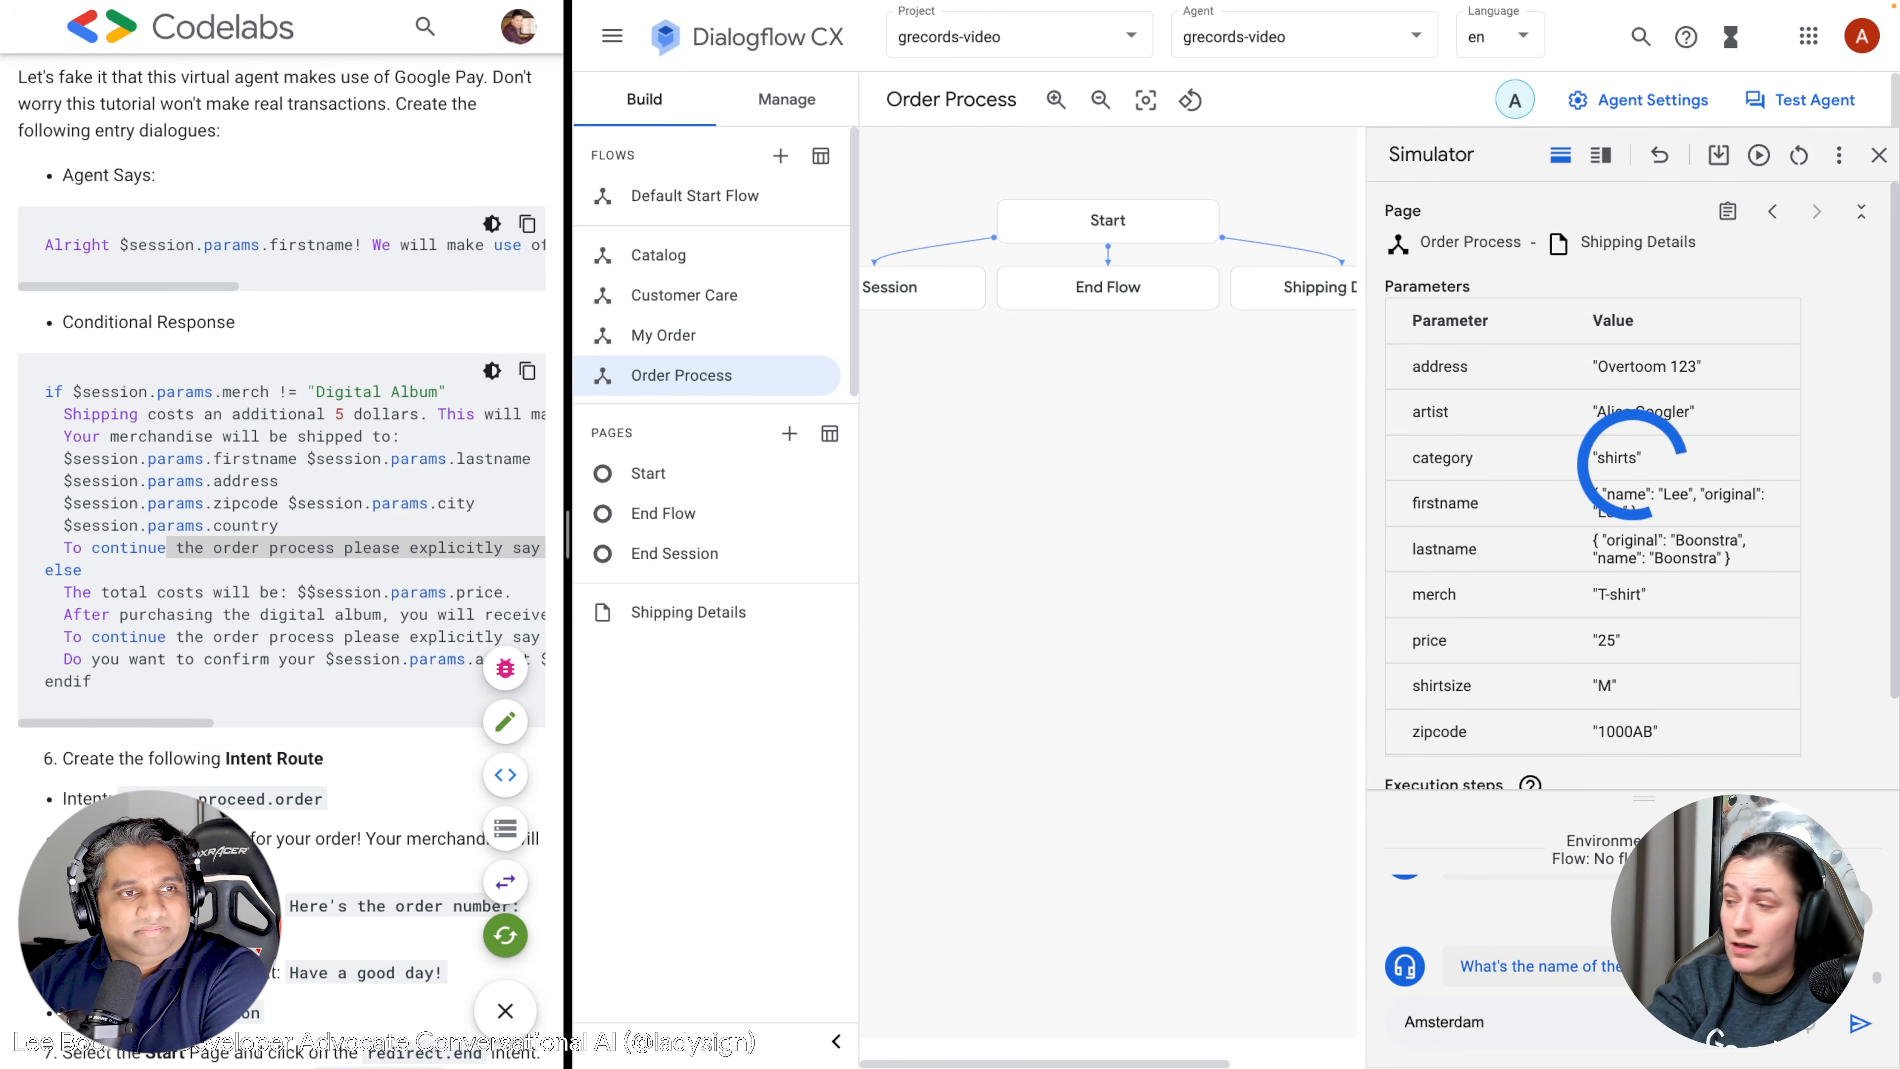
text(The Netherlands)
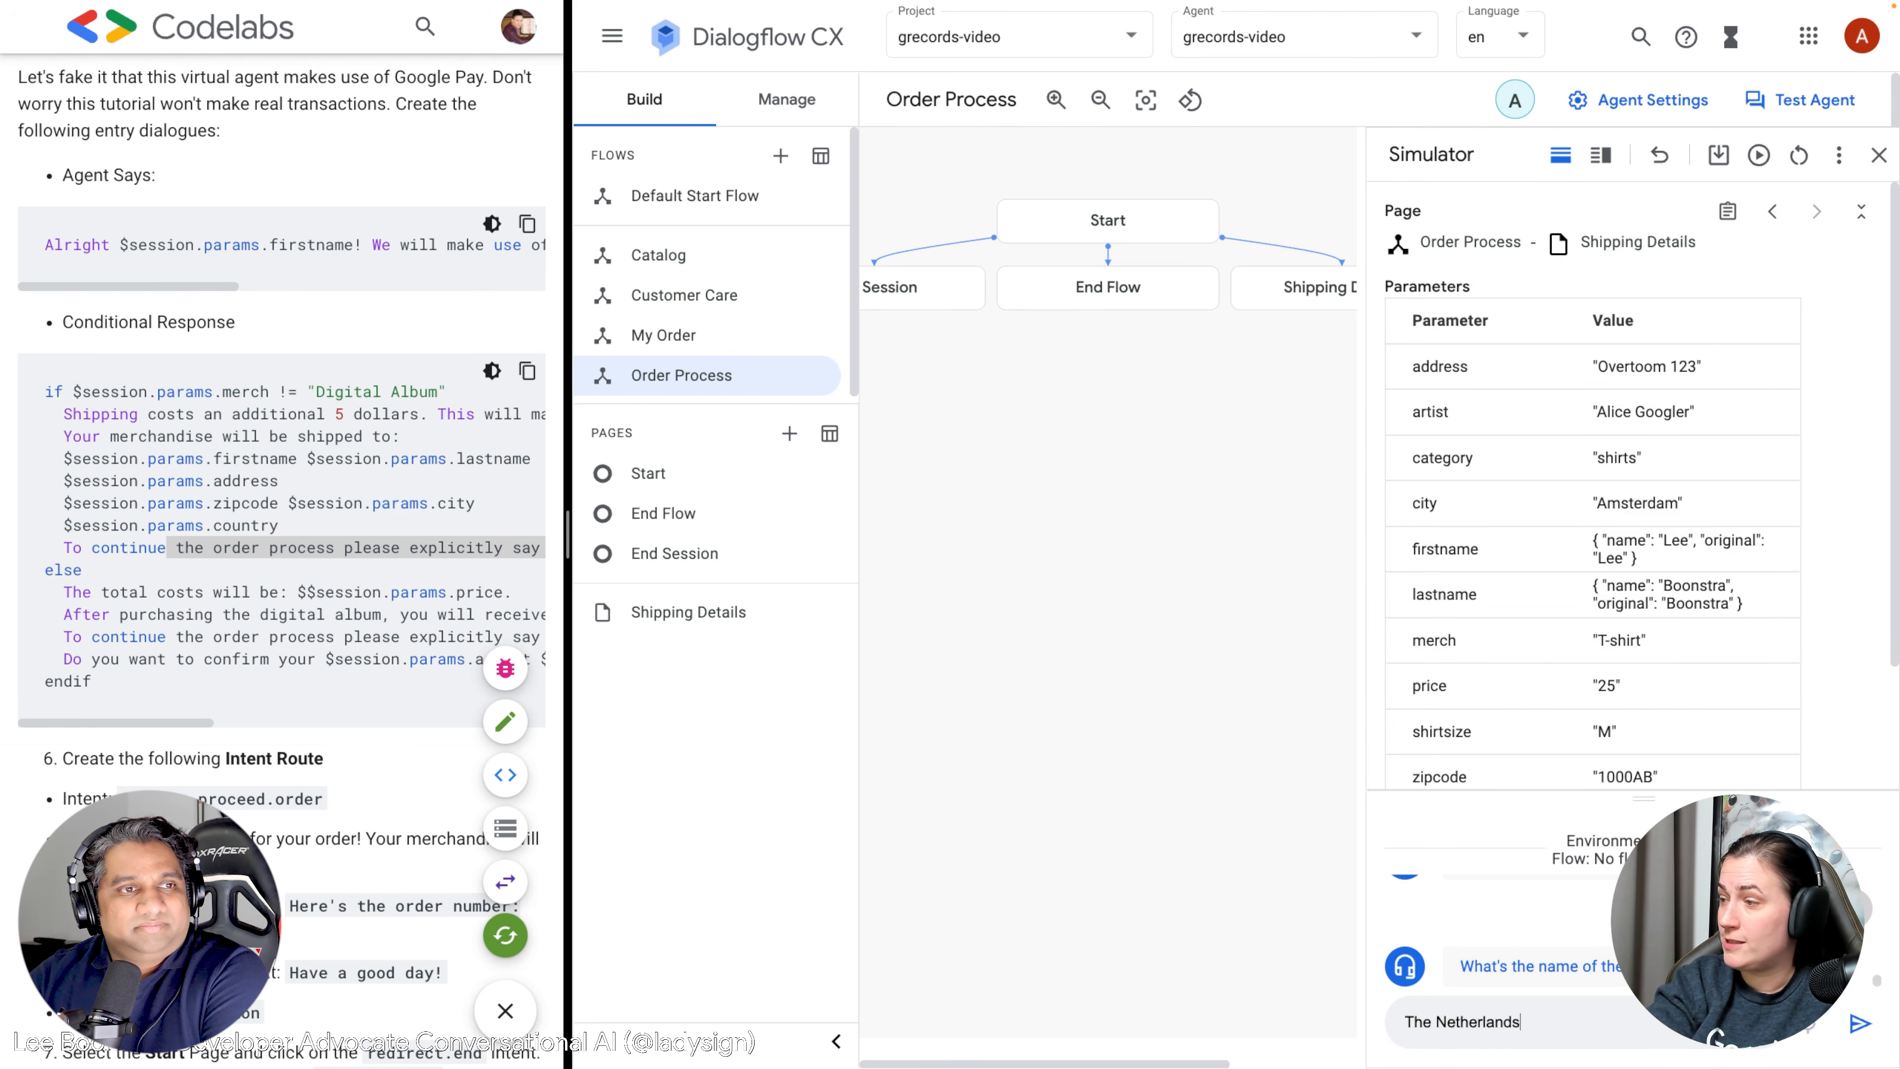
key(Return)
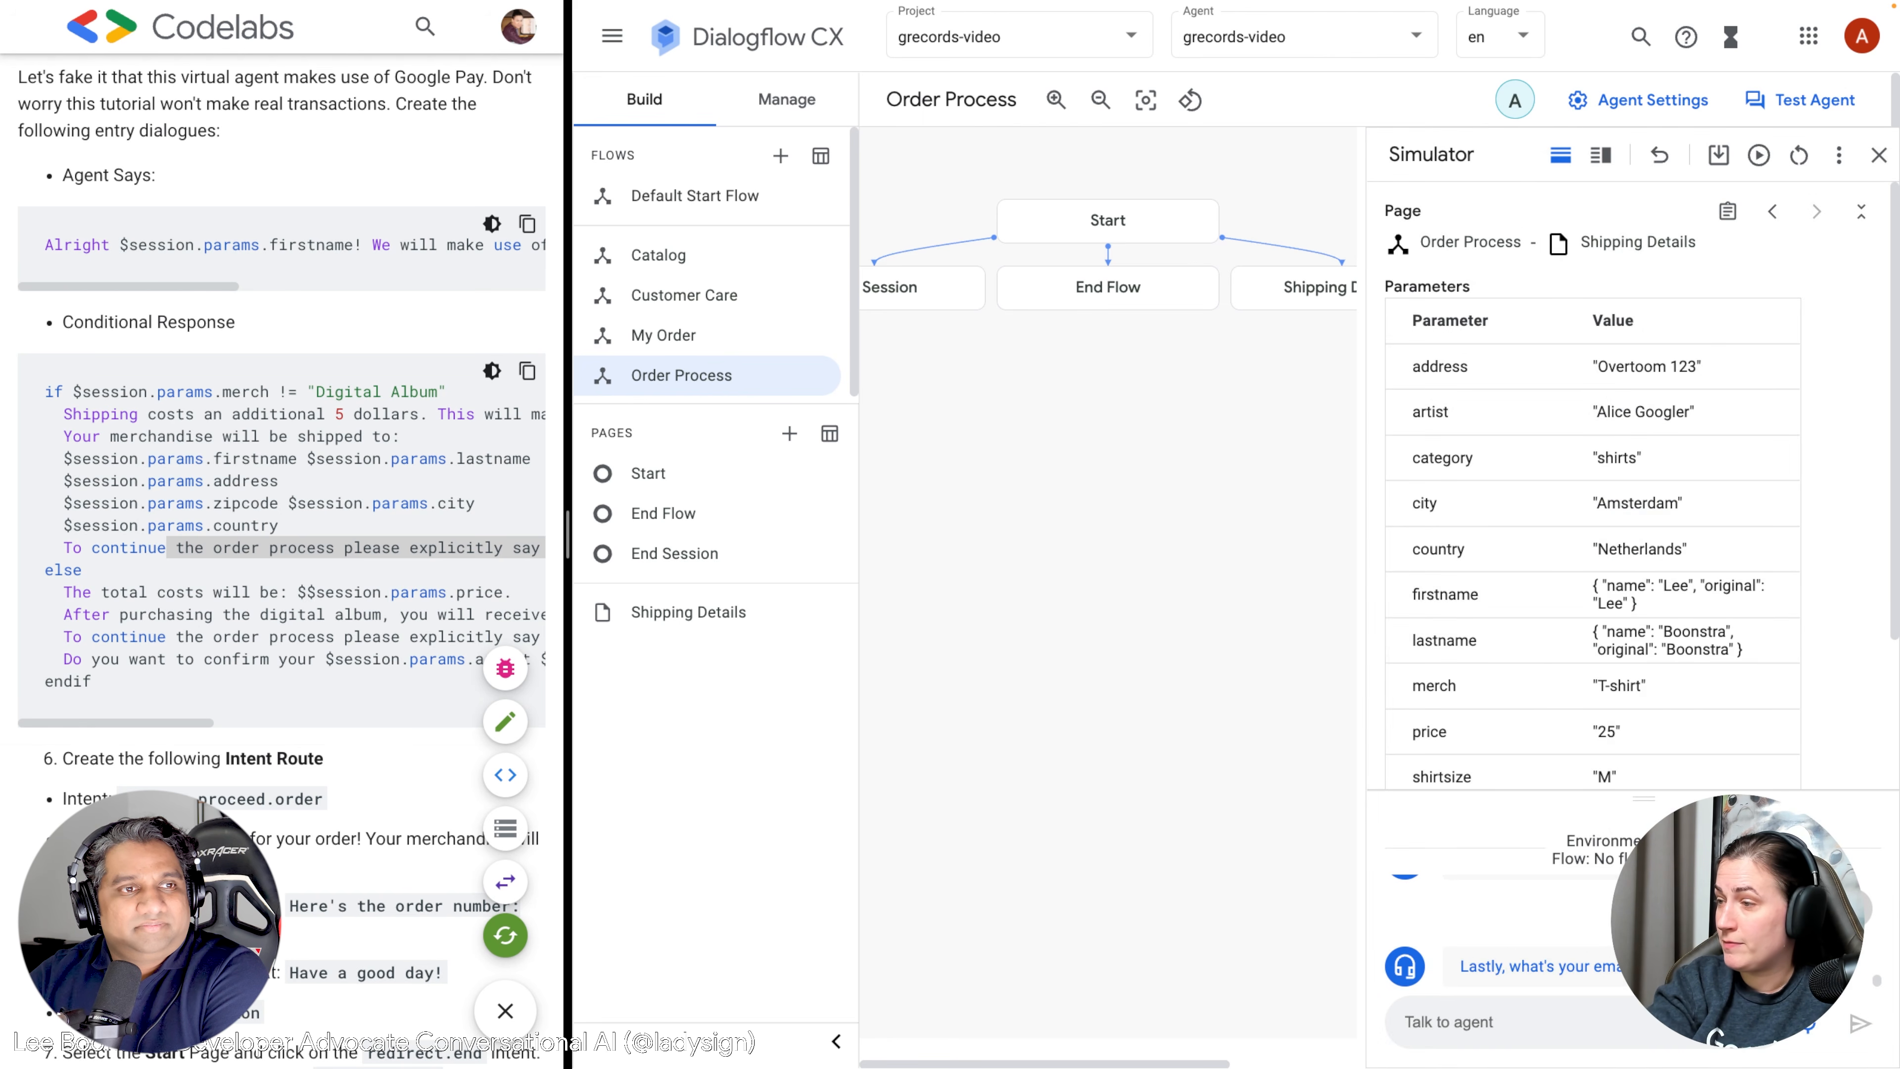
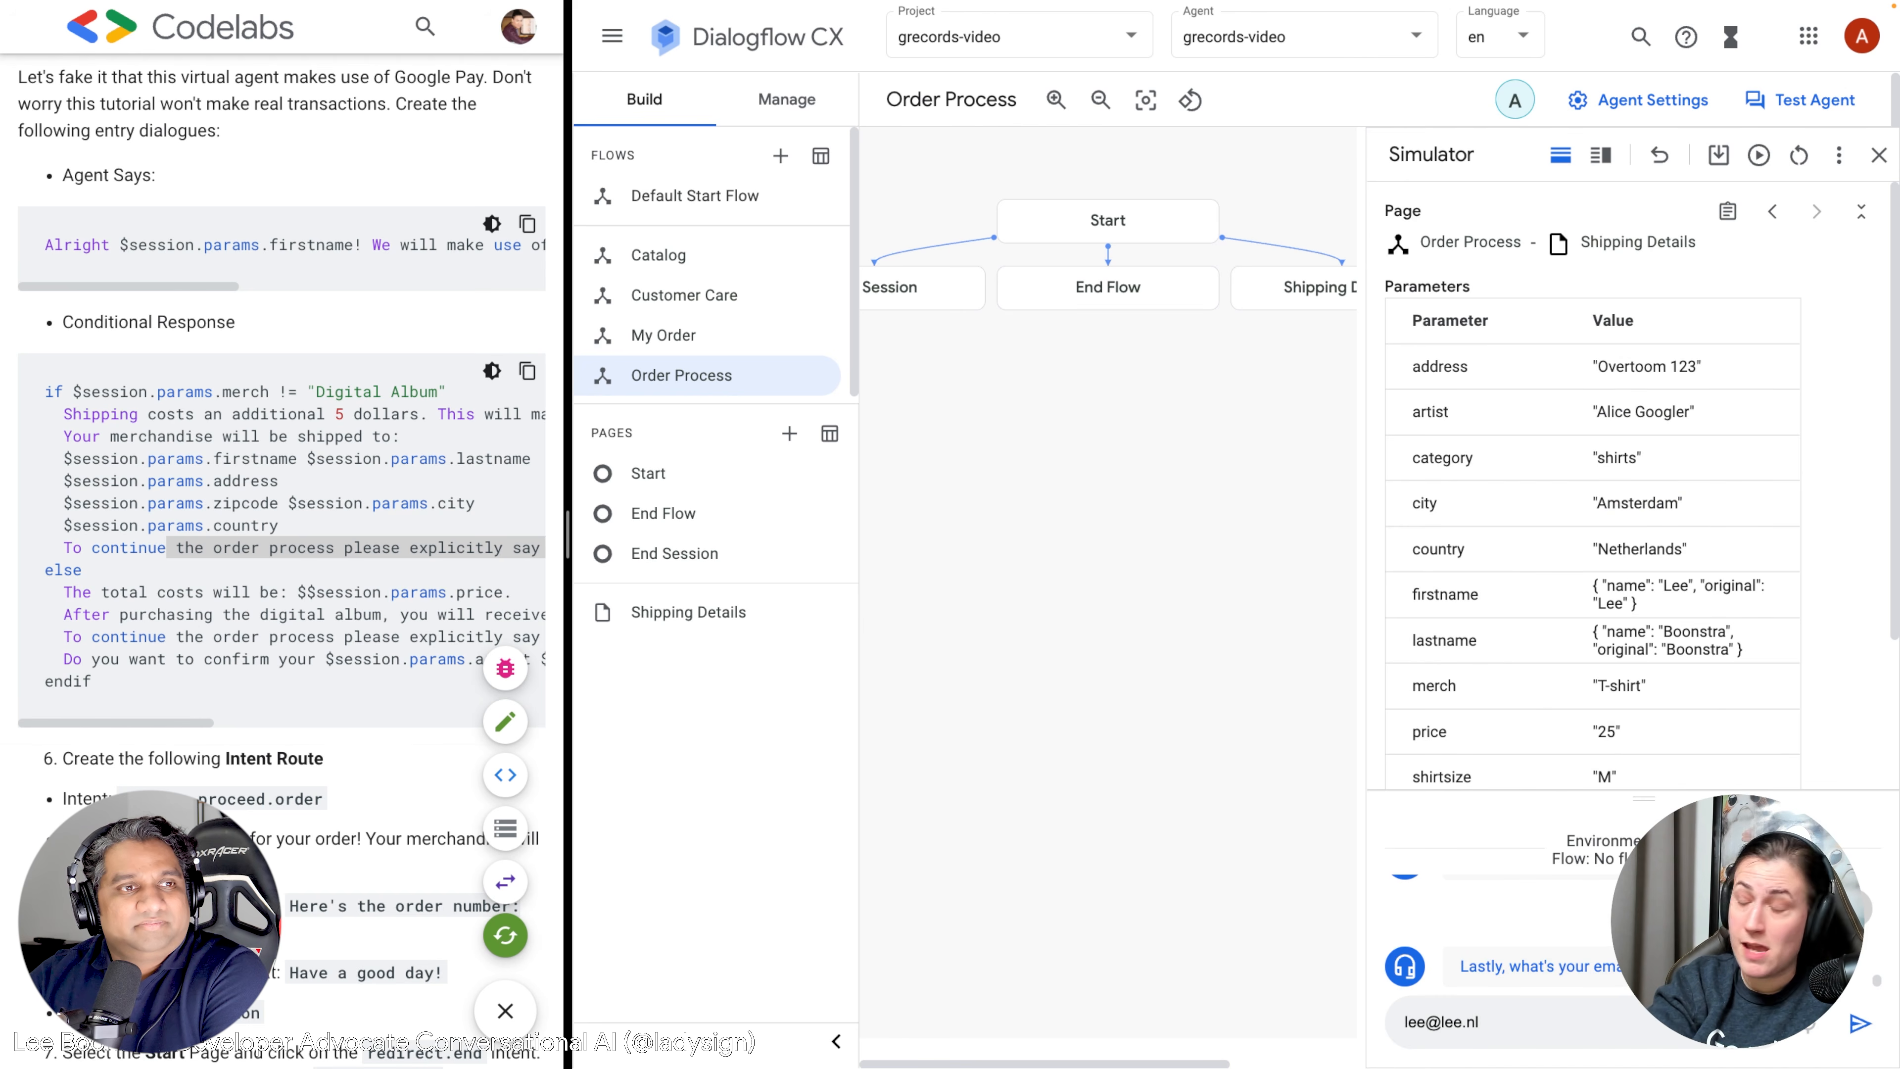
key(Return)
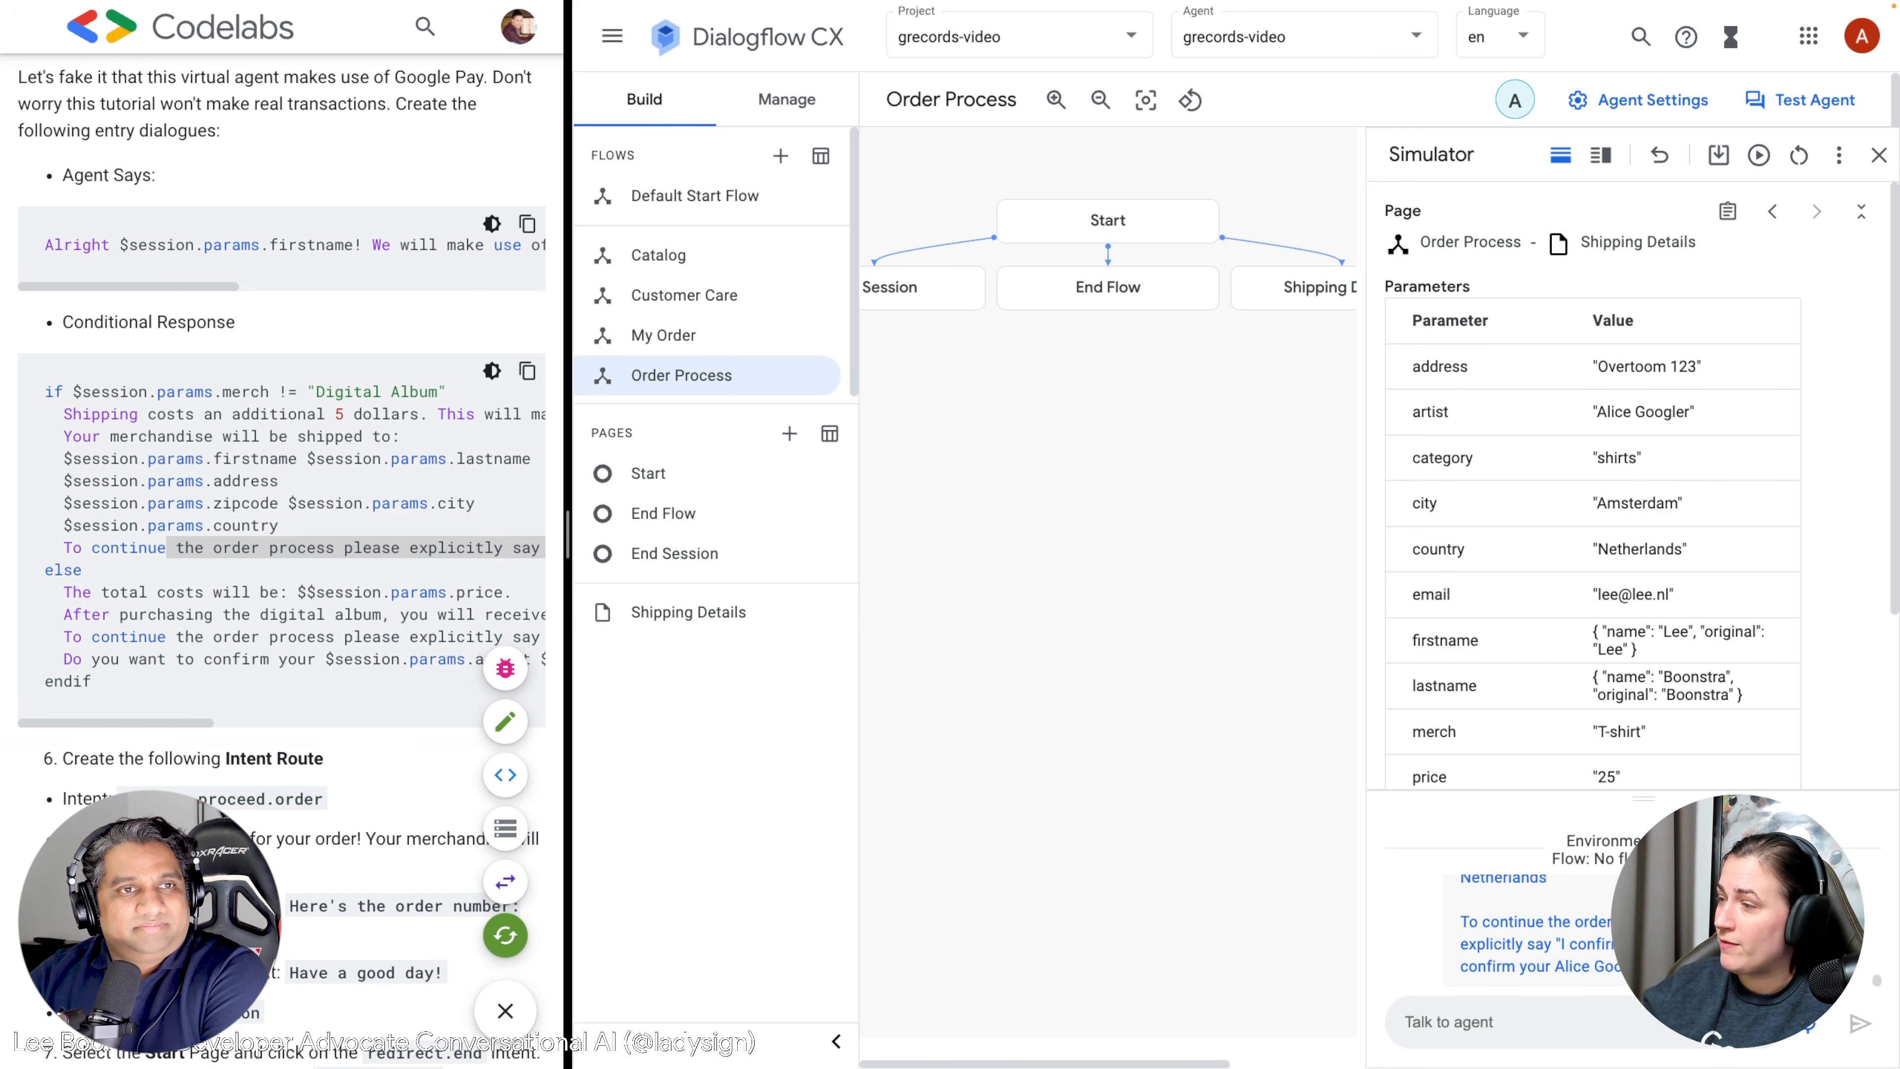
Read through the shipping-cost summary and parameters, then reply 'I confirm' to the agent.
scroll(1574, 922, up, 4)
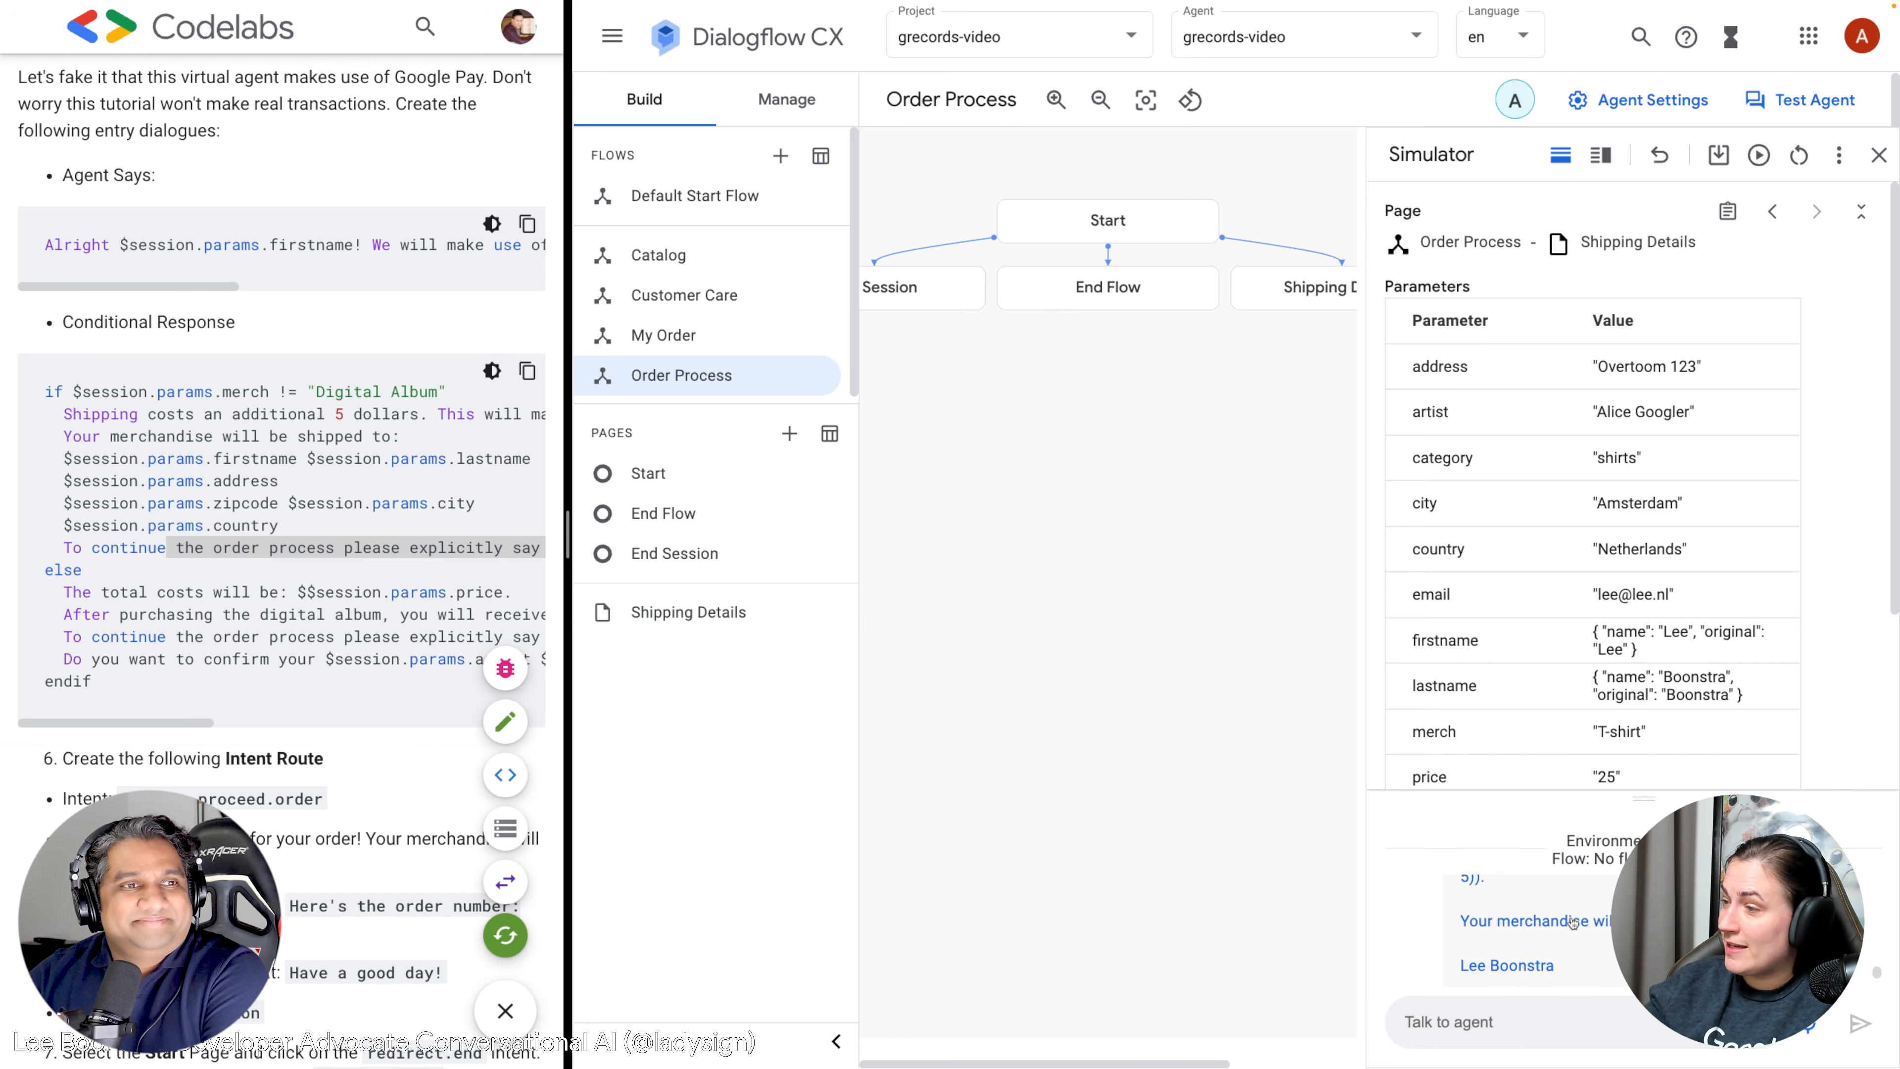
scroll(1573, 922, up, 3)
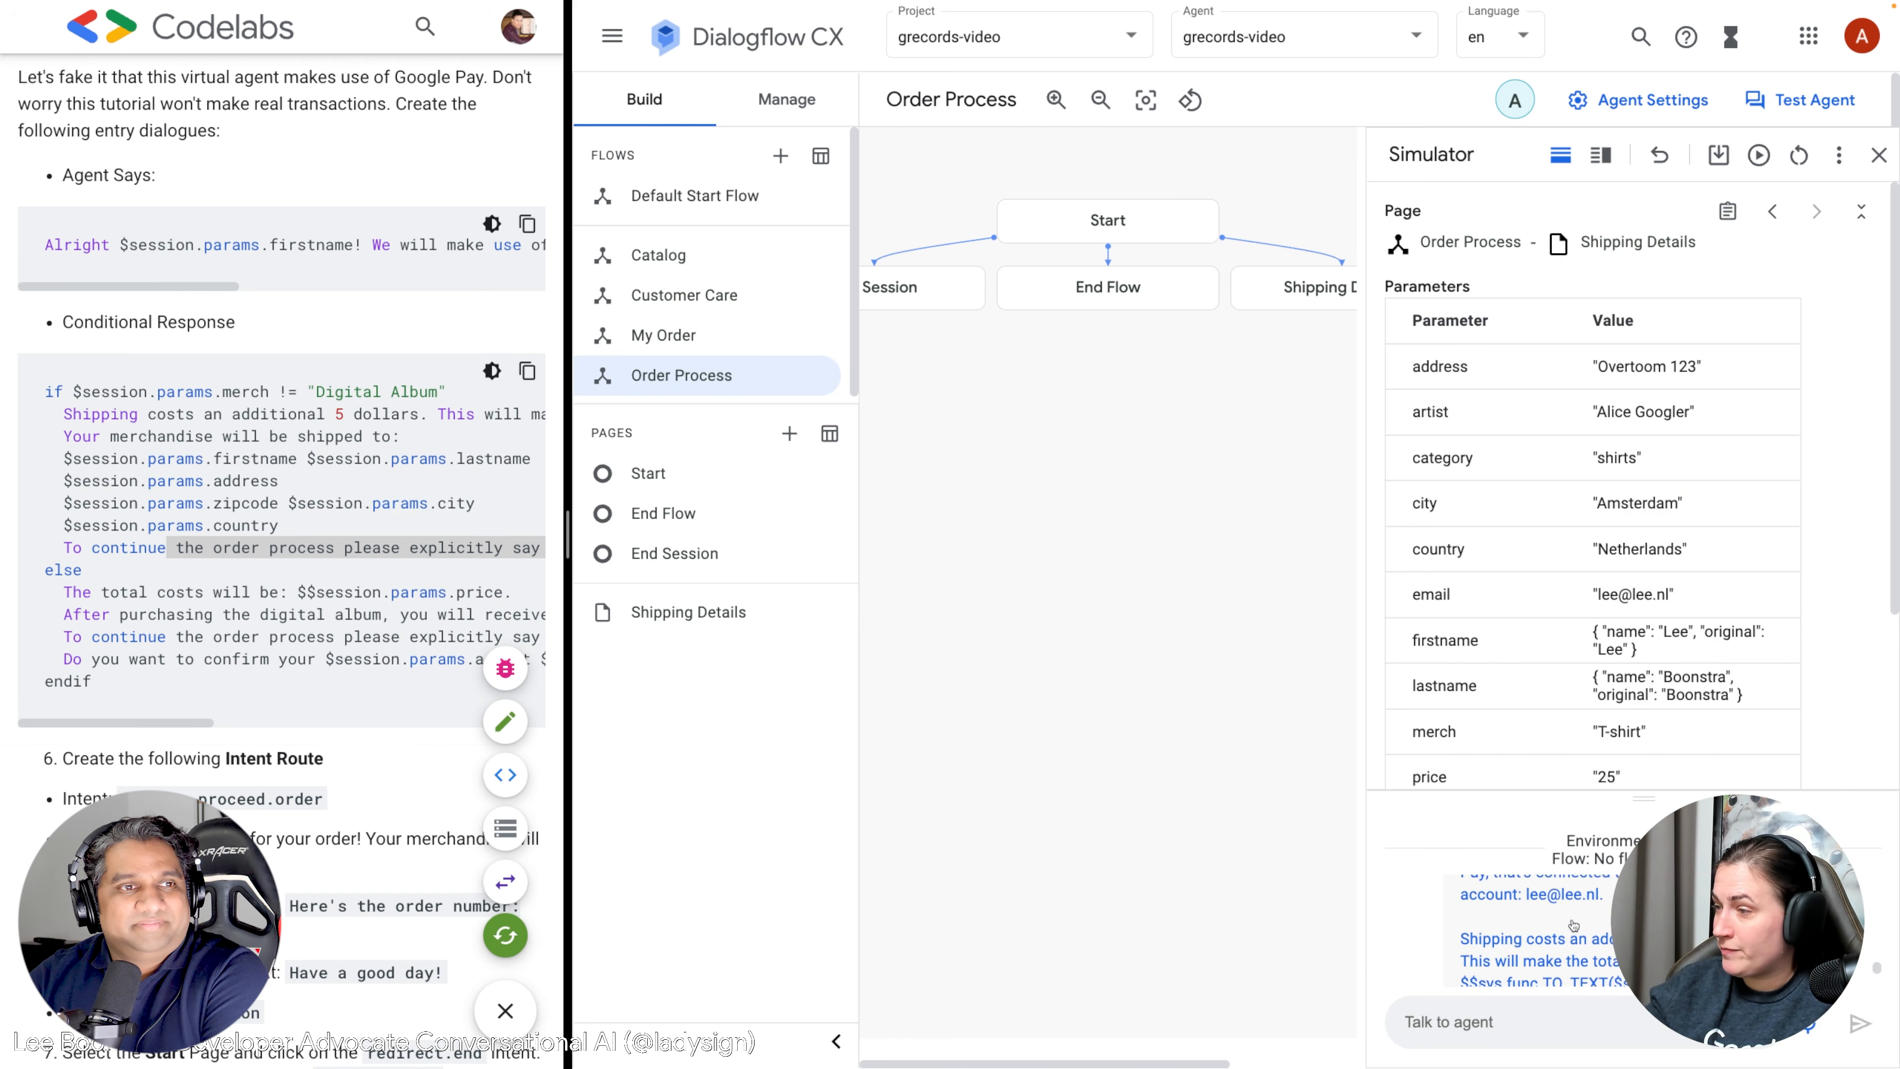
scroll(1574, 926, up, 3)
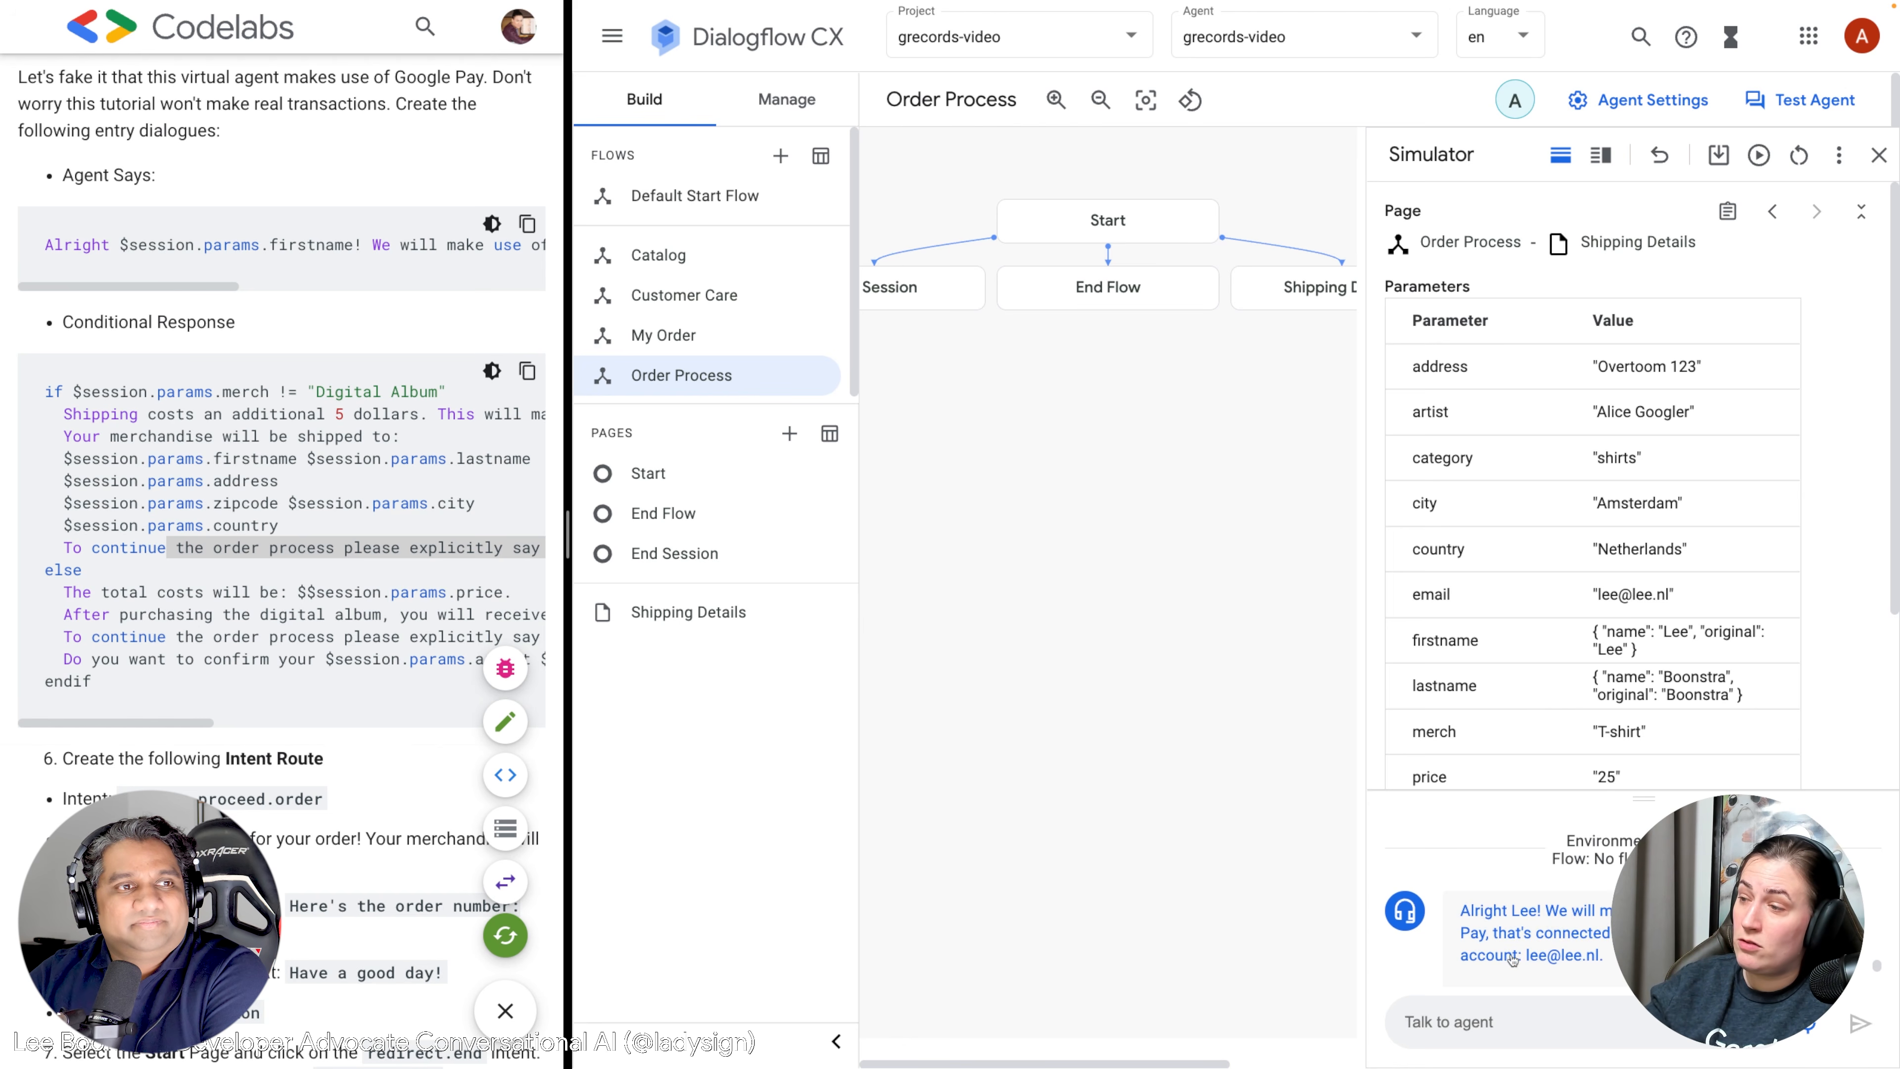
scroll(1571, 962, down, 2)
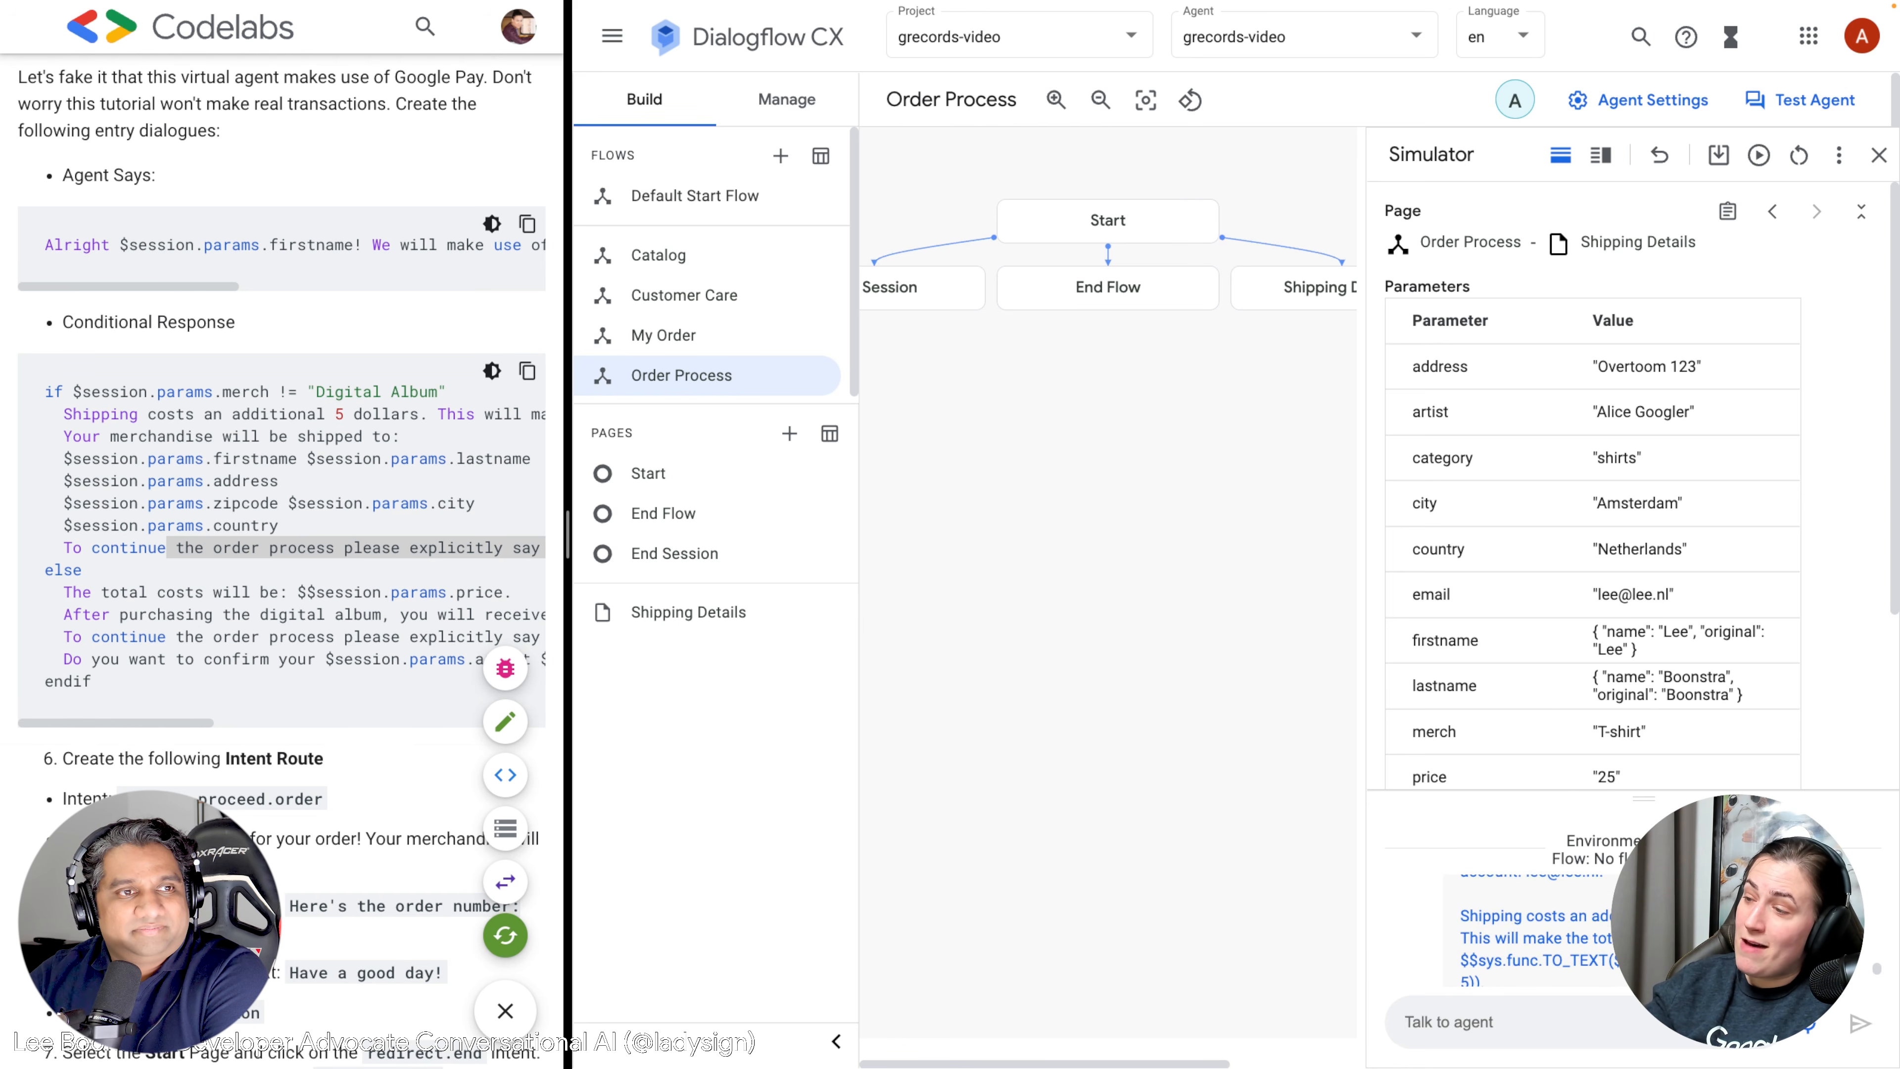
scroll(1522, 946, down, 1)
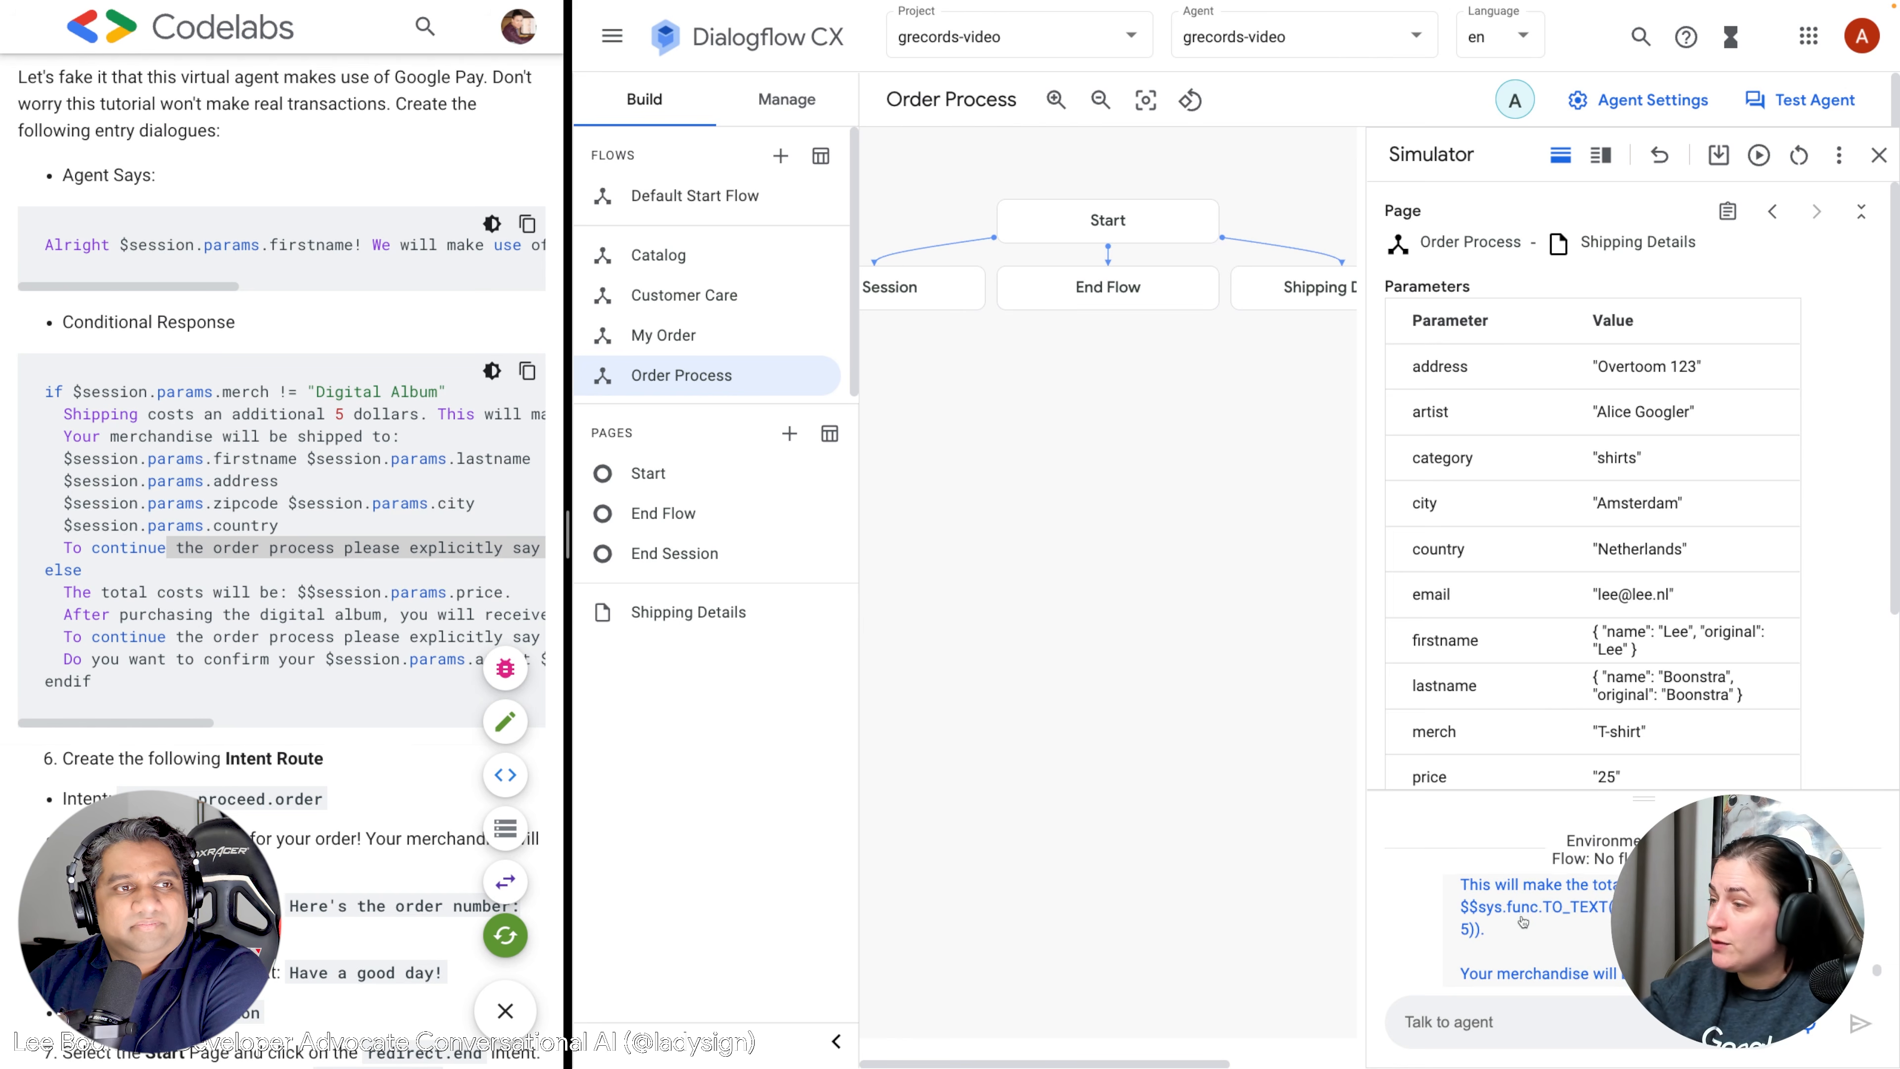
scroll(1526, 920, down, 2)
scroll(1522, 922, up, 1)
scroll(1523, 922, up, 1)
scroll(1558, 934, down, 2)
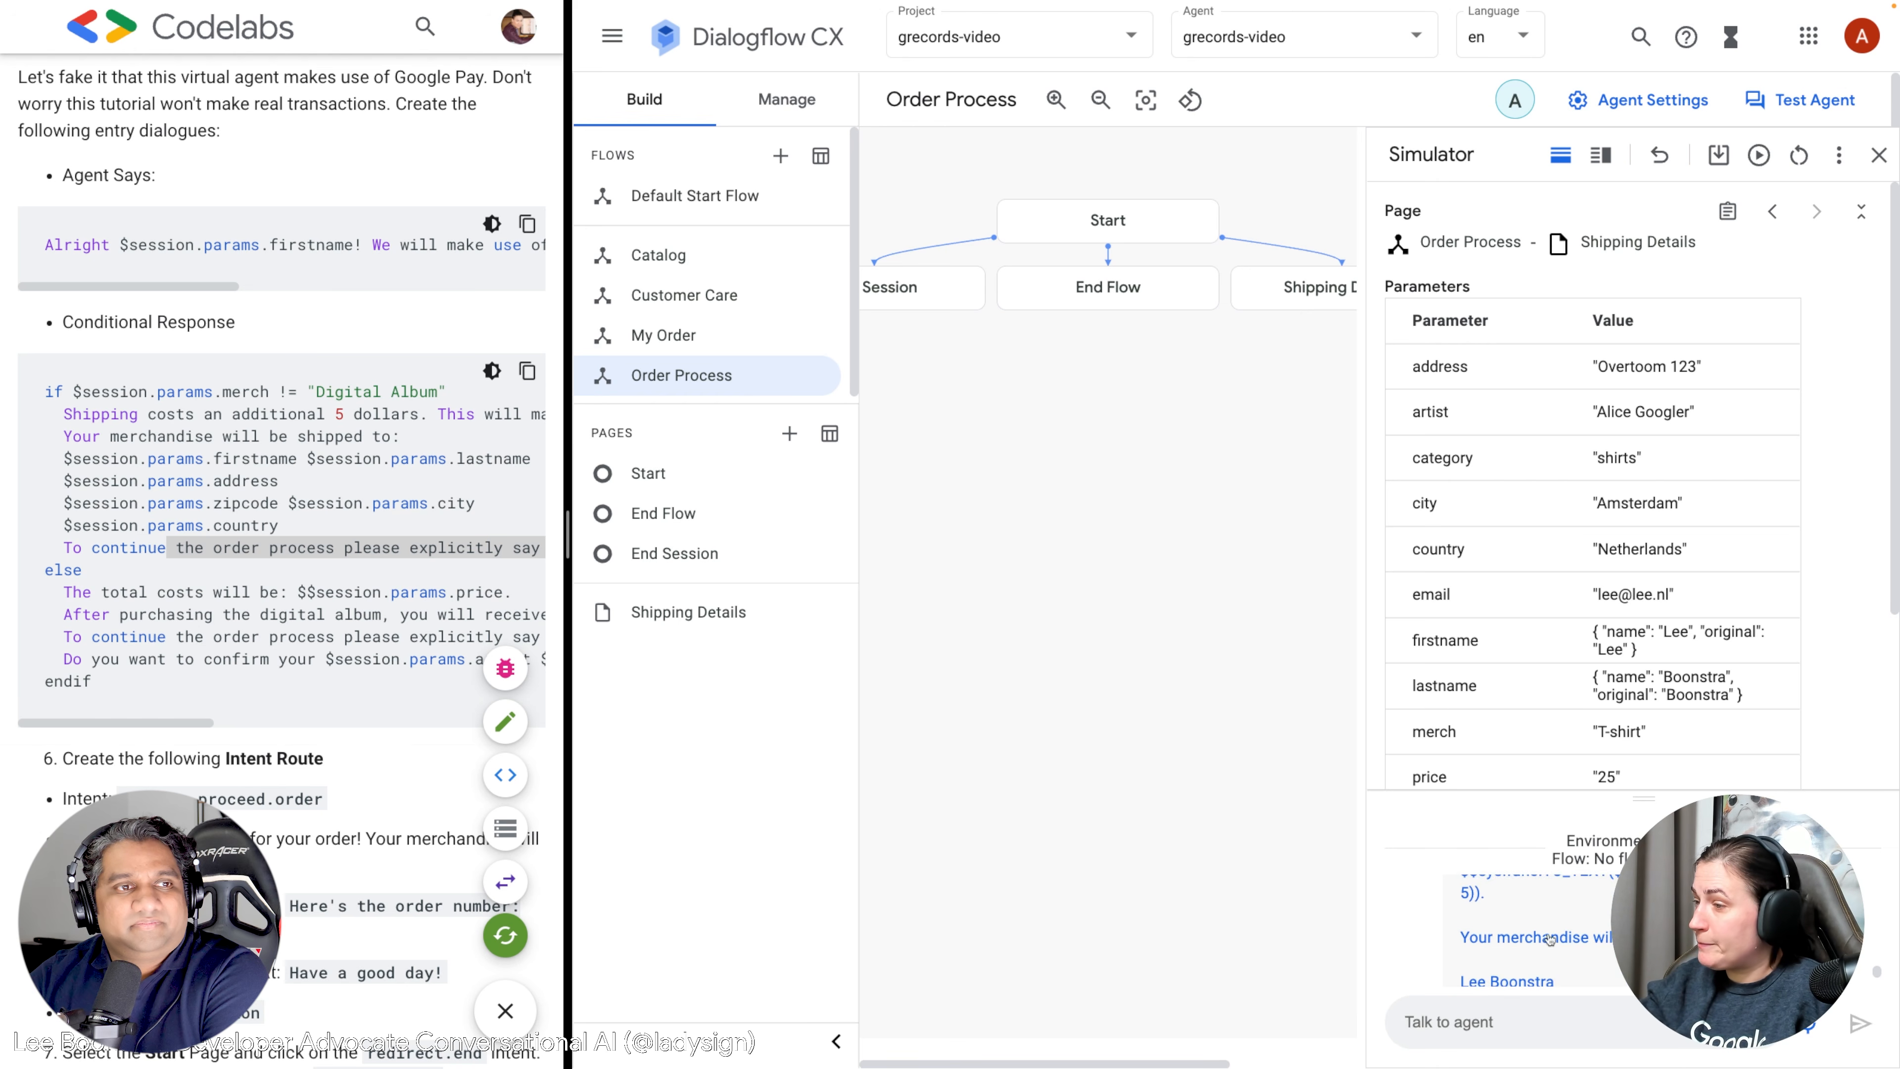
scroll(1522, 940, down, 1)
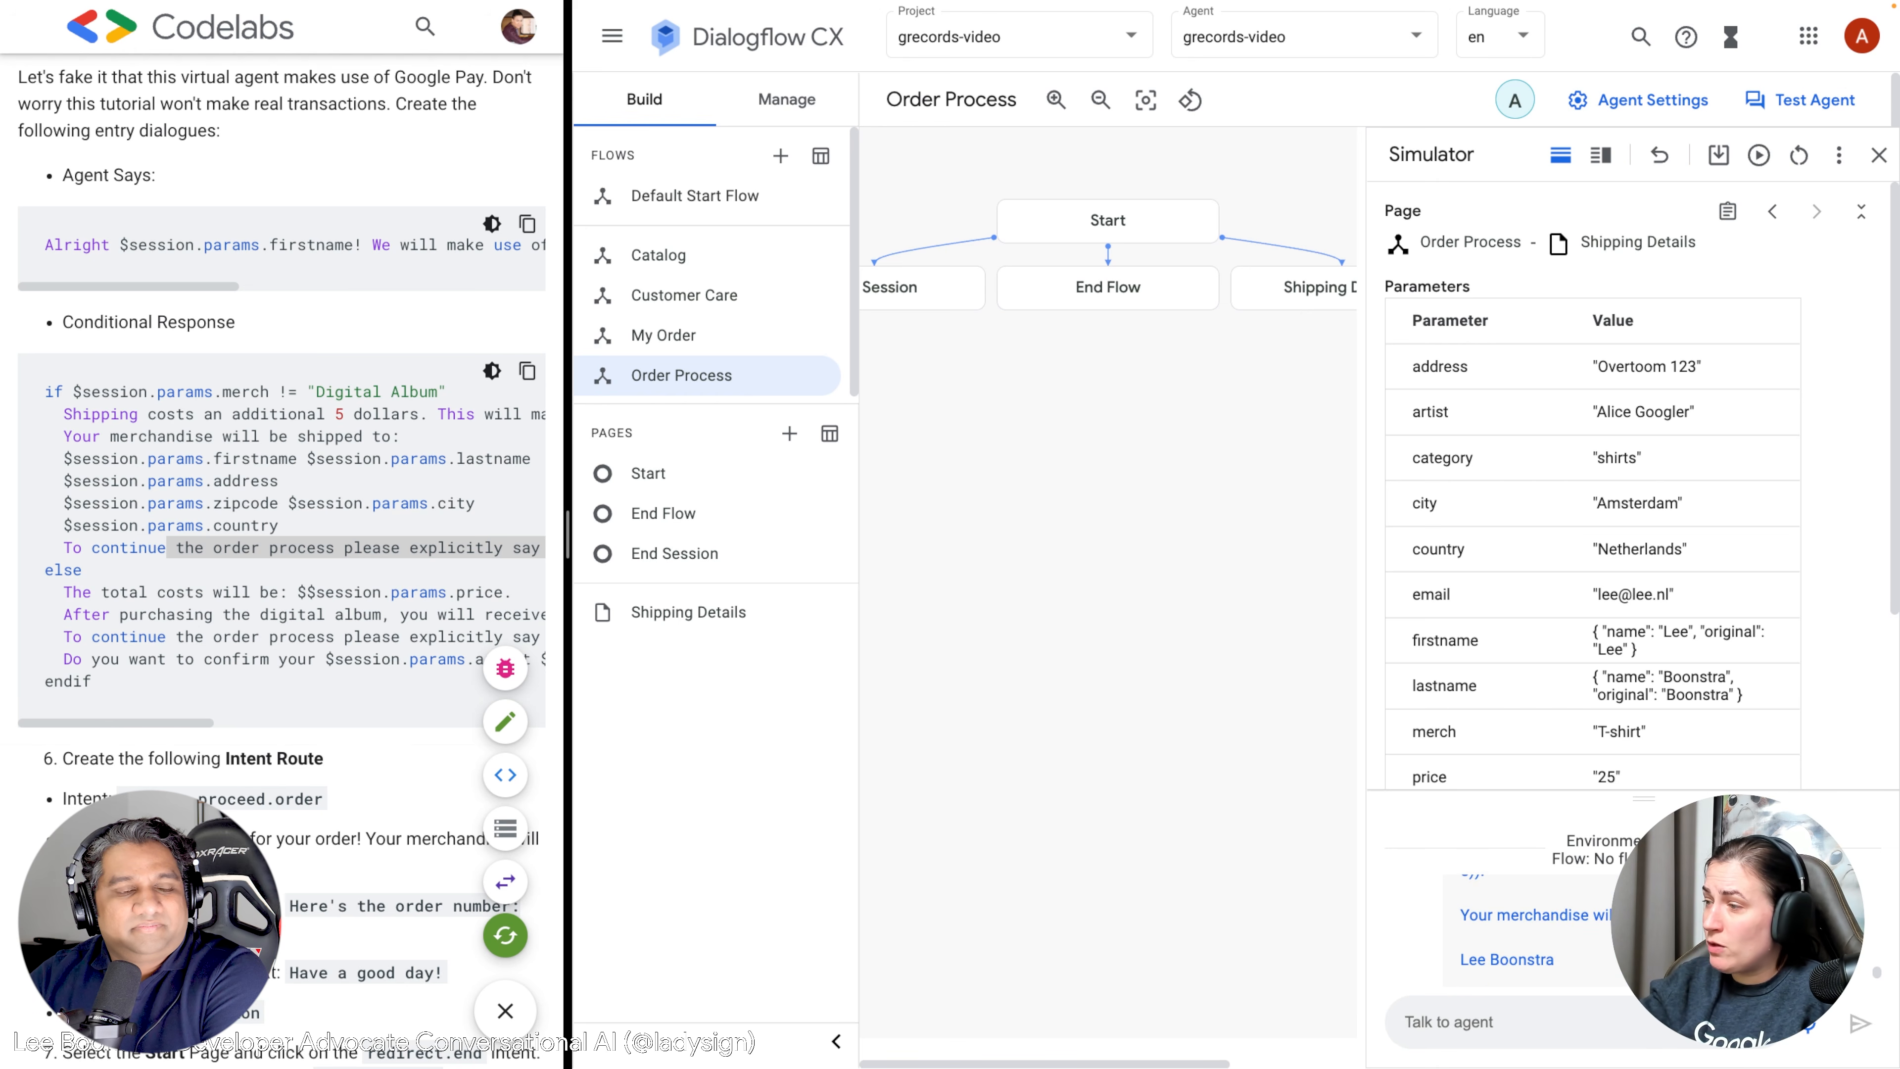
scroll(1555, 945, down, 5)
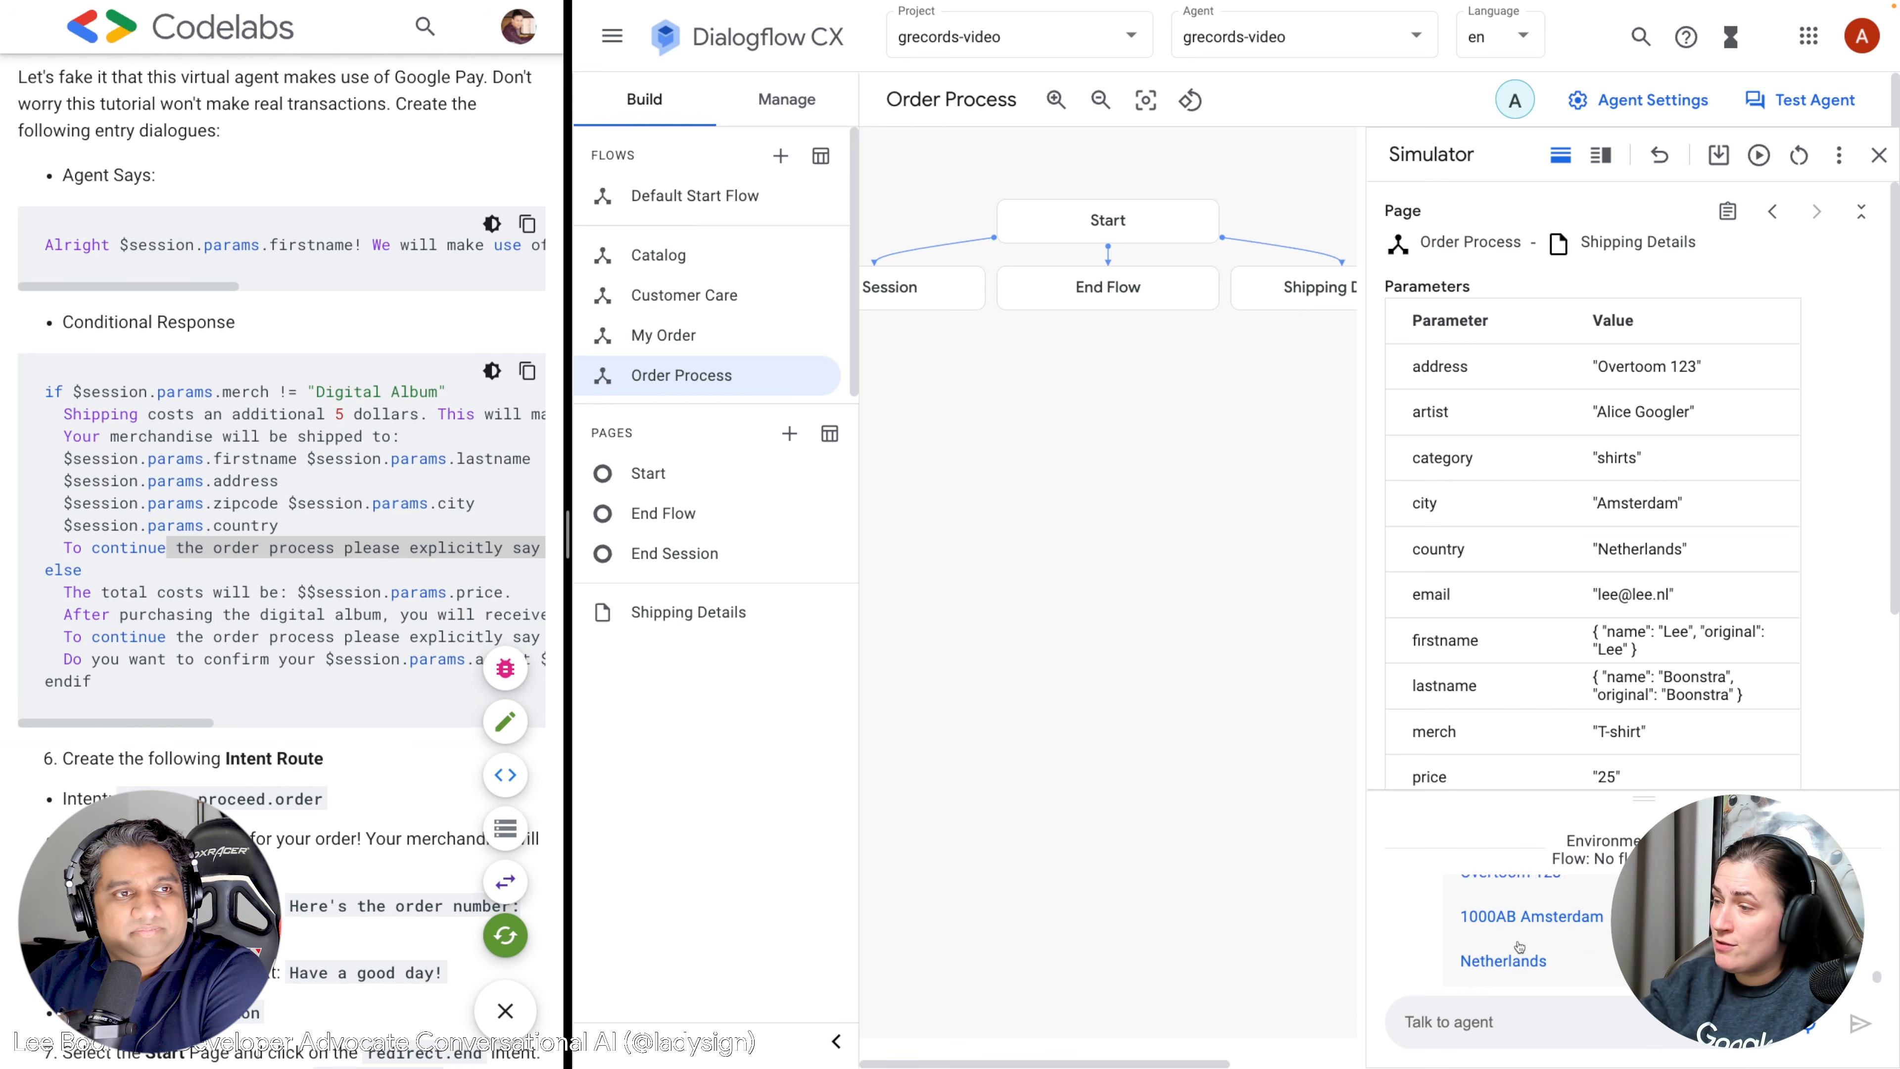
scroll(1519, 948, down, 1)
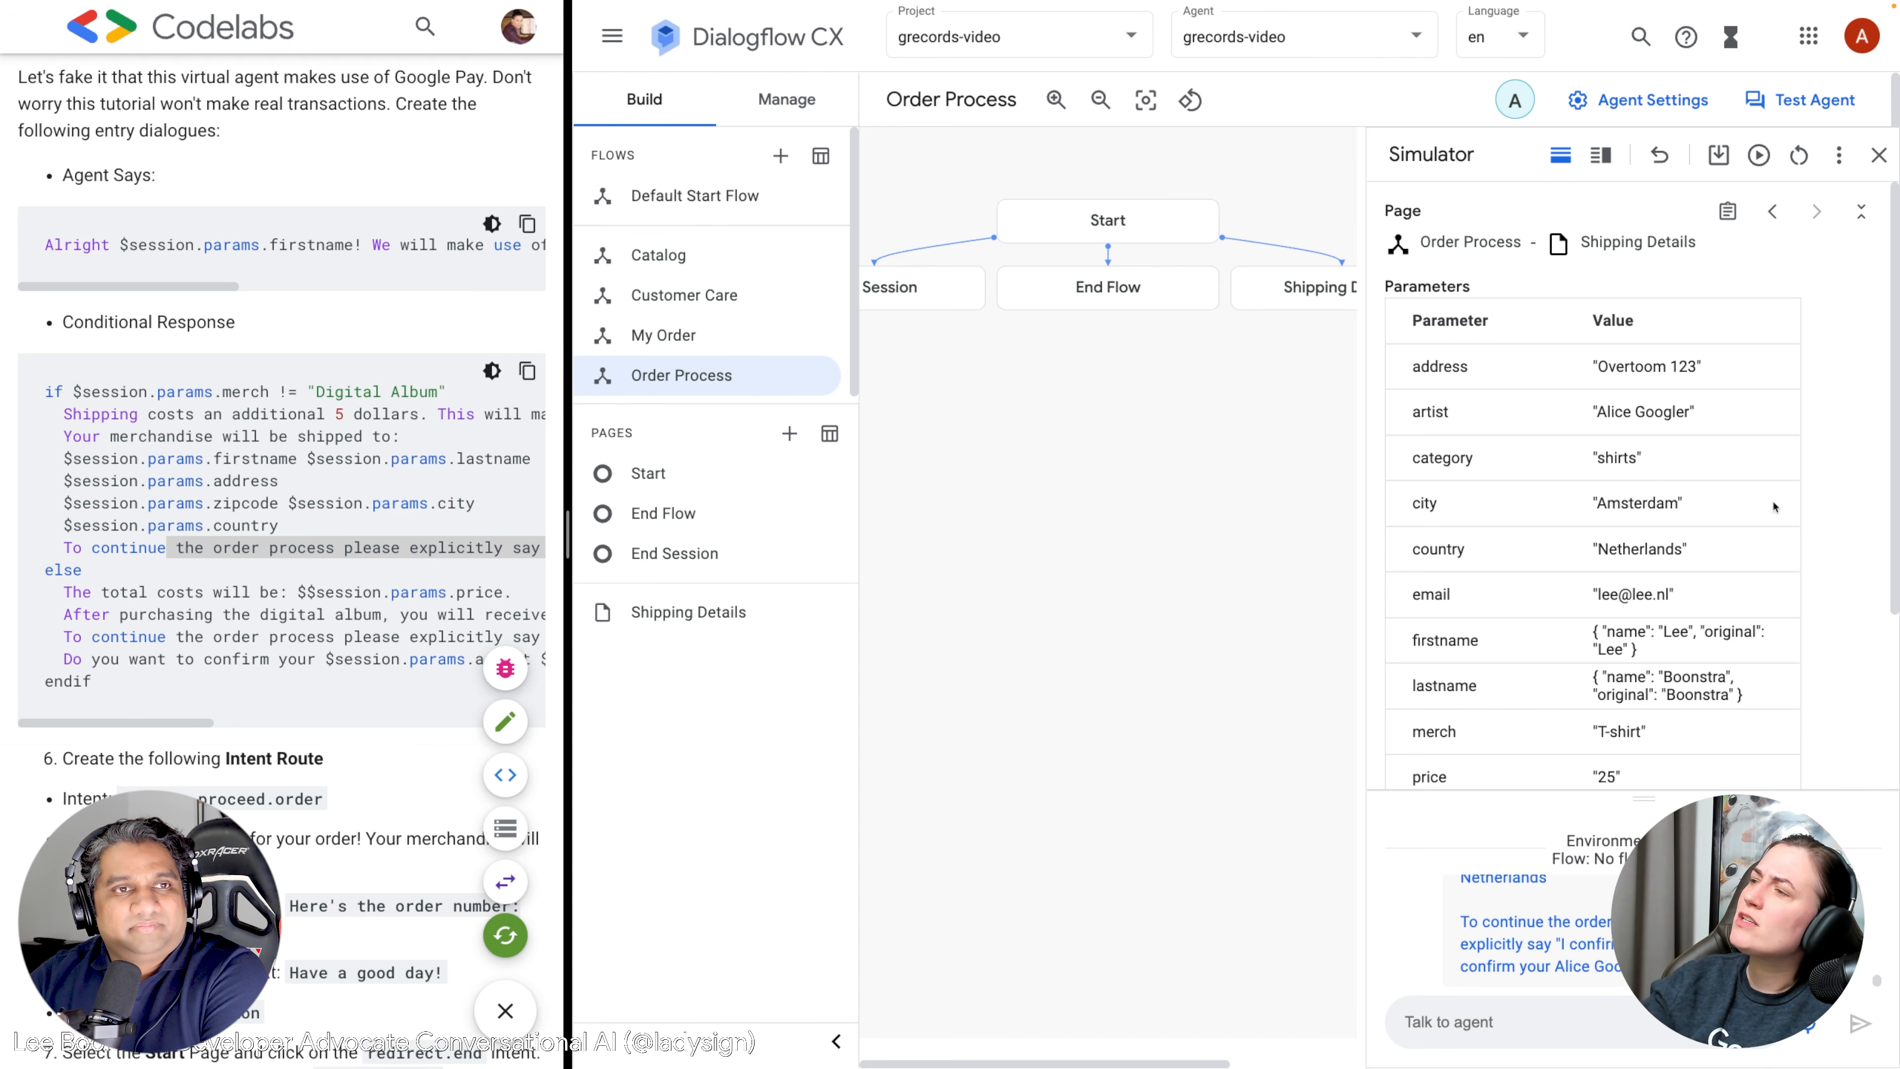
scroll(1597, 387, down, 3)
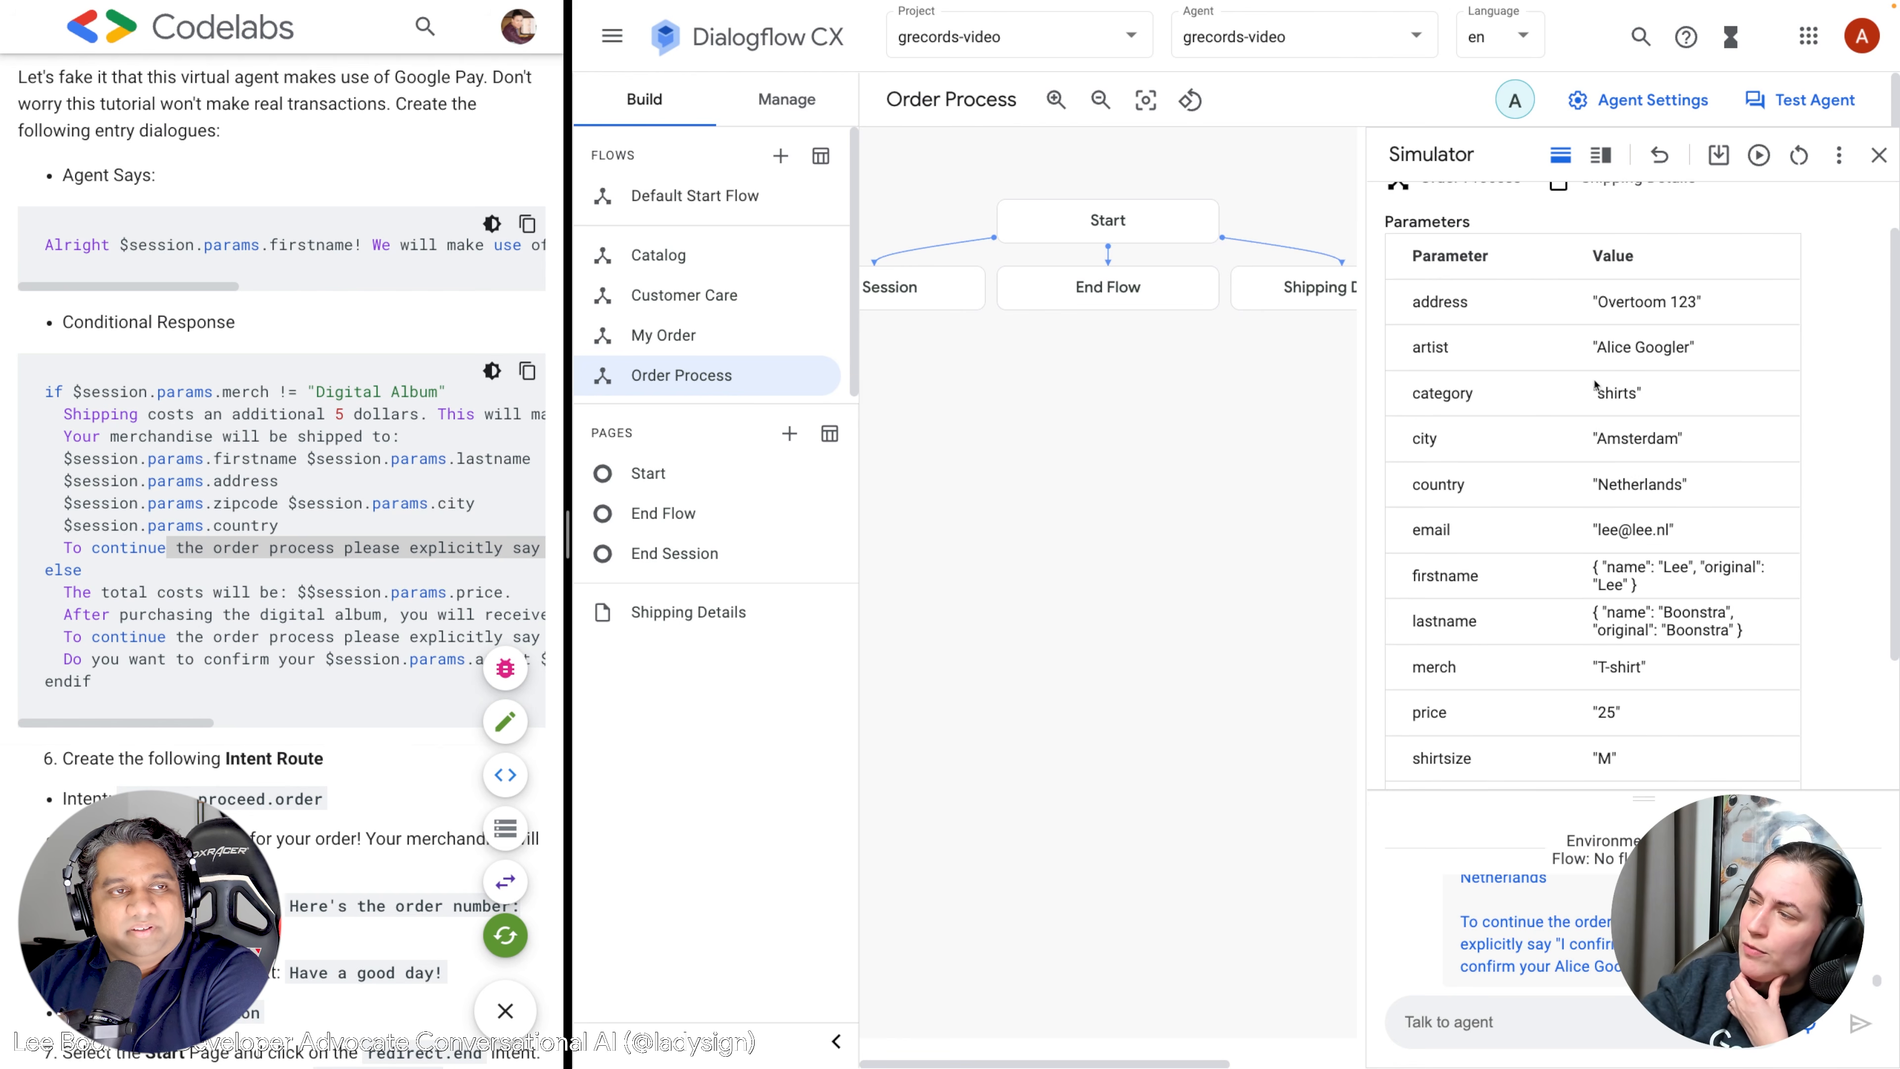
scroll(1597, 387, down, 2)
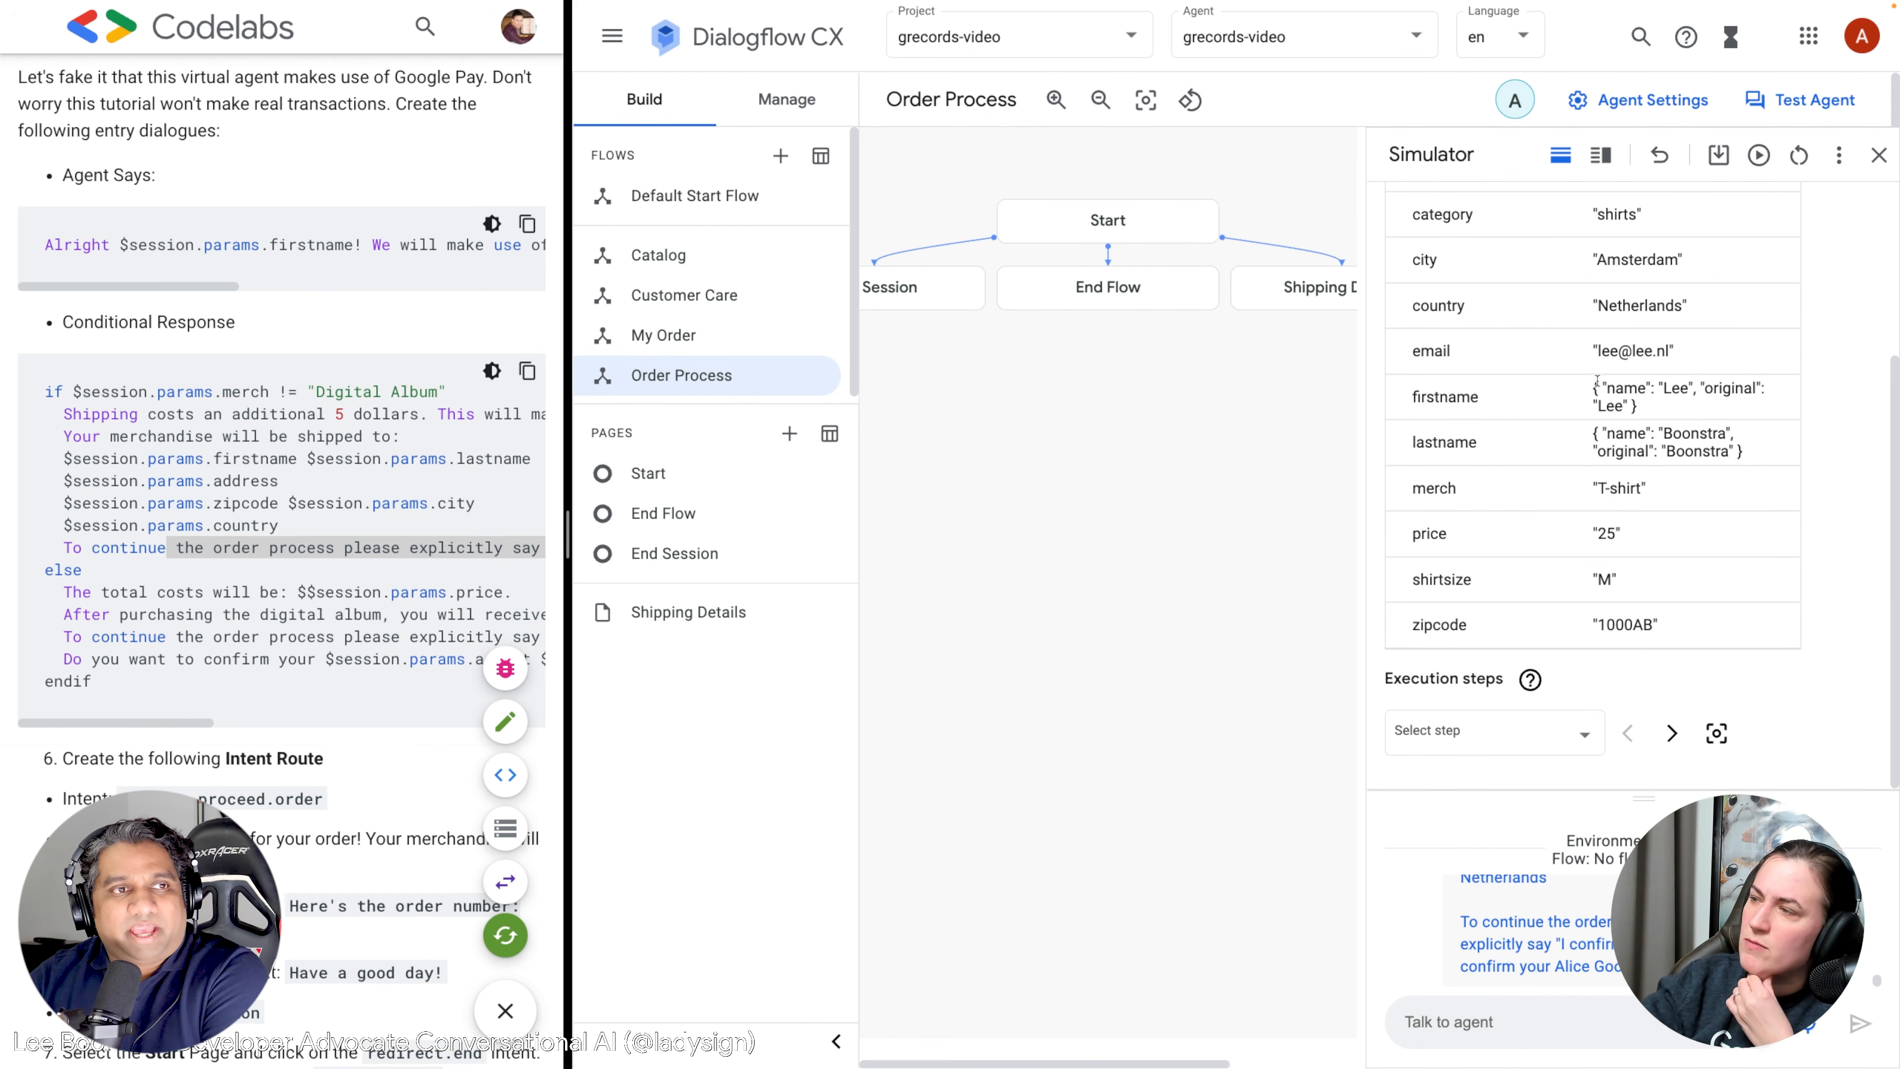
scroll(1598, 382, up, 1)
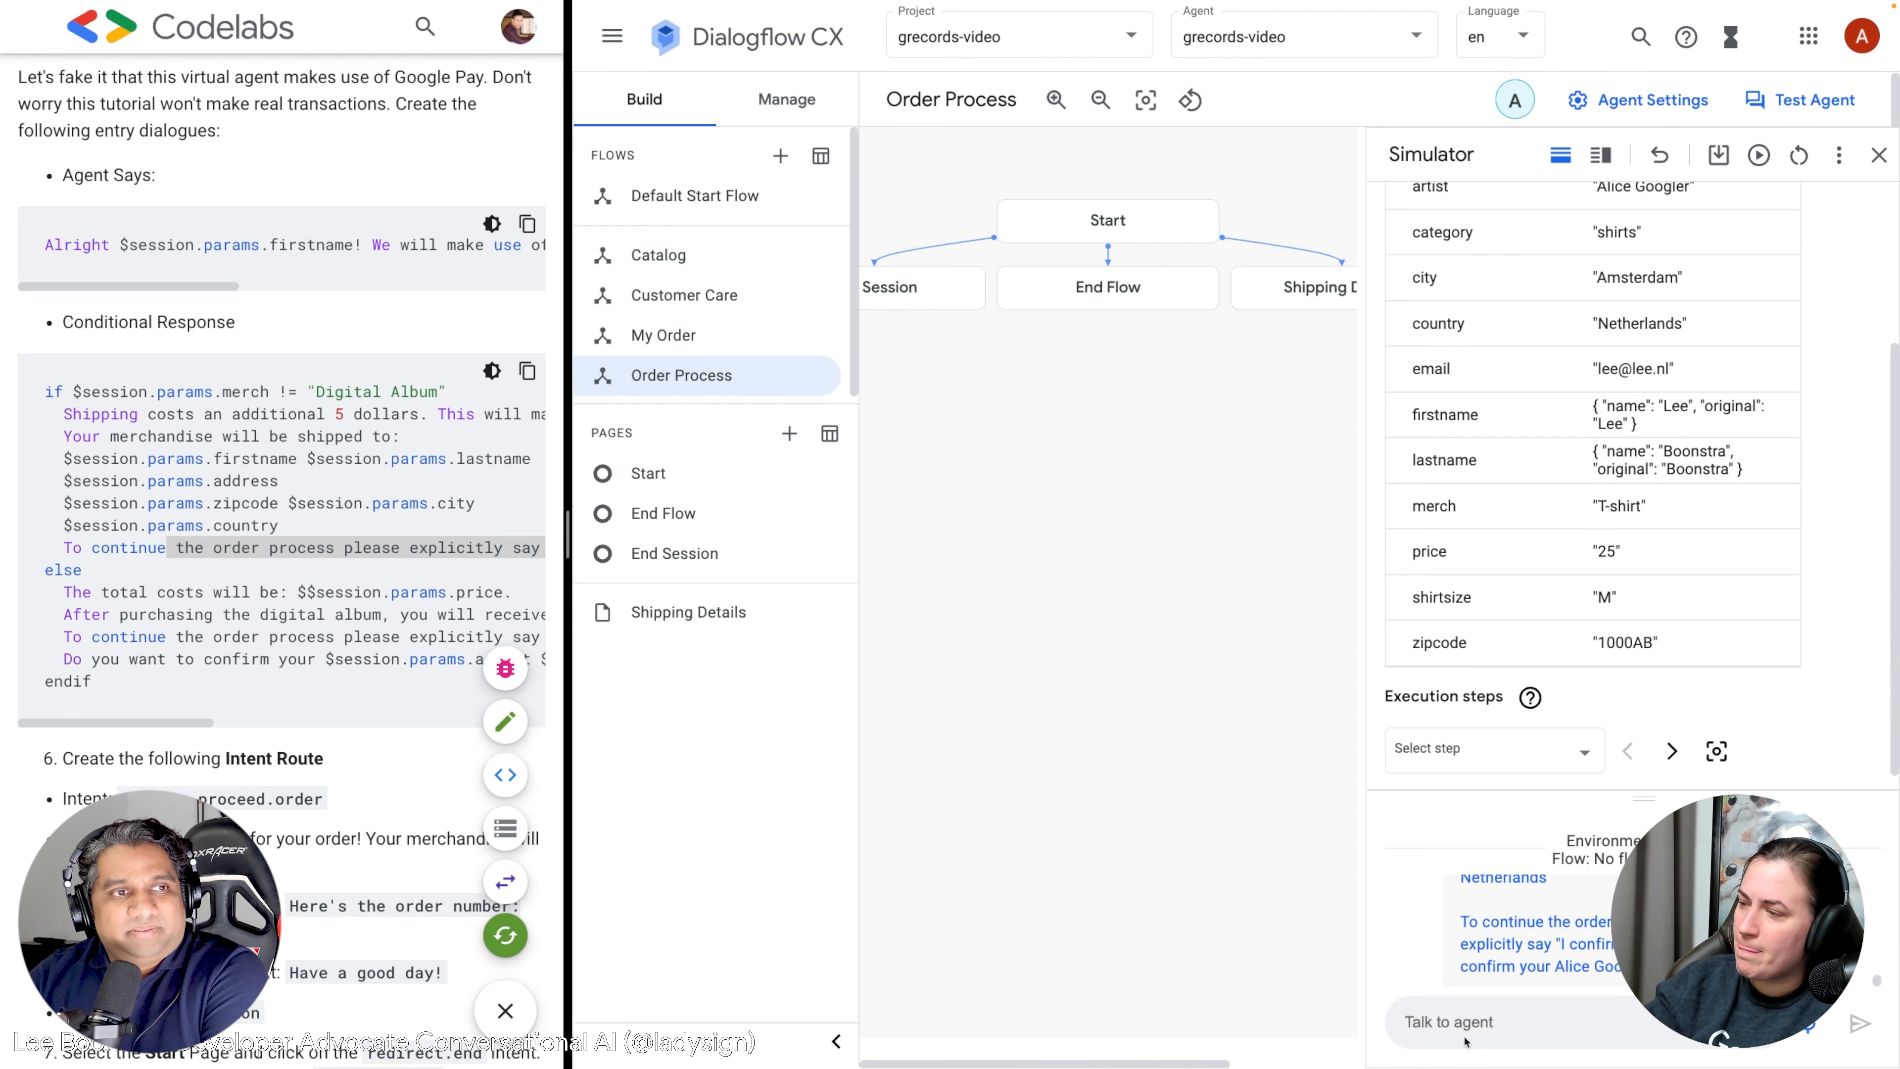
text(I confirm)
key(Return)
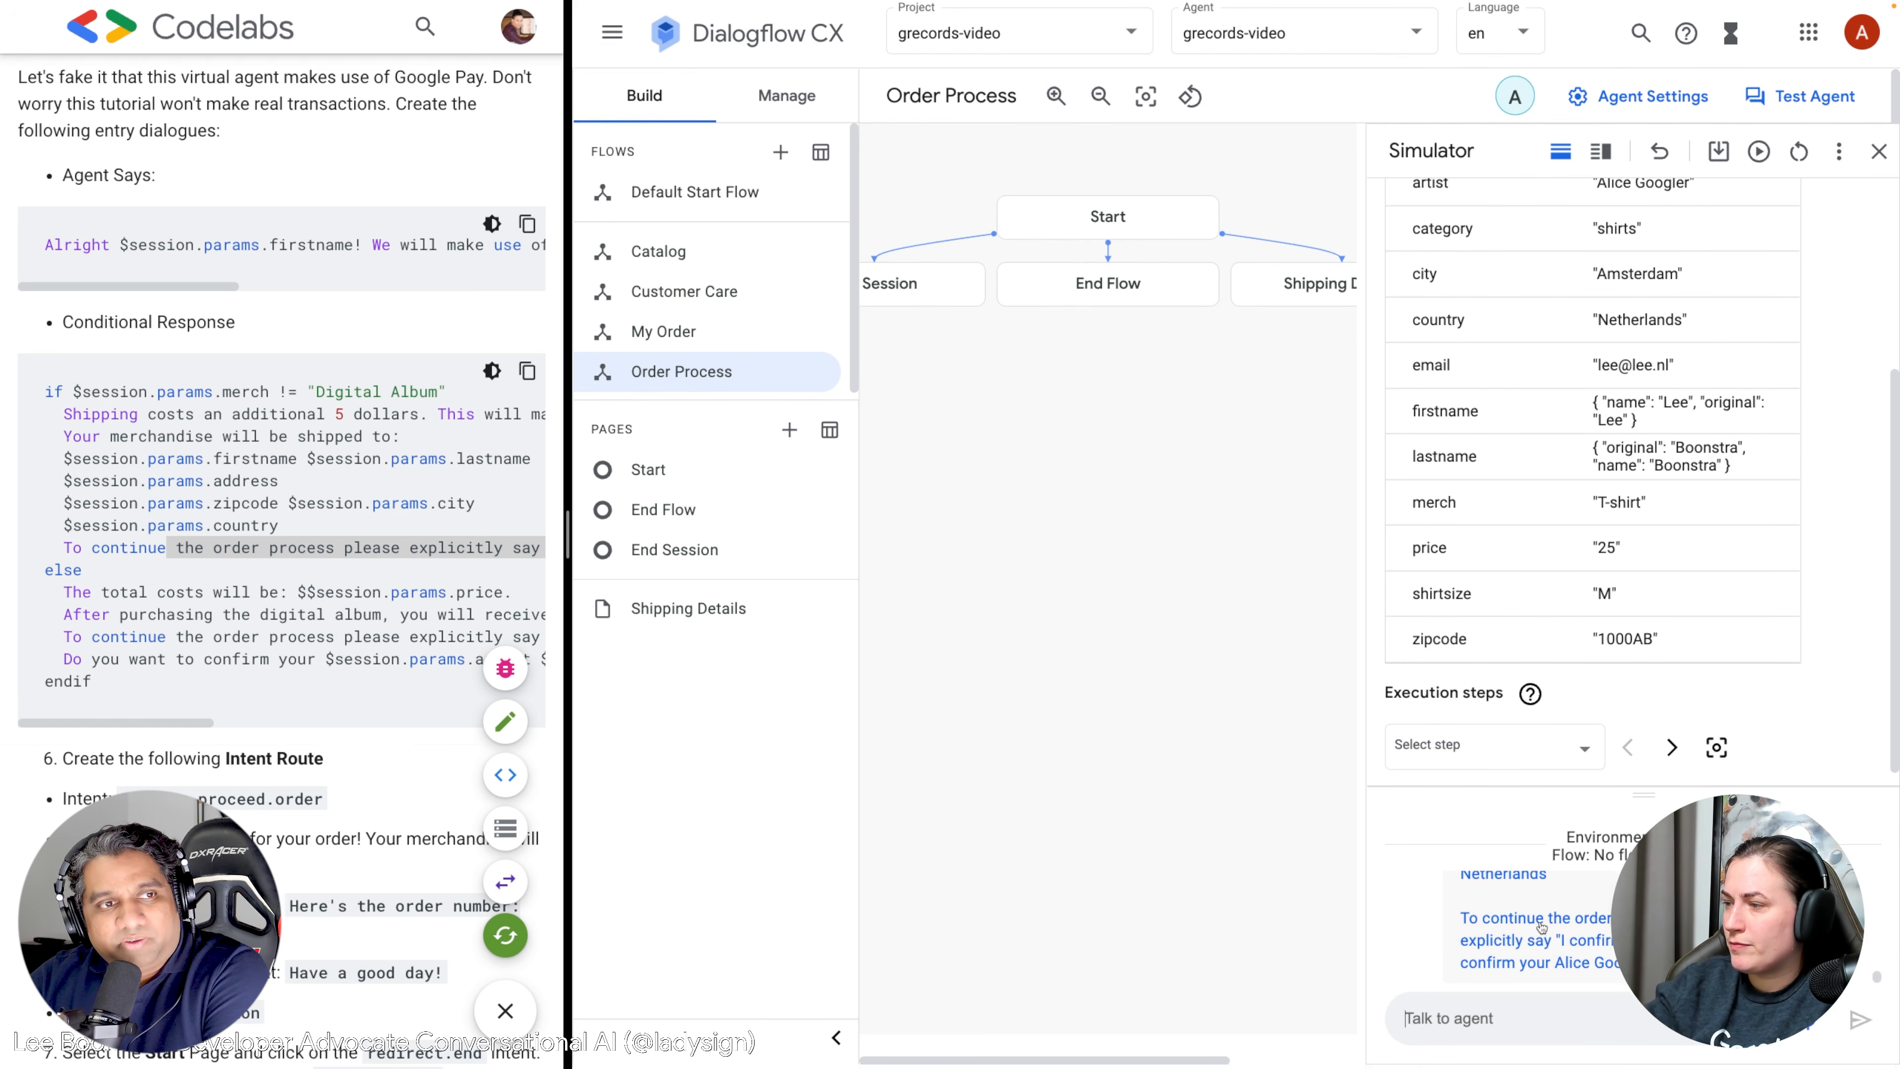